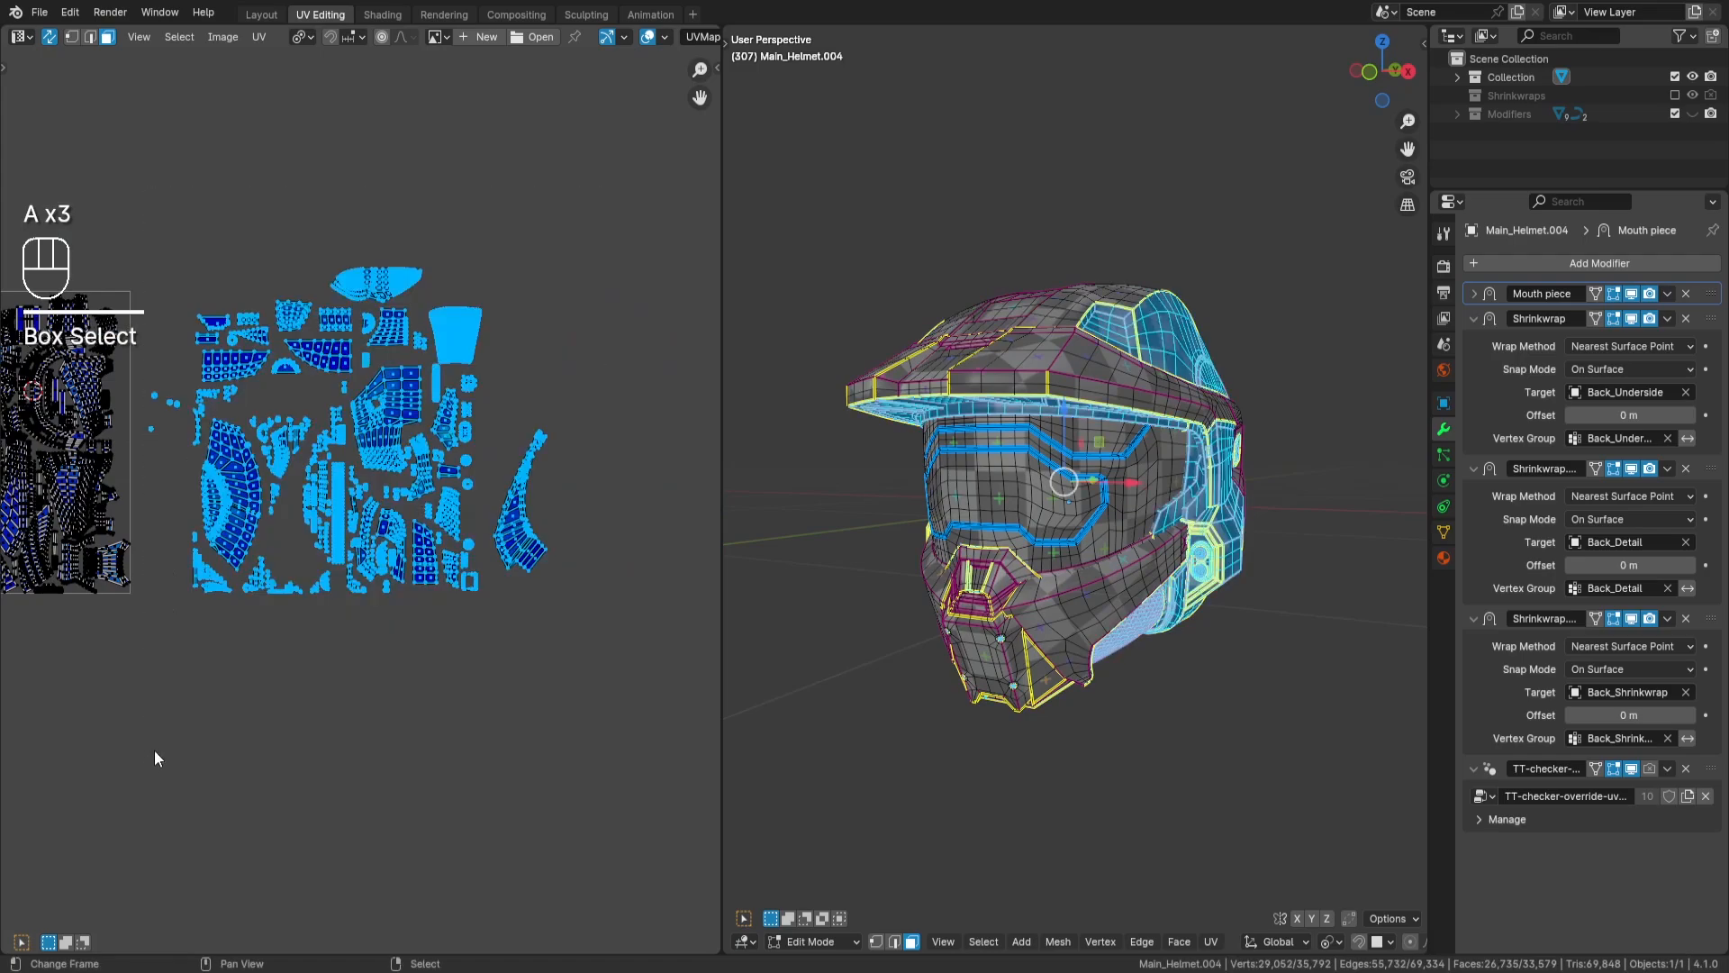
- Select all UV islands of the helmet and set the UV pivot point to Individual Origins
{"action": "key", "text": "a"}
{"action": "key", "text": "a"}
{"action": "middle_click_drag", "start_coordinate": [251, 684], "coordinate": [441, 671]}
{"action": "scroll", "coordinate": [345, 675], "scroll_direction": "up", "scroll_amount": 1}
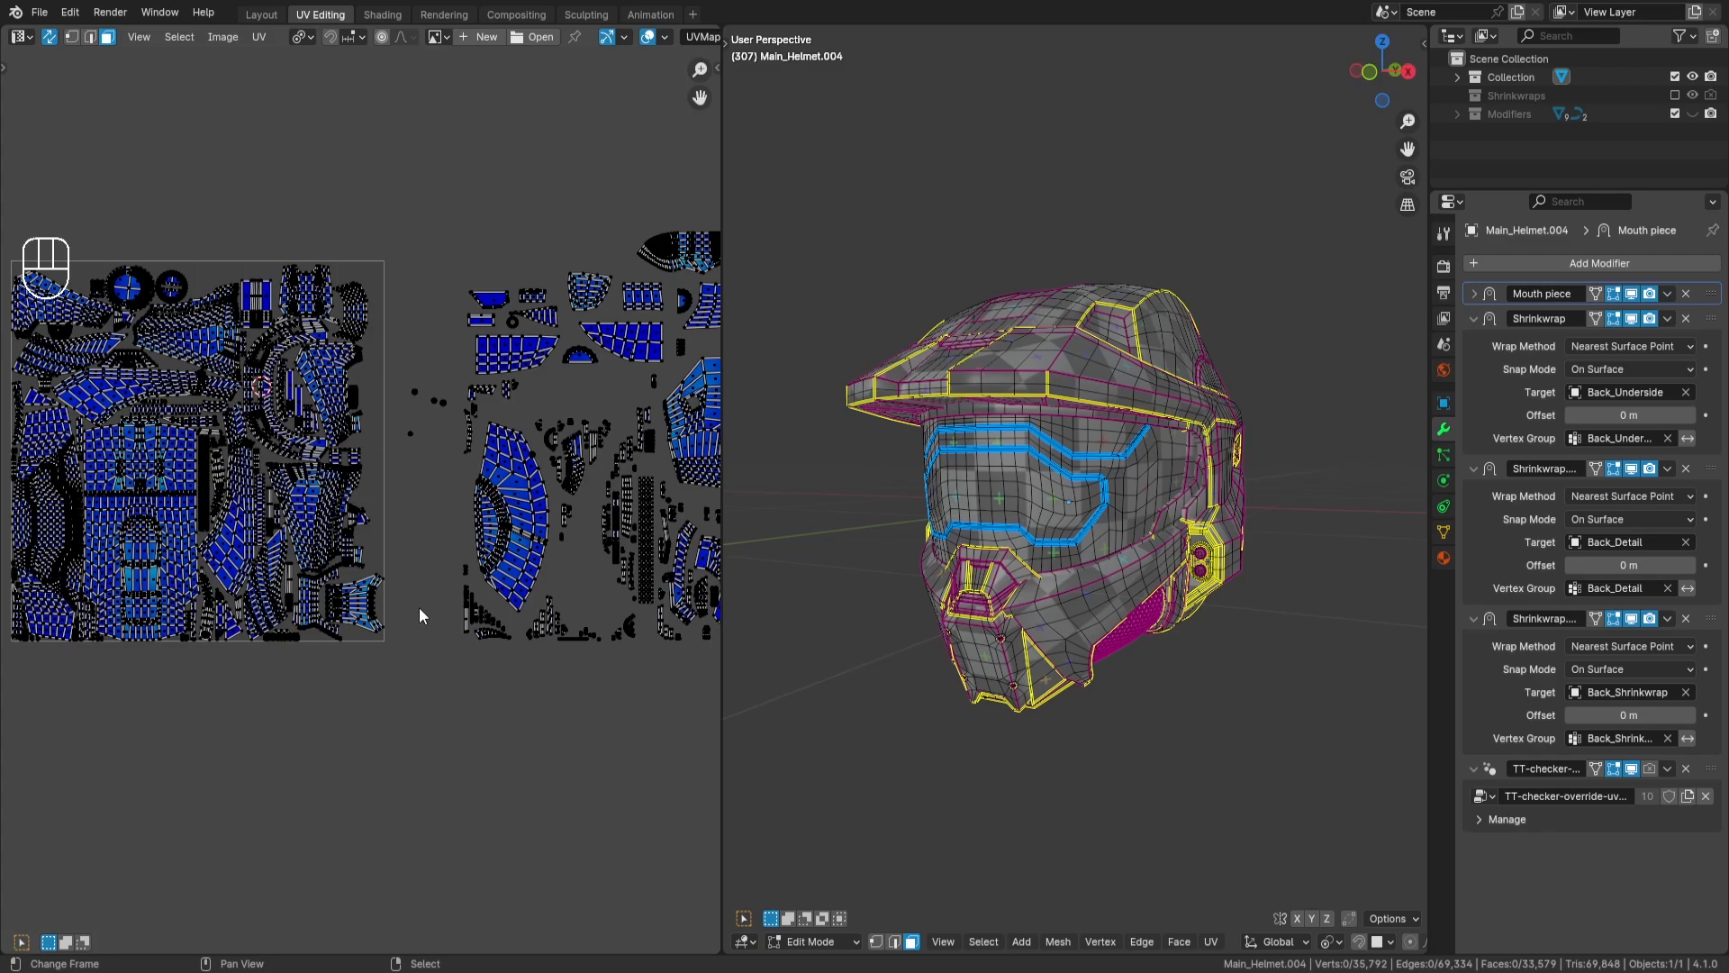
{"action": "key", "text": "a"}
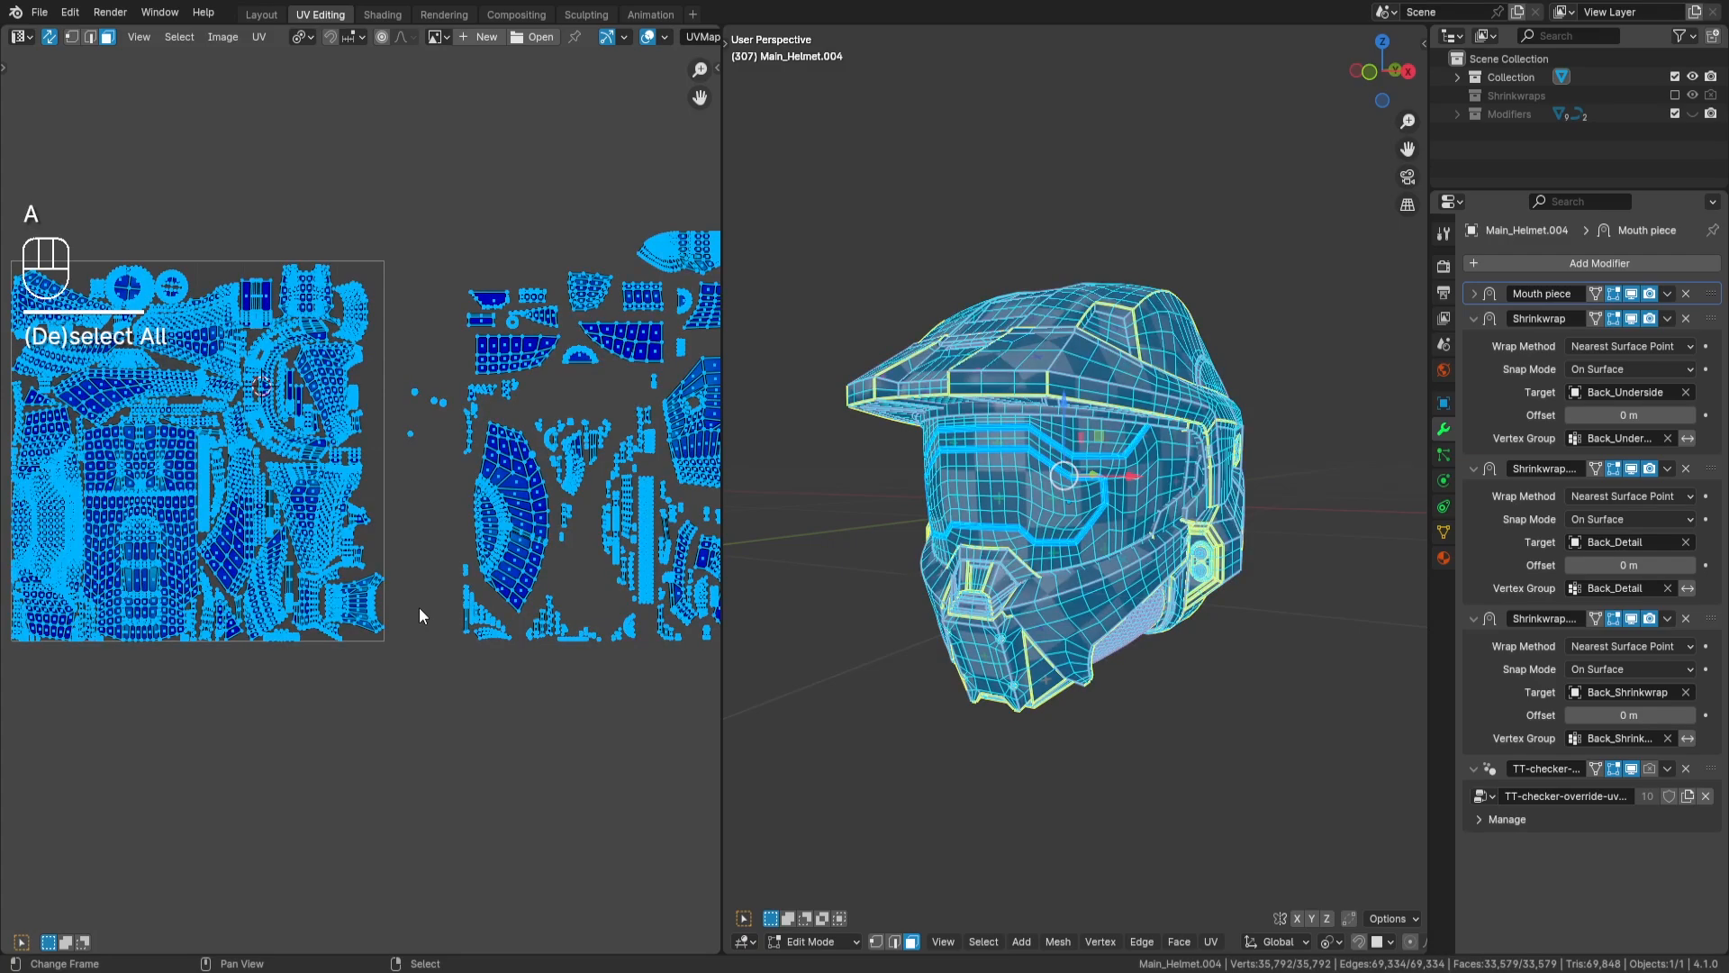
{"action": "left_click", "coordinate": [310, 38]}
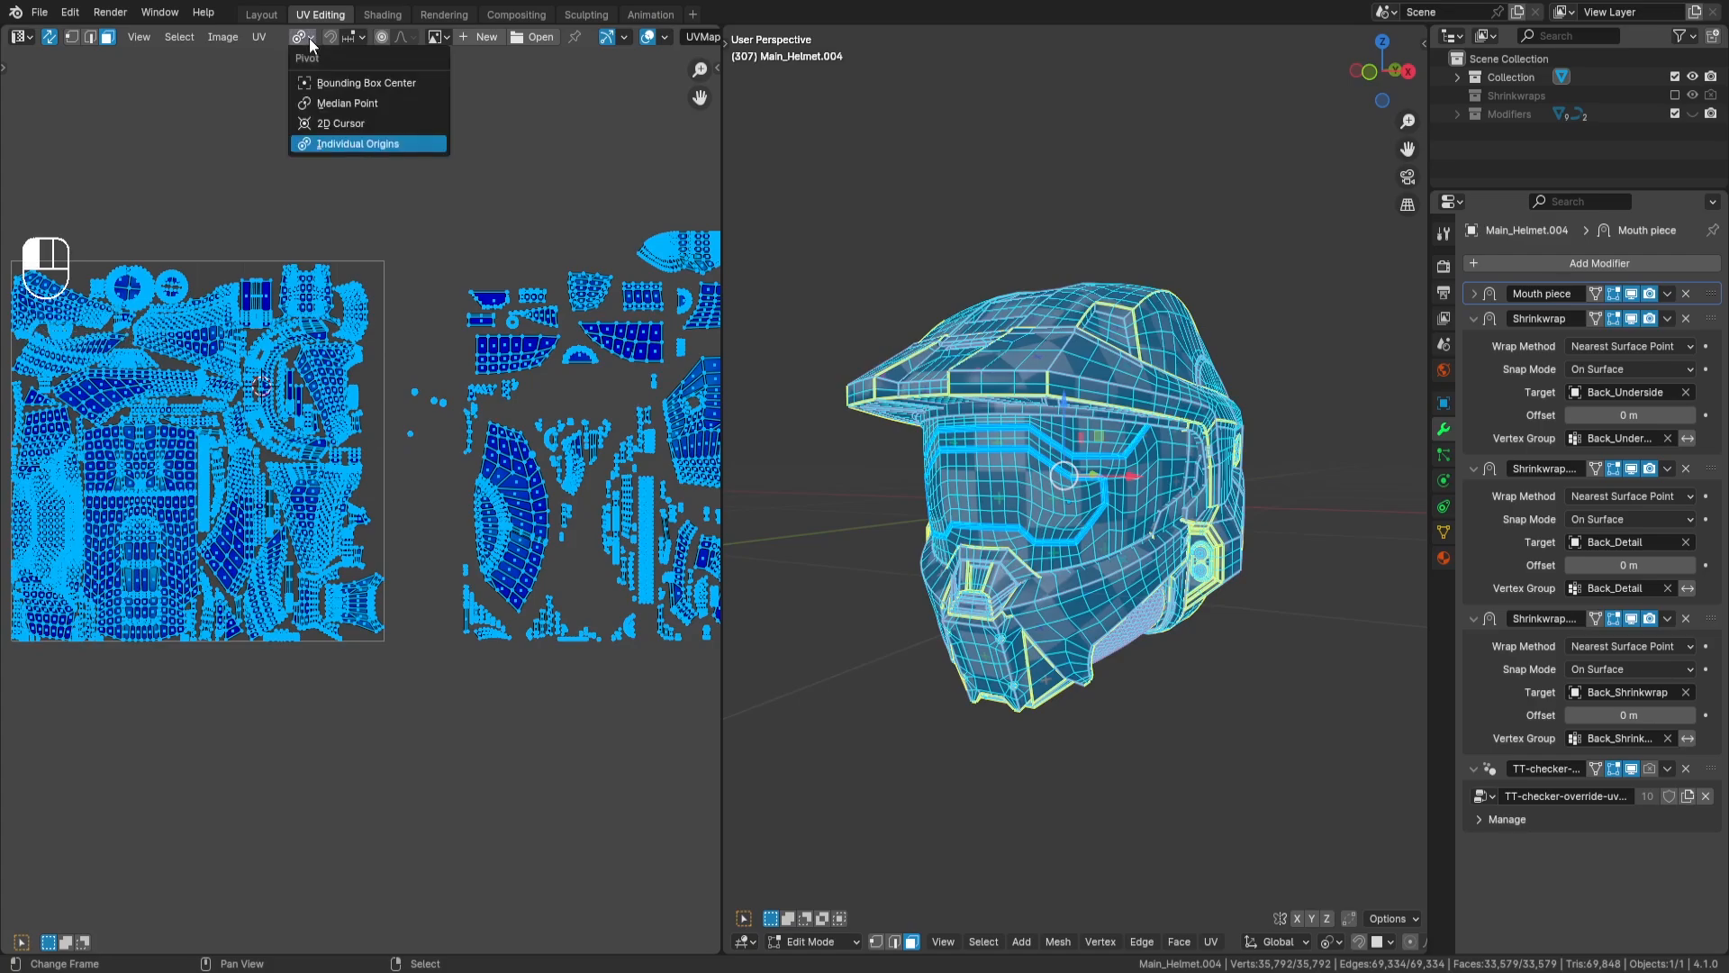
{"action": "left_click", "coordinate": [353, 143]}
- Scale all the selected UV islands by a factor of 0.85
{"action": "middle_click_drag", "start_coordinate": [523, 294], "coordinate": [494, 282]}
{"action": "key", "text": "s"}
{"action": "key", "text": "period"}
{"action": "key", "text": "KP_8"}
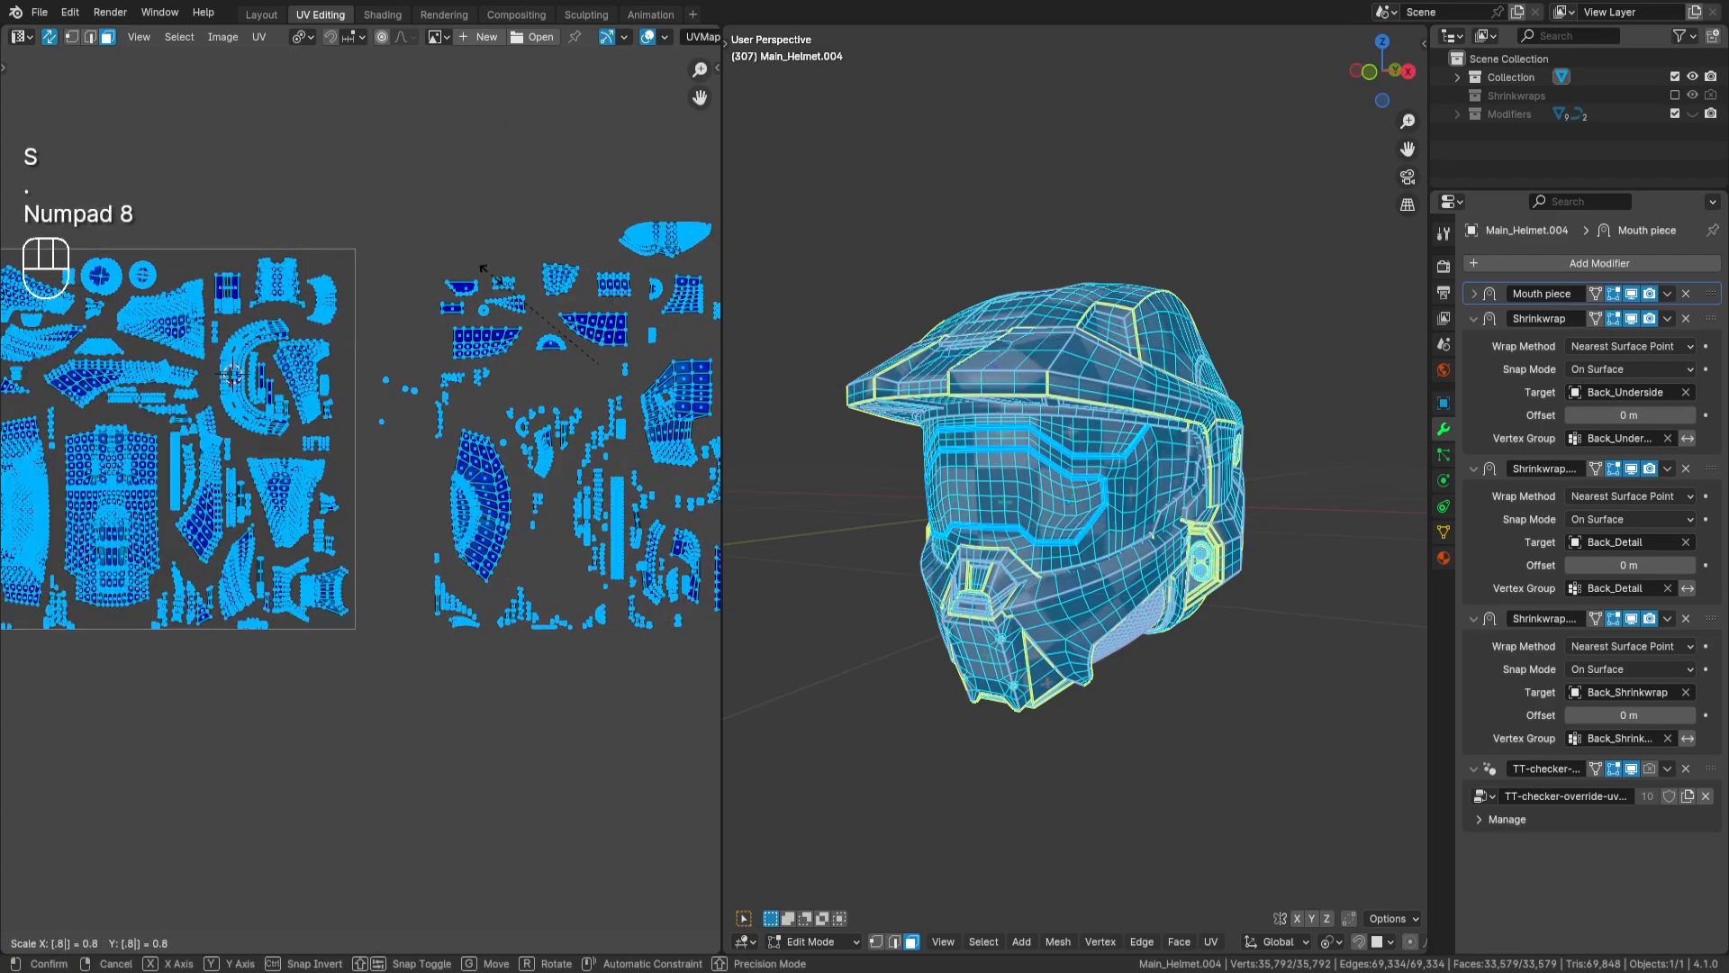
{"action": "key", "text": "KP_5"}
{"action": "key", "text": "Return"}
- Move all UV islands up by 1 along the Y axis, out of the UV tile, and clear the selection
{"action": "middle_click_drag", "start_coordinate": [468, 516], "coordinate": [316, 518]}
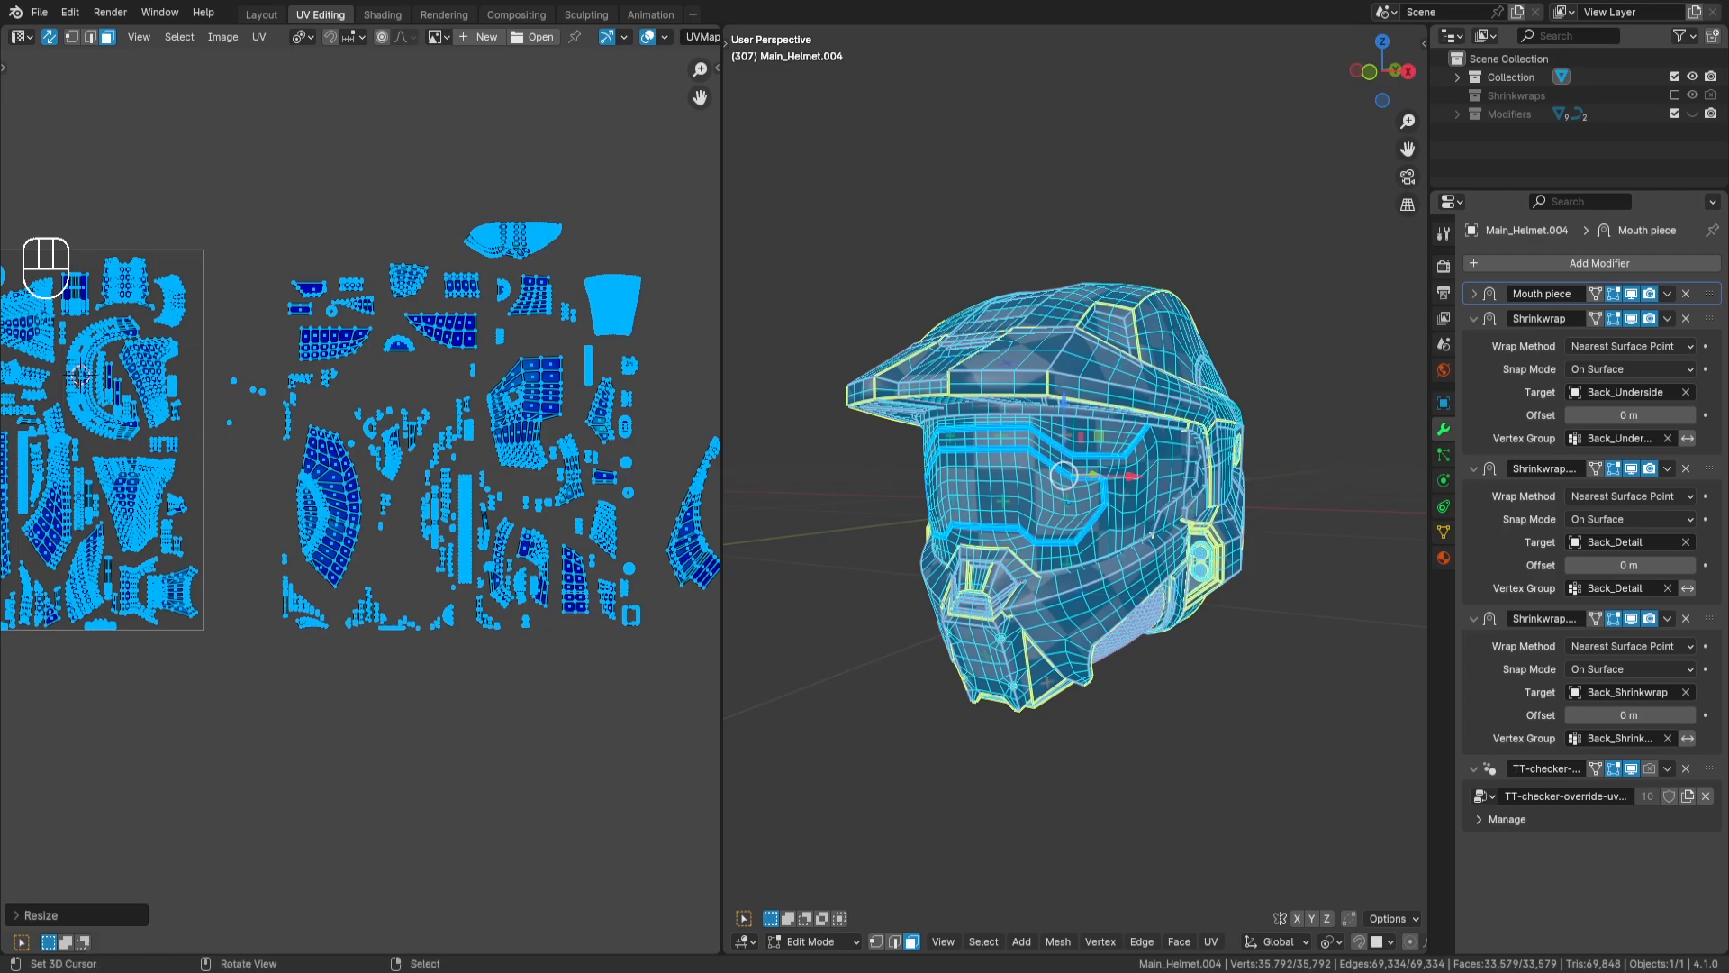
{"action": "middle_click_drag", "start_coordinate": [194, 577], "coordinate": [407, 567]}
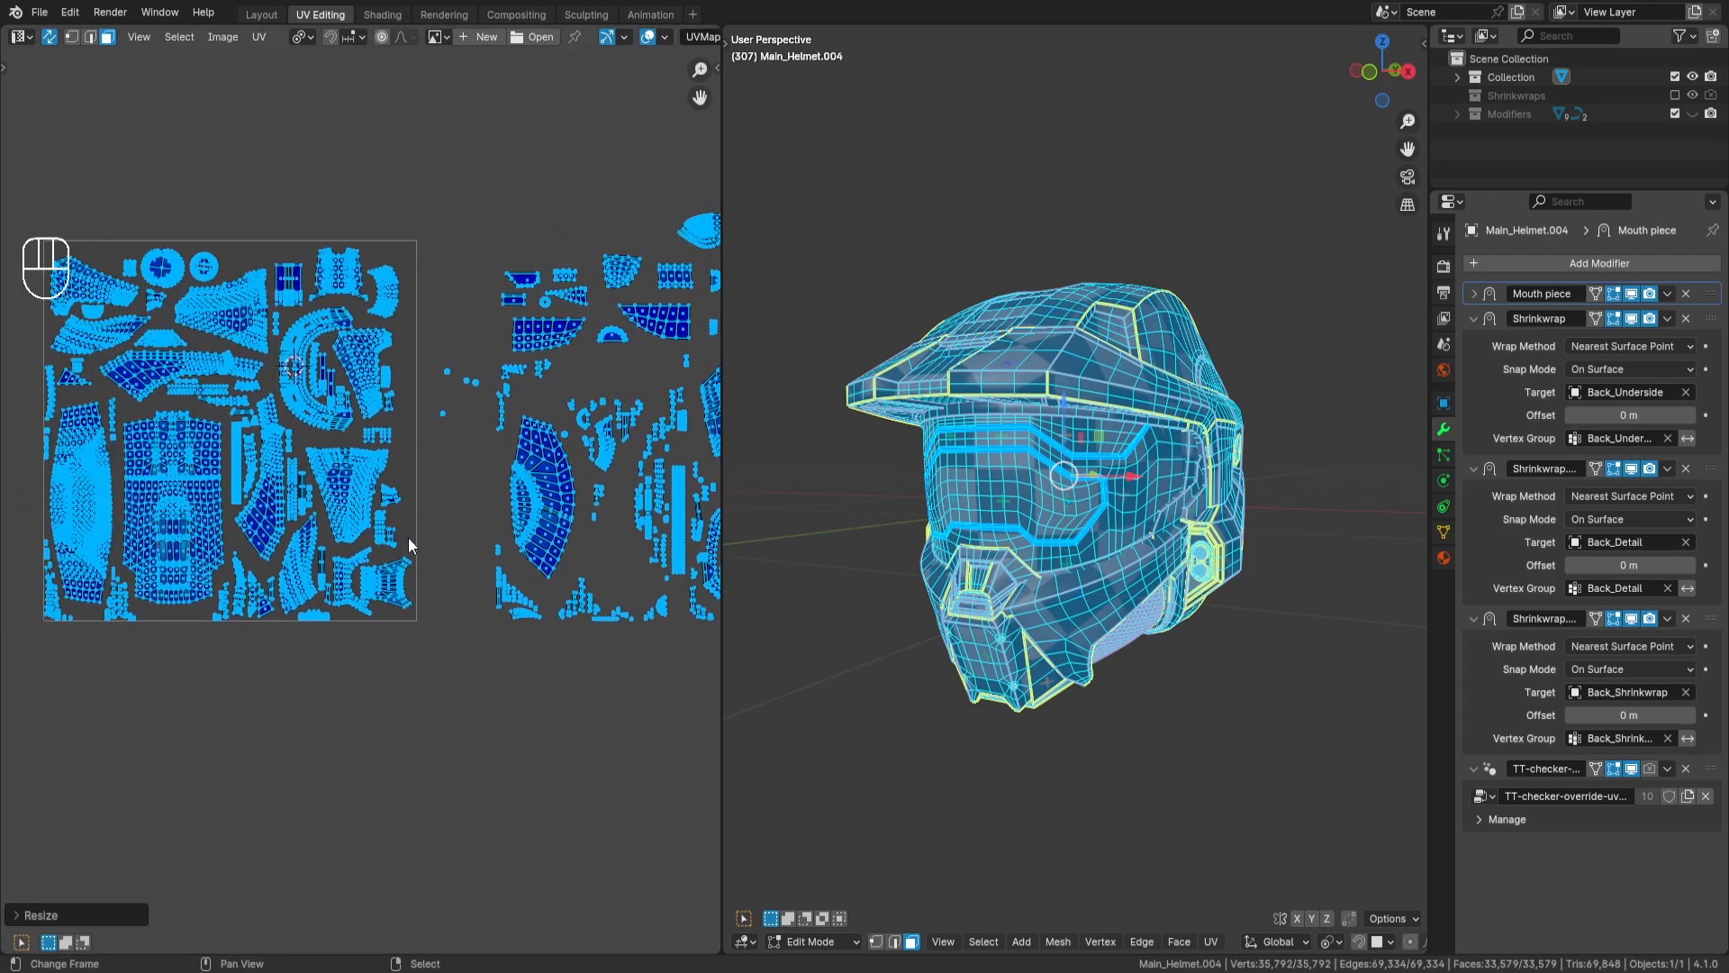
{"action": "key", "text": "g"}
{"action": "key", "text": "y"}
{"action": "key", "text": "KP_1"}
{"action": "key", "text": "Return"}
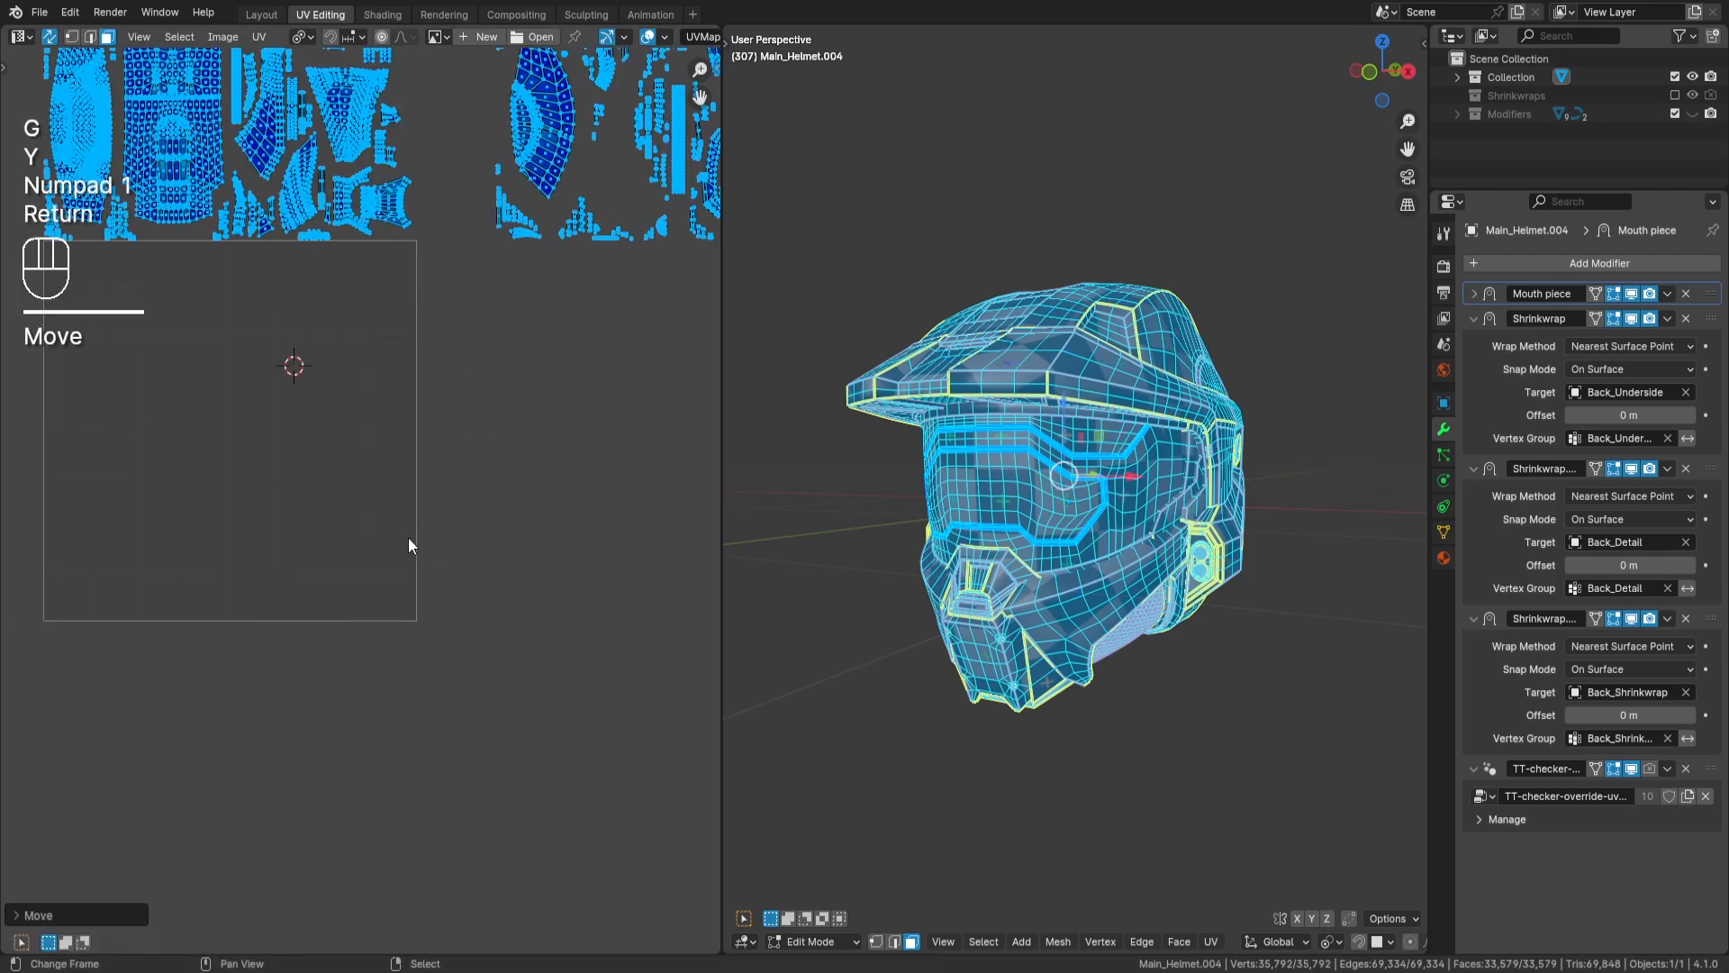
{"action": "middle_click_drag", "start_coordinate": [448, 466], "coordinate": [501, 545]}
{"action": "key", "text": "a"}
{"action": "key", "text": "a"}
- Widen the UV editor, rotate the large helmet-top island by 90 degrees and move it down into the empty UV tile
{"action": "middle_click_drag", "start_coordinate": [391, 399], "coordinate": [390, 458]}
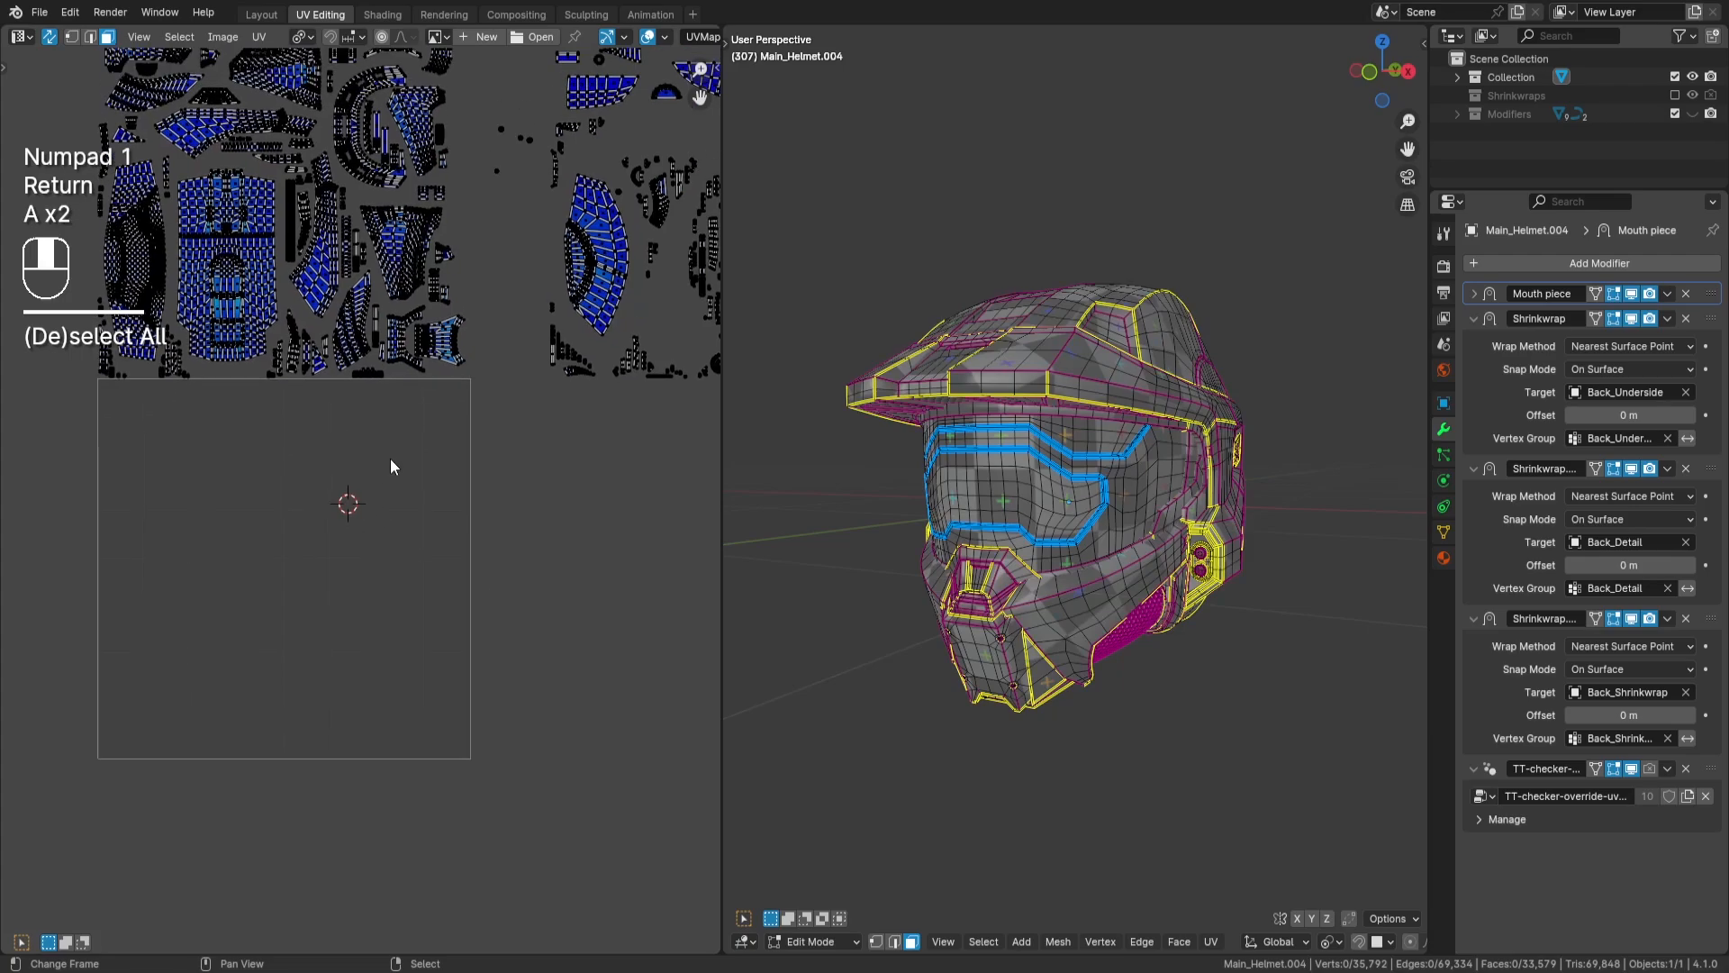
{"action": "key", "text": "l"}
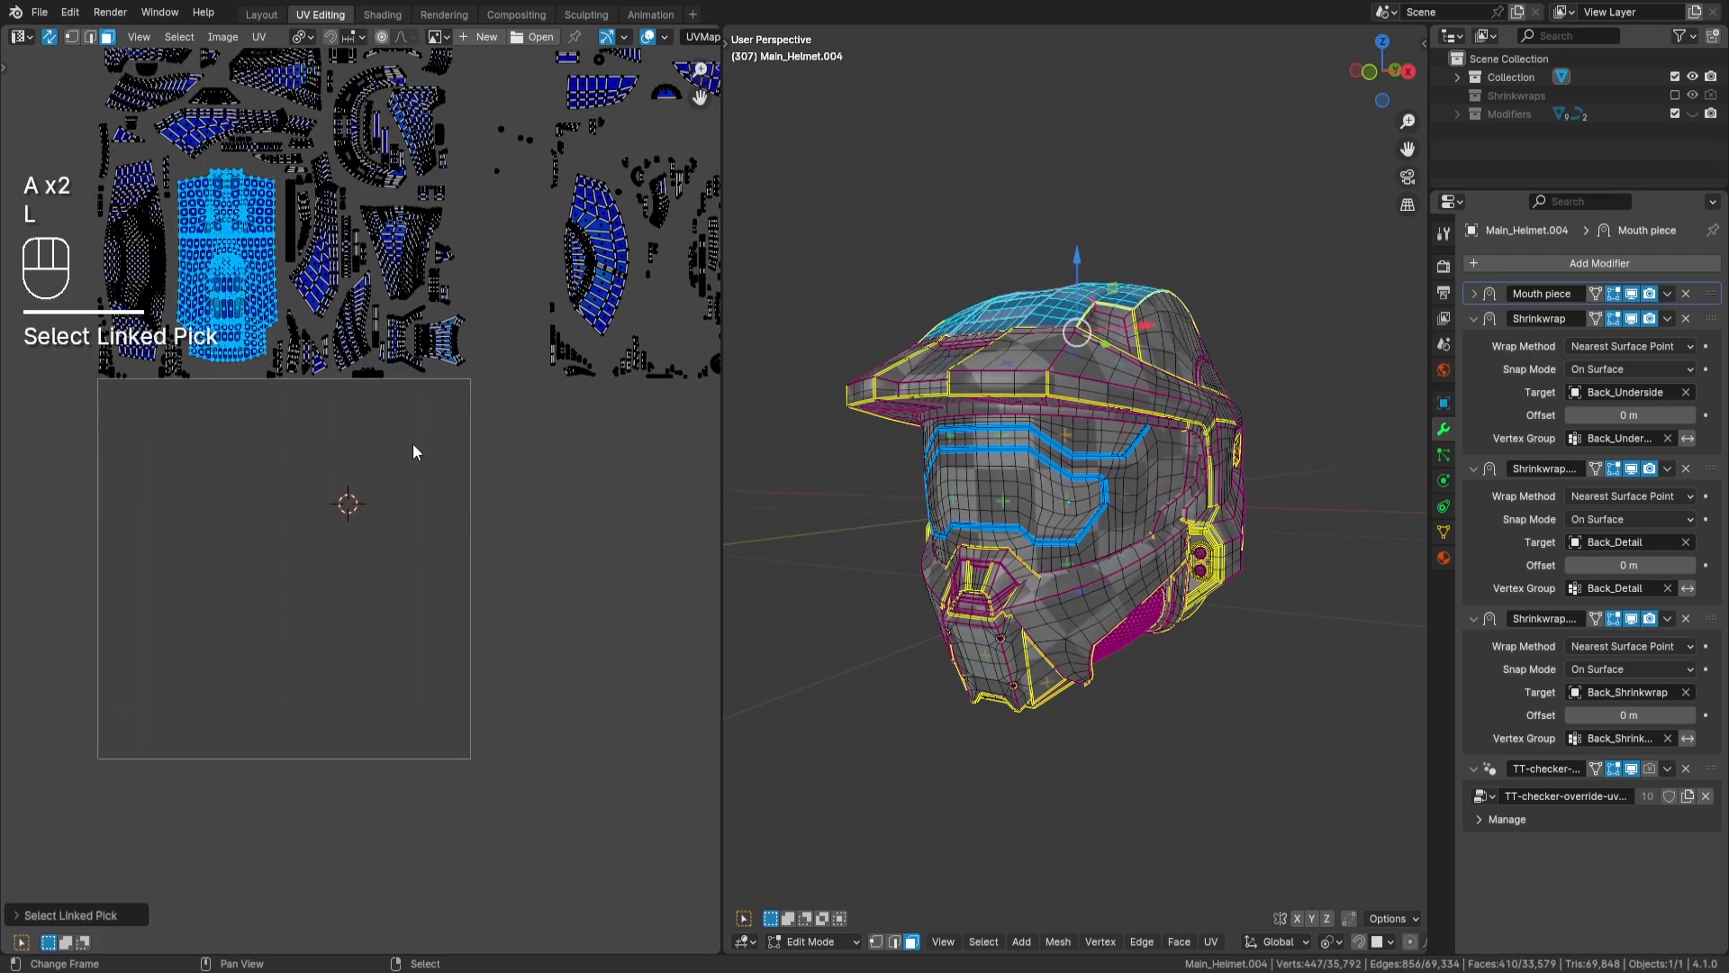
{"action": "left_click_drag", "start_coordinate": [720, 475], "coordinate": [964, 477]}
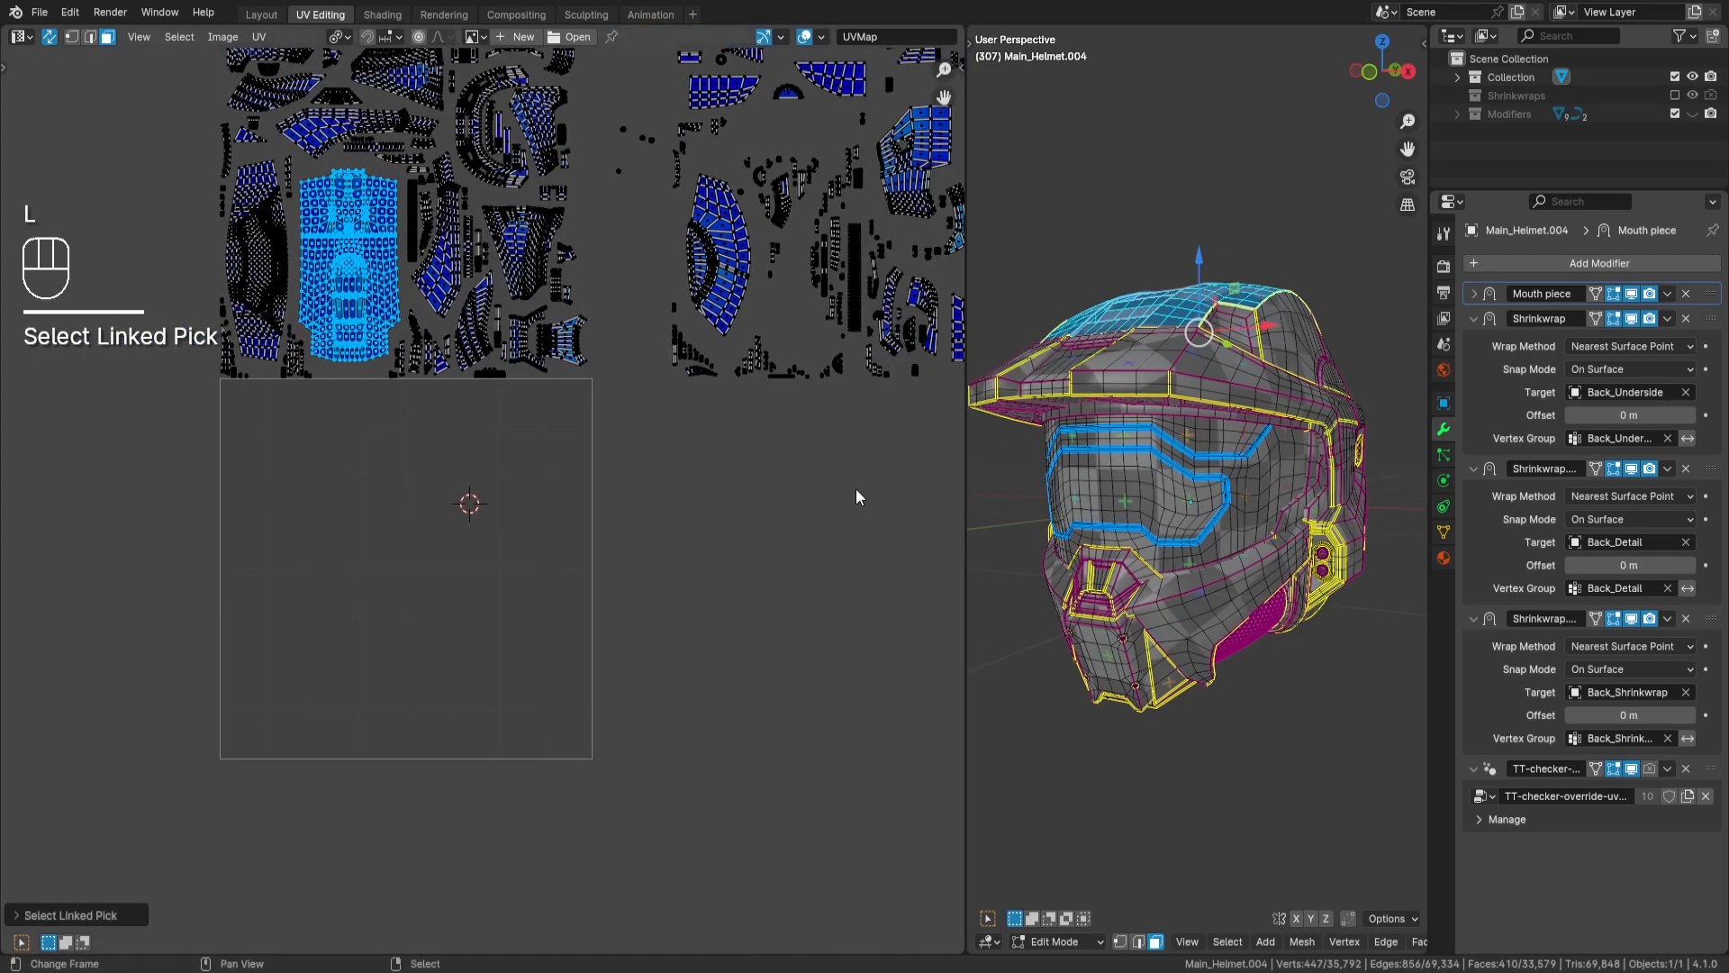
{"action": "middle_click_drag", "start_coordinate": [652, 511], "coordinate": [689, 506]}
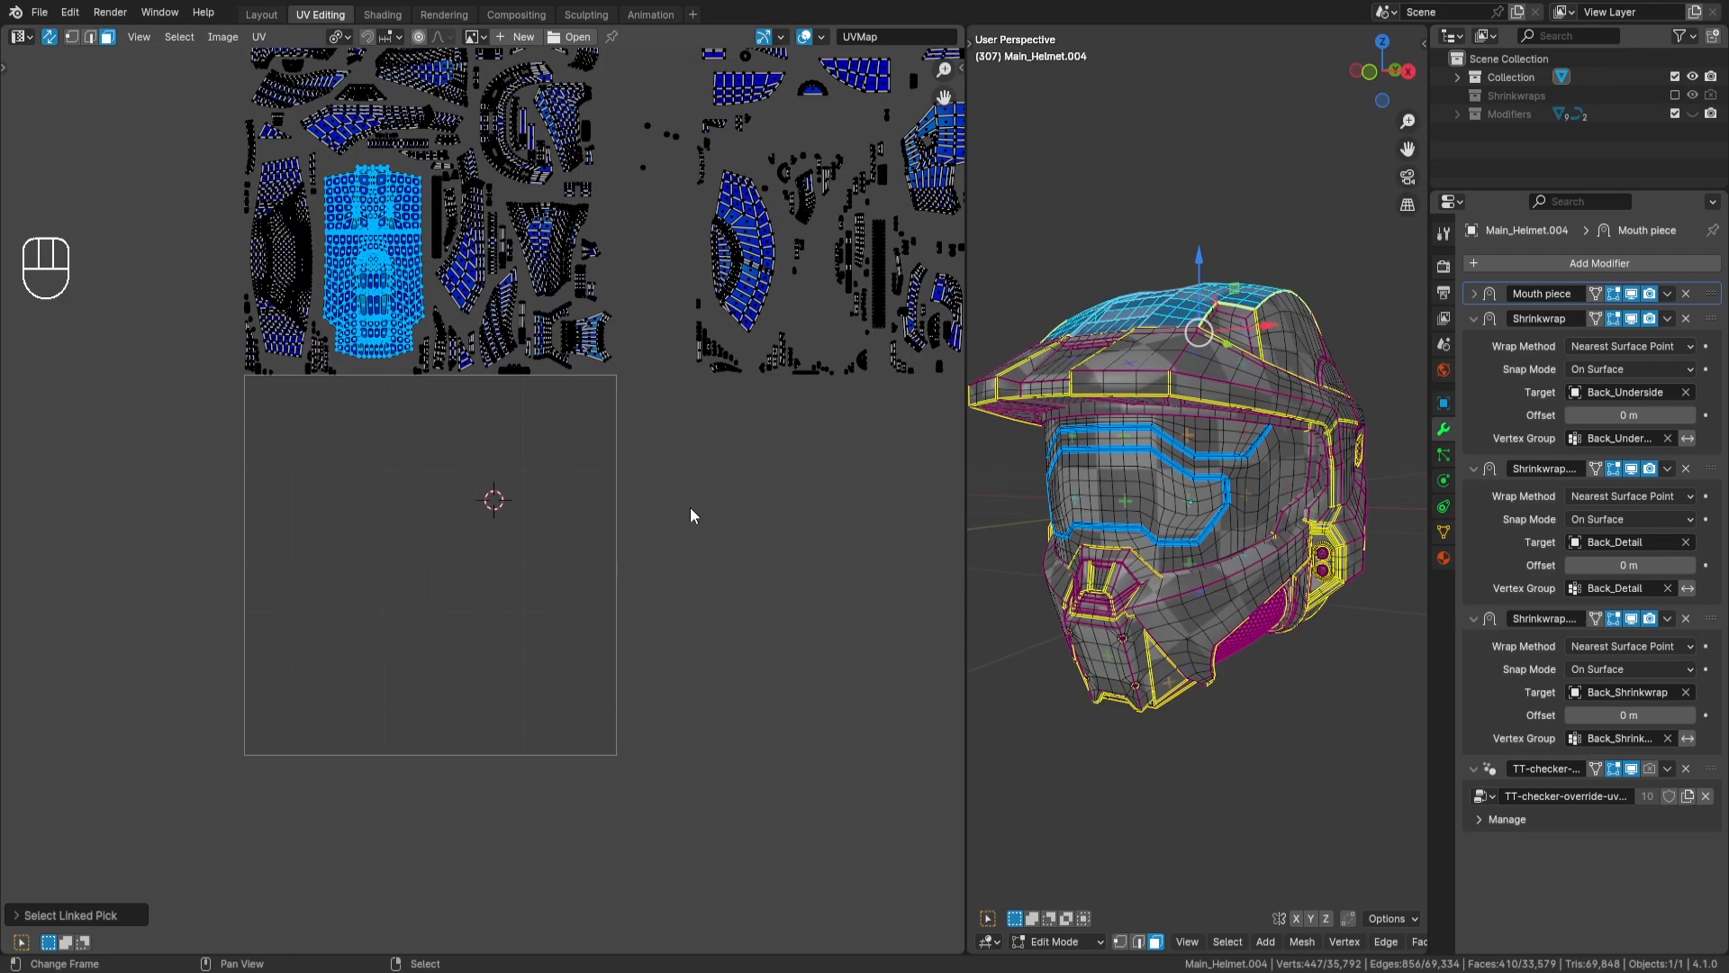
{"action": "key", "text": "r"}
{"action": "key", "text": "KP_9"}
{"action": "key", "text": "KP_0"}
{"action": "key", "text": "Return"}
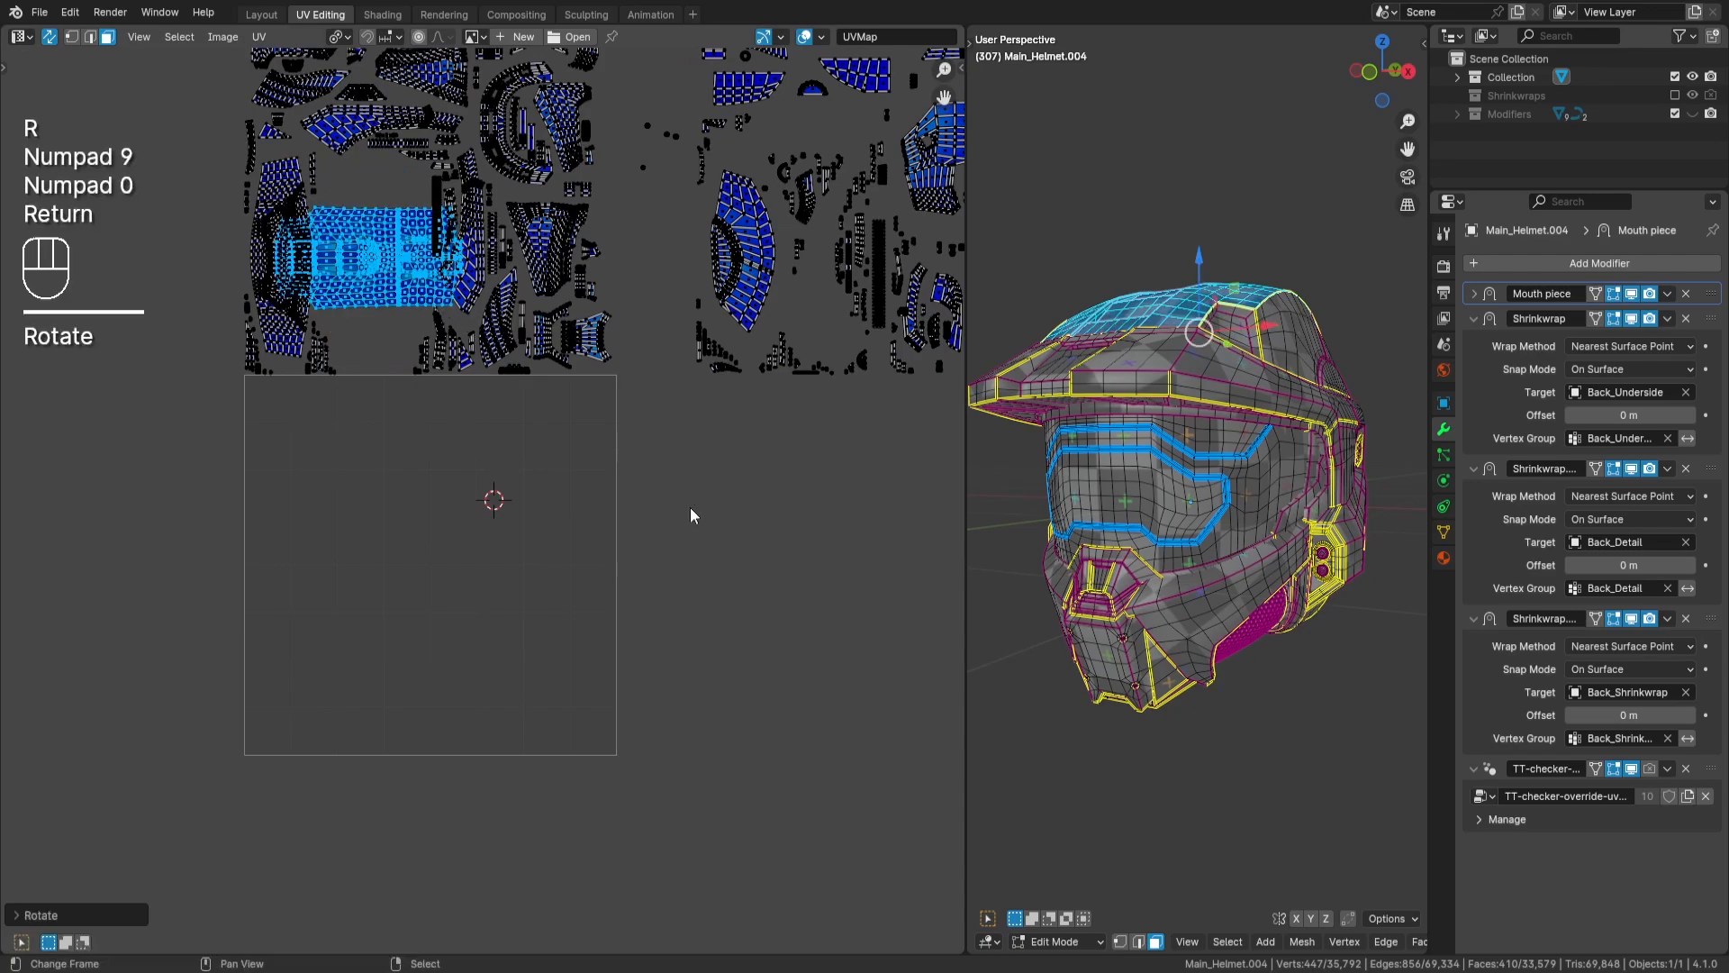
{"action": "key", "text": "g"}
{"action": "key", "text": "Return"}
- Search for the Constrain to Image Bounds option and toggle it for the UV editor
{"action": "scroll", "coordinate": [596, 659], "scroll_direction": "up", "scroll_amount": 3}
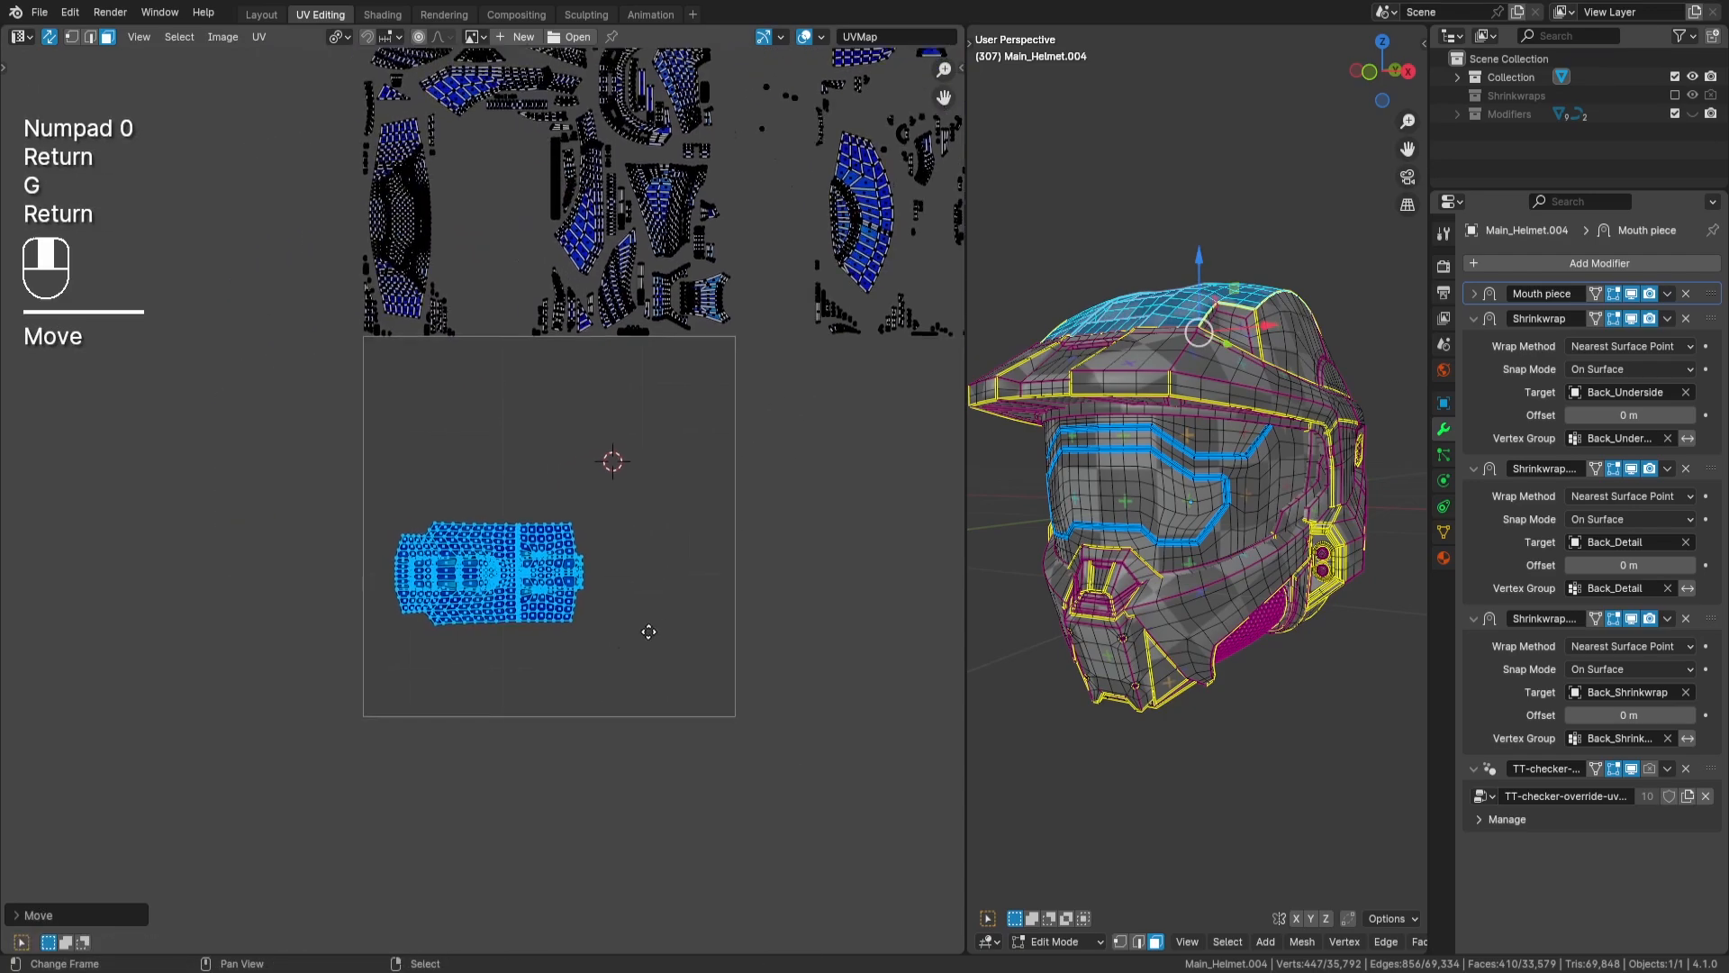
{"action": "middle_click_drag", "start_coordinate": [596, 659], "coordinate": [592, 605]}
{"action": "key", "text": "space"}
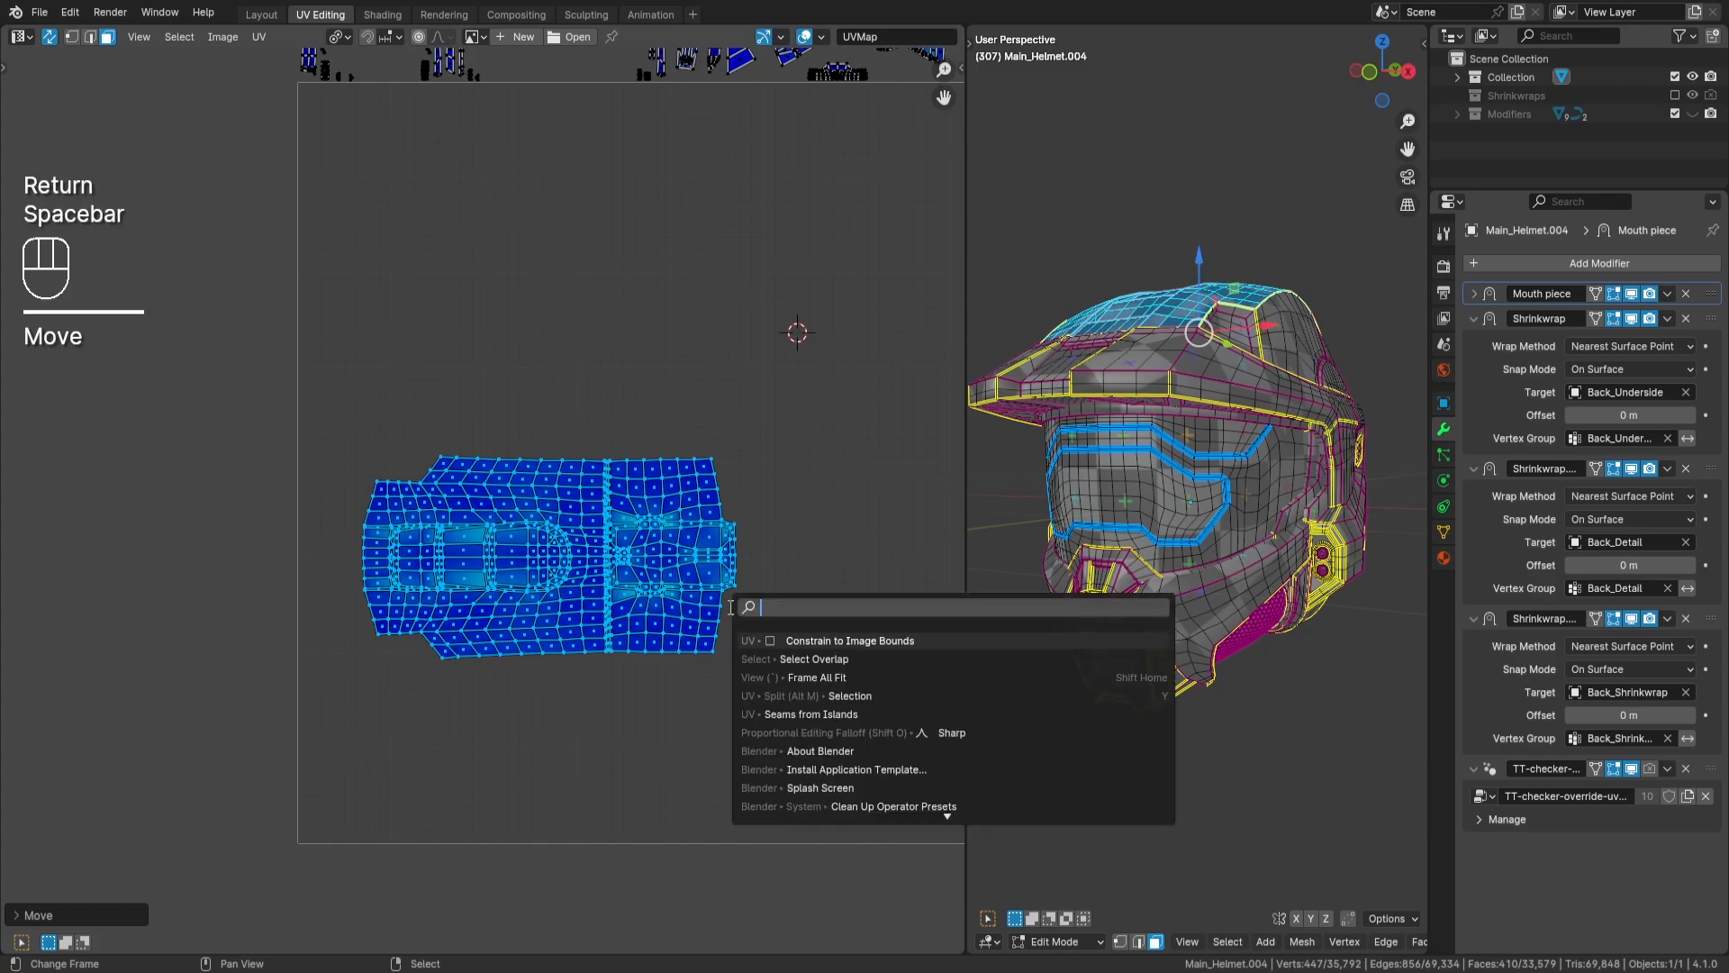
{"action": "type", "text": "constra"}
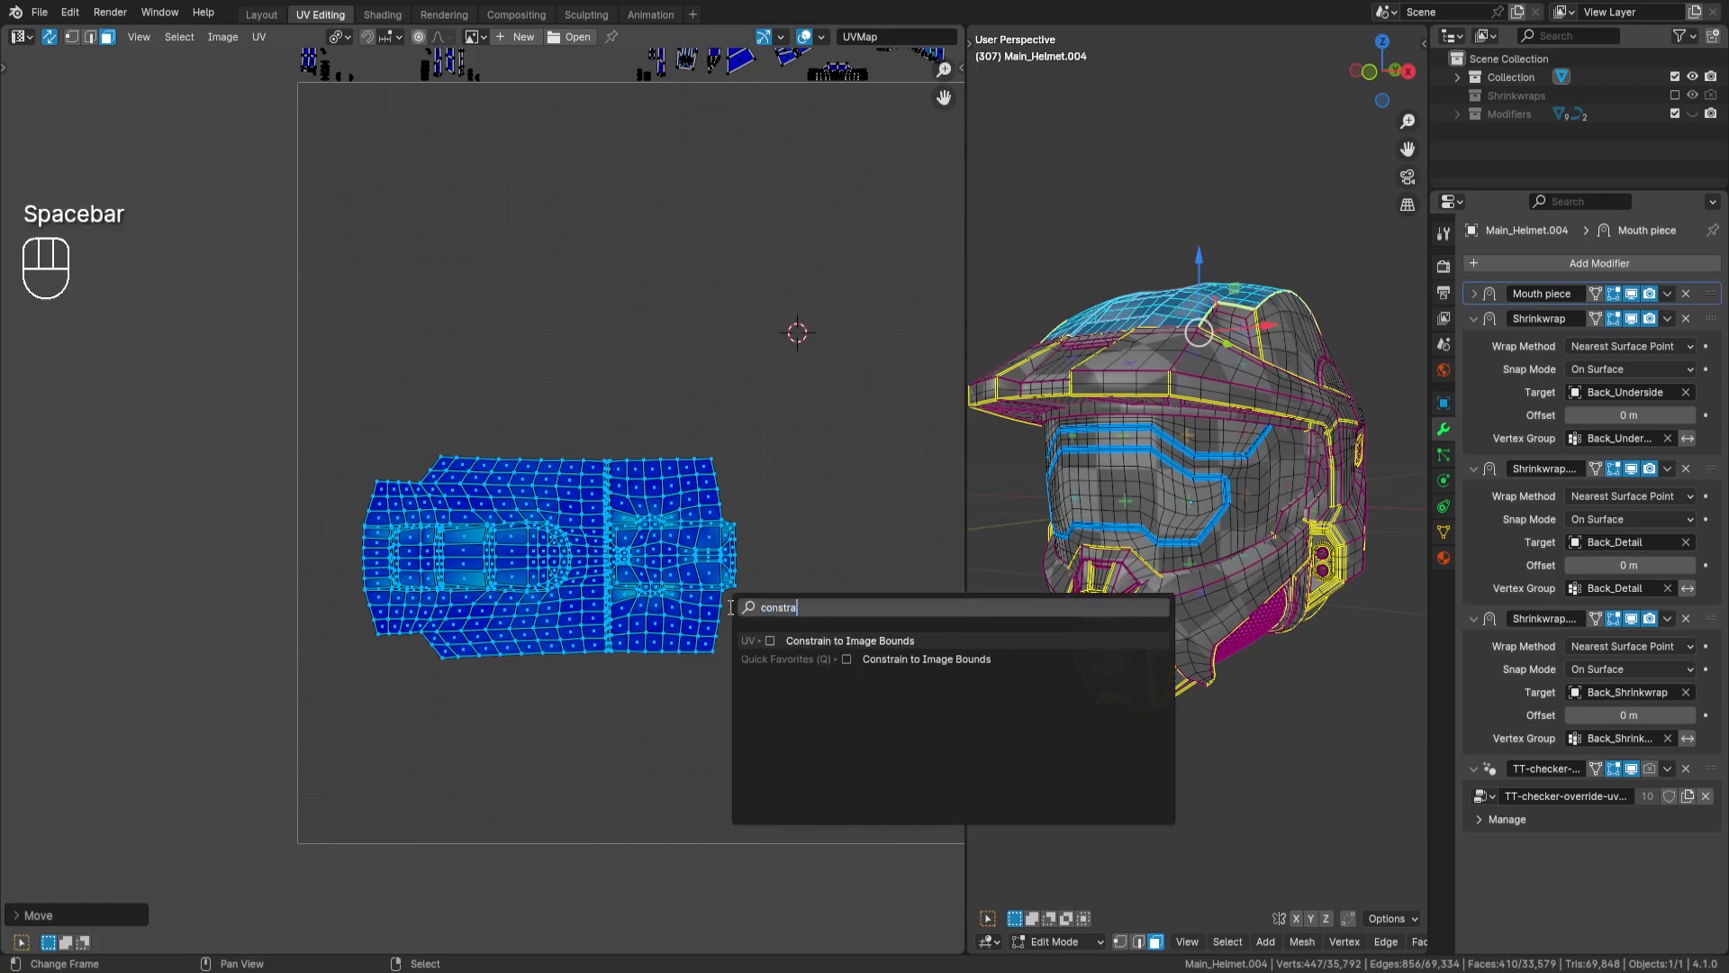
{"action": "key", "text": "Return"}
- Move the helmet-top island into the lower-left corner of the UV tile, against its borders, and deselect it
{"action": "middle_click_drag", "start_coordinate": [726, 622], "coordinate": [736, 561]}
{"action": "key", "text": "g"}
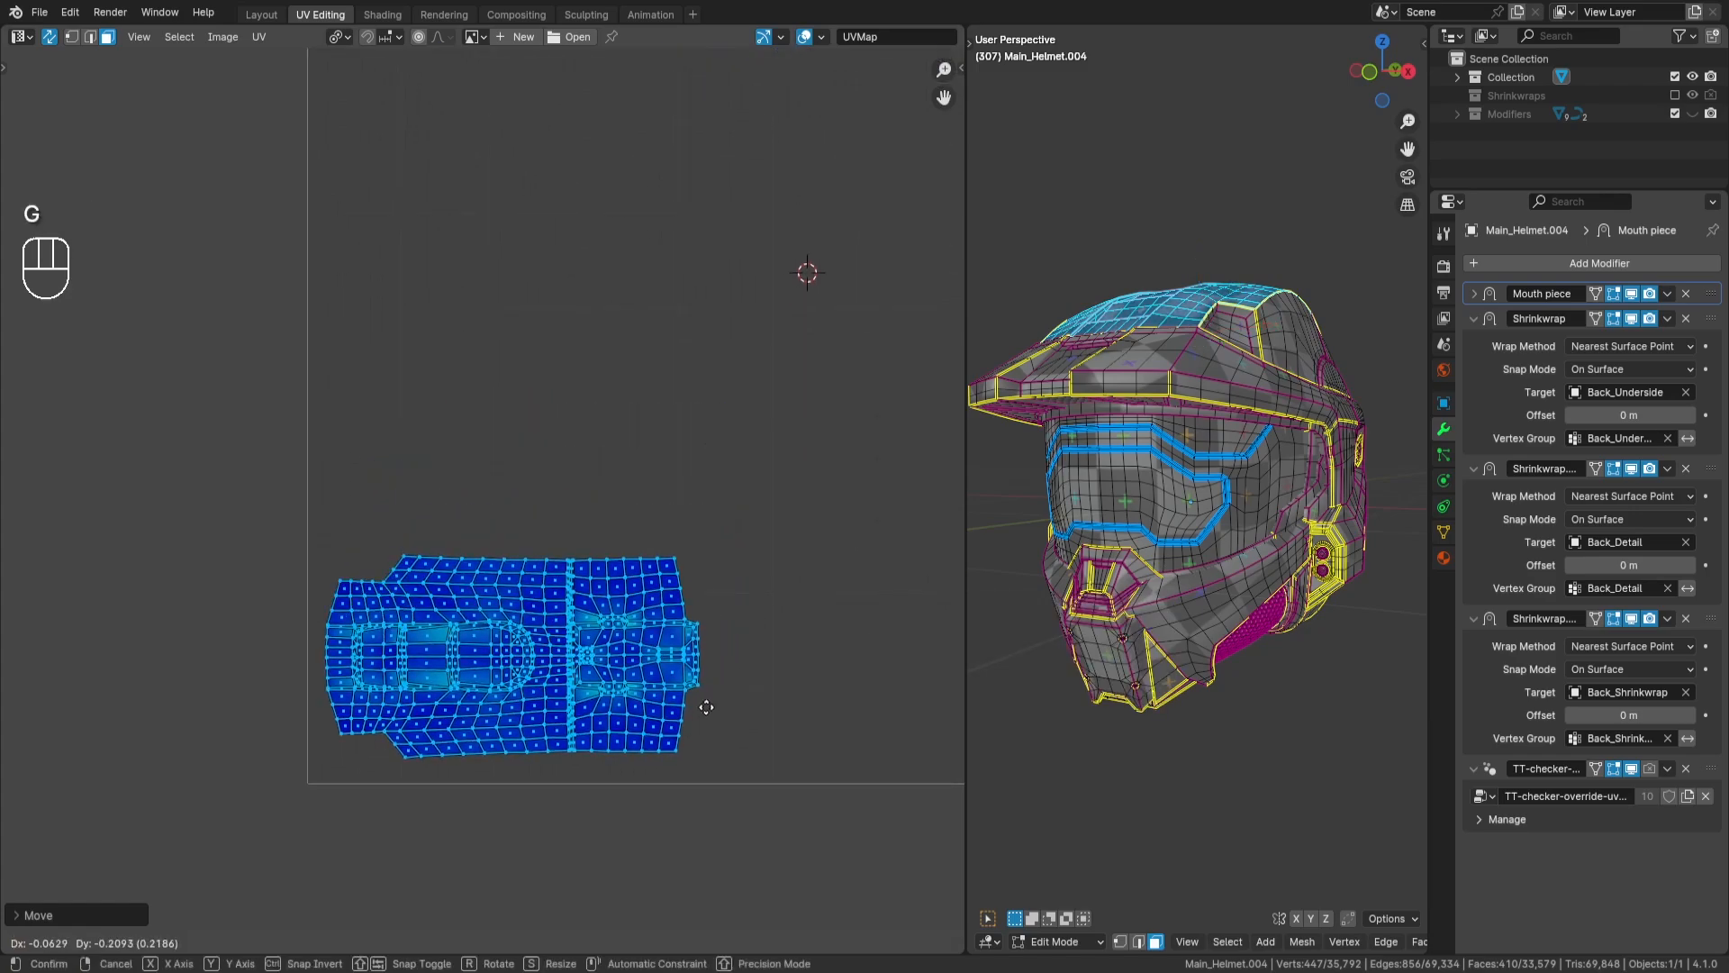
{"action": "key", "text": "Return"}
{"action": "scroll", "coordinate": [720, 666], "scroll_direction": "up", "scroll_amount": 2}
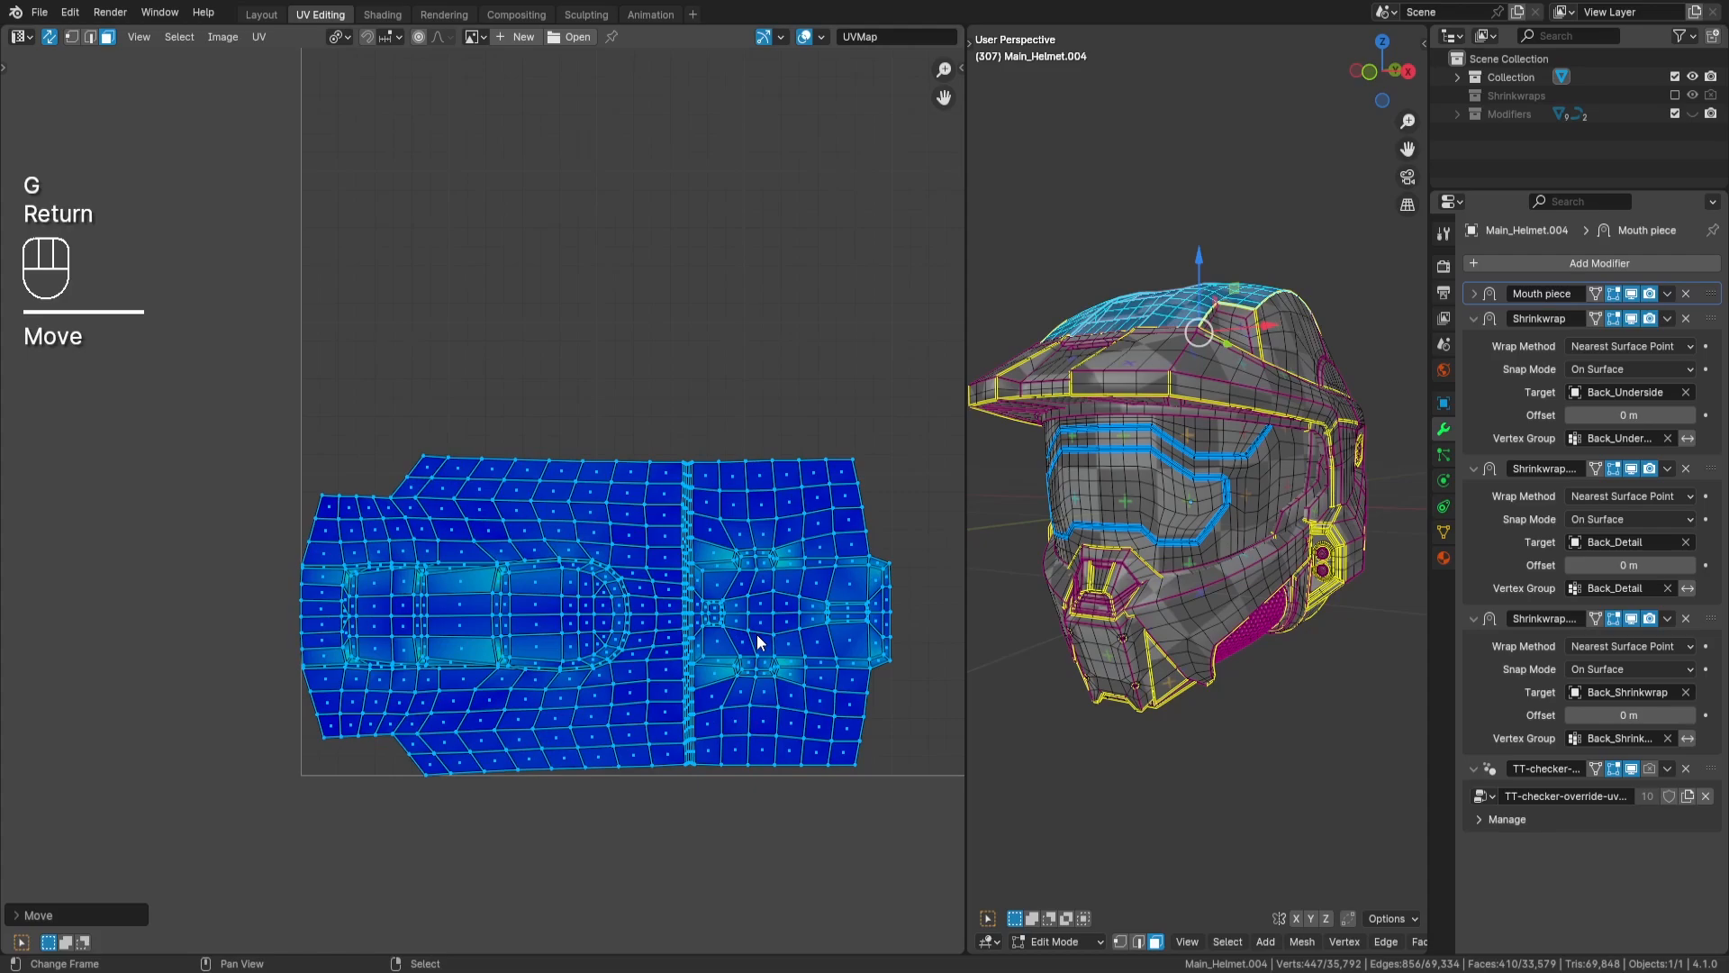
{"action": "middle_click_drag", "start_coordinate": [840, 629], "coordinate": [831, 600]}
{"action": "key", "text": "g"}
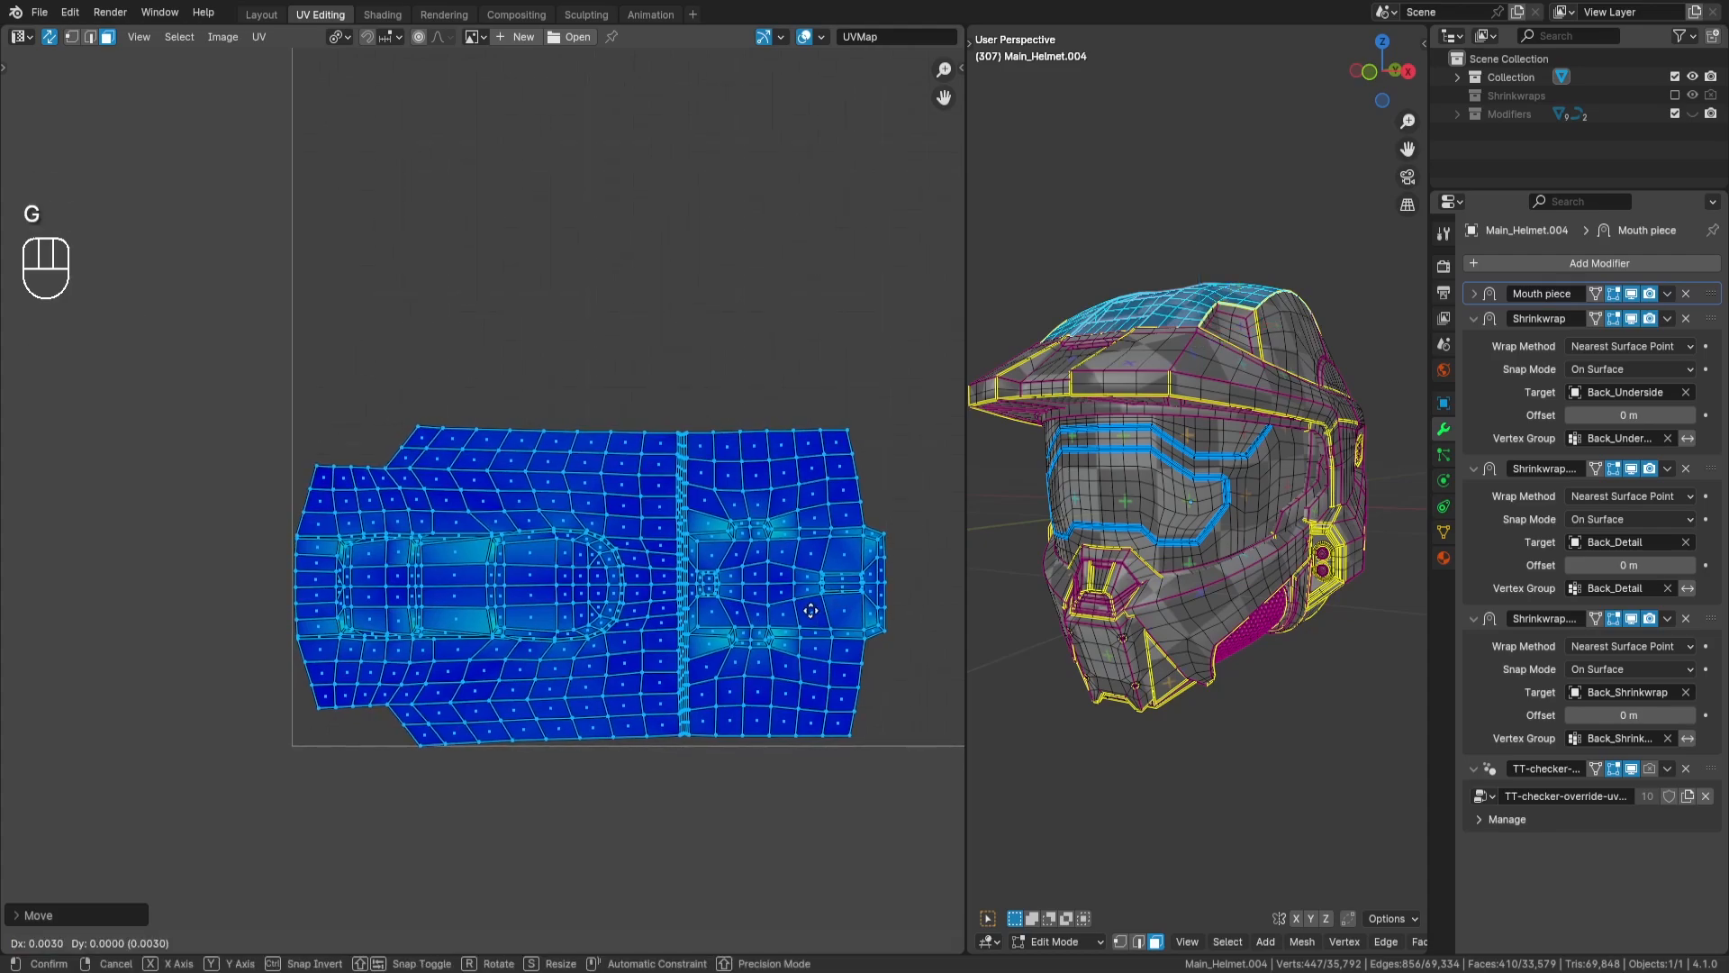
{"action": "key", "text": "Return"}
{"action": "scroll", "coordinate": [810, 610], "scroll_direction": "down", "scroll_amount": 3}
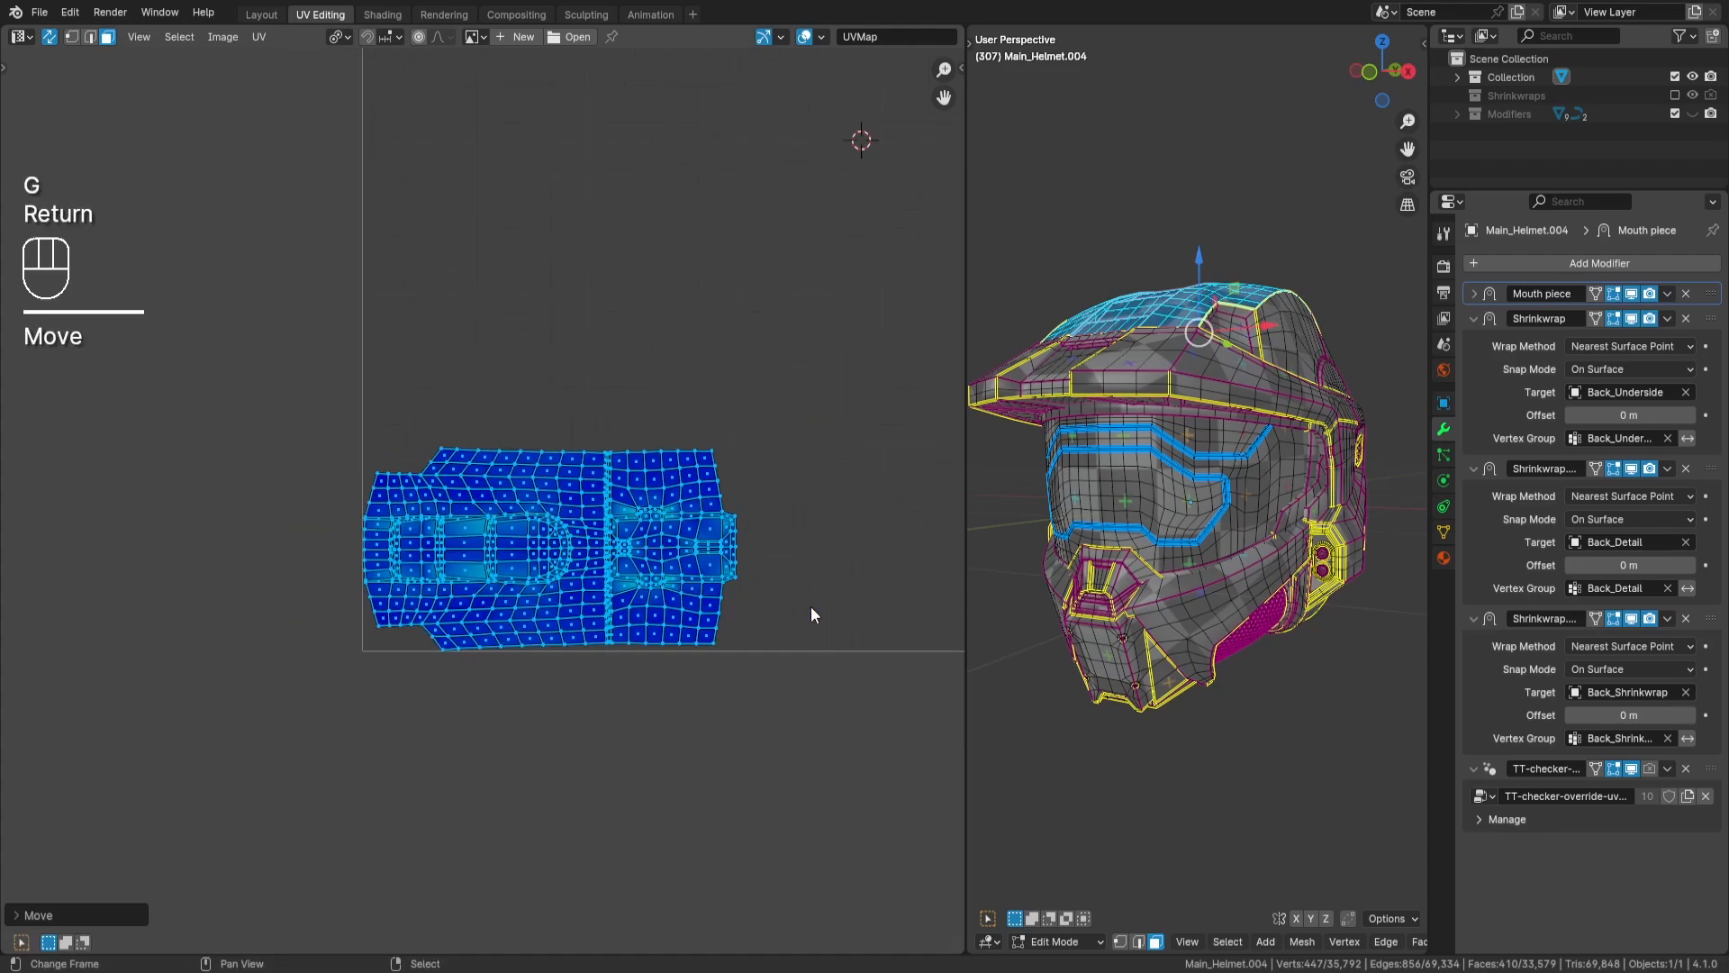
{"action": "key", "text": "a"}
{"action": "key", "text": "a"}
- Select the C-shaped UV island and move it down into the UV tile near the helmet-top island
{"action": "middle_click_drag", "start_coordinate": [597, 452], "coordinate": [548, 599]}
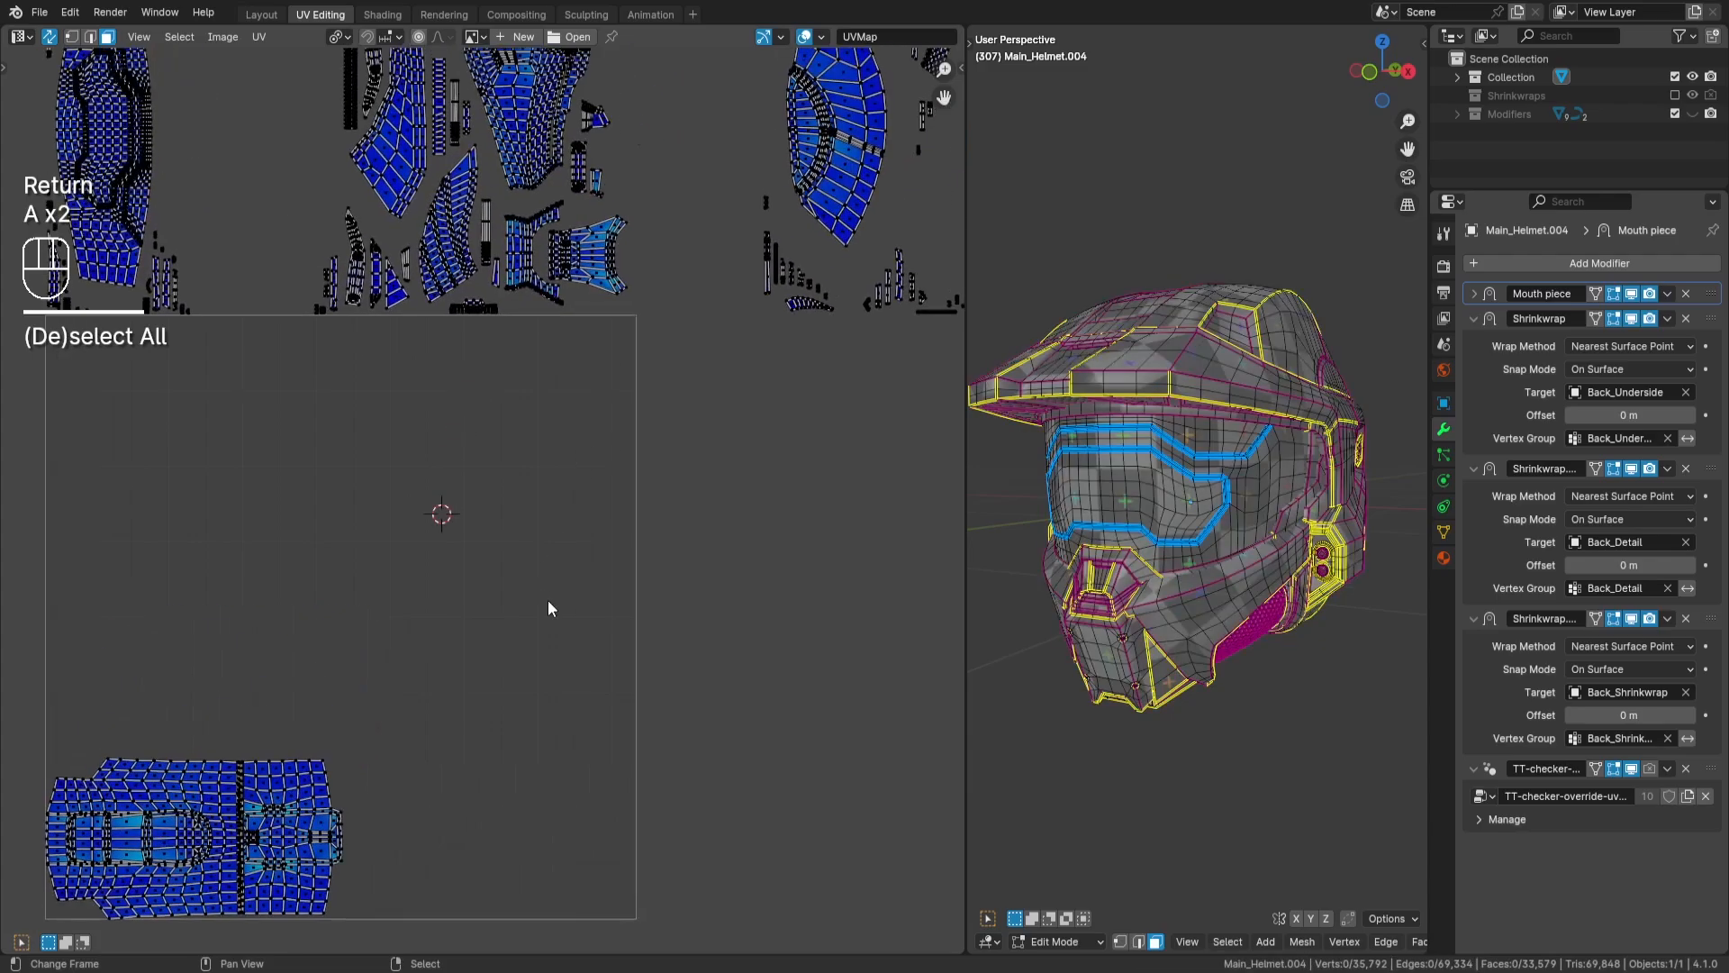
{"action": "scroll", "coordinate": [547, 600], "scroll_direction": "down", "scroll_amount": 2}
{"action": "middle_click_drag", "start_coordinate": [616, 306], "coordinate": [576, 379]}
{"action": "key", "text": "l"}
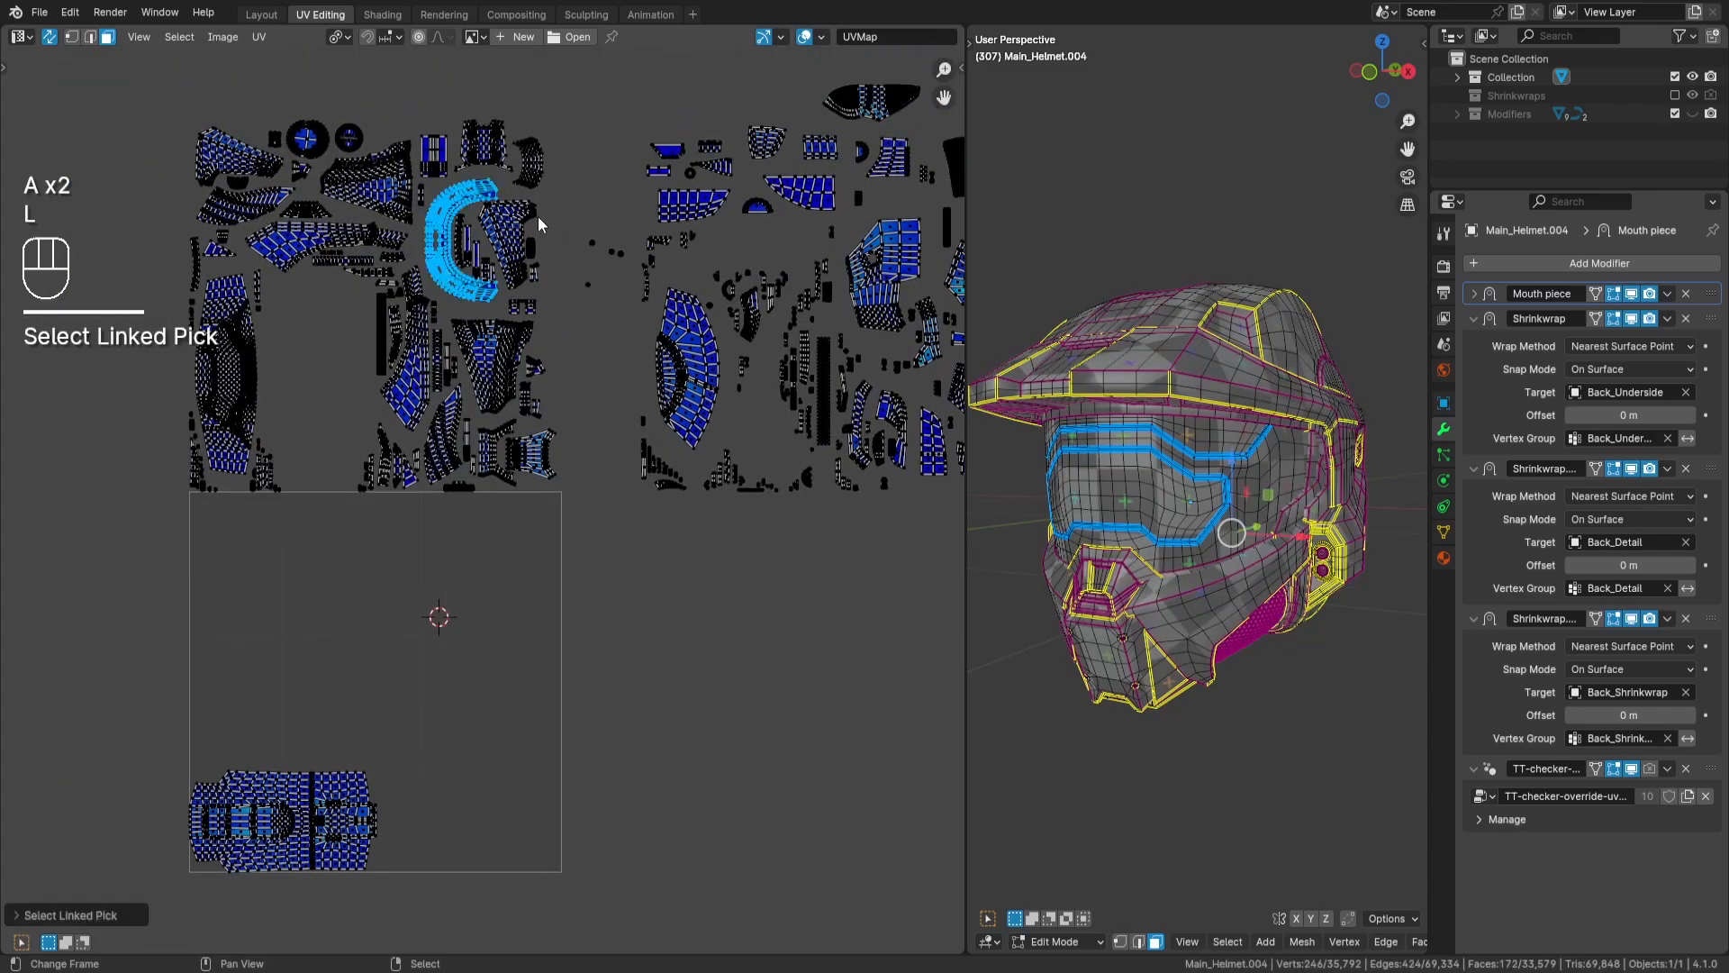
{"action": "key", "text": "g"}
{"action": "key", "text": "Return"}
- Fit the C-shaped island tightly against the right end of the helmet-top island along the tile's lower edge, and deselect it
{"action": "scroll", "coordinate": [586, 462], "scroll_direction": "up", "scroll_amount": 6}
{"action": "middle_click_drag", "start_coordinate": [586, 463], "coordinate": [691, 356]}
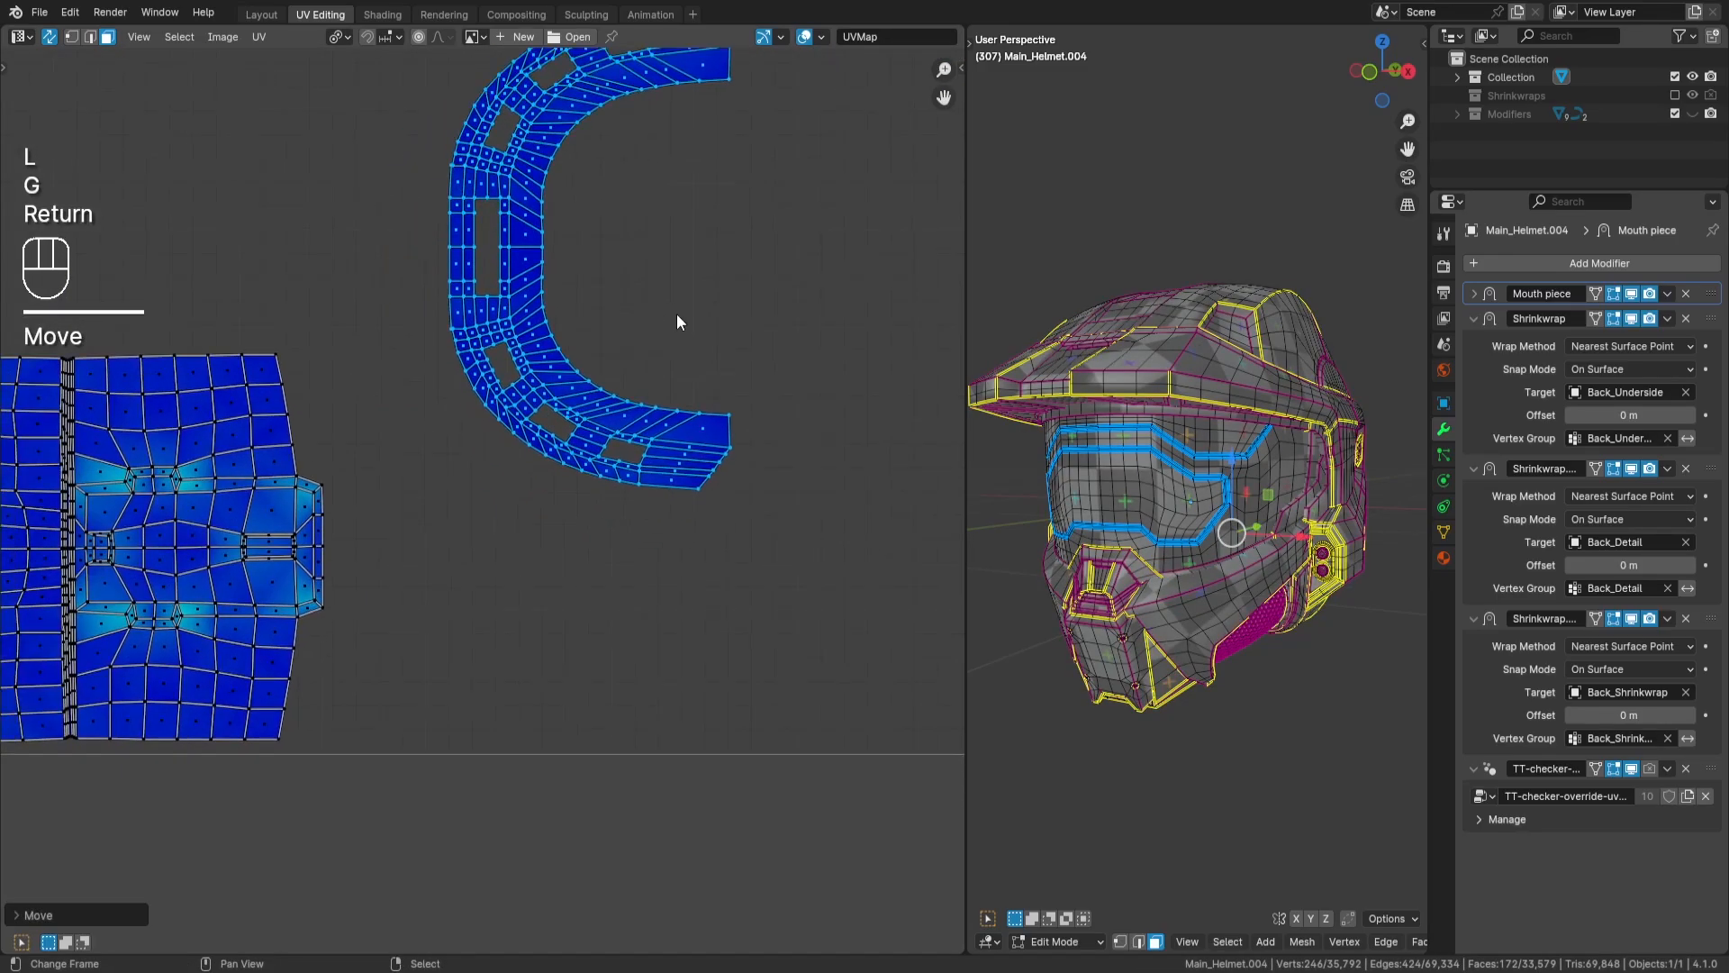
{"action": "key", "text": "g"}
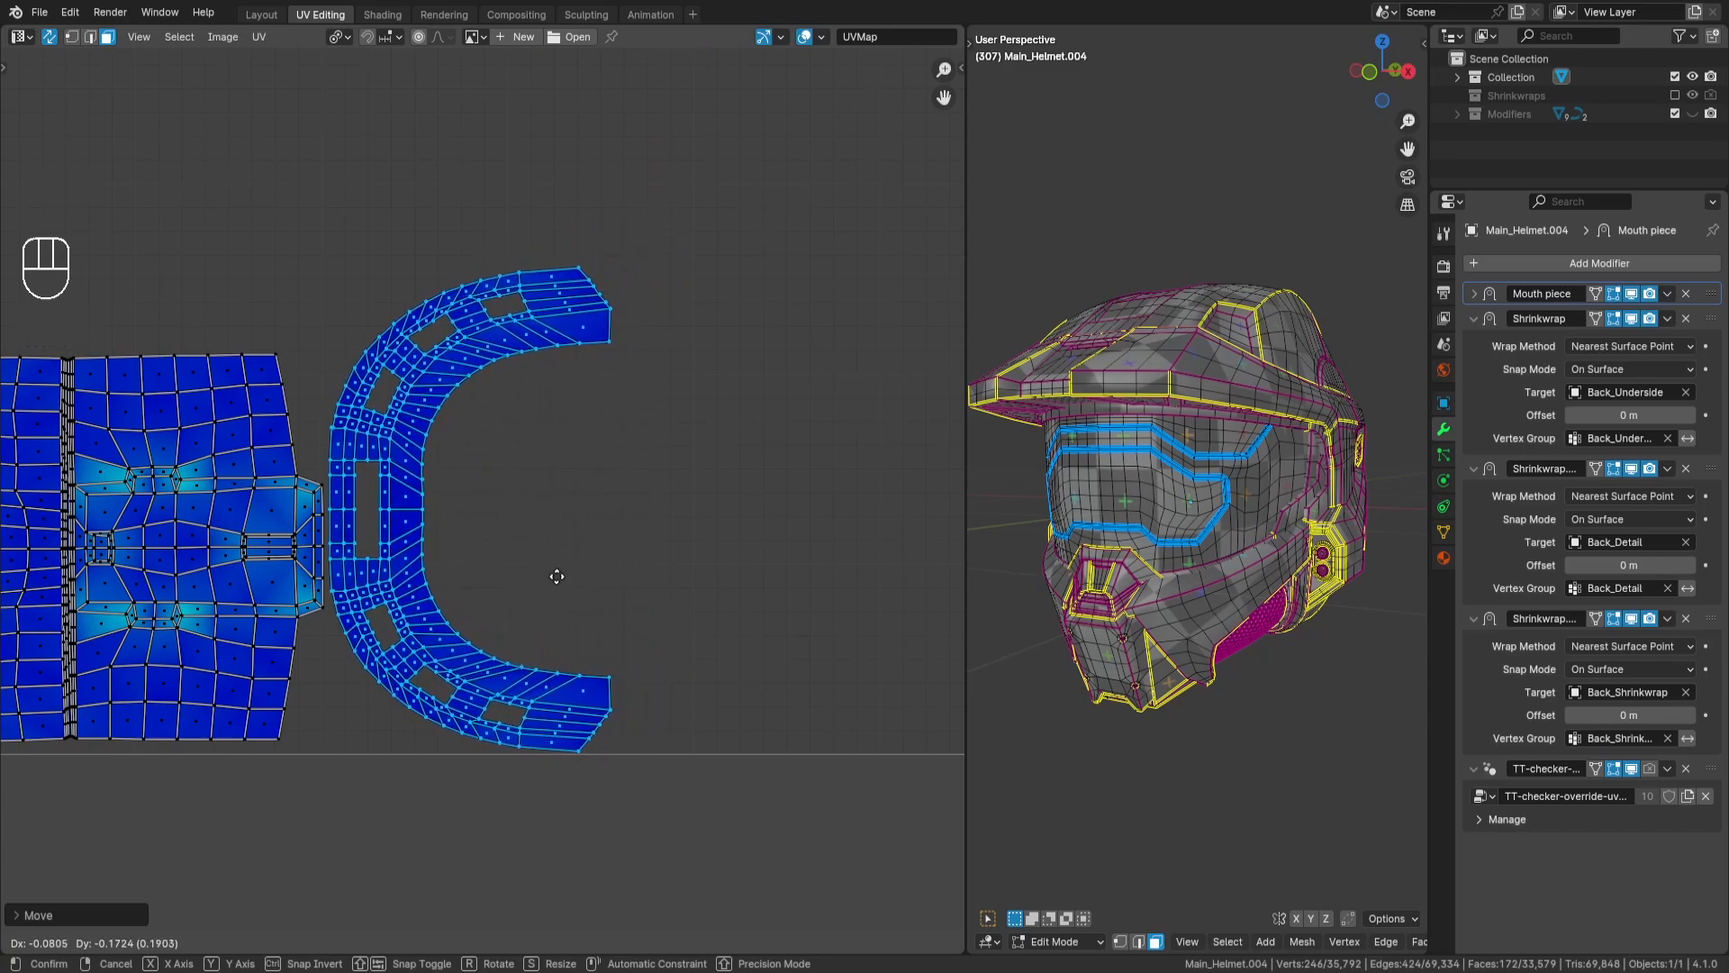
{"action": "key", "text": "Return"}
{"action": "scroll", "coordinate": [580, 516], "scroll_direction": "down", "scroll_amount": 5}
{"action": "key", "text": "a"}
{"action": "key", "text": "a"}
{"action": "scroll", "coordinate": [582, 491], "scroll_direction": "down", "scroll_amount": 2}
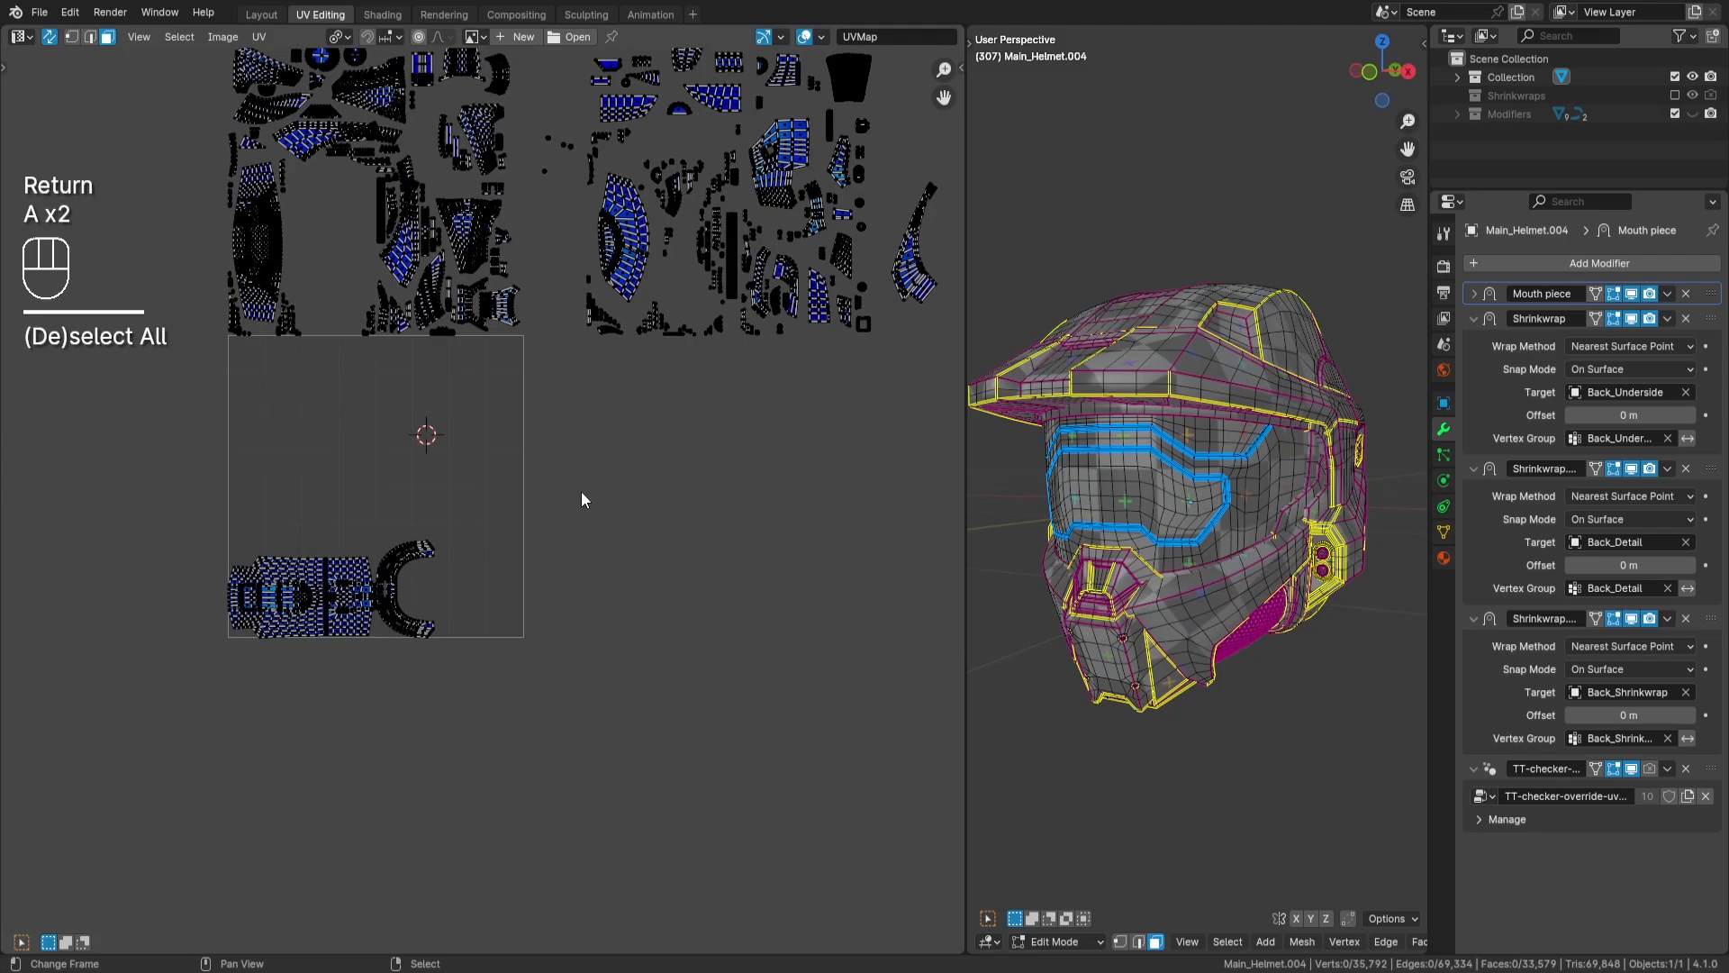
- Frame the whole helmet in the 3D view, clear the selection and widen the 3D viewport
{"action": "middle_click_drag", "start_coordinate": [664, 173], "coordinate": [630, 292]}
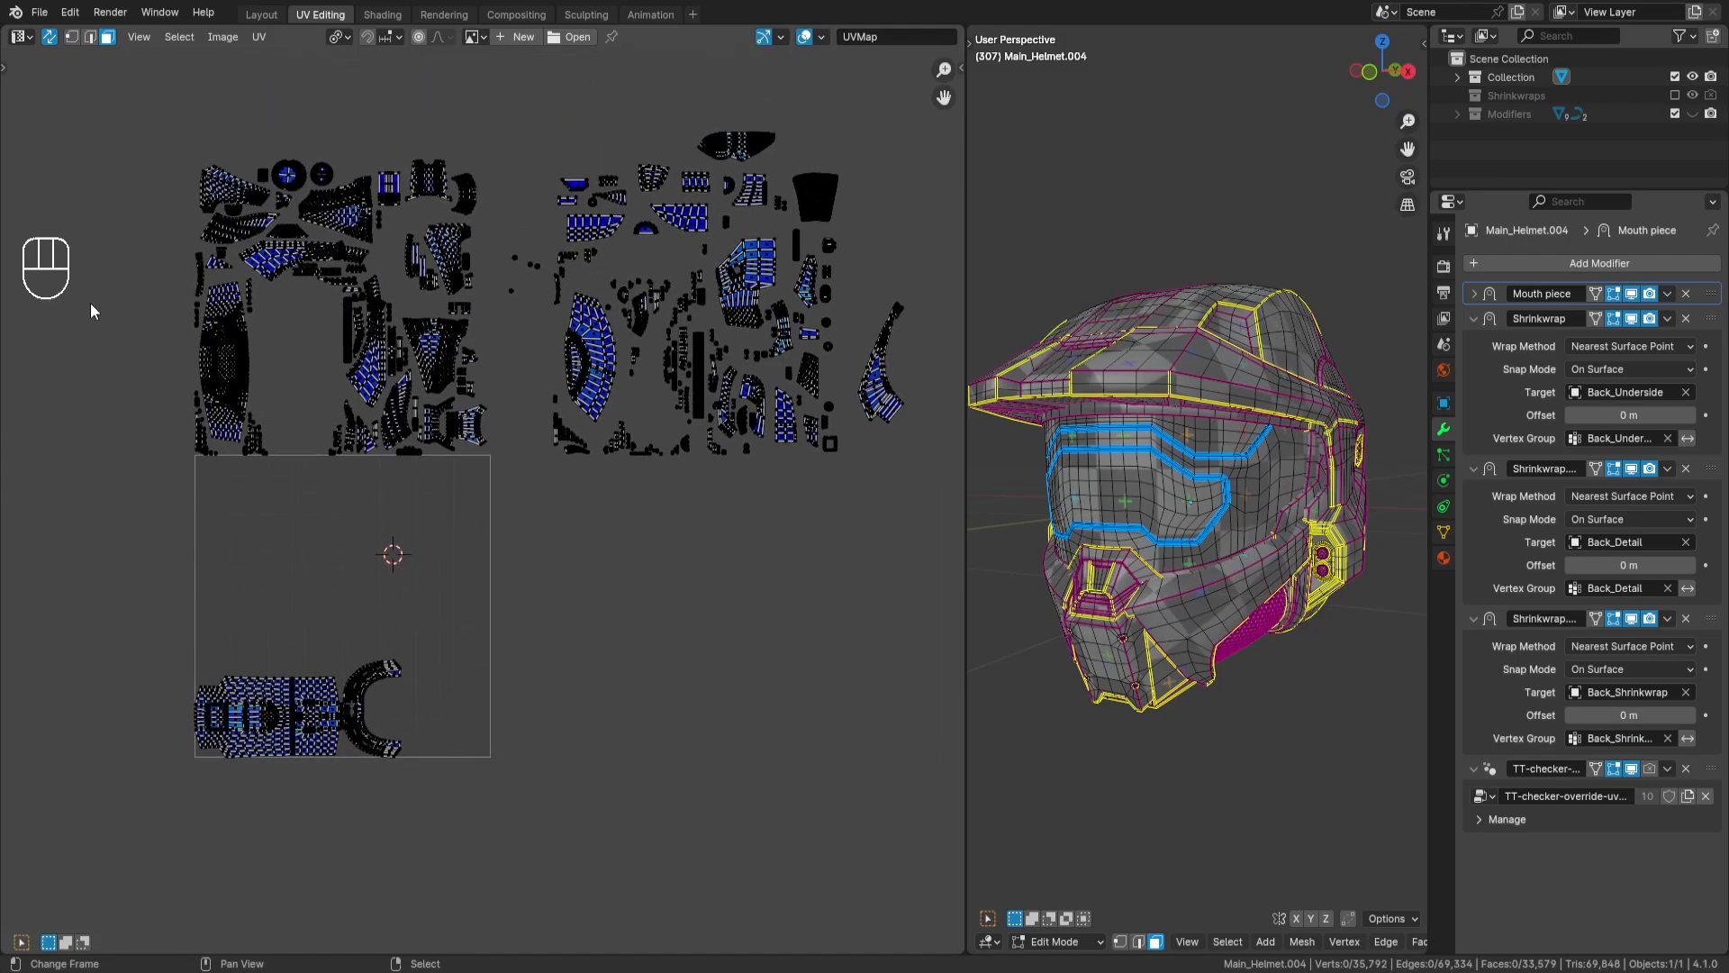
{"action": "key", "text": "a"}
{"action": "key", "text": "KP_Decimal"}
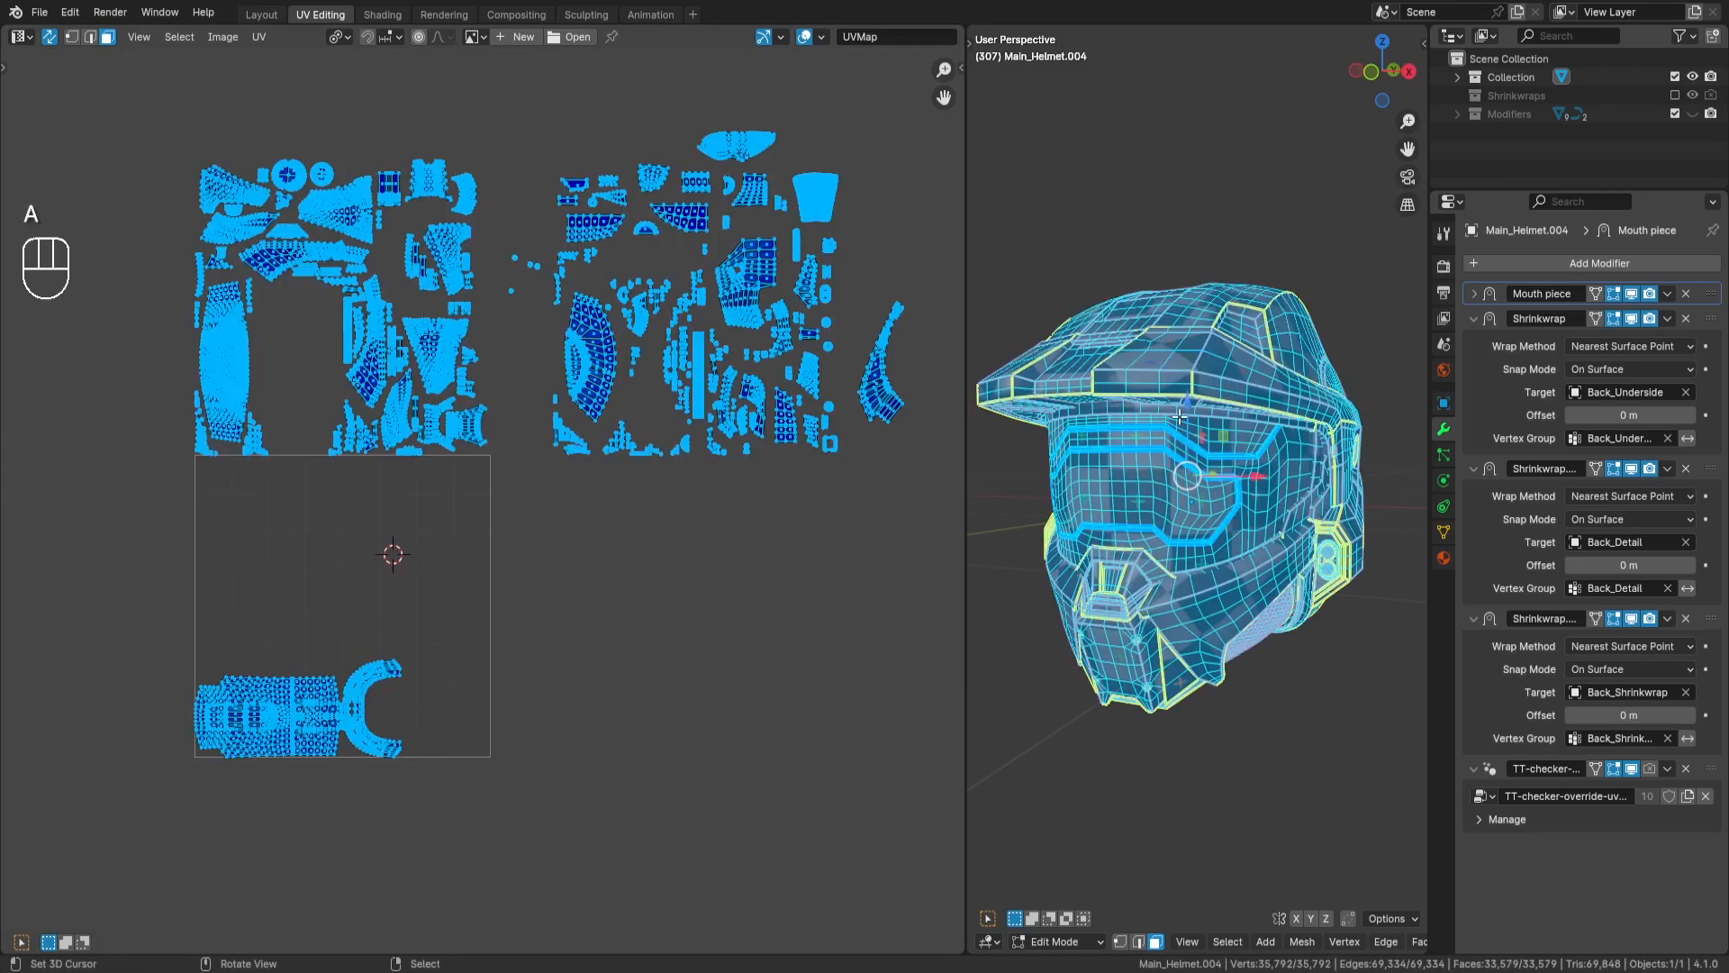
{"action": "key", "text": "a"}
{"action": "key", "text": "a"}
{"action": "left_click_drag", "start_coordinate": [1430, 415], "coordinate": [1657, 415]}
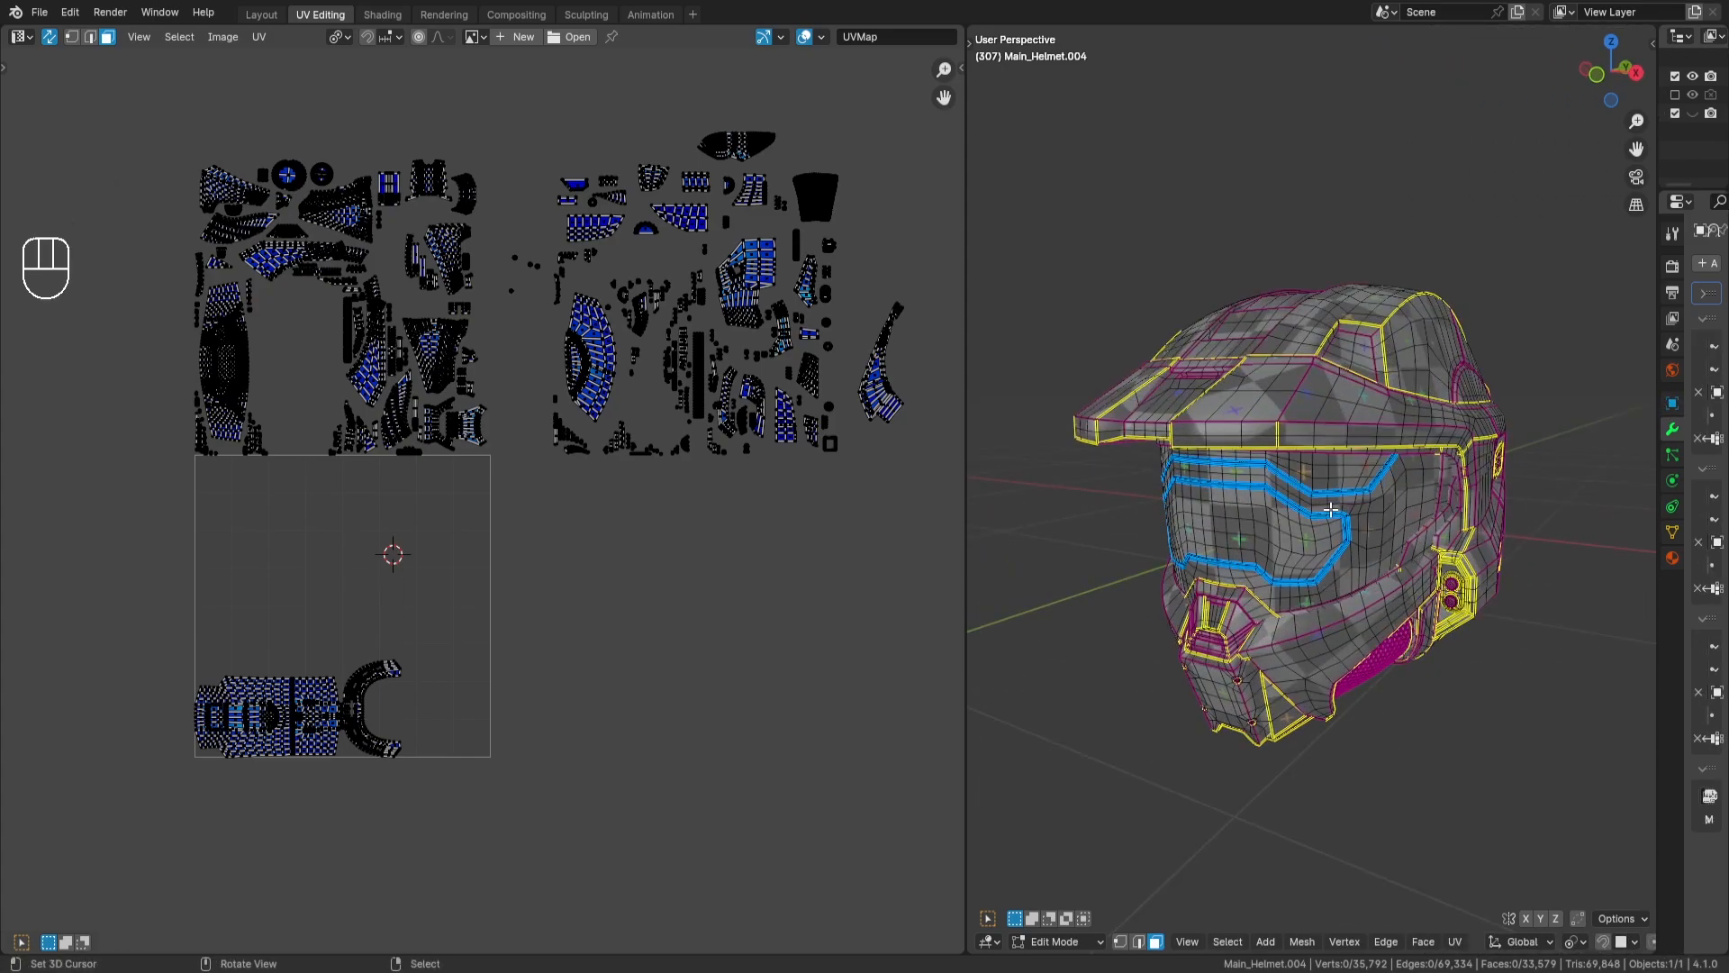
- Select the visor's UV island and rotate it by -90 degrees
{"action": "scroll", "coordinate": [462, 511], "scroll_direction": "up", "scroll_amount": 3}
{"action": "key", "text": "a"}
{"action": "key", "text": "a"}
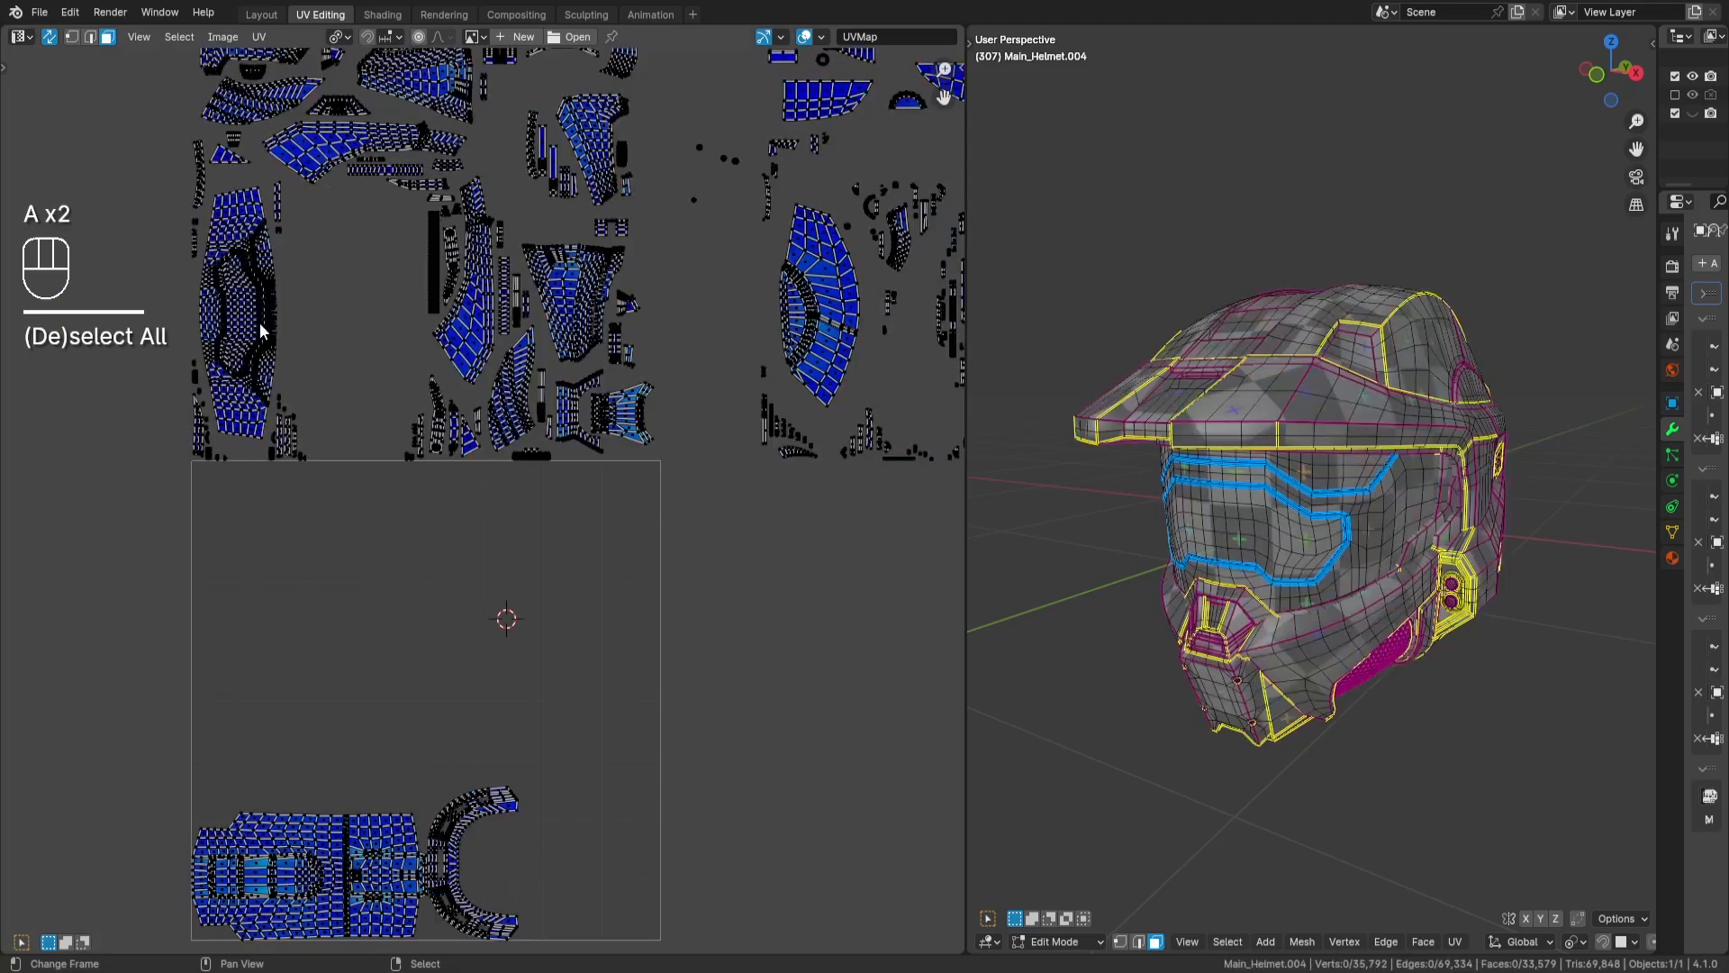
{"action": "key", "text": "l"}
{"action": "key", "text": "r"}
{"action": "key", "text": "KP_9"}
{"action": "key", "text": "KP_0"}
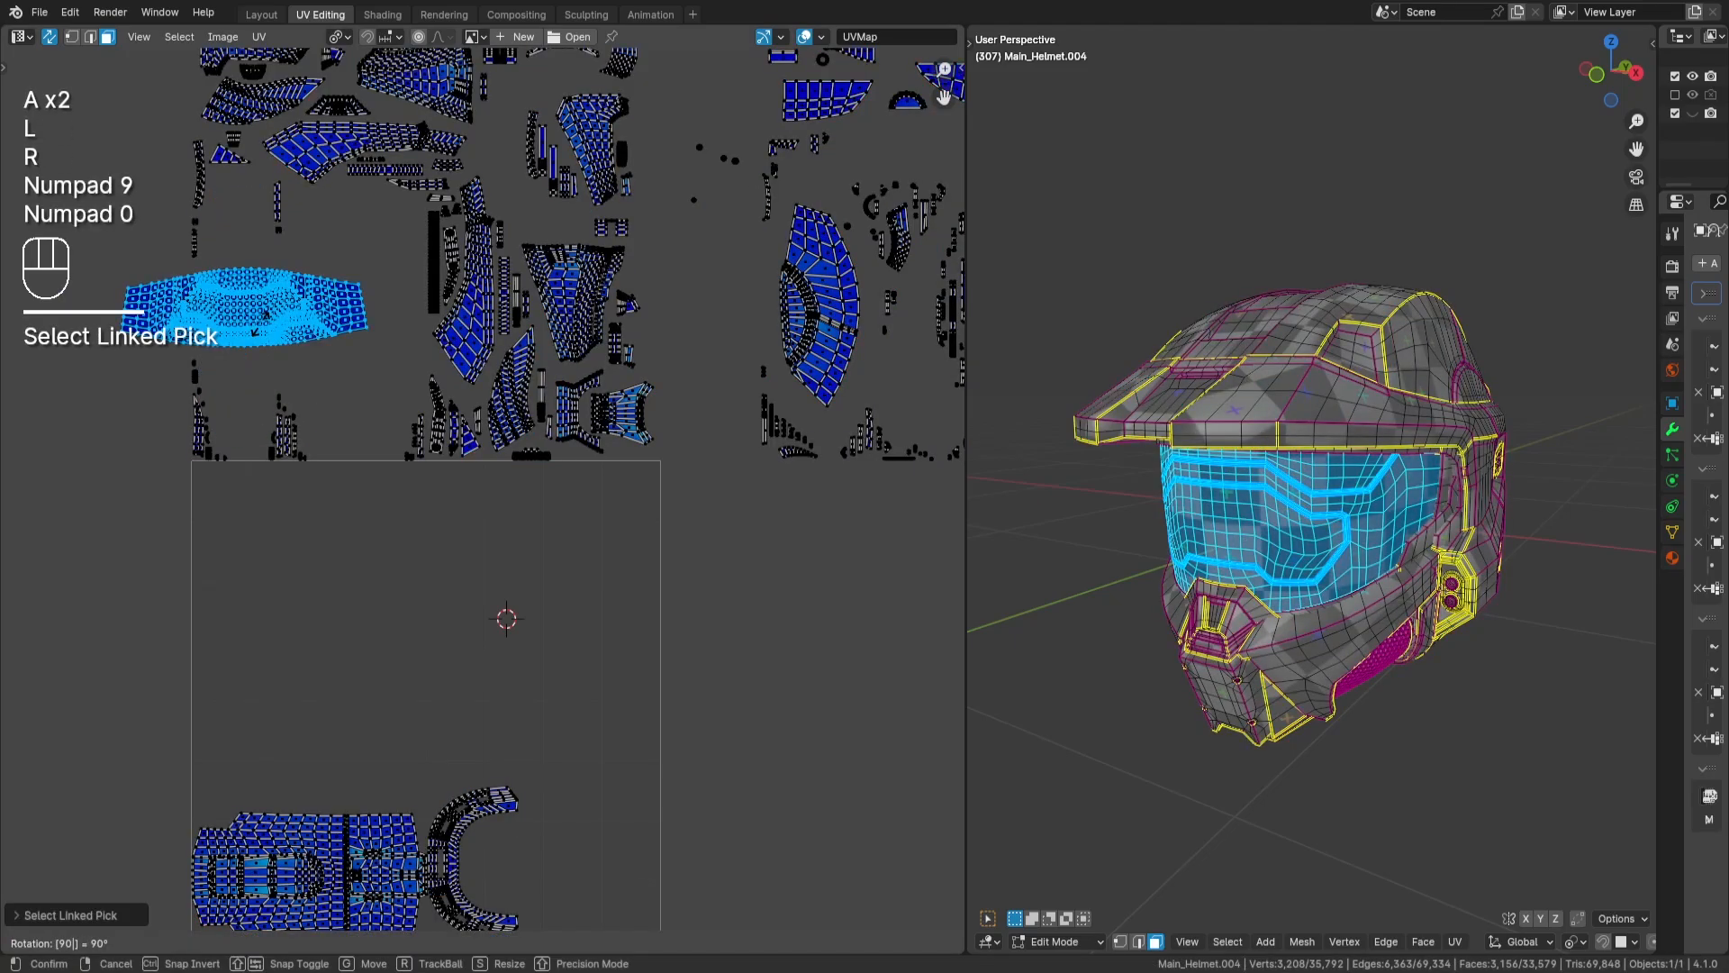
{"action": "key", "text": "KP_Subtract"}
{"action": "key", "text": "Return"}
- Move the visor island into the UV tile directly above the helmet-top island, flush with the tile's left edge, and deselect it
{"action": "key", "text": "g"}
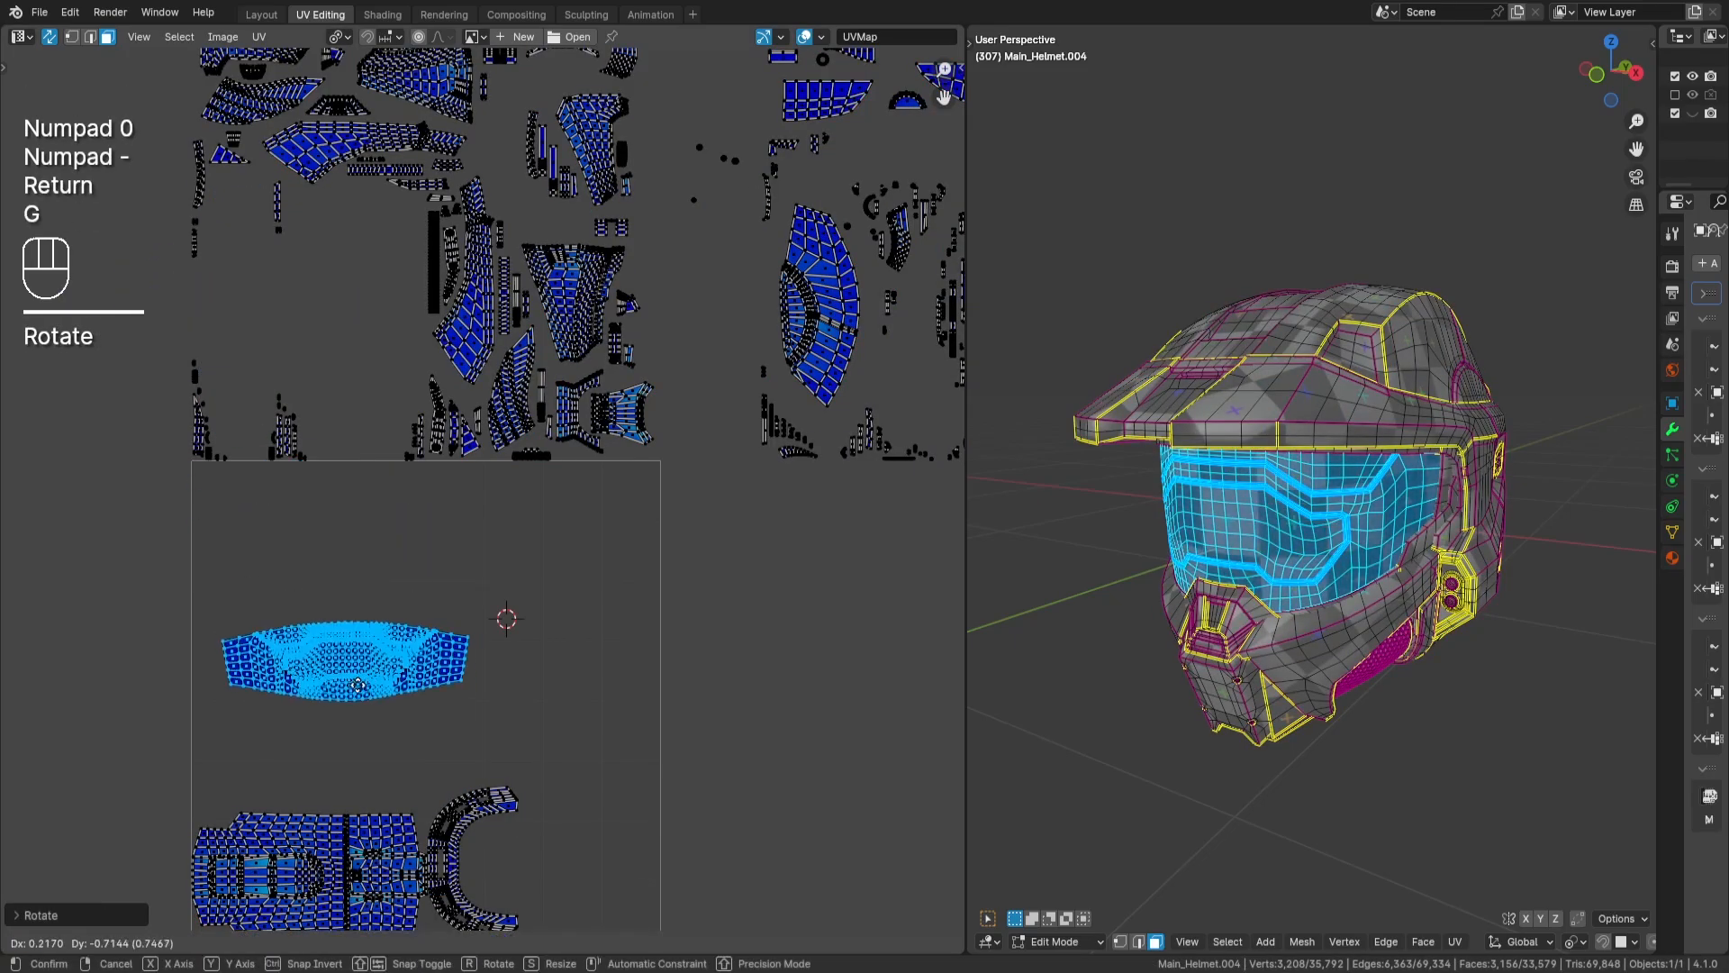
{"action": "key", "text": "Return"}
{"action": "scroll", "coordinate": [417, 598], "scroll_direction": "up", "scroll_amount": 5}
{"action": "scroll", "coordinate": [559, 539], "scroll_direction": "up", "scroll_amount": 2}
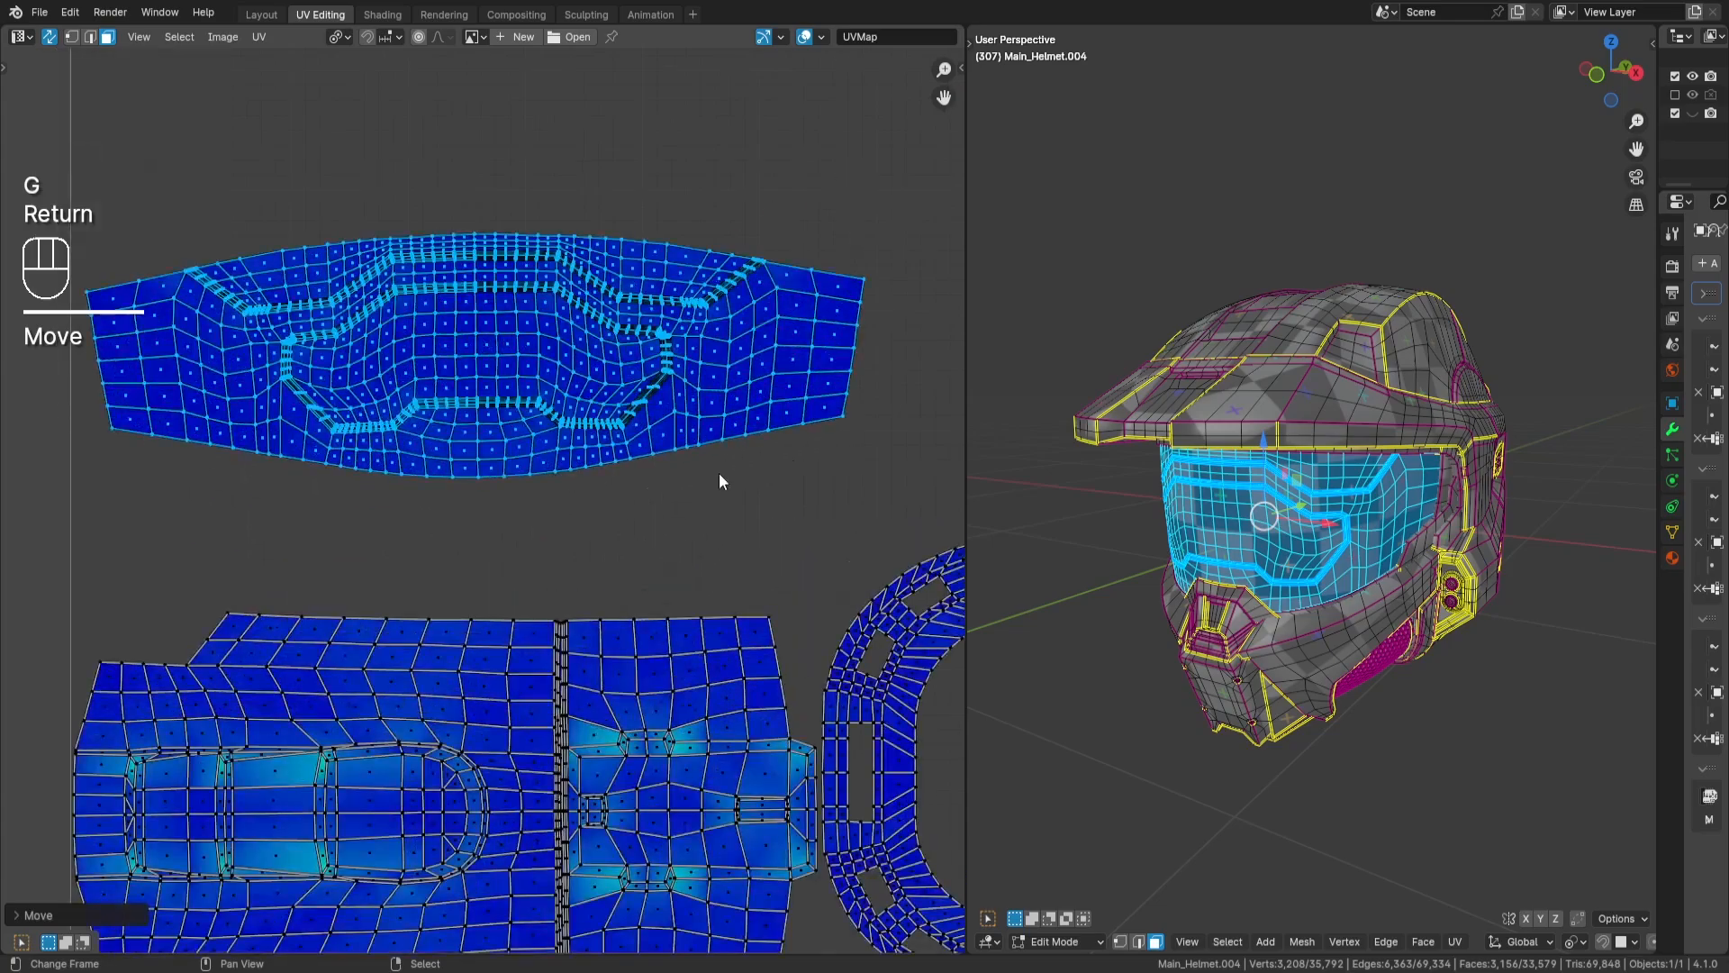
{"action": "middle_click_drag", "start_coordinate": [718, 473], "coordinate": [697, 439]}
{"action": "key", "text": "g"}
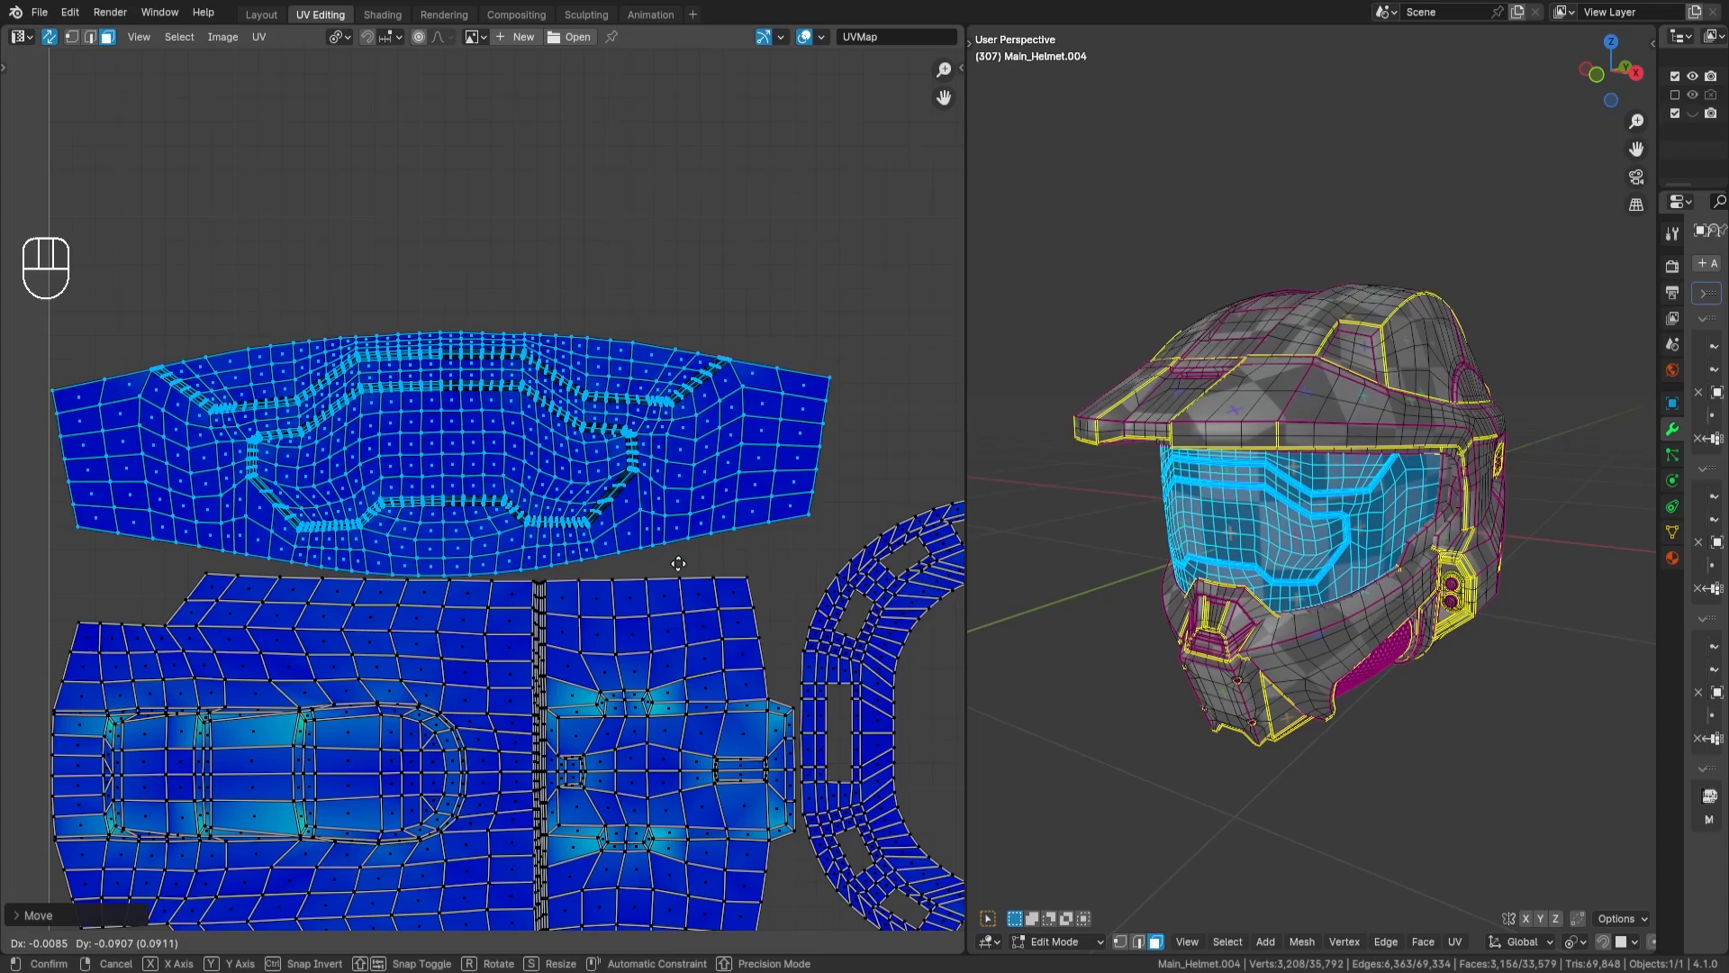
{"action": "key", "text": "Return"}
{"action": "scroll", "coordinate": [791, 499], "scroll_direction": "down", "scroll_amount": 3}
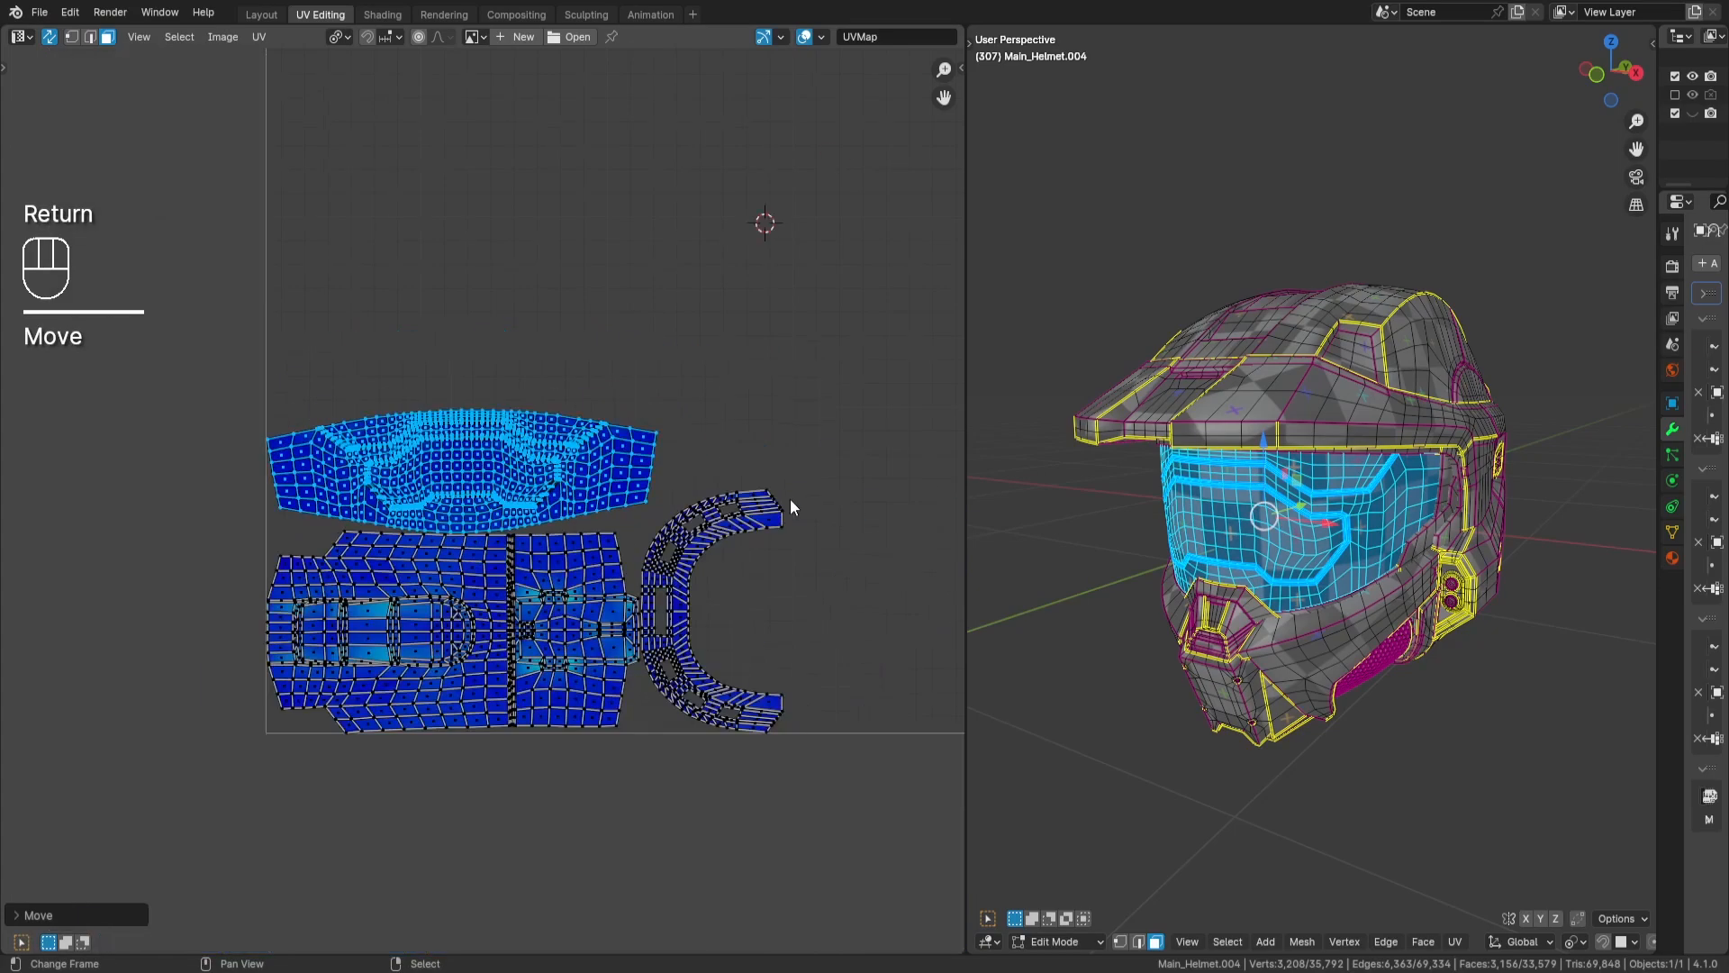
{"action": "key", "text": "a"}
{"action": "key", "text": "a"}
- Select both overlapping fan-shaped islands of the helmet's upper rear sides and rotate them by 90 degrees
{"action": "scroll", "coordinate": [768, 451], "scroll_direction": "down", "scroll_amount": 4}
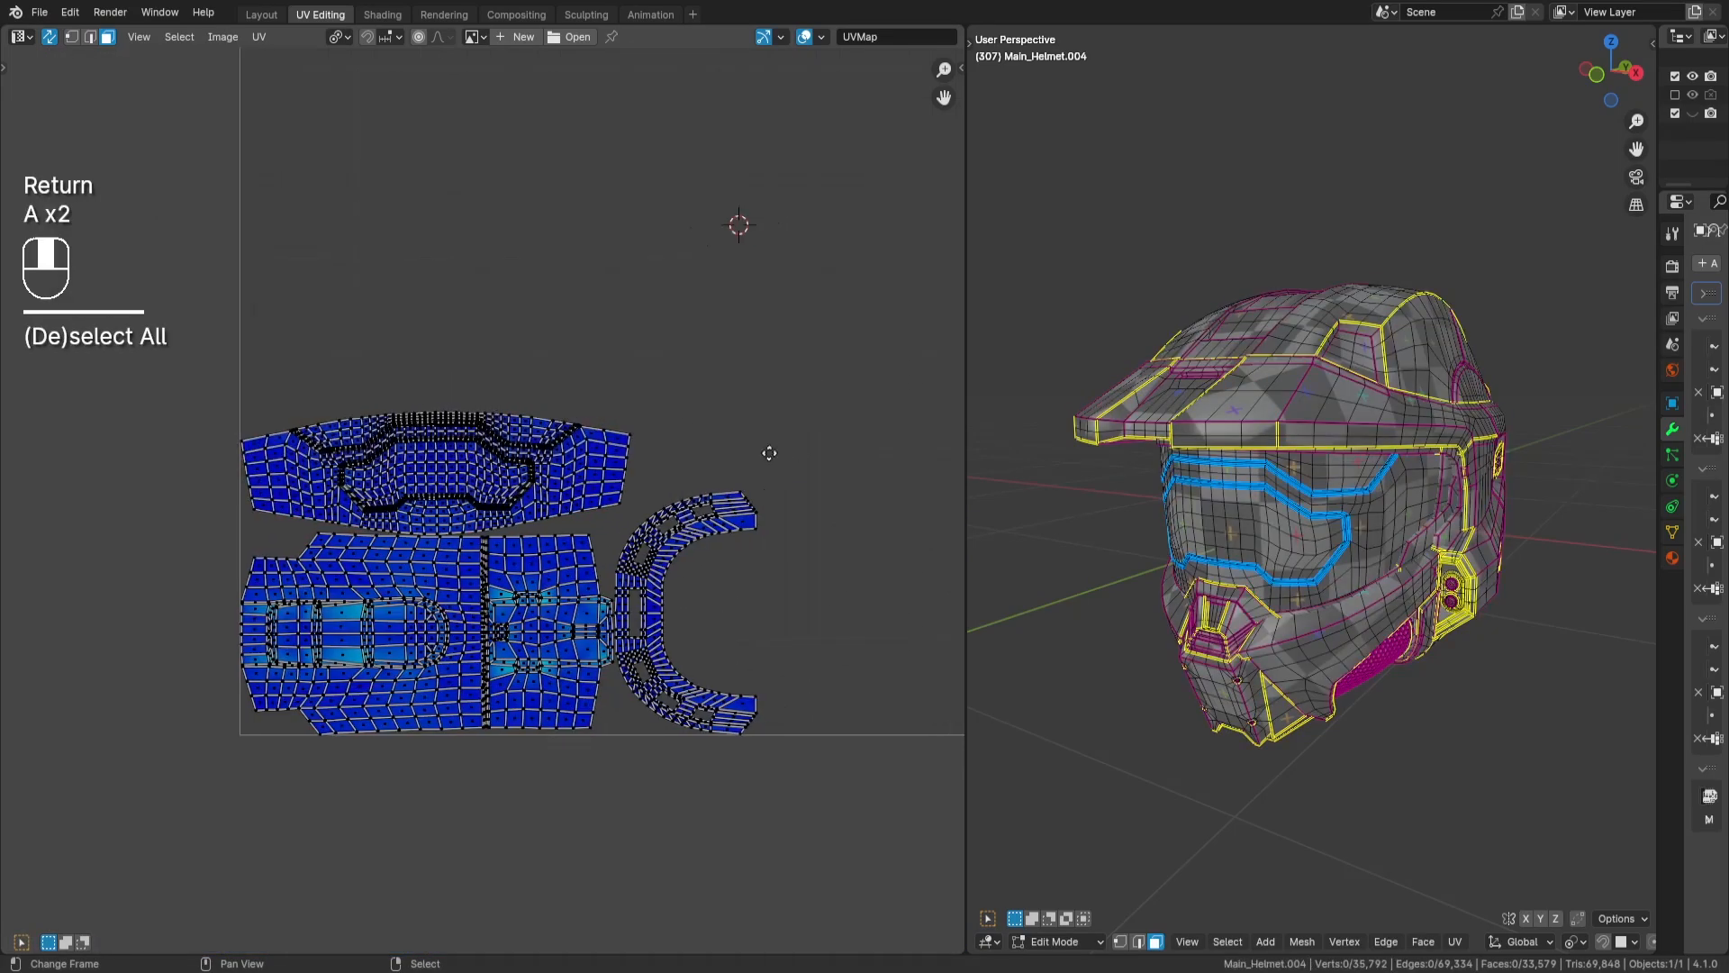
{"action": "middle_click_drag", "start_coordinate": [655, 396], "coordinate": [633, 468]}
{"action": "key", "text": "l"}
{"action": "key", "text": "h"}
{"action": "key", "text": "l"}
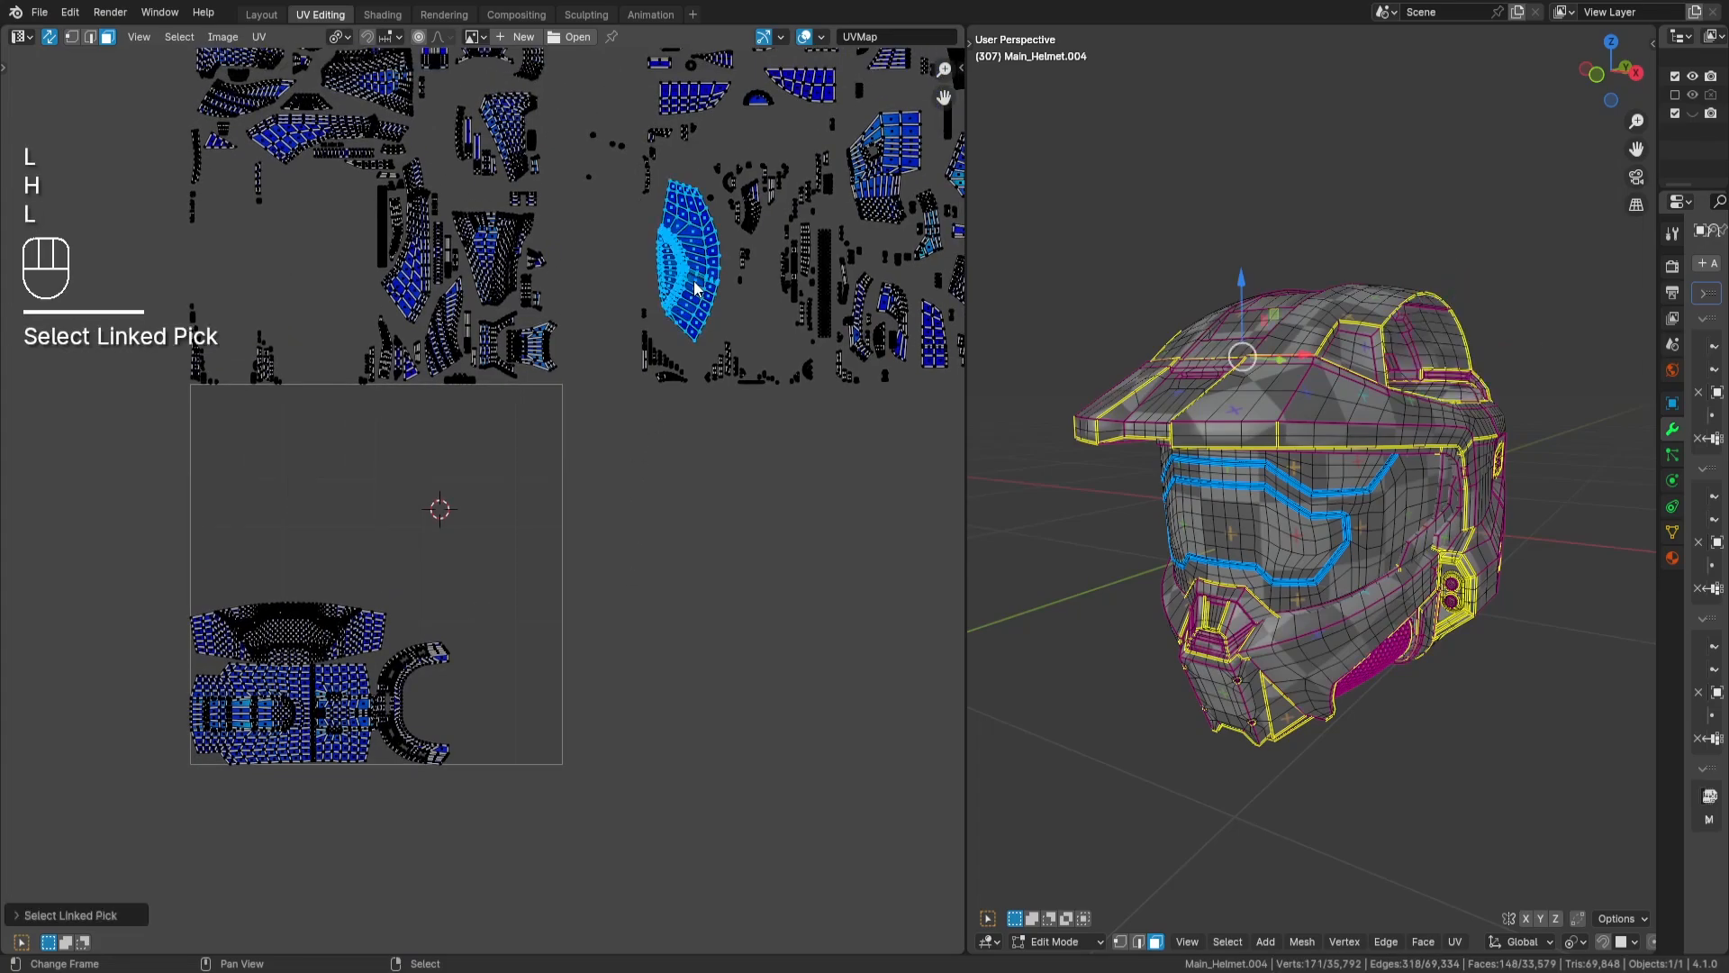
{"action": "key", "text": "alt+h"}
{"action": "key", "text": "r"}
{"action": "key", "text": "KP_9"}
{"action": "key", "text": "KP_0"}
{"action": "key", "text": "Return"}
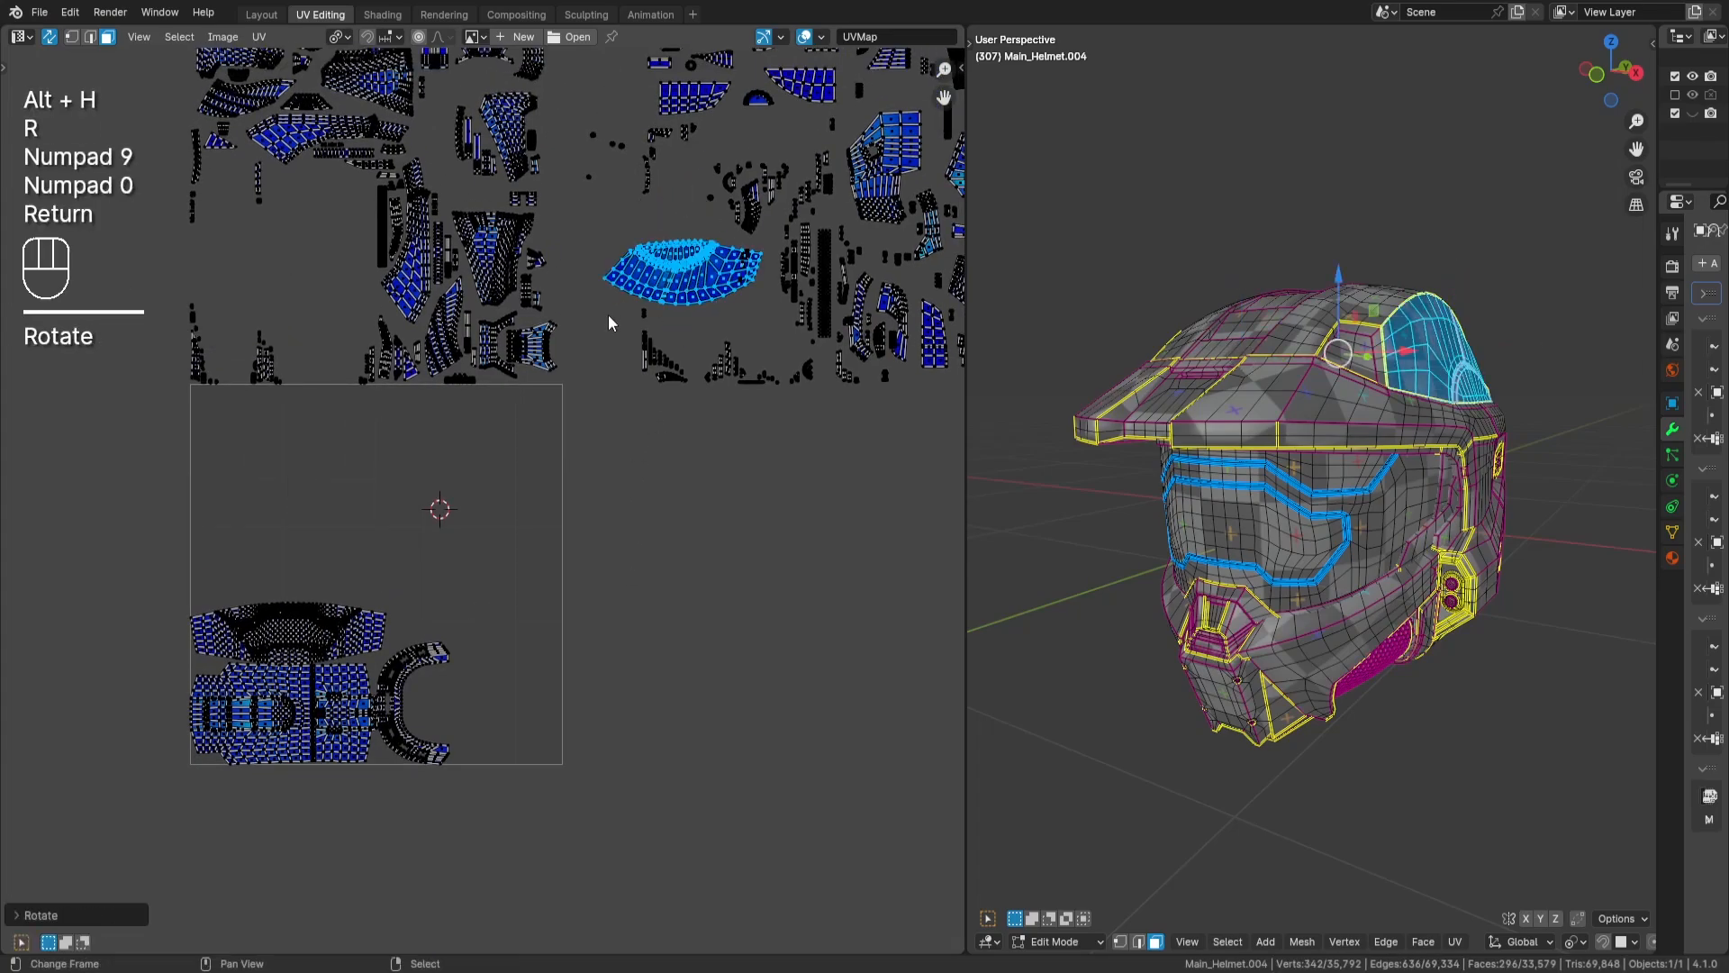
- Move the stacked fan-shaped islands into the UV tile's lower-right area, with their pointed end inside the C-shaped island's opening
{"action": "key", "text": "g"}
{"action": "key", "text": "Return"}
{"action": "scroll", "coordinate": [494, 711], "scroll_direction": "up", "scroll_amount": 3}
{"action": "middle_click_drag", "start_coordinate": [523, 694], "coordinate": [581, 430]}
{"action": "middle_click_drag", "start_coordinate": [652, 501], "coordinate": [640, 435]}
{"action": "scroll", "coordinate": [617, 508], "scroll_direction": "up", "scroll_amount": 2}
{"action": "scroll", "coordinate": [650, 467], "scroll_direction": "up", "scroll_amount": 1}
{"action": "mouse_move", "coordinate": [650, 466]}
{"action": "middle_mouse_down"}
{"action": "mouse_move", "coordinate": [794, 472]}
{"action": "mouse_move", "coordinate": [743, 439]}
{"action": "mouse_move", "coordinate": [780, 458]}
{"action": "mouse_move", "coordinate": [673, 461]}
{"action": "middle_mouse_up"}
{"action": "key", "text": "g"}
{"action": "key", "text": "Return"}
- Nudge the fan-shaped islands down against the C-shaped island's lower arm and the tile's right edge, and deselect them
{"action": "scroll", "coordinate": [780, 458], "scroll_direction": "up", "scroll_amount": 2}
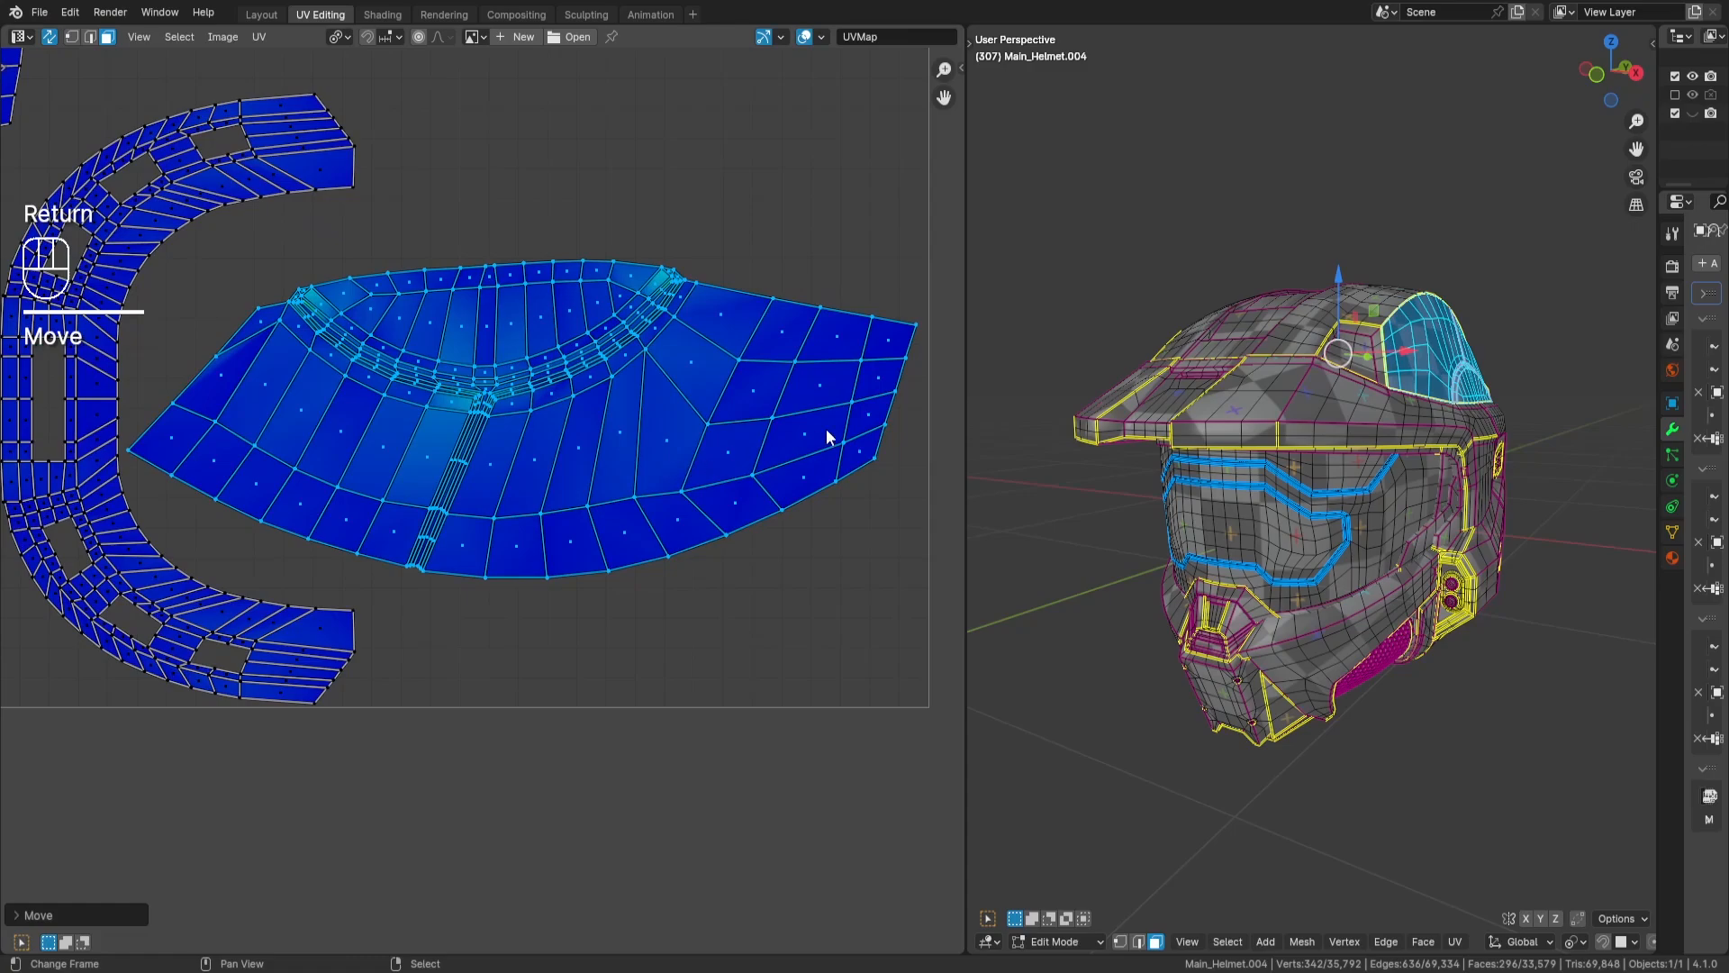
{"action": "key", "text": "g"}
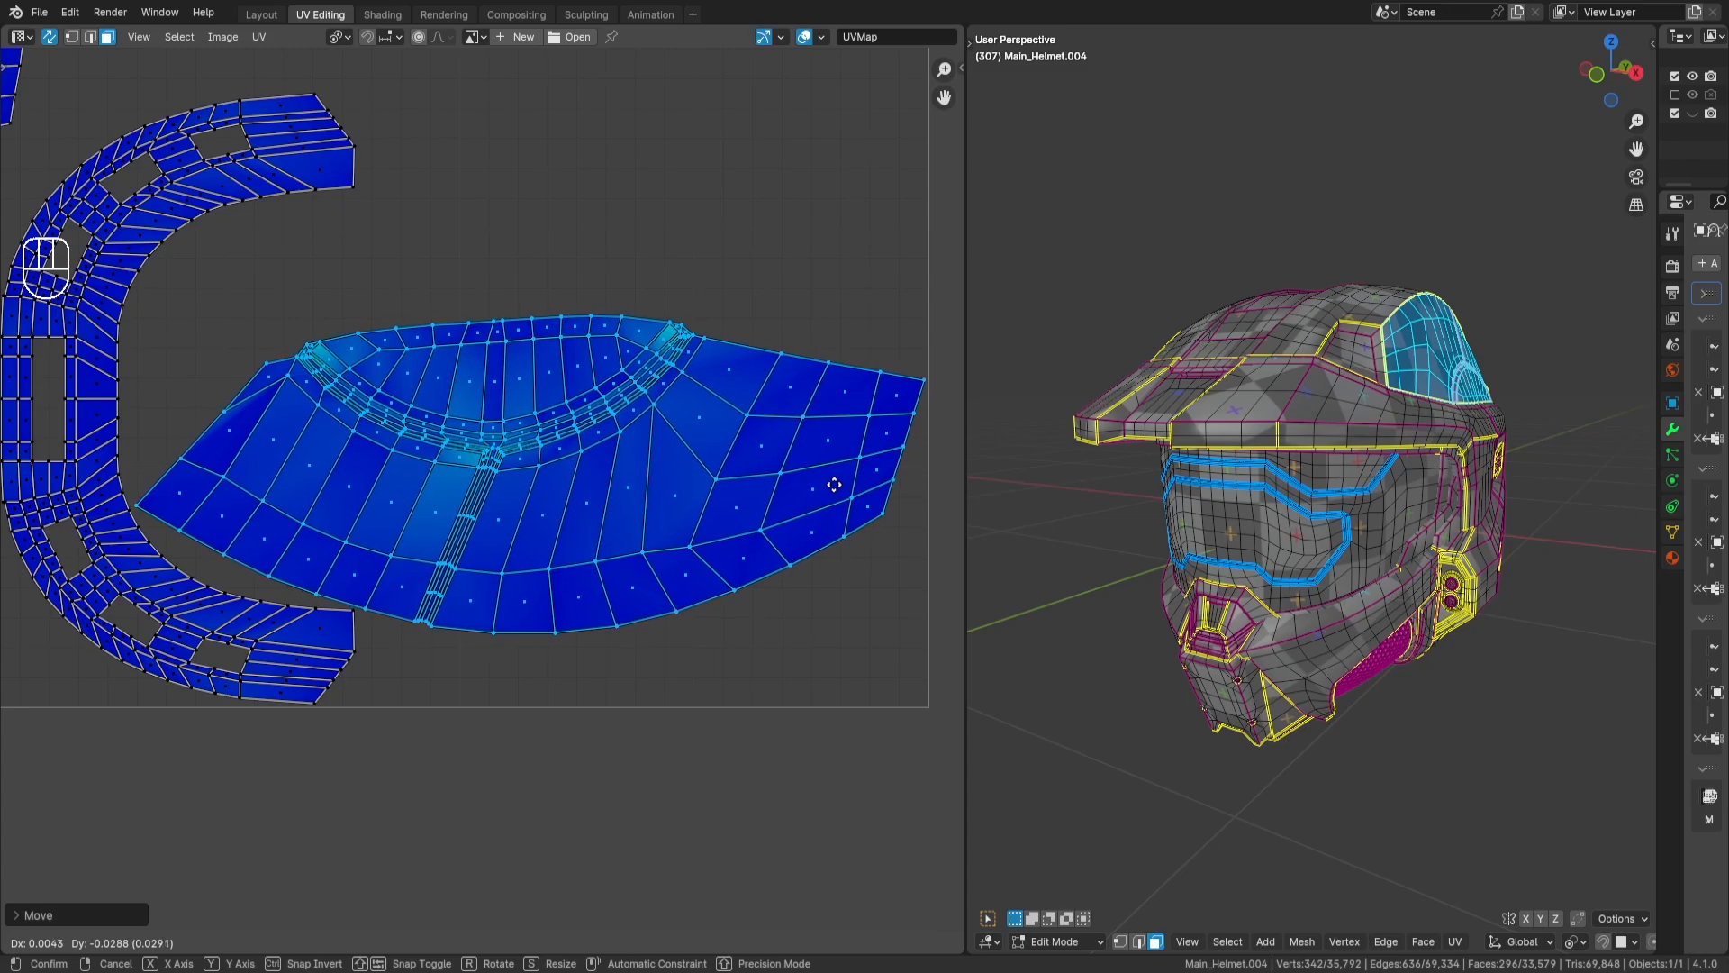
{"action": "key", "text": "Return"}
{"action": "key", "text": "a"}
{"action": "key", "text": "a"}
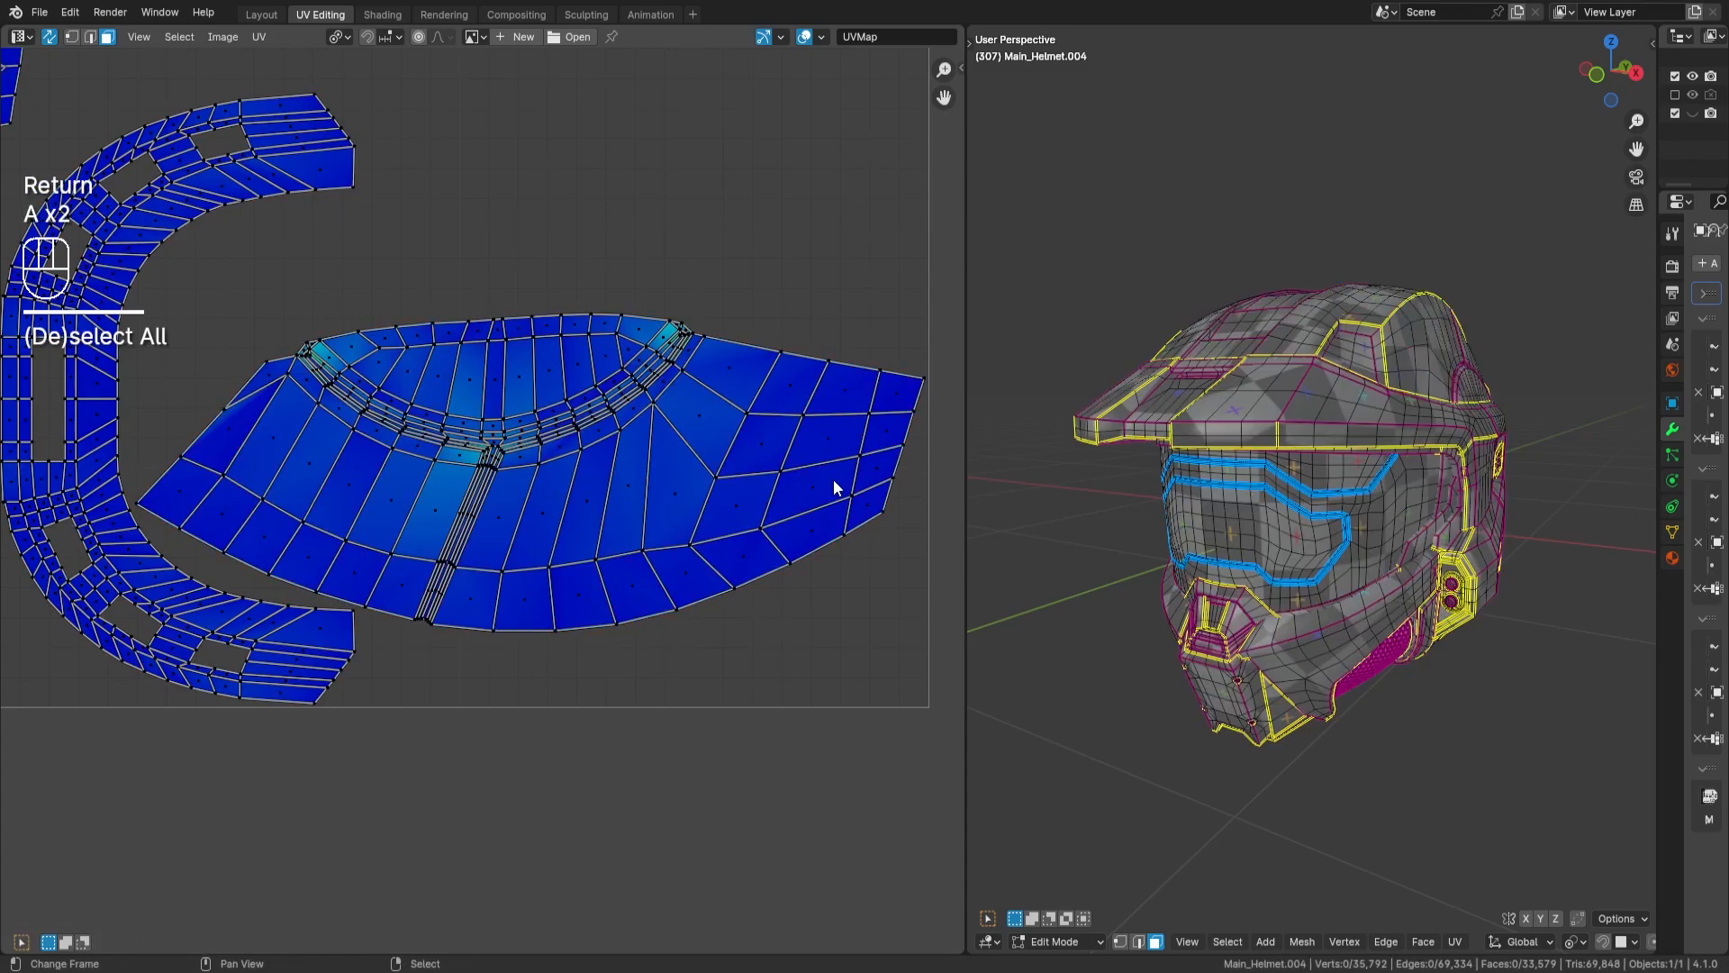
- Select both overlapping rear side-panel islands, the notched ones with a small hole, and rotate them by -90 degrees
{"action": "scroll", "coordinate": [768, 385], "scroll_direction": "down", "scroll_amount": 3}
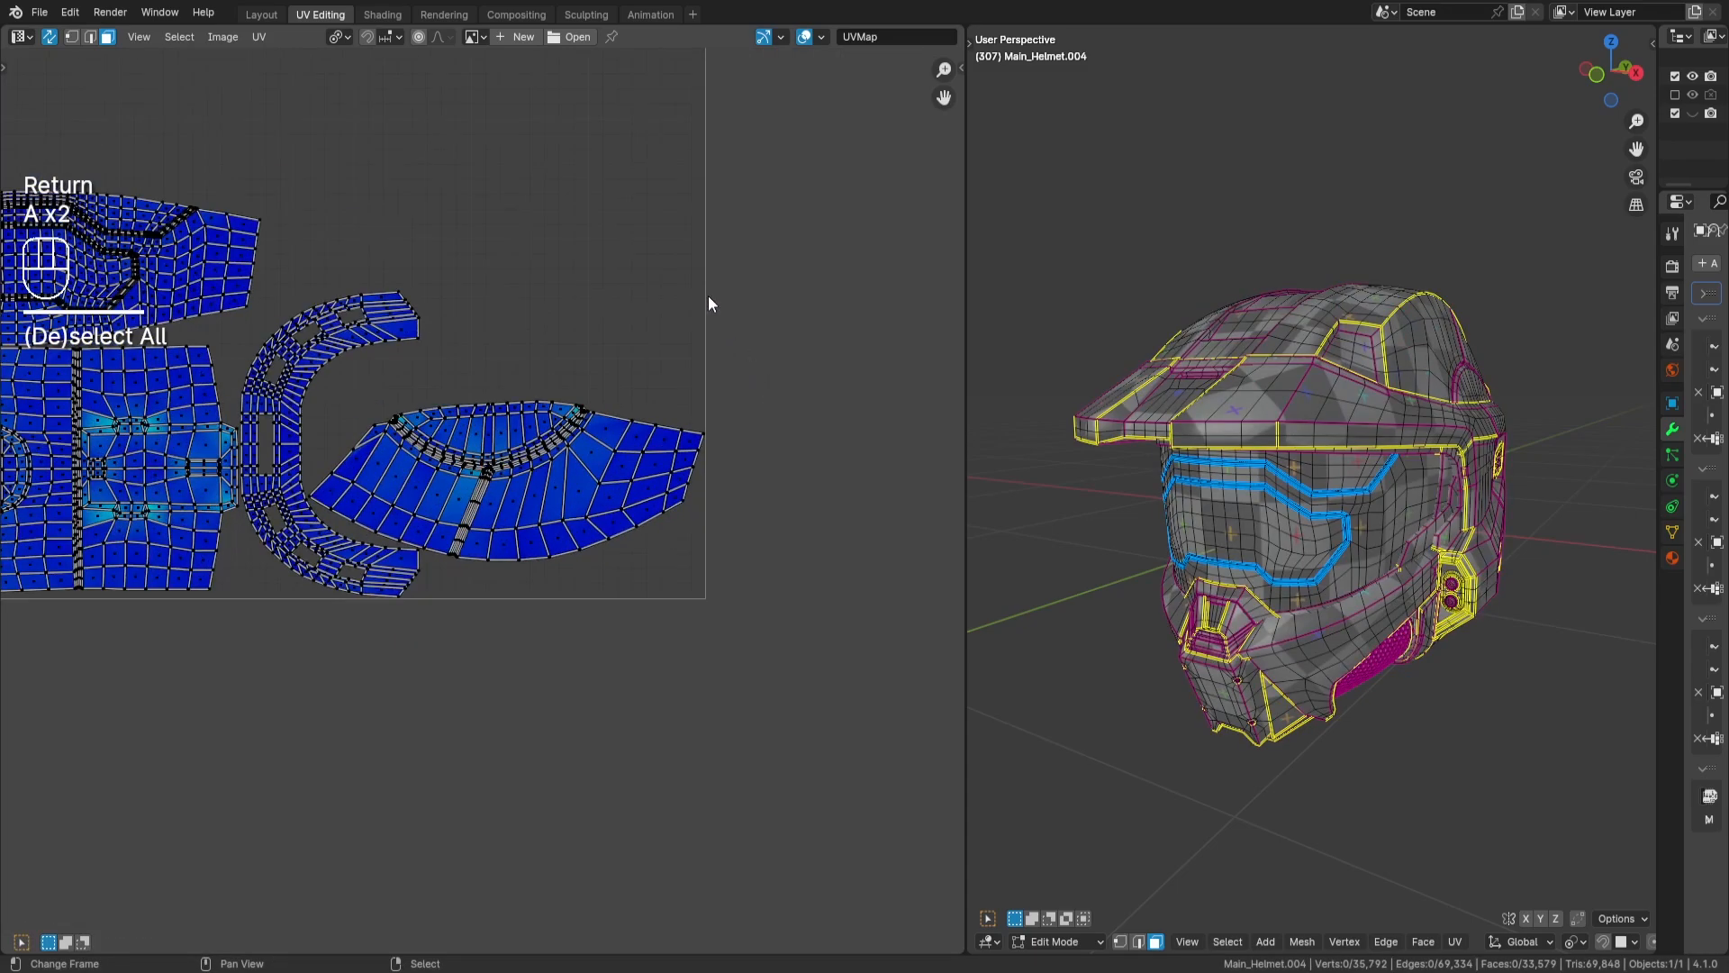
{"action": "scroll", "coordinate": [683, 304], "scroll_direction": "down", "scroll_amount": 3}
{"action": "middle_click_drag", "start_coordinate": [641, 277], "coordinate": [679, 503]}
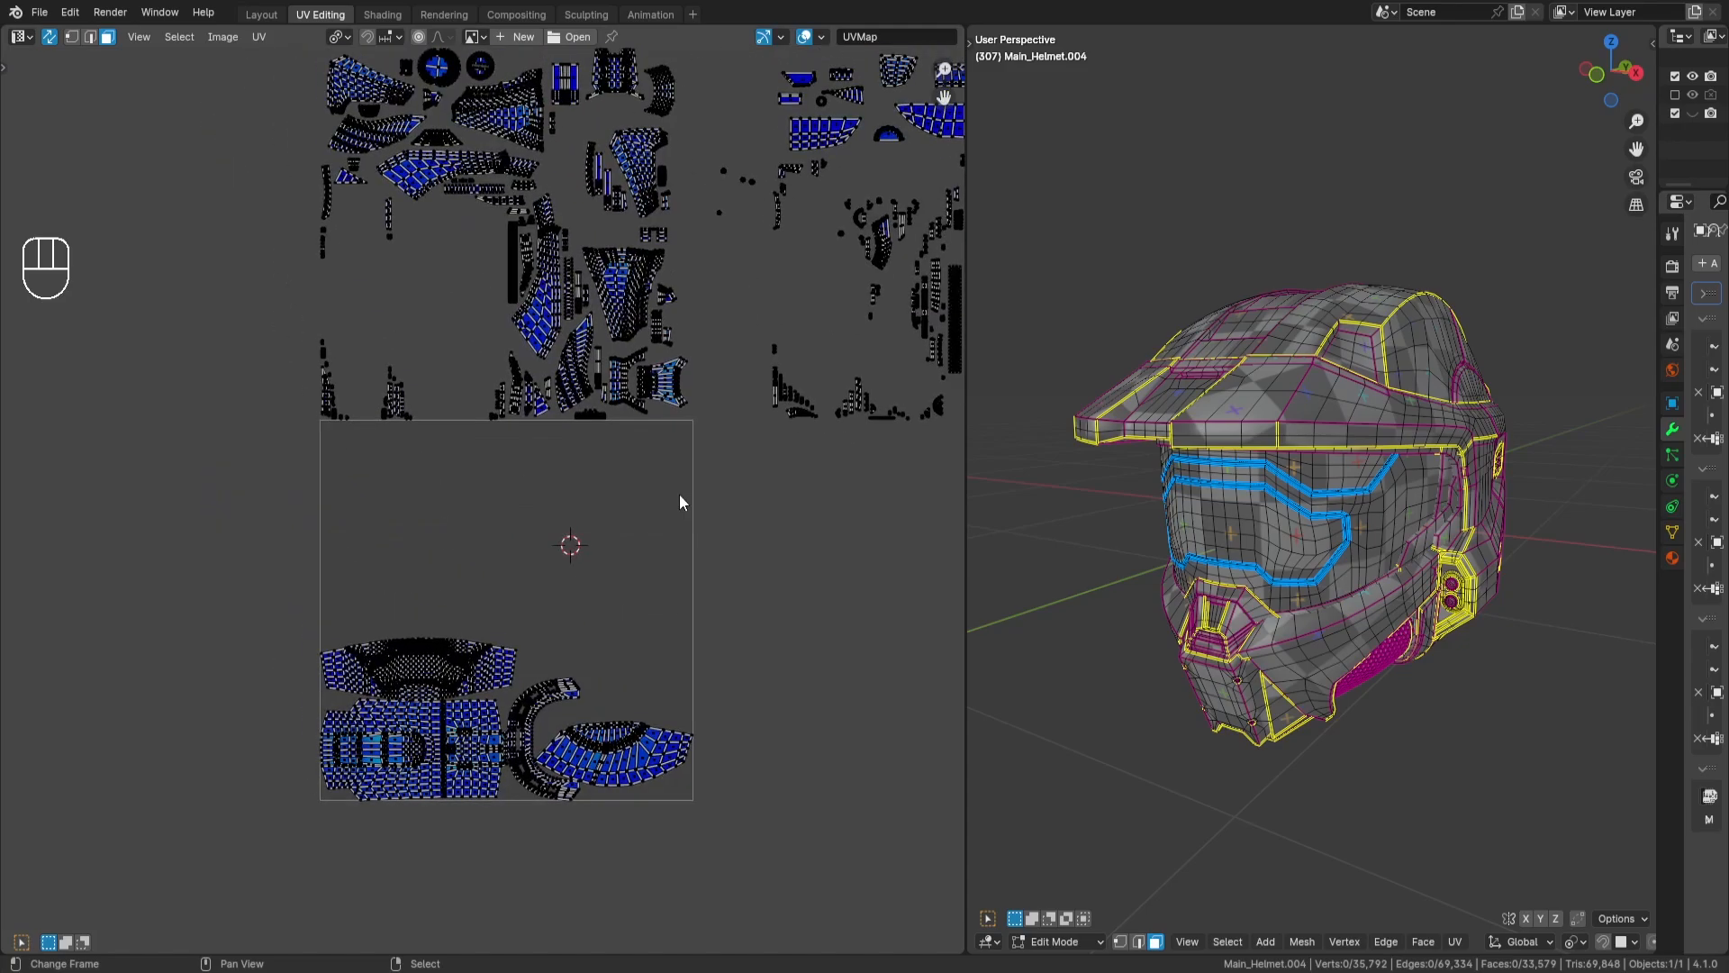
{"action": "middle_click_drag", "start_coordinate": [776, 455], "coordinate": [340, 552]}
{"action": "key", "text": "l"}
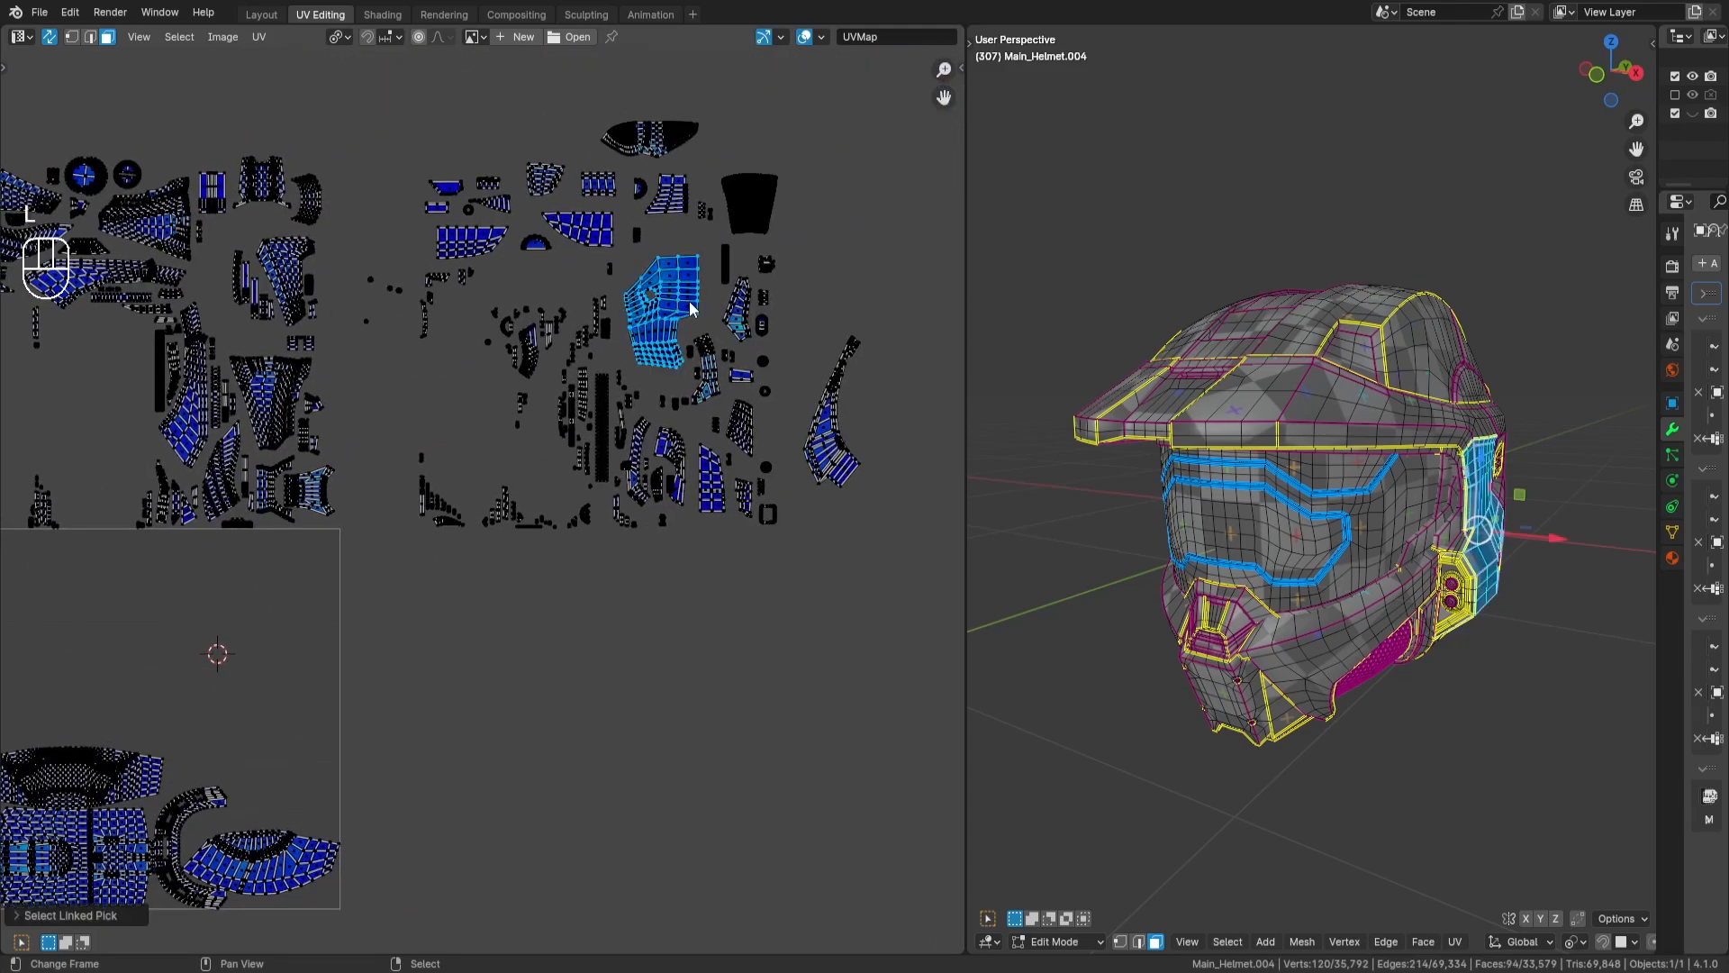
{"action": "key", "text": "h"}
{"action": "key", "text": "l"}
{"action": "key", "text": "alt+h"}
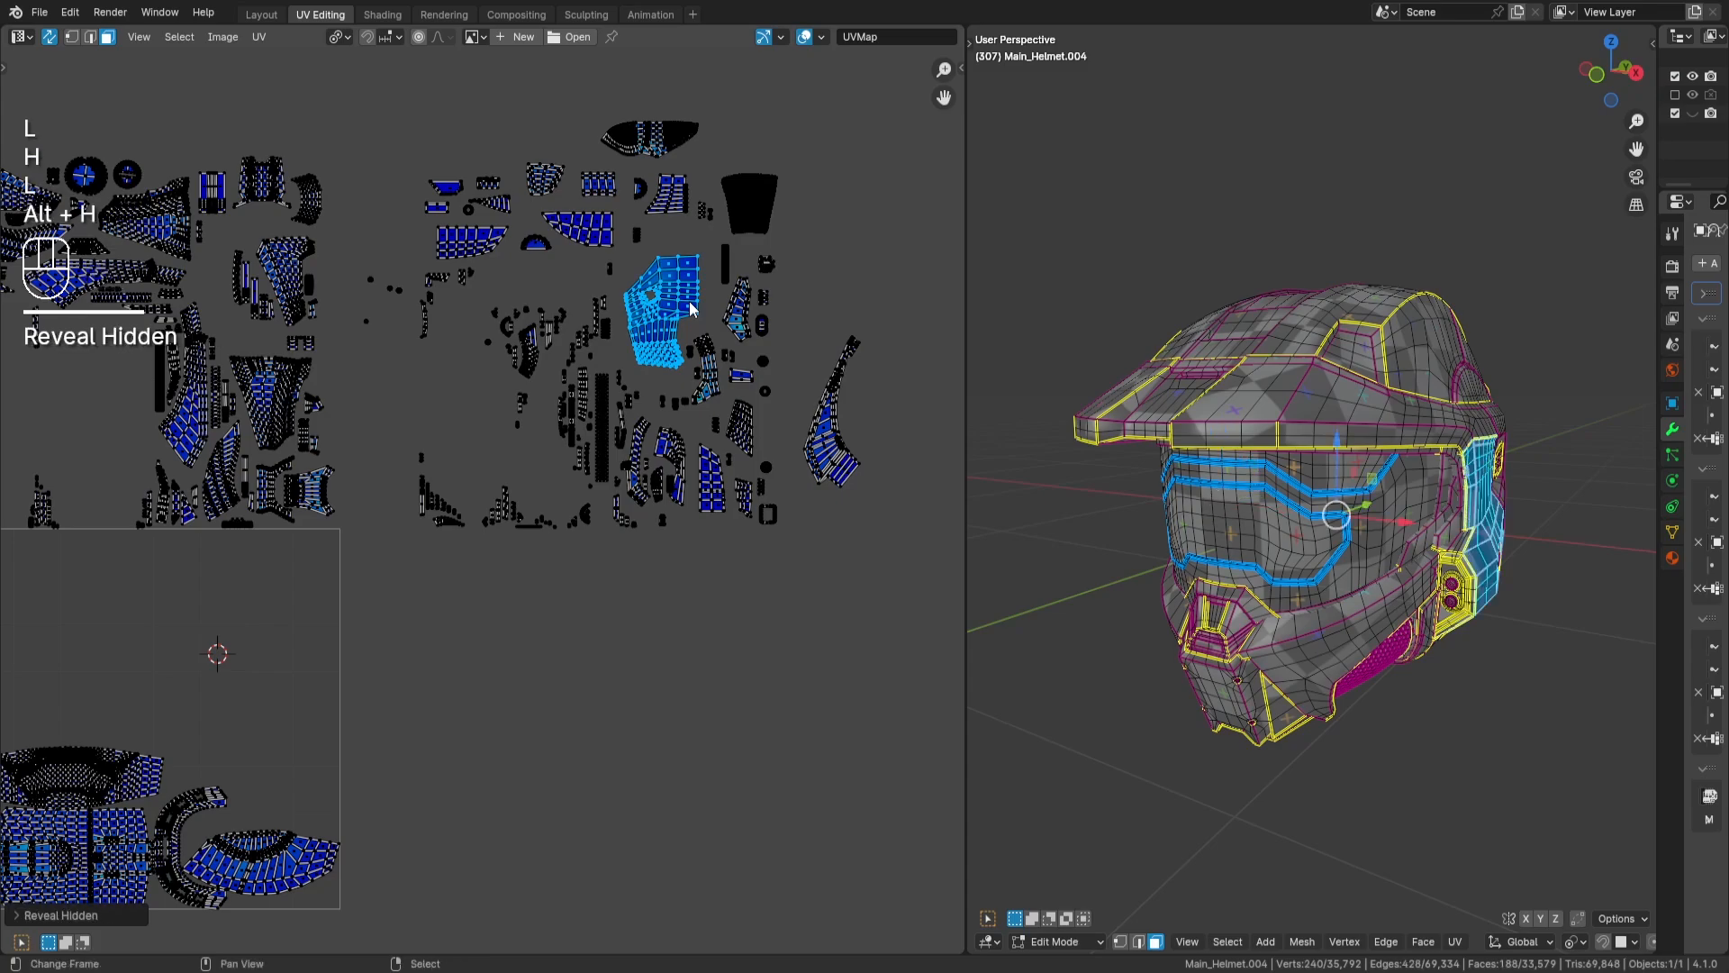
{"action": "key", "text": "r"}
{"action": "key", "text": "KP_9"}
{"action": "key", "text": "KP_0"}
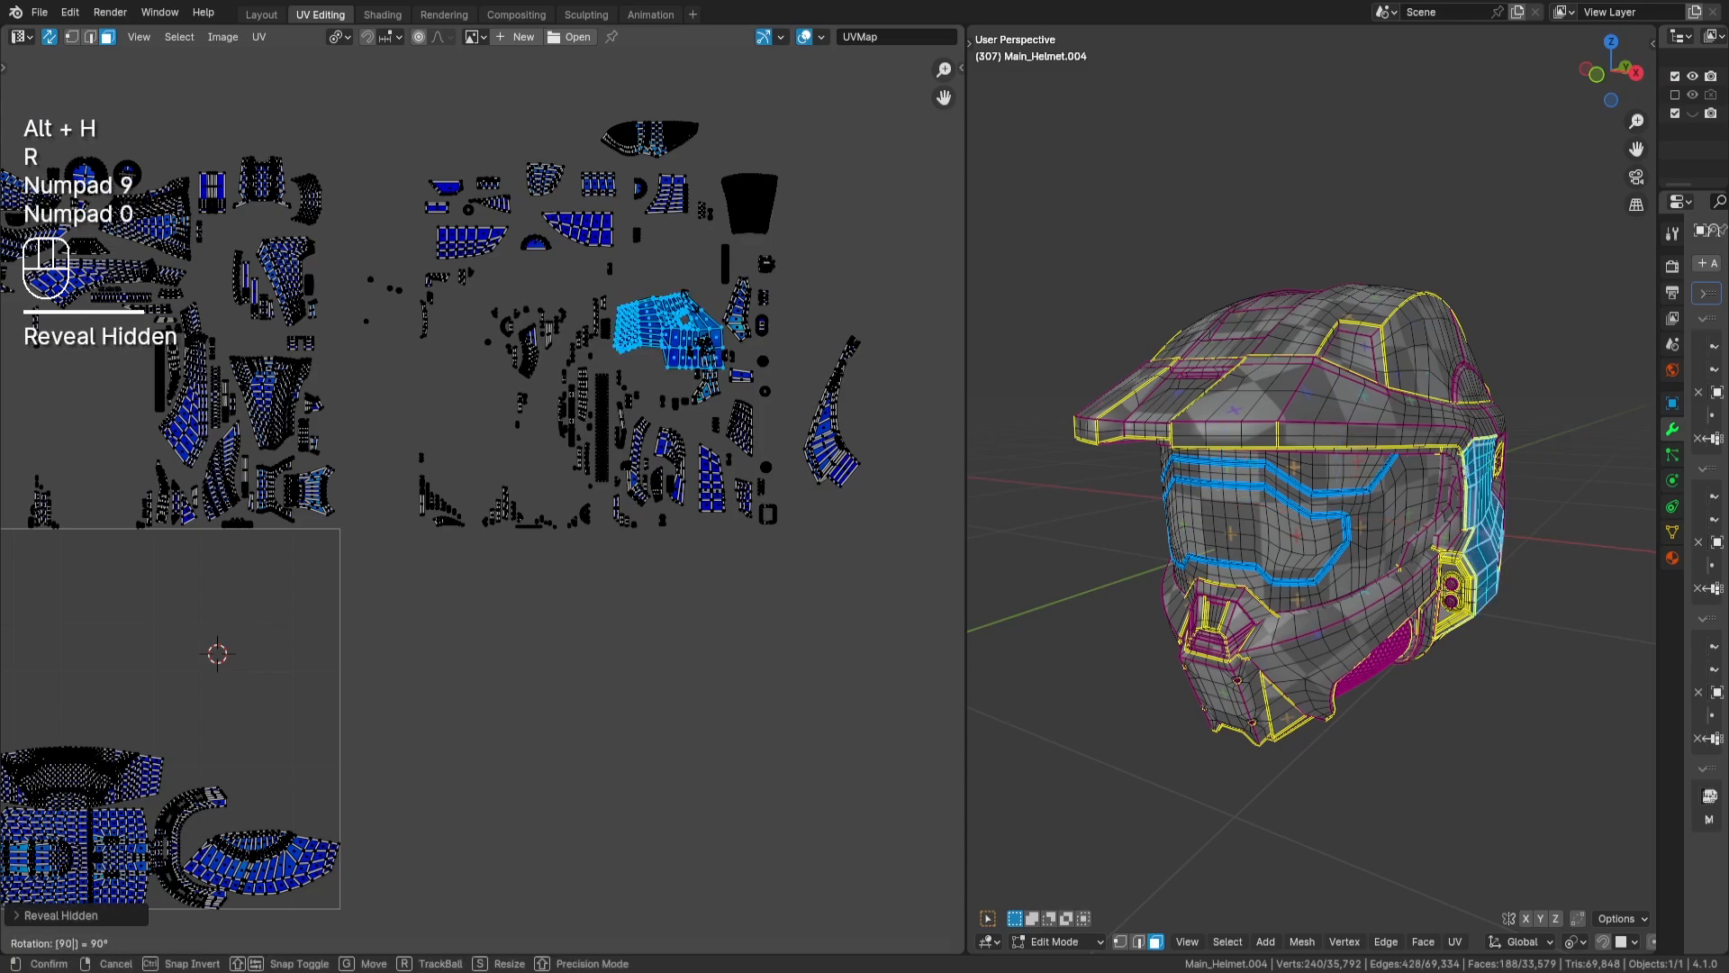
{"action": "key", "text": "KP_Subtract"}
{"action": "key", "text": "Return"}
- Move the stacked side-panel islands into the UV tile directly above the fan-shaped islands, near the tile's right edge
{"action": "key", "text": "g"}
{"action": "key", "text": "Return"}
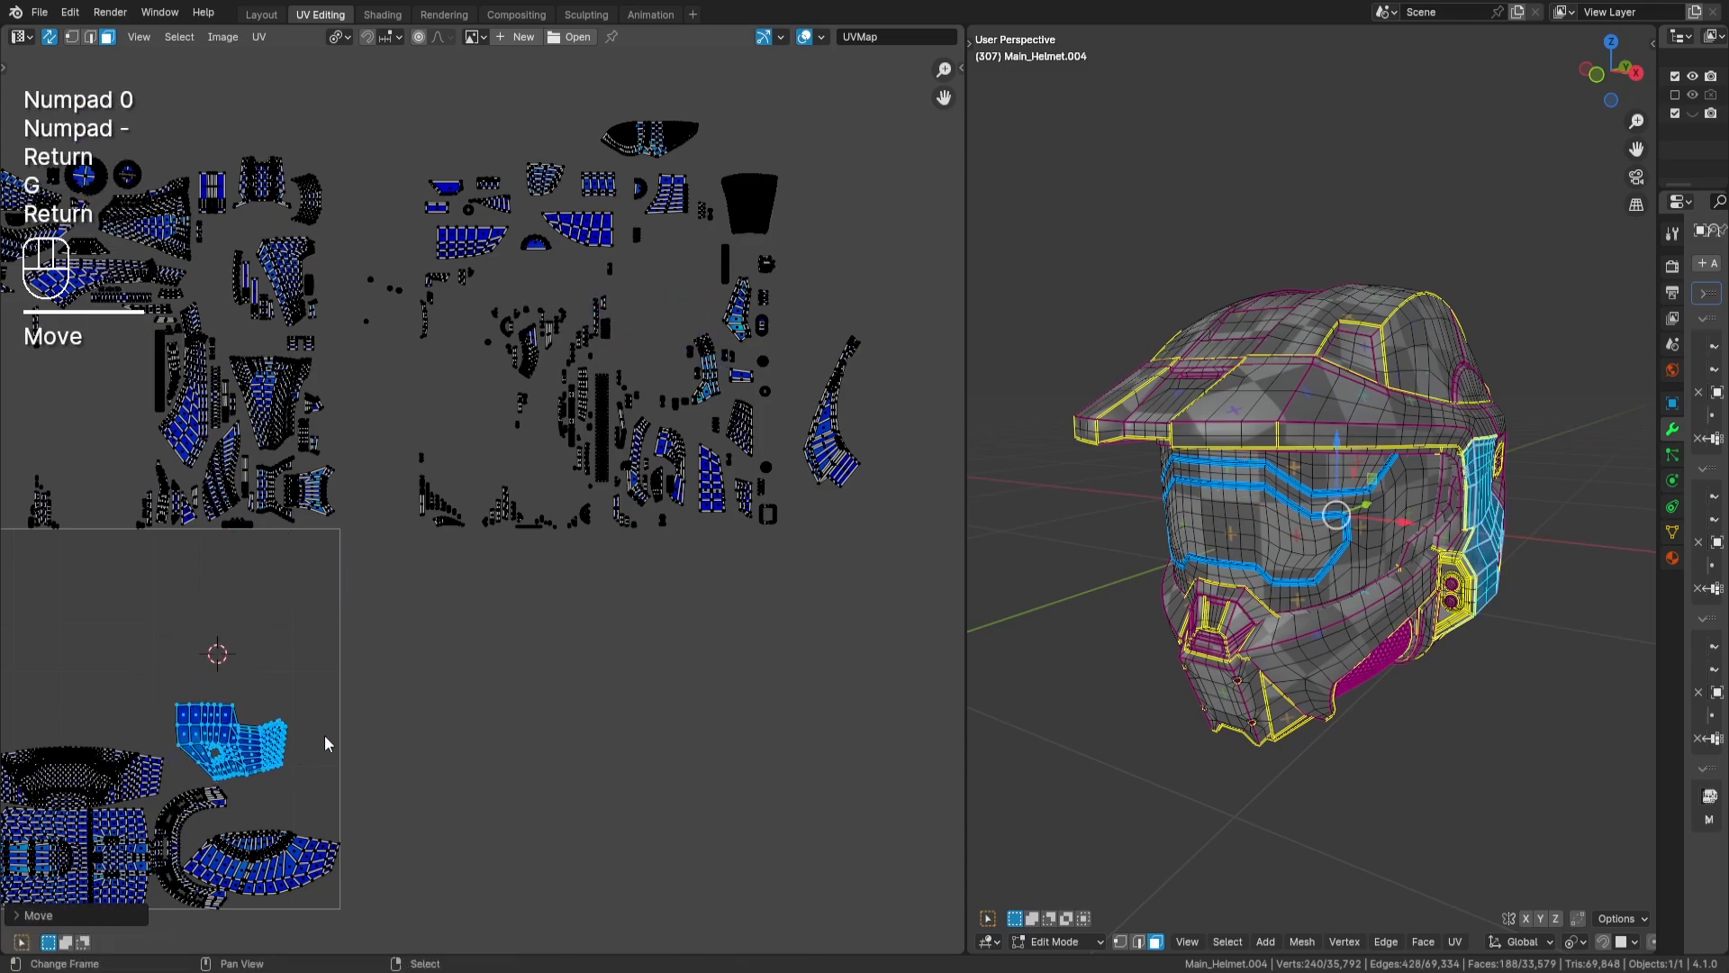
{"action": "middle_click_drag", "start_coordinate": [328, 741], "coordinate": [518, 642]}
{"action": "scroll", "coordinate": [353, 674], "scroll_direction": "up", "scroll_amount": 3}
{"action": "middle_click_drag", "start_coordinate": [353, 674], "coordinate": [368, 542]}
{"action": "scroll", "coordinate": [456, 509], "scroll_direction": "up", "scroll_amount": 1}
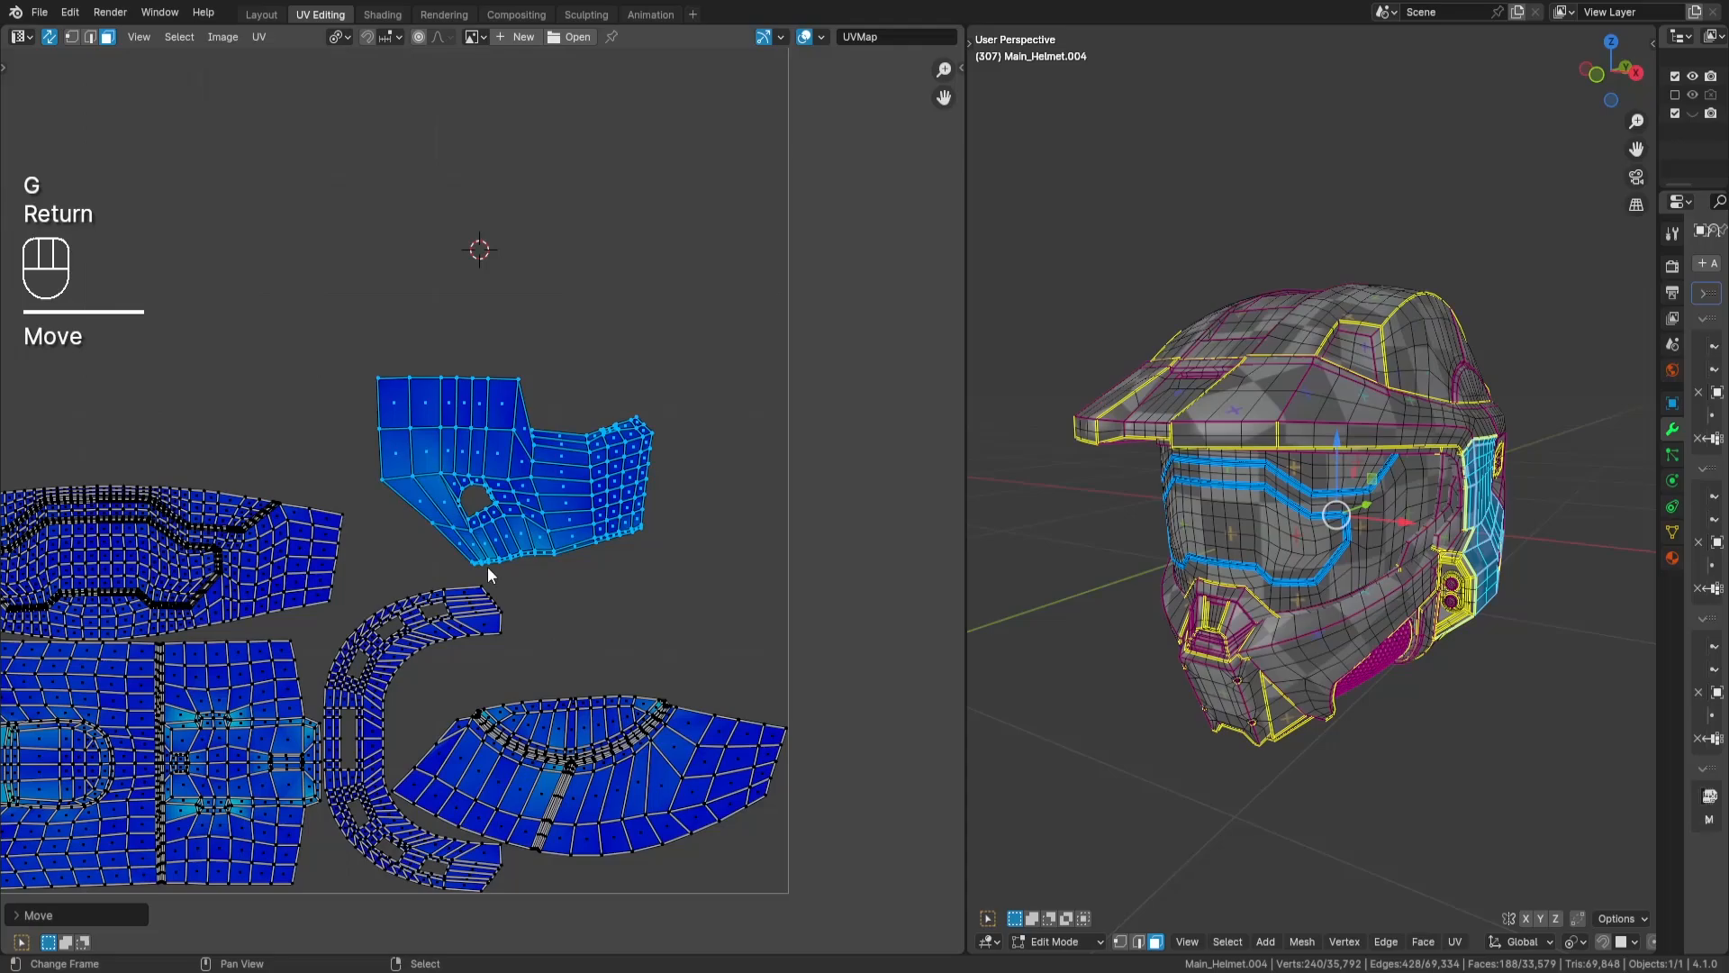
{"action": "scroll", "coordinate": [488, 565], "scroll_direction": "up", "scroll_amount": 2}
{"action": "middle_click_drag", "start_coordinate": [488, 565], "coordinate": [441, 460]}
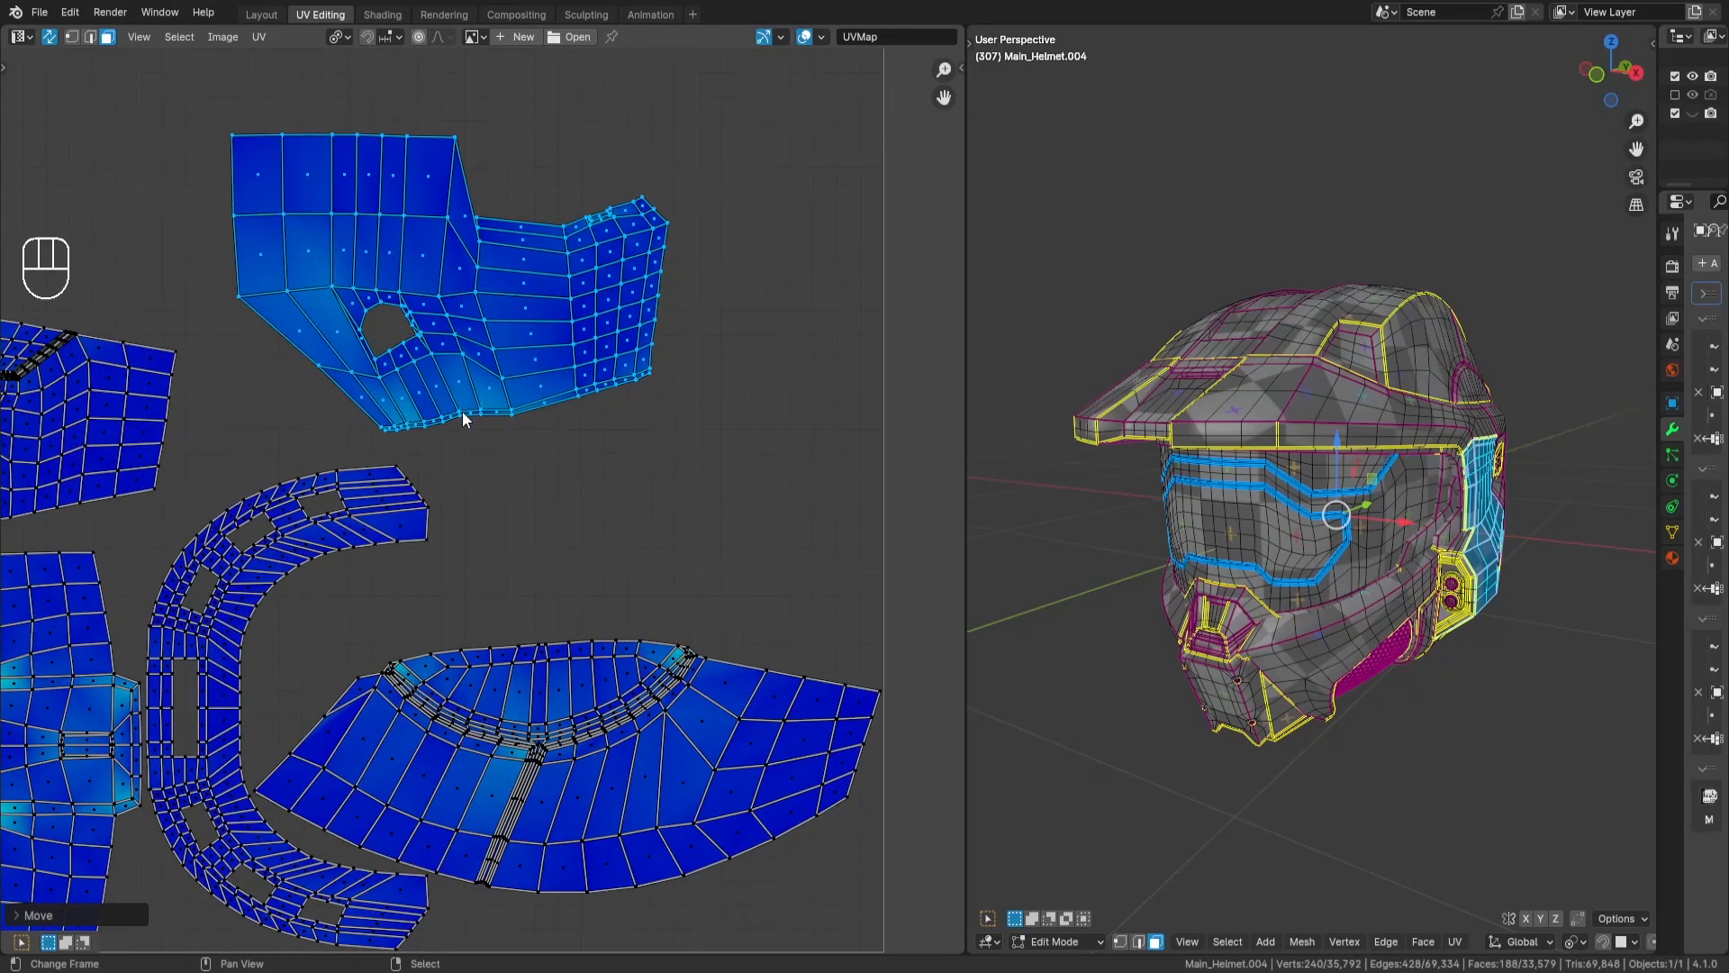
{"action": "key", "text": "g"}
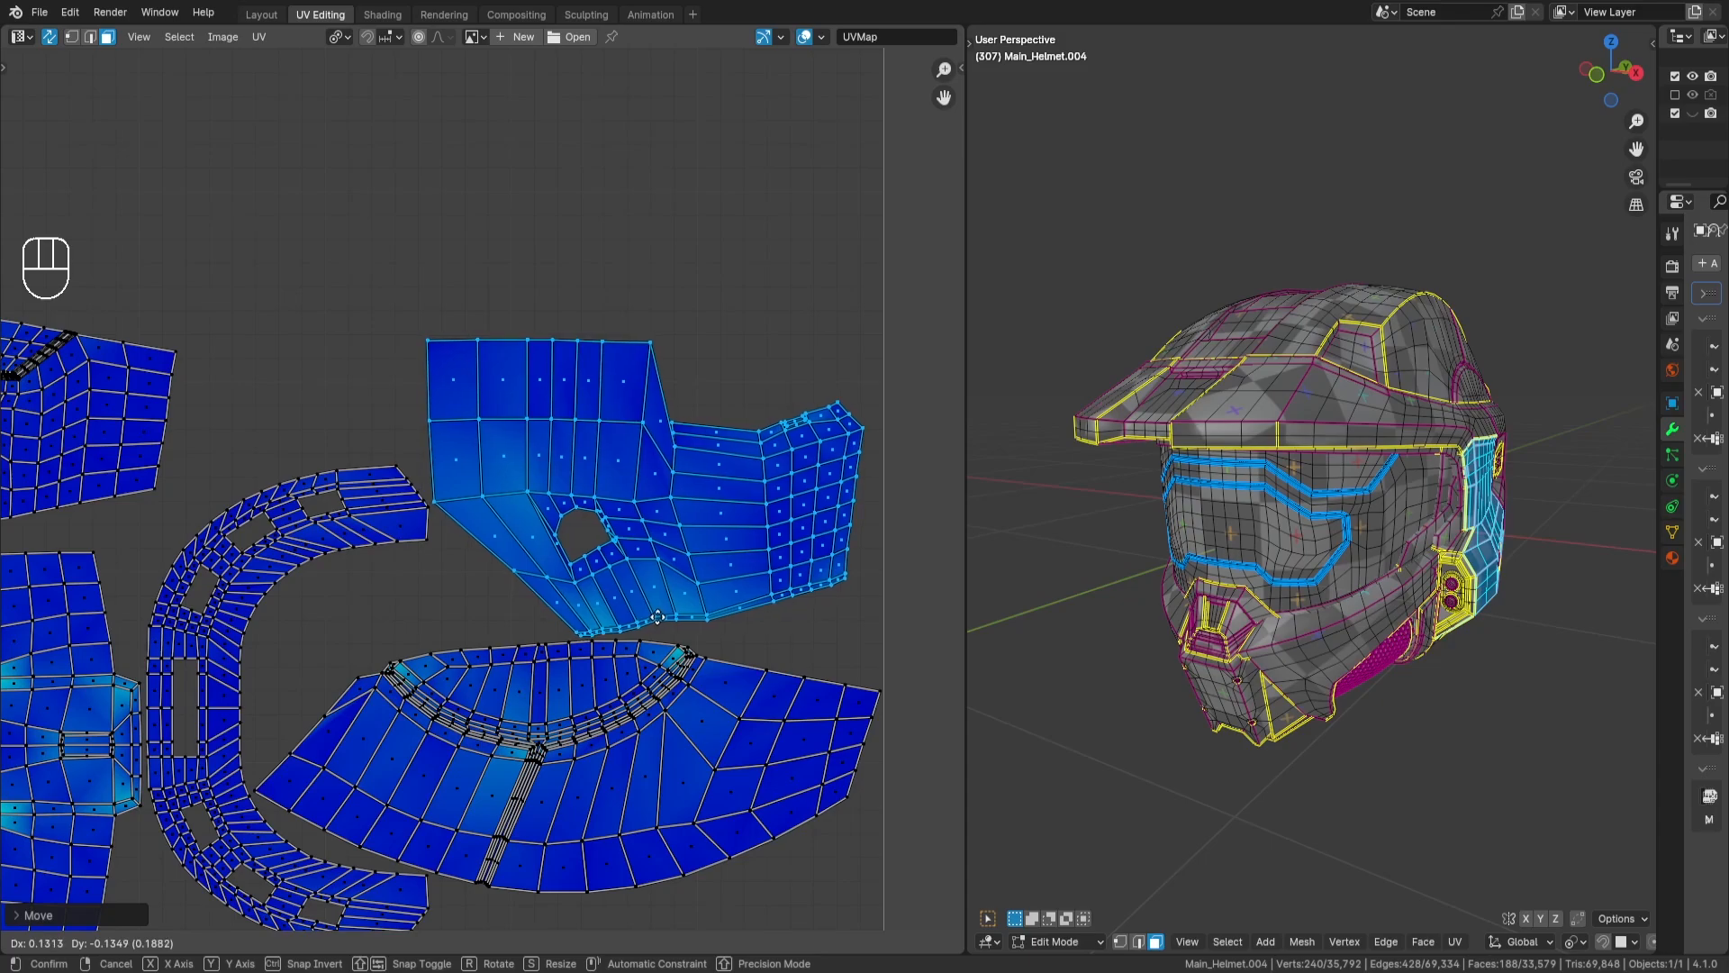
{"action": "key", "text": "Return"}
- Try shifting the C-shaped island along X closer to the helmet-top island, undo the move and clear the selection
{"action": "scroll", "coordinate": [585, 484], "scroll_direction": "up", "scroll_amount": 6}
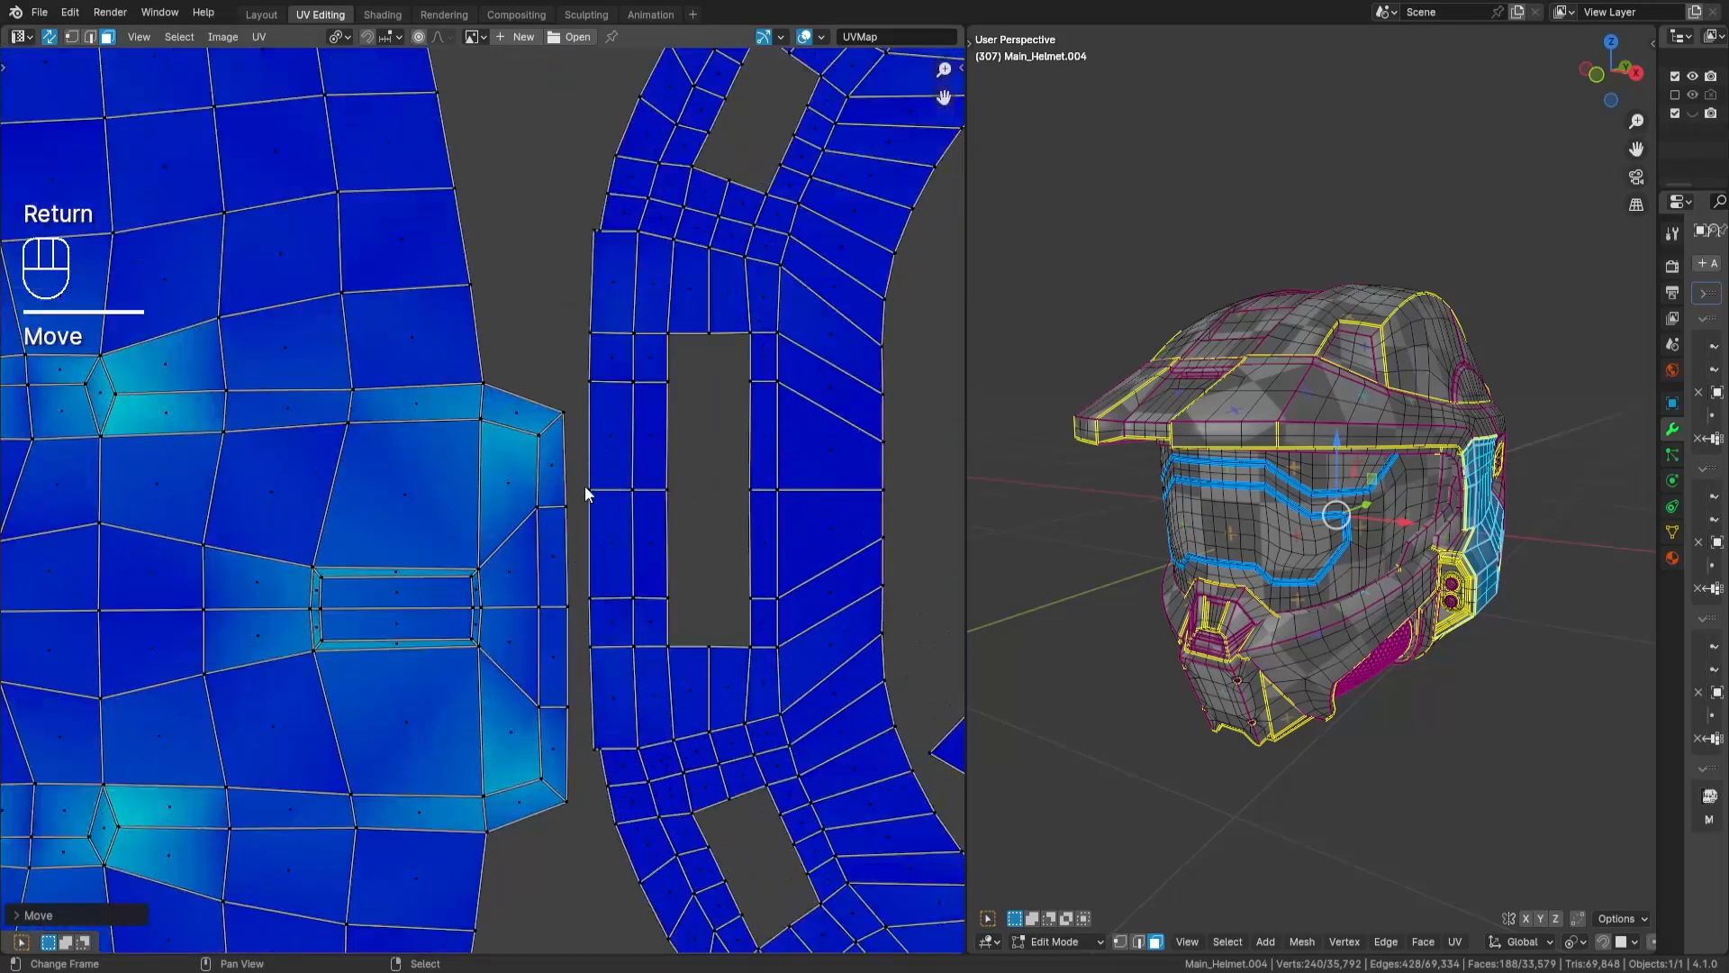
{"action": "key", "text": "a"}
{"action": "key", "text": "a"}
{"action": "key", "text": "l"}
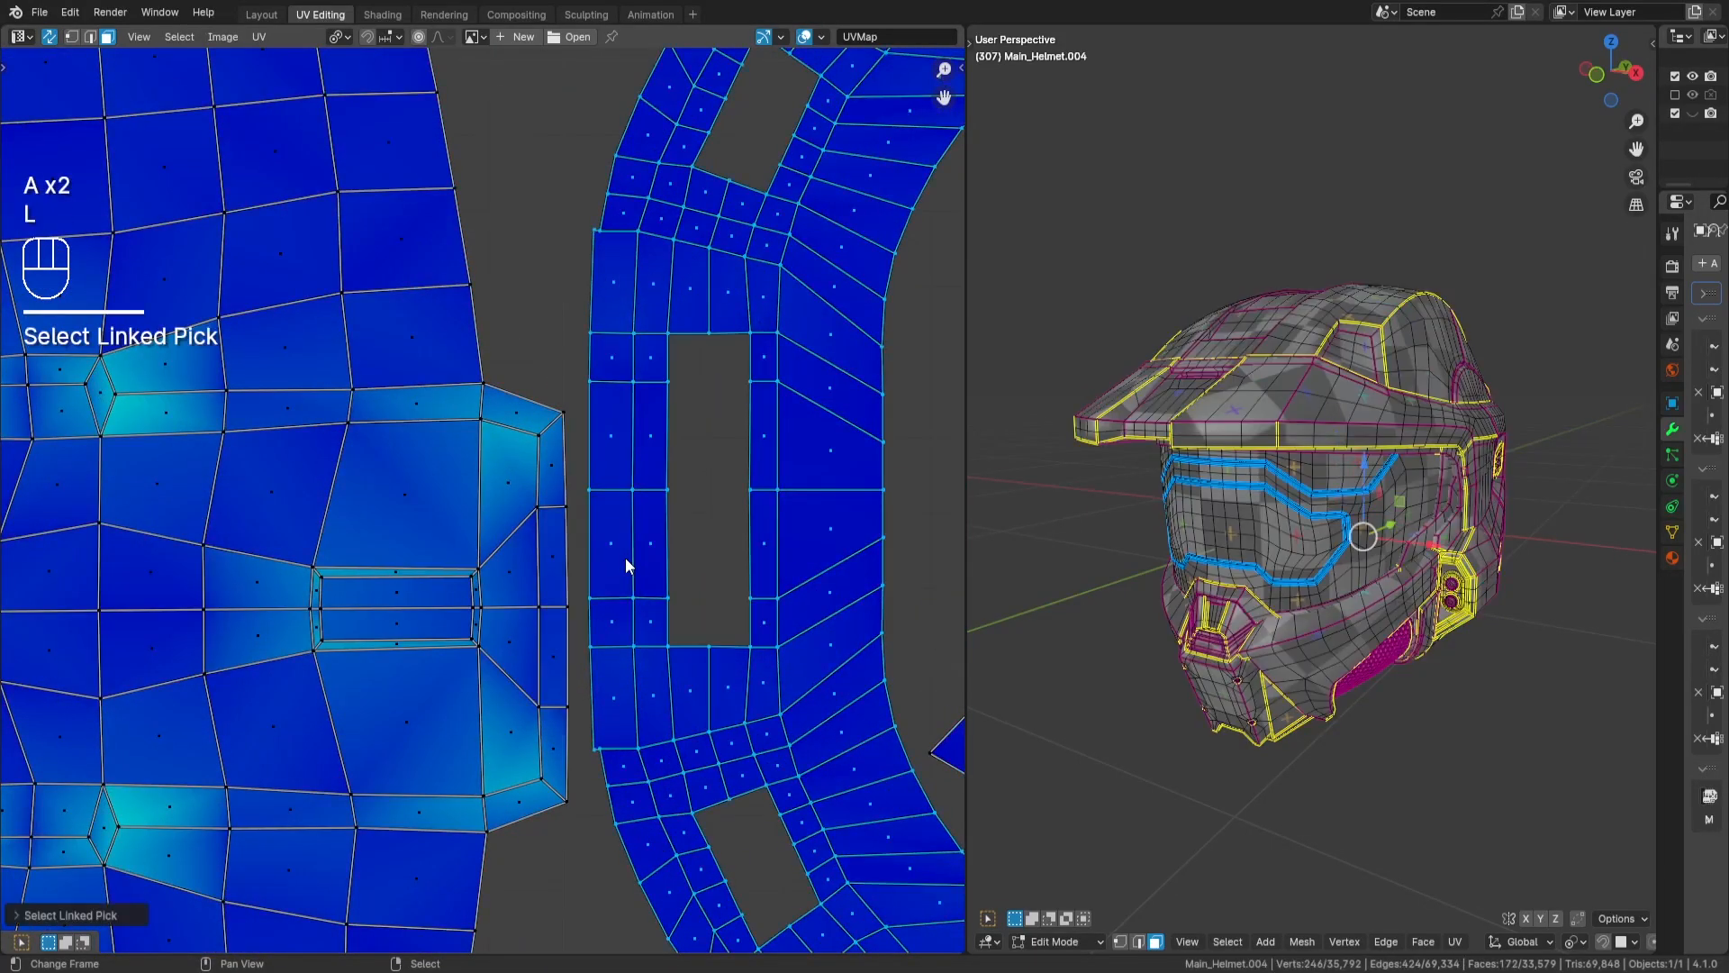
{"action": "key", "text": "g"}
{"action": "key", "text": "x"}
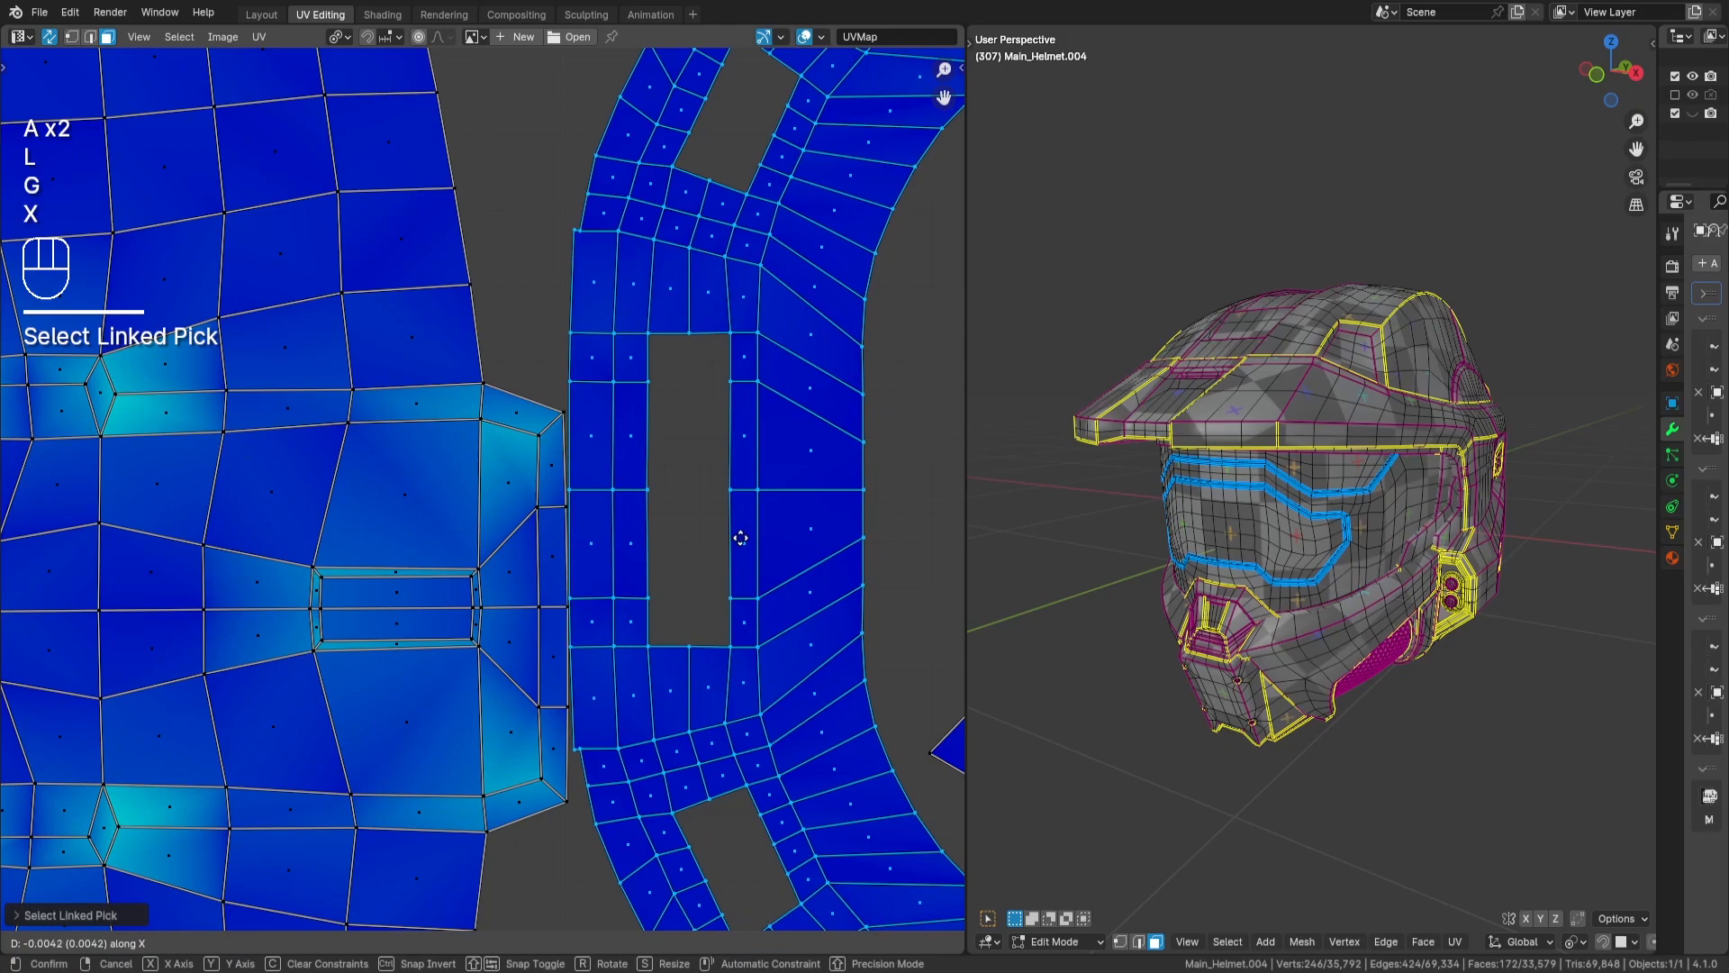
{"action": "key", "text": "Return"}
{"action": "scroll", "coordinate": [551, 631], "scroll_direction": "up", "scroll_amount": 6}
{"action": "scroll", "coordinate": [489, 450], "scroll_direction": "up", "scroll_amount": 5}
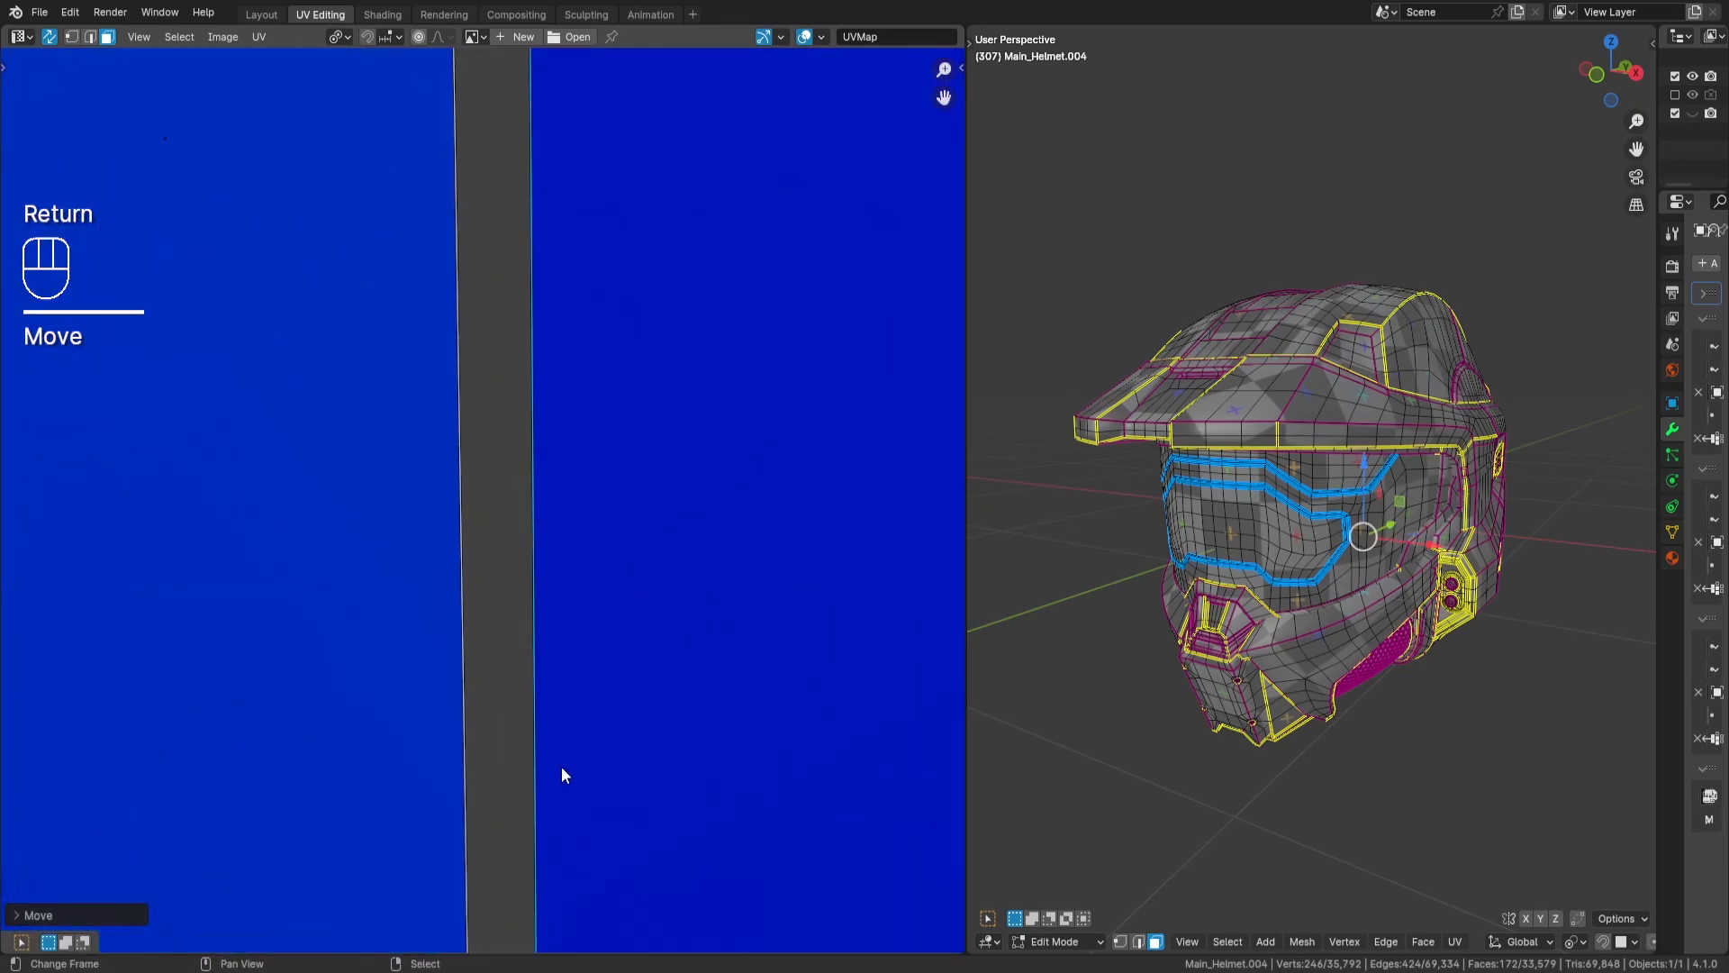
{"action": "scroll", "coordinate": [538, 620], "scroll_direction": "down", "scroll_amount": 6}
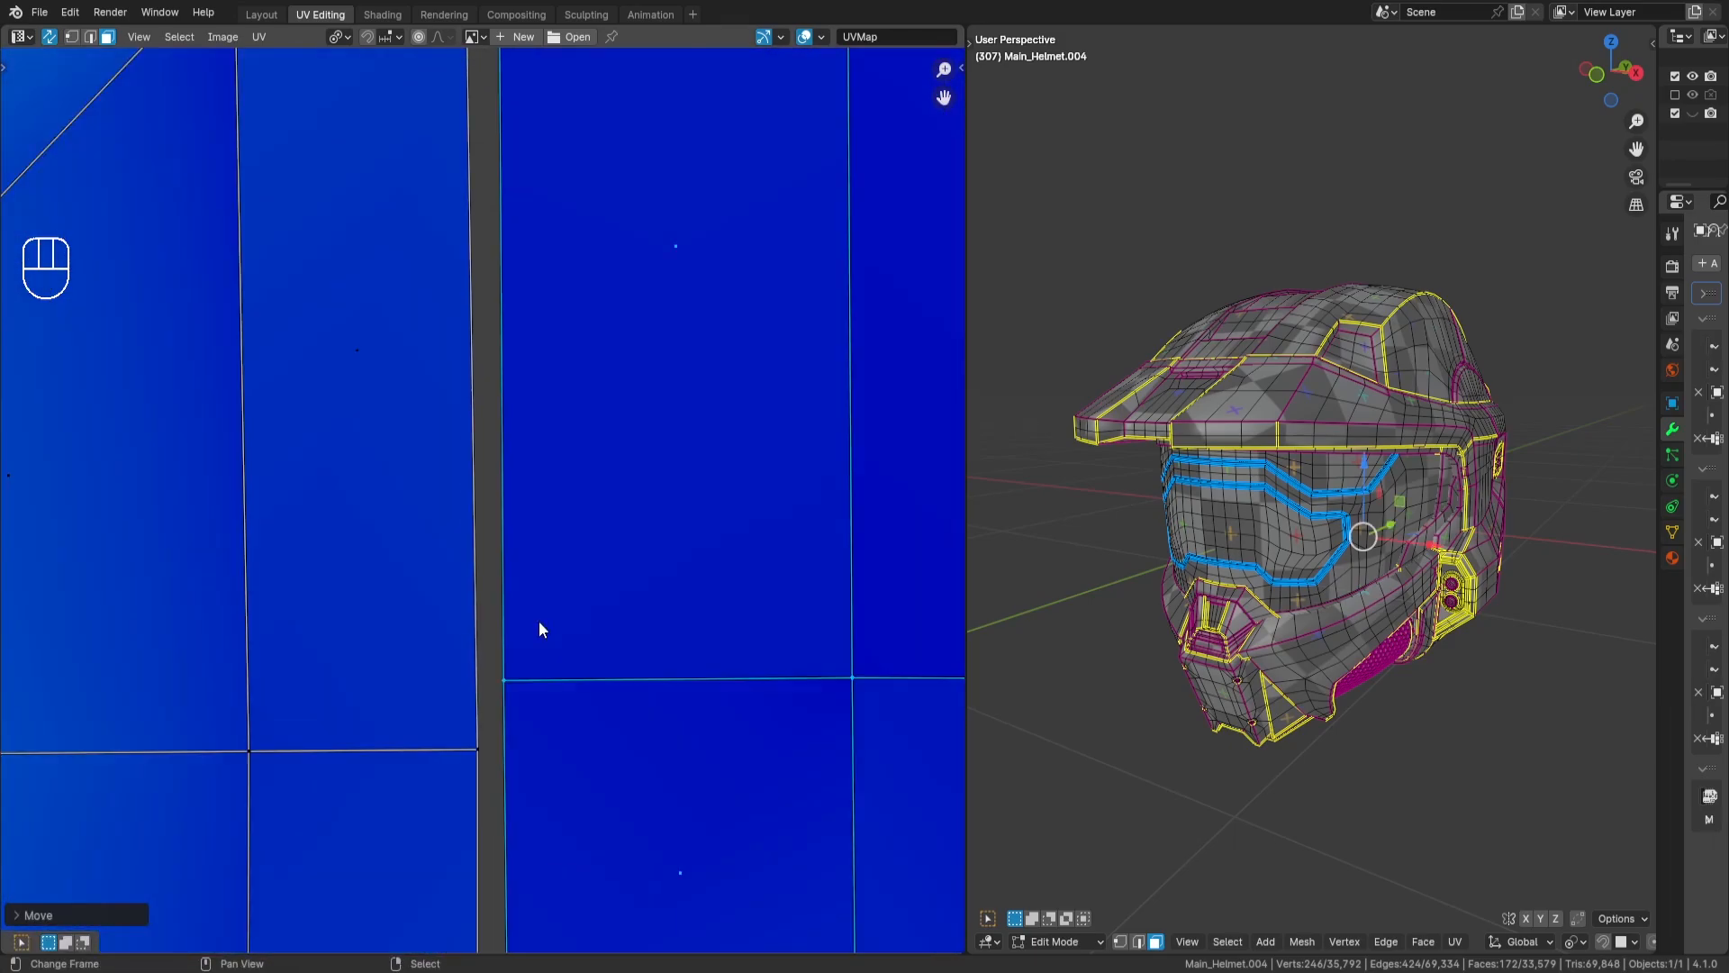
{"action": "key", "text": "ctrl+z"}
{"action": "scroll", "coordinate": [542, 608], "scroll_direction": "down", "scroll_amount": 1}
{"action": "key", "text": "a"}
{"action": "key", "text": "a"}
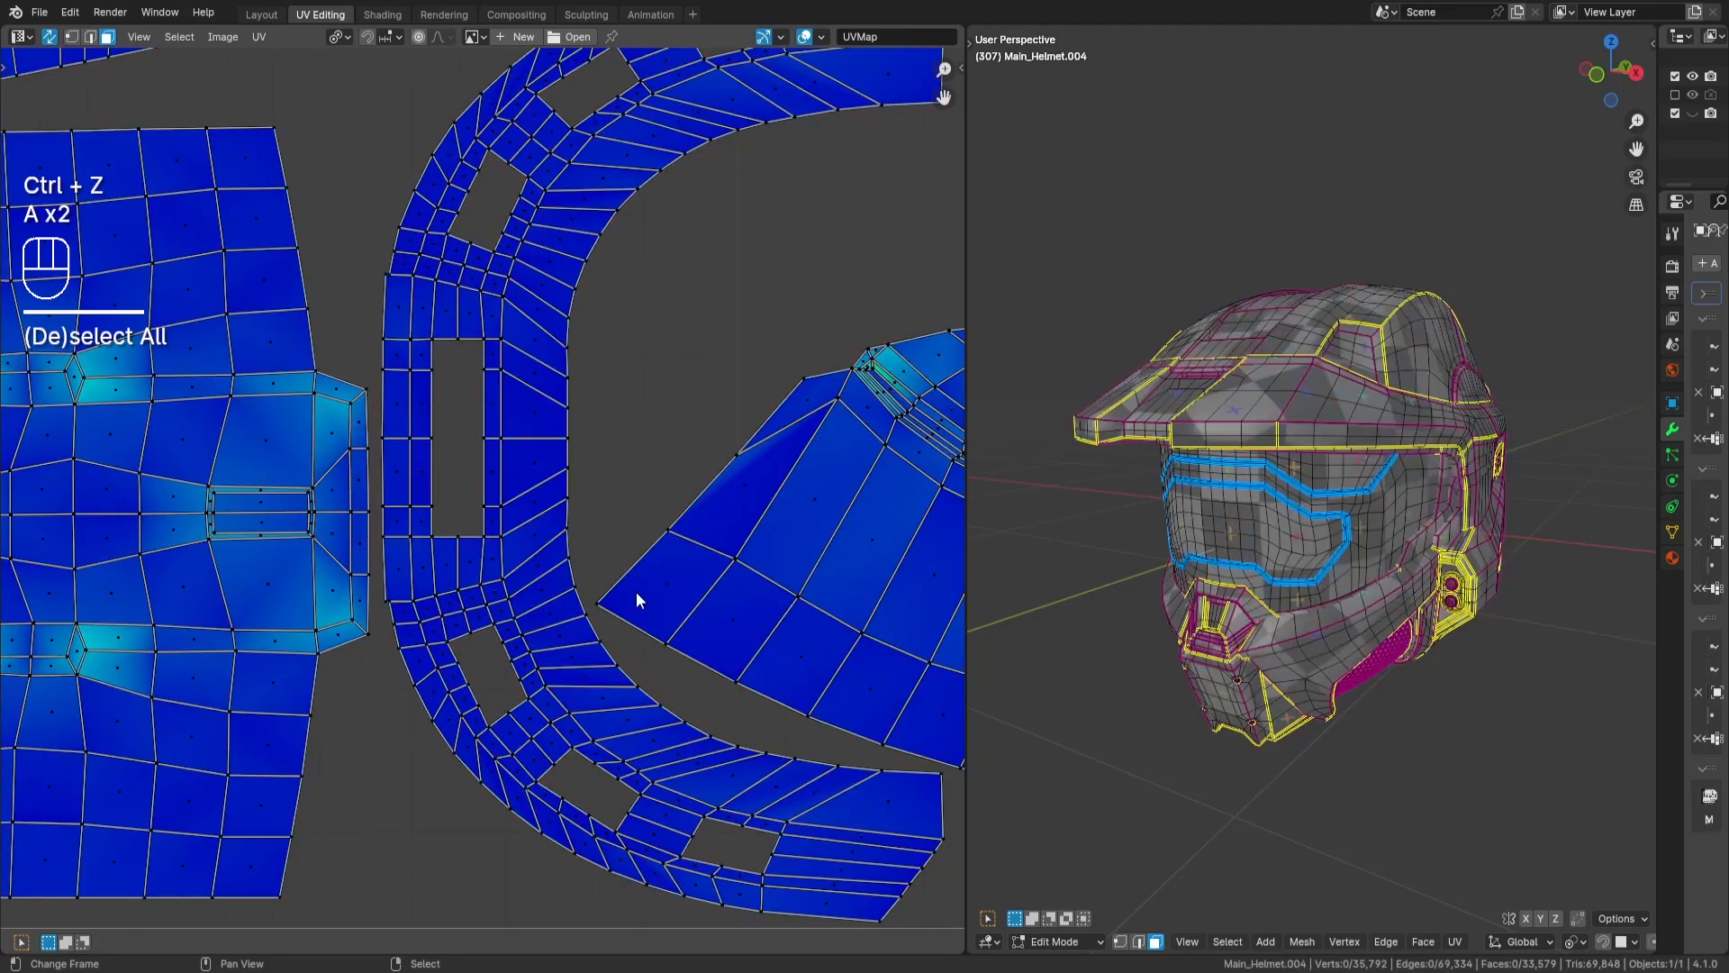
- Reselect both stacked side-panel islands, nudge them slightly closer to the C-shaped and fan-shaped islands, and deselect them
{"action": "scroll", "coordinate": [534, 597], "scroll_direction": "down", "scroll_amount": 2}
{"action": "scroll", "coordinate": [612, 544], "scroll_direction": "down", "scroll_amount": 1}
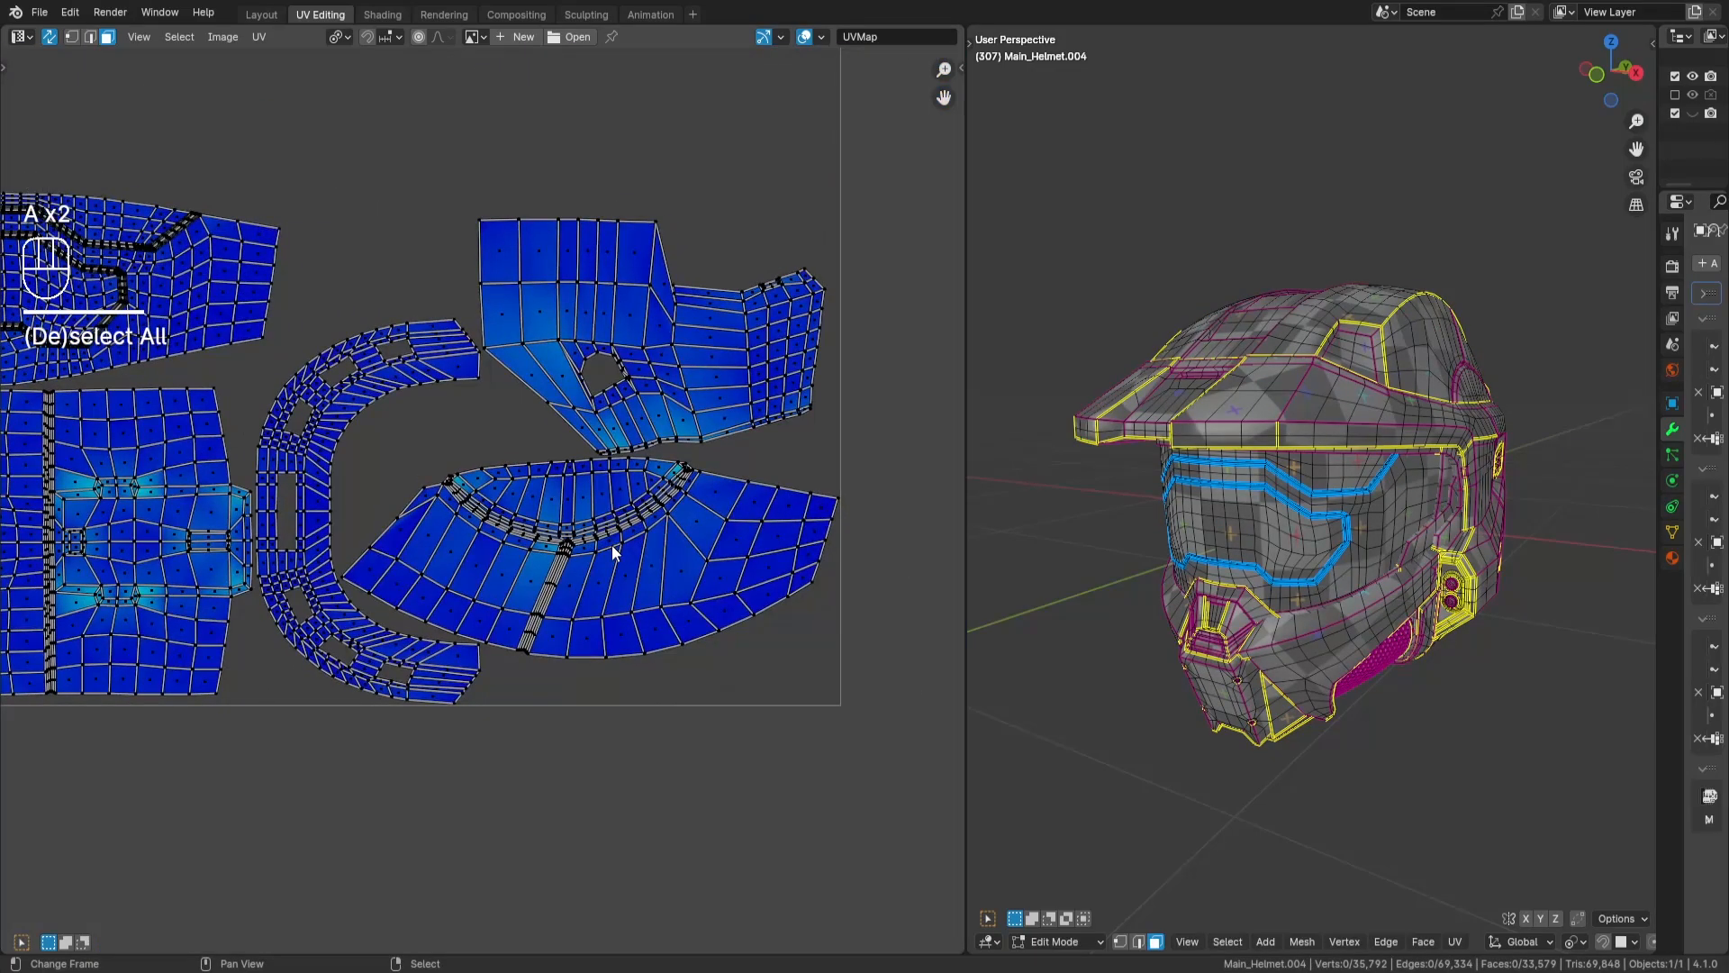
{"action": "scroll", "coordinate": [612, 544], "scroll_direction": "up", "scroll_amount": 3}
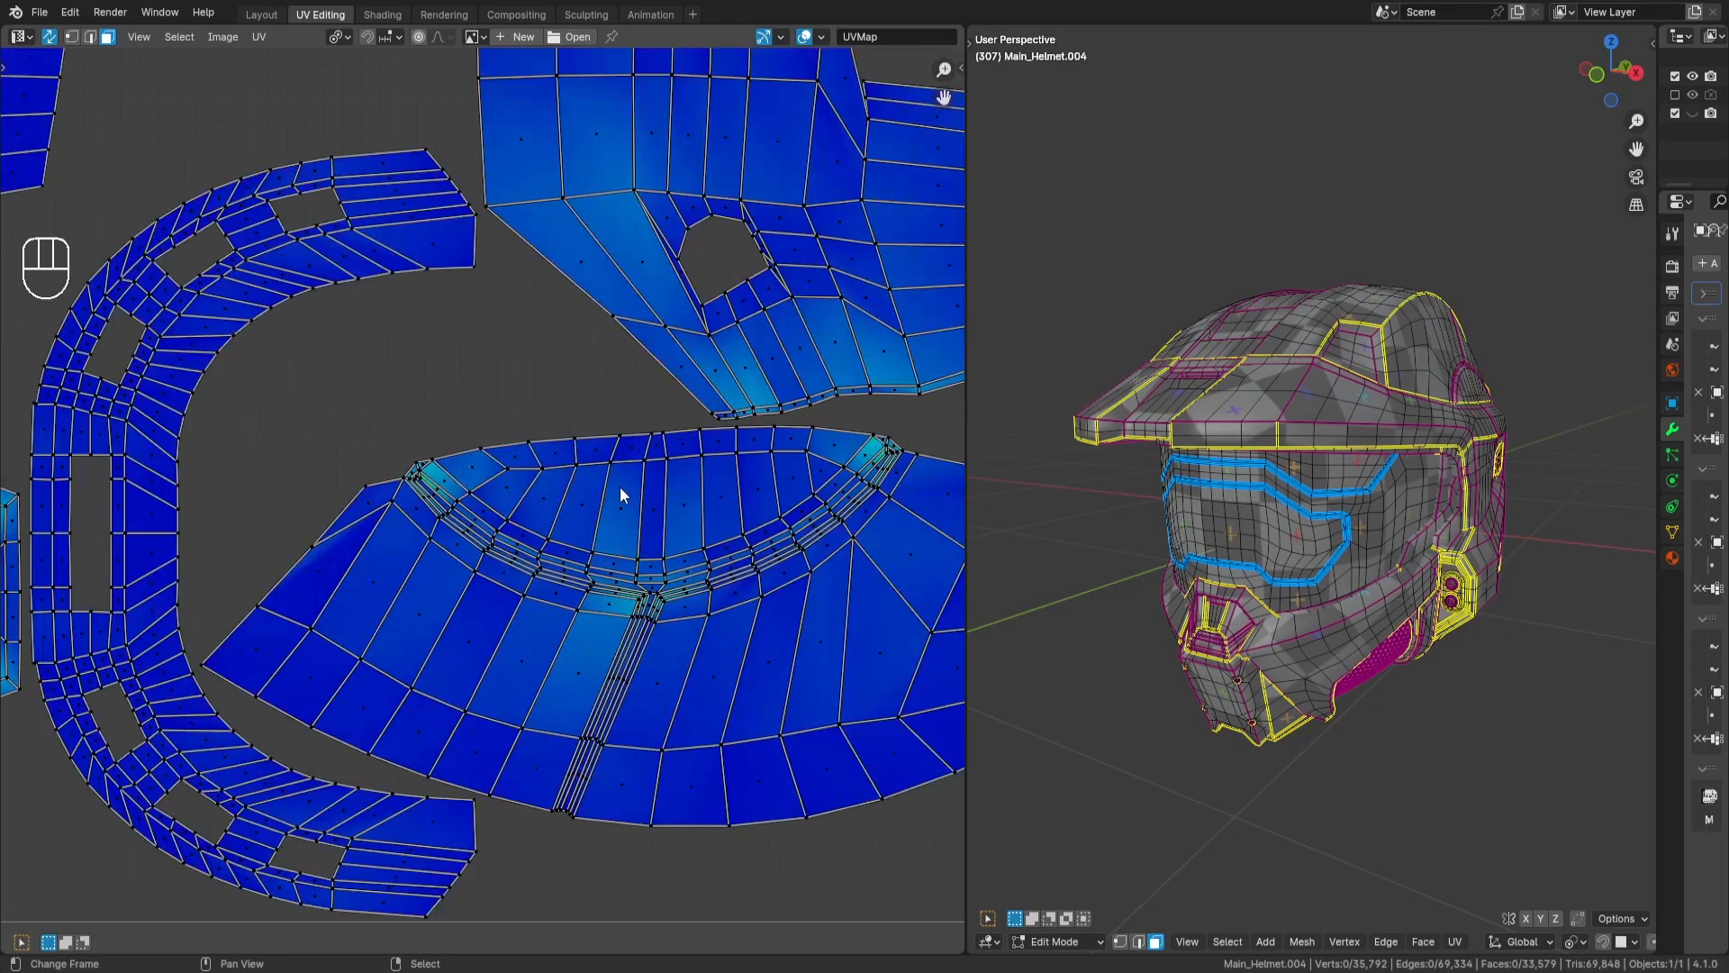
{"action": "key", "text": "l"}
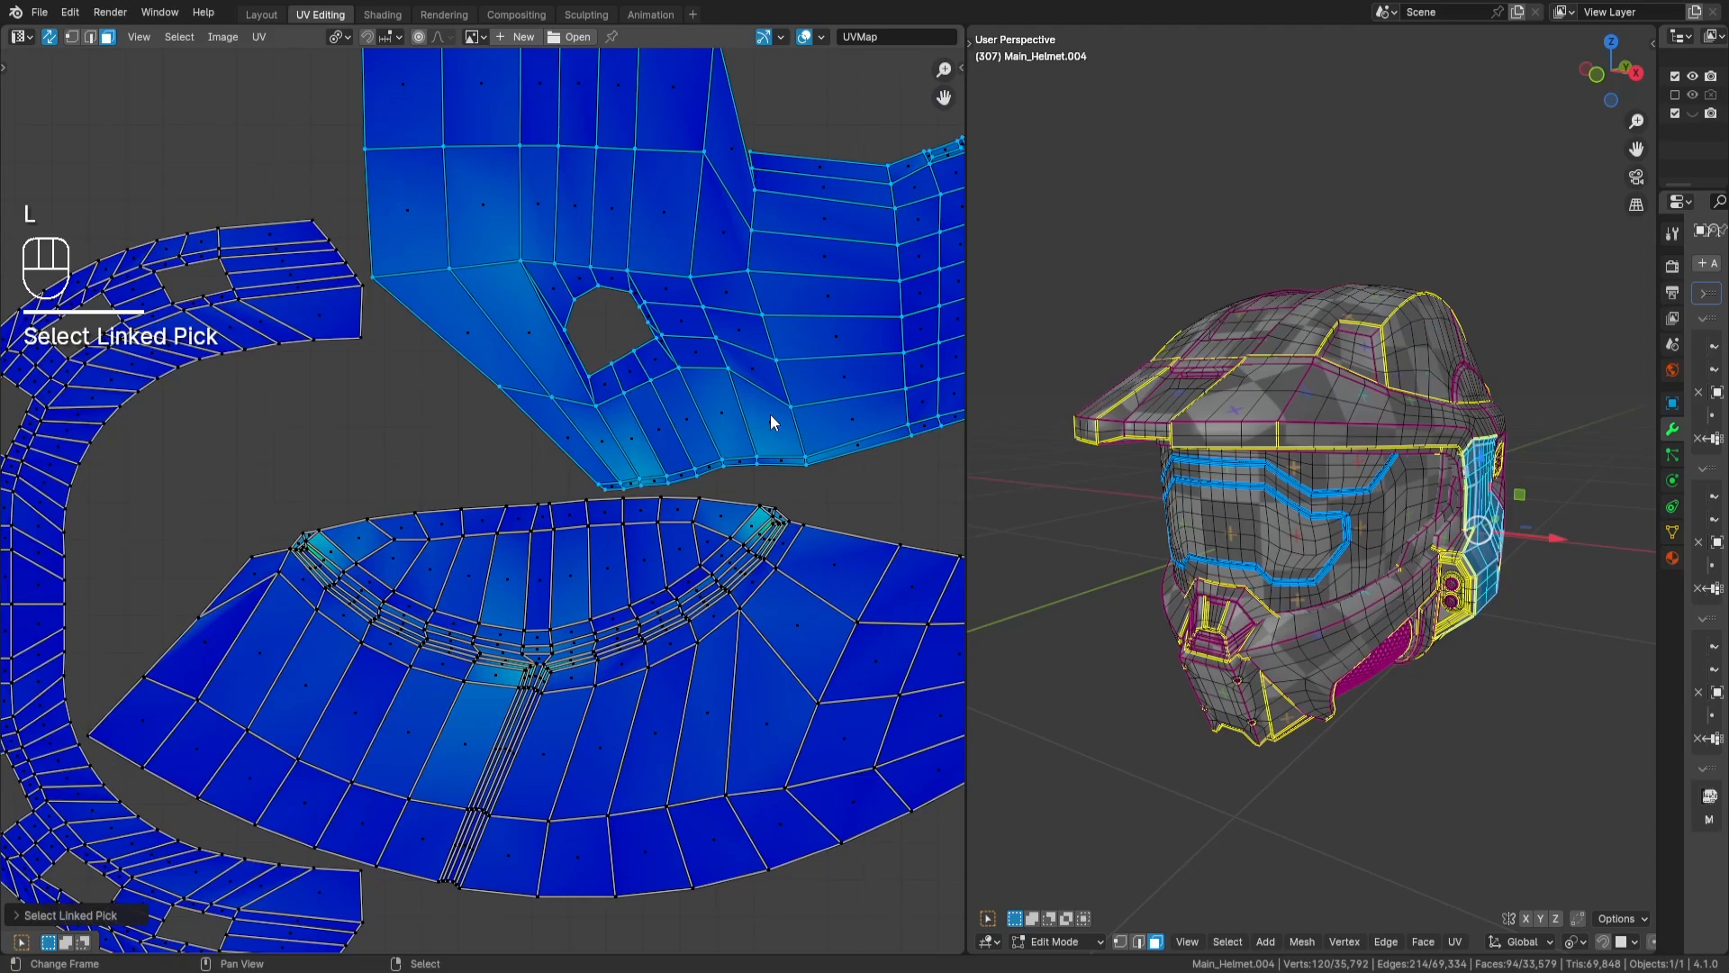
{"action": "key", "text": "alt+h"}
{"action": "key", "text": "h"}
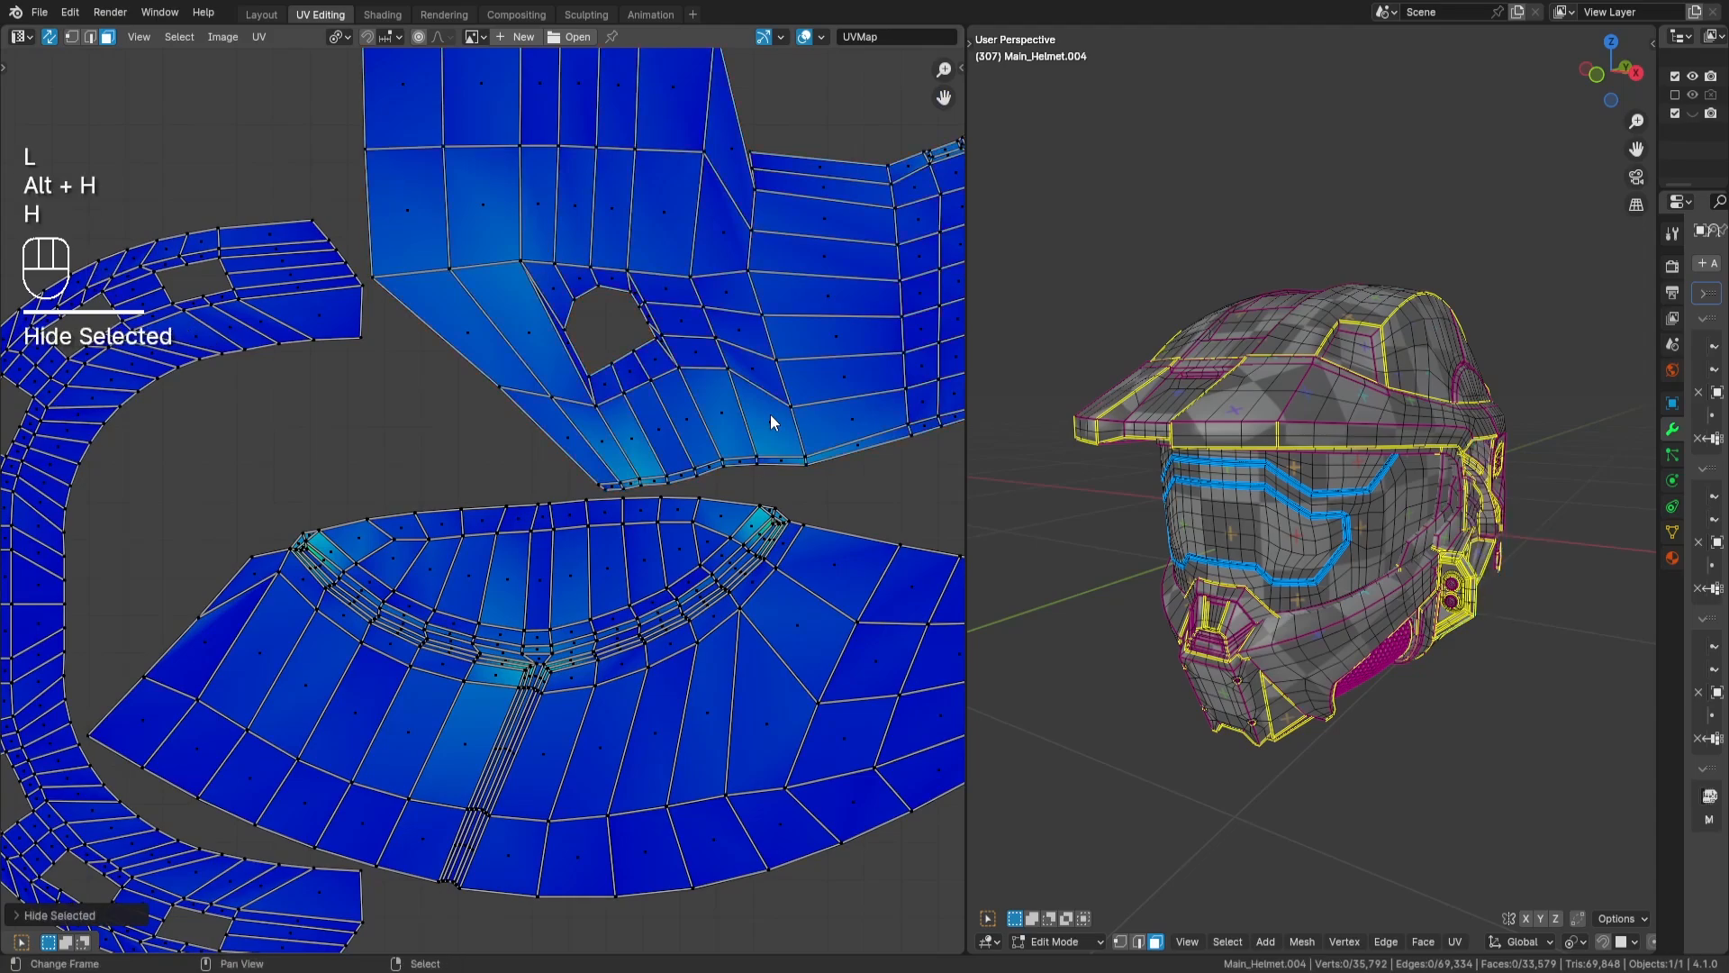
{"action": "key", "text": "l"}
{"action": "key", "text": "alt+h"}
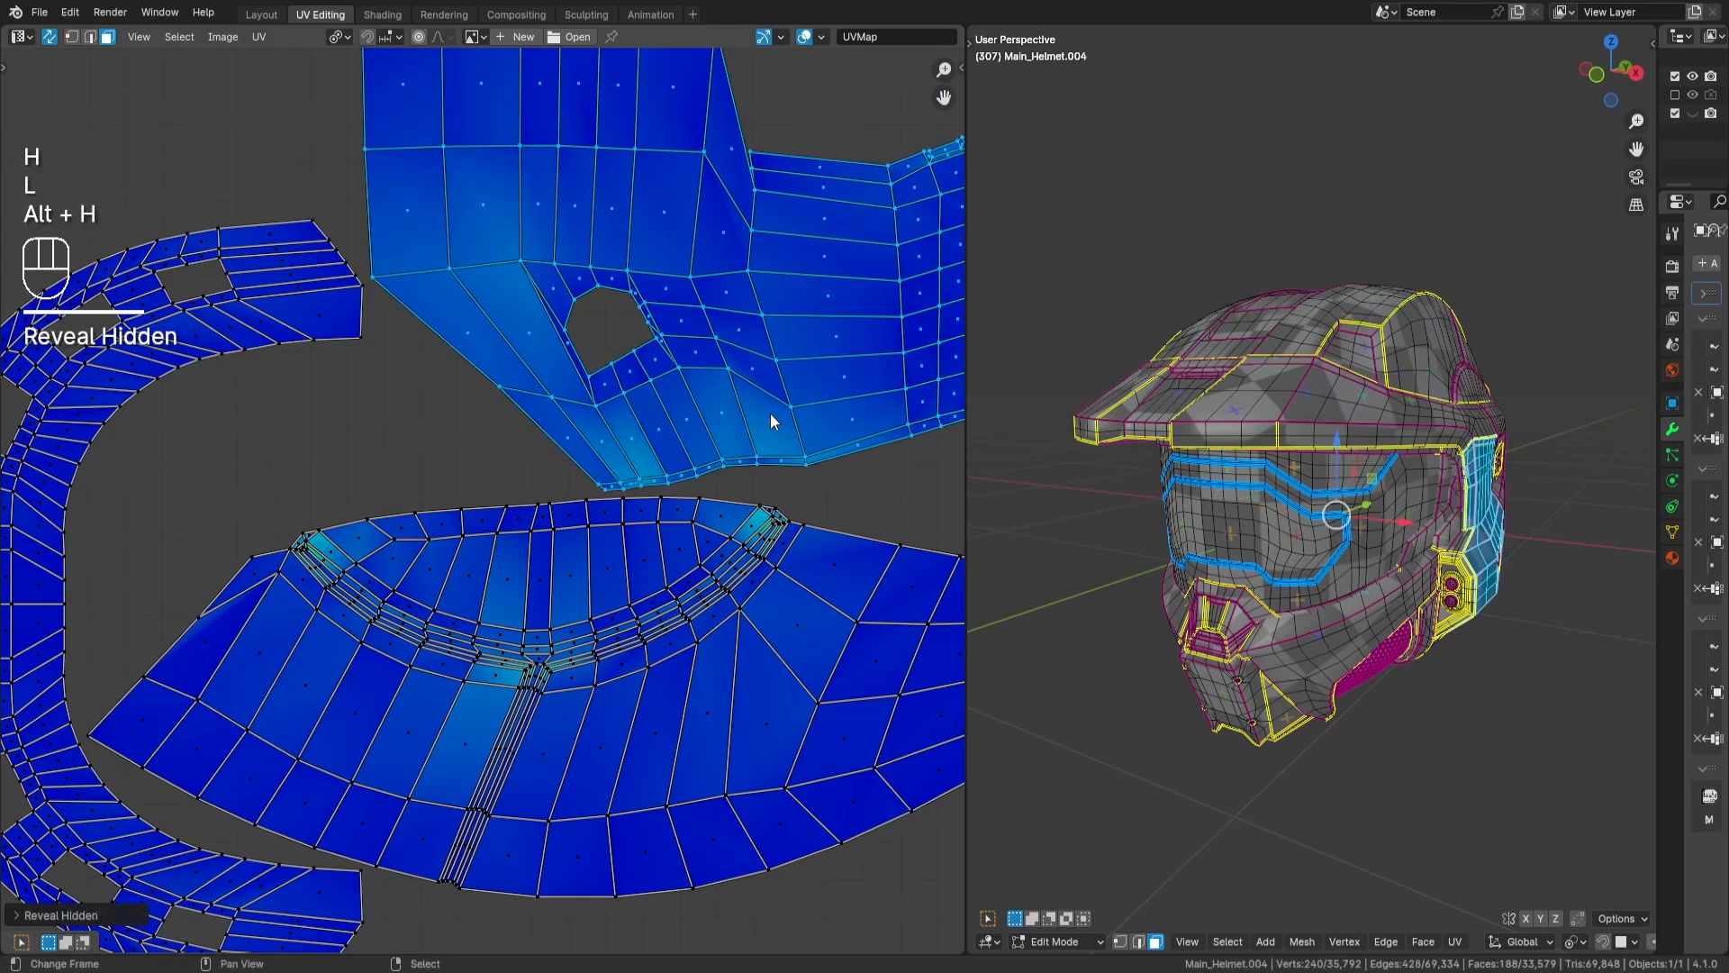
{"action": "middle_click_drag", "start_coordinate": [770, 421], "coordinate": [686, 445]}
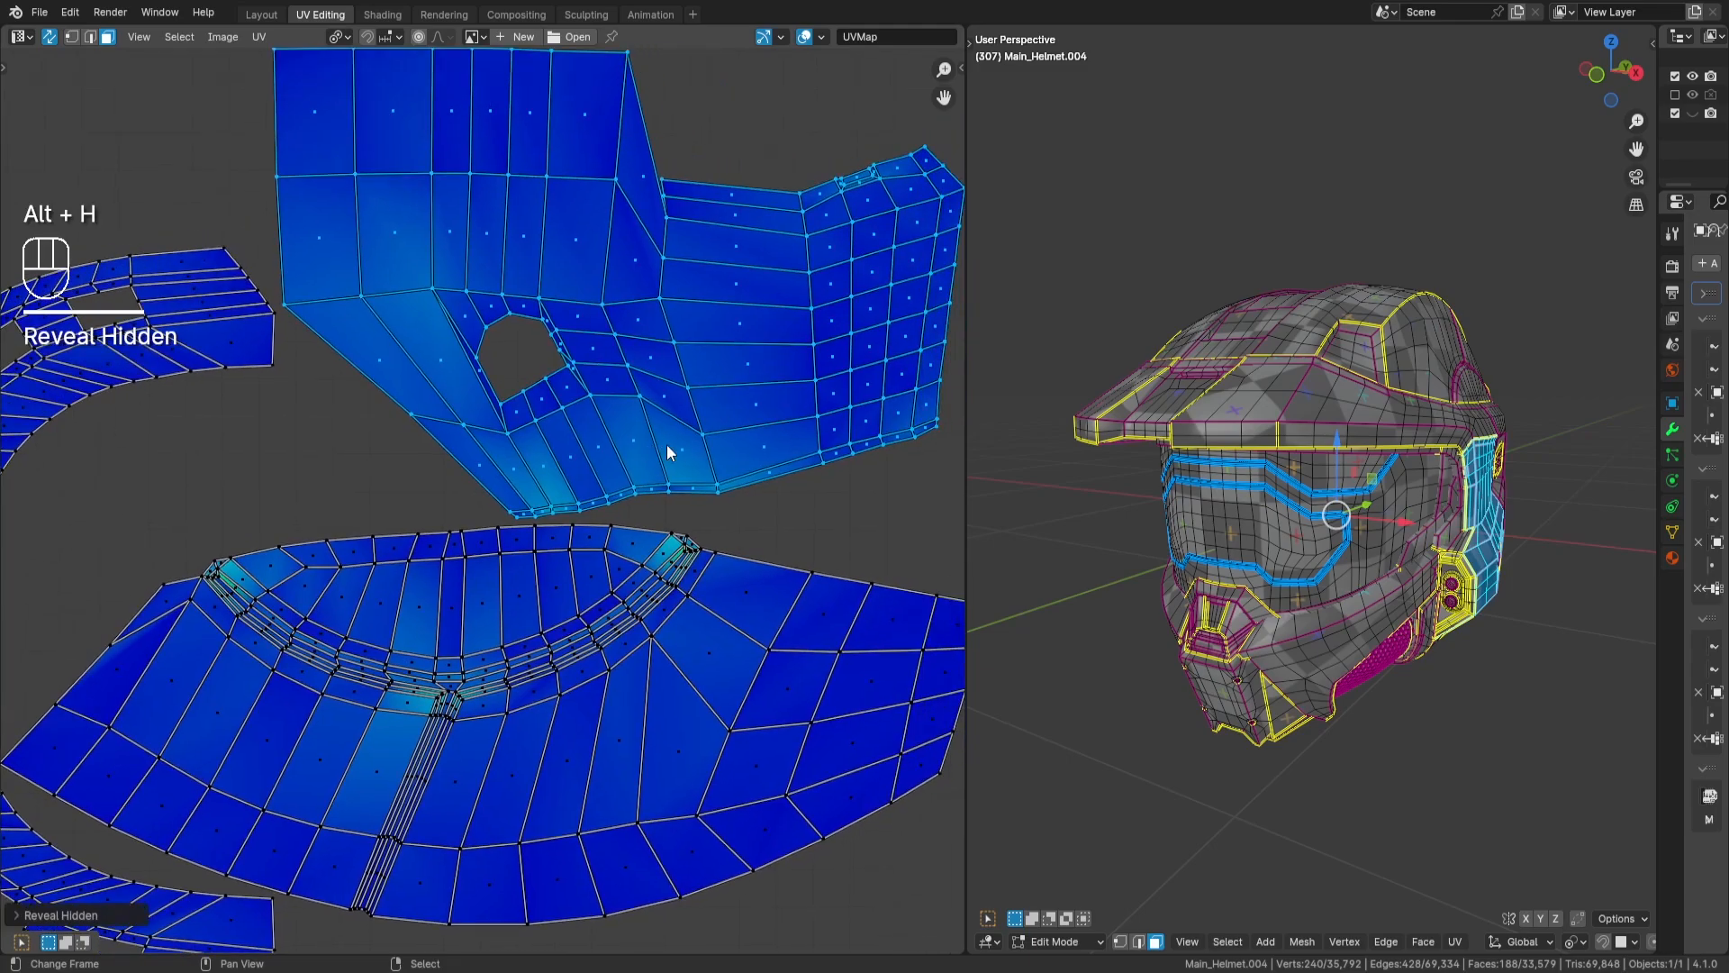
{"action": "key", "text": "g"}
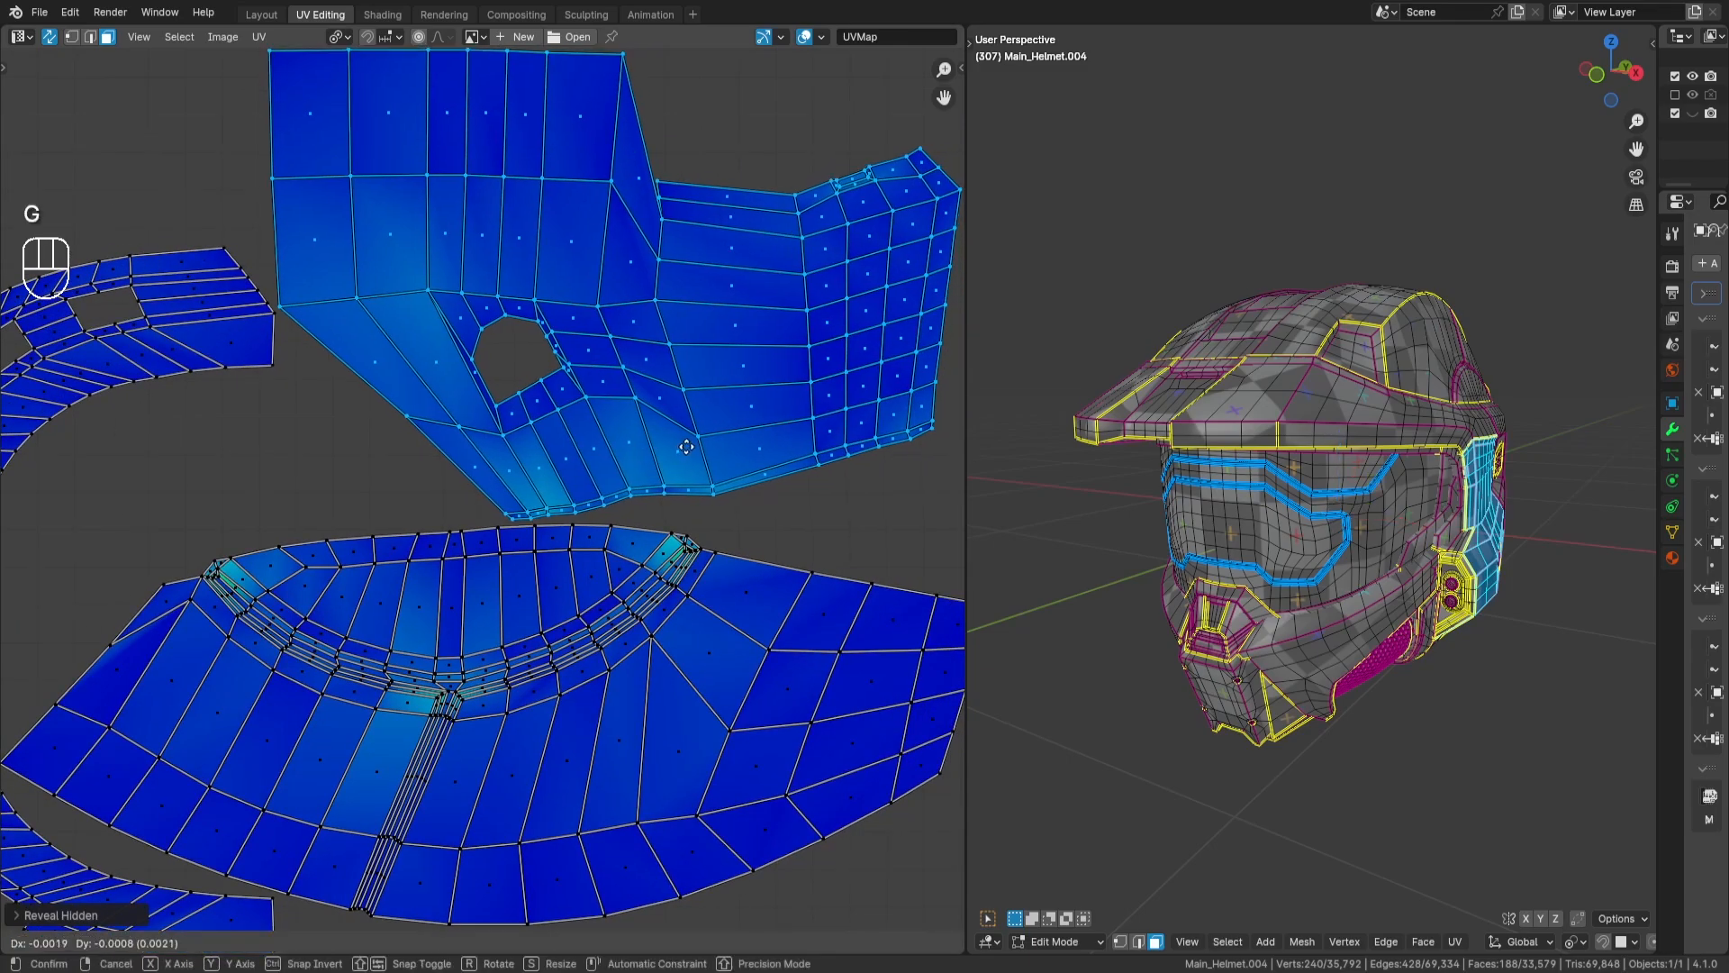
{"action": "key", "text": "Return"}
{"action": "middle_click_drag", "start_coordinate": [686, 447], "coordinate": [709, 497]}
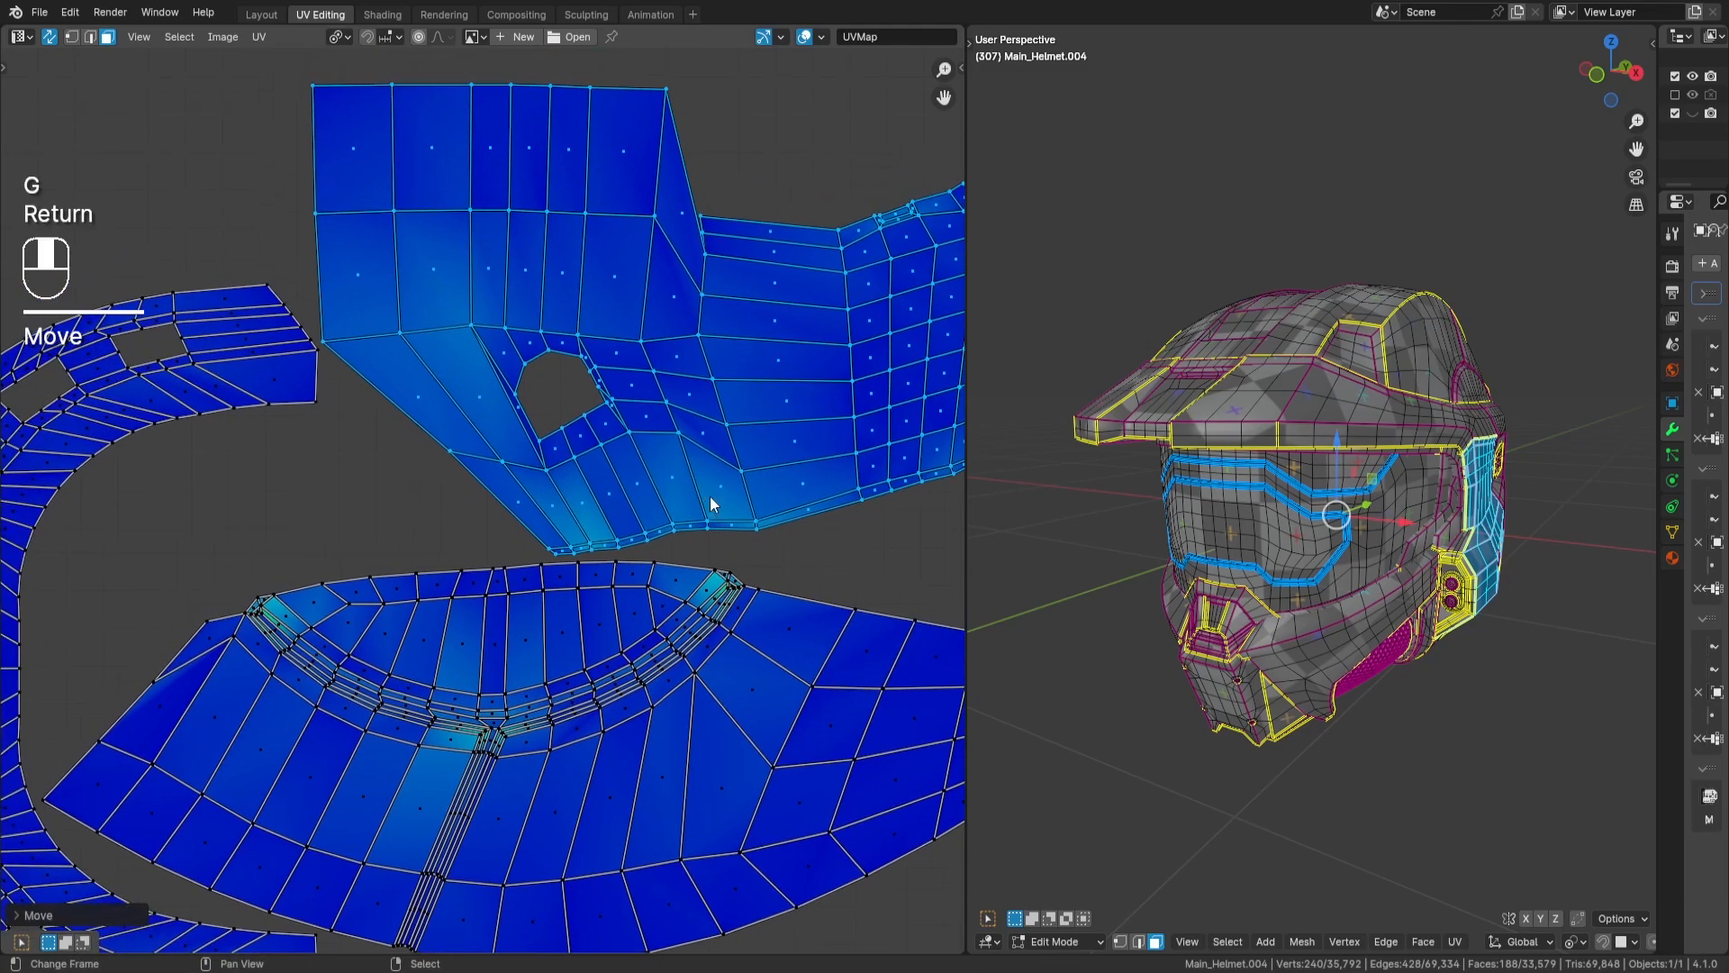
{"action": "key", "text": "a"}
{"action": "key", "text": "a"}
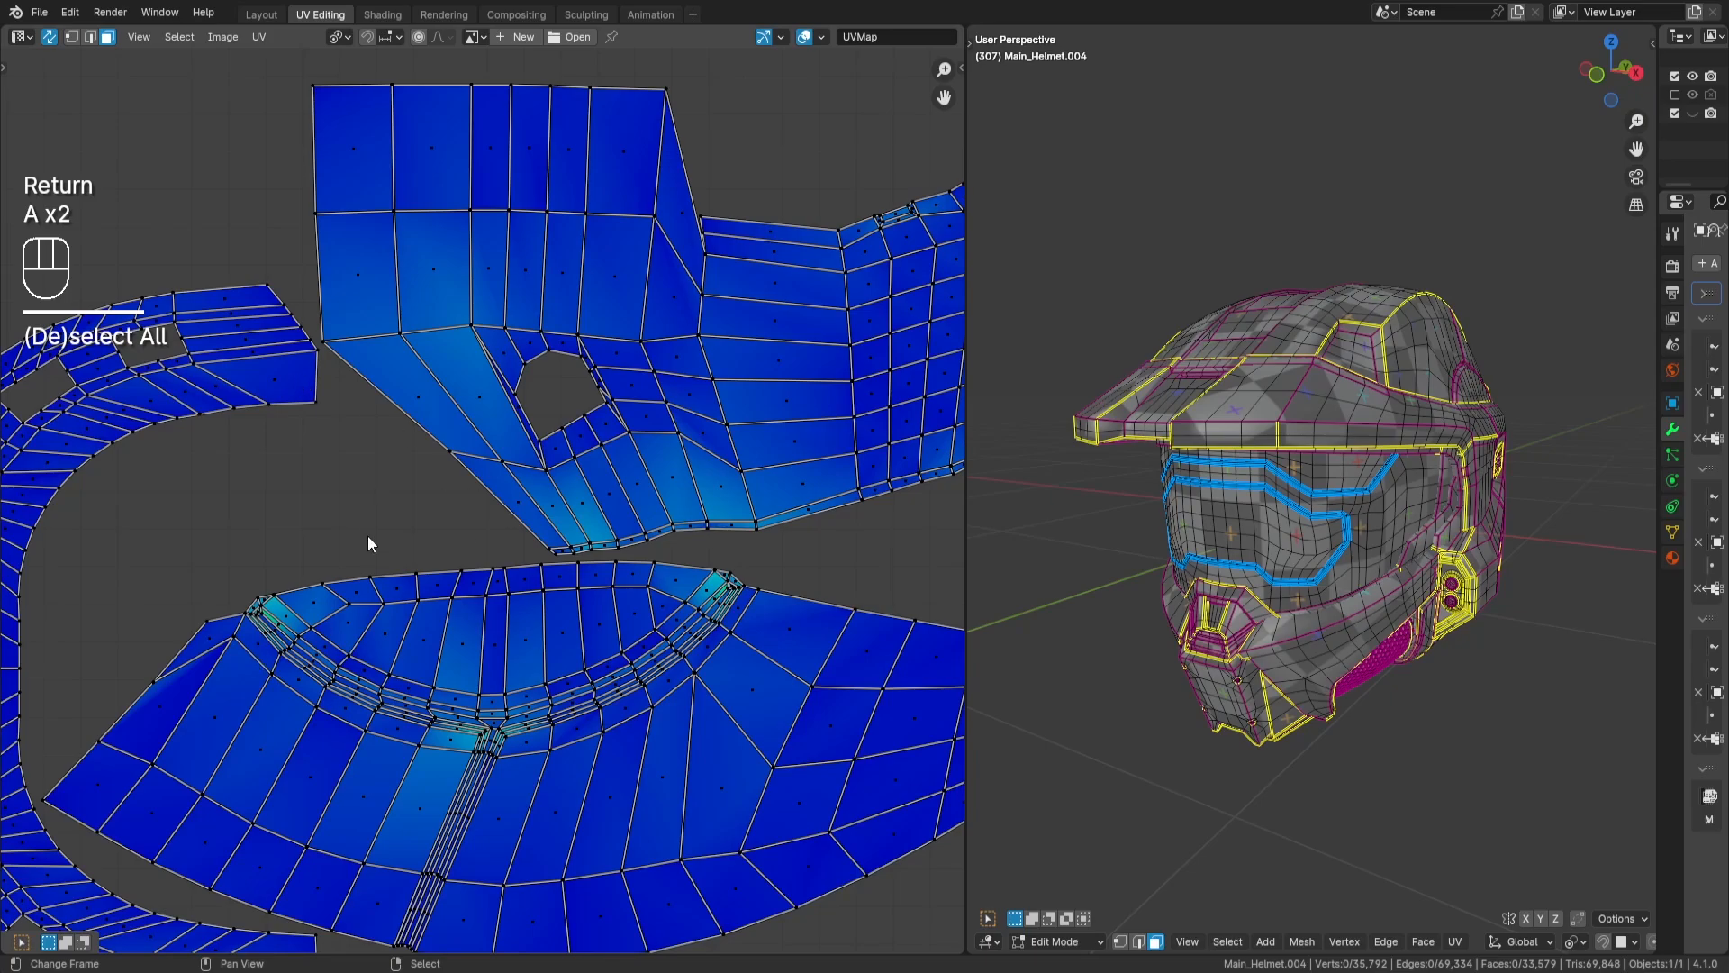
- Look over the packed tile and the remaining unpacked islands above it for the next piece to place
{"action": "scroll", "coordinate": [833, 445], "scroll_direction": "down", "scroll_amount": 4}
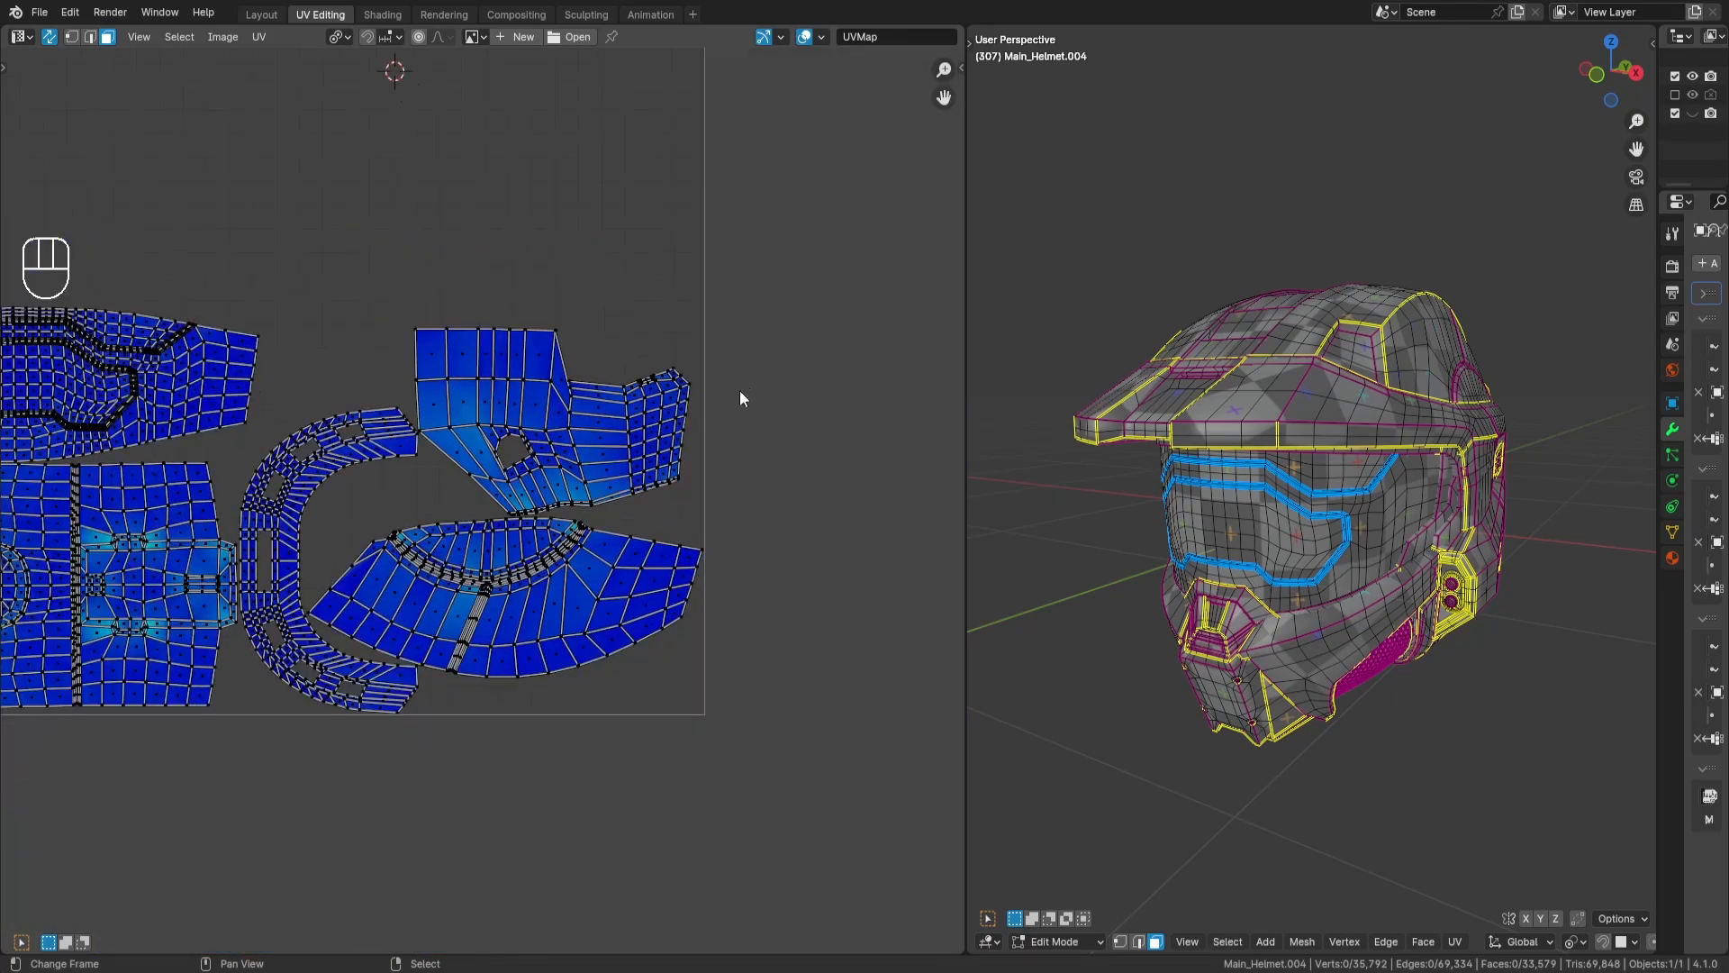
{"action": "middle_click_drag", "start_coordinate": [738, 391], "coordinate": [769, 444]}
{"action": "scroll", "coordinate": [645, 401], "scroll_direction": "down", "scroll_amount": 3}
{"action": "middle_click_drag", "start_coordinate": [645, 404], "coordinate": [737, 469]}
{"action": "middle_click_drag", "start_coordinate": [678, 278], "coordinate": [536, 465]}
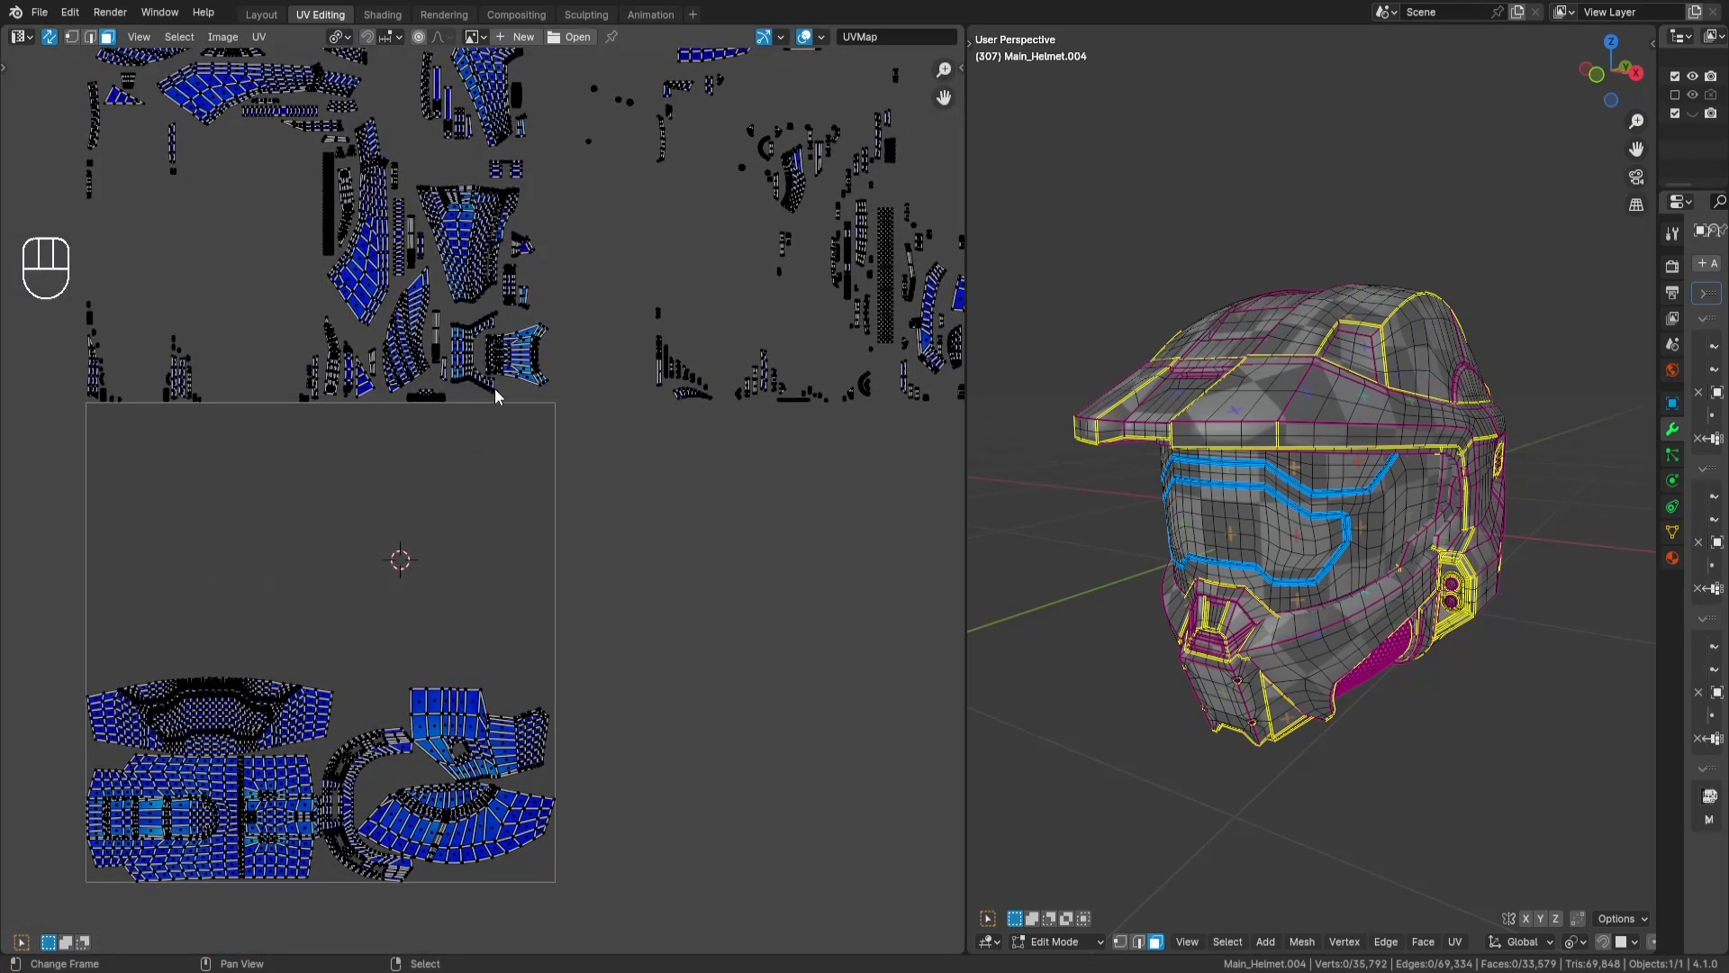
{"action": "middle_click_drag", "start_coordinate": [604, 324], "coordinate": [600, 436]}
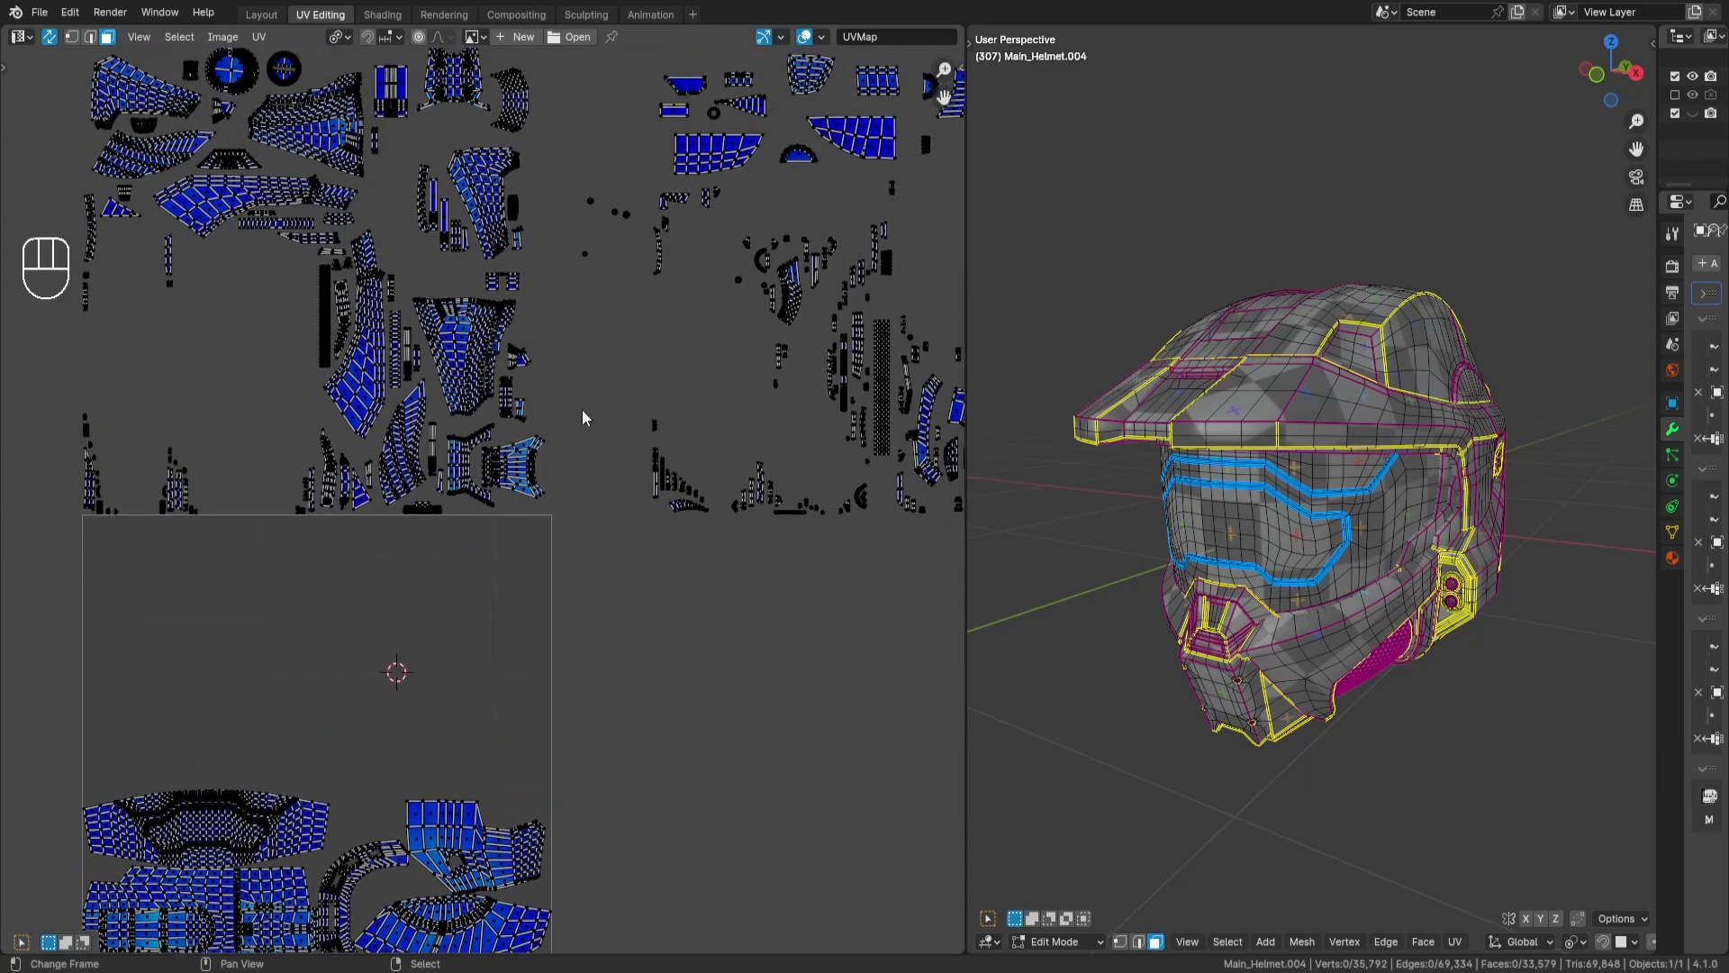
{"action": "middle_click_drag", "start_coordinate": [444, 440], "coordinate": [674, 441]}
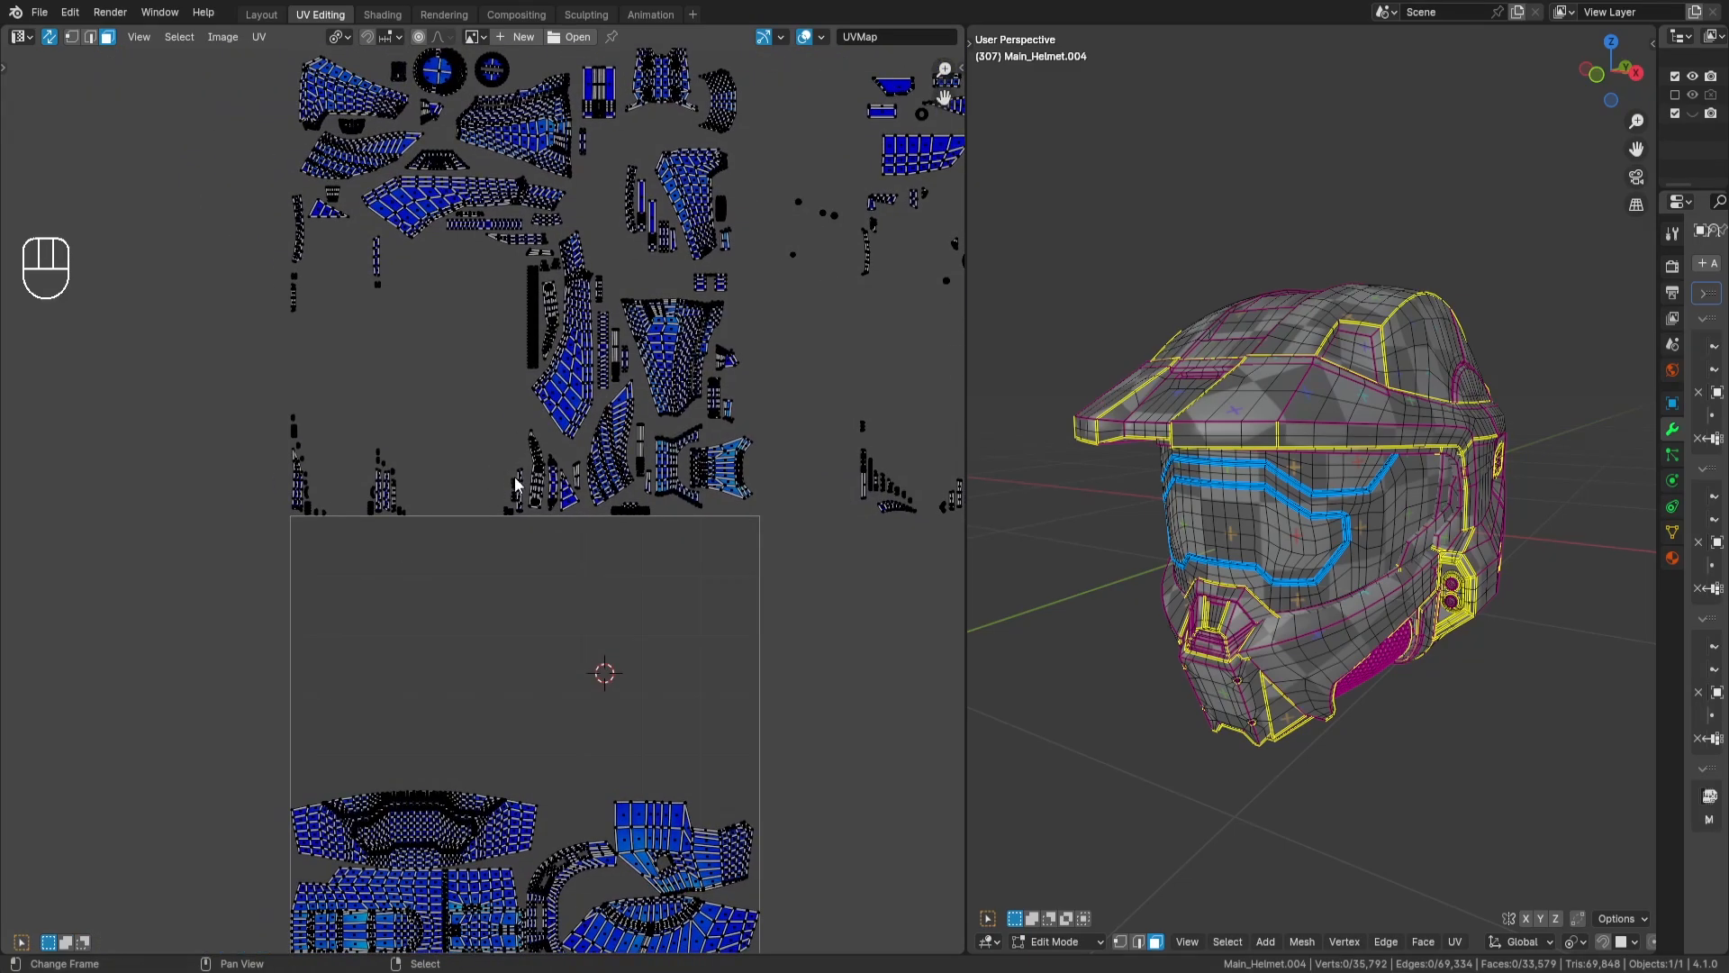
{"action": "middle_click_drag", "start_coordinate": [520, 486], "coordinate": [557, 459]}
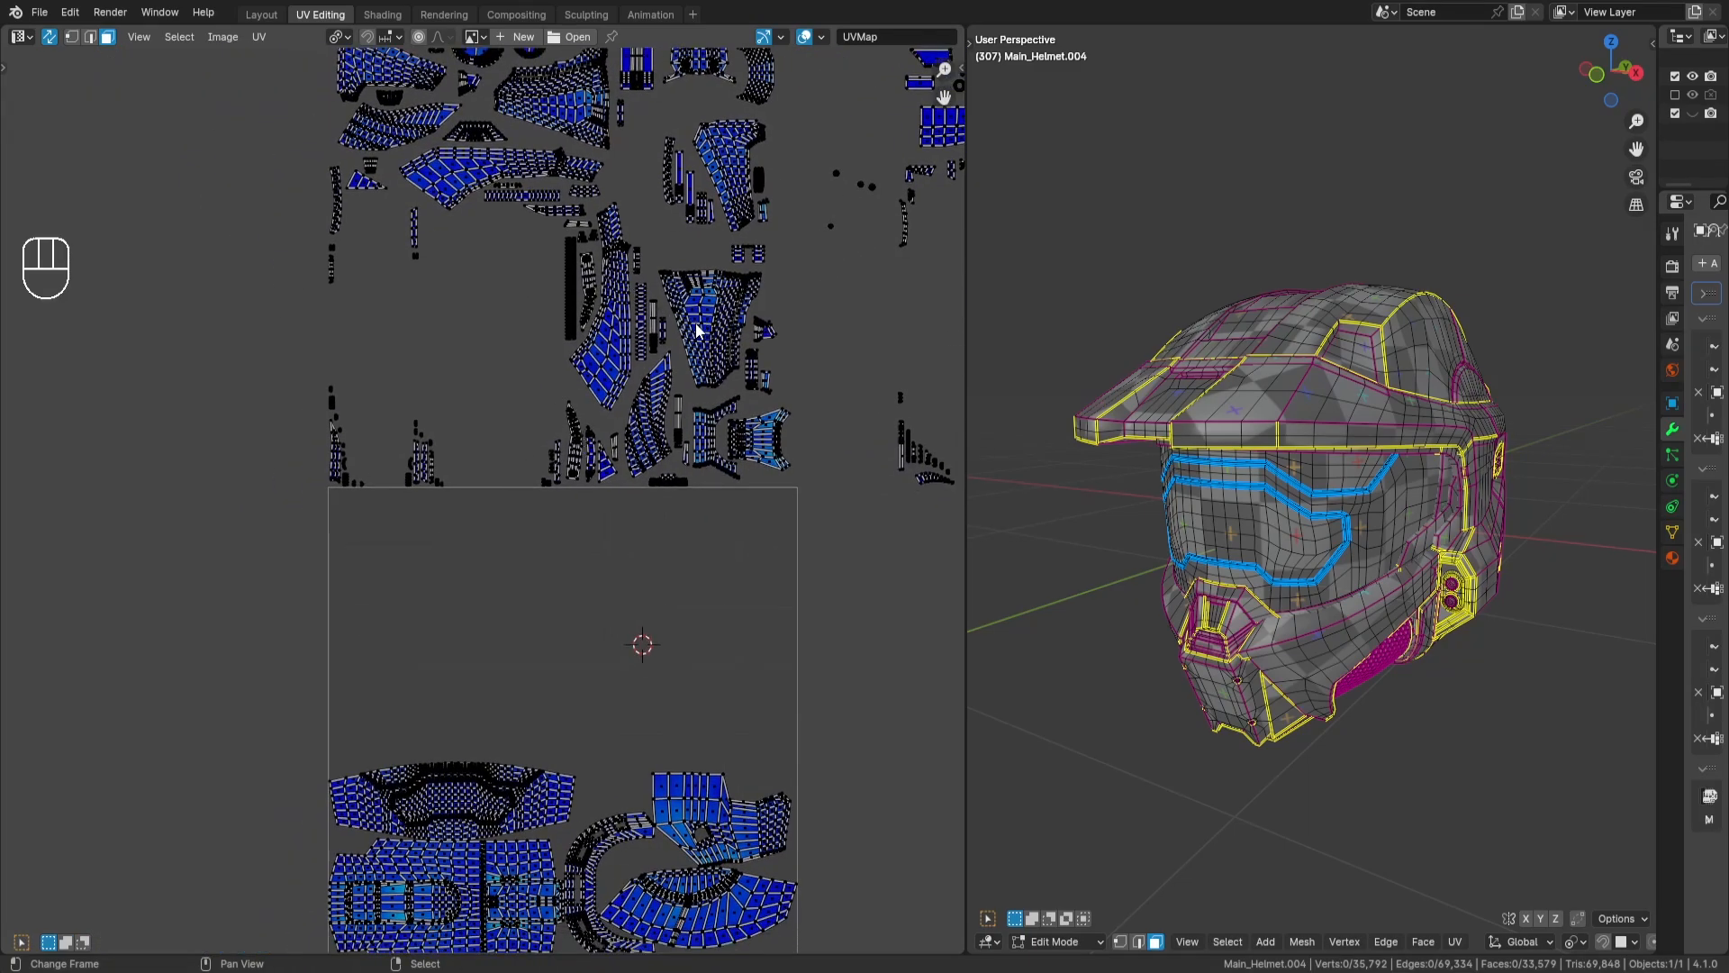
- Select the long curved brow island above the UV tile, rotate it 90 degrees and mirror it along X with a scale of -1
{"action": "scroll", "coordinate": [699, 336], "scroll_direction": "up", "scroll_amount": 3}
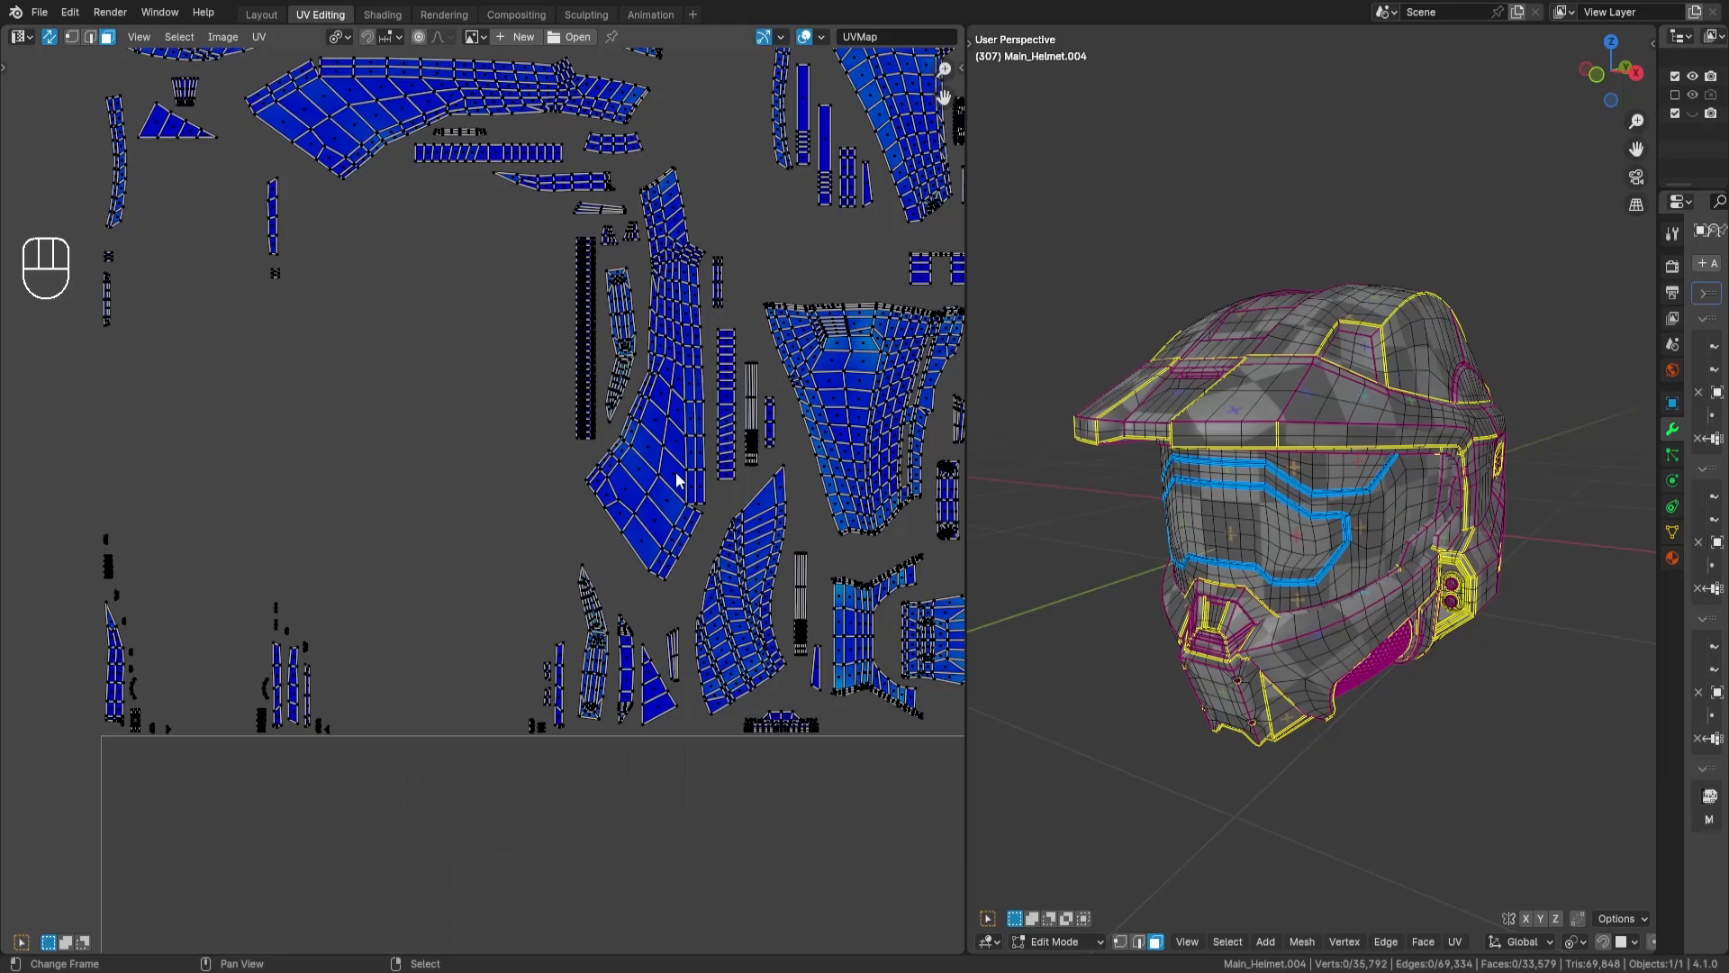
{"action": "key", "text": "l"}
{"action": "scroll", "coordinate": [706, 274], "scroll_direction": "down", "scroll_amount": 3}
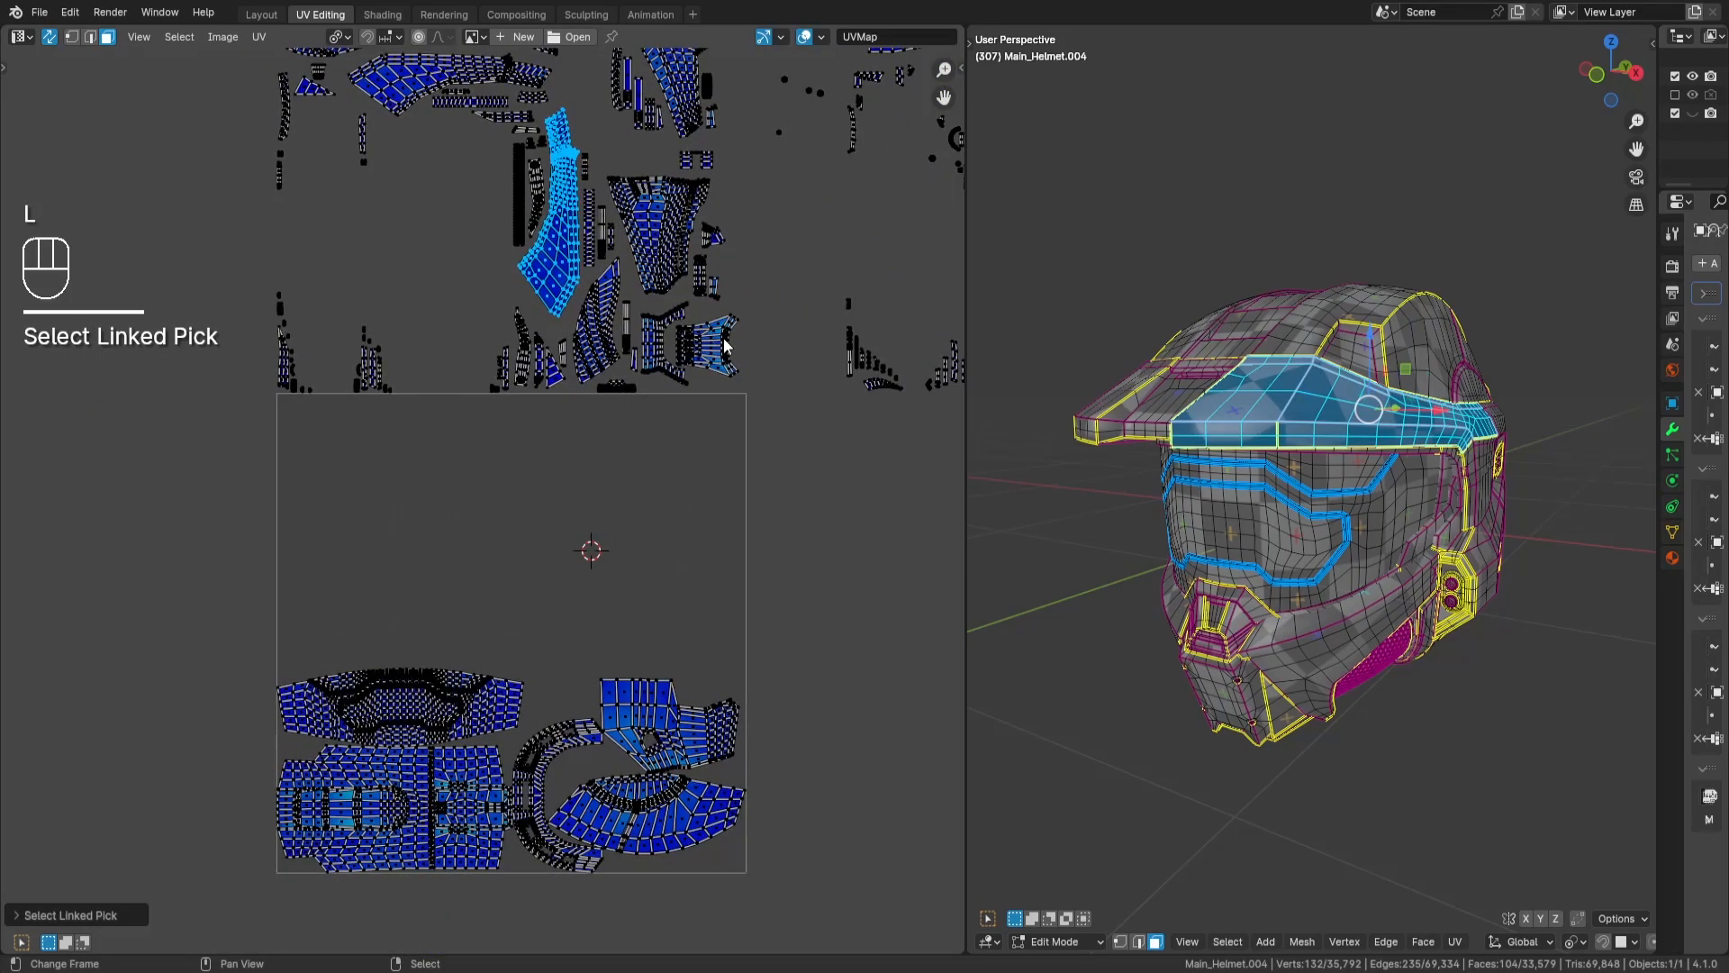
{"action": "key", "text": "r"}
{"action": "key", "text": "KP_9"}
{"action": "key", "text": "KP_0"}
{"action": "key", "text": "Return"}
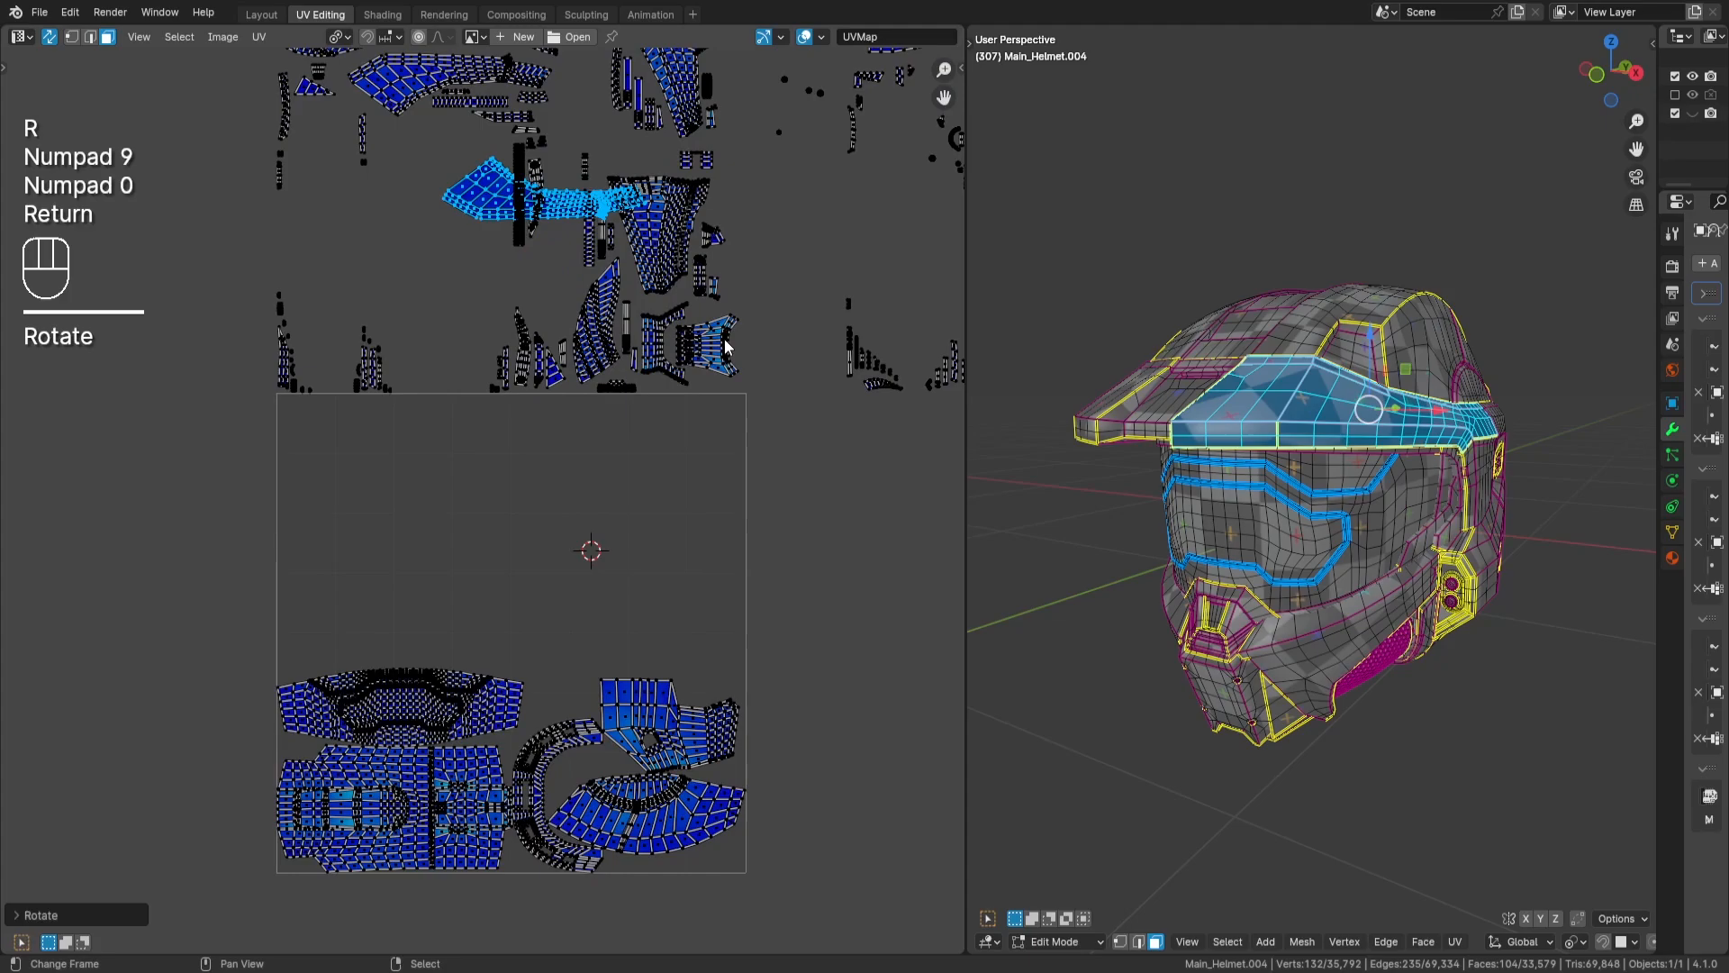
{"action": "key", "text": "s"}
{"action": "key", "text": "x"}
{"action": "key", "text": "KP_Subtract"}
{"action": "key", "text": "KP_1"}
{"action": "key", "text": "Return"}
- Move the brow island into the UV tile, fit it closely above the visor island and deselect it
{"action": "key", "text": "g"}
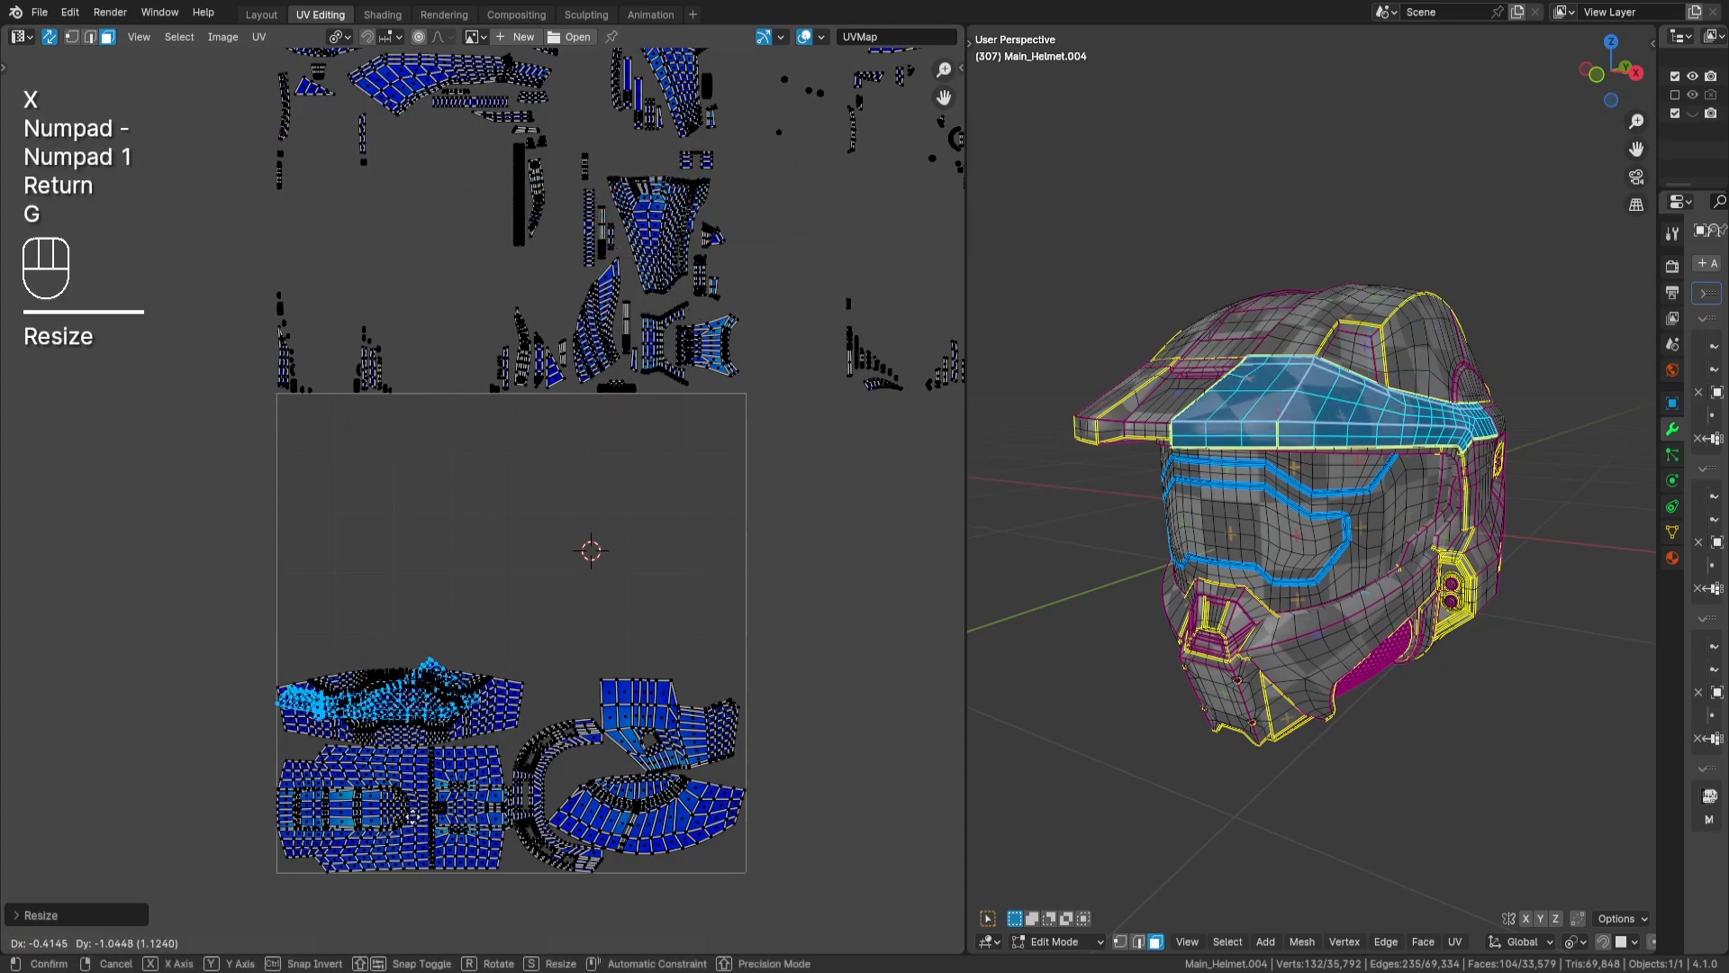
{"action": "key", "text": "Return"}
{"action": "scroll", "coordinate": [656, 542], "scroll_direction": "up", "scroll_amount": 4}
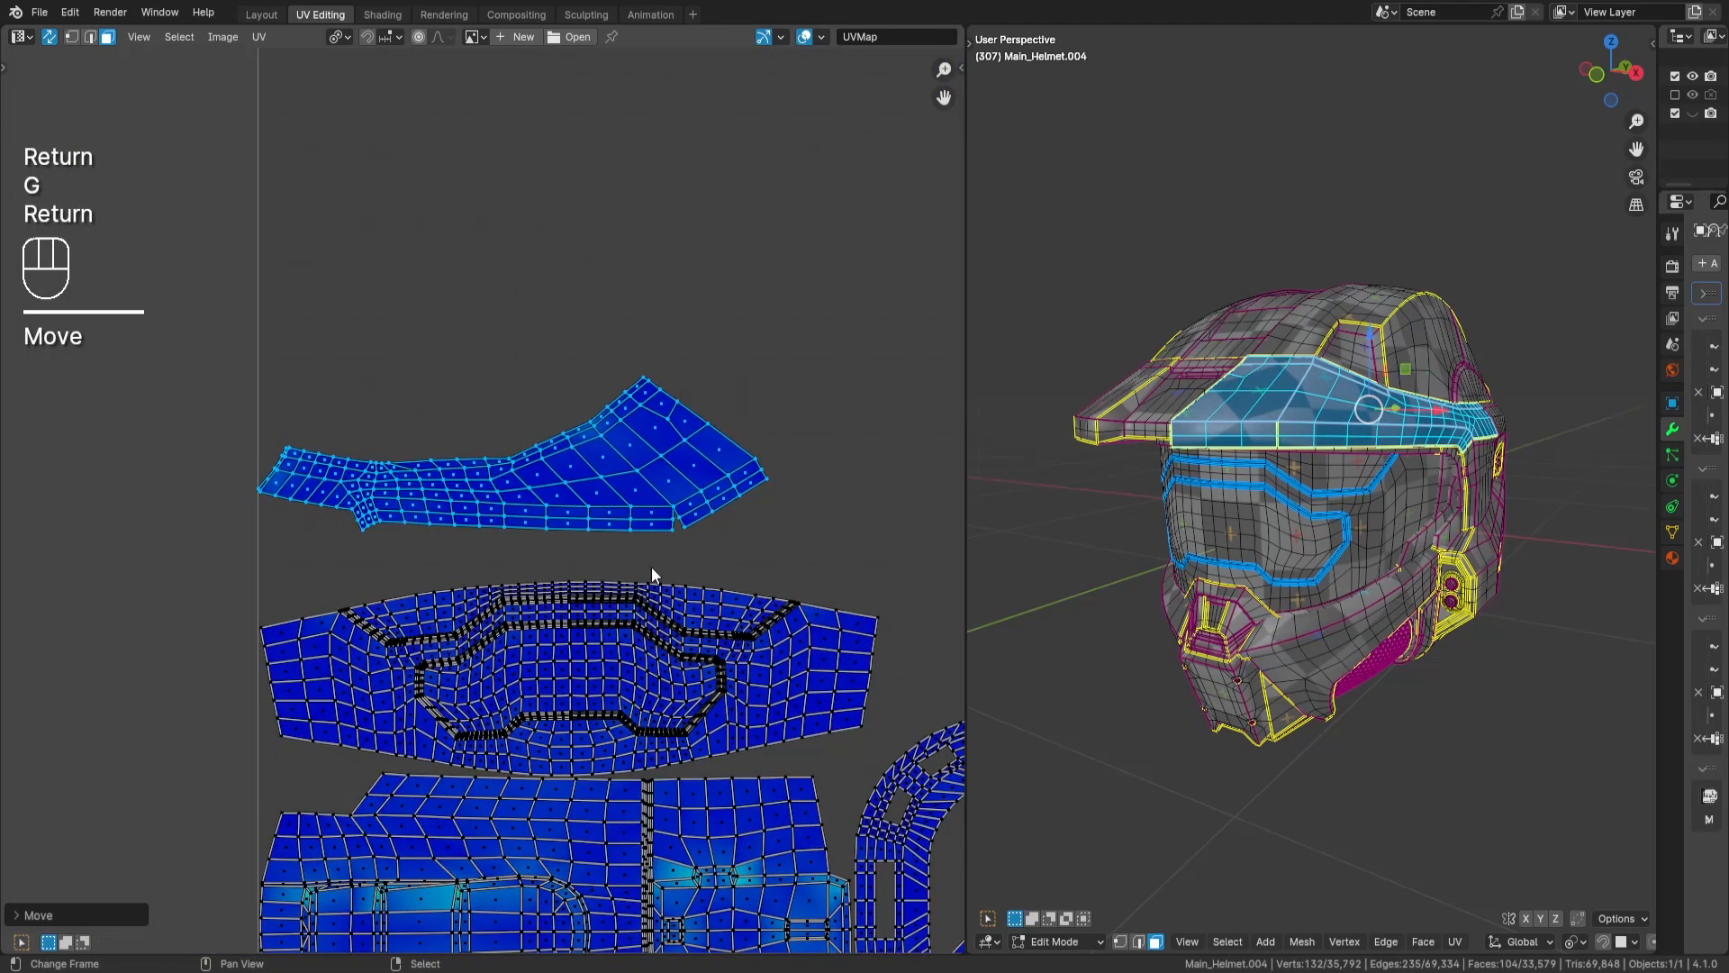
{"action": "key", "text": "g"}
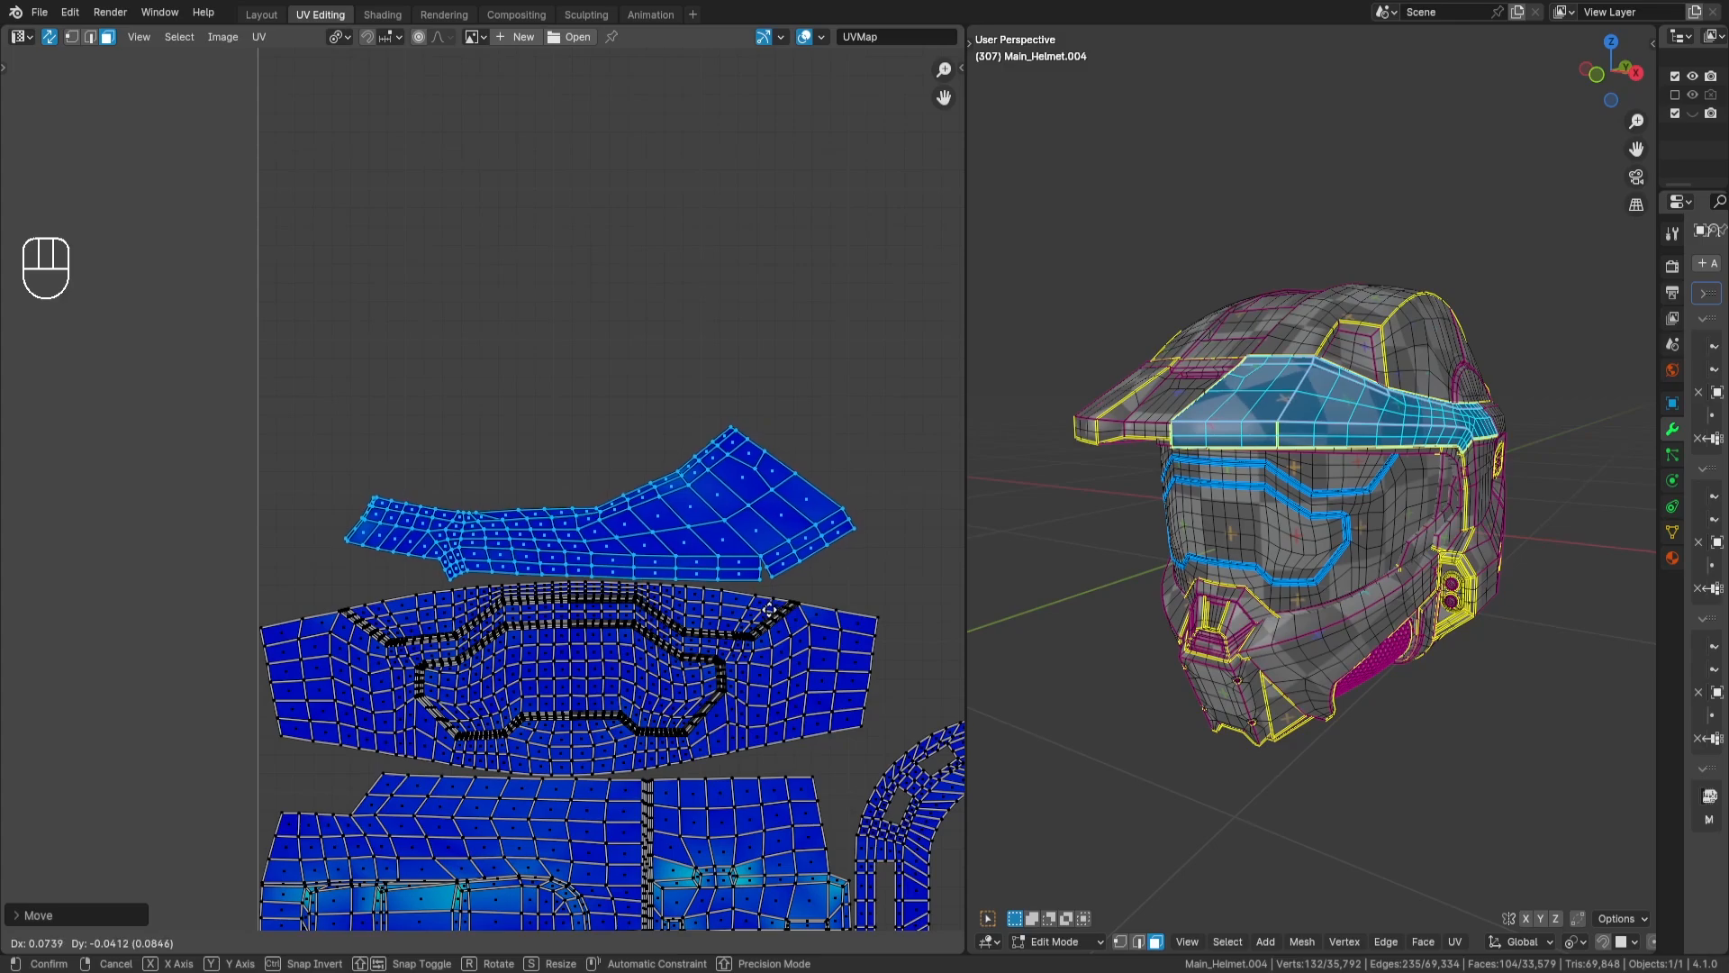
{"action": "key", "text": "Return"}
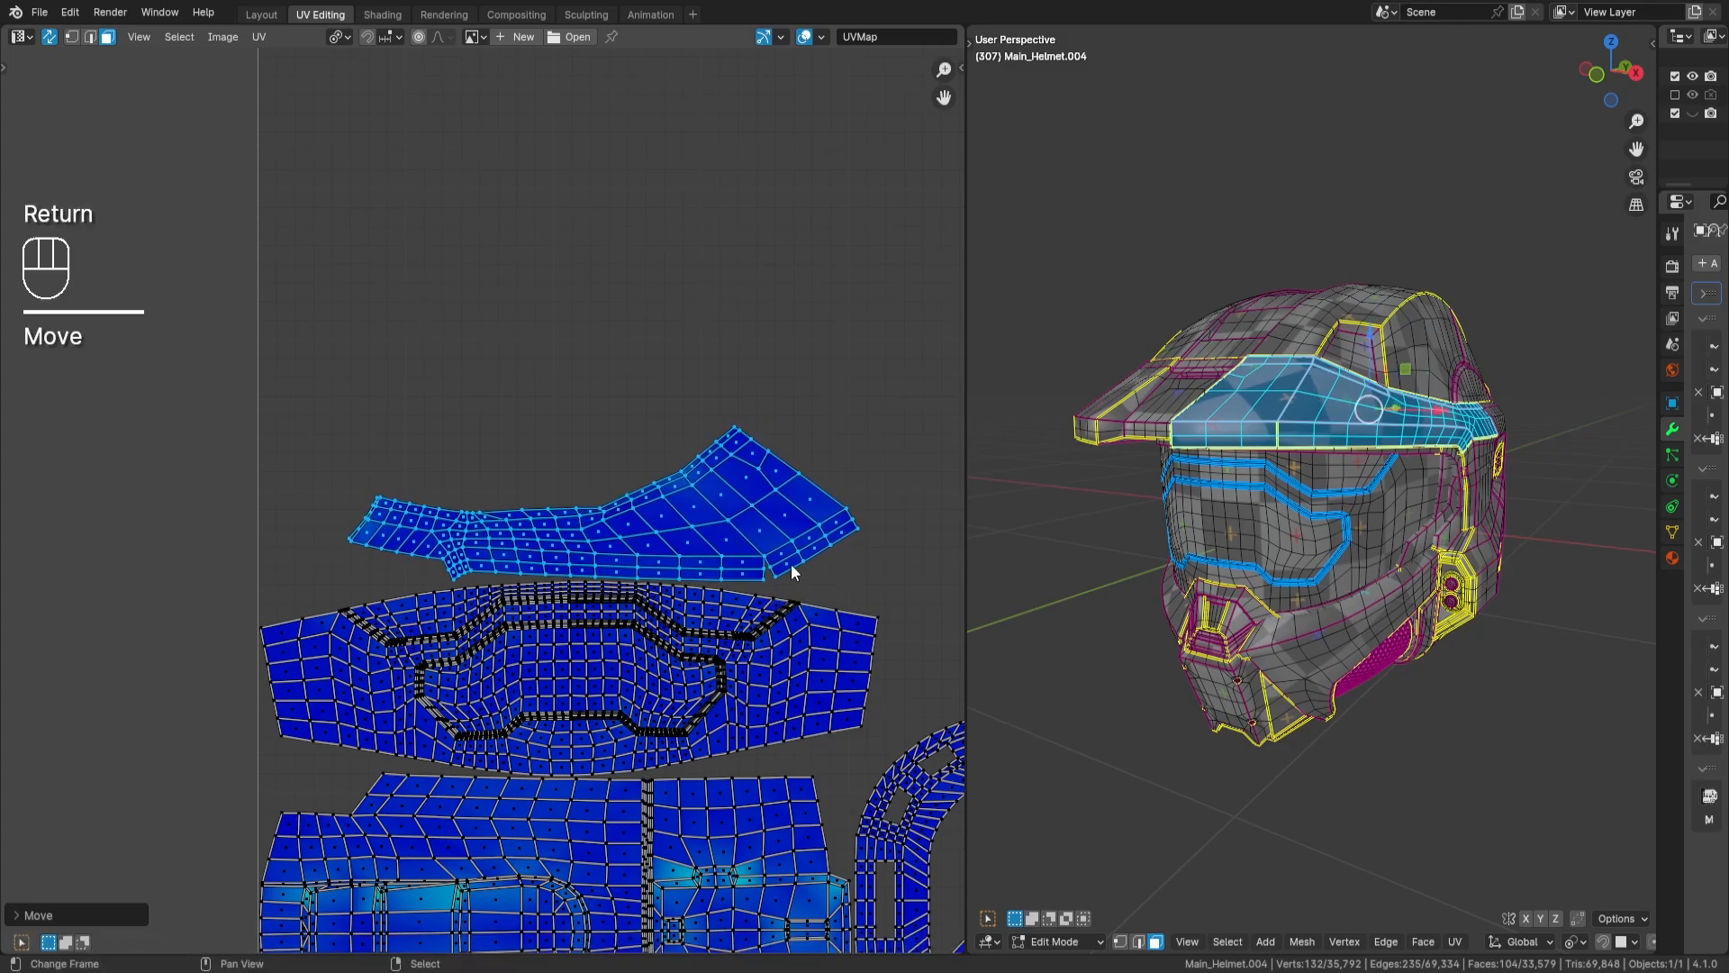
{"action": "scroll", "coordinate": [791, 563], "scroll_direction": "down", "scroll_amount": 3}
{"action": "middle_click_drag", "start_coordinate": [754, 466], "coordinate": [666, 693]}
{"action": "middle_click_drag", "start_coordinate": [768, 420], "coordinate": [749, 575]}
{"action": "key", "text": "a"}
{"action": "key", "text": "a"}
- Select the wide tapered rear-helmet island among the unpacked pieces and move it into the empty area of the UV tile above the brow island
{"action": "middle_click_drag", "start_coordinate": [722, 405], "coordinate": [725, 531]}
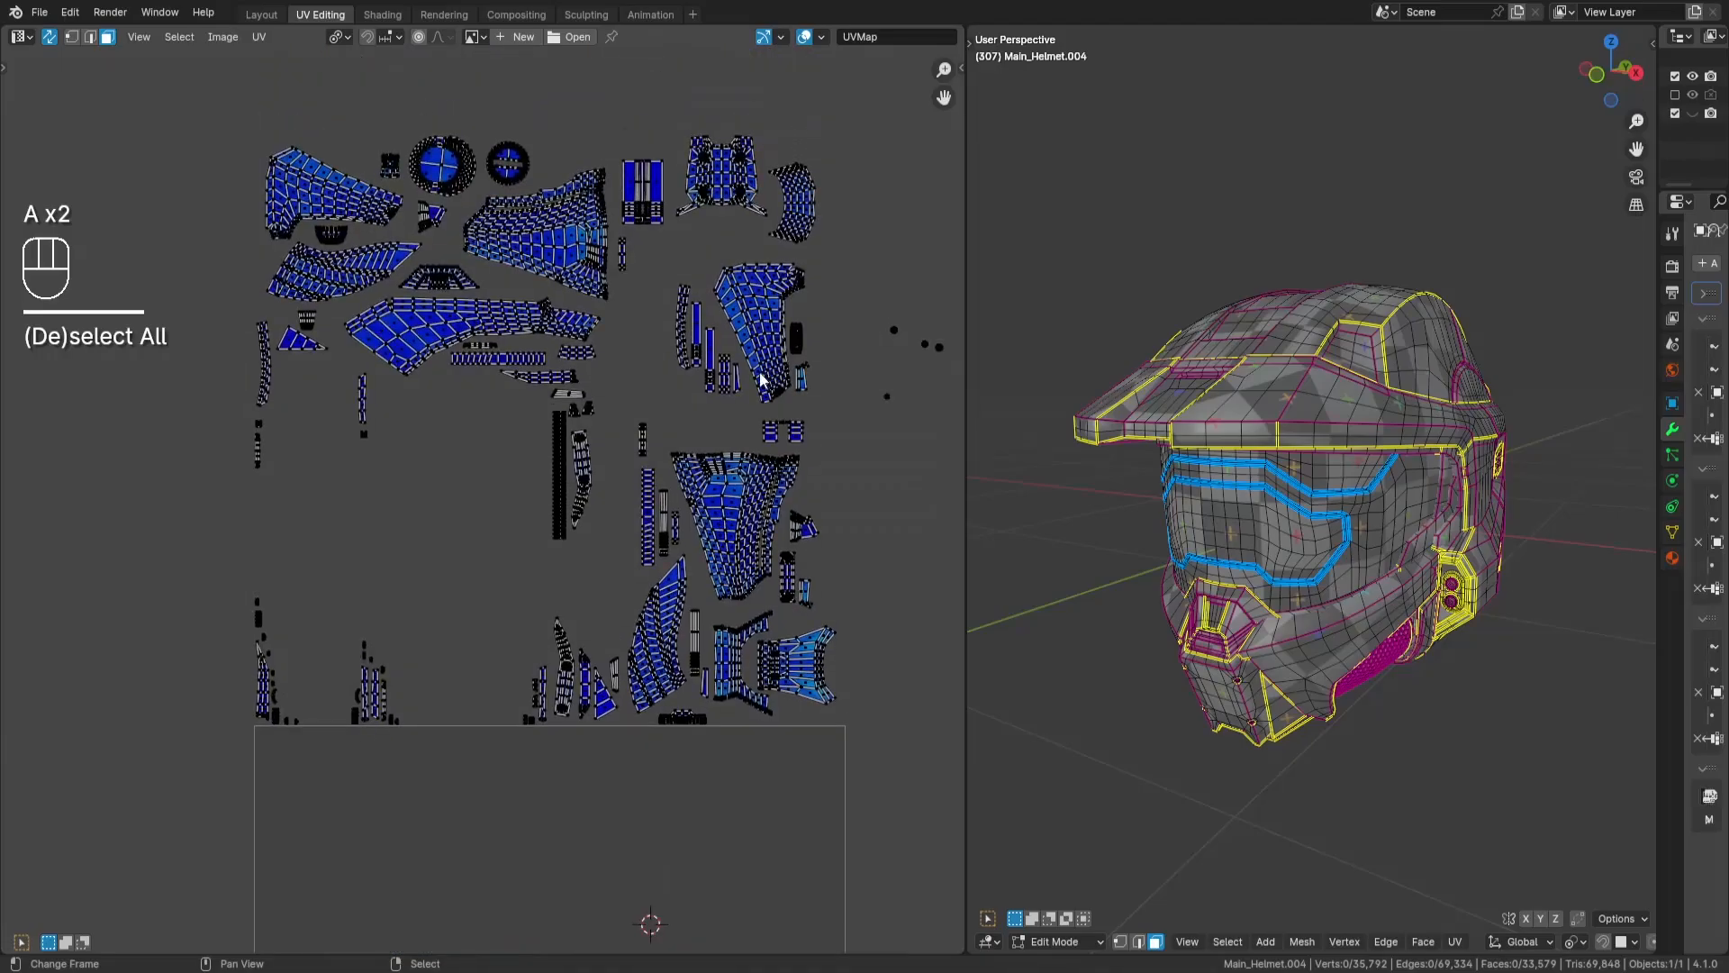
{"action": "middle_click_drag", "start_coordinate": [686, 379], "coordinate": [699, 413]}
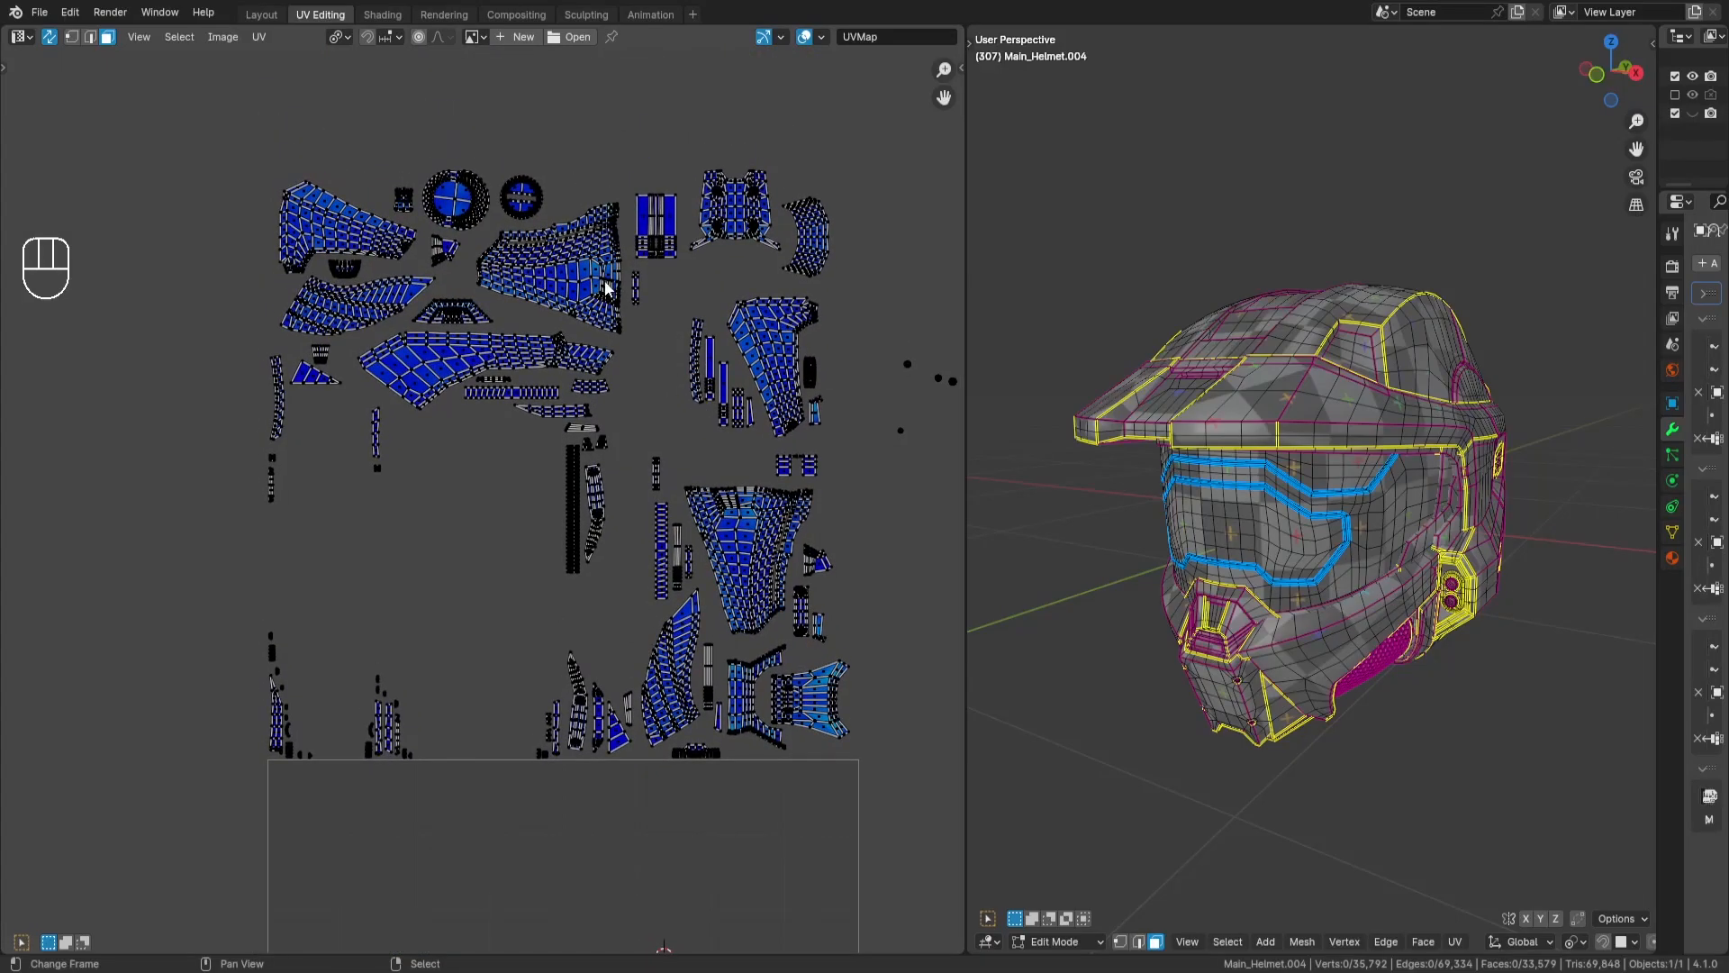
{"action": "key", "text": "l"}
{"action": "middle_click_drag", "start_coordinate": [605, 287], "coordinate": [672, 360]}
{"action": "key", "text": "g"}
{"action": "key", "text": "Return"}
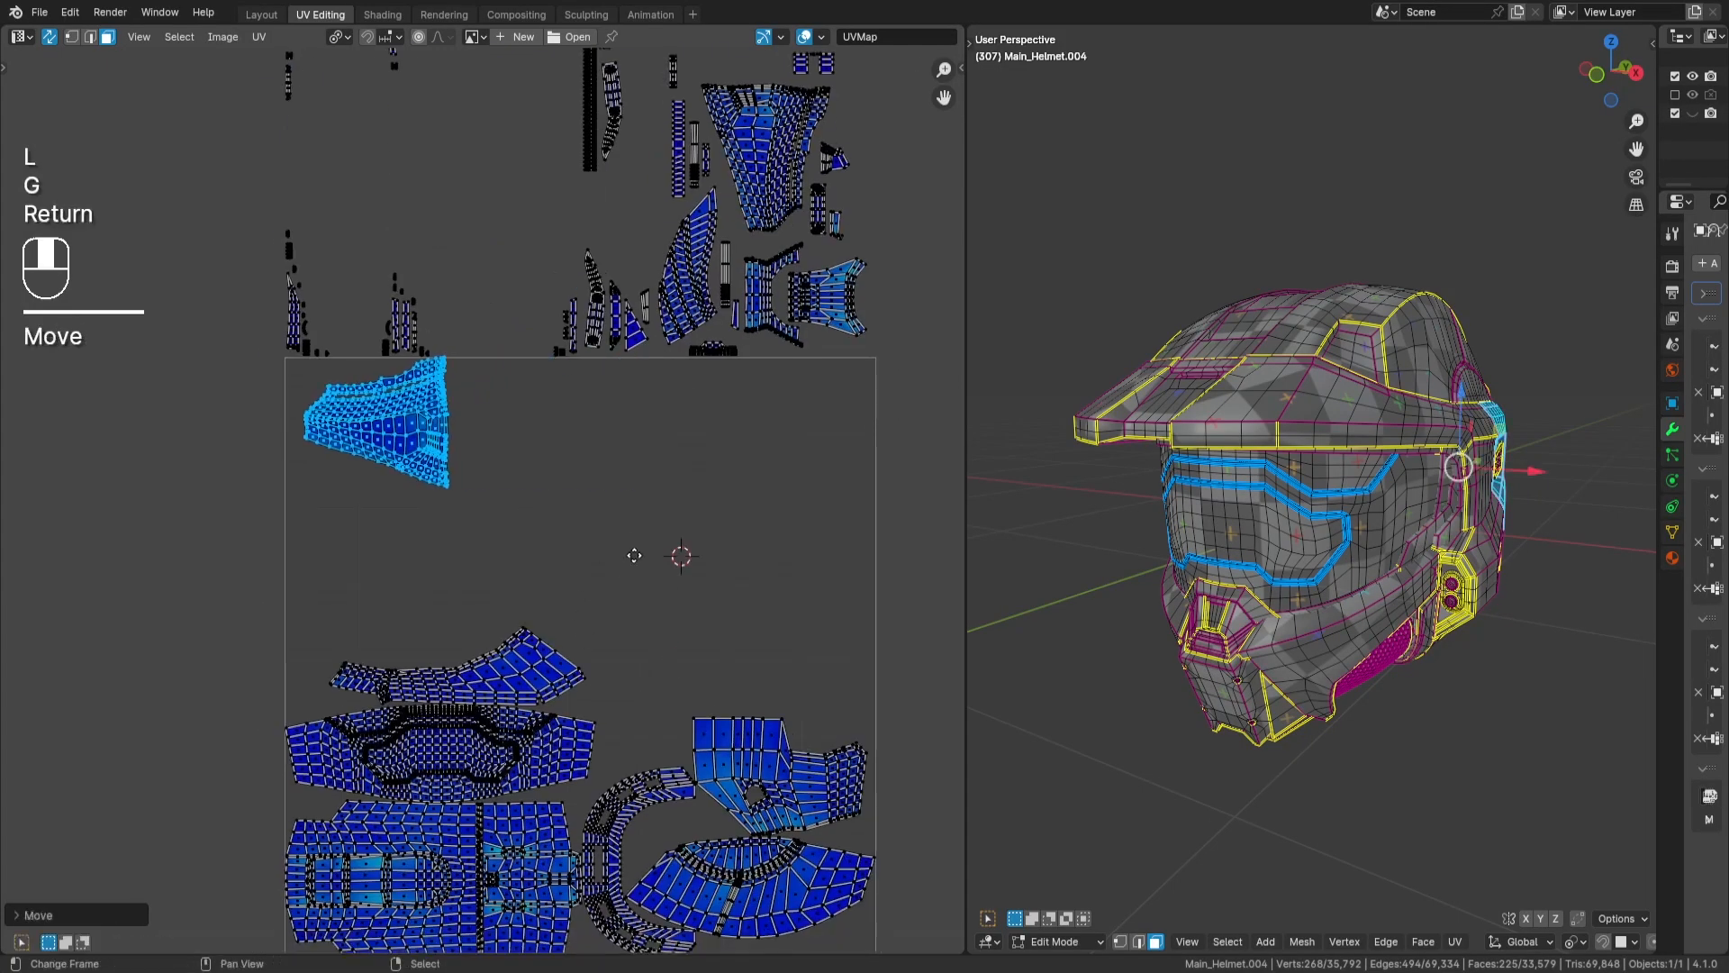
{"action": "middle_click_drag", "start_coordinate": [598, 496], "coordinate": [663, 445]}
{"action": "key", "text": "g"}
{"action": "key", "text": "Return"}
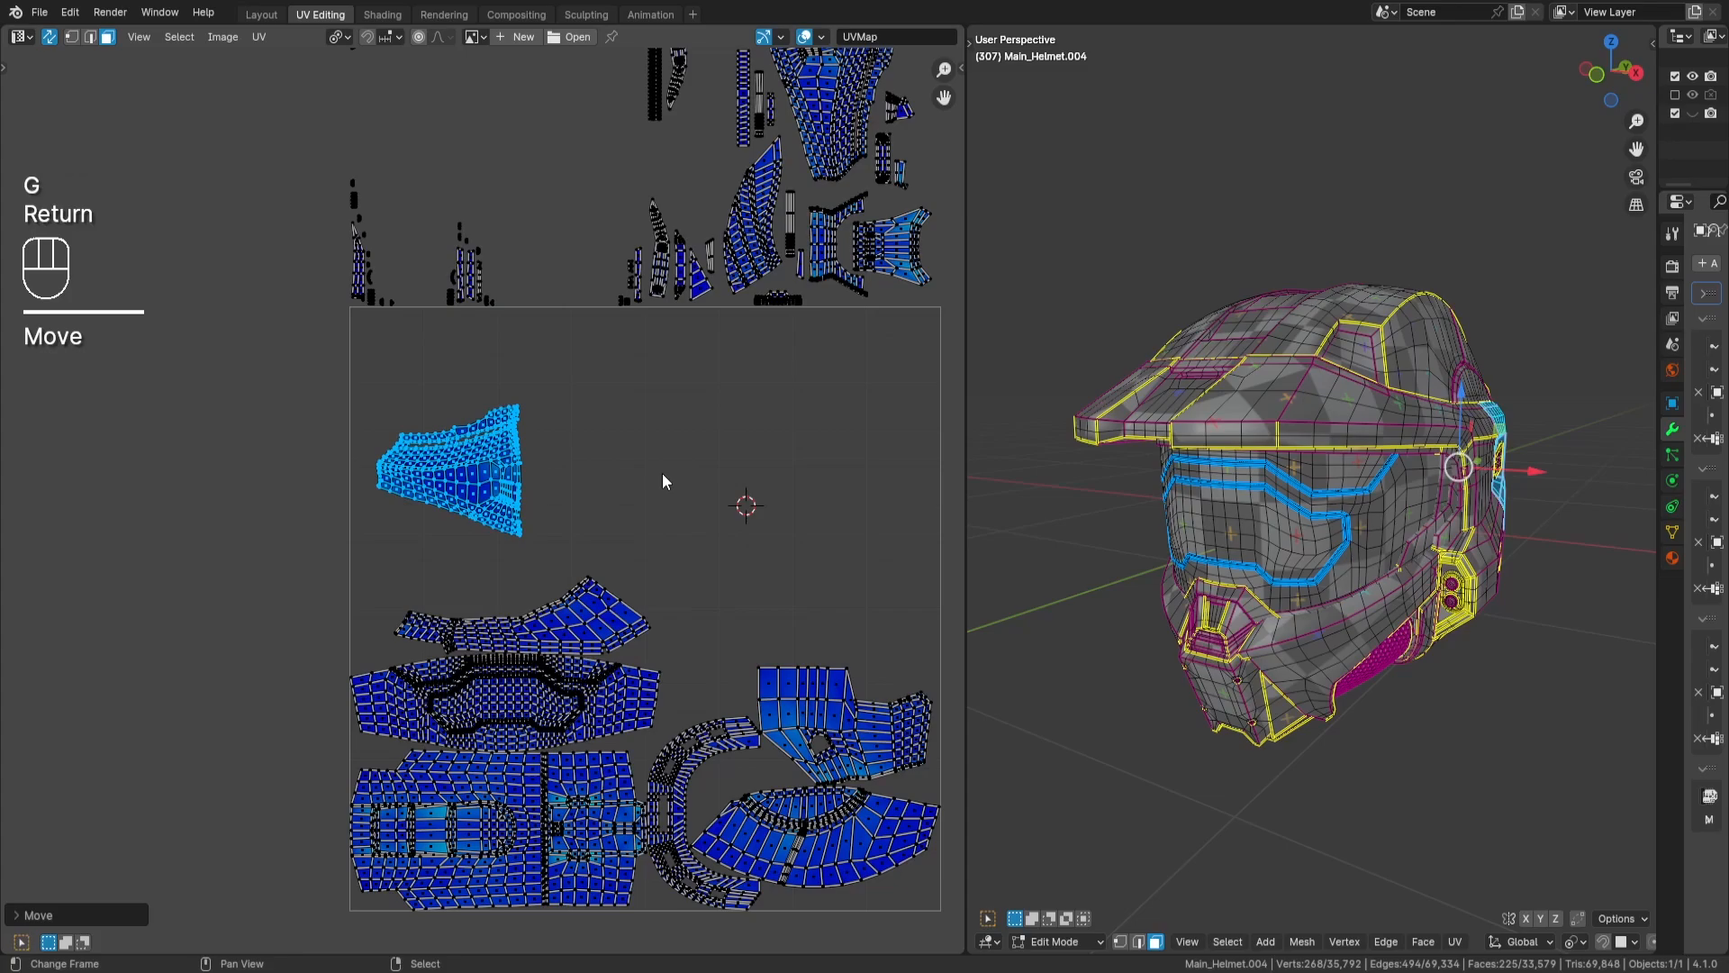
- Rotate the tapered rear-helmet island 180 degrees and mirror it along Y with a scale of -1
{"action": "key", "text": "KP_1"}
{"action": "key", "text": "KP_8"}
{"action": "key", "text": "KP_0"}
{"action": "key", "text": "Return"}
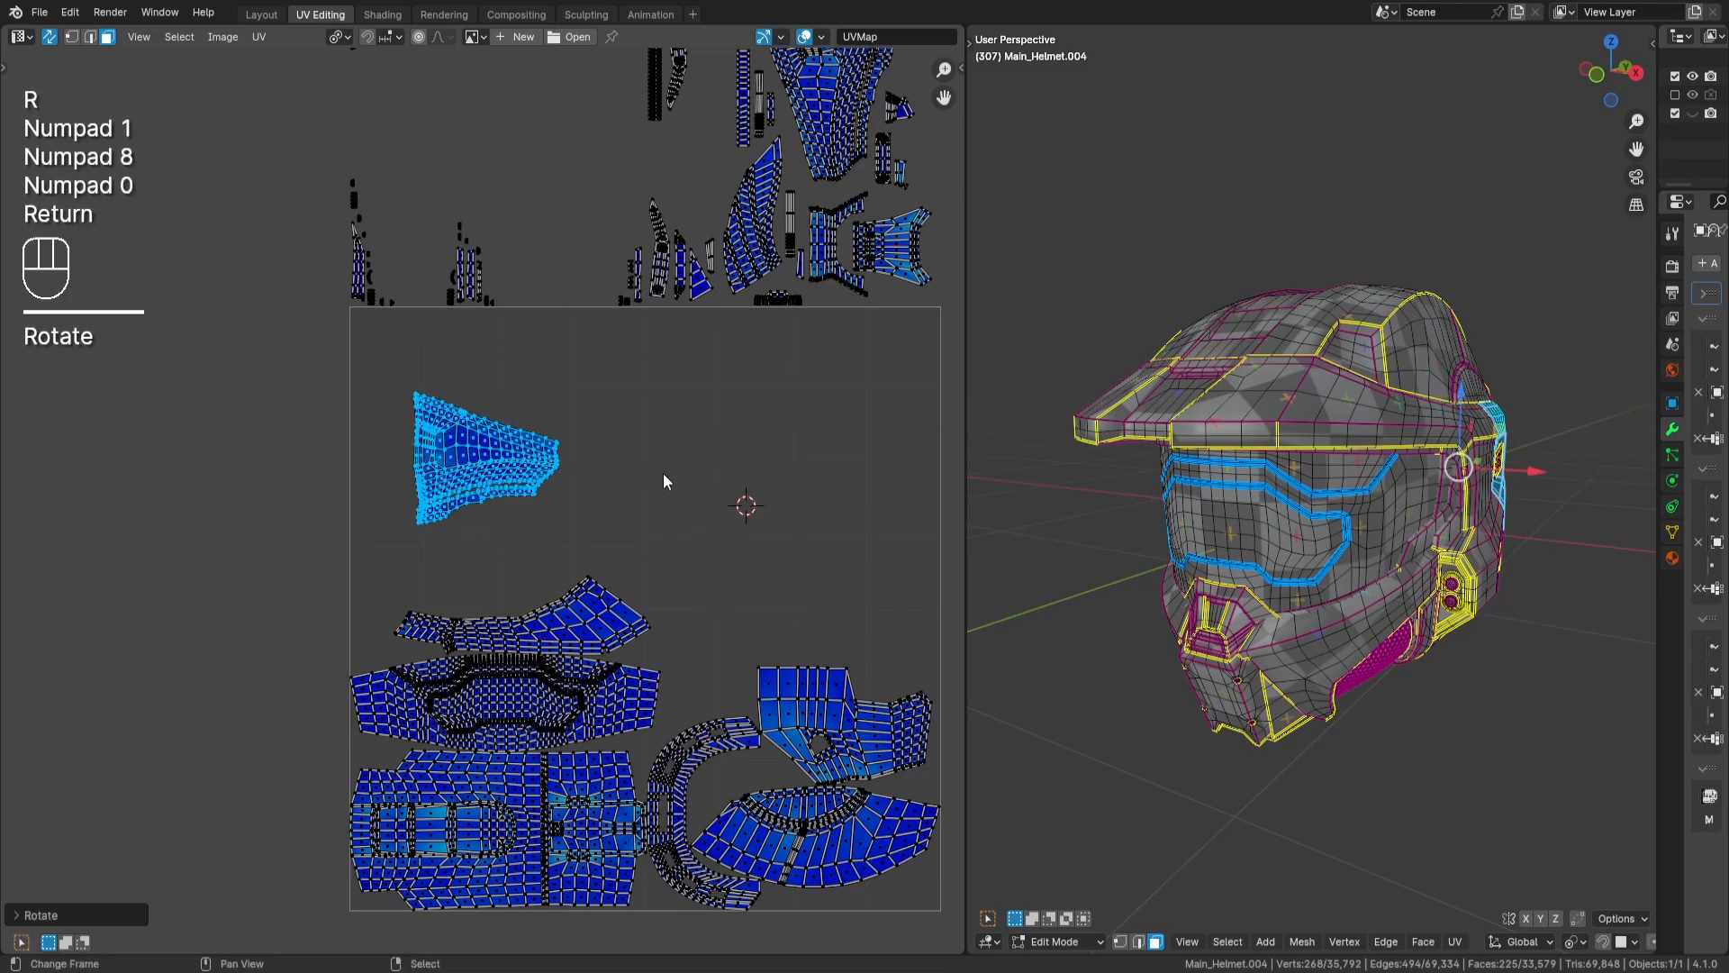
{"action": "key", "text": "s"}
{"action": "key", "text": "y"}
{"action": "key", "text": "KP_Subtract"}
{"action": "key", "text": "KP_1"}
{"action": "key", "text": "Return"}
- Place the rear-helmet island against the UV tile's left border, just above the narrow end of the brow island, and deselect it
{"action": "scroll", "coordinate": [714, 471], "scroll_direction": "up", "scroll_amount": 2}
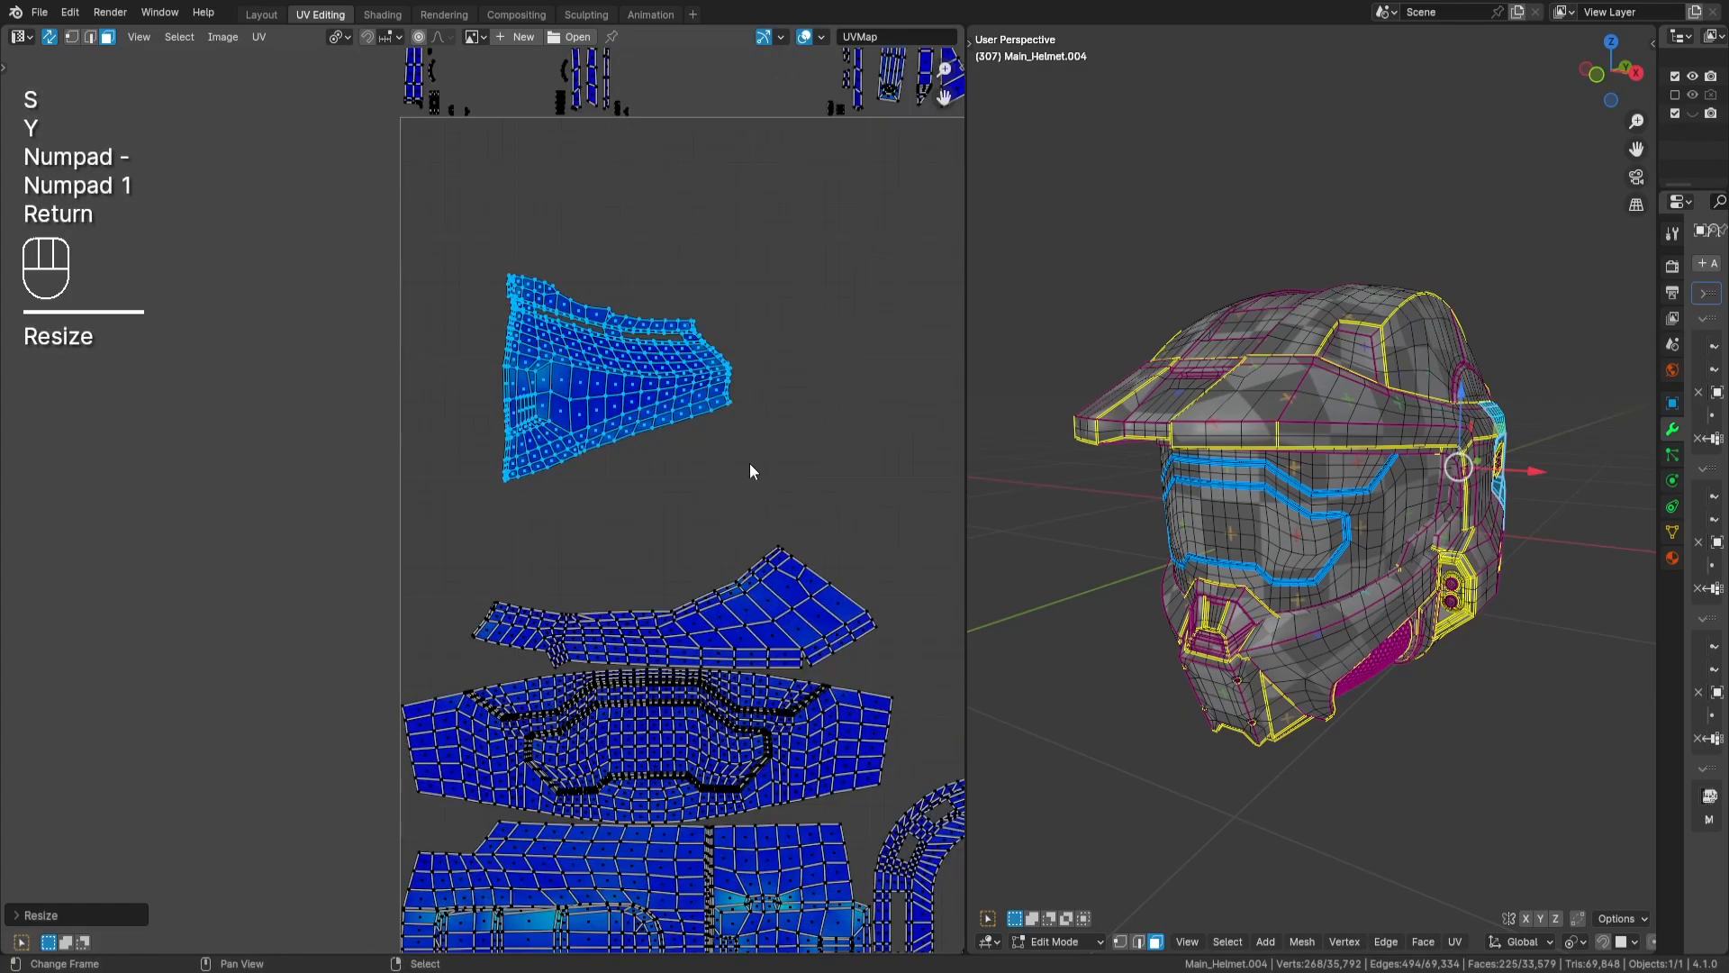
{"action": "key", "text": "g"}
{"action": "key", "text": "Return"}
{"action": "scroll", "coordinate": [614, 619], "scroll_direction": "up", "scroll_amount": 4}
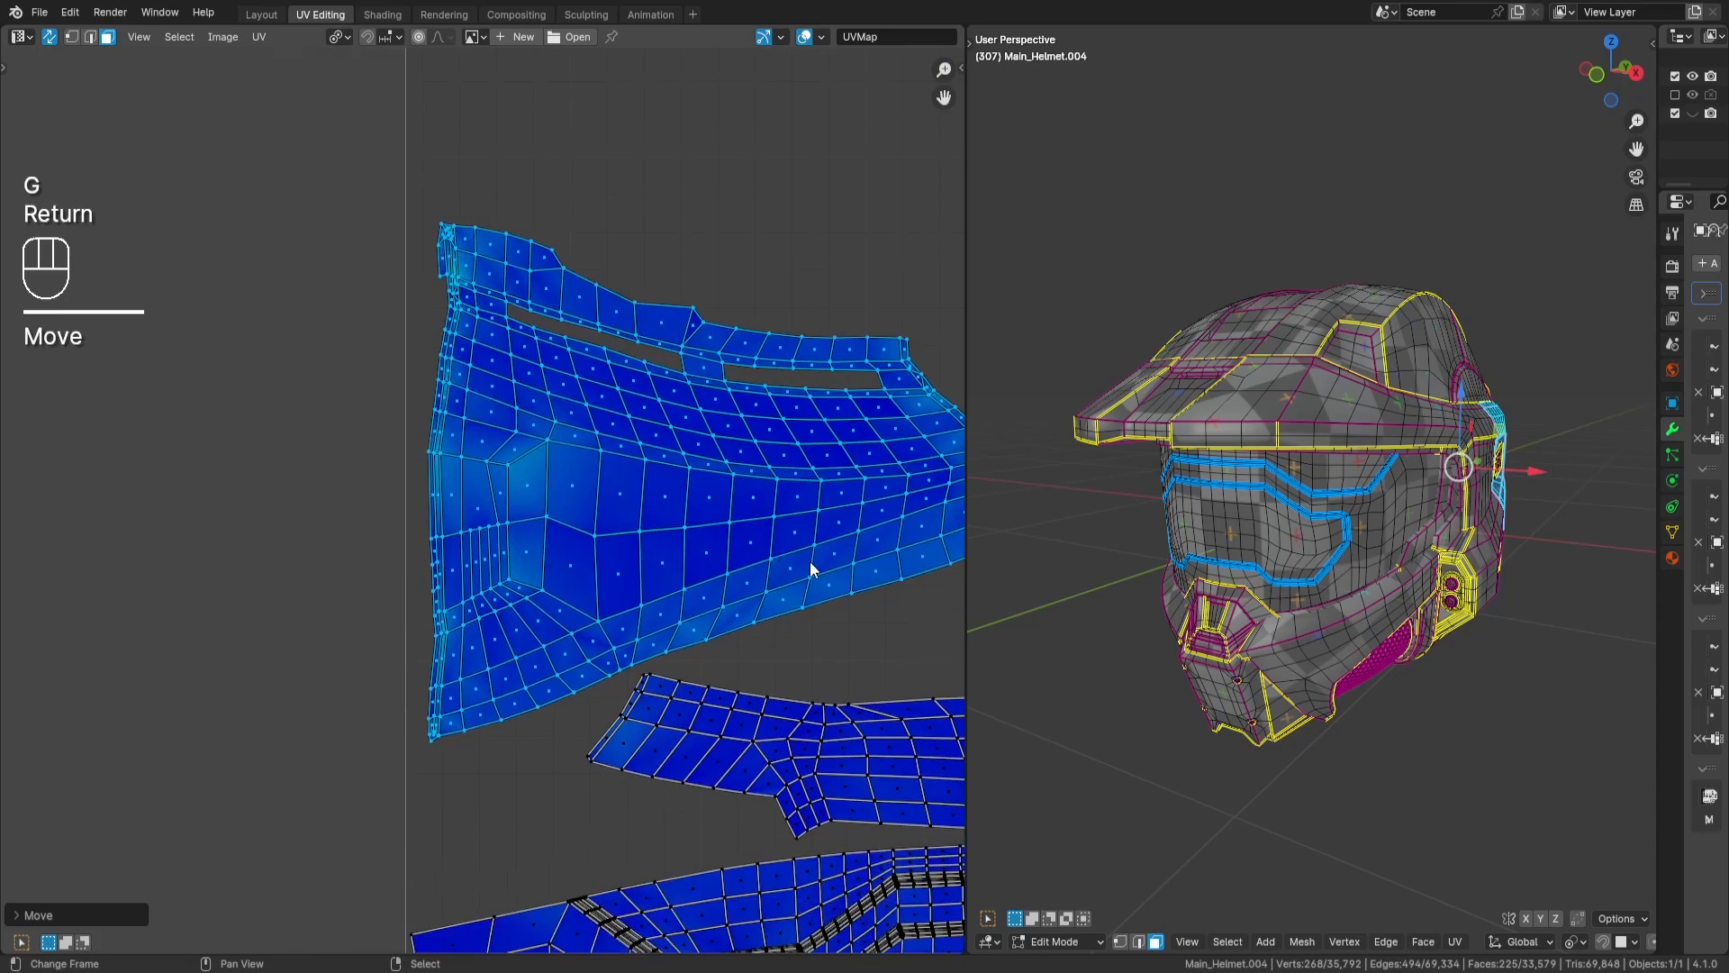
{"action": "key", "text": "g"}
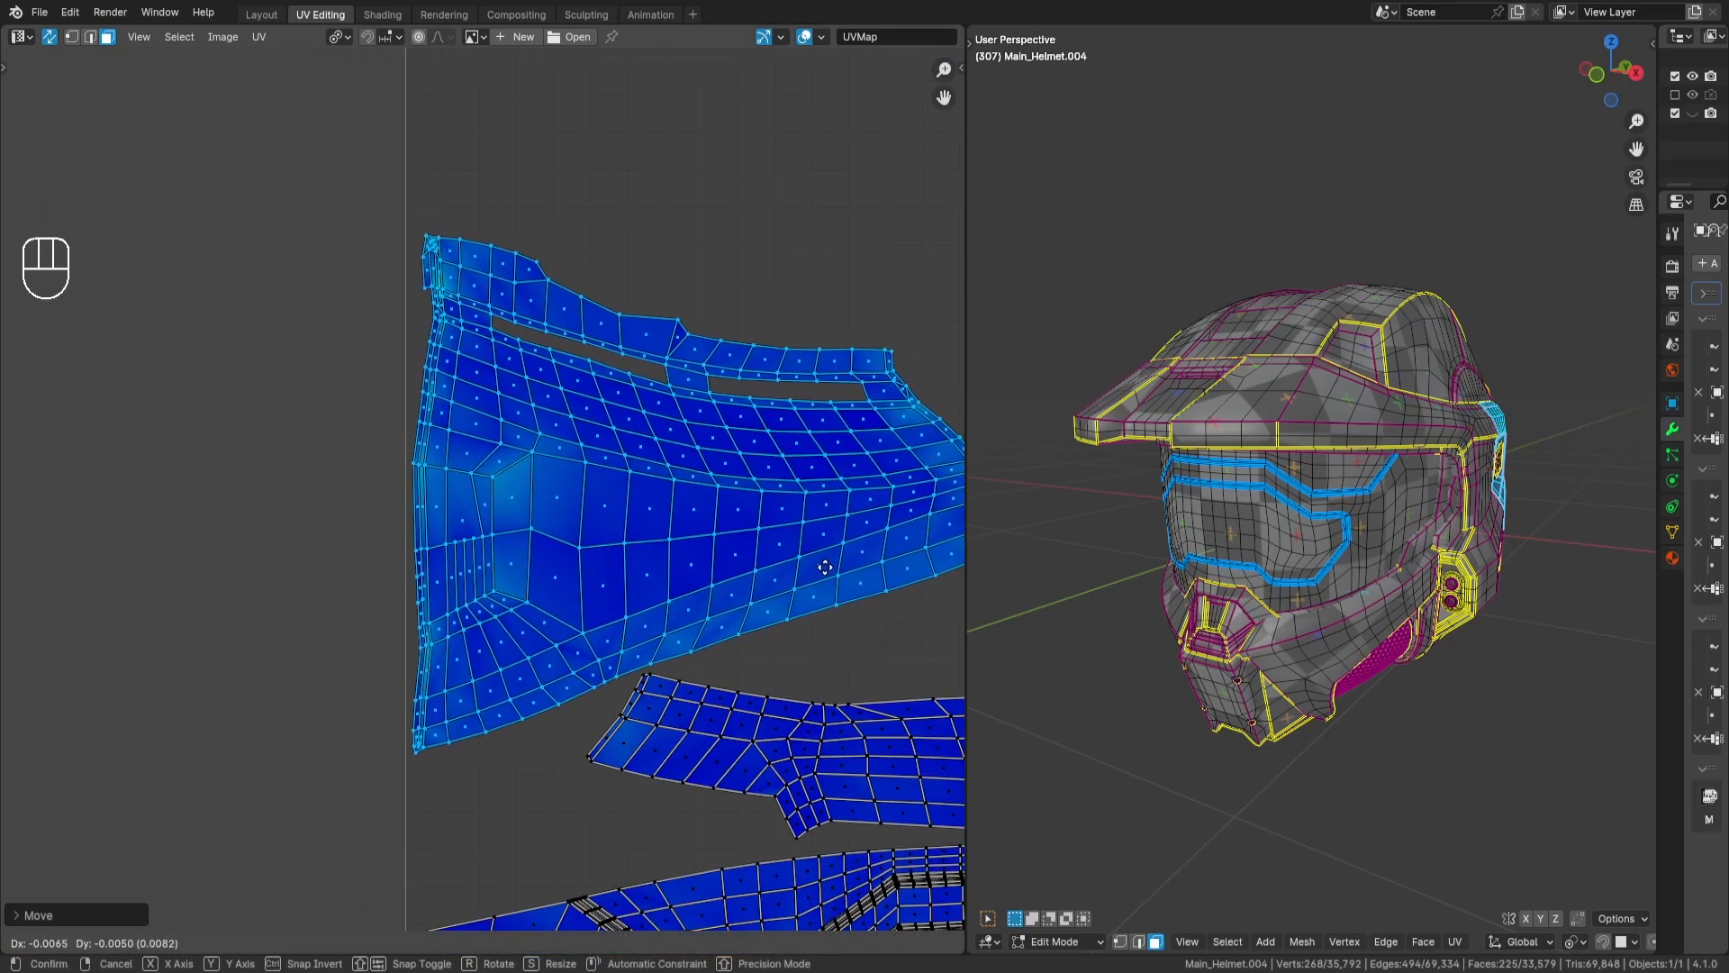
{"action": "key", "text": "Return"}
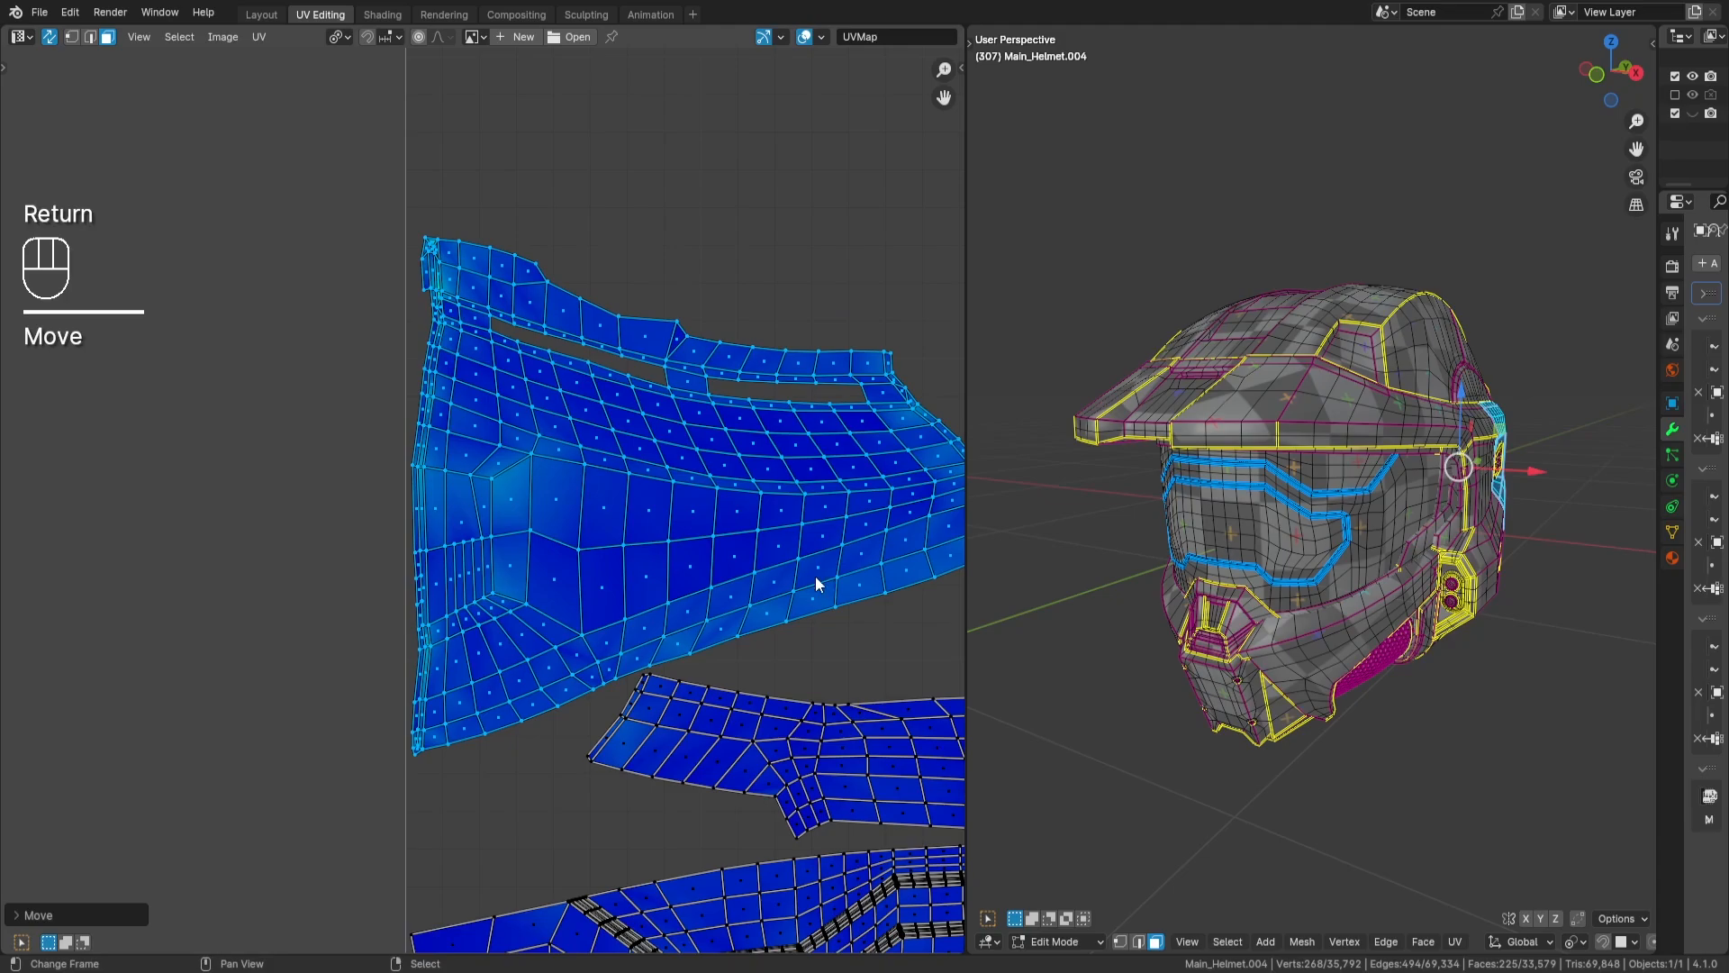
{"action": "scroll", "coordinate": [806, 579], "scroll_direction": "down", "scroll_amount": 5}
{"action": "key", "text": "a"}
{"action": "key", "text": "a"}
{"action": "middle_click_drag", "start_coordinate": [812, 549], "coordinate": [598, 467]}
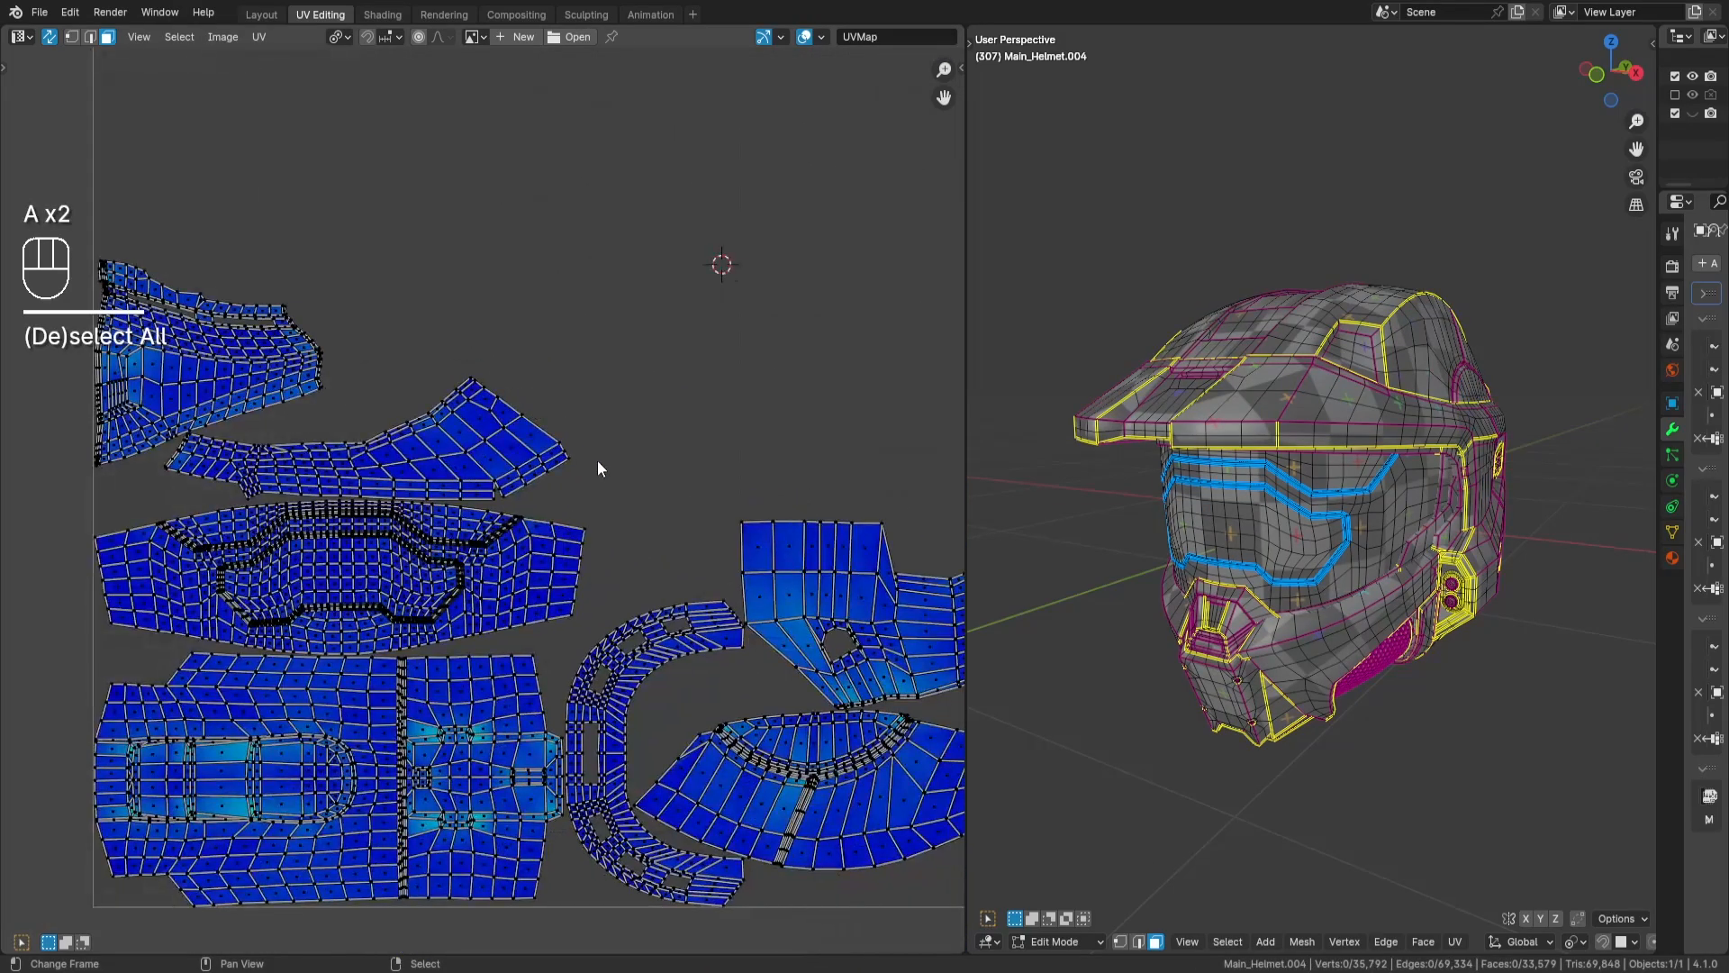
- Reselect the rear-helmet island, shift it slightly upward along Y away from the brow island, and clear the selection
{"action": "scroll", "coordinate": [704, 456], "scroll_direction": "up", "scroll_amount": 4}
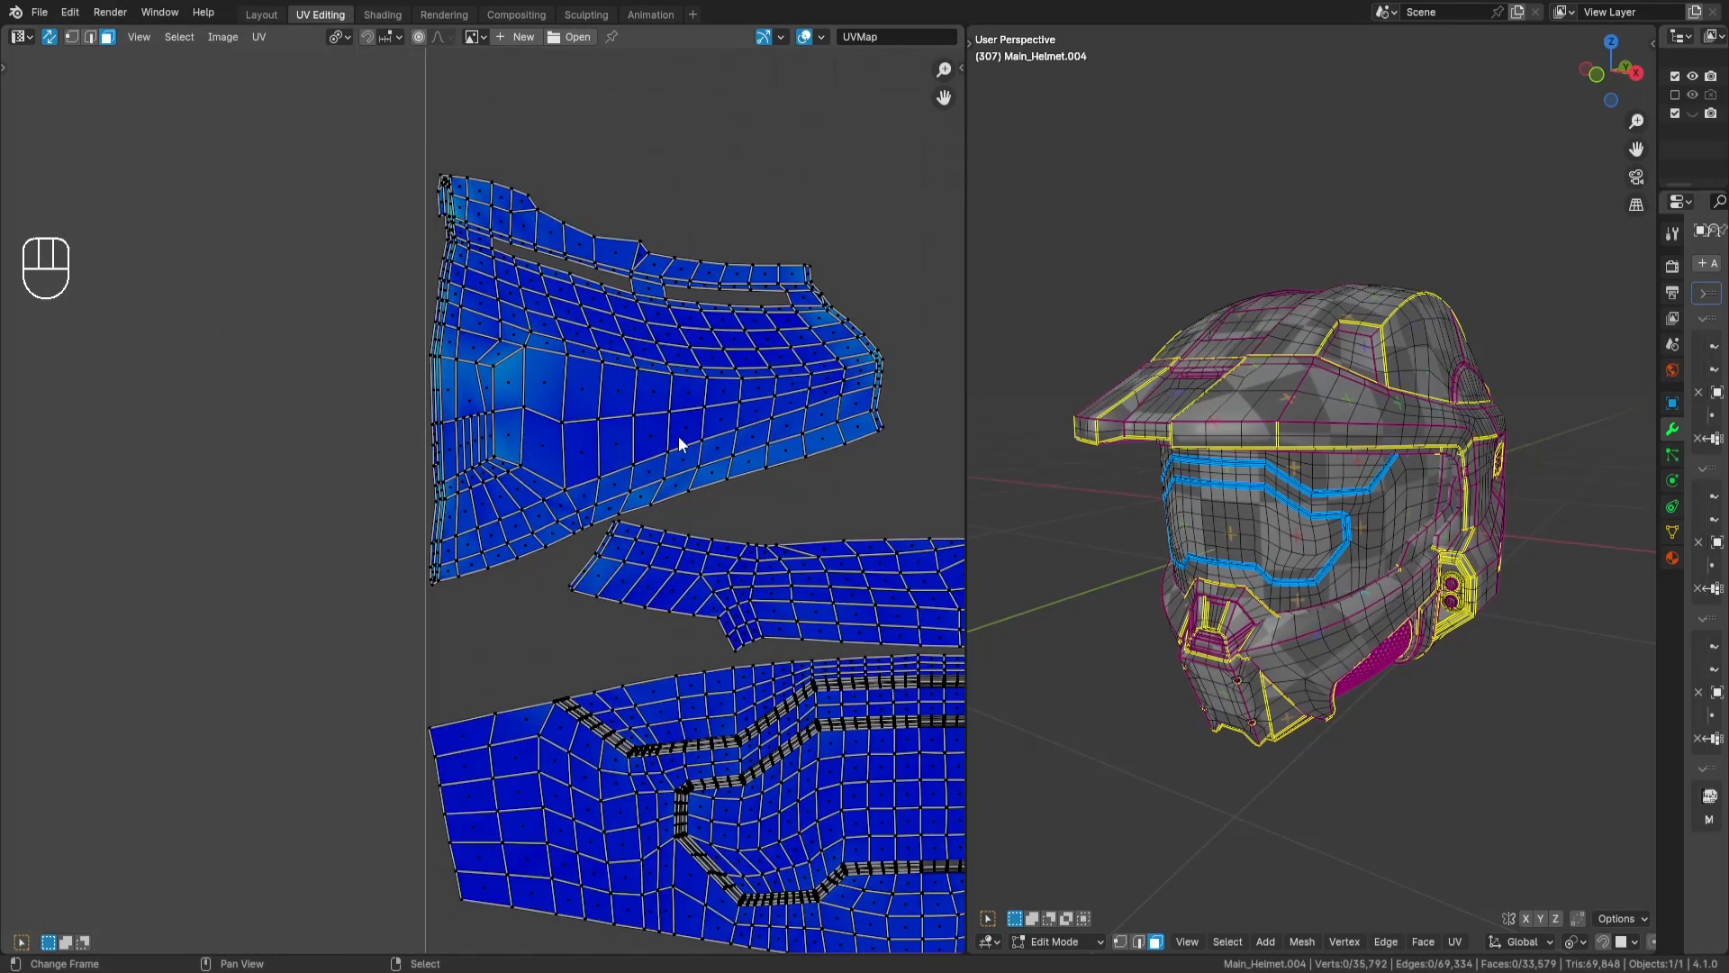
{"action": "key", "text": "l"}
{"action": "key", "text": "g"}
{"action": "key", "text": "y"}
{"action": "key", "text": "Return"}
{"action": "scroll", "coordinate": [740, 423], "scroll_direction": "down", "scroll_amount": 2}
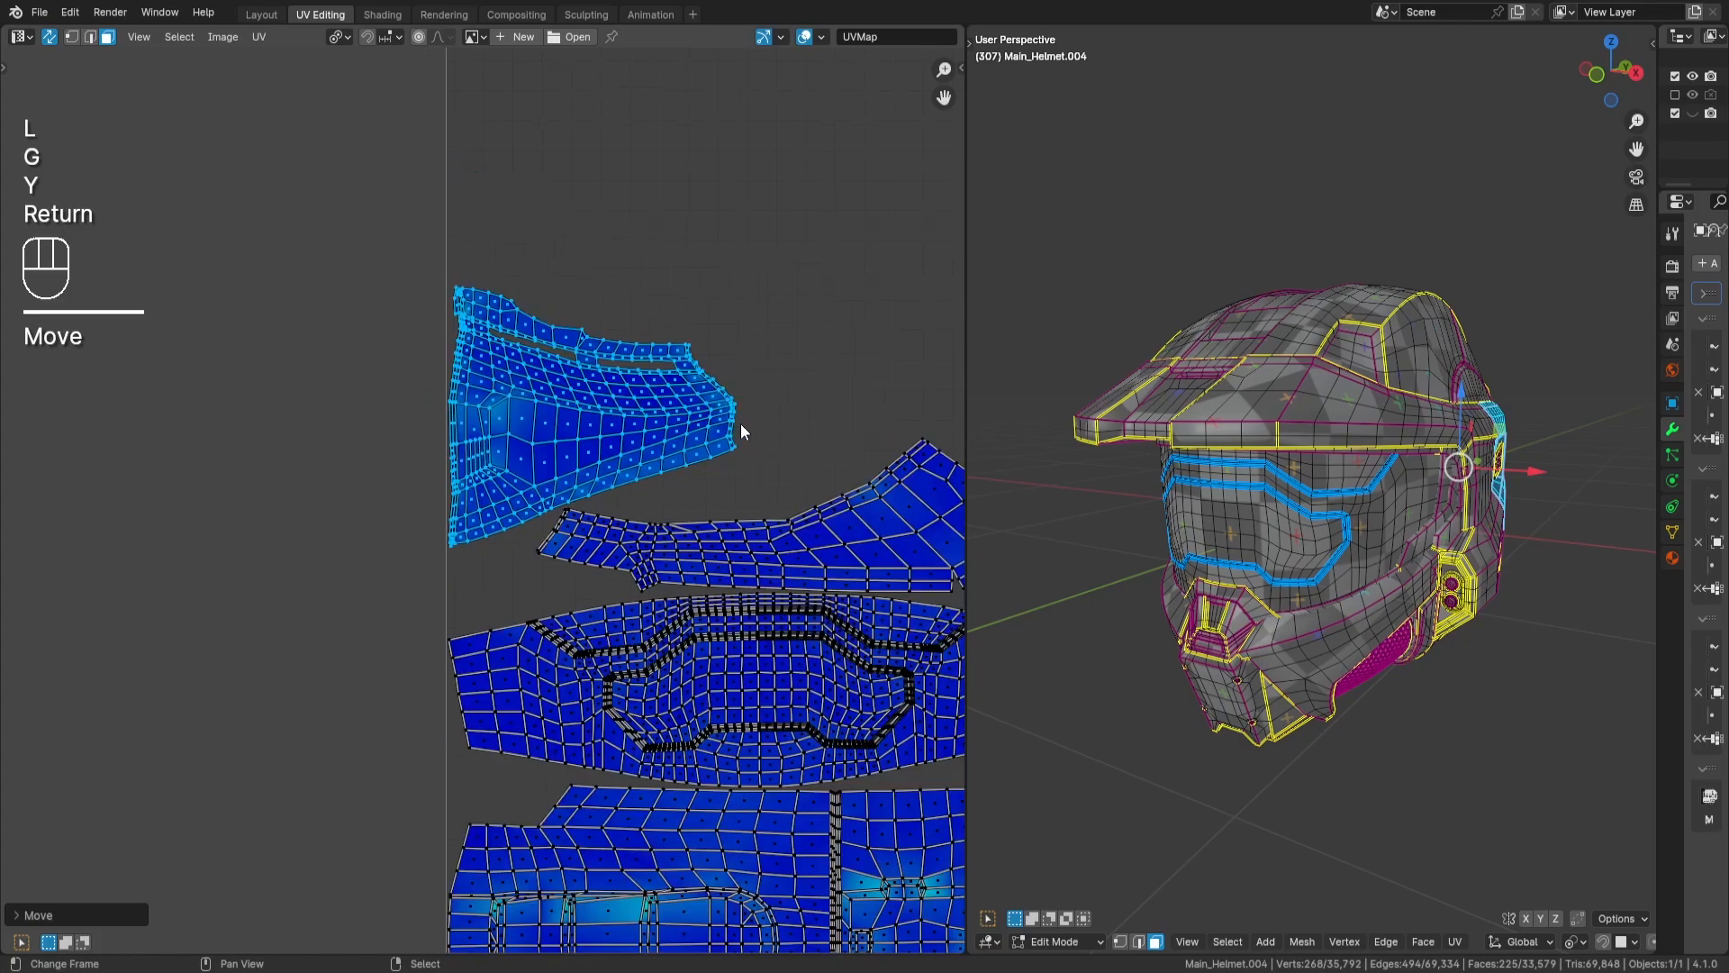
{"action": "middle_click_drag", "start_coordinate": [741, 423], "coordinate": [311, 487]}
{"action": "left_click", "coordinate": [643, 402]}
- Select the narrow tapered cheek island among the unpacked pieces and rotate it 90 degrees
{"action": "scroll", "coordinate": [643, 405], "scroll_direction": "down", "scroll_amount": 3}
{"action": "middle_click_drag", "start_coordinate": [641, 416], "coordinate": [606, 572]}
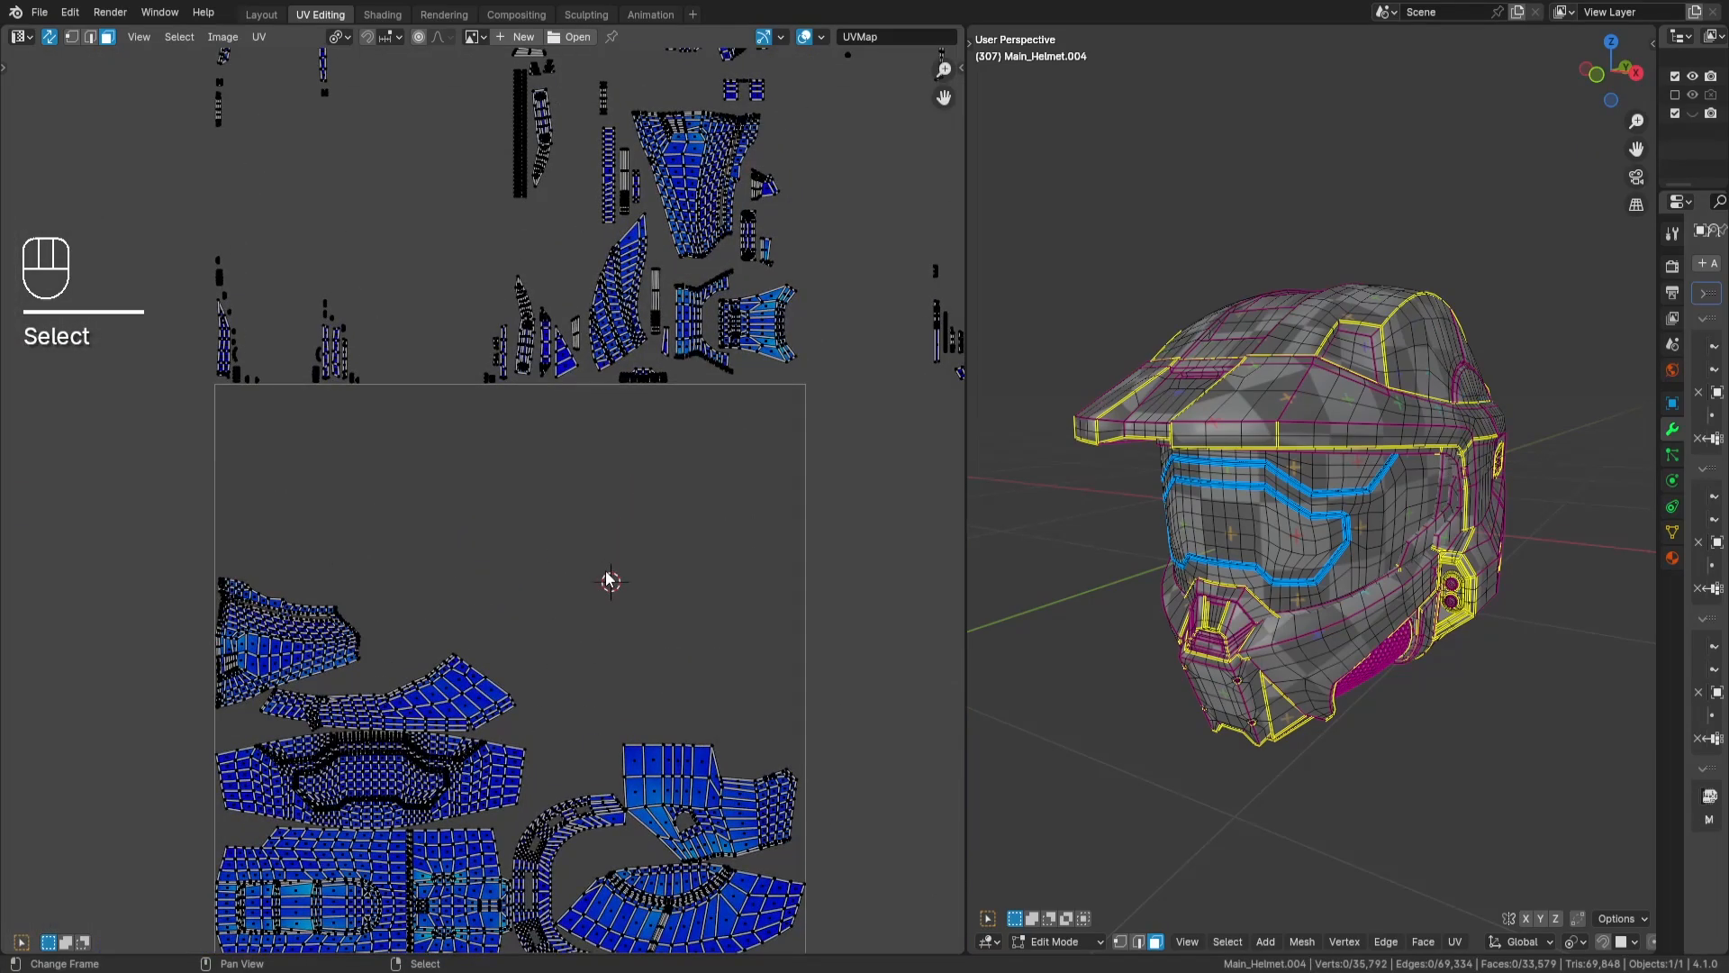
{"action": "middle_click_drag", "start_coordinate": [577, 219], "coordinate": [563, 453]}
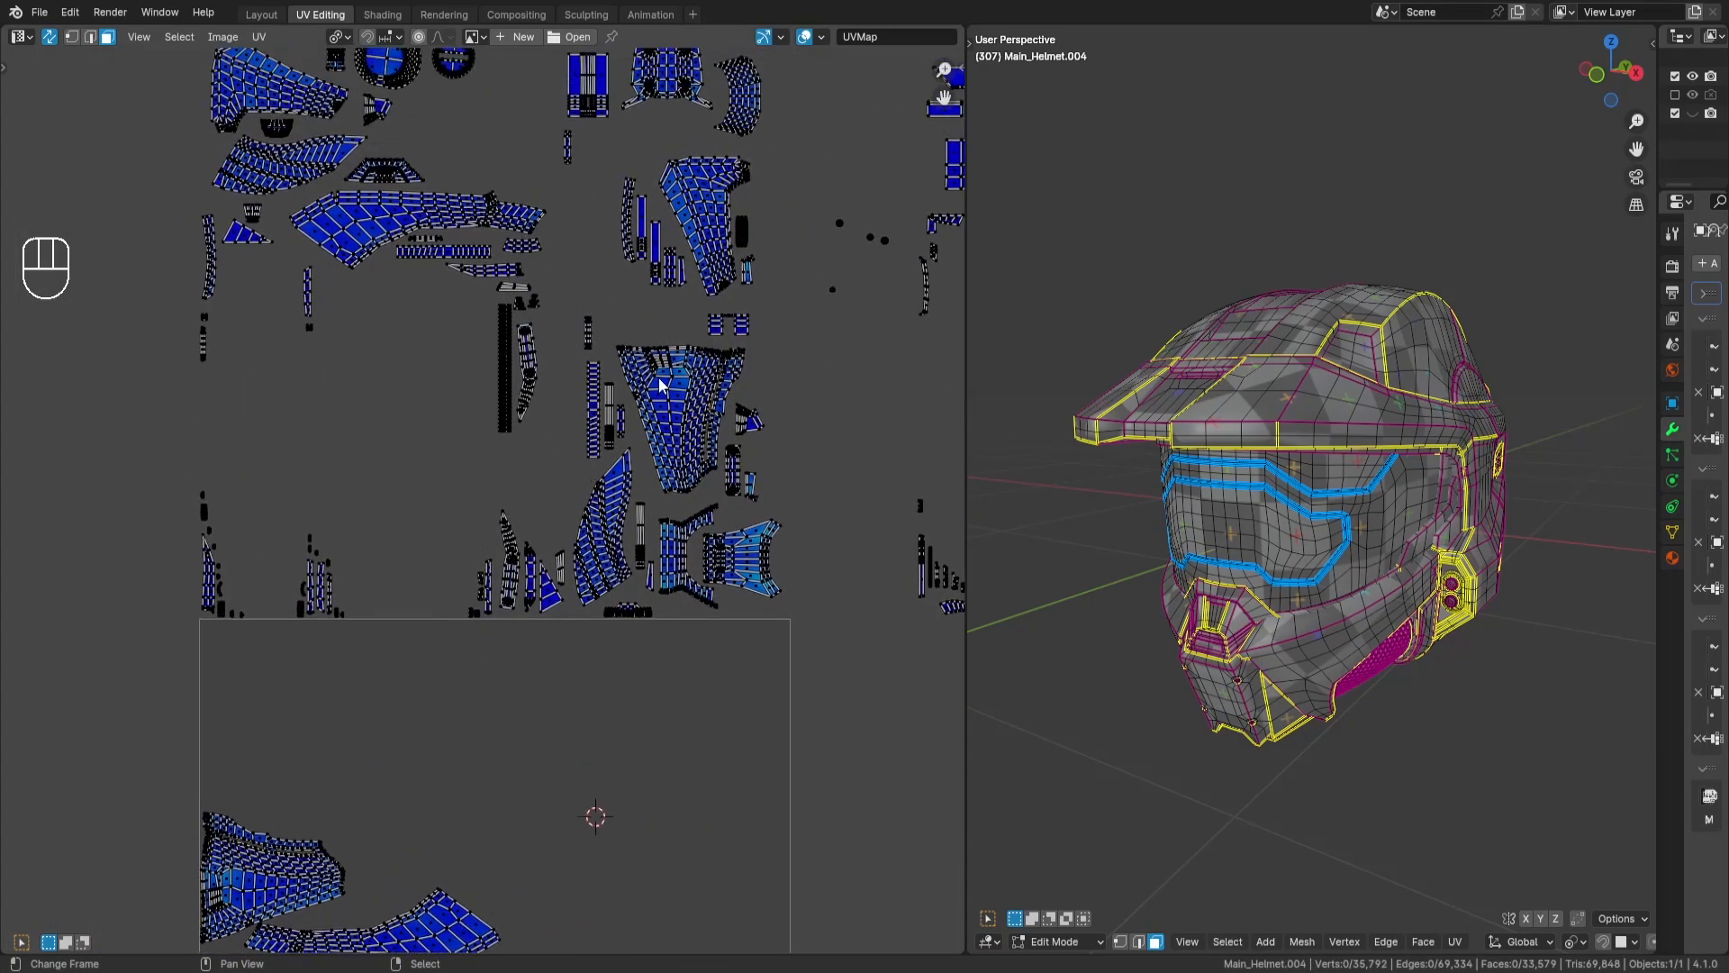
{"action": "key", "text": "l"}
{"action": "key", "text": "r"}
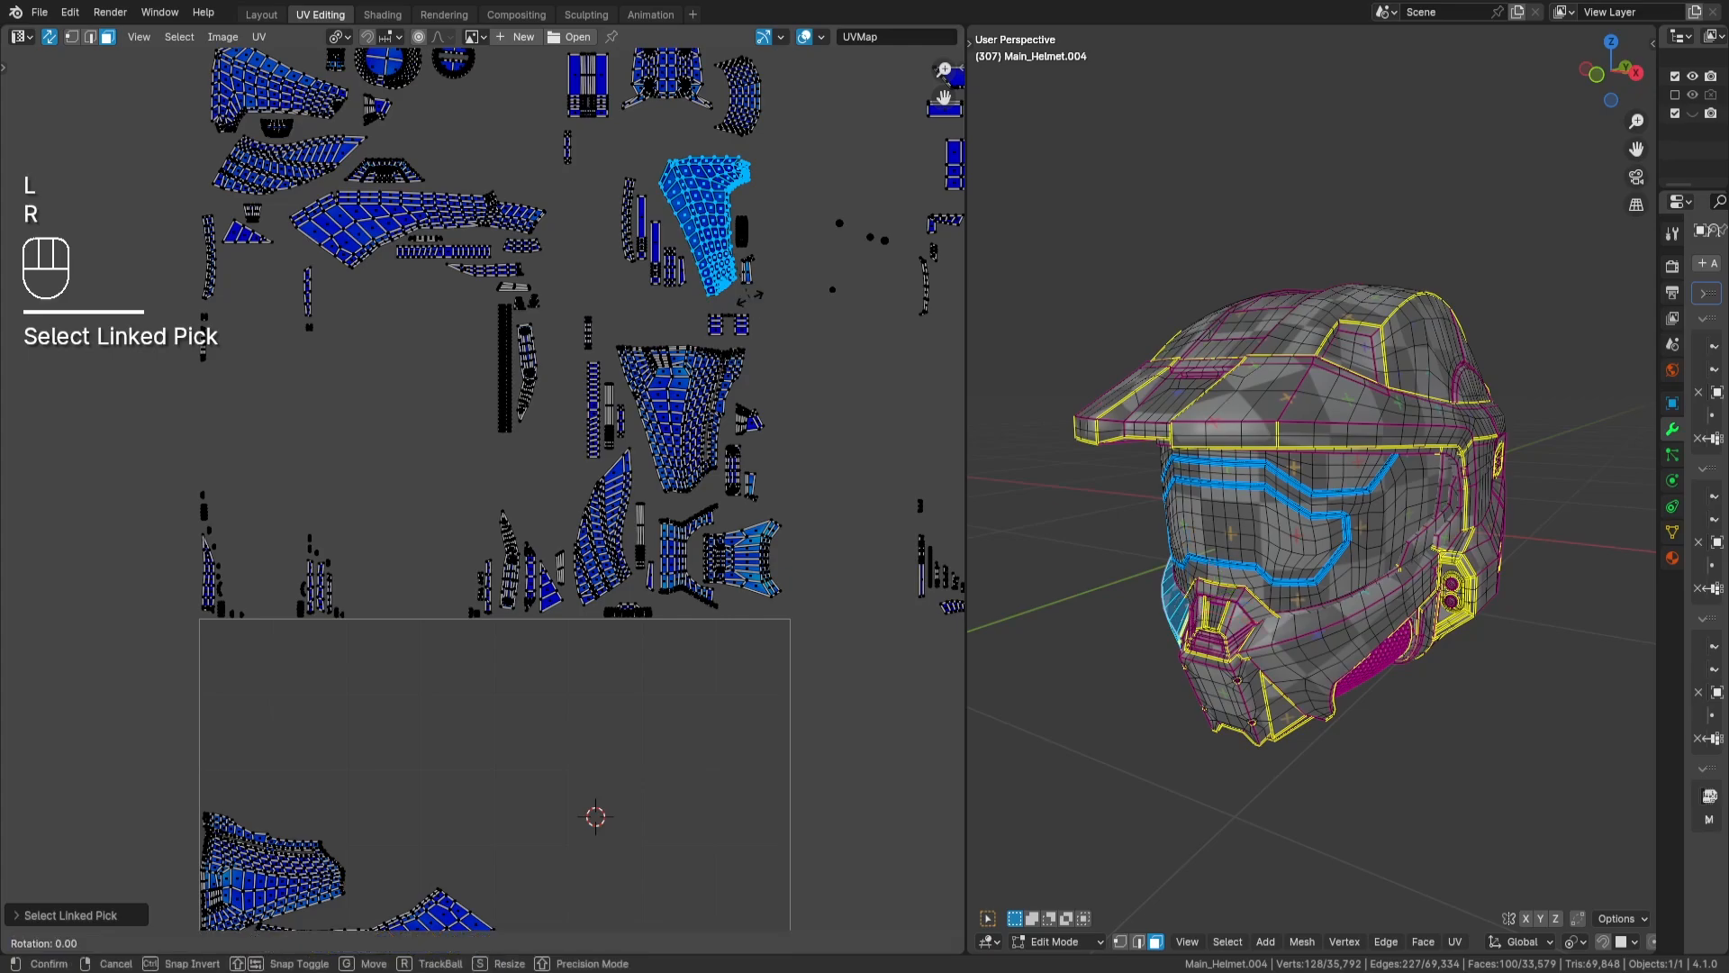
{"action": "key", "text": "KP_9"}
{"action": "key", "text": "KP_0"}
{"action": "key", "text": "Return"}
- Move the cheek island into the UV tile, fit it between the rear-helmet island and the brow island's peak, and deselect it
{"action": "key", "text": "g"}
{"action": "key", "text": "Return"}
{"action": "scroll", "coordinate": [656, 402], "scroll_direction": "up", "scroll_amount": 5}
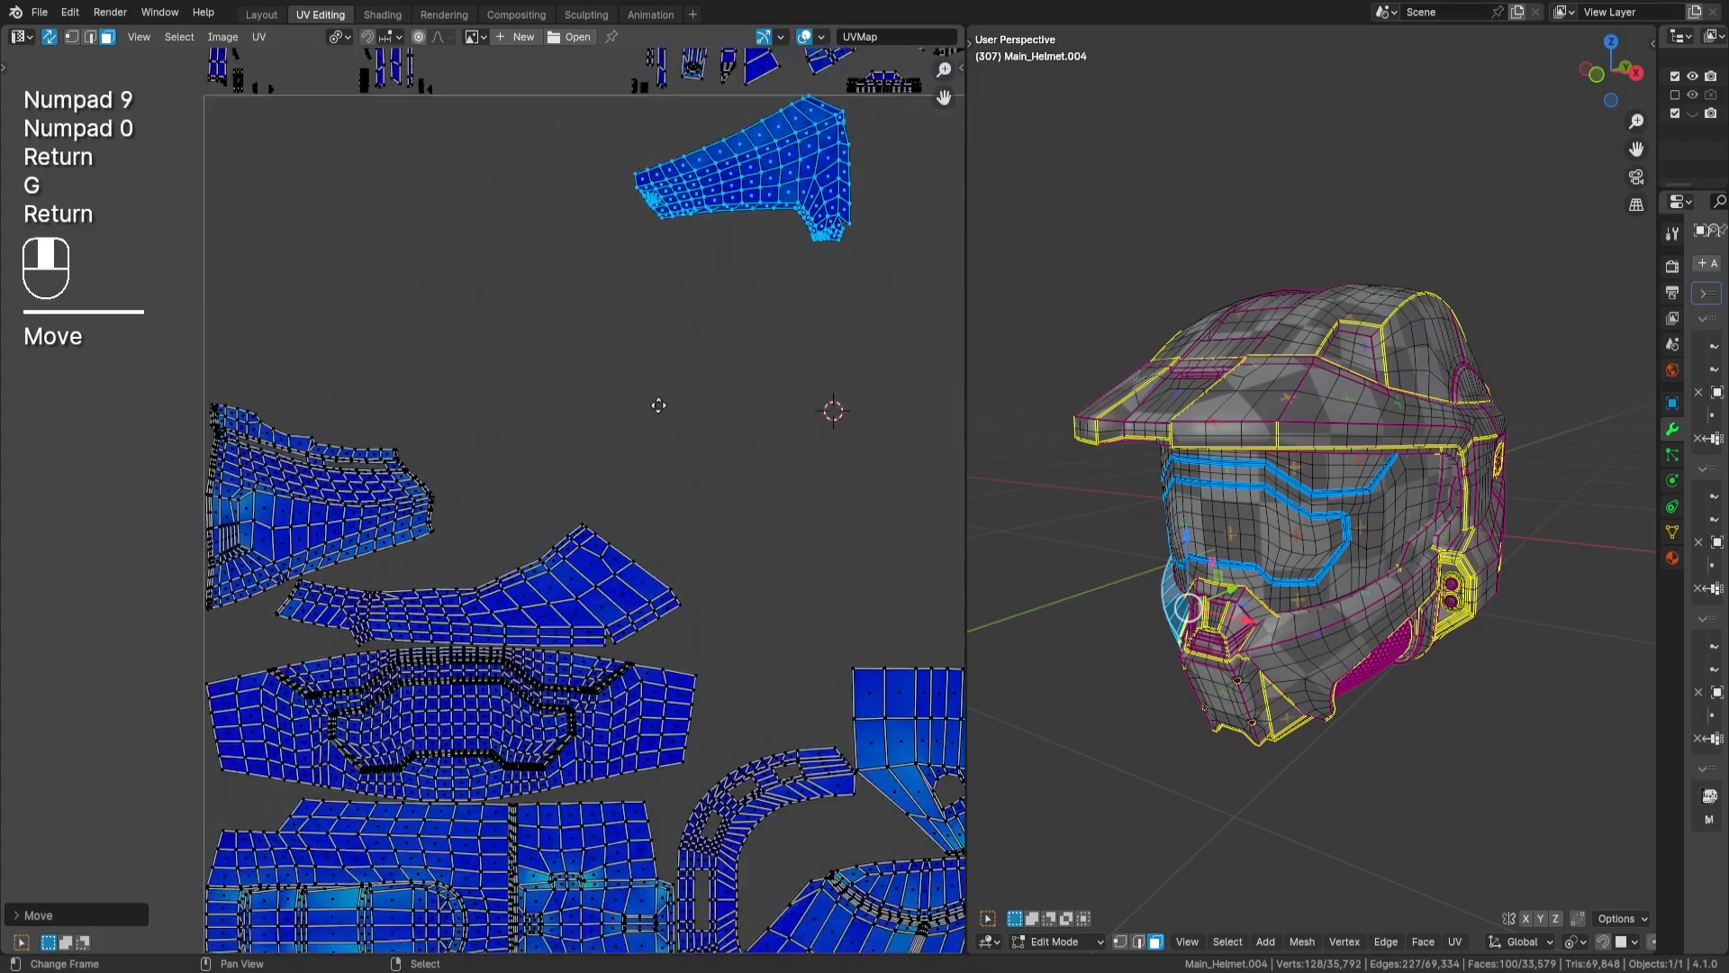
{"action": "key", "text": "g"}
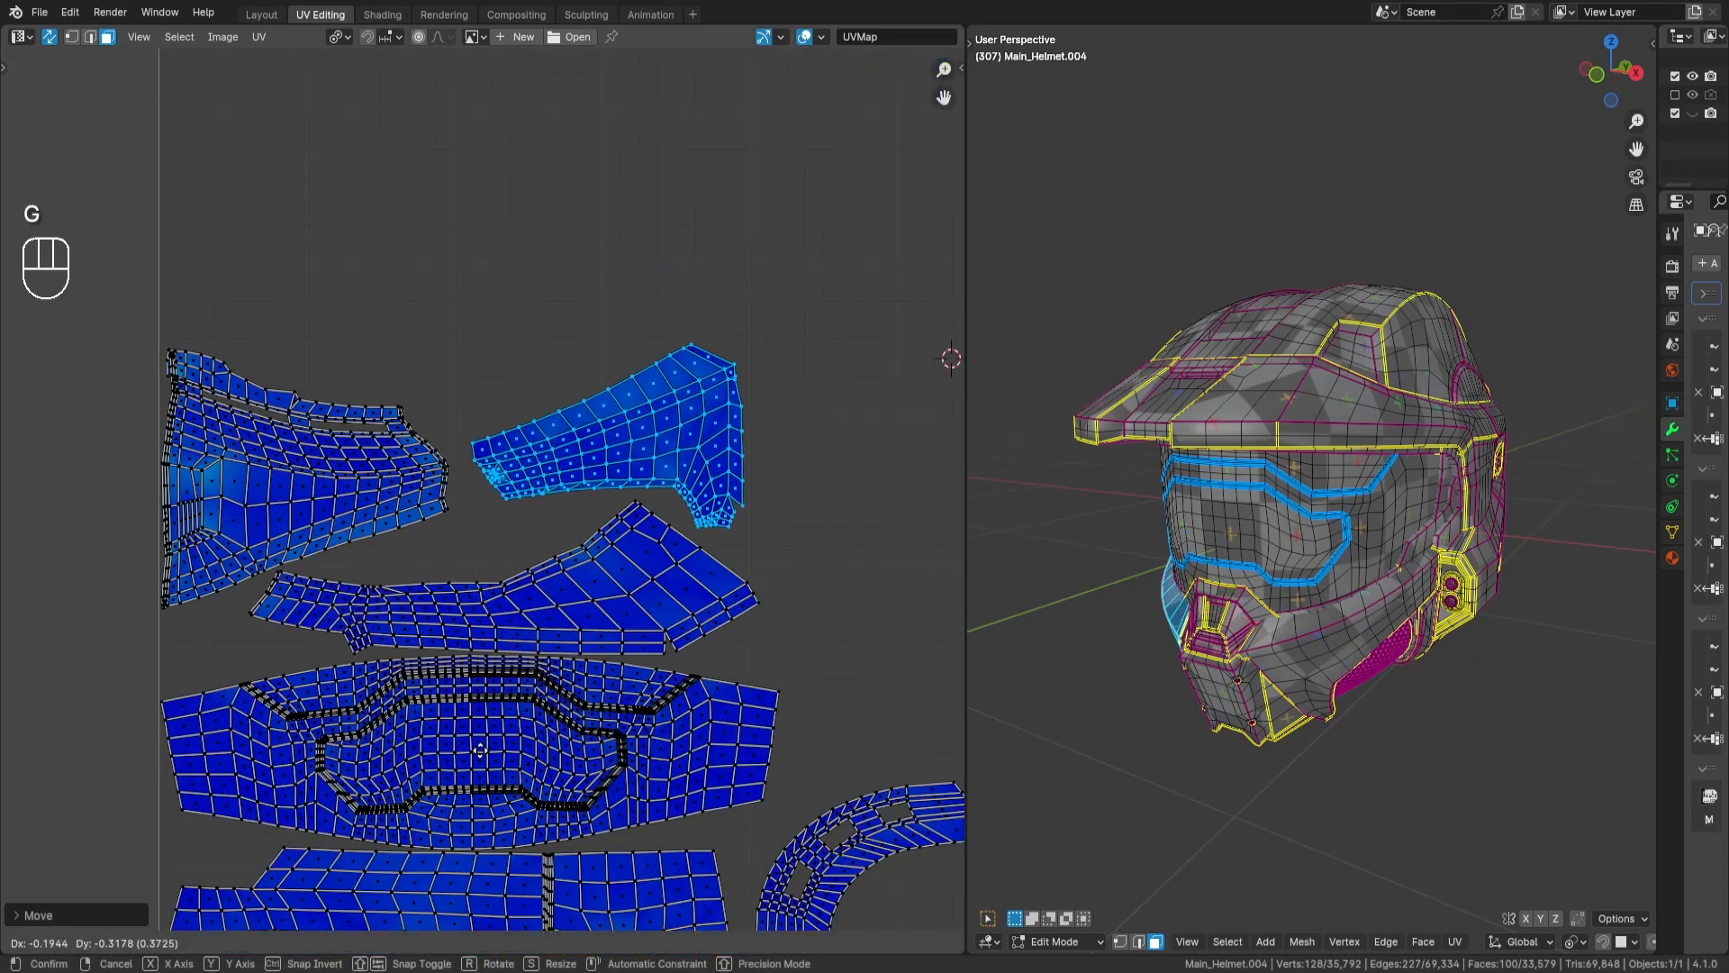
{"action": "key", "text": "Return"}
{"action": "scroll", "coordinate": [608, 692], "scroll_direction": "up", "scroll_amount": 2}
{"action": "key", "text": "g"}
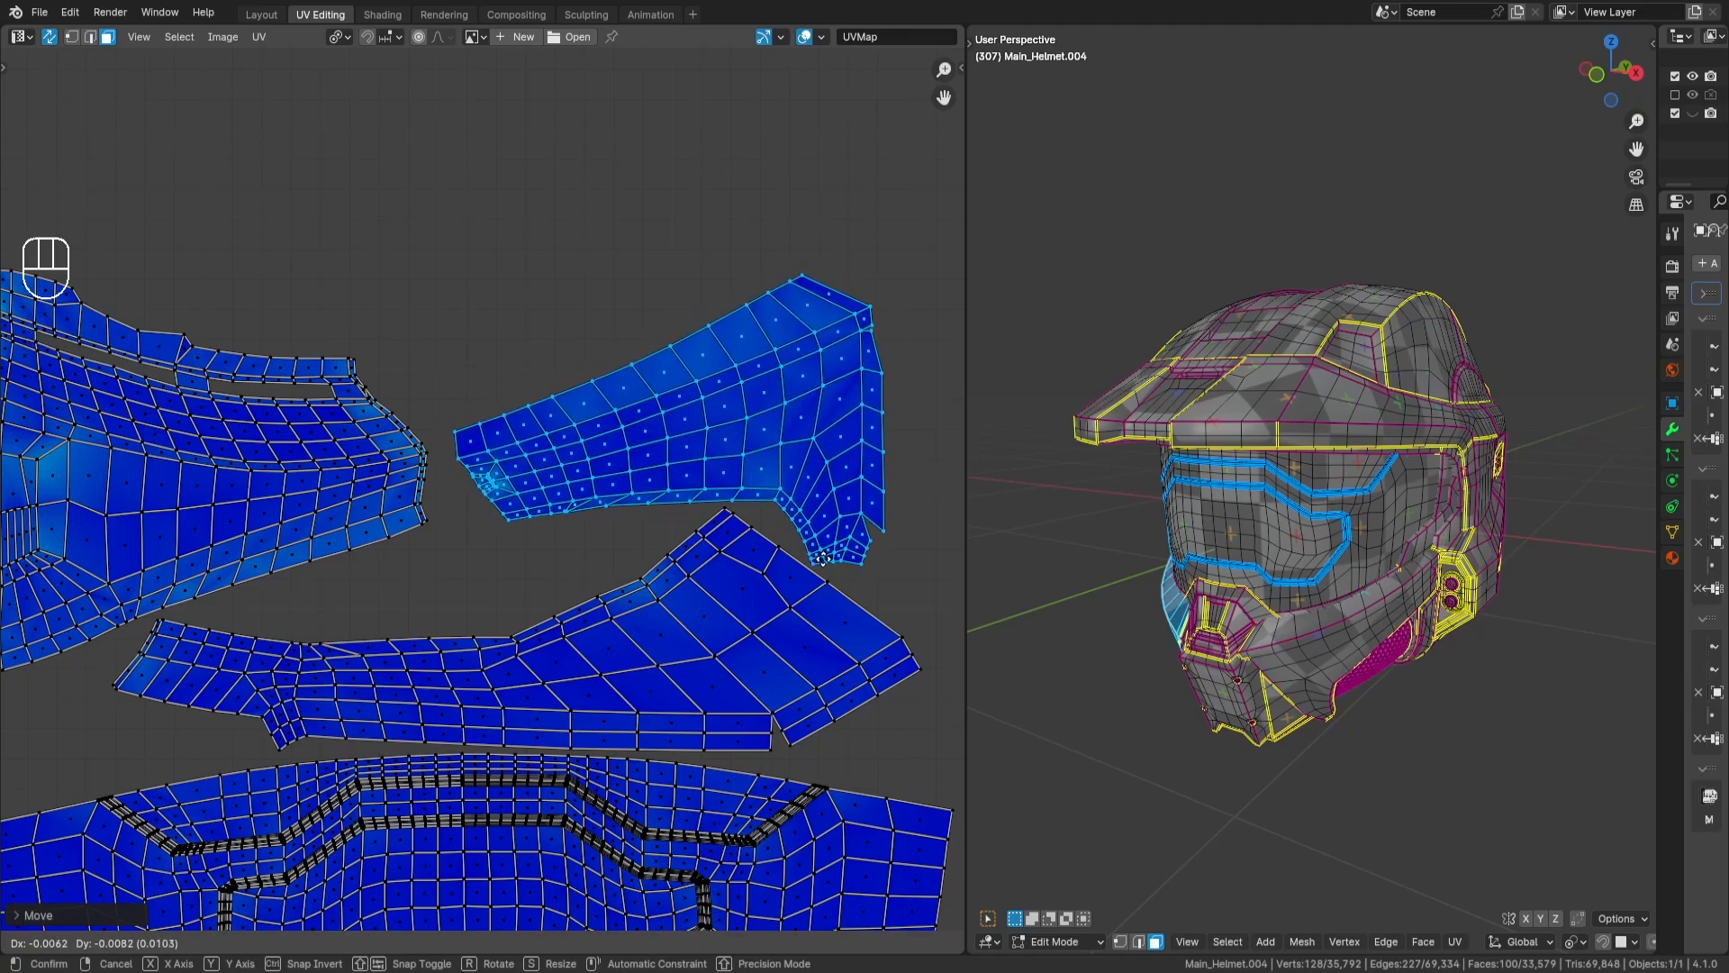
{"action": "key", "text": "Return"}
{"action": "scroll", "coordinate": [735, 557], "scroll_direction": "down", "scroll_amount": 5}
{"action": "key", "text": "a"}
{"action": "key", "text": "a"}
- Select the crescent-shaped brim-underside island far outside the tile and move it into the UV tile above the side-panel islands
{"action": "scroll", "coordinate": [669, 416], "scroll_direction": "up", "scroll_amount": 2}
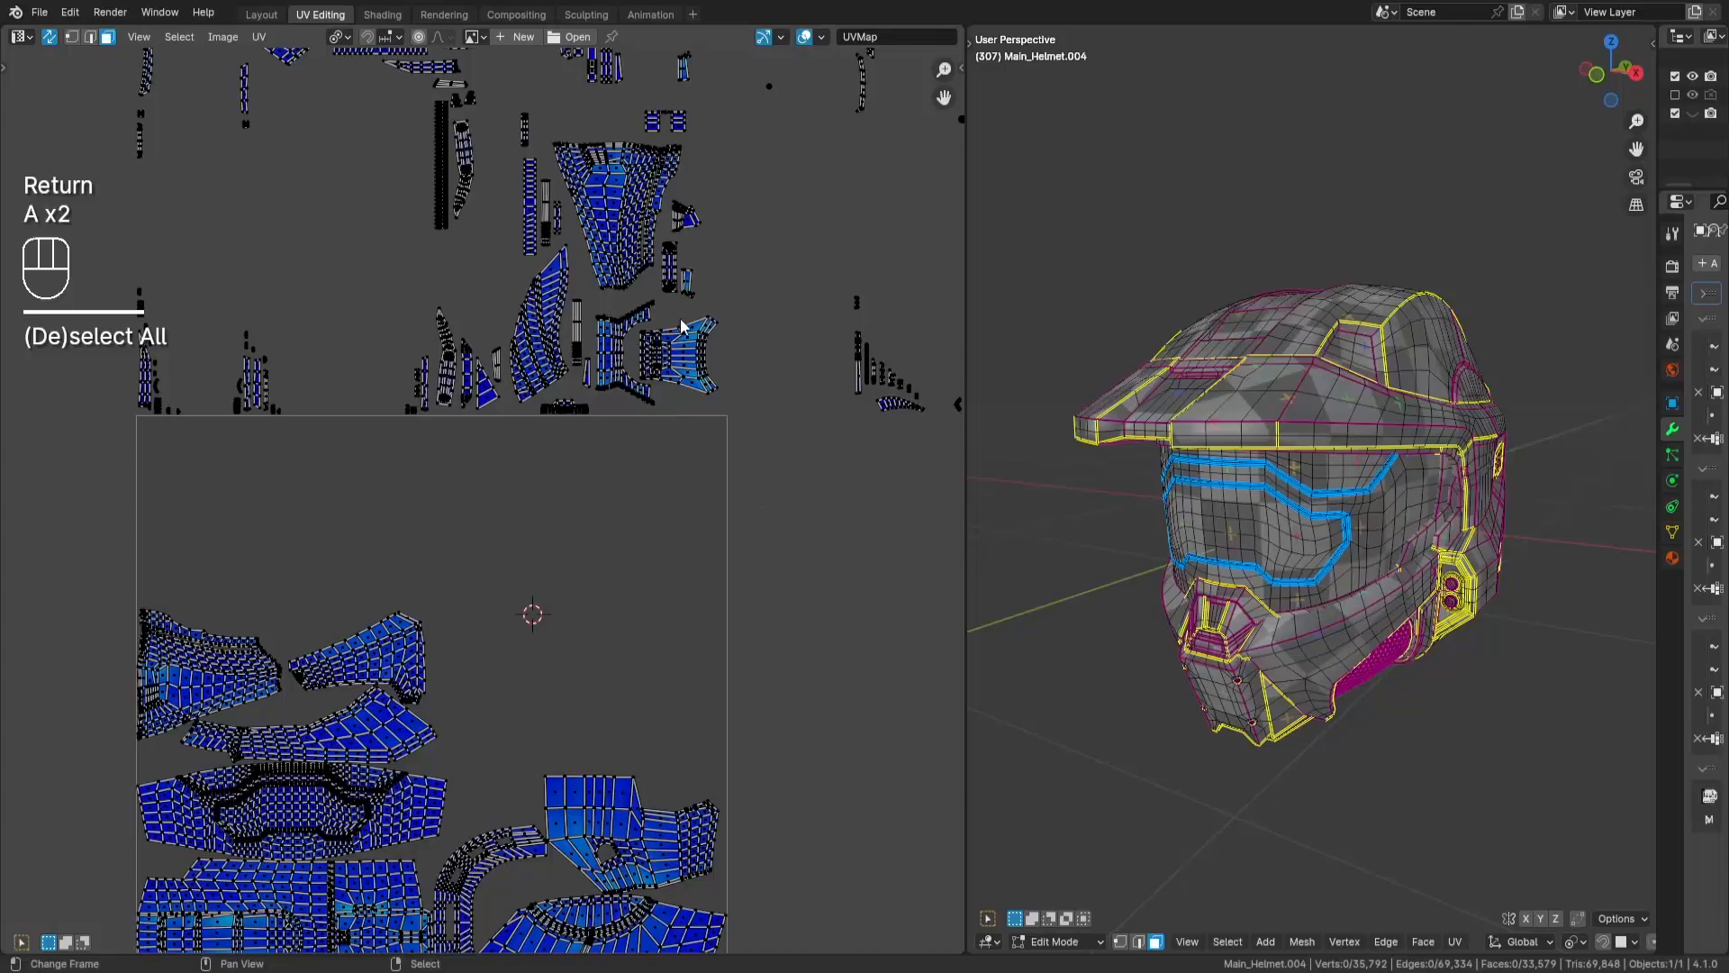
{"action": "middle_click_drag", "start_coordinate": [796, 483], "coordinate": [583, 389]}
{"action": "key", "text": "l"}
{"action": "scroll", "coordinate": [590, 322], "scroll_direction": "down", "scroll_amount": 3}
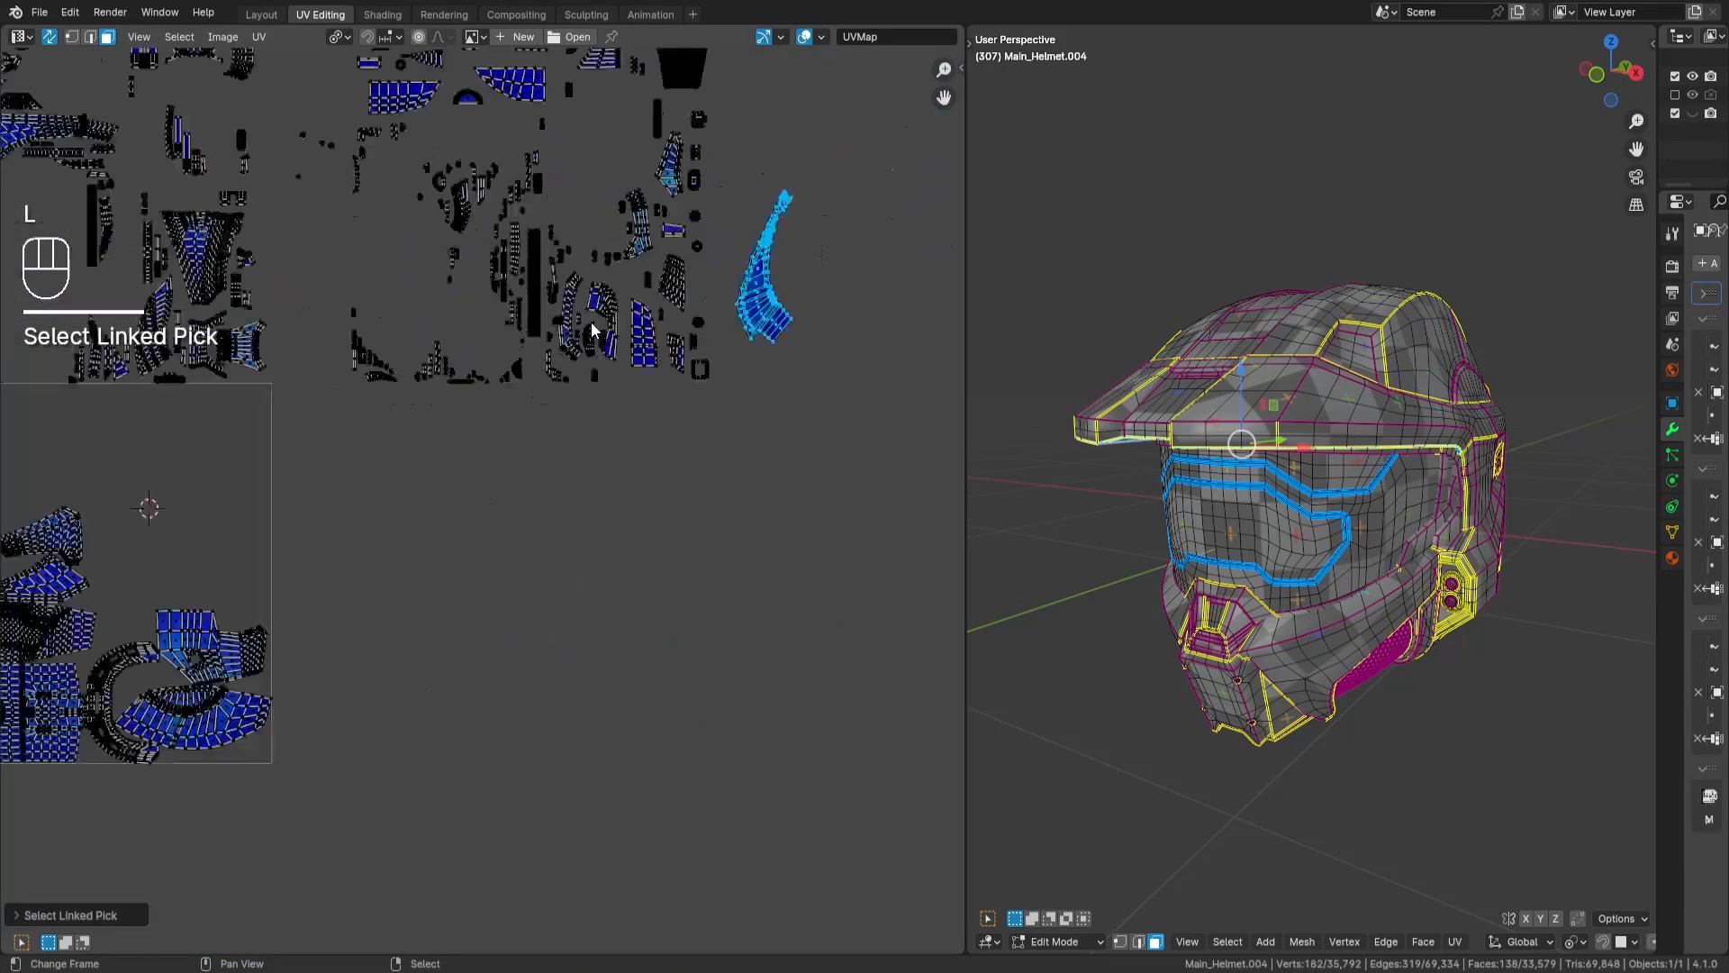
{"action": "key", "text": "g"}
{"action": "key", "text": "Return"}
{"action": "scroll", "coordinate": [605, 511], "scroll_direction": "up", "scroll_amount": 4}
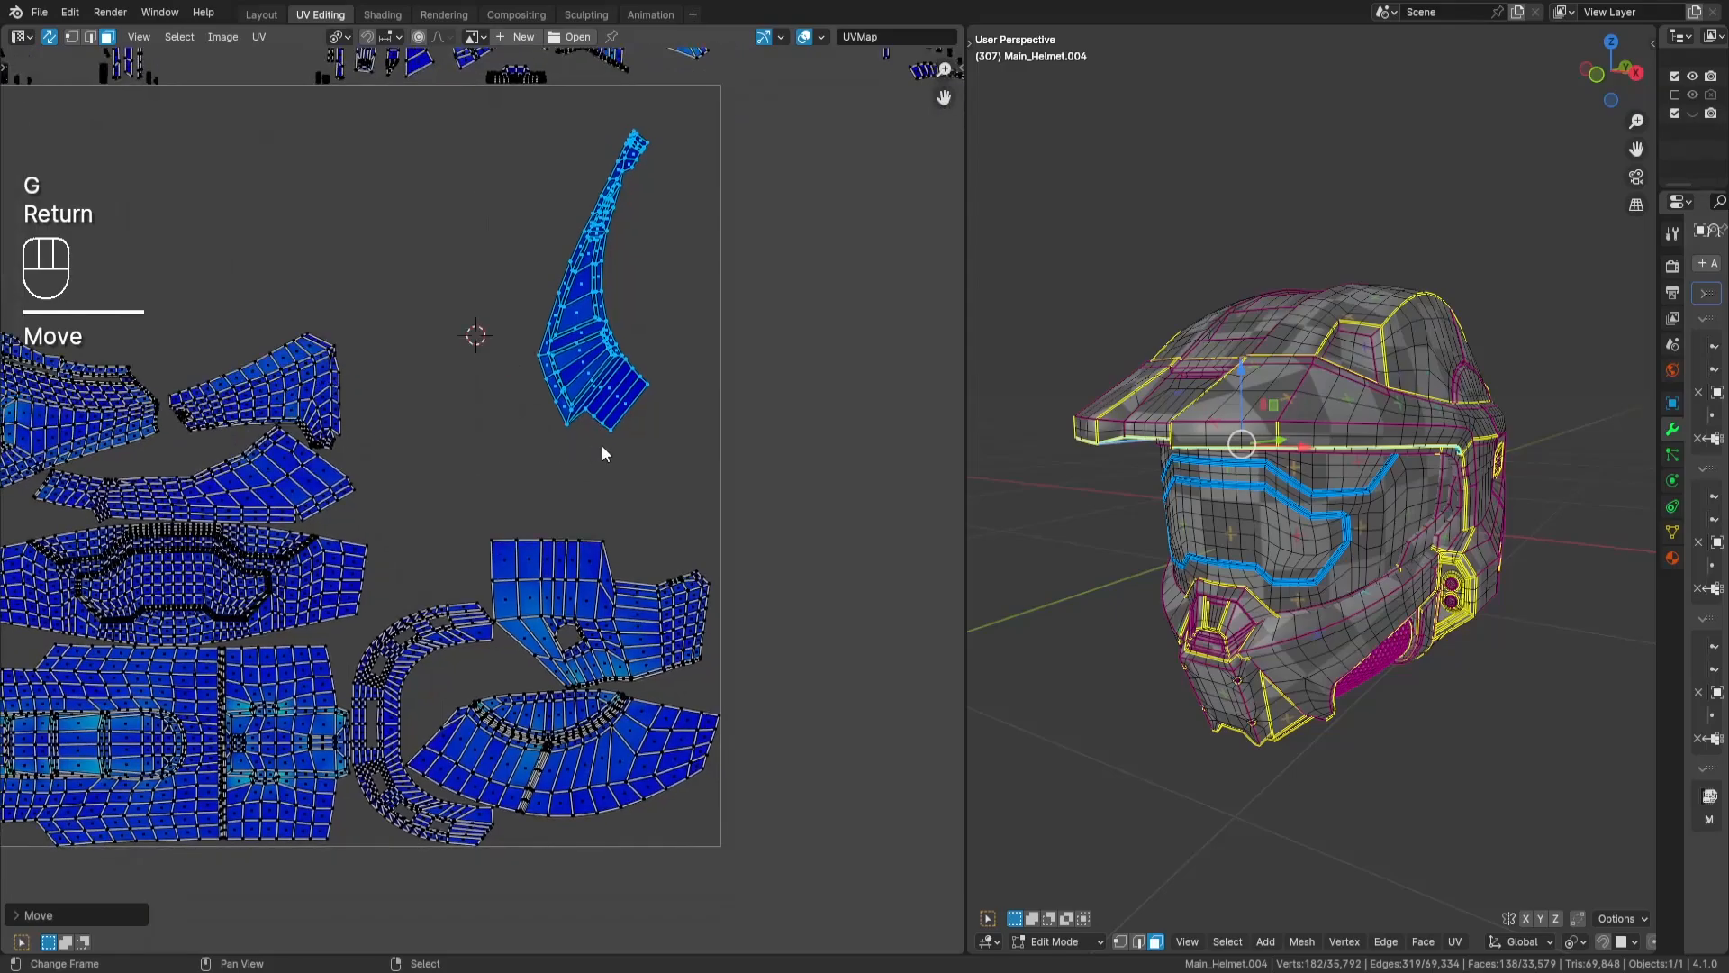
{"action": "key", "text": "g"}
{"action": "key", "text": "Return"}
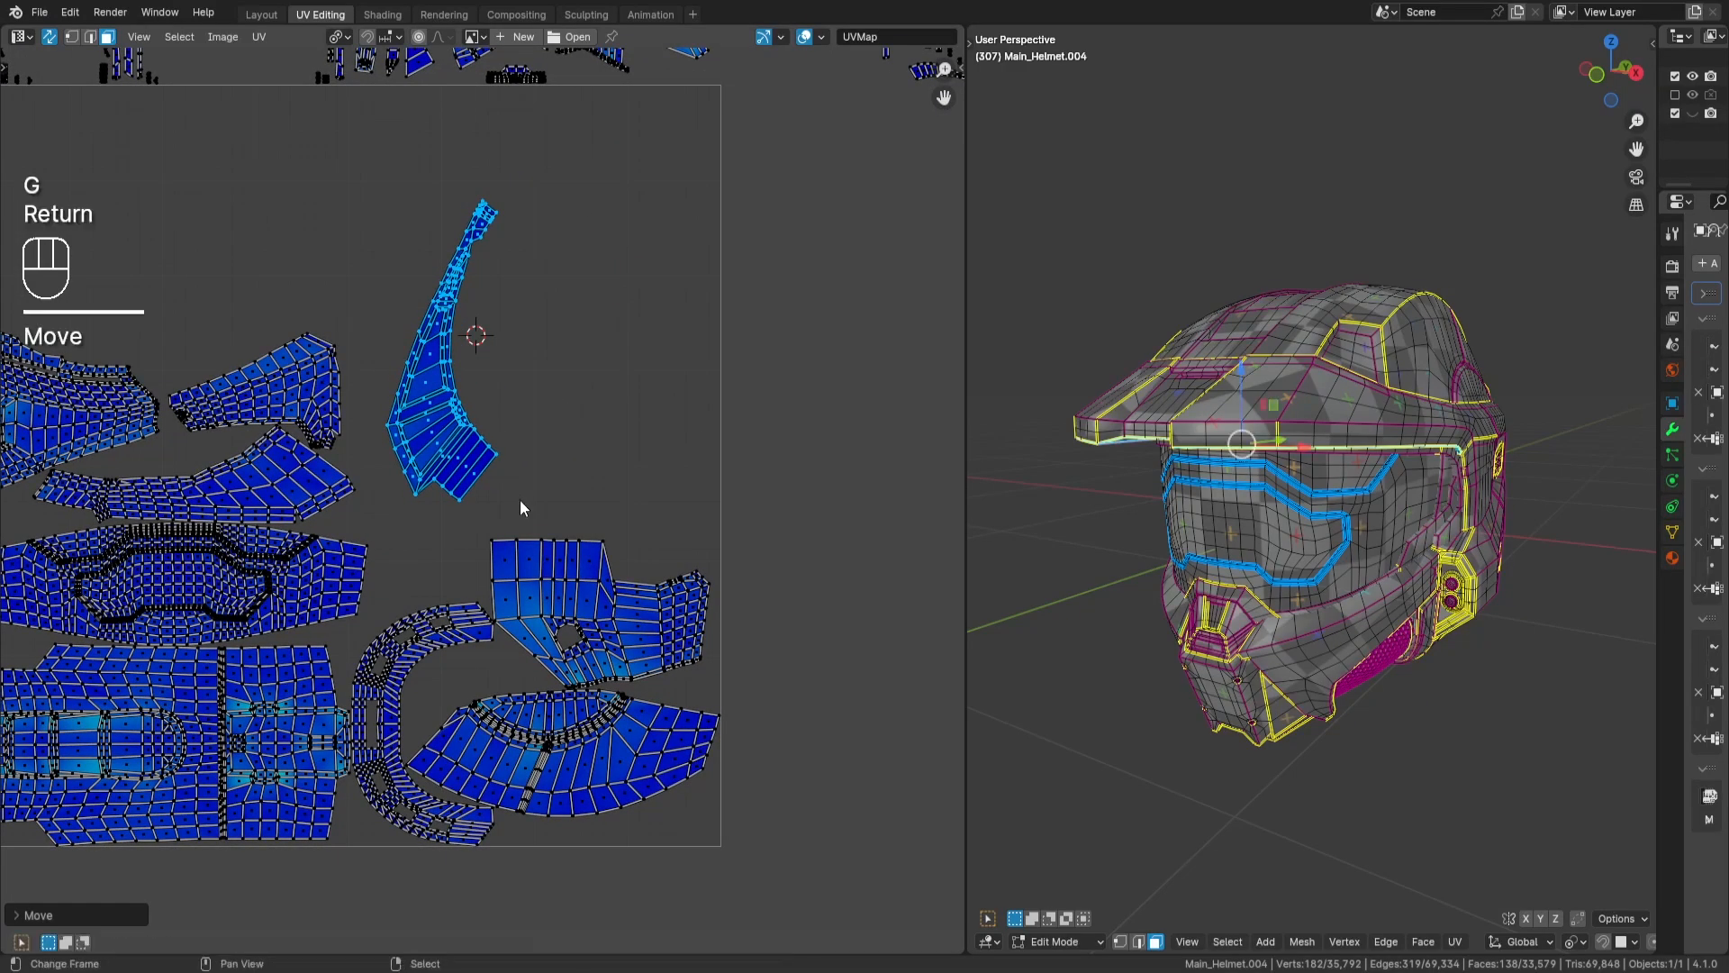
- Rotate the crescent-shaped island 90 degrees and move it down so it arches over the stacked side-panel islands
{"action": "key", "text": "r"}
{"action": "key", "text": "KP_9"}
{"action": "key", "text": "KP_0"}
{"action": "key", "text": "Return"}
{"action": "key", "text": "g"}
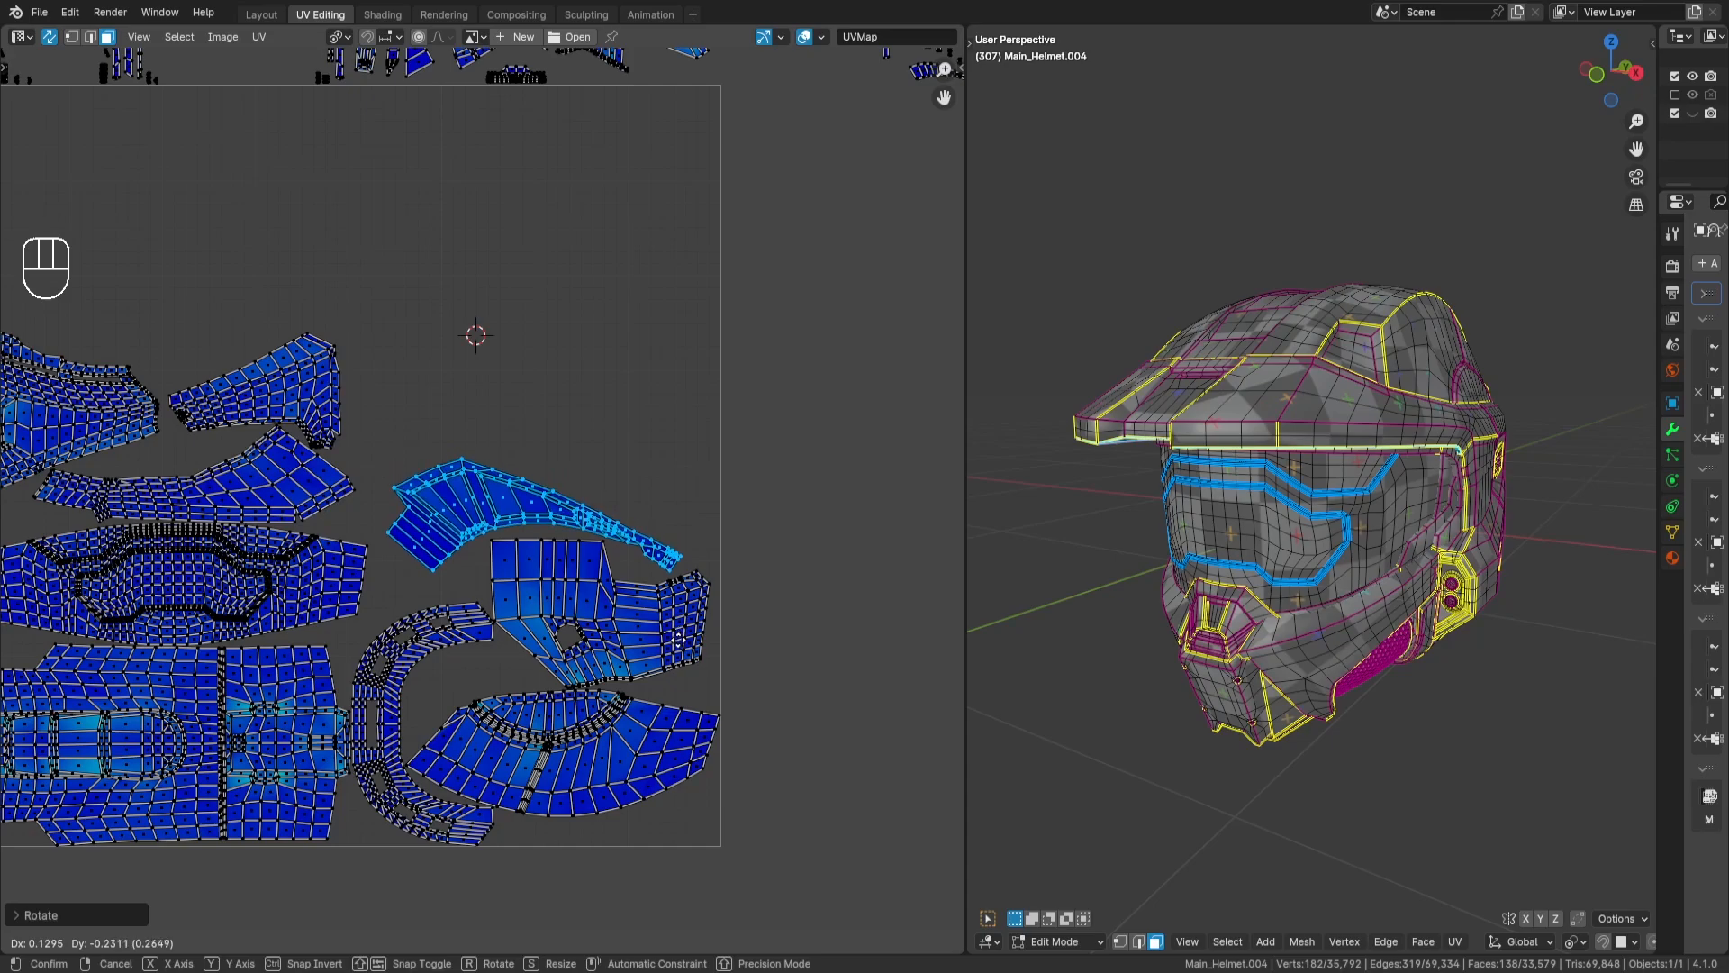
{"action": "key", "text": "Return"}
- Fine-tune the crescent-shaped island's rotation and position so it sits tightly over the side-panel islands, and deselect it
{"action": "scroll", "coordinate": [683, 640], "scroll_direction": "up", "scroll_amount": 4}
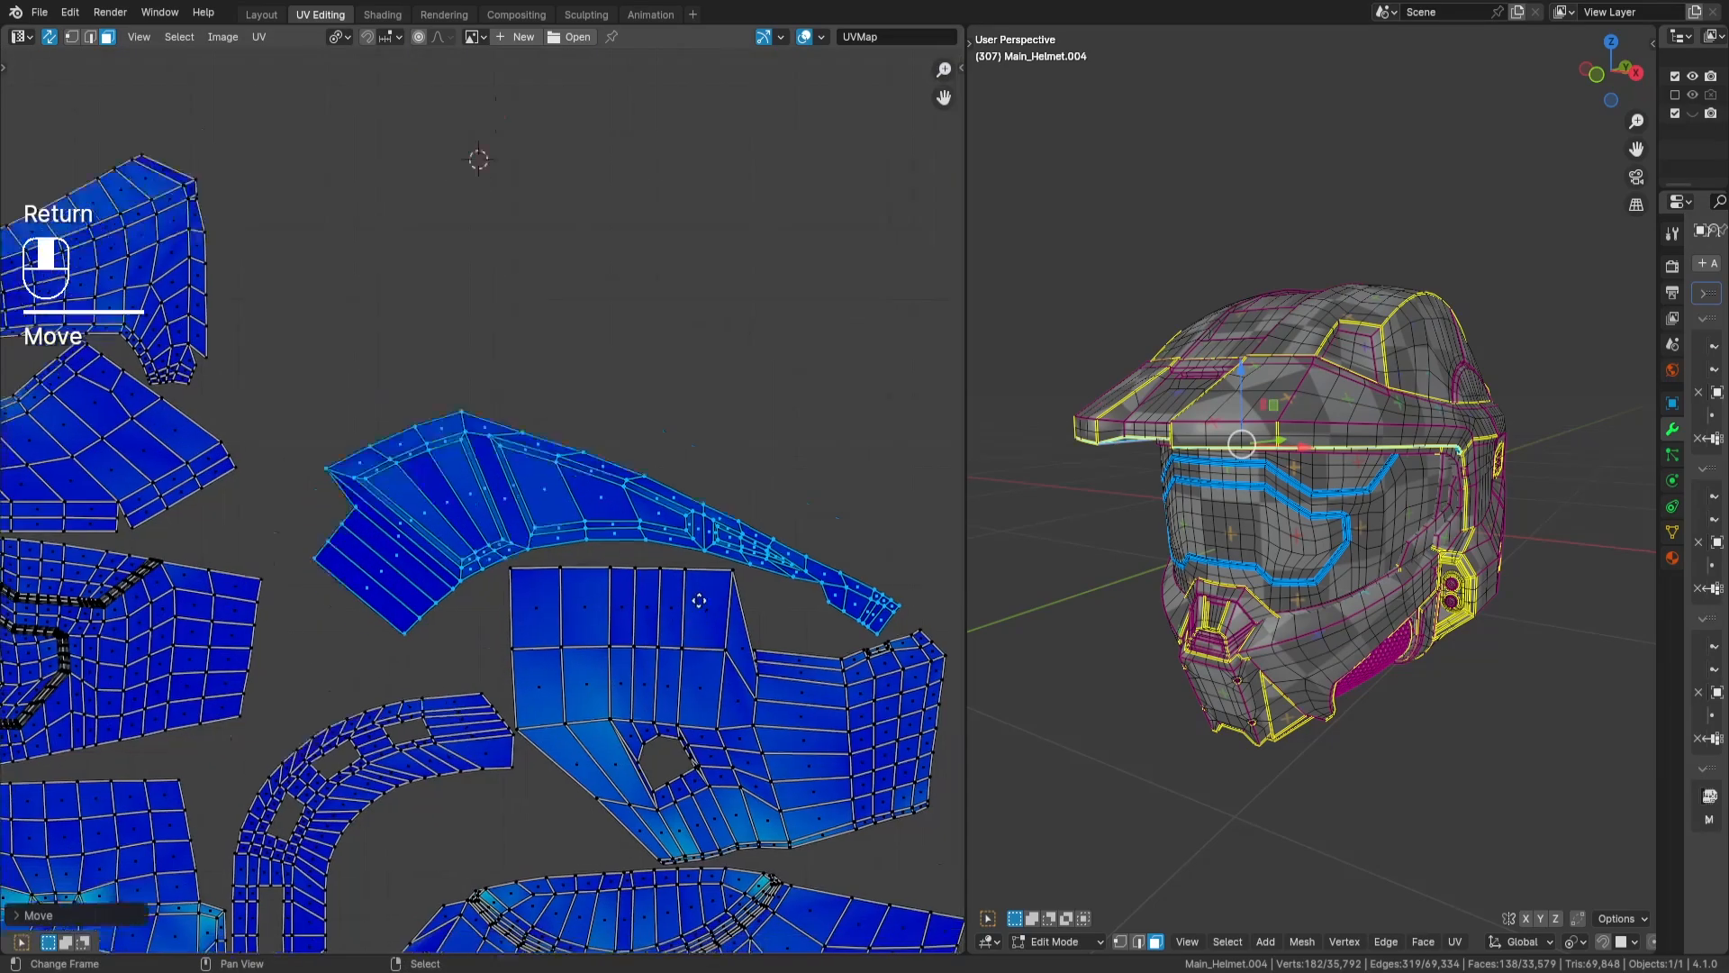
{"action": "middle_click_drag", "start_coordinate": [668, 551], "coordinate": [565, 495]}
{"action": "key", "text": "r"}
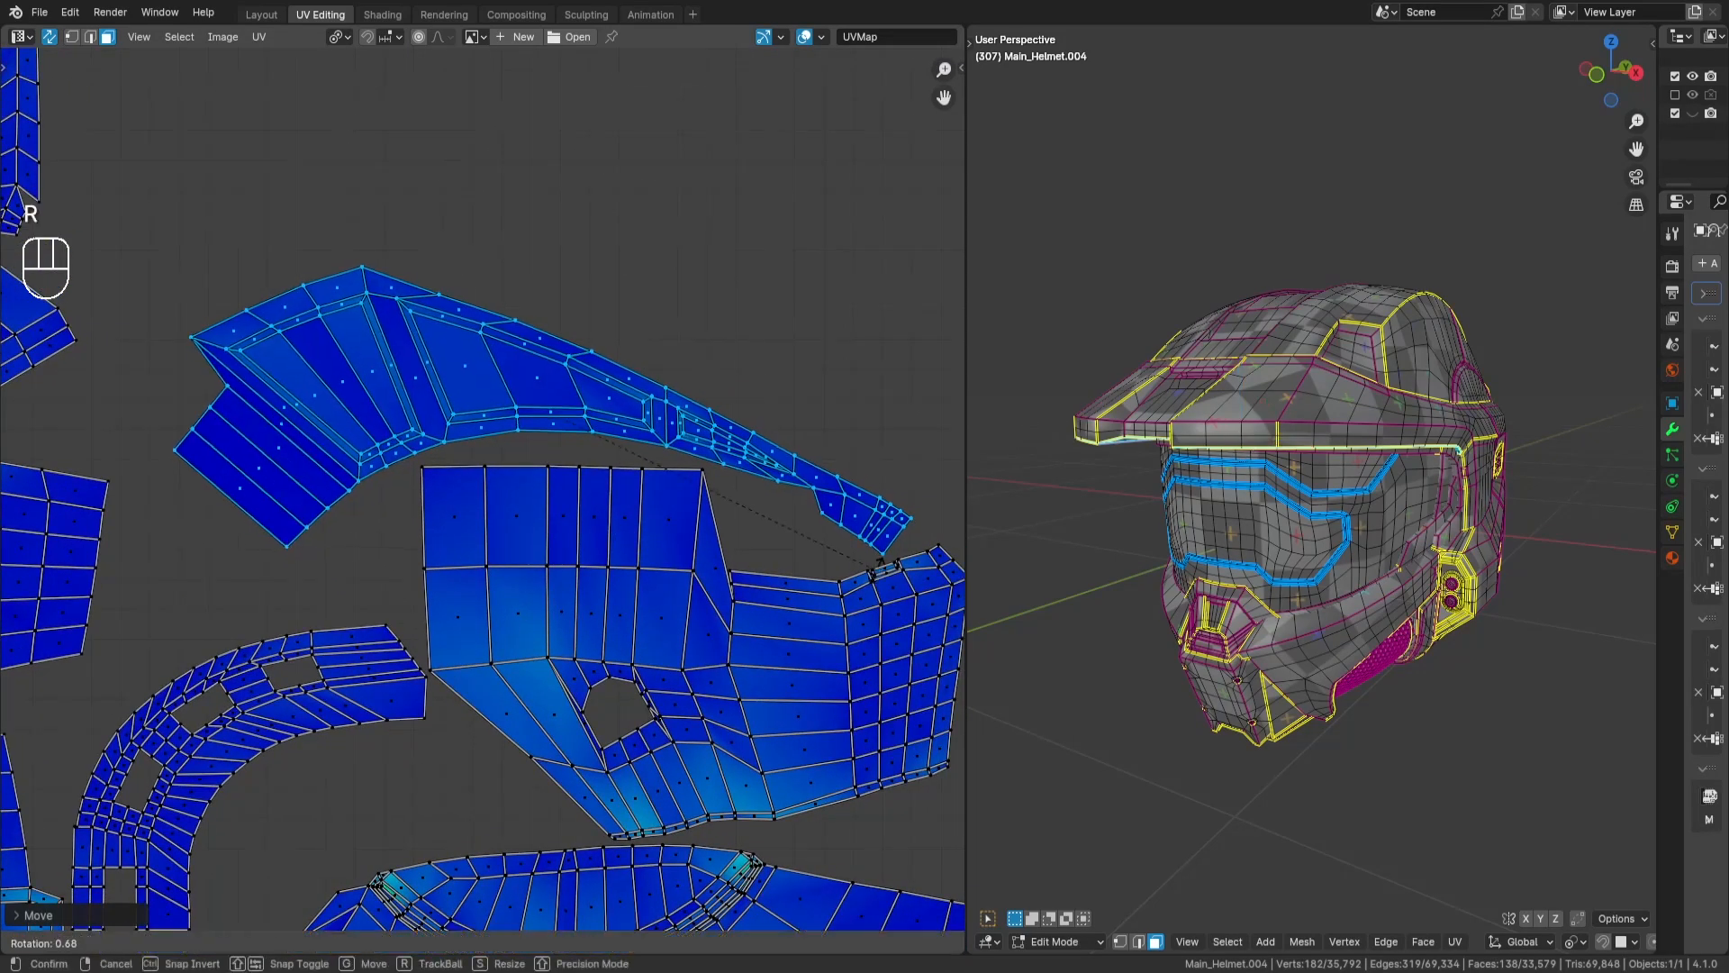
{"action": "key", "text": "Return"}
{"action": "key", "text": "g"}
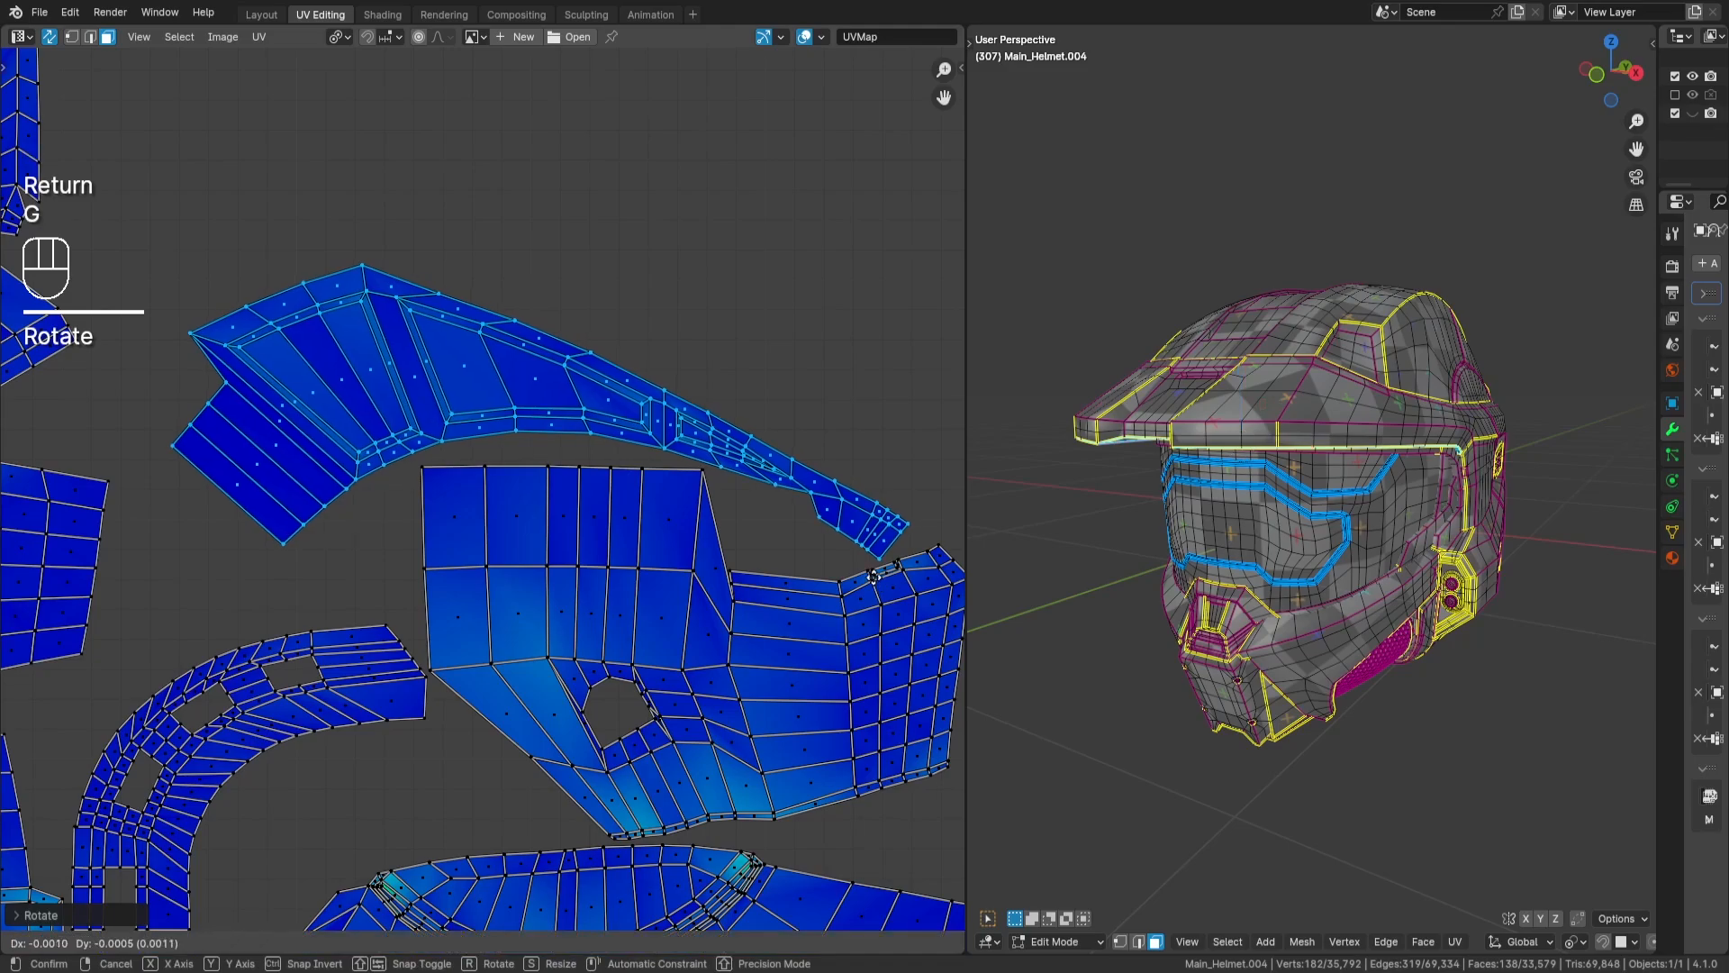
{"action": "key", "text": "Return"}
{"action": "key", "text": "a"}
{"action": "key", "text": "a"}
{"action": "scroll", "coordinate": [758, 533], "scroll_direction": "down", "scroll_amount": 1}
{"action": "scroll", "coordinate": [759, 533], "scroll_direction": "down", "scroll_amount": 6}
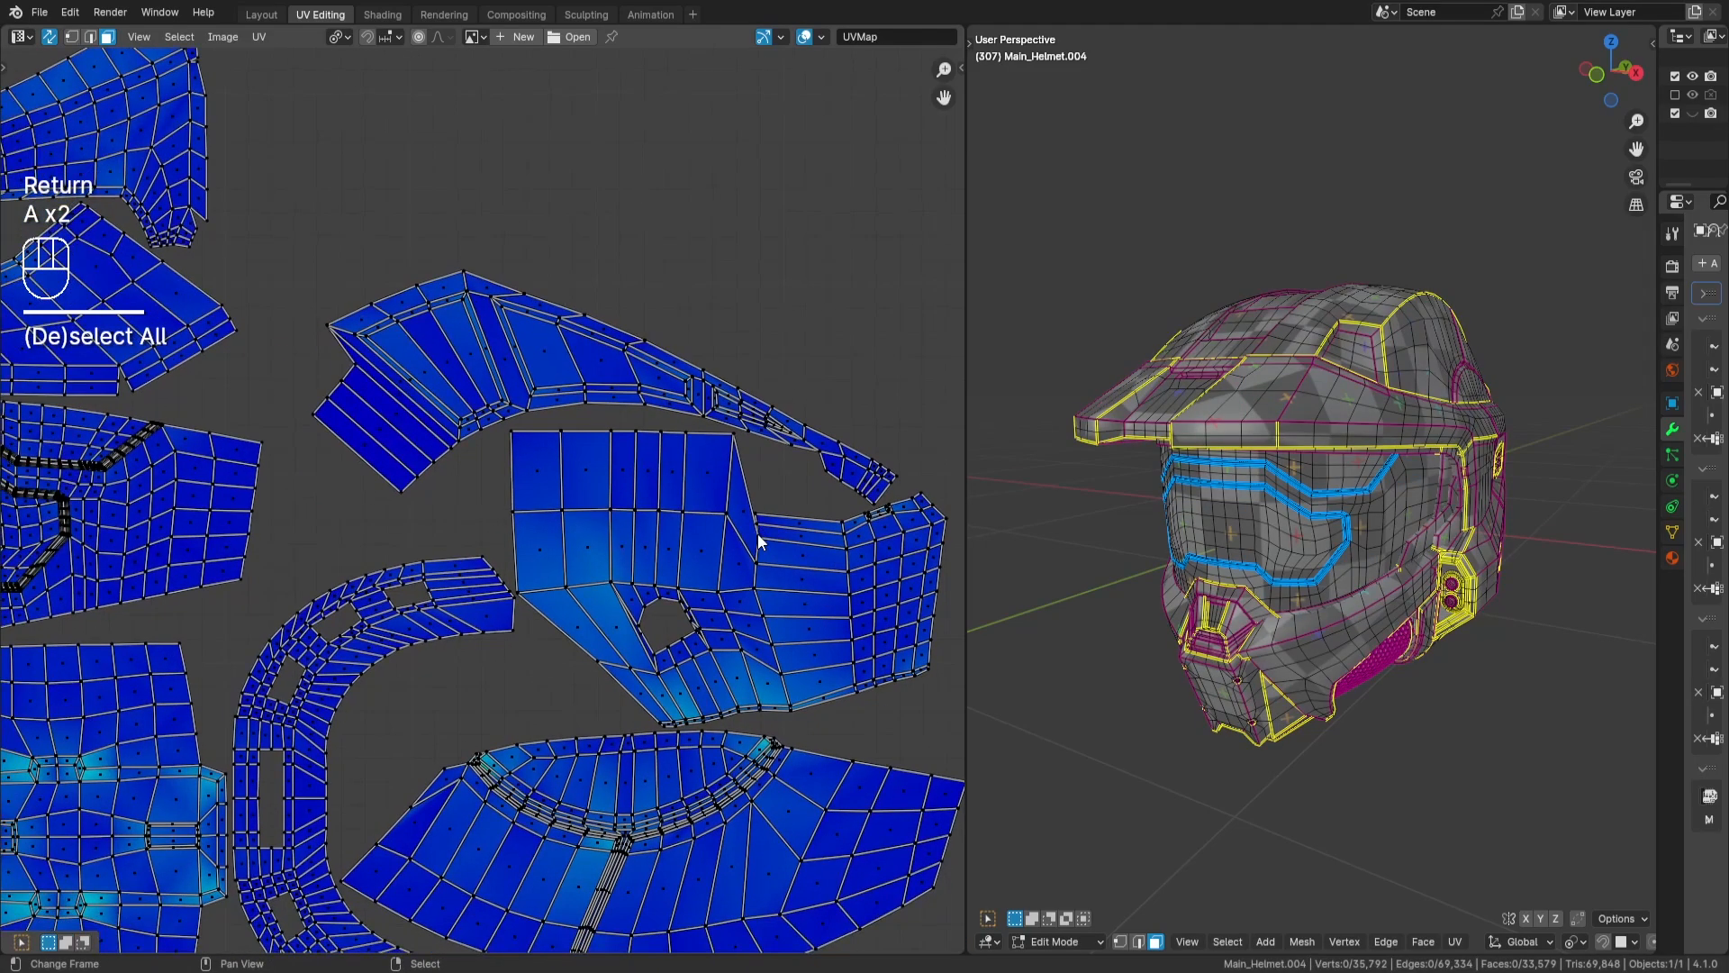
{"action": "middle_click_drag", "start_coordinate": [550, 459], "coordinate": [651, 619]}
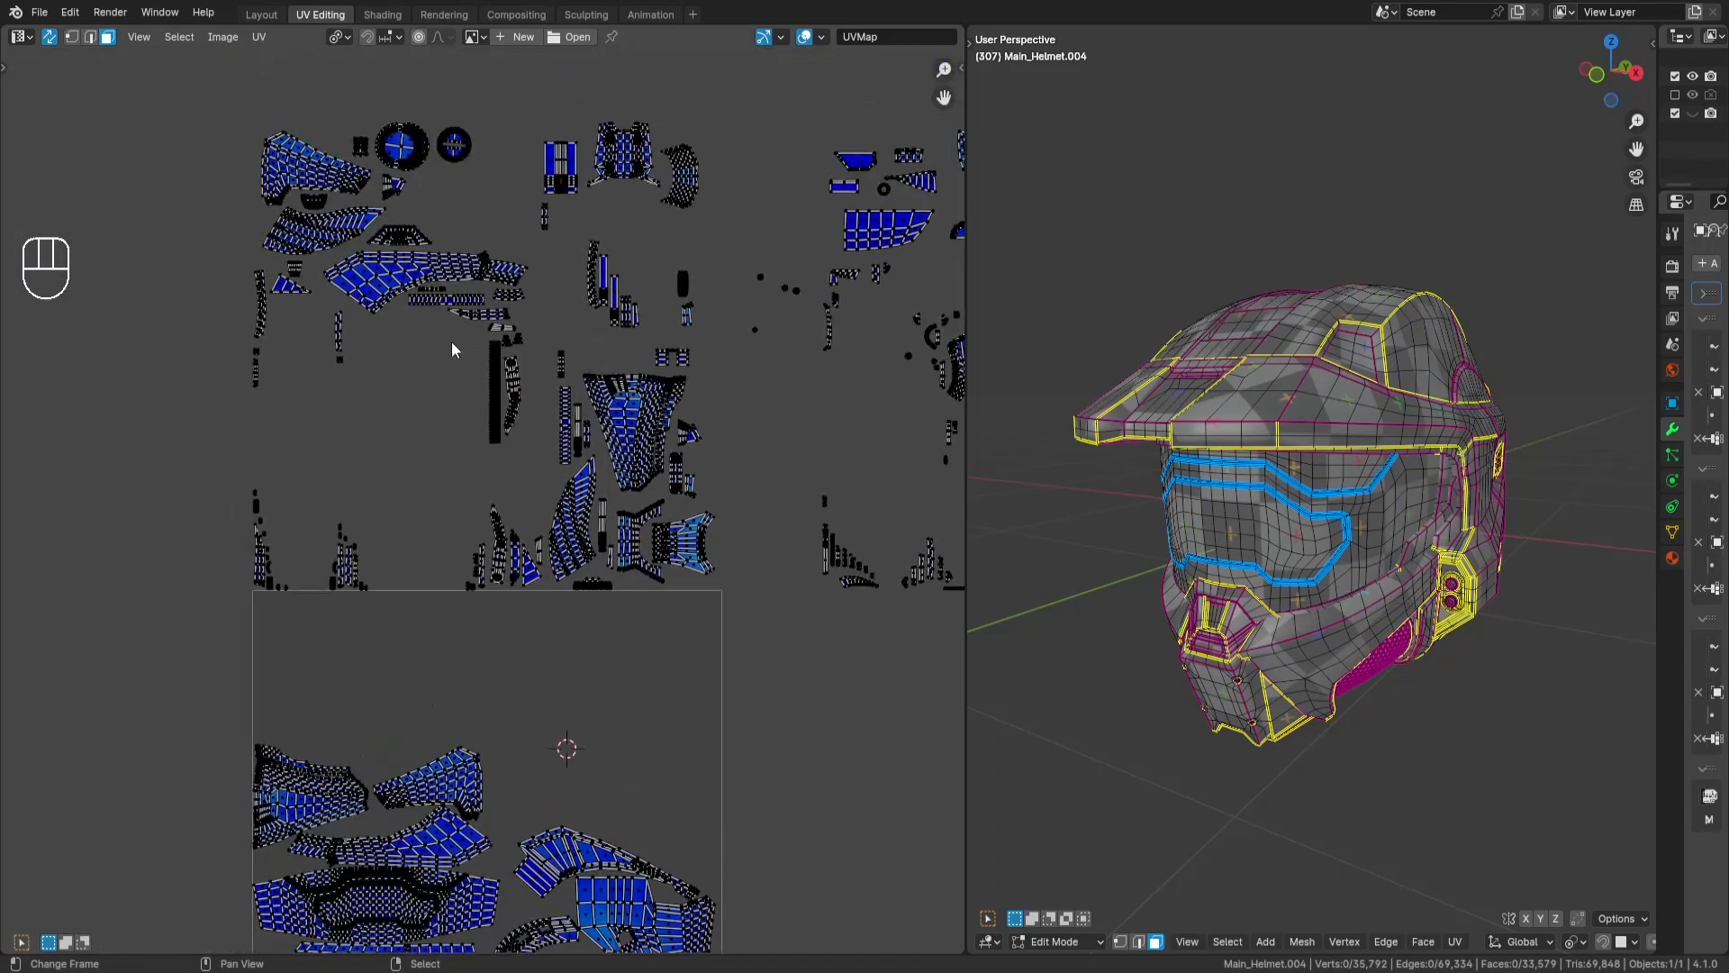
- Select the lower cheek-to-jaw island above the tile and move it into the UV tile's empty upper area
{"action": "key", "text": "l"}
{"action": "key", "text": "g"}
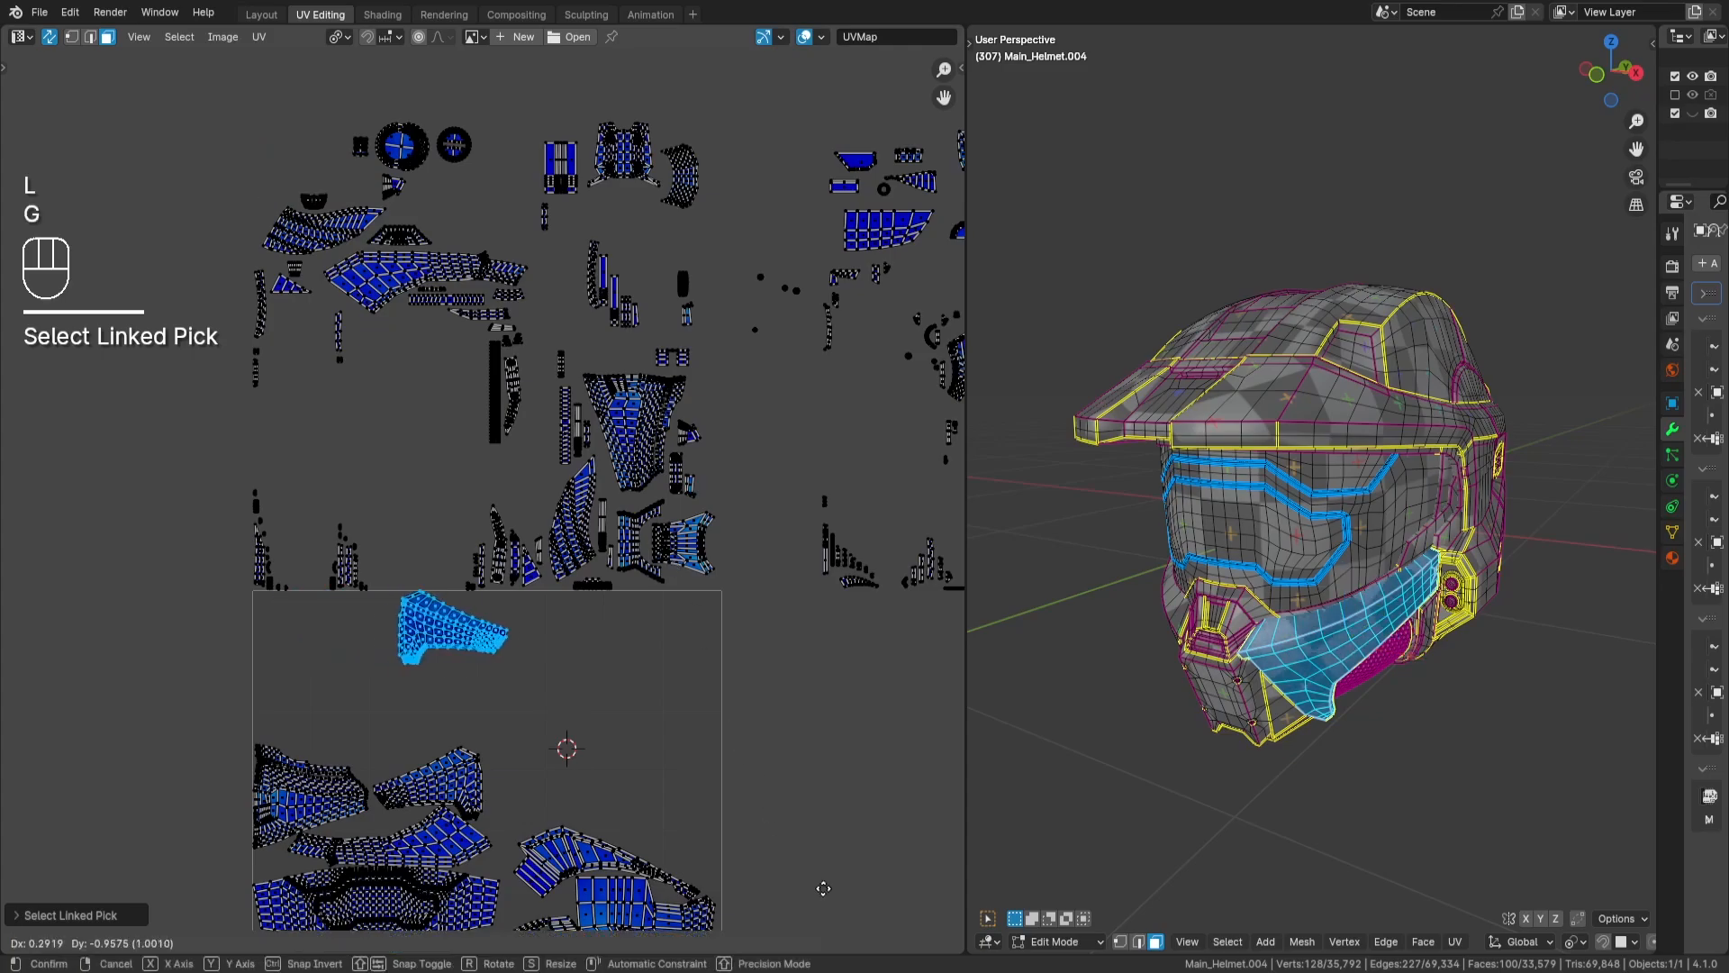
{"action": "key", "text": "Return"}
{"action": "middle_click_drag", "start_coordinate": [597, 823], "coordinate": [623, 608]}
{"action": "scroll", "coordinate": [616, 623], "scroll_direction": "up", "scroll_amount": 2}
{"action": "key", "text": "g"}
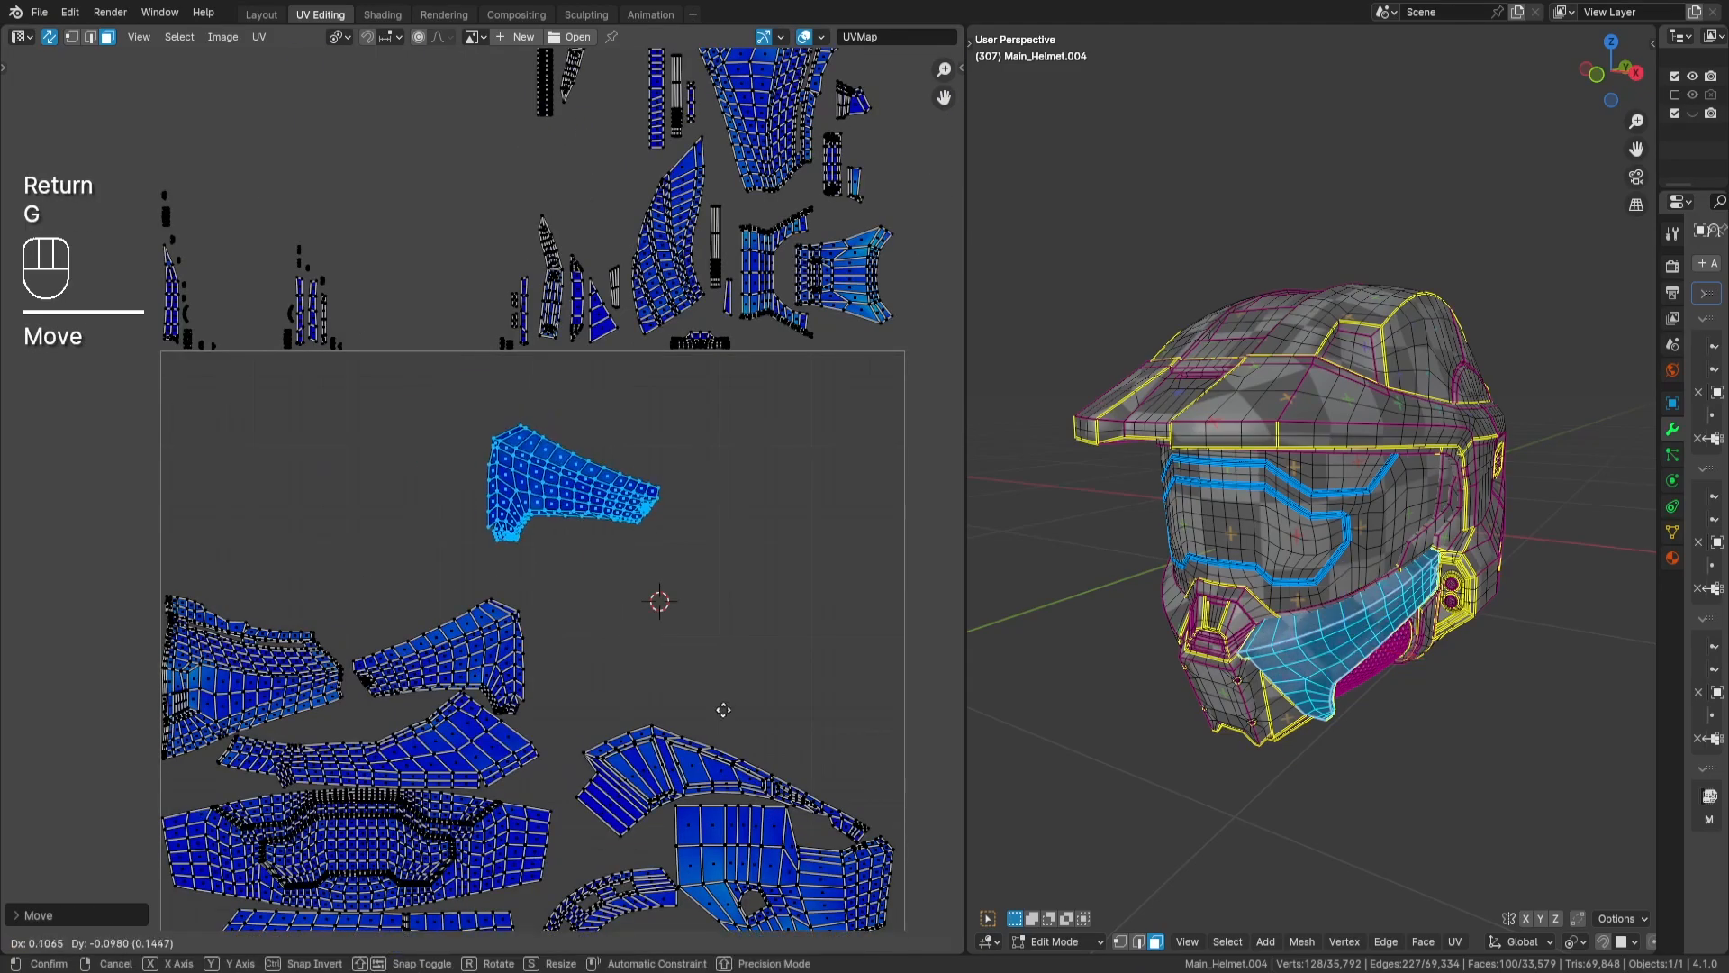
{"action": "key", "text": "Return"}
- Rotate the jaw island 90 degrees and fit it between the cheek island and the end of the crescent-shaped island
{"action": "key", "text": "r"}
{"action": "key", "text": "KP_9"}
{"action": "key", "text": "KP_0"}
{"action": "key", "text": "Return"}
{"action": "middle_click_drag", "start_coordinate": [759, 729], "coordinate": [736, 581]}
{"action": "scroll", "coordinate": [736, 582], "scroll_direction": "up", "scroll_amount": 2}
{"action": "key", "text": "g"}
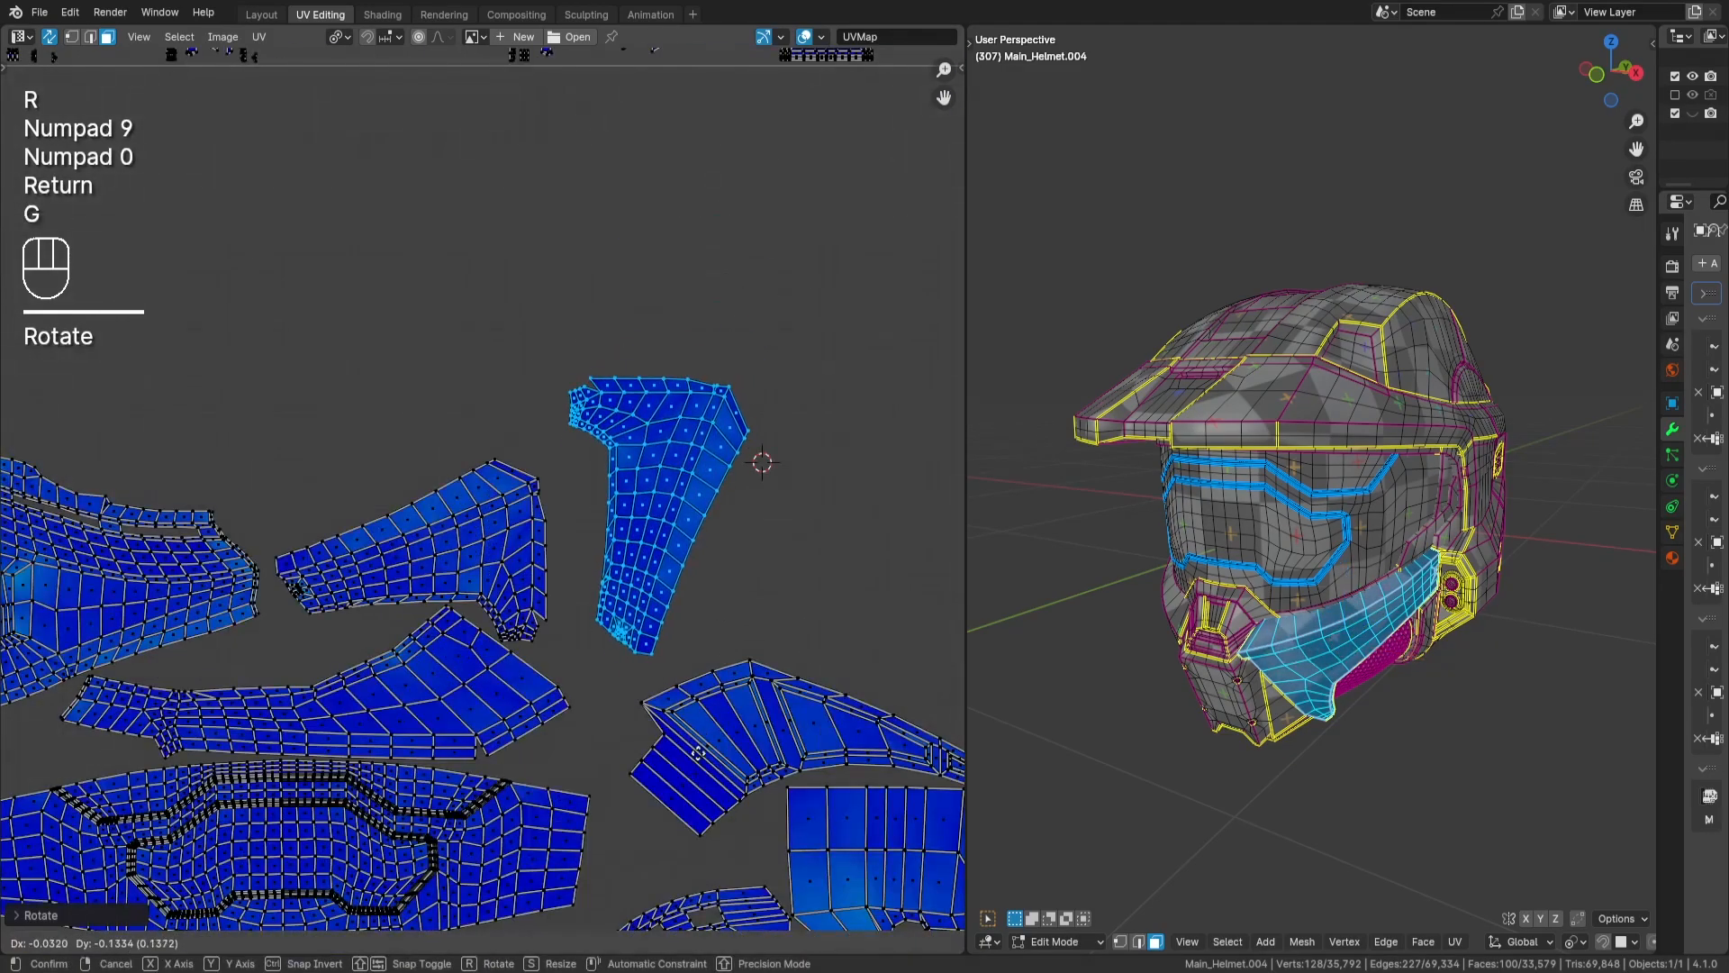
{"action": "key", "text": "Return"}
{"action": "scroll", "coordinate": [682, 784], "scroll_direction": "up", "scroll_amount": 1}
{"action": "middle_click_drag", "start_coordinate": [708, 667], "coordinate": [834, 579]}
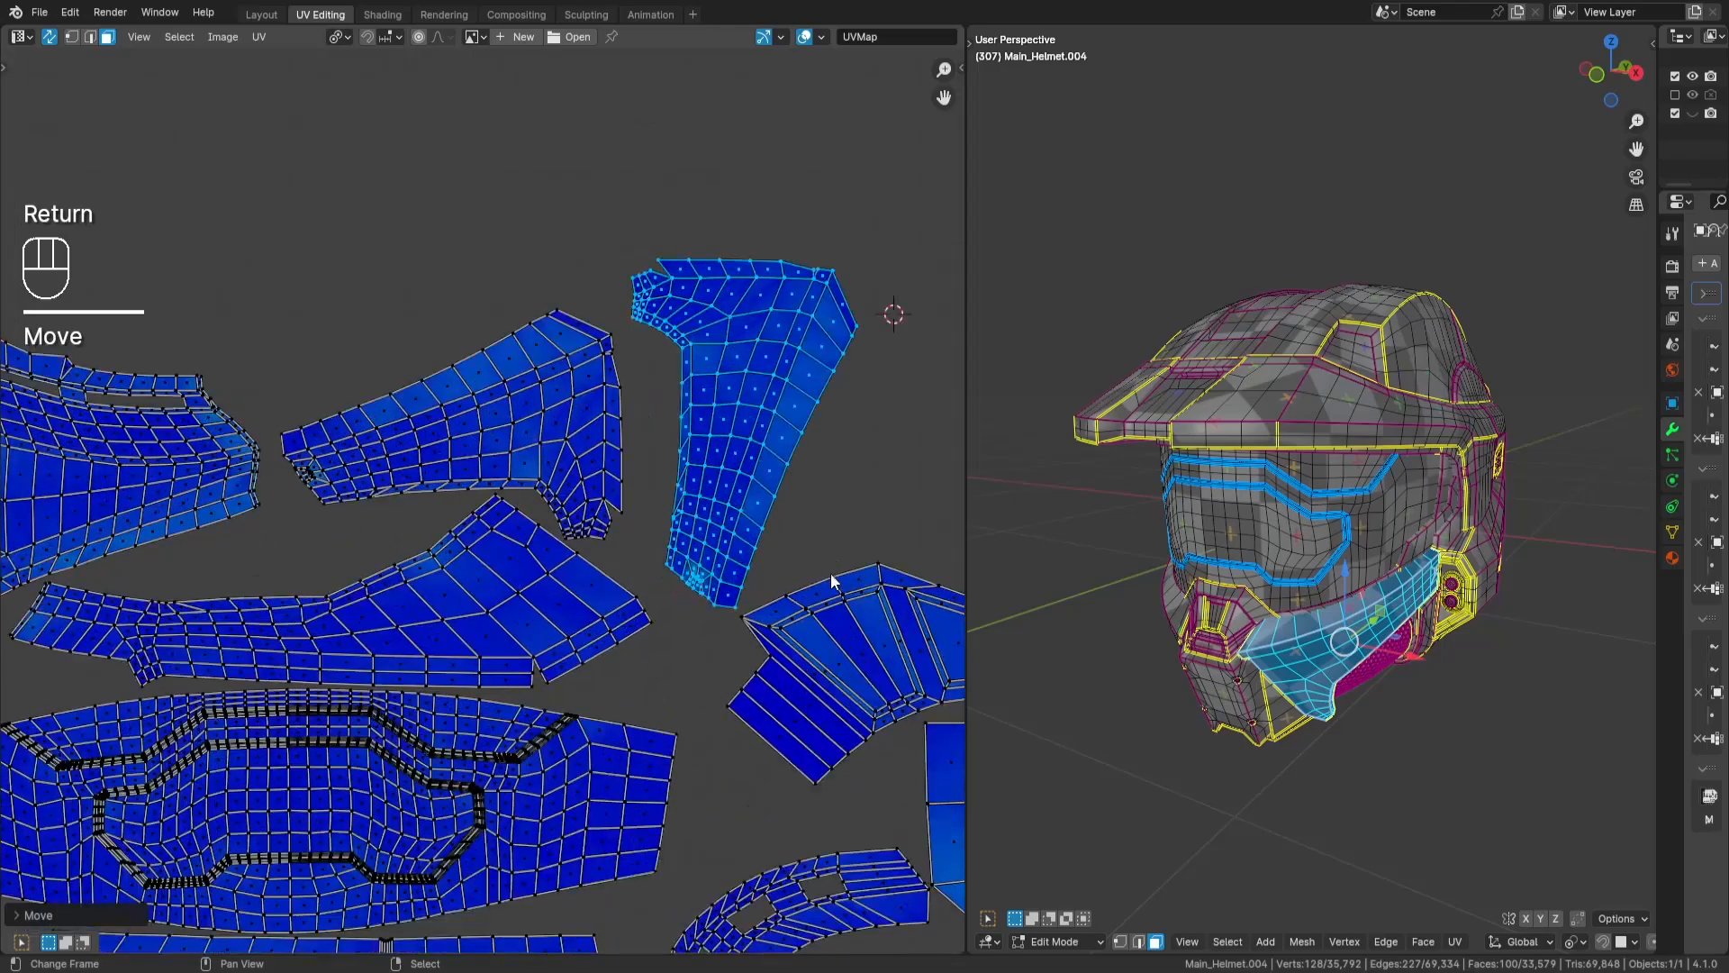
{"action": "key", "text": "g"}
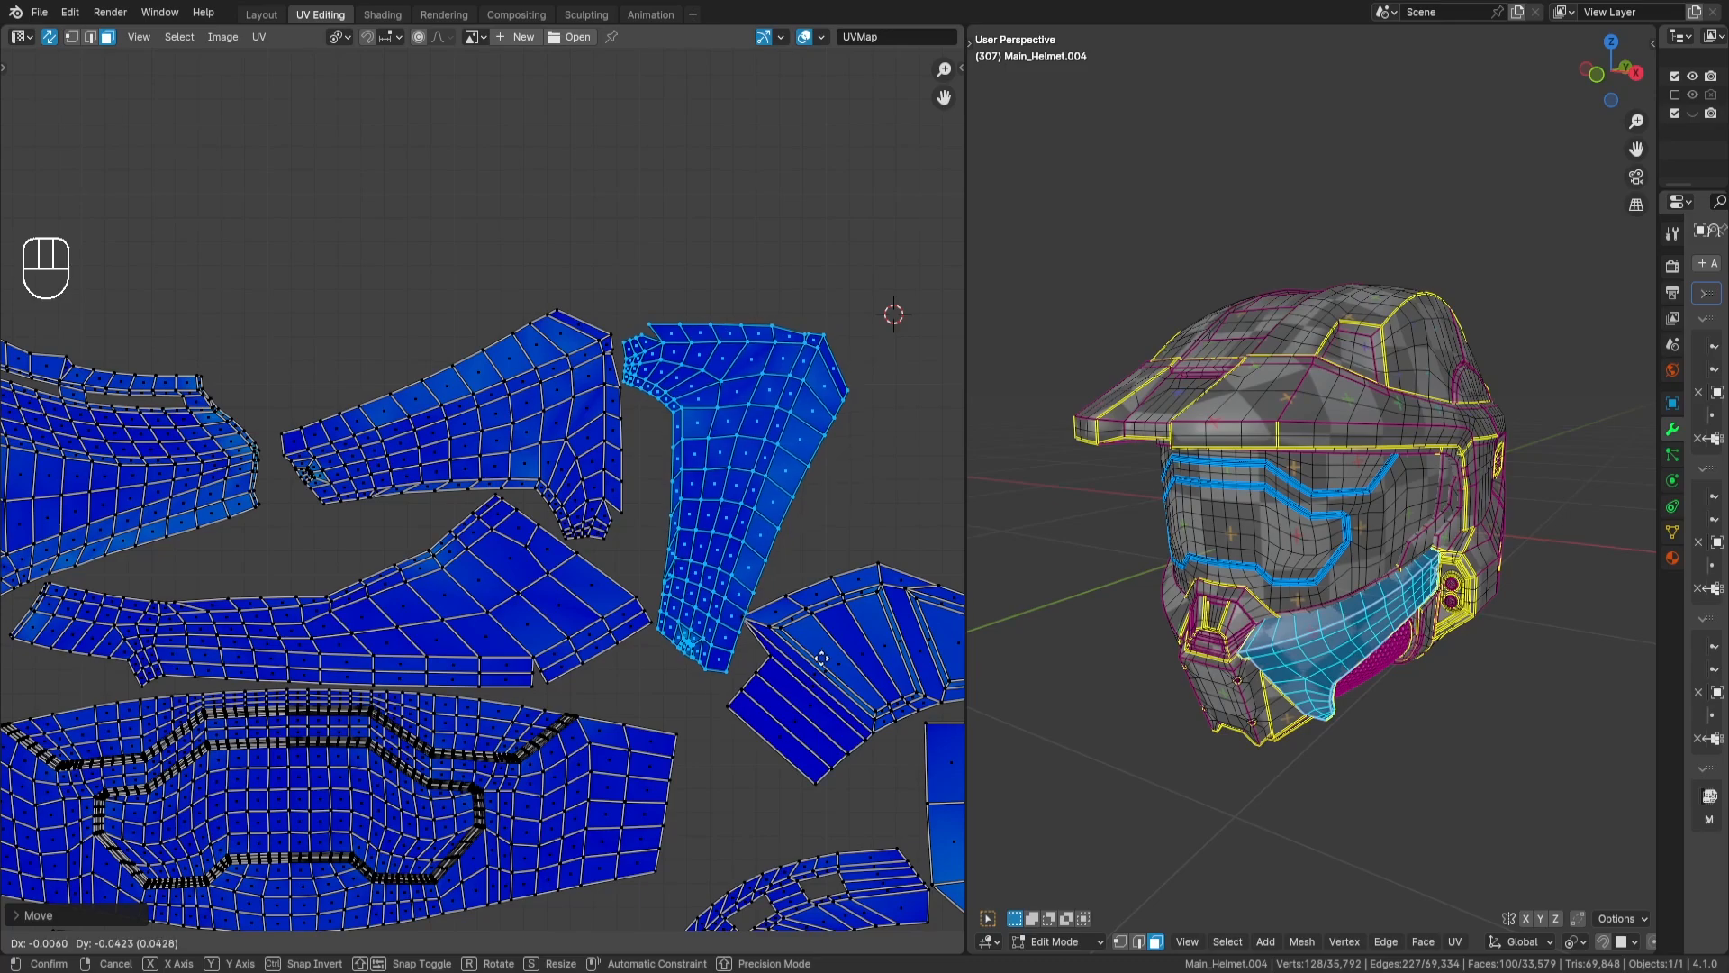
{"action": "key", "text": "Return"}
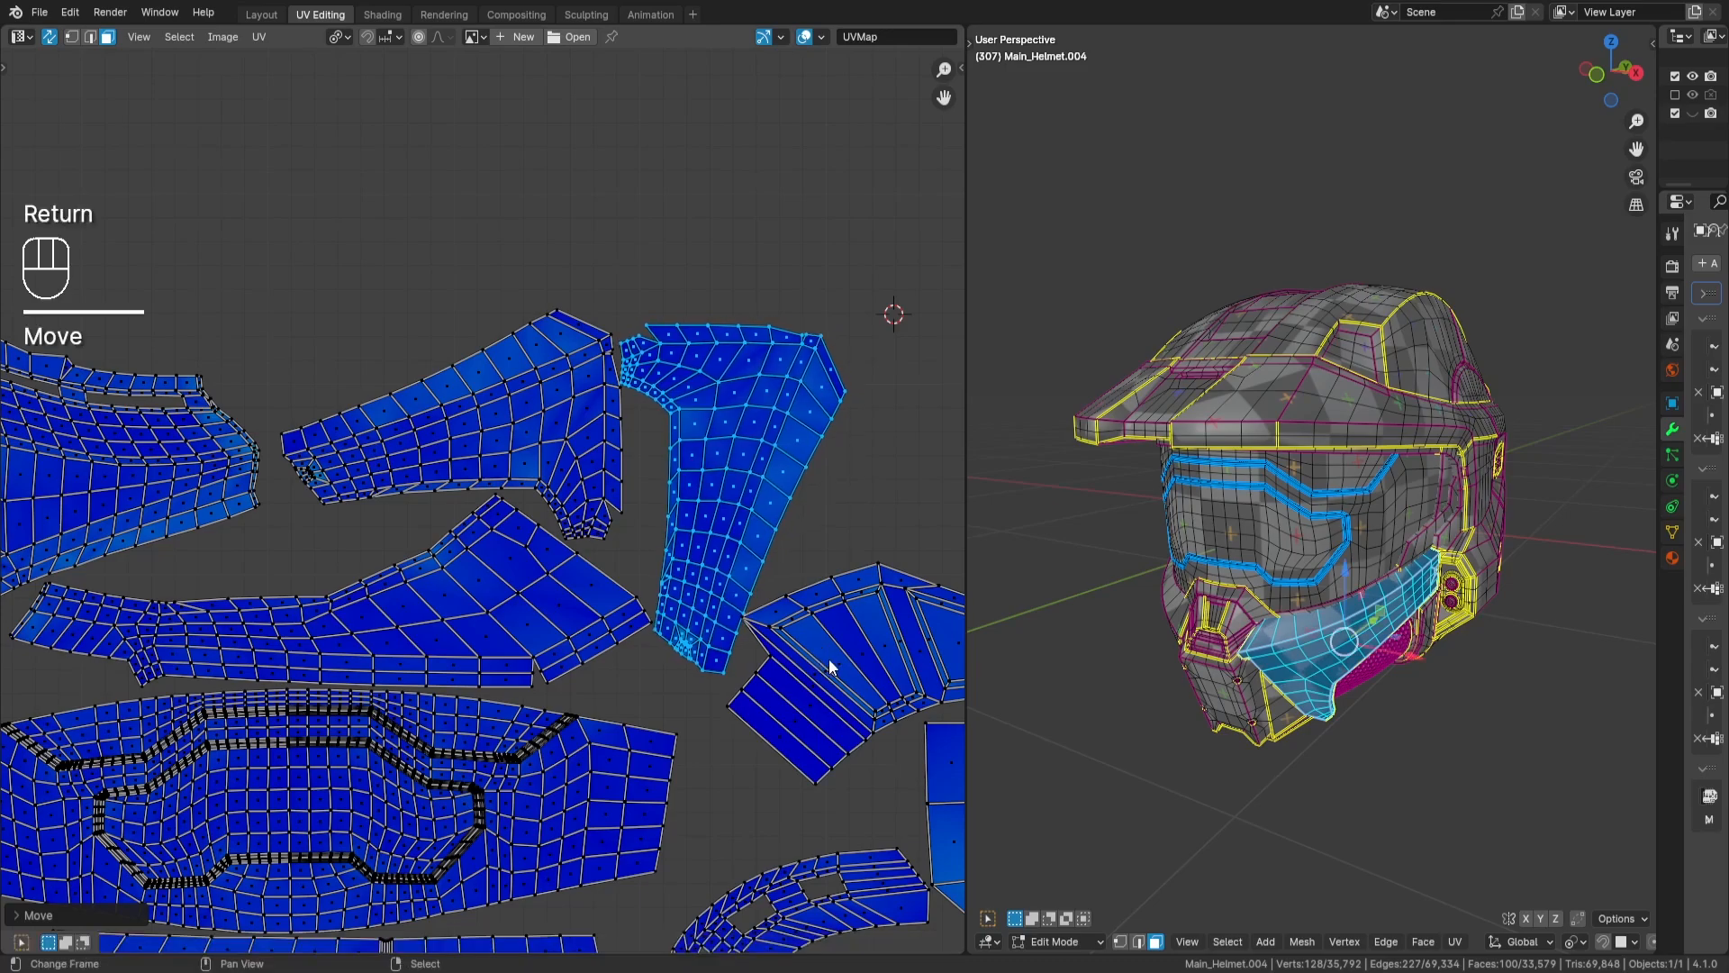
- Try a slightly rotated placement of the jaw island in the same gap, and undo the rotation and move
{"action": "middle_click_drag", "start_coordinate": [829, 658], "coordinate": [802, 644]}
{"action": "key", "text": "r"}
{"action": "key", "text": "Return"}
{"action": "key", "text": "g"}
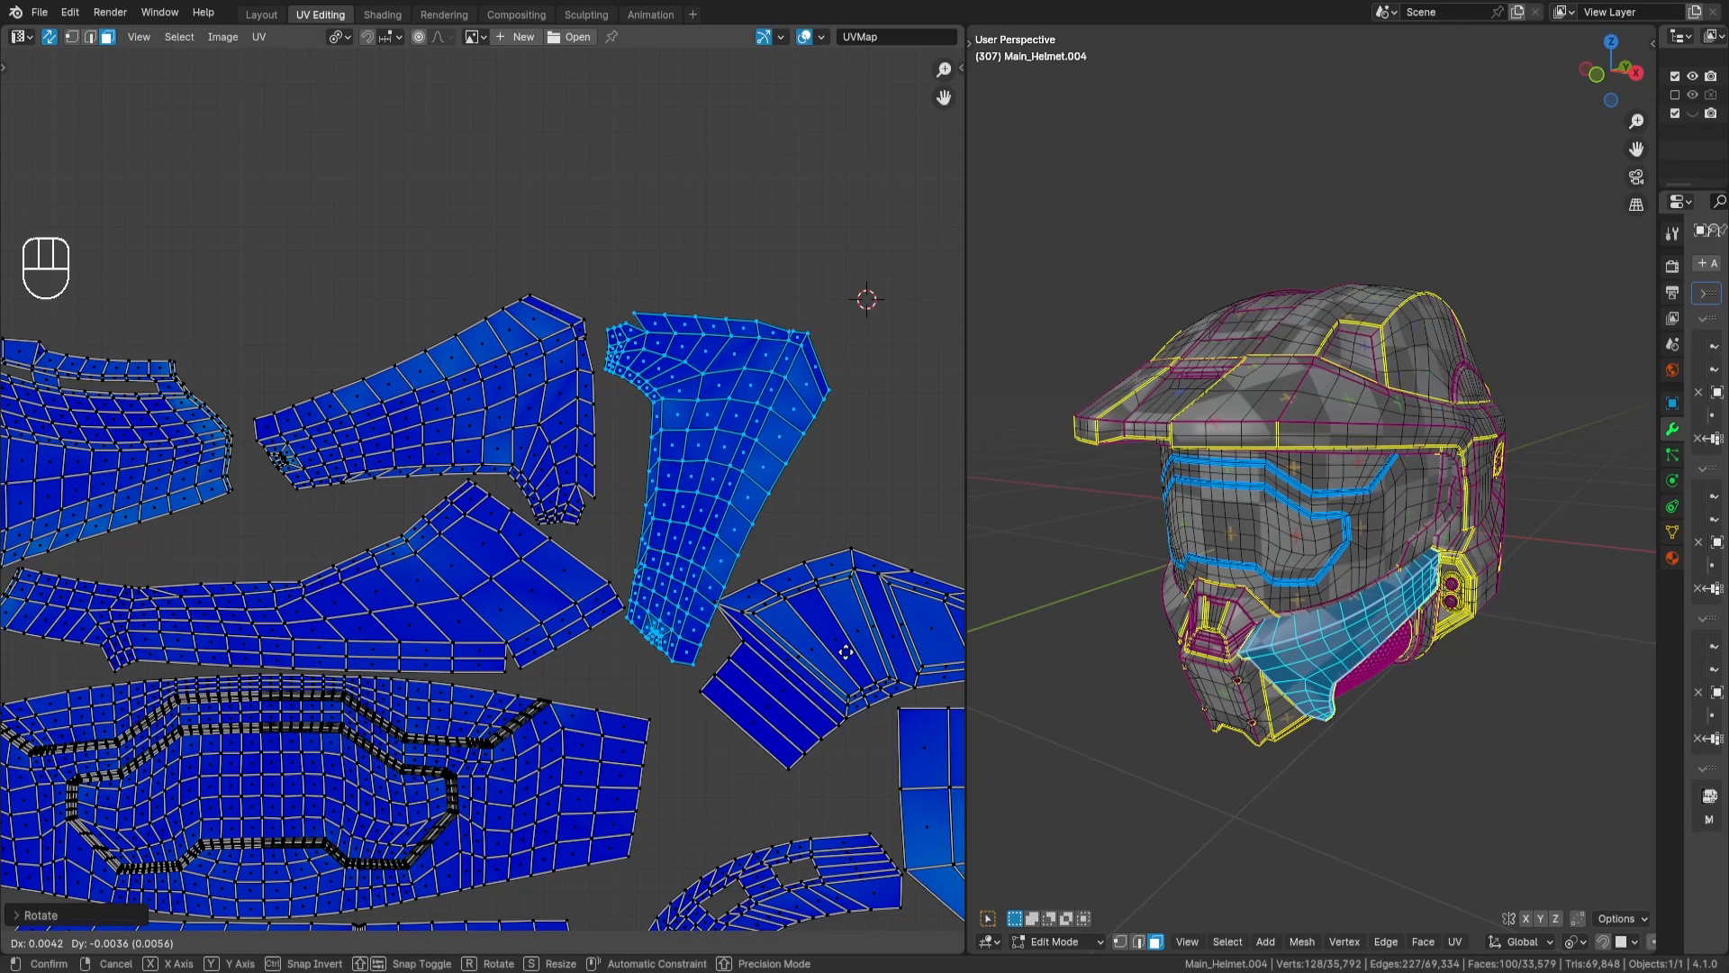
{"action": "key", "text": "Return"}
{"action": "key", "text": "r"}
{"action": "right_click", "coordinate": [869, 569]}
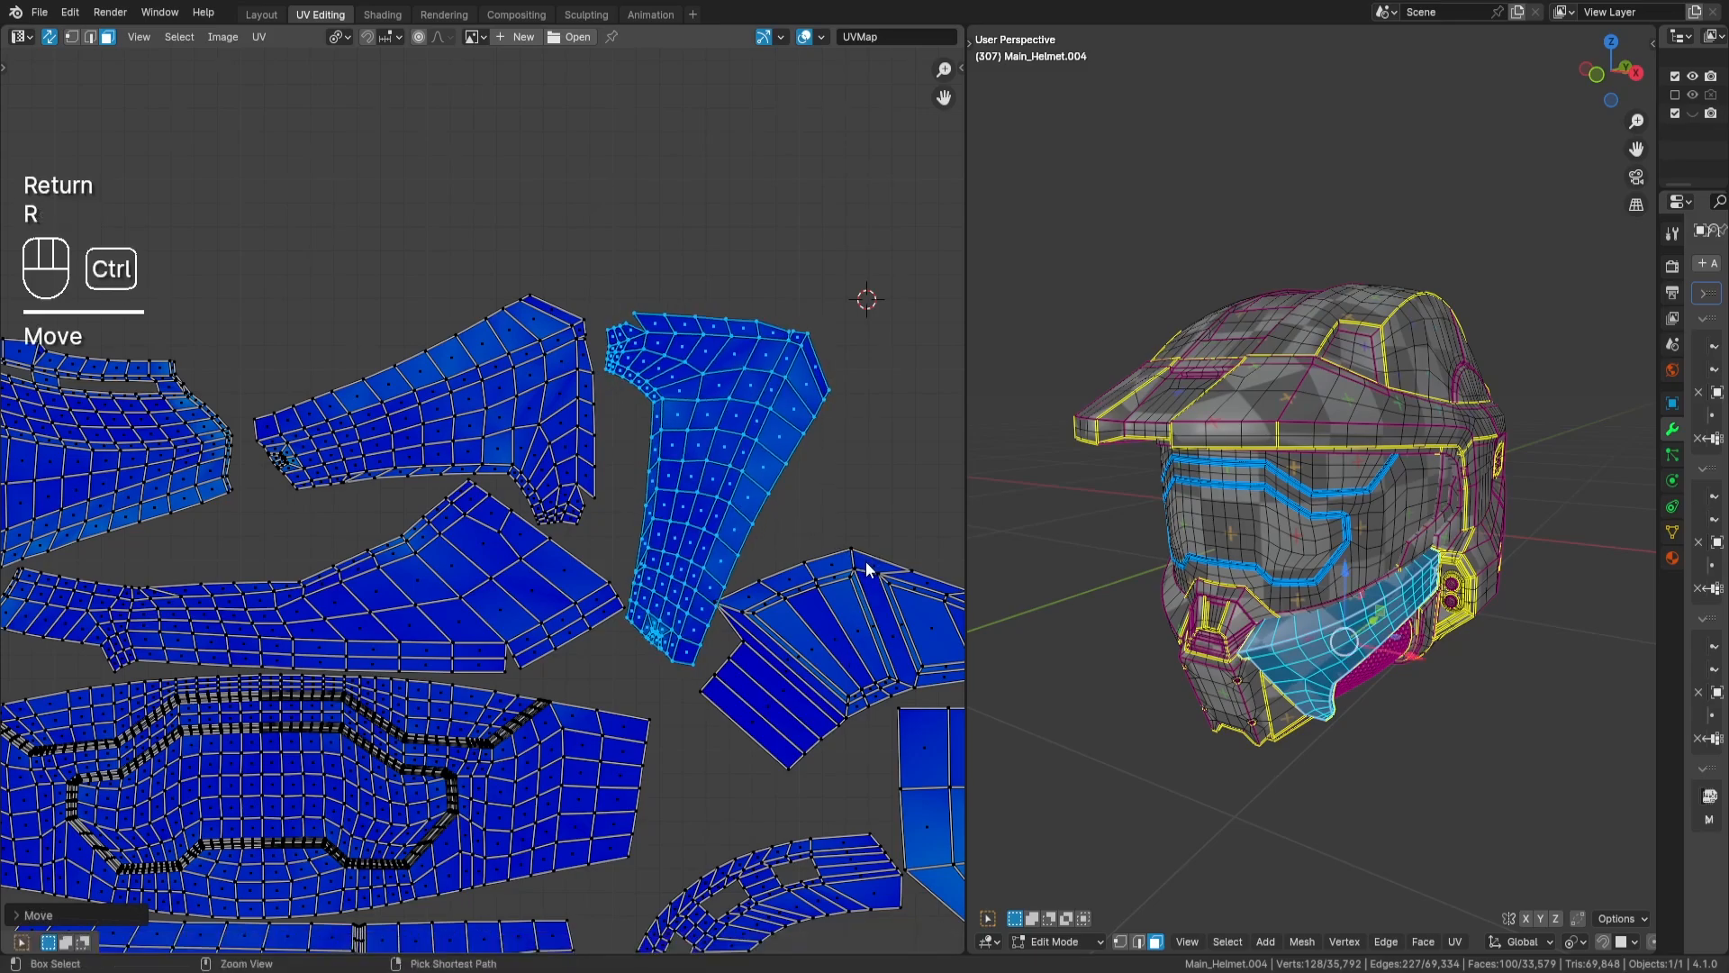
{"action": "key", "text": "ctrl+z"}
{"action": "key", "text": "ctrl+z"}
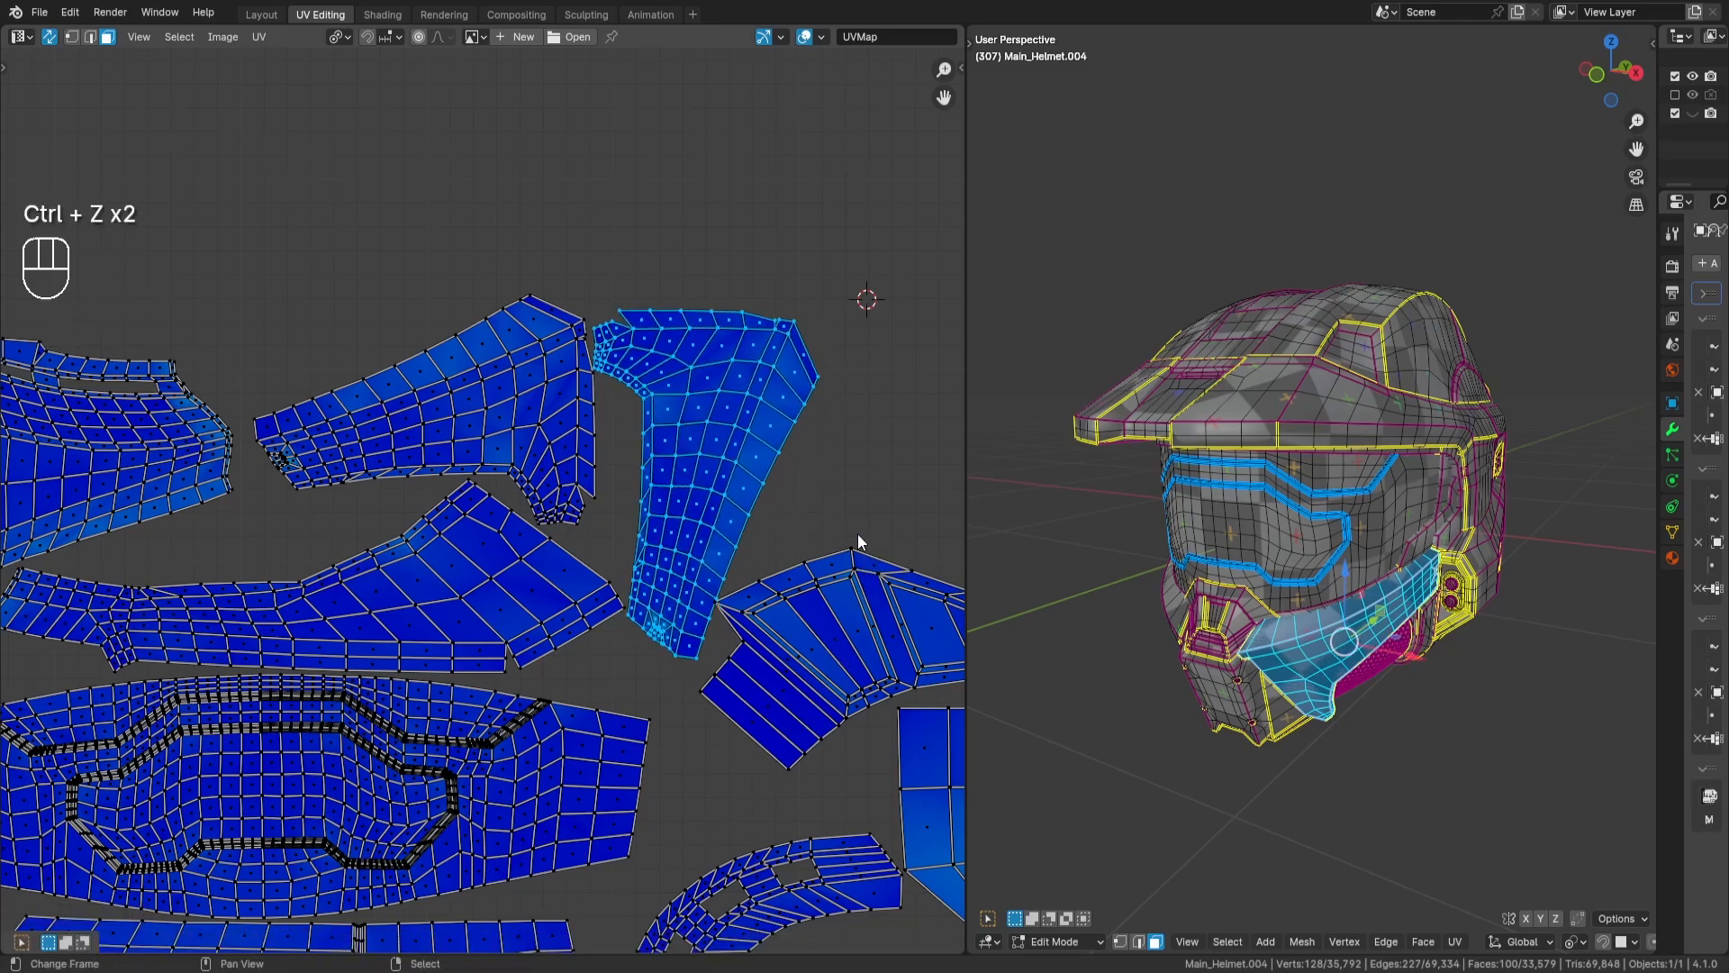
- Nudge the jaw island slightly into its final place beside the cheek island and deselect it
{"action": "key", "text": "g"}
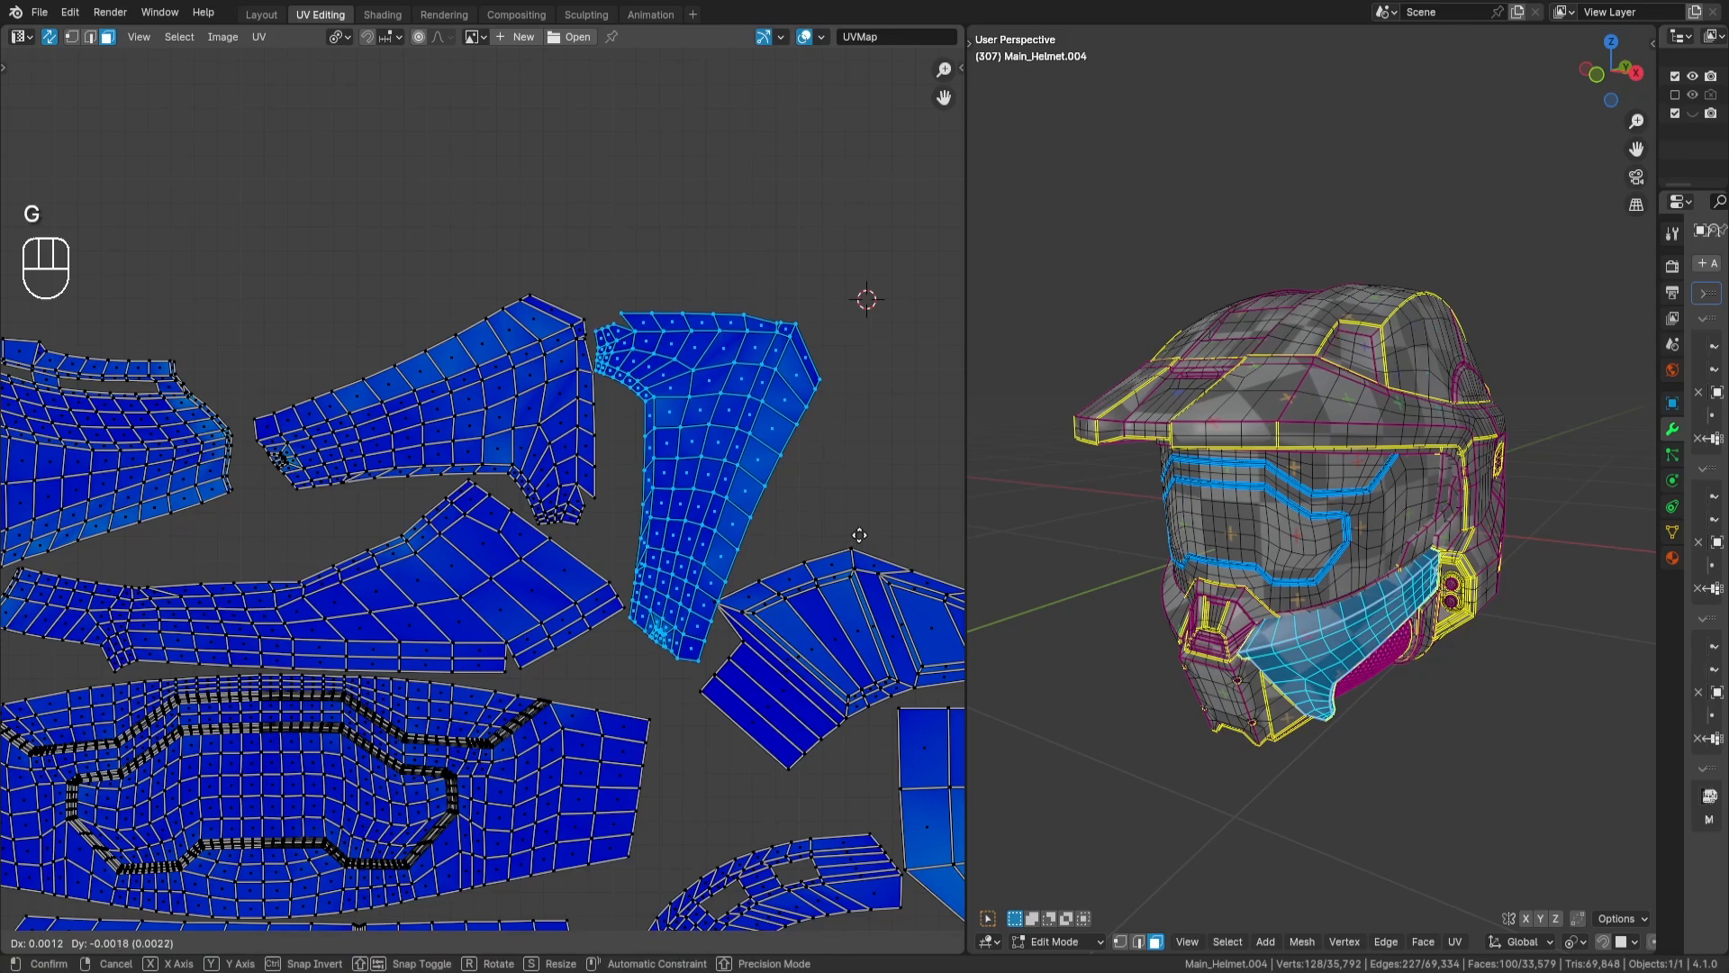
{"action": "key", "text": "Return"}
{"action": "middle_click_drag", "start_coordinate": [861, 531], "coordinate": [555, 486]}
{"action": "key", "text": "a"}
{"action": "key", "text": "a"}
- Select the crescent-shaped island and nudge it up slightly for more clearance above the side-panel islands, and deselect it
{"action": "middle_click_drag", "start_coordinate": [785, 634], "coordinate": [658, 556]}
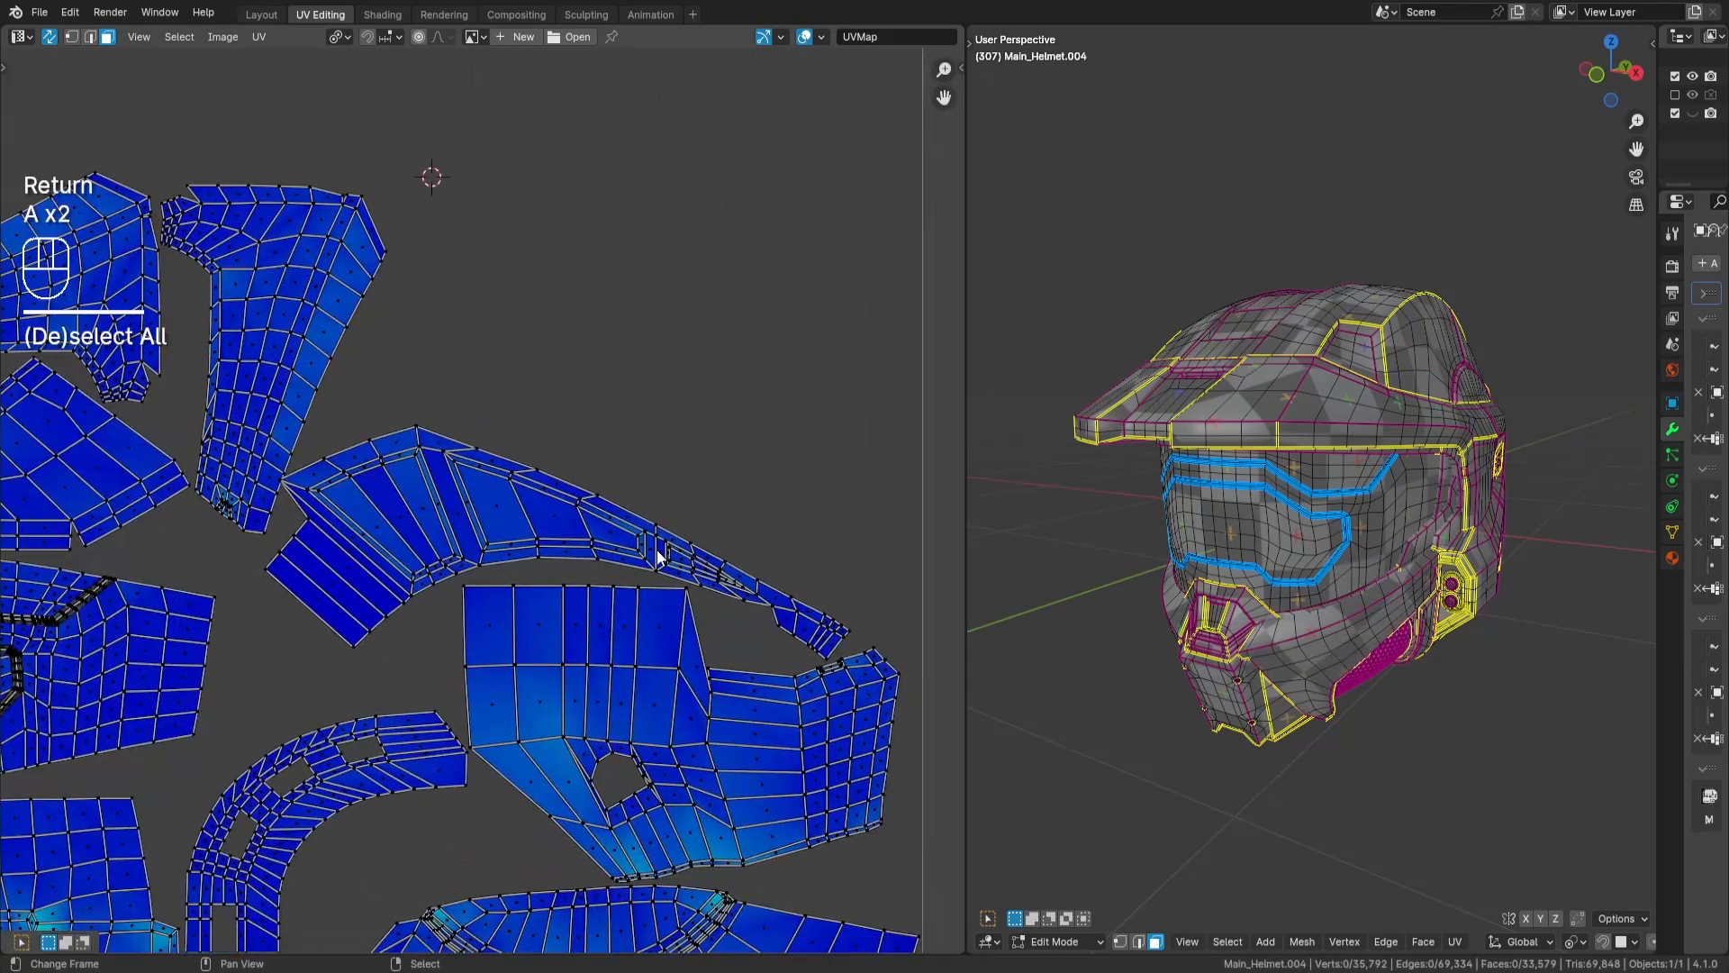
{"action": "key", "text": "l"}
{"action": "key", "text": "g"}
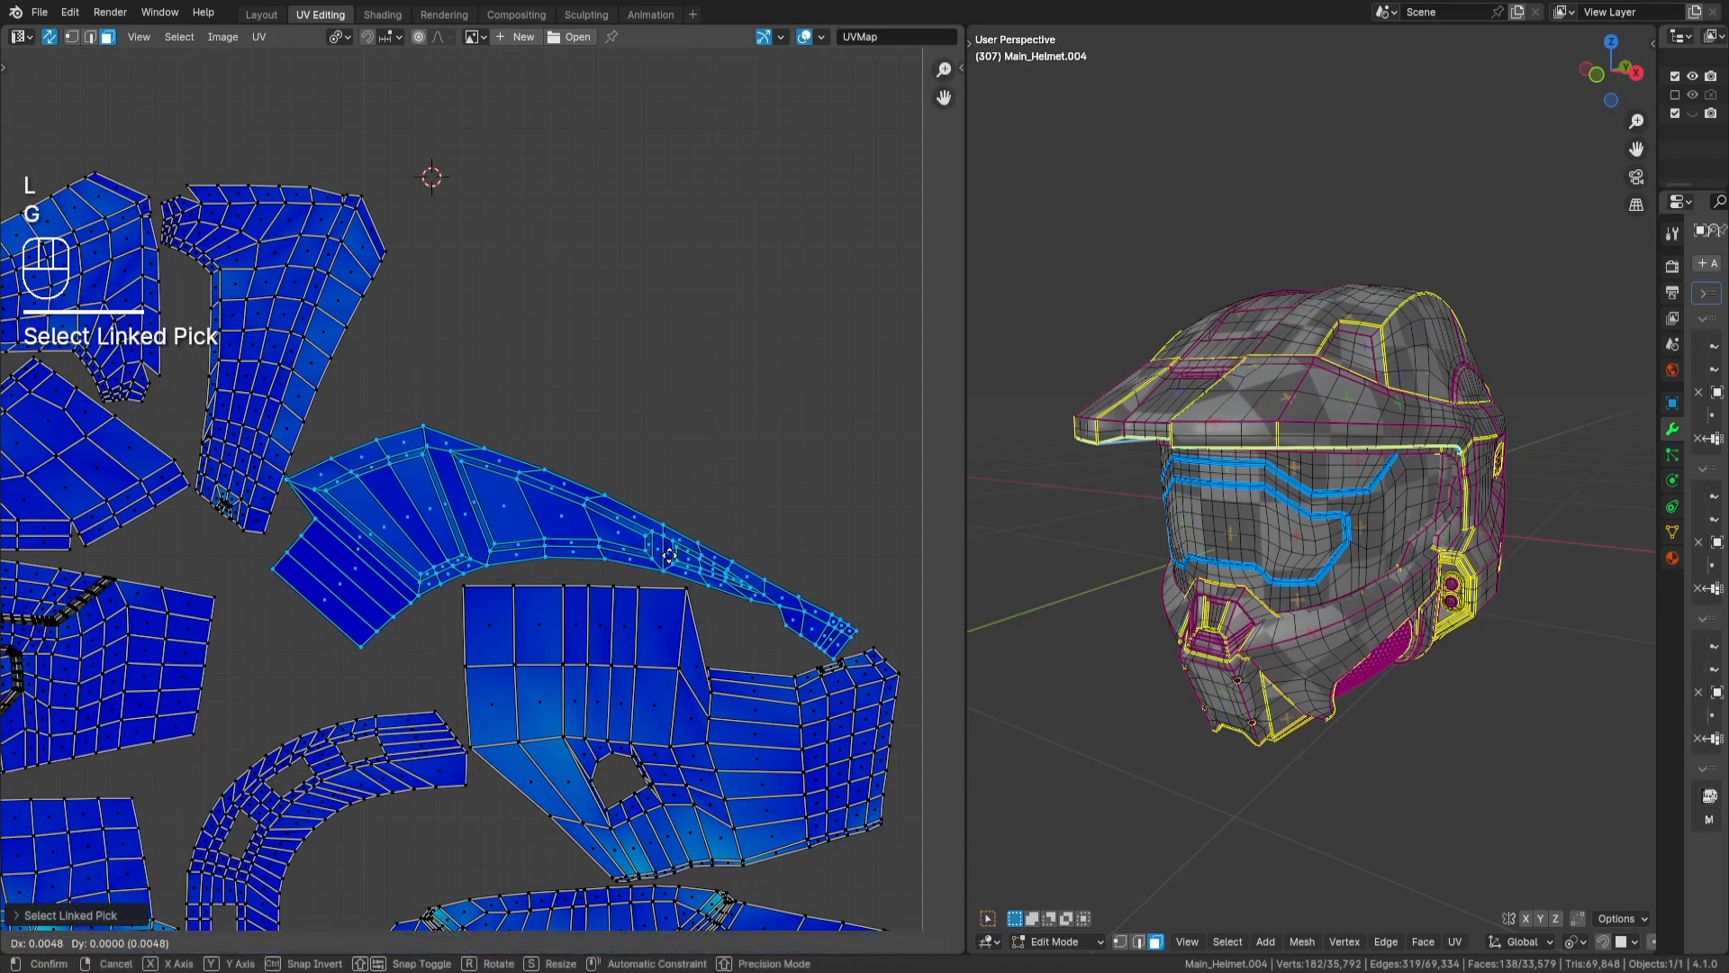
{"action": "key", "text": "Return"}
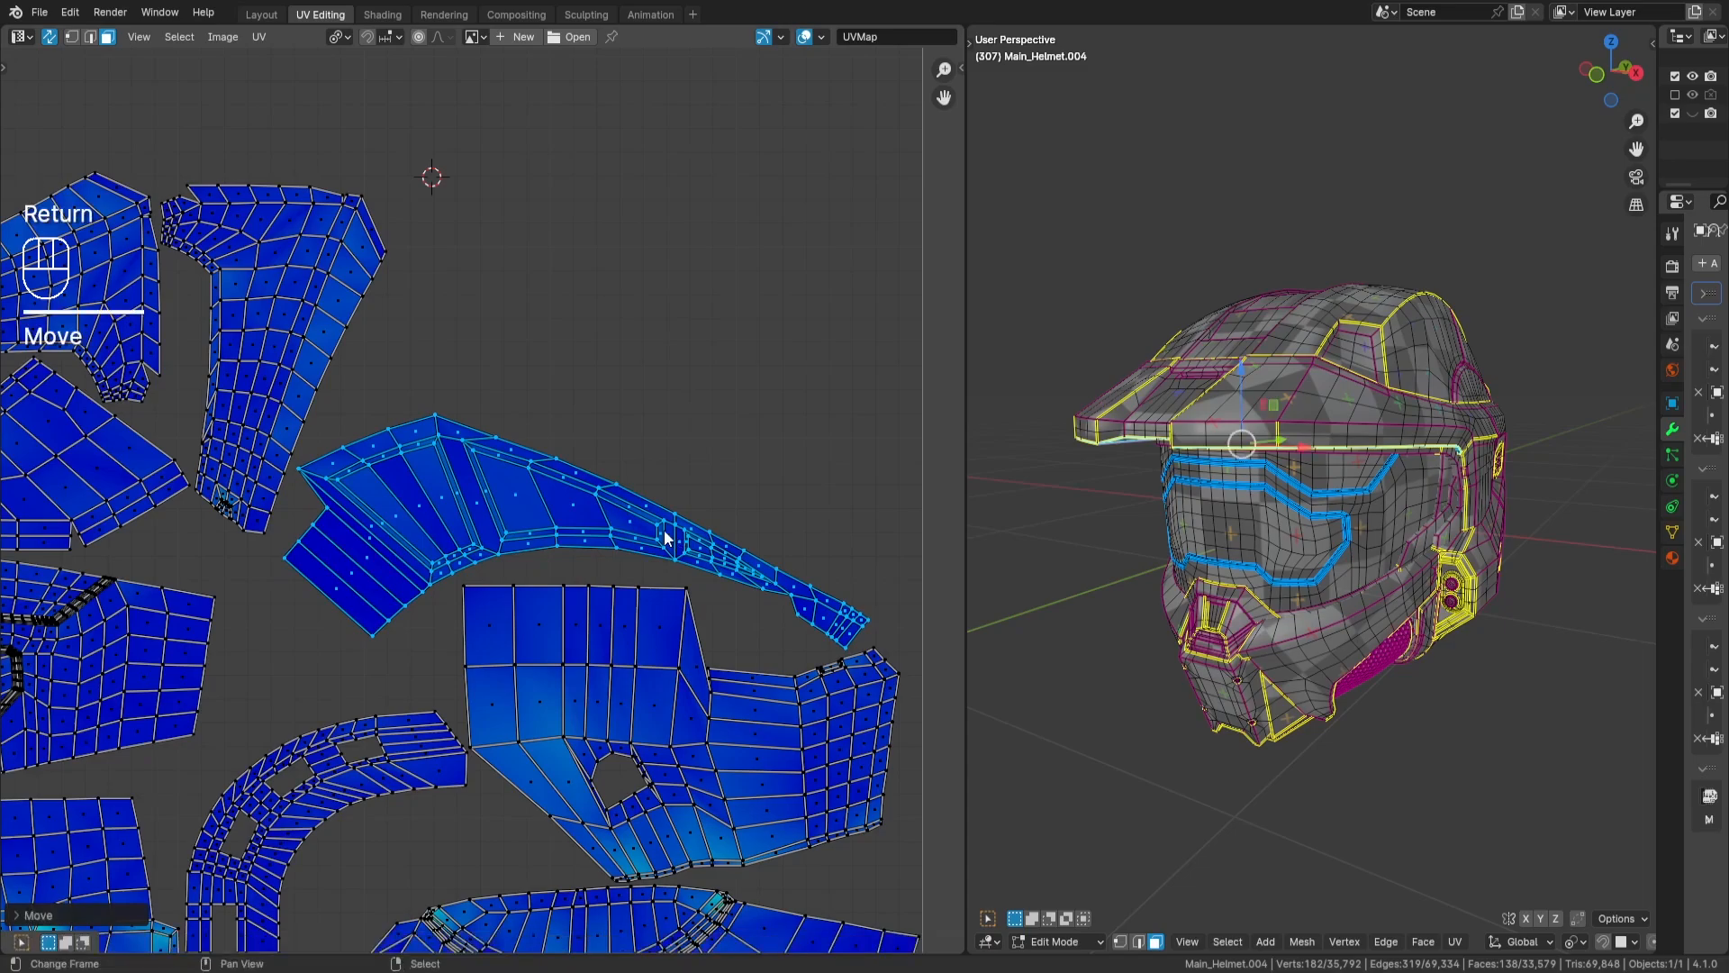
{"action": "key", "text": "a"}
{"action": "key", "text": "a"}
- Select the long tapering island with the pointed wide end above the tile and move it into the tile's empty upper area
{"action": "scroll", "coordinate": [667, 463], "scroll_direction": "down", "scroll_amount": 3}
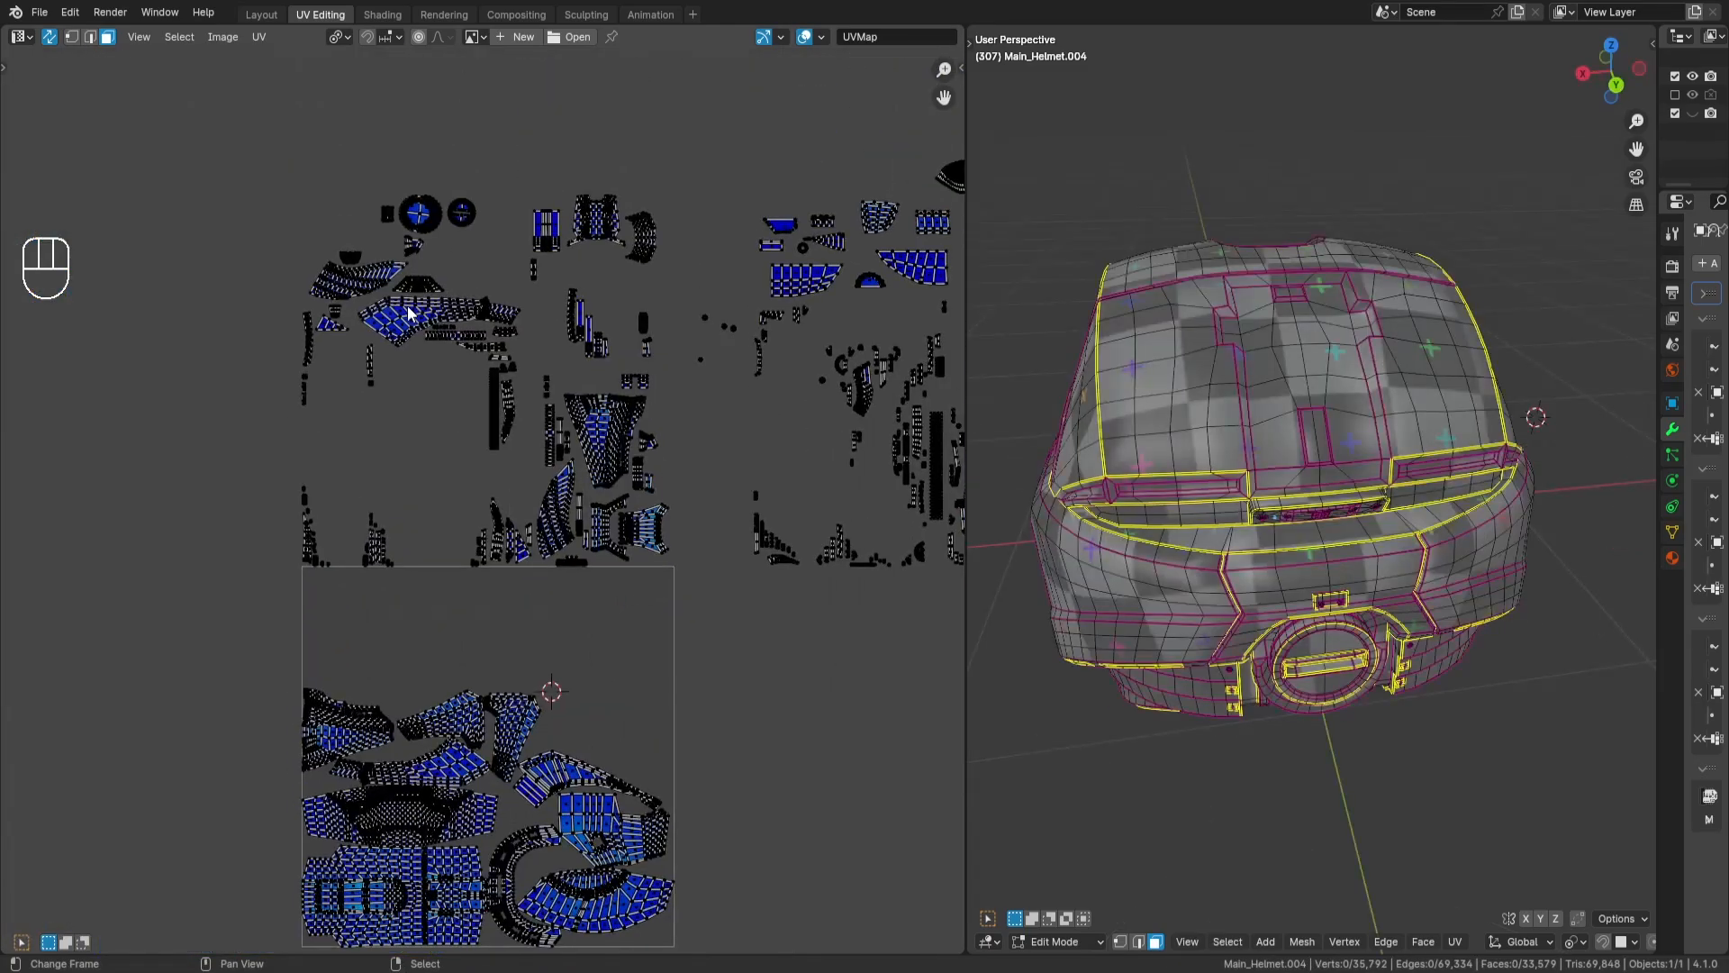
{"action": "key", "text": "l"}
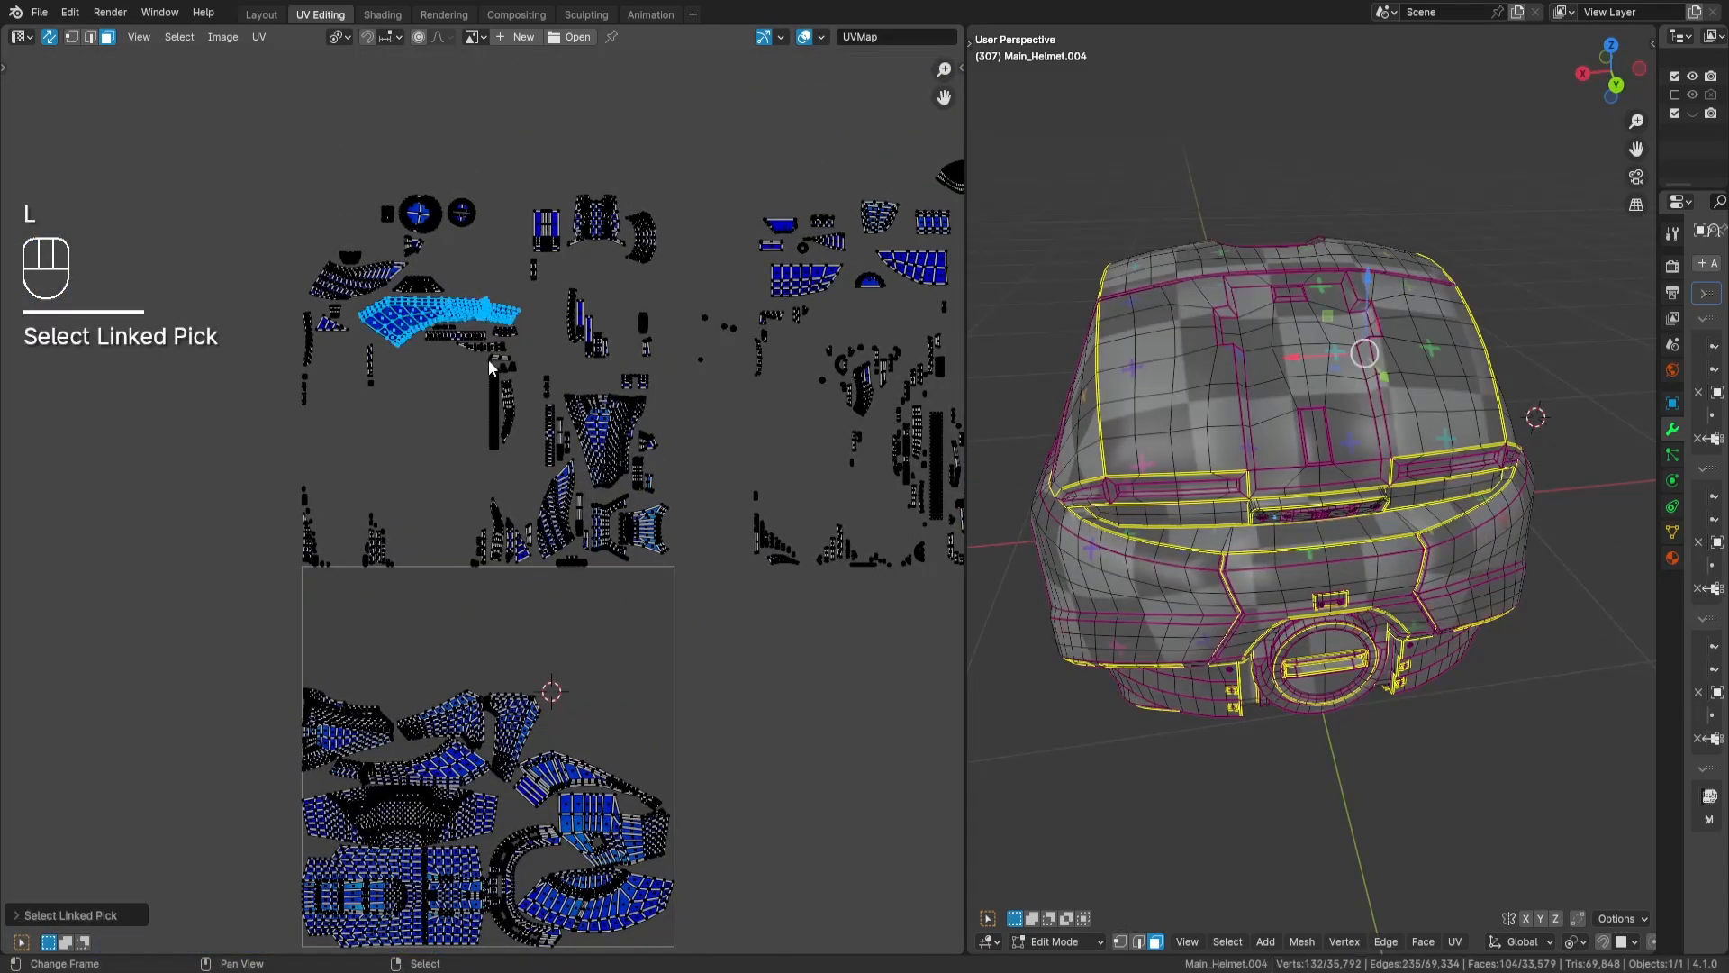
{"action": "key", "text": "g"}
{"action": "key", "text": "Return"}
{"action": "scroll", "coordinate": [698, 457], "scroll_direction": "up", "scroll_amount": 3}
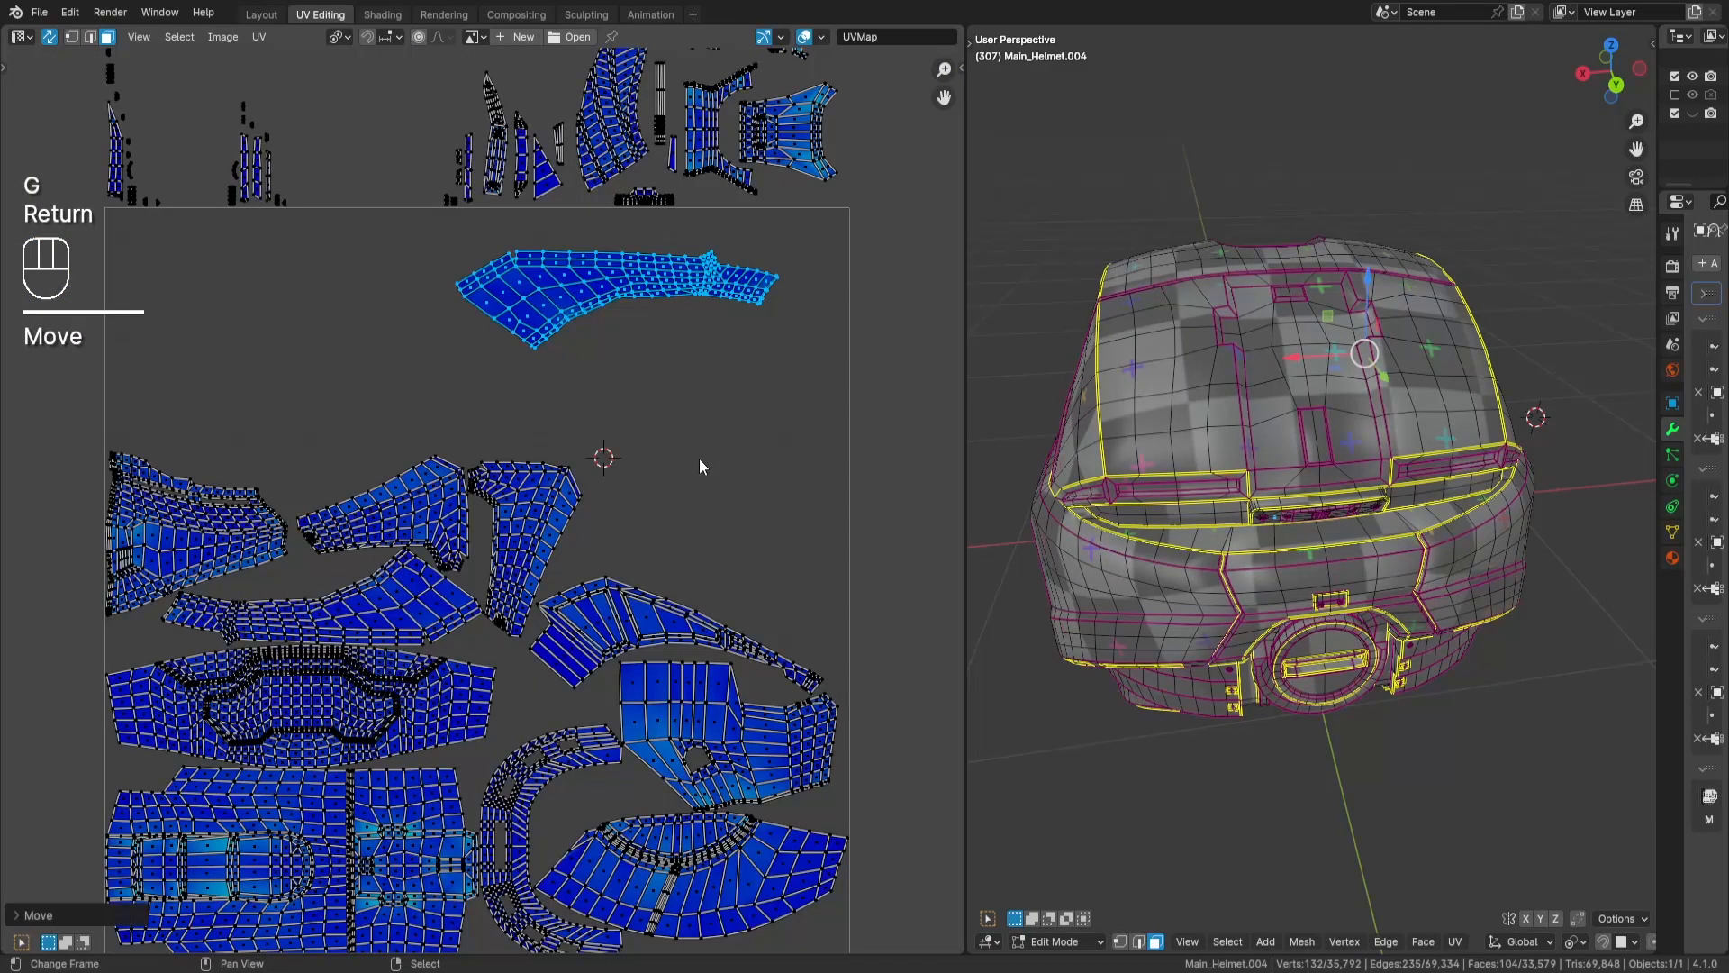
- Try rotating the long tapering island 90 degrees, and undo the rotation
{"action": "key", "text": "r"}
{"action": "key", "text": "KP_9"}
{"action": "key", "text": "KP_0"}
{"action": "key", "text": "Return"}
{"action": "key", "text": "ctrl+z"}
{"action": "key", "text": "q"}
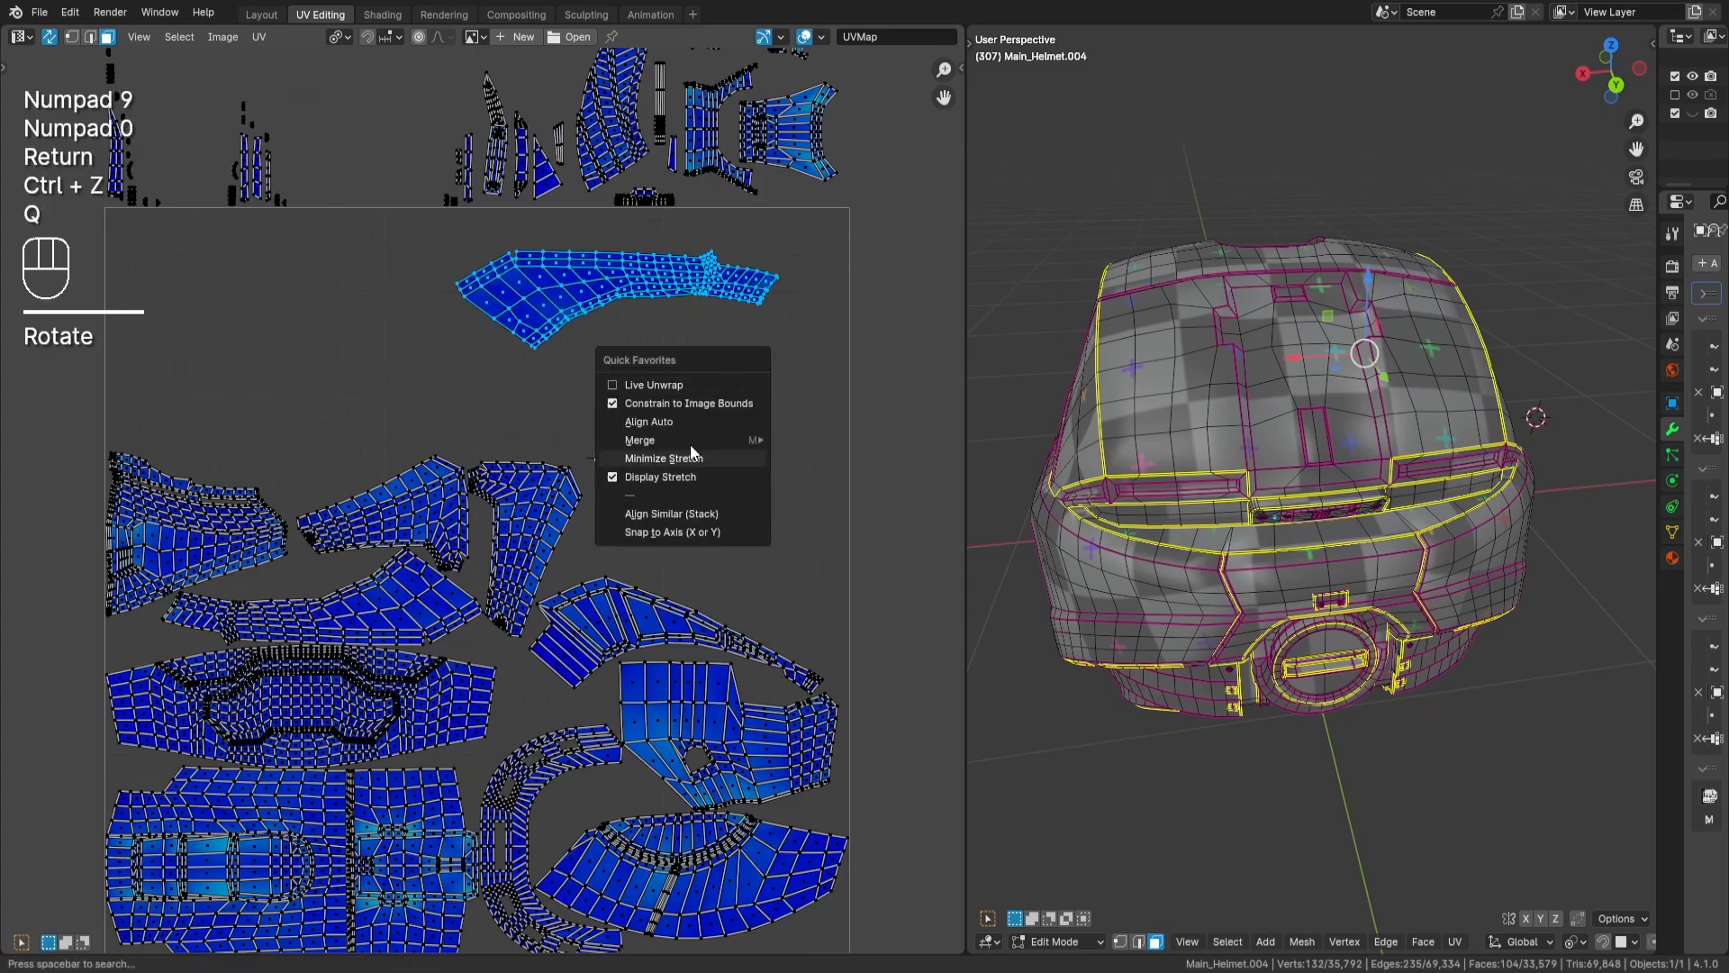
- Rotate the long tapering island 90 degrees and mirror it vertically by scaling it -1 along Y
{"action": "key", "text": "r"}
{"action": "key", "text": "KP_9"}
{"action": "key", "text": "KP_0"}
{"action": "key", "text": "Return"}
{"action": "key", "text": "s"}
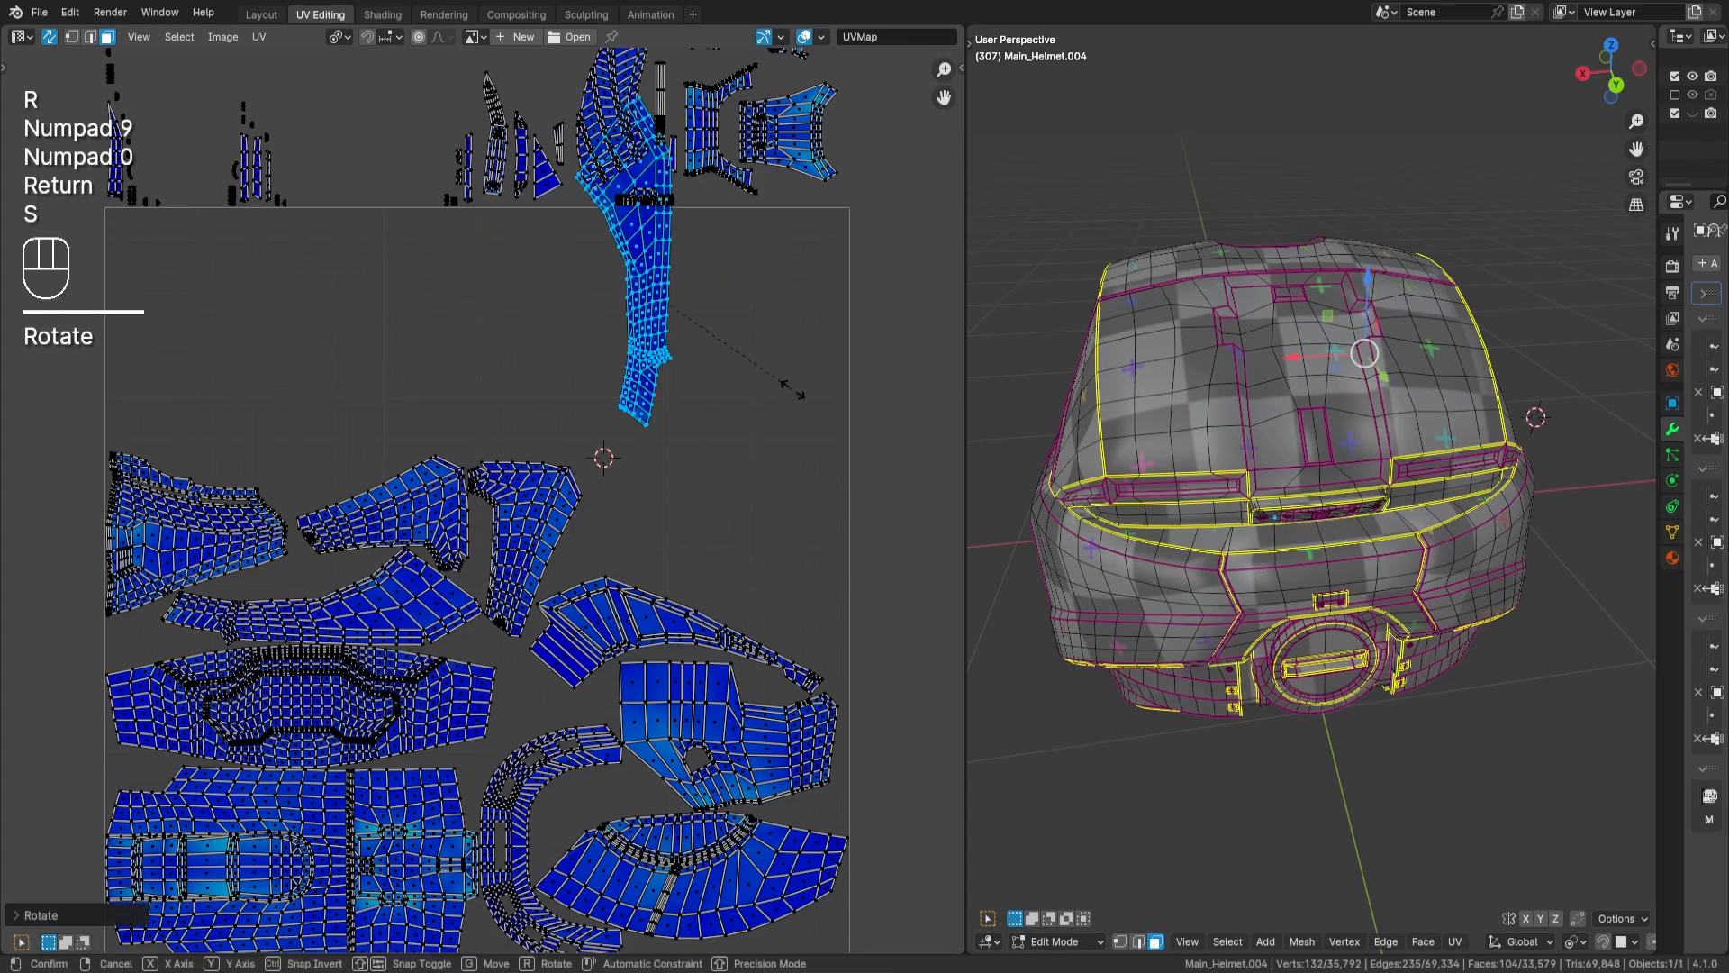
{"action": "key", "text": "y"}
{"action": "key", "text": "KP_Subtract"}
{"action": "key", "text": "KP_1"}
{"action": "key", "text": "Return"}
- Move the long tapering island against the UV tile's right edge, just above the crescent-shaped island's thin tip, and deselect it
{"action": "key", "text": "g"}
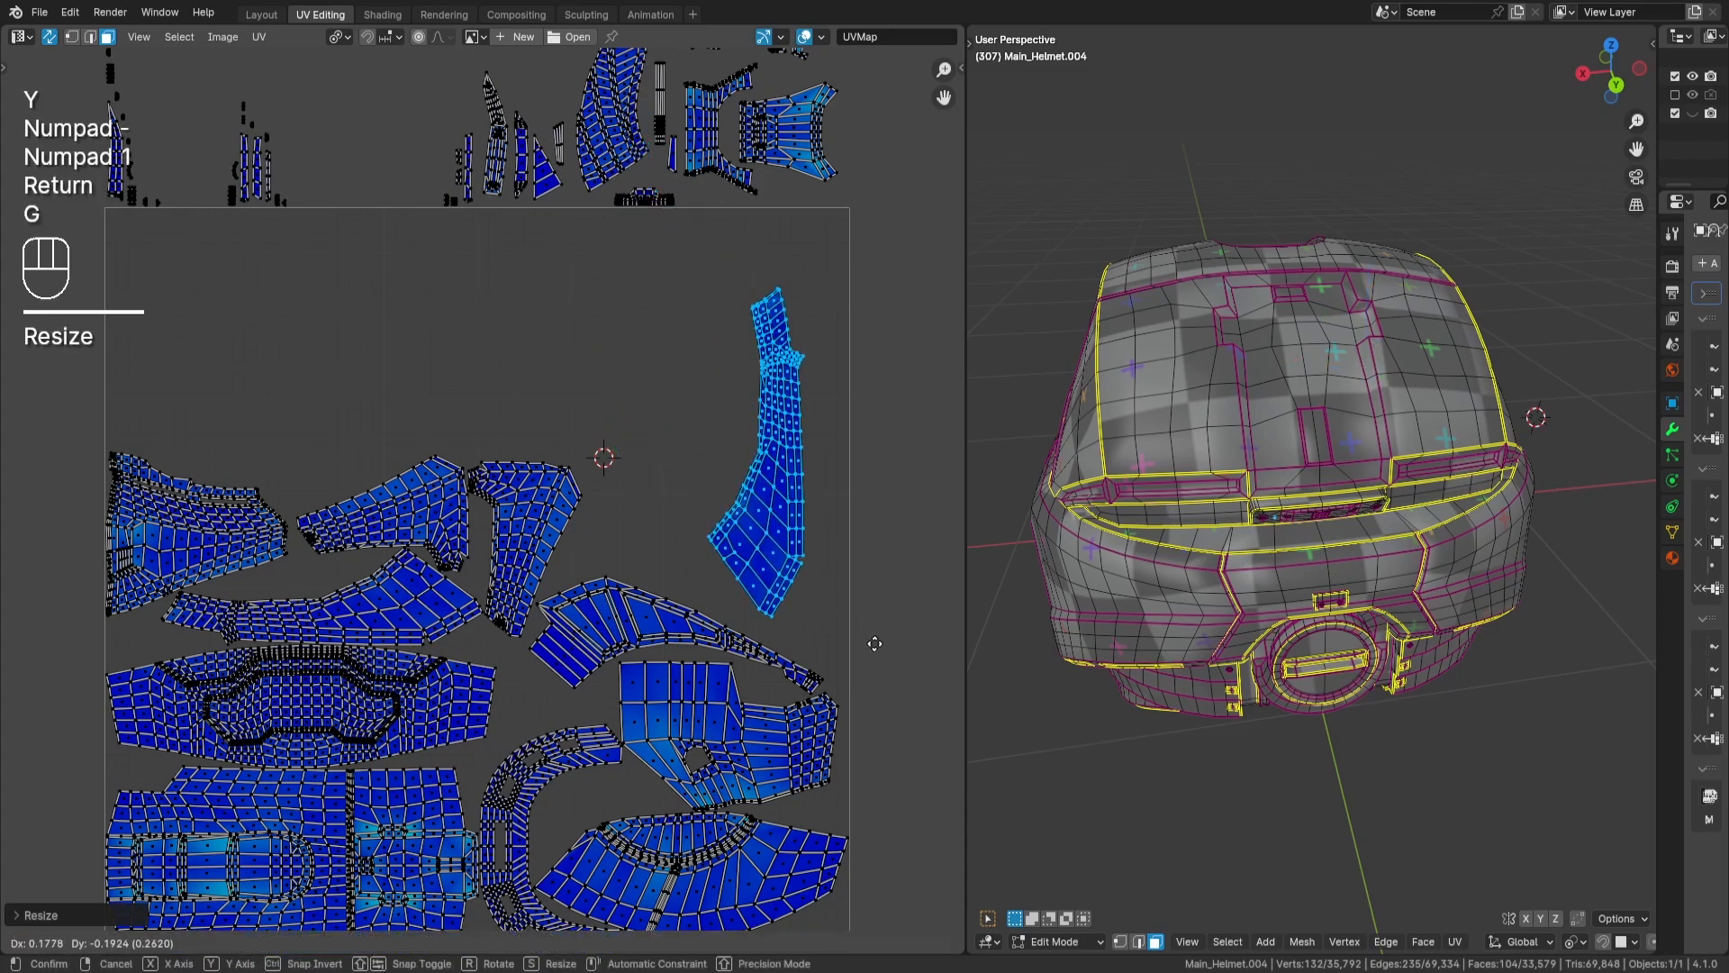
{"action": "key", "text": "Return"}
{"action": "scroll", "coordinate": [895, 664], "scroll_direction": "up", "scroll_amount": 3}
{"action": "middle_click_drag", "start_coordinate": [895, 664], "coordinate": [397, 517]}
{"action": "key", "text": "g"}
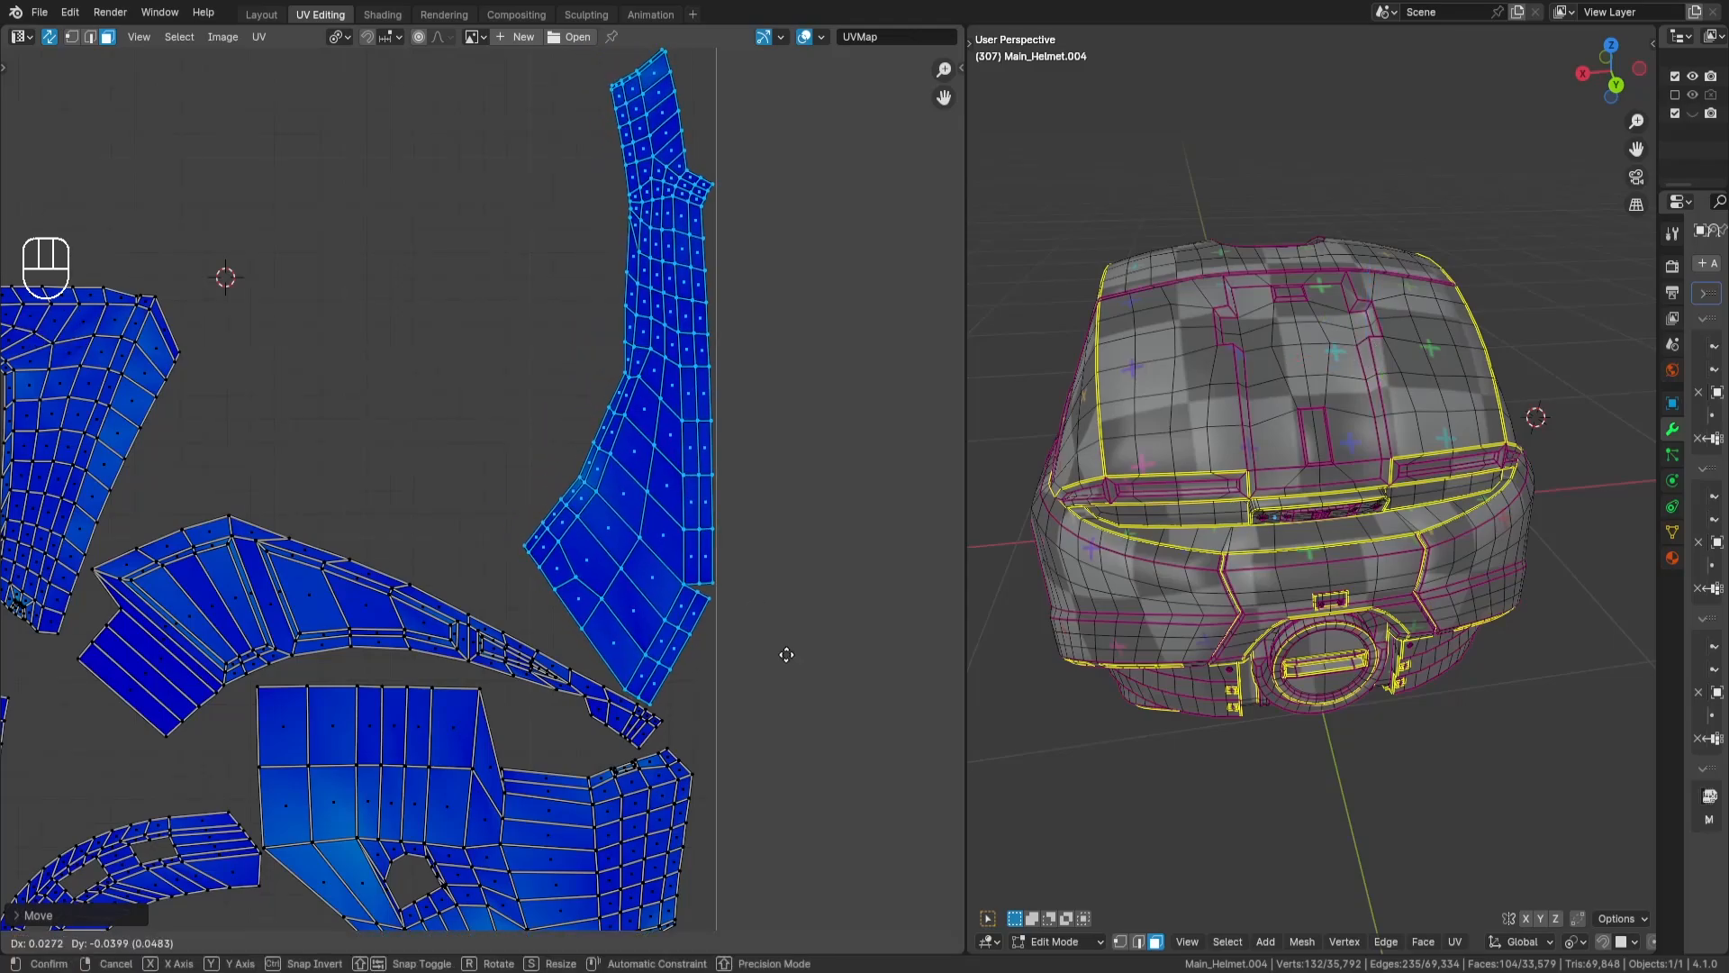
{"action": "key", "text": "Return"}
{"action": "scroll", "coordinate": [797, 681], "scroll_direction": "down", "scroll_amount": 3}
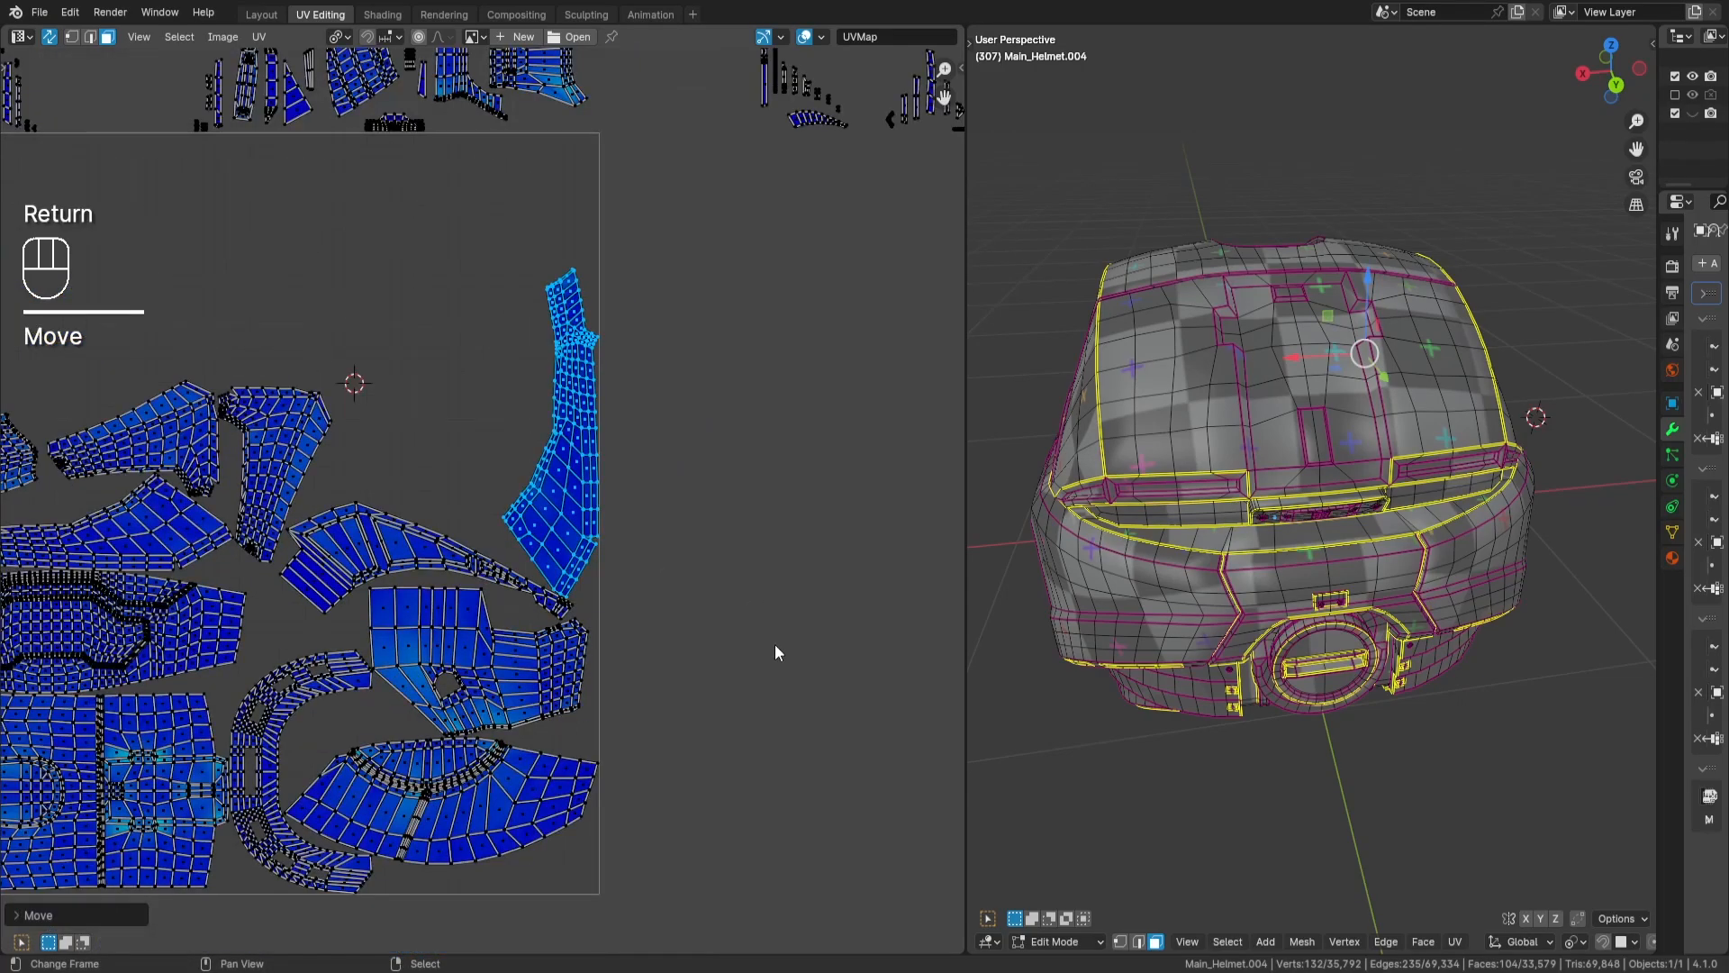
{"action": "middle_click_drag", "start_coordinate": [677, 603], "coordinate": [747, 639]}
{"action": "middle_click_drag", "start_coordinate": [500, 598], "coordinate": [651, 594]}
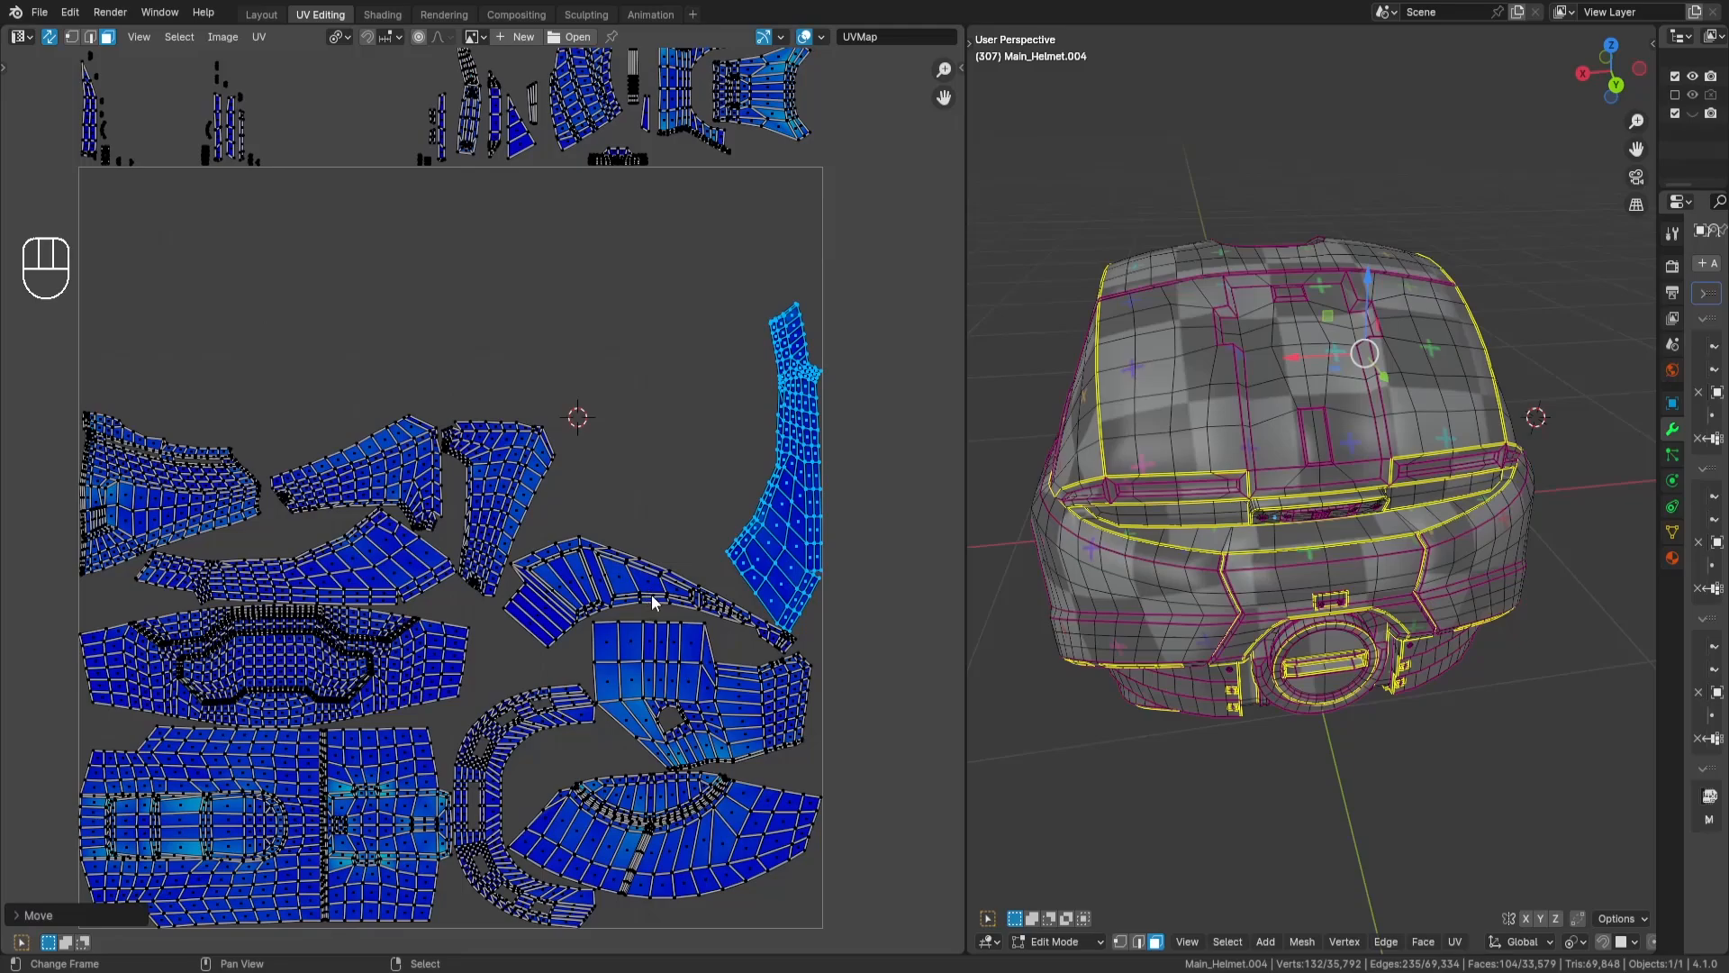
{"action": "middle_click_drag", "start_coordinate": [631, 520], "coordinate": [666, 657]}
{"action": "scroll", "coordinate": [706, 376], "scroll_direction": "down", "scroll_amount": 3}
{"action": "scroll", "coordinate": [612, 302], "scroll_direction": "up", "scroll_amount": 2}
{"action": "middle_click_drag", "start_coordinate": [611, 303], "coordinate": [667, 387]}
{"action": "key", "text": "a"}
{"action": "key", "text": "a"}
- Select the wedge-shaped rear side-panel island above the tile and move it into the tile's empty upper area
{"action": "key", "text": "l"}
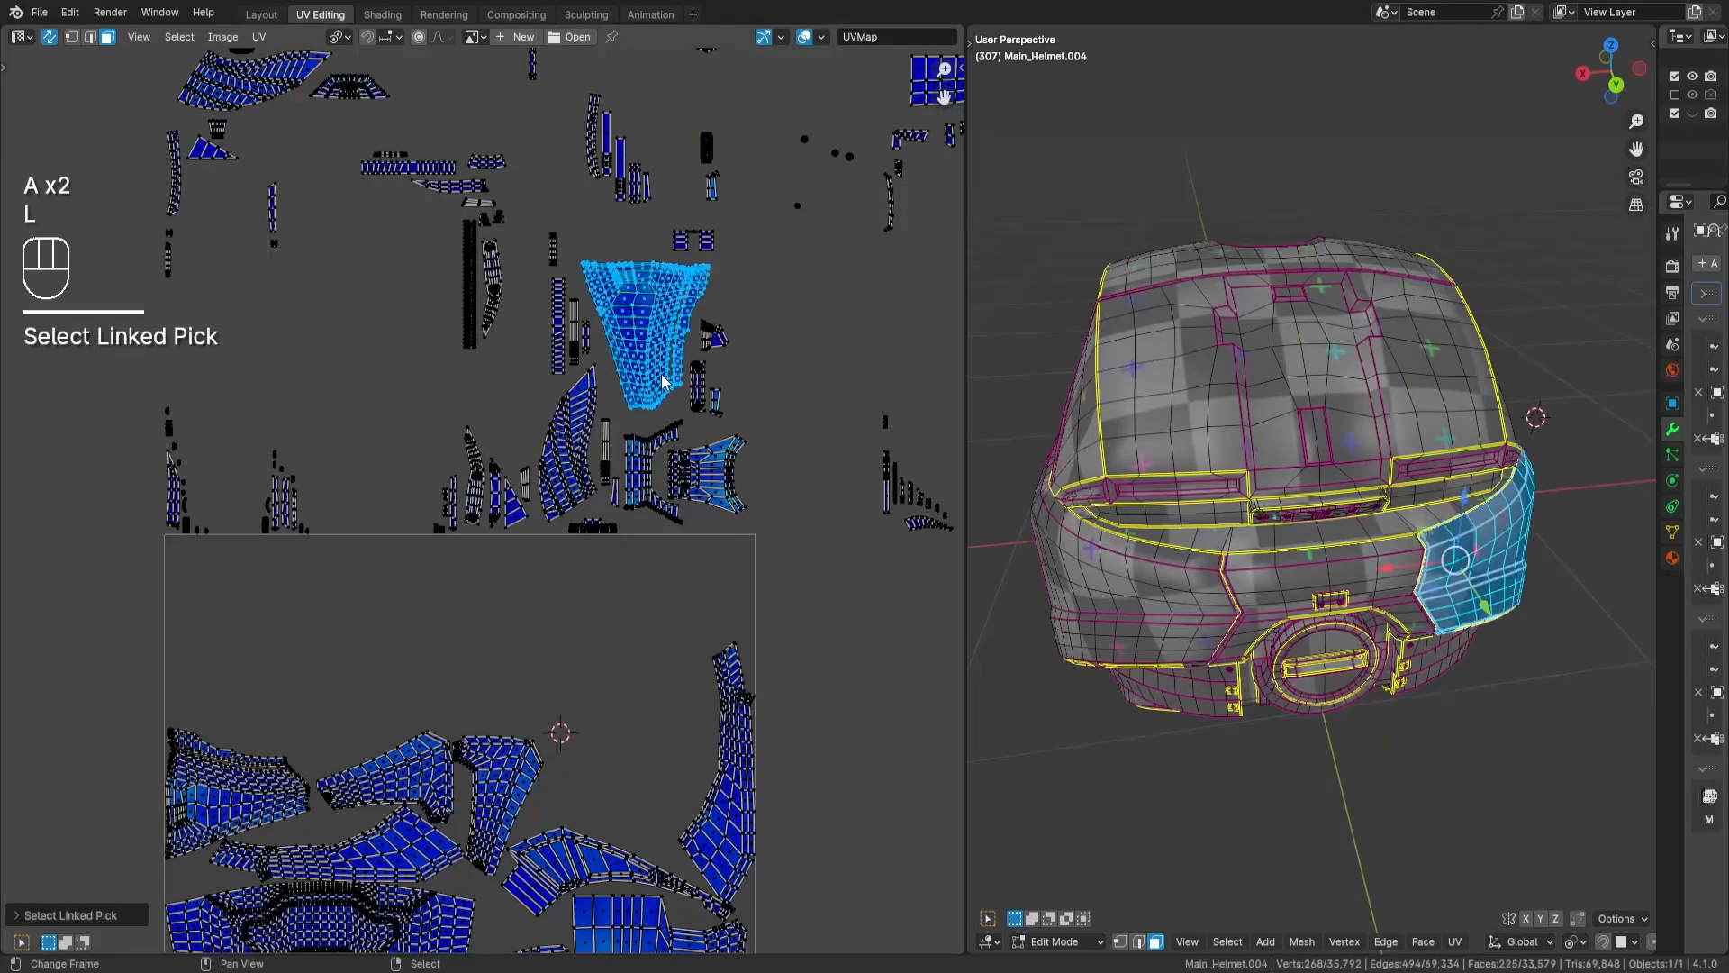
{"action": "key", "text": "g"}
{"action": "key", "text": "Return"}
{"action": "scroll", "coordinate": [622, 711], "scroll_direction": "up", "scroll_amount": 3}
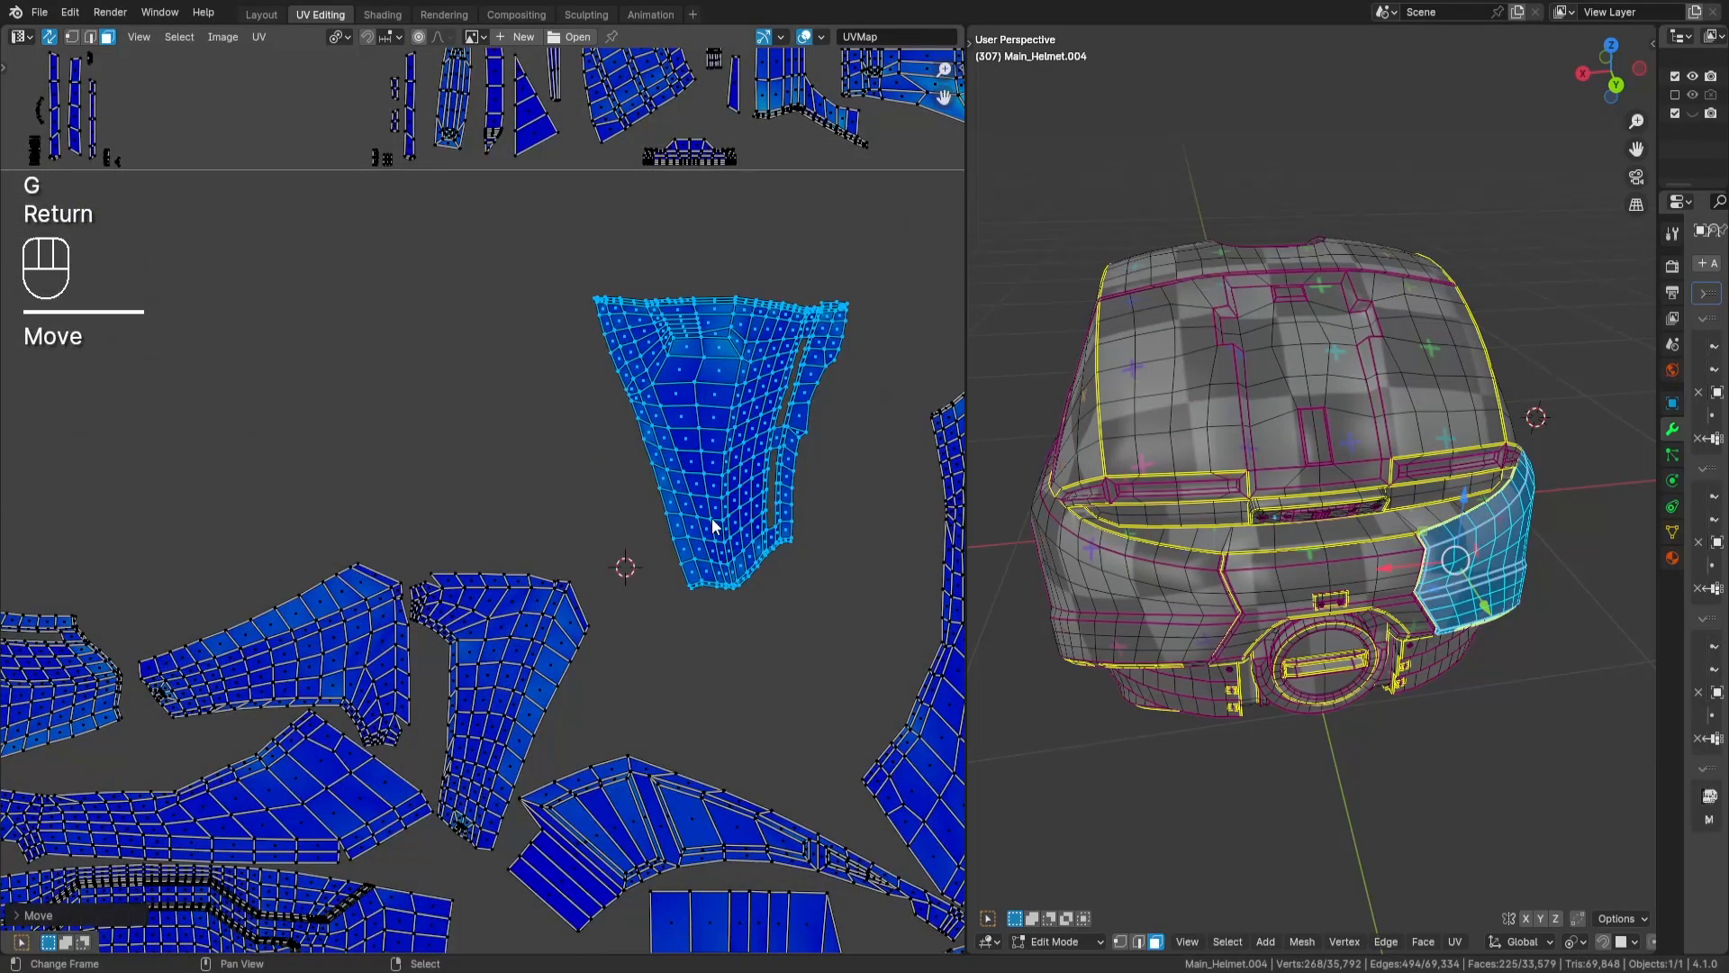
- Rotate the wedge-shaped rear side-panel island -90 degrees and mirror it horizontally by scaling it -1 along X
{"action": "key", "text": "r"}
{"action": "key", "text": "x"}
{"action": "key", "text": "r"}
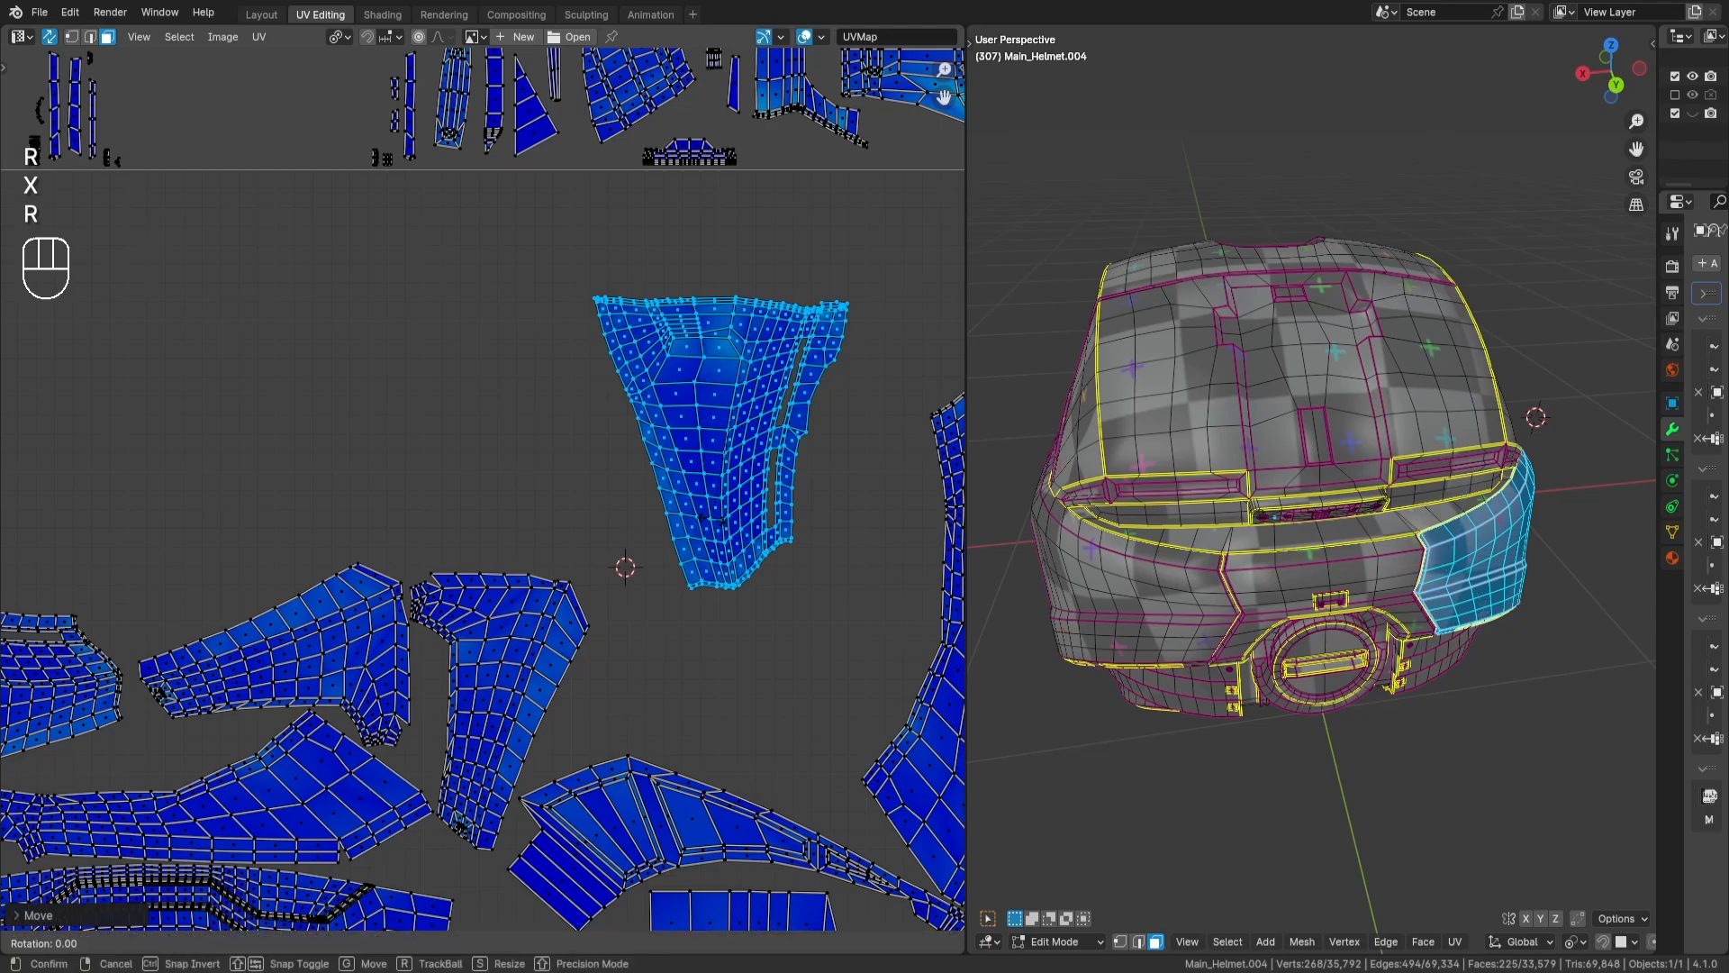
{"action": "key", "text": "KP_Subtract"}
{"action": "key", "text": "KP_9"}
{"action": "key", "text": "KP_0"}
{"action": "key", "text": "Return"}
{"action": "key", "text": "s"}
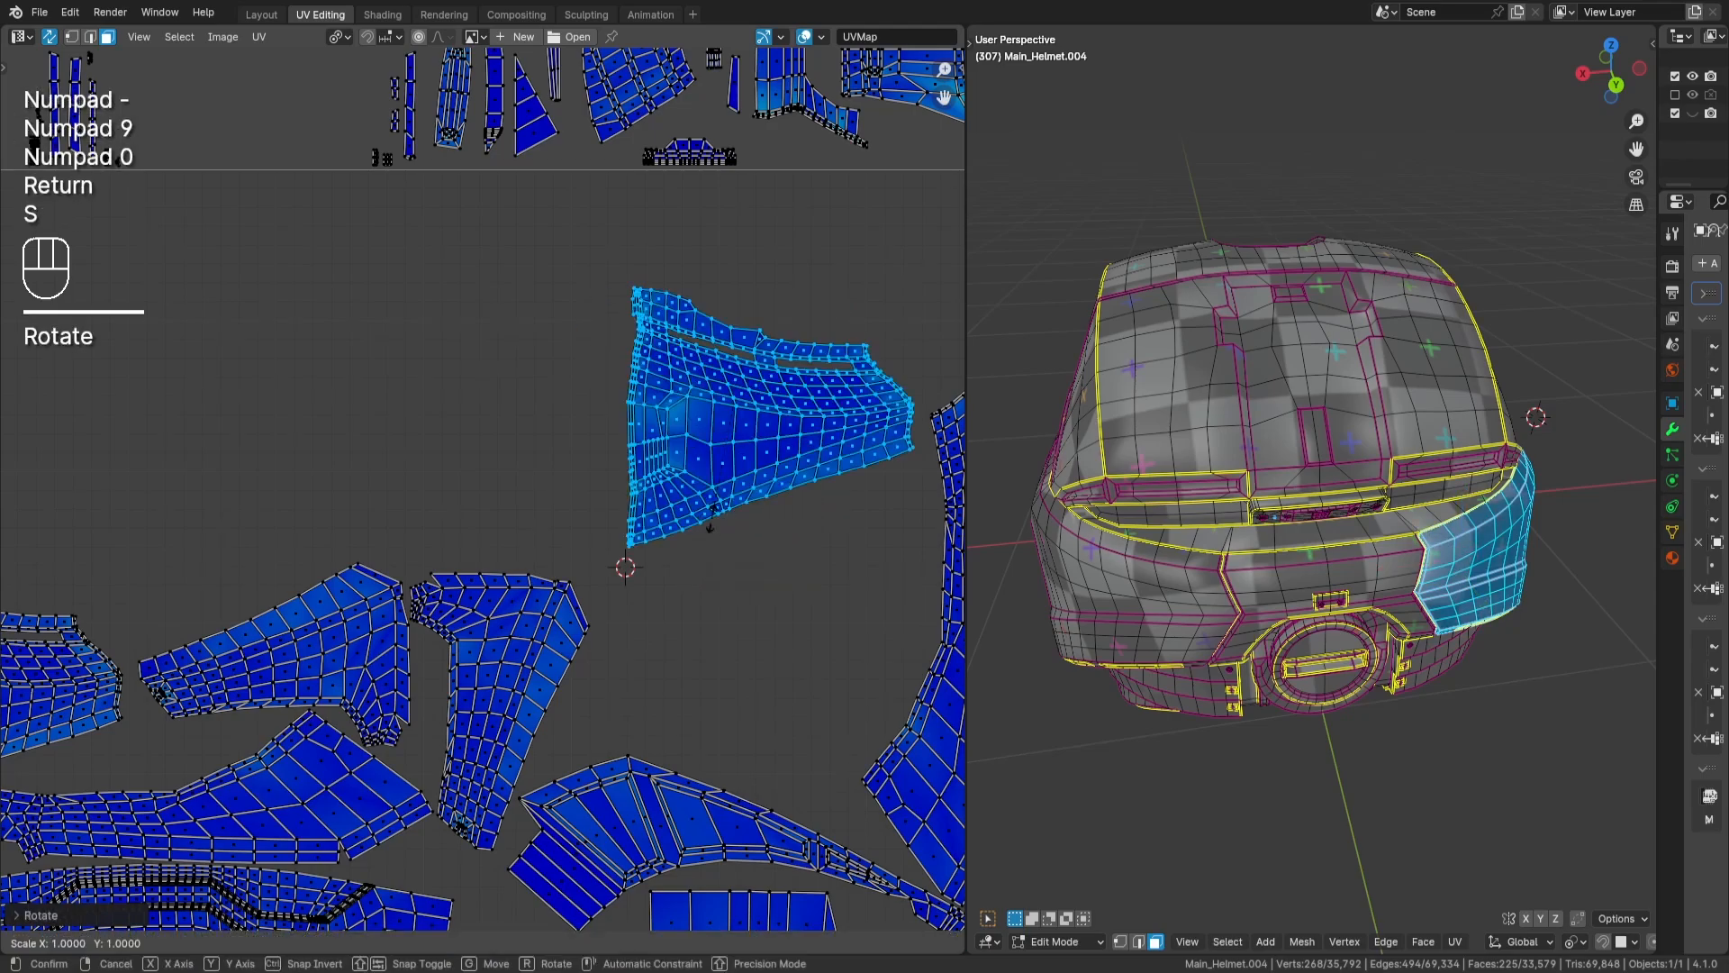
{"action": "key", "text": "x"}
{"action": "key", "text": "KP_Subtract"}
{"action": "key", "text": "KP_1"}
{"action": "key", "text": "Return"}
- Move the wedge-shaped rear side-panel island down between the jaw island and the long tapering island, above the crescent-shaped island
{"action": "middle_click_drag", "start_coordinate": [711, 517], "coordinate": [694, 453]}
{"action": "key", "text": "g"}
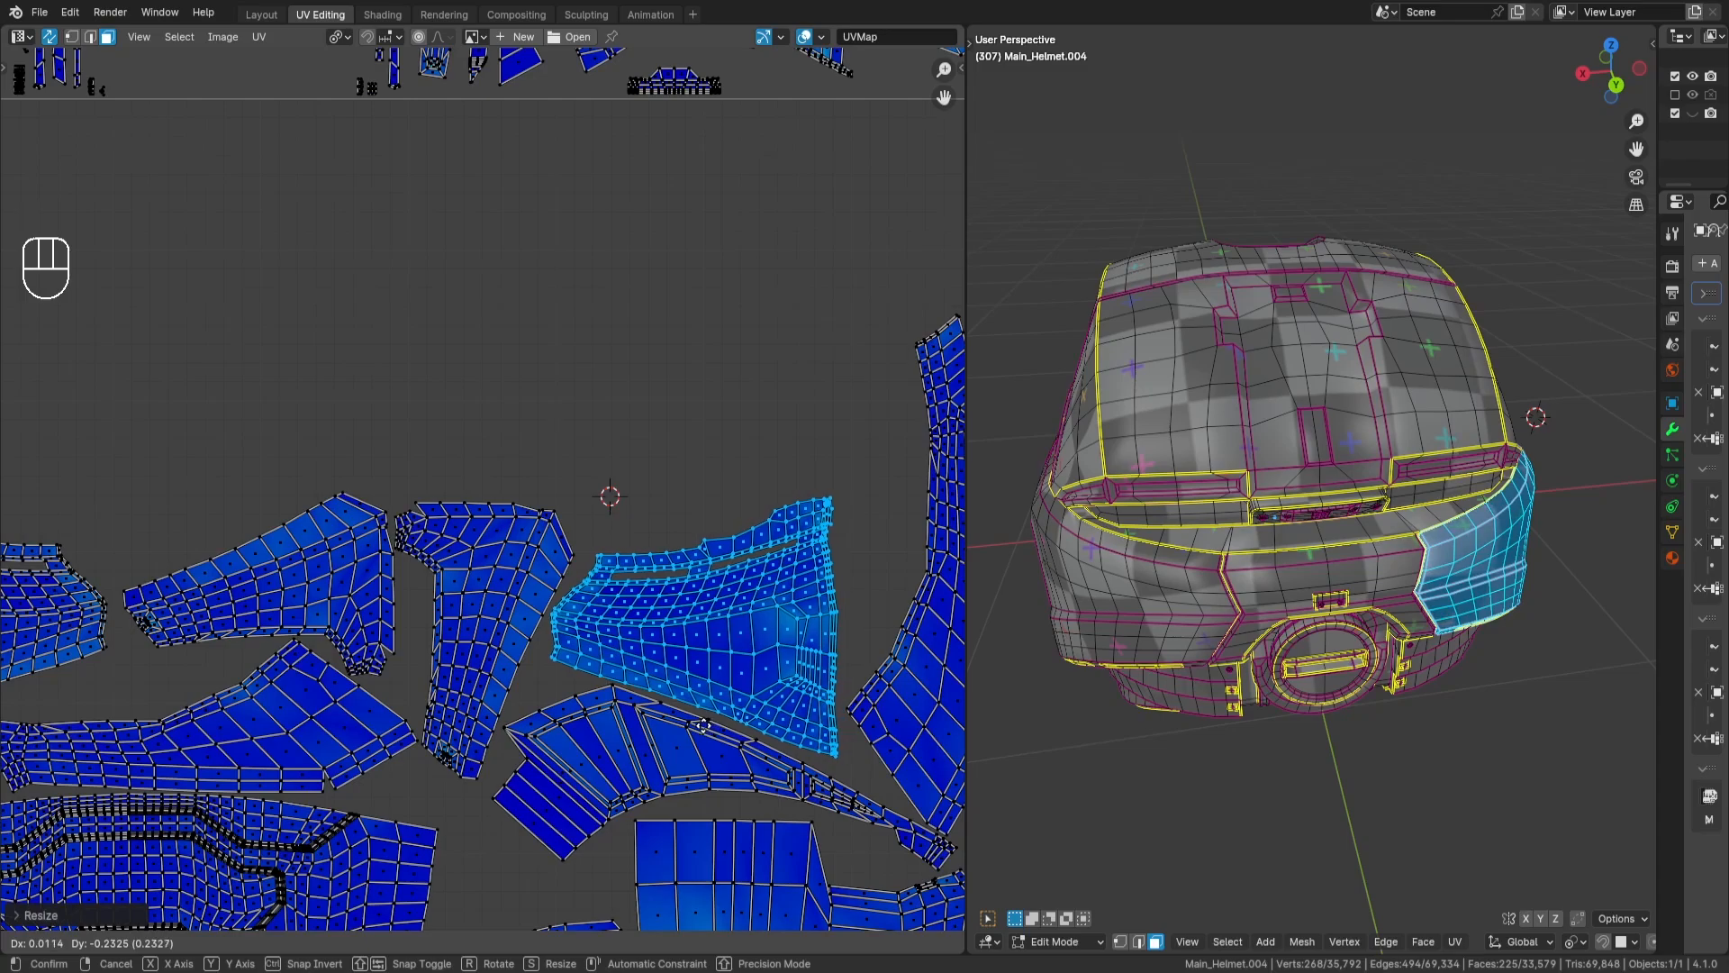
{"action": "key", "text": "Return"}
- Rotate the wedge-shaped island slightly to follow the crescent-shaped island's upper edge, nudge it closer, and deselect it
{"action": "middle_click_drag", "start_coordinate": [706, 721], "coordinate": [621, 617]}
{"action": "key", "text": "r"}
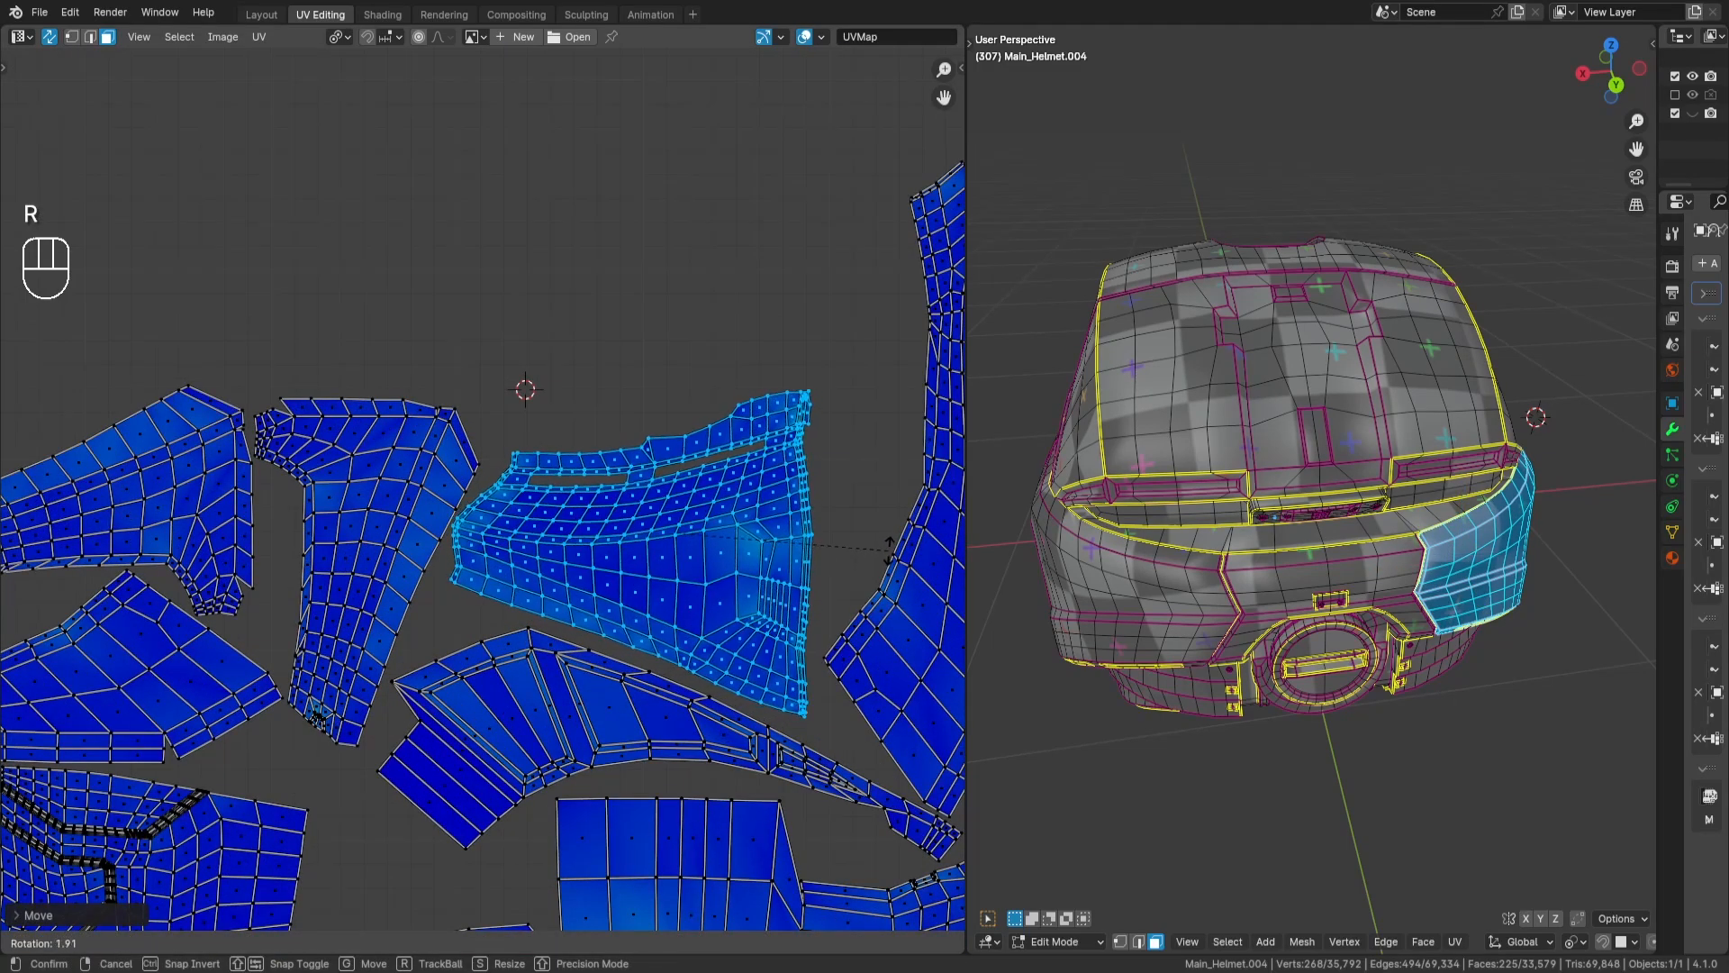
{"action": "key", "text": "Return"}
{"action": "key", "text": "g"}
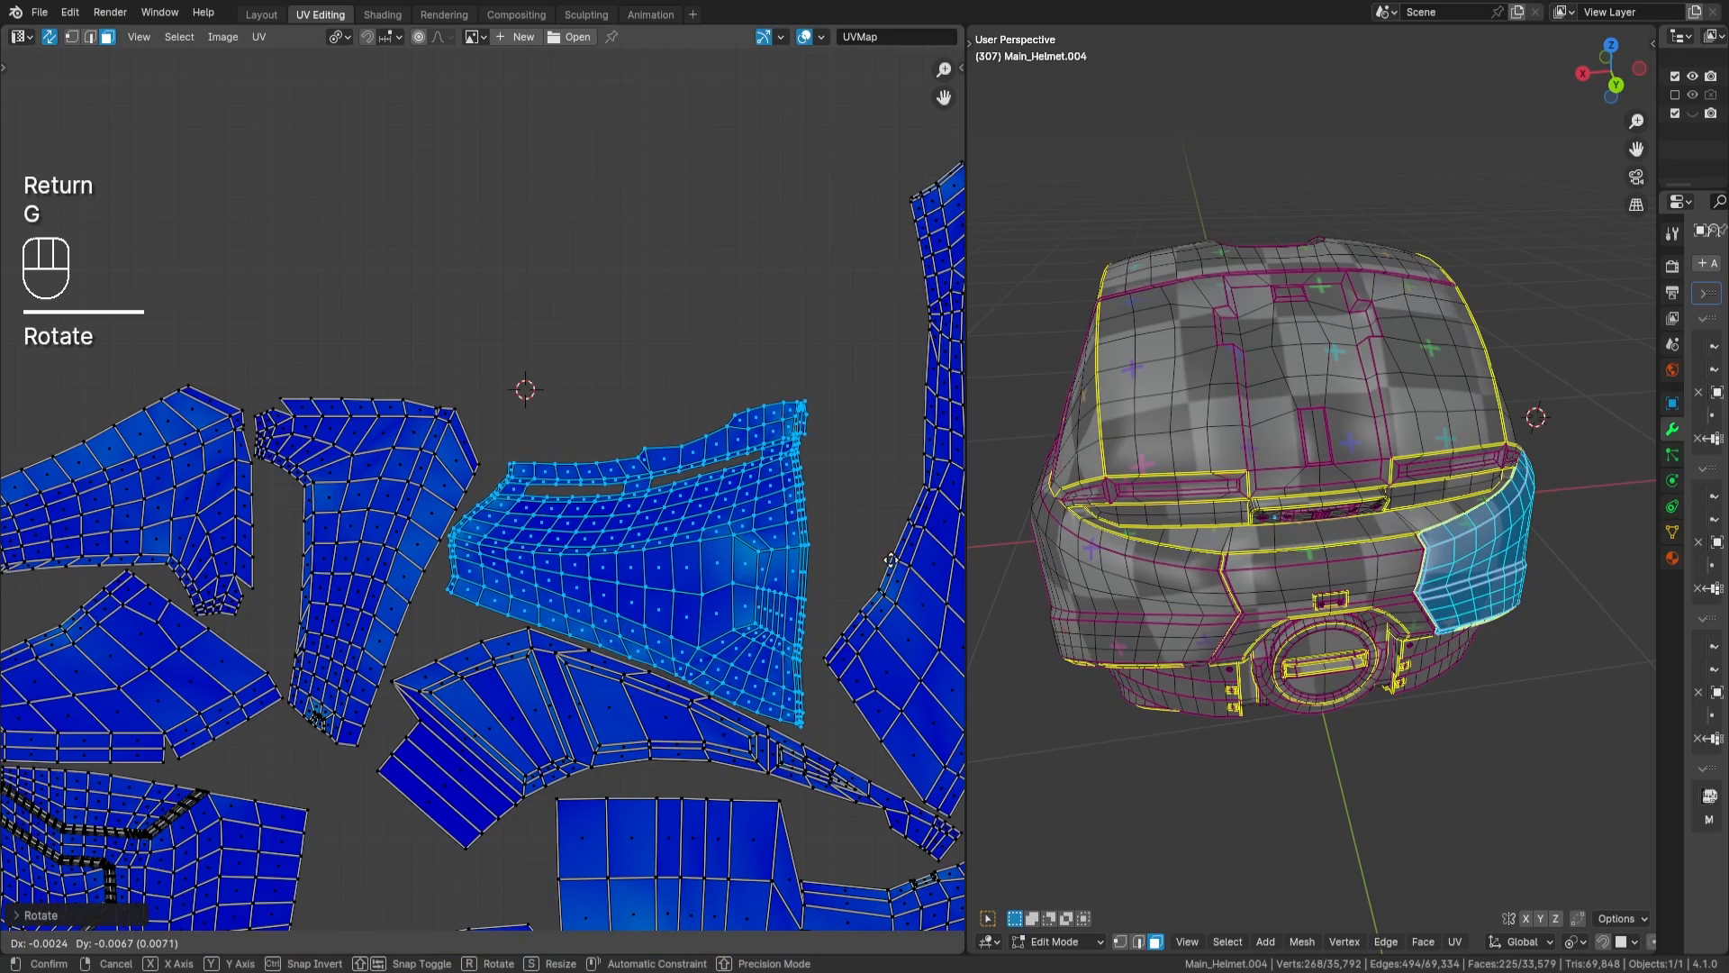
{"action": "key", "text": "Return"}
{"action": "middle_click_drag", "start_coordinate": [857, 546], "coordinate": [830, 543]}
{"action": "key", "text": "a"}
{"action": "key", "text": "a"}
- Select the dense leaf-shaped island outside the tile and move it into the UV tile near its upper right corner
{"action": "scroll", "coordinate": [740, 497], "scroll_direction": "down", "scroll_amount": 2}
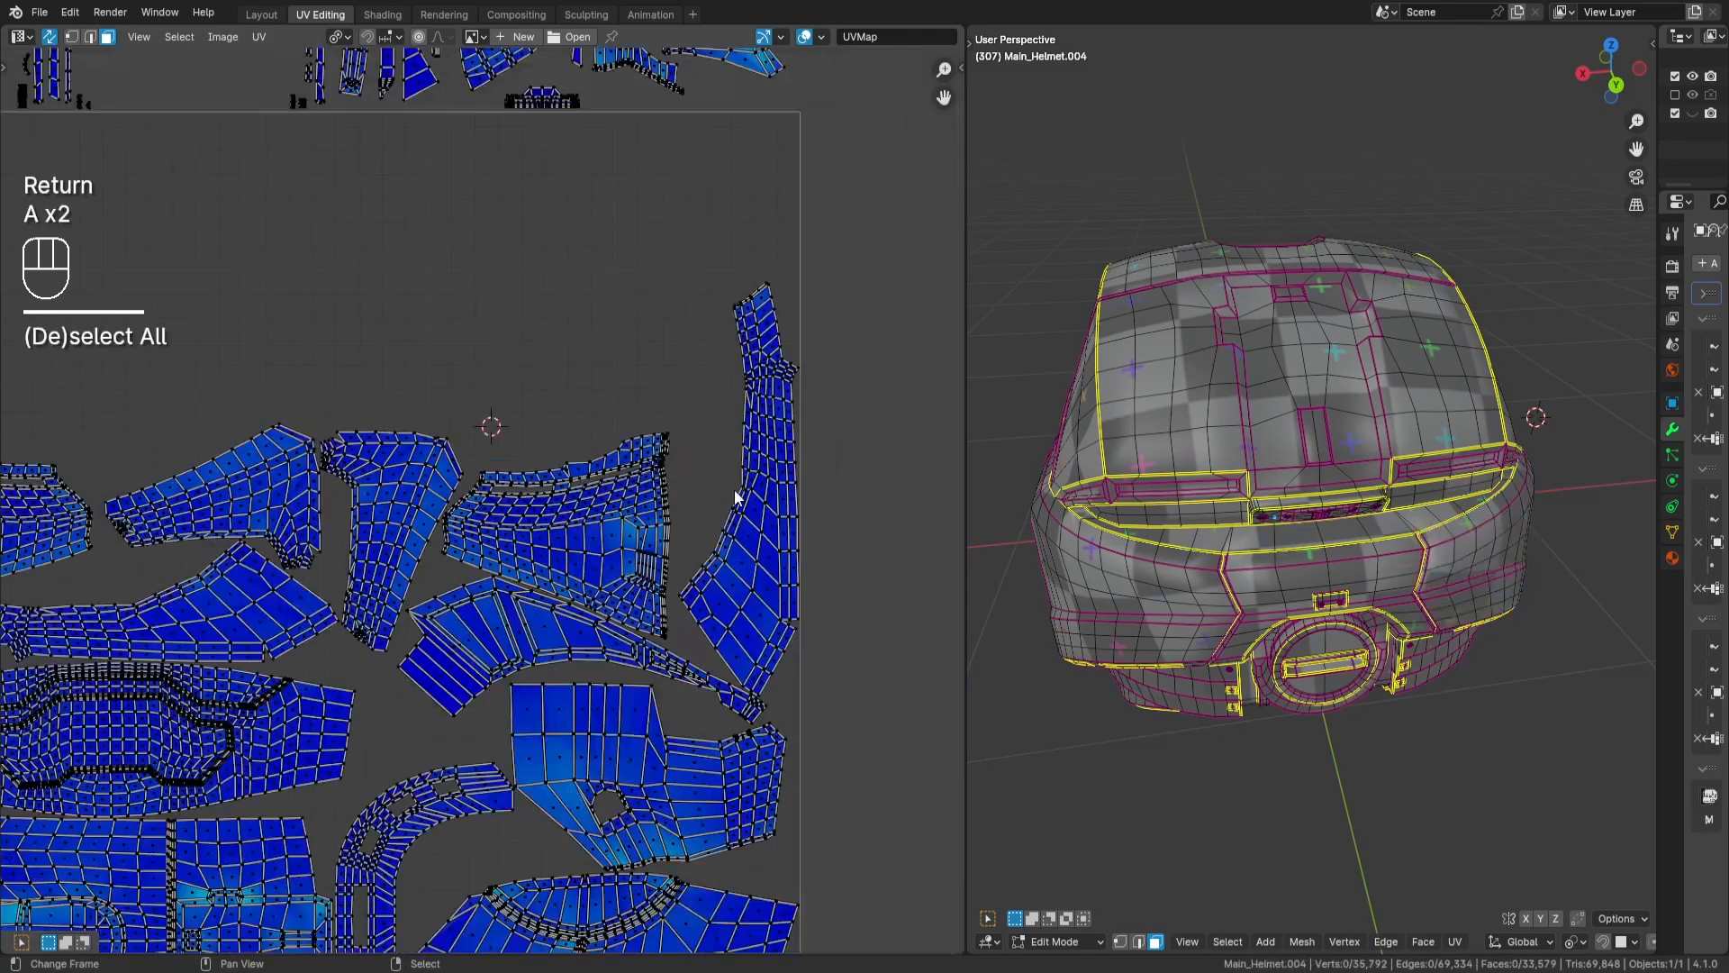
{"action": "middle_click_drag", "start_coordinate": [735, 498], "coordinate": [728, 571]}
{"action": "middle_click_drag", "start_coordinate": [528, 544], "coordinate": [602, 579]}
{"action": "scroll", "coordinate": [603, 573], "scroll_direction": "down", "scroll_amount": 1}
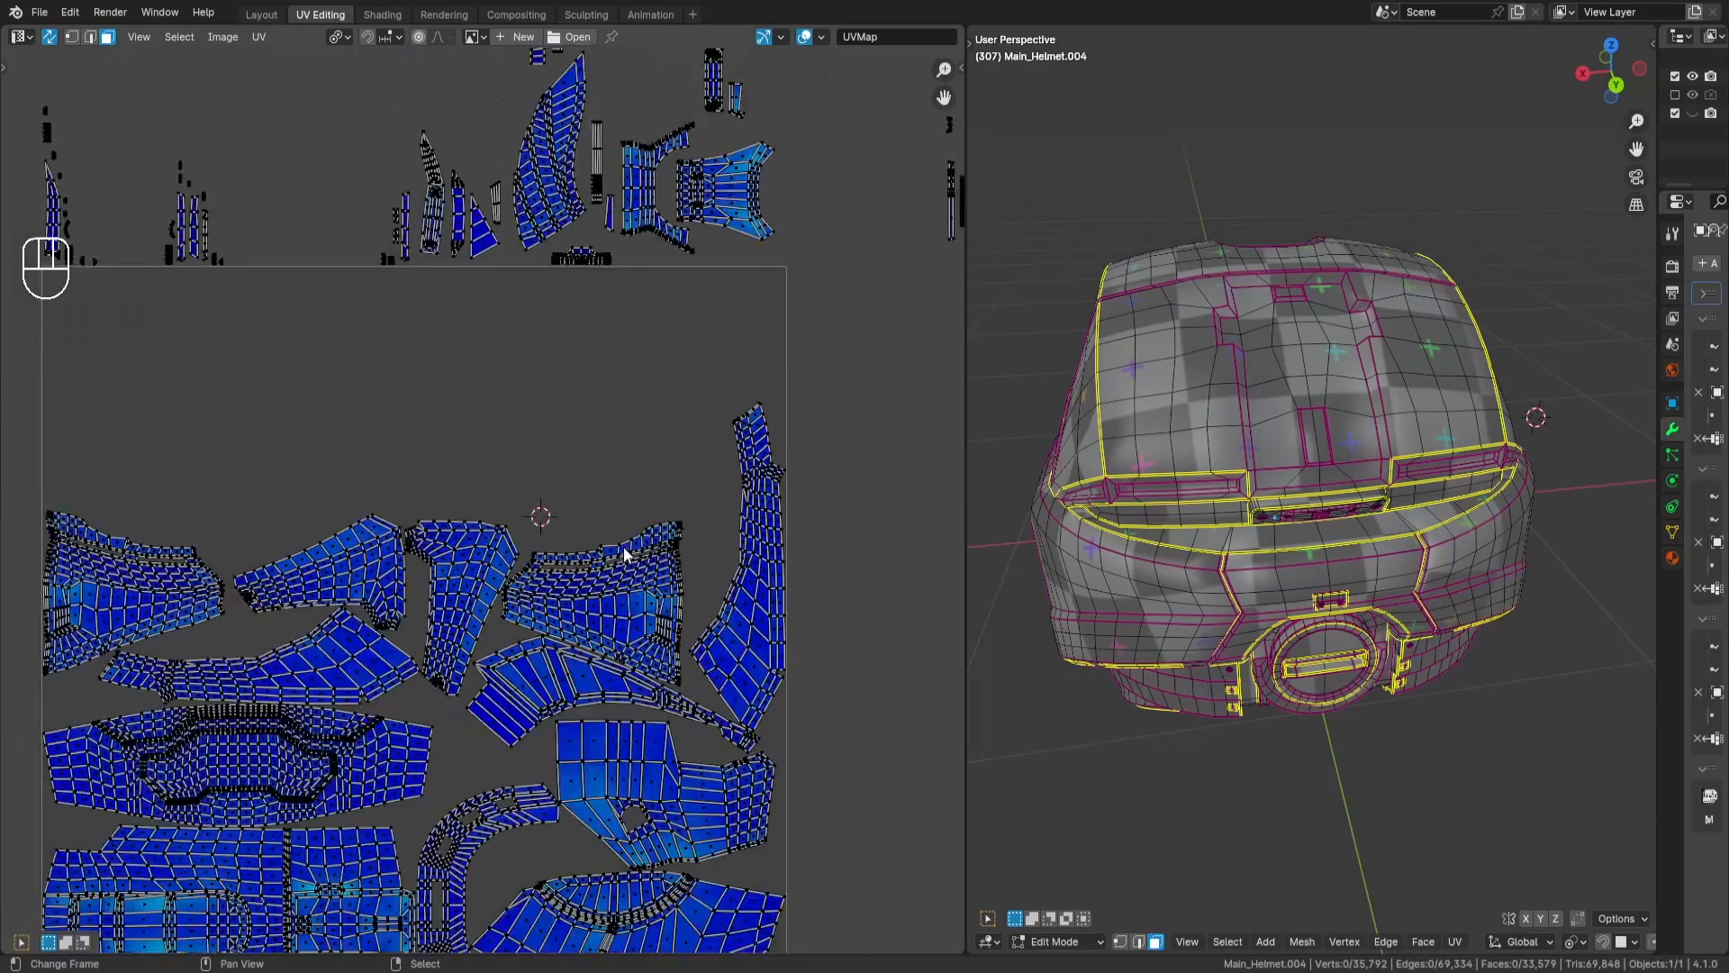
{"action": "middle_click_drag", "start_coordinate": [734, 446], "coordinate": [716, 452]}
{"action": "scroll", "coordinate": [797, 462], "scroll_direction": "down", "scroll_amount": 2}
{"action": "mouse_move", "coordinate": [818, 465]}
{"action": "middle_mouse_down"}
{"action": "mouse_move", "coordinate": [590, 570]}
{"action": "mouse_move", "coordinate": [483, 657]}
{"action": "middle_mouse_up"}
{"action": "mouse_move", "coordinate": [747, 282]}
{"action": "middle_mouse_down"}
{"action": "mouse_move", "coordinate": [584, 510]}
{"action": "mouse_move", "coordinate": [783, 377]}
{"action": "middle_mouse_up"}
{"action": "key", "text": "l"}
{"action": "key", "text": "g"}
{"action": "key", "text": "Return"}
{"action": "scroll", "coordinate": [490, 486], "scroll_direction": "up", "scroll_amount": 4}
- Rotate the leaf-shaped island -90 degrees so its straight edge faces left
{"action": "key", "text": "r"}
{"action": "key", "text": "KP_9"}
{"action": "key", "text": "KP_0"}
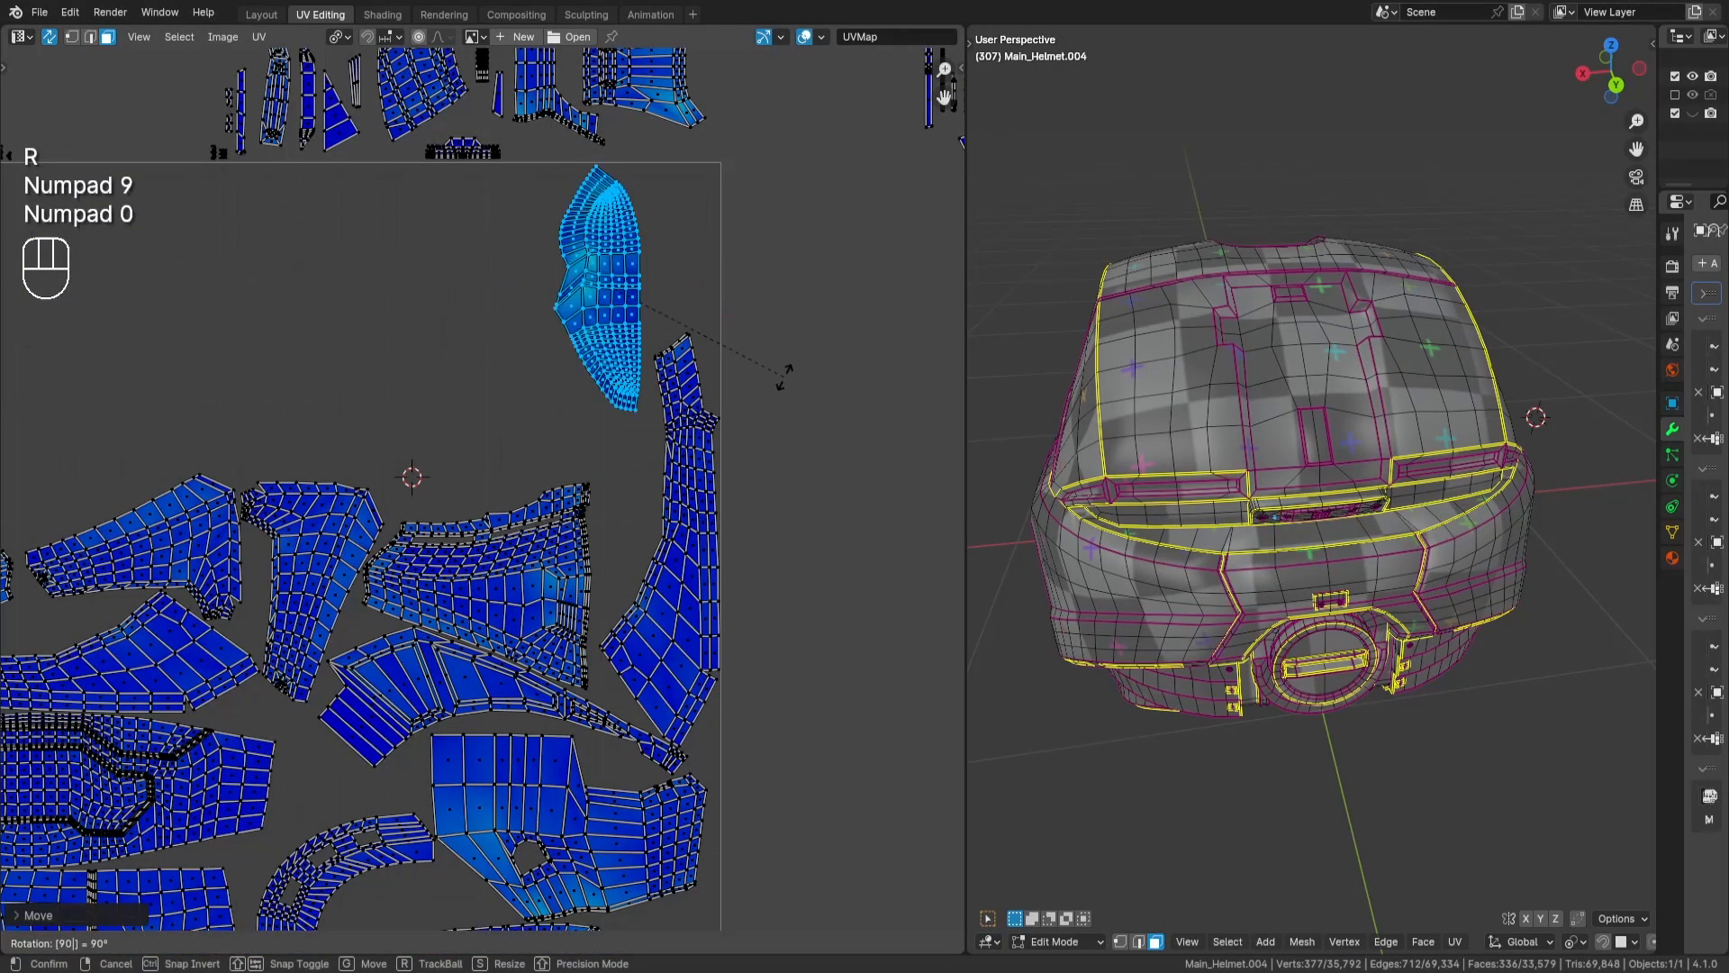
{"action": "key", "text": "KP_Subtract"}
{"action": "key", "text": "Return"}
- Move the leaf-shaped island down into the gap between the wedge-shaped island and the long tapering island
{"action": "scroll", "coordinate": [783, 377], "scroll_direction": "up", "scroll_amount": 2}
{"action": "key", "text": "g"}
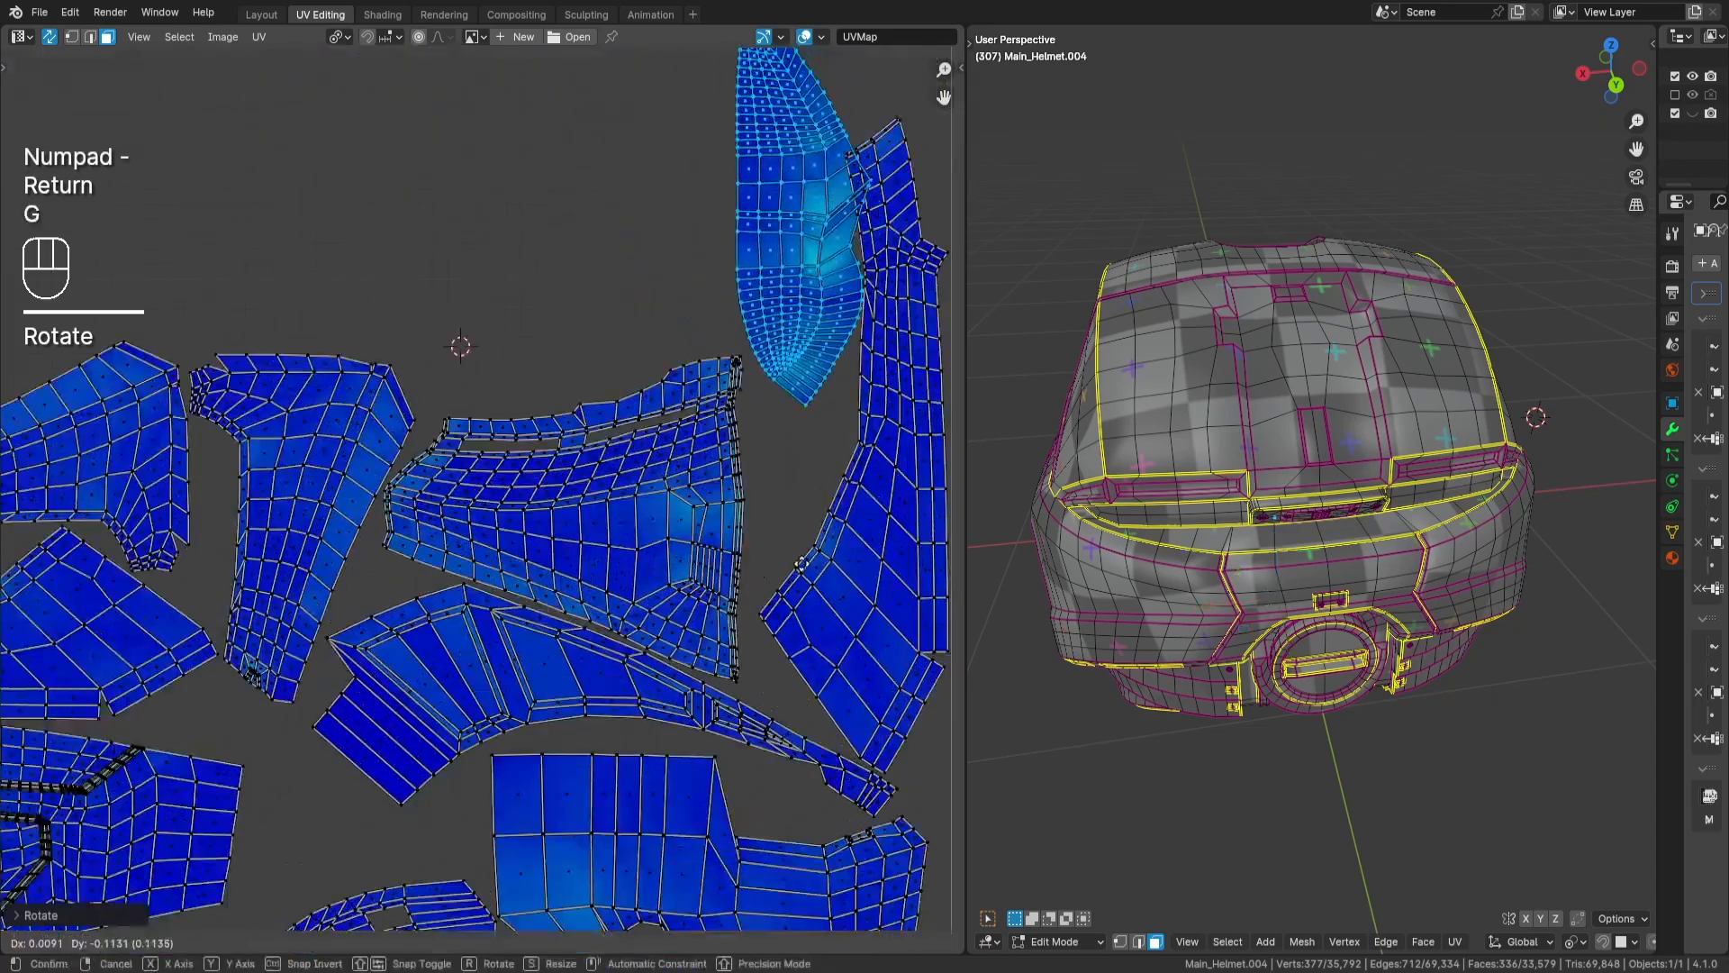
{"action": "key", "text": "Return"}
{"action": "scroll", "coordinate": [881, 510], "scroll_direction": "up", "scroll_amount": 1}
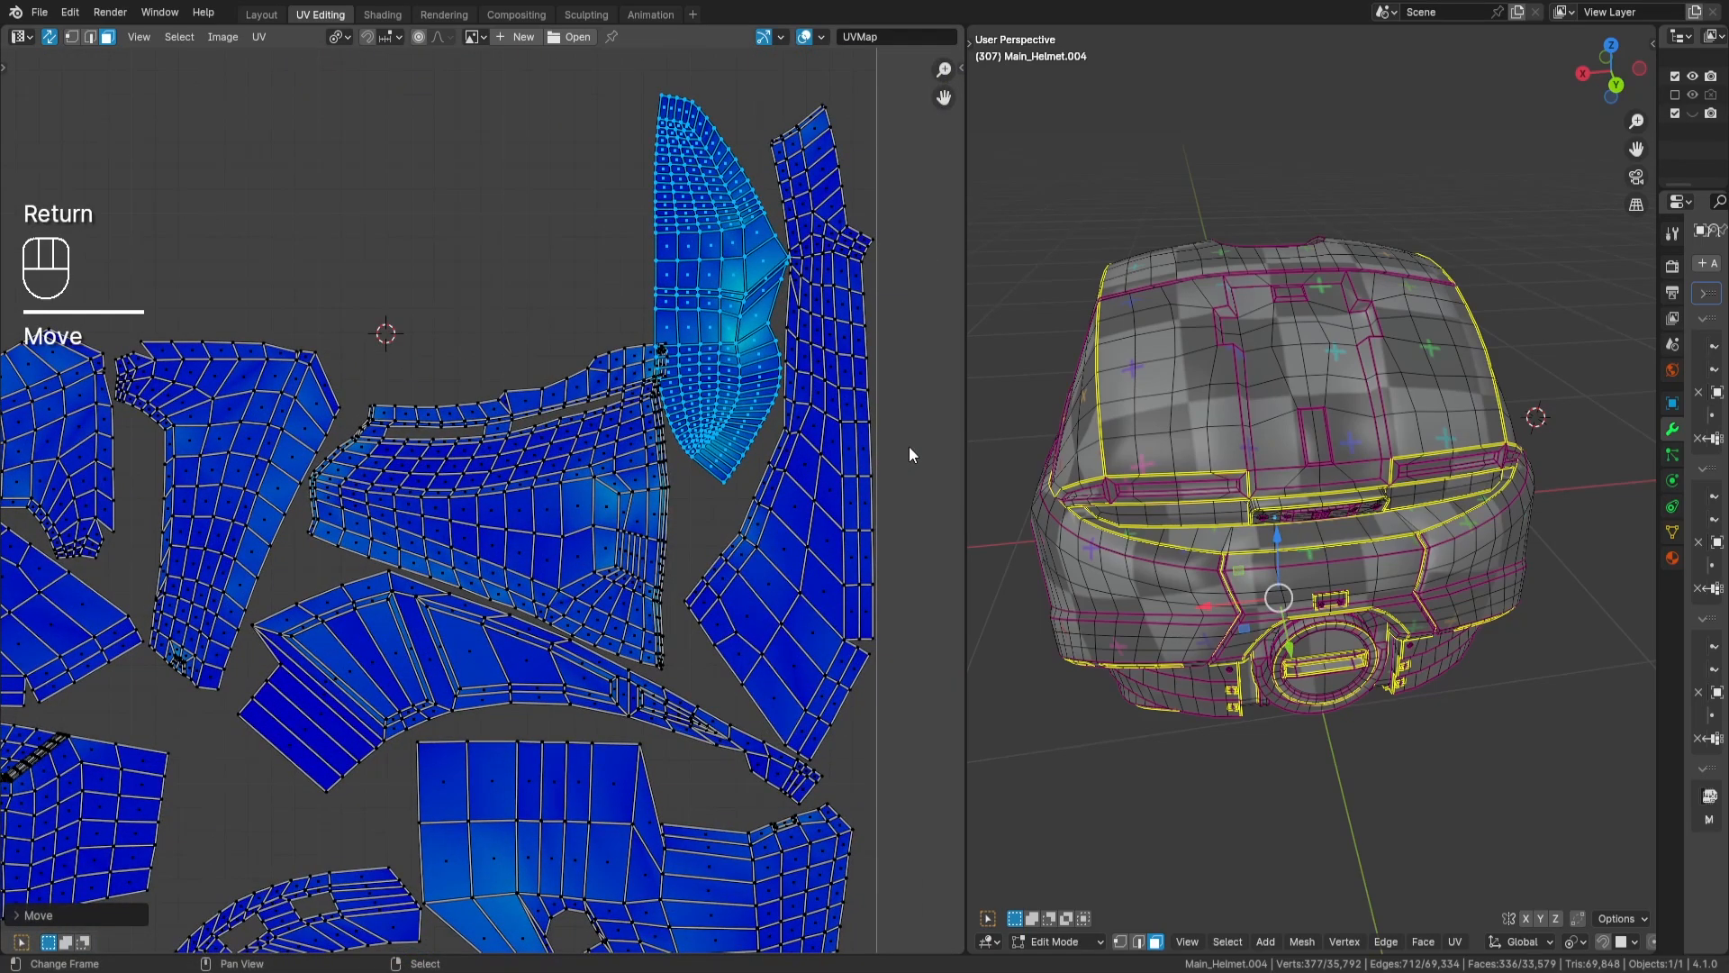
{"action": "middle_click_drag", "start_coordinate": [656, 496], "coordinate": [704, 483]}
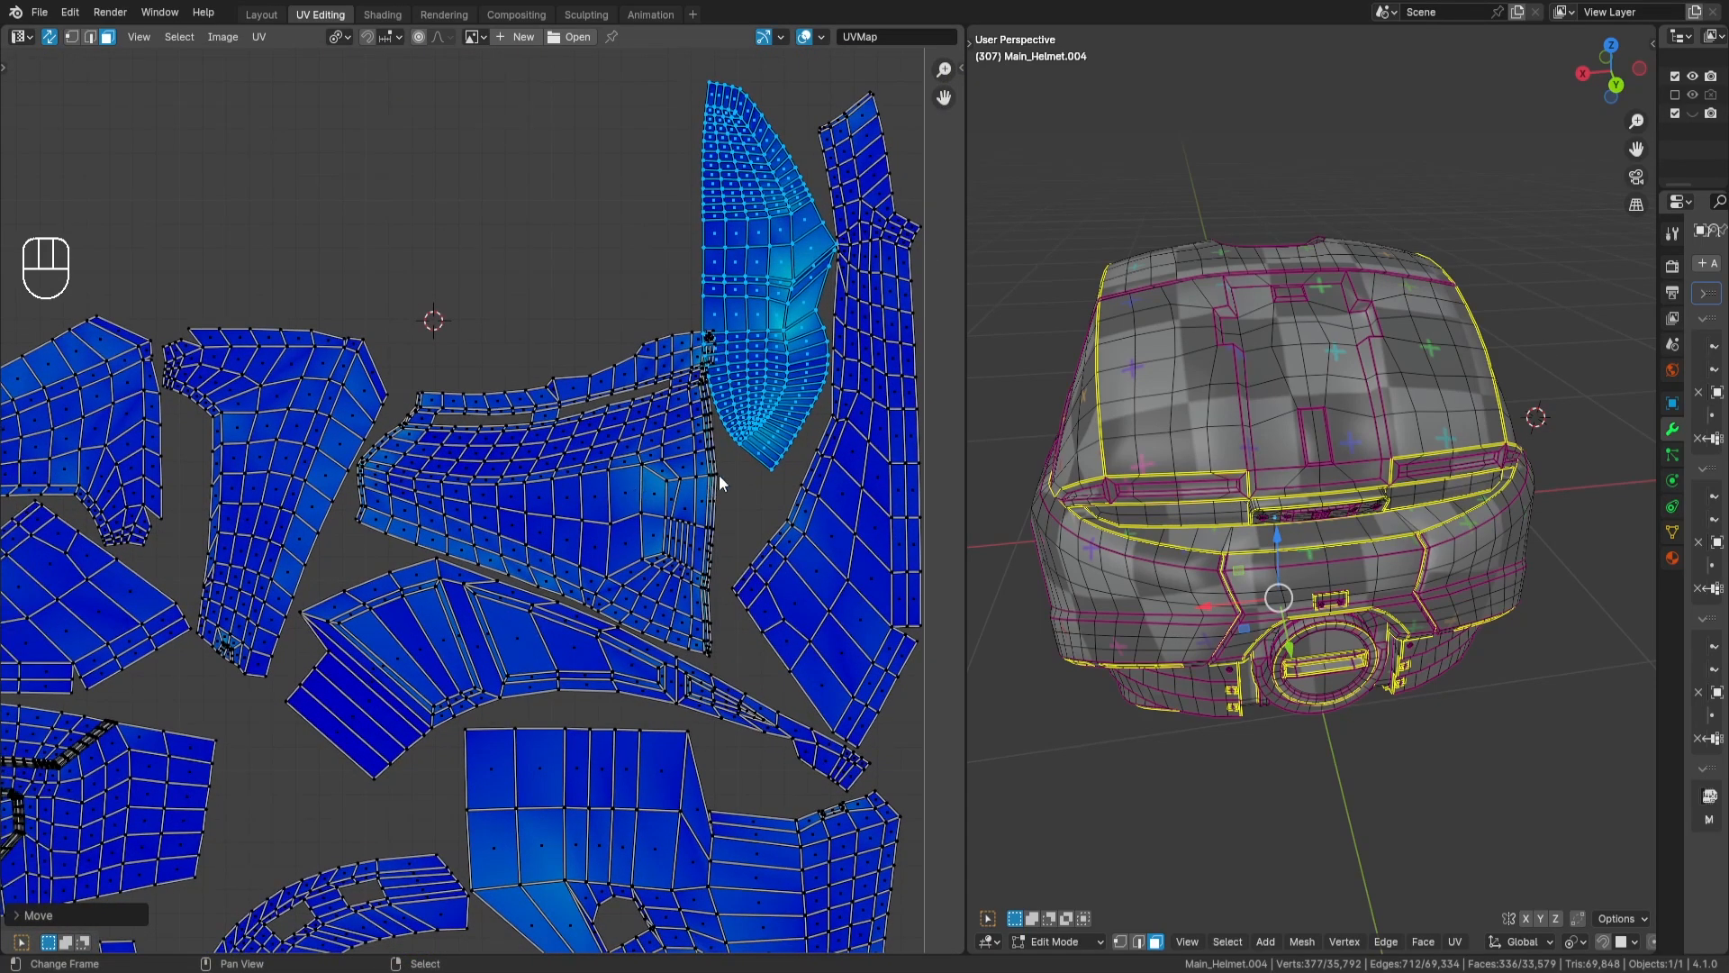
{"action": "key", "text": "g"}
{"action": "key", "text": "Return"}
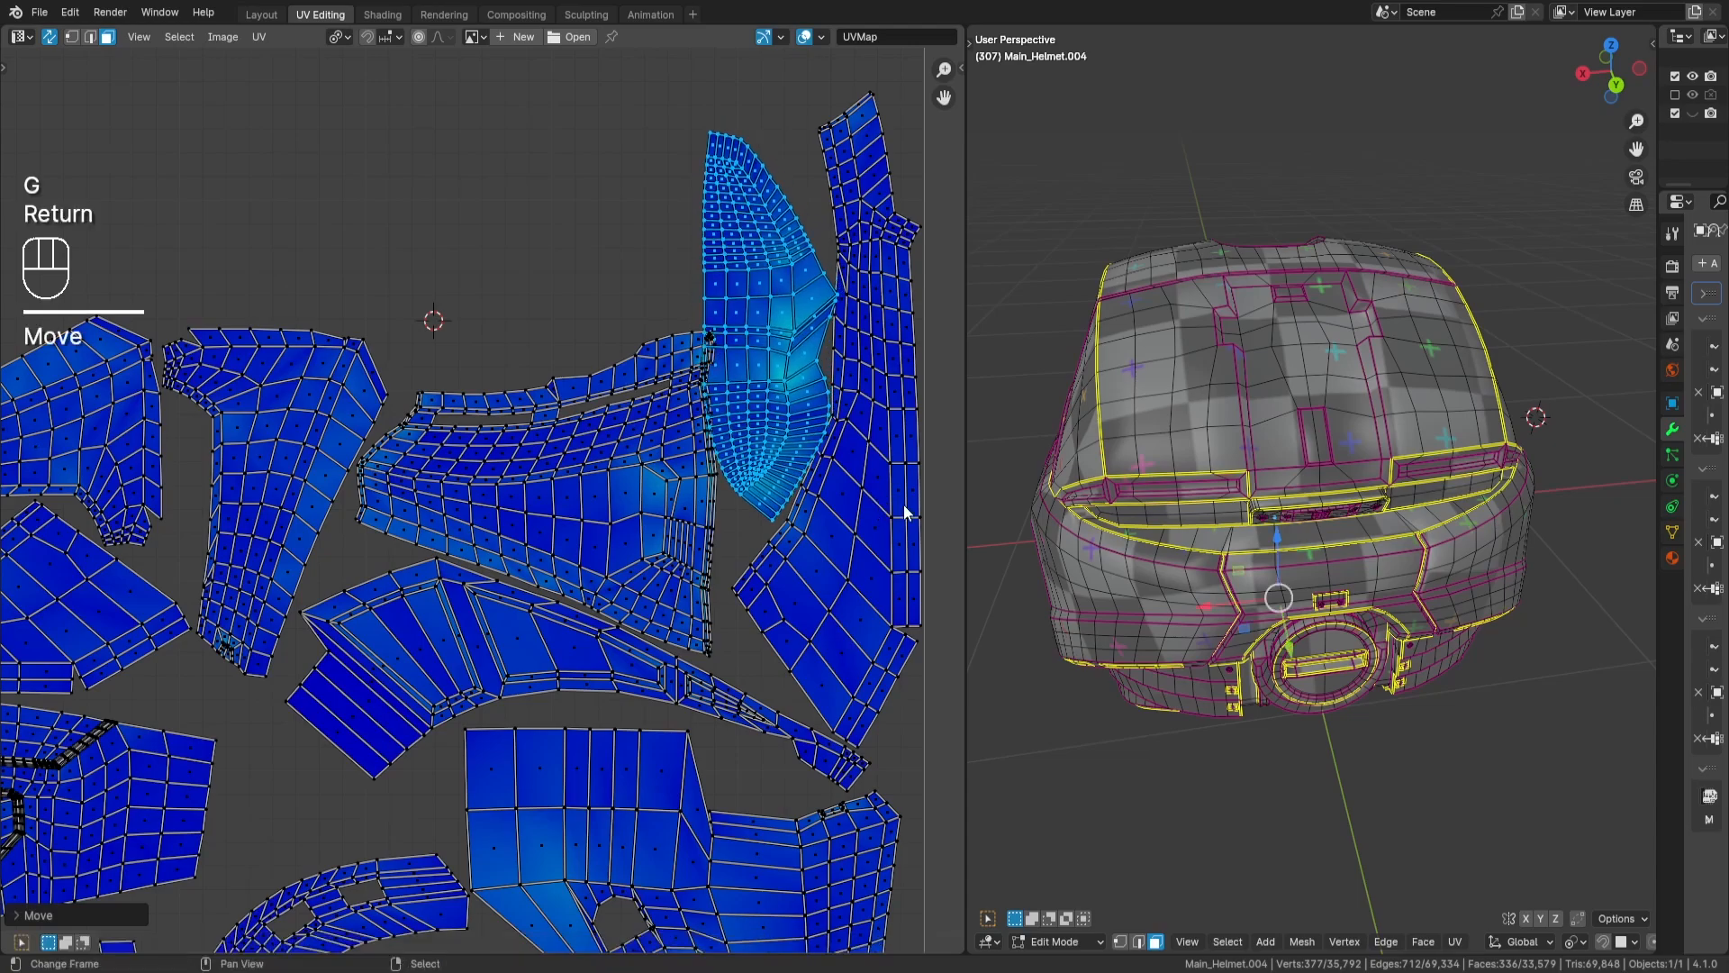
- Scale the leaf-shaped island down slightly and nudge it into the gap between the wedge-shaped and long tapering islands
{"action": "key", "text": "s"}
{"action": "key", "text": "Return"}
{"action": "key", "text": "g"}
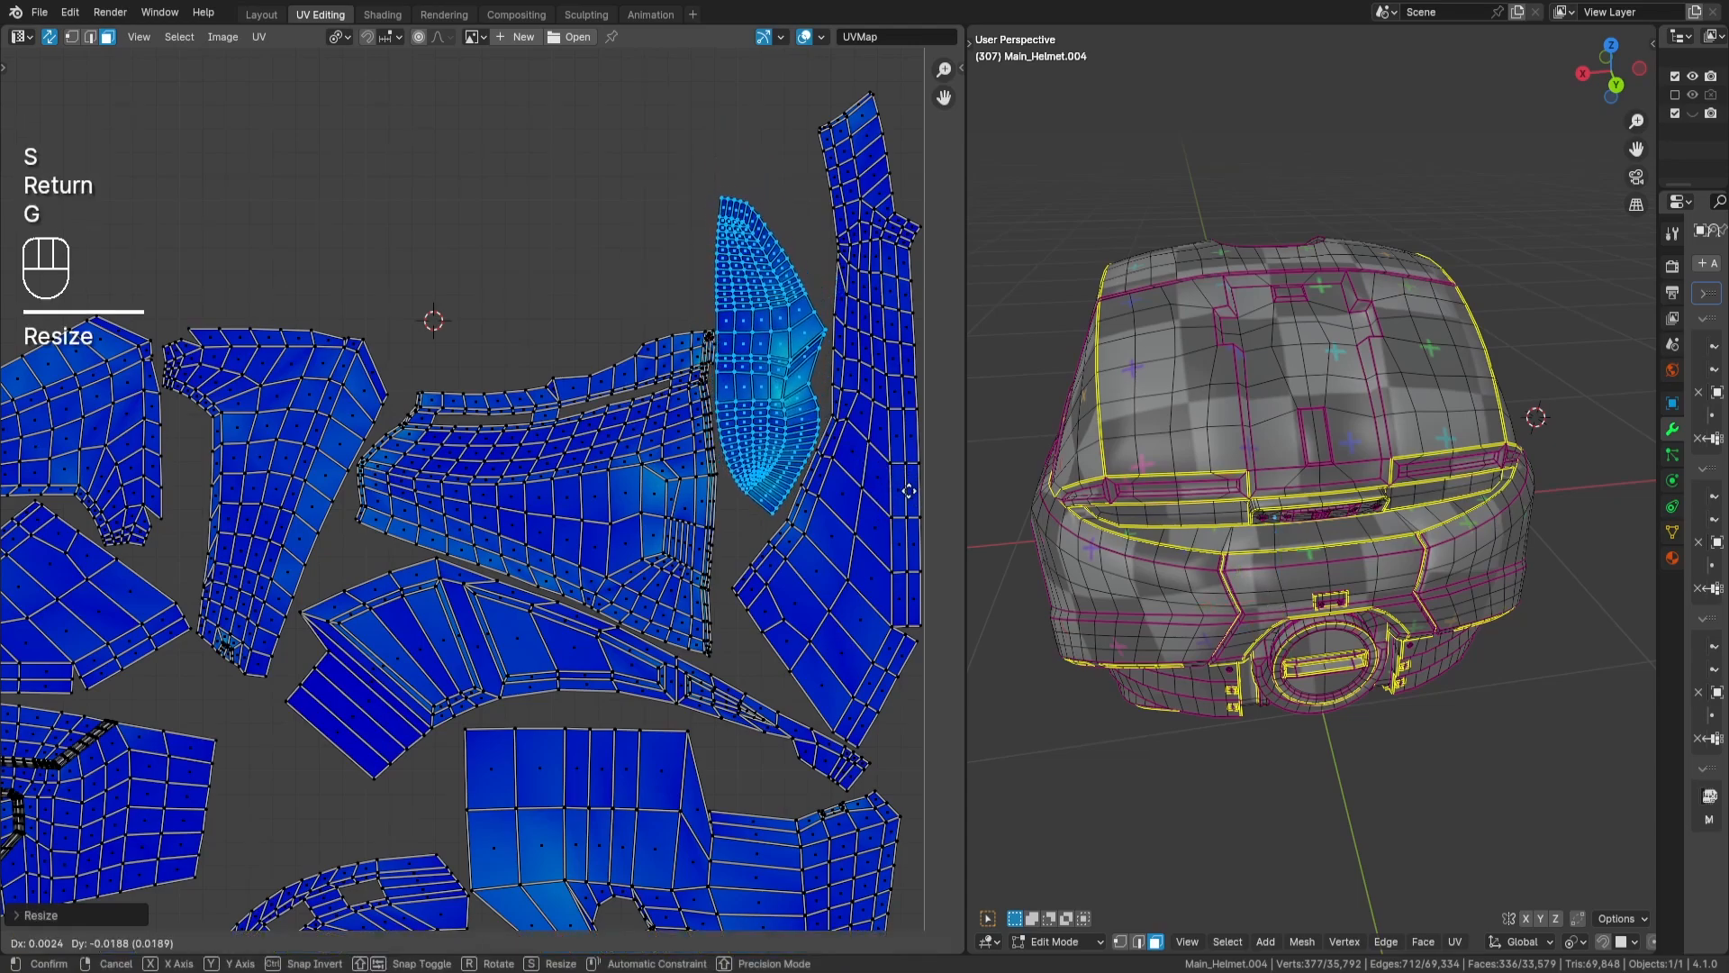
{"action": "key", "text": "Return"}
{"action": "scroll", "coordinate": [837, 441], "scroll_direction": "up", "scroll_amount": 3}
{"action": "scroll", "coordinate": [823, 443], "scroll_direction": "up", "scroll_amount": 2}
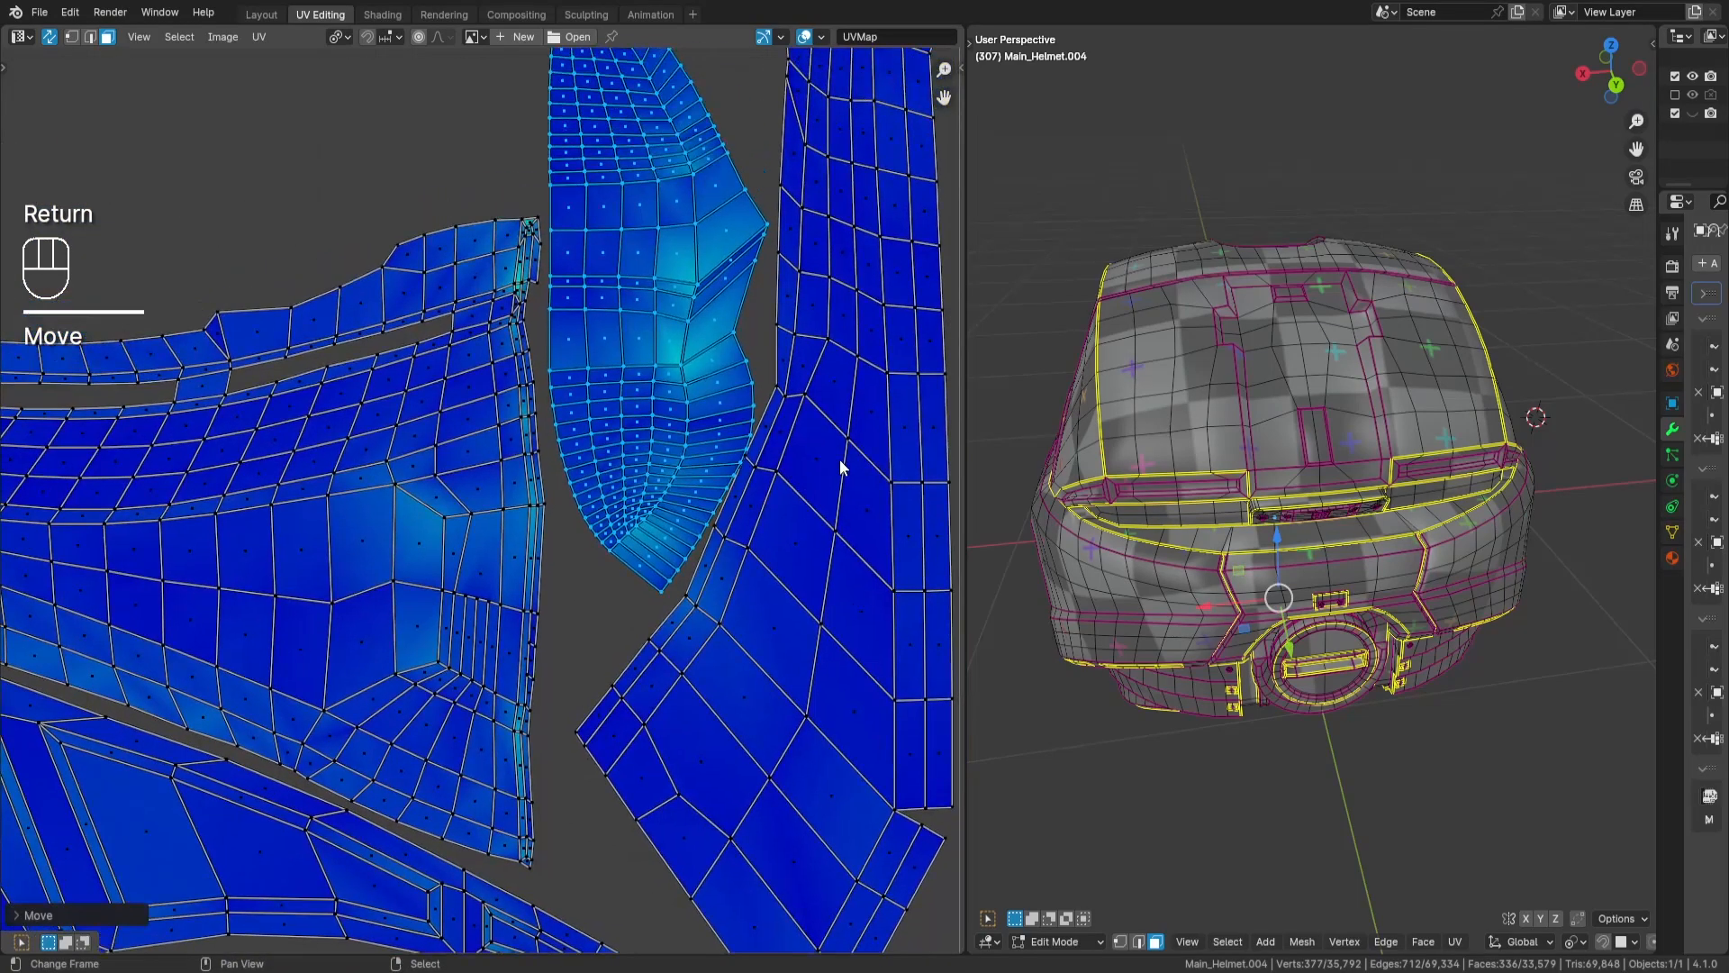
{"action": "key", "text": "g"}
{"action": "key", "text": "Return"}
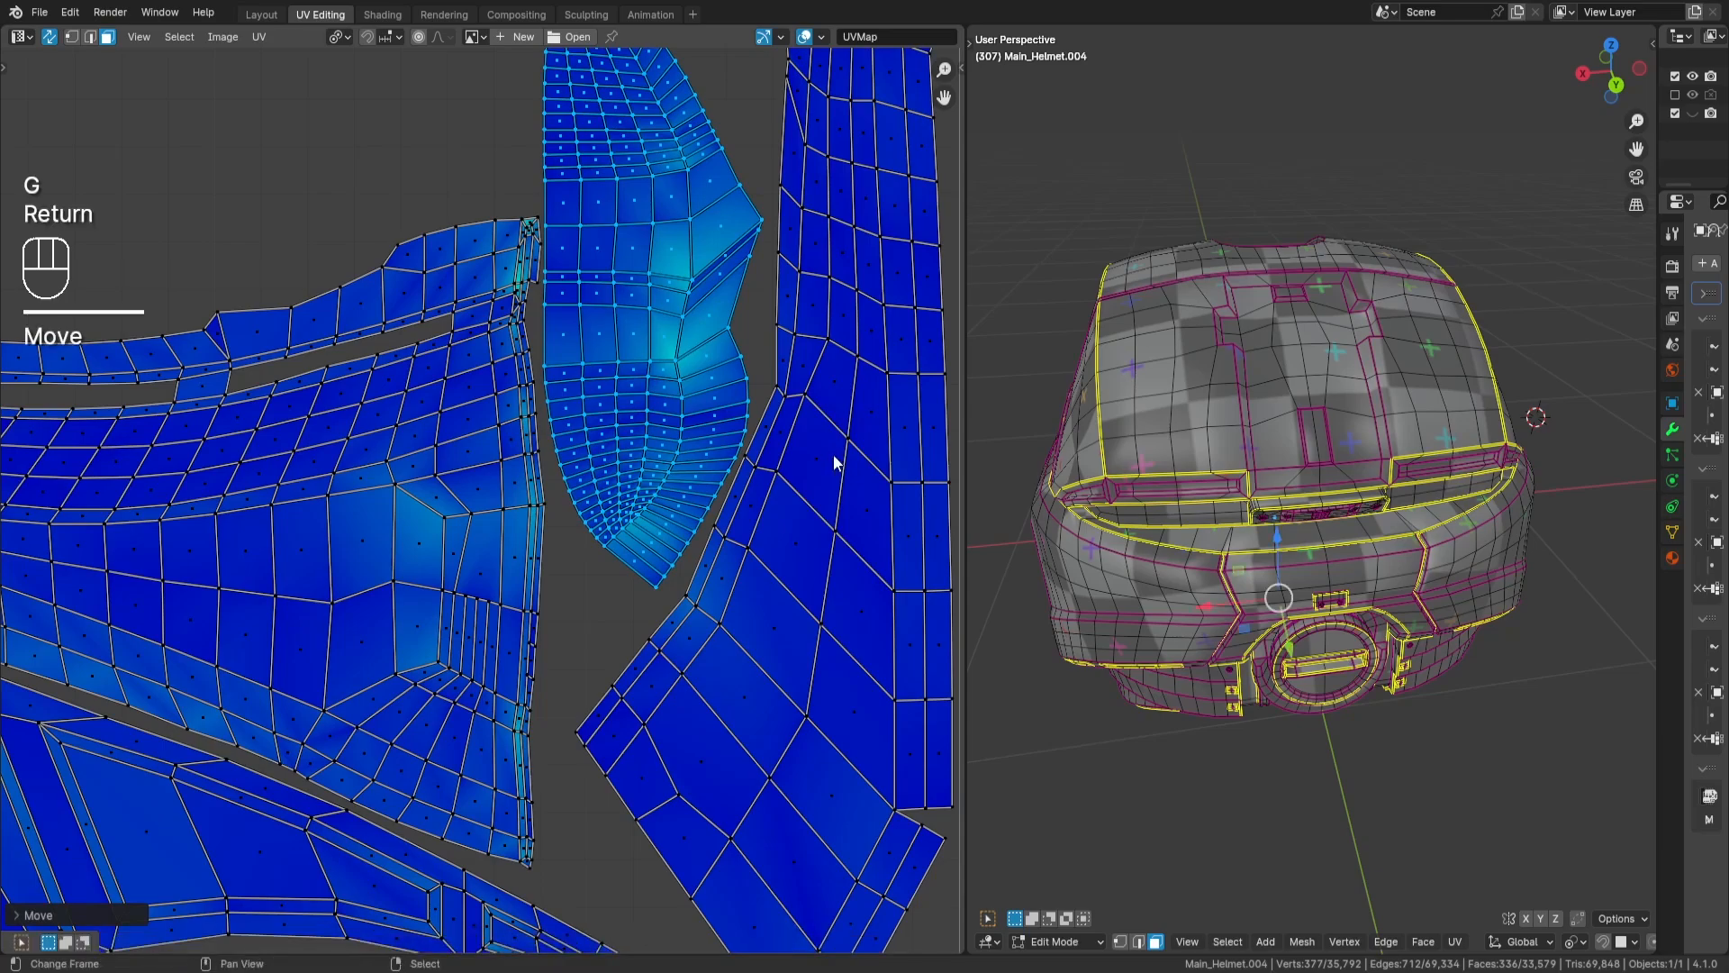
{"action": "scroll", "coordinate": [834, 454], "scroll_direction": "down", "scroll_amount": 3}
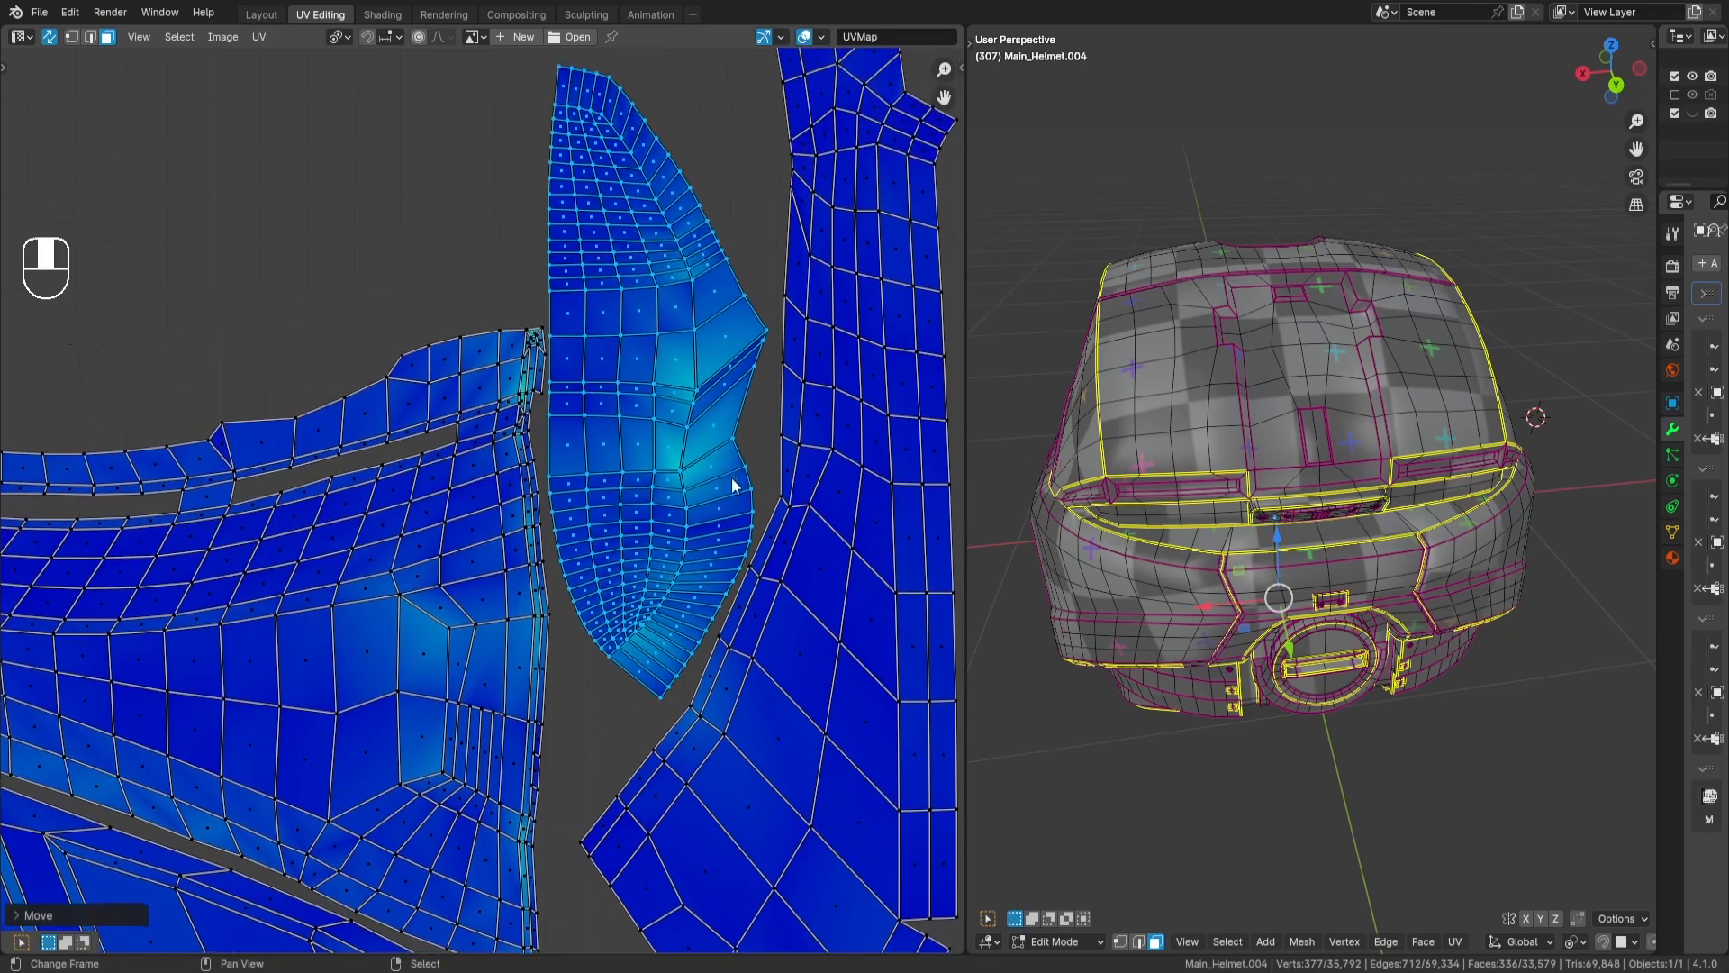
- Select only the leaf-shaped island and hide all the other islands to isolate it
{"action": "key", "text": "a"}
- Select the vertices along the leaf-shaped island's straight edge, flatten them with an X scale of 0, and pin them
{"action": "key", "text": "a"}
{"action": "key", "text": "l"}
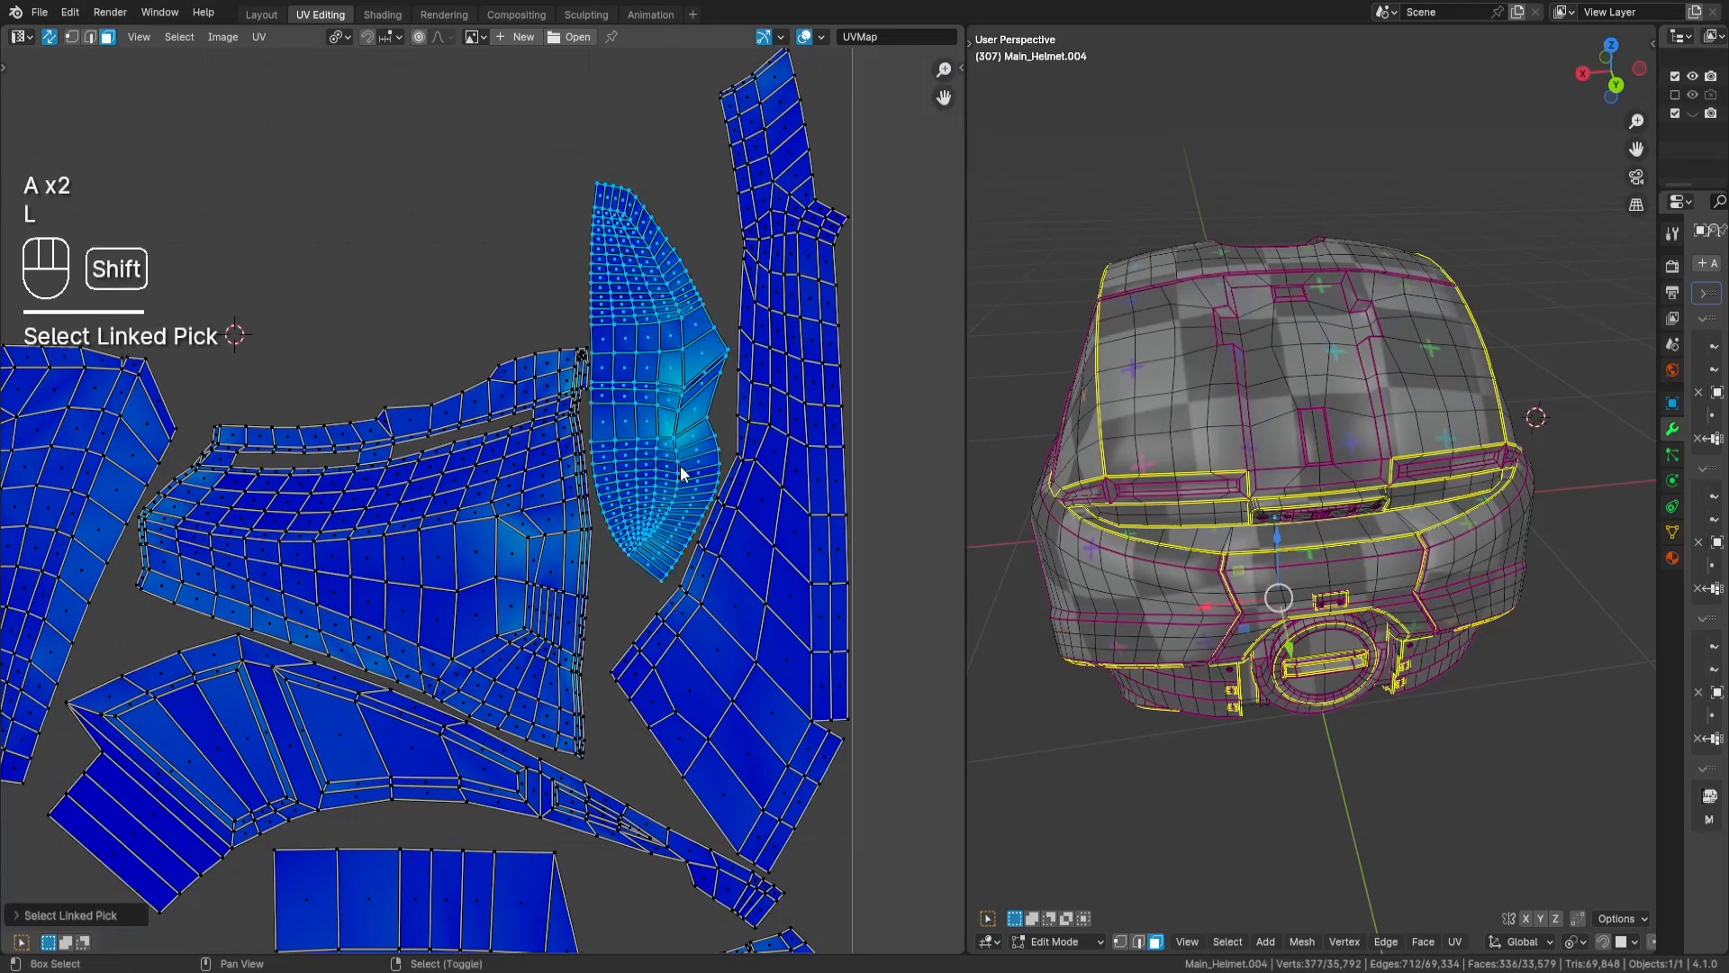
{"action": "key", "text": "shift+h"}
{"action": "key", "text": "a"}
{"action": "key", "text": "a"}
{"action": "left_click", "coordinate": [71, 36]}
{"action": "scroll", "coordinate": [614, 207], "scroll_direction": "up", "scroll_amount": 2}
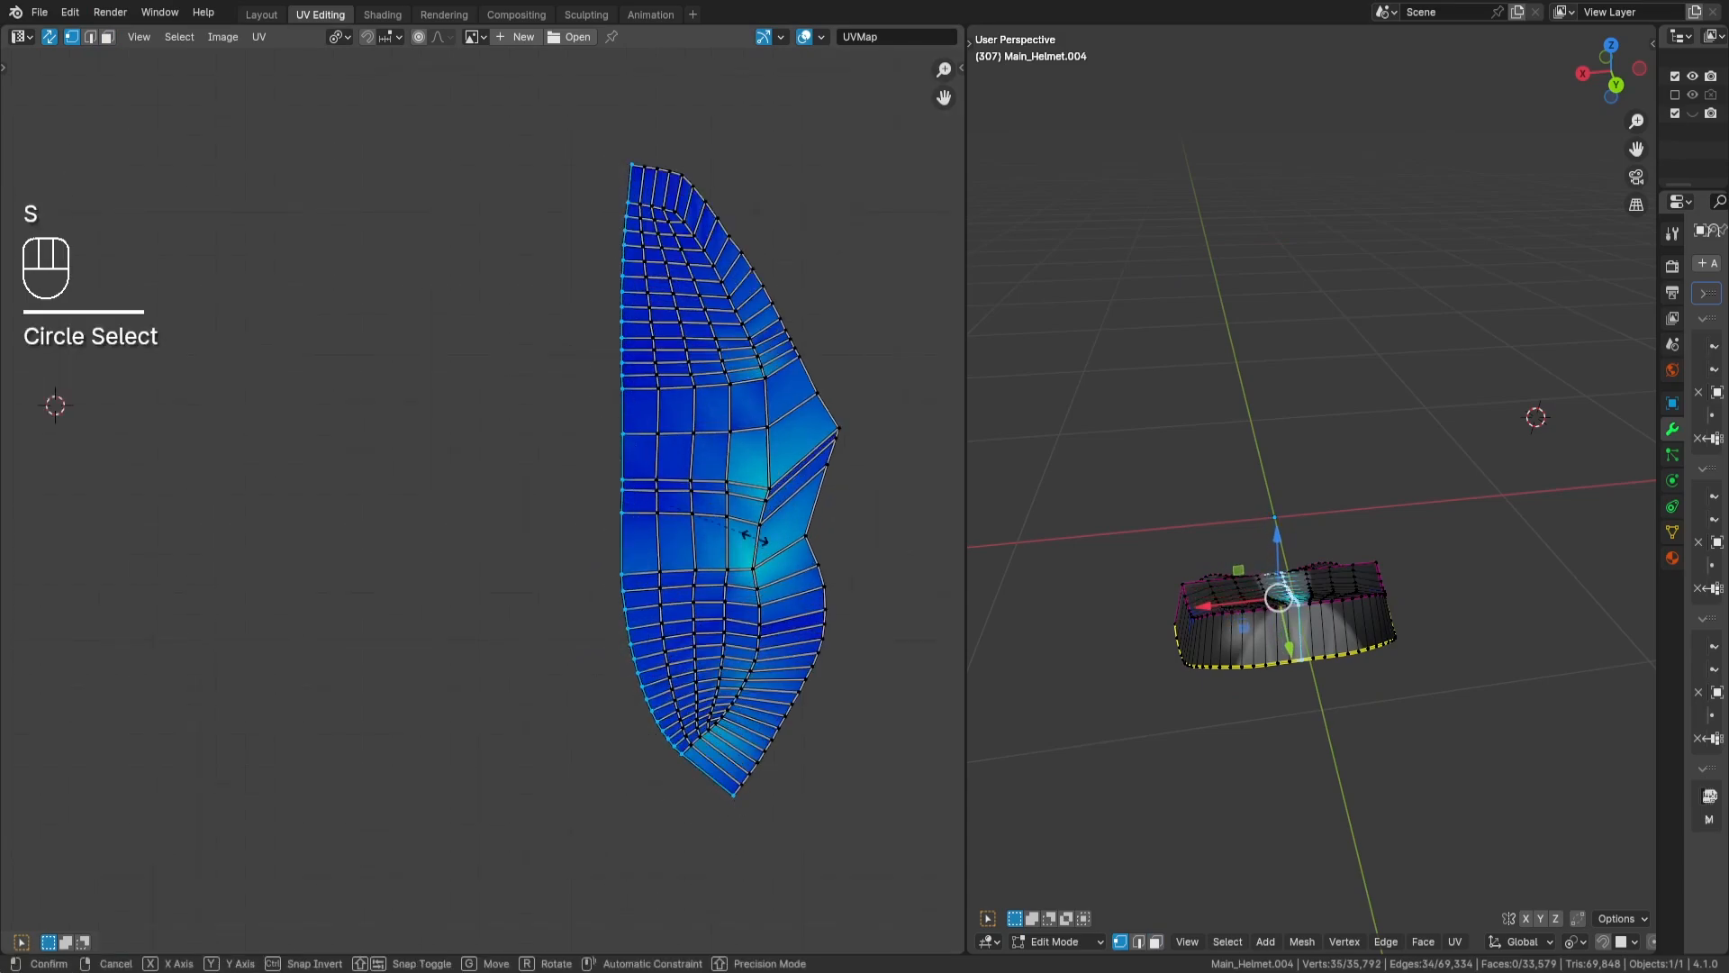
{"action": "key", "text": "x"}
{"action": "key", "text": "KP_0"}
{"action": "key", "text": "Return"}
{"action": "key", "text": "p"}
- Unwrap the whole isolated island around its pinned centre line, then clear the selection
{"action": "key", "text": "a"}
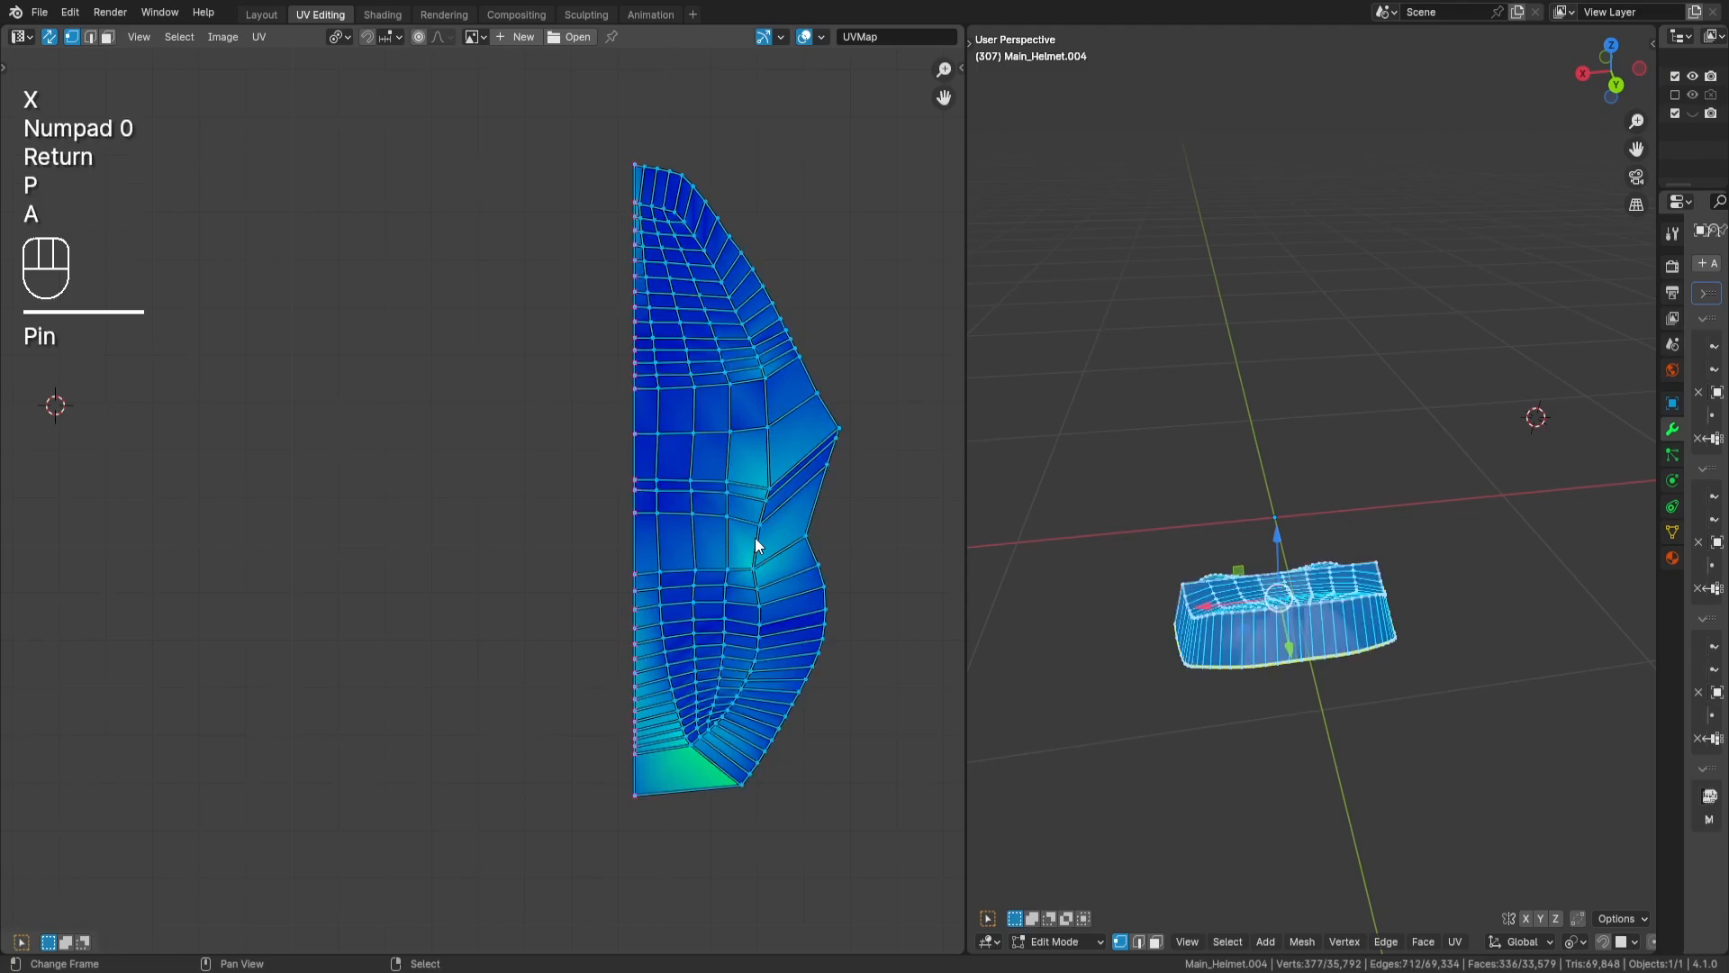
{"action": "key", "text": "u"}
{"action": "key", "text": "a"}
{"action": "key", "text": "a"}
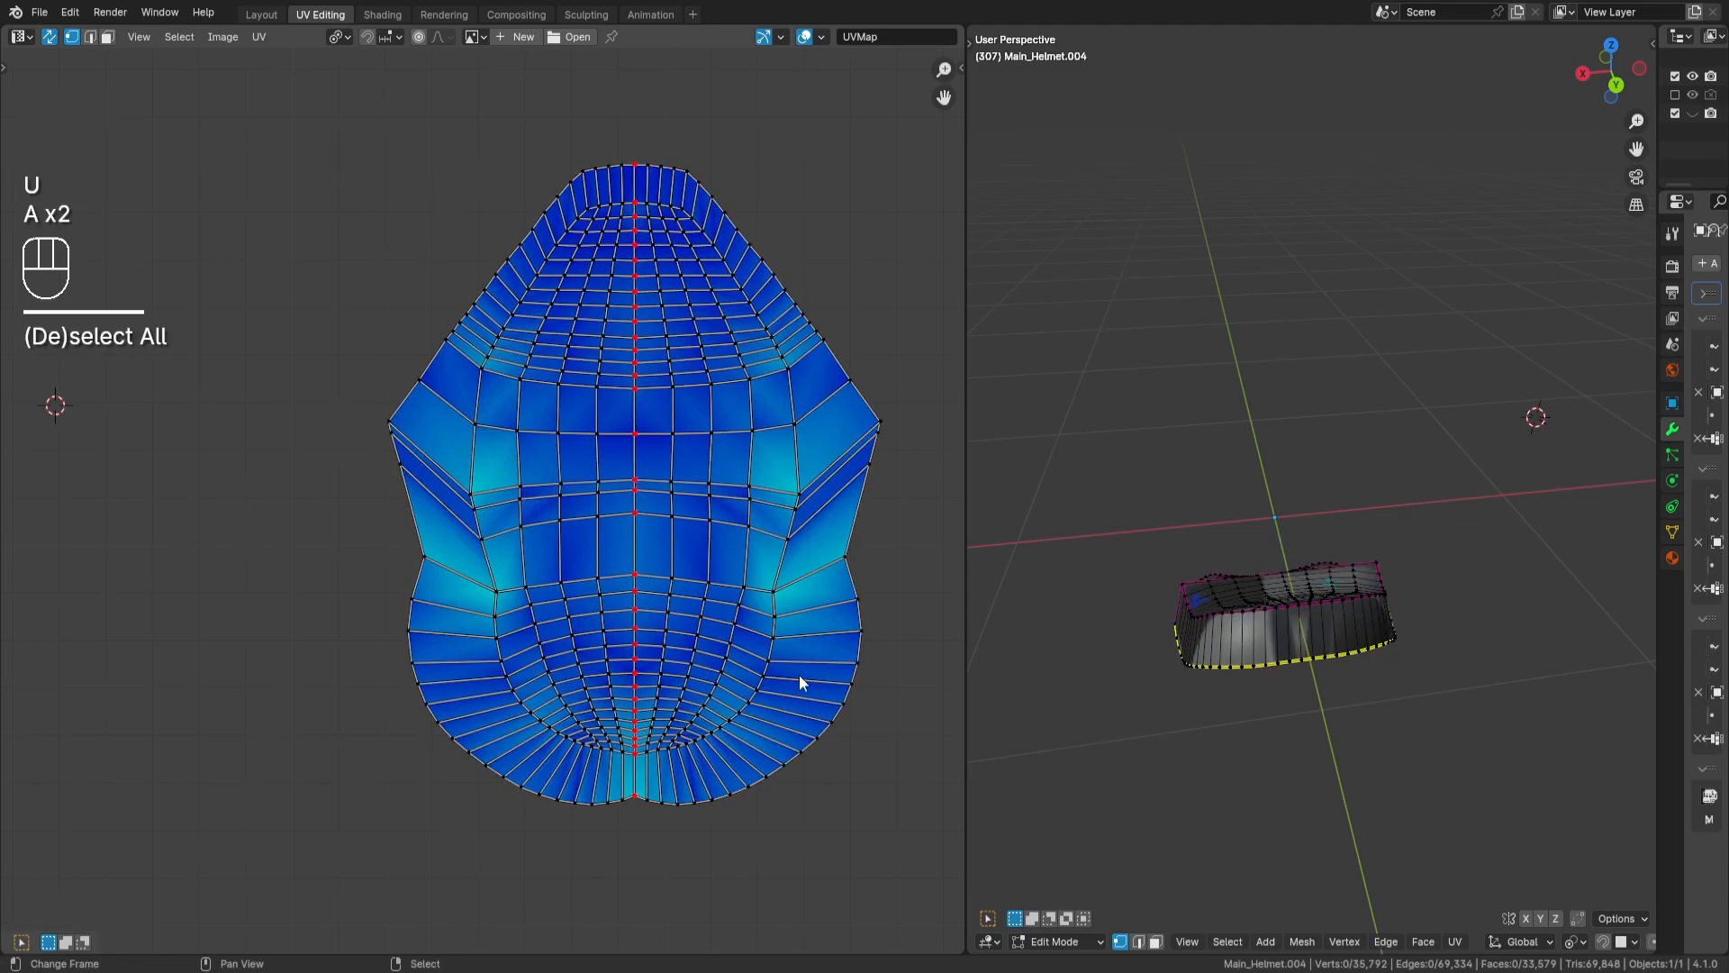
- Select the pinned centre line's edges and snap the 2D cursor to them
{"action": "left_click", "coordinate": [91, 36]}
{"action": "left_click_drag", "start_coordinate": [628, 154], "coordinate": [640, 820], "text": "shift"}
{"action": "key", "text": "shift+s"}
{"action": "left_click", "coordinate": [759, 597]}
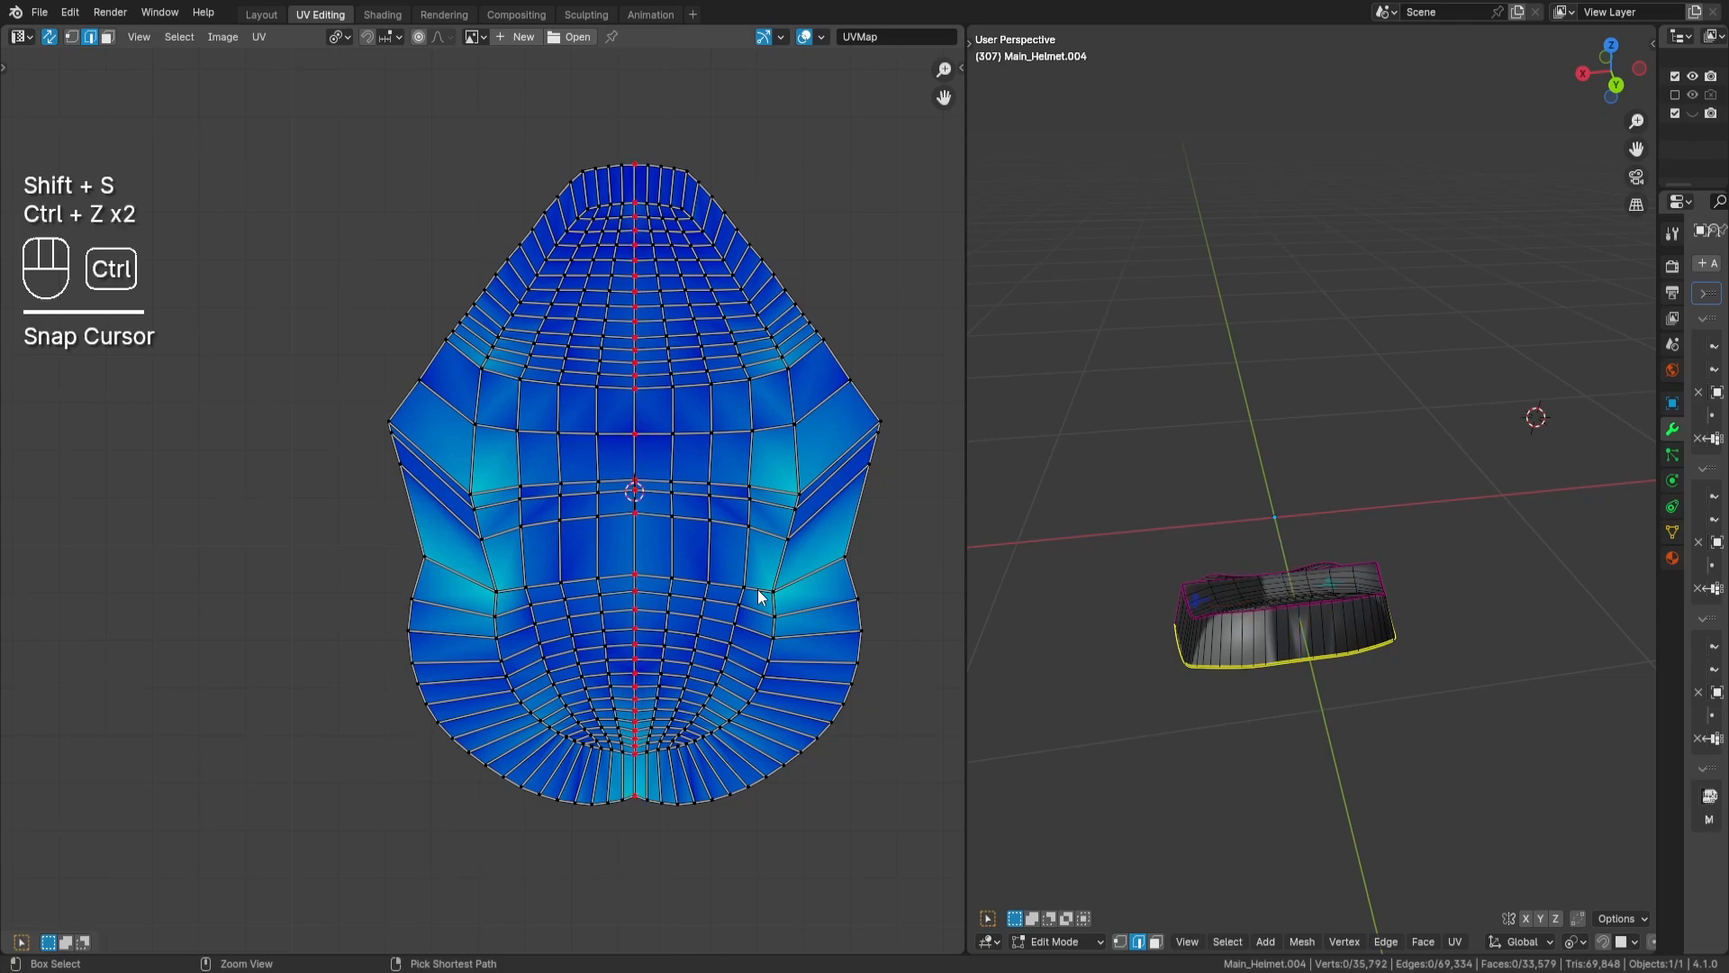
- Fold the island's left half onto its right half by scaling its faces -1 along X with the 2D cursor as pivot
{"action": "left_click", "coordinate": [107, 36]}
{"action": "left_click_drag", "start_coordinate": [271, 156], "coordinate": [630, 933]}
{"action": "left_click", "coordinate": [343, 37]}
{"action": "left_click", "coordinate": [361, 124]}
{"action": "middle_click_drag", "start_coordinate": [814, 369], "coordinate": [744, 348]}
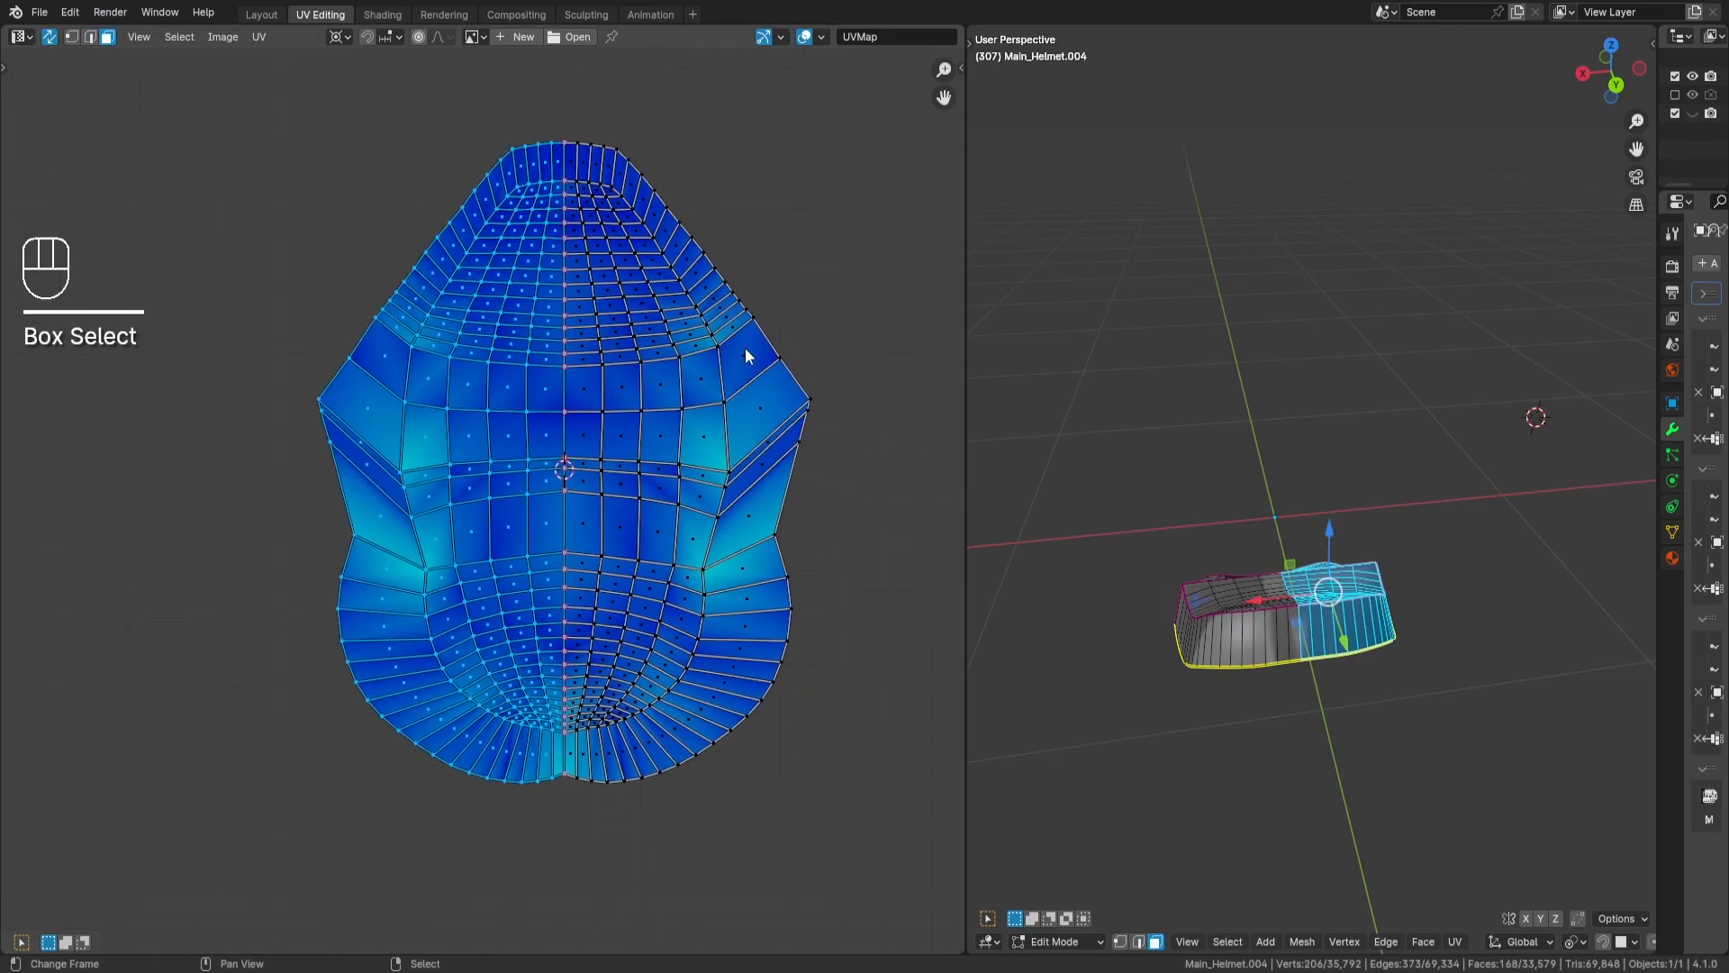
{"action": "key", "text": "s"}
{"action": "key", "text": "x"}
{"action": "key", "text": "KP_Subtract"}
{"action": "key", "text": "KP_1"}
{"action": "key", "text": "Return"}
{"action": "key", "text": "a"}
{"action": "key", "text": "a"}
- Unhide all the islands, select only the folded leaf-shaped island, and unpin its vertices
{"action": "key", "text": "alt+h"}
{"action": "key", "text": "a"}
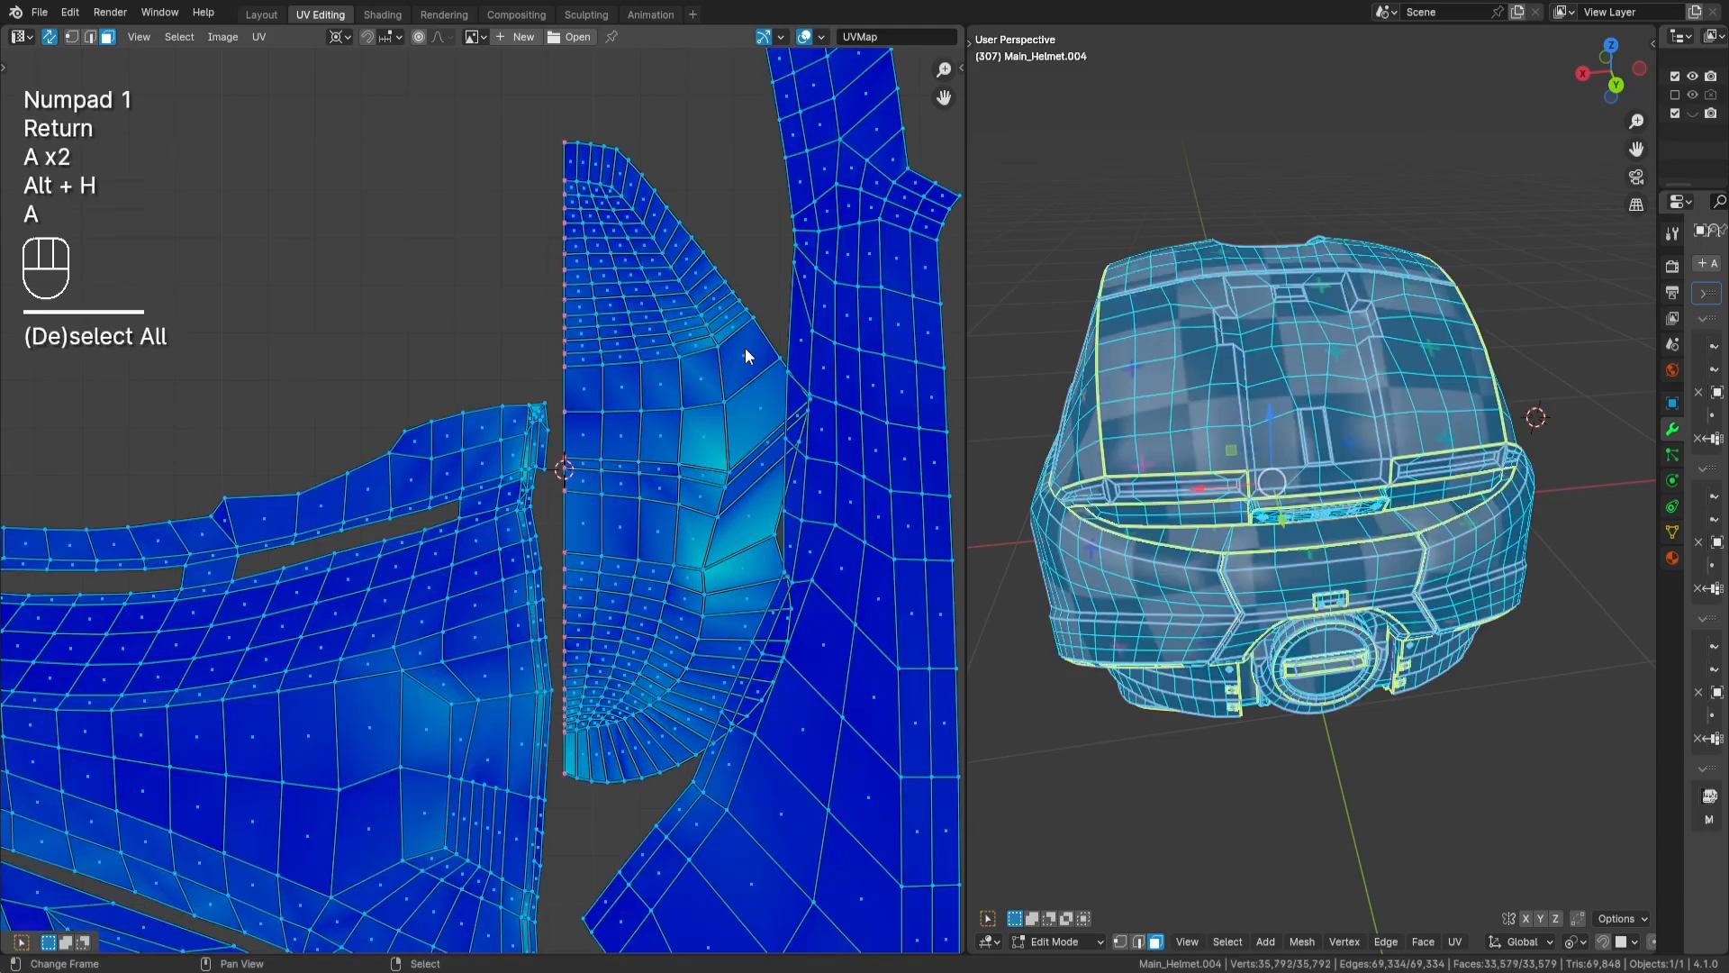
{"action": "key", "text": "a"}
{"action": "key", "text": "l"}
{"action": "key", "text": "alt+p"}
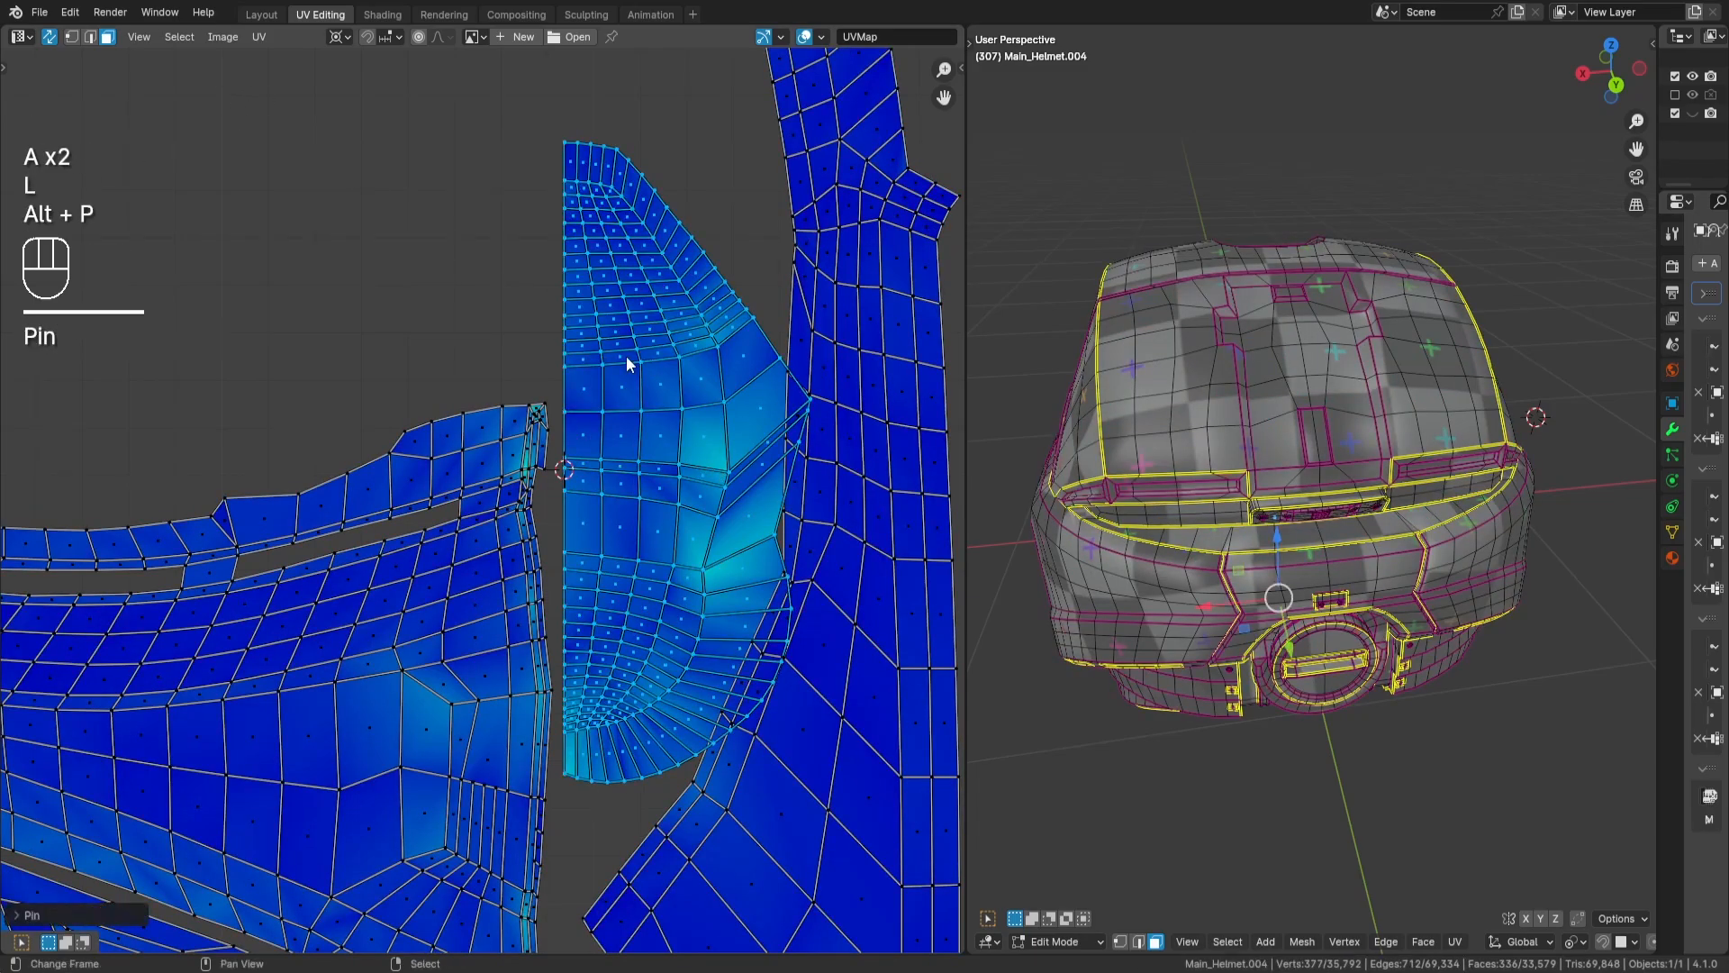
- Scale the folded leaf-shaped island down and move it next to the wedge-shaped island's straight edge
{"action": "scroll", "coordinate": [610, 420], "scroll_direction": "down", "scroll_amount": 2}
{"action": "key", "text": "s"}
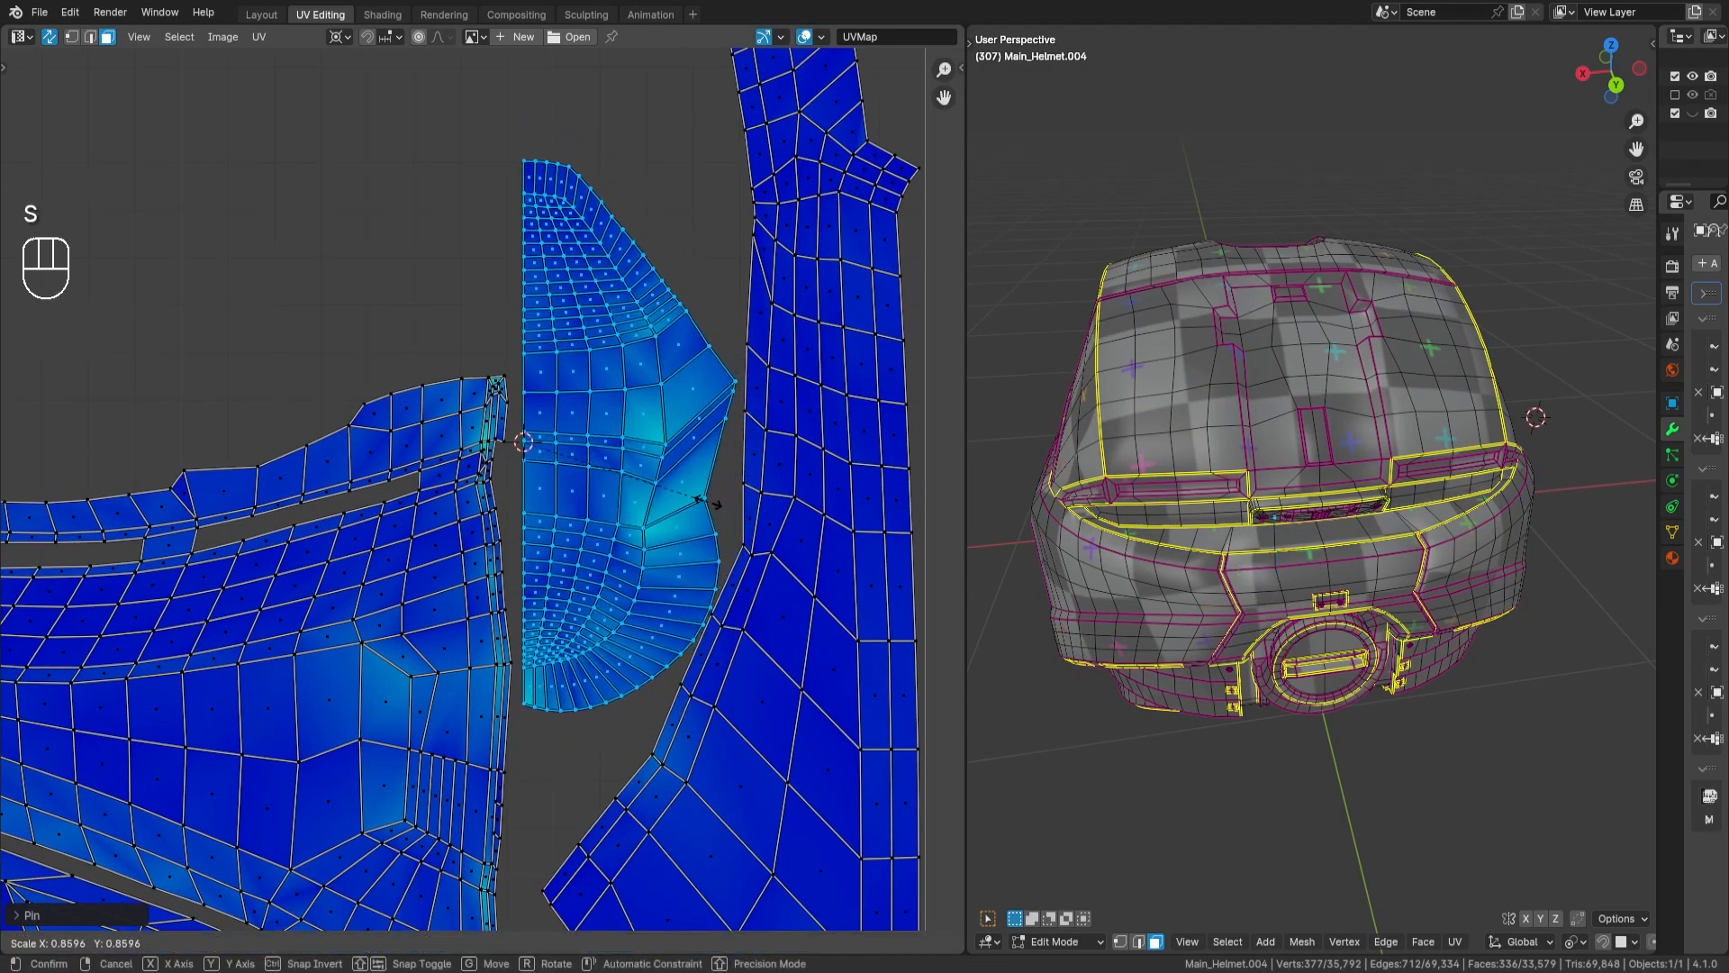
{"action": "key", "text": "Return"}
{"action": "middle_click_drag", "start_coordinate": [757, 479], "coordinate": [776, 425]}
{"action": "key", "text": "g"}
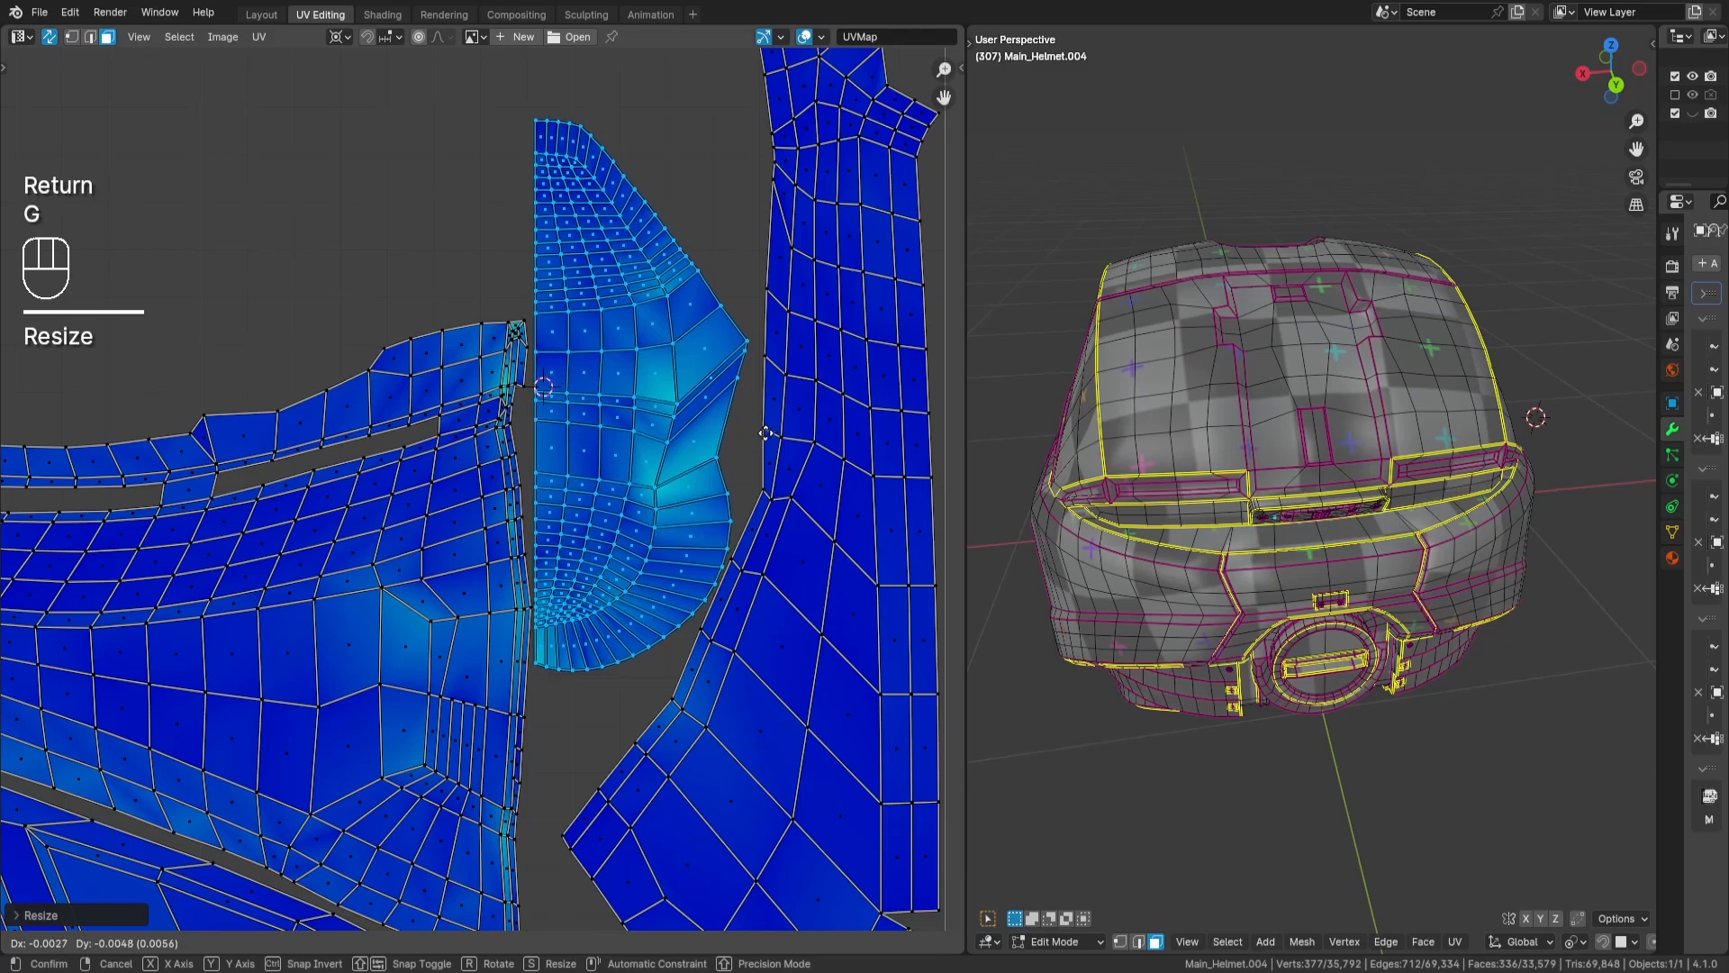
{"action": "key", "text": "Return"}
{"action": "scroll", "coordinate": [787, 396], "scroll_direction": "down", "scroll_amount": 2}
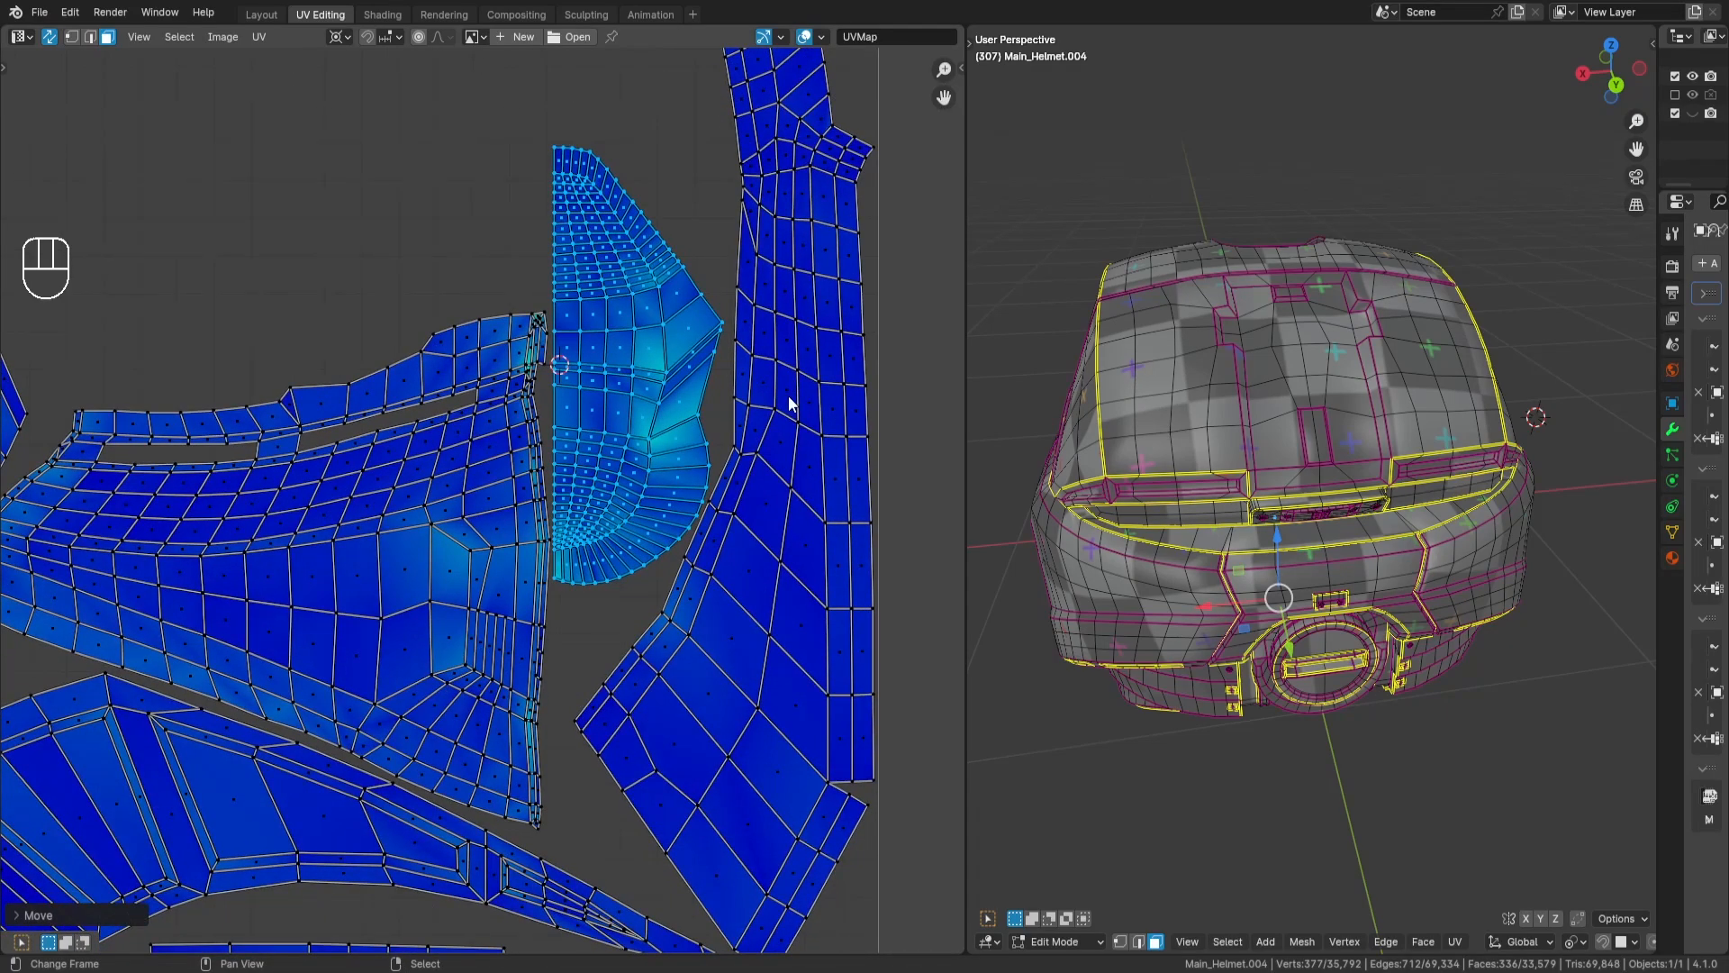
- Flip the folded leaf-shaped island vertically with a Y scale of -1
{"action": "key", "text": "s"}
{"action": "key", "text": "y"}
{"action": "key", "text": "KP_Subtract"}
{"action": "key", "text": "KP_1"}
{"action": "key", "text": "Return"}
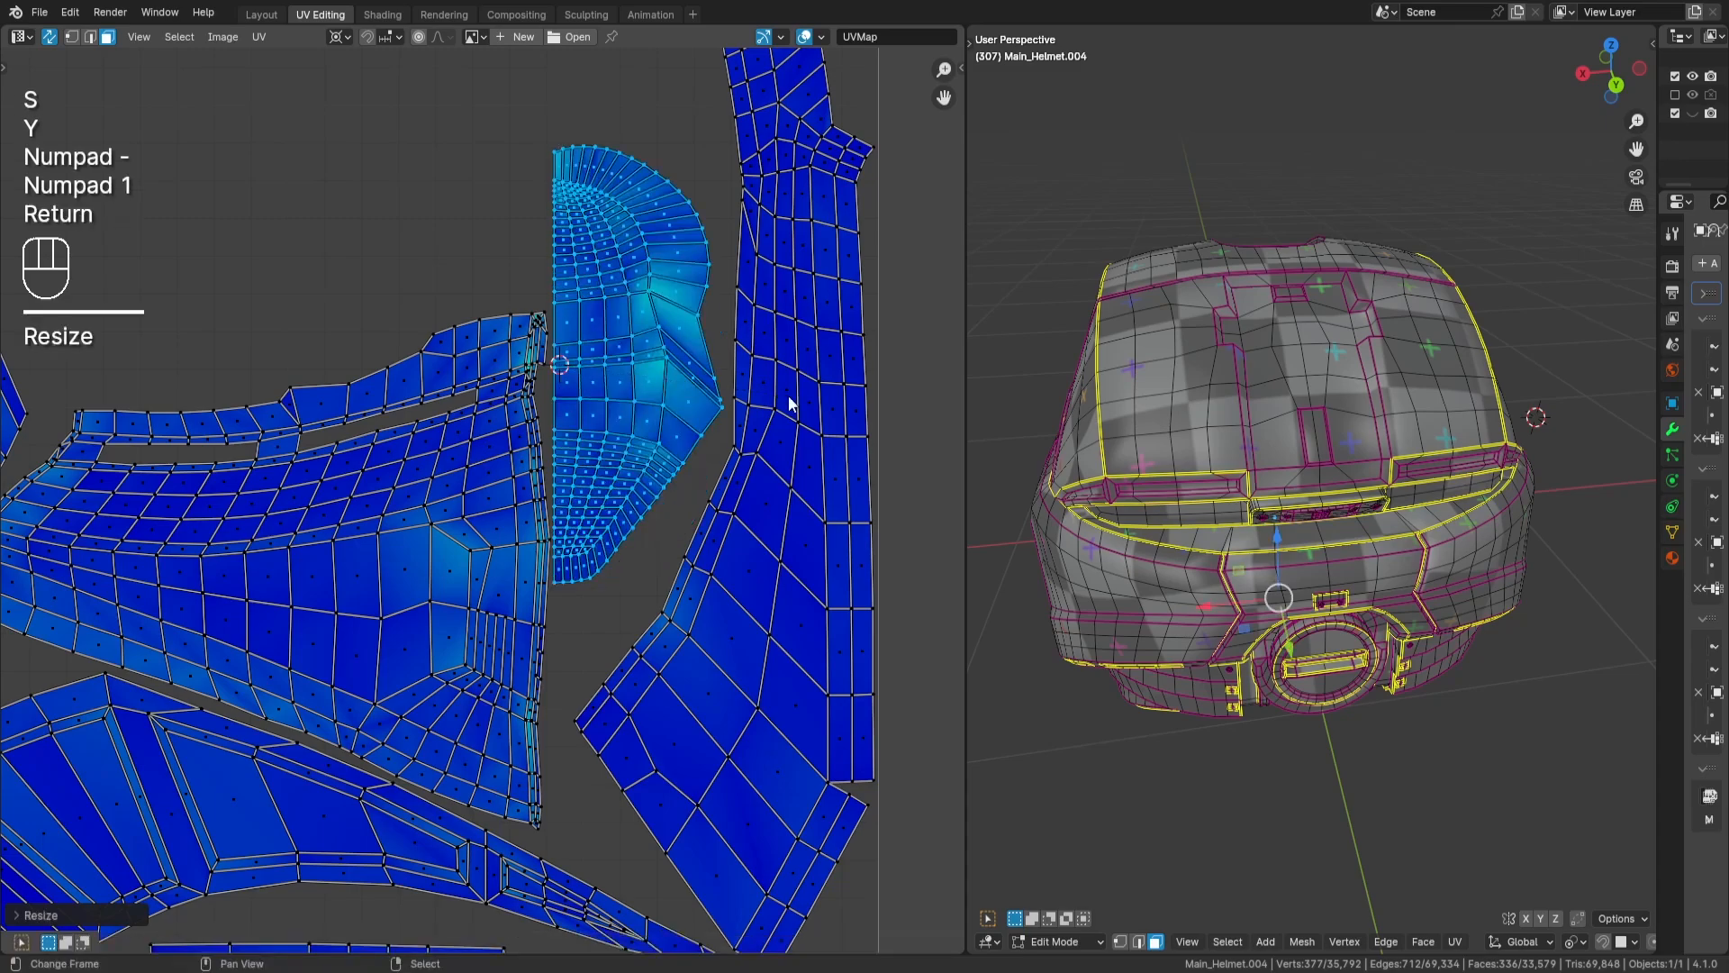
- Move the flipped island down so its pointed end sits deeper in the gap beside the long tapering island
{"action": "key", "text": "g"}
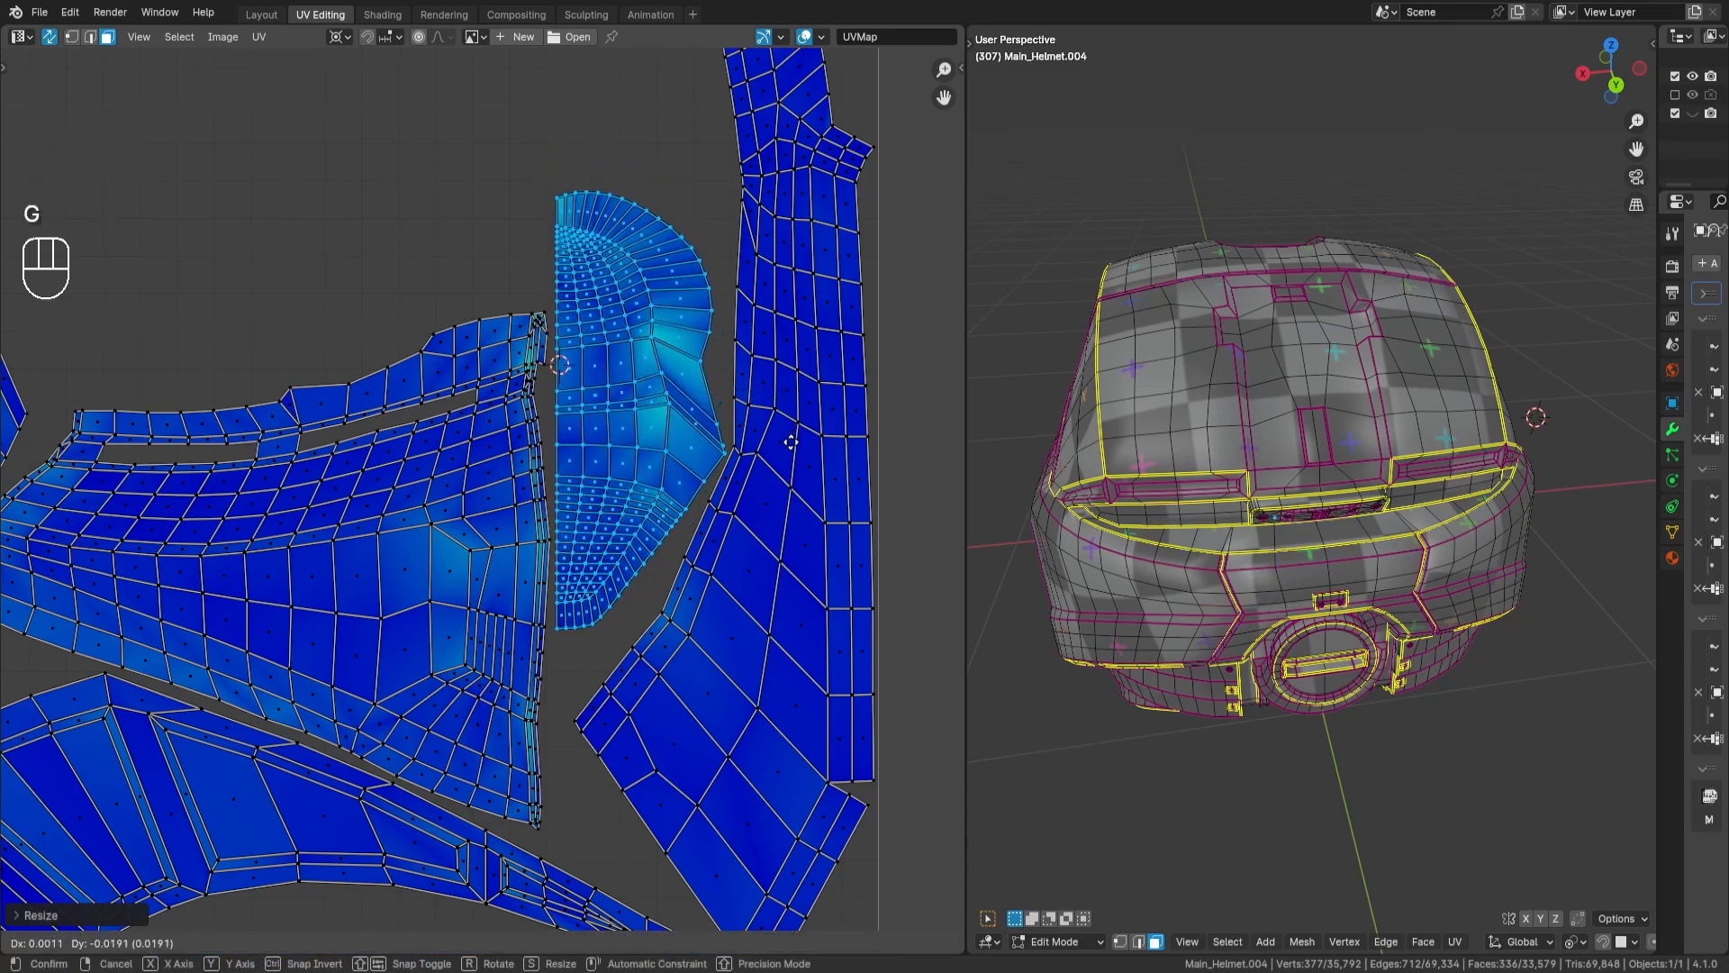
{"action": "key", "text": "Return"}
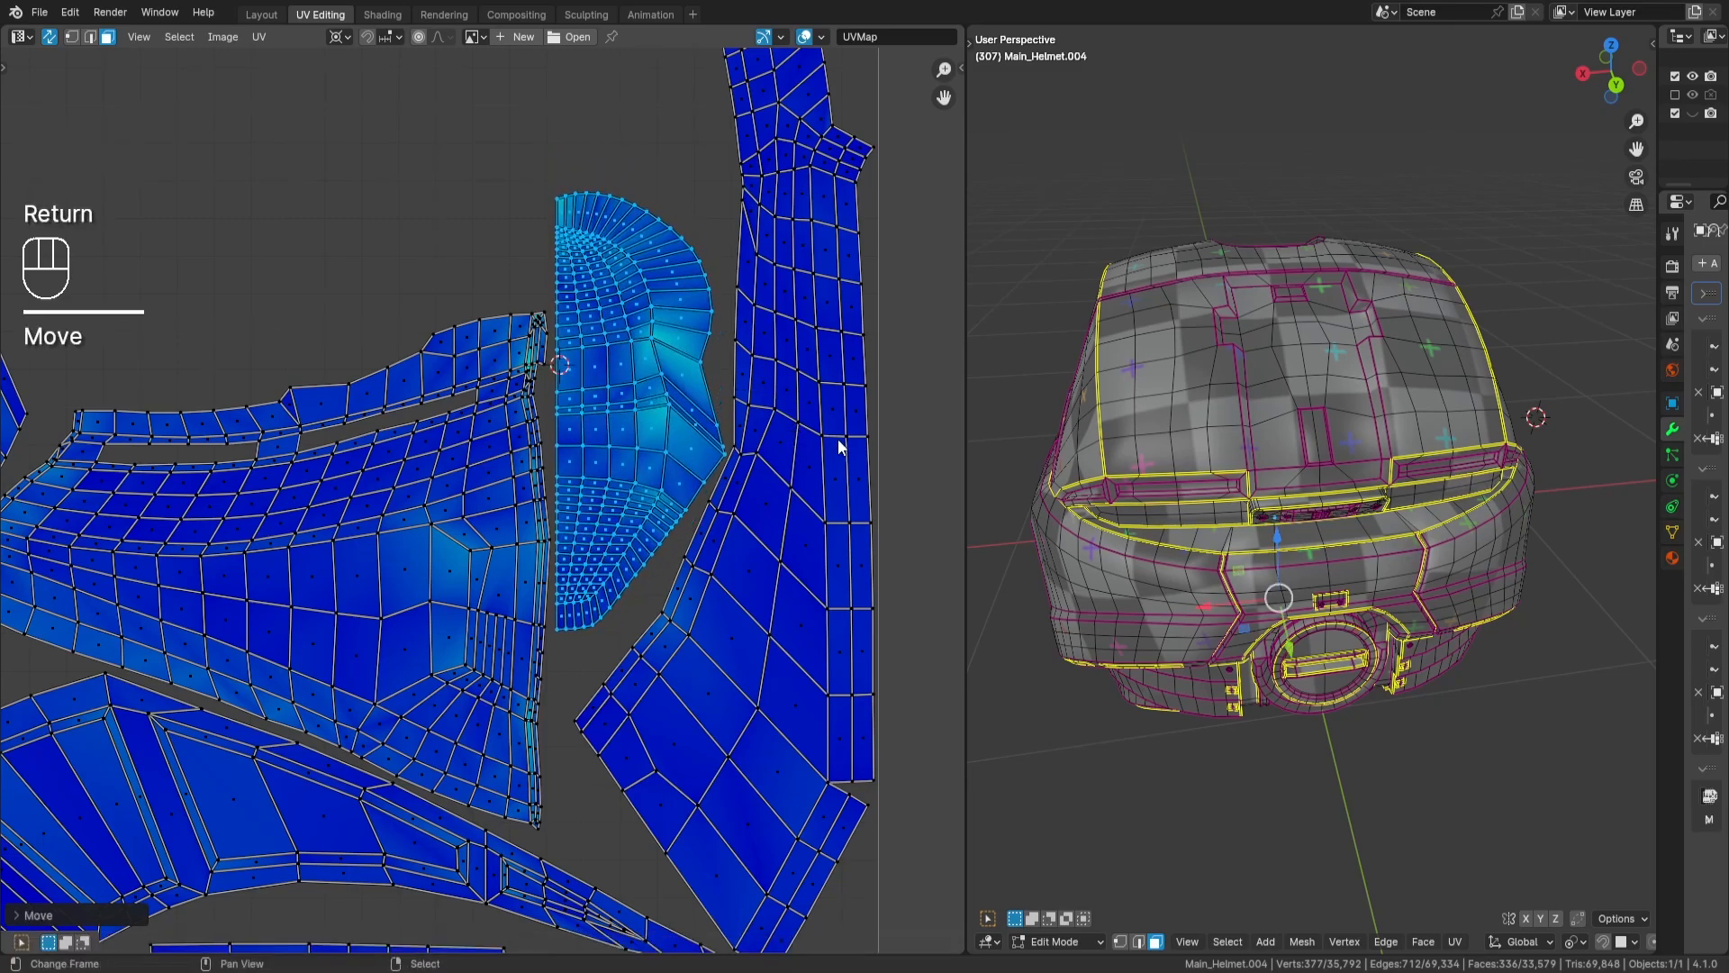
{"action": "scroll", "coordinate": [830, 408], "scroll_direction": "up", "scroll_amount": 2}
{"action": "key", "text": "g"}
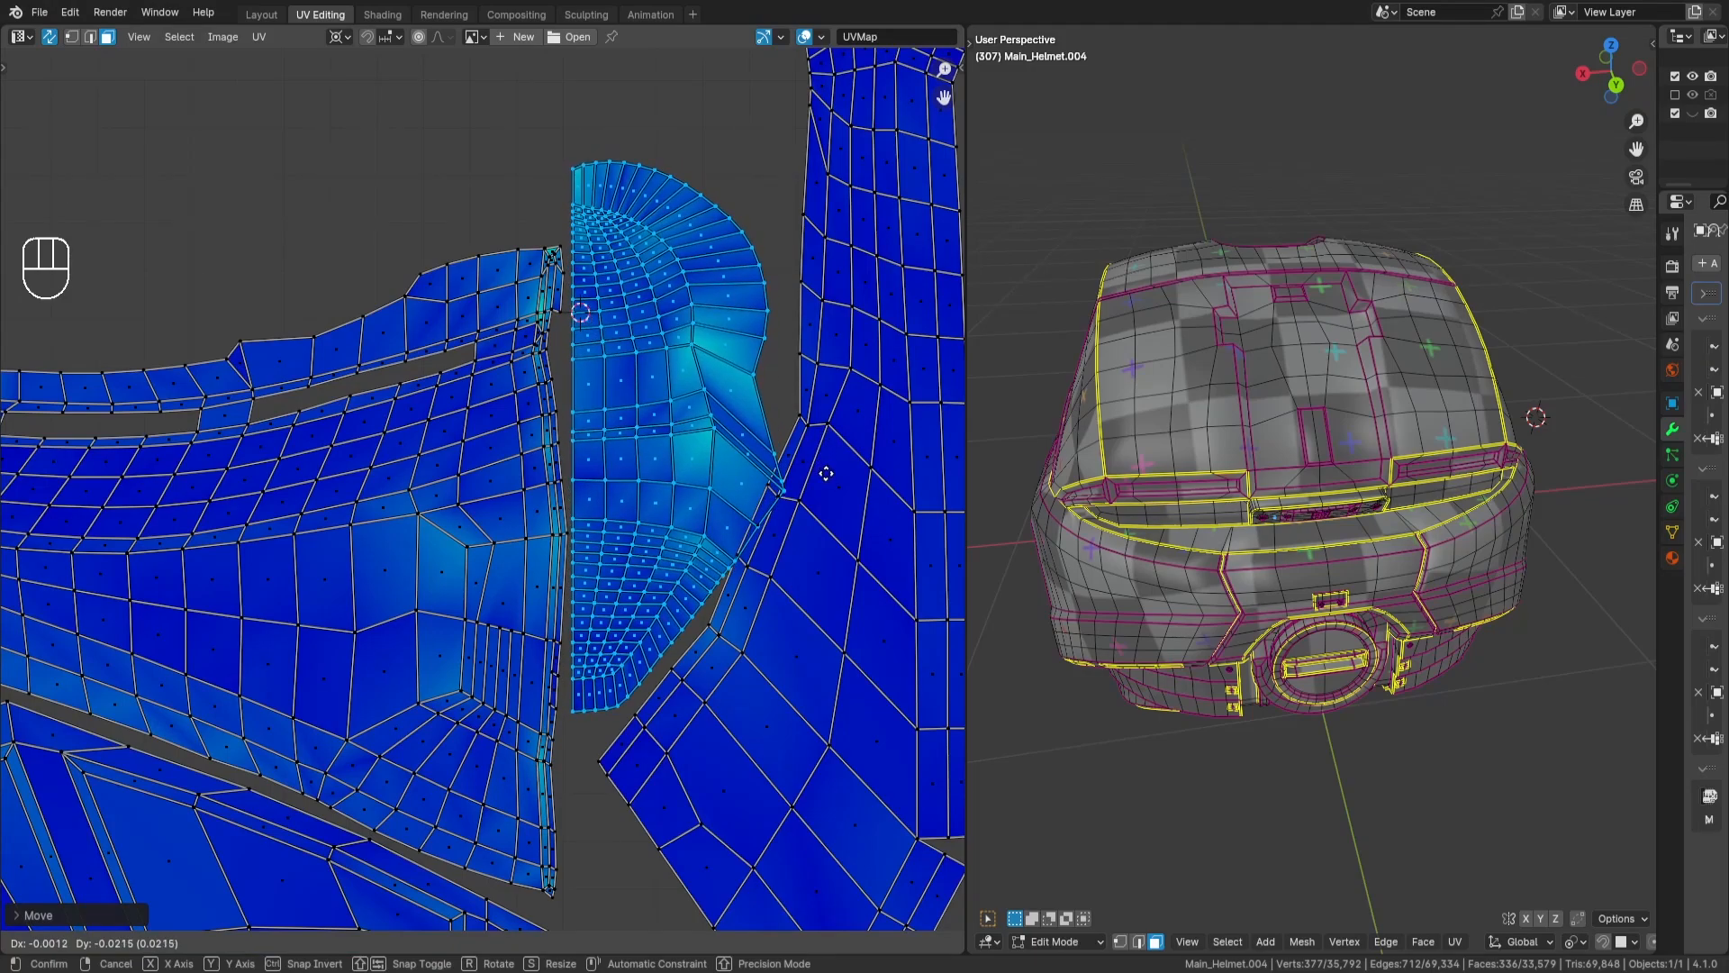
{"action": "key", "text": "Return"}
- Switch the pivot point away from the 2D cursor, shrink the flipped island to fit the gap, reposition it, and deselect it
{"action": "left_click", "coordinate": [335, 36]}
{"action": "left_click", "coordinate": [388, 99]}
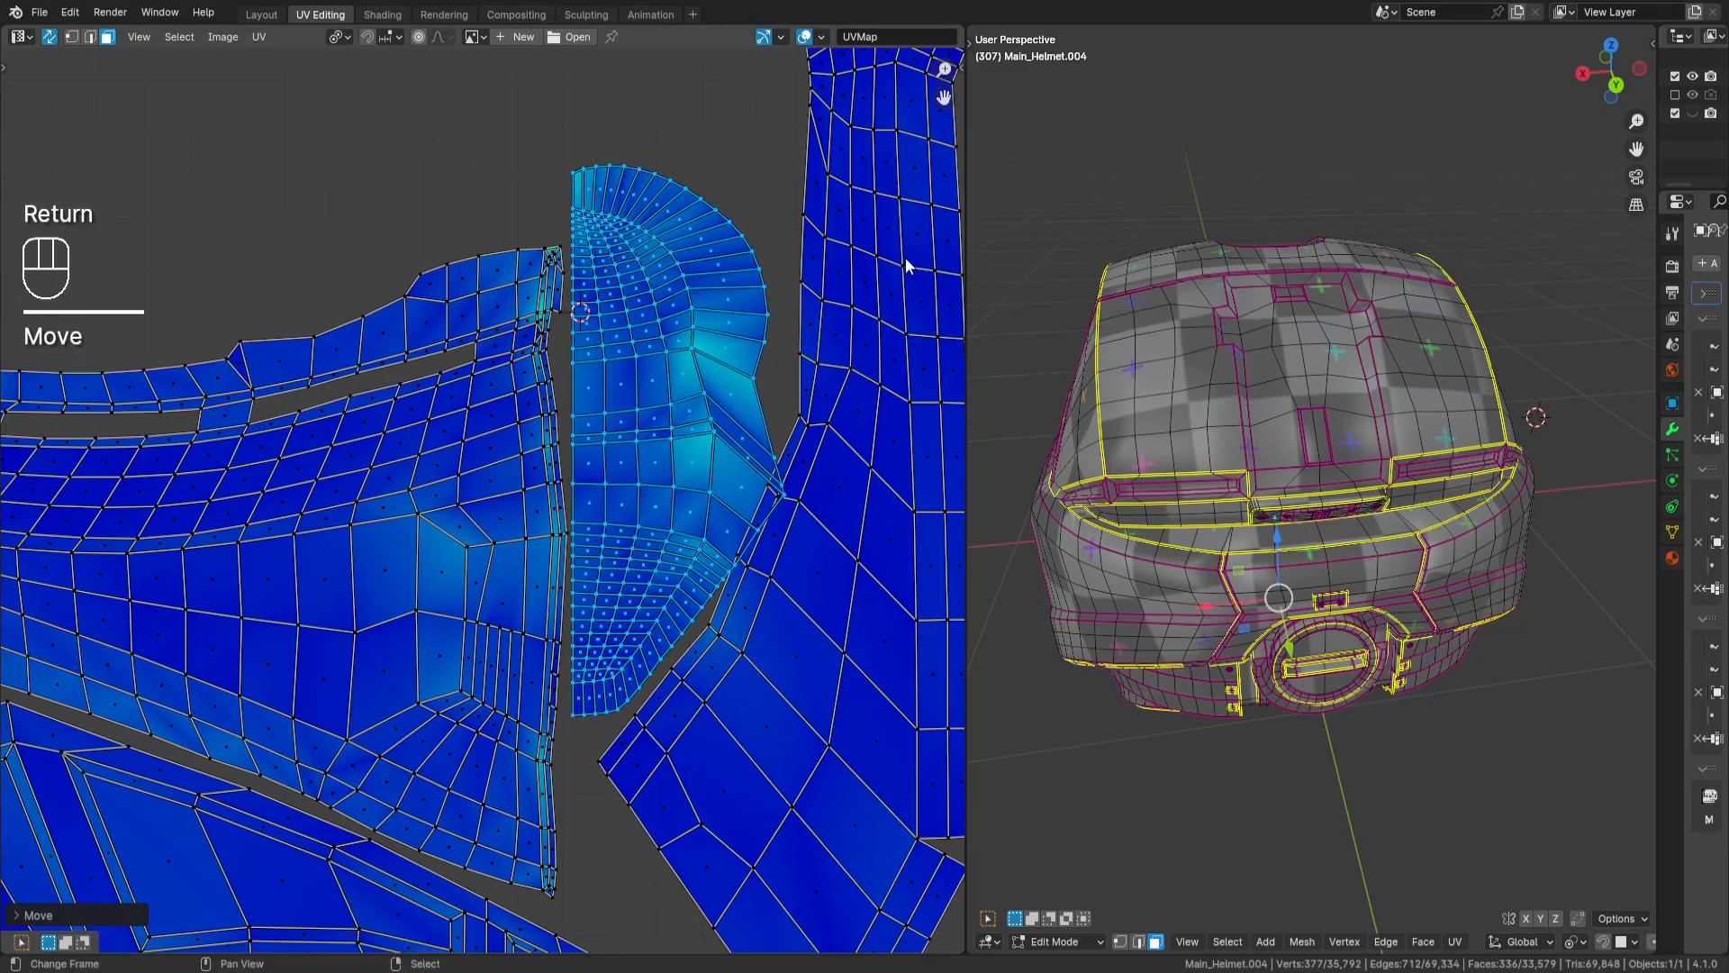
{"action": "key", "text": "s"}
{"action": "key", "text": "Return"}
{"action": "key", "text": "g"}
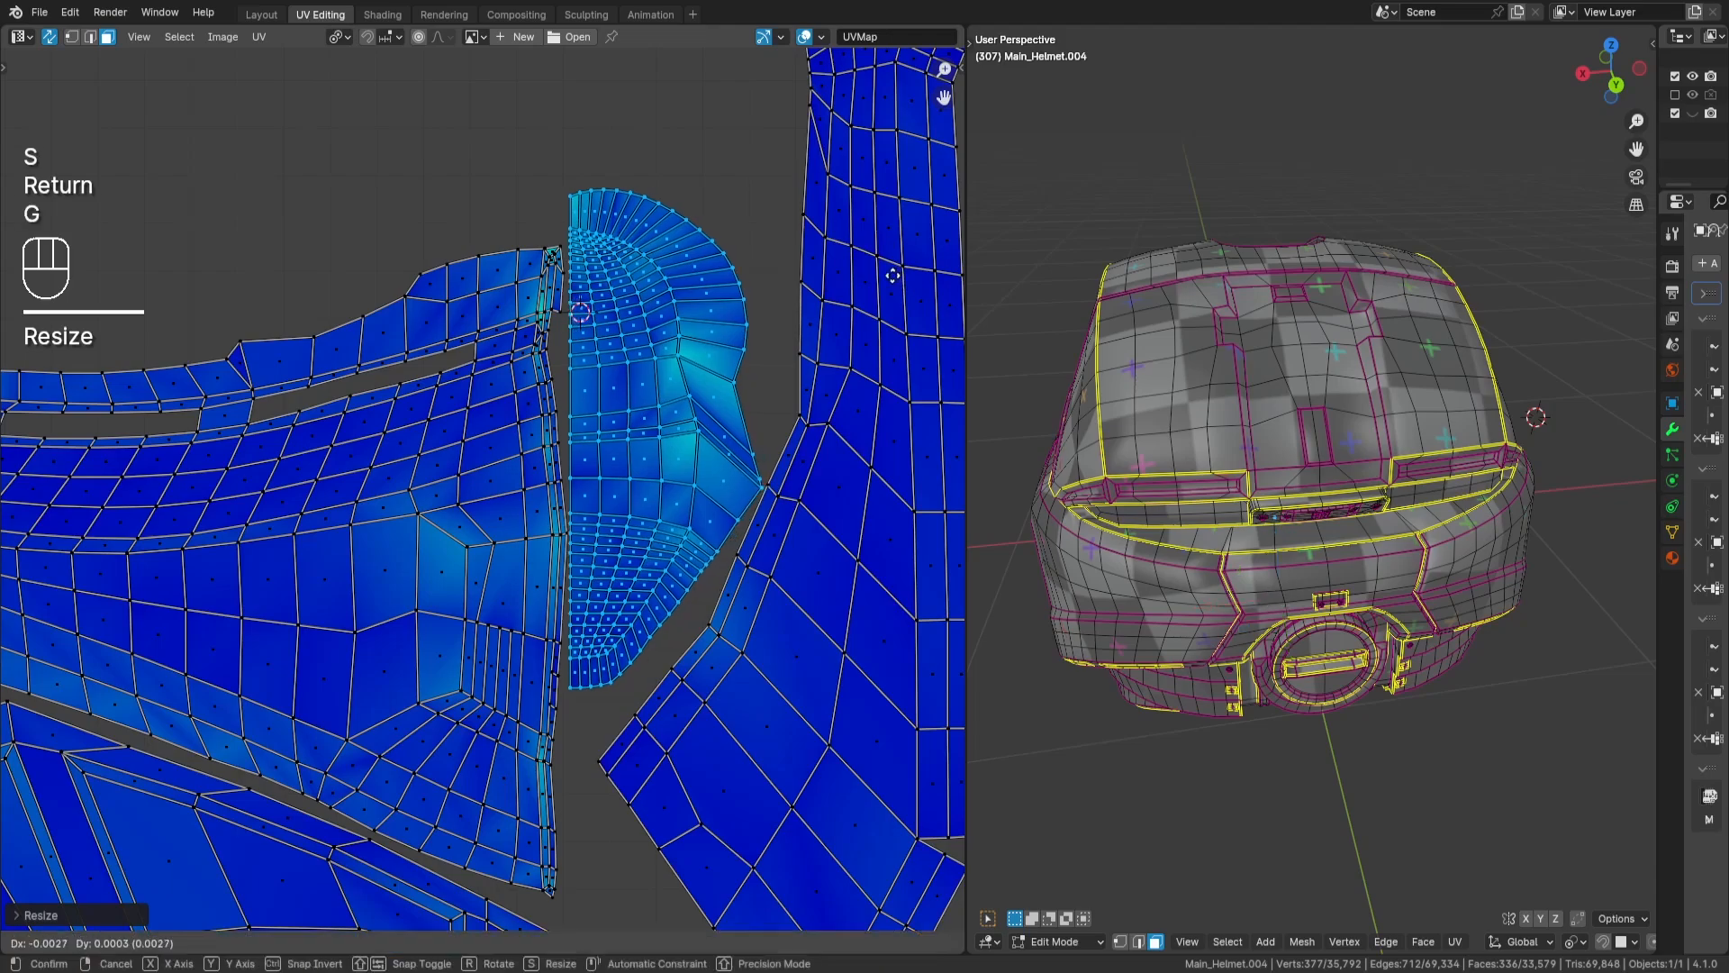
{"action": "key", "text": "Return"}
{"action": "key", "text": "s"}
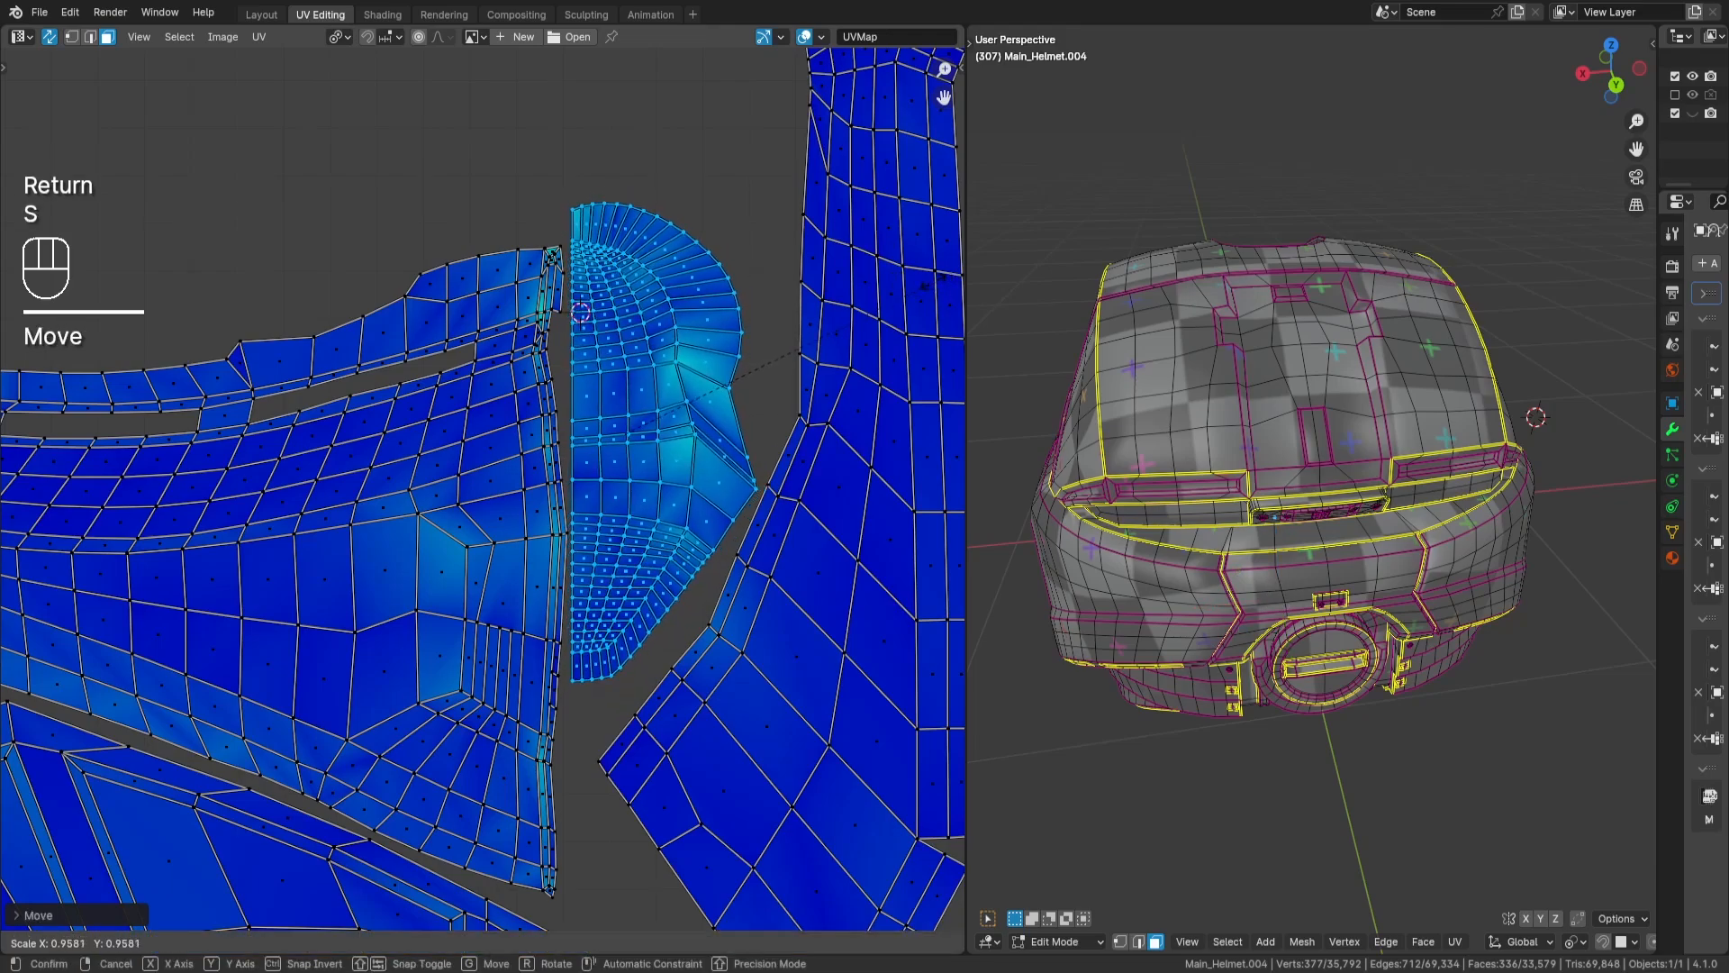
{"action": "key", "text": "Return"}
{"action": "key", "text": "g"}
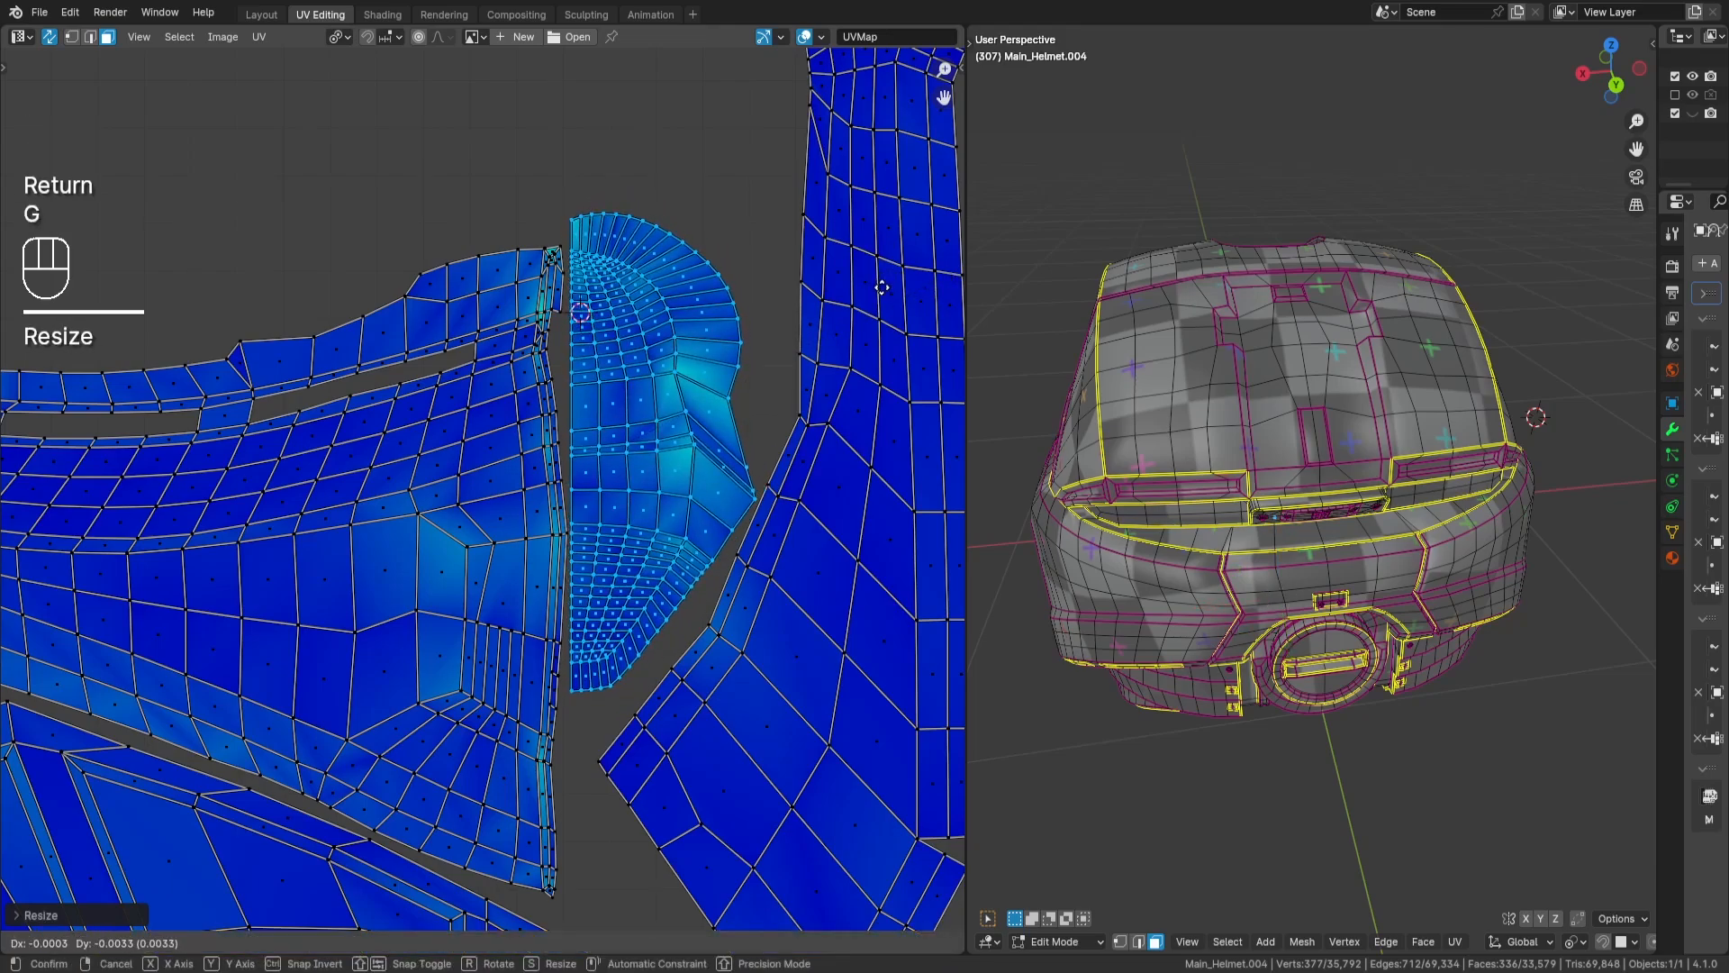
{"action": "key", "text": "Return"}
{"action": "key", "text": "a"}
{"action": "key", "text": "a"}
{"action": "key", "text": "l"}
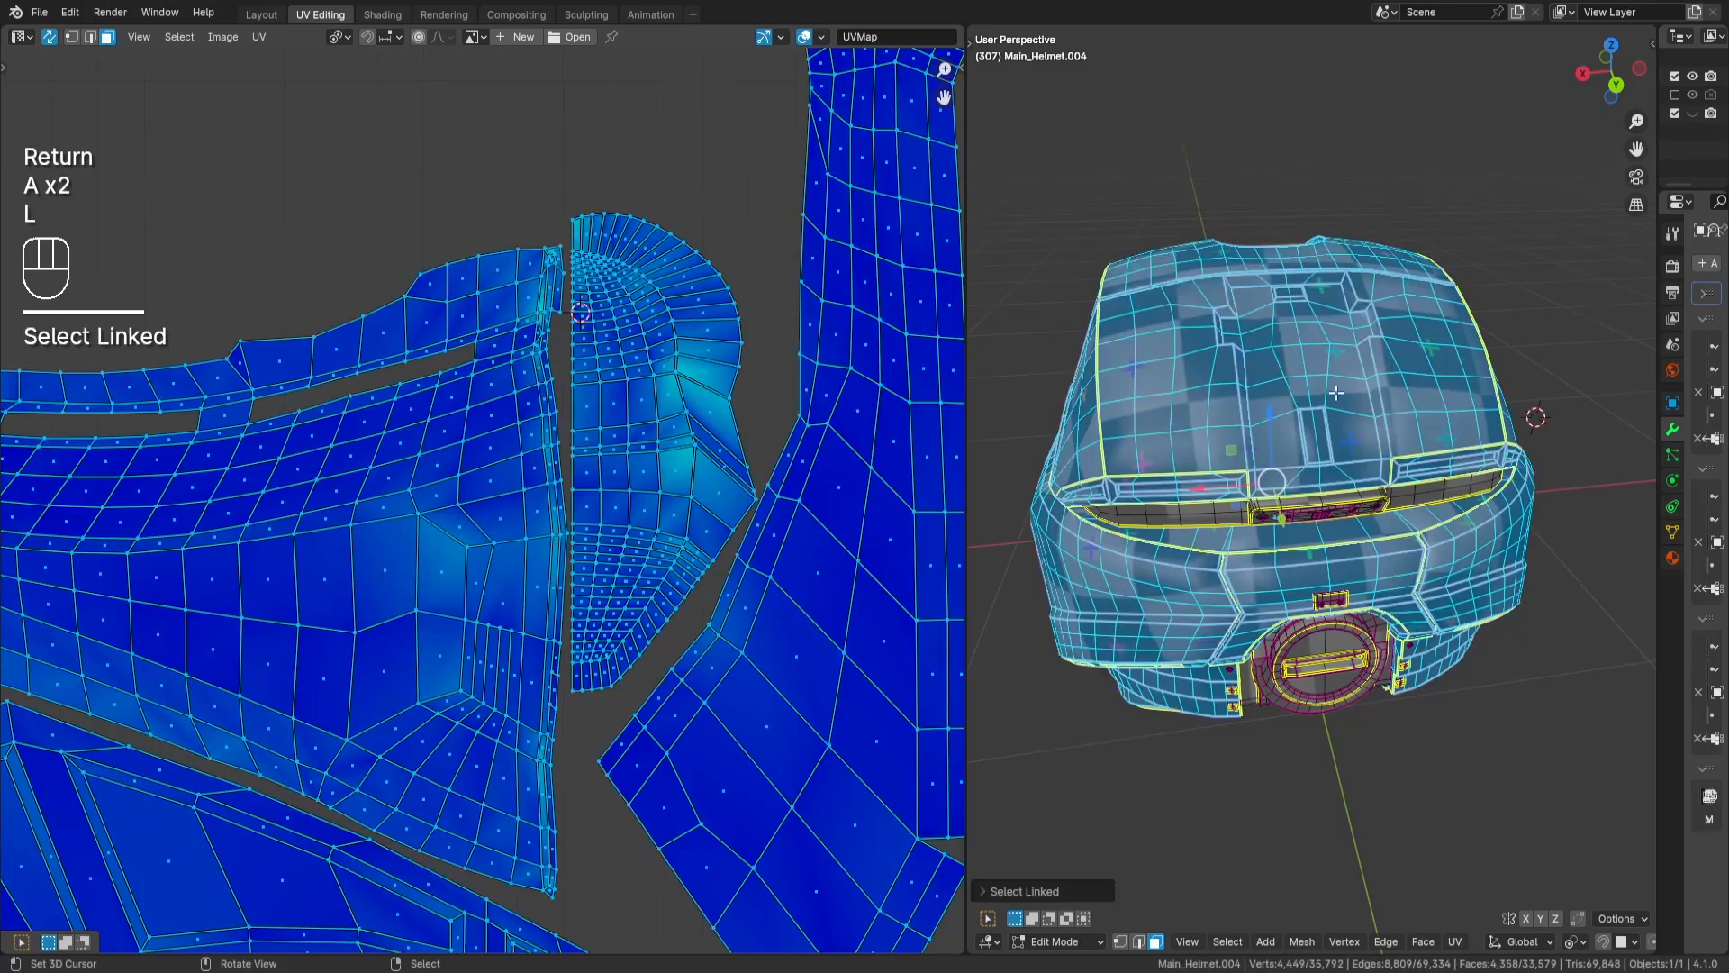
{"action": "left_click", "coordinate": [1025, 891]}
{"action": "left_click", "coordinate": [1143, 850]}
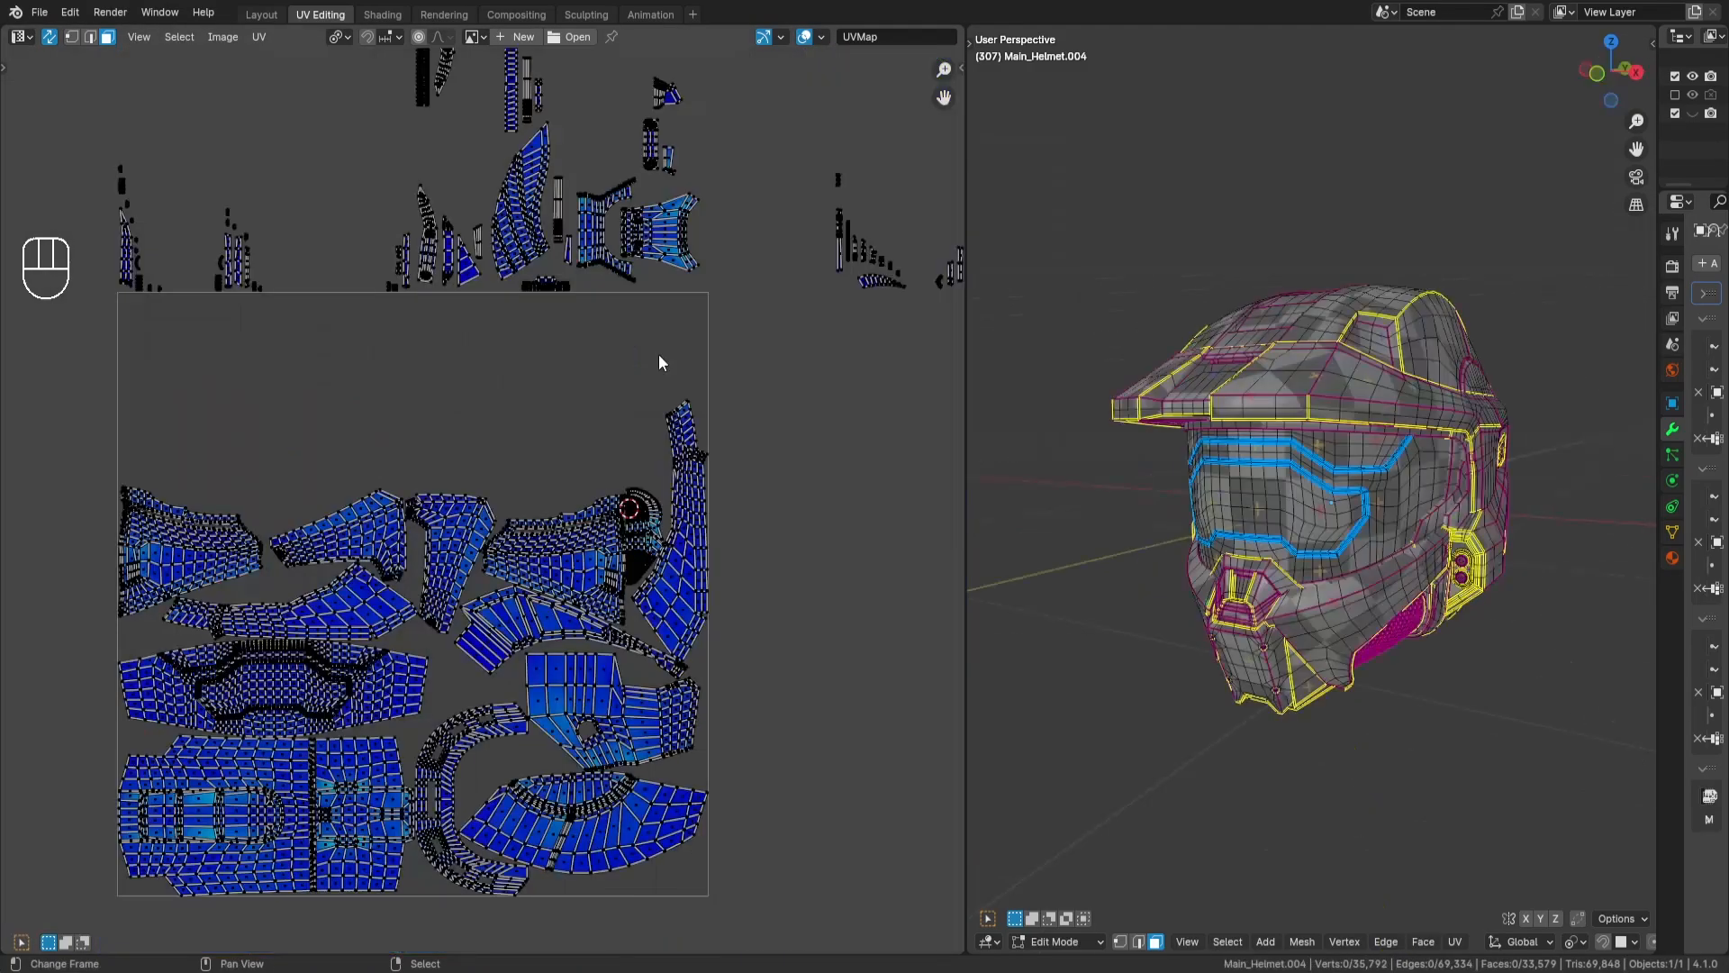
- Select the helmet's front chin-plate island outside the tile, move it into the UV tile, and rotate it 90 degrees
{"action": "middle_click_drag", "start_coordinate": [380, 405], "coordinate": [543, 379]}
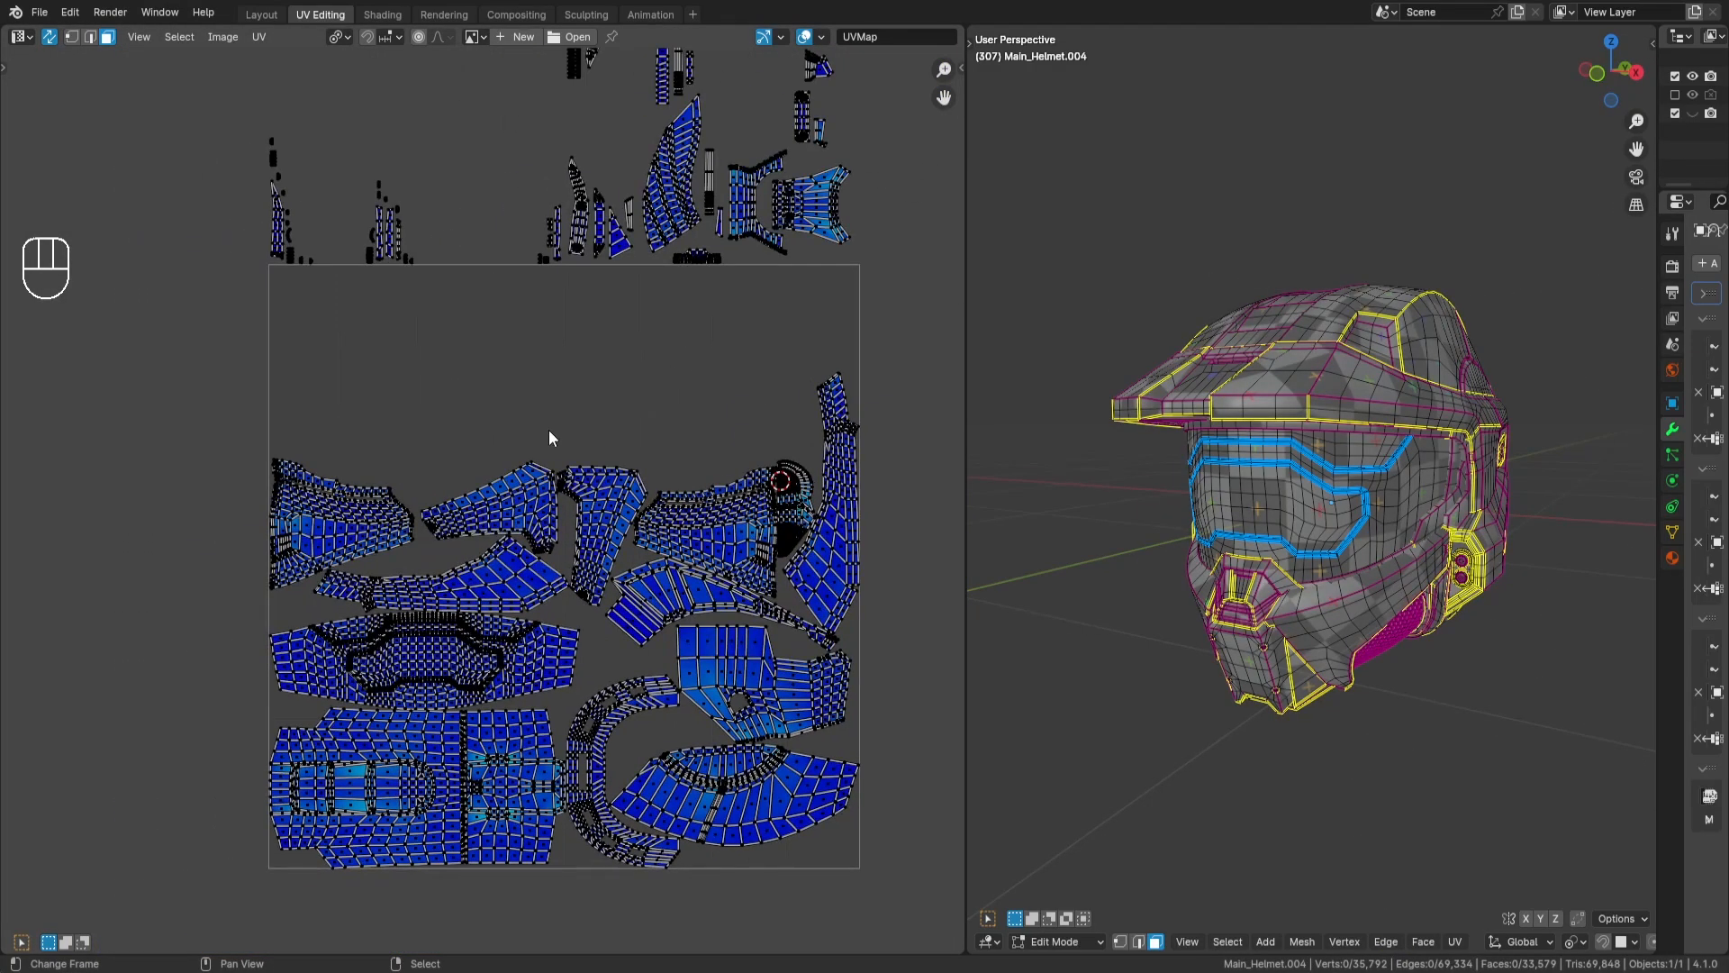
{"action": "middle_click_drag", "start_coordinate": [733, 413], "coordinate": [613, 506]}
{"action": "scroll", "coordinate": [700, 315], "scroll_direction": "down", "scroll_amount": 2}
{"action": "middle_click_drag", "start_coordinate": [704, 320], "coordinate": [678, 542]}
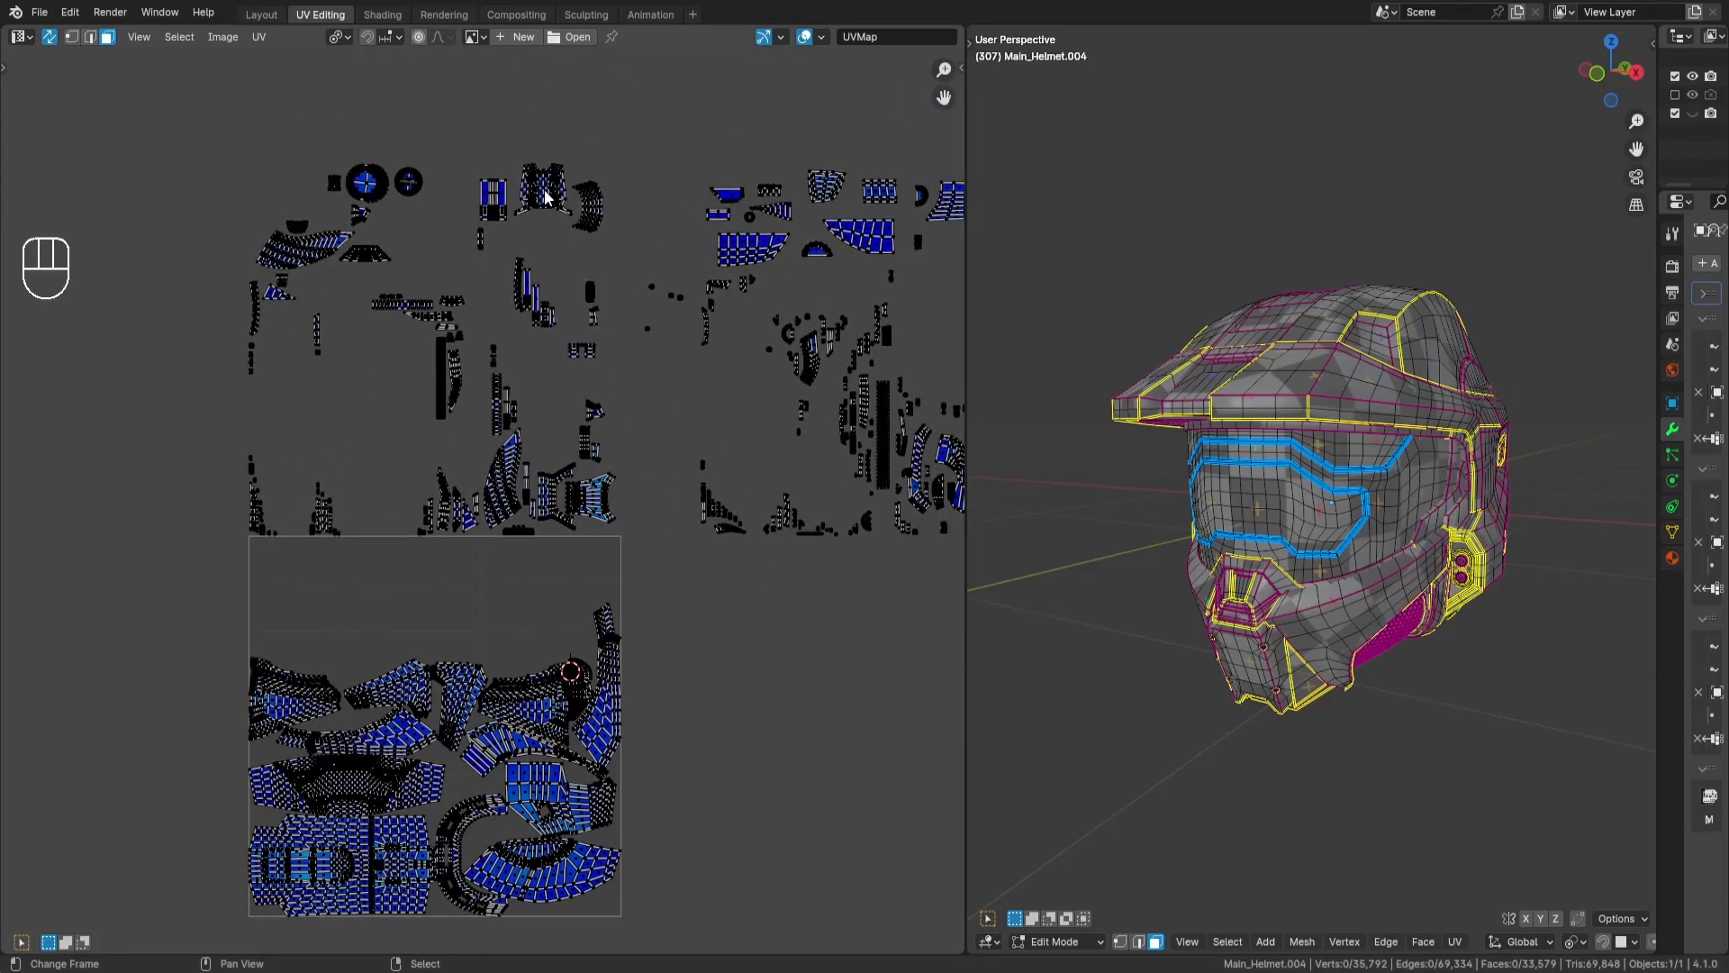
{"action": "key", "text": "l"}
{"action": "key", "text": "g"}
{"action": "key", "text": "Return"}
{"action": "key", "text": "r"}
{"action": "key", "text": "KP_9"}
{"action": "key", "text": "KP_0"}
{"action": "key", "text": "Return"}
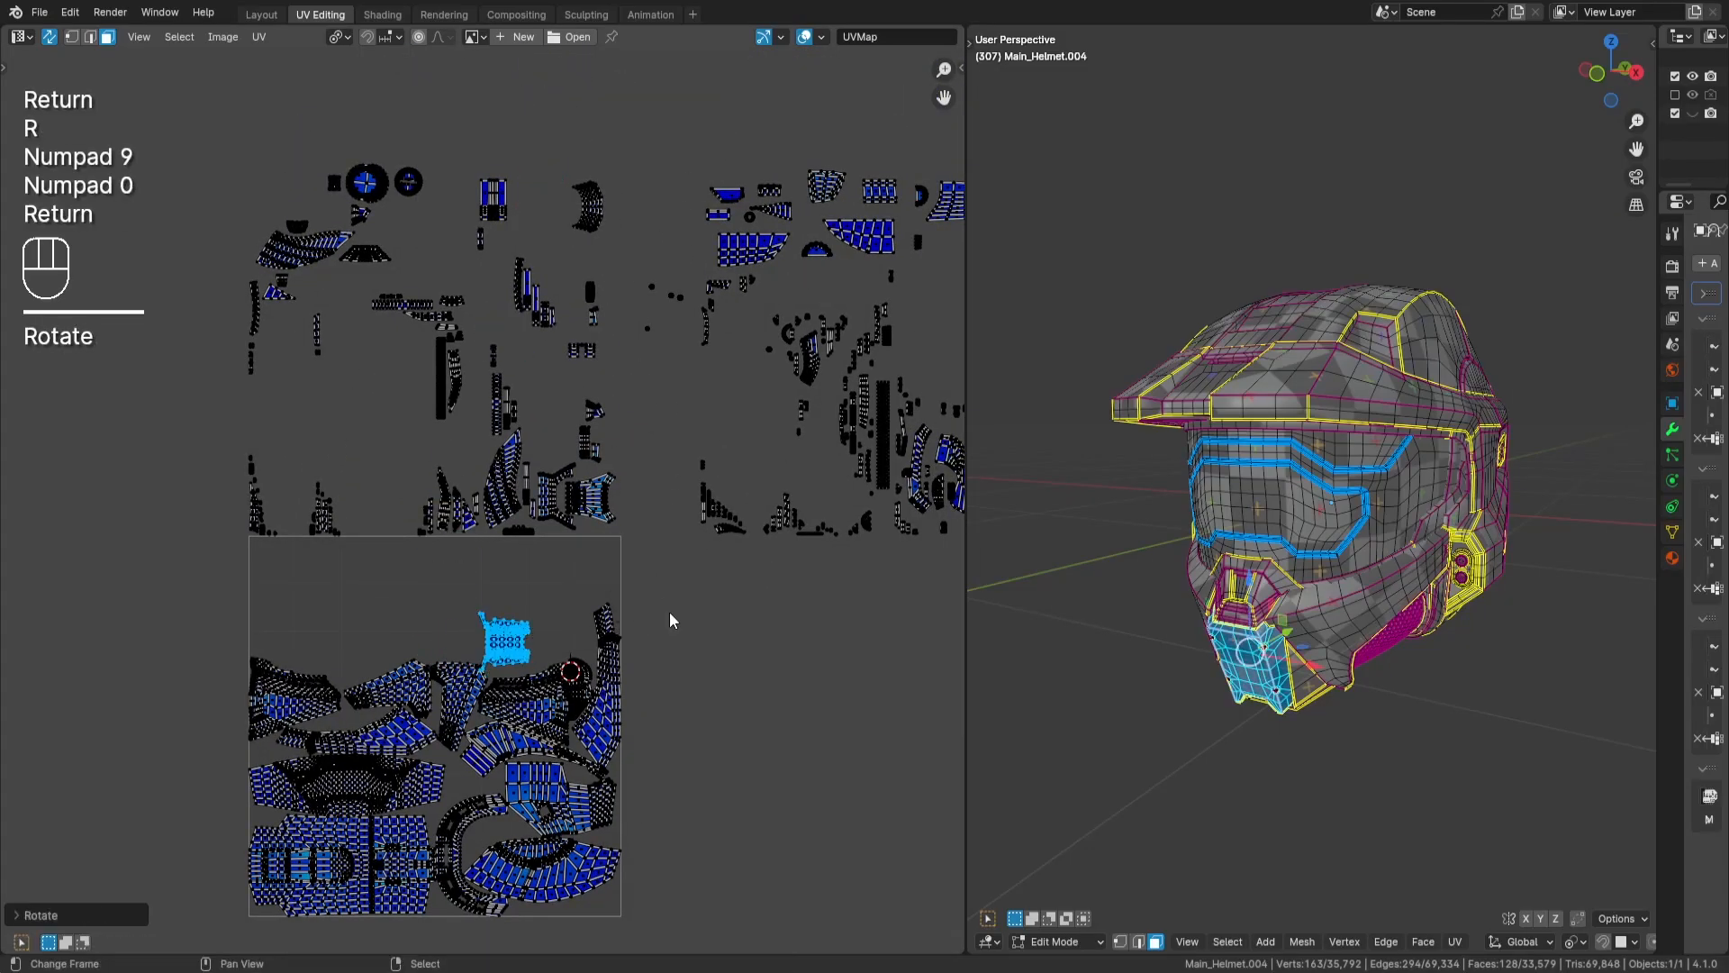
- Move the chin-plate island to just above the wedge-shaped island's raised end and deselect it
{"action": "scroll", "coordinate": [668, 612], "scroll_direction": "up", "scroll_amount": 3}
{"action": "middle_click_drag", "start_coordinate": [668, 630], "coordinate": [771, 448]}
{"action": "scroll", "coordinate": [792, 522], "scroll_direction": "up", "scroll_amount": 3}
{"action": "middle_click_drag", "start_coordinate": [937, 729], "coordinate": [719, 508]}
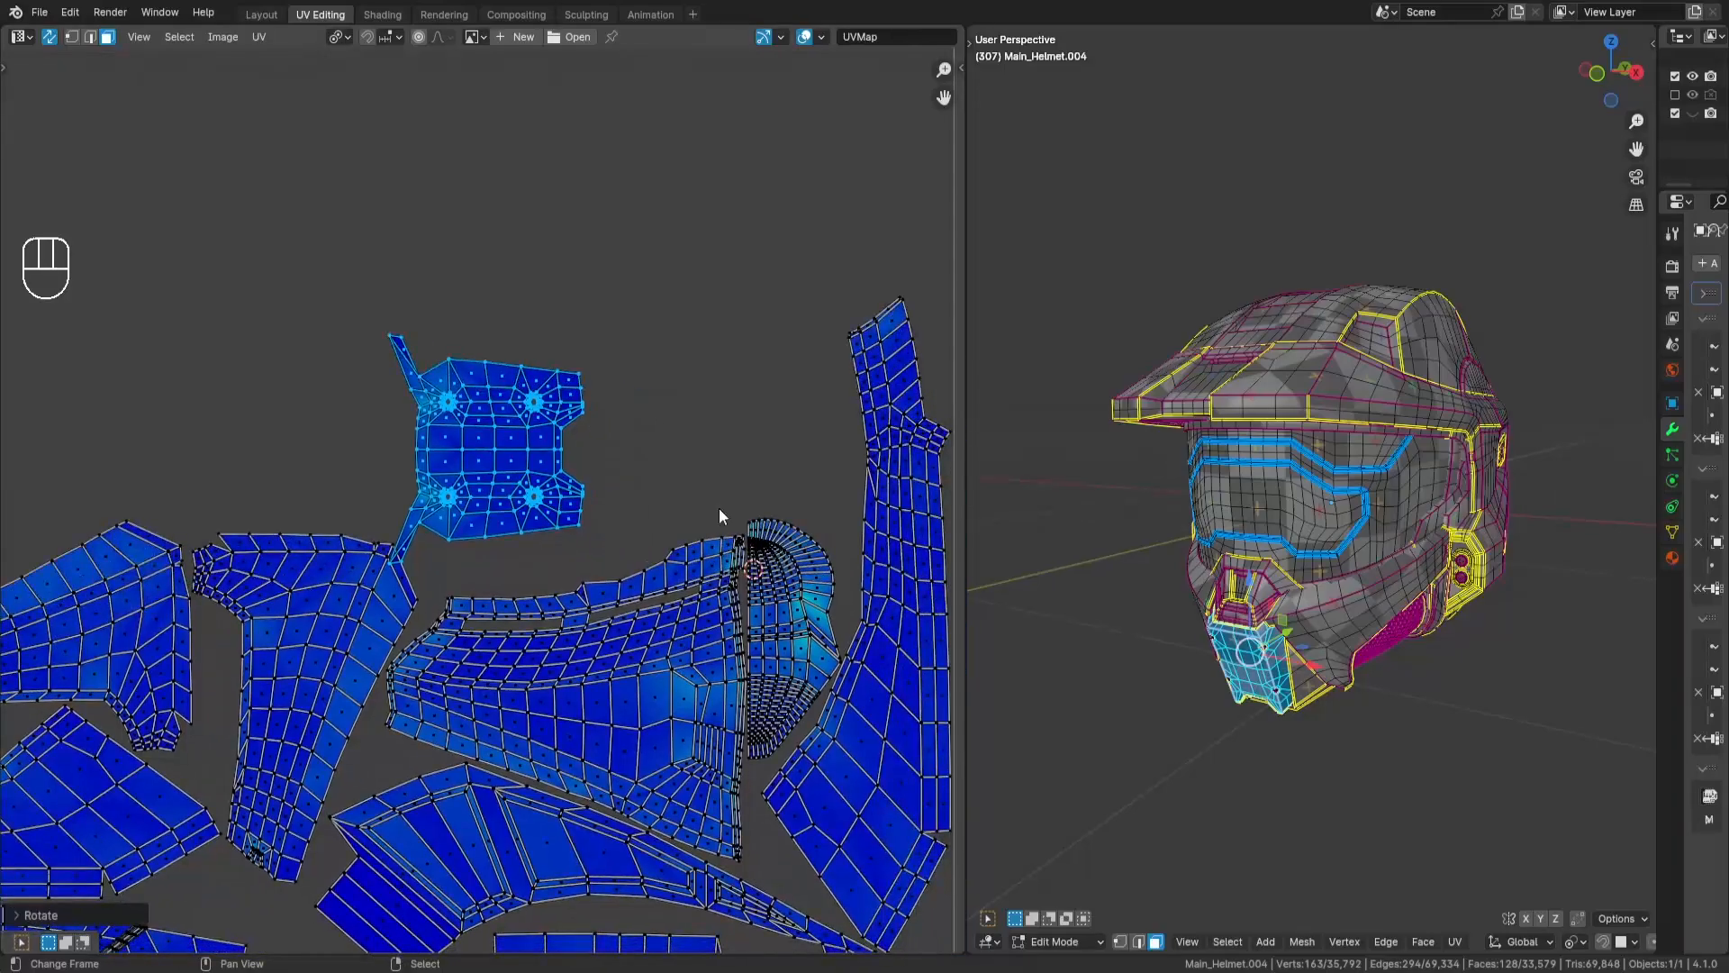
{"action": "key", "text": "g"}
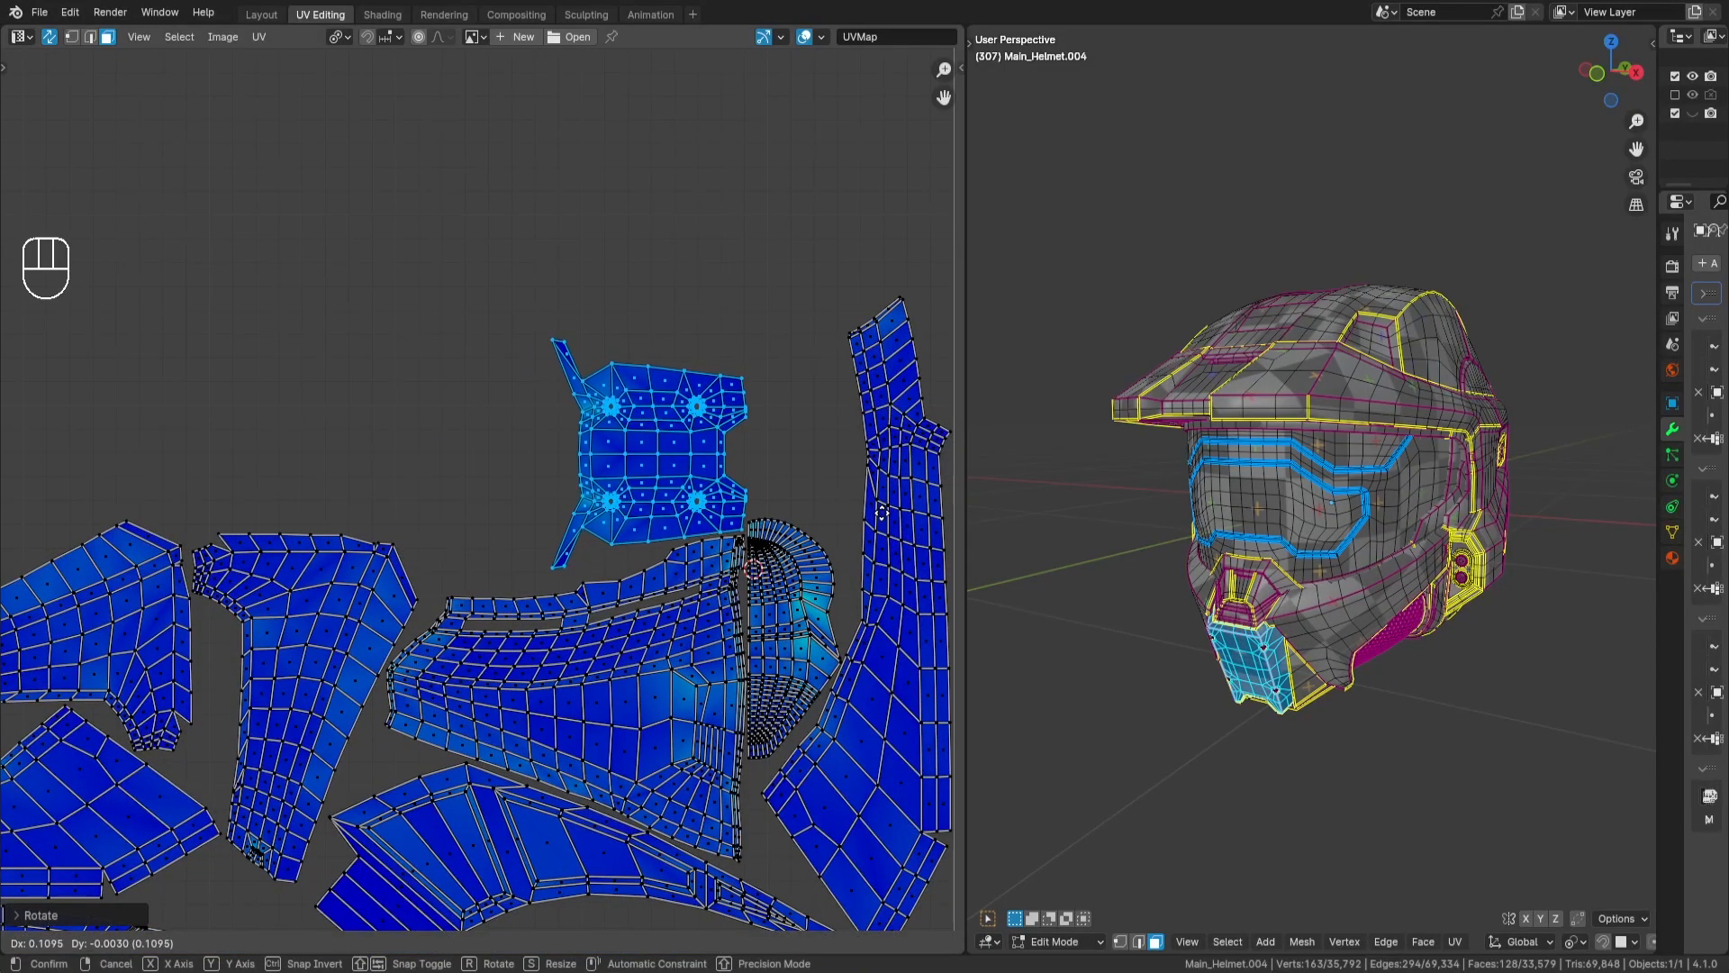
{"action": "key", "text": "Return"}
{"action": "middle_click_drag", "start_coordinate": [598, 583], "coordinate": [656, 550]}
{"action": "scroll", "coordinate": [656, 550], "scroll_direction": "up", "scroll_amount": 1}
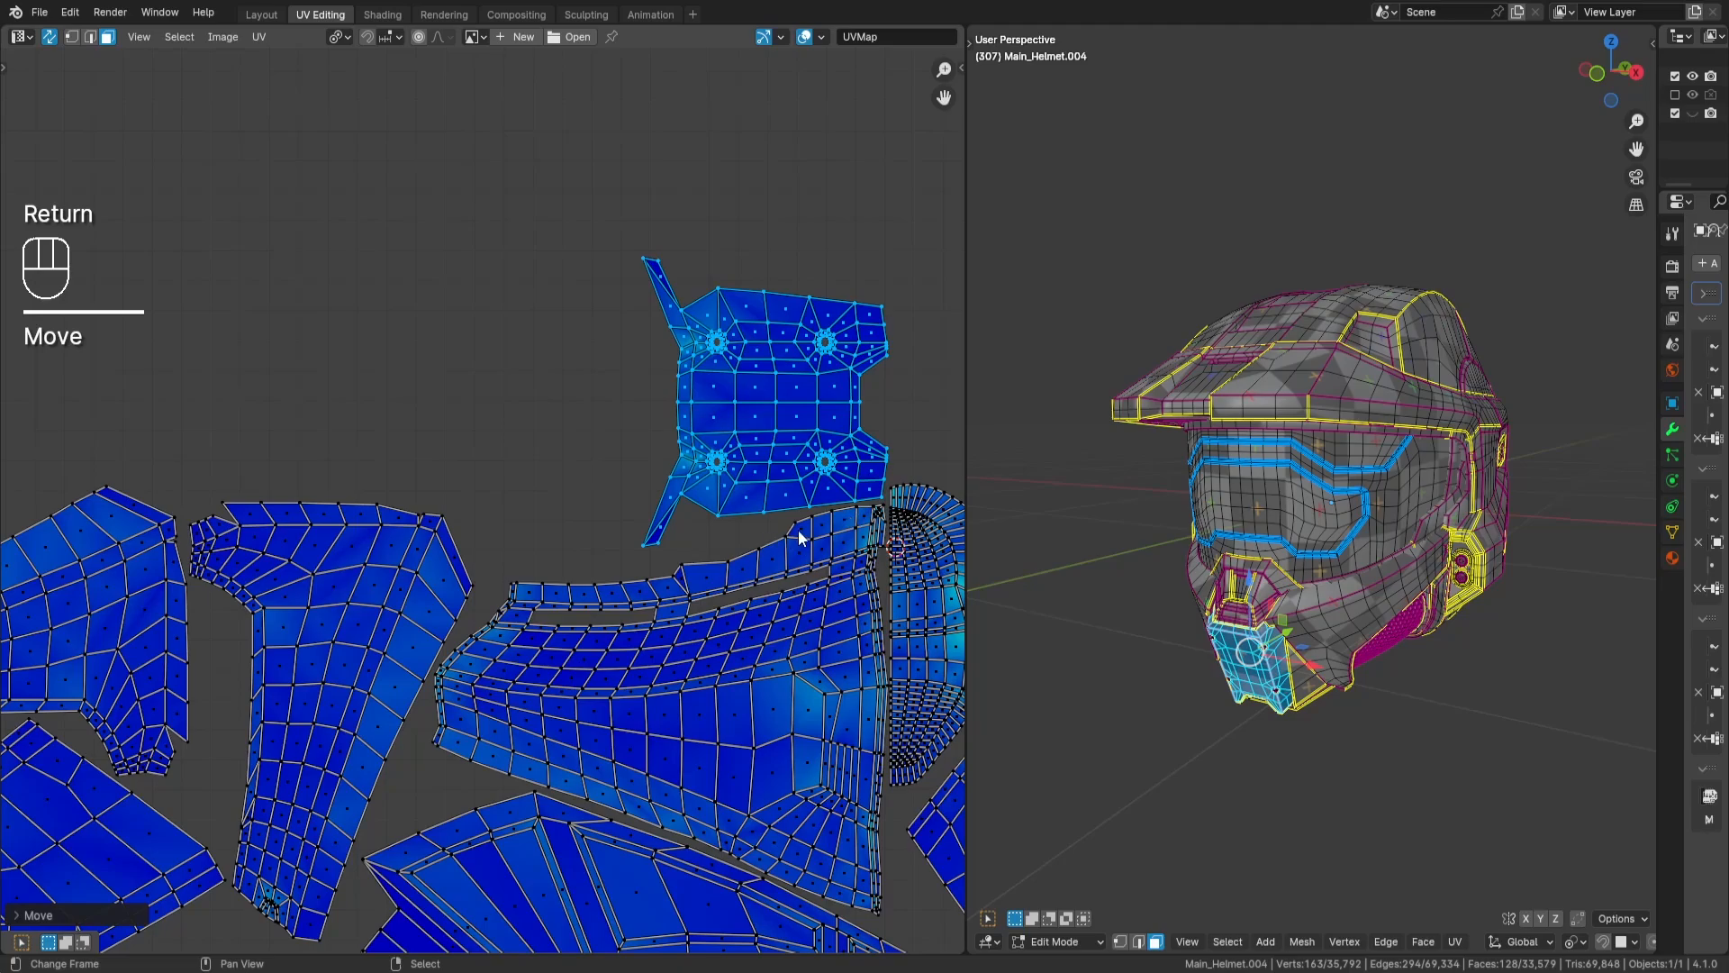
{"action": "key", "text": "a"}
{"action": "key", "text": "a"}
- Select the large circular island above the tile and move it into the UV tile near its upper right corner
{"action": "scroll", "coordinate": [765, 549], "scroll_direction": "down", "scroll_amount": 4}
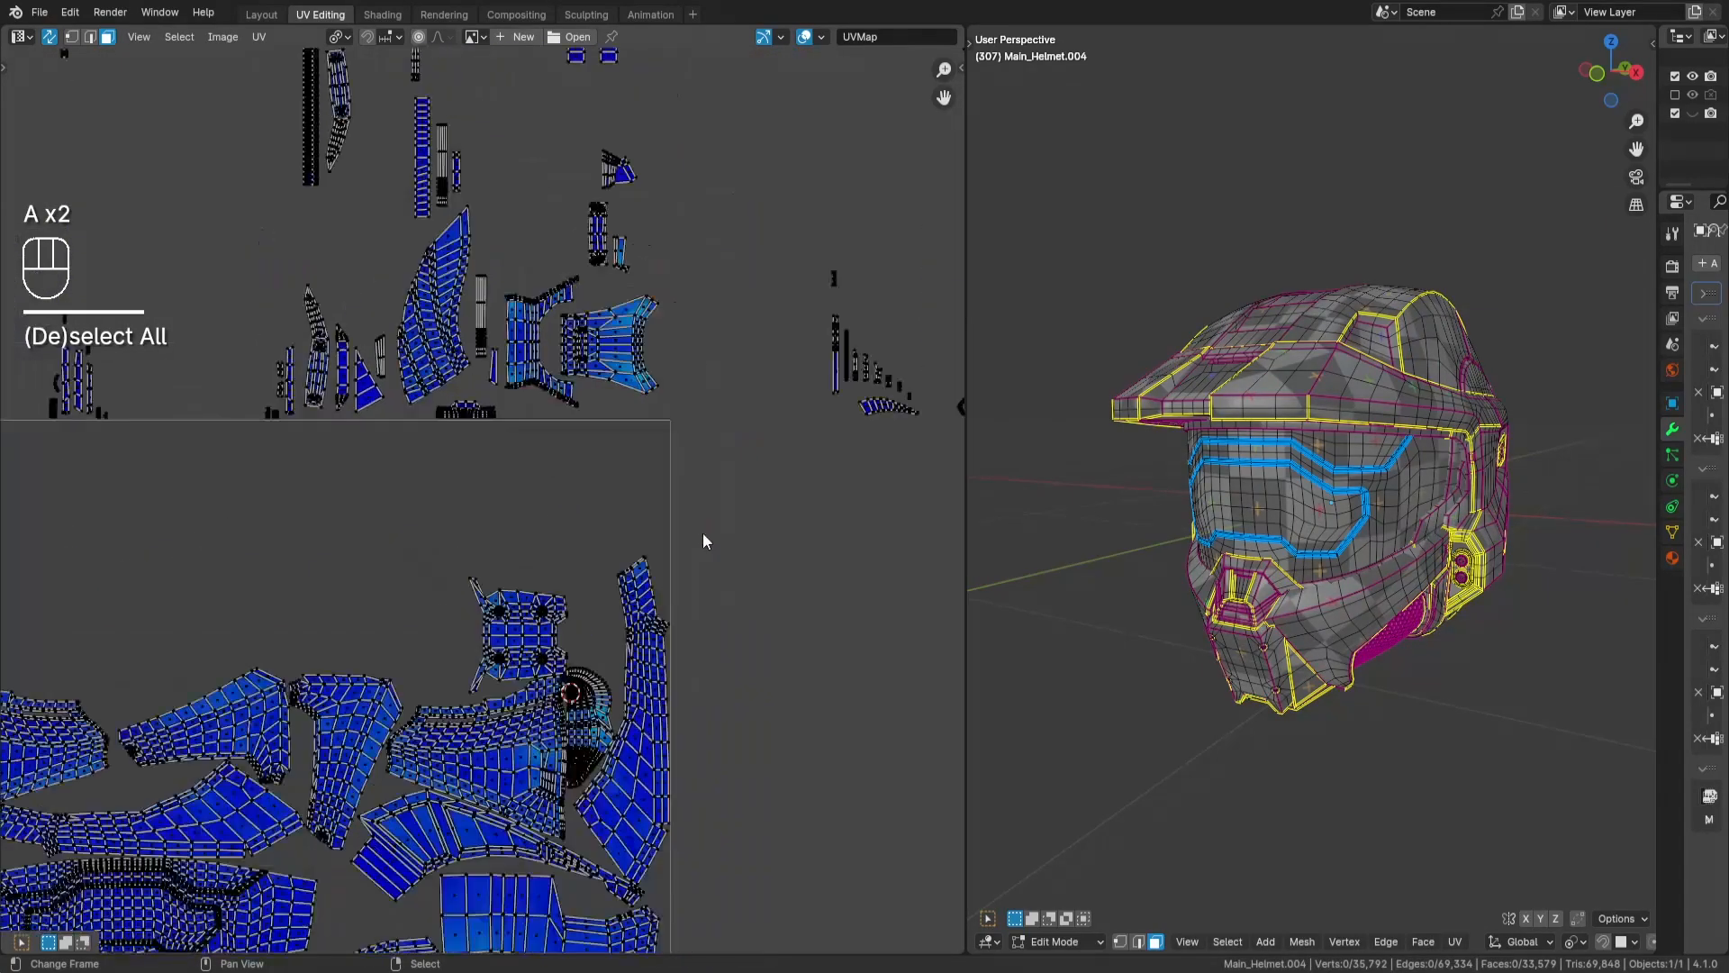
{"action": "scroll", "coordinate": [703, 539], "scroll_direction": "down", "scroll_amount": 3}
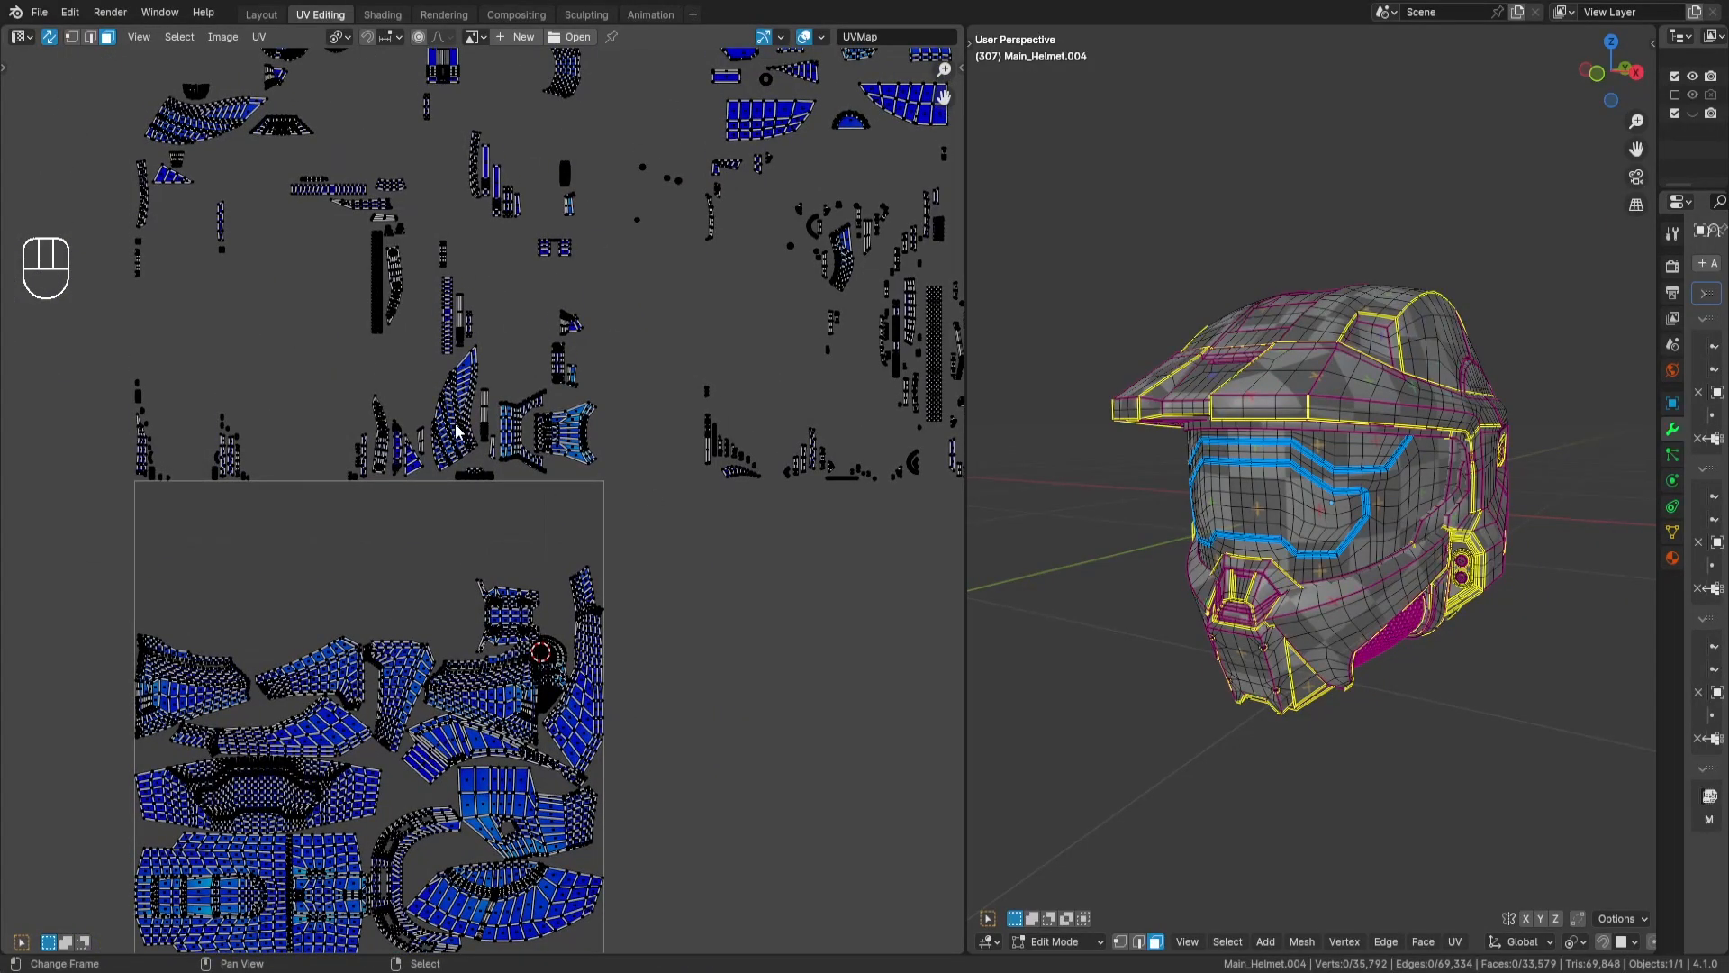
{"action": "middle_click_drag", "start_coordinate": [506, 443], "coordinate": [570, 539]}
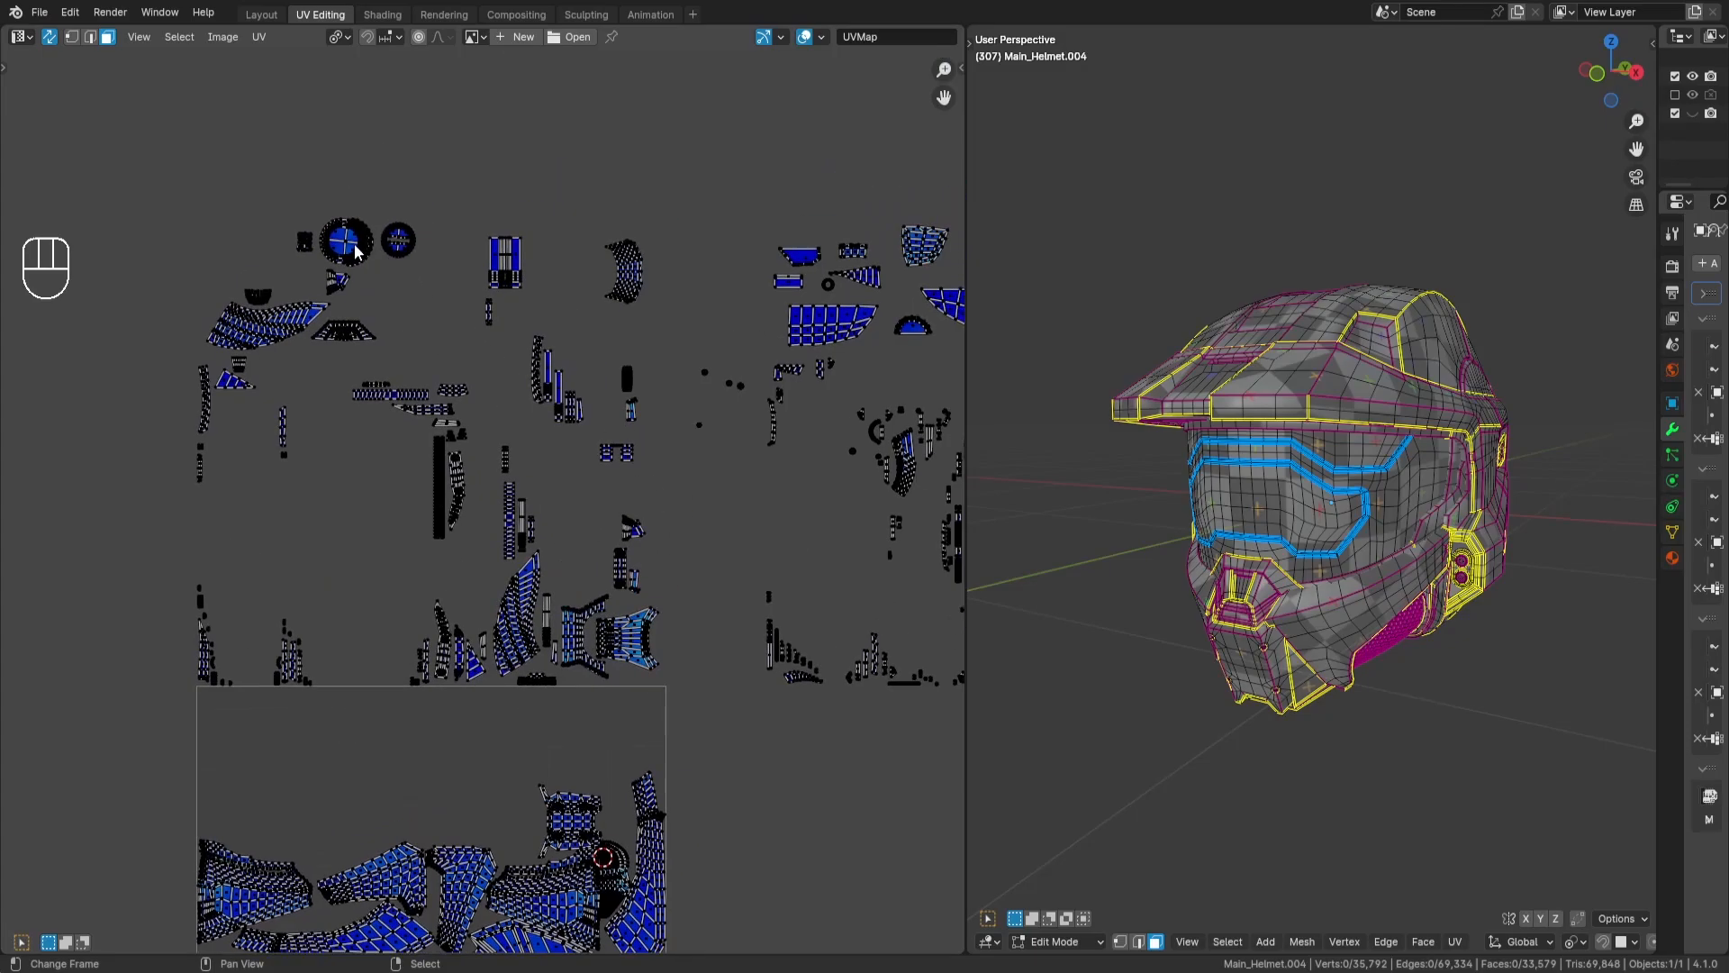
{"action": "key", "text": "l"}
{"action": "key", "text": "g"}
{"action": "key", "text": "Return"}
{"action": "scroll", "coordinate": [647, 538], "scroll_direction": "up", "scroll_amount": 5}
{"action": "key", "text": "g"}
{"action": "key", "text": "Return"}
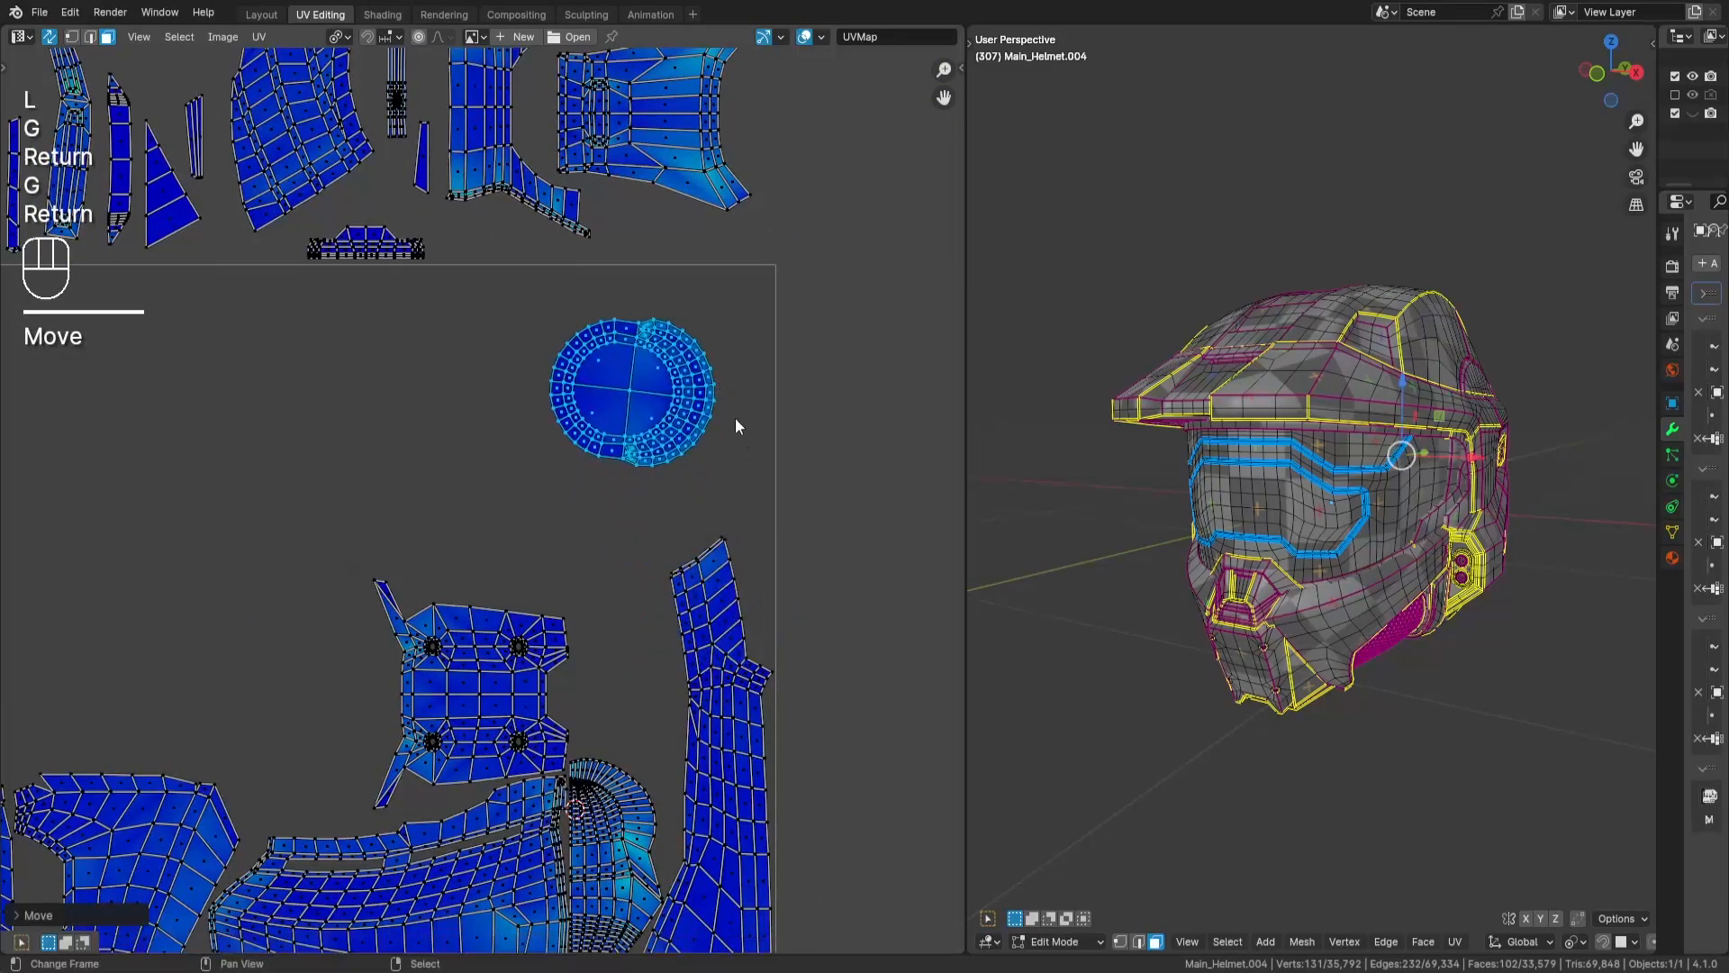
- Rotate the large circular island by about 83 degrees so that its dividing lines run horizontally and vertically
{"action": "scroll", "coordinate": [766, 446], "scroll_direction": "up", "scroll_amount": 4}
{"action": "key", "text": "r"}
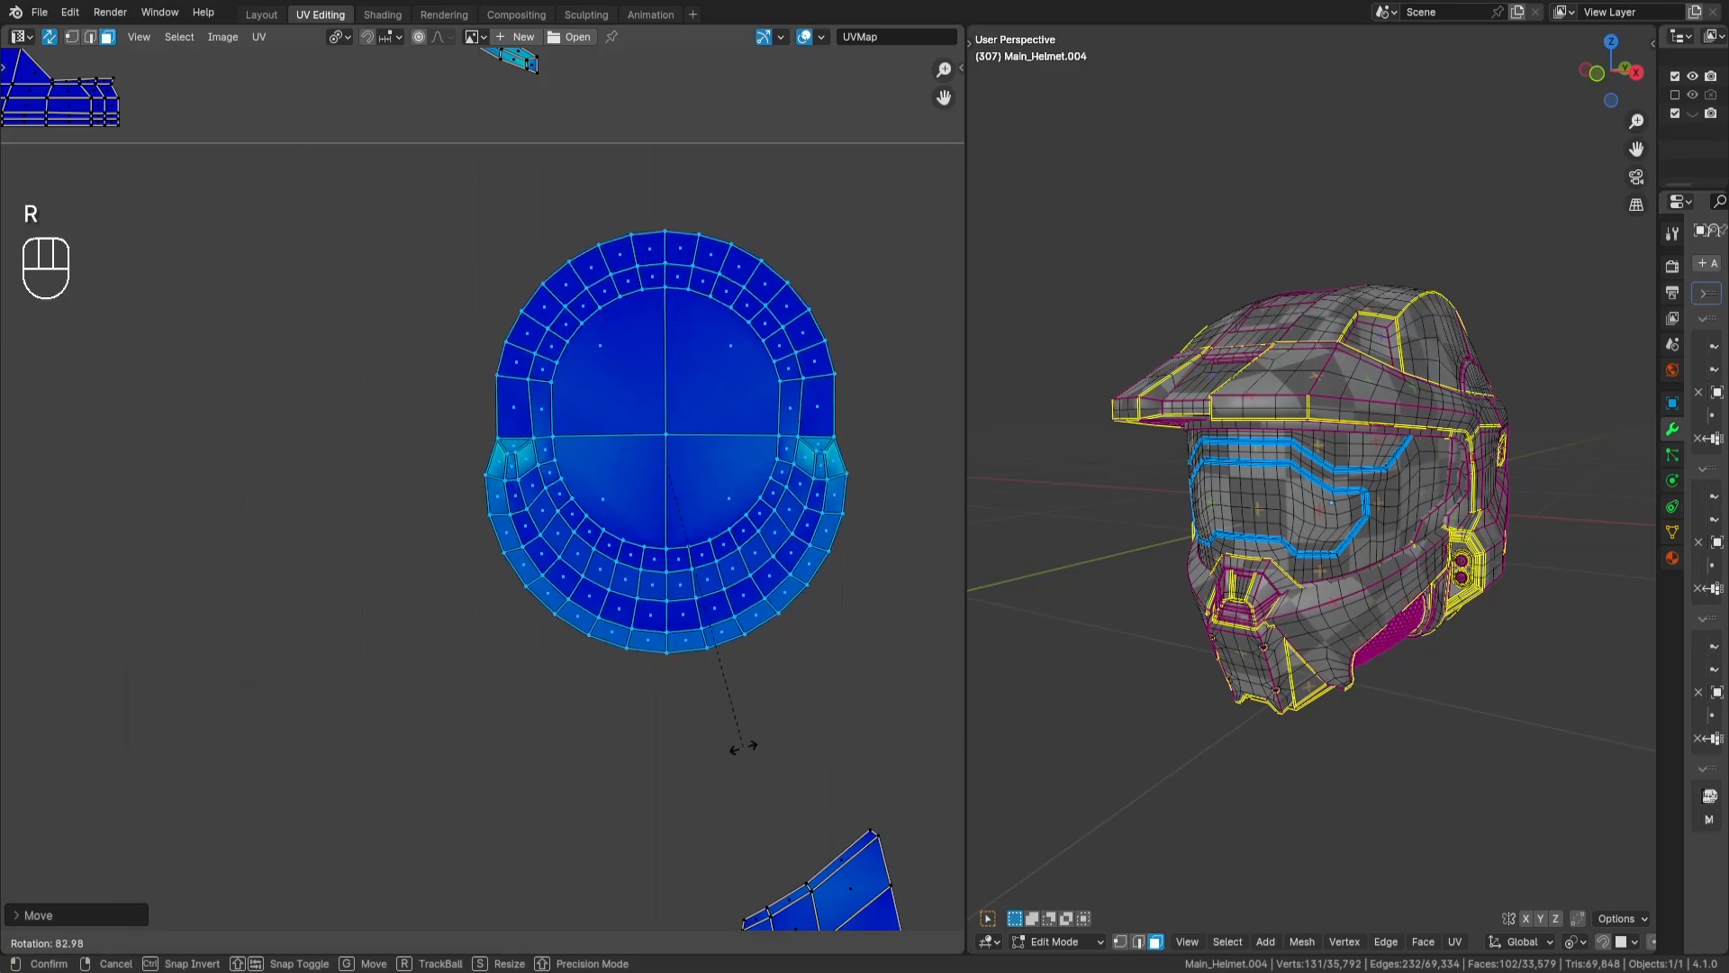
{"action": "key", "text": "Return"}
{"action": "scroll", "coordinate": [647, 596], "scroll_direction": "down", "scroll_amount": 2}
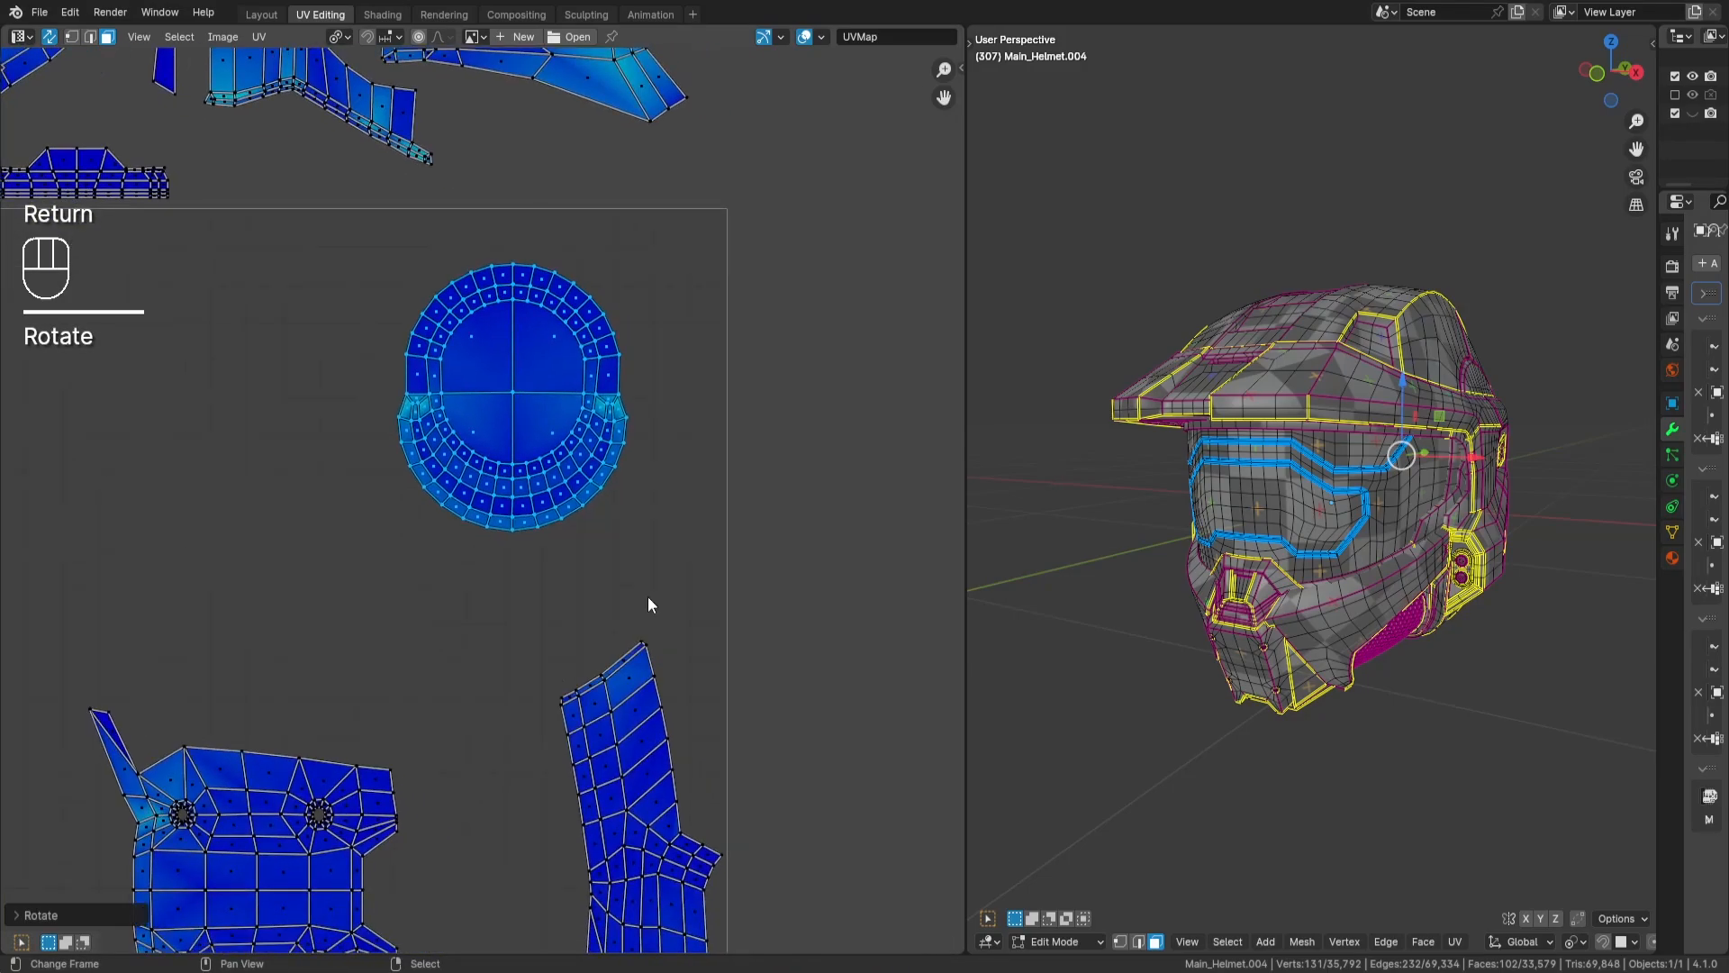
- Move the circular island to the tile's upper right corner constrained to the image bounds, offset it slightly inward, and deselect it
{"action": "key", "text": "q"}
{"action": "key", "text": "g"}
{"action": "key", "text": "Return"}
{"action": "key", "text": "q"}
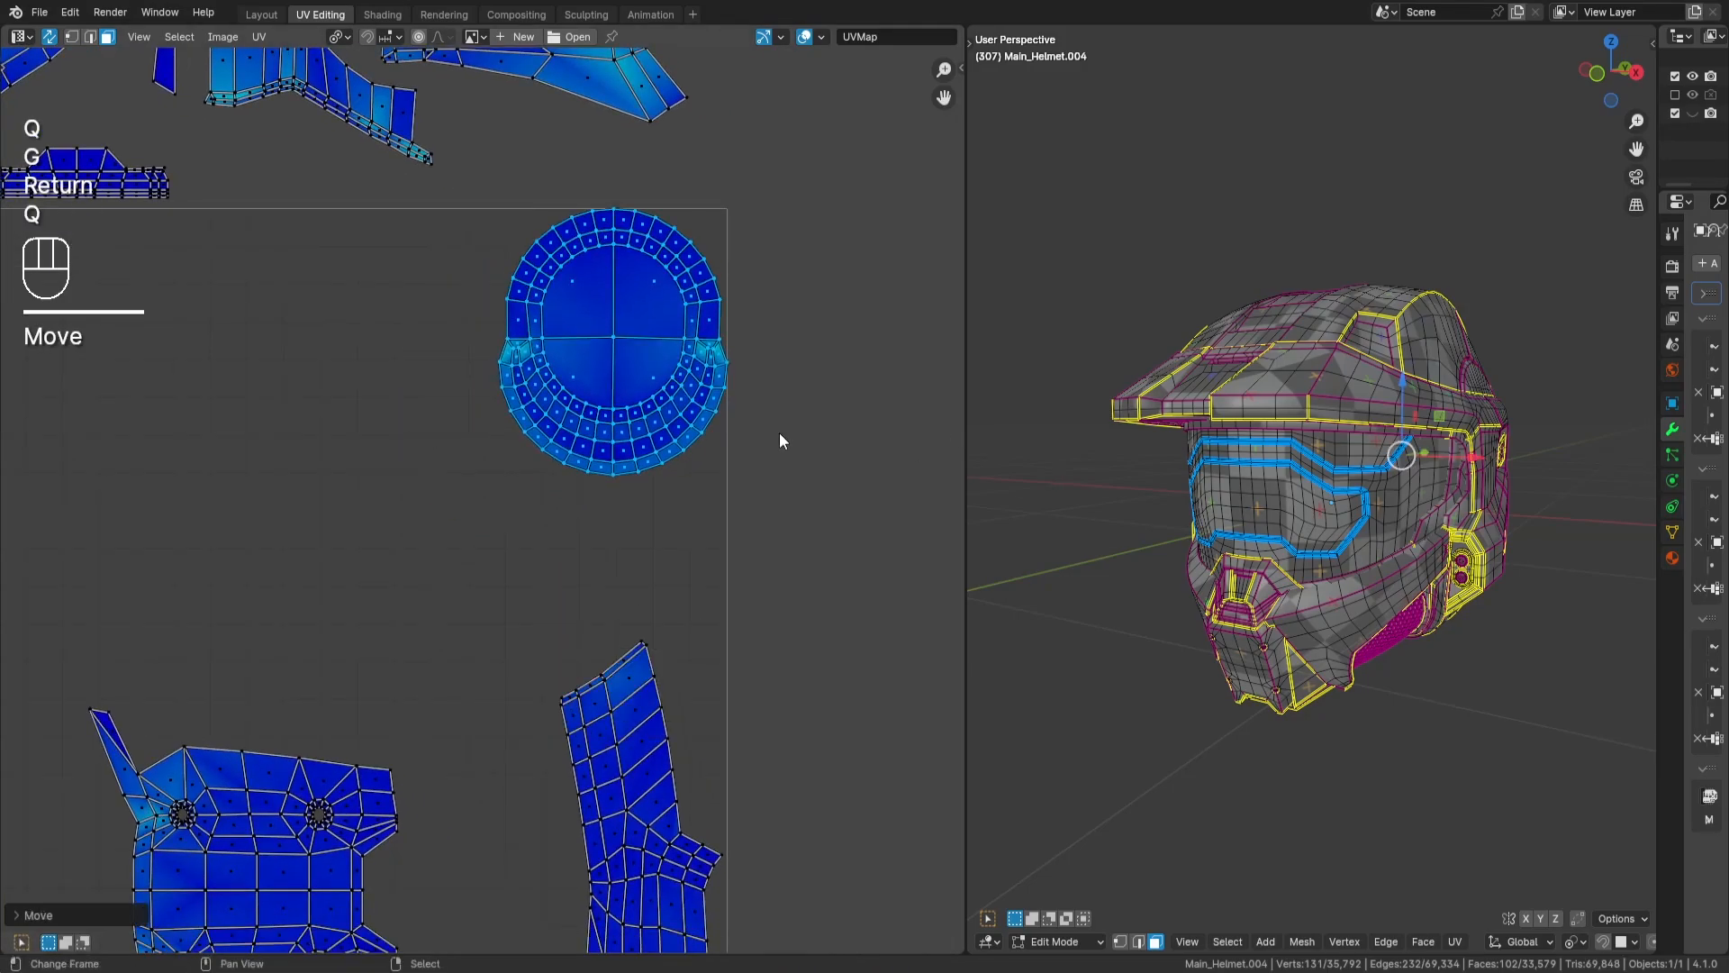
{"action": "key", "text": "g"}
{"action": "key", "text": "Return"}
{"action": "key", "text": "a"}
{"action": "scroll", "coordinate": [829, 432], "scroll_direction": "down", "scroll_amount": 2}
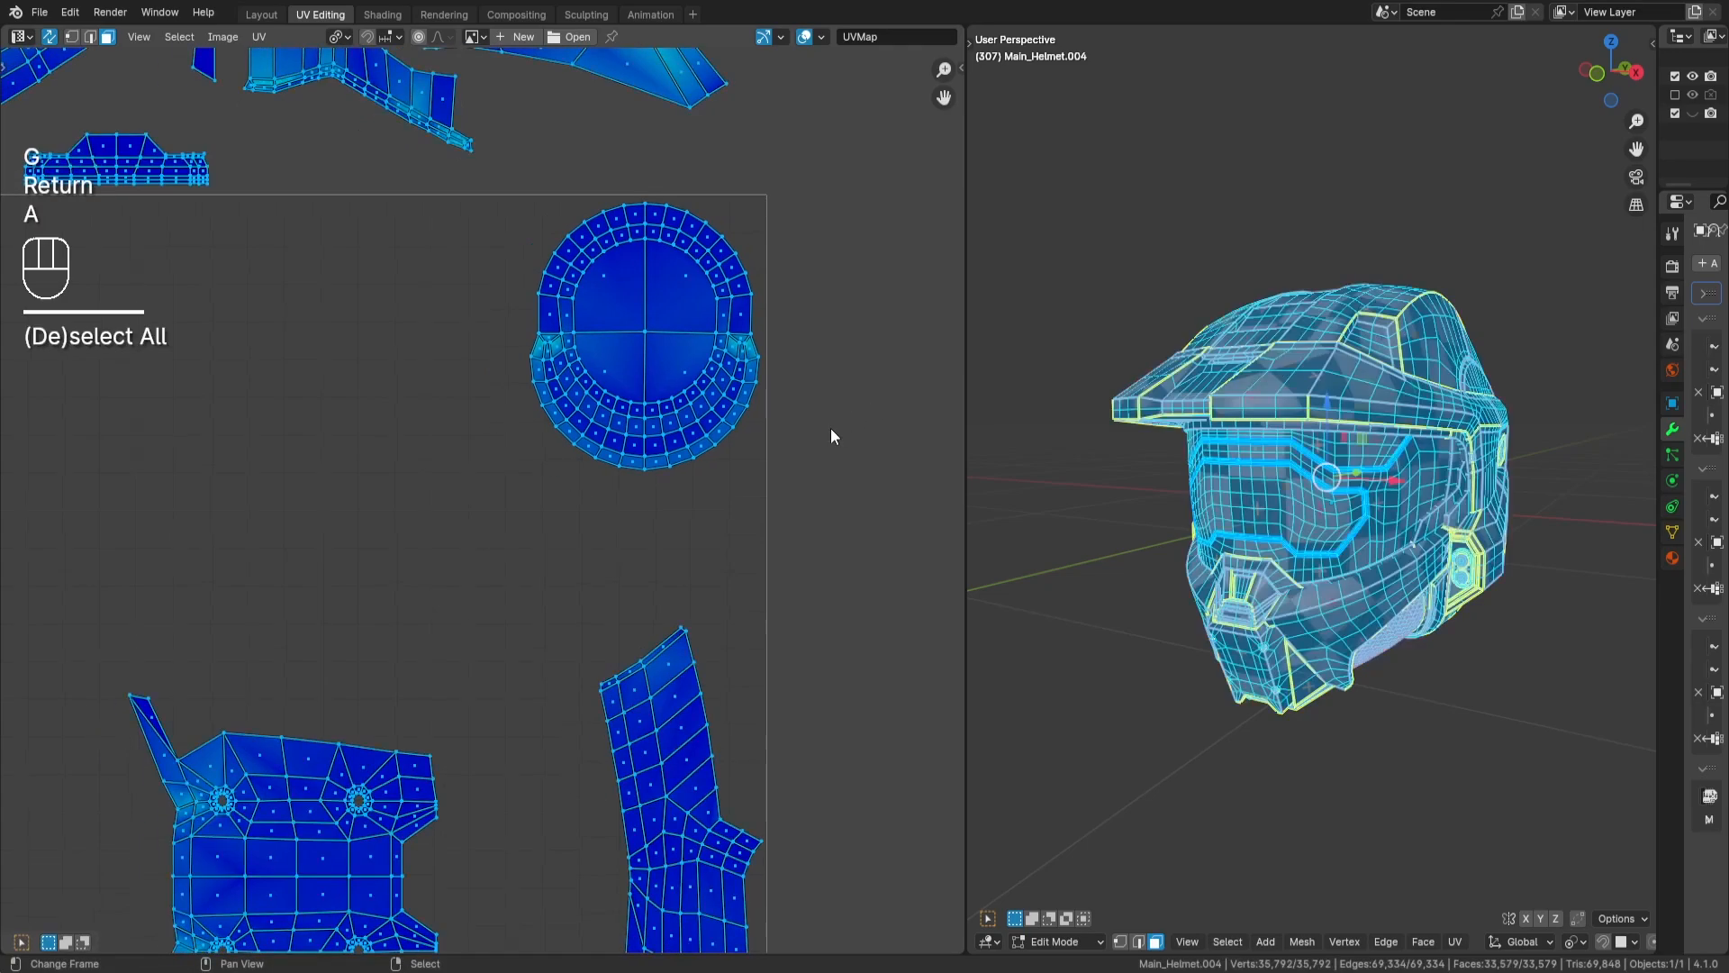
{"action": "key", "text": "a"}
{"action": "scroll", "coordinate": [829, 432], "scroll_direction": "down", "scroll_amount": 2}
{"action": "scroll", "coordinate": [654, 436], "scroll_direction": "down", "scroll_amount": 2}
{"action": "key", "text": "q"}
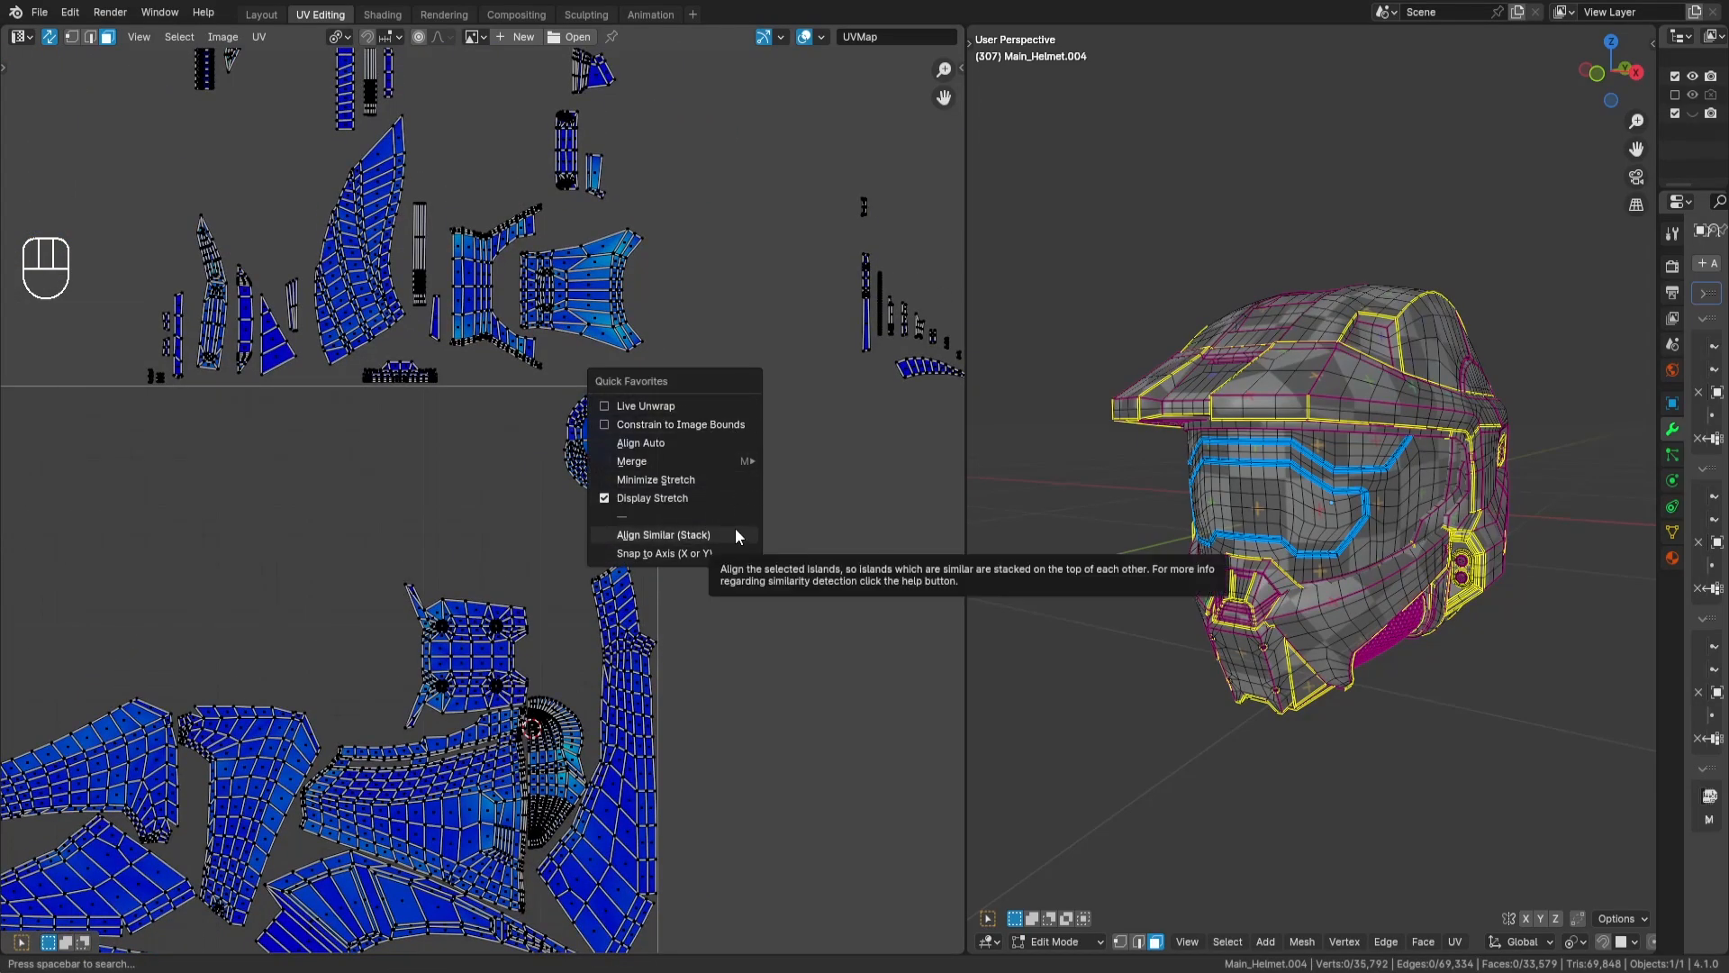
{"action": "key", "text": "Escape"}
{"action": "key", "text": "q"}
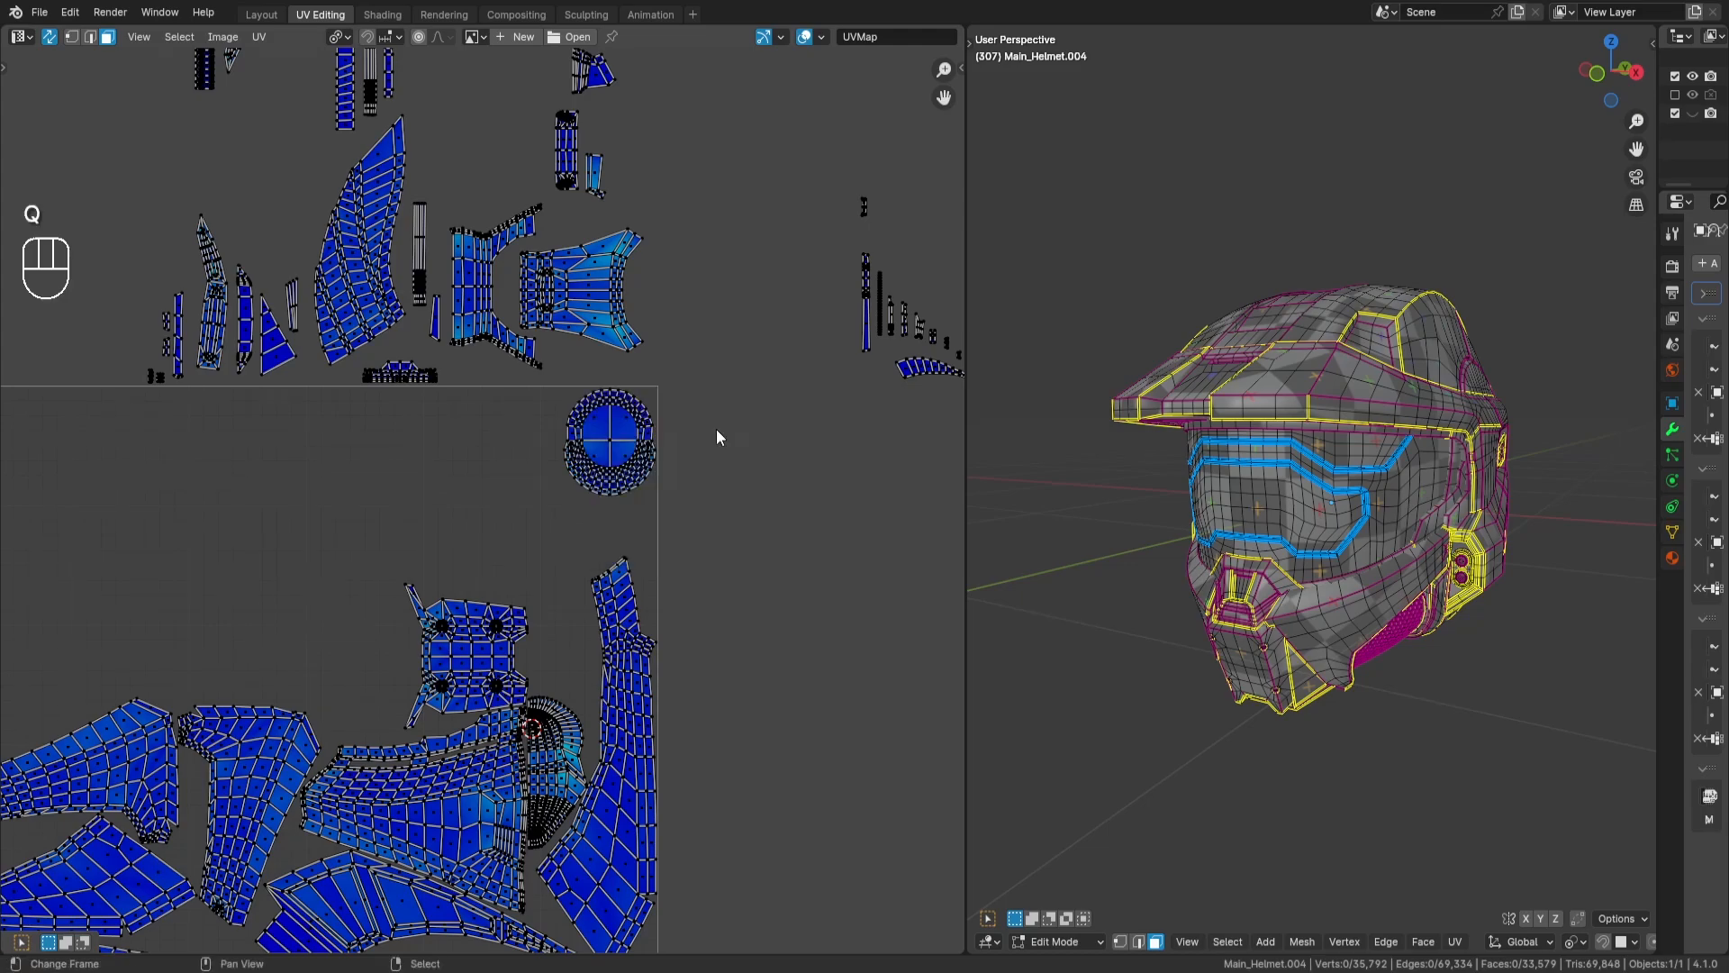
{"action": "key", "text": "space"}
{"action": "key", "text": "Escape"}
{"action": "key", "text": "q"}
- Select both stacked fan-shaped grille islands outside the tile, temporarily hiding the first to pick the second, and reveal the hidden one
{"action": "middle_click_drag", "start_coordinate": [733, 378], "coordinate": [820, 505]}
{"action": "scroll", "coordinate": [722, 349], "scroll_direction": "down", "scroll_amount": 3}
{"action": "middle_click_drag", "start_coordinate": [707, 288], "coordinate": [497, 244]}
{"action": "scroll", "coordinate": [826, 300], "scroll_direction": "up", "scroll_amount": 4}
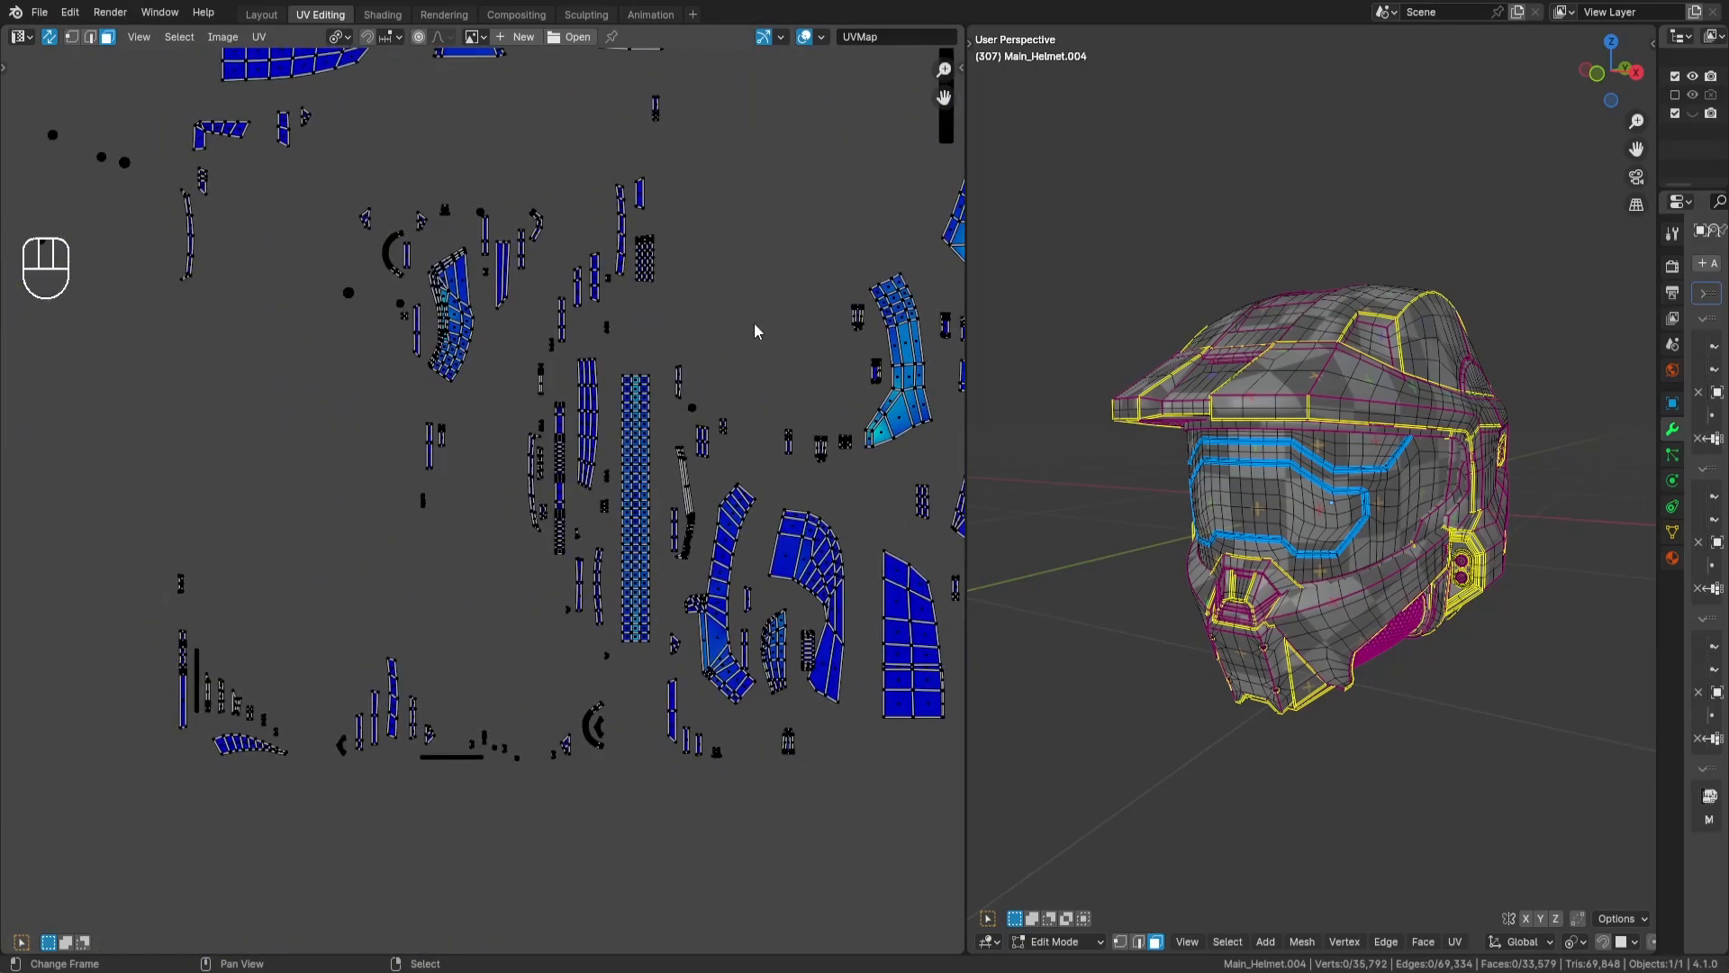
{"action": "middle_click_drag", "start_coordinate": [753, 328], "coordinate": [544, 624]}
{"action": "left_click_drag", "start_coordinate": [735, 105], "coordinate": [932, 325]}
{"action": "scroll", "coordinate": [765, 447], "scroll_direction": "down", "scroll_amount": 6}
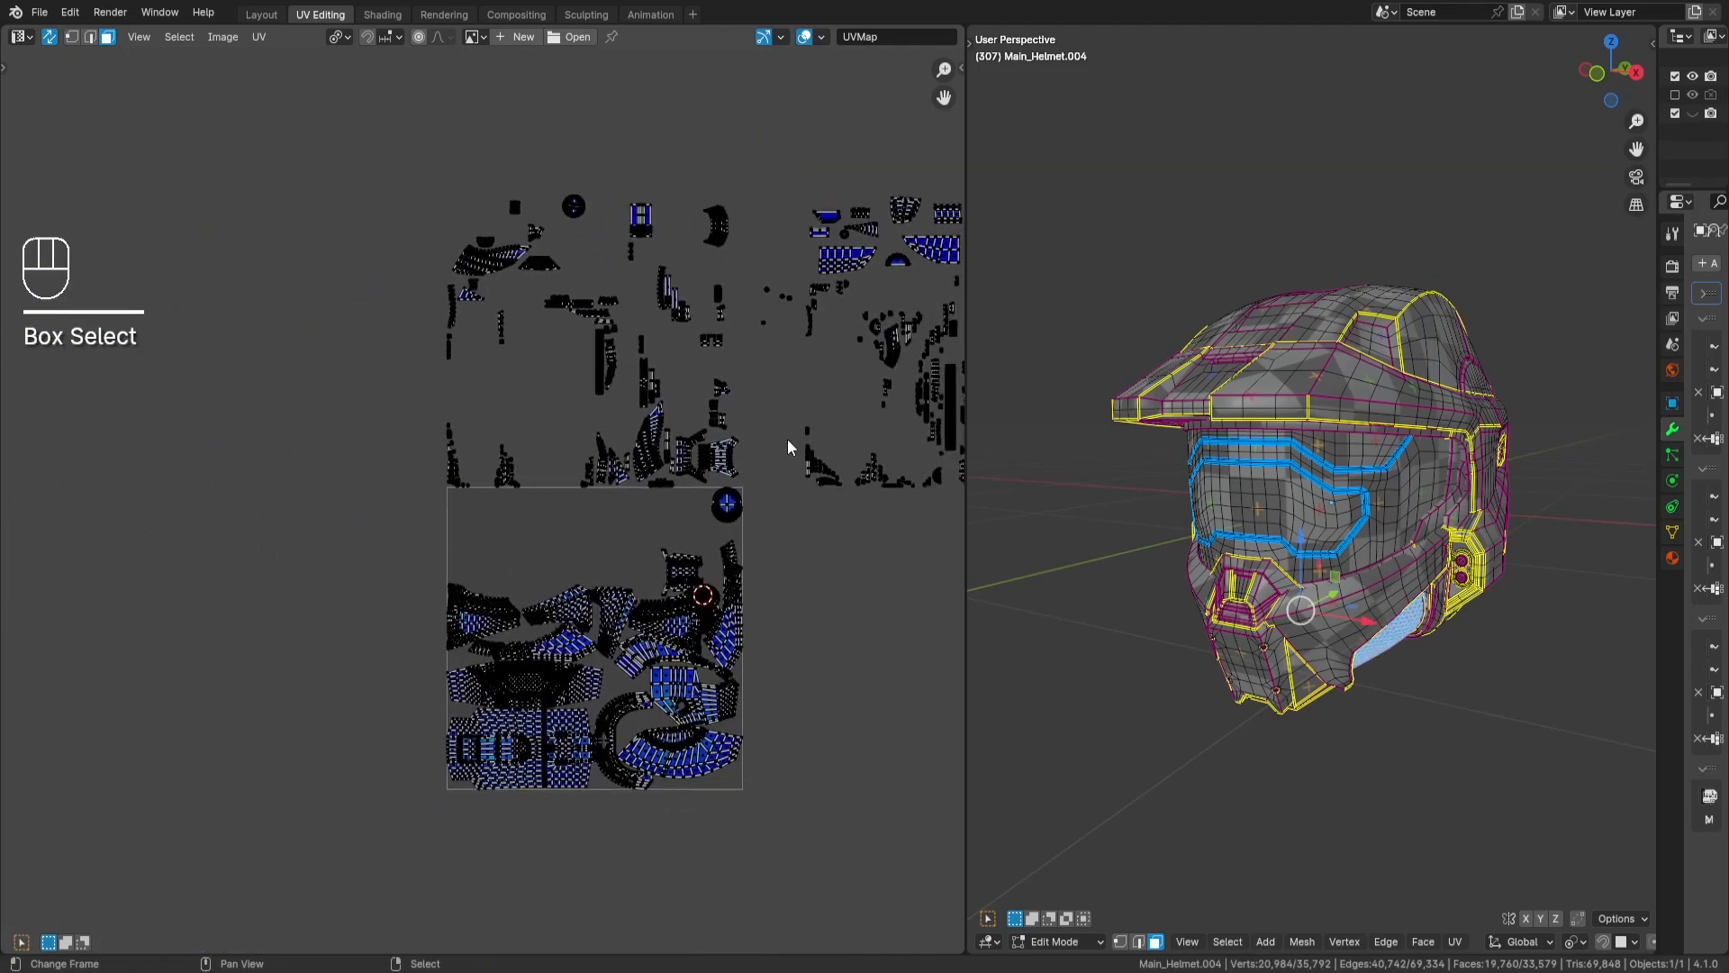
{"action": "middle_click_drag", "start_coordinate": [785, 440], "coordinate": [477, 562]}
{"action": "key", "text": "l"}
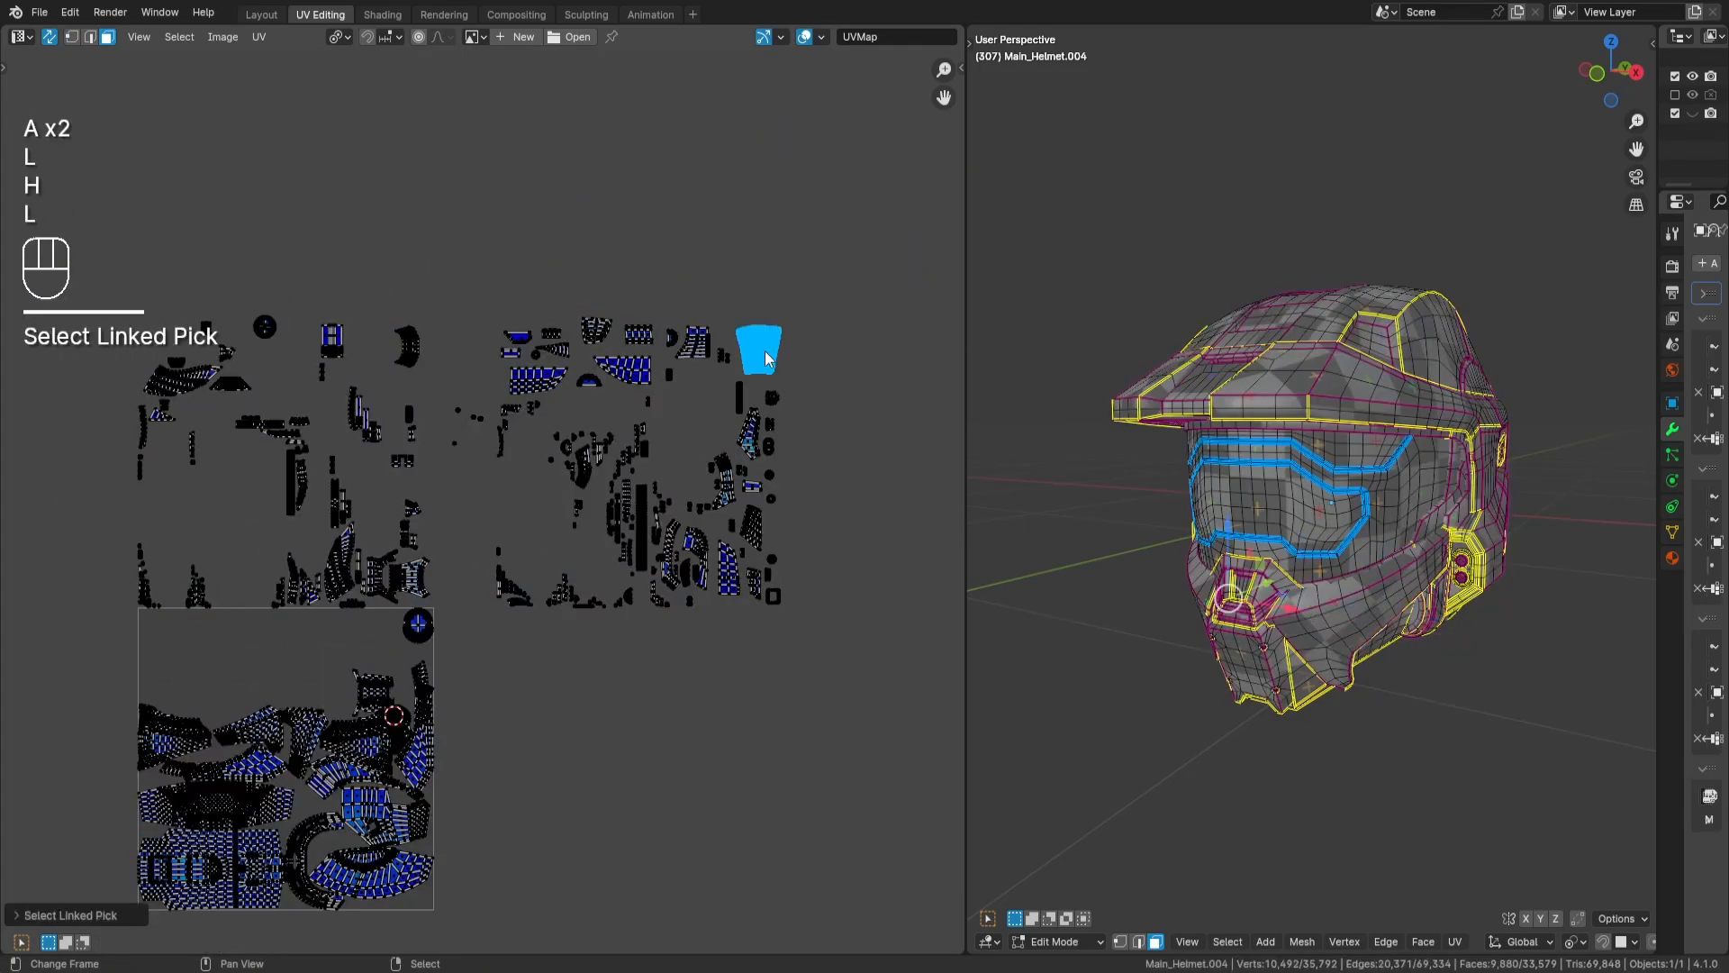
{"action": "key", "text": "alt+h"}
- Move the two stacked grille islands into the empty upper part of the UV tile and rotate them 90 degrees
{"action": "key", "text": "g"}
{"action": "key", "text": "Return"}
{"action": "scroll", "coordinate": [761, 540], "scroll_direction": "up", "scroll_amount": 8}
{"action": "middle_click_drag", "start_coordinate": [229, 691], "coordinate": [510, 528]}
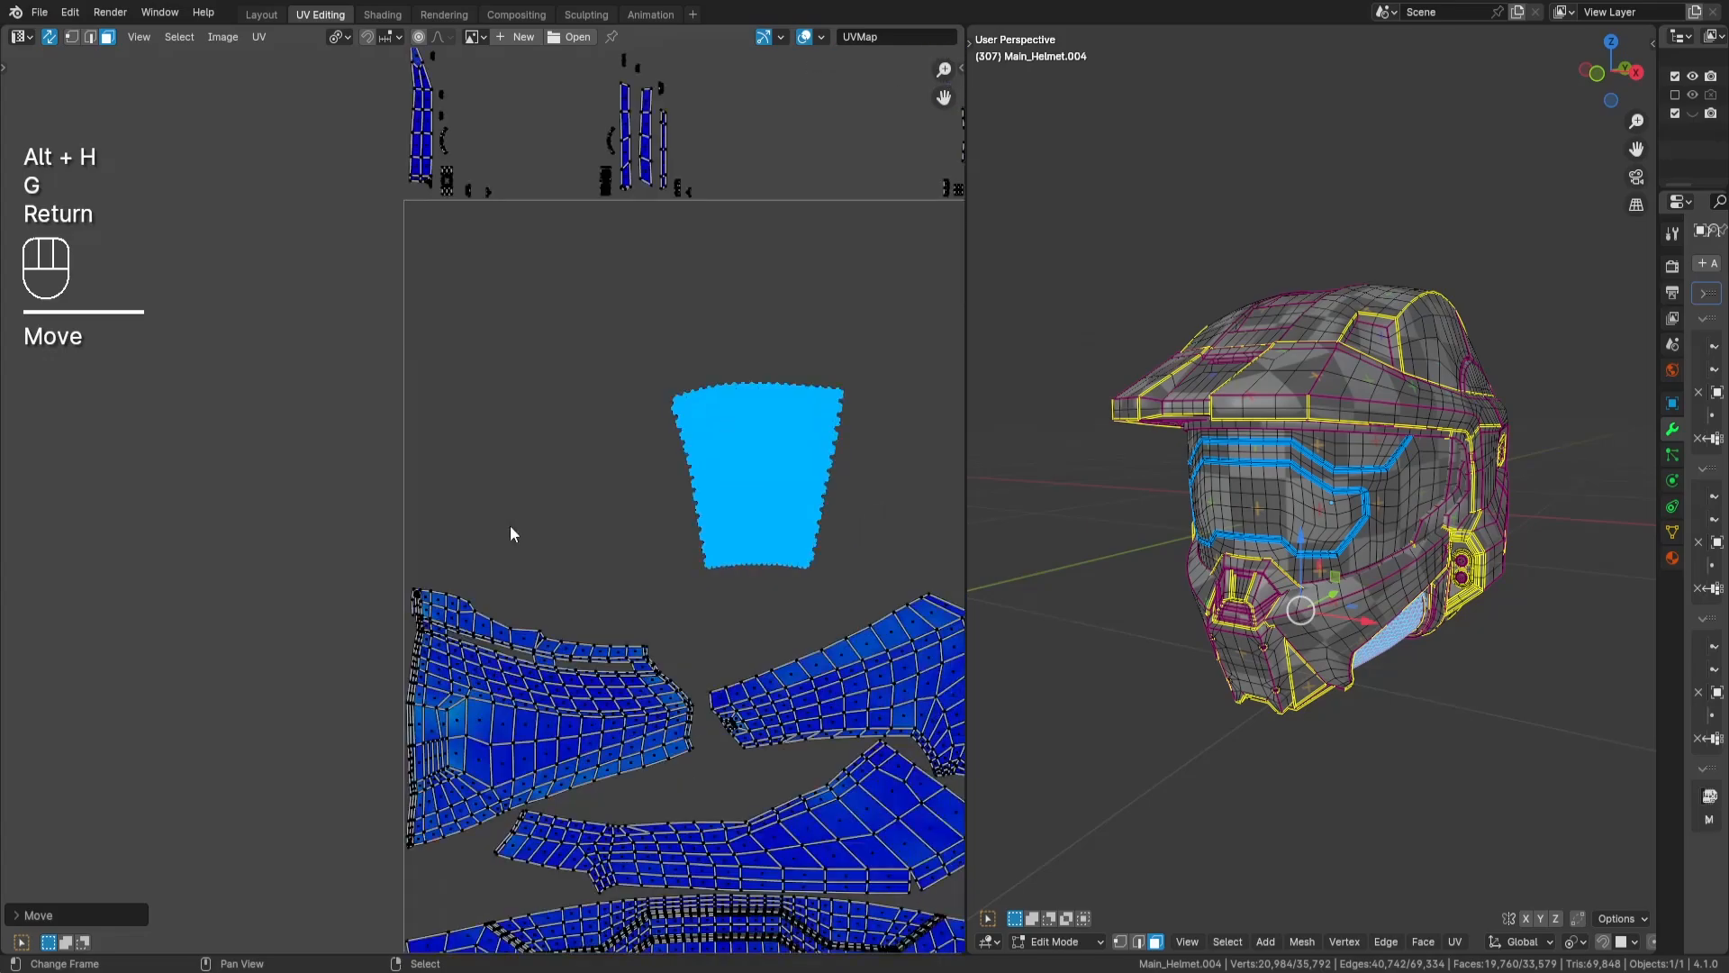
{"action": "key", "text": "r"}
{"action": "key", "text": "KP_9"}
{"action": "key", "text": "KP_0"}
{"action": "key", "text": "Return"}
- Place the grille islands against the tile's left edge, just above the leftmost island, and deselect them
{"action": "key", "text": "g"}
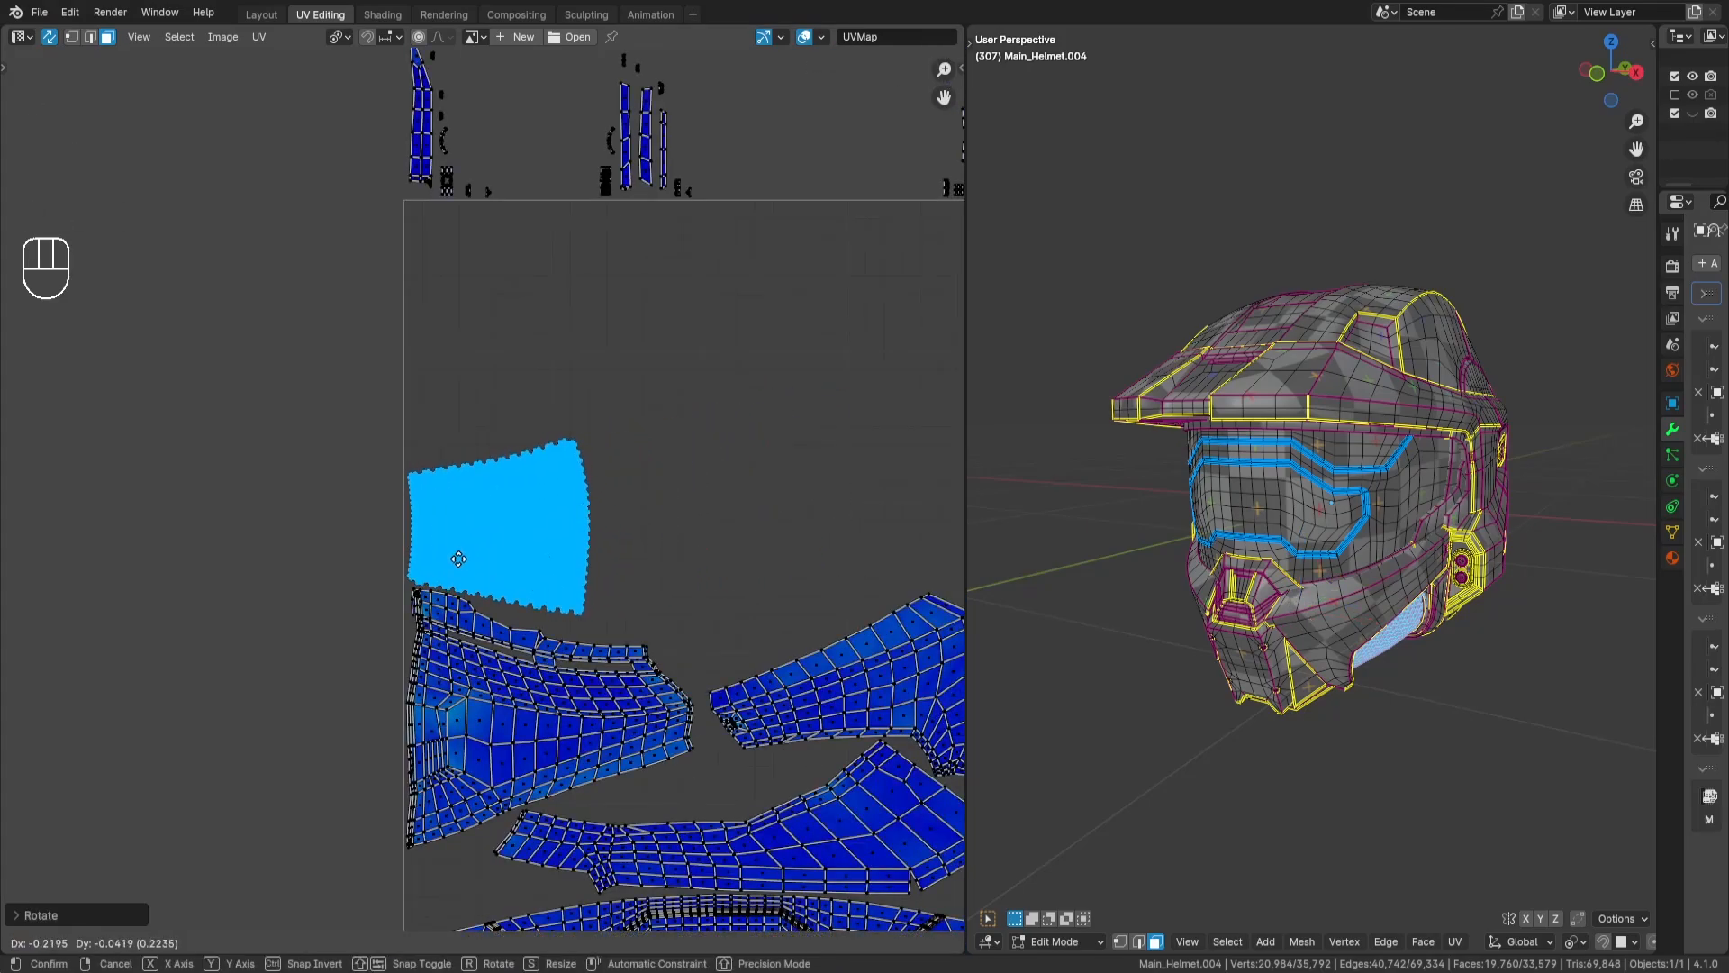
{"action": "key", "text": "Return"}
{"action": "scroll", "coordinate": [458, 559], "scroll_direction": "up", "scroll_amount": 4}
{"action": "key", "text": "a"}
{"action": "key", "text": "a"}
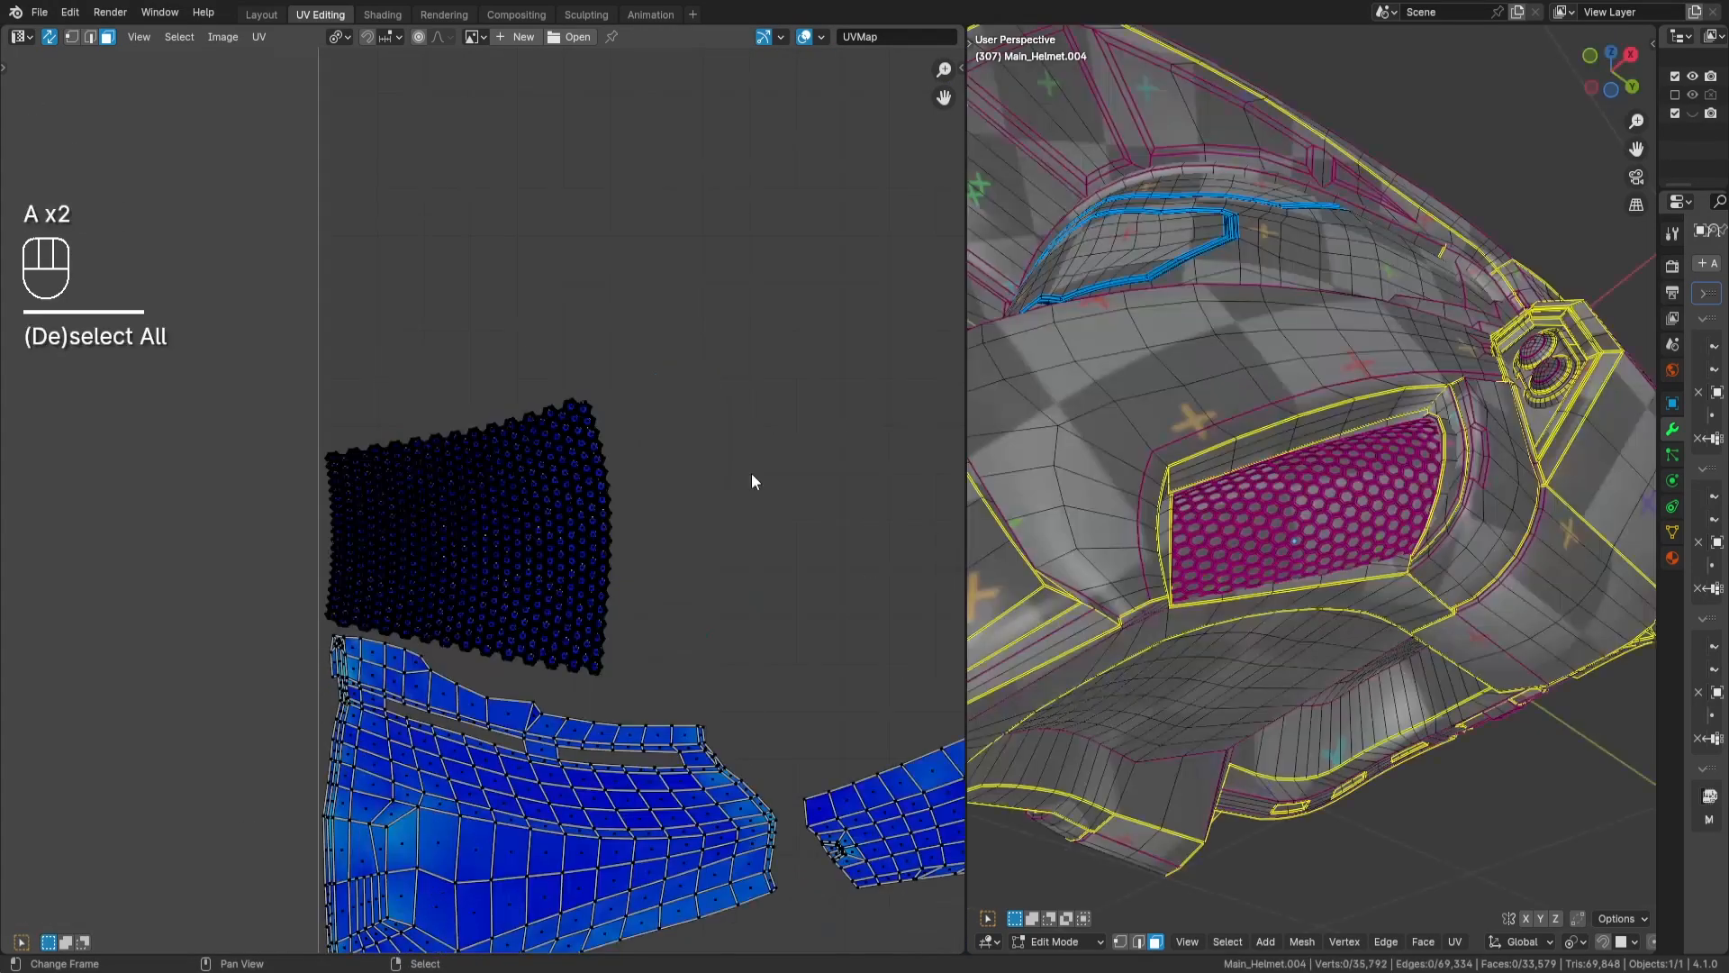
- Move the remaining circular island down into the open space just above the UV tile and deselect it
{"action": "scroll", "coordinate": [751, 472], "scroll_direction": "down", "scroll_amount": 4}
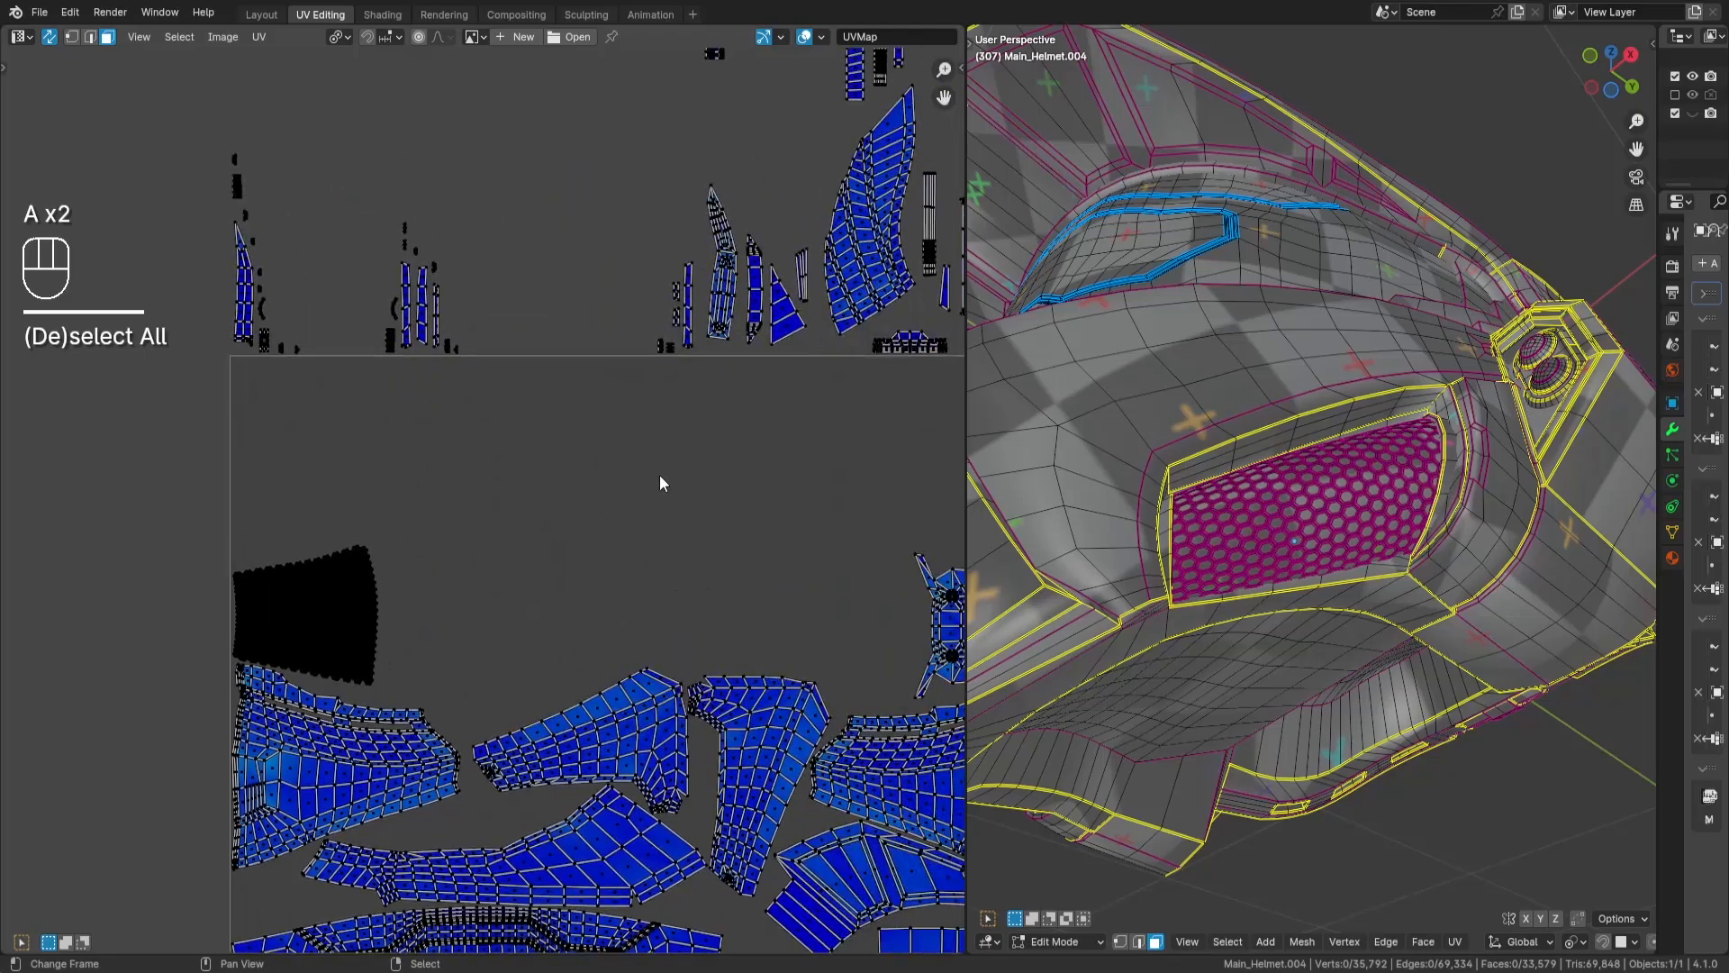
{"action": "scroll", "coordinate": [780, 475], "scroll_direction": "down", "scroll_amount": 5}
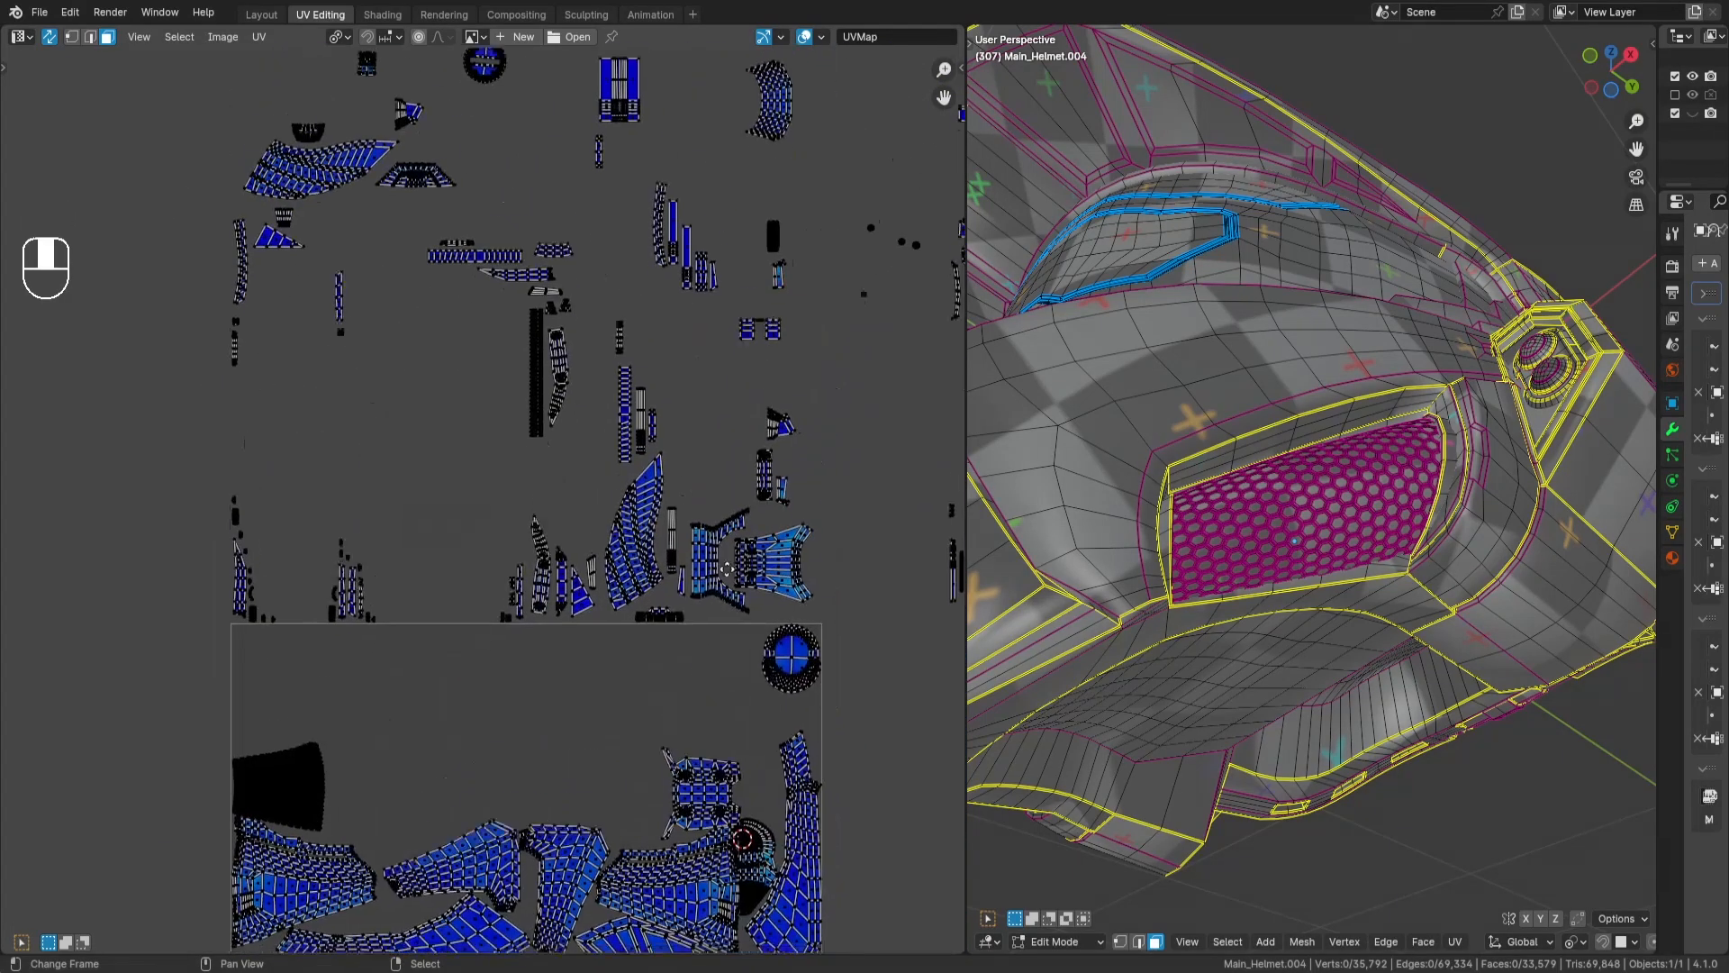
{"action": "middle_click_drag", "start_coordinate": [498, 345], "coordinate": [527, 418]}
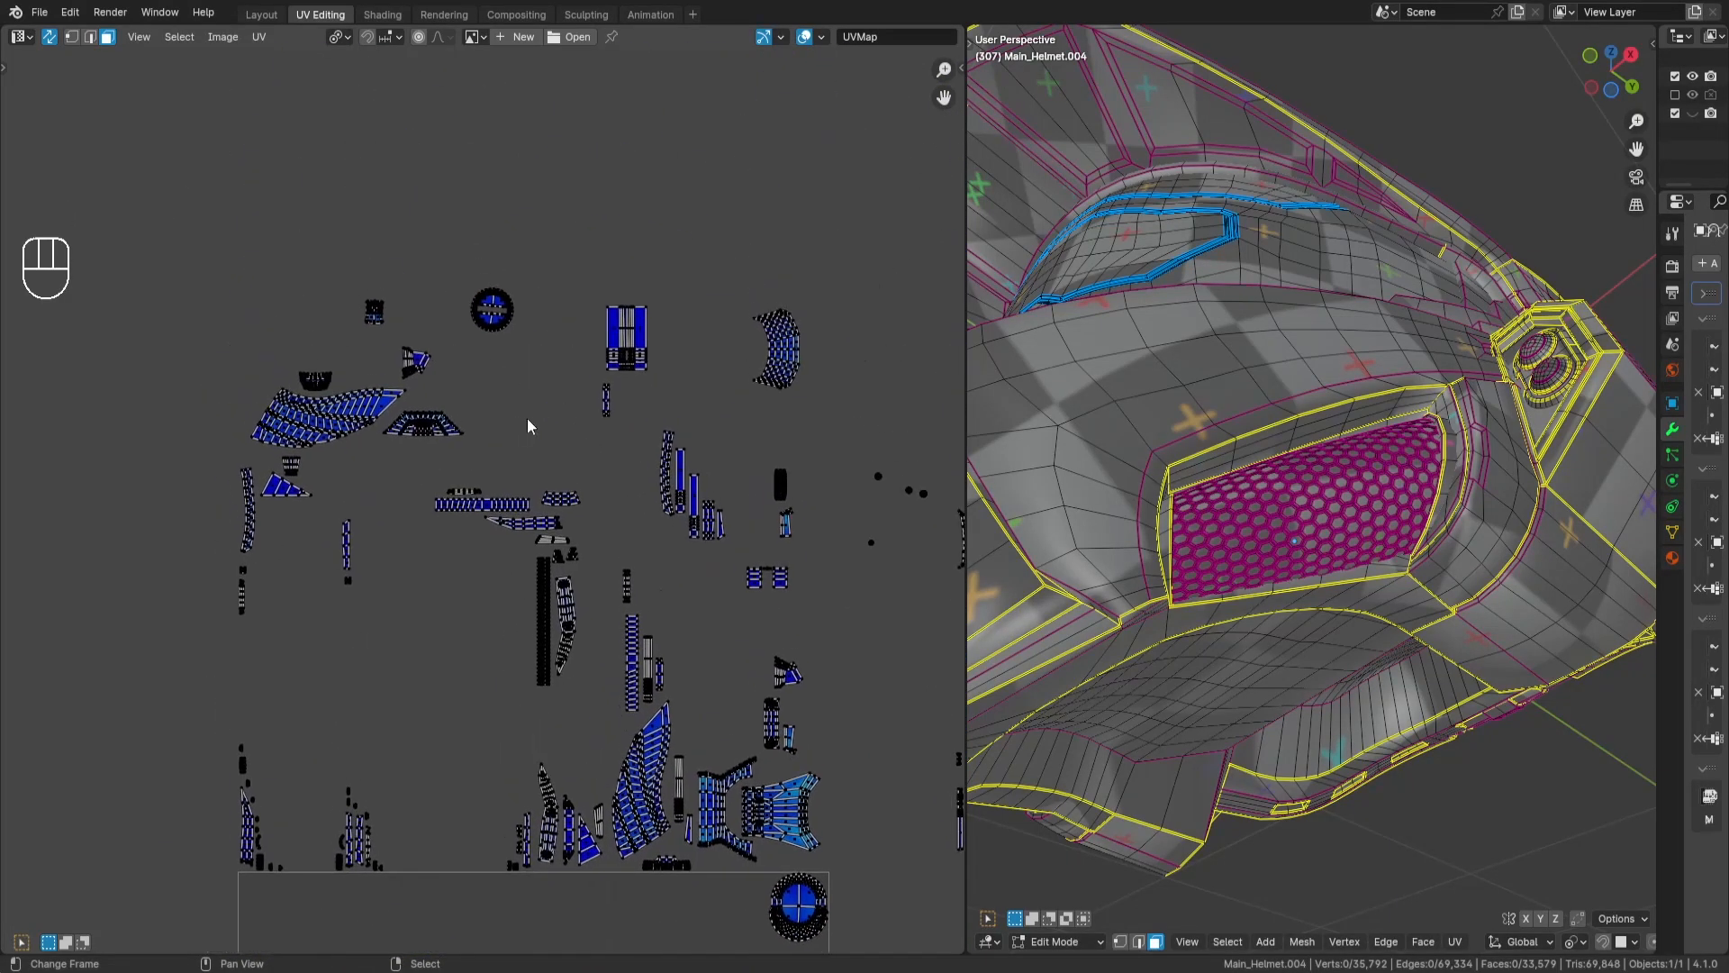
{"action": "scroll", "coordinate": [527, 418], "scroll_direction": "up", "scroll_amount": 1}
{"action": "left_click_drag", "start_coordinate": [440, 204], "coordinate": [569, 366]}
{"action": "middle_click_drag", "start_coordinate": [634, 442], "coordinate": [603, 219]}
{"action": "key", "text": "g"}
{"action": "key", "text": "Return"}
{"action": "middle_click_drag", "start_coordinate": [630, 721], "coordinate": [604, 489]}
{"action": "key", "text": "g"}
{"action": "key", "text": "Return"}
{"action": "key", "text": "a"}
{"action": "key", "text": "a"}
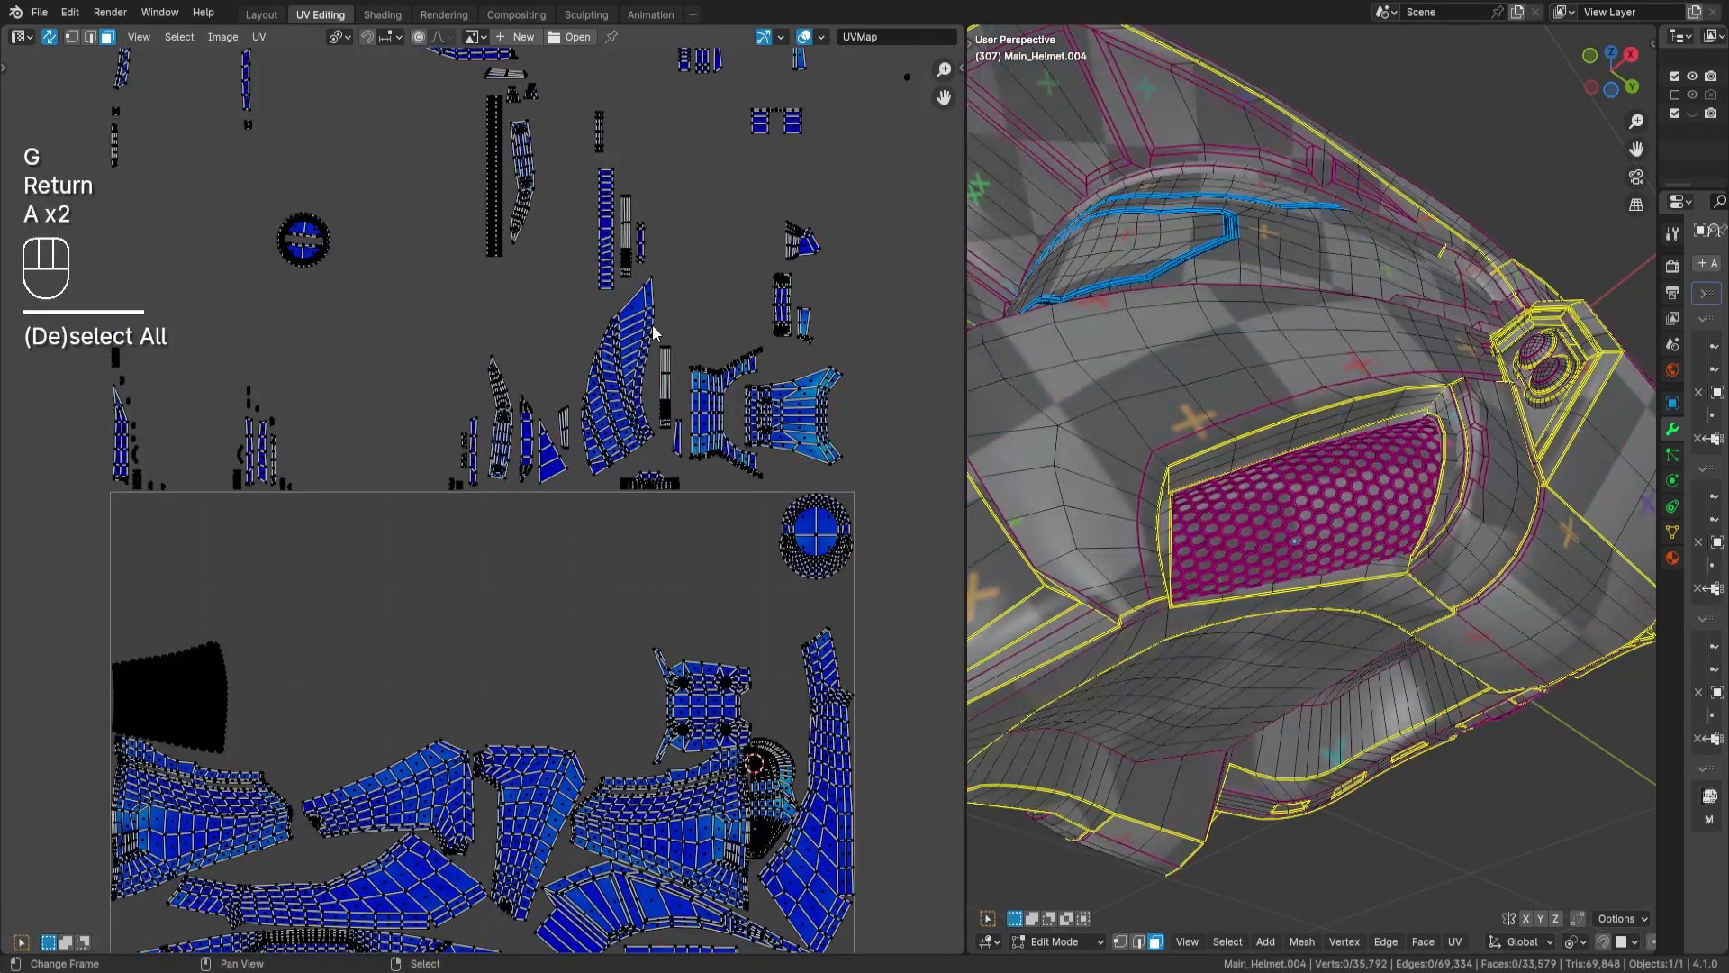
- Select the bracket-shaped island above the tile, rotate it -90 degrees, move it below the circular island, and deselect it
{"action": "middle_click_drag", "start_coordinate": [731, 392], "coordinate": [684, 369]}
{"action": "type", "text": "lr90"}
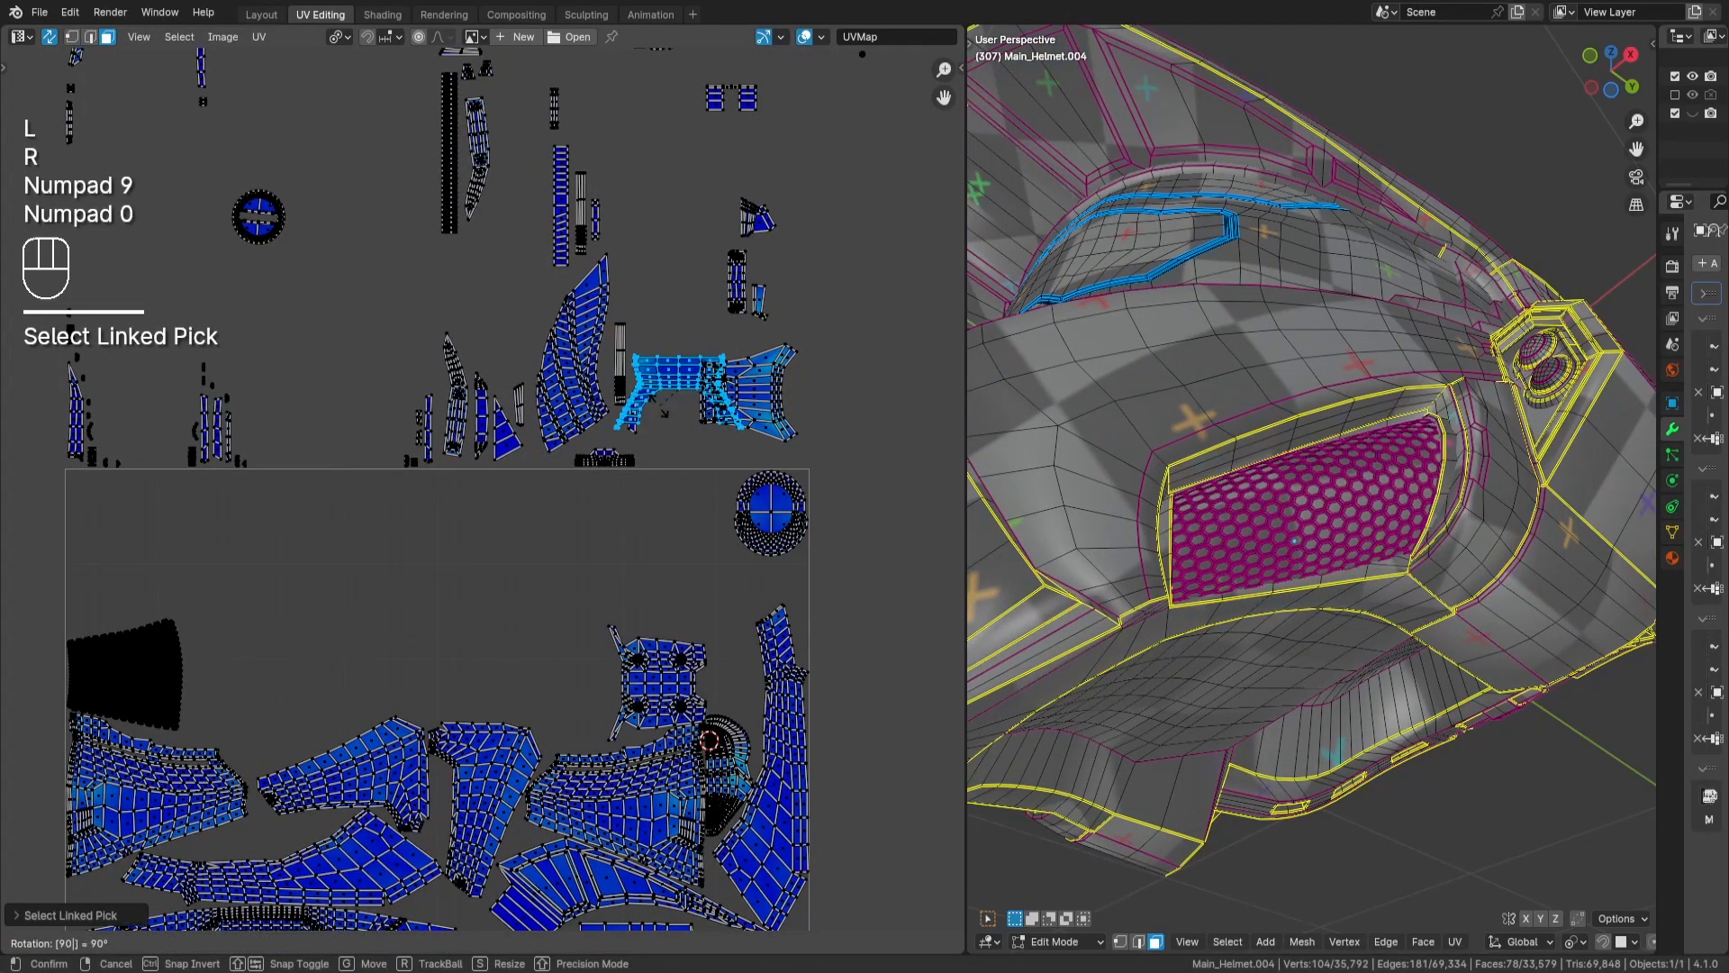
{"action": "key", "text": "KP_Subtract"}
{"action": "key", "text": "Return"}
{"action": "key", "text": "g"}
{"action": "key", "text": "Return"}
{"action": "scroll", "coordinate": [661, 643], "scroll_direction": "up", "scroll_amount": 3}
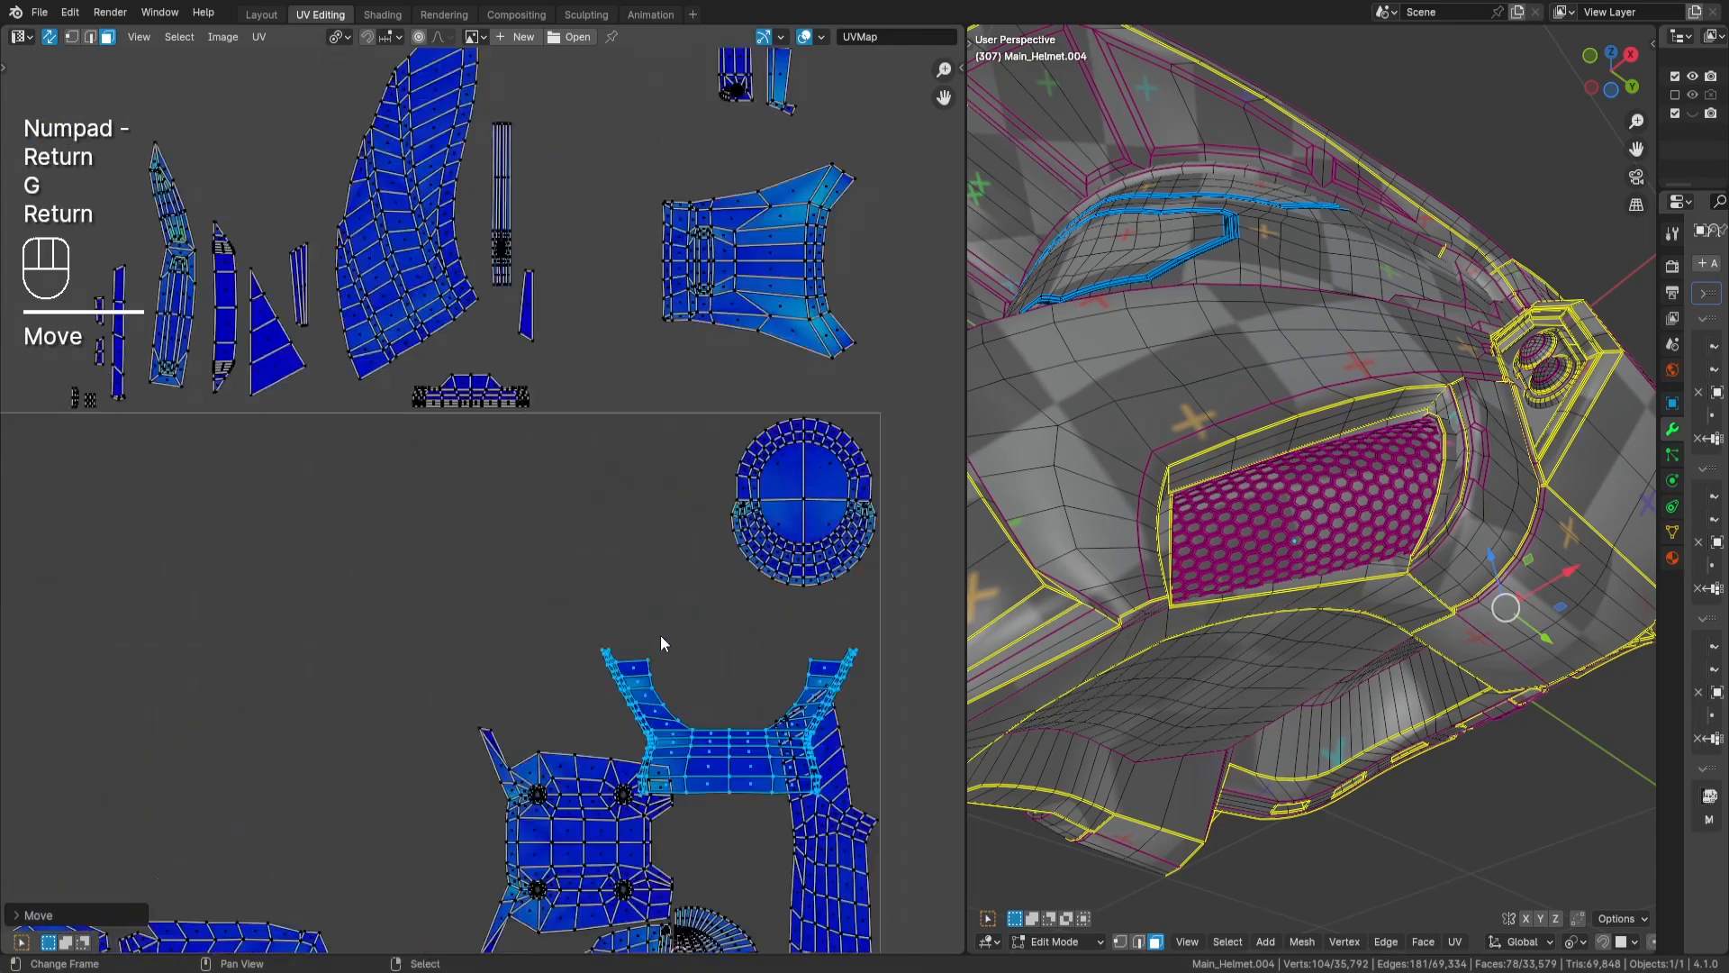
{"action": "middle_click_drag", "start_coordinate": [803, 733], "coordinate": [752, 510]}
{"action": "middle_click_drag", "start_coordinate": [713, 590], "coordinate": [763, 532]}
{"action": "key", "text": "a"}
{"action": "key", "text": "a"}
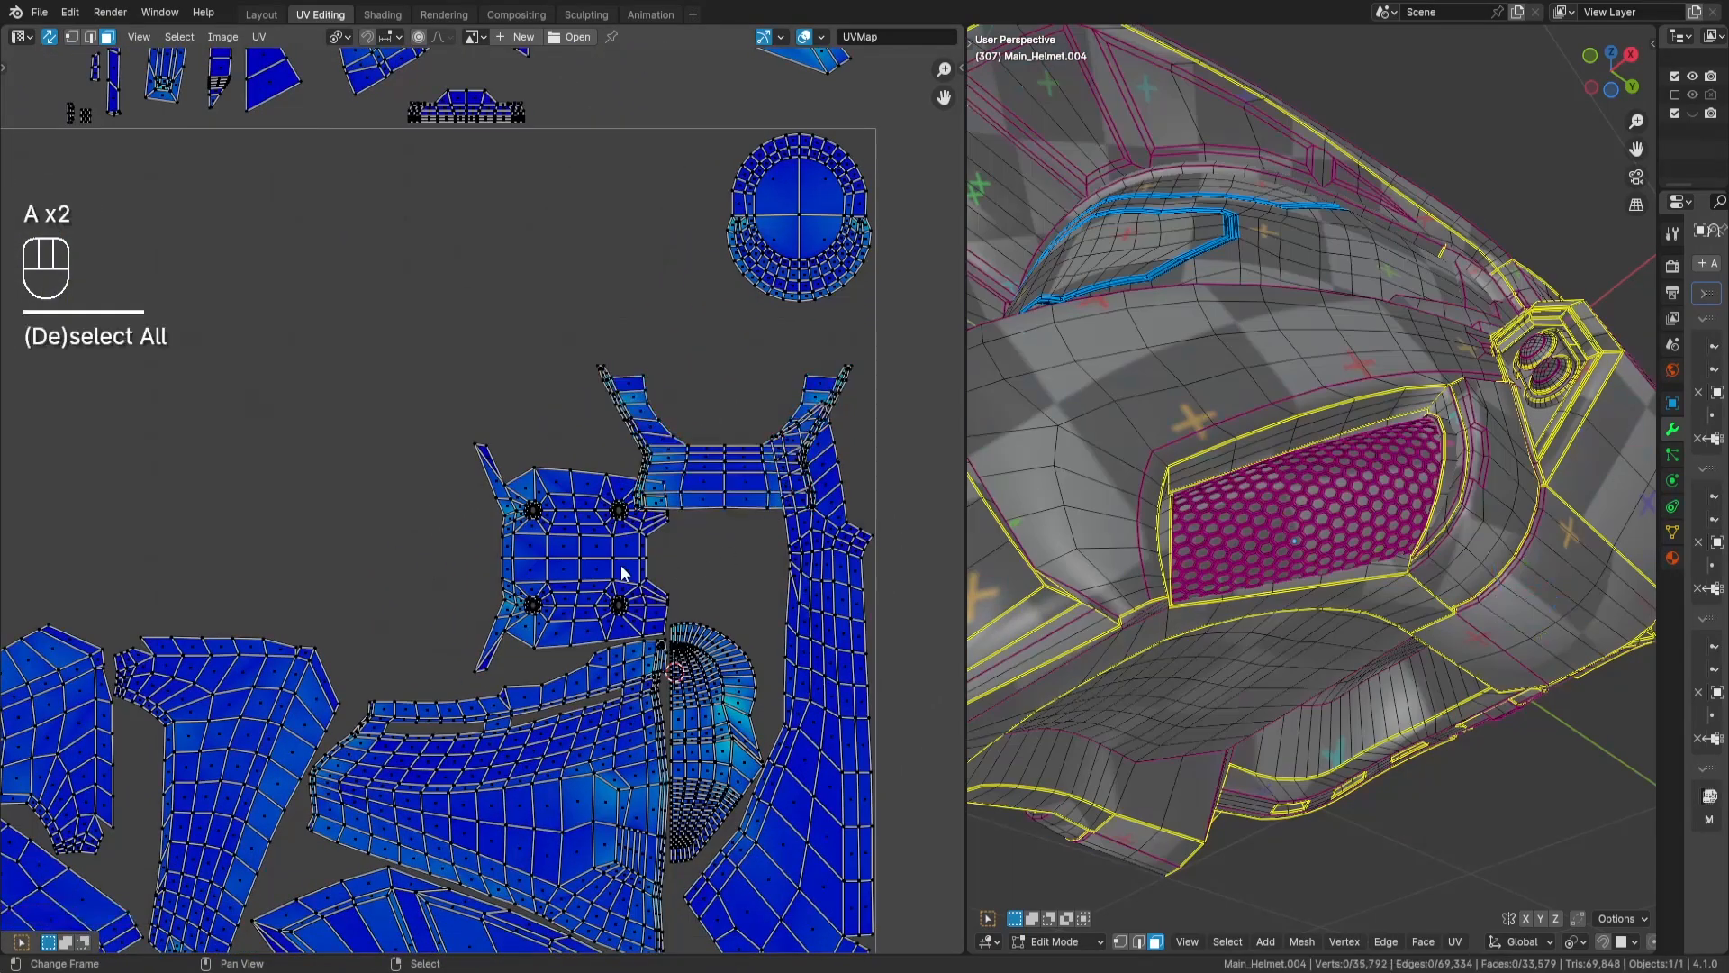
- Move the chin-plate island further left to free the gap above the dome-shaped island, and deselect it
{"action": "key", "text": "l"}
{"action": "key", "text": "g"}
{"action": "key", "text": "Return"}
{"action": "key", "text": "a"}
{"action": "key", "text": "a"}
- Select the bracket-shaped island, undo hiding it, move it into the gap just above the dome-shaped island, and deselect it
{"action": "key", "text": "l"}
{"action": "key", "text": "h"}
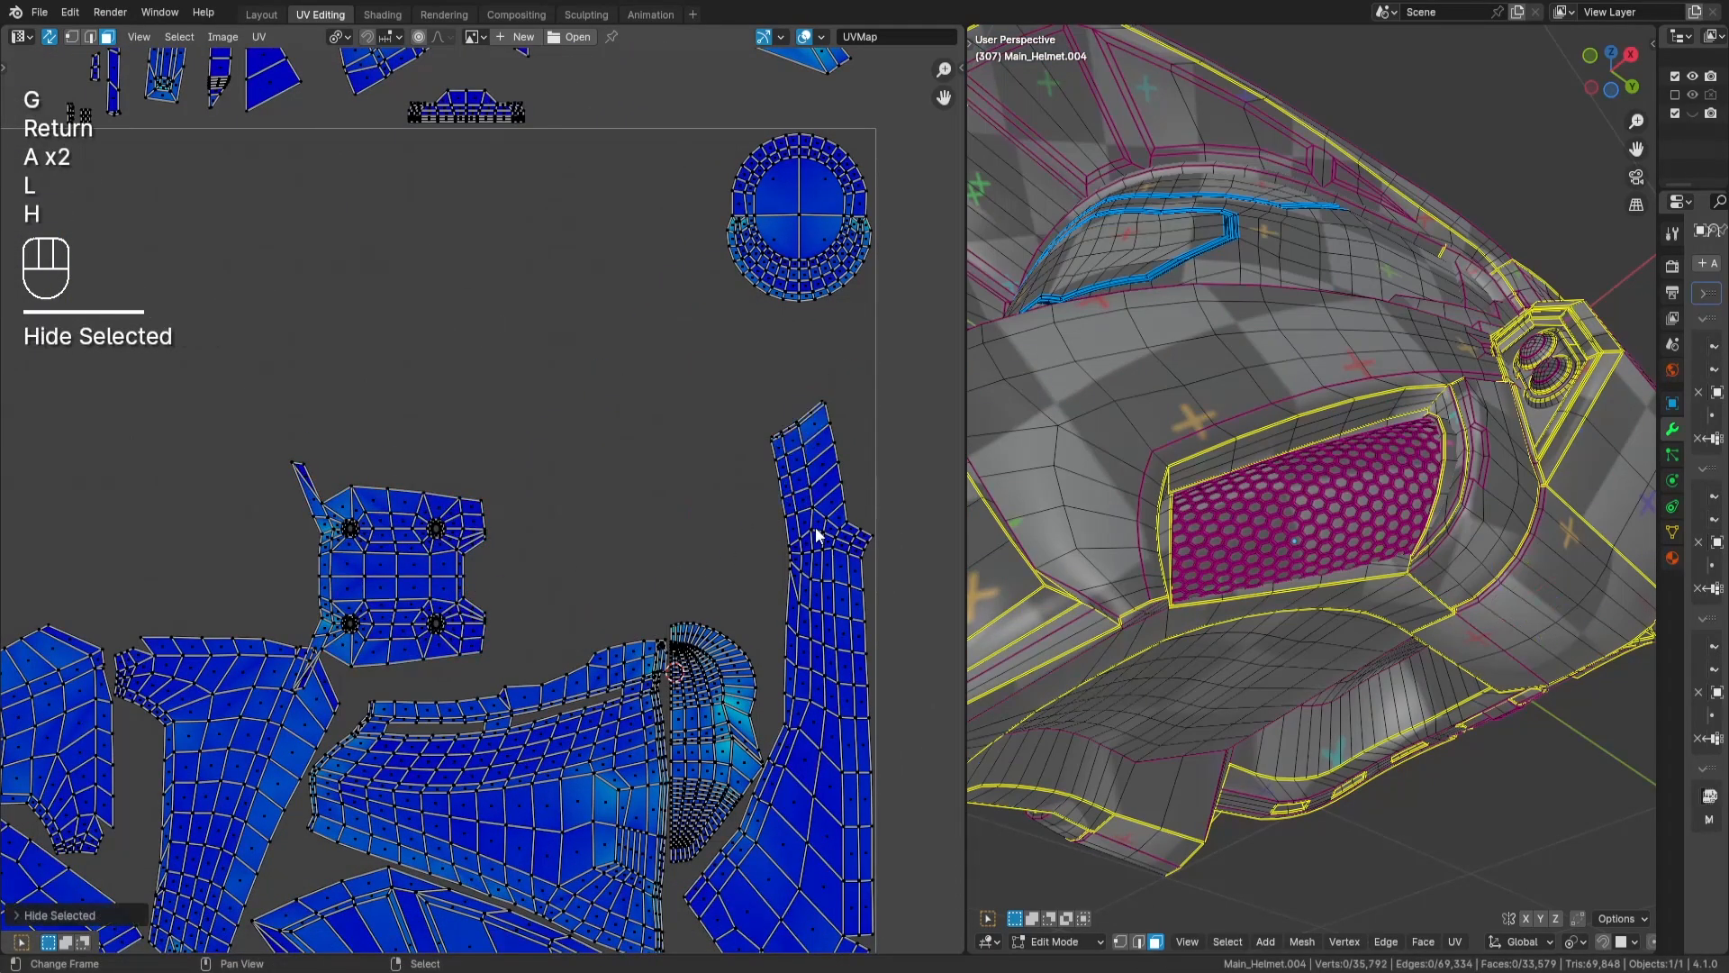
{"action": "key", "text": "ctrl+z"}
{"action": "key", "text": "g"}
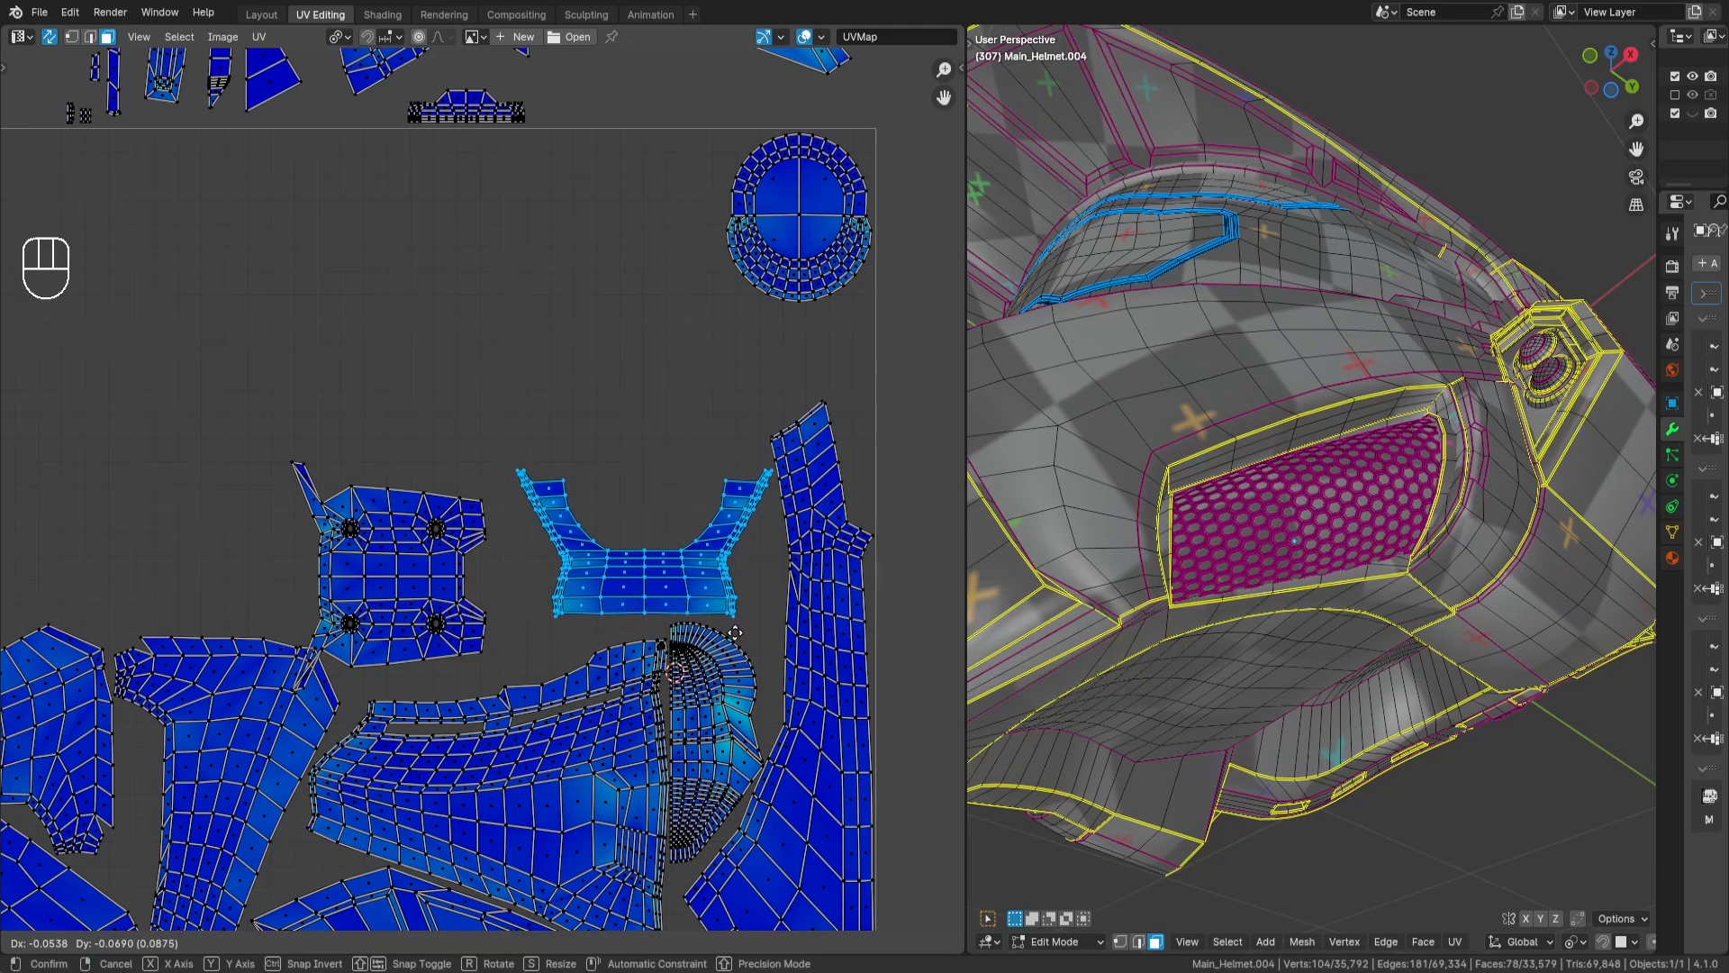
{"action": "key", "text": "Return"}
{"action": "middle_click_drag", "start_coordinate": [440, 620], "coordinate": [510, 609]}
{"action": "key", "text": "a"}
{"action": "key", "text": "a"}
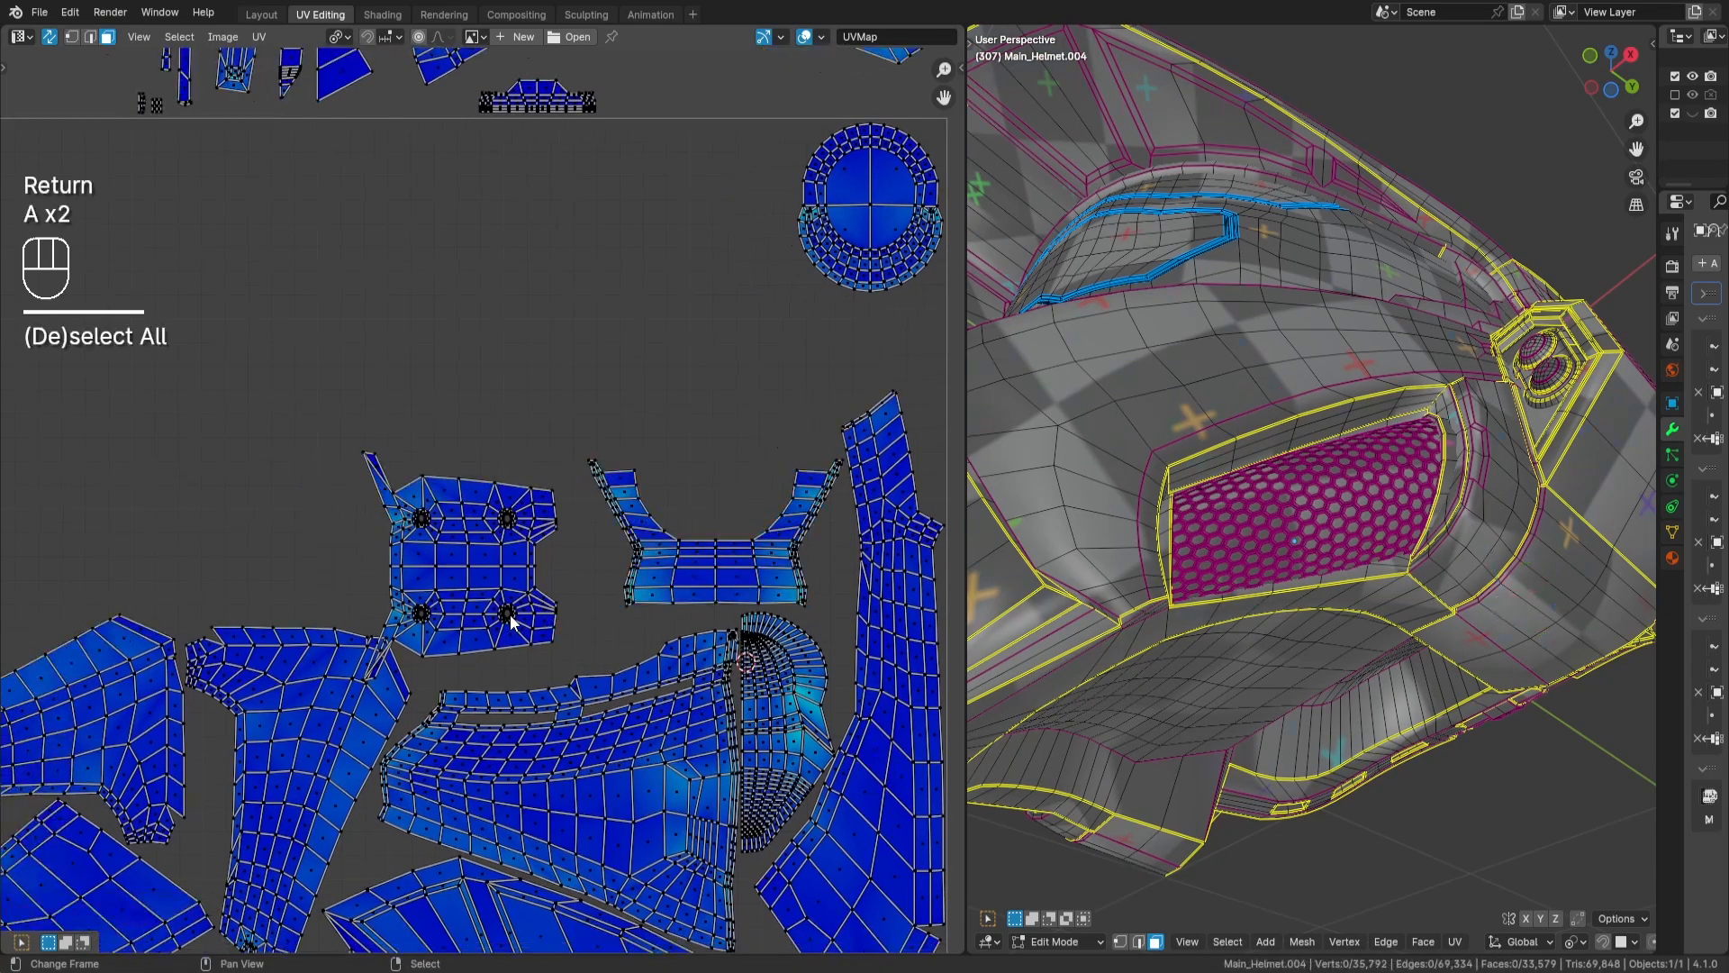
- Move the chin-plate island back to the right, close beside the bracket-shaped island, and deselect it
{"action": "key", "text": "l"}
{"action": "key", "text": "g"}
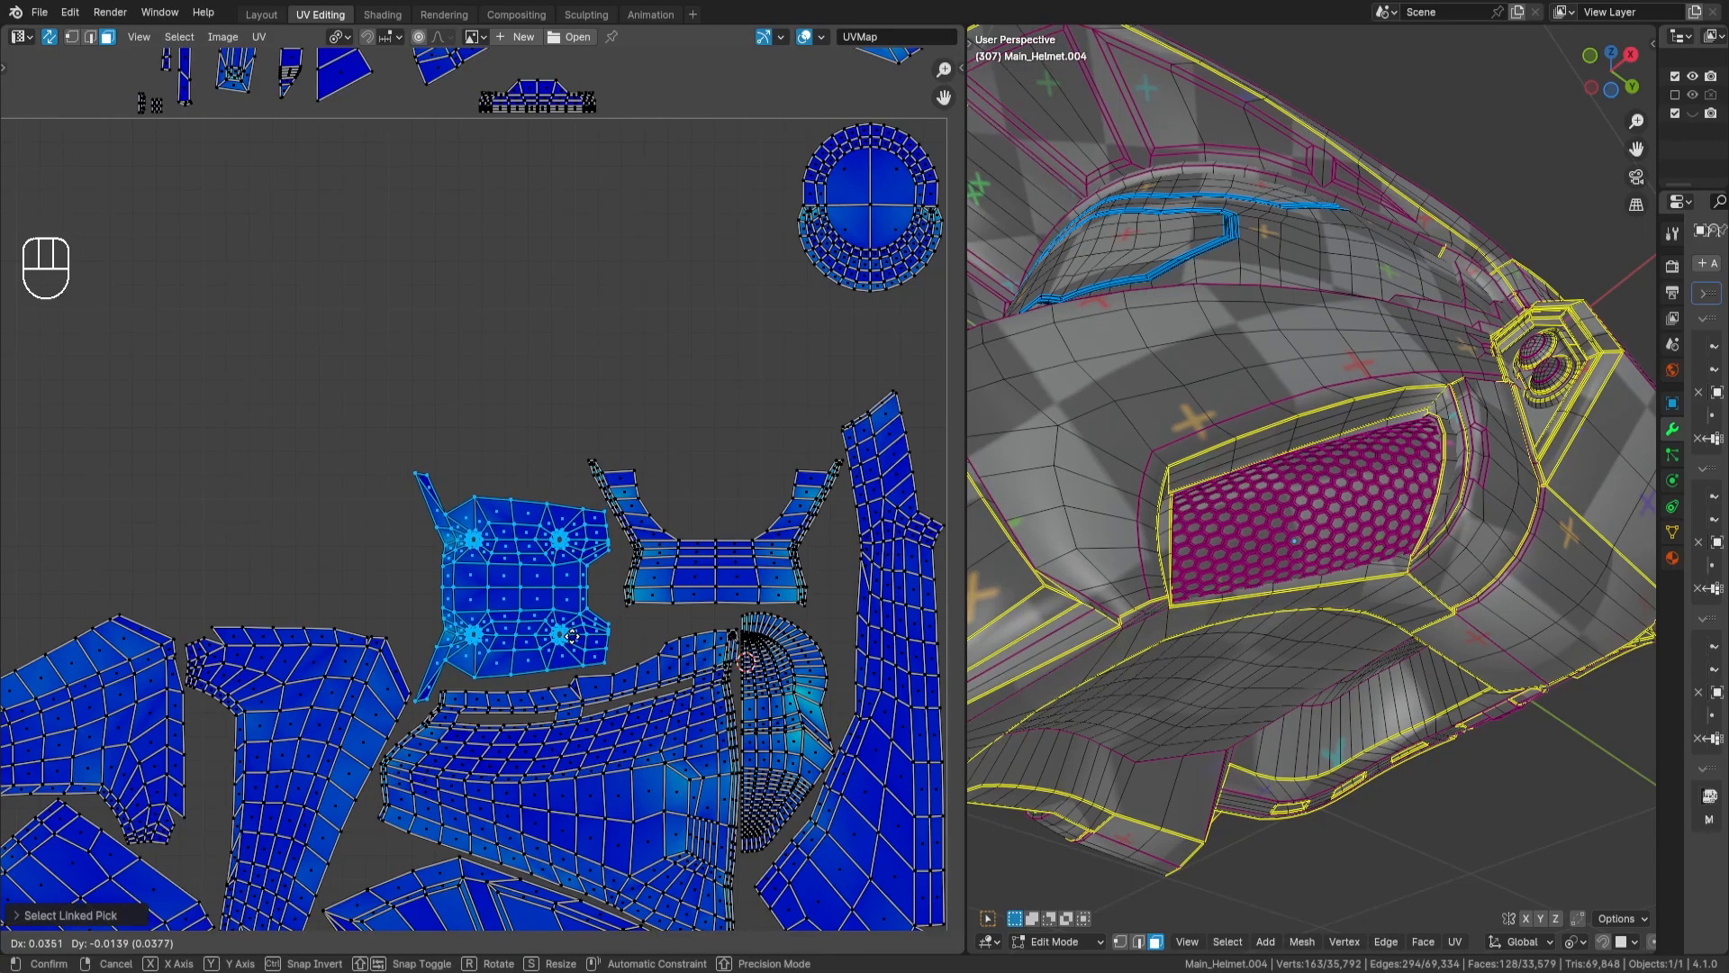
{"action": "key", "text": "Return"}
{"action": "key", "text": "a"}
{"action": "key", "text": "a"}
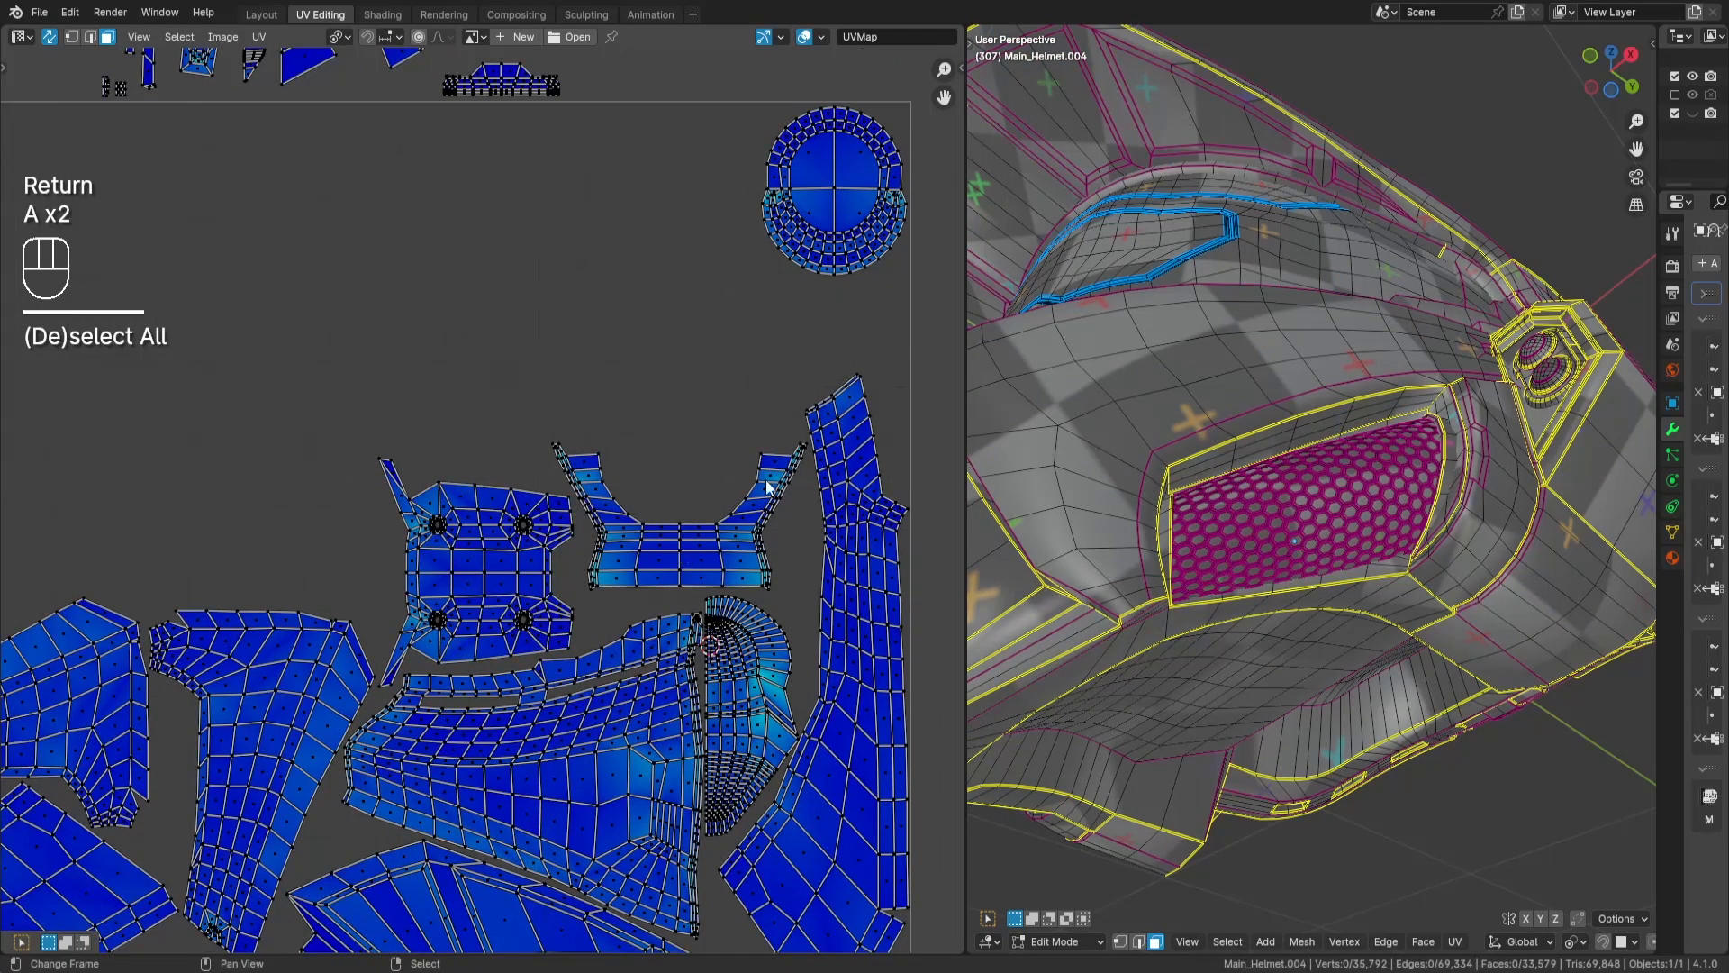
- Select the large fin-shaped island above the tile and move it into the UV tile to the right of the grille islands
{"action": "middle_click_drag", "start_coordinate": [771, 489], "coordinate": [721, 602]}
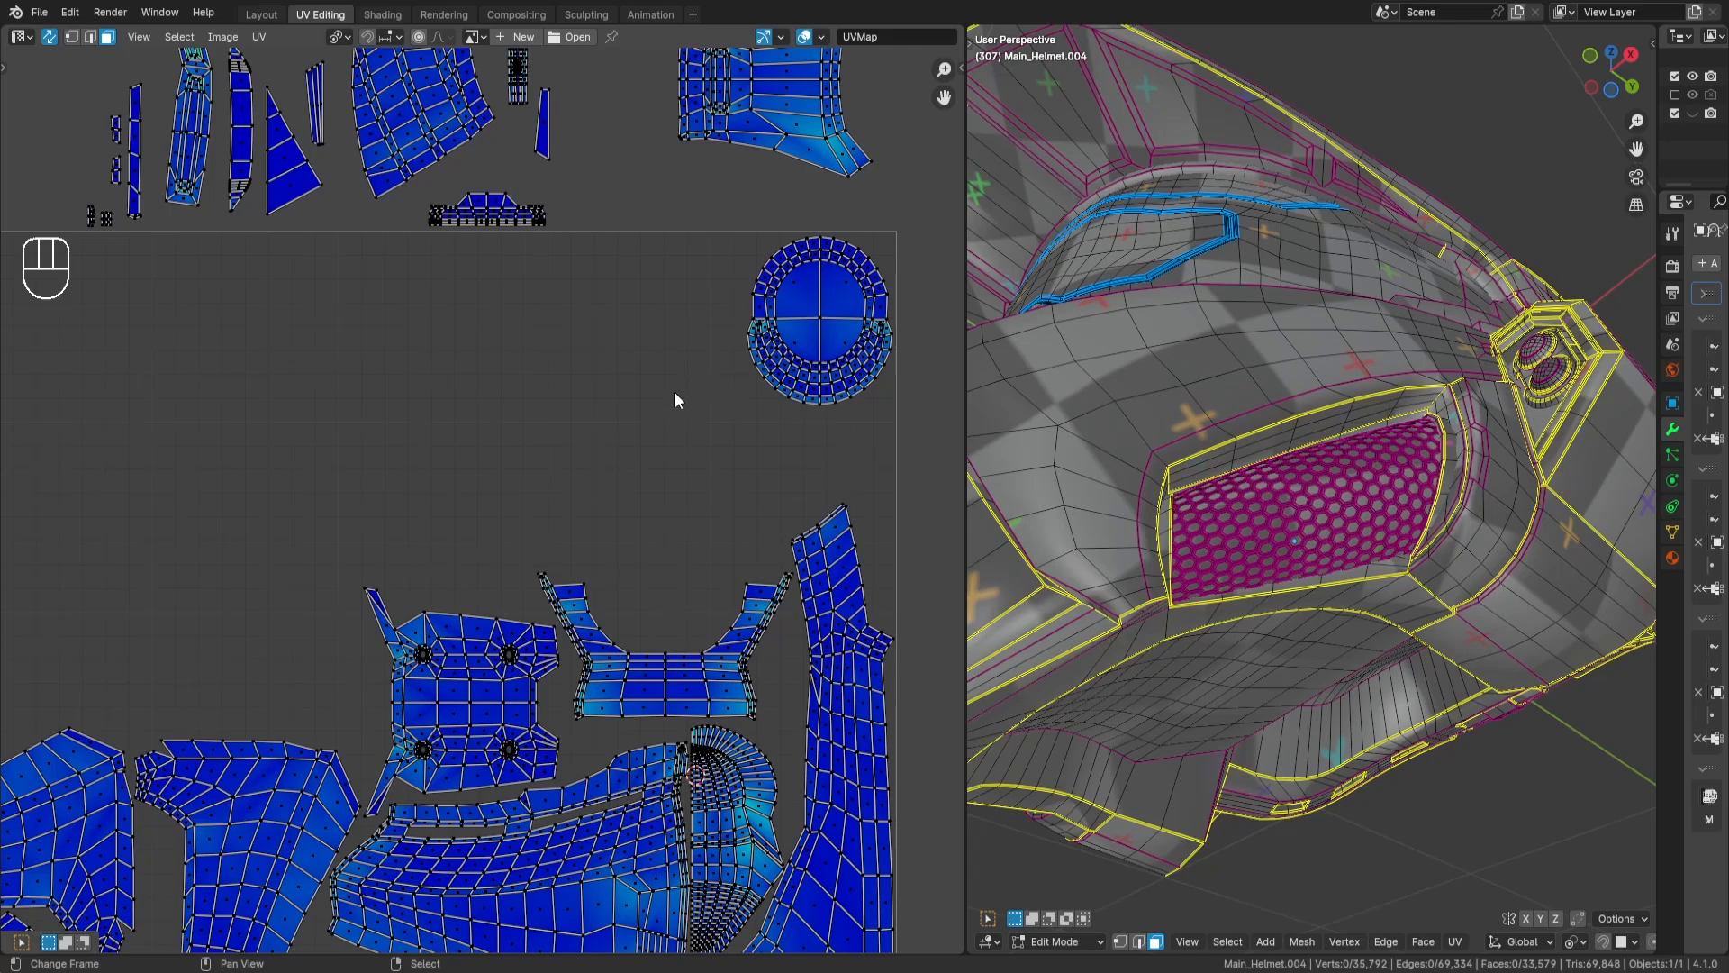
{"action": "scroll", "coordinate": [678, 401], "scroll_direction": "down", "scroll_amount": 5}
{"action": "middle_click_drag", "start_coordinate": [425, 459], "coordinate": [553, 460]}
{"action": "middle_click_drag", "start_coordinate": [553, 266], "coordinate": [532, 341]}
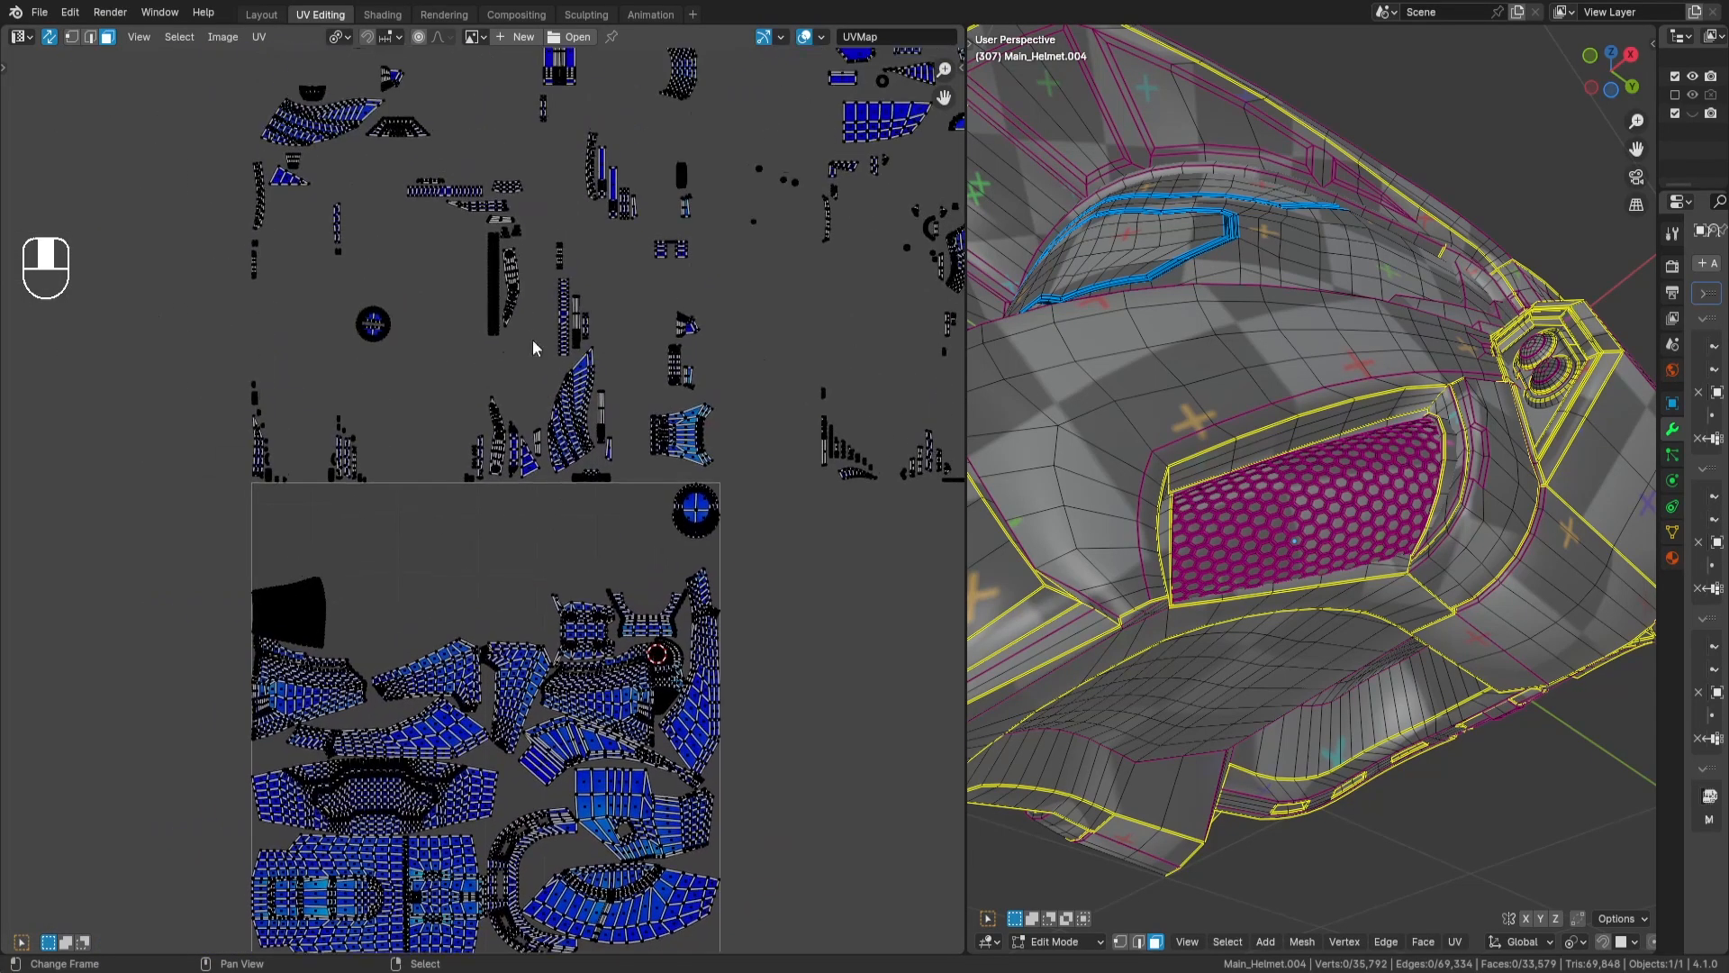
{"action": "key", "text": "l"}
{"action": "key", "text": "g"}
{"action": "key", "text": "Return"}
{"action": "scroll", "coordinate": [491, 522], "scroll_direction": "up", "scroll_amount": 2}
{"action": "middle_click_drag", "start_coordinate": [503, 616], "coordinate": [634, 495]}
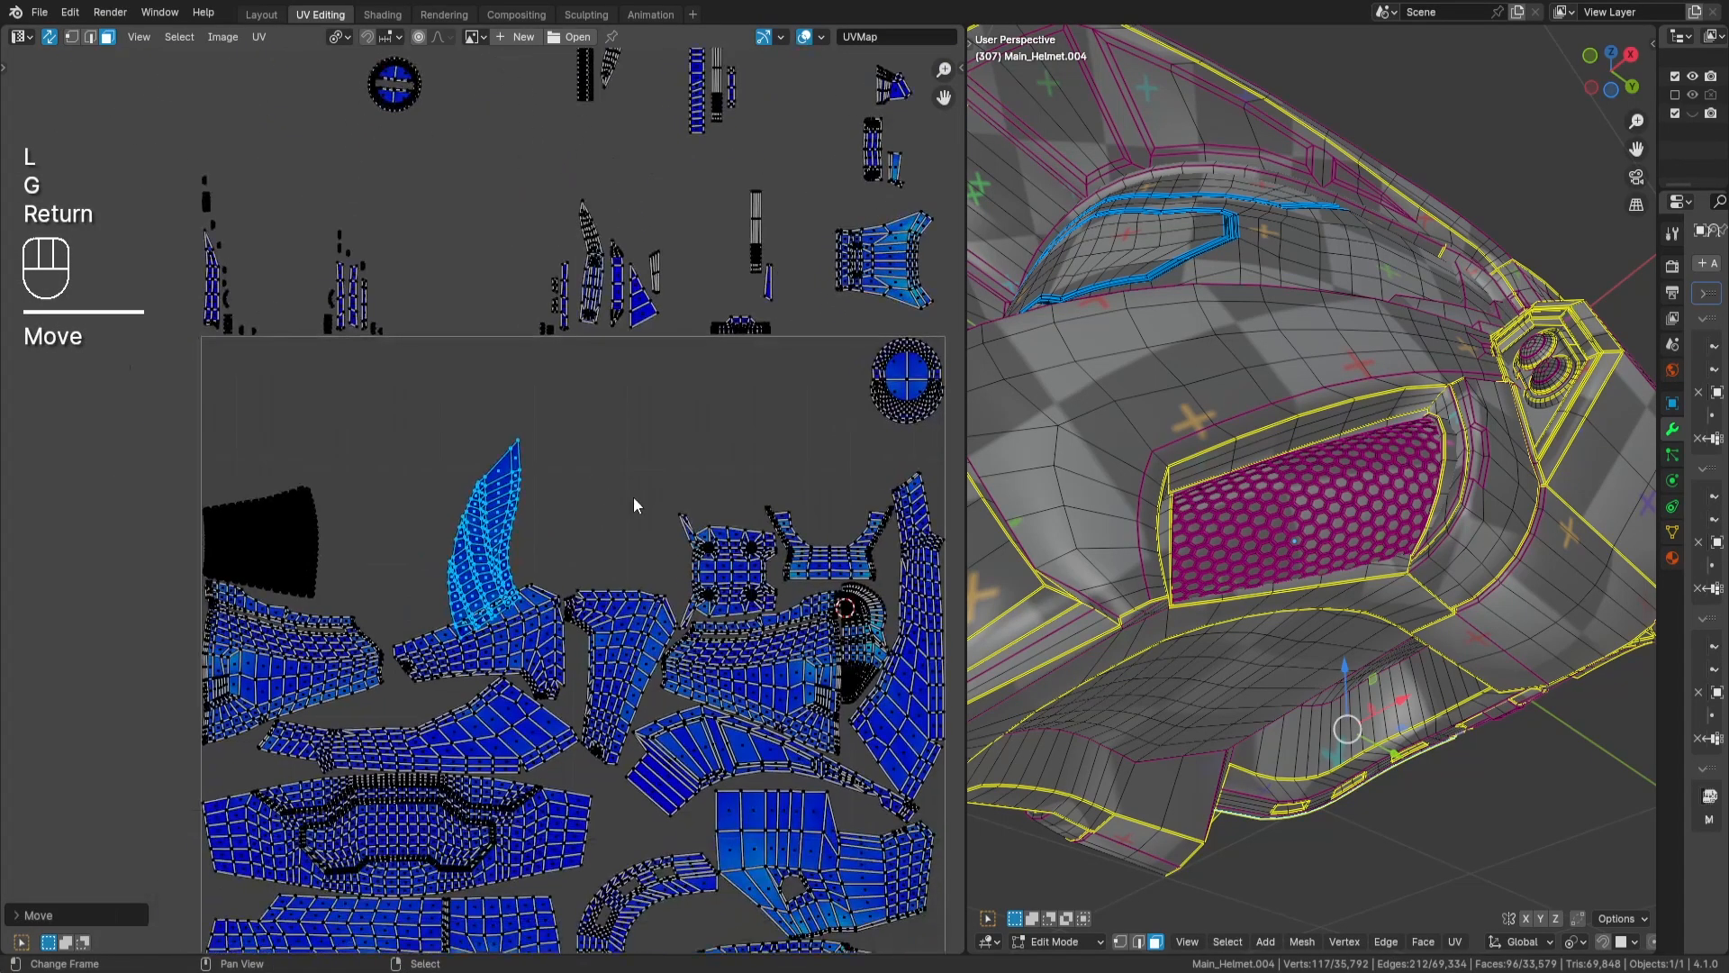
- Rotate the fin-shaped island 90 degrees and place it beside the wide end of the grille islands
{"action": "key", "text": "r"}
{"action": "key", "text": "KP_9"}
{"action": "key", "text": "KP_0"}
{"action": "key", "text": "Return"}
{"action": "scroll", "coordinate": [679, 488], "scroll_direction": "up", "scroll_amount": 2}
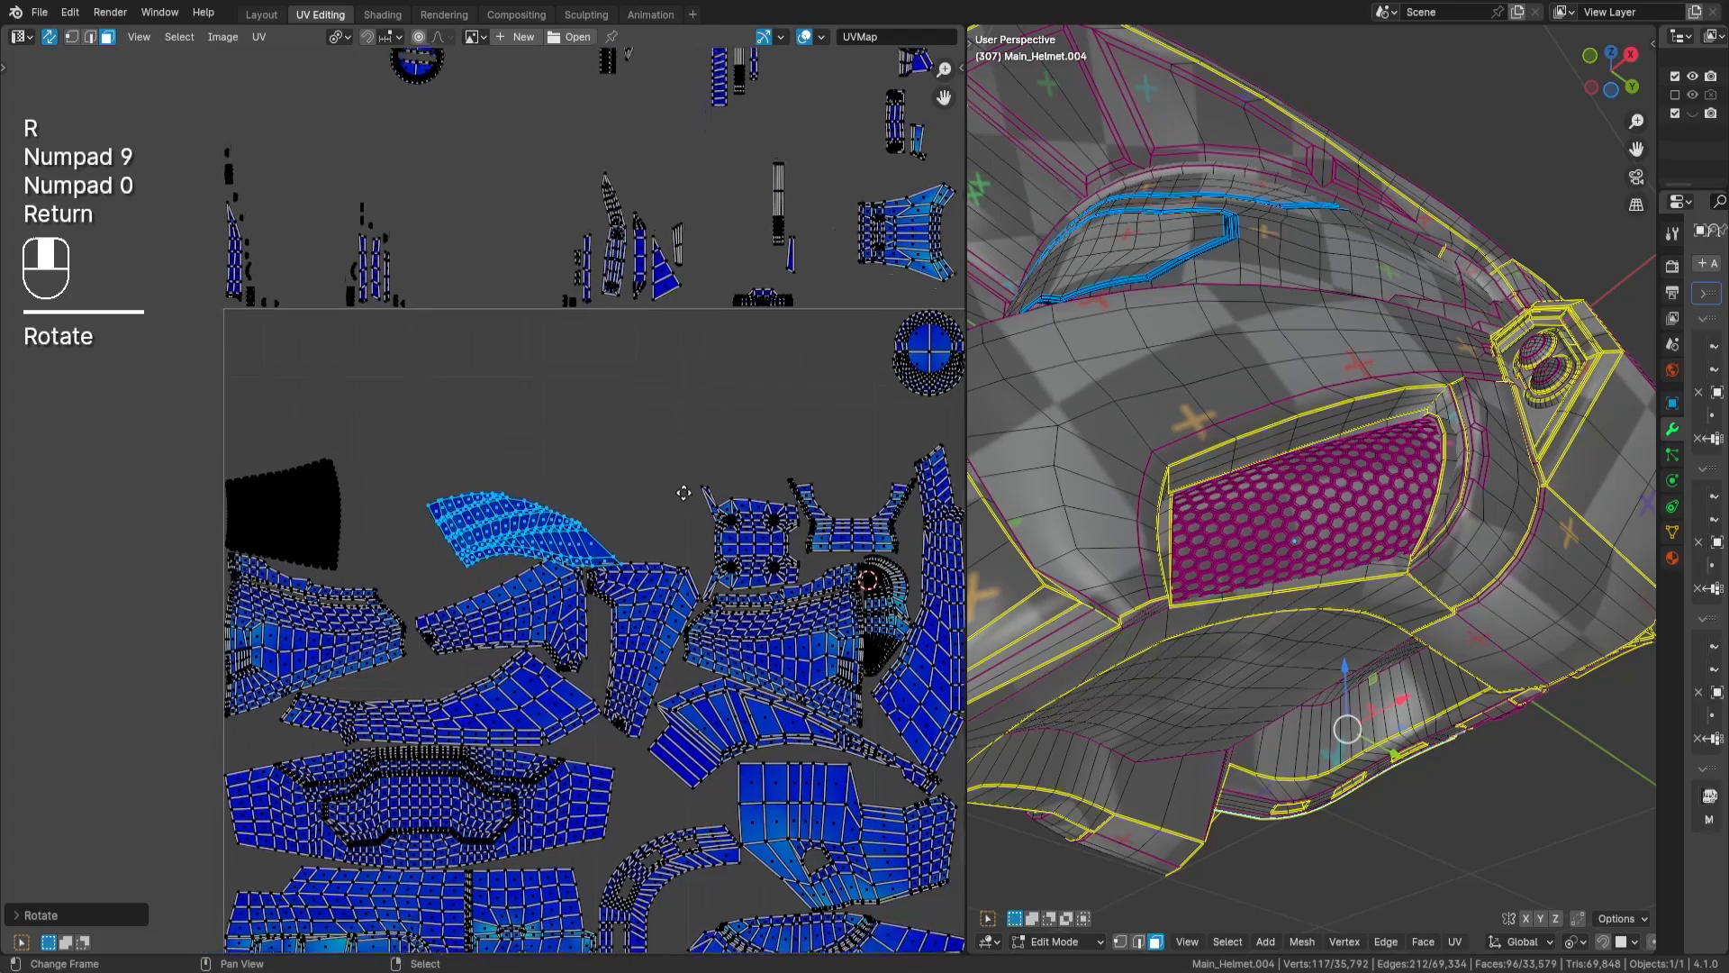
{"action": "key", "text": "g"}
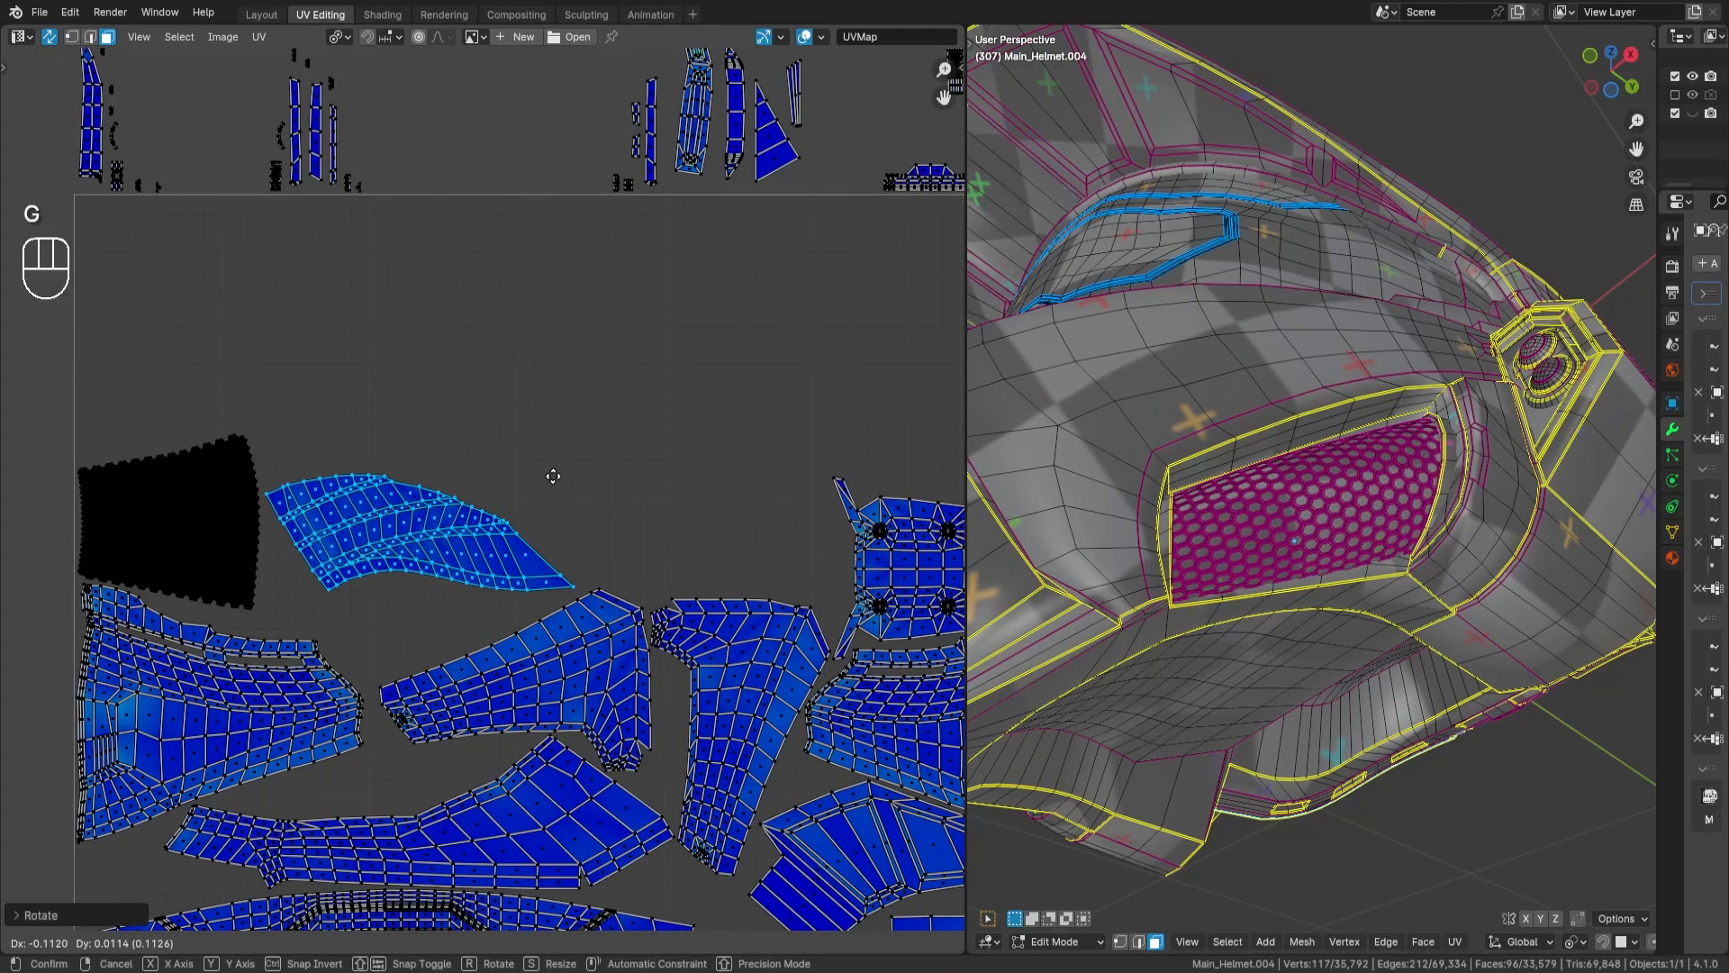
{"action": "key", "text": "Return"}
- Fine-tune the fin-shaped island's position between the grille islands and the wedge-shaped island below, and deselect it
{"action": "scroll", "coordinate": [711, 456], "scroll_direction": "up", "scroll_amount": 2}
{"action": "key", "text": "g"}
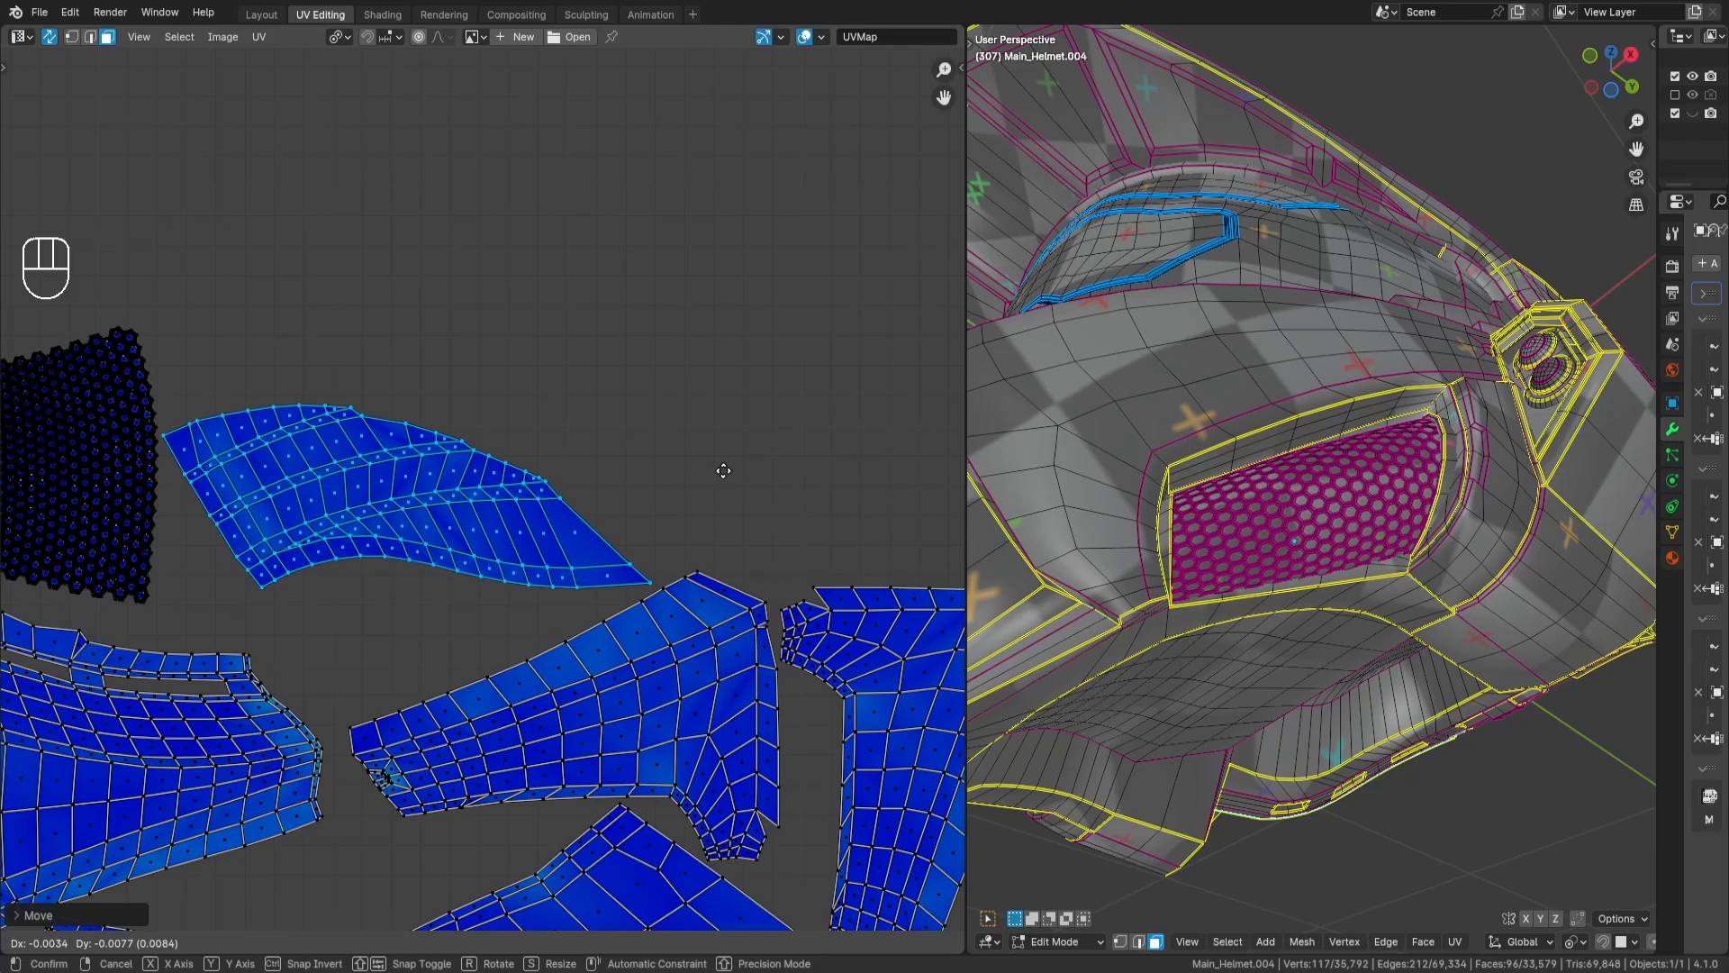
{"action": "key", "text": "Return"}
{"action": "scroll", "coordinate": [703, 391], "scroll_direction": "down", "scroll_amount": 4}
{"action": "key", "text": "a"}
{"action": "key", "text": "a"}
{"action": "key", "text": "a"}
{"action": "key", "text": "a"}
{"action": "key", "text": "l"}
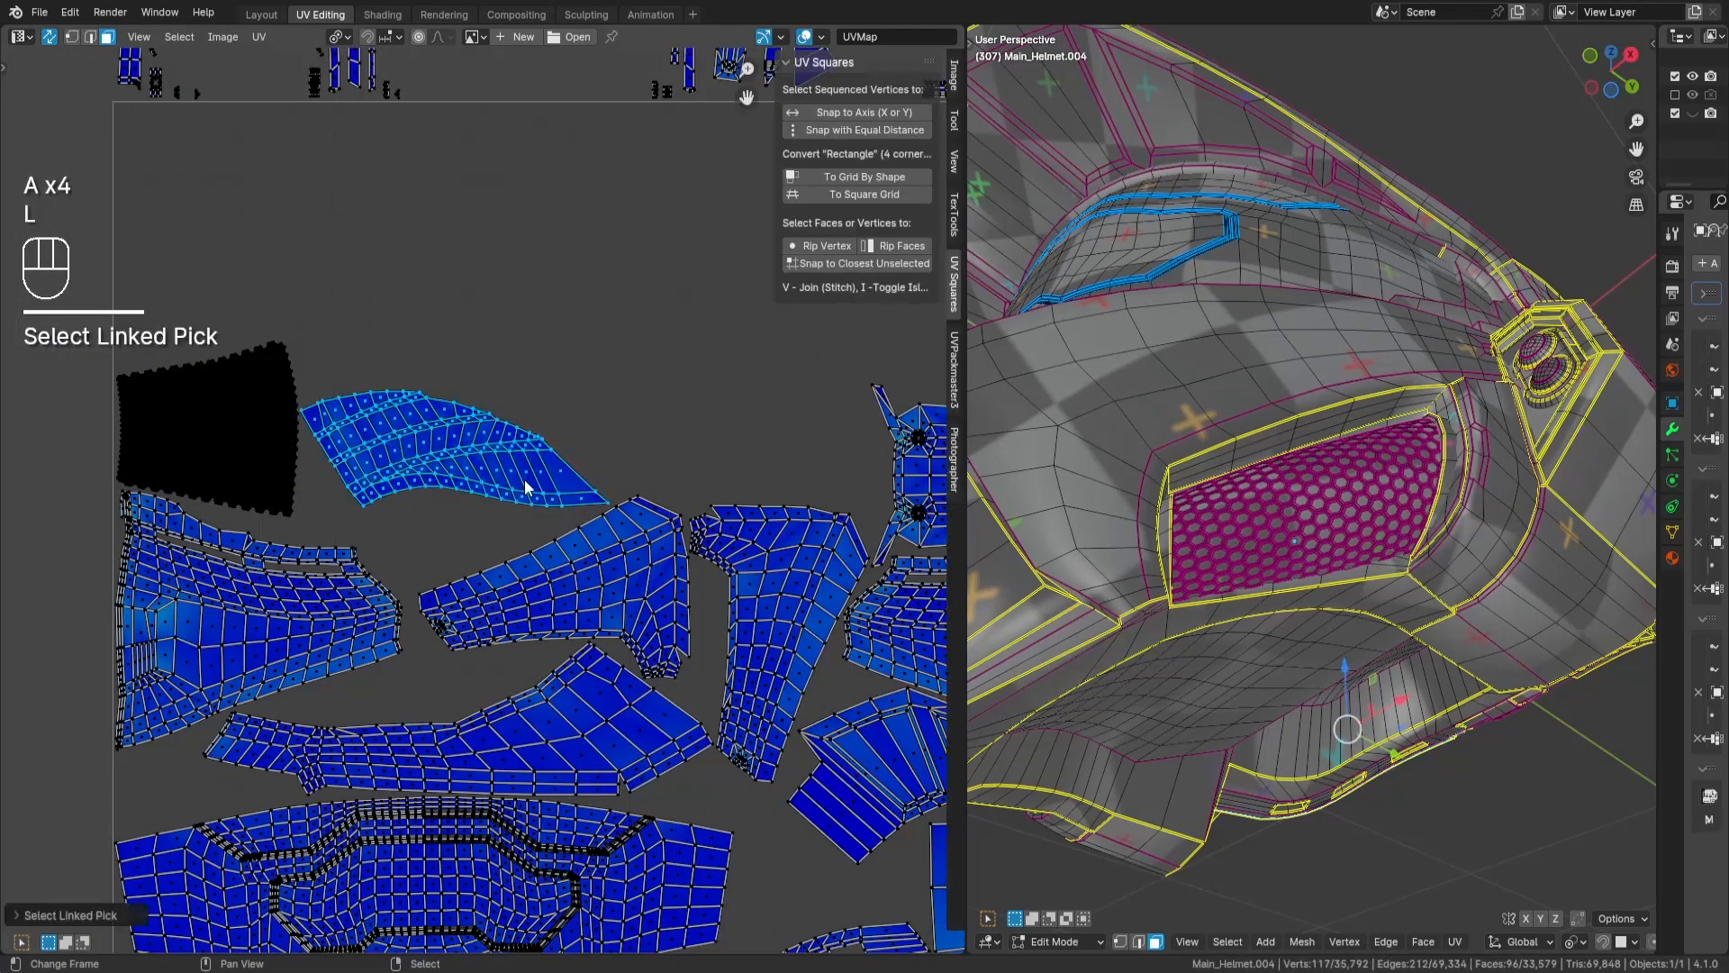
{"action": "key", "text": "g"}
{"action": "key", "text": "Return"}
{"action": "key", "text": "a"}
{"action": "key", "text": "a"}
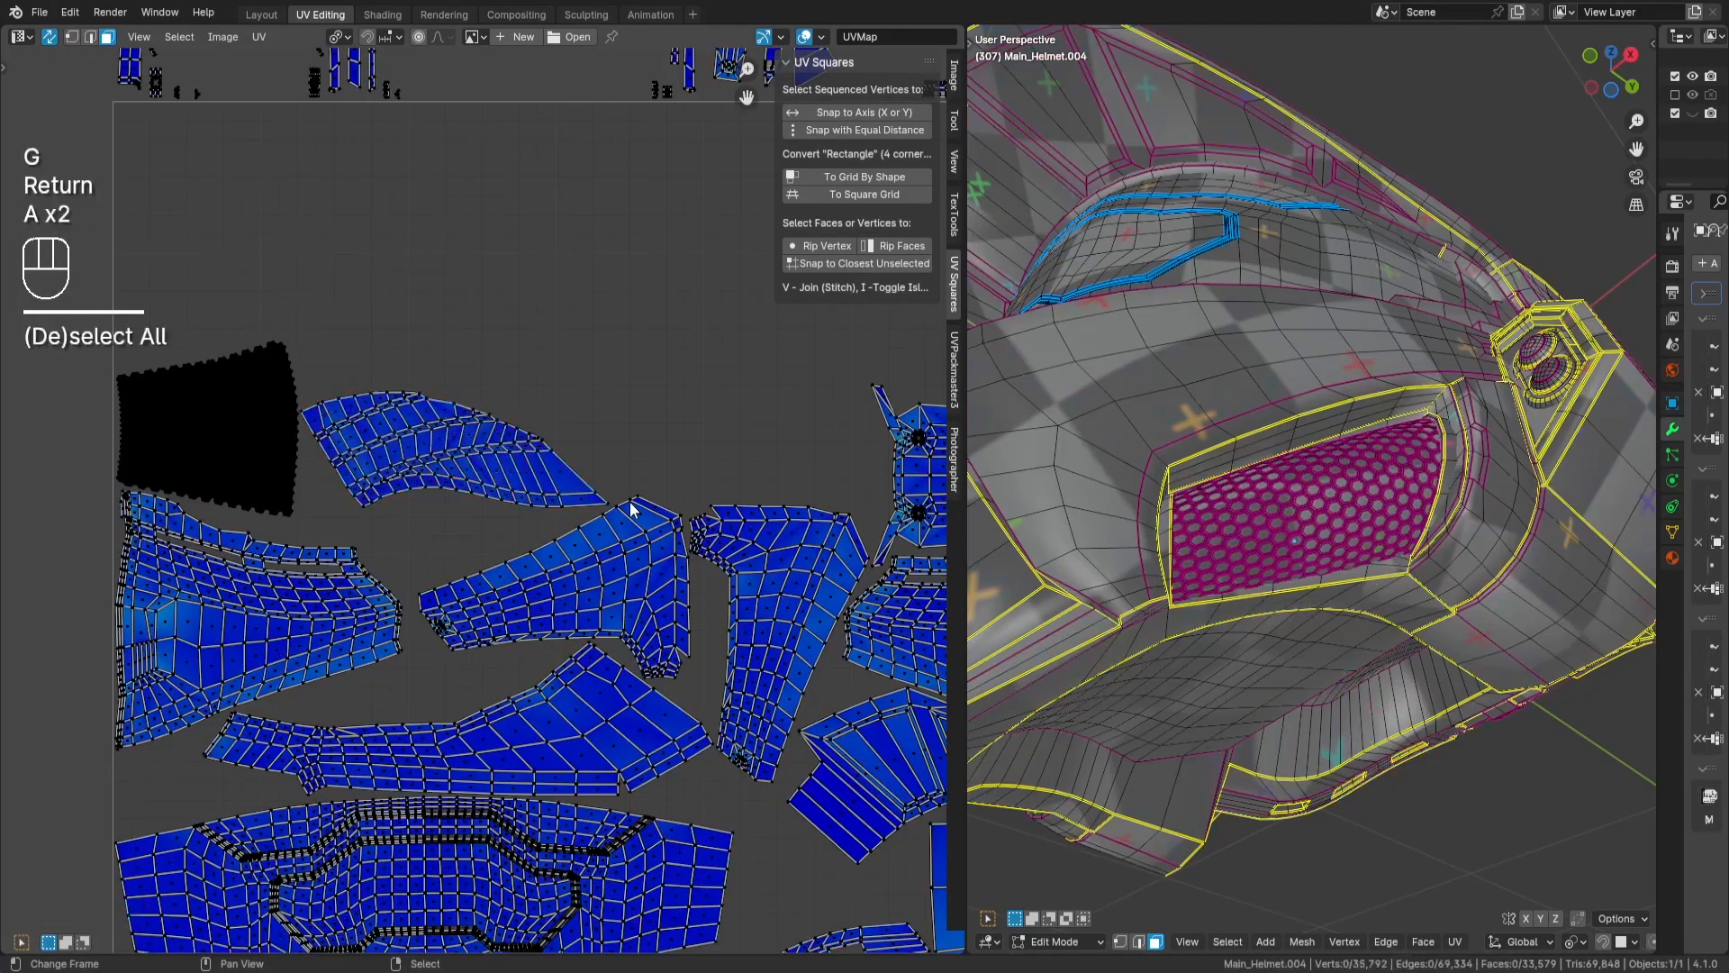
- Select the matching fin-shaped island above the tile and move it into the gap between the first fin-shaped island and the chin plate
{"action": "middle_click_drag", "start_coordinate": [630, 505], "coordinate": [364, 765]}
{"action": "scroll", "coordinate": [447, 432], "scroll_direction": "down", "scroll_amount": 1}
{"action": "scroll", "coordinate": [446, 440], "scroll_direction": "down", "scroll_amount": 4}
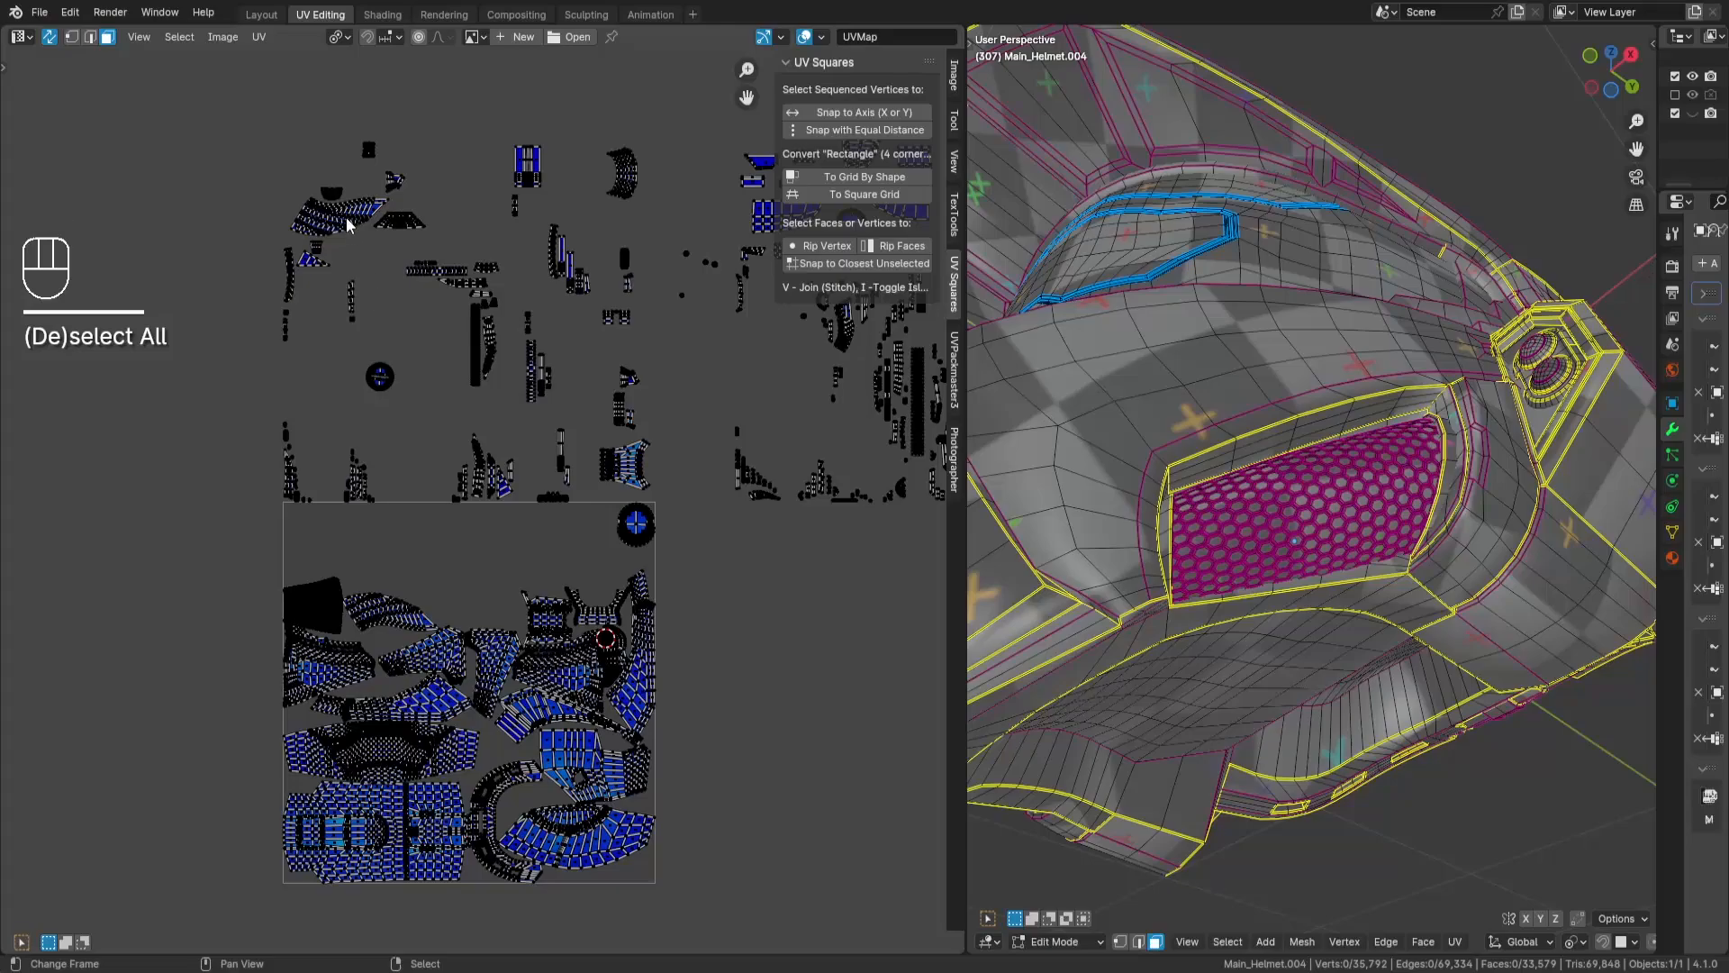
{"action": "key", "text": "l"}
{"action": "key", "text": "g"}
{"action": "key", "text": "Return"}
{"action": "scroll", "coordinate": [535, 548], "scroll_direction": "up", "scroll_amount": 6}
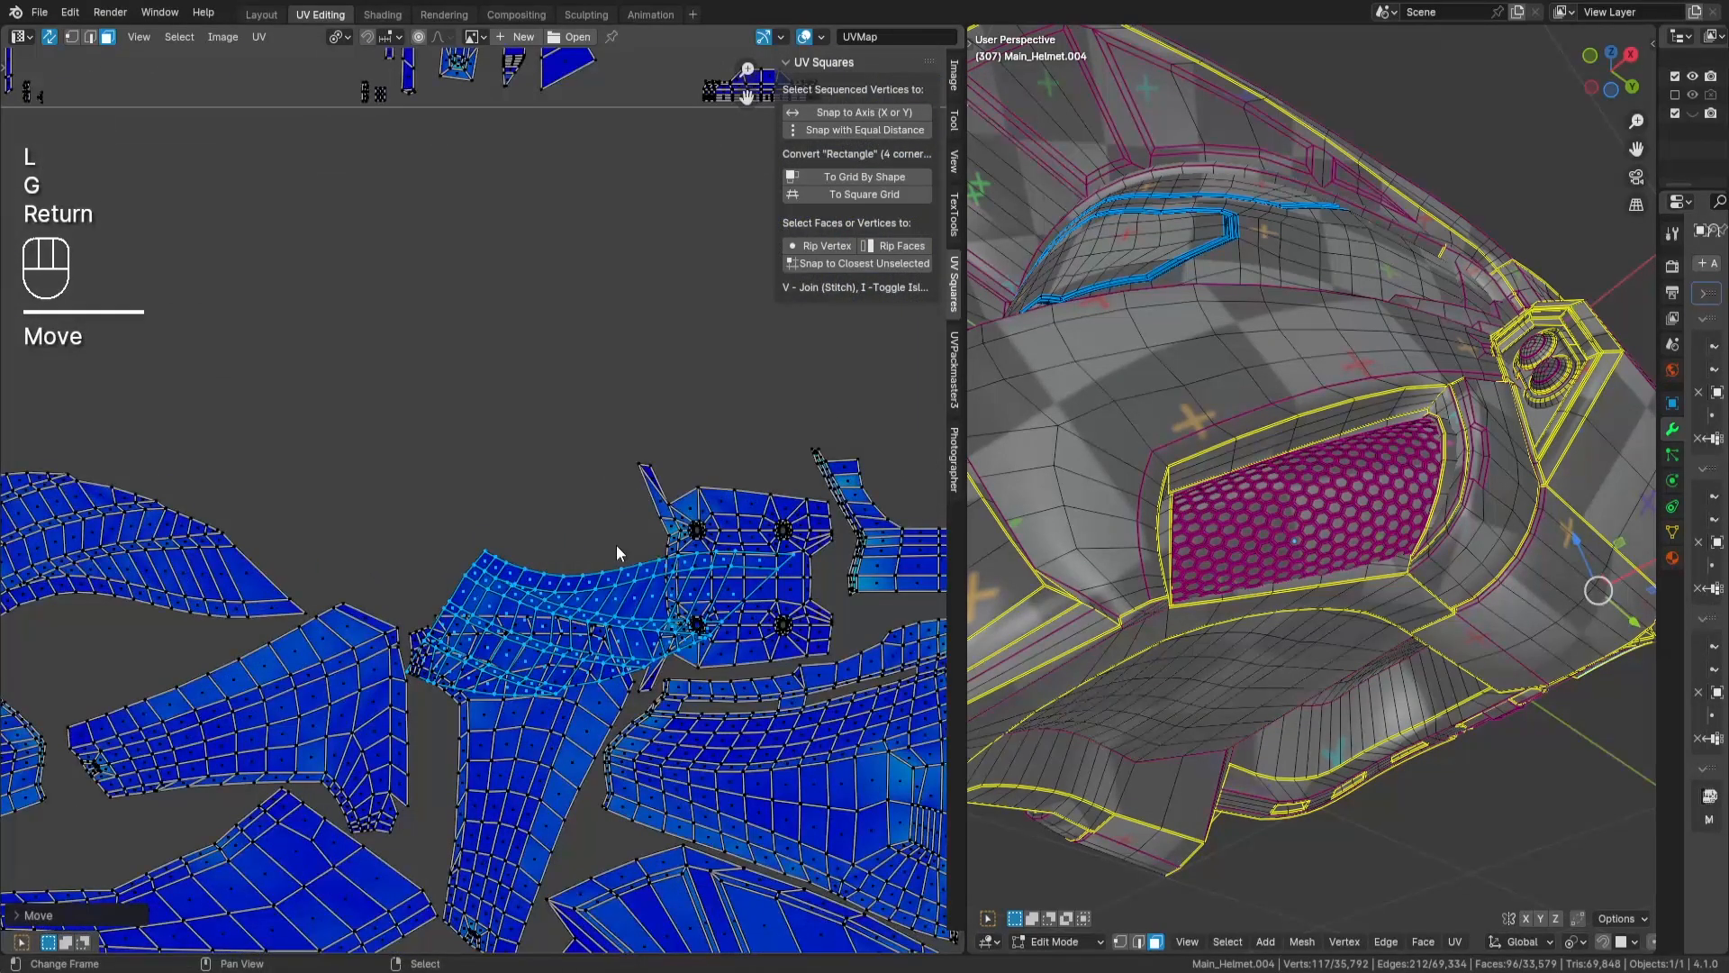
{"action": "key", "text": "g"}
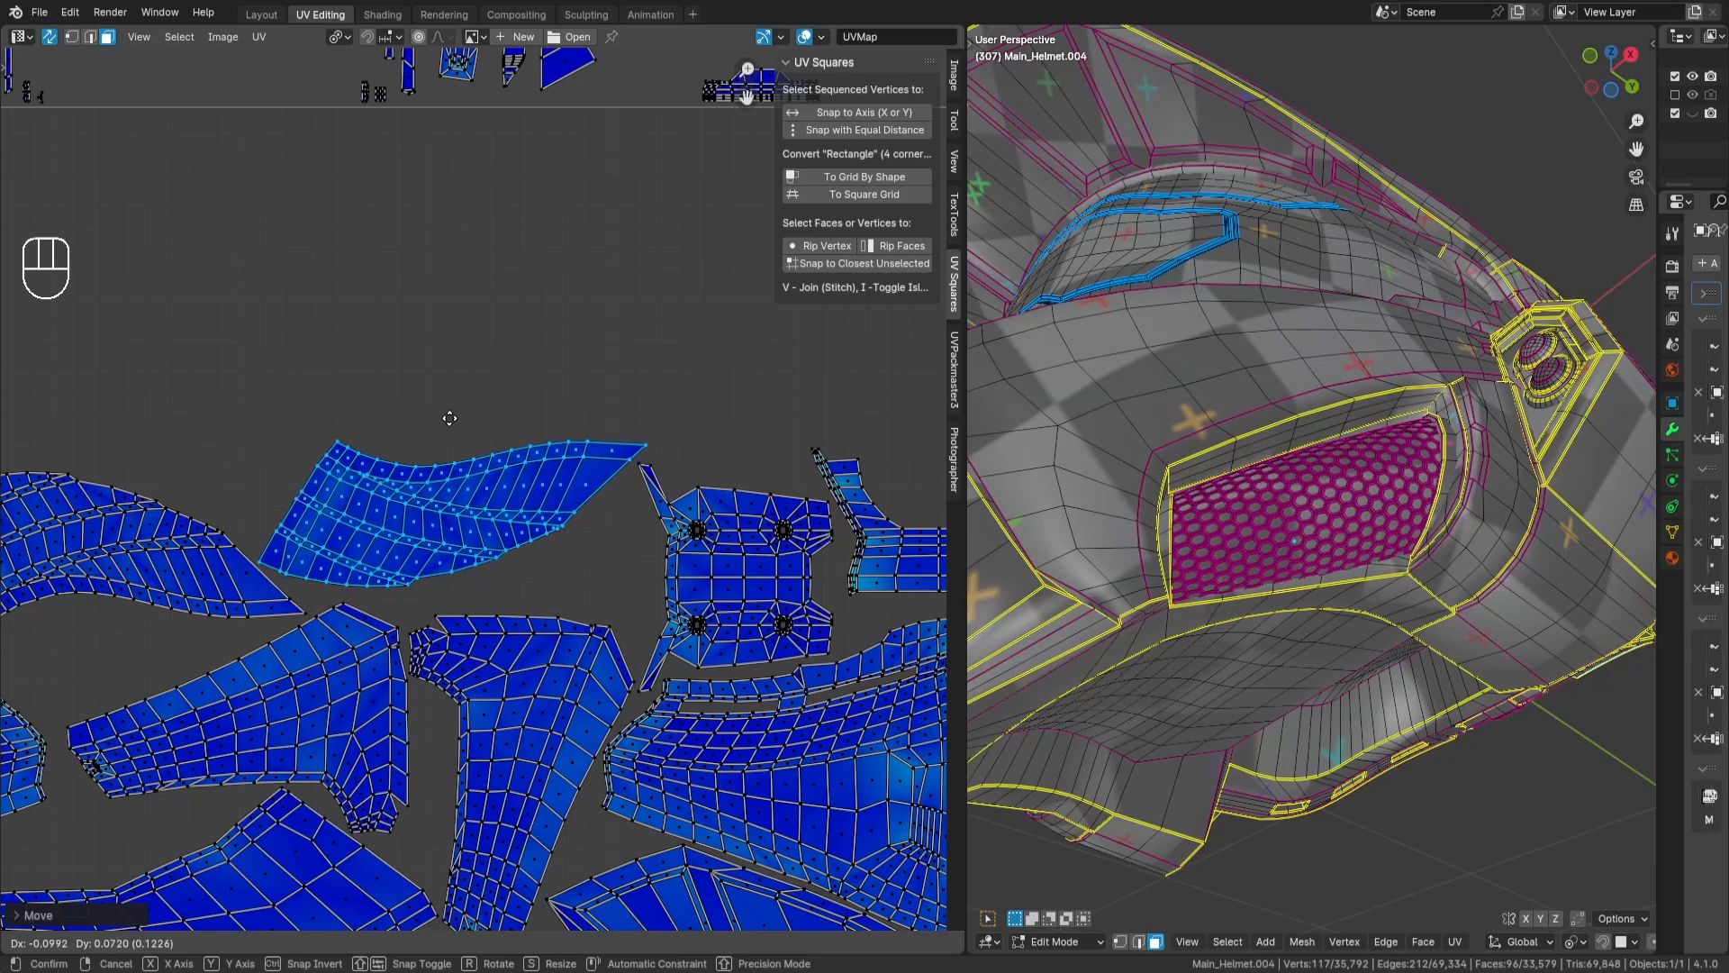
{"action": "key", "text": "Return"}
{"action": "scroll", "coordinate": [549, 472], "scroll_direction": "down", "scroll_amount": 1}
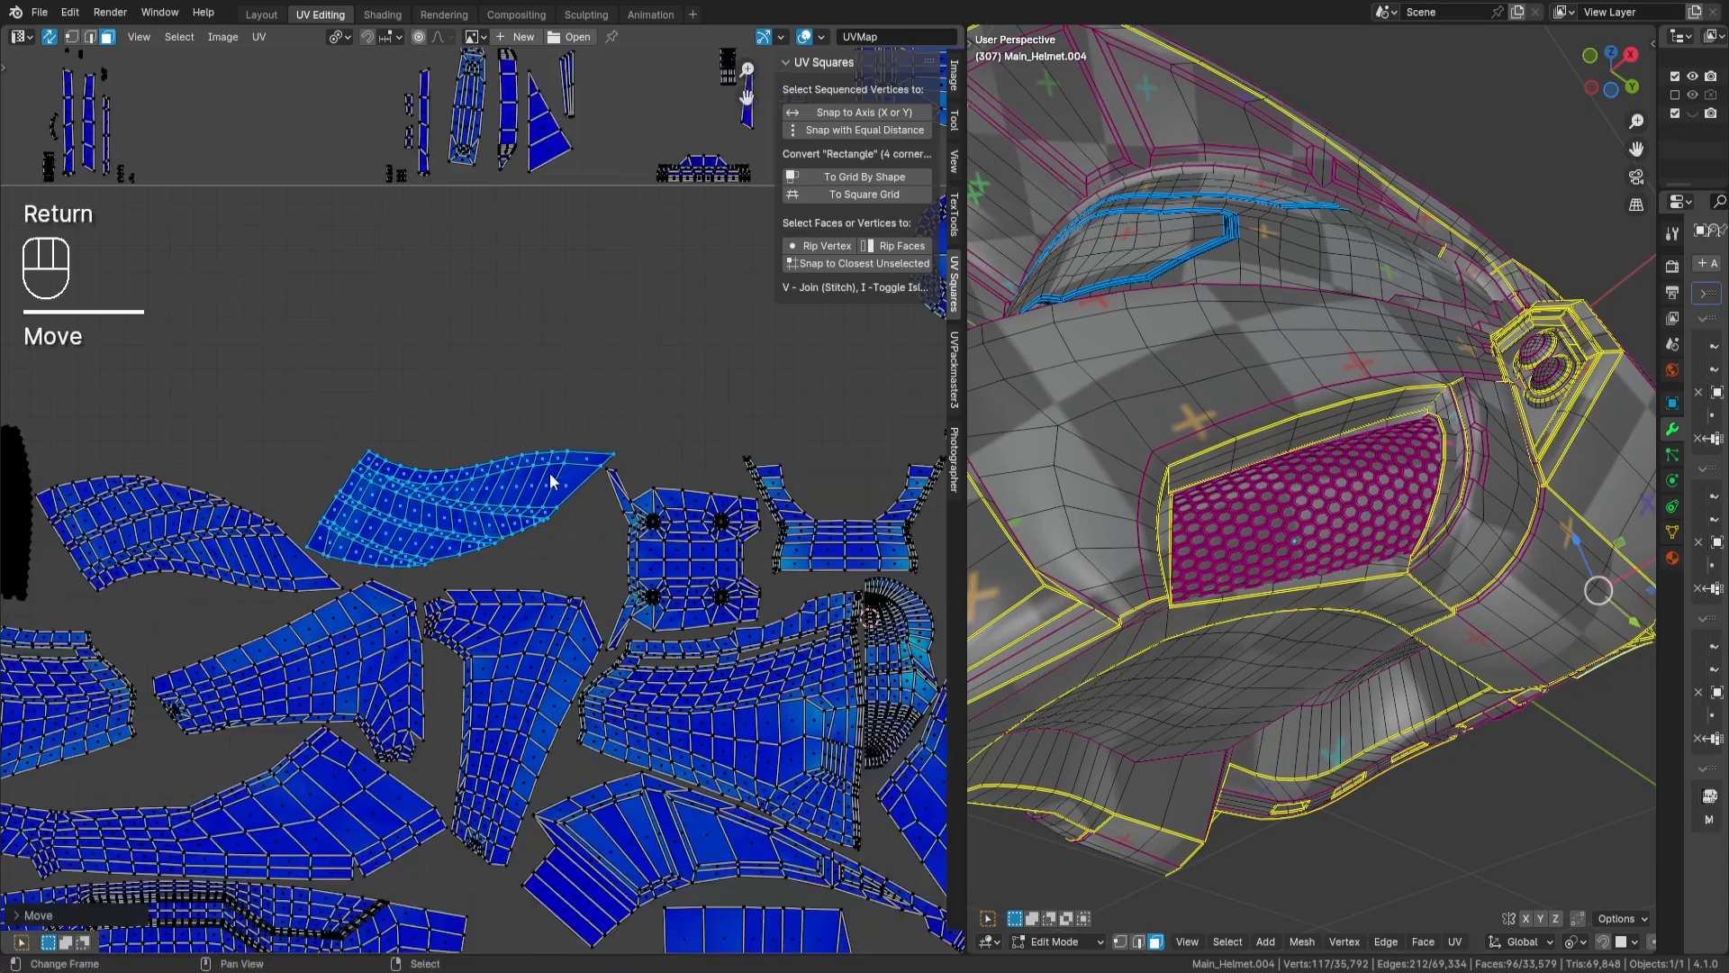
- Deselect the fin-shaped island, then select the forked island above the tile and move it into the tile above the fin-shaped islands
{"action": "key", "text": "a"}
{"action": "key", "text": "a"}
{"action": "scroll", "coordinate": [583, 464], "scroll_direction": "down", "scroll_amount": 1}
{"action": "middle_click_drag", "start_coordinate": [584, 465], "coordinate": [633, 572]}
{"action": "scroll", "coordinate": [619, 540], "scroll_direction": "down", "scroll_amount": 3}
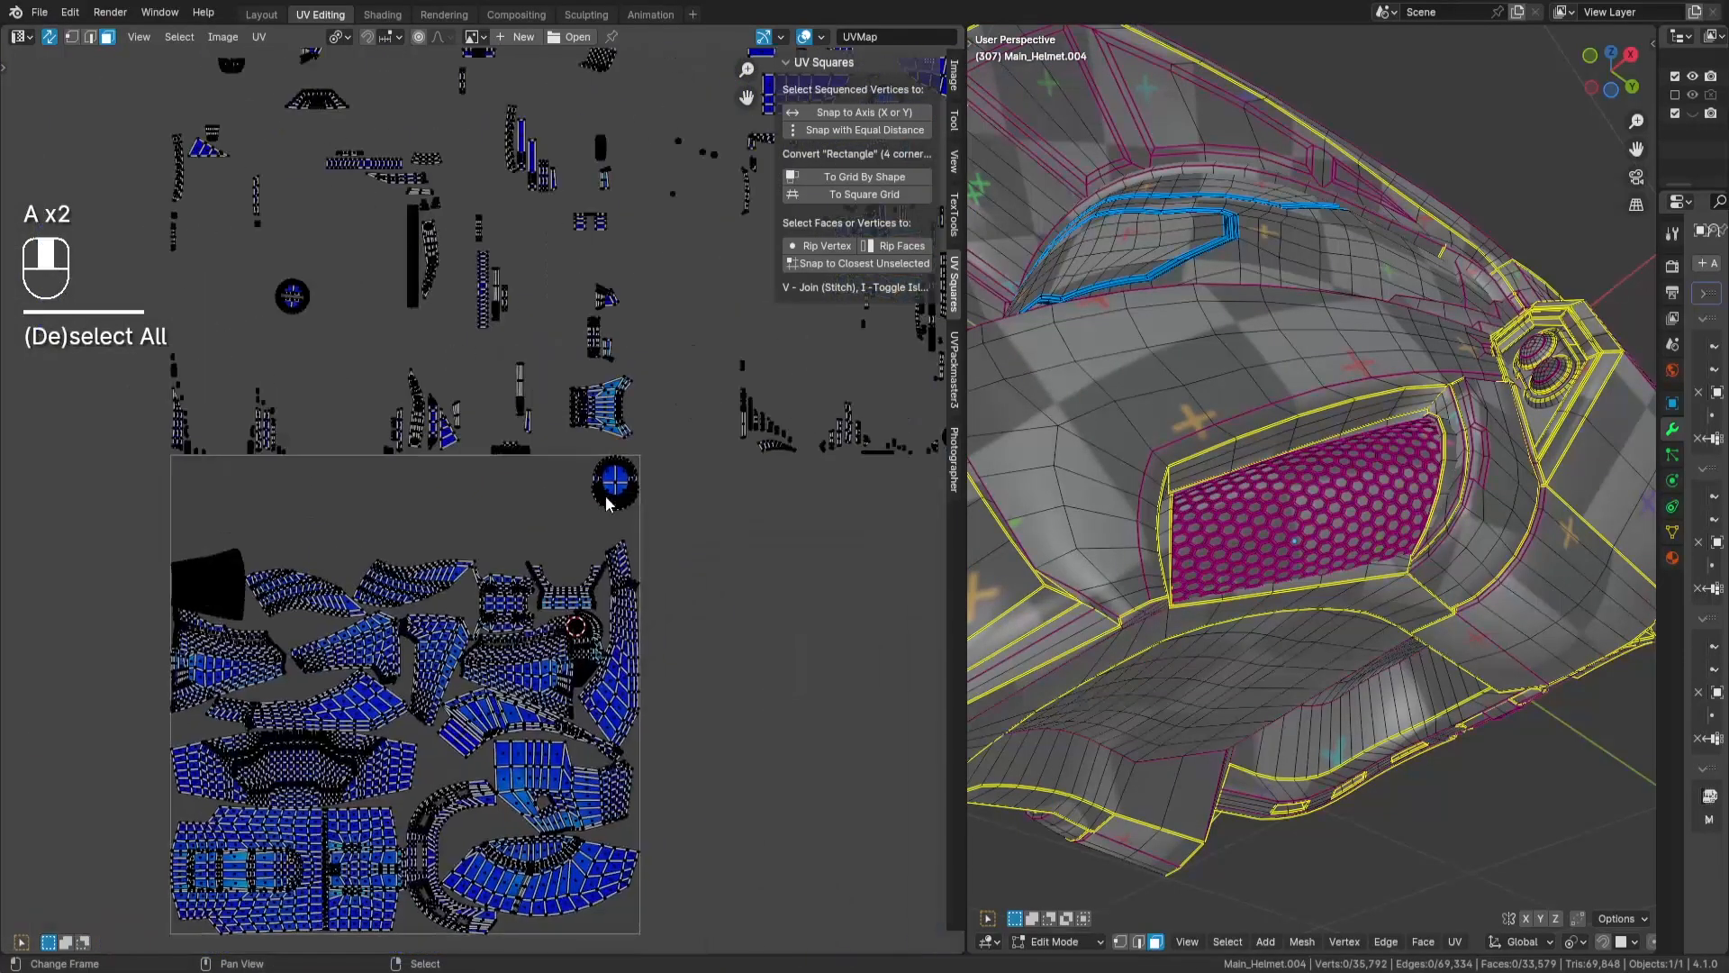
{"action": "key", "text": "l"}
{"action": "key", "text": "g"}
{"action": "key", "text": "Return"}
{"action": "scroll", "coordinate": [418, 600], "scroll_direction": "up", "scroll_amount": 6}
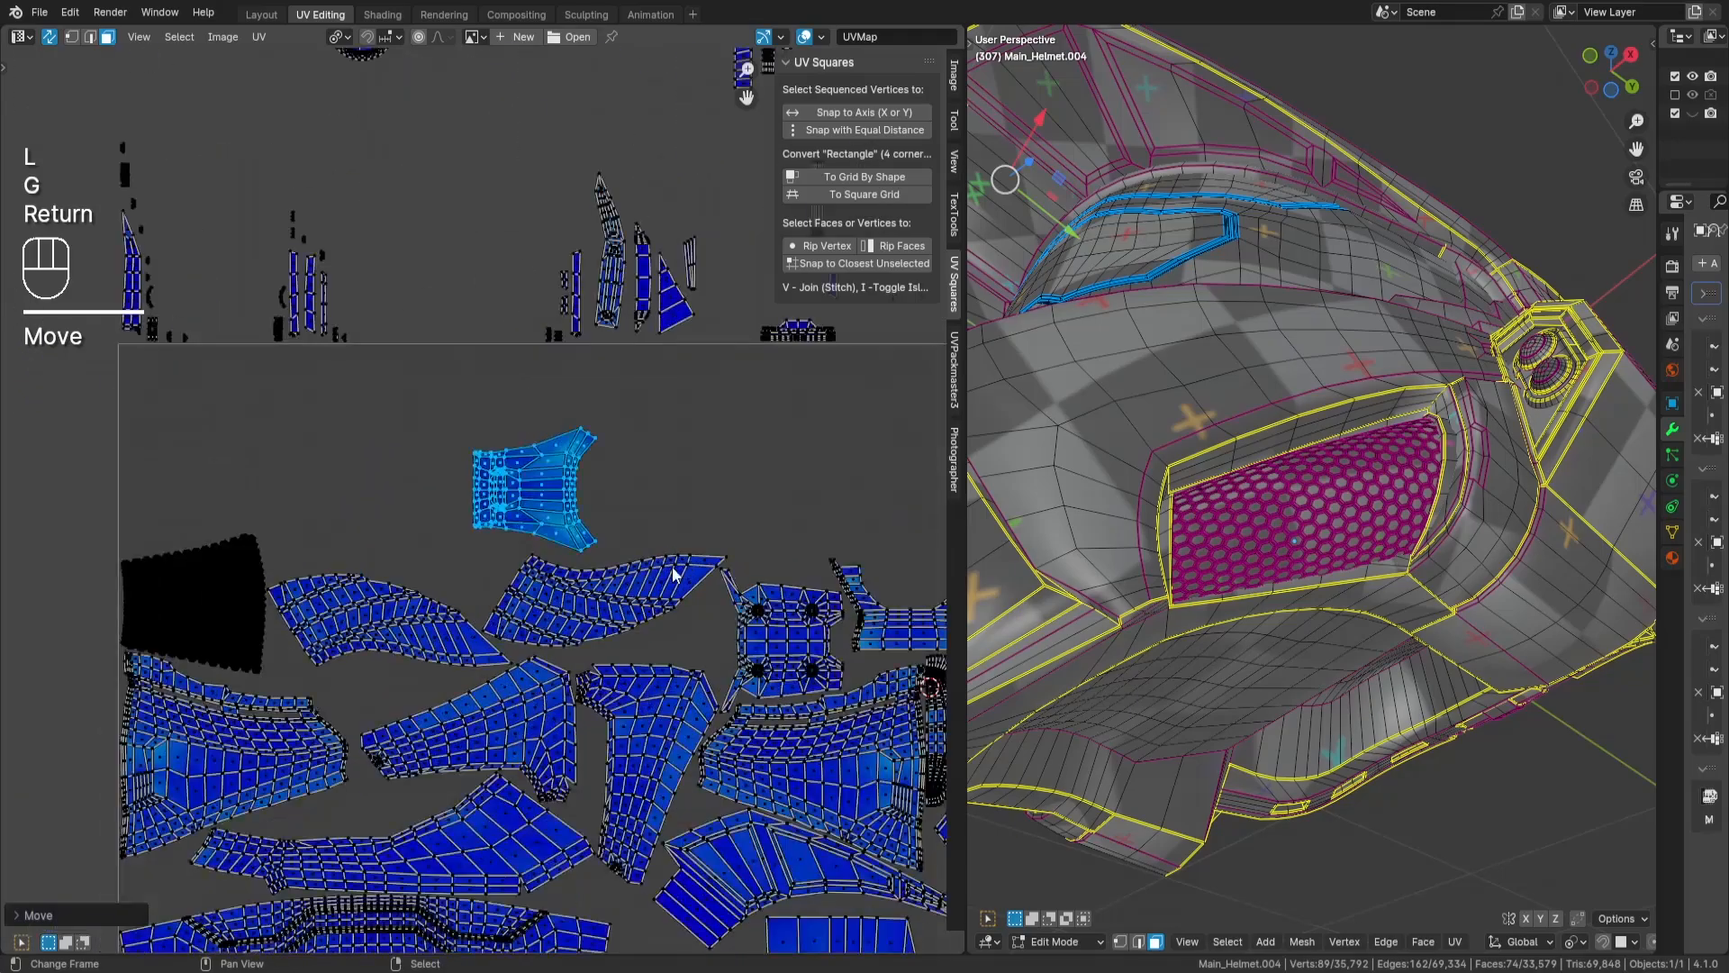
- Place the forked island so its lower prong fits between the two fin-shaped islands, and deselect it
{"action": "middle_click_drag", "start_coordinate": [501, 585], "coordinate": [754, 532]}
{"action": "key", "text": "g"}
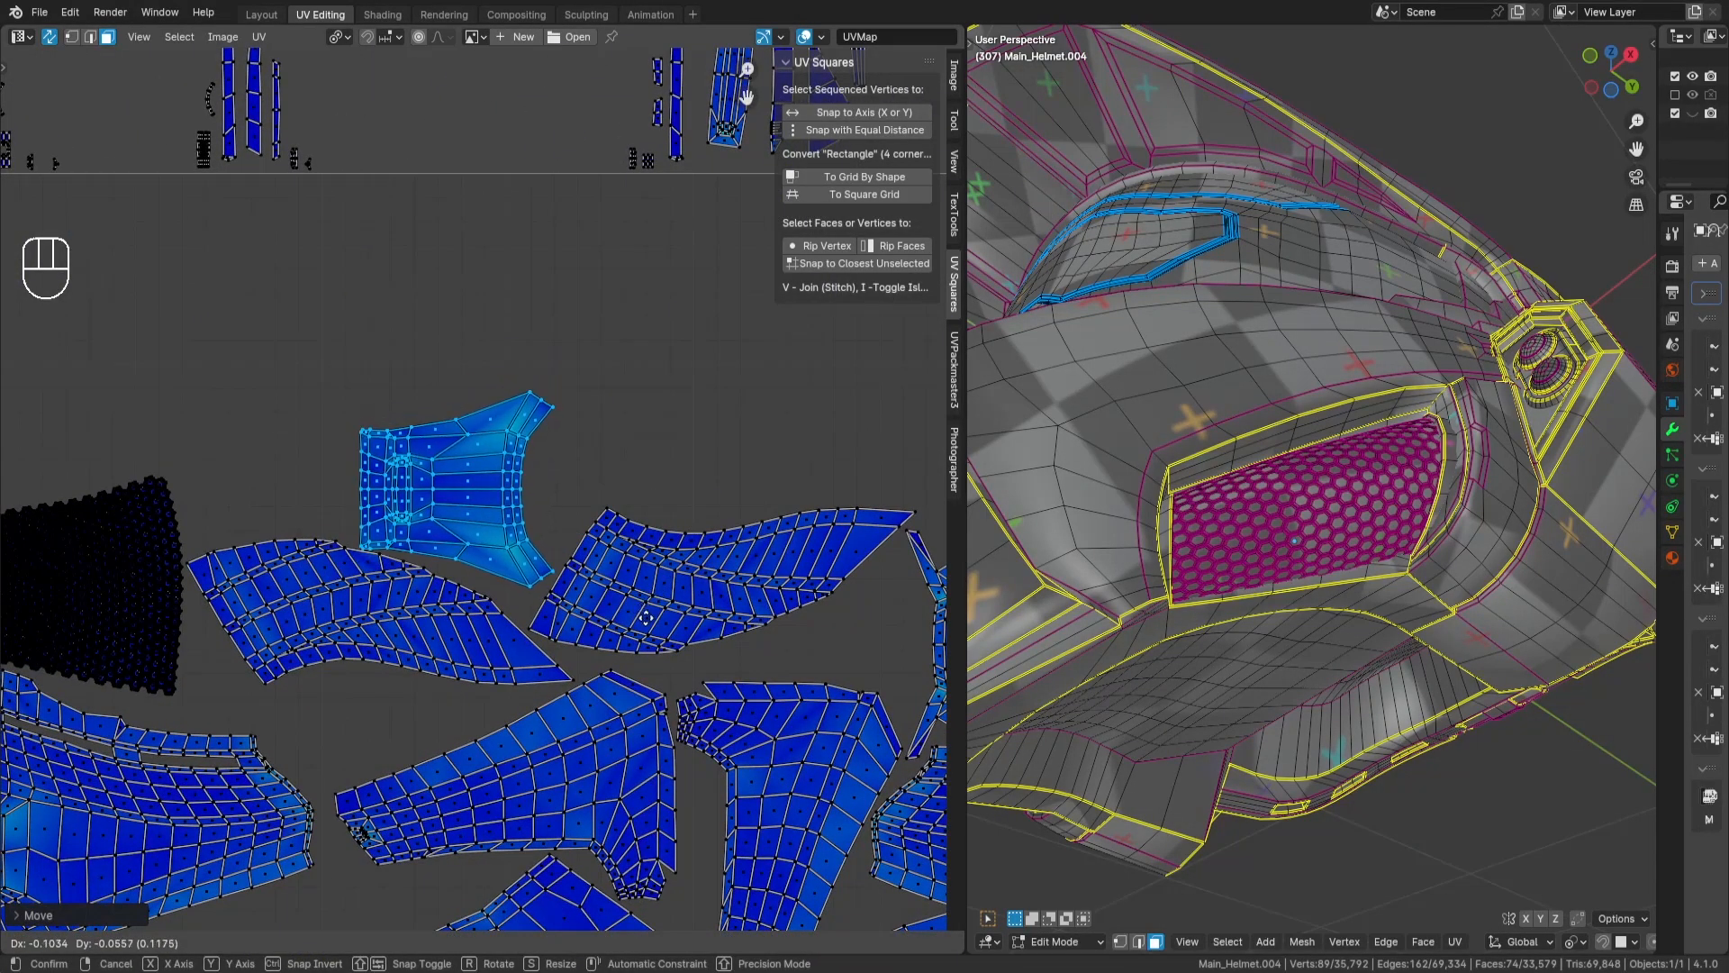
{"action": "key", "text": "Return"}
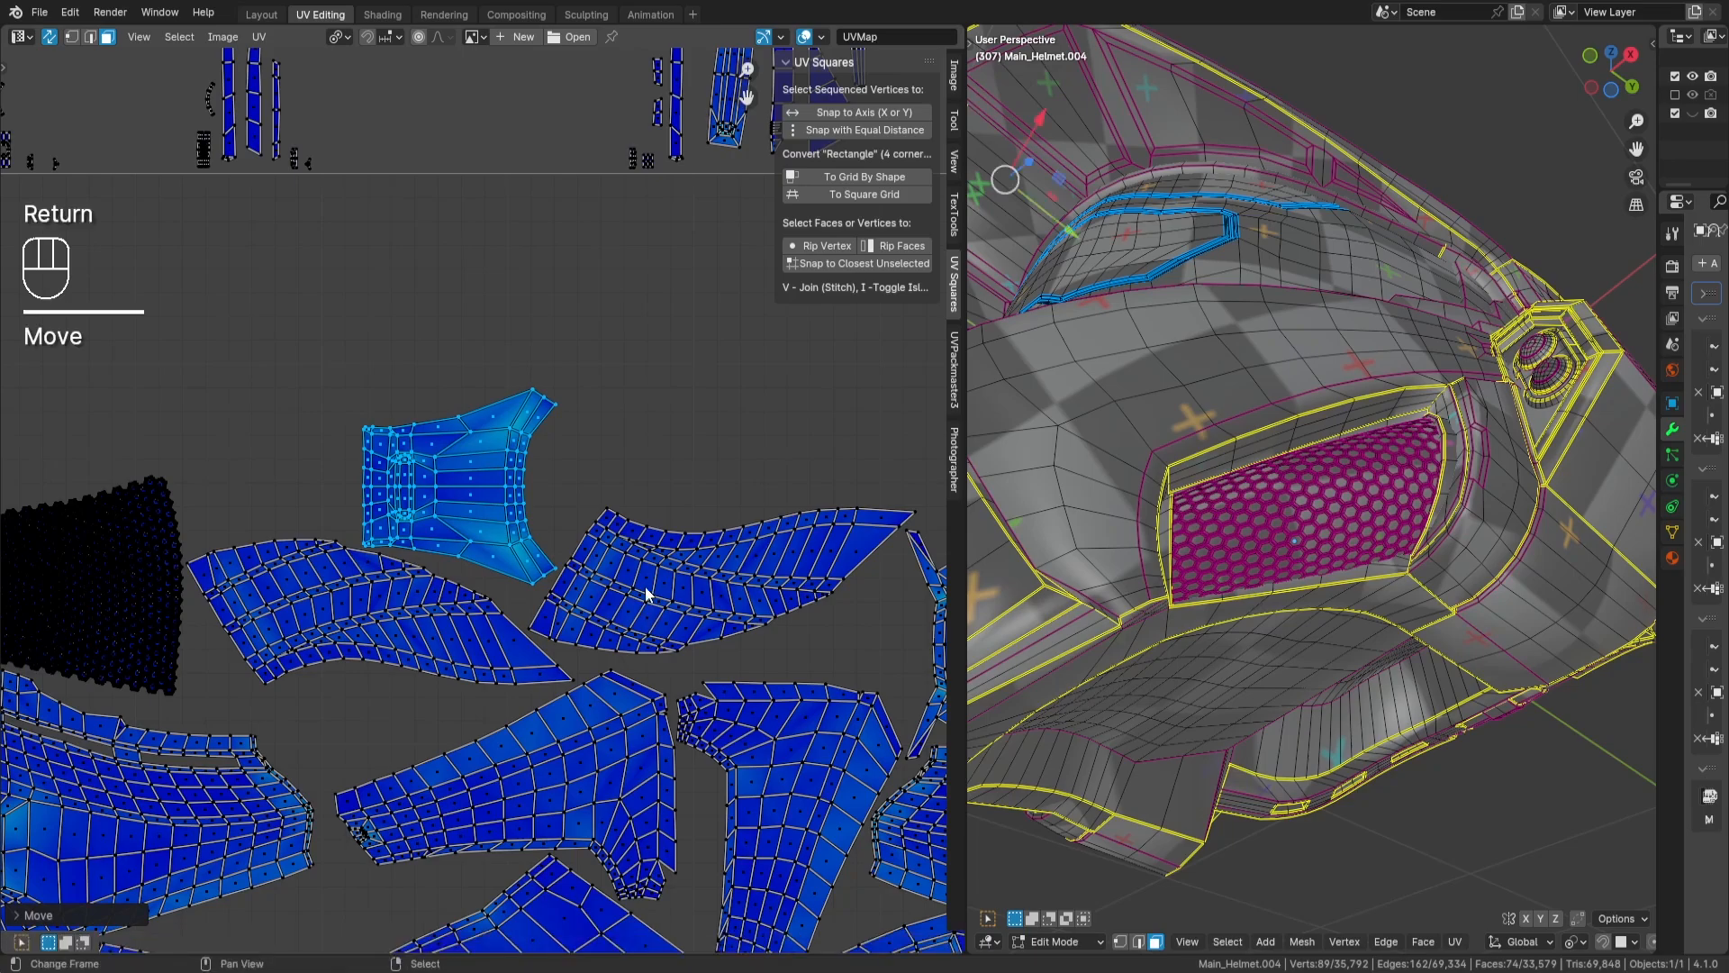
{"action": "key", "text": "a"}
{"action": "key", "text": "a"}
- Select the blade-shaped island with the curved lower edge outside the tile and move it into the tile beside the forked island
{"action": "scroll", "coordinate": [622, 488], "scroll_direction": "down", "scroll_amount": 1}
{"action": "scroll", "coordinate": [622, 488], "scroll_direction": "down", "scroll_amount": 1}
{"action": "scroll", "coordinate": [627, 466], "scroll_direction": "down", "scroll_amount": 3}
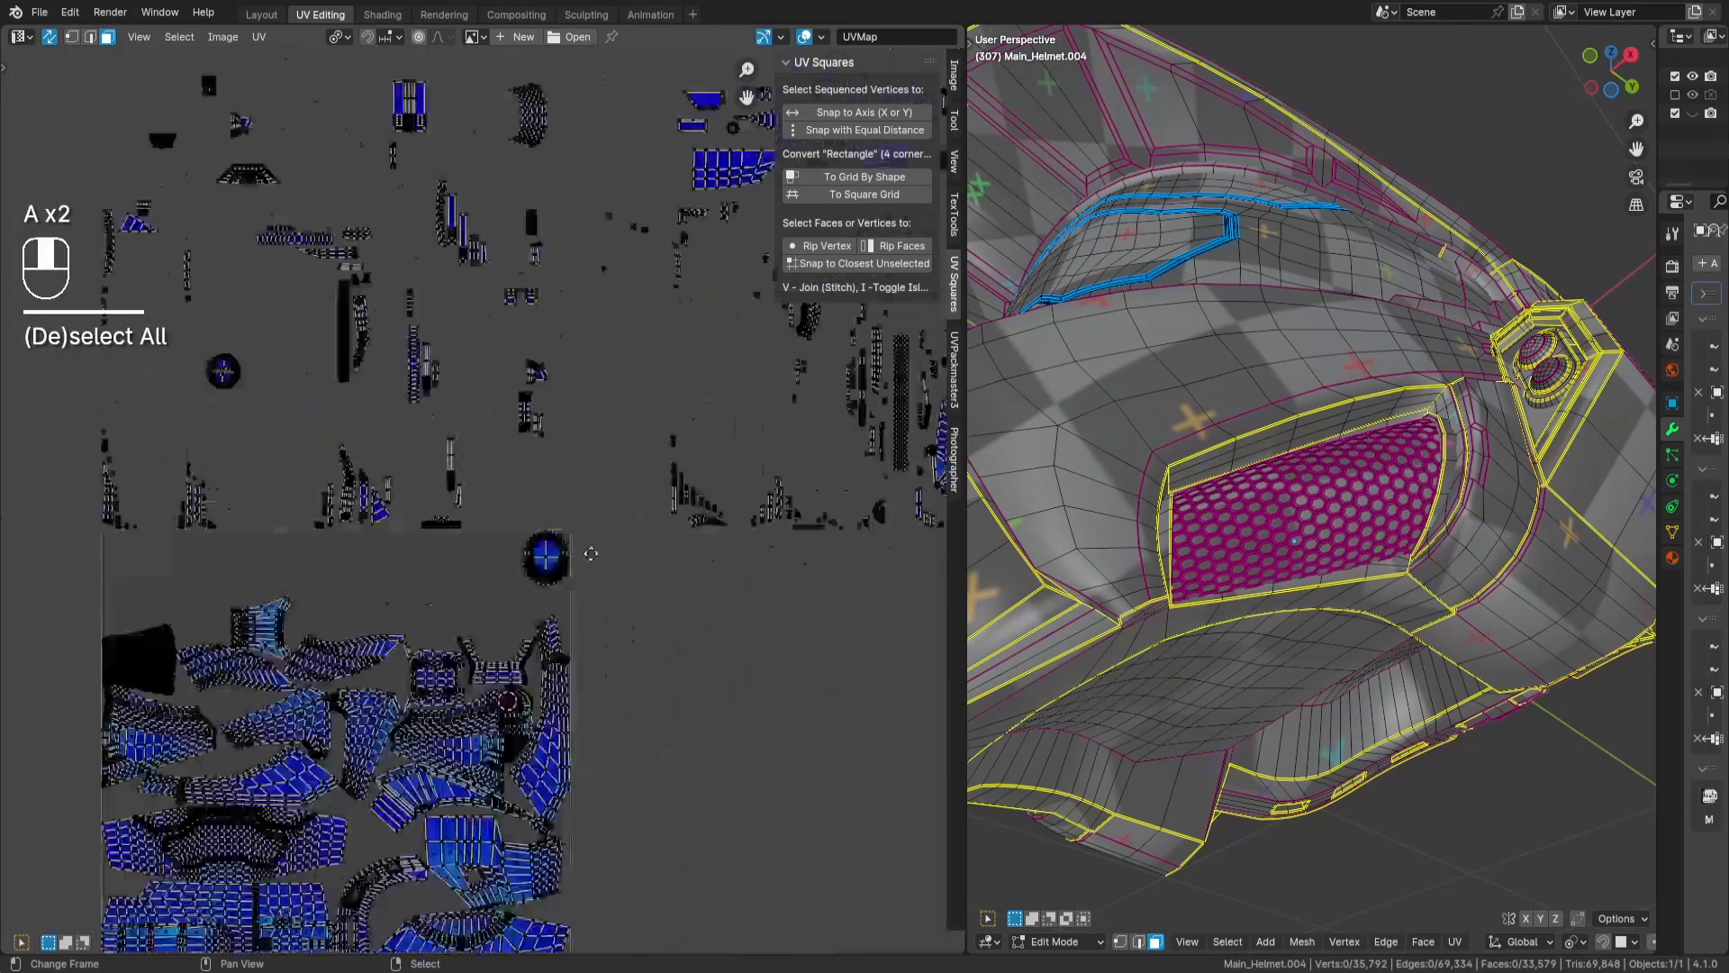
{"action": "key", "text": "l"}
{"action": "key", "text": "g"}
{"action": "key", "text": "Return"}
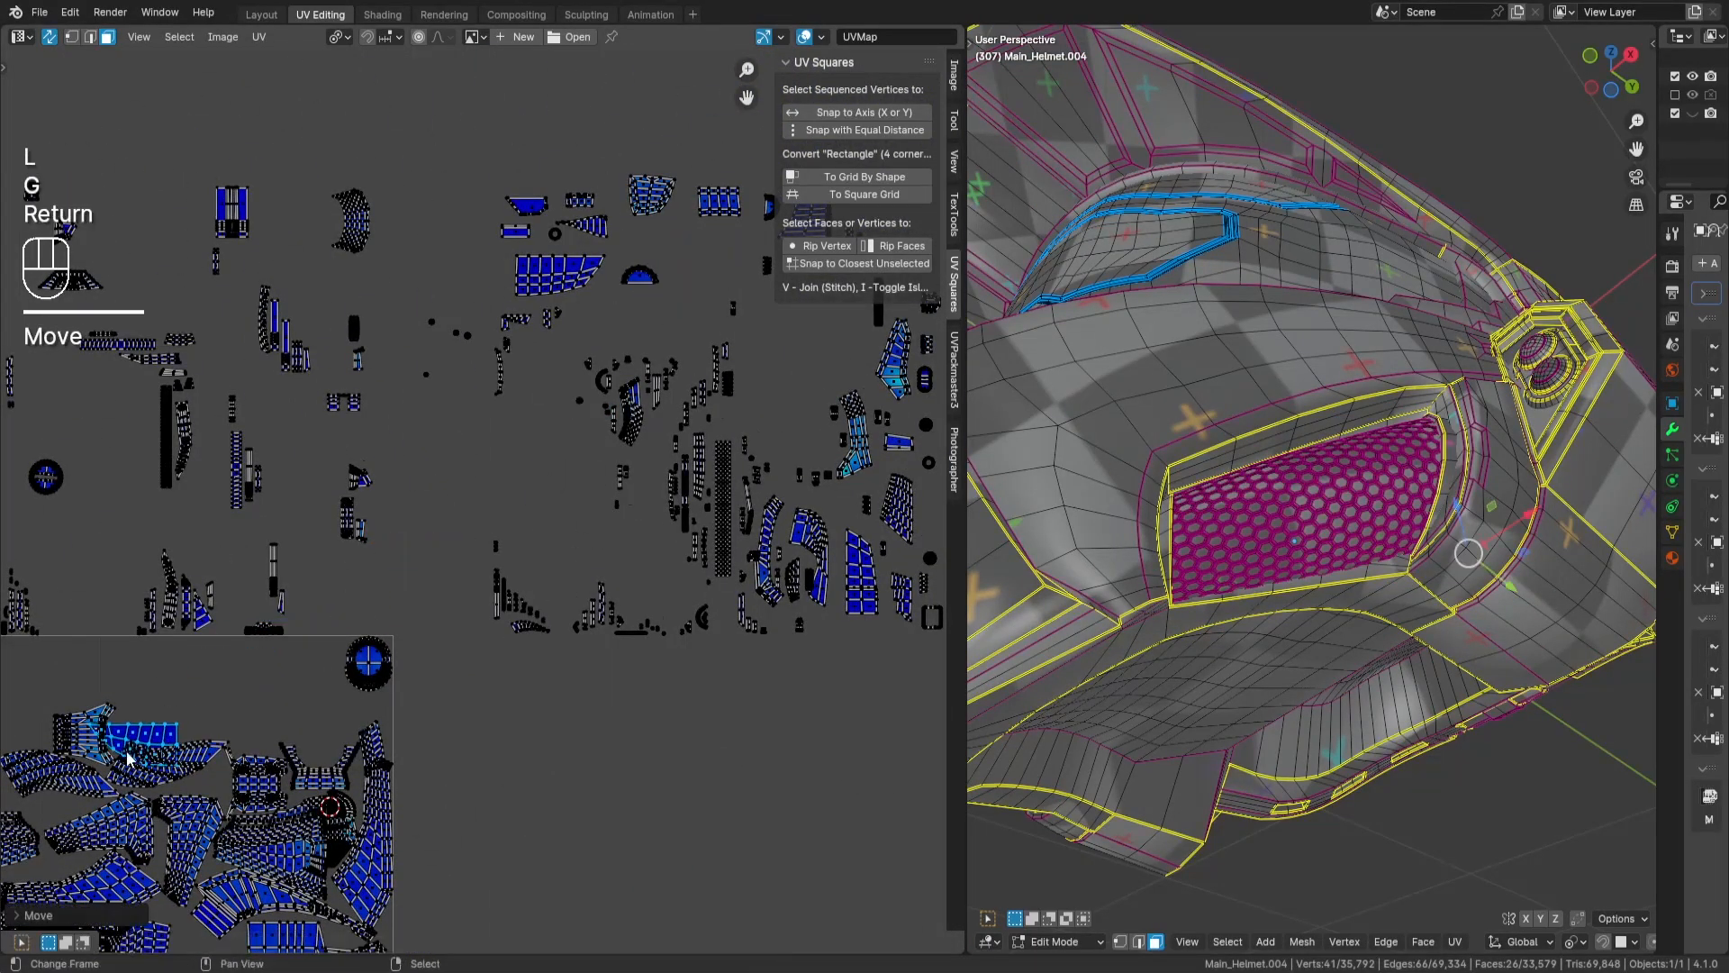
- Place the blade-shaped island against the flat end of the forked island, next to the grille islands, and deselect it
{"action": "scroll", "coordinate": [112, 753], "scroll_direction": "up", "scroll_amount": 4}
{"action": "middle_click_drag", "start_coordinate": [113, 752], "coordinate": [755, 576]}
{"action": "scroll", "coordinate": [754, 576], "scroll_direction": "up", "scroll_amount": 2}
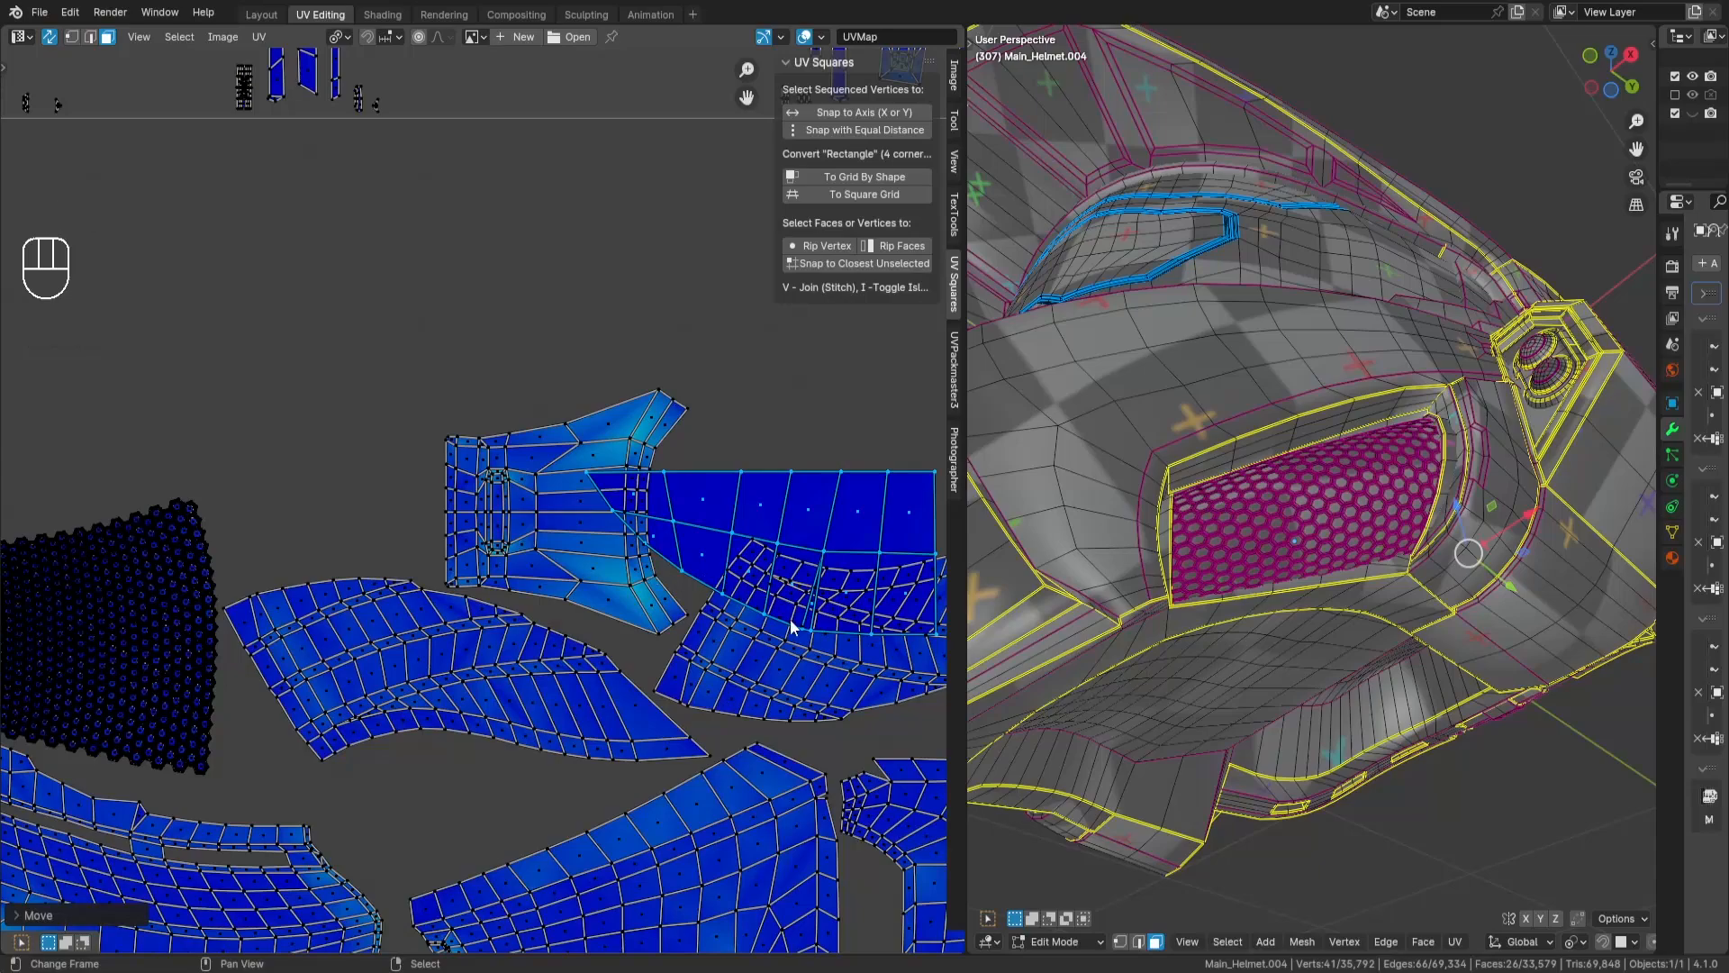
{"action": "key", "text": "g"}
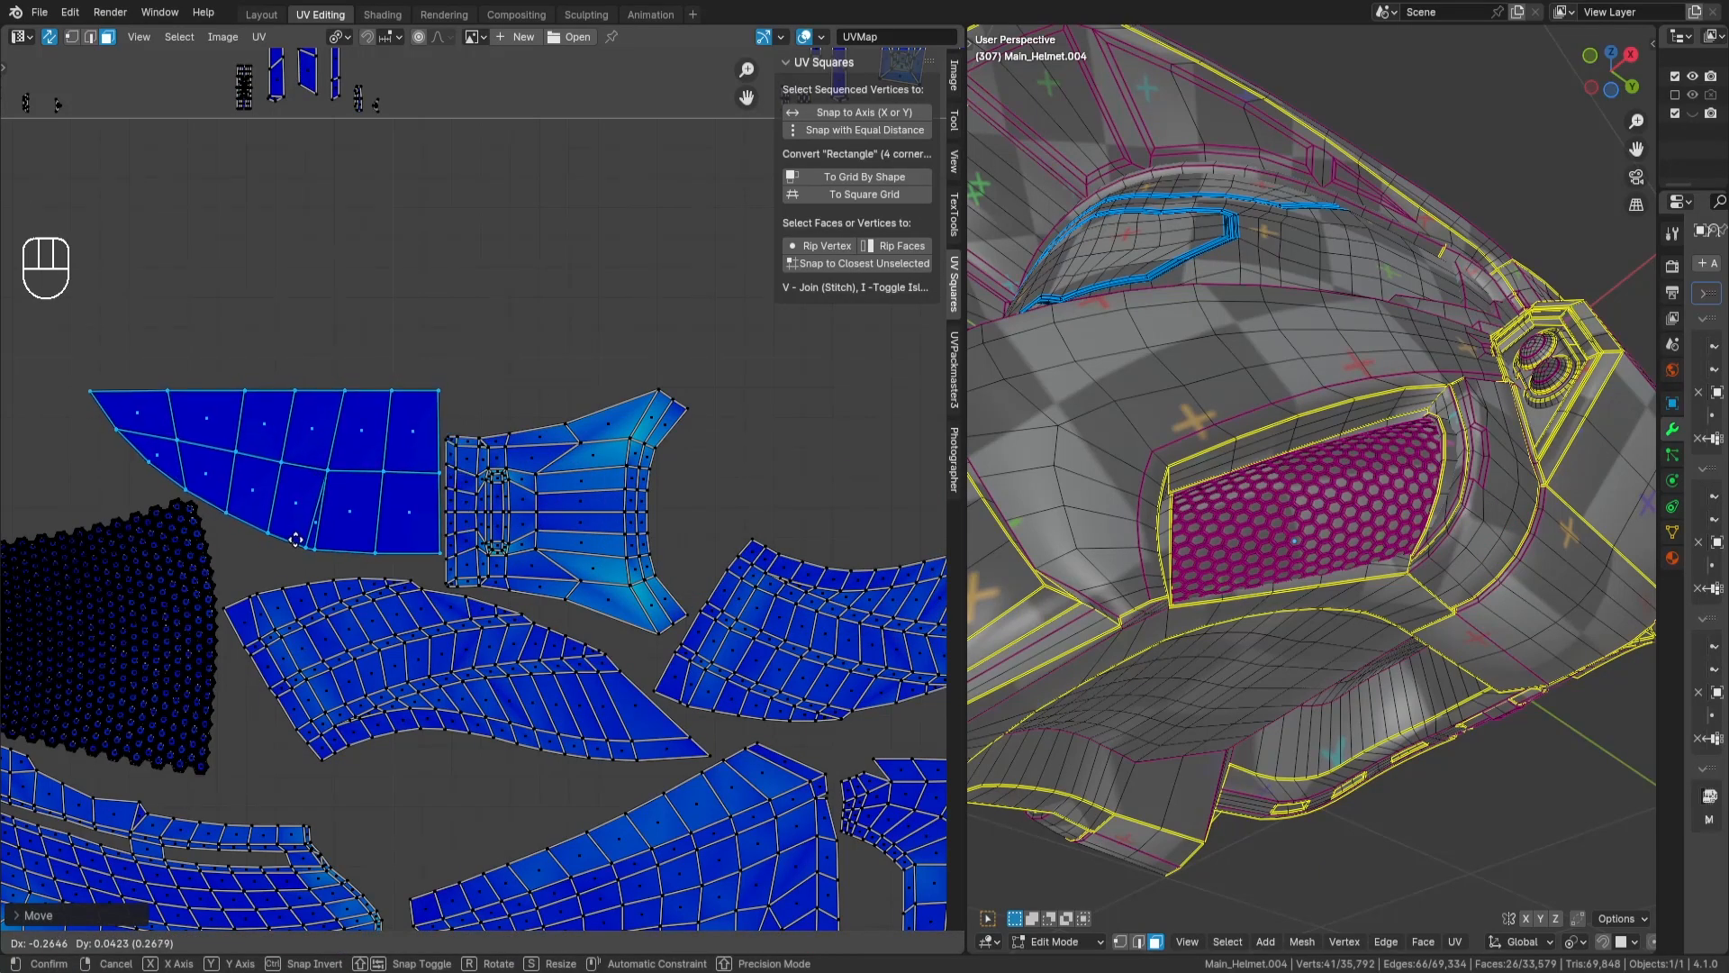
{"action": "key", "text": "Return"}
{"action": "scroll", "coordinate": [517, 409], "scroll_direction": "down", "scroll_amount": 3}
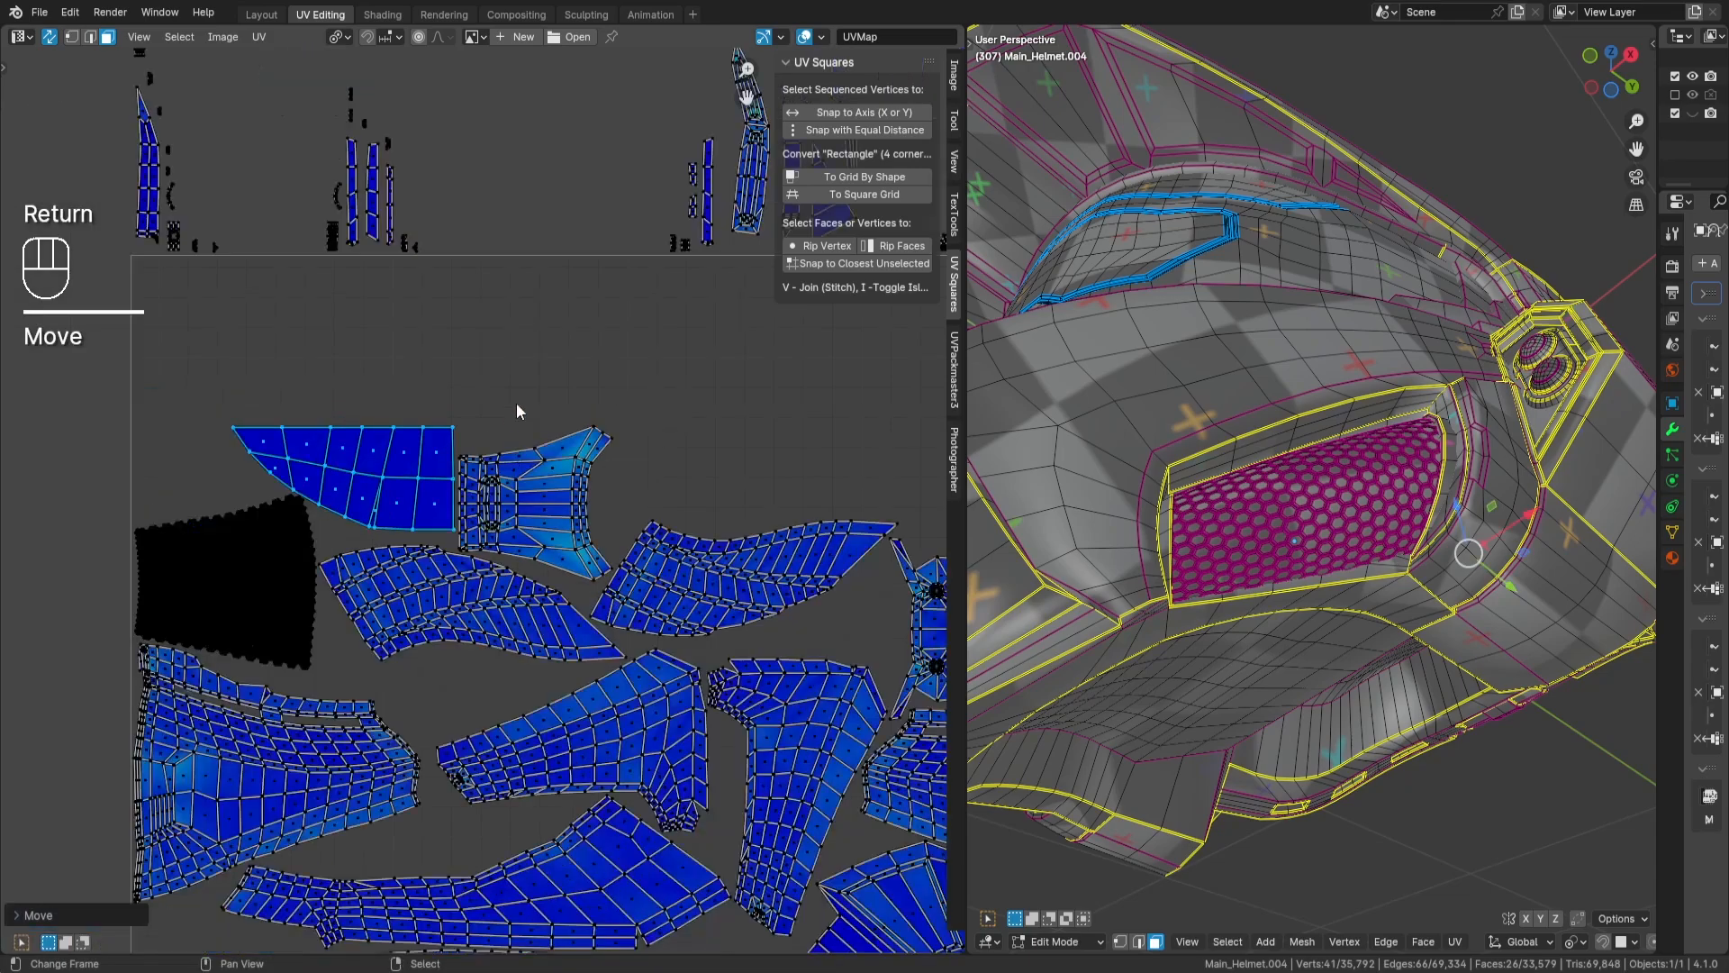
{"action": "key", "text": "a"}
{"action": "key", "text": "a"}
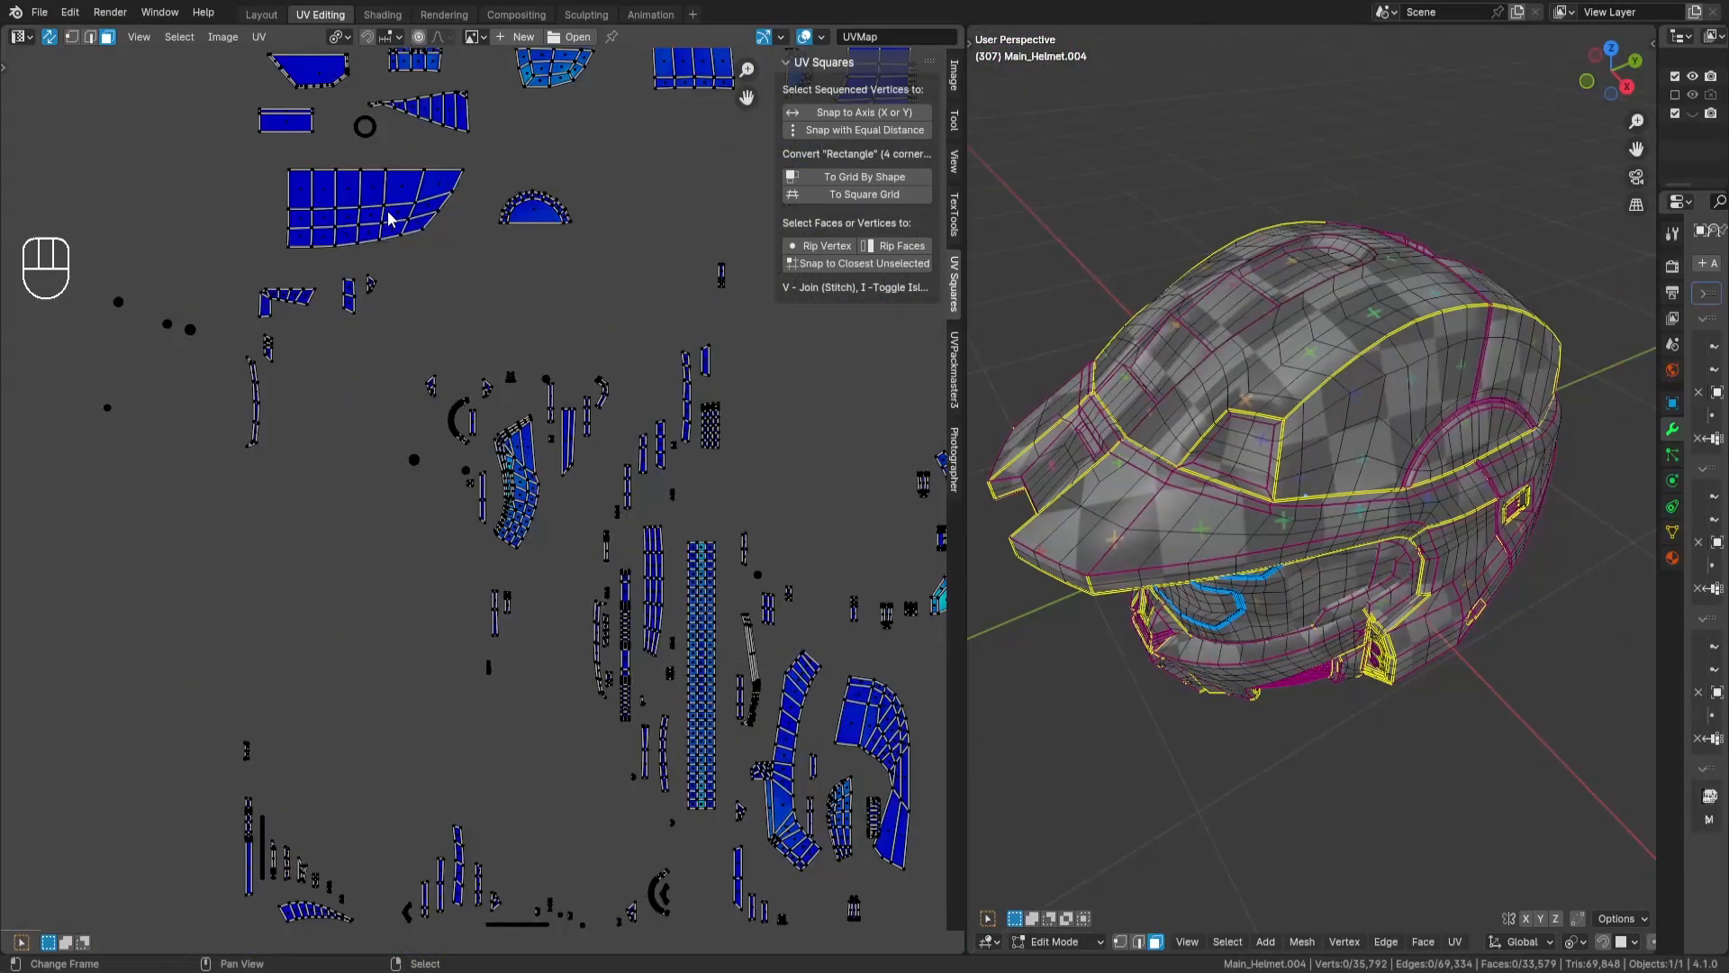
- Select the large gridded island with one curved end, move it into the tile above the second fin-shaped island, and rotate it 180 degrees
{"action": "key", "text": "l"}
{"action": "scroll", "coordinate": [389, 212], "scroll_direction": "down", "scroll_amount": 3}
{"action": "middle_click_drag", "start_coordinate": [396, 531], "coordinate": [552, 456]}
{"action": "scroll", "coordinate": [428, 615], "scroll_direction": "up", "scroll_amount": 2}
{"action": "middle_click_drag", "start_coordinate": [428, 616], "coordinate": [689, 503]}
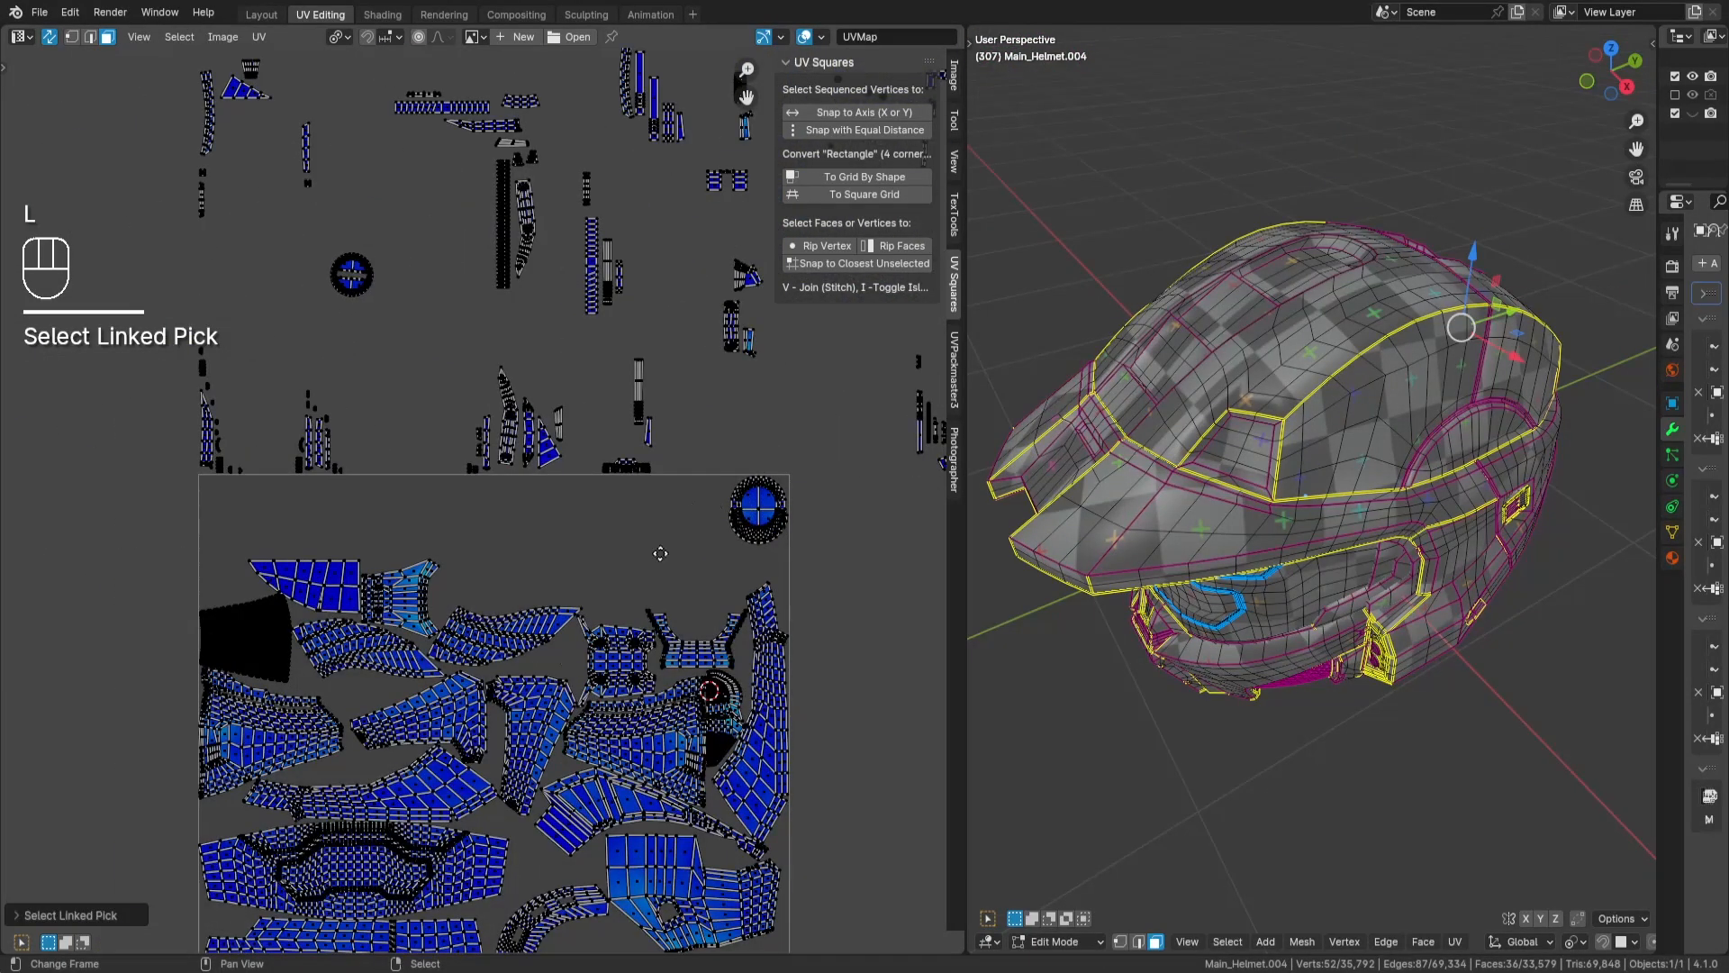
{"action": "key", "text": "g"}
{"action": "key", "text": "Return"}
{"action": "type", "text": "r"}
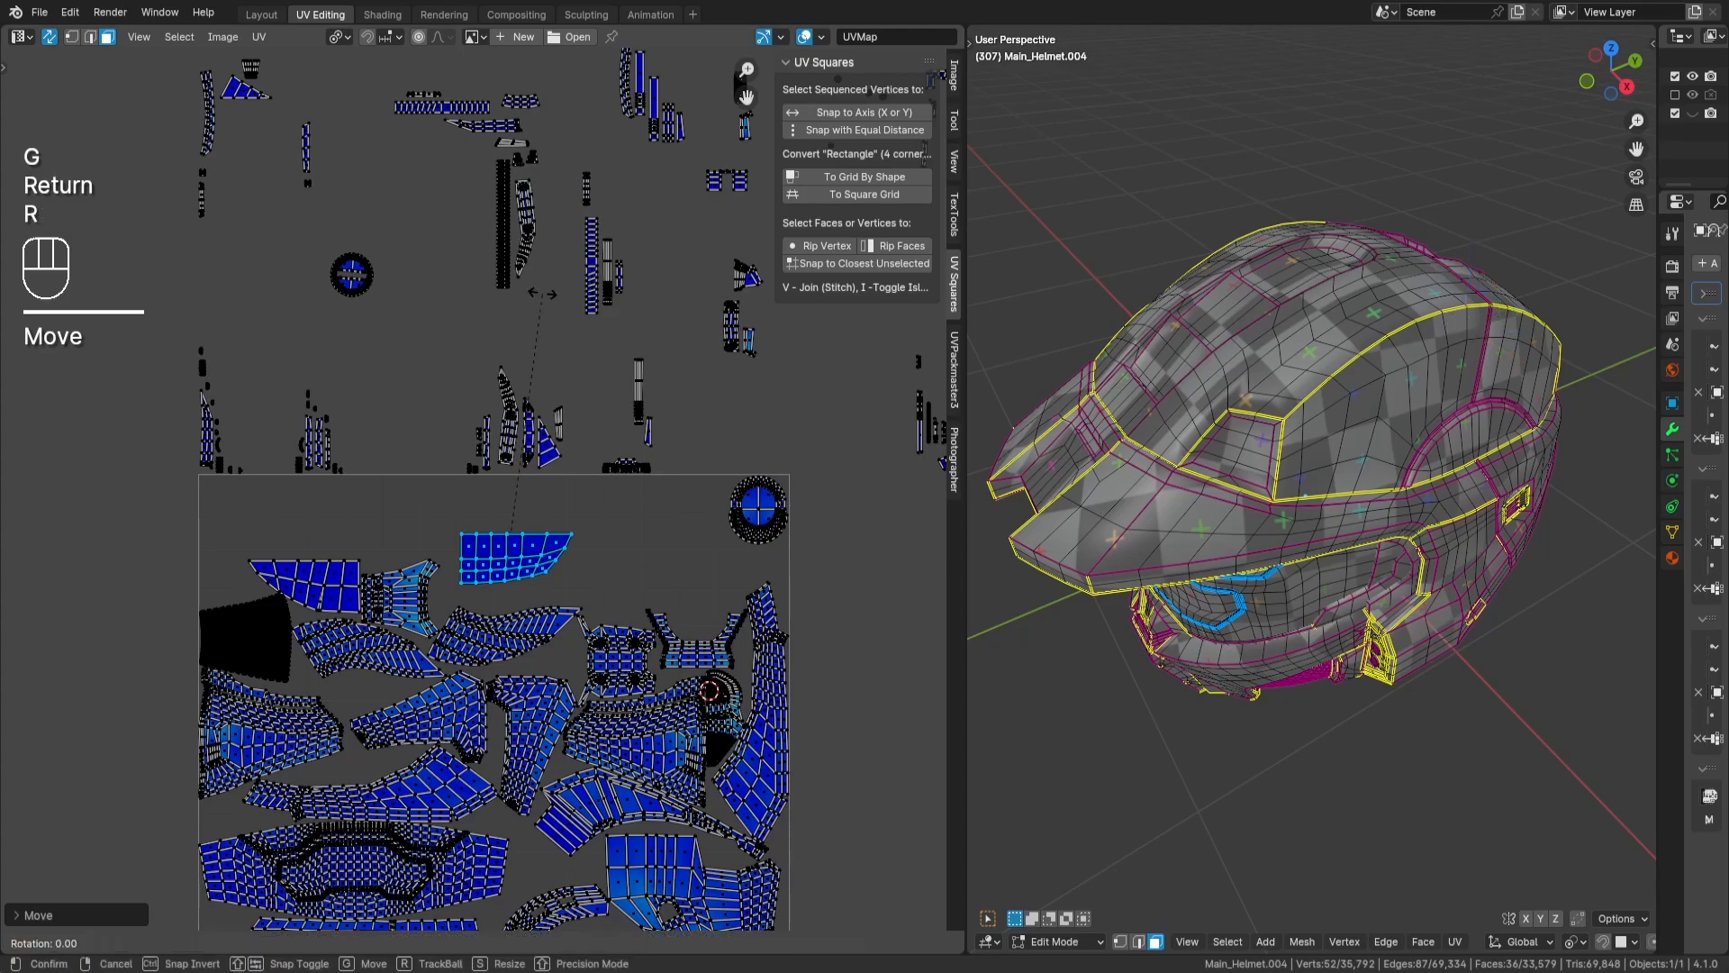
{"action": "type", "text": "180"}
{"action": "key", "text": "Return"}
- Place the rotated gridded island close above the second fin-shaped island, beside the forked island's prongs, and deselect it
{"action": "scroll", "coordinate": [542, 316], "scroll_direction": "up", "scroll_amount": 3}
{"action": "scroll", "coordinate": [683, 457], "scroll_direction": "up", "scroll_amount": 2}
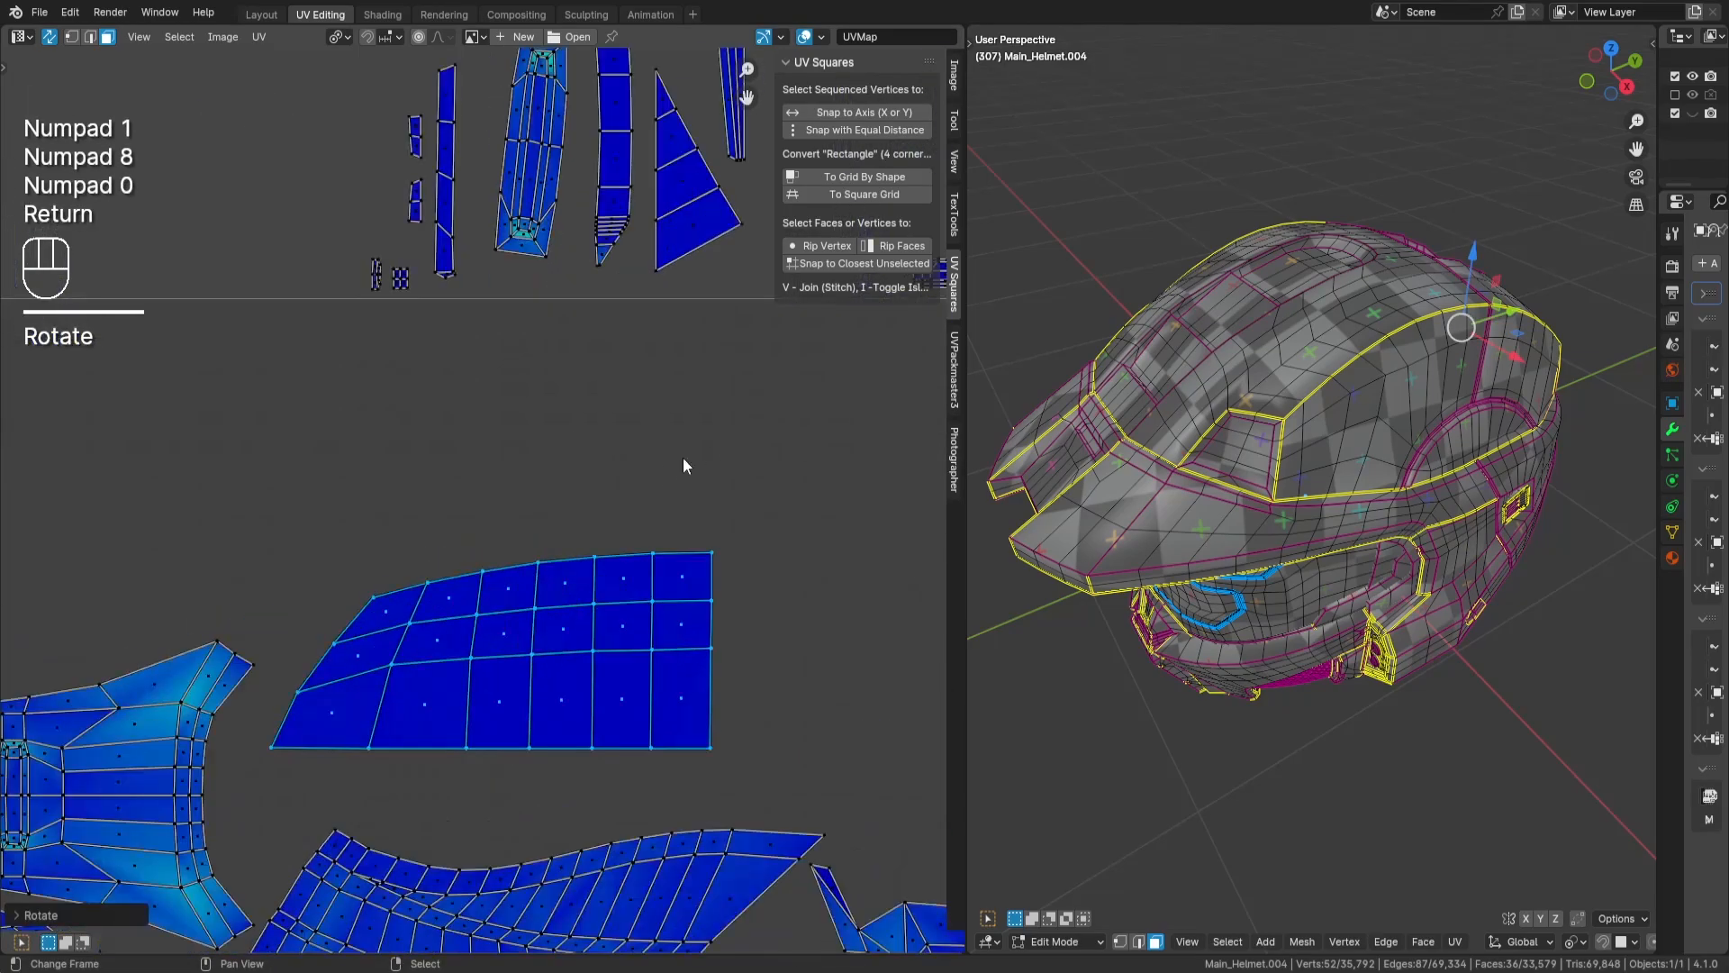
{"action": "key", "text": "g"}
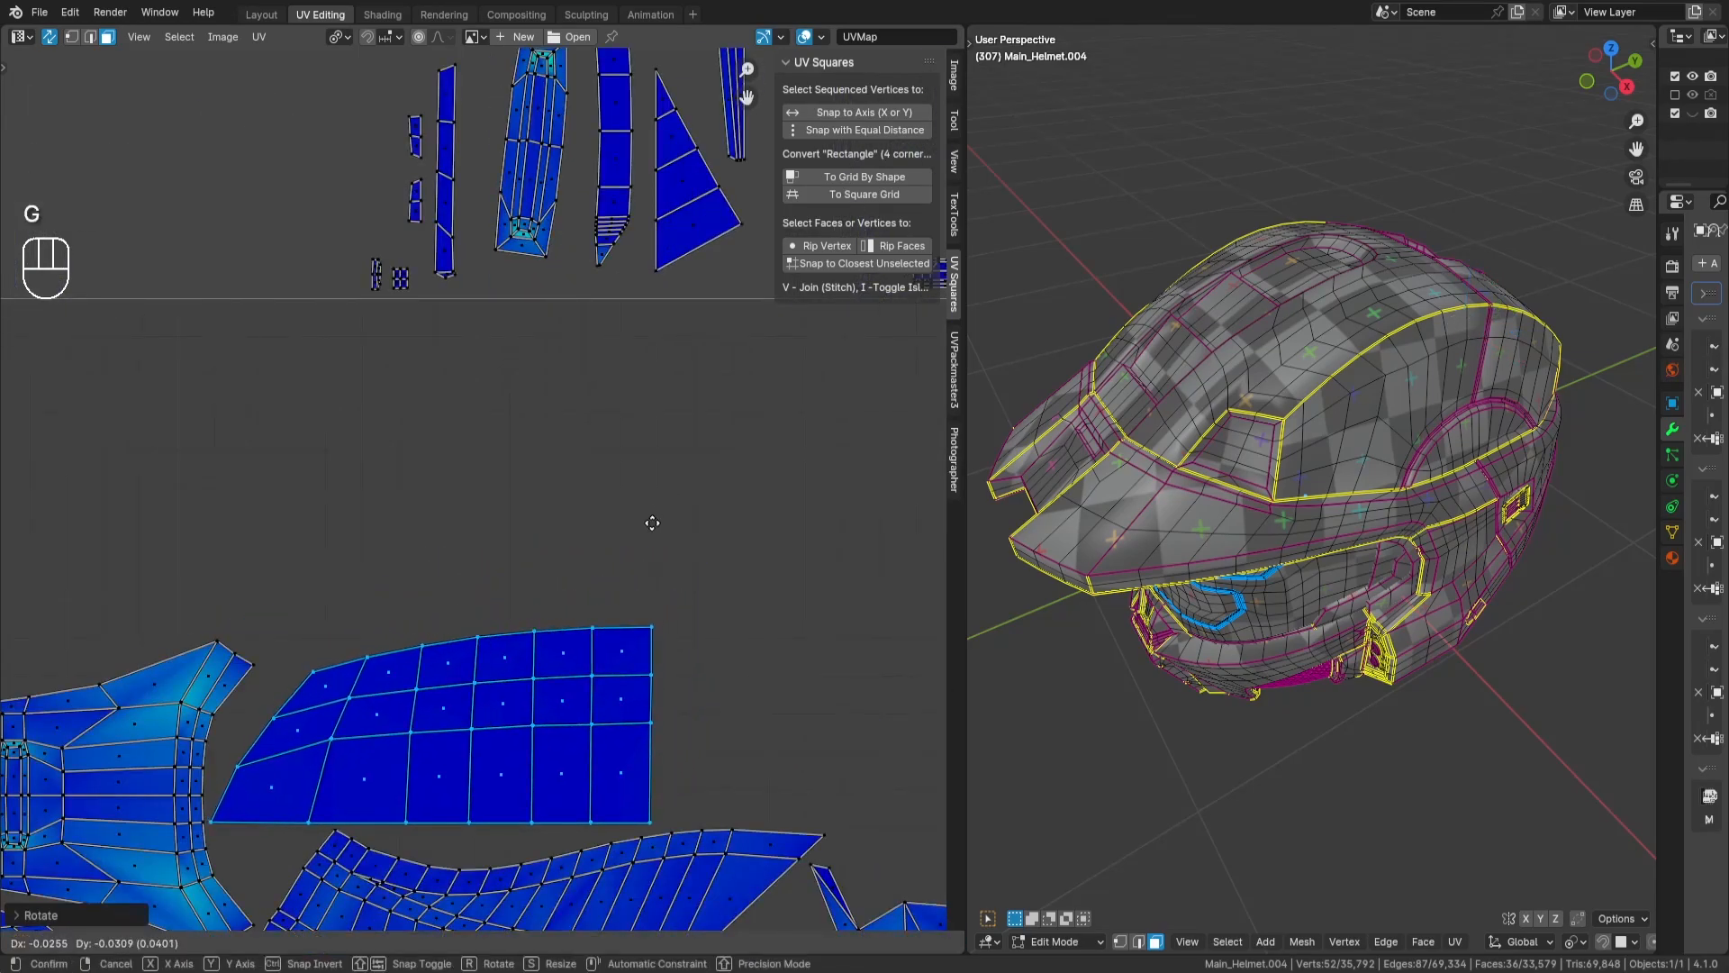
{"action": "key", "text": "Return"}
{"action": "scroll", "coordinate": [693, 495], "scroll_direction": "down", "scroll_amount": 4}
{"action": "key", "text": "a"}
{"action": "key", "text": "a"}
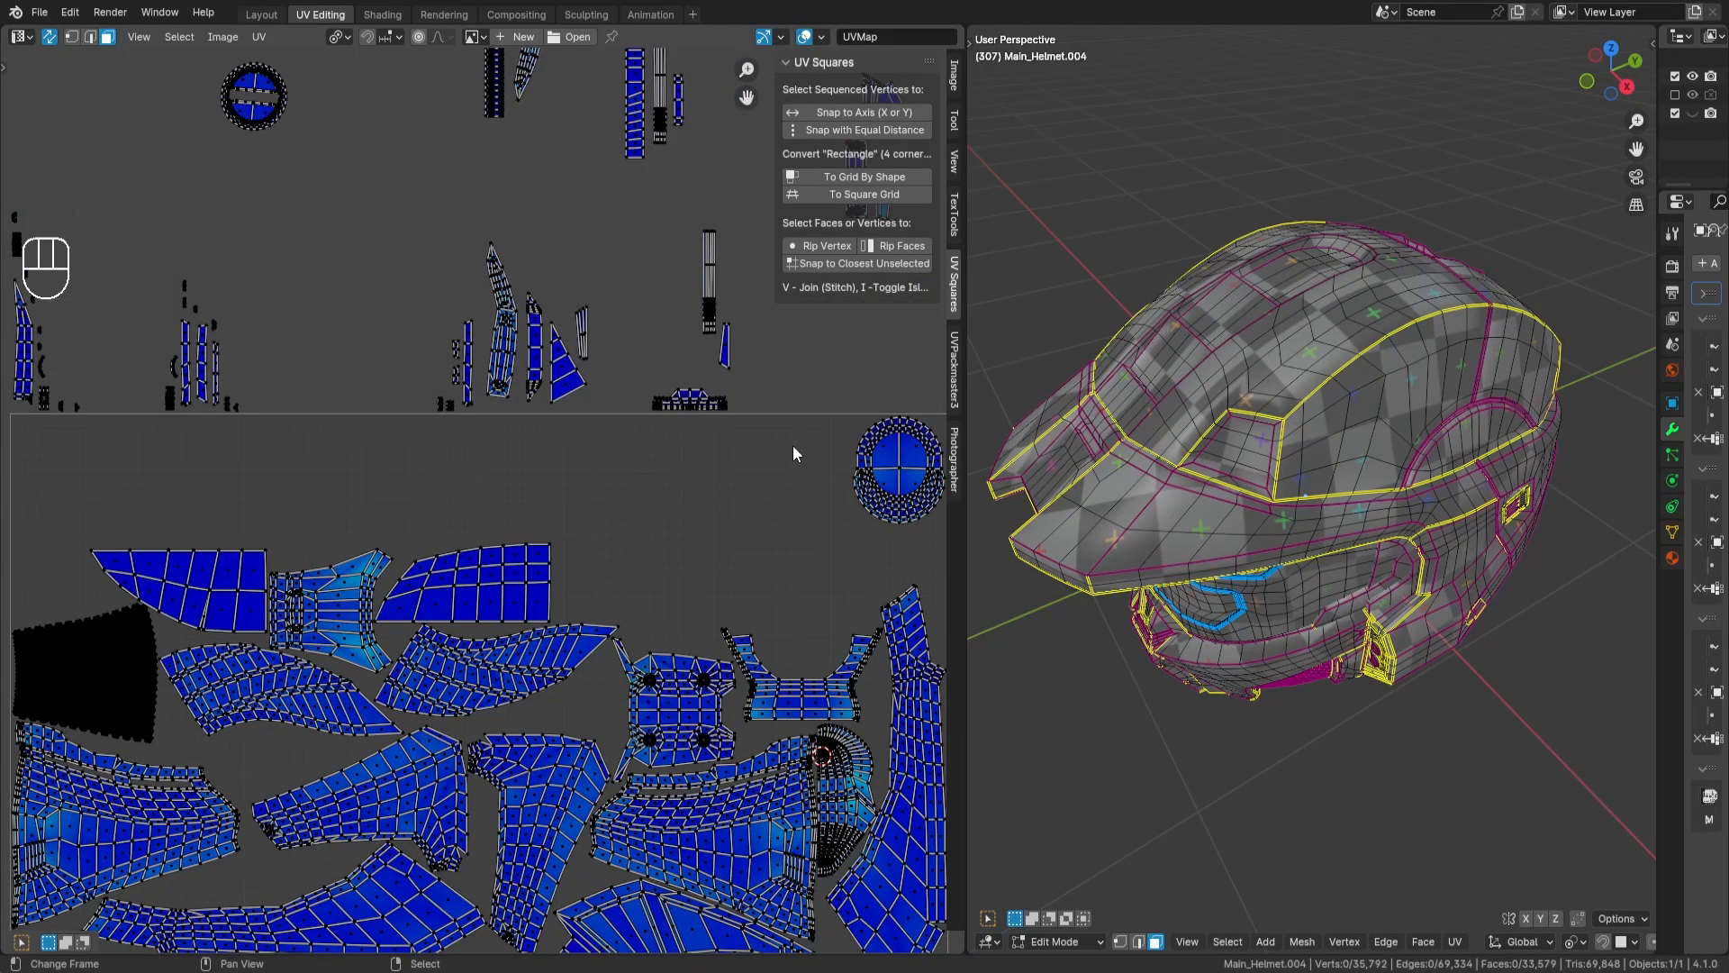
- Select both overlapping rectangular grid islands outside the tile, temporarily hiding the upper one to reach the one beneath
{"action": "scroll", "coordinate": [630, 455], "scroll_direction": "down", "scroll_amount": 5}
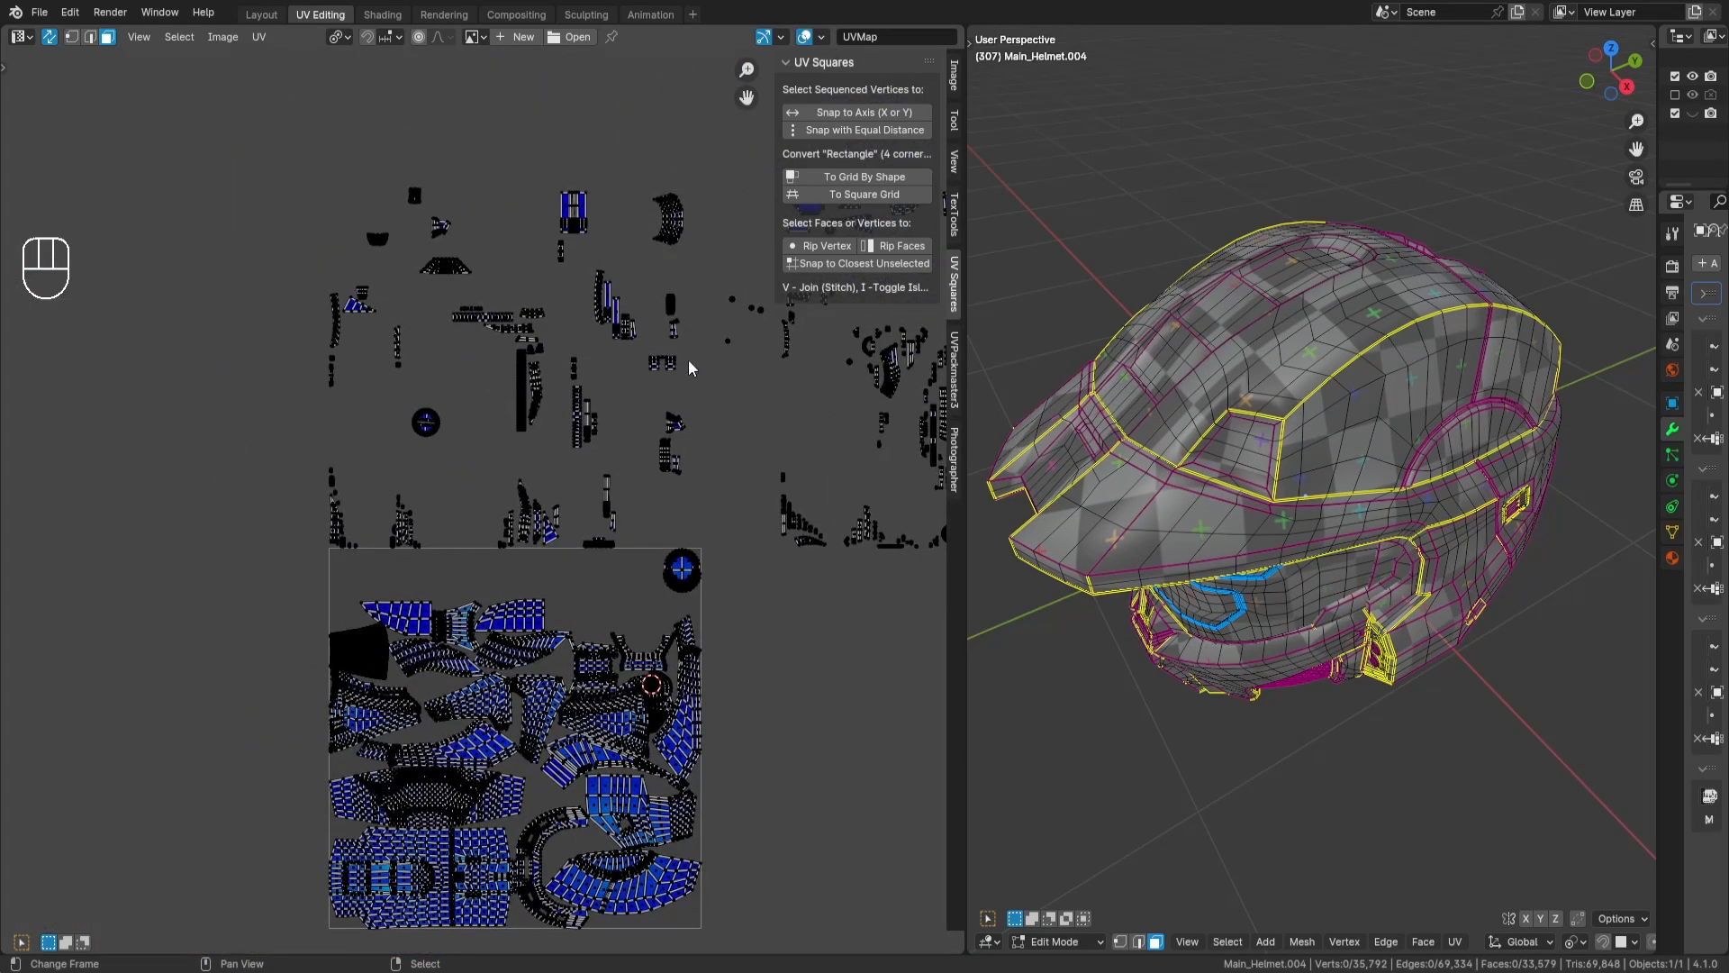
{"action": "scroll", "coordinate": [685, 355], "scroll_direction": "up", "scroll_amount": 6}
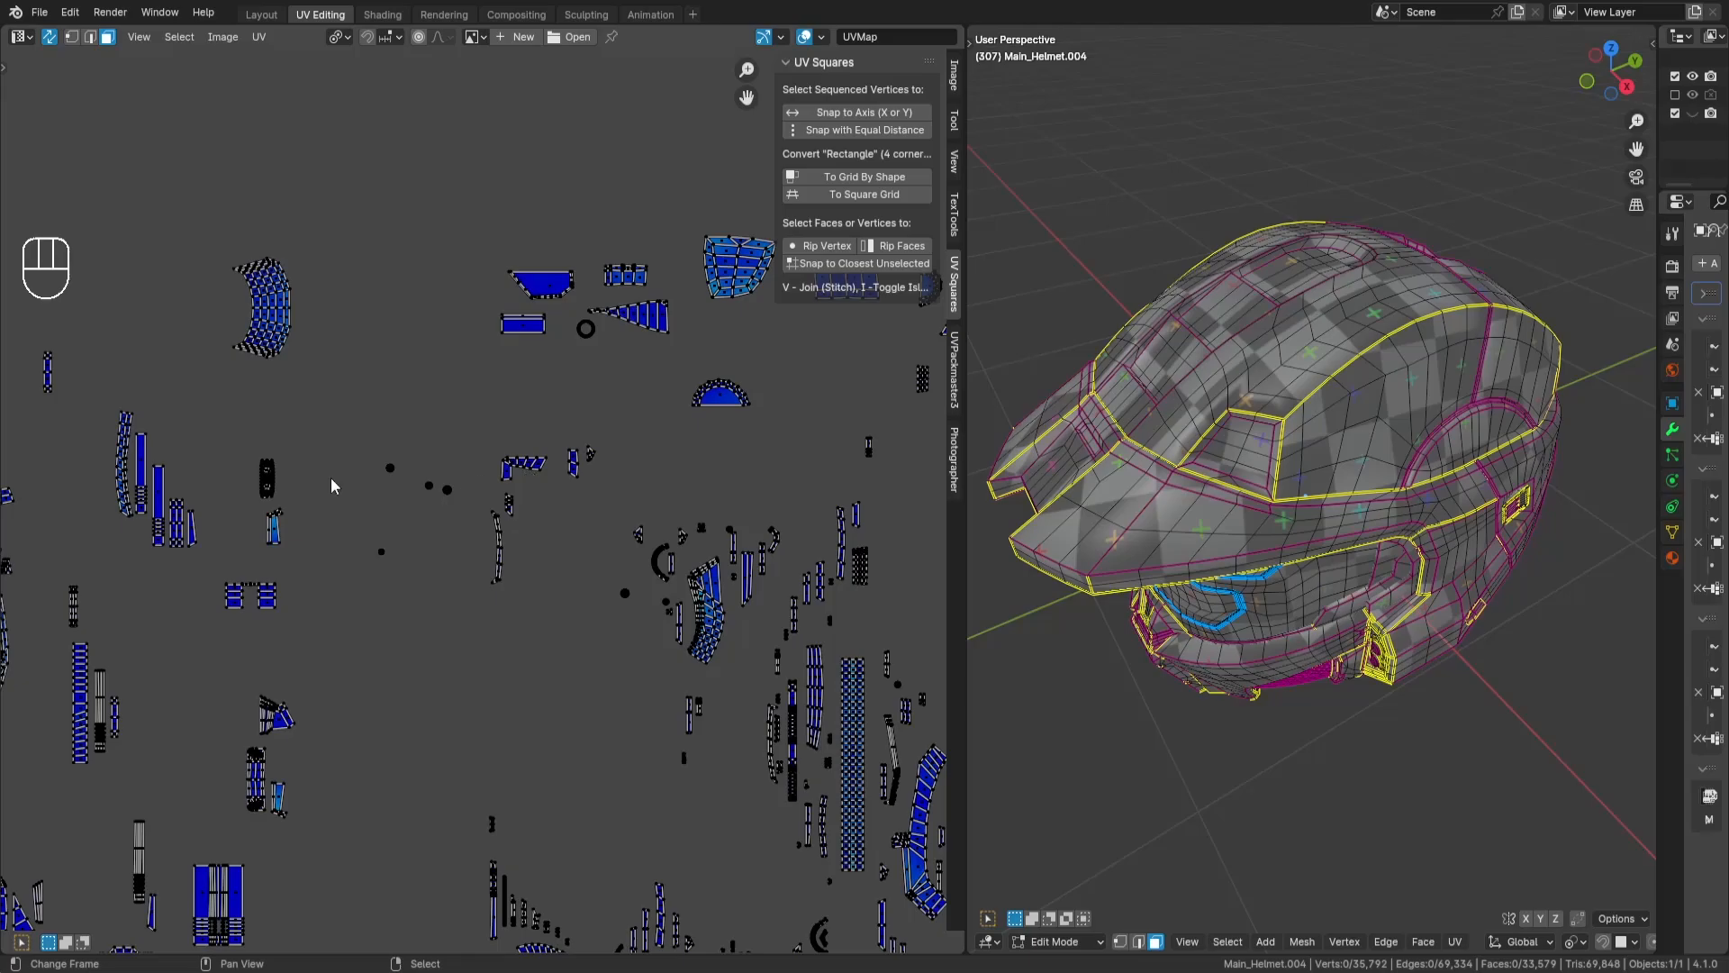
{"action": "middle_click_drag", "start_coordinate": [576, 405], "coordinate": [338, 427]}
{"action": "key", "text": "l"}
{"action": "scroll", "coordinate": [380, 566], "scroll_direction": "down", "scroll_amount": 4}
{"action": "scroll", "coordinate": [380, 565], "scroll_direction": "up", "scroll_amount": 3}
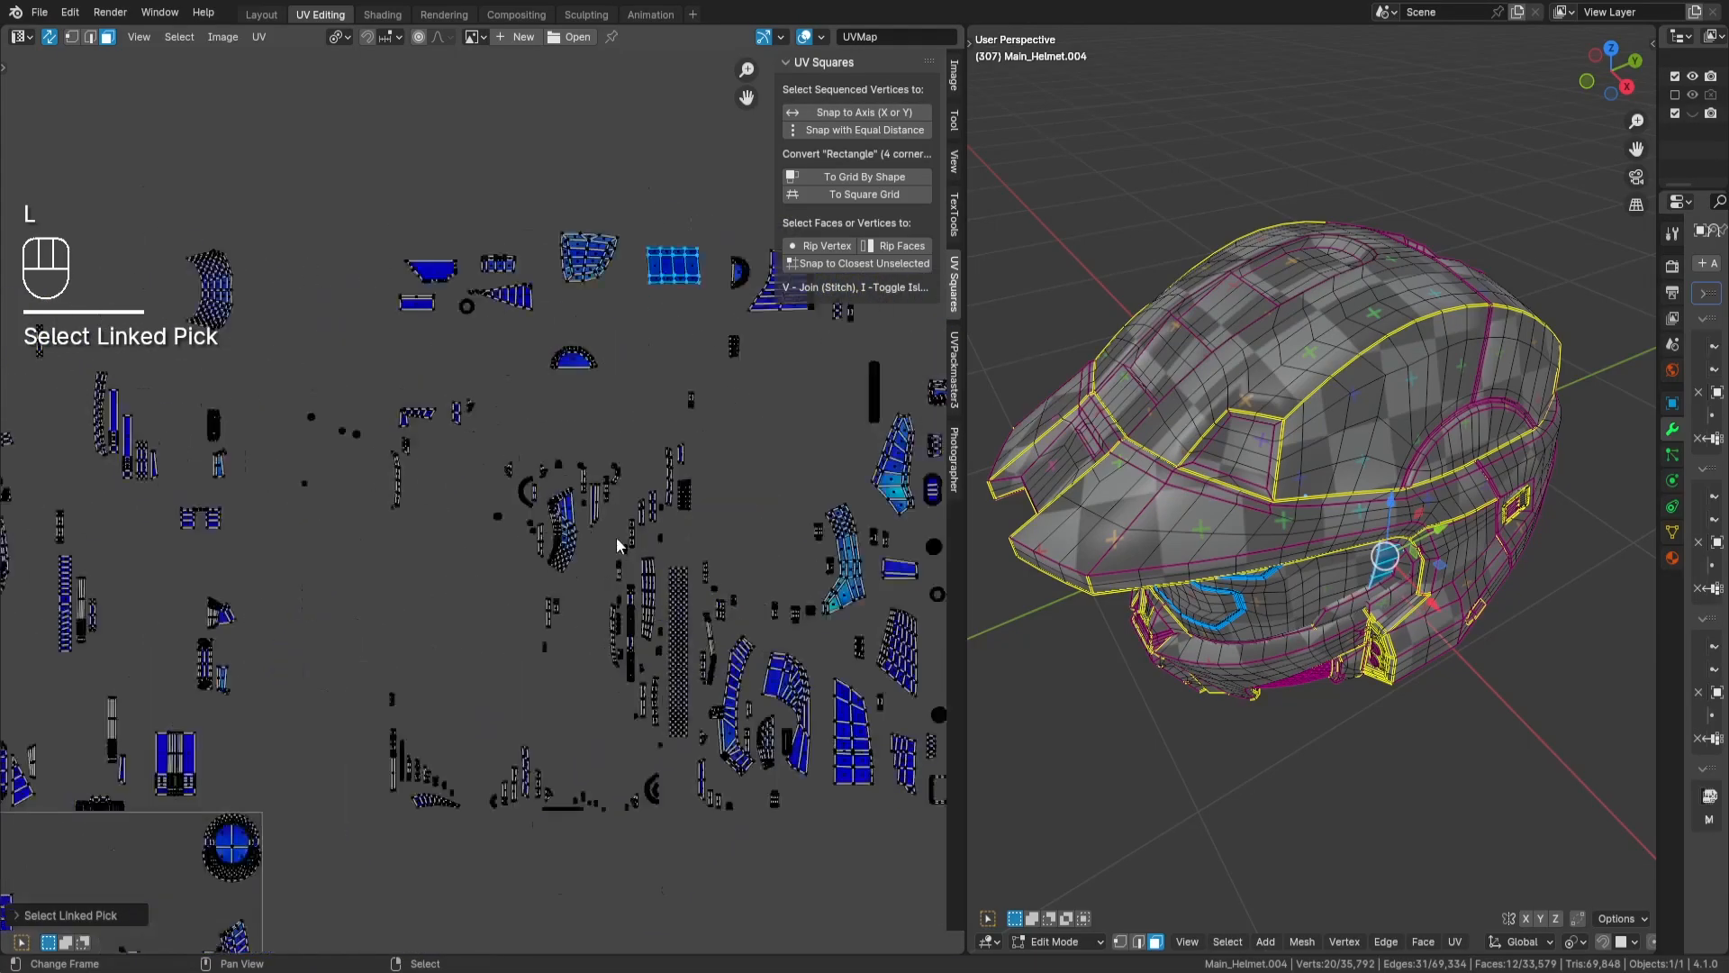
{"action": "scroll", "coordinate": [644, 388], "scroll_direction": "up", "scroll_amount": 1}
{"action": "middle_click_drag", "start_coordinate": [709, 214], "coordinate": [631, 275]}
{"action": "key", "text": "alt+h"}
{"action": "scroll", "coordinate": [591, 317], "scroll_direction": "down", "scroll_amount": 3}
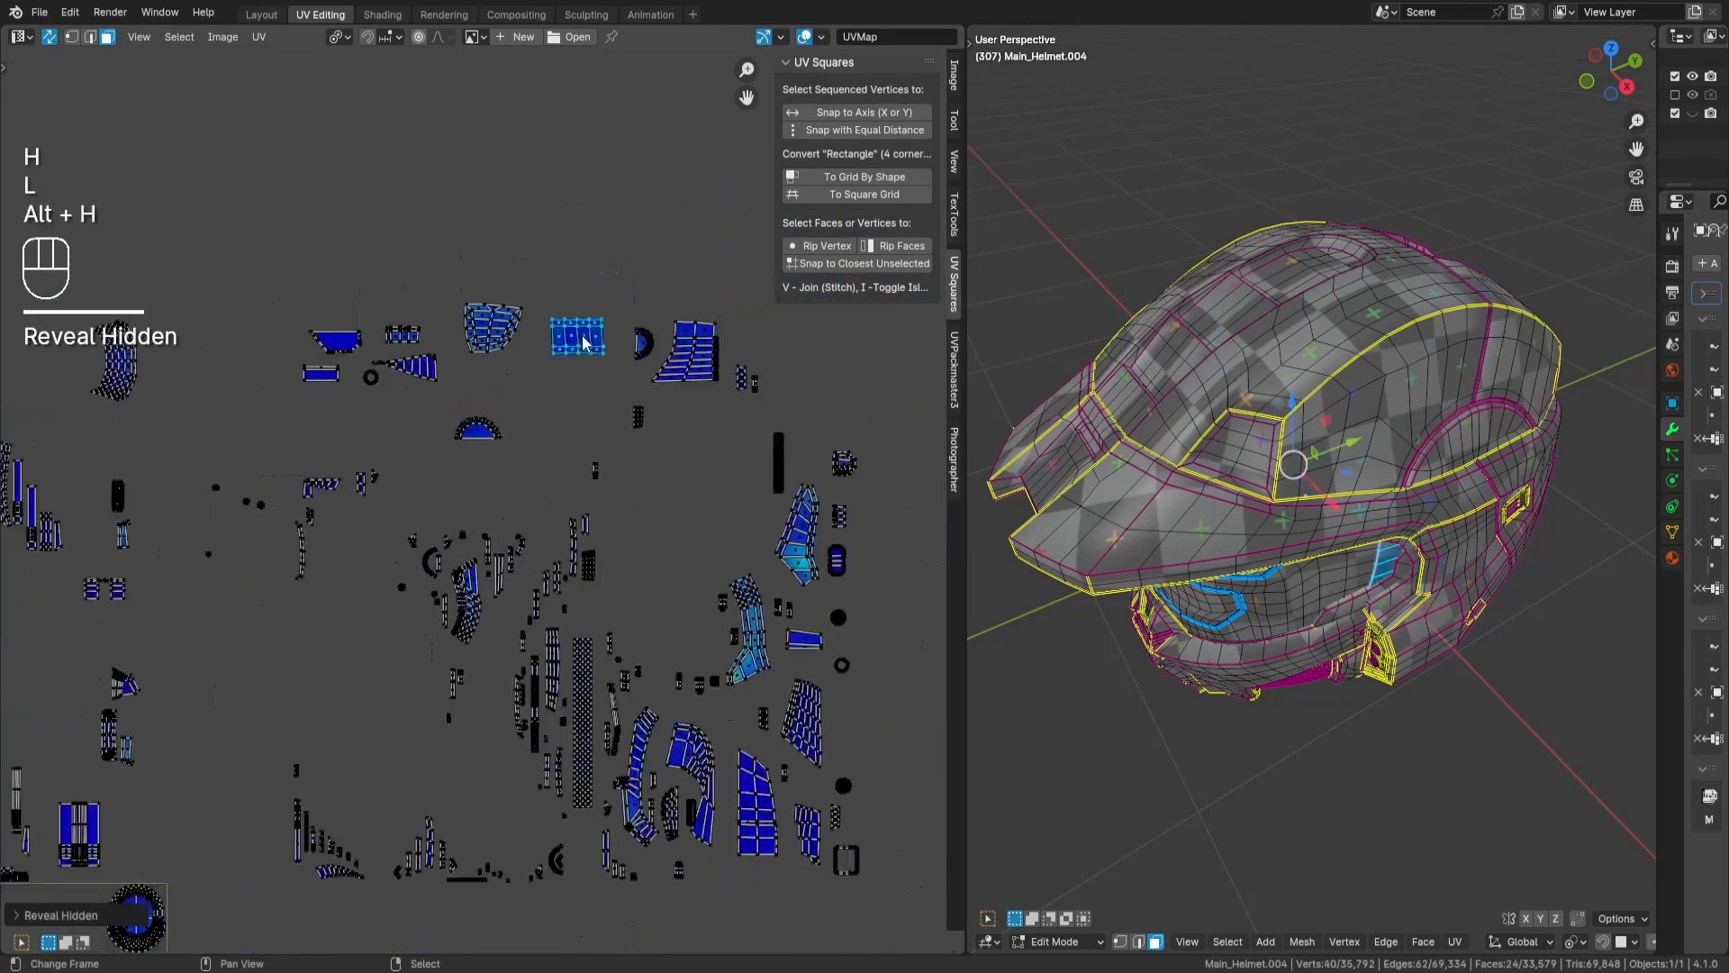
- Move the stacked rectangular islands into the tile's left corner above the grille islands, beside the blade-shaped island, and deselect them
{"action": "middle_click_drag", "start_coordinate": [399, 693], "coordinate": [703, 522]}
{"action": "key", "text": "g"}
{"action": "key", "text": "Return"}
{"action": "middle_click_drag", "start_coordinate": [557, 655], "coordinate": [730, 606]}
{"action": "scroll", "coordinate": [351, 567], "scroll_direction": "up", "scroll_amount": 6}
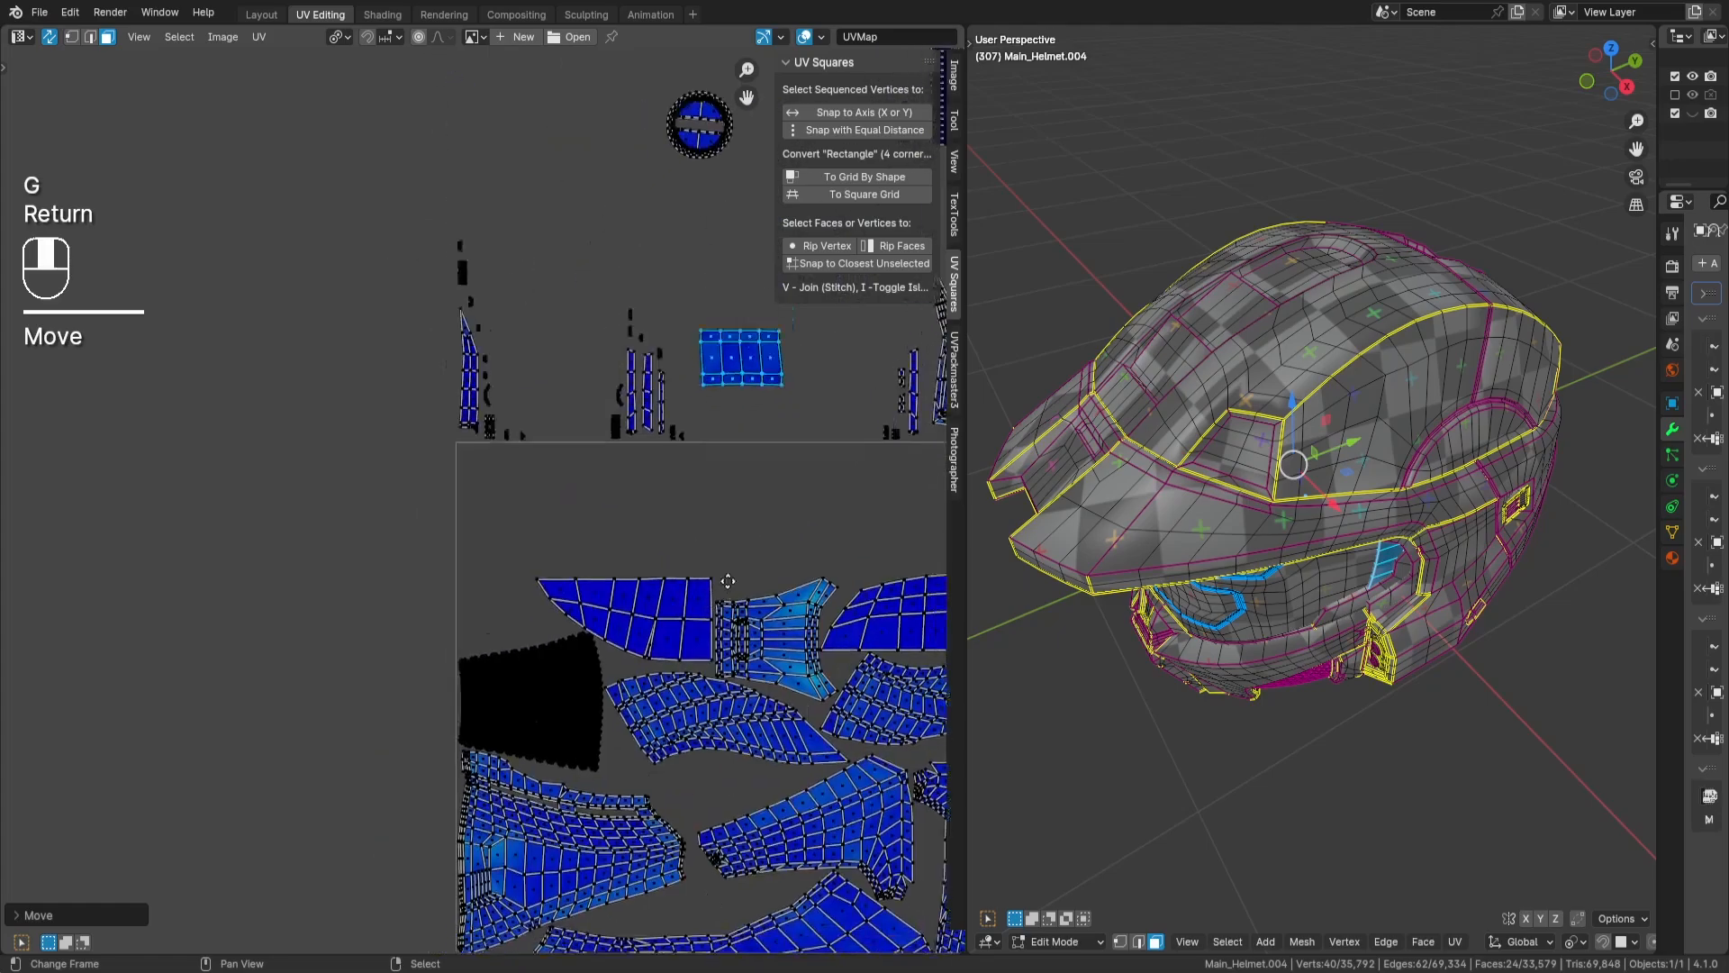
{"action": "key", "text": "g"}
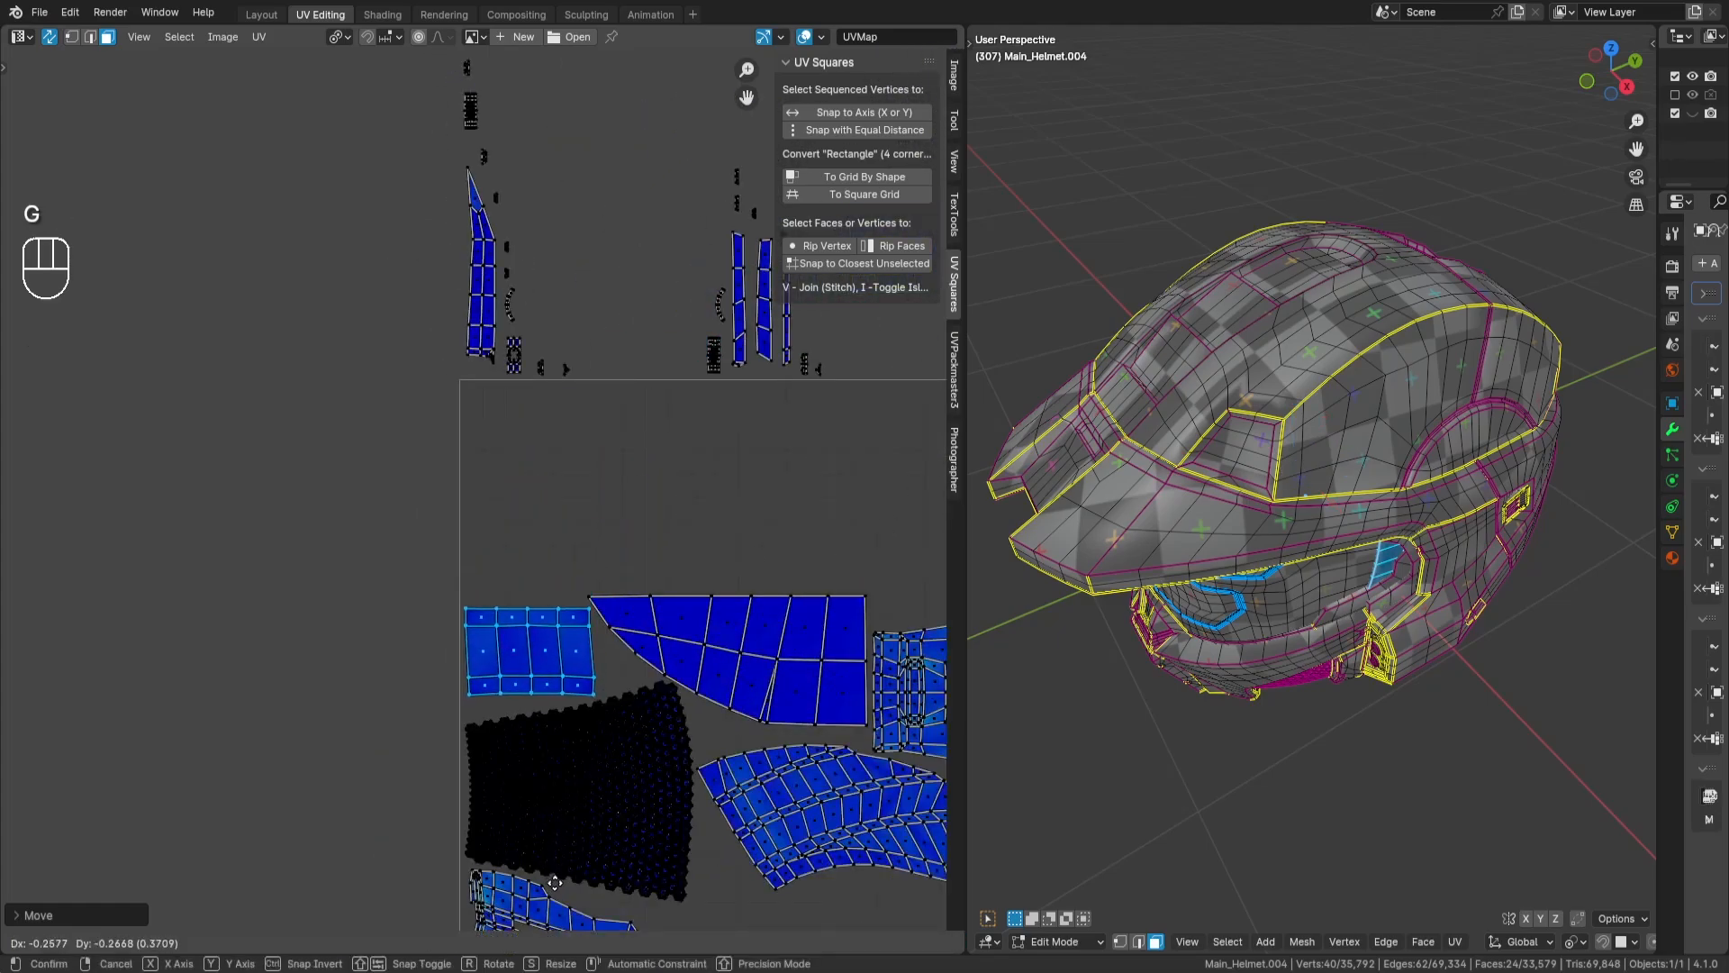
{"action": "key", "text": "Return"}
{"action": "scroll", "coordinate": [659, 451], "scroll_direction": "down", "scroll_amount": 3}
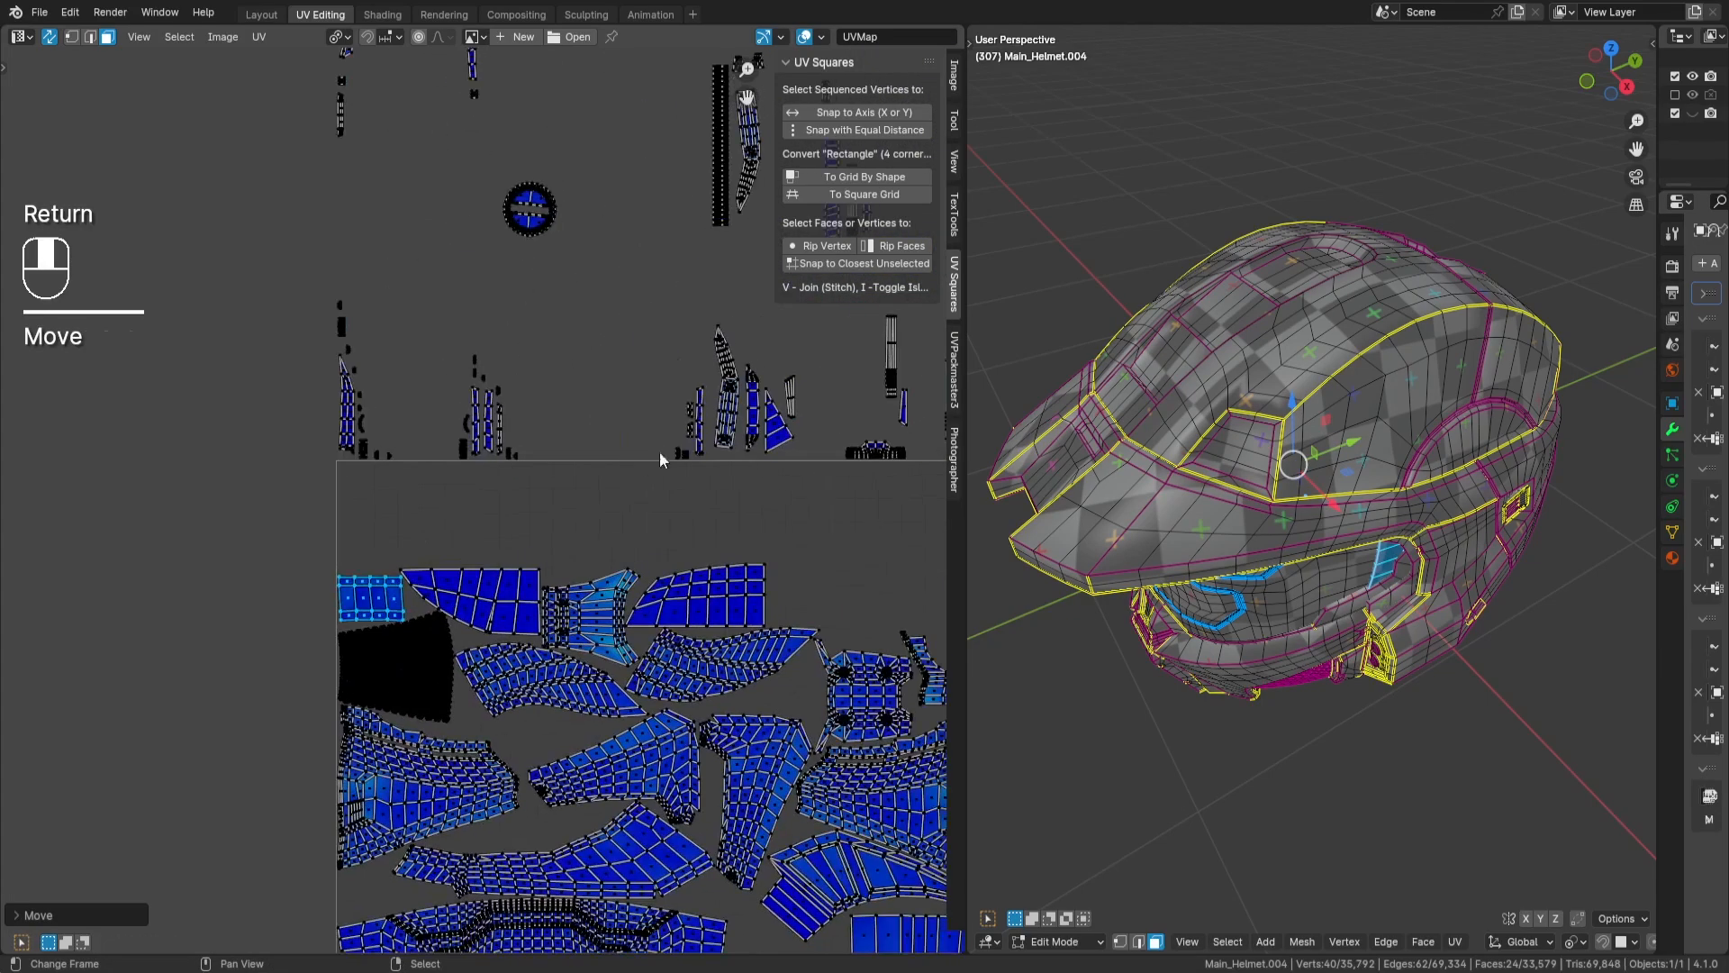
{"action": "key", "text": "a"}
{"action": "key", "text": "a"}
- Select the round slotted island above the tile and move it into the gap between the second fin-shaped island and the four-holed plate
{"action": "middle_click_drag", "start_coordinate": [716, 425], "coordinate": [538, 425]}
{"action": "left_click_drag", "start_coordinate": [315, 147], "coordinate": [385, 293]}
{"action": "middle_click_drag", "start_coordinate": [385, 293], "coordinate": [340, 213]}
{"action": "key", "text": "g"}
{"action": "key", "text": "Return"}
{"action": "scroll", "coordinate": [567, 667], "scroll_direction": "up", "scroll_amount": 4}
{"action": "key", "text": "g"}
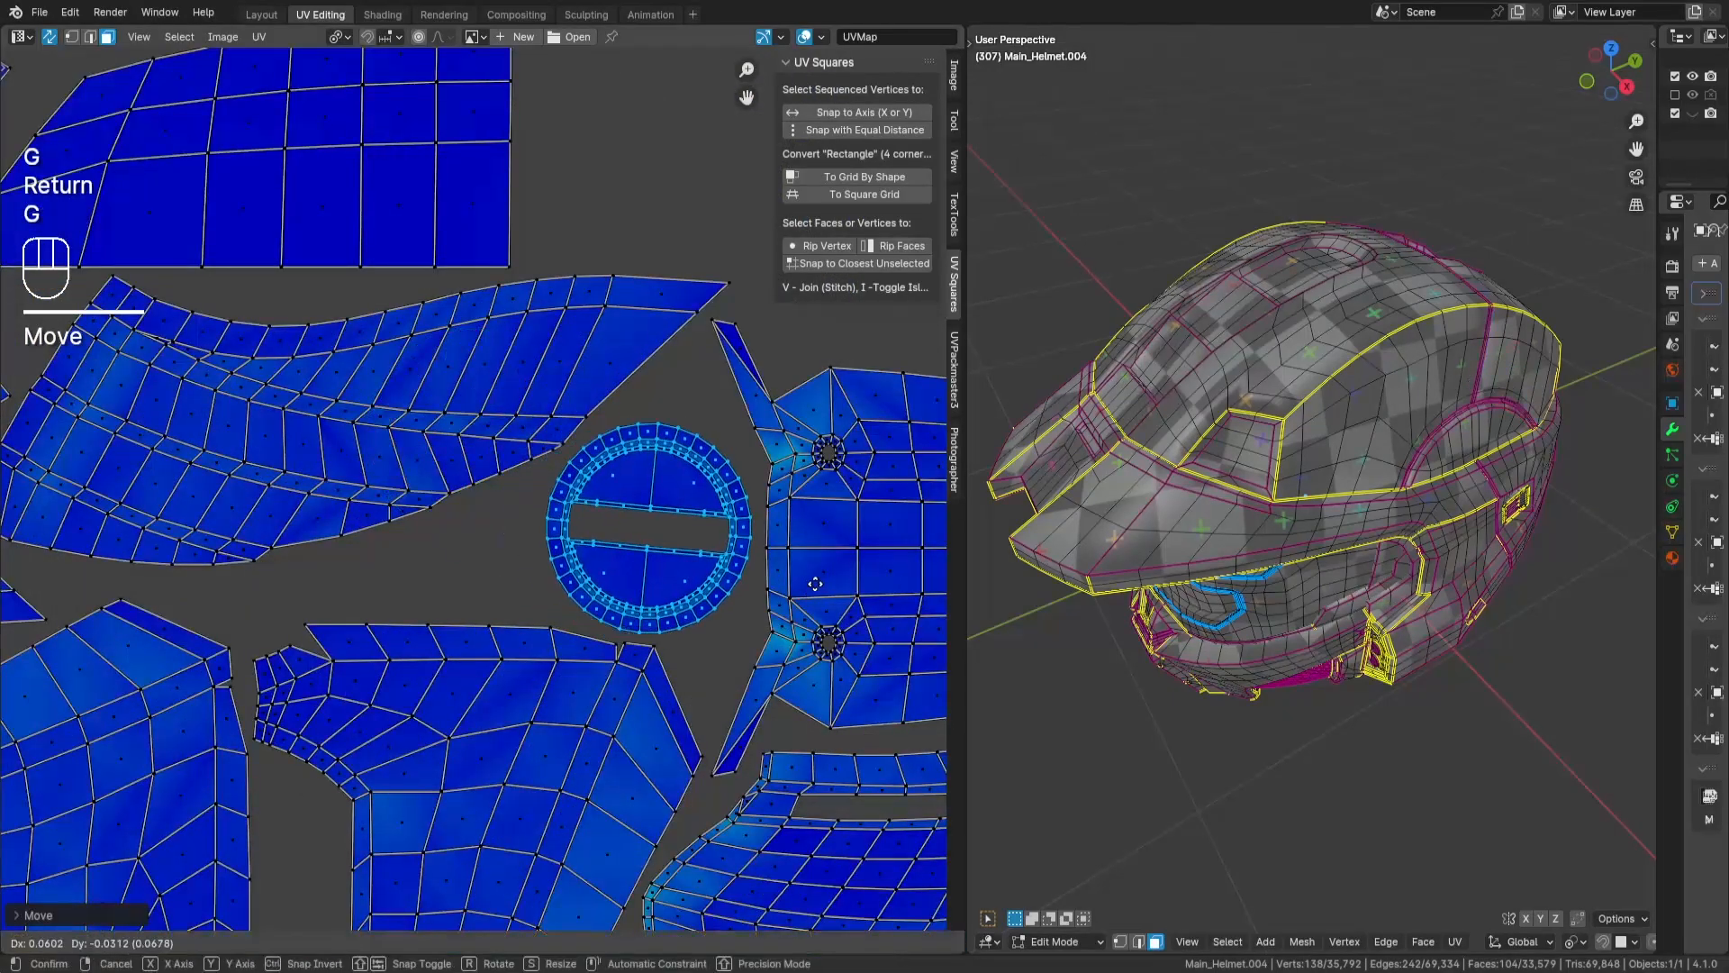
{"action": "key", "text": "Return"}
- Rotate the round slotted island until its slot is level, fine-tune its position beside the four-holed plate, and deselect it
{"action": "scroll", "coordinate": [666, 554], "scroll_direction": "up", "scroll_amount": 4}
{"action": "scroll", "coordinate": [664, 553], "scroll_direction": "up", "scroll_amount": 2}
{"action": "key", "text": "r"}
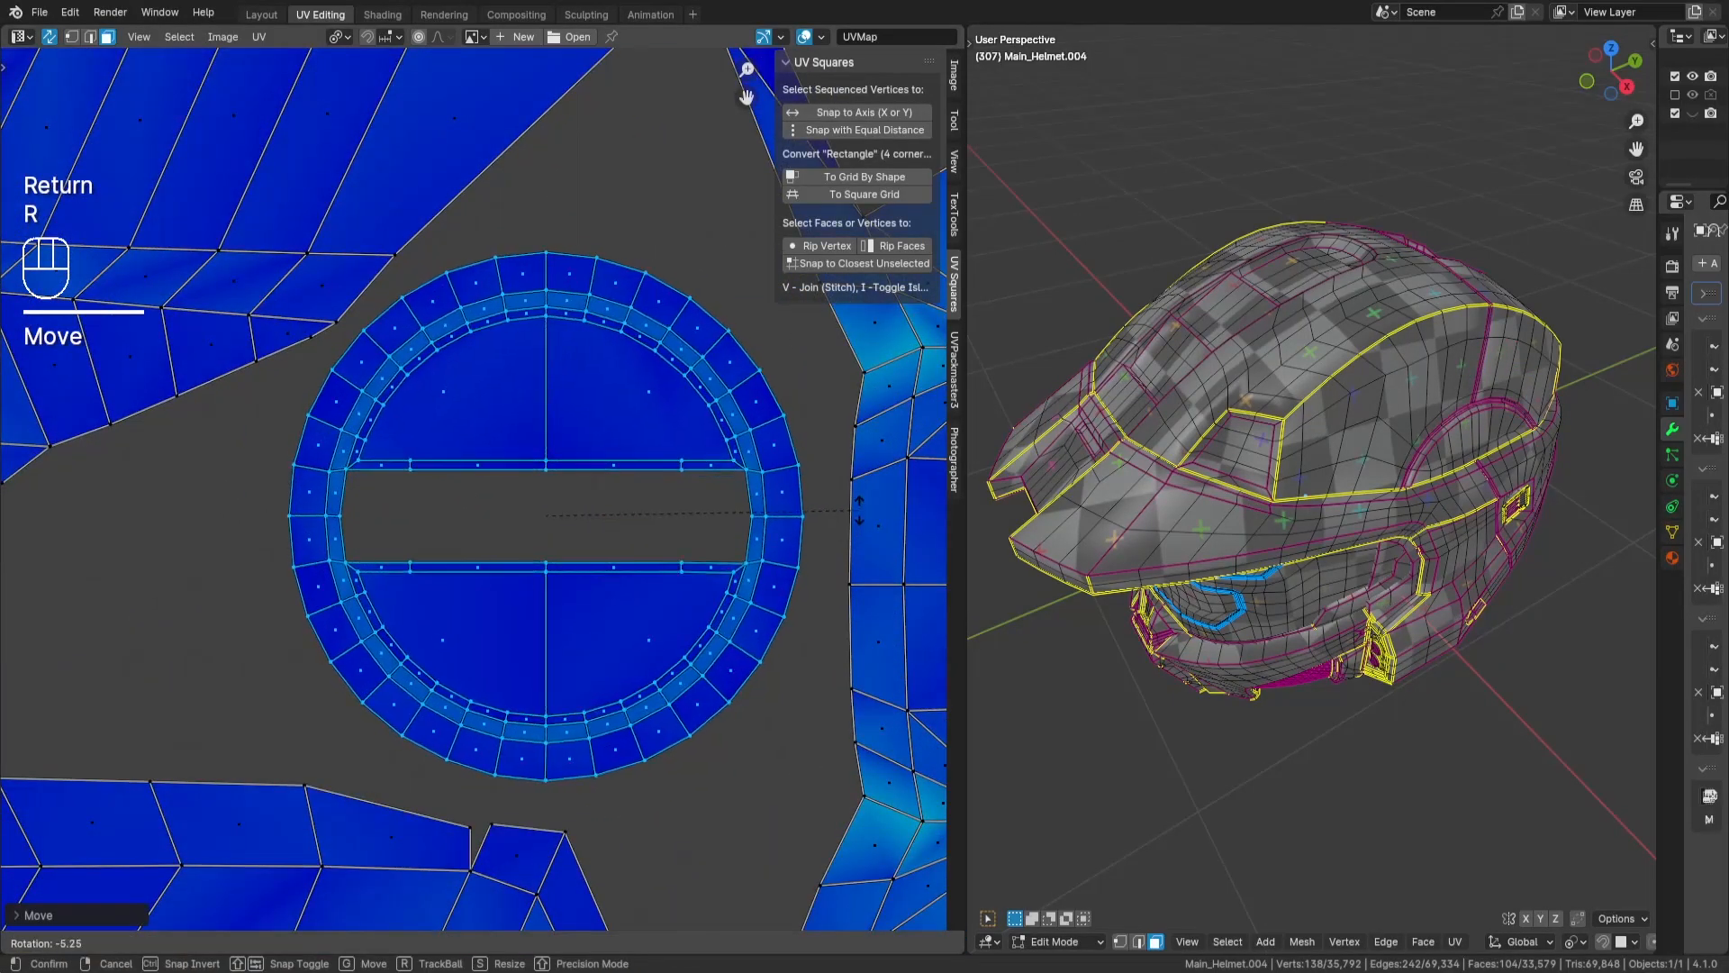
{"action": "key", "text": "Return"}
{"action": "scroll", "coordinate": [835, 505], "scroll_direction": "down", "scroll_amount": 3}
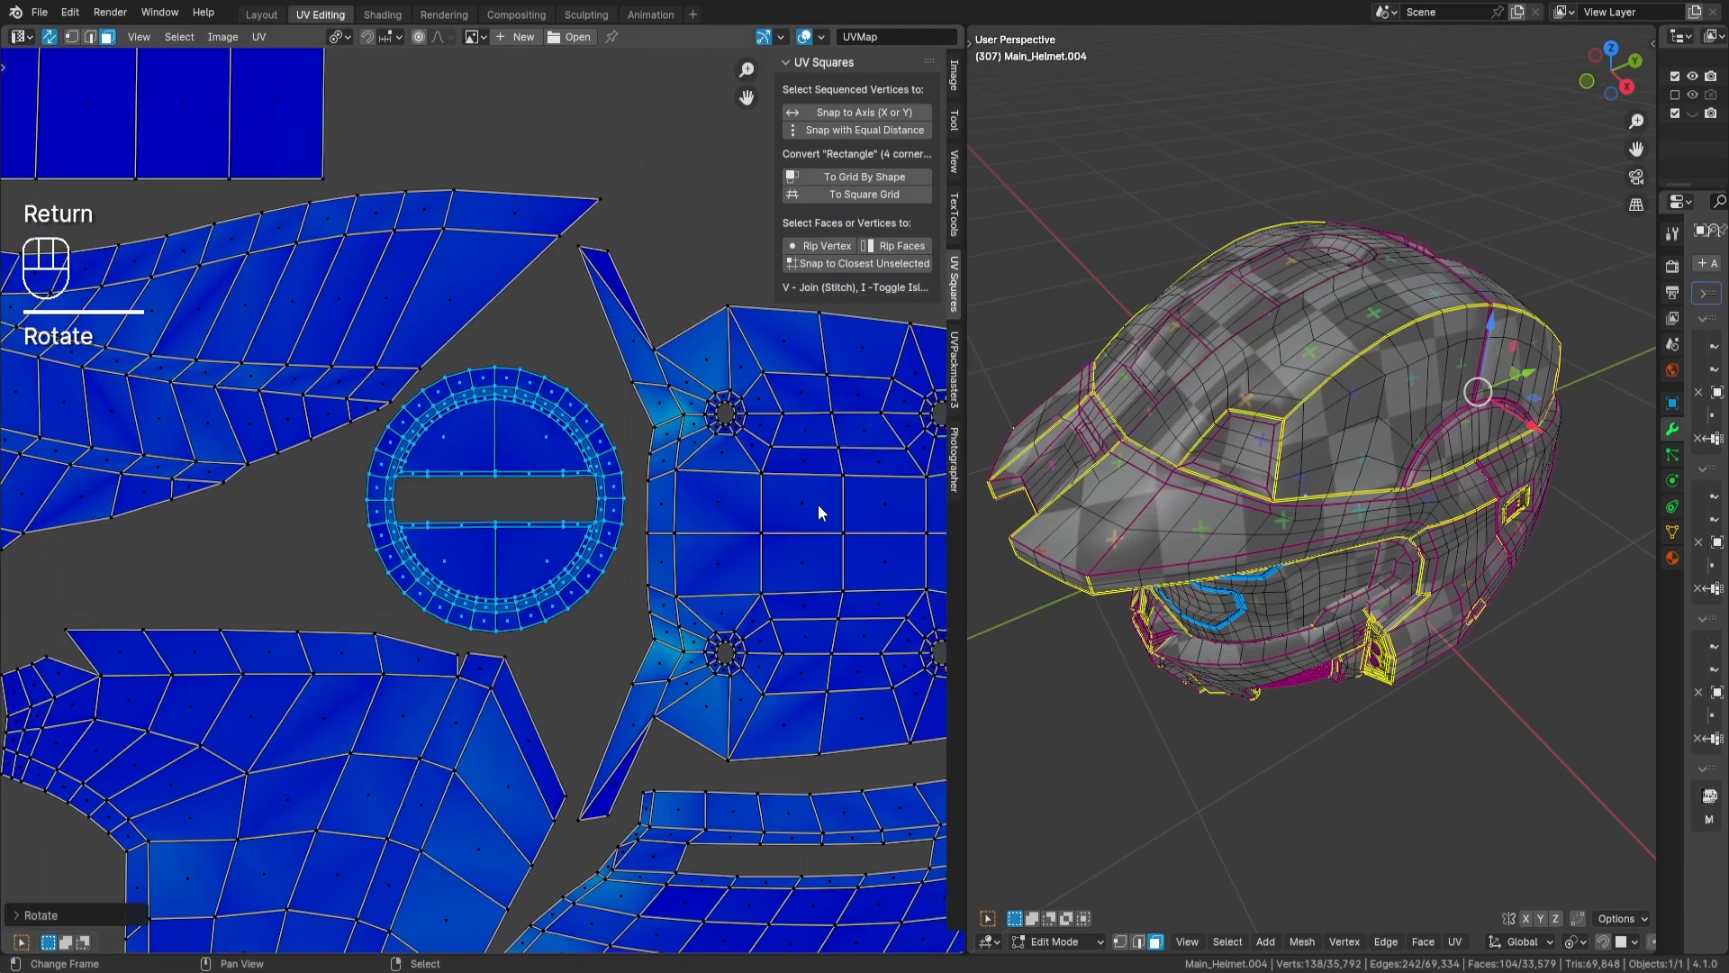
{"action": "key", "text": "g"}
{"action": "key", "text": "Return"}
{"action": "scroll", "coordinate": [827, 512], "scroll_direction": "down", "scroll_amount": 2}
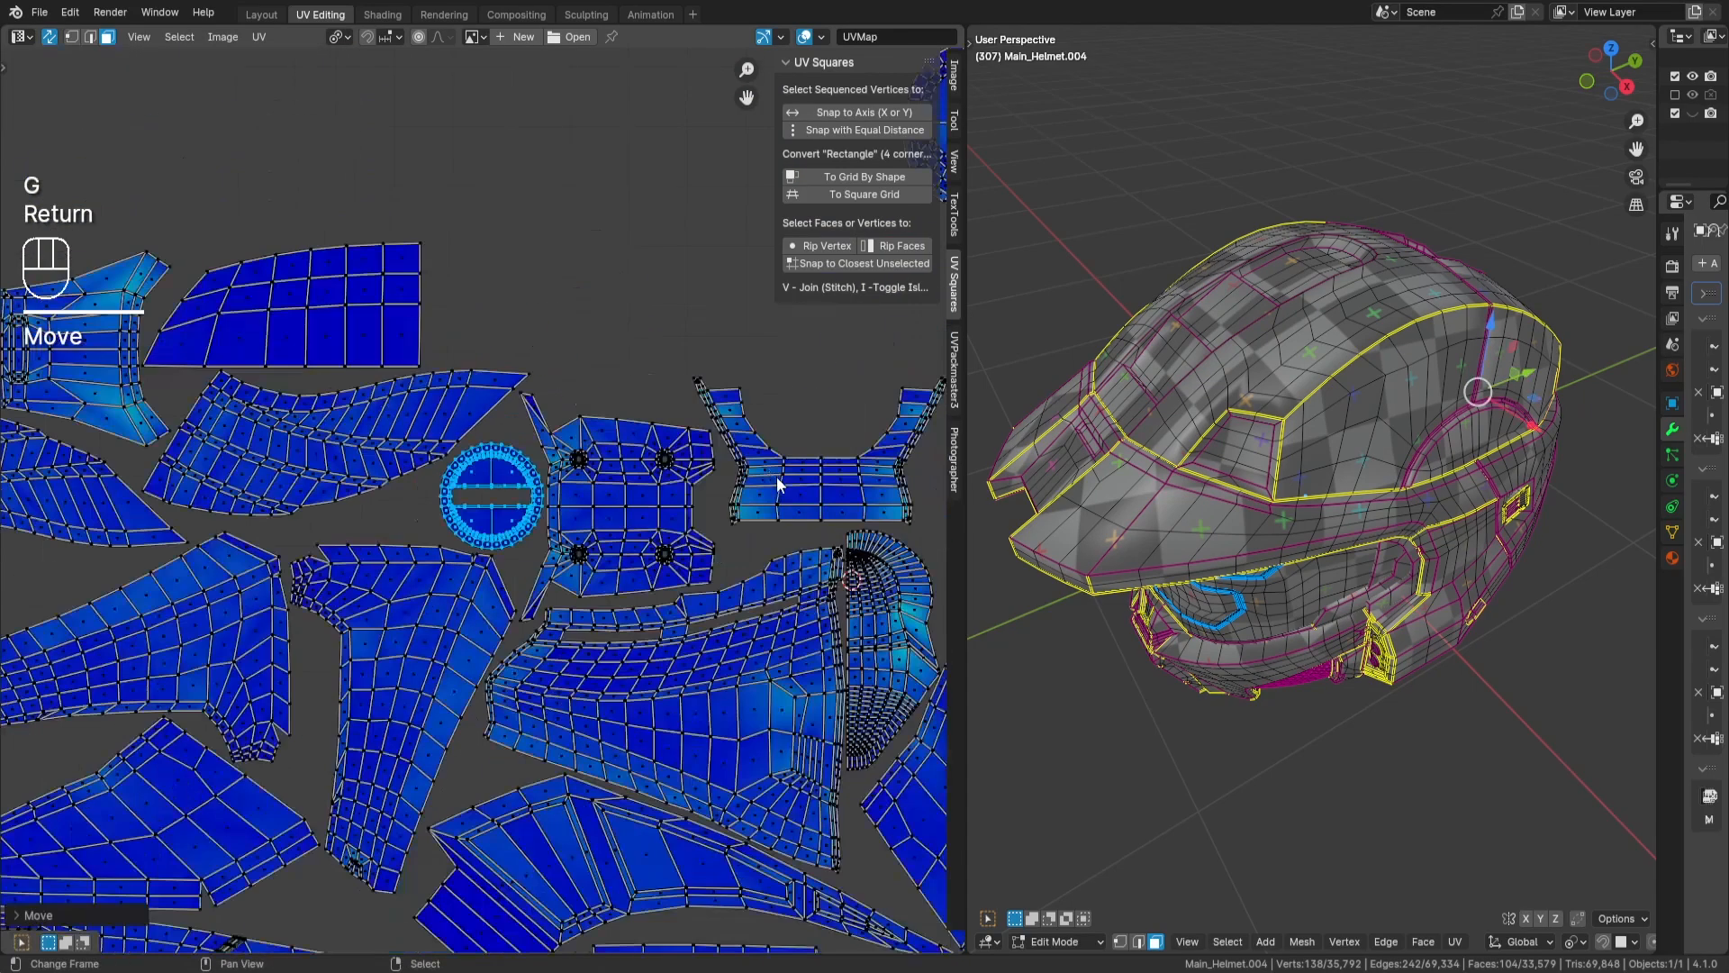
{"action": "key", "text": "a"}
{"action": "key", "text": "a"}
- Select the trapezoidal island above the tile and move it down toward the UV tile
{"action": "scroll", "coordinate": [654, 500], "scroll_direction": "down", "scroll_amount": 3}
{"action": "middle_click_drag", "start_coordinate": [618, 283], "coordinate": [655, 420]}
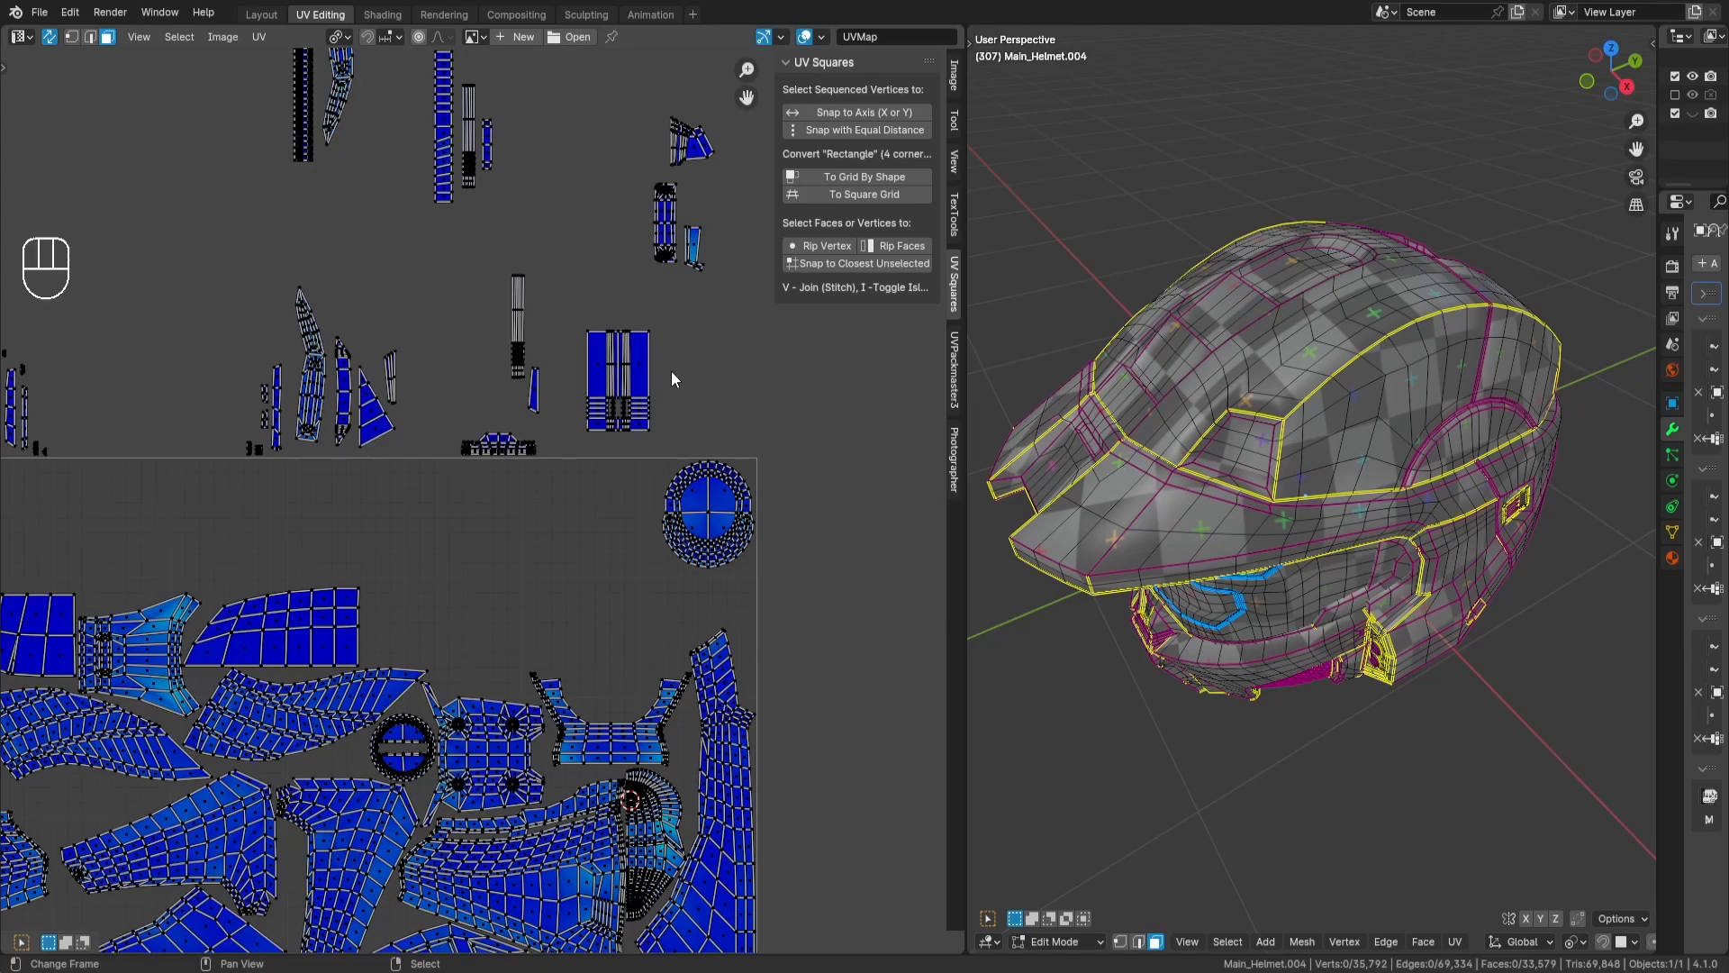
{"action": "scroll", "coordinate": [672, 372], "scroll_direction": "down", "scroll_amount": 2}
{"action": "scroll", "coordinate": [704, 510], "scroll_direction": "up", "scroll_amount": 3}
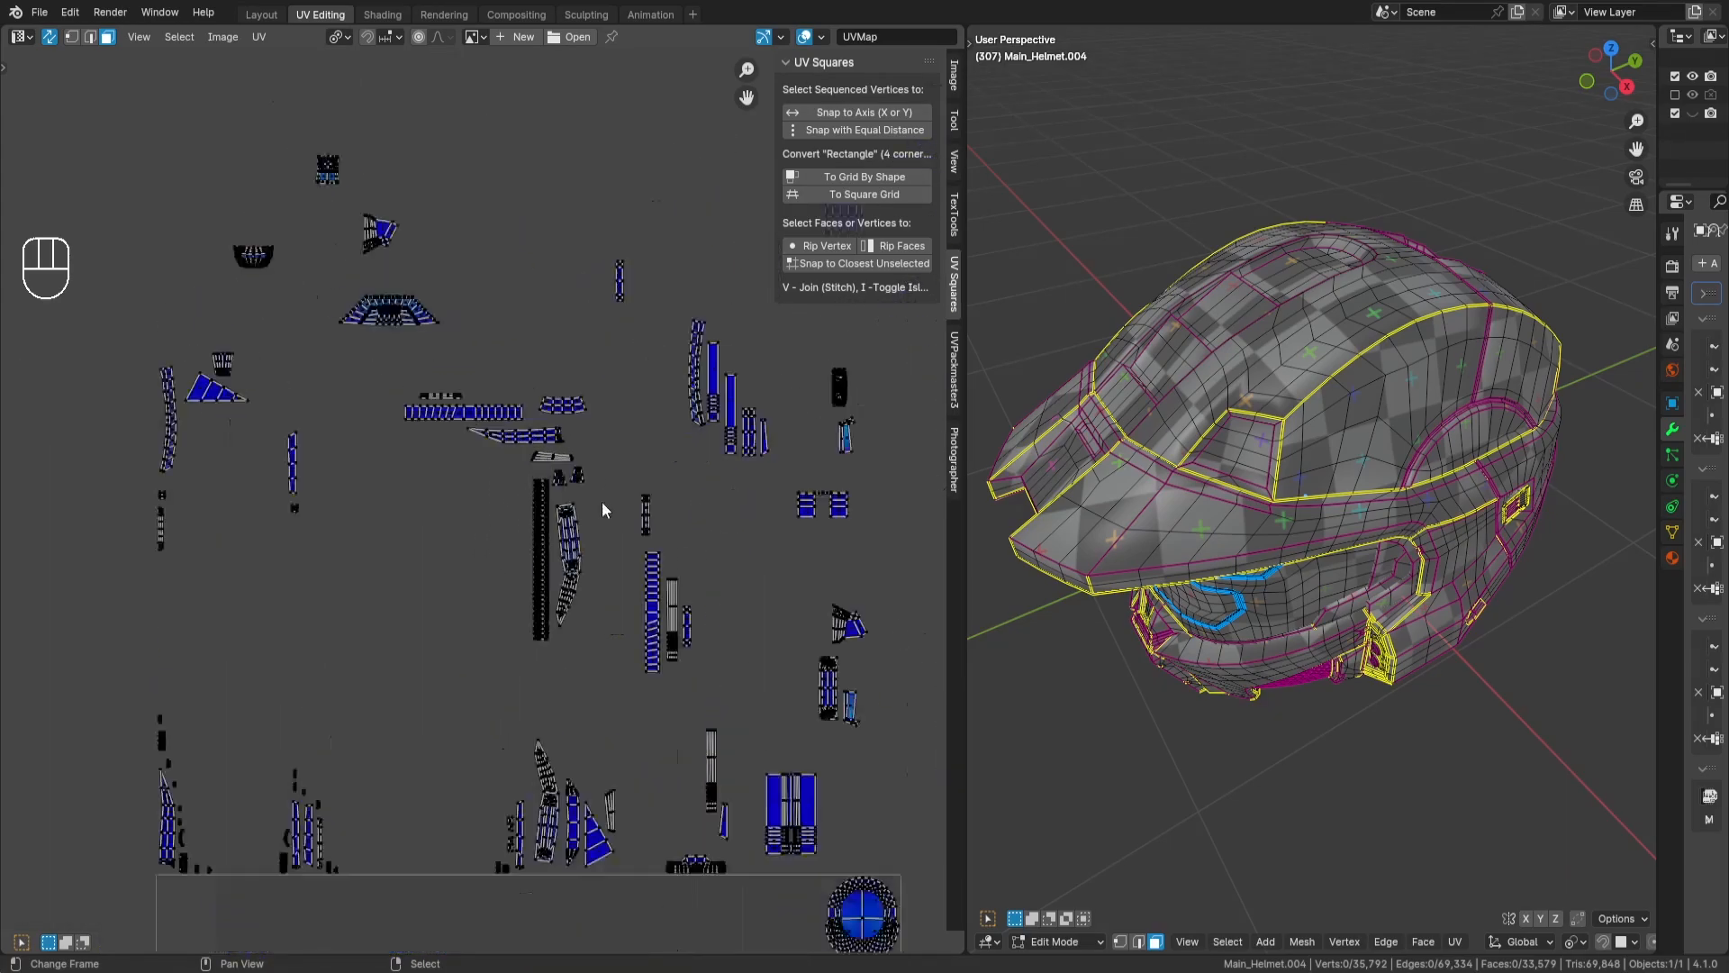
{"action": "left_click_drag", "start_coordinate": [309, 212], "coordinate": [502, 301]}
{"action": "key", "text": "g"}
{"action": "key", "text": "Return"}
- Place the trapezoidal island just inside the tile's upper edge, above the blade-shaped island, and deselect it
{"action": "middle_click_drag", "start_coordinate": [488, 766], "coordinate": [588, 445]}
{"action": "key", "text": "g"}
{"action": "key", "text": "Return"}
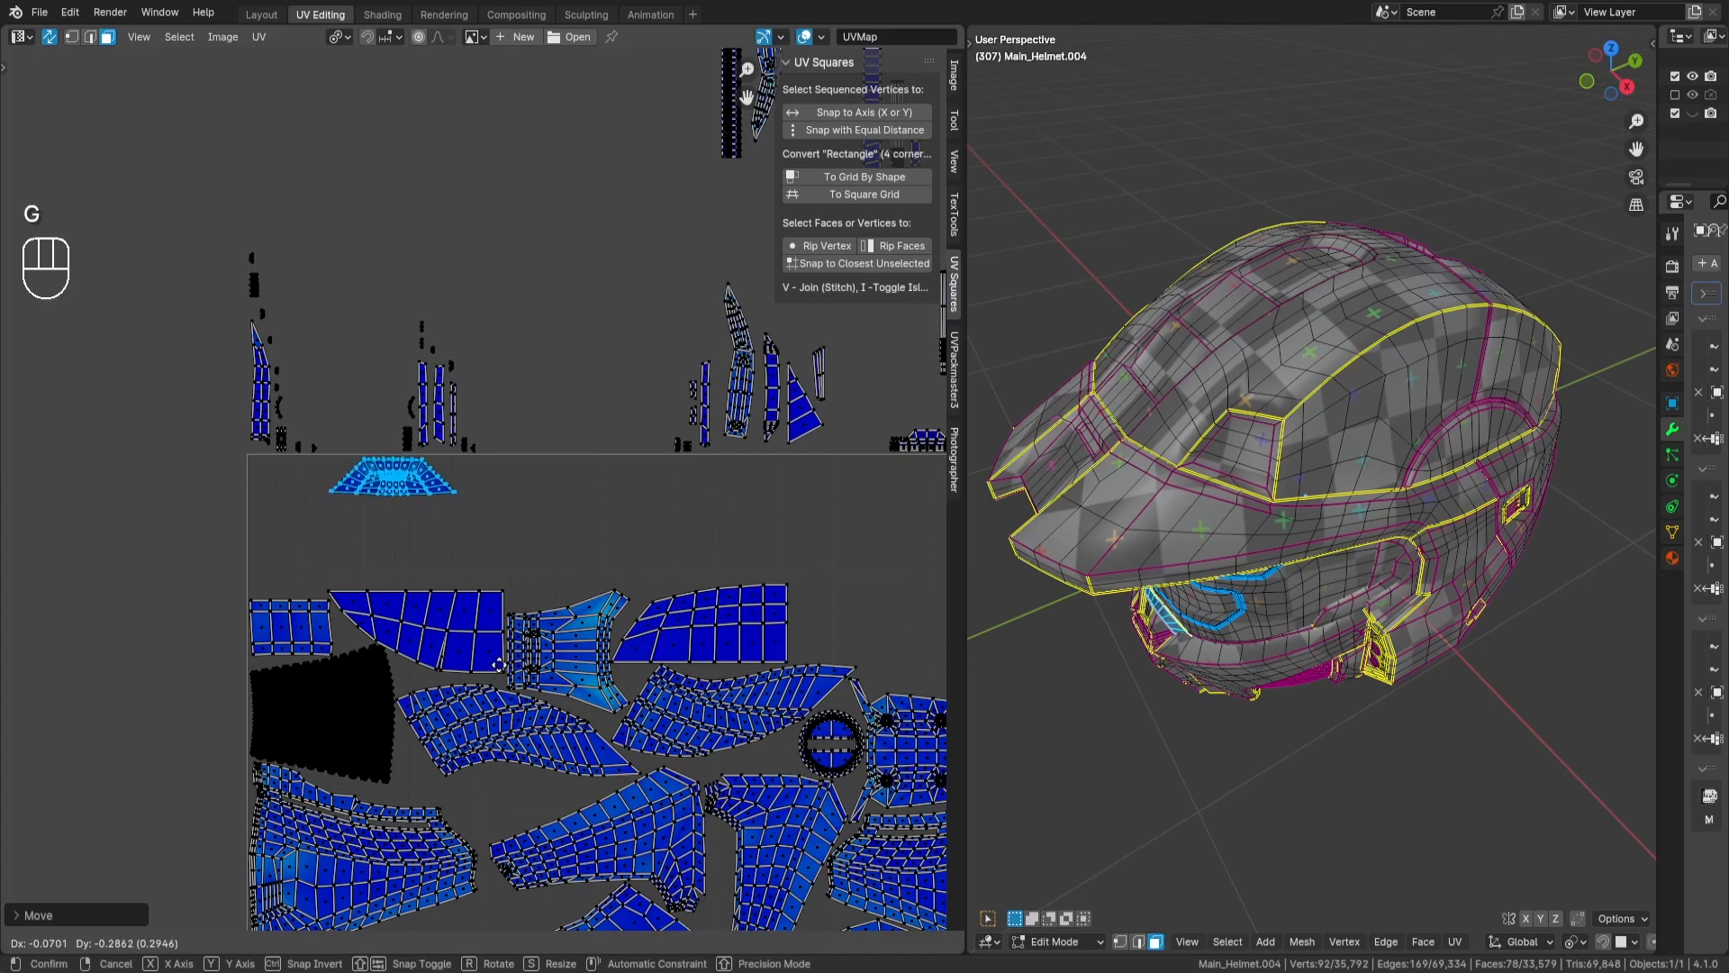
{"action": "scroll", "coordinate": [656, 505], "scroll_direction": "down", "scroll_amount": 5}
{"action": "left_click", "coordinate": [656, 505]}
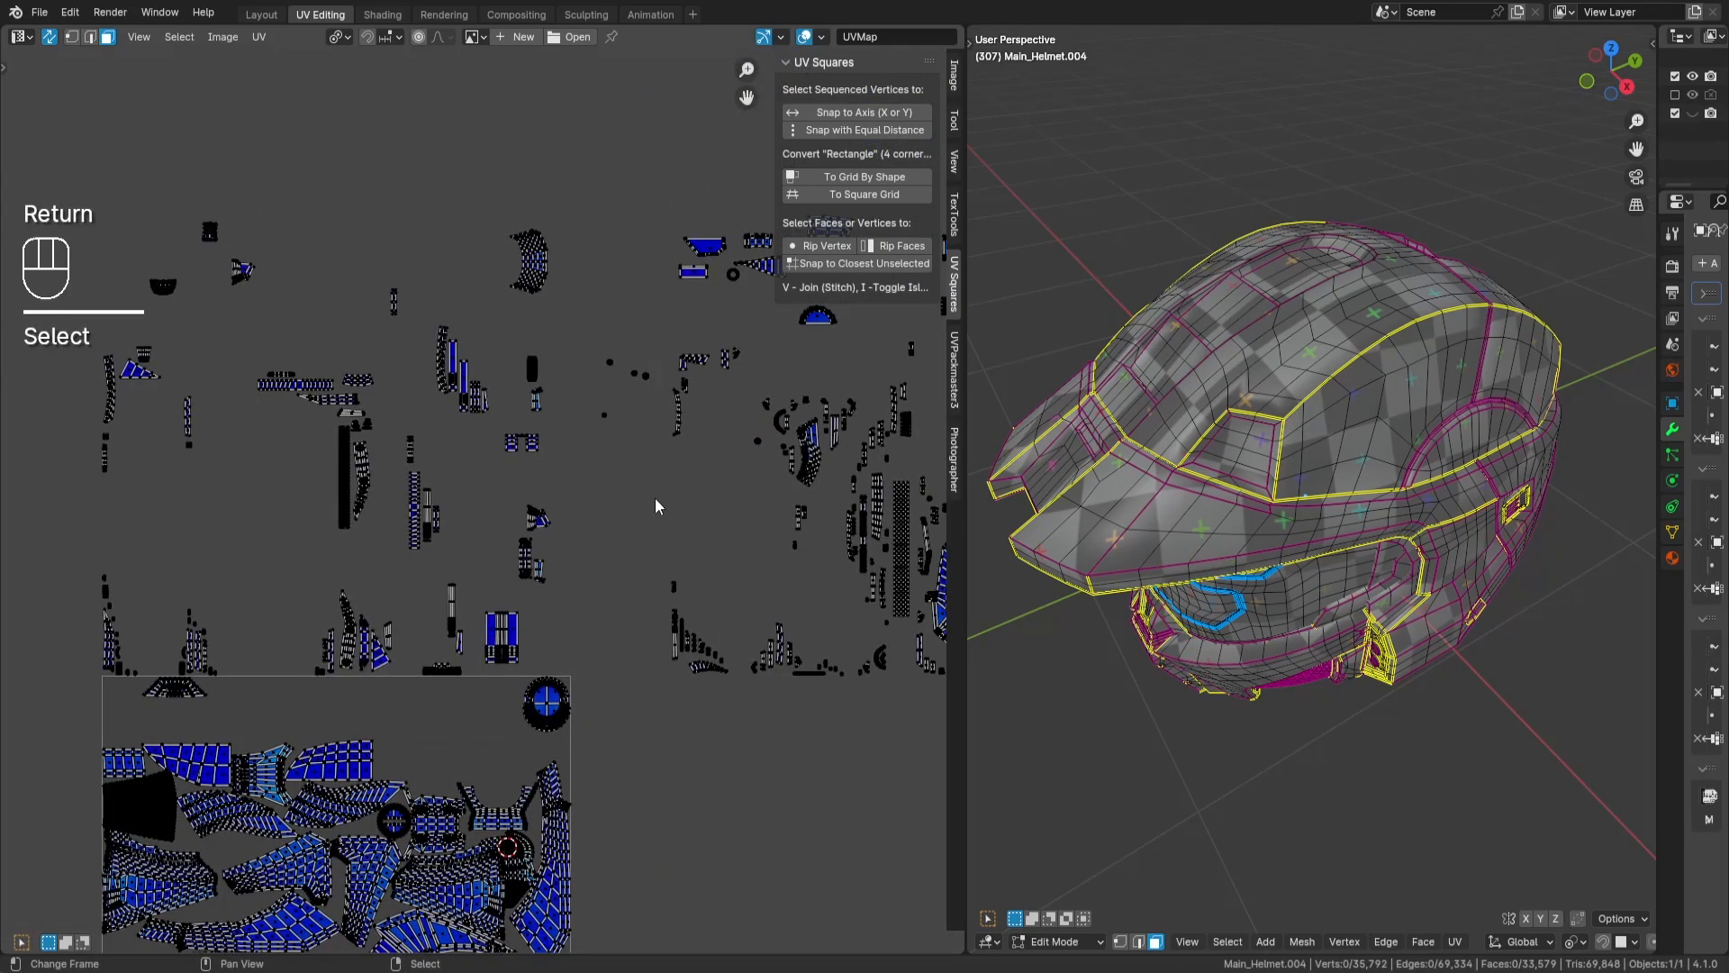
- Select the curved band island above the tile, rotate it 90 degrees and move it into the tile over the blade-shaped island
{"action": "left_click_drag", "start_coordinate": [486, 205], "coordinate": [585, 349]}
{"action": "middle_click_drag", "start_coordinate": [585, 350], "coordinate": [762, 268]}
{"action": "key", "text": "r"}
{"action": "key", "text": "KP_9"}
{"action": "key", "text": "KP_0"}
{"action": "key", "text": "Return"}
{"action": "key", "text": "g"}
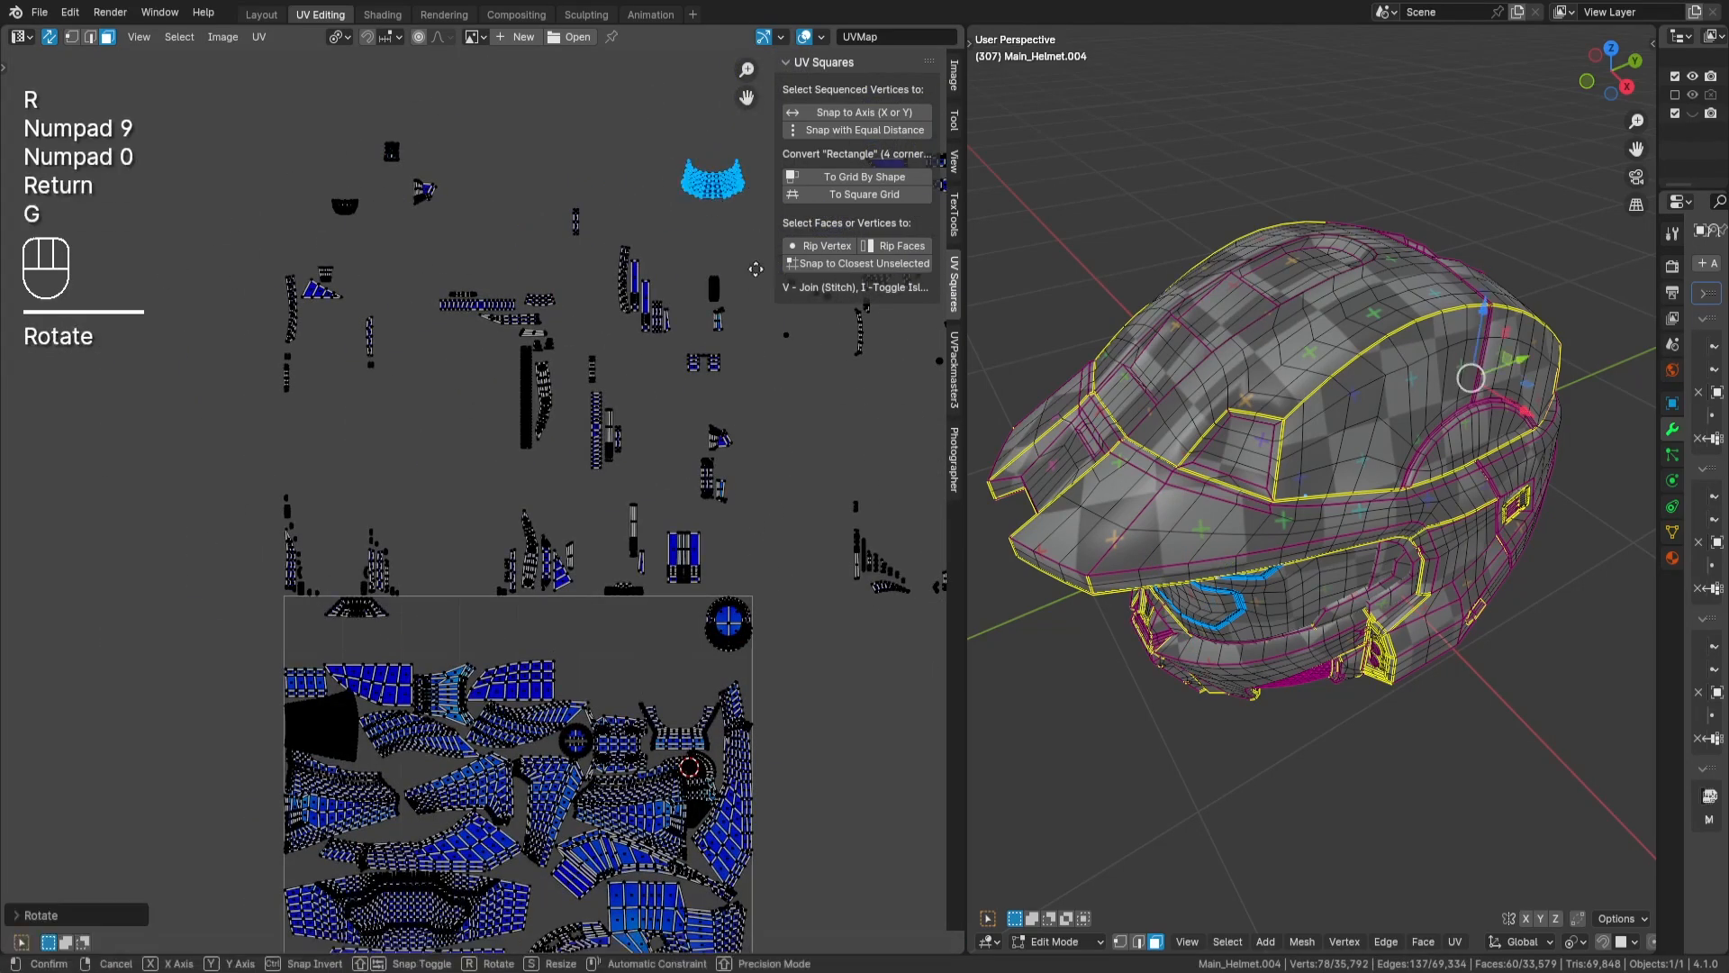
{"action": "key", "text": "Return"}
- Place the curved band island directly below the trapezoidal island, and switch the selection to the trapezoidal island
{"action": "scroll", "coordinate": [597, 665], "scroll_direction": "up", "scroll_amount": 4}
{"action": "scroll", "coordinate": [694, 587], "scroll_direction": "up", "scroll_amount": 3}
{"action": "scroll", "coordinate": [693, 590], "scroll_direction": "up", "scroll_amount": 1}
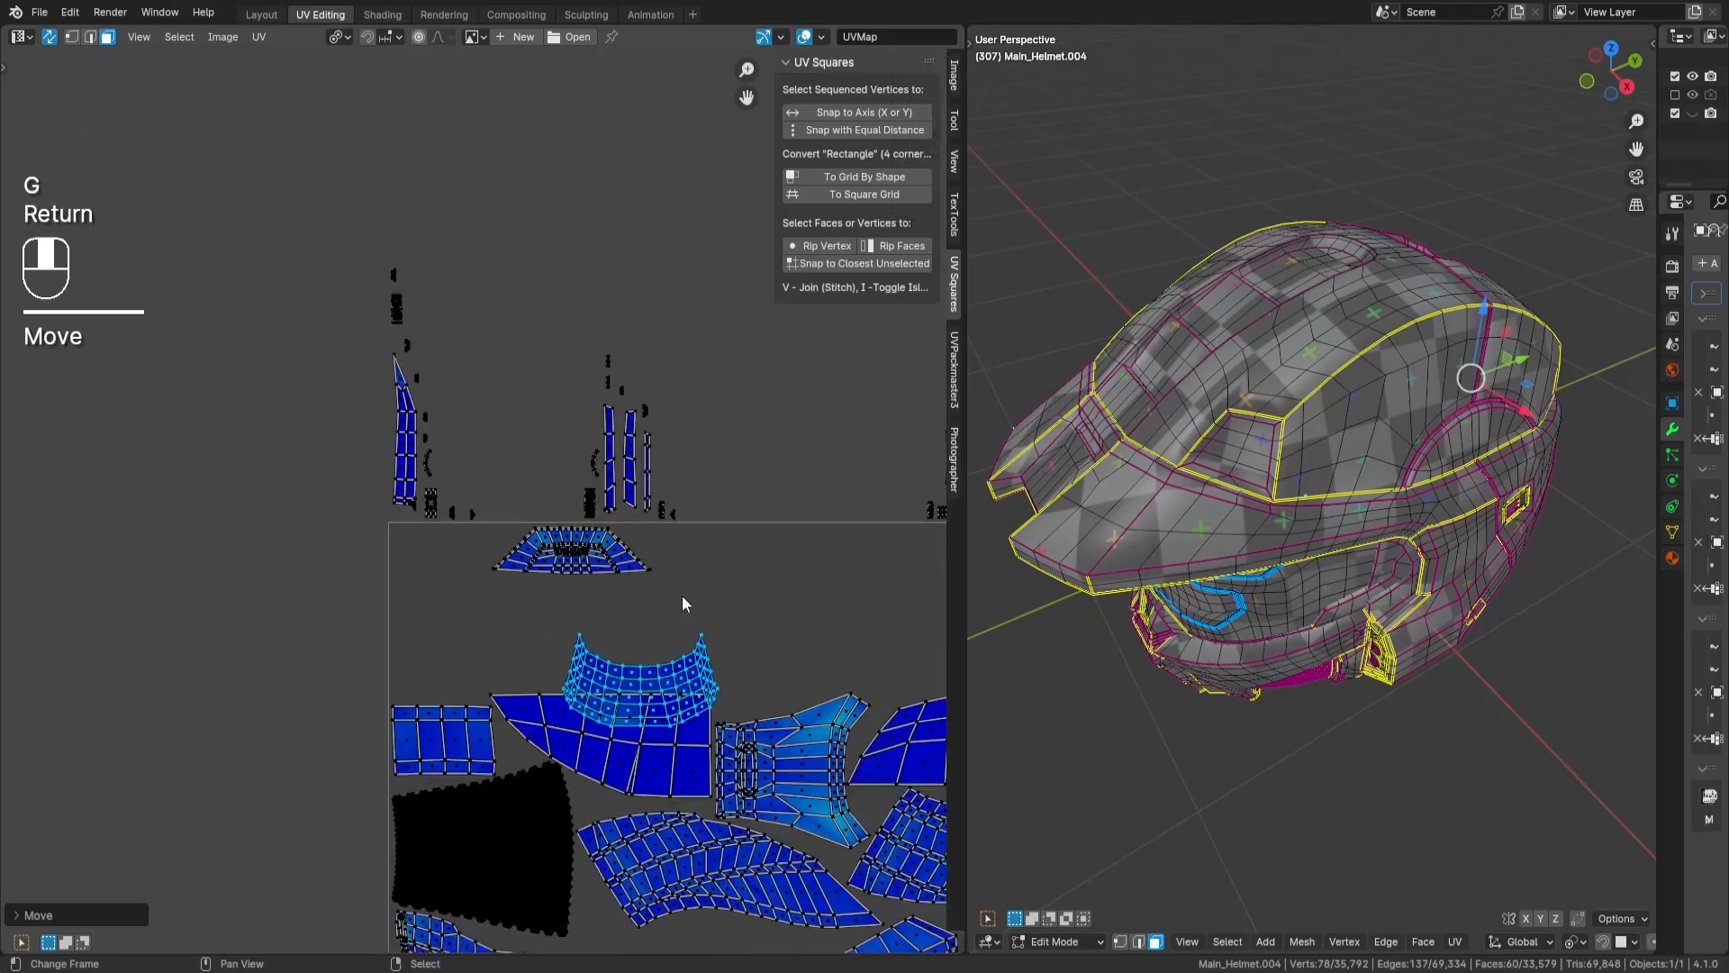
{"action": "key", "text": "g"}
{"action": "key", "text": "Return"}
{"action": "key", "text": "a"}
{"action": "key", "text": "a"}
{"action": "key", "text": "l"}
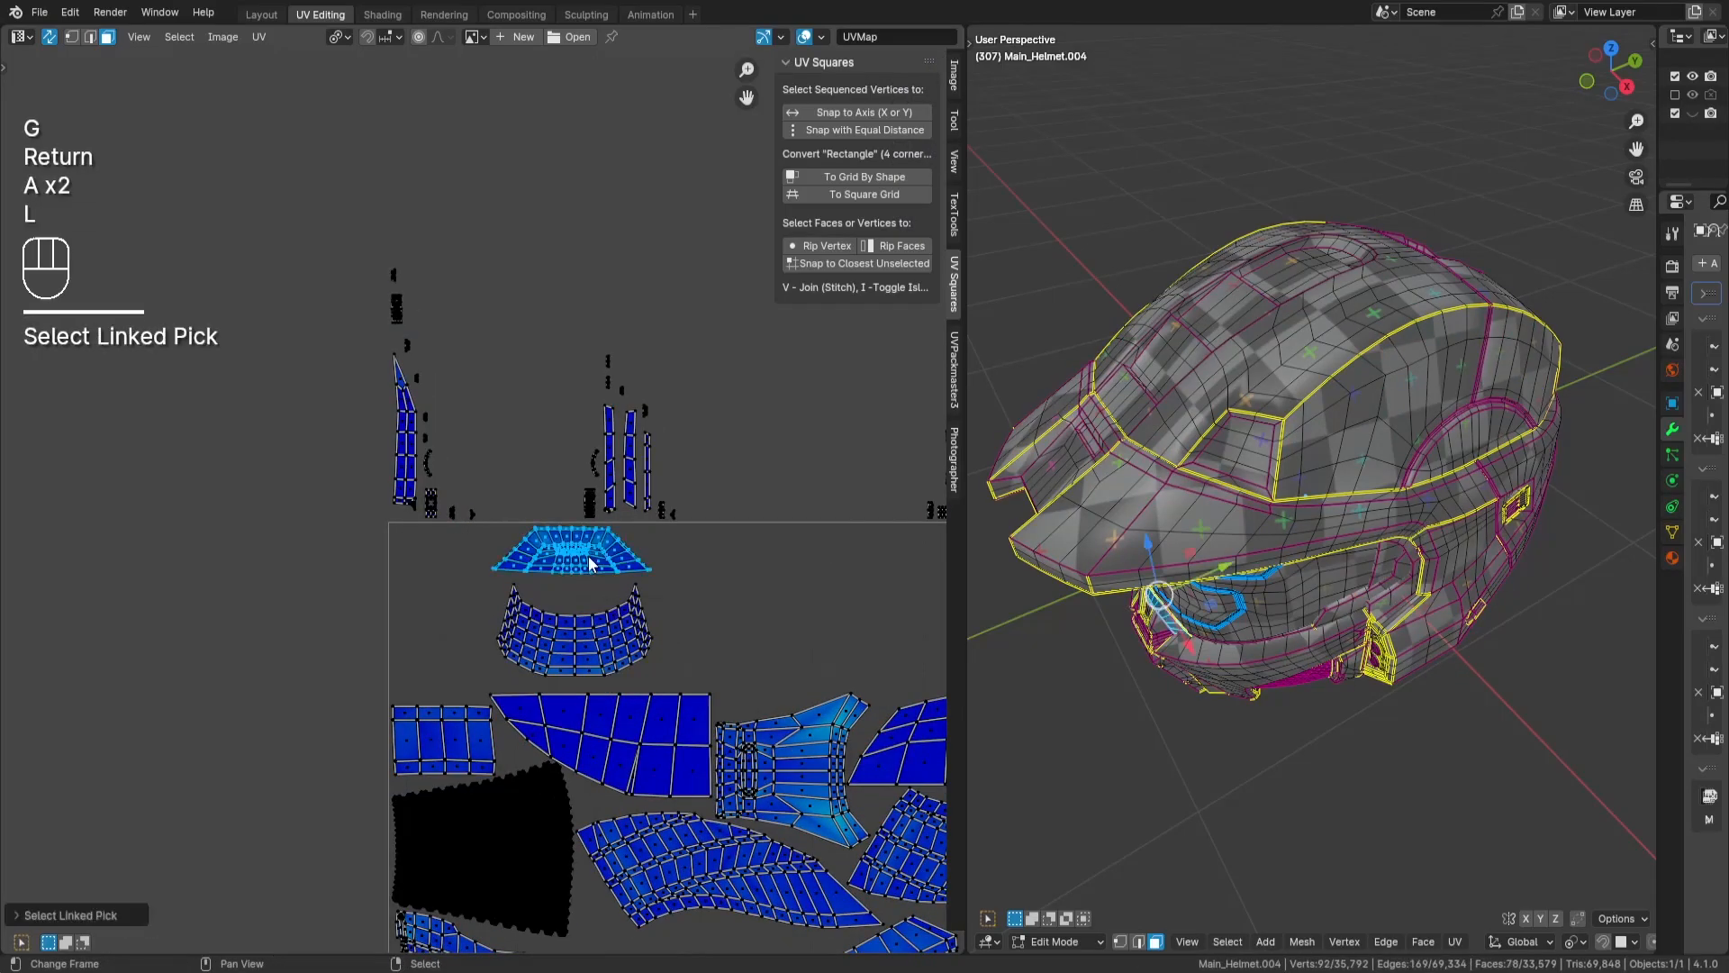
{"action": "key", "text": "r"}
{"action": "key", "text": "KP_1"}
{"action": "key", "text": "KP_0"}
{"action": "key", "text": "KP_8"}
{"action": "key", "text": "Return"}
{"action": "key", "text": "ctrl+z"}
{"action": "key", "text": "q"}
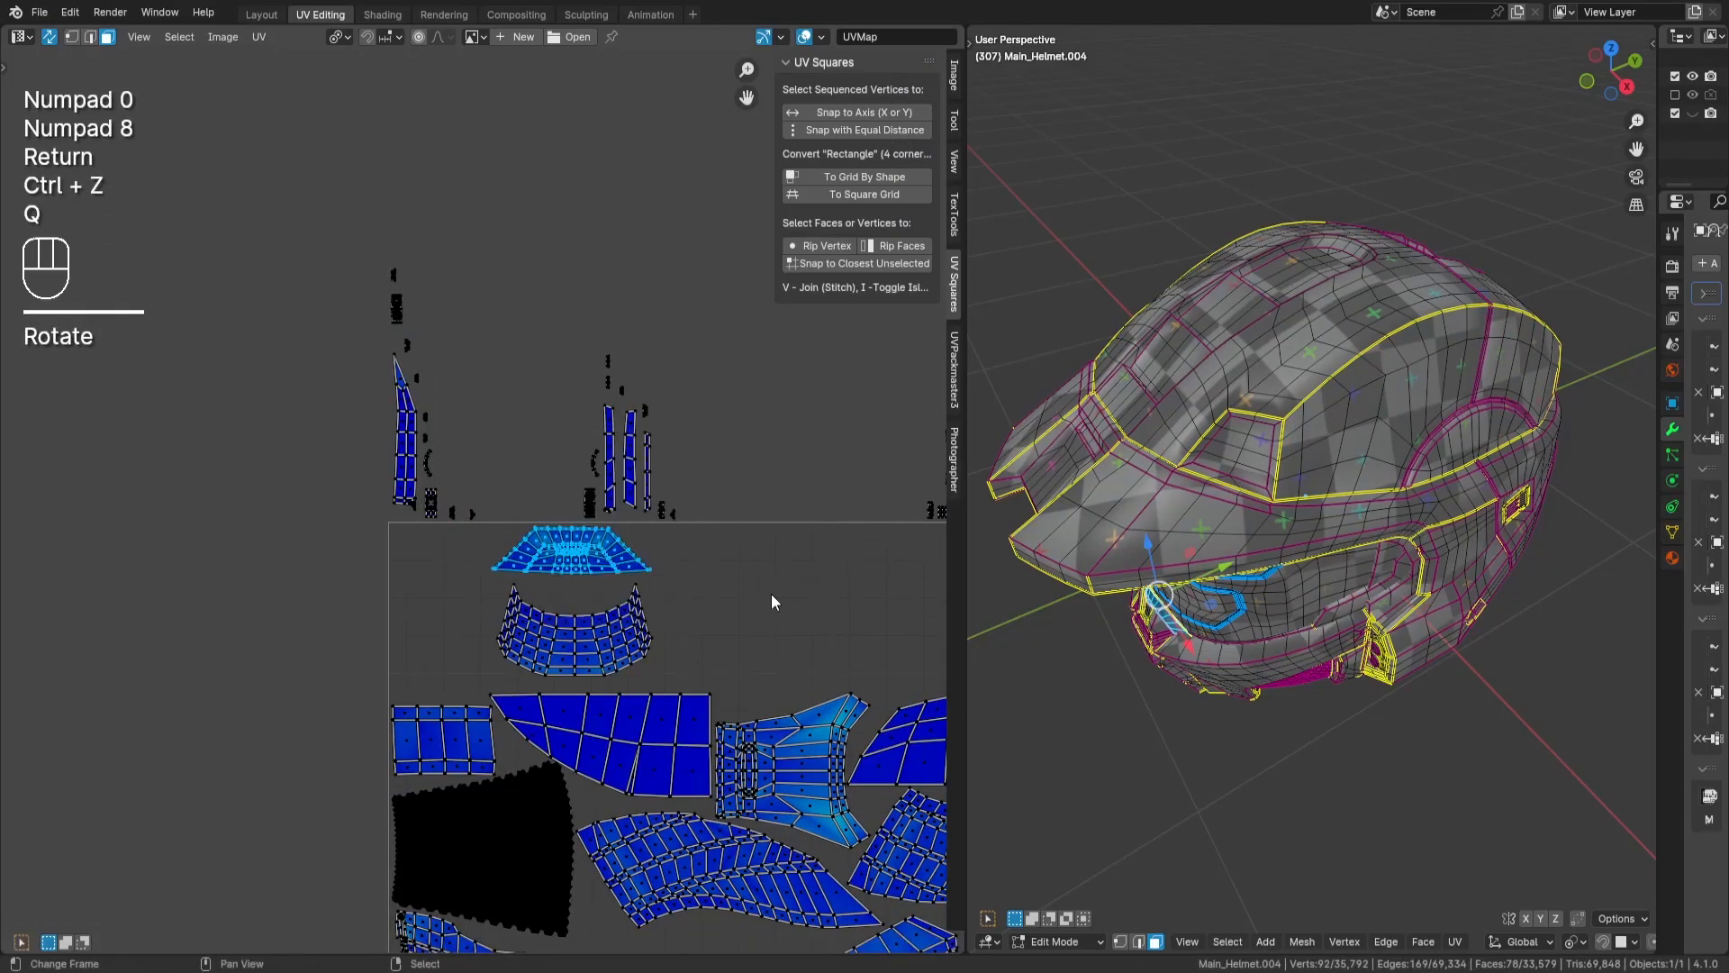
- Rotate the trapezoidal island 180 degrees, set it just inside the tile's upper edge and deselect it
{"action": "key", "text": "r"}
{"action": "key", "text": "KP_1"}
{"action": "key", "text": "KP_8"}
{"action": "key", "text": "KP_0"}
{"action": "key", "text": "Return"}
{"action": "key", "text": "g"}
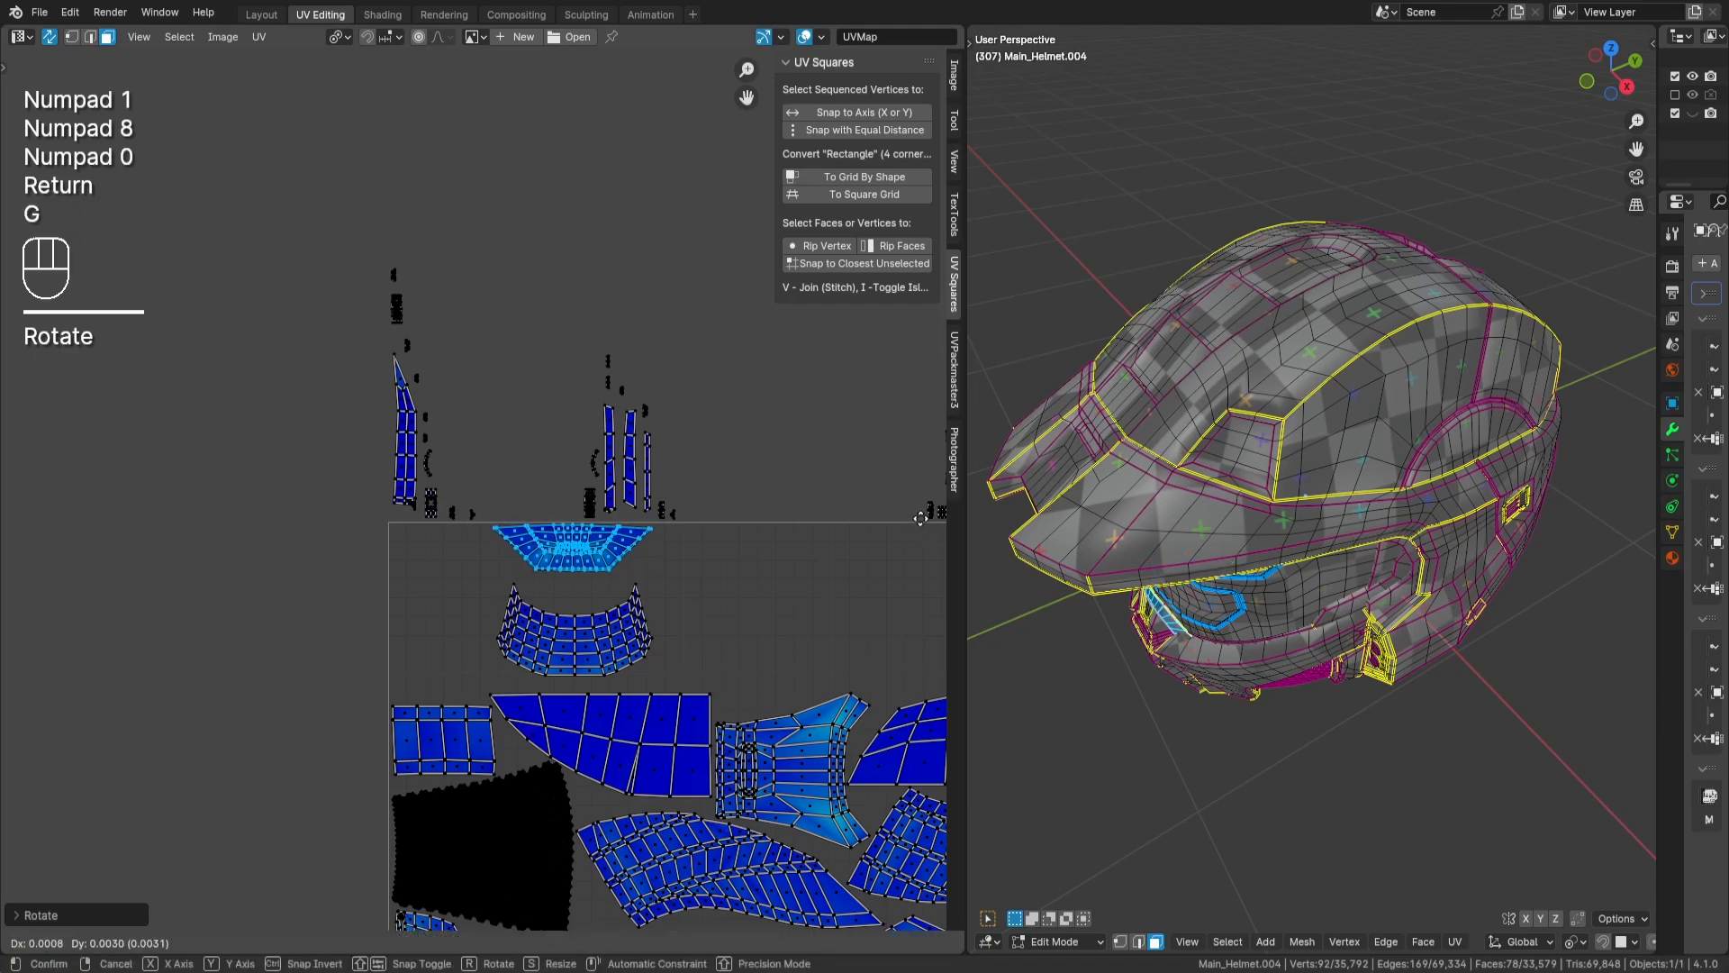
{"action": "key", "text": "Return"}
{"action": "key", "text": "a"}
{"action": "key", "text": "a"}
- Move the curved band island up so it nests directly beneath the trapezoidal island, and deselect it
{"action": "scroll", "coordinate": [540, 602], "scroll_direction": "up", "scroll_amount": 3}
{"action": "key", "text": "l"}
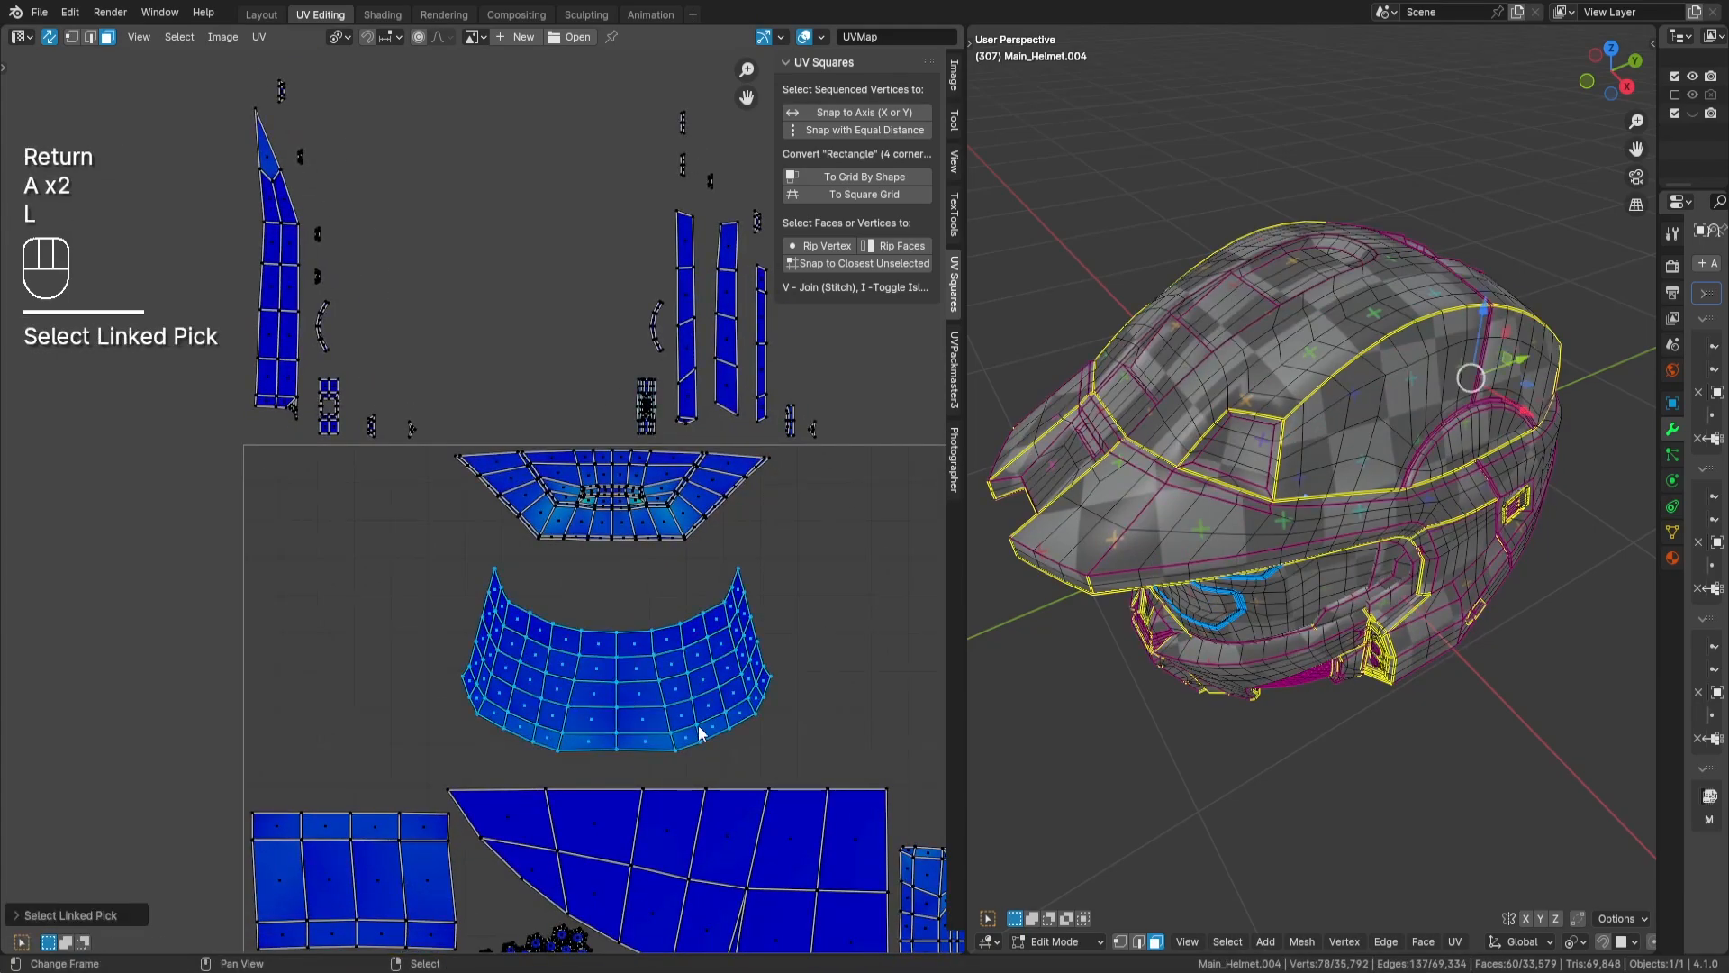
{"action": "key", "text": "g"}
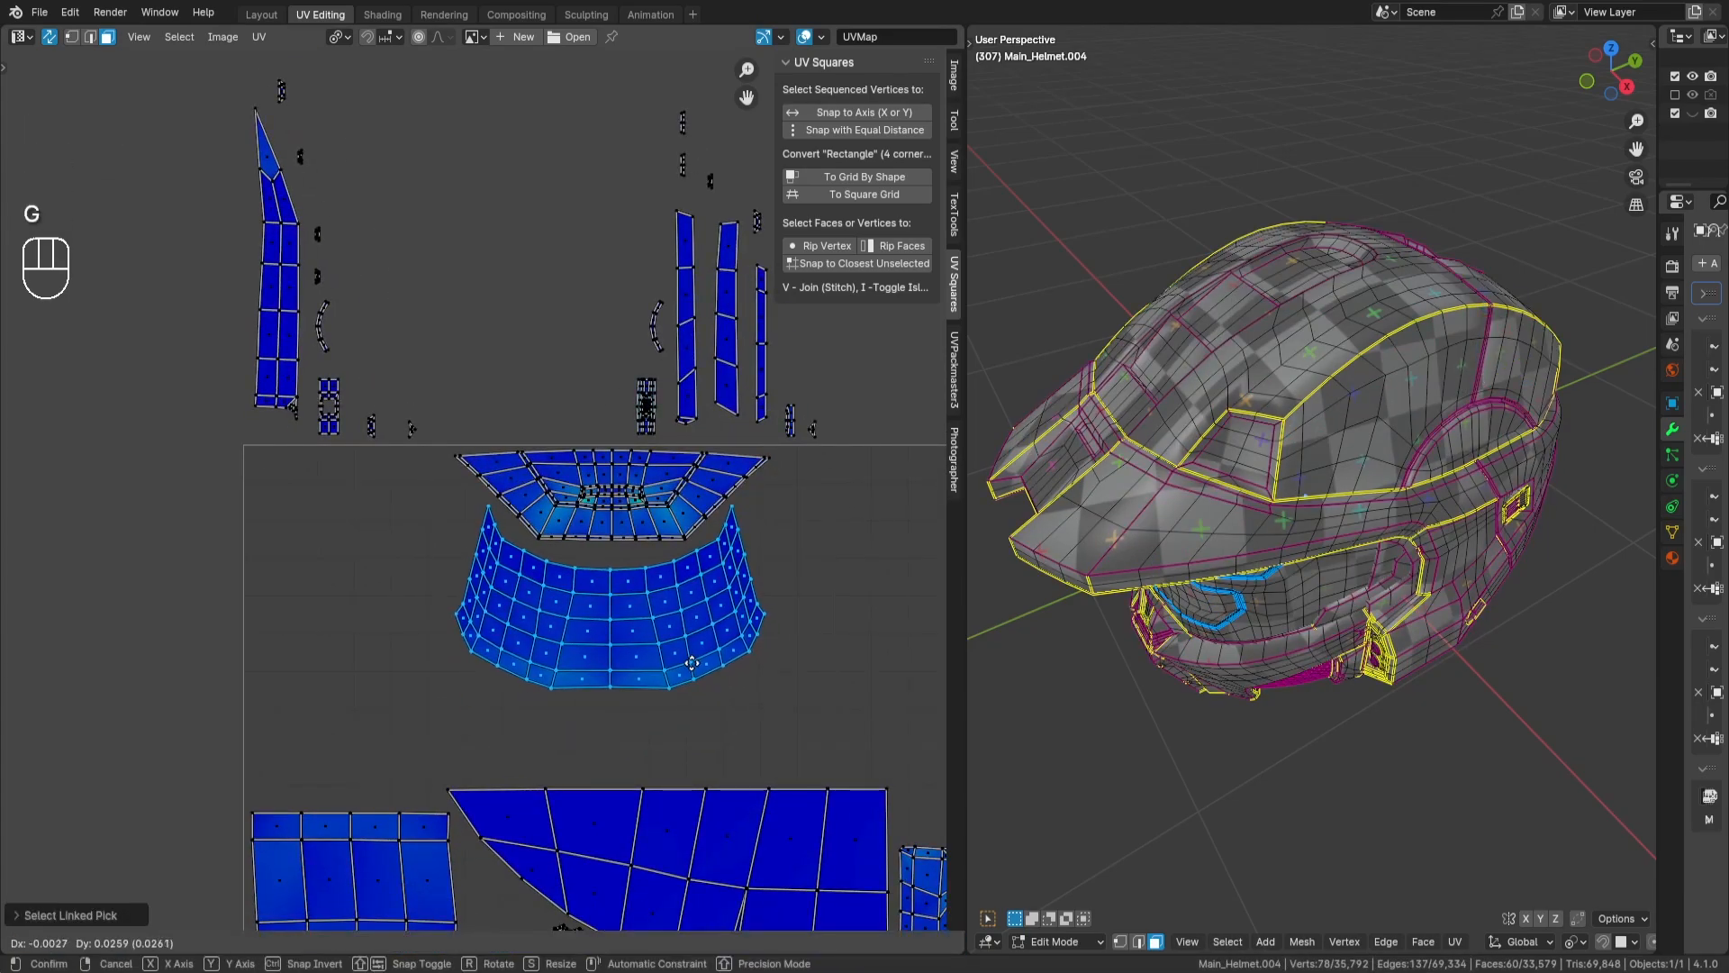
{"action": "key", "text": "Return"}
{"action": "scroll", "coordinate": [698, 621], "scroll_direction": "down", "scroll_amount": 5}
{"action": "key", "text": "a"}
{"action": "key", "text": "a"}
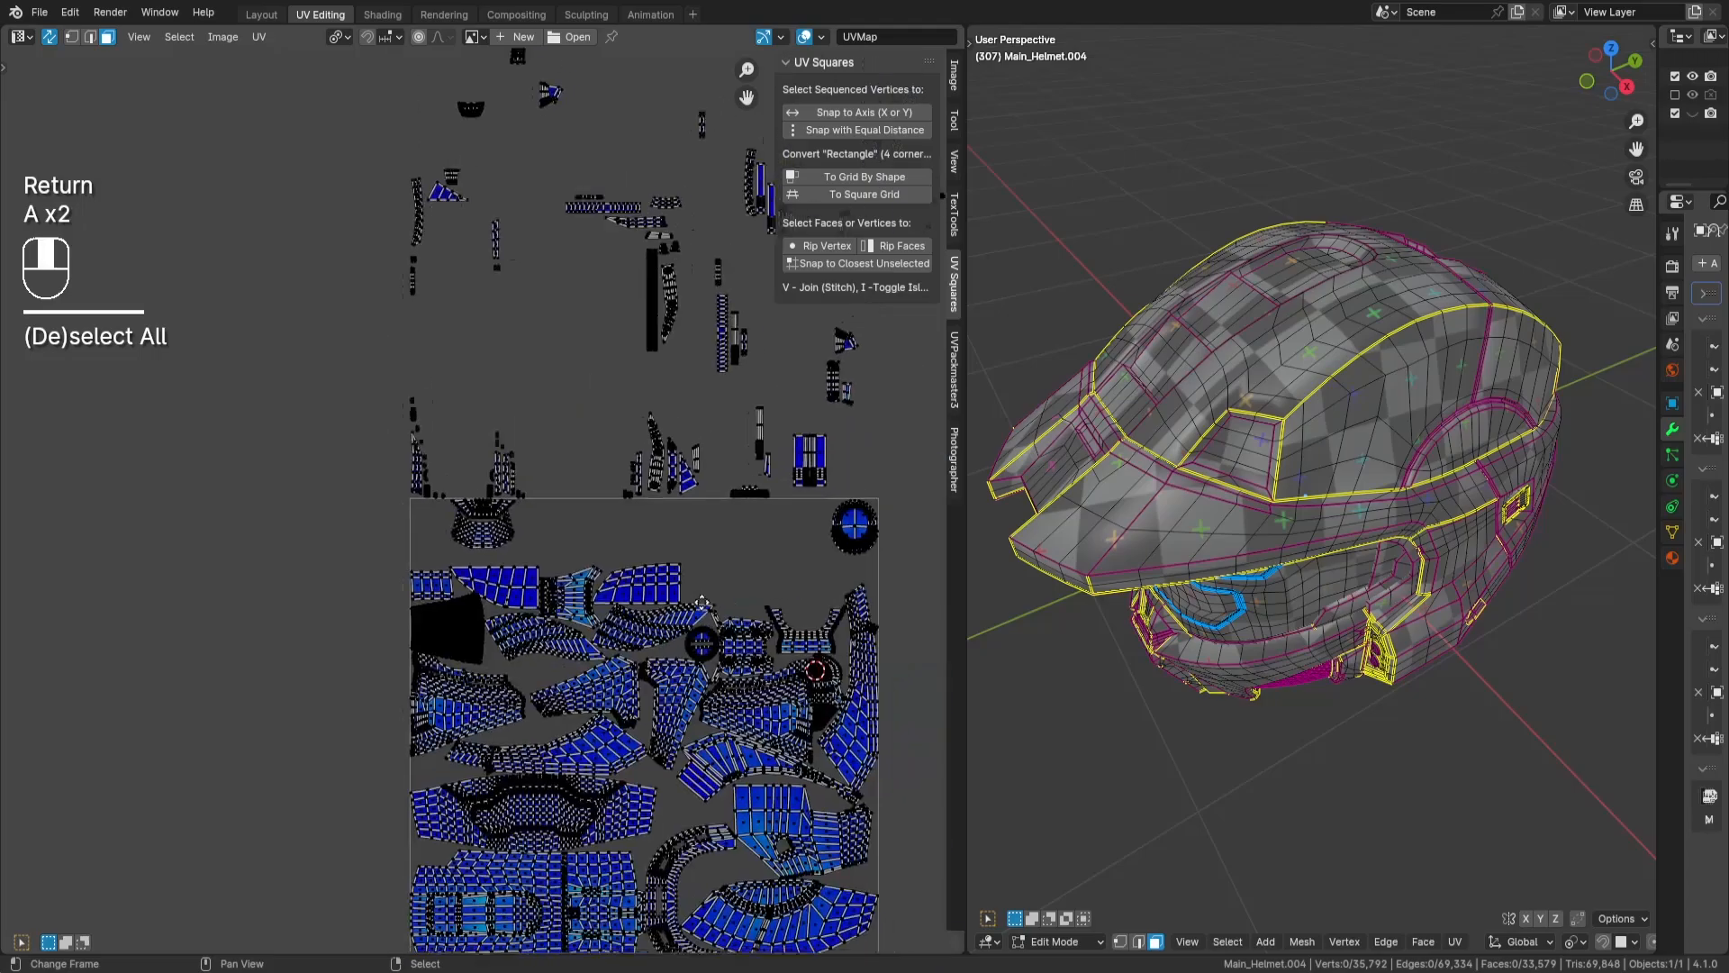
- Select both stacked copies of the flared grid island outside the tile and move them inside the tile's upper edge
{"action": "middle_click_drag", "start_coordinate": [702, 602], "coordinate": [270, 716]}
{"action": "key", "text": "n"}
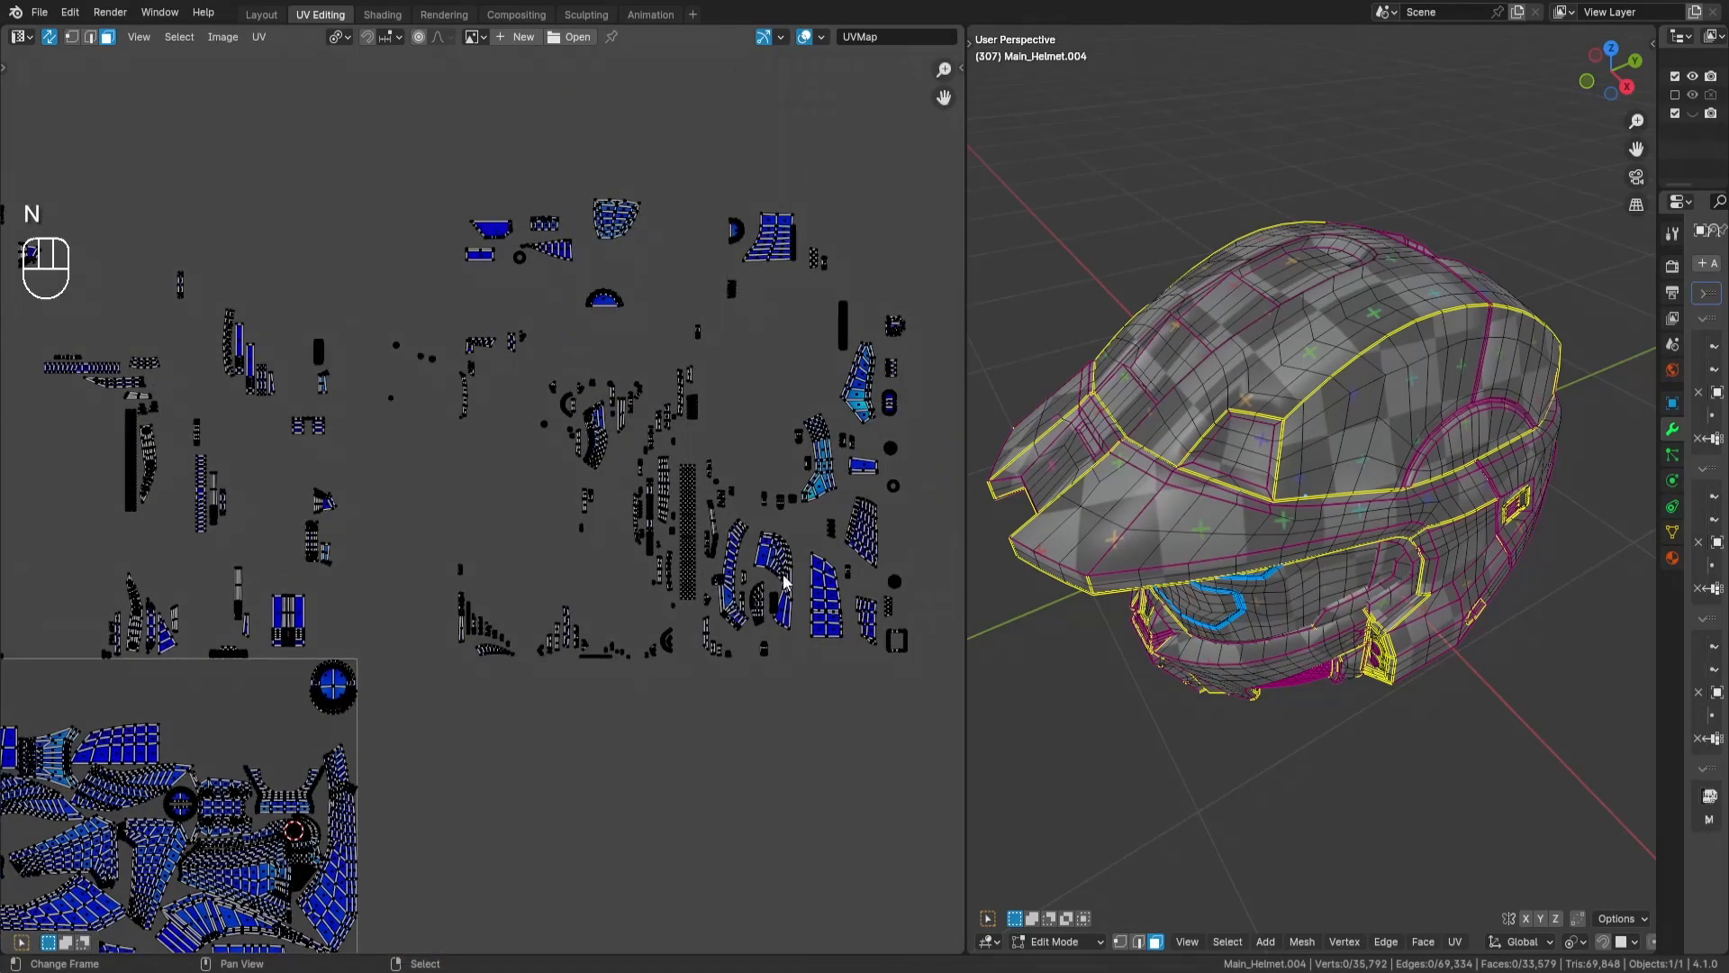
{"action": "key", "text": "l"}
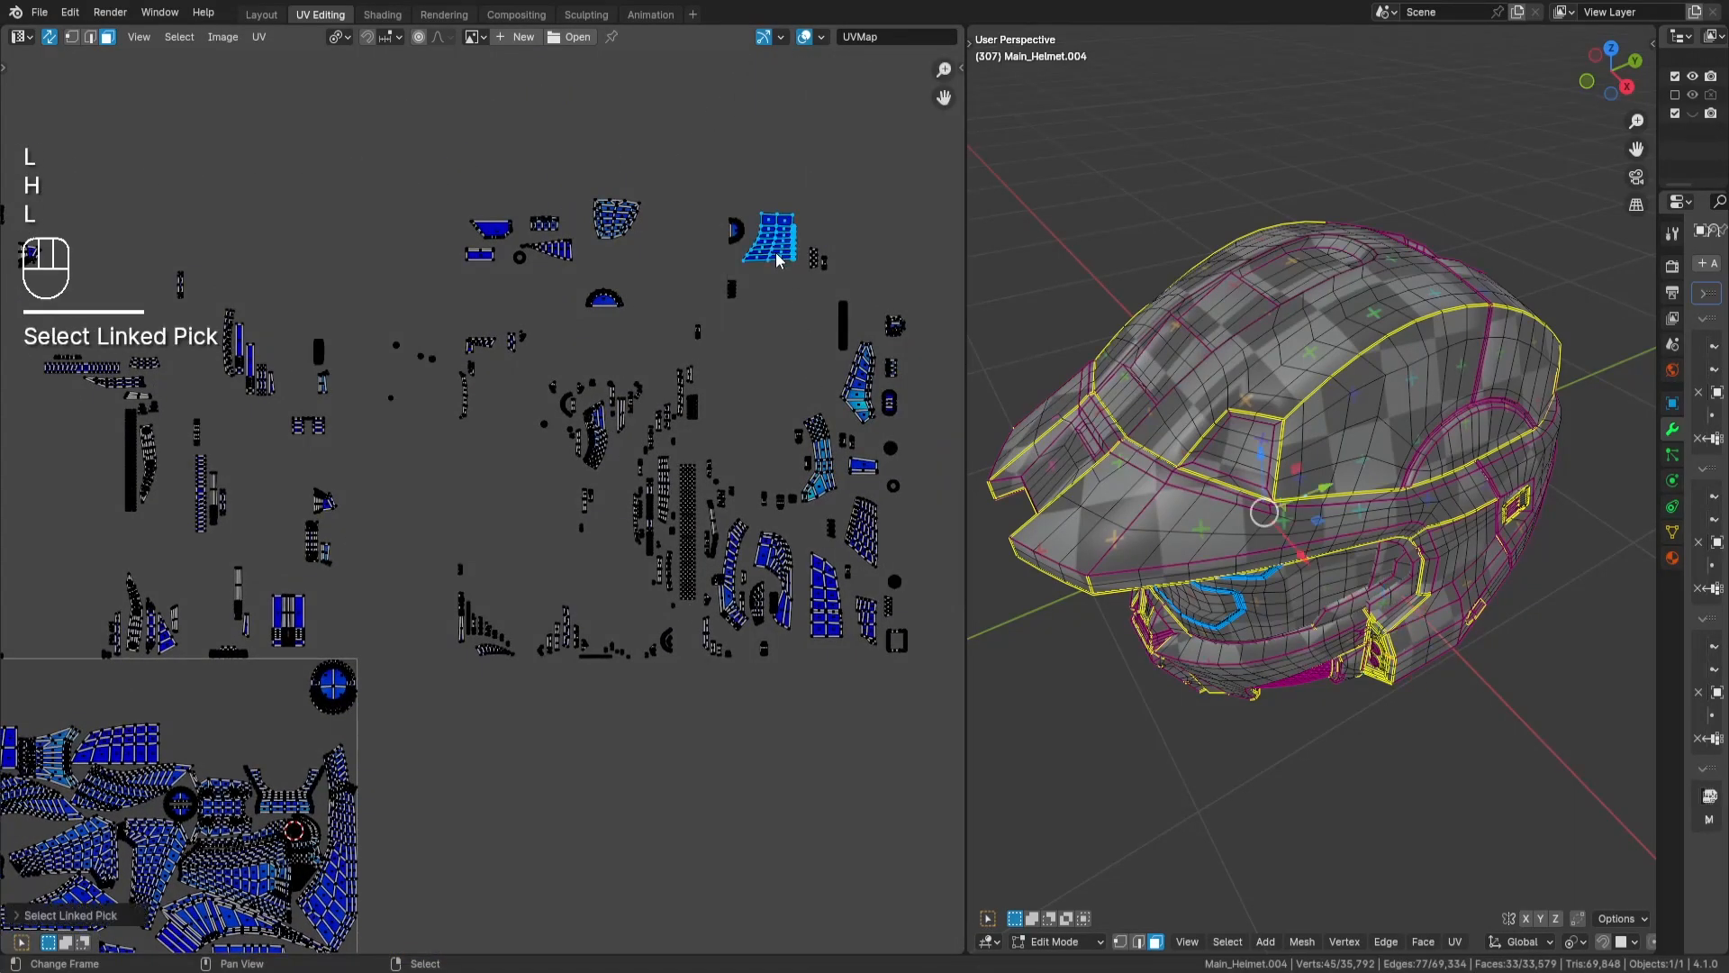
{"action": "key", "text": "alt+h"}
{"action": "middle_click_drag", "start_coordinate": [753, 263], "coordinate": [1030, 137]}
{"action": "key", "text": "g"}
{"action": "key", "text": "Return"}
- Place the flared grid islands in the tile's upper-left corner and deselect them
{"action": "middle_click_drag", "start_coordinate": [1050, 822], "coordinate": [1171, 609]}
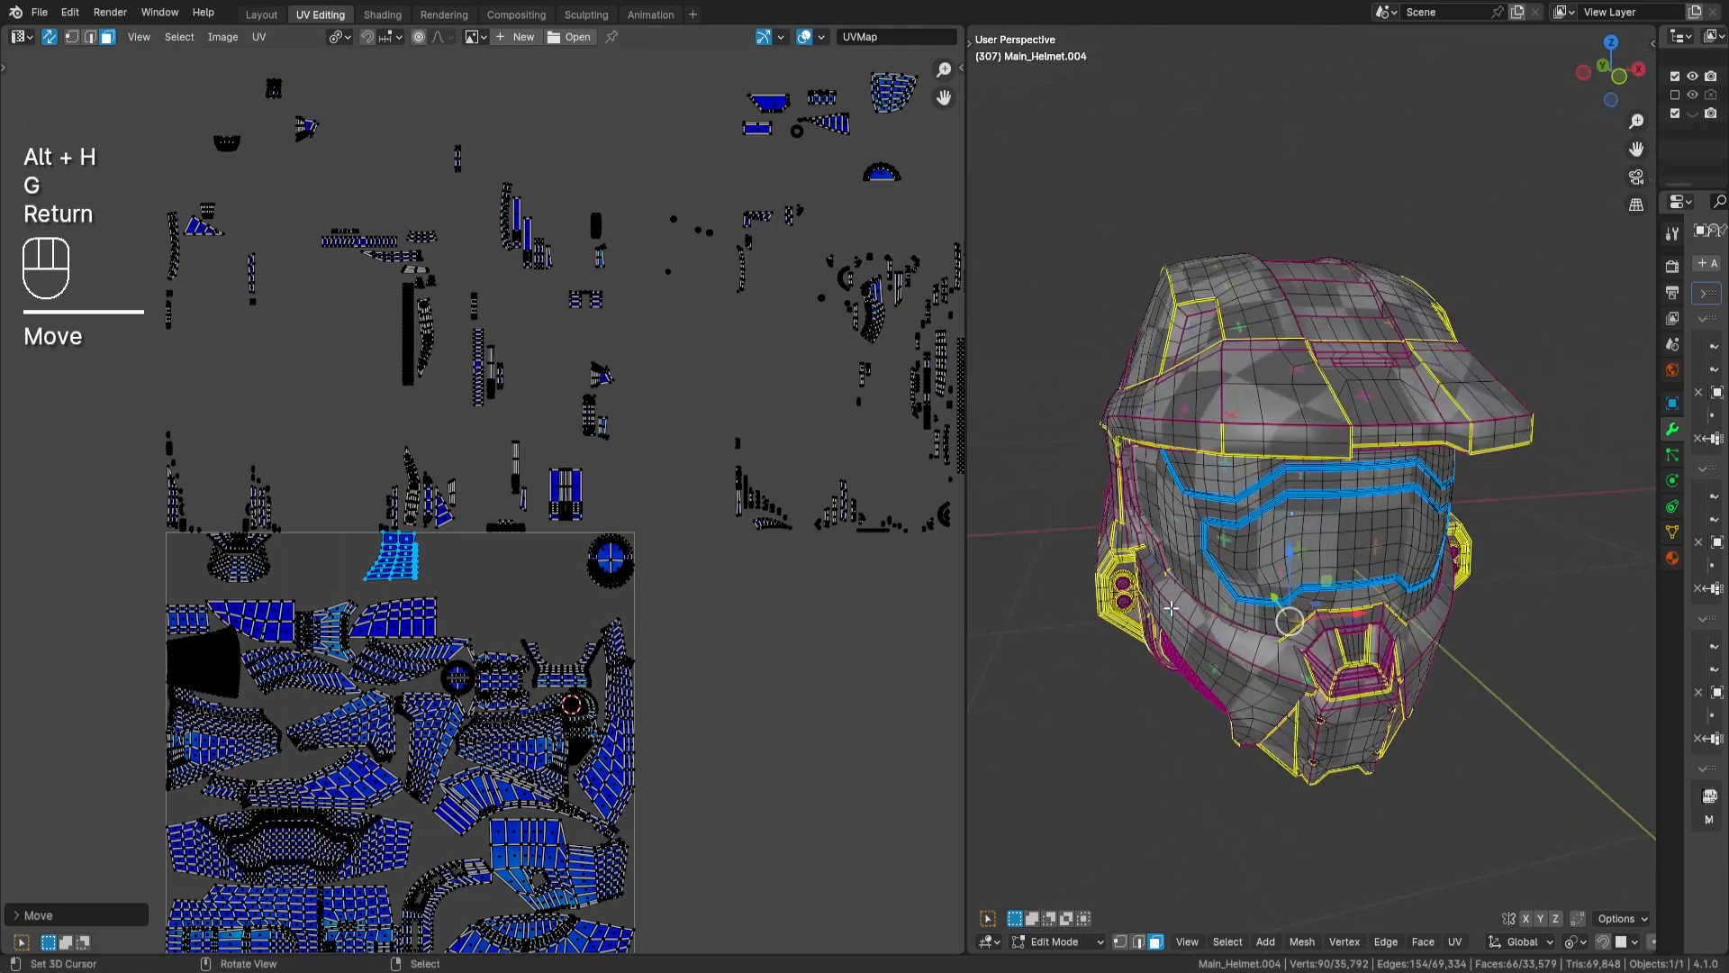
{"action": "scroll", "coordinate": [378, 576], "scroll_direction": "up", "scroll_amount": 4}
{"action": "key", "text": "g"}
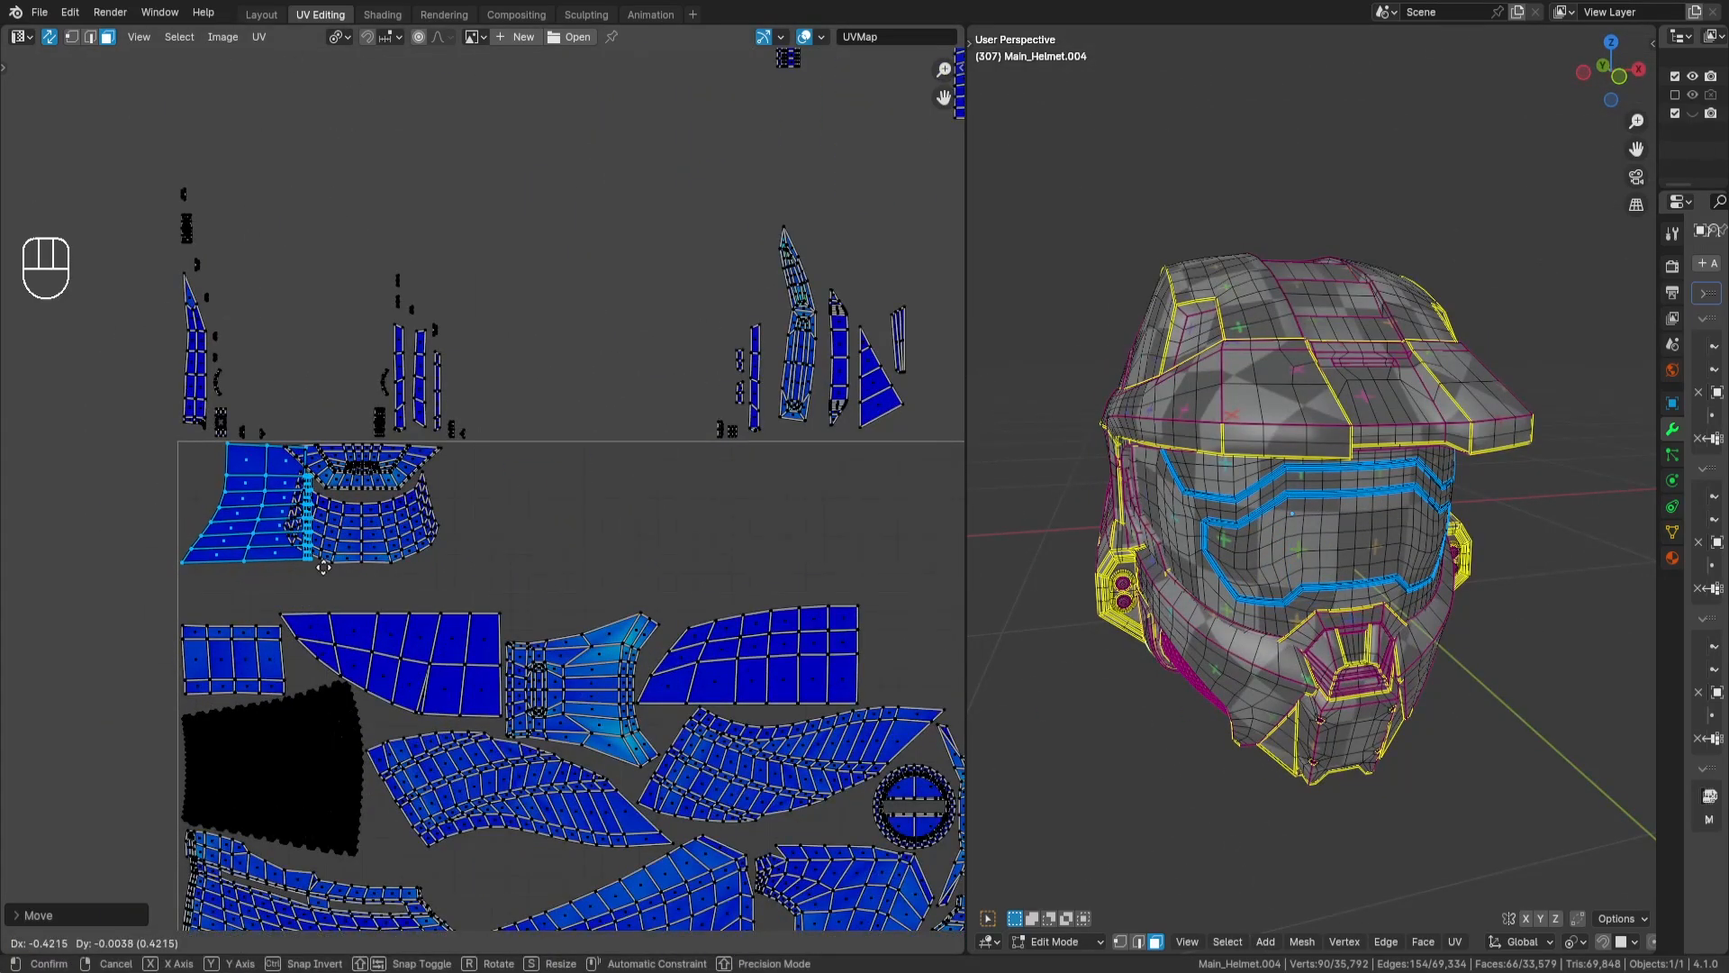
{"action": "key", "text": "Return"}
{"action": "key", "text": "a"}
{"action": "key", "text": "a"}
- Select the trapezoidal and curved band islands and shift them along X until they clear the flared grid island
{"action": "scroll", "coordinate": [366, 567], "scroll_direction": "up", "scroll_amount": 2}
{"action": "key", "text": "l"}
{"action": "key", "text": "l"}
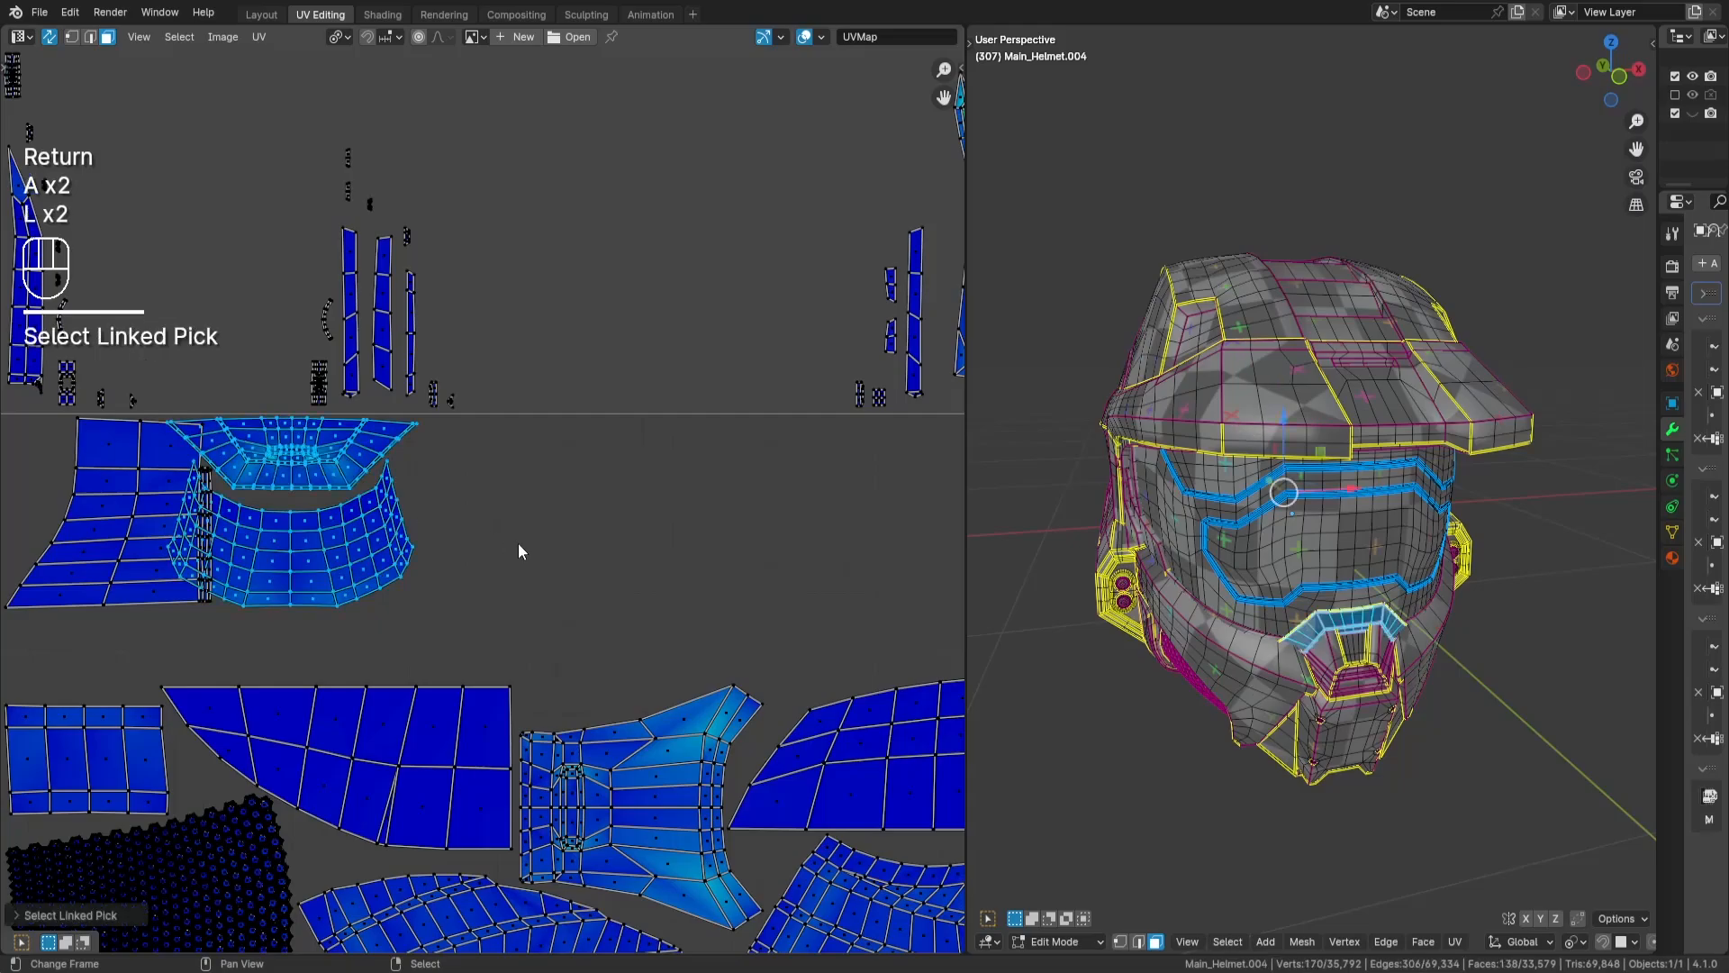
{"action": "key", "text": "g"}
{"action": "key", "text": "x"}
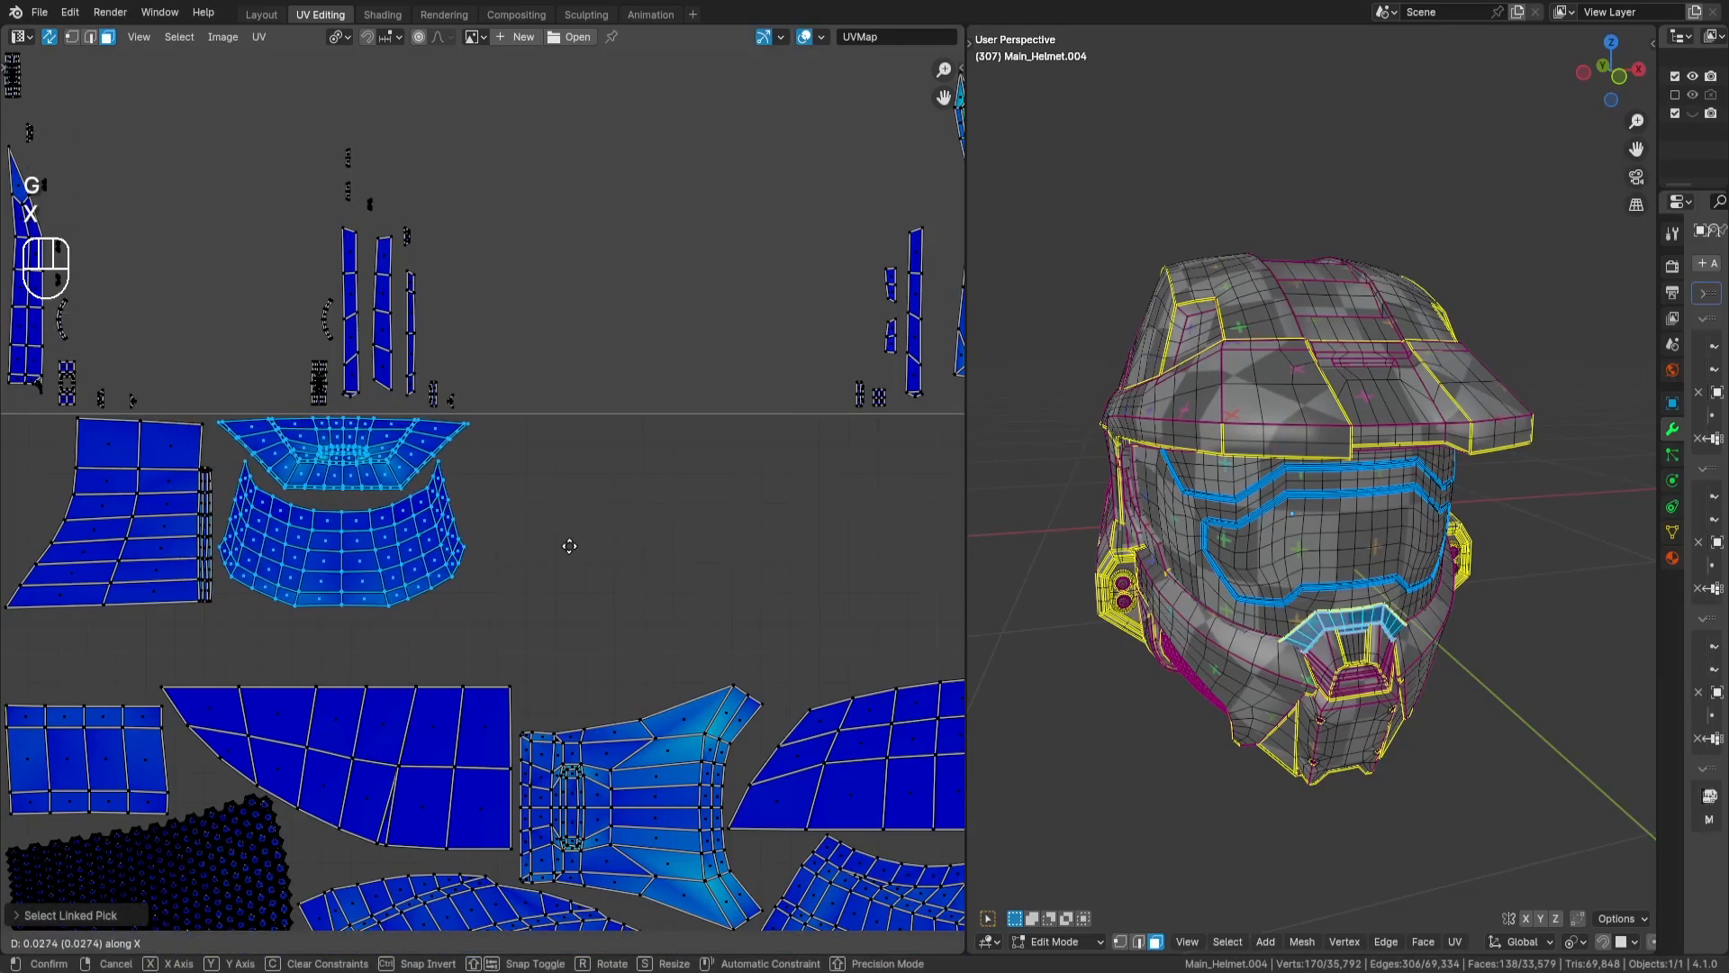
{"action": "key", "text": "Return"}
{"action": "key", "text": "a"}
{"action": "key", "text": "a"}
- Select both stacked copies of the shield-shaped island outside the tile and move them into the tile
{"action": "scroll", "coordinate": [690, 572], "scroll_direction": "down", "scroll_amount": 3}
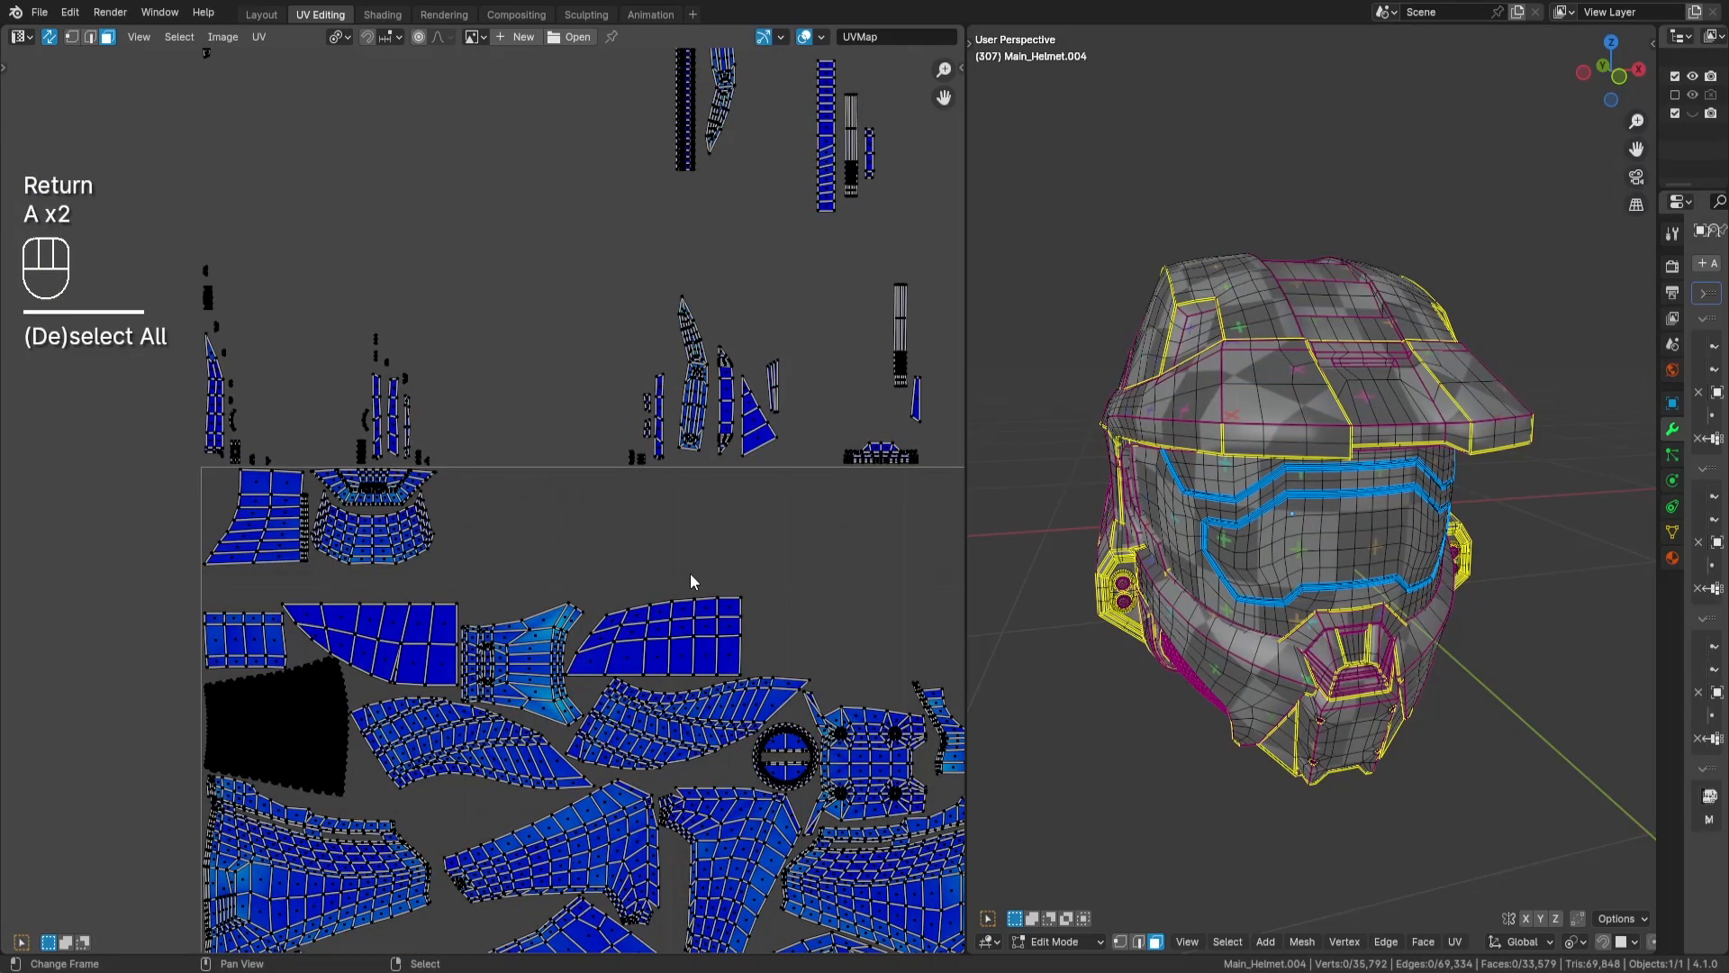
{"action": "scroll", "coordinate": [731, 539], "scroll_direction": "down", "scroll_amount": 5}
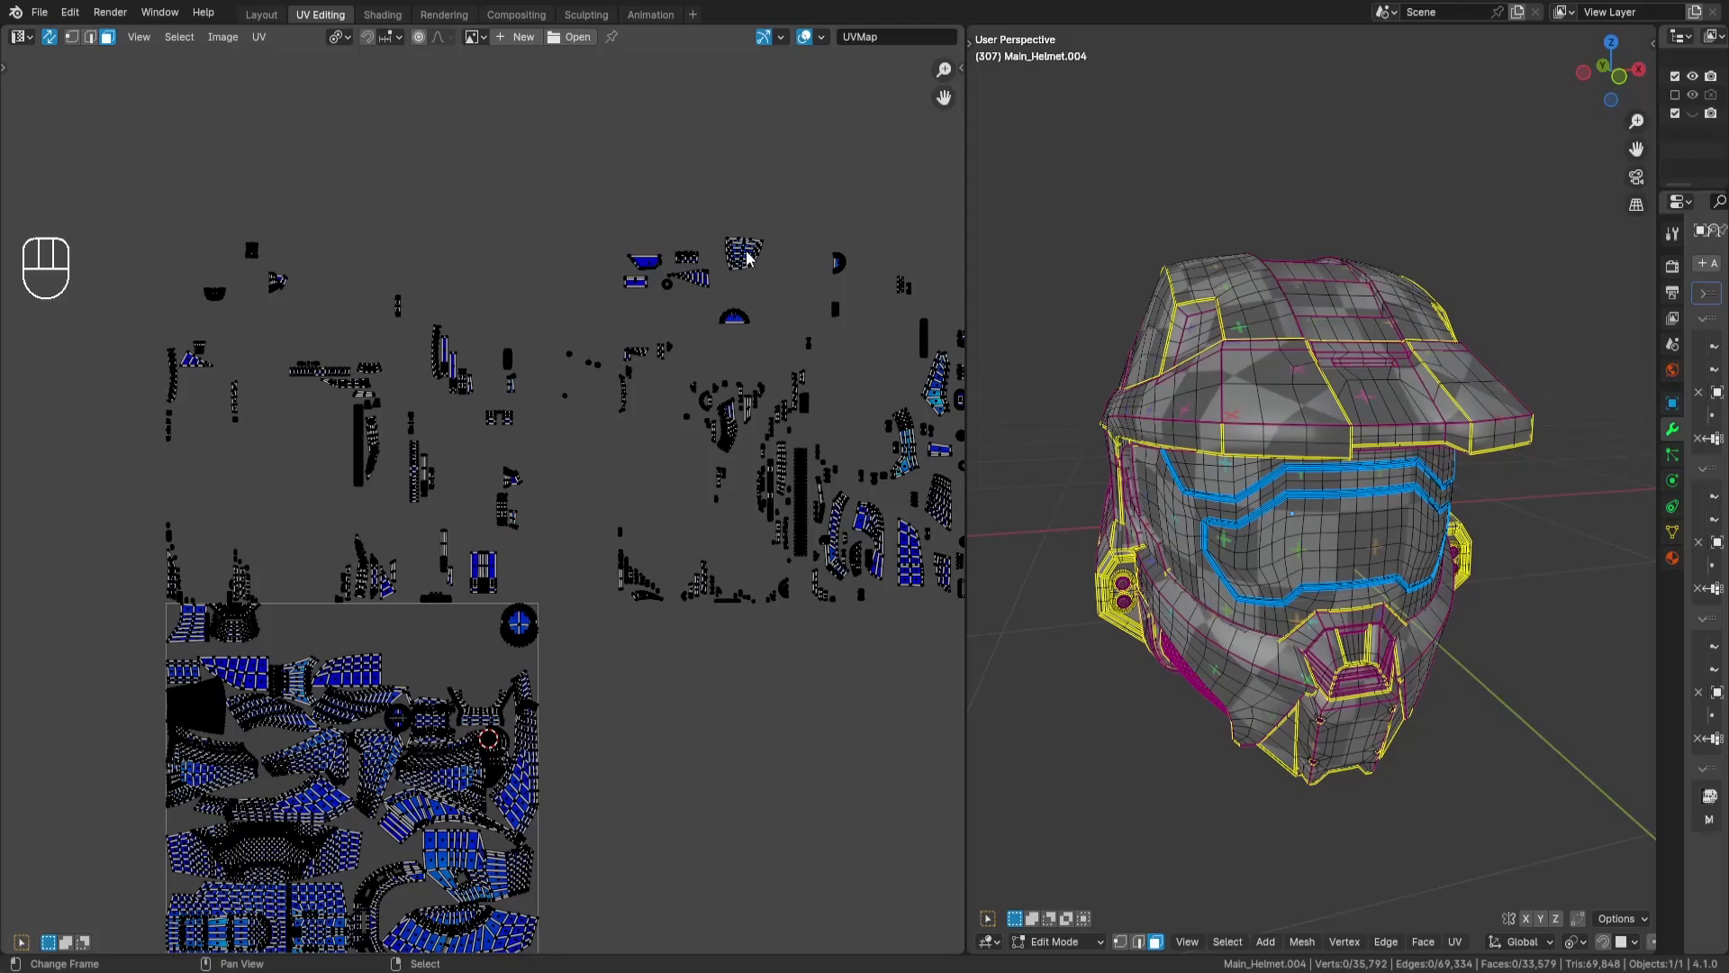
{"action": "key", "text": "l"}
{"action": "key", "text": "alt+h"}
{"action": "key", "text": "g"}
{"action": "key", "text": "Return"}
- Place the shield-shaped islands beside the trapezoidal and curved band islands at the tile's upper edge, and deselect them
{"action": "scroll", "coordinate": [578, 474], "scroll_direction": "up", "scroll_amount": 6}
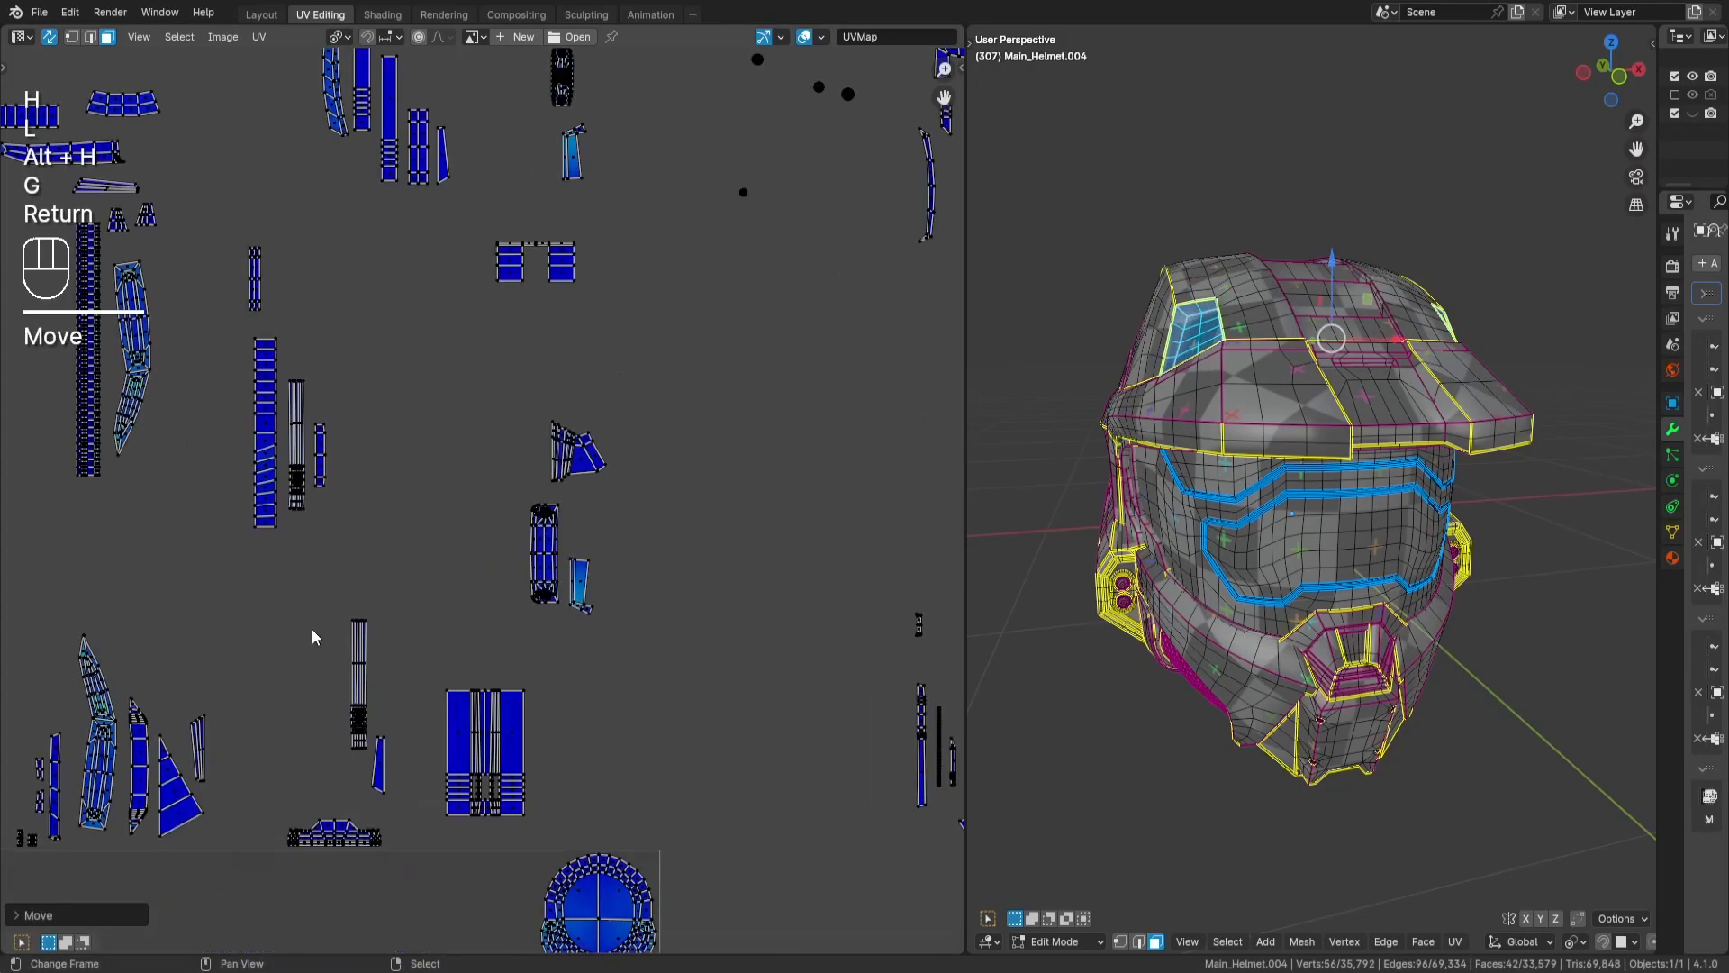
{"action": "scroll", "coordinate": [596, 586], "scroll_direction": "up", "scroll_amount": 2}
{"action": "key", "text": "g"}
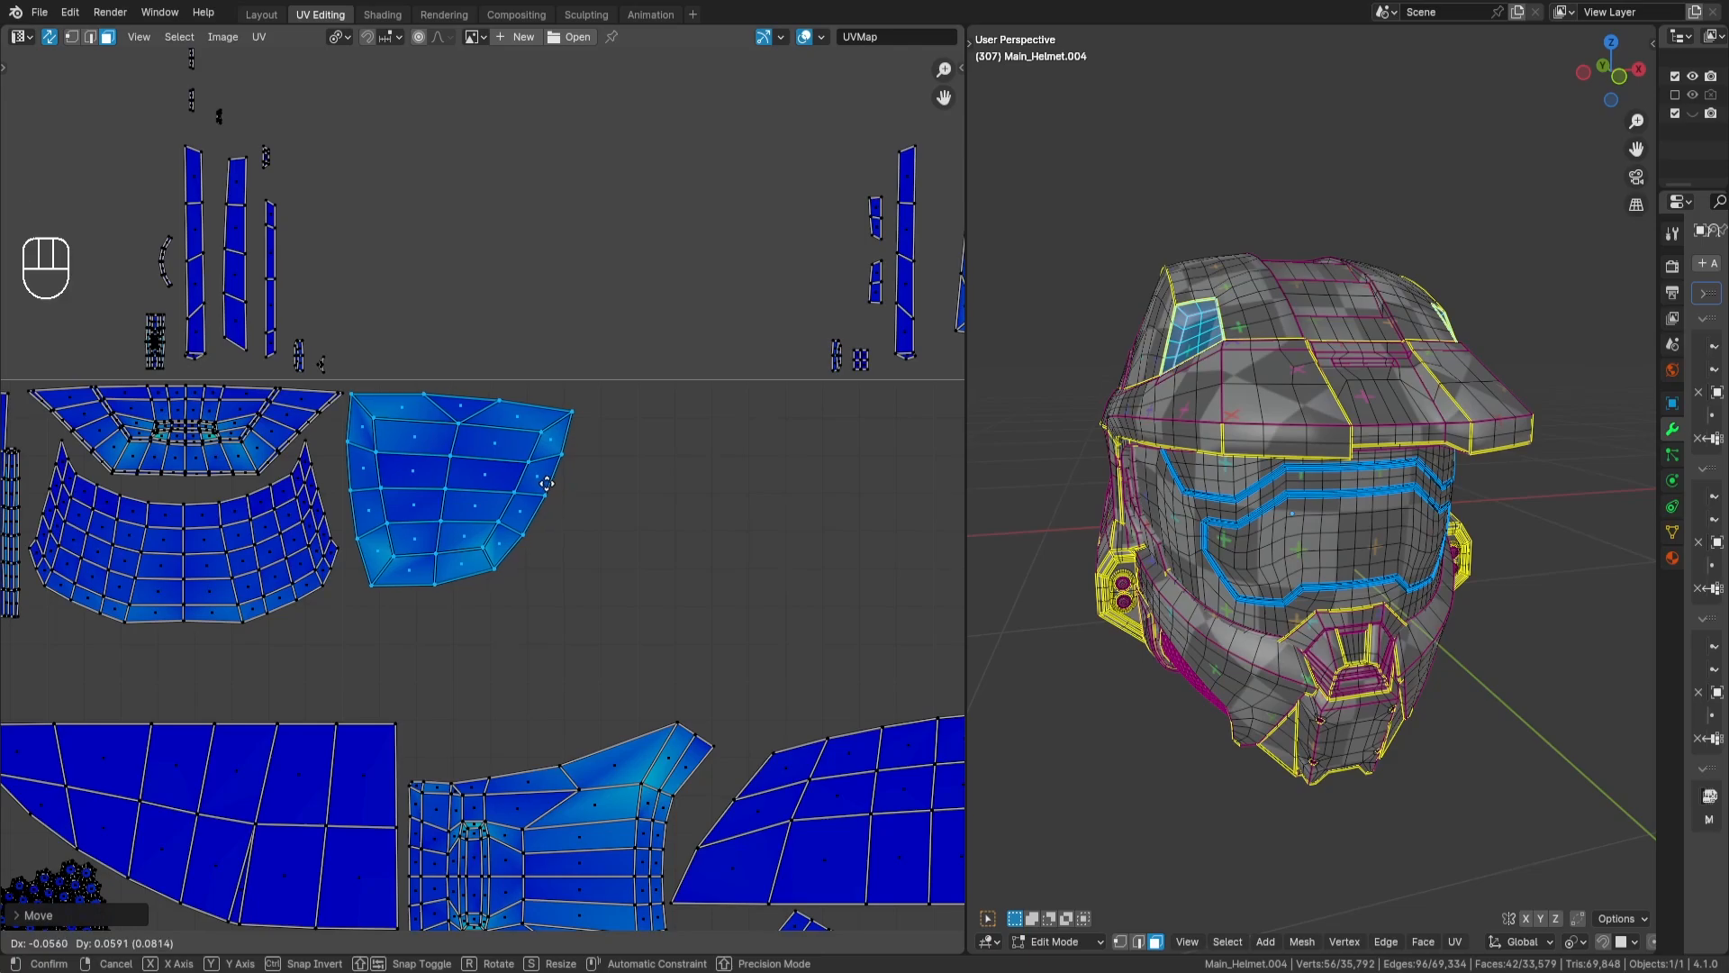
{"action": "key", "text": "Return"}
{"action": "scroll", "coordinate": [592, 490], "scroll_direction": "down", "scroll_amount": 3}
{"action": "key", "text": "a"}
{"action": "key", "text": "a"}
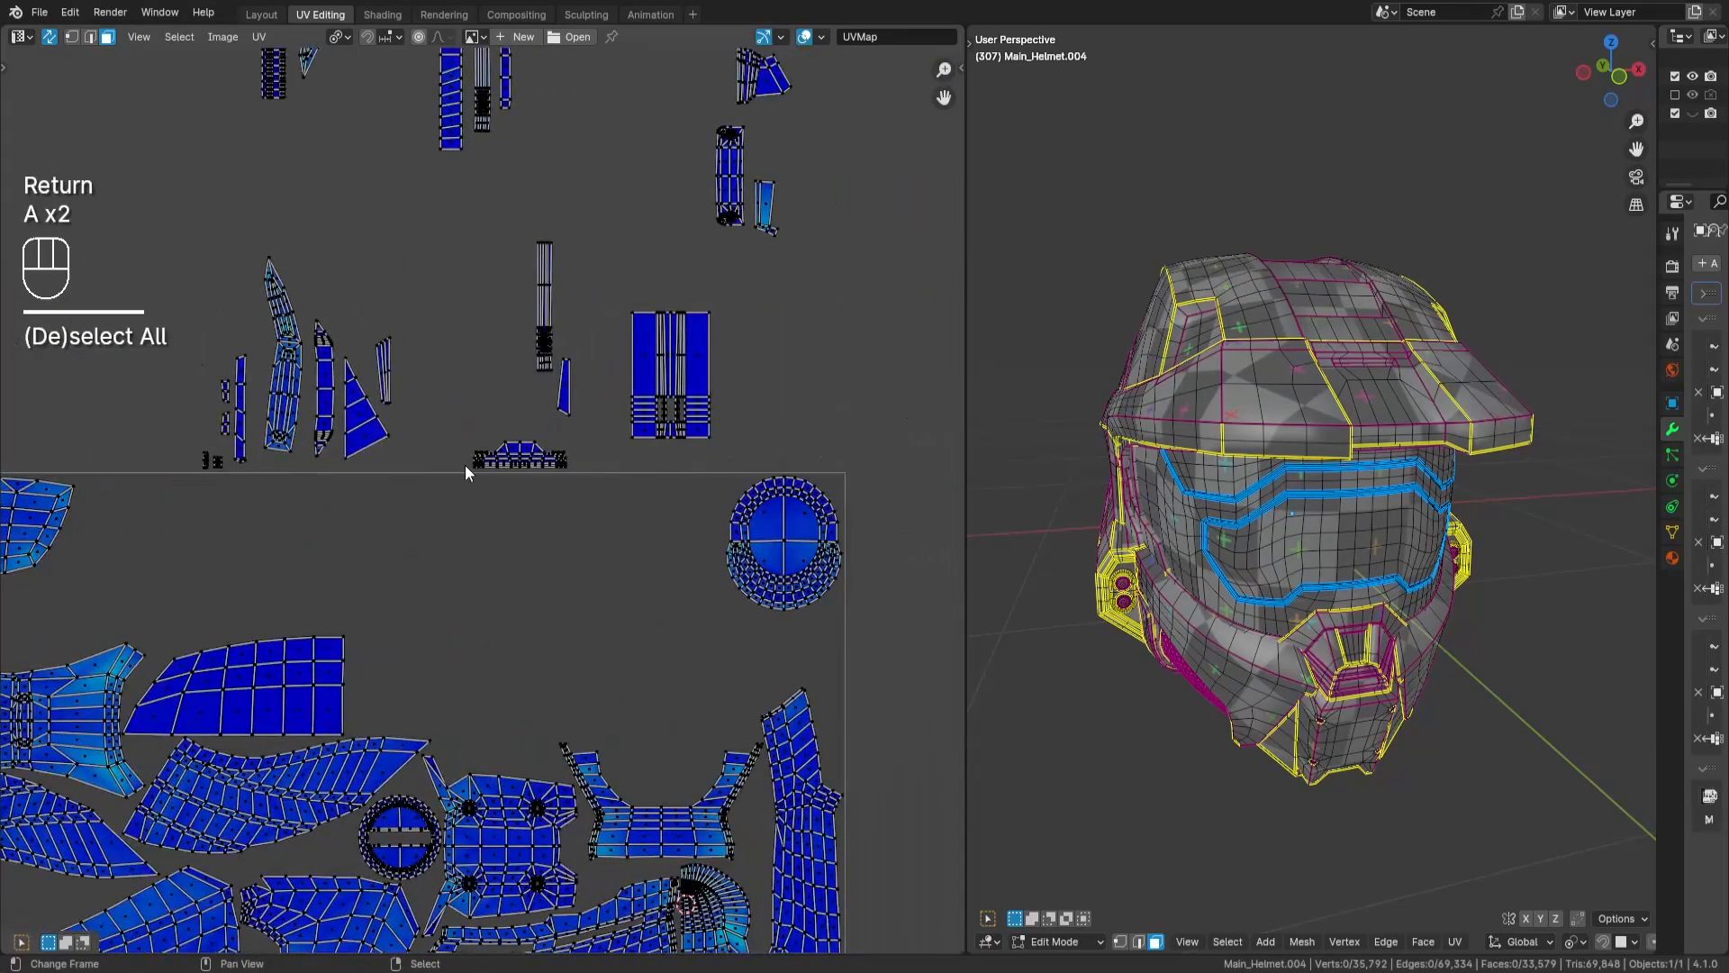
- Select both stacked copies of the hook-shaped island outside the tile, rotate them 90 degrees and move them into the tile
{"action": "scroll", "coordinate": [474, 393], "scroll_direction": "up", "scroll_amount": 2}
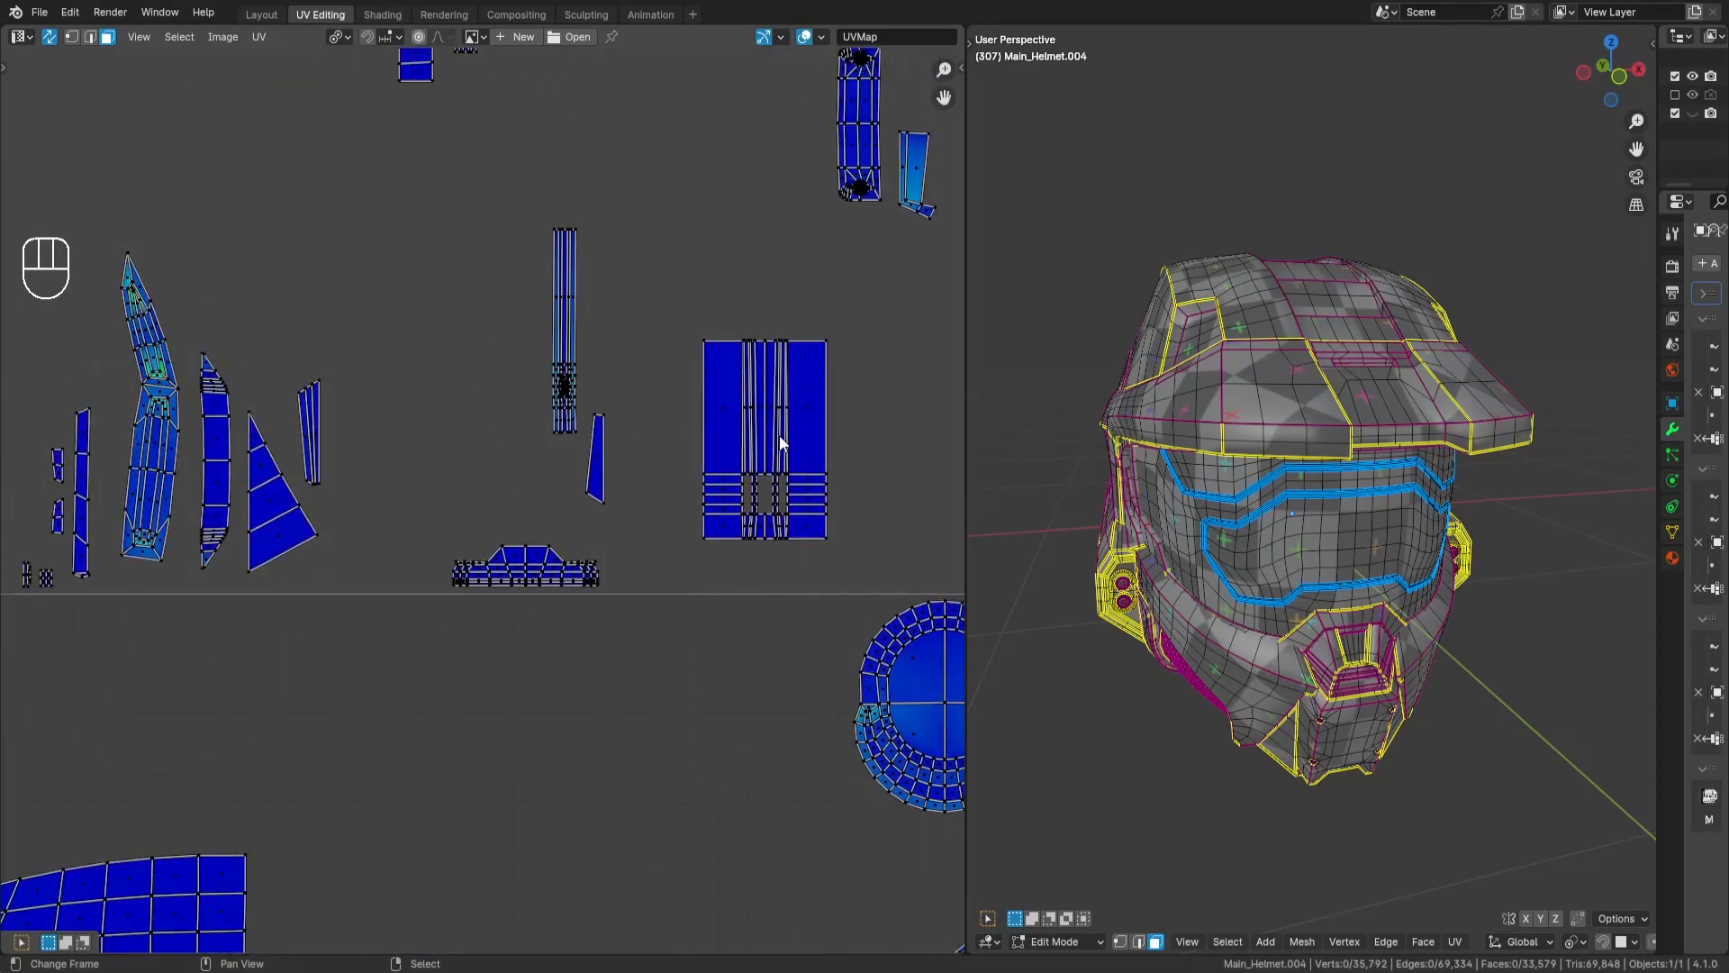
{"action": "scroll", "coordinate": [780, 437], "scroll_direction": "down", "scroll_amount": 4}
{"action": "key", "text": "l"}
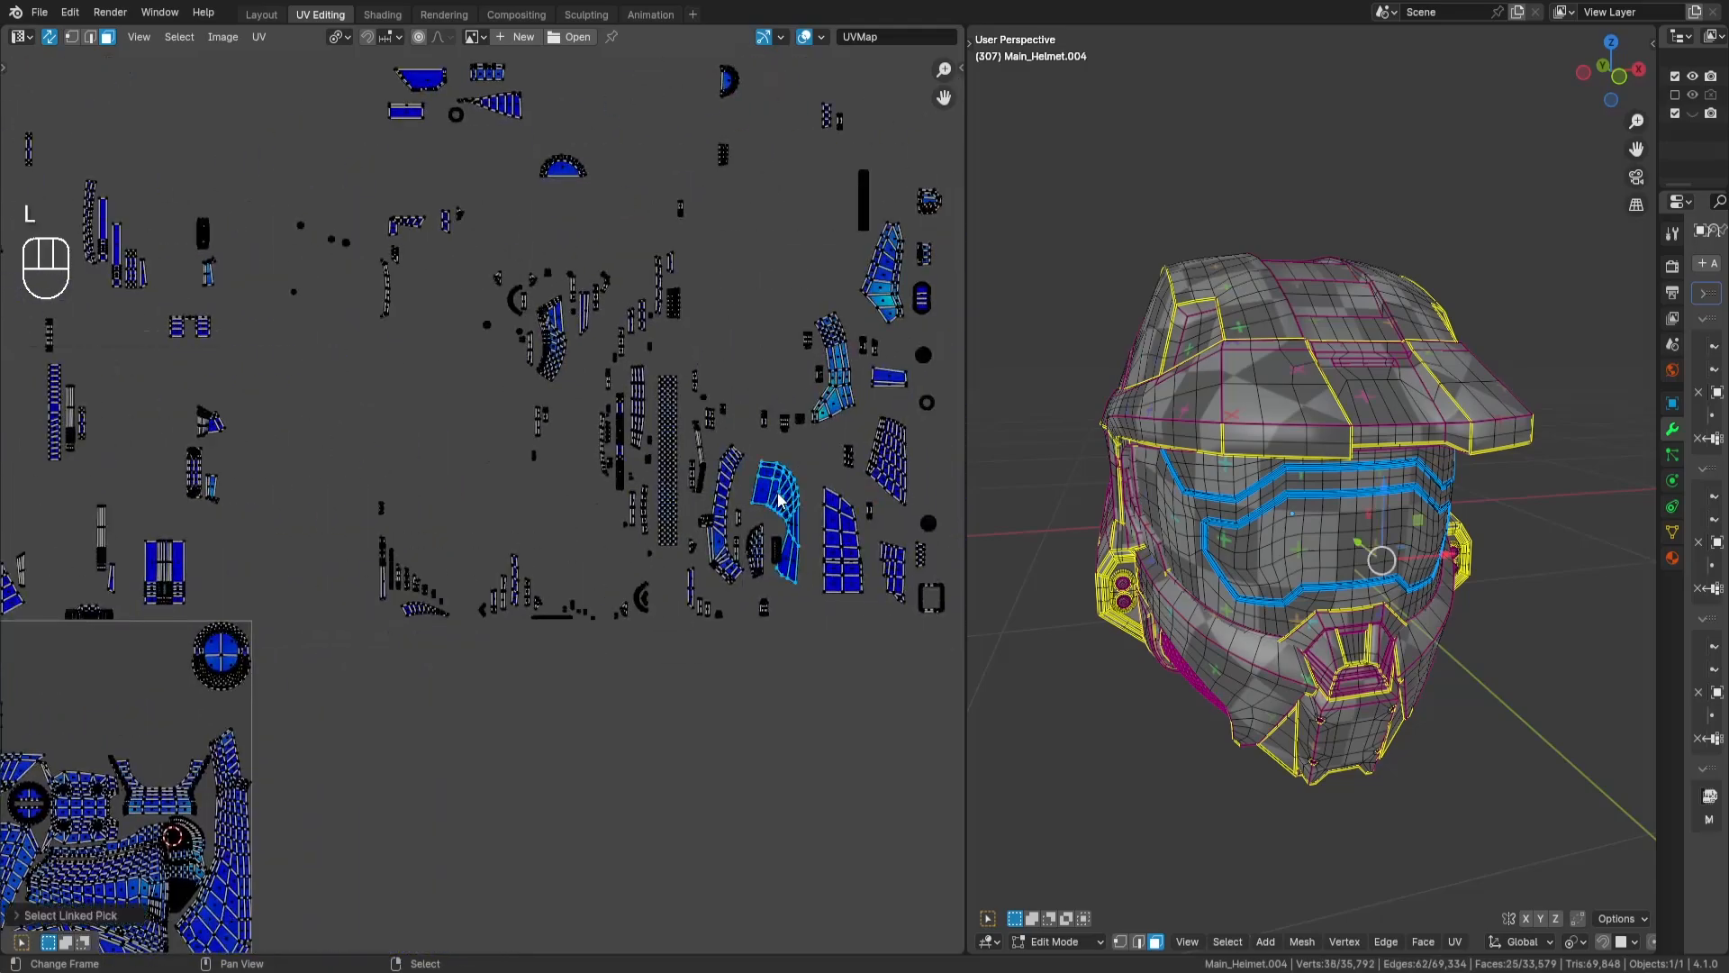
{"action": "key", "text": "alt+h"}
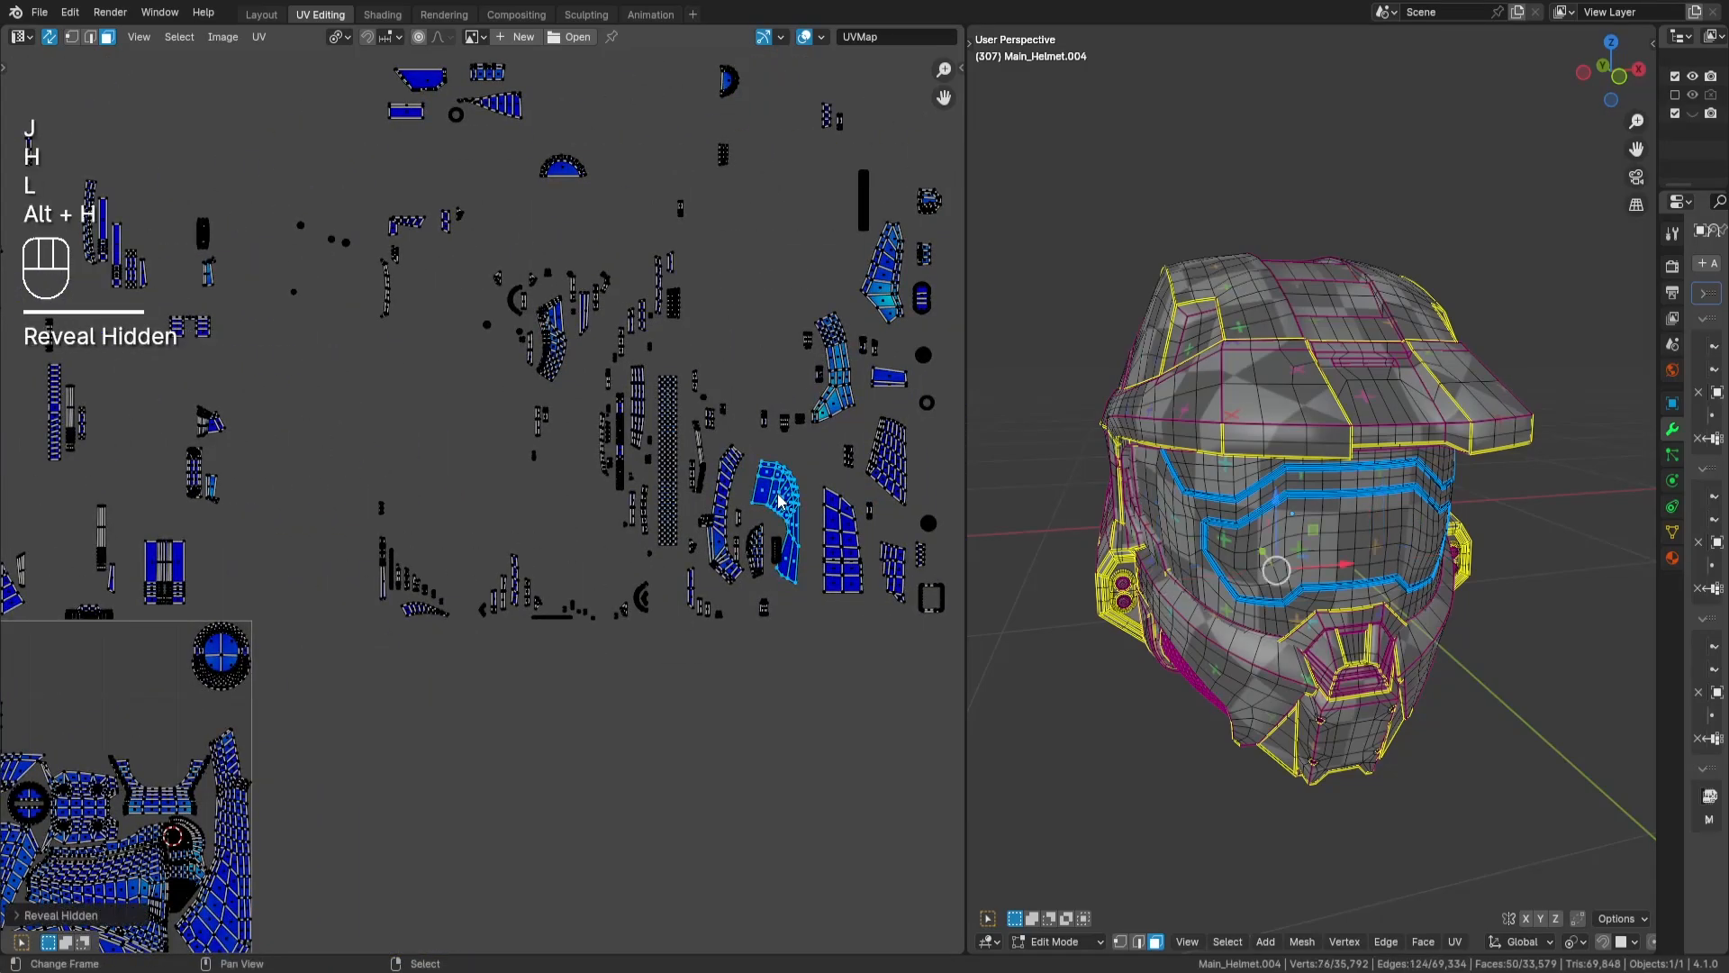
{"action": "type", "text": "r90"}
{"action": "key", "text": "Return"}
{"action": "middle_click_drag", "start_coordinate": [633, 718], "coordinate": [837, 627]}
{"action": "key", "text": "g"}
{"action": "key", "text": "Return"}
- Place the hook-shaped islands in the gap below the shield-shaped island, above the blade-shaped island, and deselect them
{"action": "scroll", "coordinate": [295, 784], "scroll_direction": "up", "scroll_amount": 5}
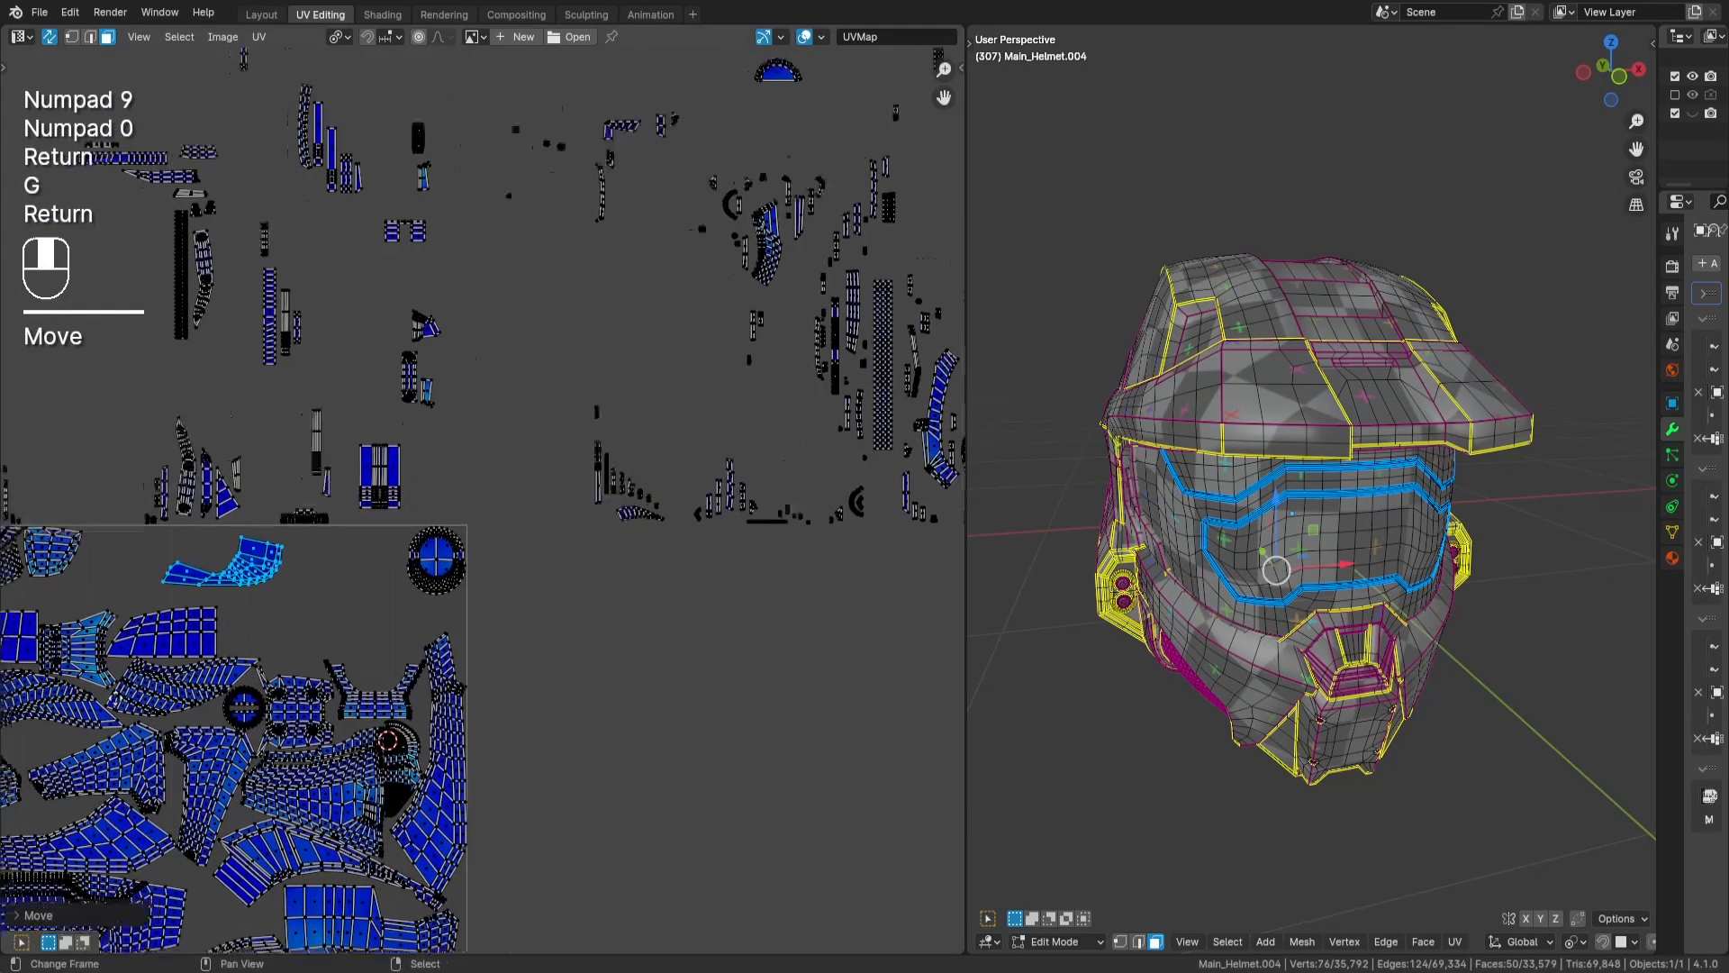
{"action": "key", "text": "g"}
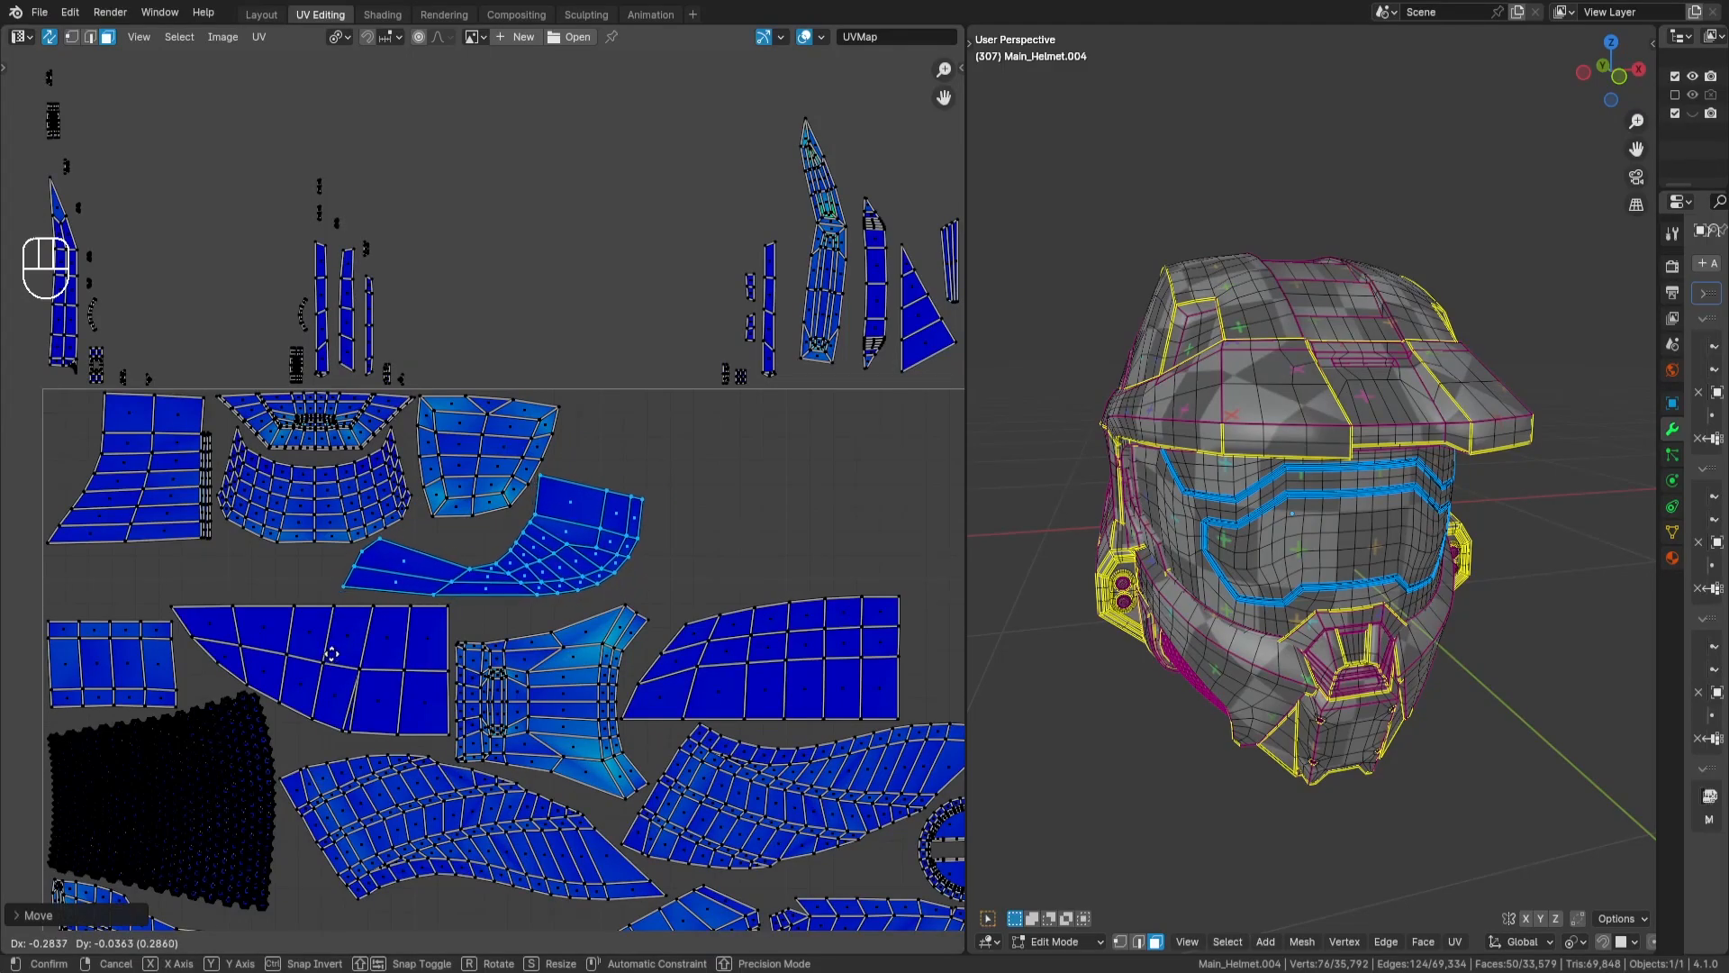
{"action": "key", "text": "Return"}
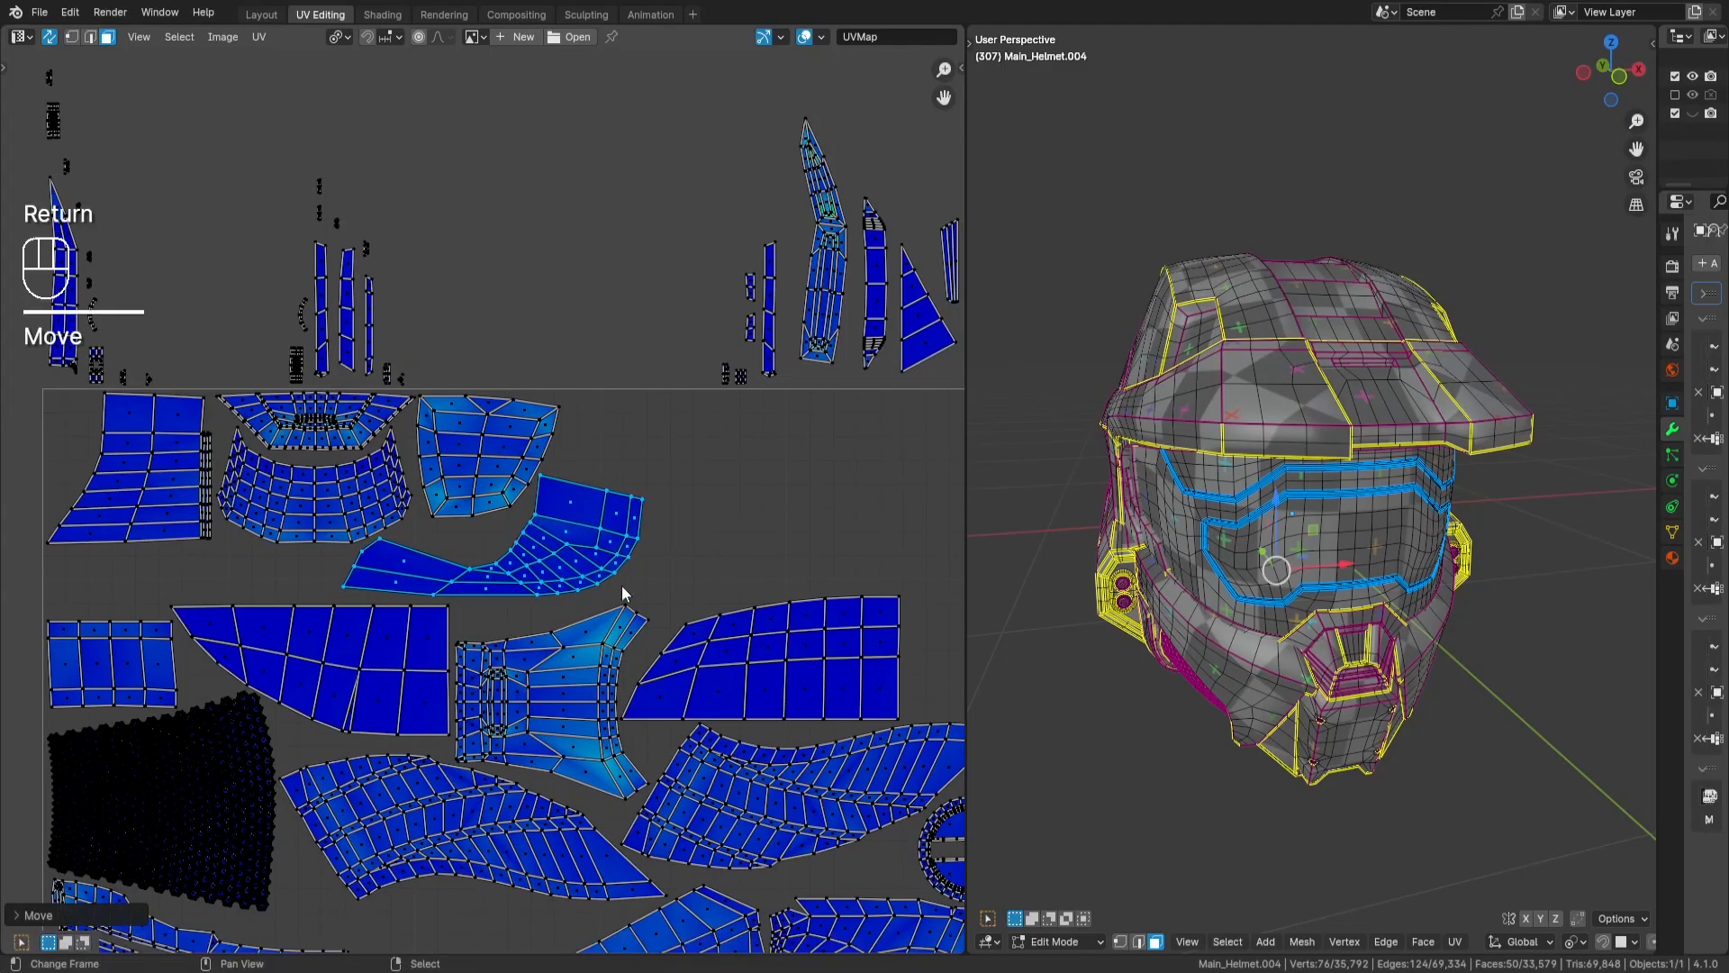
{"action": "scroll", "coordinate": [622, 590], "scroll_direction": "down", "scroll_amount": 6}
{"action": "key", "text": "a"}
{"action": "key", "text": "a"}
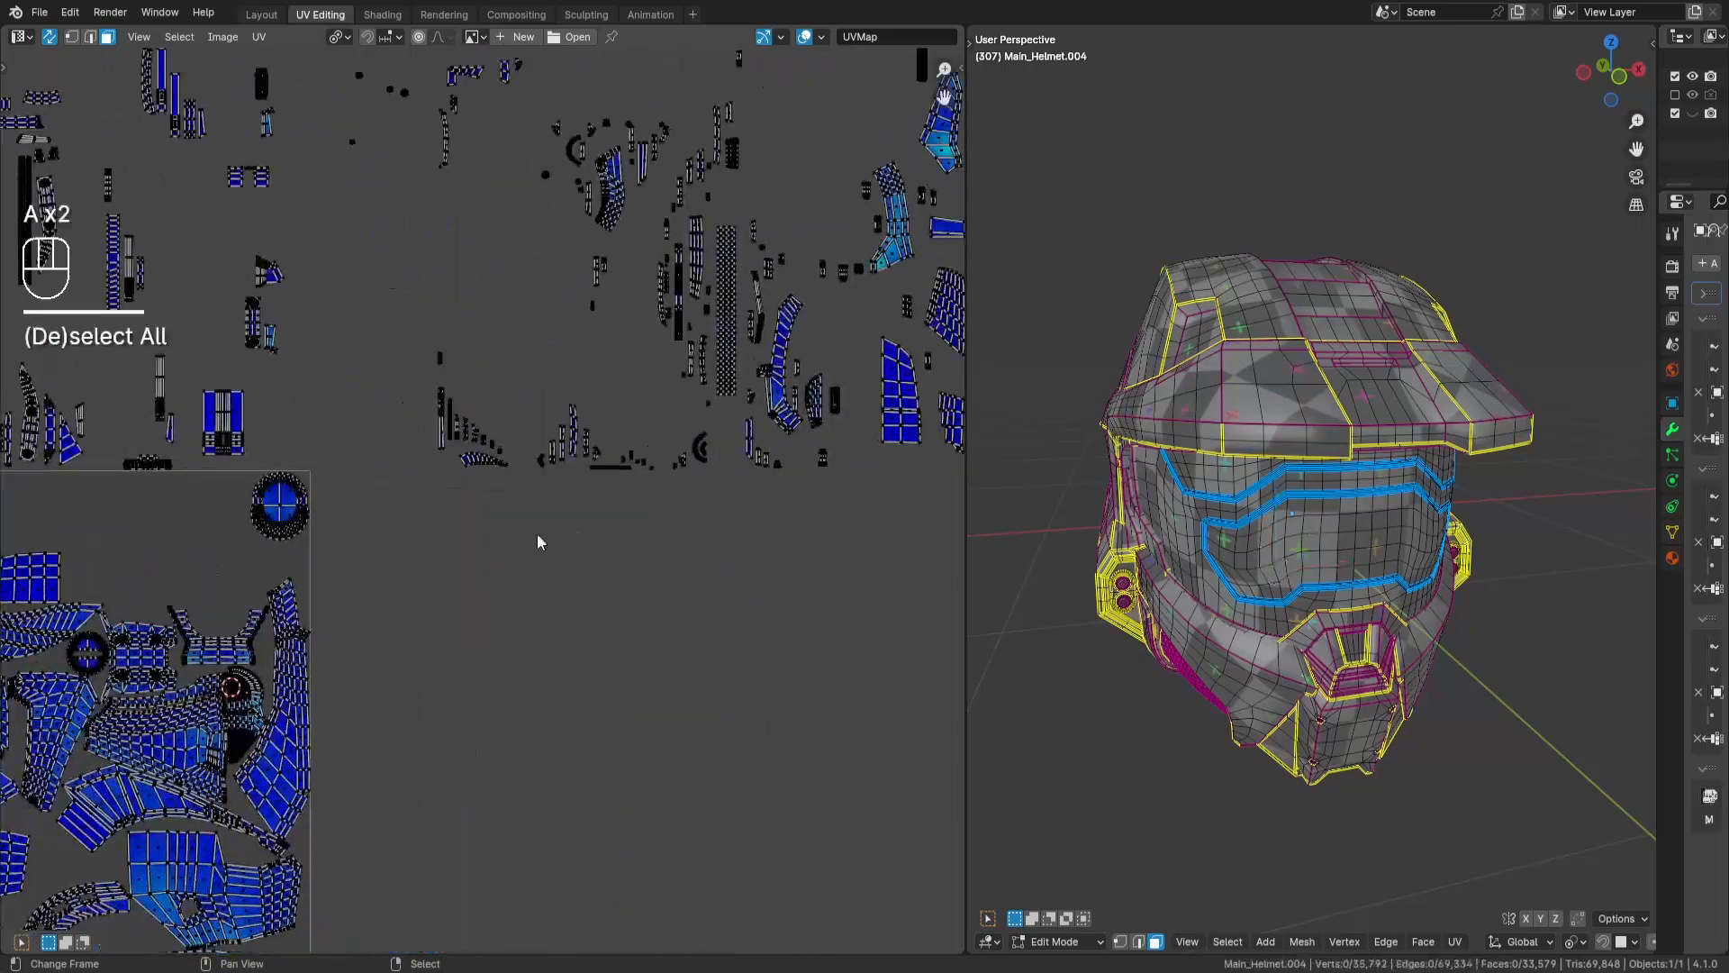
- Select both stacked copies of the long tapered grid island outside the tile and rotate them 90 degrees
{"action": "middle_click_drag", "start_coordinate": [698, 344], "coordinate": [611, 376]}
{"action": "middle_click_drag", "start_coordinate": [871, 362], "coordinate": [801, 389]}
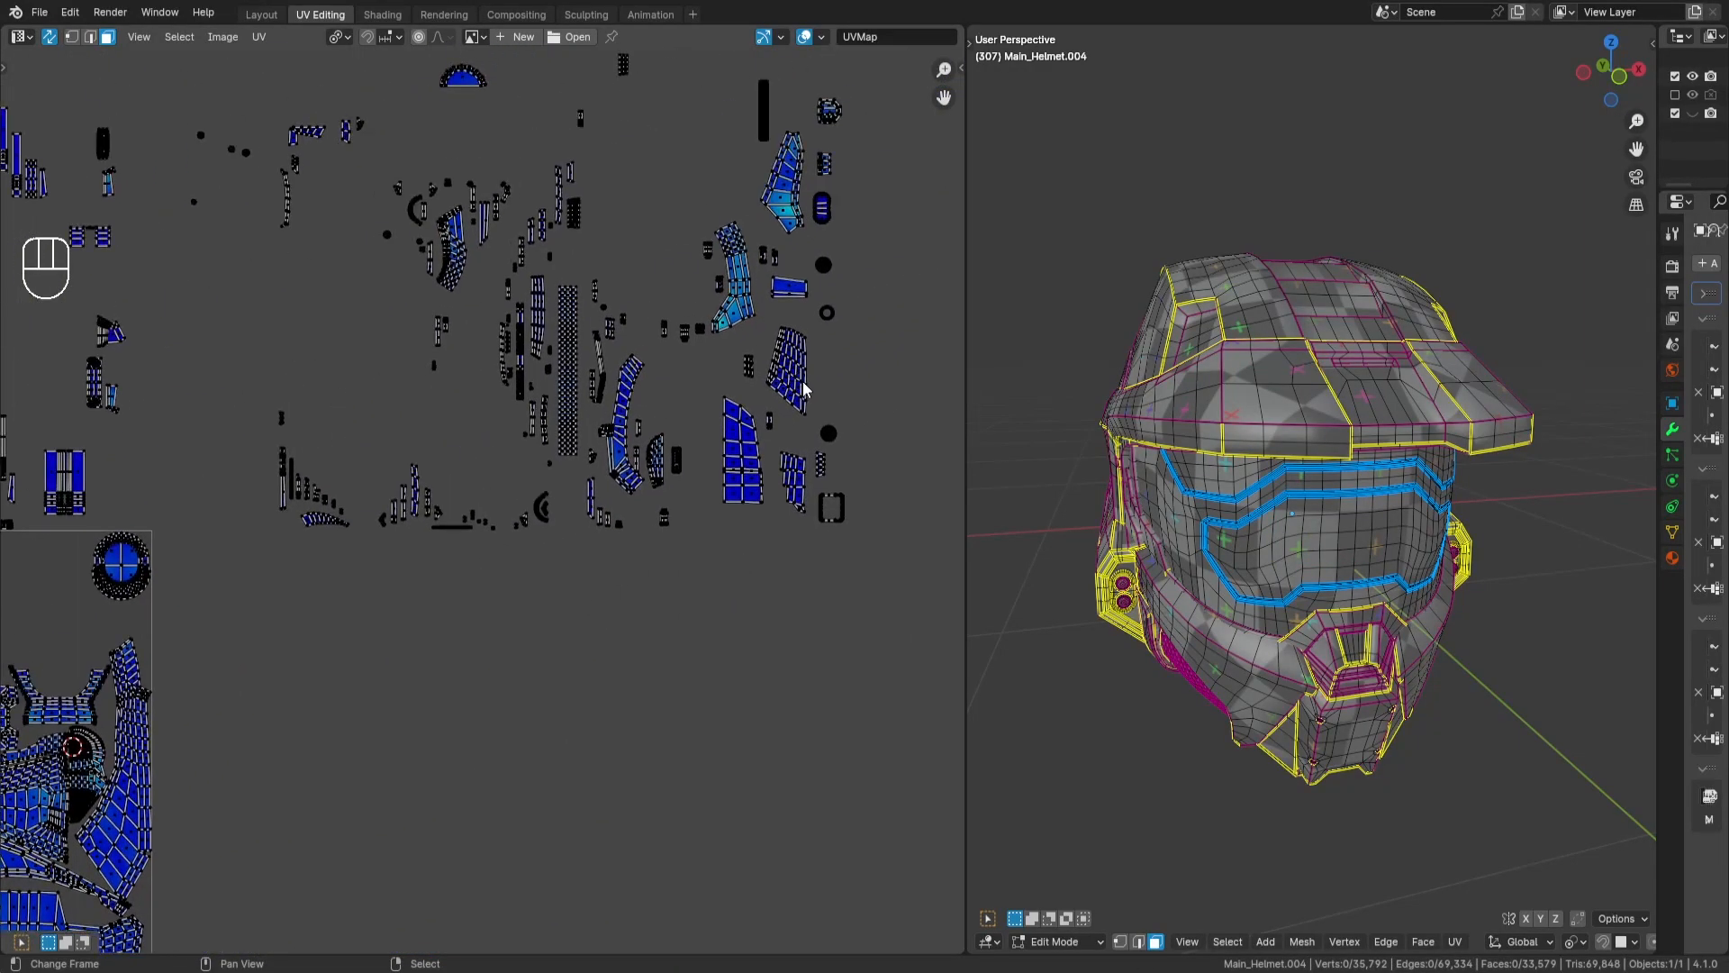
{"action": "scroll", "coordinate": [804, 389], "scroll_direction": "up", "scroll_amount": 2}
{"action": "middle_click_drag", "start_coordinate": [890, 448], "coordinate": [811, 446]}
{"action": "key", "text": "alt+h"}
{"action": "key", "text": "r"}
{"action": "key", "text": "KP_9"}
{"action": "key", "text": "KP_0"}
{"action": "key", "text": "Return"}
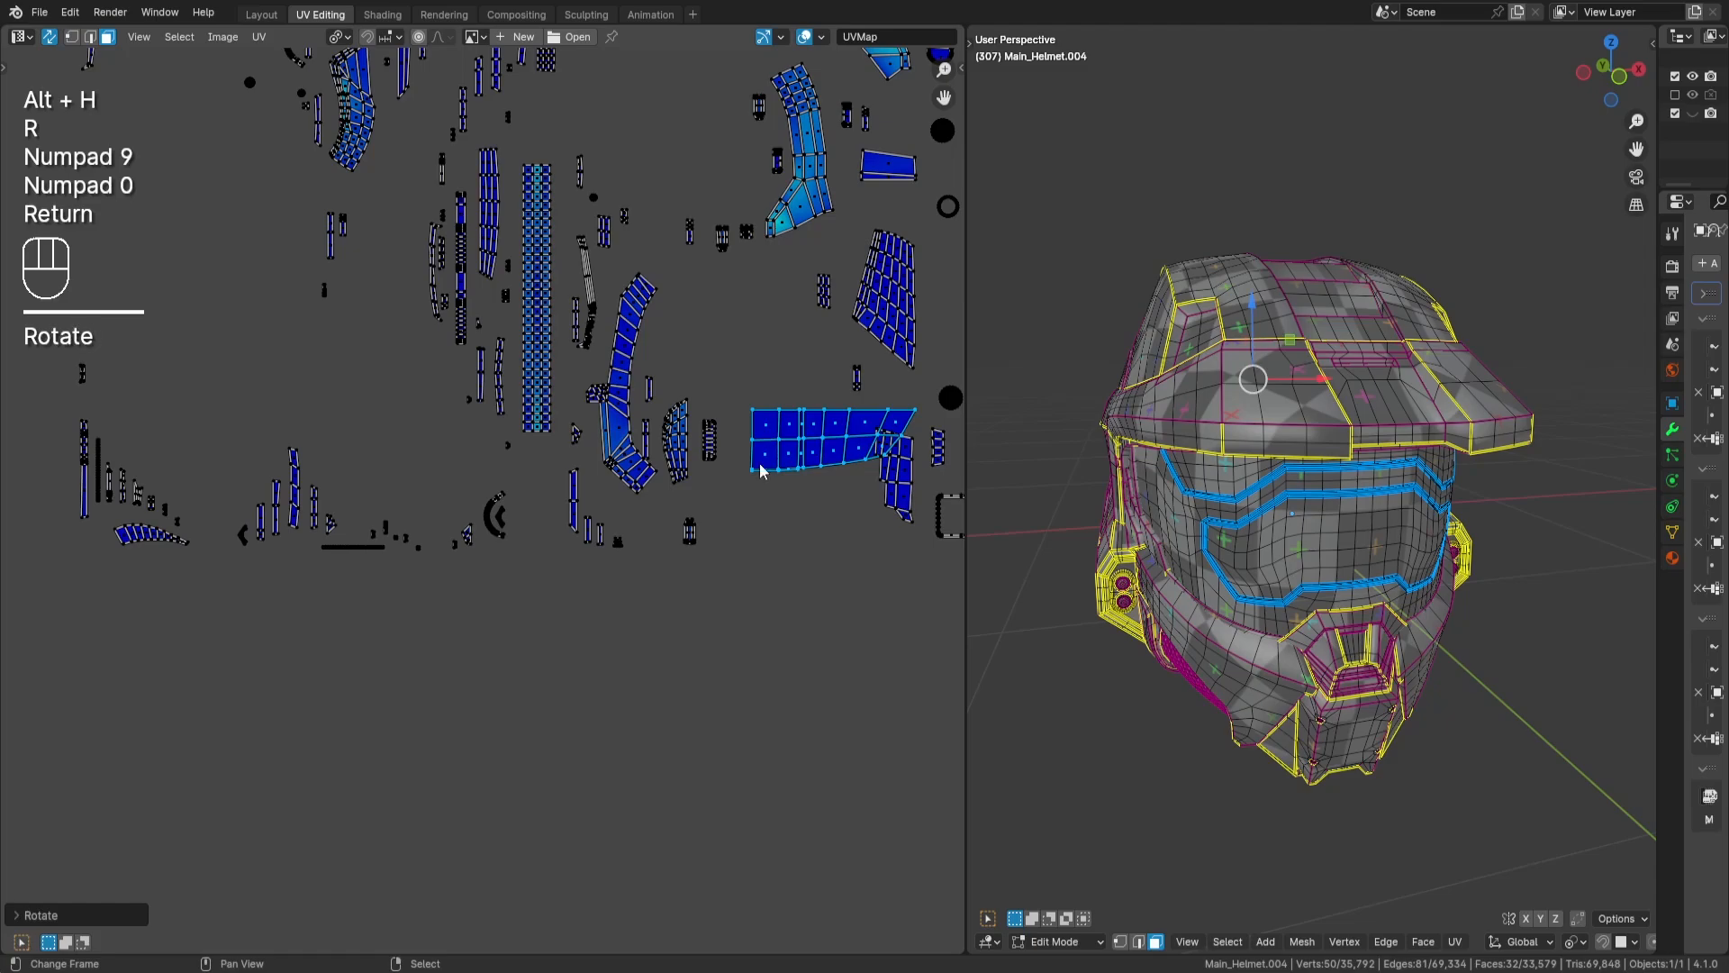
- Move the tapered grid islands into the tile beside the hook-shaped island, above the curved-edge grid island, and deselect them
{"action": "middle_click_drag", "start_coordinate": [732, 558], "coordinate": [529, 425]}
{"action": "key", "text": "g"}
{"action": "key", "text": "Return"}
{"action": "middle_click_drag", "start_coordinate": [264, 567], "coordinate": [852, 528]}
{"action": "scroll", "coordinate": [851, 527], "scroll_direction": "up", "scroll_amount": 2}
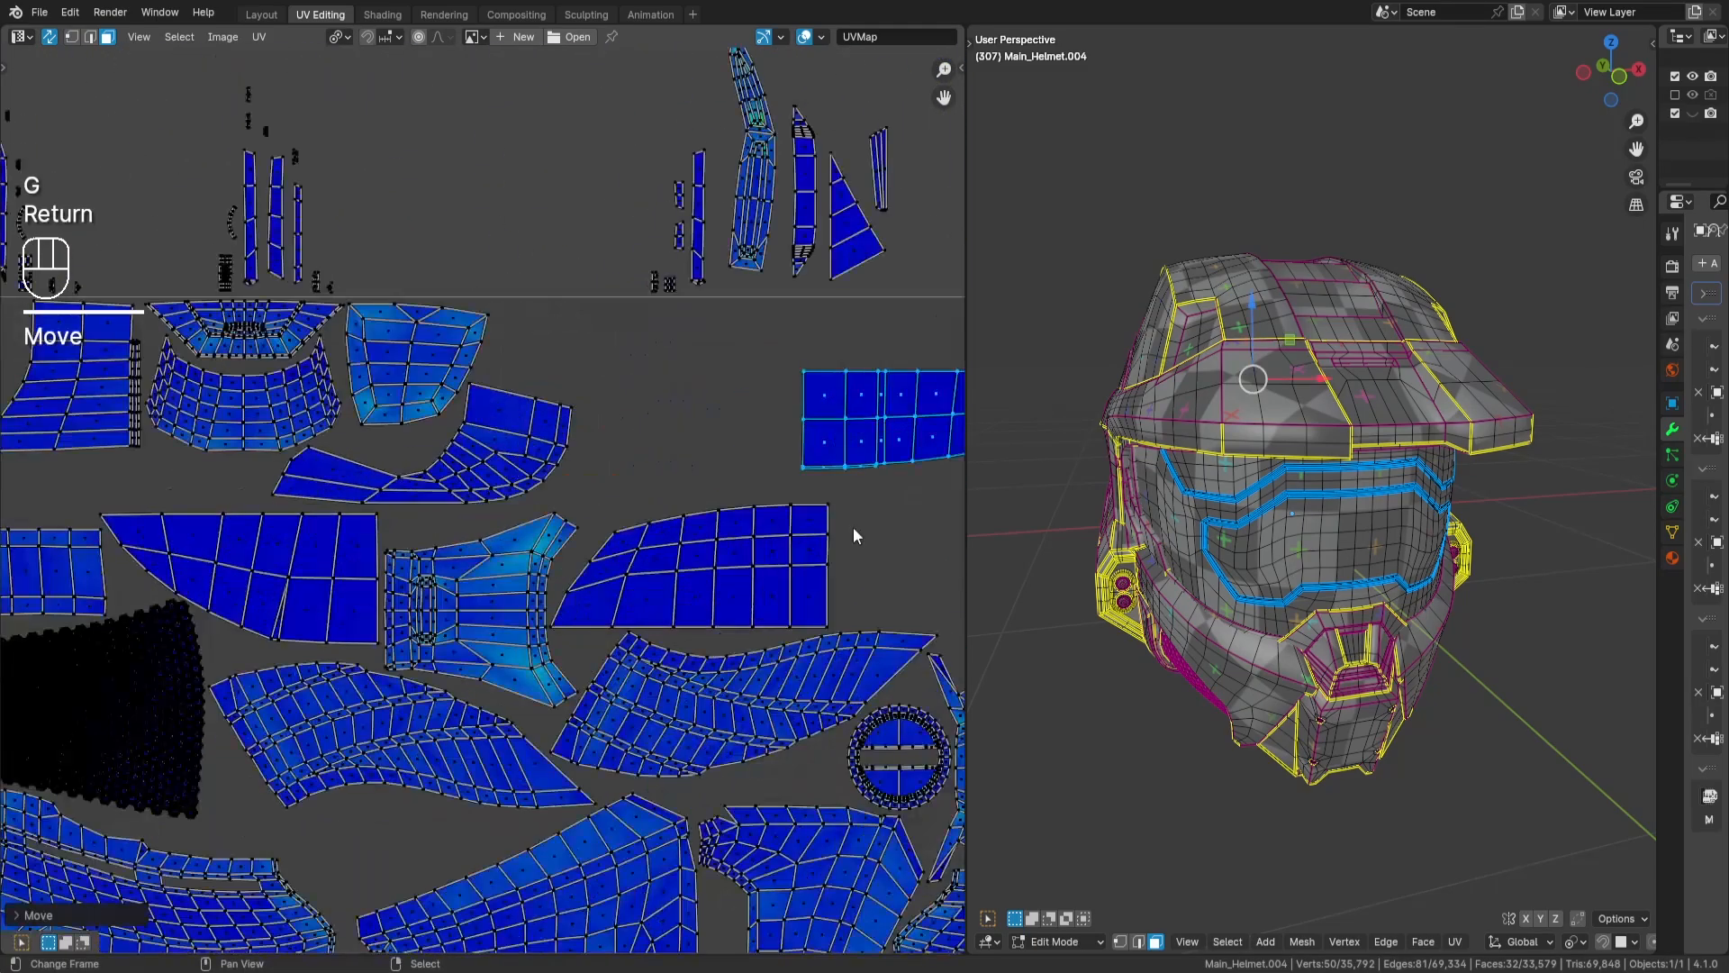
{"action": "key", "text": "g"}
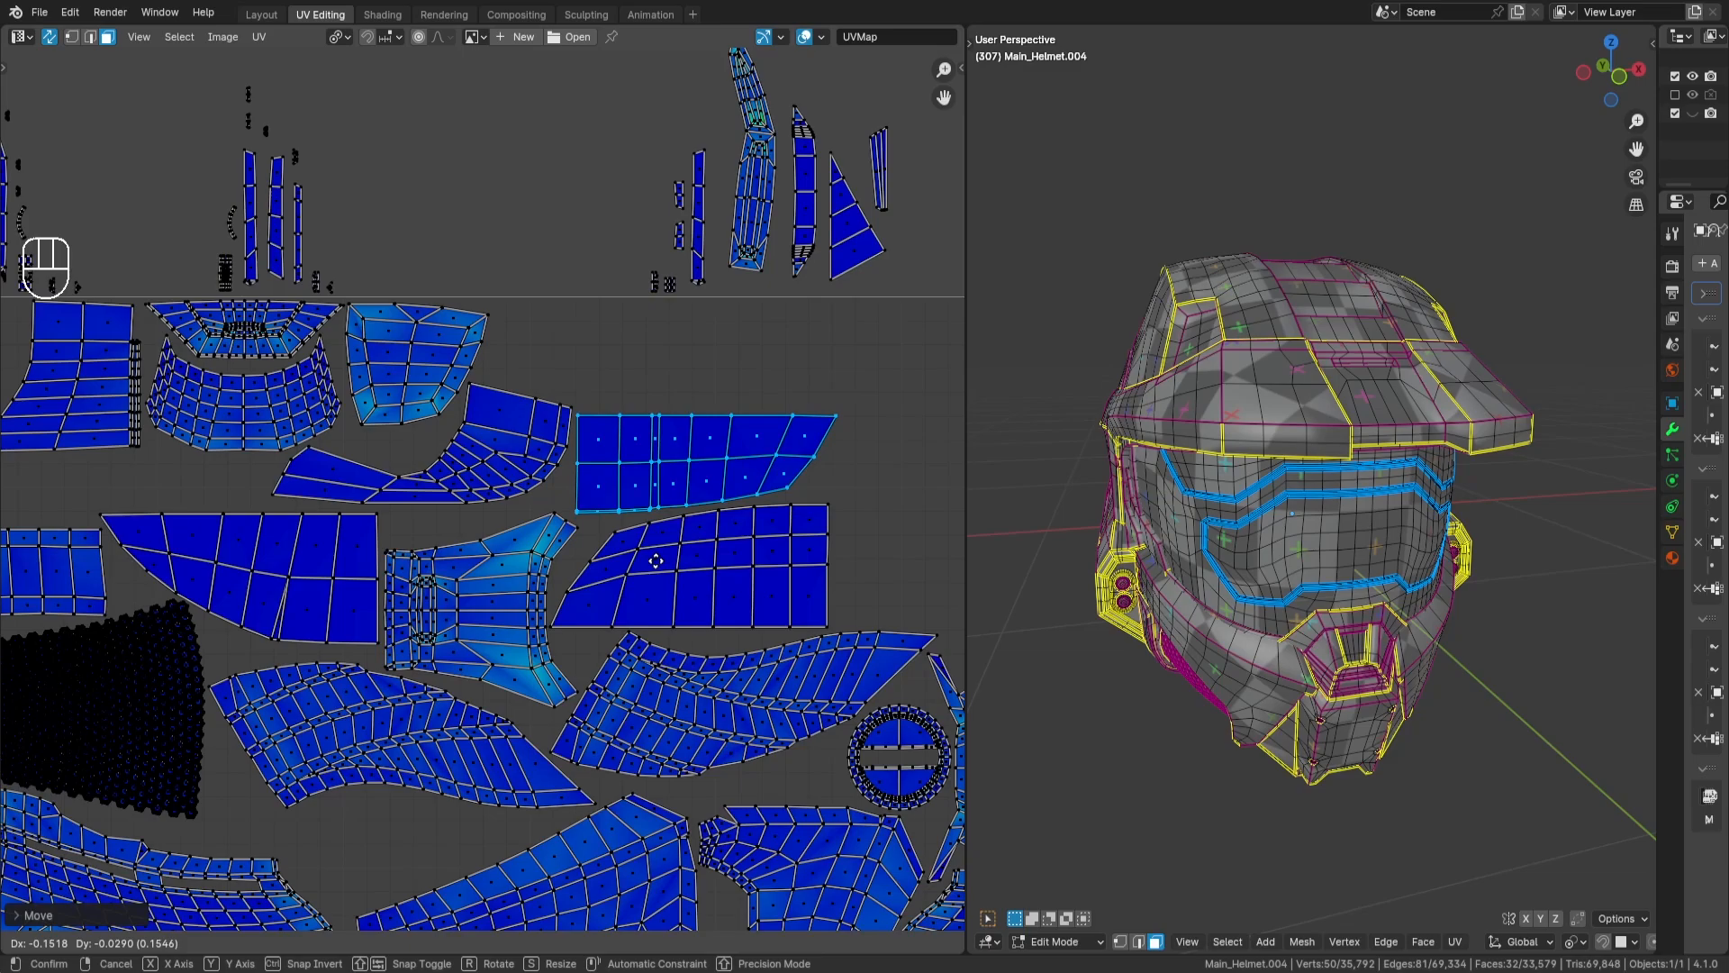
{"action": "key", "text": "Return"}
{"action": "scroll", "coordinate": [742, 526], "scroll_direction": "down", "scroll_amount": 3}
{"action": "key", "text": "a"}
{"action": "key", "text": "a"}
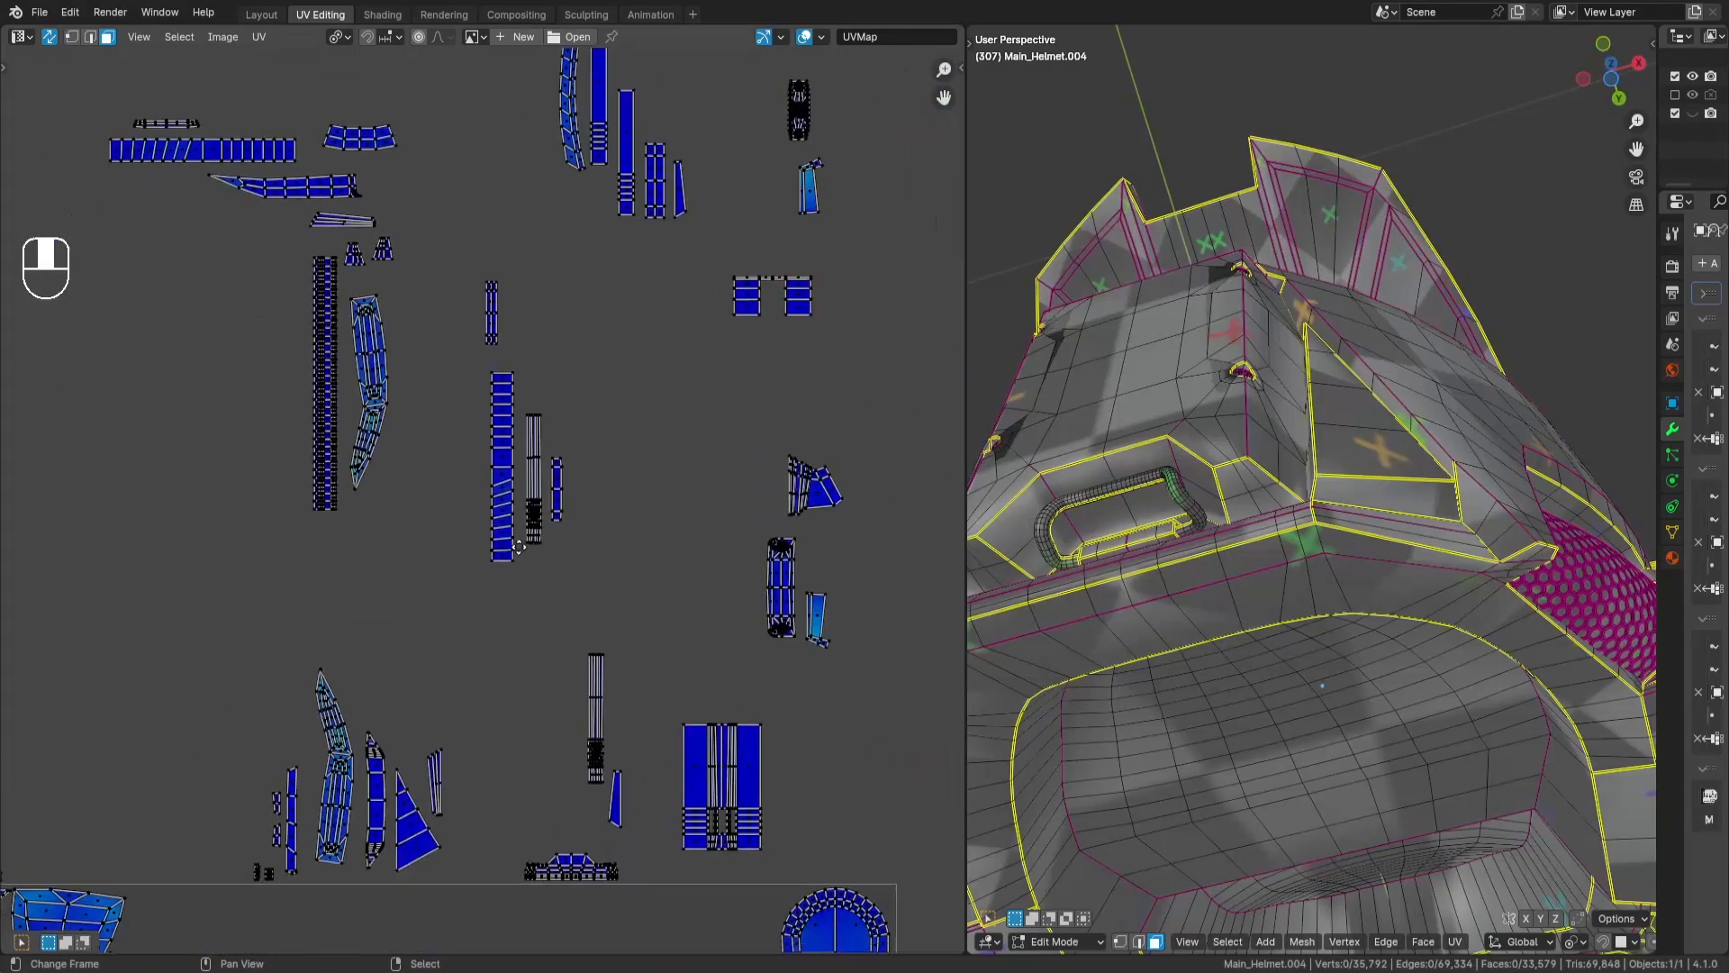
- Select both stacked copies of the wing-shaped island outside the tile and rotate them 90 degrees
{"action": "middle_click_drag", "start_coordinate": [764, 628], "coordinate": [478, 523]}
{"action": "scroll", "coordinate": [742, 541], "scroll_direction": "down", "scroll_amount": 2}
{"action": "middle_click_drag", "start_coordinate": [742, 538], "coordinate": [638, 515]}
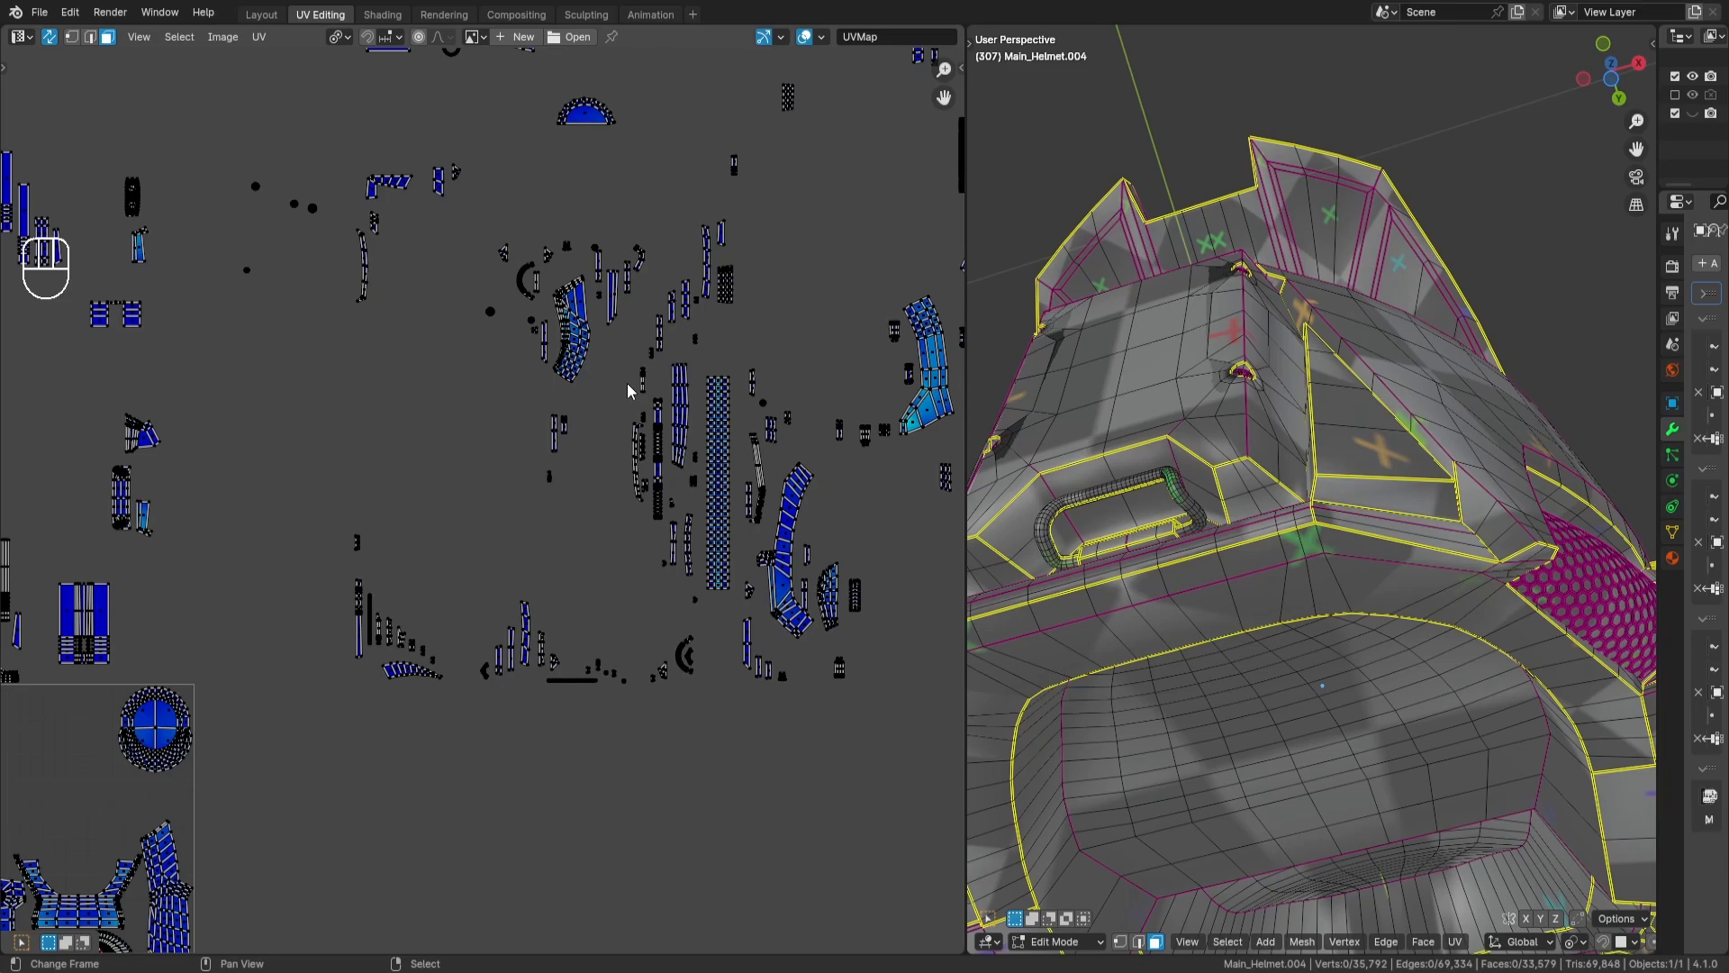
{"action": "middle_click_drag", "start_coordinate": [629, 389], "coordinate": [485, 445]}
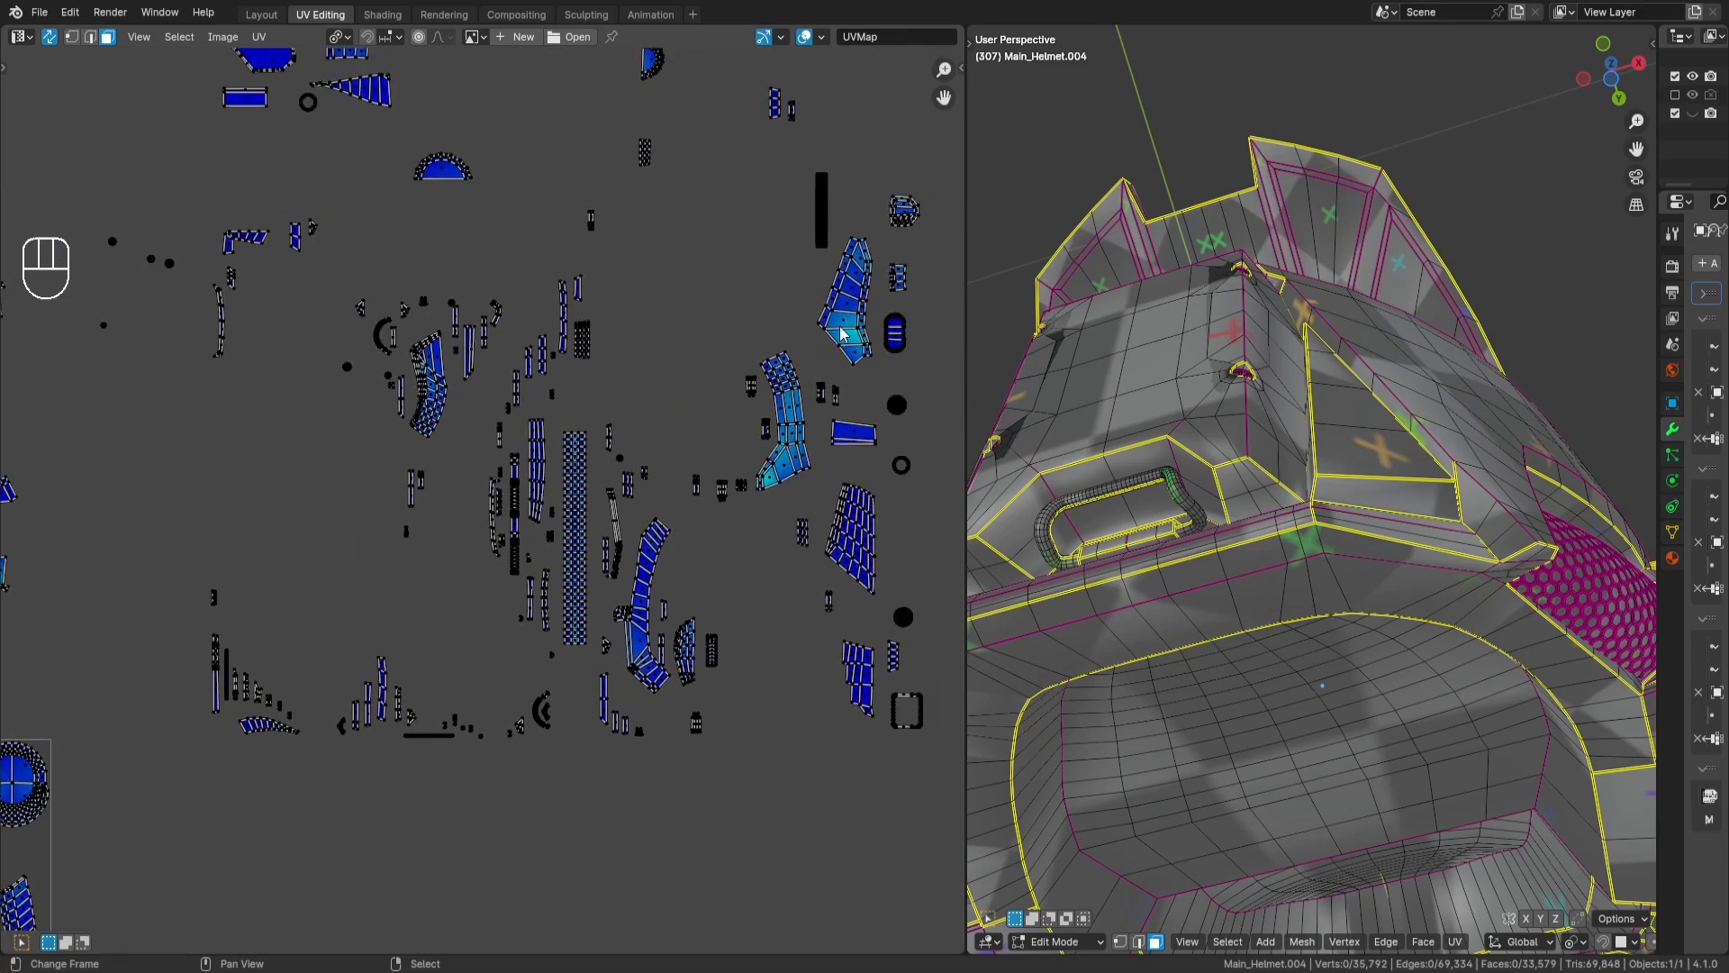
{"action": "key", "text": "l"}
{"action": "key", "text": "h"}
{"action": "key", "text": "l"}
{"action": "key", "text": "alt+h"}
{"action": "key", "text": "r"}
{"action": "key", "text": "KP_9"}
{"action": "key", "text": "KP_0"}
{"action": "key", "text": "Return"}
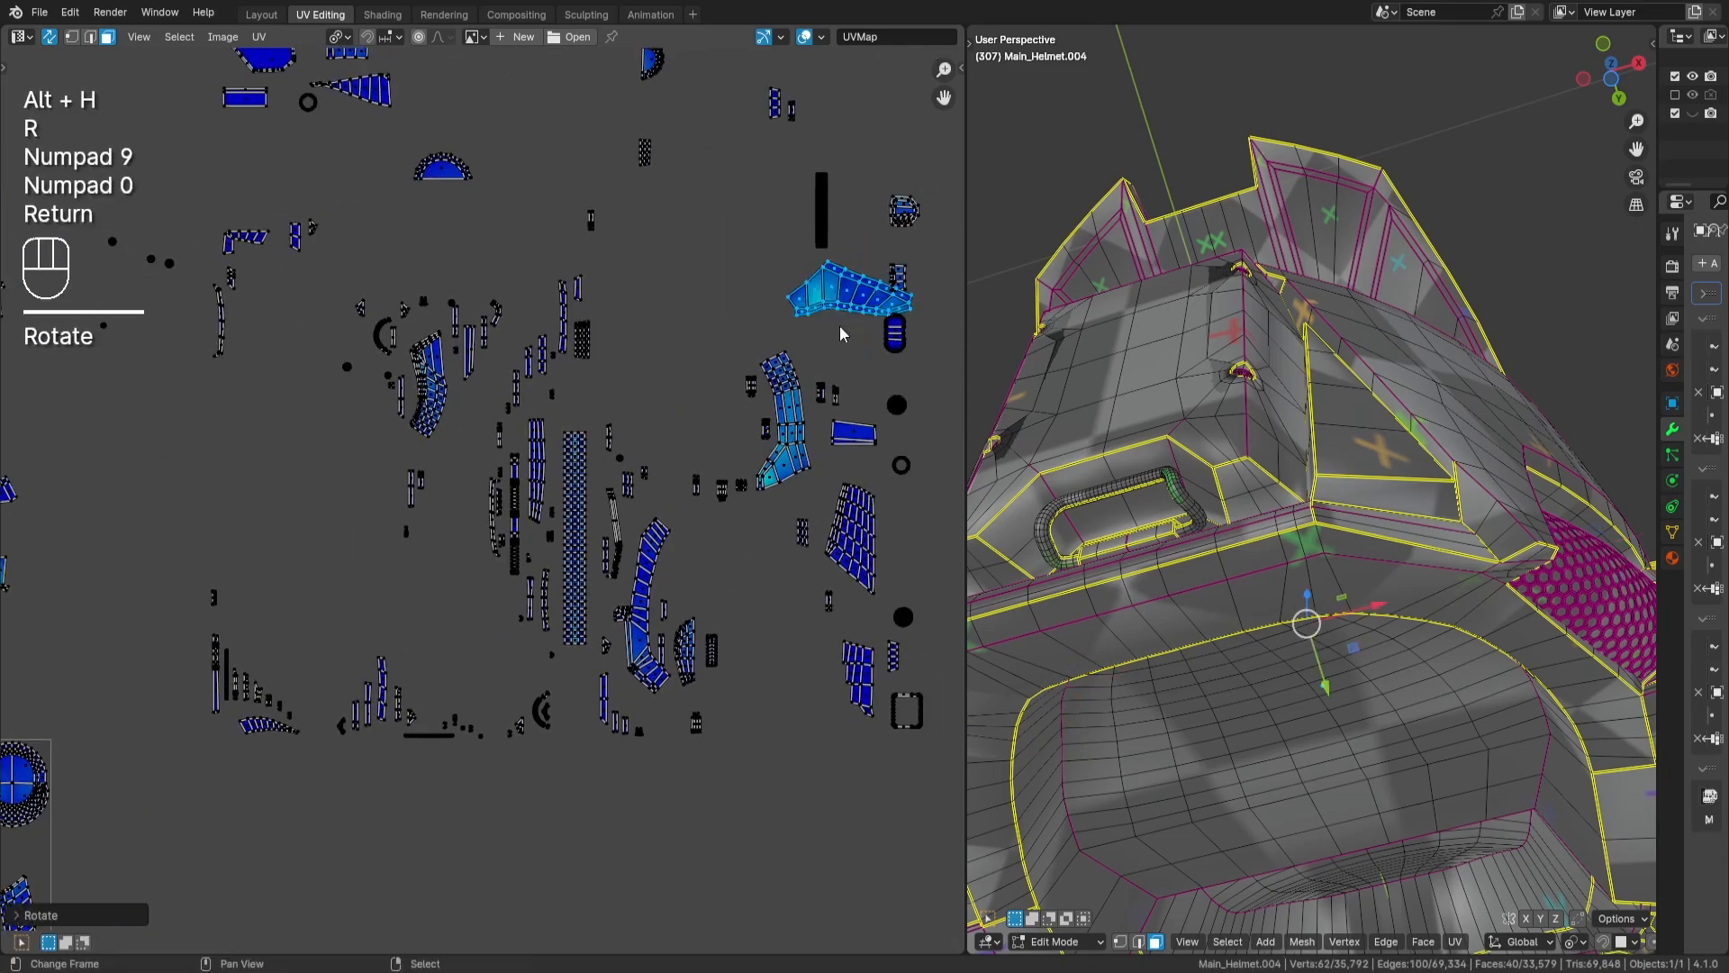
- Move the wing-shaped islands to the tile's upper edge near the round island and rotate them 180 degrees
{"action": "scroll", "coordinate": [770, 463], "scroll_direction": "down", "scroll_amount": 2}
{"action": "middle_click_drag", "start_coordinate": [769, 463], "coordinate": [1006, 313]}
{"action": "key", "text": "g"}
{"action": "left_click", "coordinate": [452, 584]}
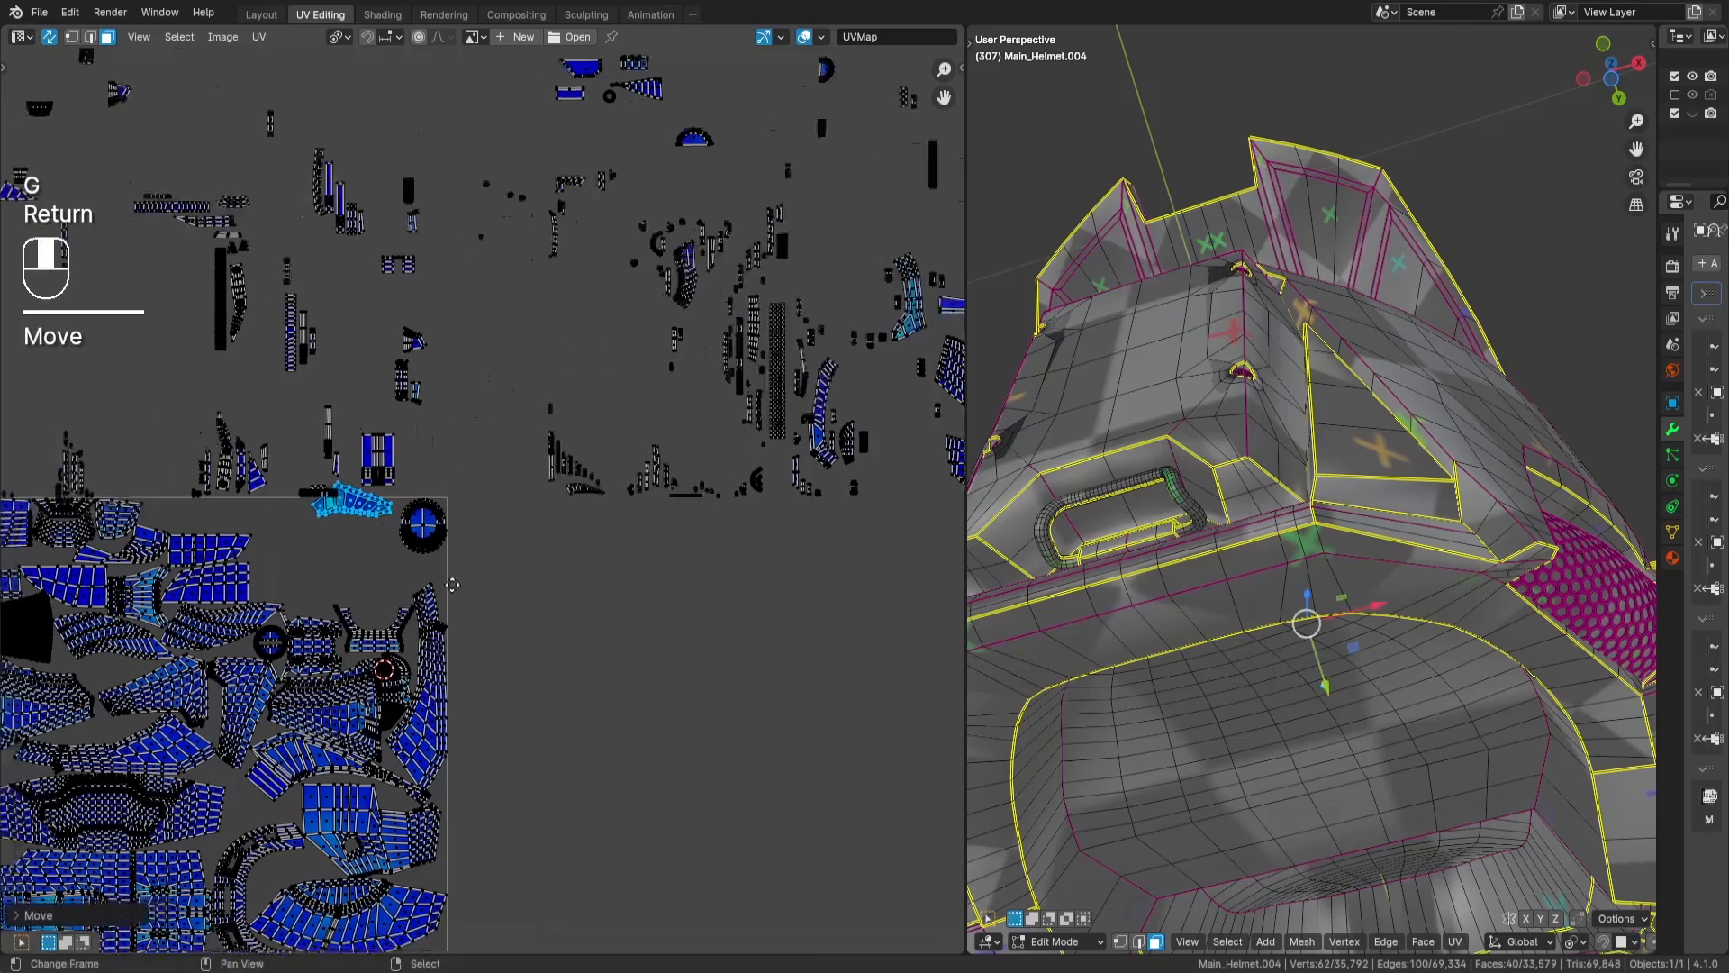
{"action": "scroll", "coordinate": [452, 585], "scroll_direction": "up", "scroll_amount": 3}
{"action": "key", "text": "r"}
{"action": "key", "text": "KP_1"}
{"action": "key", "text": "KP_8"}
{"action": "key", "text": "KP_0"}
{"action": "key", "text": "Return"}
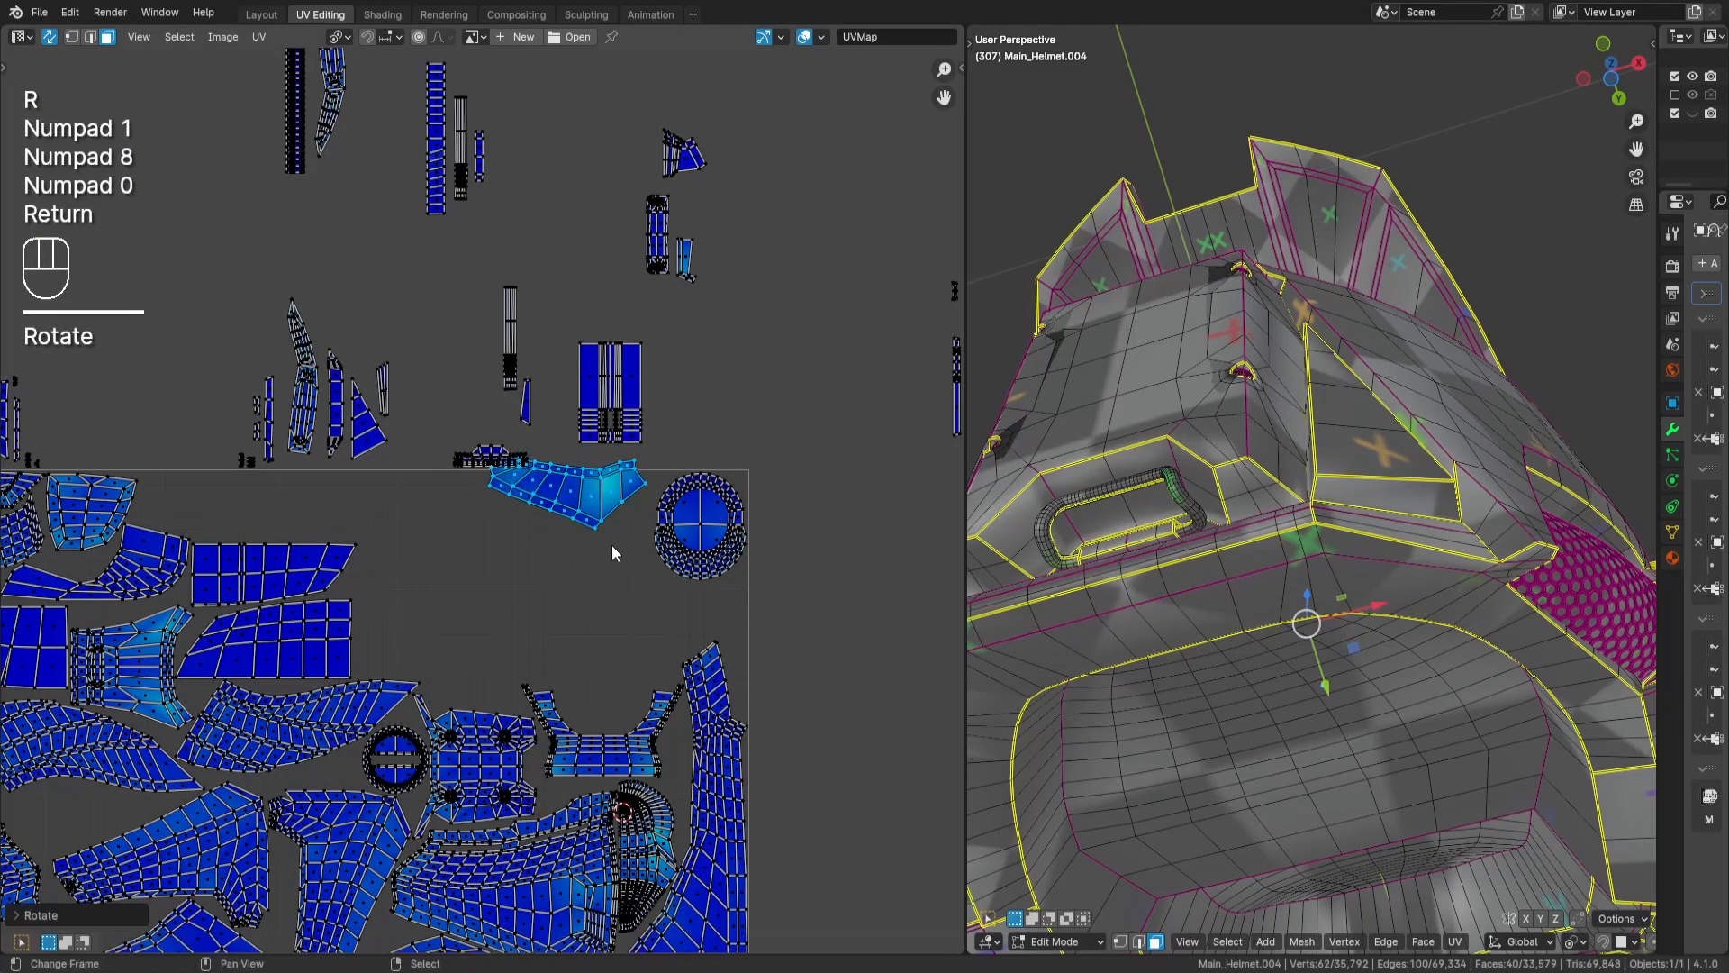
- Place the wing-shaped islands in the empty space above the U-shaped island and deselect them
{"action": "key", "text": "g"}
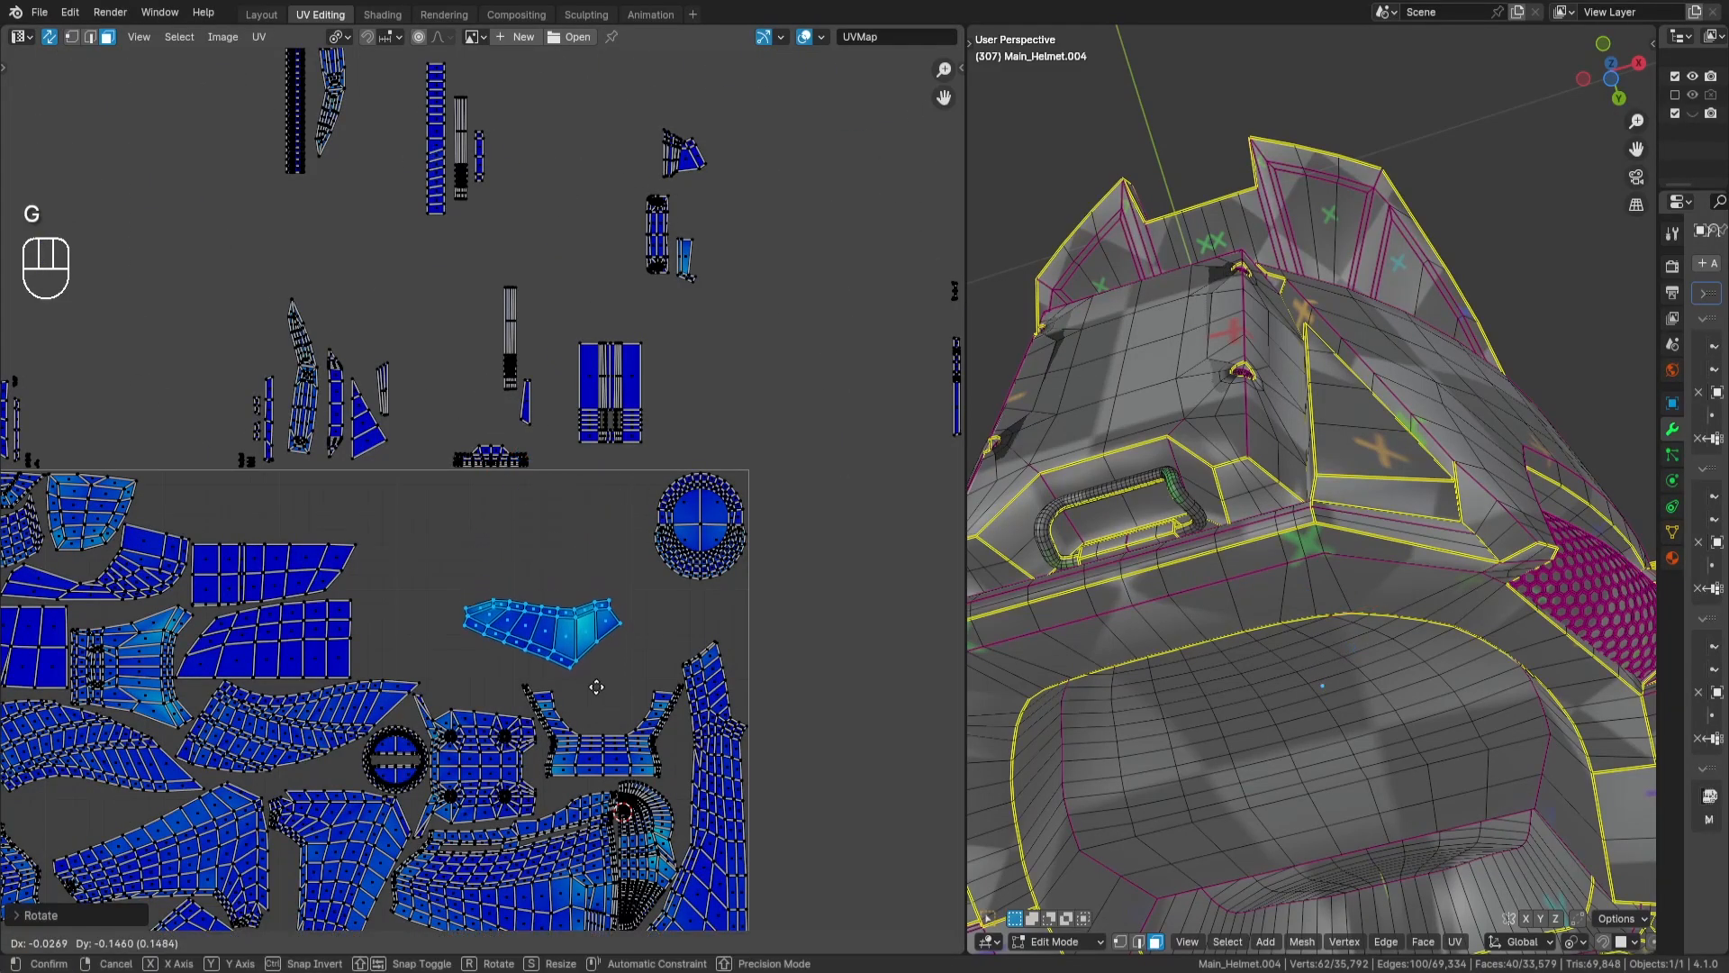
{"action": "key", "text": "Return"}
{"action": "scroll", "coordinate": [596, 702], "scroll_direction": "down", "scroll_amount": 1}
{"action": "key", "text": "a"}
{"action": "key", "text": "a"}
{"action": "key", "text": "a"}
{"action": "scroll", "coordinate": [567, 597], "scroll_direction": "down", "scroll_amount": 1}
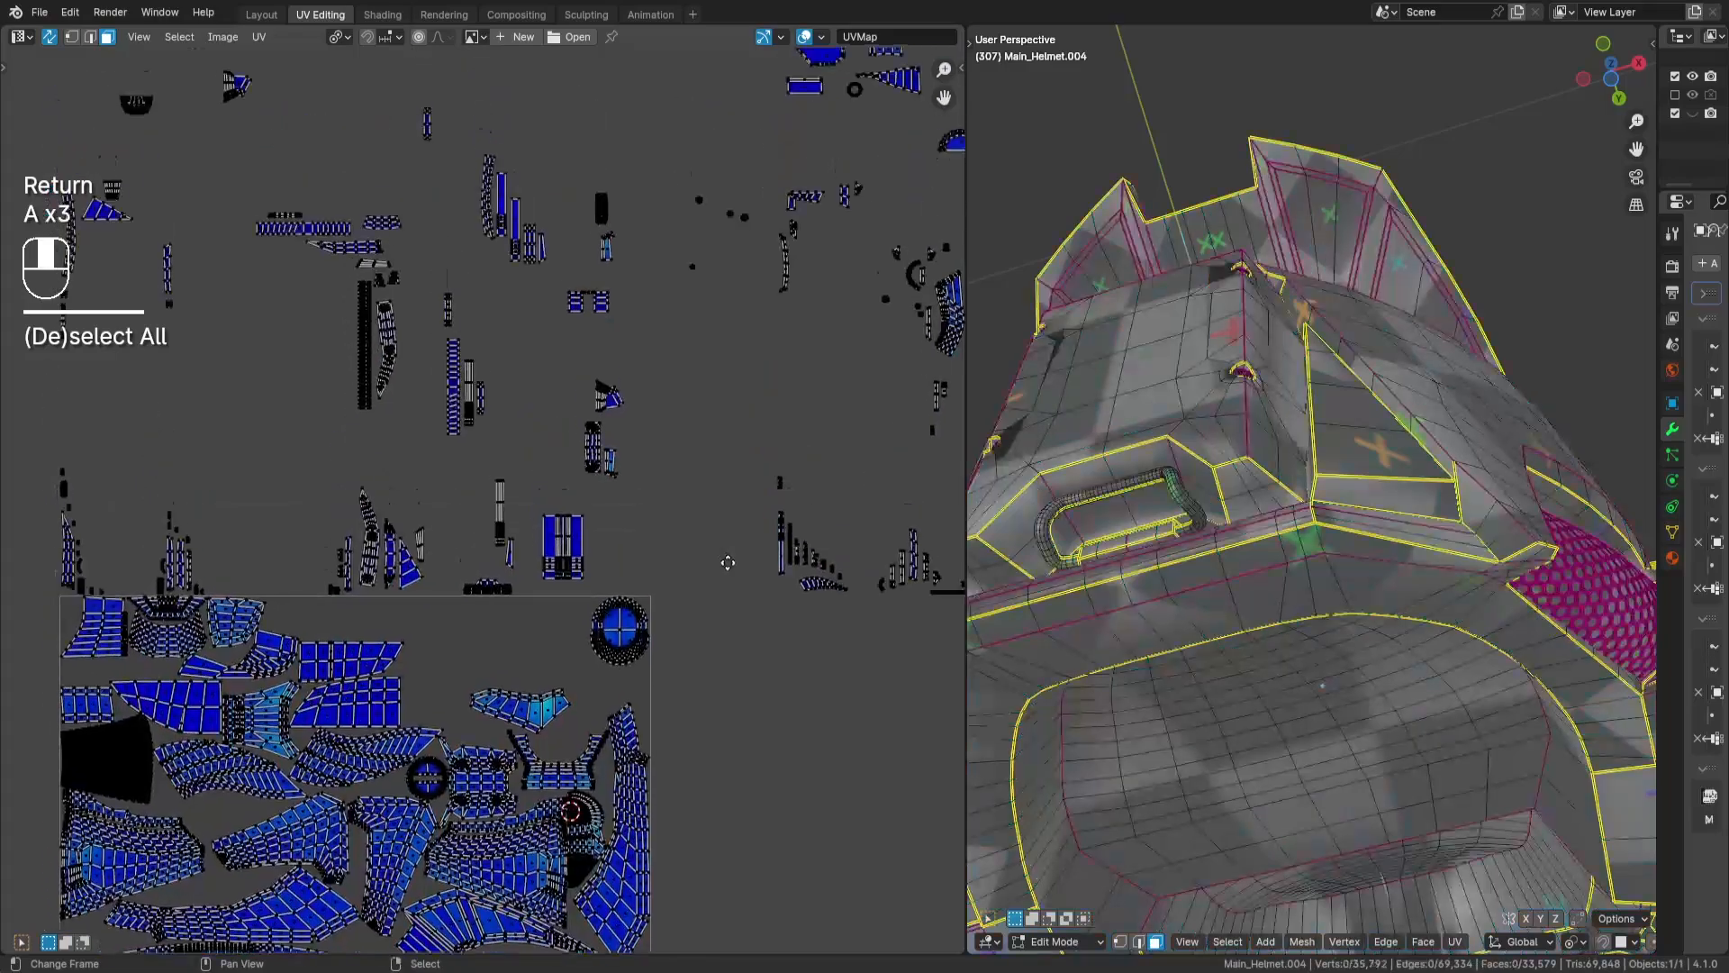
{"action": "middle_click_drag", "start_coordinate": [567, 597], "coordinate": [566, 483]}
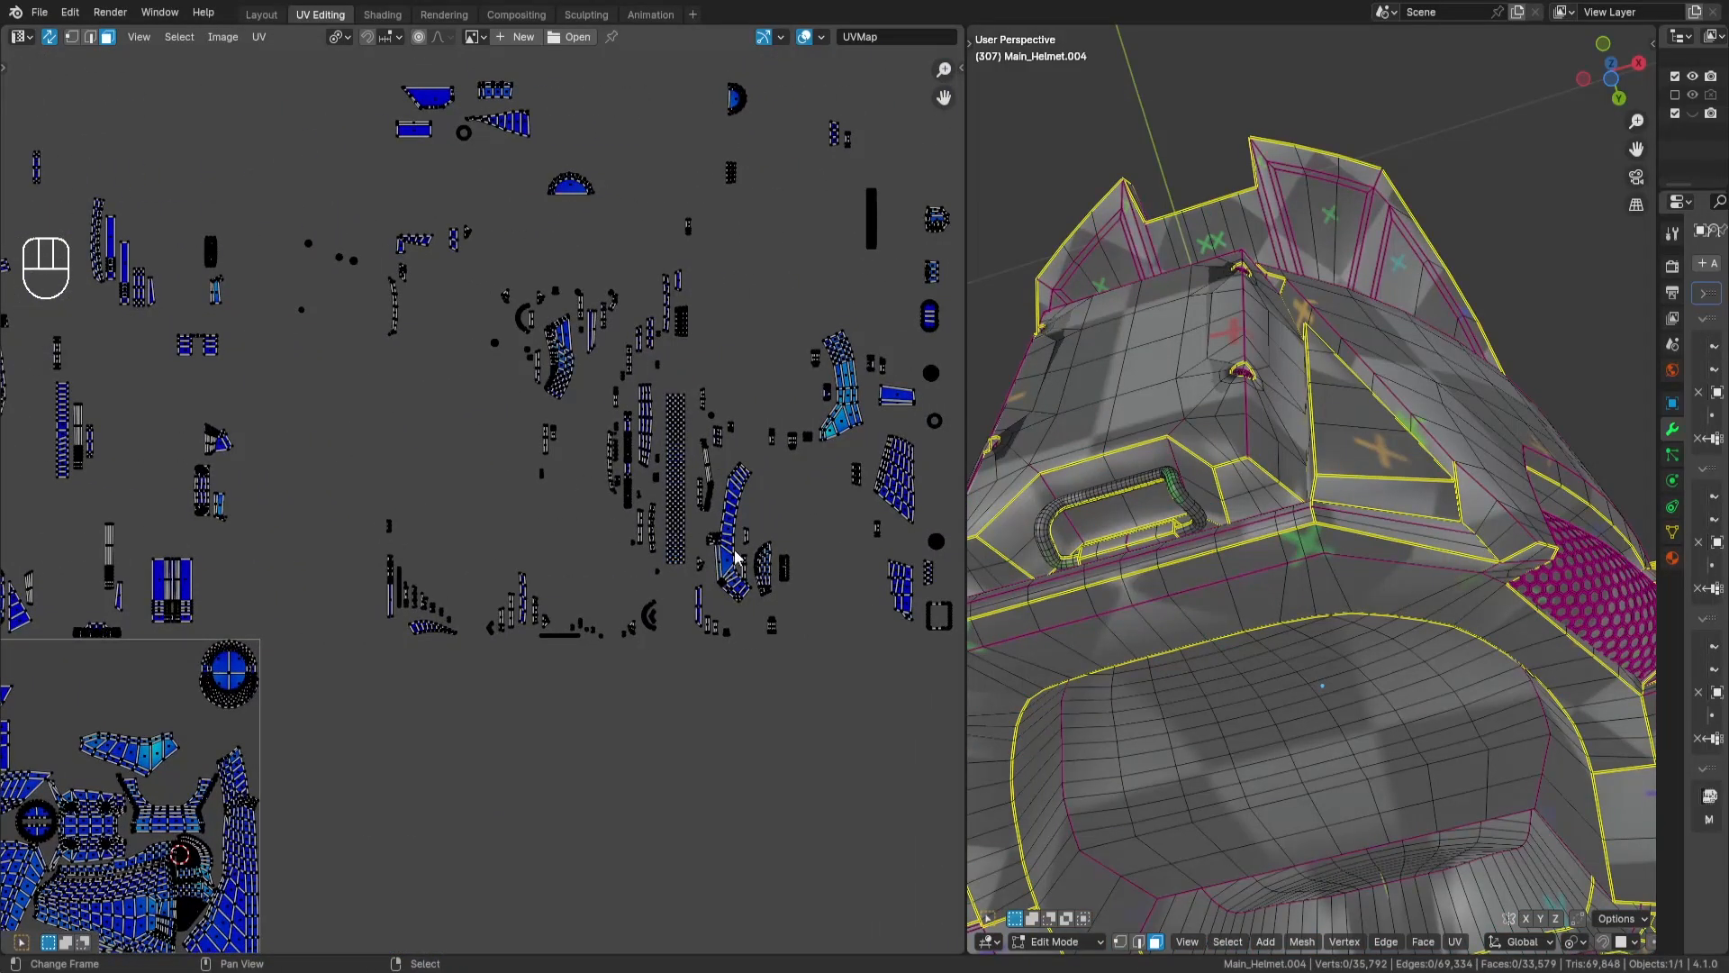
- Select the long curved band island outside the tile and rotate it -90 degrees
{"action": "key", "text": "l"}
{"action": "key", "text": "r"}
{"action": "key", "text": "KP_9"}
{"action": "key", "text": "KP_0"}
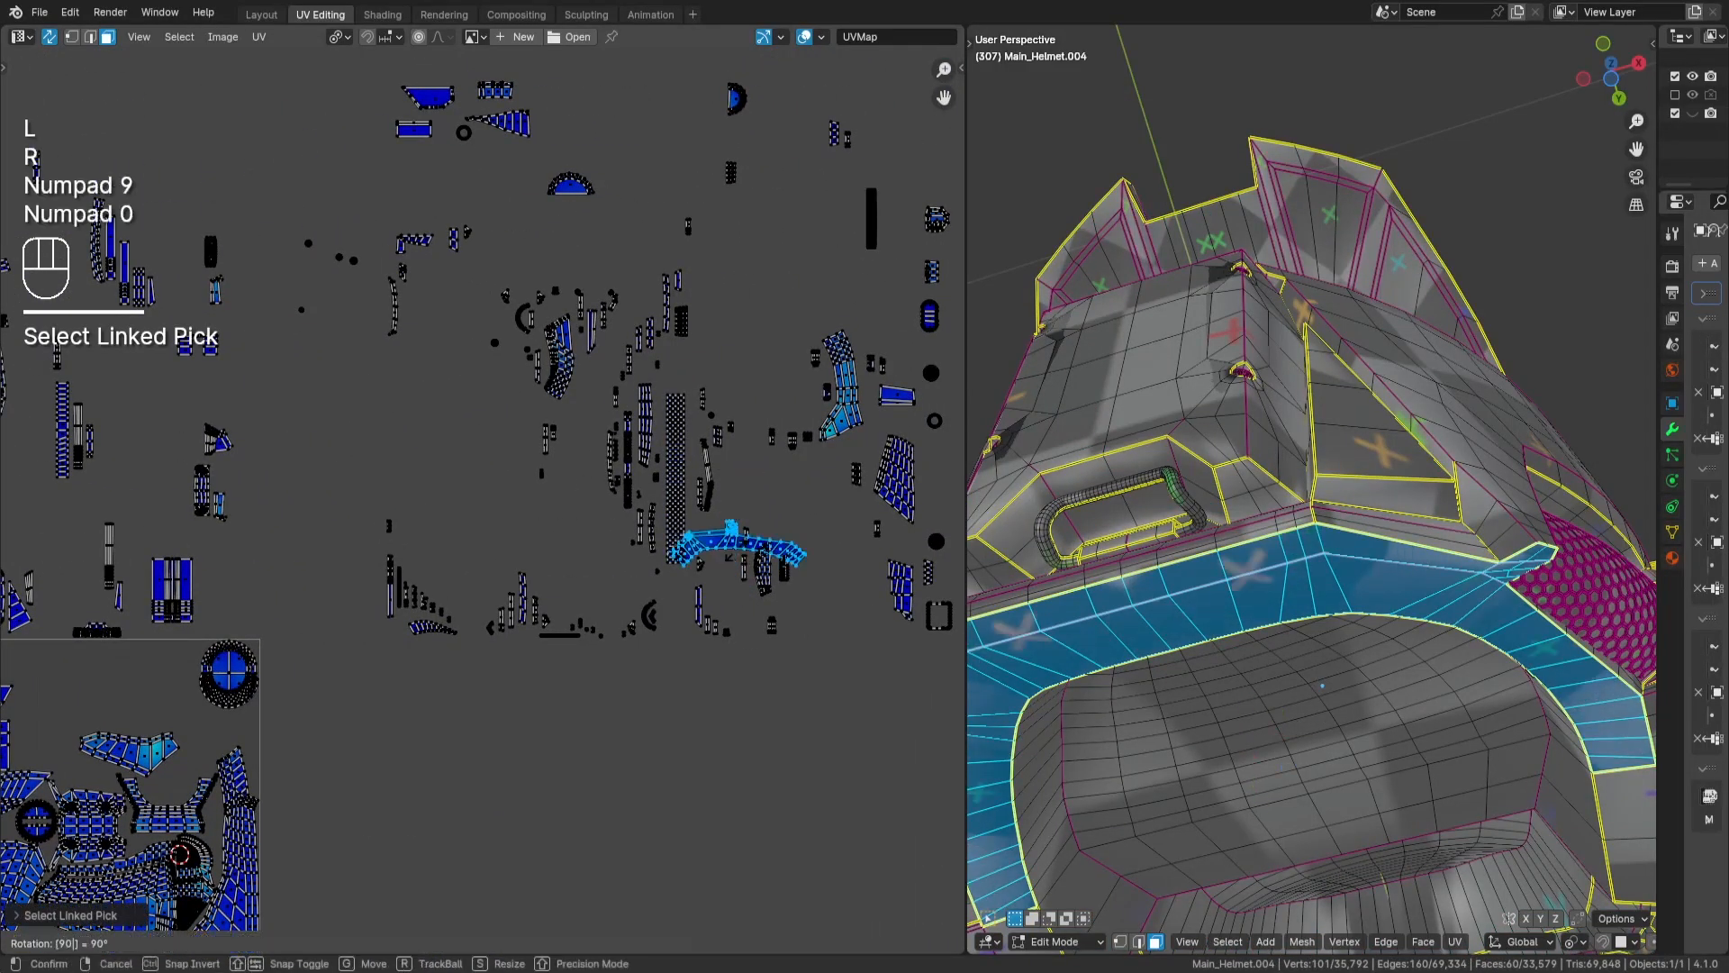
{"action": "key", "text": "KP_Subtract"}
{"action": "key", "text": "Return"}
- Move the curved band island into the tile beside the wing-shaped islands, above the U-shaped island, and deselect it
{"action": "key", "text": "g"}
{"action": "key", "text": "Return"}
{"action": "scroll", "coordinate": [635, 624], "scroll_direction": "up", "scroll_amount": 3}
{"action": "key", "text": "a"}
{"action": "key", "text": "a"}
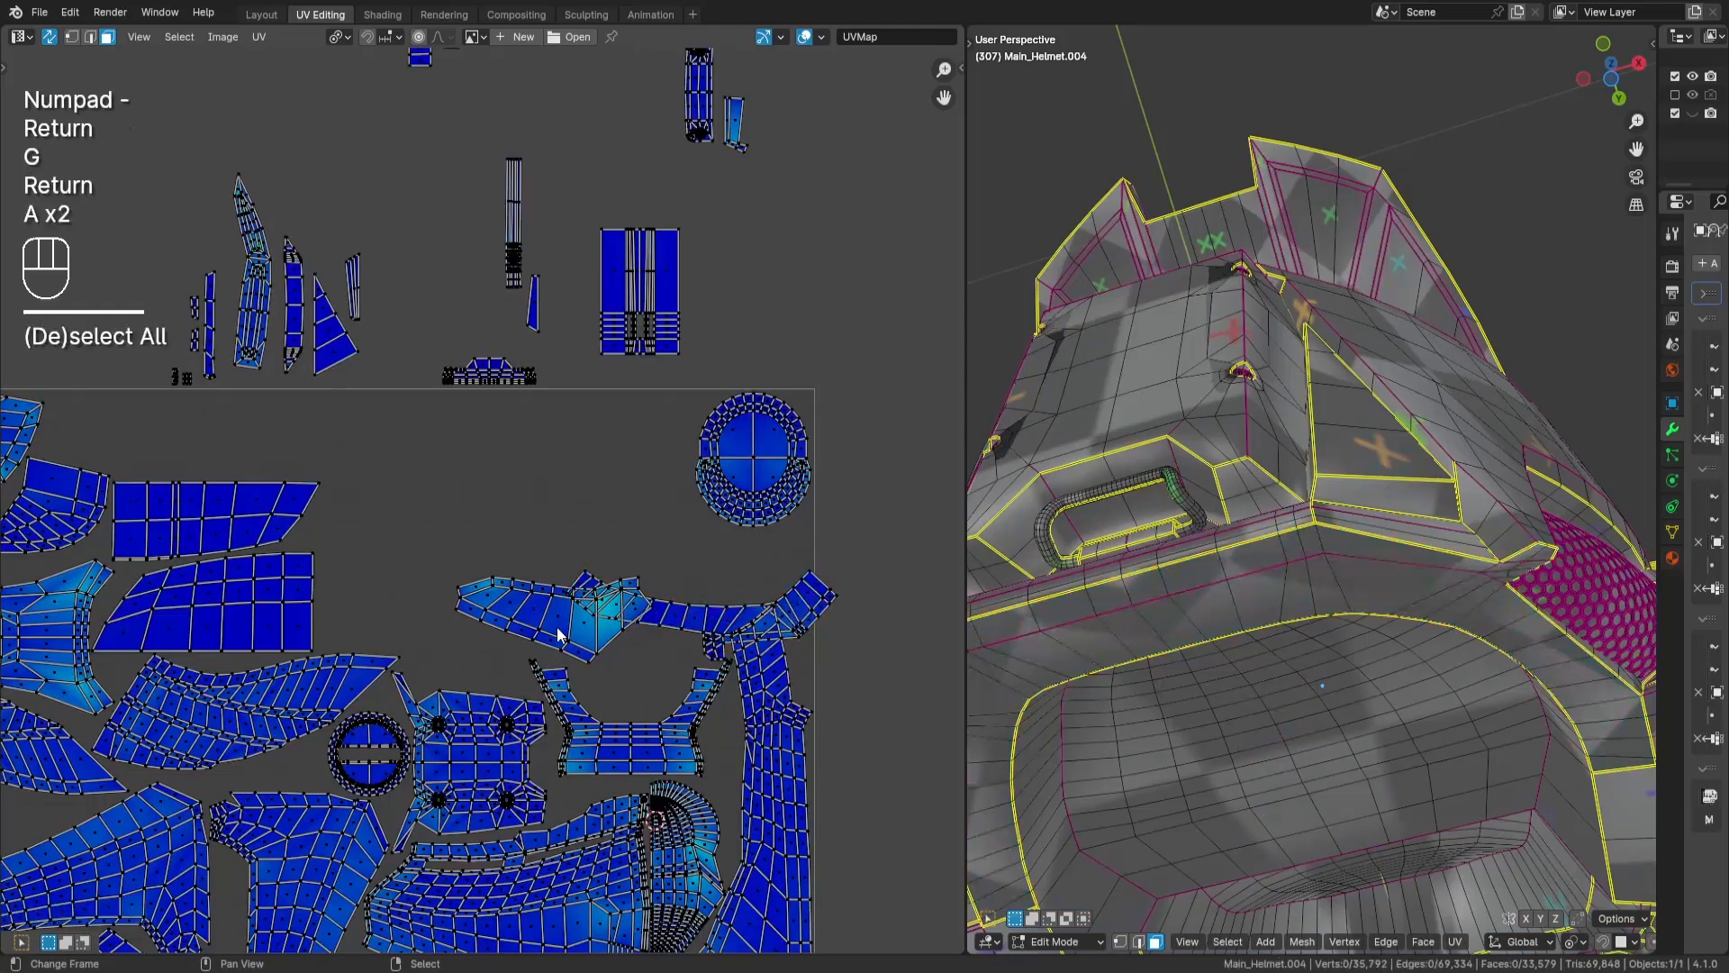
- Select both stacked wing-shaped islands, move them up beside the round island to clear space, and deselect them
{"action": "key", "text": "l"}
{"action": "key", "text": "h"}
{"action": "key", "text": "l"}
{"action": "key", "text": "space"}
{"action": "key", "text": "Escape"}
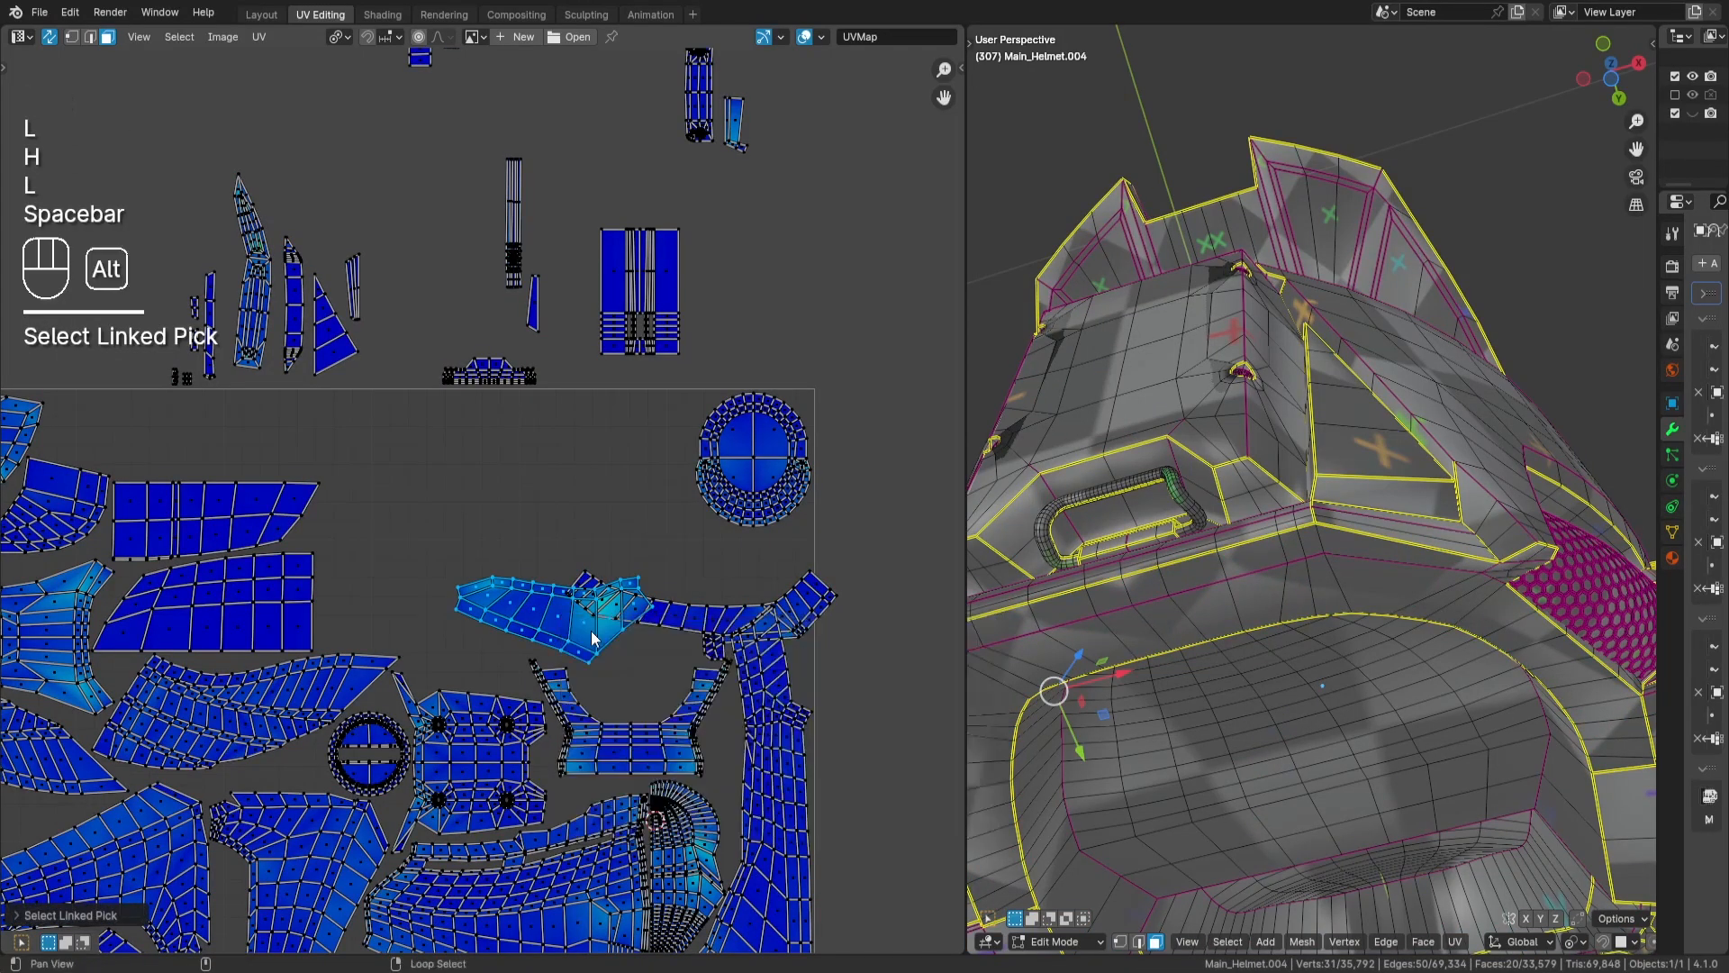
{"action": "key", "text": "alt+h"}
{"action": "key", "text": "g"}
{"action": "key", "text": "Return"}
{"action": "key", "text": "a"}
{"action": "key", "text": "a"}
- Fit the curved band island closely above the U-shaped island, below the wing-shaped islands, and deselect it
{"action": "key", "text": "l"}
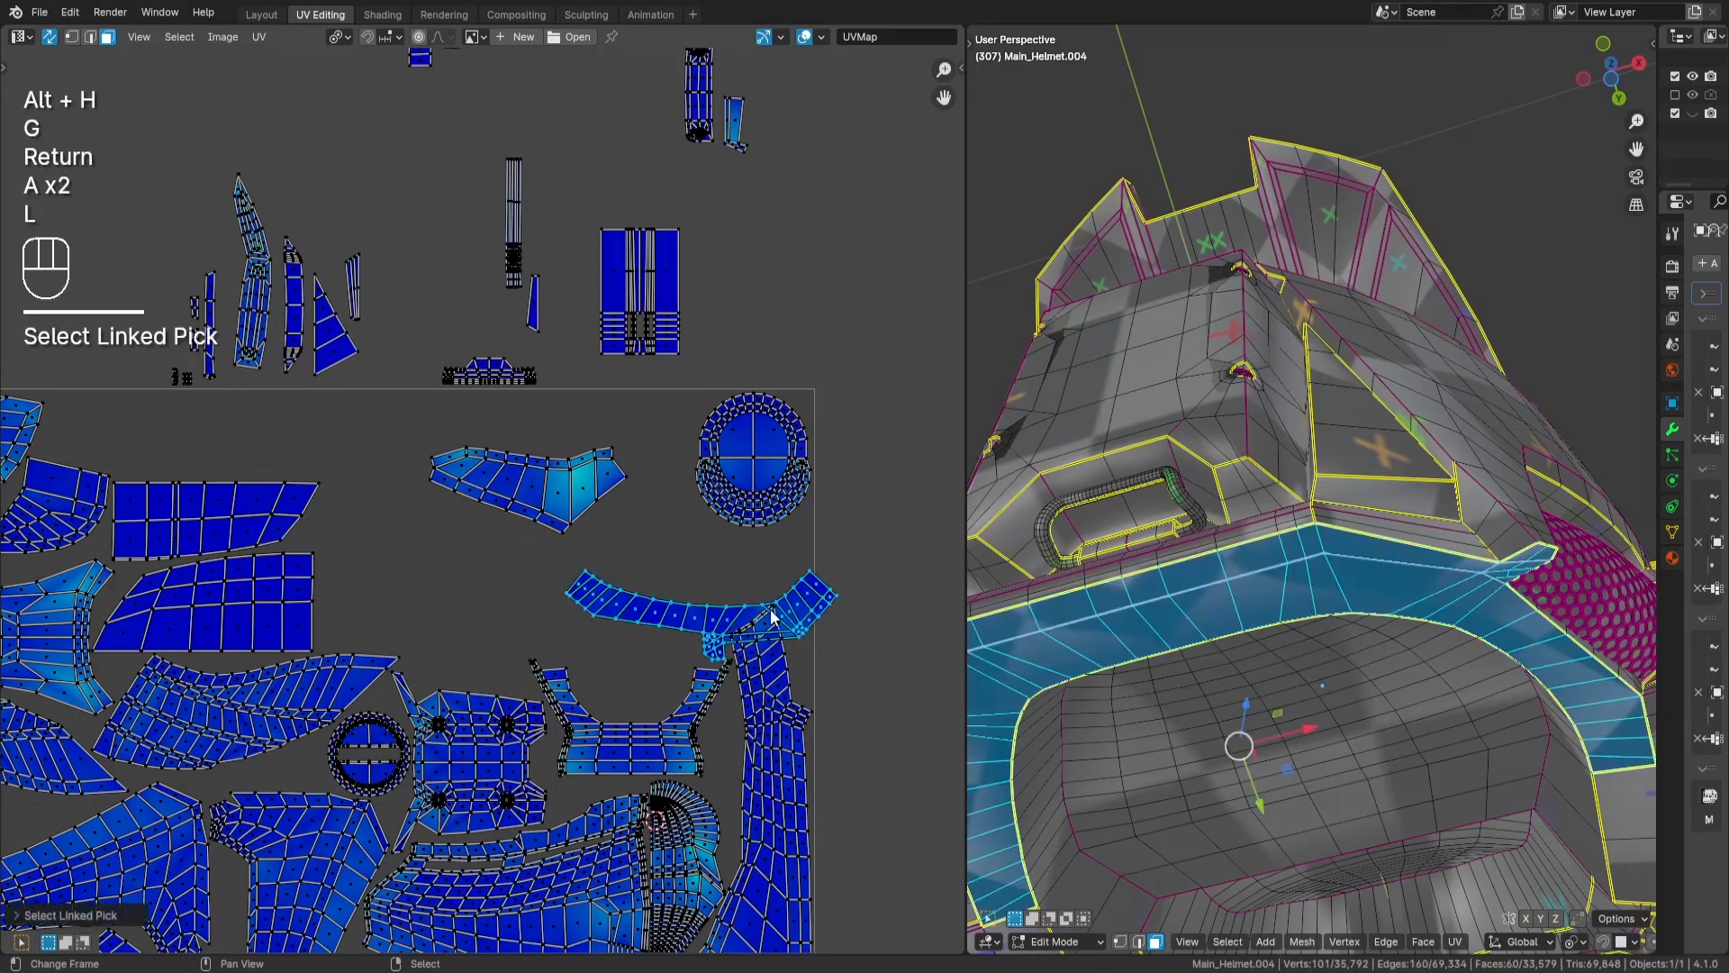
{"action": "key", "text": "g"}
{"action": "key", "text": "Return"}
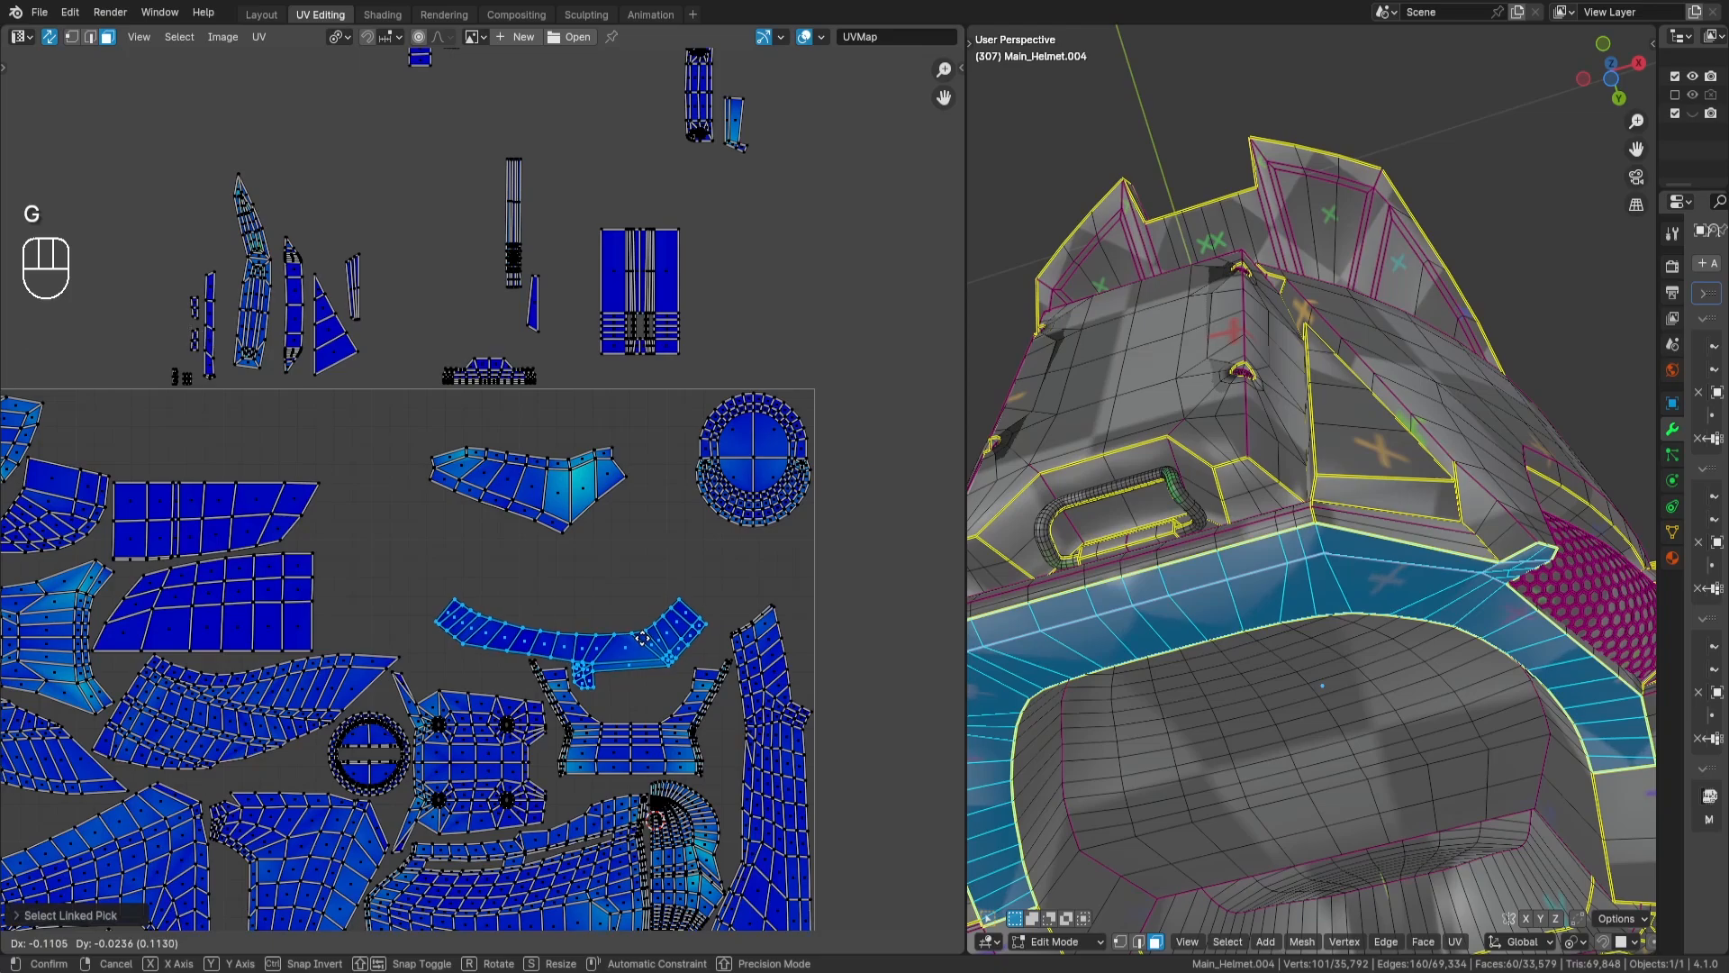
{"action": "scroll", "coordinate": [605, 531], "scroll_direction": "up", "scroll_amount": 4}
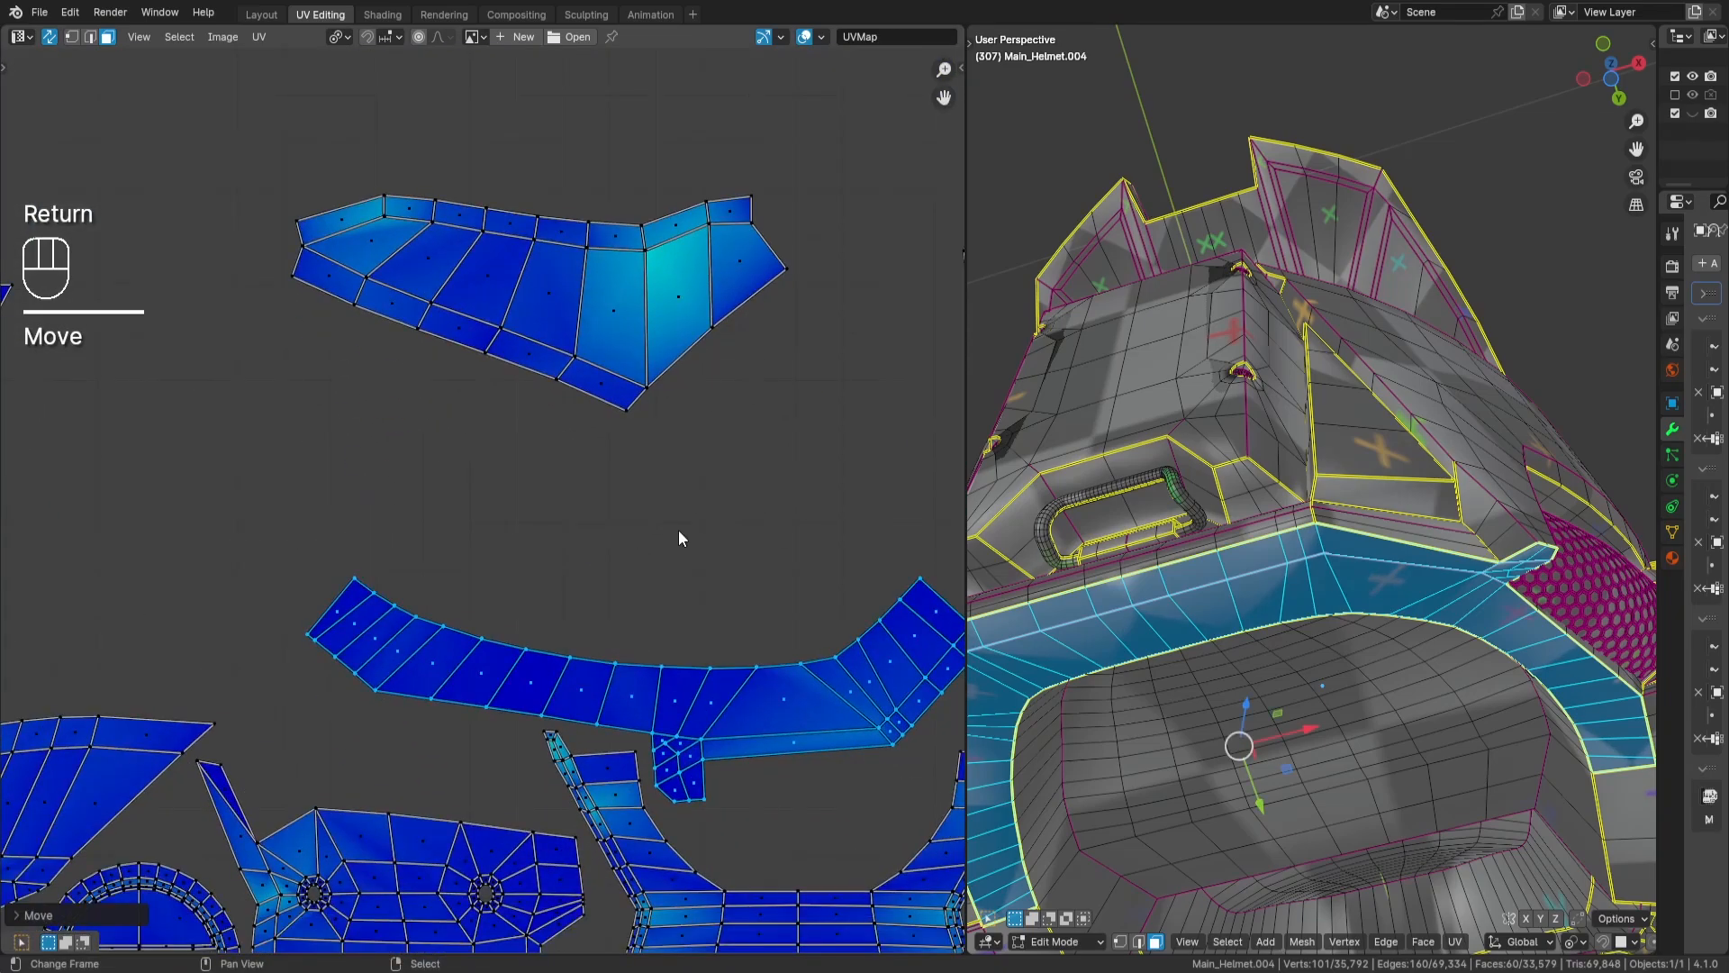
{"action": "key", "text": "g"}
{"action": "left_click", "coordinate": [729, 580]}
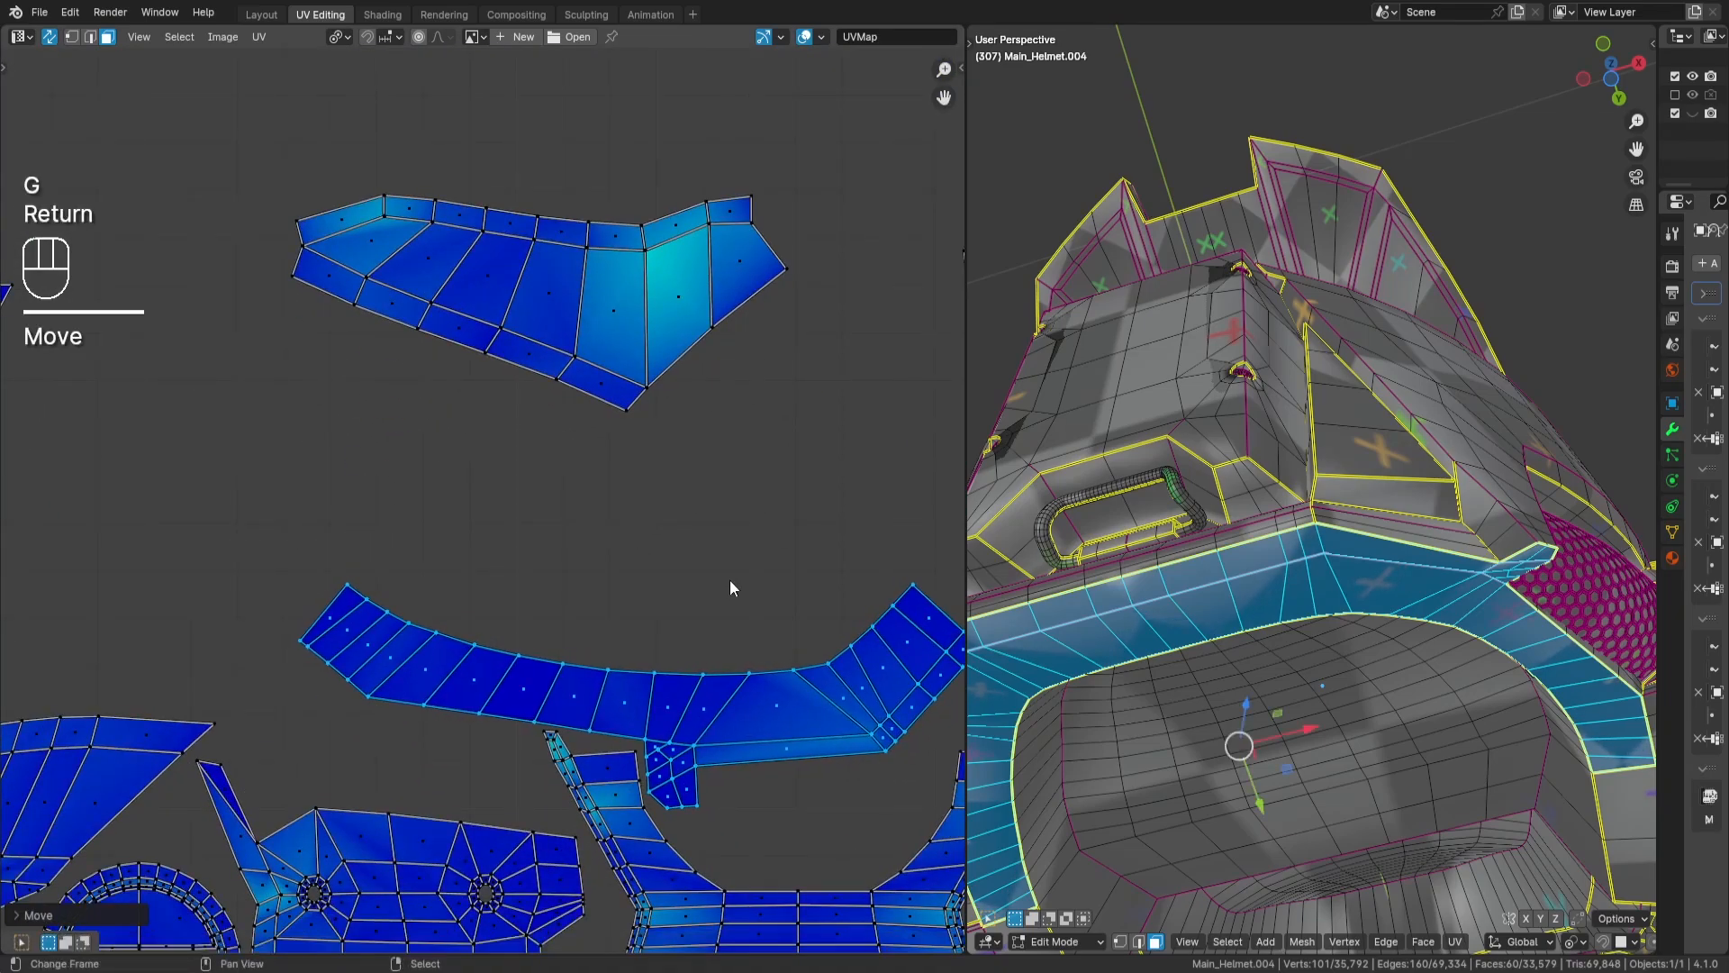
{"action": "scroll", "coordinate": [659, 556], "scroll_direction": "down", "scroll_amount": 2}
{"action": "key", "text": "a"}
{"action": "key", "text": "a"}
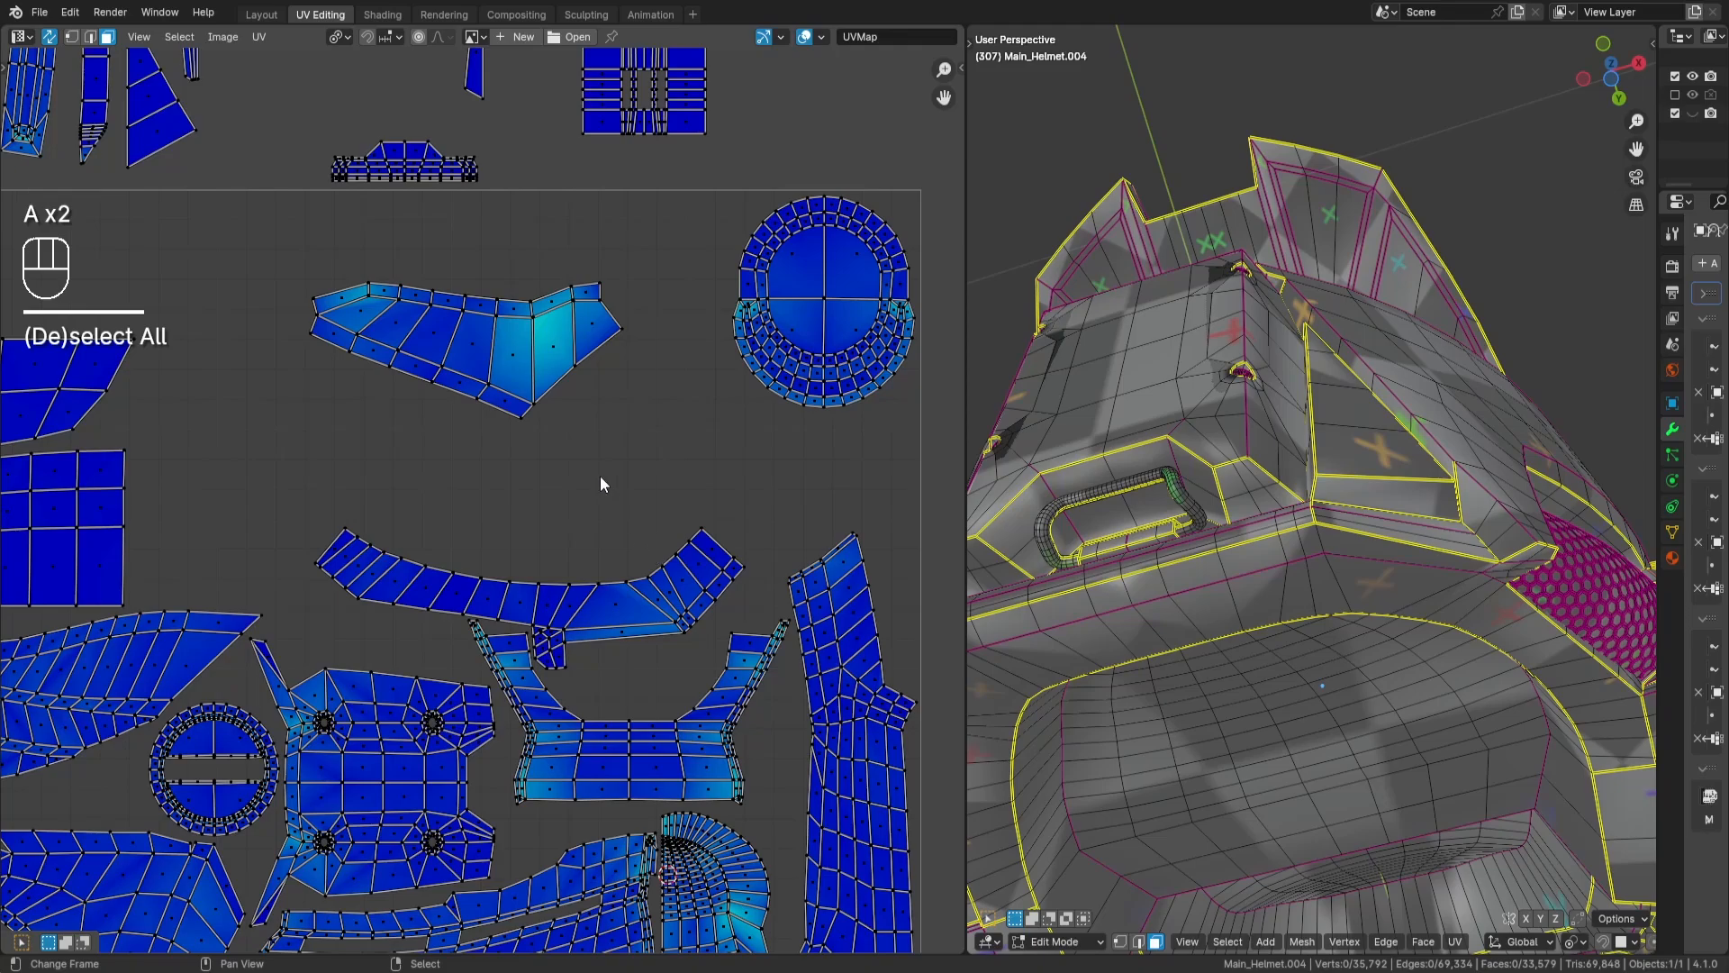
- Select both stacked wing-shaped islands, move them down close above the curved band island, and deselect them
{"action": "key", "text": "l"}
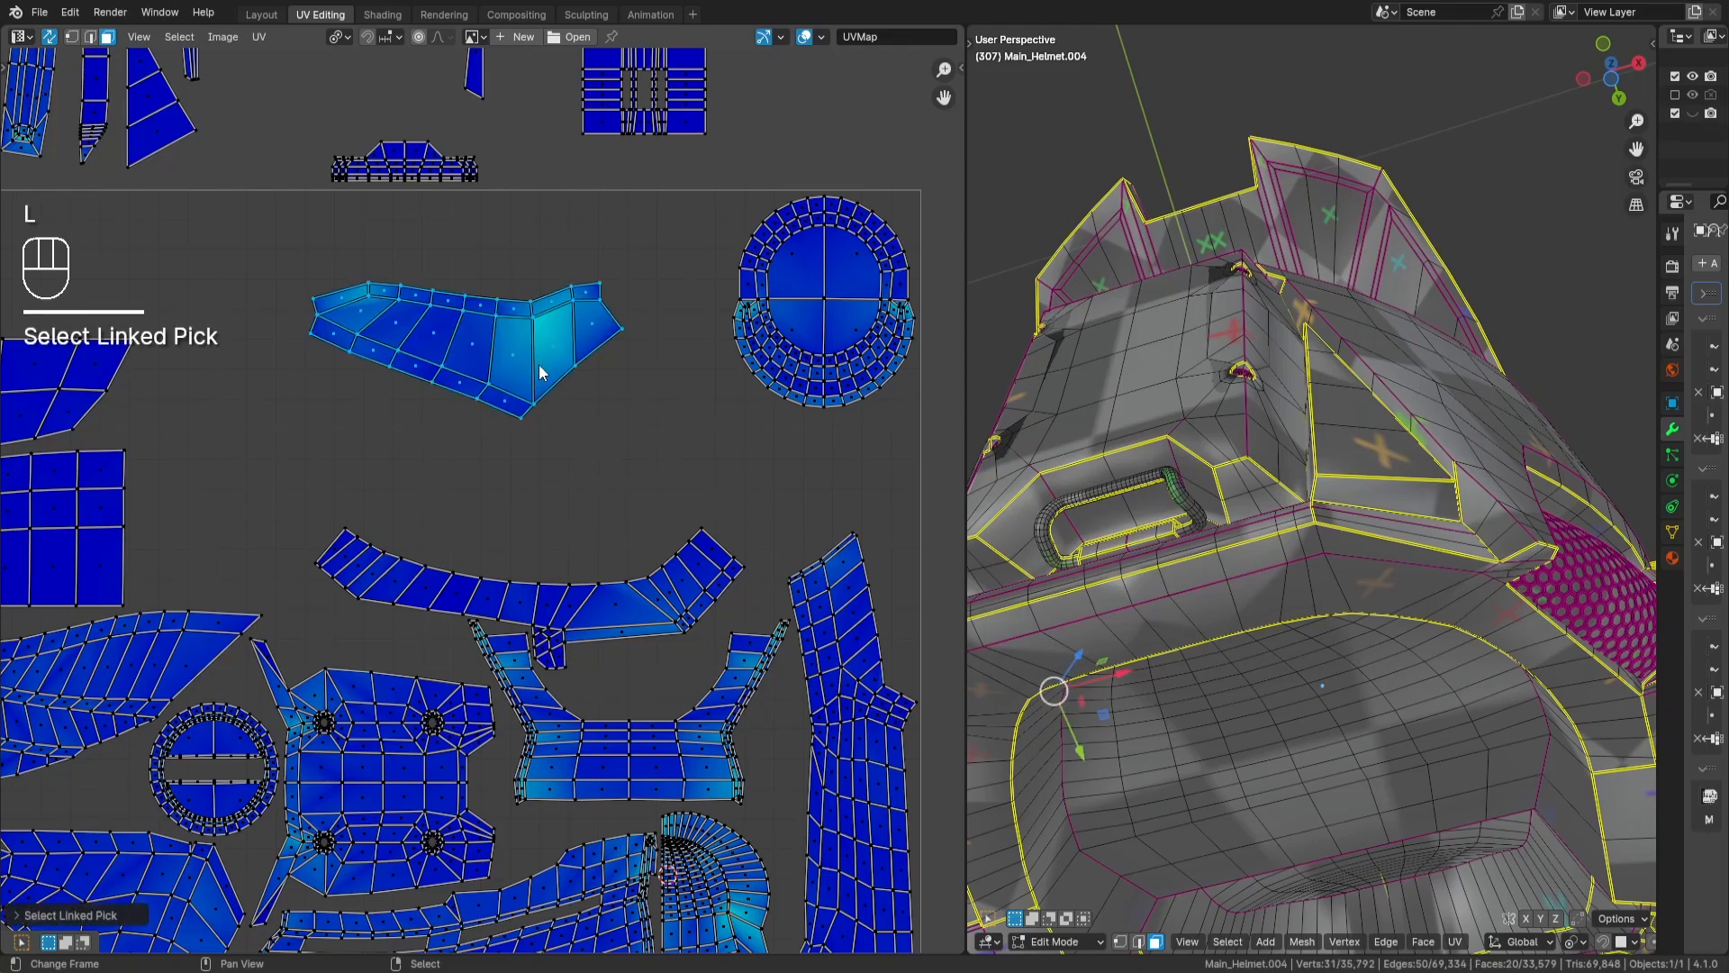
{"action": "key", "text": "h"}
{"action": "key", "text": "l"}
{"action": "key", "text": "alt+h"}
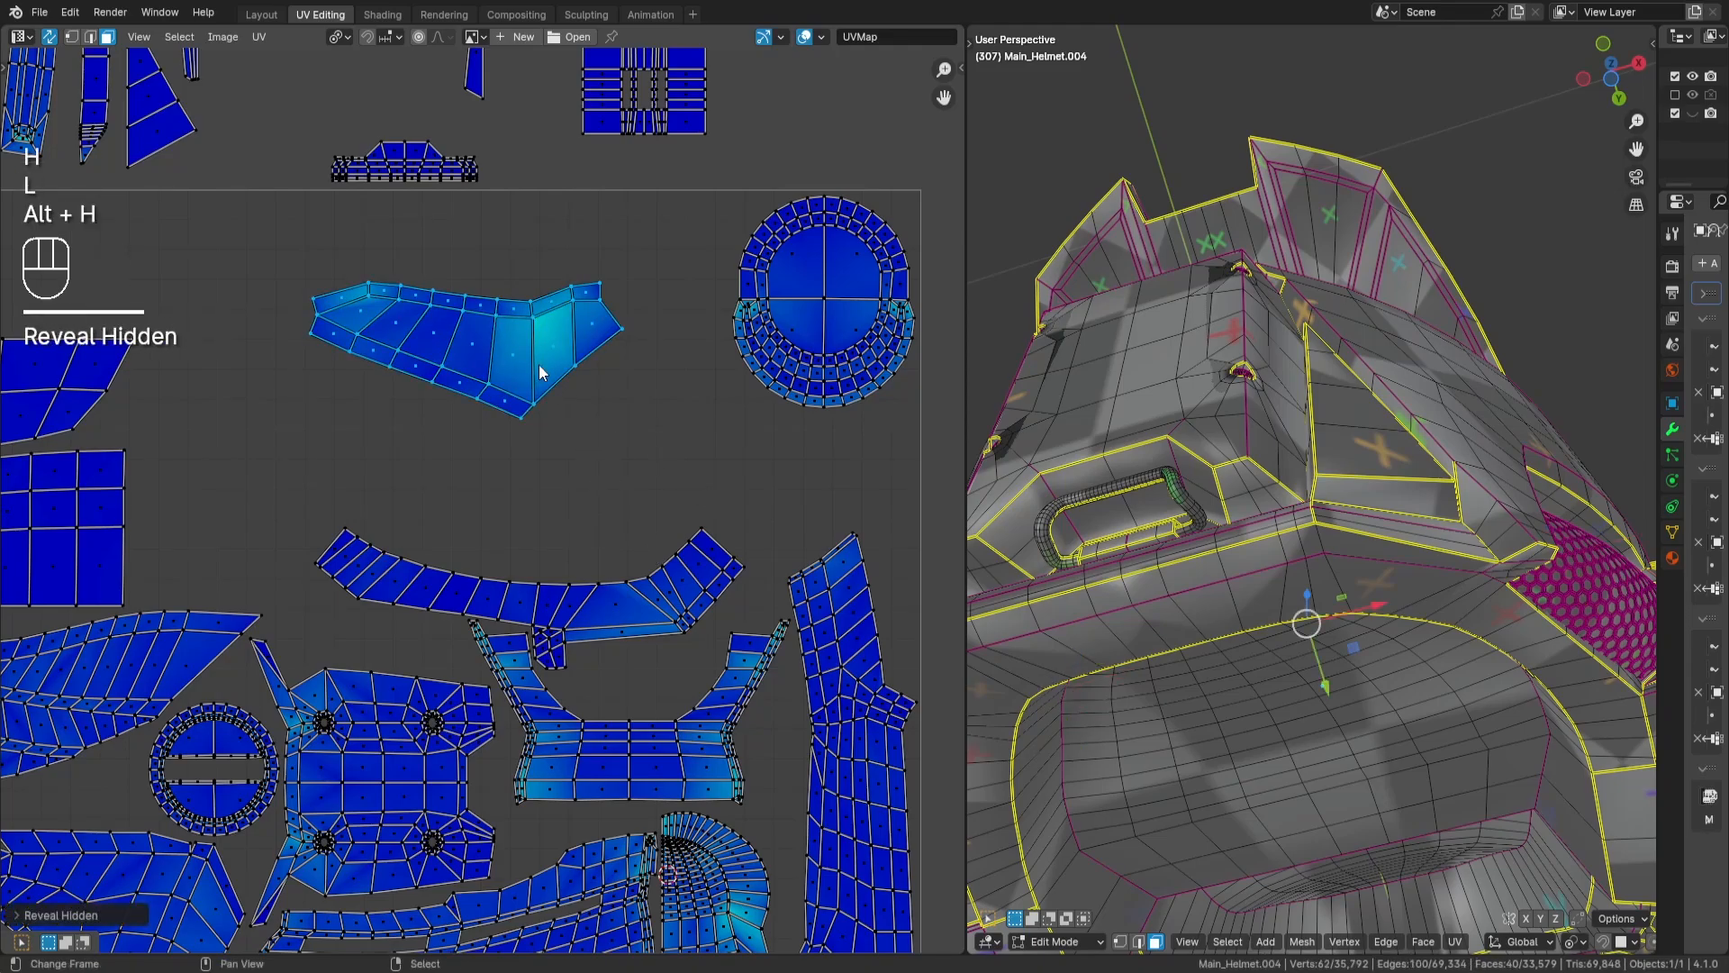
{"action": "key", "text": "g"}
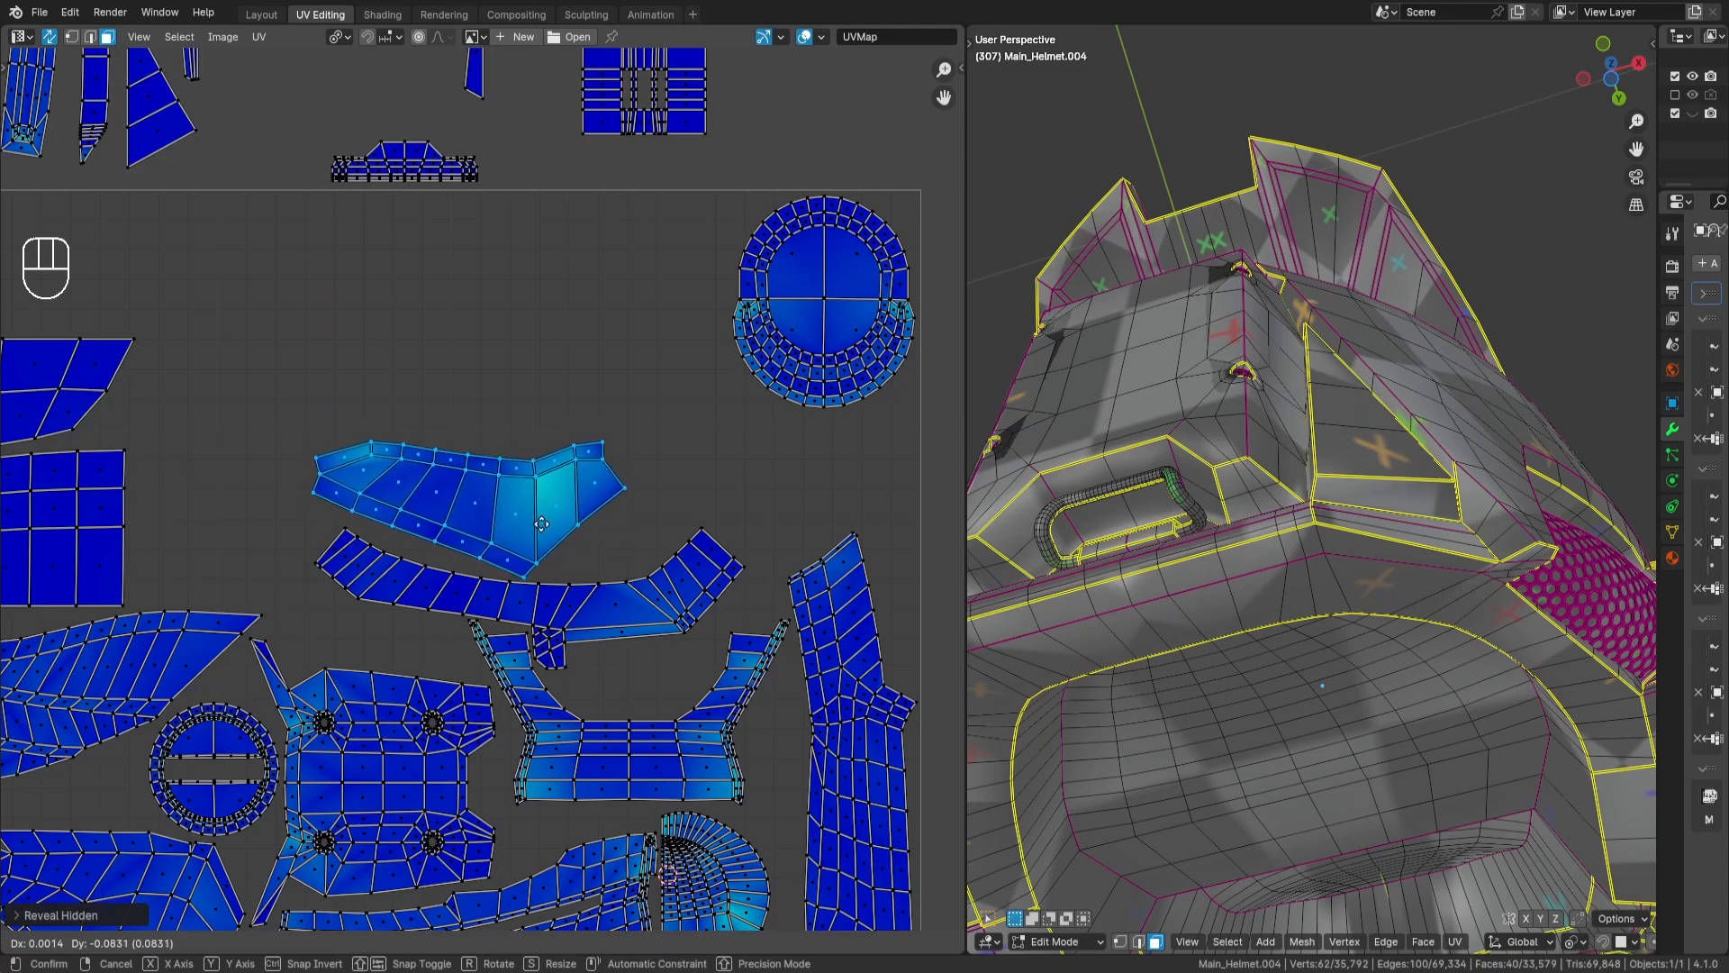
{"action": "key", "text": "Return"}
{"action": "scroll", "coordinate": [630, 477], "scroll_direction": "down", "scroll_amount": 5}
{"action": "key", "text": "a"}
{"action": "key", "text": "a"}
- Select the rectangular grid islands just above the tile's upper edge and move them toward the tile
{"action": "scroll", "coordinate": [630, 472], "scroll_direction": "up", "scroll_amount": 1}
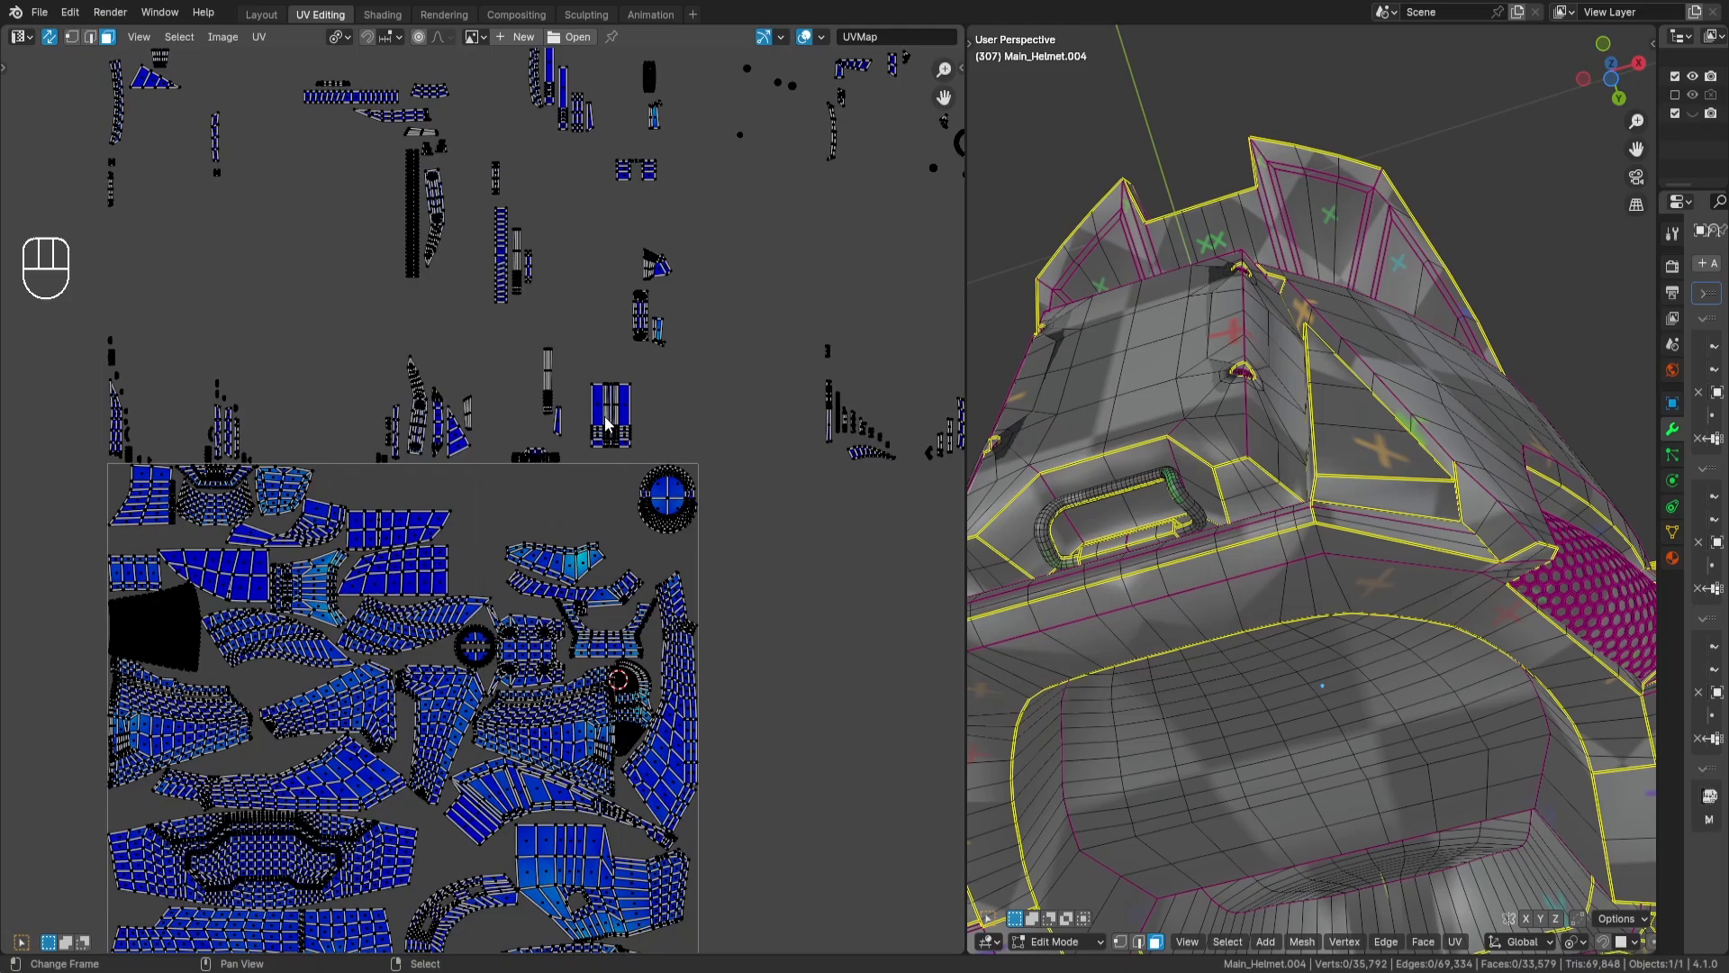
{"action": "scroll", "coordinate": [631, 473], "scroll_direction": "up", "scroll_amount": 2}
{"action": "left_click_drag", "start_coordinate": [645, 302], "coordinate": [728, 436]}
{"action": "key", "text": "g"}
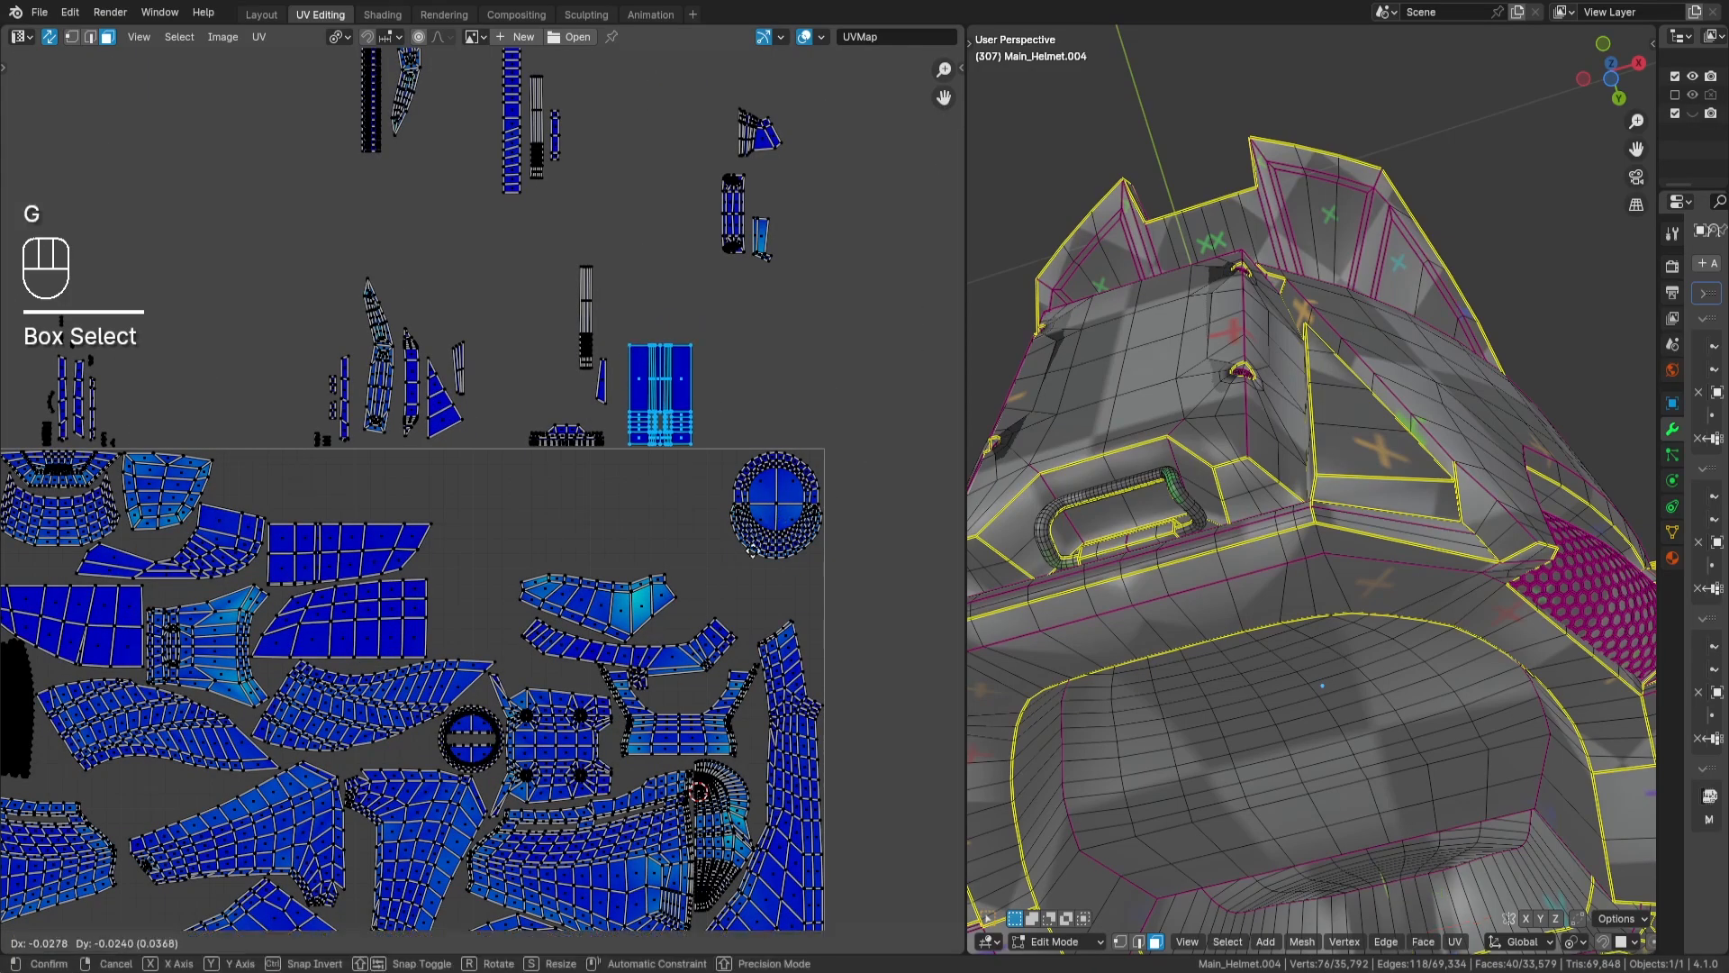
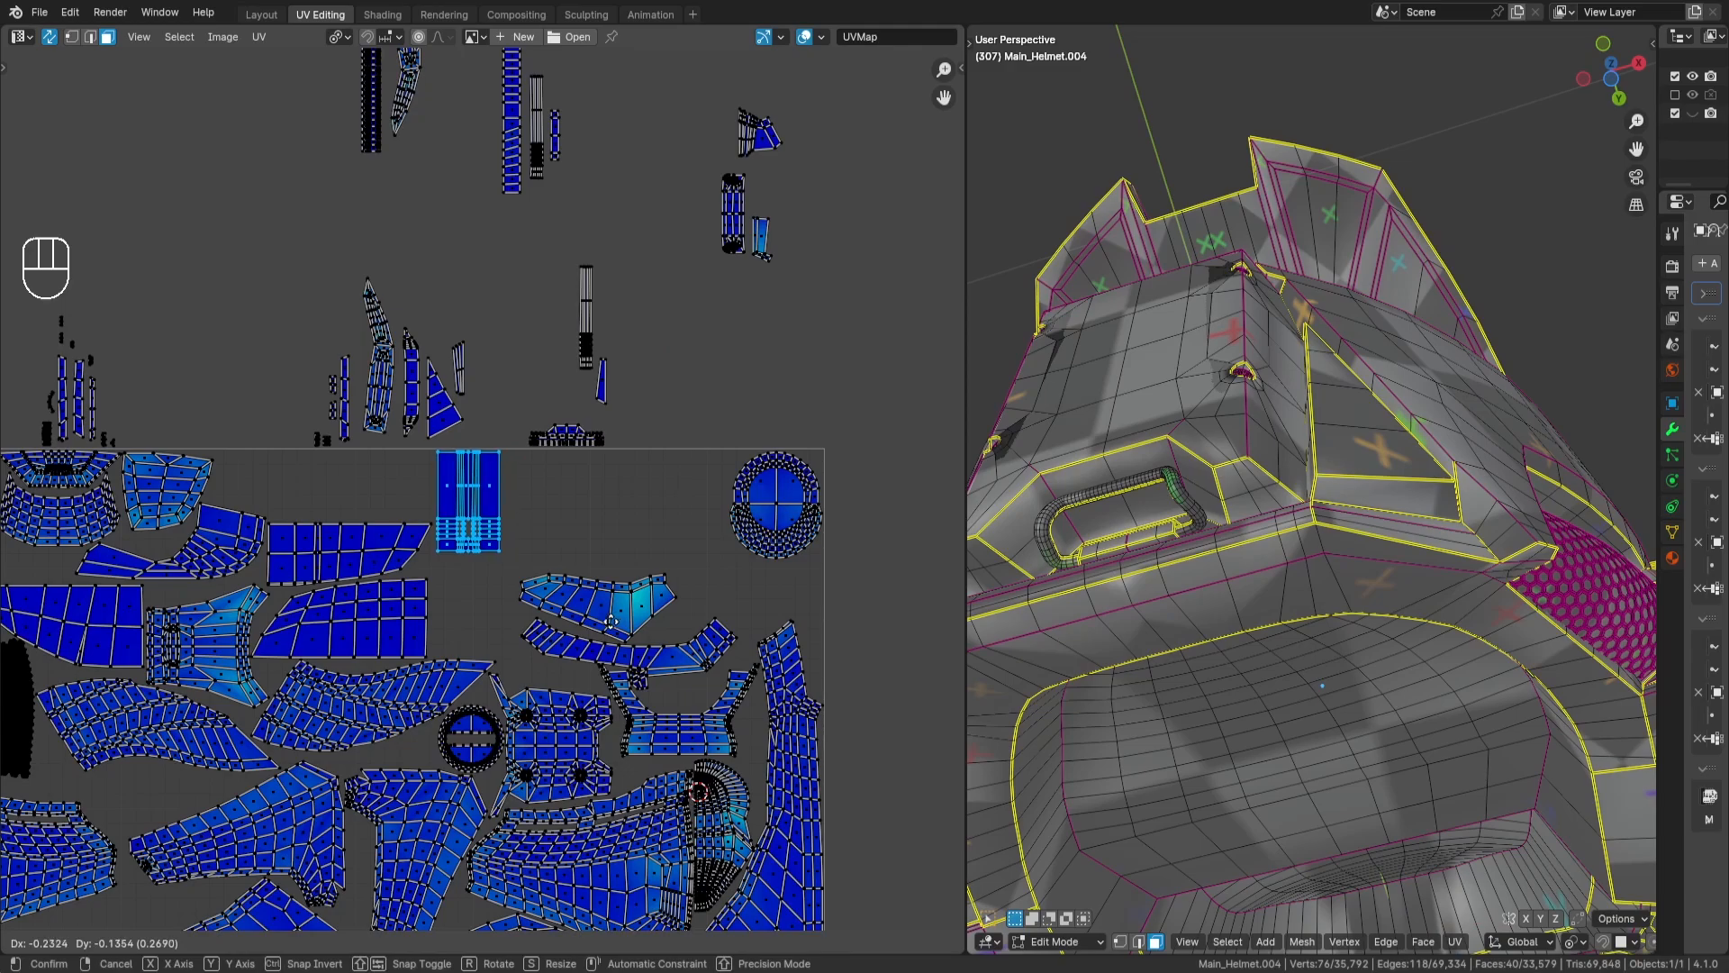
- Place the selected rectangular grid islands against the inside of the tile's upper edge and deselect them
{"action": "key", "text": "Return"}
{"action": "key", "text": "a"}
{"action": "key", "text": "a"}
- Select both stacked curved, flared-end islands in the group outside the tile and rotate them by 90 degrees
{"action": "scroll", "coordinate": [760, 474], "scroll_direction": "down", "scroll_amount": 2}
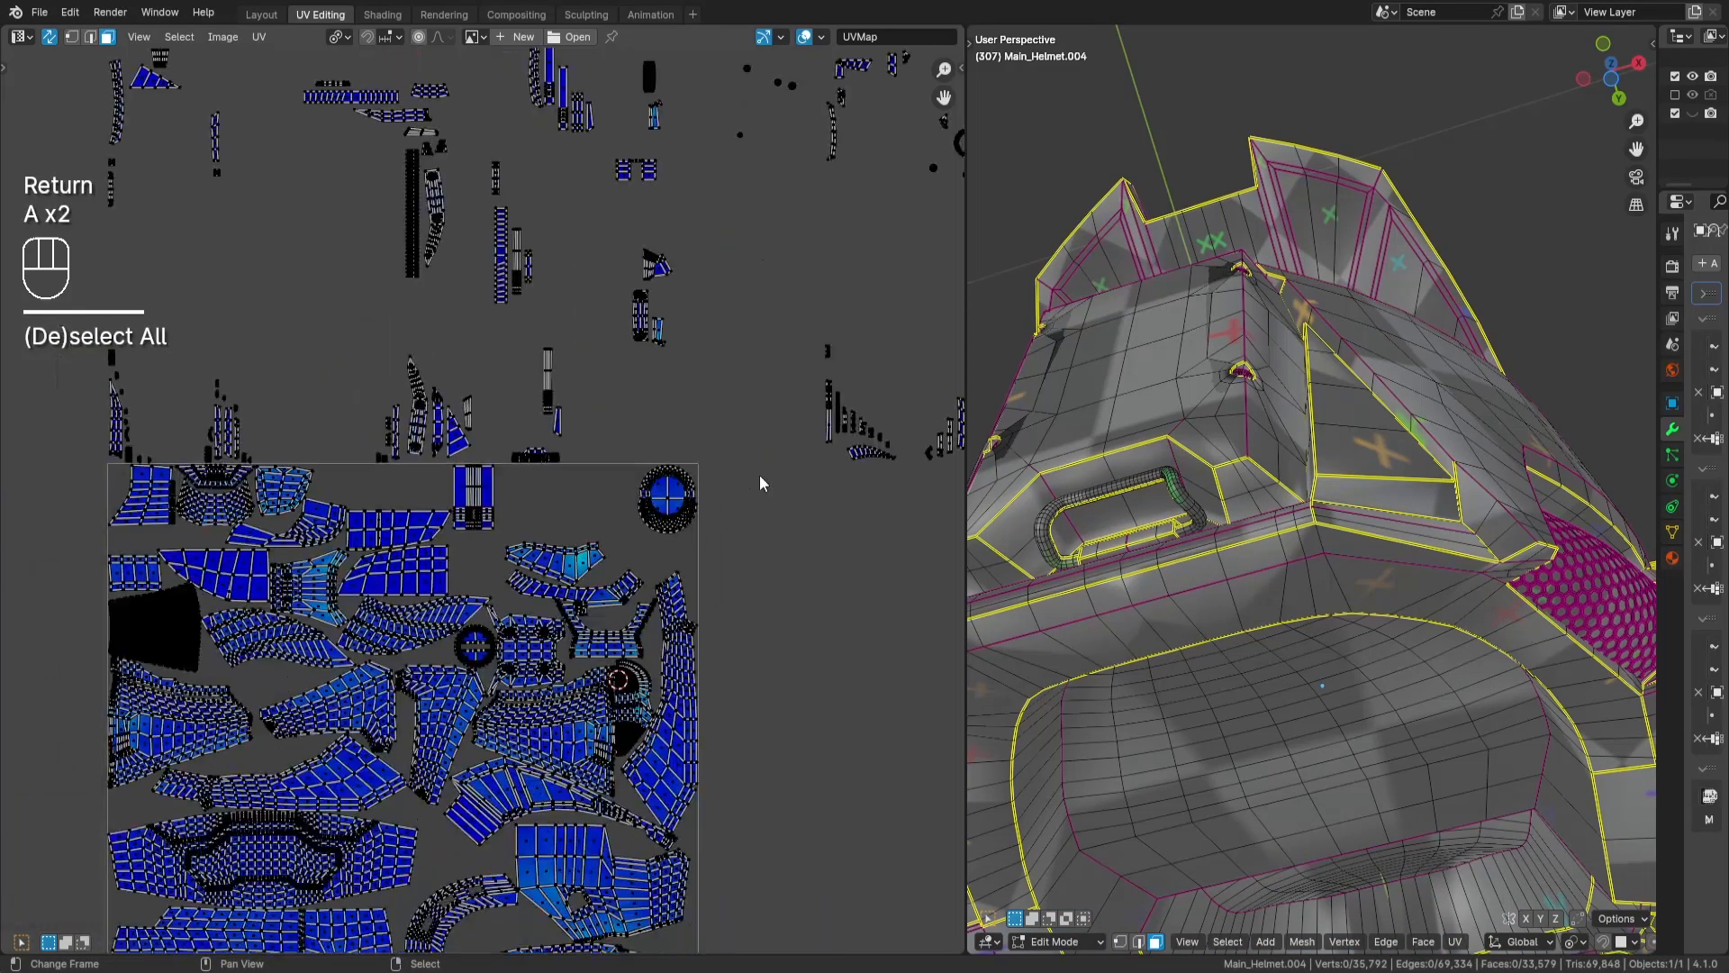
{"action": "middle_click_drag", "start_coordinate": [759, 474], "coordinate": [183, 595]}
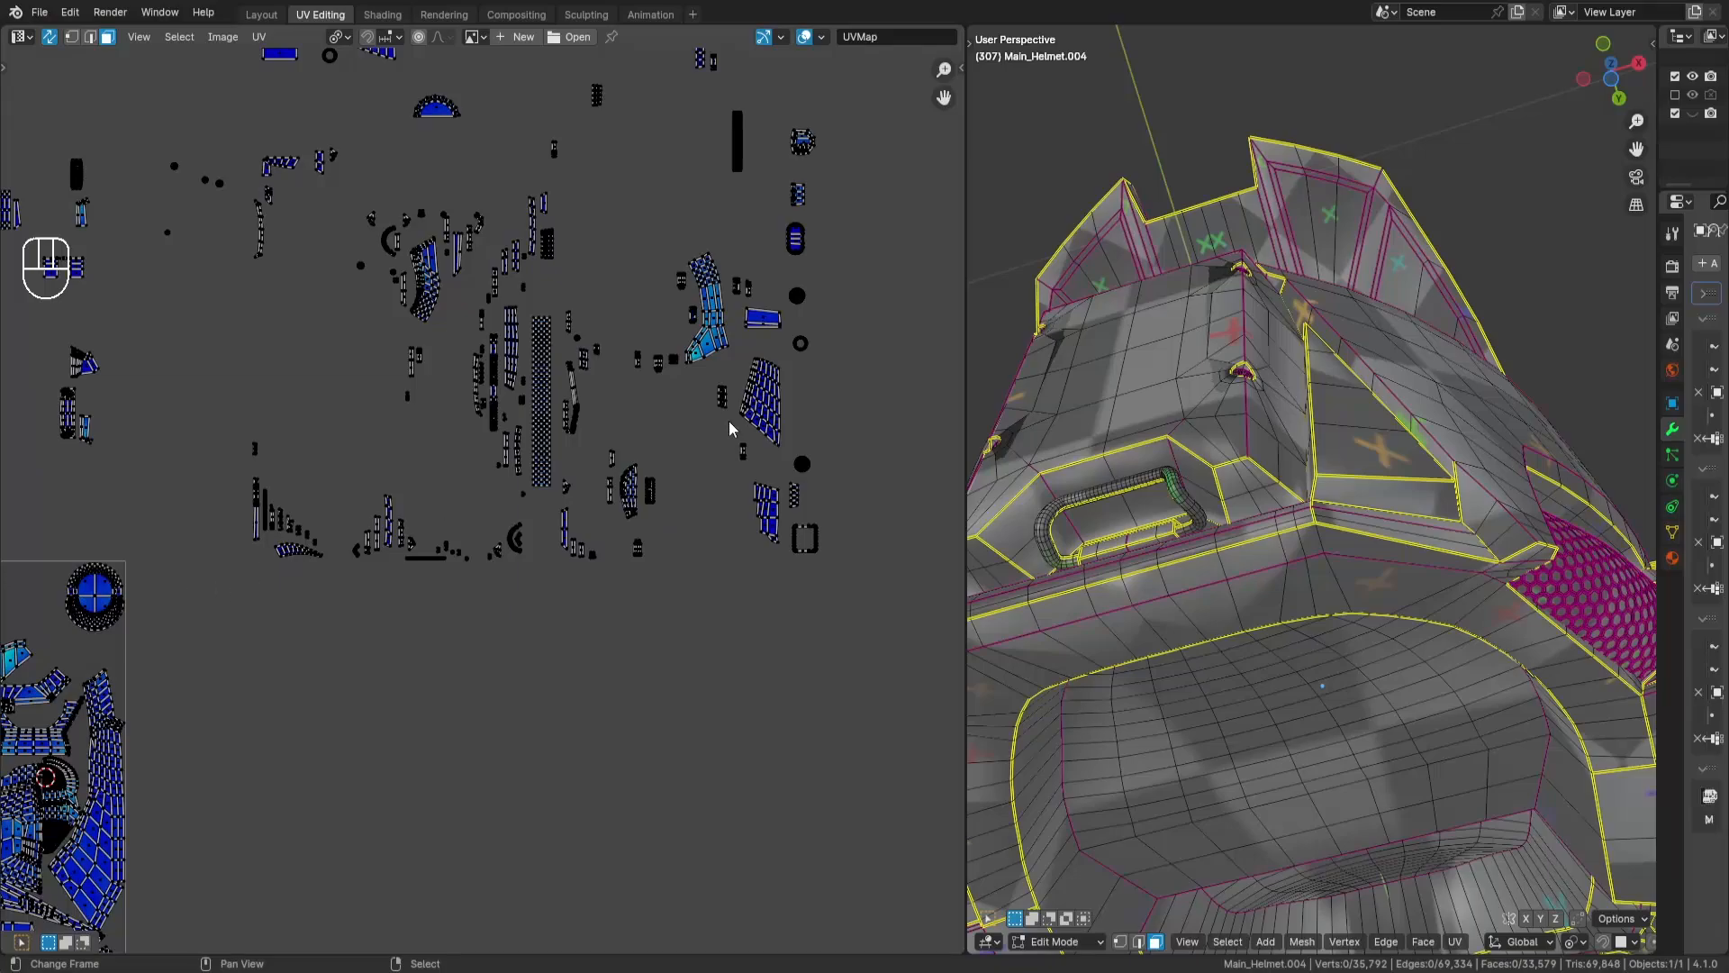
{"action": "key", "text": "l"}
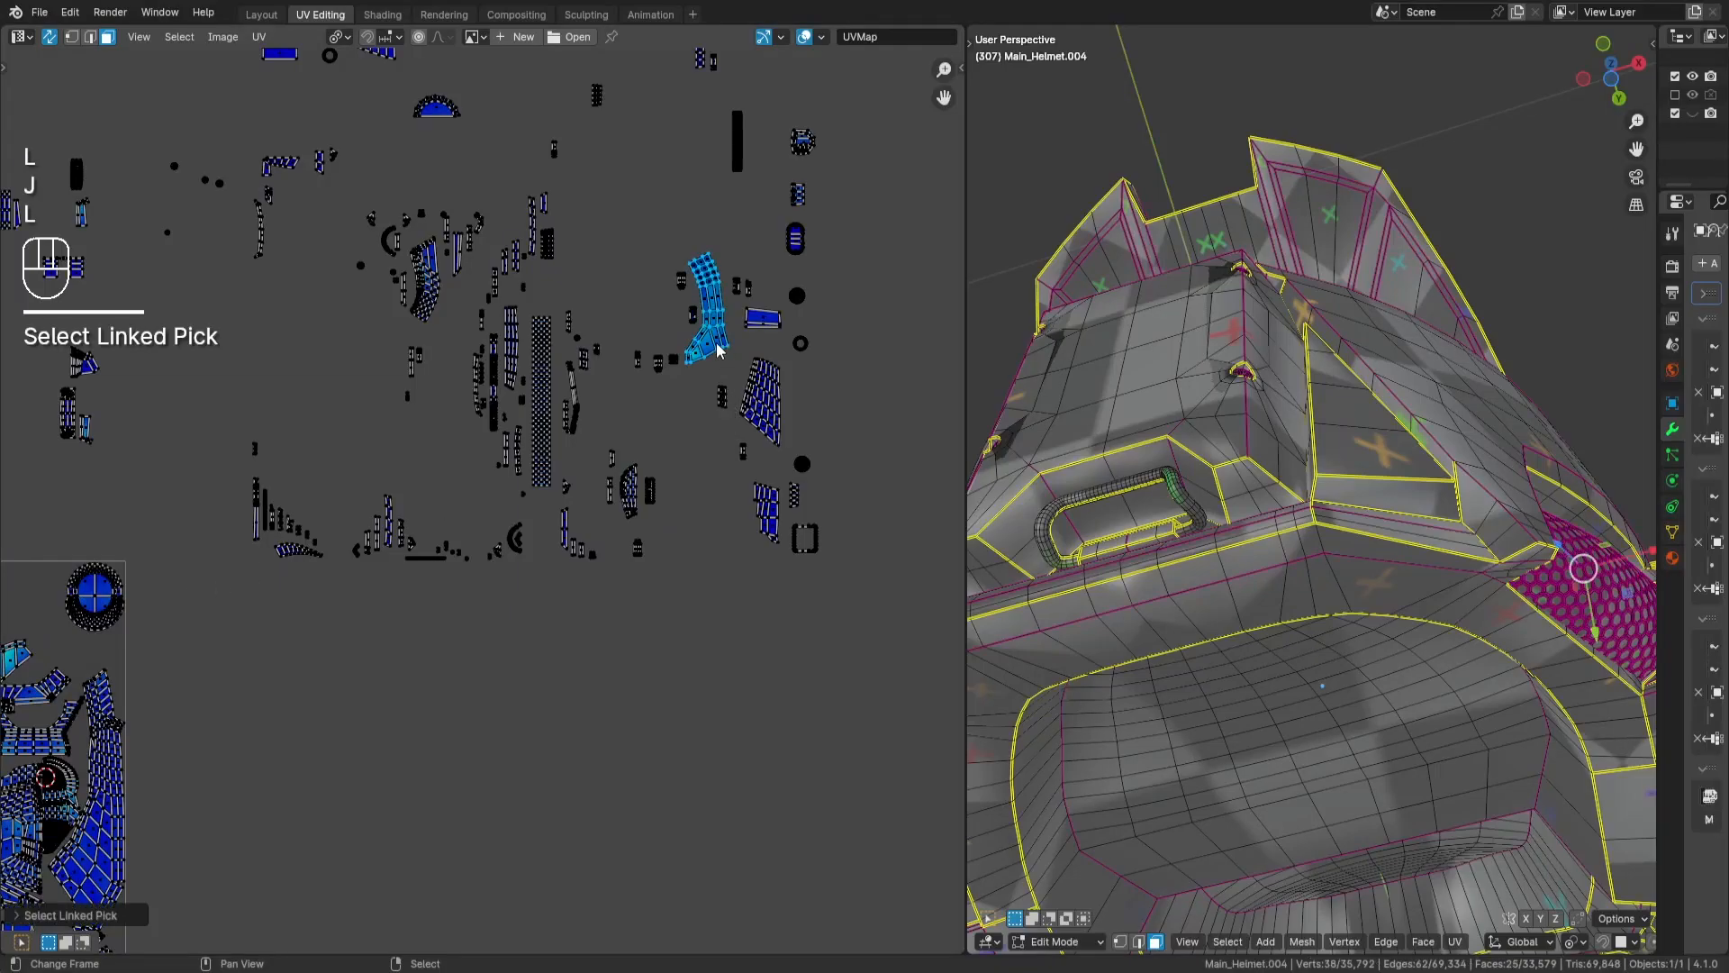
{"action": "key", "text": "l"}
{"action": "key", "text": "h"}
{"action": "key", "text": "l"}
{"action": "key", "text": "alt+h"}
{"action": "key", "text": "r"}
{"action": "key", "text": "KP_9"}
{"action": "key", "text": "KP_0"}
{"action": "key", "text": "Return"}
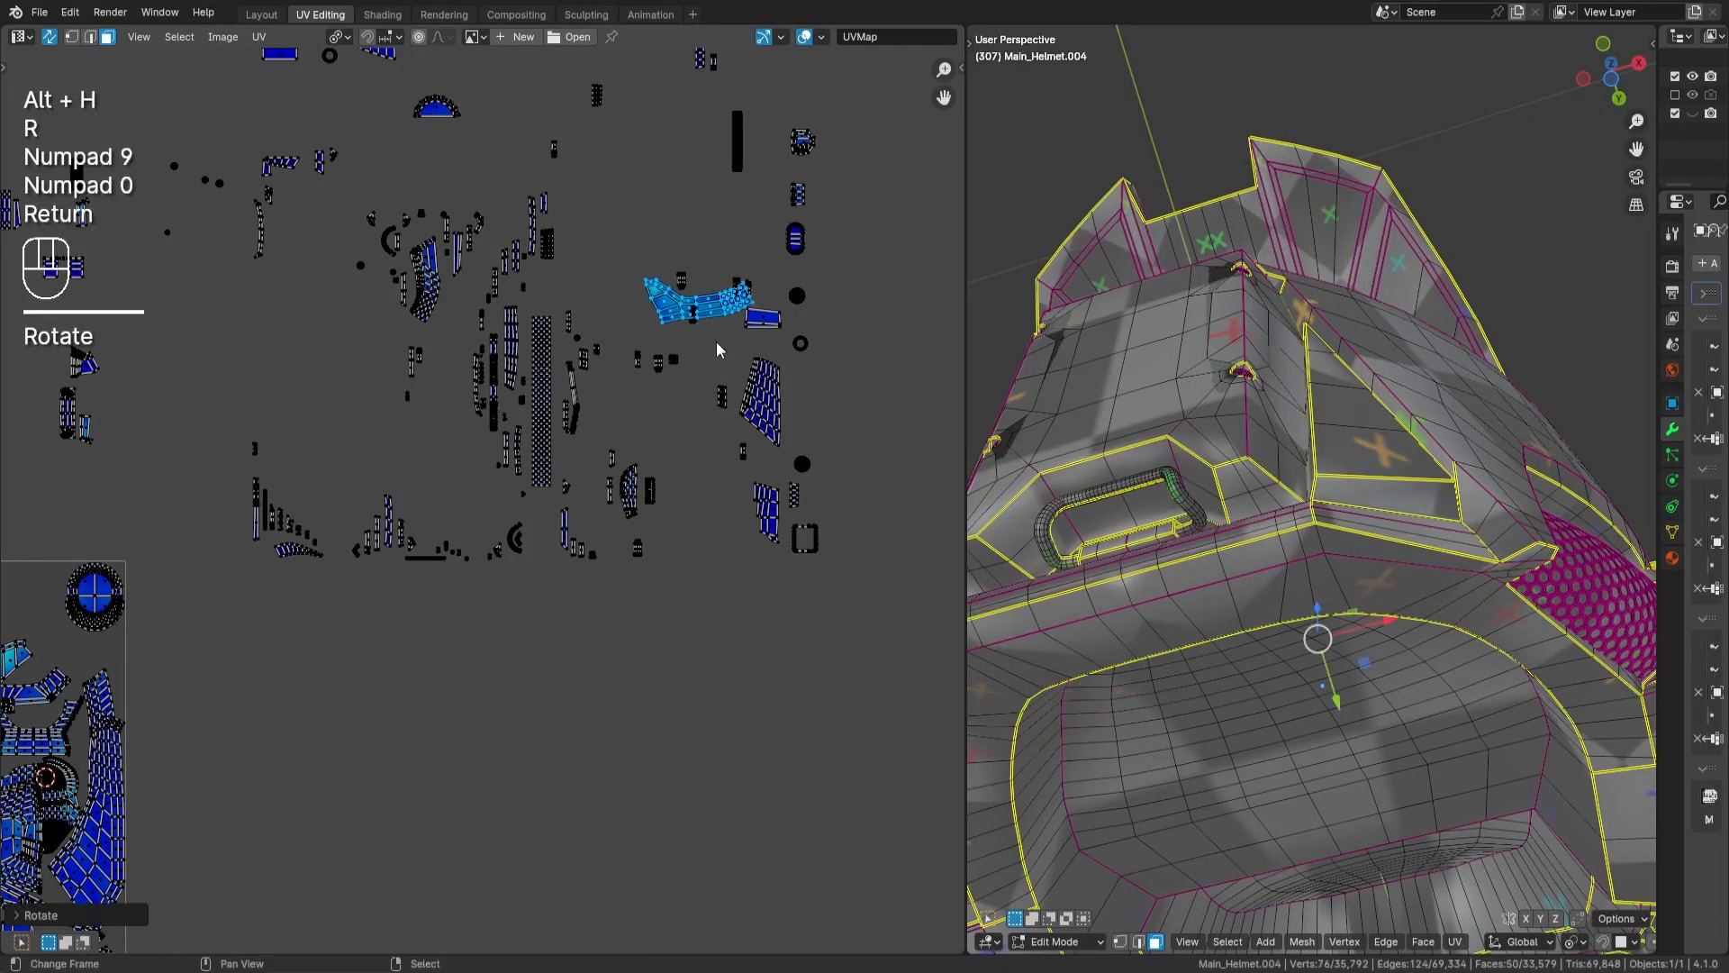
- Move the two rotated curved islands from the outside group into the tile, over the wing-shaped islands
{"action": "key", "text": "Return"}
{"action": "middle_click_drag", "start_coordinate": [699, 356], "coordinate": [852, 281]}
{"action": "key", "text": "g"}
{"action": "key", "text": "Return"}
- Move both curved, flared-end islands to the tile's upper edge beside the rectangular grid islands and deselect them
{"action": "scroll", "coordinate": [135, 631], "scroll_direction": "up", "scroll_amount": 2}
{"action": "middle_click_drag", "start_coordinate": [135, 587], "coordinate": [577, 587]}
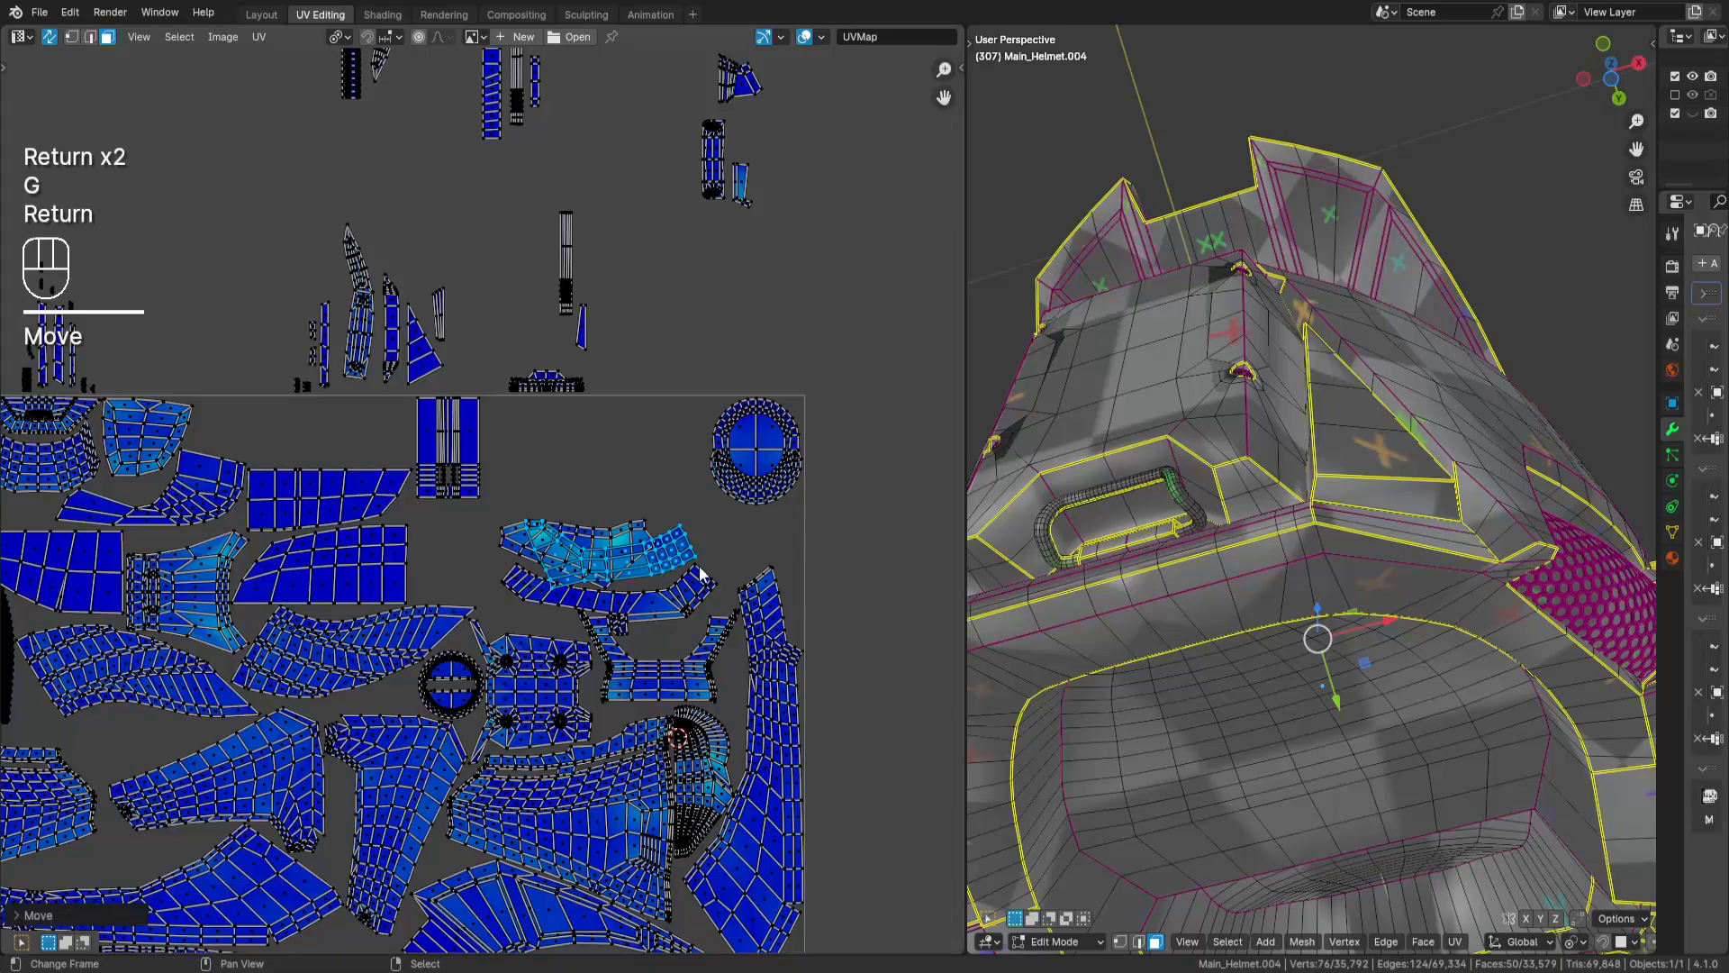
{"action": "scroll", "coordinate": [700, 572], "scroll_direction": "up", "scroll_amount": 1}
{"action": "middle_click_drag", "start_coordinate": [799, 538], "coordinate": [838, 481]}
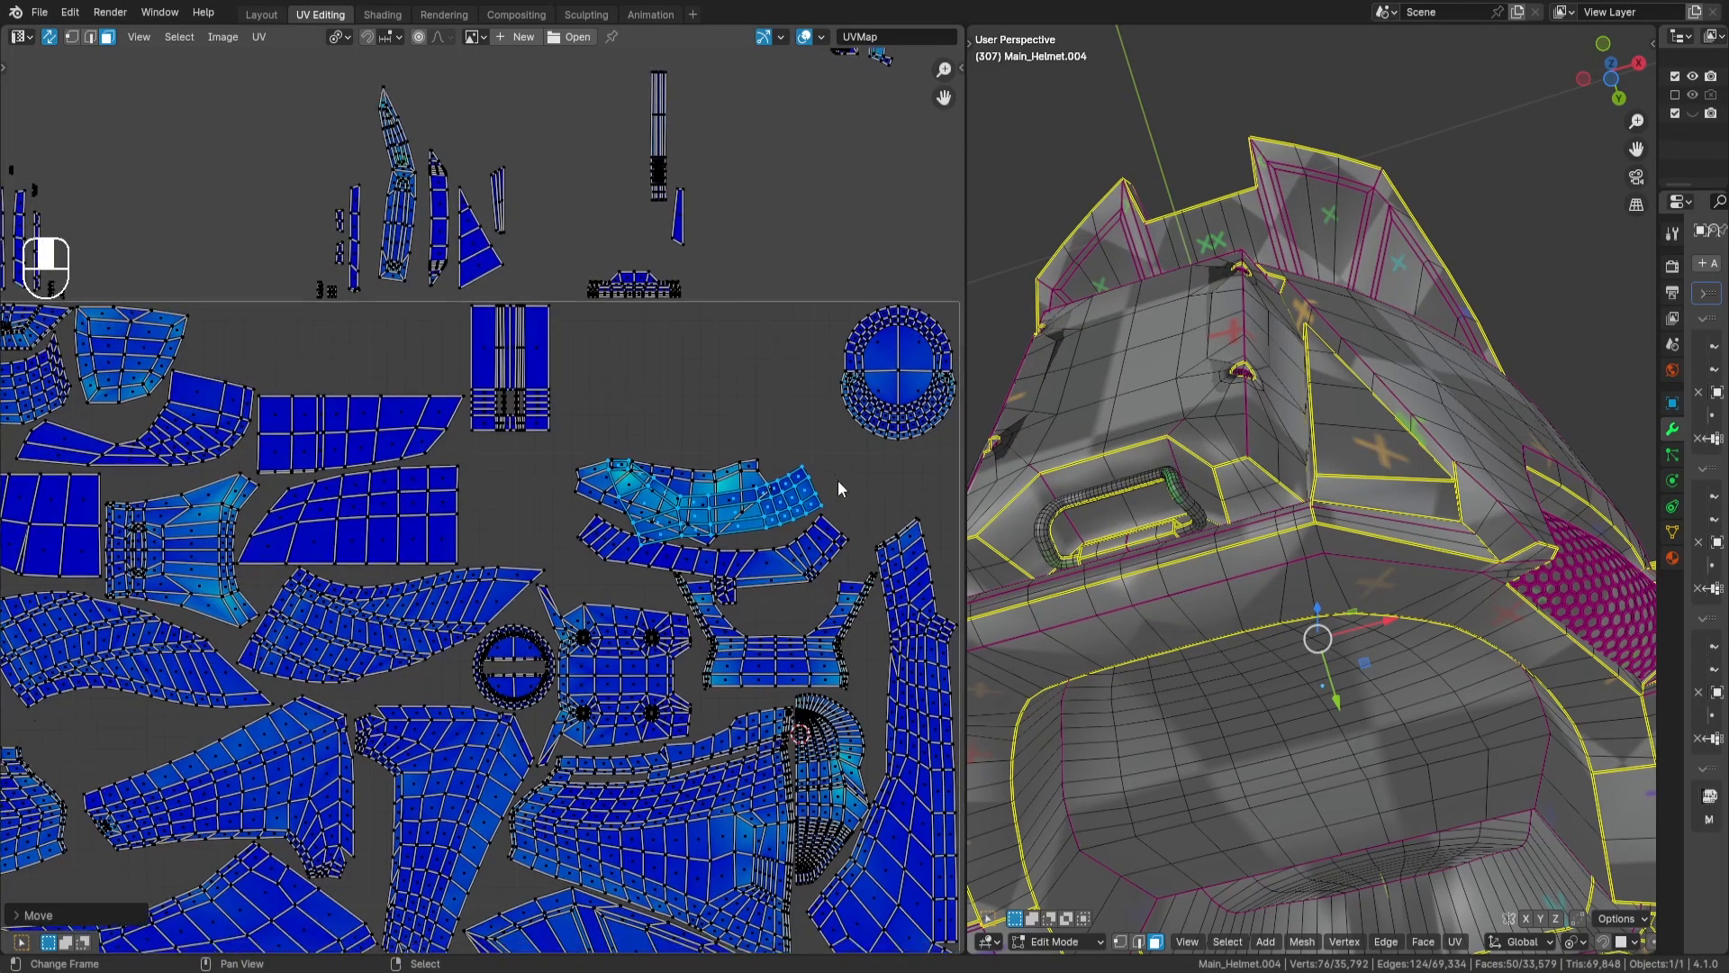
{"action": "key", "text": "g"}
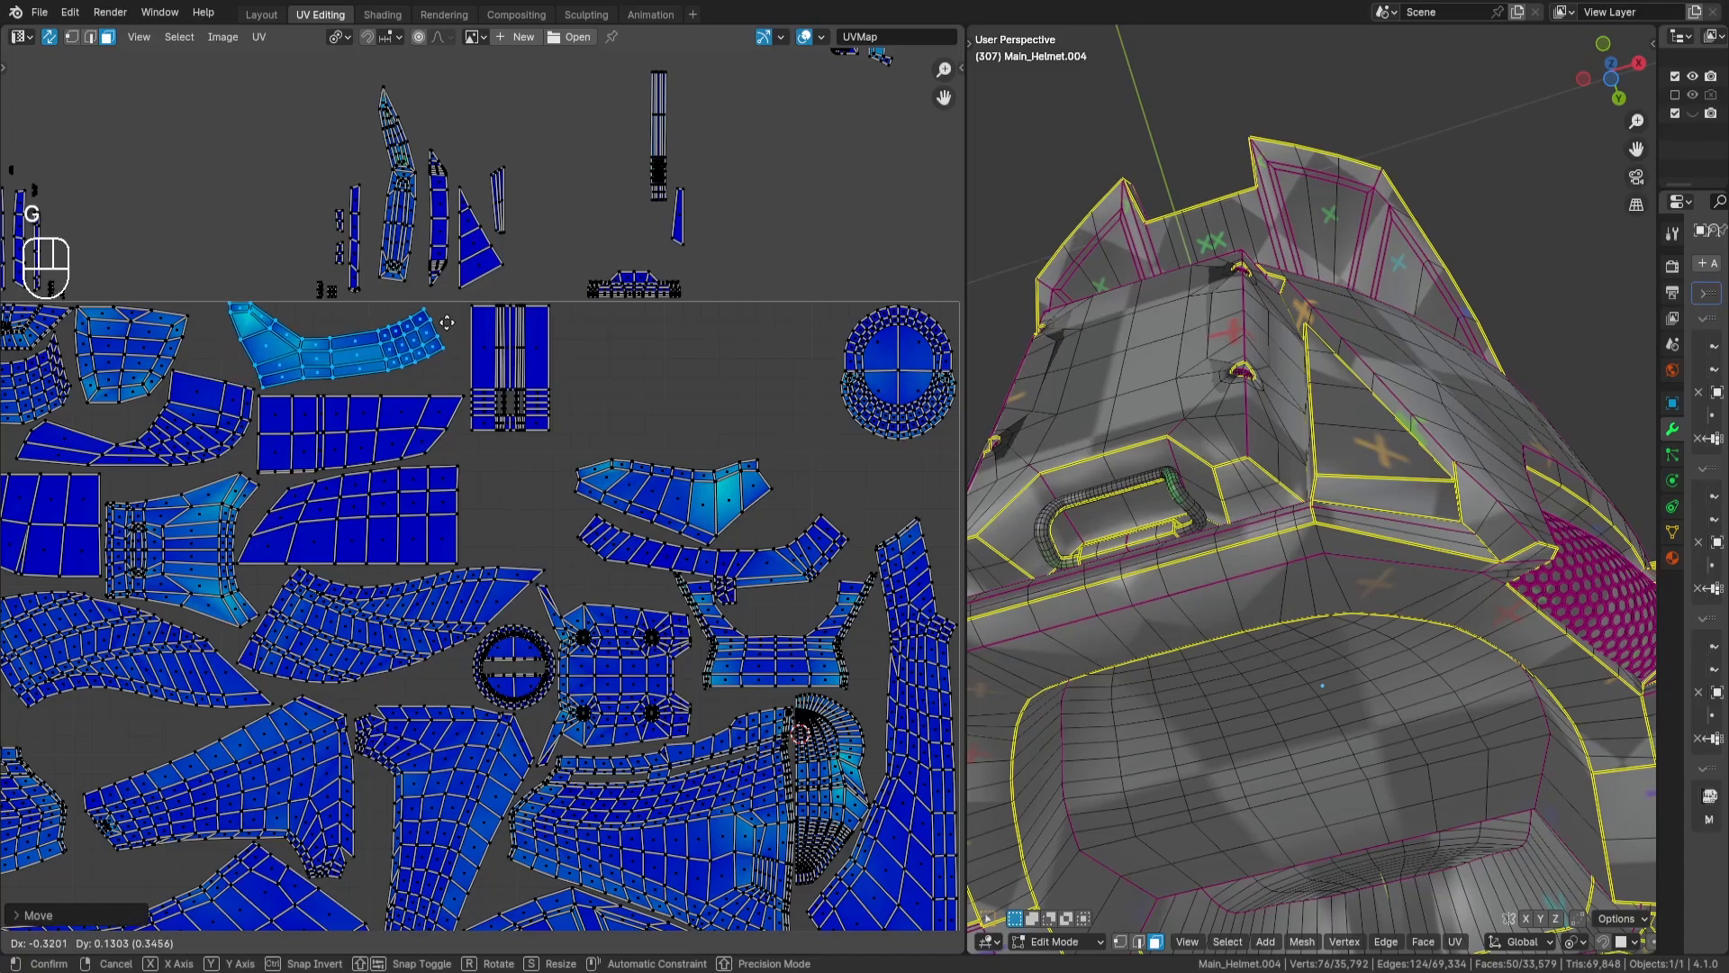
{"action": "key", "text": "Return"}
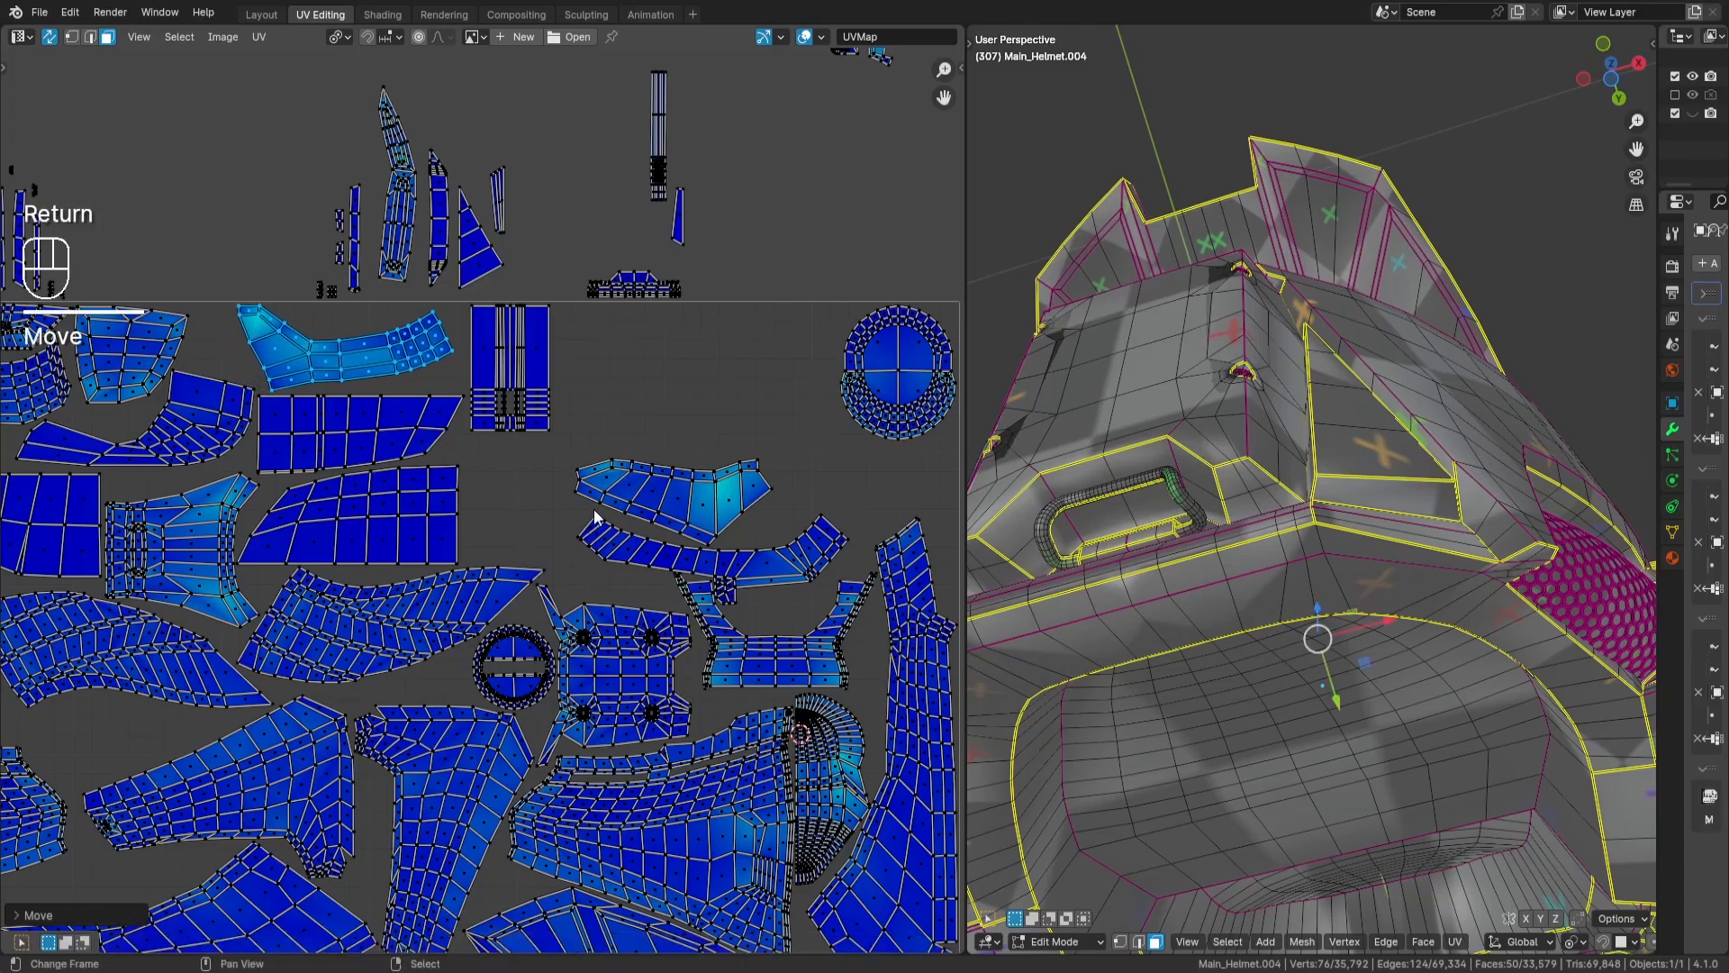
{"action": "key", "text": "a"}
{"action": "key", "text": "a"}
- Select the stacked wing-shaped islands with the curved band island, move them straight up to the tile's upper edge, and deselect them
{"action": "key", "text": "l"}
{"action": "key", "text": "h"}
{"action": "key", "text": "l"}
{"action": "key", "text": "h"}
{"action": "key", "text": "l"}
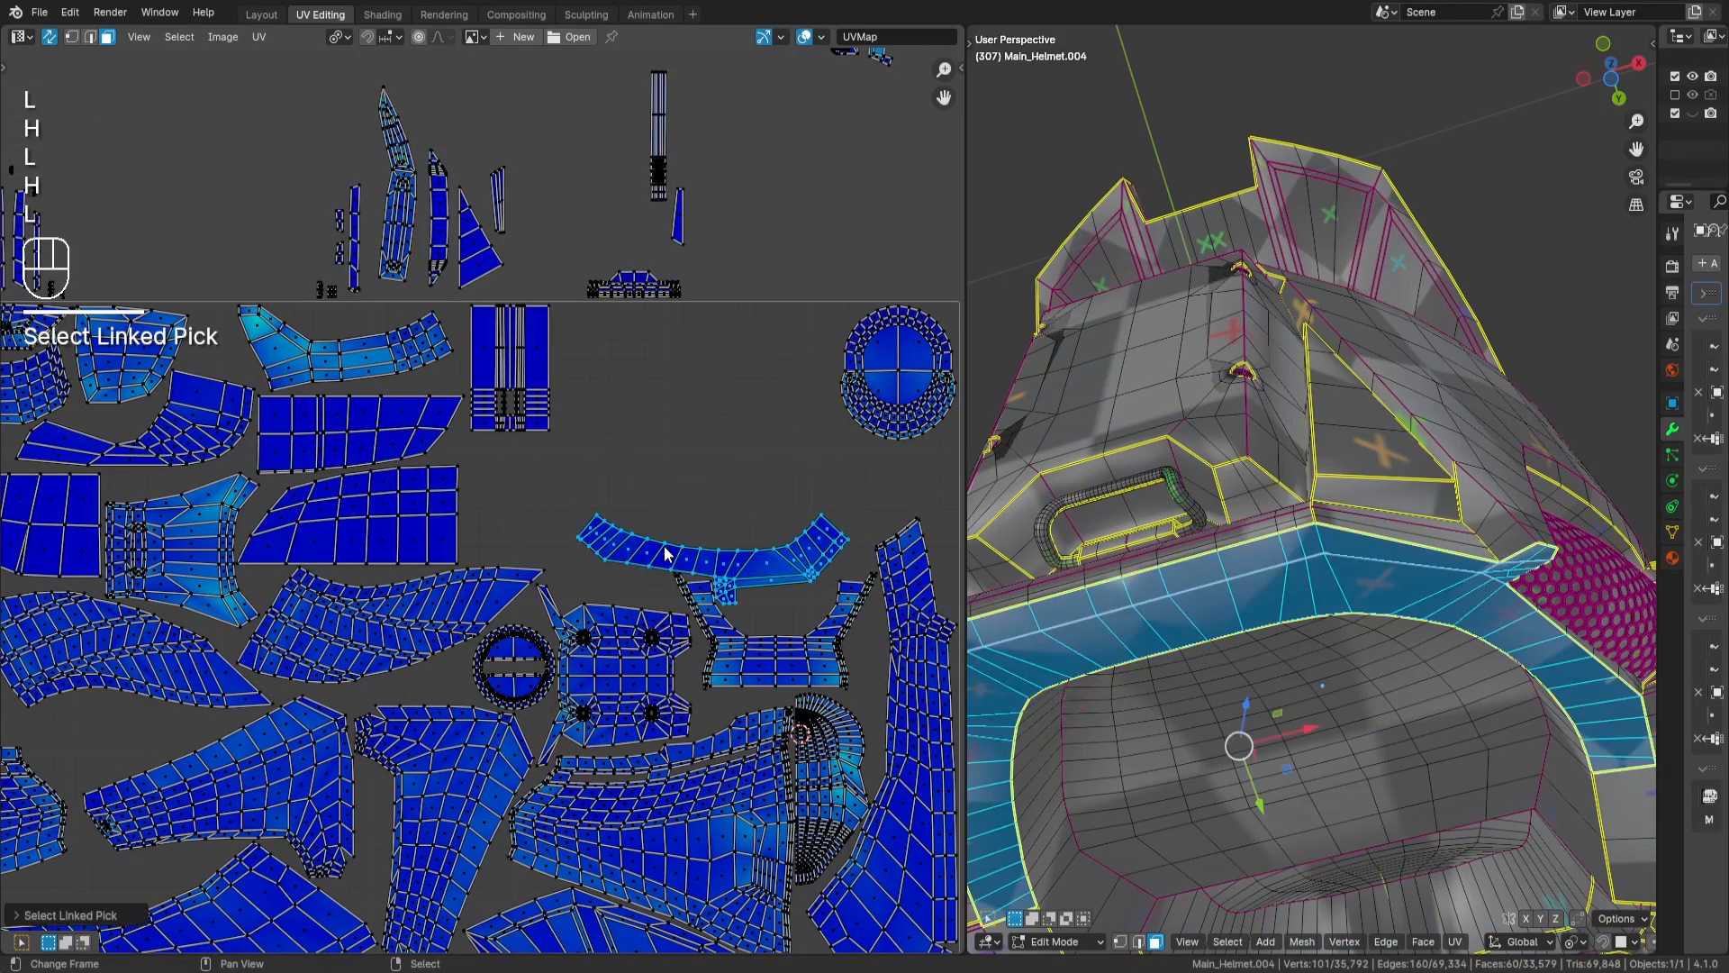
{"action": "key", "text": "alt+h"}
{"action": "key", "text": "g"}
{"action": "key", "text": "y"}
{"action": "key", "text": "Return"}
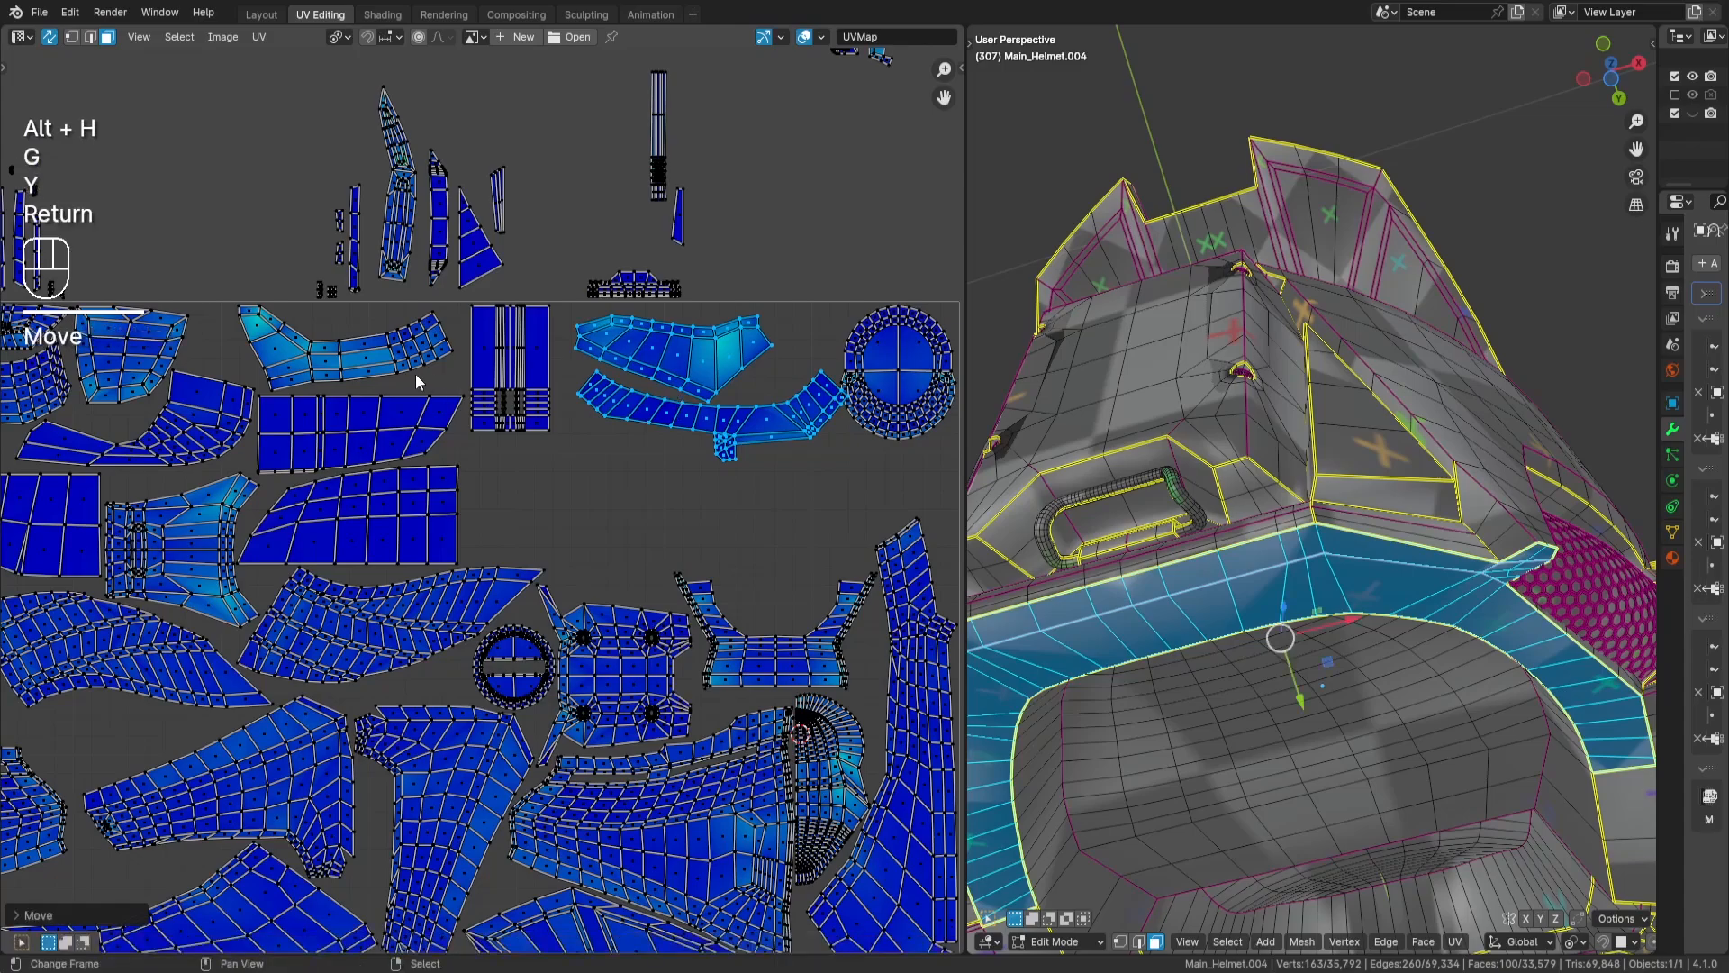
{"action": "key", "text": "a"}
{"action": "key", "text": "a"}
- Select both stacked curved, flared-end islands and move them down into the gap above the plate with four round details
{"action": "key", "text": "l"}
{"action": "key", "text": "h"}
{"action": "key", "text": "l"}
{"action": "key", "text": "h"}
{"action": "key", "text": "alt+h"}
{"action": "key", "text": "g"}
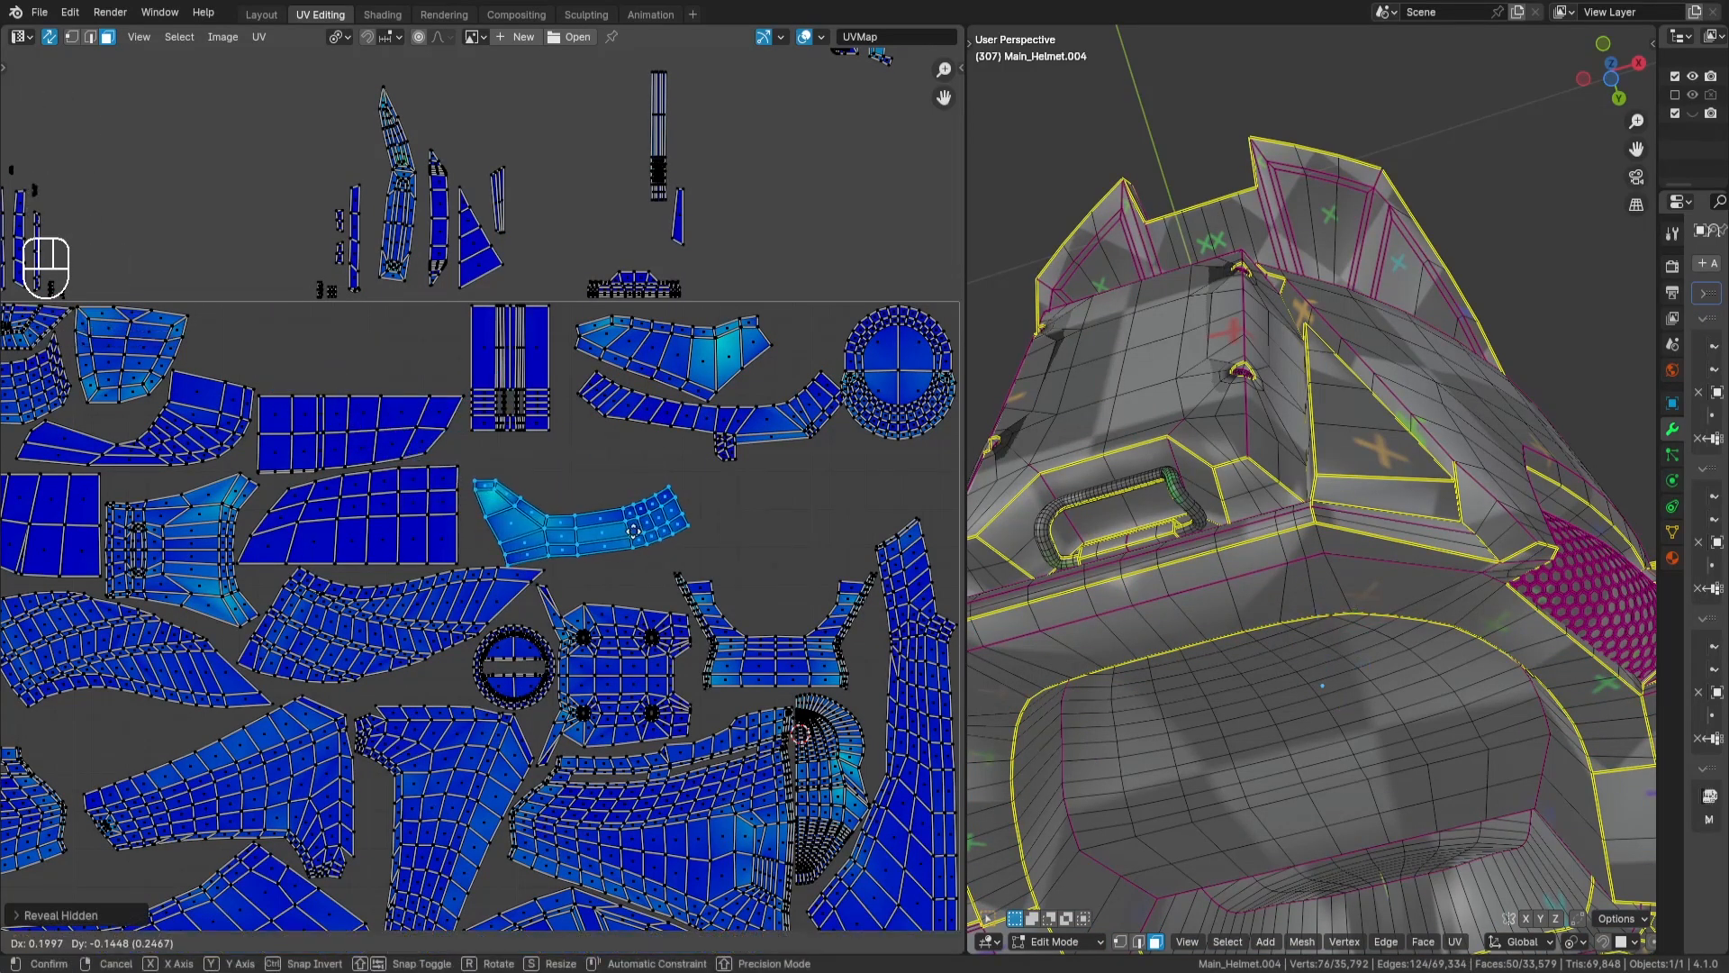
{"action": "key", "text": "Return"}
- Mirror both curved, flared-end islands by scaling them by -1 along X and by -1 along Y
{"action": "middle_click_drag", "start_coordinate": [585, 623], "coordinate": [731, 498]}
{"action": "scroll", "coordinate": [654, 546], "scroll_direction": "up", "scroll_amount": 2}
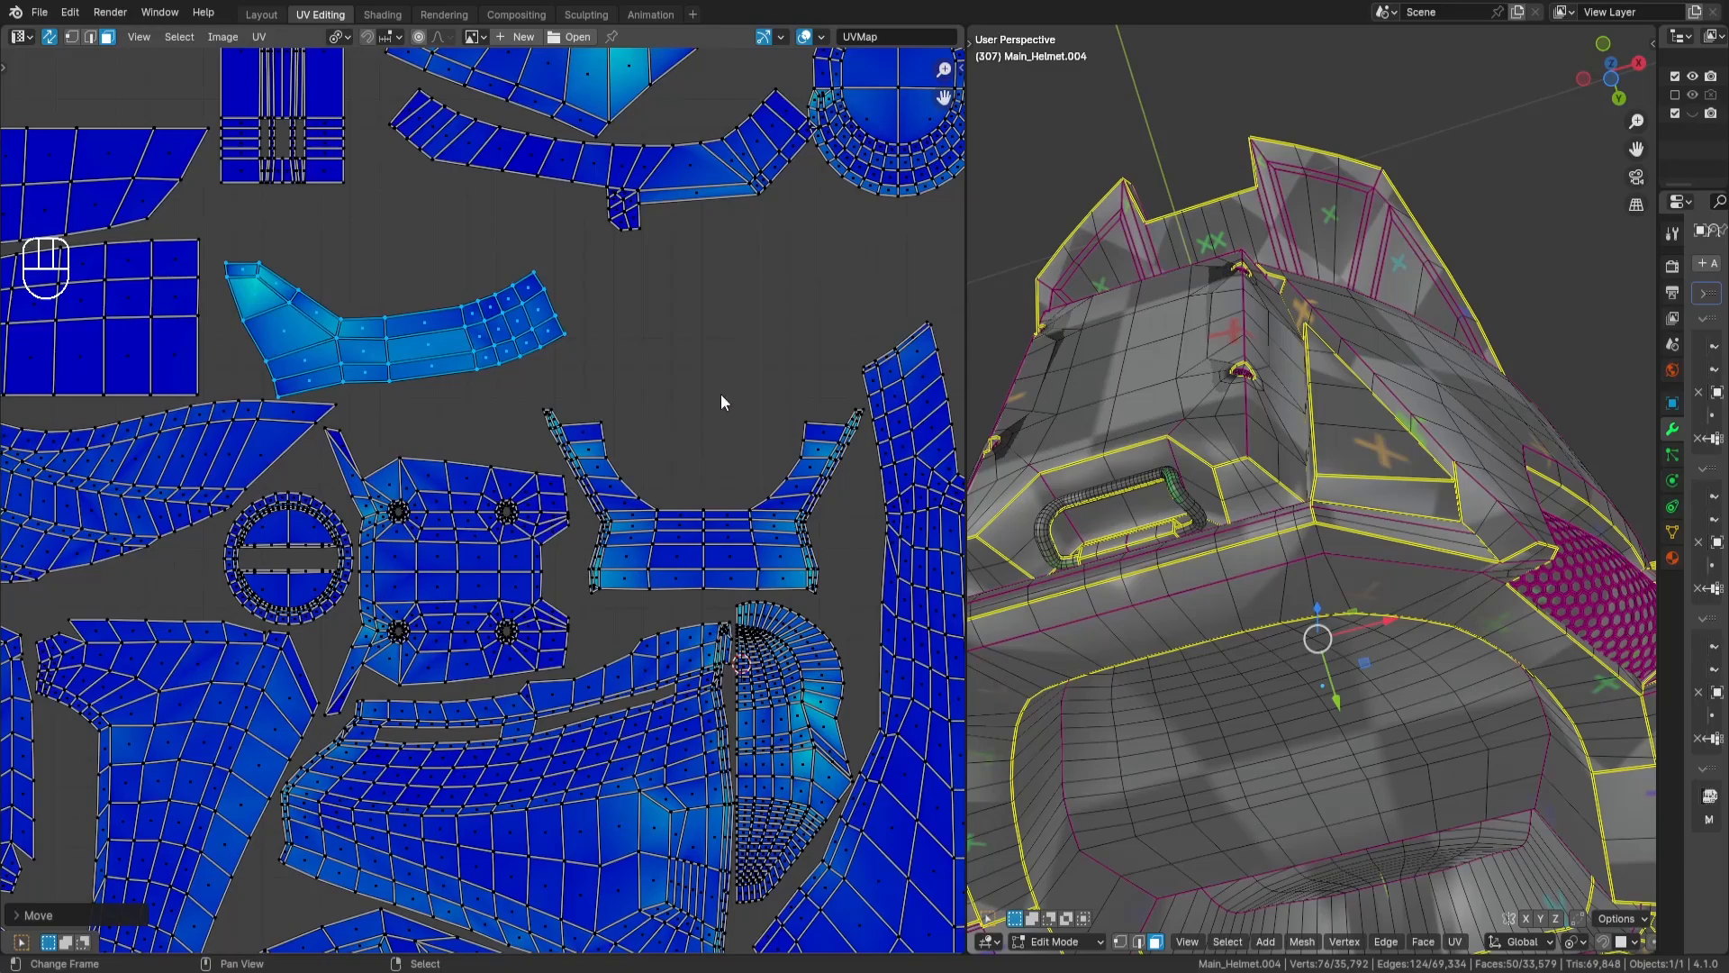
{"action": "key", "text": "r"}
{"action": "right_click", "coordinate": [685, 466]}
{"action": "key", "text": "s"}
{"action": "key", "text": "x"}
{"action": "key", "text": "KP_Subtract"}
{"action": "key", "text": "KP_1"}
{"action": "key", "text": "Return"}
{"action": "key", "text": "s"}
{"action": "key", "text": "y"}
{"action": "key", "text": "KP_Subtract"}
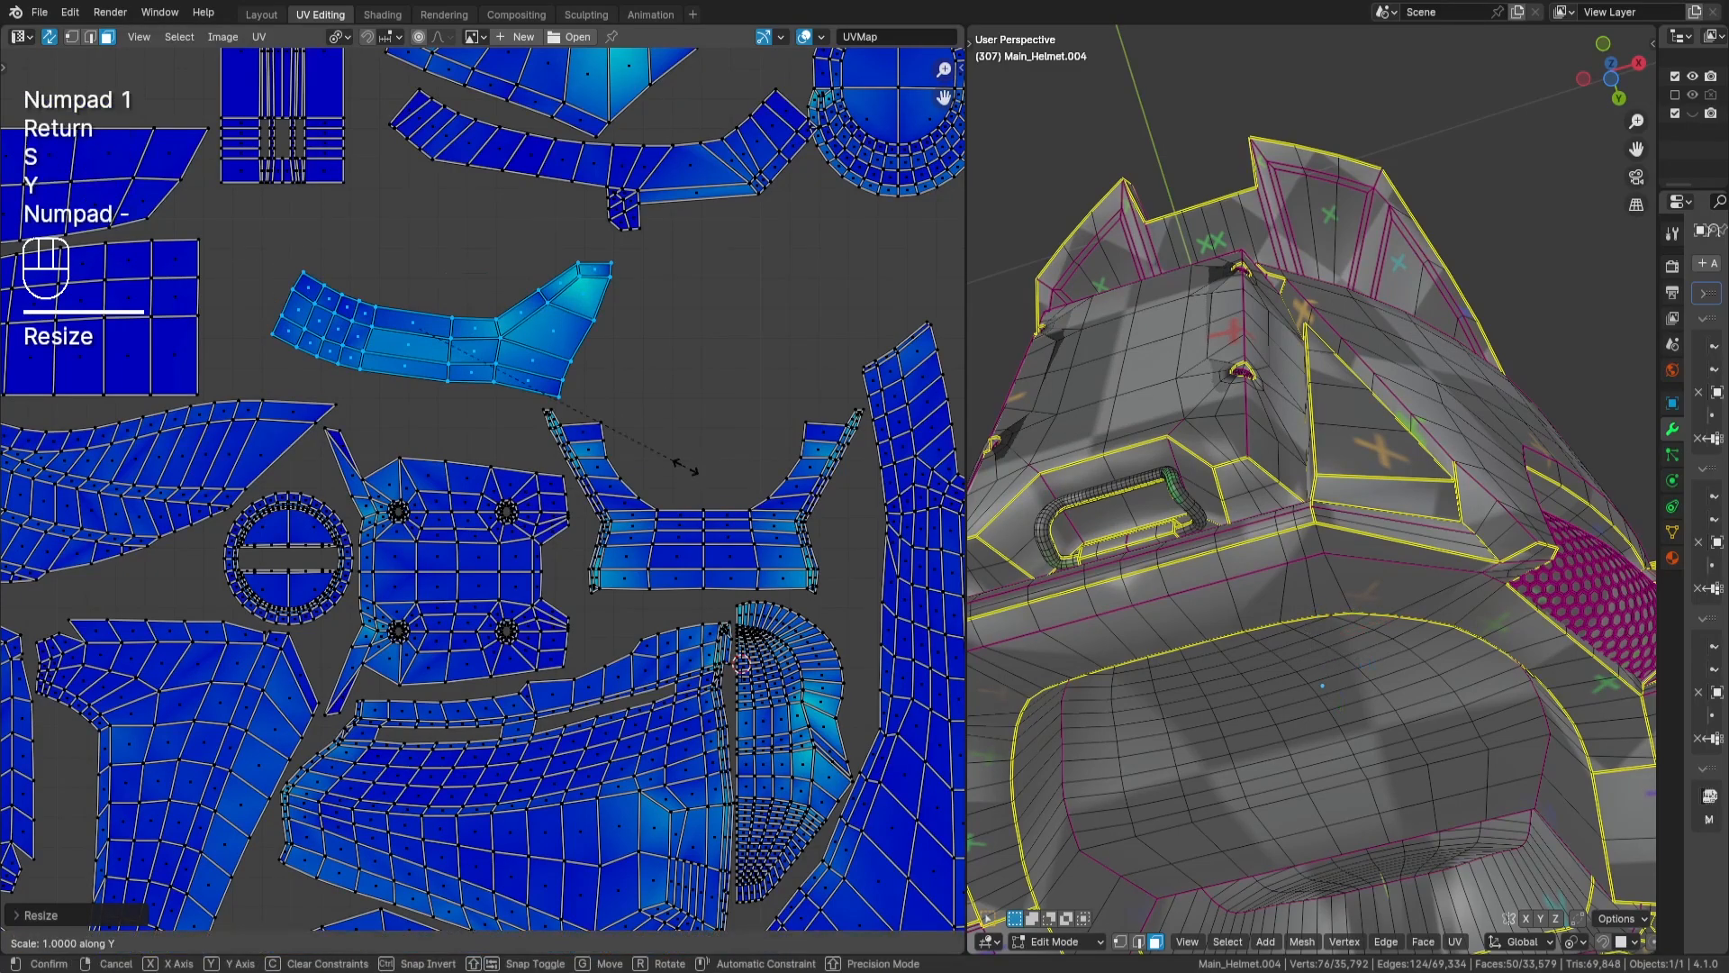
{"action": "key", "text": "KP_1"}
{"action": "key", "text": "Return"}
- Rotate both curved, flared-end islands and move their flared end between the four-hole plate and the U-shaped island
{"action": "key", "text": "r"}
{"action": "key", "text": "Return"}
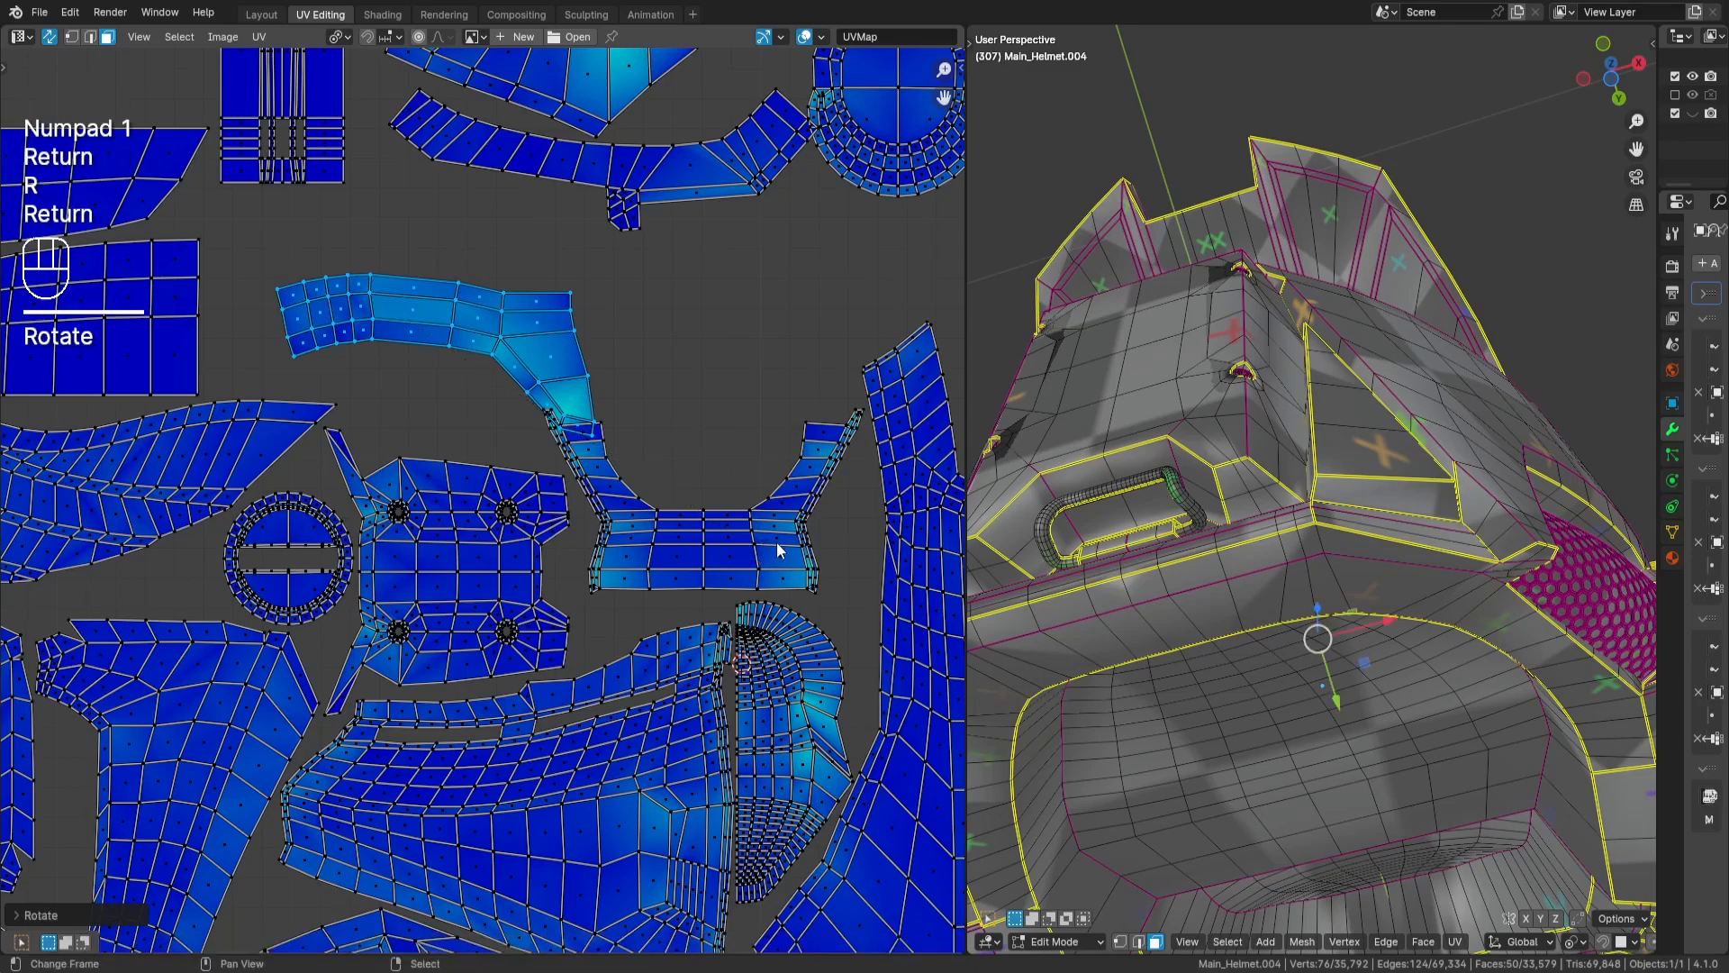
{"action": "key", "text": "g"}
{"action": "key", "text": "Return"}
{"action": "key", "text": "r"}
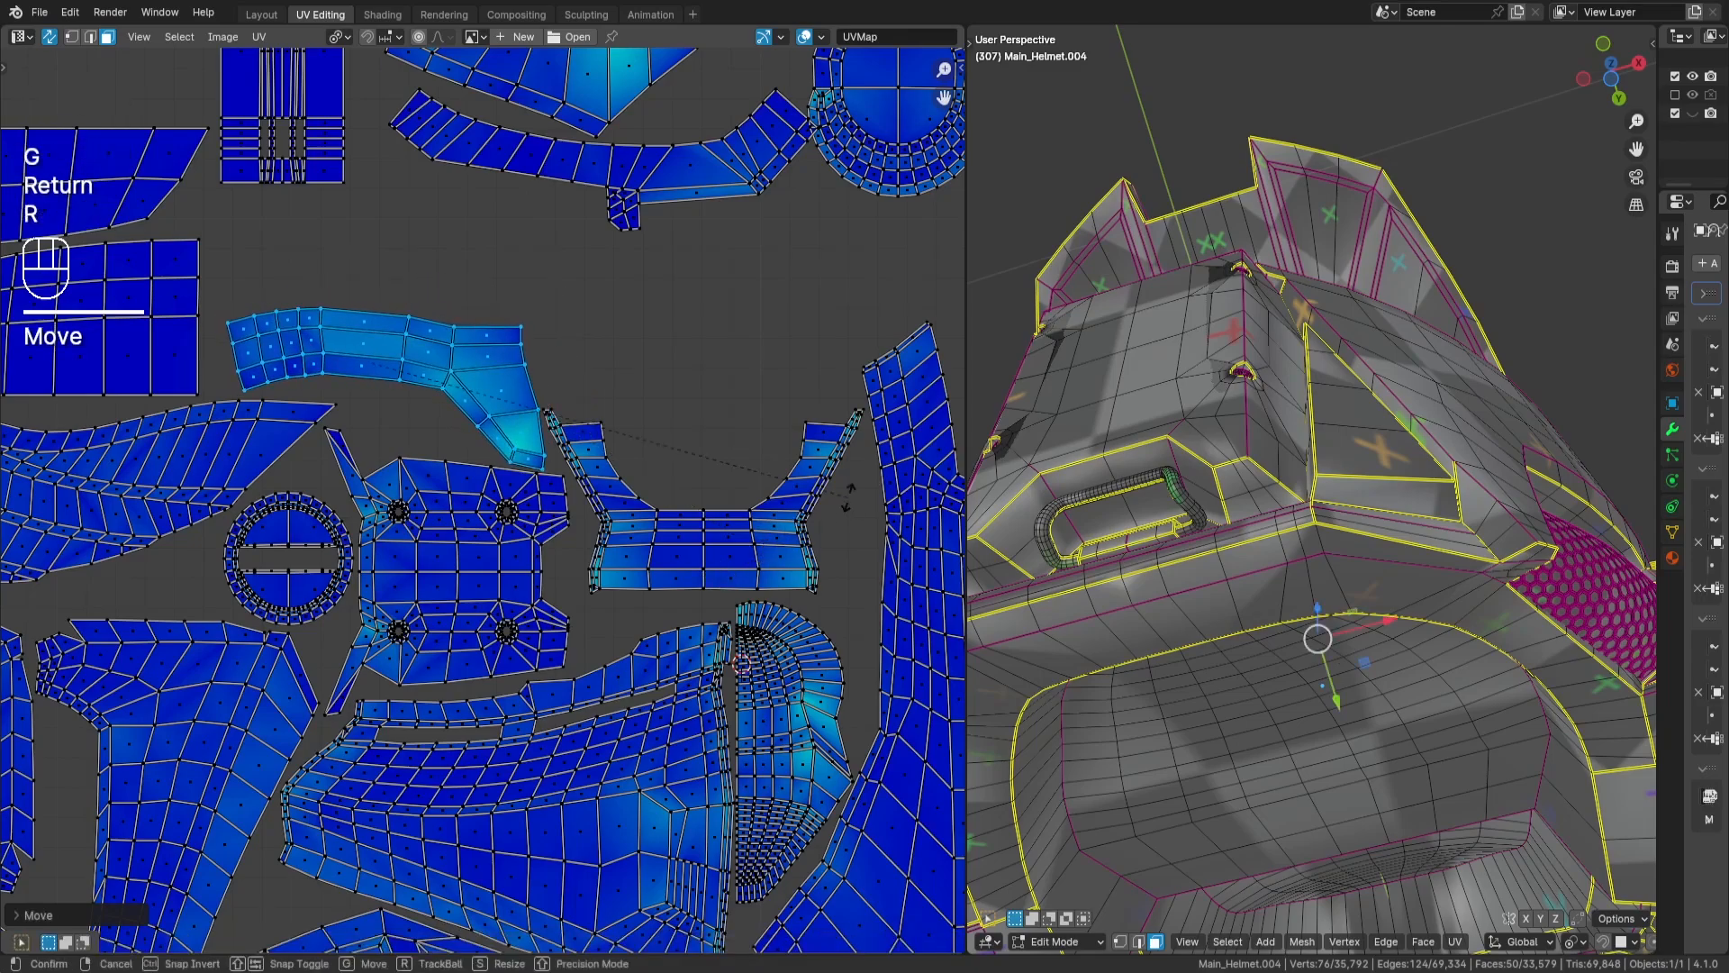
{"action": "key", "text": "Return"}
- Fine-tune the curved islands' position and rotation for a tight fit beside the U-shaped island, and deselect them
{"action": "middle_click_drag", "start_coordinate": [882, 503], "coordinate": [877, 488]}
{"action": "key", "text": "g"}
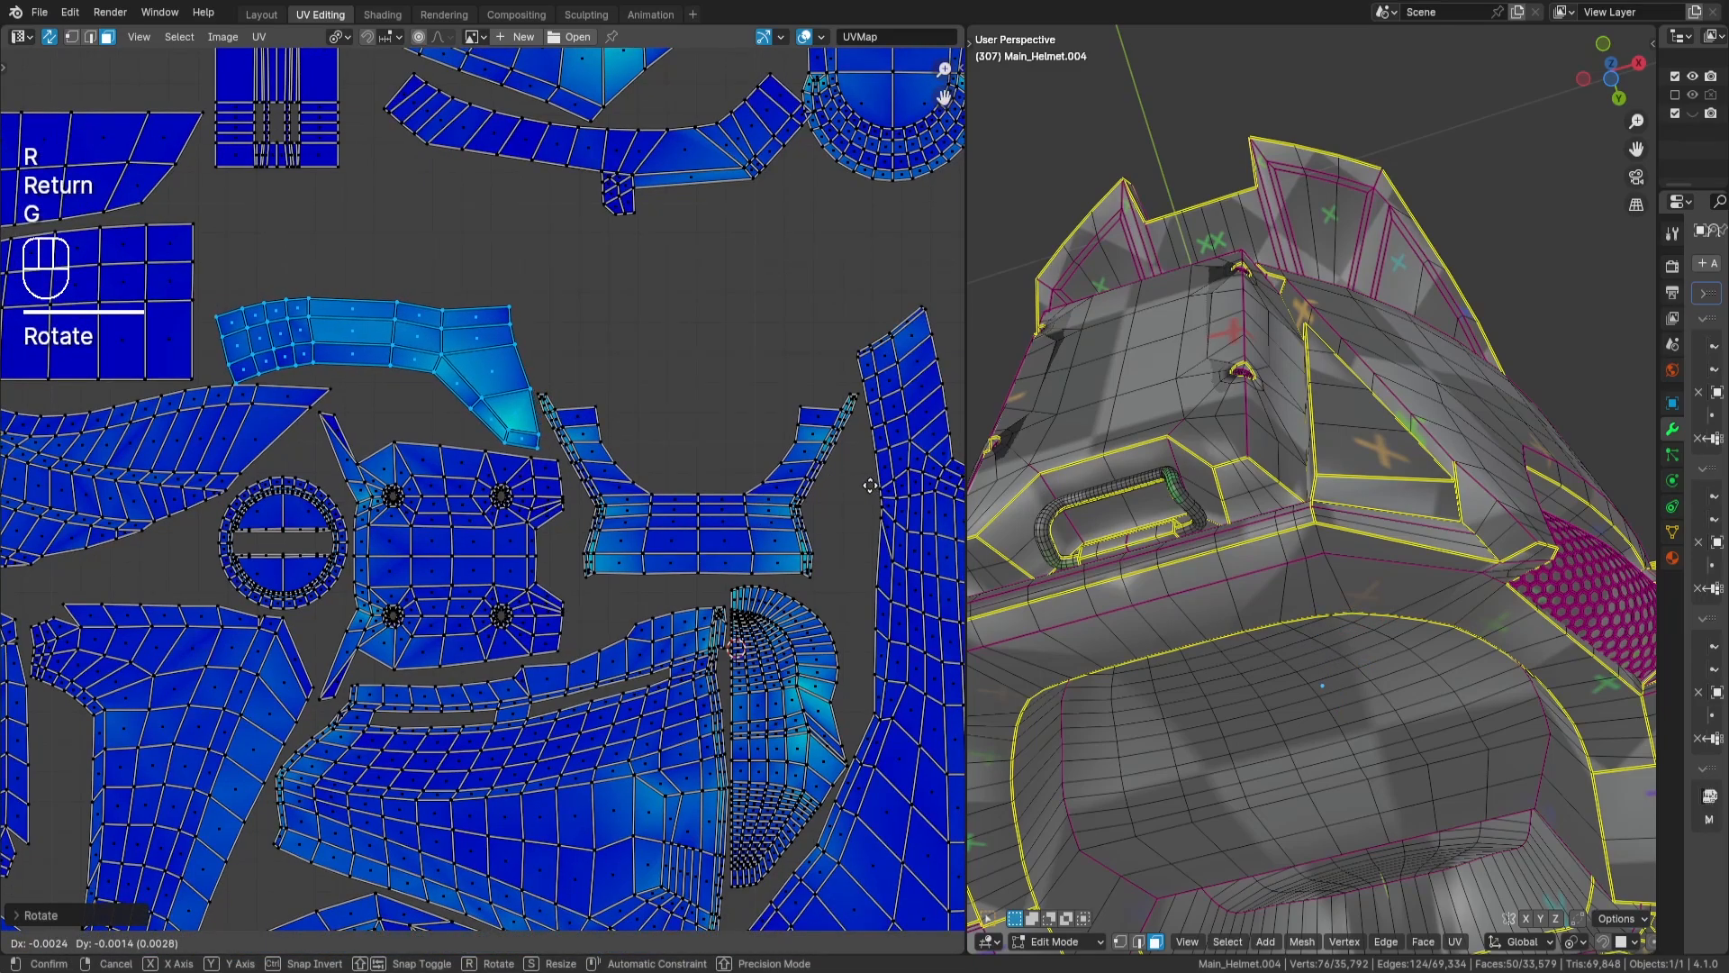
{"action": "key", "text": "Return"}
{"action": "key", "text": "r"}
{"action": "key", "text": "Return"}
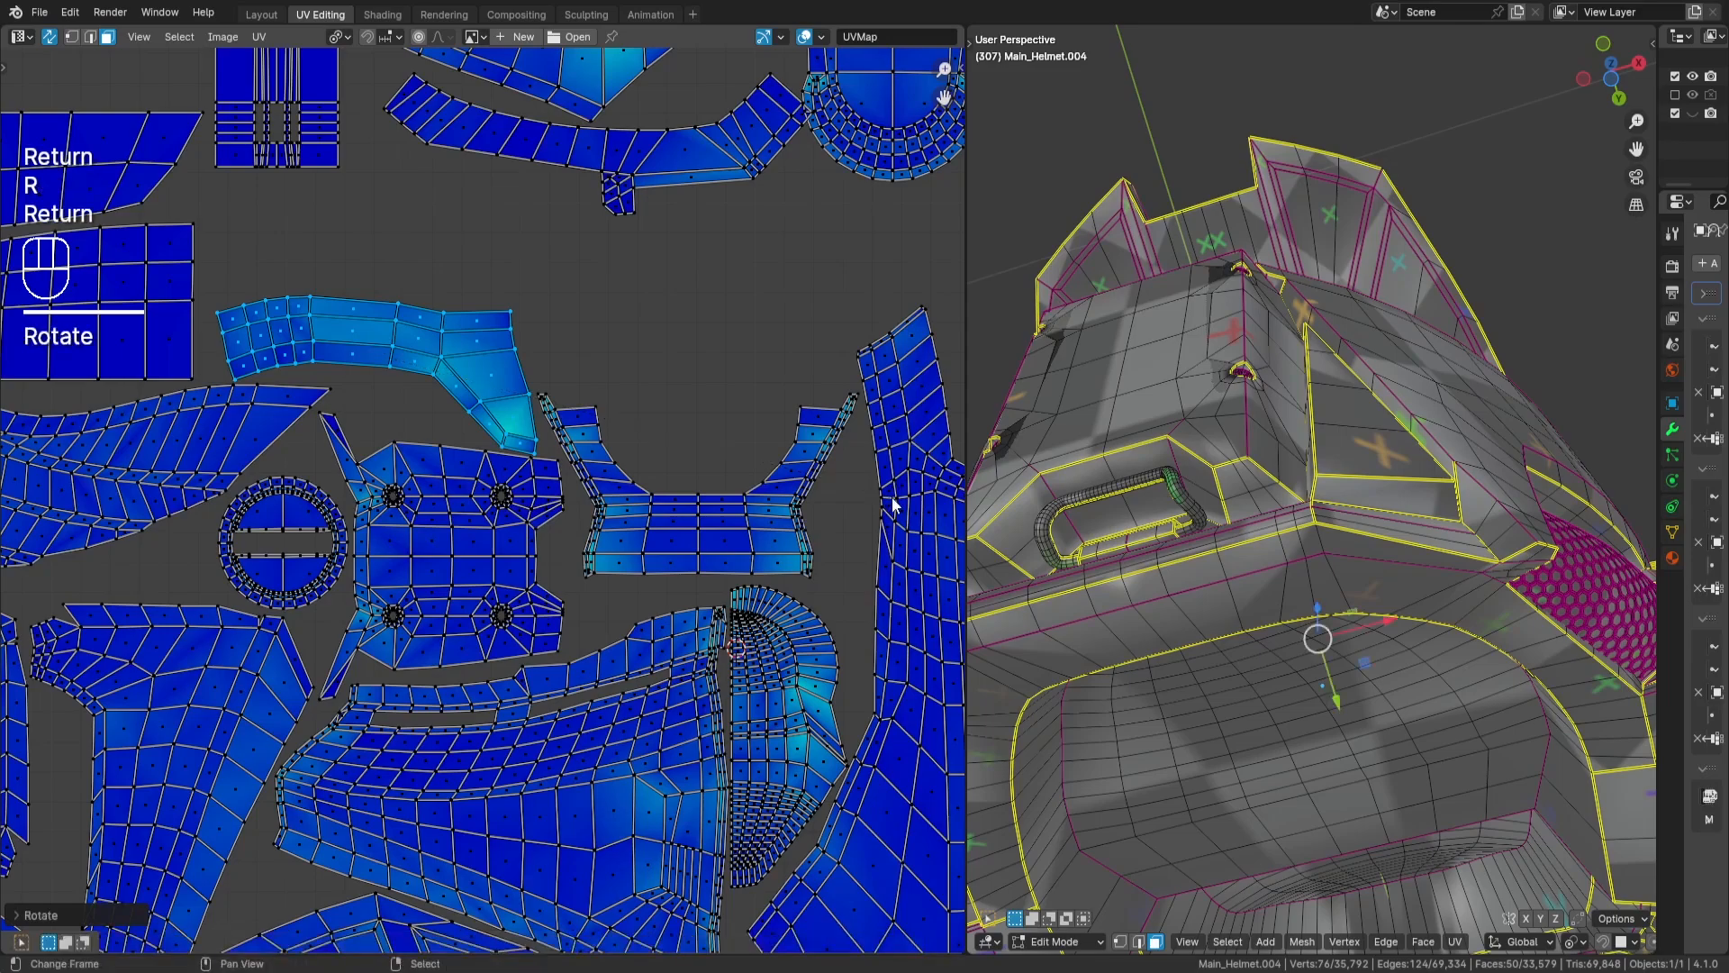
{"action": "key", "text": "g"}
{"action": "key", "text": "Return"}
{"action": "middle_click_drag", "start_coordinate": [765, 397], "coordinate": [725, 502]}
{"action": "key", "text": "a"}
{"action": "key", "text": "a"}
{"action": "key", "text": "l"}
{"action": "key", "text": "g"}
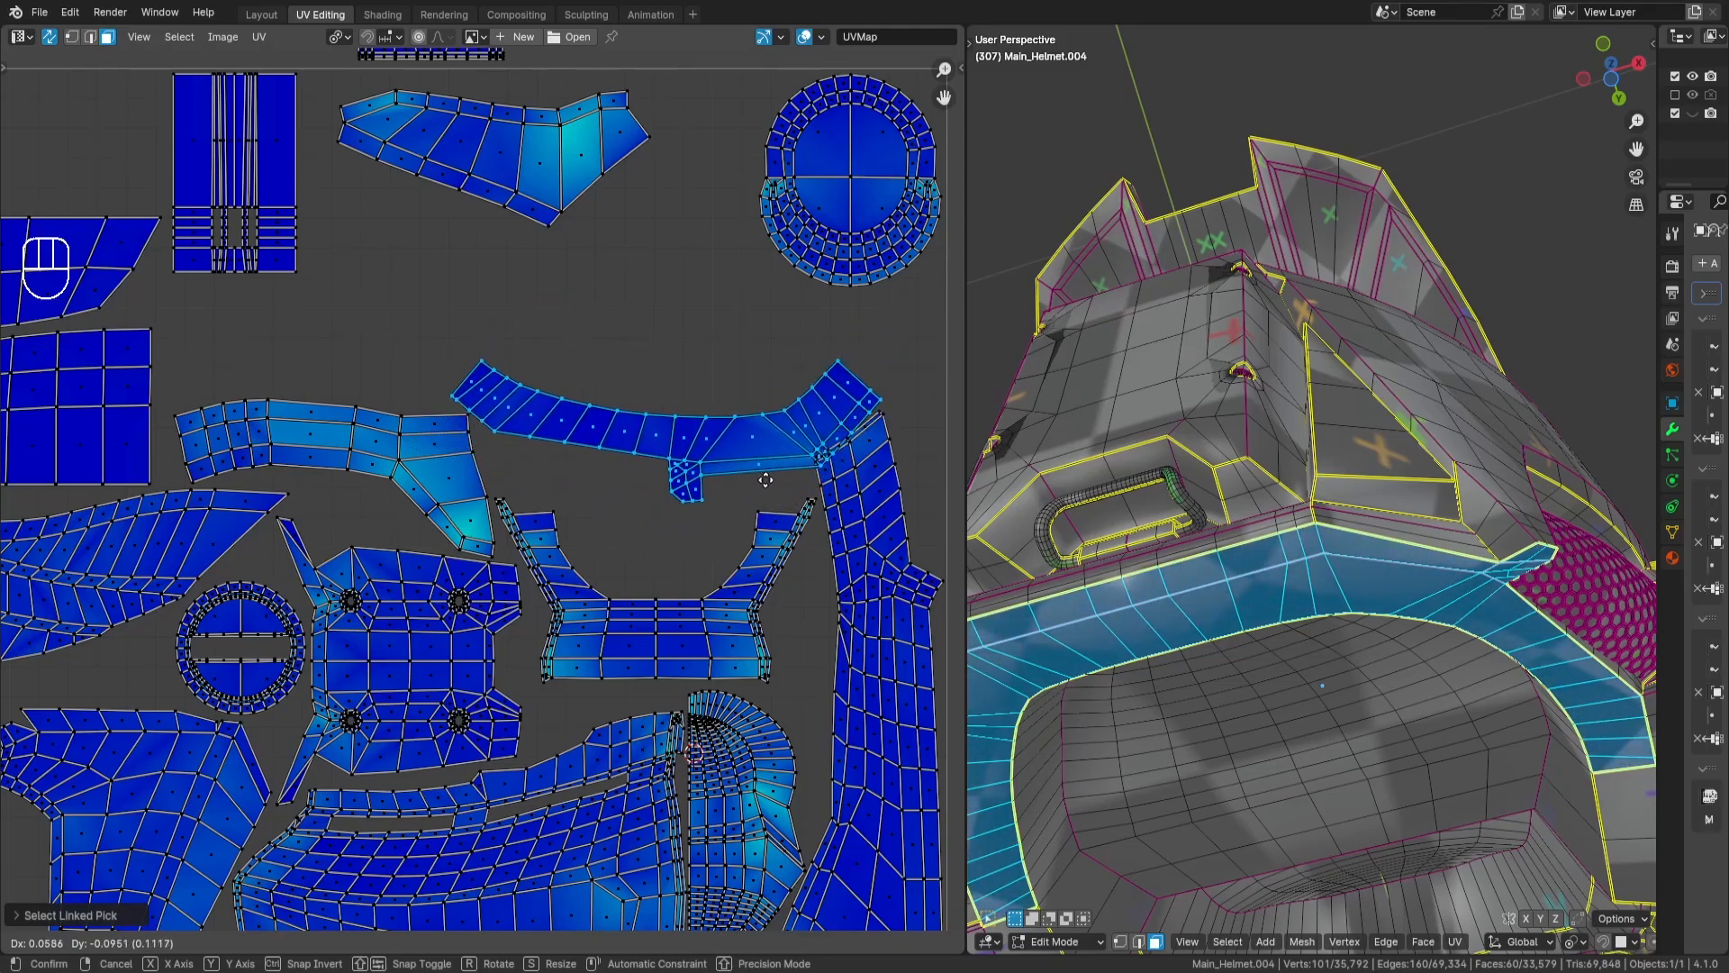
{"action": "right_click", "coordinate": [726, 486]}
{"action": "key", "text": "a"}
- Select the U-shaped island, move it straight up to open space beneath it, and deselect it
{"action": "key", "text": "a"}
{"action": "key", "text": "l"}
{"action": "key", "text": "g"}
{"action": "key", "text": "y"}
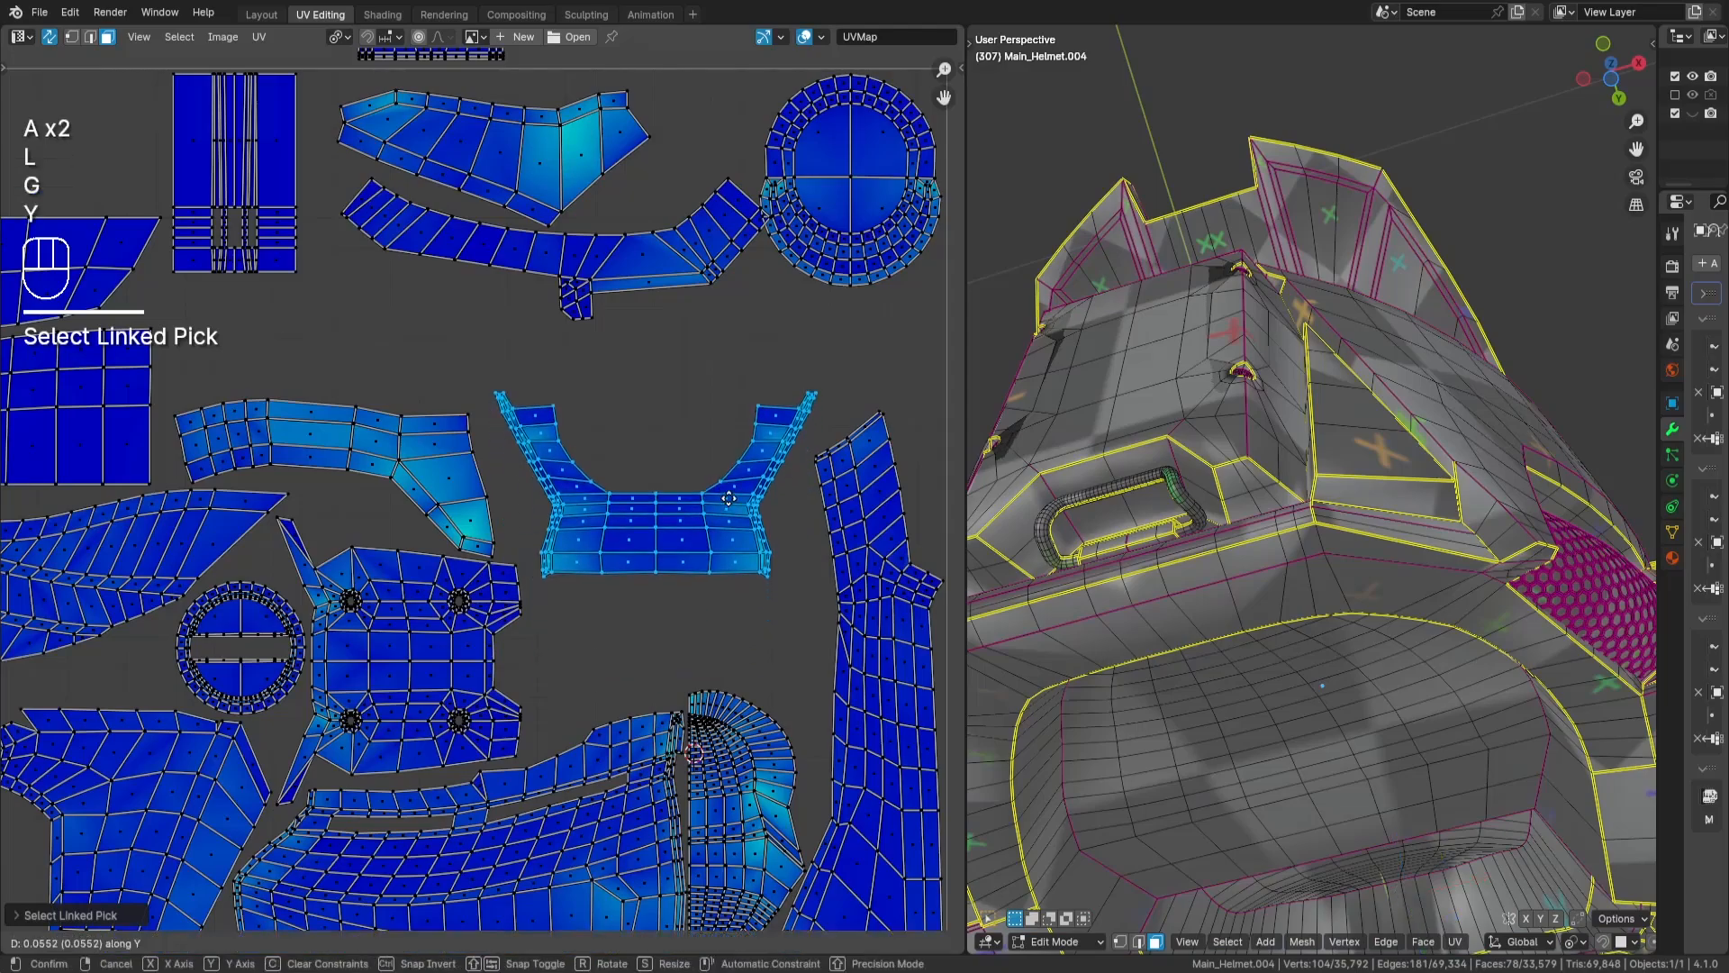
{"action": "key", "text": "Return"}
{"action": "key", "text": "a"}
{"action": "key", "text": "a"}
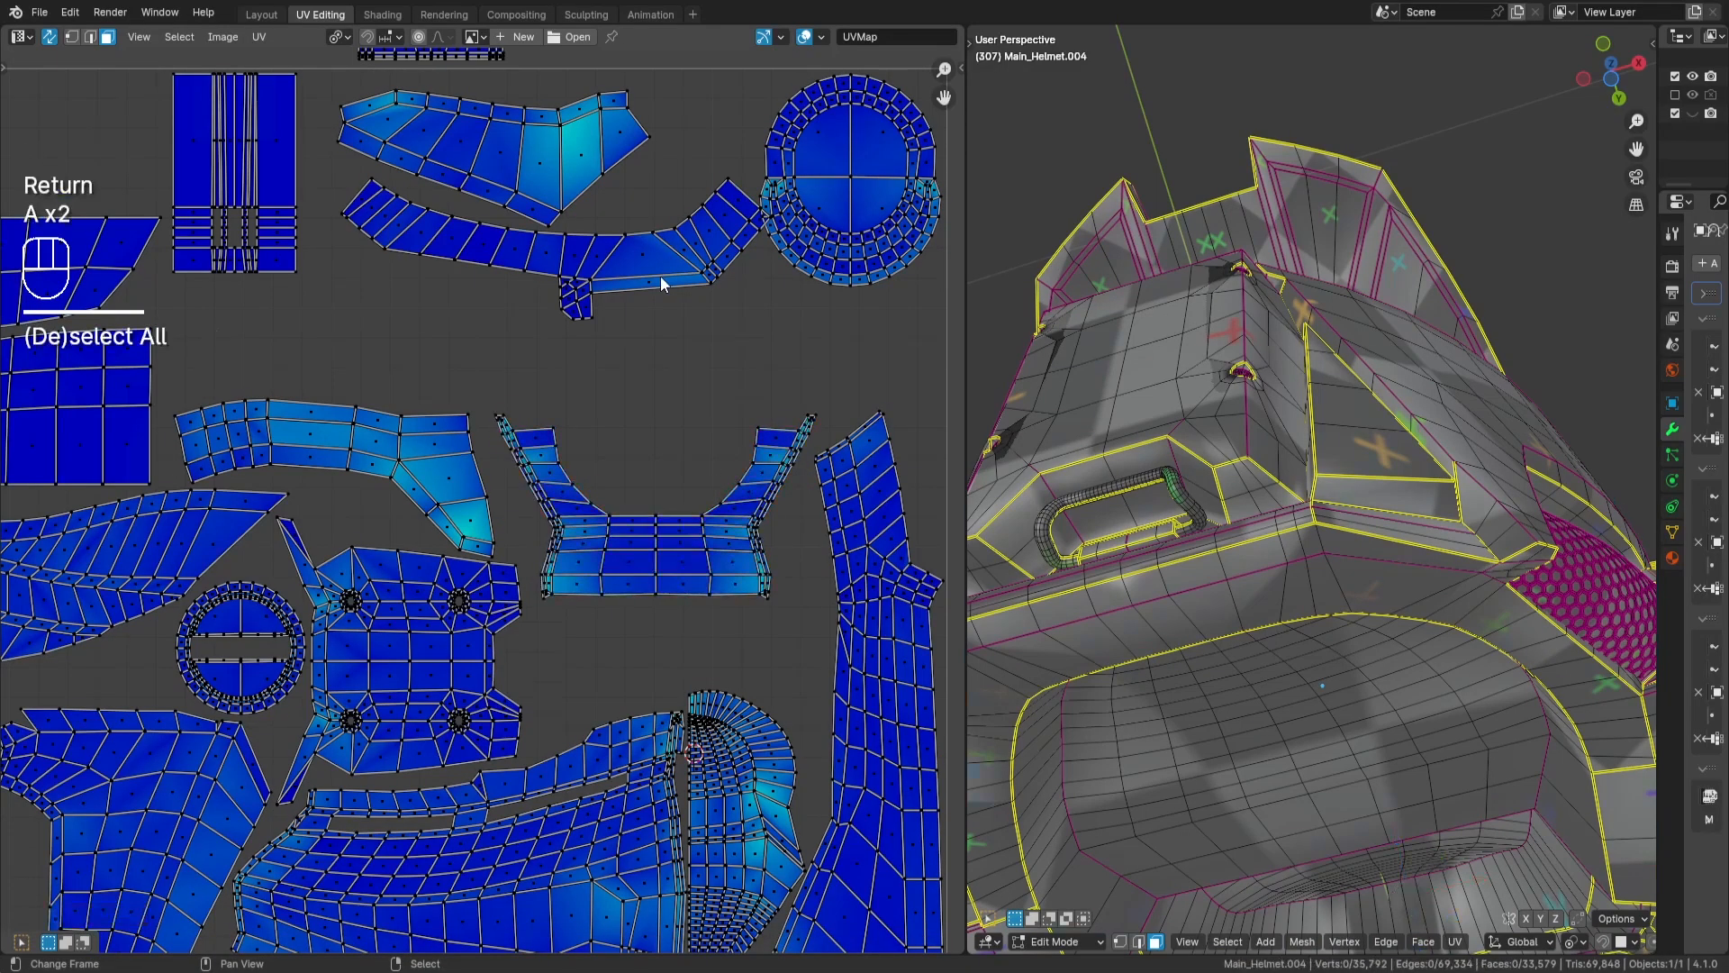
- Move the curved band island down close above the U-shaped island and deselect it
{"action": "key", "text": "l"}
{"action": "key", "text": "g"}
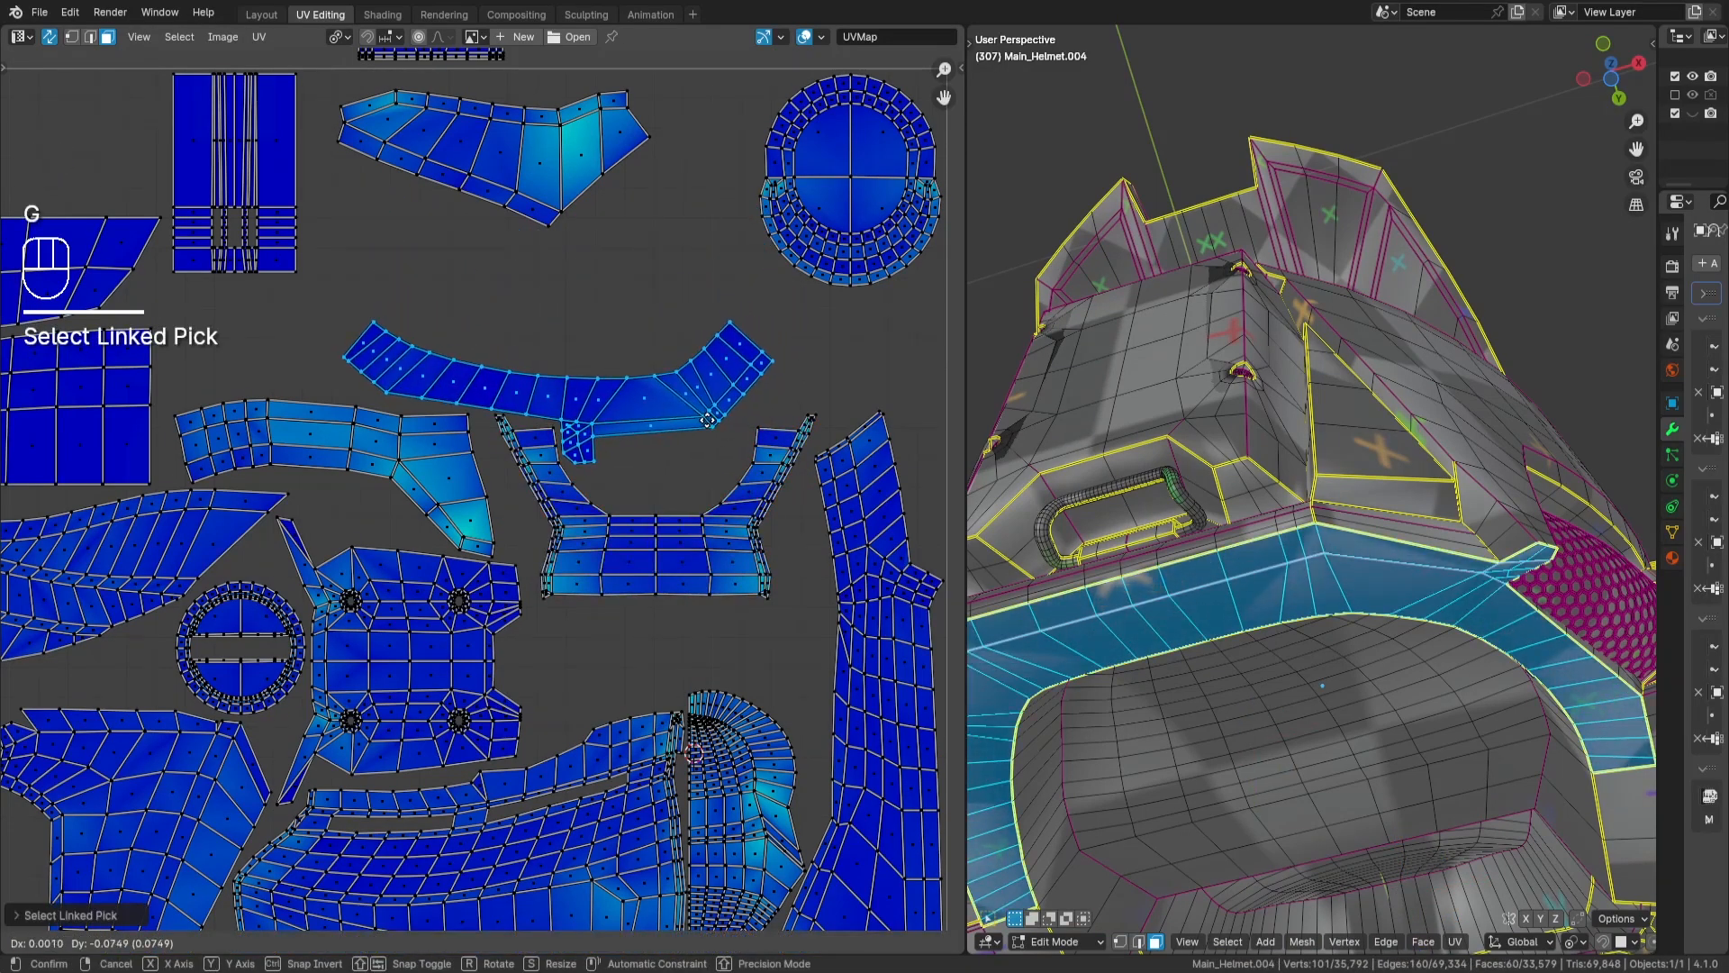
{"action": "key", "text": "Return"}
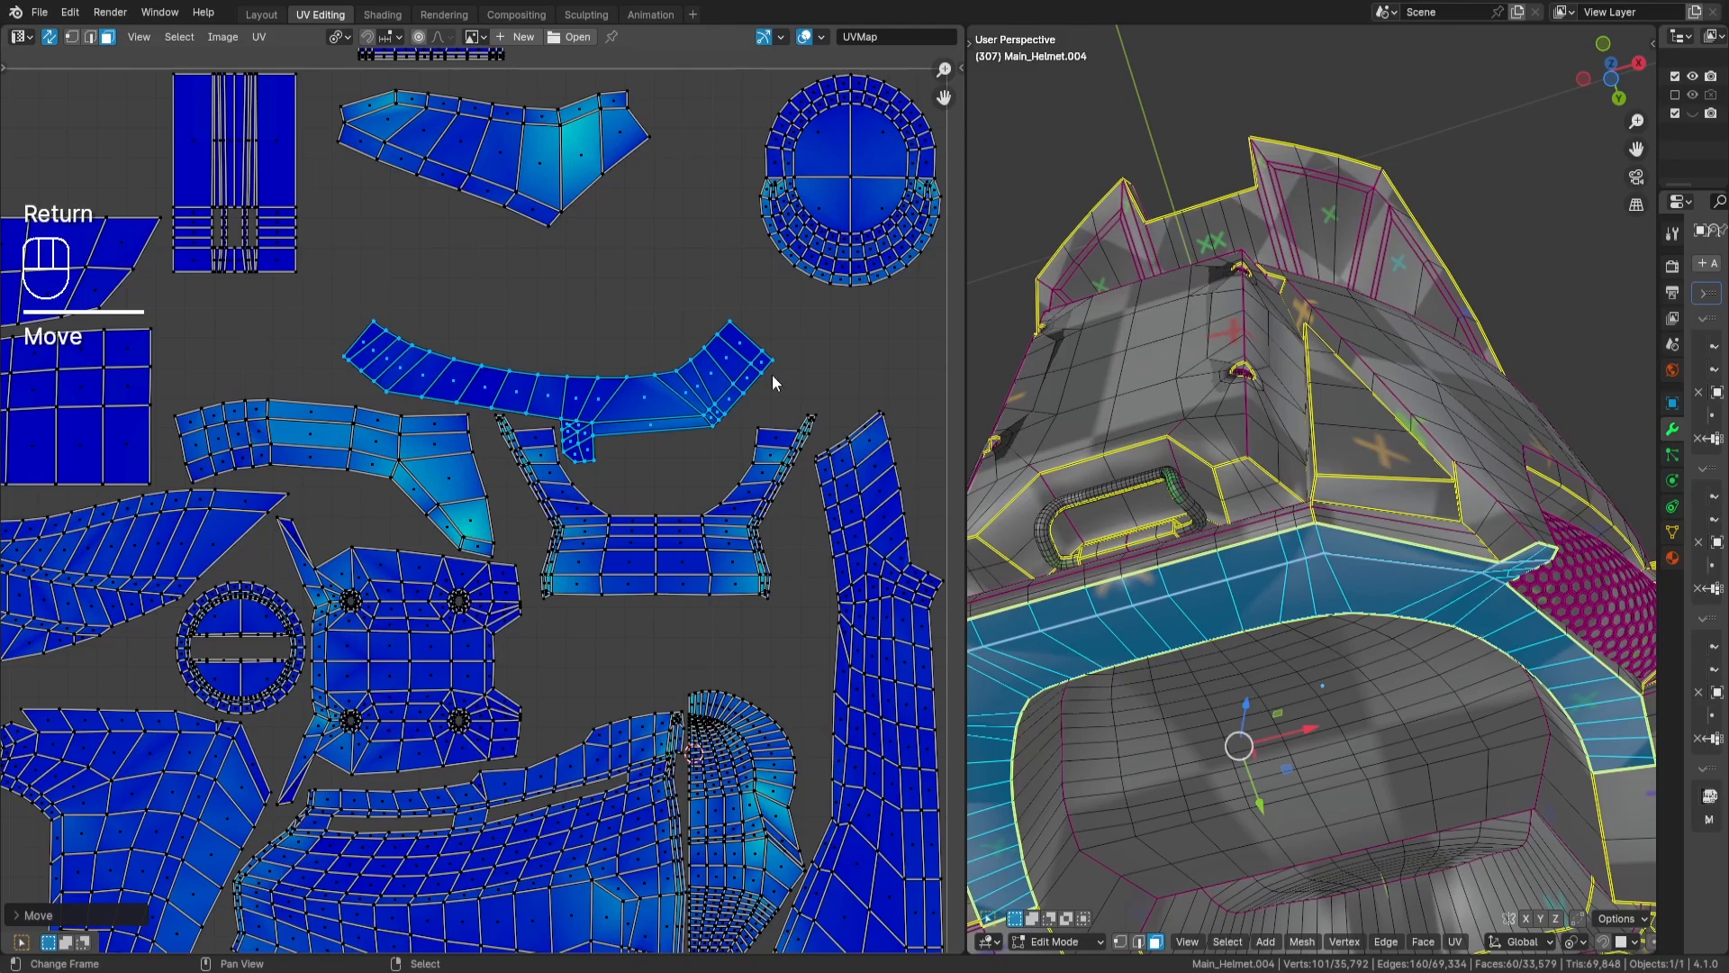
{"action": "key", "text": "a"}
{"action": "key", "text": "a"}
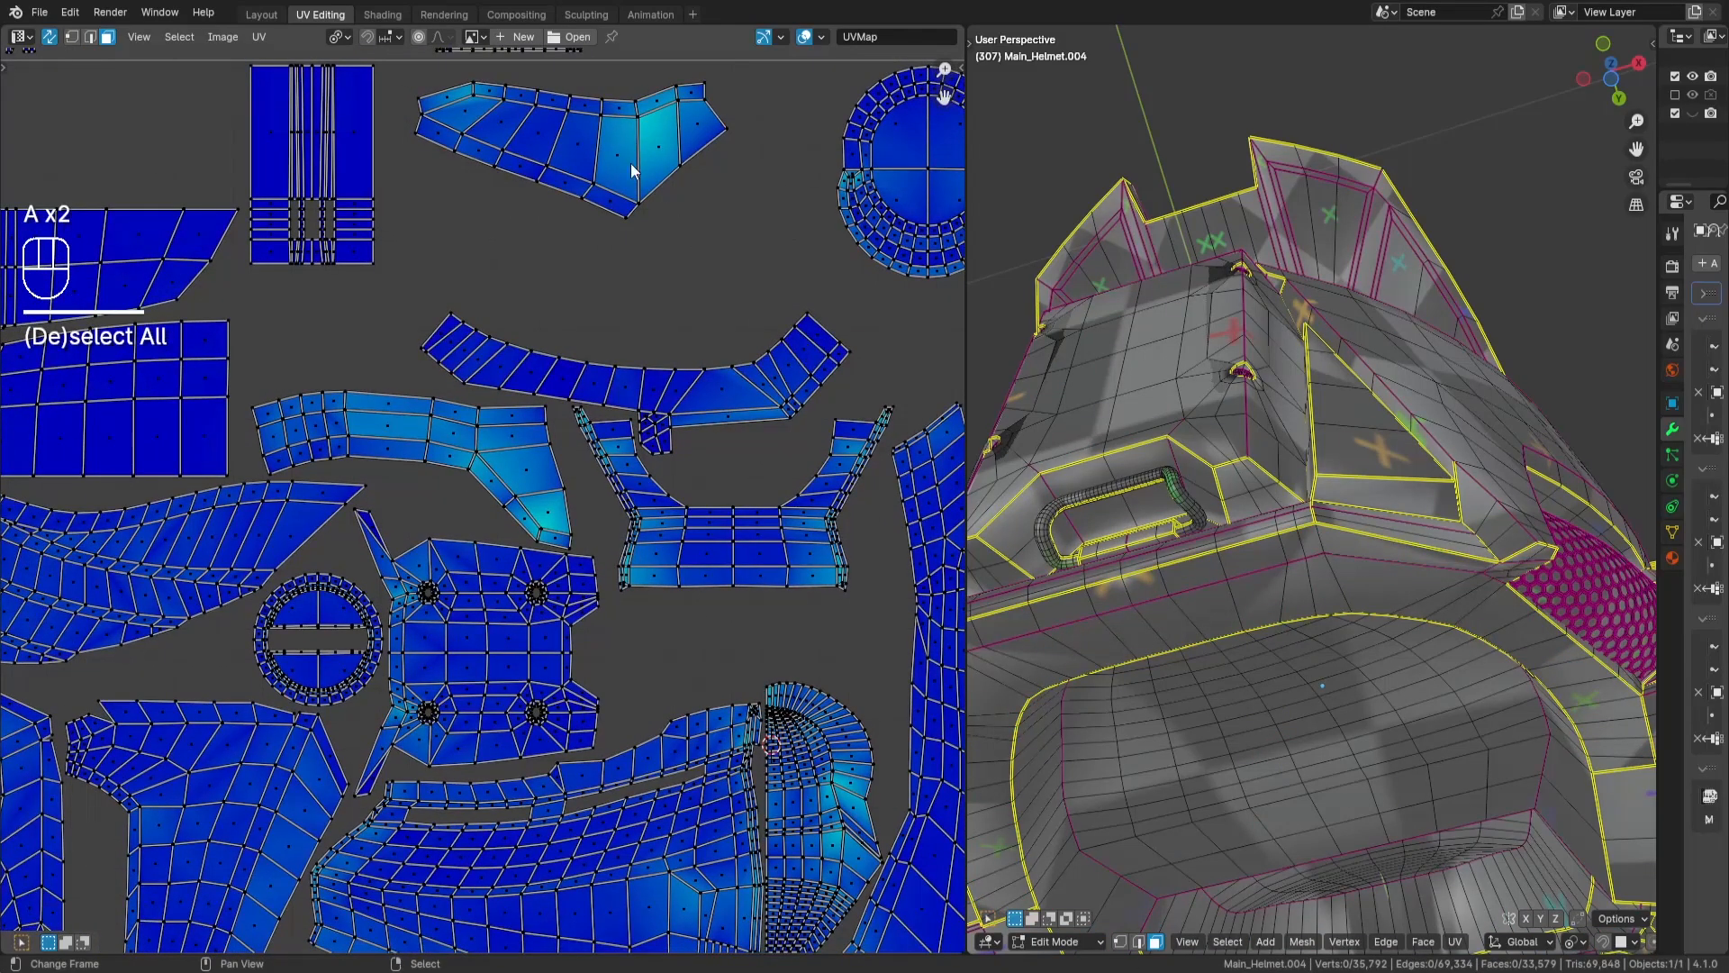
- Select both stacked wing-shaped islands and move them down into the gap below the U-shaped island
{"action": "key", "text": "l"}
{"action": "key", "text": "h"}
{"action": "key", "text": "l"}
{"action": "key", "text": "h"}
{"action": "key", "text": "alt+h"}
{"action": "key", "text": "g"}
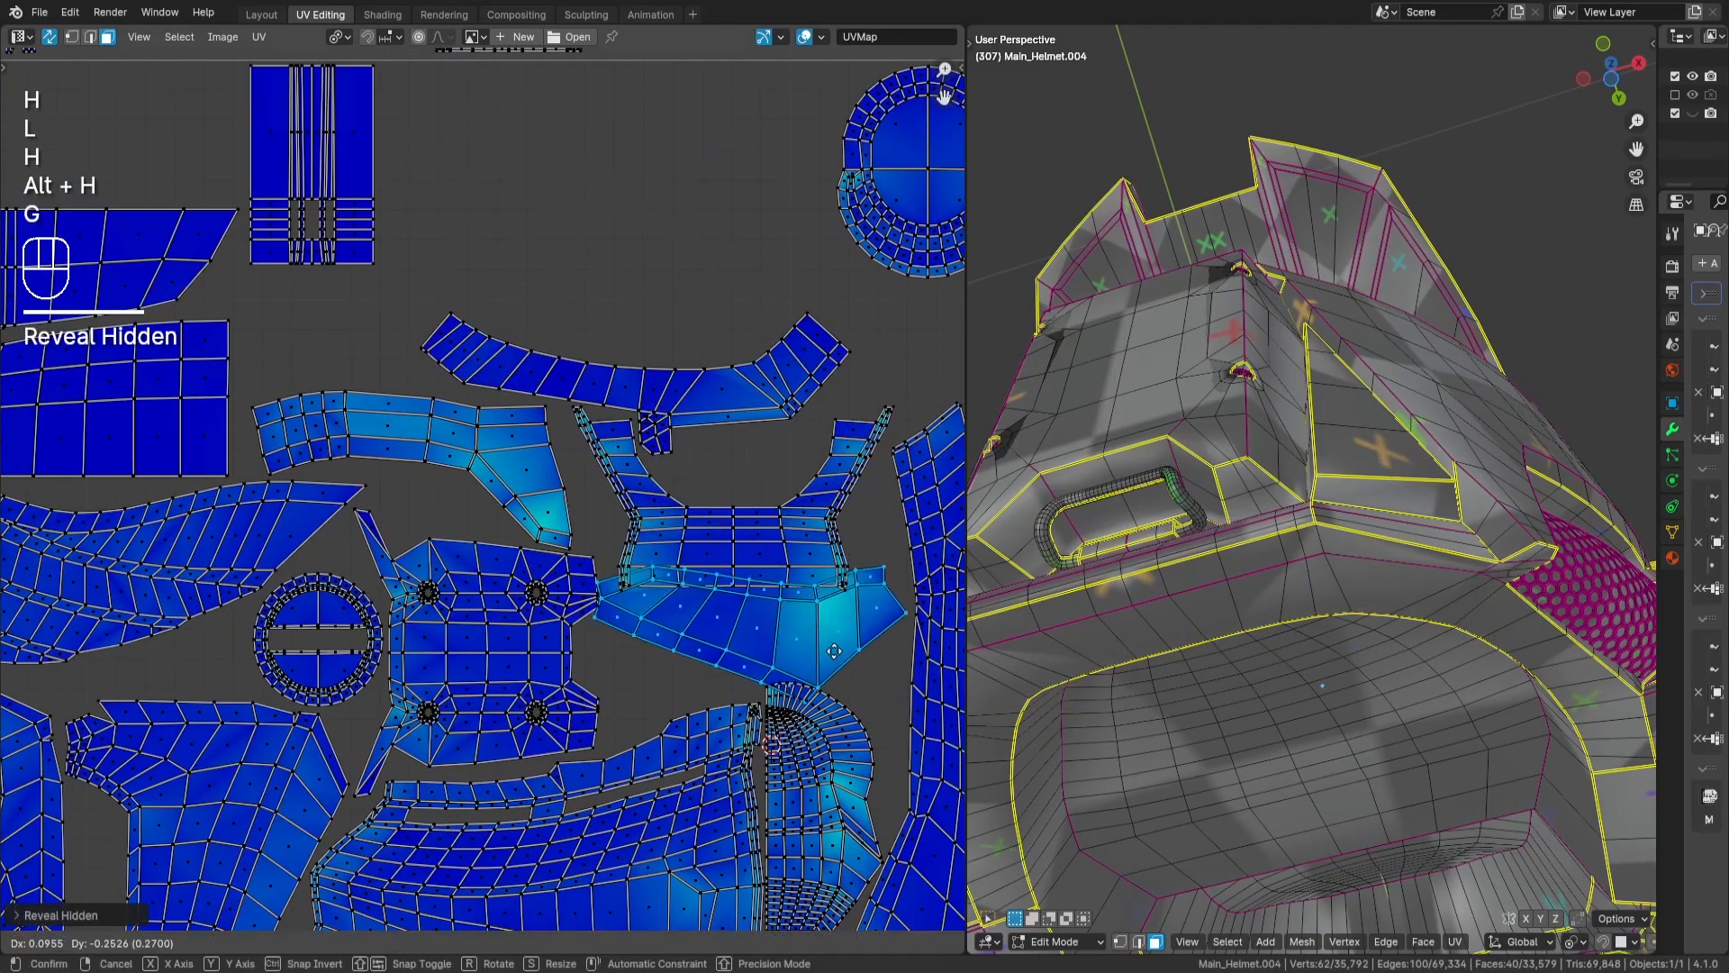
{"action": "key", "text": "Return"}
- Mirror both wing-shaped islands by scaling them by -1 along X and by -1 along Y
{"action": "key", "text": "s"}
{"action": "key", "text": "x"}
{"action": "key", "text": "KP_Subtract"}
{"action": "key", "text": "KP_1"}
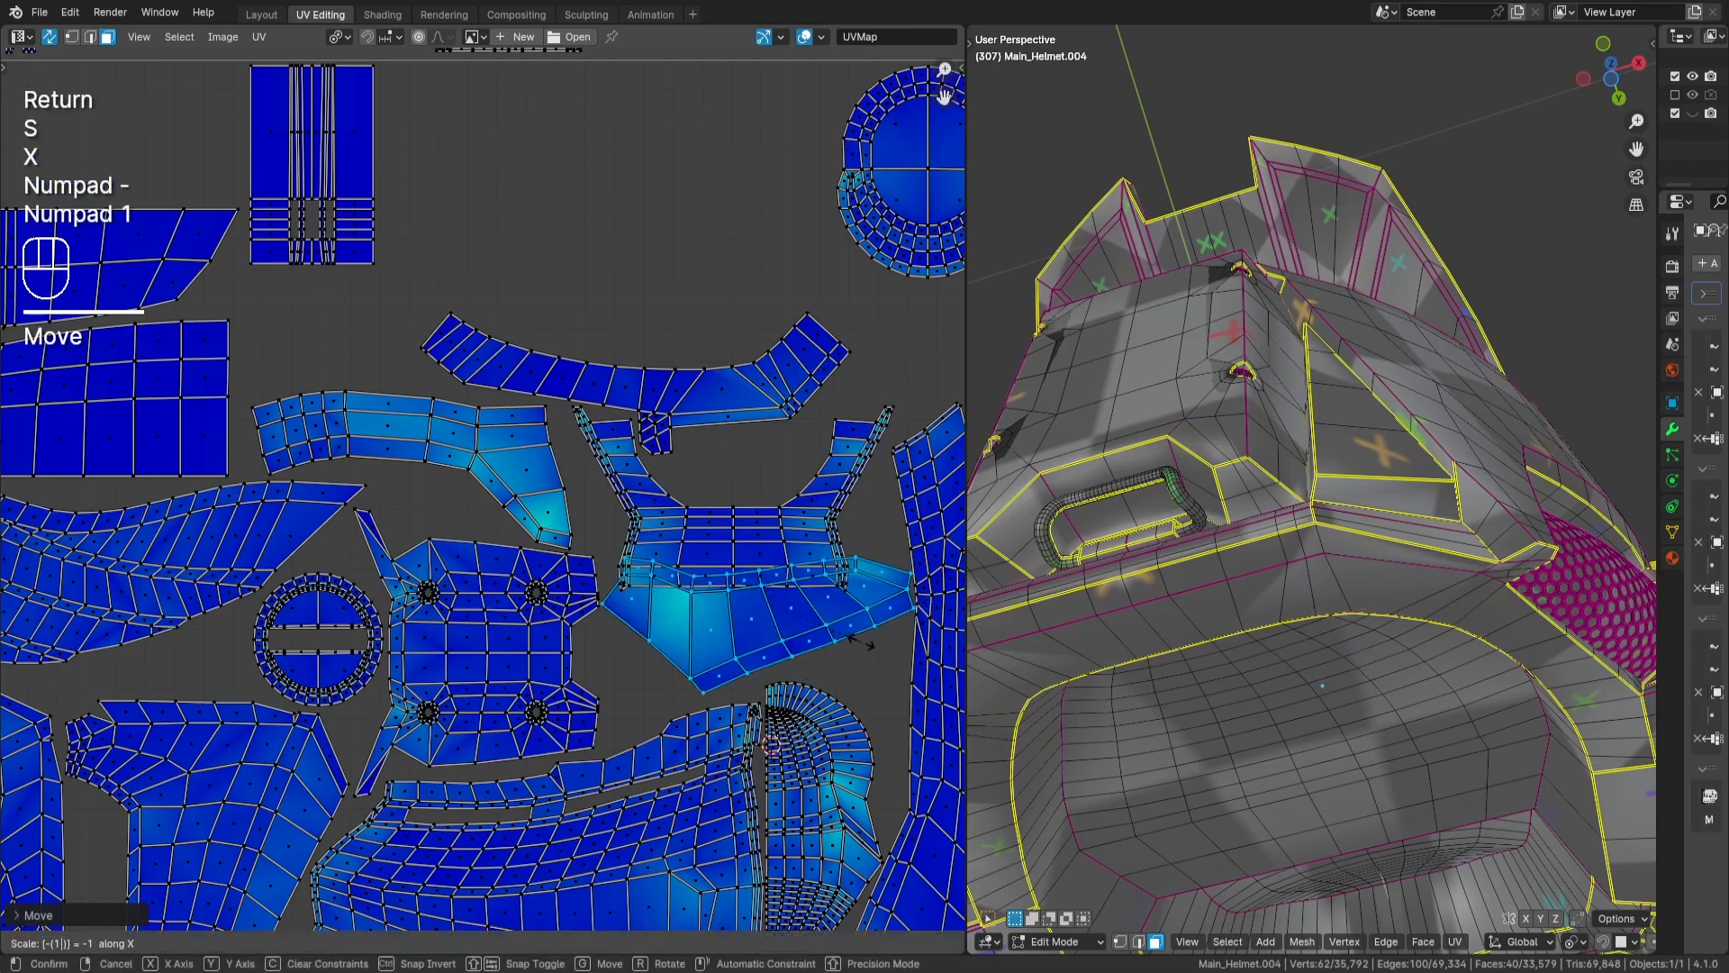
{"action": "key", "text": "Return"}
{"action": "scroll", "coordinate": [860, 642], "scroll_direction": "up", "scroll_amount": 2}
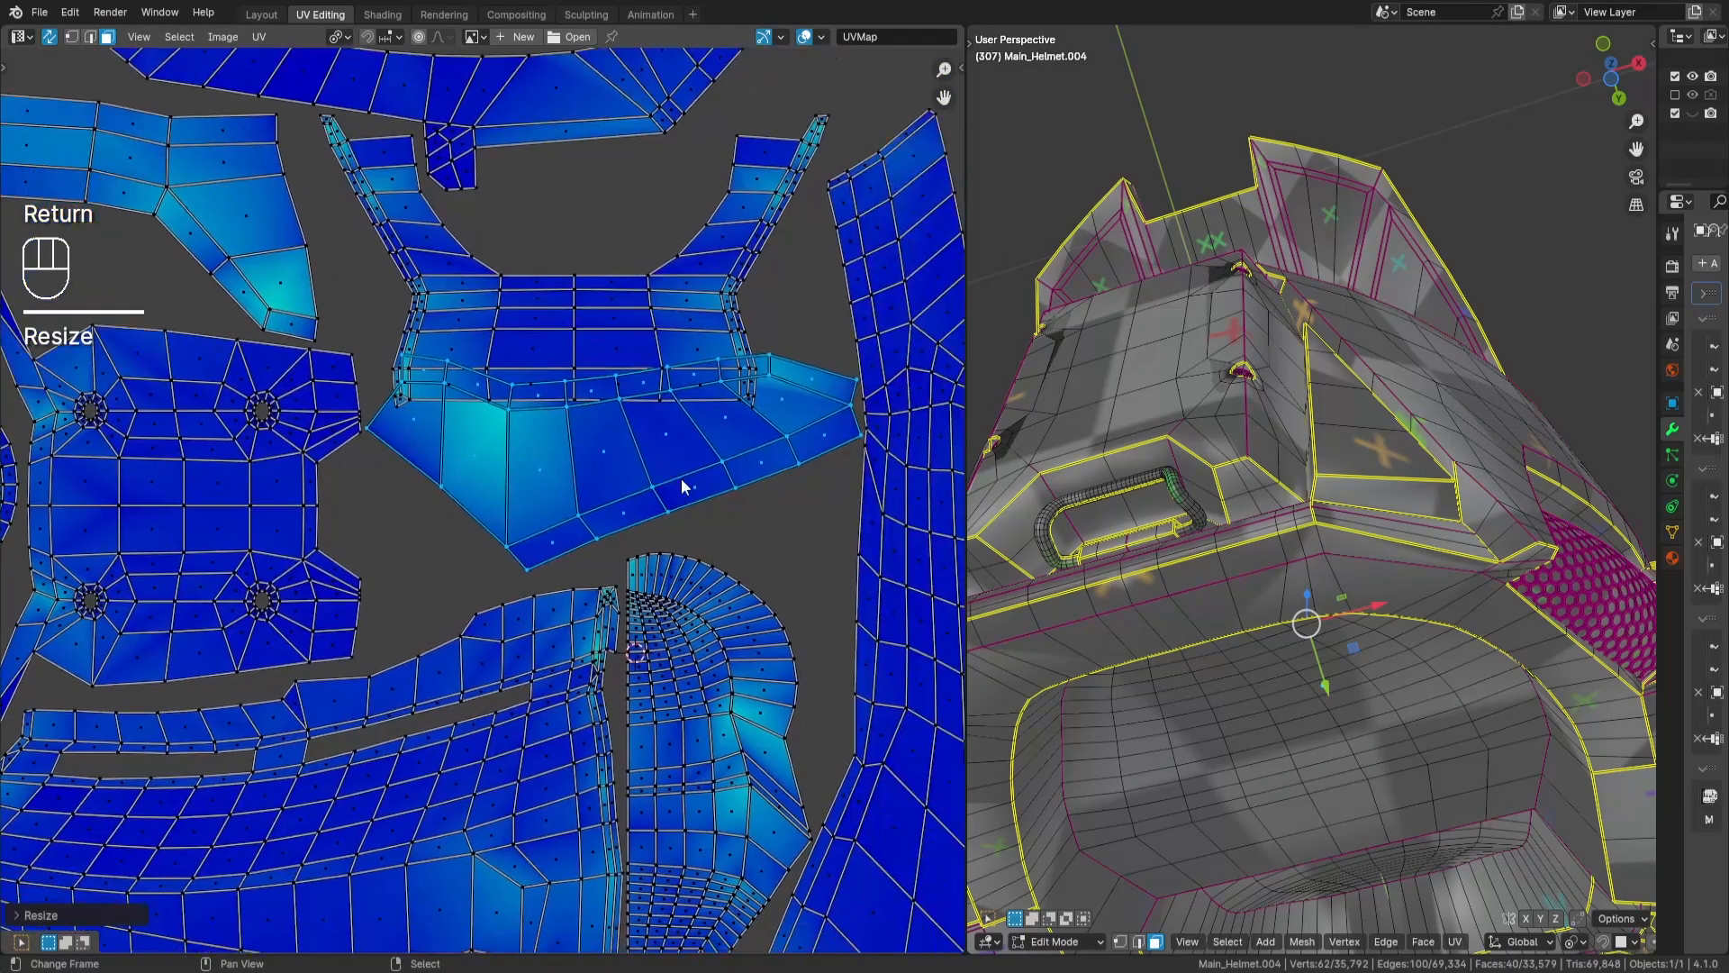
{"action": "key", "text": "s"}
{"action": "key", "text": "y"}
{"action": "key", "text": "KP_Subtract"}
{"action": "key", "text": "KP_1"}
{"action": "key", "text": "Return"}
- Move and rotate both wing-shaped islands to fit closely above the half-round island below them, and deselect them
{"action": "key", "text": "g"}
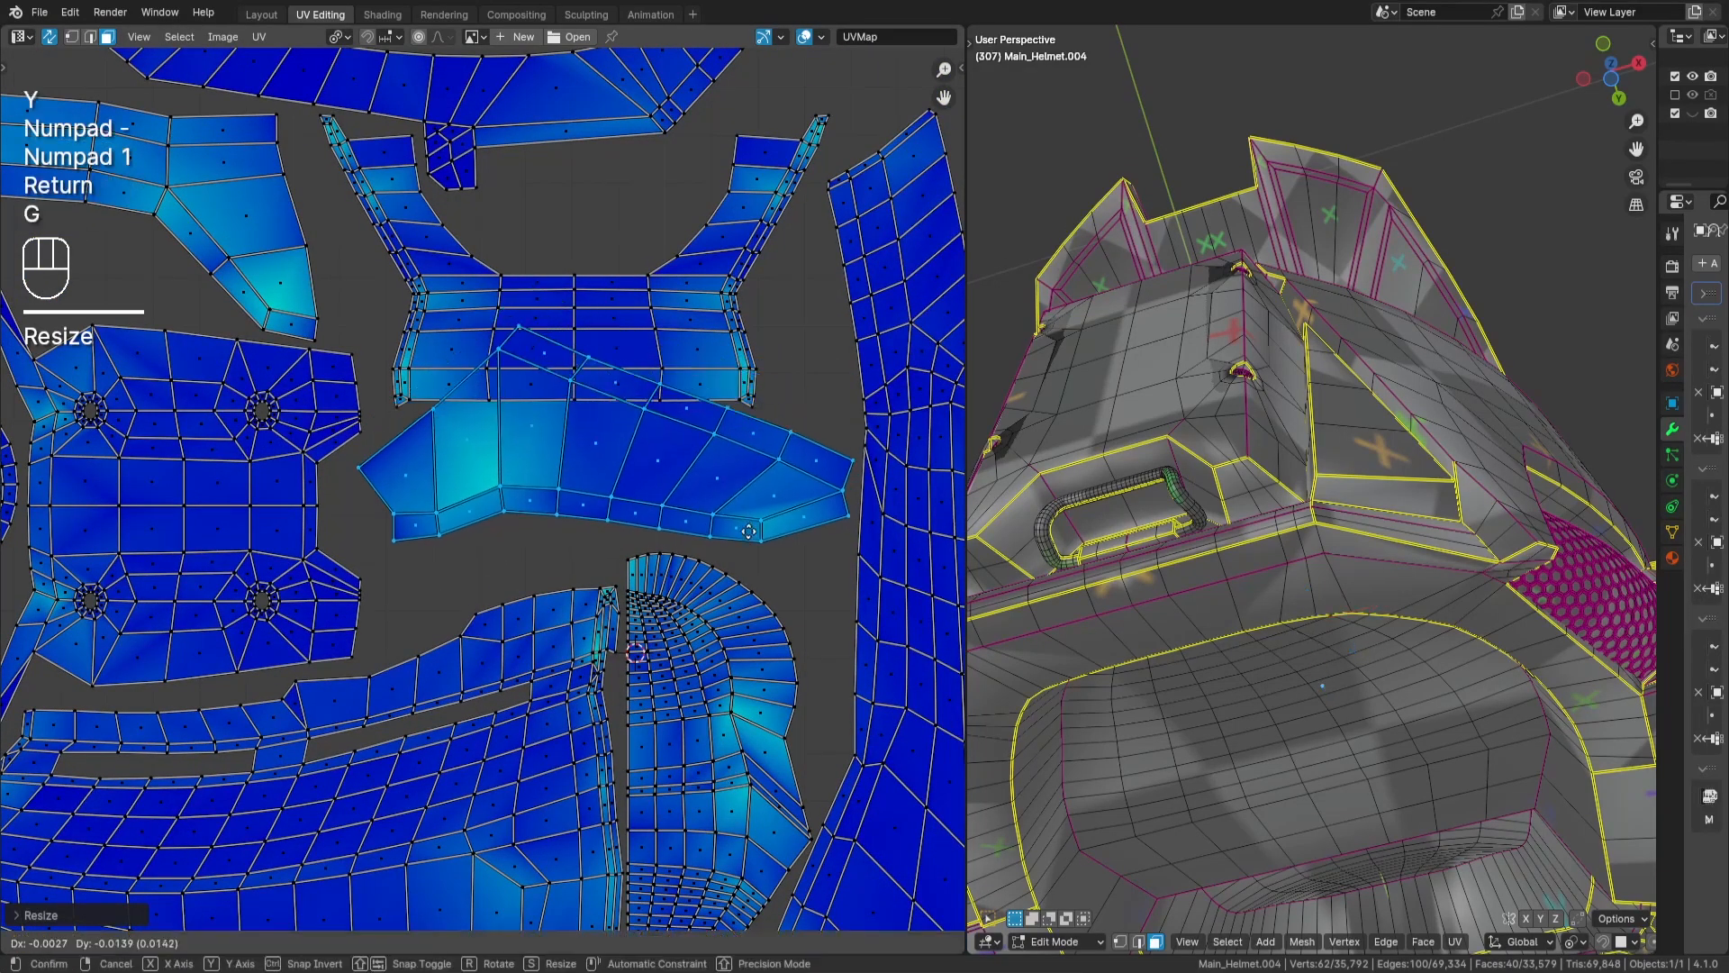
{"action": "key", "text": "Return"}
{"action": "key", "text": "r"}
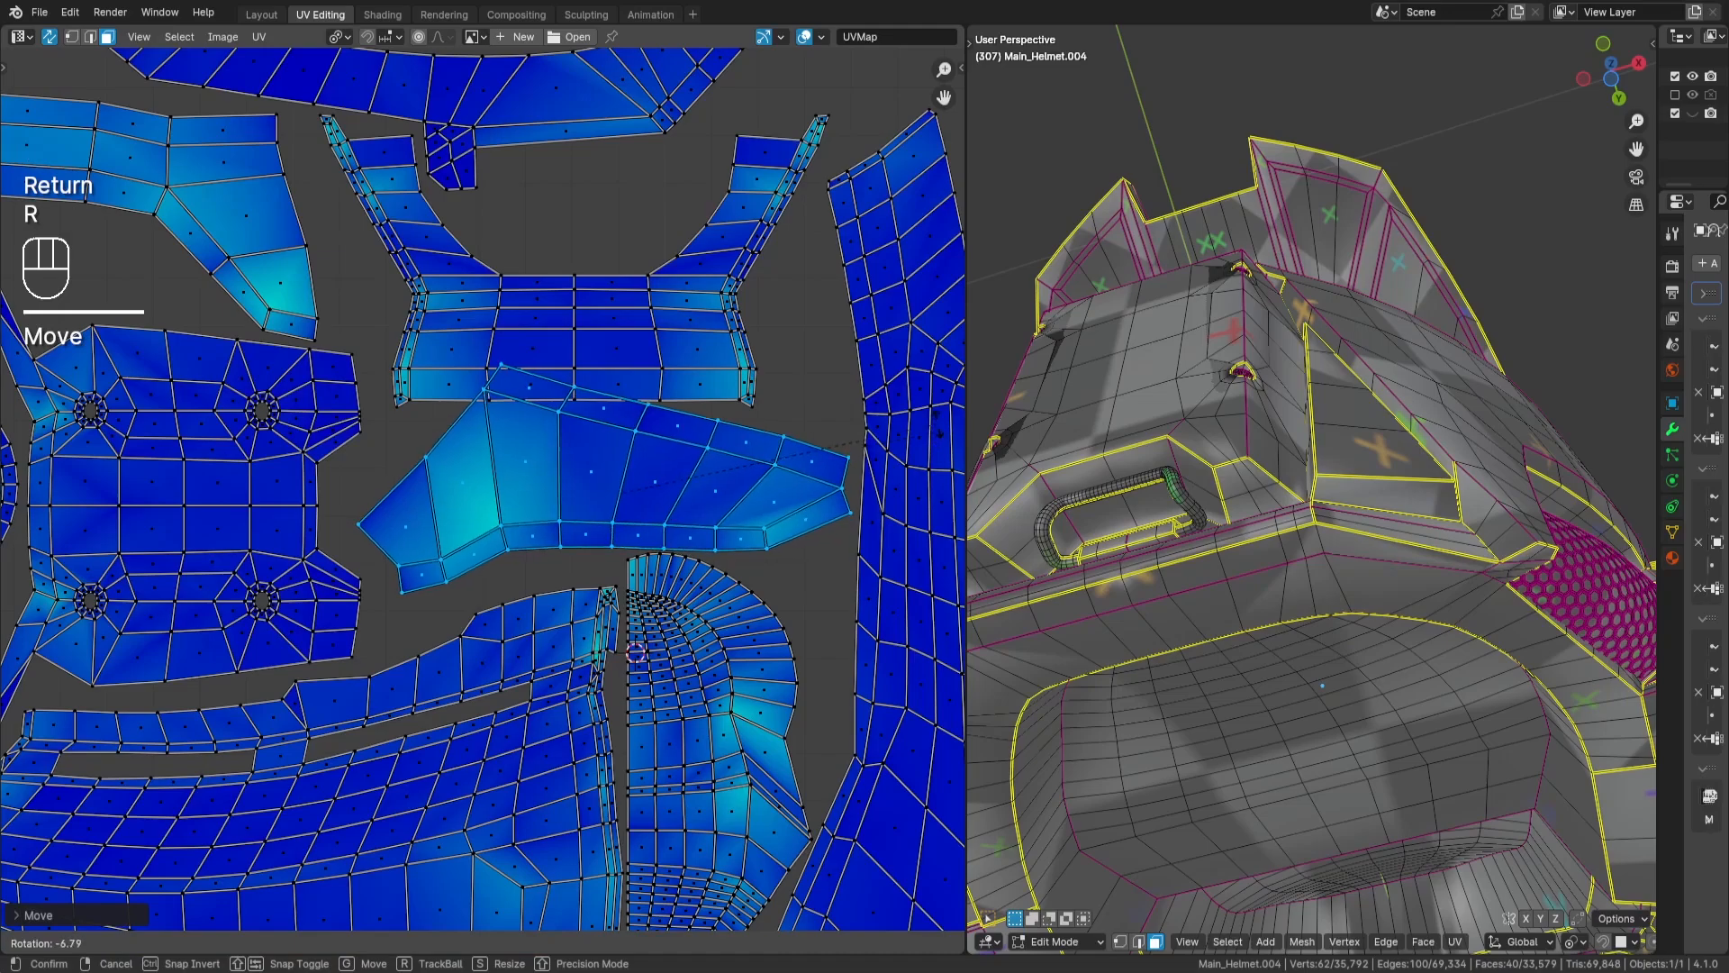
{"action": "key", "text": "Return"}
{"action": "middle_click_drag", "start_coordinate": [895, 486], "coordinate": [909, 470]}
{"action": "key", "text": "r"}
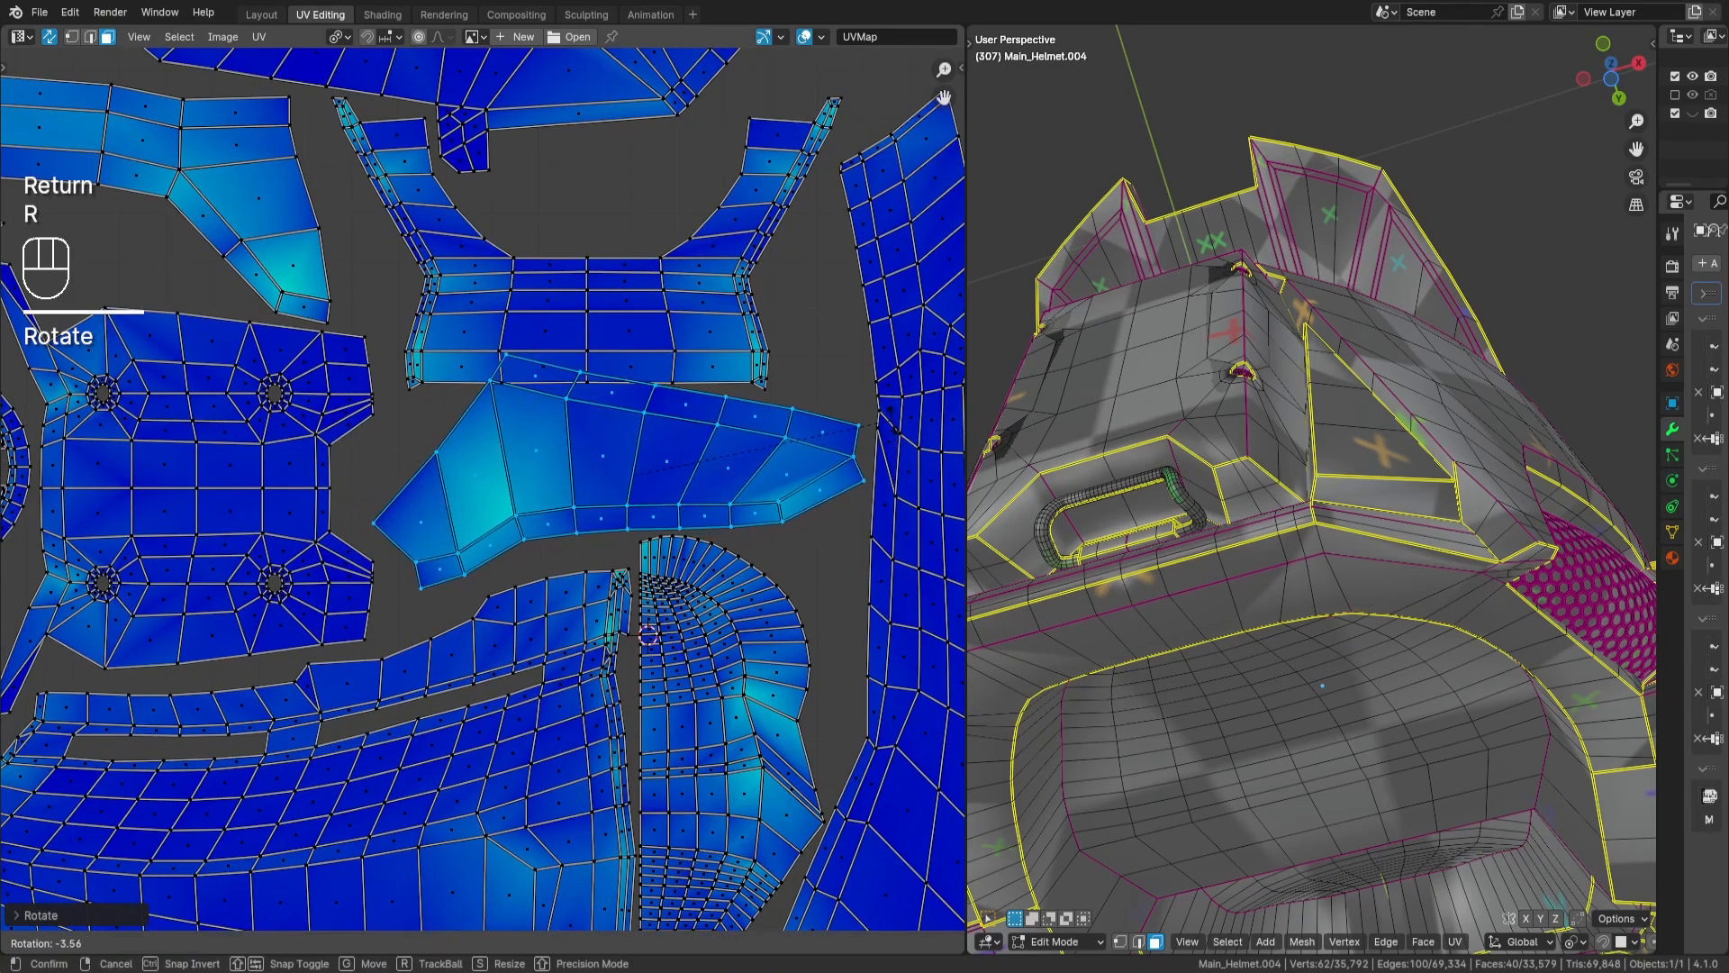
{"action": "key", "text": "Return"}
{"action": "key", "text": "g"}
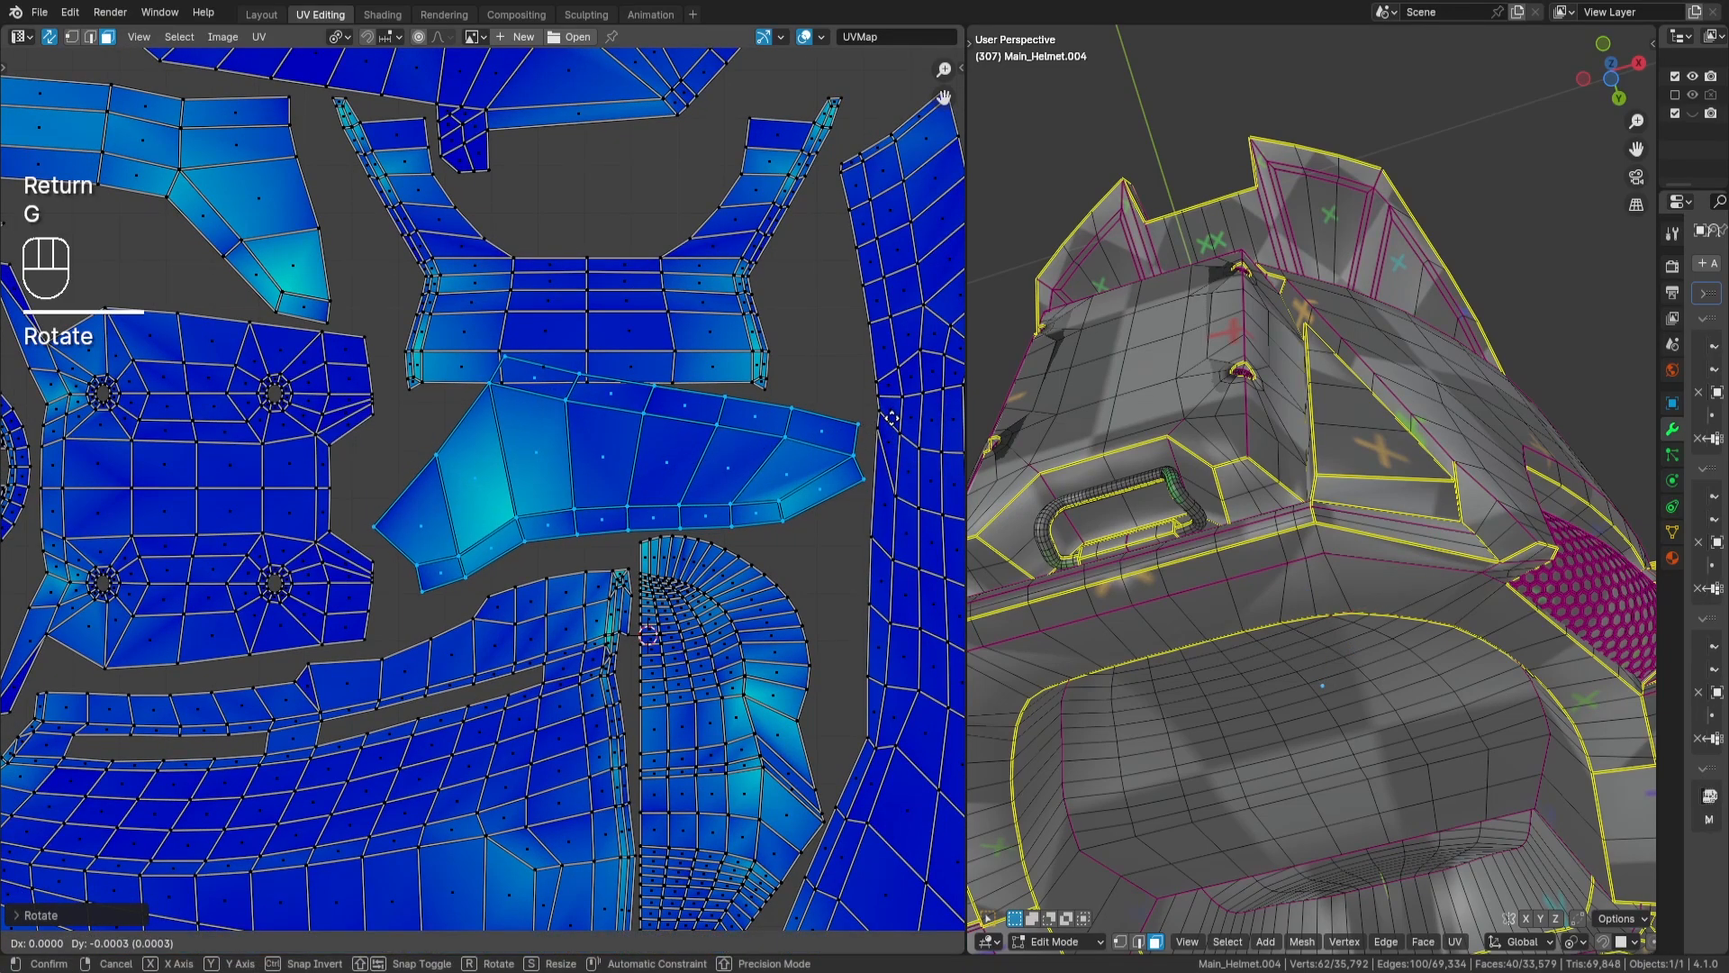
{"action": "key", "text": "Return"}
{"action": "scroll", "coordinate": [889, 419], "scroll_direction": "down", "scroll_amount": 2}
{"action": "key", "text": "a"}
{"action": "key", "text": "a"}
- Select the curved band and U-shaped islands, move them up about 0.013 along Y to clear the wing-shaped islands, and deselect them
{"action": "key", "text": "l"}
{"action": "key", "text": "l"}
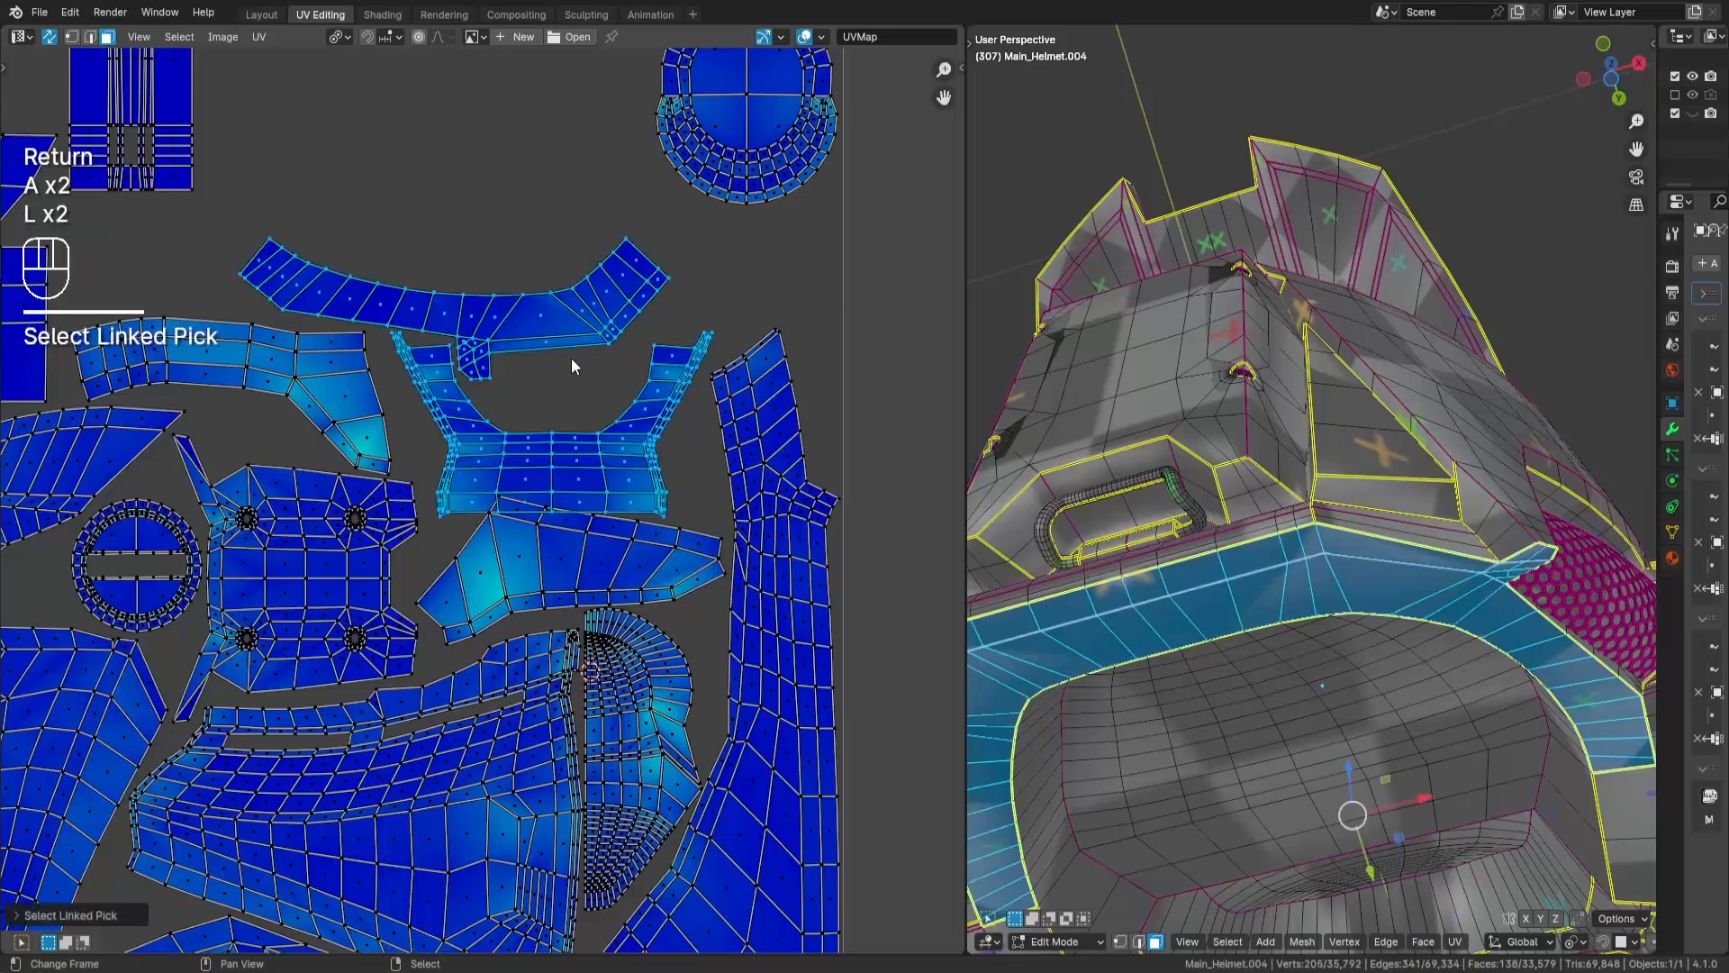
{"action": "key", "text": "h"}
{"action": "key", "text": "ctrl+z"}
{"action": "key", "text": "alt+h"}
{"action": "key", "text": "g"}
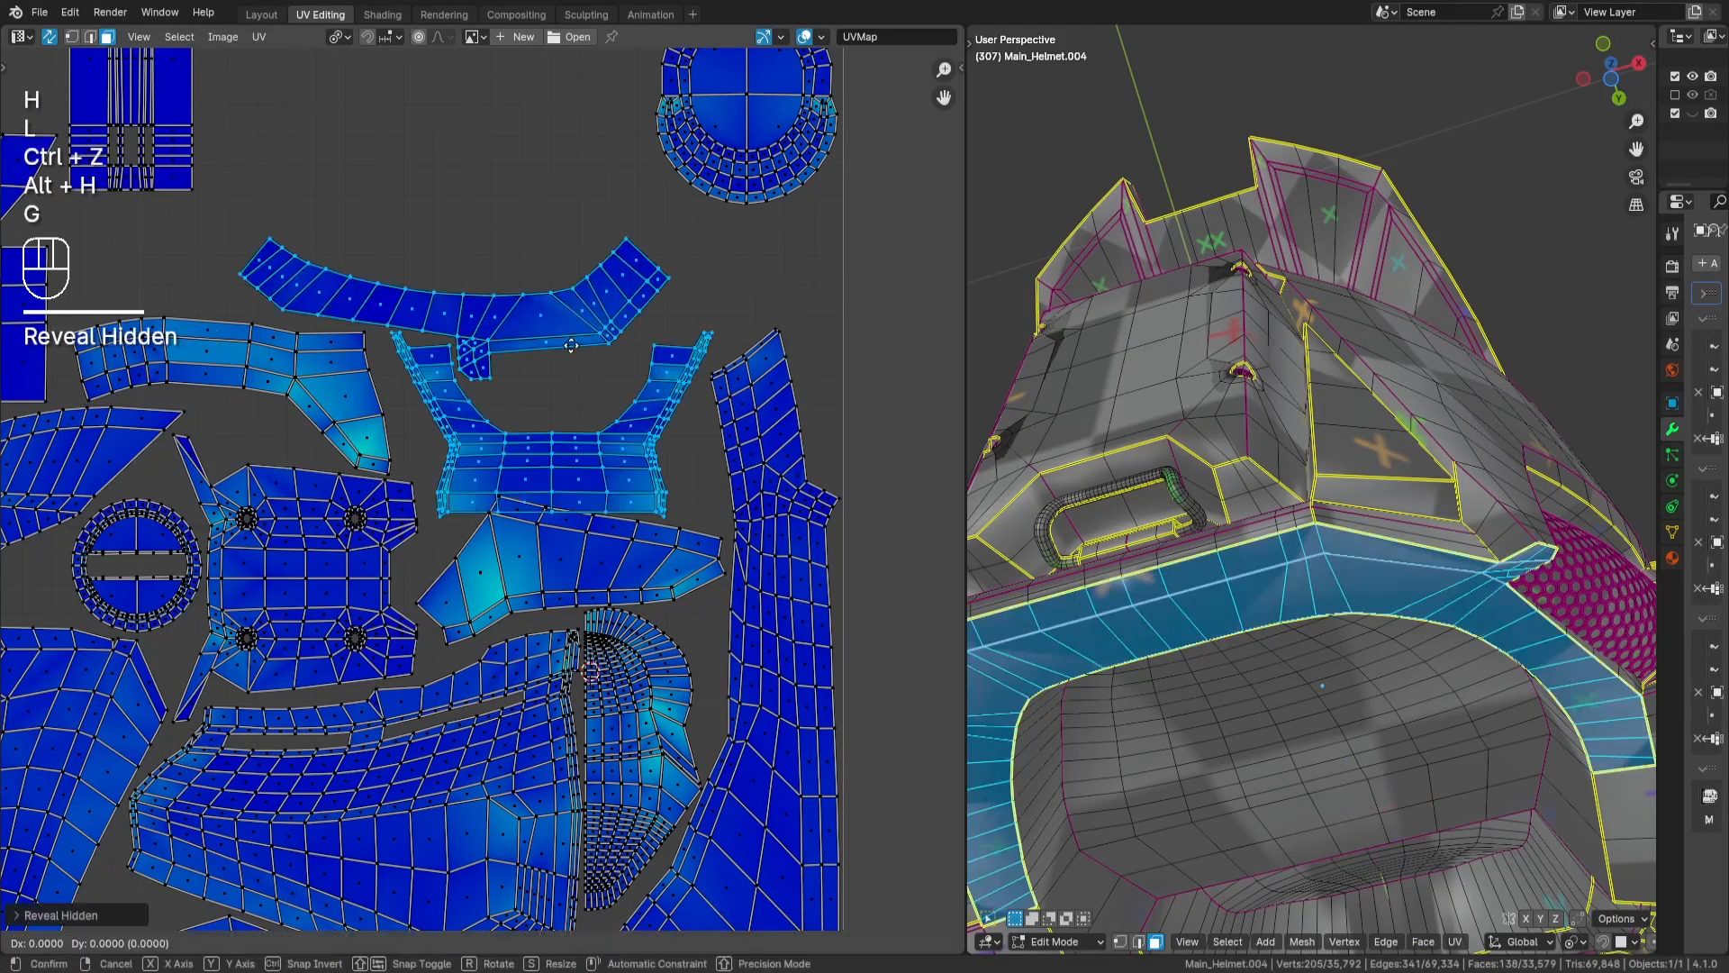
{"action": "key", "text": "y"}
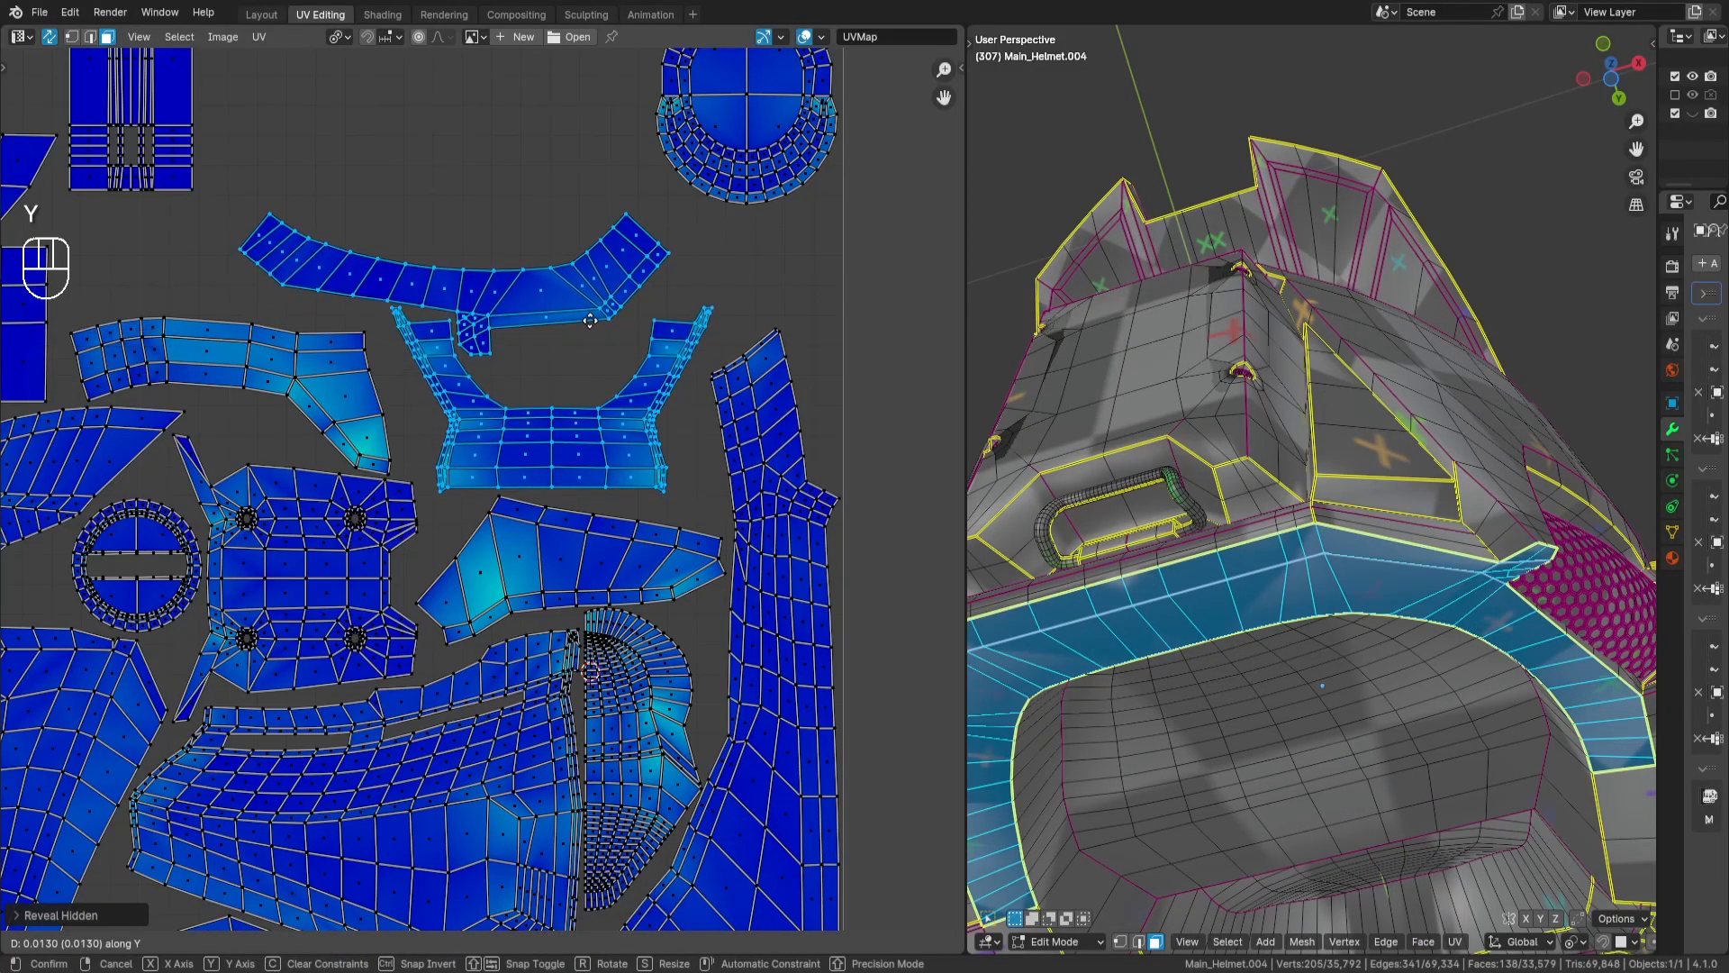
{"action": "key", "text": "Return"}
{"action": "key", "text": "a"}
{"action": "key", "text": "a"}
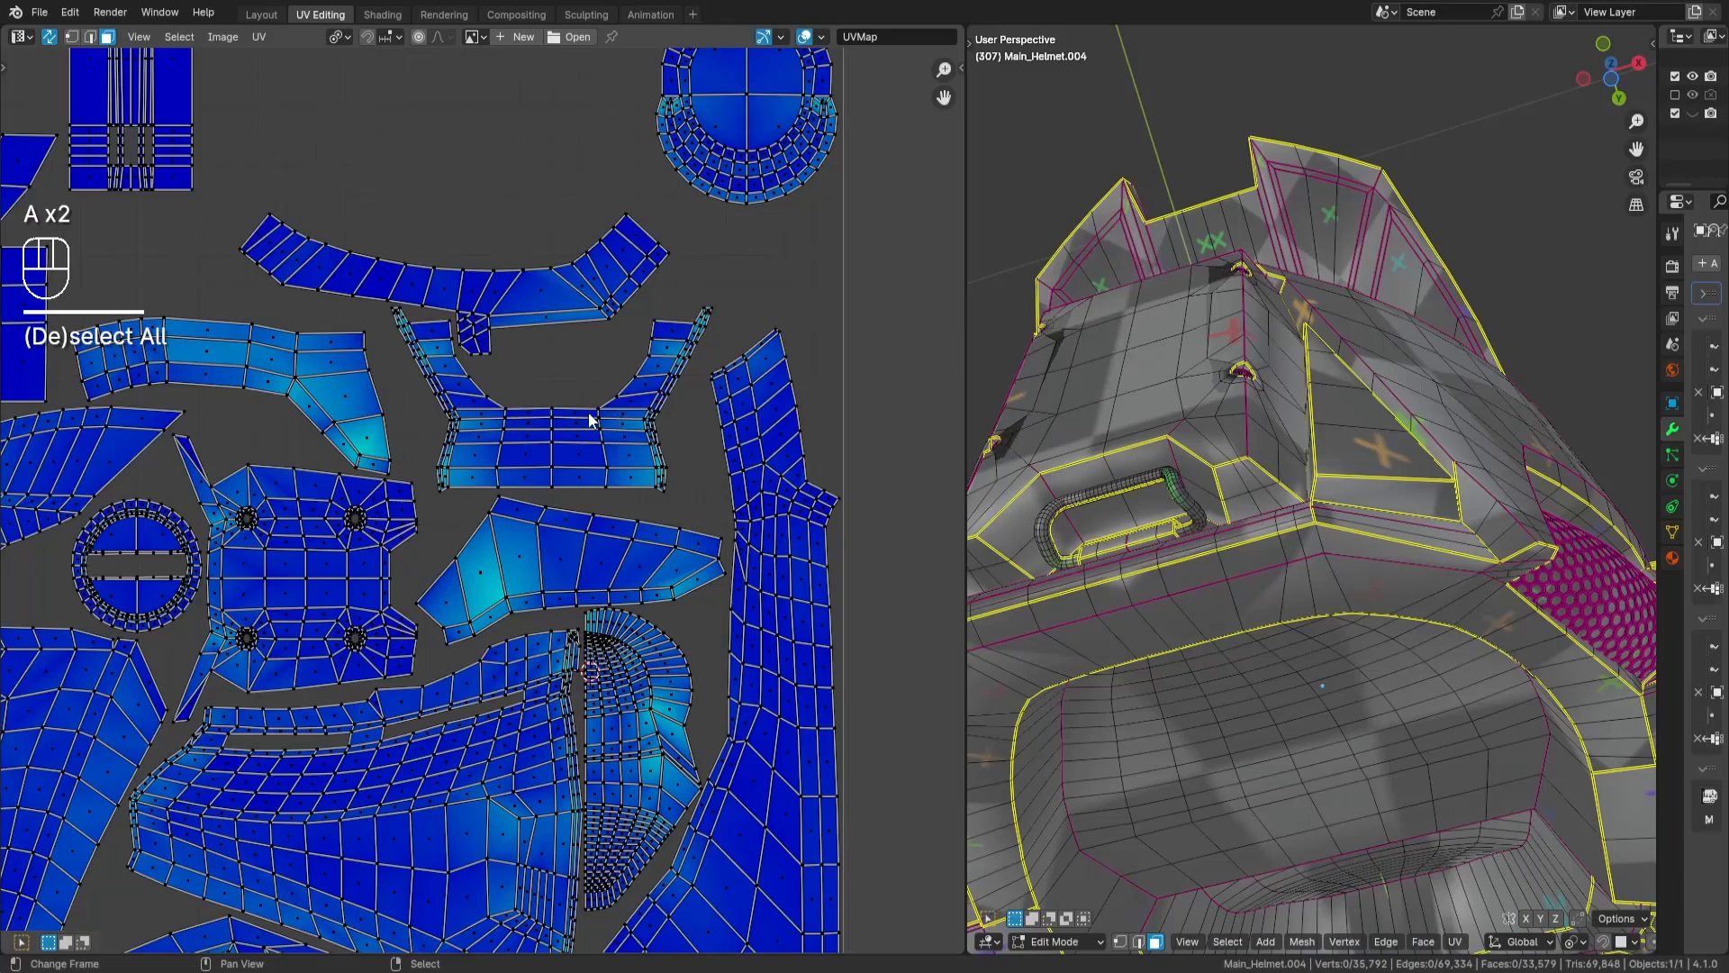
{"action": "scroll", "coordinate": [621, 446], "scroll_direction": "down", "scroll_amount": 2}
{"action": "scroll", "coordinate": [630, 436], "scroll_direction": "down", "scroll_amount": 3}
{"action": "scroll", "coordinate": [468, 427], "scroll_direction": "up", "scroll_amount": 5}
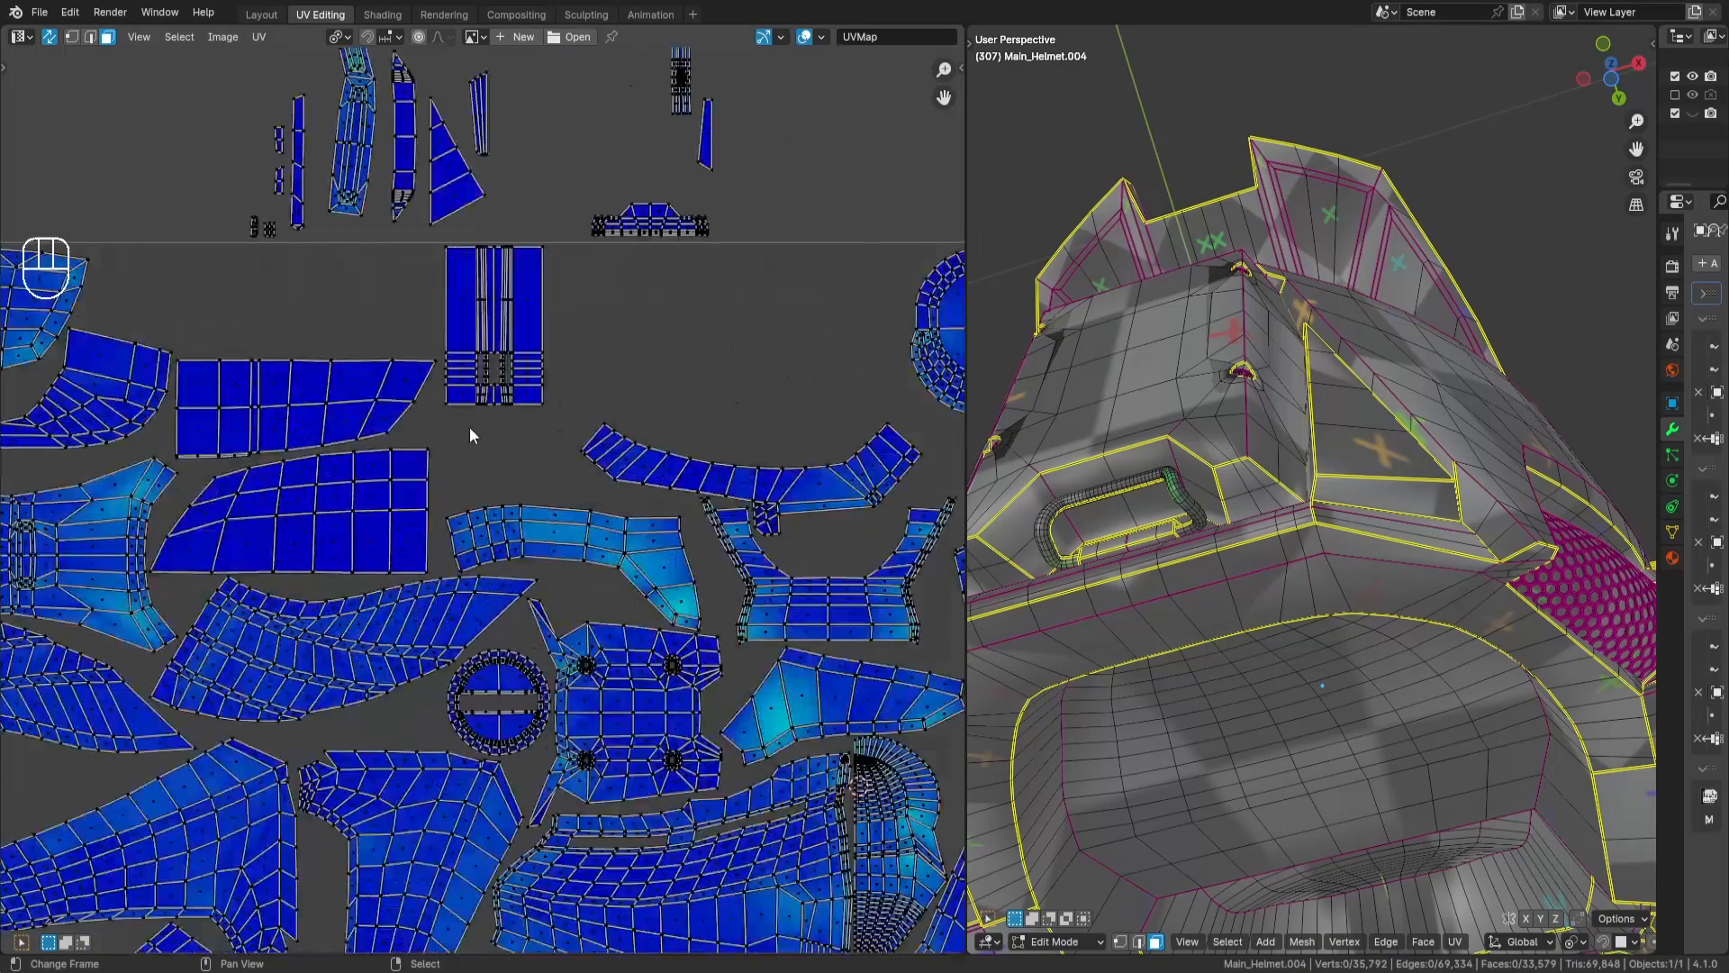
- Select the long narrow vertical strip island above the UV tile and rotate it by 90 degrees
{"action": "middle_click_drag", "start_coordinate": [460, 409], "coordinate": [407, 648]}
{"action": "scroll", "coordinate": [407, 649], "scroll_direction": "down", "scroll_amount": 1}
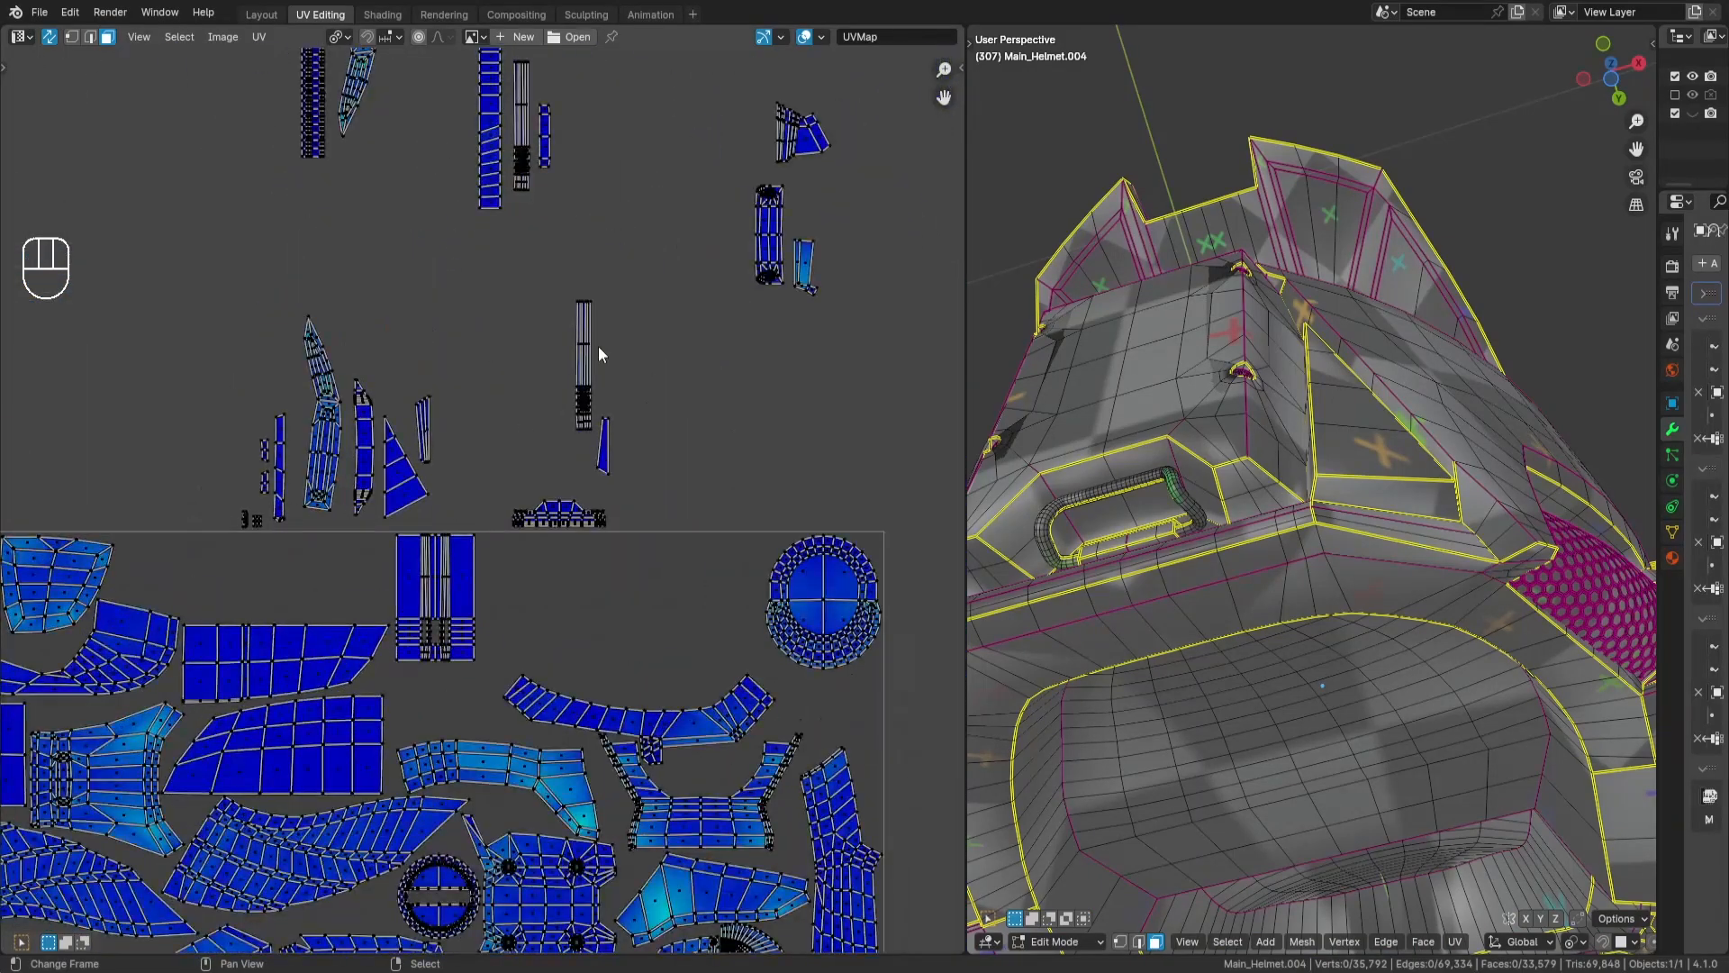
{"action": "middle_click_drag", "start_coordinate": [459, 244], "coordinate": [448, 498]}
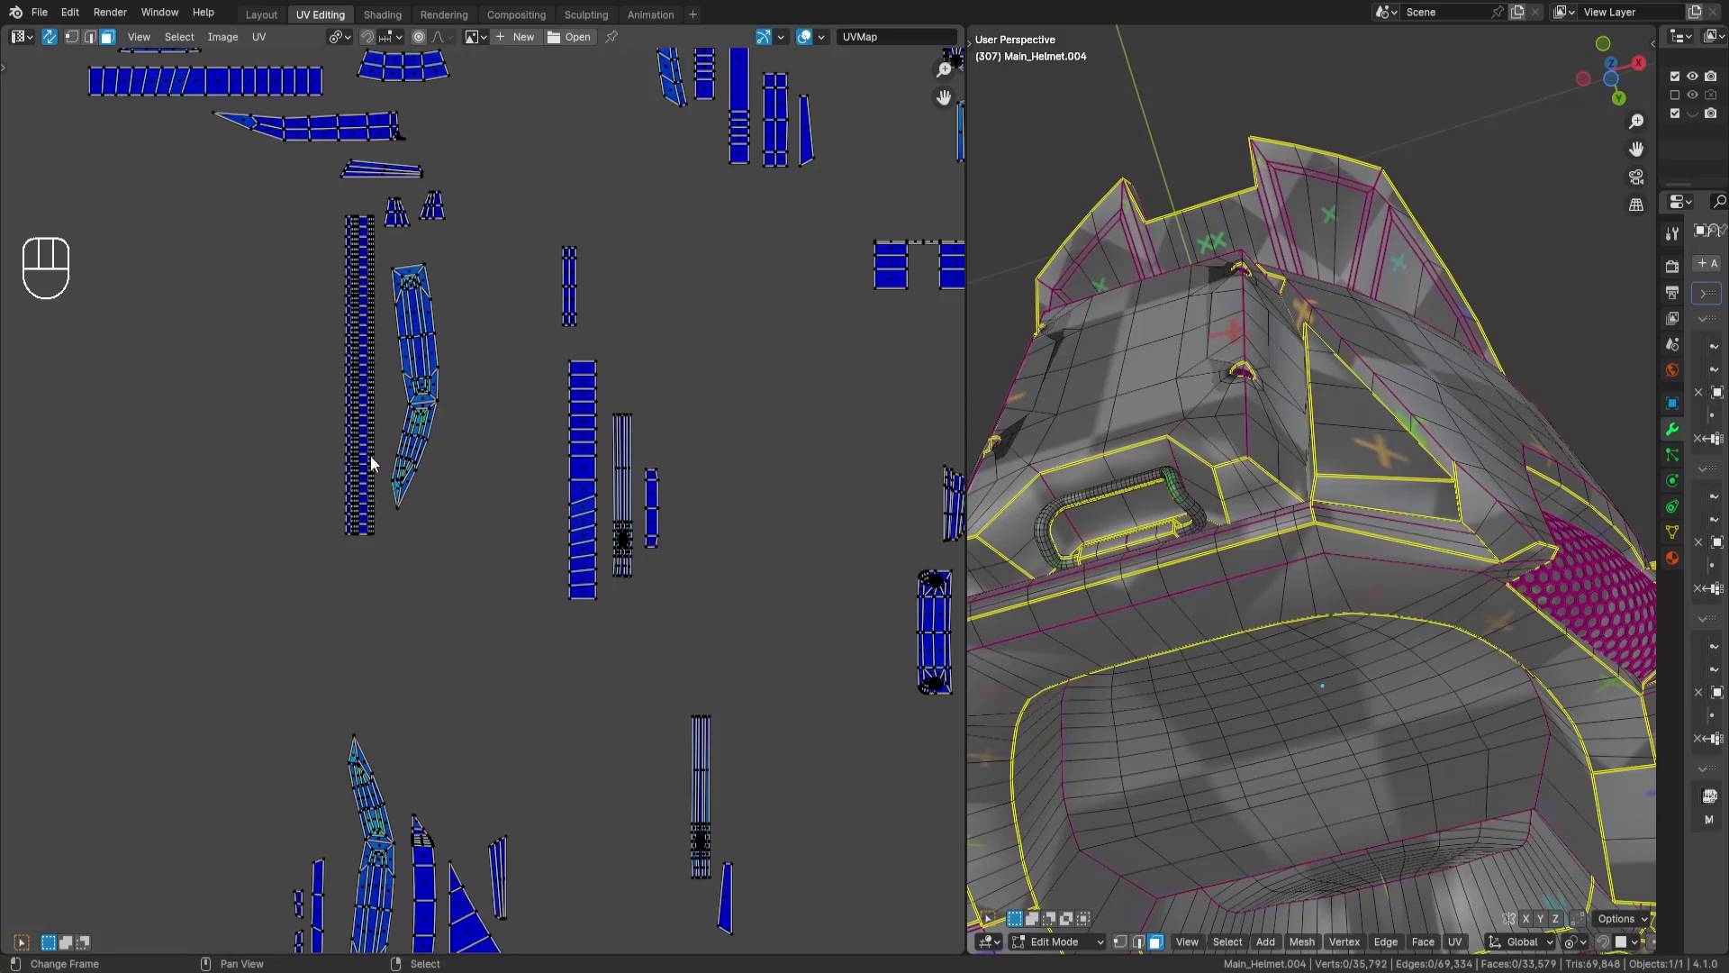
{"action": "key", "text": "l"}
{"action": "scroll", "coordinate": [613, 252], "scroll_direction": "up", "scroll_amount": 2}
{"action": "type", "text": "r90"}
{"action": "key", "text": "Return"}
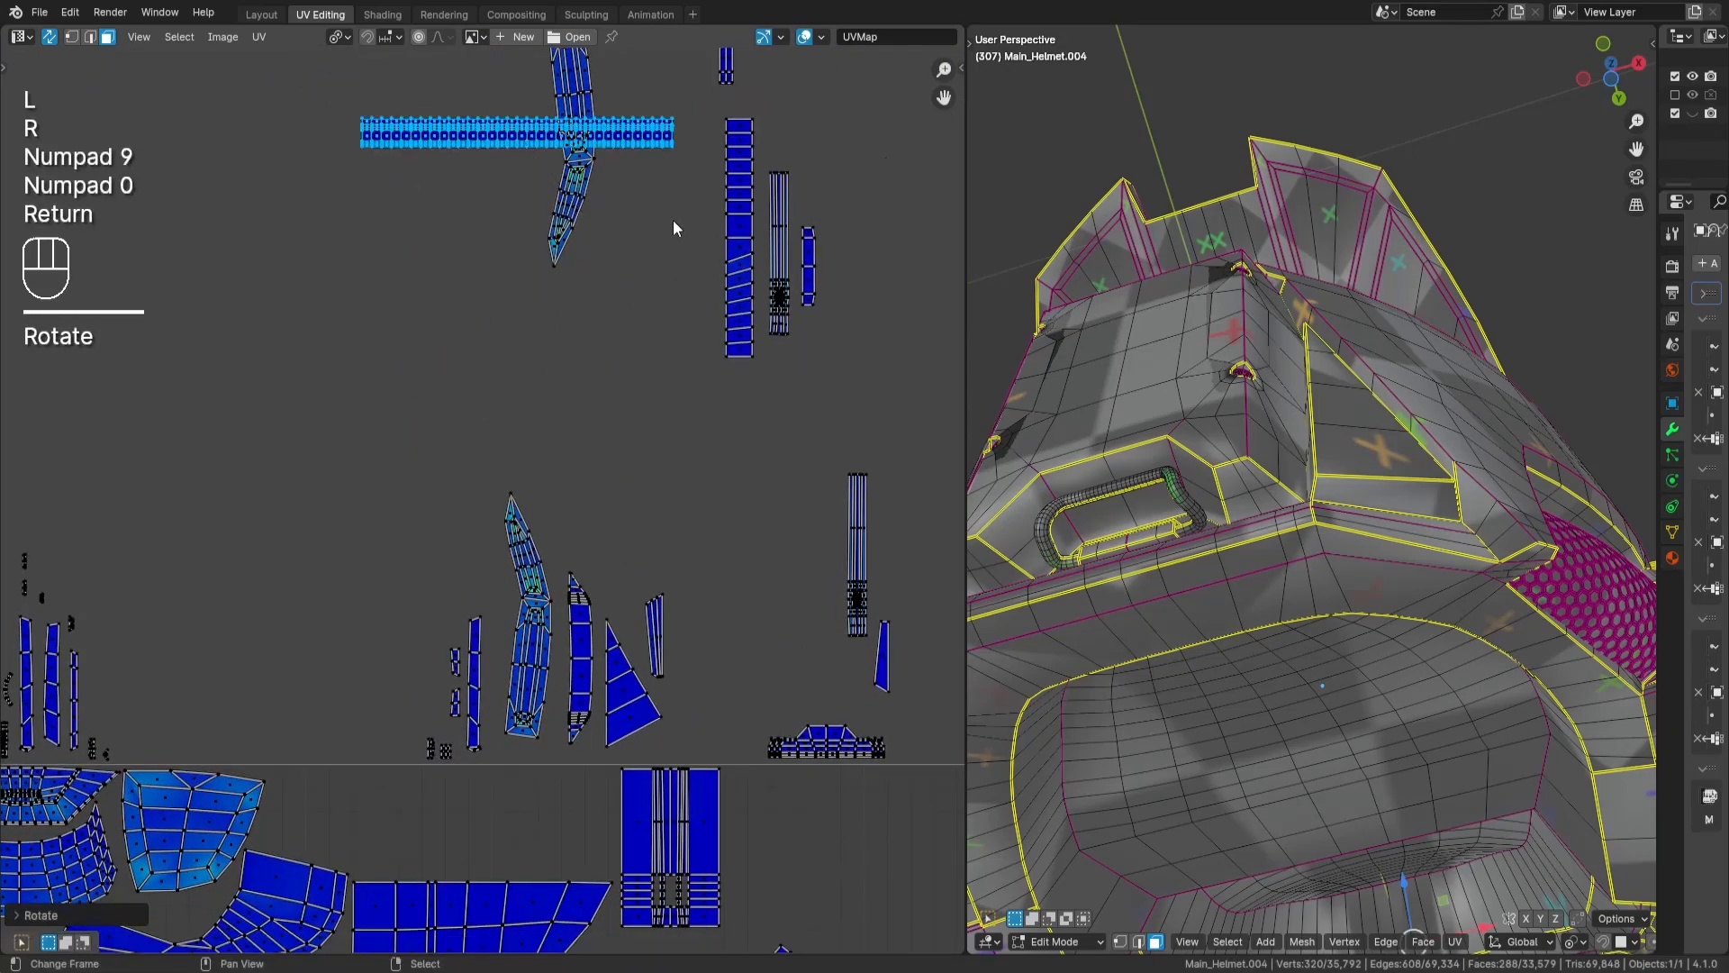
- Move the rotated strip island against the inside of the tile's top edge, beside the blue trapezoid-shaped island, and deselect it
{"action": "middle_click_drag", "start_coordinate": [657, 441], "coordinate": [645, 342]}
{"action": "key", "text": "g"}
{"action": "key", "text": "Return"}
{"action": "middle_click_drag", "start_coordinate": [571, 429], "coordinate": [652, 171]}
{"action": "scroll", "coordinate": [653, 171], "scroll_direction": "up", "scroll_amount": 1}
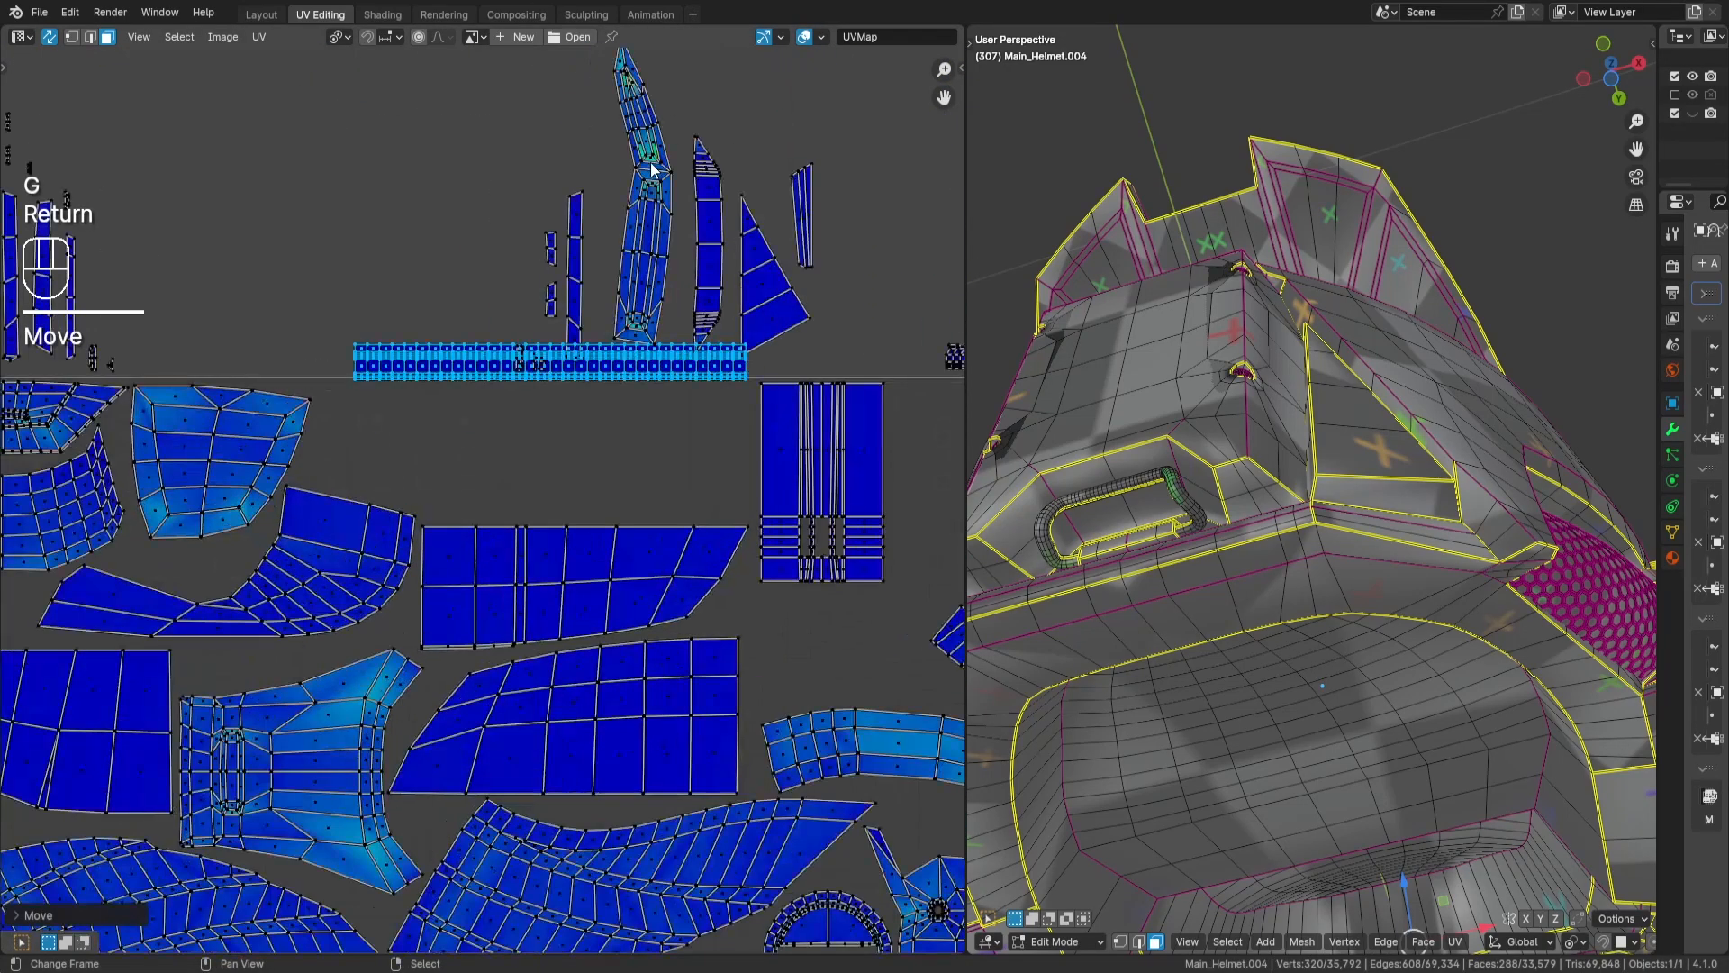
{"action": "key", "text": "g"}
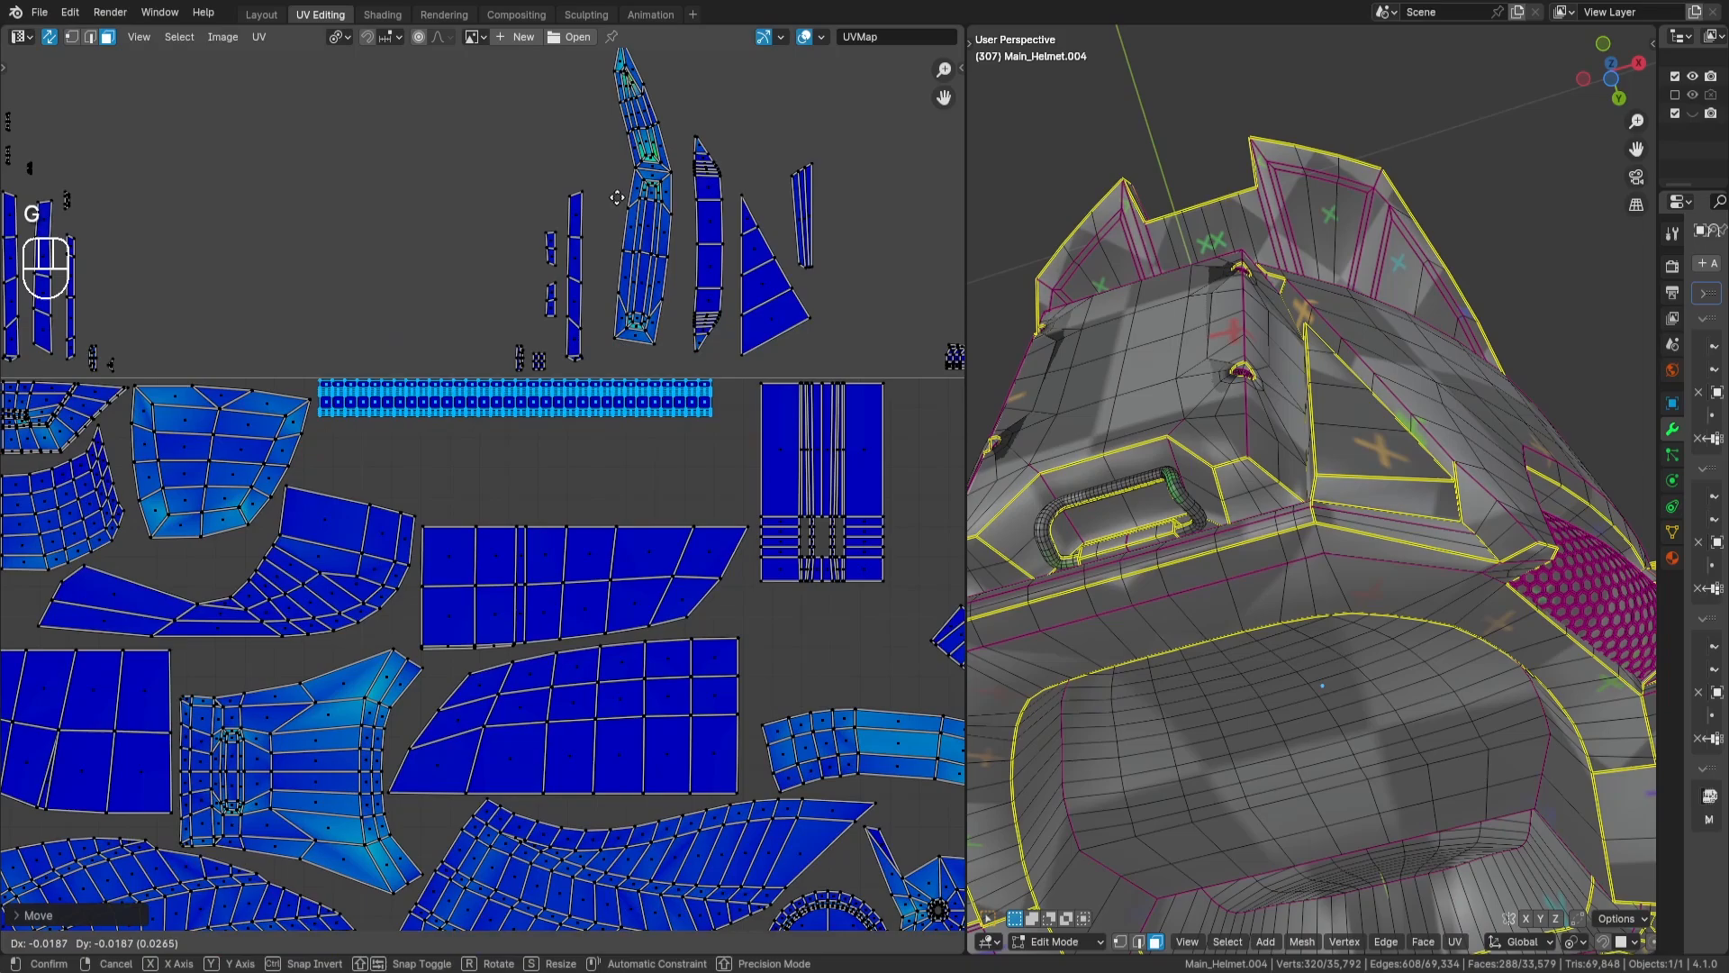
{"action": "key", "text": "Return"}
{"action": "scroll", "coordinate": [669, 246], "scroll_direction": "down", "scroll_amount": 3}
{"action": "key", "text": "a"}
{"action": "key", "text": "a"}
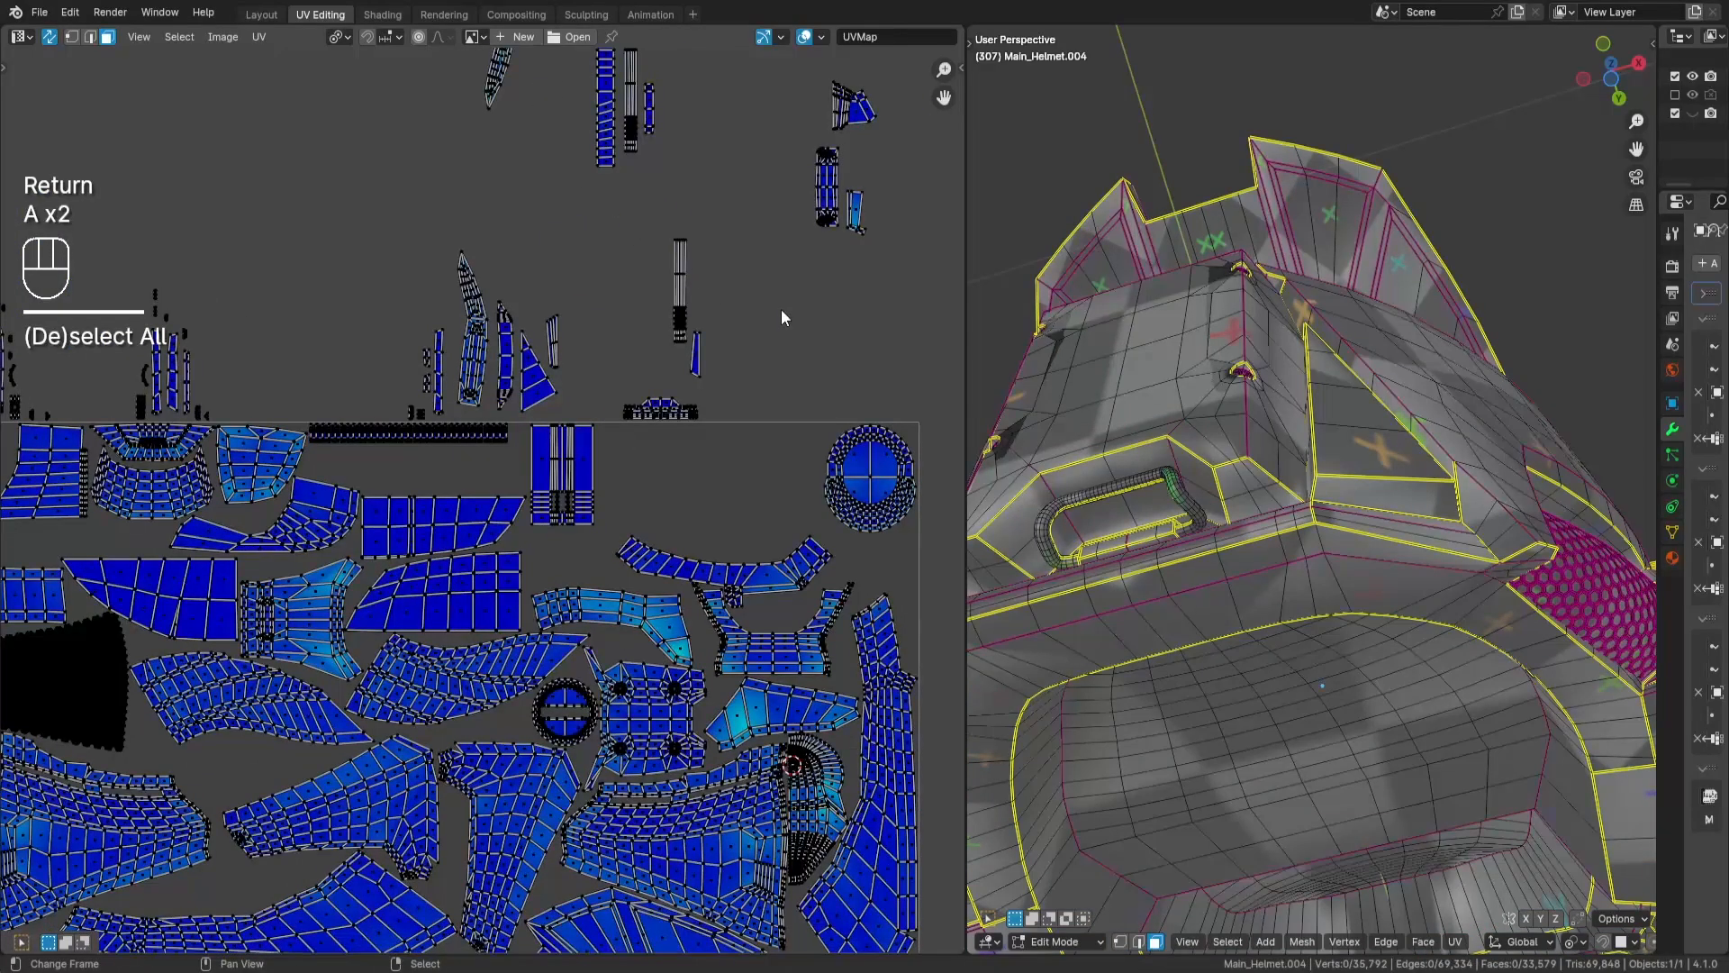
- Locate the small stepped grid island from the unplaced group on the helmet model and clear the selection
{"action": "scroll", "coordinate": [770, 308], "scroll_direction": "down", "scroll_amount": 5}
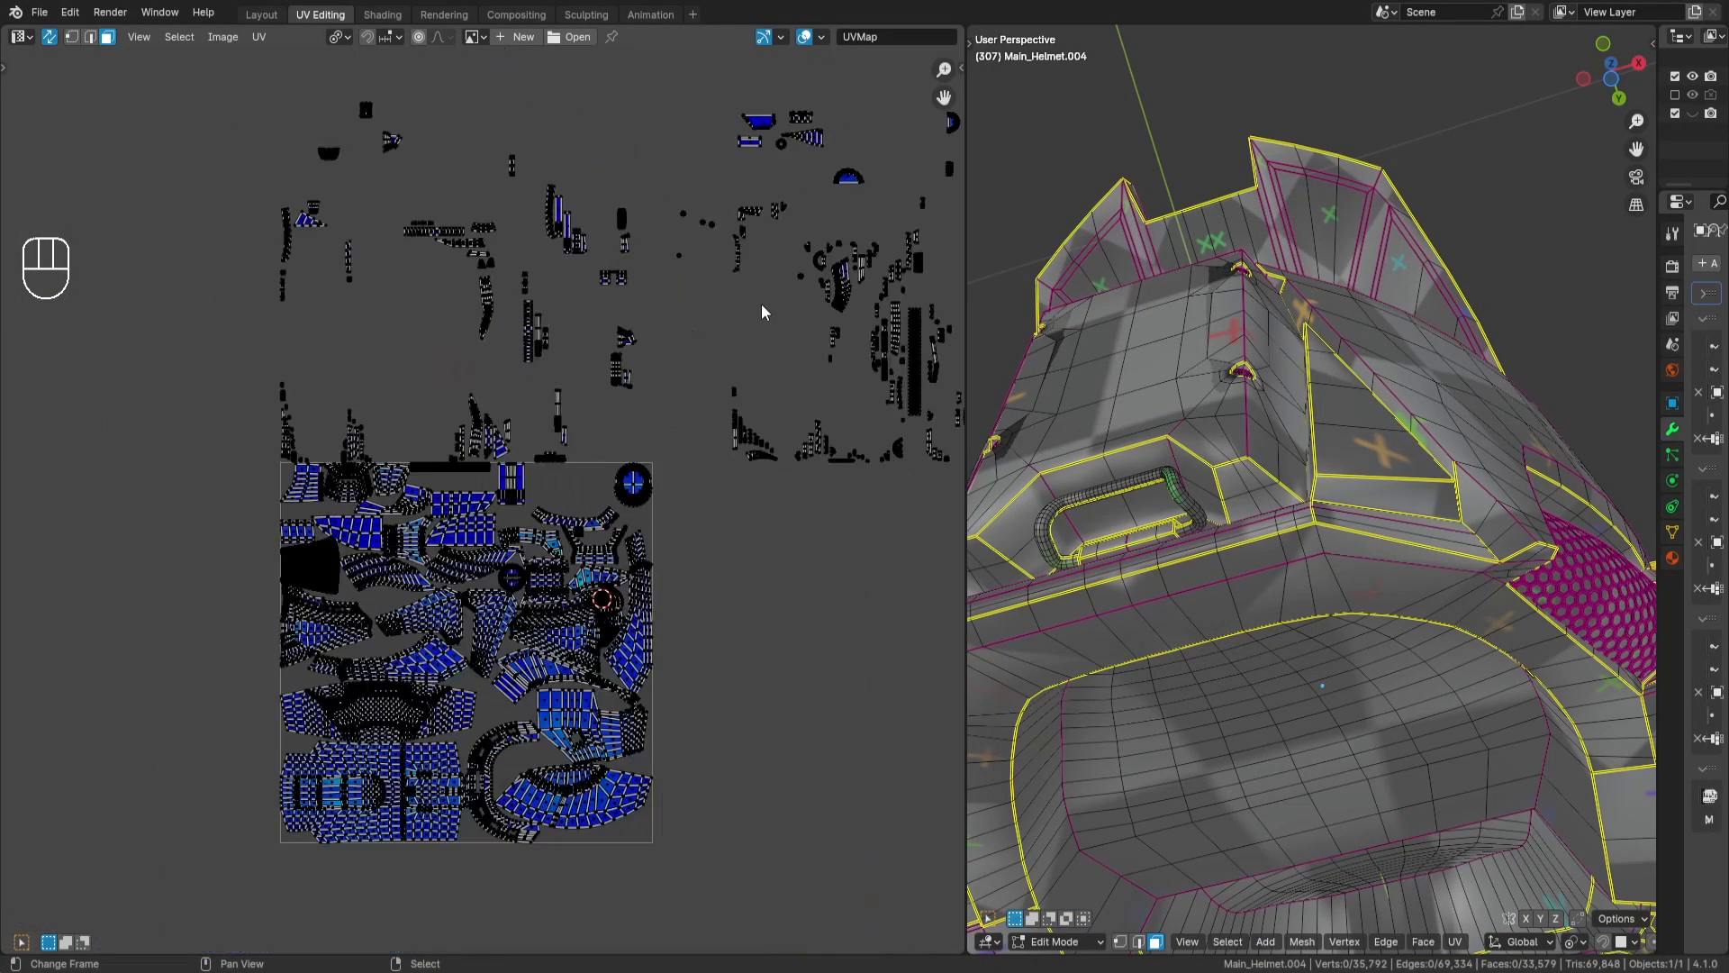
{"action": "scroll", "coordinate": [786, 293], "scroll_direction": "up", "scroll_amount": 6}
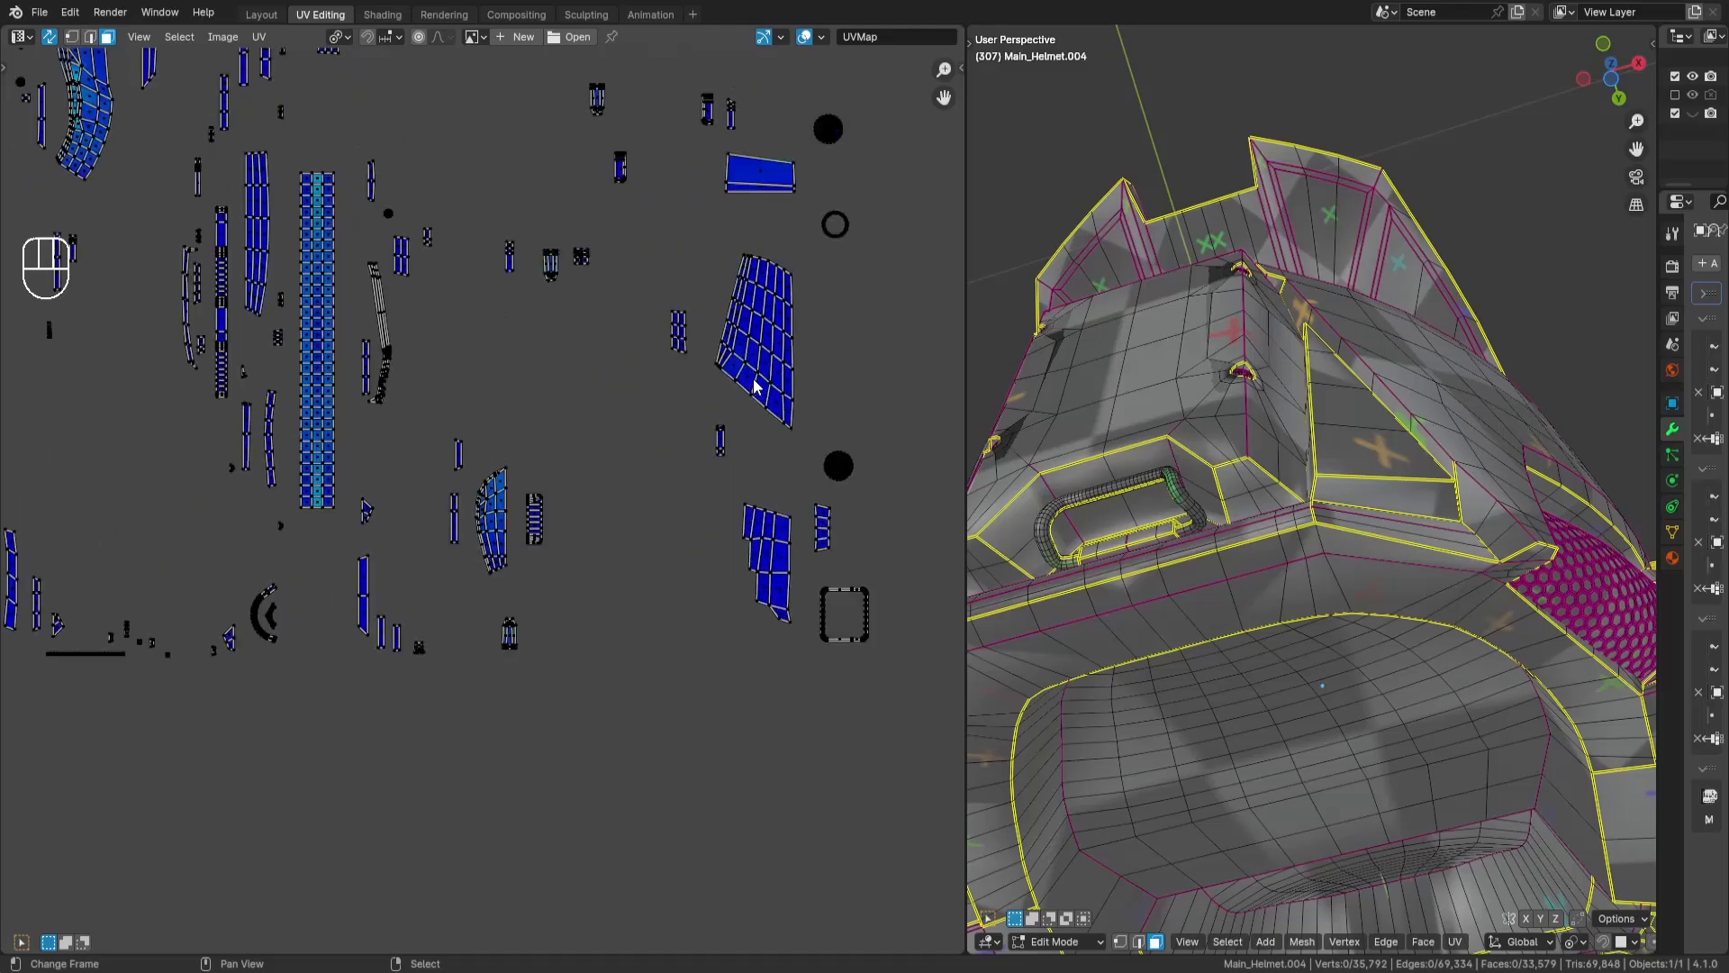
{"action": "key", "text": "l"}
{"action": "key", "text": "KP_Decimal"}
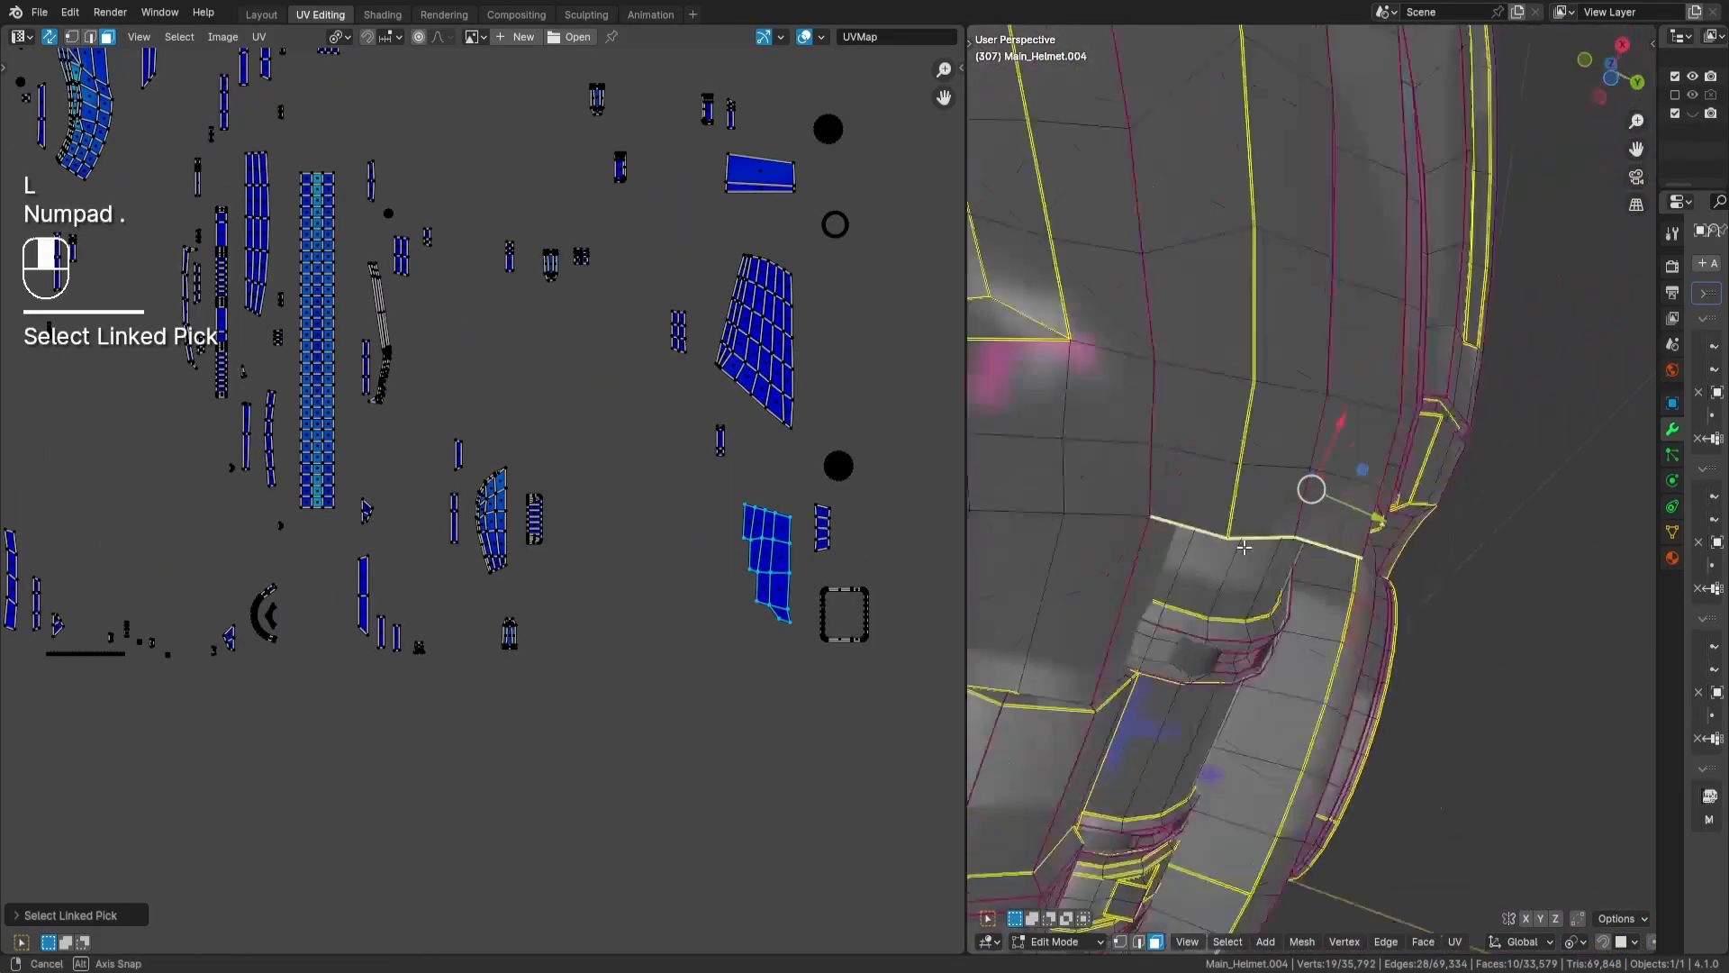
{"action": "key", "text": "a"}
{"action": "key", "text": "a"}
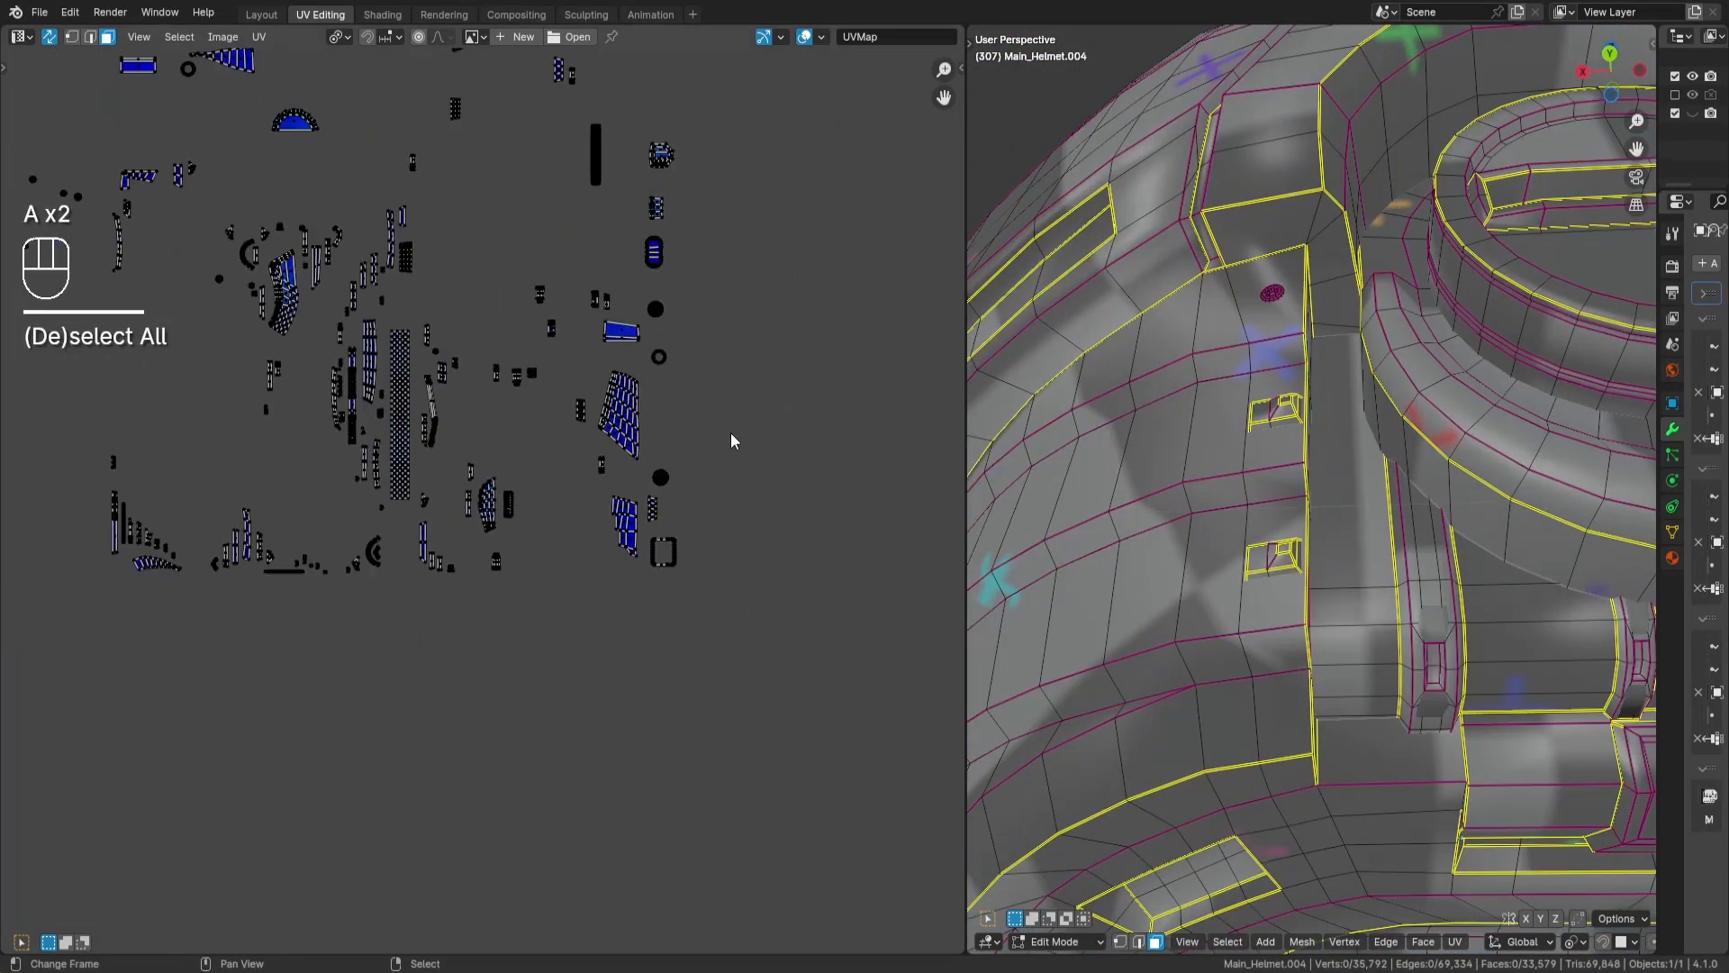
- Select both stacked tapered grid islands by hiding the first one, picking its duplicate underneath and revealing the hidden faces
{"action": "key", "text": "l"}
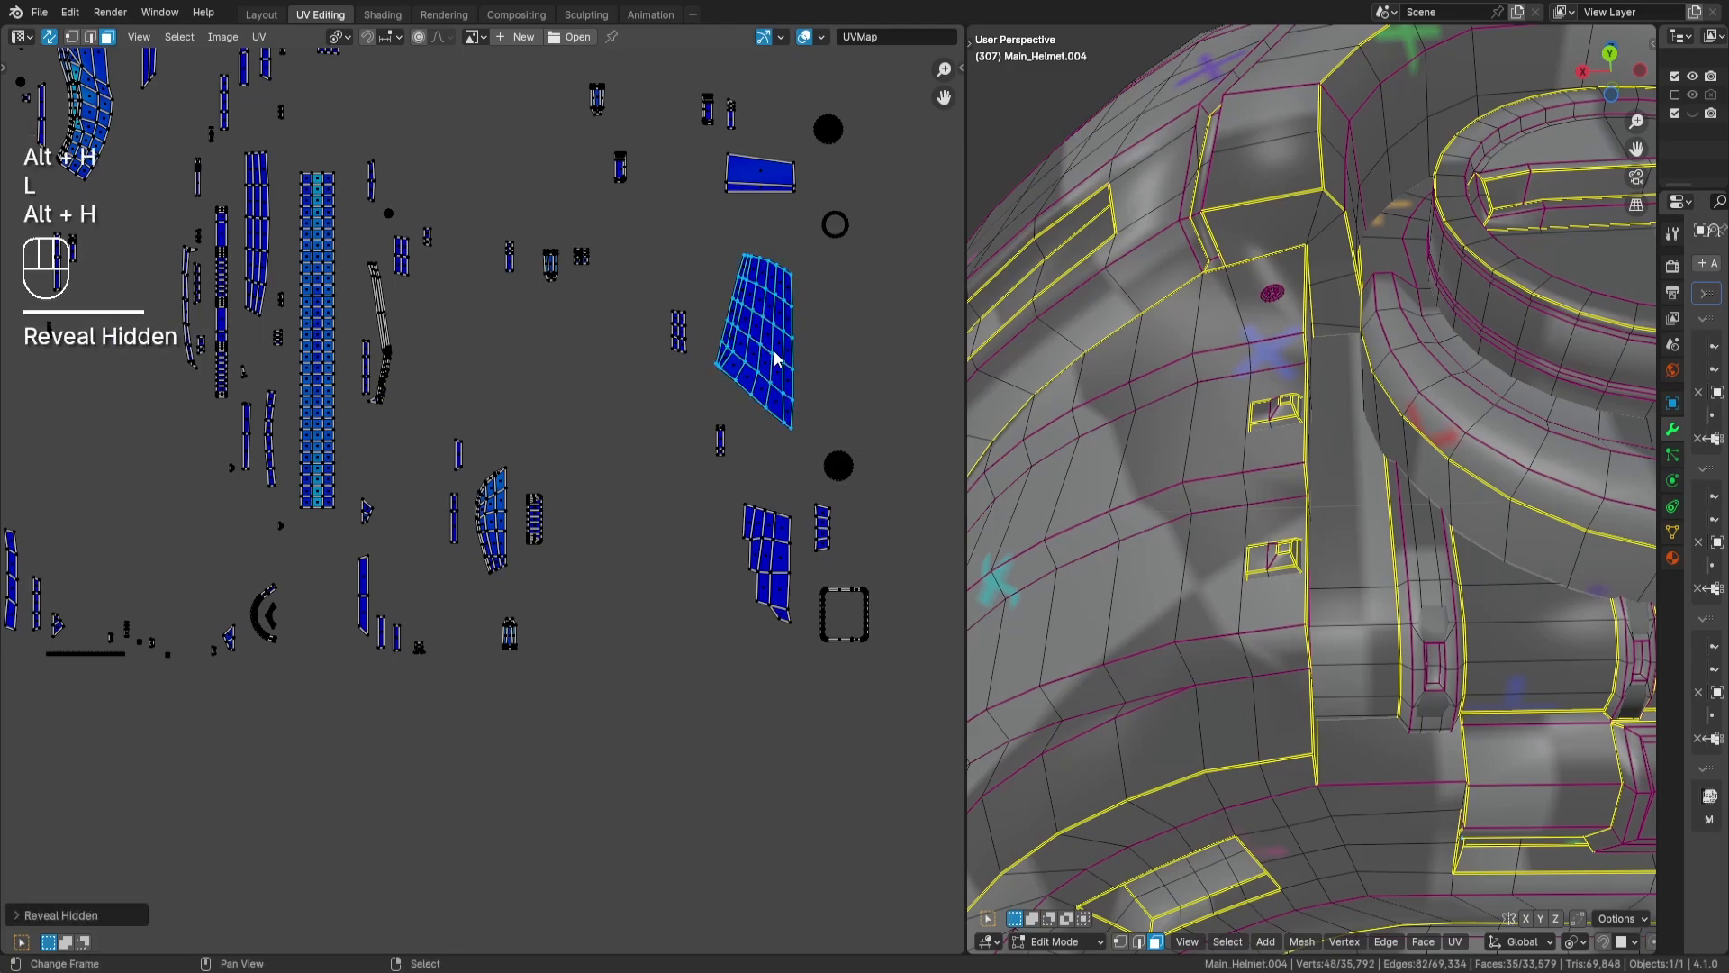
{"action": "key", "text": "h"}
{"action": "key", "text": "l"}
{"action": "key", "text": "alt+h"}
- Move both tapered grid islands into the lower part of the UV tile, next to the end of the C-shaped band
{"action": "scroll", "coordinate": [776, 359], "scroll_direction": "down", "scroll_amount": 6}
{"action": "key", "text": "g"}
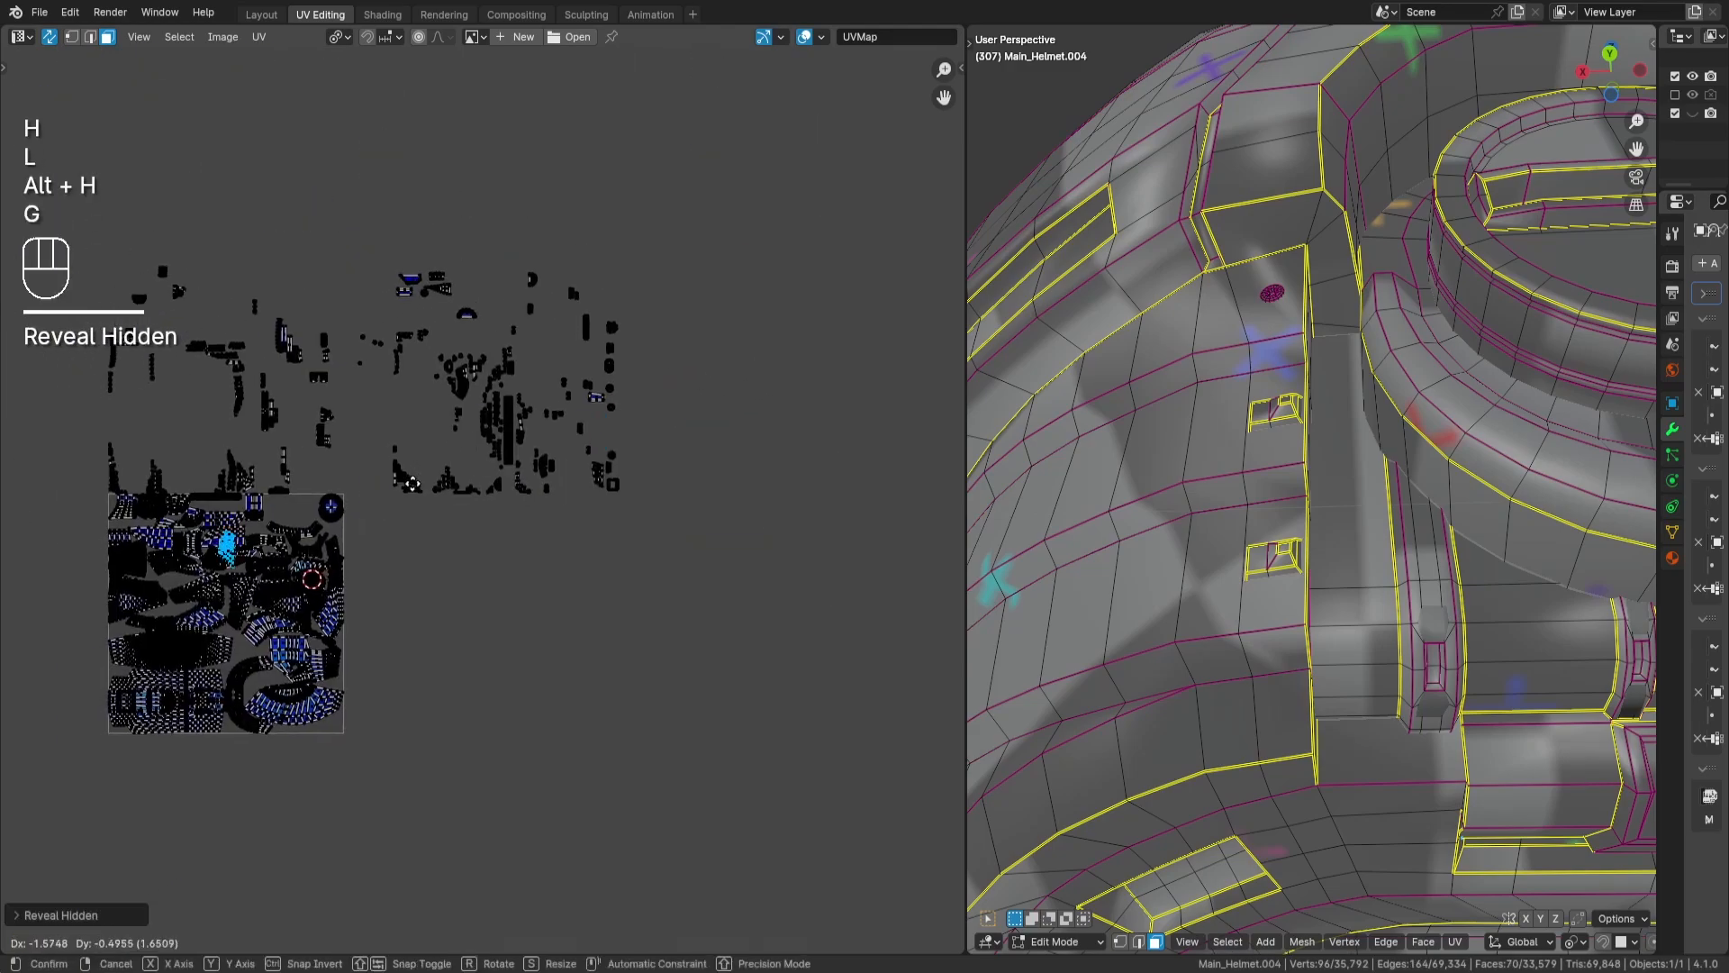
{"action": "key", "text": "Return"}
{"action": "scroll", "coordinate": [615, 501], "scroll_direction": "up", "scroll_amount": 4}
{"action": "middle_click_drag", "start_coordinate": [615, 502], "coordinate": [631, 249]}
{"action": "key", "text": "g"}
{"action": "key", "text": "Return"}
{"action": "scroll", "coordinate": [565, 578], "scroll_direction": "up", "scroll_amount": 4}
{"action": "middle_click_drag", "start_coordinate": [564, 578], "coordinate": [417, 345]}
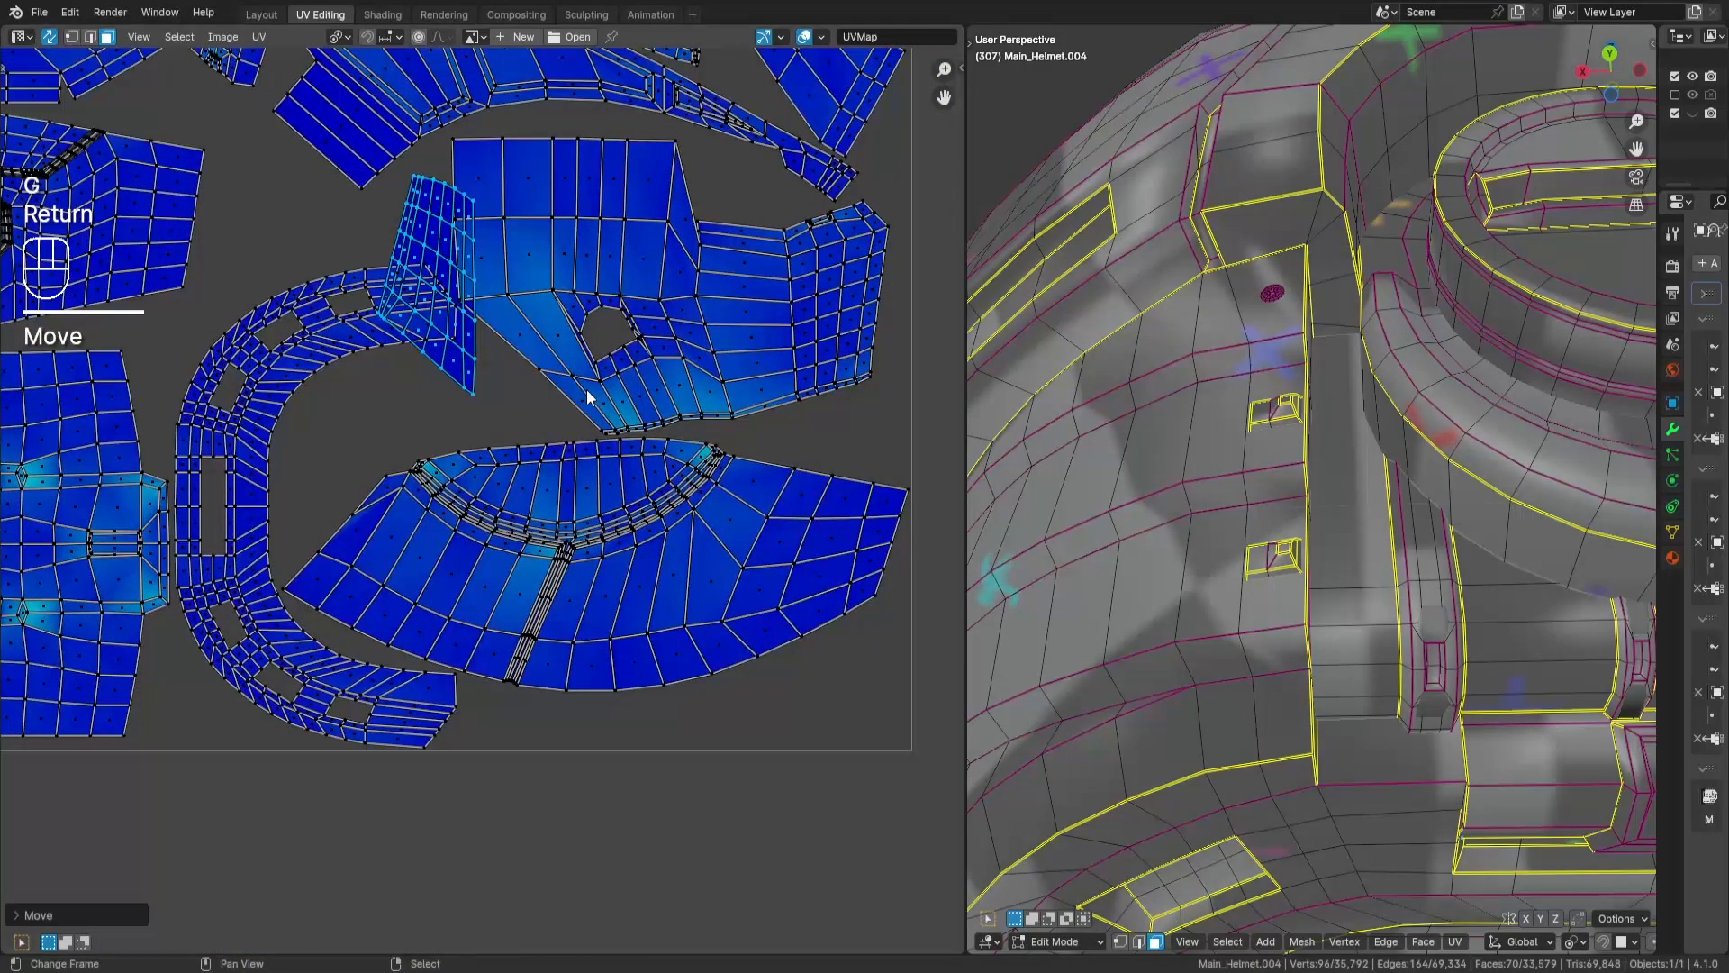
- Rotate both tapered grid islands by 90 degrees and move them into the opening of the C-shaped band
{"action": "key", "text": "KP_9"}
{"action": "key", "text": "KP_0"}
{"action": "key", "text": "Return"}
{"action": "key", "text": "g"}
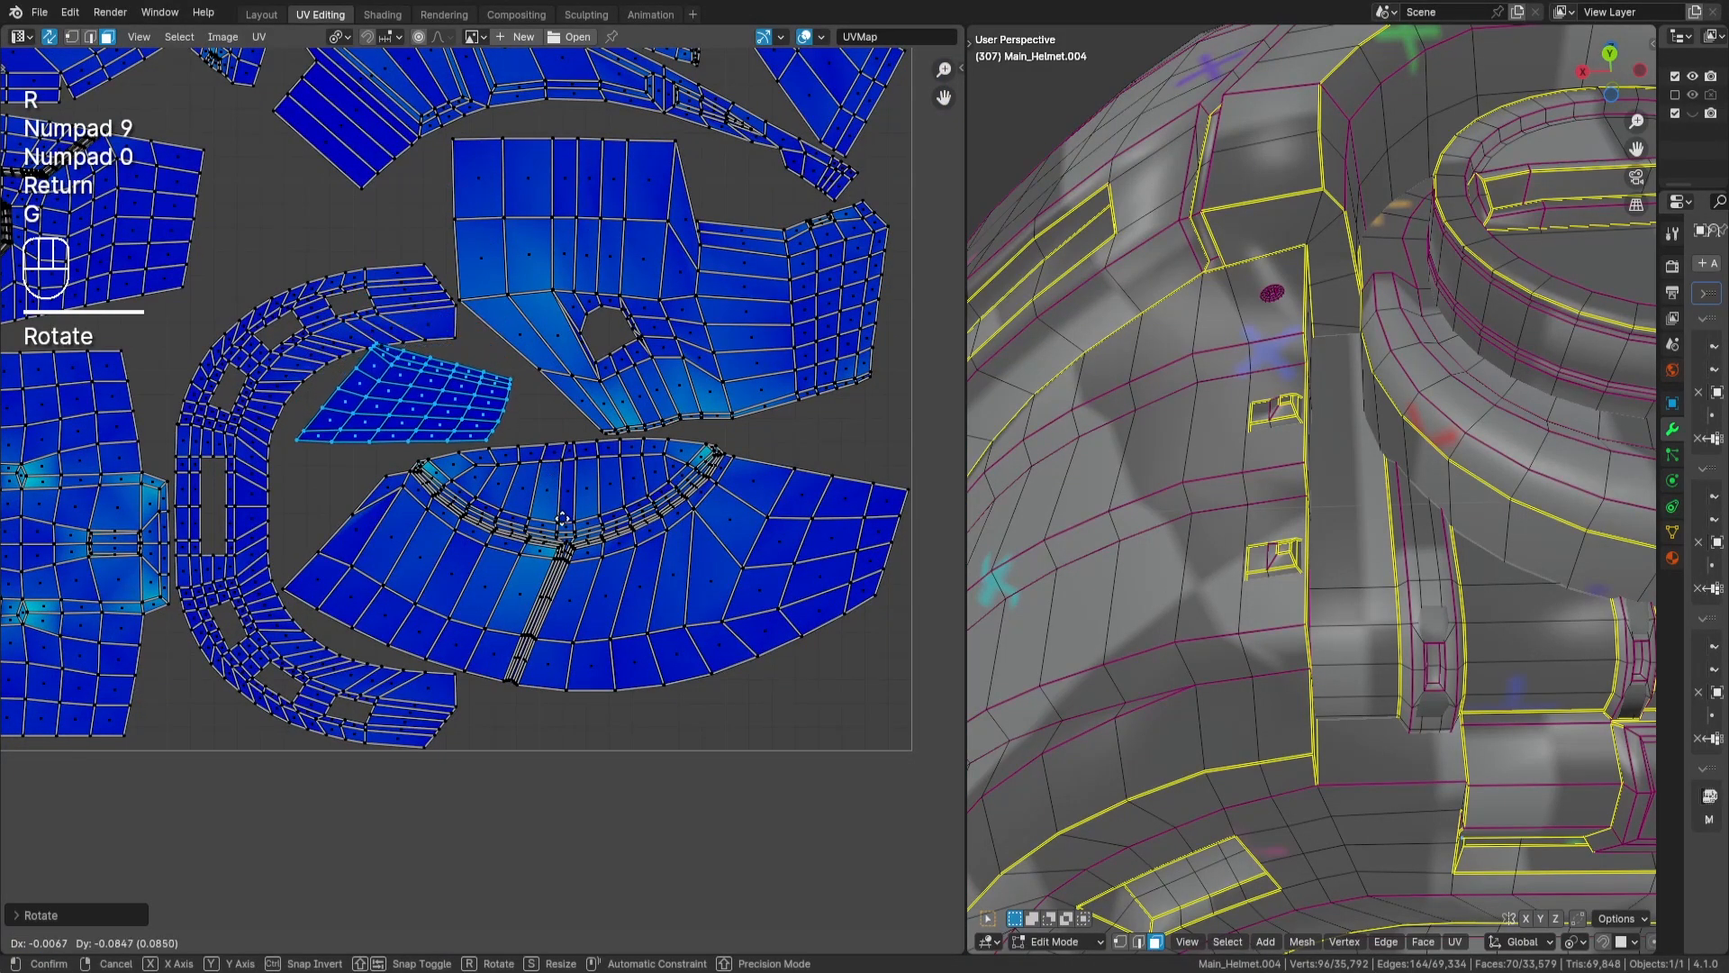
{"action": "key", "text": "Return"}
- Fine-rotate and move both tapered grid islands to fit between the C-shaped band and the large fan-shaped island, and deselect them
{"action": "scroll", "coordinate": [630, 452], "scroll_direction": "up", "scroll_amount": 4}
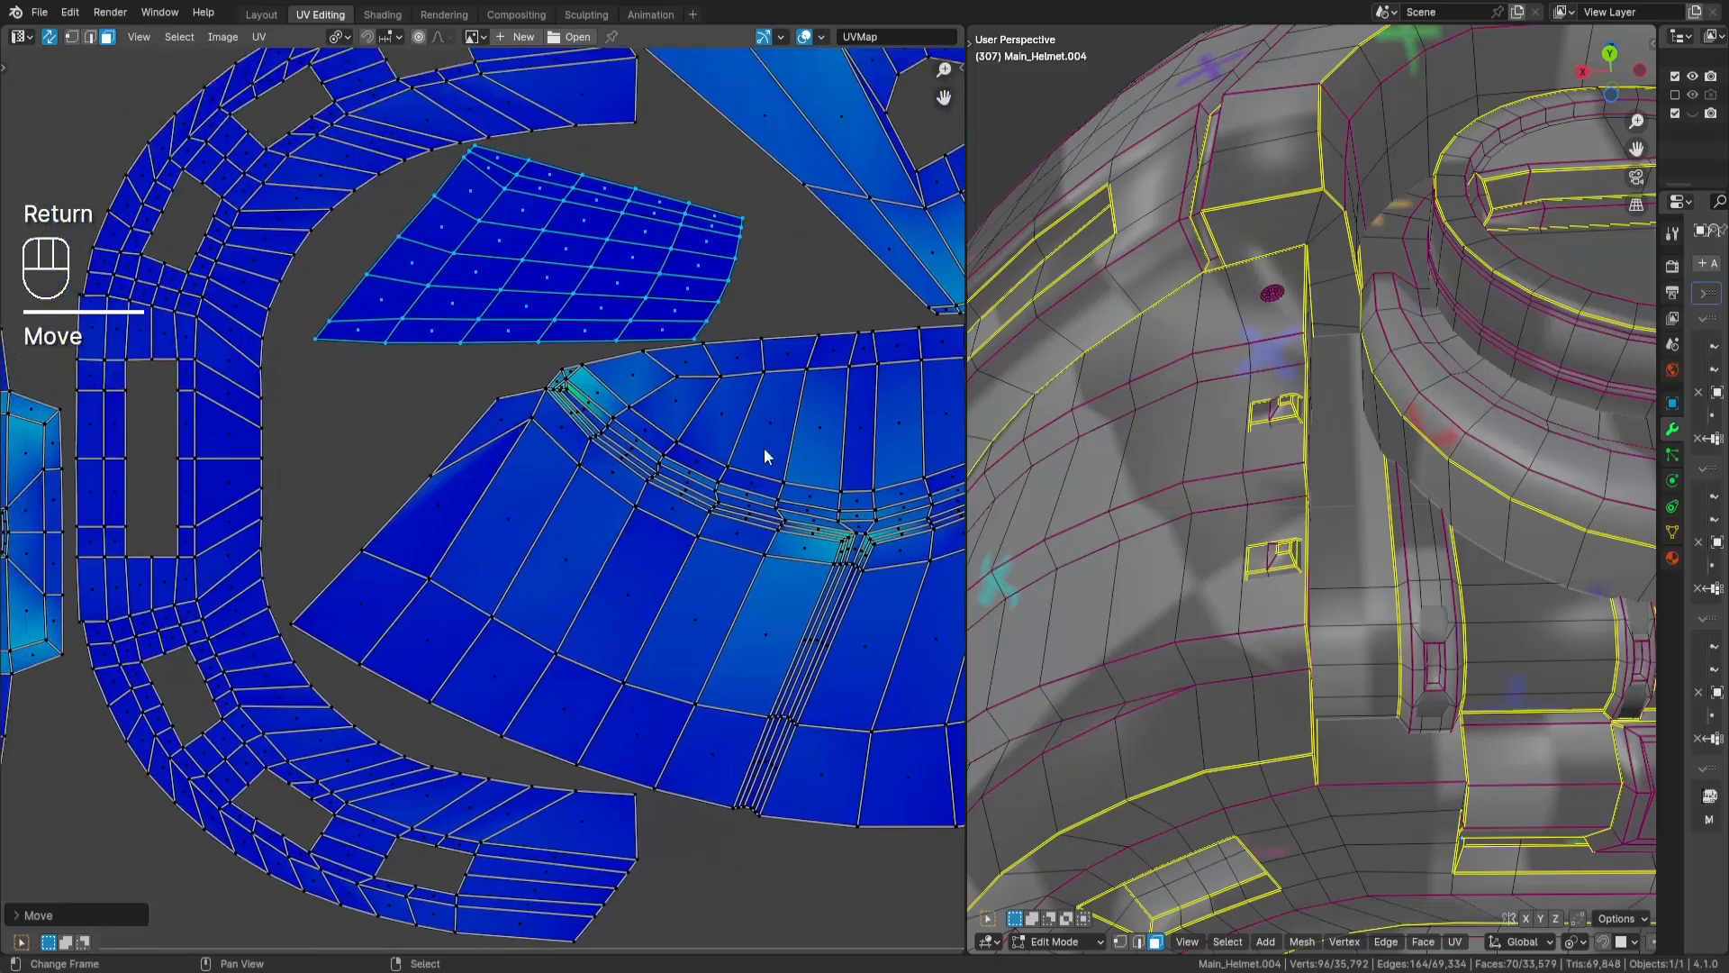
{"action": "key", "text": "r"}
{"action": "key", "text": "Return"}
{"action": "key", "text": "g"}
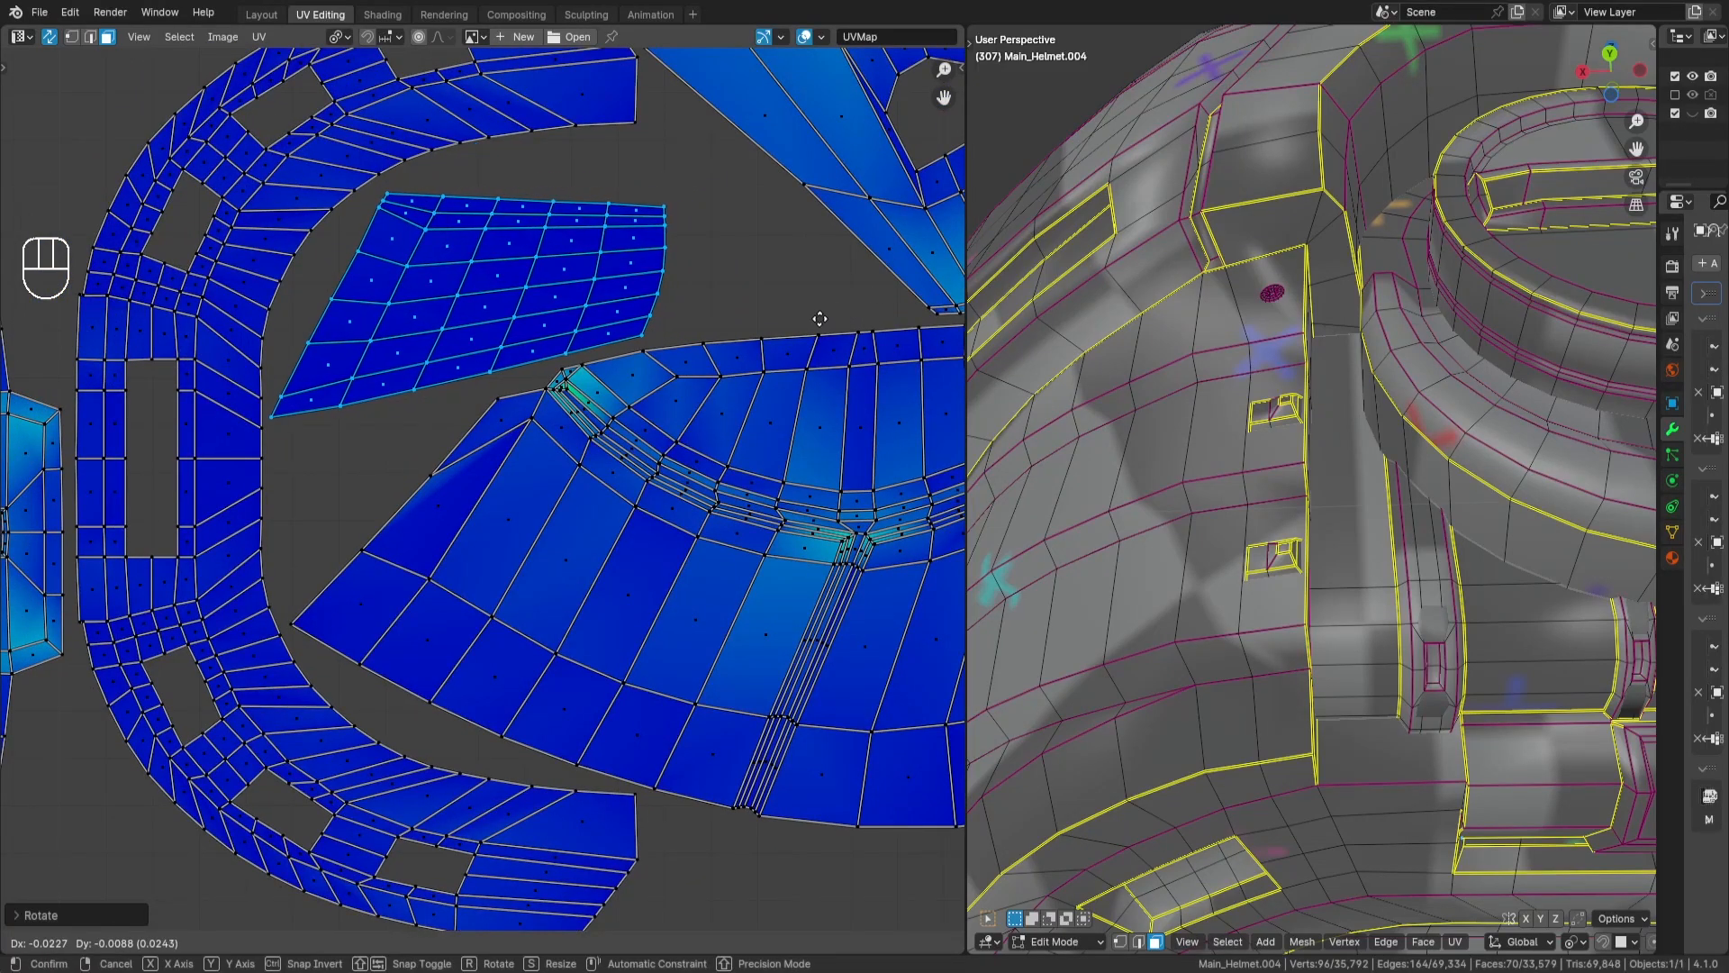
{"action": "key", "text": "Return"}
{"action": "key", "text": "a"}
{"action": "key", "text": "a"}
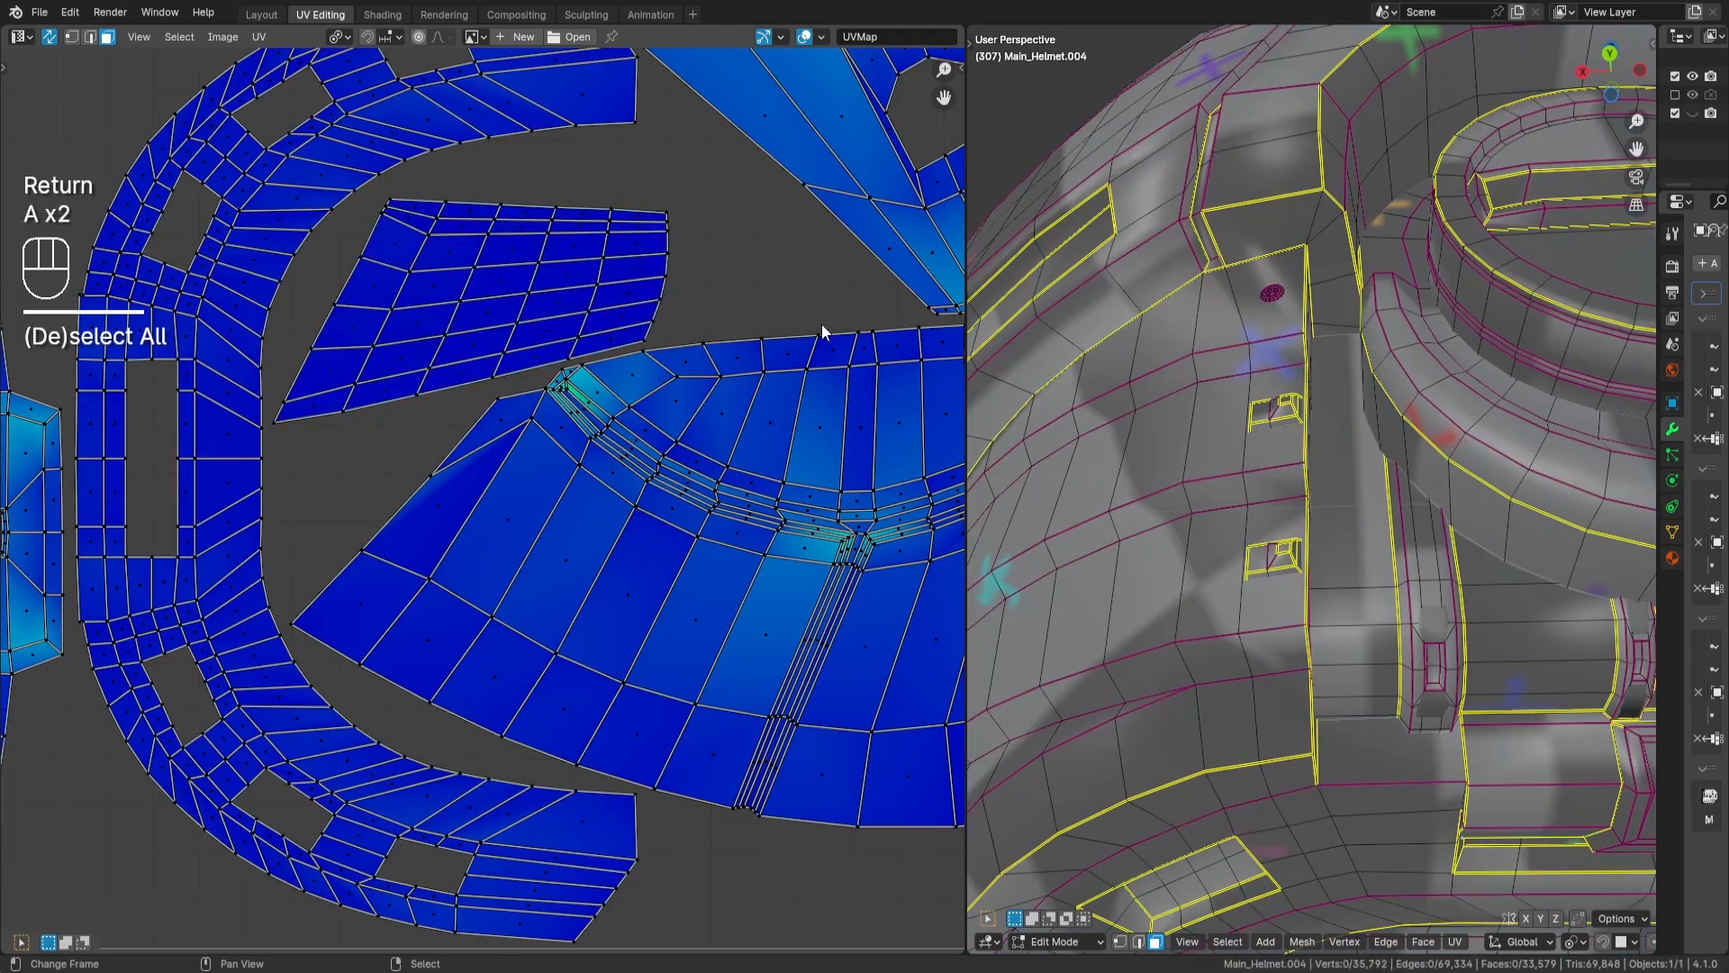
- Select the wide vertical checkered strip island in the unplaced group and frame its faces on the helmet model
{"action": "scroll", "coordinate": [780, 365], "scroll_direction": "down", "scroll_amount": 8}
{"action": "middle_click_drag", "start_coordinate": [952, 161], "coordinate": [777, 297]}
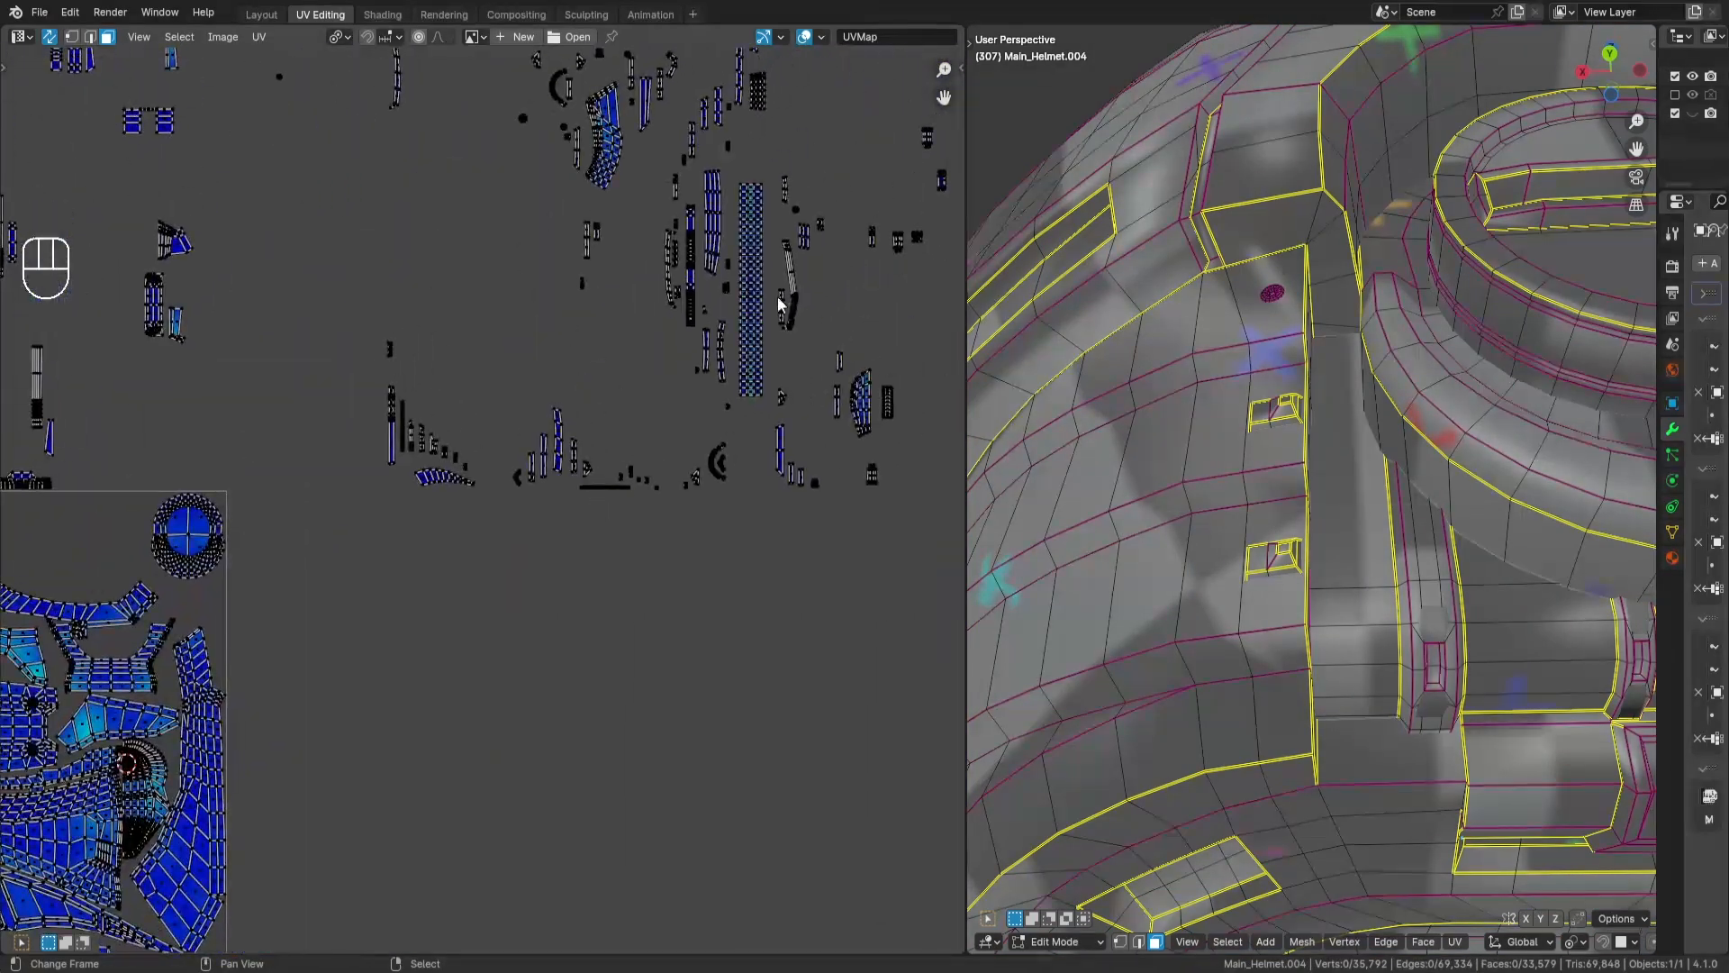
{"action": "key", "text": "l"}
{"action": "key", "text": "g"}
{"action": "right_click", "coordinate": [748, 576]}
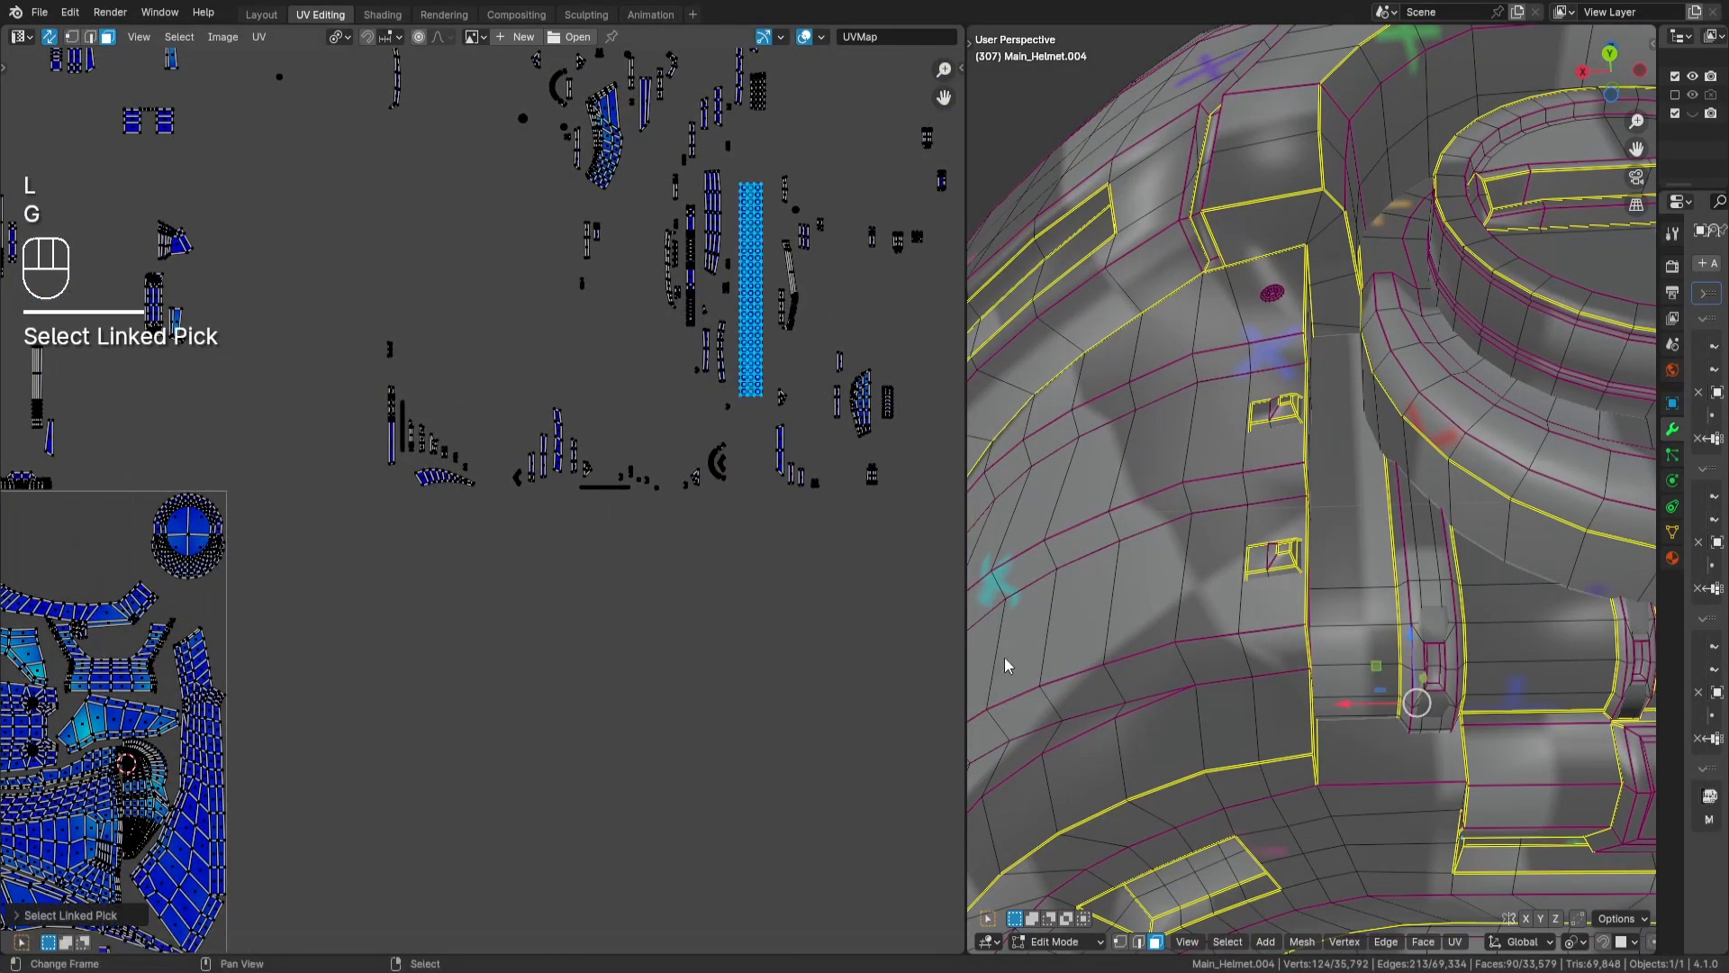
{"action": "middle_click_drag", "start_coordinate": [1009, 666], "coordinate": [1187, 551]}
{"action": "key", "text": "KP_Decimal"}
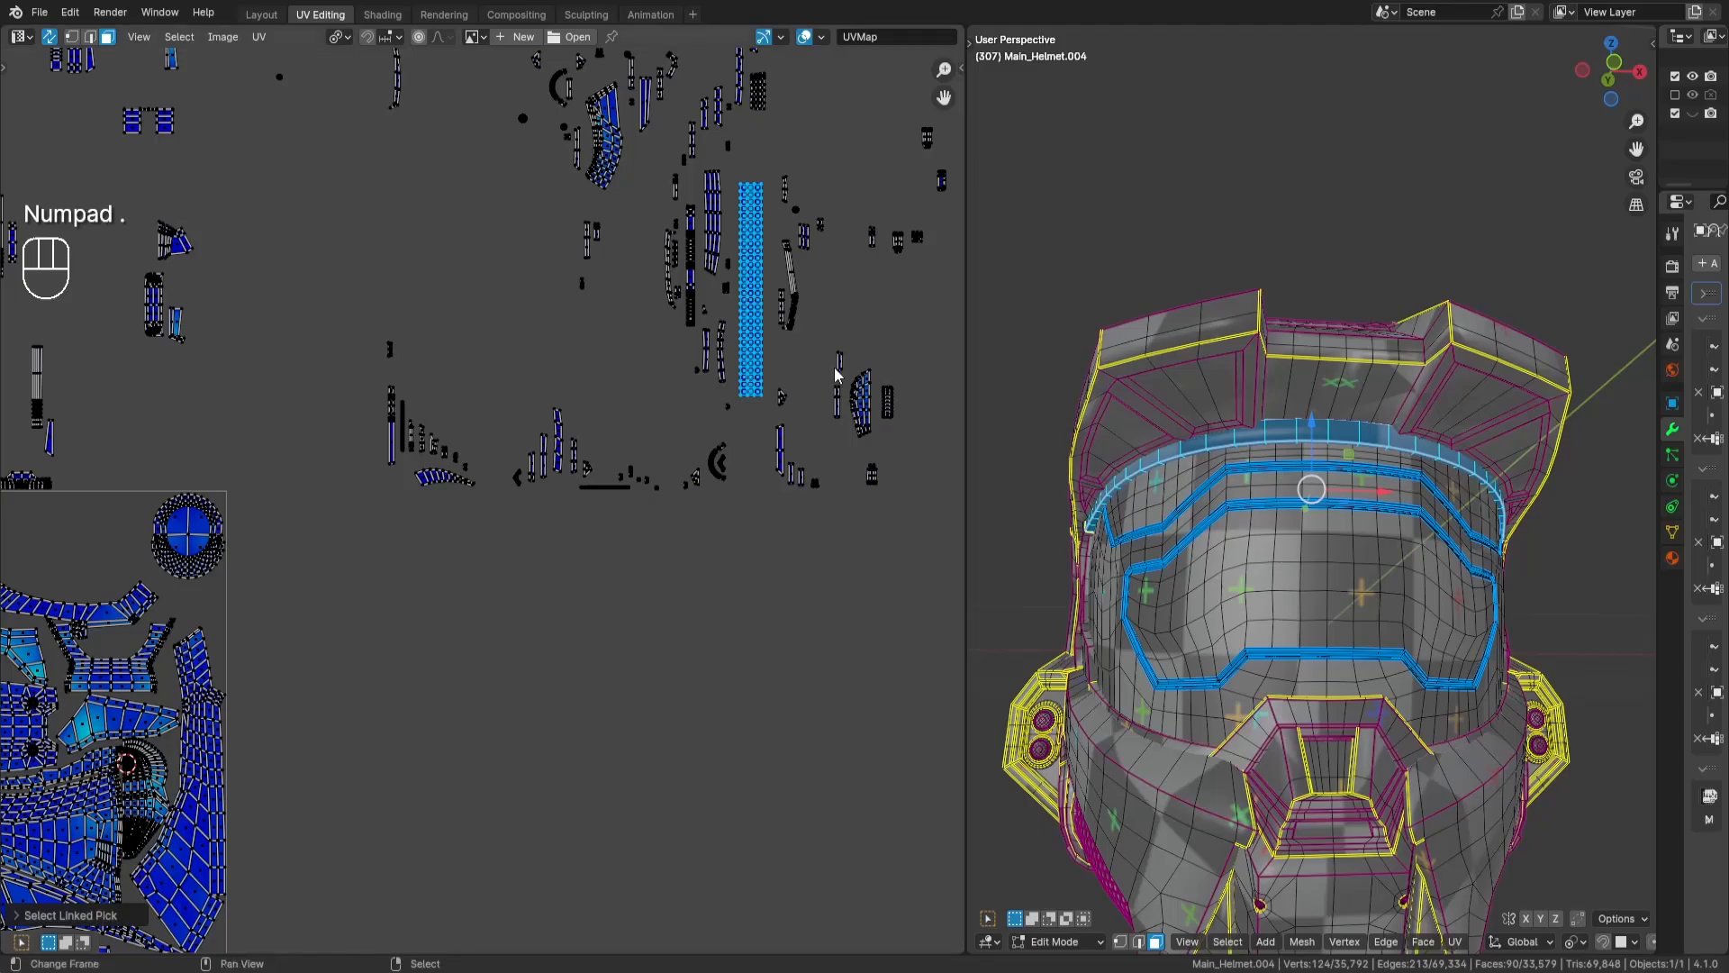
- Rotate the checkered strip island by 90 degrees and move it to the lower-right area of the UV tile
{"action": "middle_click_drag", "start_coordinate": [324, 574], "coordinate": [653, 142]}
{"action": "key", "text": "r"}
{"action": "key", "text": "KP_9"}
{"action": "key", "text": "KP_0"}
{"action": "key", "text": "Return"}
{"action": "key", "text": "g"}
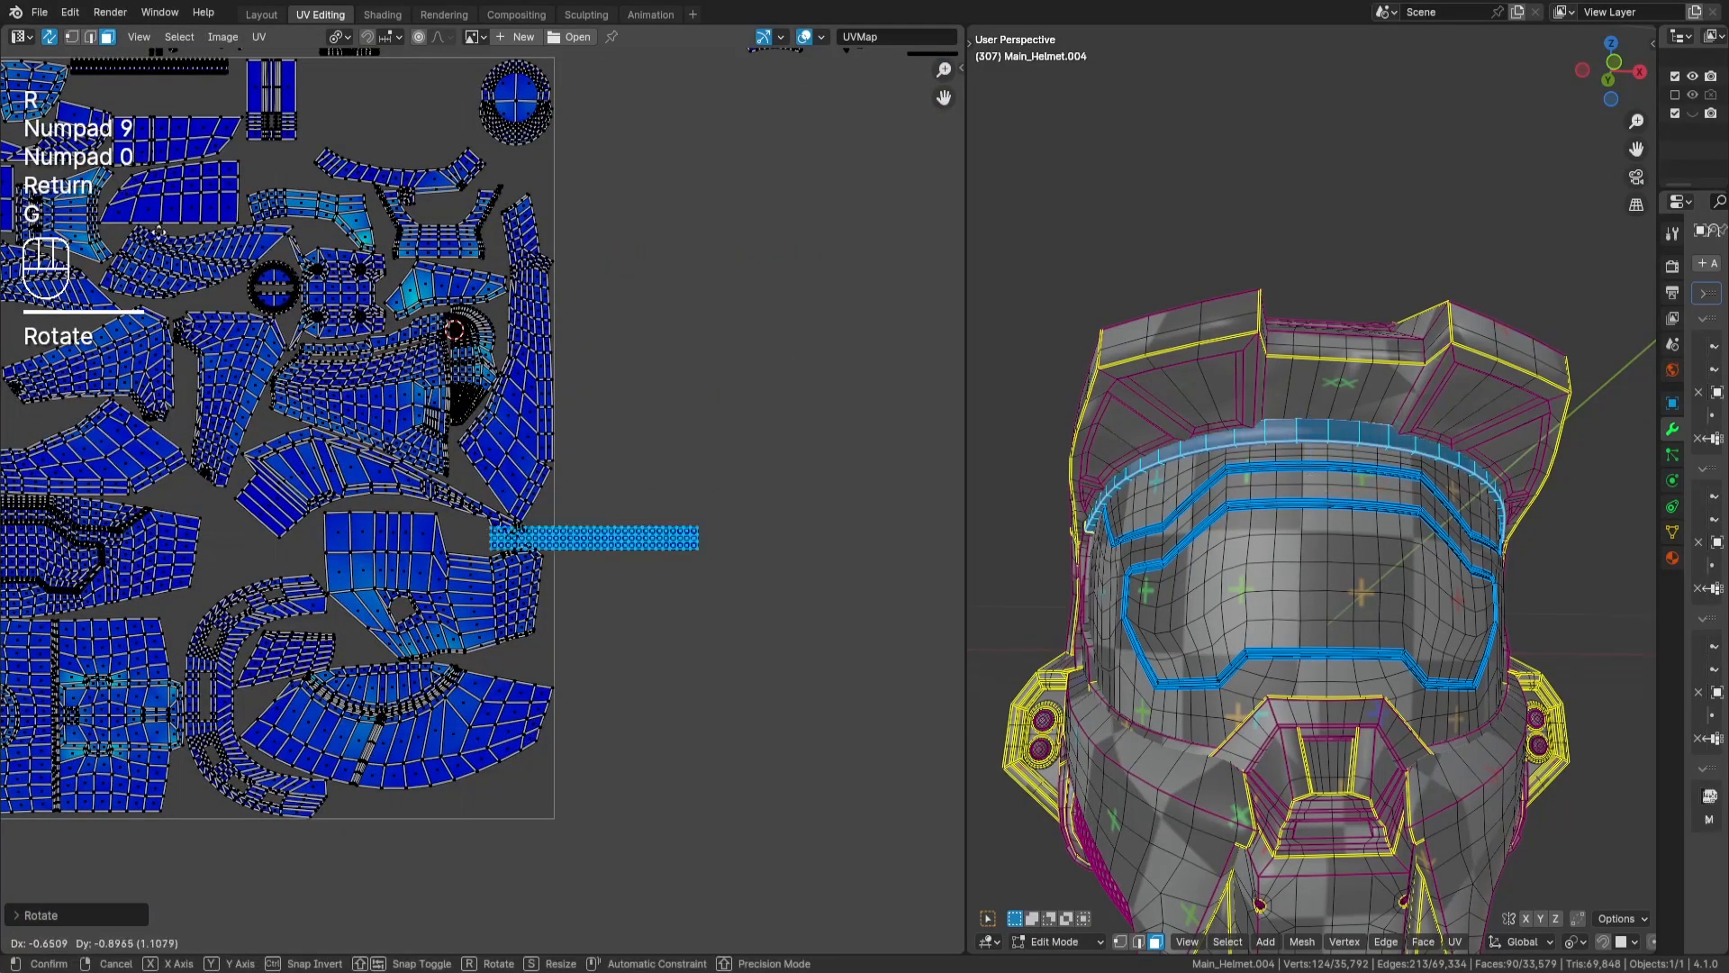
{"action": "key", "text": "Return"}
- Place the checkered strip island in the tile's bottom-right corner below the fan-shaped island and deselect it
{"action": "scroll", "coordinate": [664, 534], "scroll_direction": "up", "scroll_amount": 3}
{"action": "key", "text": "g"}
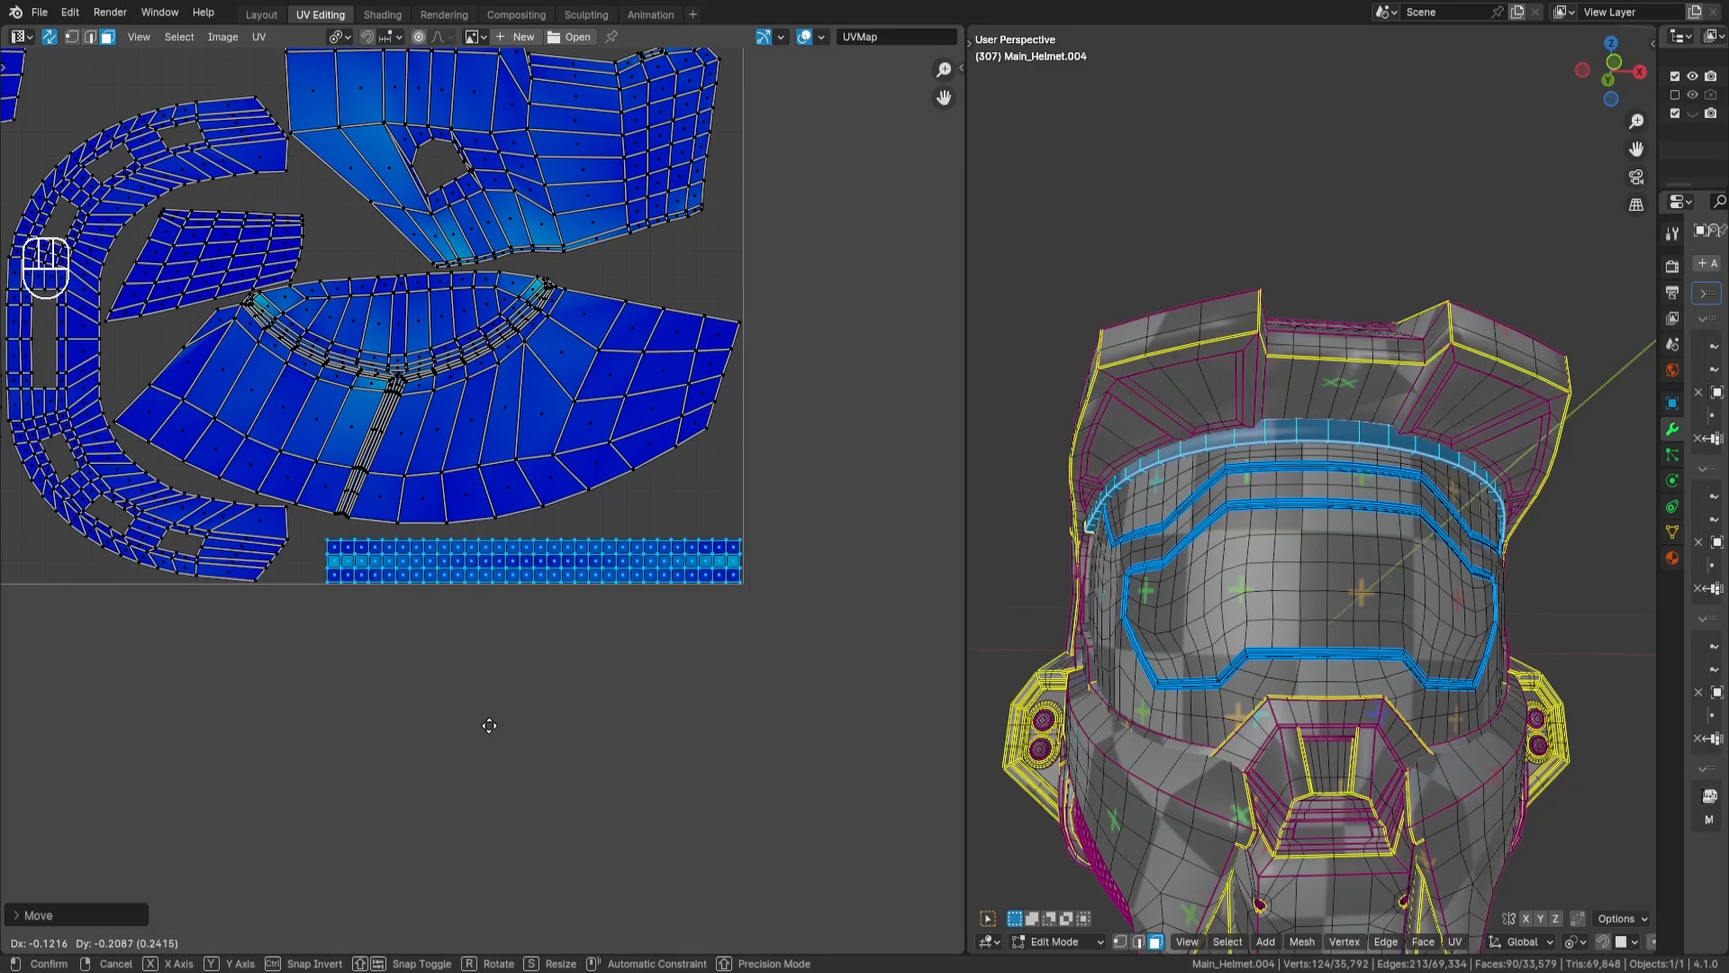
{"action": "key", "text": "Return"}
{"action": "scroll", "coordinate": [635, 391], "scroll_direction": "down", "scroll_amount": 5}
{"action": "key", "text": "a"}
{"action": "key", "text": "a"}
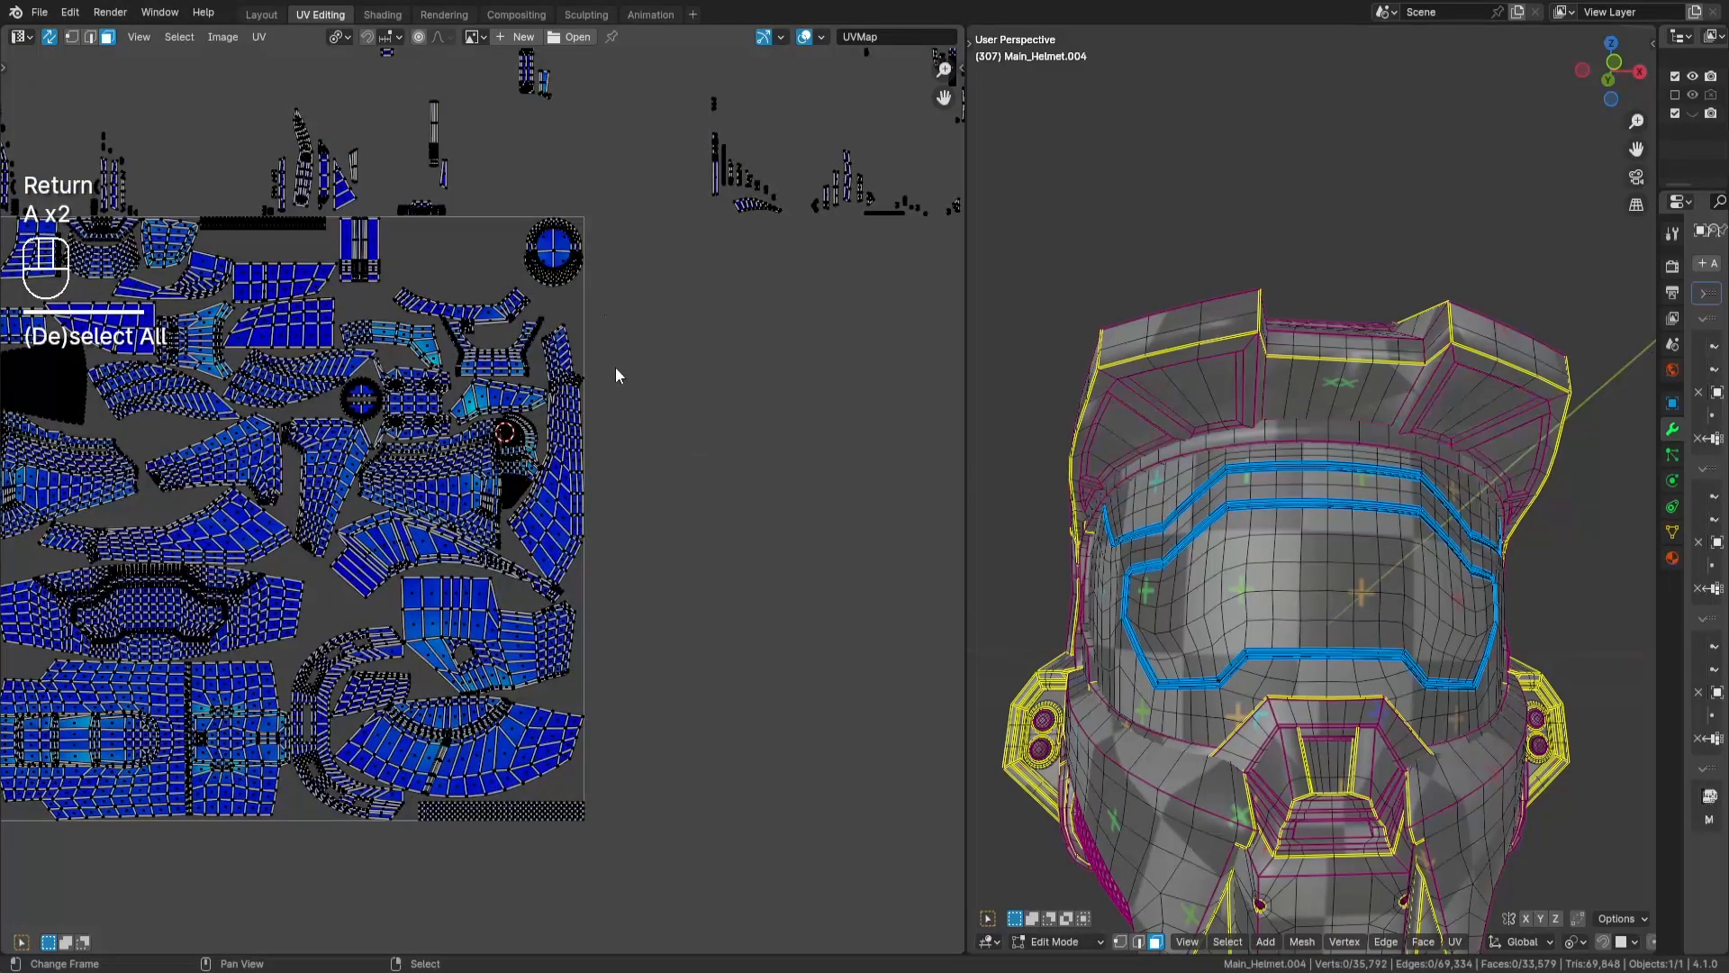
- Select the horizontal segmented strip island above the UV tile and move it down into the tile's upper area
{"action": "middle_click_drag", "start_coordinate": [615, 367], "coordinate": [670, 521]}
{"action": "middle_click_drag", "start_coordinate": [710, 454], "coordinate": [681, 460]}
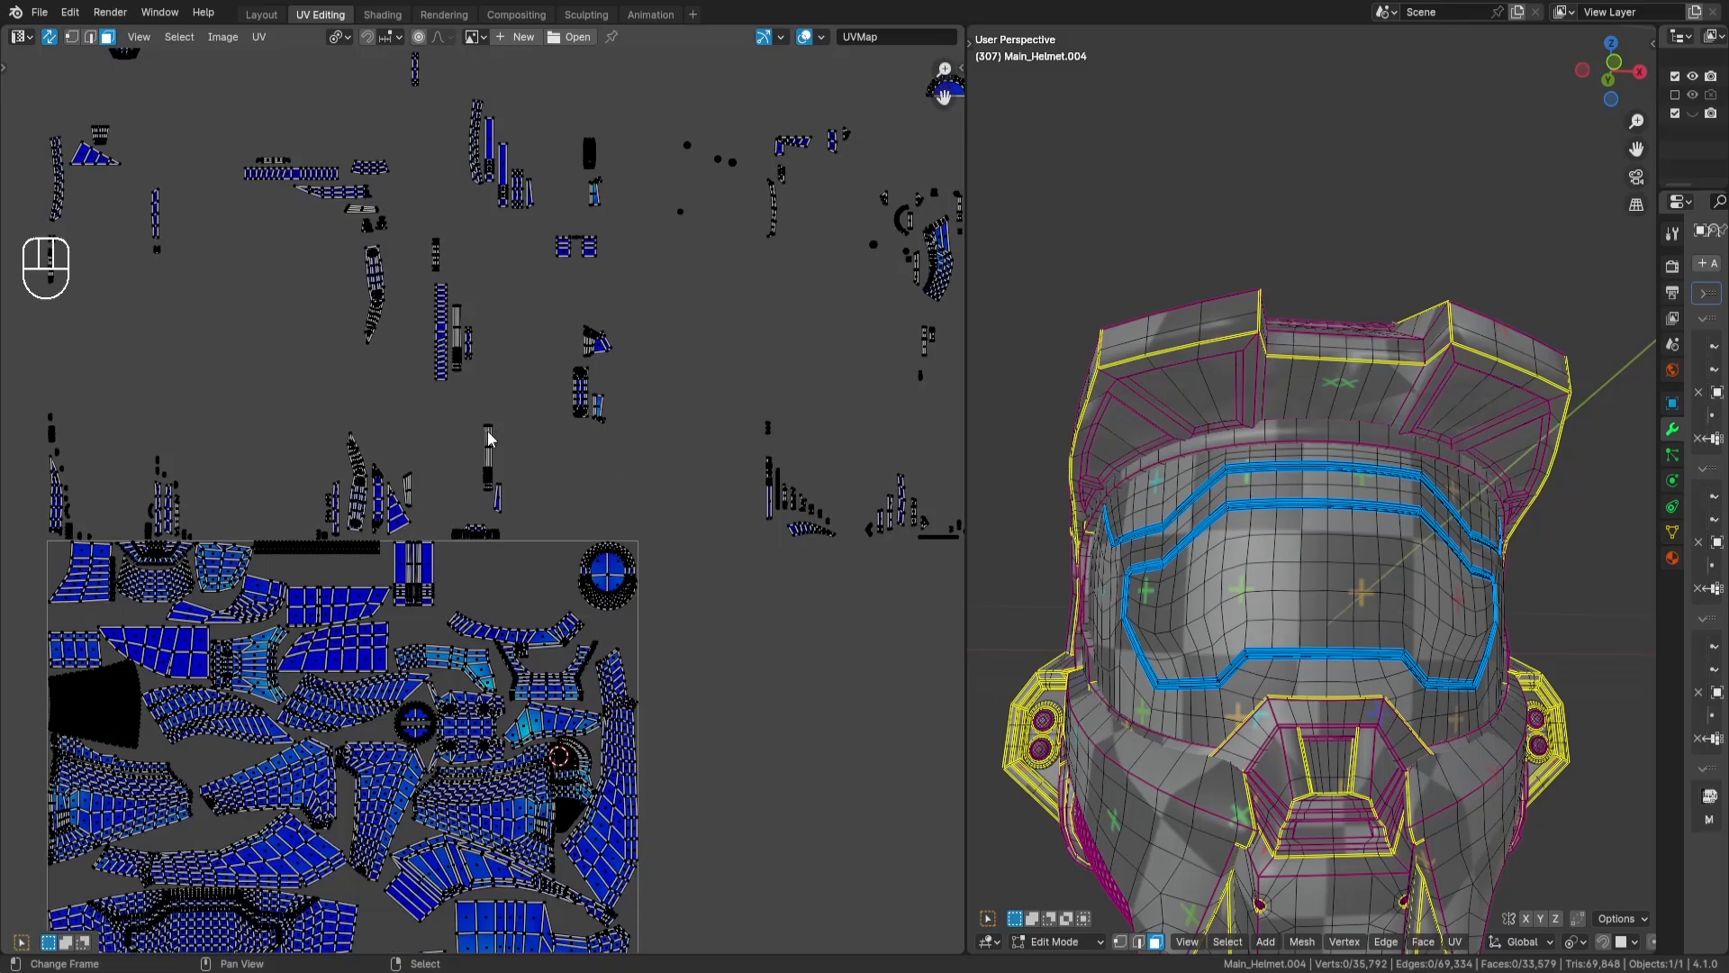
{"action": "middle_click_drag", "start_coordinate": [488, 438], "coordinate": [746, 566]}
{"action": "key", "text": "l"}
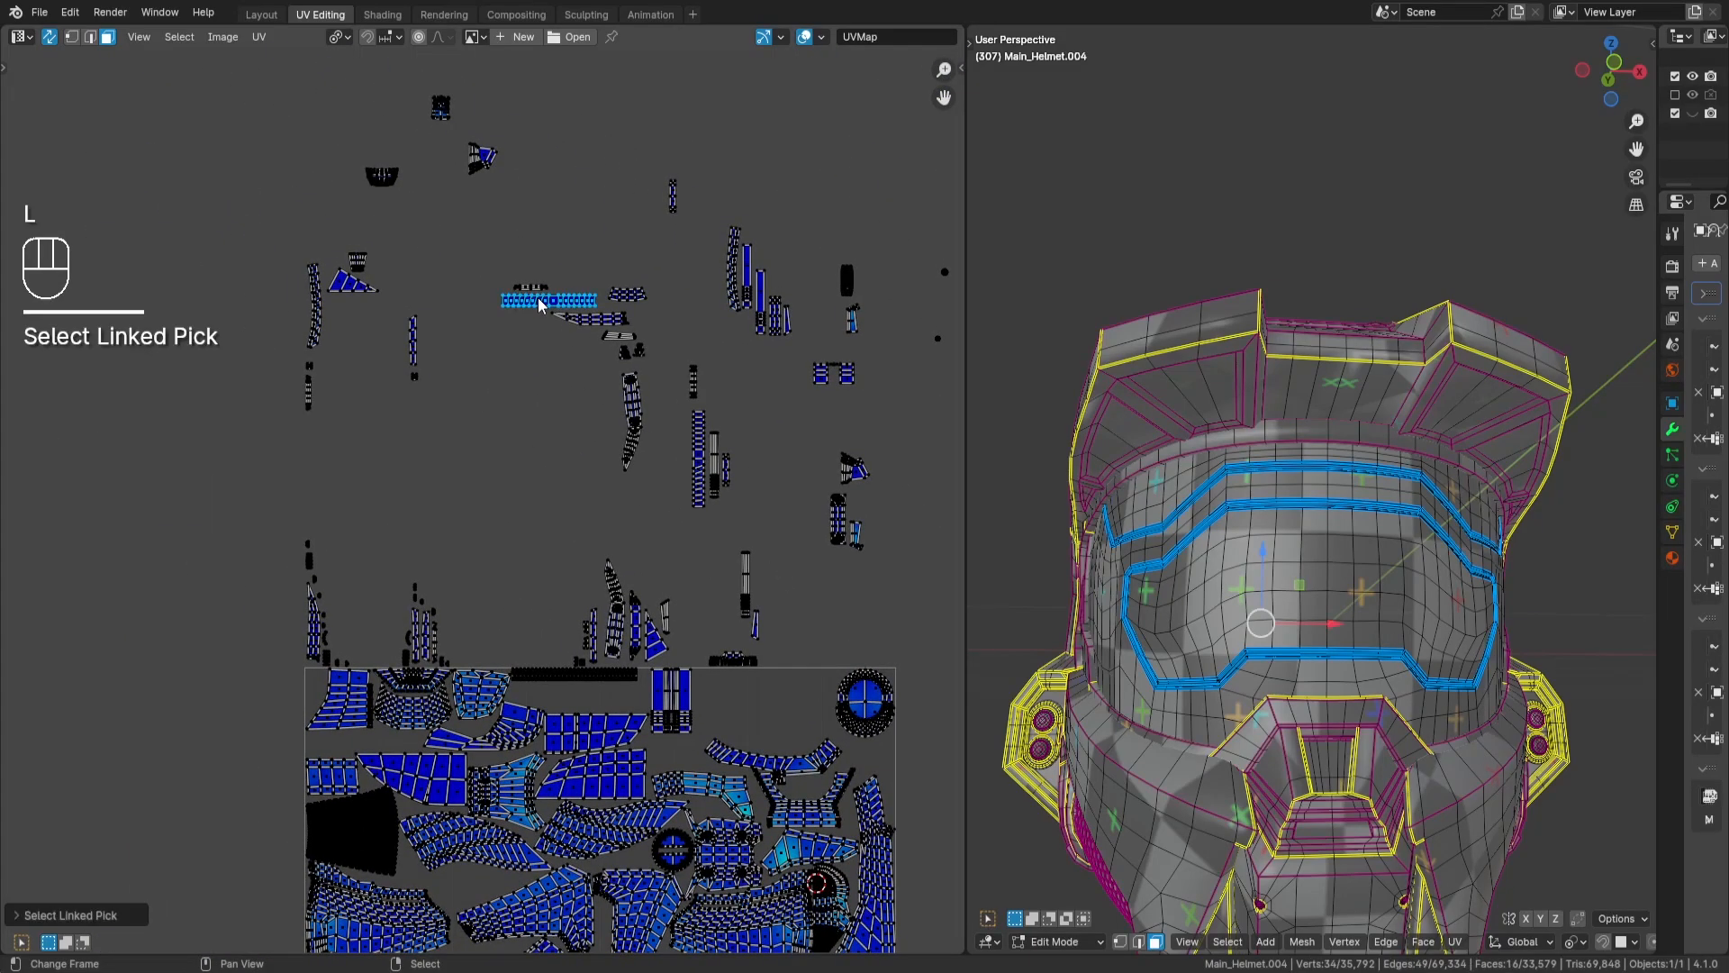
{"action": "key", "text": "g"}
{"action": "key", "text": "Return"}
- Place the segmented strip island directly below the long strip at the tile's top edge and deselect it
{"action": "scroll", "coordinate": [610, 547], "scroll_direction": "up", "scroll_amount": 6}
{"action": "key", "text": "g"}
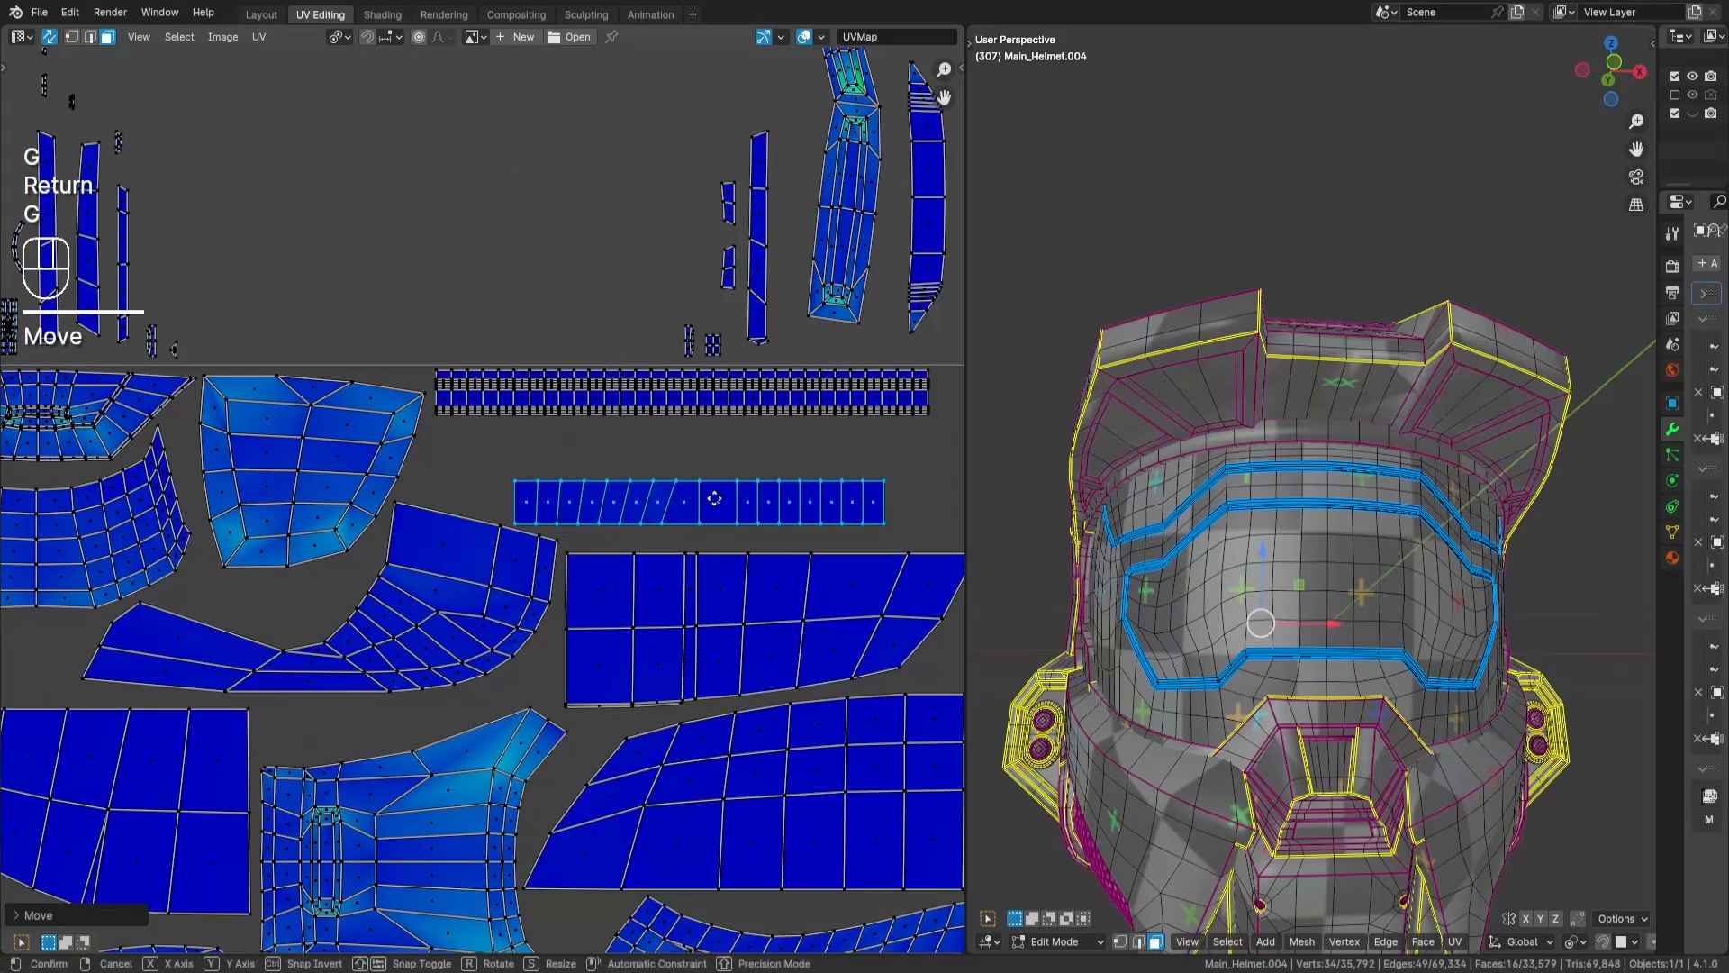
{"action": "key", "text": "Return"}
{"action": "key", "text": "a"}
{"action": "key", "text": "a"}
{"action": "scroll", "coordinate": [675, 419], "scroll_direction": "down", "scroll_amount": 3}
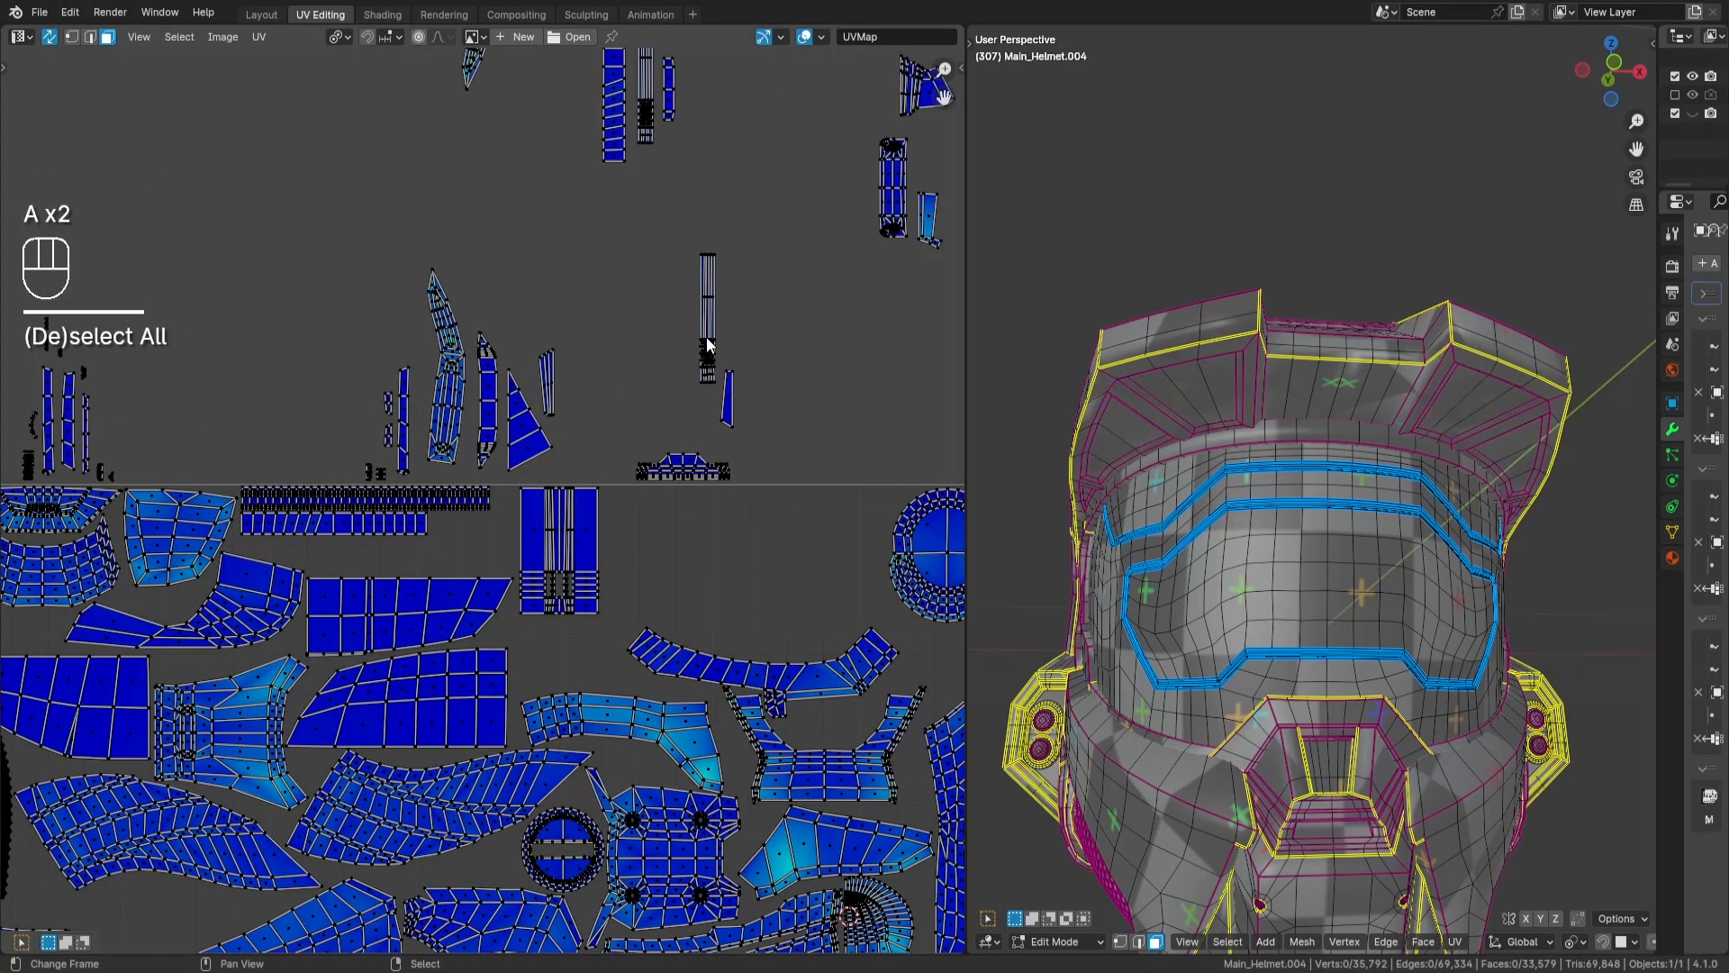
- Select the thin vertical strip island above the tile, rotate it by 90 degrees and move it near the placed strips
{"action": "key", "text": "l"}
{"action": "key", "text": "r"}
{"action": "key", "text": "KP_9"}
{"action": "key", "text": "KP_0"}
{"action": "key", "text": "Return"}
{"action": "key", "text": "g"}
{"action": "key", "text": "Return"}
- Place the thin strip island directly under the segmented strip with their left ends aligned, and deselect it
{"action": "scroll", "coordinate": [382, 557], "scroll_direction": "up", "scroll_amount": 4}
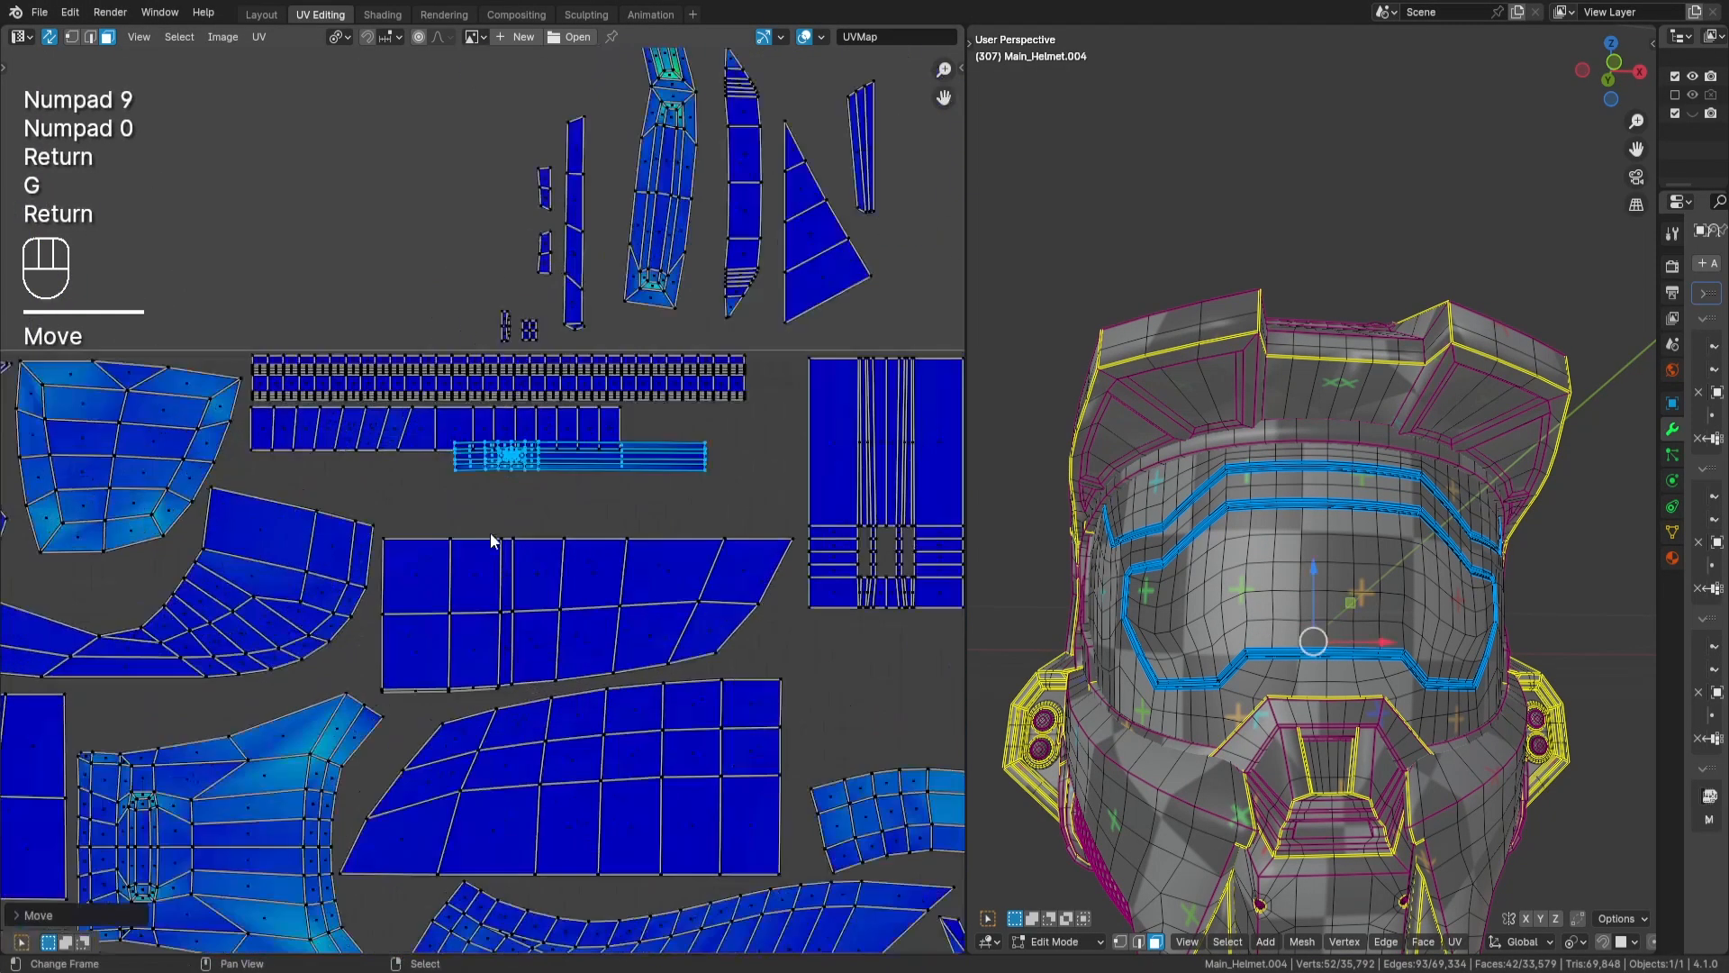
{"action": "key", "text": "g"}
{"action": "key", "text": "Return"}
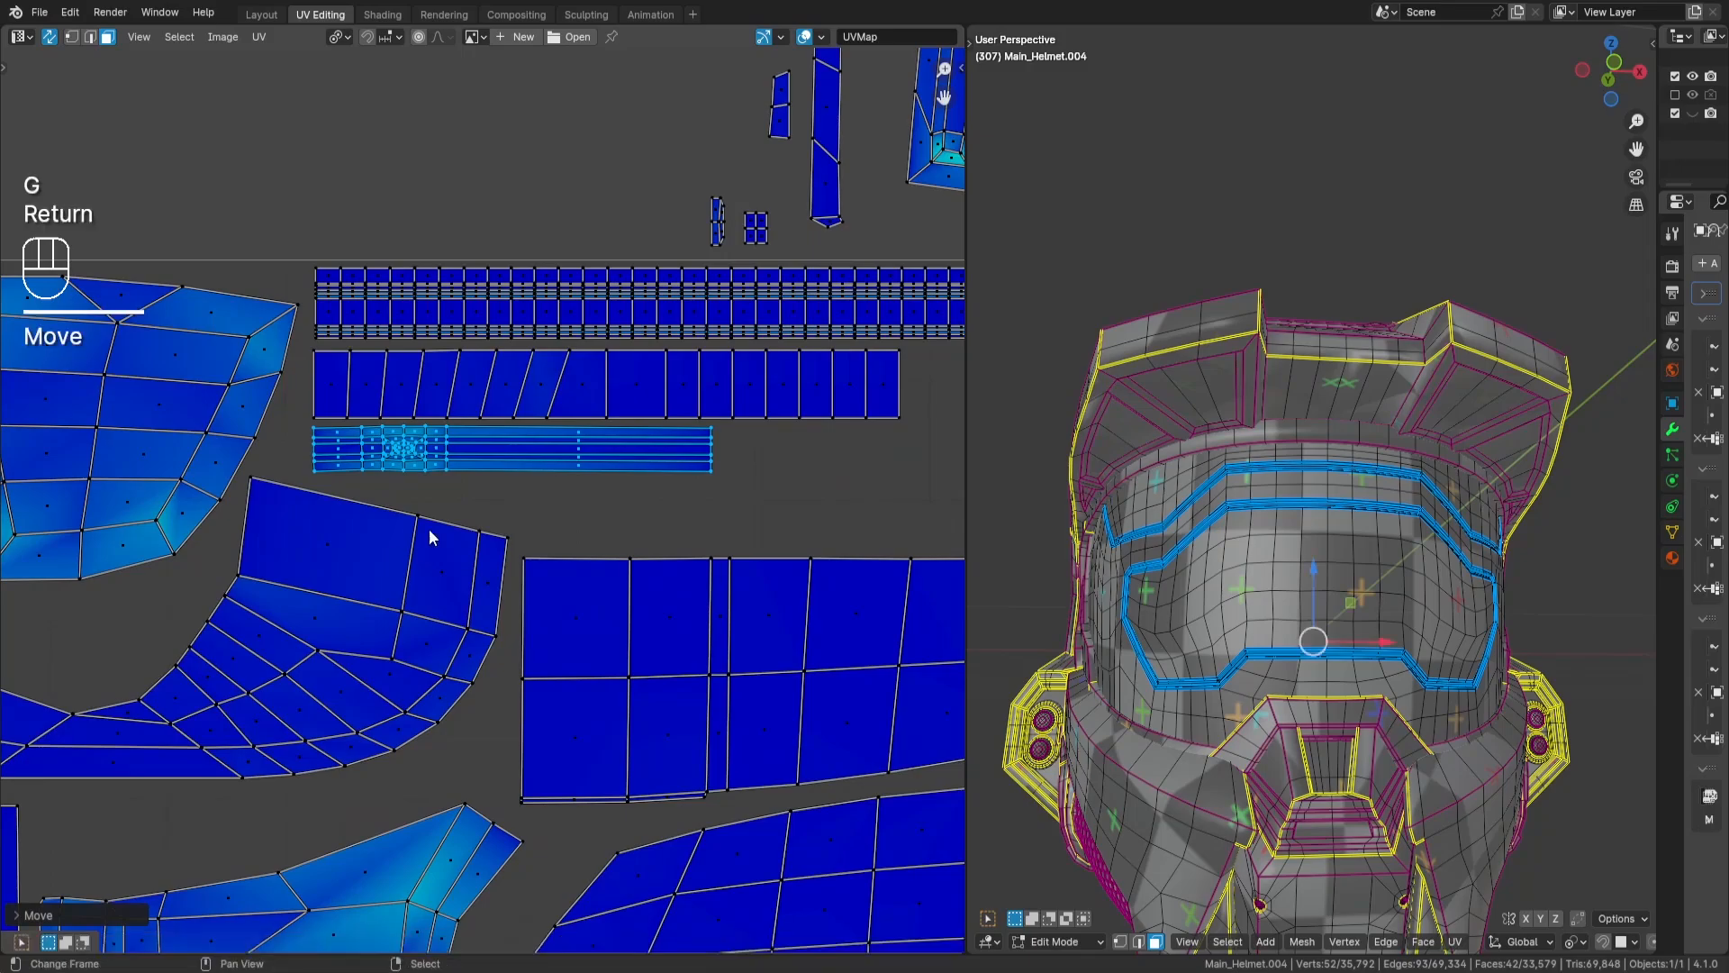
{"action": "key", "text": "a"}
{"action": "key", "text": "a"}
{"action": "scroll", "coordinate": [724, 301], "scroll_direction": "down", "scroll_amount": 4}
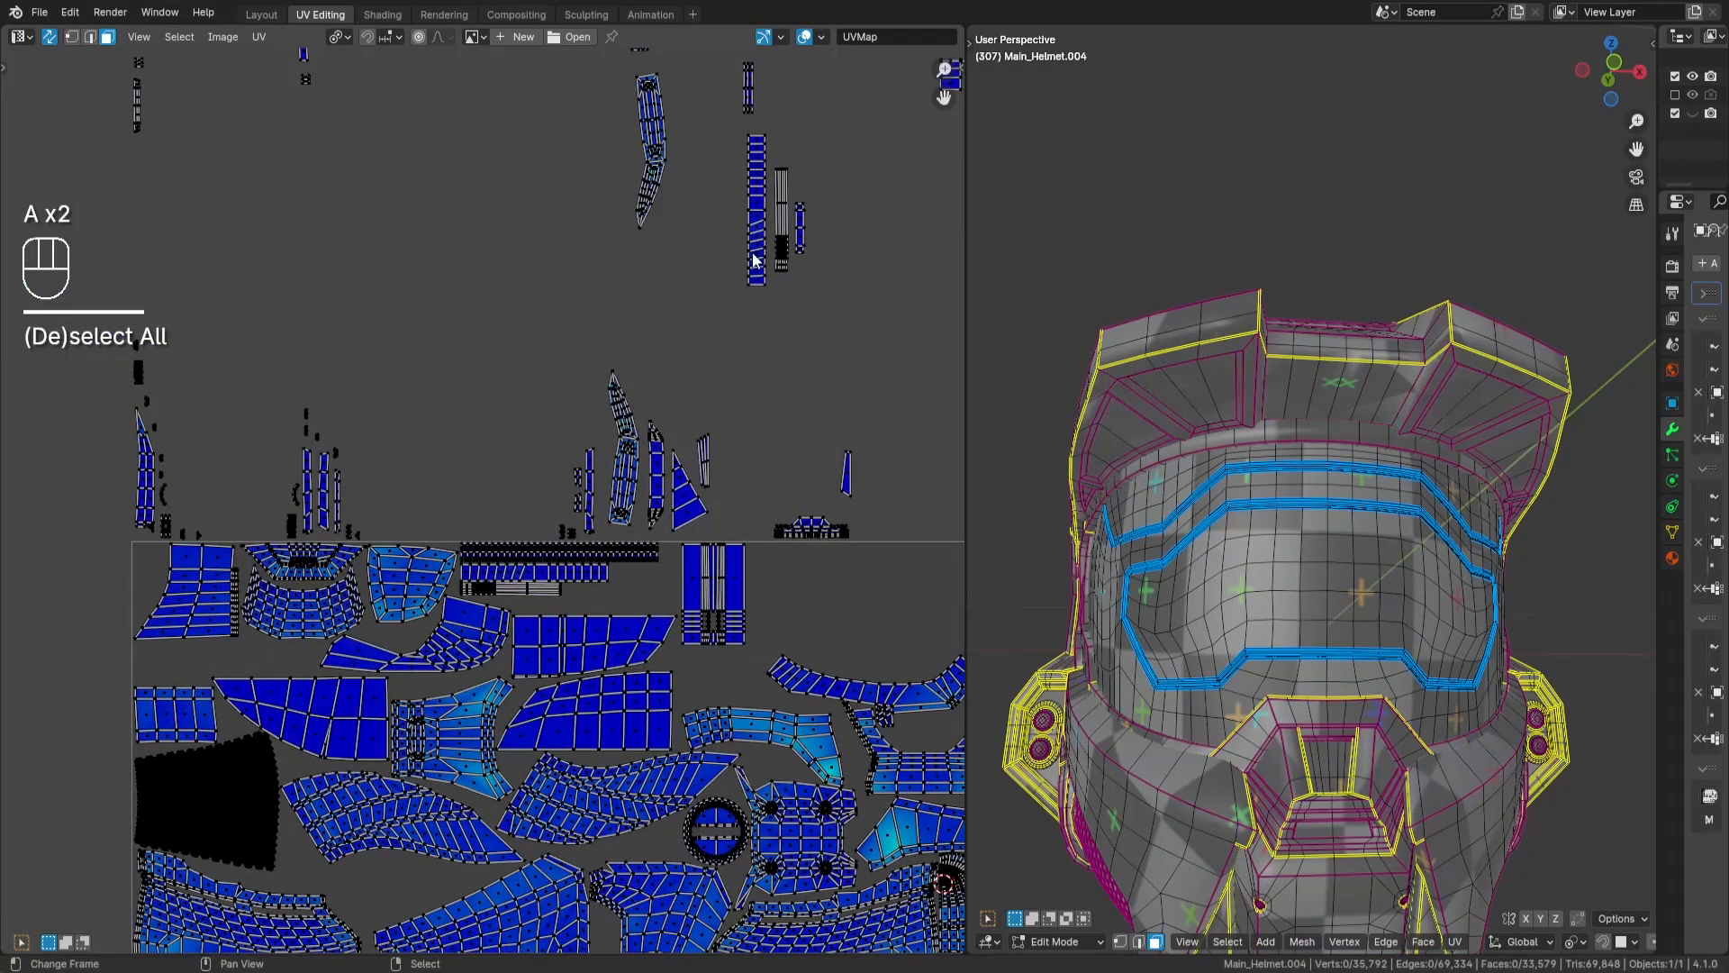
- Compare the vertical segmented strip's faces on the helmet with those of the similar placed strip, and clear the selection
{"action": "key", "text": "l"}
{"action": "mouse_move", "coordinate": [1261, 504]}
{"action": "middle_mouse_down"}
{"action": "mouse_move", "coordinate": [1288, 468]}
{"action": "mouse_move", "coordinate": [1313, 516]}
{"action": "mouse_move", "coordinate": [1261, 504]}
{"action": "middle_mouse_up"}
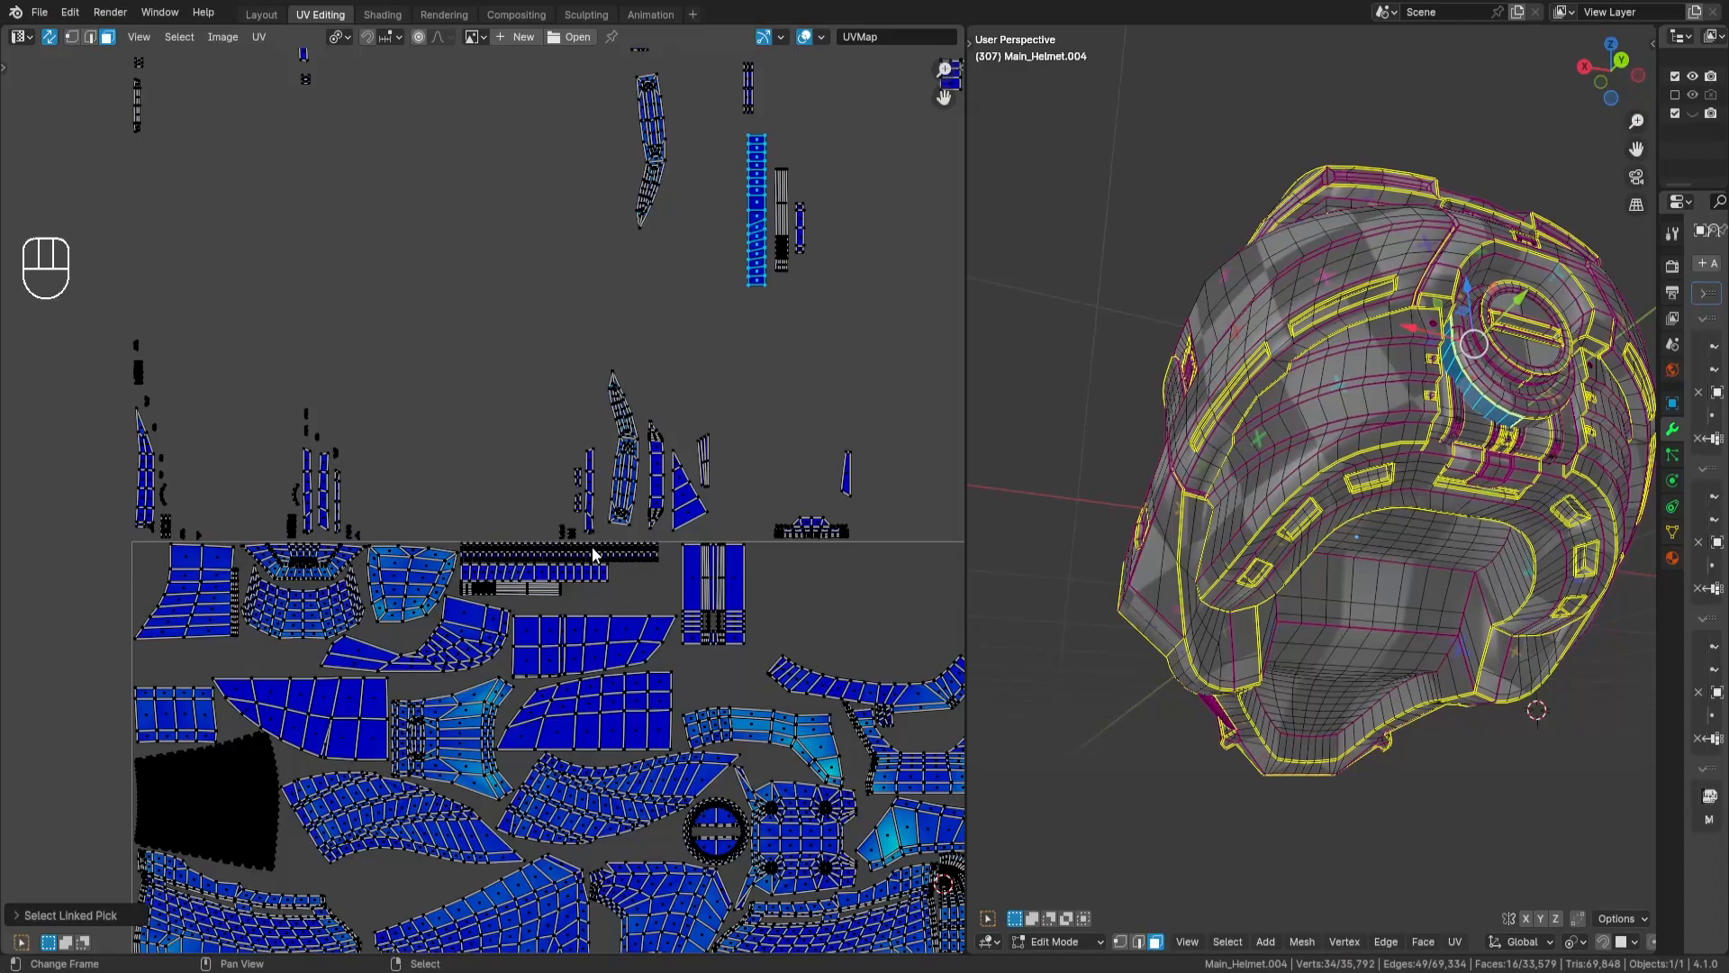
{"action": "key", "text": "l"}
{"action": "key", "text": "ctrl+z"}
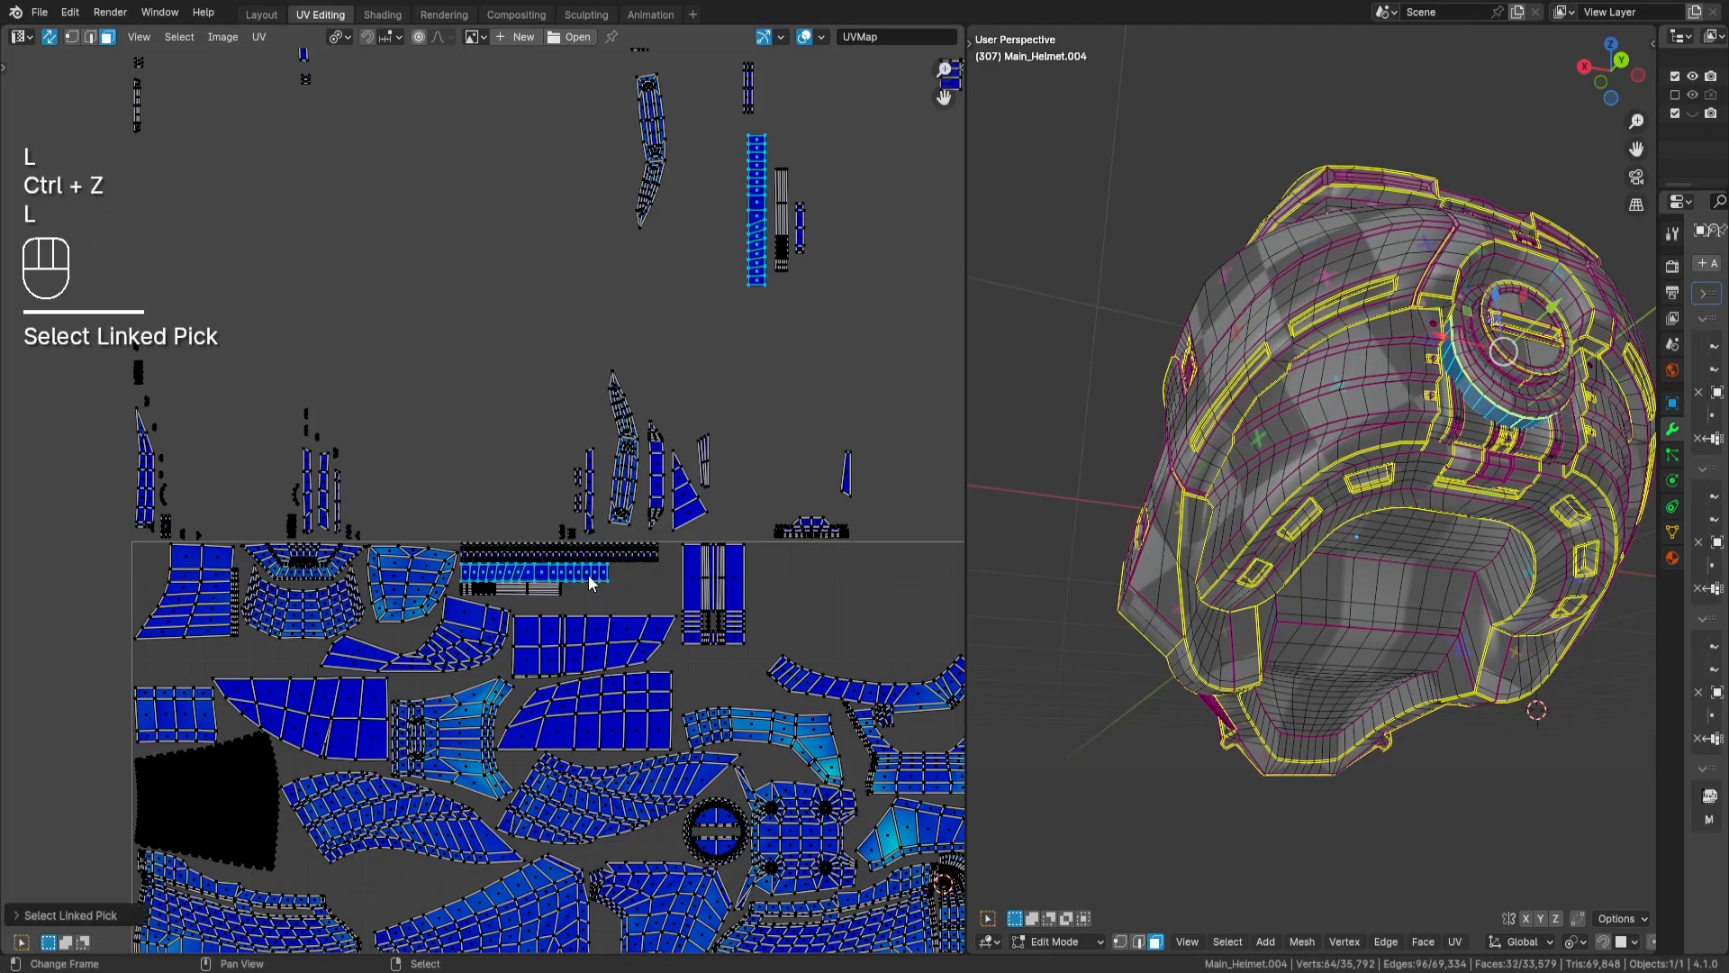
{"action": "key", "text": "ctrl+z"}
{"action": "key", "text": "a"}
{"action": "key", "text": "a"}
- Select the vertical segmented strip island above the tile, rotate it by 90 degrees and move it among the placed strips
{"action": "key", "text": "l"}
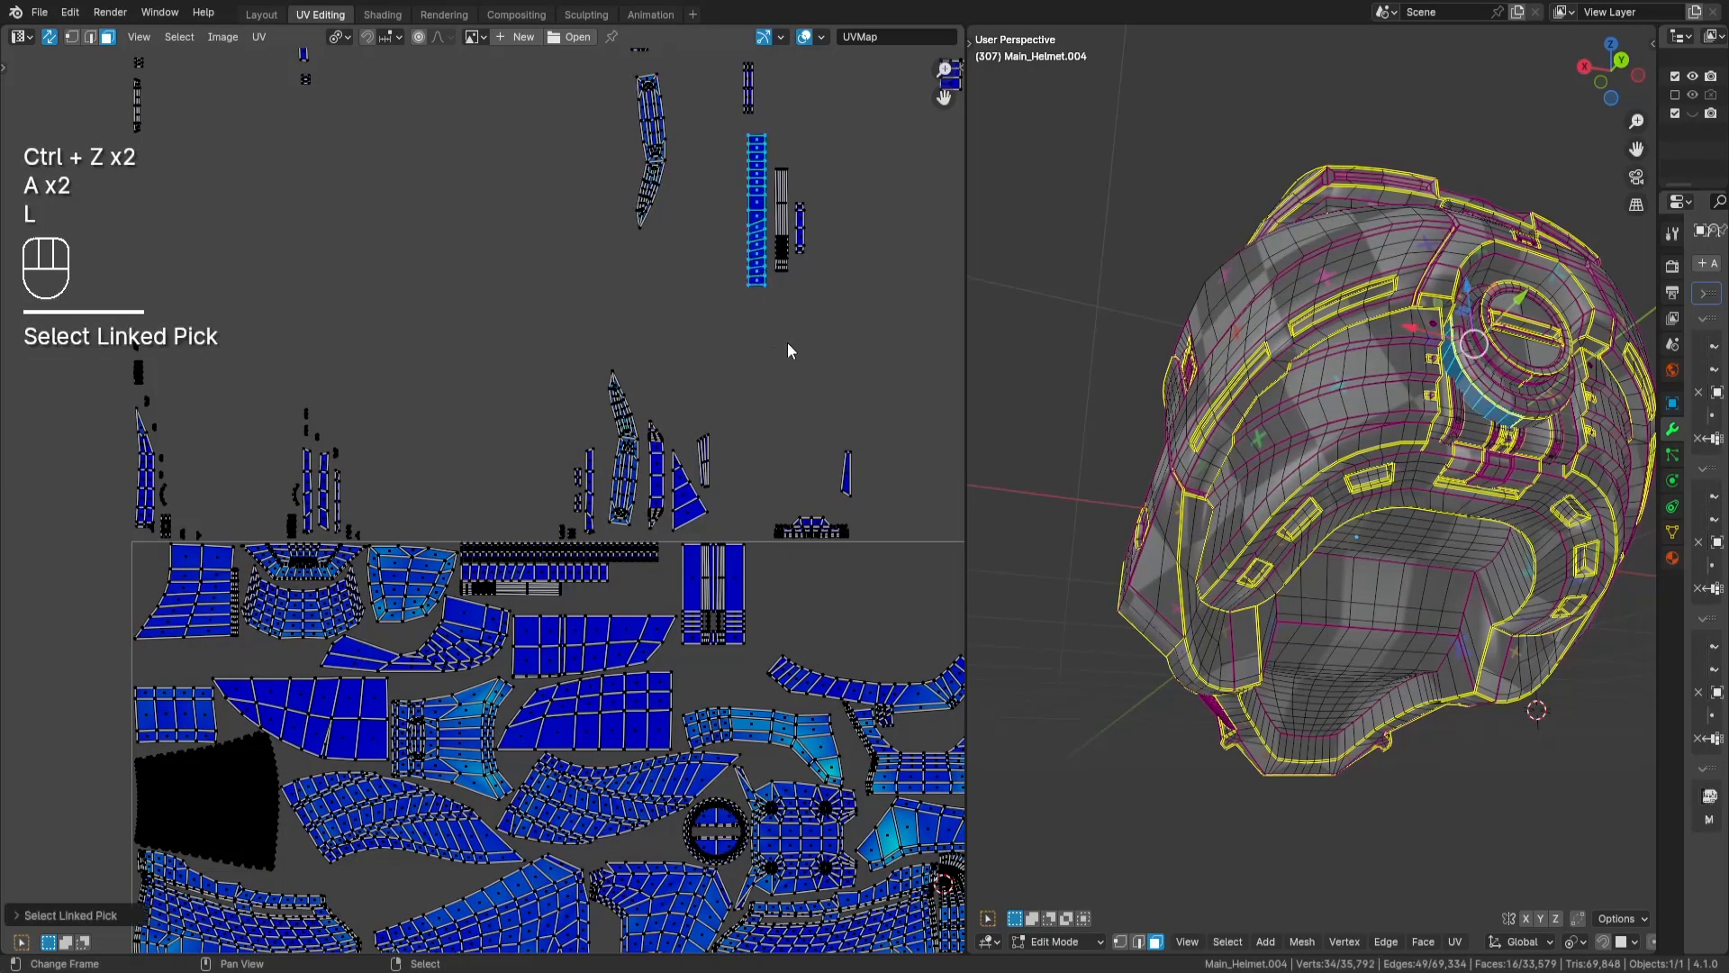
{"action": "scroll", "coordinate": [630, 518], "scroll_direction": "up", "scroll_amount": 3}
{"action": "key", "text": "r"}
{"action": "key", "text": "KP_9"}
{"action": "key", "text": "KP_0"}
{"action": "key", "text": "Return"}
{"action": "key", "text": "g"}
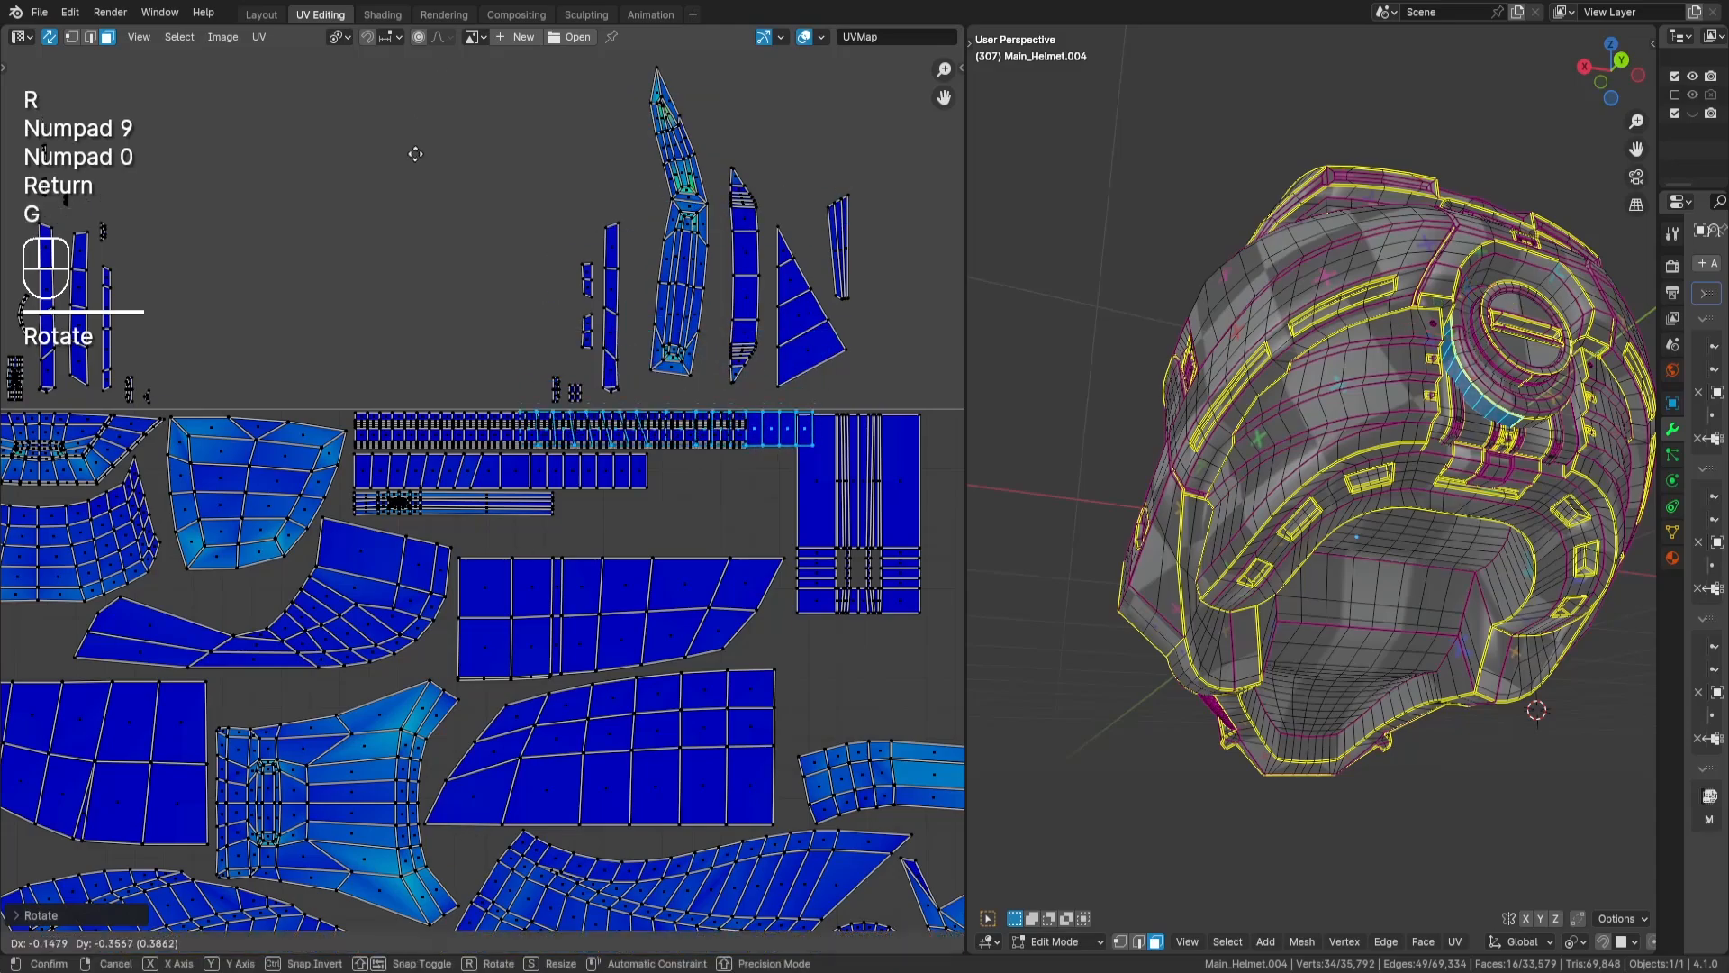
{"action": "key", "text": "Return"}
- Place the segmented strip between the thin strip and the wide panel island below, and deselect it
{"action": "scroll", "coordinate": [467, 315], "scroll_direction": "up", "scroll_amount": 3}
{"action": "key", "text": "g"}
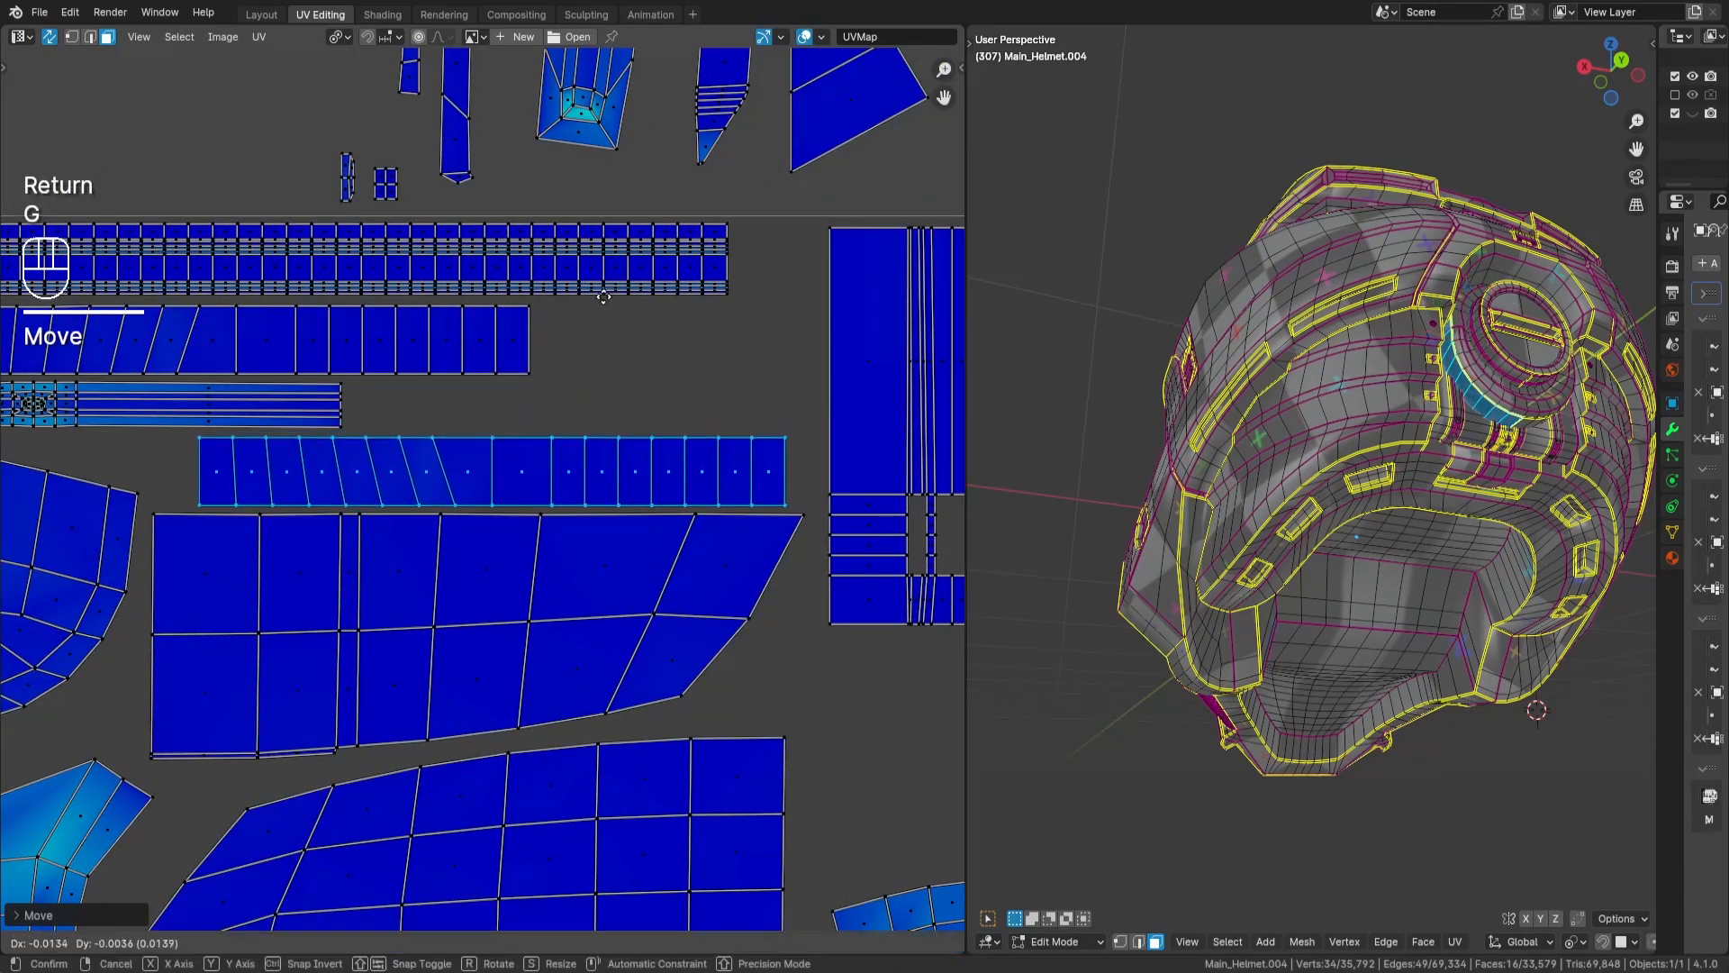
{"action": "key", "text": "Return"}
{"action": "scroll", "coordinate": [548, 293], "scroll_direction": "down", "scroll_amount": 3}
{"action": "middle_click_drag", "start_coordinate": [554, 104], "coordinate": [509, 282]}
{"action": "key", "text": "a"}
{"action": "key", "text": "a"}
- Select the matching thin vertical strip above the tile, rotate it by 90 degrees and move it near the placed strips
{"action": "middle_click_drag", "start_coordinate": [884, 308], "coordinate": [548, 362]}
{"action": "key", "text": "l"}
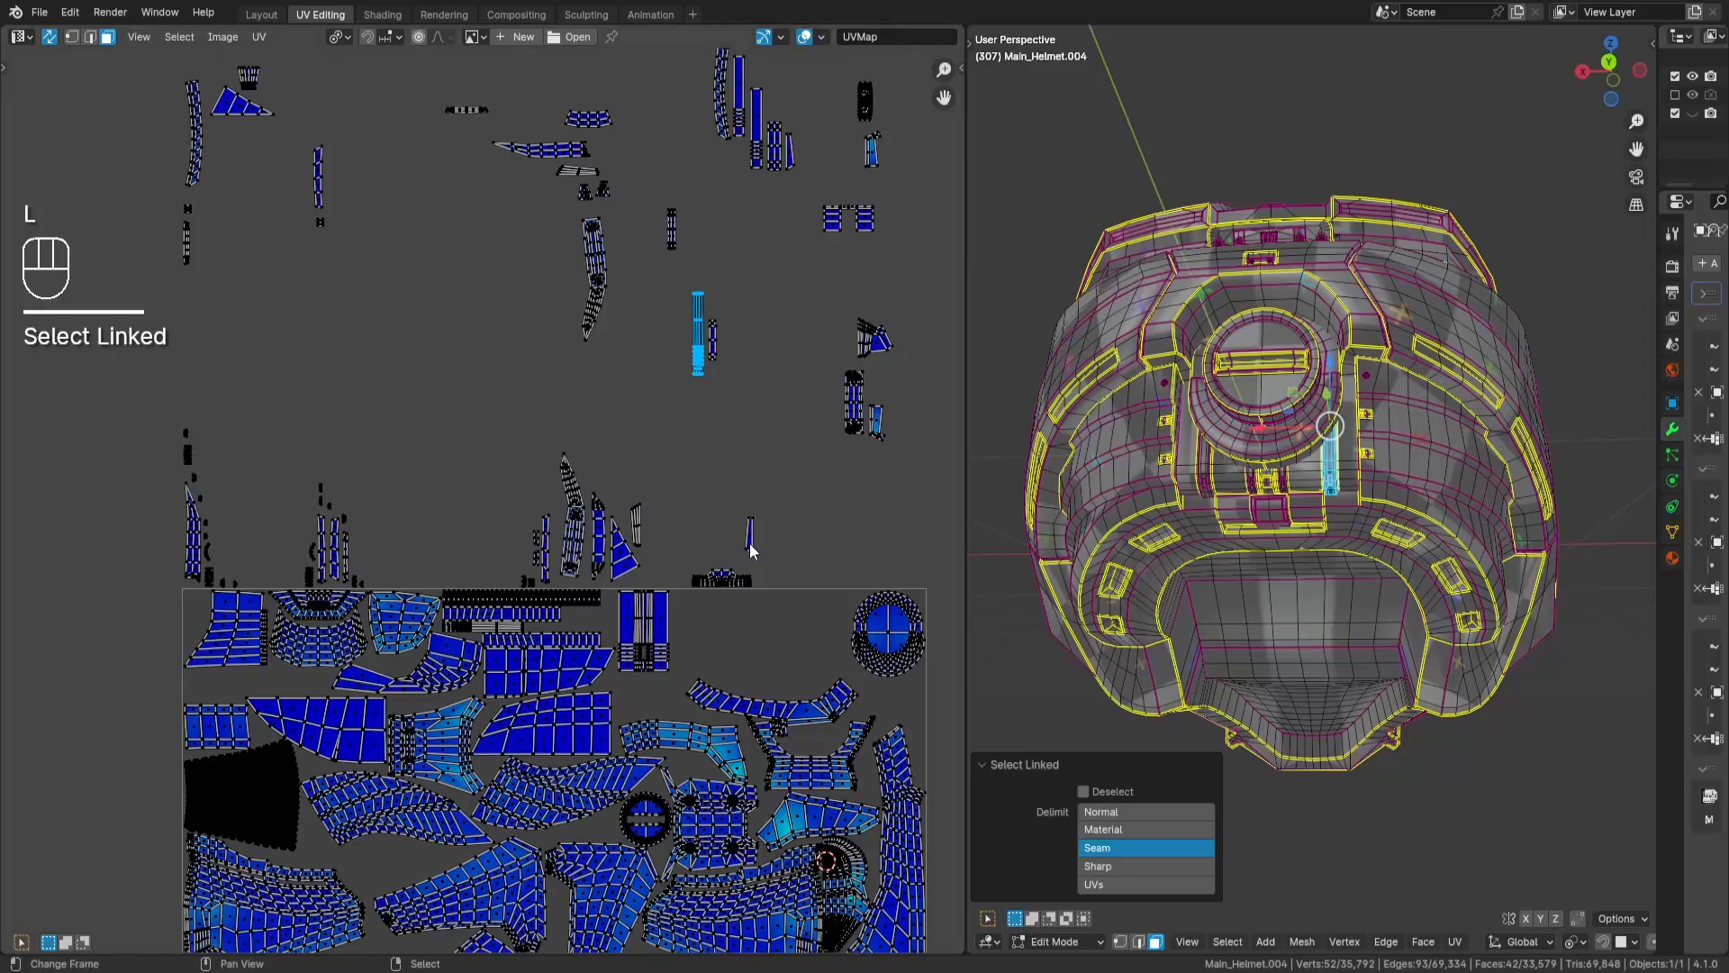
{"action": "middle_click_drag", "start_coordinate": [752, 551], "coordinate": [701, 502]}
{"action": "key", "text": "r"}
{"action": "key", "text": "KP_9"}
{"action": "key", "text": "KP_0"}
{"action": "key", "text": "Return"}
{"action": "key", "text": "g"}
{"action": "scroll", "coordinate": [529, 694], "scroll_direction": "up", "scroll_amount": 4}
{"action": "key", "text": "Return"}
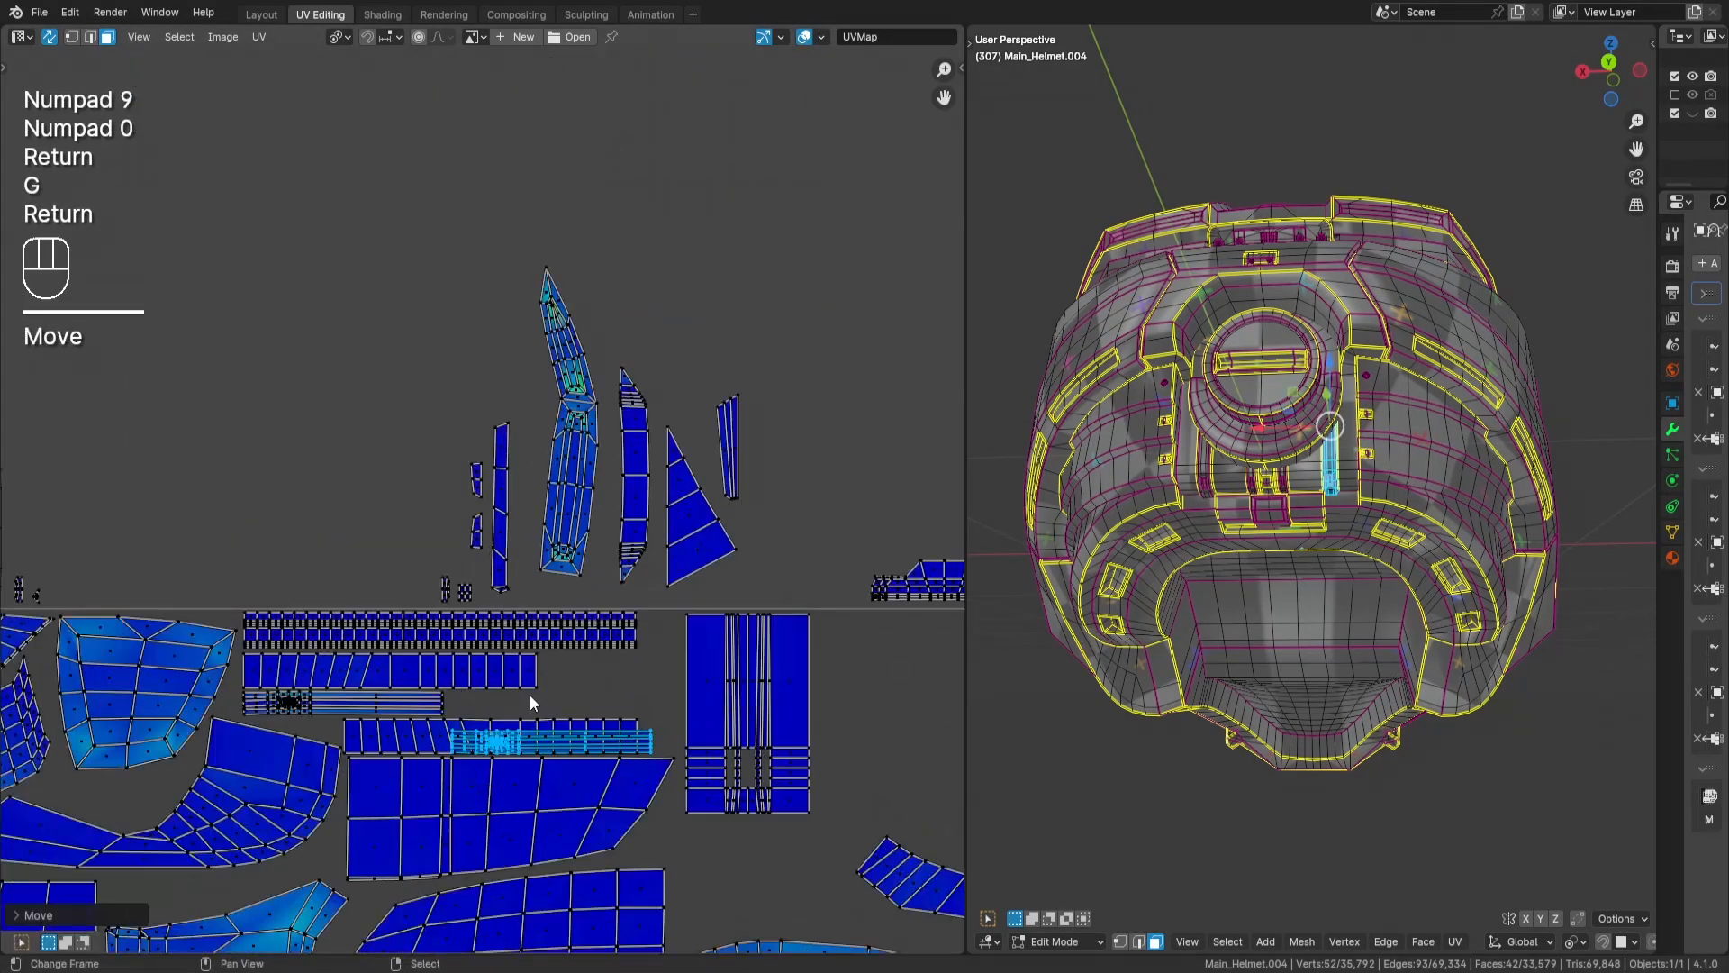
- Place the thin strip end to end with its matching strip in the same row, and deselect it
{"action": "scroll", "coordinate": [529, 695], "scroll_direction": "up", "scroll_amount": 3}
{"action": "key", "text": "g"}
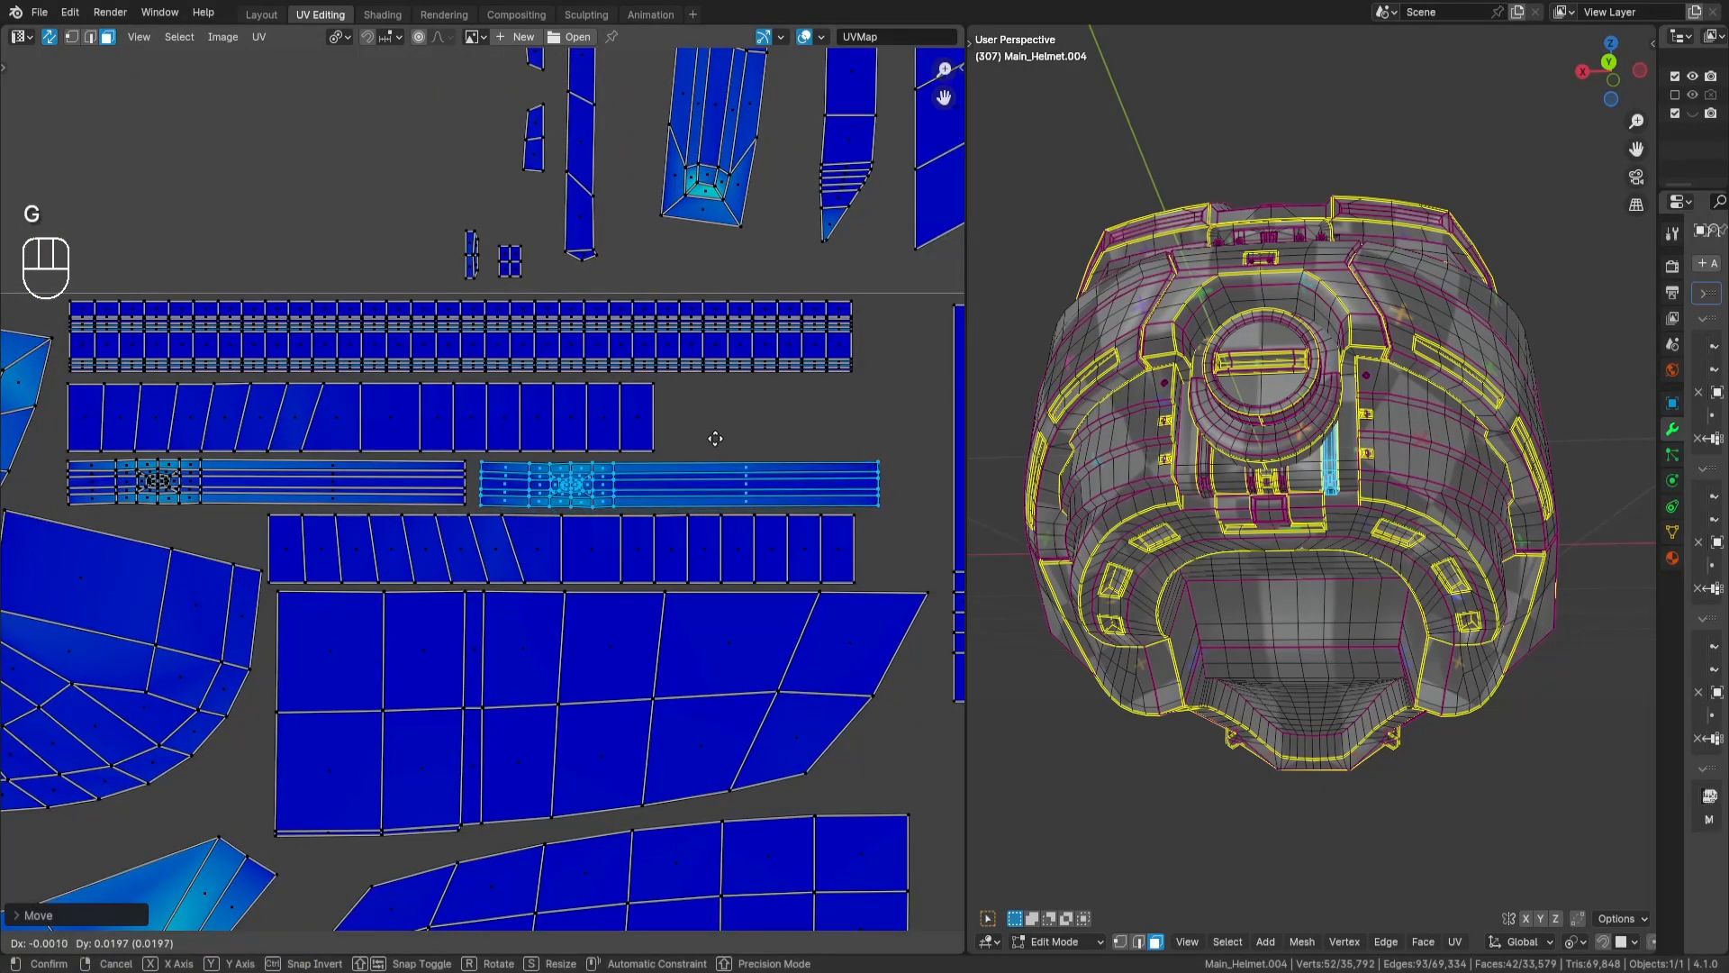
{"action": "key", "text": "Return"}
{"action": "key", "text": "a"}
{"action": "key", "text": "a"}
{"action": "scroll", "coordinate": [729, 449], "scroll_direction": "down", "scroll_amount": 5}
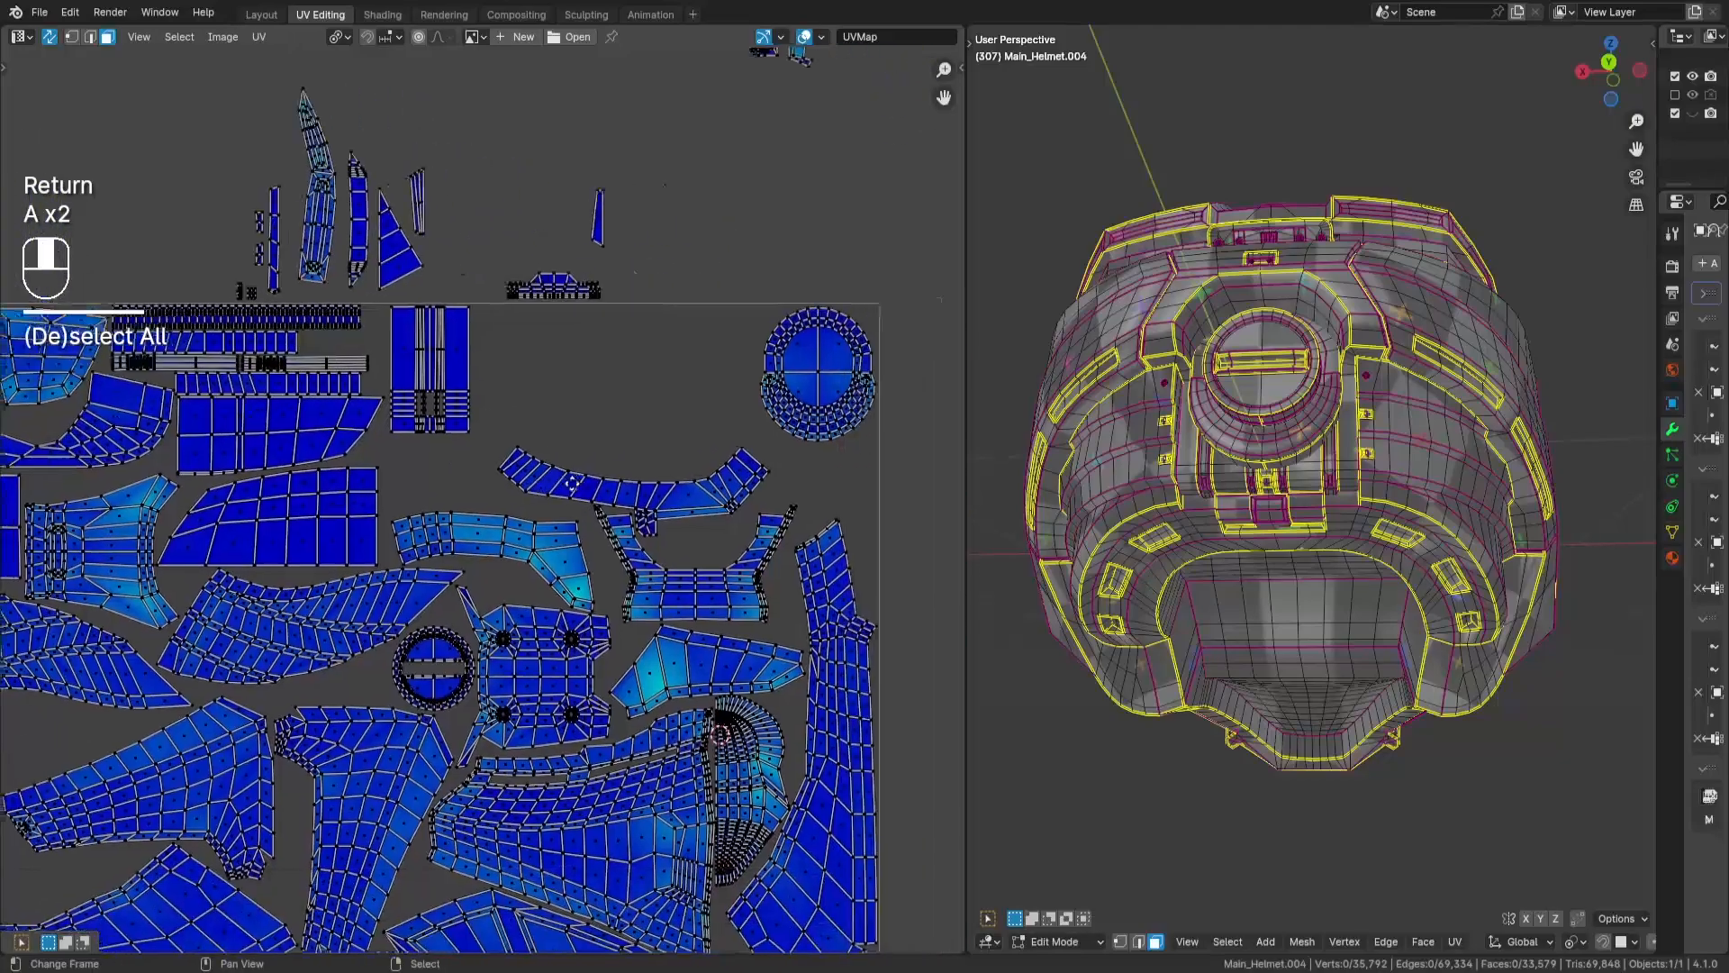
- Select the upper bent, tapered strip island above the tile and move it into the gap beside the wide visor-shaped island
{"action": "middle_click_drag", "start_coordinate": [576, 484], "coordinate": [693, 504]}
{"action": "scroll", "coordinate": [728, 482], "scroll_direction": "down", "scroll_amount": 3}
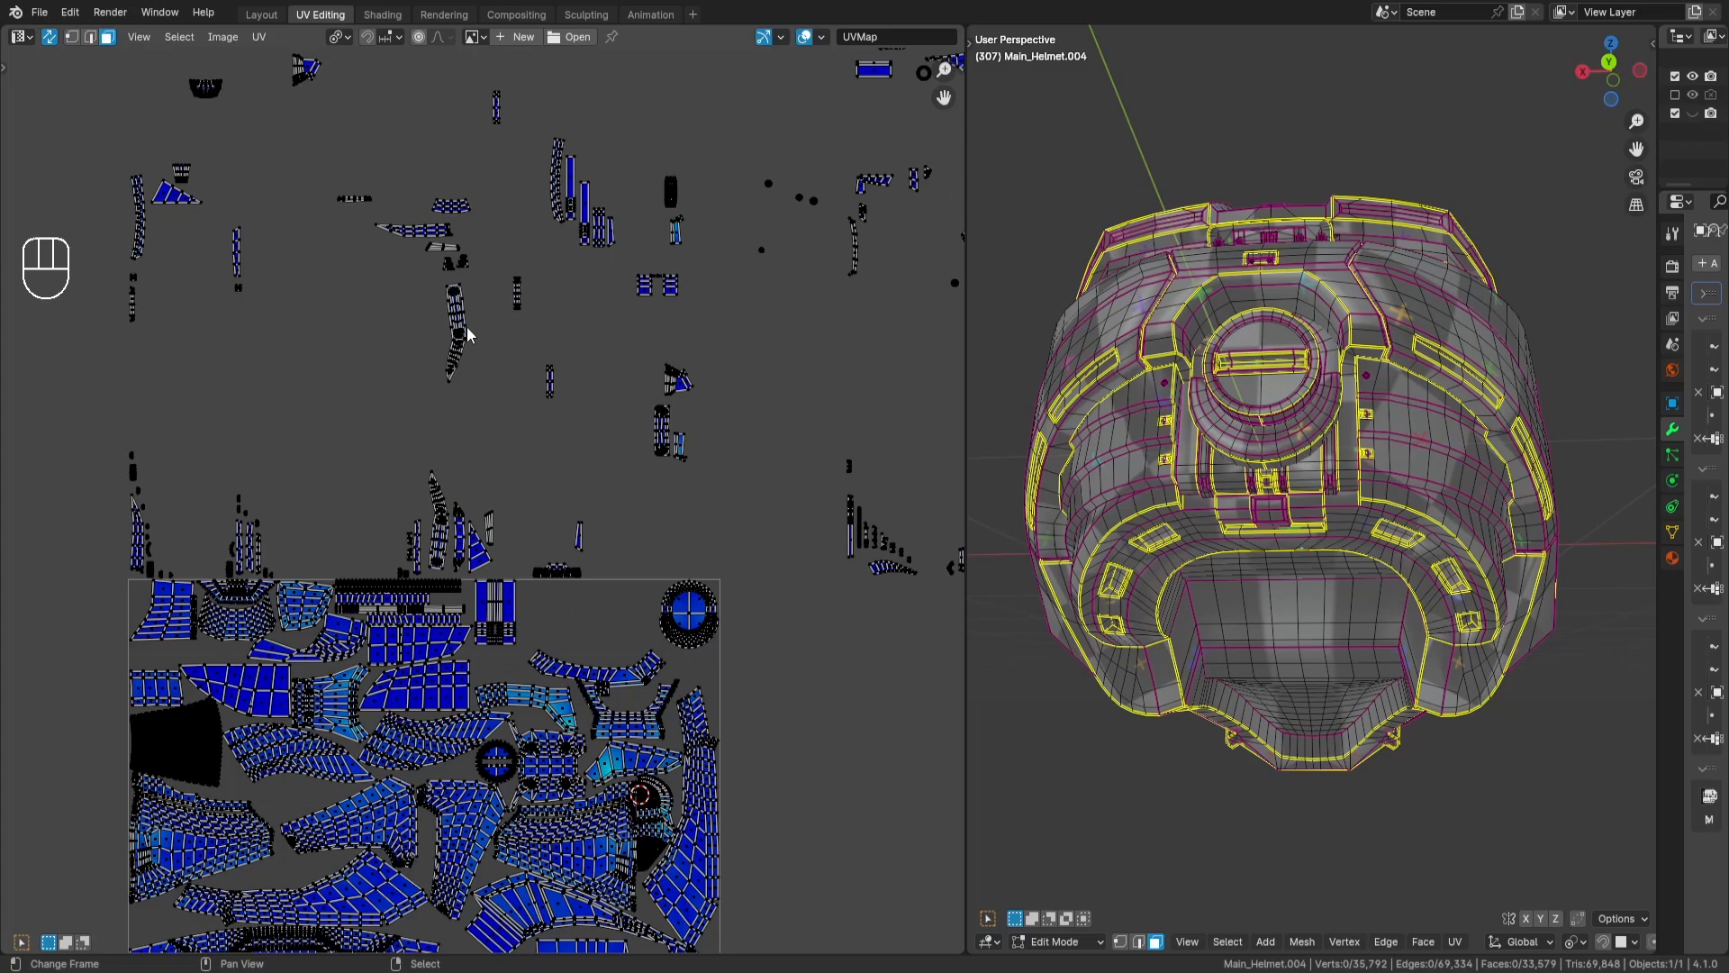
{"action": "key", "text": "l"}
{"action": "scroll", "coordinate": [618, 387], "scroll_direction": "down", "scroll_amount": 5}
{"action": "key", "text": "g"}
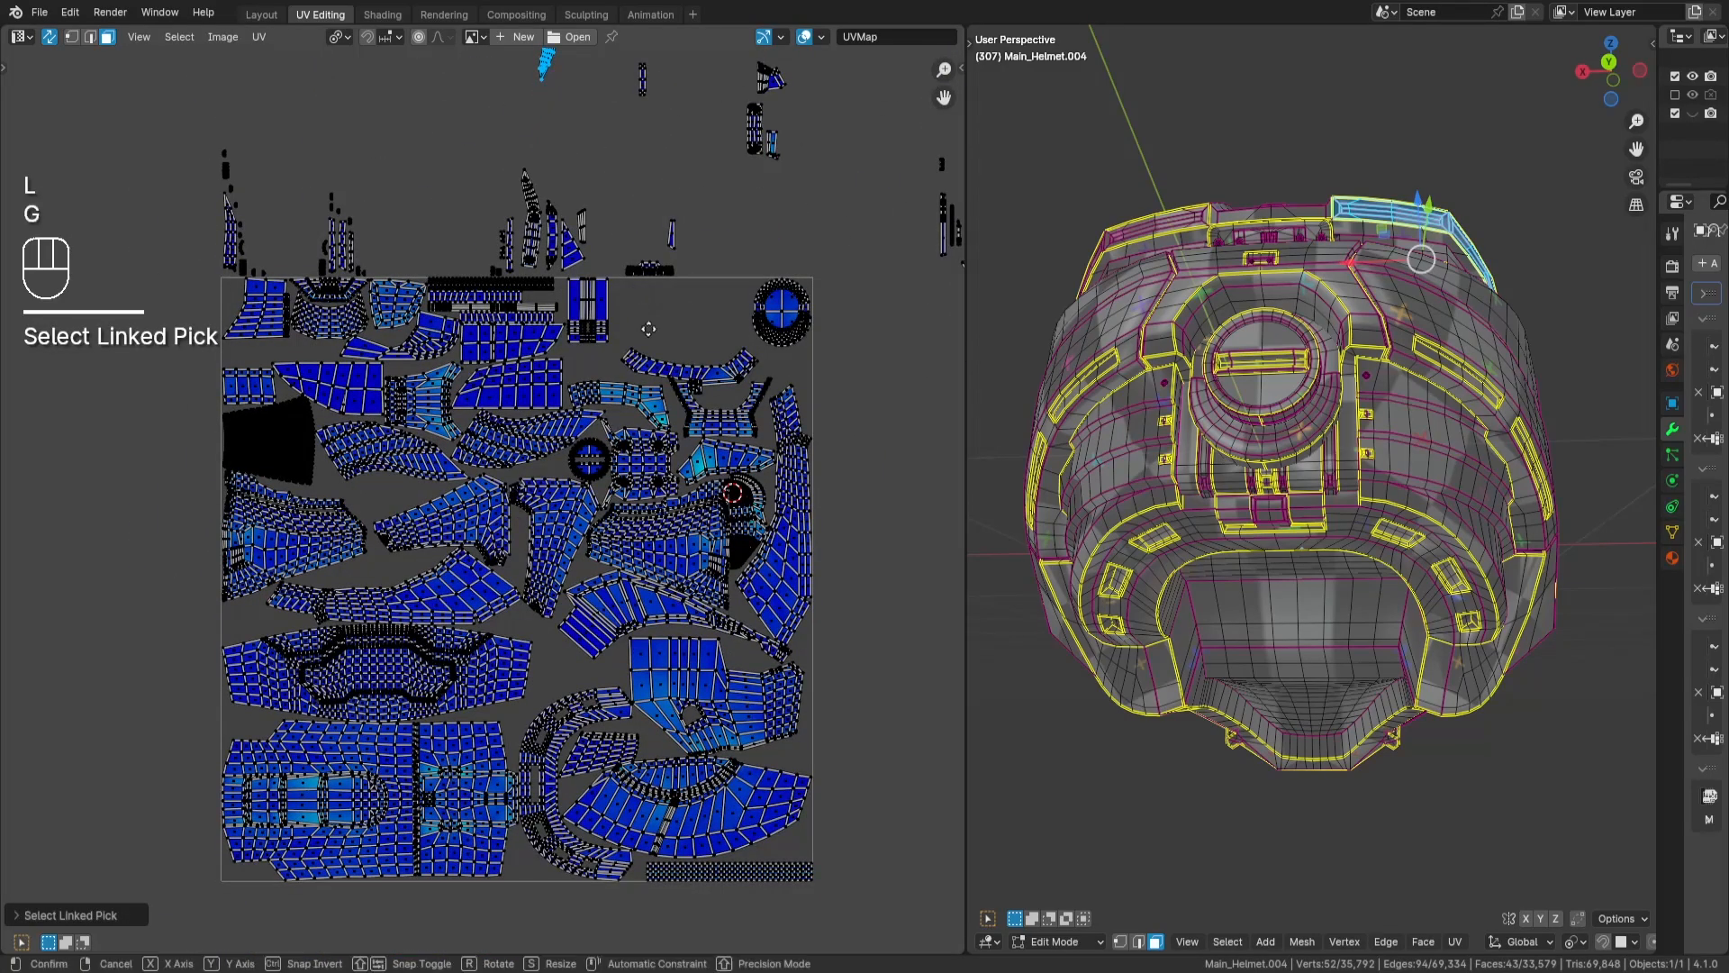
{"action": "key", "text": "Return"}
{"action": "scroll", "coordinate": [755, 230], "scroll_direction": "up", "scroll_amount": 3}
{"action": "middle_click_drag", "start_coordinate": [645, 558], "coordinate": [732, 315]}
{"action": "key", "text": "g"}
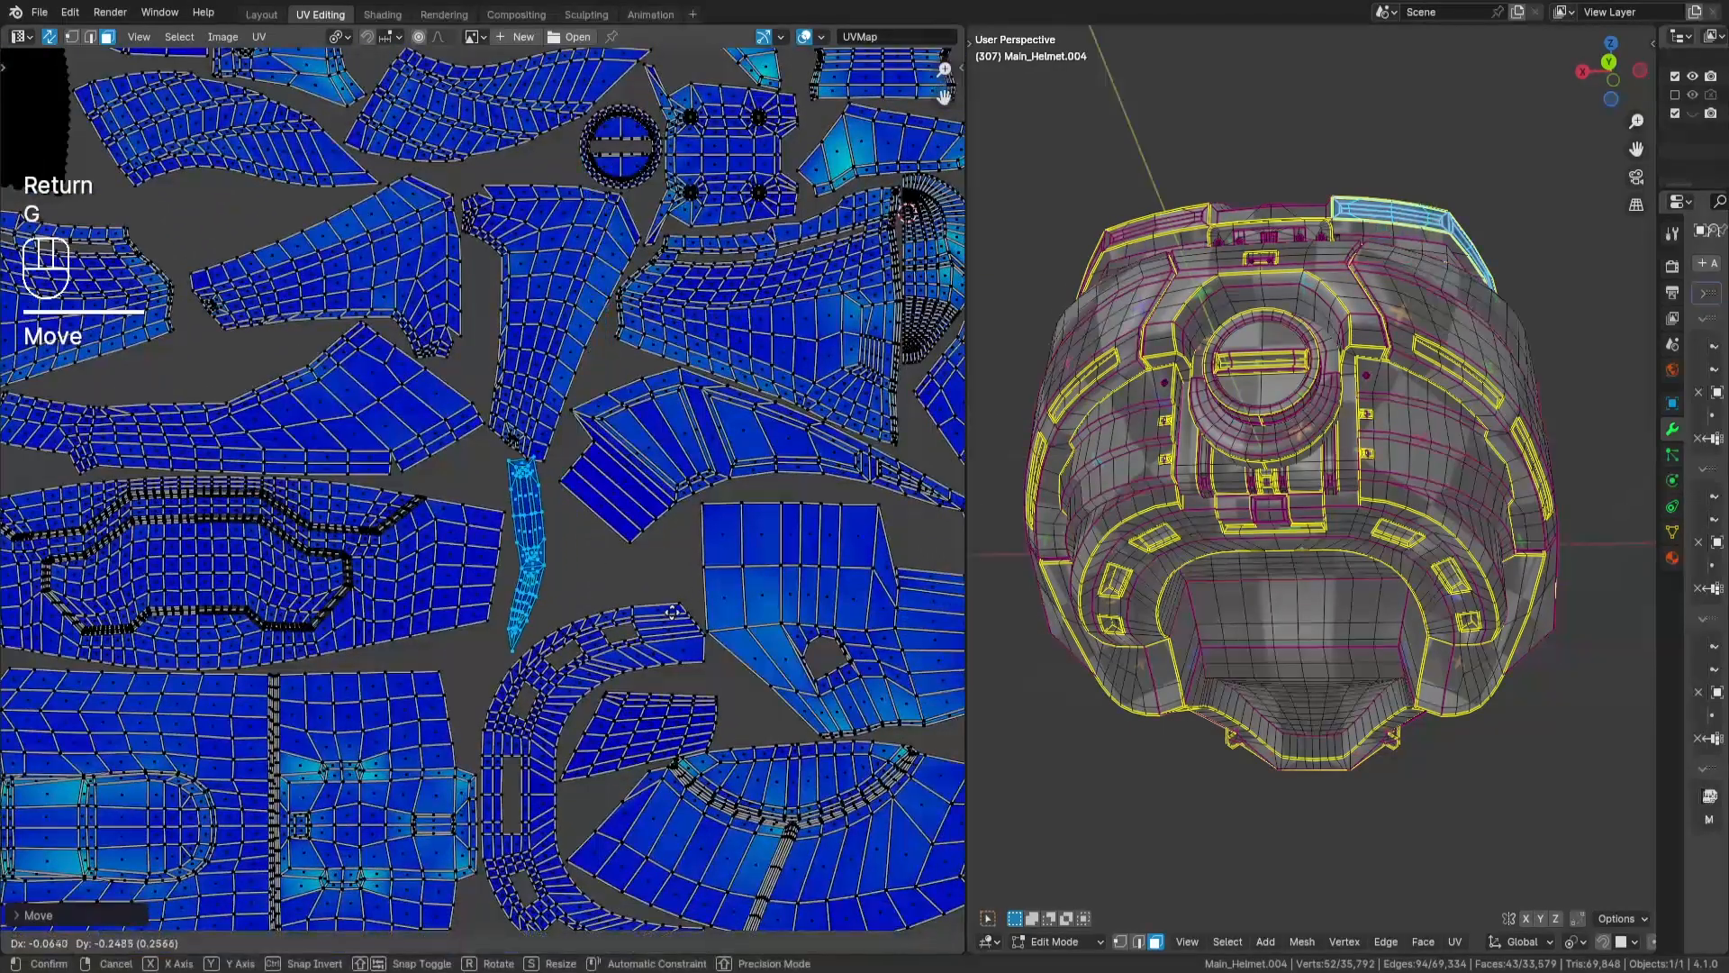
{"action": "key", "text": "Return"}
- Nudge the bent strip island and rotate it slightly to follow the visor-shaped island's slanted end
{"action": "middle_click_drag", "start_coordinate": [707, 574], "coordinate": [770, 489]}
{"action": "scroll", "coordinate": [769, 489], "scroll_direction": "up", "scroll_amount": 1}
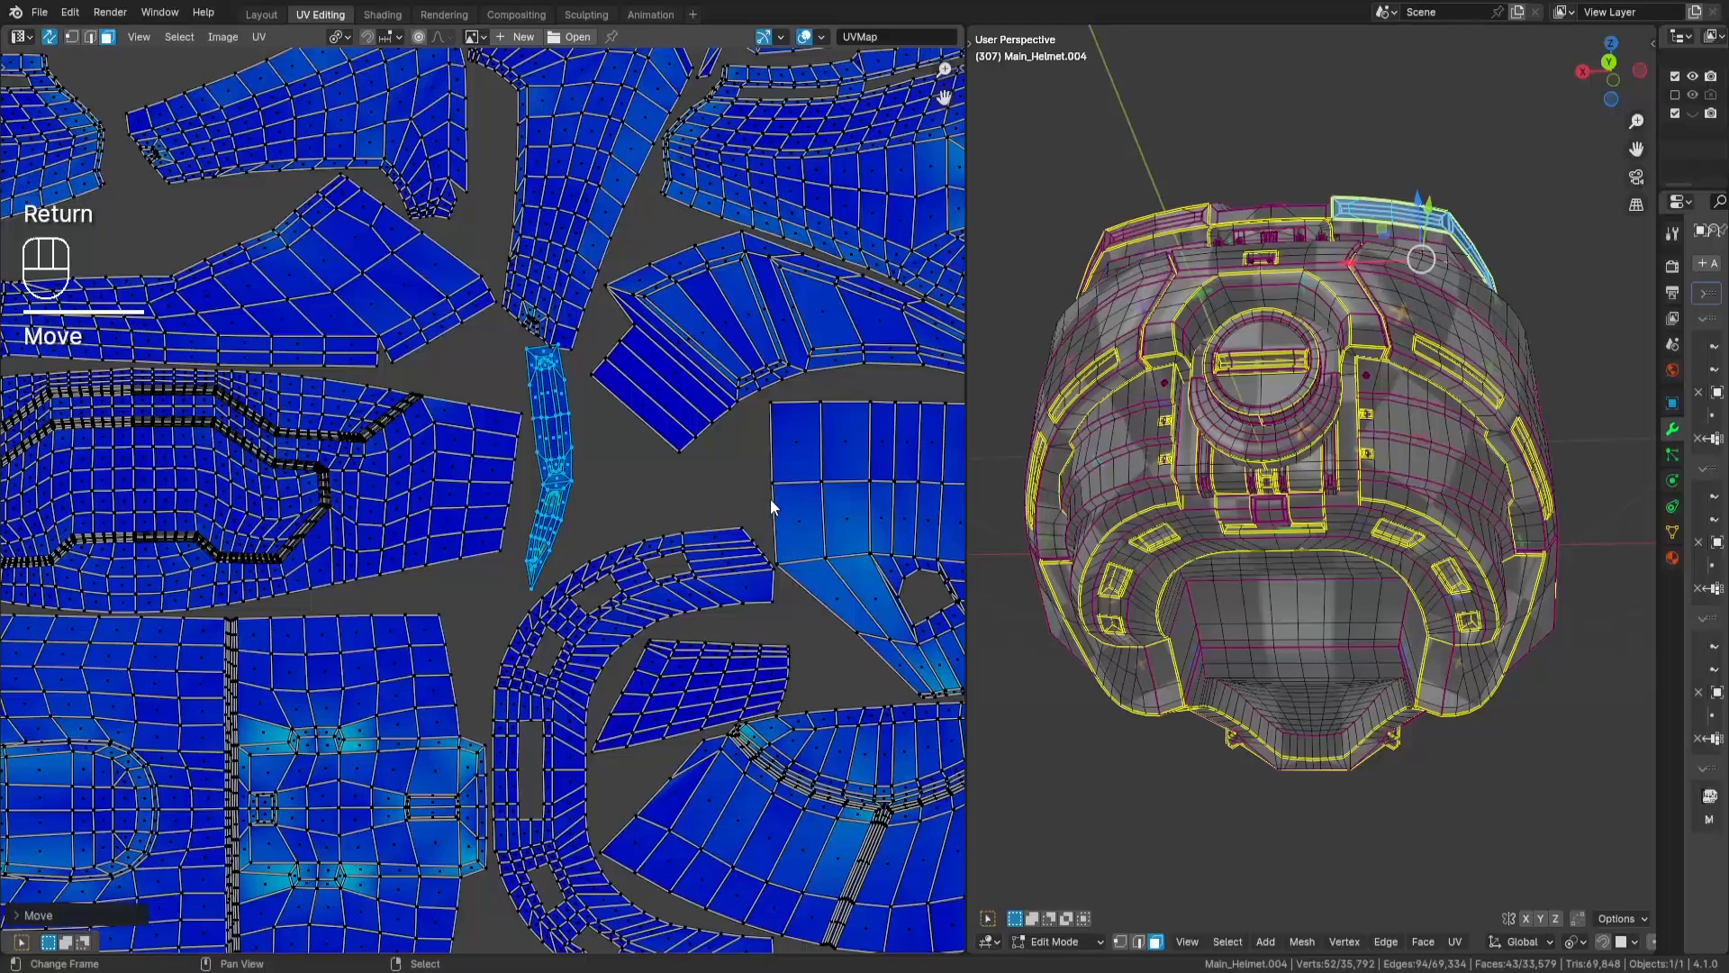
{"action": "key", "text": "g"}
{"action": "key", "text": "Return"}
{"action": "key", "text": "r"}
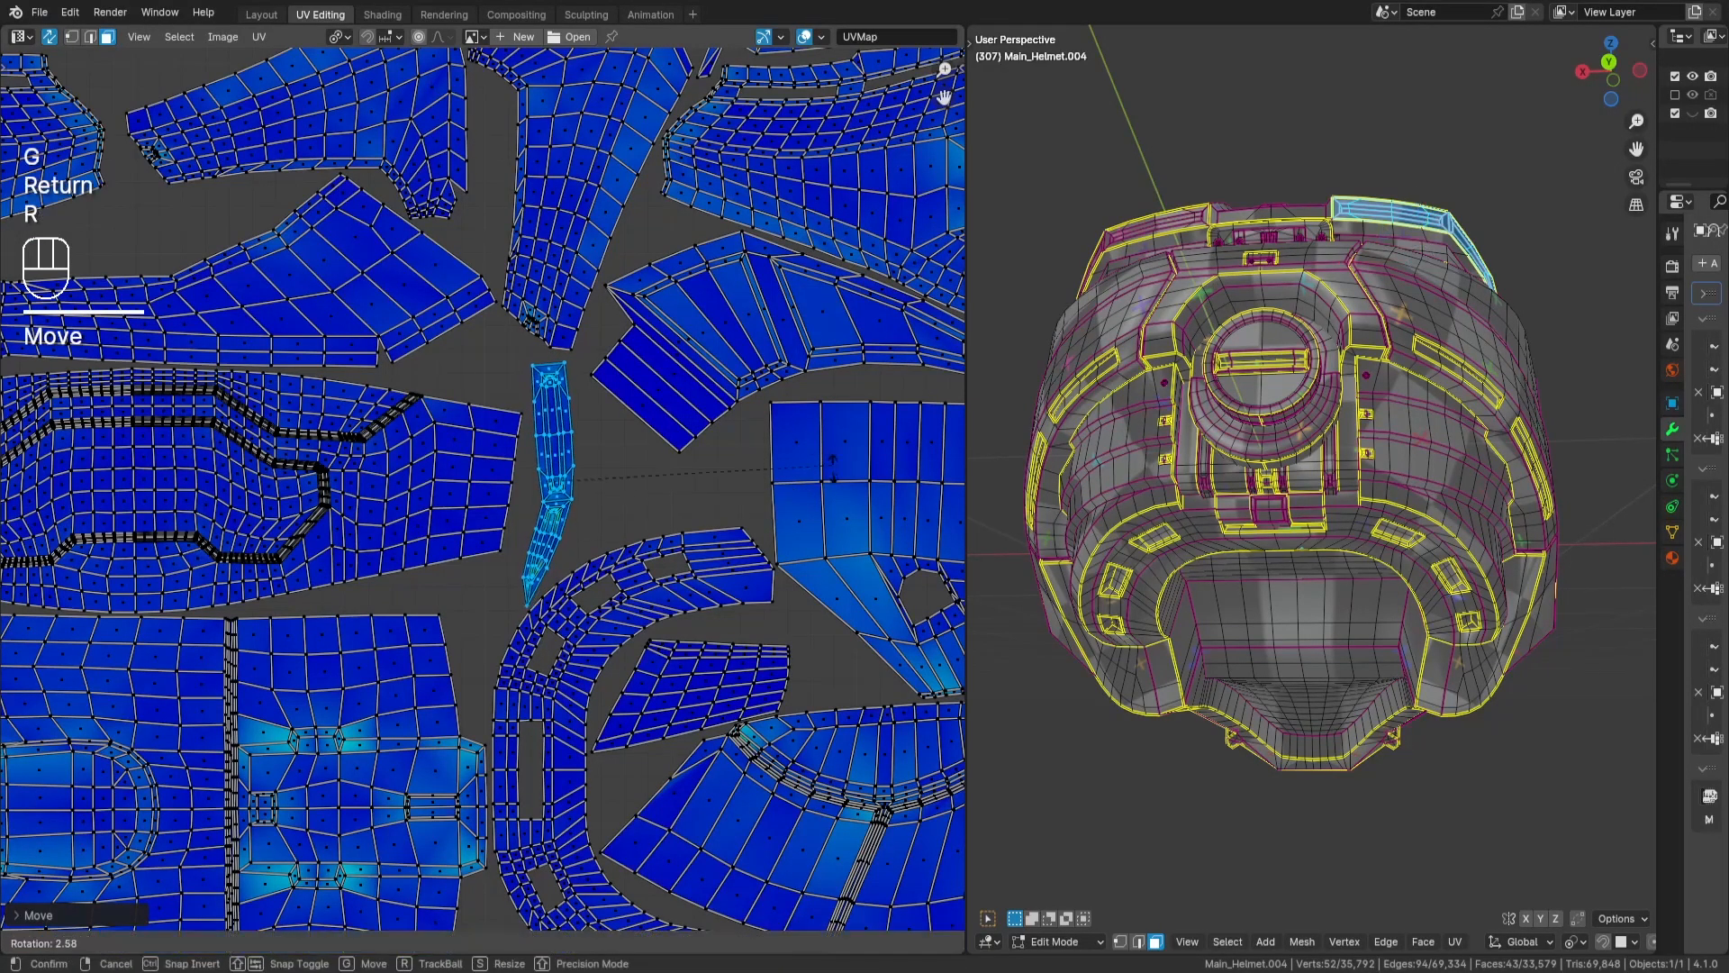
{"action": "key", "text": "Return"}
{"action": "middle_click_drag", "start_coordinate": [837, 502], "coordinate": [878, 439]}
{"action": "key", "text": "g"}
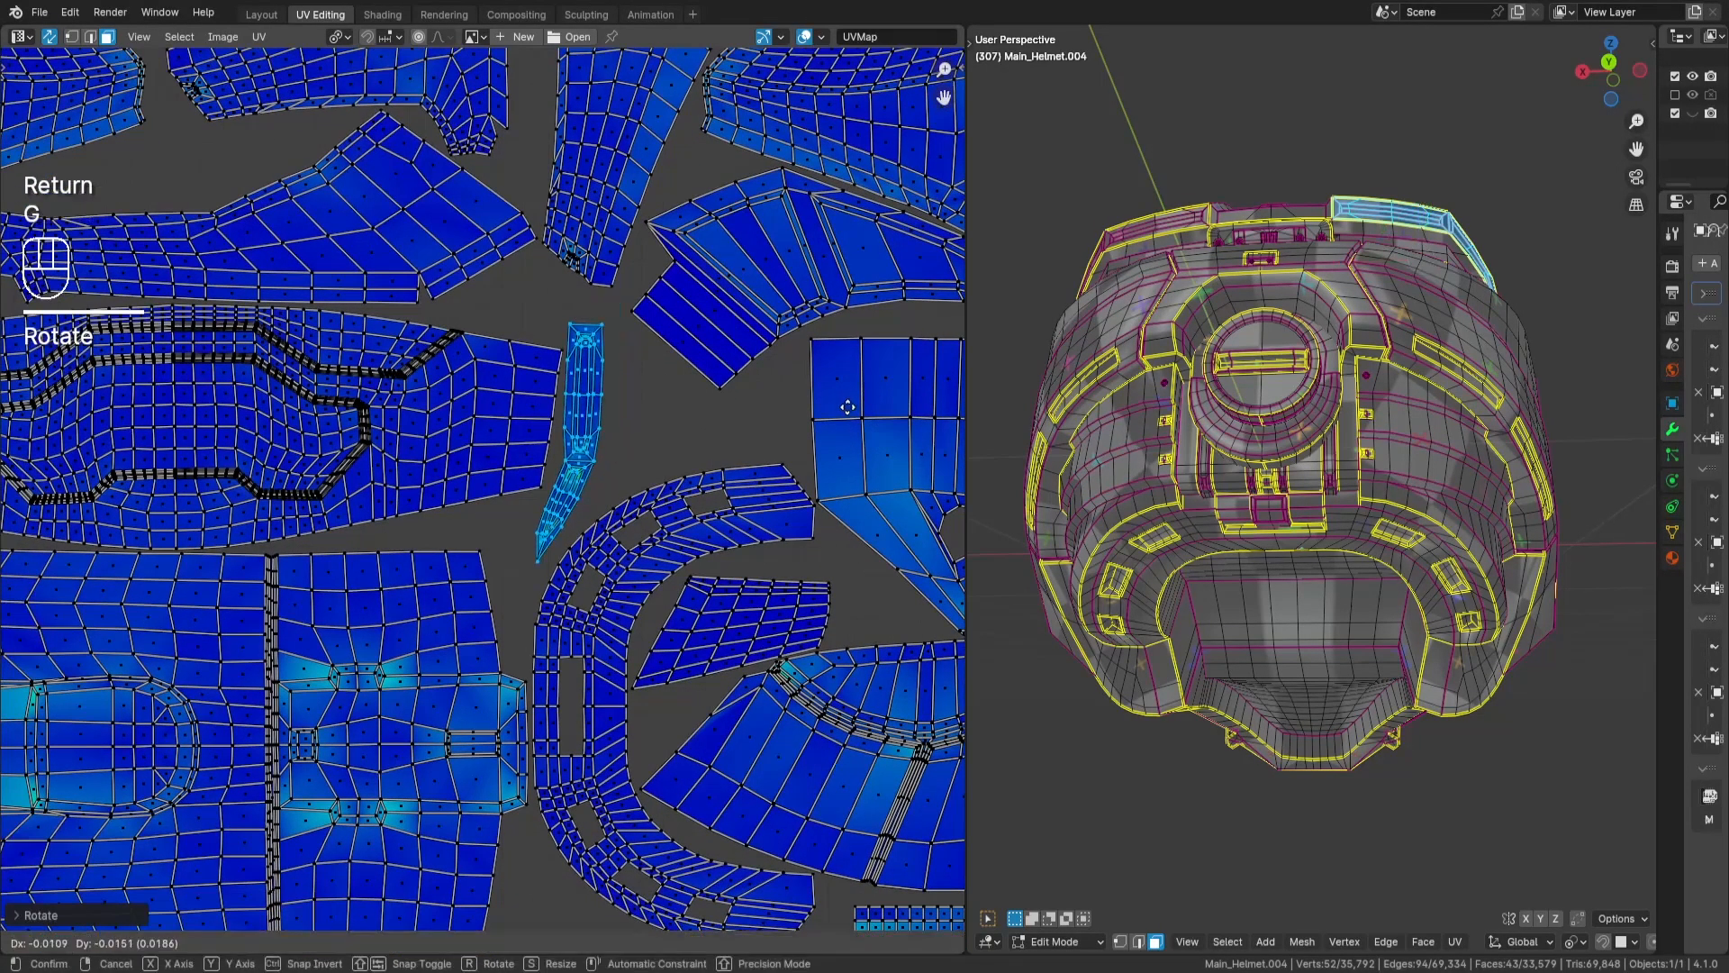
{"action": "key", "text": "Return"}
{"action": "key", "text": "r"}
{"action": "key", "text": "Return"}
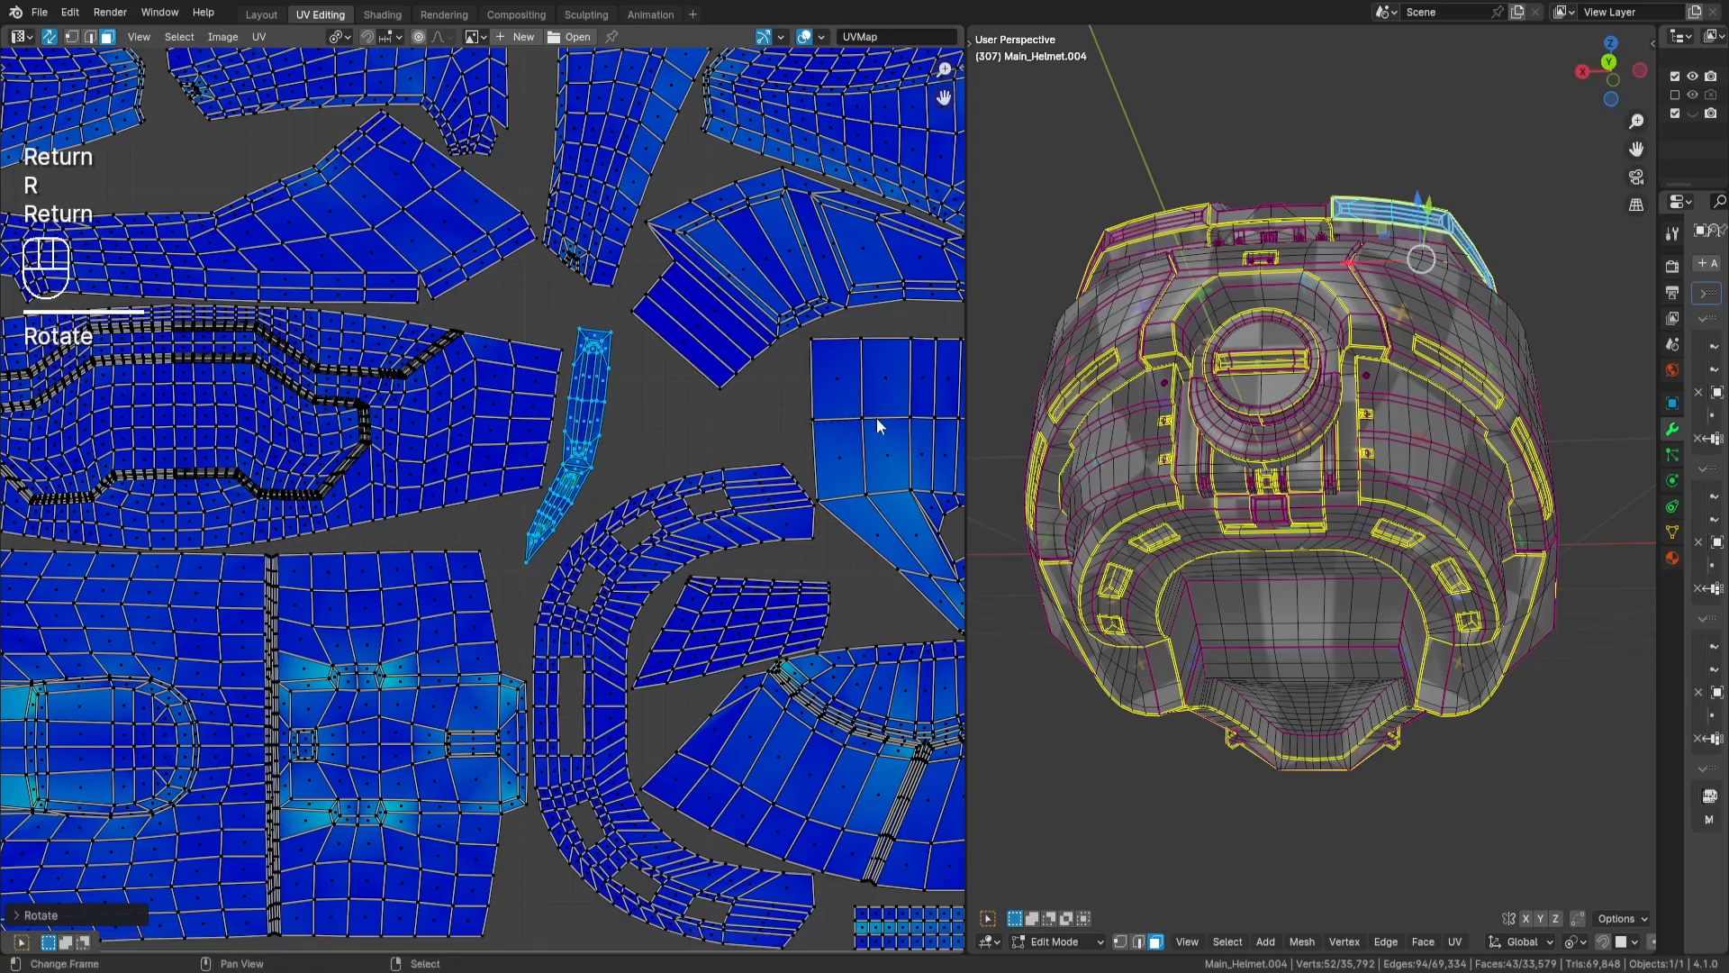
- Place the bent strip close against the visor-shaped island's end, fine-tune its rotation and deselect it
{"action": "middle_click_drag", "start_coordinate": [868, 443], "coordinate": [898, 392]}
{"action": "key", "text": "g"}
{"action": "key", "text": "Return"}
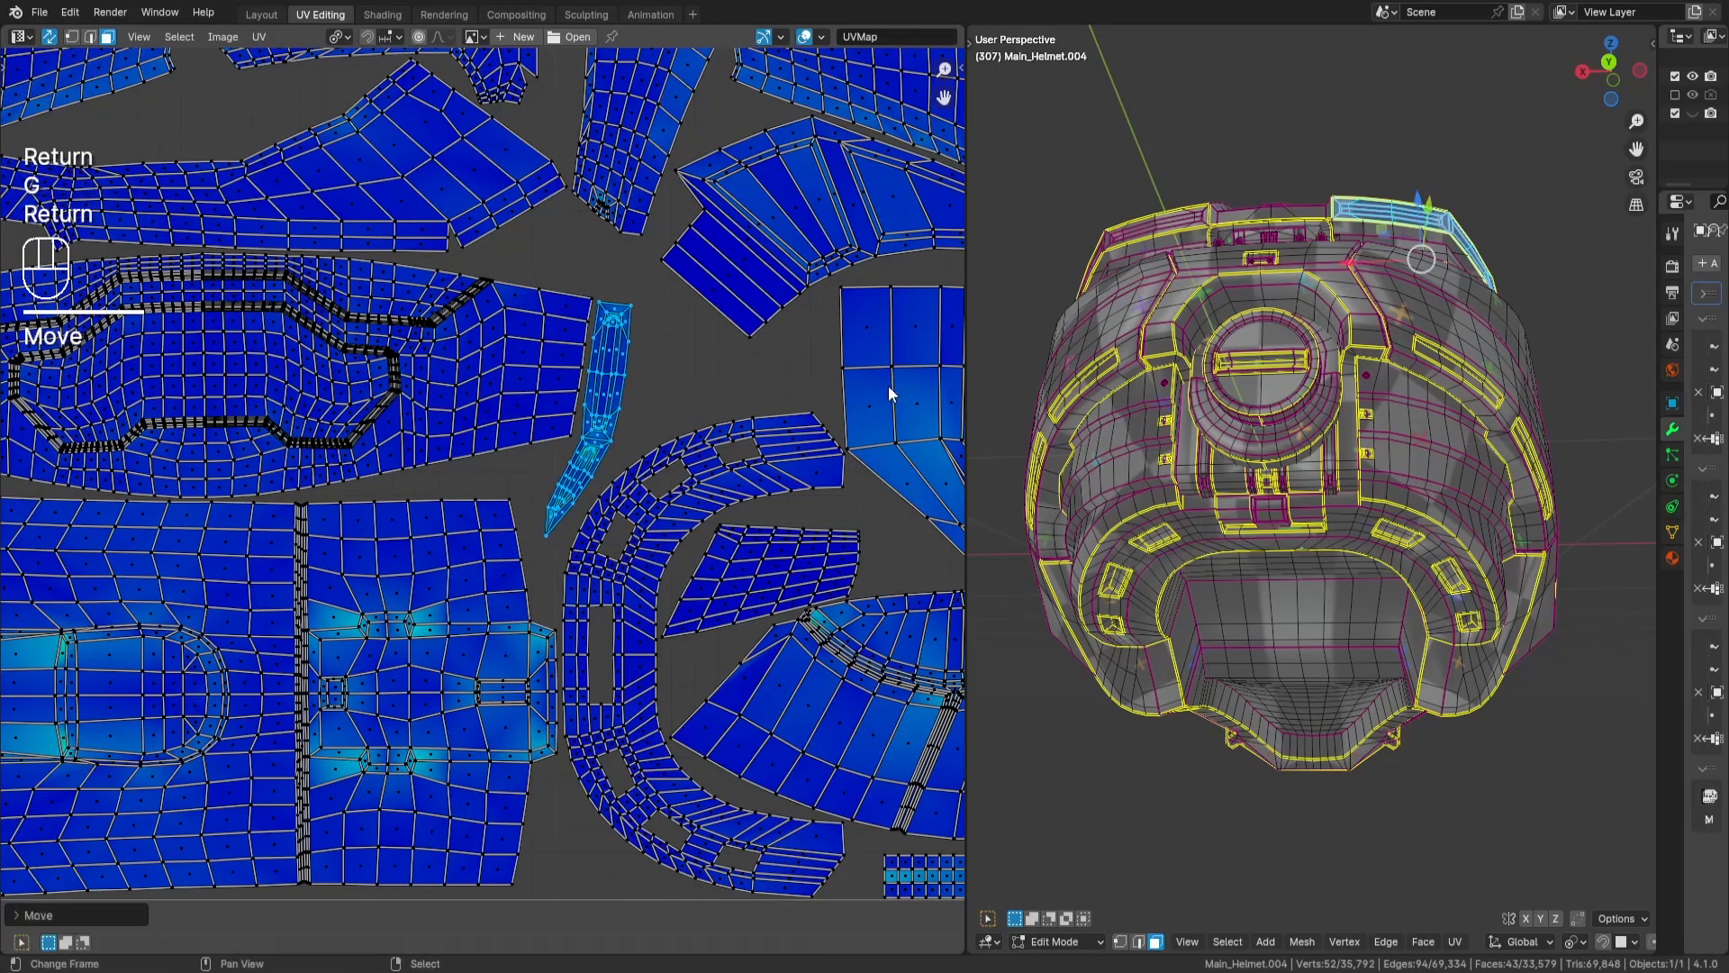
{"action": "key", "text": "r"}
{"action": "key", "text": "Return"}
{"action": "key", "text": "a"}
{"action": "key", "text": "a"}
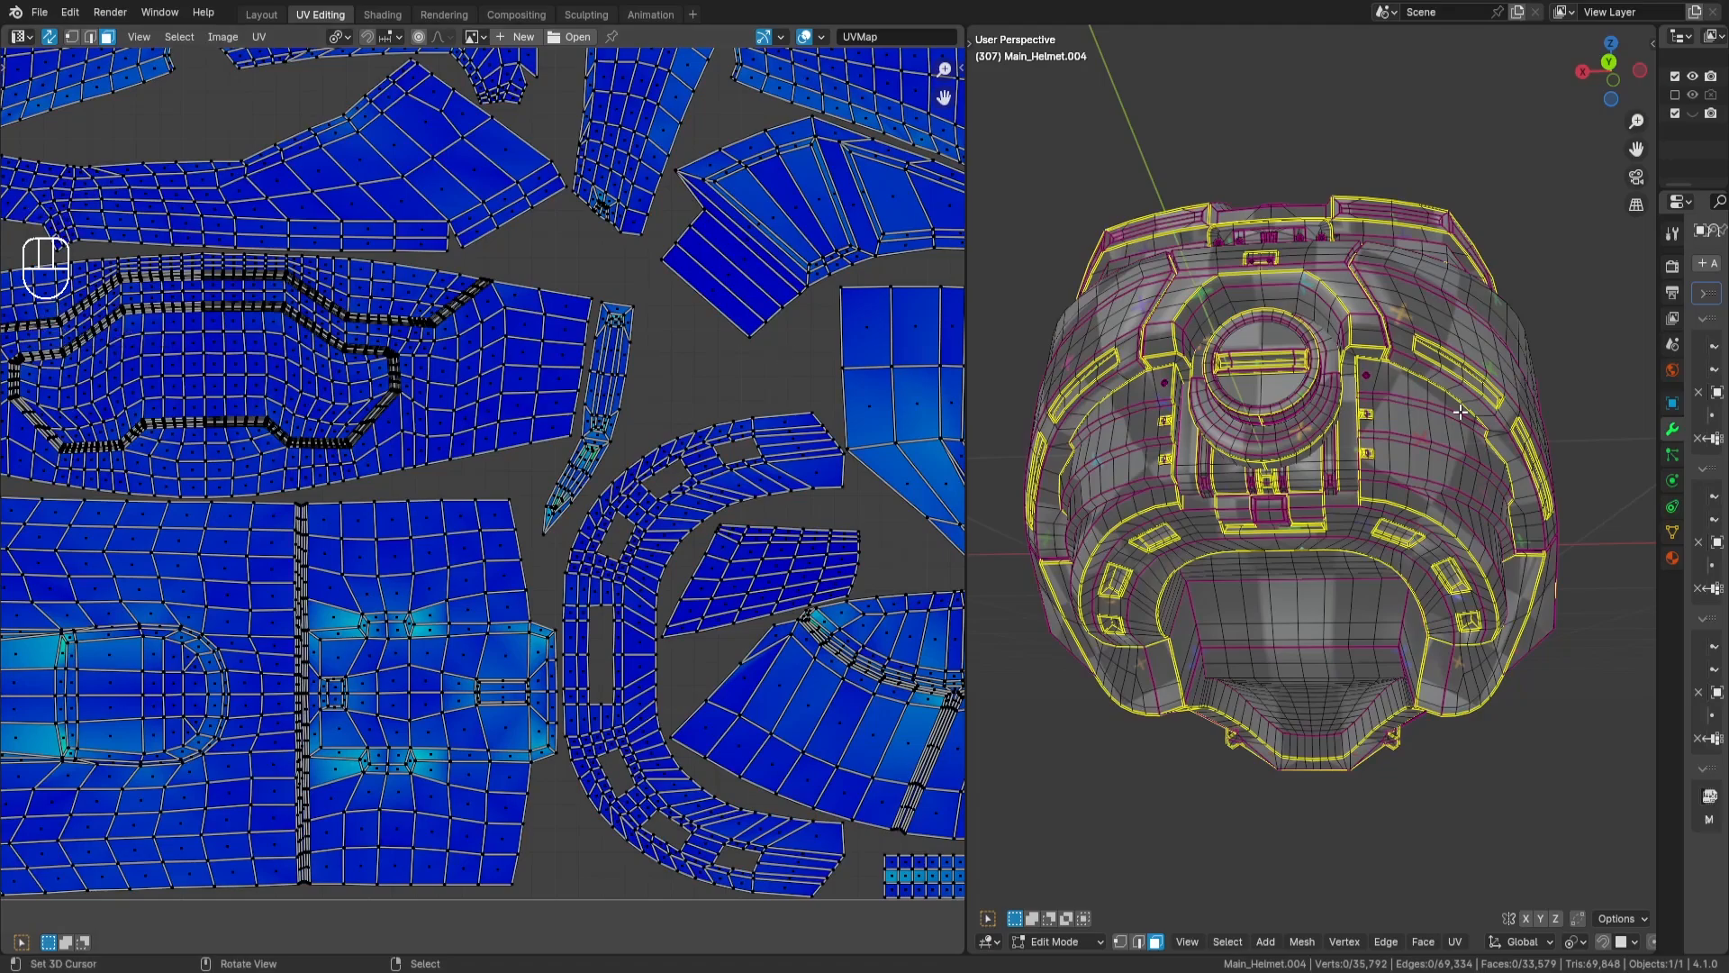
- Select the 117 plate on the back of the helmet, rotate its UV island by -90 degrees and deselect it
{"action": "middle_click_drag", "start_coordinate": [1460, 412], "coordinate": [1271, 386]}
{"action": "key", "text": "l"}
{"action": "key", "text": "KP_Decimal"}
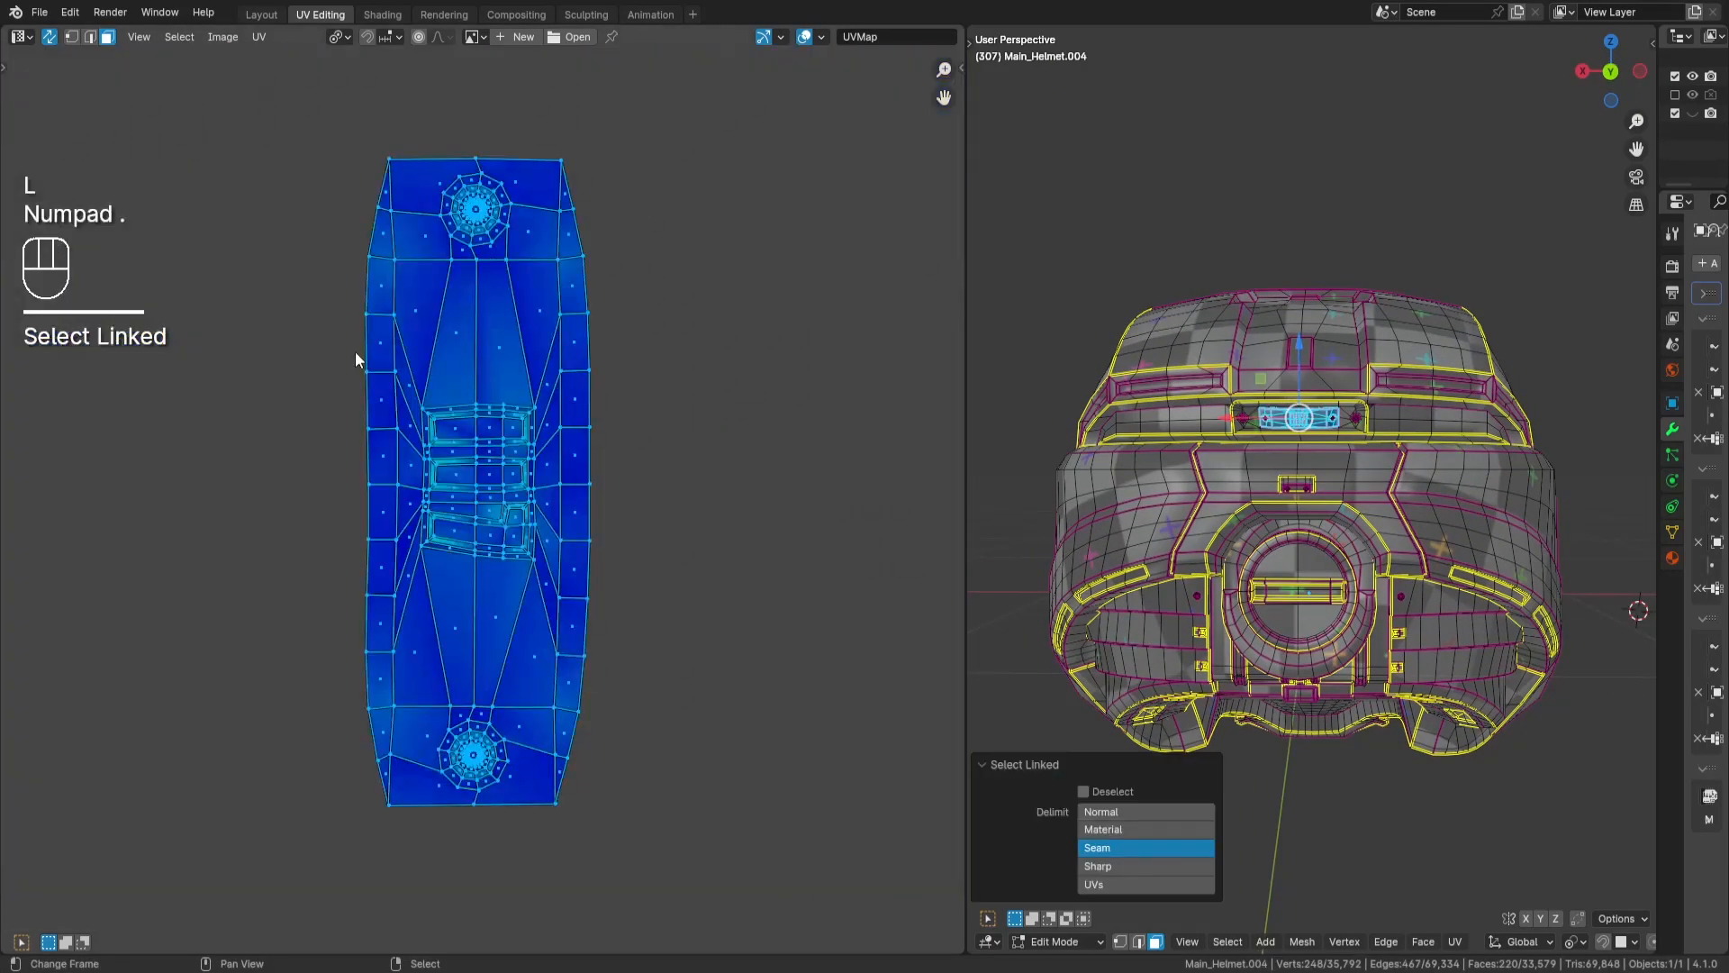
{"action": "scroll", "coordinate": [355, 352], "scroll_direction": "down", "scroll_amount": 3}
{"action": "key", "text": "r"}
{"action": "key", "text": "KP_9"}
{"action": "key", "text": "KP_0"}
{"action": "key", "text": "KP_Subtract"}
{"action": "key", "text": "Return"}
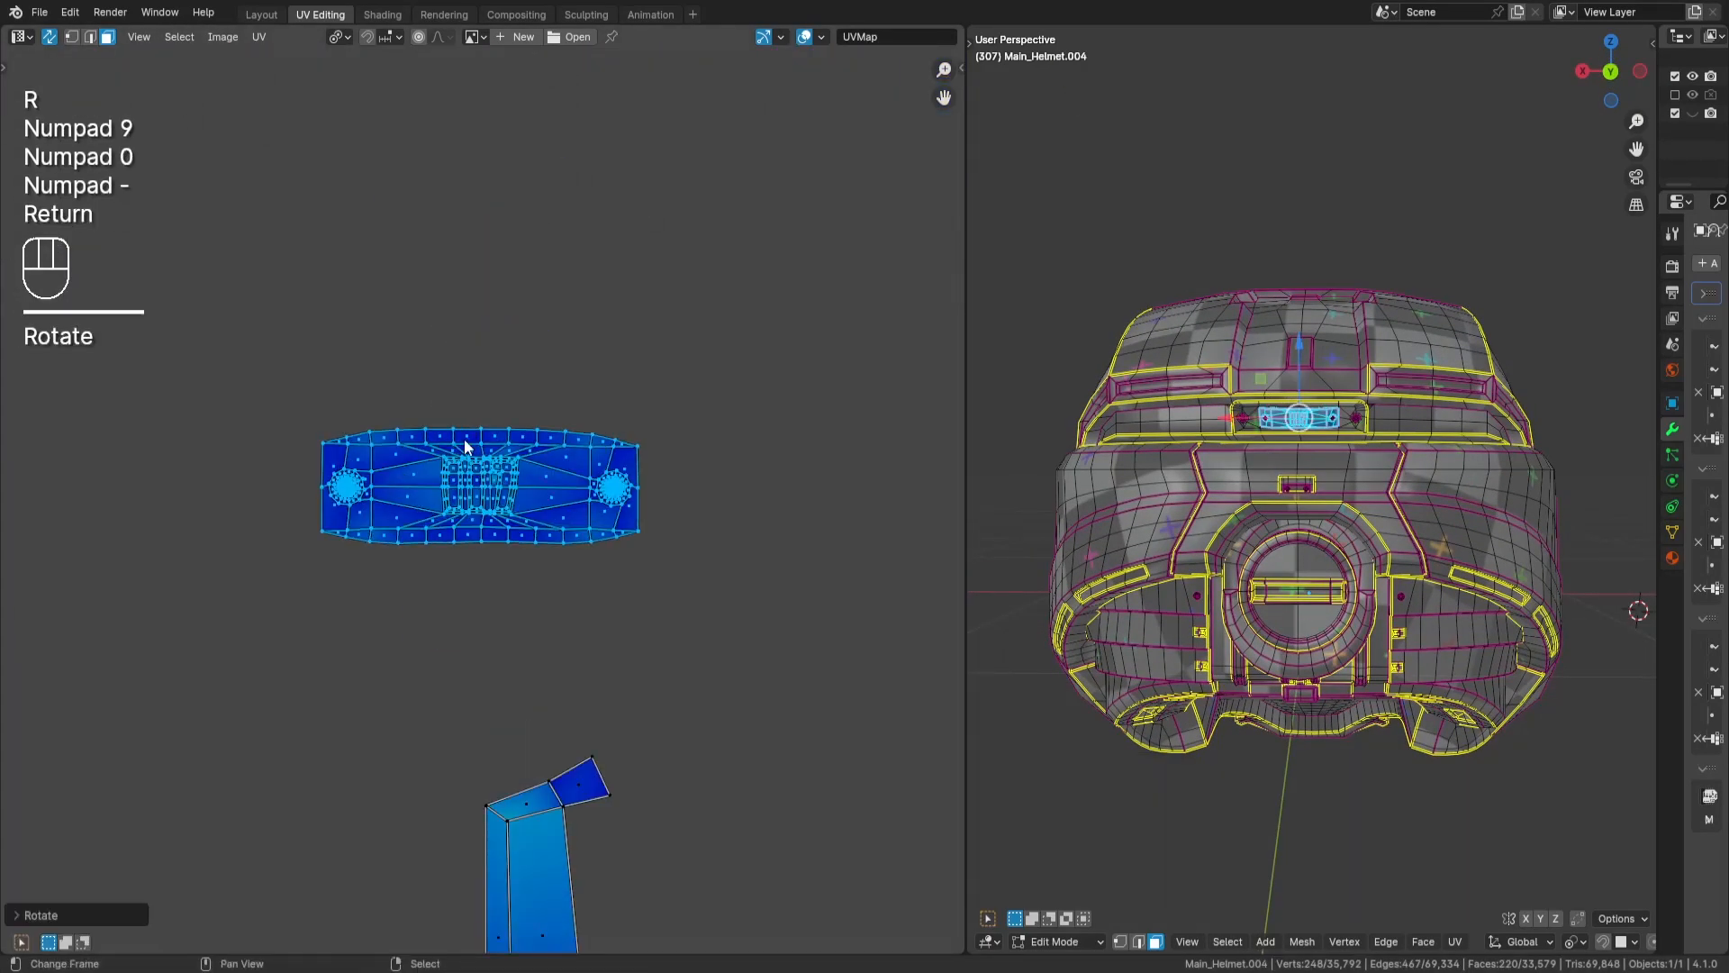
{"action": "key", "text": "KP_Decimal"}
{"action": "key", "text": "a"}
{"action": "key", "text": "a"}
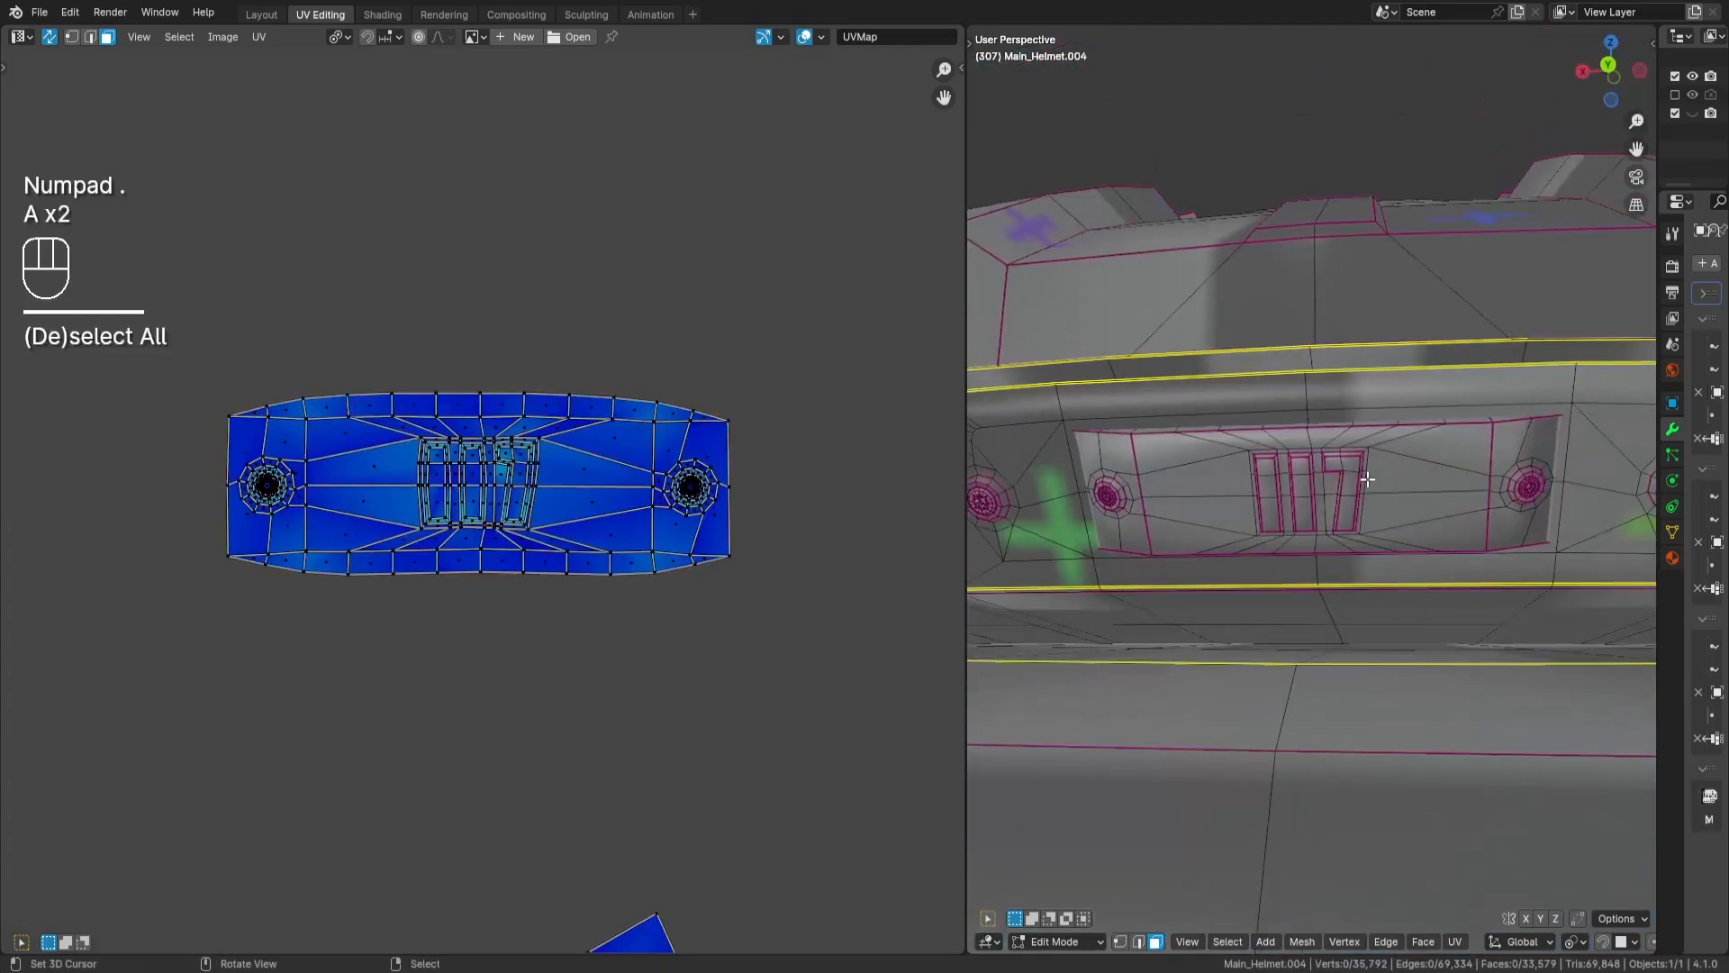
- Select the 117 plate island and scale it by 2
{"action": "key", "text": "l"}
{"action": "scroll", "coordinate": [550, 517], "scroll_direction": "down", "scroll_amount": 4}
{"action": "key", "text": "s"}
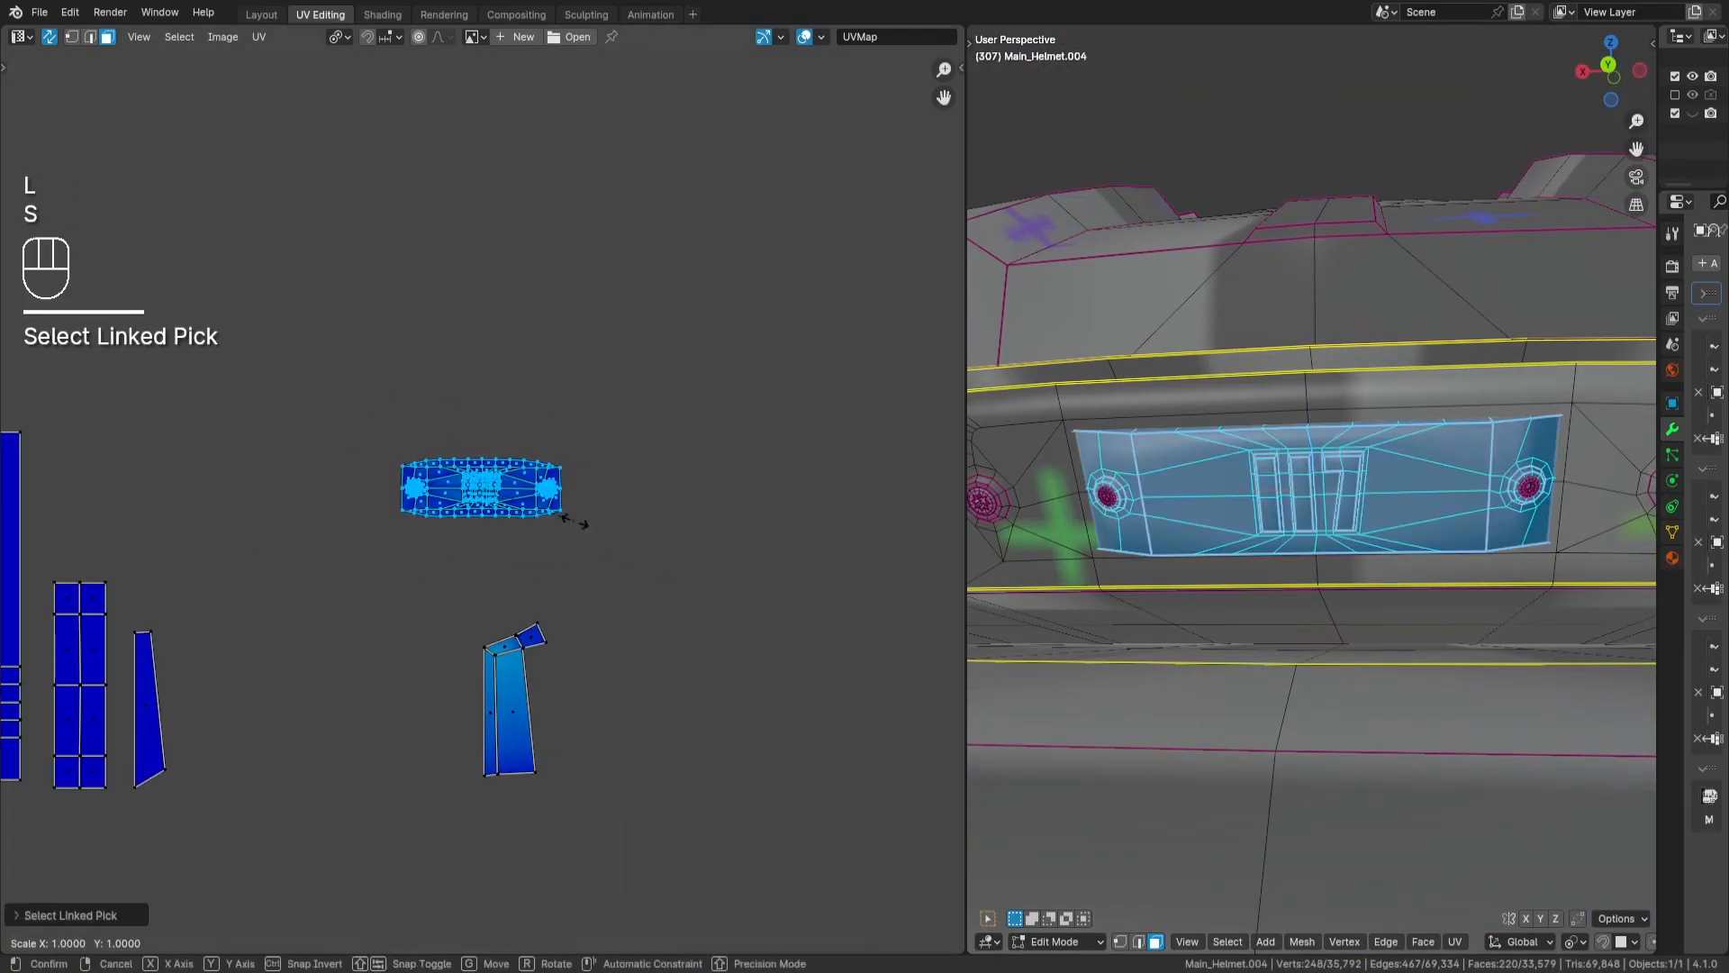
{"action": "key", "text": "KP_2"}
{"action": "key", "text": "Return"}
- Move the 117 plate island into the gap beside the large panel island with the hole, and deselect it
{"action": "scroll", "coordinate": [363, 606], "scroll_direction": "down", "scroll_amount": 6}
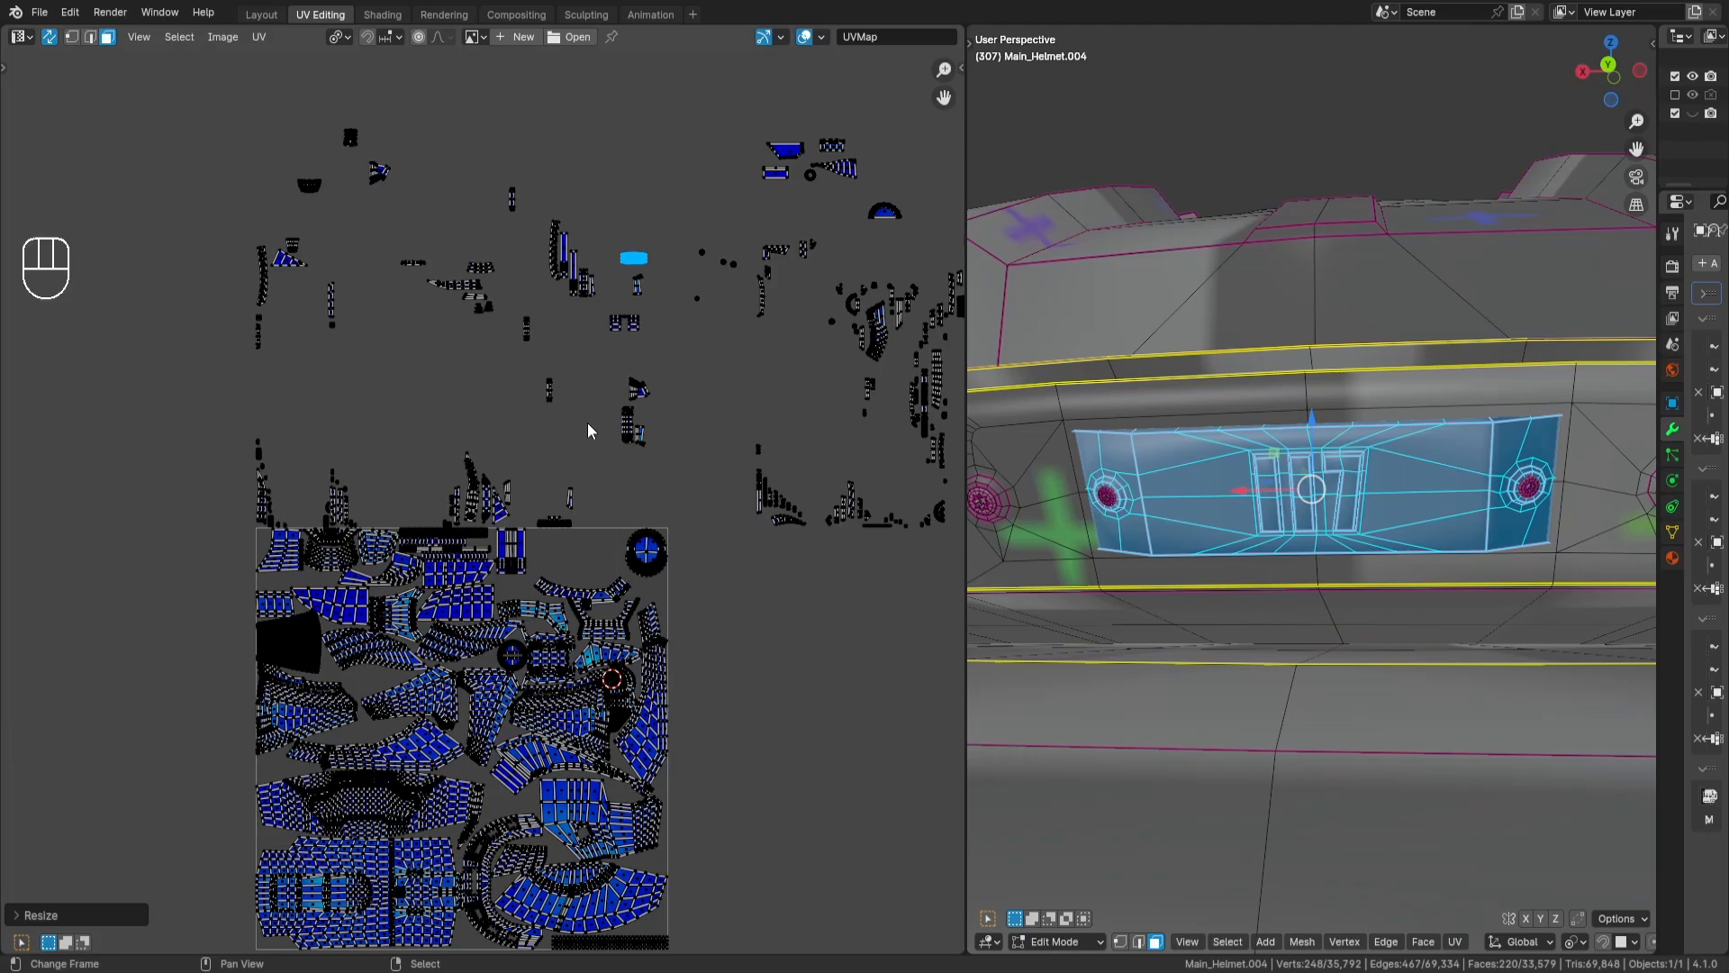
{"action": "middle_click_drag", "start_coordinate": [587, 423], "coordinate": [552, 216]}
{"action": "key", "text": "g"}
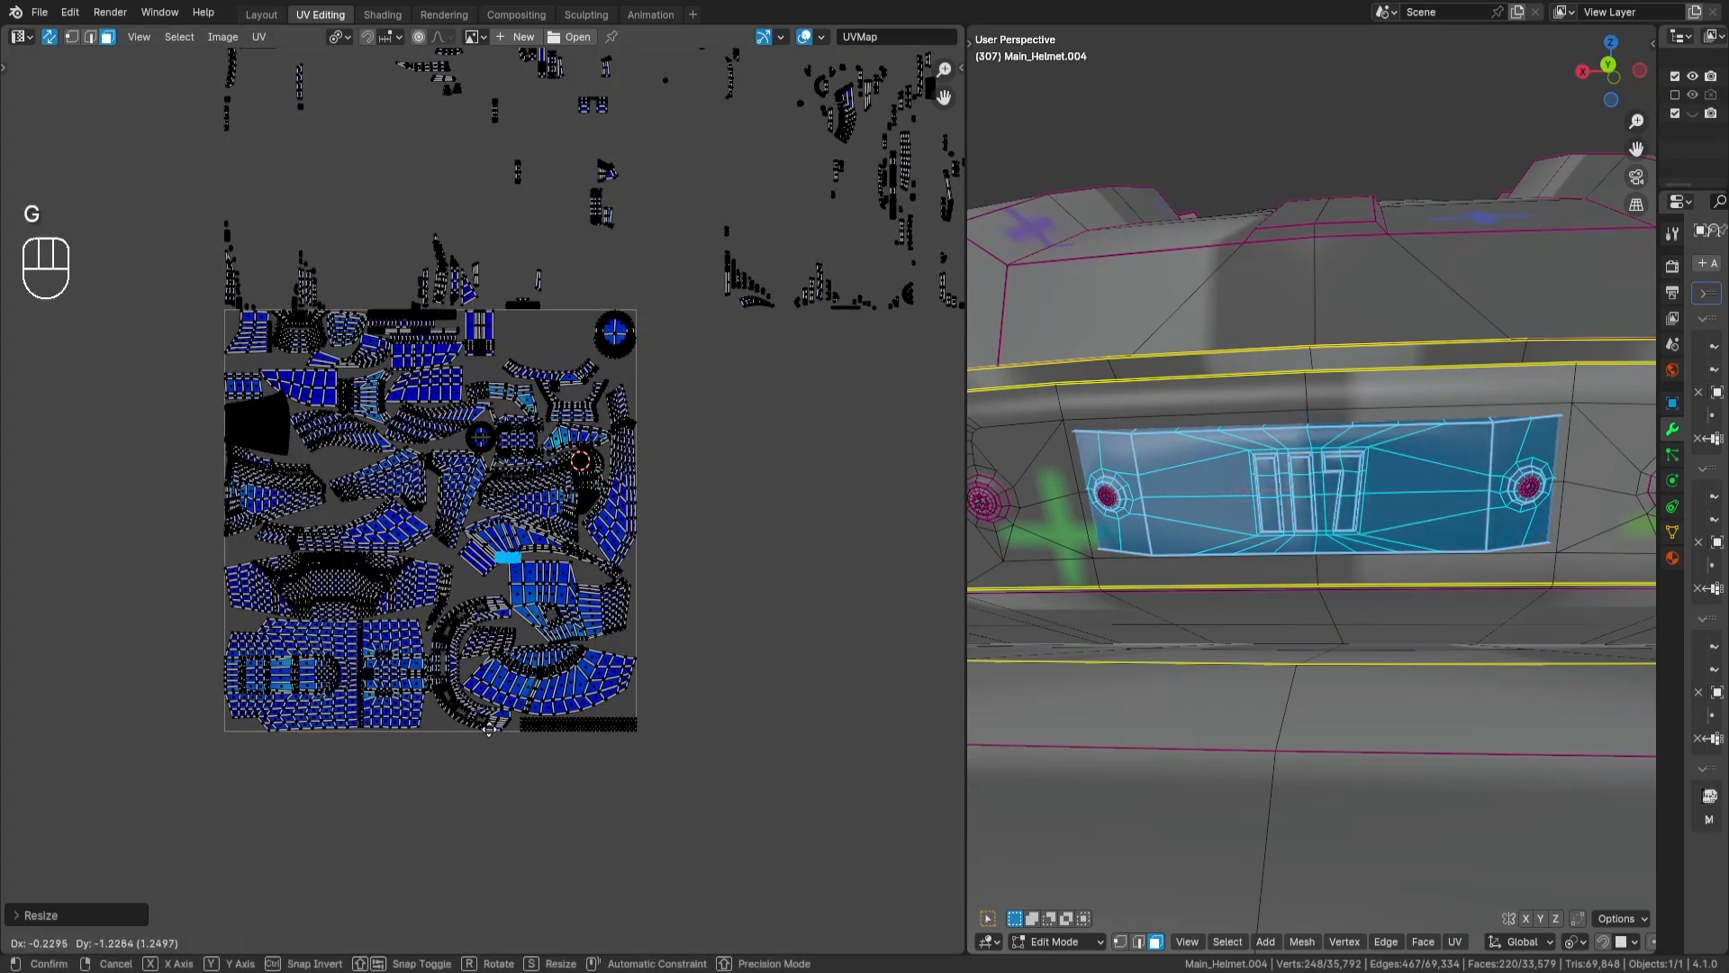
{"action": "key", "text": "Return"}
{"action": "scroll", "coordinate": [567, 402], "scroll_direction": "up", "scroll_amount": 6}
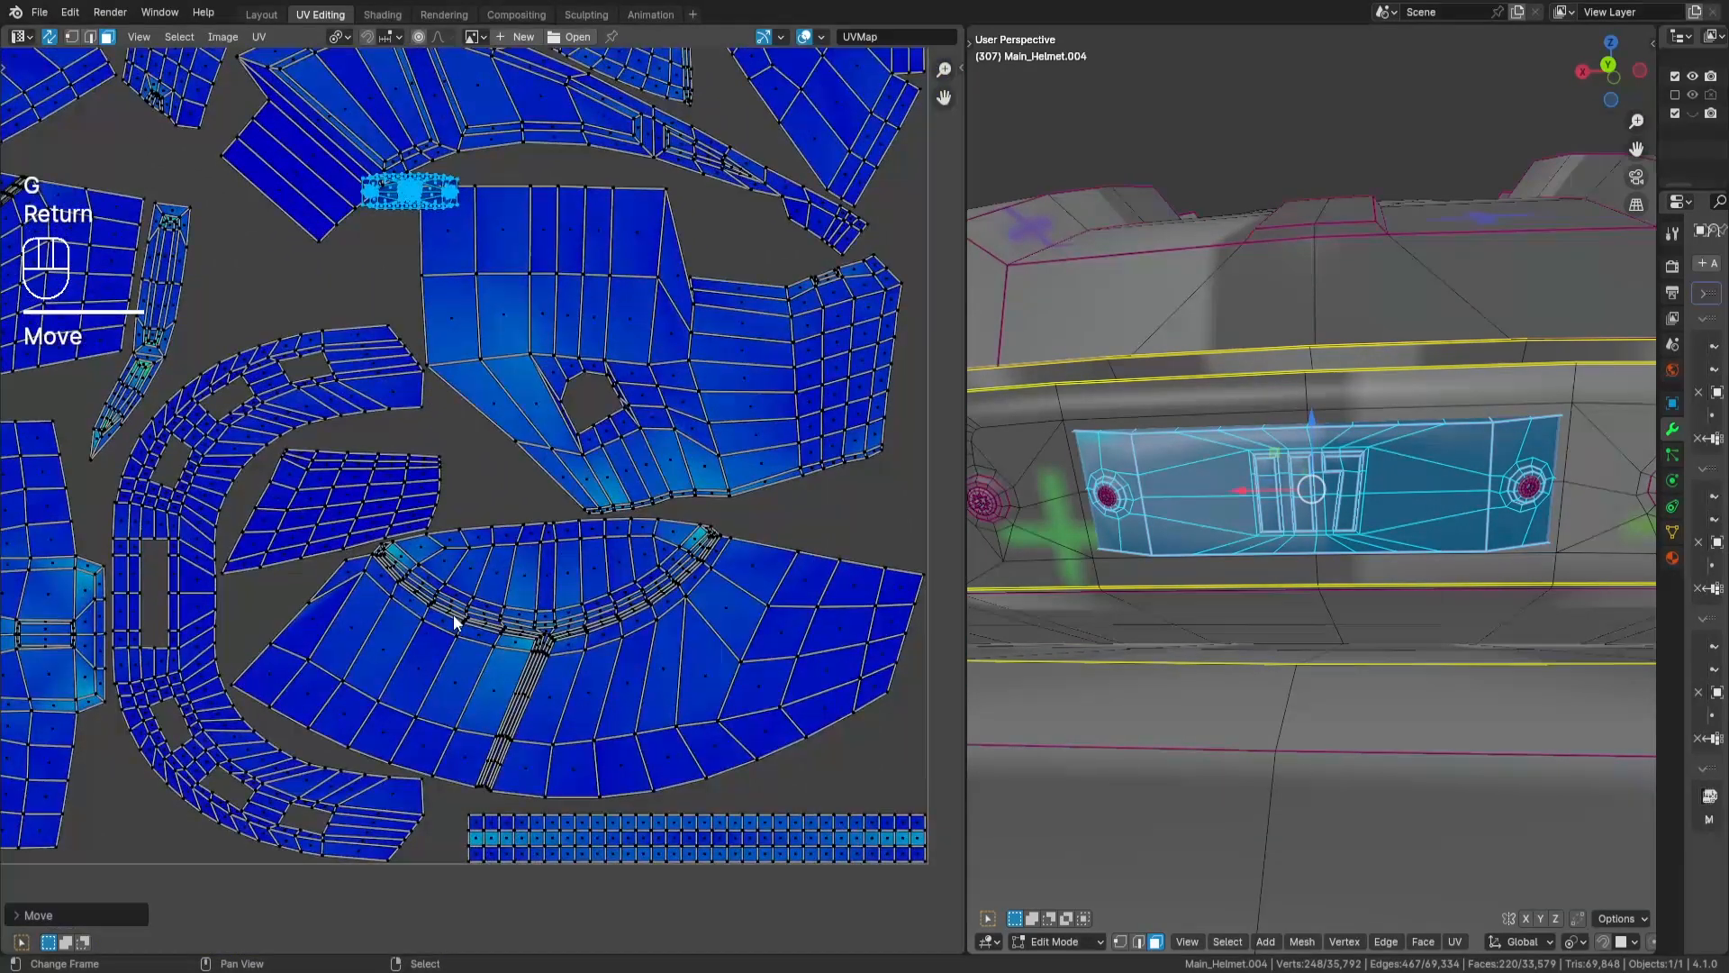
{"action": "middle_click_drag", "start_coordinate": [456, 610], "coordinate": [448, 474]}
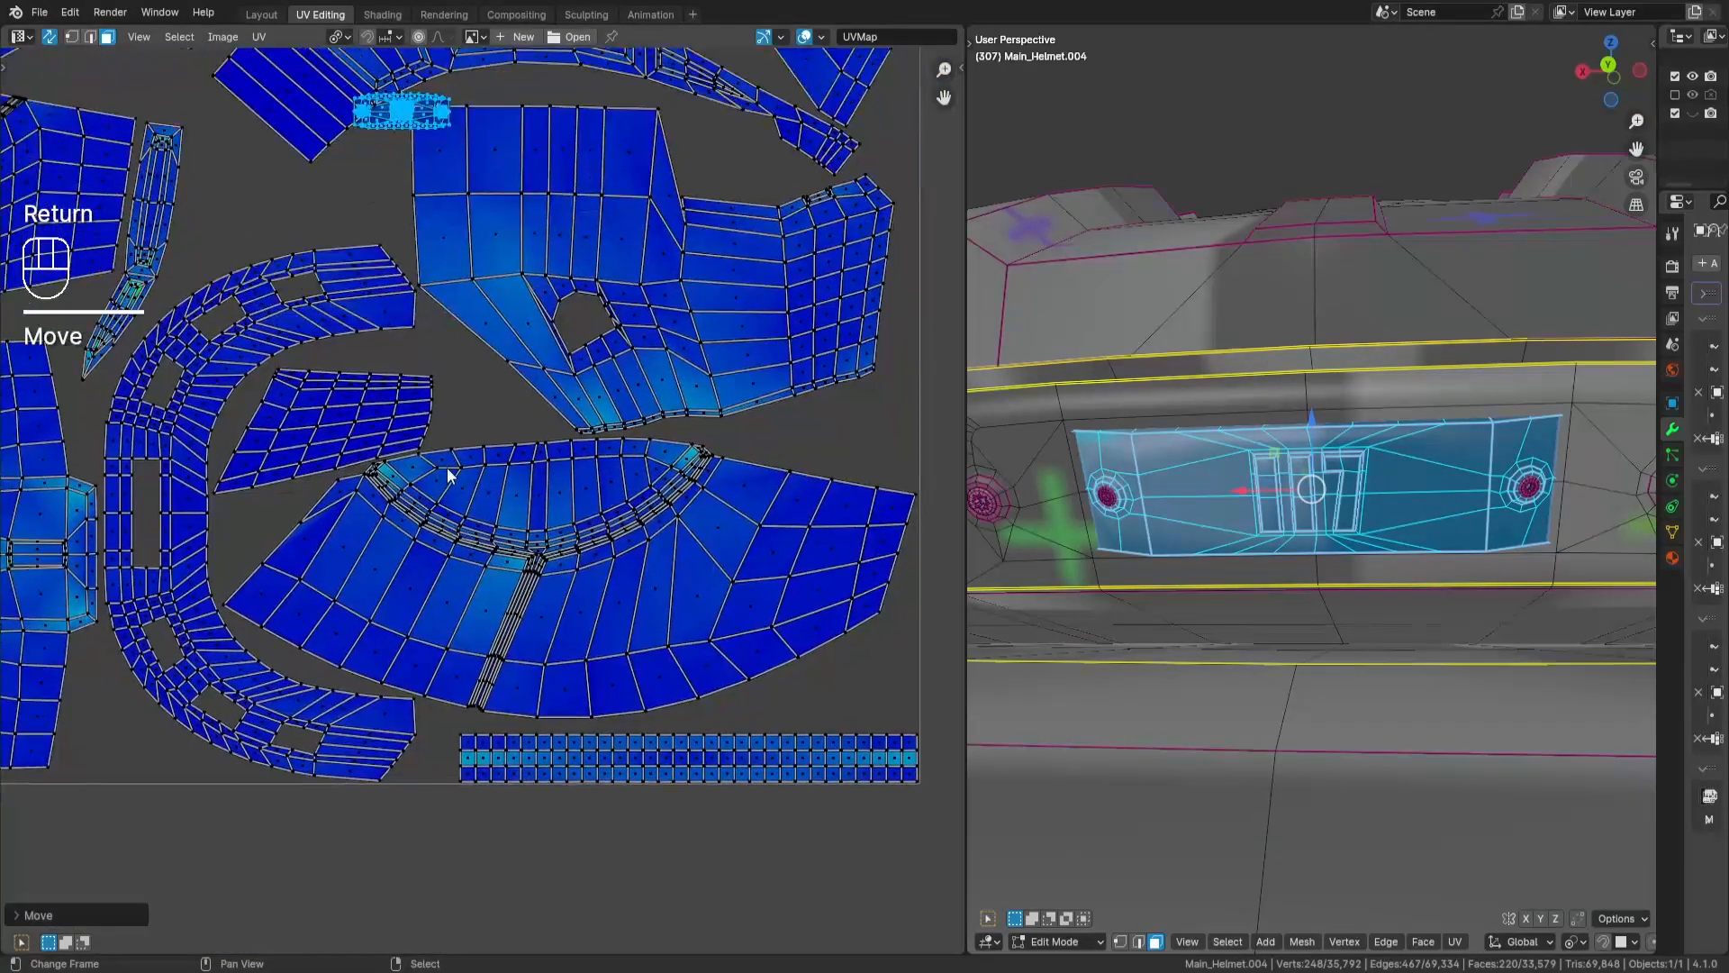
{"action": "key", "text": "g"}
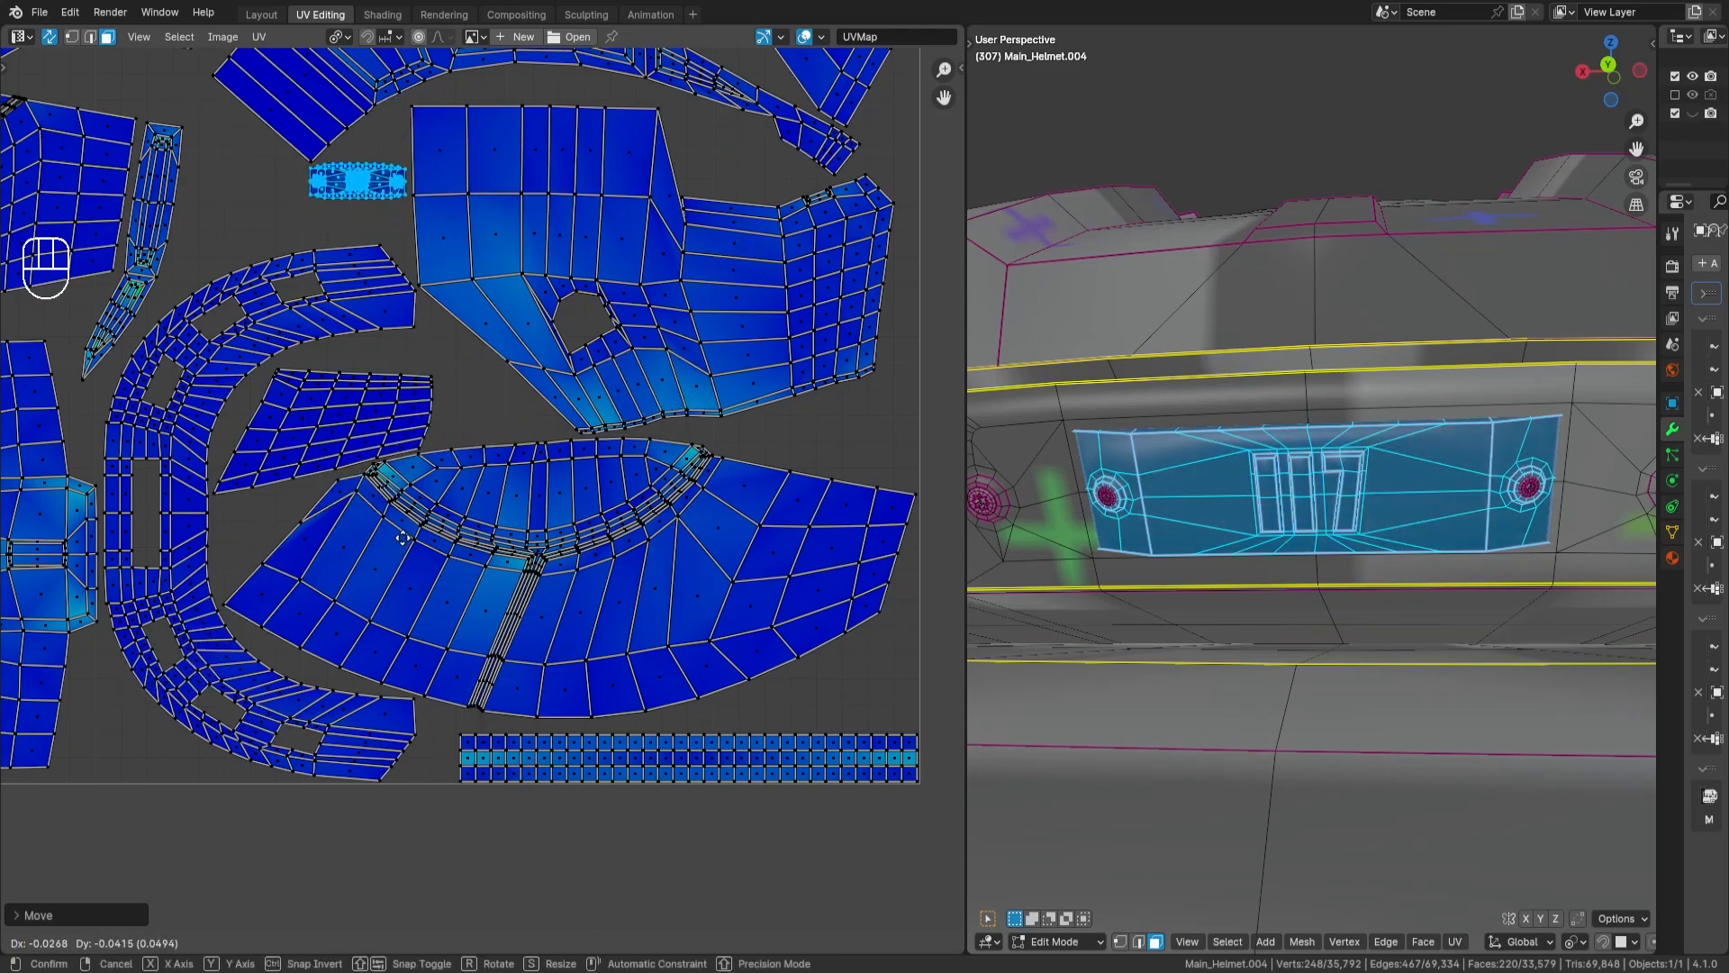
{"action": "key", "text": "Return"}
{"action": "key", "text": "a"}
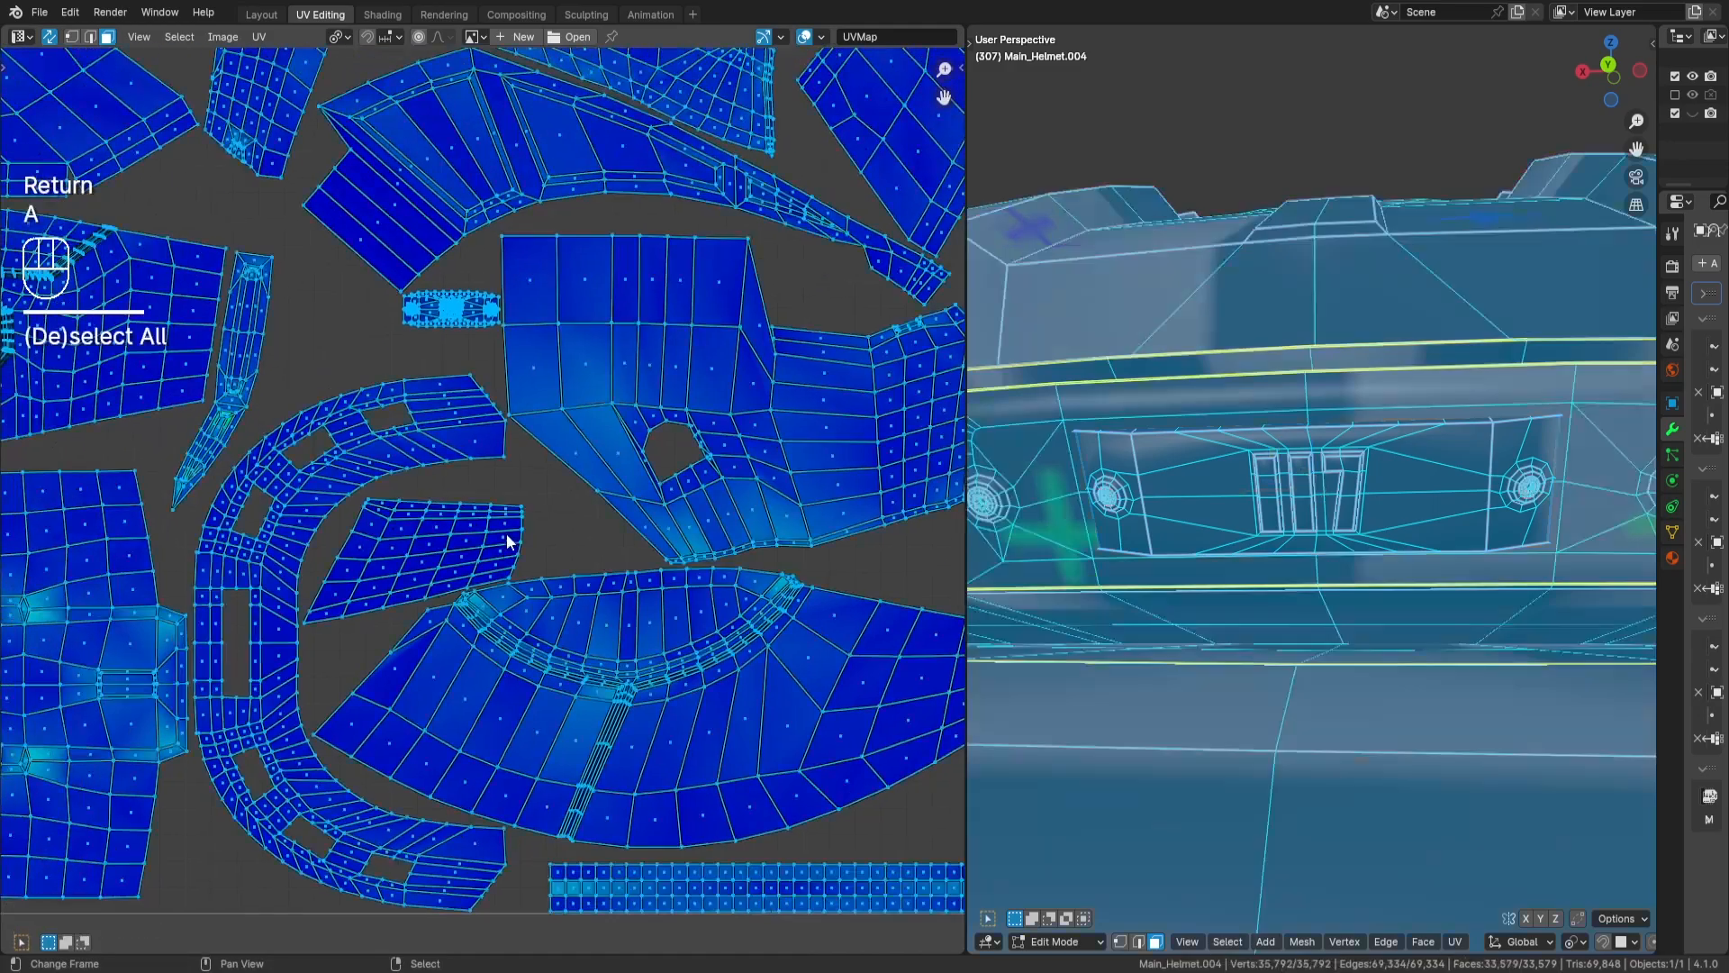
{"action": "key", "text": "a"}
- Select the island of the recess surrounding the 117 plate, rotate it by 90 degrees and move it into the tile
{"action": "scroll", "coordinate": [511, 423], "scroll_direction": "down", "scroll_amount": 4}
{"action": "middle_click_drag", "start_coordinate": [511, 739], "coordinate": [523, 836]}
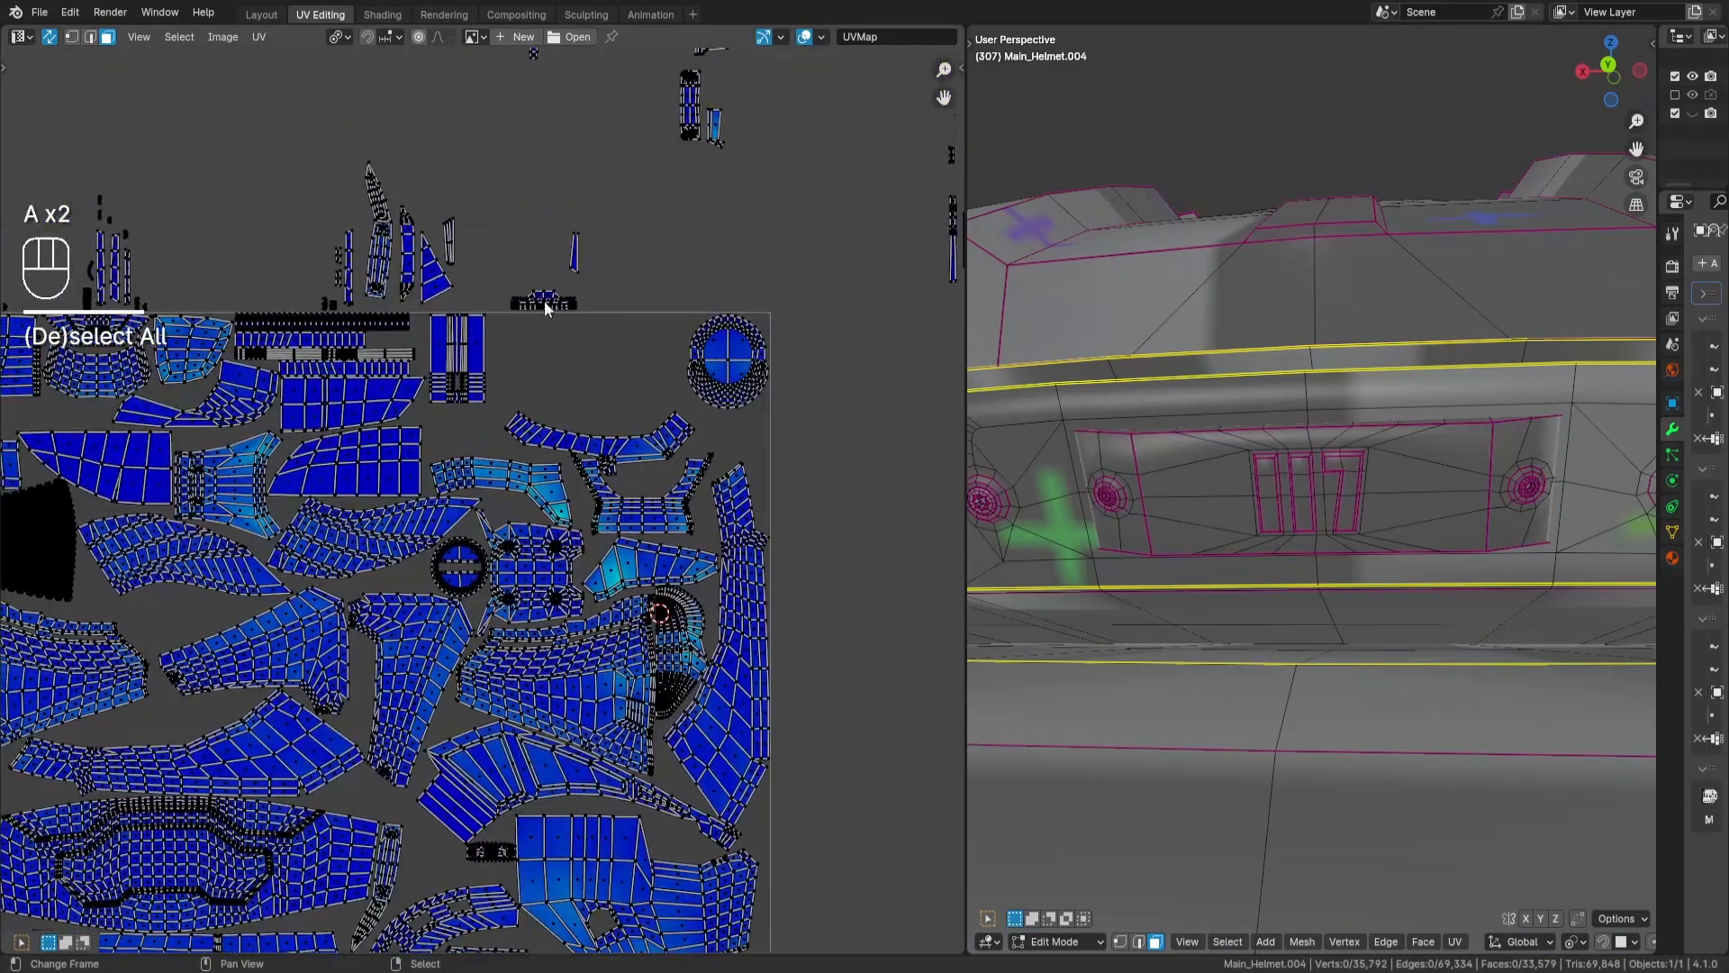
{"action": "middle_click_drag", "start_coordinate": [767, 134], "coordinate": [636, 386]}
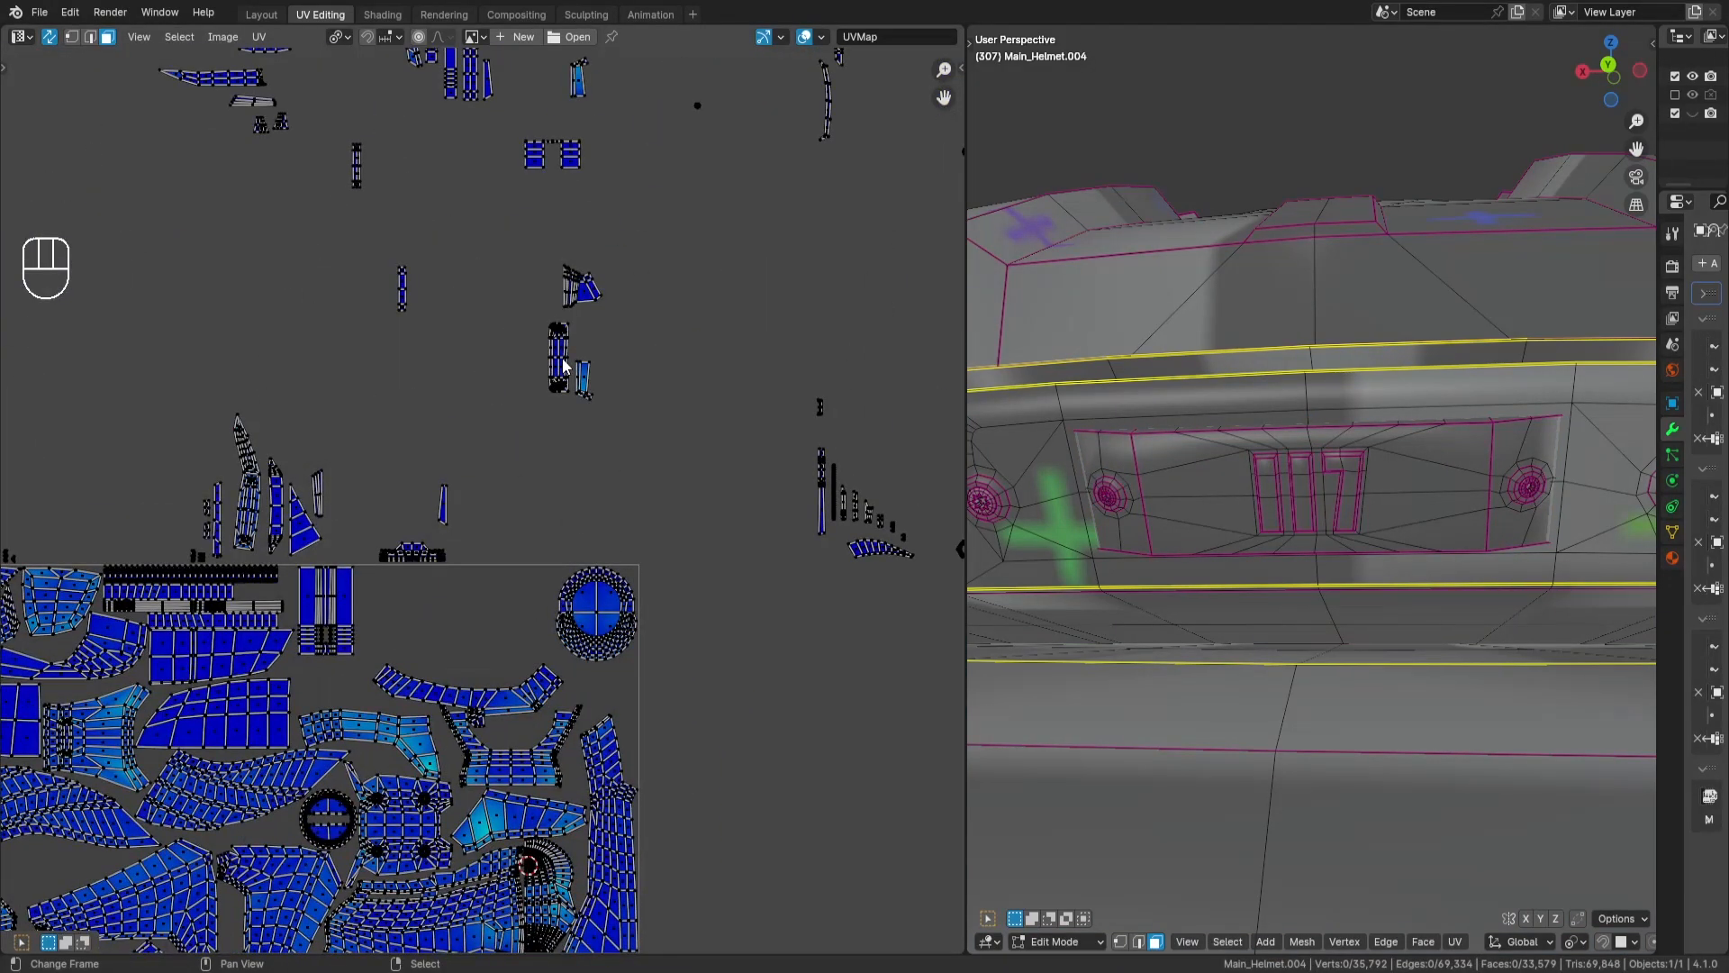
{"action": "type", "text": "lr90"}
{"action": "key", "text": "Return"}
{"action": "middle_click_drag", "start_coordinate": [598, 524], "coordinate": [713, 179]}
{"action": "key", "text": "g"}
{"action": "key", "text": "Return"}
{"action": "scroll", "coordinate": [588, 356], "scroll_direction": "up", "scroll_amount": 6}
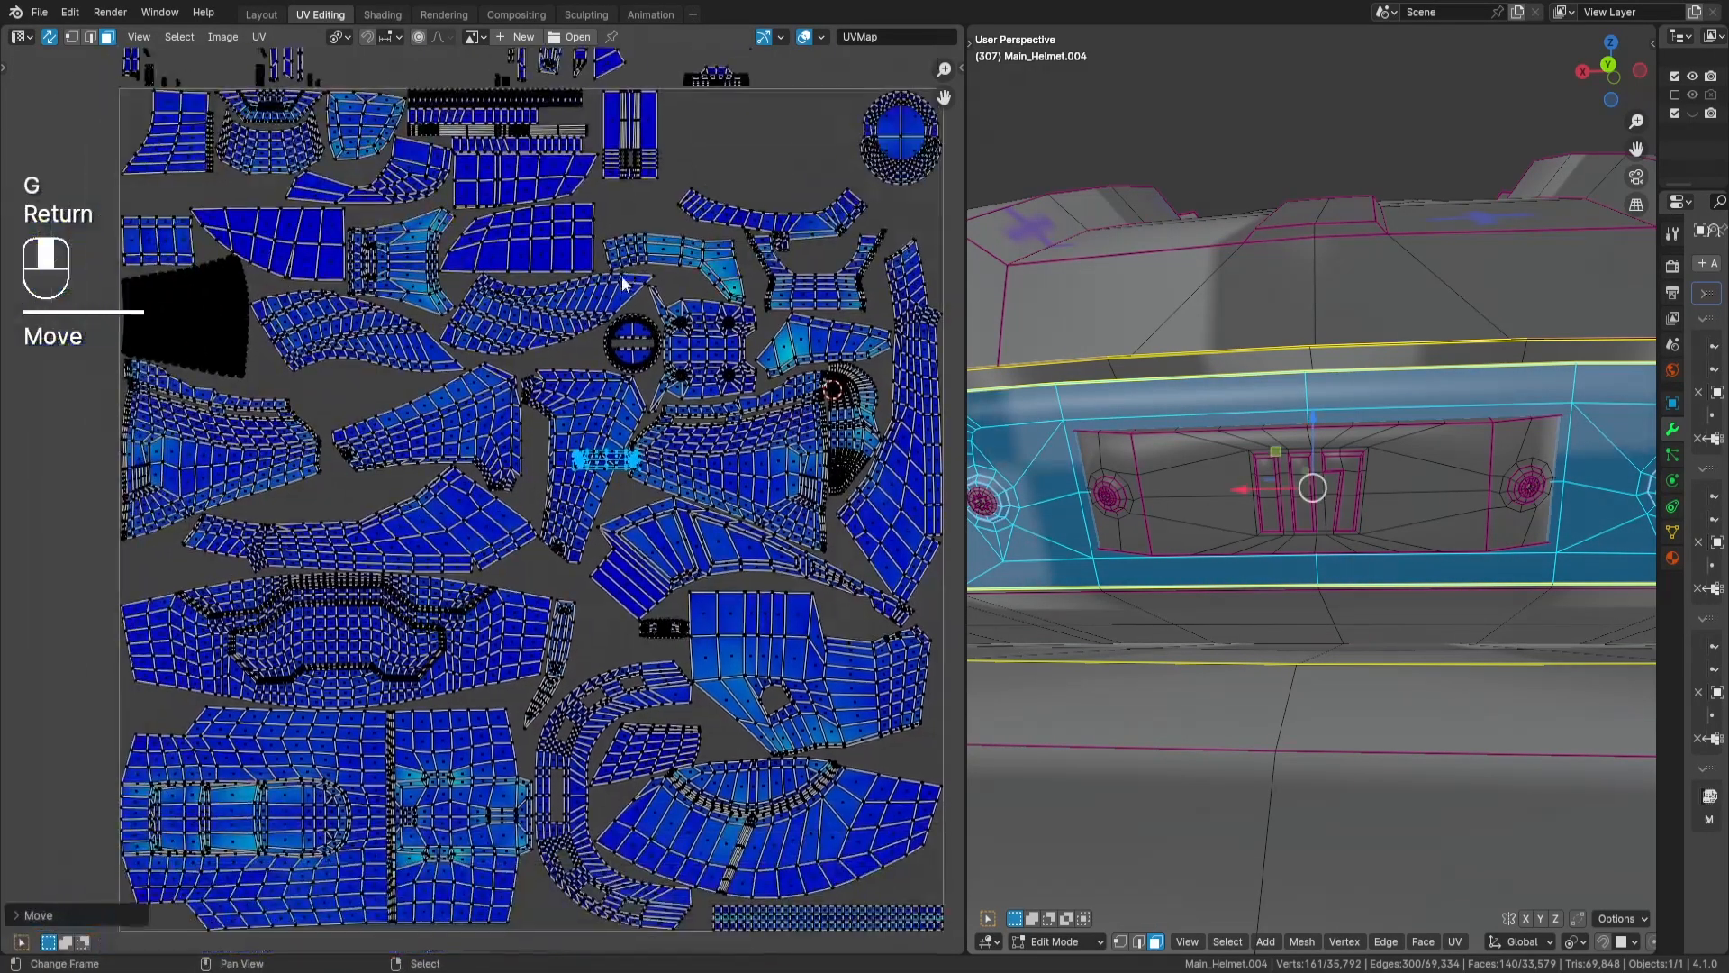
- Place the recess island in the gap just above the visor-shaped island's upper right end, and deselect it
{"action": "key", "text": "g"}
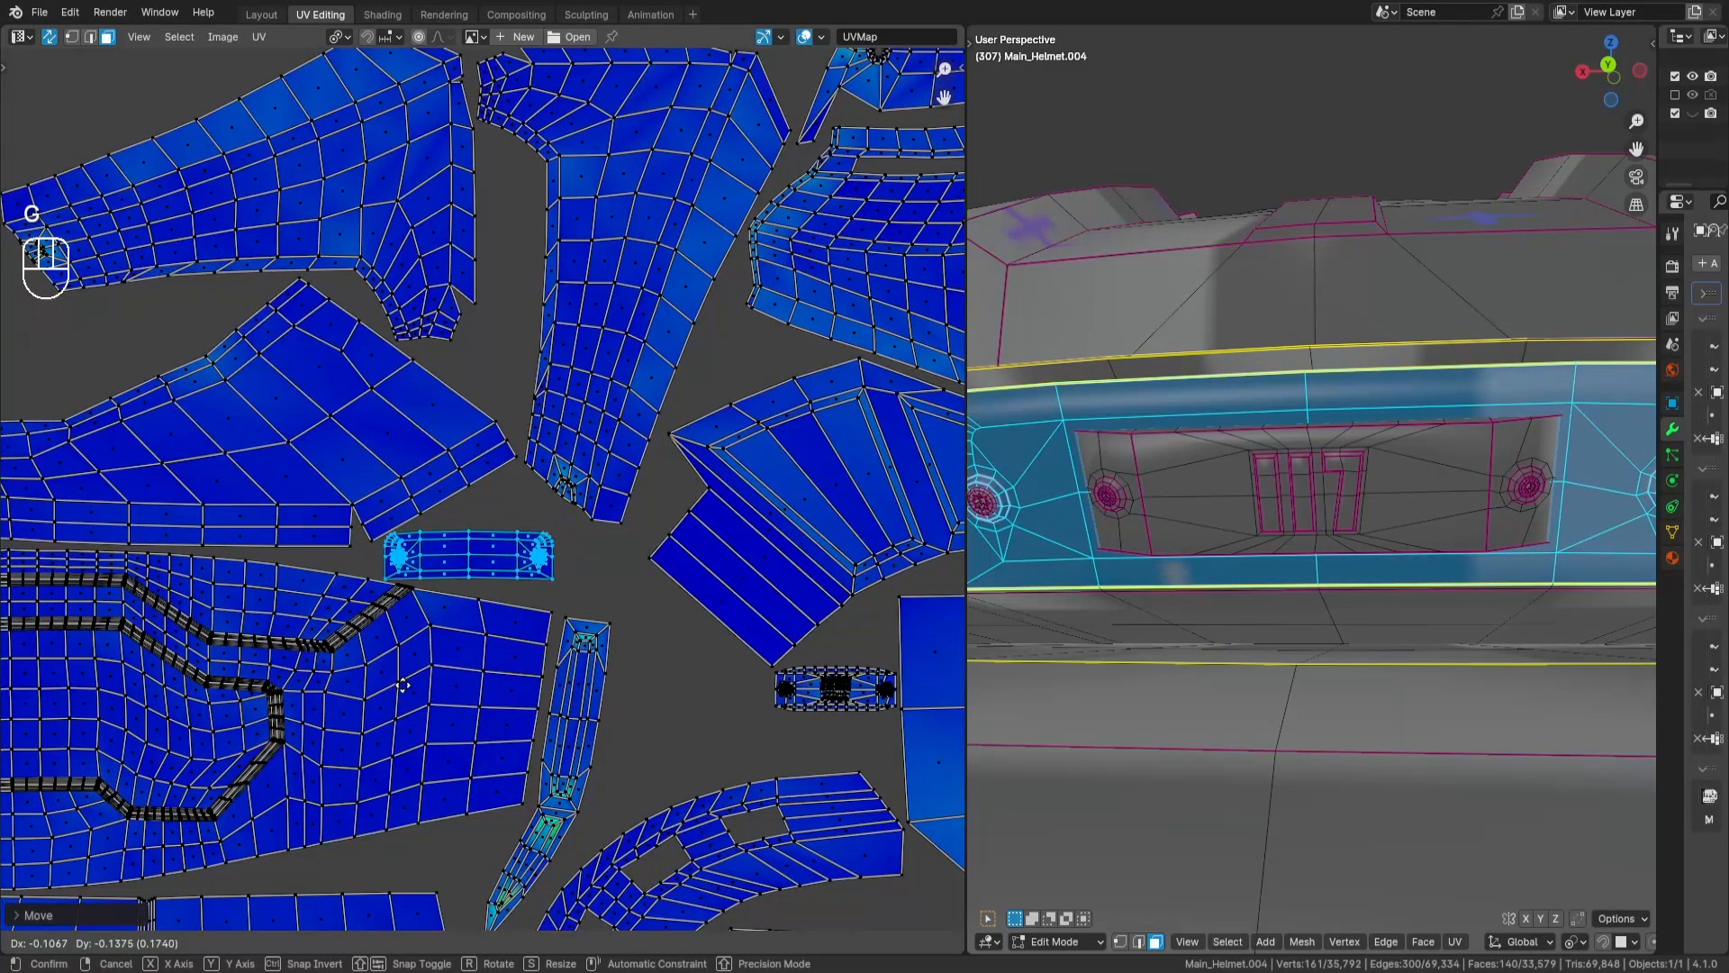
{"action": "key", "text": "Return"}
{"action": "scroll", "coordinate": [601, 565], "scroll_direction": "down", "scroll_amount": 5}
{"action": "key", "text": "a"}
{"action": "key", "text": "a"}
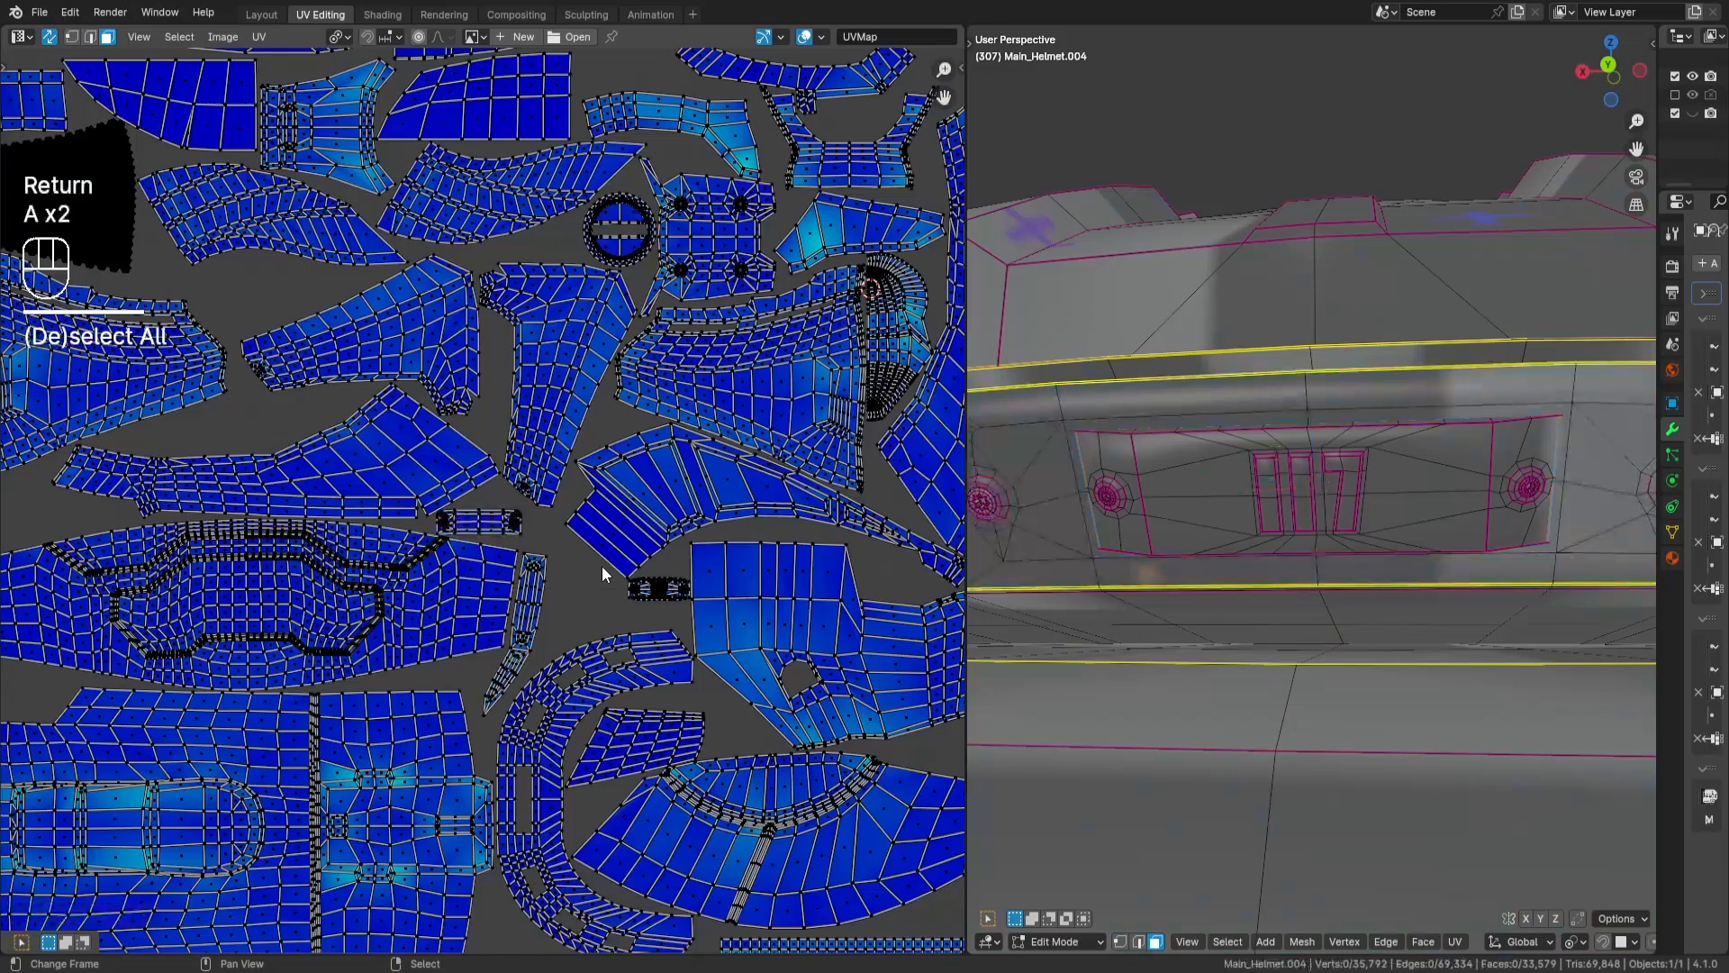
- Select the half-round island outside the tile, rotate it by 90 degrees and move it into the tile
{"action": "scroll", "coordinate": [602, 565], "scroll_direction": "down", "scroll_amount": 3}
{"action": "middle_click_drag", "start_coordinate": [674, 349], "coordinate": [483, 663]}
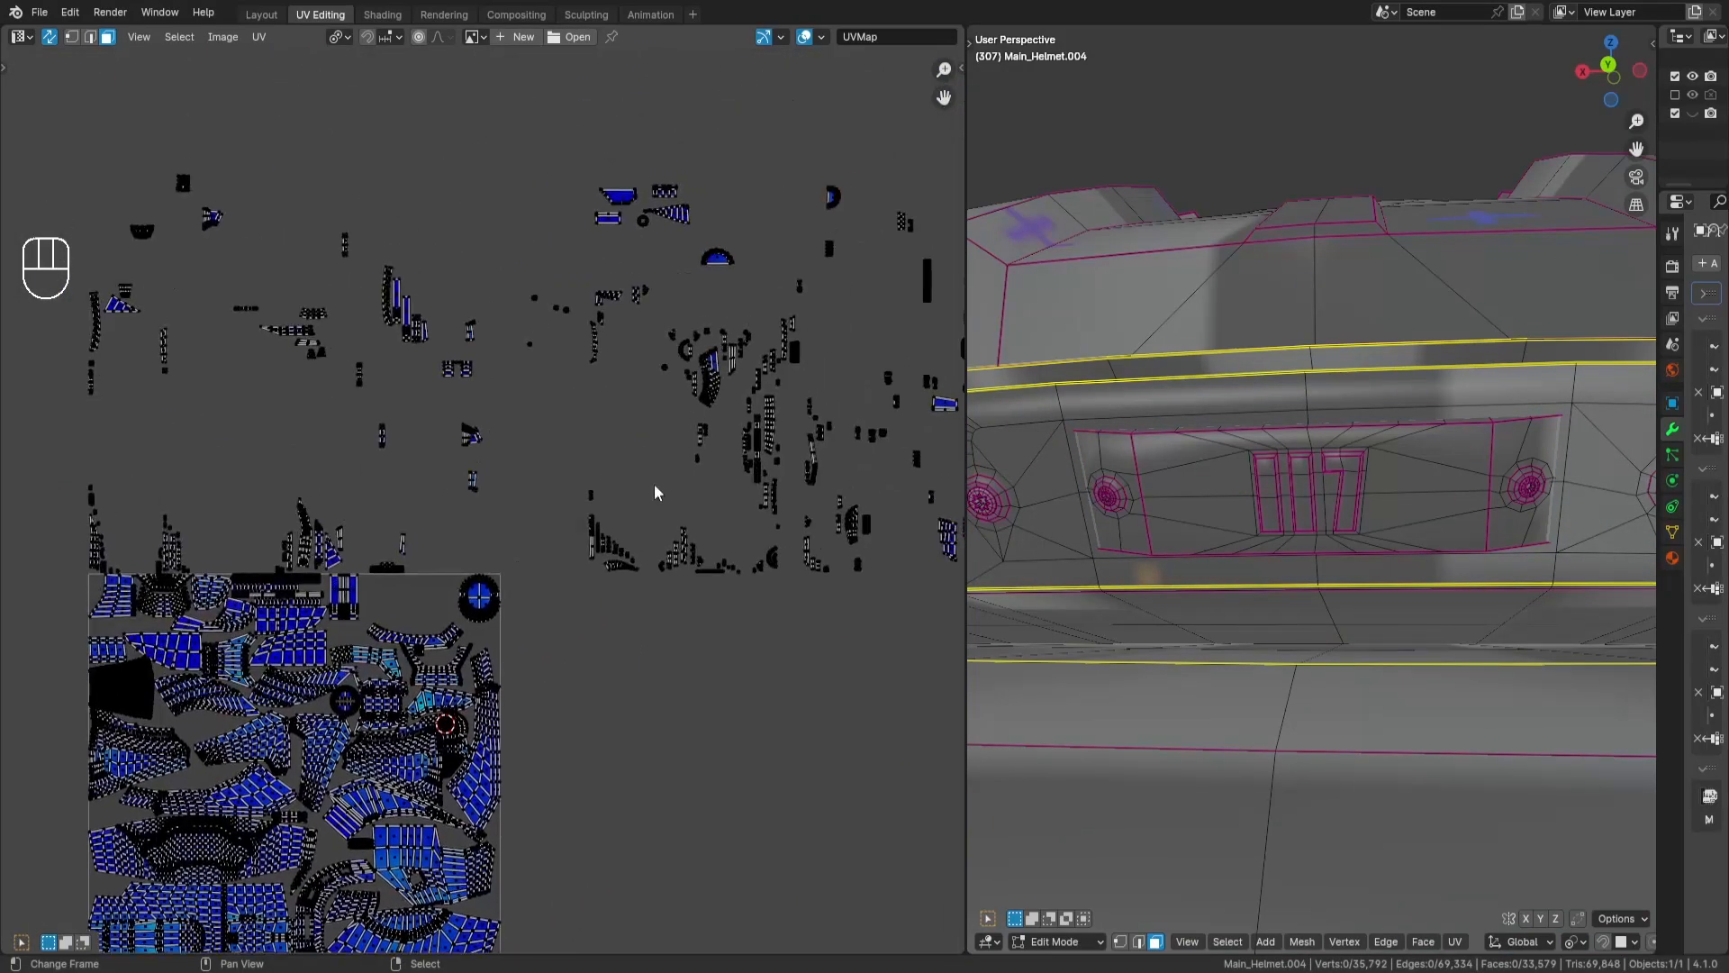
{"action": "scroll", "coordinate": [728, 257], "scroll_direction": "up", "scroll_amount": 1}
{"action": "middle_click_drag", "start_coordinate": [726, 258], "coordinate": [695, 365]}
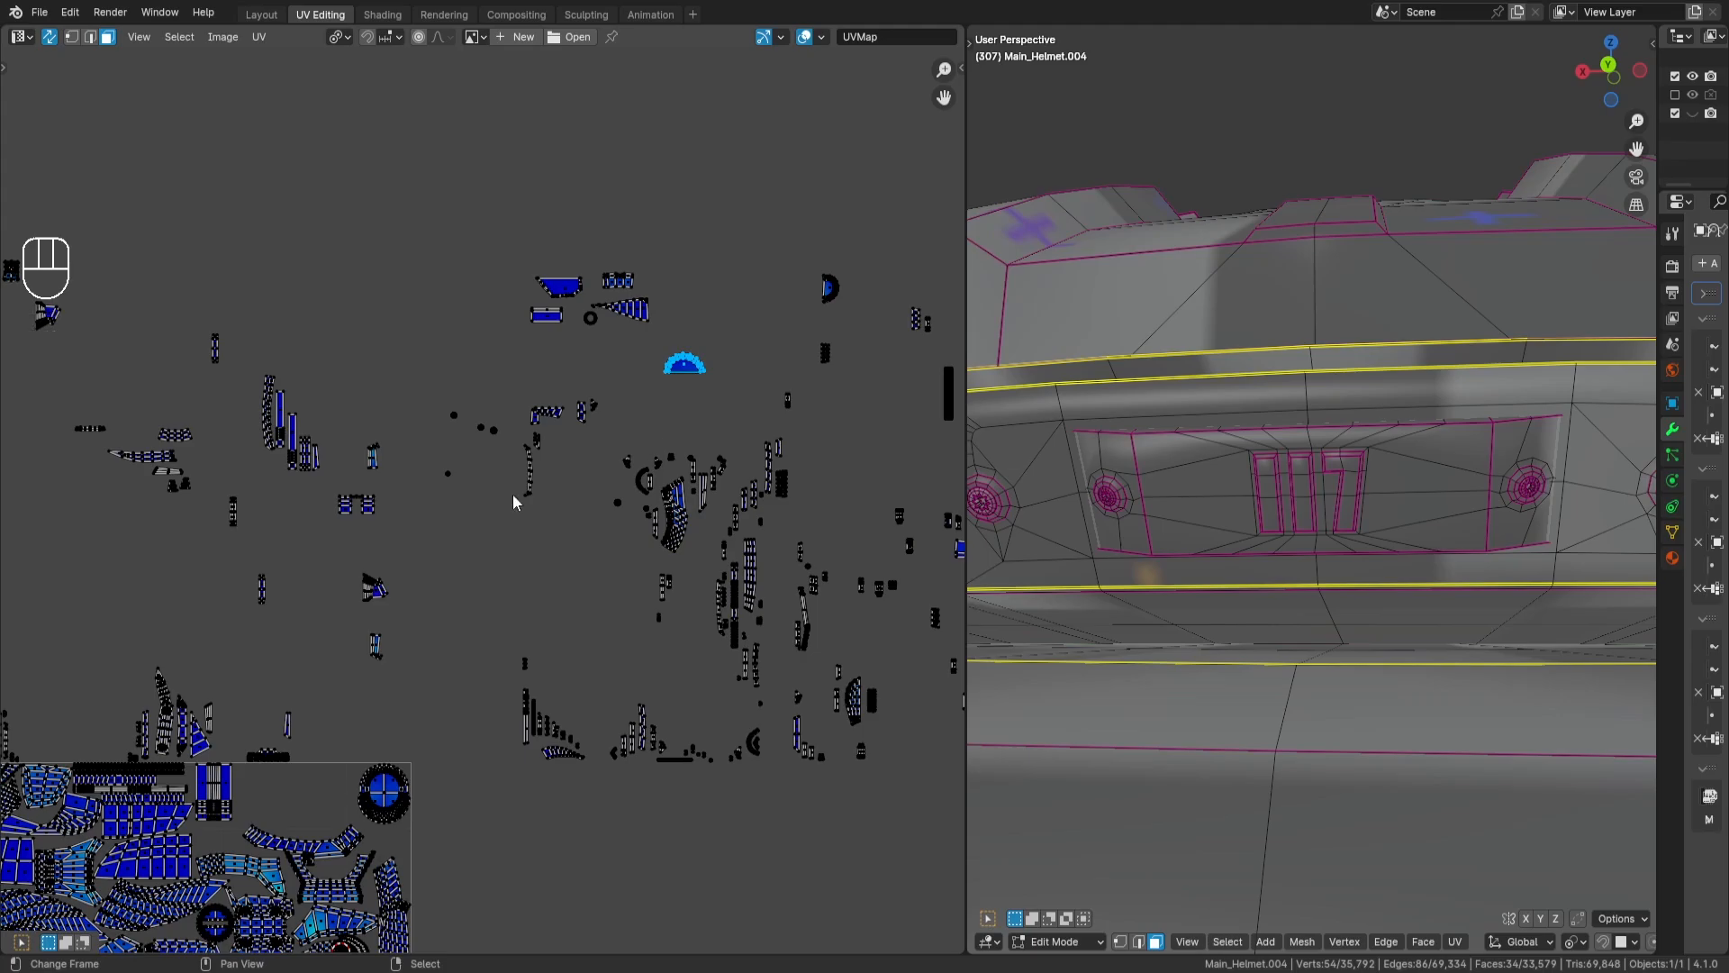
{"action": "middle_click_drag", "start_coordinate": [512, 493], "coordinate": [580, 447]}
{"action": "key", "text": "r"}
{"action": "key", "text": "KP_9"}
{"action": "key", "text": "KP_0"}
{"action": "key", "text": "Return"}
{"action": "key", "text": "g"}
{"action": "key", "text": "Return"}
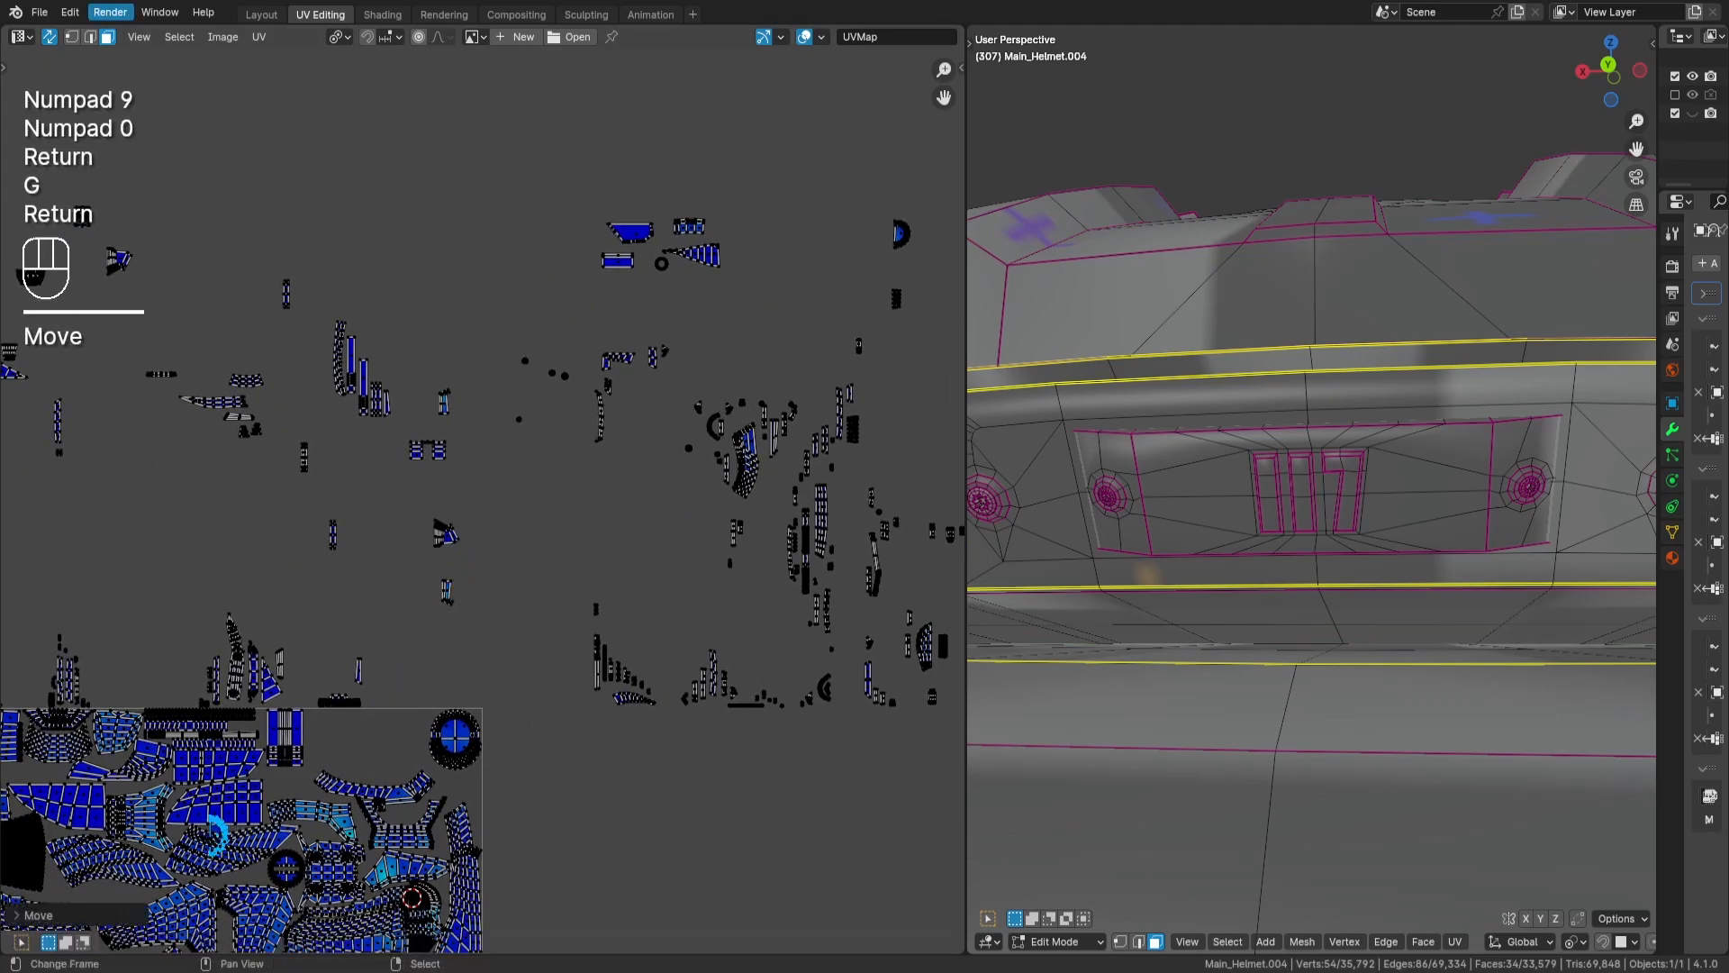
- Place the half-round island against the tile's left edge, in the gap below the visor-shaped island, and deselect it
{"action": "middle_click_drag", "start_coordinate": [267, 905], "coordinate": [766, 406]}
{"action": "scroll", "coordinate": [680, 486], "scroll_direction": "up", "scroll_amount": 1}
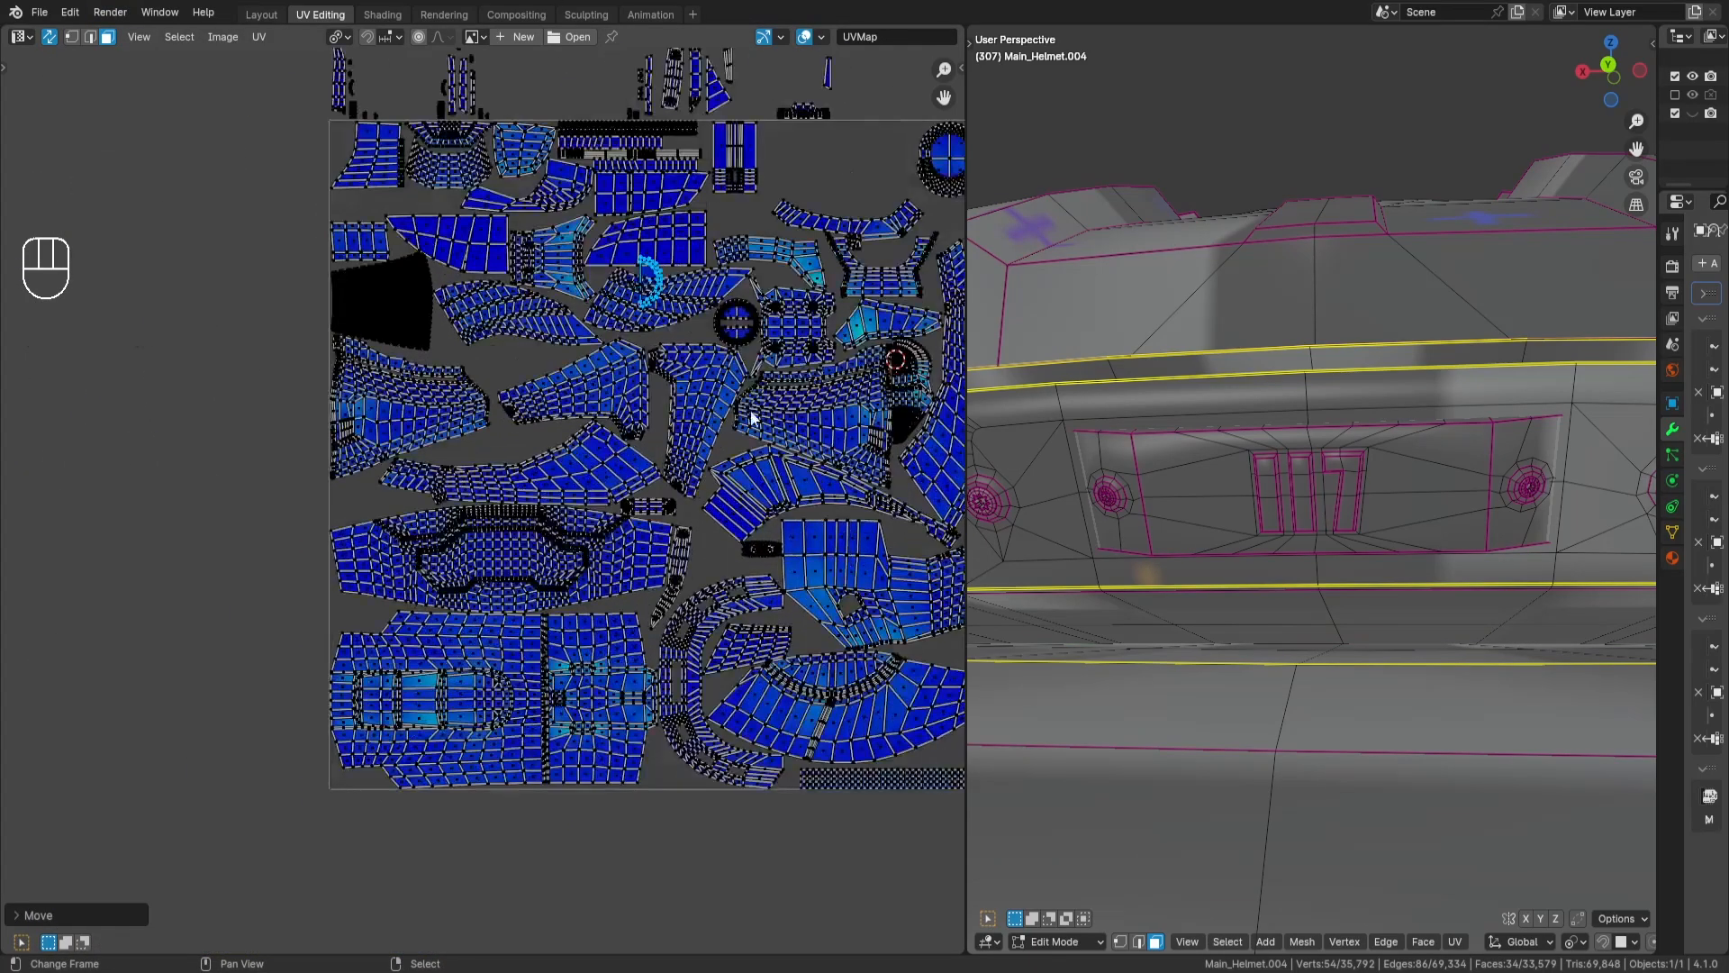
{"action": "key", "text": "g"}
{"action": "key", "text": "Return"}
{"action": "scroll", "coordinate": [424, 630], "scroll_direction": "up", "scroll_amount": 6}
{"action": "middle_click_drag", "start_coordinate": [418, 620], "coordinate": [712, 507]}
{"action": "scroll", "coordinate": [711, 506], "scroll_direction": "up", "scroll_amount": 1}
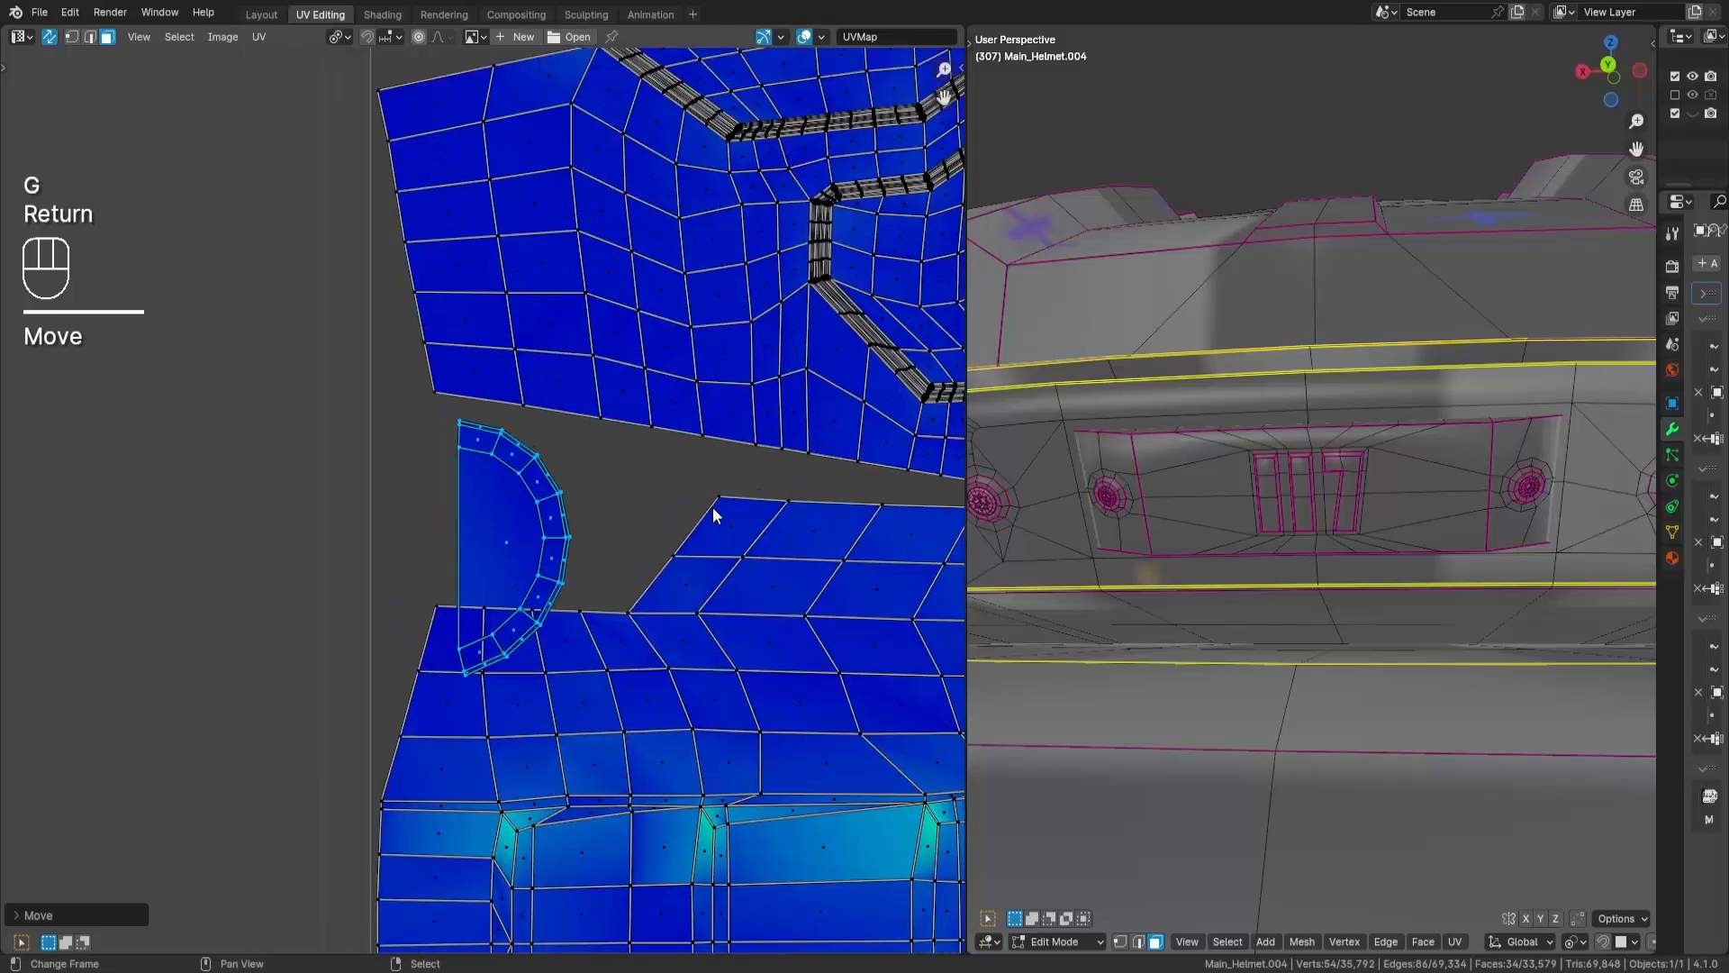
{"action": "key", "text": "g"}
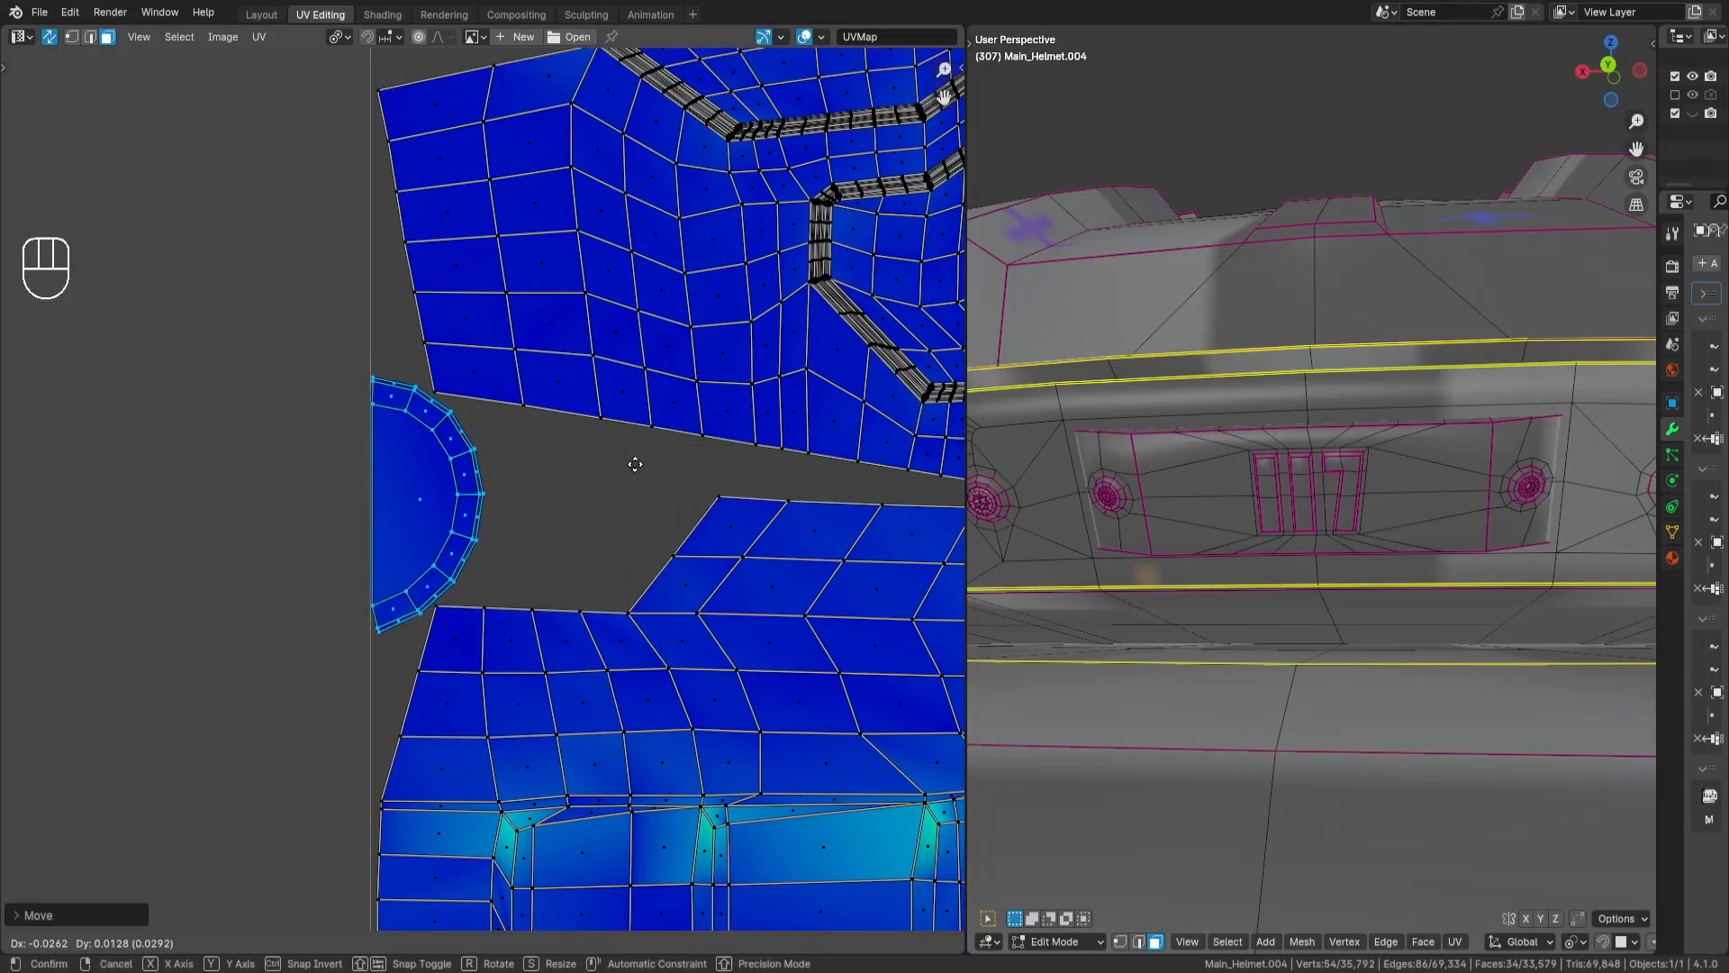
{"action": "key", "text": "Return"}
{"action": "key", "text": "a"}
{"action": "key", "text": "a"}
{"action": "scroll", "coordinate": [664, 471], "scroll_direction": "down", "scroll_amount": 5}
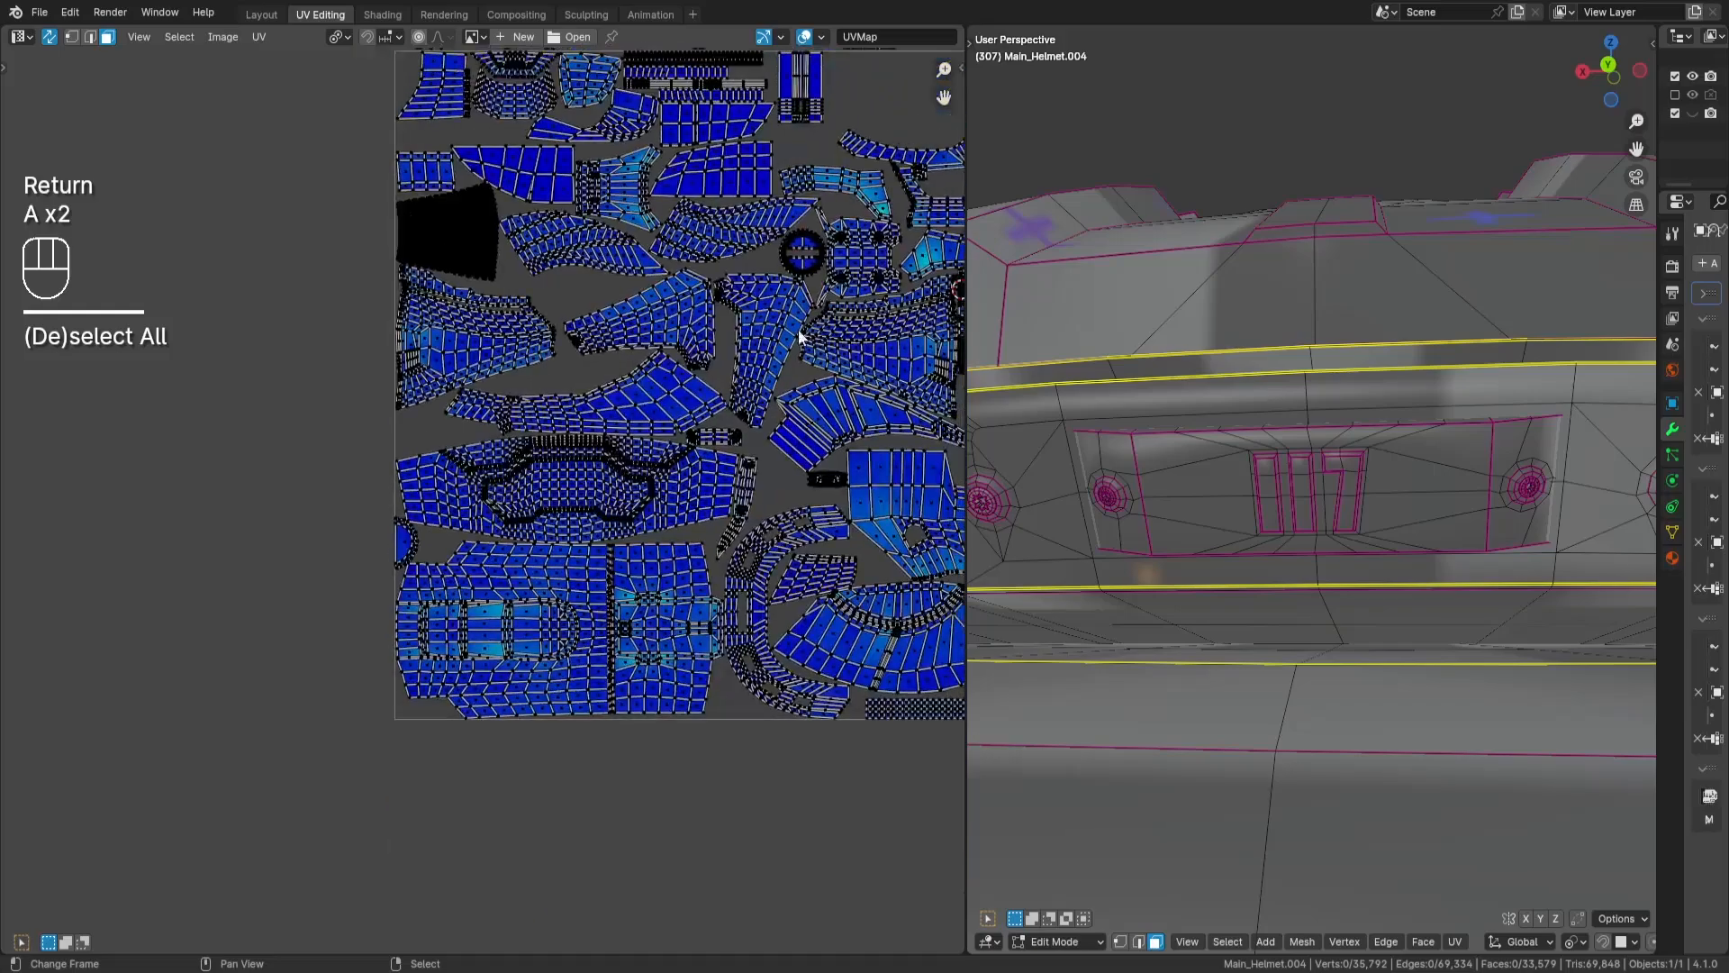
- Select the second half-round island, mirror it by scaling -1 along X, and move it into the tile
{"action": "middle_click_drag", "start_coordinate": [950, 205], "coordinate": [733, 378]}
{"action": "middle_click_drag", "start_coordinate": [927, 171], "coordinate": [608, 458]}
{"action": "mouse_move", "coordinate": [938, 235]}
{"action": "middle_mouse_down"}
{"action": "mouse_move", "coordinate": [762, 390]}
{"action": "mouse_move", "coordinate": [661, 534]}
{"action": "middle_mouse_up"}
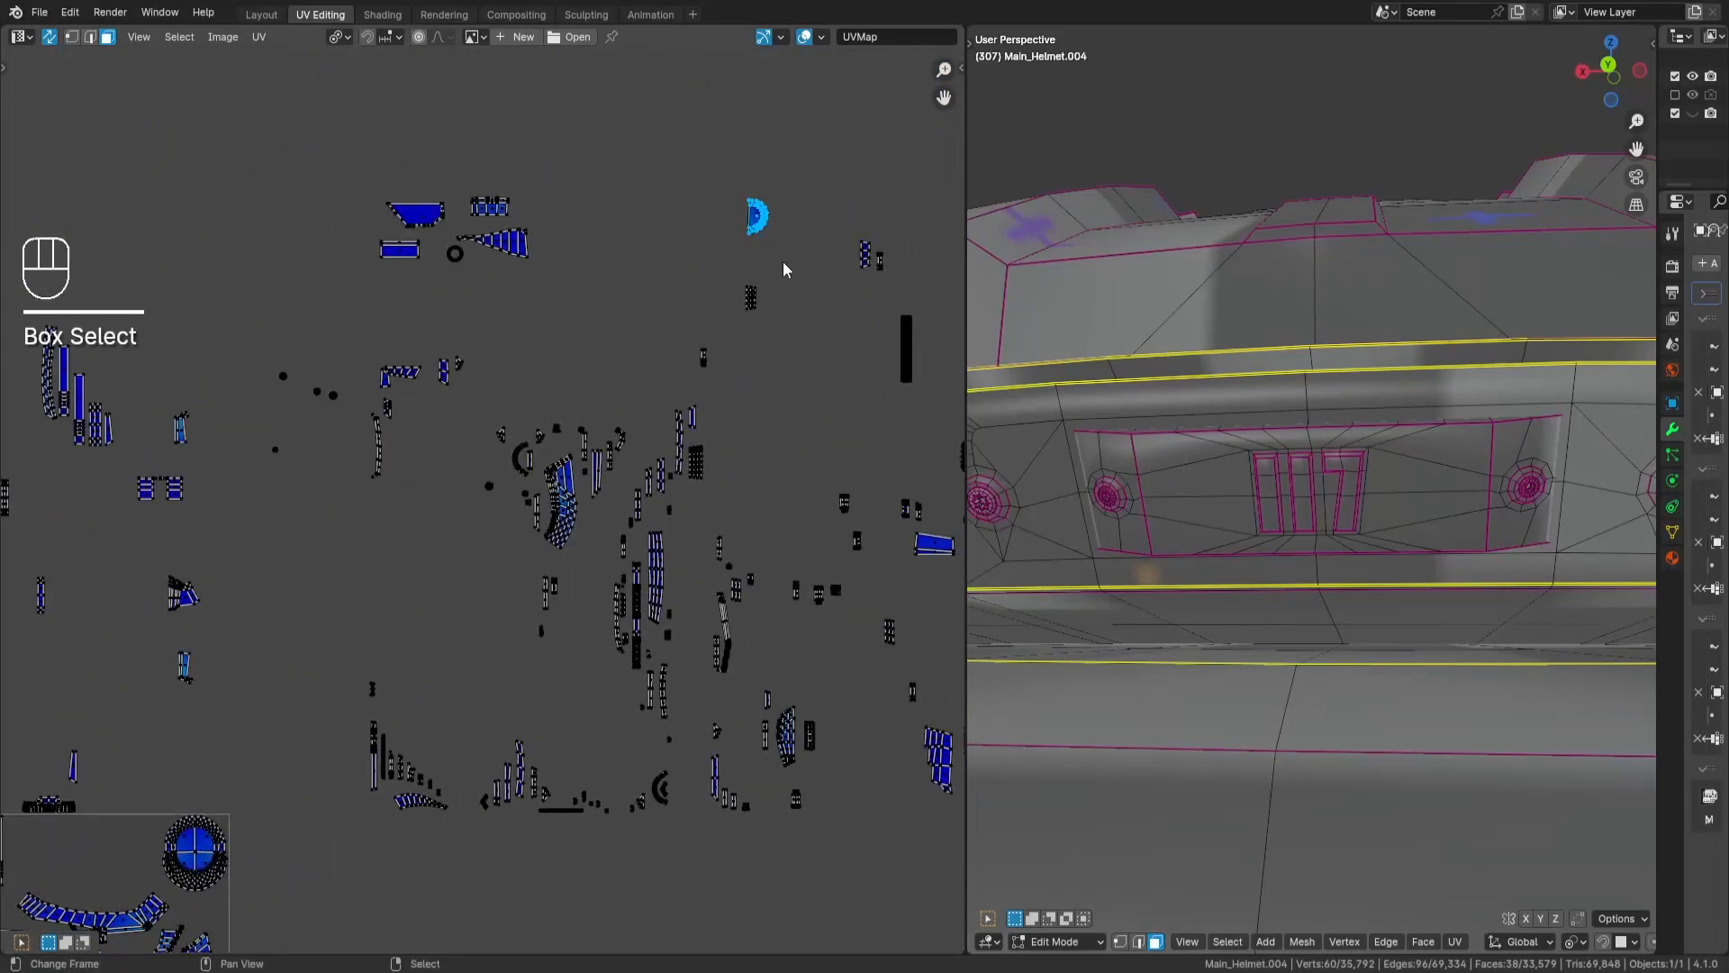
{"action": "middle_click_drag", "start_coordinate": [526, 524], "coordinate": [694, 238]}
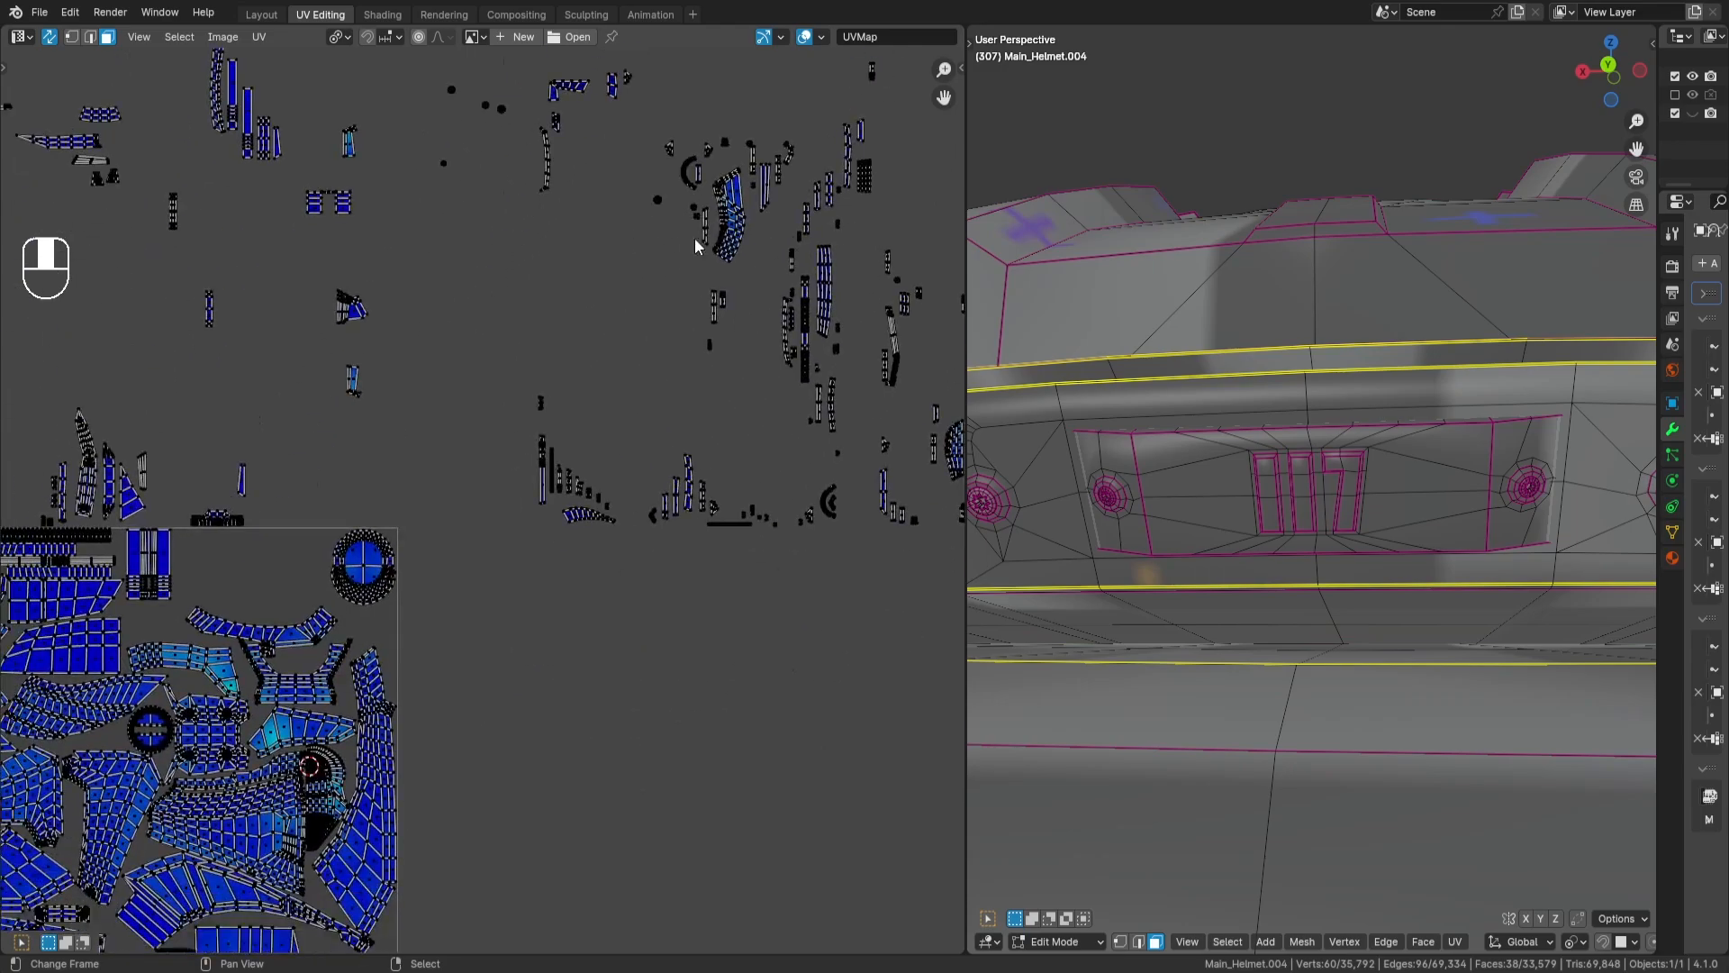
{"action": "key", "text": "Return"}
{"action": "scroll", "coordinate": [603, 613], "scroll_direction": "up", "scroll_amount": 1}
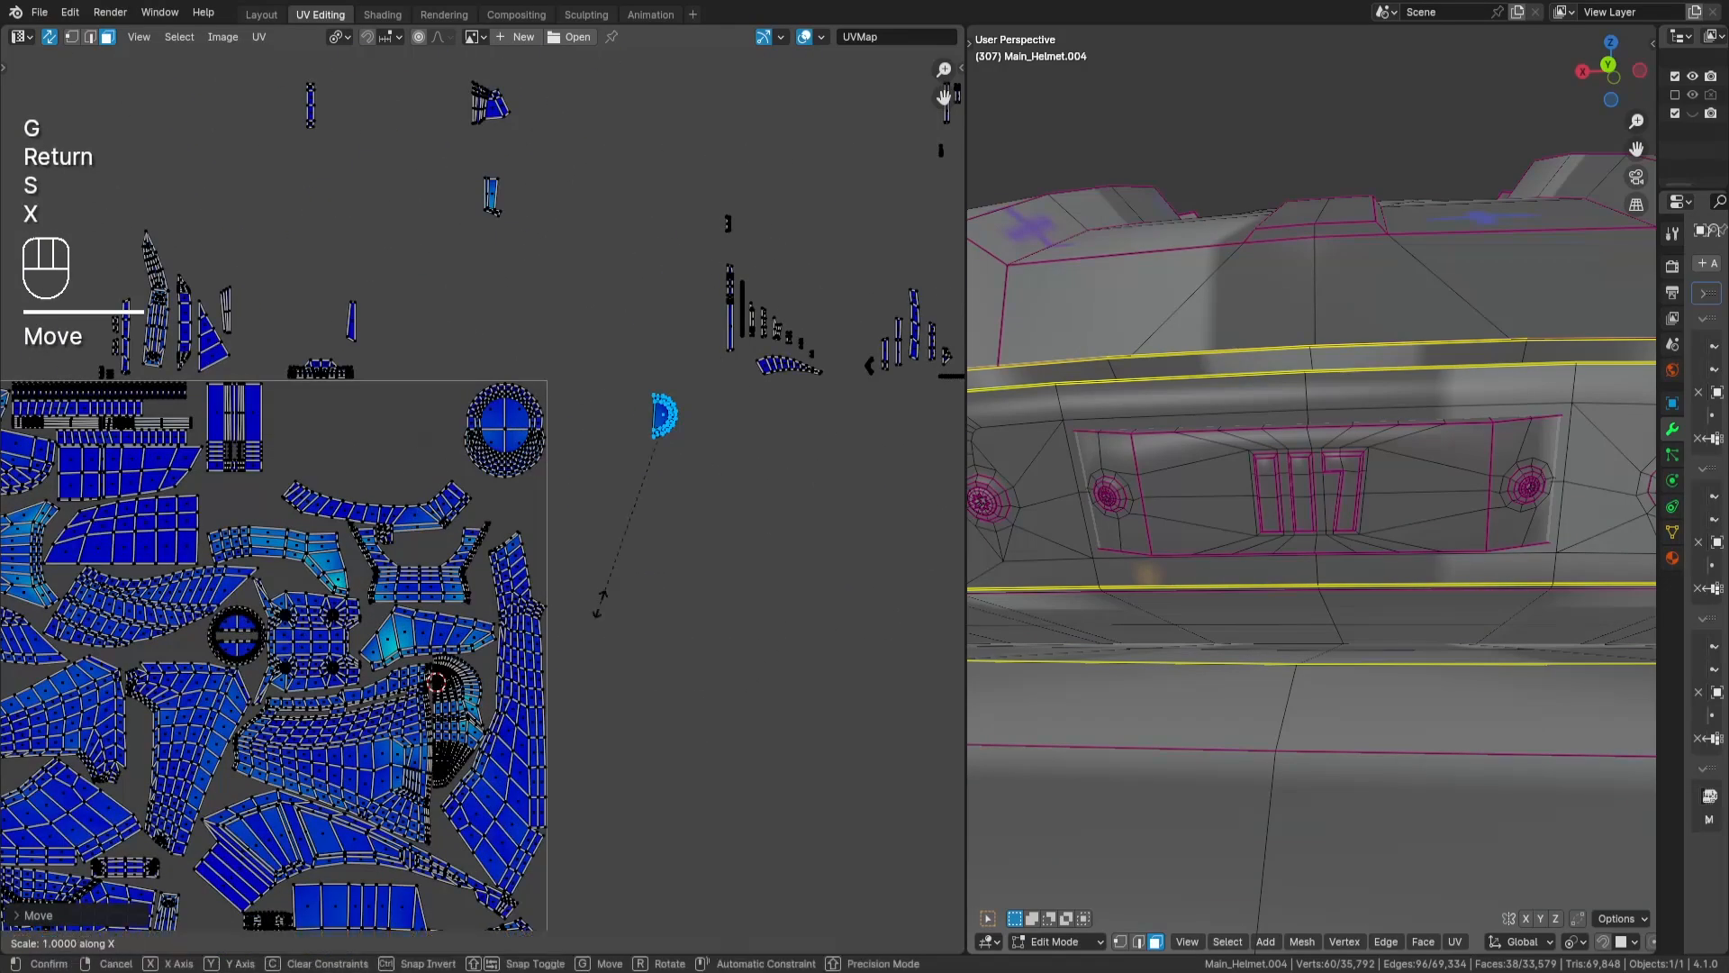
{"action": "key", "text": "KP_Subtract"}
{"action": "key", "text": "KP_1"}
{"action": "key", "text": "Return"}
{"action": "key", "text": "g"}
{"action": "key", "text": "Return"}
- Place the mirrored half-round island against the tile's right edge, just below the large round island, and deselect it
{"action": "scroll", "coordinate": [570, 590], "scroll_direction": "up", "scroll_amount": 4}
{"action": "key", "text": "g"}
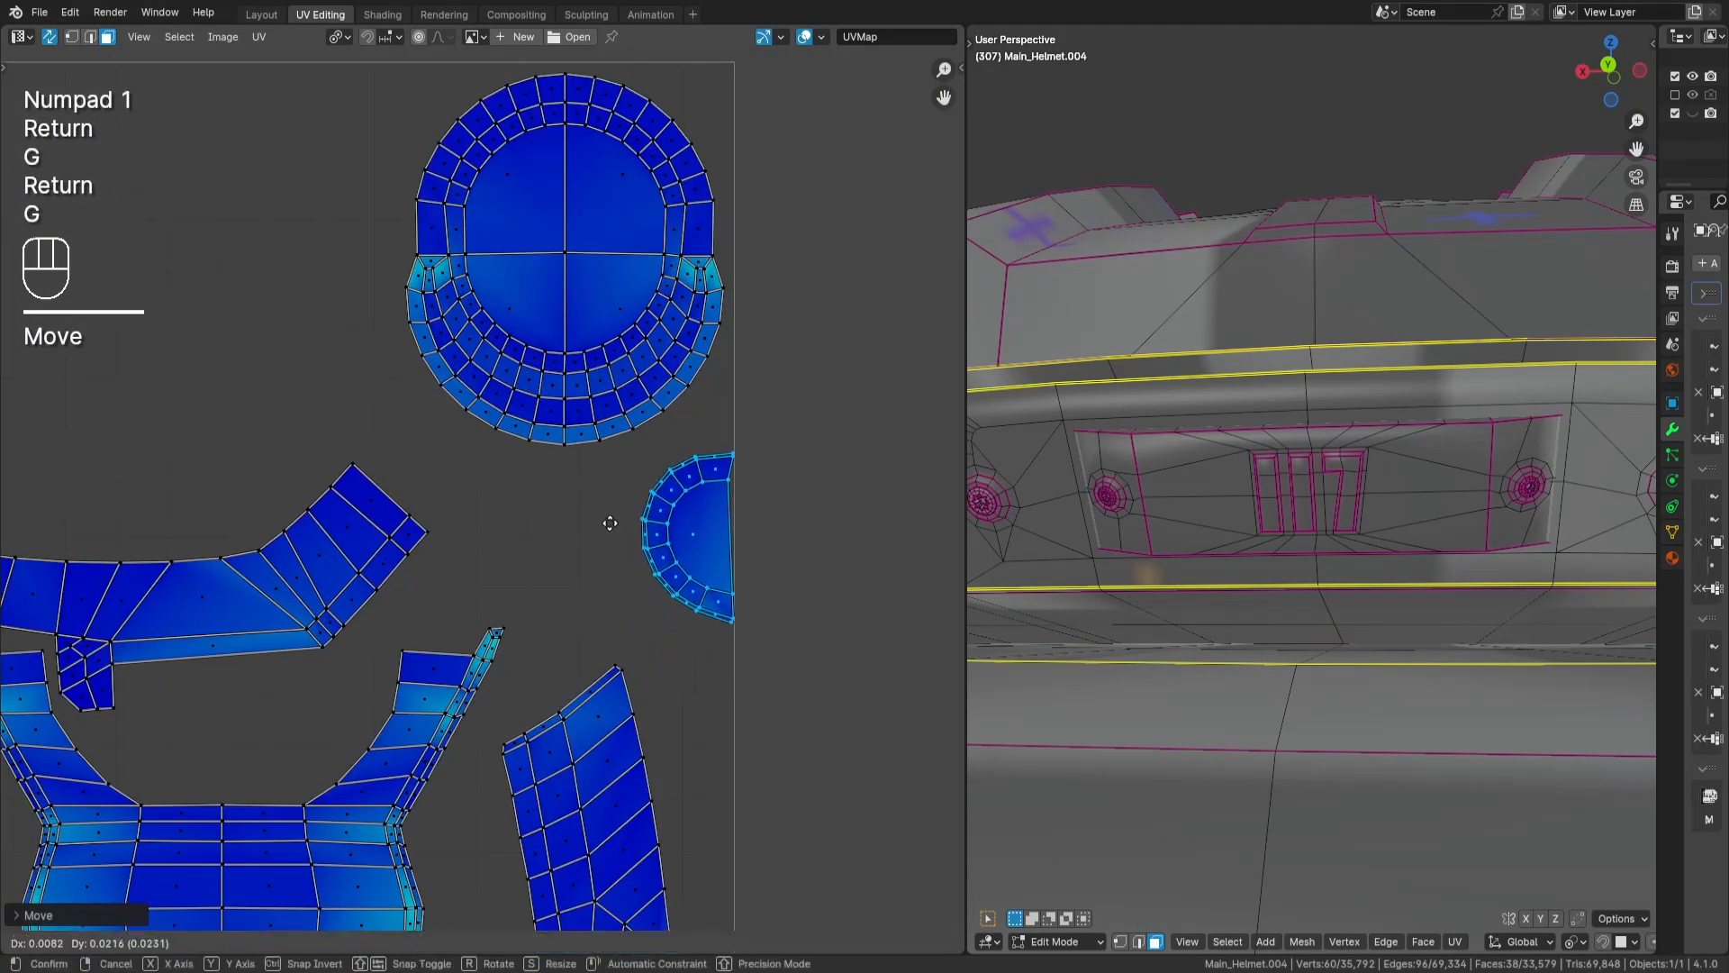
{"action": "key", "text": "Return"}
{"action": "scroll", "coordinate": [679, 454], "scroll_direction": "down", "scroll_amount": 3}
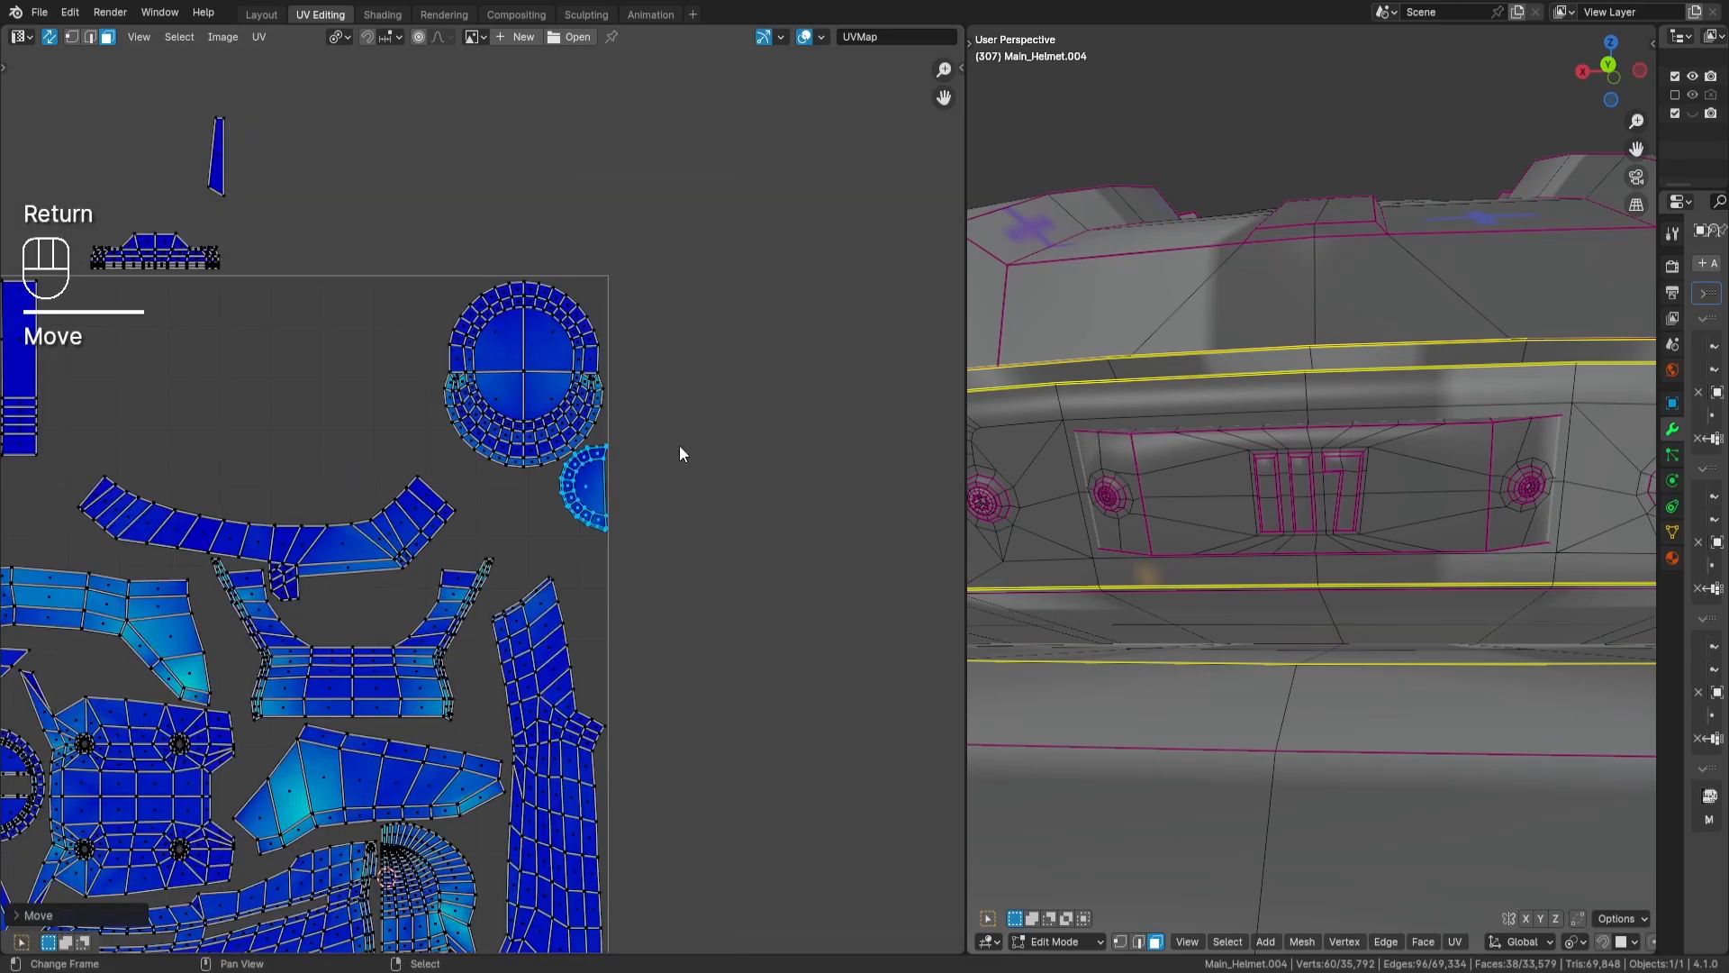
{"action": "key", "text": "a"}
{"action": "key", "text": "a"}
- Select the triangular island above the tile and move it into the gap below the large panel island with the hole
{"action": "scroll", "coordinate": [771, 420], "scroll_direction": "up", "scroll_amount": 1}
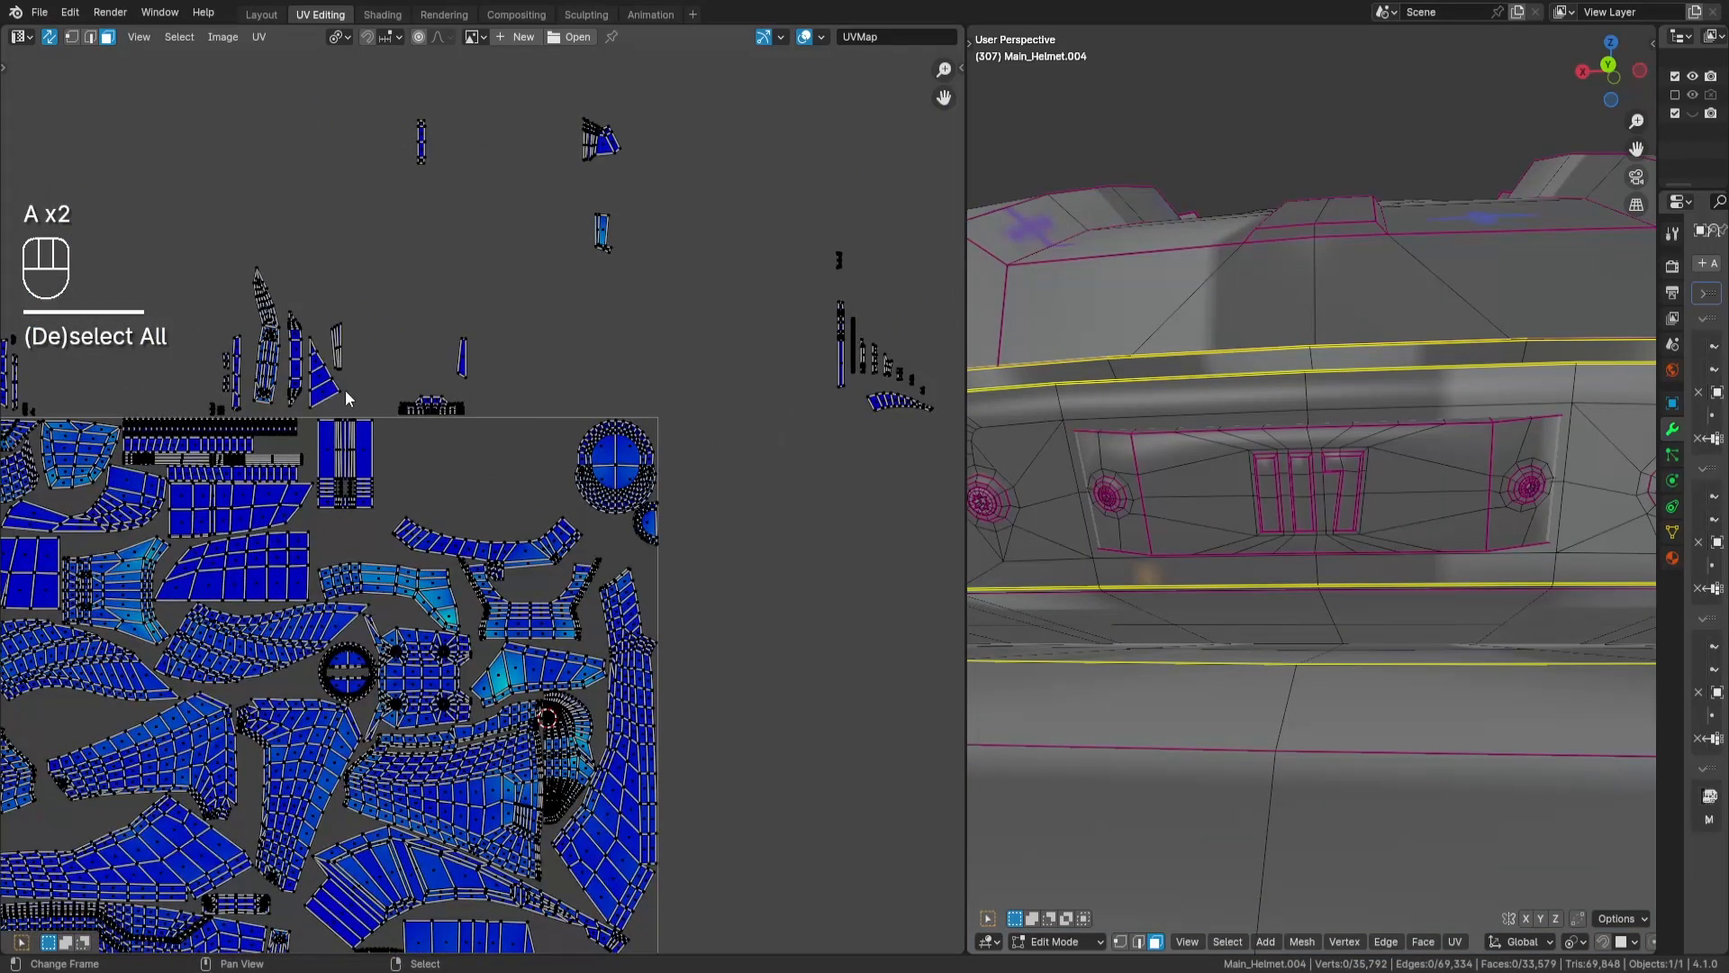
{"action": "key", "text": "l"}
{"action": "middle_click_drag", "start_coordinate": [551, 566], "coordinate": [660, 354]}
{"action": "middle_click_drag", "start_coordinate": [680, 525], "coordinate": [652, 368]}
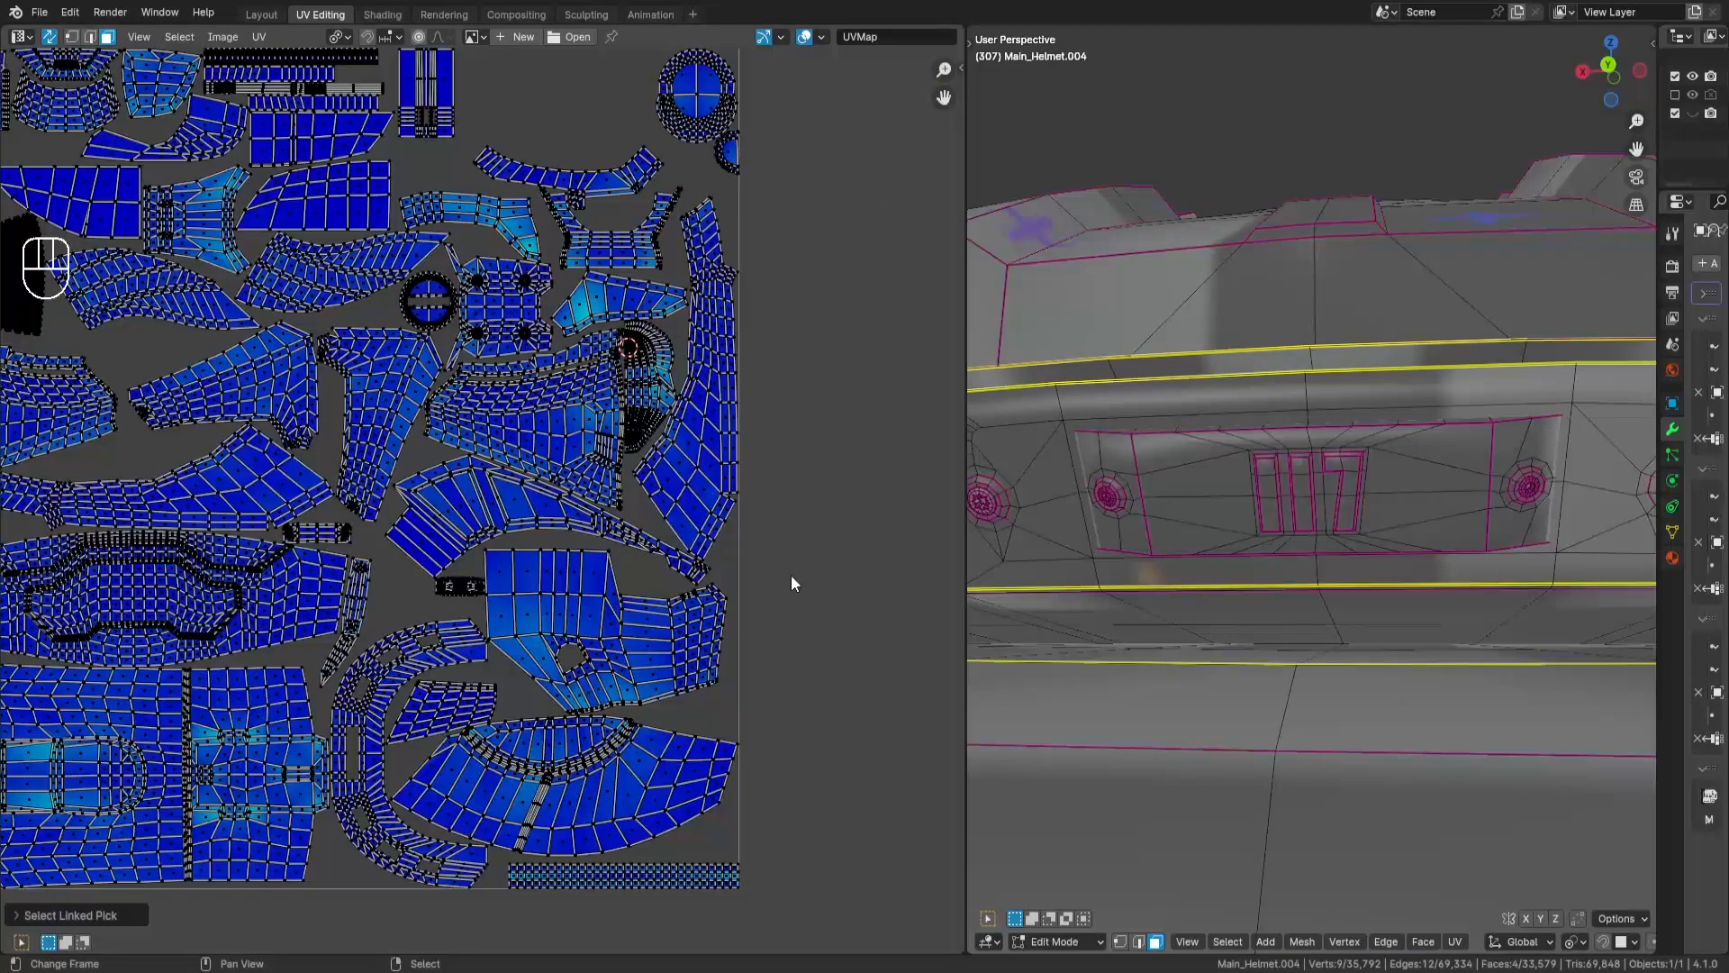
{"action": "key", "text": "g"}
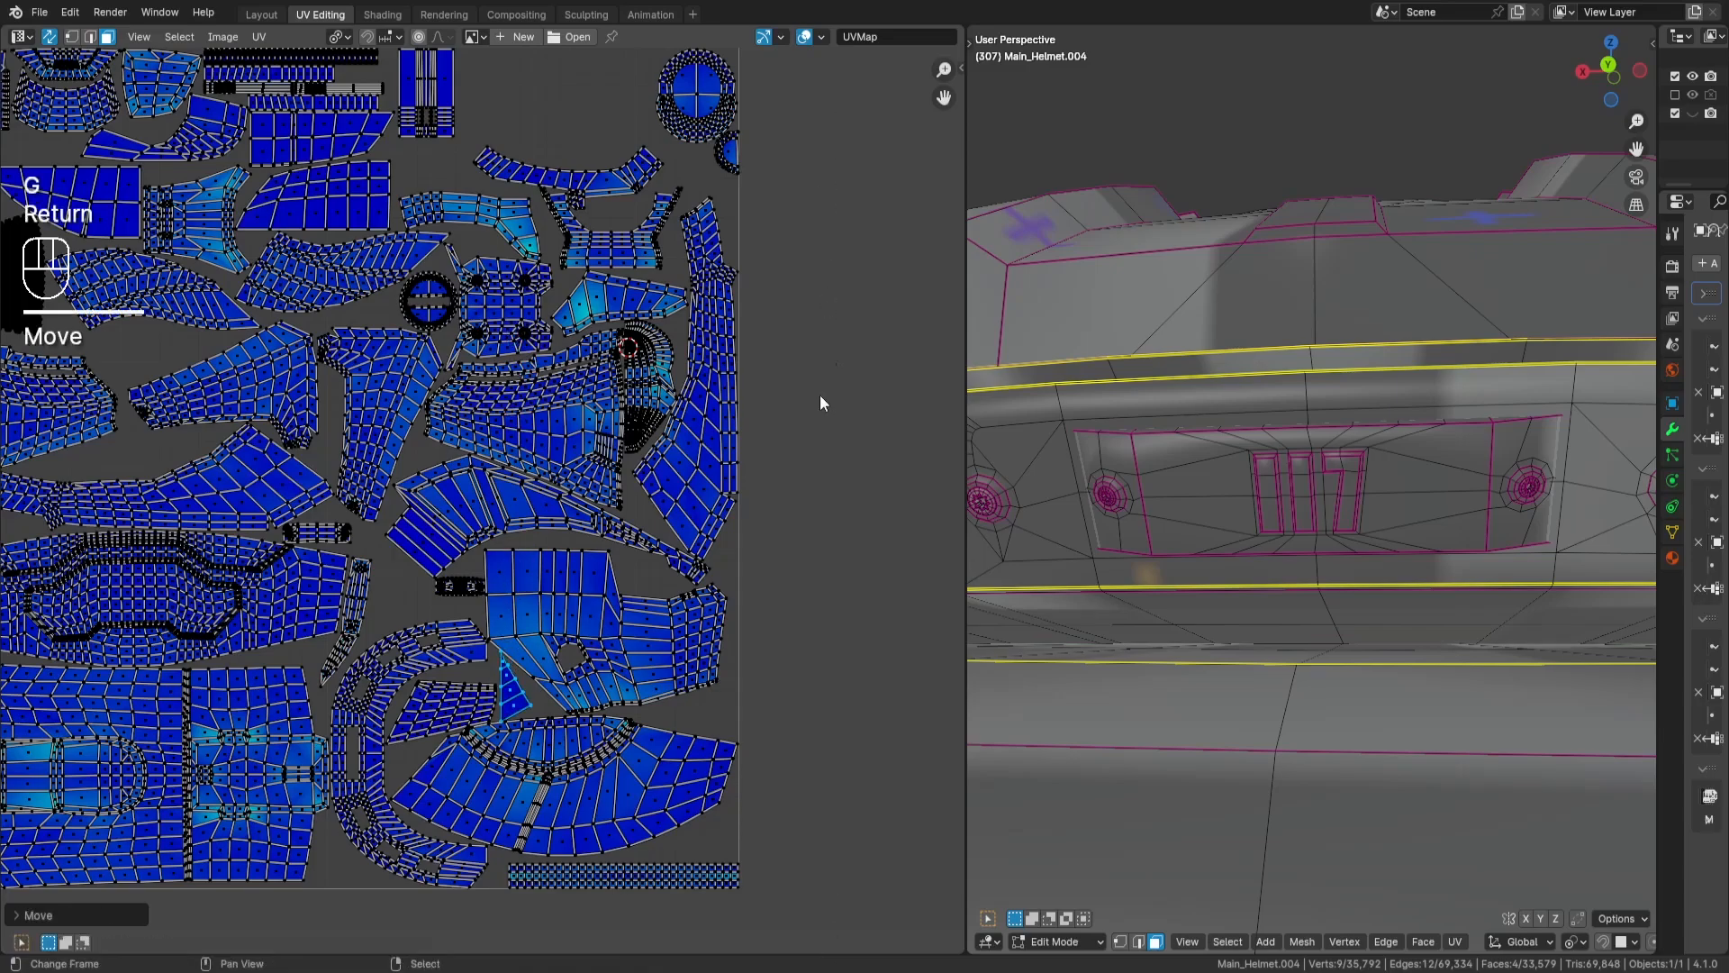
- Rotate the triangular island by 90 degrees, fine-tune its angle, fit it beside the small slanted panel island, and deselect it
{"action": "scroll", "coordinate": [819, 402], "scroll_direction": "up", "scroll_amount": 5}
{"action": "type", "text": "r90"}
{"action": "key", "text": "Return"}
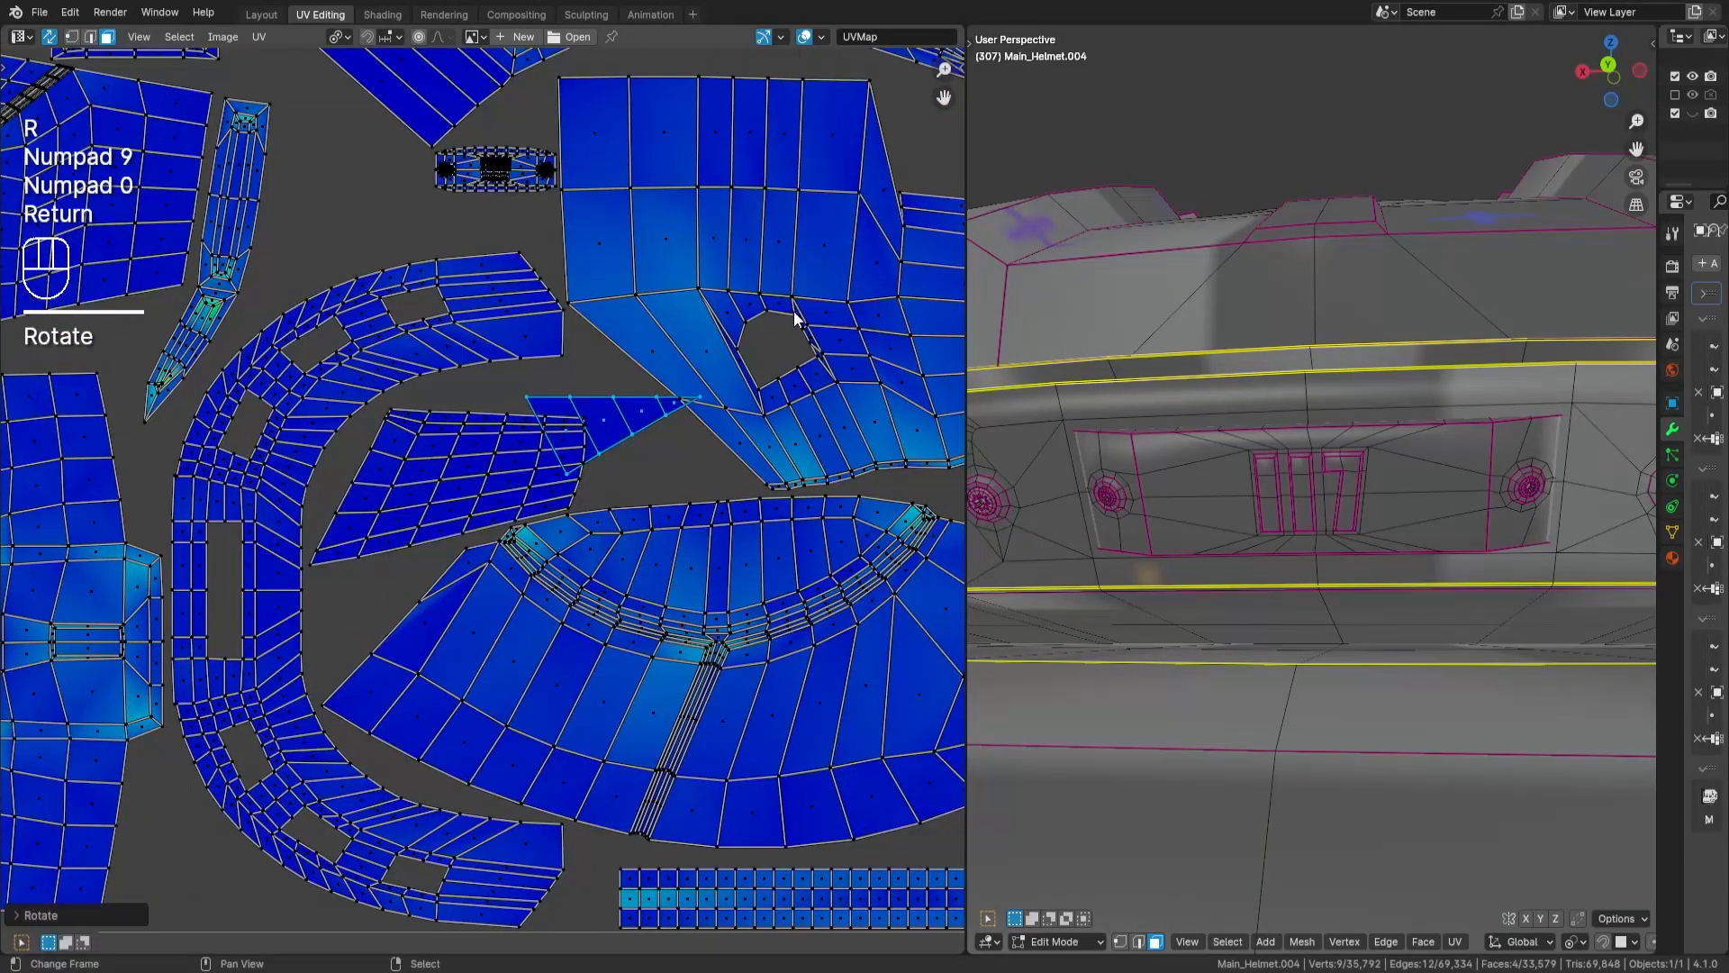
{"action": "key", "text": "r"}
{"action": "key", "text": "g"}
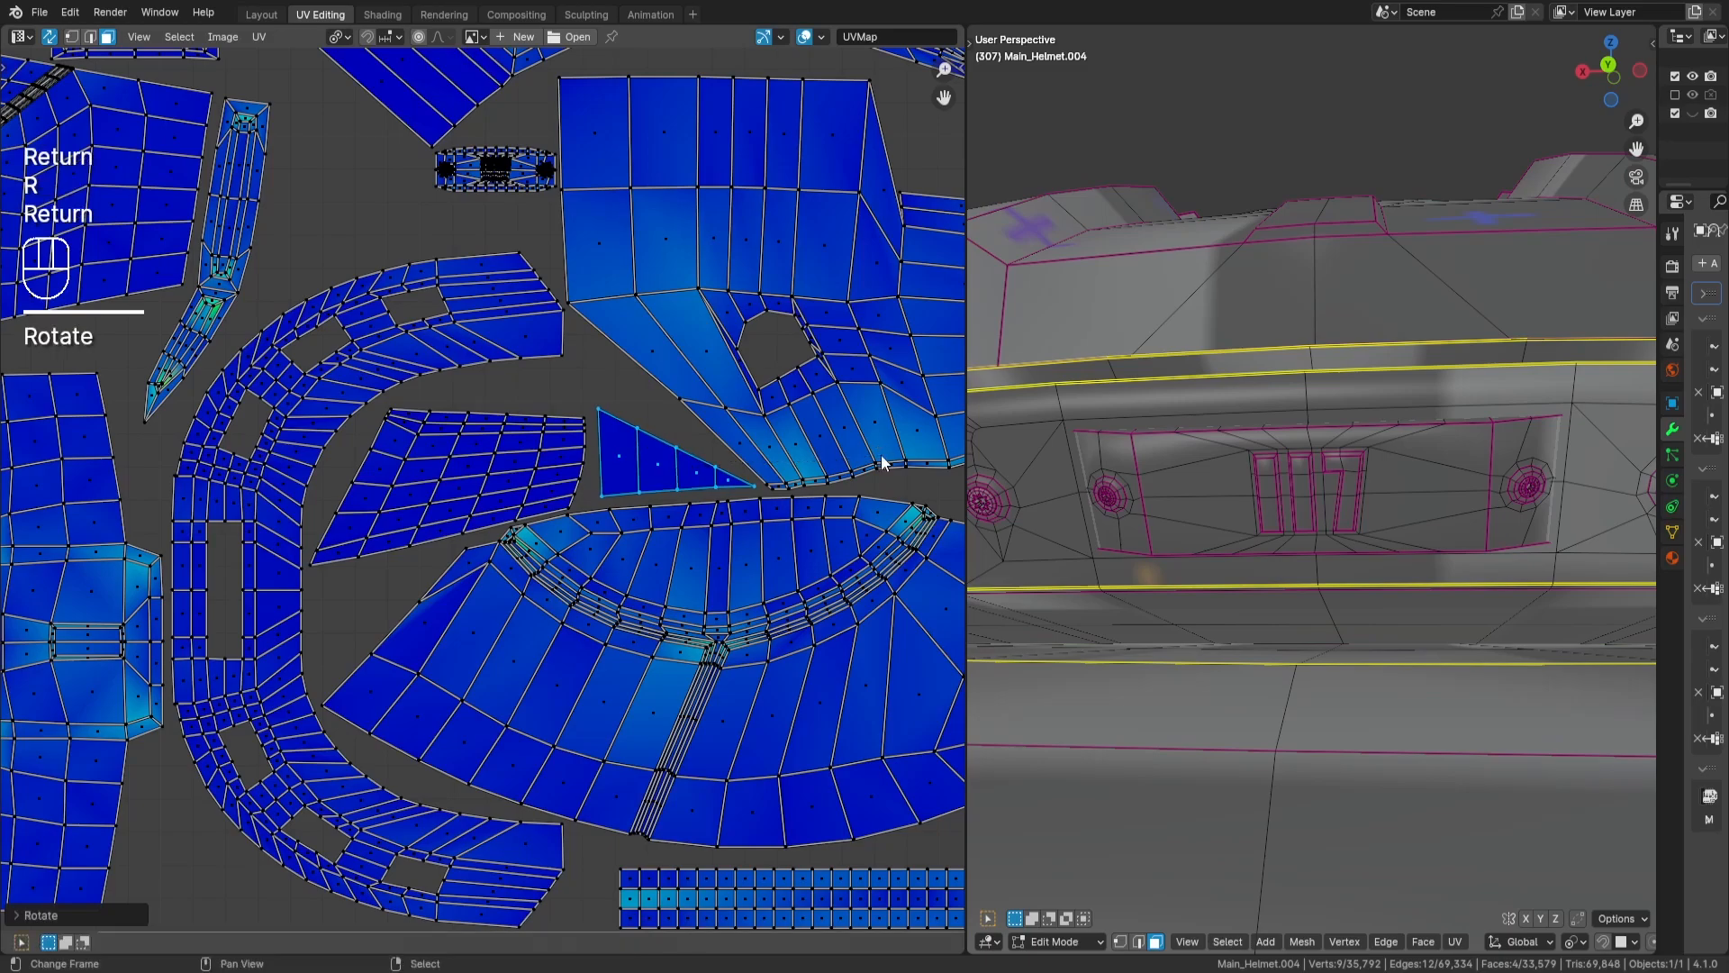
{"action": "key", "text": "Return"}
{"action": "scroll", "coordinate": [664, 375], "scroll_direction": "down", "scroll_amount": 5}
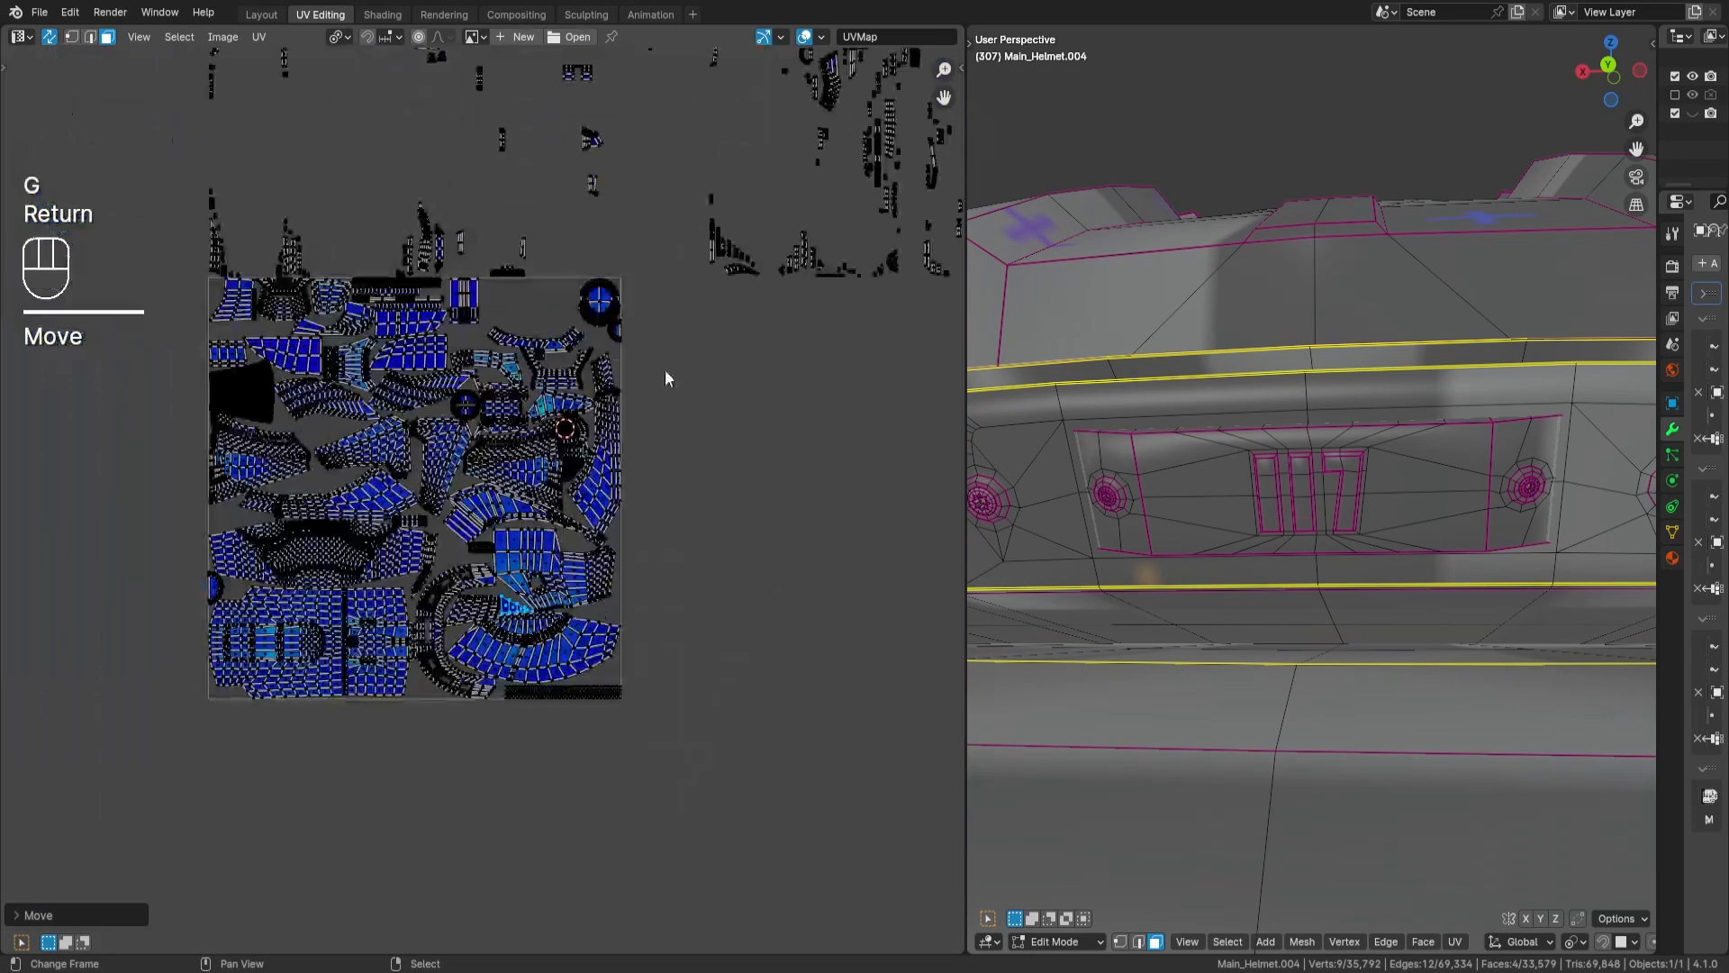
{"action": "key", "text": "a"}
{"action": "key", "text": "a"}
- Select the curved multi-face island outside the tile, rotate it by 90 degrees and move it into the tile
{"action": "scroll", "coordinate": [609, 464], "scroll_direction": "up", "scroll_amount": 2}
{"action": "middle_click_drag", "start_coordinate": [779, 403], "coordinate": [558, 460]}
{"action": "middle_click_drag", "start_coordinate": [740, 448], "coordinate": [340, 423]}
{"action": "scroll", "coordinate": [341, 424], "scroll_direction": "up", "scroll_amount": 2}
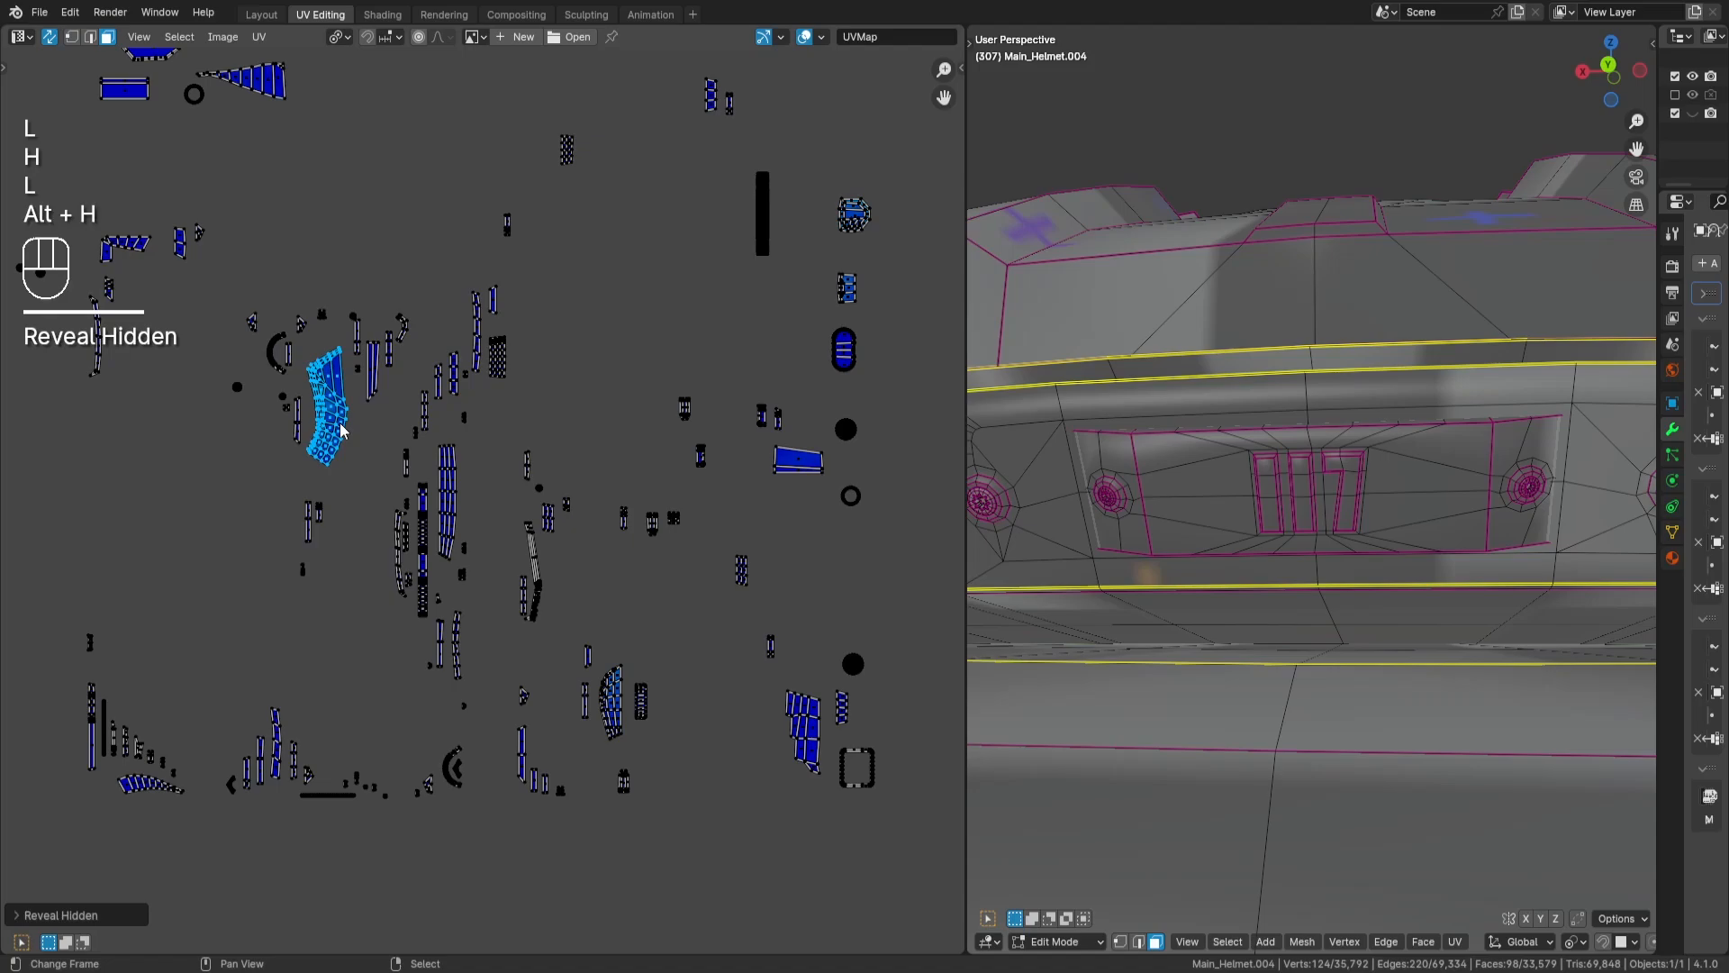
{"action": "scroll", "coordinate": [338, 423], "scroll_direction": "up", "scroll_amount": 3}
{"action": "middle_click_drag", "start_coordinate": [378, 430], "coordinate": [755, 520]}
{"action": "scroll", "coordinate": [752, 523], "scroll_direction": "up", "scroll_amount": 1}
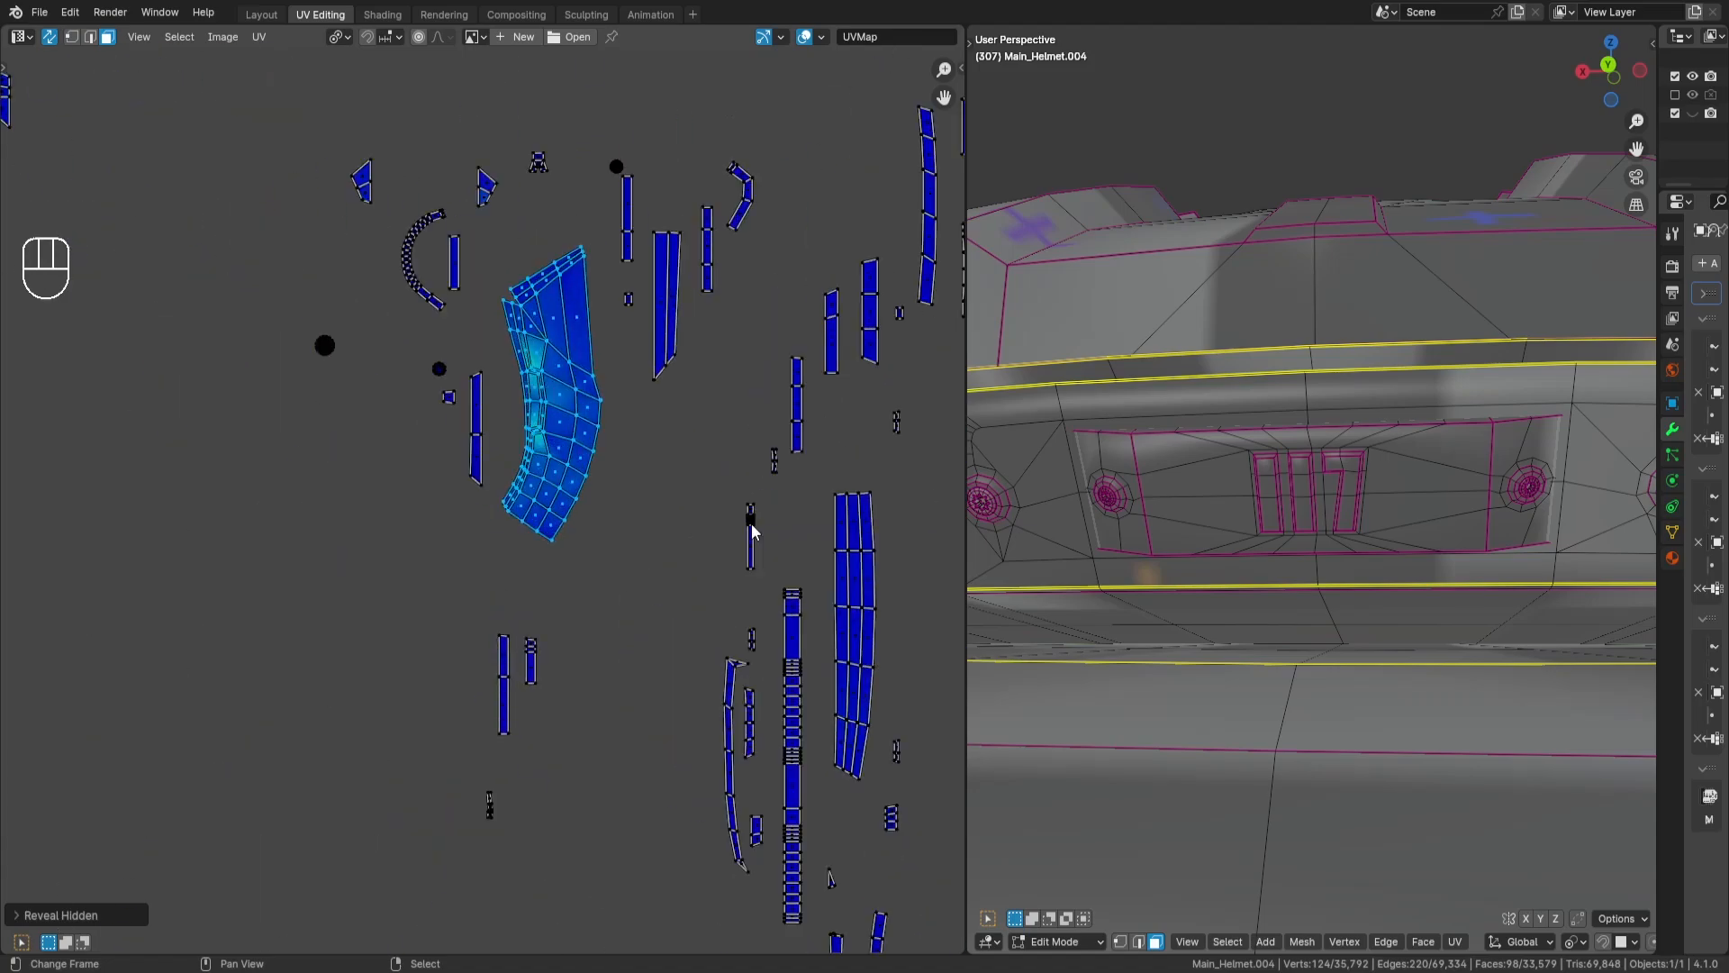
{"action": "scroll", "coordinate": [595, 540], "scroll_direction": "down", "scroll_amount": 8}
{"action": "middle_click_drag", "start_coordinate": [428, 664], "coordinate": [712, 473]}
{"action": "scroll", "coordinate": [670, 499], "scroll_direction": "up", "scroll_amount": 2}
{"action": "type", "text": "r90"}
{"action": "key", "text": "Return"}
{"action": "key", "text": "g"}
{"action": "key", "text": "Return"}
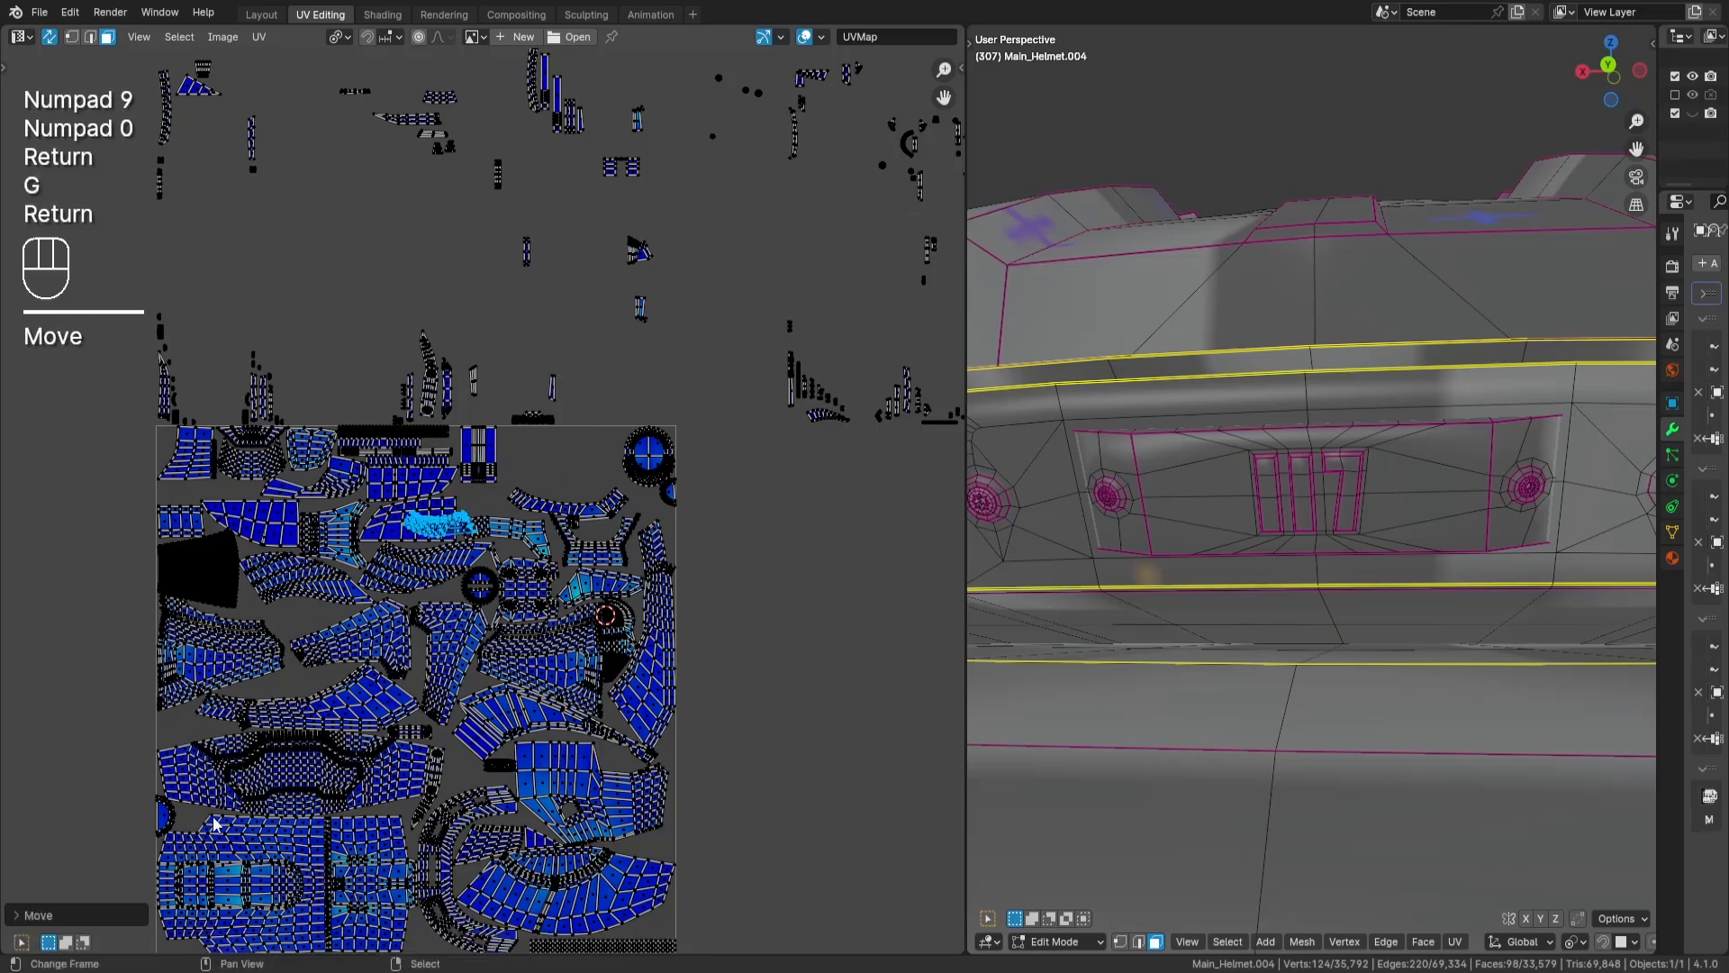
- Place the curved island in the gap beside the honeycomb island's lower right corner, and deselect it
{"action": "scroll", "coordinate": [647, 555], "scroll_direction": "up", "scroll_amount": 5}
{"action": "key", "text": "g"}
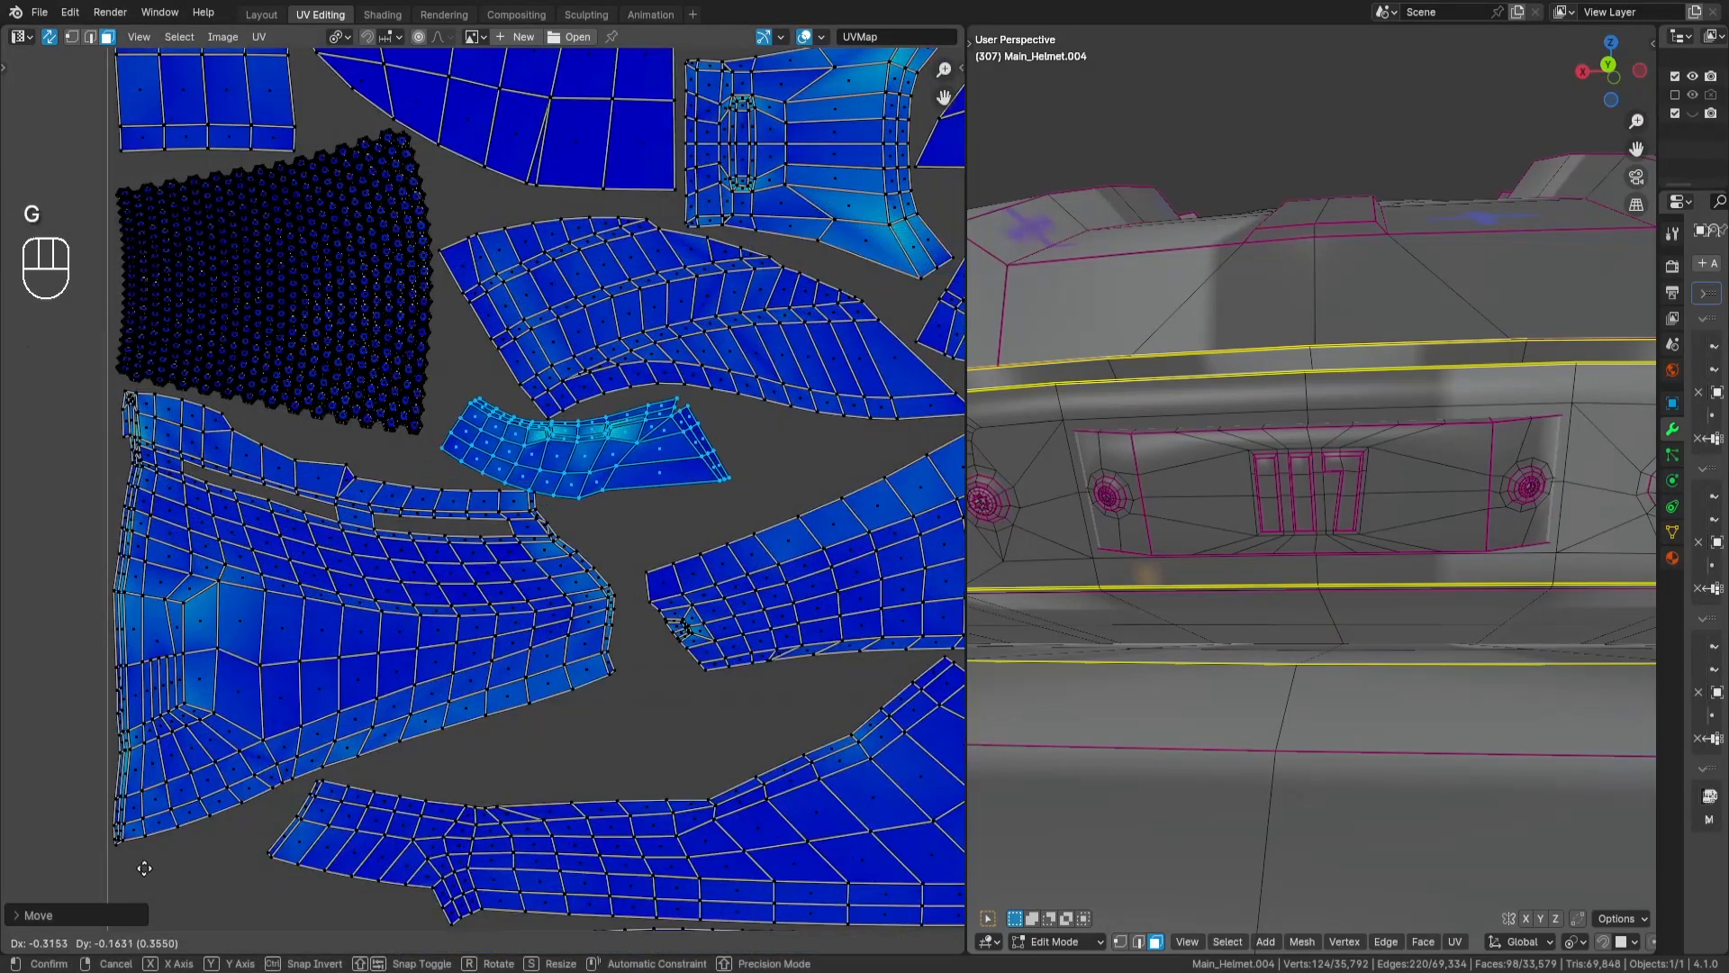
{"action": "key", "text": "Return"}
{"action": "scroll", "coordinate": [637, 554], "scroll_direction": "up", "scroll_amount": 4}
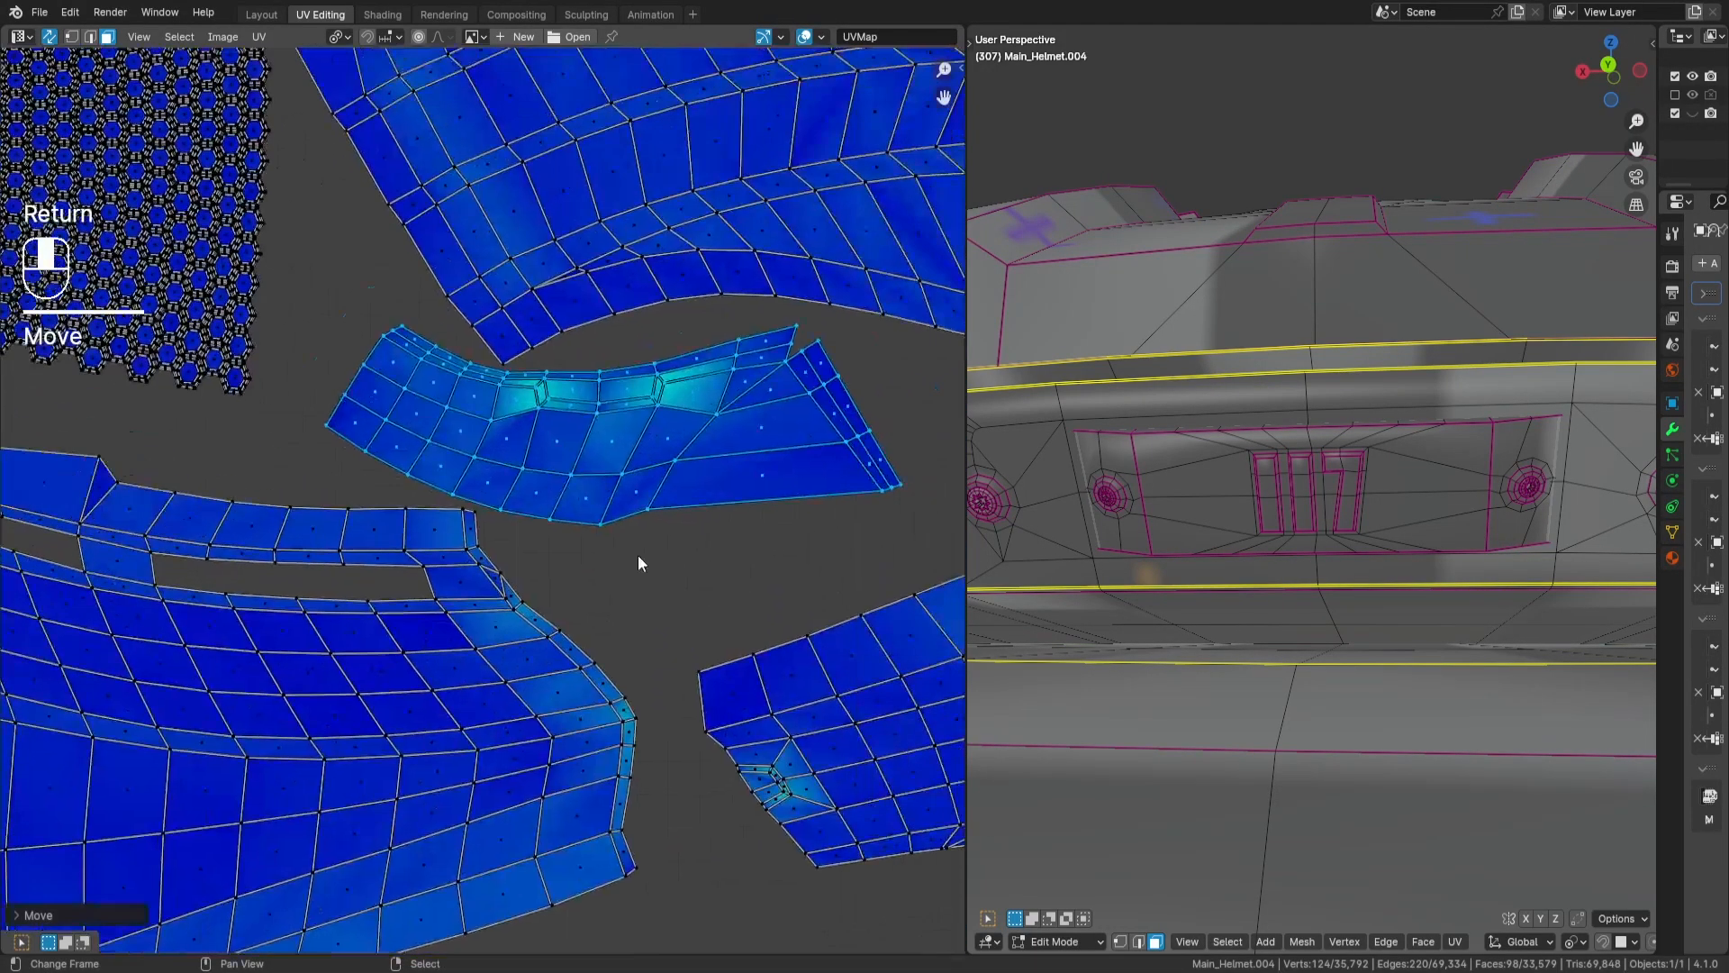
{"action": "scroll", "coordinate": [596, 538], "scroll_direction": "down", "scroll_amount": 6}
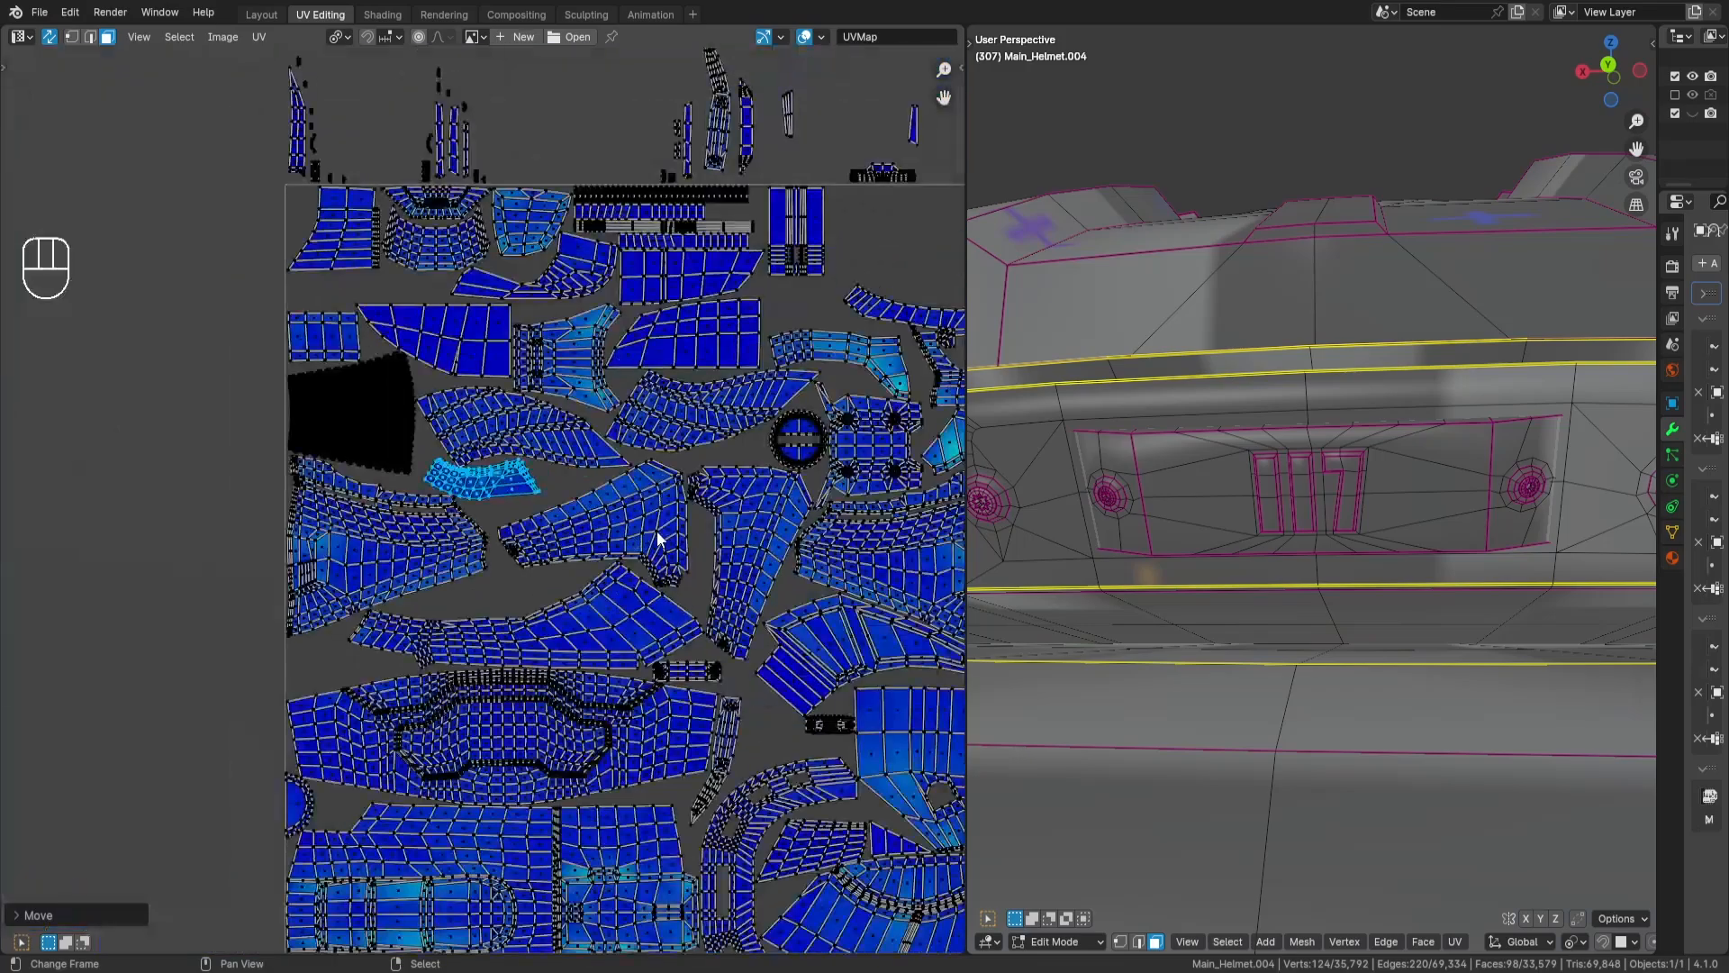
{"action": "key", "text": "a"}
{"action": "key", "text": "a"}
- Select the long bent, pointed strip island above the tile, move it into the tile and rotate it by 90 degrees plus a slight adjustment
{"action": "scroll", "coordinate": [593, 522], "scroll_direction": "up", "scroll_amount": 3}
{"action": "middle_click_drag", "start_coordinate": [588, 446], "coordinate": [594, 547]}
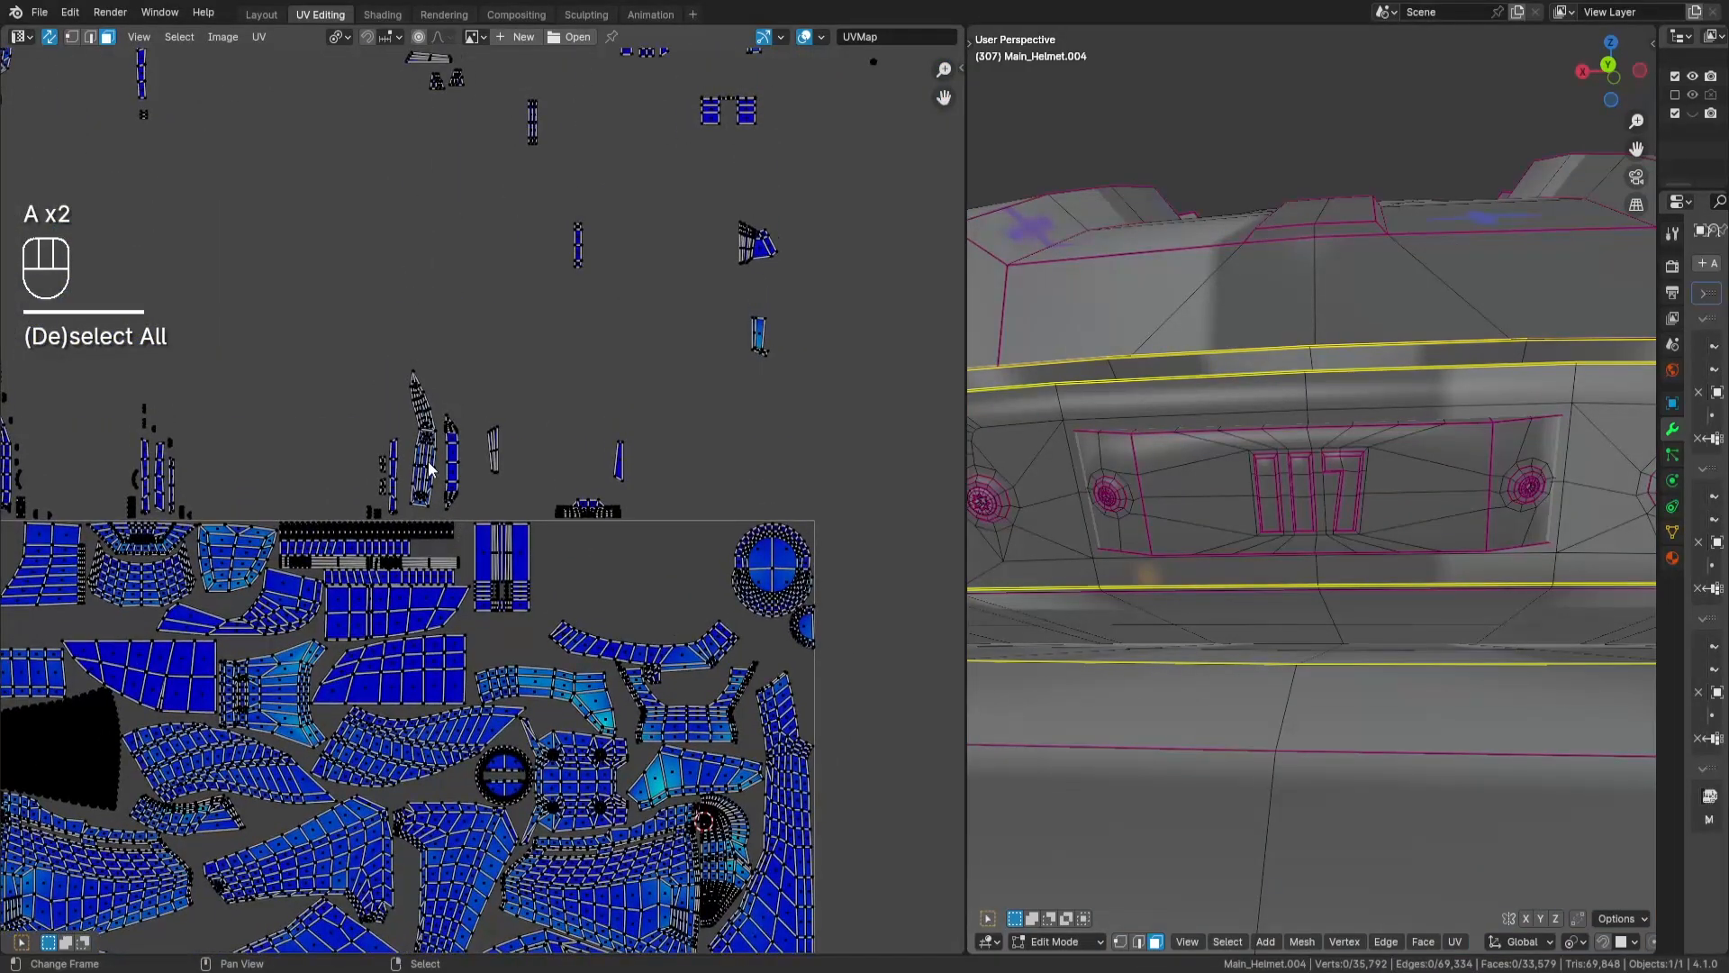
{"action": "middle_click_drag", "start_coordinate": [453, 788], "coordinate": [603, 384]}
{"action": "key", "text": "g"}
{"action": "key", "text": "Return"}
{"action": "scroll", "coordinate": [474, 561], "scroll_direction": "up", "scroll_amount": 3}
{"action": "key", "text": "r"}
{"action": "key", "text": "9"}
{"action": "key", "text": "0"}
{"action": "key", "text": "Return"}
{"action": "key", "text": "r"}
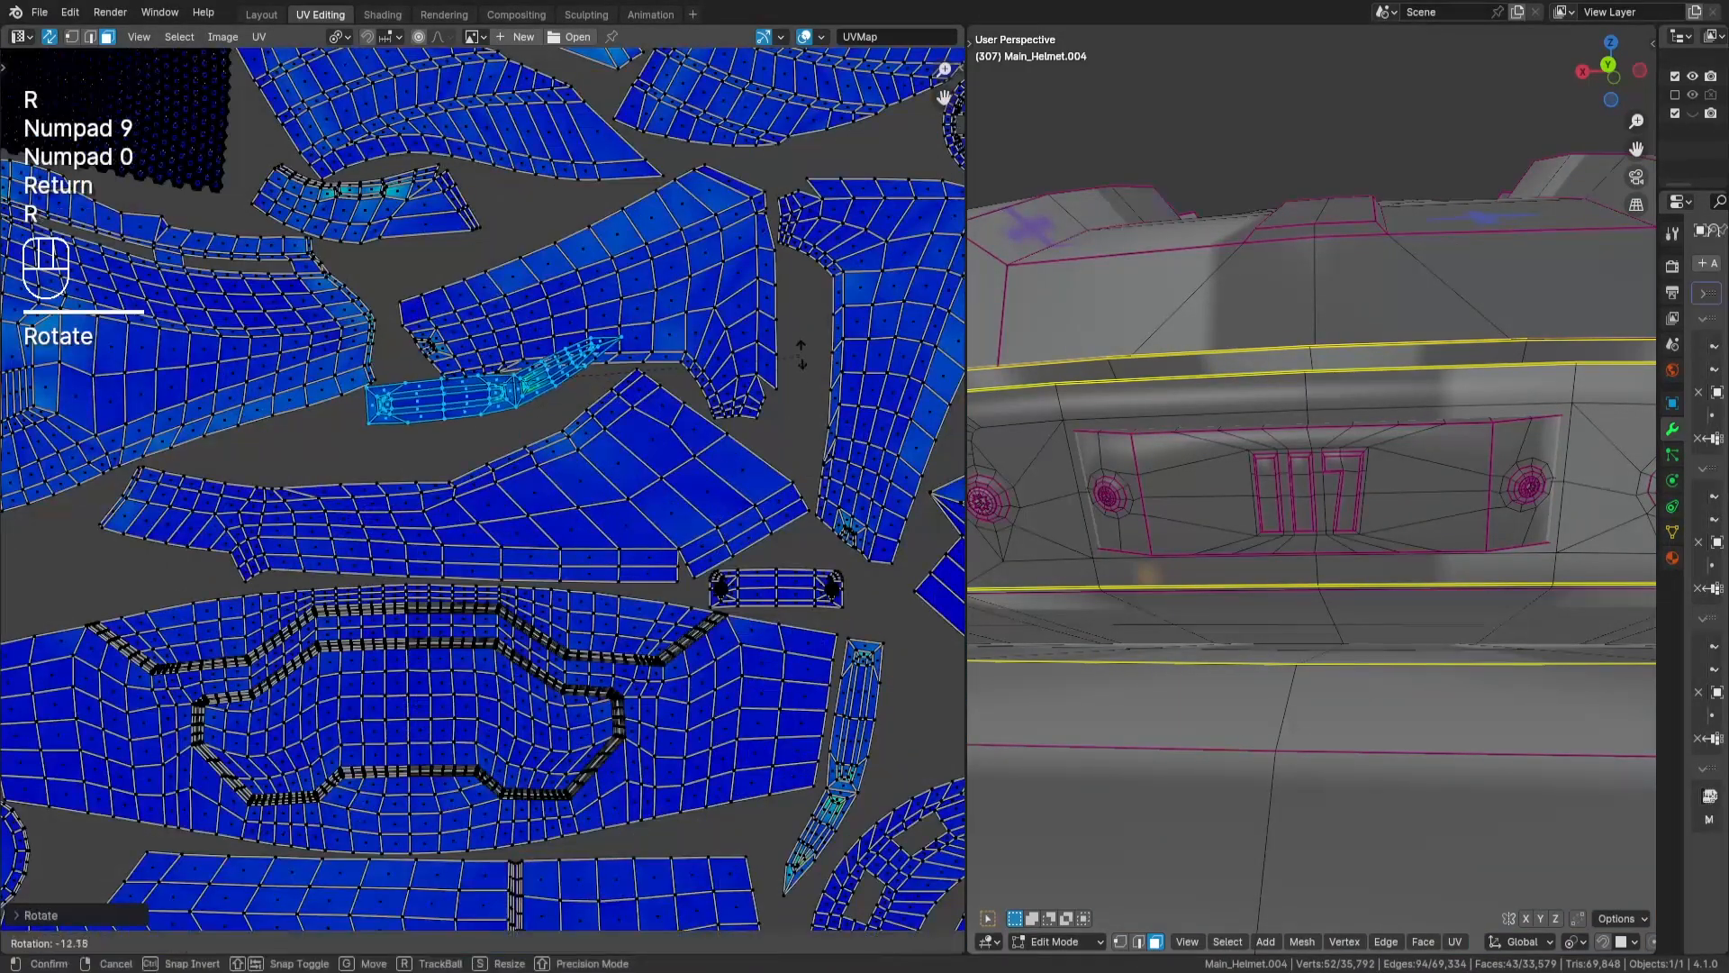
{"action": "key", "text": "Return"}
- Fit the bent strip island along the upper edge of the long wing-shaped island, adjusting its angle, and deselect it
{"action": "scroll", "coordinate": [765, 387], "scroll_direction": "up", "scroll_amount": 1}
{"action": "key", "text": "g"}
{"action": "key", "text": "Return"}
{"action": "key", "text": "r"}
{"action": "key", "text": "Return"}
{"action": "key", "text": "g"}
- Place the second triangular island in the notch at the upper right of the panel island with the hole
{"action": "key", "text": "Return"}
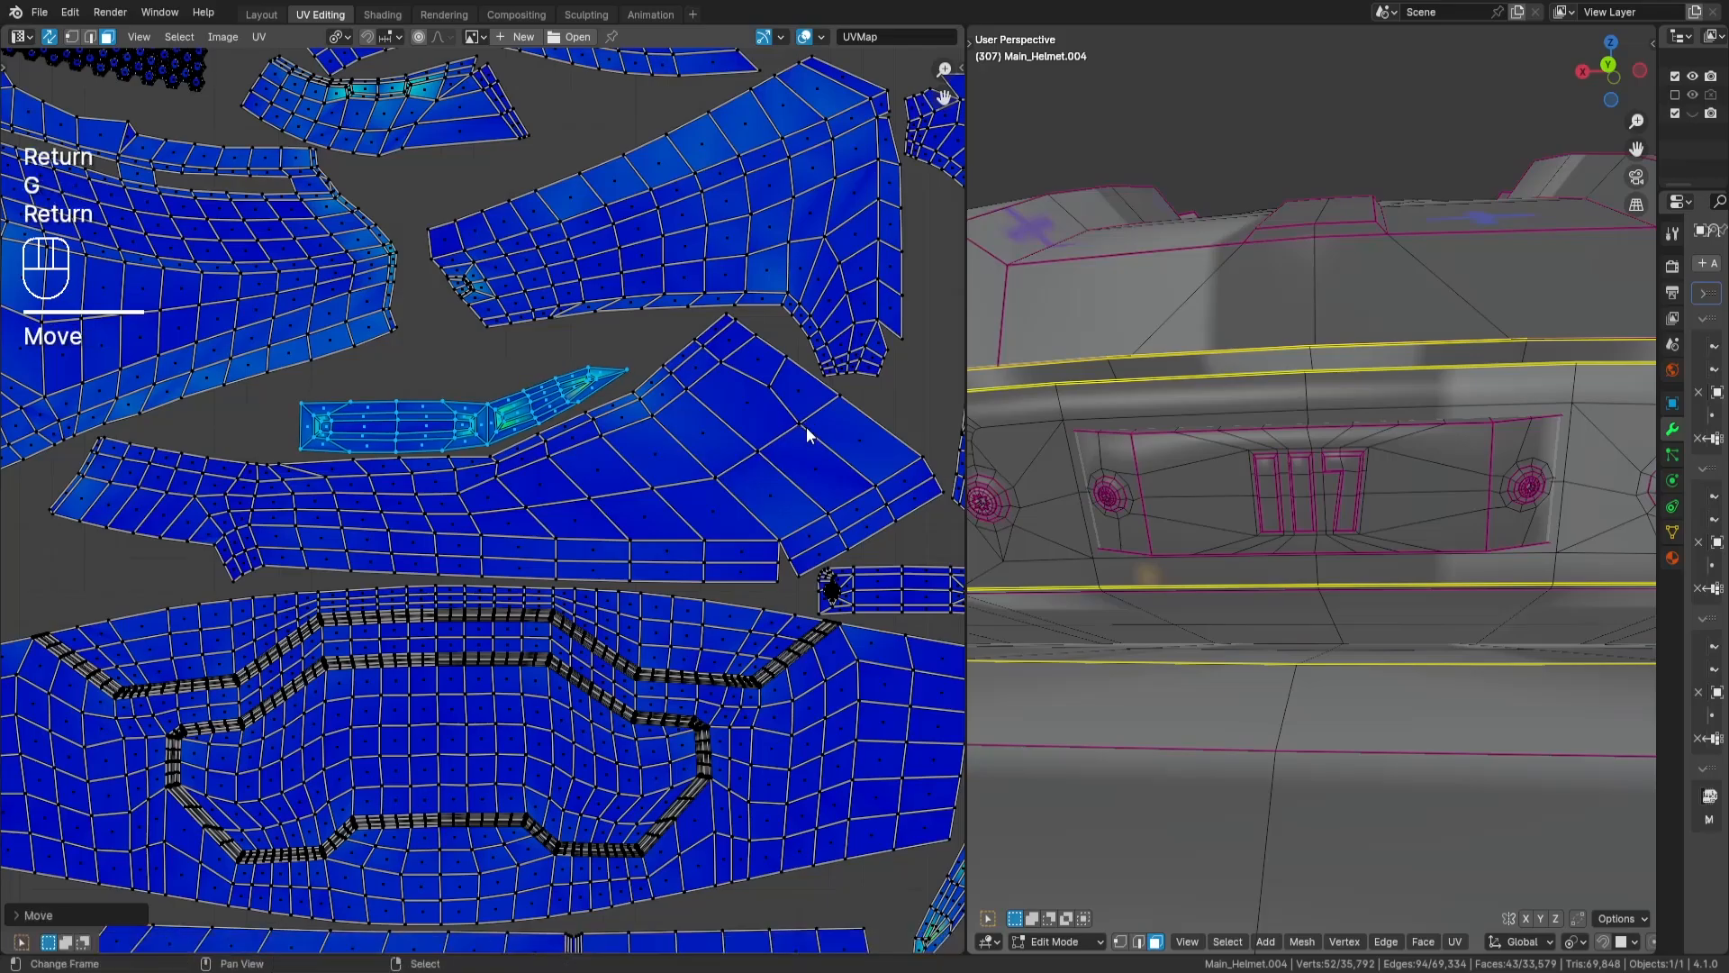
{"action": "key", "text": "a"}
{"action": "key", "text": "a"}
- Undo the last three operations
{"action": "scroll", "coordinate": [765, 450], "scroll_direction": "down", "scroll_amount": 4}
{"action": "key", "text": "a"}
{"action": "key", "text": "a"}
{"action": "scroll", "coordinate": [648, 433], "scroll_direction": "down", "scroll_amount": 1}
{"action": "key", "text": "ctrl+z"}
{"action": "key", "text": "ctrl+z"}
{"action": "key", "text": "ctrl+z"}
{"action": "key", "text": "ctrl+z"}
{"action": "key", "text": "g"}
{"action": "key", "text": "Return"}
{"action": "scroll", "coordinate": [629, 733], "scroll_direction": "up", "scroll_amount": 6}
{"action": "key", "text": "g"}
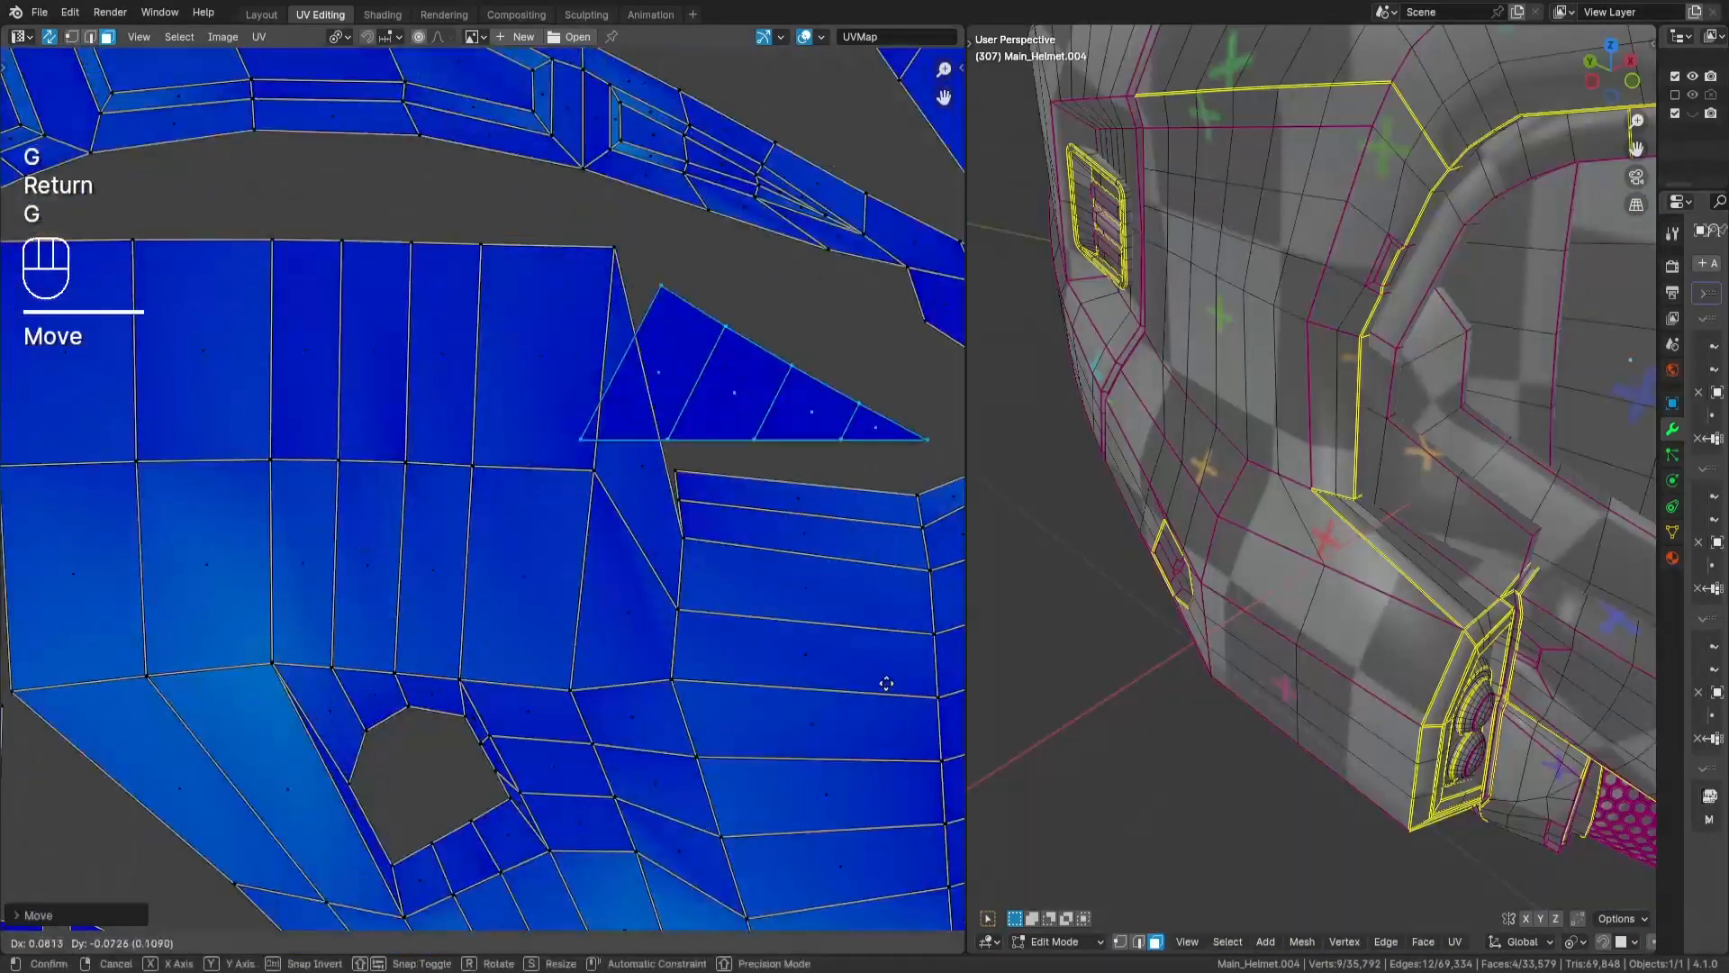
{"action": "key", "text": "Return"}
{"action": "scroll", "coordinate": [648, 450], "scroll_direction": "down", "scroll_amount": 6}
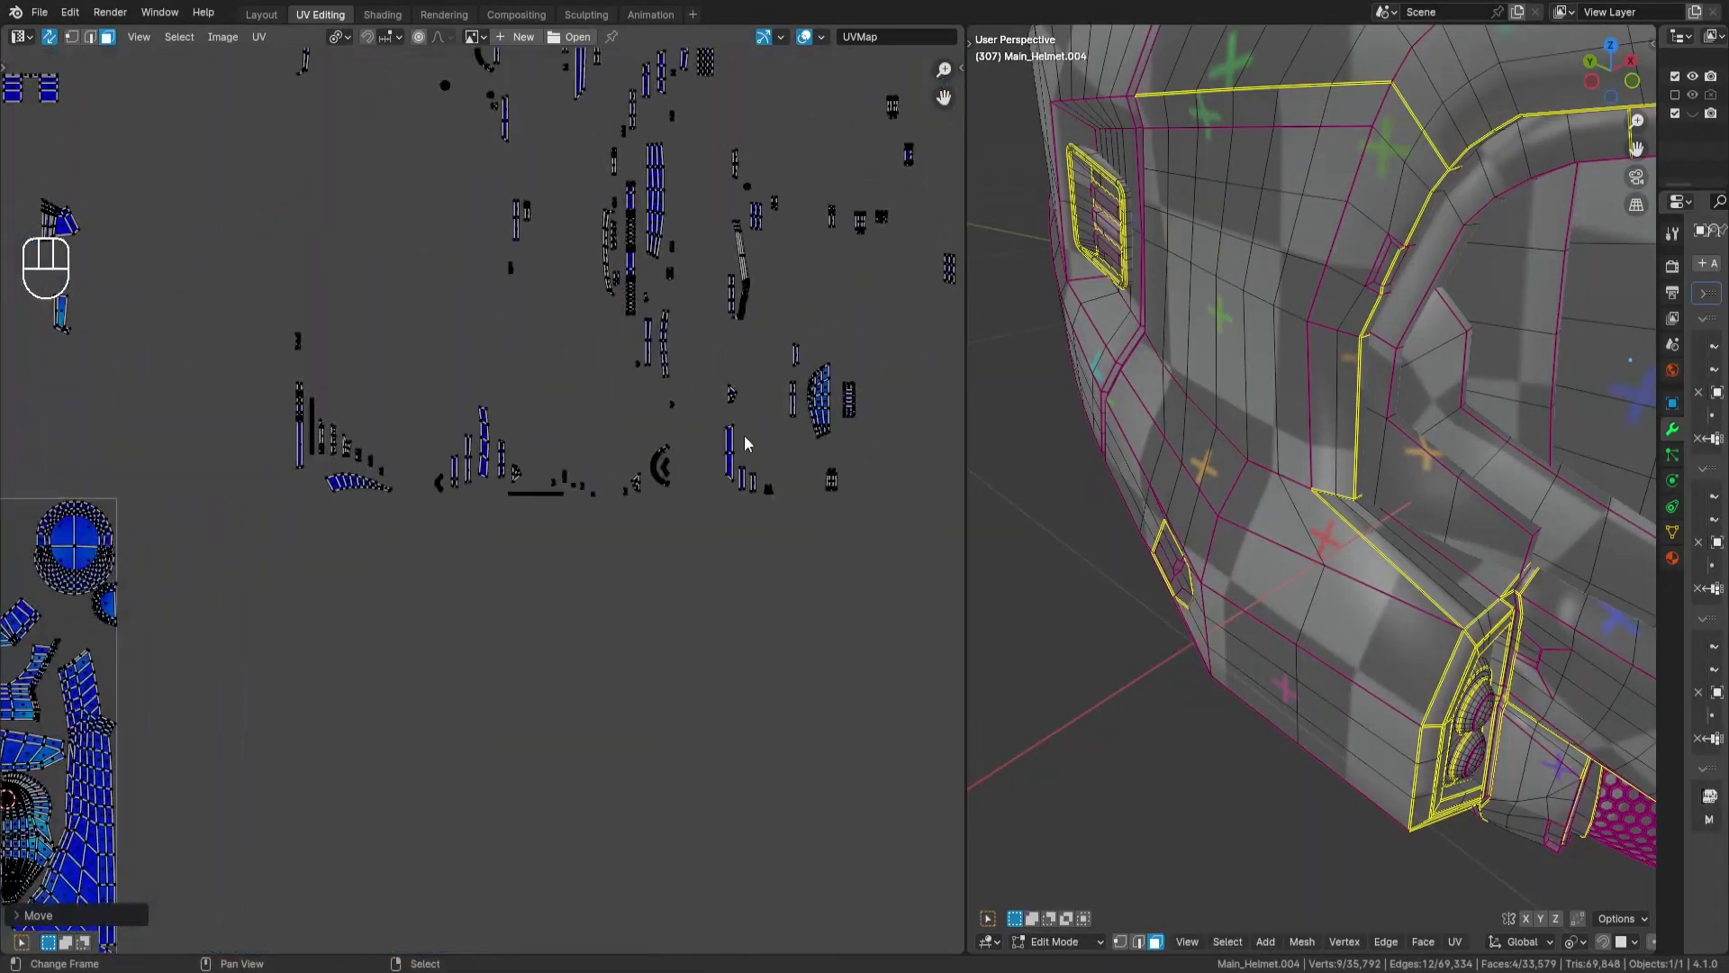
- Move the capsule-shaped lamp recess island into the gap between the large bottom panel and the curved frame island, and deselect it
{"action": "left_click_drag", "start_coordinate": [580, 201], "coordinate": [689, 268]}
{"action": "scroll", "coordinate": [632, 507], "scroll_direction": "down", "scroll_amount": 3}
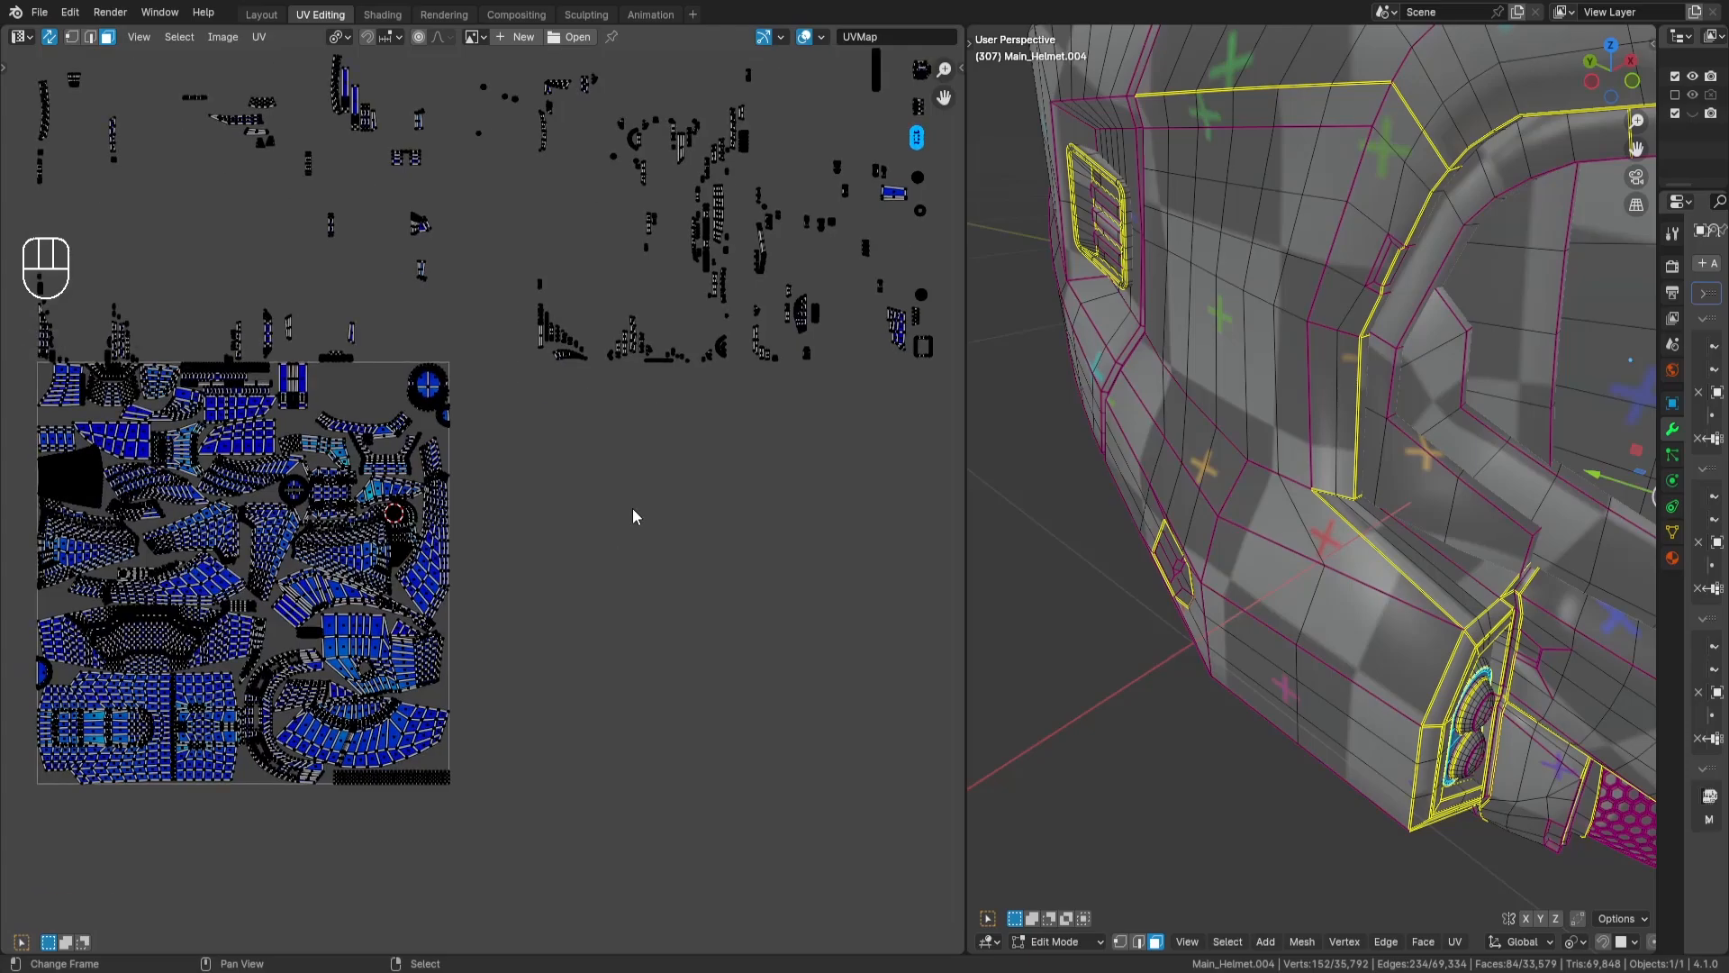
{"action": "key", "text": "g"}
{"action": "key", "text": "Return"}
{"action": "scroll", "coordinate": [630, 505], "scroll_direction": "up", "scroll_amount": 7}
{"action": "key", "text": "g"}
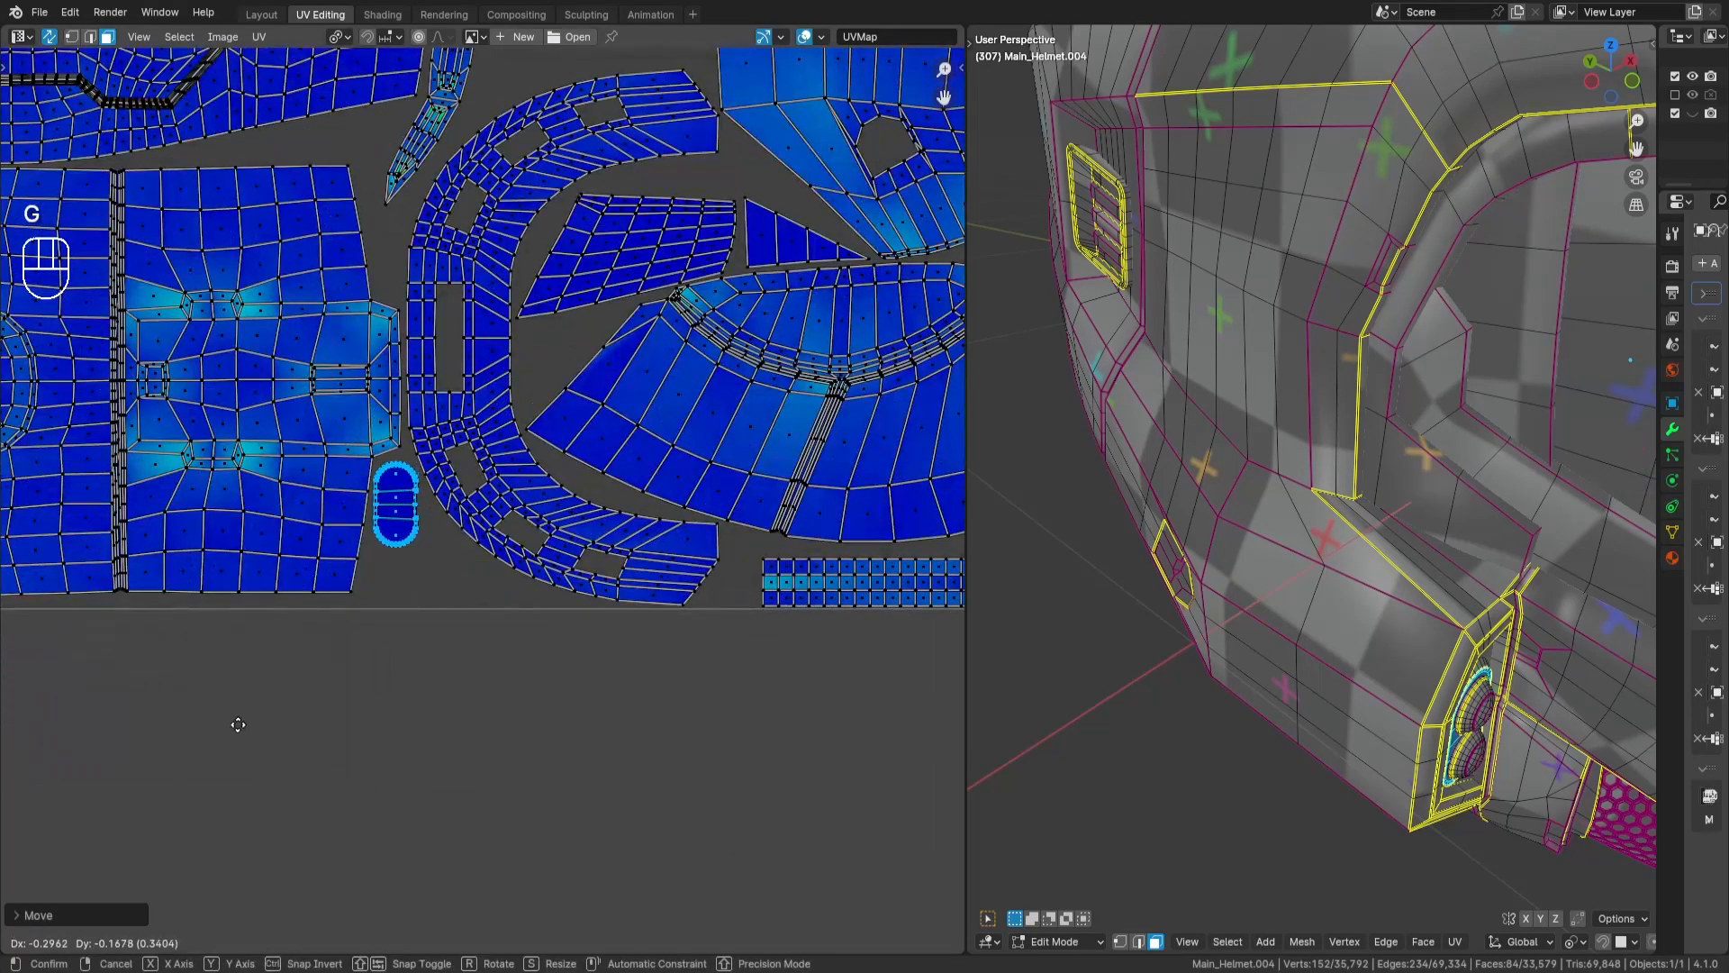
{"action": "key", "text": "a"}
{"action": "key", "text": "a"}
- Select the lower lamp's round island outside the tile and move it into the tile
{"action": "scroll", "coordinate": [509, 502], "scroll_direction": "down", "scroll_amount": 5}
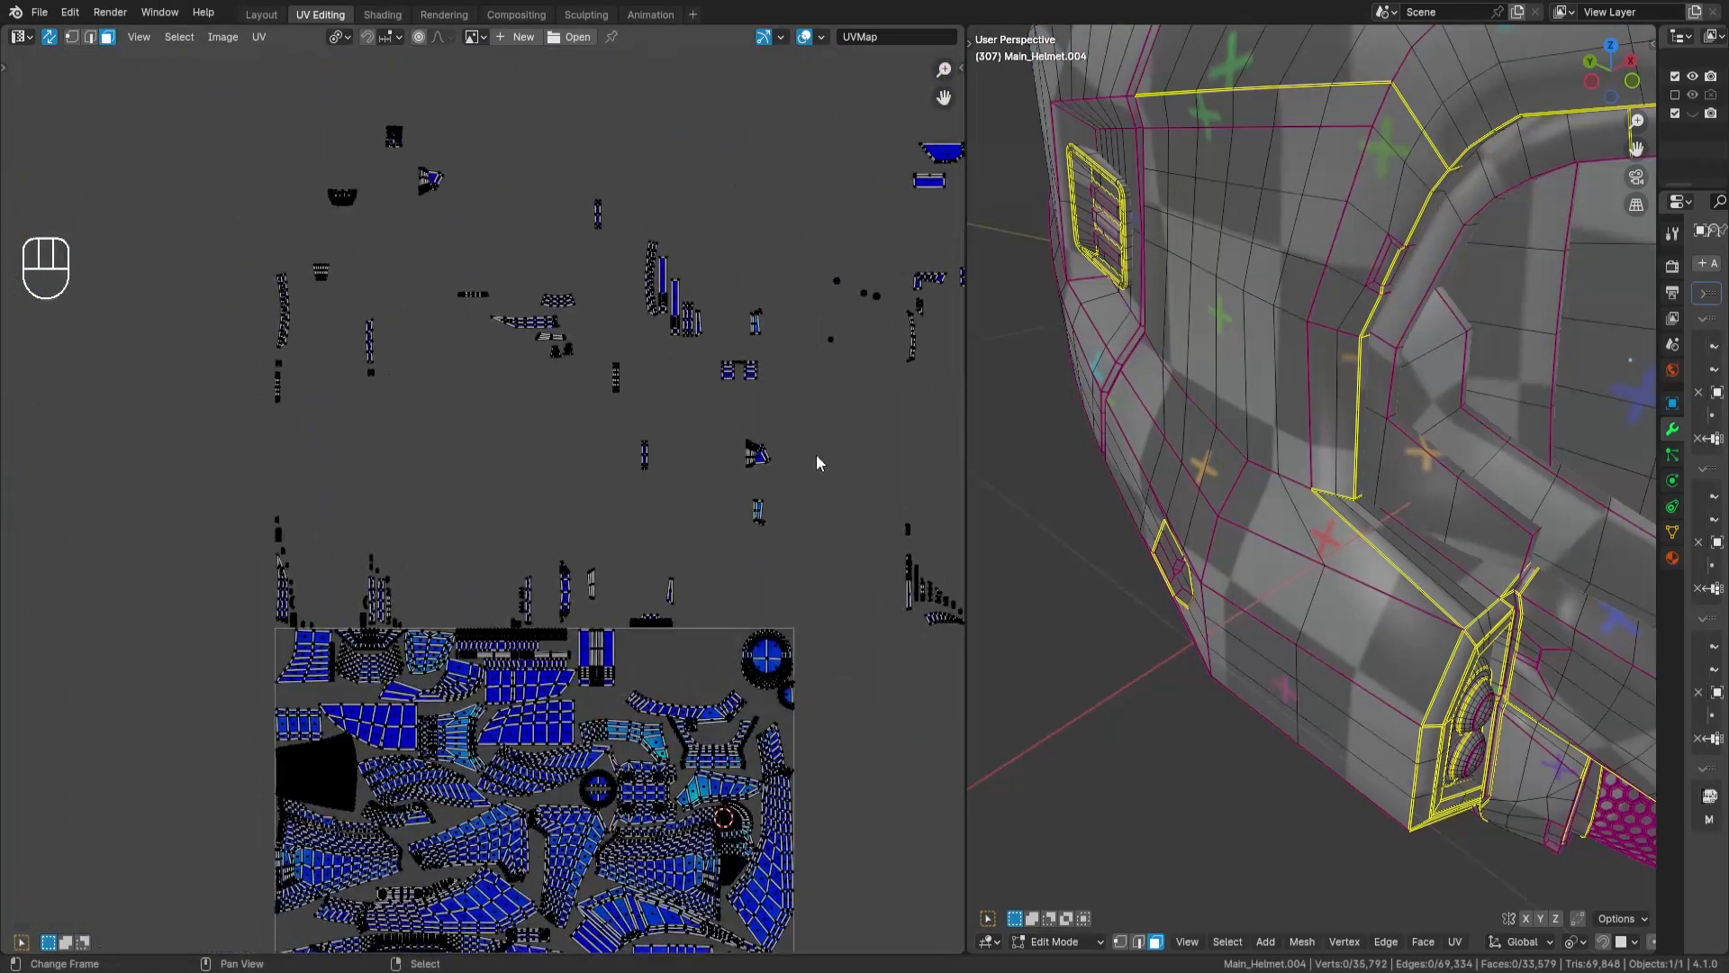
{"action": "scroll", "coordinate": [873, 363], "scroll_direction": "up", "scroll_amount": 3}
{"action": "middle_click_drag", "start_coordinate": [873, 363], "coordinate": [581, 464]}
{"action": "left_click_drag", "start_coordinate": [504, 106], "coordinate": [597, 205]}
{"action": "scroll", "coordinate": [575, 468], "scroll_direction": "down", "scroll_amount": 7}
{"action": "middle_click_drag", "start_coordinate": [423, 475], "coordinate": [613, 306]}
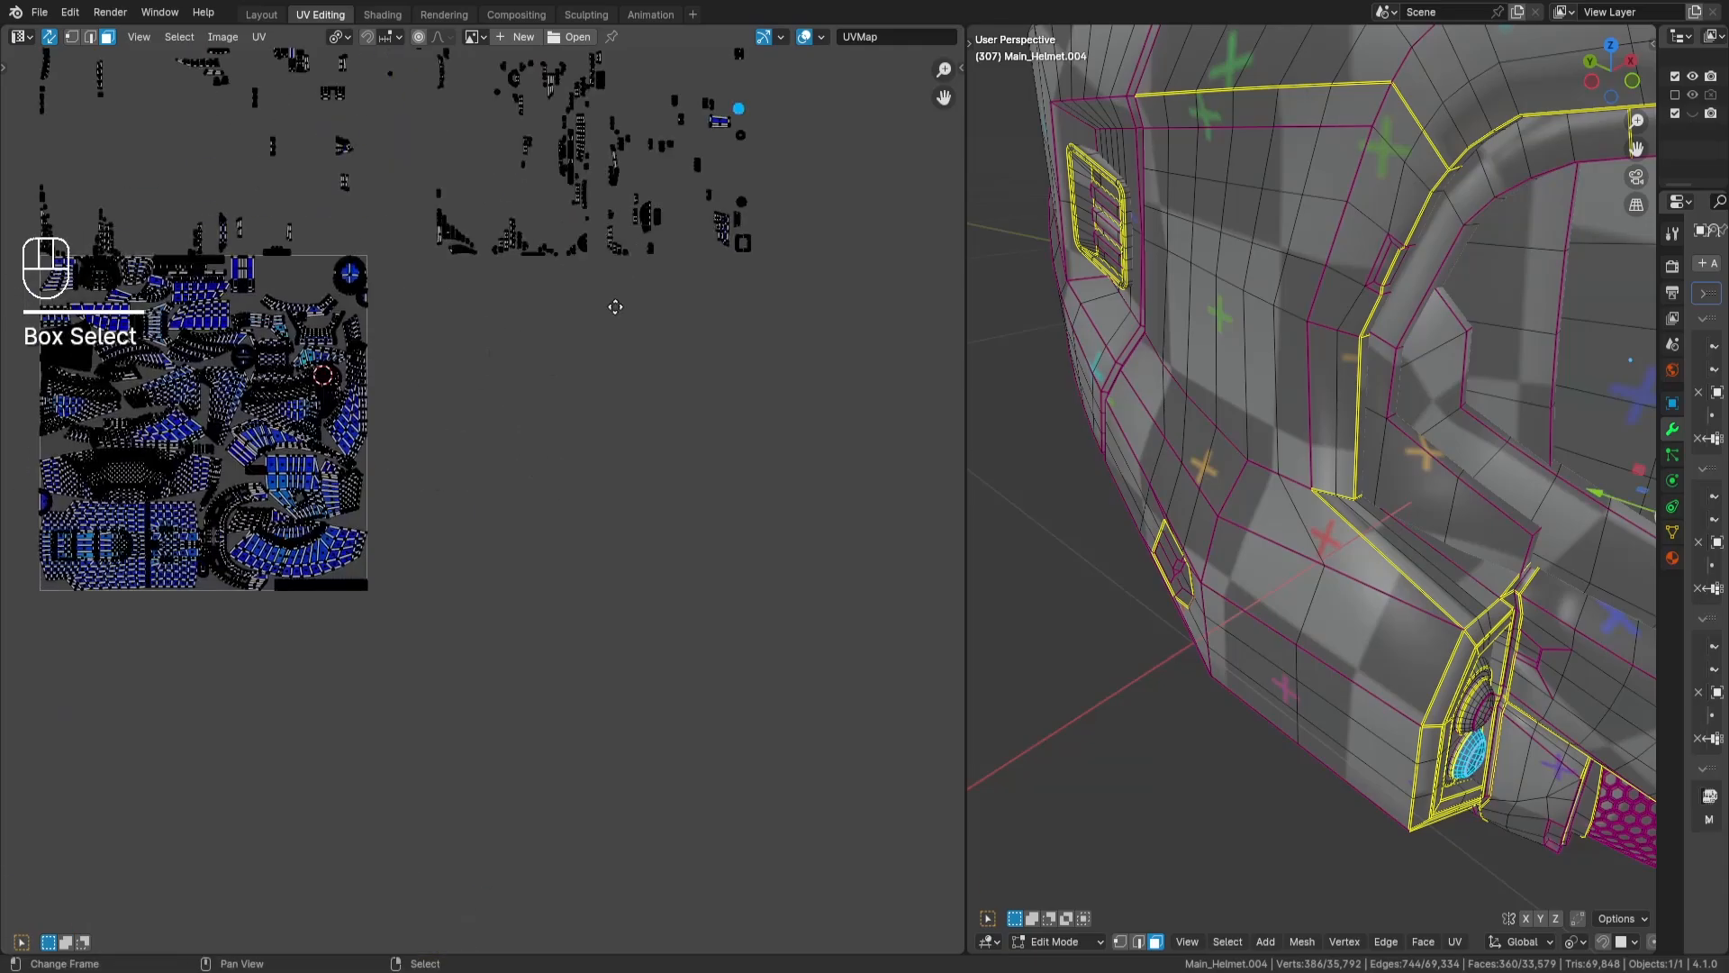
{"action": "key", "text": "g"}
{"action": "key", "text": "Return"}
- Place the lower lamp's round island inside the hole of the large panel island
{"action": "scroll", "coordinate": [262, 509], "scroll_direction": "up", "scroll_amount": 6}
{"action": "middle_click_drag", "start_coordinate": [262, 508], "coordinate": [469, 534]}
{"action": "scroll", "coordinate": [668, 477], "scroll_direction": "up", "scroll_amount": 3}
{"action": "middle_click_drag", "start_coordinate": [669, 477], "coordinate": [493, 576]}
{"action": "key", "text": "g"}
{"action": "key", "text": "Return"}
{"action": "scroll", "coordinate": [171, 155], "scroll_direction": "down", "scroll_amount": 6}
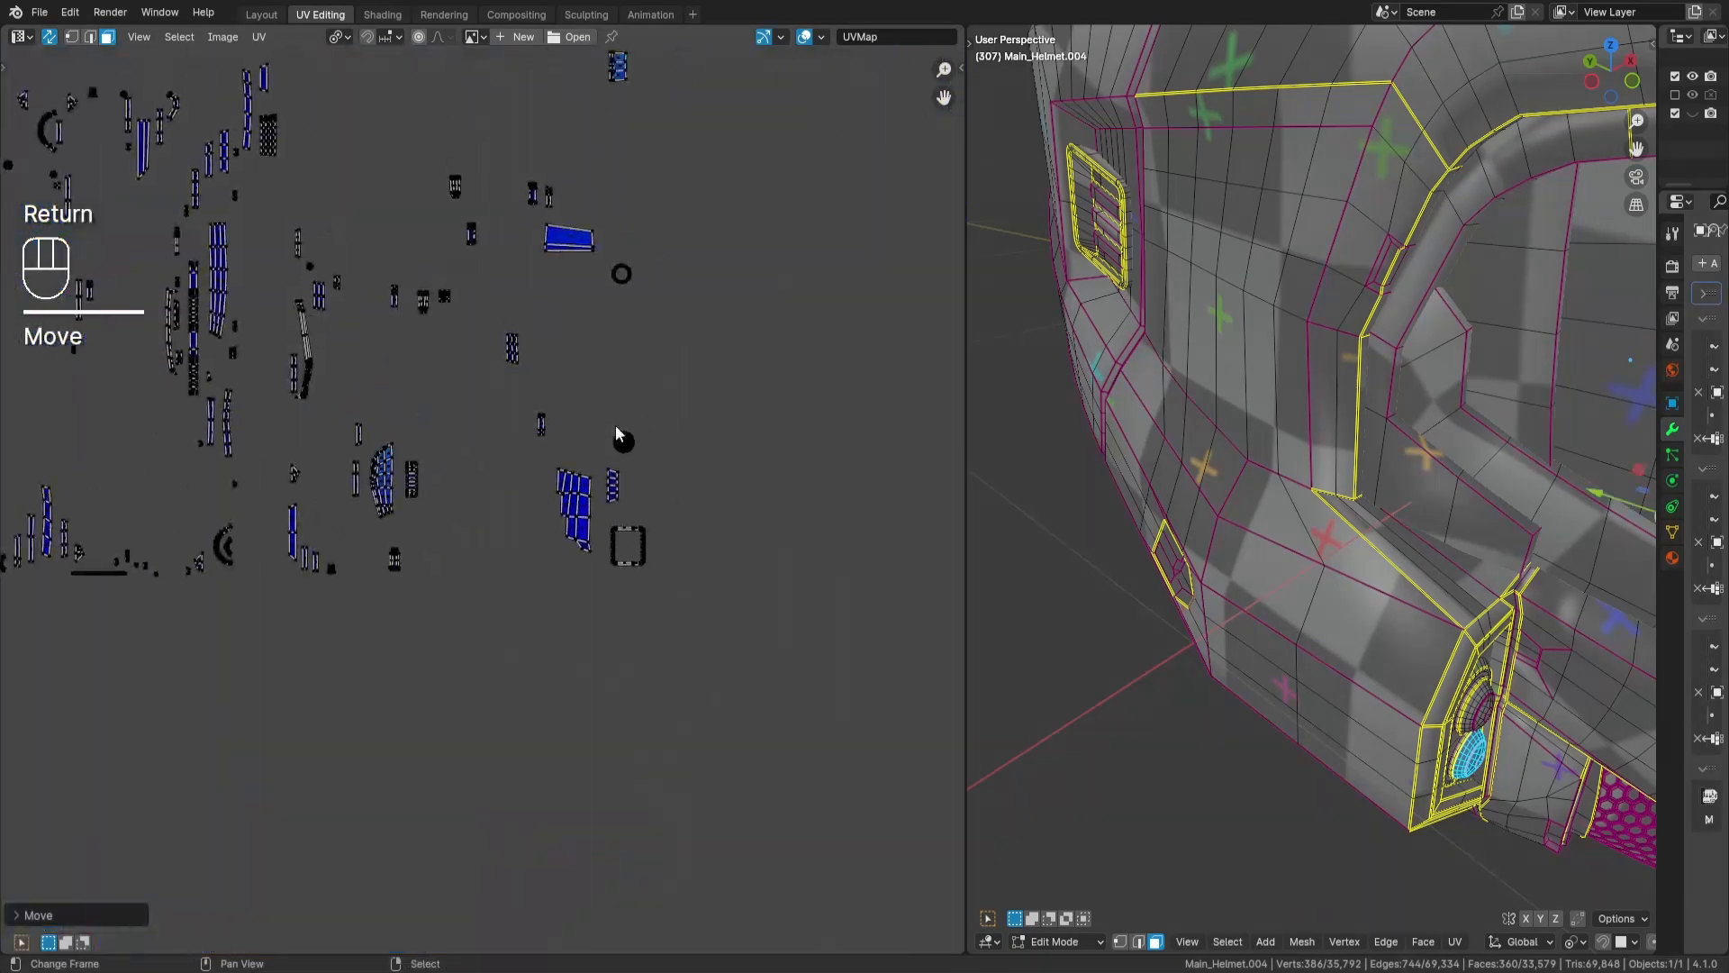
- Select the upper lamp's round island outside the tile and move it into the tile
{"action": "left_click_drag", "start_coordinate": [598, 411], "coordinate": [641, 455]}
{"action": "scroll", "coordinate": [636, 450], "scroll_direction": "down", "scroll_amount": 3}
{"action": "middle_click_drag", "start_coordinate": [540, 549], "coordinate": [706, 370]}
{"action": "scroll", "coordinate": [775, 216], "scroll_direction": "up", "scroll_amount": 3}
{"action": "middle_click_drag", "start_coordinate": [800, 177], "coordinate": [693, 385]}
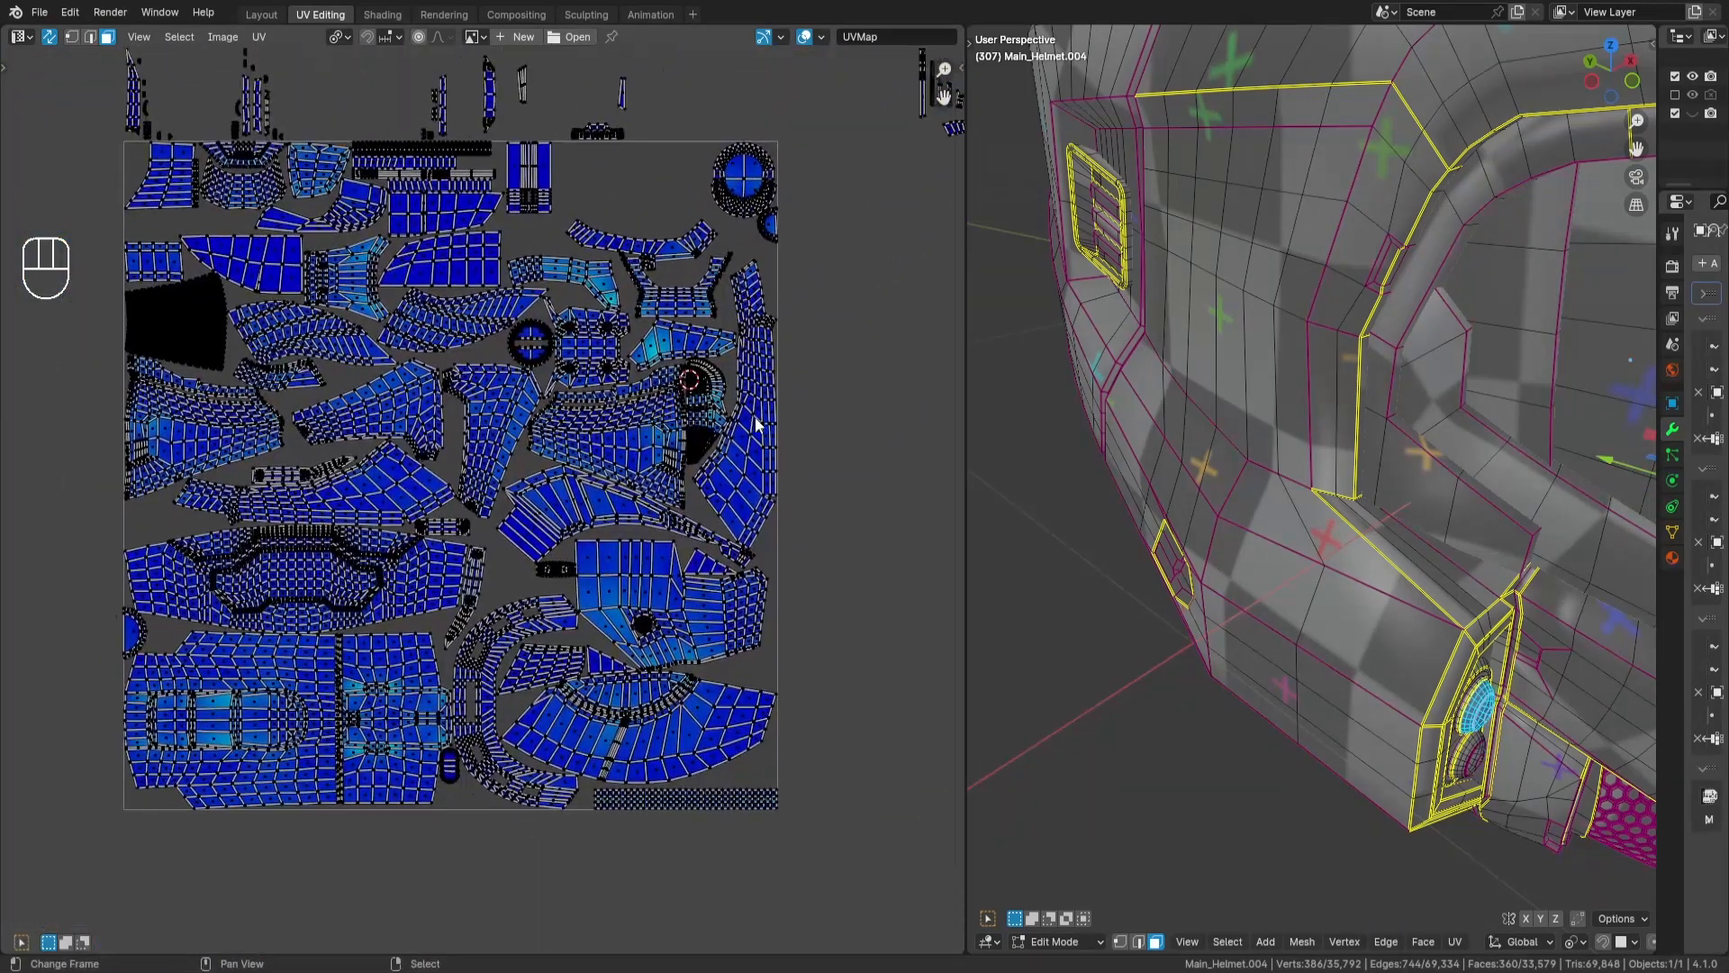
{"action": "middle_click_drag", "start_coordinate": [701, 679], "coordinate": [699, 520]}
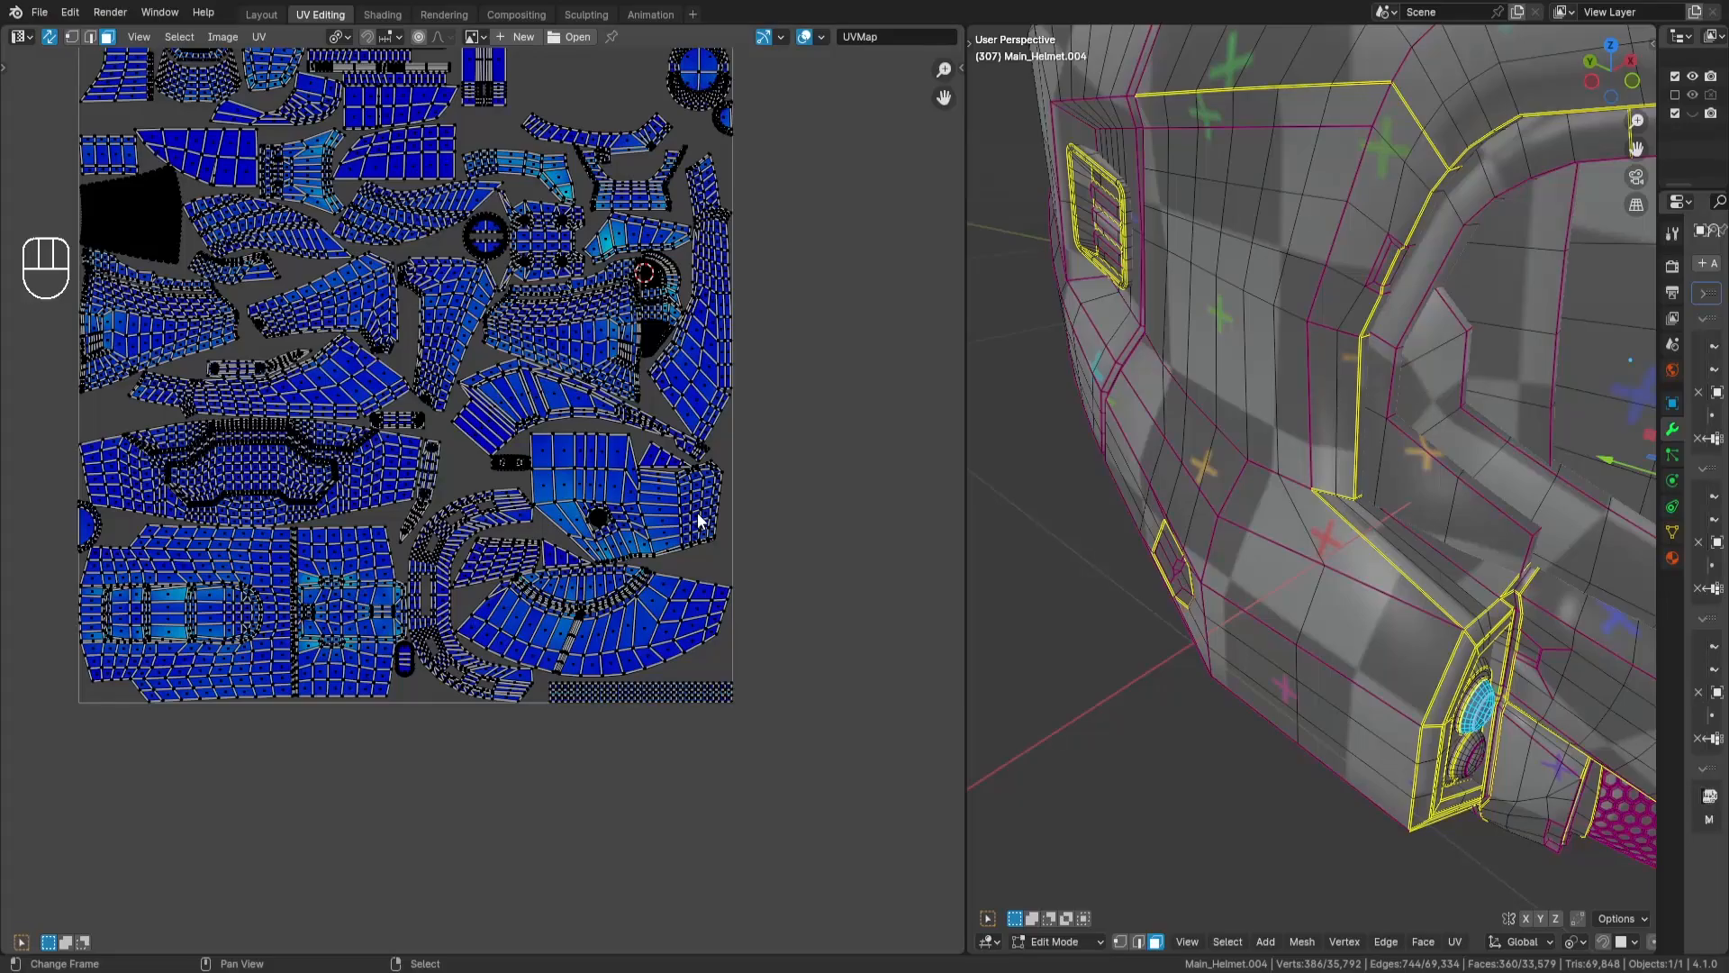
{"action": "key", "text": "Return"}
- Place the upper lamp's round island between the visor-shaped island and the pointed strip's tip, and deselect it
{"action": "scroll", "coordinate": [749, 320], "scroll_direction": "up", "scroll_amount": 8}
{"action": "middle_click_drag", "start_coordinate": [748, 321], "coordinate": [528, 455]}
{"action": "key", "text": "g"}
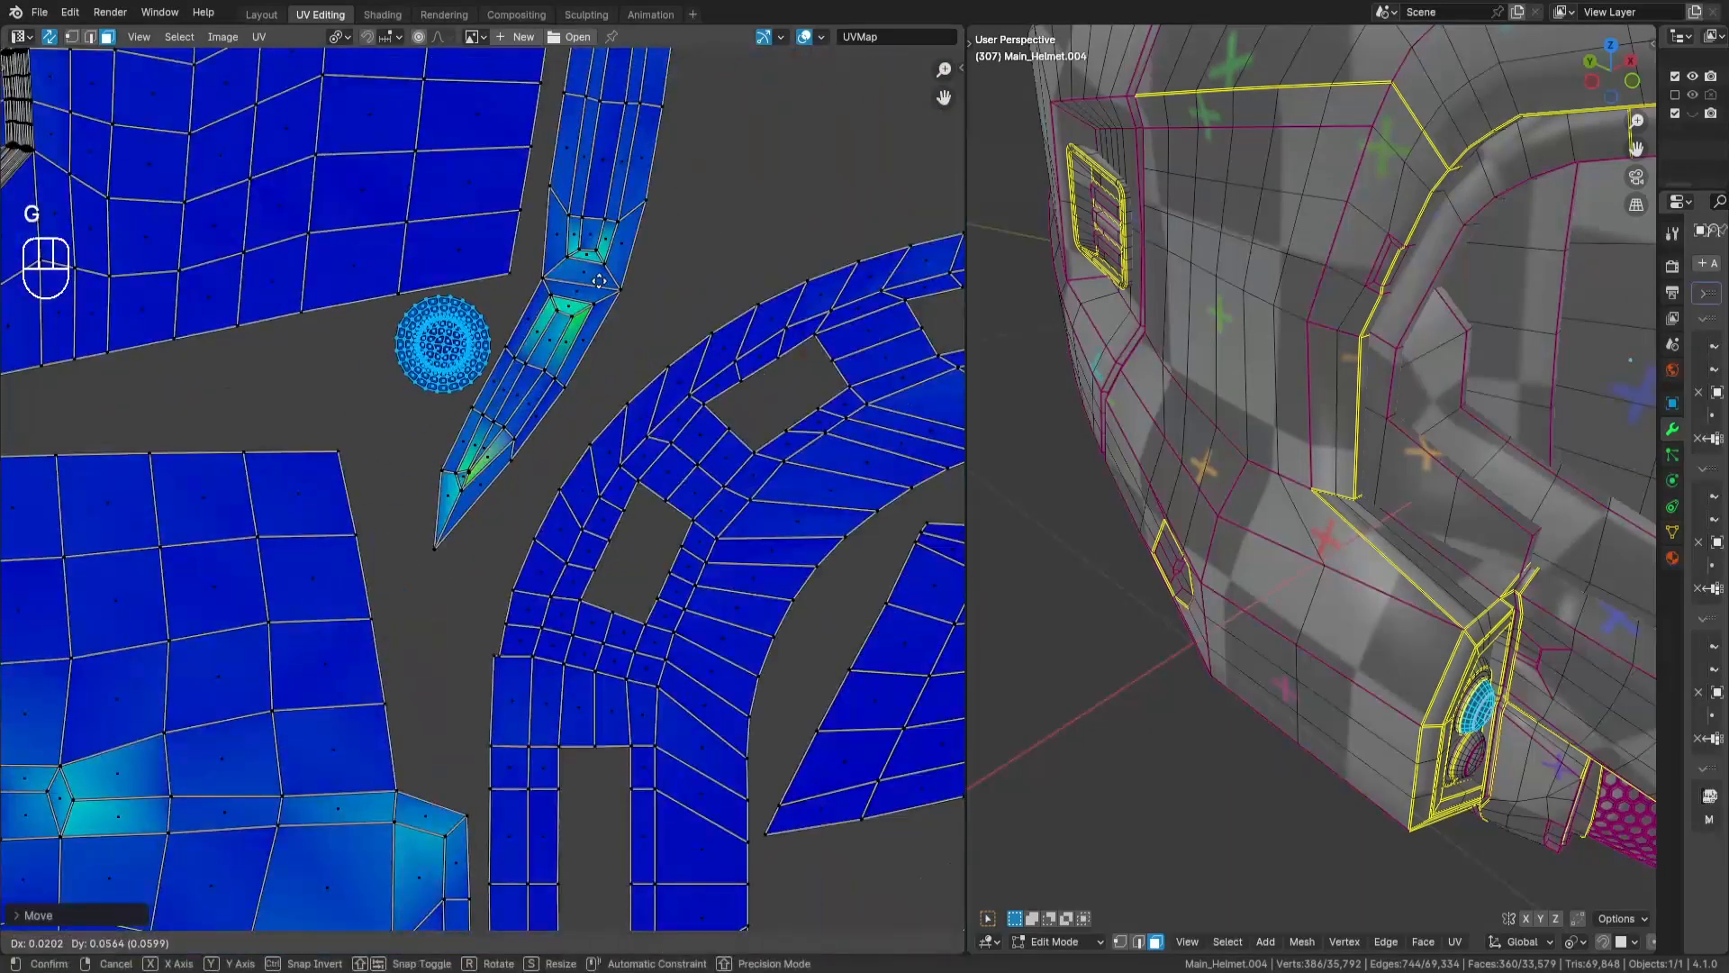
{"action": "key", "text": "Return"}
{"action": "scroll", "coordinate": [649, 310], "scroll_direction": "down", "scroll_amount": 7}
{"action": "key", "text": "a"}
{"action": "key", "text": "a"}
- Look over the tile's remaining gaps and the unplaced islands outside it
{"action": "middle_click_drag", "start_coordinate": [818, 368], "coordinate": [674, 419]}
{"action": "middle_click_drag", "start_coordinate": [631, 270], "coordinate": [575, 811]}
{"action": "scroll", "coordinate": [575, 252], "scroll_direction": "down", "scroll_amount": 1}
{"action": "key", "text": "a"}
{"action": "key", "text": "a"}
{"action": "middle_click_drag", "start_coordinate": [576, 519], "coordinate": [645, 440]}
{"action": "scroll", "coordinate": [644, 440], "scroll_direction": "up", "scroll_amount": 2}
{"action": "middle_click_drag", "start_coordinate": [658, 624], "coordinate": [279, 509]}
{"action": "scroll", "coordinate": [621, 517], "scroll_direction": "down", "scroll_amount": 4}
{"action": "middle_click_drag", "start_coordinate": [296, 591], "coordinate": [519, 437]}
{"action": "scroll", "coordinate": [519, 438], "scroll_direction": "up", "scroll_amount": 3}
{"action": "middle_click_drag", "start_coordinate": [478, 262], "coordinate": [882, 928]}
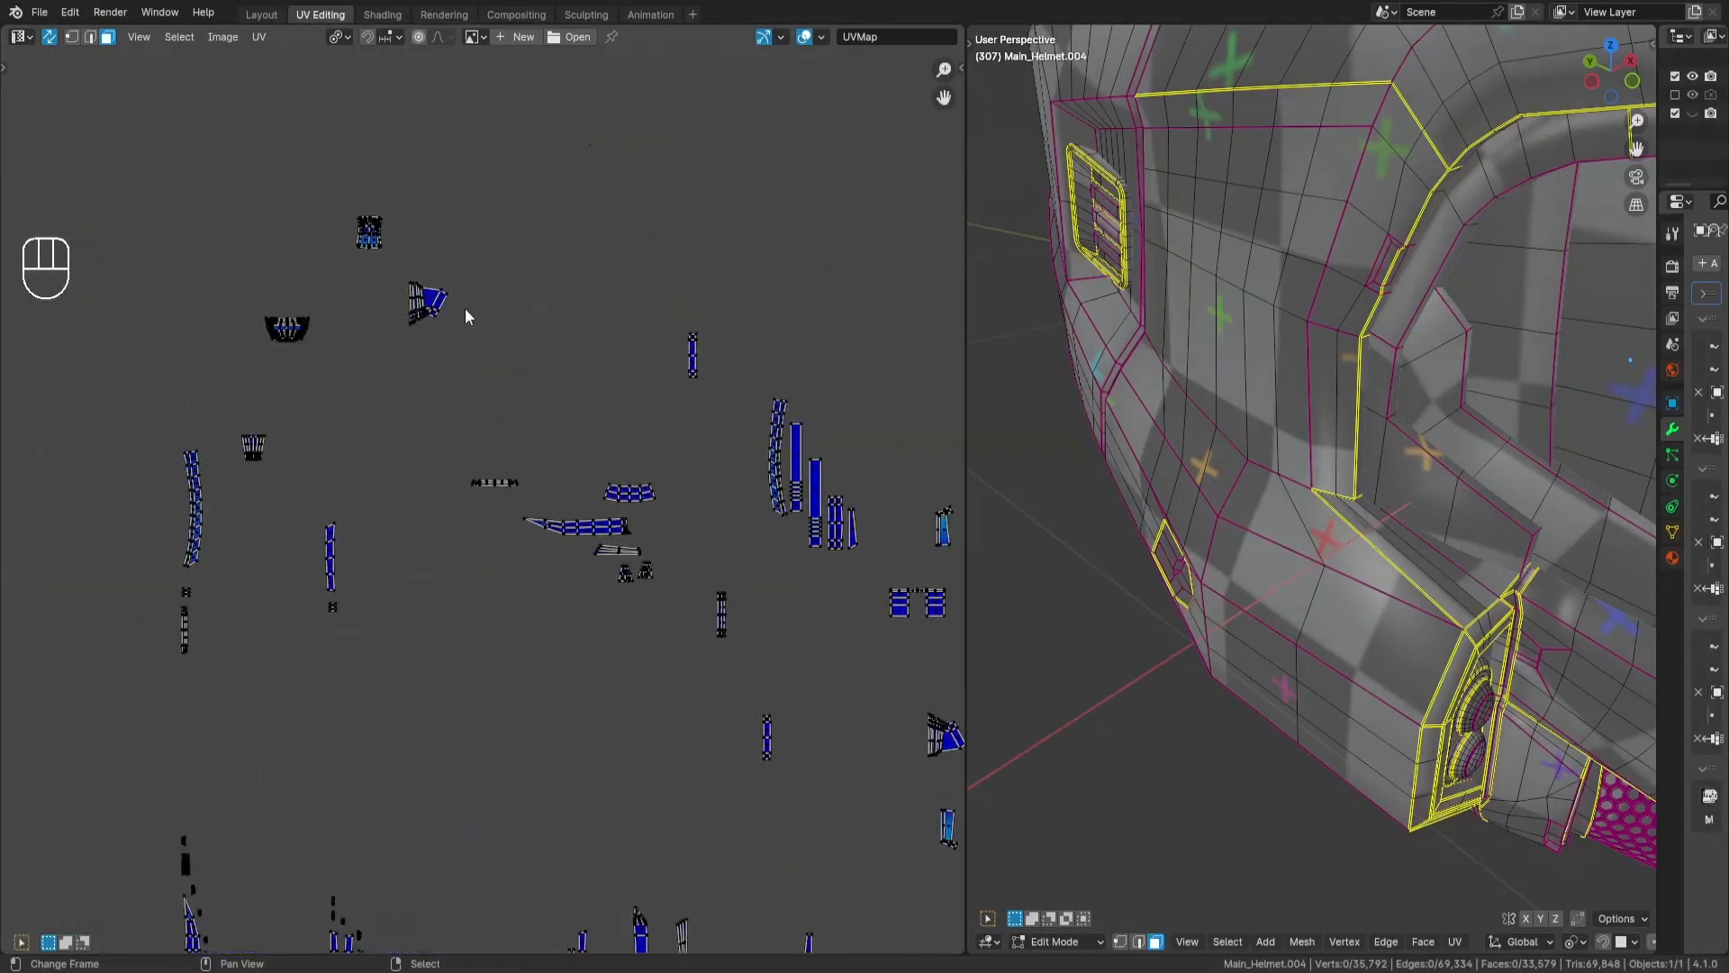
- Move the bowl-shaped island into the tile, place it at the upper edge beside the striped rectangular island, and deselect it
{"action": "left_click_drag", "start_coordinate": [334, 283], "coordinate": [248, 360]}
{"action": "scroll", "coordinate": [632, 617], "scroll_direction": "up", "scroll_amount": 1}
{"action": "middle_click_drag", "start_coordinate": [625, 891], "coordinate": [491, 351]}
{"action": "key", "text": "g"}
{"action": "key", "text": "Return"}
{"action": "scroll", "coordinate": [666, 621], "scroll_direction": "up", "scroll_amount": 6}
{"action": "key", "text": "g"}
{"action": "middle_click_drag", "start_coordinate": [585, 270], "coordinate": [551, 540]}
{"action": "scroll", "coordinate": [551, 541], "scroll_direction": "down", "scroll_amount": 2}
{"action": "key", "text": "g"}
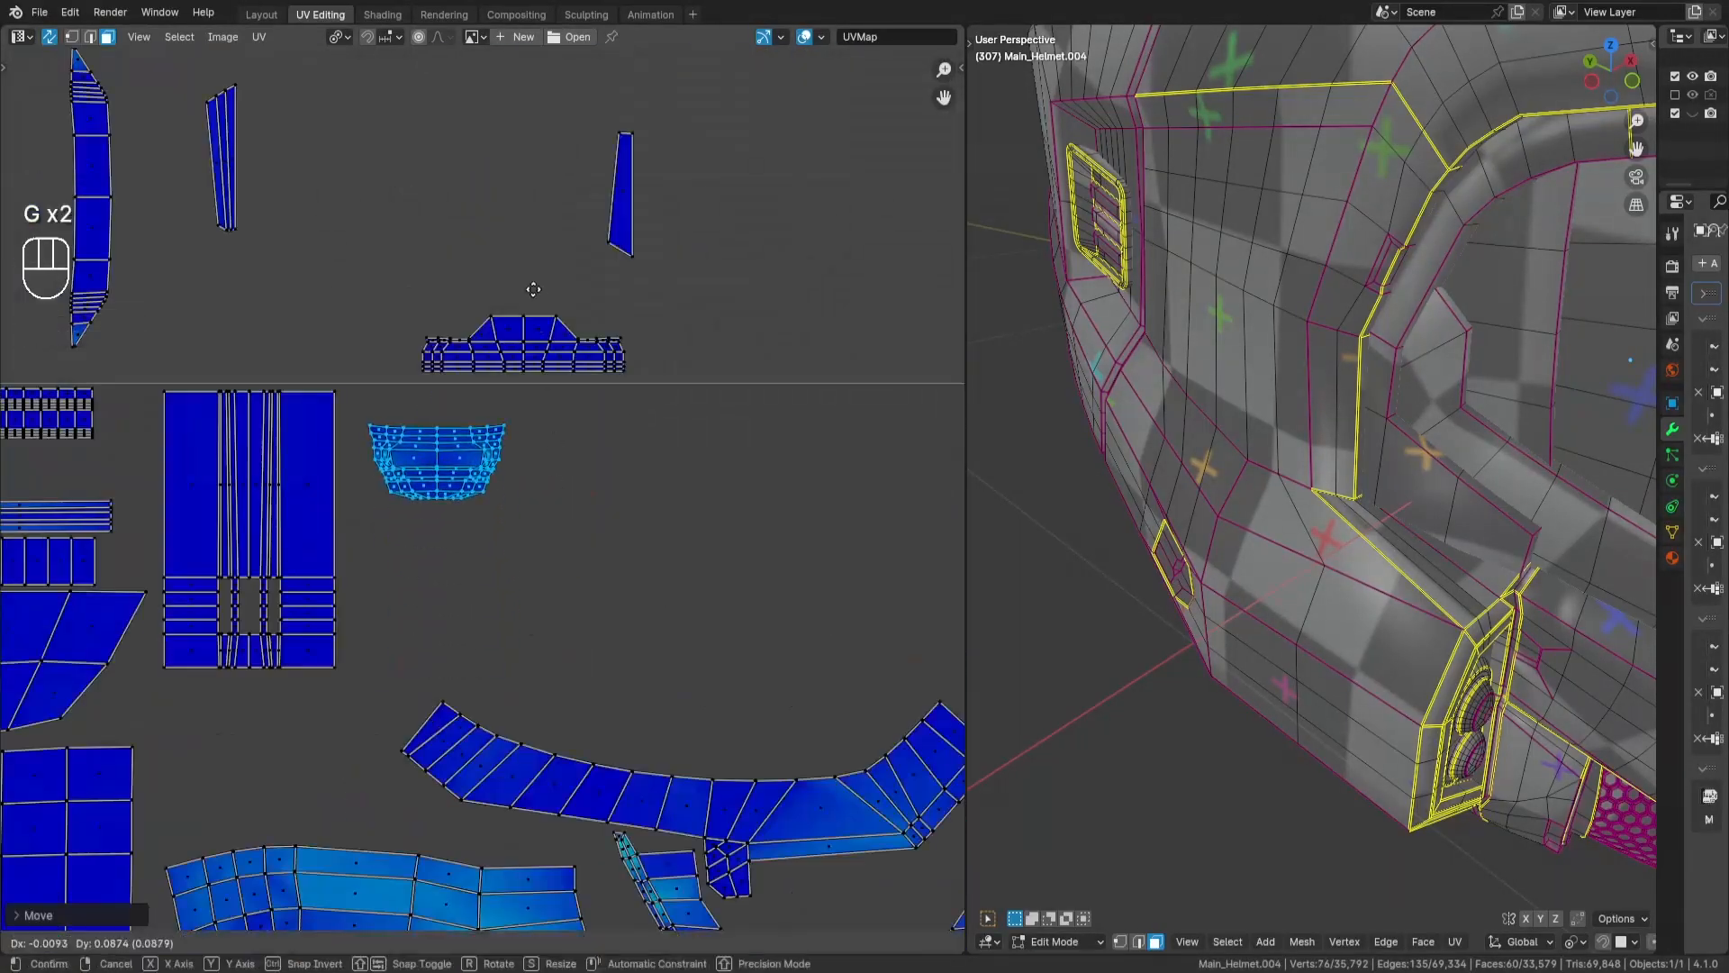
{"action": "key", "text": "Return"}
{"action": "key", "text": "a"}
{"action": "key", "text": "a"}
- Place the hat-shaped island inside the tile directly beneath the bowl-shaped island, and deselect it
{"action": "key", "text": "l"}
{"action": "key", "text": "g"}
{"action": "key", "text": "Return"}
{"action": "key", "text": "a"}
{"action": "key", "text": "a"}
- Select the fan-shaped island outside the tile and move it into the free space near the bowl-shaped island
{"action": "scroll", "coordinate": [414, 492], "scroll_direction": "down", "scroll_amount": 3}
{"action": "middle_click_drag", "start_coordinate": [413, 492], "coordinate": [324, 738]}
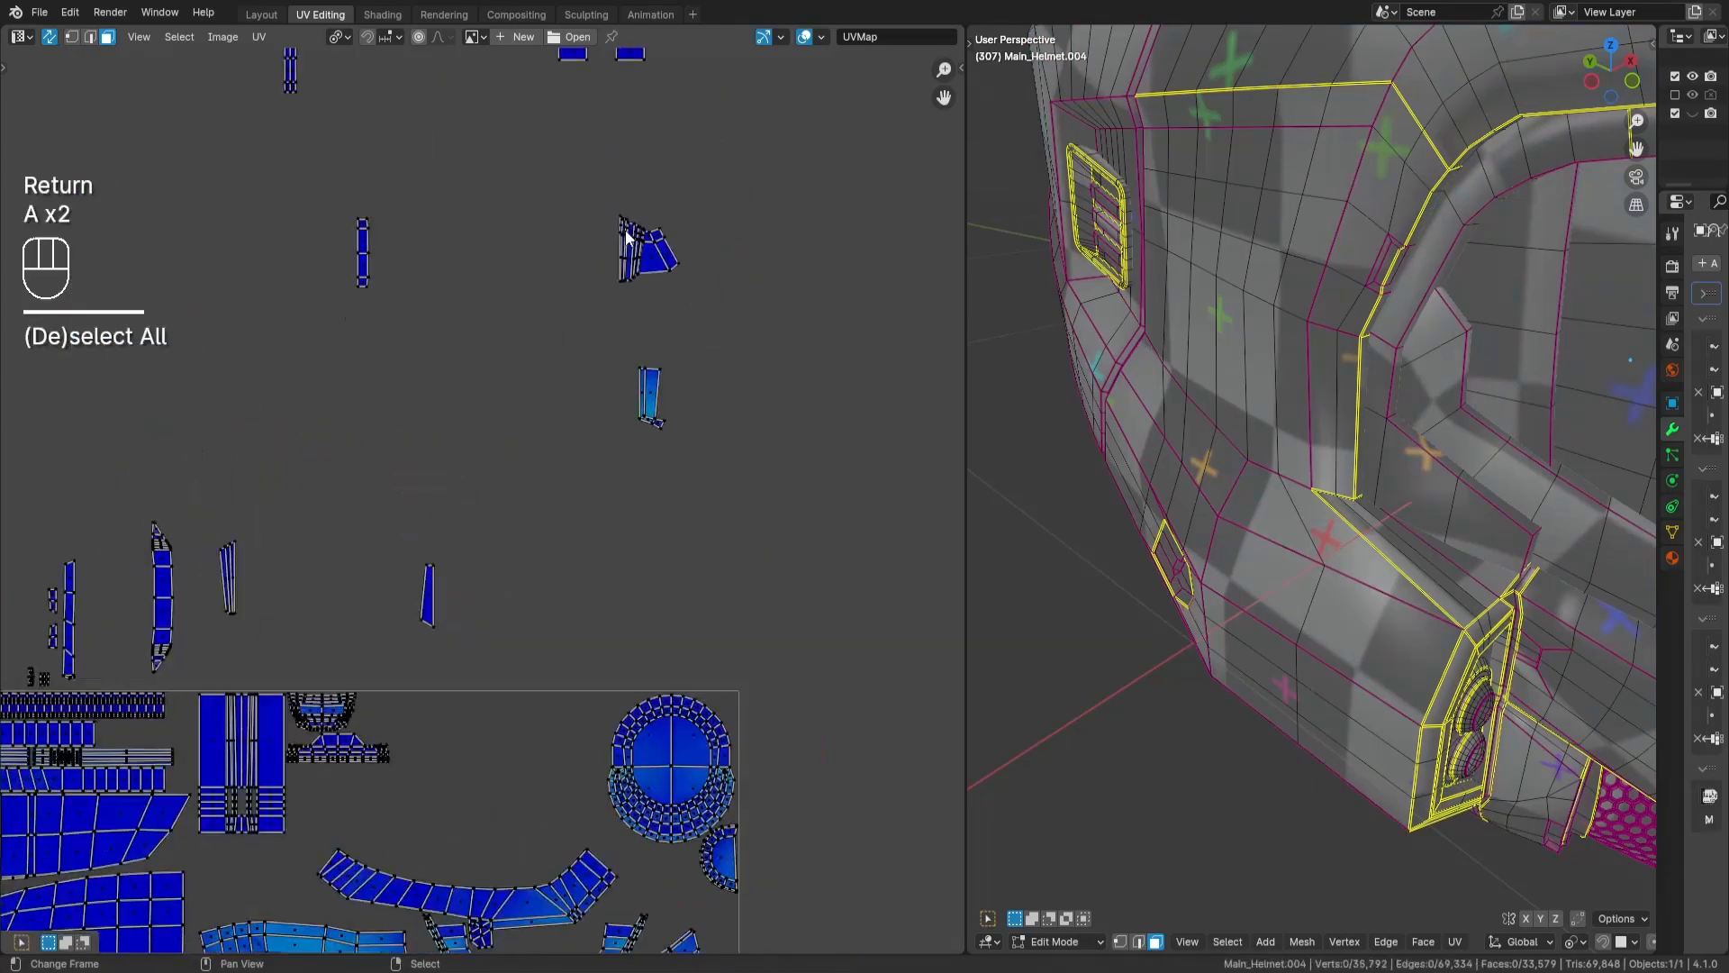
{"action": "left_click_drag", "start_coordinate": [621, 224], "coordinate": [680, 288]}
{"action": "middle_click_drag", "start_coordinate": [671, 398], "coordinate": [696, 310]}
{"action": "key", "text": "g"}
{"action": "key", "text": "Return"}
{"action": "scroll", "coordinate": [509, 662], "scroll_direction": "up", "scroll_amount": 4}
- Try rotating the fan-shaped island by 90 degrees, and undo the rotation
{"action": "key", "text": "r"}
{"action": "key", "text": "KP_9"}
{"action": "key", "text": "KP_0"}
{"action": "key", "text": "Return"}
{"action": "key", "text": "g"}
{"action": "right_click", "coordinate": [602, 395]}
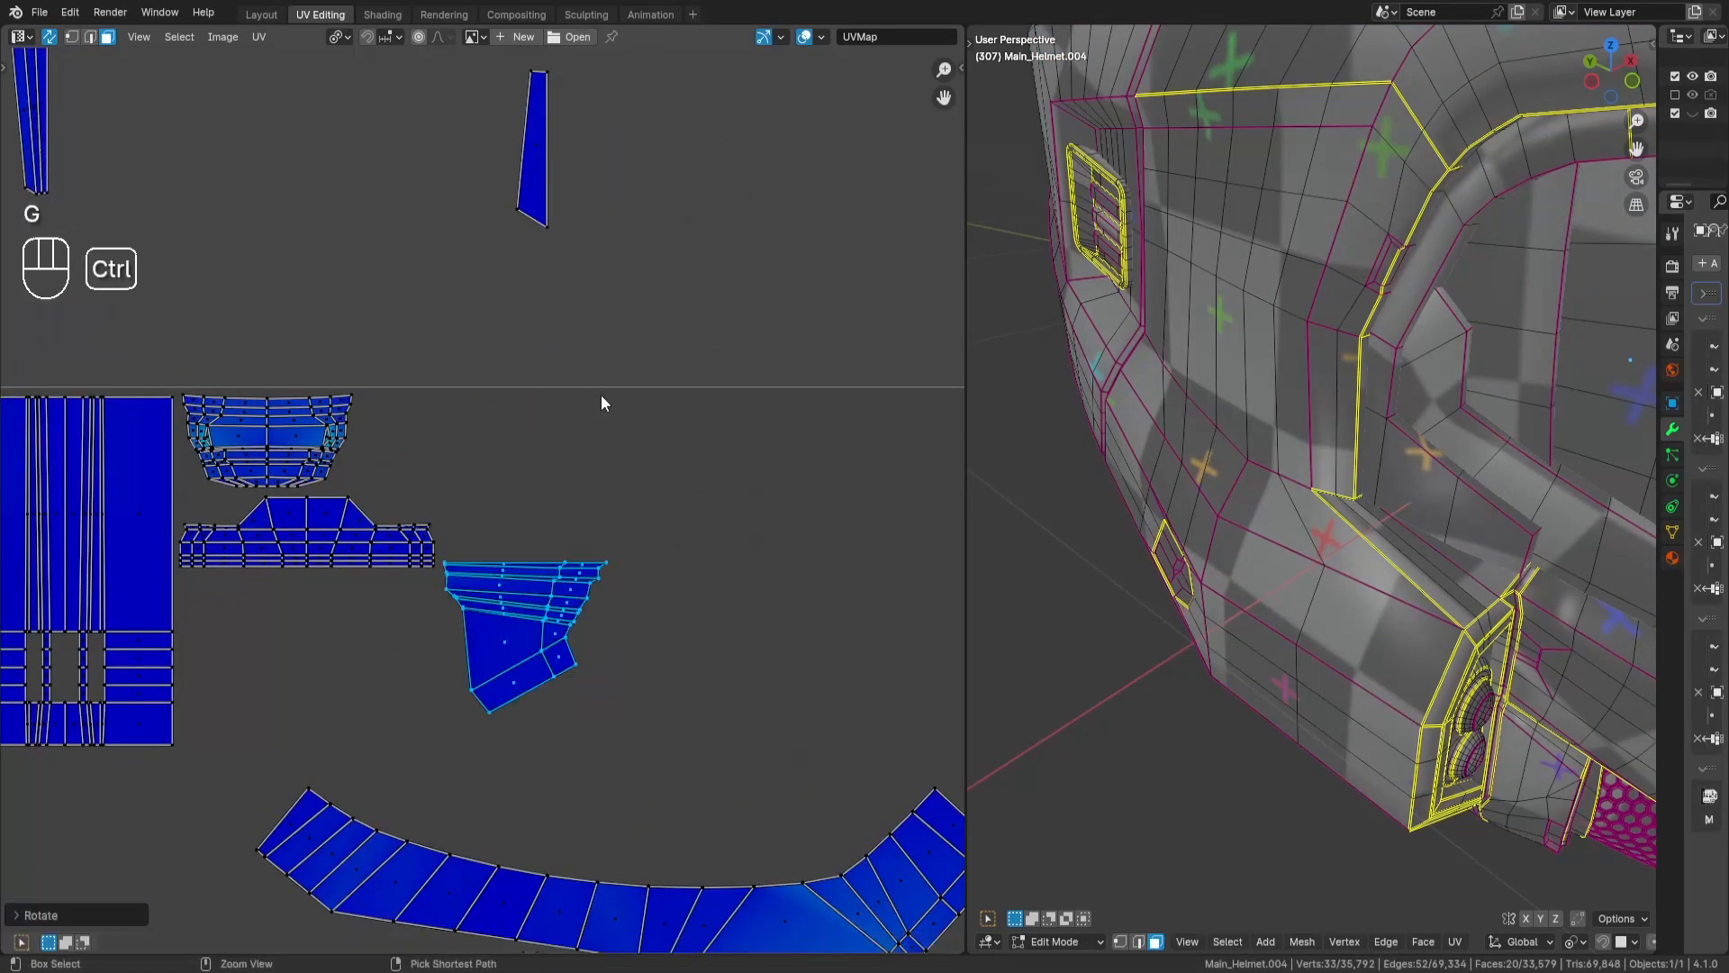
{"action": "key", "text": "ctrl+z"}
- Place the fan-shaped island against the tile's upper edge right beside the bowl-shaped island, and deselect it
{"action": "key", "text": "g"}
{"action": "key", "text": "Return"}
{"action": "key", "text": "a"}
{"action": "key", "text": "a"}
- Rotate the hat-shaped island by 90 degrees and place it upright along the striped rectangular island, under the bowl-shaped one
{"action": "key", "text": "l"}
{"action": "key", "text": "g"}
{"action": "key", "text": "y"}
{"action": "right_click", "coordinate": [378, 604]}
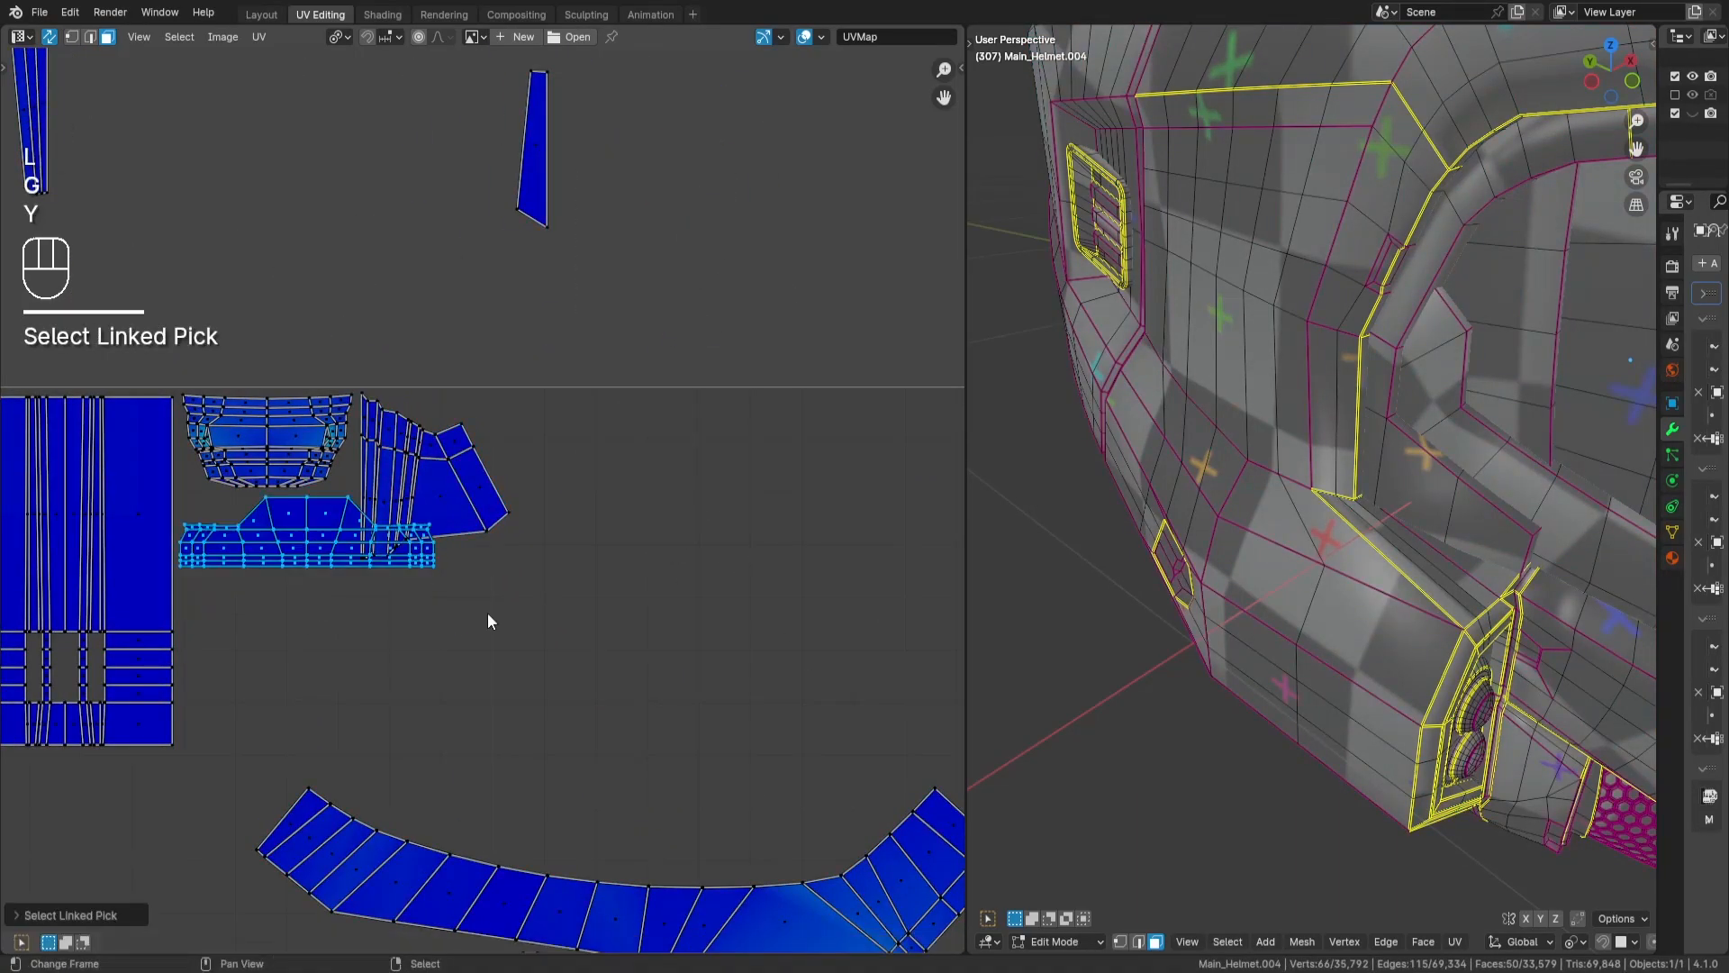
{"action": "key", "text": "r"}
{"action": "key", "text": "KP_9"}
{"action": "key", "text": "KP_0"}
{"action": "key", "text": "Return"}
{"action": "key", "text": "g"}
{"action": "key", "text": "Return"}
{"action": "middle_click_drag", "start_coordinate": [515, 454], "coordinate": [587, 455]}
{"action": "key", "text": "a"}
{"action": "key", "text": "a"}
- Select the stepped panel island outside the tile and move it into the tile
{"action": "scroll", "coordinate": [596, 447], "scroll_direction": "down", "scroll_amount": 7}
{"action": "middle_click_drag", "start_coordinate": [810, 378], "coordinate": [387, 477]}
{"action": "scroll", "coordinate": [386, 474], "scroll_direction": "up", "scroll_amount": 4}
{"action": "key", "text": "l"}
{"action": "key", "text": "h"}
{"action": "key", "text": "l"}
{"action": "key", "text": "alt+h"}
{"action": "scroll", "coordinate": [439, 471], "scroll_direction": "down", "scroll_amount": 5}
{"action": "key", "text": "g"}
{"action": "key", "text": "Return"}
{"action": "scroll", "coordinate": [180, 540], "scroll_direction": "up", "scroll_amount": 6}
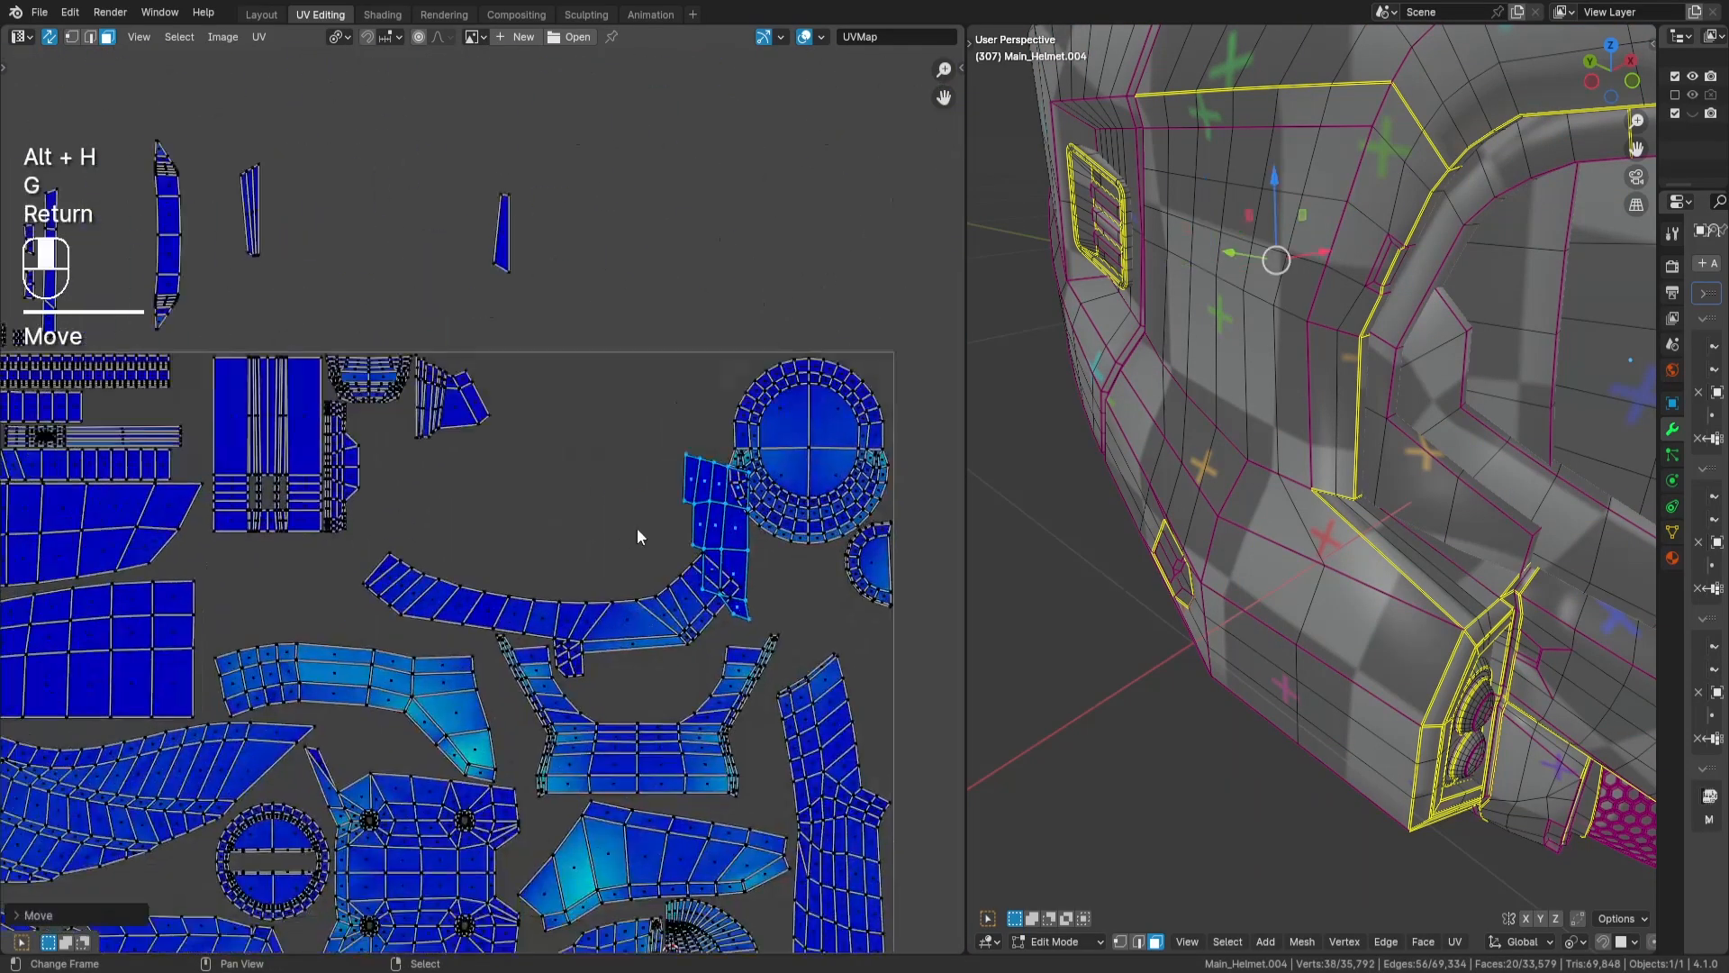
{"action": "key", "text": "g"}
{"action": "key", "text": "Return"}
- Rotate the stepped island by 90 degrees, fit it above the curved panel beside the long arched strip, and fine-tune its angle
{"action": "middle_click_drag", "start_coordinate": [351, 566], "coordinate": [511, 541]}
{"action": "key", "text": "r"}
{"action": "key", "text": "KP_9"}
{"action": "key", "text": "KP_0"}
{"action": "key", "text": "Return"}
{"action": "key", "text": "g"}
{"action": "key", "text": "Return"}
{"action": "scroll", "coordinate": [549, 563], "scroll_direction": "up", "scroll_amount": 1}
{"action": "middle_click_drag", "start_coordinate": [653, 554], "coordinate": [709, 532]}
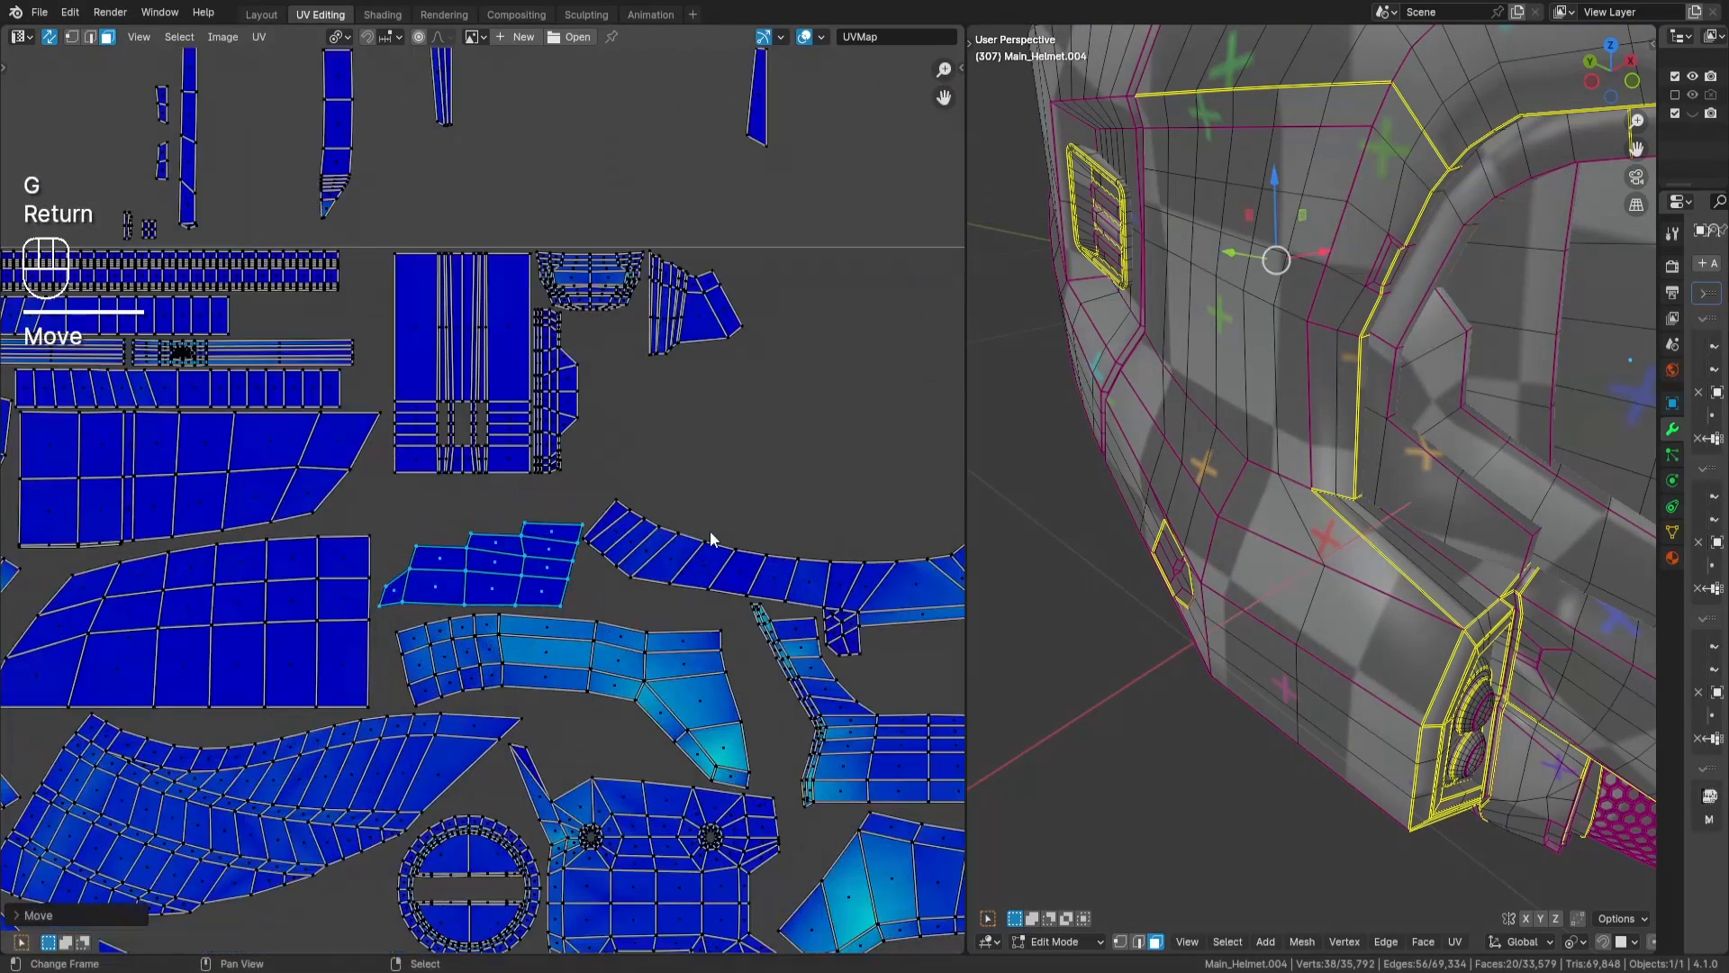
{"action": "key", "text": "r"}
{"action": "key", "text": "Return"}
{"action": "key", "text": "a"}
{"action": "key", "text": "a"}
- Select the trapezoidal islands of the lamp recess outside the tile and move them into the tile
{"action": "scroll", "coordinate": [739, 491], "scroll_direction": "down", "scroll_amount": 5}
{"action": "middle_click_drag", "start_coordinate": [909, 287], "coordinate": [611, 681]}
{"action": "scroll", "coordinate": [613, 225], "scroll_direction": "up", "scroll_amount": 2}
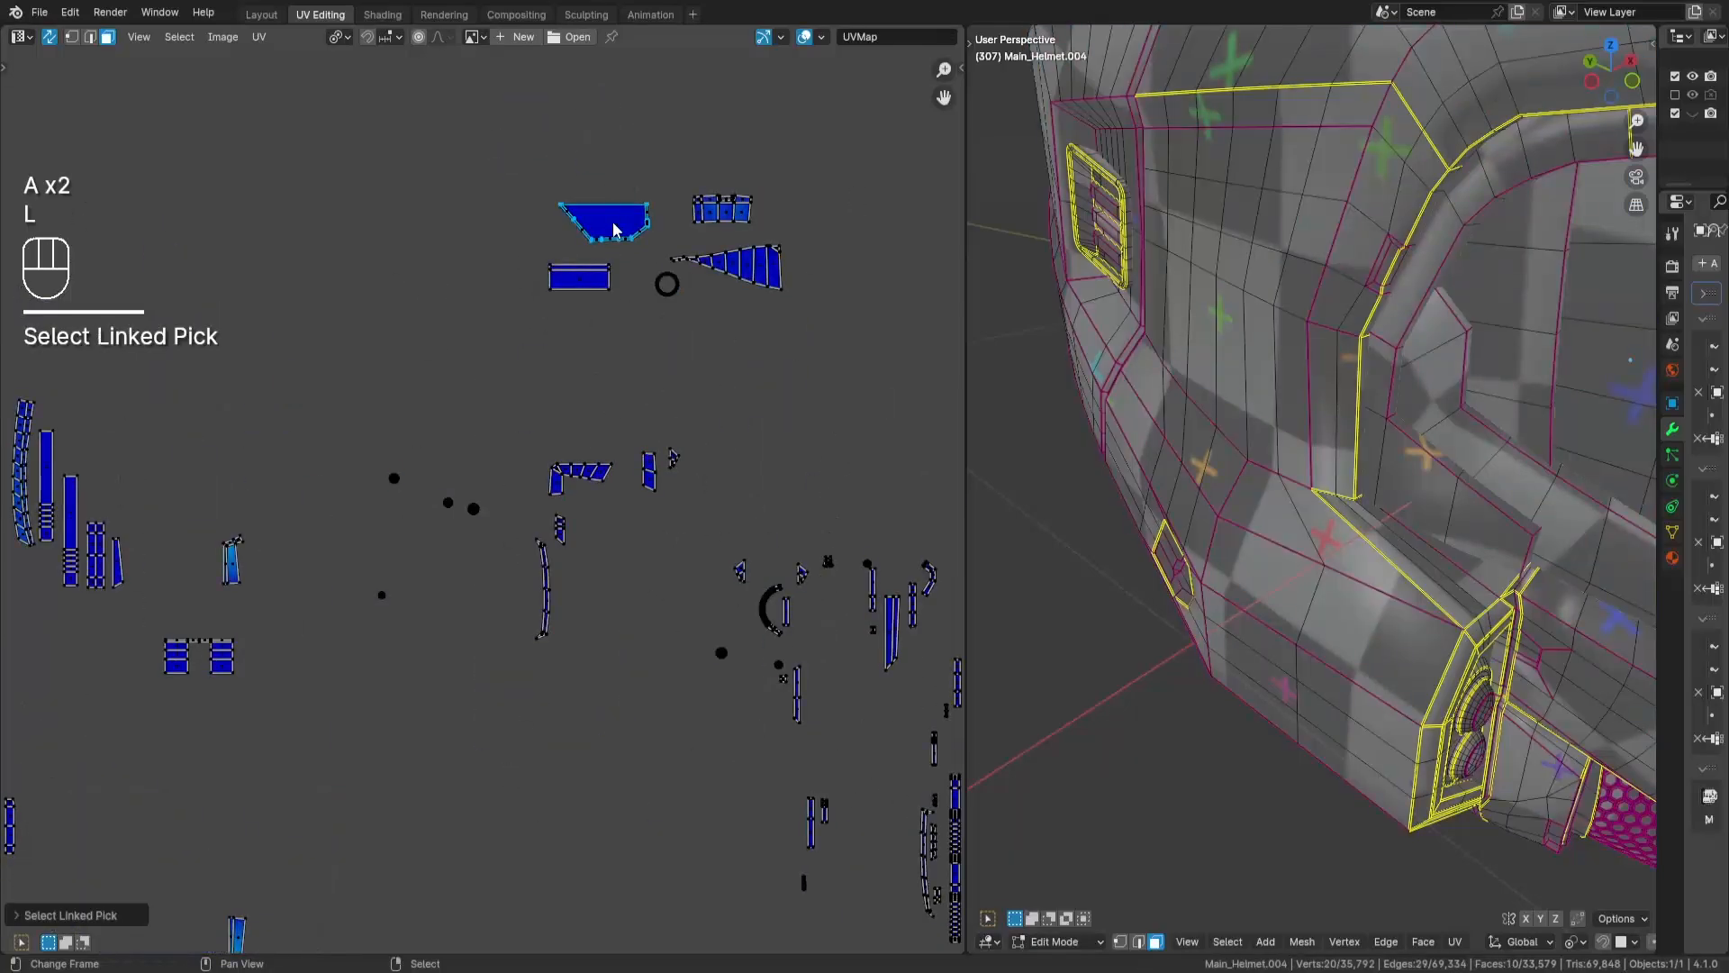
{"action": "key", "text": "l"}
{"action": "key", "text": "l"}
{"action": "key", "text": "alt+h"}
{"action": "scroll", "coordinate": [621, 221], "scroll_direction": "down", "scroll_amount": 4}
{"action": "key", "text": "g"}
{"action": "key", "text": "Return"}
- Position the trapezoidal lamp recess islands between the arms of the U-shaped island, tilting them slightly to match the gap
{"action": "scroll", "coordinate": [333, 621], "scroll_direction": "up", "scroll_amount": 6}
{"action": "middle_click_drag", "start_coordinate": [347, 621], "coordinate": [675, 510]}
{"action": "key", "text": "g"}
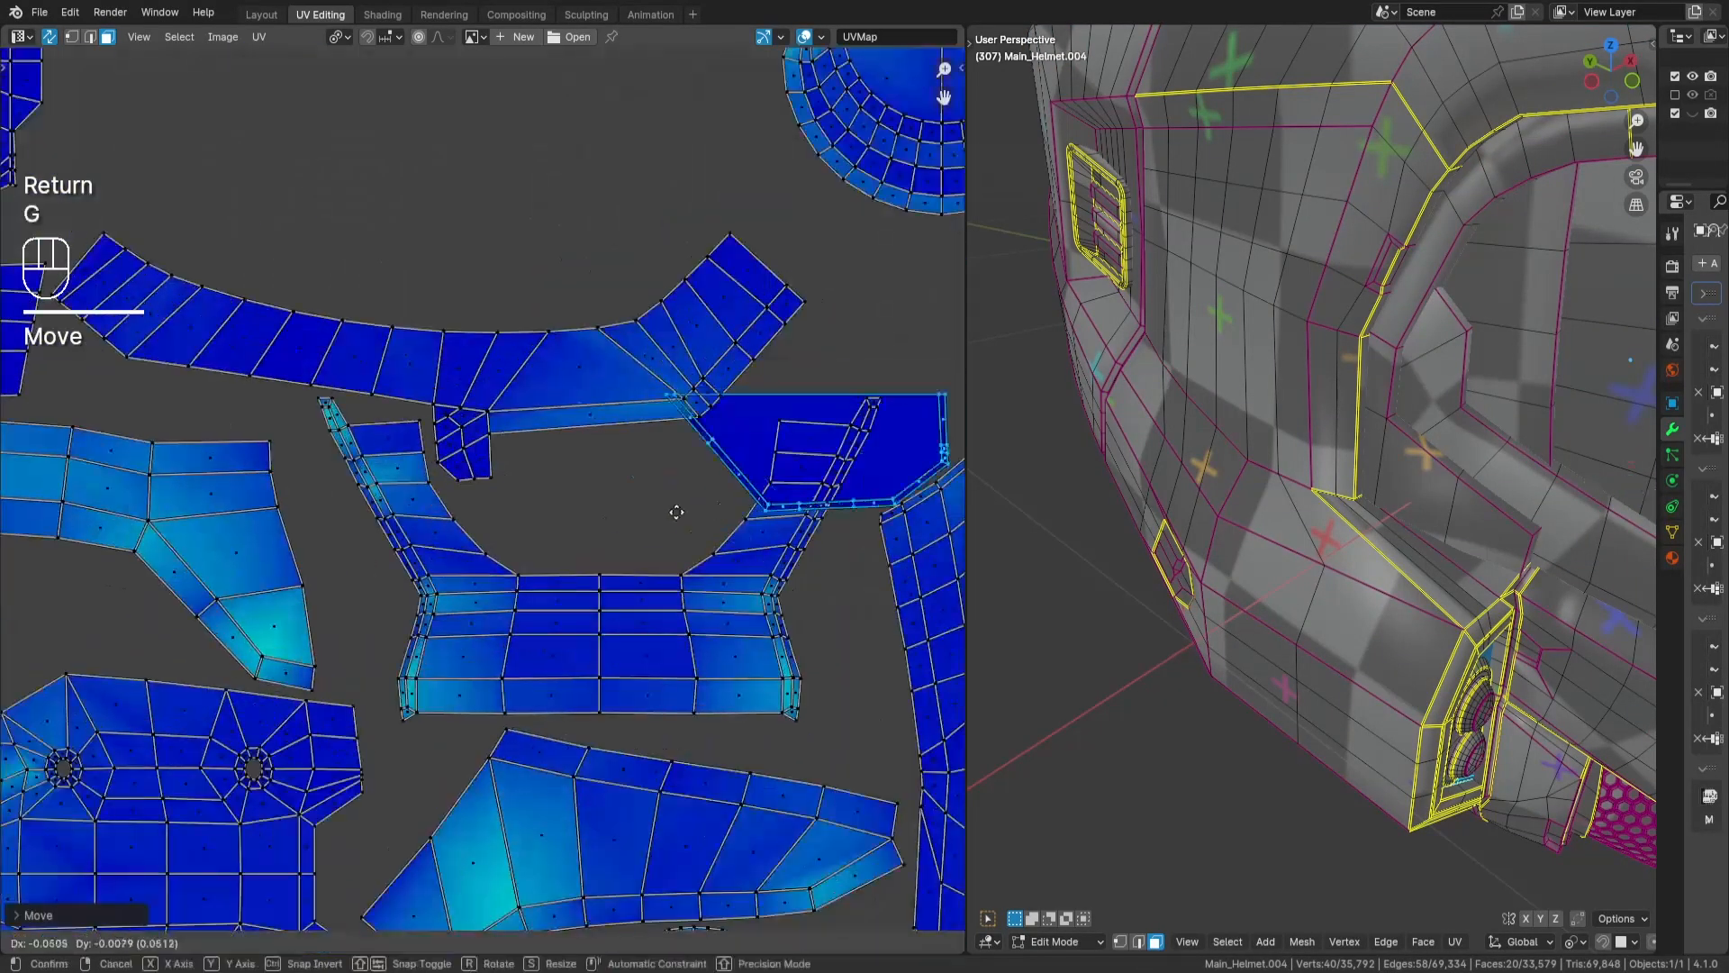
{"action": "key", "text": "Return"}
{"action": "key", "text": "s"}
{"action": "middle_click_drag", "start_coordinate": [1268, 590], "coordinate": [1214, 549]}
{"action": "middle_click_drag", "start_coordinate": [745, 472], "coordinate": [756, 464]}
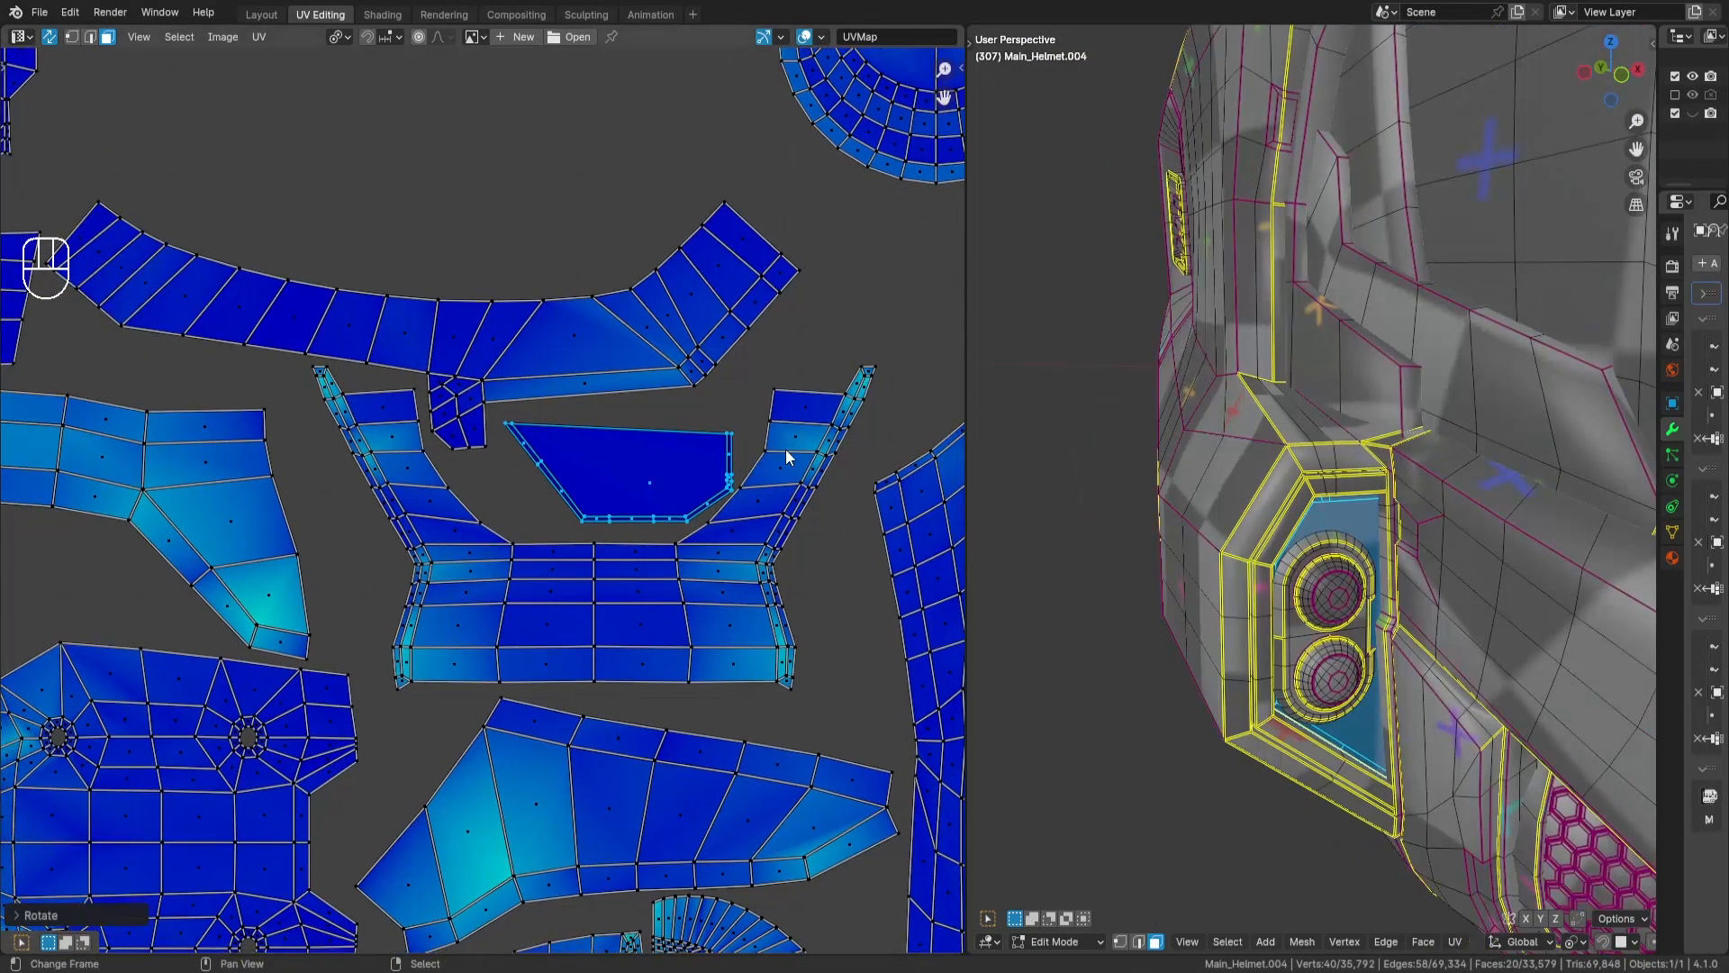
- Mirror the trapezoidal islands along X with a scale of -1, fit them under the long arched strip, and deselect them
{"action": "key", "text": "s"}
{"action": "key", "text": "x"}
{"action": "key", "text": "KP_Subtract"}
{"action": "key", "text": "KP_1"}
{"action": "key", "text": "Return"}
{"action": "key", "text": "g"}
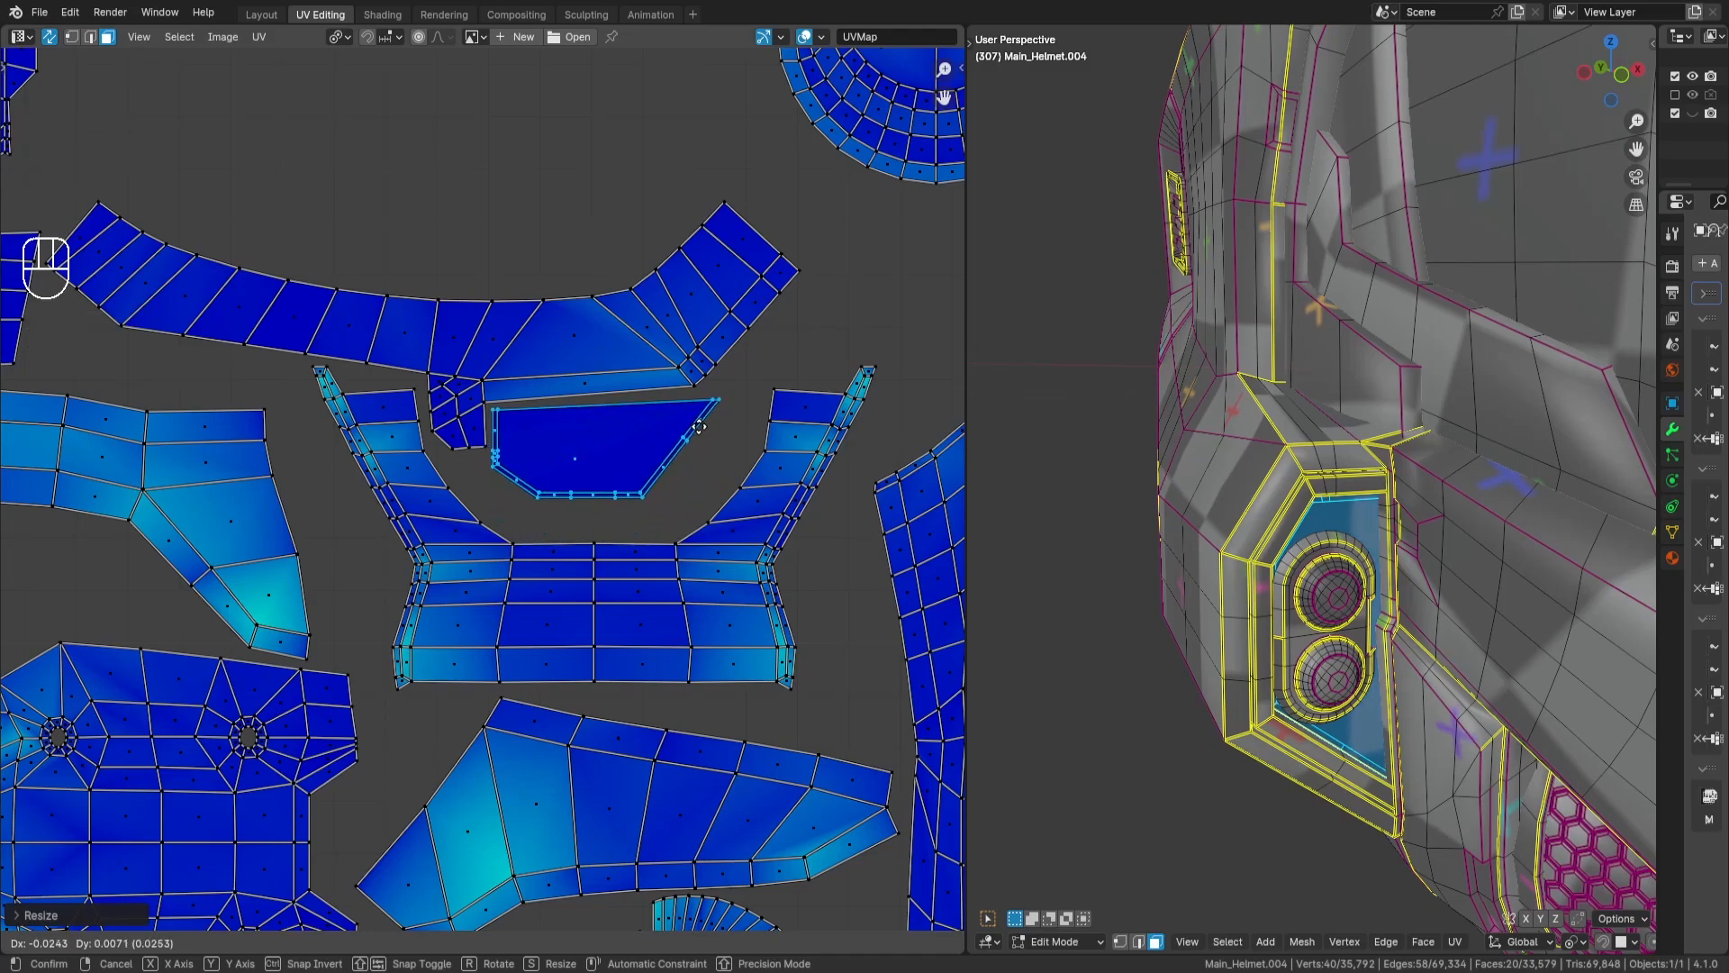
{"action": "key", "text": "Return"}
{"action": "key", "text": "a"}
{"action": "key", "text": "a"}
- Move the small rounded panel island into the tile, place it beneath the half-round island at the tile's side edge, and deselect it
{"action": "scroll", "coordinate": [790, 392], "scroll_direction": "down", "scroll_amount": 8}
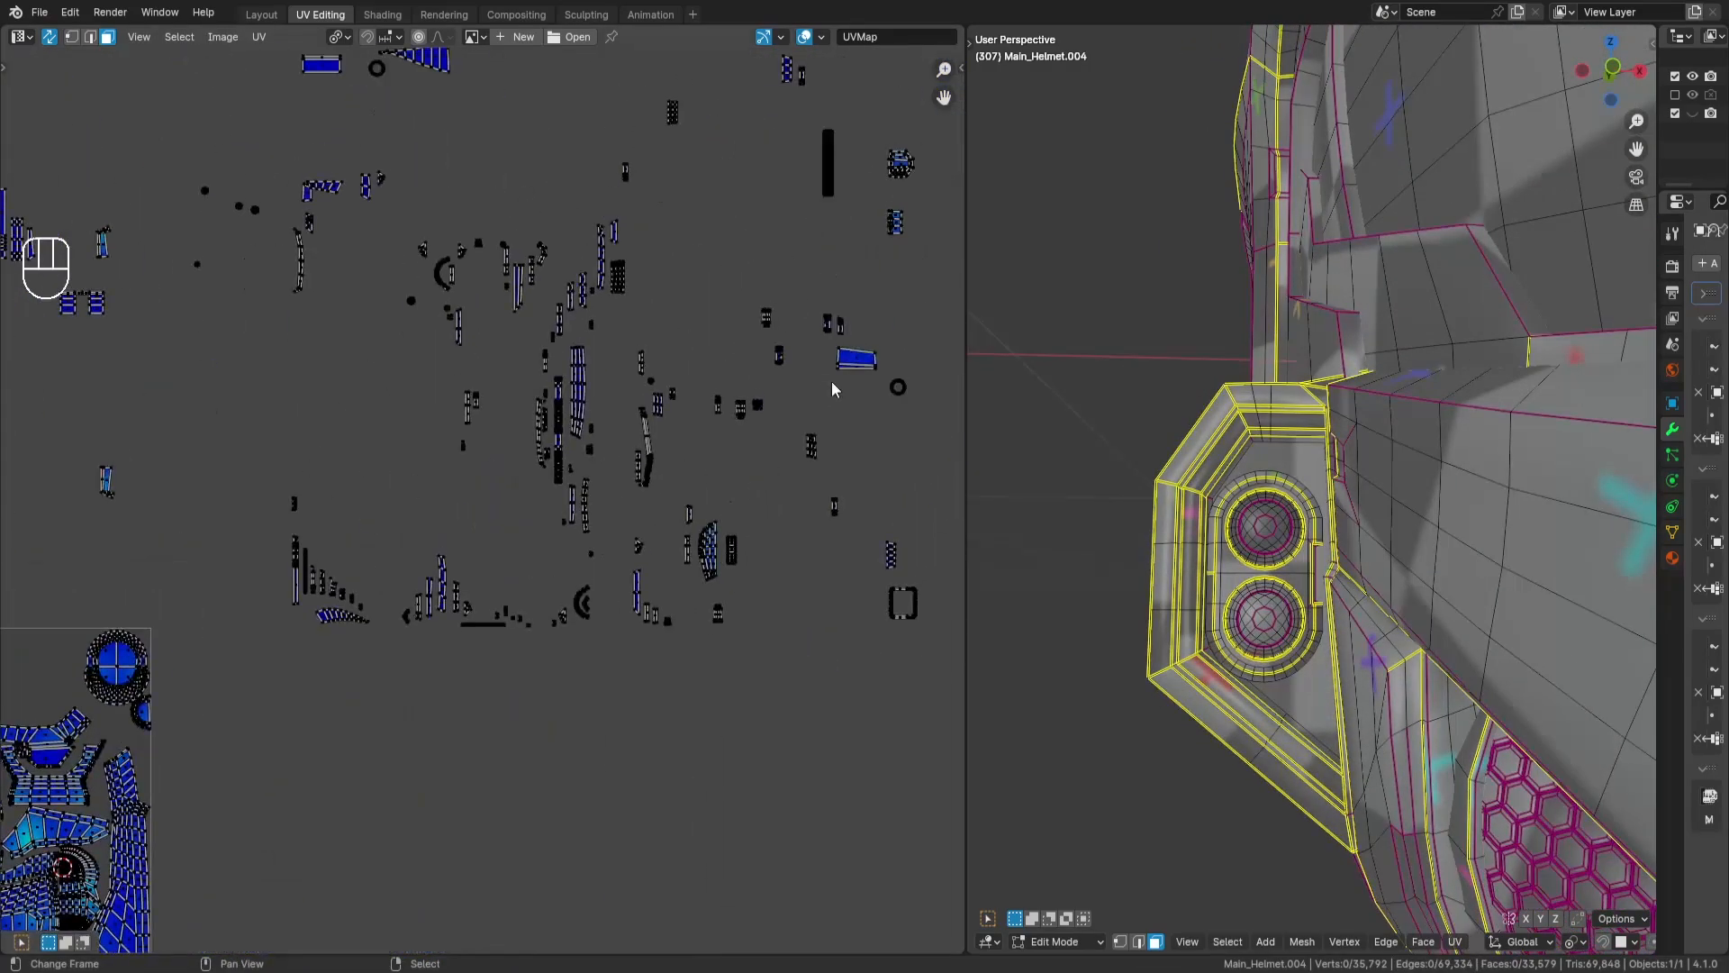
{"action": "middle_click_drag", "start_coordinate": [831, 381], "coordinate": [549, 619]}
{"action": "left_click_drag", "start_coordinate": [591, 370], "coordinate": [652, 421]}
{"action": "middle_click_drag", "start_coordinate": [654, 423], "coordinate": [1224, 29]}
{"action": "key", "text": "g"}
{"action": "key", "text": "Return"}
{"action": "scroll", "coordinate": [396, 576], "scroll_direction": "up", "scroll_amount": 6}
{"action": "middle_click_drag", "start_coordinate": [684, 348], "coordinate": [489, 306]}
{"action": "key", "text": "g"}
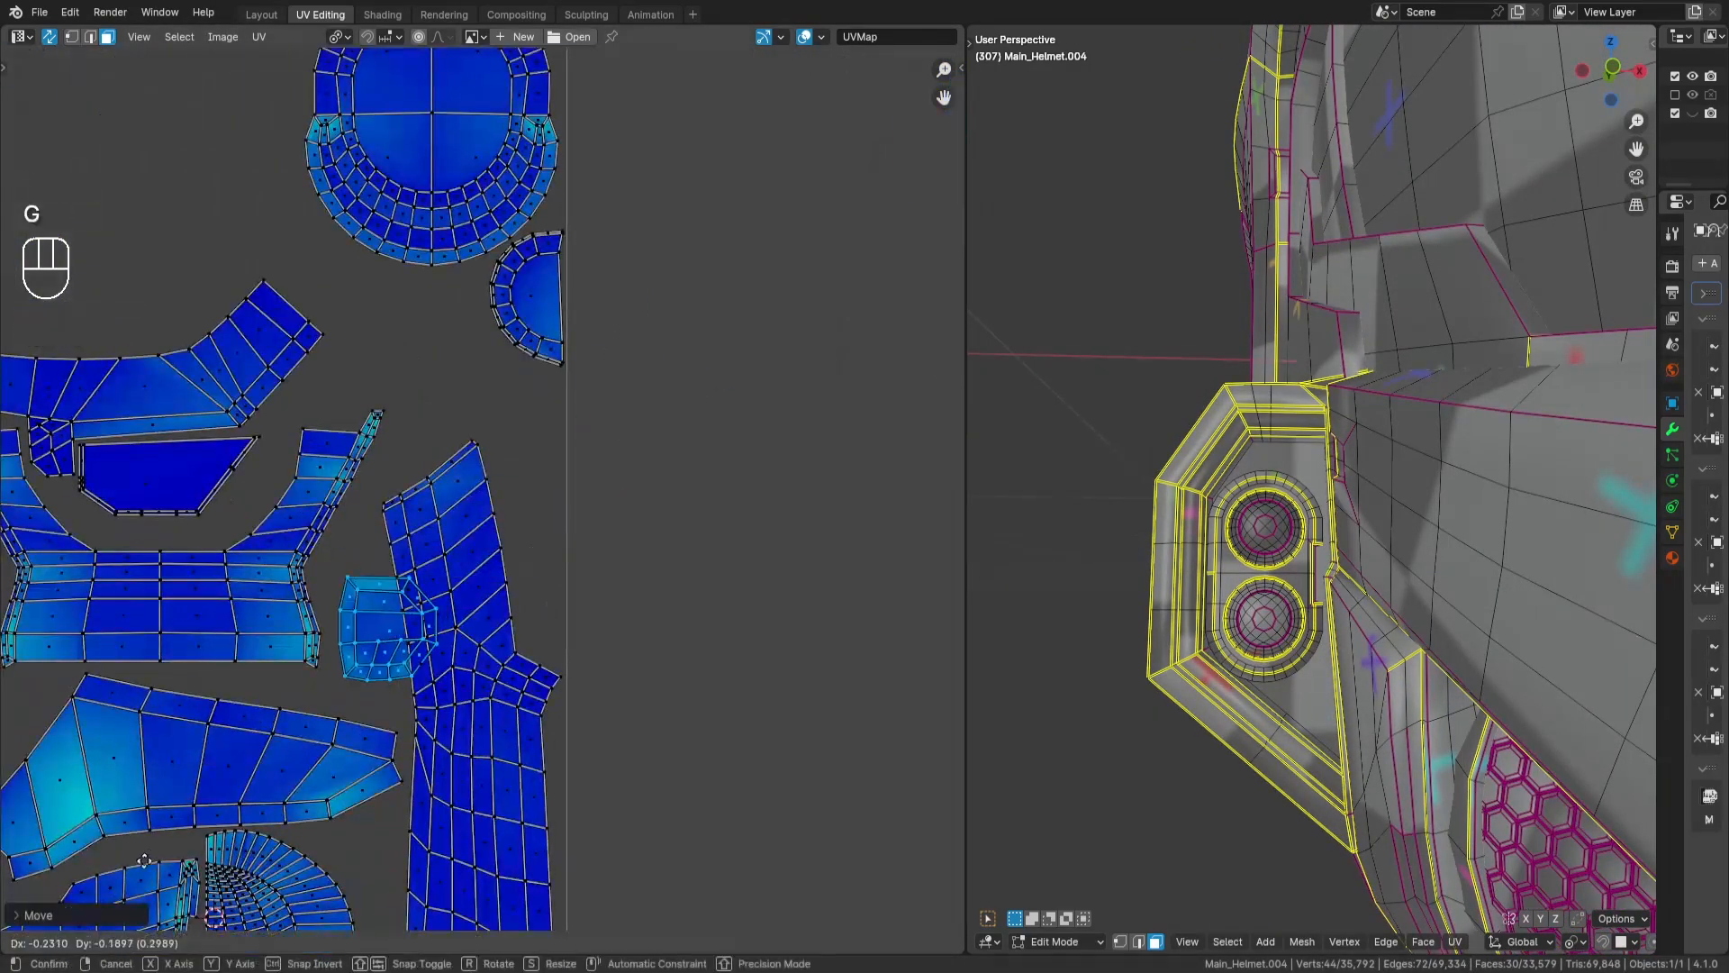
{"action": "key", "text": "a"}
{"action": "key", "text": "a"}
- Select the curved strip island of the panel next to the hexagonal grille and move it into the tile
{"action": "scroll", "coordinate": [277, 608], "scroll_direction": "down", "scroll_amount": 5}
{"action": "scroll", "coordinate": [579, 451], "scroll_direction": "up", "scroll_amount": 3}
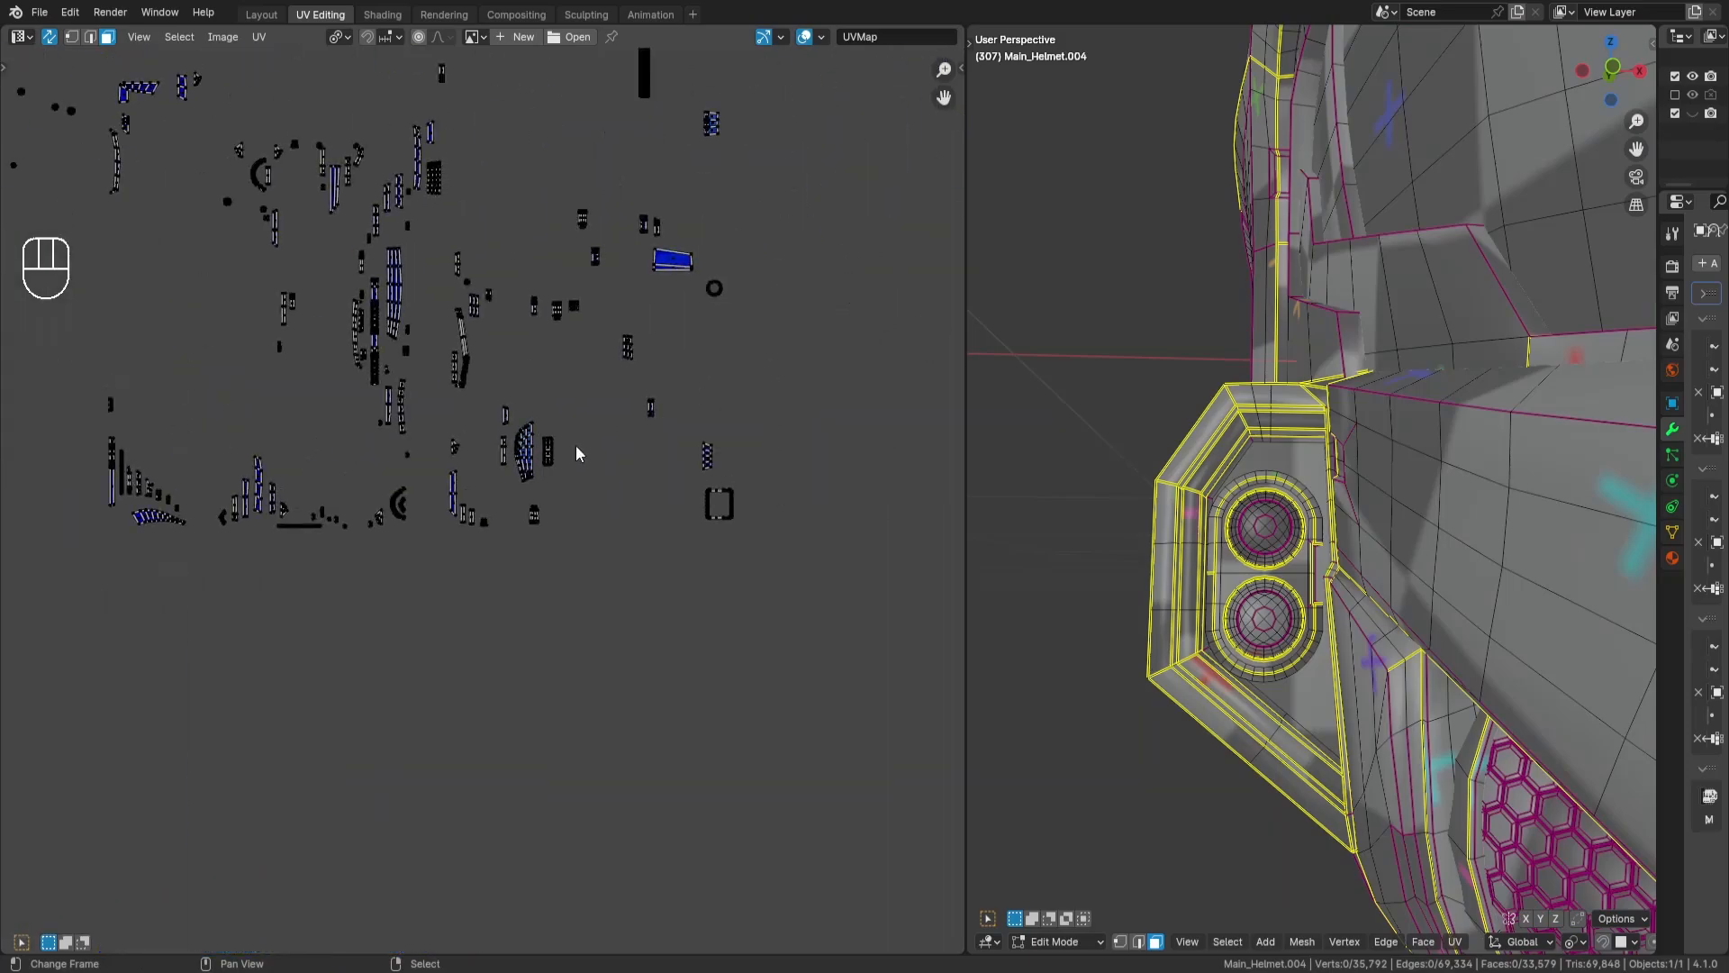
{"action": "key", "text": "l"}
{"action": "scroll", "coordinate": [607, 393], "scroll_direction": "down", "scroll_amount": 4}
{"action": "key", "text": "g"}
{"action": "key", "text": "Return"}
{"action": "scroll", "coordinate": [432, 558], "scroll_direction": "up", "scroll_amount": 4}
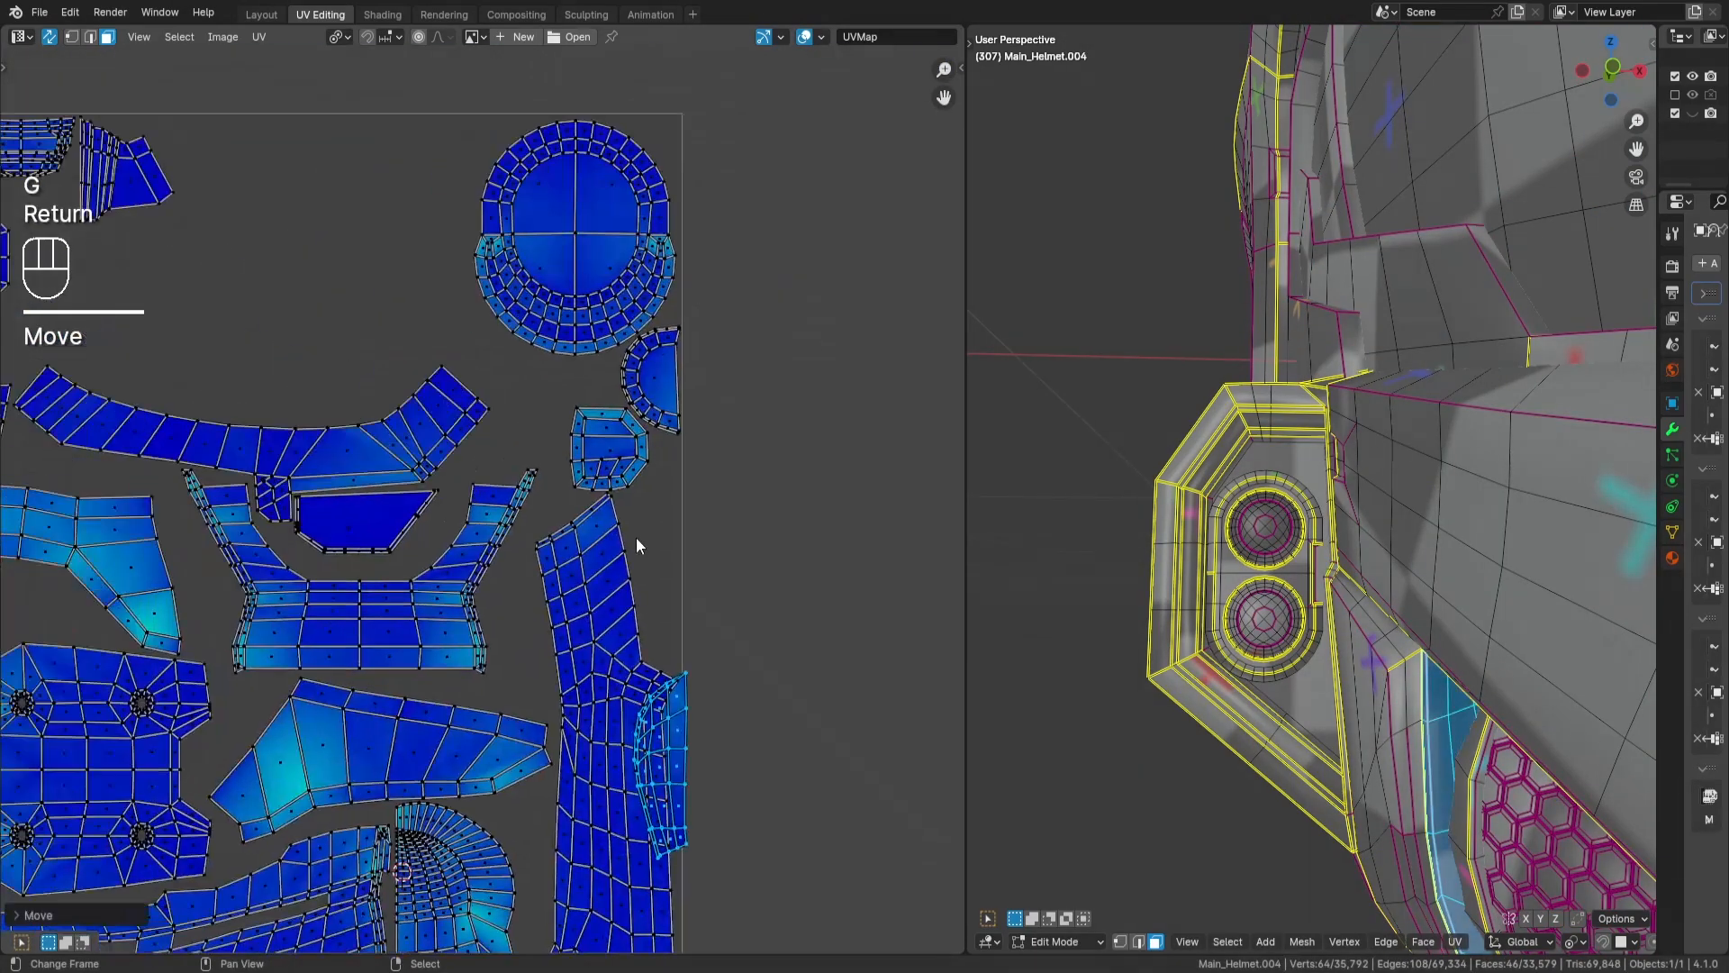
- Rotate the curved strip island by -90 degrees and place it along the tile's upper edge beside the fan-shaped island
{"action": "type", "text": "r90-"}
{"action": "key", "text": "Return"}
{"action": "key", "text": "g"}
{"action": "key", "text": "Return"}
{"action": "key", "text": "a"}
{"action": "key", "text": "a"}
- Turn off the stretch display of the UV islands and clear the selection
{"action": "scroll", "coordinate": [598, 423], "scroll_direction": "down", "scroll_amount": 4}
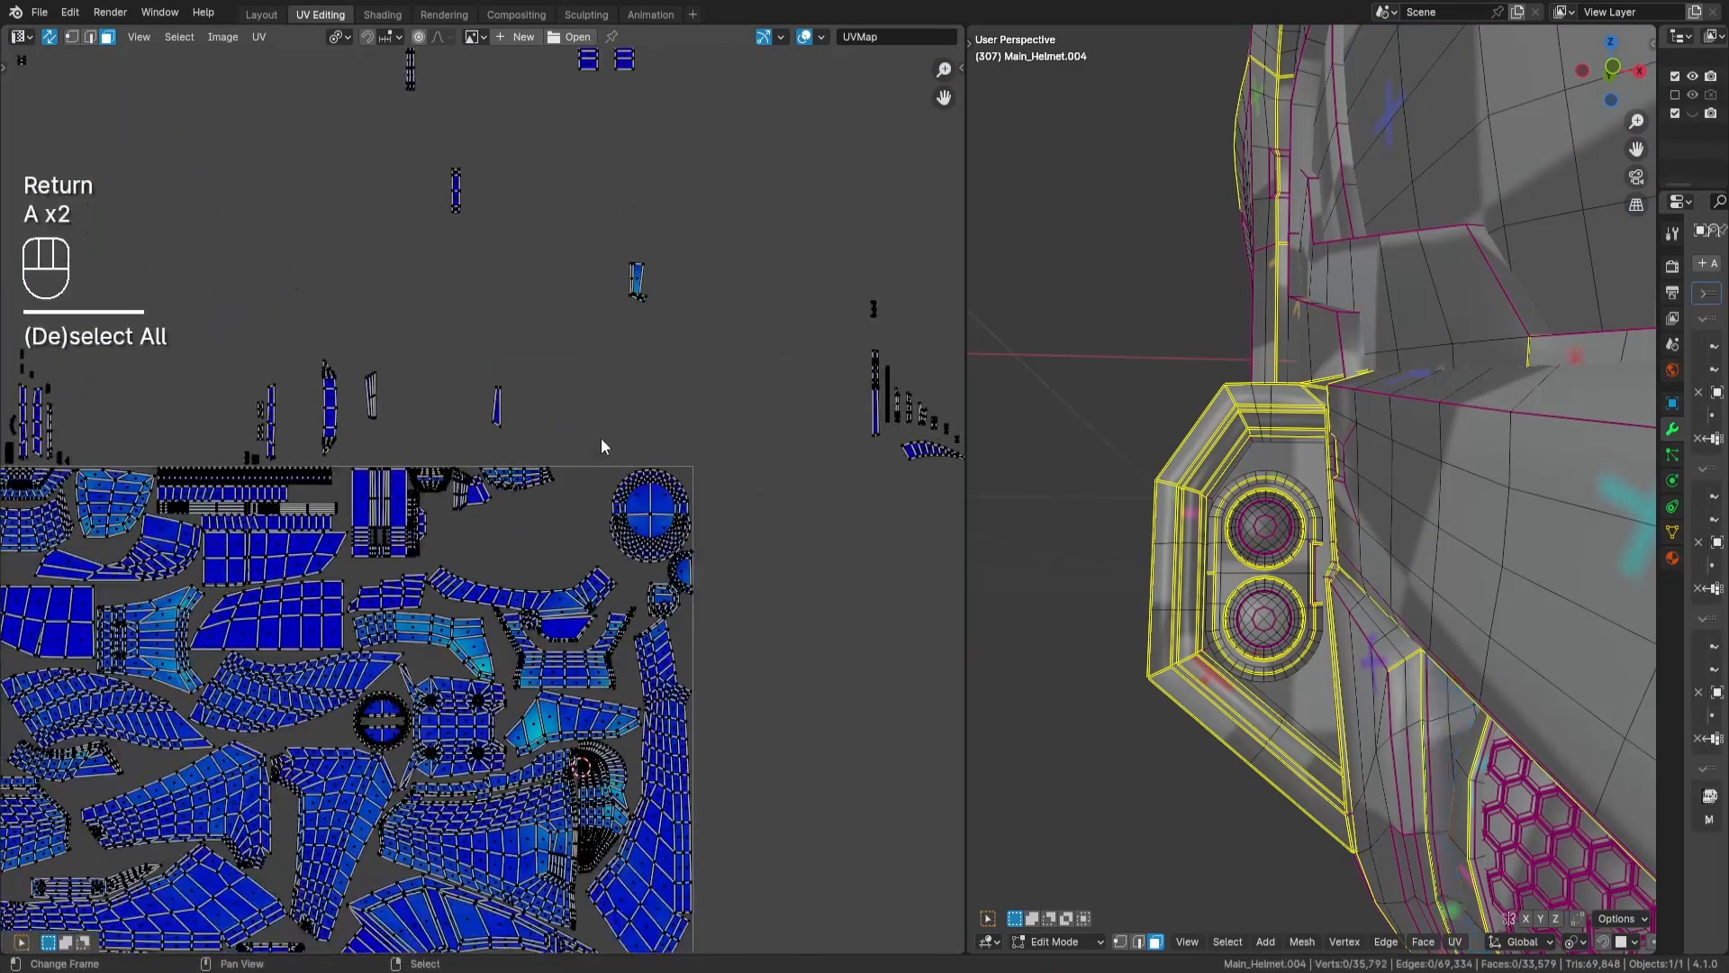
{"action": "middle_click_drag", "start_coordinate": [601, 437], "coordinate": [689, 479]}
{"action": "key", "text": "q"}
{"action": "key", "text": "a"}
{"action": "key", "text": "a"}
- Rotate the tapered strip island outside the tile's corner by 90 degrees and place it beneath the tile's upper corner panel
{"action": "middle_click_drag", "start_coordinate": [162, 515], "coordinate": [483, 486]}
{"action": "scroll", "coordinate": [484, 486], "scroll_direction": "up", "scroll_amount": 2}
{"action": "type", "text": "lr90"}
{"action": "key", "text": "Return"}
{"action": "key", "text": "g"}
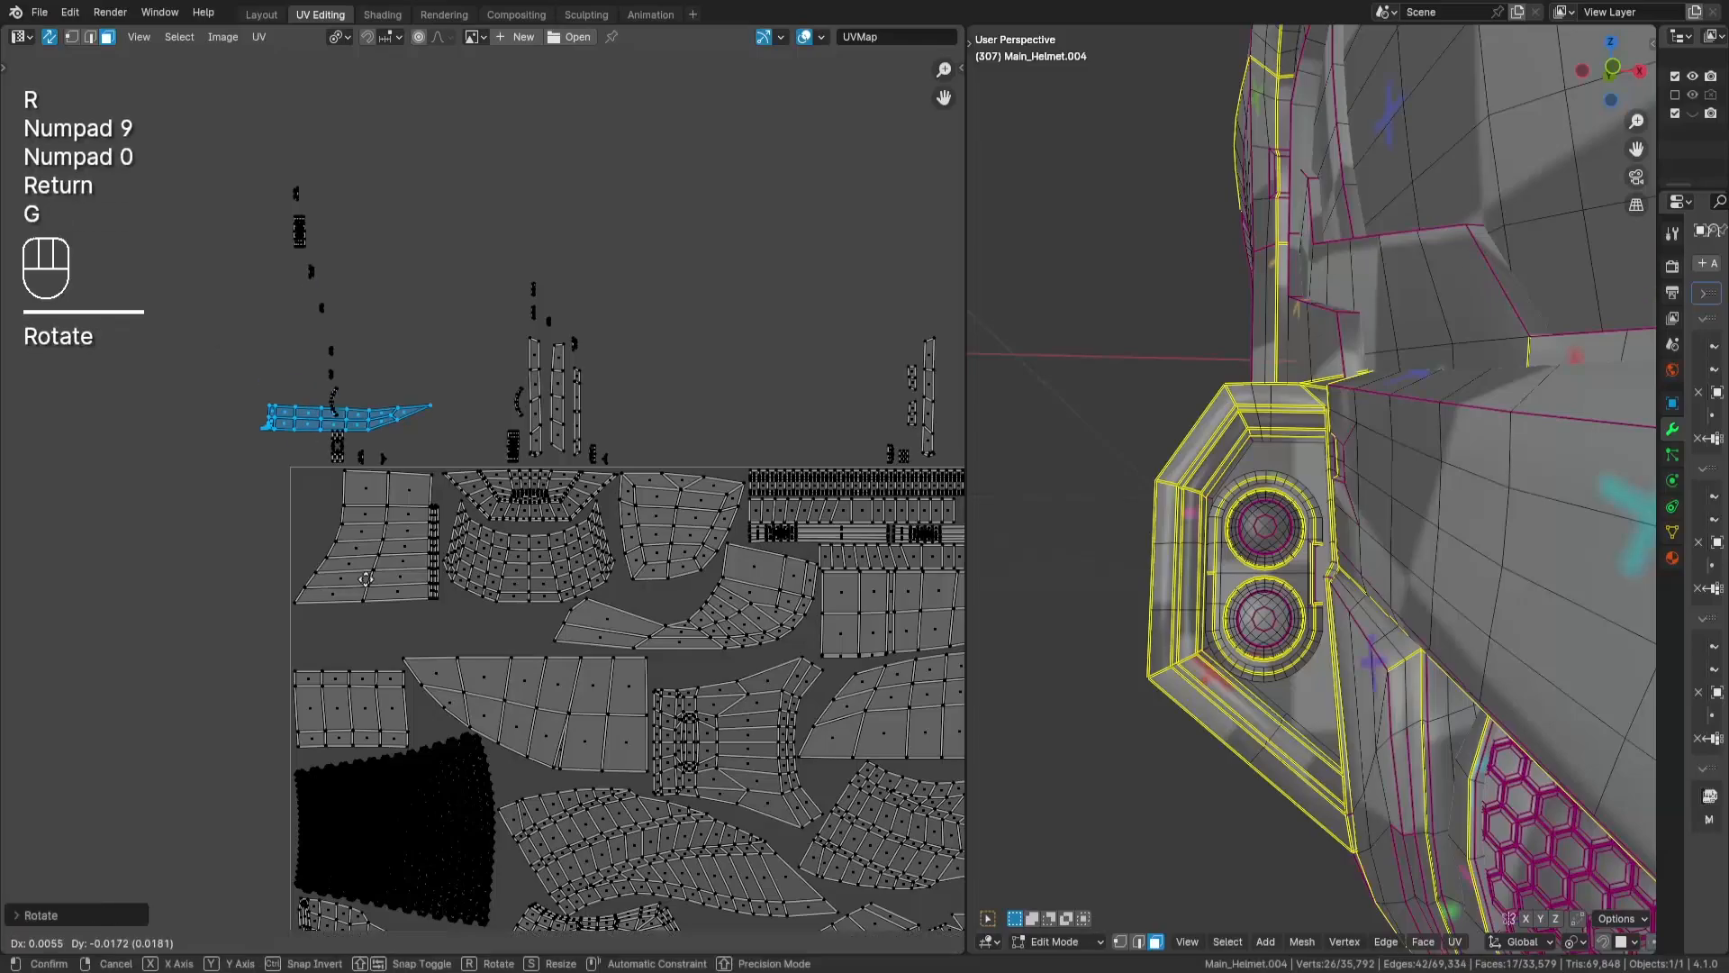
{"action": "key", "text": "Return"}
{"action": "key", "text": "a"}
{"action": "key", "text": "a"}
- Move the long boat-shaped strip island into the tile, laid horizontally between the striped rectangular island and the stepped island
{"action": "scroll", "coordinate": [725, 551], "scroll_direction": "down", "scroll_amount": 3}
{"action": "key", "text": "a"}
{"action": "key", "text": "a"}
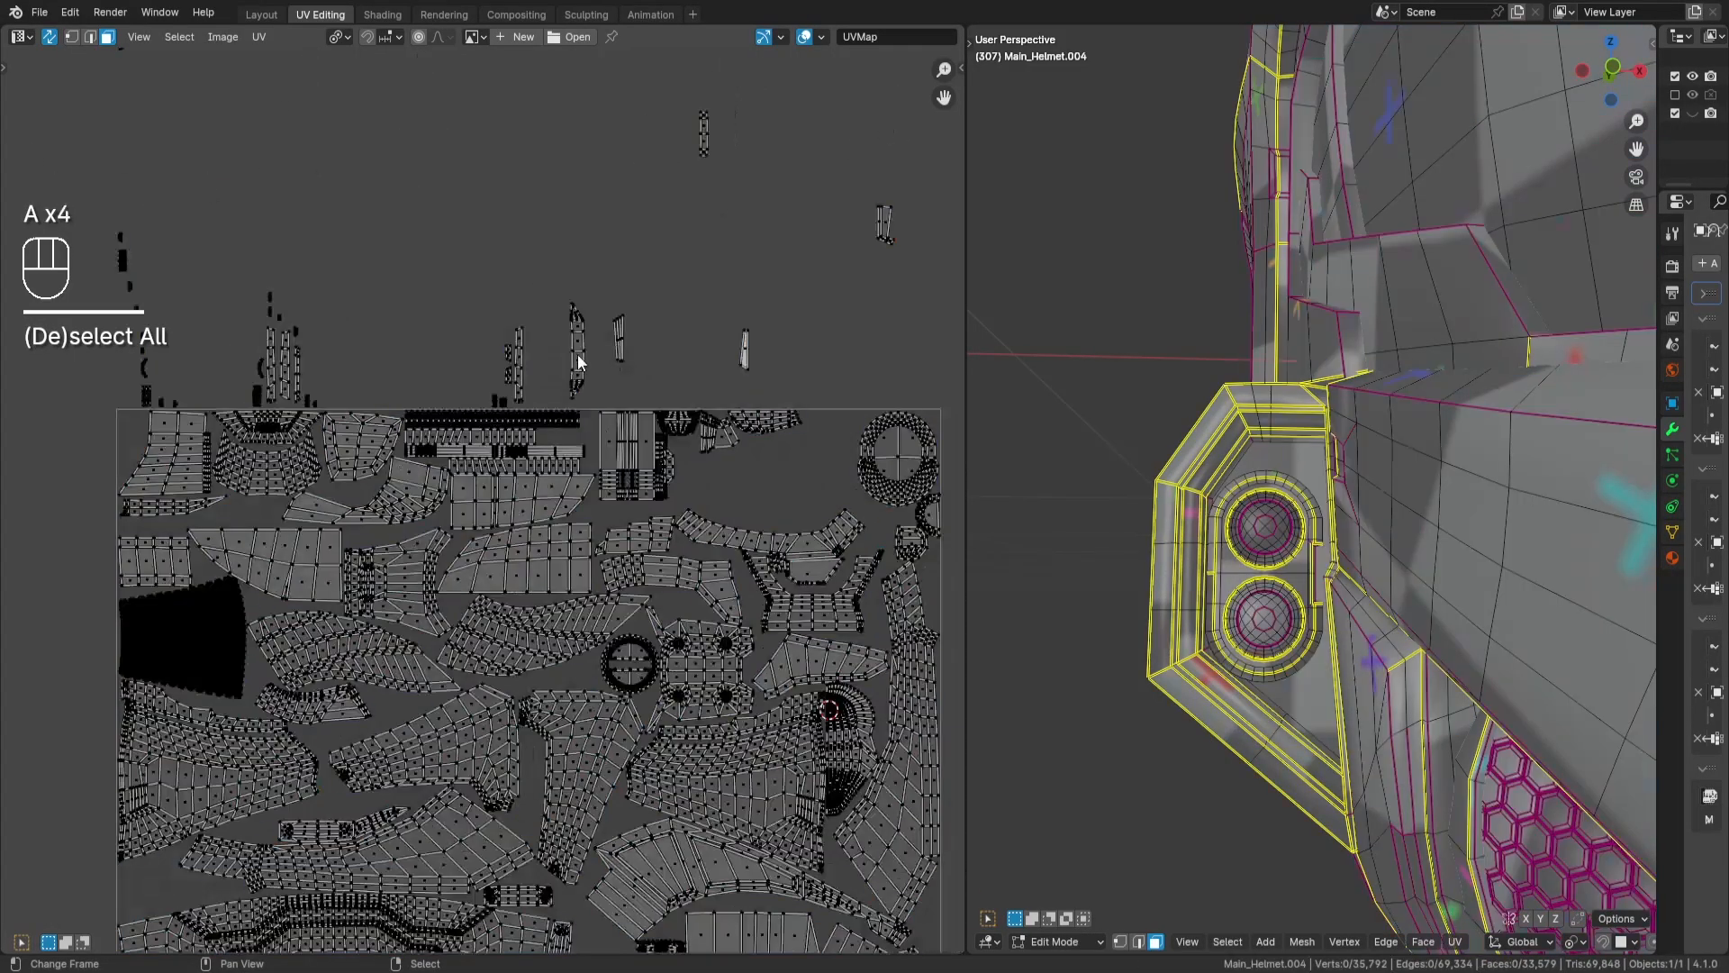
{"action": "middle_click_drag", "start_coordinate": [645, 576], "coordinate": [539, 558]}
{"action": "scroll", "coordinate": [539, 558], "scroll_direction": "up", "scroll_amount": 1}
{"action": "key", "text": "Return"}
{"action": "scroll", "coordinate": [710, 502], "scroll_direction": "up", "scroll_amount": 5}
{"action": "key", "text": "g"}
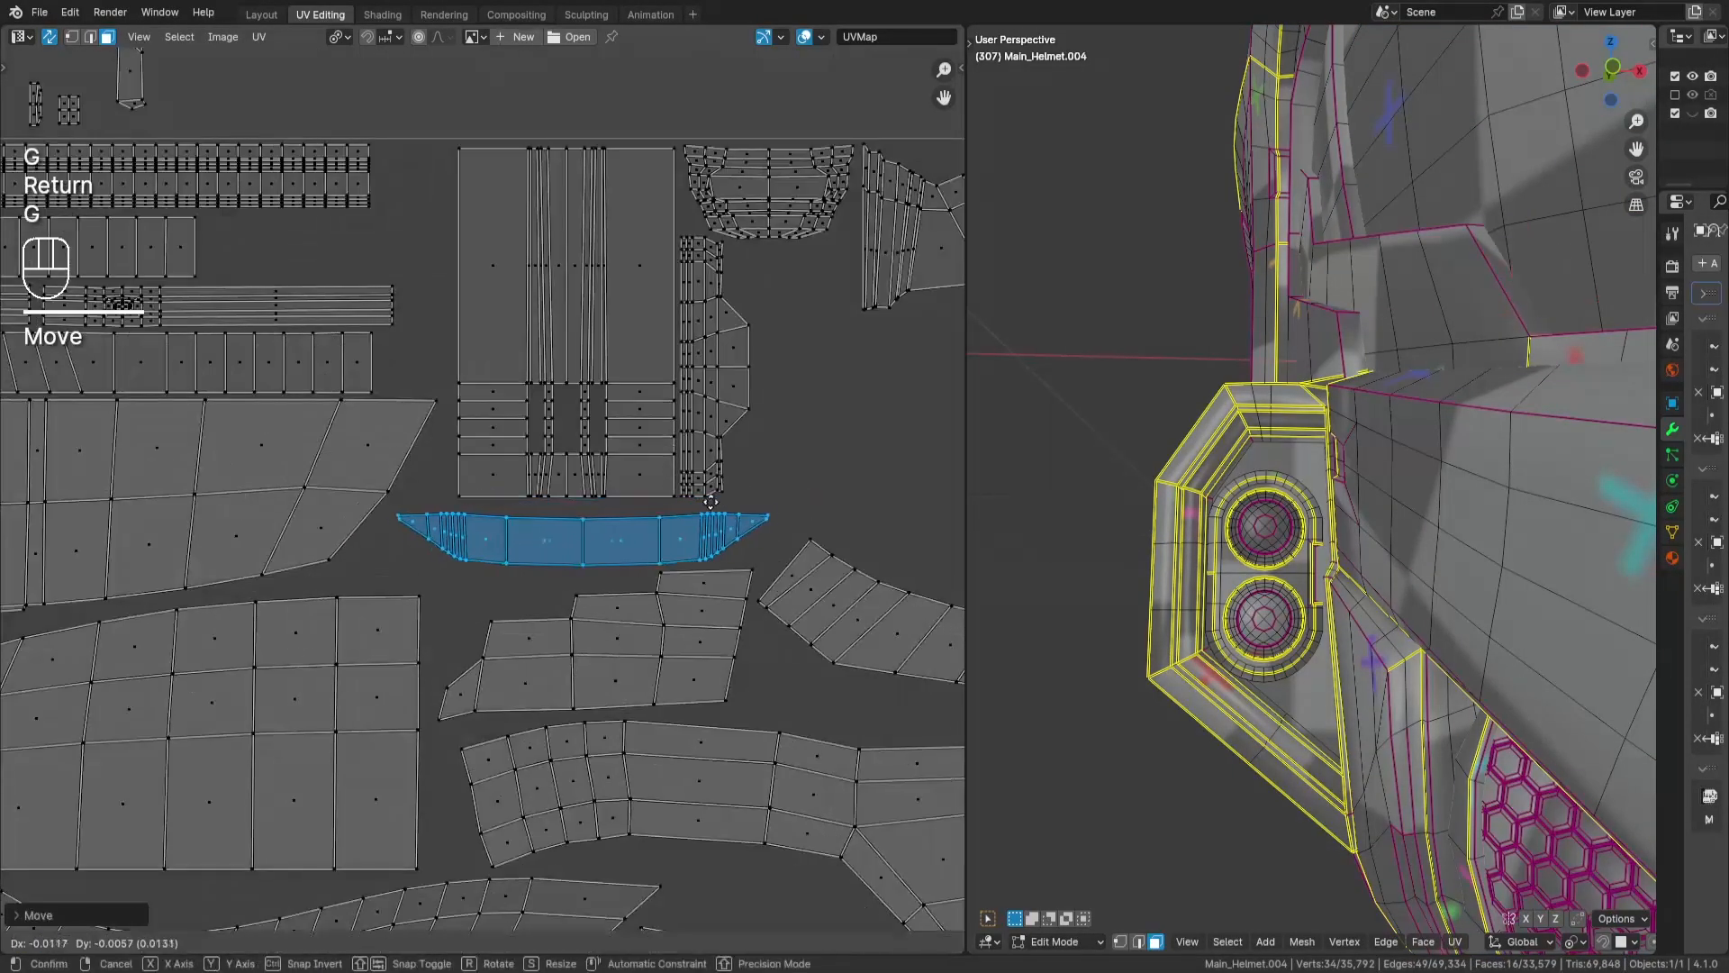
{"action": "key", "text": "Return"}
{"action": "key", "text": "a"}
{"action": "key", "text": "a"}
- Examine where the selected narrow island outside the tile sits on the helmet by framing its faces in the 3D view
{"action": "scroll", "coordinate": [702, 494], "scroll_direction": "down", "scroll_amount": 7}
{"action": "left_click_drag", "start_coordinate": [743, 403], "coordinate": [687, 494]}
{"action": "key", "text": "KP_Decimal"}
{"action": "middle_click_drag", "start_coordinate": [1127, 510], "coordinate": [1175, 421]}
{"action": "key", "text": "a"}
{"action": "key", "text": "a"}
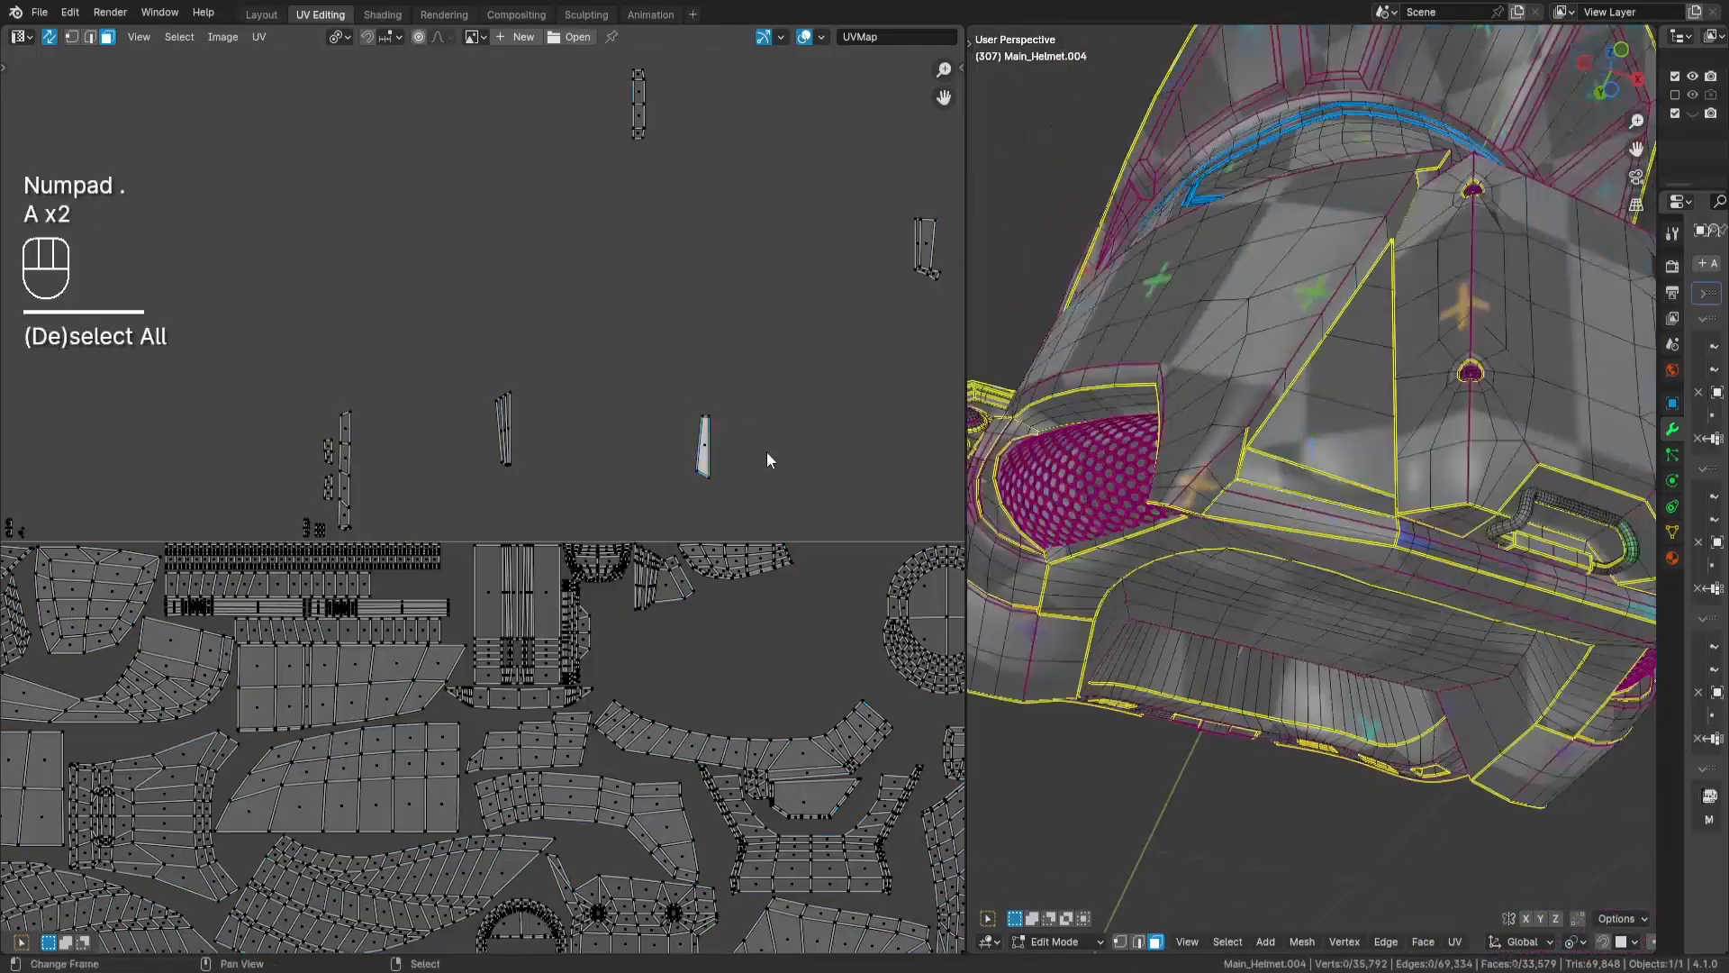
- Place the selected narrow tapered island inside the tile, between the ends of the long strips and the tall striped island
{"action": "left_click_drag", "start_coordinate": [747, 396], "coordinate": [673, 501]}
{"action": "key", "text": "Return"}
{"action": "key", "text": "a"}
{"action": "middle_click_drag", "start_coordinate": [370, 381], "coordinate": [497, 403]}
{"action": "key", "text": "a"}
- Rotate the two small blocks beside the long vertical strip by 90 degrees and move them into the tile at the plain strip's end
{"action": "left_click_drag", "start_coordinate": [297, 281], "coordinate": [356, 373]}
{"action": "scroll", "coordinate": [377, 399], "scroll_direction": "up", "scroll_amount": 2}
{"action": "middle_click_drag", "start_coordinate": [377, 399], "coordinate": [677, 371]}
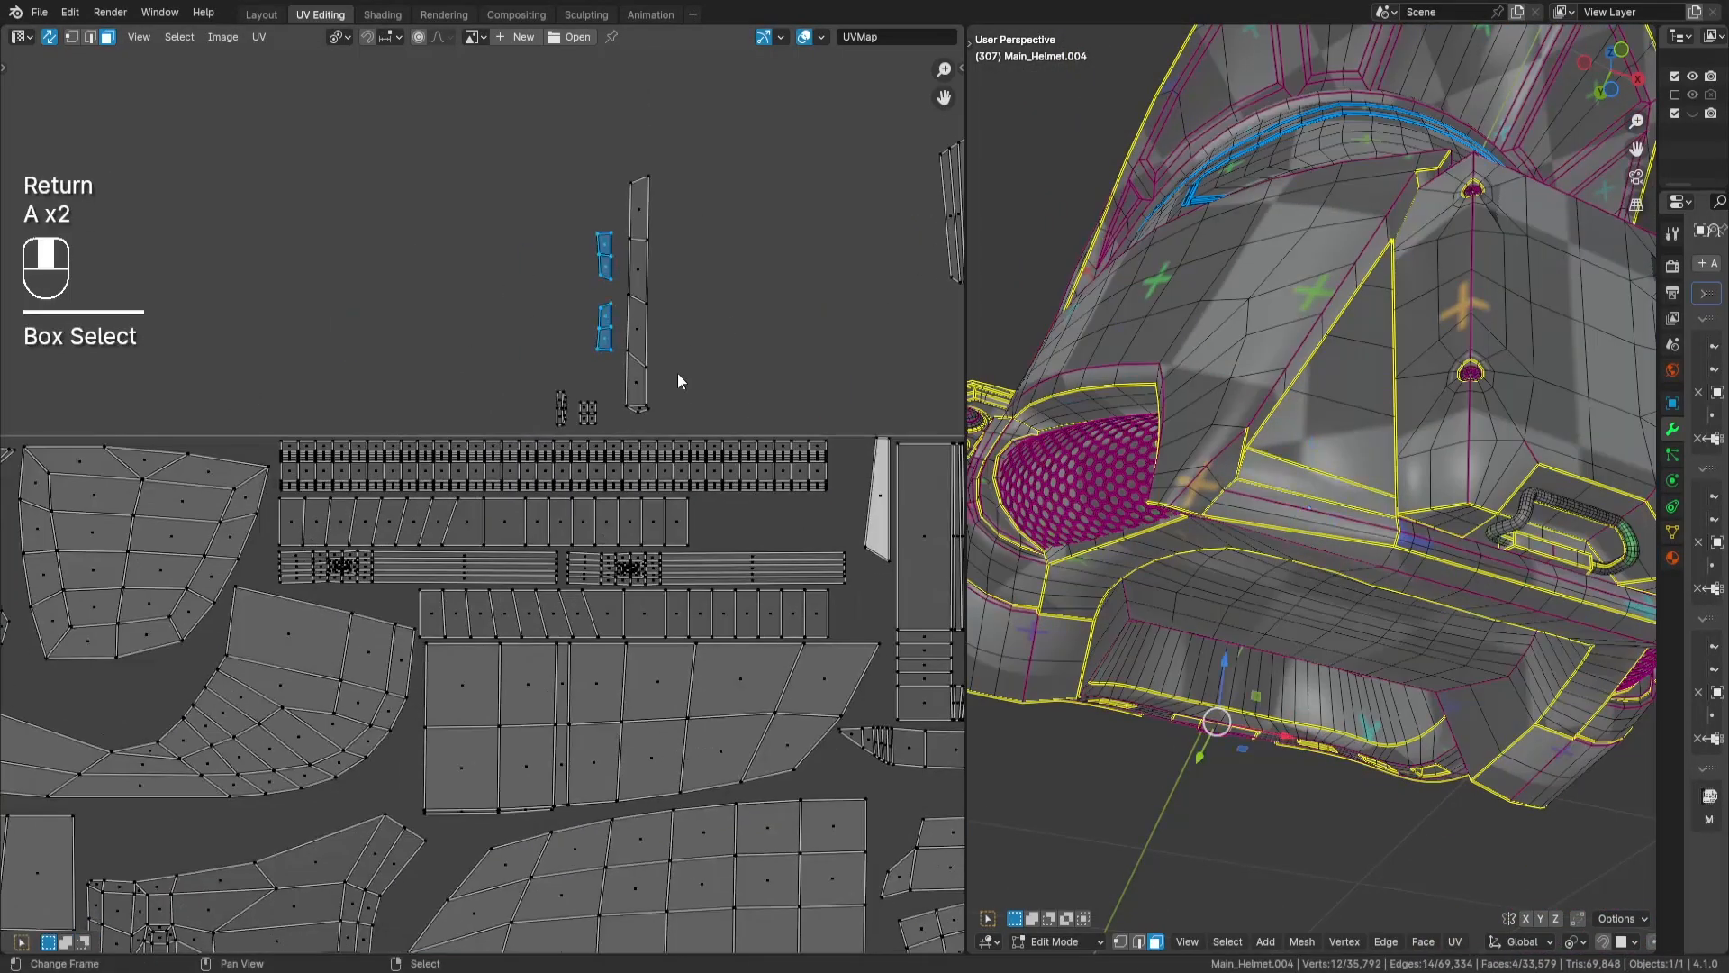
{"action": "key", "text": "r"}
{"action": "key", "text": "KP_9"}
{"action": "key", "text": "KP_0"}
{"action": "key", "text": "Return"}
{"action": "key", "text": "g"}
{"action": "key", "text": "Return"}
{"action": "key", "text": "a"}
{"action": "key", "text": "a"}
- Temporarily hide the lined strip covering the second small block, set that block beside its twin, and reveal everything again
{"action": "scroll", "coordinate": [833, 629], "scroll_direction": "up", "scroll_amount": 2}
{"action": "key", "text": "l"}
{"action": "key", "text": "h"}
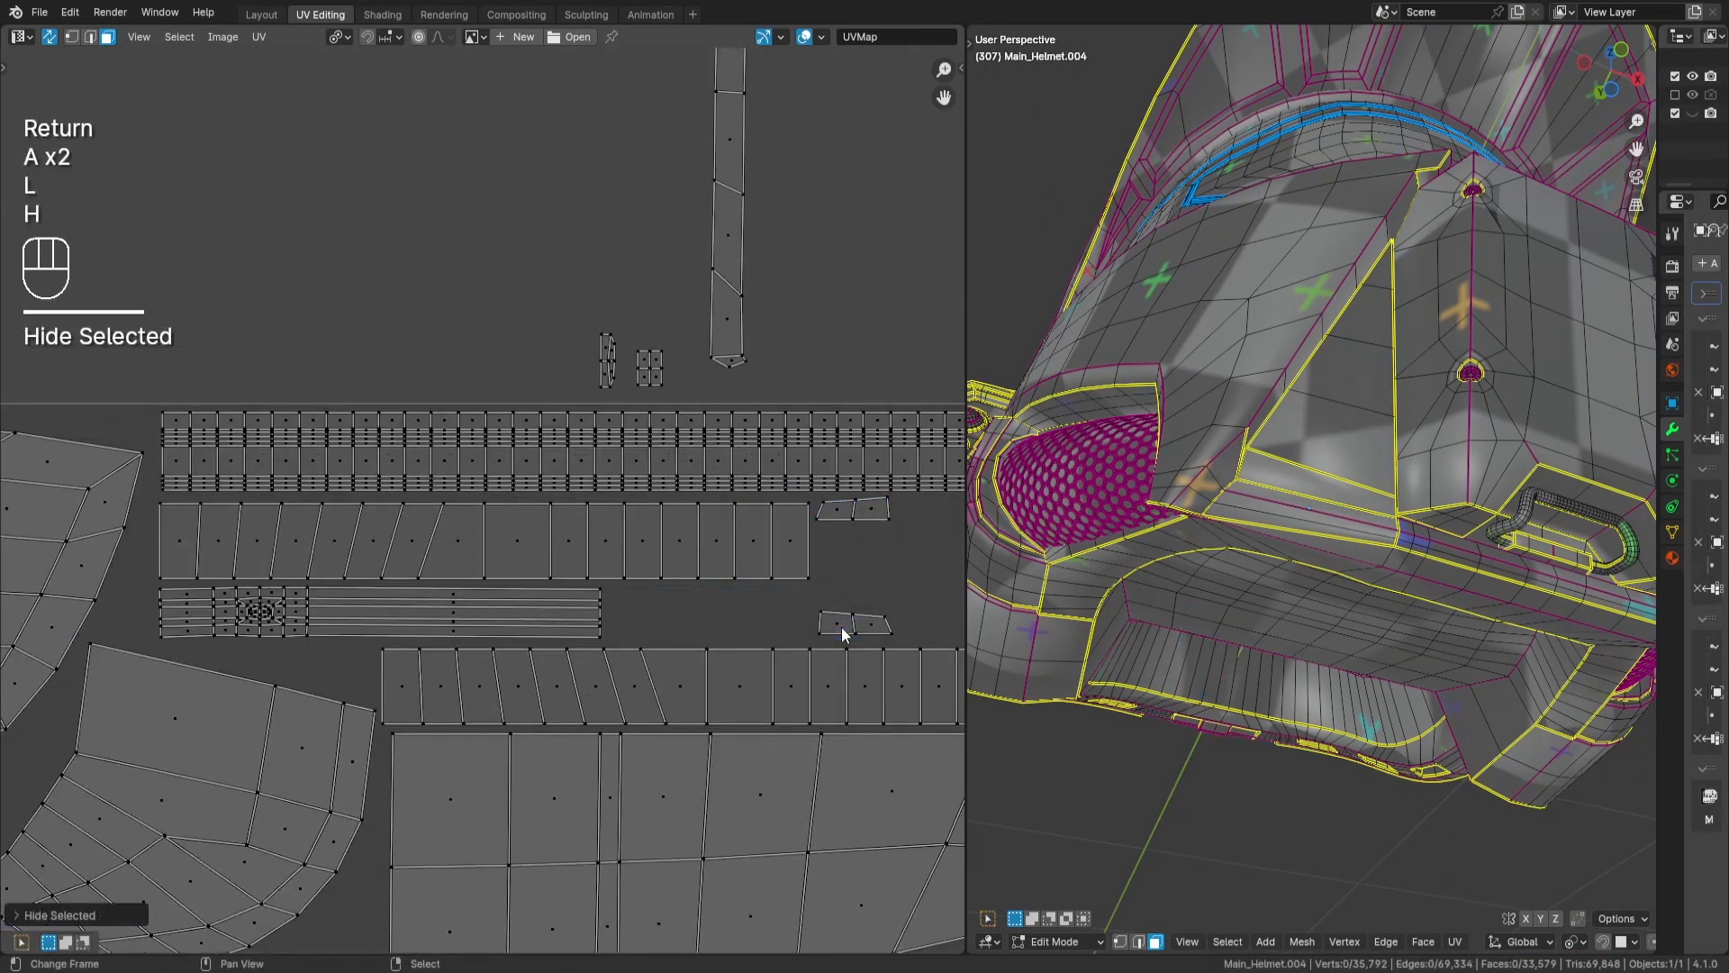
{"action": "middle_click_drag", "start_coordinate": [843, 630], "coordinate": [706, 618]}
{"action": "key", "text": "l"}
{"action": "key", "text": "g"}
{"action": "key", "text": "alt+h"}
{"action": "key", "text": "a"}
{"action": "key", "text": "a"}
- Rotate the two tiny gridded islands above the tile by 90 degrees and move them in near the upper ribbed strip's end
{"action": "left_click_drag", "start_coordinate": [449, 304], "coordinate": [552, 387]}
{"action": "middle_click_drag", "start_coordinate": [736, 409], "coordinate": [542, 371]}
{"action": "key", "text": "r"}
{"action": "key", "text": "KP_9"}
{"action": "key", "text": "KP_0"}
{"action": "key", "text": "Return"}
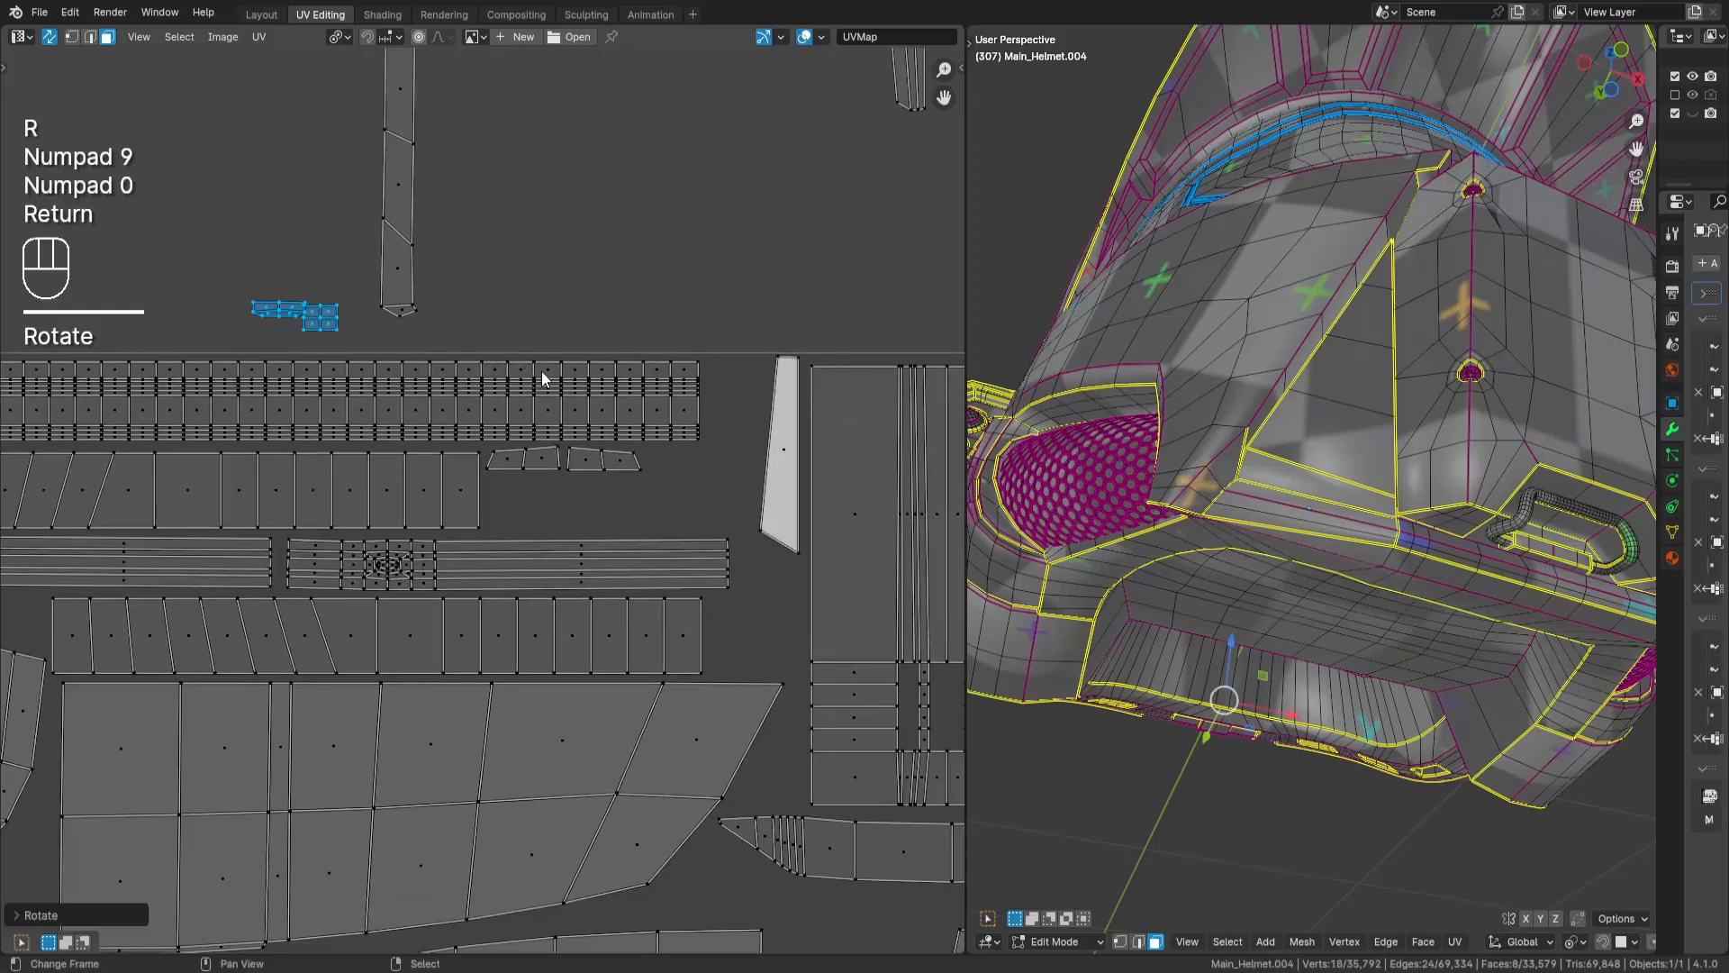
{"action": "key", "text": "g"}
{"action": "key", "text": "Return"}
{"action": "key", "text": "a"}
{"action": "key", "text": "a"}
- Turn the narrower tiny island by 90 degrees and fit it upright against the upper ribbed strip's end
{"action": "scroll", "coordinate": [658, 455], "scroll_direction": "up", "scroll_amount": 2}
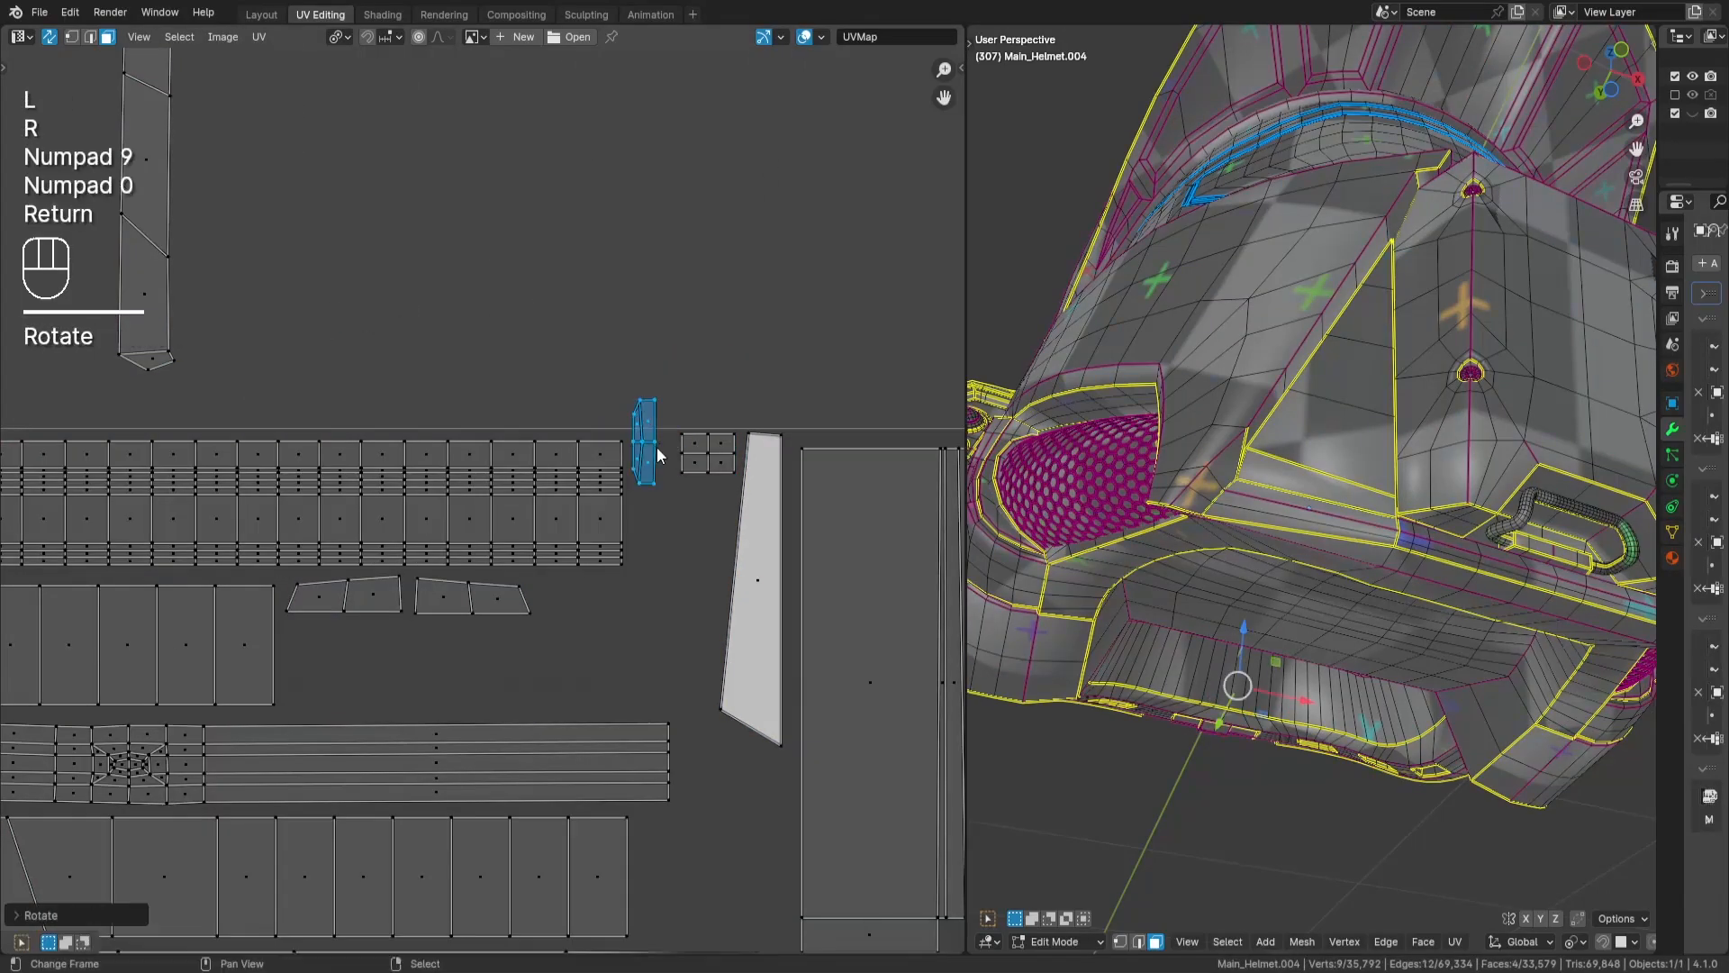
{"action": "key", "text": "g"}
{"action": "key", "text": "Return"}
{"action": "scroll", "coordinate": [659, 480], "scroll_direction": "down", "scroll_amount": 4}
{"action": "key", "text": "a"}
{"action": "key", "text": "a"}
- Rotate the long segmented strip above the tile by 90 degrees and mirror it by -1 along X
{"action": "scroll", "coordinate": [483, 424], "scroll_direction": "up", "scroll_amount": 2}
{"action": "middle_click_drag", "start_coordinate": [482, 425], "coordinate": [509, 432]}
{"action": "key", "text": "r"}
{"action": "key", "text": "KP_9"}
{"action": "key", "text": "KP_0"}
{"action": "key", "text": "Return"}
{"action": "key", "text": "s"}
{"action": "key", "text": "x"}
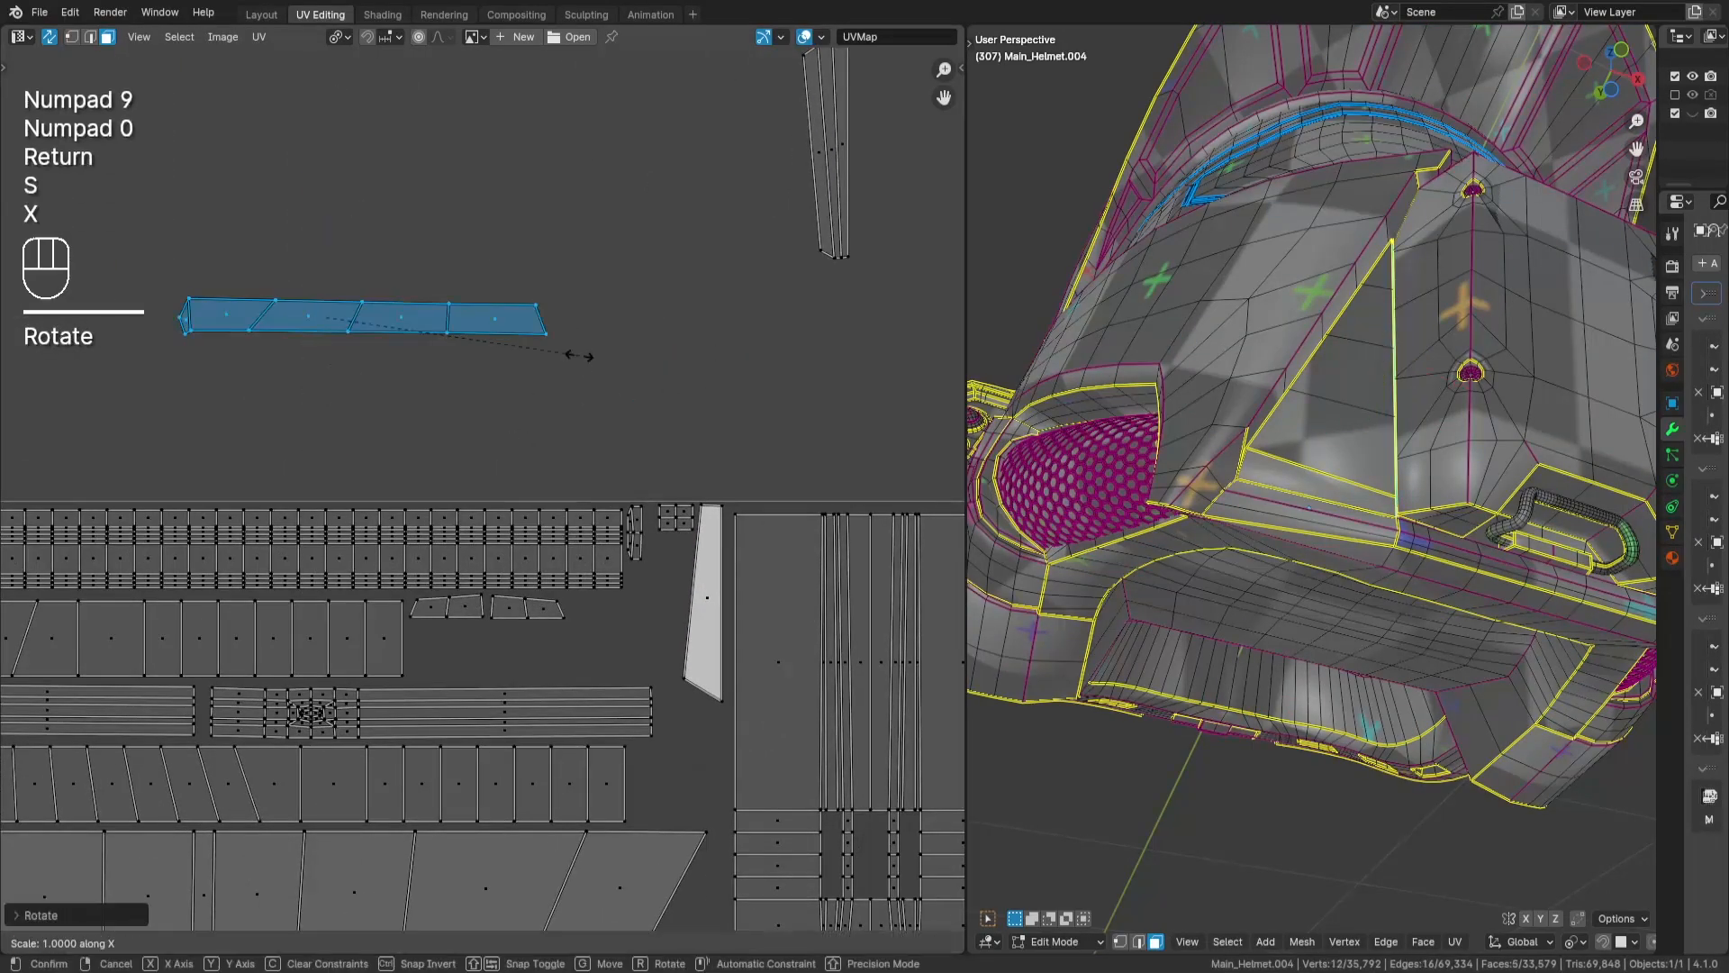
{"action": "key", "text": "KP_Subtract"}
{"action": "key", "text": "KP_1"}
{"action": "key", "text": "Return"}
{"action": "key", "text": "g"}
{"action": "key", "text": "Return"}
- Move the segmented strip to the tile's side edge beside the large panel, turn it upright by 90 degrees and mirror it by -1 along X
{"action": "scroll", "coordinate": [815, 686], "scroll_direction": "down", "scroll_amount": 4}
{"action": "middle_click_drag", "start_coordinate": [815, 686], "coordinate": [573, 135]}
{"action": "scroll", "coordinate": [455, 558], "scroll_direction": "down", "scroll_amount": 2}
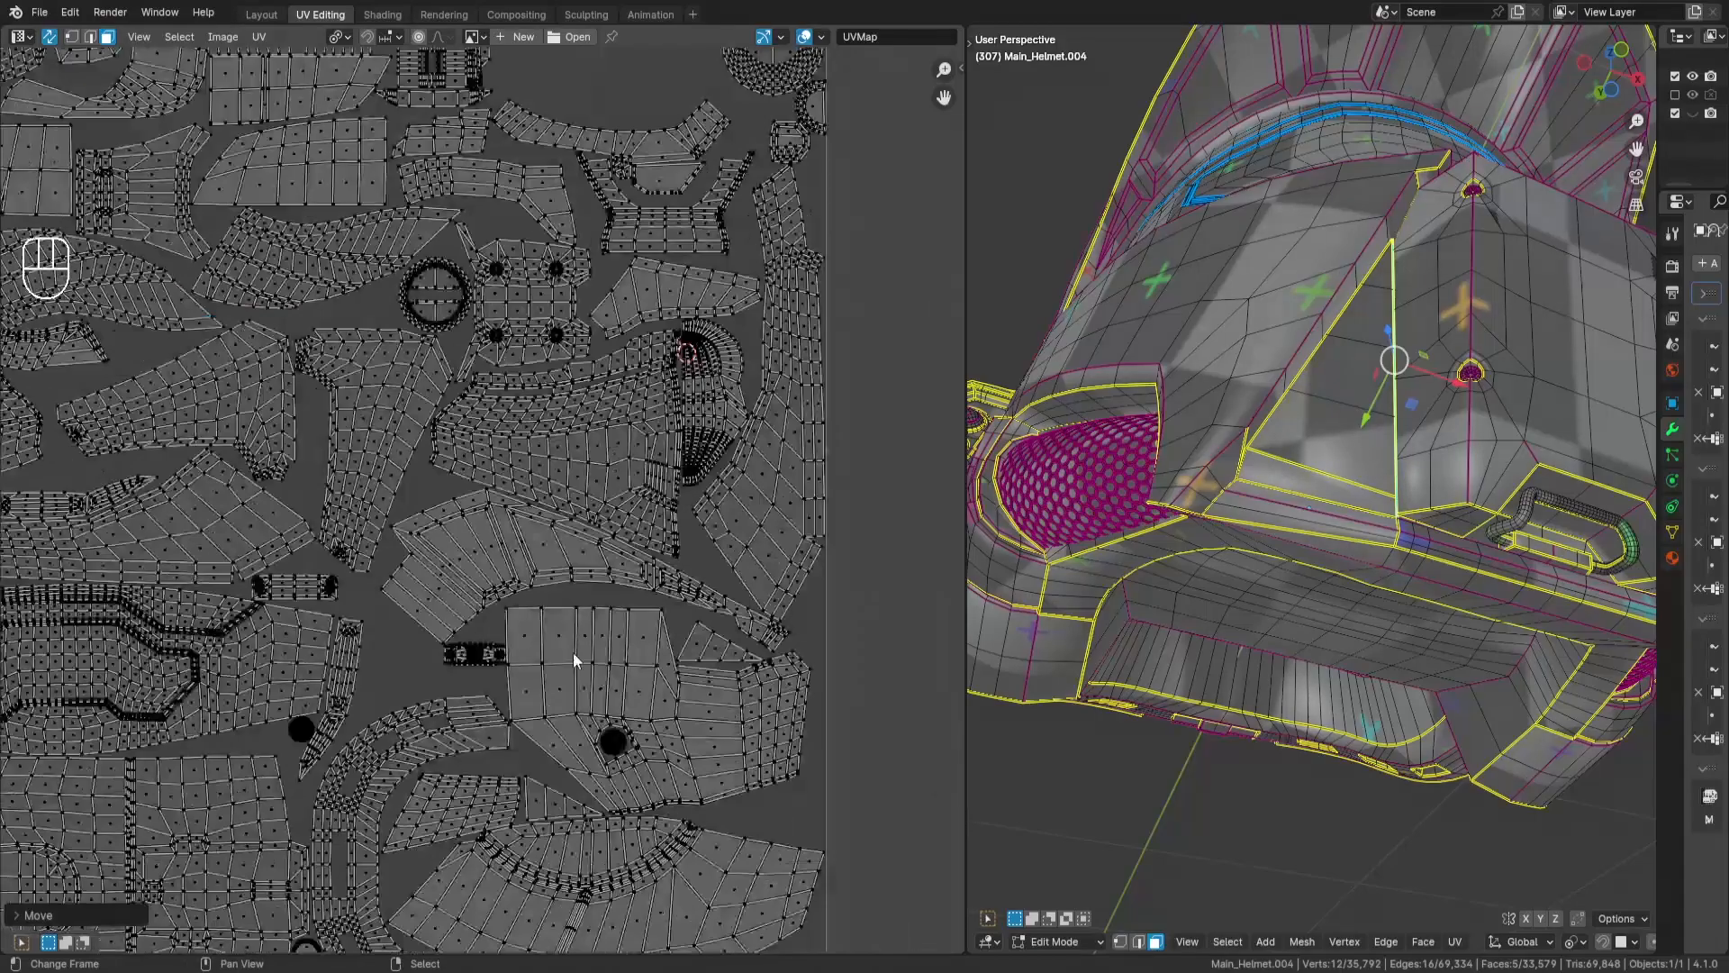
{"action": "middle_click_drag", "start_coordinate": [572, 652], "coordinate": [547, 479]}
{"action": "key", "text": "g"}
{"action": "key", "text": "Return"}
{"action": "scroll", "coordinate": [520, 432], "scroll_direction": "up", "scroll_amount": 3}
{"action": "scroll", "coordinate": [937, 370], "scroll_direction": "up", "scroll_amount": 2}
{"action": "middle_click_drag", "start_coordinate": [936, 369], "coordinate": [383, 322]}
{"action": "key", "text": "r"}
{"action": "key", "text": "KP_9"}
{"action": "key", "text": "KP_0"}
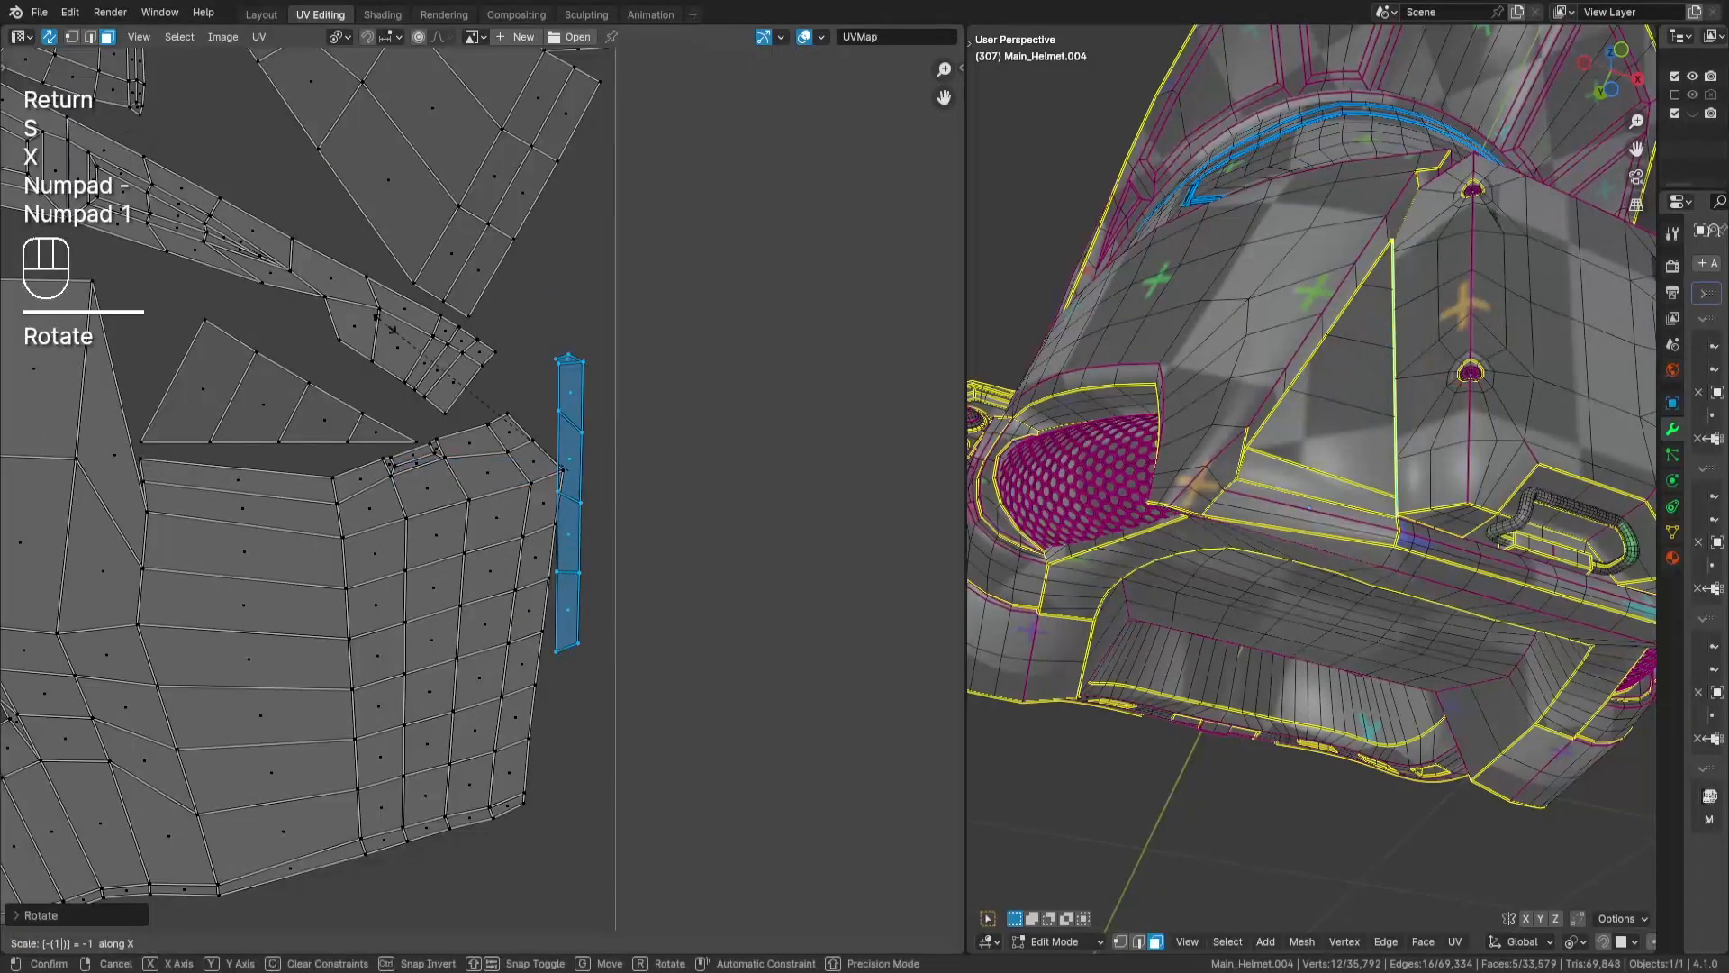
{"action": "key", "text": "Return"}
{"action": "scroll", "coordinate": [668, 274], "scroll_direction": "down", "scroll_amount": 2}
{"action": "key", "text": "g"}
{"action": "key", "text": "Return"}
{"action": "scroll", "coordinate": [668, 275], "scroll_direction": "down", "scroll_amount": 5}
{"action": "key", "text": "a"}
{"action": "key", "text": "a"}
- Gather the two long ribbed strips from outside the tile end to end and bring them toward its lower side edge
{"action": "key", "text": "l"}
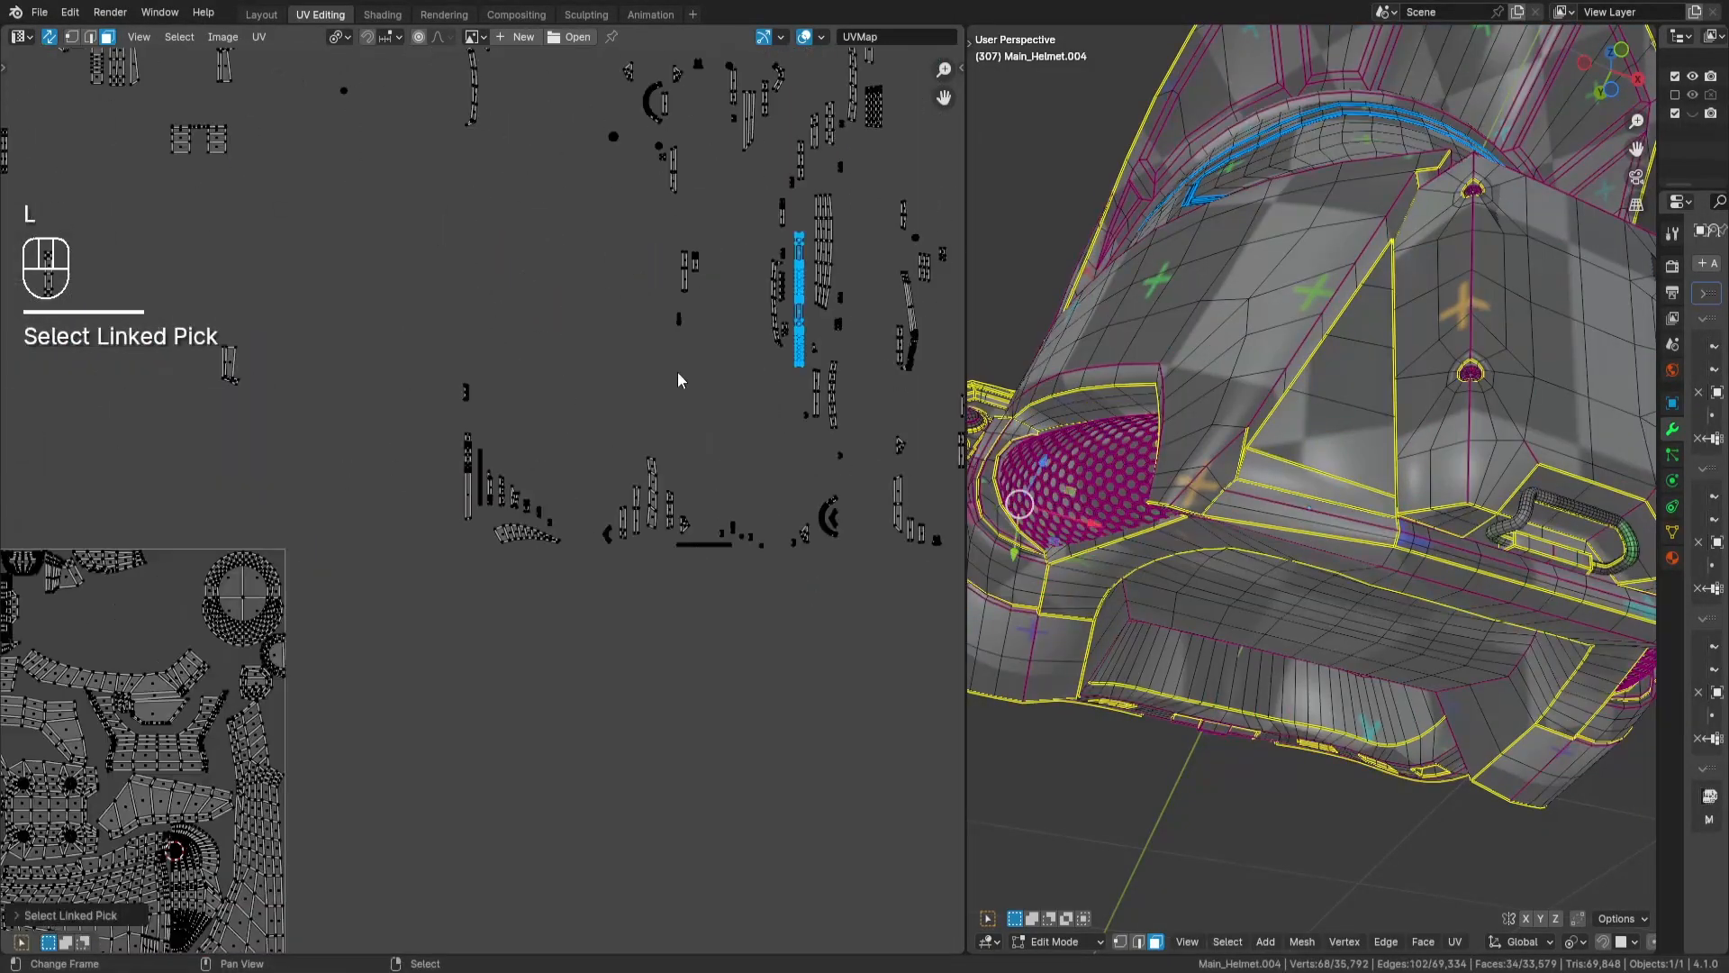
{"action": "middle_click_drag", "start_coordinate": [99, 677], "coordinate": [477, 546]}
{"action": "scroll", "coordinate": [749, 552], "scroll_direction": "up", "scroll_amount": 4}
{"action": "key", "text": "a"}
{"action": "key", "text": "a"}
{"action": "left_click_drag", "start_coordinate": [806, 184], "coordinate": [748, 552]}
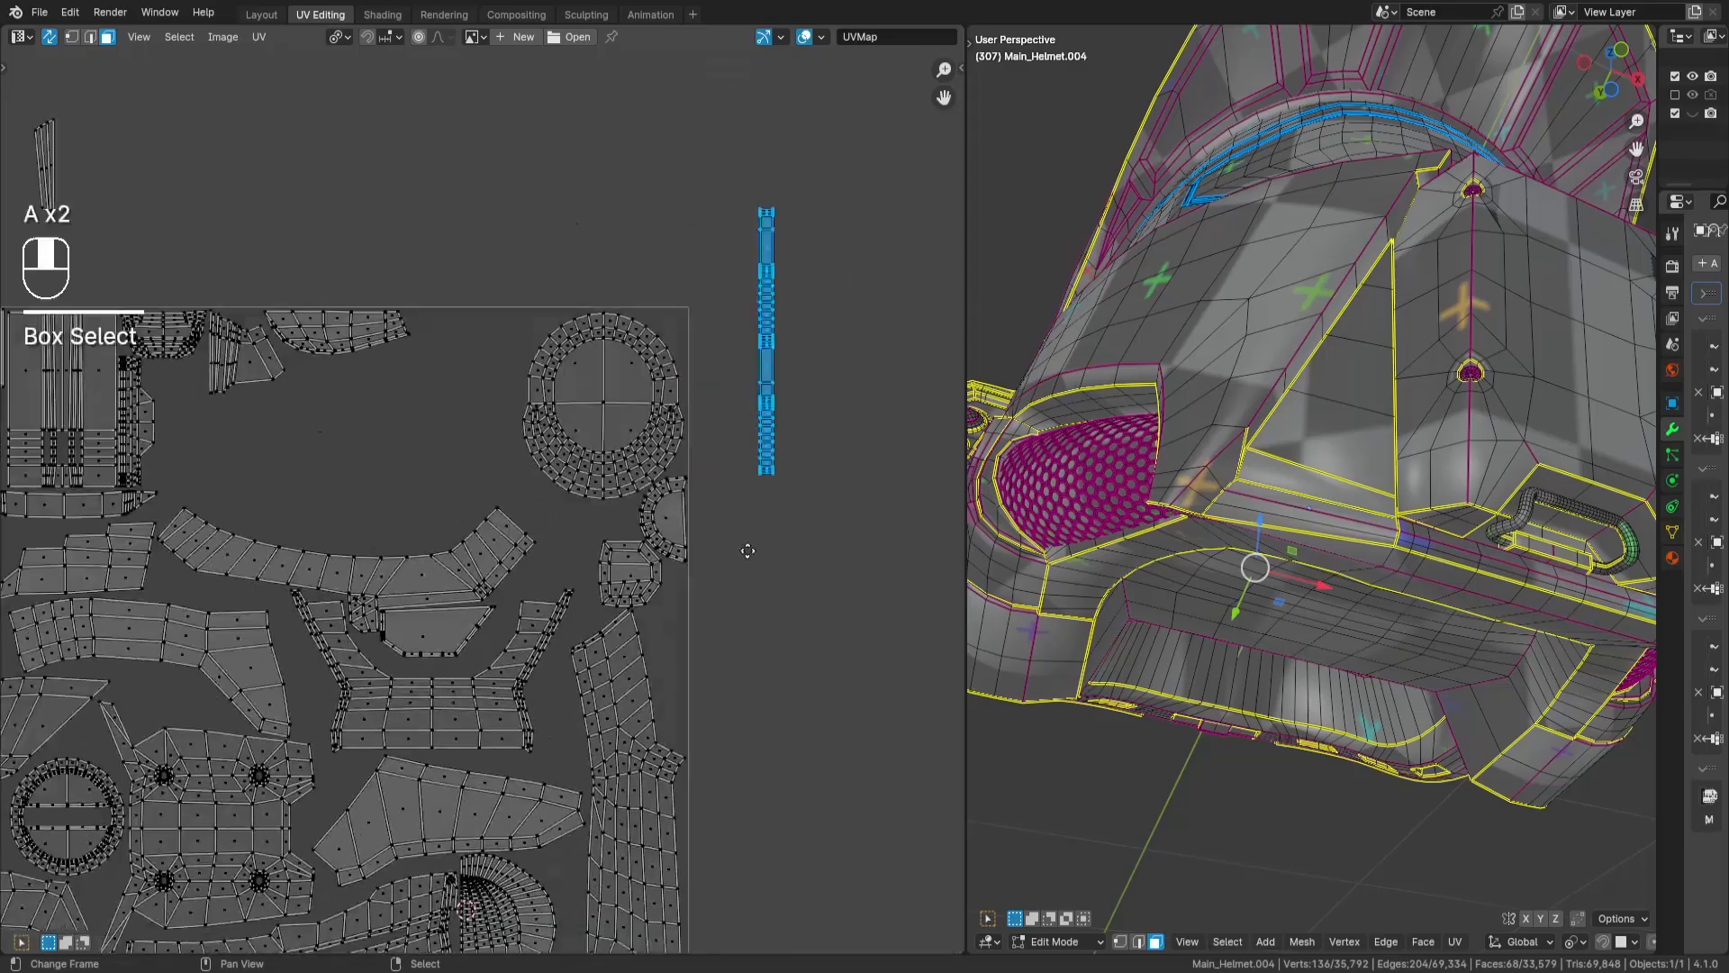
{"action": "scroll", "coordinate": [749, 552], "scroll_direction": "down", "scroll_amount": 4}
{"action": "middle_click_drag", "start_coordinate": [541, 900], "coordinate": [675, 754]}
{"action": "key", "text": "Return"}
- Fit the two stacked ribbed strips against the tile's side edge beside the large panel, and save the file
{"action": "scroll", "coordinate": [897, 659], "scroll_direction": "up", "scroll_amount": 6}
{"action": "middle_click_drag", "start_coordinate": [898, 659], "coordinate": [607, 310]}
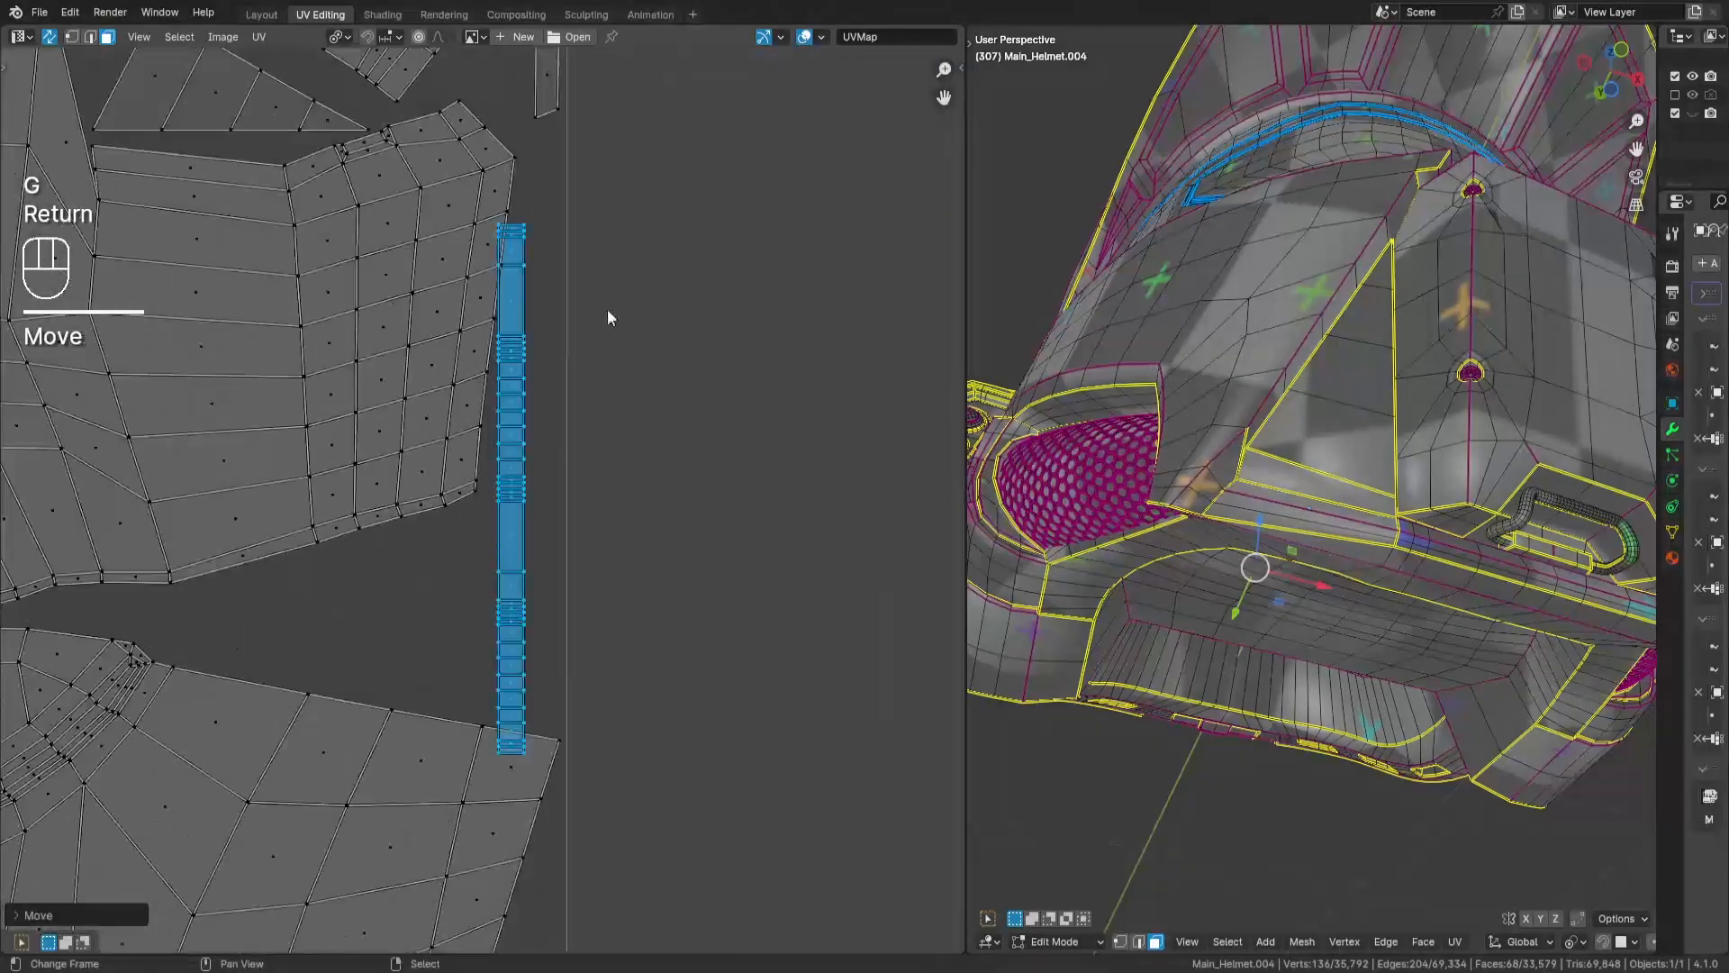
{"action": "key", "text": "g"}
{"action": "key", "text": "Return"}
{"action": "key", "text": "a"}
{"action": "key", "text": "a"}
{"action": "scroll", "coordinate": [677, 226], "scroll_direction": "down", "scroll_amount": 7}
{"action": "key", "text": "ctrl+s"}
- Bring the two slender partly banded strips from the outside cluster to just below the tile's lower corner
{"action": "middle_click_drag", "start_coordinate": [497, 180], "coordinate": [704, 611]}
{"action": "scroll", "coordinate": [523, 283], "scroll_direction": "up", "scroll_amount": 2}
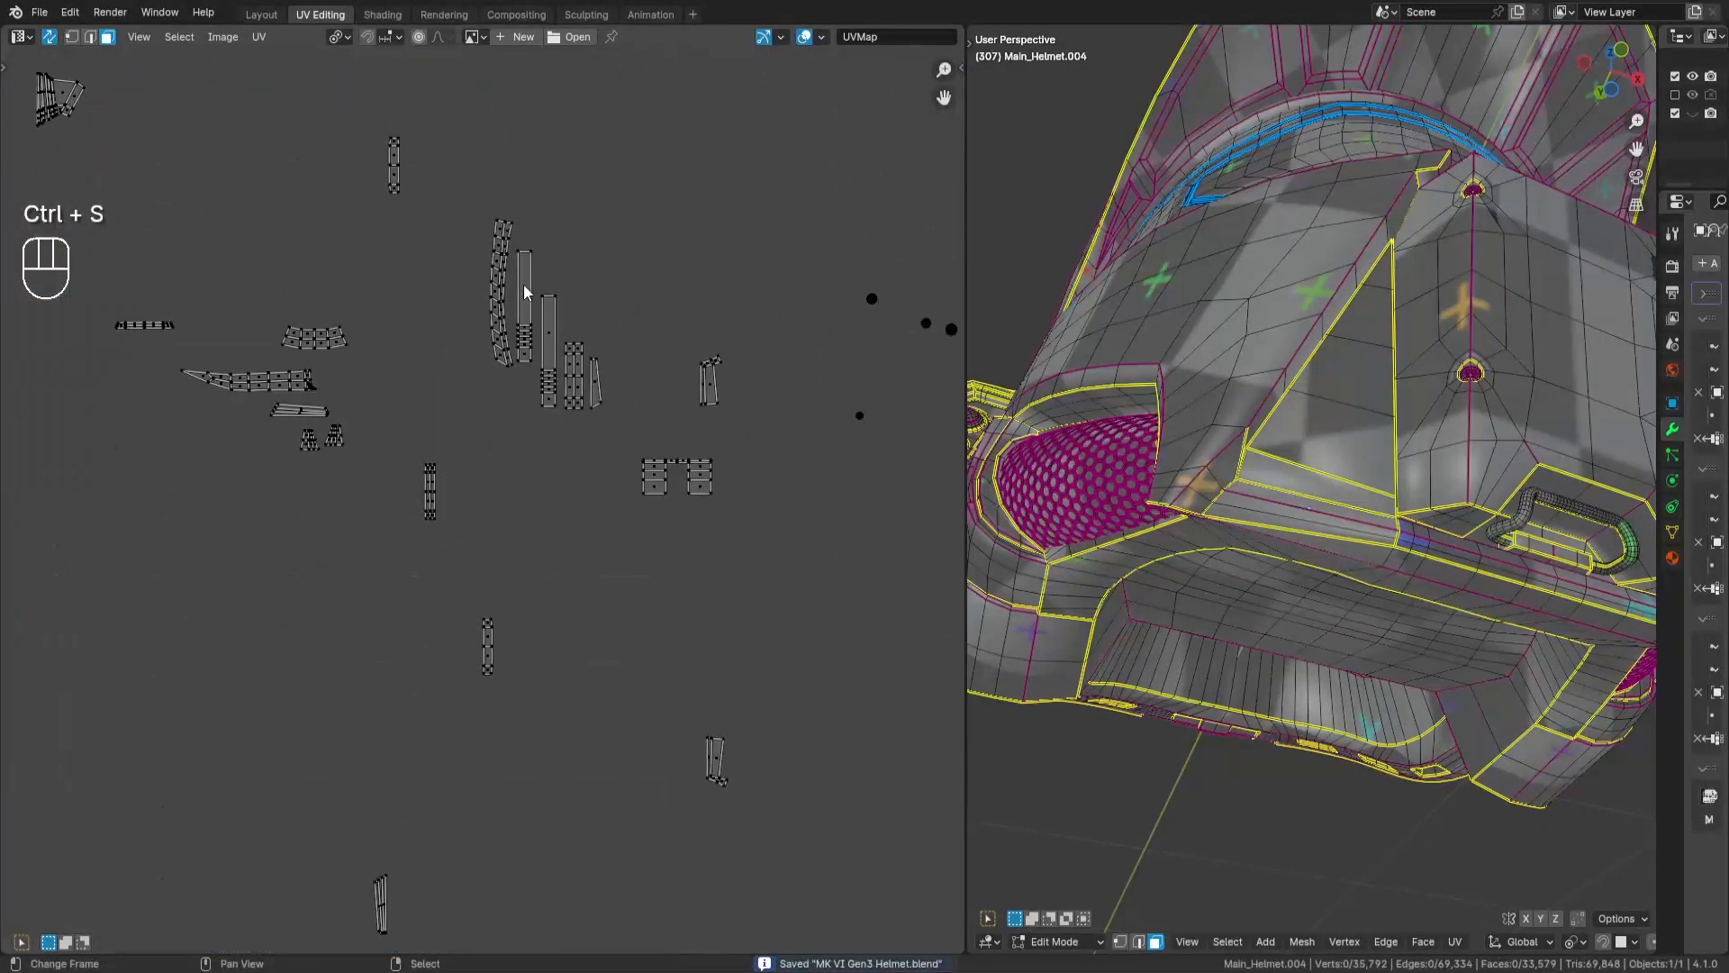
{"action": "key", "text": "l"}
{"action": "key", "text": "l"}
{"action": "scroll", "coordinate": [522, 284], "scroll_direction": "down", "scroll_amount": 2}
{"action": "middle_click_drag", "start_coordinate": [578, 405], "coordinate": [702, 143]}
{"action": "key", "text": "g"}
{"action": "key", "text": "Return"}
{"action": "scroll", "coordinate": [685, 661], "scroll_direction": "up", "scroll_amount": 2}
{"action": "middle_click_drag", "start_coordinate": [684, 661], "coordinate": [650, 272]}
{"action": "scroll", "coordinate": [650, 272], "scroll_direction": "up", "scroll_amount": 2}
{"action": "key", "text": "g"}
{"action": "key", "text": "Return"}
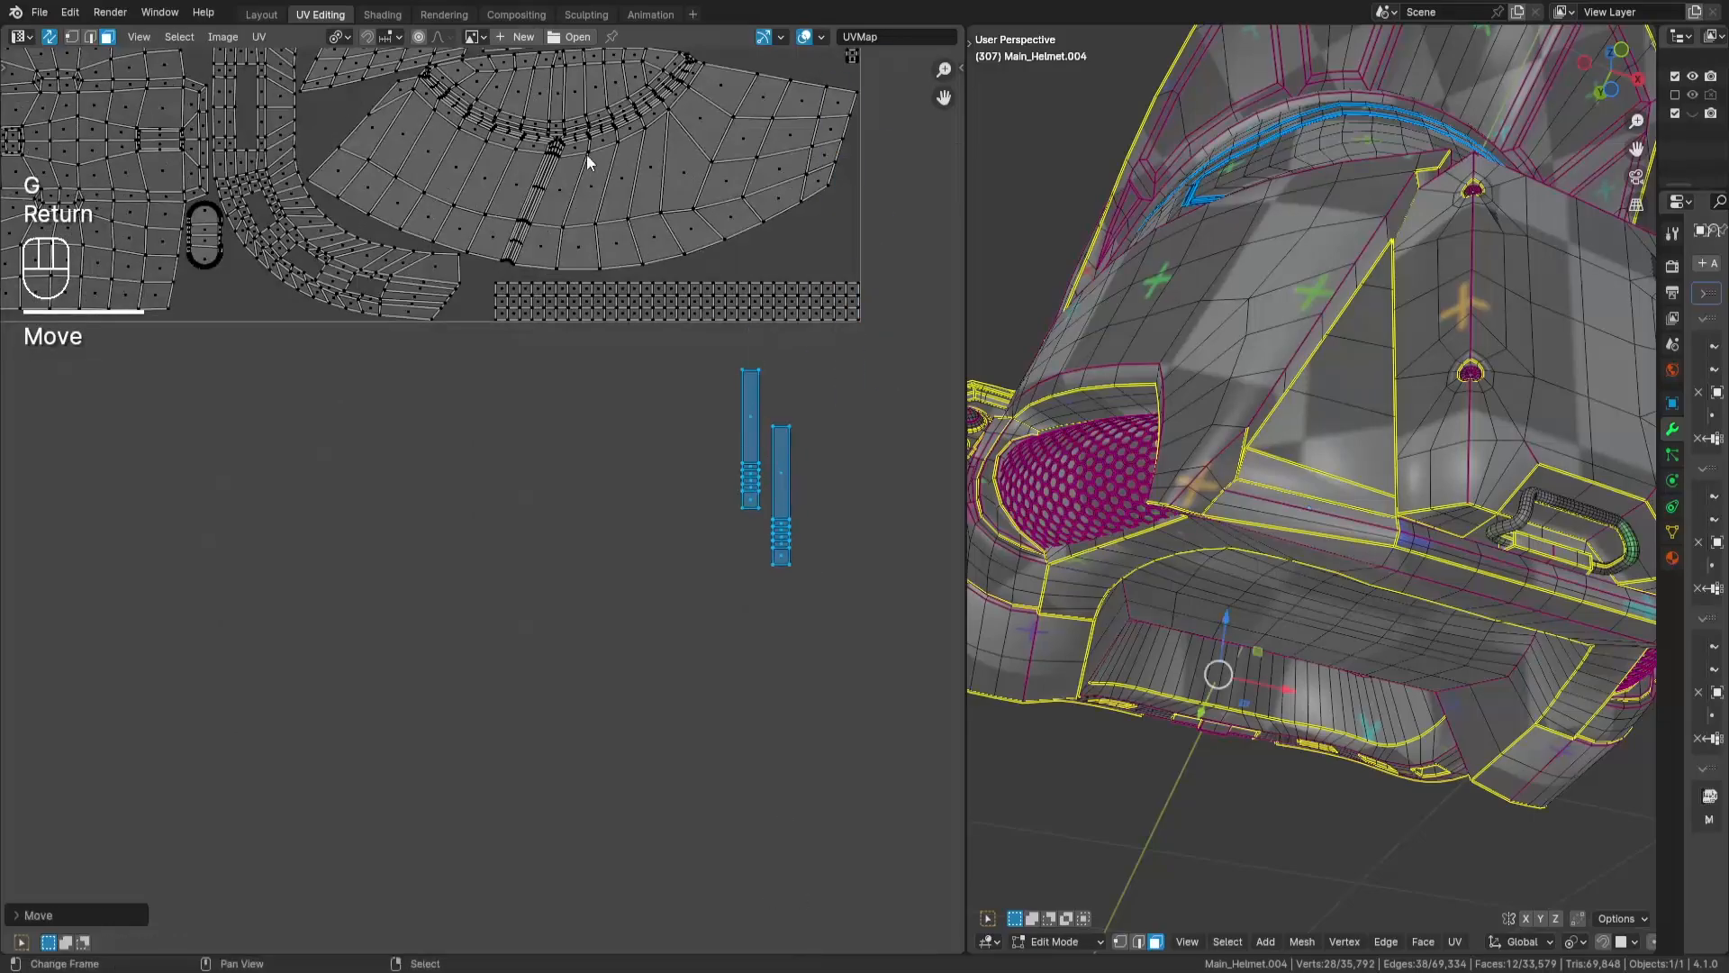
- Switch the pivot to a shared centre, rotate both slender strips by 90 degrees together and place one above the gridded strip
{"action": "left_click", "coordinate": [340, 37]}
{"action": "left_click", "coordinate": [388, 82]}
{"action": "key", "text": "r"}
{"action": "key", "text": "KP_9"}
{"action": "key", "text": "KP_0"}
{"action": "key", "text": "Return"}
{"action": "scroll", "coordinate": [633, 471], "scroll_direction": "up", "scroll_amount": 2}
{"action": "key", "text": "g"}
{"action": "key", "text": "Return"}
{"action": "key", "text": "a"}
{"action": "key", "text": "a"}
{"action": "middle_click_drag", "start_coordinate": [782, 349], "coordinate": [683, 416]}
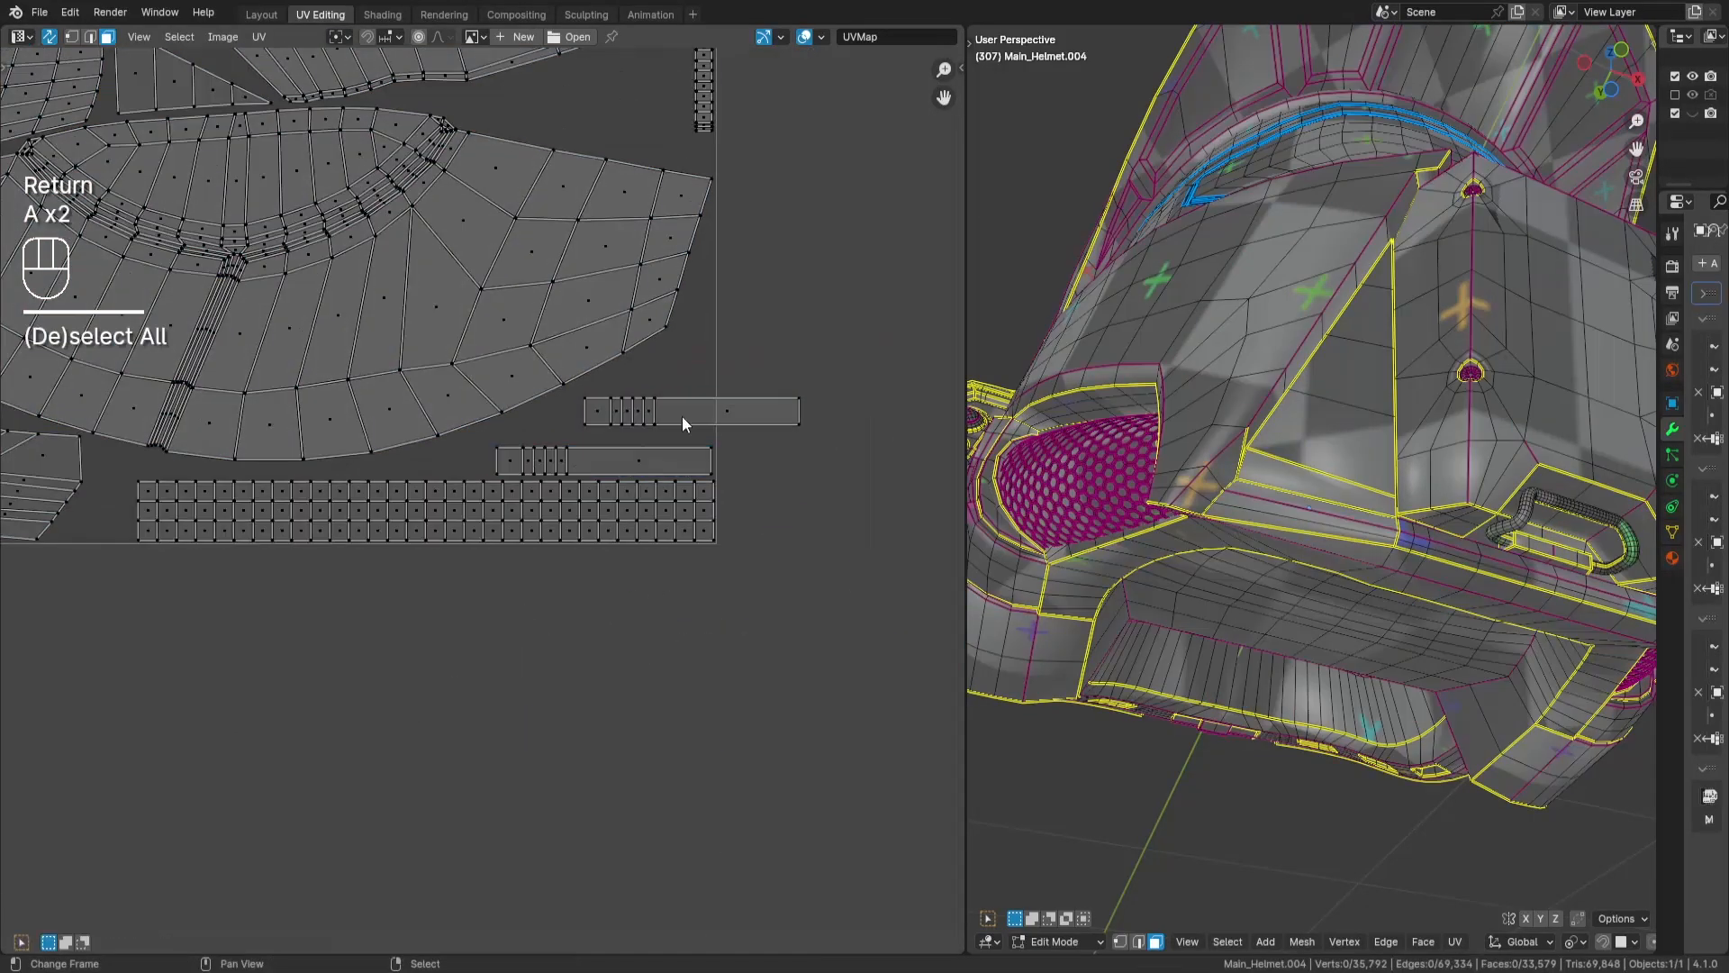
- Move the slender strip overhanging the tile edge into the gap along the tile's lower edge, beneath the small oval island
{"action": "scroll", "coordinate": [688, 410], "scroll_direction": "up", "scroll_amount": 1}
{"action": "key", "text": "l"}
{"action": "key", "text": "g"}
{"action": "right_click", "coordinate": [675, 468]}
{"action": "middle_click_drag", "start_coordinate": [714, 324], "coordinate": [684, 524]}
{"action": "scroll", "coordinate": [684, 524], "scroll_direction": "down", "scroll_amount": 1}
{"action": "middle_click_drag", "start_coordinate": [36, 670], "coordinate": [510, 555]}
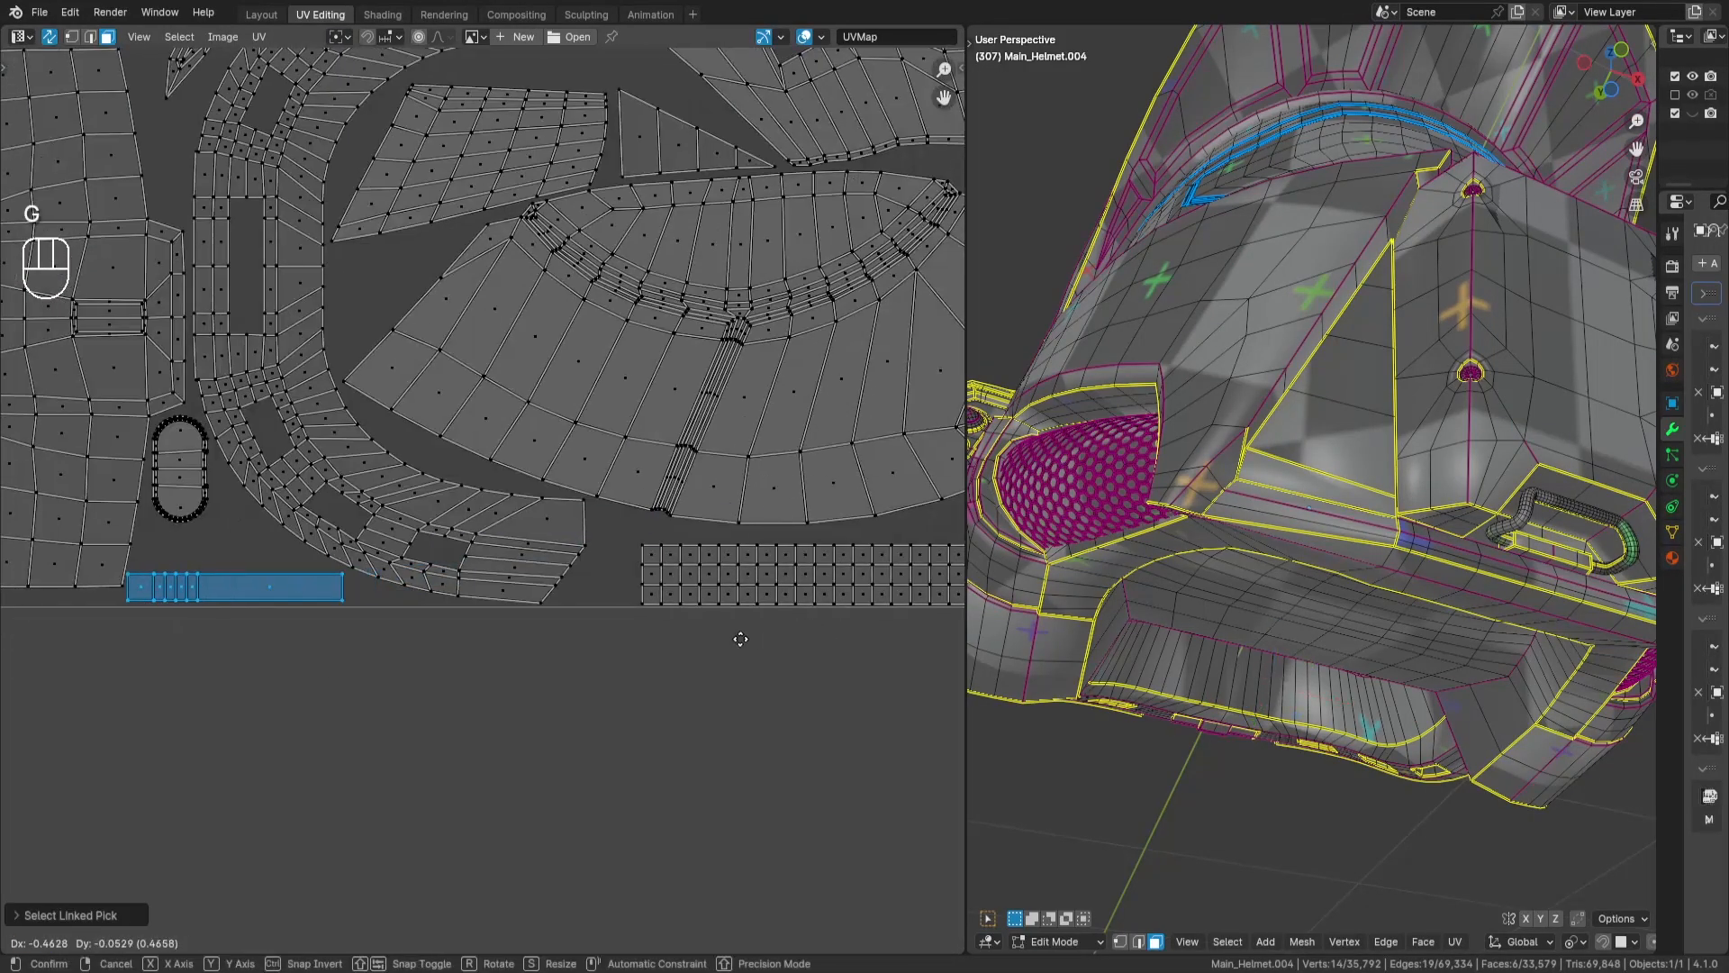
{"action": "key", "text": "a"}
{"action": "key", "text": "a"}
- Move the next small four-face selection from outside into the tile's lower corner, above the gridded strip
{"action": "scroll", "coordinate": [745, 641], "scroll_direction": "down", "scroll_amount": 6}
{"action": "middle_click_drag", "start_coordinate": [745, 641], "coordinate": [313, 368]}
{"action": "left_click_drag", "start_coordinate": [586, 292], "coordinate": [524, 250]}
{"action": "middle_click_drag", "start_coordinate": [524, 250], "coordinate": [689, 389]}
{"action": "key", "text": "g"}
{"action": "key", "text": "Return"}
{"action": "scroll", "coordinate": [540, 632], "scroll_direction": "up", "scroll_amount": 6}
{"action": "key", "text": "g"}
{"action": "key", "text": "Return"}
{"action": "scroll", "coordinate": [783, 186], "scroll_direction": "down", "scroll_amount": 5}
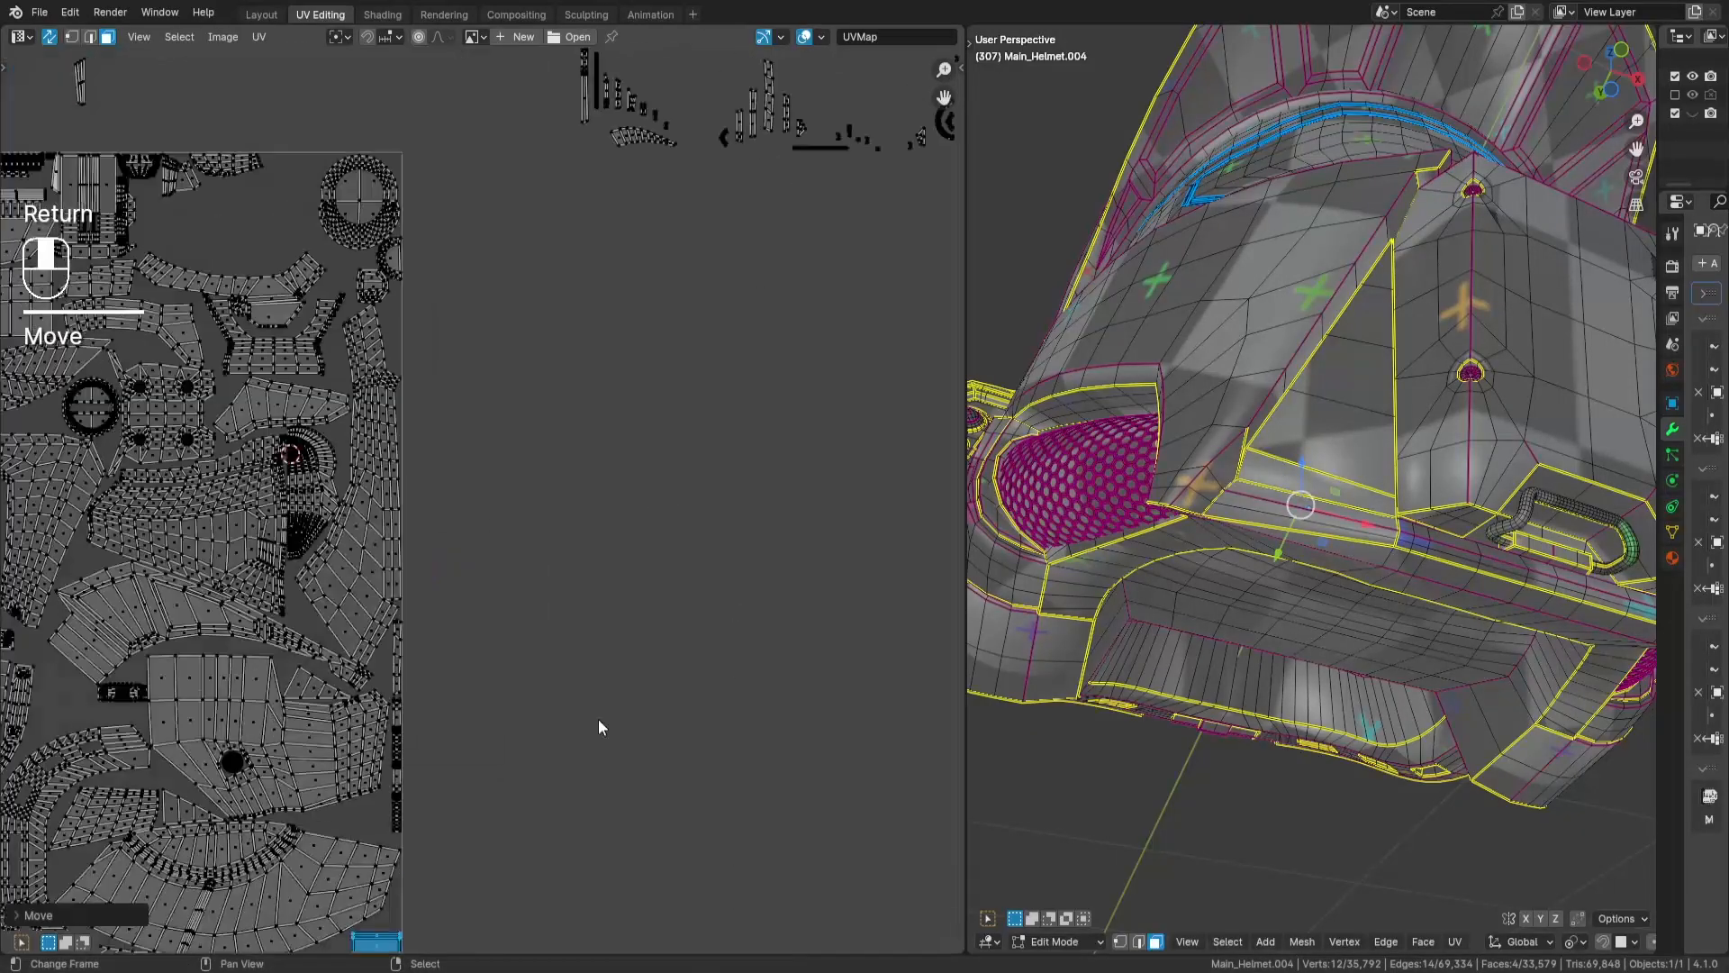
{"action": "key", "text": "a"}
{"action": "key", "text": "a"}
- Bring the dense, slender strip of the handle's tube from the outside cluster into the UV tile
{"action": "middle_click_drag", "start_coordinate": [598, 719], "coordinate": [74, 946]}
{"action": "left_click_drag", "start_coordinate": [692, 106], "coordinate": [719, 284]}
{"action": "scroll", "coordinate": [685, 243], "scroll_direction": "down", "scroll_amount": 6}
{"action": "key", "text": "g"}
{"action": "key", "text": "Return"}
{"action": "scroll", "coordinate": [426, 517], "scroll_direction": "up", "scroll_amount": 9}
{"action": "middle_click_drag", "start_coordinate": [711, 488], "coordinate": [561, 946]}
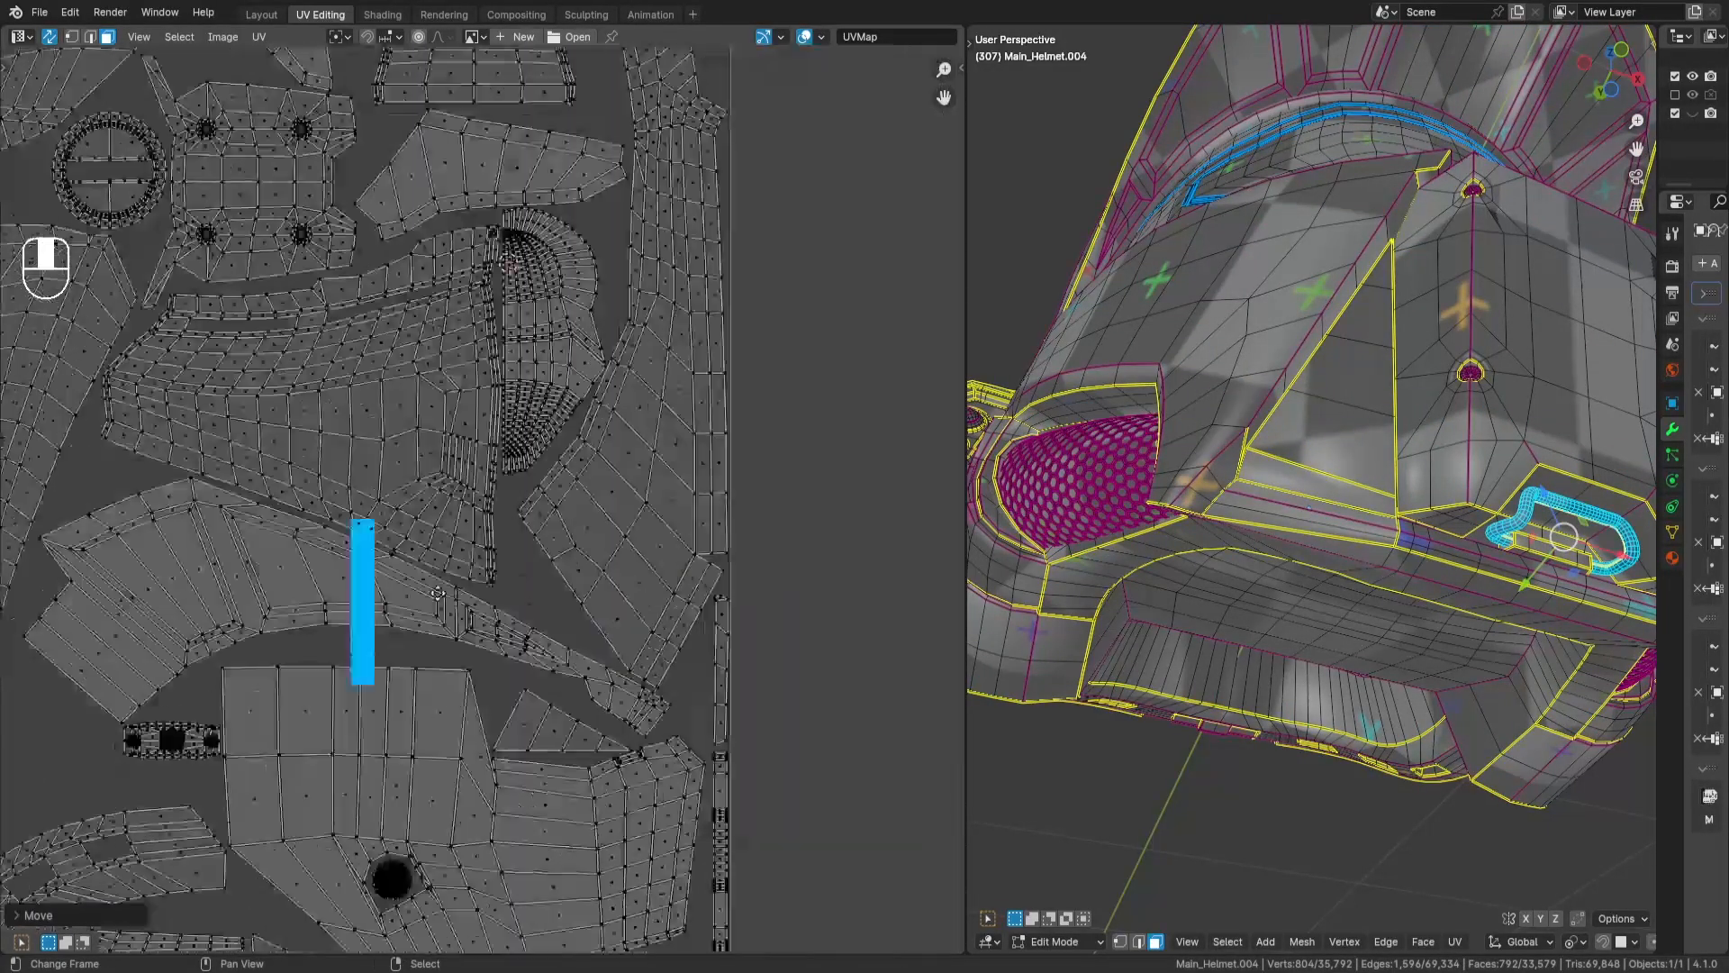
- Place the dense handle strip upright against the tile's side edge, beside the tall angular island and beneath the small rounded one
{"action": "middle_click_drag", "start_coordinate": [674, 295], "coordinate": [603, 495]}
{"action": "key", "text": "g"}
{"action": "key", "text": "Return"}
{"action": "scroll", "coordinate": [675, 259], "scroll_direction": "up", "scroll_amount": 6}
{"action": "key", "text": "g"}
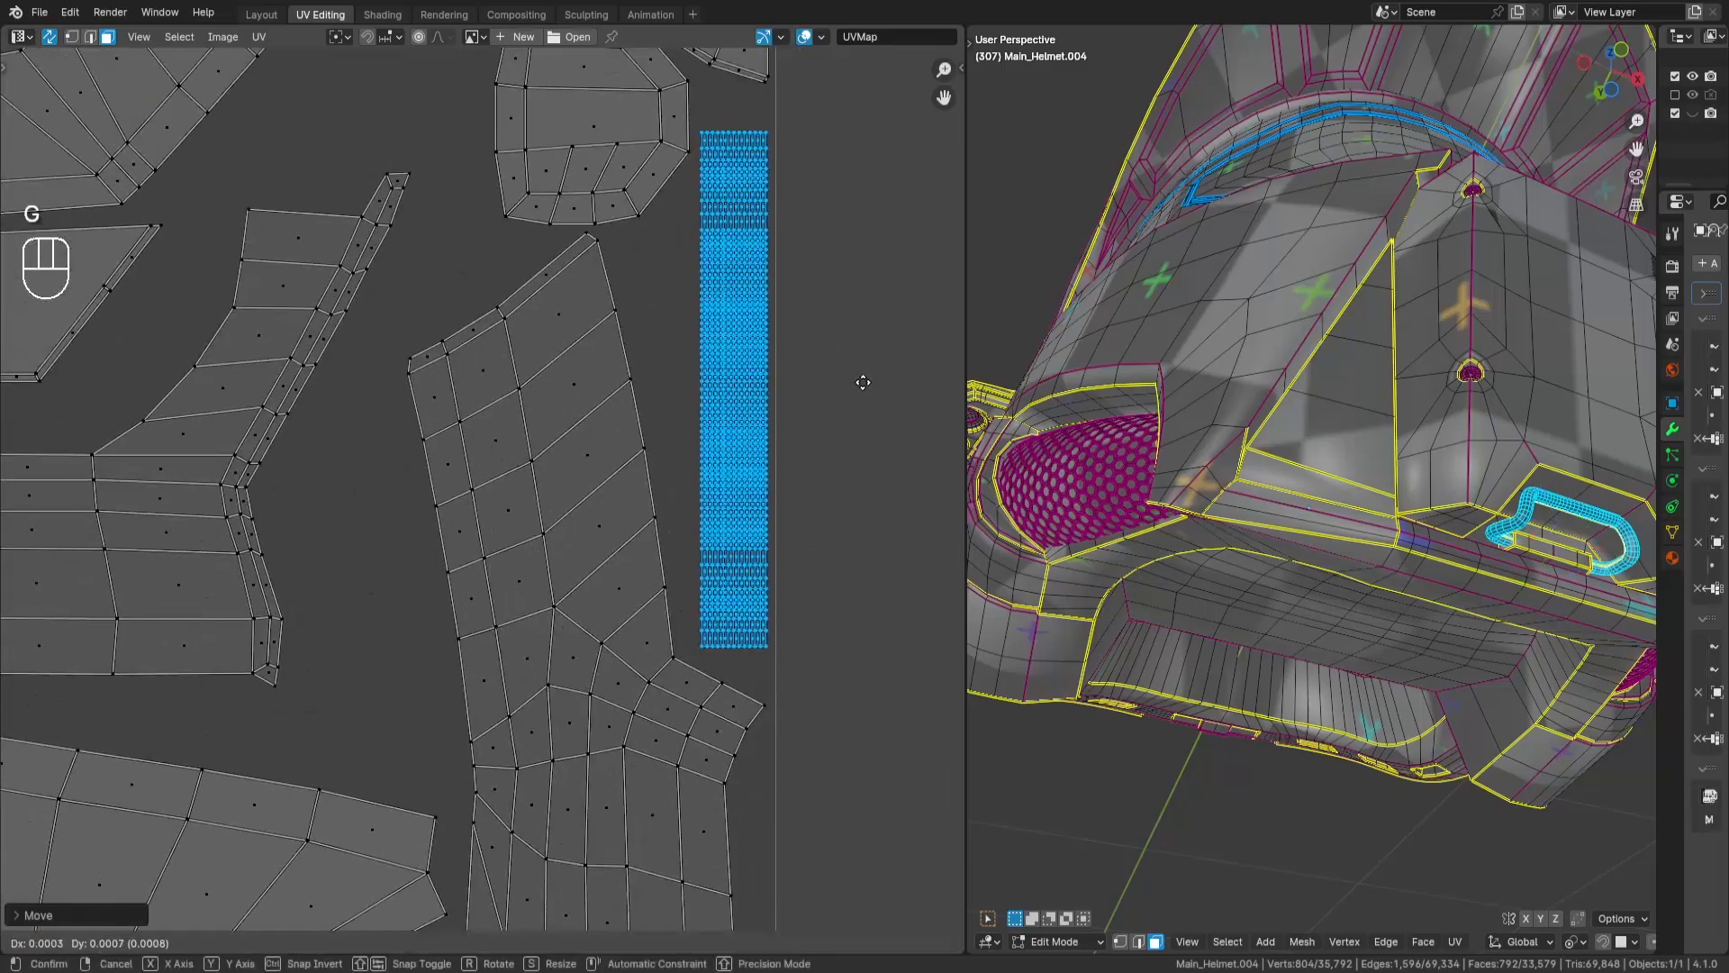
{"action": "key", "text": "Return"}
- Select both stacked copies of the small dark crescent island outside the tile, hiding and revealing one to reach the other
{"action": "scroll", "coordinate": [818, 450], "scroll_direction": "down", "scroll_amount": 10}
{"action": "key", "text": "a"}
{"action": "key", "text": "a"}
{"action": "scroll", "coordinate": [619, 355], "scroll_direction": "up", "scroll_amount": 4}
{"action": "middle_click_drag", "start_coordinate": [619, 355], "coordinate": [846, 721]}
{"action": "key", "text": "l"}
{"action": "key", "text": "h"}
{"action": "key", "text": "l"}
{"action": "key", "text": "alt+h"}
- Move the stacked crescent islands into the tile, into the gap beside the tall angular island near the side edge
{"action": "scroll", "coordinate": [711, 441], "scroll_direction": "down", "scroll_amount": 3}
{"action": "scroll", "coordinate": [810, 504], "scroll_direction": "up", "scroll_amount": 2}
{"action": "middle_click_drag", "start_coordinate": [762, 473], "coordinate": [738, 752]}
{"action": "scroll", "coordinate": [657, 540], "scroll_direction": "up", "scroll_amount": 2}
{"action": "key", "text": "g"}
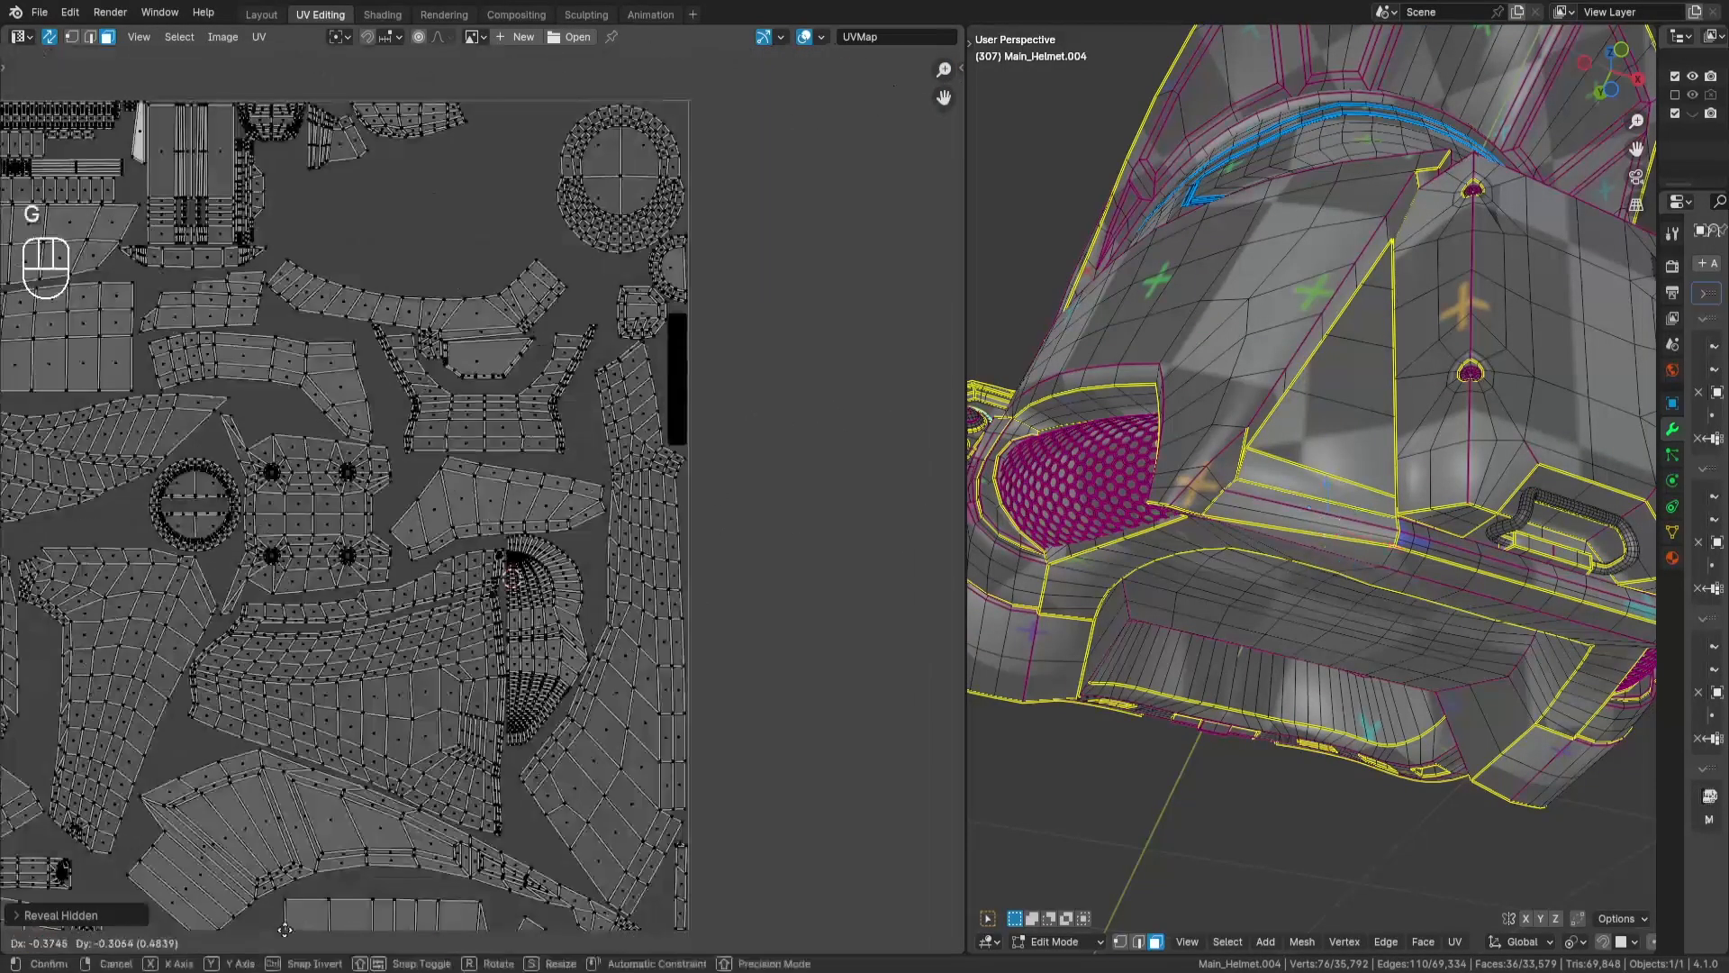
{"action": "key", "text": "Return"}
{"action": "scroll", "coordinate": [585, 531], "scroll_direction": "up", "scroll_amount": 5}
{"action": "key", "text": "g"}
{"action": "key", "text": "Return"}
- Rotate the four-face strip with the hooked end by 90 degrees and place it beneath the large round island
{"action": "scroll", "coordinate": [765, 621], "scroll_direction": "down", "scroll_amount": 6}
{"action": "key", "text": "a"}
{"action": "key", "text": "a"}
{"action": "left_click_drag", "start_coordinate": [508, 122], "coordinate": [648, 297]}
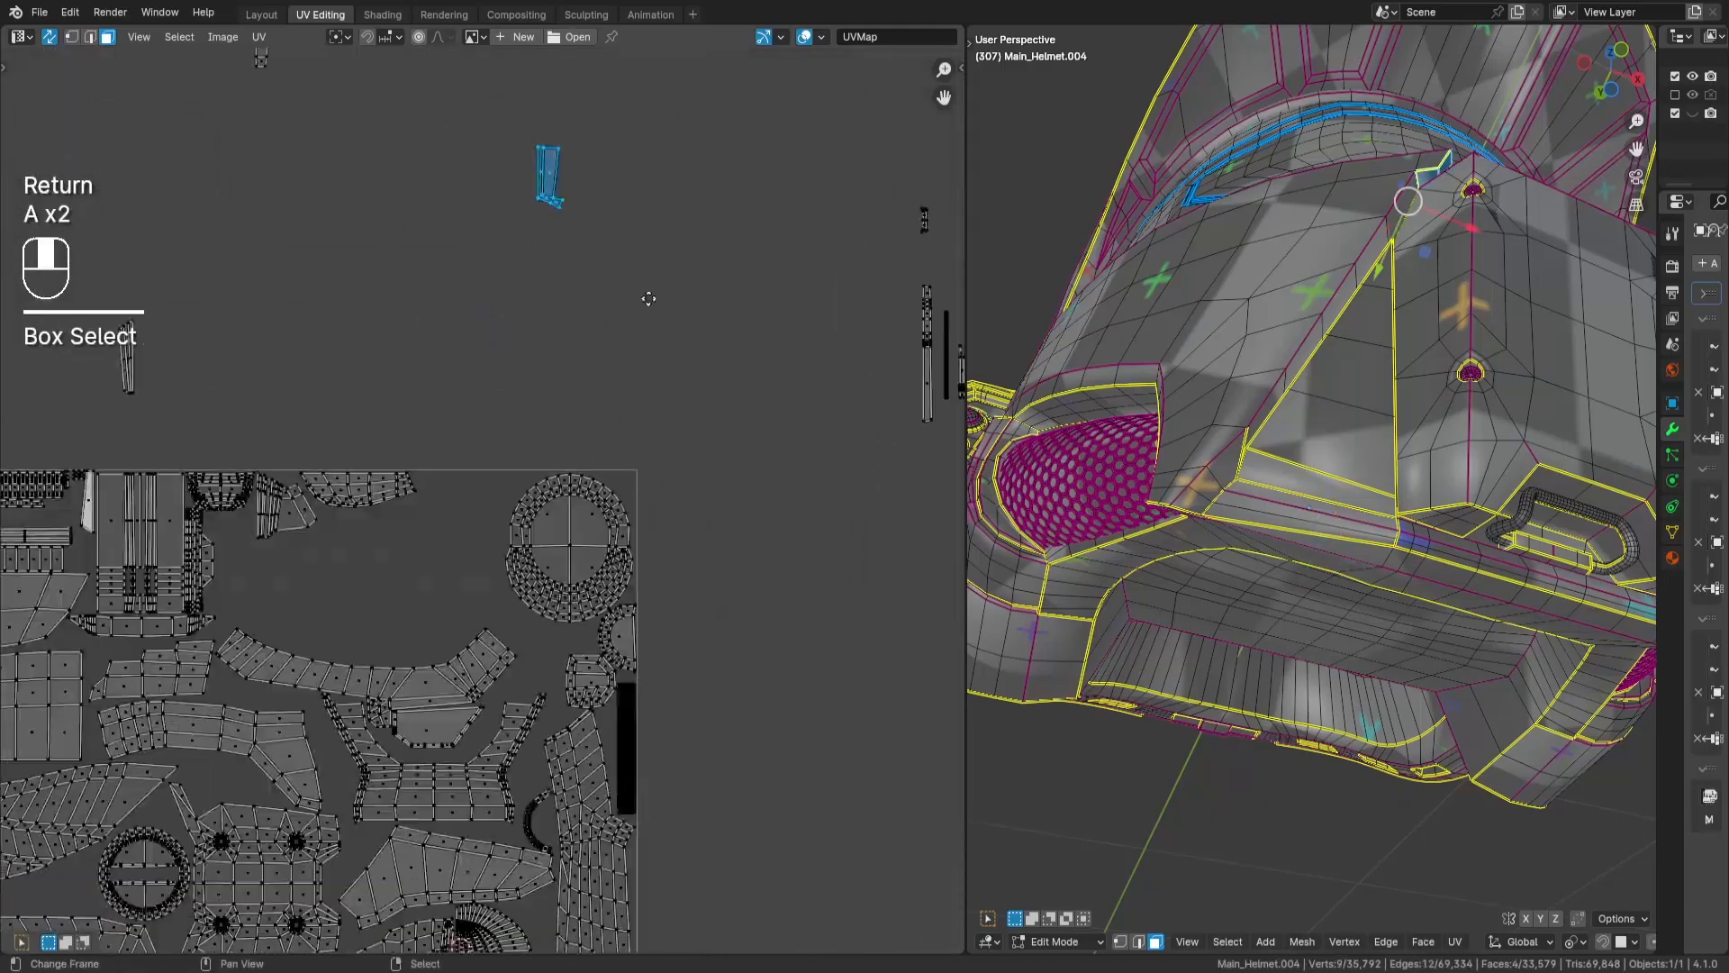
{"action": "middle_click_drag", "start_coordinate": [648, 297], "coordinate": [698, 193]}
{"action": "key", "text": "g"}
{"action": "key", "text": "Return"}
{"action": "scroll", "coordinate": [730, 321], "scroll_direction": "up", "scroll_amount": 4}
{"action": "type", "text": "r90"}
{"action": "key", "text": "Return"}
{"action": "key", "text": "g"}
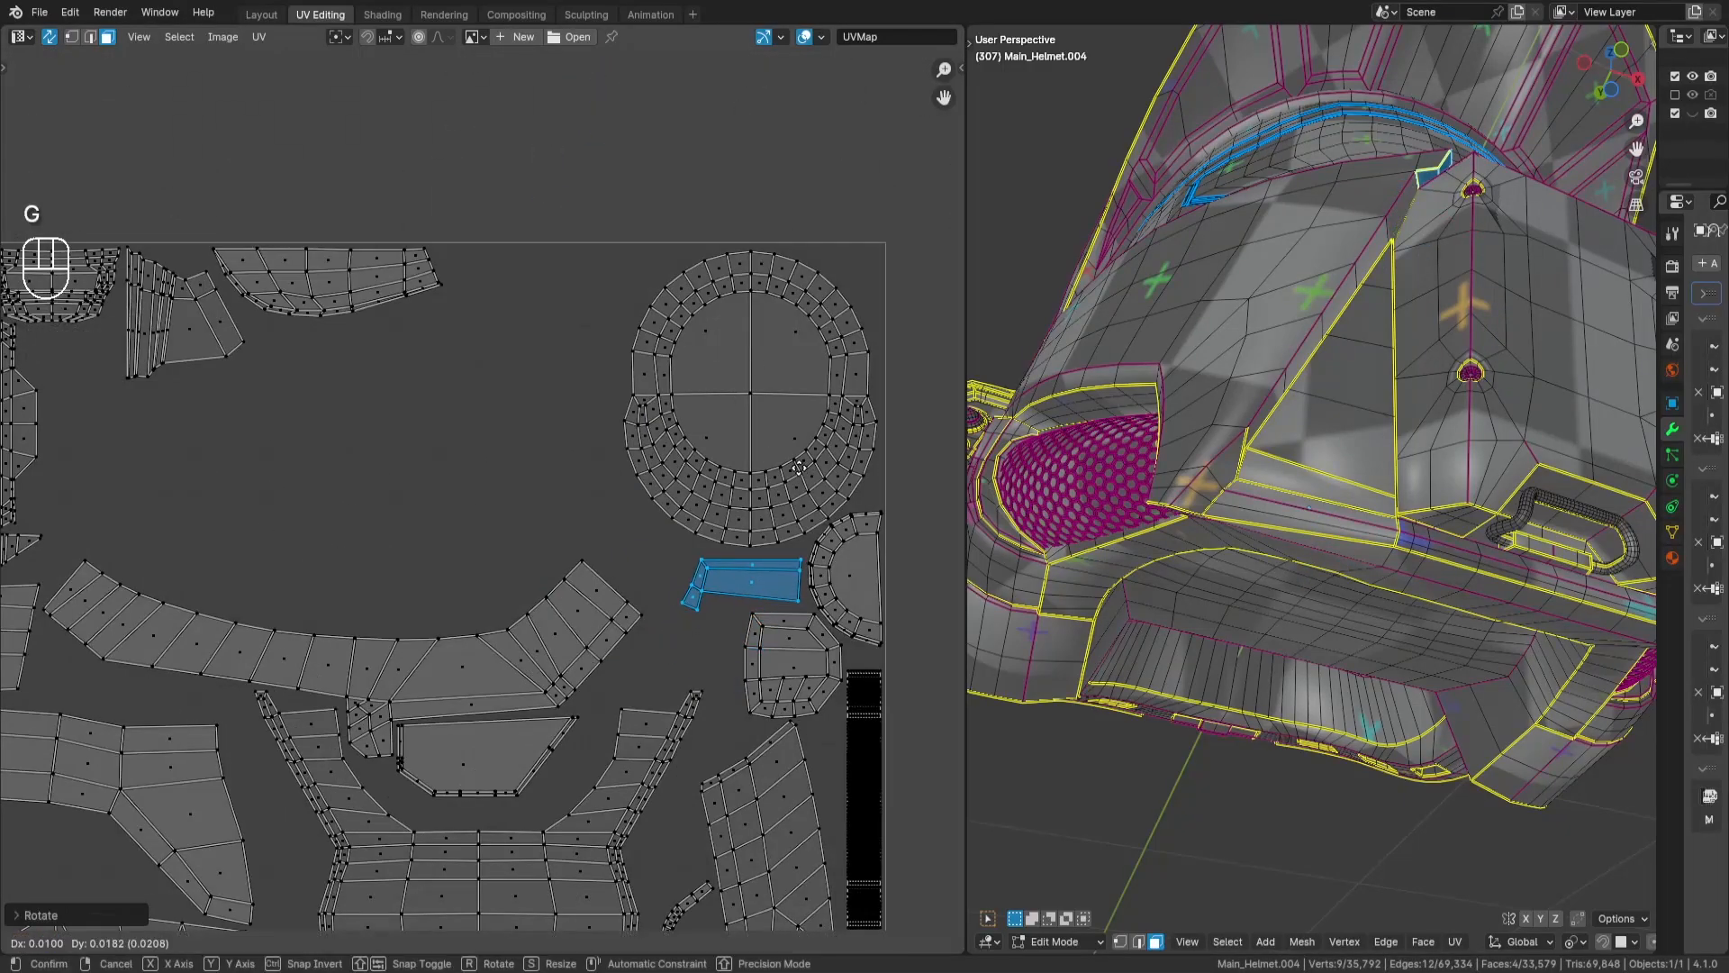
{"action": "key", "text": "Return"}
- Rotate the small eight-face strip by 90 degrees and place it in the tile's upper corner beside the large round island
{"action": "key", "text": "a"}
{"action": "key", "text": "a"}
{"action": "left_click_drag", "start_coordinate": [598, 430], "coordinate": [671, 486]}
{"action": "type", "text": "gr90"}
{"action": "key", "text": "Return"}
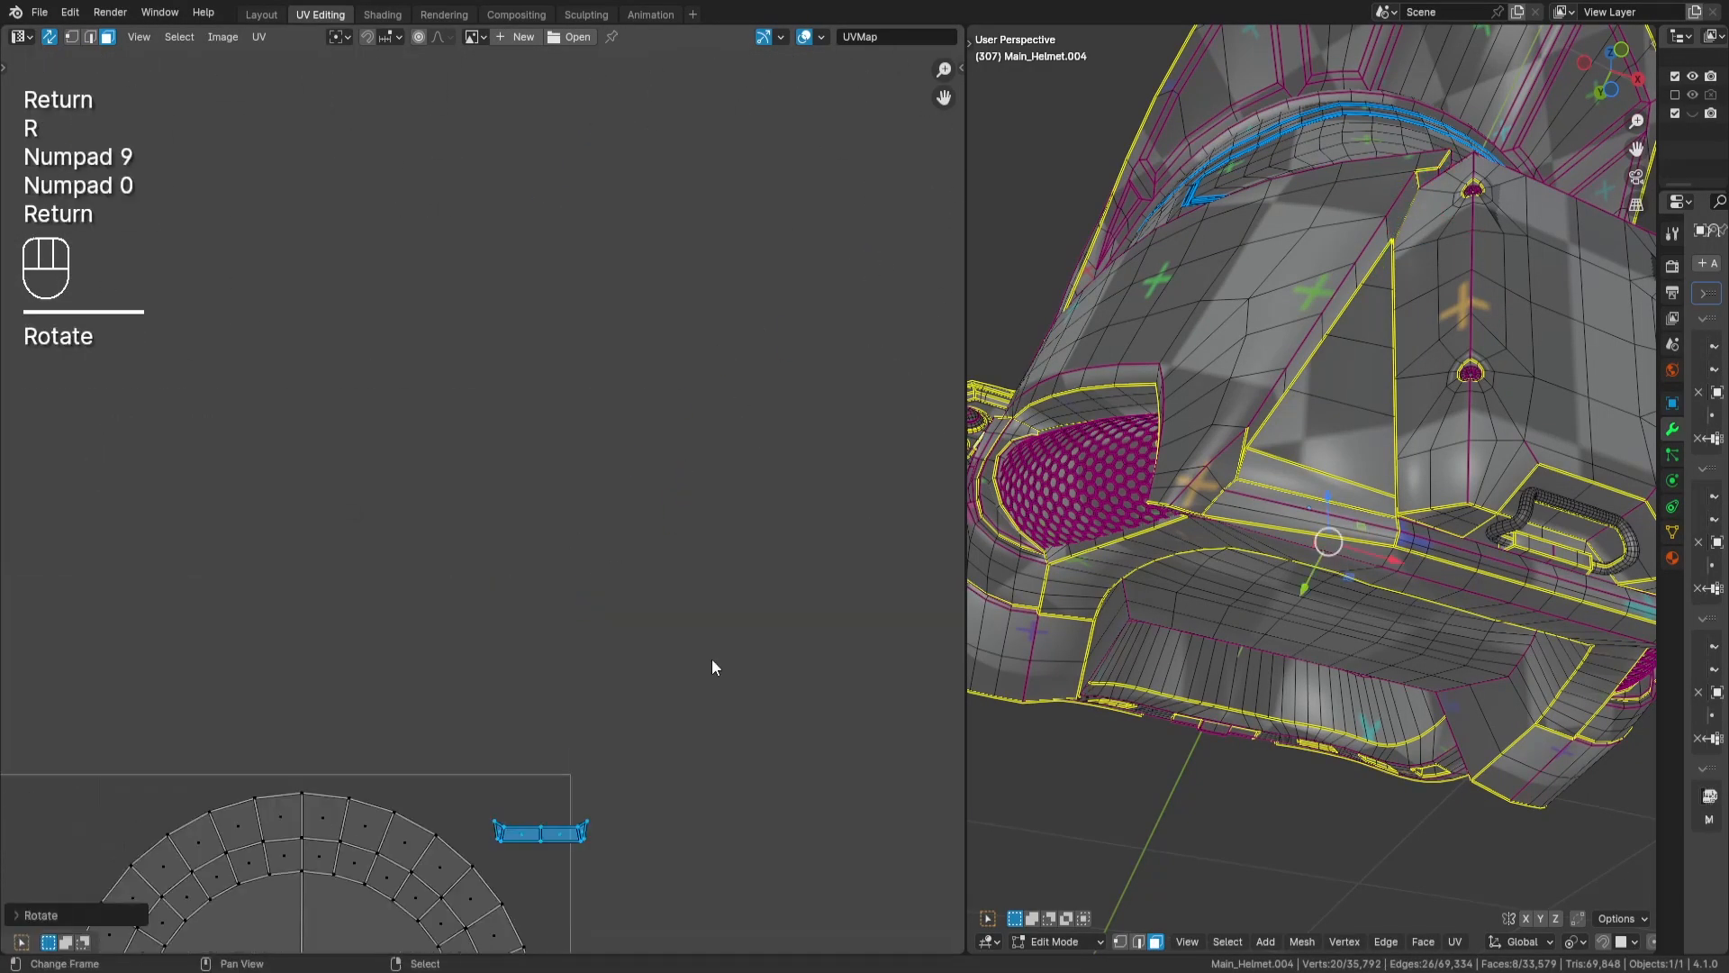
{"action": "key", "text": "g"}
{"action": "key", "text": "Return"}
- Select both stacked copies of the tapered, wing-shaped island outside the tile, hiding and revealing one to reach the other
{"action": "key", "text": "a"}
{"action": "key", "text": "a"}
{"action": "key", "text": "l"}
{"action": "key", "text": "l"}
{"action": "key", "text": "h"}
{"action": "key", "text": "l"}
{"action": "key", "text": "alt+g"}
{"action": "key", "text": "alt+h"}
{"action": "scroll", "coordinate": [741, 531], "scroll_direction": "down", "scroll_amount": 5}
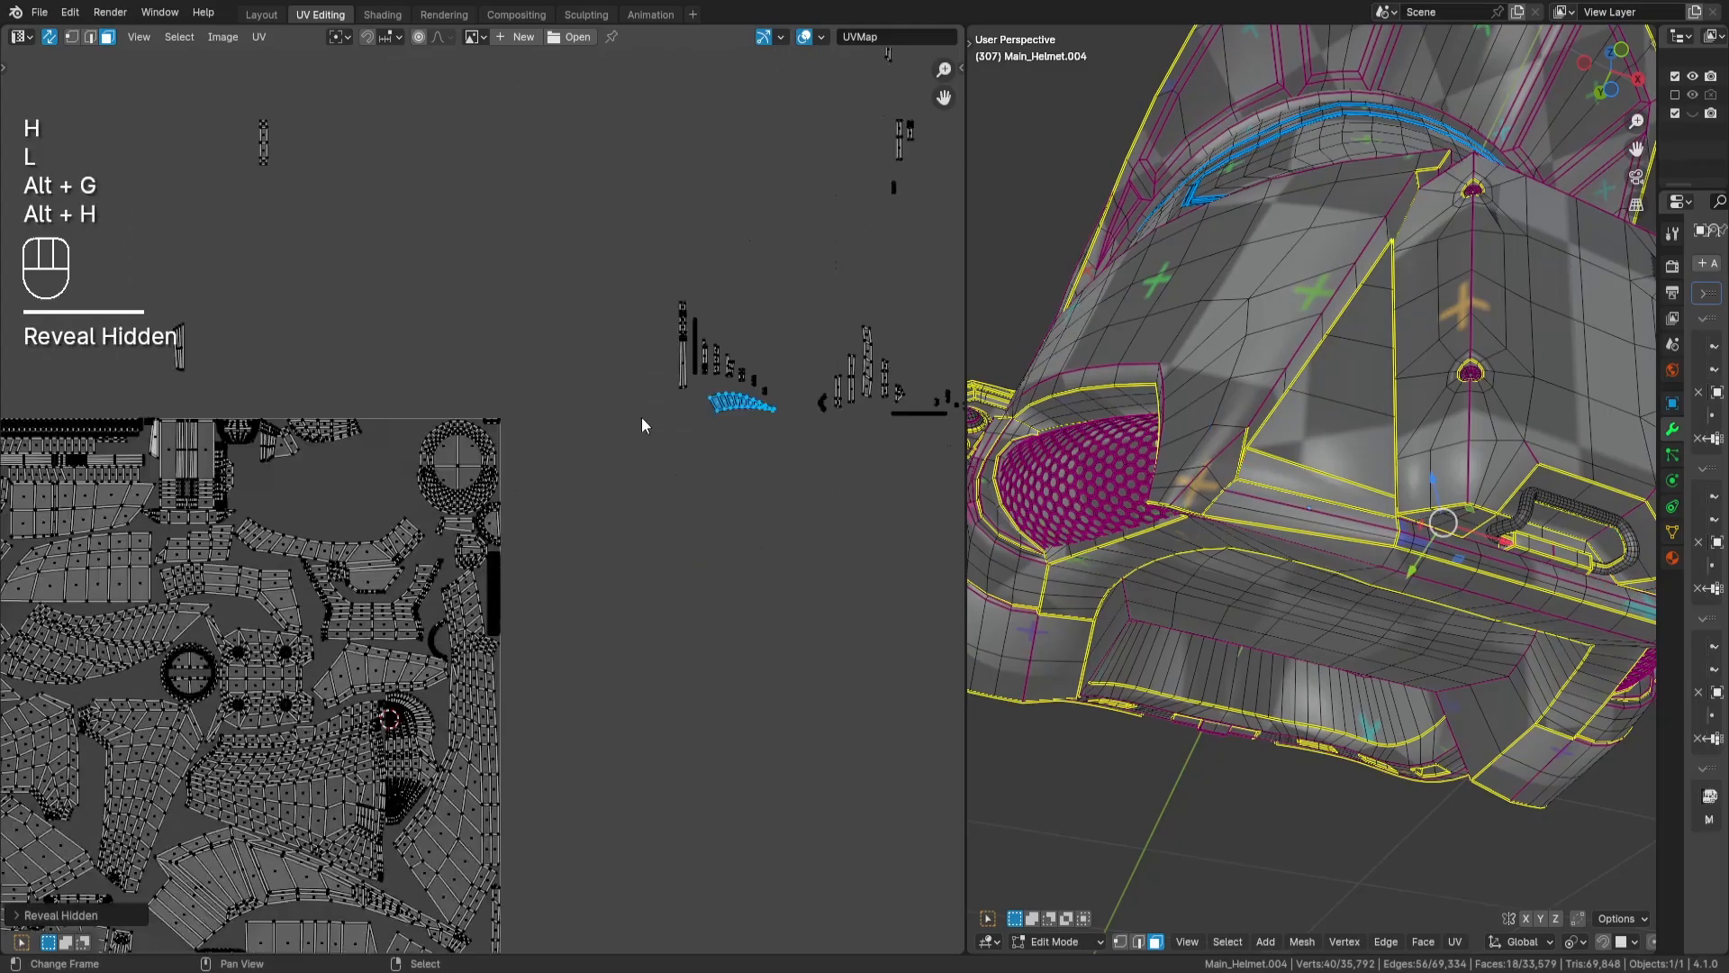
- Move the stacked wing-shaped islands into the tile, near the gap above the small rounded rectangular island
{"action": "key", "text": "g"}
{"action": "key", "text": "Return"}
{"action": "scroll", "coordinate": [397, 576], "scroll_direction": "up", "scroll_amount": 2}
{"action": "middle_click_drag", "start_coordinate": [397, 576], "coordinate": [718, 480]}
{"action": "key", "text": "g"}
{"action": "key", "text": "Return"}
- Rotate the wing-shaped islands by 180 degrees and fit them into the narrow gap between the large gridded islands
{"action": "scroll", "coordinate": [415, 675], "scroll_direction": "up", "scroll_amount": 2}
{"action": "type", "text": "r180"}
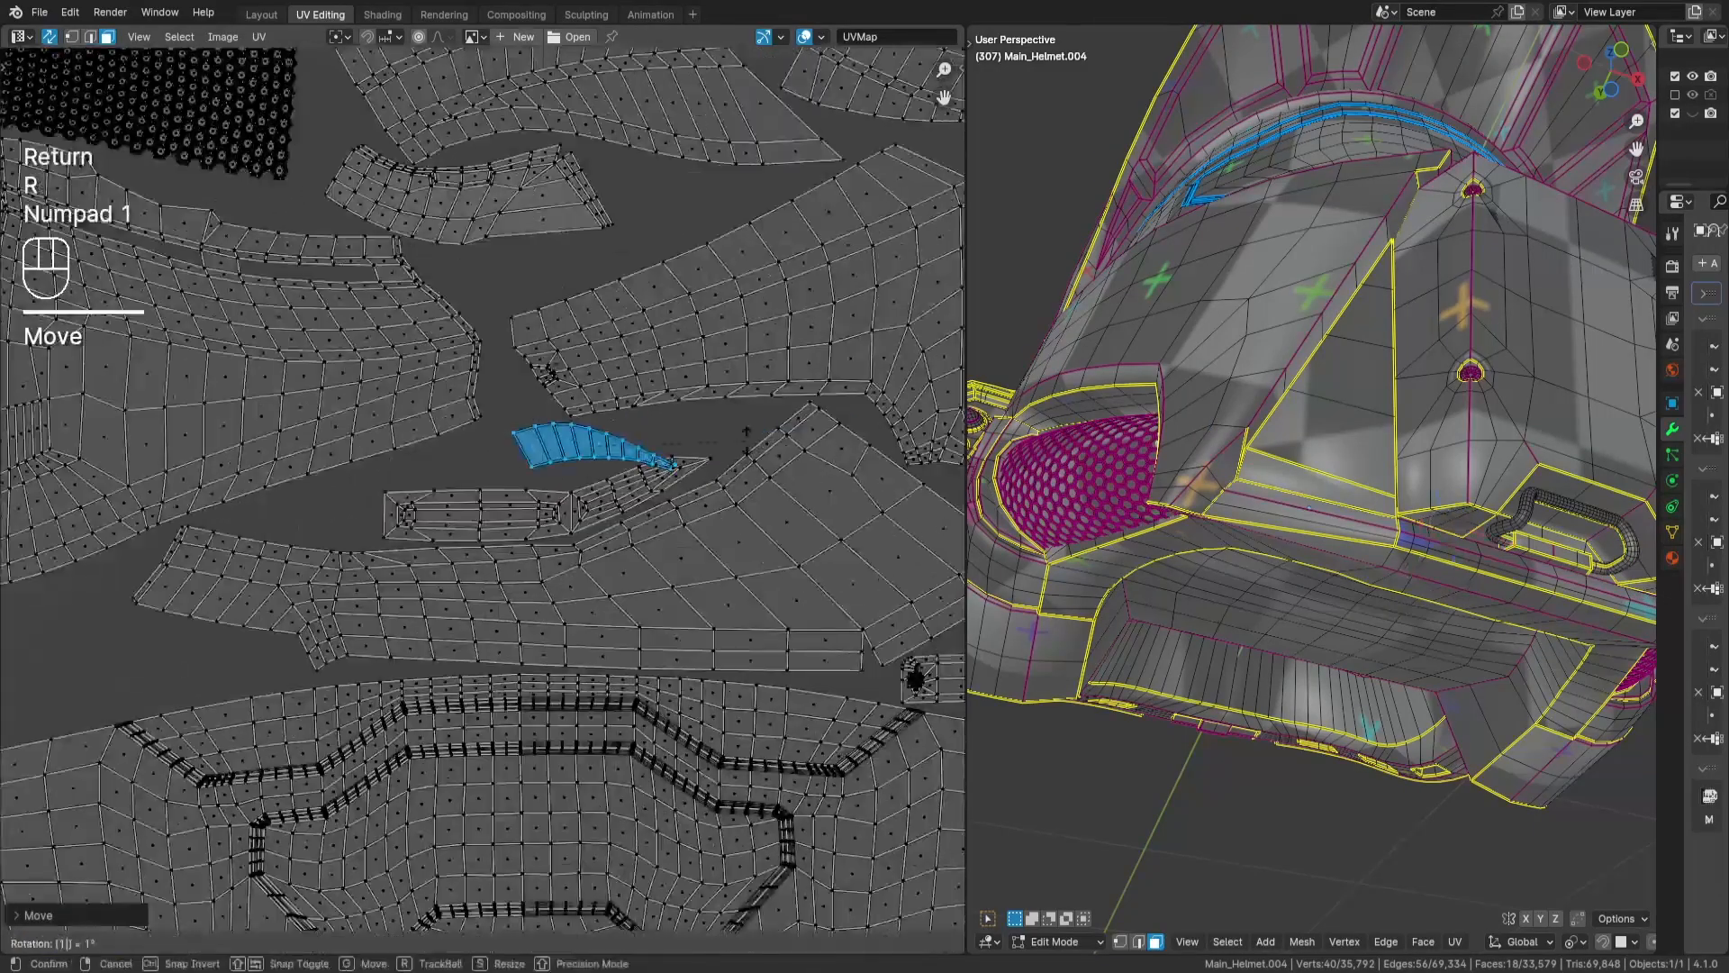
{"action": "key", "text": "Return"}
{"action": "key", "text": "g"}
{"action": "key", "text": "Return"}
{"action": "scroll", "coordinate": [926, 375], "scroll_direction": "up", "scroll_amount": 1}
{"action": "key", "text": "g"}
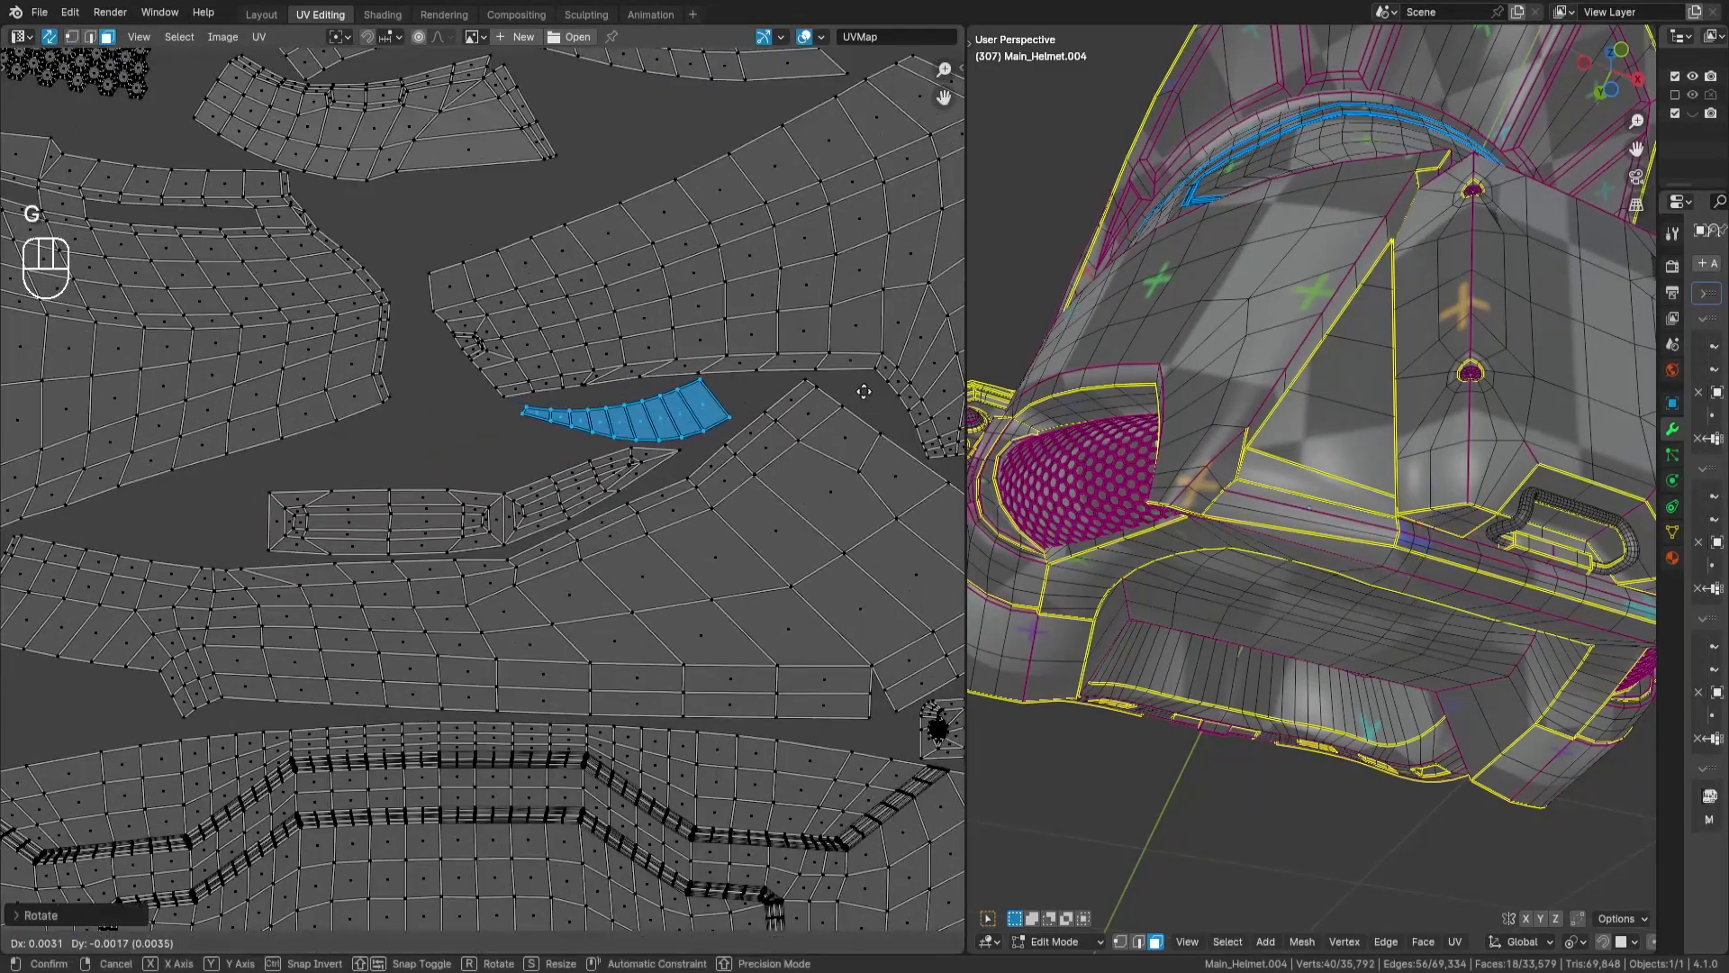
{"action": "key", "text": "Return"}
- Rotate the next slender four-face strip by 90 degrees and place it along the tile's upper edge, near the large round island
{"action": "key", "text": "a"}
{"action": "key", "text": "a"}
{"action": "scroll", "coordinate": [864, 360], "scroll_direction": "down", "scroll_amount": 5}
{"action": "middle_click_drag", "start_coordinate": [864, 360], "coordinate": [405, 603]}
{"action": "scroll", "coordinate": [847, 117], "scroll_direction": "down", "scroll_amount": 1}
{"action": "middle_click_drag", "start_coordinate": [847, 117], "coordinate": [611, 637]}
{"action": "type", "text": "0"}
{"action": "key", "text": "Return"}
{"action": "key", "text": "g"}
{"action": "key", "text": "Return"}
{"action": "scroll", "coordinate": [587, 458], "scroll_direction": "up", "scroll_amount": 2}
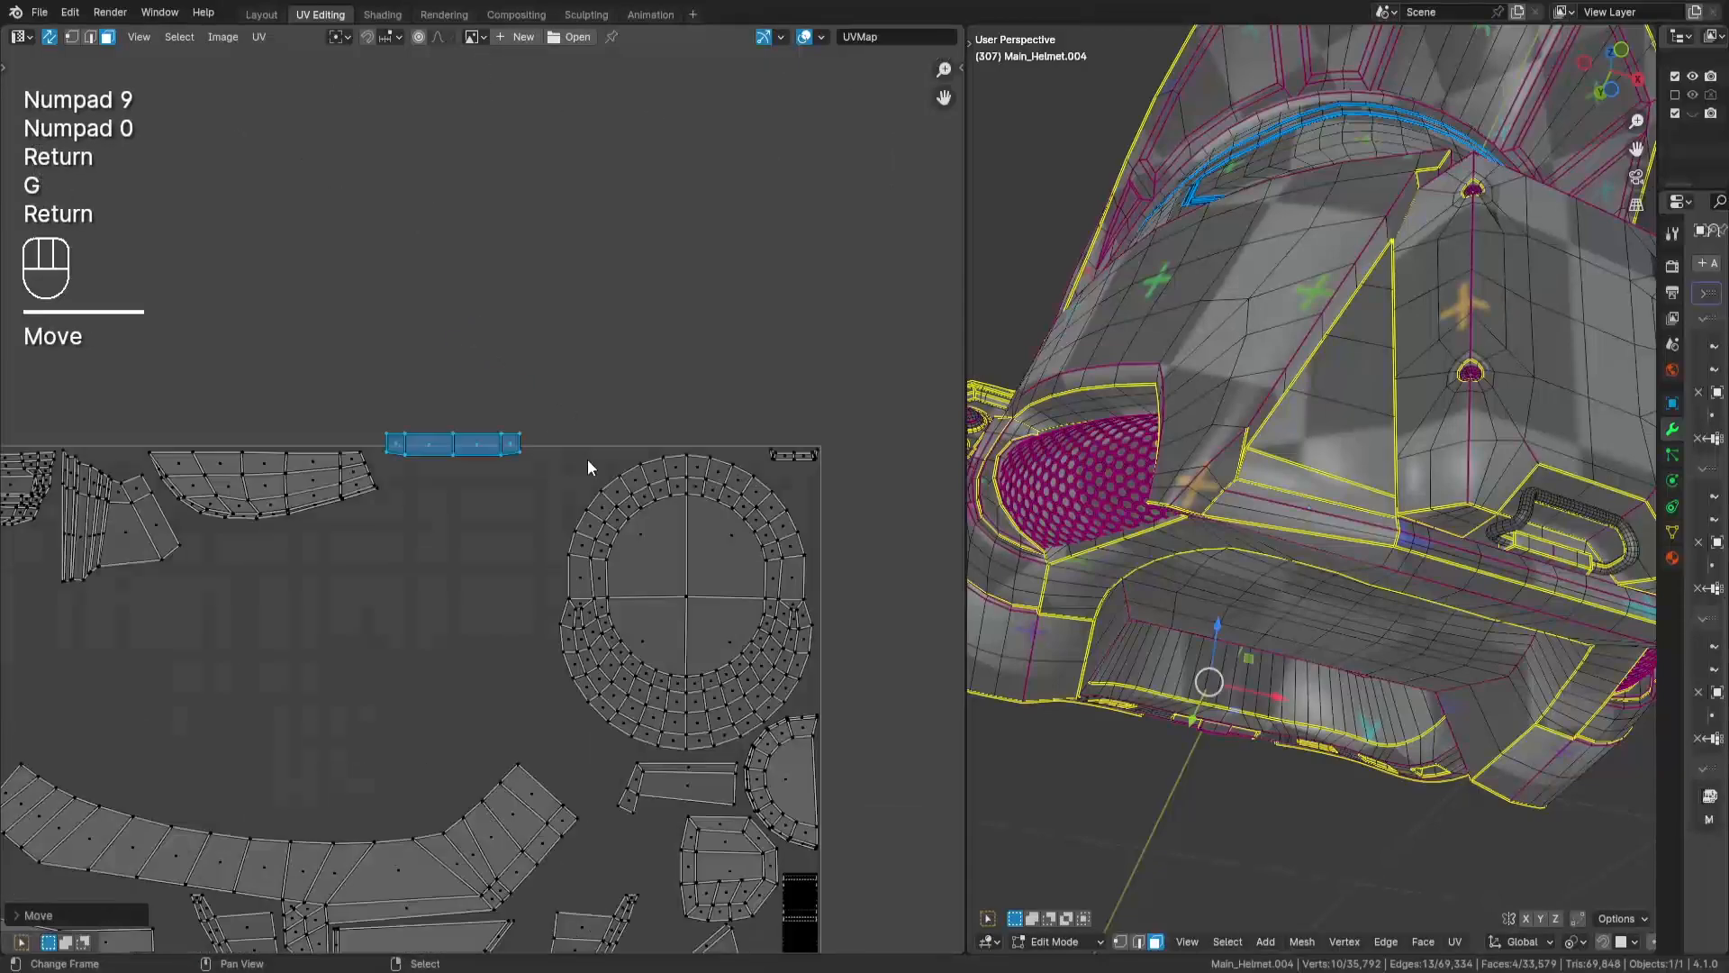
{"action": "key", "text": "g"}
- Rotate the narrow three-face sliver by 90 degrees and place it beneath the tapered two-row strip at the tile's side edge
{"action": "key", "text": "g"}
{"action": "key", "text": "Return"}
{"action": "middle_click_drag", "start_coordinate": [405, 804], "coordinate": [859, 707]}
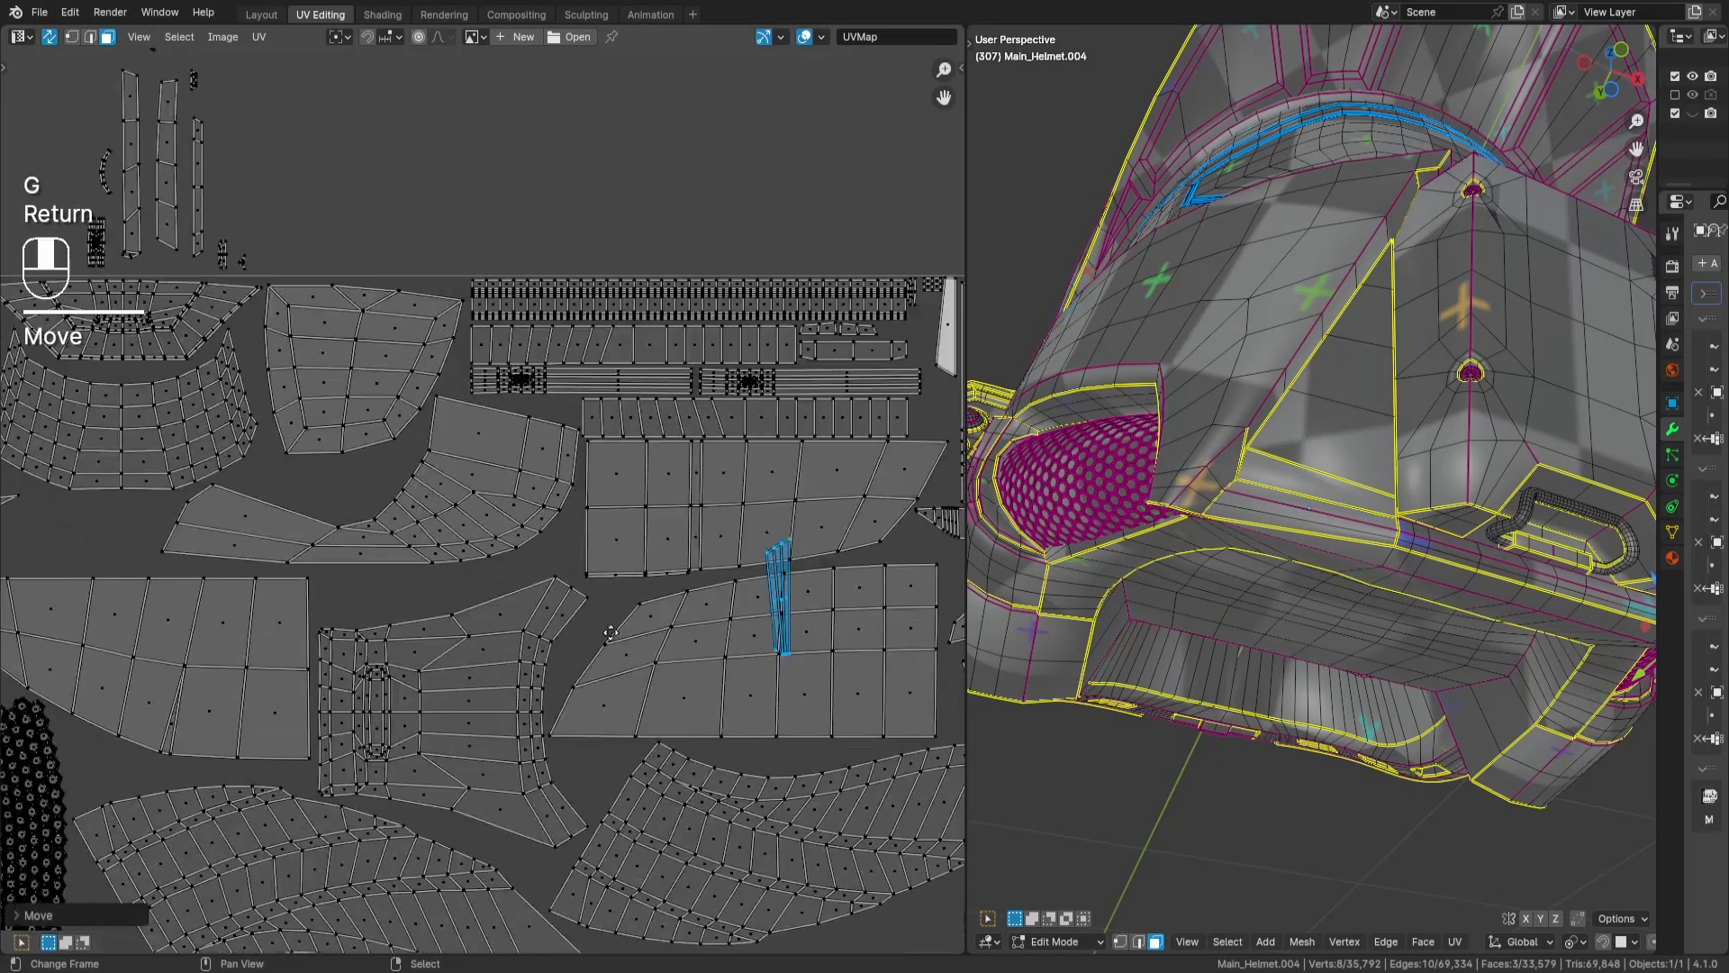
{"action": "key", "text": "g"}
{"action": "key", "text": "Return"}
{"action": "type", "text": "r90"}
- Rotate the slender five-face strip by 90 degrees and place it just above the large curved wedge island
{"action": "key", "text": "Return"}
{"action": "key", "text": "g"}
{"action": "middle_click_drag", "start_coordinate": [177, 590], "coordinate": [350, 850]}
{"action": "key", "text": "Return"}
{"action": "key", "text": "a"}
{"action": "key", "text": "a"}
{"action": "scroll", "coordinate": [637, 454], "scroll_direction": "down", "scroll_amount": 1}
{"action": "type", "text": "r90"}
{"action": "key", "text": "Return"}
{"action": "middle_click_drag", "start_coordinate": [591, 397], "coordinate": [559, 257]}
- Place the narrow four-face strip upright in the tile's upper corner and the wider one, rotated 90 degrees, above the five-face strip
{"action": "key", "text": "g"}
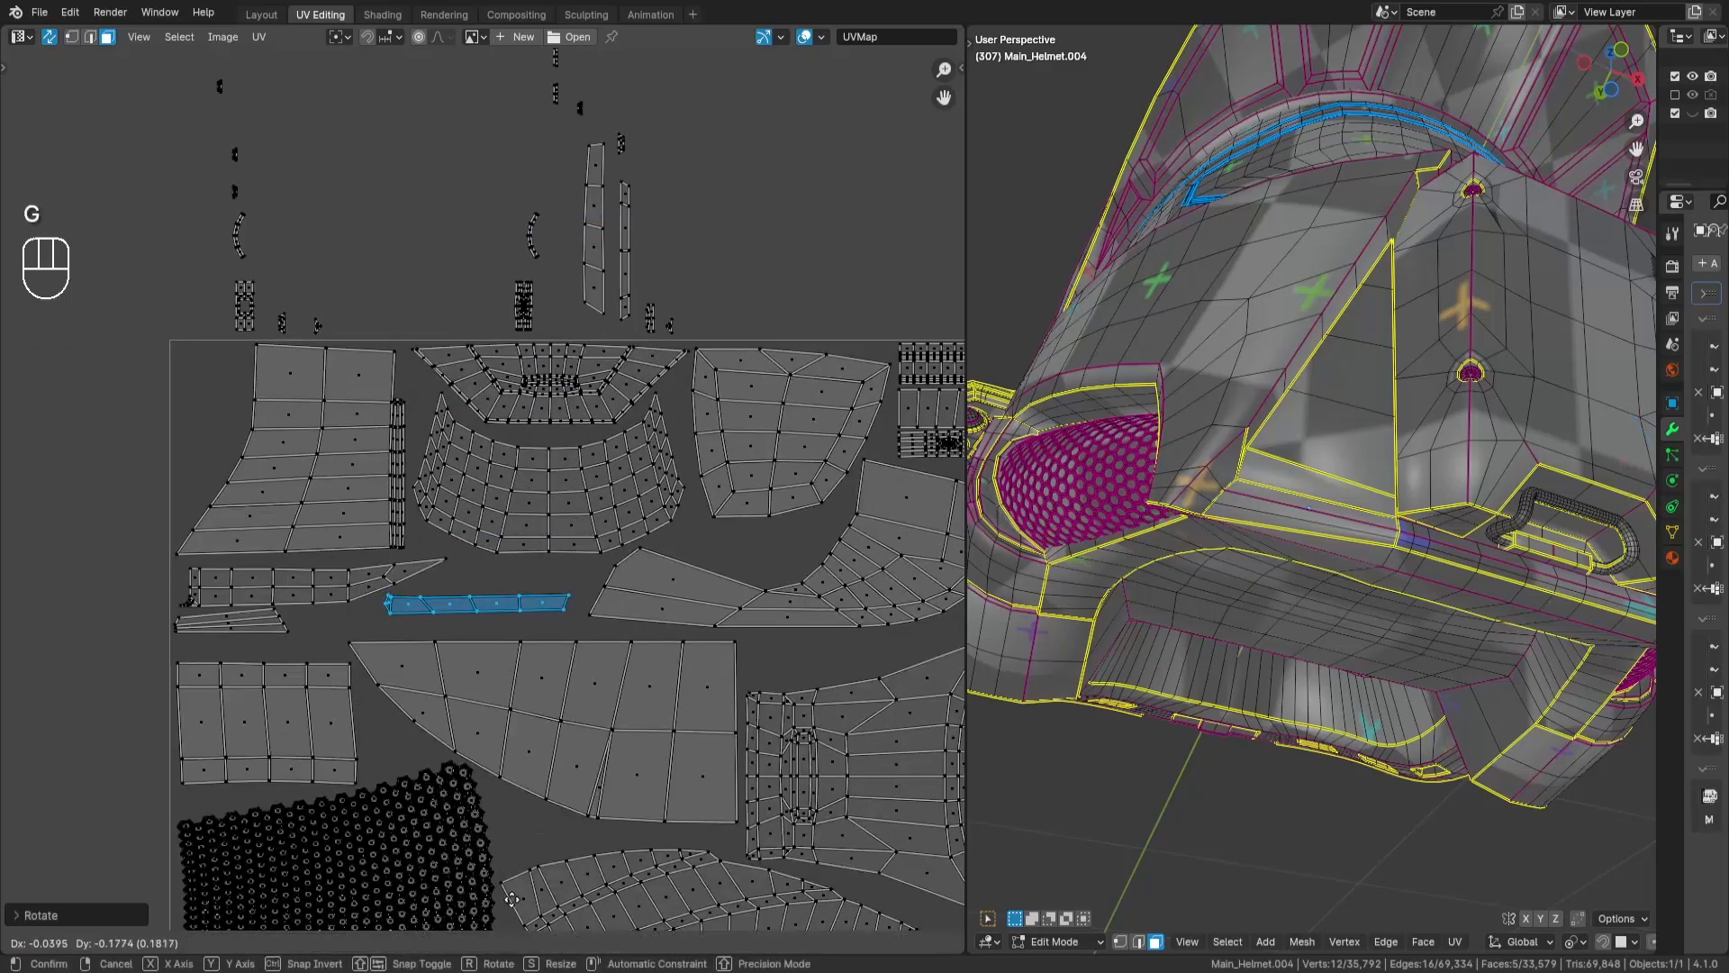
{"action": "key", "text": "Return"}
{"action": "key", "text": "a"}
{"action": "key", "text": "a"}
{"action": "key", "text": "l"}
{"action": "key", "text": "g"}
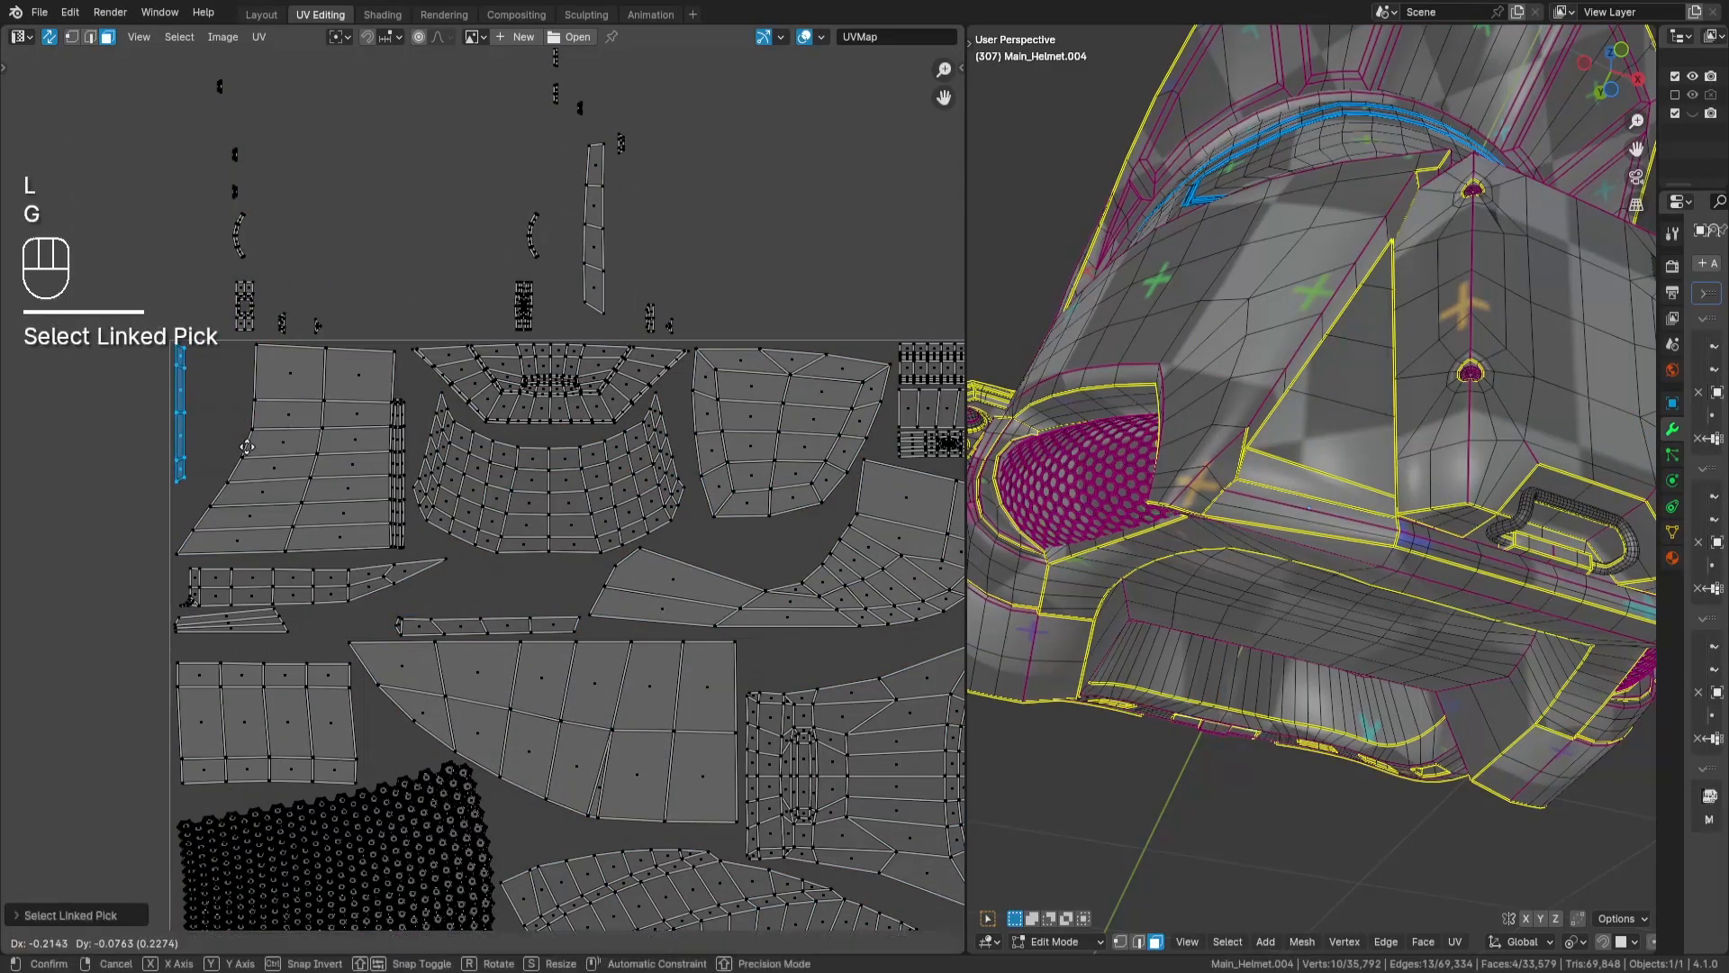
{"action": "key", "text": "Return"}
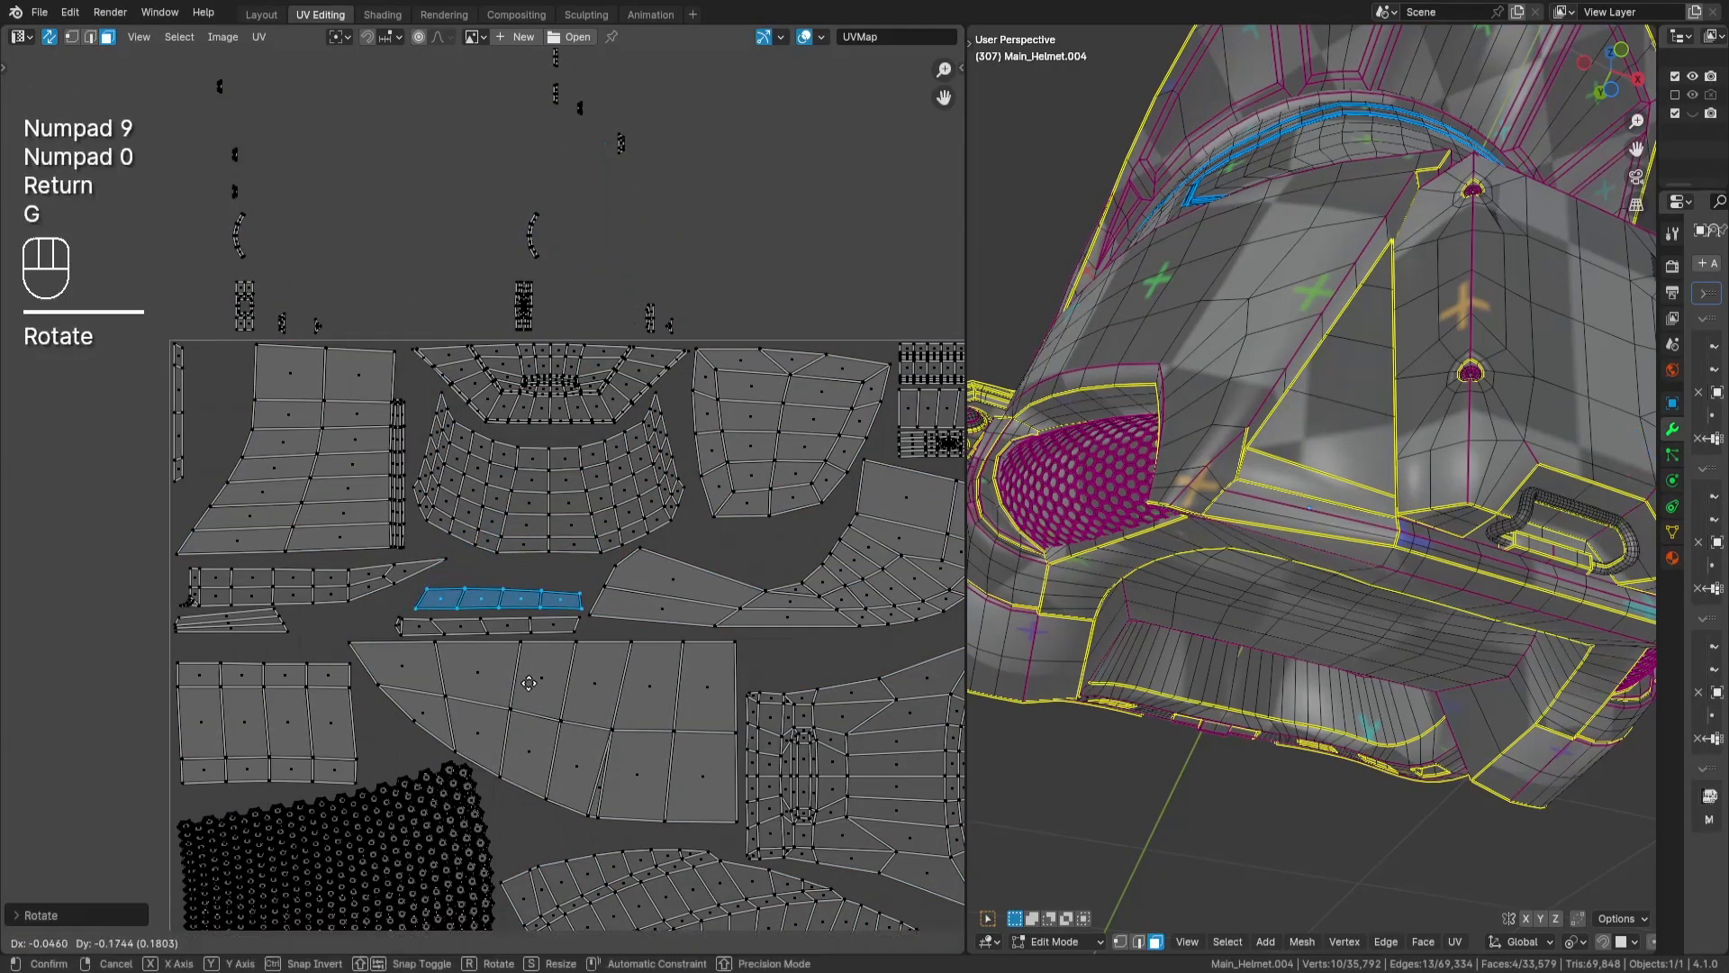
{"action": "key", "text": "Return"}
- Select the dense 32-face clamp block above the tile, inspect it on the model, and move it inside the tile's upper edge
{"action": "key", "text": "a"}
{"action": "key", "text": "a"}
{"action": "middle_click_drag", "start_coordinate": [506, 277], "coordinate": [502, 339]}
{"action": "left_click_drag", "start_coordinate": [501, 339], "coordinate": [540, 399]}
{"action": "key", "text": "KP_Decimal"}
{"action": "middle_click_drag", "start_coordinate": [1342, 629], "coordinate": [1044, 576]}
{"action": "middle_click_drag", "start_coordinate": [608, 438], "coordinate": [655, 451]}
{"action": "key", "text": "g"}
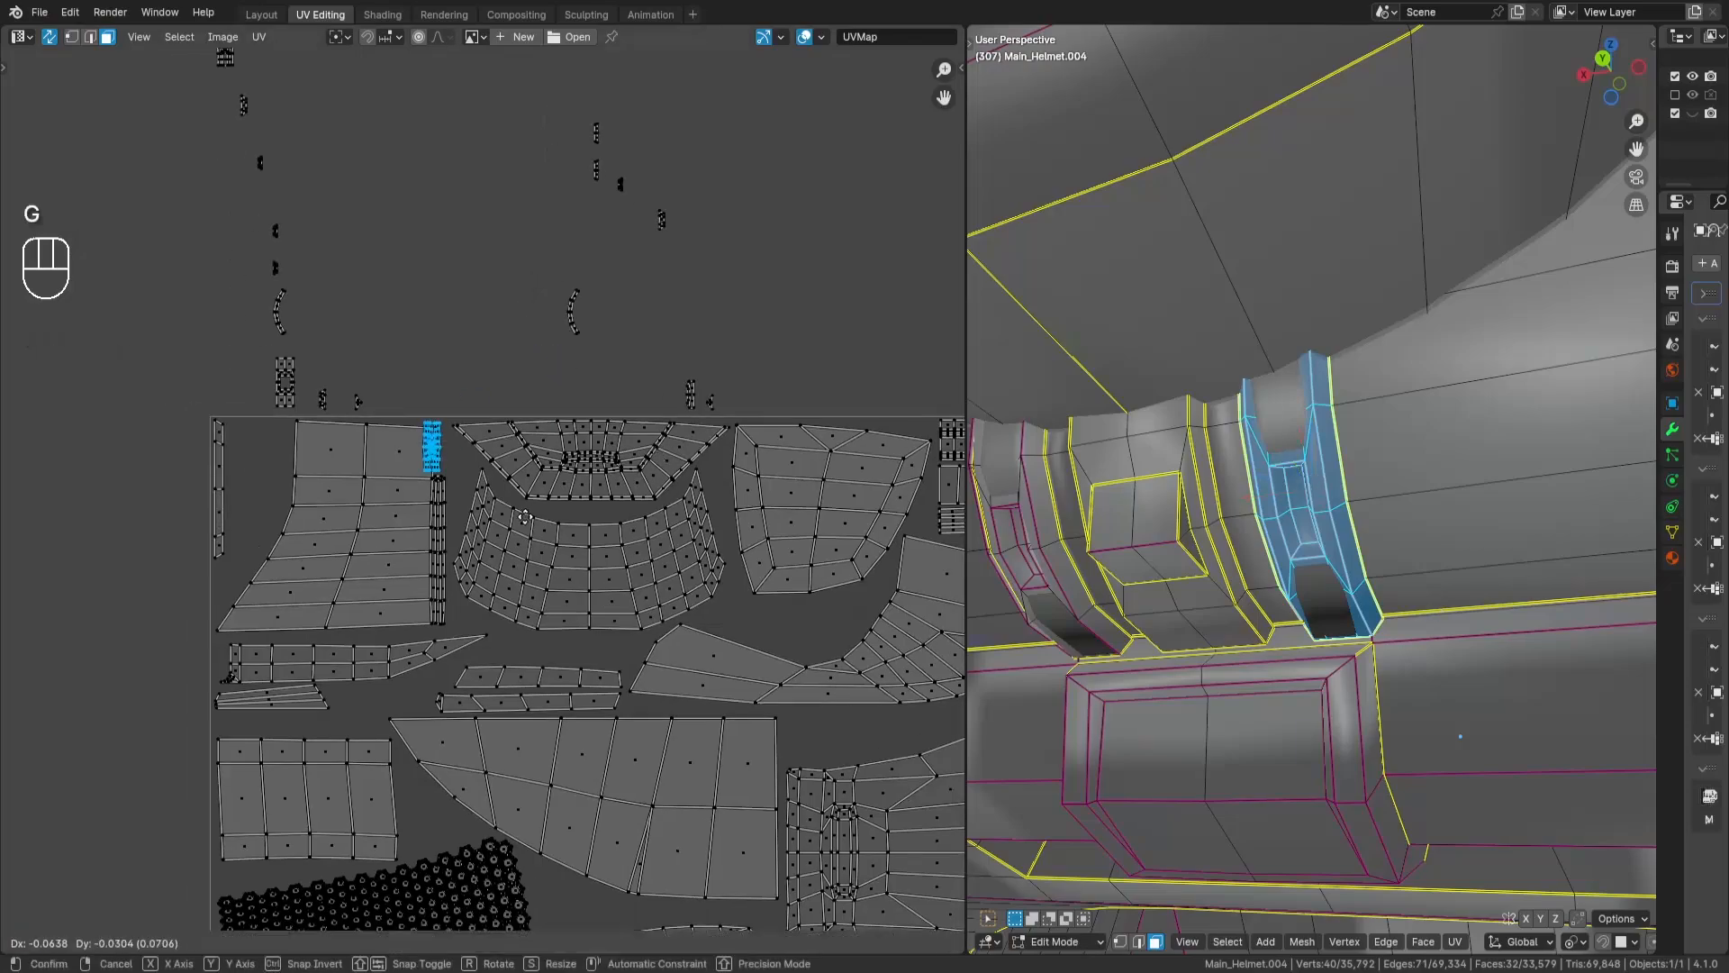
{"action": "key", "text": "Return"}
- Rotate the clamp block by 90 degrees and place it in the tile's upper corner beside the narrow upright strip
{"action": "key", "text": "r"}
{"action": "key", "text": "KP_9"}
{"action": "key", "text": "KP_0"}
{"action": "key", "text": "Return"}
{"action": "scroll", "coordinate": [379, 491], "scroll_direction": "up", "scroll_amount": 3}
{"action": "middle_click_drag", "start_coordinate": [379, 492], "coordinate": [528, 505]}
{"action": "key", "text": "g"}
- Rotate the 12-face block with the central opening by 90 degrees and place it directly beneath the clamp block
{"action": "key", "text": "Return"}
{"action": "key", "text": "a"}
{"action": "key", "text": "a"}
{"action": "left_click_drag", "start_coordinate": [326, 242], "coordinate": [392, 349]}
{"action": "key", "text": "r"}
{"action": "key", "text": "KP_9"}
{"action": "key", "text": "KP_0"}
{"action": "key", "text": "Return"}
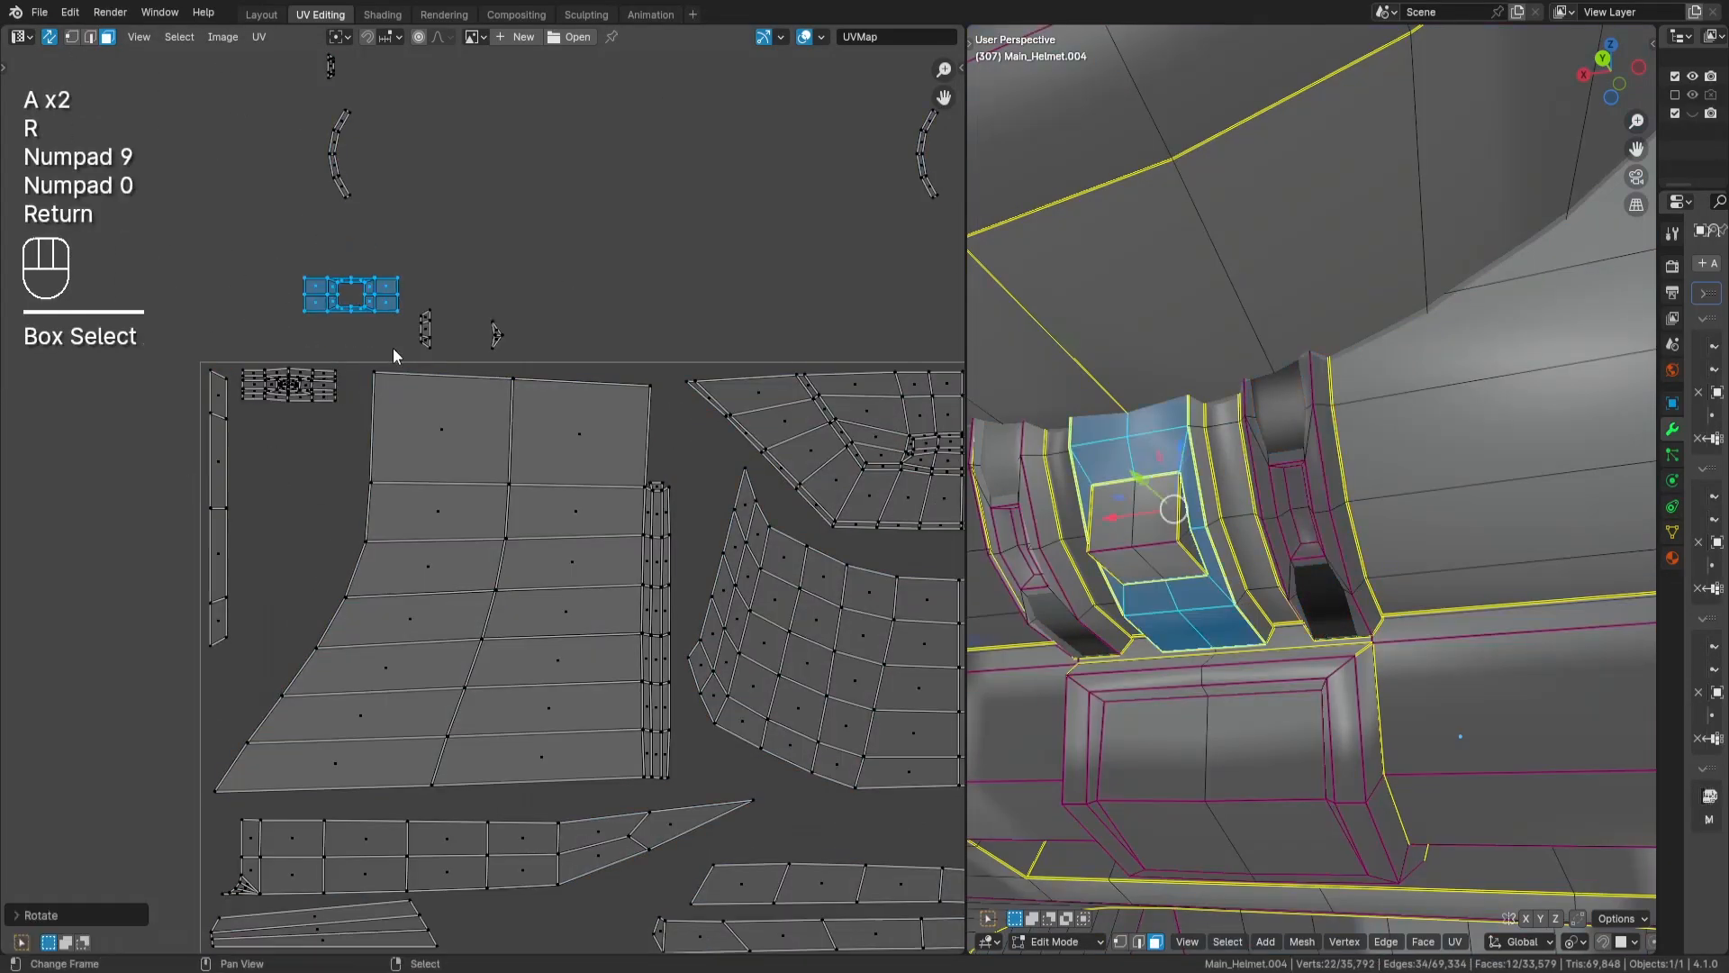
{"action": "key", "text": "g"}
- Place one tiny island in the gap between the two large upper islands and the other beside the clamp block
{"action": "key", "text": "Return"}
{"action": "left_click_drag", "start_coordinate": [473, 310], "coordinate": [538, 355]}
{"action": "key", "text": "g"}
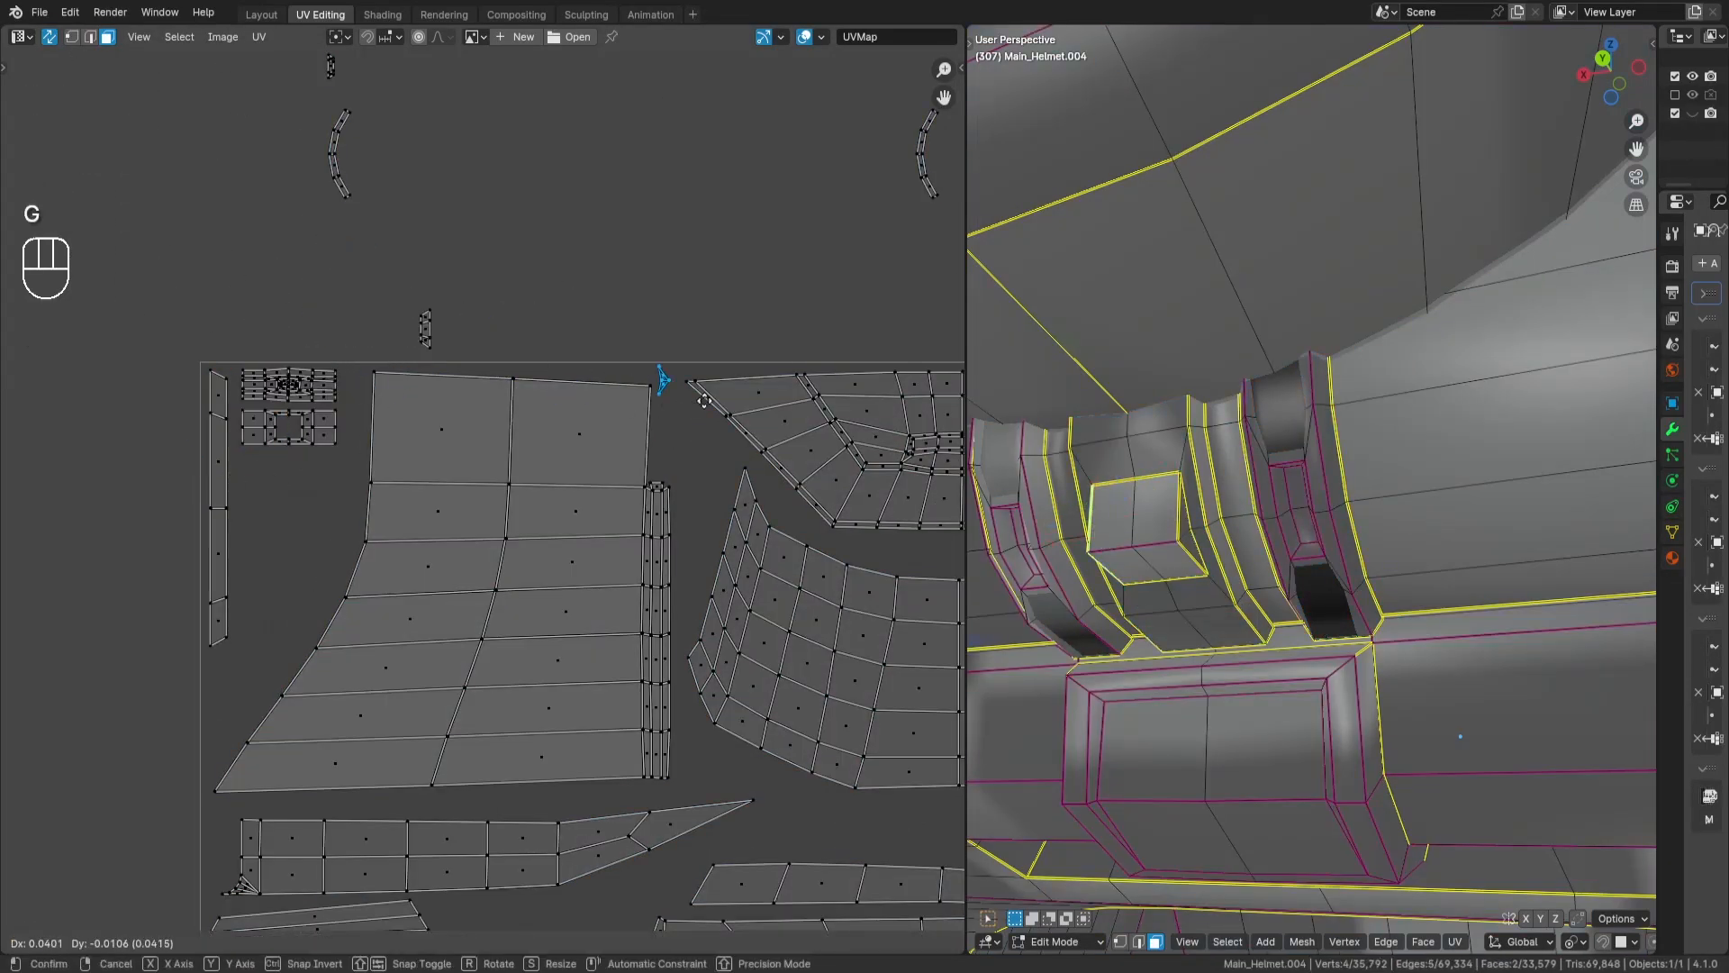
{"action": "key", "text": "Return"}
{"action": "left_click_drag", "start_coordinate": [396, 292], "coordinate": [540, 353]}
{"action": "key", "text": "g"}
- Place the two tiny three-face islands one below the other beneath the narrow upright strip along the tile's edge
{"action": "key", "text": "Return"}
{"action": "middle_click_drag", "start_coordinate": [425, 162], "coordinate": [445, 332]}
{"action": "left_click_drag", "start_coordinate": [323, 120], "coordinate": [414, 288]}
{"action": "middle_click_drag", "start_coordinate": [524, 463], "coordinate": [464, 272]}
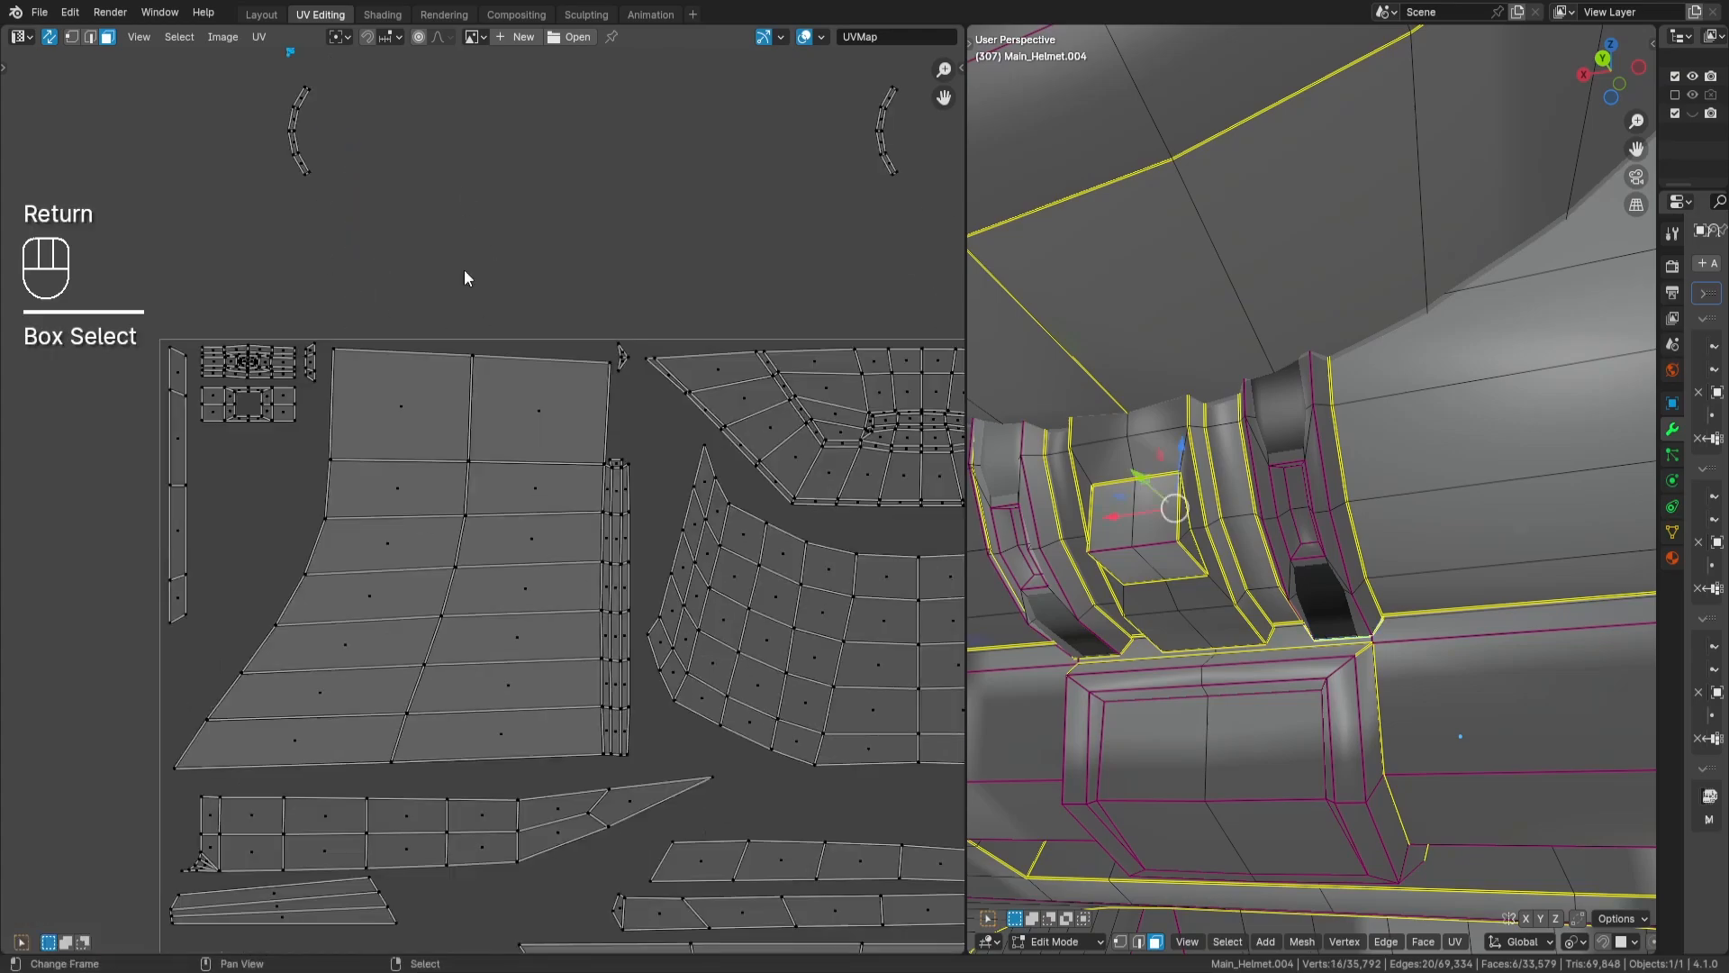
{"action": "key", "text": "Return"}
{"action": "scroll", "coordinate": [150, 702], "scroll_direction": "up", "scroll_amount": 3}
{"action": "middle_click_drag", "start_coordinate": [149, 702], "coordinate": [224, 515]}
{"action": "left_click_drag", "start_coordinate": [223, 515], "coordinate": [439, 598]}
{"action": "key", "text": "g"}
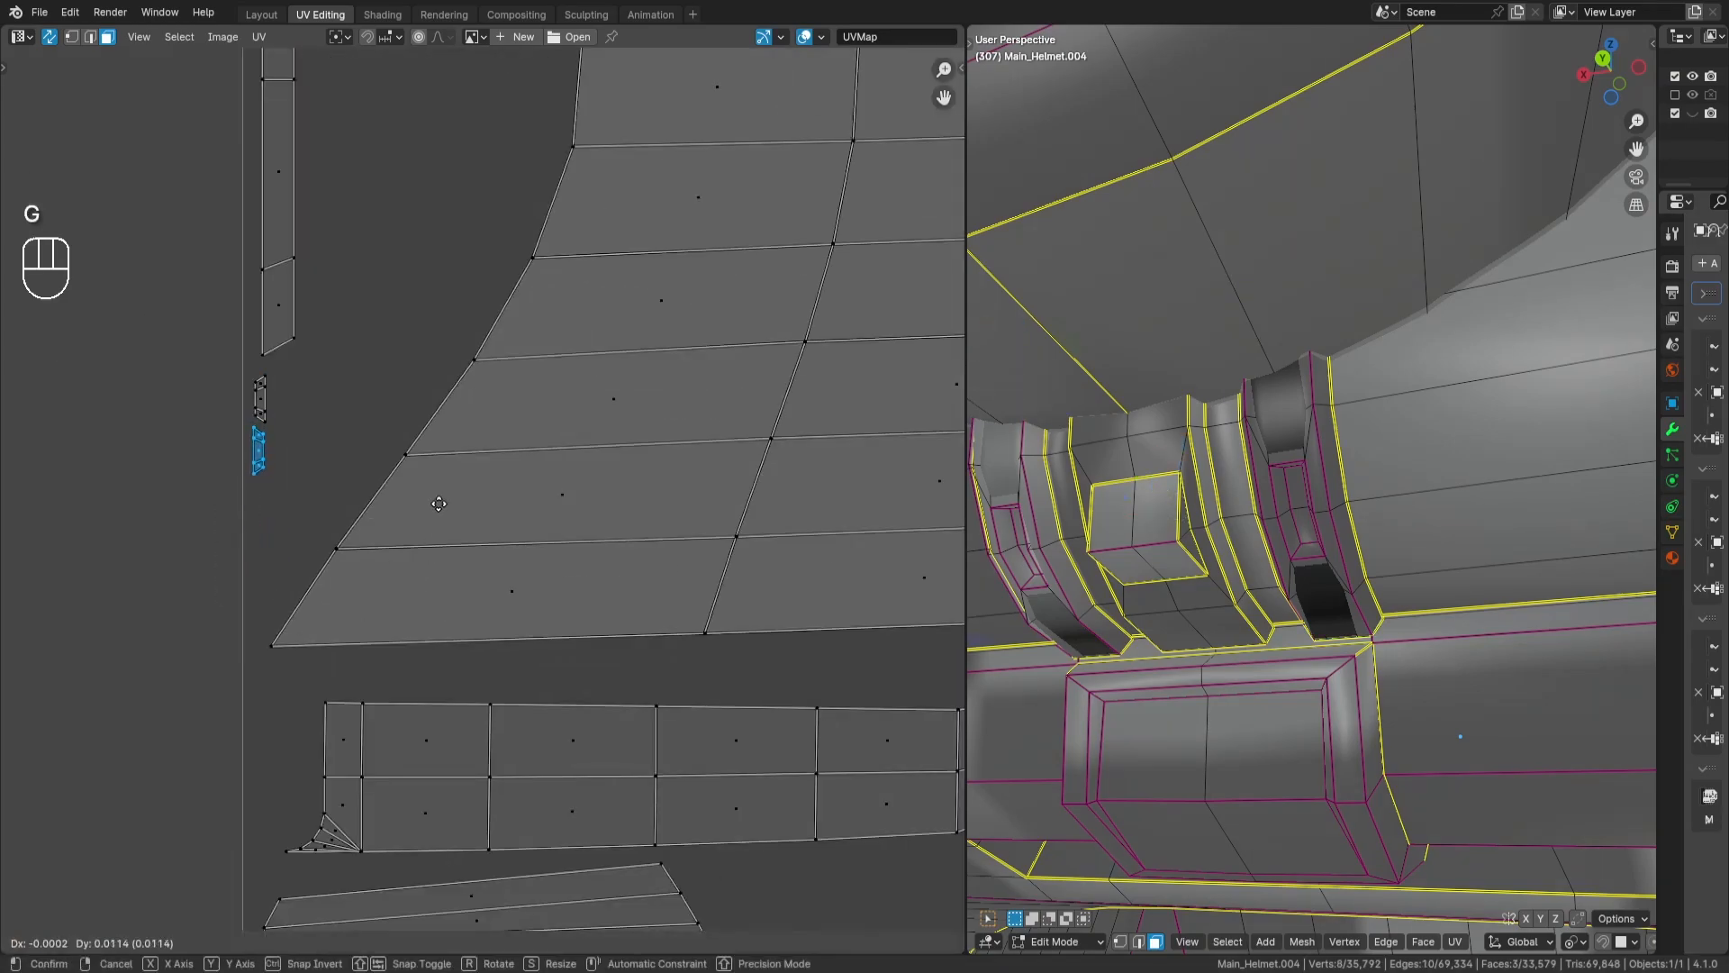
- Inspect the placed island on the model, then rotate the next small island by 90 degrees and place it in the tile
{"action": "key", "text": "Return"}
{"action": "key", "text": "KP_Decimal"}
{"action": "middle_click_drag", "start_coordinate": [1283, 585], "coordinate": [1288, 710]}
{"action": "key", "text": "a"}
{"action": "key", "text": "a"}
{"action": "middle_click_drag", "start_coordinate": [370, 108], "coordinate": [364, 378]}
{"action": "key", "text": "g"}
{"action": "left_click_drag", "start_coordinate": [335, 320], "coordinate": [522, 456]}
{"action": "key", "text": "Return"}
{"action": "key", "text": "r"}
{"action": "key", "text": "KP_9"}
{"action": "key", "text": "KP_0"}
{"action": "key", "text": "Return"}
{"action": "key", "text": "g"}
- Move the first thin four-face arc into the upper gap between the large panel and the visor-shaped island
{"action": "key", "text": "Return"}
{"action": "scroll", "coordinate": [528, 428], "scroll_direction": "down", "scroll_amount": 3}
{"action": "key", "text": "a"}
{"action": "key", "text": "a"}
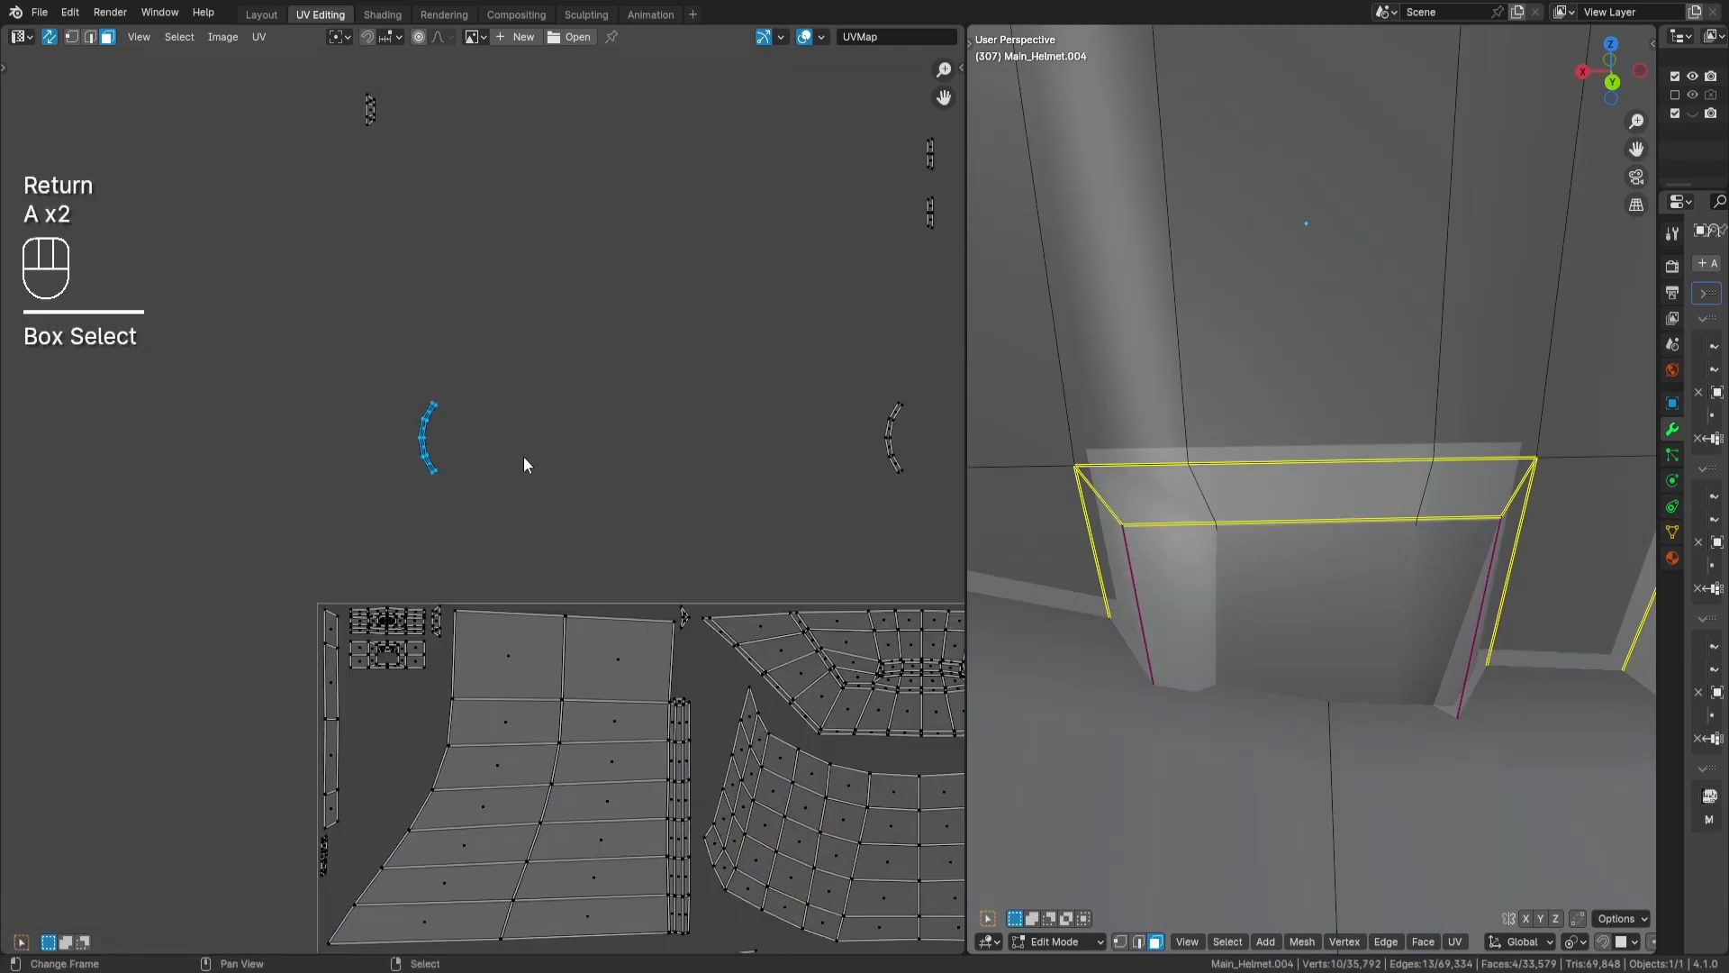
{"action": "middle_click_drag", "start_coordinate": [738, 744], "coordinate": [642, 519]}
{"action": "key", "text": "g"}
- Move the second thin four-face arc into the gap on the far side of the visor-shaped island
{"action": "key", "text": "Return"}
{"action": "left_click_drag", "start_coordinate": [753, 151], "coordinate": [860, 297]}
{"action": "middle_click_drag", "start_coordinate": [857, 299], "coordinate": [759, 268]}
{"action": "key", "text": "g"}
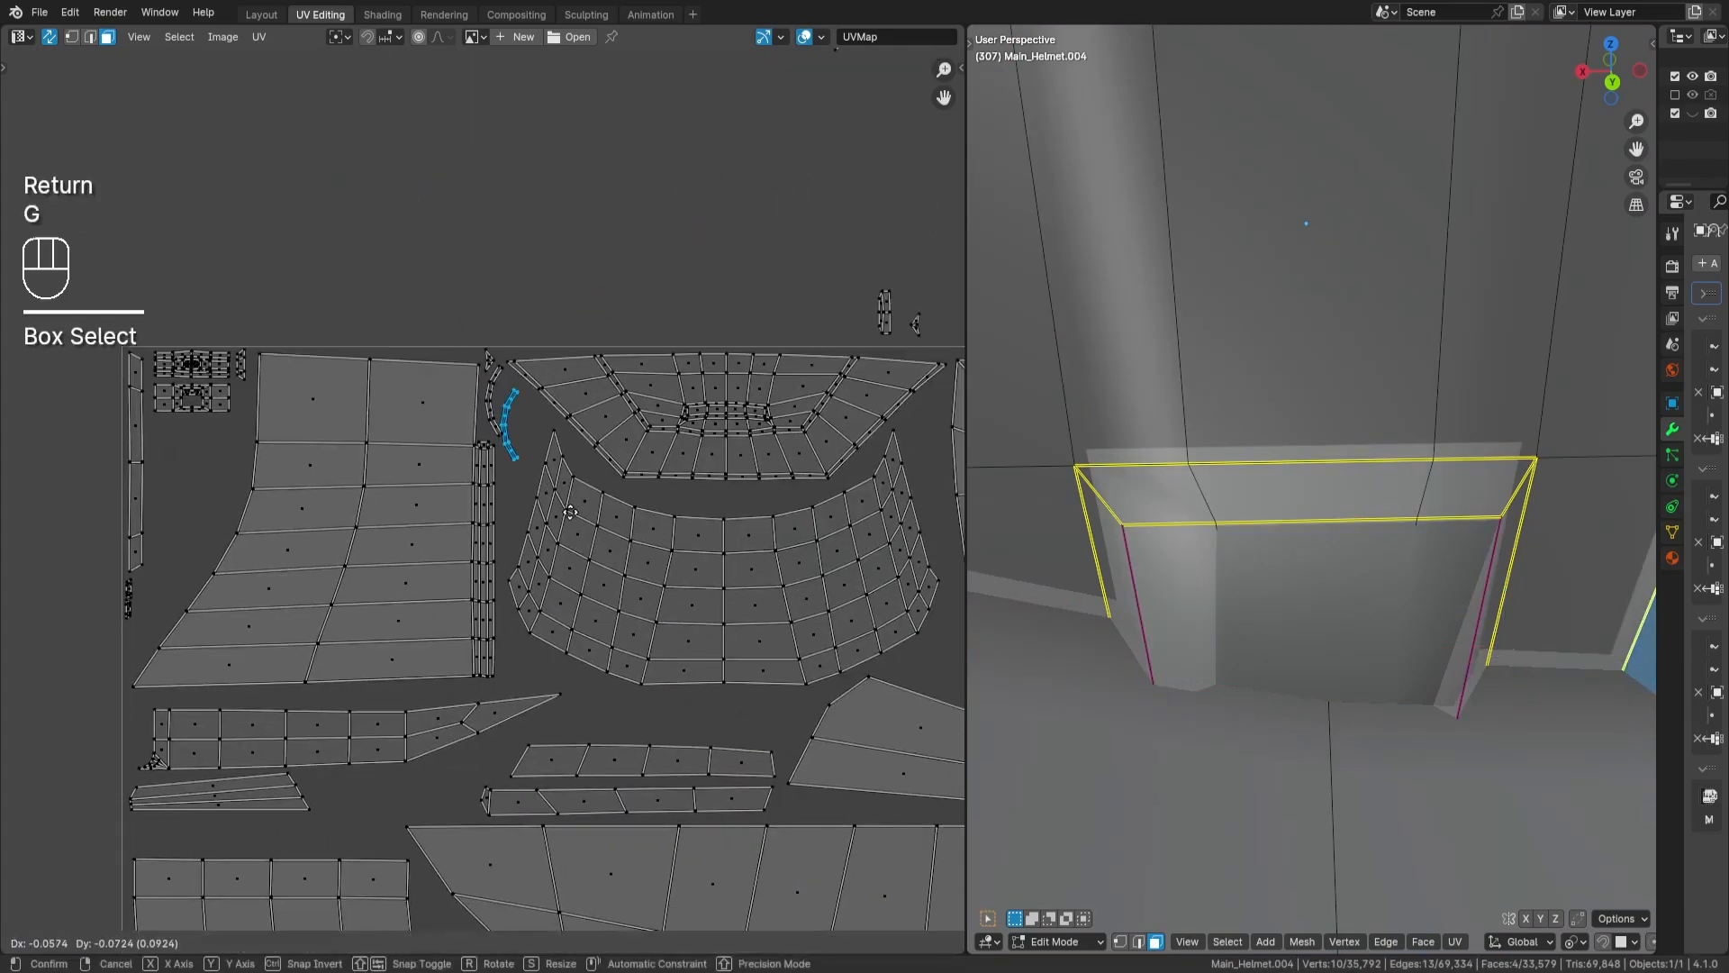
- Move the short upright strips and the tiny triangular island into the gap beside the first arc
{"action": "key", "text": "Return"}
{"action": "middle_click_drag", "start_coordinate": [870, 280], "coordinate": [668, 316]}
{"action": "left_click_drag", "start_coordinate": [668, 316], "coordinate": [736, 403]}
{"action": "middle_click_drag", "start_coordinate": [716, 455], "coordinate": [780, 429]}
{"action": "key", "text": "g"}
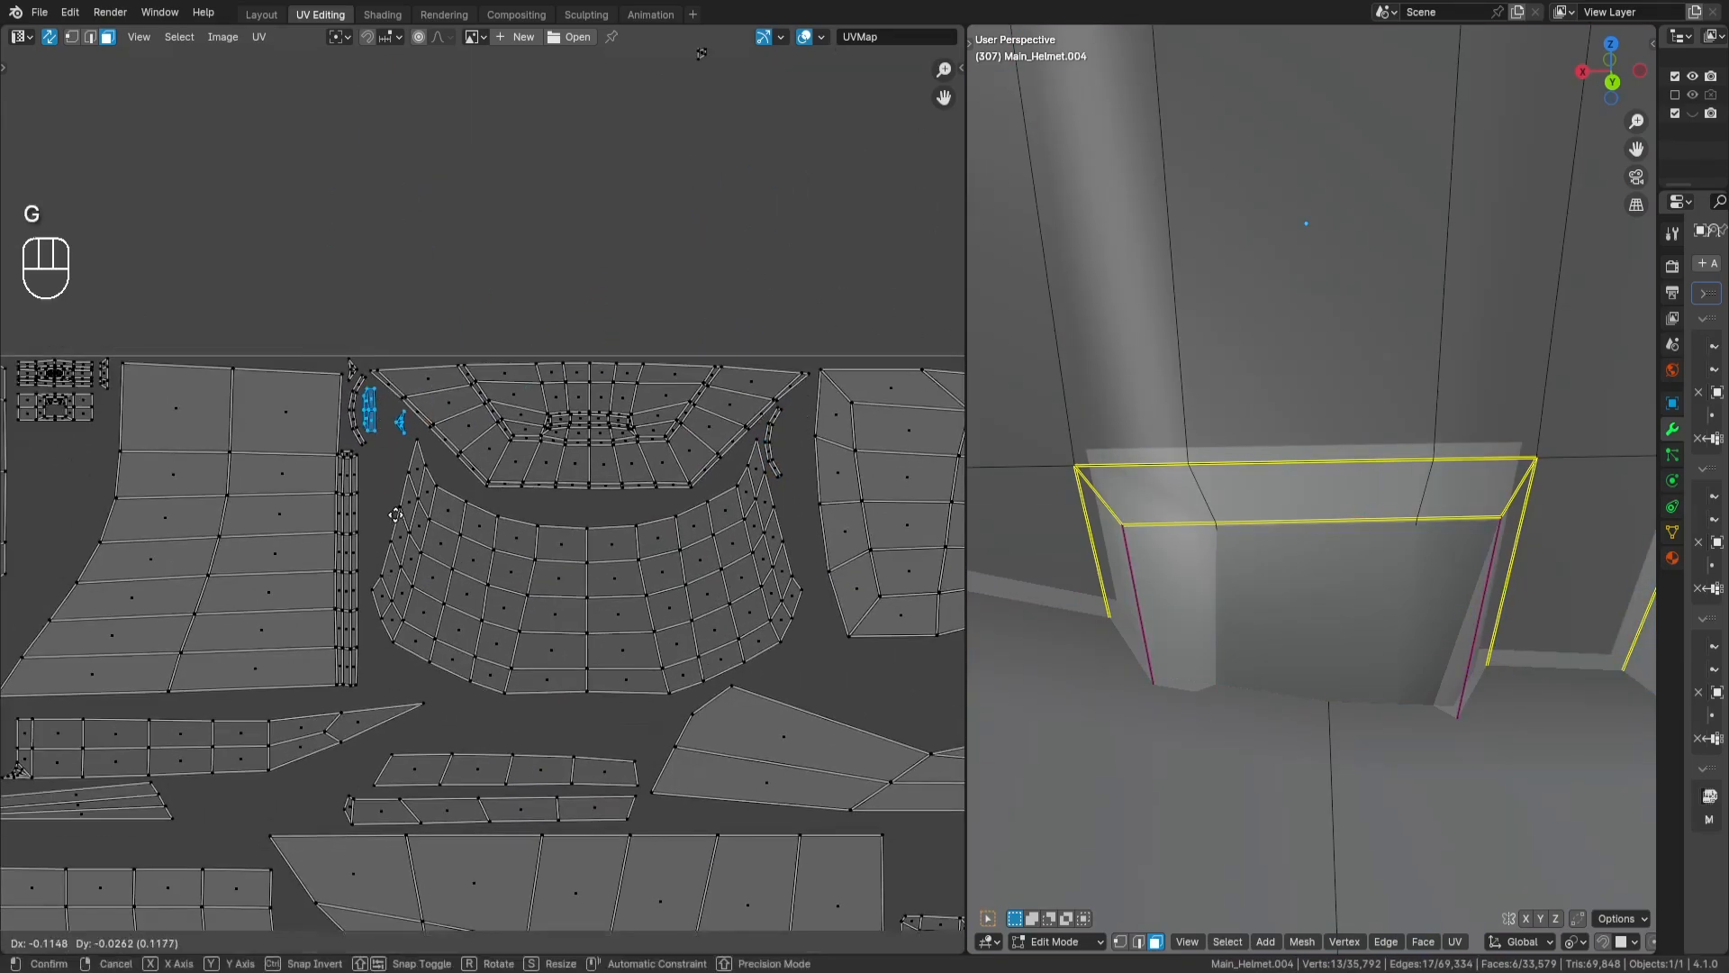
- Move the tiny triangular island into the space between the block with the central opening and the large panel
{"action": "key", "text": "Return"}
{"action": "left_click_drag", "start_coordinate": [387, 395], "coordinate": [429, 446]}
{"action": "middle_click_drag", "start_coordinate": [455, 445], "coordinate": [686, 476]}
{"action": "key", "text": "g"}
- Bring the cluster of four tiny islands from above the tile to the area around the clamp blocks
{"action": "key", "text": "Return"}
{"action": "key", "text": "a"}
{"action": "key", "text": "a"}
{"action": "scroll", "coordinate": [441, 486], "scroll_direction": "down", "scroll_amount": 3}
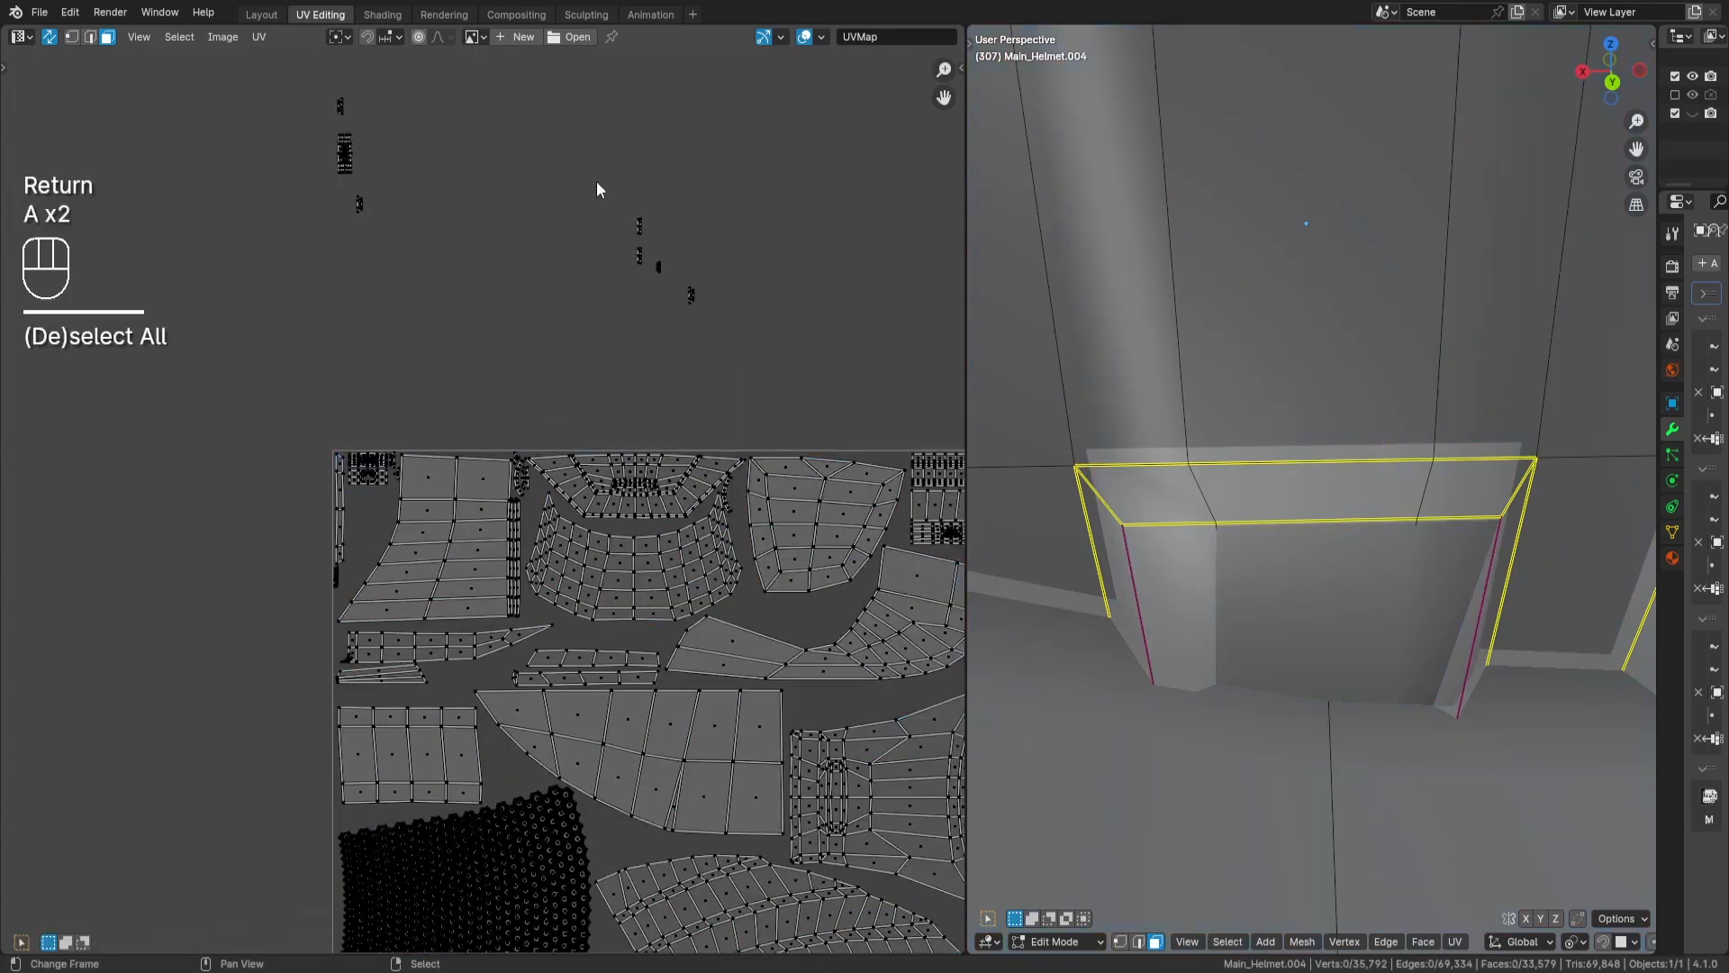
{"action": "left_click_drag", "start_coordinate": [598, 186], "coordinate": [733, 328]}
{"action": "key", "text": "g"}
{"action": "key", "text": "Return"}
{"action": "key", "text": "g"}
{"action": "key", "text": "Return"}
- Rotate the two-face strip by 90 degrees and place it beneath the block with the central opening
{"action": "middle_click_drag", "start_coordinate": [314, 400], "coordinate": [263, 386]}
{"action": "left_click_drag", "start_coordinate": [245, 331], "coordinate": [360, 419]}
{"action": "key", "text": "g"}
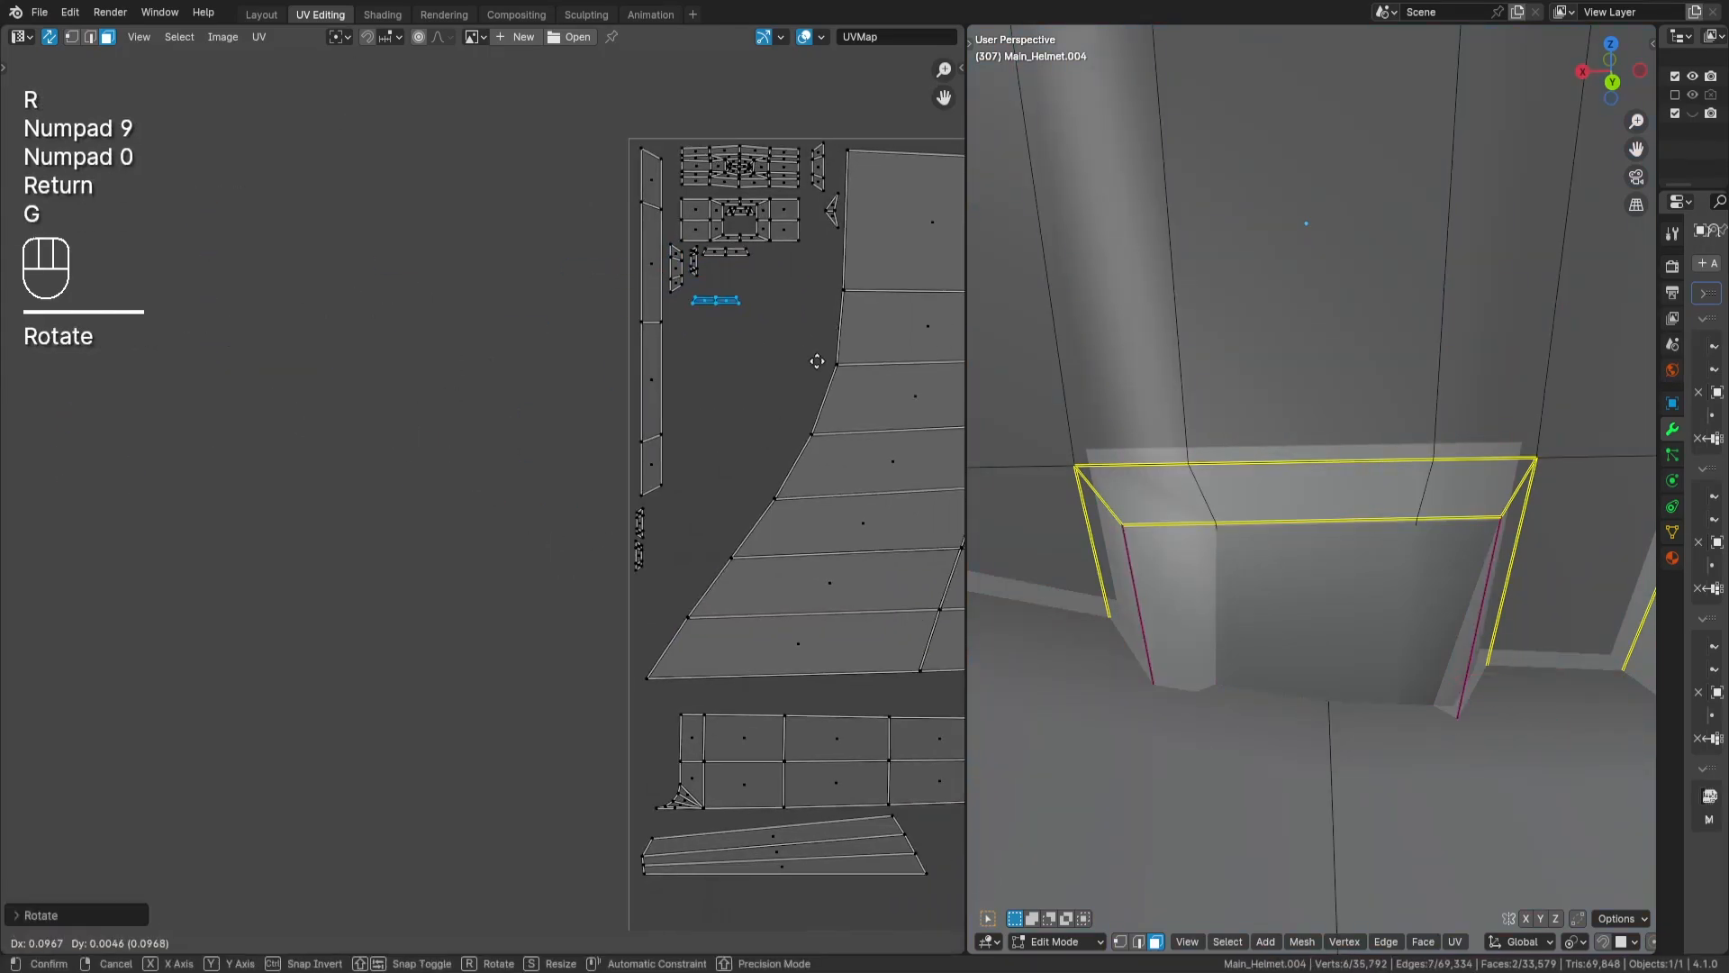
{"action": "key", "text": "Return"}
- Rotate the 32-face block above the tile by 90 degrees and place it below the thin fan-shaped strips at the tile's edge
{"action": "middle_click_drag", "start_coordinate": [765, 308], "coordinate": [393, 594]}
{"action": "left_click_drag", "start_coordinate": [355, 301], "coordinate": [435, 411]}
{"action": "scroll", "coordinate": [450, 423], "scroll_direction": "down", "scroll_amount": 2}
{"action": "middle_click_drag", "start_coordinate": [613, 774], "coordinate": [614, 409]}
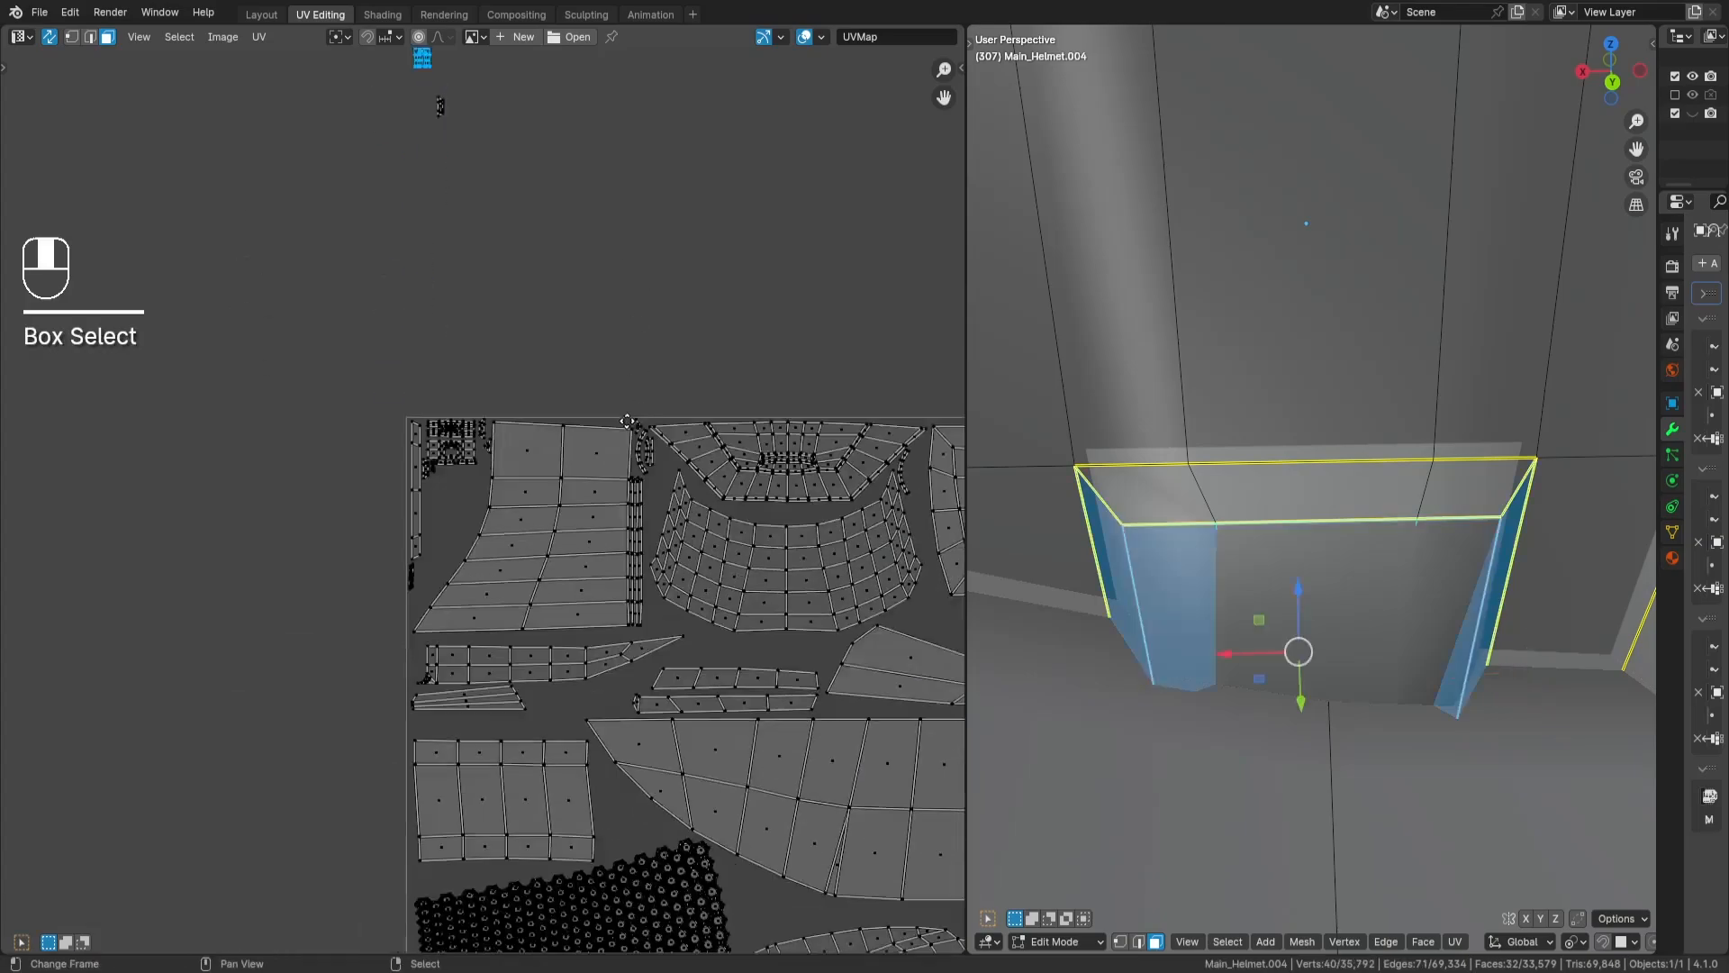
{"action": "key", "text": "r"}
{"action": "key", "text": "9"}
{"action": "key", "text": "0"}
{"action": "key", "text": "Return"}
{"action": "key", "text": "g"}
{"action": "key", "text": "Return"}
- Bring the two remaining tiny islands closer, rotate the first by 90 degrees and place it beneath the block with the central opening
{"action": "middle_click_drag", "start_coordinate": [637, 123], "coordinate": [639, 317]}
{"action": "key", "text": "a"}
{"action": "key", "text": "a"}
{"action": "left_click_drag", "start_coordinate": [365, 61], "coordinate": [661, 235]}
{"action": "key", "text": "g"}
{"action": "key", "text": "Return"}
{"action": "scroll", "coordinate": [78, 661], "scroll_direction": "up", "scroll_amount": 3}
{"action": "left_click_drag", "start_coordinate": [416, 360], "coordinate": [609, 515]}
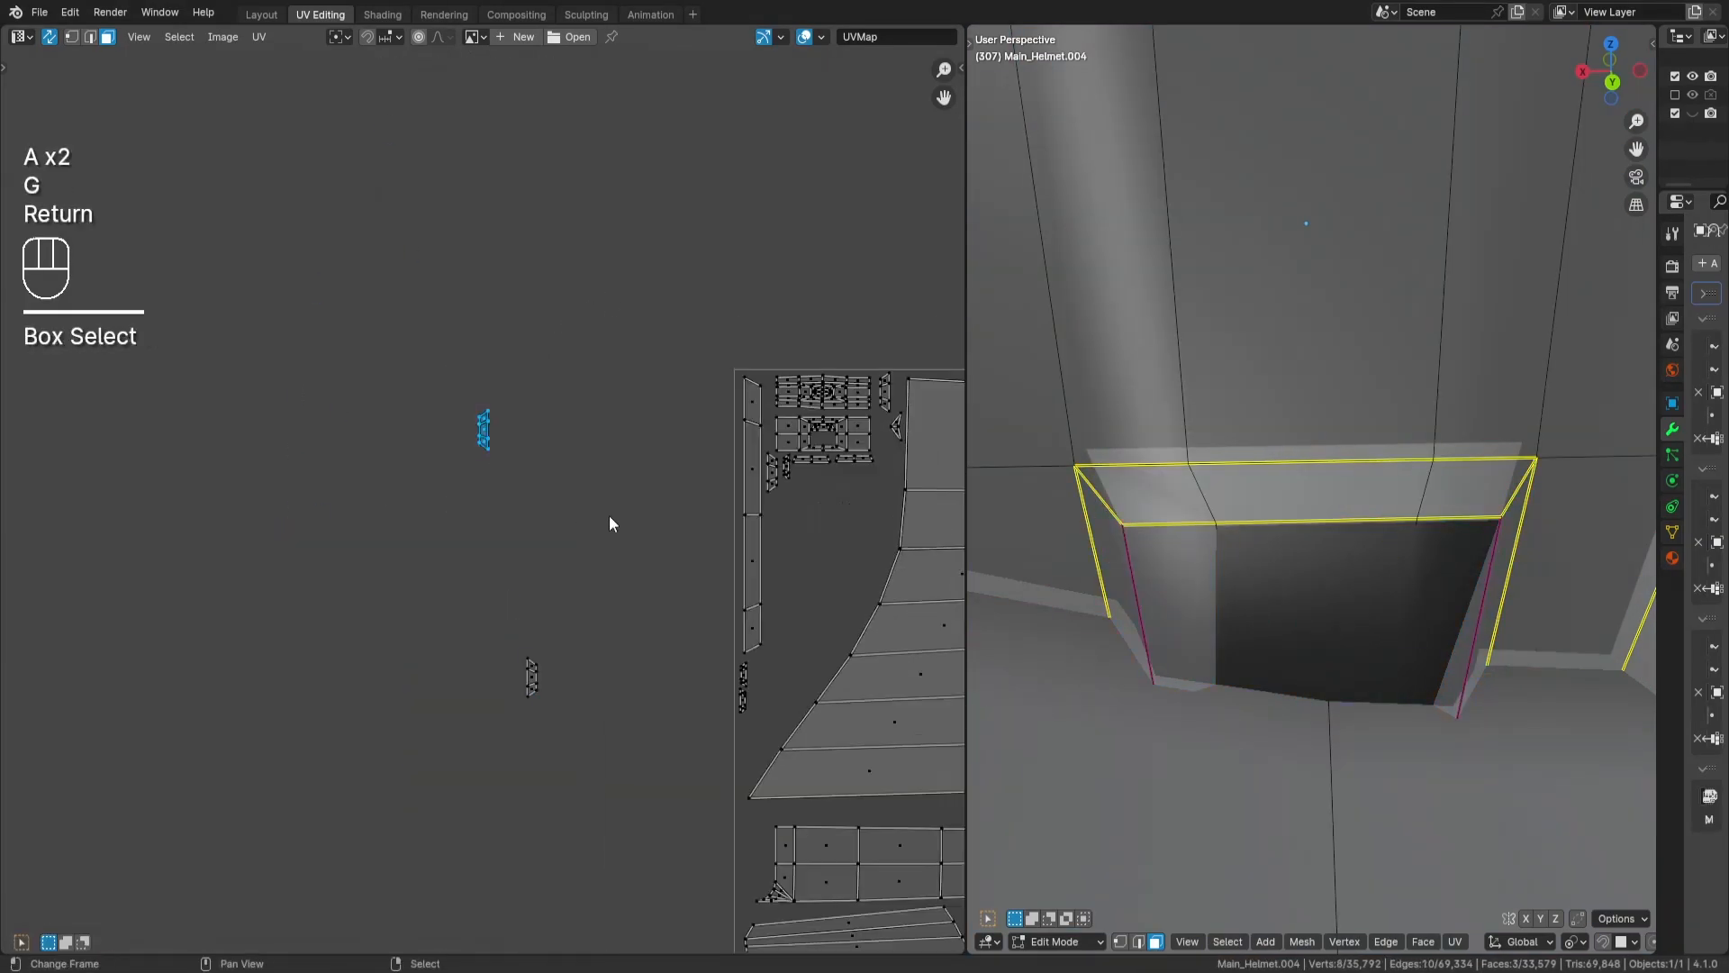
{"action": "middle_click_drag", "start_coordinate": [724, 499], "coordinate": [600, 434]}
{"action": "key", "text": "r"}
{"action": "key", "text": "9"}
{"action": "key", "text": "0"}
{"action": "key", "text": "Return"}
{"action": "key", "text": "g"}
{"action": "key", "text": "Return"}
- Rotate the other tiny three-face island by 90 degrees and place it next to the previous one, then clear the selection
{"action": "left_click_drag", "start_coordinate": [348, 562], "coordinate": [478, 668]}
{"action": "key", "text": "r"}
{"action": "key", "text": "9"}
{"action": "key", "text": "0"}
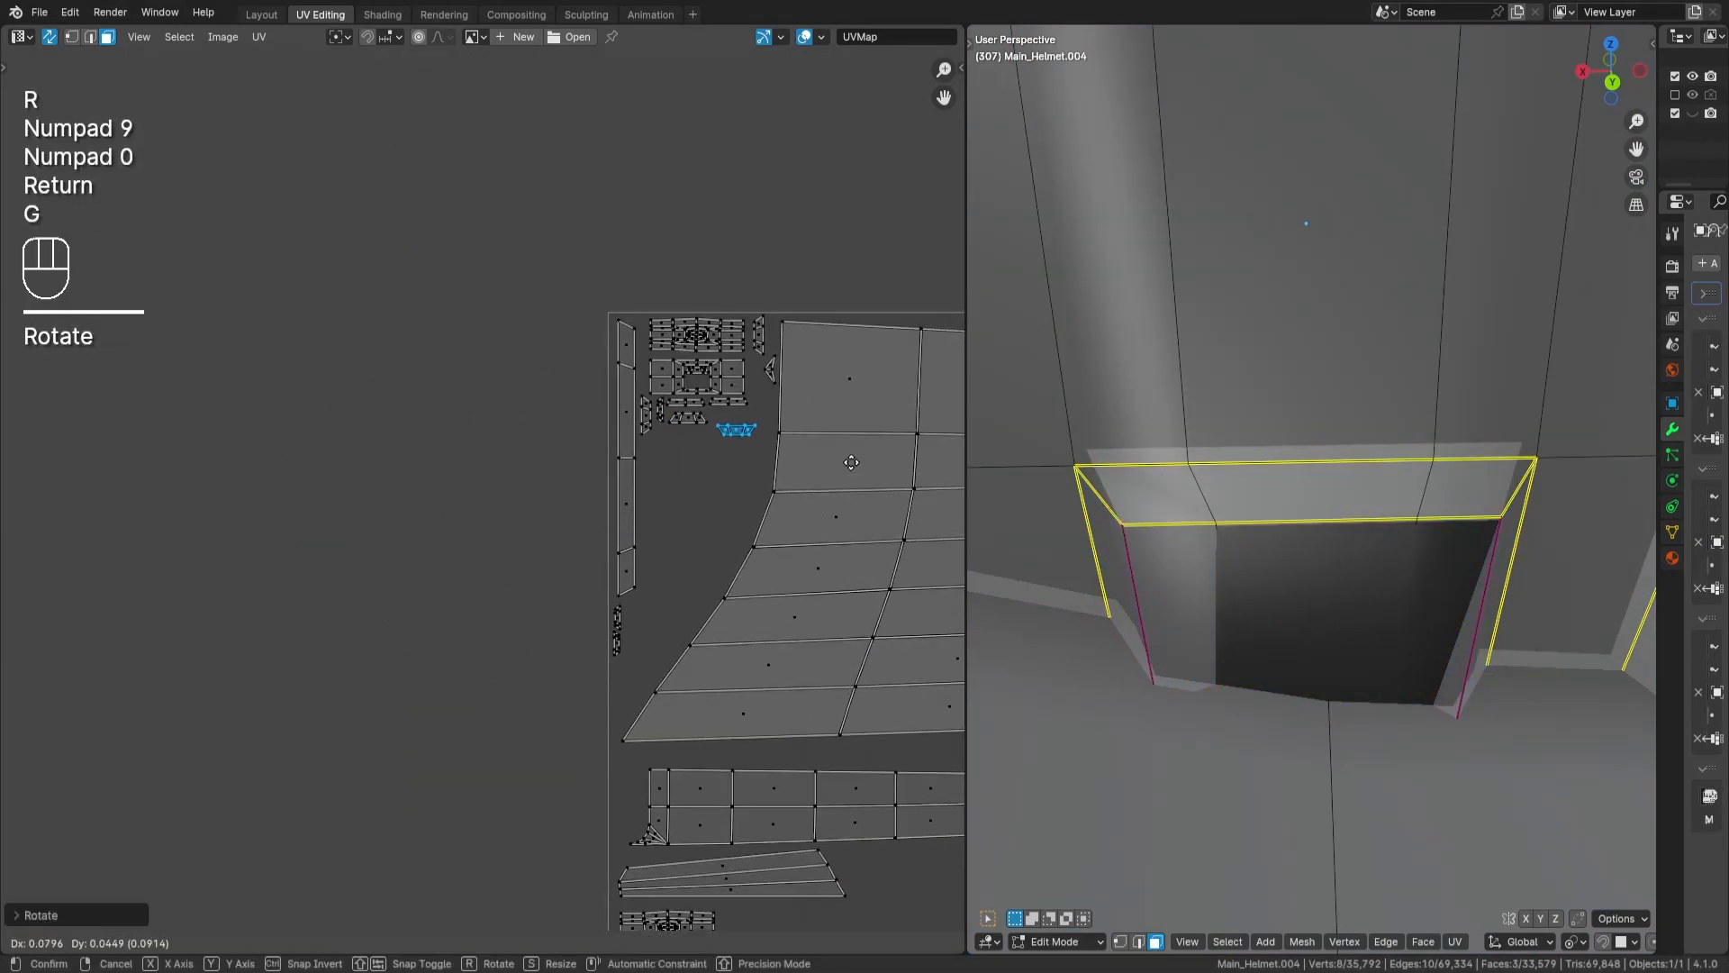
{"action": "scroll", "coordinate": [807, 419], "scroll_direction": "down", "scroll_amount": 6}
{"action": "middle_click_drag", "start_coordinate": [810, 270], "coordinate": [504, 486]}
{"action": "key", "text": "a"}
{"action": "key", "text": "a"}
- Move the ten-face U-shaped island against the tile's upper edge beside the large round island
{"action": "middle_click_drag", "start_coordinate": [765, 284], "coordinate": [579, 239]}
{"action": "left_click_drag", "start_coordinate": [612, 227], "coordinate": [748, 324]}
{"action": "key", "text": "g"}
{"action": "key", "text": "Return"}
{"action": "scroll", "coordinate": [692, 657], "scroll_direction": "up", "scroll_amount": 8}
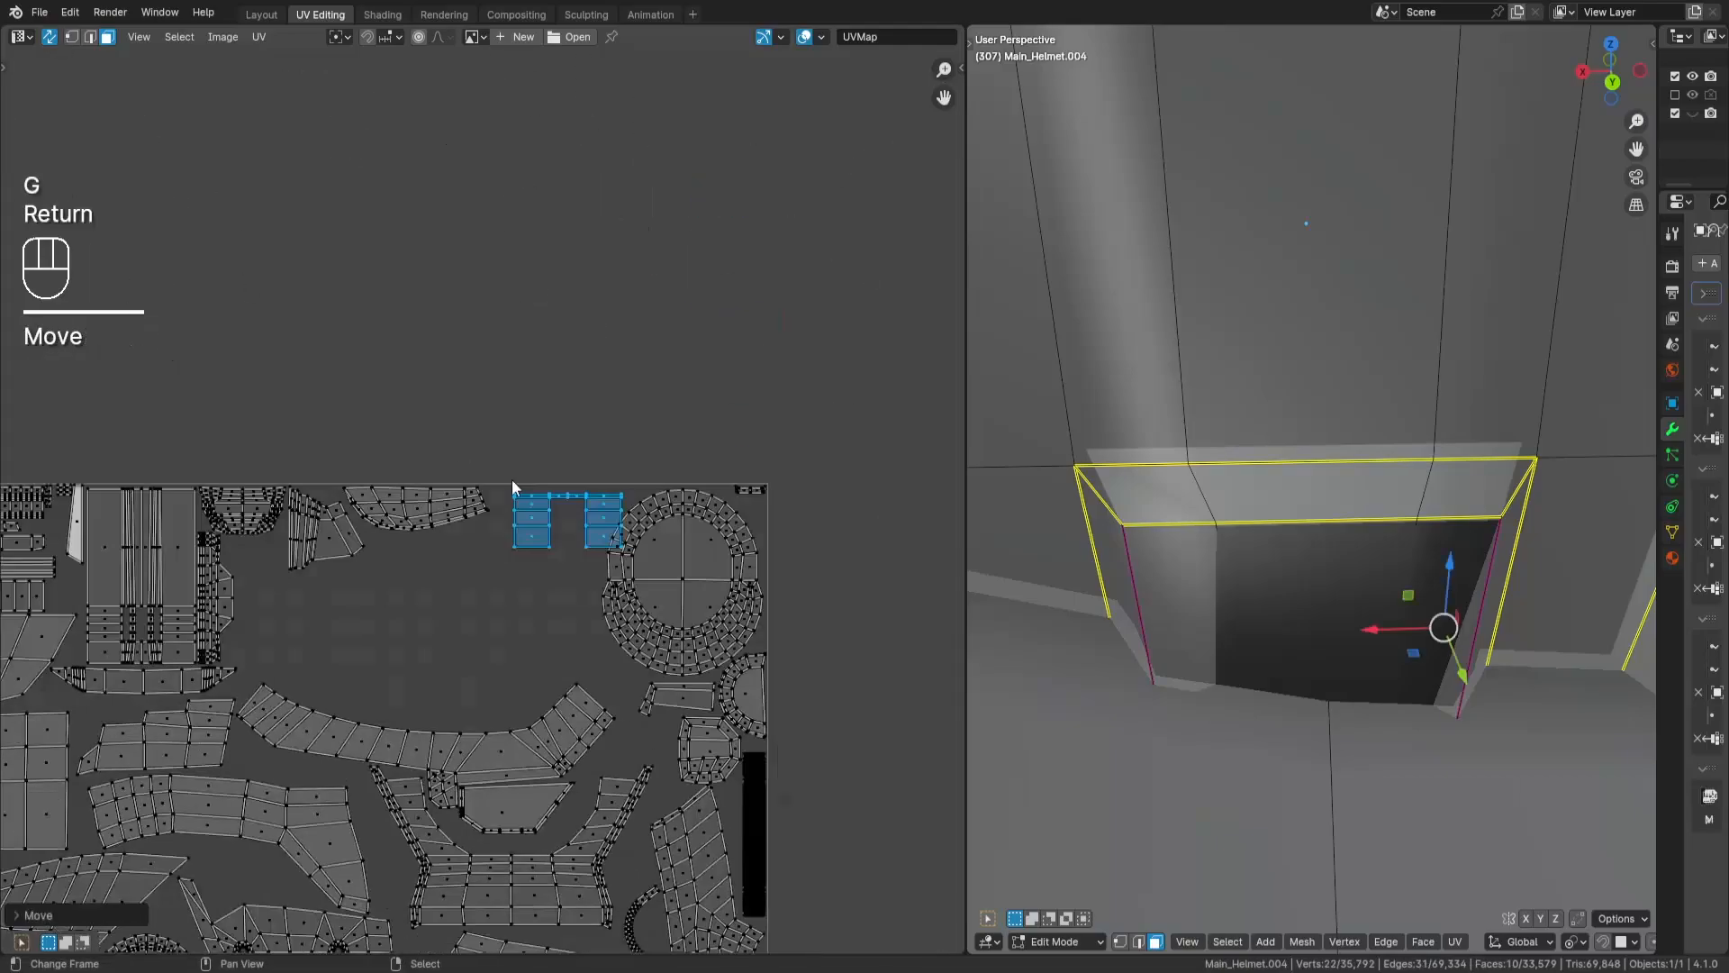
{"action": "key", "text": "g"}
{"action": "key", "text": "Return"}
- Pick the tapered fan-shaped island outside the tile, reveal the hidden faces and frame the selection on the helmet
{"action": "scroll", "coordinate": [729, 527], "scroll_direction": "down", "scroll_amount": 8}
{"action": "key", "text": "a"}
{"action": "key", "text": "a"}
{"action": "key", "text": "l"}
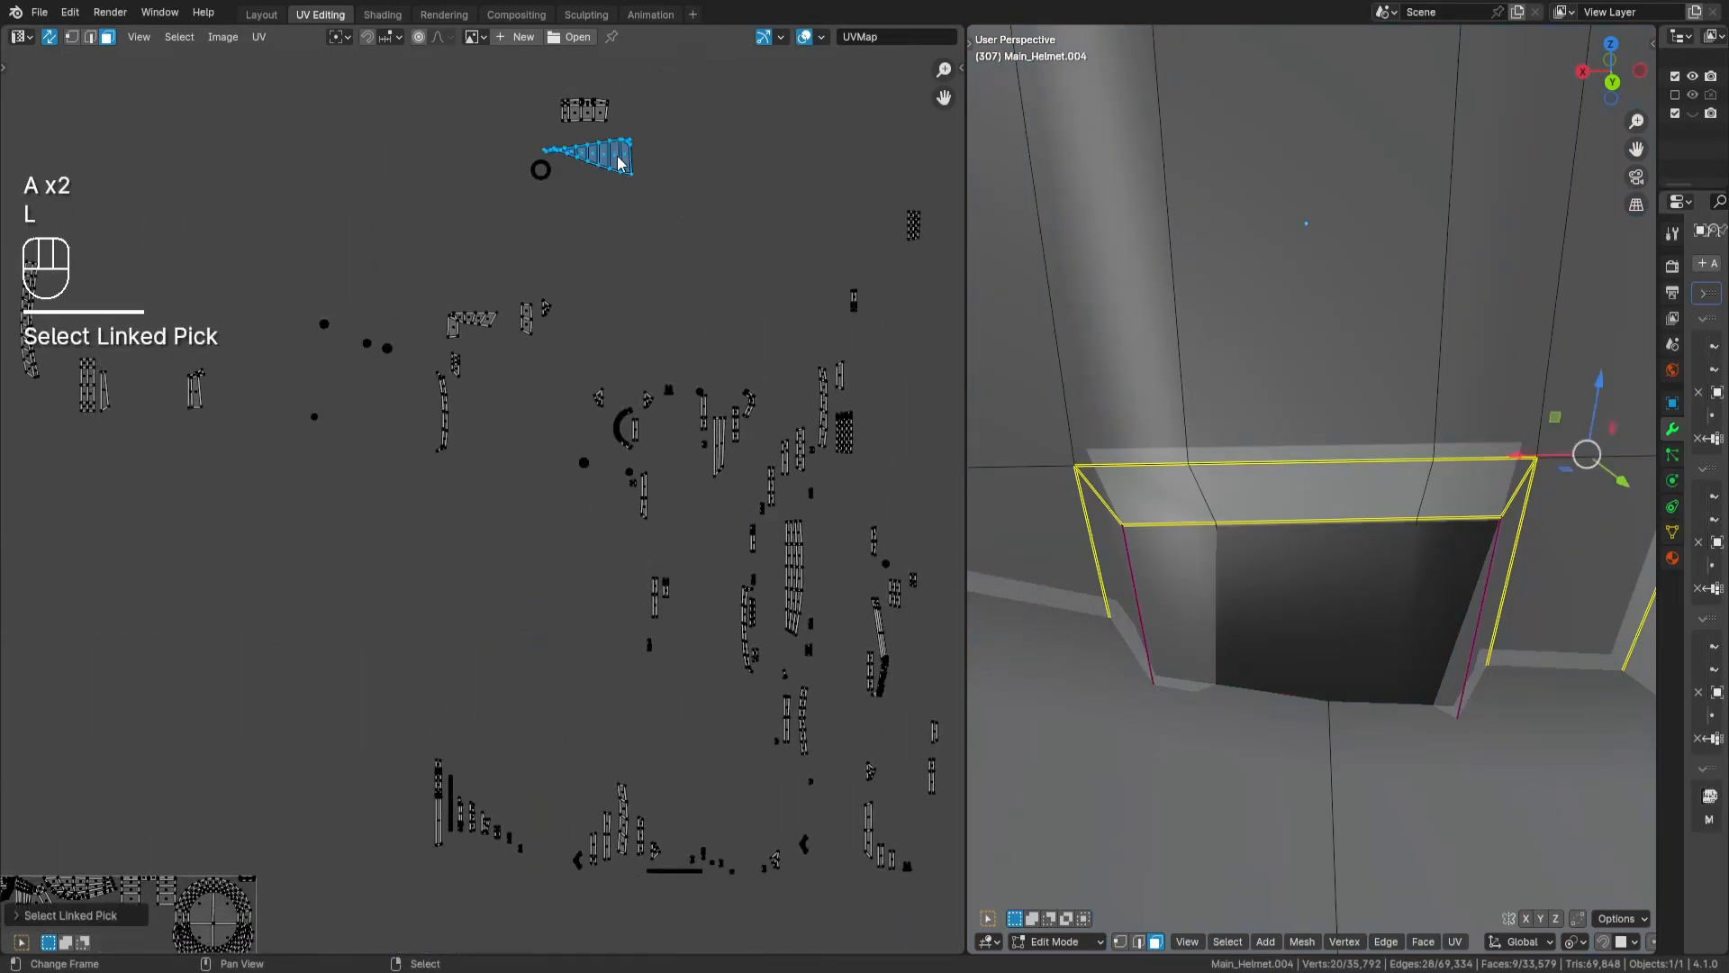
{"action": "key", "text": "alt+h"}
{"action": "key", "text": "KP_Decimal"}
{"action": "scroll", "coordinate": [733, 549], "scroll_direction": "up", "scroll_amount": 8}
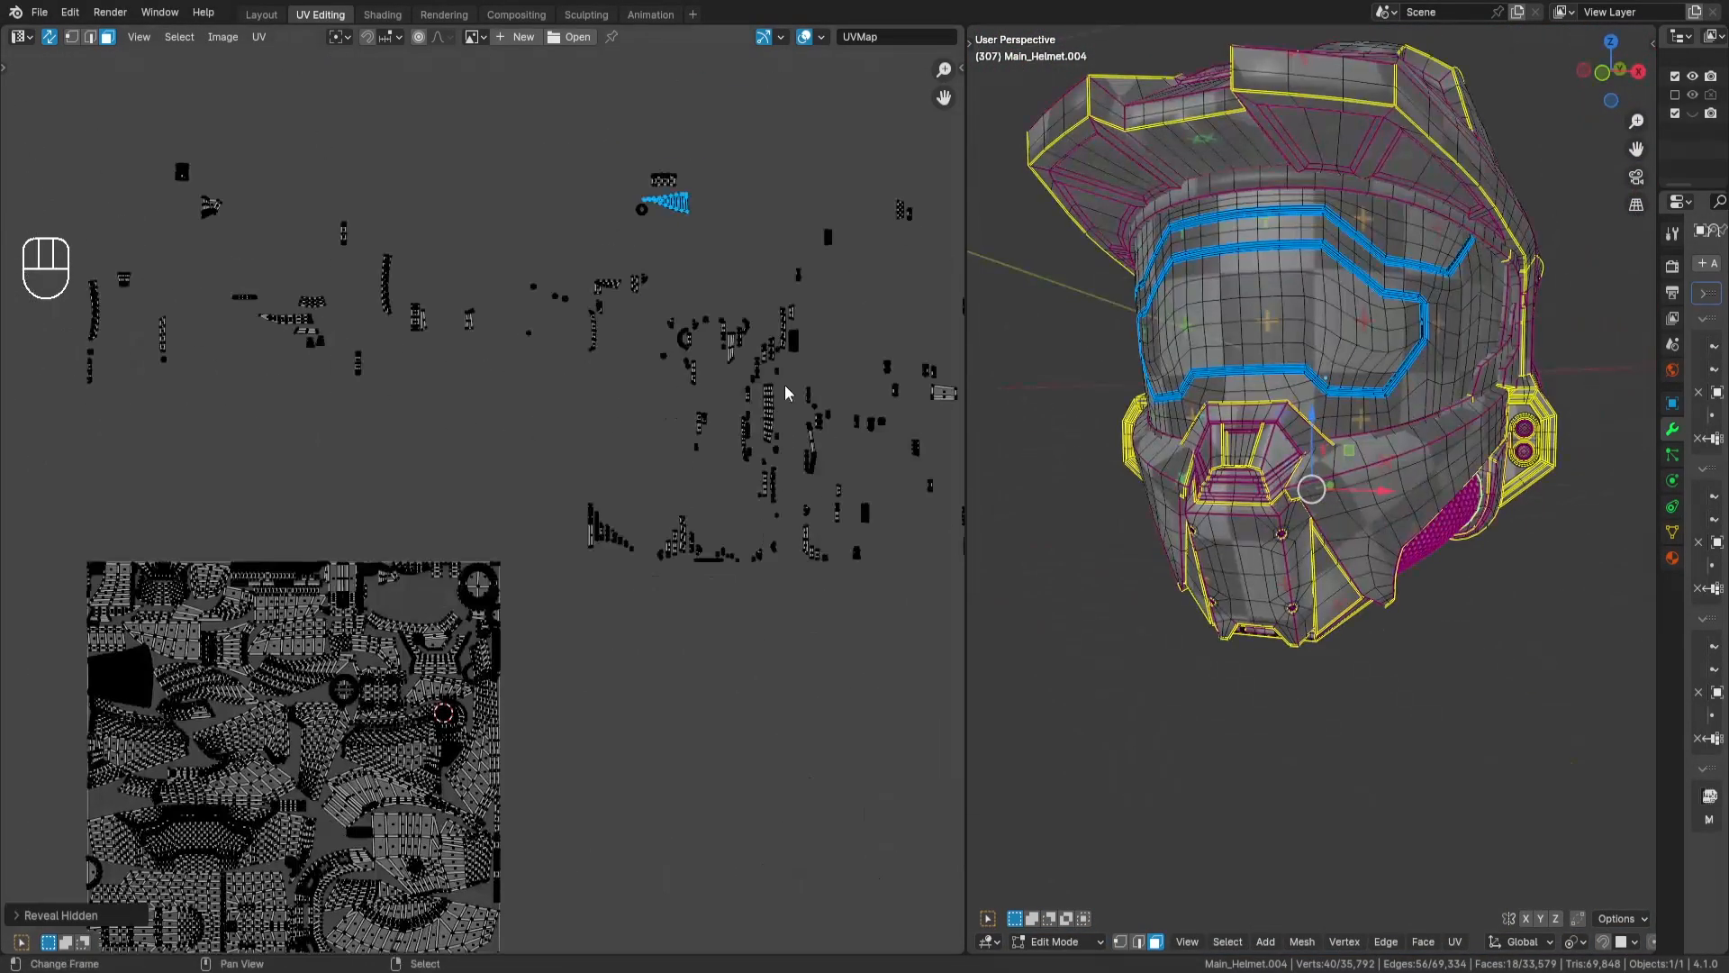
- Move the tapered fan-shaped island into the tile and rotate it slightly to fit above one end of the long curved strip
{"action": "key", "text": "g"}
{"action": "key", "text": "Return"}
{"action": "scroll", "coordinate": [733, 550], "scroll_direction": "up", "scroll_amount": 1}
{"action": "key", "text": "g"}
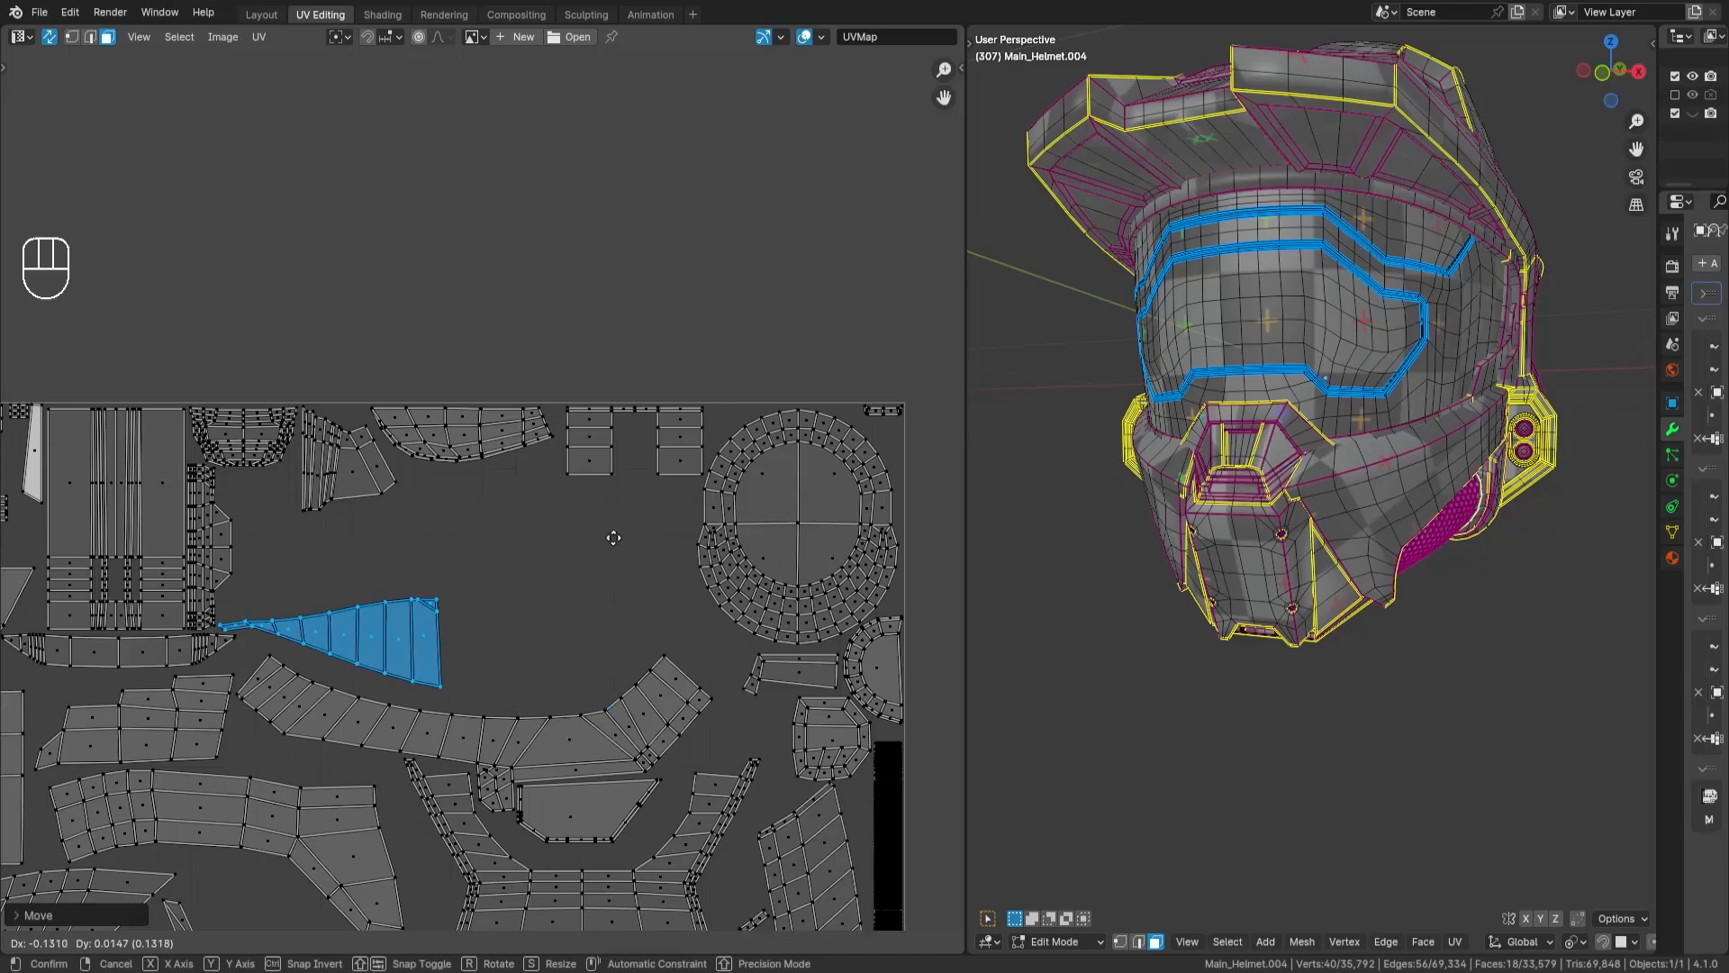
{"action": "key", "text": "Return"}
{"action": "scroll", "coordinate": [753, 502], "scroll_direction": "up", "scroll_amount": 3}
{"action": "key", "text": "r"}
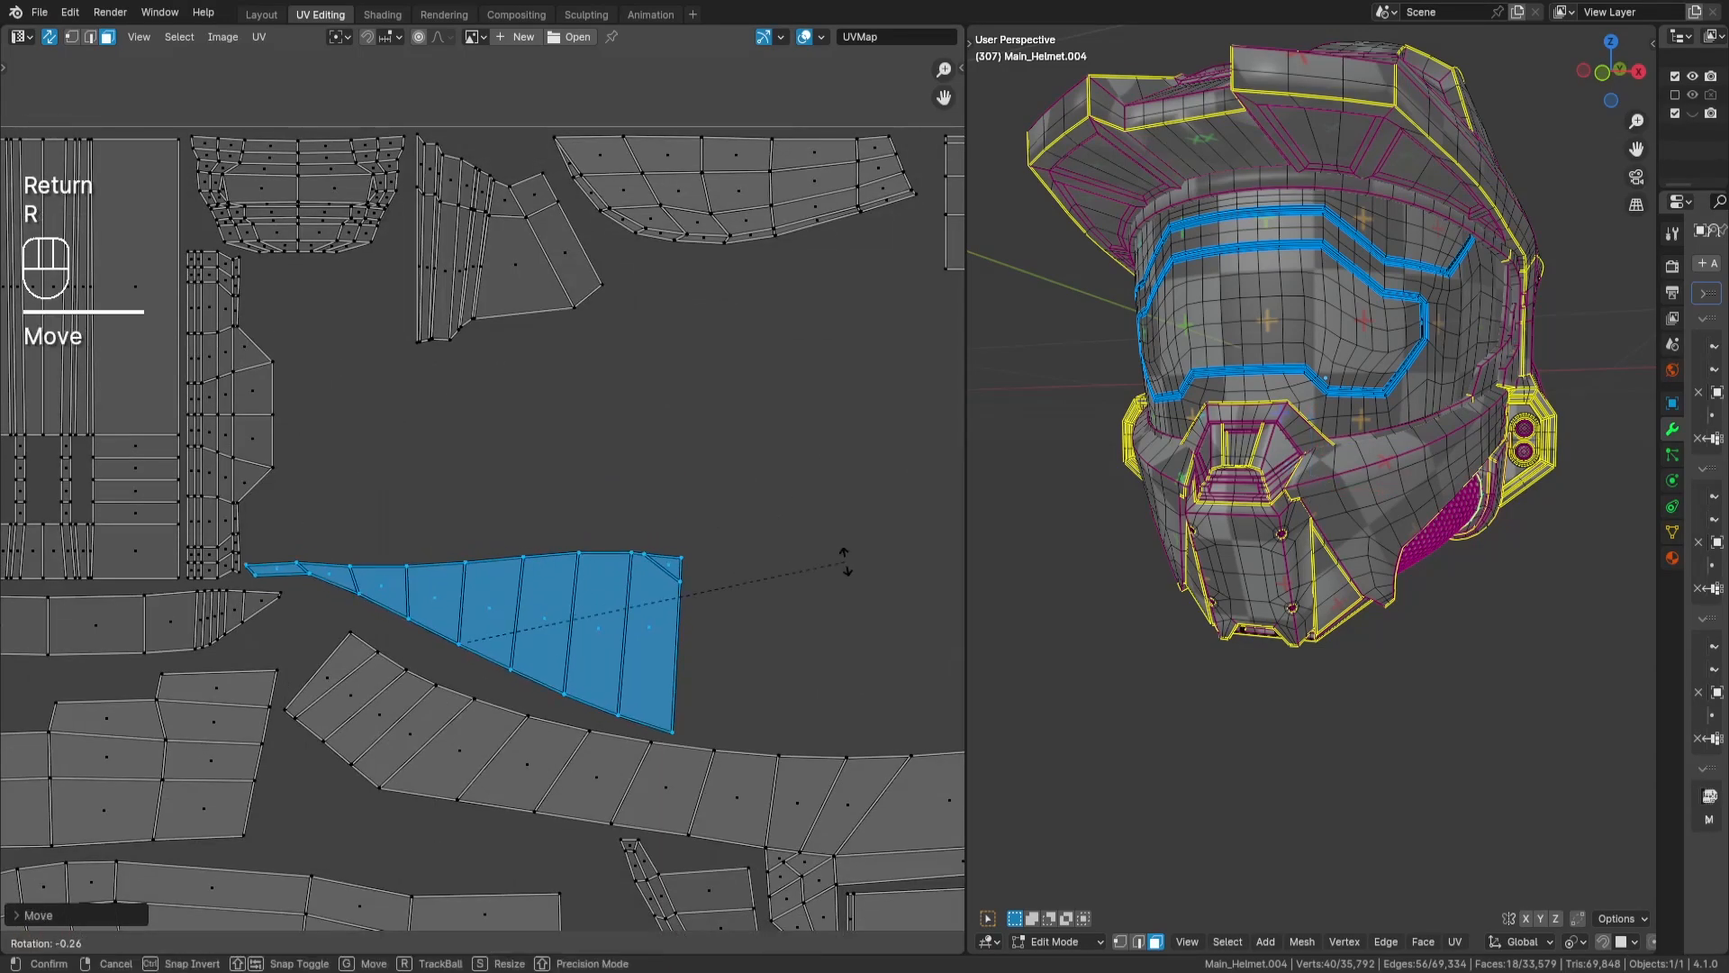
{"action": "key", "text": "Return"}
{"action": "scroll", "coordinate": [844, 562], "scroll_direction": "down", "scroll_amount": 9}
- Bring the long 18-face curved strip into the tile, rotate it by 90 degrees and place it above the tapered island
{"action": "key", "text": "a"}
{"action": "key", "text": "a"}
{"action": "left_click_drag", "start_coordinate": [441, 221], "coordinate": [488, 326]}
{"action": "middle_click_drag", "start_coordinate": [598, 532], "coordinate": [660, 340]}
{"action": "key", "text": "g"}
{"action": "key", "text": "Return"}
{"action": "scroll", "coordinate": [597, 572], "scroll_direction": "up", "scroll_amount": 5}
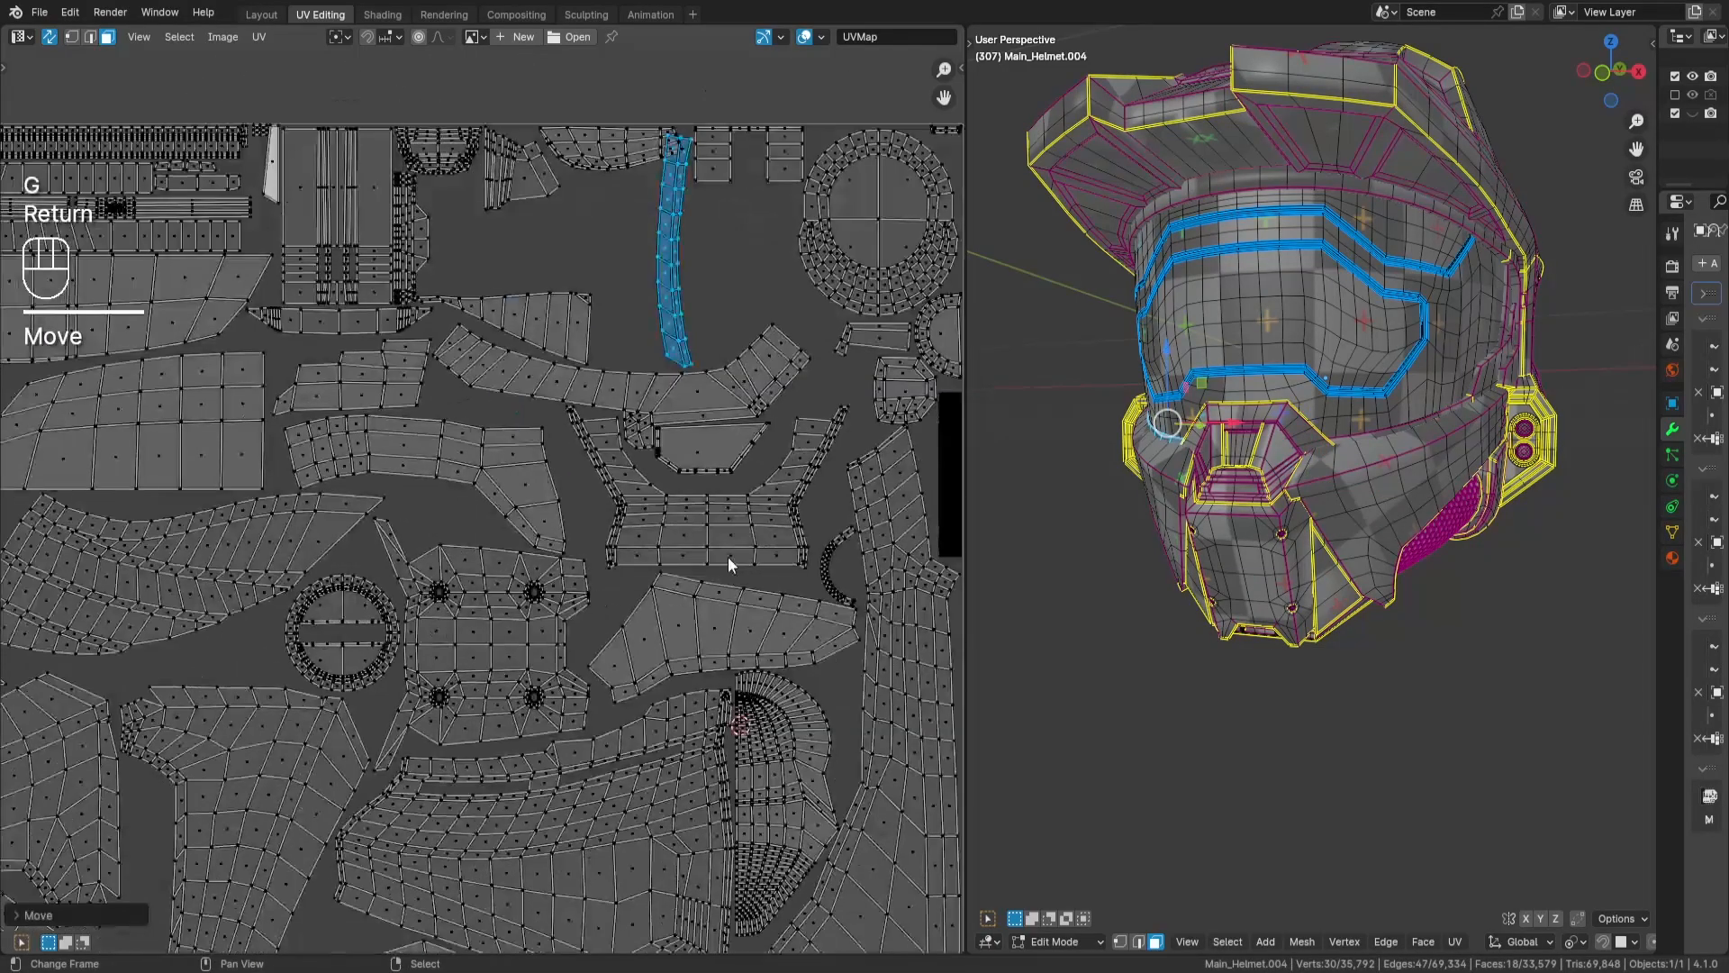
{"action": "type", "text": "r90"}
{"action": "key", "text": "Return"}
{"action": "key", "text": "g"}
{"action": "key", "text": "Return"}
{"action": "scroll", "coordinate": [520, 429], "scroll_direction": "down", "scroll_amount": 6}
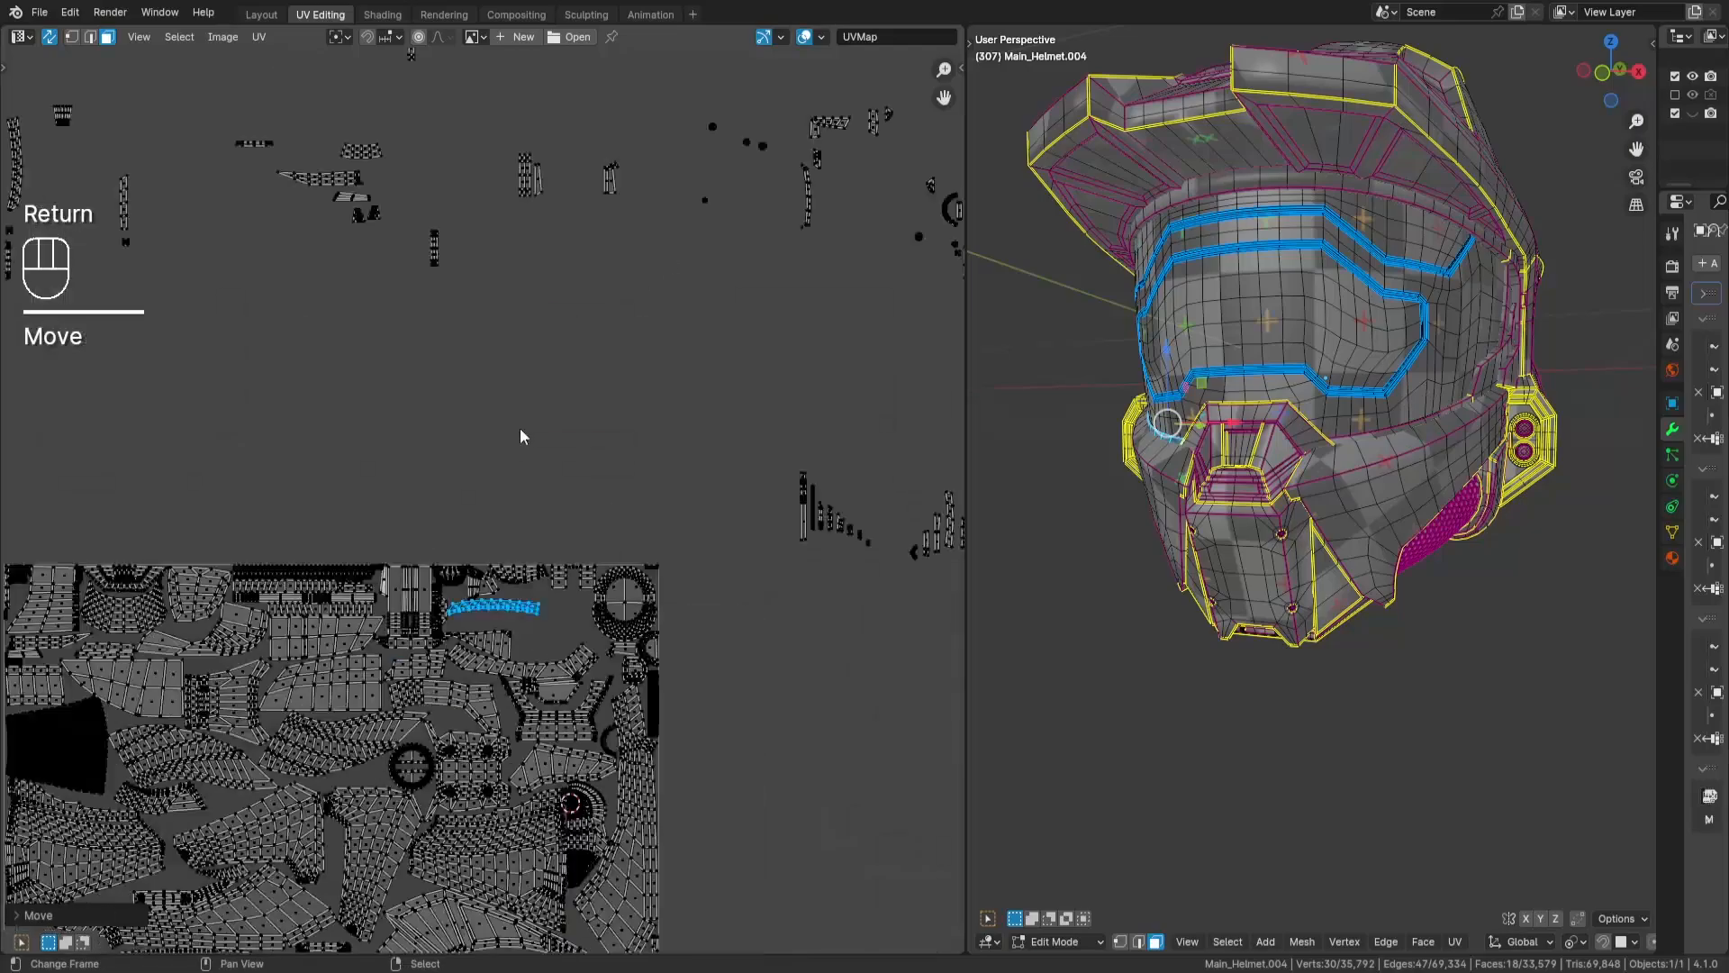
- Pick the matching second curved strip, rotate it horizontally and place it directly beneath the first one
{"action": "scroll", "coordinate": [321, 379], "scroll_direction": "up", "scroll_amount": 3}
{"action": "key", "text": "a"}
{"action": "key", "text": "a"}
{"action": "key", "text": "l"}
{"action": "middle_click_drag", "start_coordinate": [319, 379], "coordinate": [119, 134]}
{"action": "key", "text": "r"}
{"action": "scroll", "coordinate": [597, 563], "scroll_direction": "up", "scroll_amount": 6}
{"action": "key", "text": "g"}
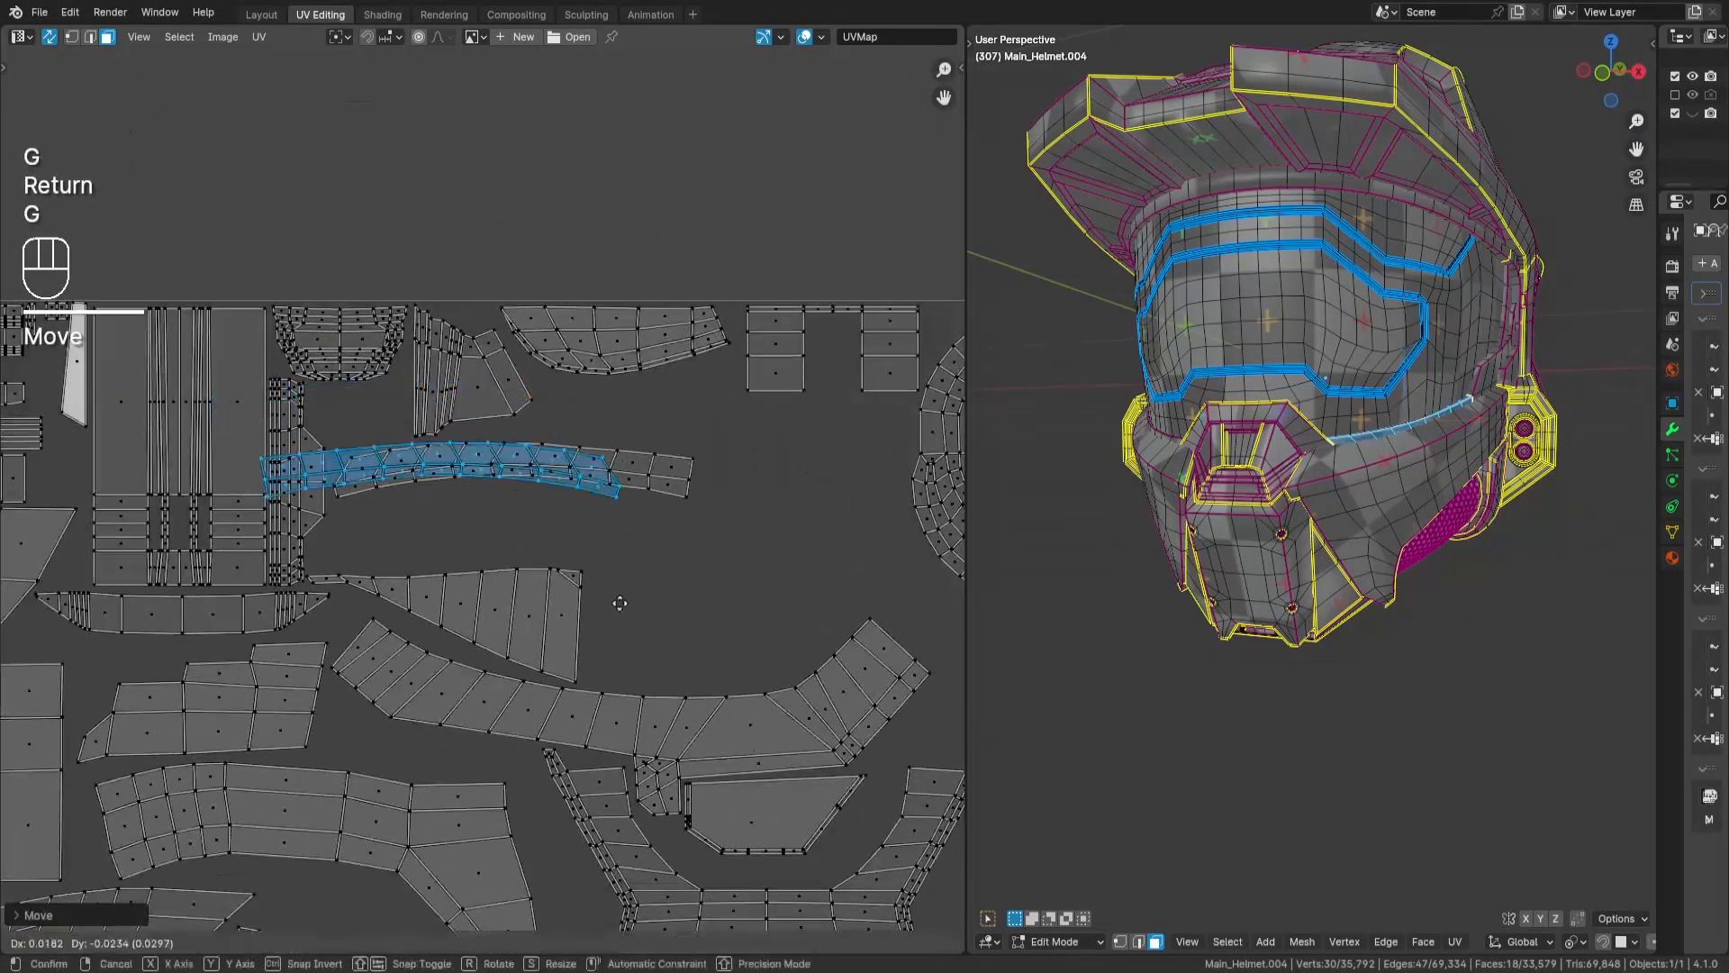
{"action": "key", "text": "Return"}
- Select the trapezoidal island outside the tile and place it just beneath the U-shaped island
{"action": "scroll", "coordinate": [597, 339], "scroll_direction": "down", "scroll_amount": 8}
{"action": "key", "text": "a"}
{"action": "key", "text": "a"}
- Bring the four-face L-shaped island from outside the tile, rotate it by 90 degrees and mirror it along Y with scale -1
{"action": "key", "text": "a"}
{"action": "key", "text": "a"}
{"action": "left_click_drag", "start_coordinate": [750, 348], "coordinate": [700, 394]}
{"action": "middle_click_drag", "start_coordinate": [685, 420], "coordinate": [716, 606]}
{"action": "key", "text": "g"}
{"action": "key", "text": "Return"}
{"action": "scroll", "coordinate": [312, 518], "scroll_direction": "up", "scroll_amount": 6}
{"action": "key", "text": "g"}
{"action": "key", "text": "Return"}
{"action": "scroll", "coordinate": [477, 491], "scroll_direction": "down", "scroll_amount": 4}
{"action": "key", "text": "a"}
{"action": "key", "text": "a"}
{"action": "left_click_drag", "start_coordinate": [553, 235], "coordinate": [519, 317]}
{"action": "middle_click_drag", "start_coordinate": [518, 606], "coordinate": [680, 389]}
{"action": "scroll", "coordinate": [681, 389], "scroll_direction": "up", "scroll_amount": 3}
{"action": "scroll", "coordinate": [728, 775], "scroll_direction": "up", "scroll_amount": 4}
{"action": "key", "text": "r"}
{"action": "key", "text": "KP_9"}
{"action": "key", "text": "KP_0"}
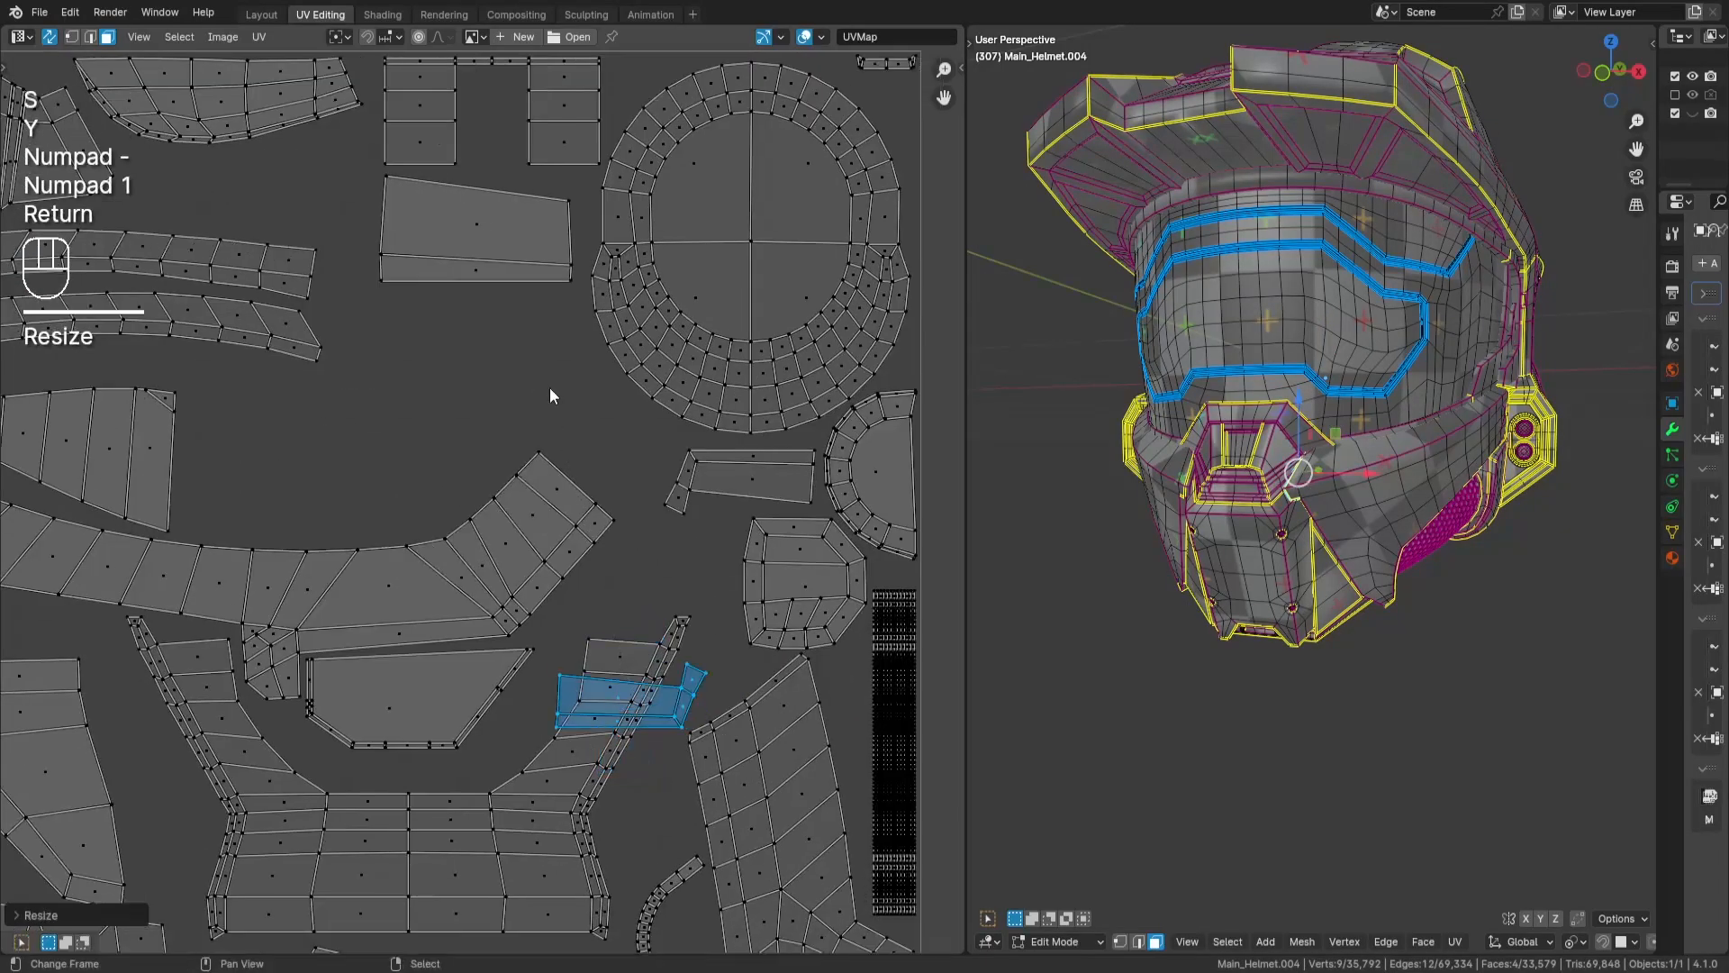
- Place the mirrored L-shaped island upright beside the matching L-shaped island, near the end of the large curved island
{"action": "key", "text": "g"}
{"action": "key", "text": "Return"}
{"action": "scroll", "coordinate": [569, 407], "scroll_direction": "down", "scroll_amount": 2}
{"action": "middle_click_drag", "start_coordinate": [616, 501], "coordinate": [662, 374]}
{"action": "scroll", "coordinate": [671, 378], "scroll_direction": "up", "scroll_amount": 3}
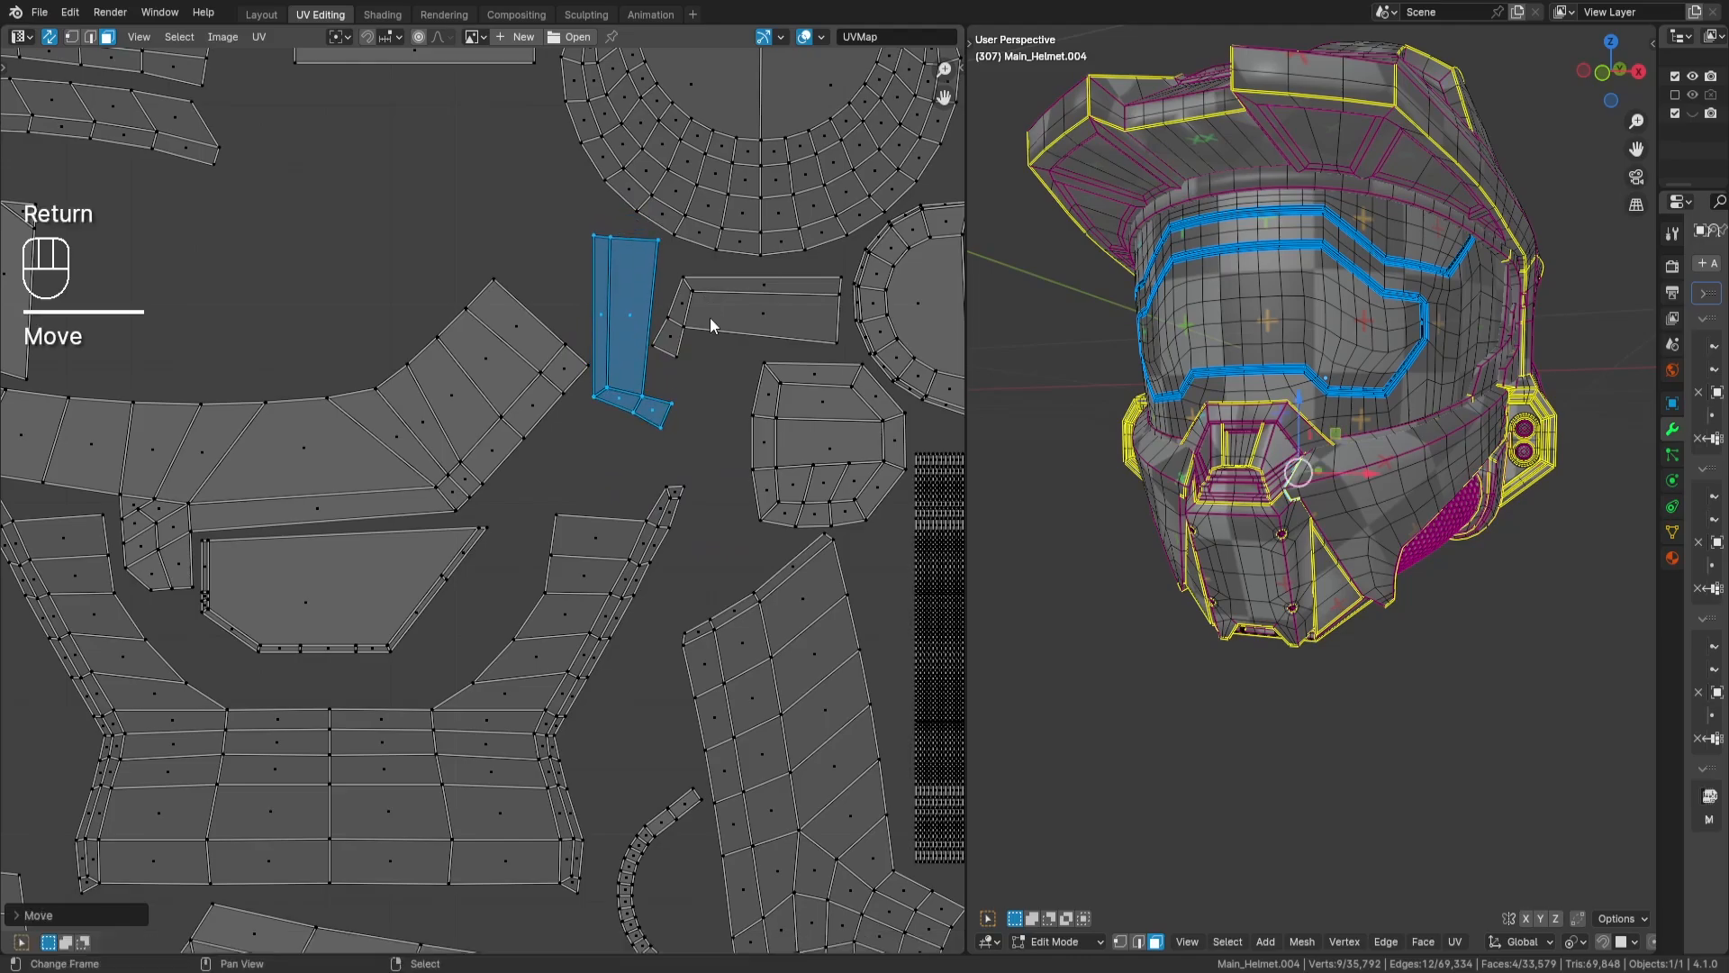
- Select the second arc-shaped strip outside the tile and move it towards the matching arc
{"action": "scroll", "coordinate": [709, 326], "scroll_direction": "down", "scroll_amount": 7}
{"action": "key", "text": "a"}
{"action": "key", "text": "a"}
{"action": "left_click_drag", "start_coordinate": [668, 194], "coordinate": [792, 413]}
{"action": "scroll", "coordinate": [673, 397], "scroll_direction": "down", "scroll_amount": 3}
{"action": "key", "text": "g"}
{"action": "key", "text": "Return"}
- Place the arc-shaped strip above its matching arc, in the gap beside the wide forked island
{"action": "middle_click_drag", "start_coordinate": [716, 355], "coordinate": [483, 752]}
{"action": "scroll", "coordinate": [495, 586], "scroll_direction": "up", "scroll_amount": 2}
{"action": "key", "text": "a"}
{"action": "key", "text": "a"}
{"action": "key", "text": "alt+h"}
{"action": "key", "text": "g"}
{"action": "key", "text": "Return"}
{"action": "scroll", "coordinate": [284, 730], "scroll_direction": "up", "scroll_amount": 3}
{"action": "scroll", "coordinate": [564, 540], "scroll_direction": "up", "scroll_amount": 6}
{"action": "key", "text": "g"}
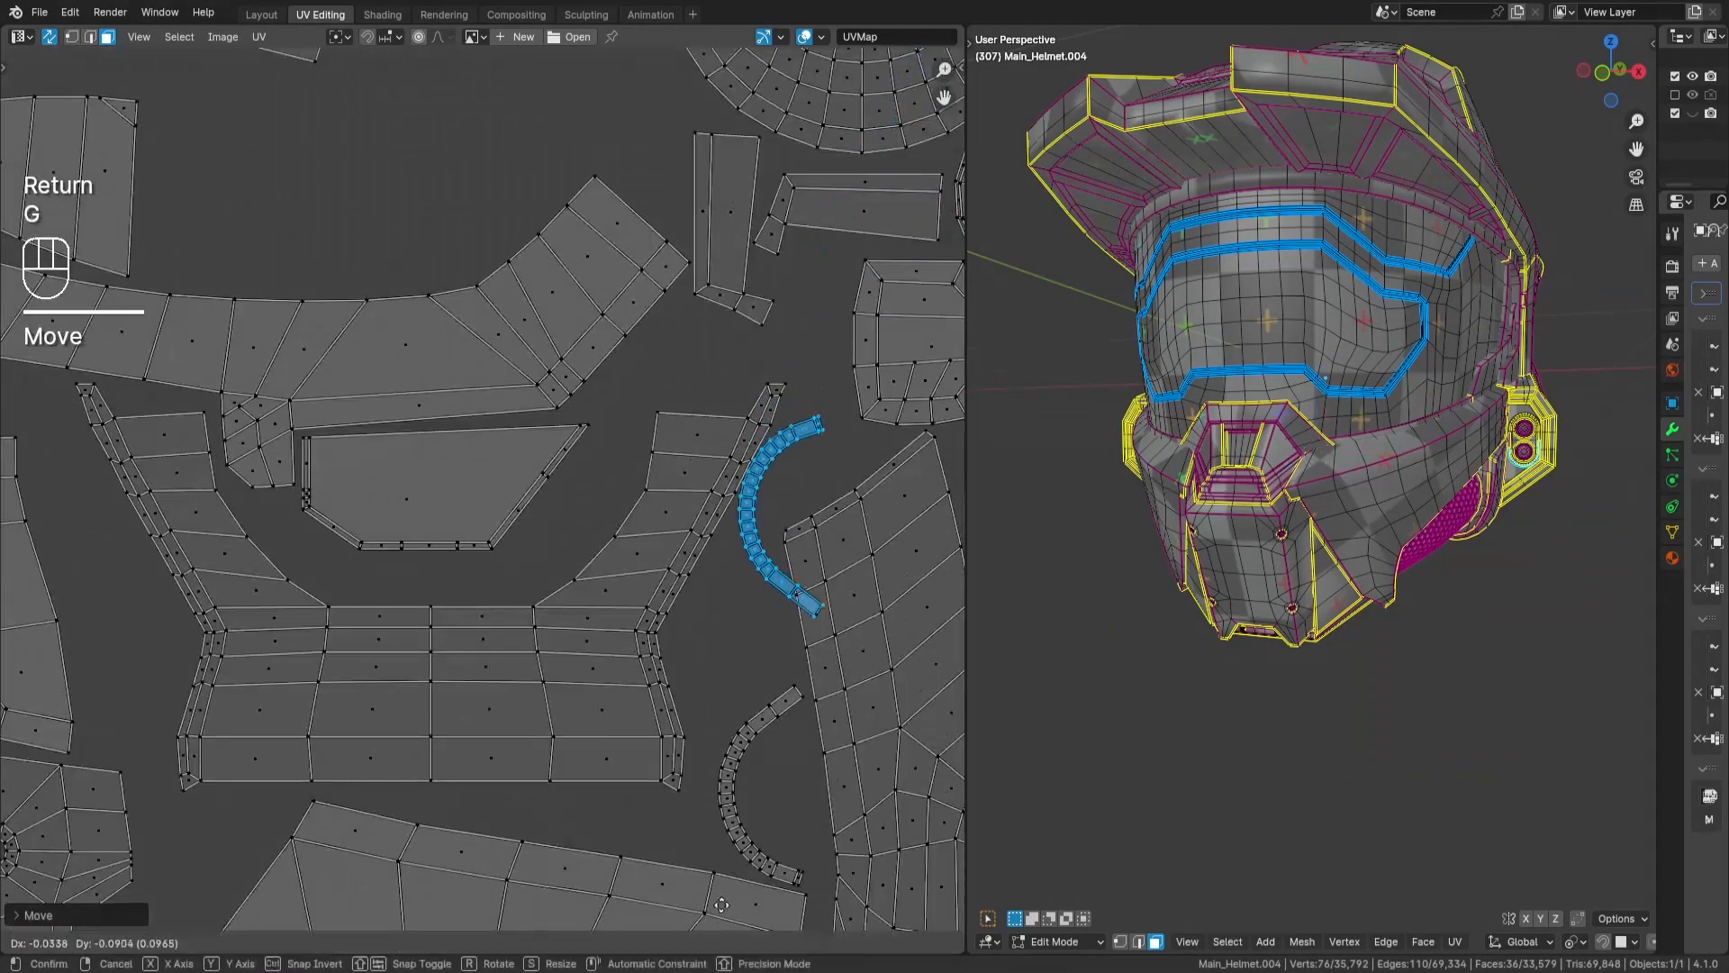
{"action": "key", "text": "Return"}
- Bring the 17-face tapered strip into the tile and place it in the gap above the large curved island, beside the fan-shaped island
{"action": "key", "text": "a"}
{"action": "key", "text": "a"}
{"action": "scroll", "coordinate": [541, 540], "scroll_direction": "down", "scroll_amount": 6}
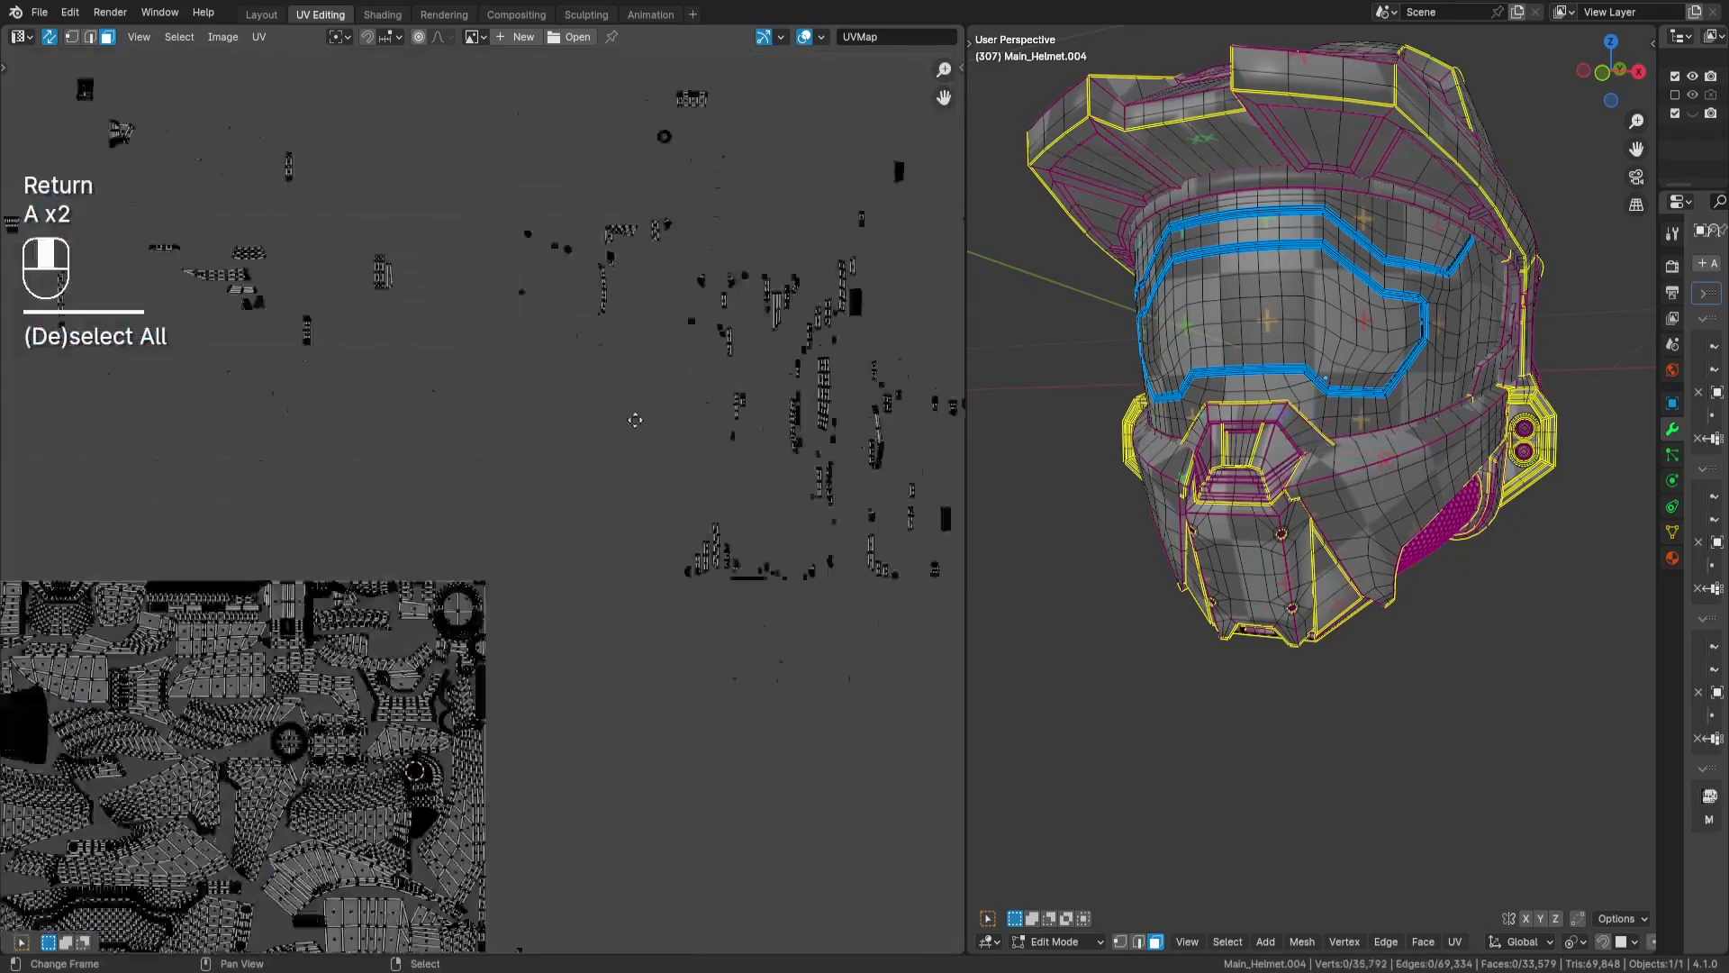
{"action": "key", "text": "l"}
{"action": "key", "text": "g"}
{"action": "key", "text": "Return"}
{"action": "scroll", "coordinate": [582, 597], "scroll_direction": "up", "scroll_amount": 3}
{"action": "key", "text": "g"}
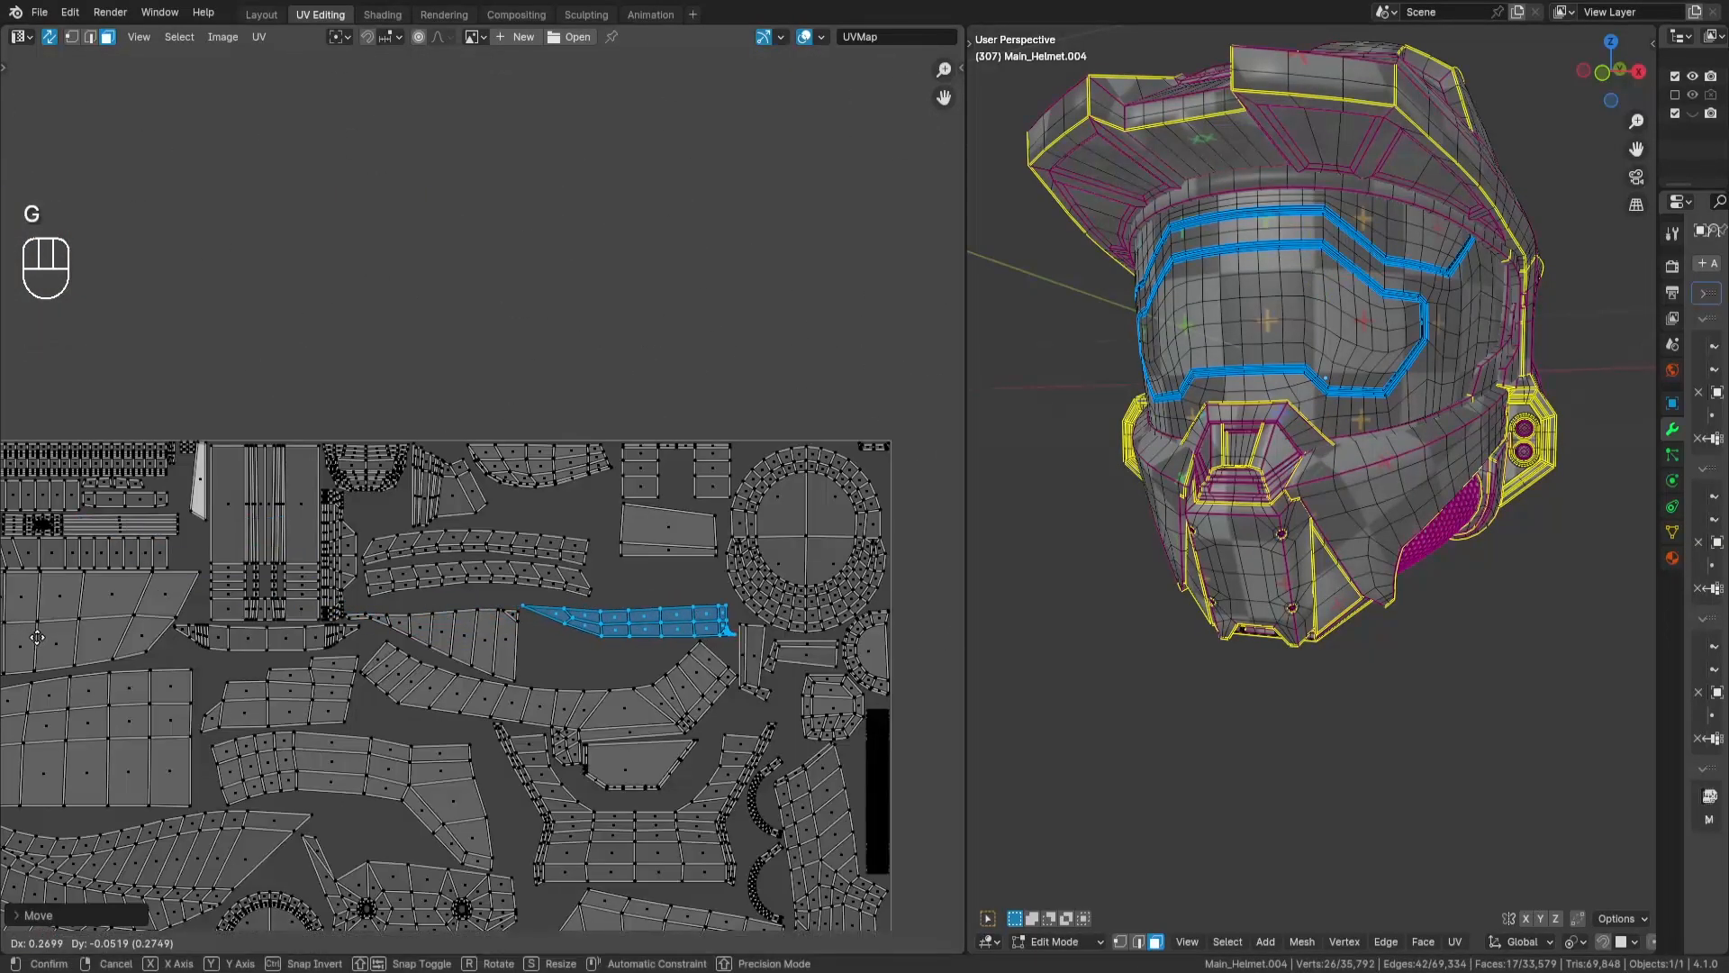
{"action": "key", "text": "Return"}
{"action": "scroll", "coordinate": [450, 451], "scroll_direction": "down", "scroll_amount": 6}
- Move the eight-face curved block into the tile and fit it just beneath the rounded panel
{"action": "key", "text": "a"}
{"action": "key", "text": "a"}
{"action": "left_click_drag", "start_coordinate": [544, 316], "coordinate": [625, 384]}
{"action": "key", "text": "g"}
{"action": "key", "text": "Return"}
{"action": "scroll", "coordinate": [397, 621], "scroll_direction": "up", "scroll_amount": 8}
{"action": "key", "text": "g"}
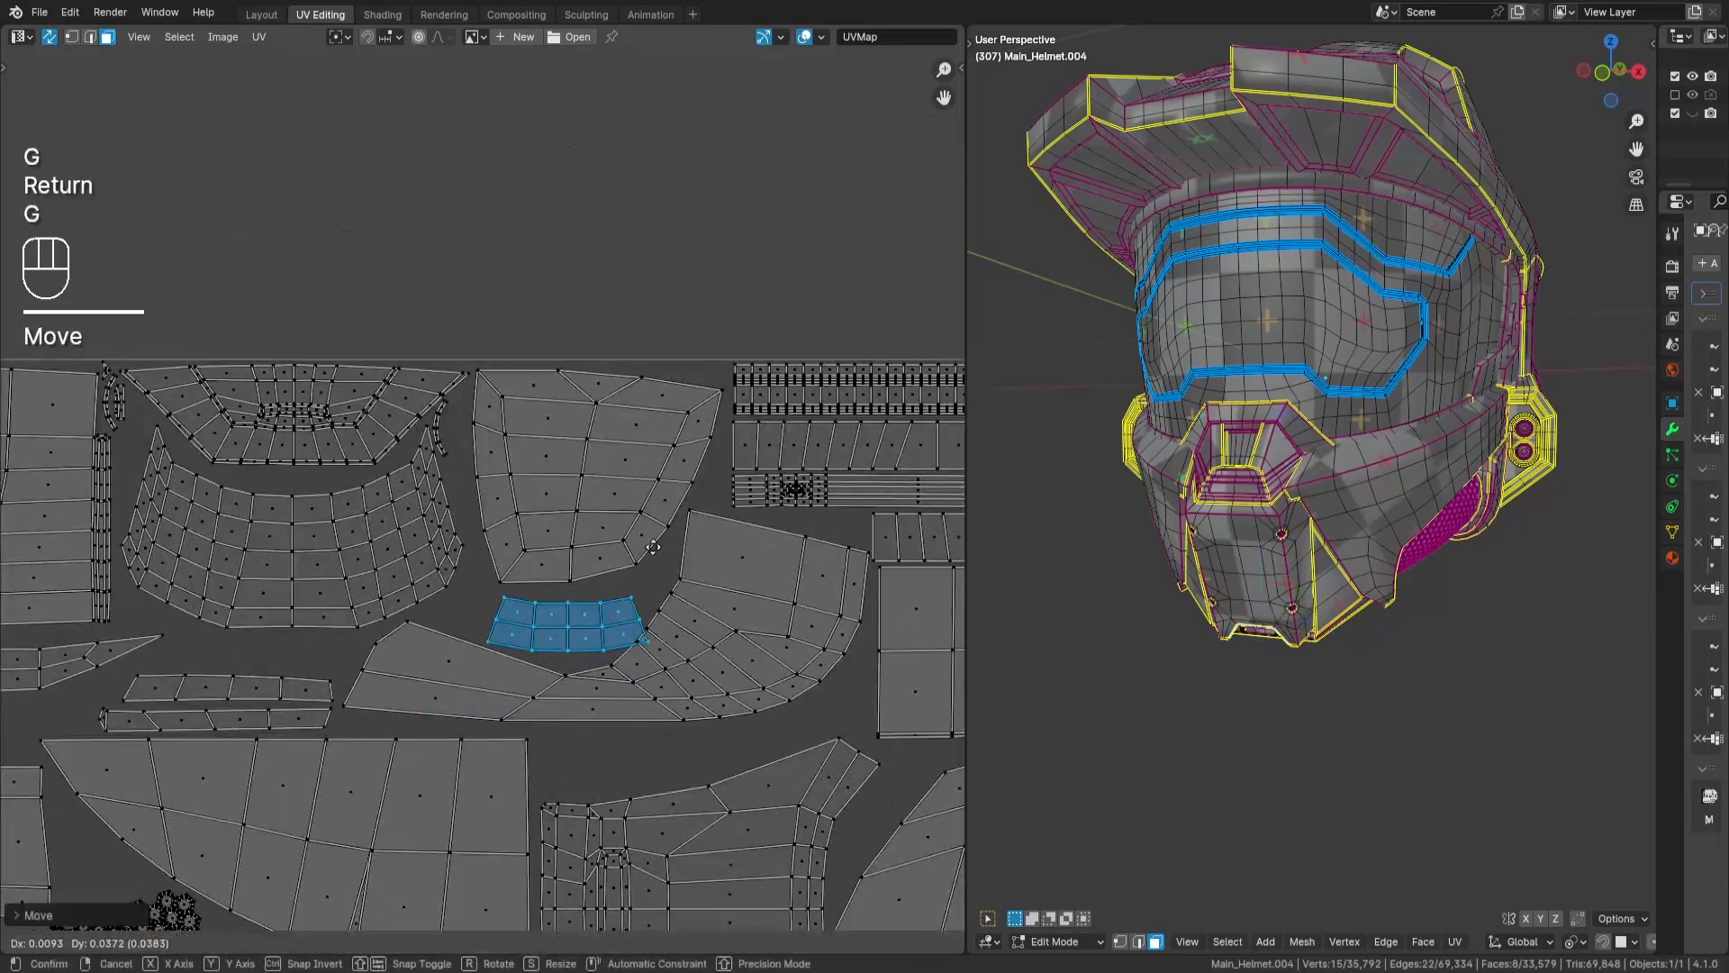
{"action": "key", "text": "Return"}
- Move the tall narrow strip and its small block together to just outside the tile's edge
{"action": "key", "text": "a"}
{"action": "key", "text": "a"}
{"action": "left_click_drag", "start_coordinate": [233, 236], "coordinate": [279, 326]}
{"action": "key", "text": "g"}
{"action": "key", "text": "Return"}
- Place the small block inside the tile, beneath the cluster of tiny islands in the corner
{"action": "key", "text": "a"}
{"action": "key", "text": "a"}
{"action": "left_click_drag", "start_coordinate": [87, 555], "coordinate": [128, 613]}
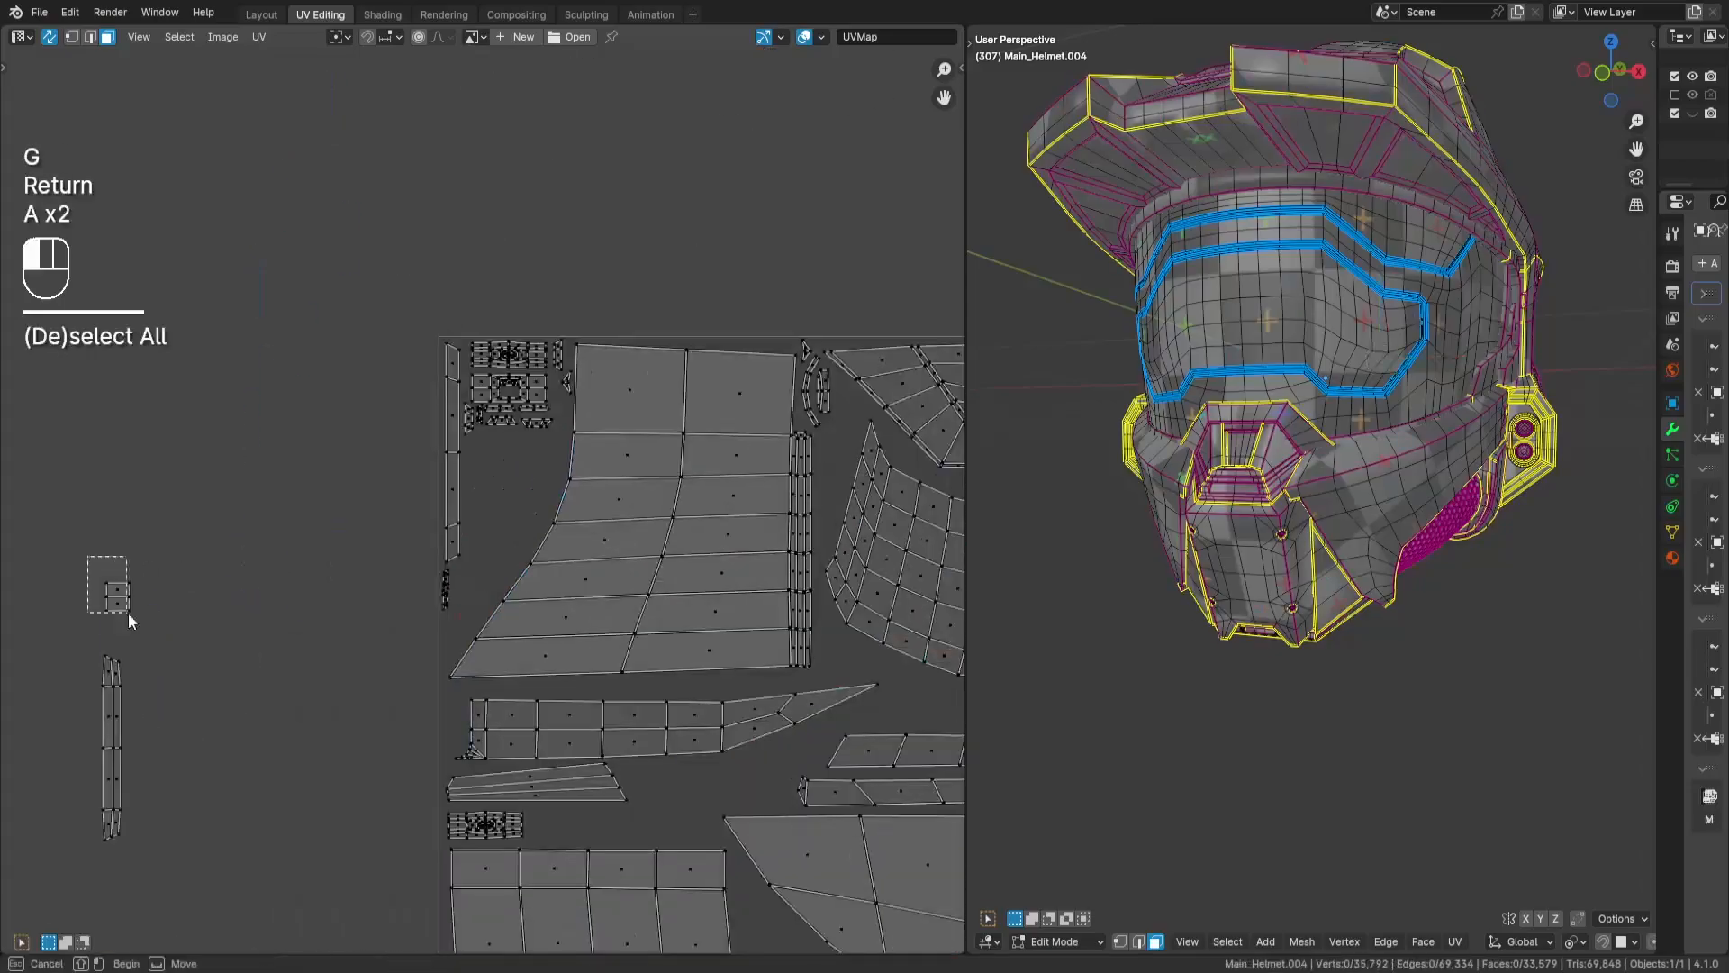
{"action": "key", "text": "g"}
{"action": "key", "text": "Return"}
- Rotate the tall narrow strip by 90 degrees and place it between the large panel and the tapered strip below it
{"action": "middle_click_drag", "start_coordinate": [126, 657], "coordinate": [405, 518]}
{"action": "left_click_drag", "start_coordinate": [257, 536], "coordinate": [446, 843]}
{"action": "middle_click_drag", "start_coordinate": [781, 593], "coordinate": [492, 487]}
{"action": "scroll", "coordinate": [492, 488], "scroll_direction": "down", "scroll_amount": 2}
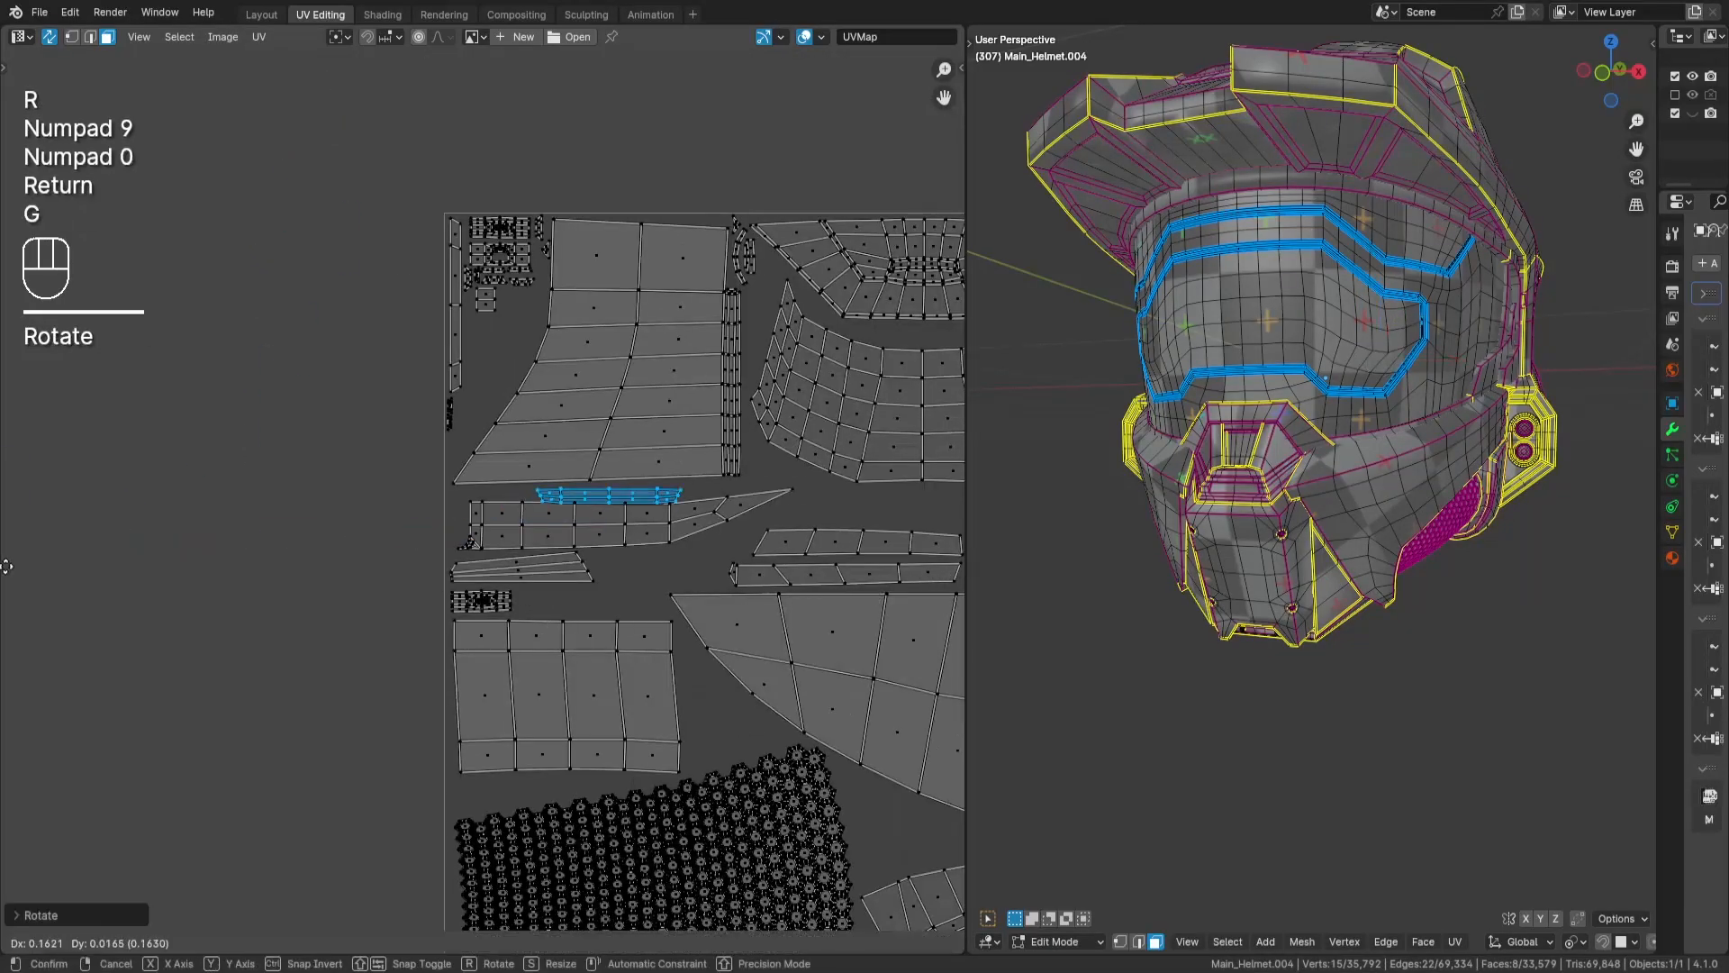
{"action": "key", "text": "Return"}
{"action": "scroll", "coordinate": [517, 577], "scroll_direction": "up", "scroll_amount": 3}
- Bring the 20-face fan-shaped nose island into the tile and place it in the gap at the tile's edge above the visor island
{"action": "key", "text": "a"}
{"action": "key", "text": "a"}
{"action": "scroll", "coordinate": [516, 576], "scroll_direction": "down", "scroll_amount": 8}
{"action": "left_click_drag", "start_coordinate": [468, 145], "coordinate": [533, 216]}
{"action": "middle_click_drag", "start_coordinate": [532, 598], "coordinate": [270, 328]}
{"action": "key", "text": "g"}
{"action": "key", "text": "Return"}
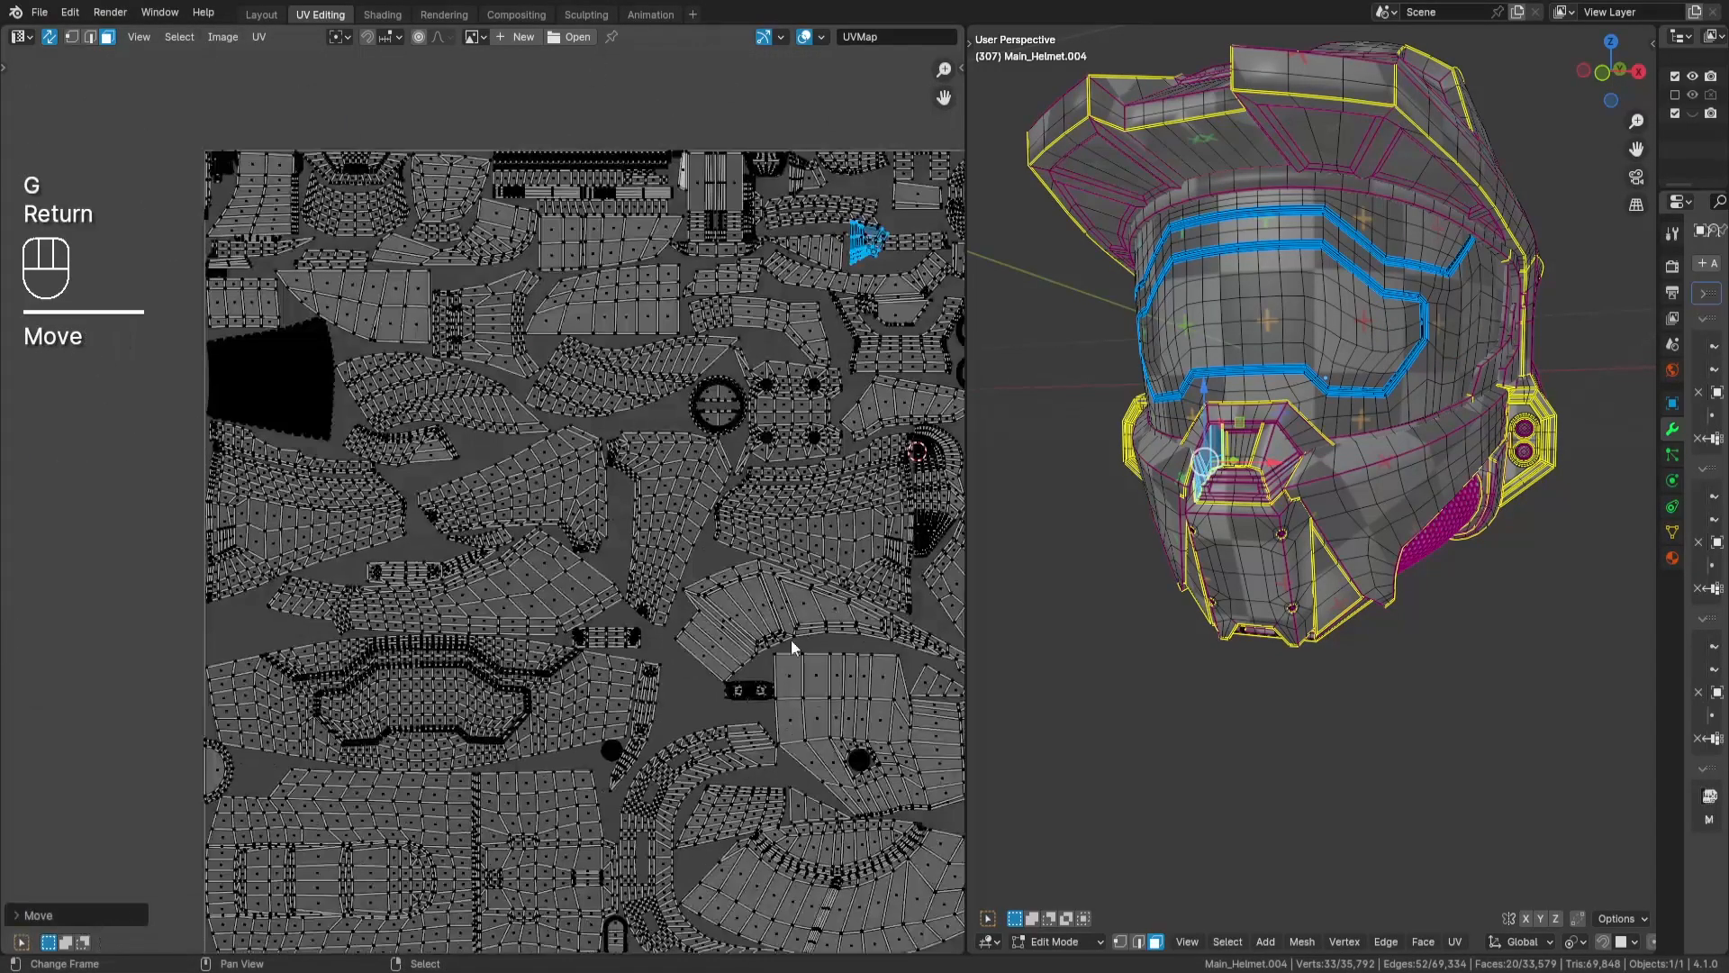
{"action": "key", "text": "g"}
{"action": "key", "text": "Return"}
{"action": "scroll", "coordinate": [301, 819], "scroll_direction": "up", "scroll_amount": 5}
{"action": "key", "text": "g"}
{"action": "key", "text": "Return"}
- Select the nearest group of leftover islands above the tile and move them along Y closer to the tile
{"action": "scroll", "coordinate": [614, 380], "scroll_direction": "down", "scroll_amount": 8}
{"action": "key", "text": "a"}
{"action": "key", "text": "a"}
{"action": "left_click_drag", "start_coordinate": [331, 171], "coordinate": [685, 459]}
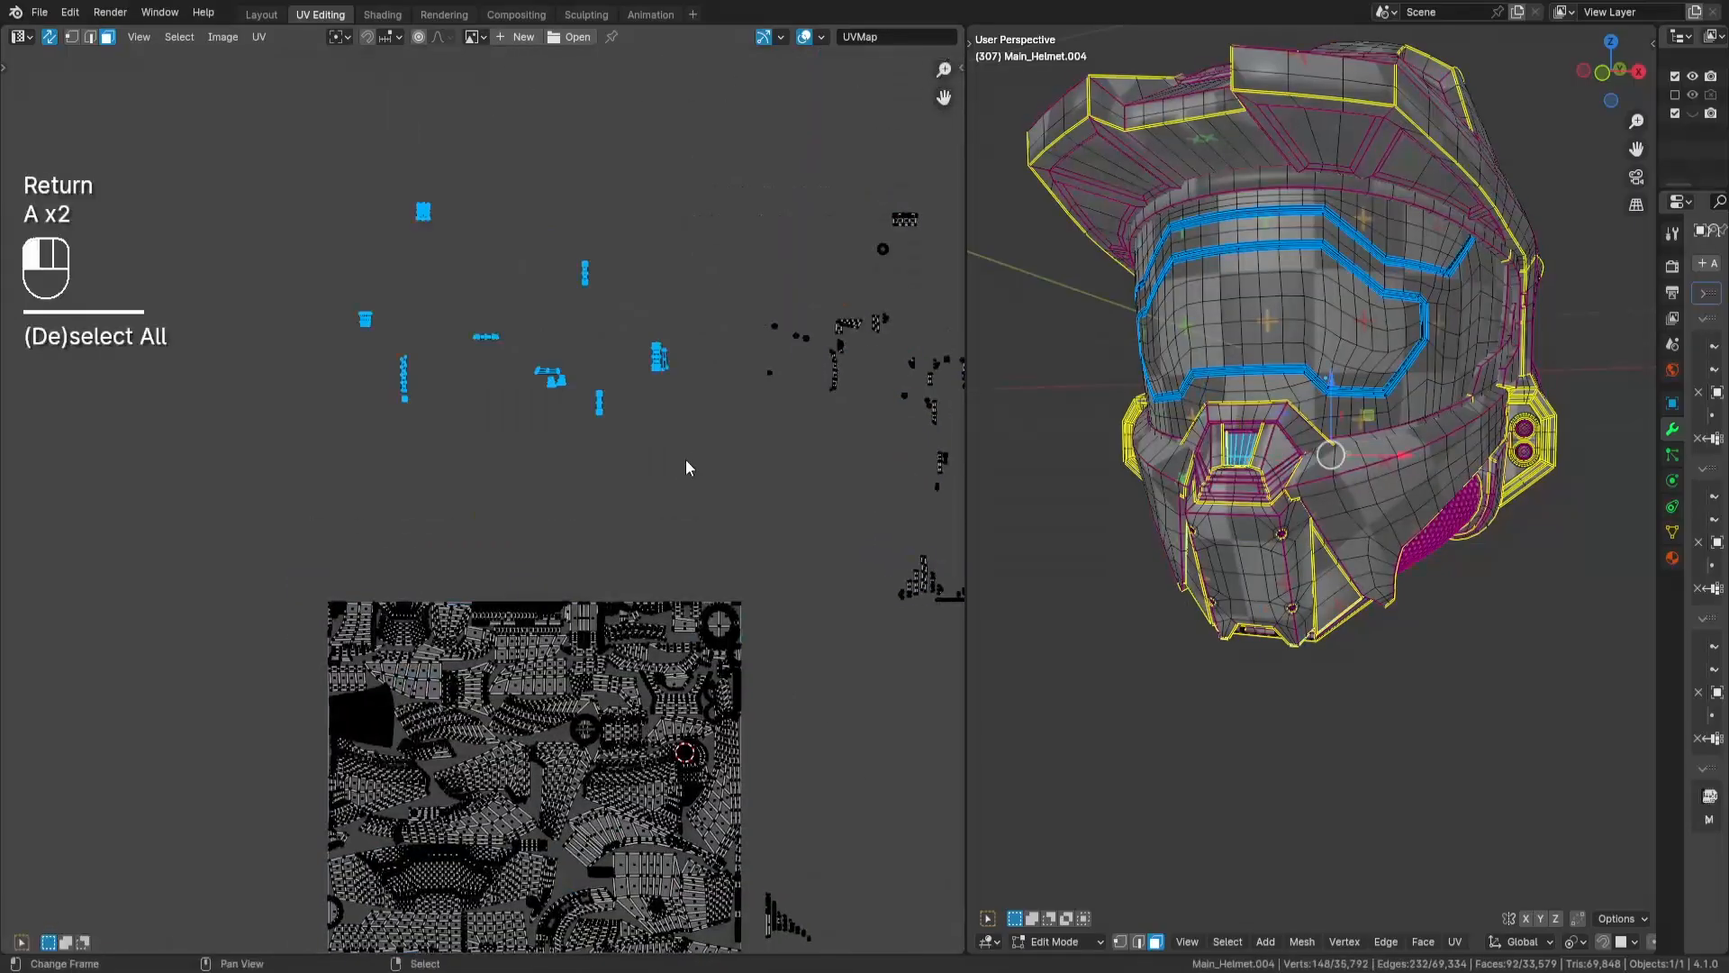
{"action": "key", "text": "g"}
{"action": "key", "text": "y"}
{"action": "key", "text": "Return"}
- Bring the 30-face rectangular island into the tile and fit it beside the end of the long rectangular strip above the visor island
{"action": "scroll", "coordinate": [340, 432], "scroll_direction": "up", "scroll_amount": 3}
{"action": "key", "text": "a"}
{"action": "key", "text": "a"}
{"action": "left_click_drag", "start_coordinate": [716, 612], "coordinate": [811, 692]}
{"action": "middle_click_drag", "start_coordinate": [811, 691], "coordinate": [788, 244]}
{"action": "key", "text": "g"}
{"action": "key", "text": "Return"}
{"action": "middle_click_drag", "start_coordinate": [504, 678], "coordinate": [716, 142]}
{"action": "scroll", "coordinate": [716, 142], "scroll_direction": "up", "scroll_amount": 3}
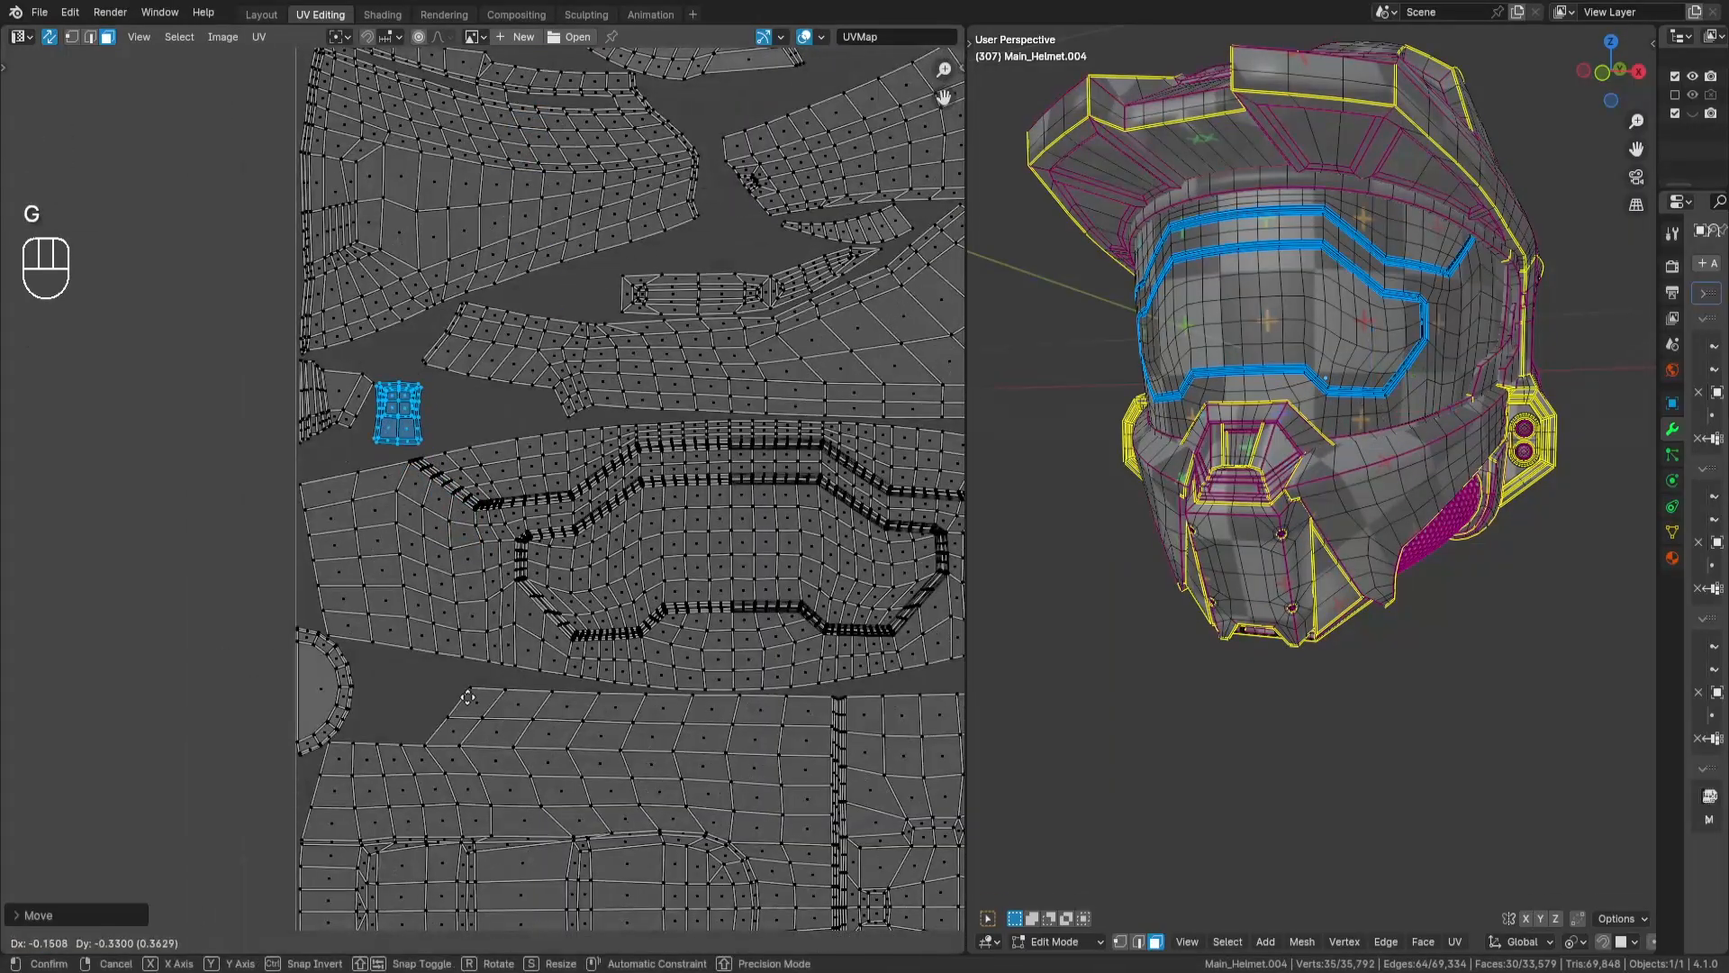
{"action": "key", "text": "Return"}
{"action": "scroll", "coordinate": [536, 660], "scroll_direction": "up", "scroll_amount": 3}
{"action": "key", "text": "g"}
{"action": "key", "text": "Return"}
- Bring the small trapezoidal nose island into the tile, rotate it by -90 degrees and place it in the gap above the visor island
{"action": "key", "text": "a"}
{"action": "key", "text": "a"}
{"action": "scroll", "coordinate": [493, 427], "scroll_direction": "down", "scroll_amount": 7}
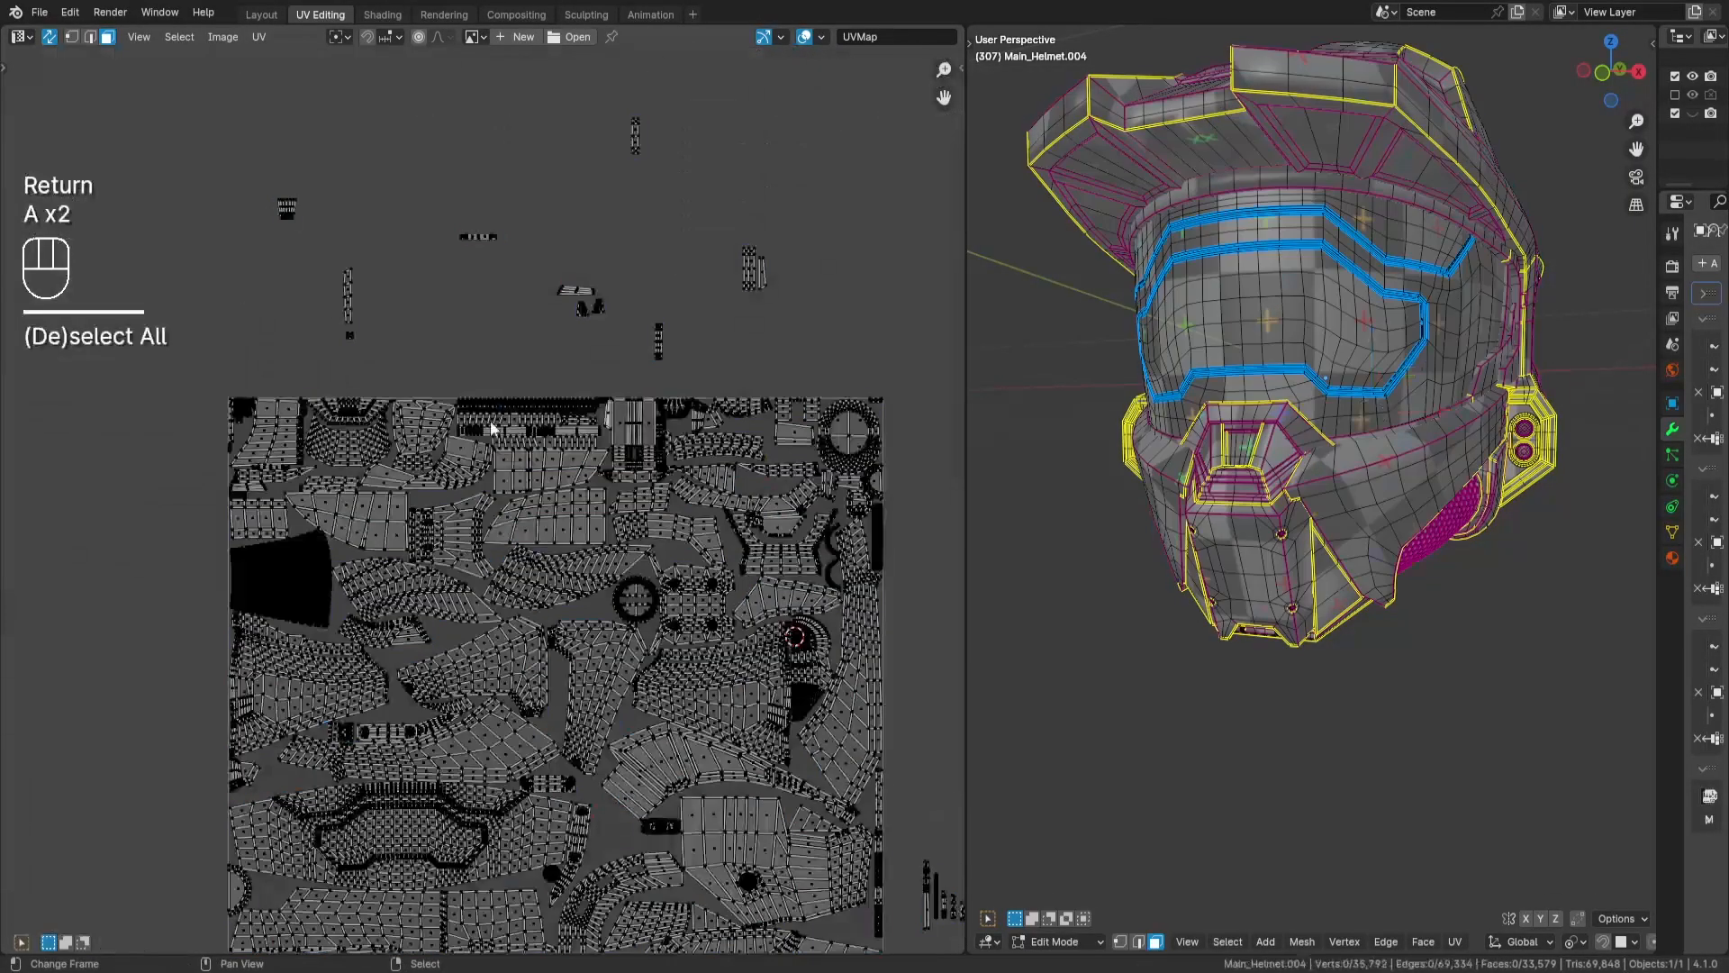
{"action": "left_click_drag", "start_coordinate": [243, 157], "coordinate": [333, 257]}
{"action": "middle_click_drag", "start_coordinate": [451, 463], "coordinate": [538, 335]}
{"action": "key", "text": "g"}
{"action": "key", "text": "Return"}
{"action": "scroll", "coordinate": [397, 635], "scroll_direction": "up", "scroll_amount": 4}
{"action": "key", "text": "r"}
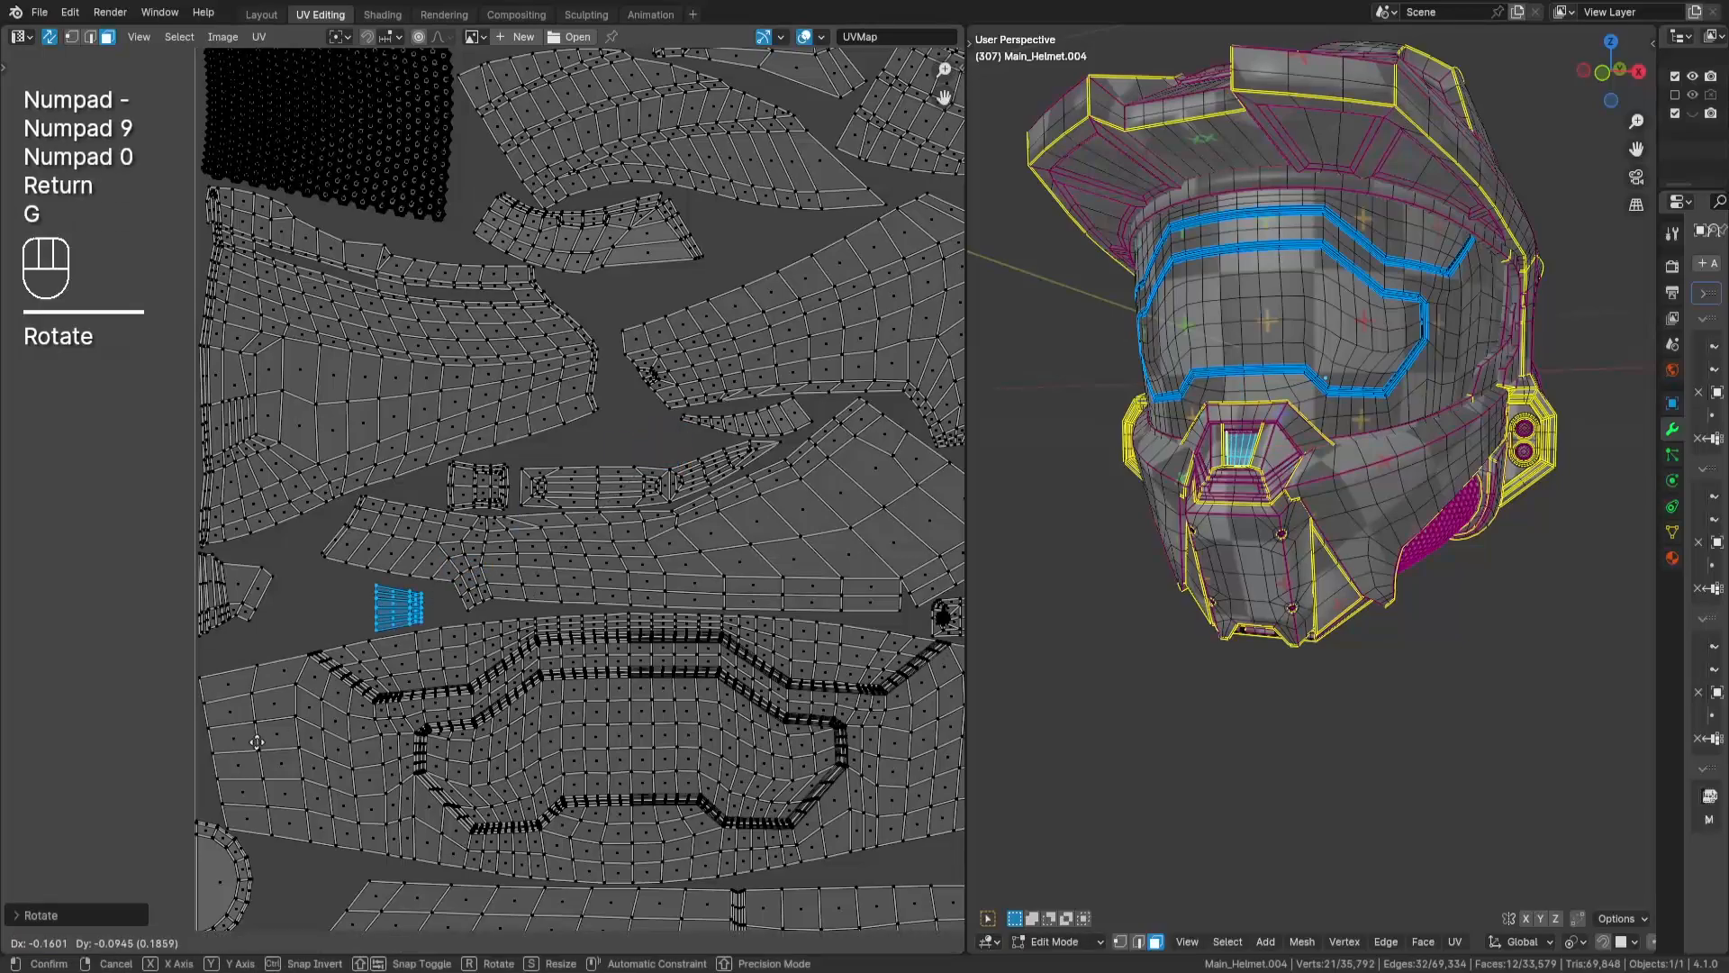
{"action": "key", "text": "Return"}
{"action": "scroll", "coordinate": [333, 585], "scroll_direction": "up", "scroll_amount": 4}
{"action": "key", "text": "g"}
{"action": "key", "text": "Return"}
- Select the eight-face narrow strip above the tile and move it next to the large panel near the tile's corner
{"action": "key", "text": "a"}
{"action": "key", "text": "a"}
{"action": "key", "text": "a"}
{"action": "scroll", "coordinate": [681, 552], "scroll_direction": "down", "scroll_amount": 8}
{"action": "left_click_drag", "start_coordinate": [508, 221], "coordinate": [566, 263]}
{"action": "scroll", "coordinate": [547, 424], "scroll_direction": "up", "scroll_amount": 3}
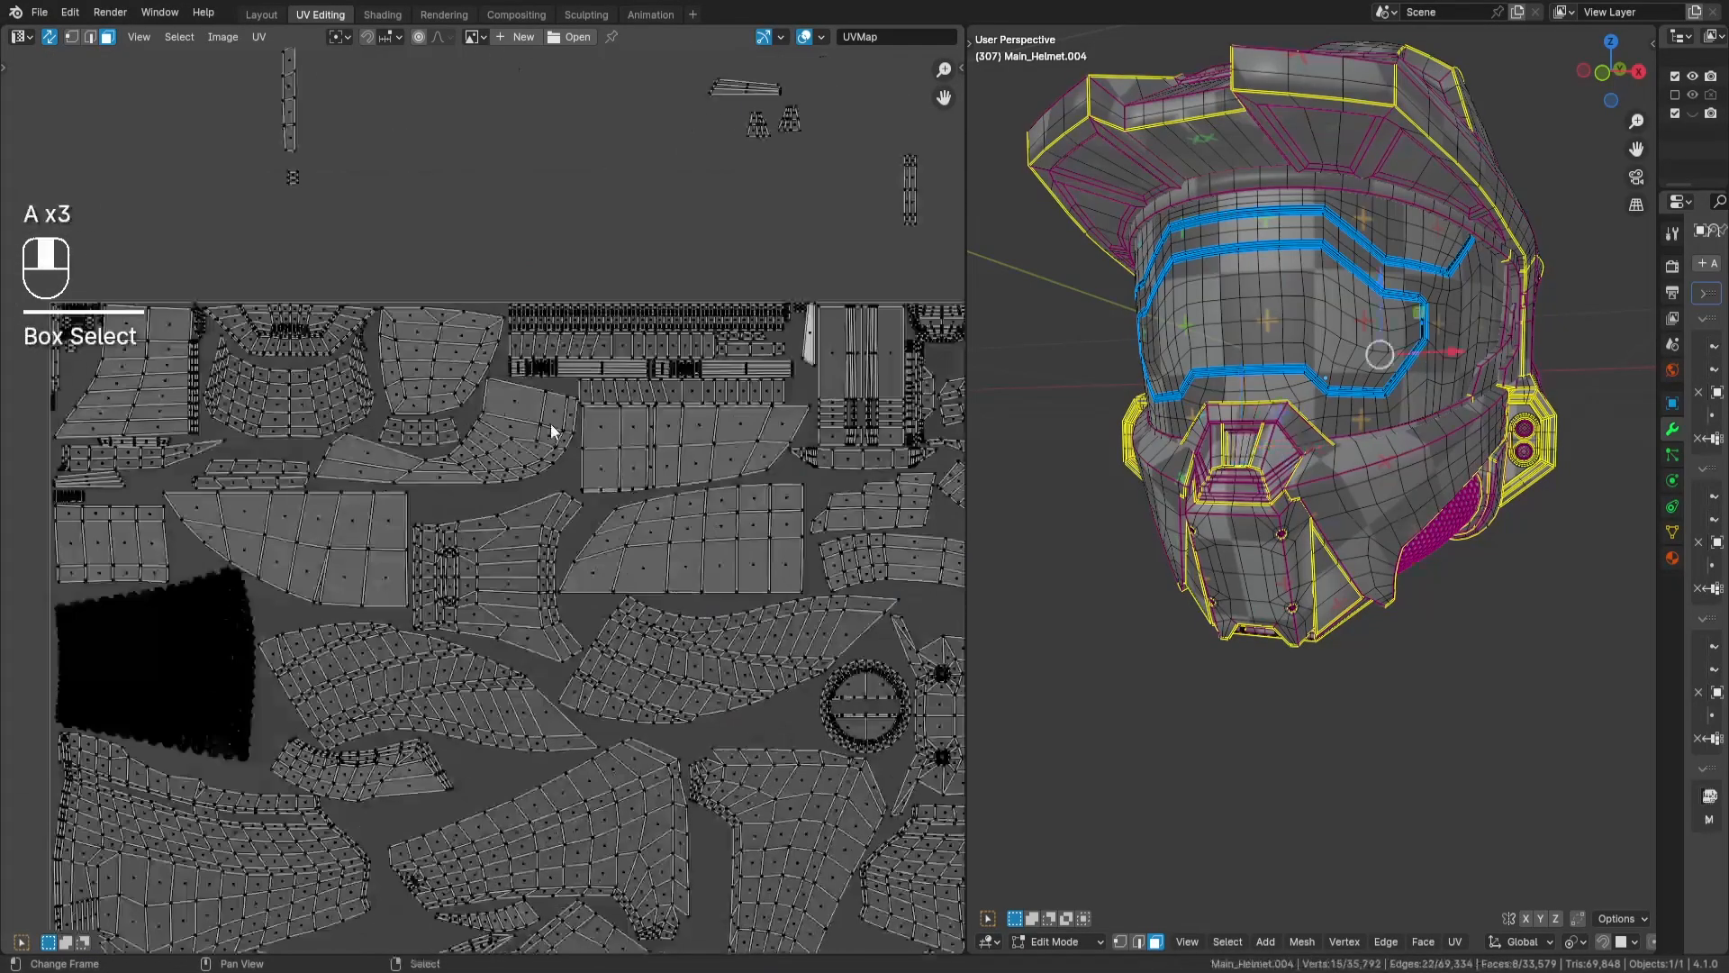
{"action": "middle_click_drag", "start_coordinate": [548, 424], "coordinate": [739, 469]}
{"action": "key", "text": "g"}
{"action": "key", "text": "Return"}
- Try to fit the eight-face strip upright beside the large panel's edge by rotating it 90 degrees
{"action": "scroll", "coordinate": [571, 607], "scroll_direction": "up", "scroll_amount": 4}
{"action": "type", "text": "r90"}
{"action": "key", "text": "Return"}
{"action": "type", "text": "g"}
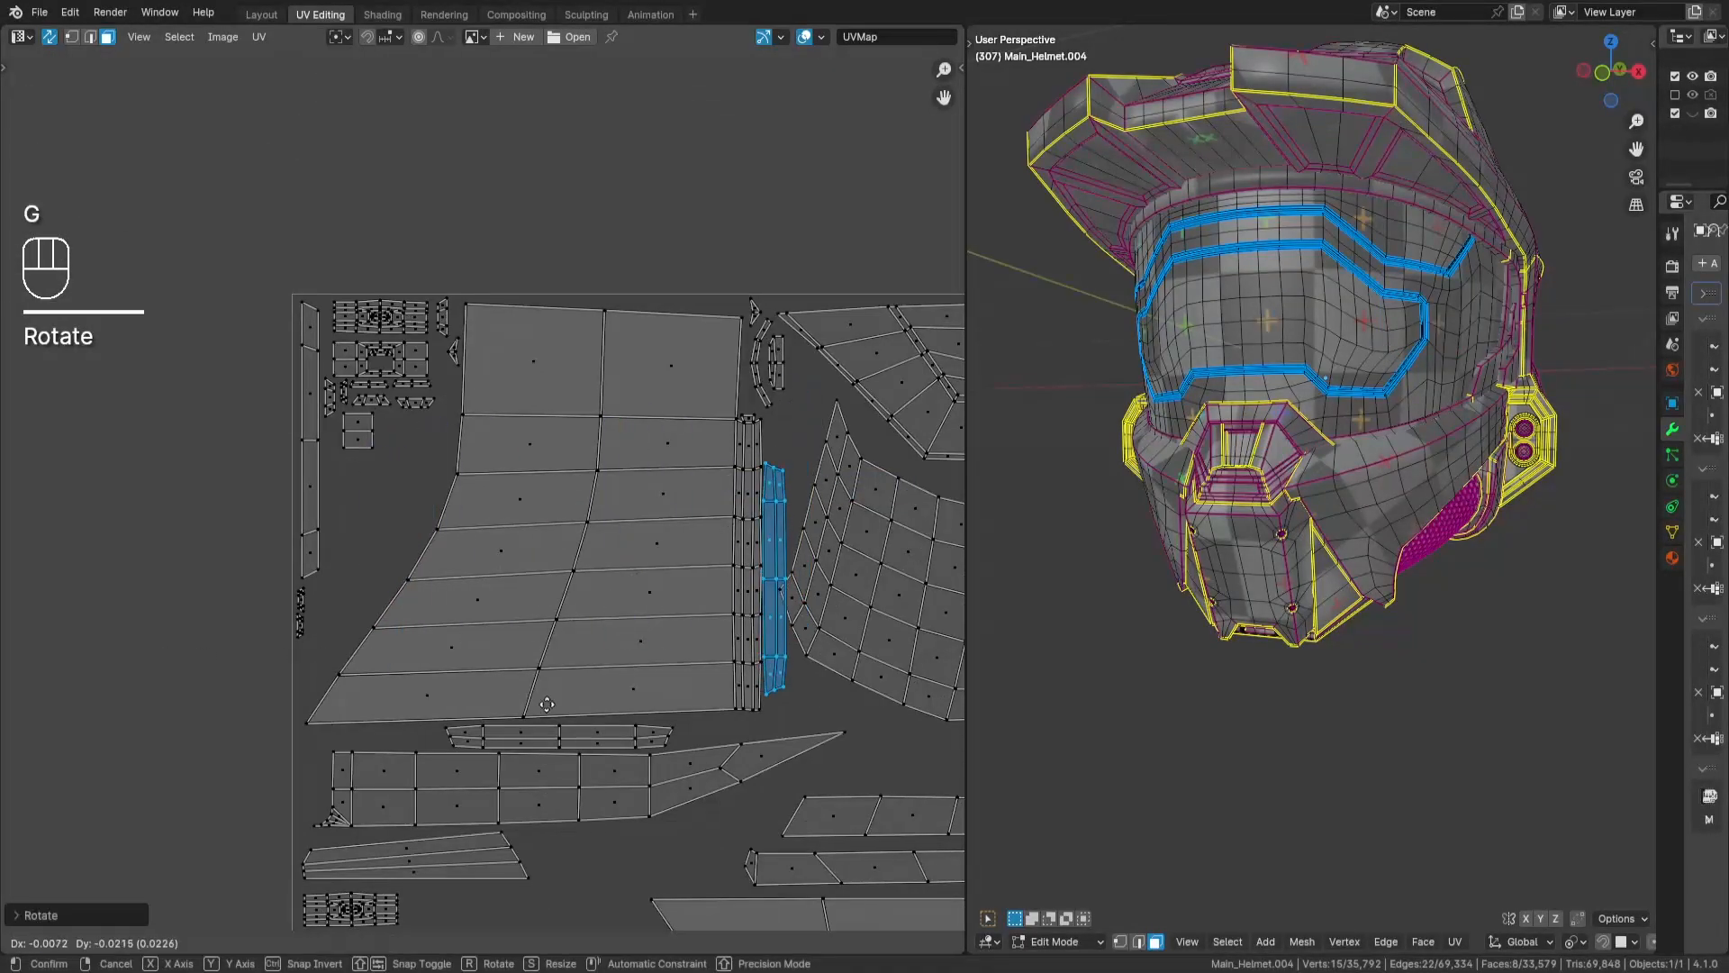
{"action": "type", "text": "r90"}
- Rotate the eight-face strip by 90 degrees and place it horizontally beside the tip of the narrow wedge island
{"action": "key", "text": "Return"}
{"action": "key", "text": "g"}
{"action": "key", "text": "Return"}
- Move the remaining tall narrow strip and the small block below it together to just outside the tile's edge
{"action": "key", "text": "a"}
{"action": "key", "text": "a"}
{"action": "scroll", "coordinate": [465, 576], "scroll_direction": "down", "scroll_amount": 6}
{"action": "left_click_drag", "start_coordinate": [521, 262], "coordinate": [580, 399]}
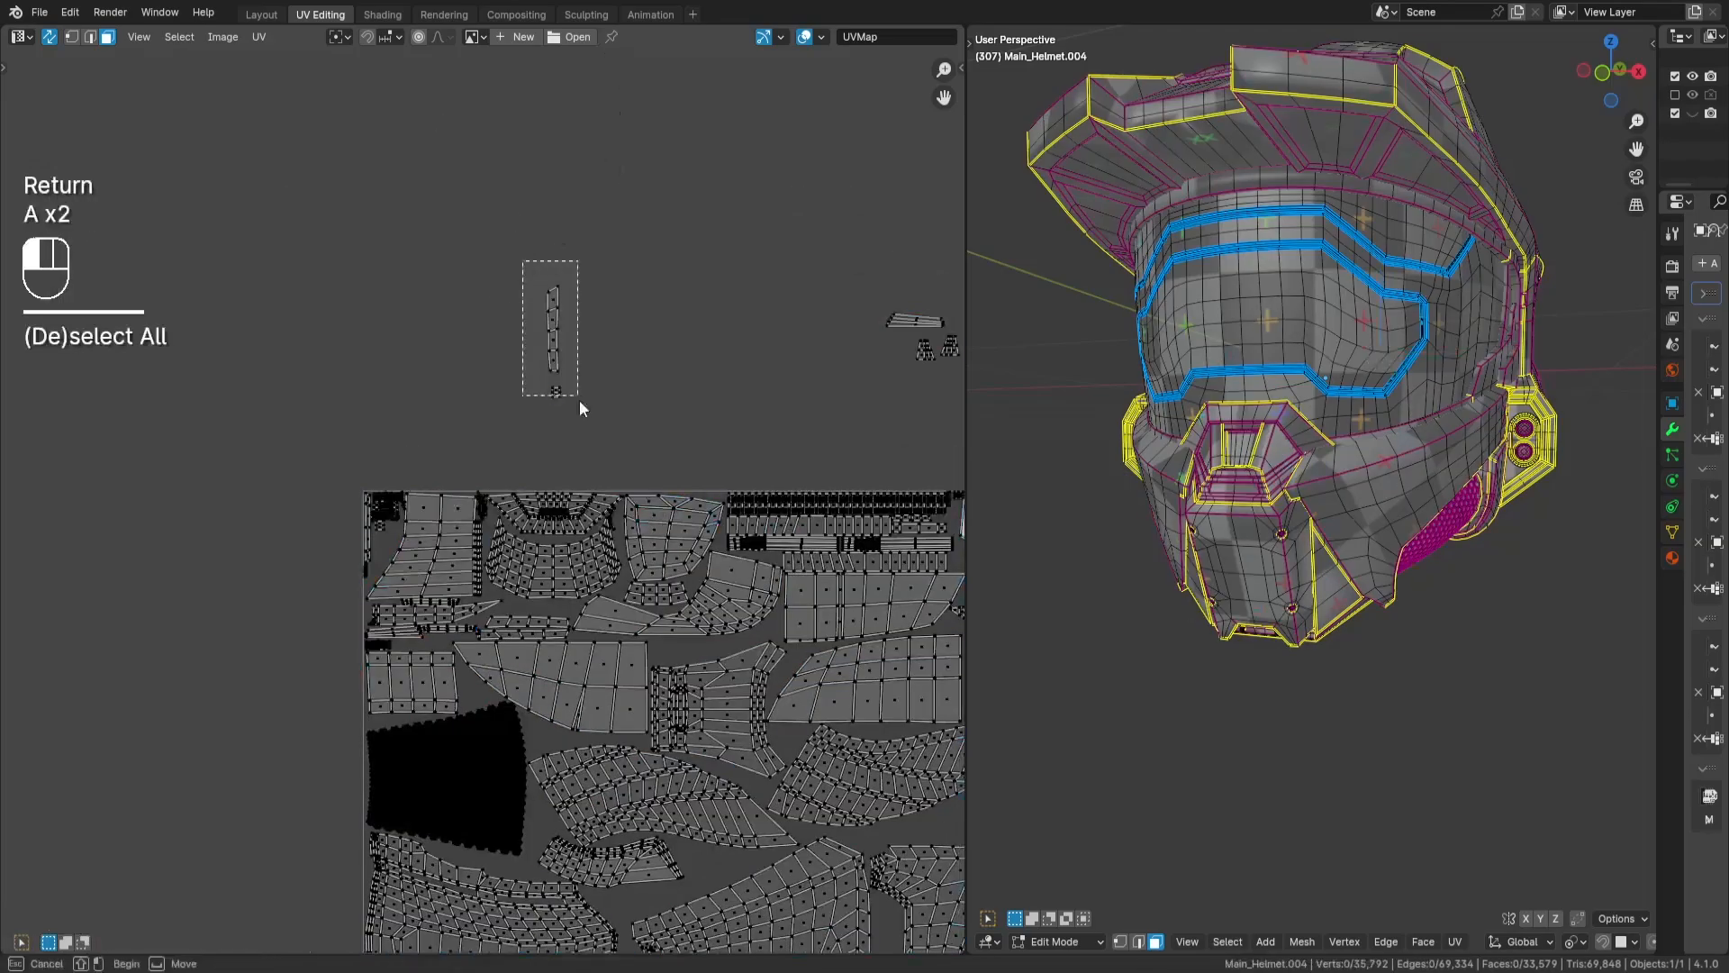
{"action": "key", "text": "g"}
{"action": "key", "text": "Return"}
- Place the second small block beside the matching block beneath the corner cluster of tiny islands
{"action": "scroll", "coordinate": [252, 612], "scroll_direction": "up", "scroll_amount": 4}
{"action": "key", "text": "a"}
{"action": "key", "text": "a"}
{"action": "left_click_drag", "start_coordinate": [269, 634], "coordinate": [326, 697]}
{"action": "key", "text": "g"}
- Rotate the four-face narrow strip by -90 degrees and place it among the small strips near the tile's left edge
{"action": "left_click_drag", "start_coordinate": [212, 557], "coordinate": [293, 804]}
{"action": "middle_click_drag", "start_coordinate": [836, 609], "coordinate": [580, 516]}
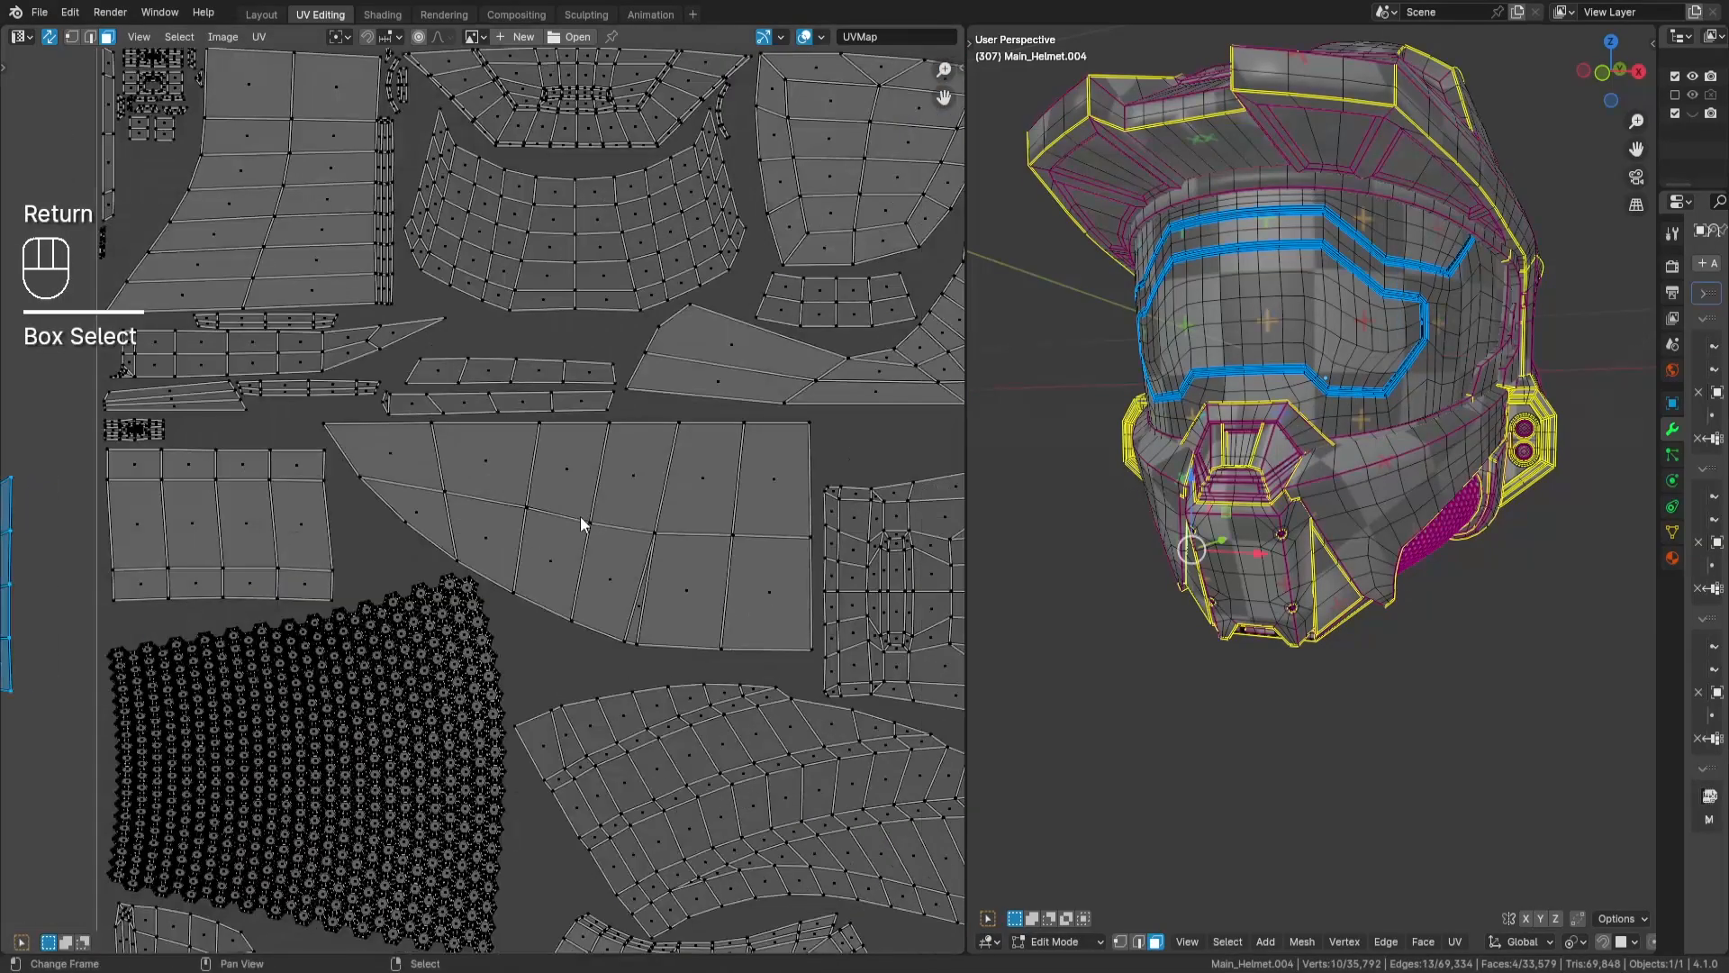
{"action": "key", "text": "r"}
{"action": "key", "text": "minus"}
{"action": "key", "text": "9"}
{"action": "key", "text": "0"}
{"action": "key", "text": "Return"}
{"action": "key", "text": "g"}
{"action": "key", "text": "Return"}
{"action": "scroll", "coordinate": [561, 396], "scroll_direction": "up", "scroll_amount": 3}
{"action": "middle_click_drag", "start_coordinate": [561, 396], "coordinate": [506, 468]}
{"action": "key", "text": "g"}
{"action": "key", "text": "Return"}
{"action": "scroll", "coordinate": [540, 451], "scroll_direction": "down", "scroll_amount": 8}
{"action": "key", "text": "a"}
{"action": "key", "text": "a"}
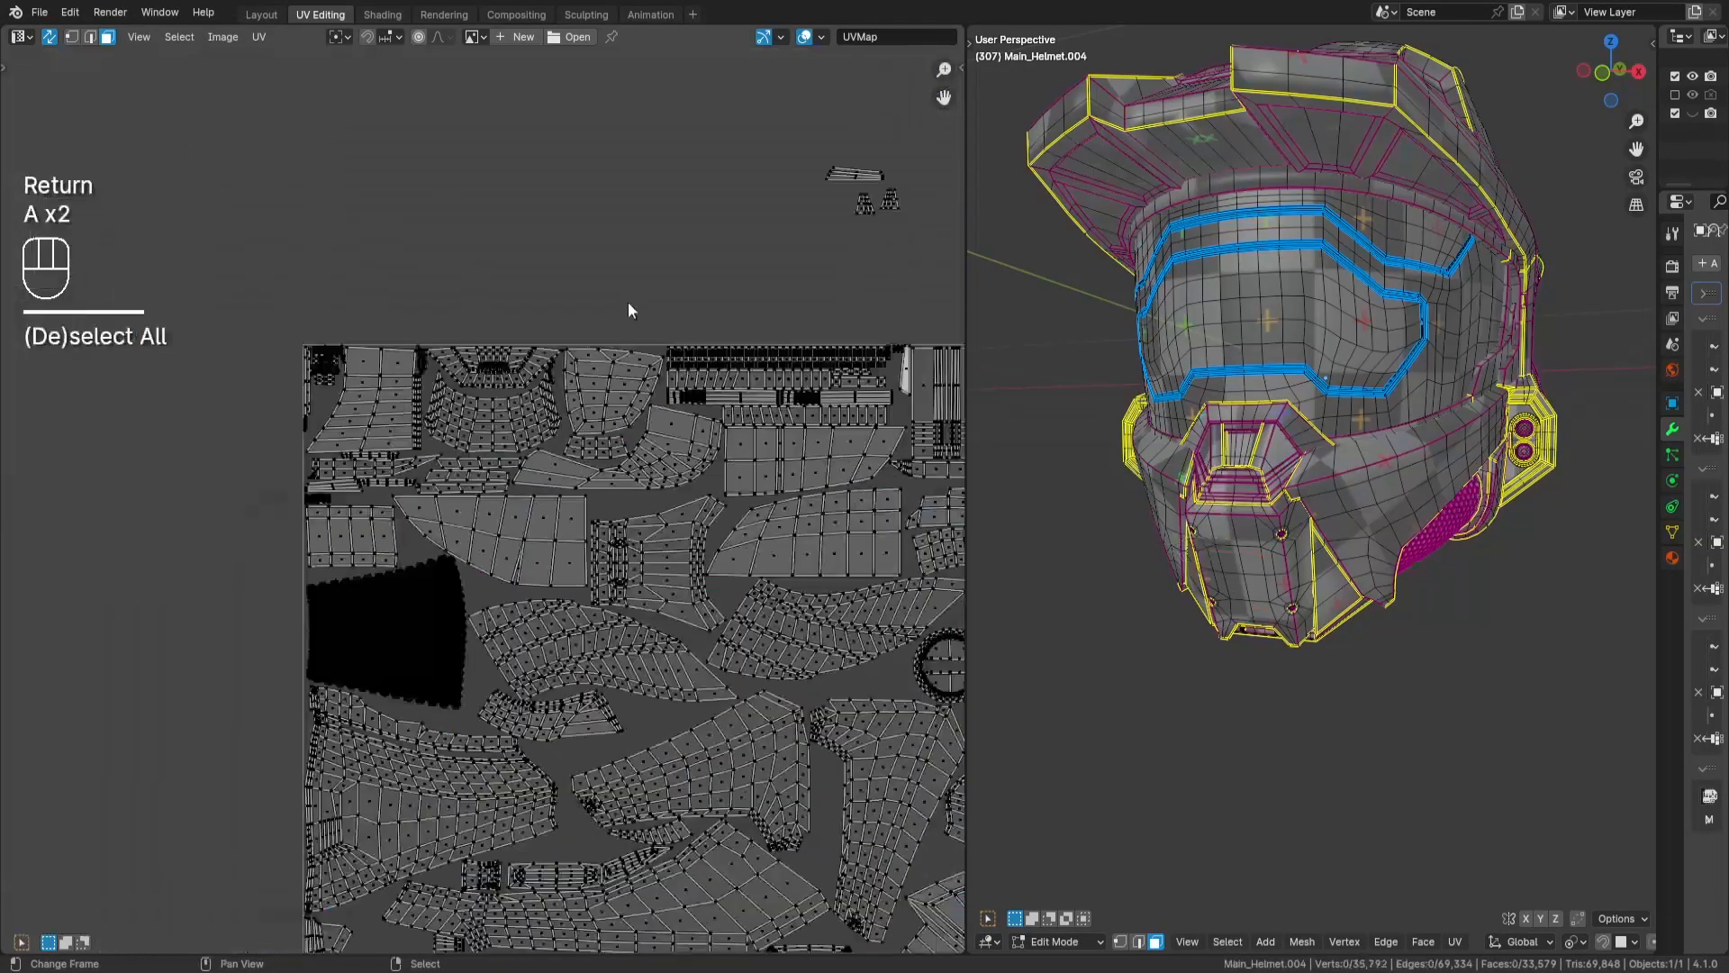
- Move the two small trapezoid islands together into the gap above the slotted panel
{"action": "middle_click_drag", "start_coordinate": [628, 301], "coordinate": [398, 517]}
{"action": "left_click_drag", "start_coordinate": [606, 401], "coordinate": [690, 457]}
{"action": "middle_click_drag", "start_coordinate": [617, 730], "coordinate": [637, 456]}
{"action": "key", "text": "g"}
{"action": "key", "text": "Return"}
{"action": "scroll", "coordinate": [423, 527], "scroll_direction": "up", "scroll_amount": 3}
{"action": "scroll", "coordinate": [353, 569], "scroll_direction": "up", "scroll_amount": 1}
{"action": "middle_click_drag", "start_coordinate": [95, 733], "coordinate": [668, 477]}
{"action": "key", "text": "g"}
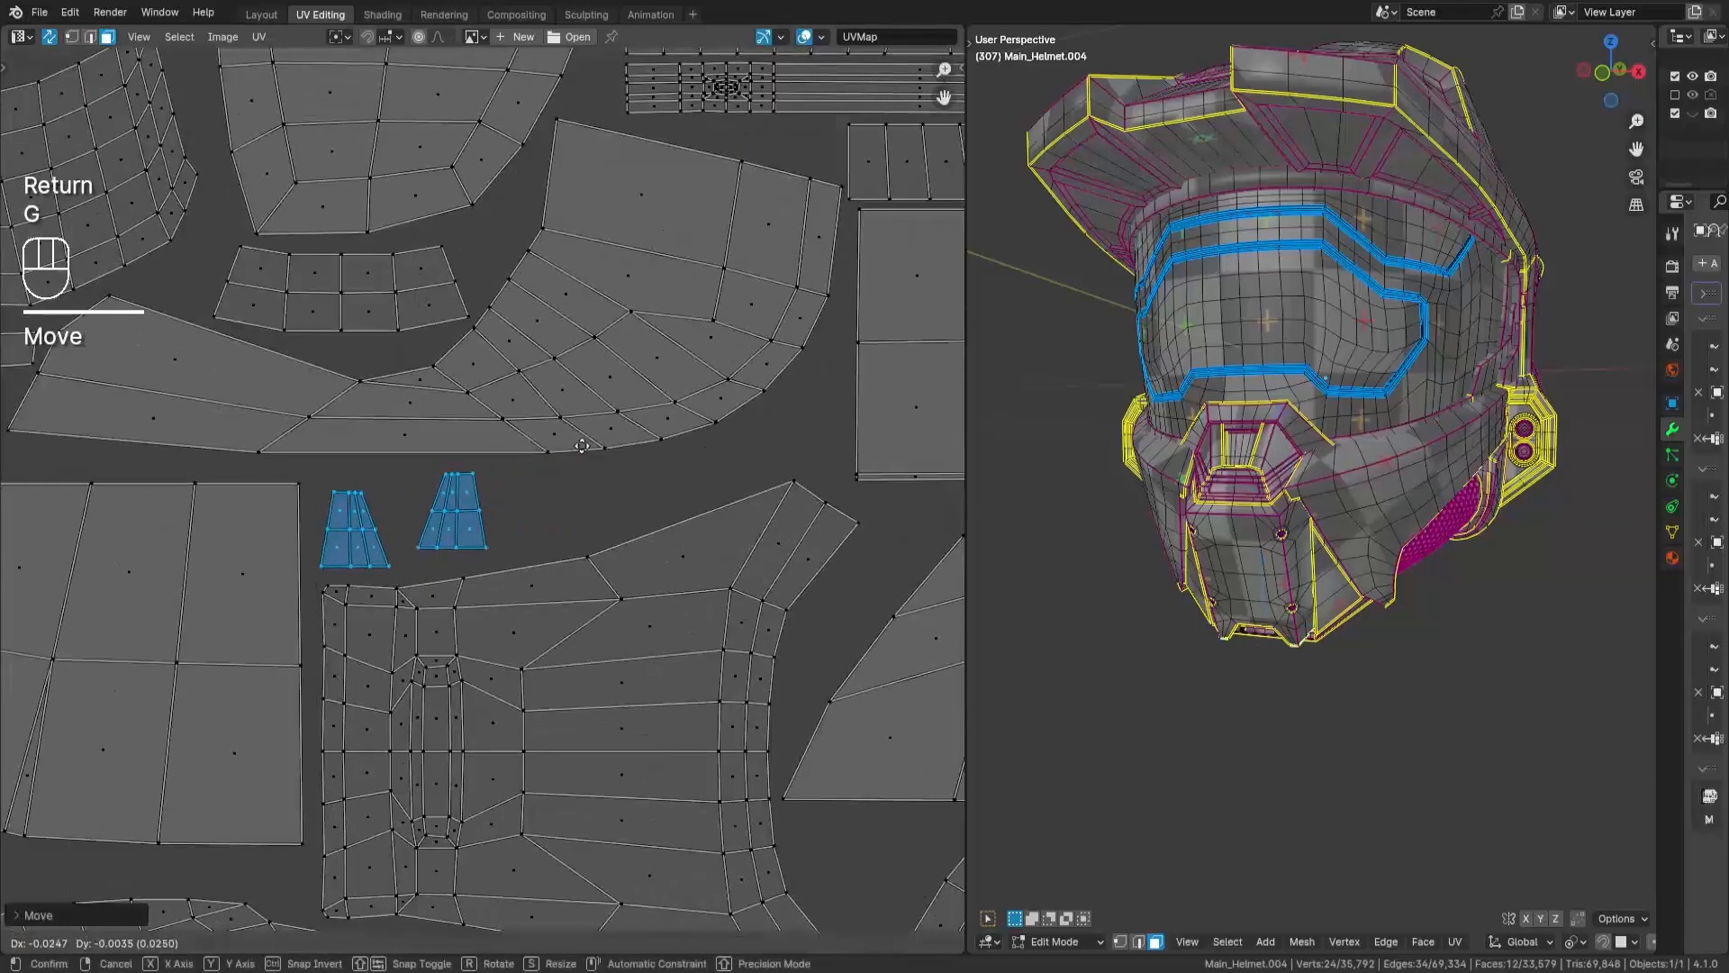
{"action": "key", "text": "Return"}
- Shift one of the two trapezoid islands so the pair nests closely side by side
{"action": "key", "text": "a"}
{"action": "key", "text": "a"}
{"action": "middle_click_drag", "start_coordinate": [464, 509], "coordinate": [496, 503]}
{"action": "key", "text": "Return"}
{"action": "key", "text": "a"}
{"action": "key", "text": "a"}
{"action": "scroll", "coordinate": [484, 562], "scroll_direction": "down", "scroll_amount": 7}
- Place the eight-face tapered strip in the gap between the stepped panel and the long curved band
{"action": "middle_click_drag", "start_coordinate": [484, 562], "coordinate": [310, 734]}
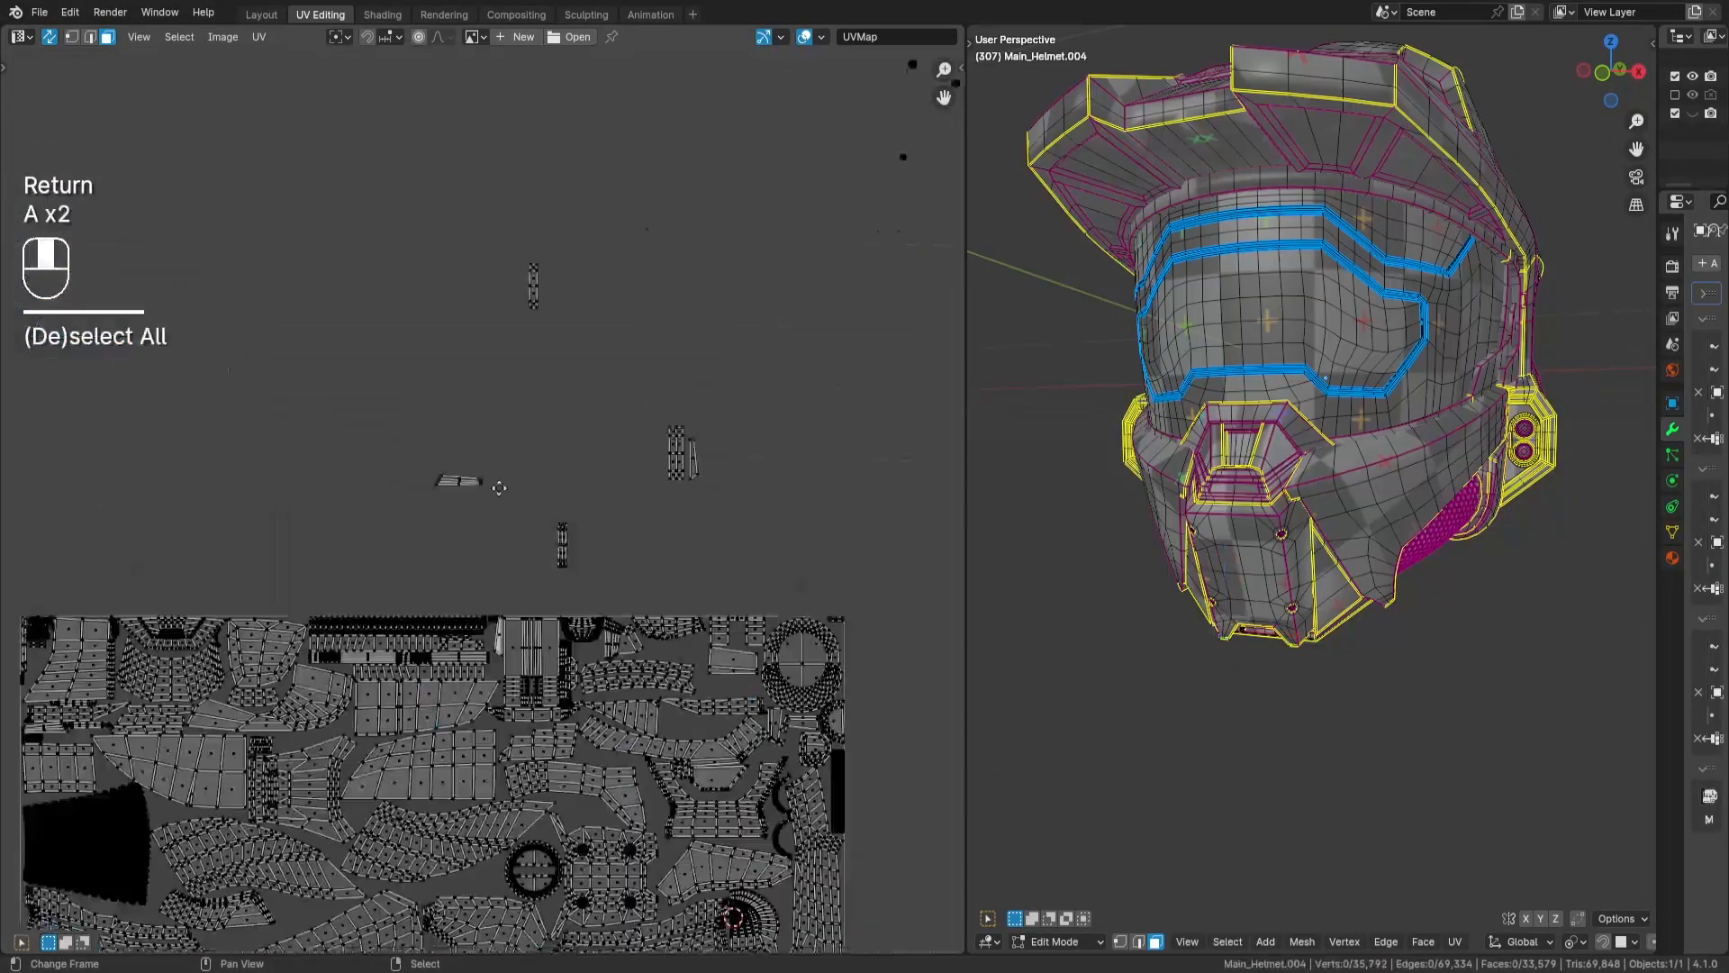
{"action": "left_click_drag", "start_coordinate": [423, 458], "coordinate": [507, 508]}
{"action": "scroll", "coordinate": [549, 585], "scroll_direction": "up", "scroll_amount": 3}
{"action": "middle_click_drag", "start_coordinate": [549, 585], "coordinate": [650, 329]}
{"action": "key", "text": "Return"}
{"action": "scroll", "coordinate": [731, 710], "scroll_direction": "up", "scroll_amount": 2}
{"action": "middle_click_drag", "start_coordinate": [730, 709], "coordinate": [555, 618]}
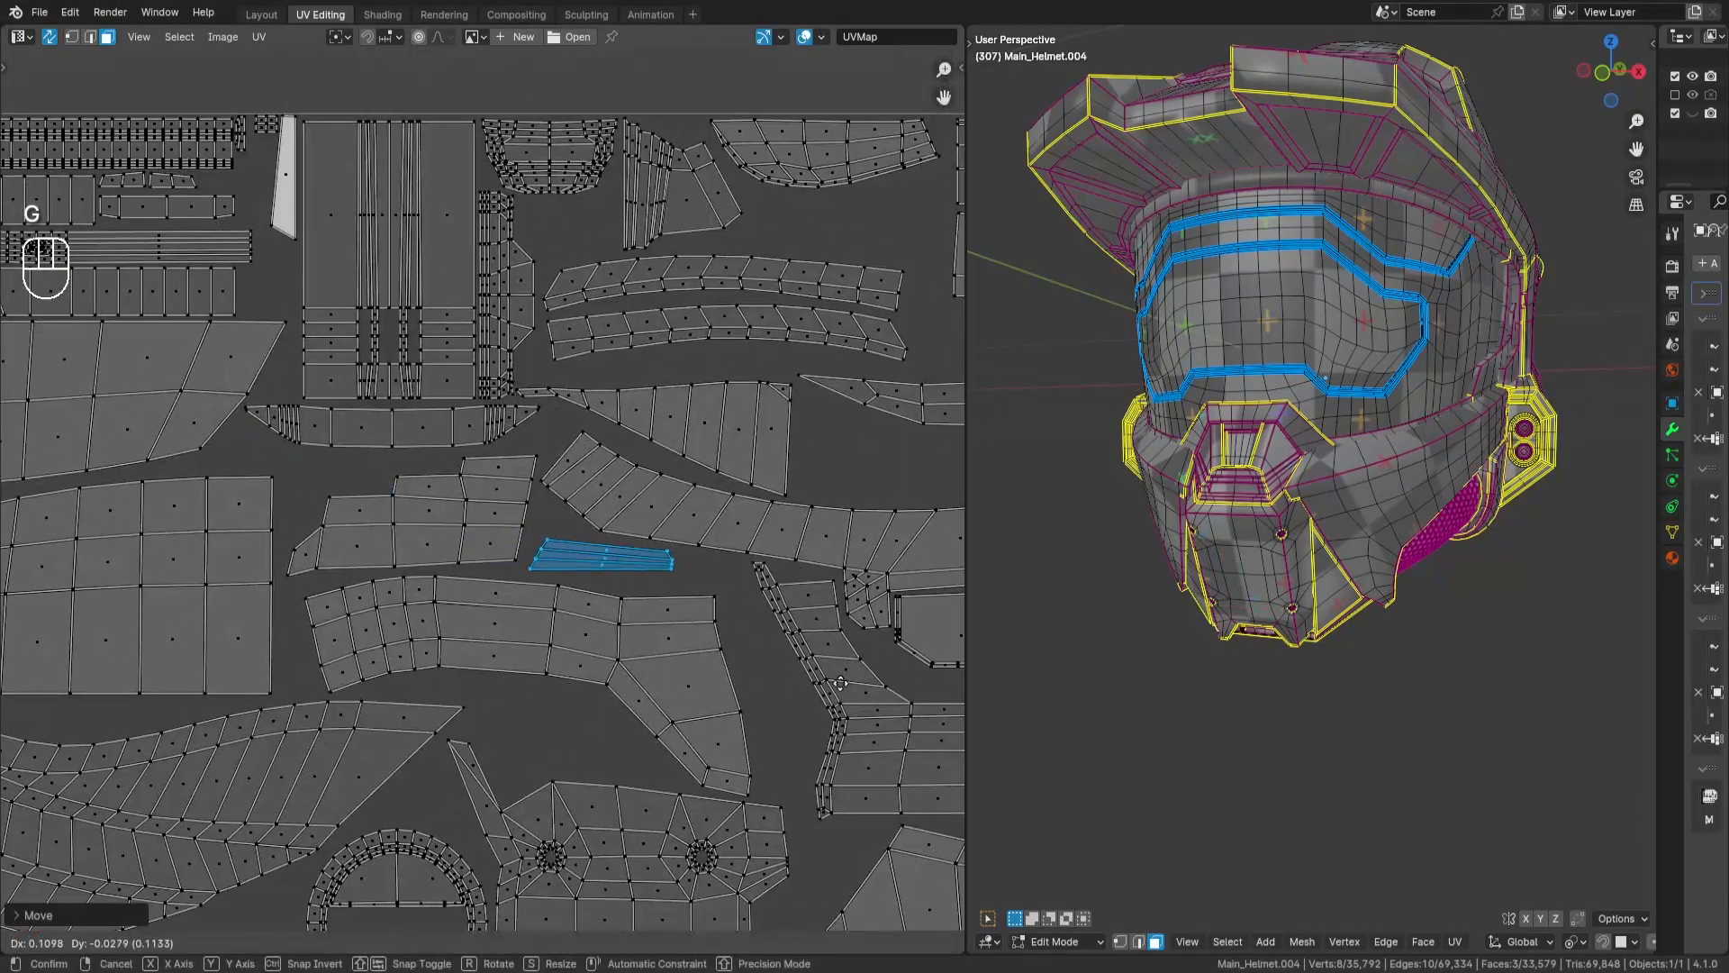
{"action": "key", "text": "Return"}
{"action": "key", "text": "a"}
{"action": "key", "text": "a"}
- Move the next eight-face strip beside the fan-shaped island at the tile's left edge, above the visor panel
{"action": "scroll", "coordinate": [666, 517], "scroll_direction": "down", "scroll_amount": 3}
{"action": "middle_click_drag", "start_coordinate": [665, 517], "coordinate": [476, 738]}
{"action": "left_click_drag", "start_coordinate": [328, 359], "coordinate": [428, 493]}
{"action": "middle_click_drag", "start_coordinate": [388, 531], "coordinate": [620, 457]}
{"action": "scroll", "coordinate": [619, 458], "scroll_direction": "up", "scroll_amount": 5}
{"action": "key", "text": "g"}
{"action": "middle_click_drag", "start_coordinate": [473, 602], "coordinate": [723, 458]}
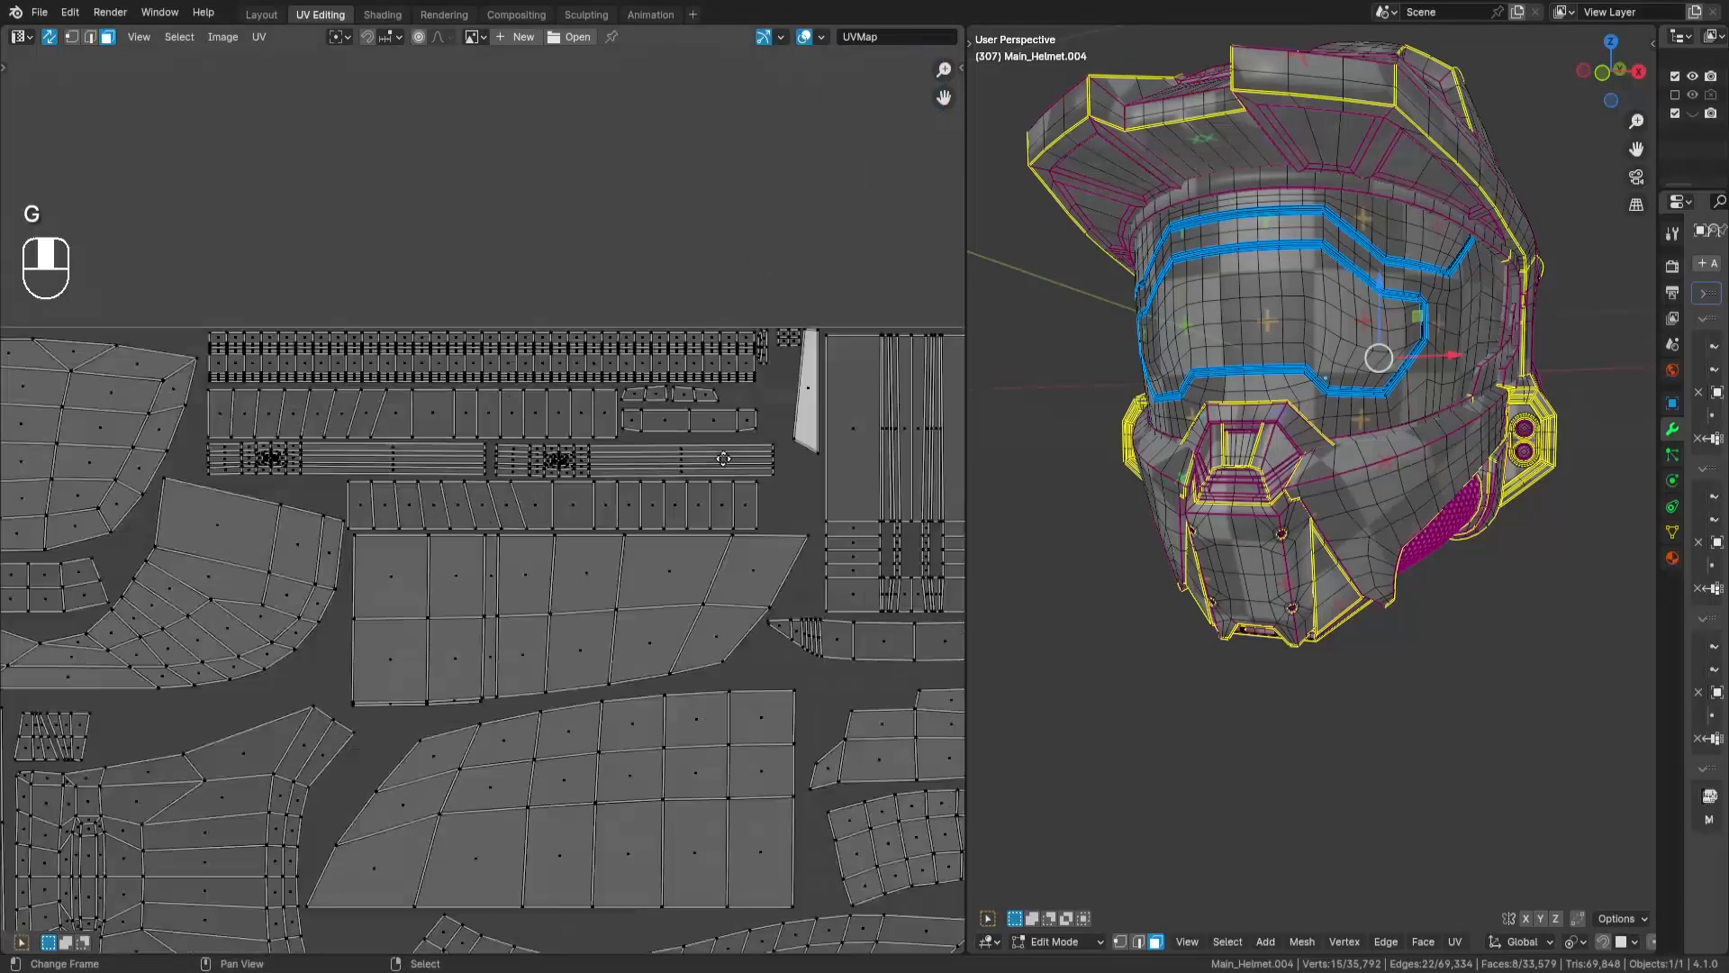
{"action": "scroll", "coordinate": [723, 458], "scroll_direction": "down", "scroll_amount": 2}
{"action": "middle_click_drag", "start_coordinate": [387, 721], "coordinate": [527, 394]}
{"action": "middle_click_drag", "start_coordinate": [847, 837], "coordinate": [765, 489]}
{"action": "scroll", "coordinate": [766, 489], "scroll_direction": "up", "scroll_amount": 2}
{"action": "middle_click_drag", "start_coordinate": [103, 815], "coordinate": [482, 521]}
{"action": "key", "text": "g"}
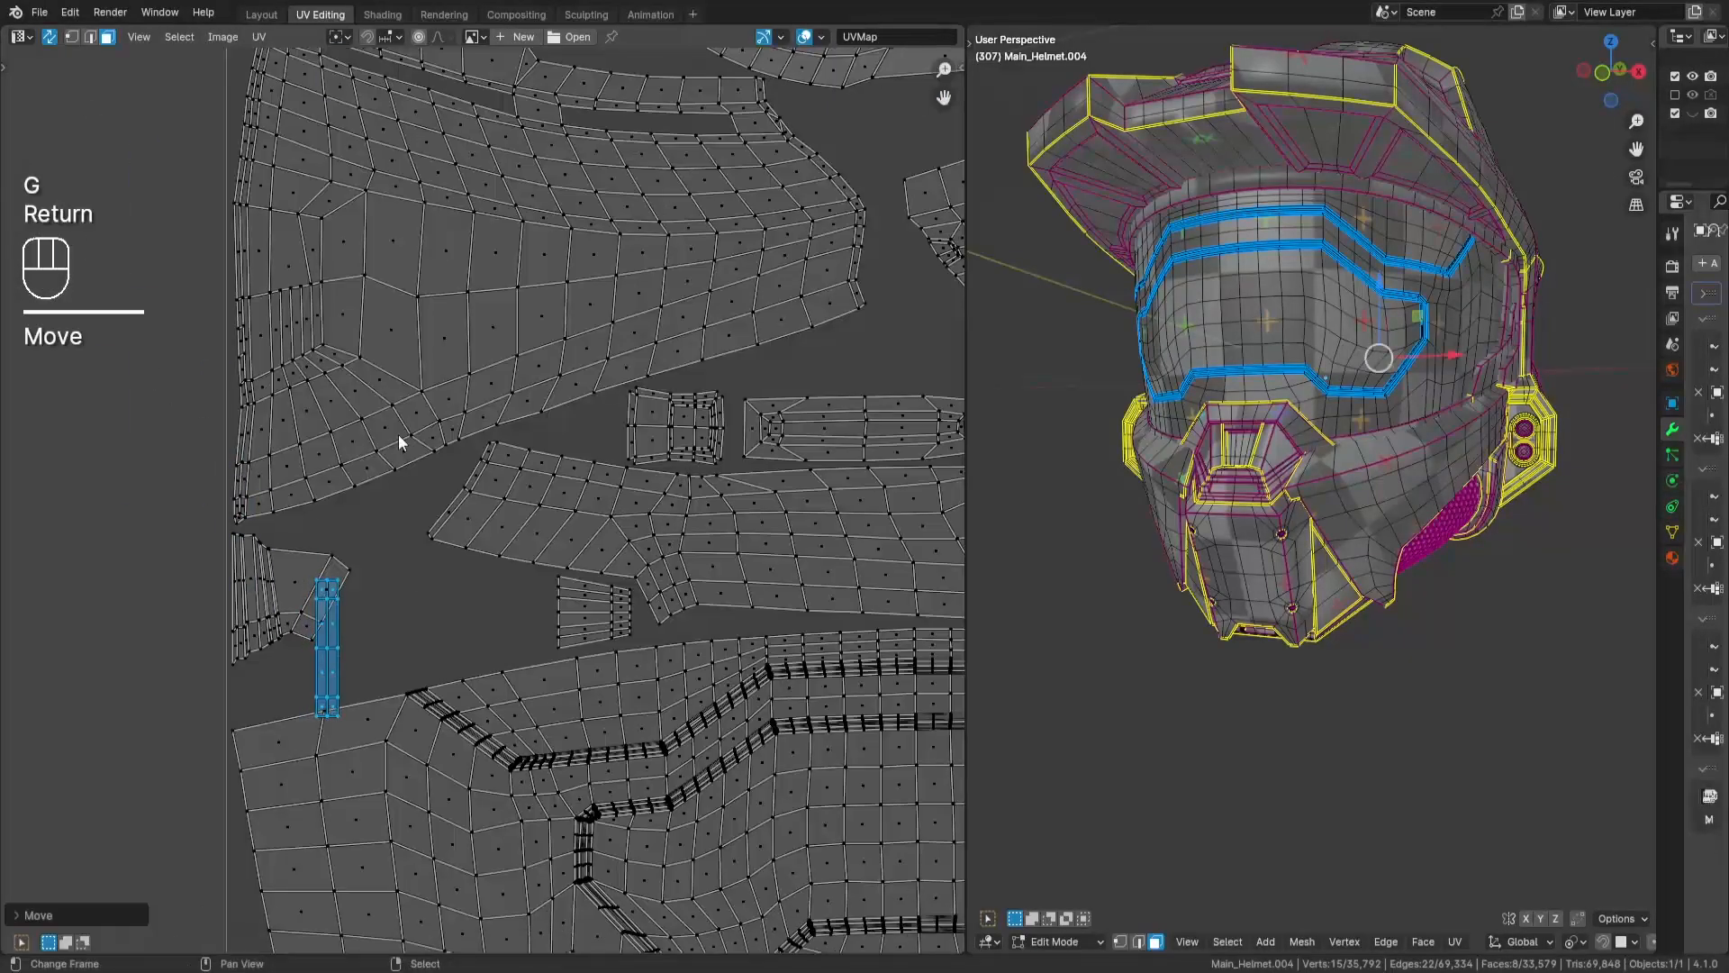
- Rotate that eight-face strip by 90 degrees and reposition it in the gap near the fan-shaped island
{"action": "middle_click_drag", "start_coordinate": [399, 441], "coordinate": [521, 365]}
{"action": "key", "text": "r"}
{"action": "key", "text": "KP_9"}
{"action": "key", "text": "KP_0"}
{"action": "key", "text": "Return"}
{"action": "key", "text": "g"}
{"action": "key", "text": "Return"}
{"action": "scroll", "coordinate": [738, 432], "scroll_direction": "down", "scroll_amount": 6}
{"action": "middle_click_drag", "start_coordinate": [739, 432], "coordinate": [504, 685]}
{"action": "key", "text": "a"}
{"action": "key", "text": "a"}
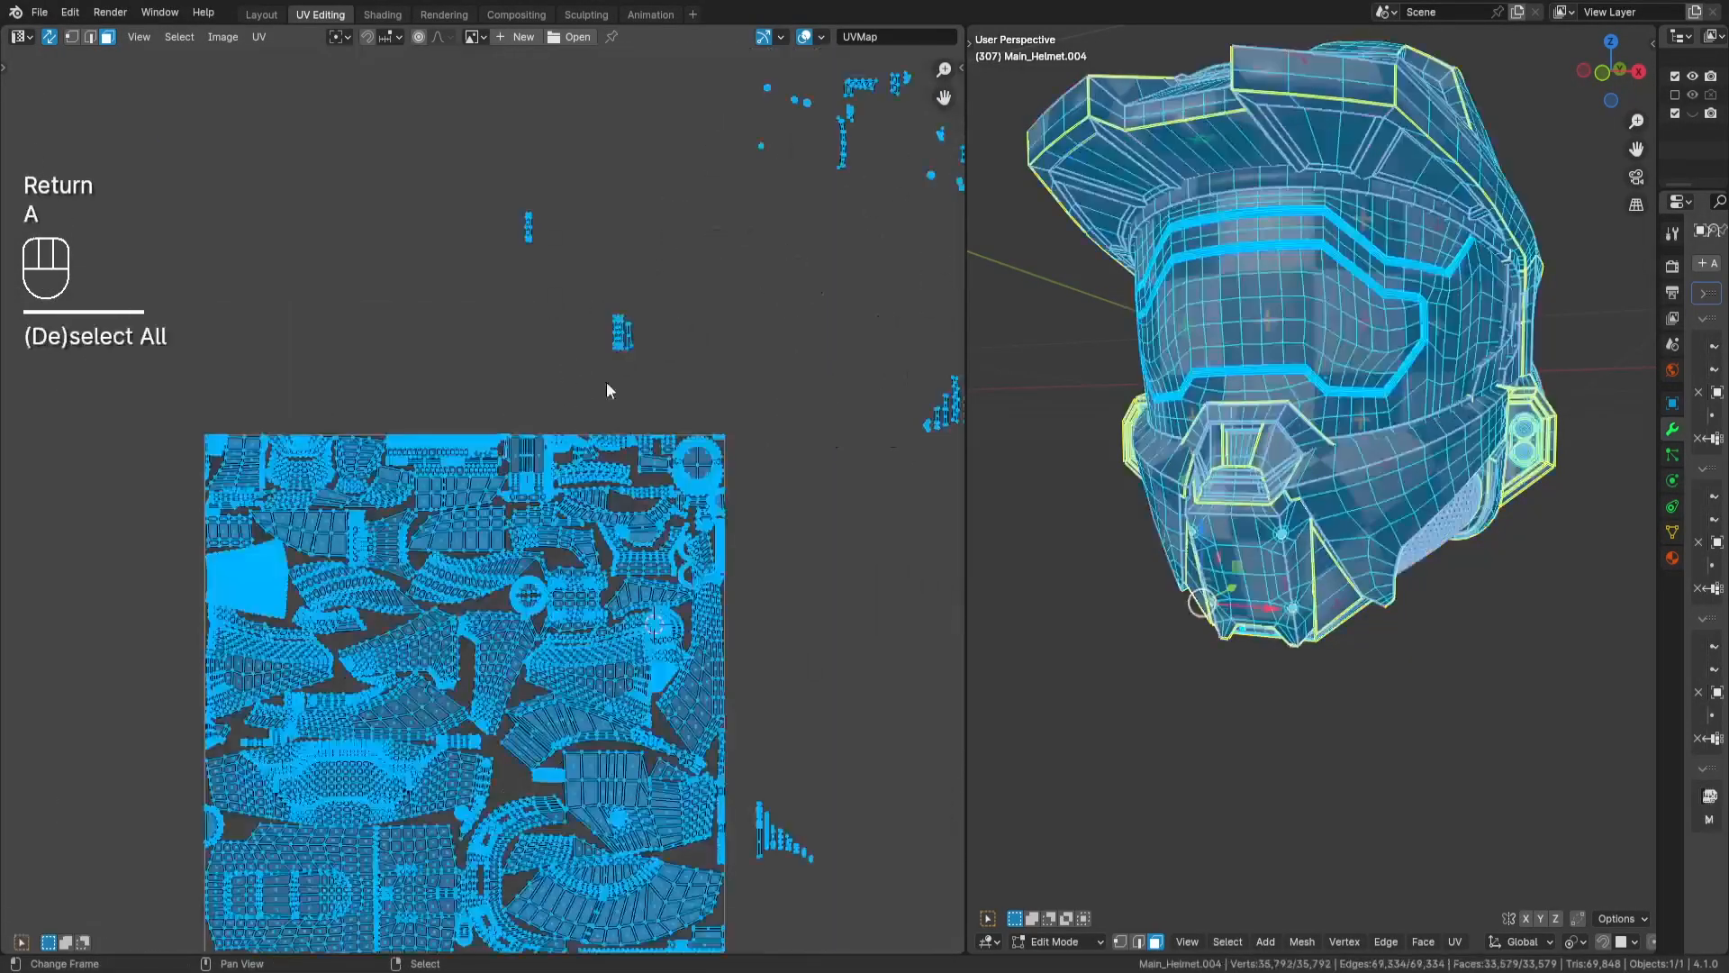
- Rotate the double-row strip and its neighbouring single-face wedge by 90 degrees and place them above the two long arcs
{"action": "left_click_drag", "start_coordinate": [585, 298], "coordinate": [647, 367]}
{"action": "scroll", "coordinate": [645, 477], "scroll_direction": "up", "scroll_amount": 7}
{"action": "key", "text": "r"}
{"action": "key", "text": "KP_9"}
{"action": "key", "text": "KP_0"}
{"action": "key", "text": "Return"}
{"action": "key", "text": "g"}
{"action": "key", "text": "Return"}
{"action": "key", "text": "a"}
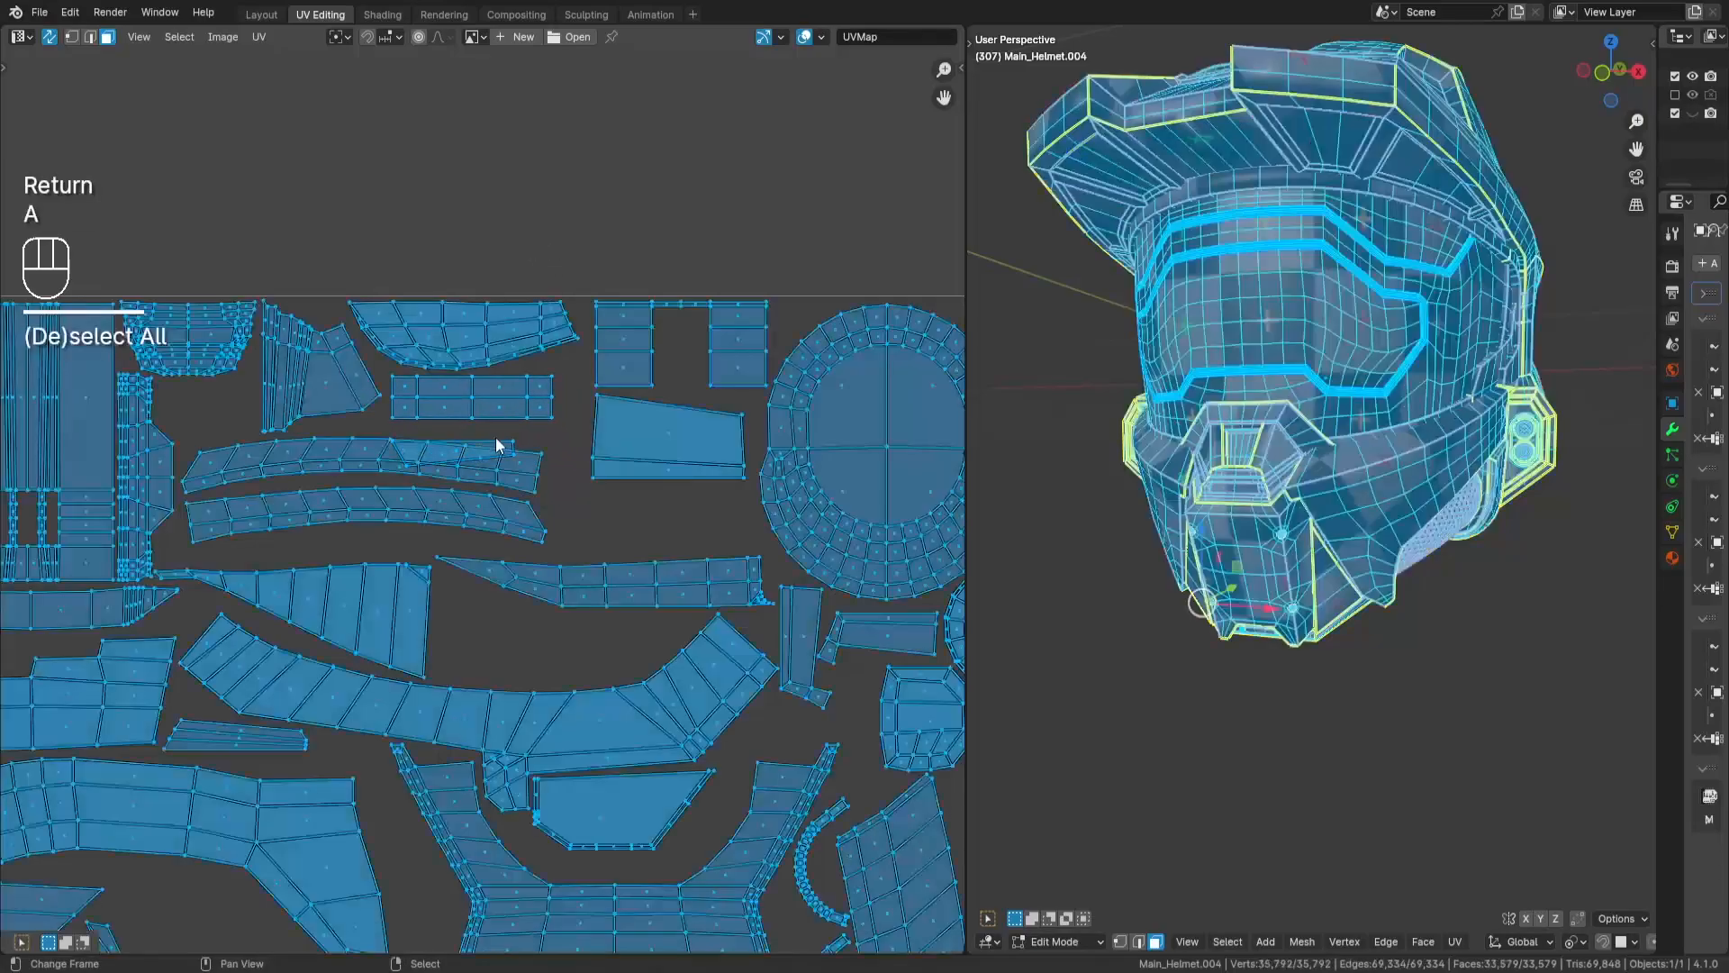
{"action": "key", "text": "a"}
- Move the single-face wedge off the long arc into the gap below the large striped panel
{"action": "right_click", "coordinate": [493, 451]}
{"action": "key", "text": "g"}
{"action": "key", "text": "Return"}
{"action": "middle_click_drag", "start_coordinate": [292, 415], "coordinate": [731, 444]}
{"action": "key", "text": "Return"}
{"action": "middle_click_drag", "start_coordinate": [531, 621], "coordinate": [577, 504]}
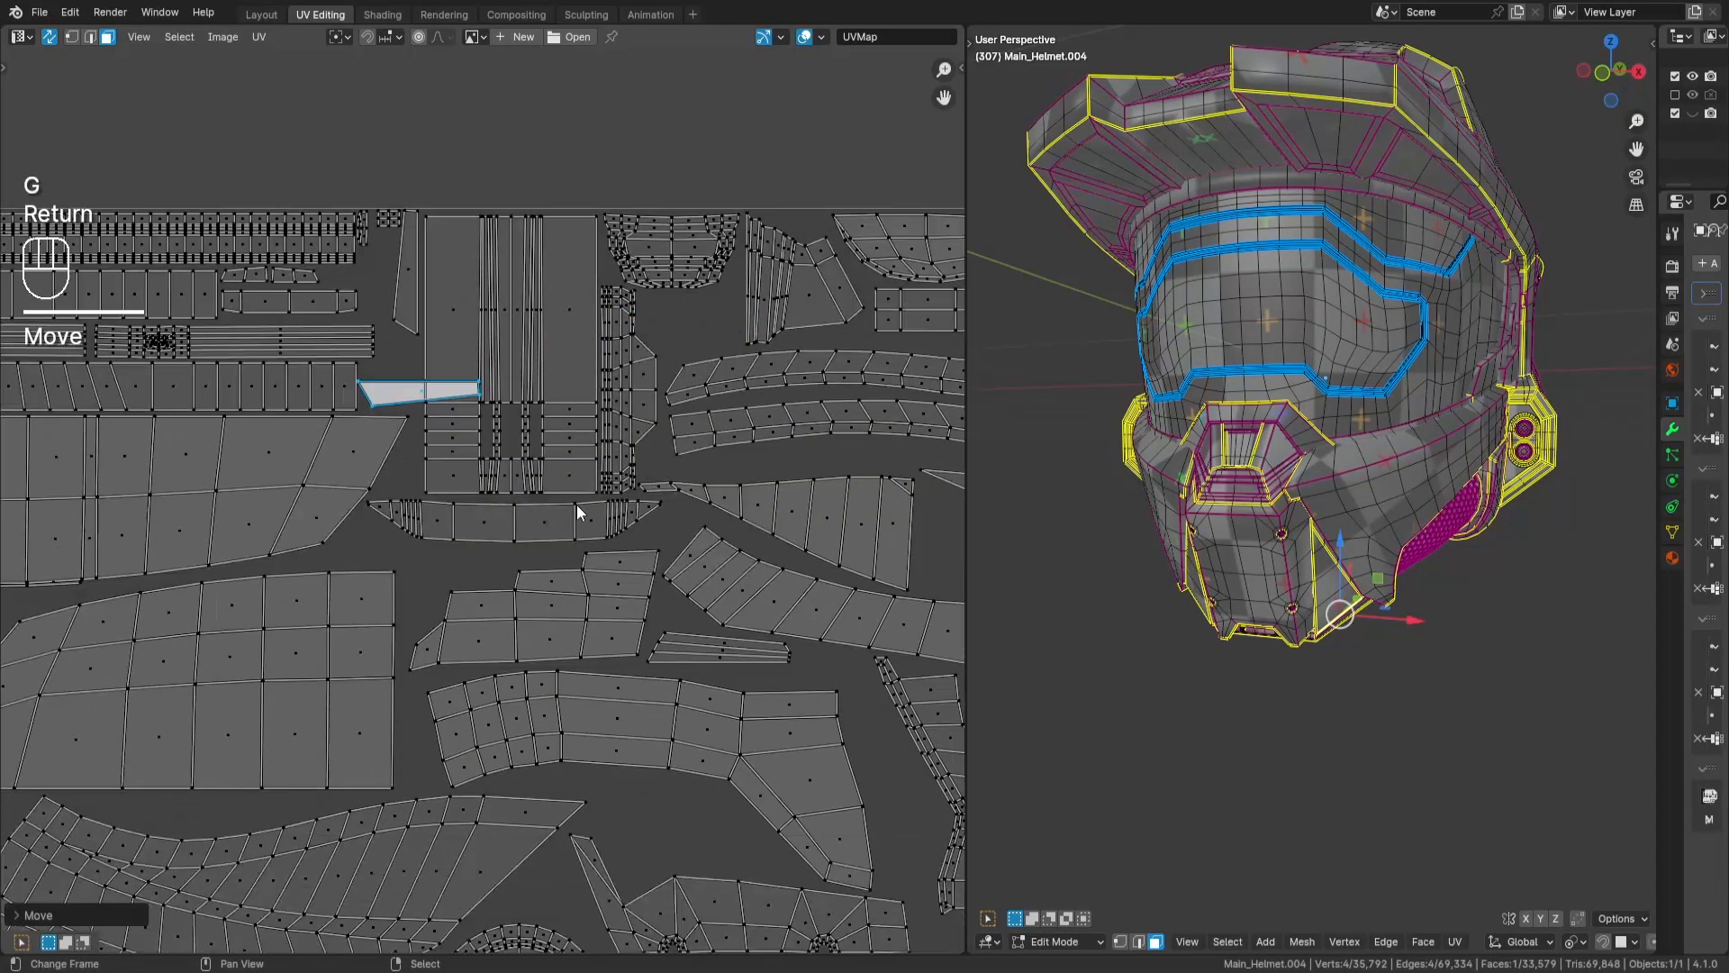
{"action": "key", "text": "Return"}
{"action": "scroll", "coordinate": [630, 405], "scroll_direction": "down", "scroll_amount": 4}
{"action": "key", "text": "a"}
{"action": "key", "text": "a"}
- Rotate the remaining four-face strip above the tile by 90 degrees and place it in a gap inside the tile
{"action": "left_click_drag", "start_coordinate": [581, 317], "coordinate": [603, 338]}
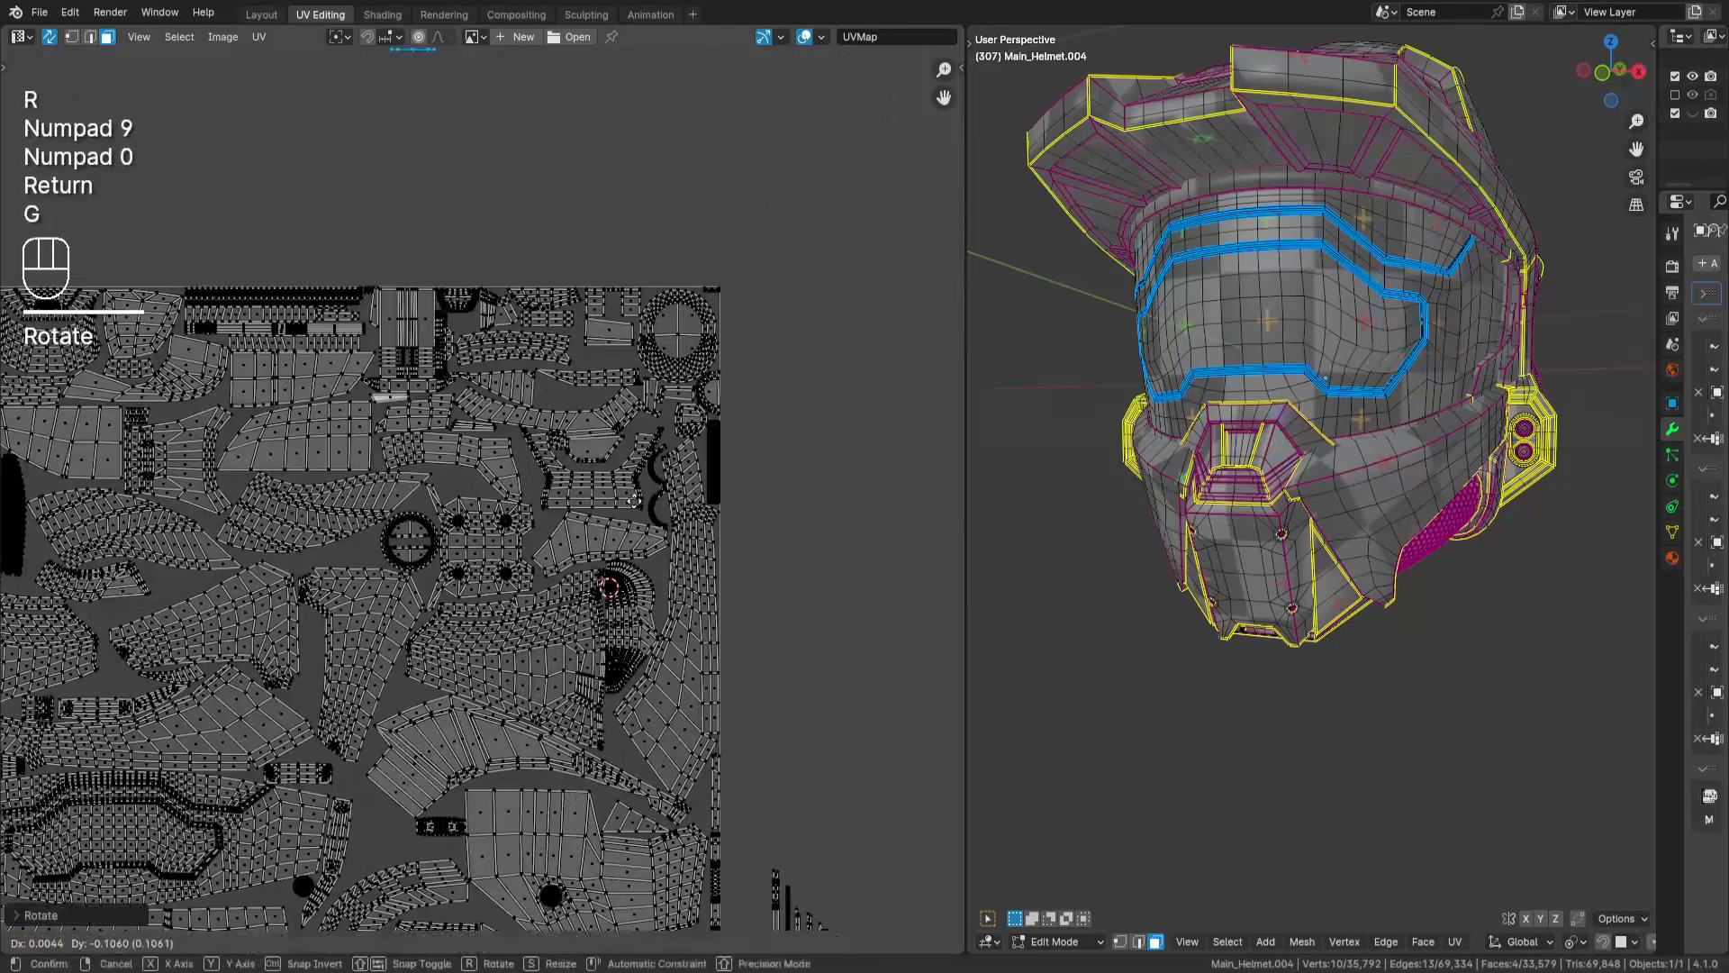
{"action": "key", "text": "Return"}
{"action": "scroll", "coordinate": [616, 534], "scroll_direction": "up", "scroll_amount": 5}
{"action": "key", "text": "Return"}
{"action": "scroll", "coordinate": [619, 259], "scroll_direction": "down", "scroll_amount": 8}
{"action": "key", "text": "a"}
{"action": "key", "text": "a"}
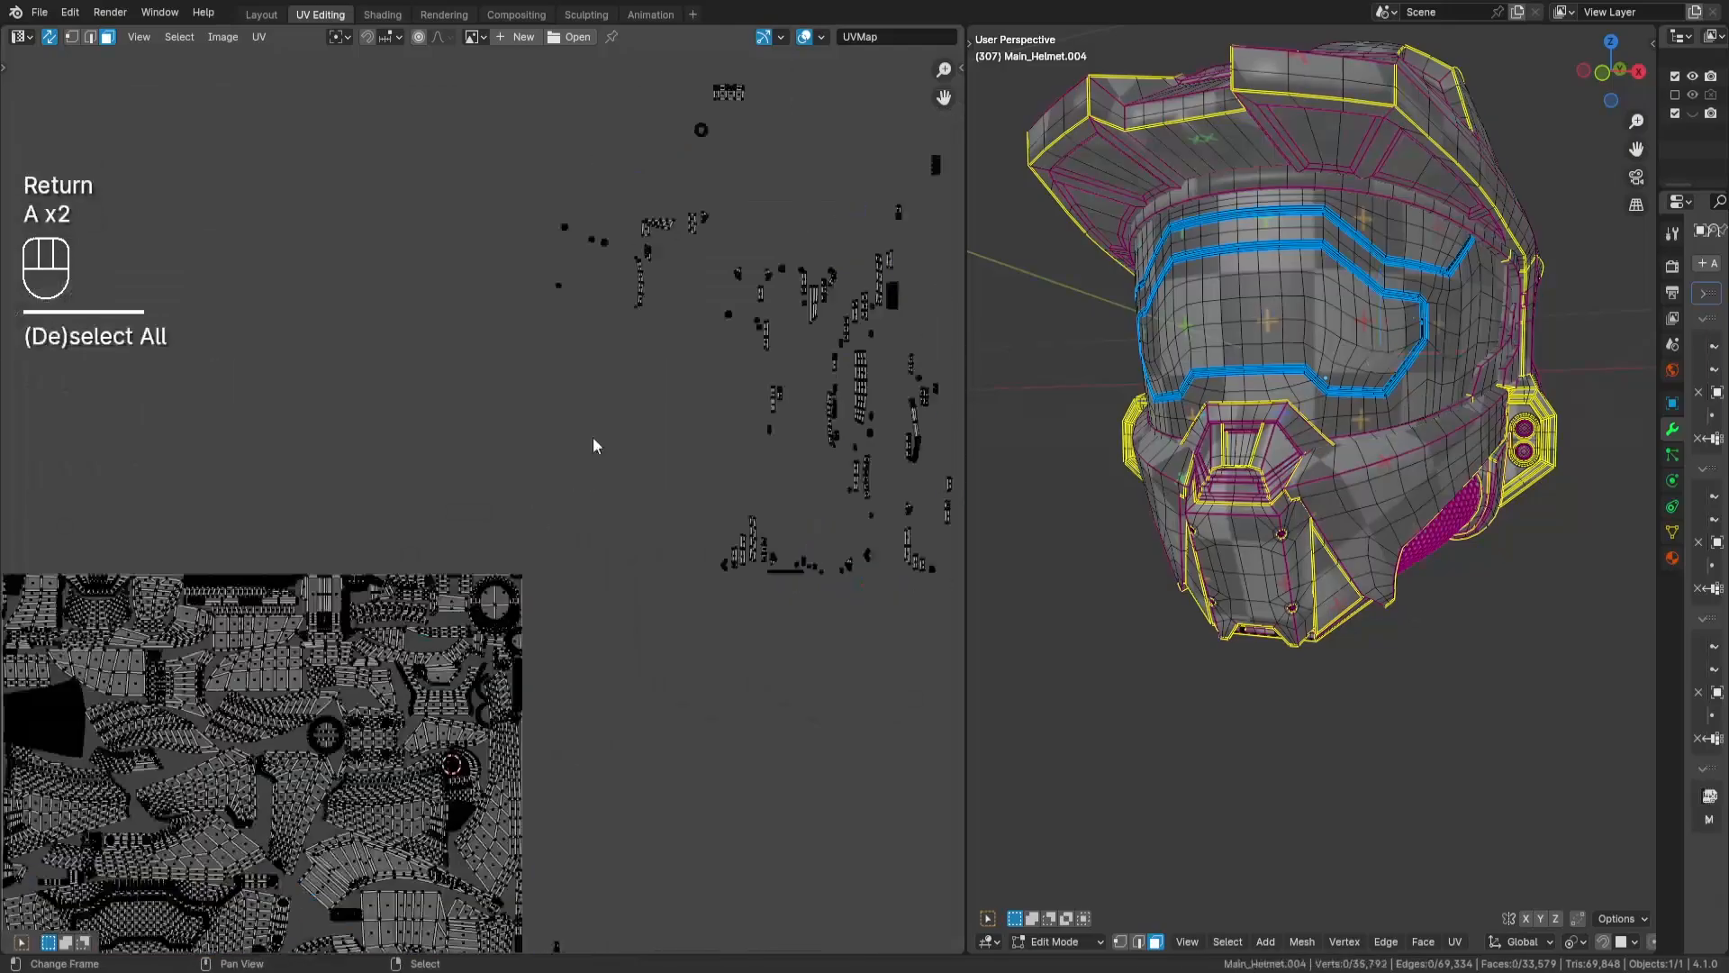
- Place the two tiny end blocks side by side above the rectangular panel in the tile's lower-right corner
{"action": "scroll", "coordinate": [630, 522], "scroll_direction": "up", "scroll_amount": 6}
{"action": "middle_click_drag", "start_coordinate": [635, 531], "coordinate": [810, 405]}
{"action": "left_click_drag", "start_coordinate": [791, 513], "coordinate": [821, 571]}
{"action": "middle_click_drag", "start_coordinate": [821, 573], "coordinate": [866, 500]}
{"action": "key", "text": "g"}
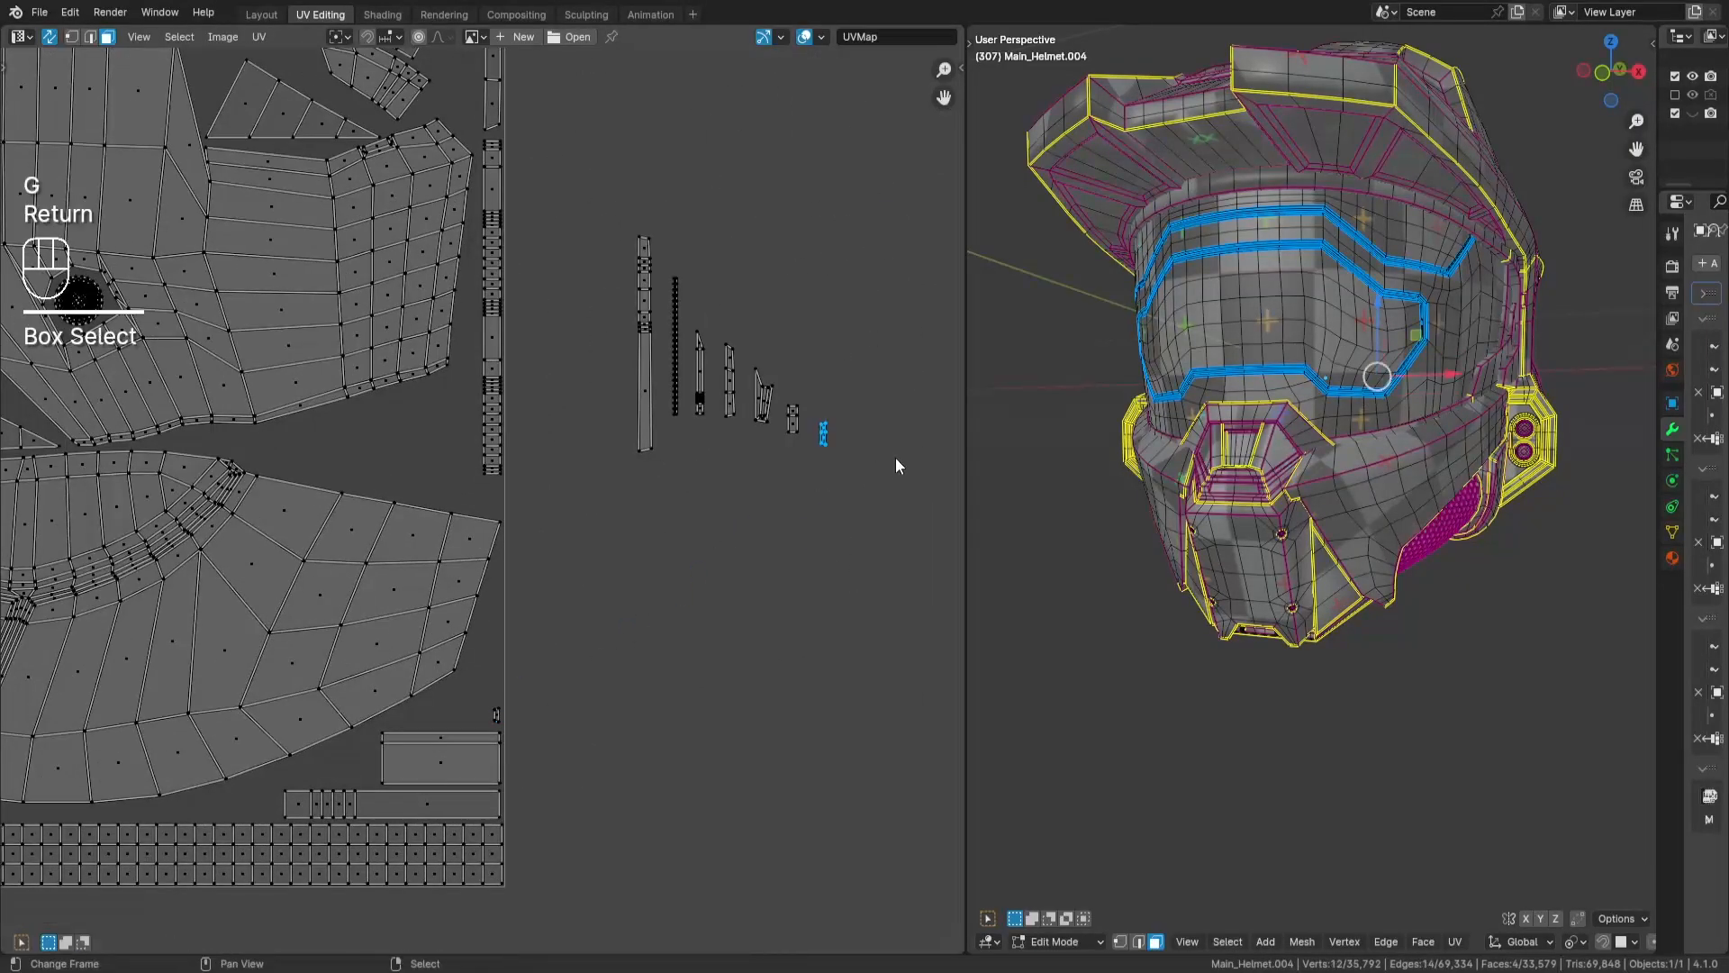
- Place the tall eighteen-face strip upright beside the column of strips along the tile's right edge
{"action": "left_click_drag", "start_coordinate": [625, 221], "coordinate": [670, 484]}
{"action": "middle_click_drag", "start_coordinate": [670, 483], "coordinate": [805, 431]}
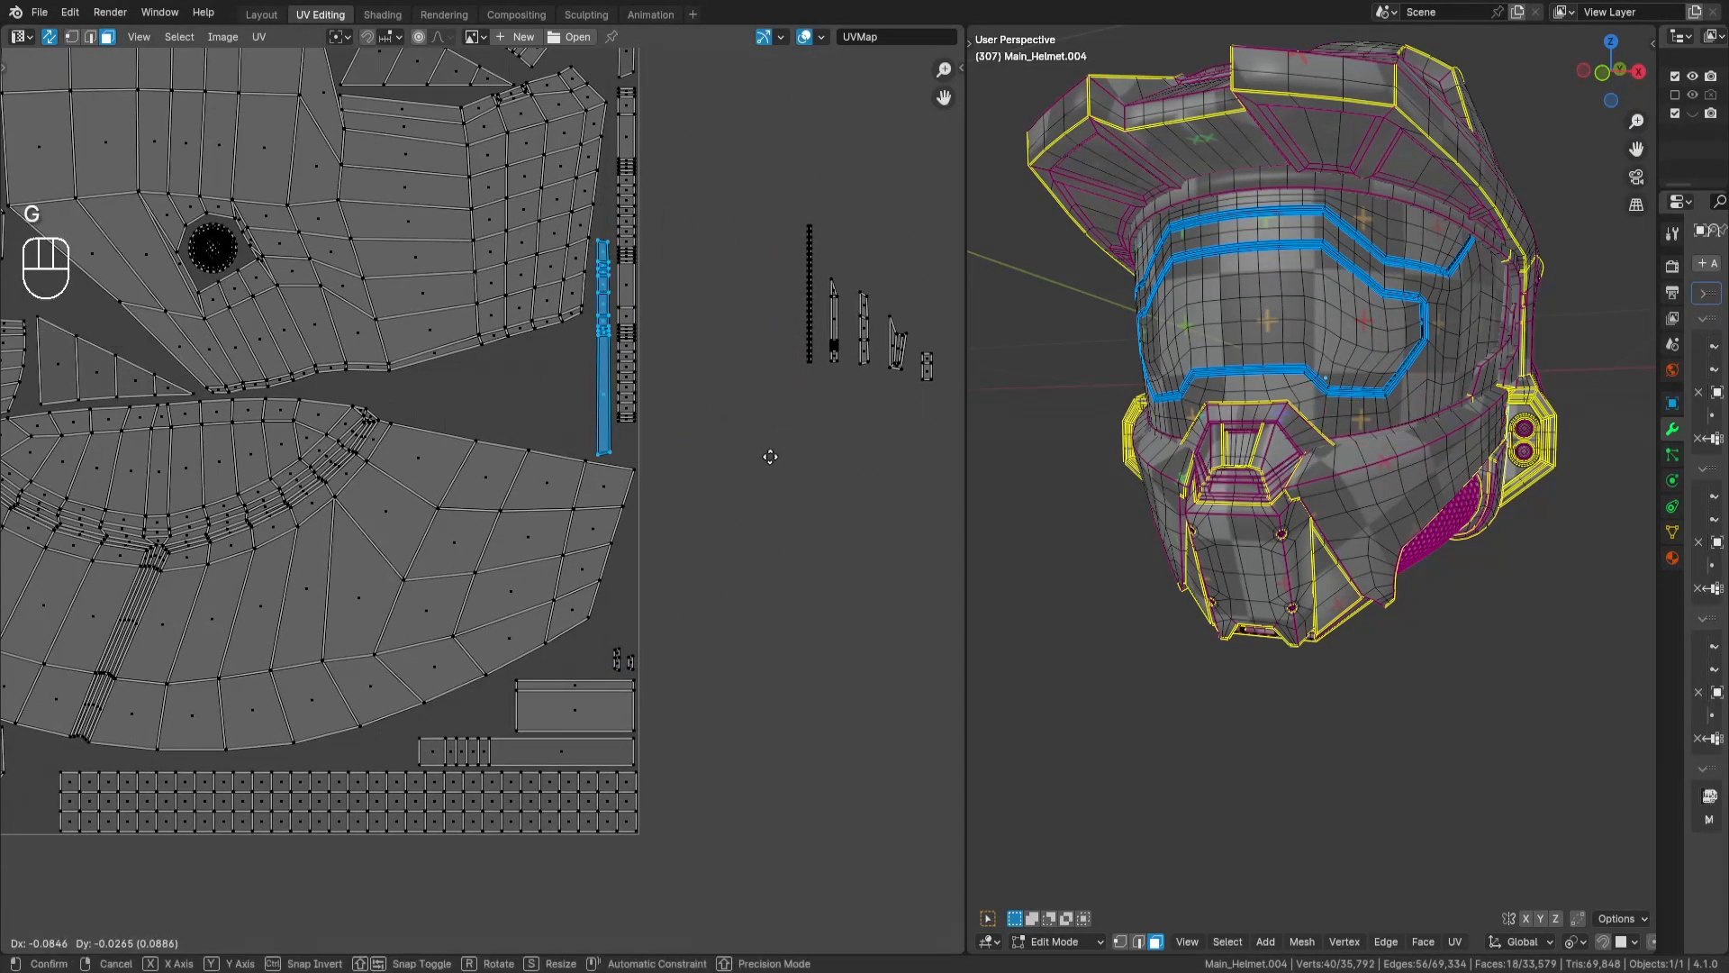
- Place the thin 48-face strip along the tile's right edge above the tiny blocks and check its location on the helmet
{"action": "key", "text": "KP_Decimal"}
{"action": "key", "text": "KP_2"}
{"action": "key", "text": "KP_2"}
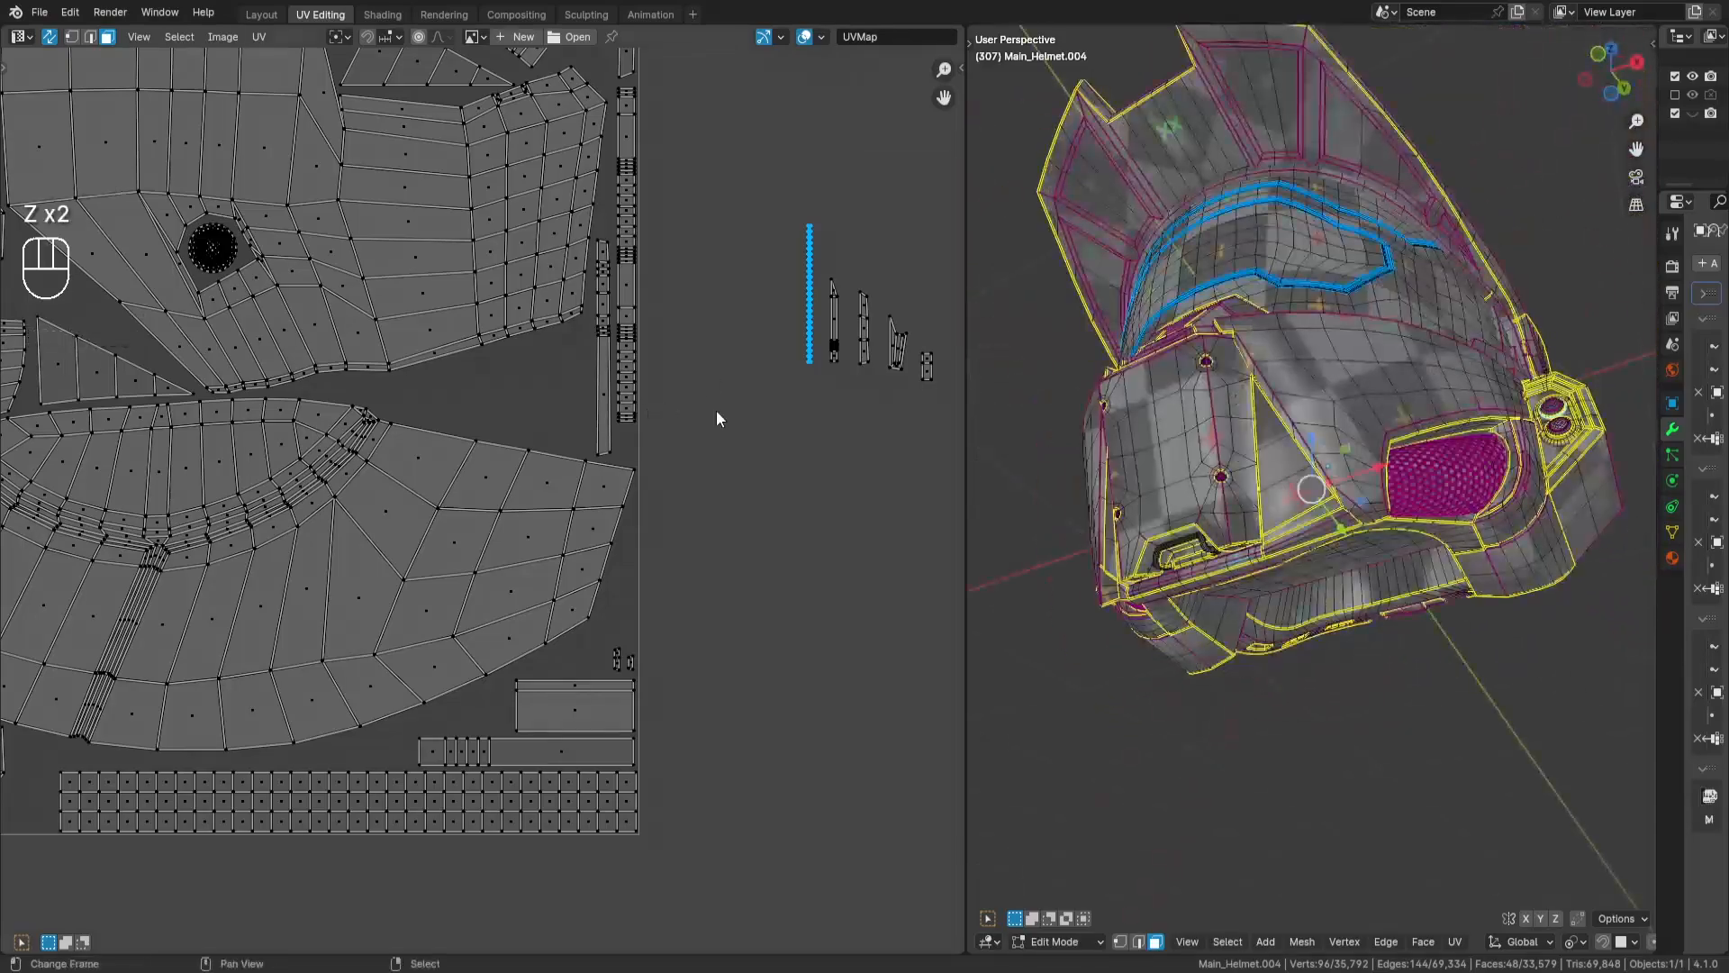
{"action": "key", "text": "g"}
{"action": "key", "text": "Return"}
{"action": "scroll", "coordinate": [695, 646], "scroll_direction": "up", "scroll_amount": 3}
{"action": "scroll", "coordinate": [848, 669], "scroll_direction": "up", "scroll_amount": 3}
{"action": "middle_click_drag", "start_coordinate": [848, 669], "coordinate": [856, 518]}
{"action": "key", "text": "Return"}
{"action": "key", "text": "z"}
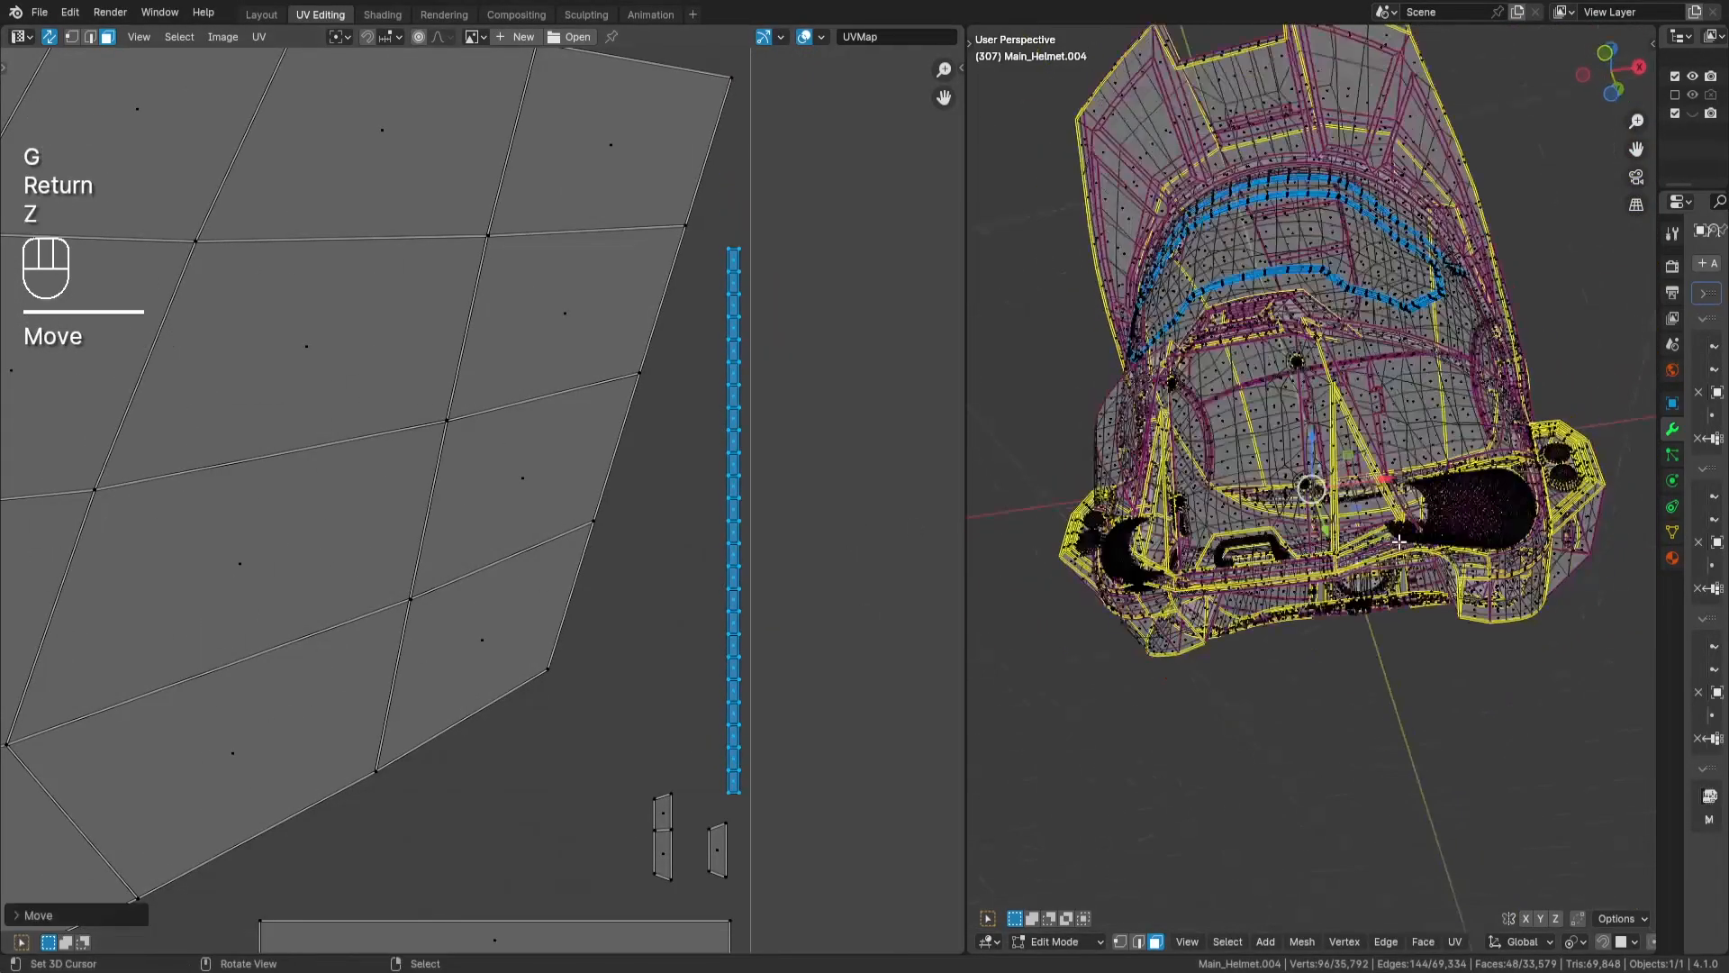
{"action": "key", "text": "g"}
{"action": "key", "text": "z"}
- Place the small four-face block directly beneath the strip column on the tile's right edge
{"action": "scroll", "coordinate": [361, 621], "scroll_direction": "down", "scroll_amount": 6}
{"action": "key", "text": "a"}
{"action": "key", "text": "a"}
{"action": "left_click_drag", "start_coordinate": [718, 363], "coordinate": [686, 417]}
{"action": "key", "text": "g"}
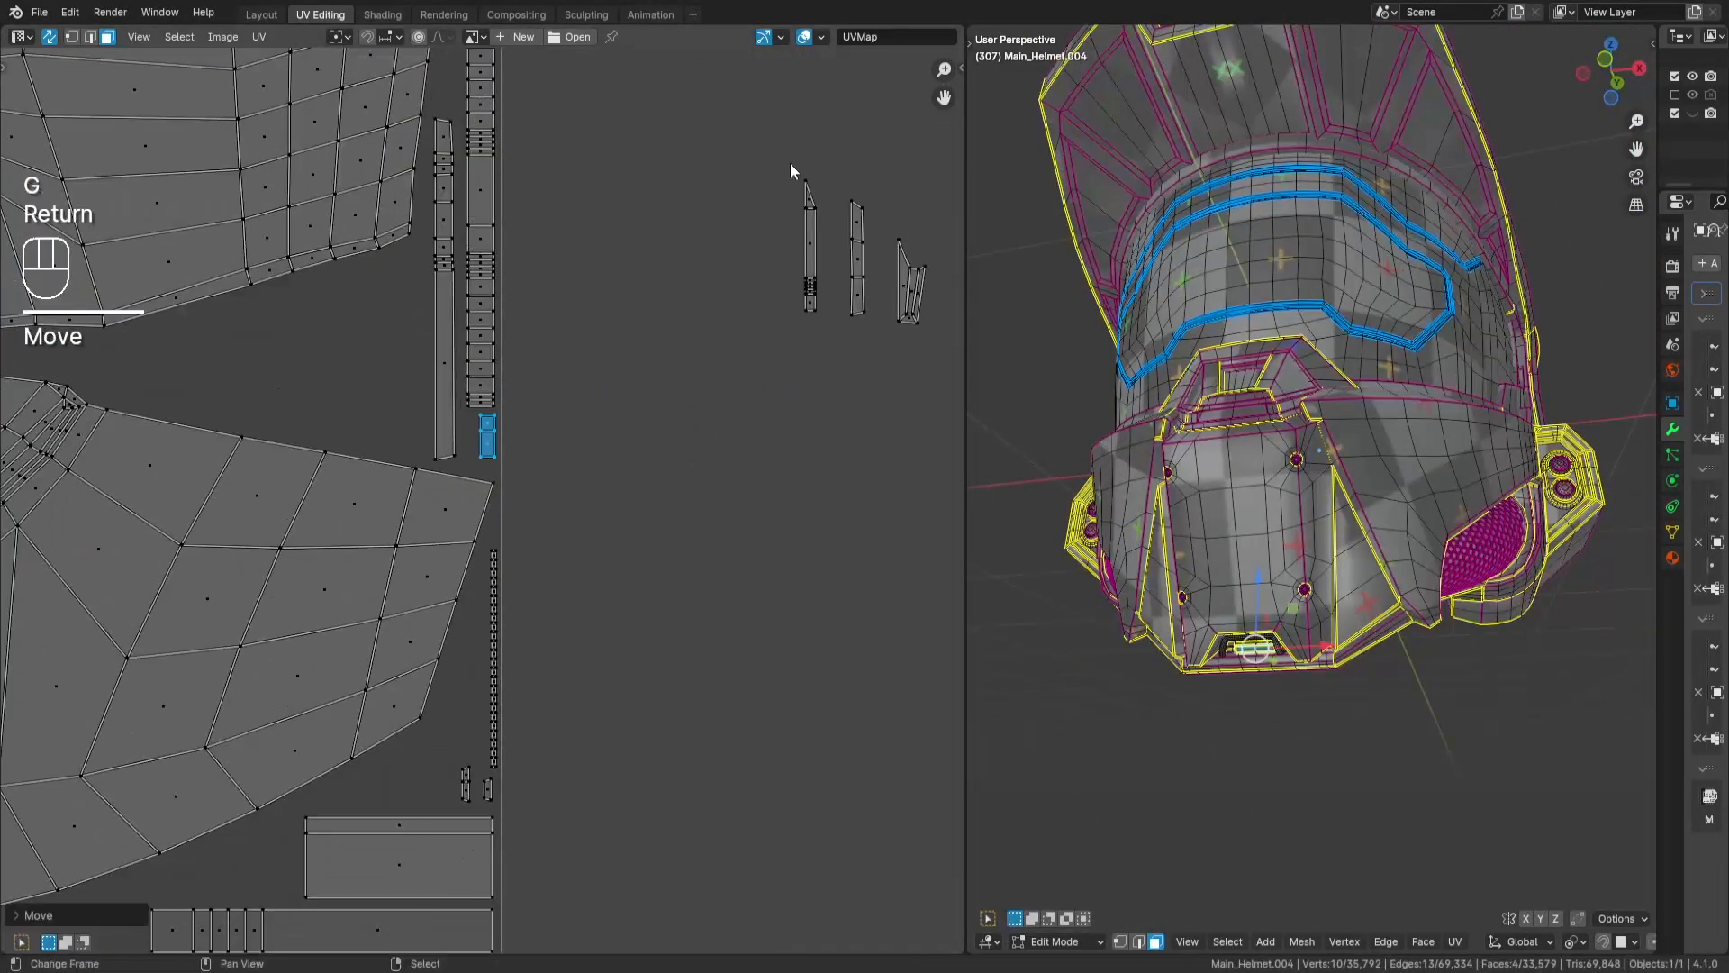
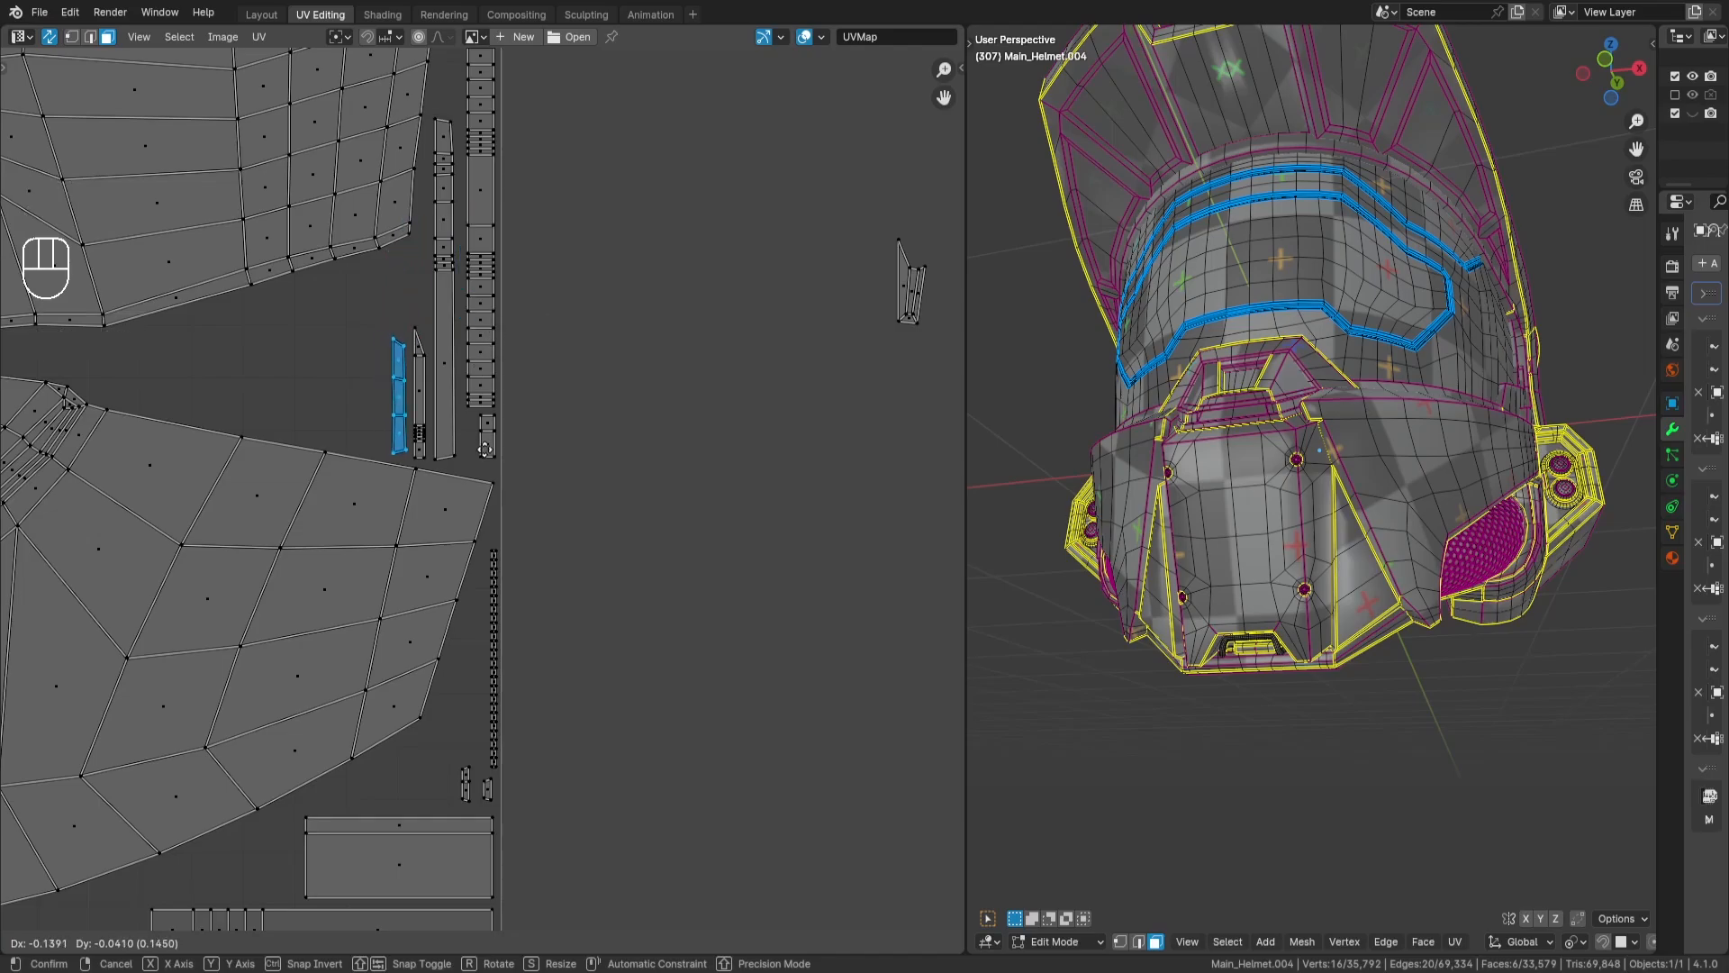
- Place the six-face strip upright beside the pointed strip next to the strip column near the tile's right edge
{"action": "left_click_drag", "start_coordinate": [863, 215], "coordinate": [978, 371]}
{"action": "key", "text": "g"}
{"action": "right_click", "coordinate": [981, 541]}
- Place the small eight-face pointed island directly above the tiny end blocks along the tile's right edge
{"action": "middle_click_drag", "start_coordinate": [957, 546], "coordinate": [904, 534]}
{"action": "key", "text": "g"}
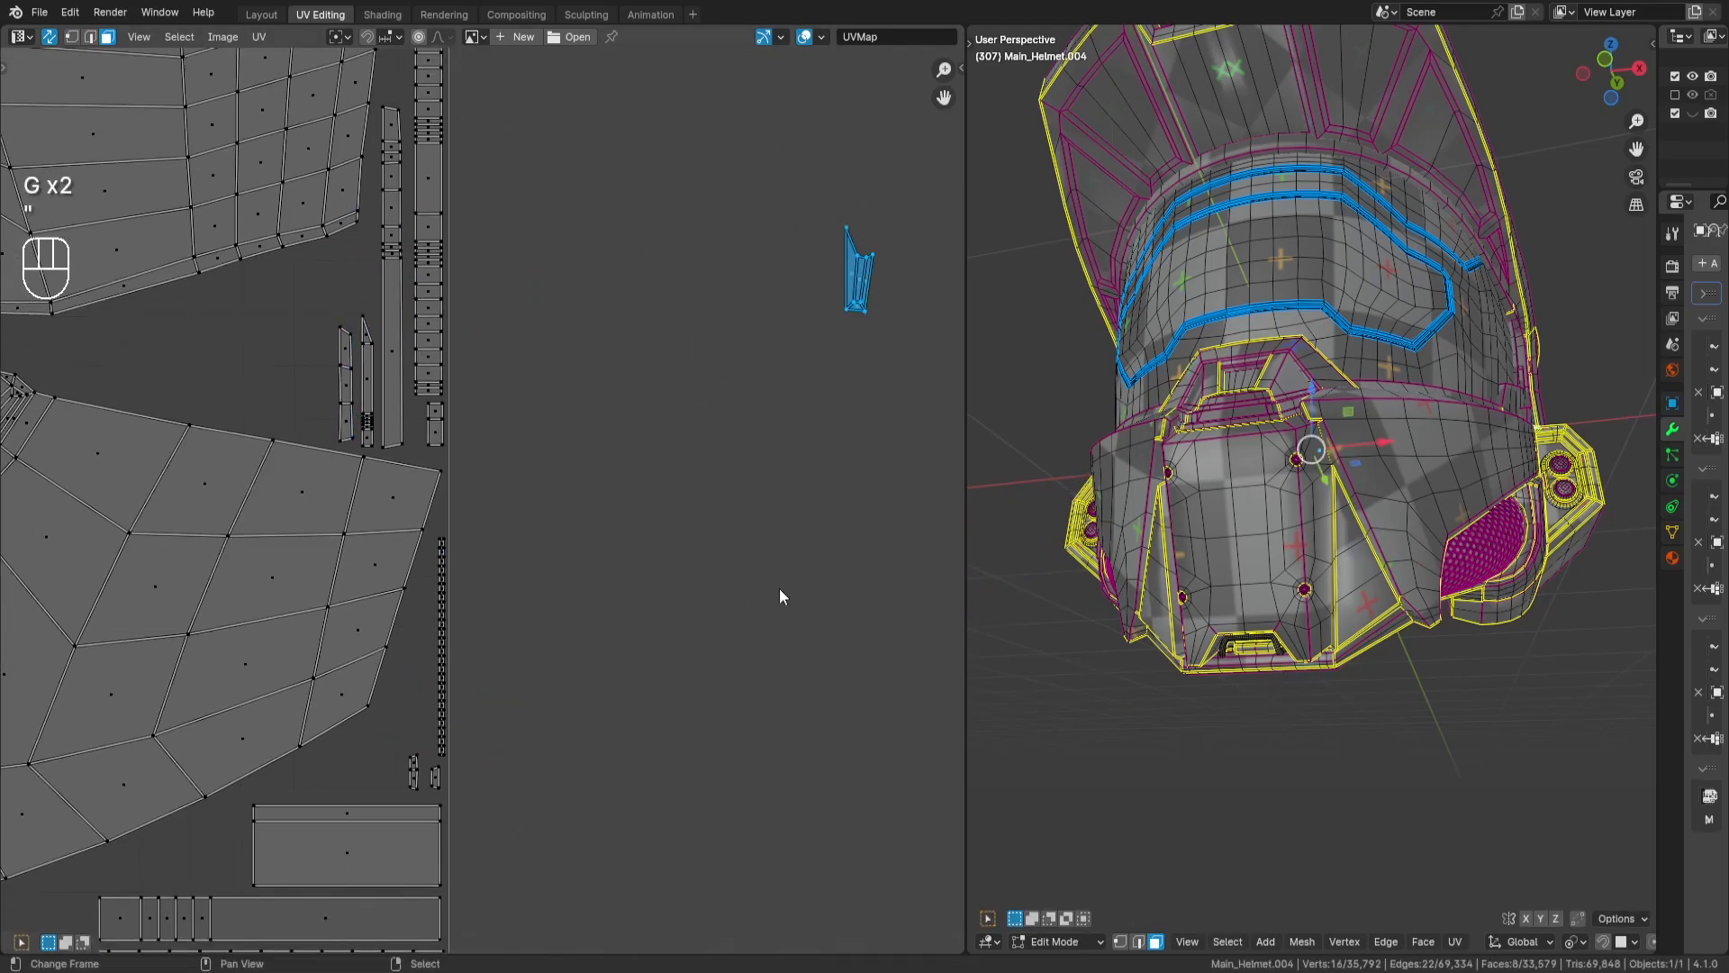
{"action": "key", "text": "Return"}
{"action": "scroll", "coordinate": [381, 540], "scroll_direction": "down", "scroll_amount": 10}
- Select all unplaced islands outside the tile and move the whole group closer beside it
{"action": "key", "text": "a"}
{"action": "key", "text": "a"}
{"action": "left_click_drag", "start_coordinate": [384, 86], "coordinate": [815, 415]}
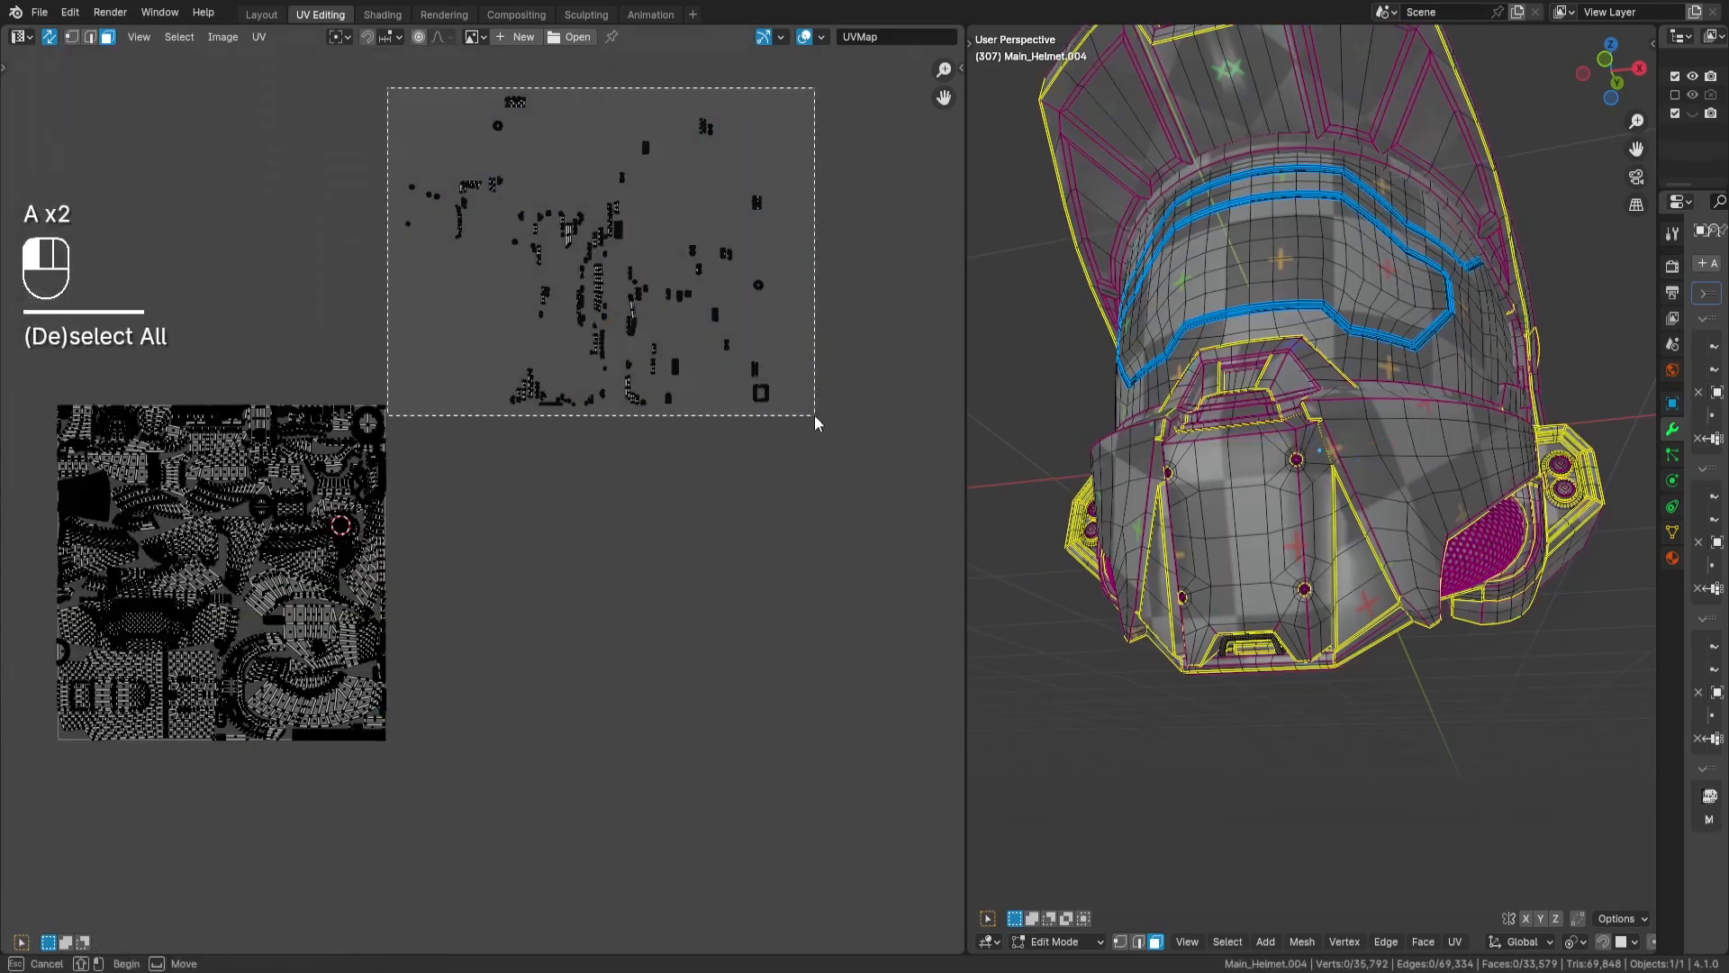
{"action": "key", "text": "g"}
{"action": "key", "text": "Return"}
- Bring the twelve-face L-shaped island from the unplaced group into the lower part of the tile
{"action": "key", "text": "a"}
{"action": "key", "text": "a"}
{"action": "scroll", "coordinate": [518, 594], "scroll_direction": "up", "scroll_amount": 6}
{"action": "left_click_drag", "start_coordinate": [601, 430], "coordinate": [464, 531]}
{"action": "scroll", "coordinate": [484, 624], "scroll_direction": "down", "scroll_amount": 3}
{"action": "middle_click_drag", "start_coordinate": [484, 624], "coordinate": [956, 86]}
{"action": "key", "text": "g"}
{"action": "key", "text": "Return"}
{"action": "middle_click_drag", "start_coordinate": [528, 645], "coordinate": [664, 596]}
{"action": "scroll", "coordinate": [663, 595], "scroll_direction": "up", "scroll_amount": 6}
{"action": "key", "text": "g"}
{"action": "middle_click_drag", "start_coordinate": [685, 683], "coordinate": [570, 400]}
{"action": "right_click", "coordinate": [570, 400]}
{"action": "scroll", "coordinate": [570, 401], "scroll_direction": "down", "scroll_amount": 2}
{"action": "middle_click_drag", "start_coordinate": [485, 255], "coordinate": [567, 338]}
{"action": "middle_click_drag", "start_coordinate": [348, 498], "coordinate": [541, 420]}
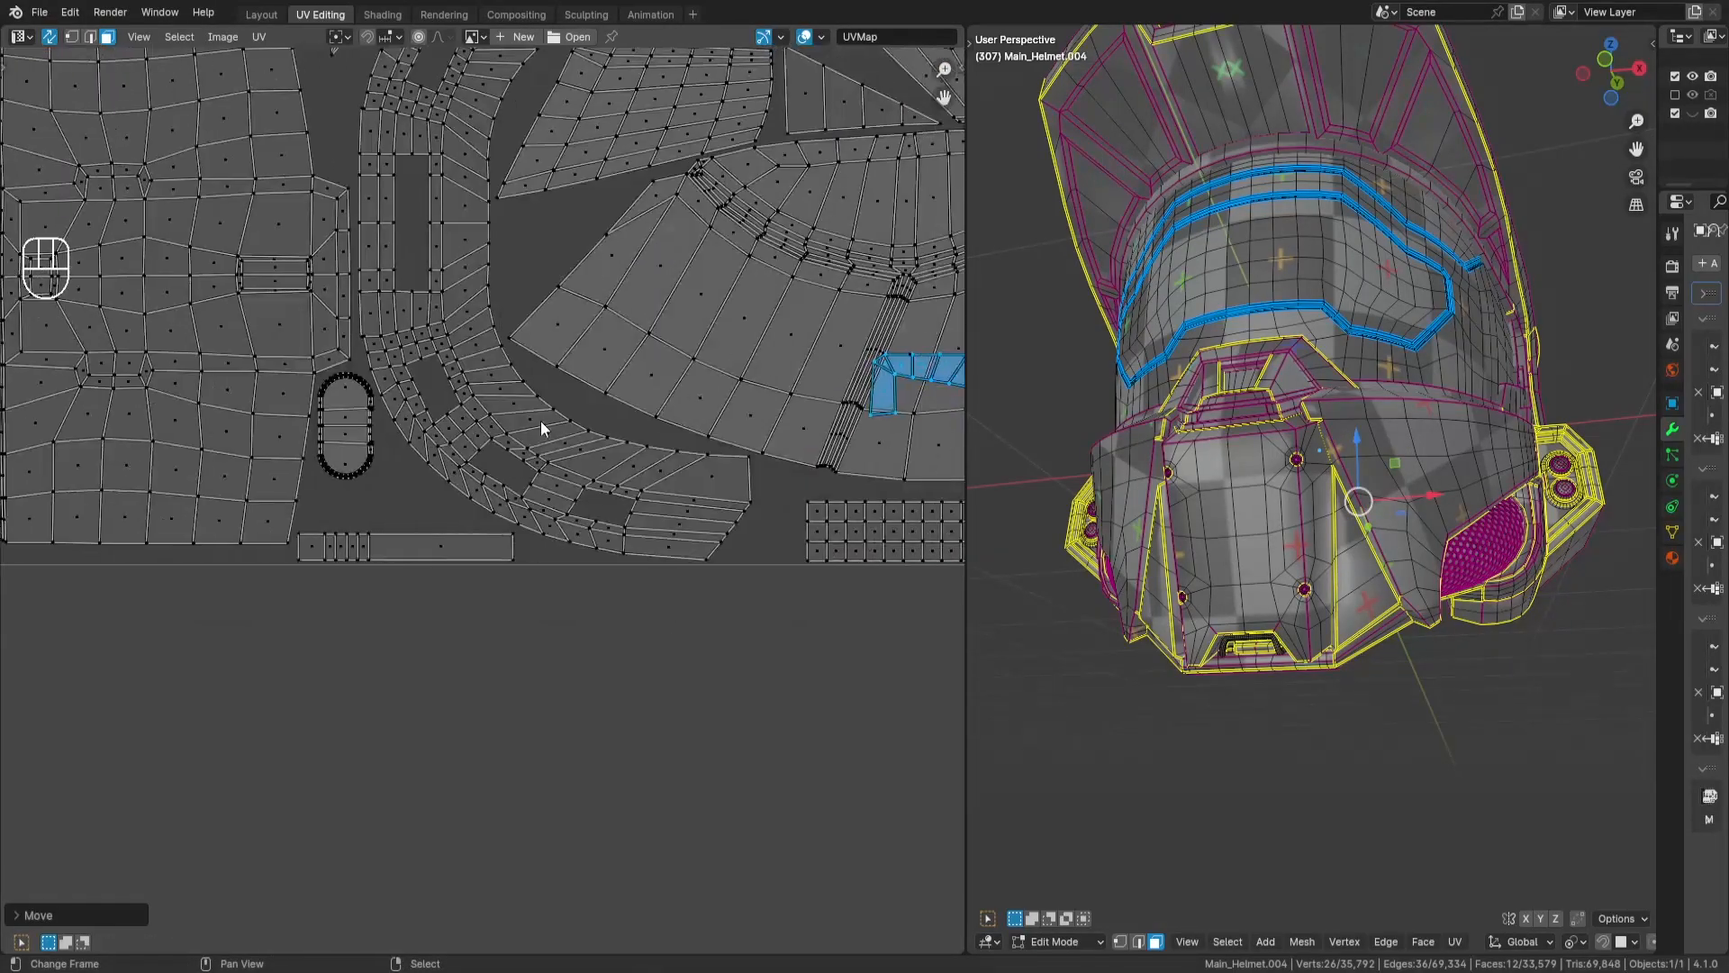
- Rotate the L-shaped island and fit it around the large panel's upper corner, next to the round mesh island
{"action": "scroll", "coordinate": [541, 420], "scroll_direction": "down", "scroll_amount": 3}
{"action": "middle_click_drag", "start_coordinate": [555, 309], "coordinate": [515, 432]}
{"action": "key", "text": "Return"}
{"action": "scroll", "coordinate": [630, 432], "scroll_direction": "up", "scroll_amount": 5}
{"action": "key", "text": "r"}
{"action": "key", "text": "Return"}
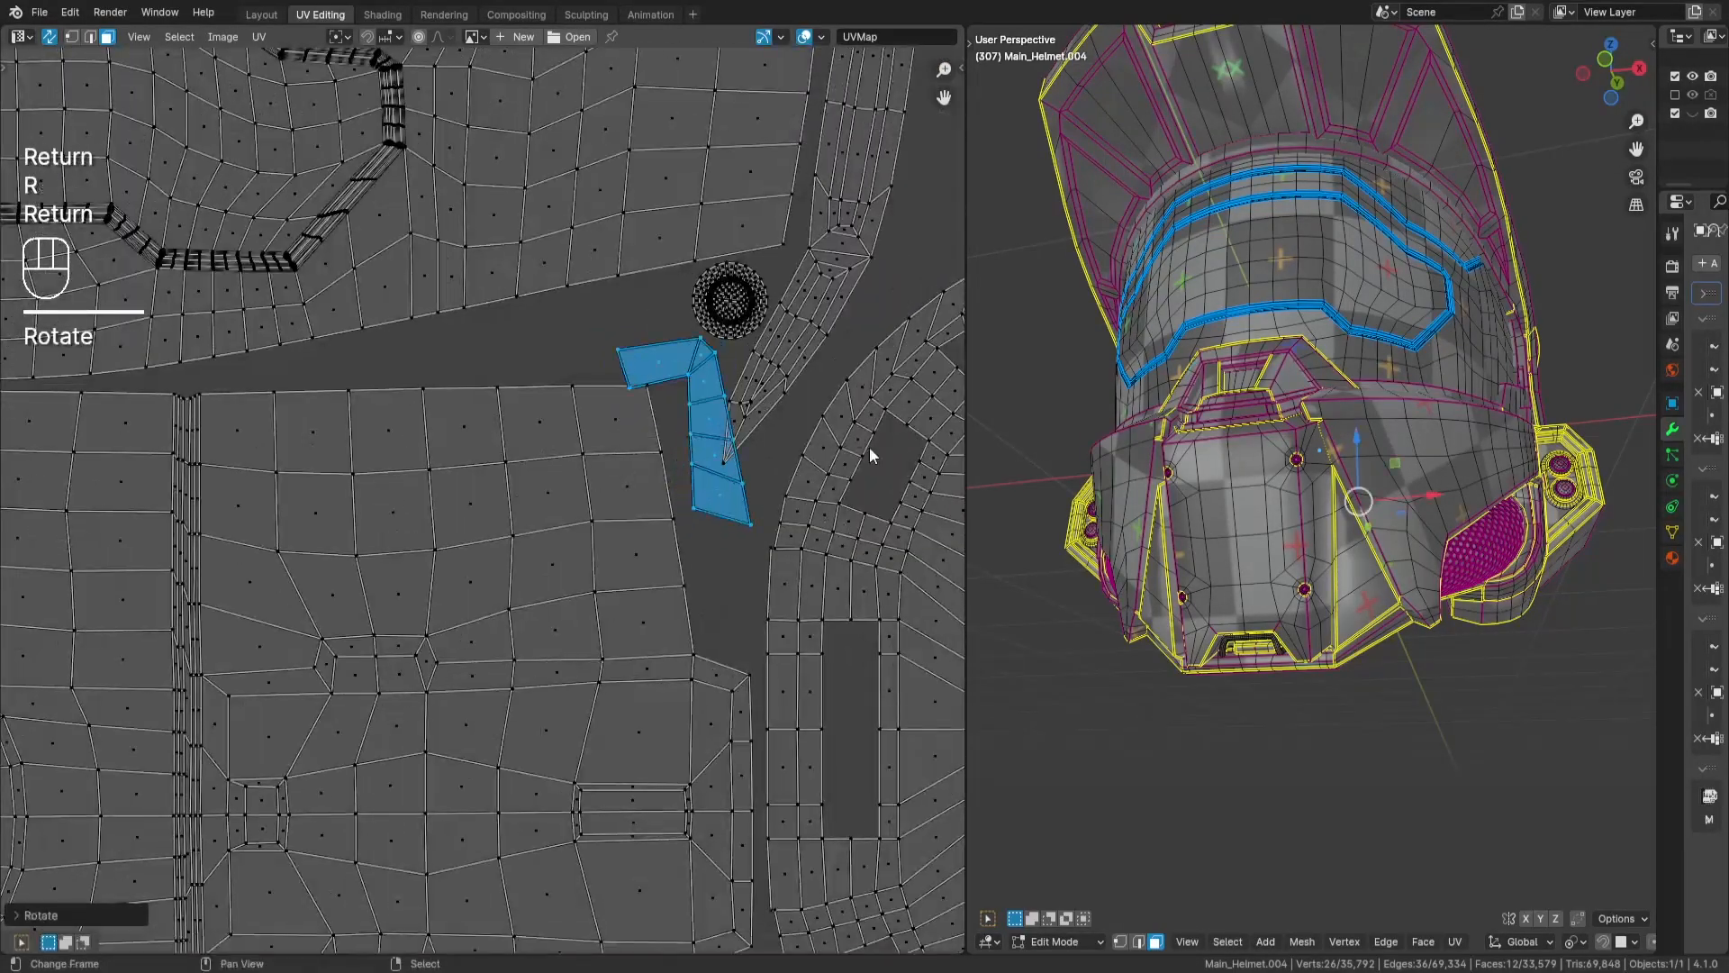
{"action": "scroll", "coordinate": [838, 447], "scroll_direction": "up", "scroll_amount": 2}
{"action": "key", "text": "g"}
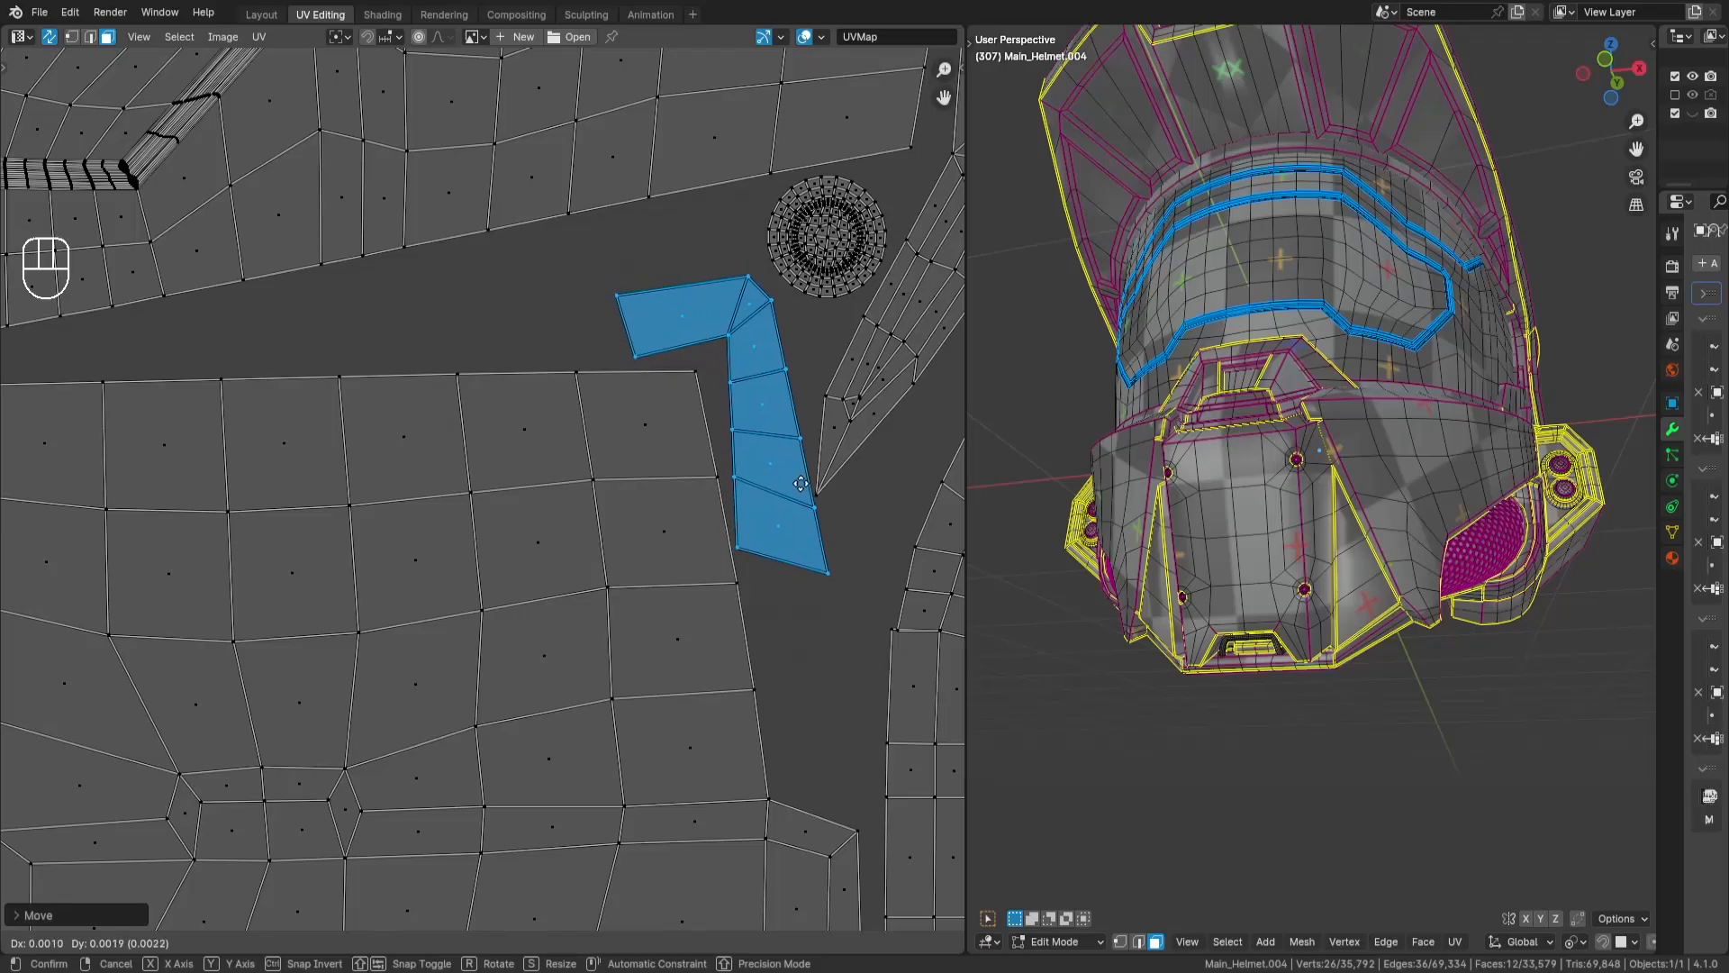
{"action": "key", "text": "Return"}
- Place the 220-face rounded plate with two round details above the large panel beside the L-shaped island, scaling it to fit
{"action": "scroll", "coordinate": [800, 483], "scroll_direction": "down", "scroll_amount": 5}
{"action": "key", "text": "a"}
{"action": "key", "text": "a"}
- Bring the thin twelve-face curved strip from the unplaced islands to the strip column at the tile's right edge
{"action": "key", "text": "a"}
{"action": "key", "text": "a"}
{"action": "key", "text": "l"}
{"action": "key", "text": "g"}
{"action": "key", "text": "Return"}
{"action": "scroll", "coordinate": [693, 451], "scroll_direction": "up", "scroll_amount": 5}
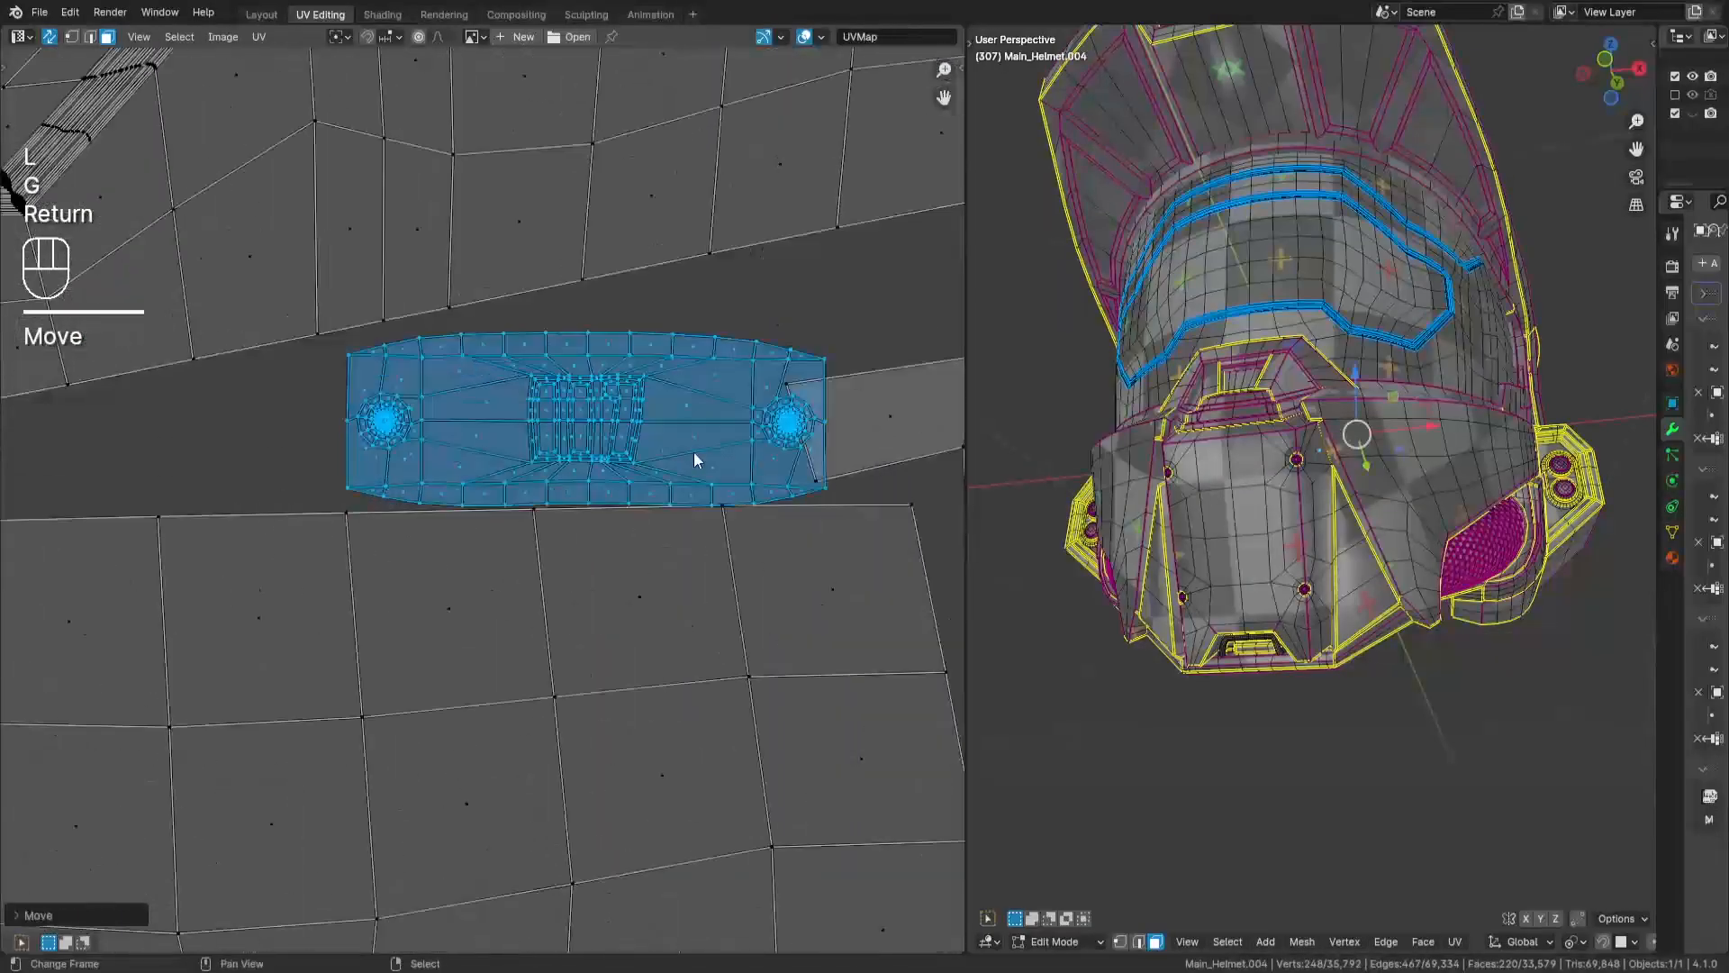
{"action": "key", "text": "g"}
{"action": "key", "text": "s"}
{"action": "key", "text": "Return"}
{"action": "key", "text": "a"}
{"action": "key", "text": "a"}
{"action": "scroll", "coordinate": [801, 470], "scroll_direction": "down", "scroll_amount": 10}
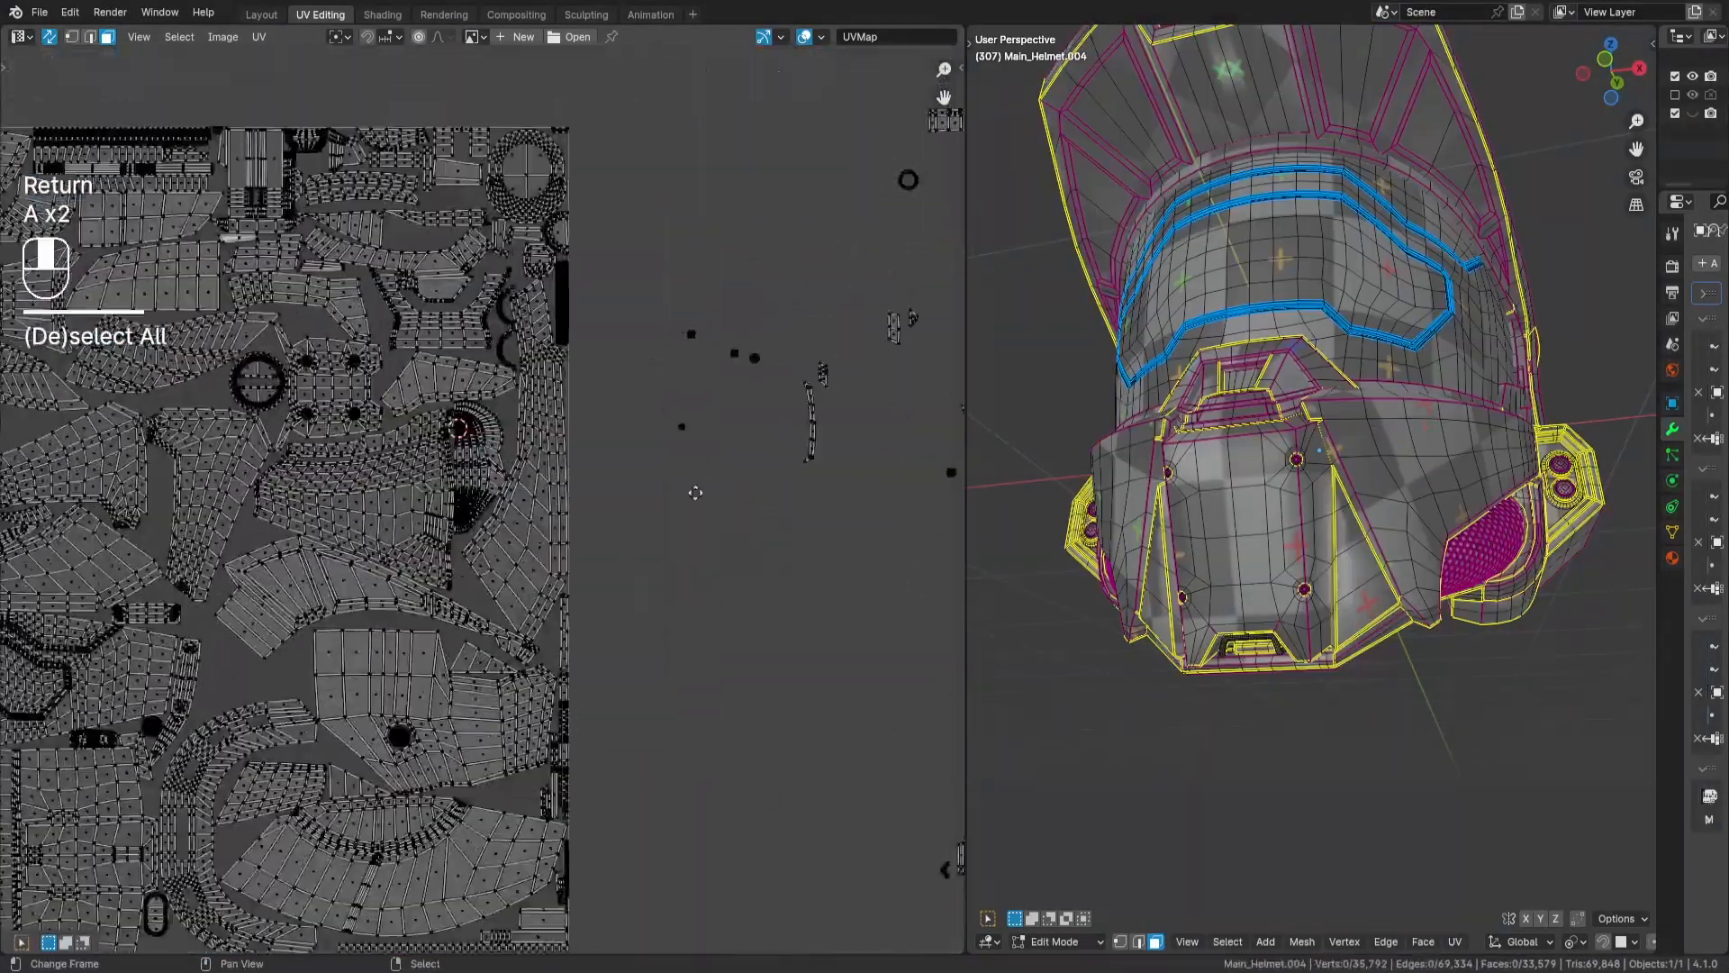
{"action": "middle_click_drag", "start_coordinate": [694, 490], "coordinate": [600, 495]}
{"action": "key", "text": "a"}
{"action": "key", "text": "a"}
{"action": "key", "text": "c"}
{"action": "left_click_drag", "start_coordinate": [718, 459], "coordinate": [717, 401]}
{"action": "key", "text": "g"}
{"action": "key", "text": "Return"}
{"action": "scroll", "coordinate": [577, 621], "scroll_direction": "up", "scroll_amount": 5}
{"action": "scroll", "coordinate": [633, 648], "scroll_direction": "down", "scroll_amount": 2}
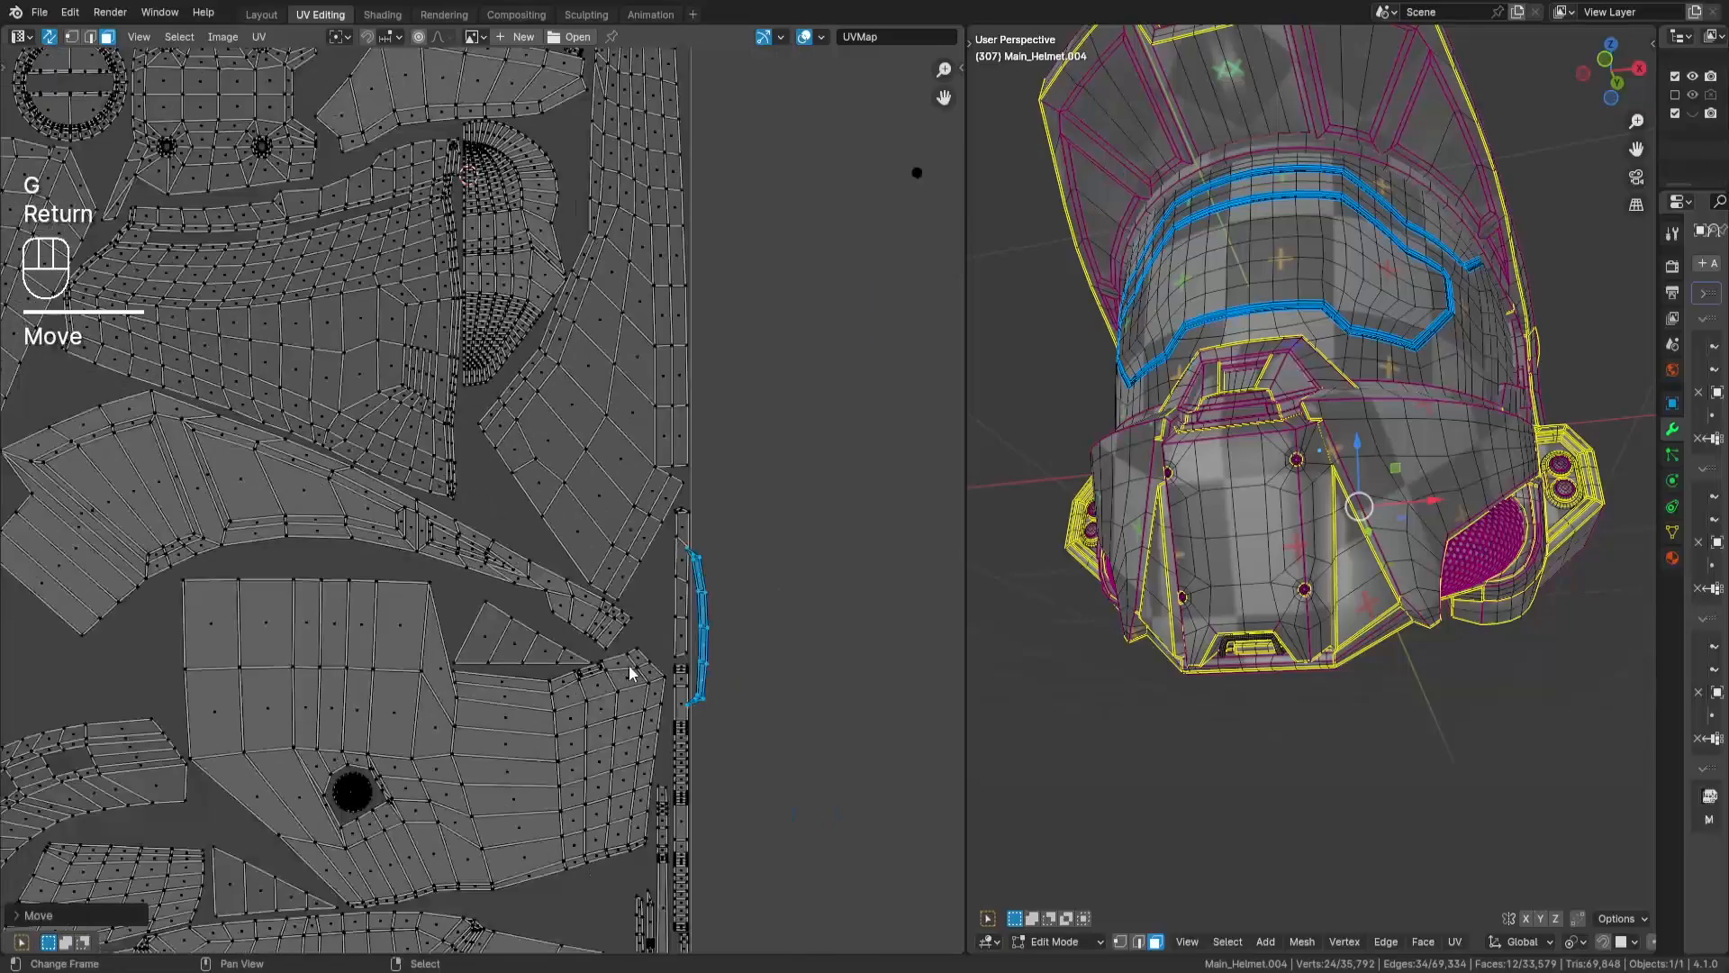
{"action": "key", "text": "g"}
{"action": "key", "text": "Return"}
{"action": "scroll", "coordinate": [540, 211], "scroll_direction": "up", "scroll_amount": 3}
{"action": "key", "text": "g"}
{"action": "left_click", "coordinate": [718, 569]}
- Rotate the thin curved strip to lie roughly horizontal in the gap beneath the large panel with the round hole
{"action": "scroll", "coordinate": [621, 576], "scroll_direction": "down", "scroll_amount": 5}
{"action": "middle_click_drag", "start_coordinate": [505, 456], "coordinate": [720, 72]}
{"action": "middle_click_drag", "start_coordinate": [829, 532], "coordinate": [234, 713]}
{"action": "key", "text": "Return"}
{"action": "scroll", "coordinate": [792, 253], "scroll_direction": "up", "scroll_amount": 4}
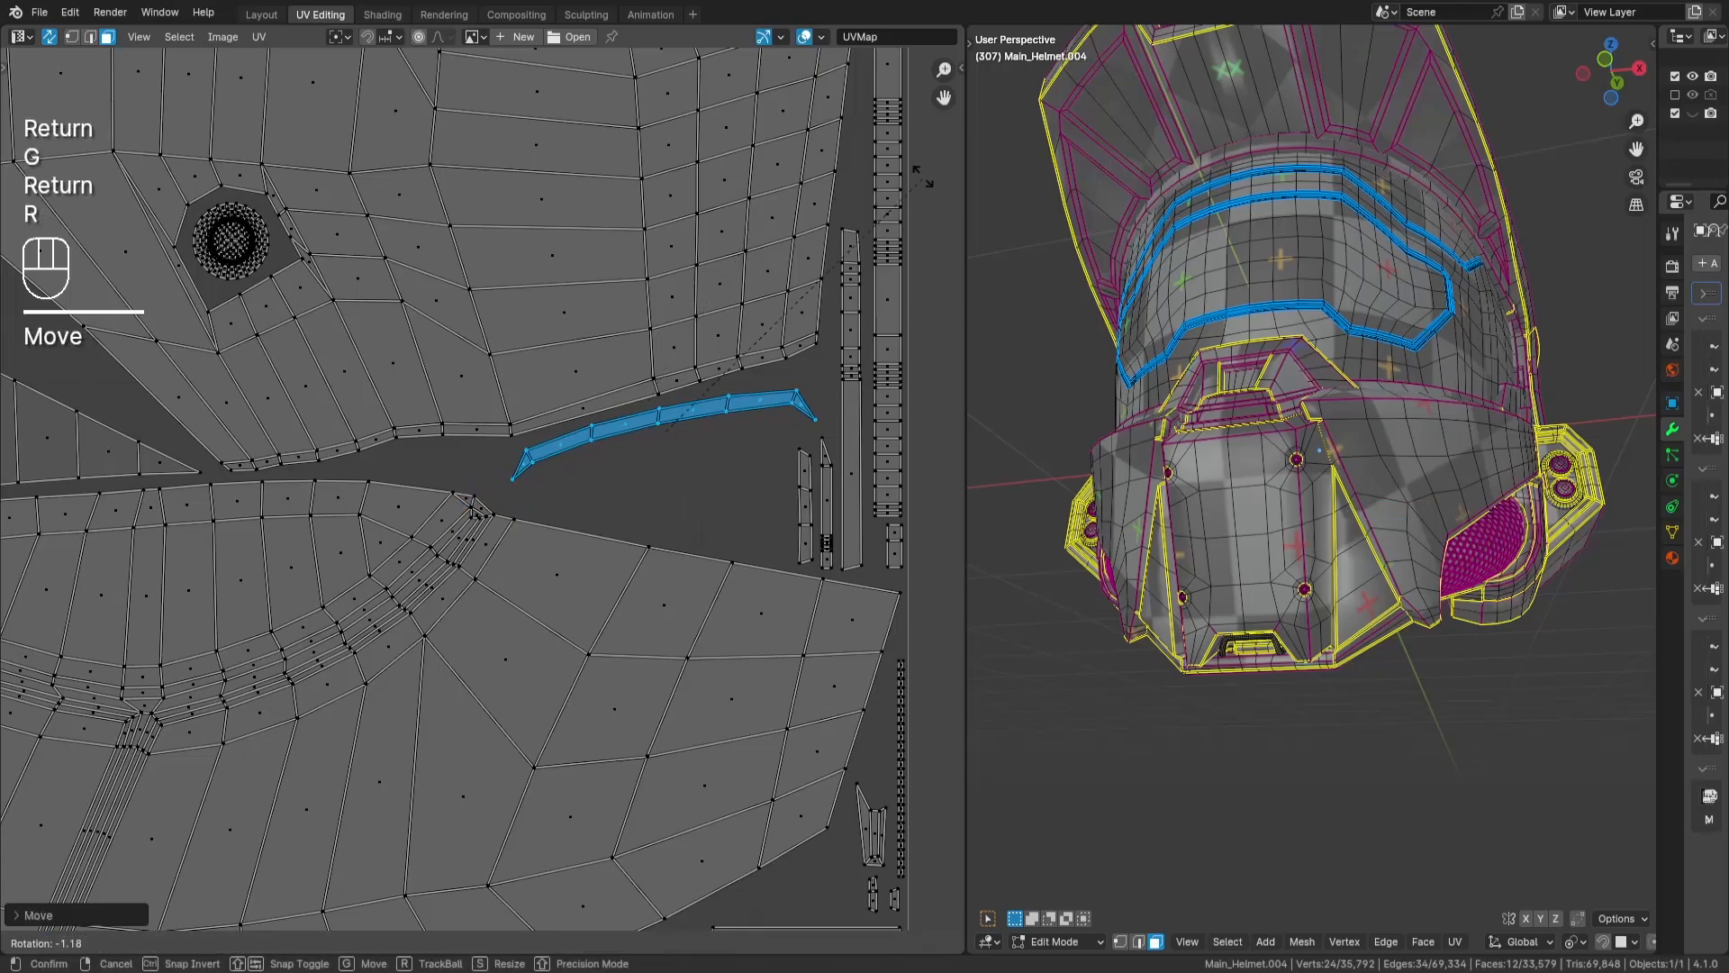
{"action": "key", "text": "Return"}
{"action": "scroll", "coordinate": [926, 365], "scroll_direction": "down", "scroll_amount": 2}
{"action": "middle_click_drag", "start_coordinate": [658, 208], "coordinate": [743, 430]}
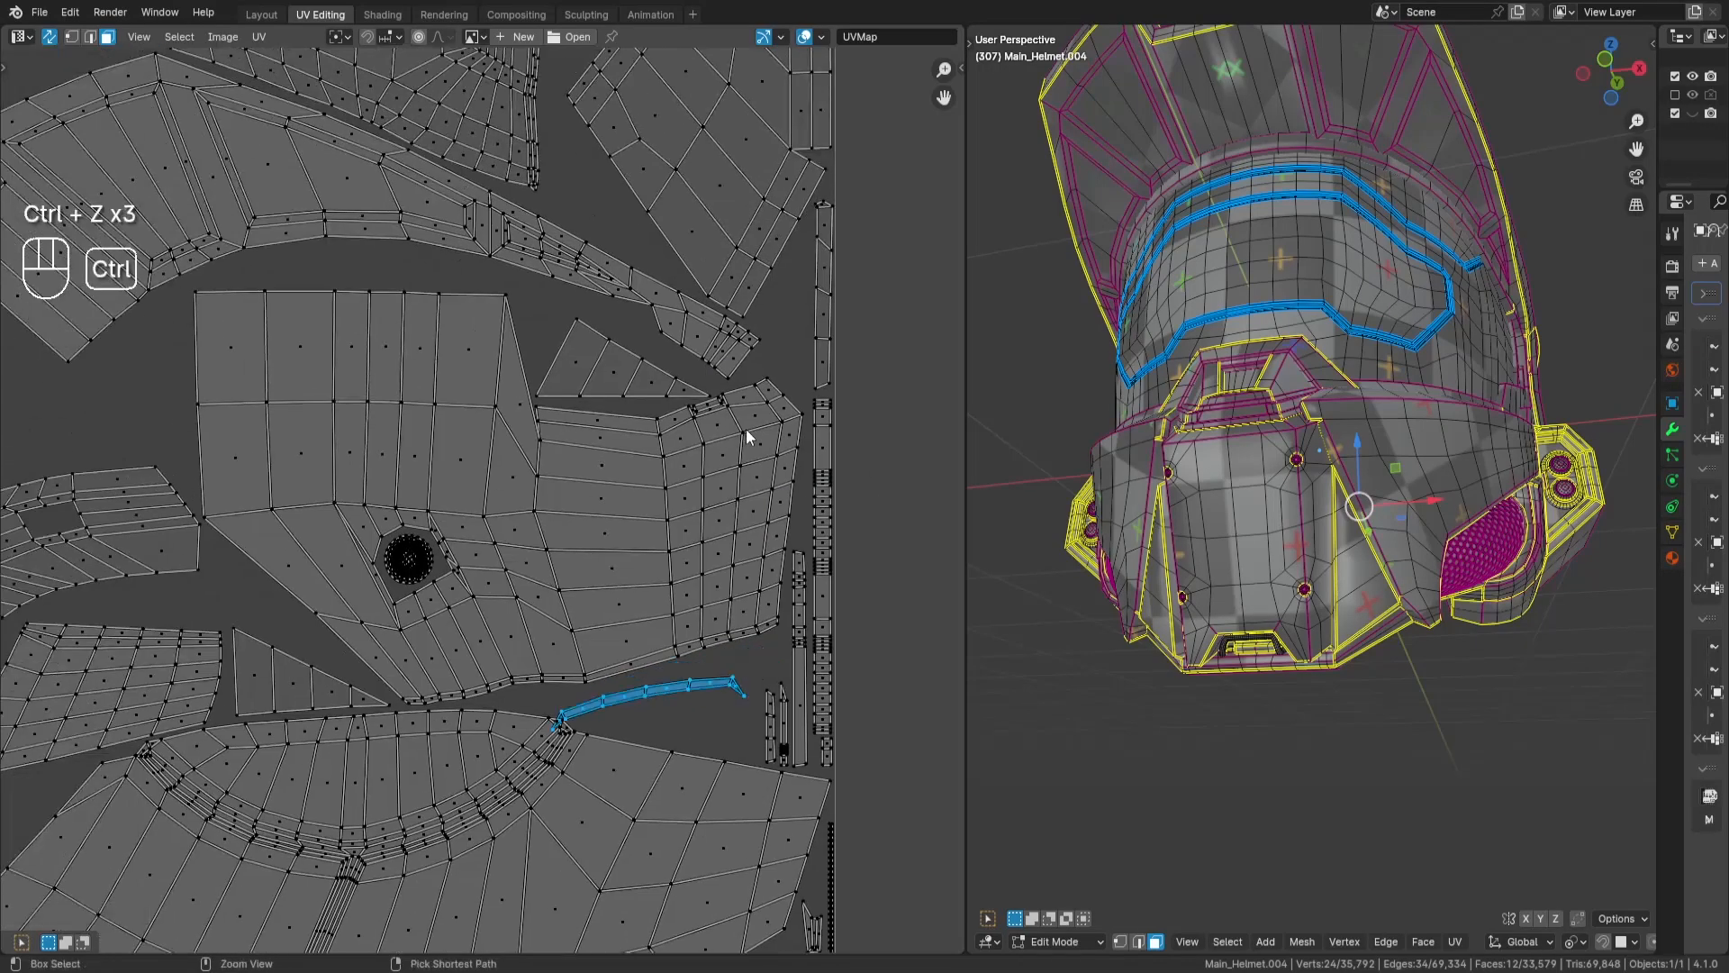
{"action": "scroll", "coordinate": [677, 553], "scroll_direction": "down", "scroll_amount": 6}
- Rotate the tall multi-row block by 90 degrees and lay it in the gap left of the large panel with the round hole
{"action": "key", "text": "a"}
{"action": "key", "text": "a"}
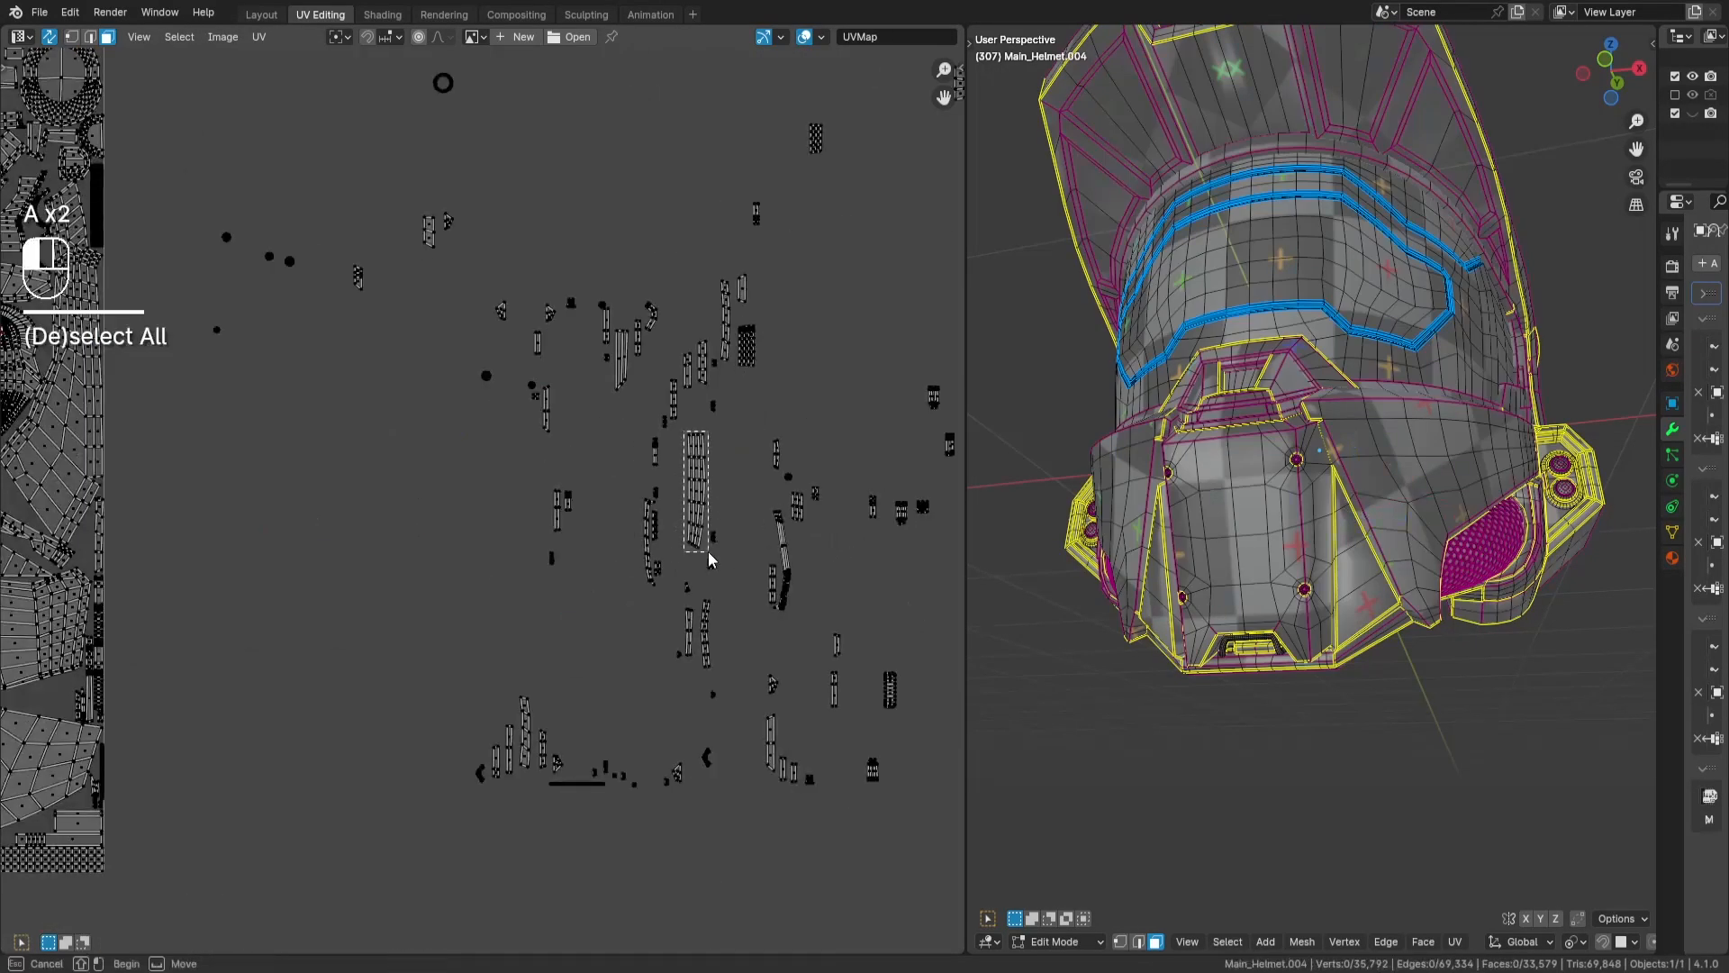
{"action": "left_click_drag", "start_coordinate": [707, 553], "coordinate": [709, 555]}
{"action": "middle_click_drag", "start_coordinate": [166, 688], "coordinate": [706, 569]}
{"action": "middle_click_drag", "start_coordinate": [384, 412], "coordinate": [714, 514]}
{"action": "scroll", "coordinate": [764, 584], "scroll_direction": "up", "scroll_amount": 2}
{"action": "type", "text": "r90"}
{"action": "key", "text": "Return"}
{"action": "key", "text": "g"}
{"action": "key", "text": "Return"}
- Place the 68-face square frame island in the open gap beside the large panel with the round hole
{"action": "key", "text": "a"}
{"action": "key", "text": "a"}
{"action": "middle_click_drag", "start_coordinate": [567, 478], "coordinate": [351, 591]}
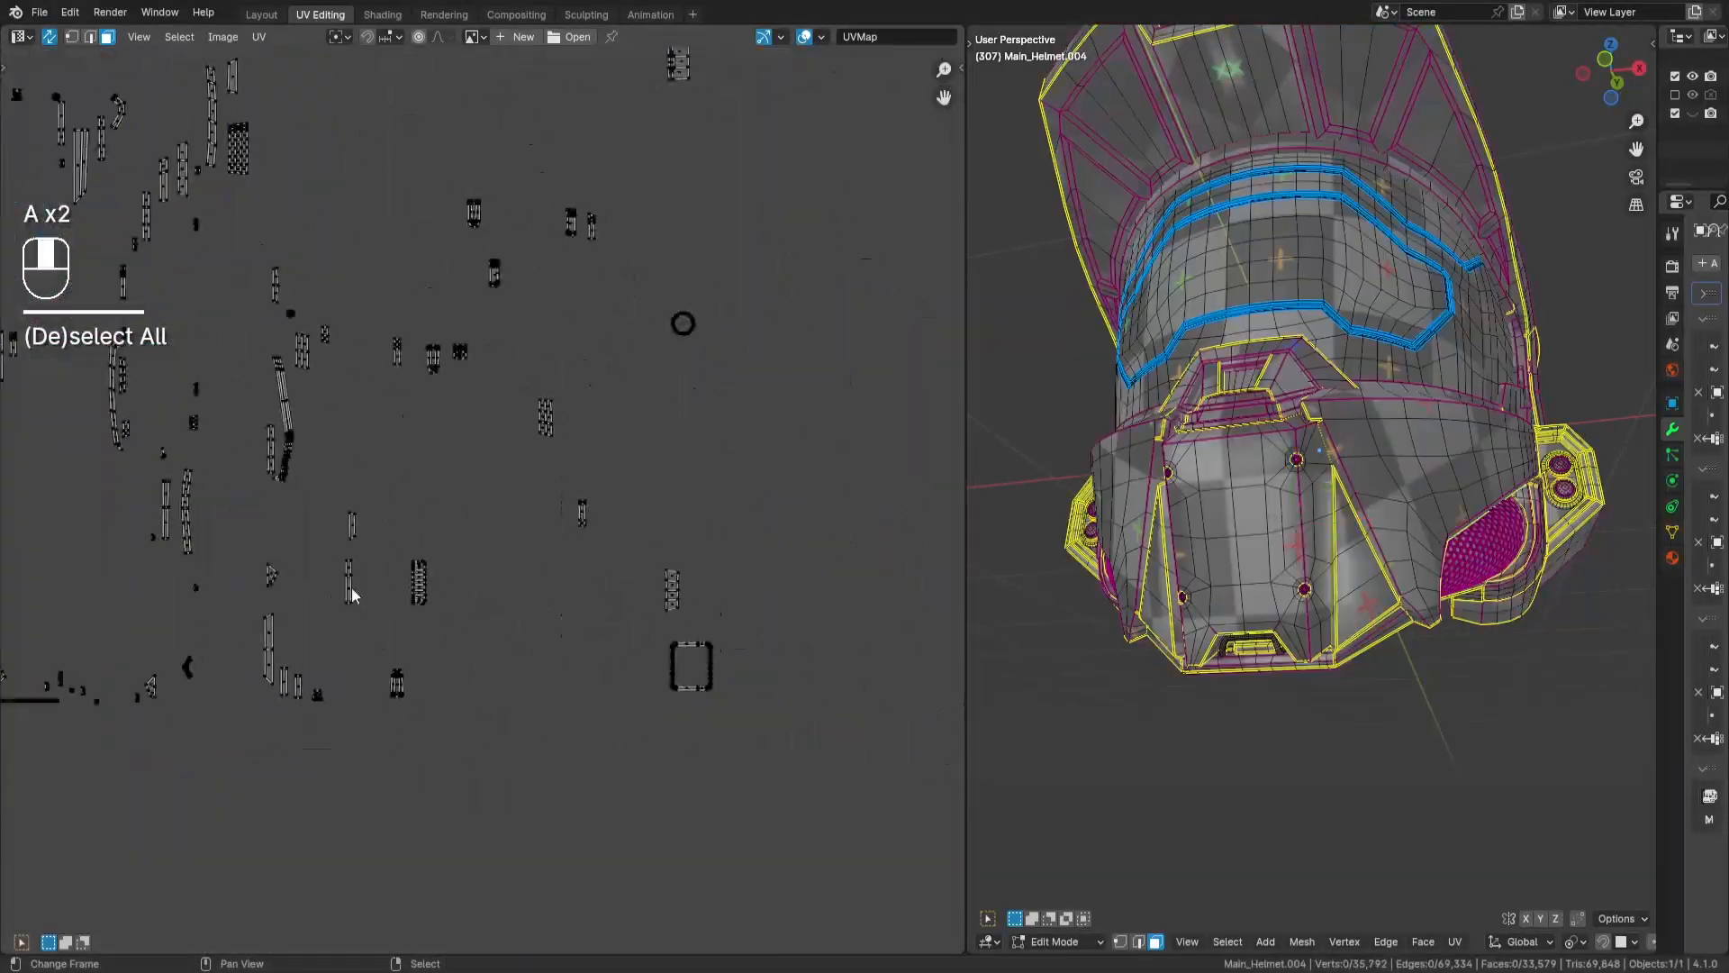
{"action": "left_click_drag", "start_coordinate": [662, 650], "coordinate": [683, 668]}
{"action": "scroll", "coordinate": [679, 630], "scroll_direction": "down", "scroll_amount": 5}
{"action": "key", "text": "g"}
{"action": "key", "text": "Return"}
{"action": "scroll", "coordinate": [544, 618], "scroll_direction": "up", "scroll_amount": 6}
{"action": "key", "text": "g"}
{"action": "key", "text": "Return"}
{"action": "scroll", "coordinate": [814, 461], "scroll_direction": "down", "scroll_amount": 6}
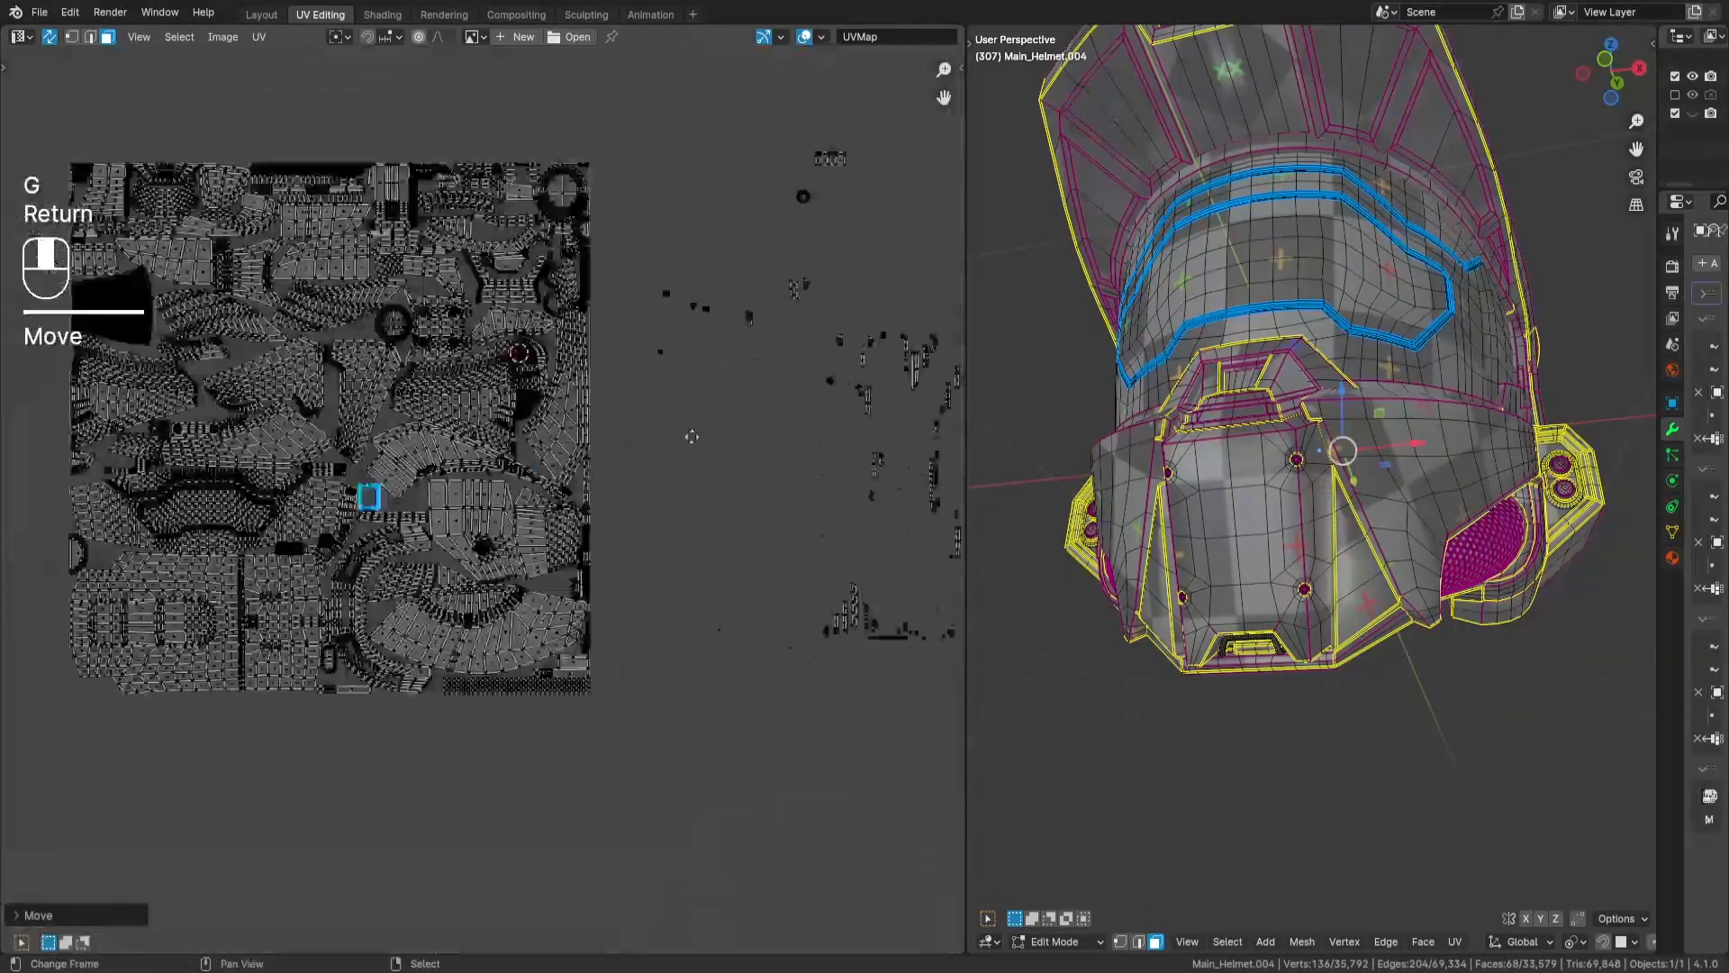
- Place the 22-face block in the gap between the long tapered strip and the curved band in the tile's upper area
{"action": "key", "text": "a"}
{"action": "key", "text": "a"}
{"action": "left_click_drag", "start_coordinate": [872, 249], "coordinate": [924, 290]}
{"action": "key", "text": "g"}
{"action": "key", "text": "Return"}
{"action": "scroll", "coordinate": [499, 409], "scroll_direction": "up", "scroll_amount": 5}
{"action": "scroll", "coordinate": [545, 547], "scroll_direction": "up", "scroll_amount": 1}
{"action": "key", "text": "g"}
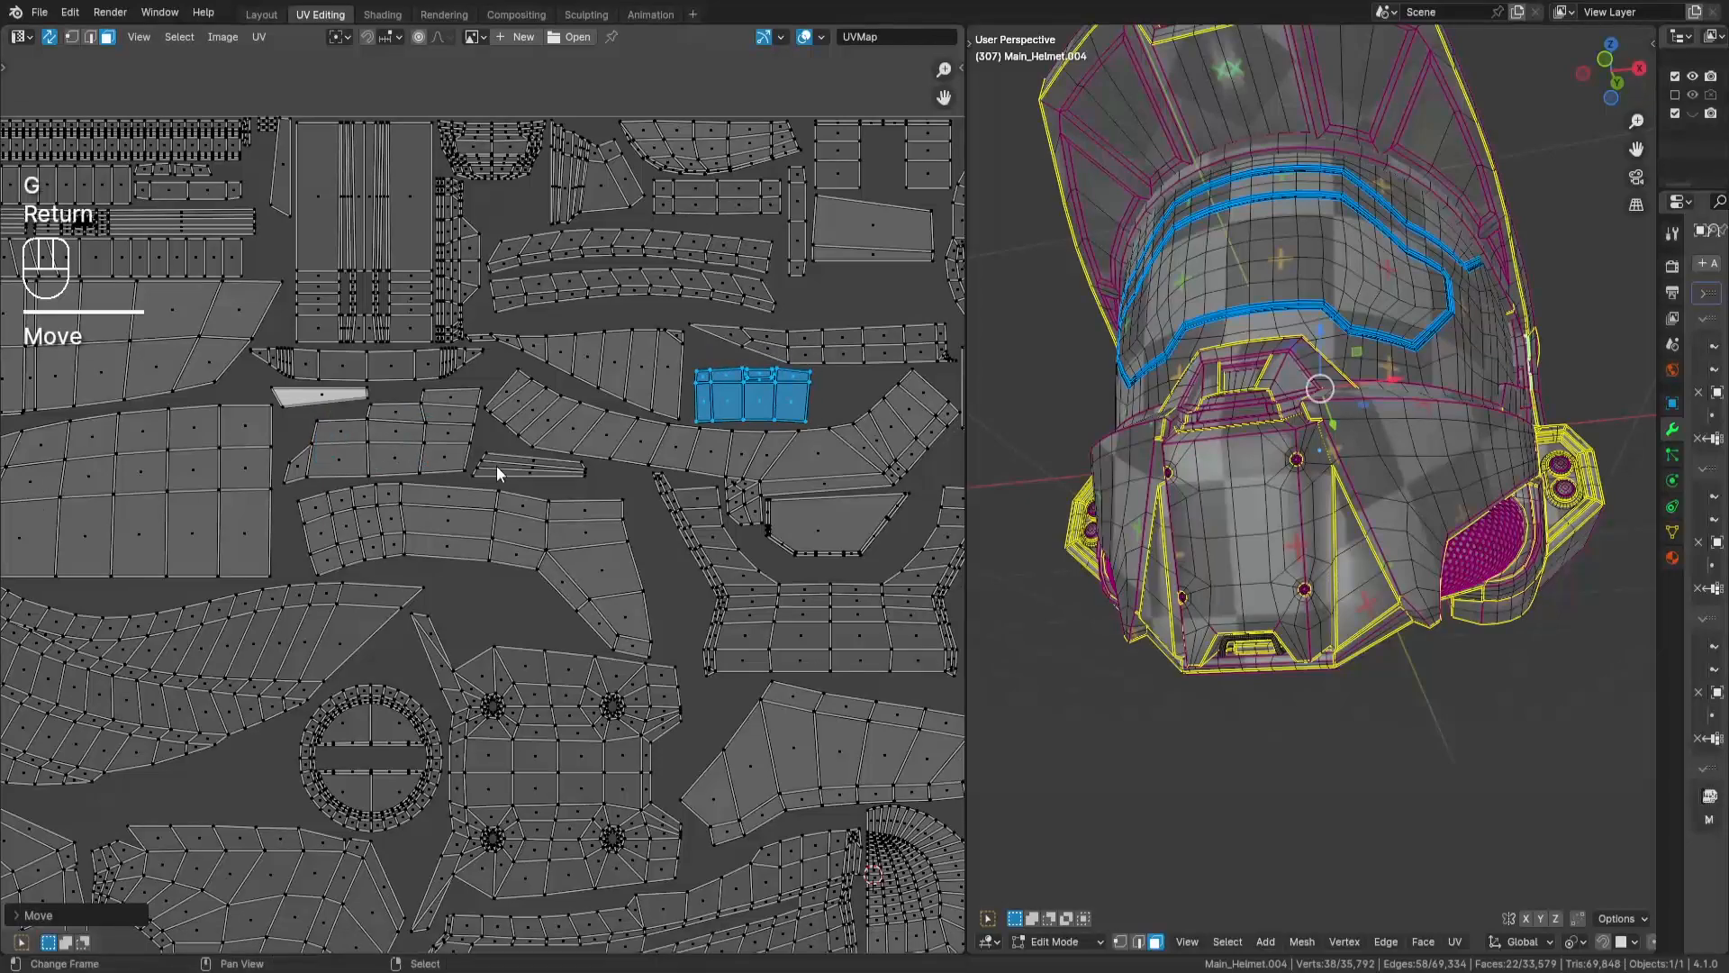
- Place the round ring island in the gap beside the end of the curved band in the tile's upper right
{"action": "scroll", "coordinate": [496, 473], "scroll_direction": "down", "scroll_amount": 4}
{"action": "middle_click_drag", "start_coordinate": [576, 468], "coordinate": [287, 526]}
{"action": "key", "text": "a"}
{"action": "key", "text": "a"}
{"action": "left_click_drag", "start_coordinate": [663, 401], "coordinate": [705, 441]}
{"action": "scroll", "coordinate": [503, 559], "scroll_direction": "up", "scroll_amount": 4}
{"action": "key", "text": "g"}
{"action": "key", "text": "Return"}
- Place two of the small round discs inside the hole of the ring island
{"action": "middle_click_drag", "start_coordinate": [713, 604], "coordinate": [640, 570]}
{"action": "key", "text": "a"}
{"action": "key", "text": "a"}
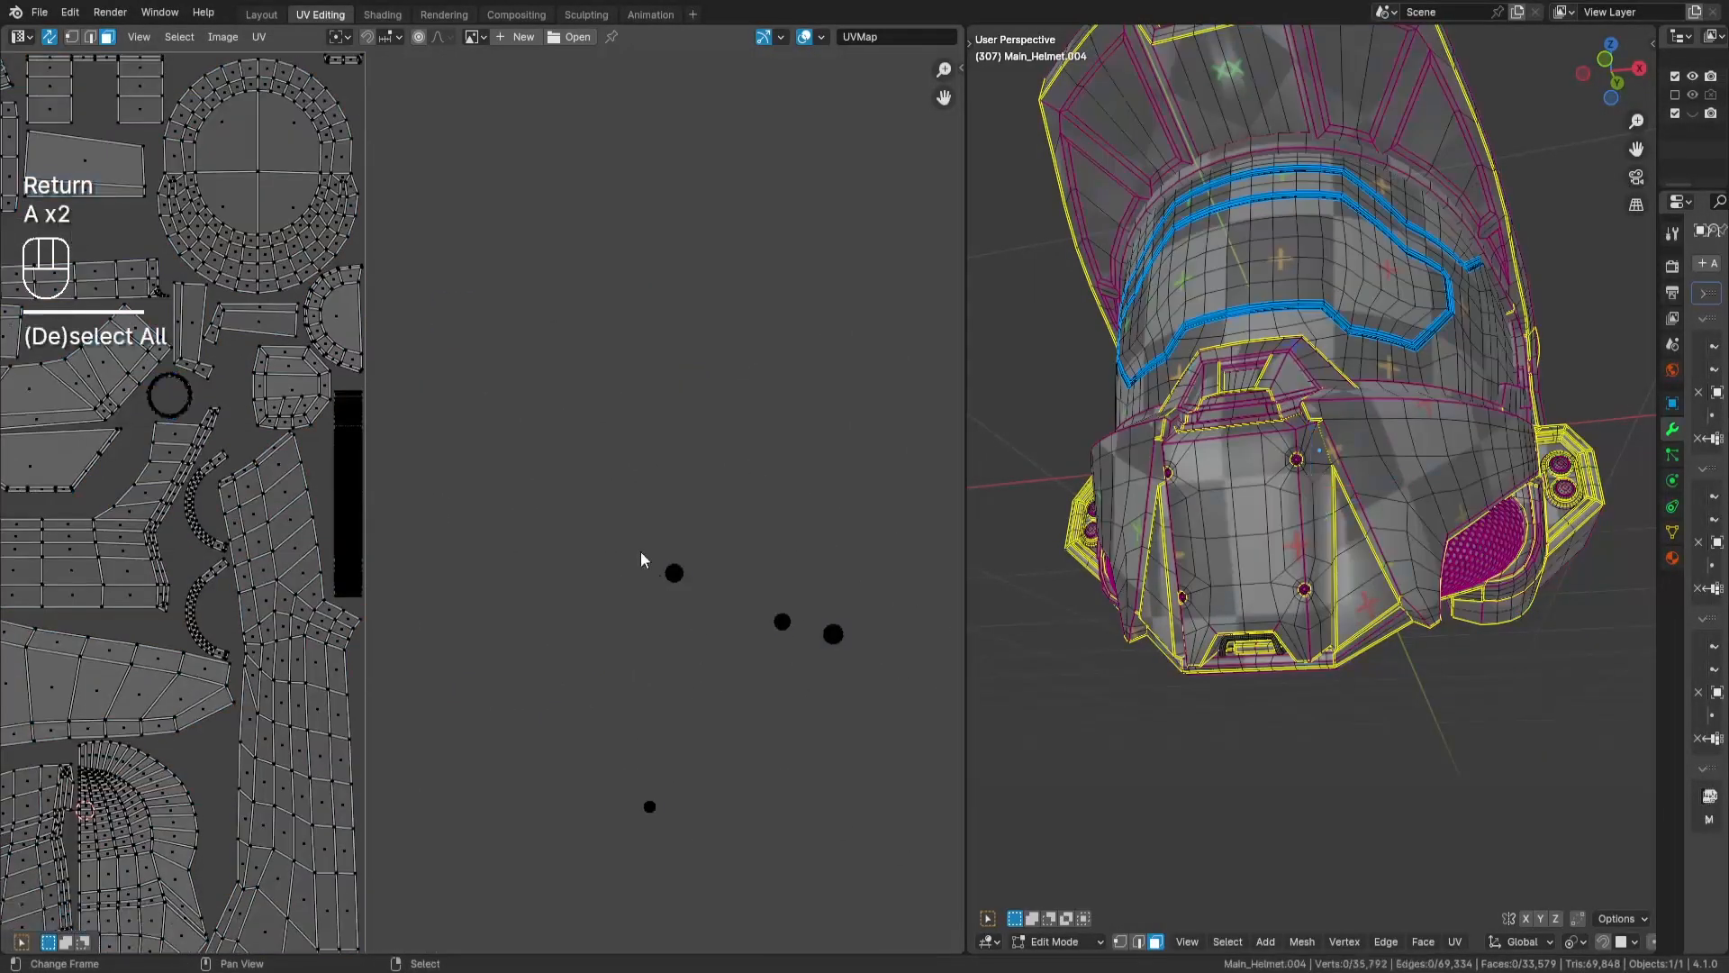
{"action": "left_click_drag", "start_coordinate": [643, 551], "coordinate": [701, 594]}
{"action": "middle_click_drag", "start_coordinate": [793, 603], "coordinate": [980, 530]}
{"action": "key", "text": "g"}
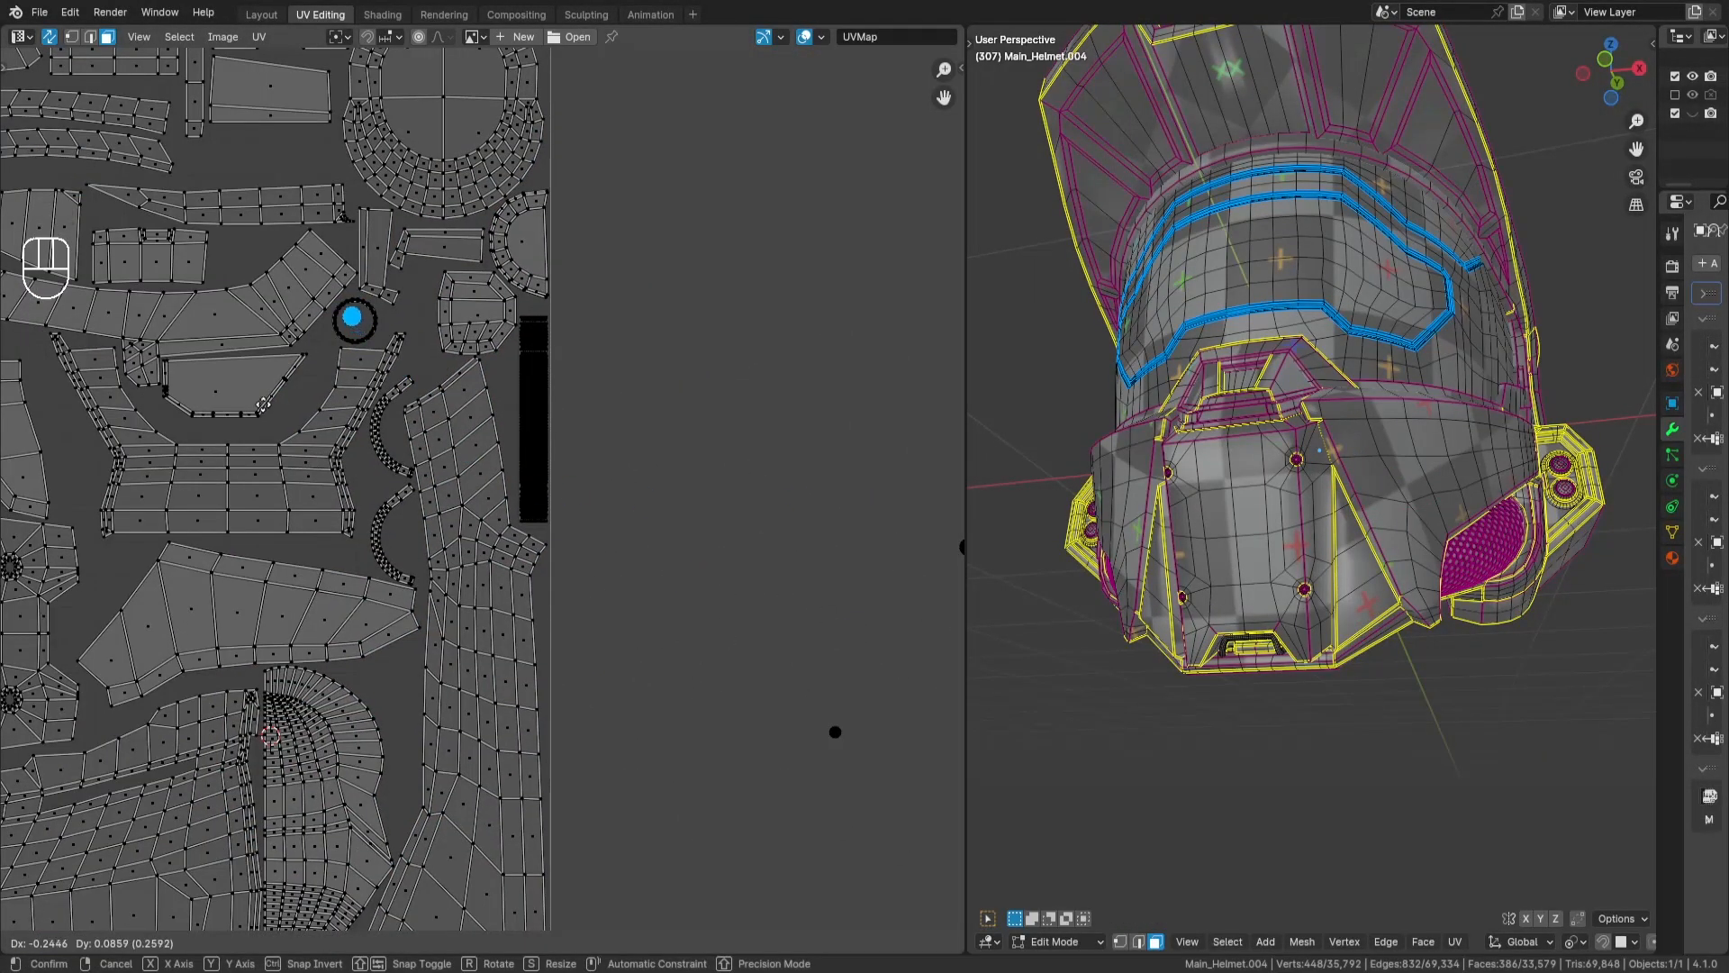
{"action": "key", "text": "g"}
{"action": "key", "text": "Return"}
{"action": "key", "text": "g"}
{"action": "key", "text": "Return"}
- Move the other two neighbouring round discs into the free space around the long tapered strip and the 22-face block
{"action": "key", "text": "a"}
{"action": "key", "text": "a"}
{"action": "left_click_drag", "start_coordinate": [680, 551], "coordinate": [759, 629]}
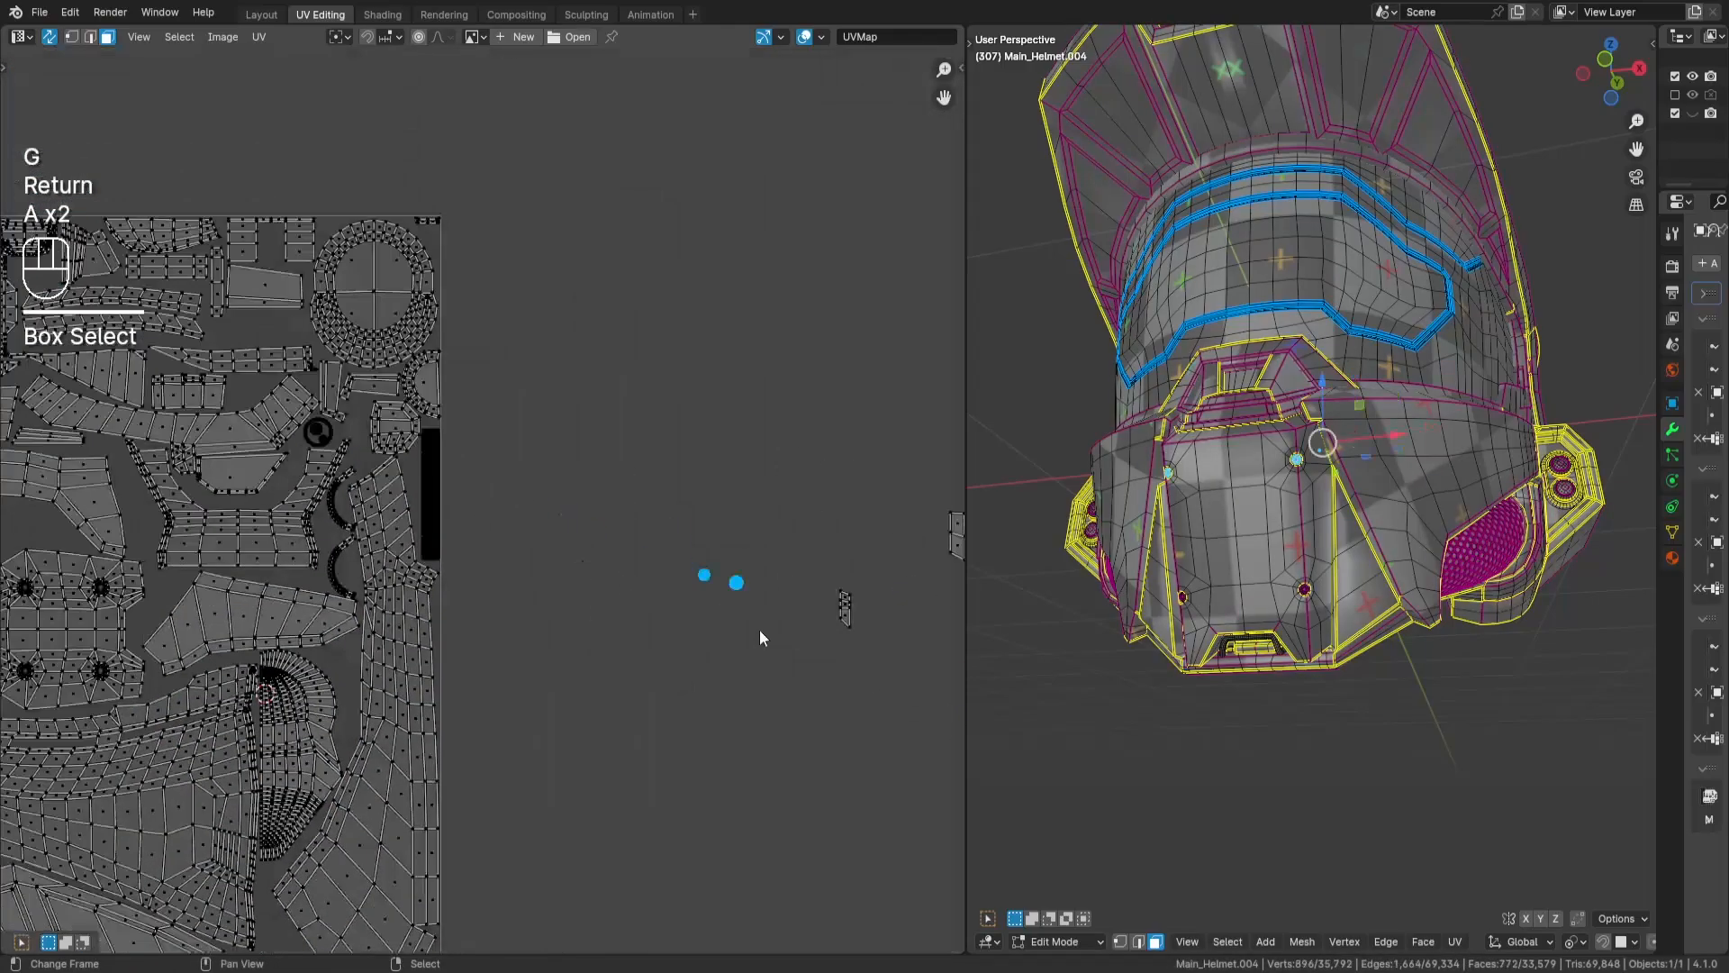
{"action": "key", "text": "g"}
{"action": "key", "text": "Return"}
{"action": "middle_click_drag", "start_coordinate": [594, 557], "coordinate": [946, 581]}
{"action": "scroll", "coordinate": [801, 578], "scroll_direction": "up", "scroll_amount": 1}
{"action": "key", "text": "g"}
{"action": "key", "text": "Return"}
- Adjust the placement of the disc next to the 22-face block on its own
{"action": "key", "text": "a"}
{"action": "key", "text": "a"}
{"action": "middle_click_drag", "start_coordinate": [670, 647], "coordinate": [602, 586]}
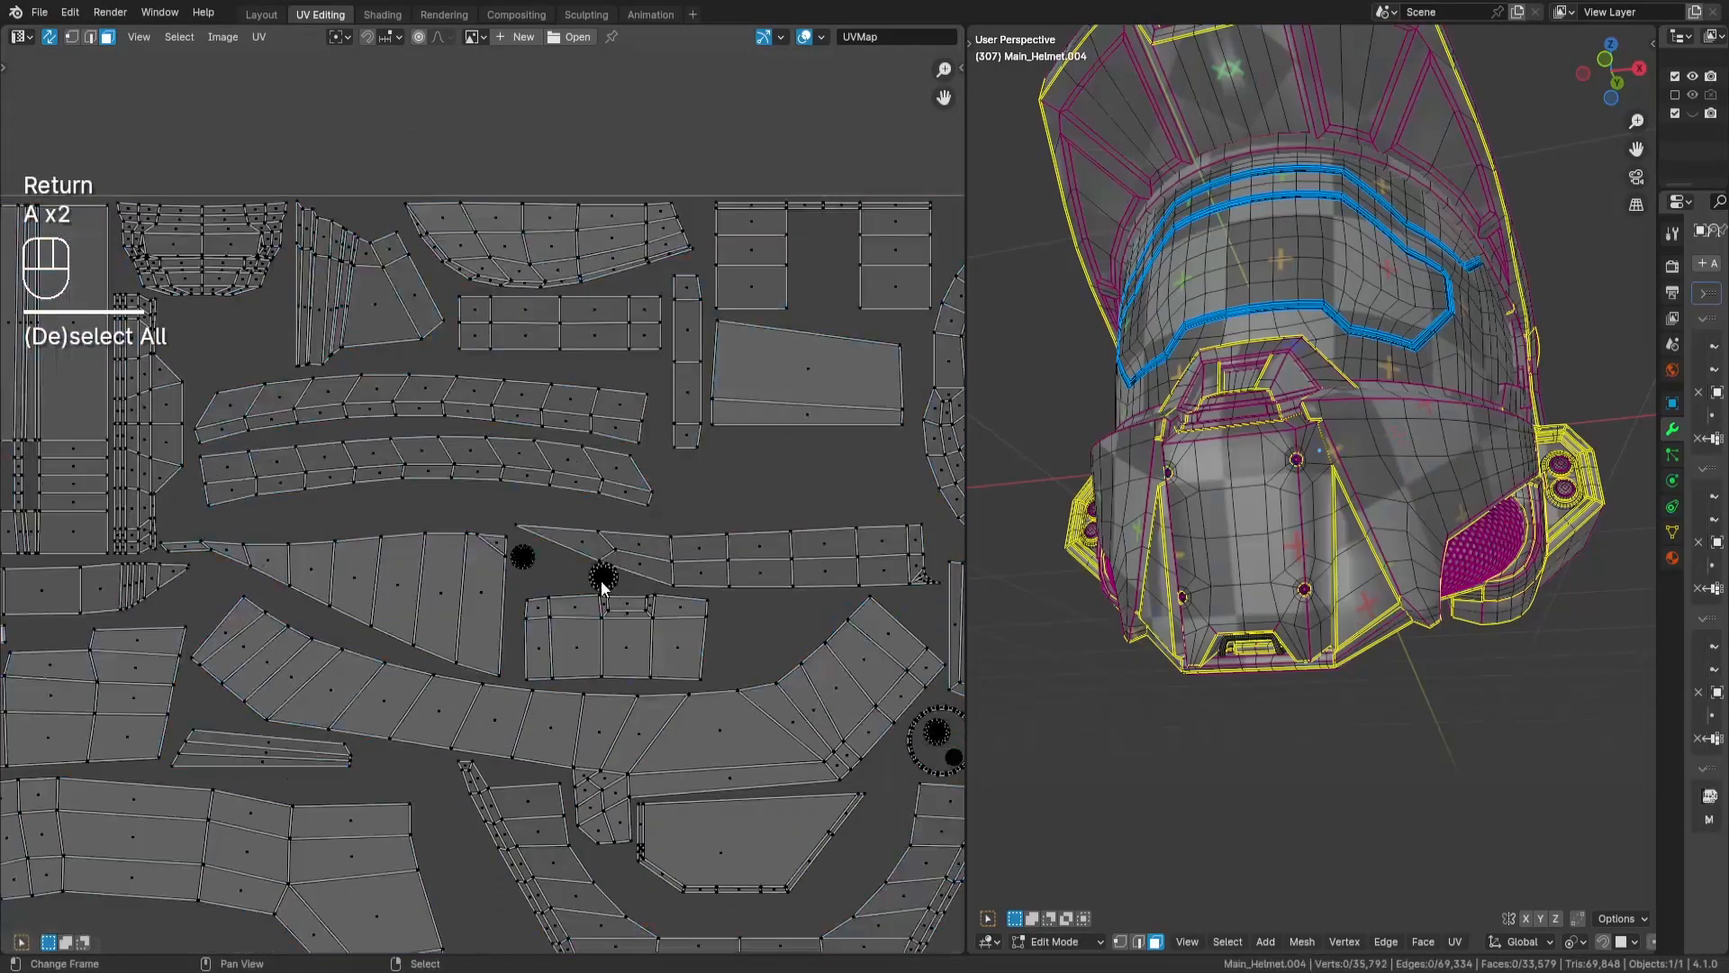
{"action": "key", "text": "g"}
{"action": "key", "text": "Return"}
{"action": "scroll", "coordinate": [773, 613], "scroll_direction": "down", "scroll_amount": 6}
- Place the thin 48-face ring in the gap beneath the large panel, beside the strip column near the tile's right edge
{"action": "key", "text": "a"}
{"action": "key", "text": "a"}
{"action": "middle_click_drag", "start_coordinate": [772, 612], "coordinate": [592, 522]}
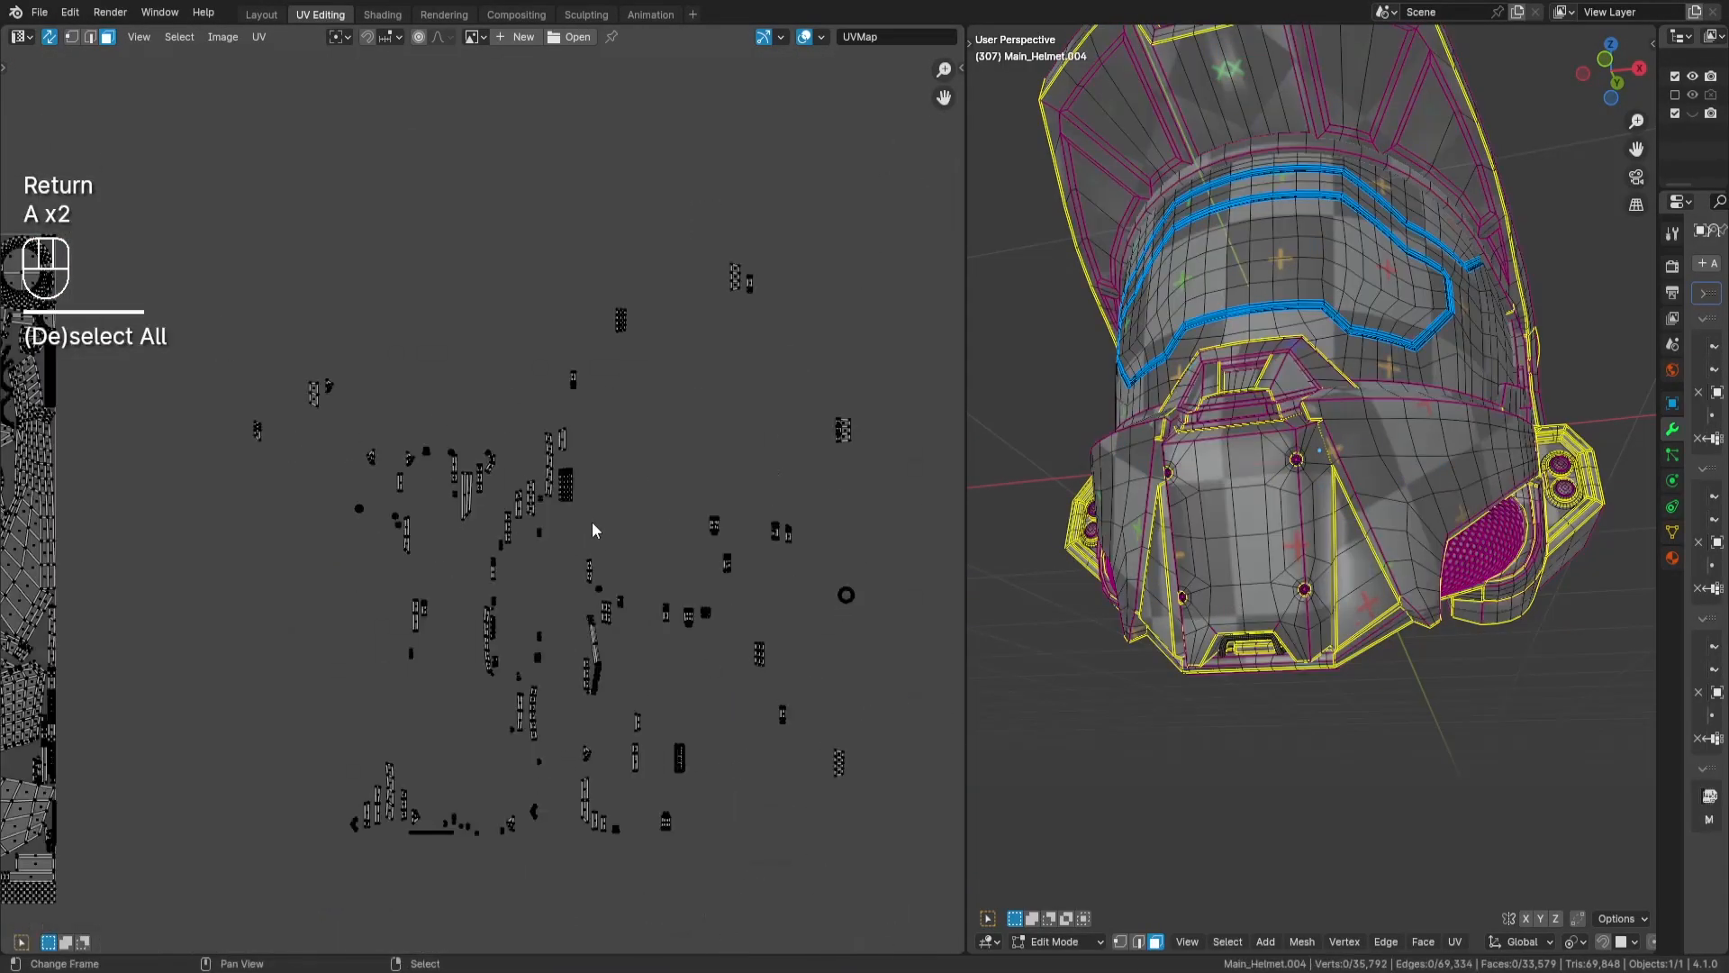
{"action": "left_click_drag", "start_coordinate": [775, 541], "coordinate": [818, 579]}
{"action": "key", "text": "g"}
{"action": "key", "text": "Return"}
{"action": "middle_click_drag", "start_coordinate": [612, 612], "coordinate": [940, 578]}
{"action": "key", "text": "g"}
{"action": "key", "text": "Return"}
{"action": "scroll", "coordinate": [504, 468], "scroll_direction": "down", "scroll_amount": 1}
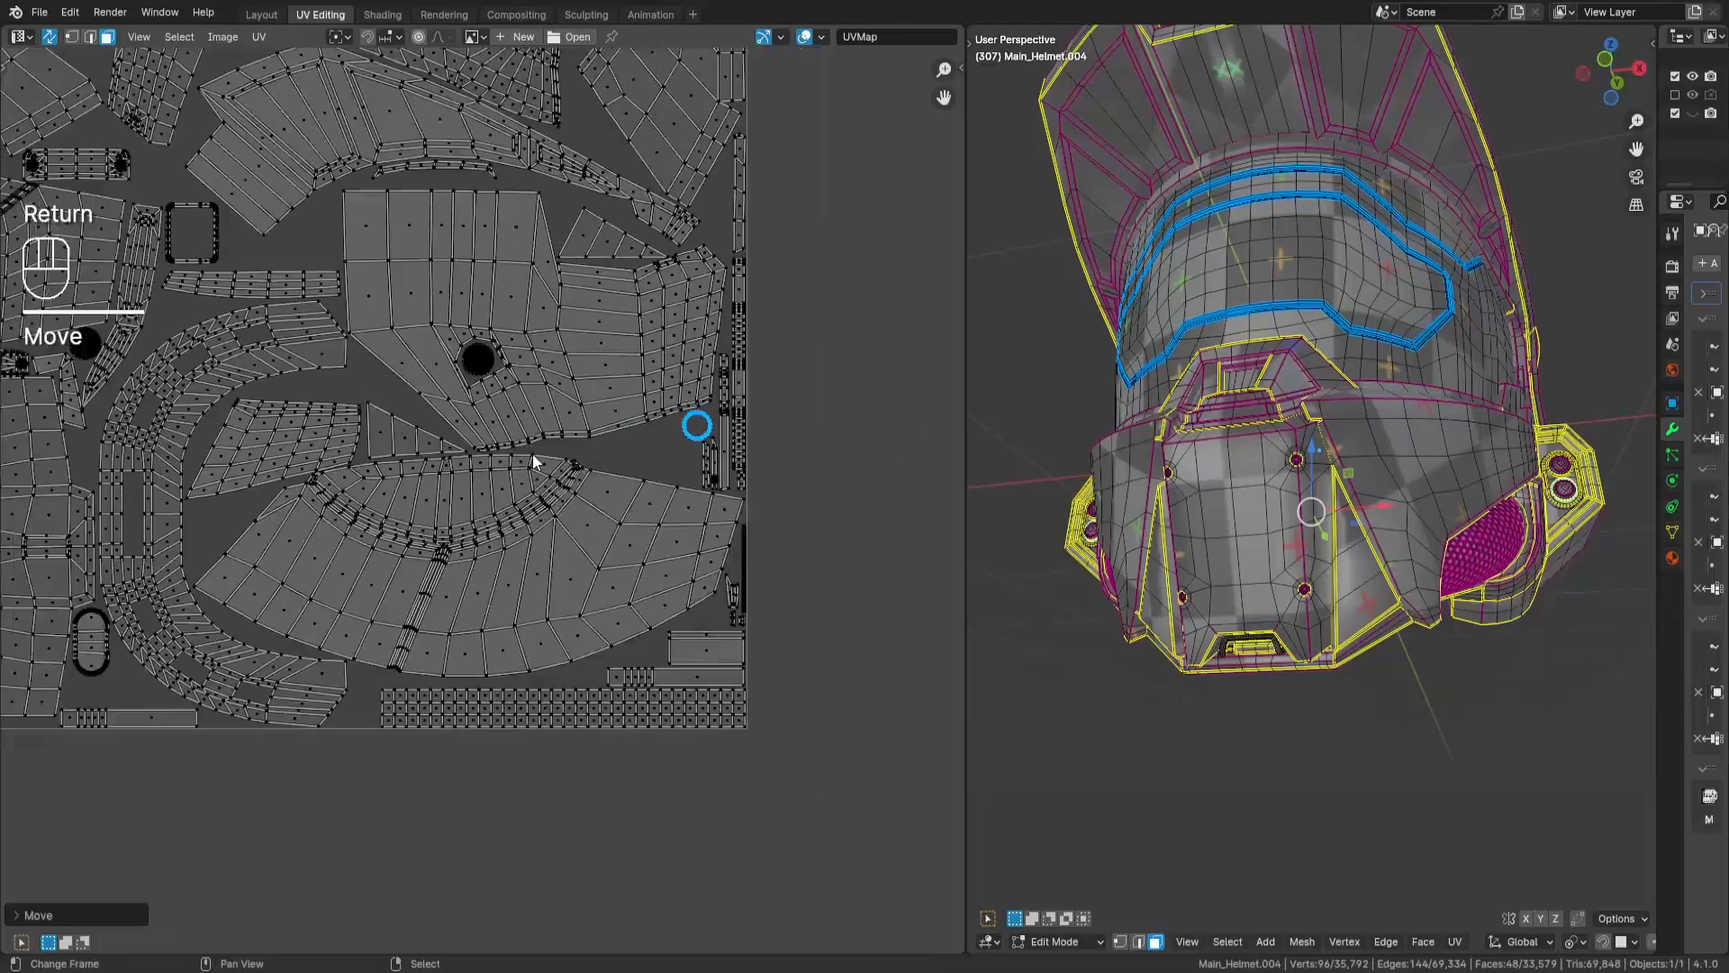
- Select the next loose island and move it into the free space among the panels in the UV tile
{"action": "key", "text": "a"}
{"action": "key", "text": "a"}
{"action": "middle_click_drag", "start_coordinate": [544, 452], "coordinate": [931, 613]}
{"action": "key", "text": "alt+h"}
{"action": "scroll", "coordinate": [761, 458], "scroll_direction": "down", "scroll_amount": 1}
{"action": "key", "text": "g"}
{"action": "key", "text": "Return"}
- Mirror the placed island vertically with a Y scale of -1 and readjust its position in the gap
{"action": "scroll", "coordinate": [519, 337], "scroll_direction": "up", "scroll_amount": 5}
{"action": "key", "text": "s"}
{"action": "key", "text": "y"}
{"action": "key", "text": "KP_Subtract"}
{"action": "key", "text": "KP_1"}
{"action": "key", "text": "Return"}
{"action": "key", "text": "h"}
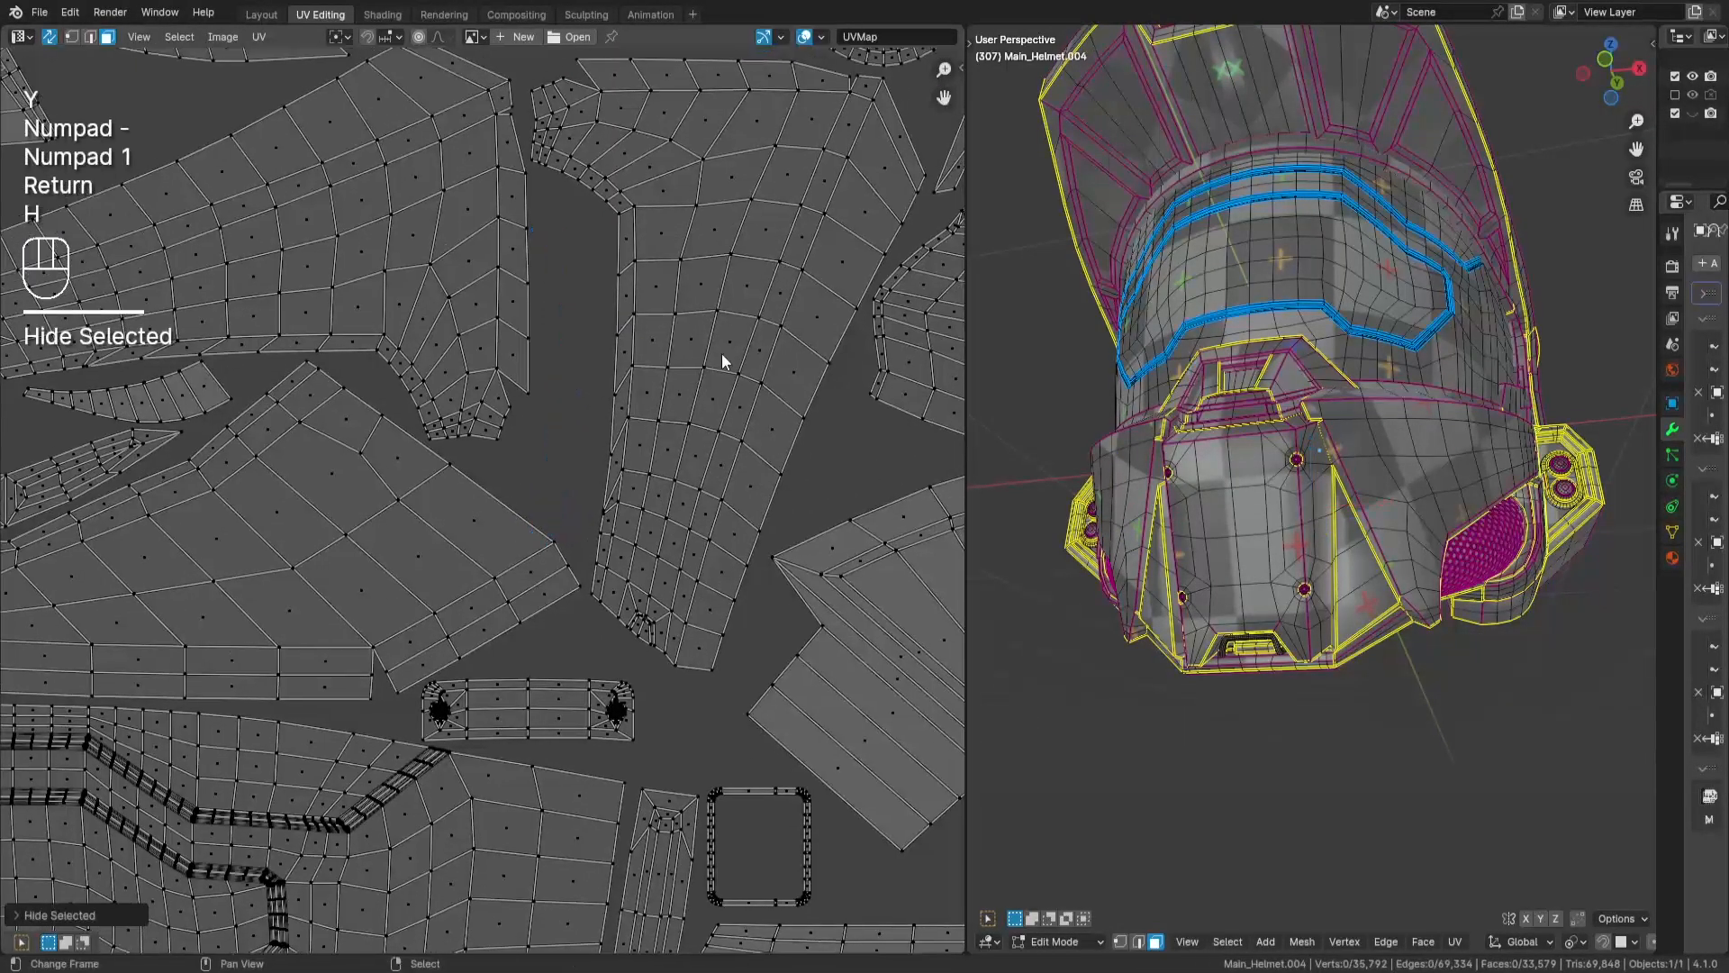
{"action": "key", "text": "ctrl+z"}
{"action": "key", "text": "g"}
{"action": "key", "text": "Return"}
- Select the whole group of small loose islands outside the UV tile and move it closer to the tile's edge
{"action": "scroll", "coordinate": [735, 313], "scroll_direction": "down", "scroll_amount": 5}
{"action": "middle_click_drag", "start_coordinate": [735, 313], "coordinate": [424, 432]}
{"action": "key", "text": "a"}
{"action": "key", "text": "a"}
{"action": "middle_click_drag", "start_coordinate": [887, 567], "coordinate": [361, 577]}
{"action": "left_click_drag", "start_coordinate": [450, 693], "coordinate": [910, 184]}
{"action": "key", "text": "g"}
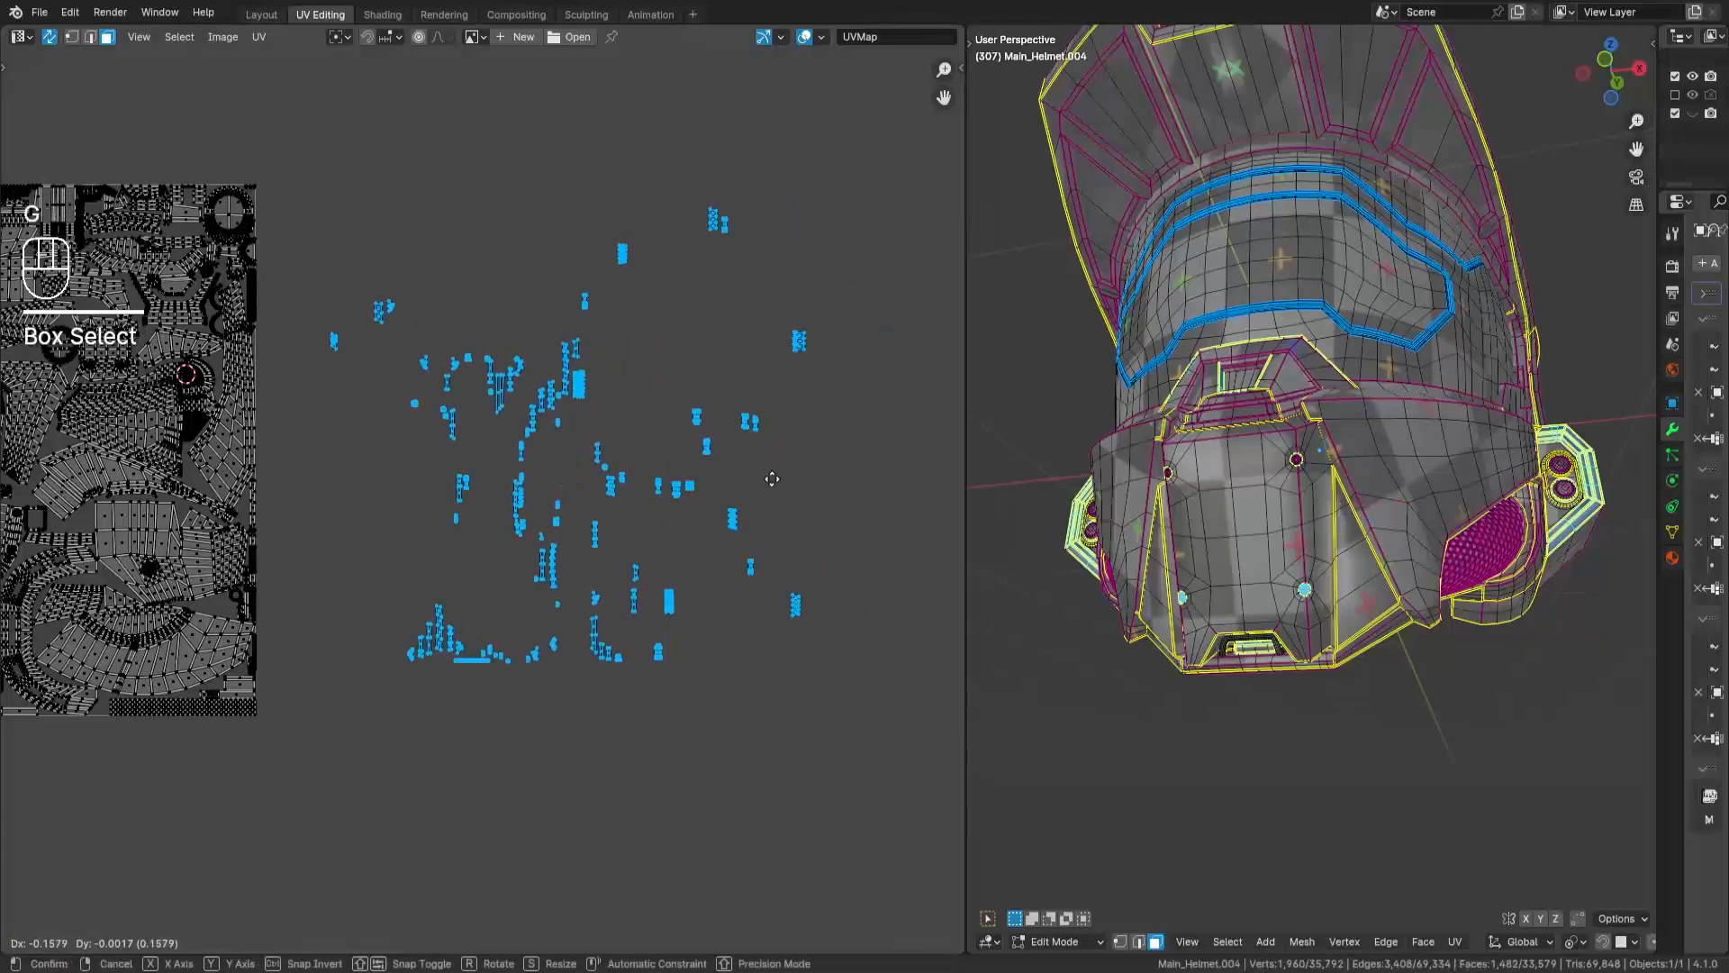
{"action": "key", "text": "Return"}
- Move the loose island nearest to the UV tile from the group into free space inside the tile
{"action": "key", "text": "a"}
{"action": "key", "text": "a"}
{"action": "scroll", "coordinate": [540, 487], "scroll_direction": "up", "scroll_amount": 3}
{"action": "left_click_drag", "start_coordinate": [537, 423], "coordinate": [511, 500]}
{"action": "key", "text": "g"}
{"action": "key", "text": "Return"}
{"action": "scroll", "coordinate": [649, 297], "scroll_direction": "down", "scroll_amount": 3}
- Place the small triangular loose island in the gap beside the wide U-shaped strap island
{"action": "key", "text": "a"}
{"action": "key", "text": "a"}
{"action": "key", "text": "a"}
{"action": "key", "text": "a"}
{"action": "middle_click_drag", "start_coordinate": [829, 400], "coordinate": [721, 460]}
{"action": "left_click_drag", "start_coordinate": [741, 409], "coordinate": [804, 489]}
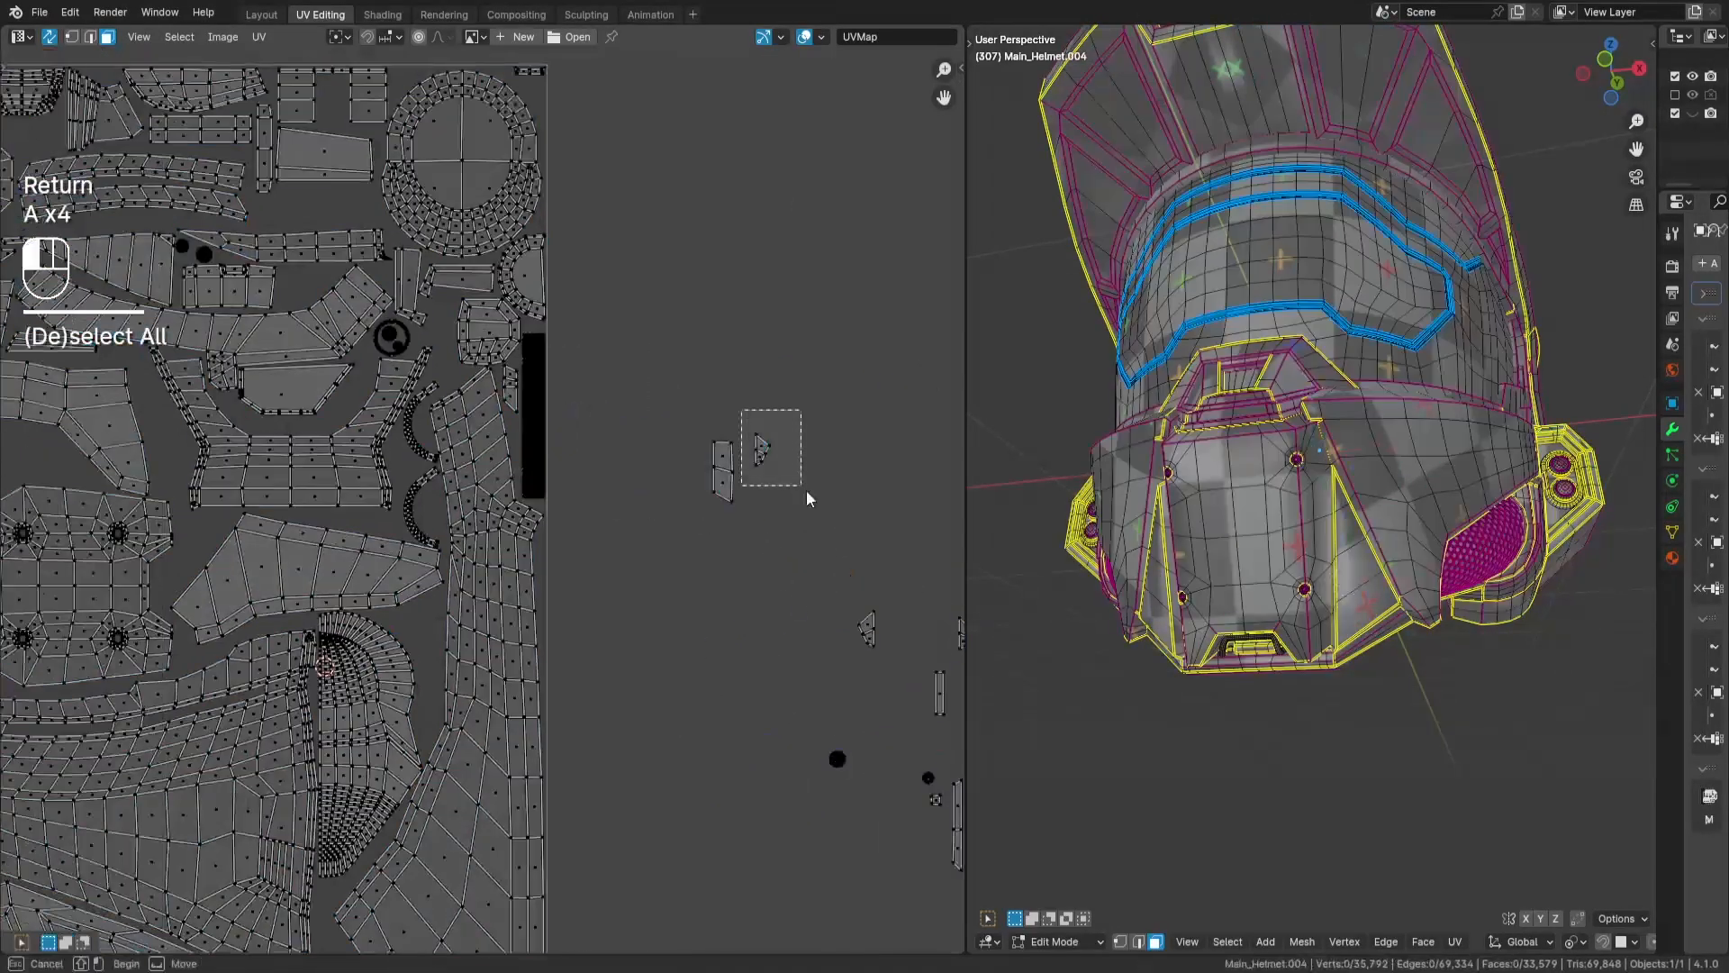
{"action": "scroll", "coordinate": [675, 511], "scroll_direction": "up", "scroll_amount": 3}
{"action": "key", "text": "g"}
{"action": "key", "text": "Return"}
- Bring the 4-face slanted strip into the tile, rotate it by 90 degrees and place it beneath the trapezoid block
{"action": "middle_click_drag", "start_coordinate": [887, 433], "coordinate": [635, 432]}
{"action": "left_click_drag", "start_coordinate": [662, 374], "coordinate": [748, 550]}
{"action": "key", "text": "g"}
{"action": "key", "text": "Return"}
{"action": "middle_click_drag", "start_coordinate": [19, 131], "coordinate": [661, 621]}
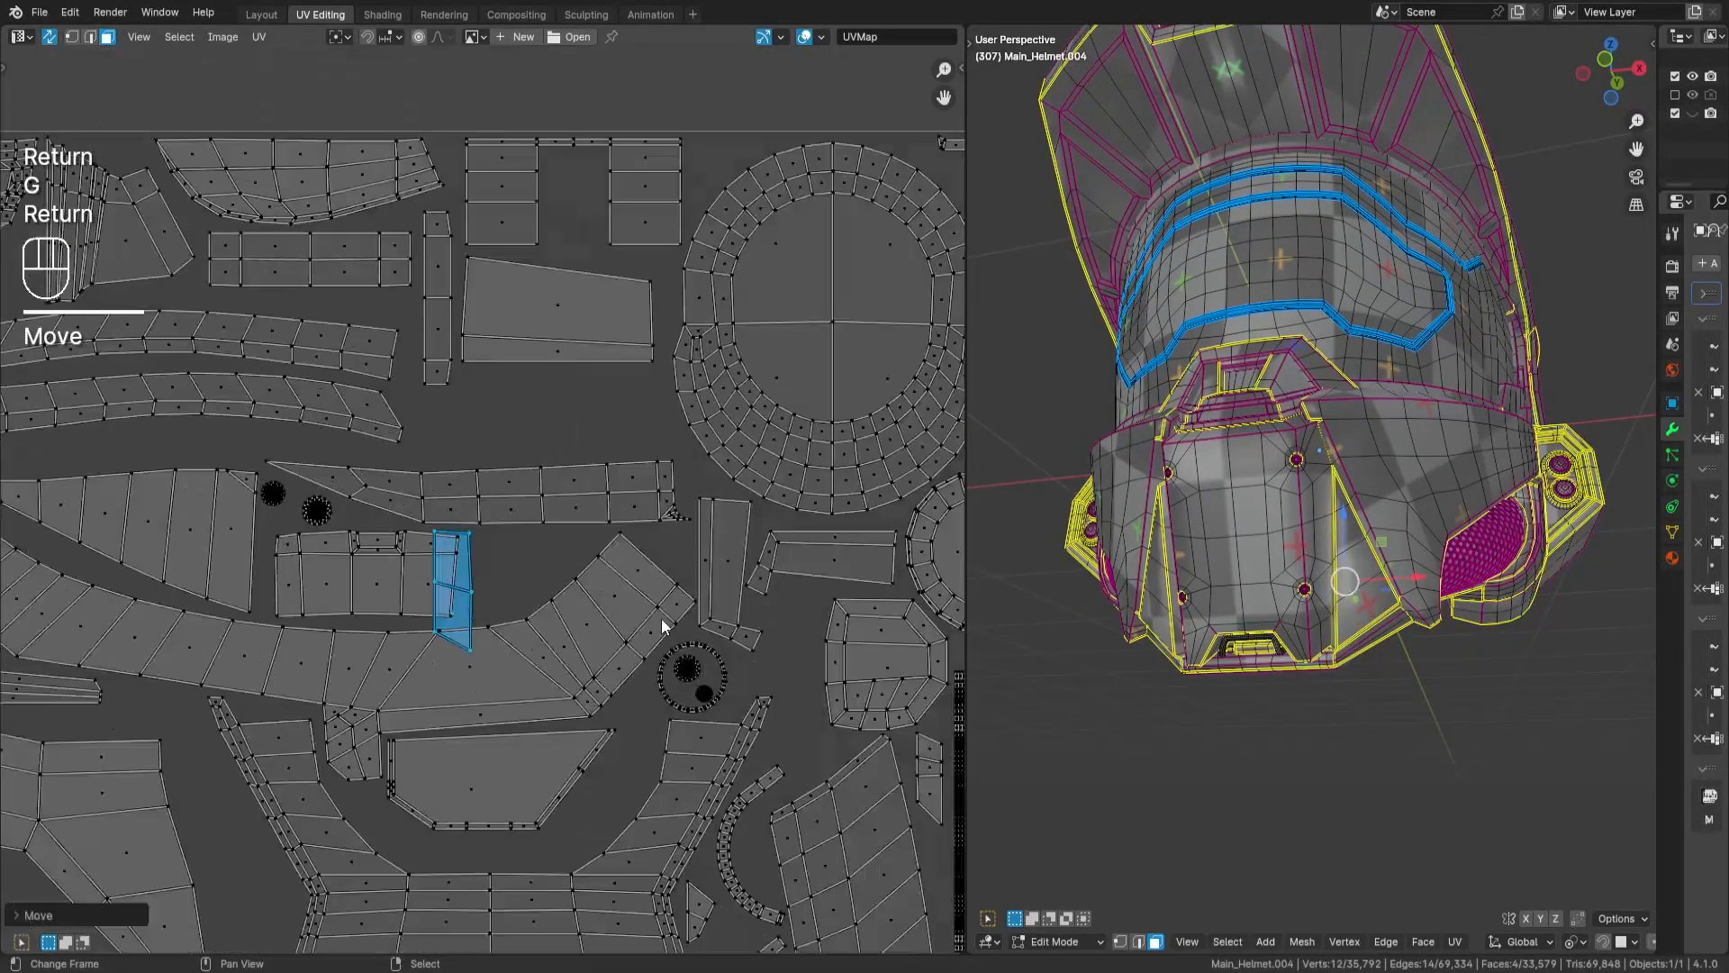
{"action": "key", "text": "r"}
{"action": "key", "text": "KP_9"}
{"action": "key", "text": "KP_0"}
{"action": "key", "text": "Return"}
{"action": "key", "text": "g"}
{"action": "key", "text": "Return"}
- Move the 21-face strip from the loose islands into the tile, between the trapezoid block and the large ring
{"action": "scroll", "coordinate": [734, 445], "scroll_direction": "down", "scroll_amount": 4}
{"action": "middle_click_drag", "start_coordinate": [901, 576], "coordinate": [293, 450]}
{"action": "key", "text": "a"}
{"action": "key", "text": "a"}
{"action": "left_click_drag", "start_coordinate": [703, 478], "coordinate": [783, 589]}
{"action": "key", "text": "g"}
{"action": "key", "text": "Return"}
{"action": "middle_click_drag", "start_coordinate": [54, 225], "coordinate": [543, 828]}
{"action": "scroll", "coordinate": [543, 829], "scroll_direction": "up", "scroll_amount": 4}
{"action": "key", "text": "g"}
{"action": "key", "text": "Return"}
- Rotate the 4-face slanted strip by 90 degrees again and place it between the two blocks at the tile's upper edge
{"action": "key", "text": "a"}
{"action": "key", "text": "a"}
{"action": "key", "text": "l"}
{"action": "key", "text": "j"}
{"action": "key", "text": "h"}
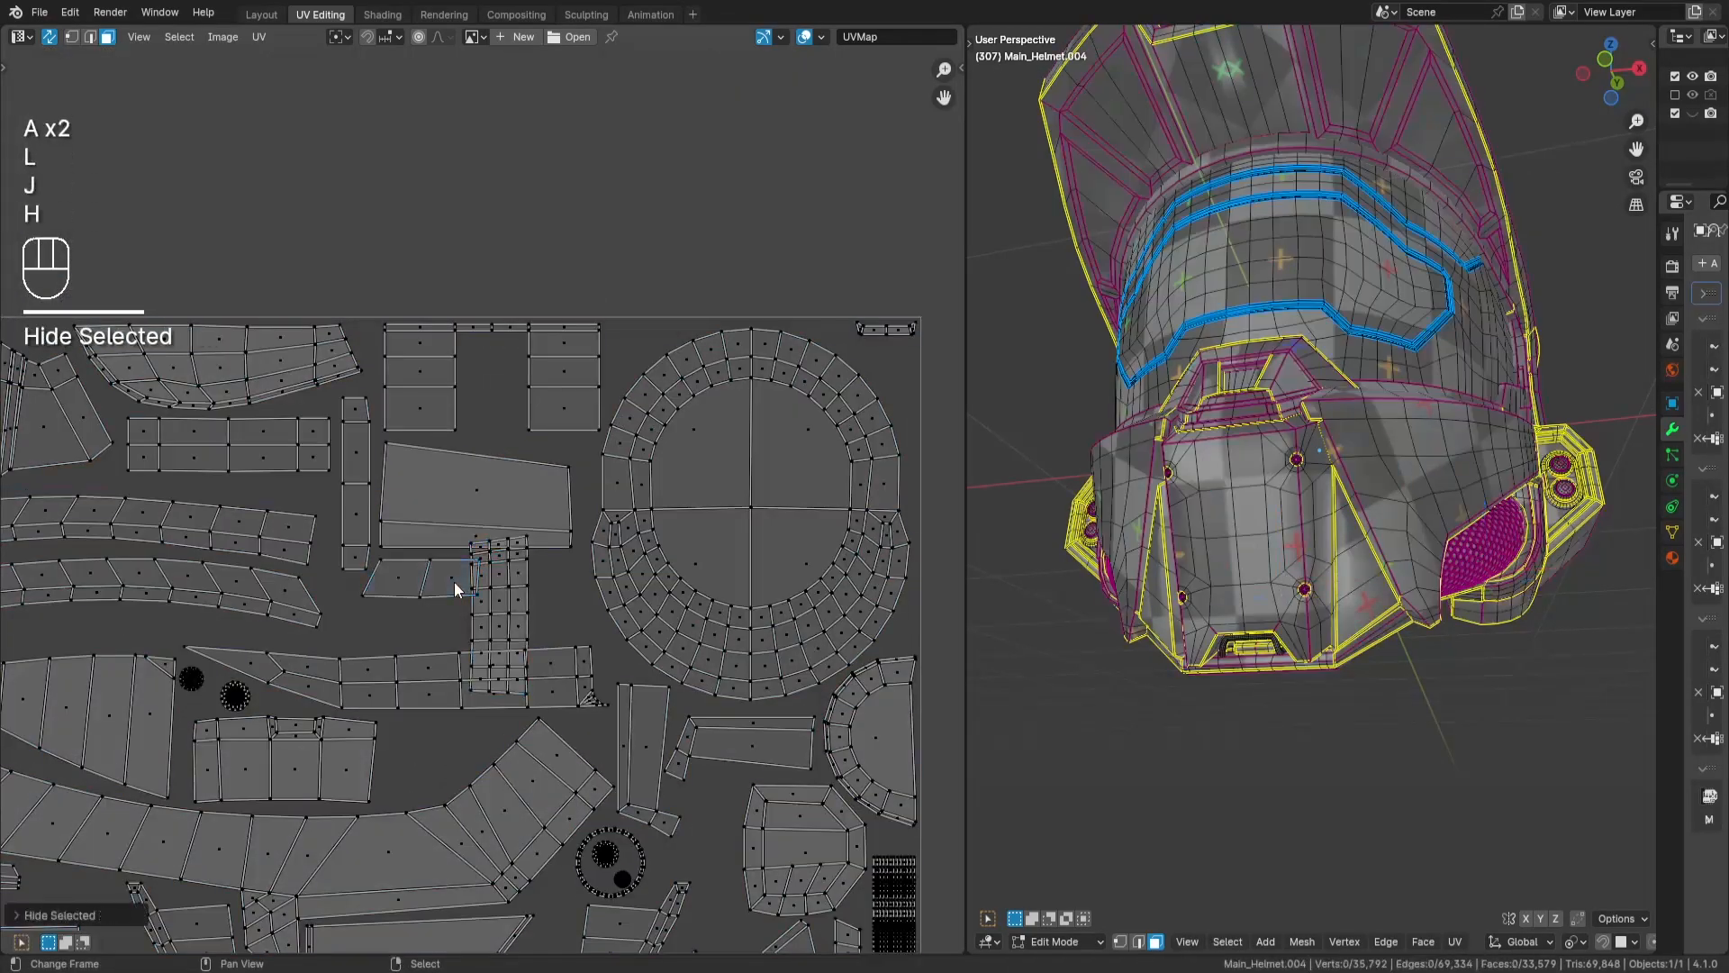
{"action": "key", "text": "alt+h"}
{"action": "key", "text": "r"}
{"action": "key", "text": "KP_9"}
{"action": "key", "text": "KP_0"}
{"action": "key", "text": "Return"}
{"action": "key", "text": "g"}
{"action": "key", "text": "Return"}
- Rotate the 21-face strip by 90 degrees and fit it into the gap beneath the trapezoid block
{"action": "scroll", "coordinate": [491, 487], "scroll_direction": "up", "scroll_amount": 1}
{"action": "key", "text": "a"}
{"action": "key", "text": "a"}
{"action": "key", "text": "l"}
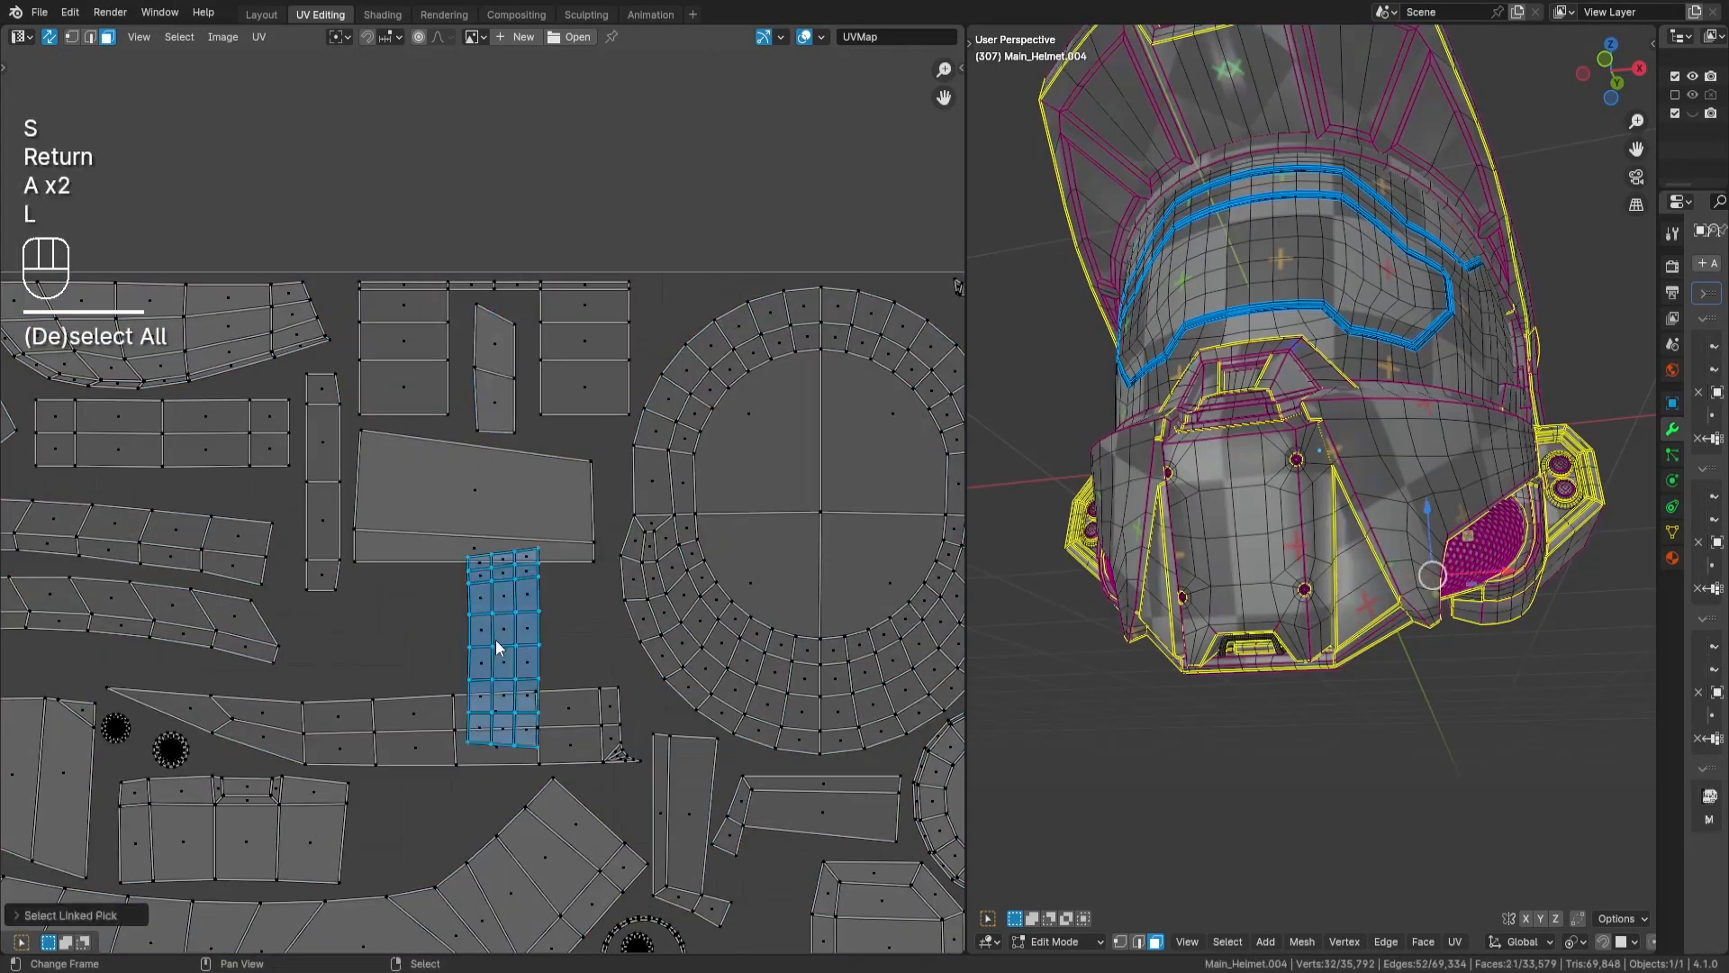
{"action": "key", "text": "alt+h"}
{"action": "key", "text": "r"}
{"action": "key", "text": "KP_9"}
{"action": "key", "text": "KP_0"}
{"action": "key", "text": "Return"}
{"action": "key", "text": "g"}
{"action": "key", "text": "Return"}
- Place the 8-face bent strip inside the U-shaped strap and rotate it to follow the edge of the panel above
{"action": "scroll", "coordinate": [720, 671], "scroll_direction": "down", "scroll_amount": 4}
{"action": "middle_click_drag", "start_coordinate": [900, 792], "coordinate": [271, 360]}
{"action": "key", "text": "a"}
{"action": "key", "text": "a"}
{"action": "left_click_drag", "start_coordinate": [544, 368], "coordinate": [583, 442]}
{"action": "middle_click_drag", "start_coordinate": [221, 461], "coordinate": [815, 576]}
{"action": "key", "text": "g"}
{"action": "key", "text": "Return"}
{"action": "scroll", "coordinate": [586, 426], "scroll_direction": "up", "scroll_amount": 3}
{"action": "key", "text": "r"}
{"action": "scroll", "coordinate": [456, 537], "scroll_direction": "up", "scroll_amount": 2}
{"action": "key", "text": "r"}
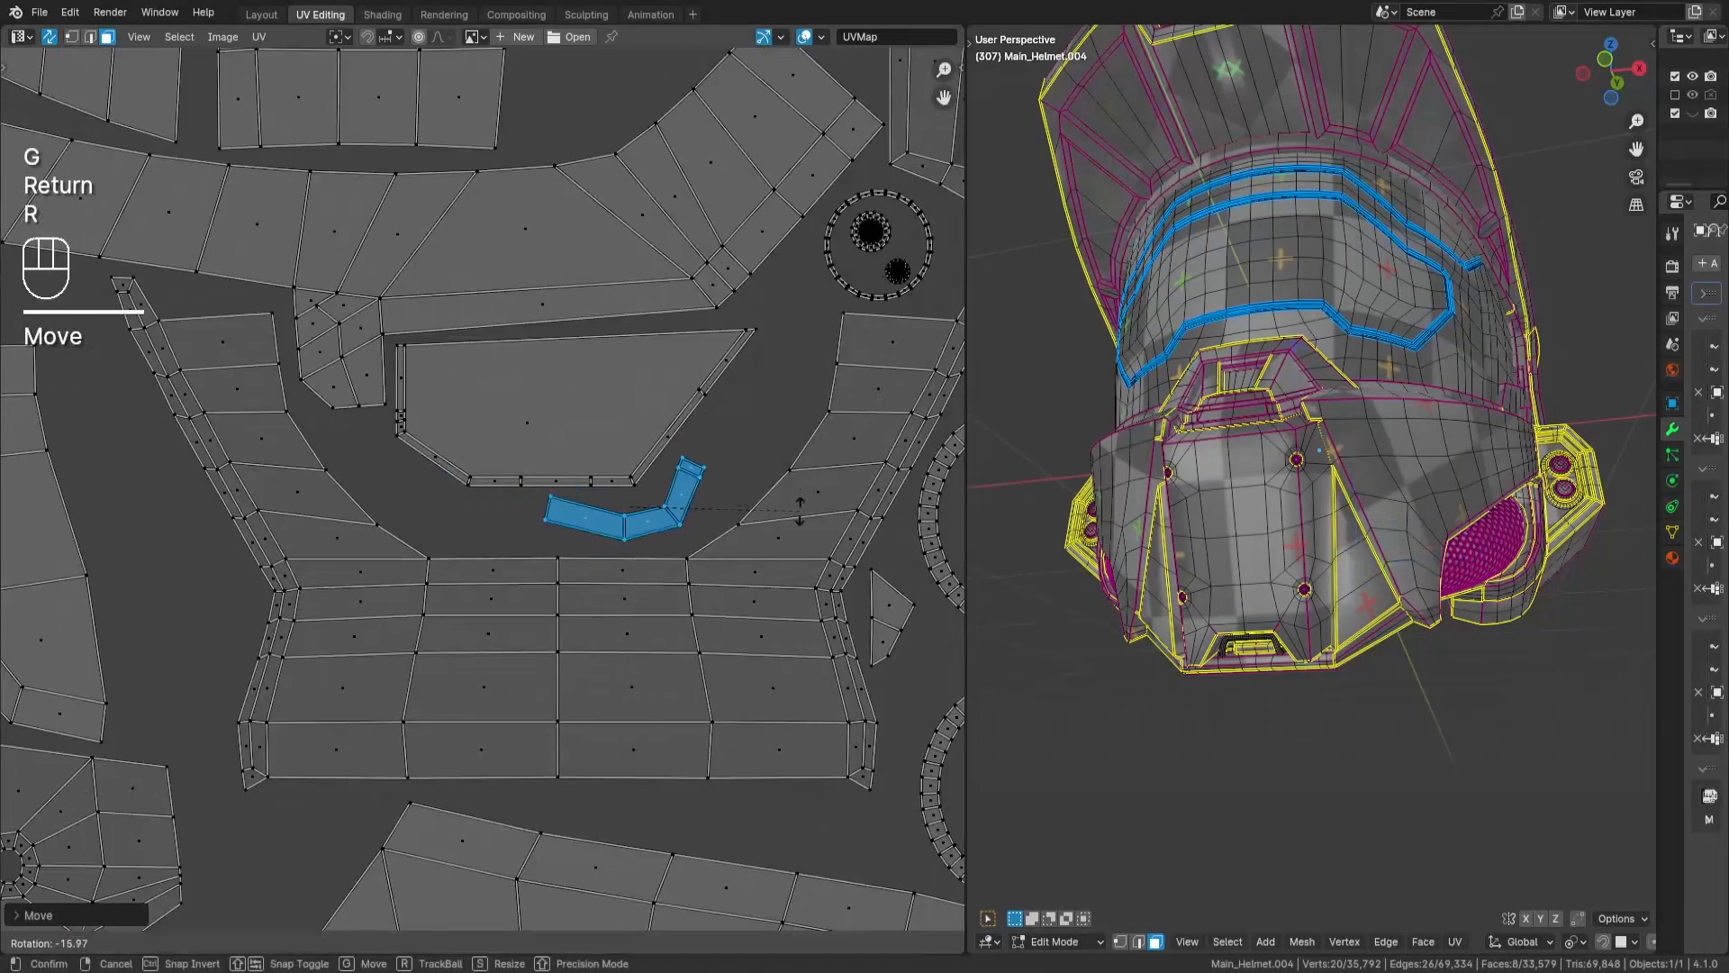
{"action": "key", "text": "g"}
{"action": "key", "text": "Return"}
- Move the next loose island into the tile and place the 386-face round disc at the tip of the tapered panel
{"action": "scroll", "coordinate": [880, 335], "scroll_direction": "down", "scroll_amount": 5}
{"action": "key", "text": "a"}
{"action": "key", "text": "a"}
{"action": "left_click_drag", "start_coordinate": [584, 520], "coordinate": [703, 710]}
{"action": "key", "text": "g"}
{"action": "key", "text": "Return"}
{"action": "key", "text": "a"}
{"action": "key", "text": "a"}
{"action": "middle_click_drag", "start_coordinate": [702, 709], "coordinate": [860, 567]}
{"action": "key", "text": "g"}
{"action": "key", "text": "Return"}
- Place the other round disc in the gap between the tapered panel and the rounded dome island
{"action": "middle_click_drag", "start_coordinate": [884, 508], "coordinate": [807, 470]}
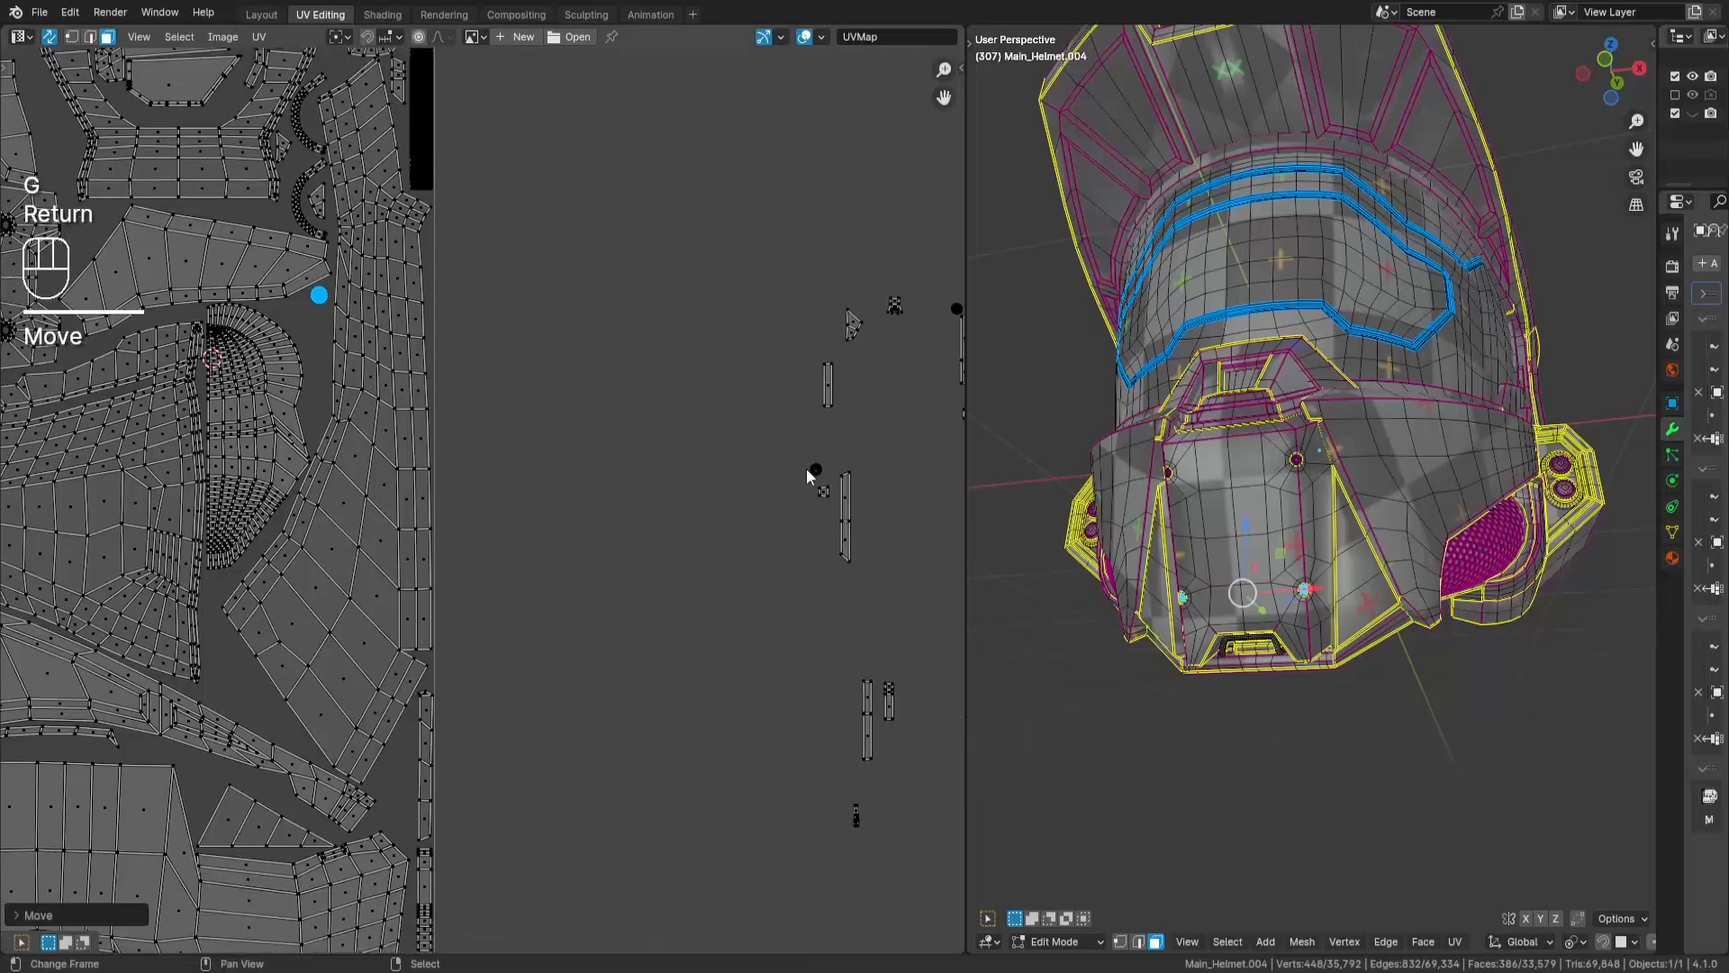
{"action": "left_click_drag", "start_coordinate": [803, 454], "coordinate": [830, 480]}
{"action": "middle_click_drag", "start_coordinate": [830, 480], "coordinate": [919, 470]}
{"action": "key", "text": "g"}
{"action": "middle_click_drag", "start_coordinate": [775, 547], "coordinate": [537, 488]}
- Place the tiny 2-face island above the strip column along the tile's right edge
{"action": "key", "text": "a"}
{"action": "key", "text": "a"}
{"action": "left_click_drag", "start_coordinate": [652, 393], "coordinate": [690, 439]}
{"action": "middle_click_drag", "start_coordinate": [690, 439], "coordinate": [802, 485]}
{"action": "key", "text": "g"}
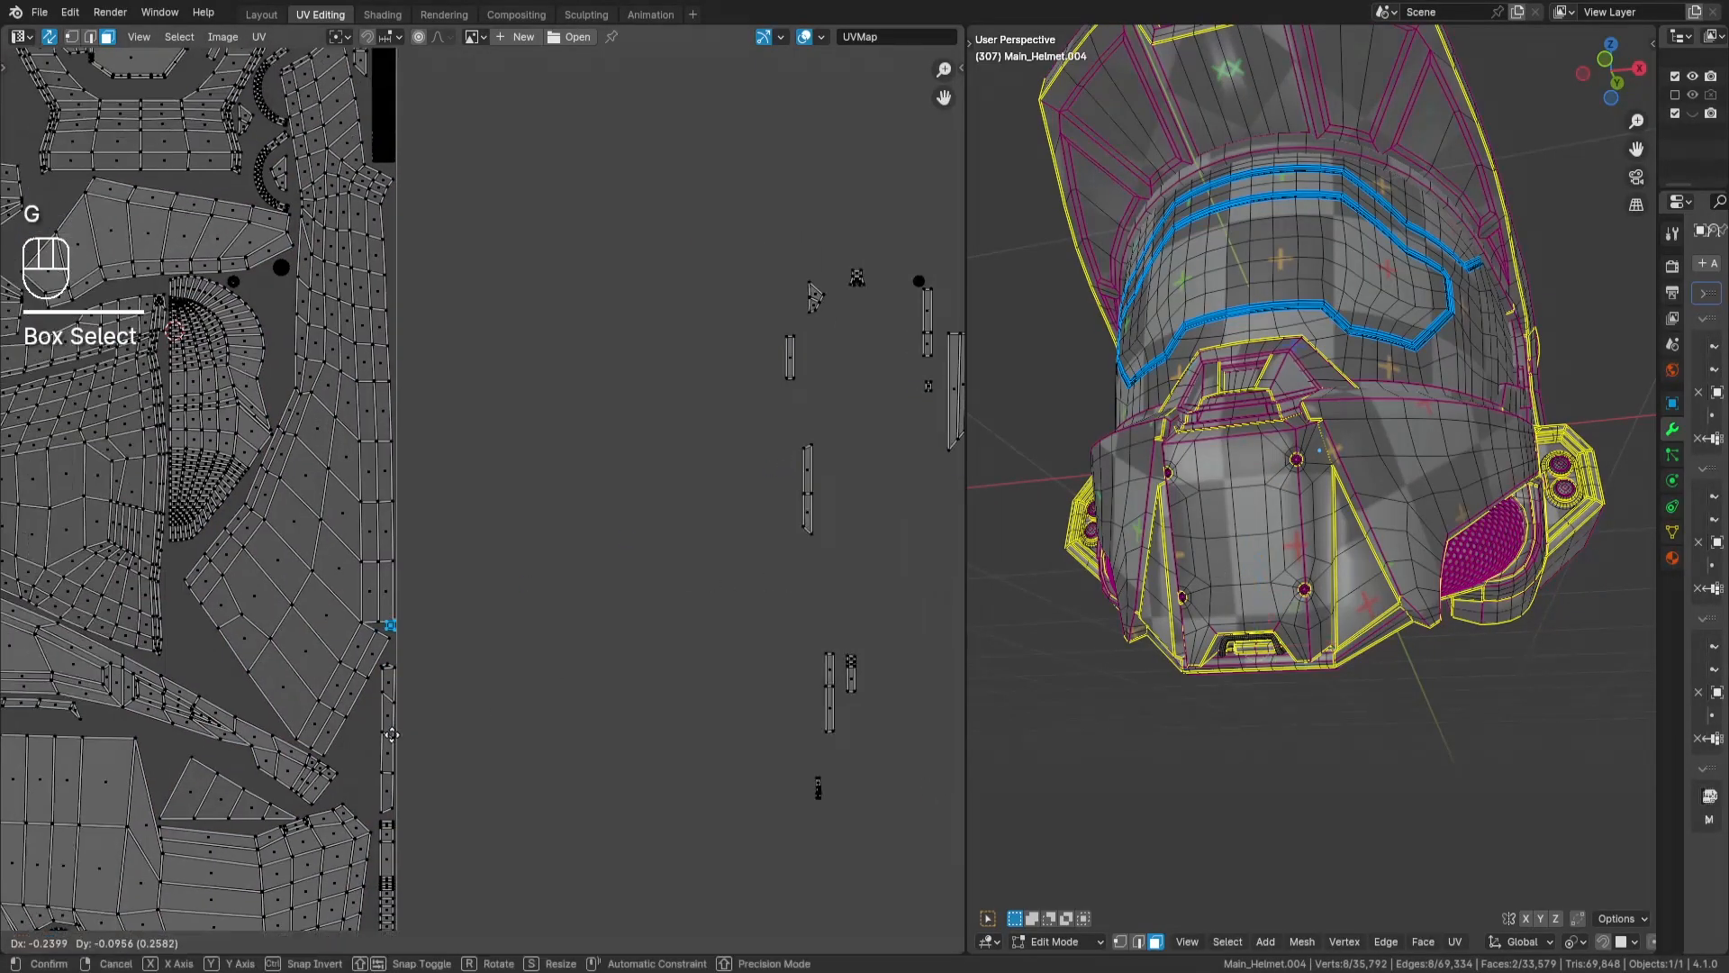
{"action": "key", "text": "Return"}
- Place the 20-face bent island beside the large fan-shaped panel, next to the strips along the tile's right edge
{"action": "scroll", "coordinate": [360, 651], "scroll_direction": "up", "scroll_amount": 6}
{"action": "scroll", "coordinate": [508, 621], "scroll_direction": "down", "scroll_amount": 7}
{"action": "key", "text": "a"}
{"action": "key", "text": "a"}
{"action": "left_click_drag", "start_coordinate": [530, 680], "coordinate": [463, 726]}
{"action": "middle_click_drag", "start_coordinate": [464, 719], "coordinate": [670, 634]}
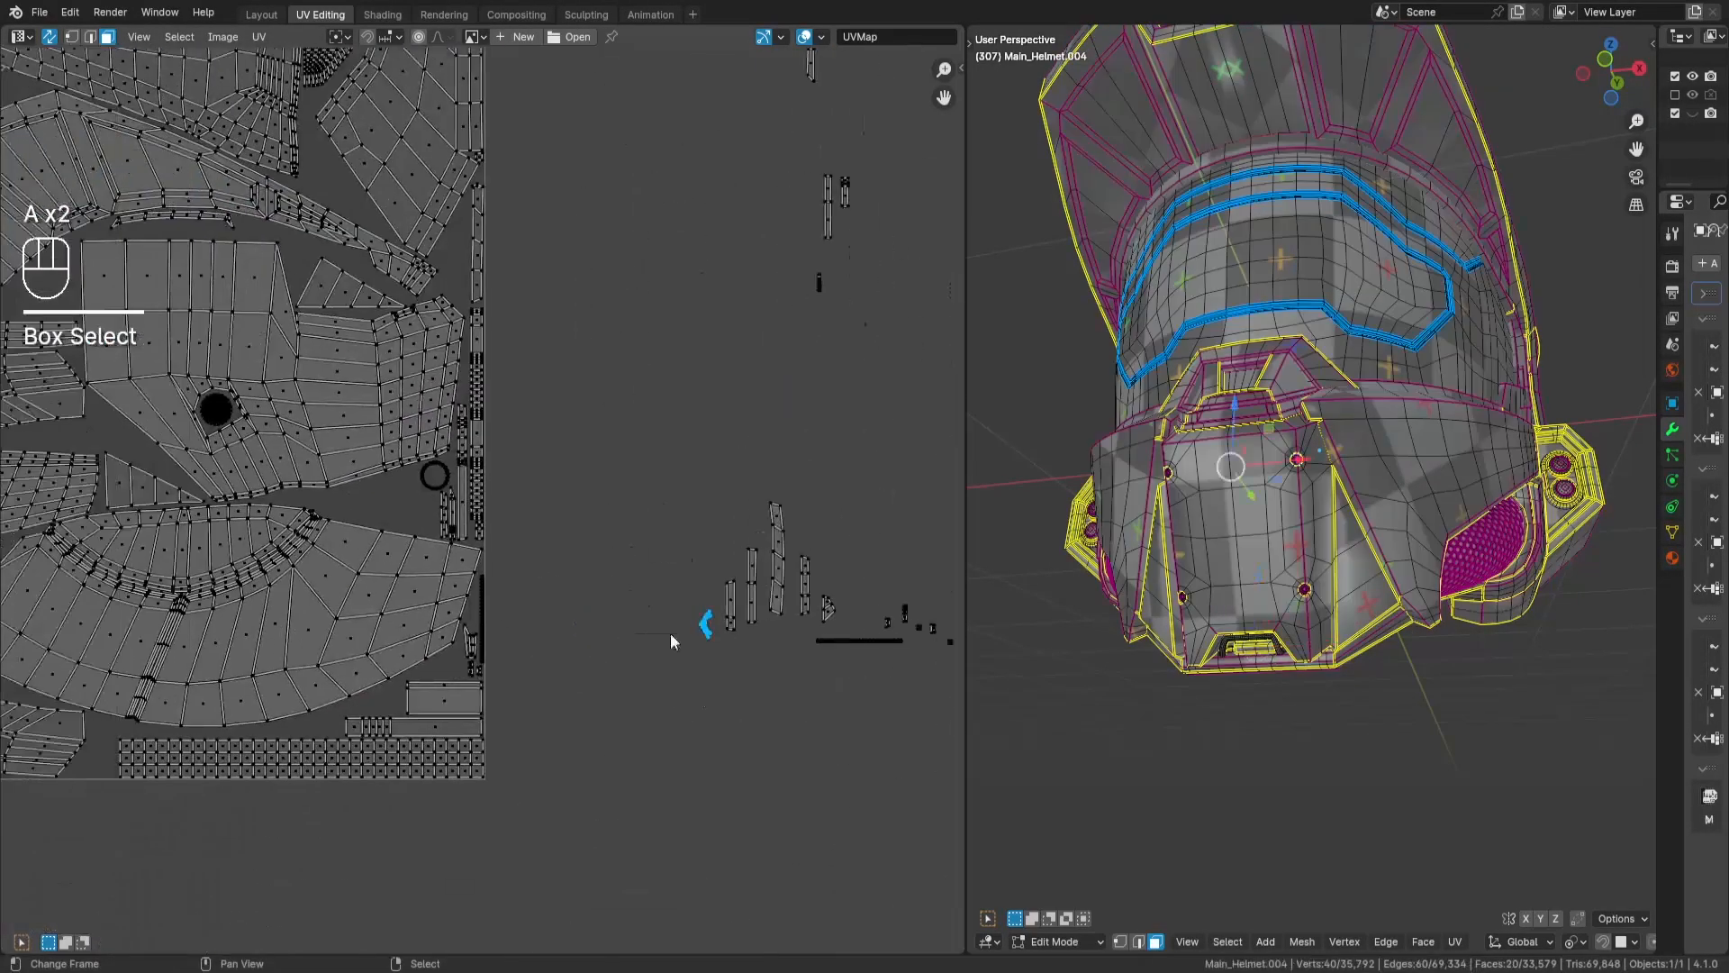
{"action": "scroll", "coordinate": [479, 703], "scroll_direction": "up", "scroll_amount": 4}
{"action": "key", "text": "g"}
{"action": "key", "text": "Return"}
- Place the thin 48-face strip in the gap between the large fan-shaped panel and the long grid strip at the tile's bottom
{"action": "key", "text": "a"}
{"action": "scroll", "coordinate": [186, 575], "scroll_direction": "down", "scroll_amount": 3}
{"action": "key", "text": "a"}
{"action": "left_click_drag", "start_coordinate": [836, 509], "coordinate": [630, 575]}
{"action": "middle_click_drag", "start_coordinate": [591, 592], "coordinate": [854, 594]}
{"action": "key", "text": "g"}
{"action": "key", "text": "Return"}
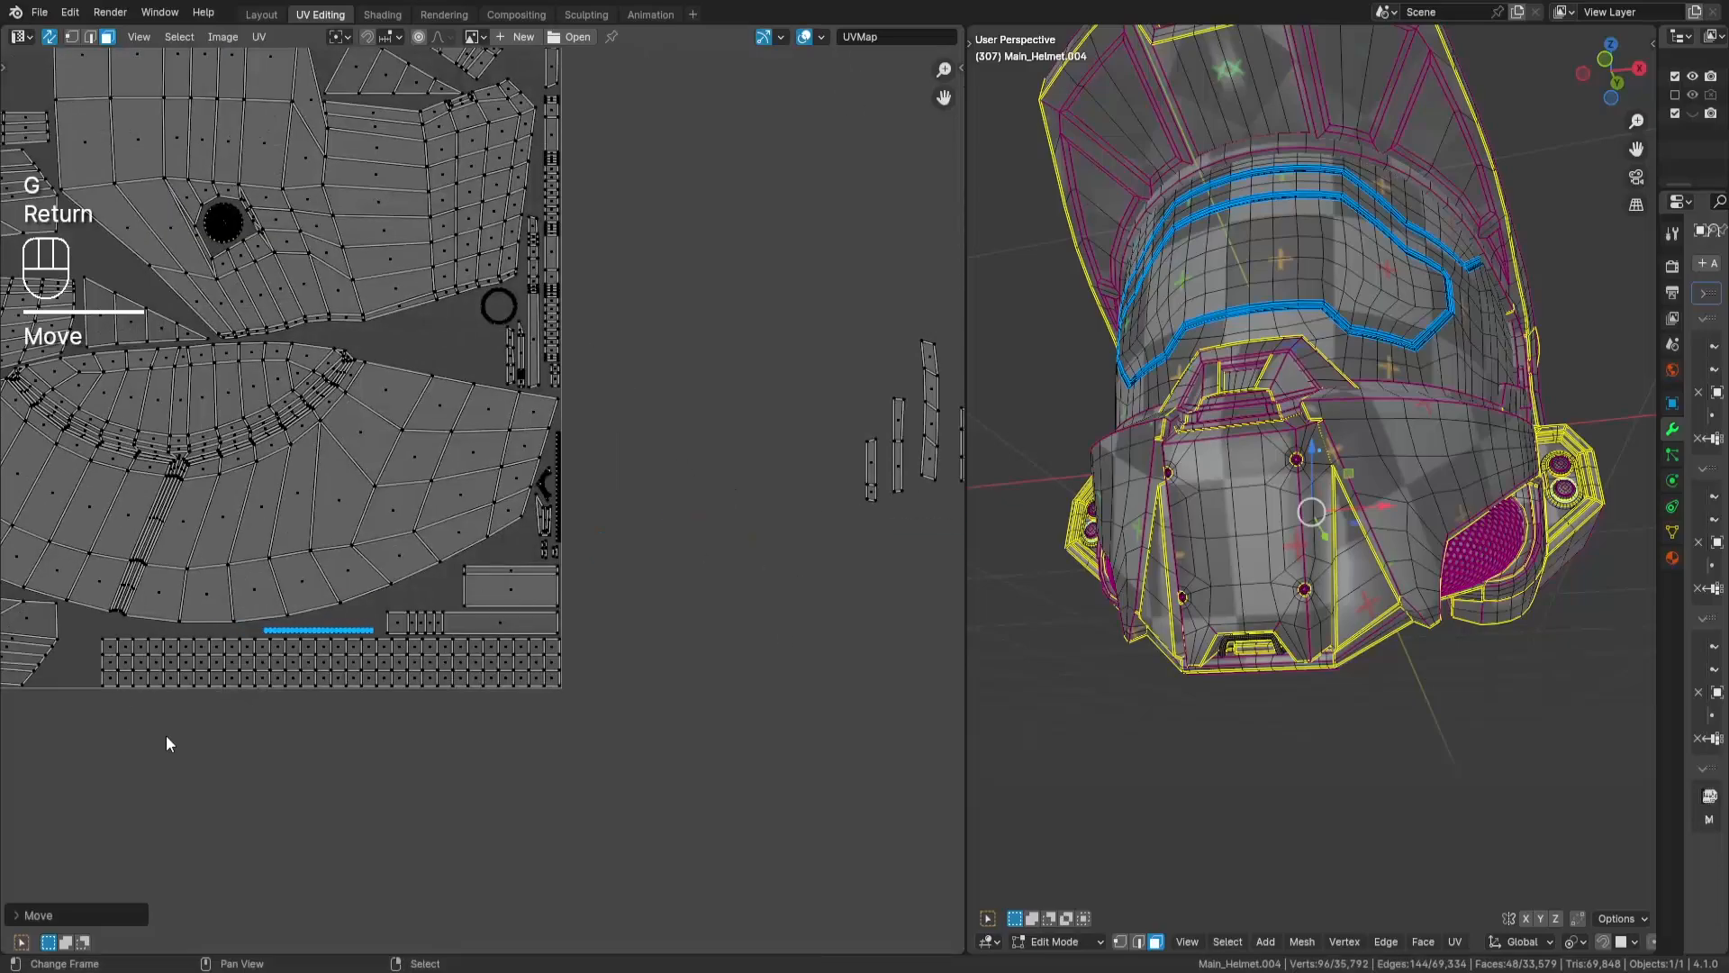
{"action": "scroll", "coordinate": [397, 593], "scroll_direction": "up", "scroll_amount": 5}
{"action": "key", "text": "g"}
{"action": "key", "text": "Return"}
- Select the cluster of tiny loose islands totalling 14 faces and move it into the gap beneath the large fan-shaped panel
{"action": "key", "text": "a"}
{"action": "key", "text": "a"}
{"action": "left_click_drag", "start_coordinate": [706, 544], "coordinate": [590, 466]}
{"action": "middle_click_drag", "start_coordinate": [486, 648], "coordinate": [865, 618]}
{"action": "key", "text": "g"}
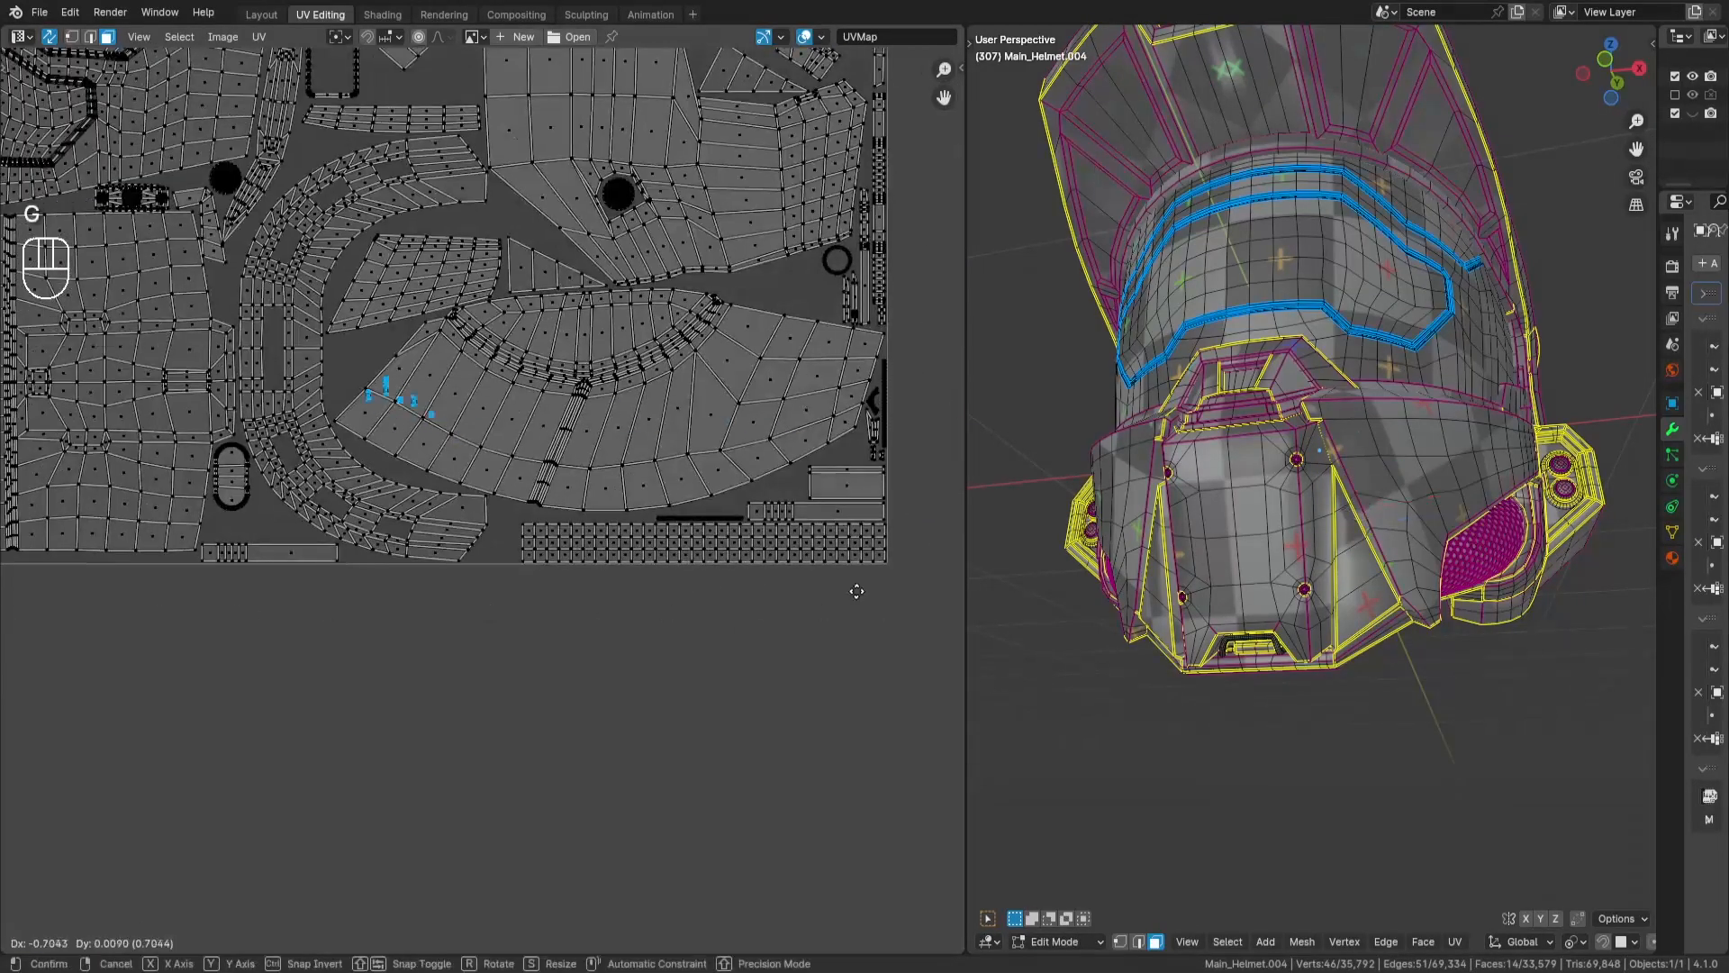
{"action": "key", "text": "Return"}
- Place the tiny 2-face island among the small loose islands above the segmented strip, beneath the fan-shaped panel
{"action": "scroll", "coordinate": [577, 621], "scroll_direction": "up", "scroll_amount": 5}
{"action": "key", "text": "a"}
{"action": "key", "text": "a"}
{"action": "left_click_drag", "start_coordinate": [542, 699], "coordinate": [596, 753]}
{"action": "key", "text": "g"}
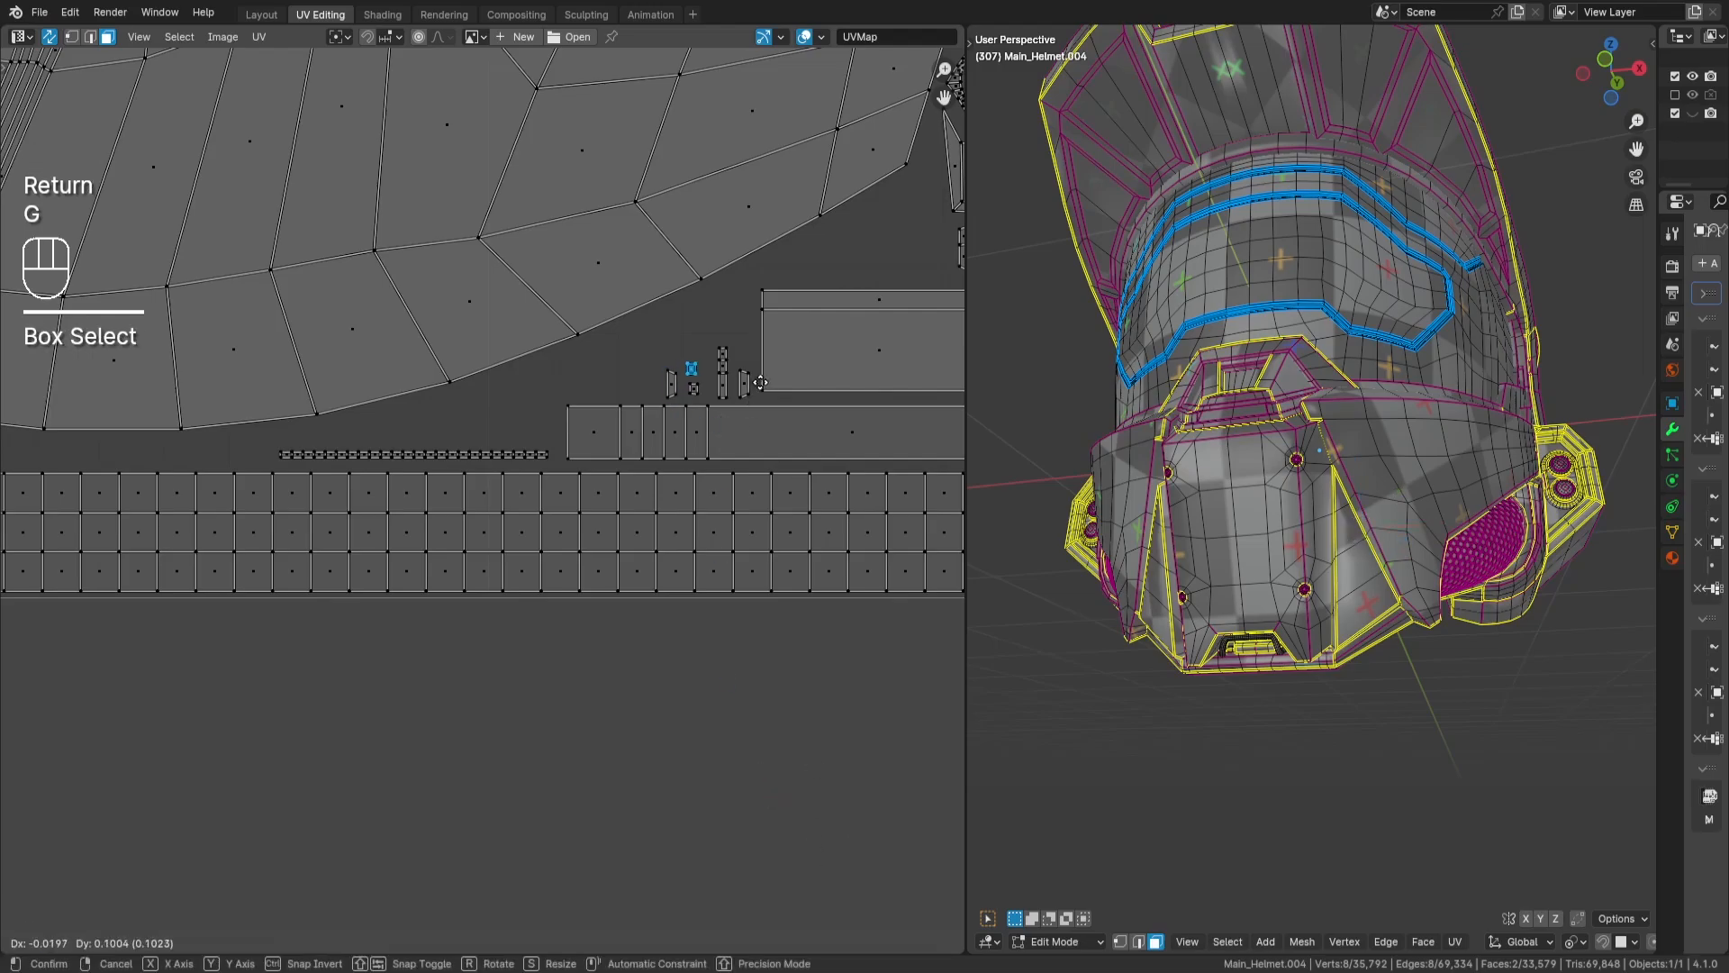
{"action": "key", "text": "Return"}
- Rotate the 4-face triangular island 90 degrees and place it above the wide rectangular island beneath the fan-shaped panel
{"action": "key", "text": "a"}
{"action": "key", "text": "a"}
{"action": "scroll", "coordinate": [760, 383], "scroll_direction": "down", "scroll_amount": 5}
{"action": "middle_click_drag", "start_coordinate": [936, 351], "coordinate": [612, 544]}
{"action": "left_click_drag", "start_coordinate": [689, 548], "coordinate": [660, 606]}
{"action": "middle_click_drag", "start_coordinate": [664, 609], "coordinate": [787, 598]}
{"action": "key", "text": "g"}
{"action": "key", "text": "Return"}
{"action": "scroll", "coordinate": [387, 644], "scroll_direction": "up", "scroll_amount": 4}
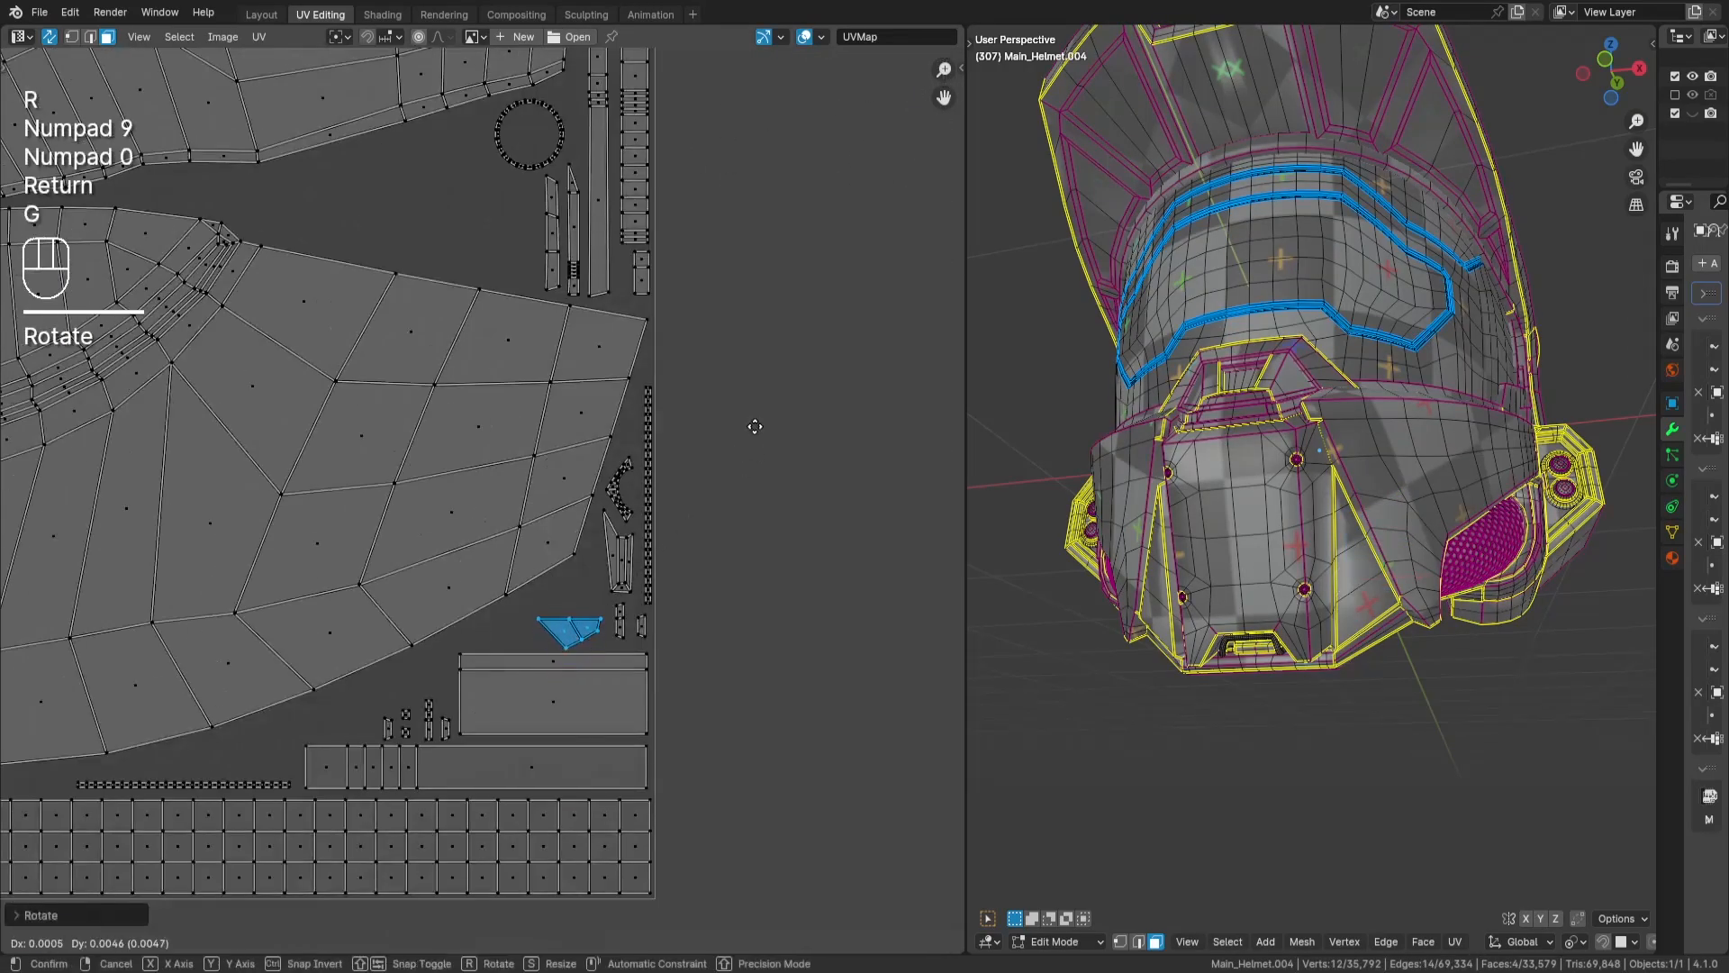
{"action": "key", "text": "Return"}
- Move the short 4-face tapered strip into the gap above the thin 48-face strip, beneath the fan-shaped panel
{"action": "key", "text": "a"}
{"action": "key", "text": "a"}
{"action": "middle_click_drag", "start_coordinate": [910, 405], "coordinate": [360, 412]}
{"action": "left_click_drag", "start_coordinate": [745, 335], "coordinate": [702, 541]}
{"action": "middle_click_drag", "start_coordinate": [423, 673], "coordinate": [668, 616]}
{"action": "key", "text": "g"}
{"action": "middle_click_drag", "start_coordinate": [994, 786], "coordinate": [974, 834]}
{"action": "middle_click_drag", "start_coordinate": [335, 627], "coordinate": [763, 528]}
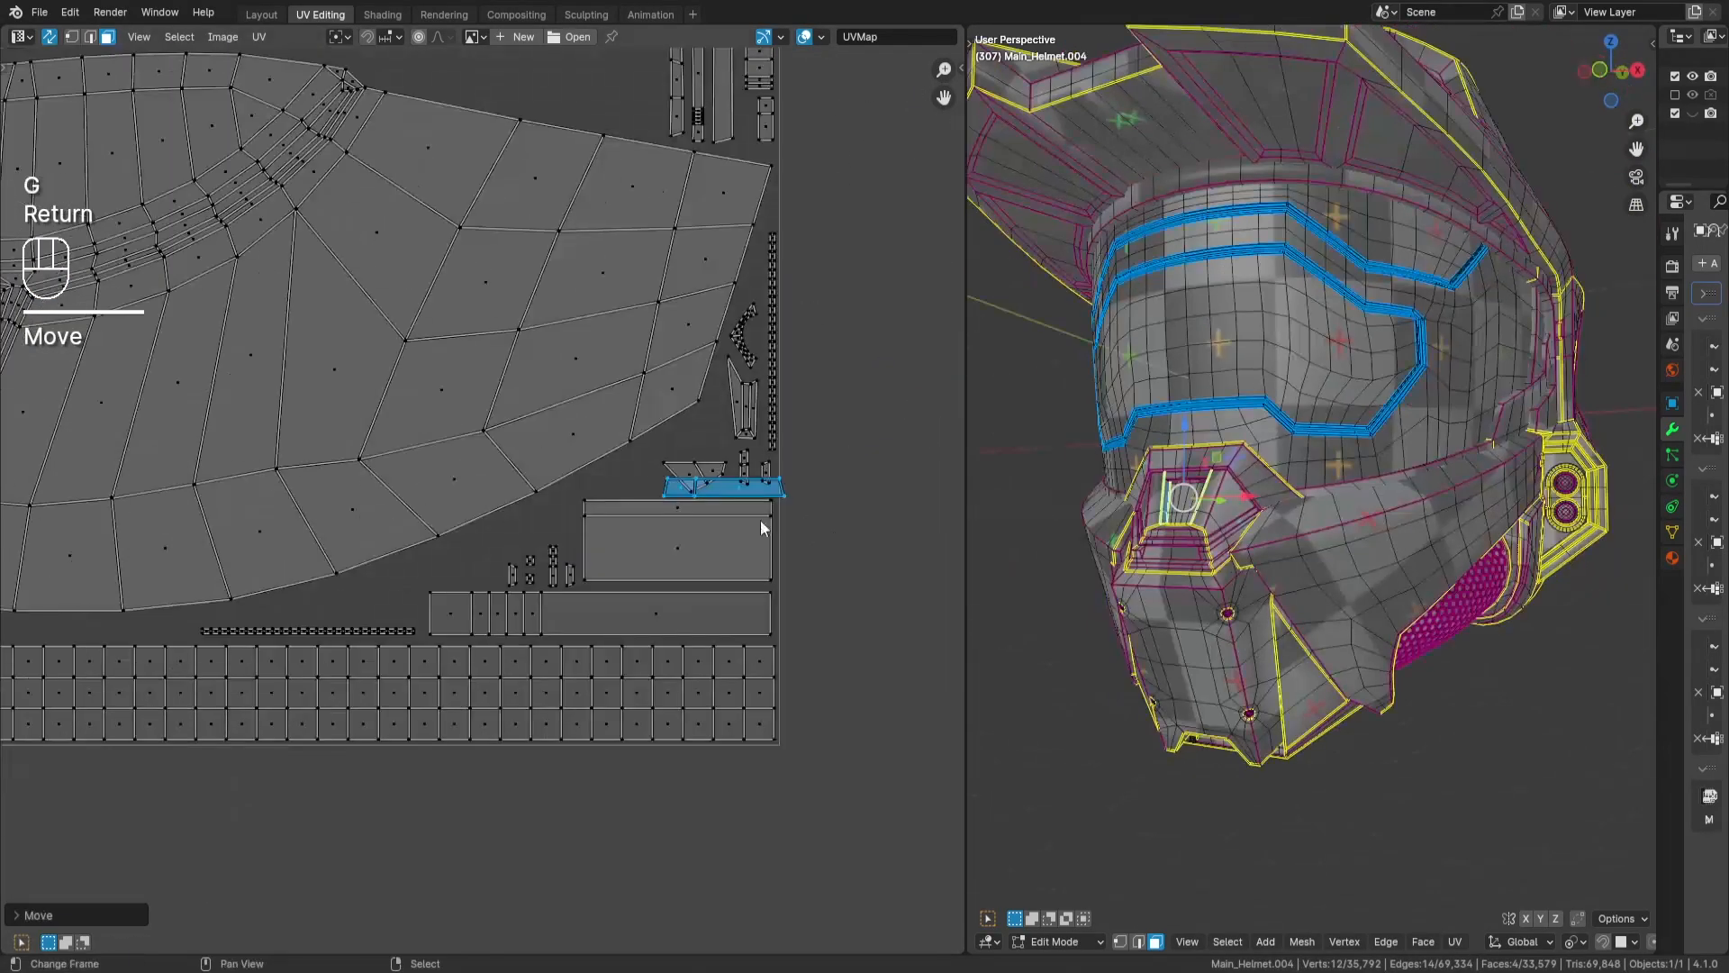
{"action": "key", "text": "g"}
{"action": "key", "text": "Return"}
- Rotate the next 4-face strip 90 degrees and bring it to the area just above the bottom grid strip
{"action": "key", "text": "a"}
{"action": "key", "text": "a"}
{"action": "scroll", "coordinate": [514, 650], "scroll_direction": "down", "scroll_amount": 4}
{"action": "middle_click_drag", "start_coordinate": [900, 387], "coordinate": [477, 387]}
{"action": "left_click_drag", "start_coordinate": [548, 347], "coordinate": [590, 431]}
{"action": "middle_click_drag", "start_coordinate": [72, 694], "coordinate": [538, 622]}
{"action": "key", "text": "r"}
{"action": "key", "text": "9"}
{"action": "key", "text": "0"}
{"action": "key", "text": "Return"}
{"action": "key", "text": "g"}
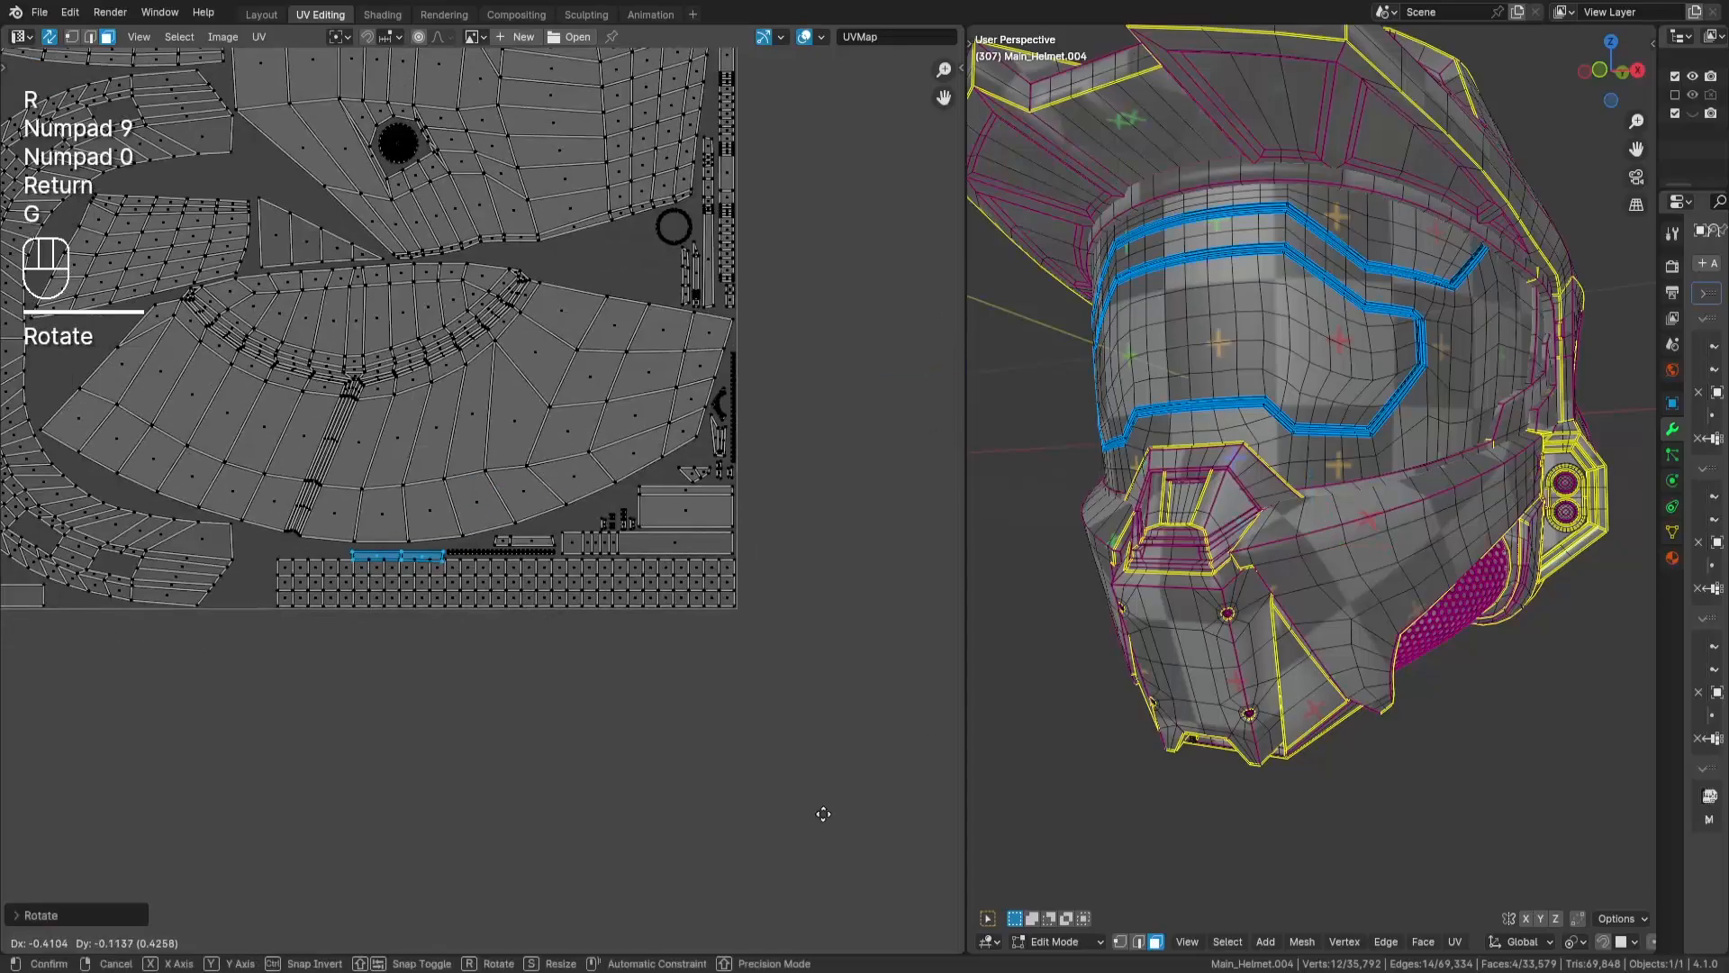
{"action": "key", "text": "Return"}
- Move the rotated 4-face strip along the tile's bottom edge into the tile's bottom-left corner
{"action": "middle_click_drag", "start_coordinate": [361, 567], "coordinate": [804, 571]}
{"action": "key", "text": "g"}
{"action": "key", "text": "Return"}
{"action": "middle_click_drag", "start_coordinate": [319, 646], "coordinate": [715, 599]}
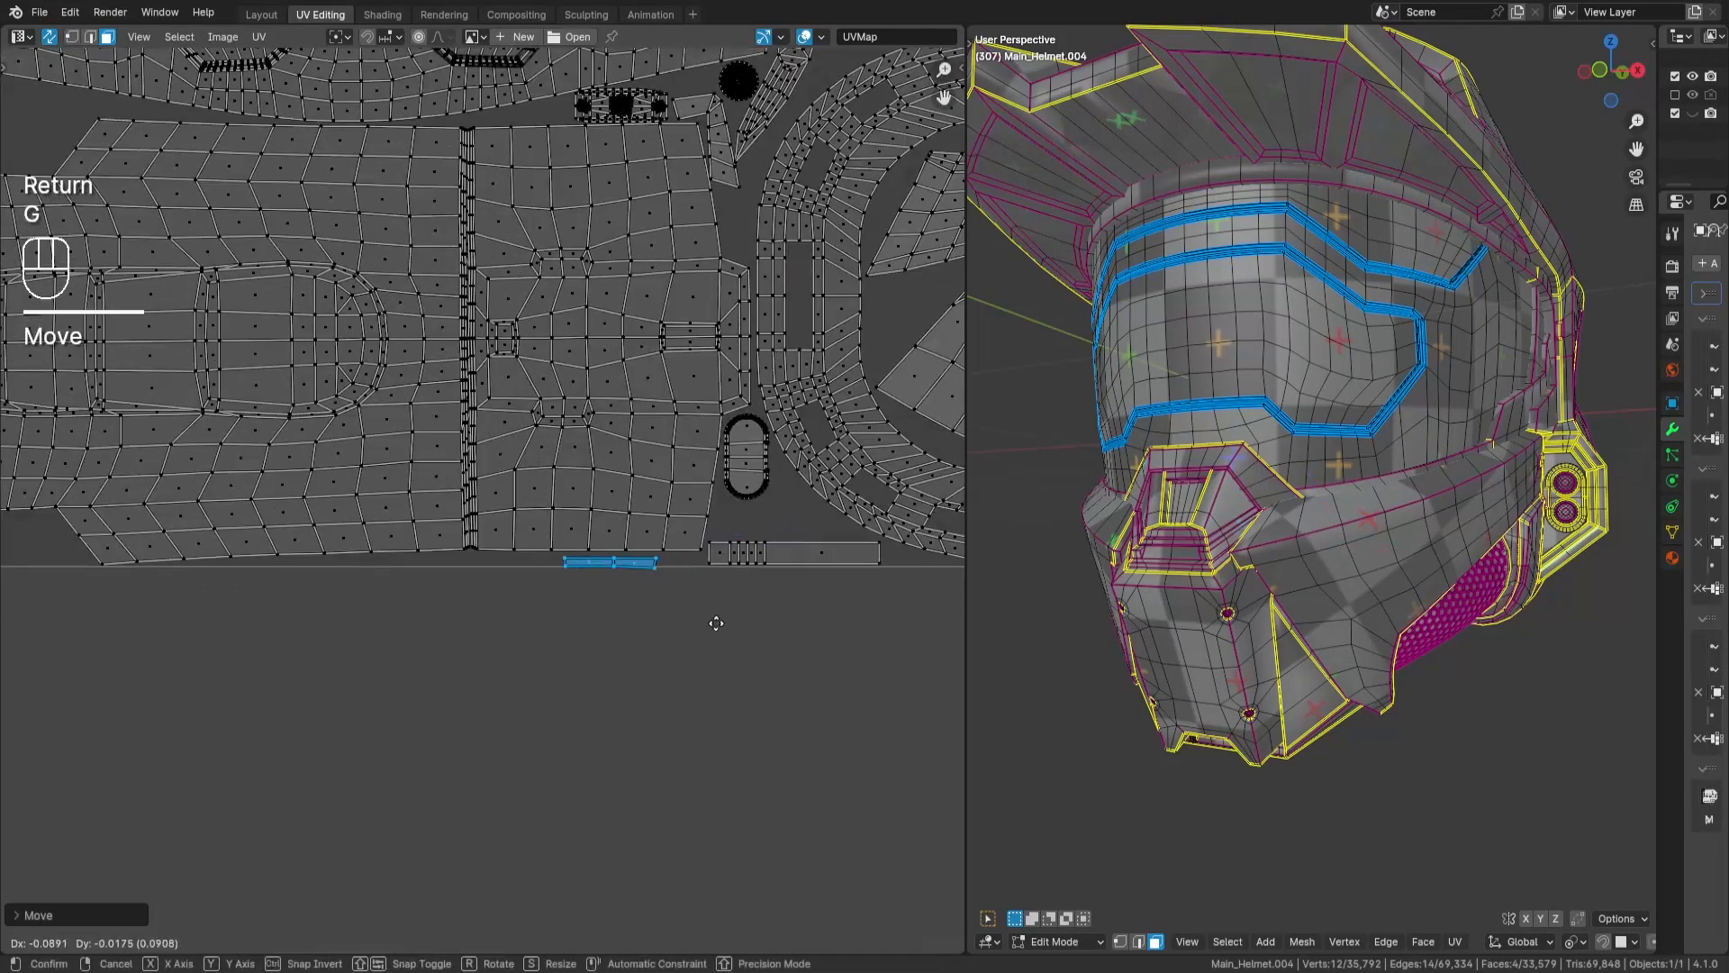
{"action": "key", "text": "Return"}
{"action": "middle_click_drag", "start_coordinate": [476, 621], "coordinate": [748, 662]}
{"action": "scroll", "coordinate": [731, 645], "scroll_direction": "up", "scroll_amount": 2}
{"action": "middle_click_drag", "start_coordinate": [625, 822], "coordinate": [826, 756]}
{"action": "key", "text": "g"}
{"action": "key", "text": "Return"}
{"action": "scroll", "coordinate": [379, 685], "scroll_direction": "down", "scroll_amount": 6}
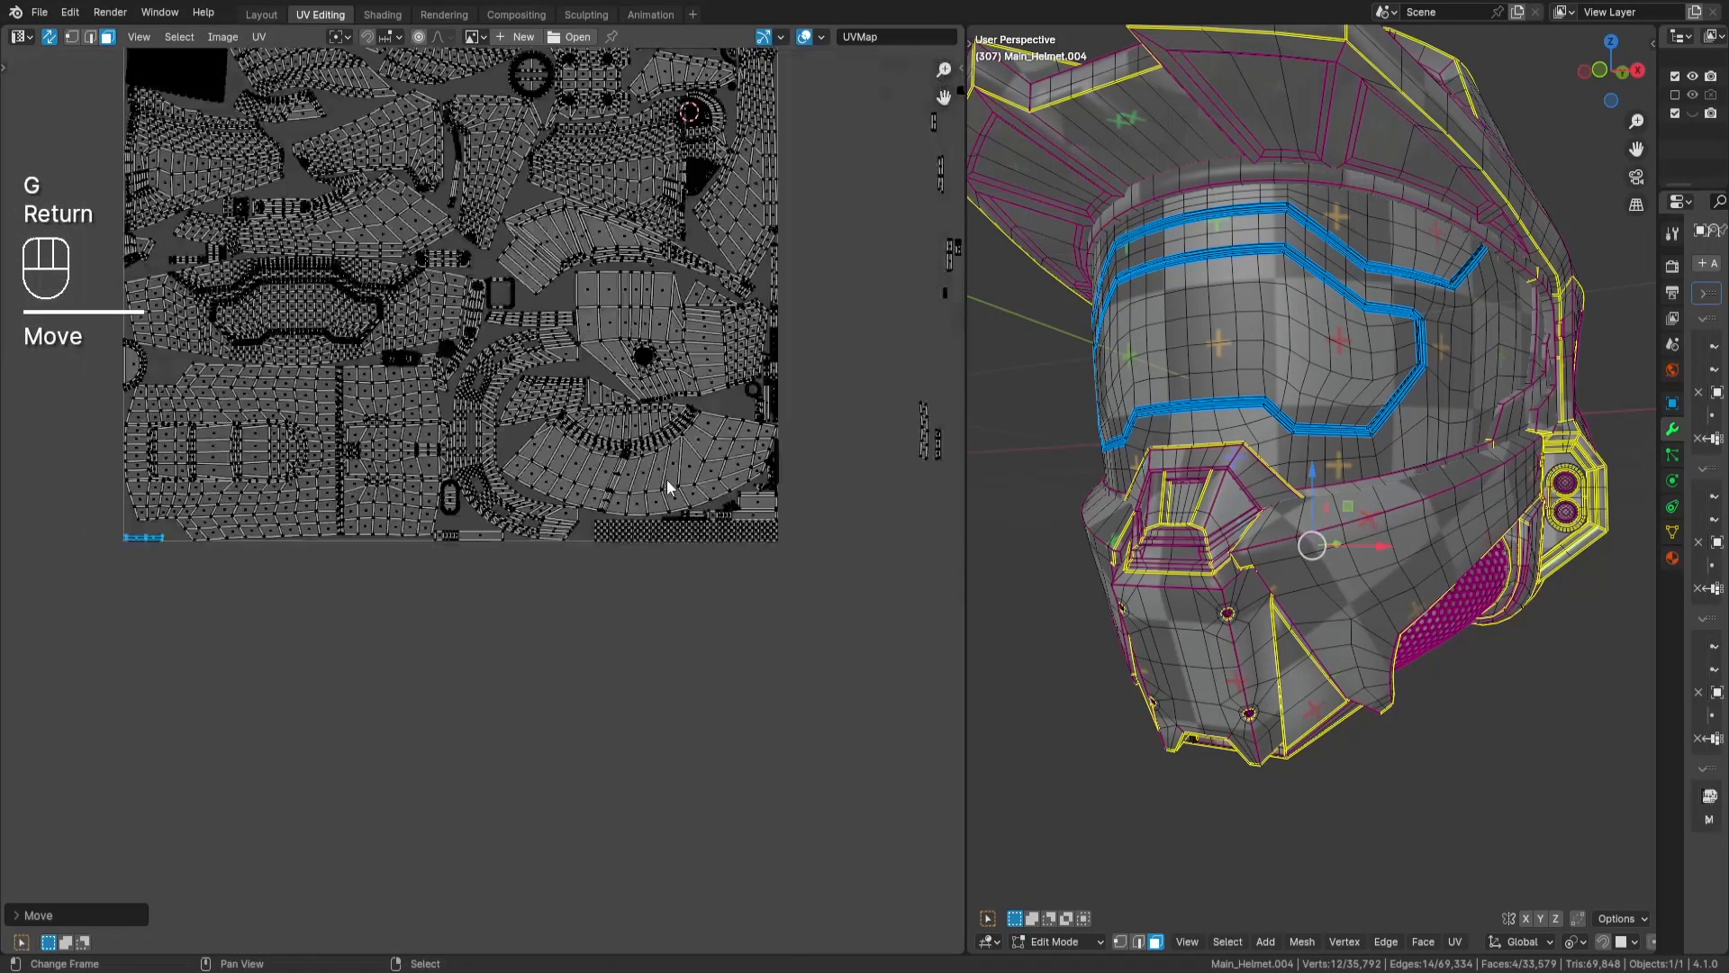
- Rotate the two loose strips totalling 14 faces by 90 degrees and move them above the strip in the tile's bottom-left corner
{"action": "key", "text": "a"}
{"action": "key", "text": "a"}
{"action": "middle_click_drag", "start_coordinate": [667, 479], "coordinate": [615, 479]}
{"action": "left_click_drag", "start_coordinate": [911, 387], "coordinate": [818, 501]}
{"action": "key", "text": "g"}
{"action": "key", "text": "Return"}
{"action": "middle_click_drag", "start_coordinate": [131, 530], "coordinate": [504, 590]}
{"action": "scroll", "coordinate": [504, 591], "scroll_direction": "up", "scroll_amount": 6}
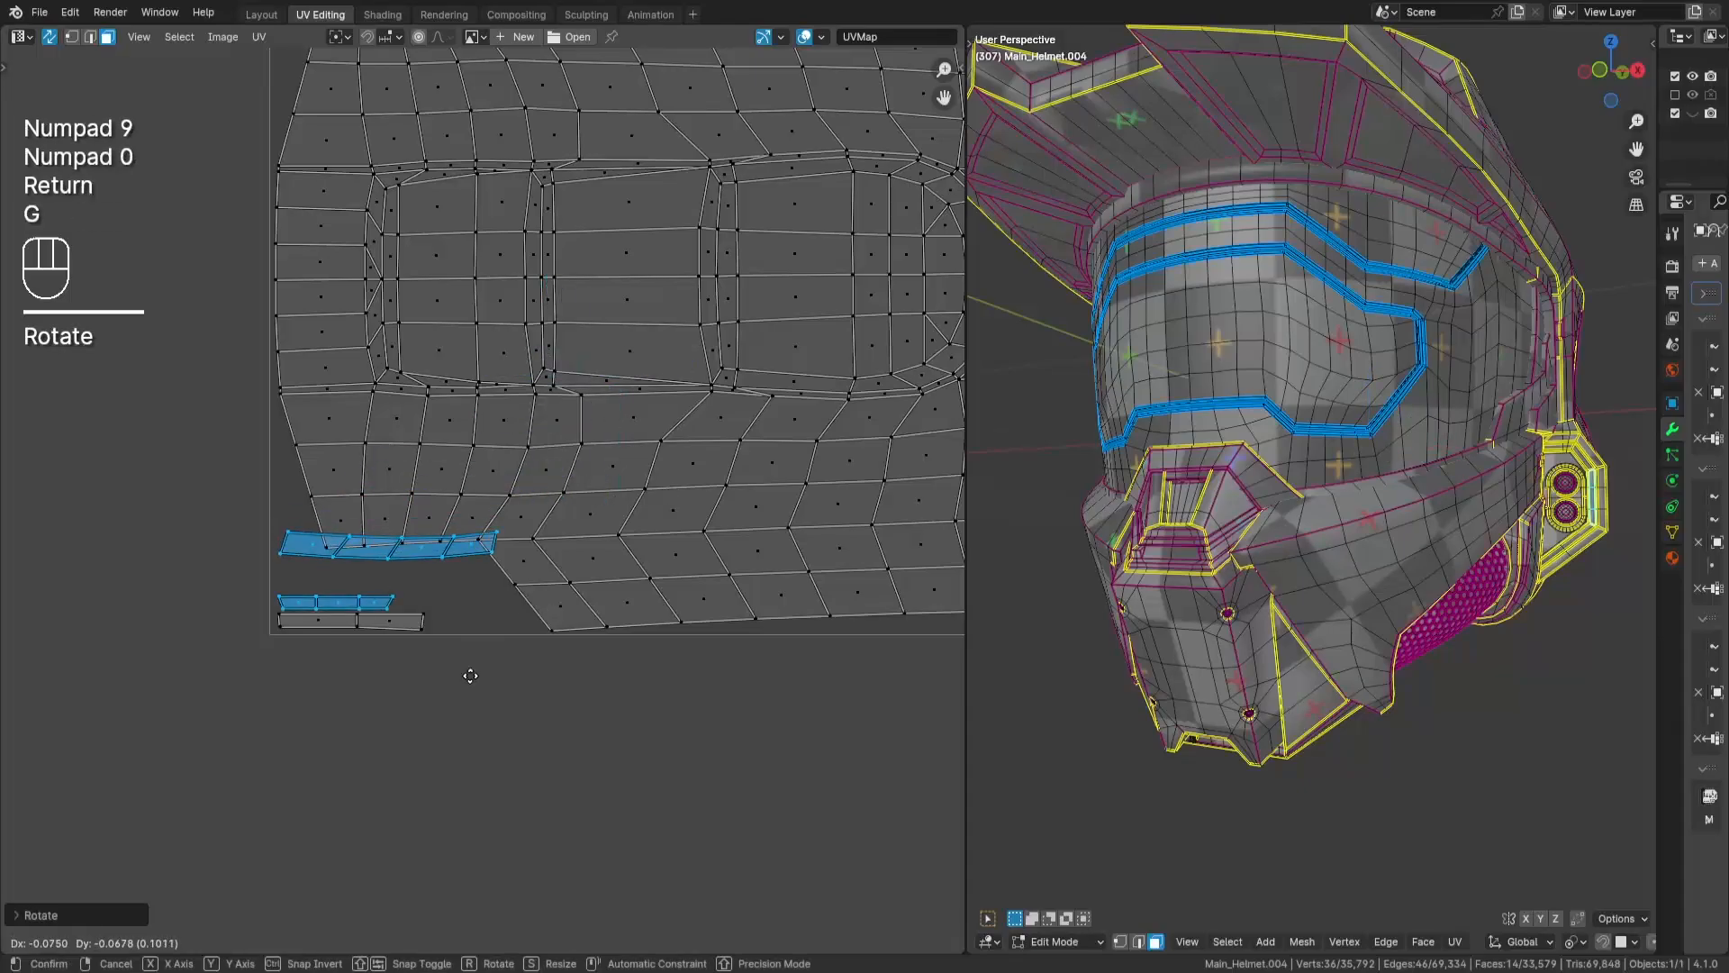
{"action": "left_click_drag", "start_coordinate": [441, 672], "coordinate": [441, 673]}
{"action": "key", "text": "g"}
{"action": "key", "text": "Return"}
- Set the two short strips aside outside the tile and place the curved 8-face strip in the tile's bottom-left corner
{"action": "key", "text": "a"}
{"action": "key", "text": "a"}
{"action": "key", "text": "l"}
{"action": "key", "text": "h"}
{"action": "key", "text": "alt+h"}
{"action": "key", "text": "g"}
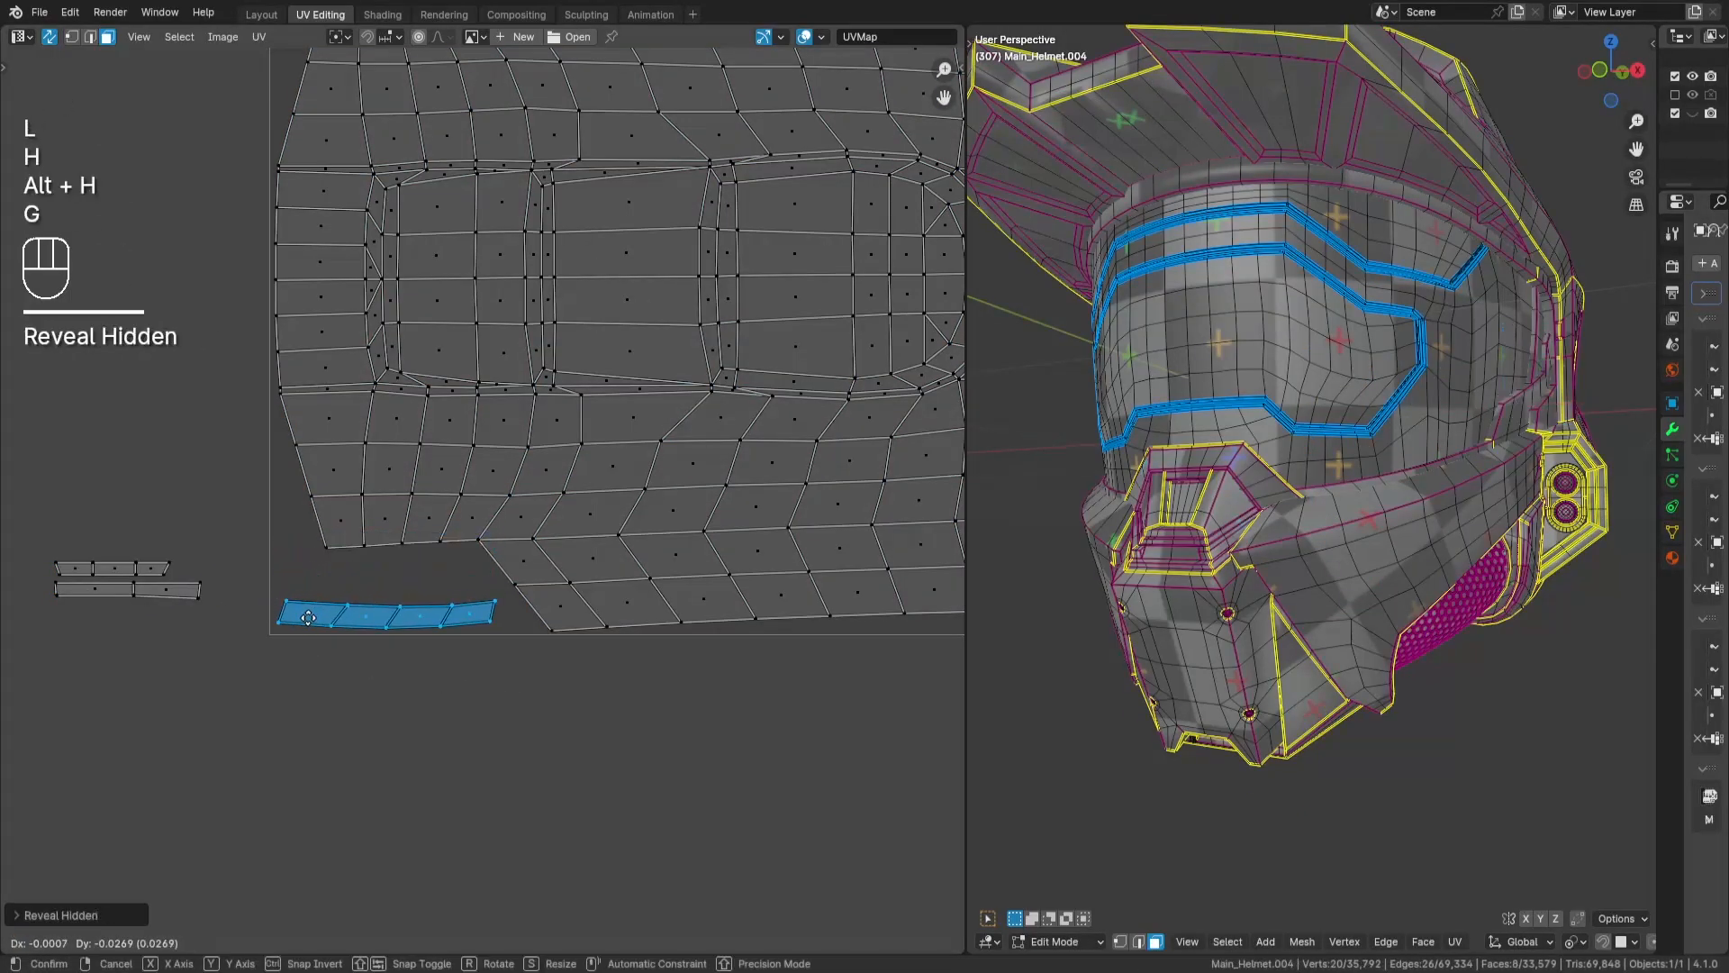
{"action": "key", "text": "Return"}
- Rotate the 16-face grid island 90 degrees and place it beneath the bent panel, near the large round disc
{"action": "scroll", "coordinate": [486, 630], "scroll_direction": "down", "scroll_amount": 8}
{"action": "key", "text": "a"}
{"action": "key", "text": "a"}
{"action": "left_click_drag", "start_coordinate": [559, 209], "coordinate": [625, 281]}
{"action": "key", "text": "g"}
{"action": "key", "text": "Return"}
{"action": "scroll", "coordinate": [339, 486], "scroll_direction": "up", "scroll_amount": 8}
{"action": "middle_click_drag", "start_coordinate": [645, 548], "coordinate": [585, 544]}
{"action": "key", "text": "r"}
{"action": "key", "text": "KP_9"}
{"action": "key", "text": "KP_0"}
{"action": "key", "text": "Return"}
{"action": "key", "text": "g"}
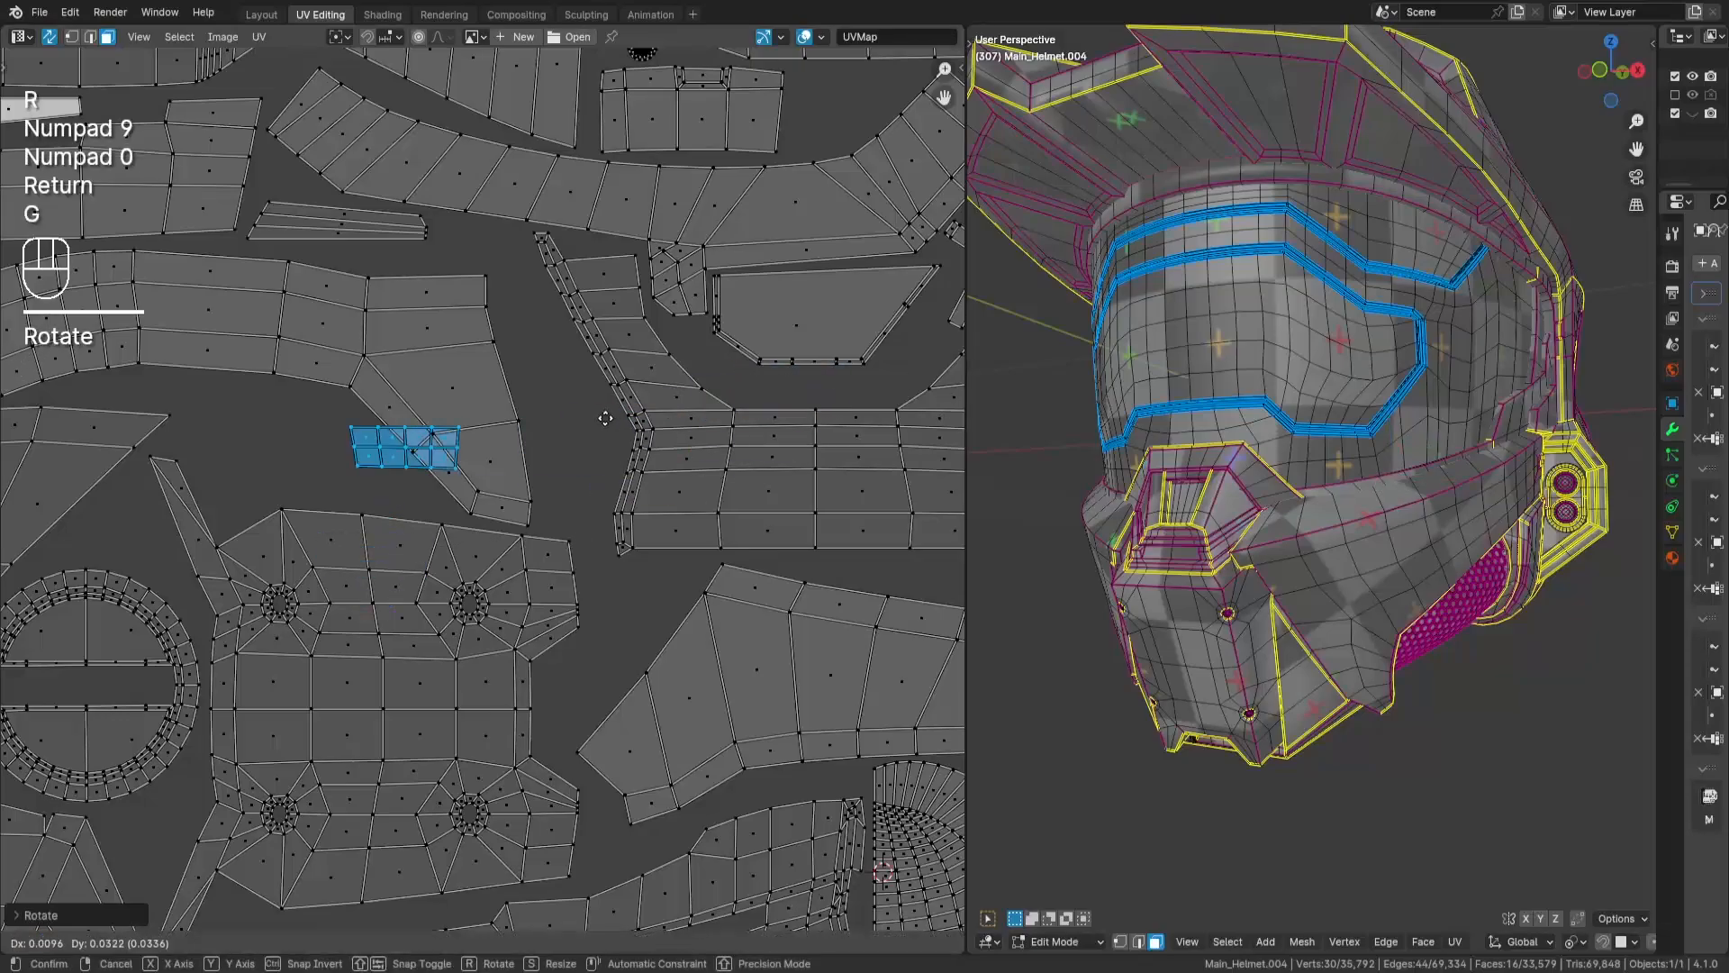
{"action": "key", "text": "Return"}
- Select the 20-face island beside the tile and fit it against the strips along the tile's right edge
{"action": "scroll", "coordinate": [543, 397], "scroll_direction": "down", "scroll_amount": 8}
{"action": "key", "text": "a"}
{"action": "key", "text": "a"}
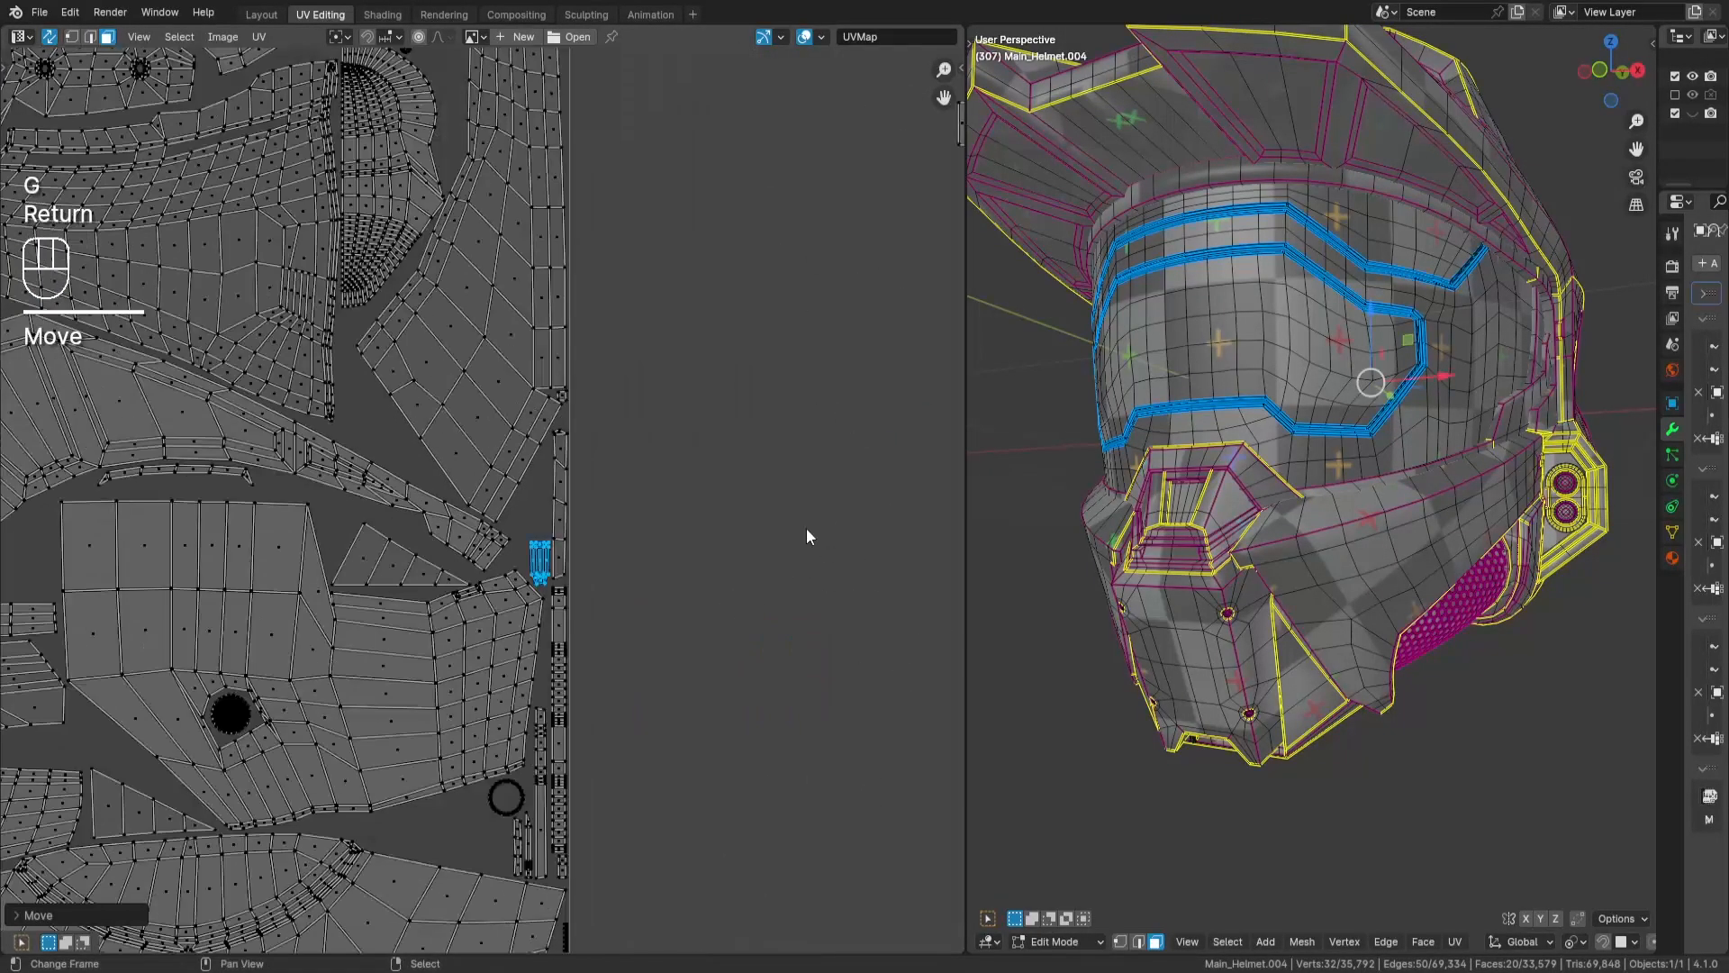
- Rotate the long 4-face strip 90 degrees and place it in the gap beside the large round disc
{"action": "key", "text": "a"}
{"action": "key", "text": "a"}
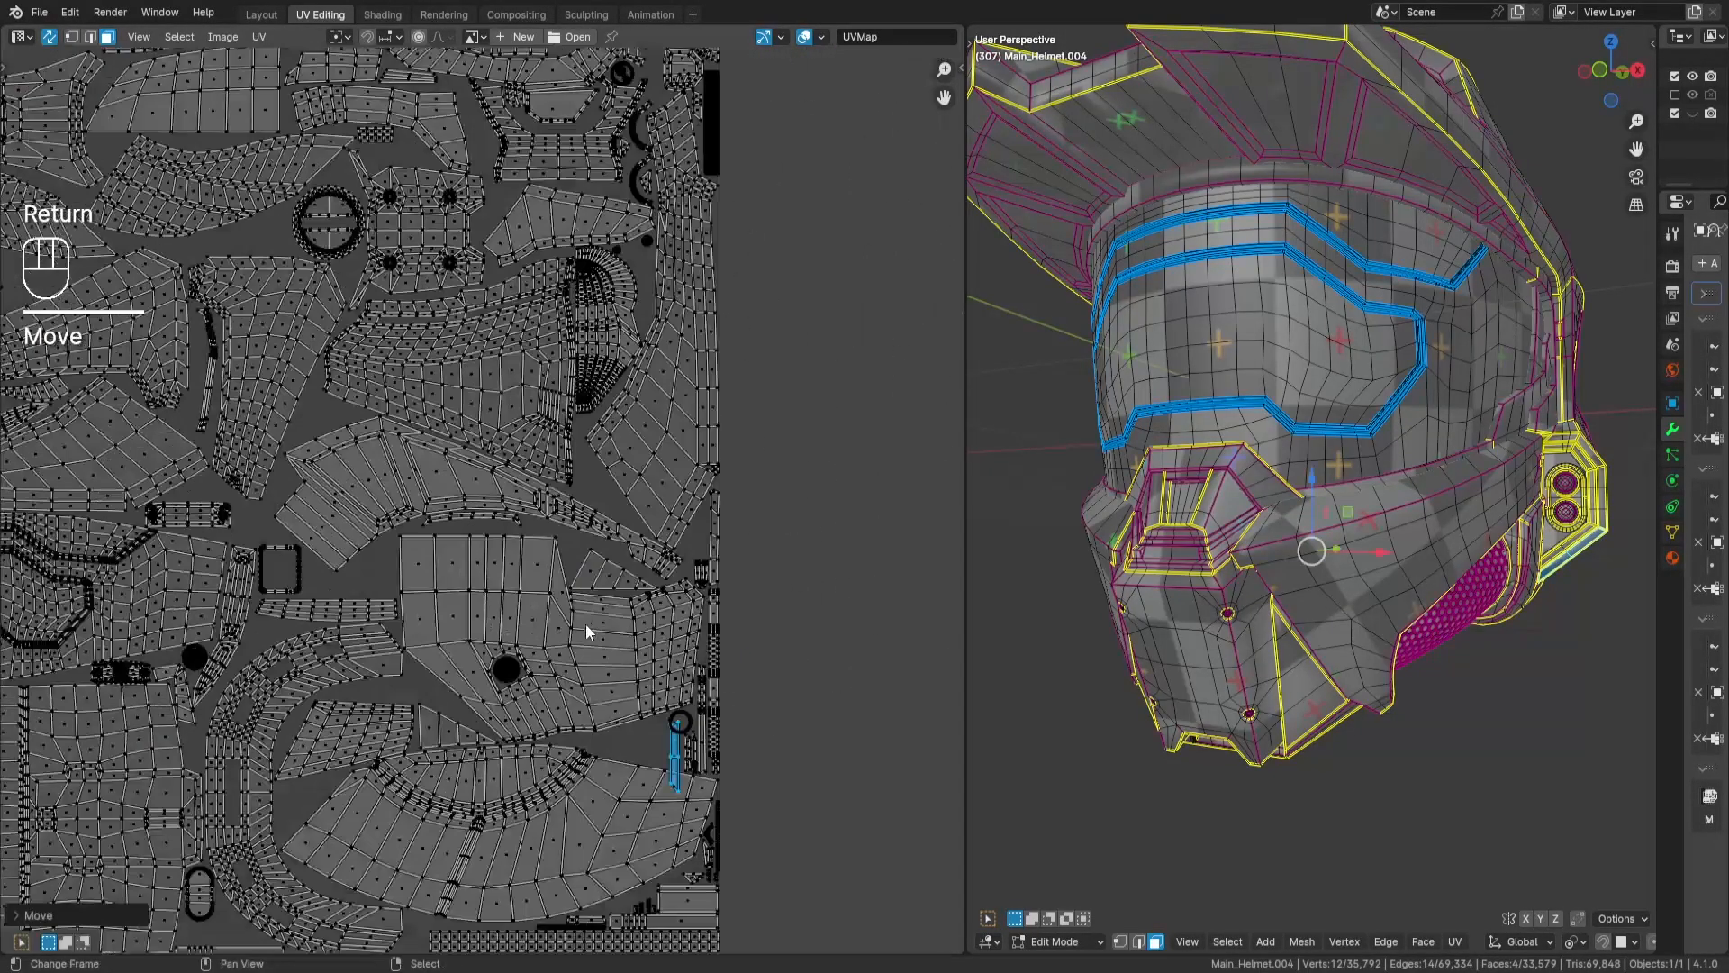
{"action": "key", "text": "r"}
{"action": "key", "text": "KP_9"}
{"action": "key", "text": "KP_0"}
{"action": "key", "text": "Return"}
{"action": "key", "text": "g"}
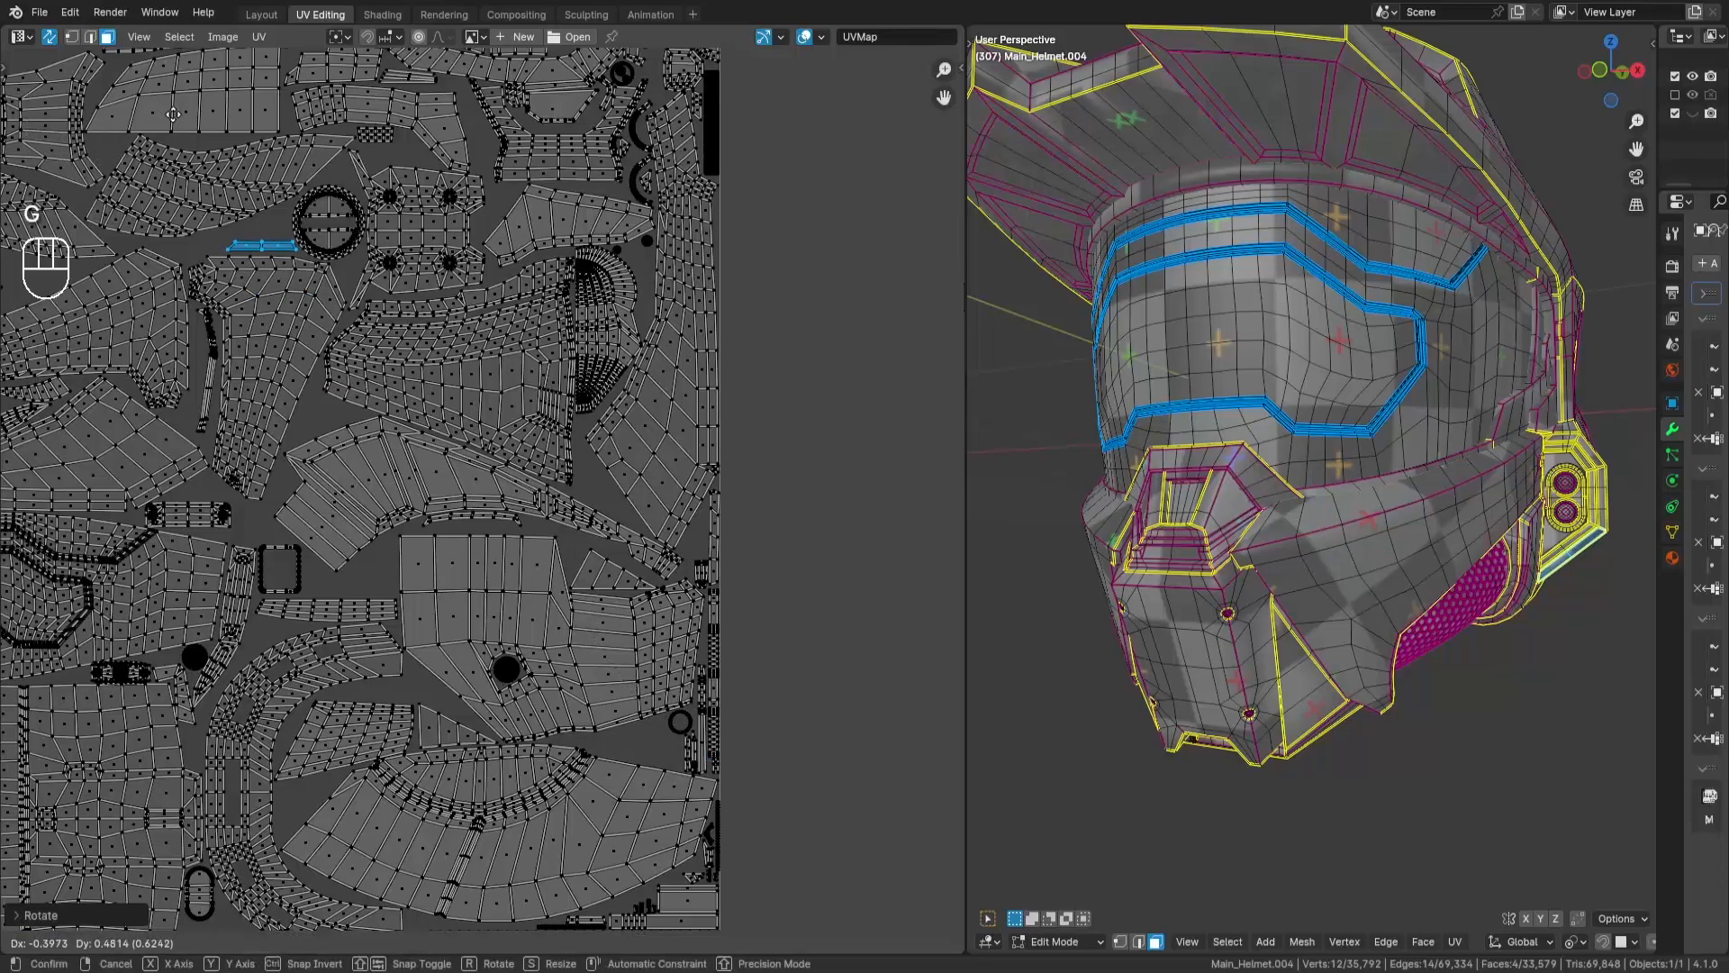
{"action": "key", "text": "Return"}
- Place the 30-face strip with rounded corners beside the ring island, between the large panel and the fan-shaped panel
{"action": "key", "text": "a"}
{"action": "key", "text": "a"}
{"action": "key", "text": "g"}
{"action": "key", "text": "Return"}
{"action": "left_click", "coordinate": [645, 546]}
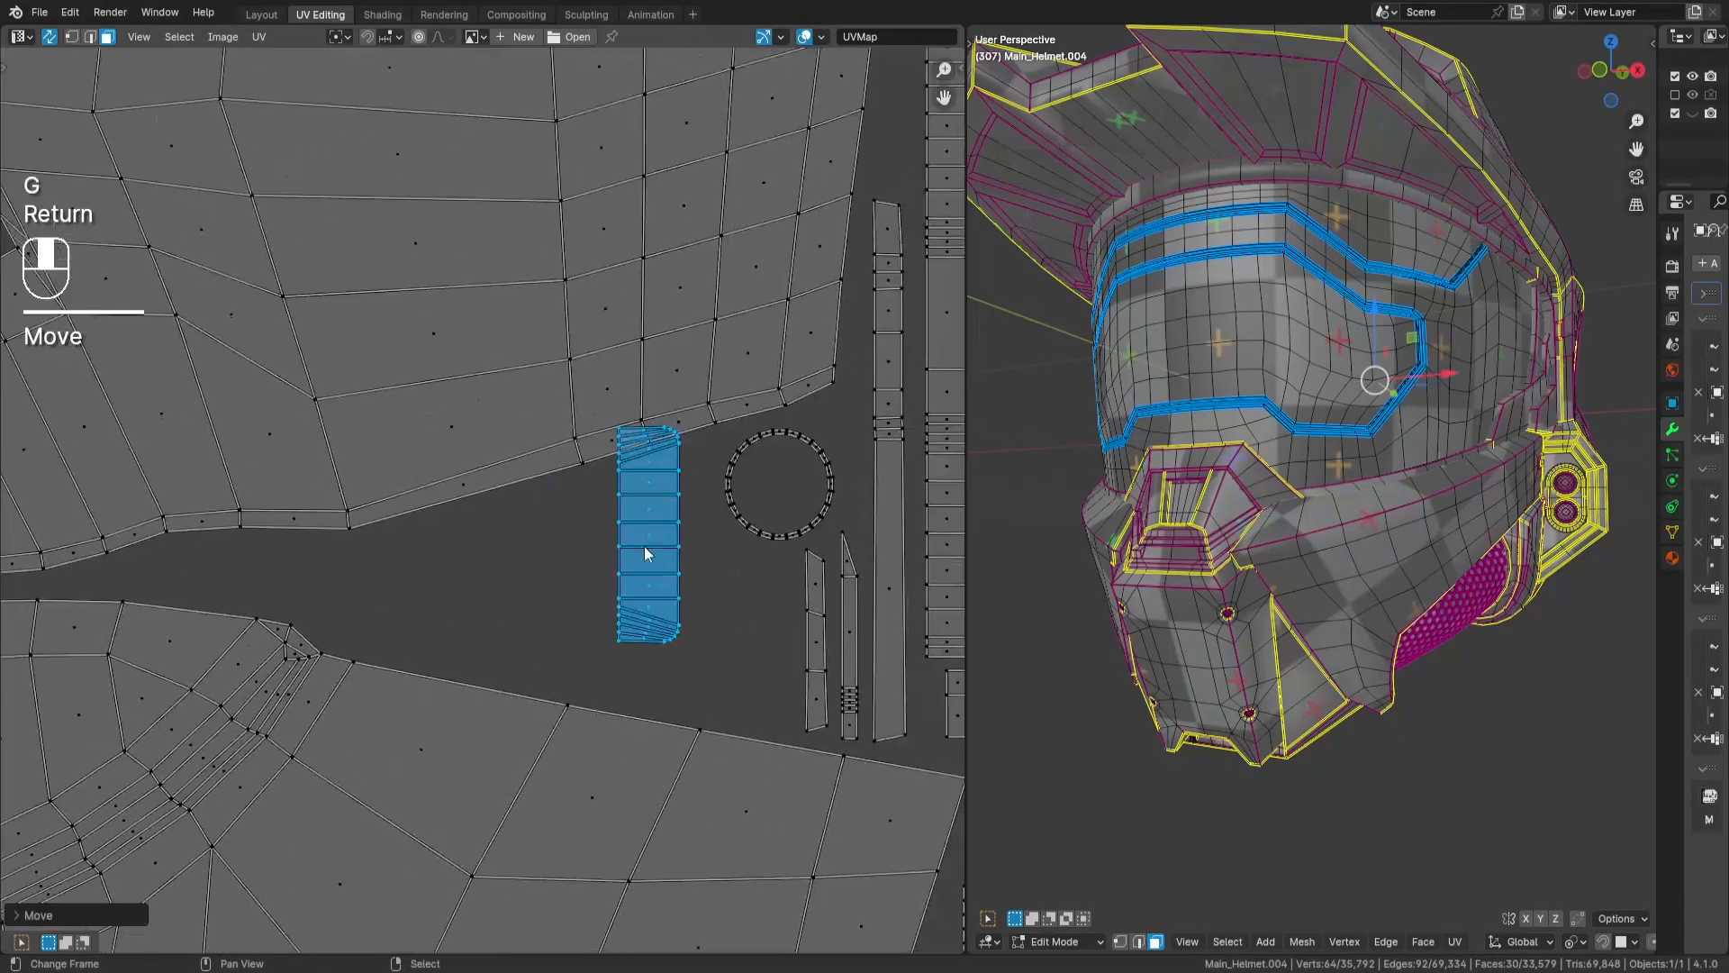
{"action": "key", "text": "g"}
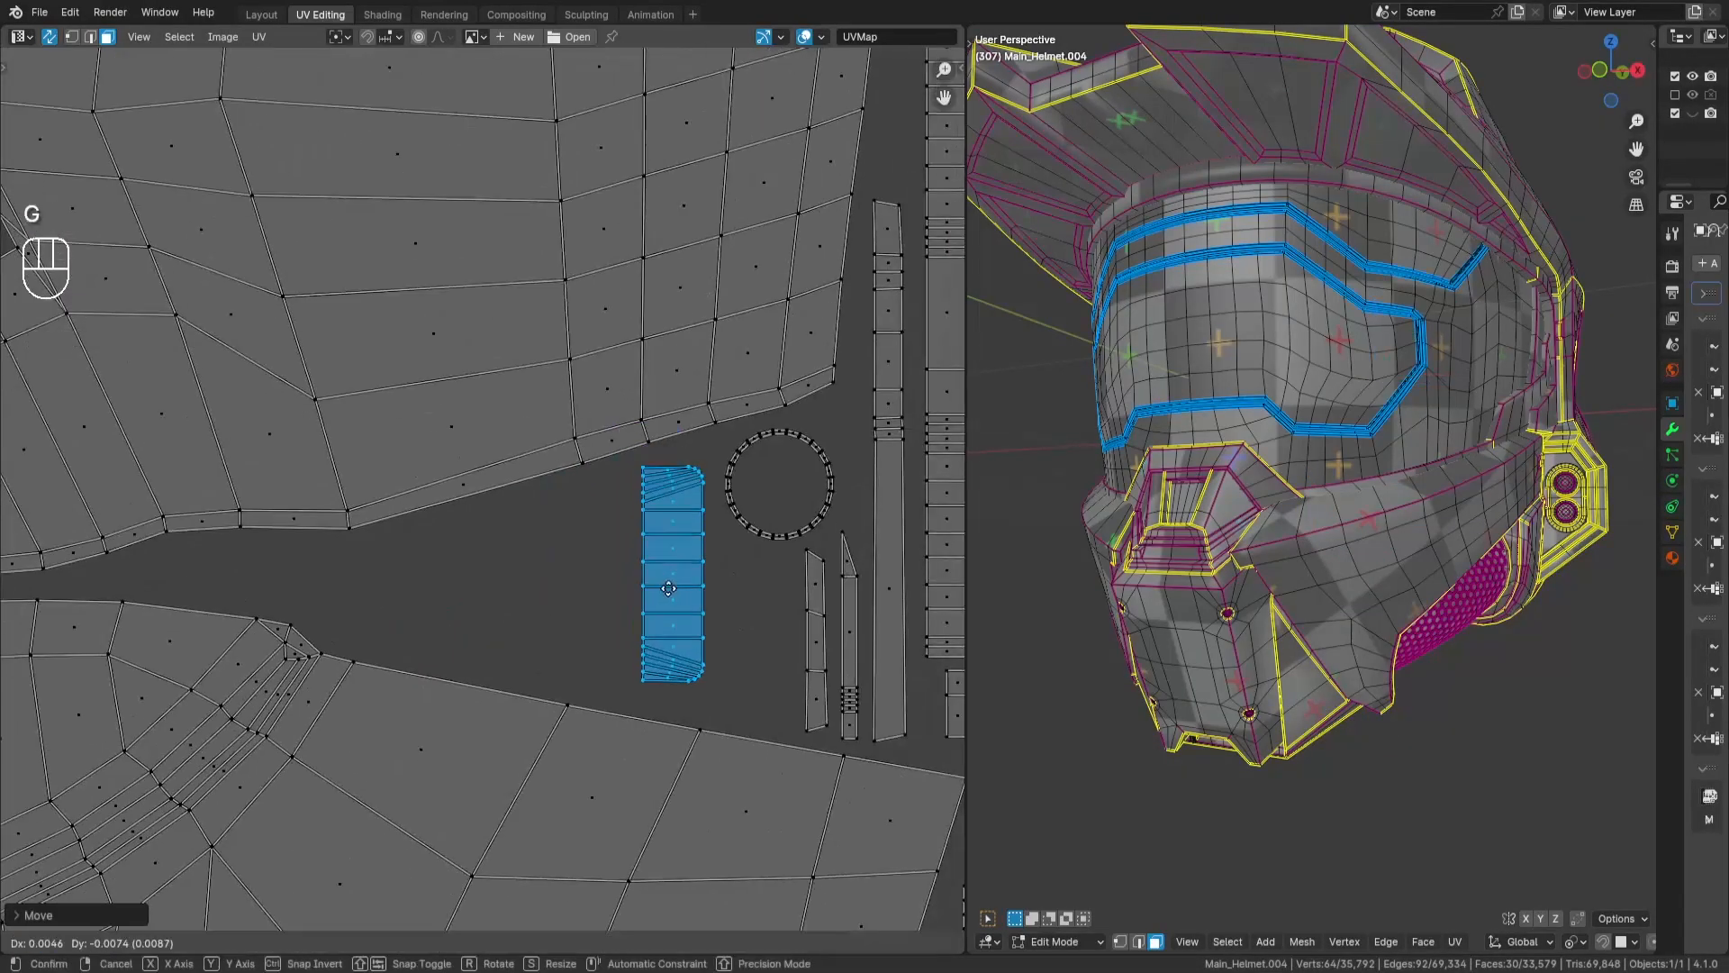
{"action": "key", "text": "Return"}
- Turn the zigzag 20-face island sideways and place it above the wide rectangular island, beside the triangular one
{"action": "key", "text": "a"}
{"action": "key", "text": "a"}
{"action": "key", "text": "g"}
{"action": "key", "text": "Return"}
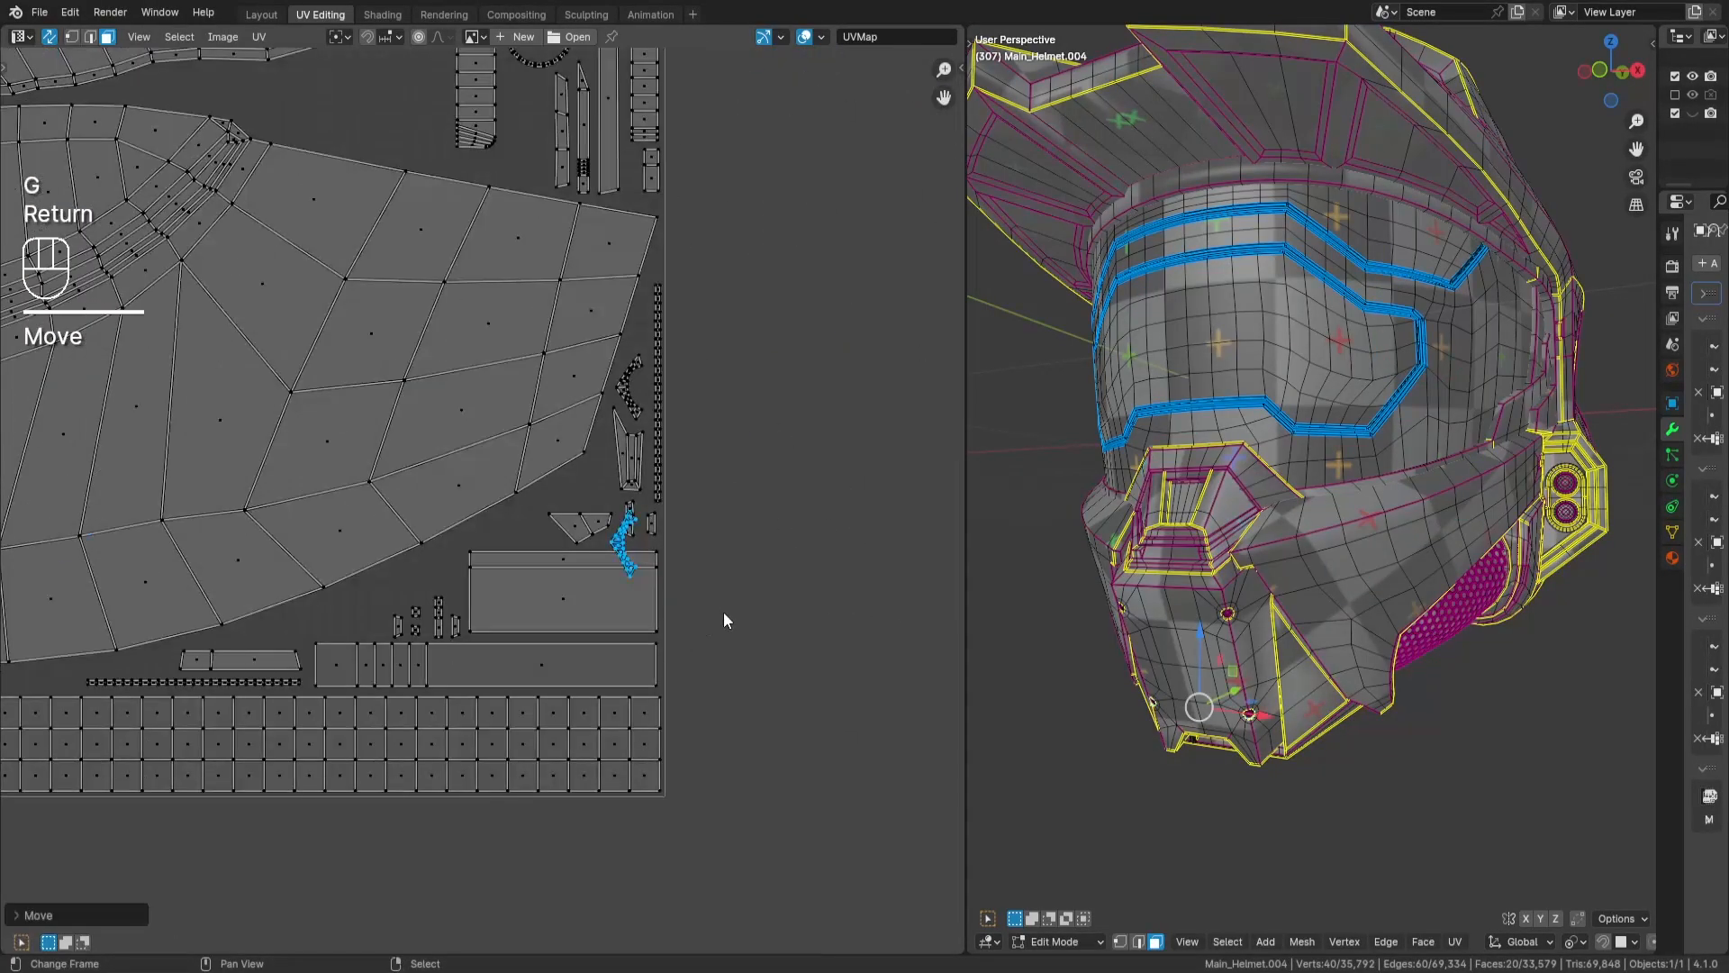
- Place the 20-face coffin-shaped island below the ring, between the rounded strip and the narrow strips
{"action": "key", "text": "a"}
{"action": "key", "text": "a"}
{"action": "key", "text": "g"}
{"action": "key", "text": "Return"}
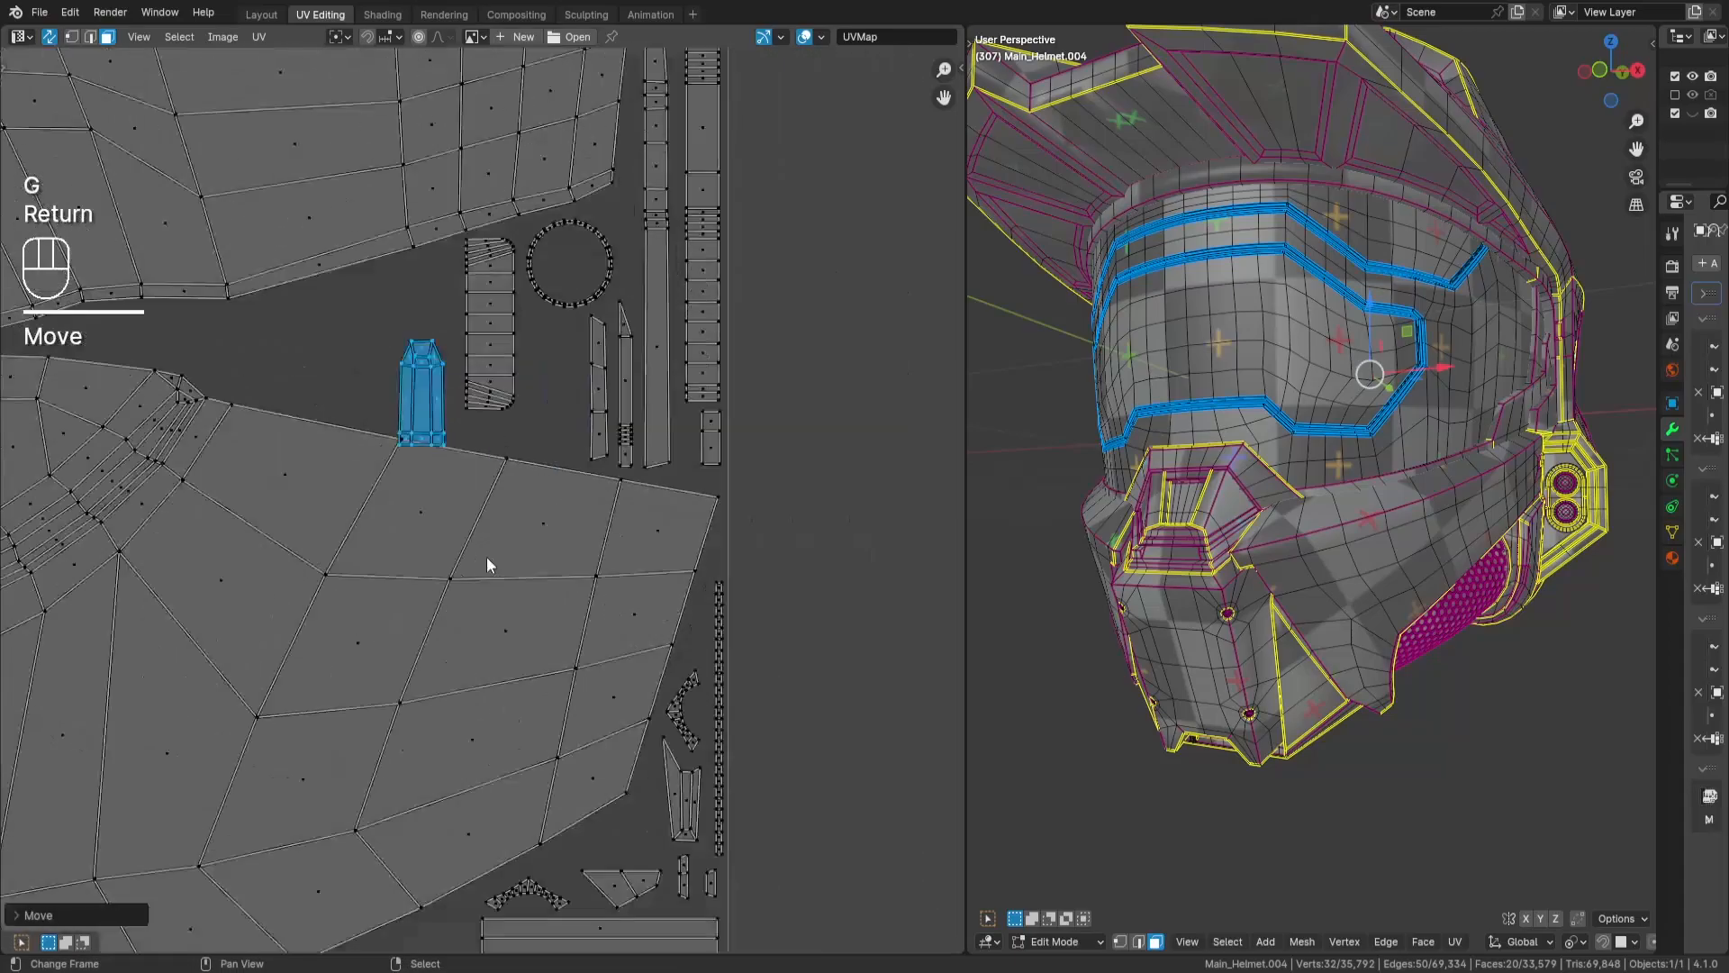
- Select the tiny pair of loose quads and place it beside the small islands beneath the fan-shaped panel
{"action": "key", "text": "a"}
{"action": "key", "text": "a"}
{"action": "left_click_drag", "start_coordinate": [541, 576], "coordinate": [595, 636]}
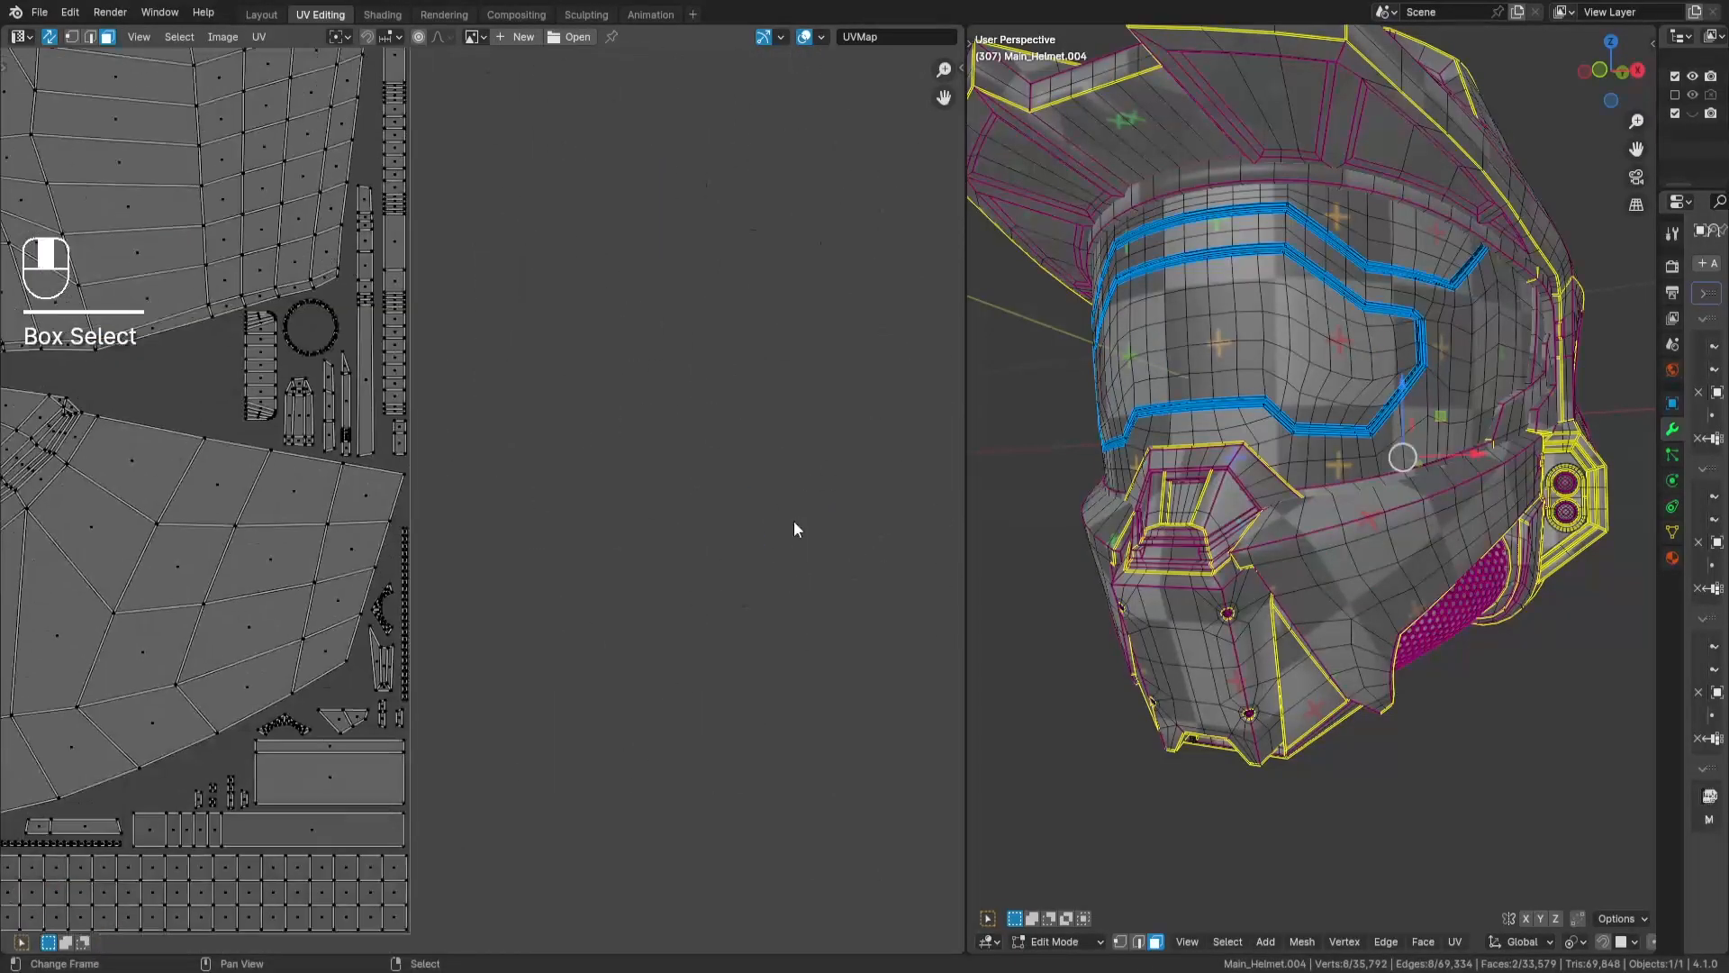
- Move the stacked wedge-shaped islands into the gap beneath the fan-shaped panel
{"action": "key", "text": "a"}
{"action": "key", "text": "a"}
{"action": "left_click_drag", "start_coordinate": [625, 510], "coordinate": [726, 614]}
{"action": "key", "text": "g"}
{"action": "key", "text": "Return"}
- Select both stacked 2-face wedge islands, rotate them 90 degrees and place them above the row of tiny islands
{"action": "key", "text": "a"}
{"action": "key", "text": "a"}
{"action": "key", "text": "l"}
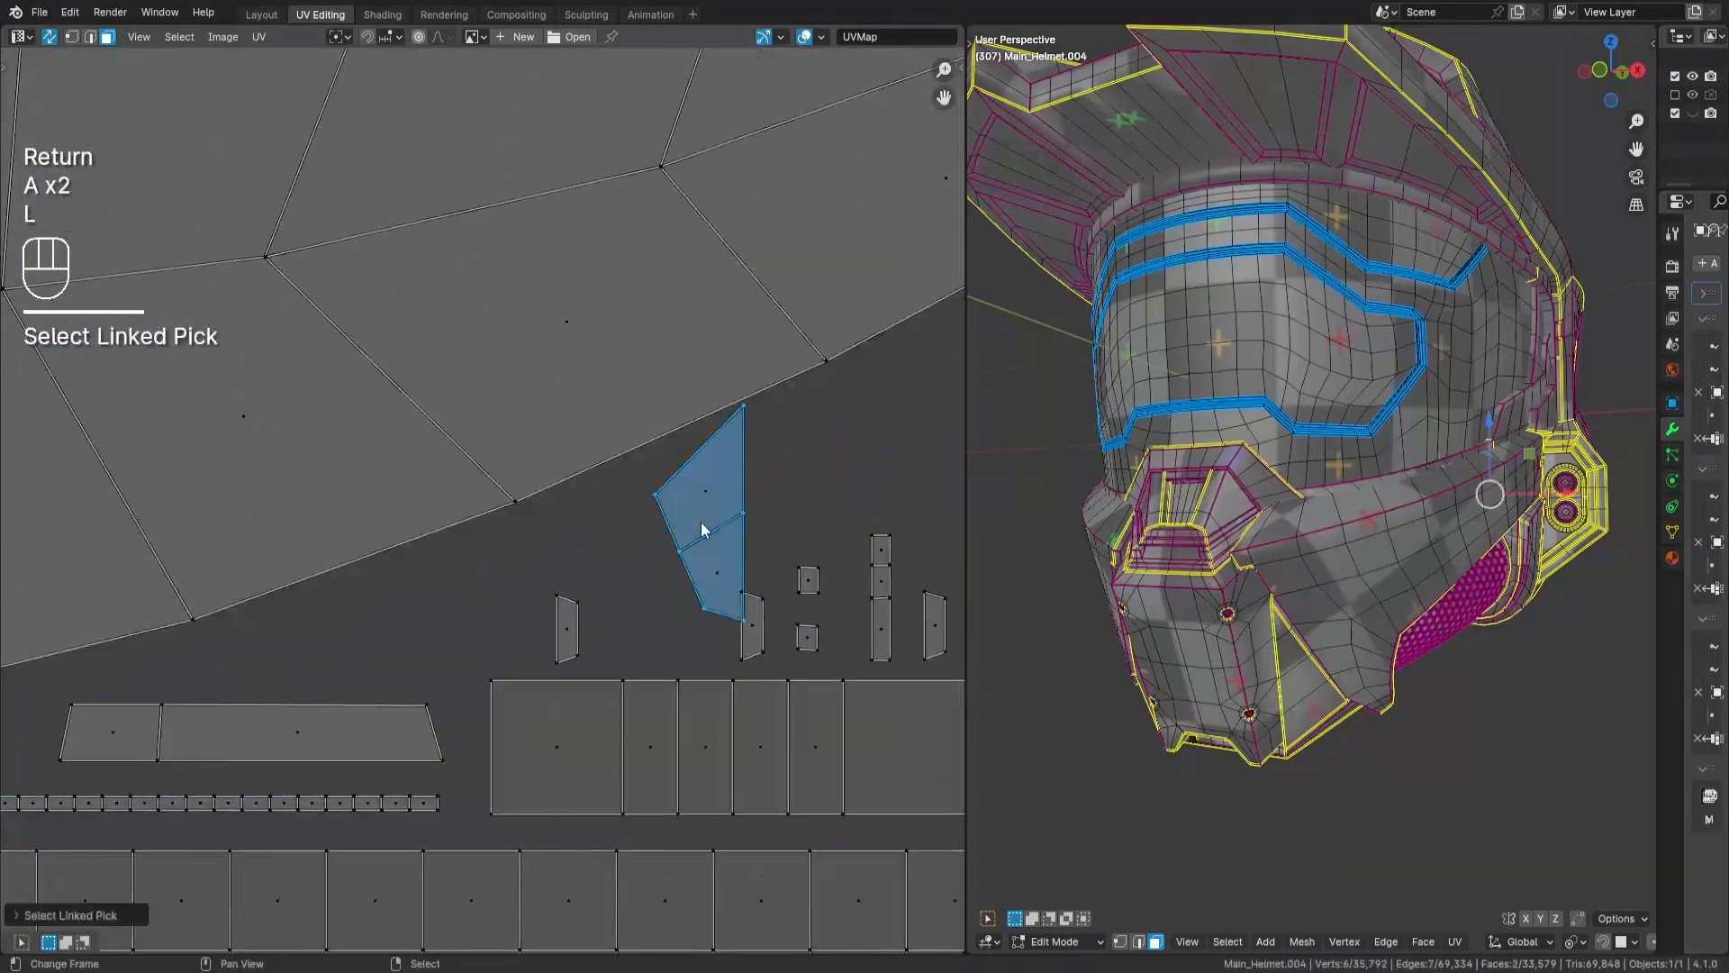
{"action": "key", "text": "h"}
{"action": "key", "text": "l"}
{"action": "key", "text": "alt+h"}
{"action": "key", "text": "r"}
{"action": "key", "text": "KP_9"}
{"action": "key", "text": "KP_0"}
{"action": "key", "text": "Return"}
{"action": "key", "text": "g"}
{"action": "key", "text": "Return"}
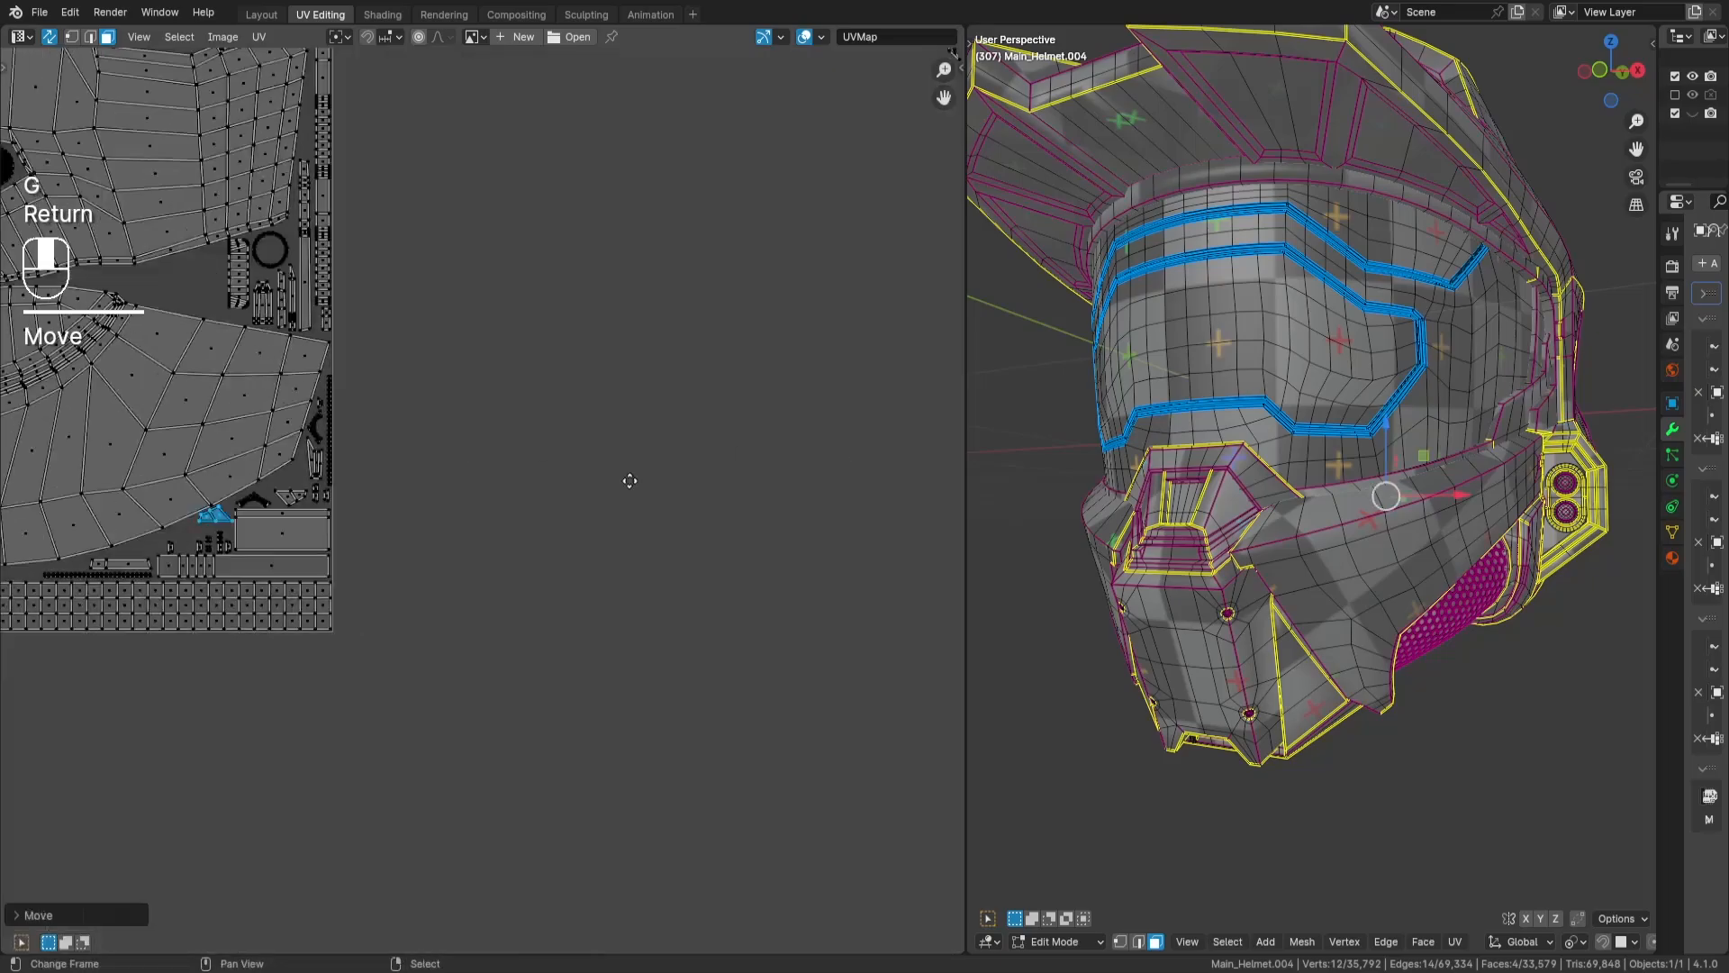
- Place the 8-face strip in the gap between the large panel and the fan-shaped panel
{"action": "key", "text": "a"}
{"action": "key", "text": "a"}
{"action": "left_click_drag", "start_coordinate": [594, 460], "coordinate": [641, 506]}
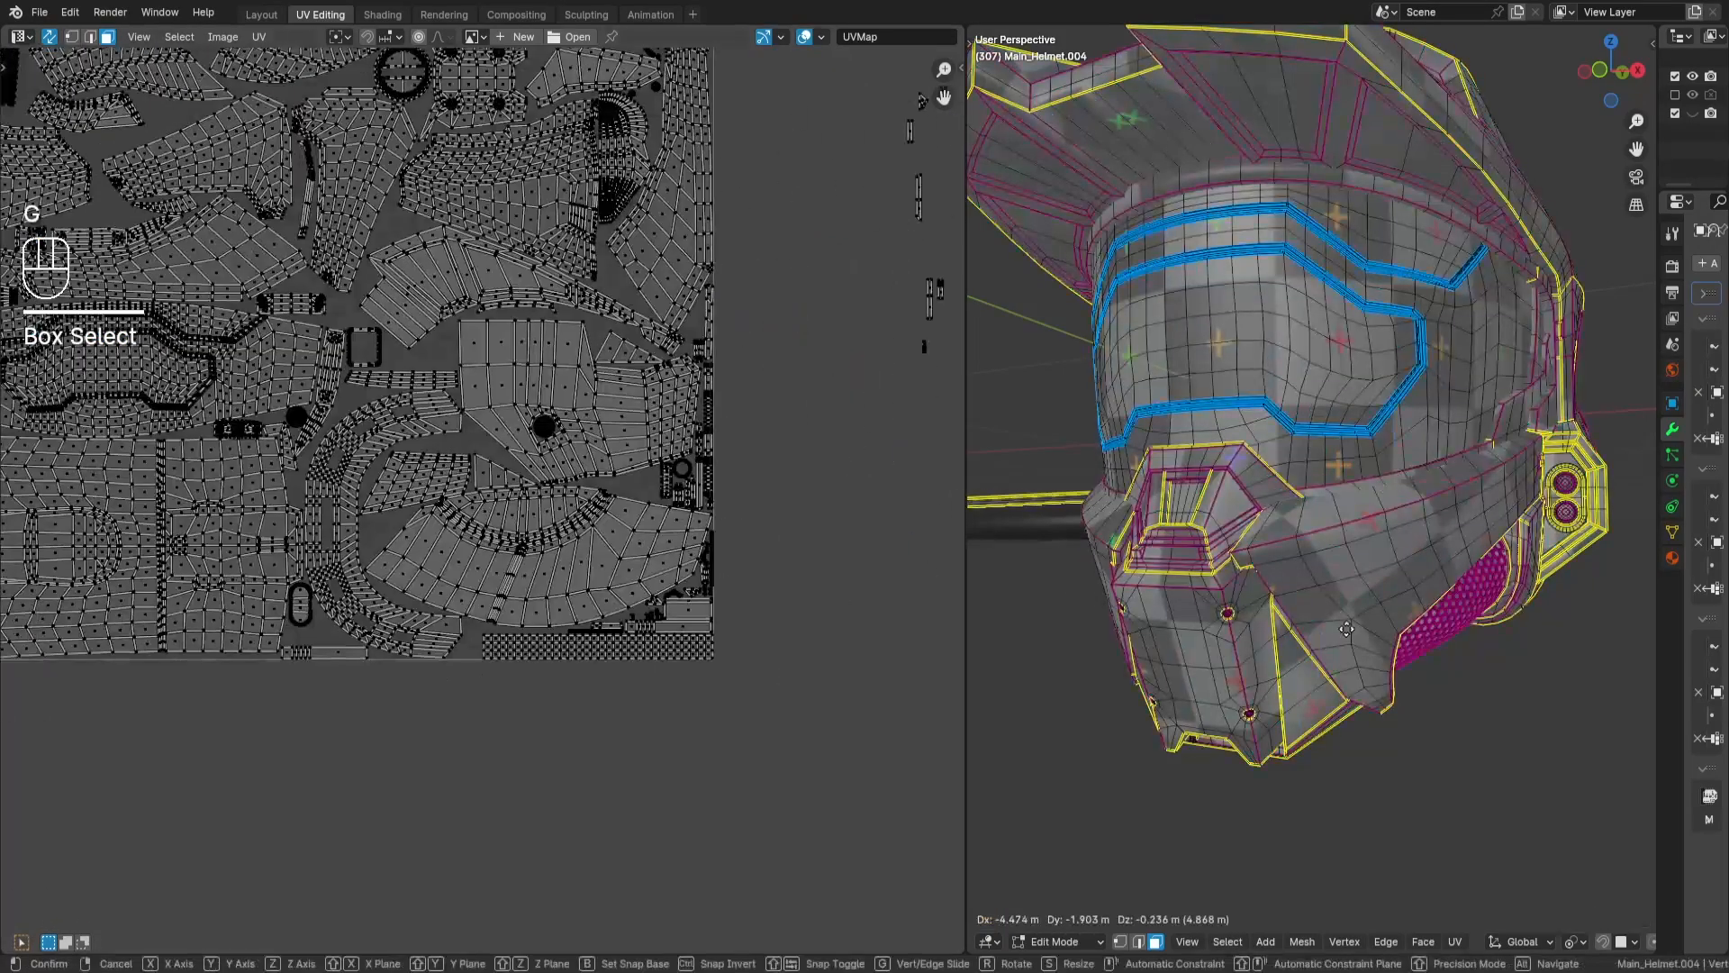
{"action": "key", "text": "g"}
{"action": "key", "text": "g"}
{"action": "key", "text": "Return"}
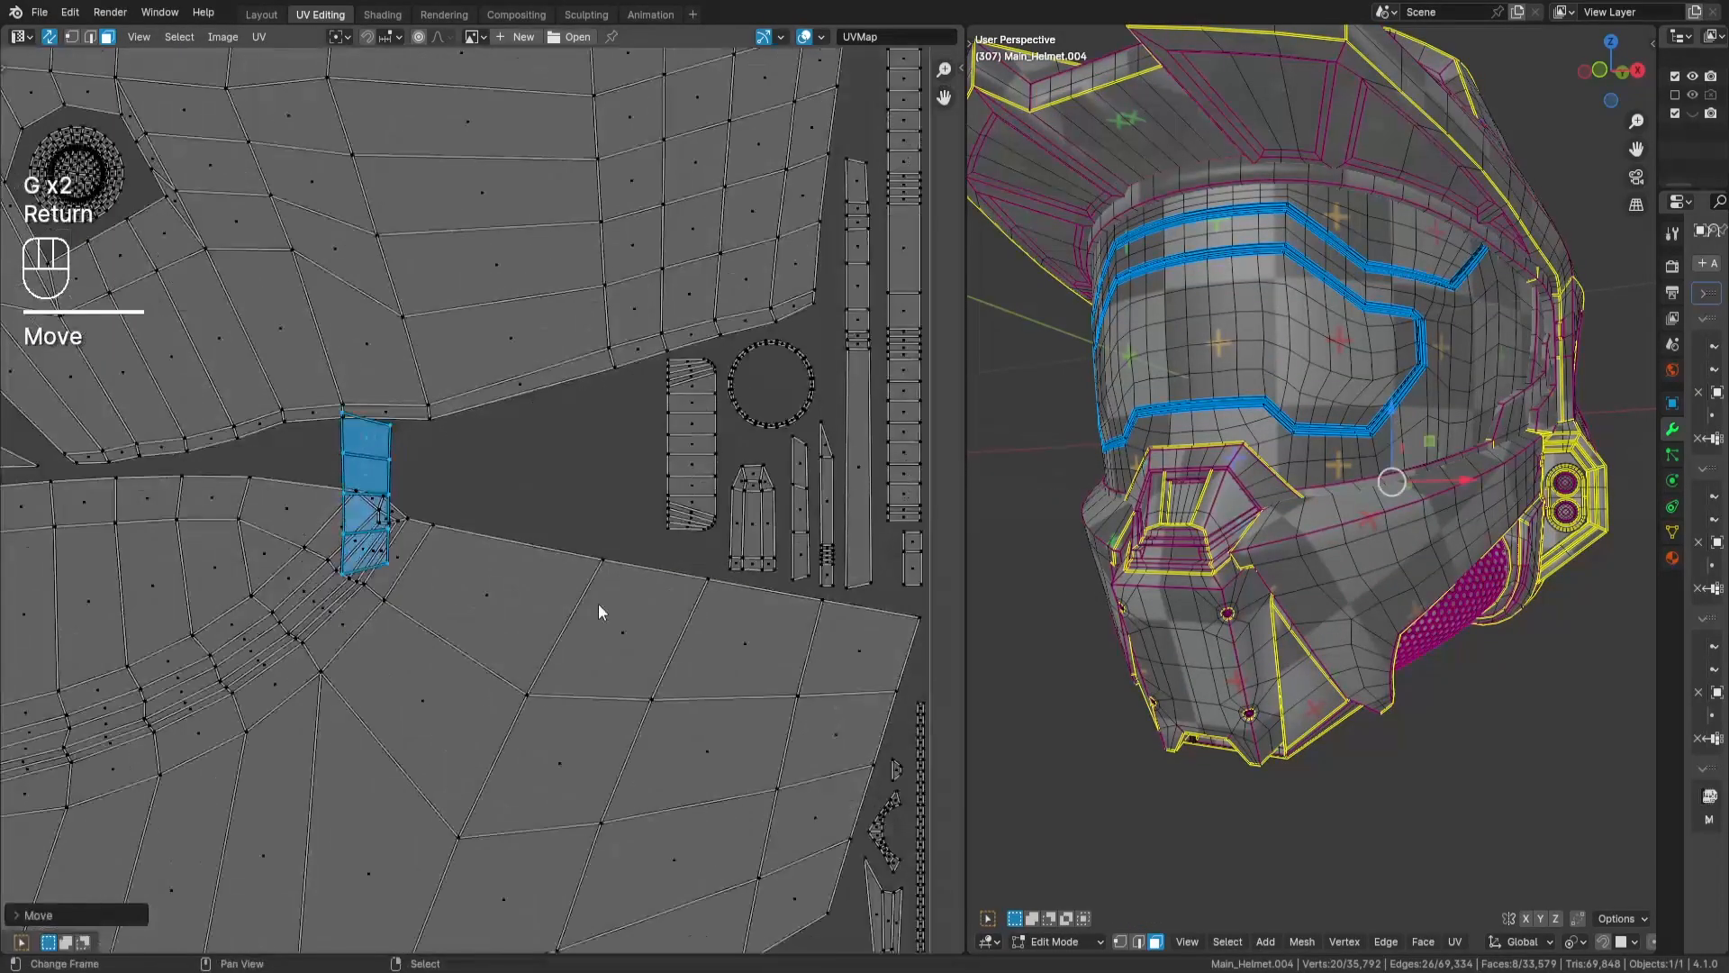
{"action": "key", "text": "g"}
{"action": "key", "text": "Return"}
- Select the loose 18-face island outside the tile and move it into the packed layout
{"action": "key", "text": "a"}
{"action": "key", "text": "a"}
{"action": "left_click_drag", "start_coordinate": [379, 297], "coordinate": [478, 511]}
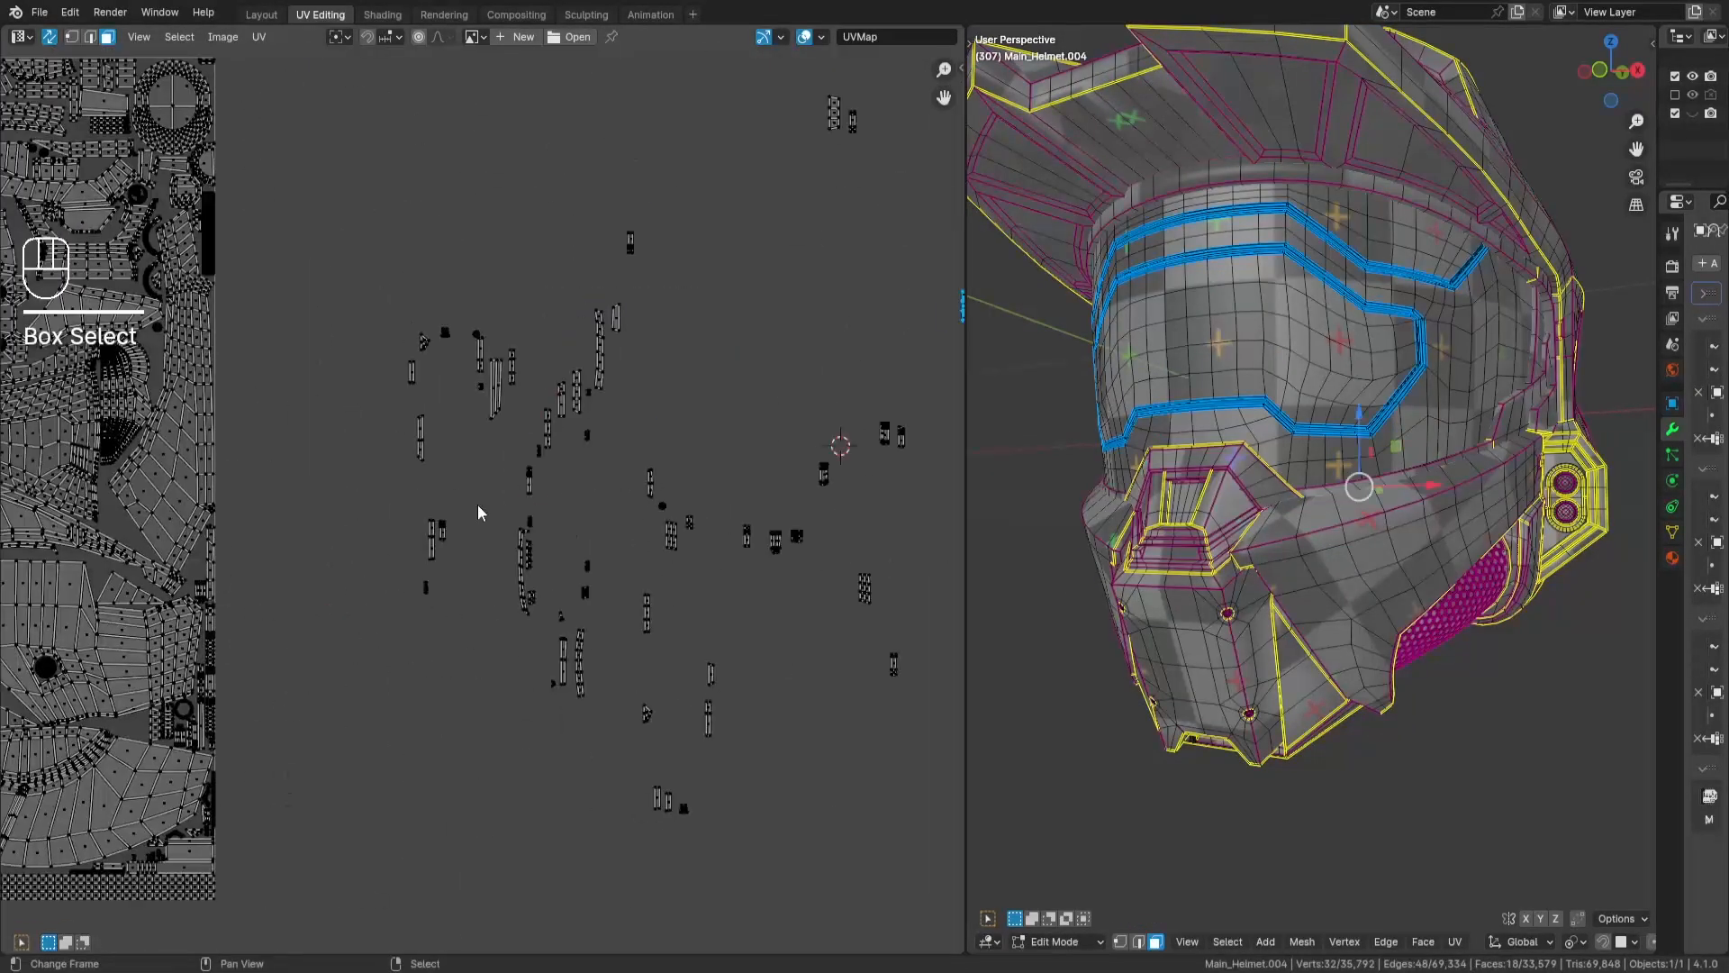
{"action": "key", "text": "g"}
{"action": "key", "text": "Return"}
- Place the first 24-face island below the dense half-disc island, against the edge of the neighbouring panel
{"action": "key", "text": "a"}
{"action": "key", "text": "a"}
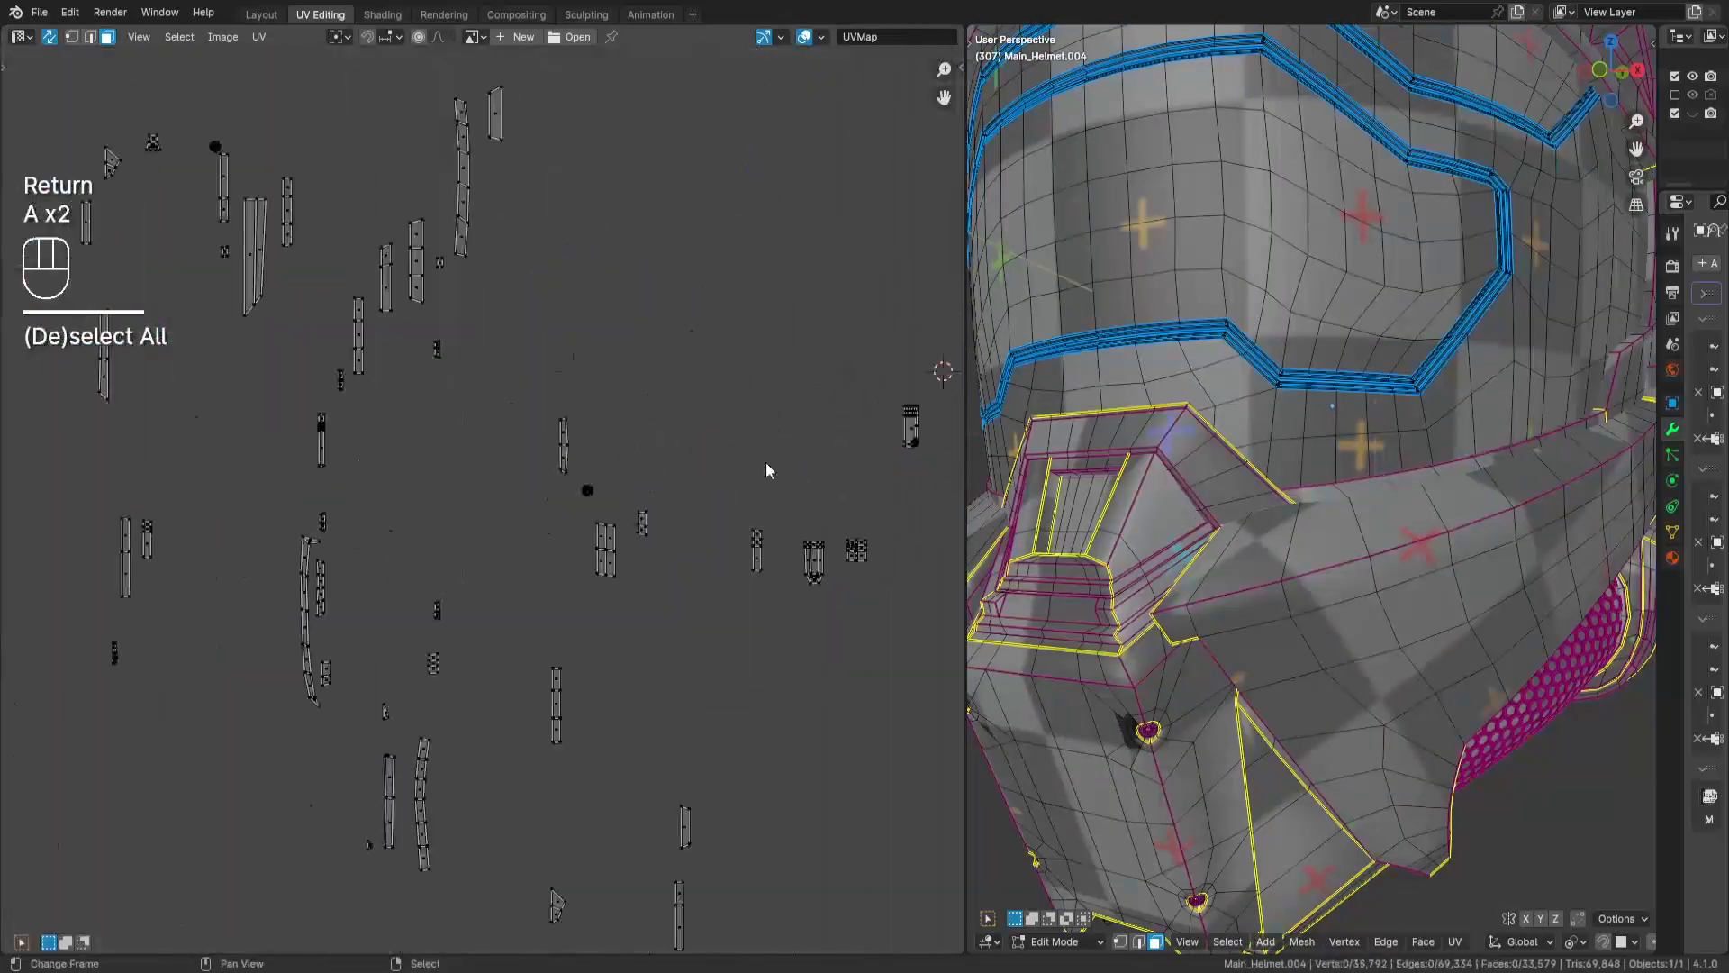
{"action": "key", "text": "g"}
{"action": "key", "text": "Return"}
{"action": "key", "text": "g"}
{"action": "key", "text": "Return"}
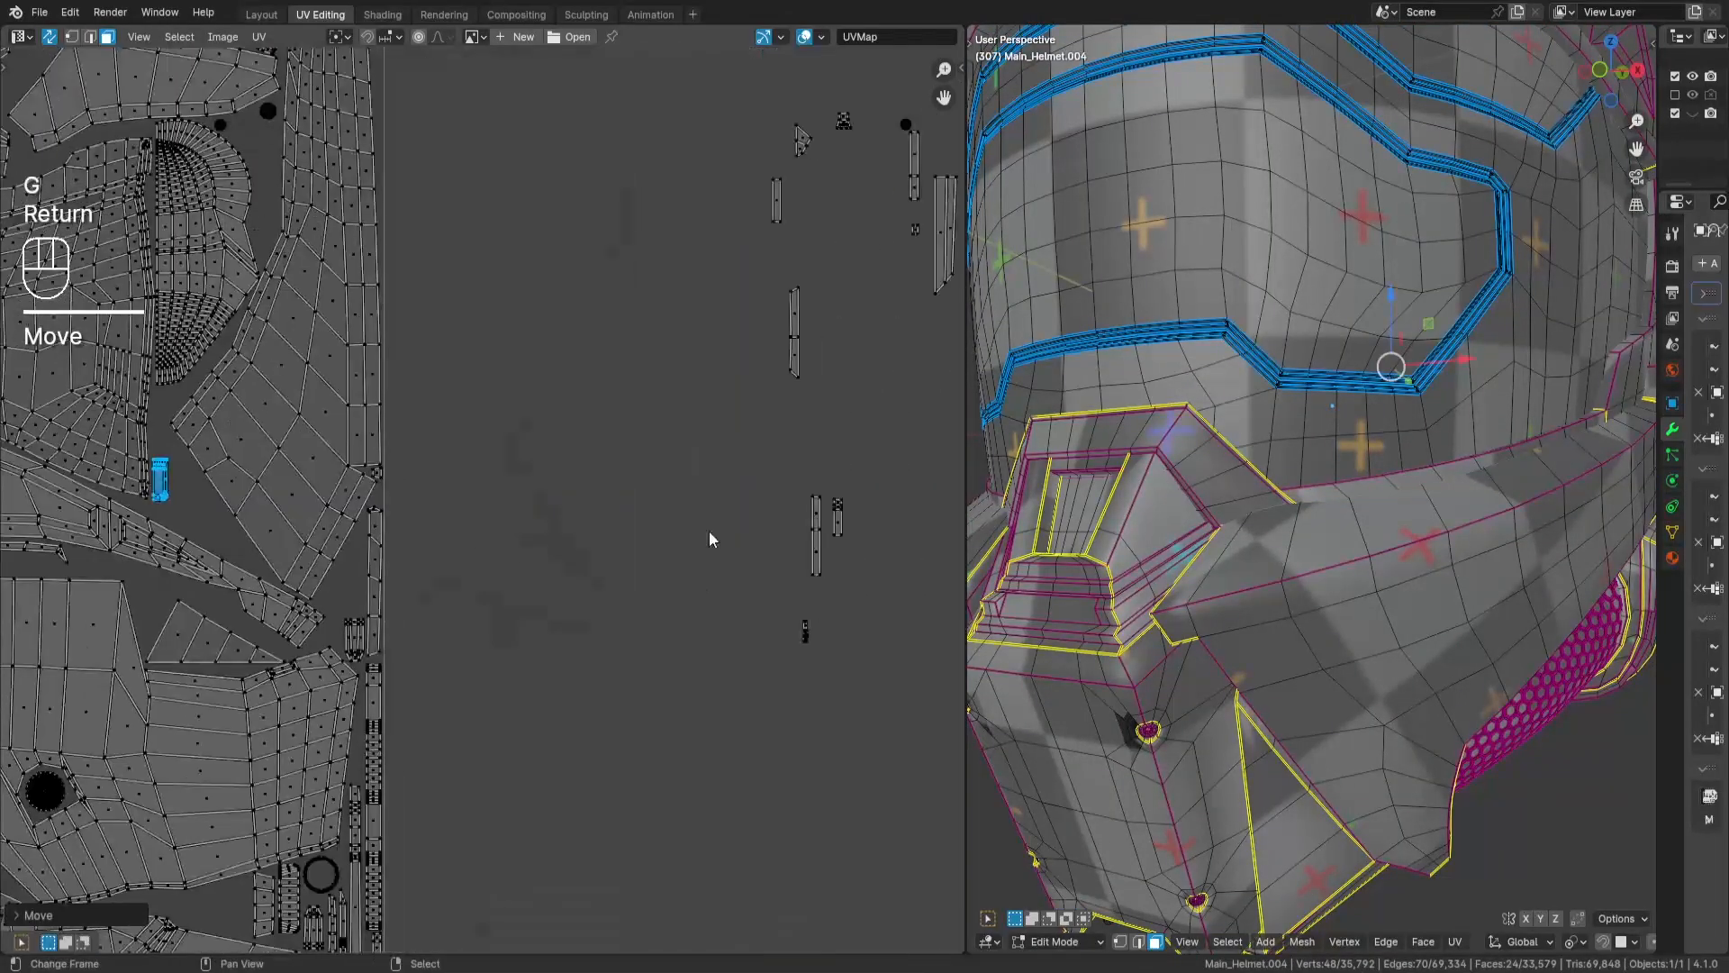
- Place the matching second 24-face island directly above the first one, beside the same panel edge
{"action": "key", "text": "a"}
{"action": "key", "text": "a"}
{"action": "key", "text": "g"}
{"action": "key", "text": "Return"}
{"action": "key", "text": "f"}
{"action": "key", "text": "g"}
{"action": "key", "text": "Return"}
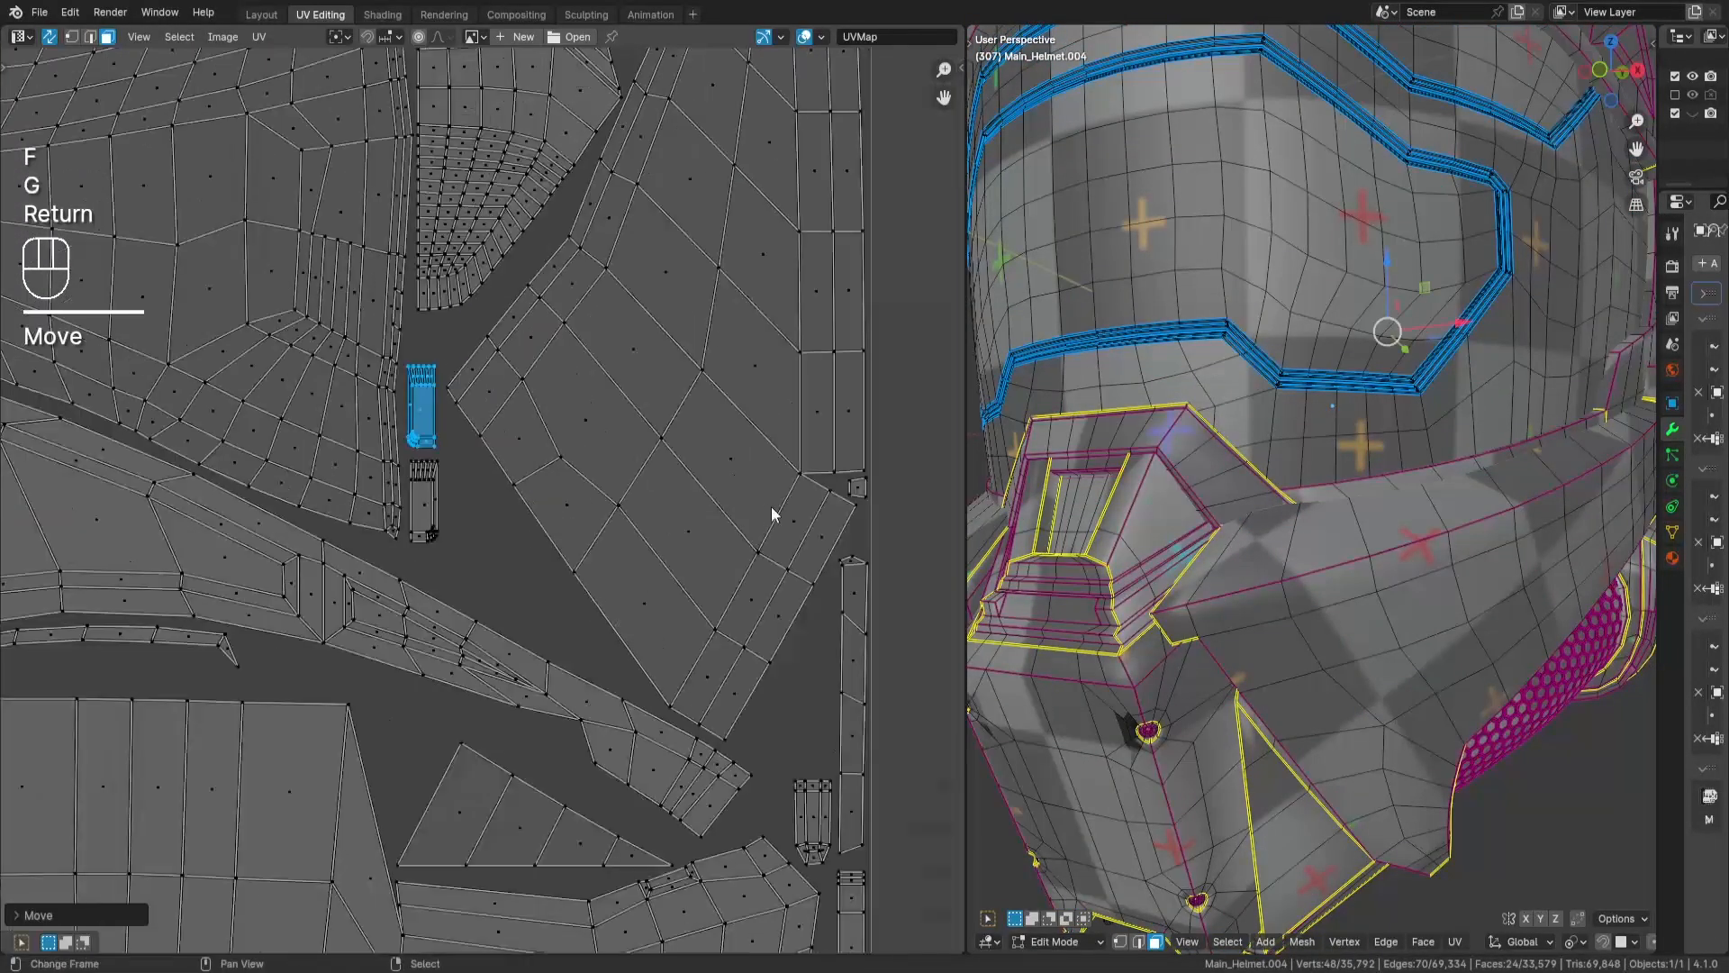
- Select the loose 12-face island outside the tile and move it into the packed layout
{"action": "key", "text": "a"}
{"action": "key", "text": "a"}
{"action": "key", "text": "g"}
{"action": "key", "text": "Return"}
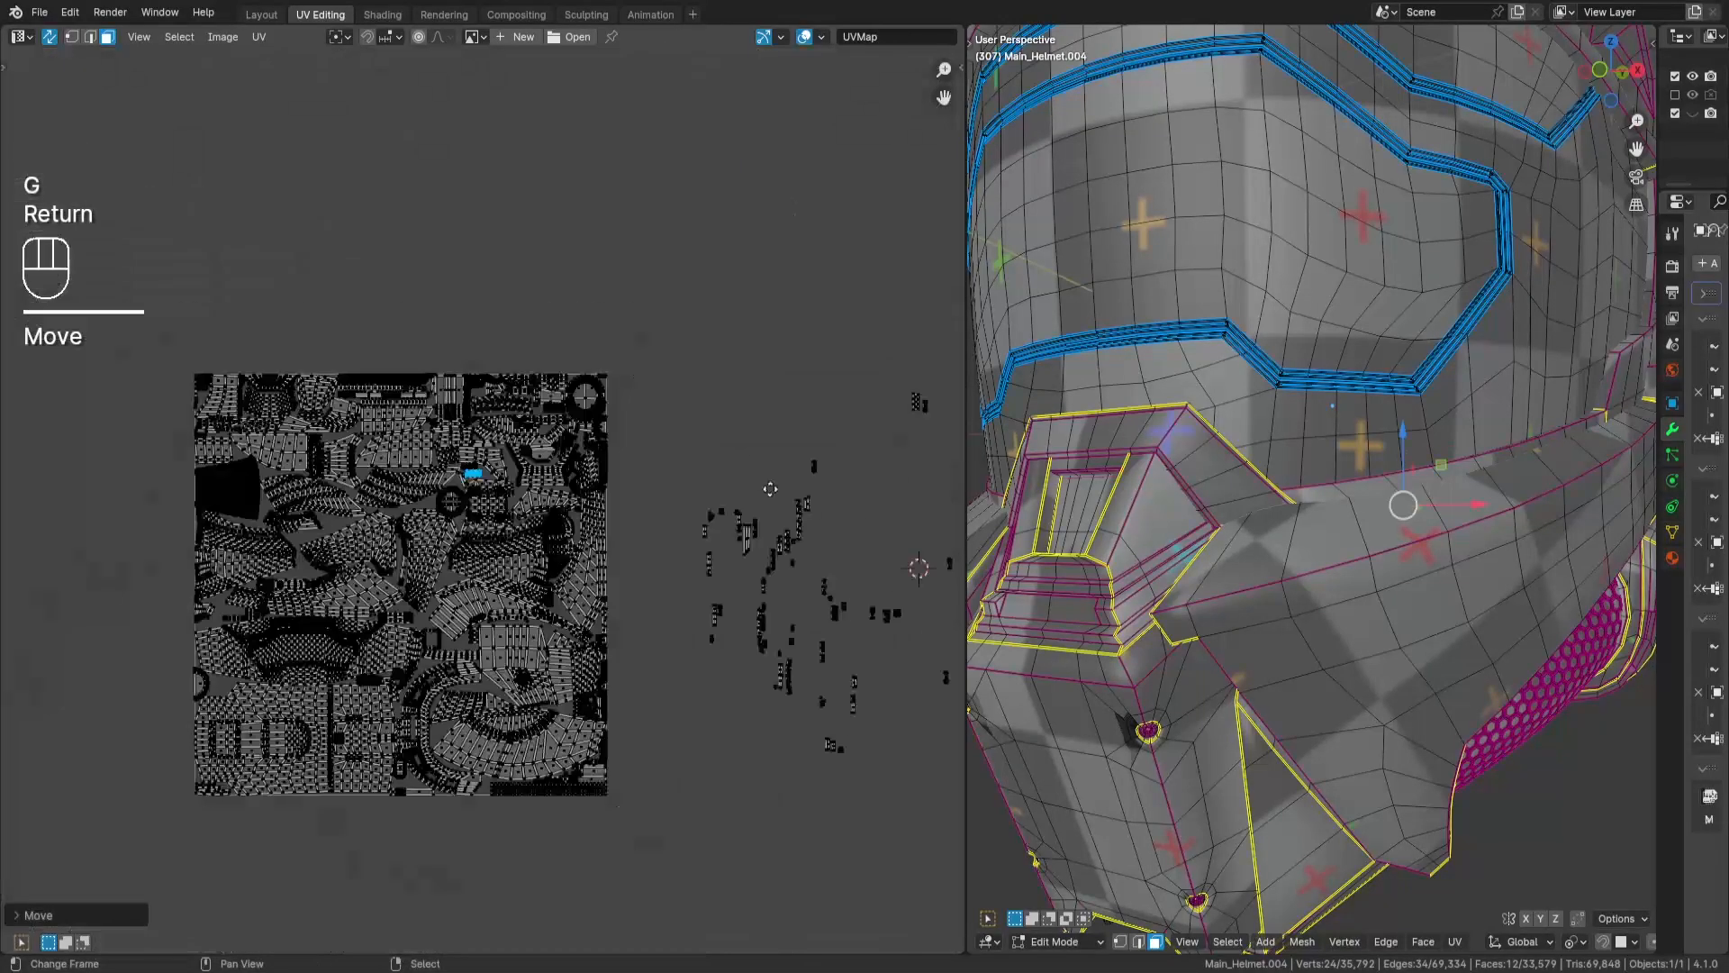
- Select the next two loose 6-face islands and bring them just above the UV tile
{"action": "key", "text": "a"}
{"action": "key", "text": "a"}
{"action": "key", "text": "g"}
{"action": "key", "text": "Return"}
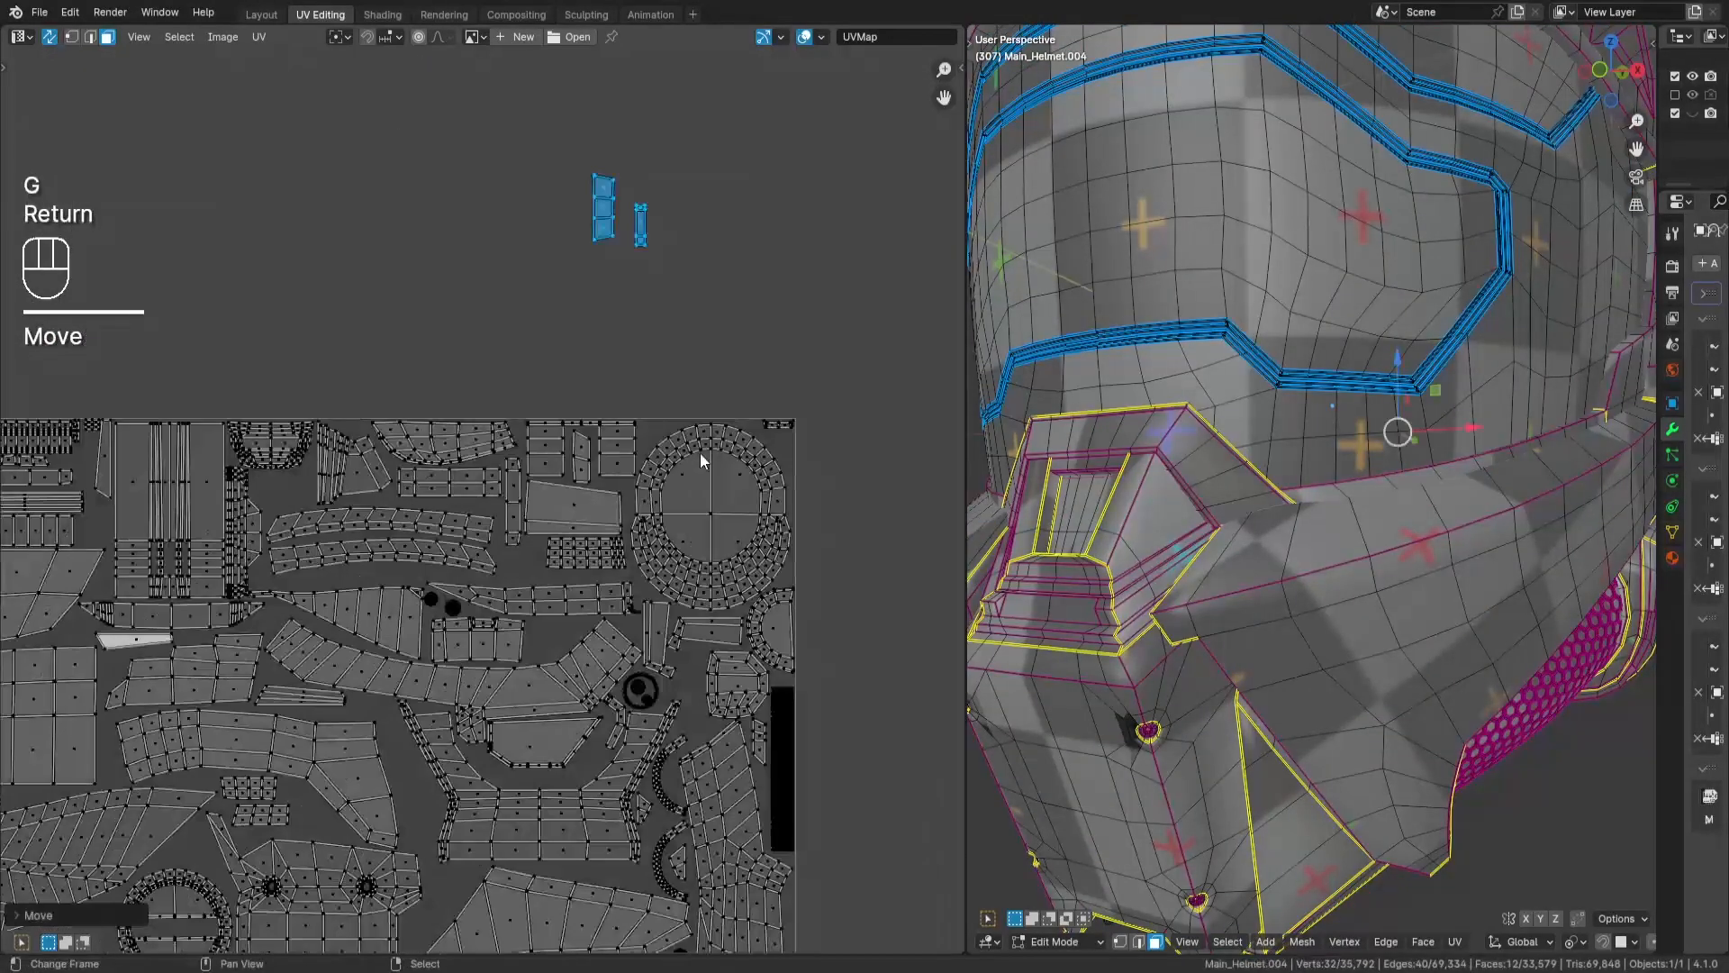
- Rotate the wider of the two 6-face islands by 90° and place it beneath the tapered island at the tile's upper edge
{"action": "key", "text": "a"}
{"action": "key", "text": "a"}
{"action": "left_click_drag", "start_coordinate": [581, 152], "coordinate": [622, 252]}
{"action": "type", "text": "r90"}
{"action": "key", "text": "Return"}
{"action": "key", "text": "g"}
{"action": "key", "text": "Return"}
{"action": "scroll", "coordinate": [225, 455], "scroll_direction": "up", "scroll_amount": 5}
{"action": "key", "text": "g"}
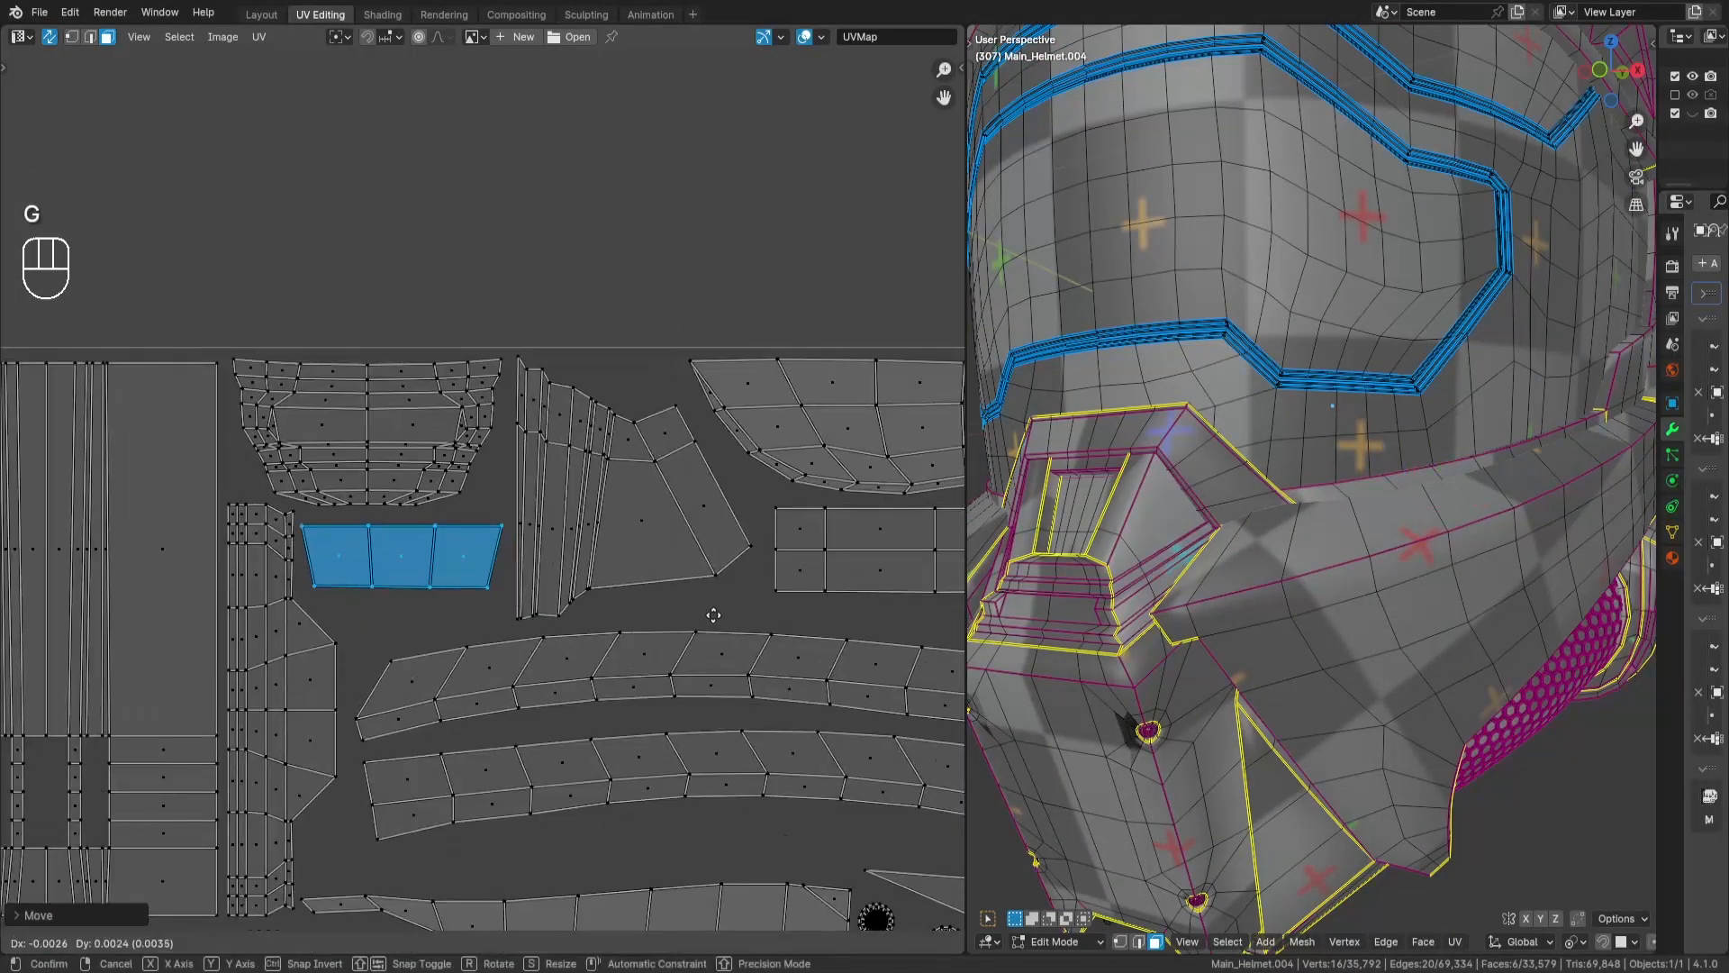
{"action": "key", "text": "Return"}
- Move the remaining narrow 6-face island from above the tile into the packed layout
{"action": "key", "text": "a"}
{"action": "key", "text": "a"}
{"action": "key", "text": "g"}
{"action": "key", "text": "Return"}
- Bring another 6-face strip into the tile, rotate it 90°, and place it in the gap beneath the large curved panel
{"action": "key", "text": "a"}
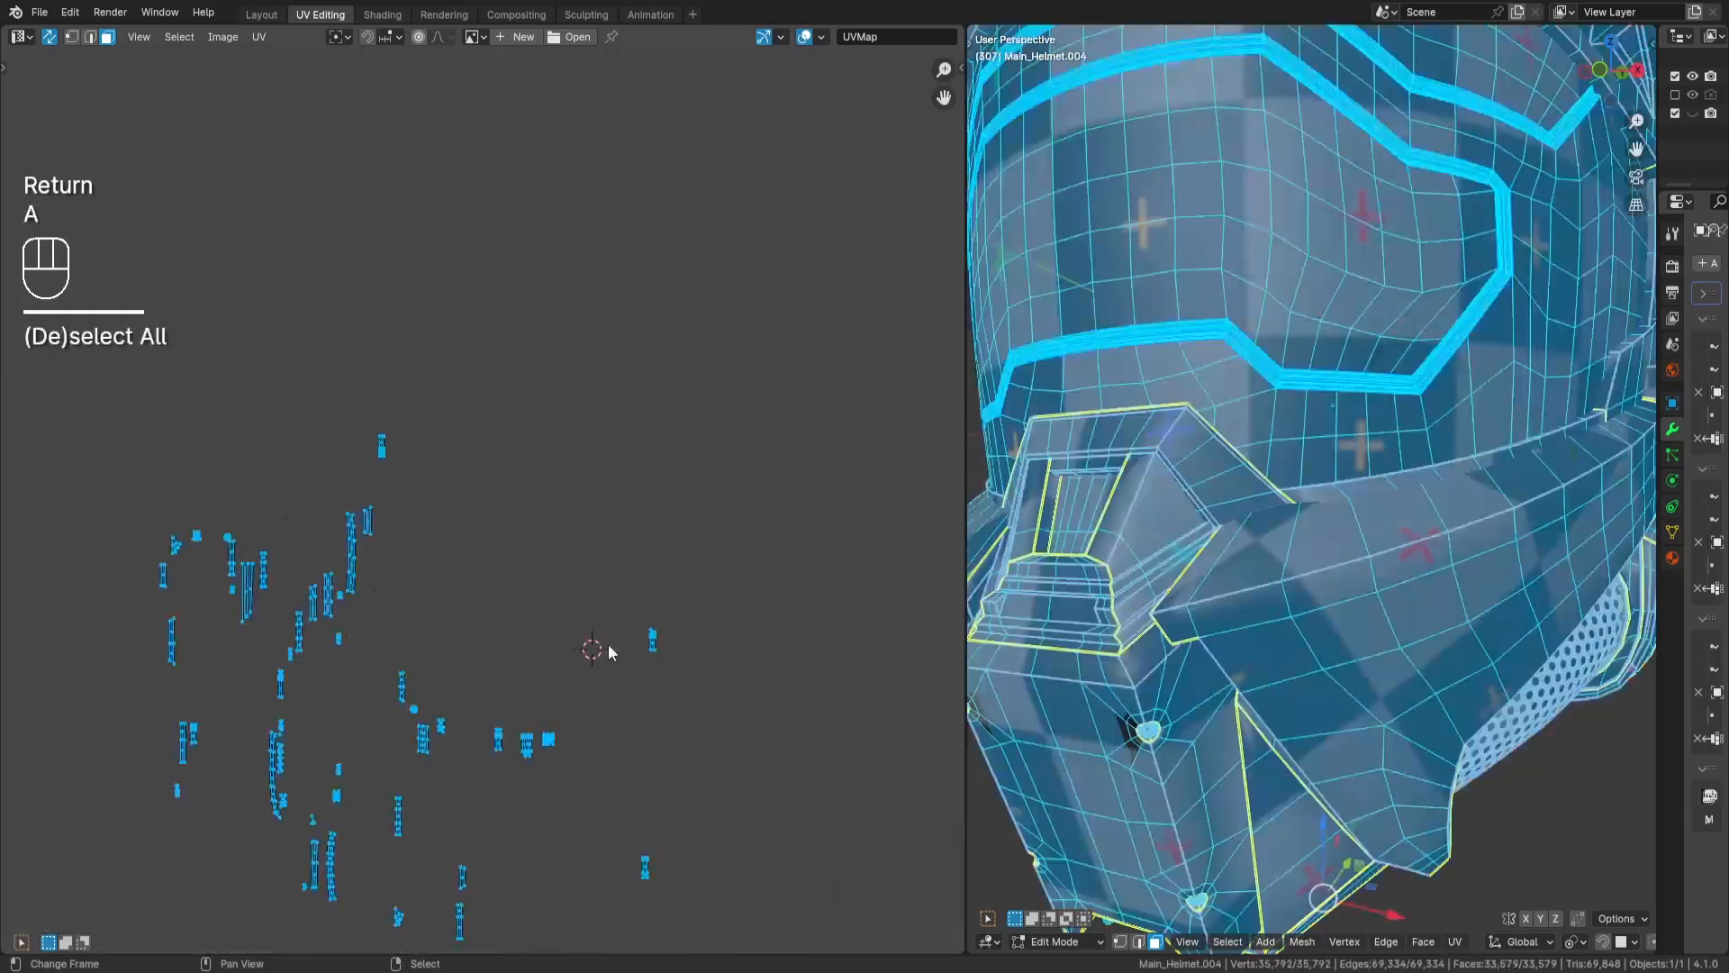
{"action": "key", "text": "a"}
{"action": "key", "text": "g"}
{"action": "key", "text": "Return"}
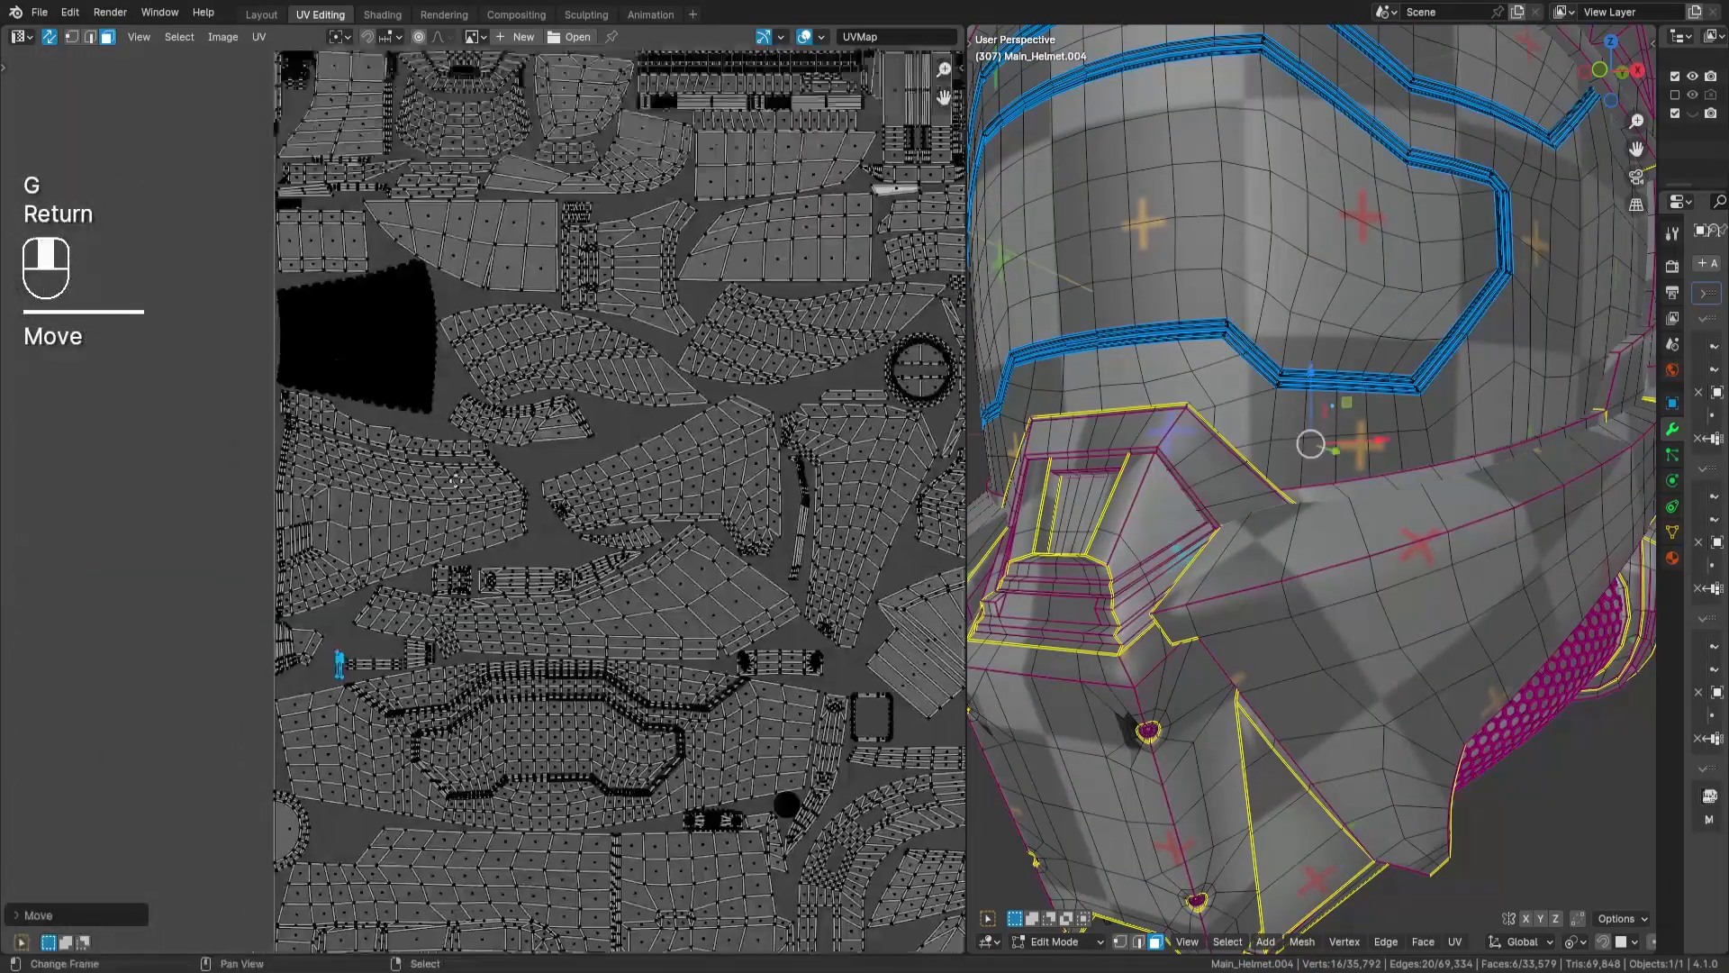
{"action": "key", "text": "g"}
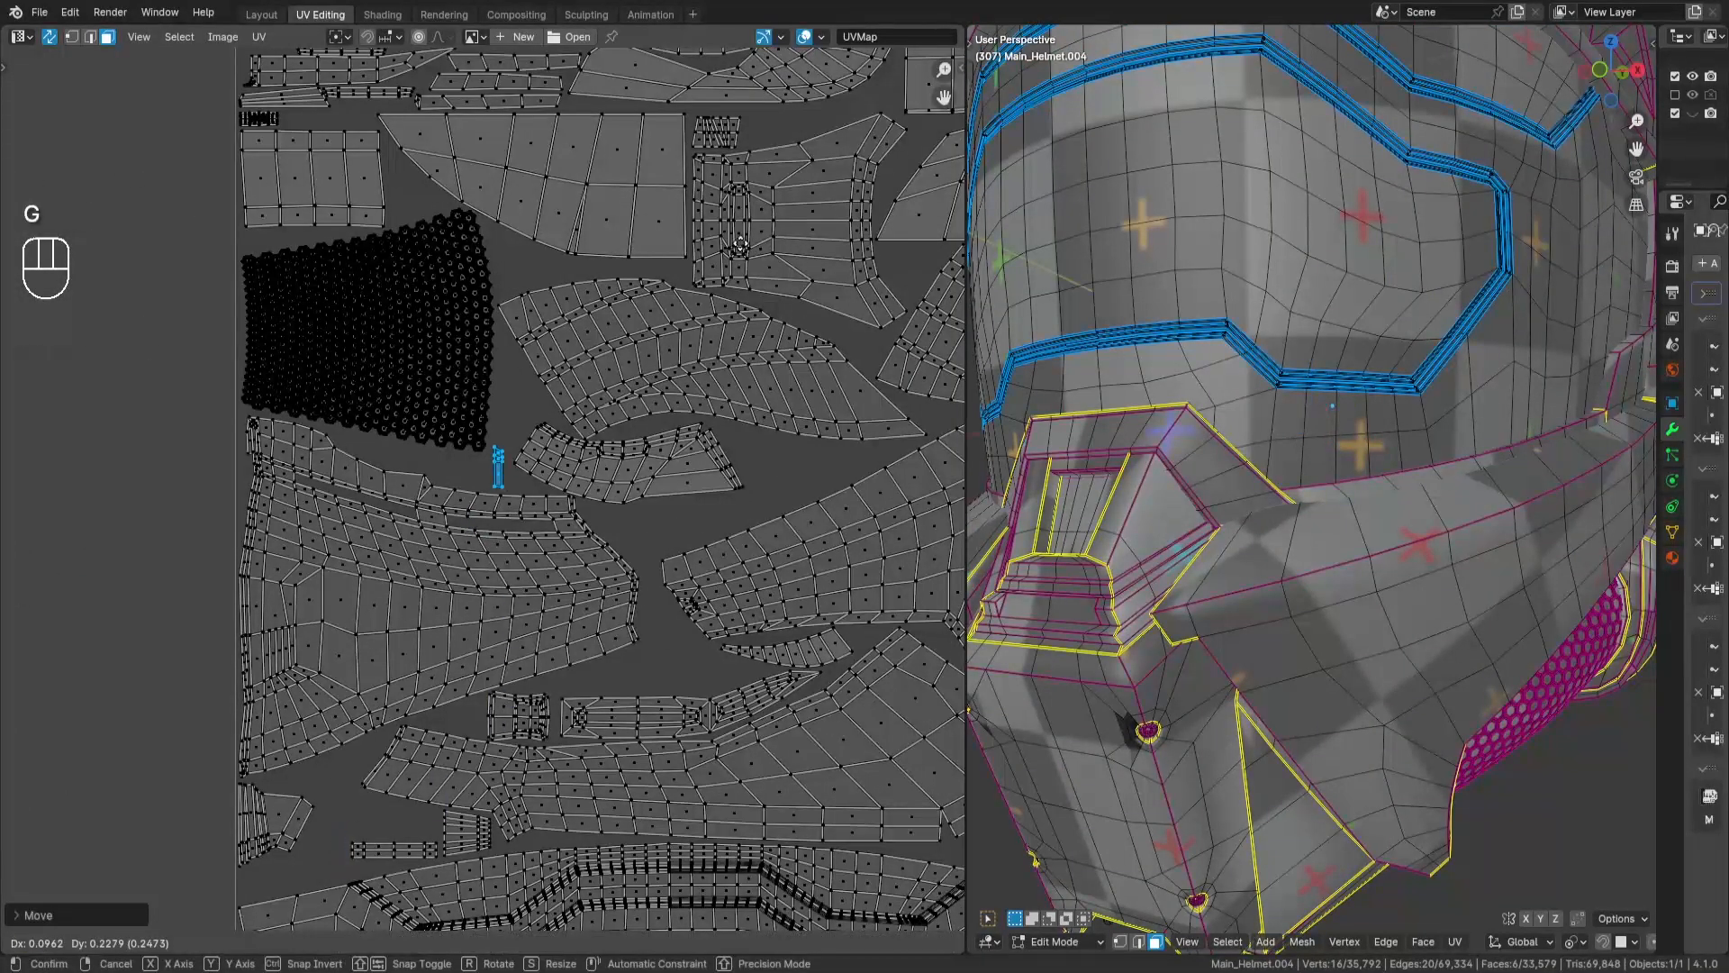
{"action": "key", "text": "Return"}
{"action": "type", "text": "r90"}
{"action": "key", "text": "Return"}
{"action": "key", "text": "g"}
{"action": "key", "text": "Return"}
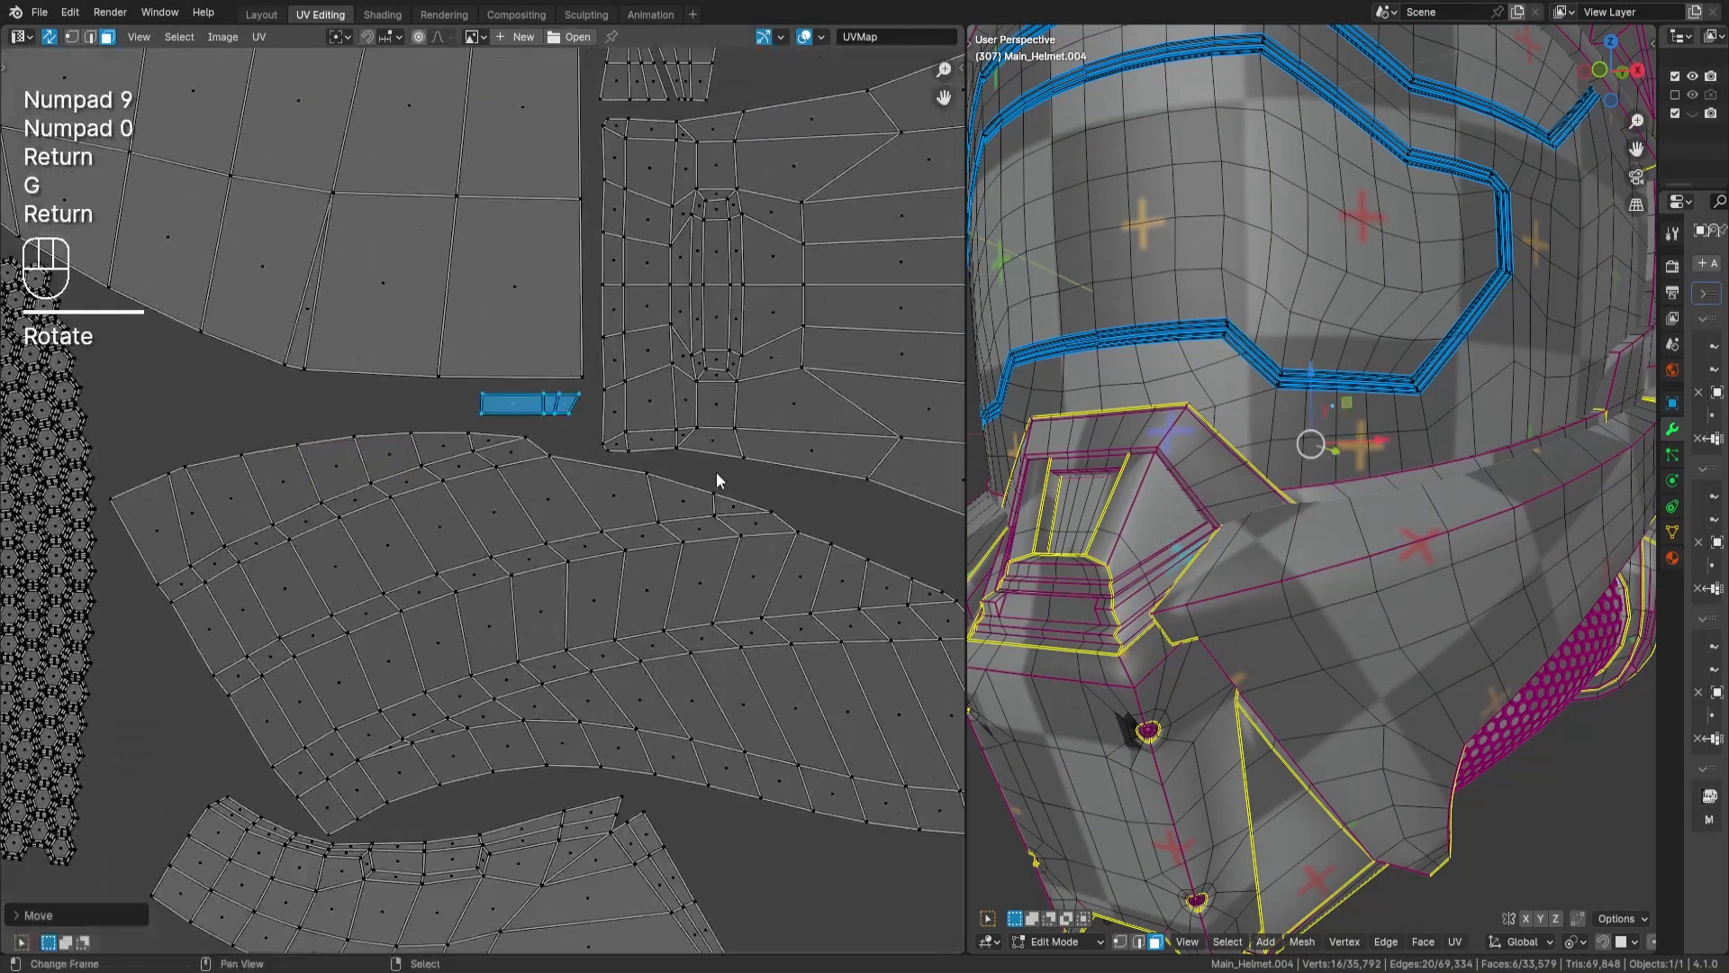
- Select the loose 10-face strip, rotate it 90°, and place it directly beneath the small curved island
{"action": "key", "text": "a"}
{"action": "key", "text": "a"}
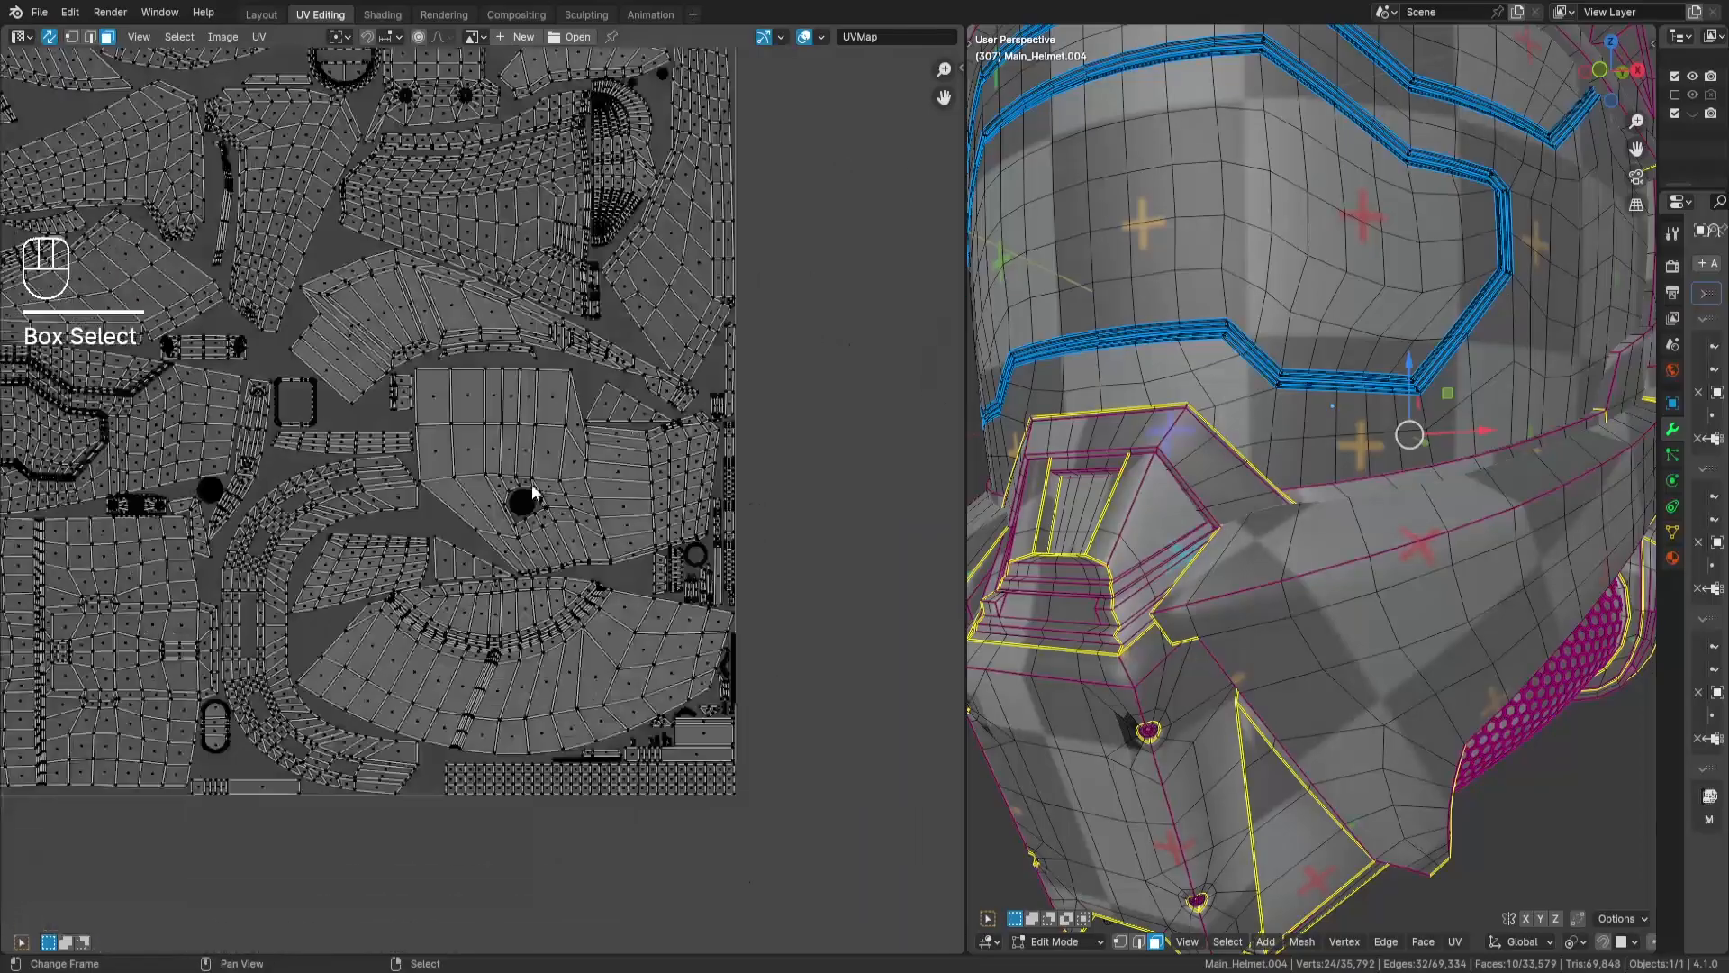
{"action": "left_click_drag", "start_coordinate": [306, 315], "coordinate": [383, 419]}
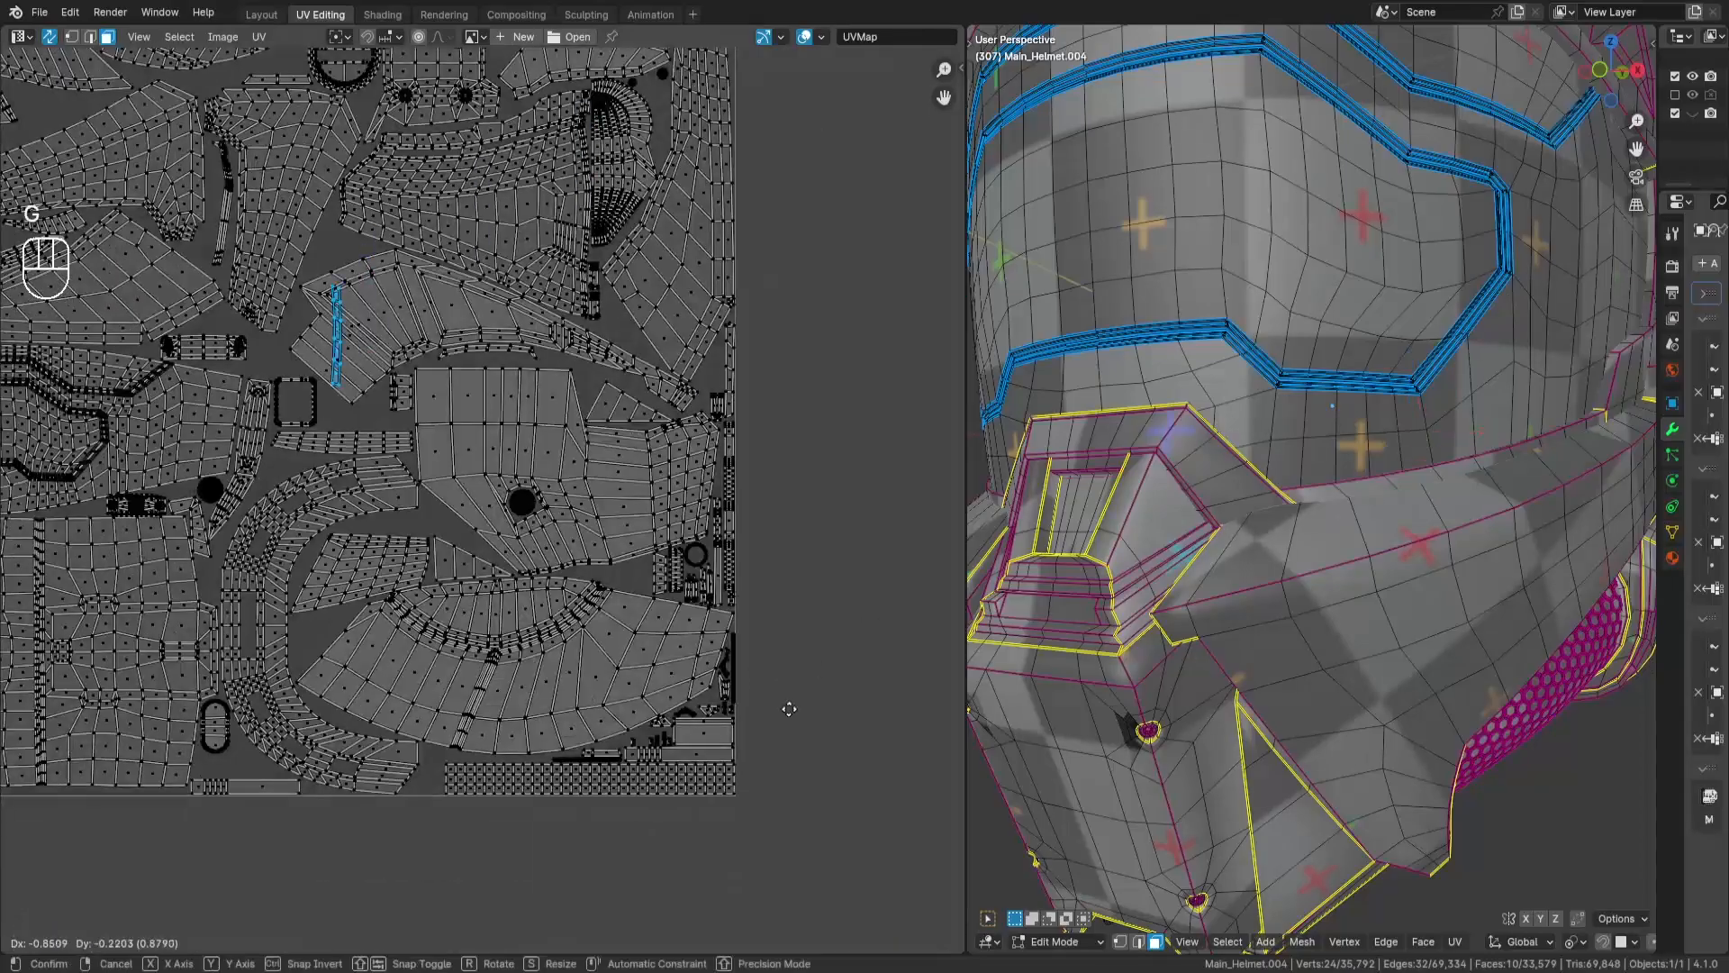
{"action": "key", "text": "g"}
{"action": "key", "text": "Return"}
{"action": "type", "text": "r90"}
{"action": "key", "text": "Return"}
{"action": "key", "text": "g"}
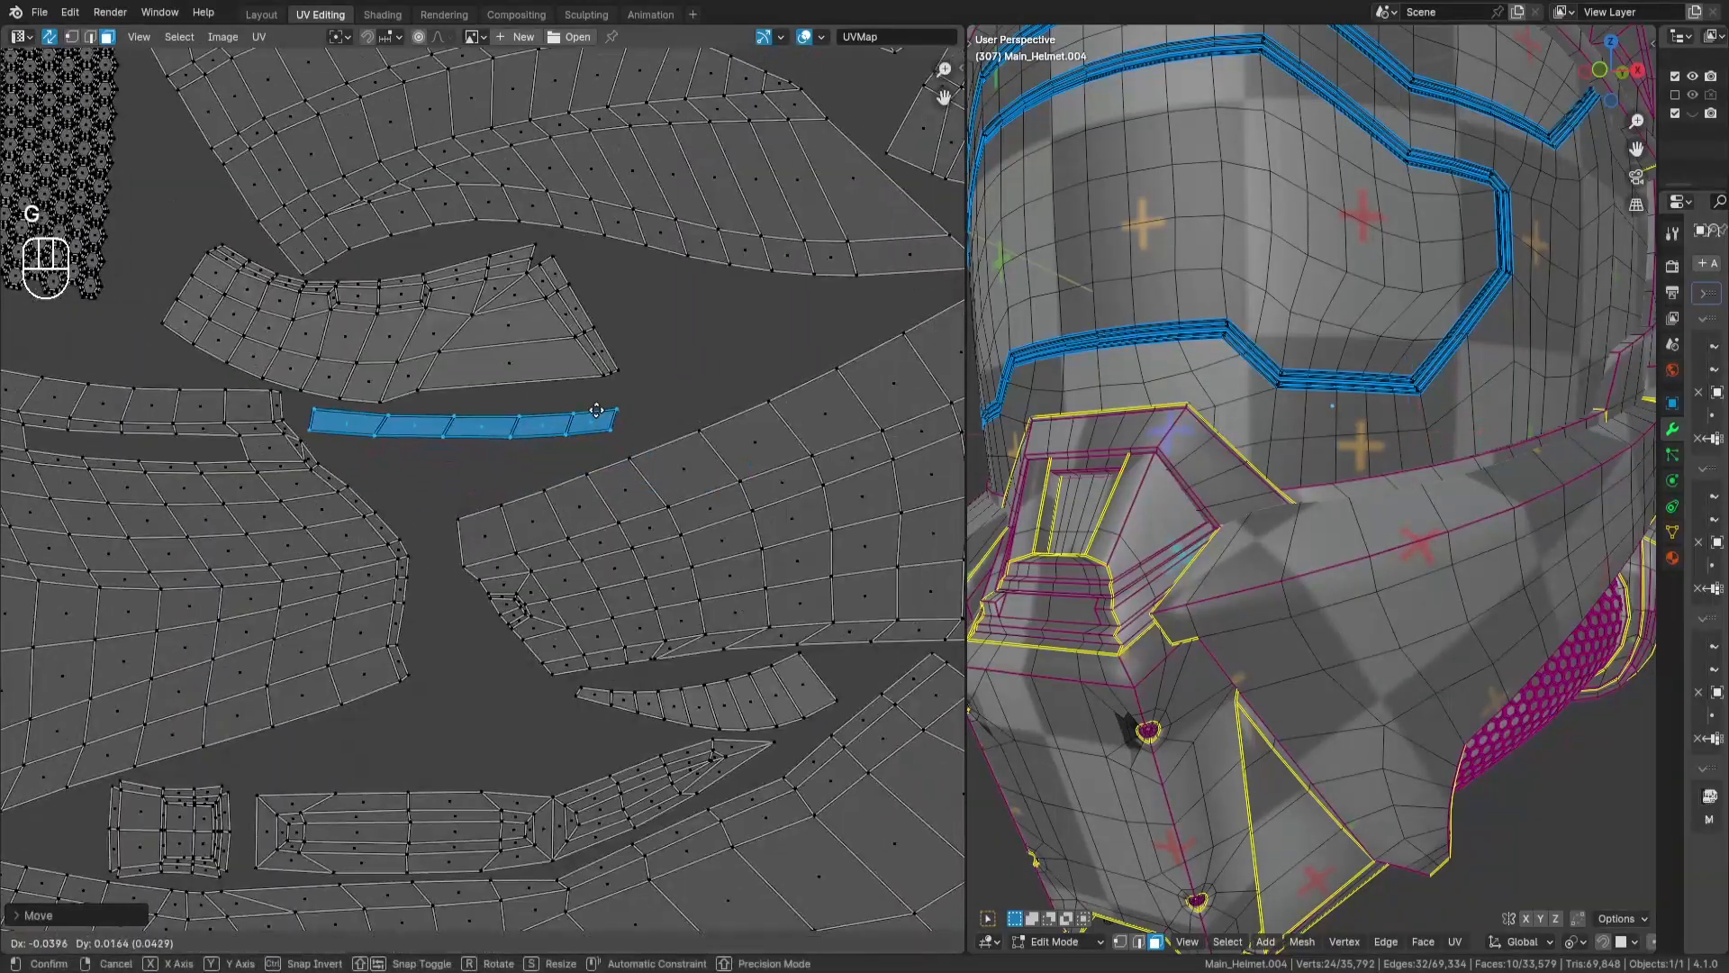
{"action": "key", "text": "Return"}
- Move the loose 12-face strip into the tile, rotate it by -90°, and reposition it in the packed layout
{"action": "key", "text": "a"}
{"action": "key", "text": "a"}
{"action": "left_click", "coordinate": [583, 512]}
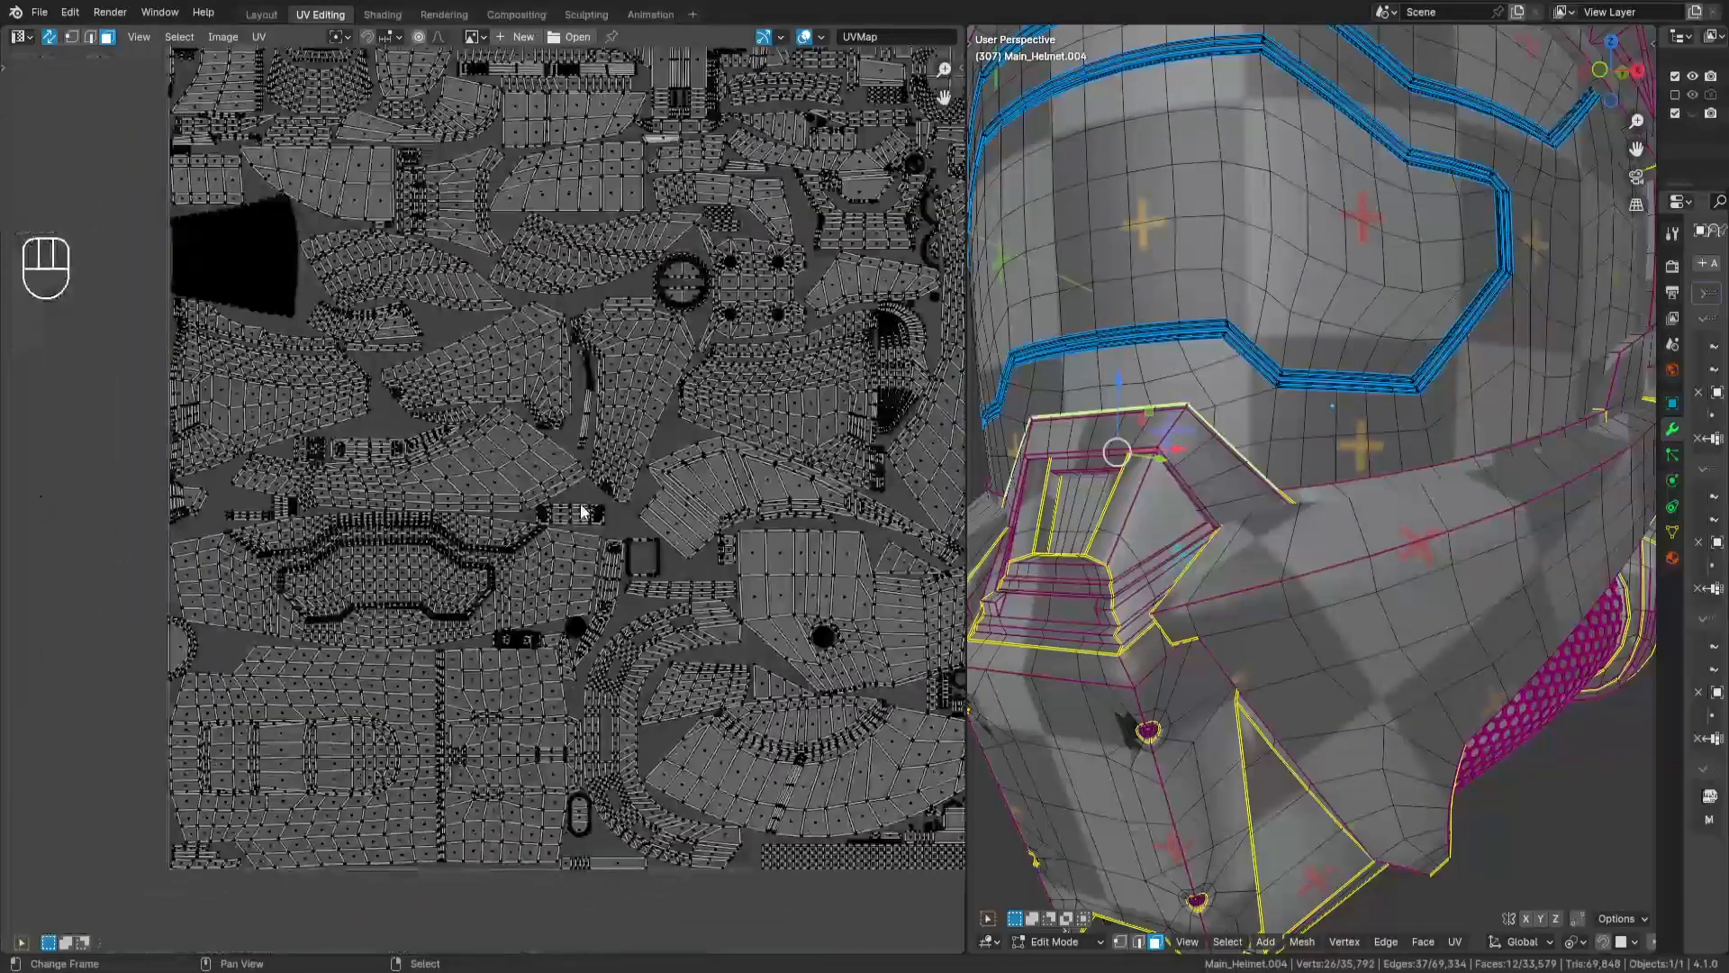
{"action": "middle_click_drag", "start_coordinate": [581, 512], "coordinate": [570, 581]}
{"action": "key", "text": "g"}
{"action": "key", "text": "Return"}
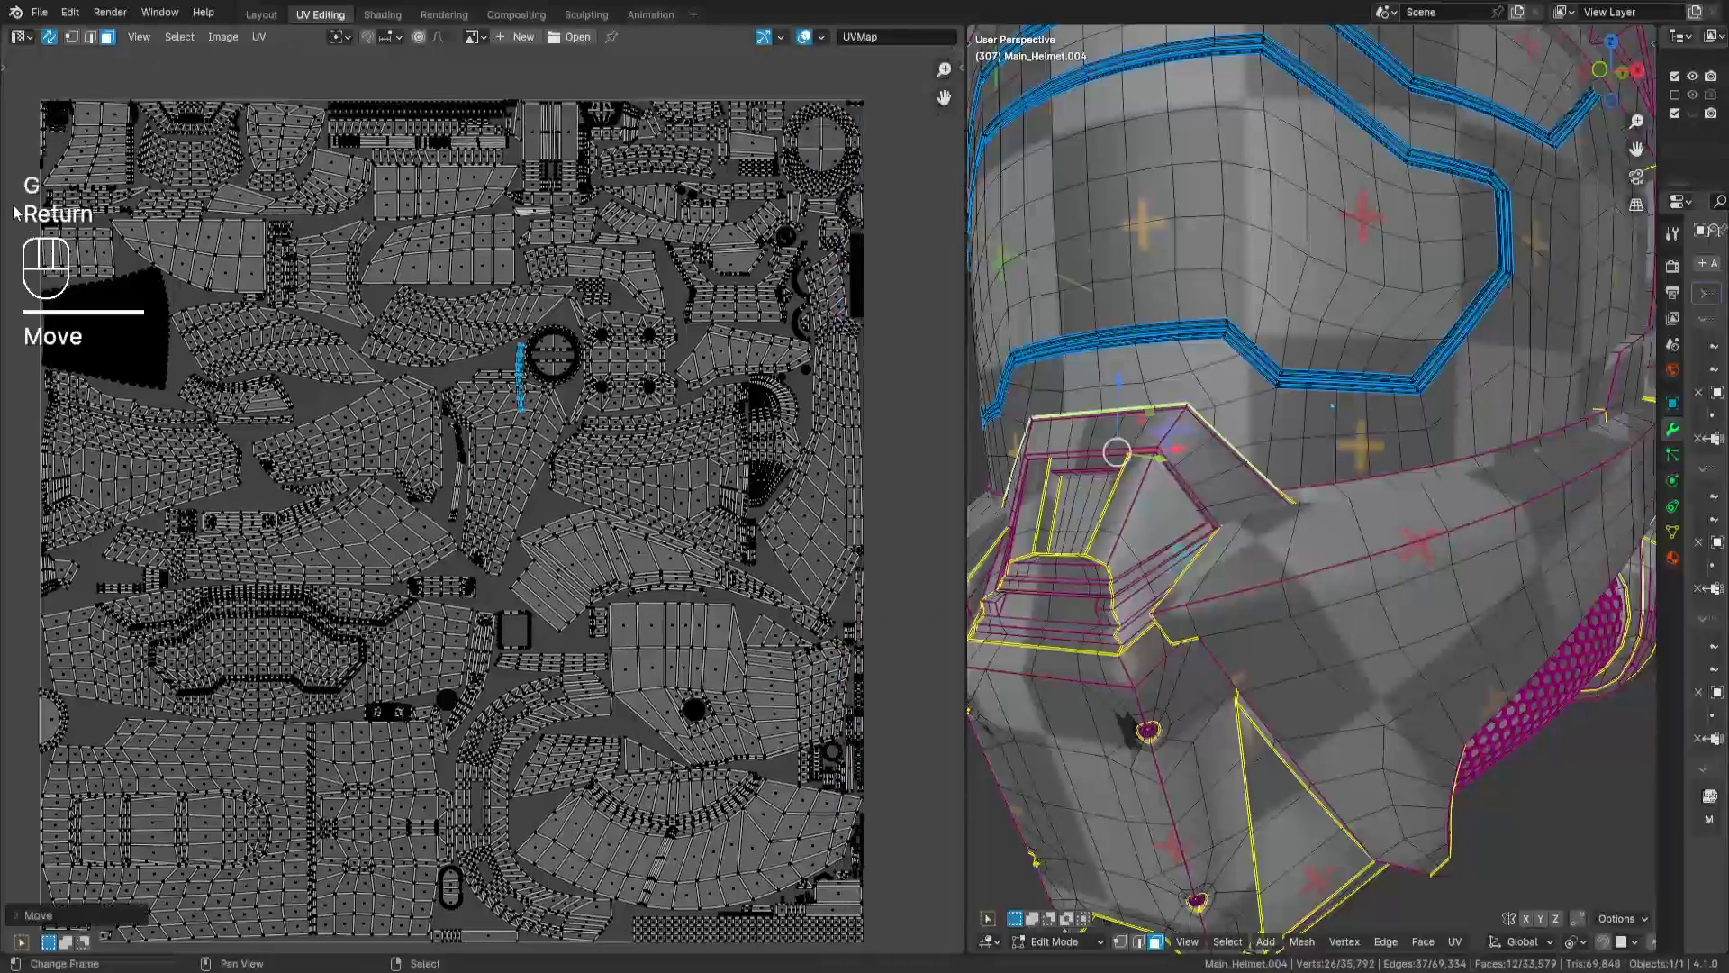
{"action": "scroll", "coordinate": [478, 373], "scroll_direction": "up", "scroll_amount": 4}
{"action": "type", "text": "r-90"}
{"action": "key", "text": "Return"}
{"action": "key", "text": "g"}
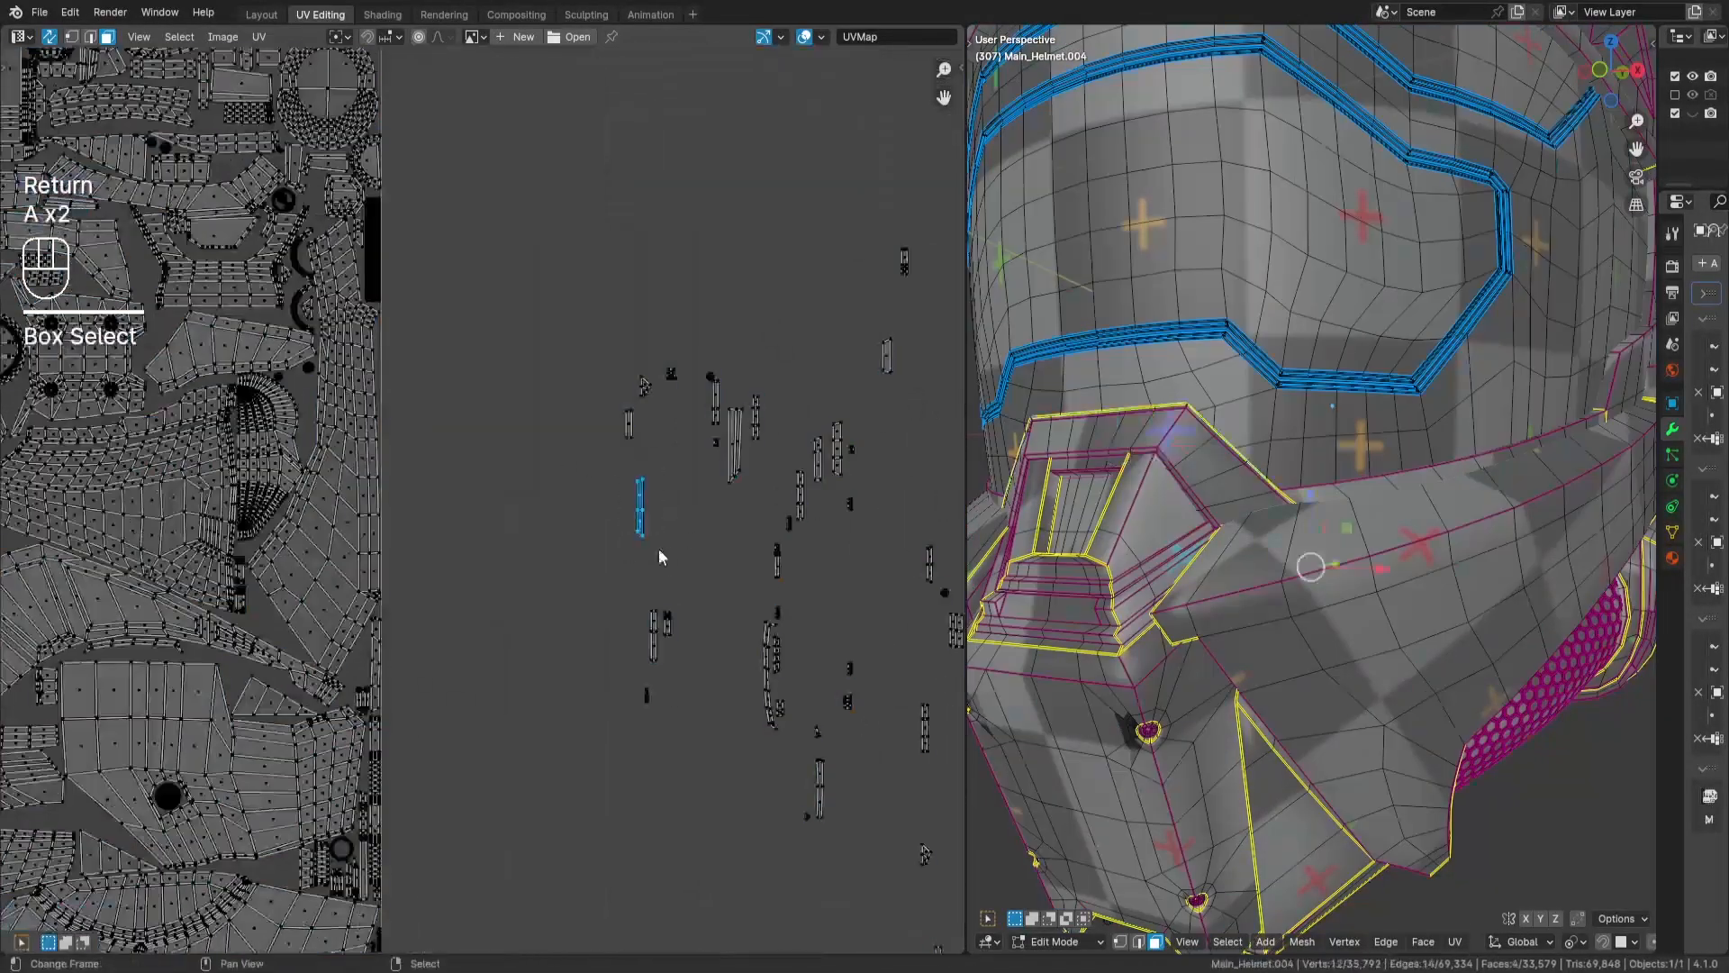
- Place the long 4-face strip lengthwise between the small grid islands and the strip below them
{"action": "key", "text": "Return"}
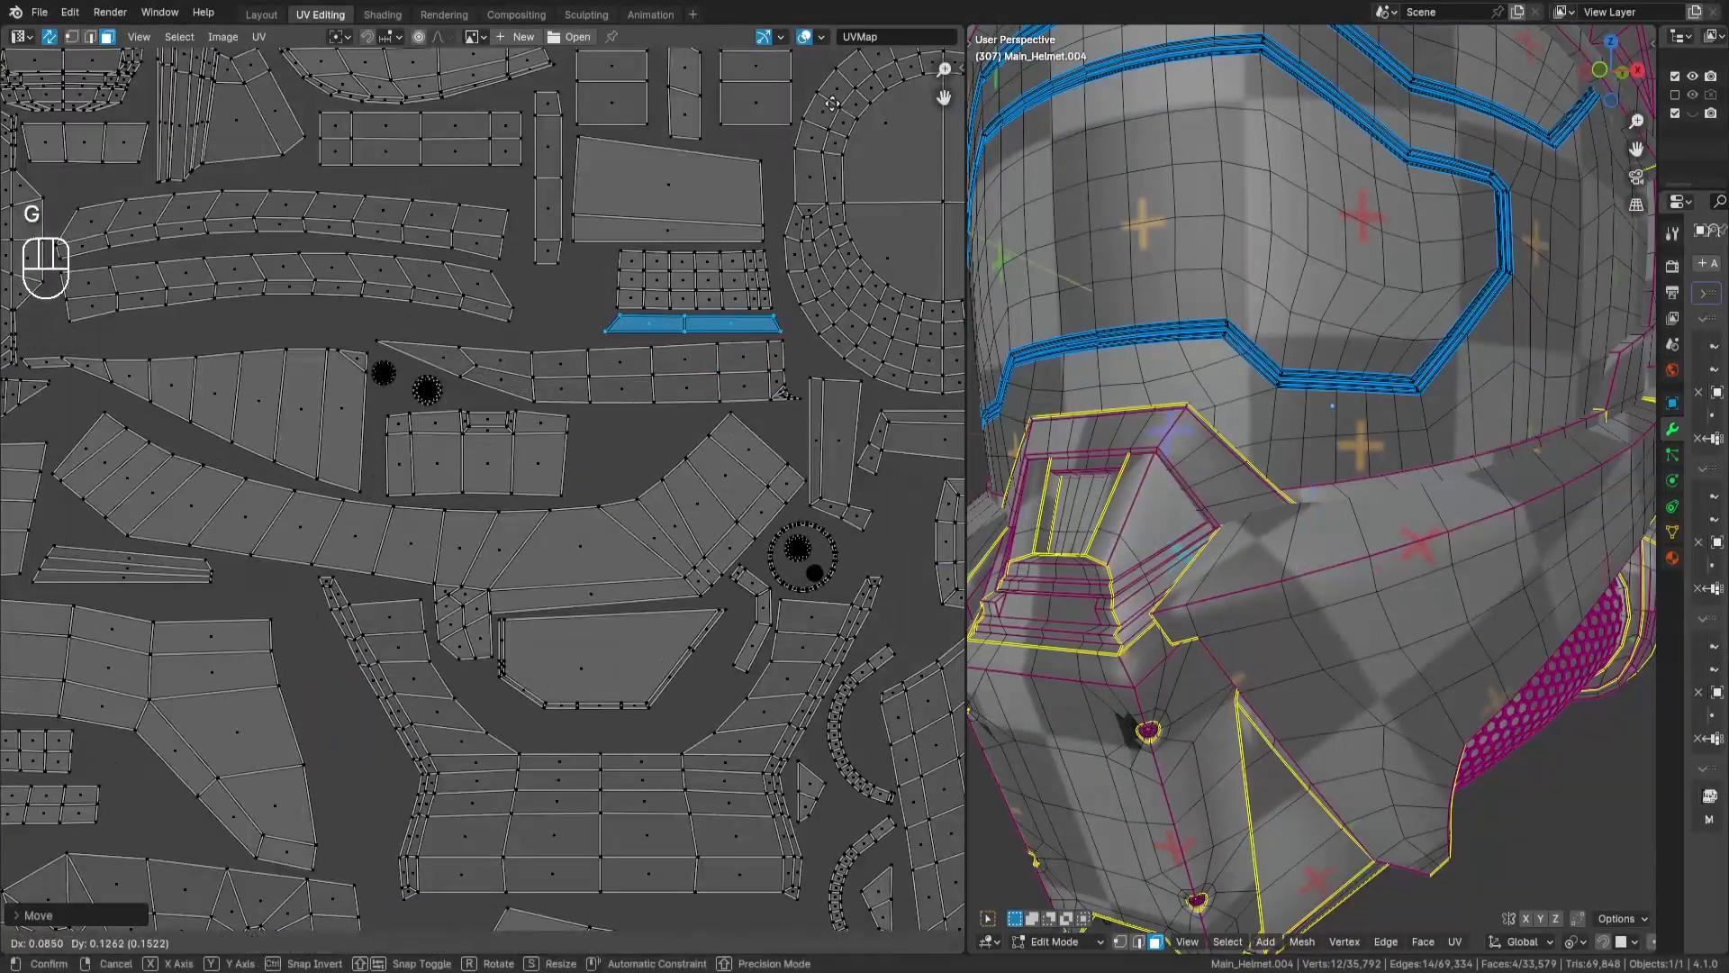
{"action": "key", "text": "a"}
{"action": "key", "text": "a"}
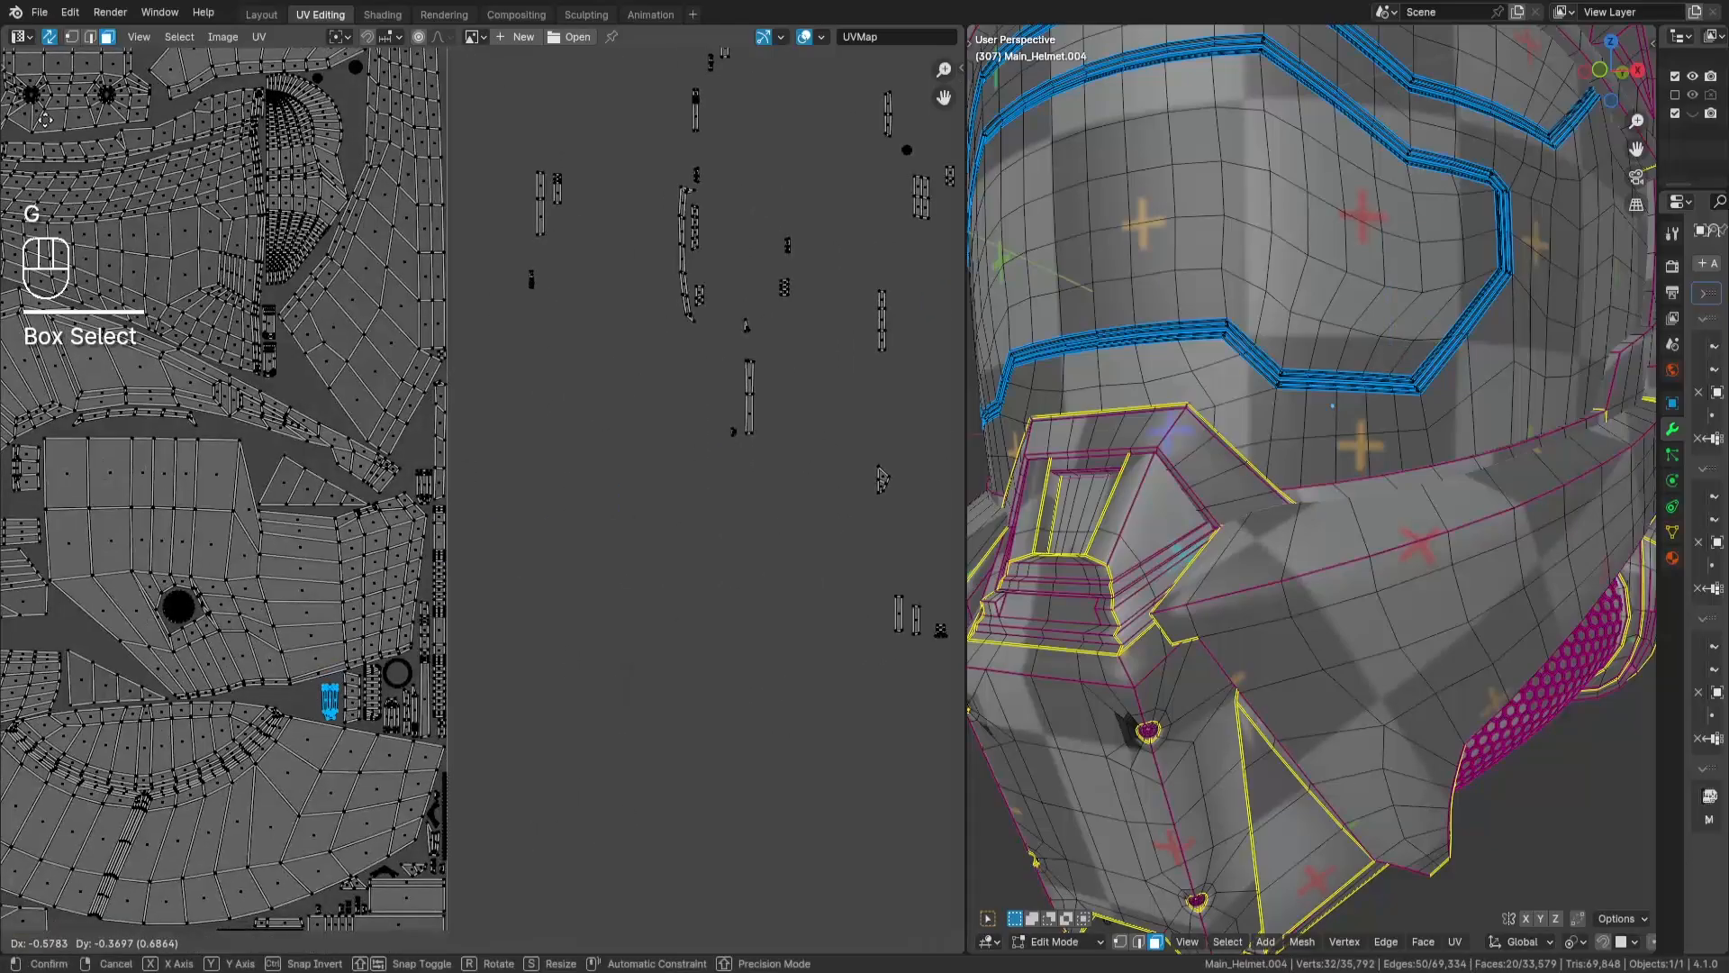
- Place the 20-face island near the small ring, and fit the 8-face island beside the narrow vertical strip
{"action": "key", "text": "g"}
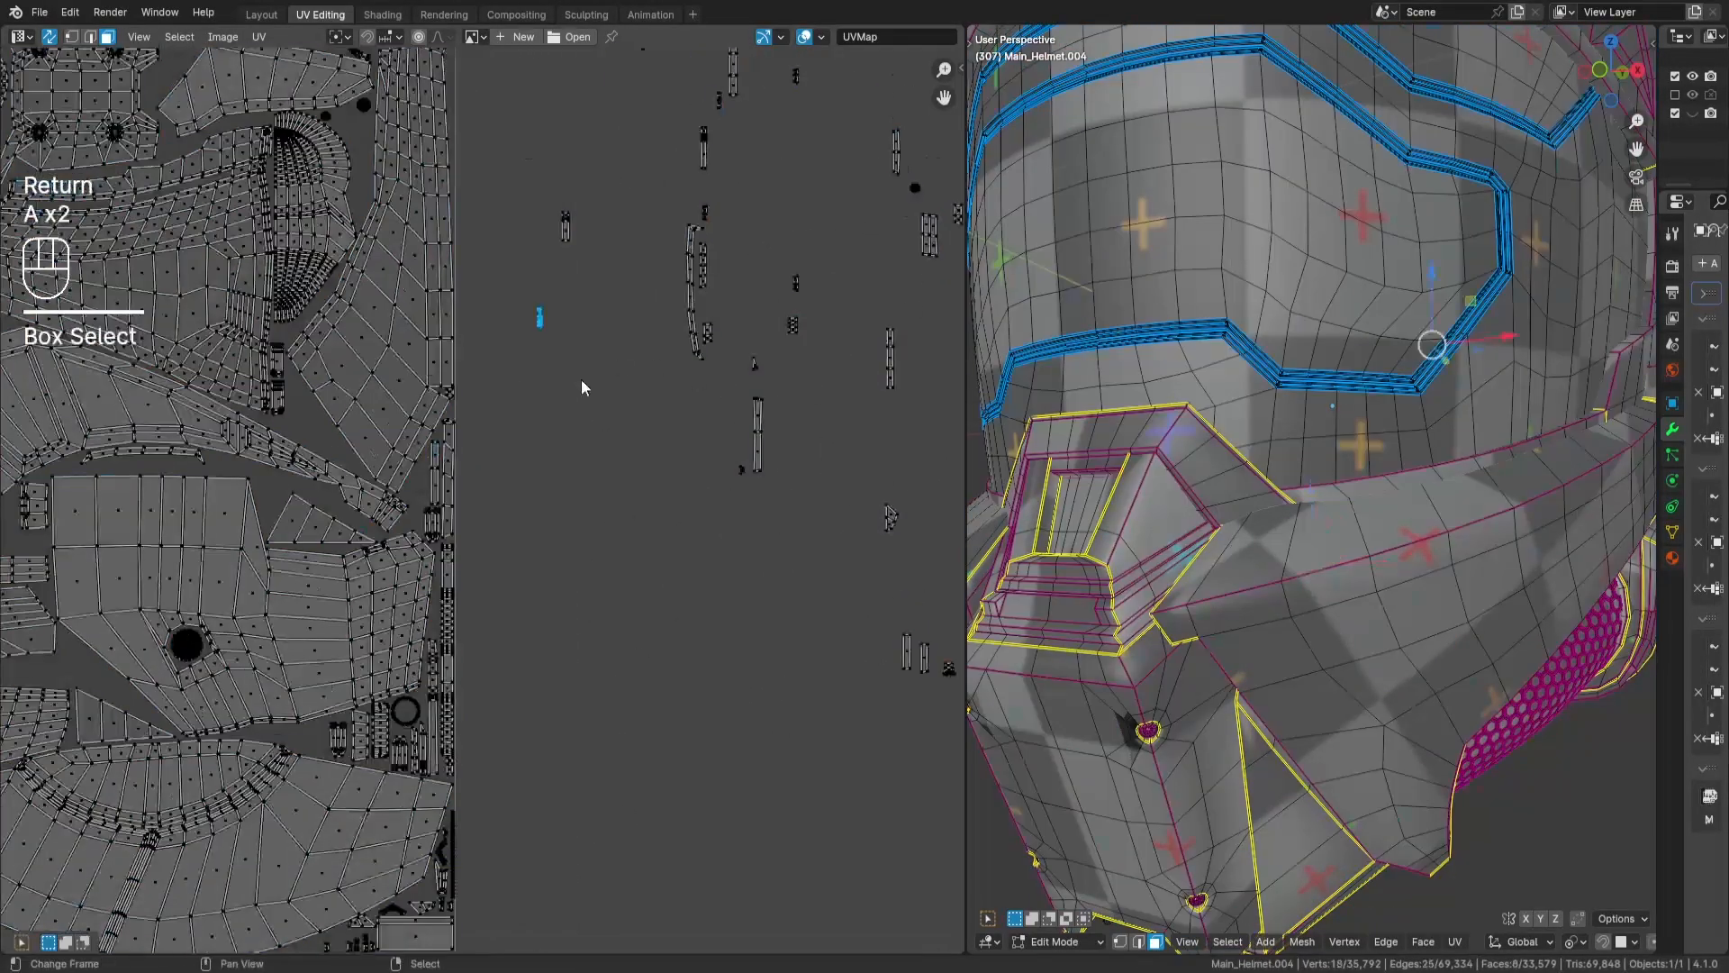
{"action": "key", "text": "g"}
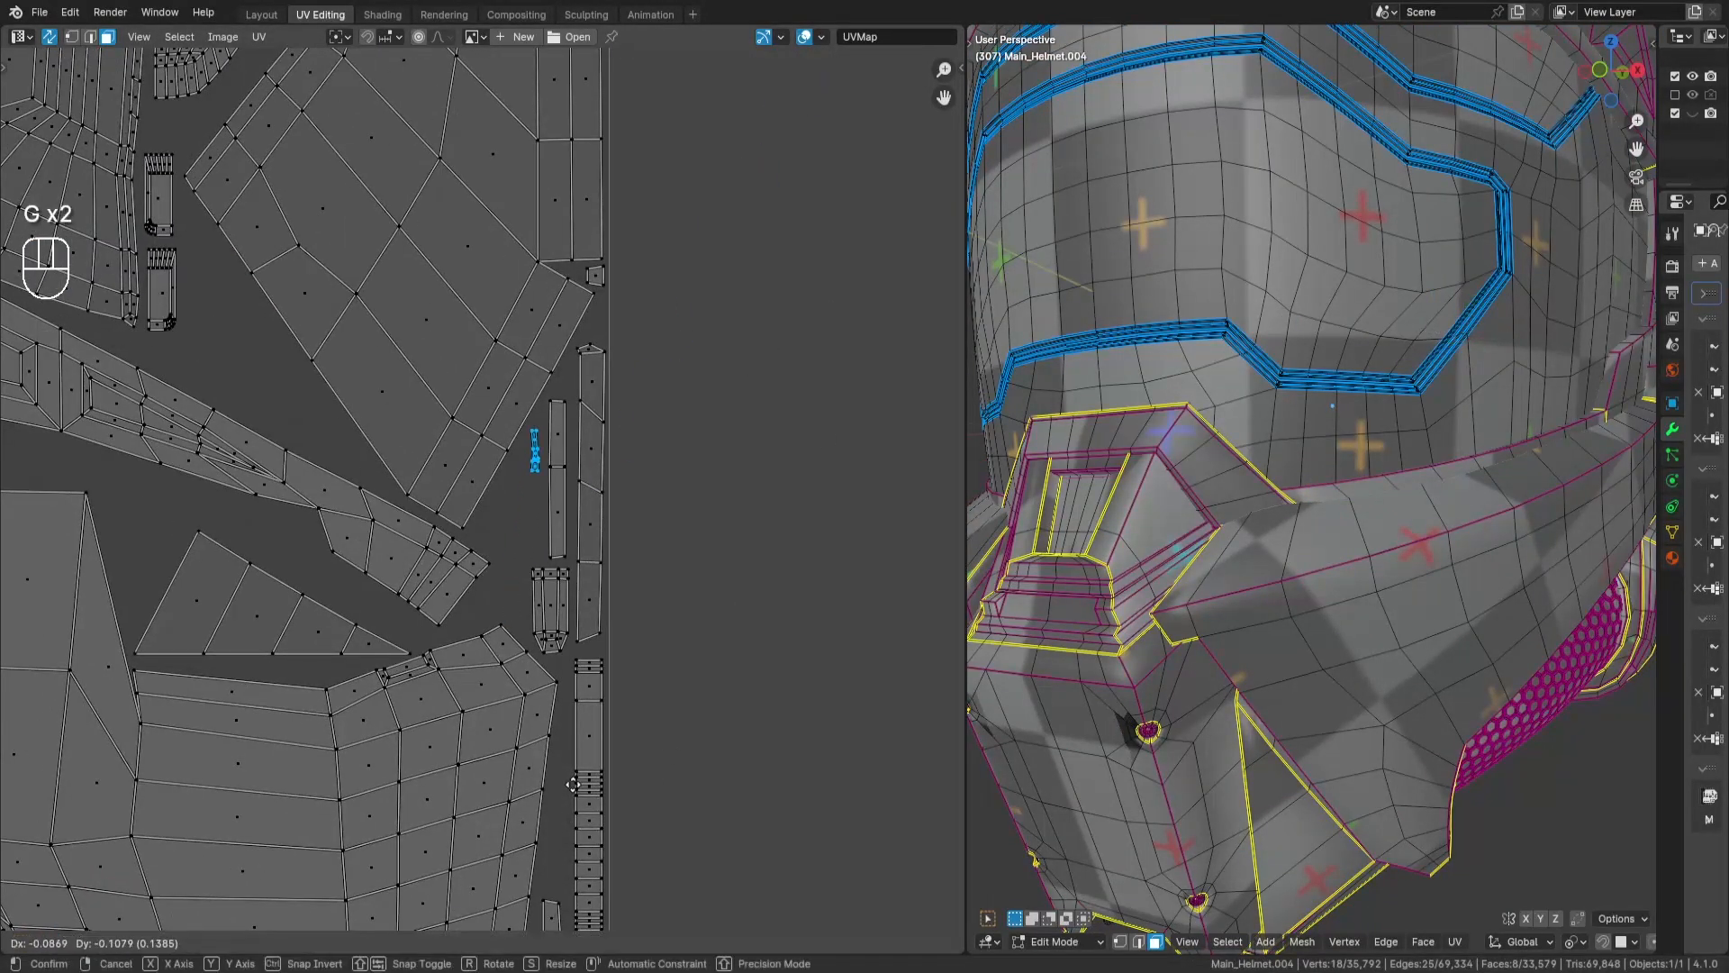
{"action": "key", "text": "Return"}
- Place the tiny 2-face piece beside the small ring, and move the next small island into the packed layout
{"action": "key", "text": "a"}
{"action": "key", "text": "a"}
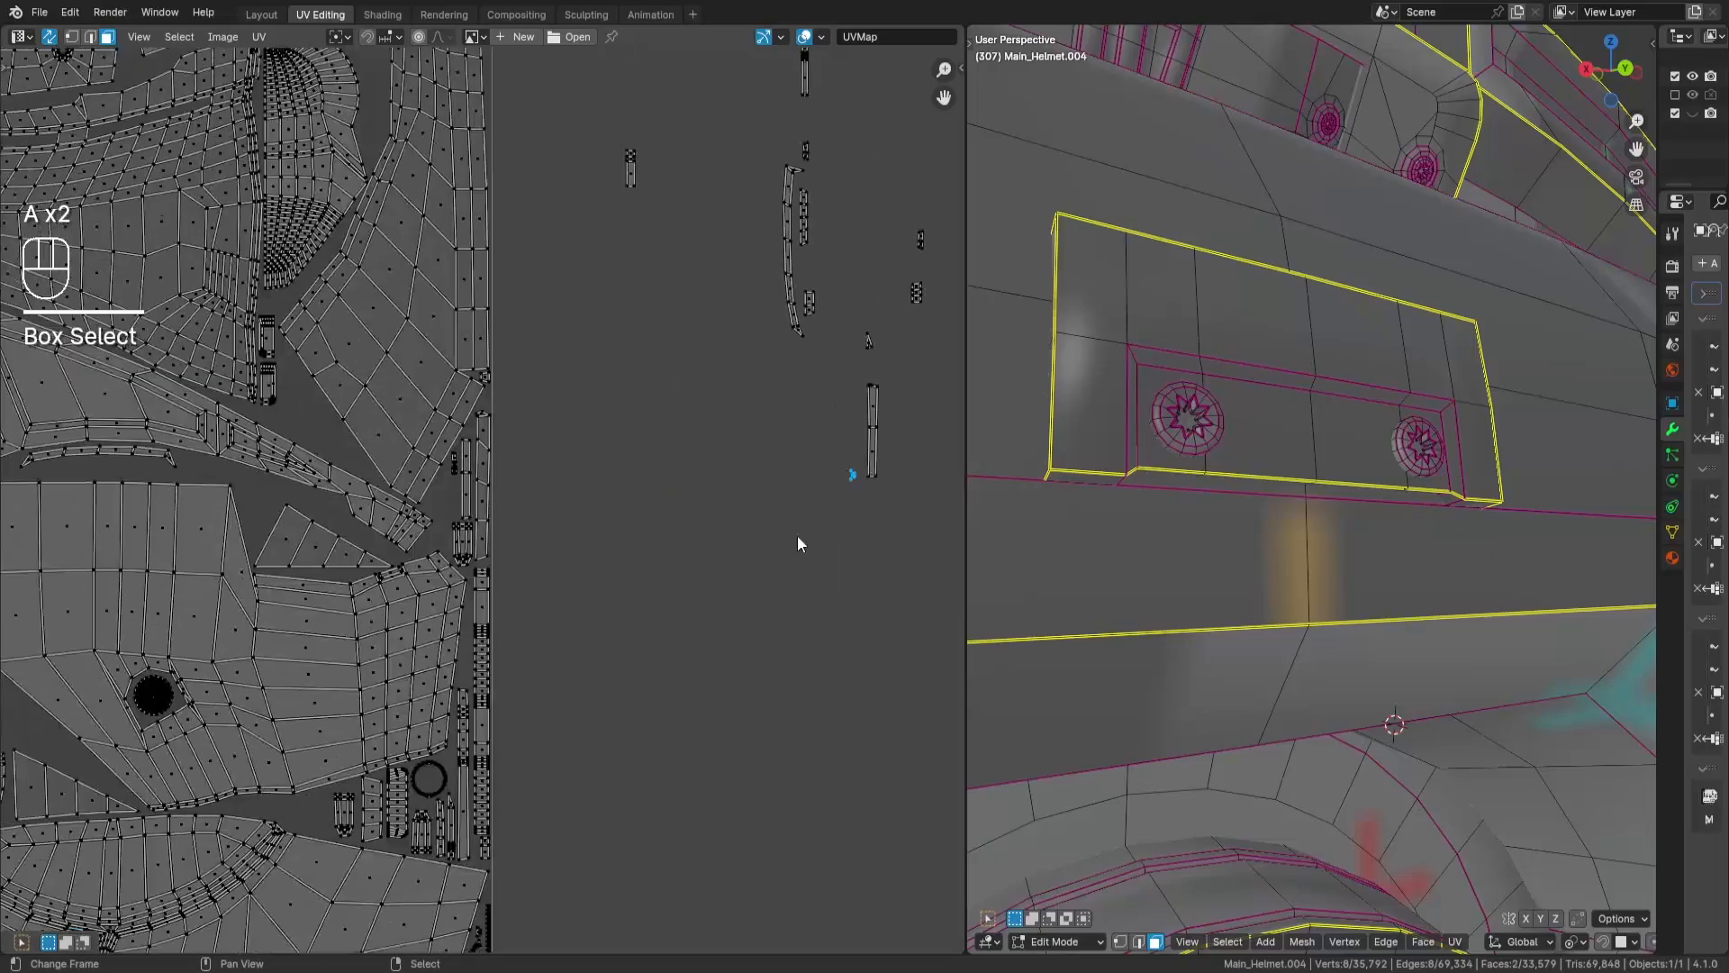
{"action": "key", "text": "g"}
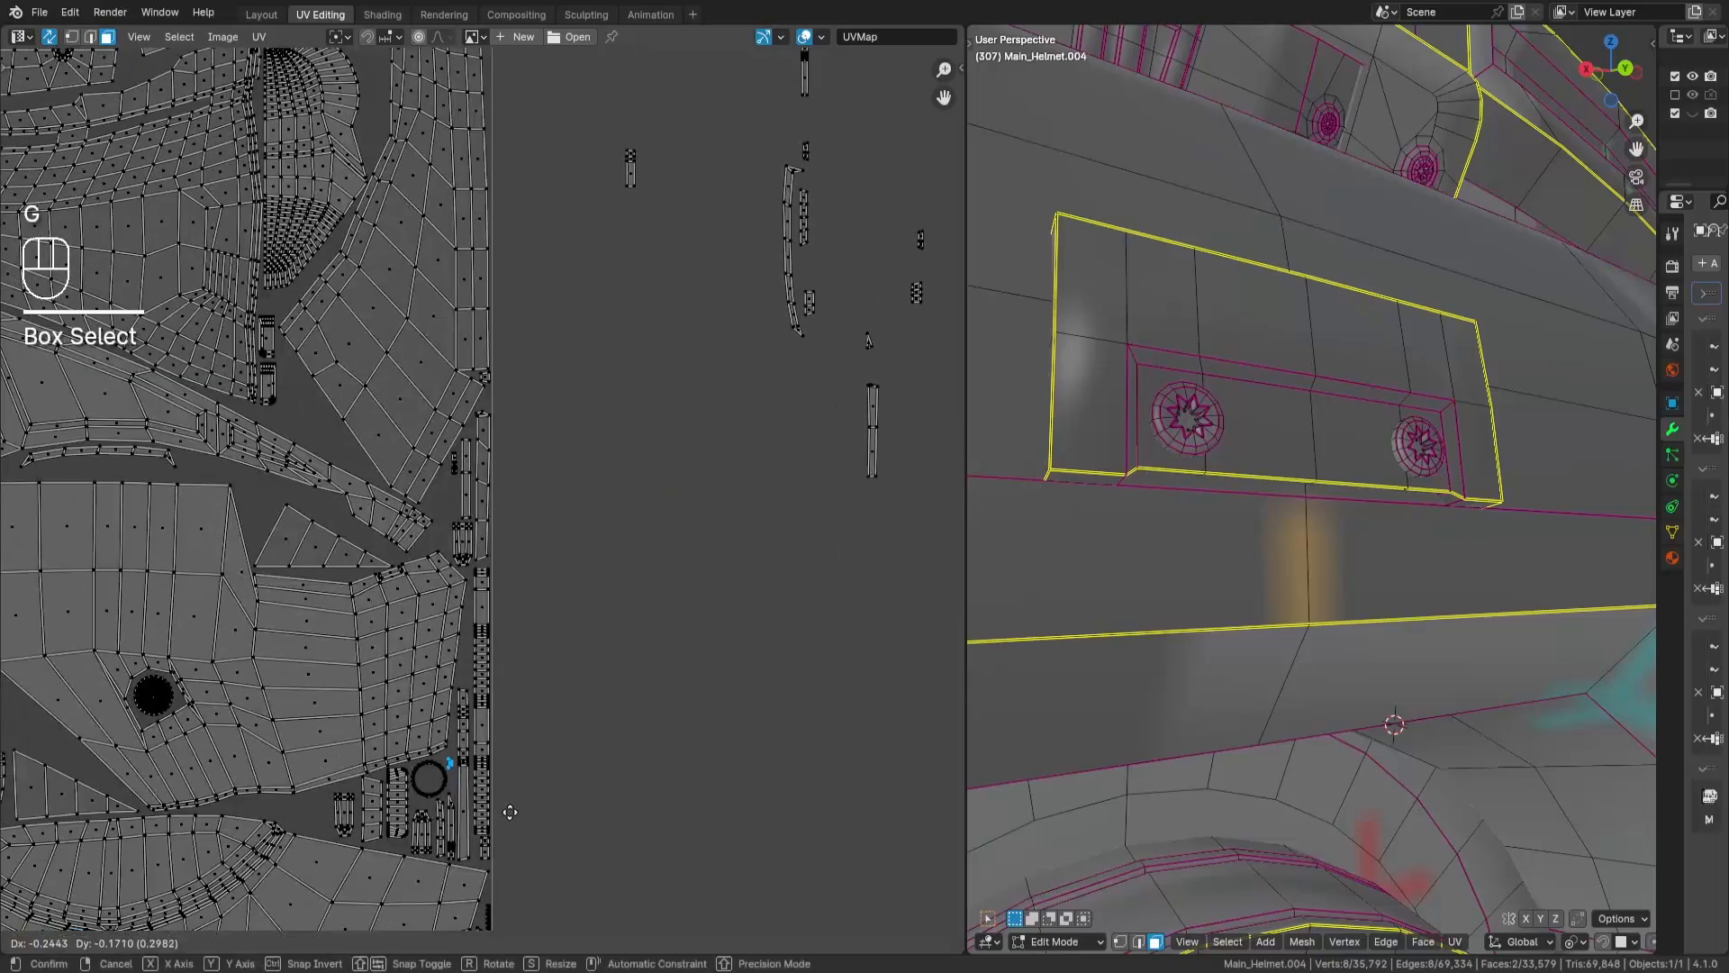
{"action": "key", "text": "Return"}
{"action": "key", "text": "a"}
{"action": "key", "text": "a"}
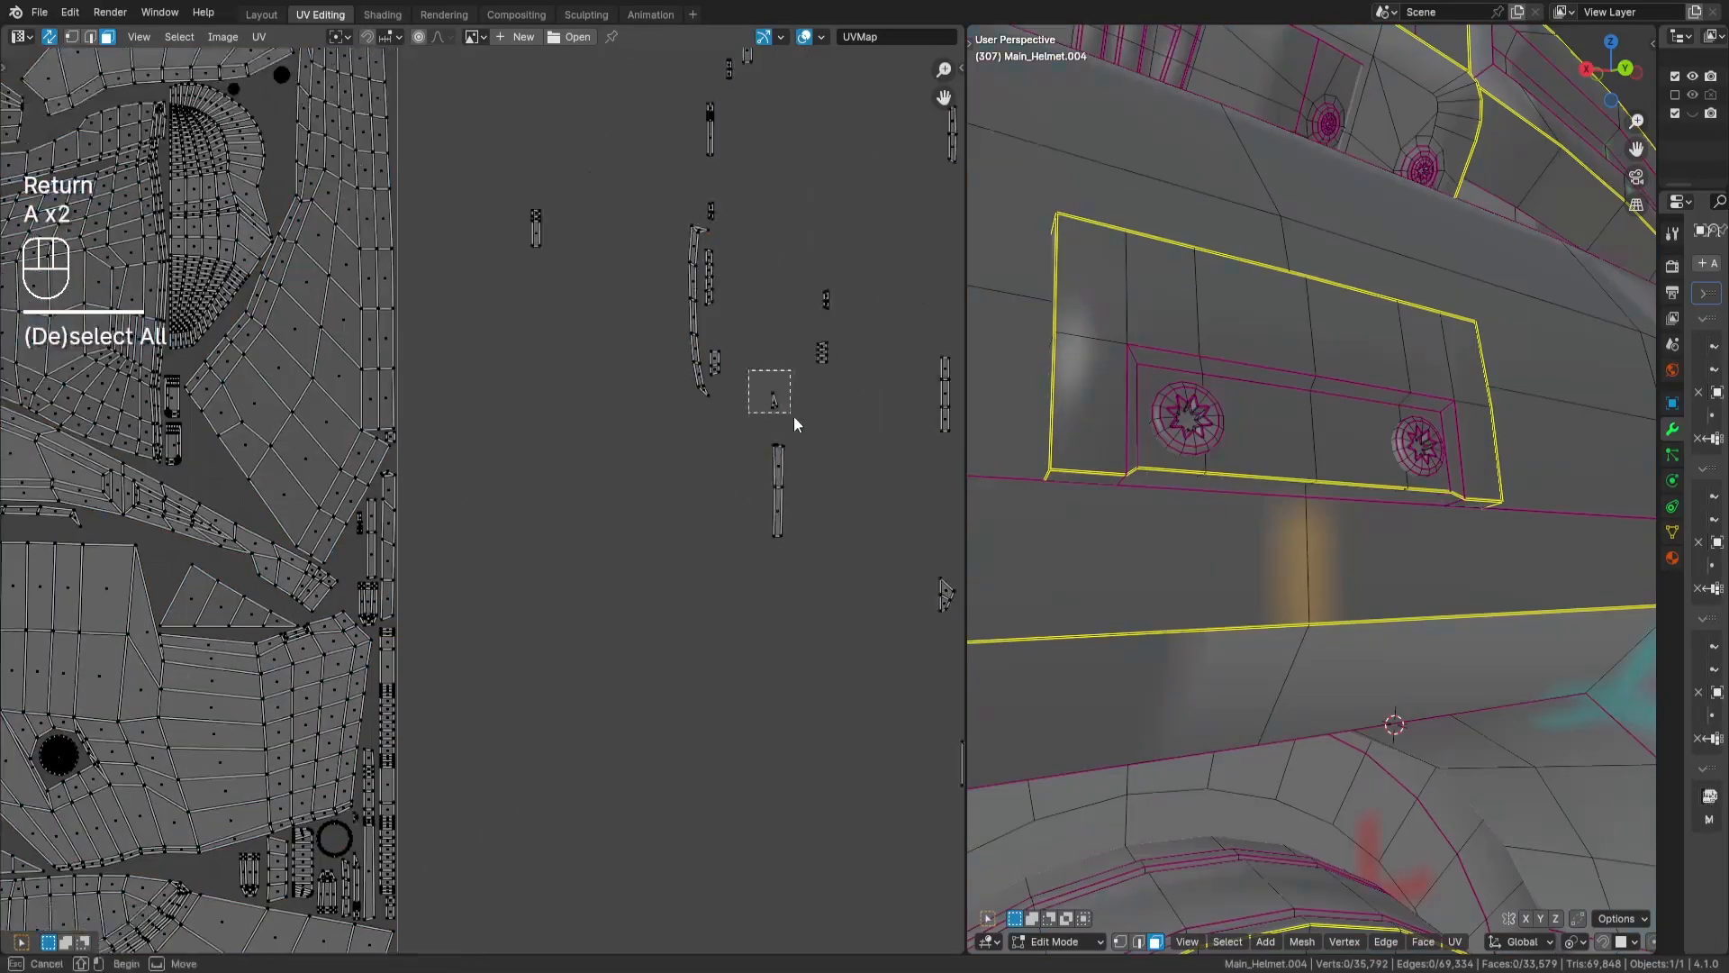
{"action": "key", "text": "g"}
{"action": "key", "text": "Return"}
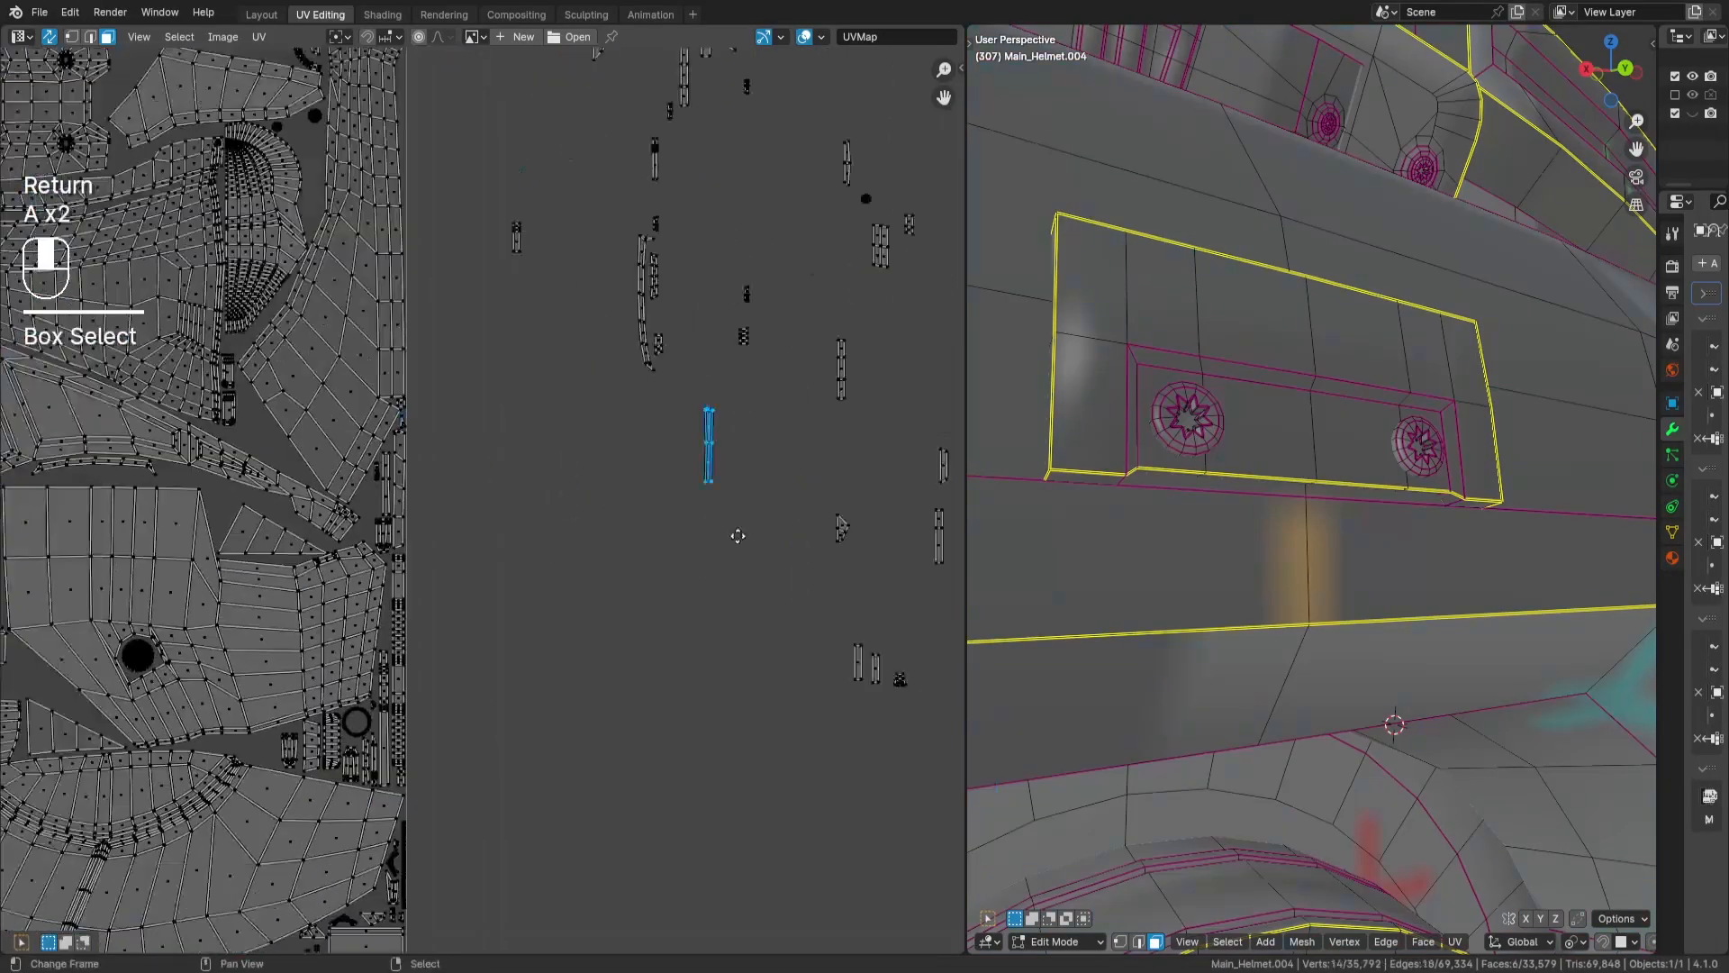
- Rotate the loose 6-face strip by 90° and place it beneath the pill-shaped ring at the tile's lower edge
{"action": "key", "text": "g"}
{"action": "key", "text": "Return"}
{"action": "key", "text": "r"}
{"action": "key", "text": "KP_9"}
{"action": "key", "text": "KP_0"}
{"action": "key", "text": "Return"}
{"action": "key", "text": "g"}
{"action": "key", "text": "Return"}
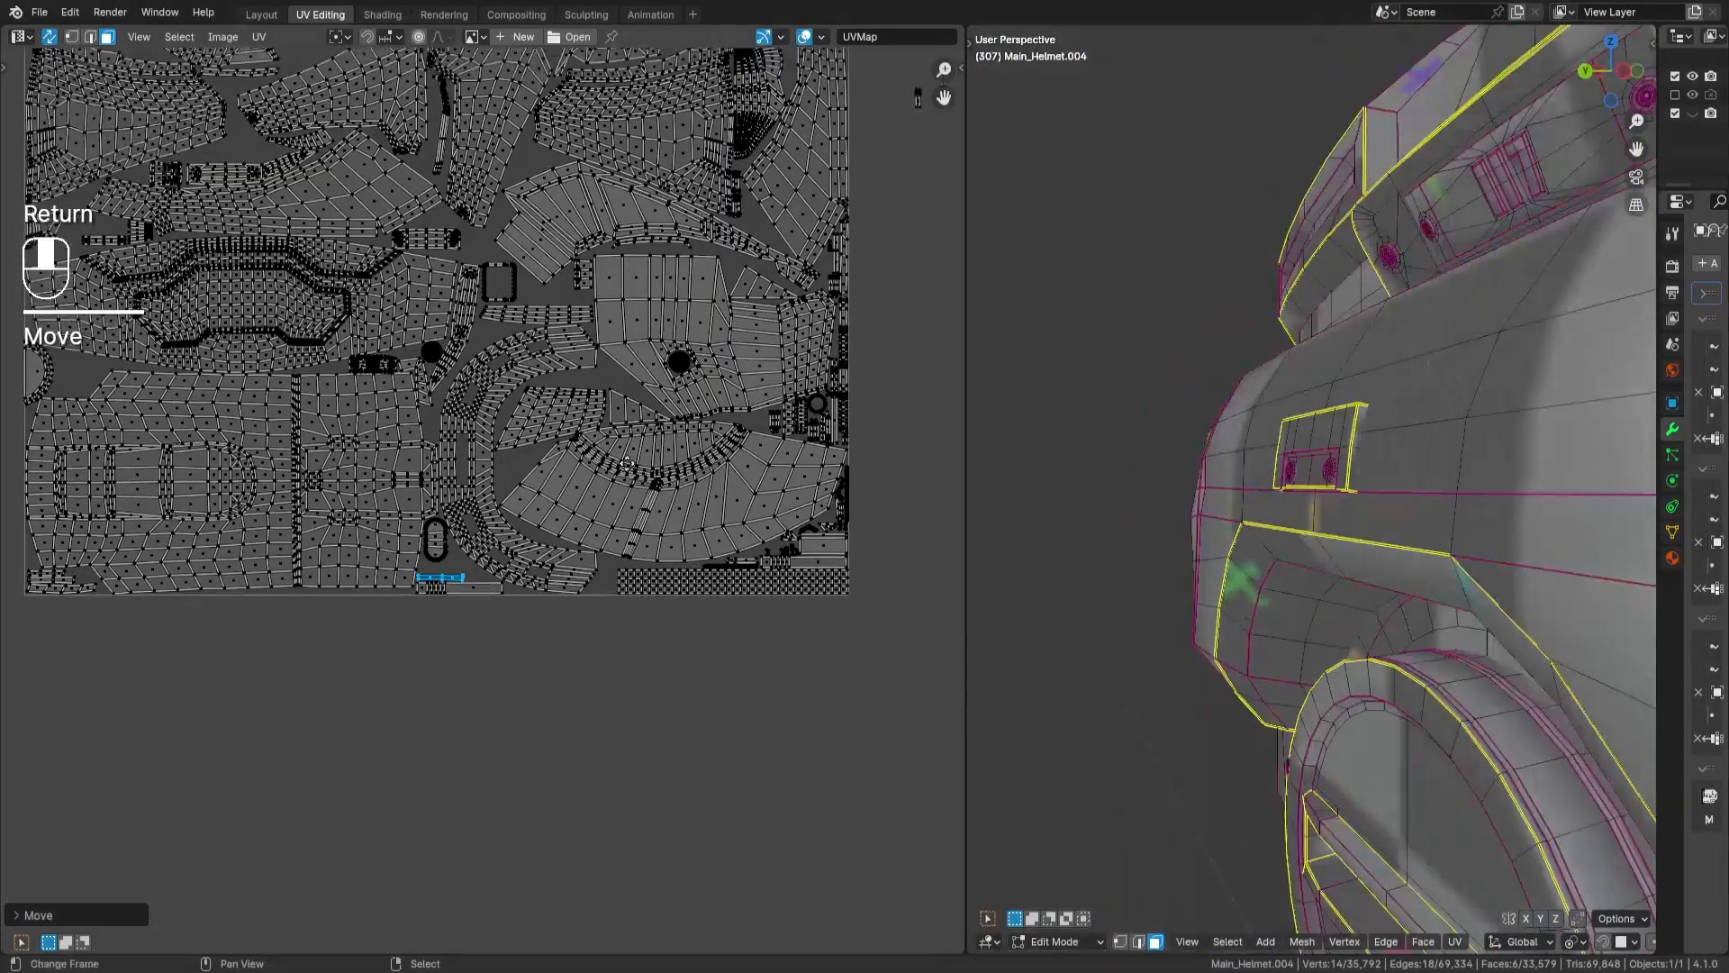
- Place the small 4-face island in the gap between the large panel and the triangular island
{"action": "left_click_drag", "start_coordinate": [810, 346], "coordinate": [597, 436]}
{"action": "key", "text": "g"}
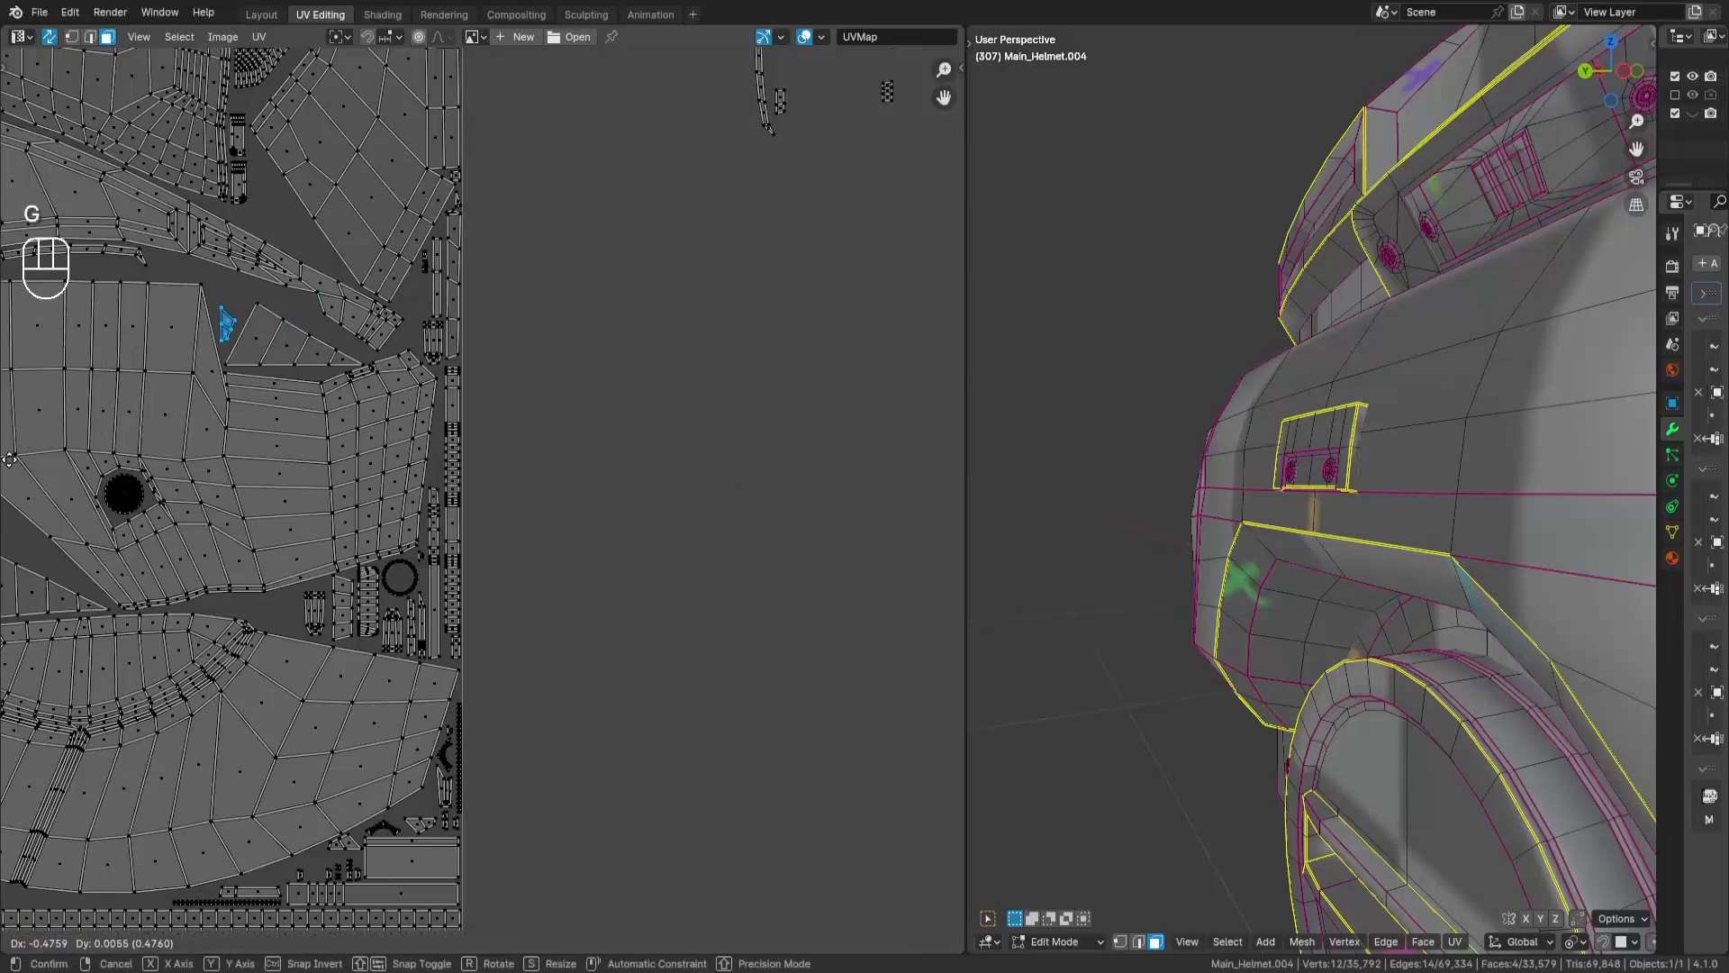
{"action": "key", "text": "Return"}
- Bring the 4-face wedge next to the tile and fit it beside the rounded octagonal panel
{"action": "key", "text": "a"}
{"action": "key", "text": "a"}
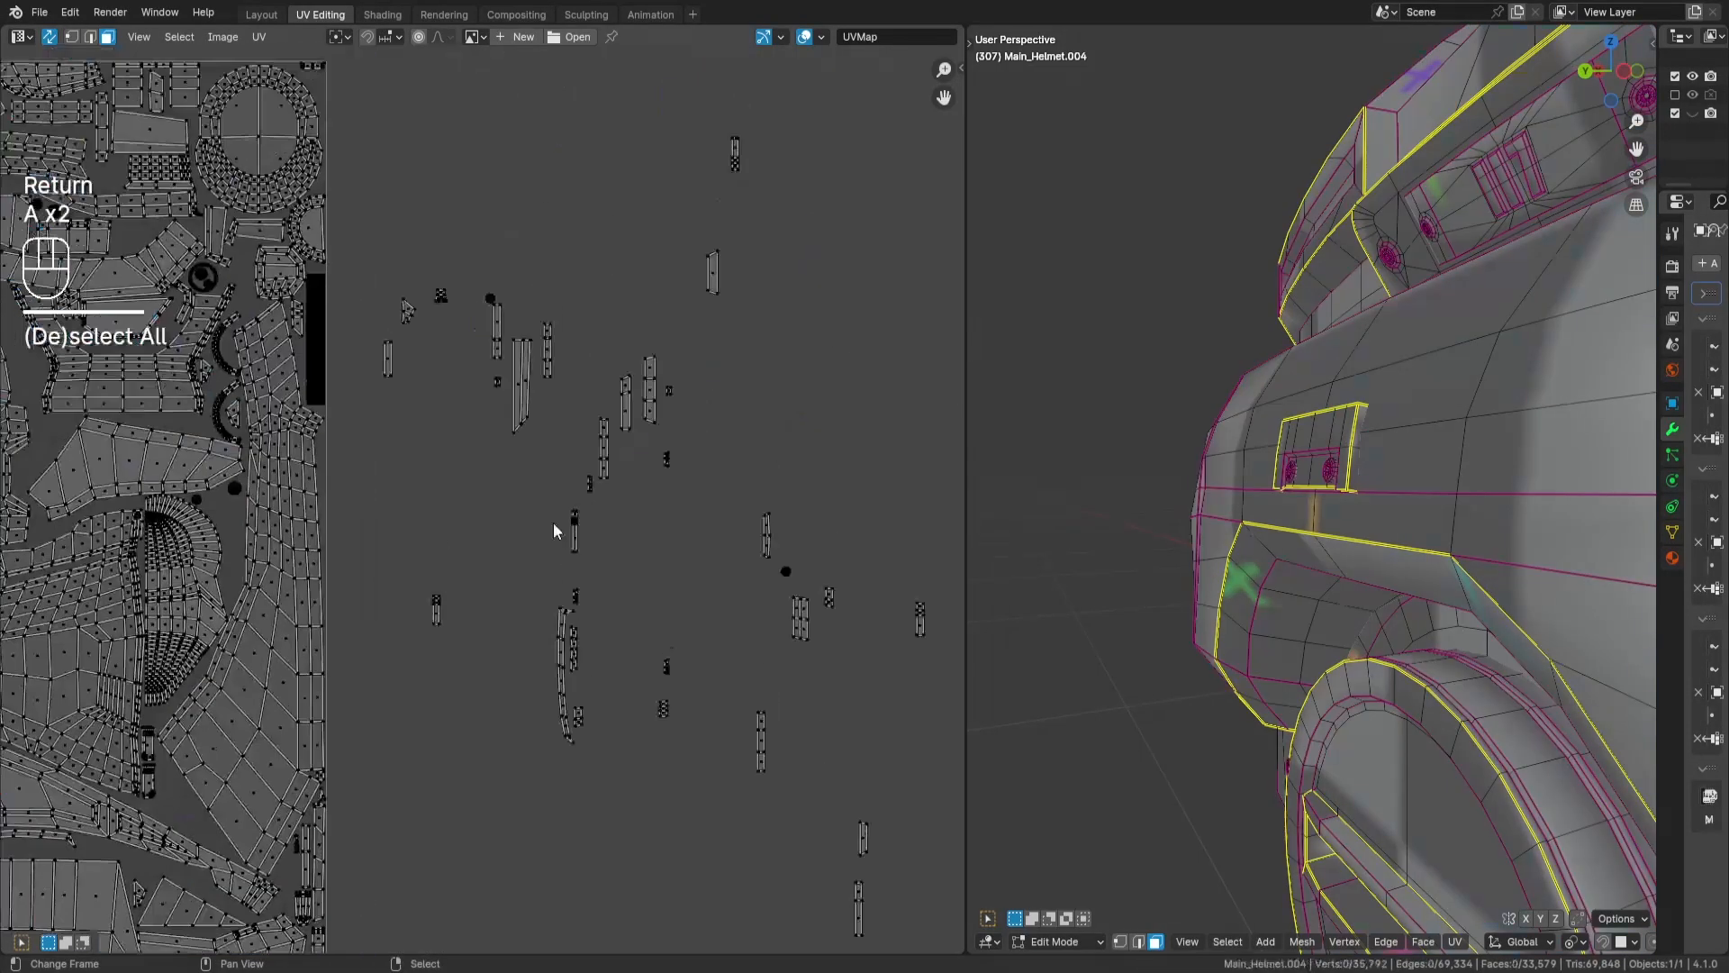
{"action": "left_click_drag", "start_coordinate": [549, 388], "coordinate": [586, 475]}
{"action": "key", "text": "g"}
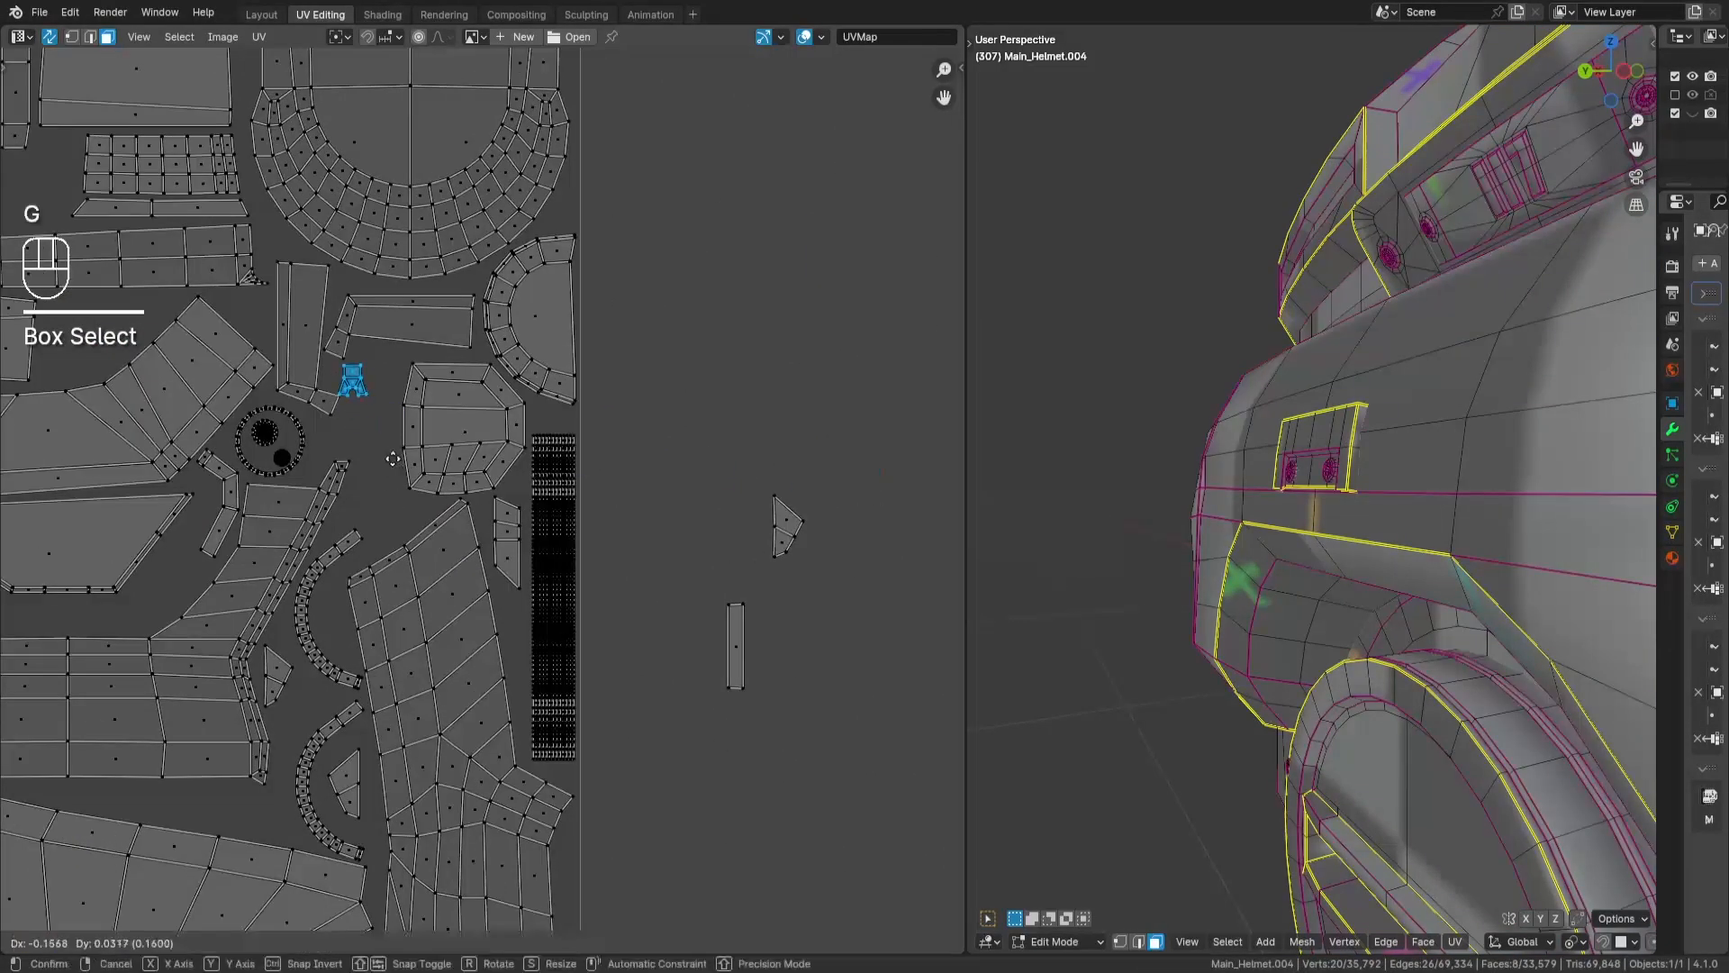
{"action": "key", "text": "Return"}
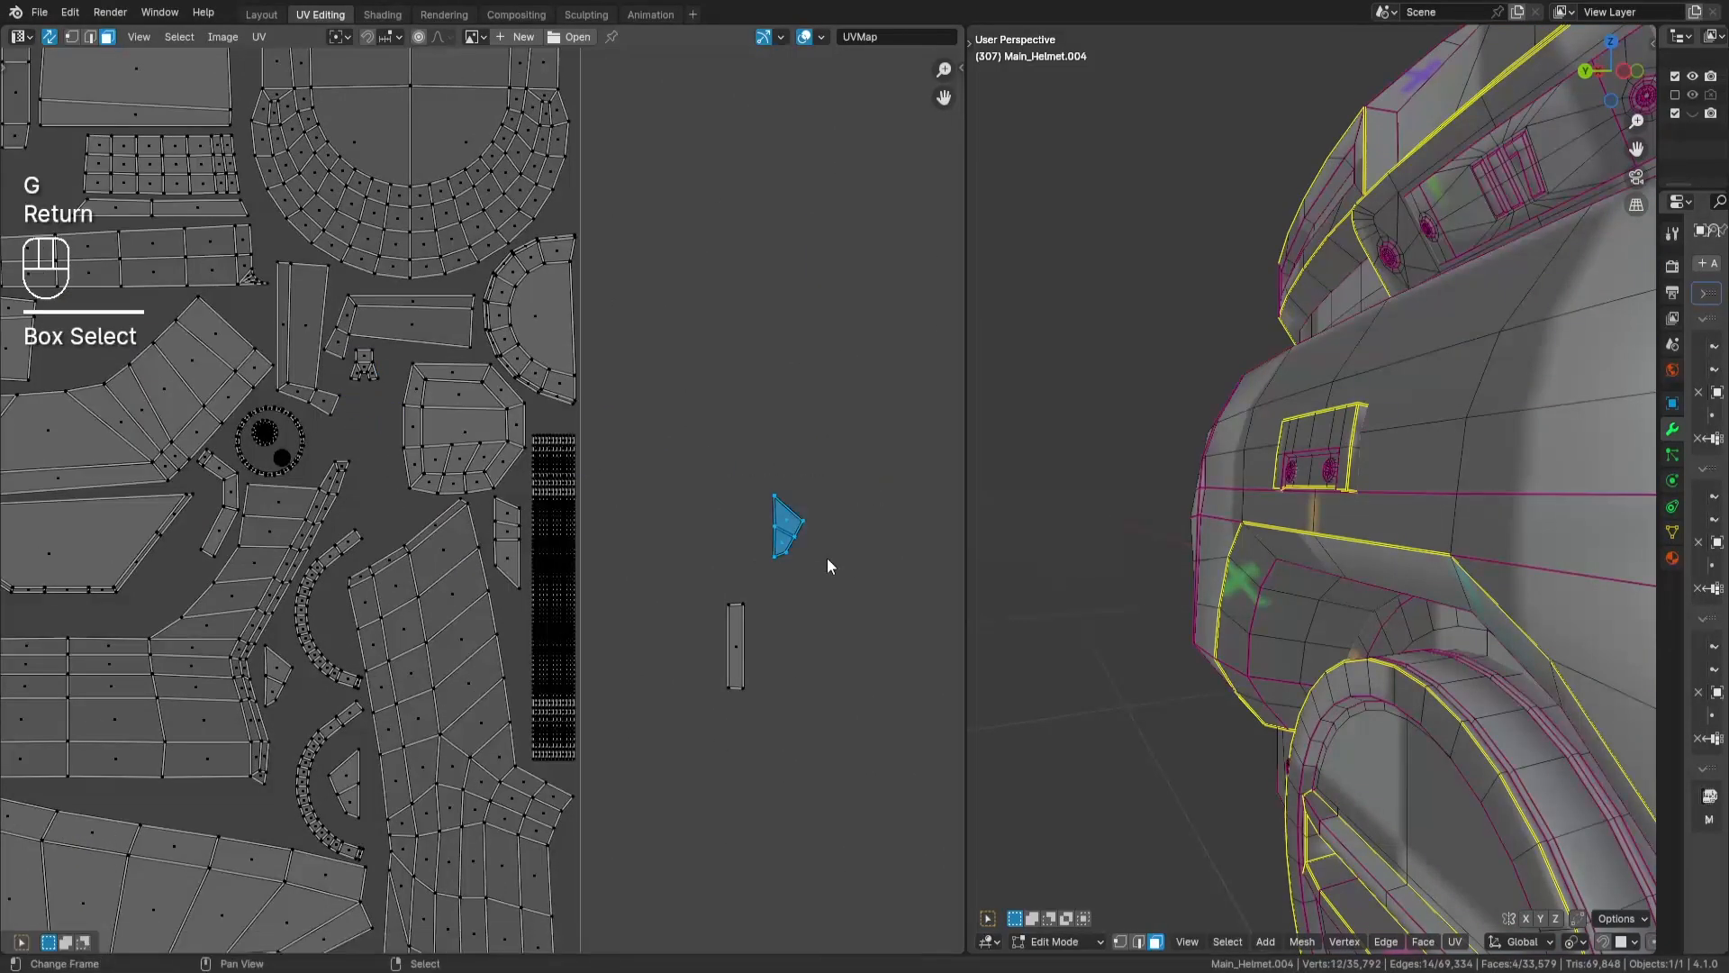
{"action": "key", "text": "g"}
{"action": "key", "text": "Return"}
- Place the 2-face strip in the gap between the large panel and the dense dark strip
{"action": "left_click_drag", "start_coordinate": [694, 565], "coordinate": [810, 689]}
{"action": "key", "text": "g"}
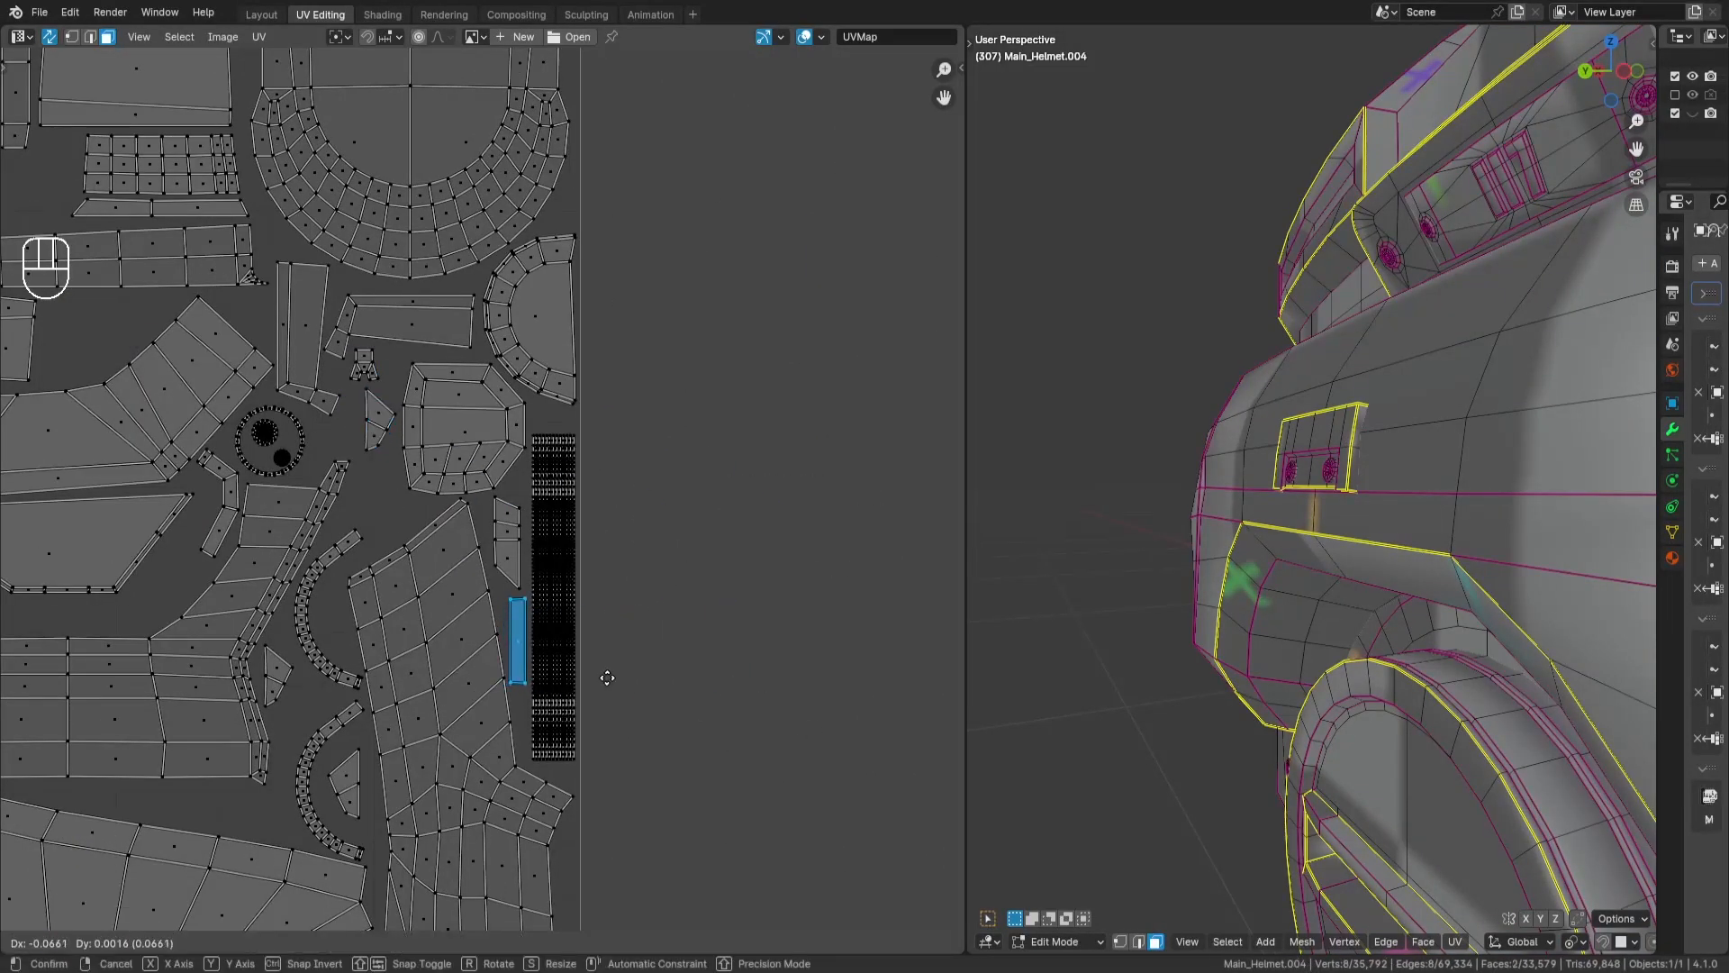
{"action": "key", "text": "Return"}
- Select two more tiny loose islands outside the tile and move each into the packed layout
{"action": "middle_click_drag", "start_coordinate": [560, 524], "coordinate": [560, 656]}
{"action": "scroll", "coordinate": [560, 656], "scroll_direction": "down", "scroll_amount": 1}
{"action": "left_click_drag", "start_coordinate": [723, 572], "coordinate": [758, 608]}
{"action": "key", "text": "g"}
{"action": "key", "text": "Return"}
{"action": "key", "text": "a"}
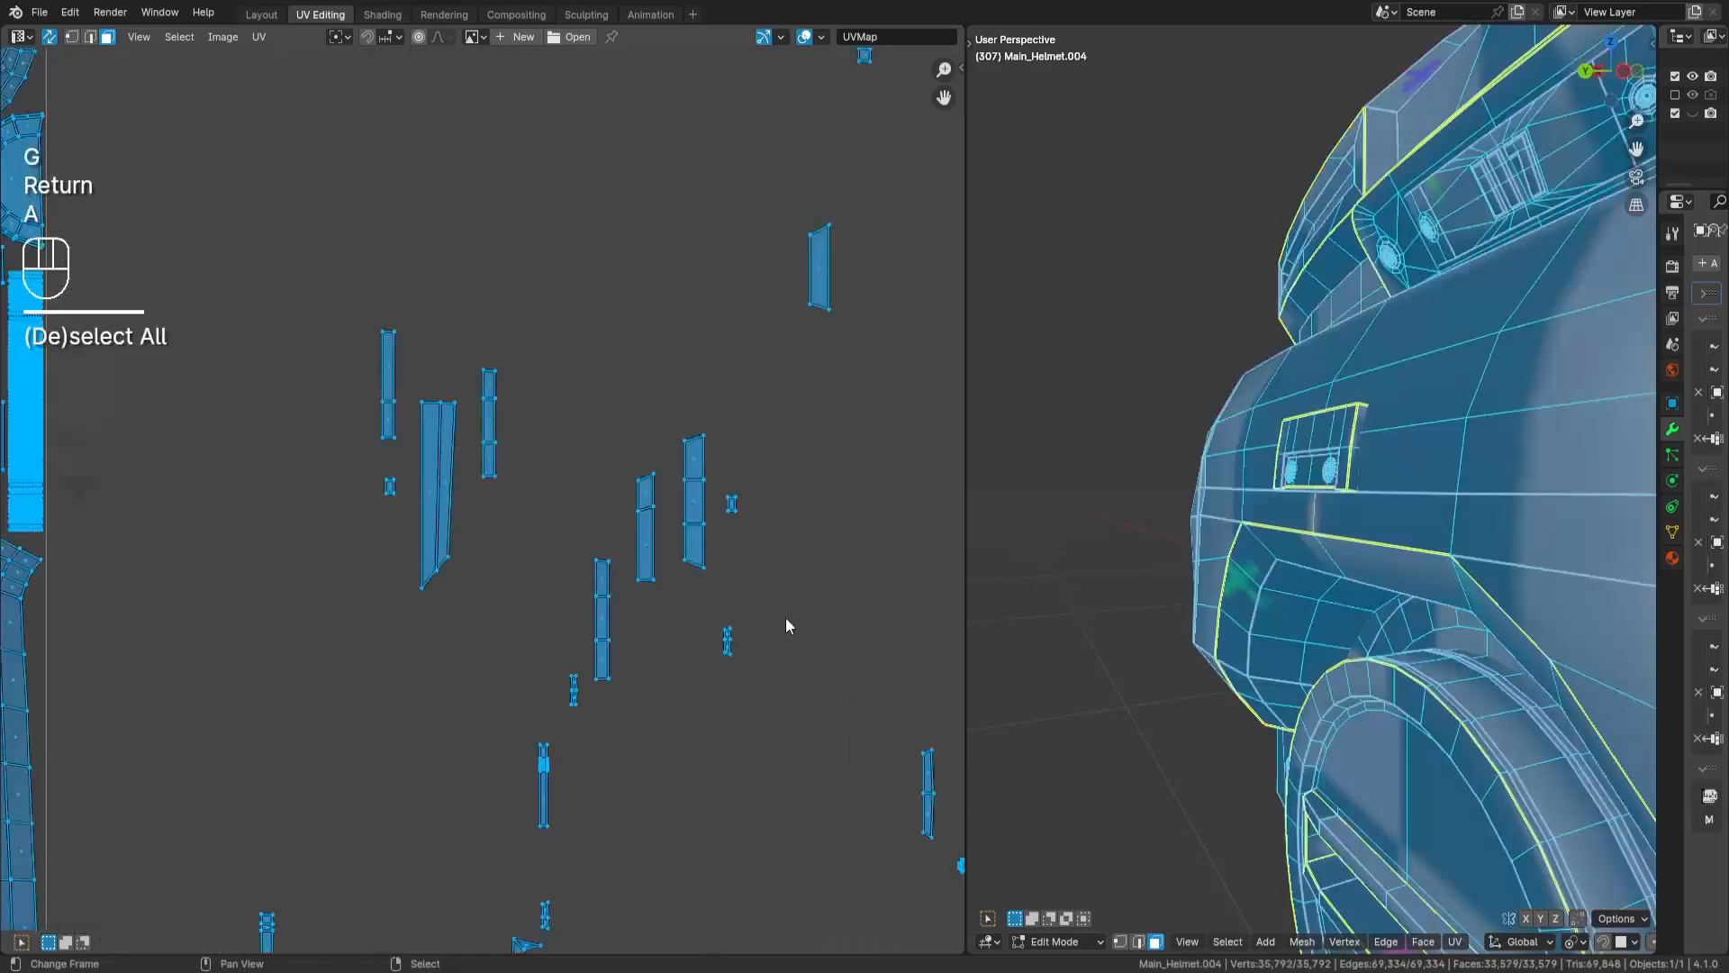
{"action": "key", "text": "a"}
{"action": "left_click_drag", "start_coordinate": [711, 477], "coordinate": [758, 533]}
{"action": "middle_click_drag", "start_coordinate": [432, 616], "coordinate": [853, 614]}
{"action": "key", "text": "g"}
{"action": "key", "text": "Return"}
- Place the long tapered 4-face island in the gap between the dense half-disc island and the tall panel
{"action": "key", "text": "a"}
{"action": "key", "text": "a"}
{"action": "left_click_drag", "start_coordinate": [844, 440], "coordinate": [884, 512]}
{"action": "middle_click_drag", "start_coordinate": [828, 558], "coordinate": [929, 416]}
{"action": "key", "text": "g"}
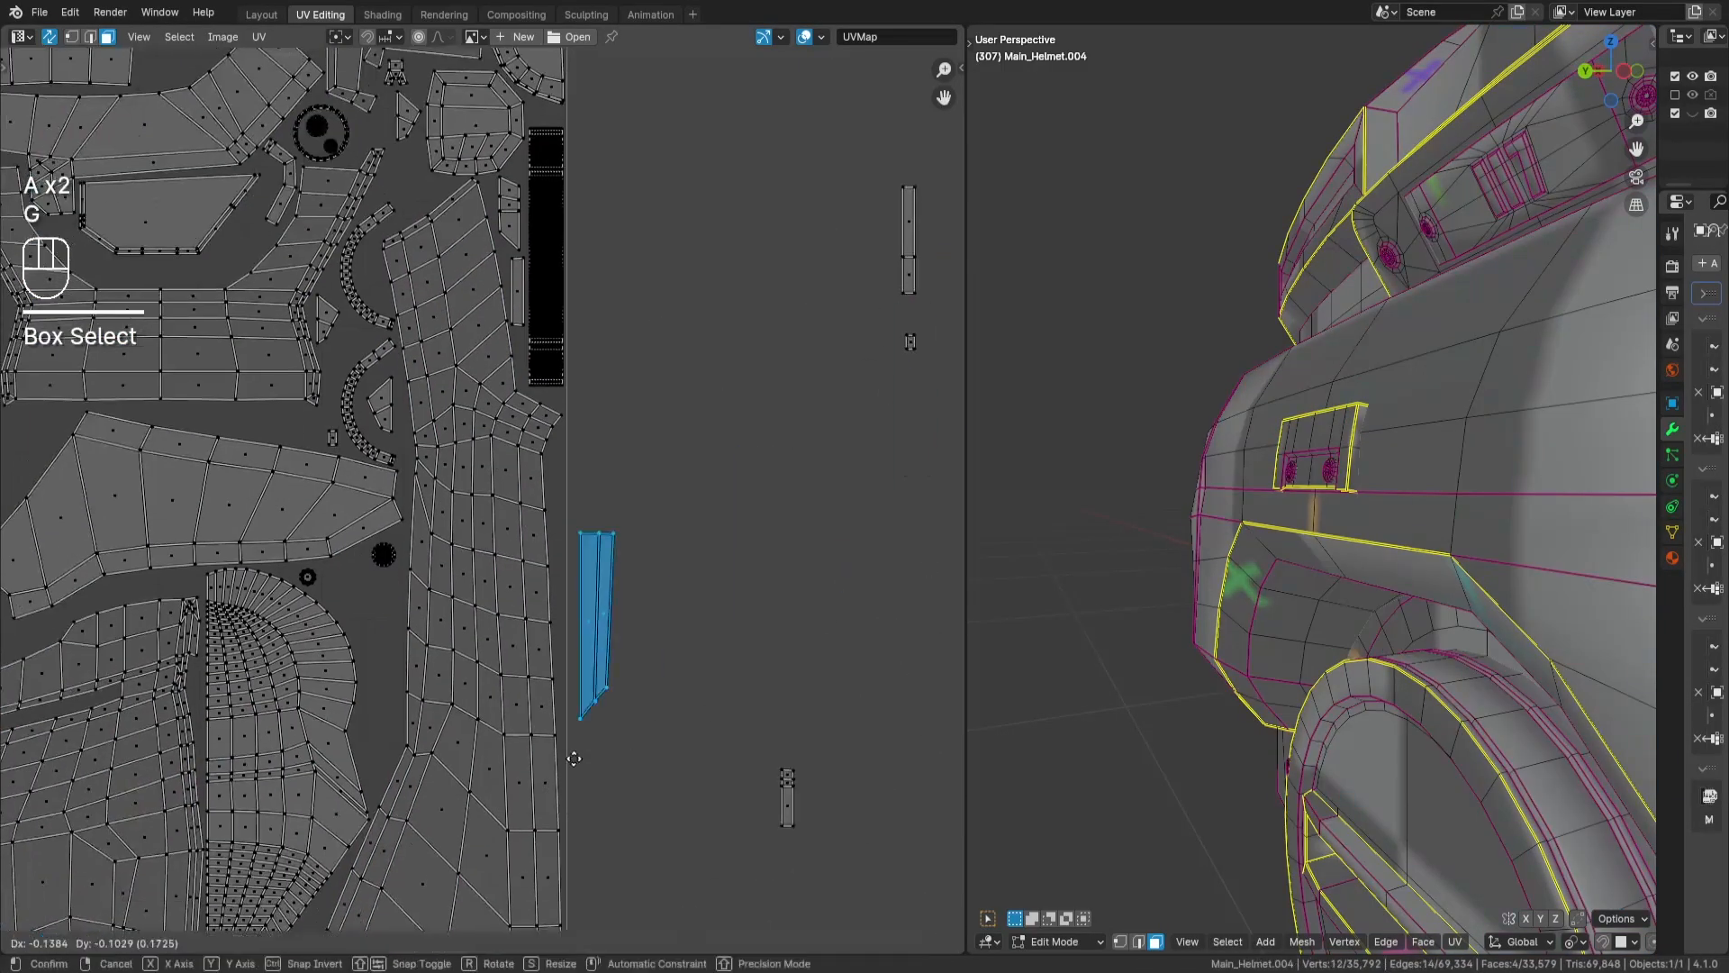
{"action": "key", "text": "Return"}
- Place the short loose strip against the tile's outer edge, beside the tall panel
{"action": "left_click_drag", "start_coordinate": [758, 749], "coordinate": [846, 812]}
{"action": "middle_click_drag", "start_coordinate": [900, 808], "coordinate": [870, 762]}
{"action": "key", "text": "g"}
{"action": "key", "text": "Return"}
- Bring the next 4-face strip over to the layout, rotate it 90°, and place it
{"action": "left_click_drag", "start_coordinate": [840, 269], "coordinate": [889, 117]}
{"action": "middle_click_drag", "start_coordinate": [478, 390], "coordinate": [704, 511]}
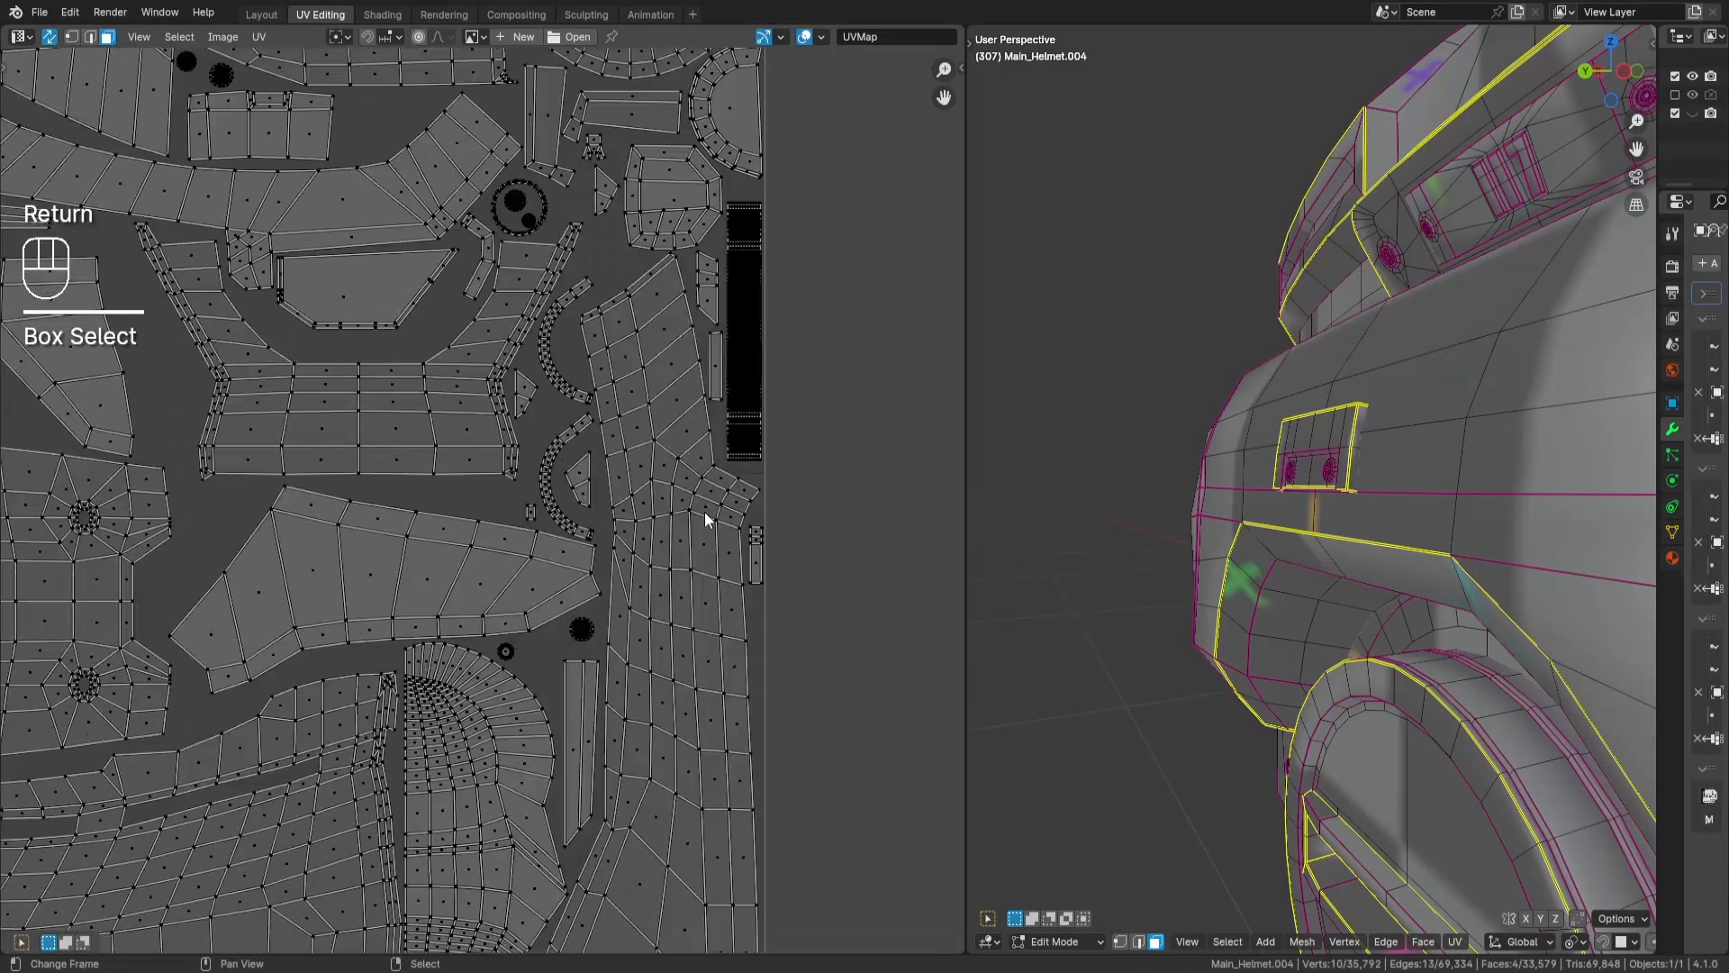
{"action": "type", "text": "r90"}
{"action": "key", "text": "Return"}
{"action": "key", "text": "g"}
{"action": "key", "text": "Return"}
- Select the loose 22-face island outside the tile and fit it into the packed layout
{"action": "key", "text": "a"}
{"action": "key", "text": "a"}
{"action": "middle_click_drag", "start_coordinate": [851, 688], "coordinate": [315, 558]}
{"action": "left_click_drag", "start_coordinate": [726, 460], "coordinate": [772, 406]}
{"action": "middle_click_drag", "start_coordinate": [419, 644], "coordinate": [798, 451]}
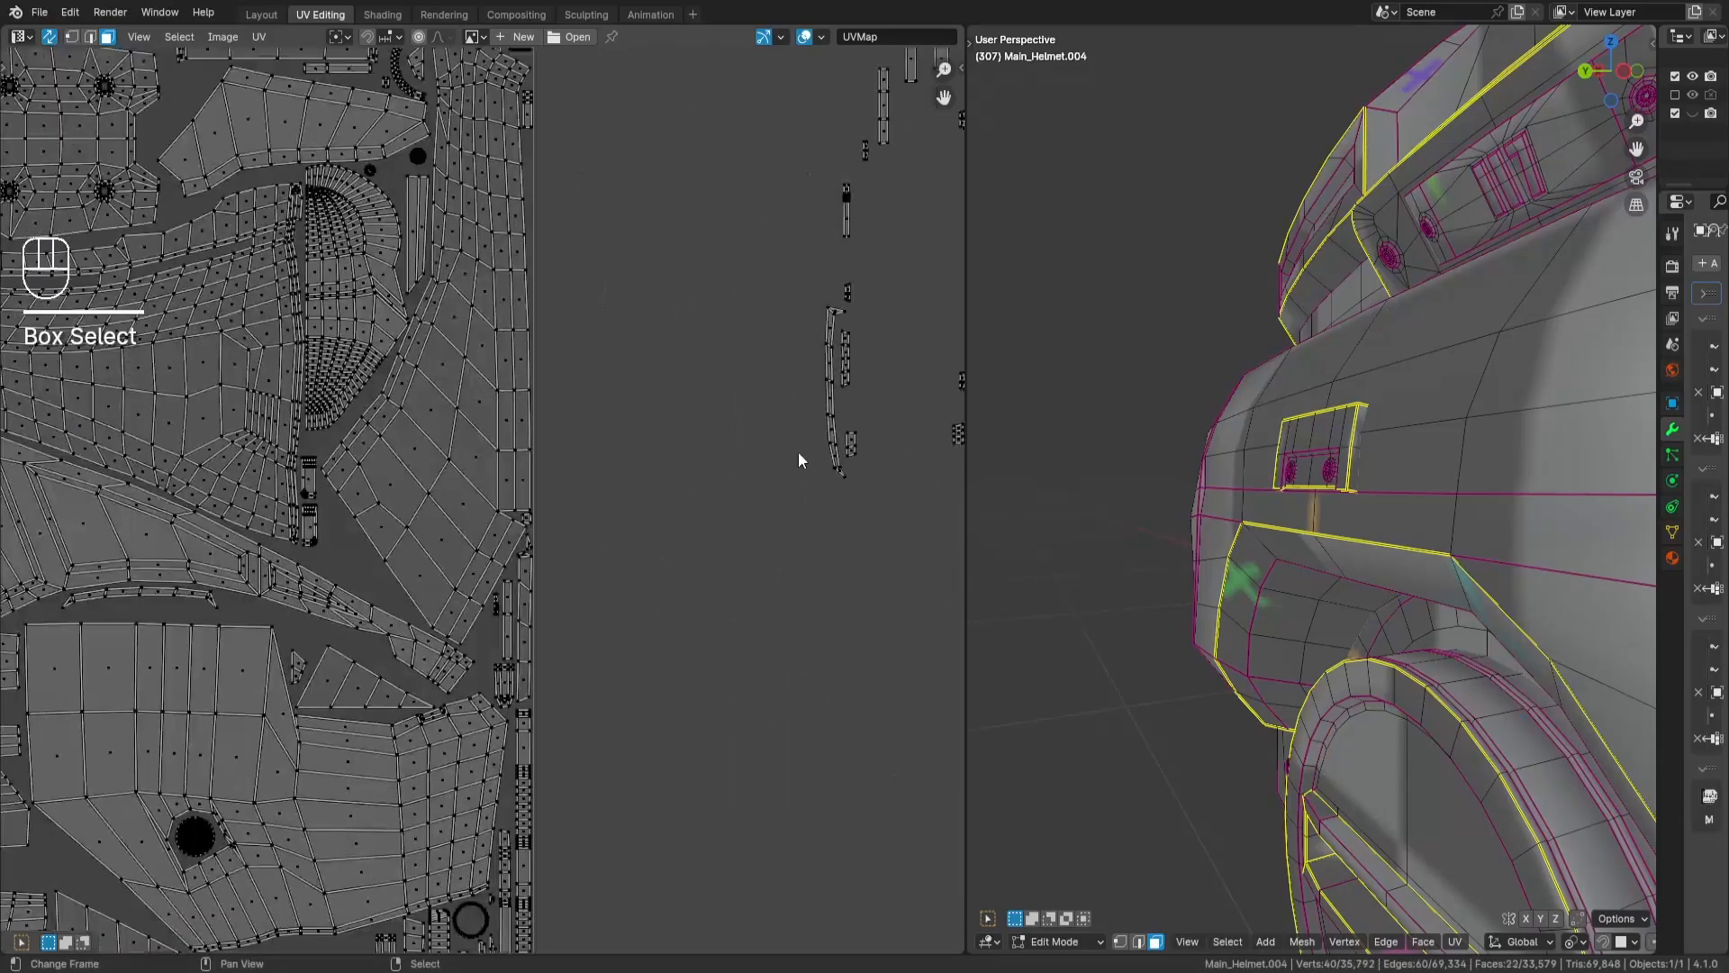
{"action": "key", "text": "g"}
{"action": "key", "text": "Return"}
{"action": "middle_click_drag", "start_coordinate": [387, 346], "coordinate": [533, 931]}
{"action": "scroll", "coordinate": [607, 551], "scroll_direction": "up", "scroll_amount": 5}
{"action": "key", "text": "g"}
{"action": "key", "text": "Return"}
- Move the next loose 6-face strip into the tile, rotate it 90°, and fit it into the layout
{"action": "key", "text": "a"}
{"action": "key", "text": "a"}
{"action": "scroll", "coordinate": [720, 627], "scroll_direction": "down", "scroll_amount": 5}
{"action": "middle_click_drag", "start_coordinate": [719, 627], "coordinate": [99, 576]}
{"action": "left_click_drag", "start_coordinate": [352, 414], "coordinate": [311, 338]}
{"action": "middle_click_drag", "start_coordinate": [333, 450], "coordinate": [676, 439]}
{"action": "key", "text": "g"}
{"action": "key", "text": "Return"}
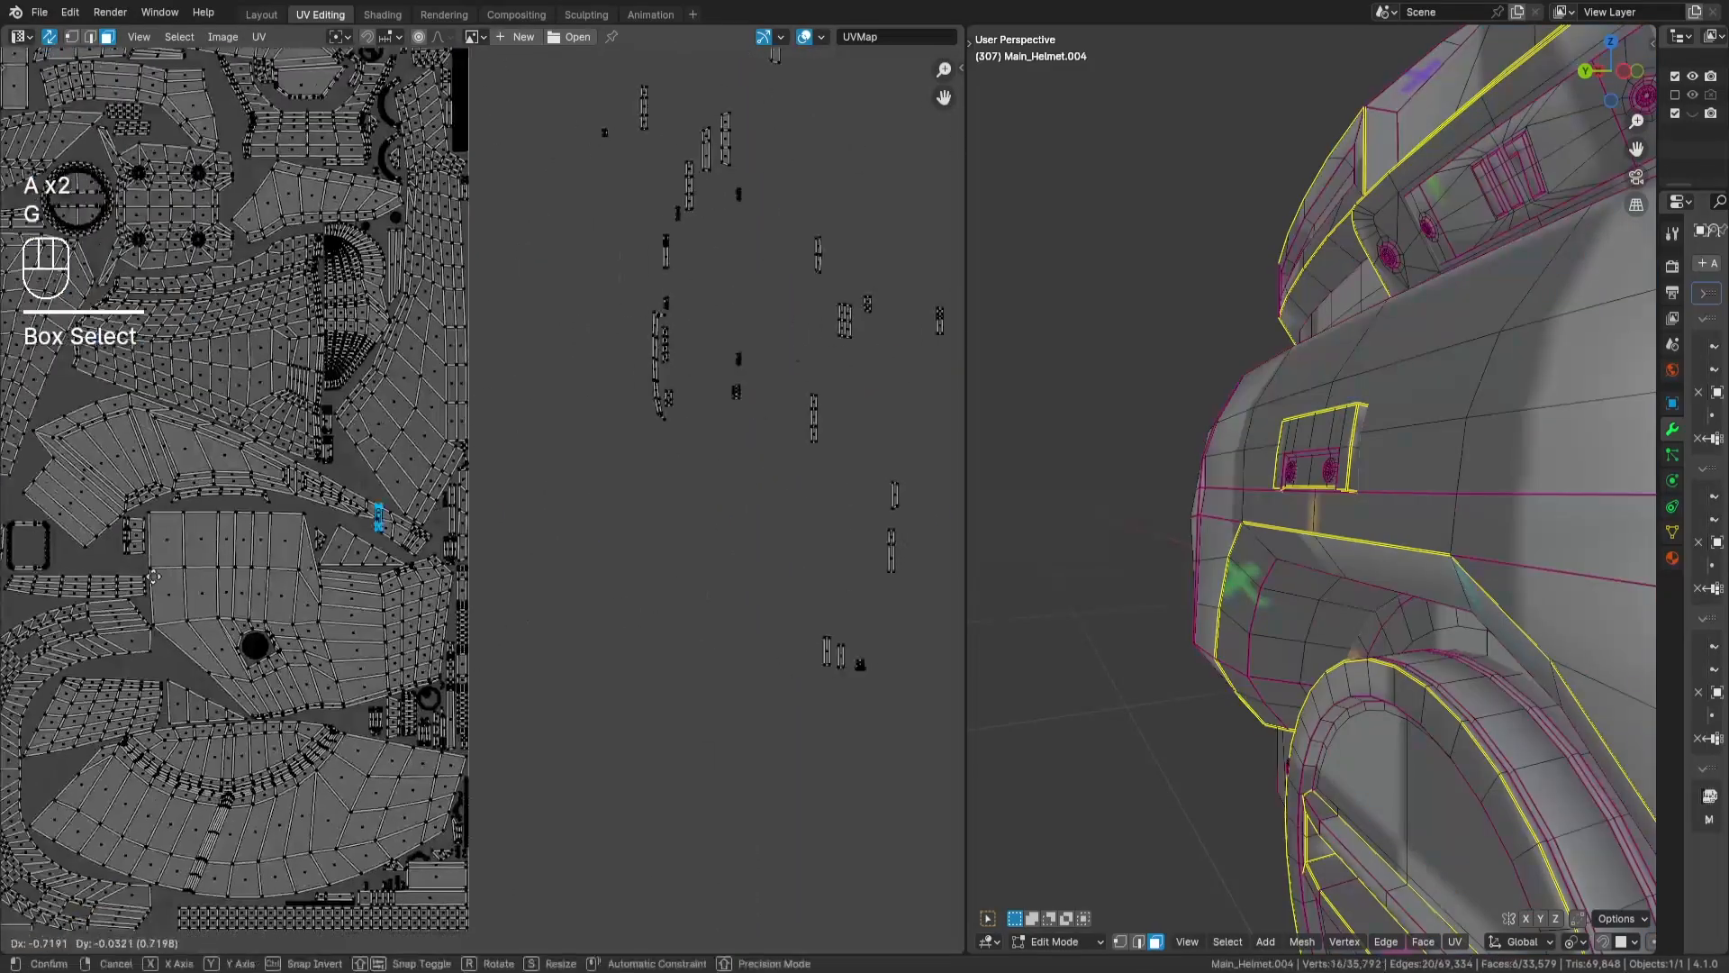
{"action": "scroll", "coordinate": [424, 504], "scroll_direction": "up", "scroll_amount": 4}
{"action": "key", "text": "r"}
{"action": "key", "text": "9"}
{"action": "key", "text": "0"}
{"action": "key", "text": "Return"}
{"action": "key", "text": "g"}
{"action": "key", "text": "Return"}
- Select the pair of 2-face strips outside the tile, rotate them 90°, and move them inside the rounded square frame
{"action": "scroll", "coordinate": [779, 670], "scroll_direction": "down", "scroll_amount": 4}
{"action": "middle_click_drag", "start_coordinate": [829, 628], "coordinate": [513, 585]}
{"action": "left_click_drag", "start_coordinate": [903, 578], "coordinate": [856, 632]}
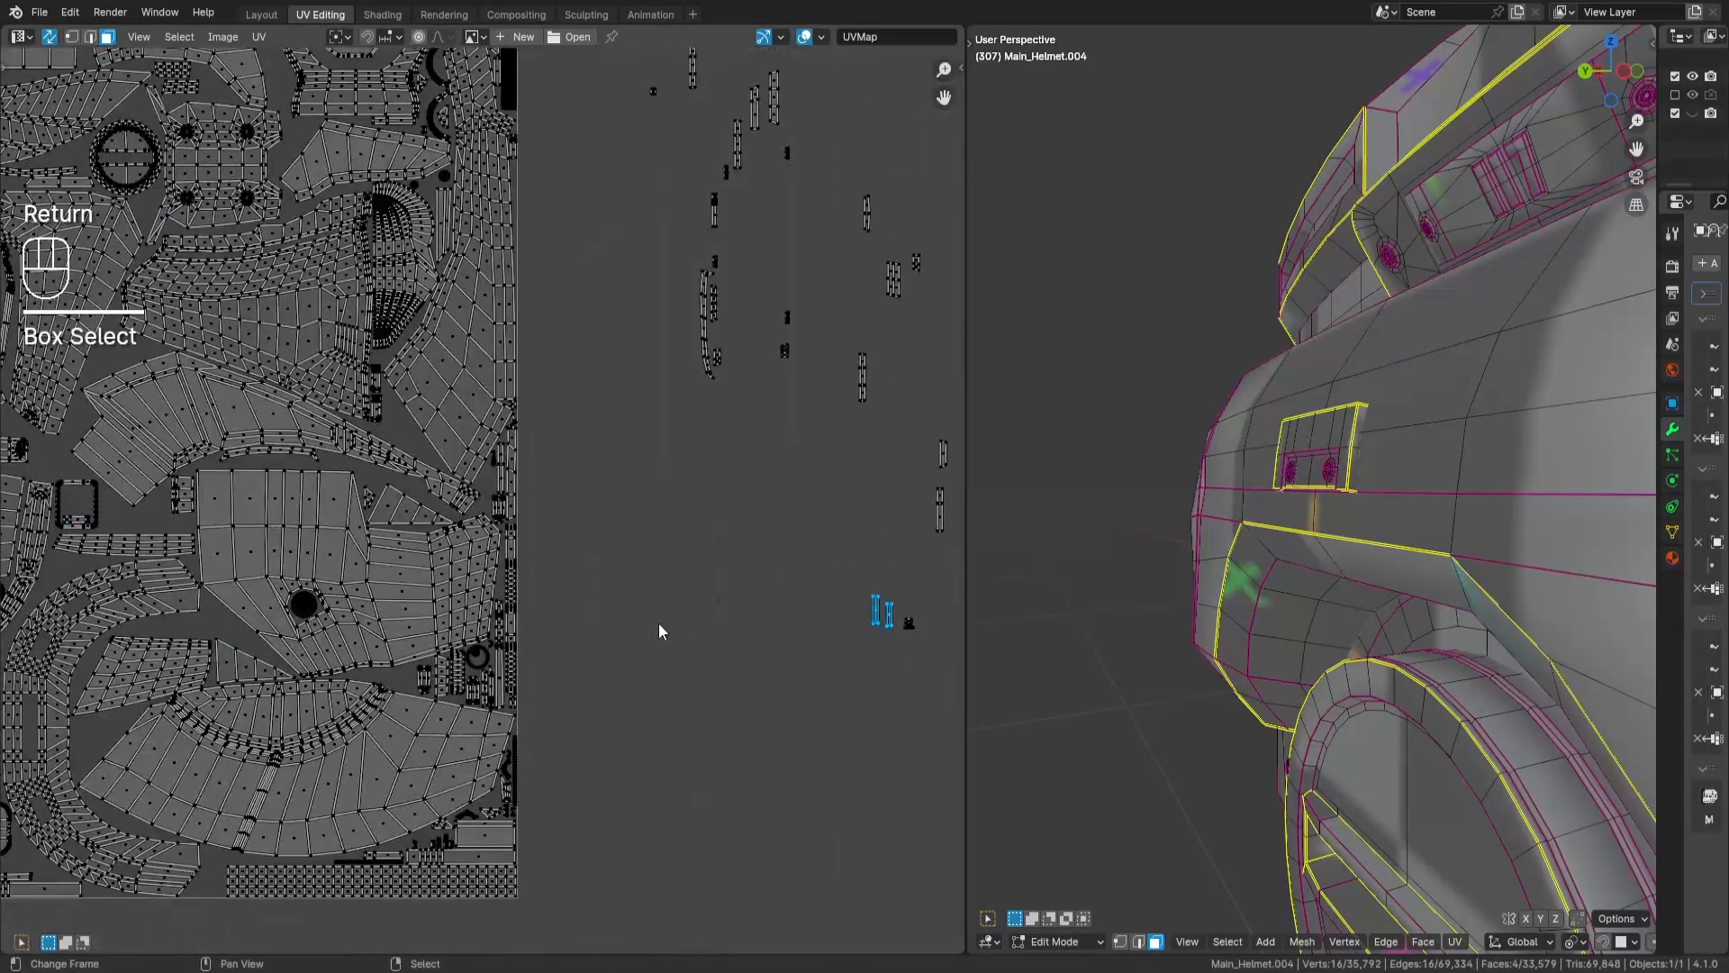
{"action": "key", "text": "r"}
{"action": "key", "text": "9"}
{"action": "key", "text": "0"}
{"action": "key", "text": "Return"}
{"action": "key", "text": "g"}
{"action": "key", "text": "Return"}
{"action": "scroll", "coordinate": [259, 544], "scroll_direction": "up", "scroll_amount": 5}
{"action": "middle_click_drag", "start_coordinate": [258, 543], "coordinate": [916, 656]}
{"action": "key", "text": "g"}
- Select the upper 2-face strip inside the rounded square frame and reposition it within the frame
{"action": "key", "text": "Return"}
{"action": "key", "text": "a"}
{"action": "key", "text": "a"}
{"action": "left_click_drag", "start_coordinate": [326, 477], "coordinate": [385, 517]}
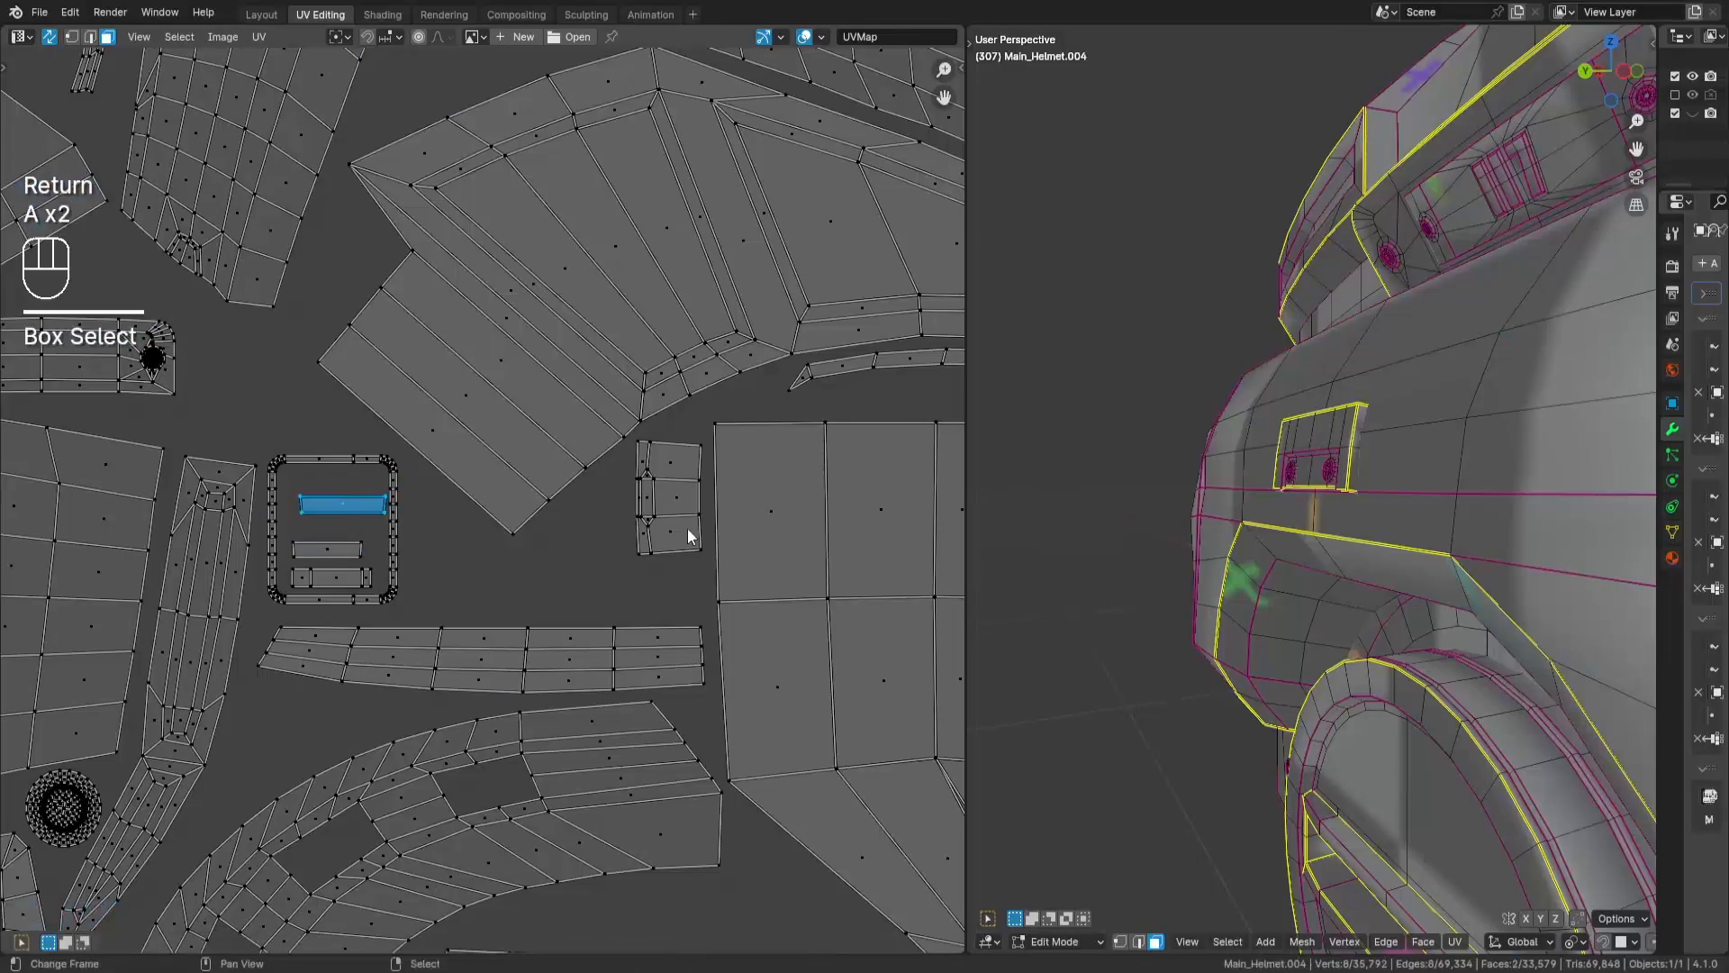
{"action": "key", "text": "g"}
{"action": "key", "text": "Return"}
- Examine the checker texture on the helmet from the side in the 3D view
{"action": "key", "text": "KP_Decimal"}
{"action": "mouse_move", "coordinate": [1261, 549]}
{"action": "middle_mouse_down"}
{"action": "mouse_move", "coordinate": [1564, 564]}
{"action": "mouse_move", "coordinate": [1428, 482]}
{"action": "mouse_move", "coordinate": [1513, 382]}
{"action": "middle_mouse_up"}
{"action": "key", "text": "z"}
{"action": "key", "text": "g"}
{"action": "right_click", "coordinate": [1428, 482]}
{"action": "key", "text": "z"}
{"action": "scroll", "coordinate": [684, 540], "scroll_direction": "down", "scroll_amount": 6}
- Select the loose 12-face island, rotate it 90°, and fit it into the gap under the trapezoid-shaped island
{"action": "key", "text": "a"}
{"action": "key", "text": "a"}
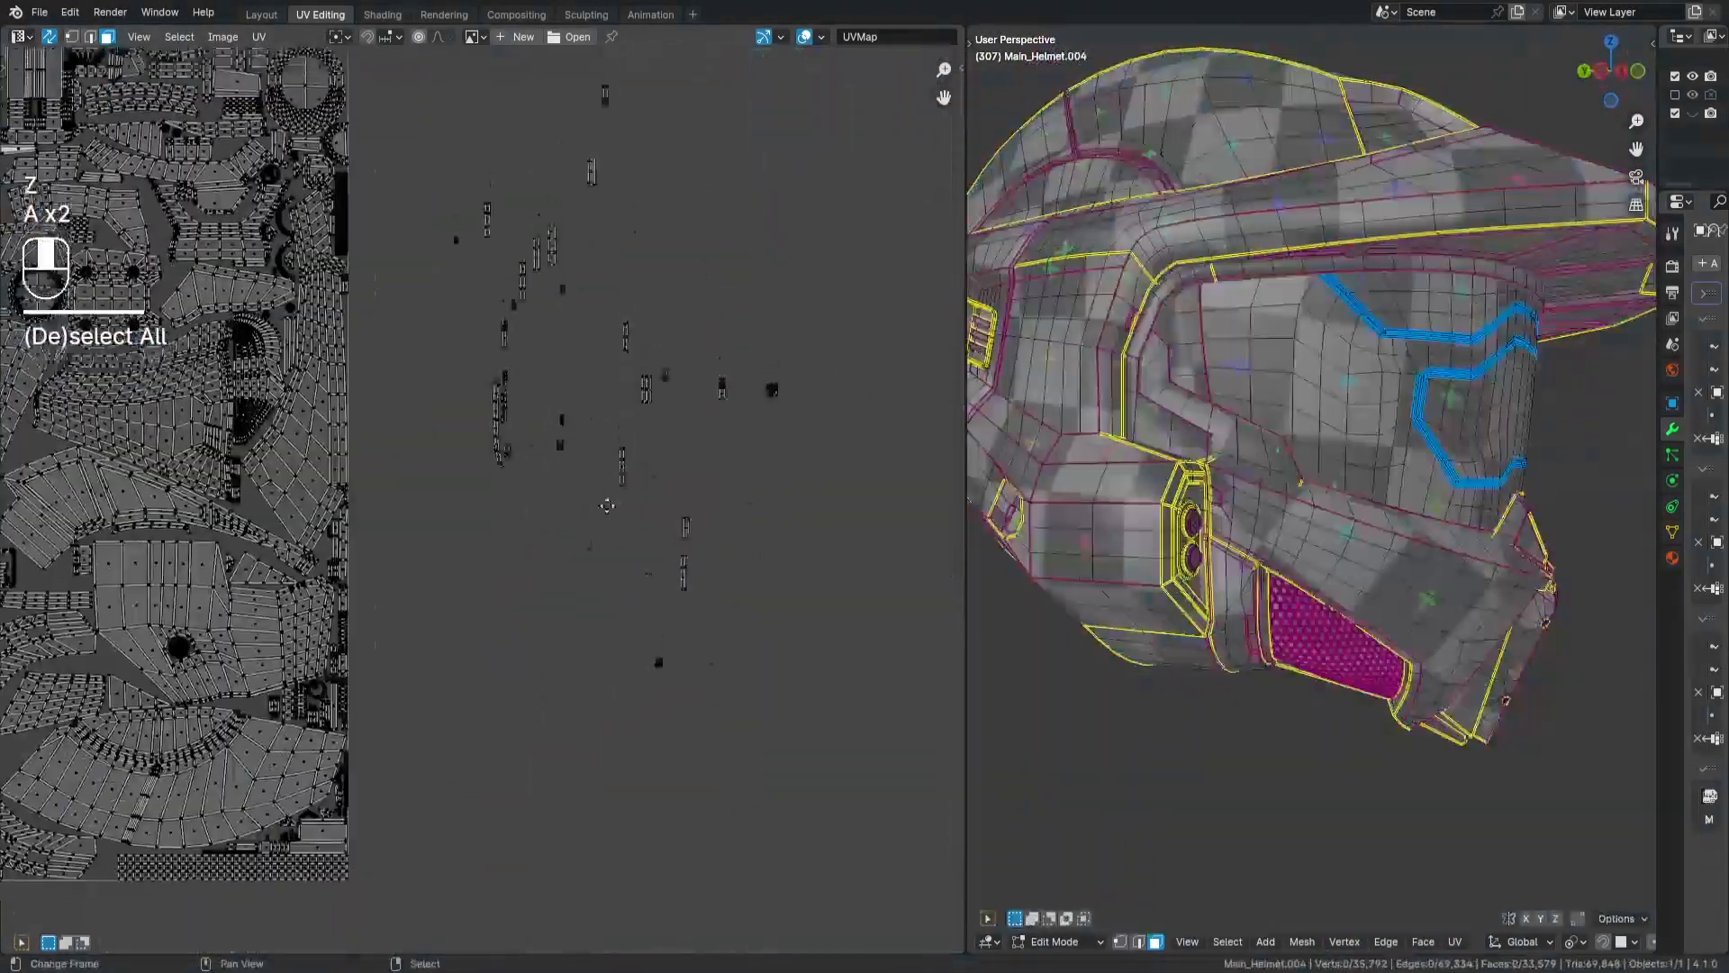
{"action": "left_click_drag", "start_coordinate": [586, 407], "coordinate": [628, 479]}
{"action": "mouse_move", "coordinate": [238, 504]}
{"action": "middle_mouse_down"}
{"action": "mouse_move", "coordinate": [675, 579]}
{"action": "mouse_move", "coordinate": [702, 646]}
{"action": "middle_mouse_up"}
{"action": "key", "text": "r"}
{"action": "key", "text": "KP_9"}
{"action": "key", "text": "KP_0"}
{"action": "key", "text": "Return"}
{"action": "key", "text": "g"}
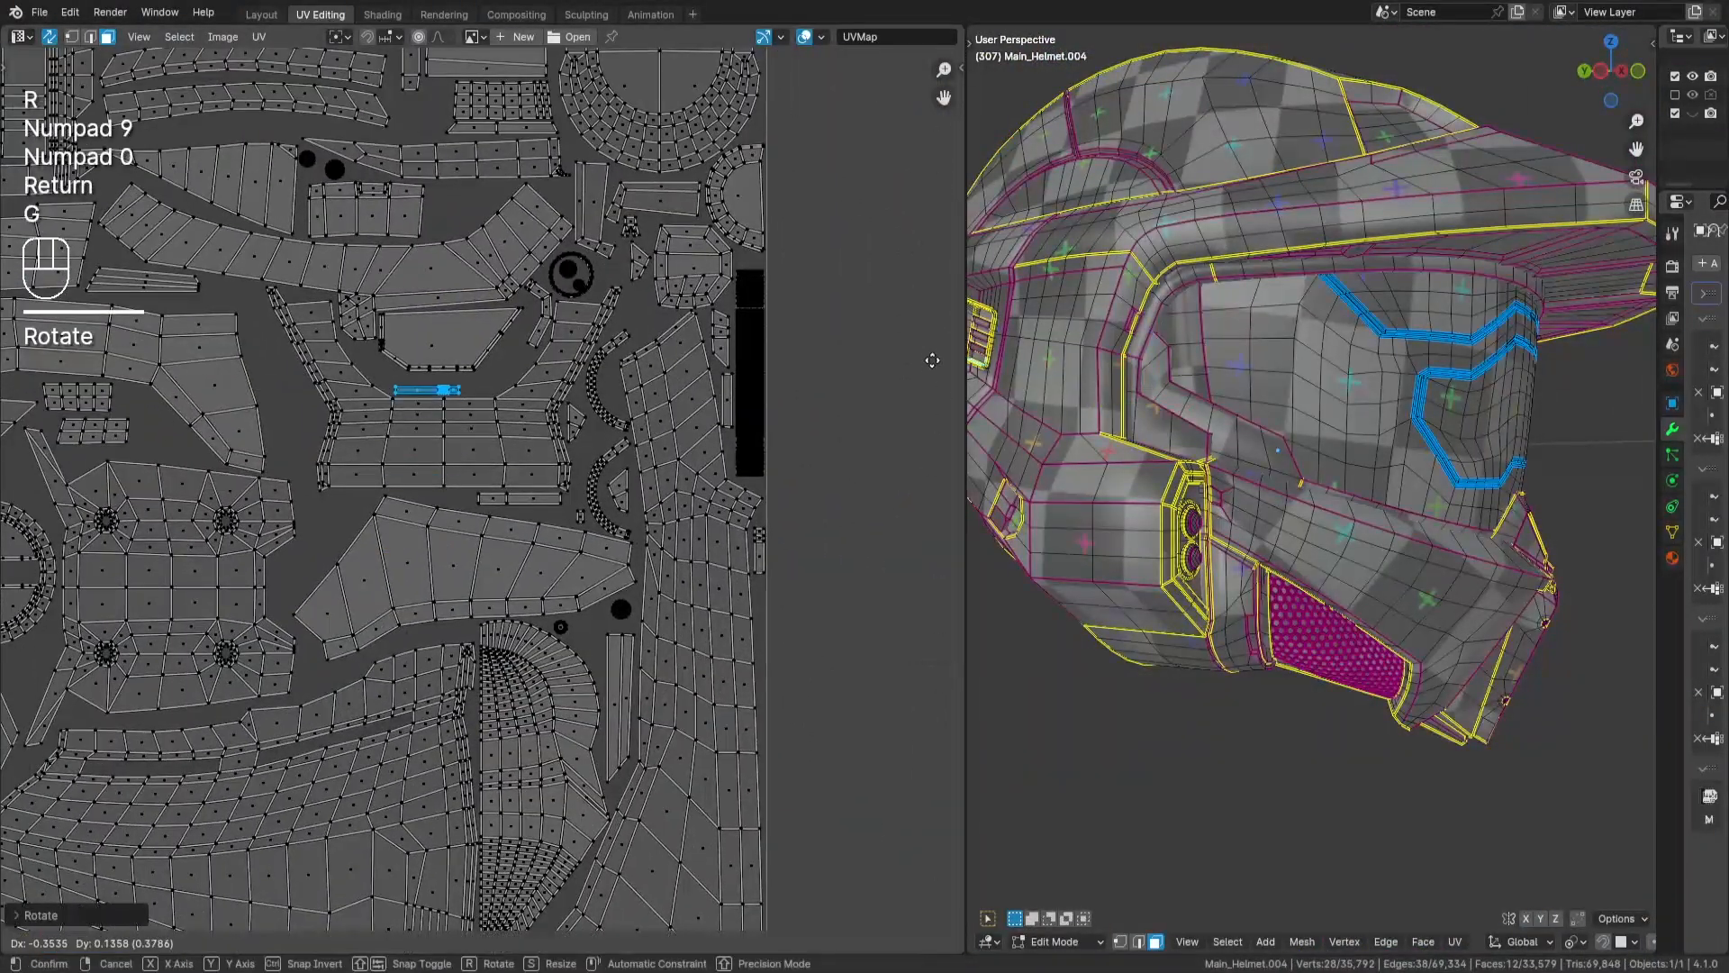
{"action": "key", "text": "Return"}
- Select the next small island outside the tile and move it closer to the packed islands
{"action": "key", "text": "a"}
{"action": "key", "text": "a"}
{"action": "middle_click_drag", "start_coordinate": [932, 361], "coordinate": [620, 434]}
{"action": "left_click_drag", "start_coordinate": [838, 644], "coordinate": [887, 725]}
{"action": "middle_click_drag", "start_coordinate": [873, 725], "coordinate": [962, 771]}
{"action": "key", "text": "g"}
{"action": "key", "text": "Return"}
- Select the loose 6-face strip outside the tile and move it into the layout
{"action": "left_click_drag", "start_coordinate": [921, 449], "coordinate": [837, 544]}
{"action": "middle_click_drag", "start_coordinate": [810, 540], "coordinate": [832, 667]}
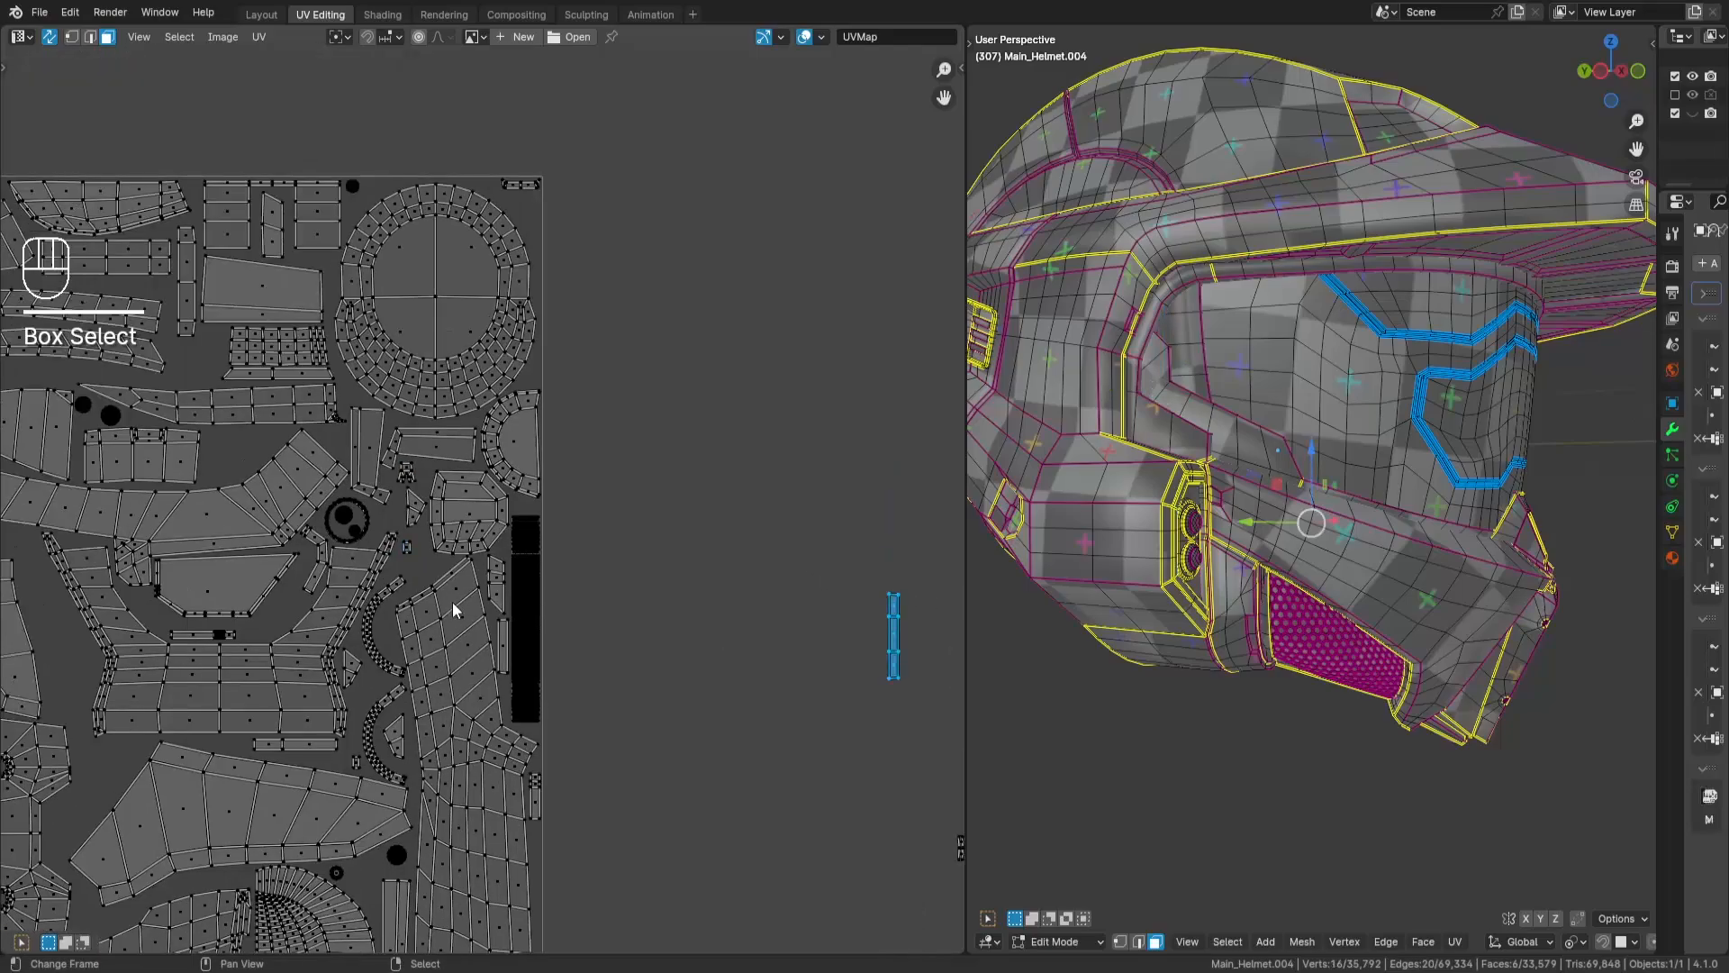
{"action": "middle_click_drag", "start_coordinate": [453, 609], "coordinate": [662, 616]}
{"action": "key", "text": "g"}
{"action": "key", "text": "Return"}
- Select the loose 2-face island outside the tile and fit it into the packed layout
{"action": "key", "text": "a"}
{"action": "key", "text": "a"}
{"action": "scroll", "coordinate": [630, 351], "scroll_direction": "down", "scroll_amount": 3}
{"action": "middle_click_drag", "start_coordinate": [630, 352], "coordinate": [483, 366]}
{"action": "left_click_drag", "start_coordinate": [881, 412], "coordinate": [820, 477]}
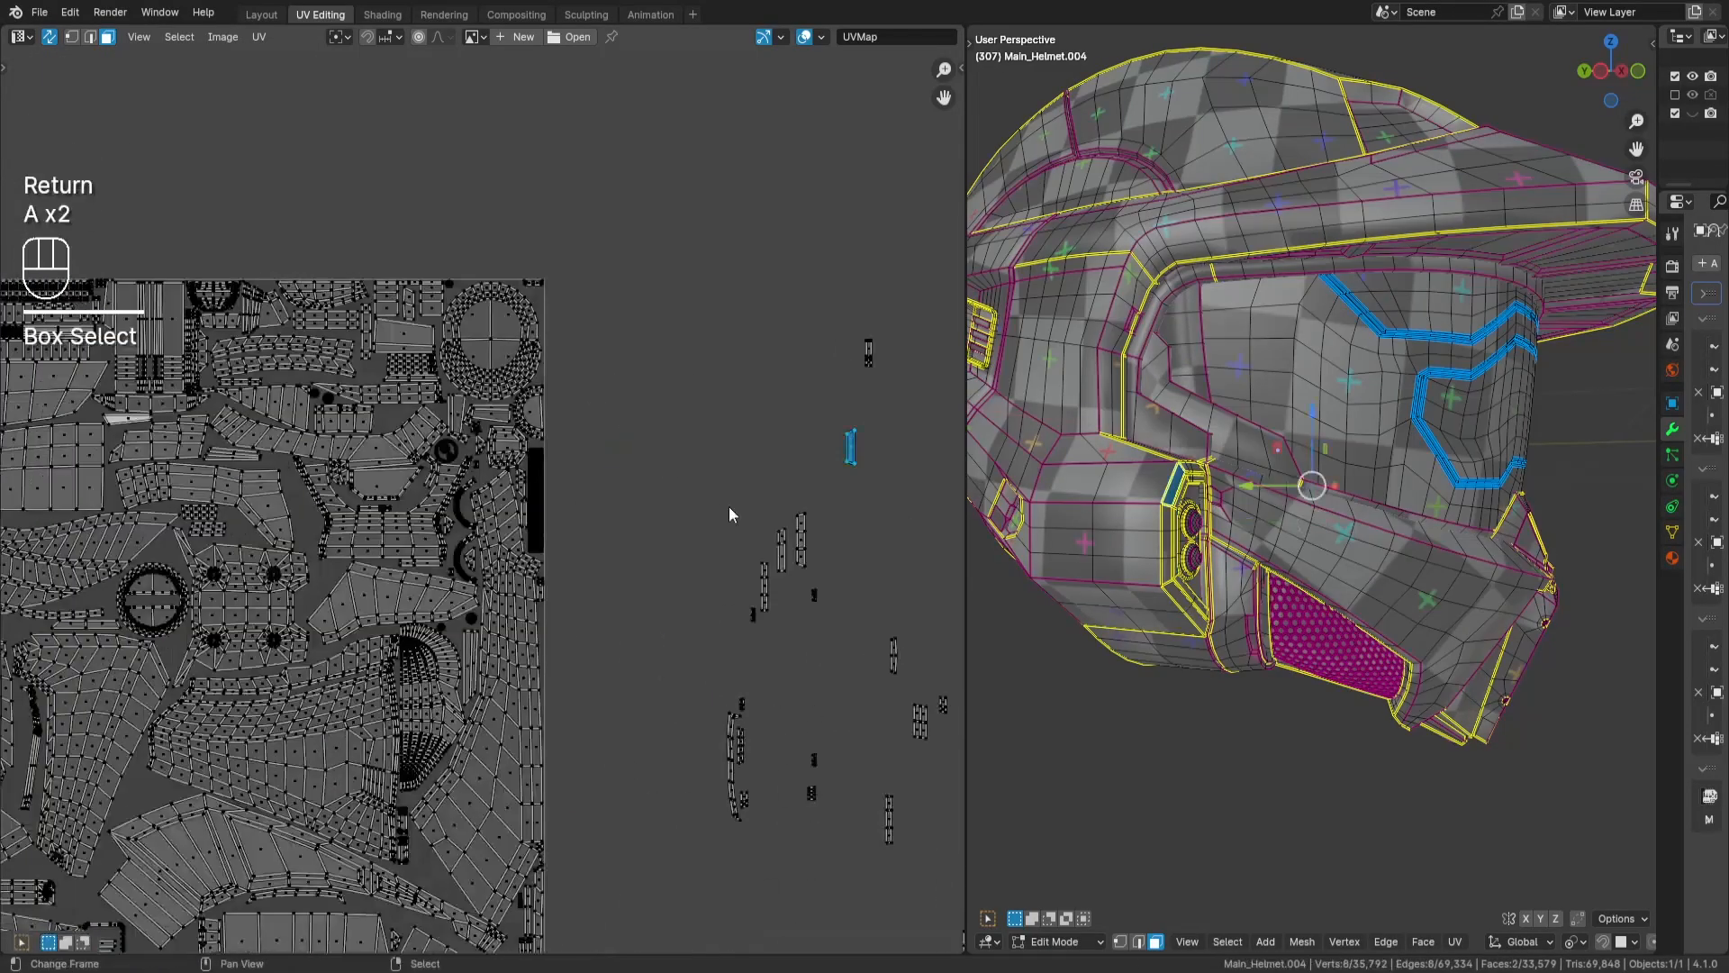
{"action": "key", "text": "g"}
{"action": "key", "text": "Return"}
{"action": "scroll", "coordinate": [662, 476], "scroll_direction": "up", "scroll_amount": 6}
{"action": "key", "text": "g"}
{"action": "key", "text": "Return"}
- Pick another small loose island and place it among the packed islands
{"action": "scroll", "coordinate": [707, 512], "scroll_direction": "down", "scroll_amount": 3}
{"action": "middle_click_drag", "start_coordinate": [707, 511], "coordinate": [378, 549]}
{"action": "key", "text": "a"}
{"action": "key", "text": "a"}
{"action": "left_click_drag", "start_coordinate": [598, 278], "coordinate": [635, 418]}
{"action": "middle_click_drag", "start_coordinate": [19, 435], "coordinate": [570, 478]}
{"action": "key", "text": "Return"}
- Select the following loose island and bring it over to the UV tile
{"action": "middle_click_drag", "start_coordinate": [743, 336], "coordinate": [319, 351]}
{"action": "key", "text": "a"}
{"action": "key", "text": "a"}
{"action": "left_click_drag", "start_coordinate": [650, 331], "coordinate": [619, 414]}
{"action": "middle_click_drag", "start_coordinate": [348, 445], "coordinate": [534, 351]}
- Select the tiny 4-face island and place it beside the two small upright strips in the tile
{"action": "key", "text": "a"}
{"action": "key", "text": "a"}
{"action": "left_click_drag", "start_coordinate": [955, 362], "coordinate": [912, 421]}
{"action": "key", "text": "g"}
{"action": "key", "text": "Return"}
- Select the long curved 14-face strip outside the tile, reveal hidden faces, and move the strip into the tile
{"action": "middle_click_drag", "start_coordinate": [843, 596], "coordinate": [778, 505]}
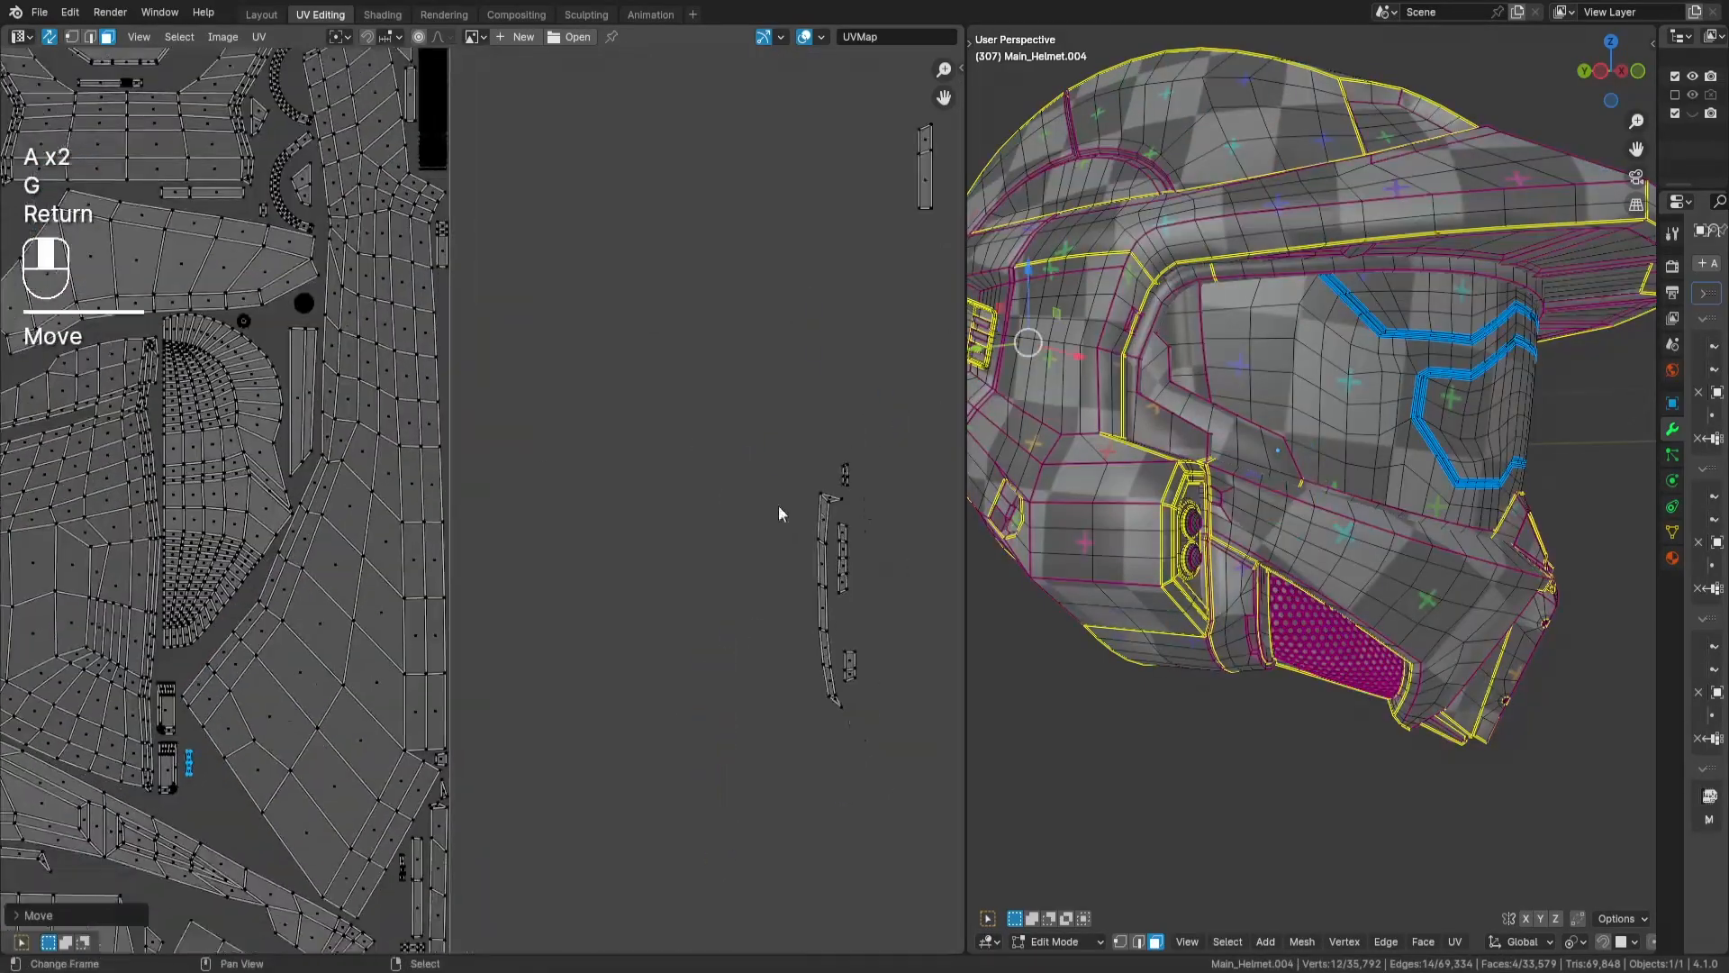
{"action": "key", "text": "alt+h"}
{"action": "scroll", "coordinate": [423, 491], "scroll_direction": "down", "scroll_amount": 3}
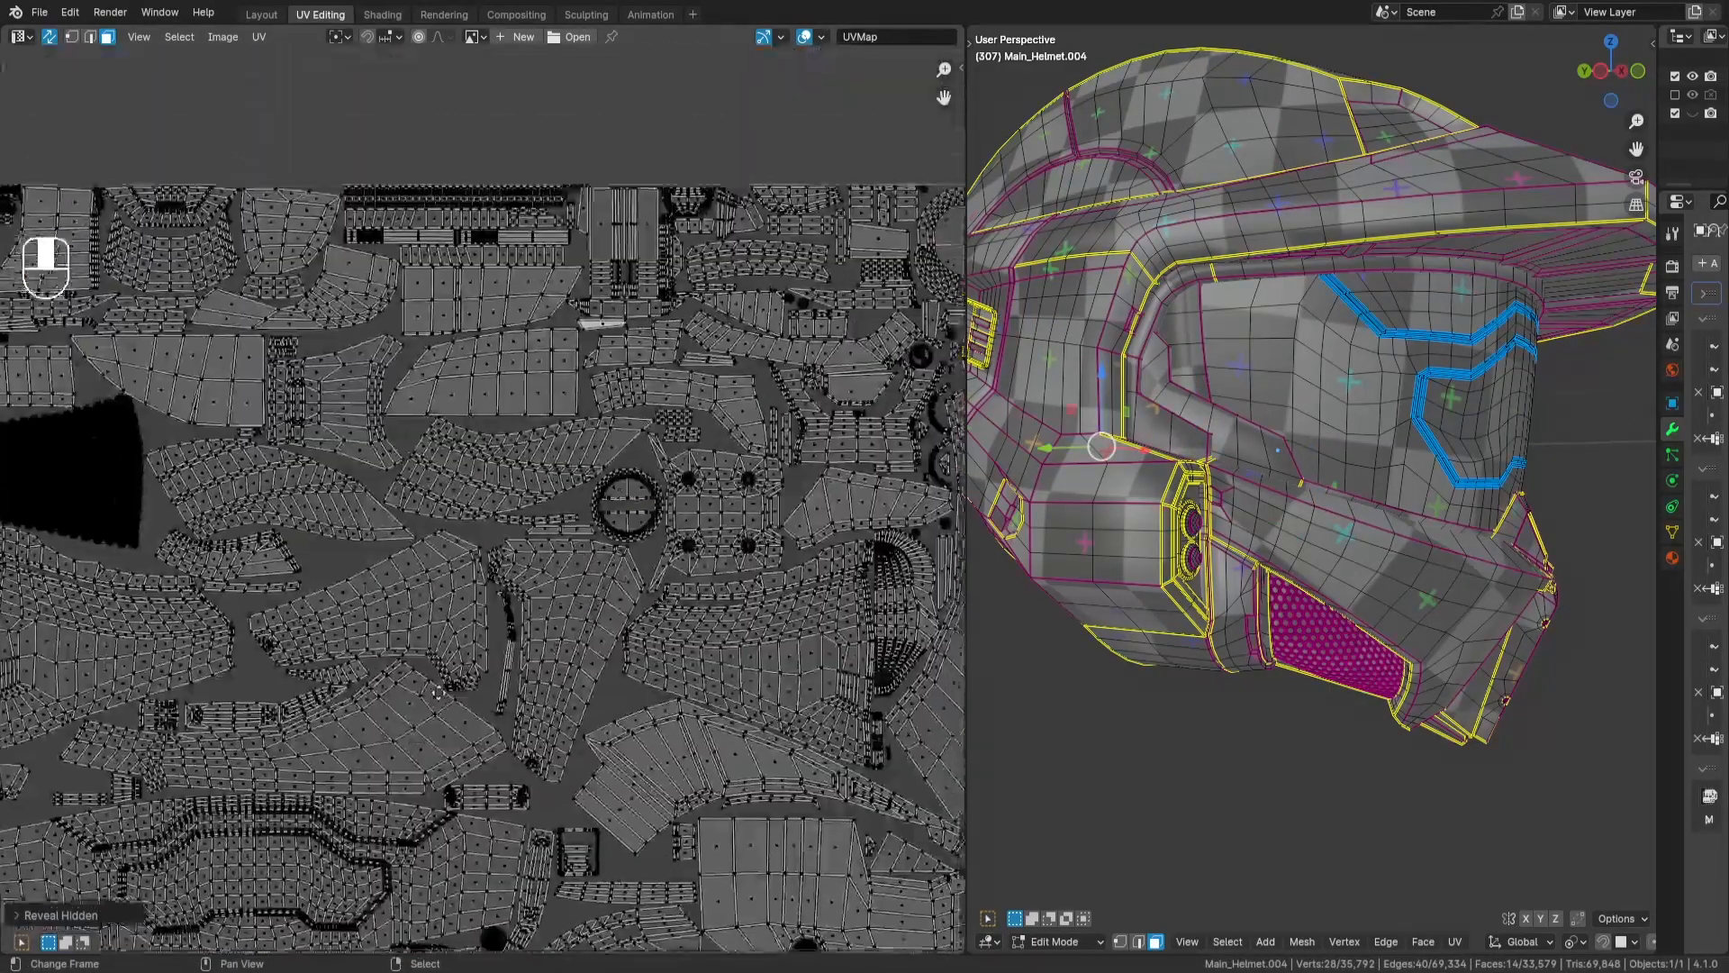
{"action": "key", "text": "g"}
{"action": "key", "text": "Return"}
- Rotate the curved 14-face strip 90° and place it in the gap beside the half-disc island
{"action": "scroll", "coordinate": [234, 405], "scroll_direction": "up", "scroll_amount": 3}
{"action": "key", "text": "r"}
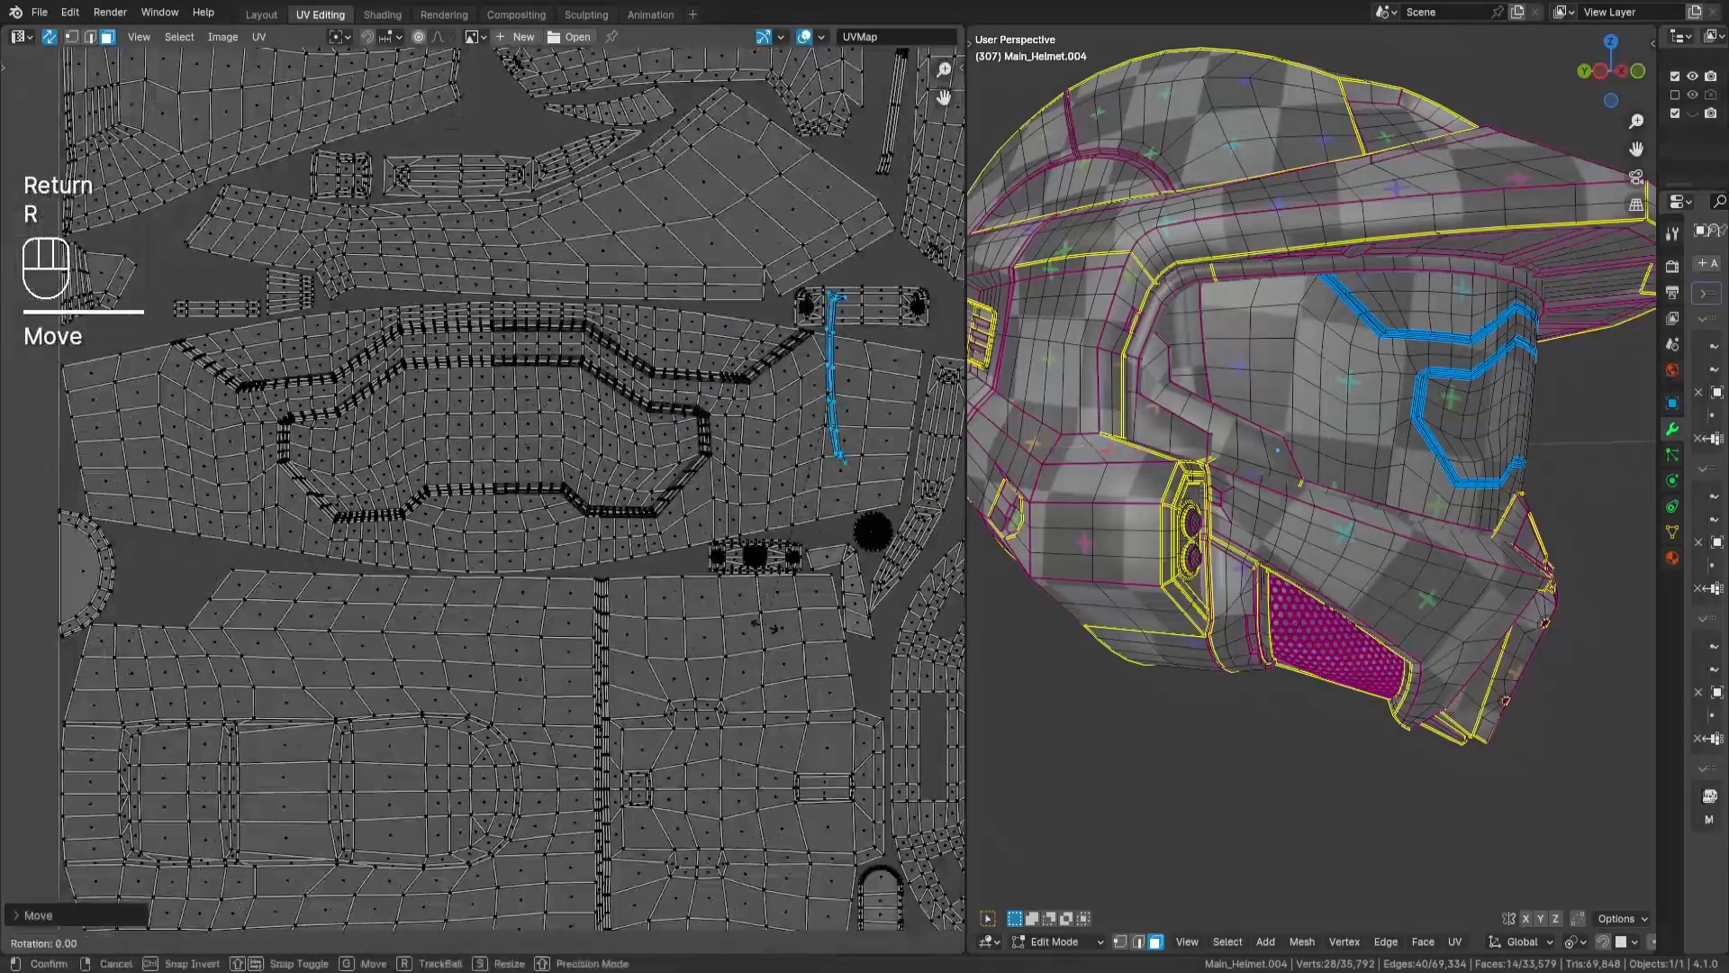
{"action": "key", "text": "KP_9"}
{"action": "key", "text": "KP_0"}
{"action": "key", "text": "Return"}
{"action": "key", "text": "g"}
{"action": "key", "text": "Return"}
{"action": "scroll", "coordinate": [236, 507], "scroll_direction": "up", "scroll_amount": 4}
{"action": "key", "text": "g"}
{"action": "key", "text": "Return"}
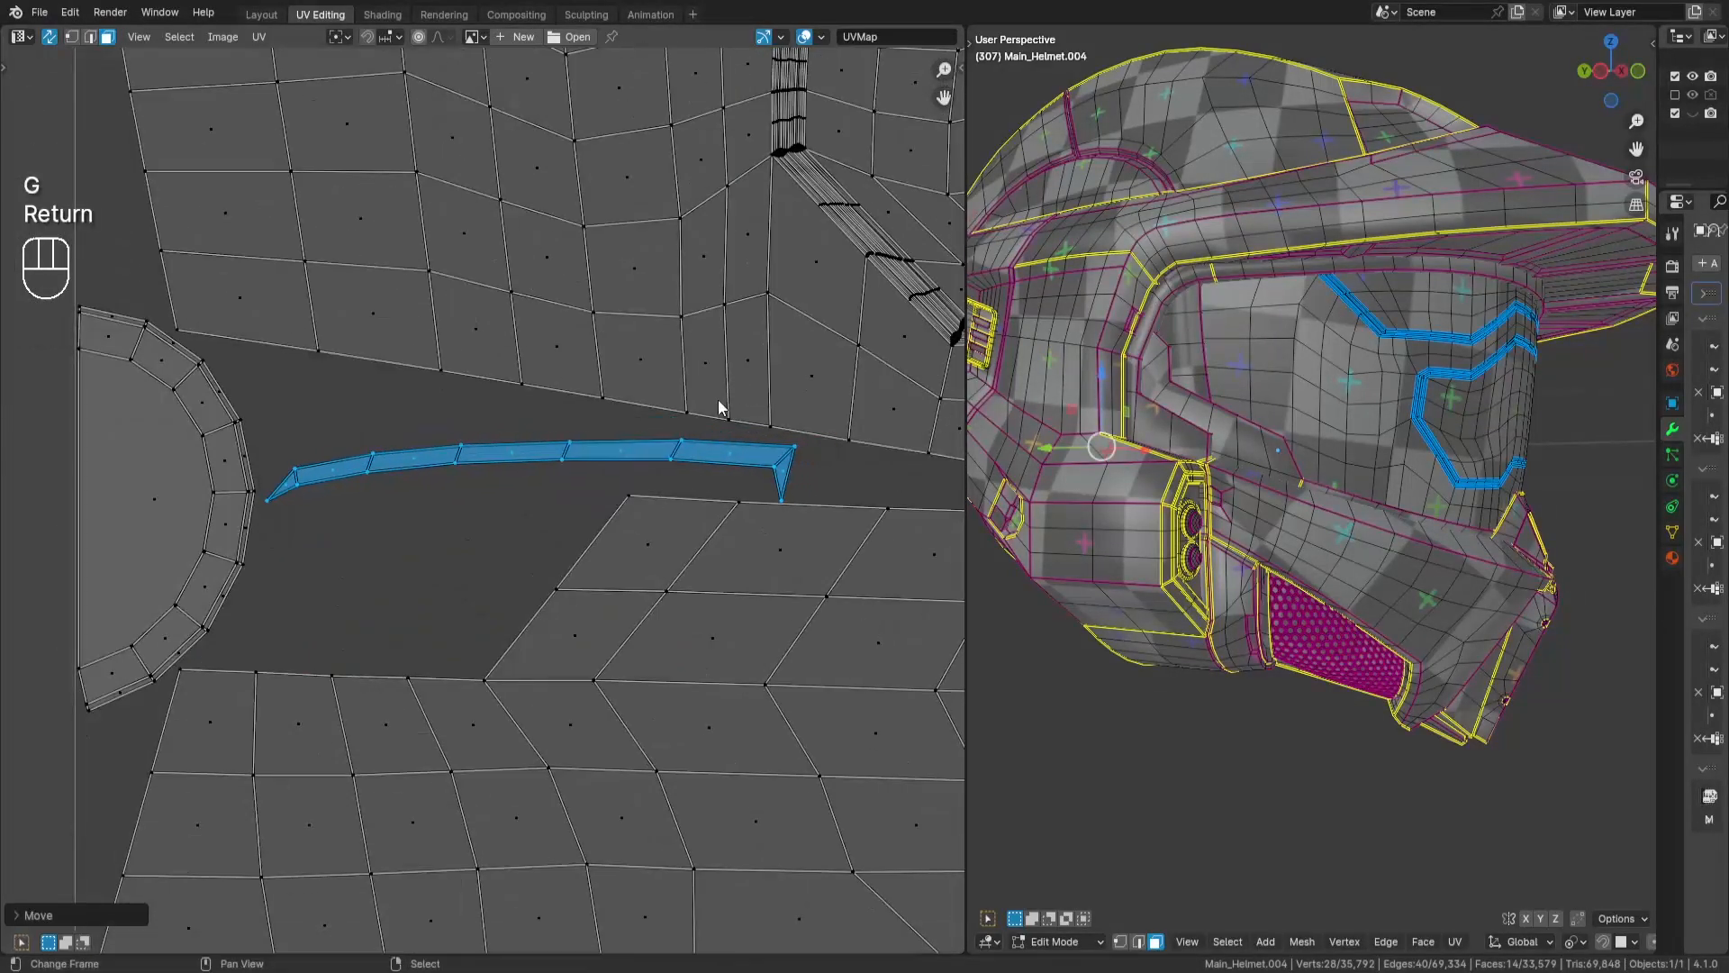
- Mirror the curved strip by scaling it -1 along X and fit it into the gap
{"action": "key", "text": "s"}
{"action": "key", "text": "x"}
{"action": "key", "text": "KP_Subtract"}
{"action": "key", "text": "KP_1"}
{"action": "key", "text": "Return"}
{"action": "key", "text": "g"}
{"action": "key", "text": "Return"}
- Select the loose 18-face island and place it in the open gap below the small upright strips
{"action": "scroll", "coordinate": [811, 419], "scroll_direction": "down", "scroll_amount": 8}
{"action": "middle_click_drag", "start_coordinate": [811, 420], "coordinate": [423, 450]}
{"action": "key", "text": "a"}
{"action": "key", "text": "a"}
{"action": "left_click_drag", "start_coordinate": [665, 339], "coordinate": [715, 283]}
{"action": "middle_click_drag", "start_coordinate": [314, 492], "coordinate": [617, 459]}
{"action": "scroll", "coordinate": [618, 459], "scroll_direction": "up", "scroll_amount": 5}
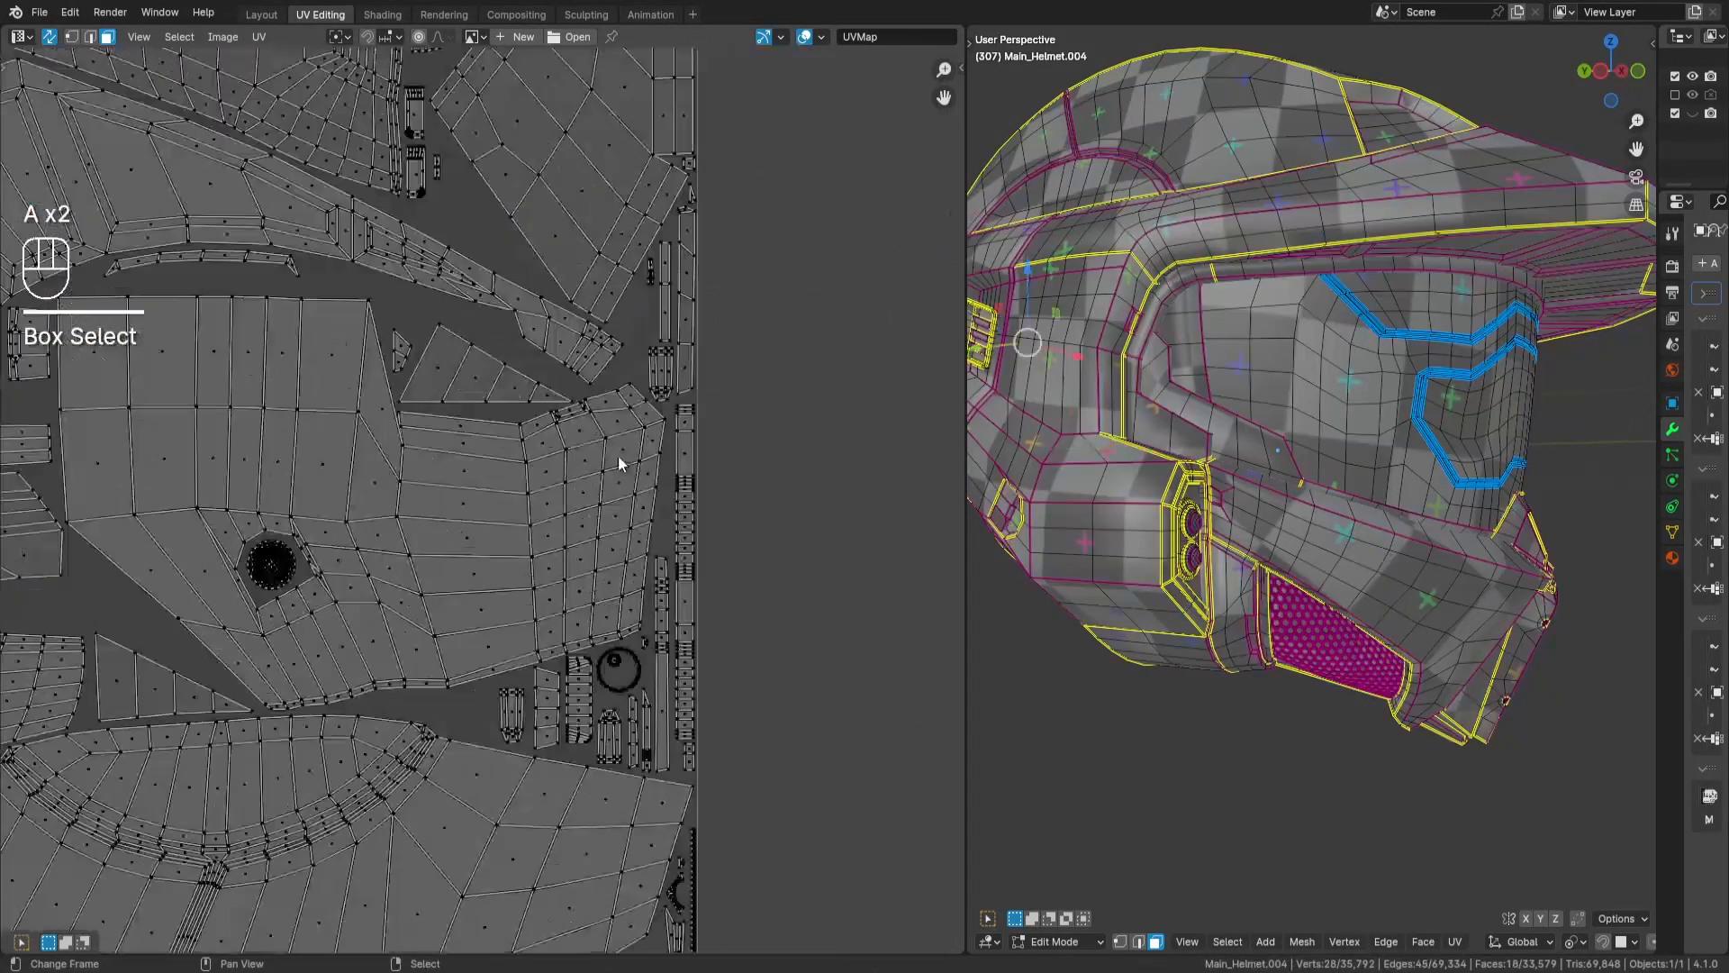
{"action": "key", "text": "g"}
{"action": "scroll", "coordinate": [719, 567], "scroll_direction": "down", "scroll_amount": 7}
{"action": "key", "text": "Return"}
{"action": "scroll", "coordinate": [459, 435], "scroll_direction": "up", "scroll_amount": 9}
{"action": "key", "text": "g"}
{"action": "key", "text": "Return"}
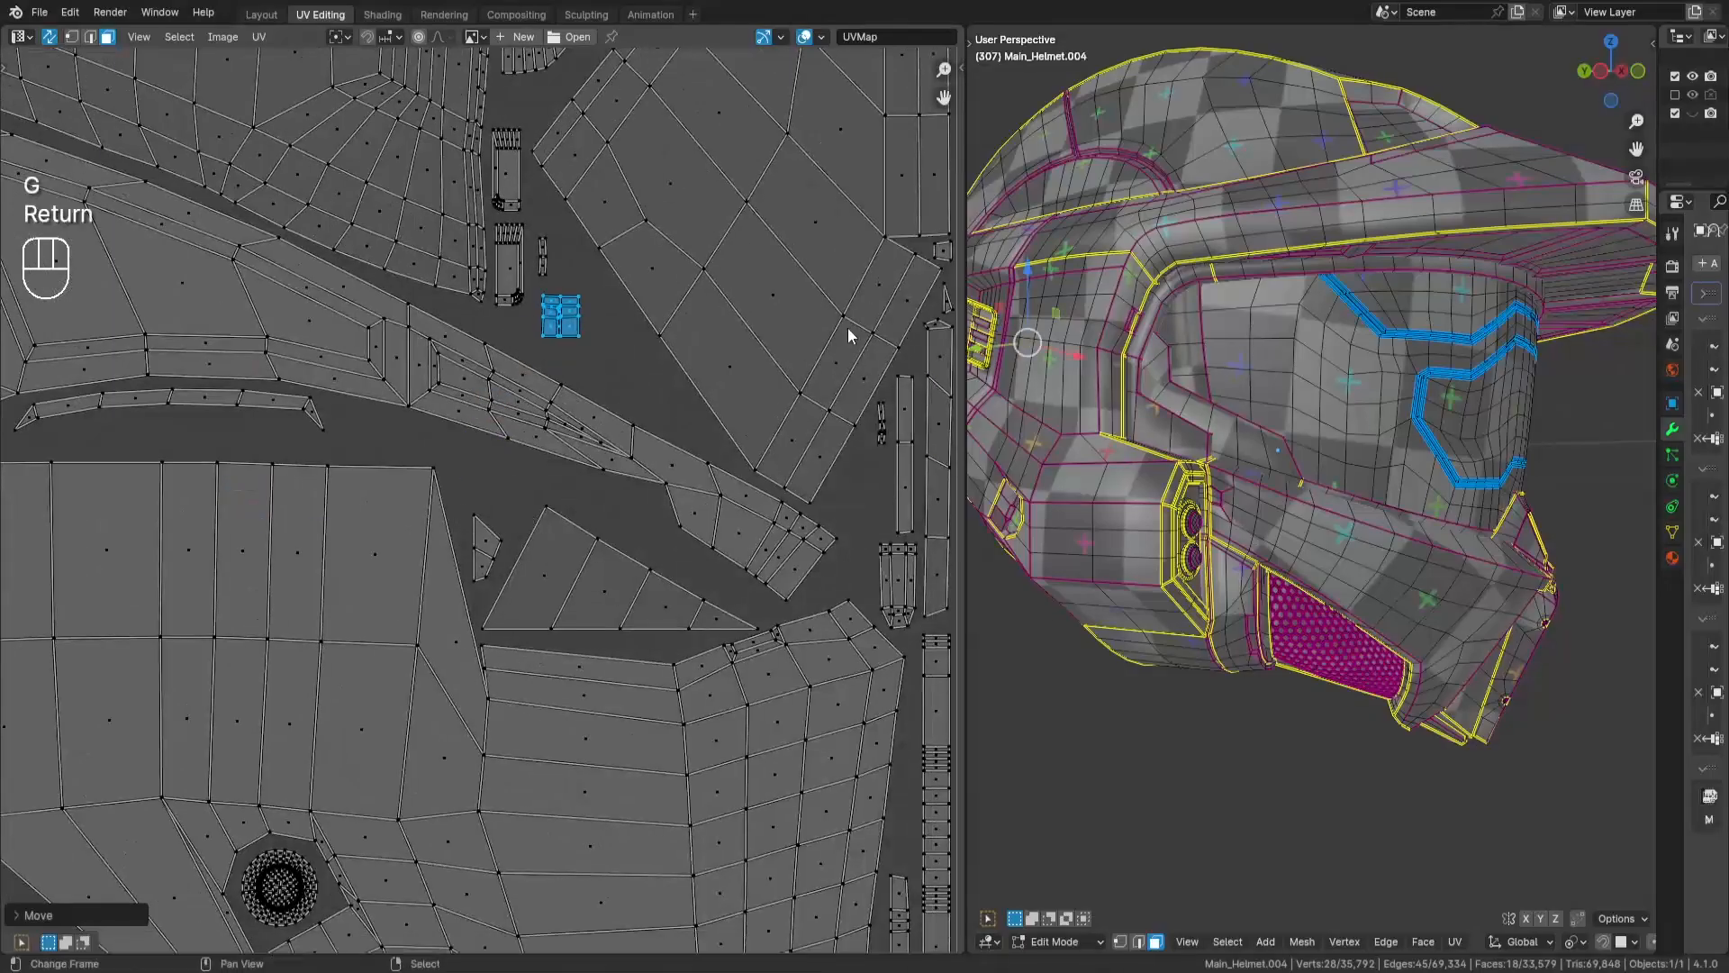
- Select the next small island and move it into a free spot in the layout
{"action": "scroll", "coordinate": [986, 337], "scroll_direction": "down", "scroll_amount": 9}
{"action": "key", "text": "a"}
{"action": "key", "text": "a"}
{"action": "left_click_drag", "start_coordinate": [748, 355], "coordinate": [723, 386]}
{"action": "key", "text": "g"}
{"action": "key", "text": "Return"}
- Bring the small dense island at the lower end of the loose pieces into the tile and fine-tune its placement
{"action": "scroll", "coordinate": [804, 606], "scroll_direction": "down", "scroll_amount": 4}
- Move the loose 8-face island into the tile, rotate it 90°, and fit it among the packed islands
{"action": "key", "text": "a"}
{"action": "key", "text": "a"}
{"action": "left_click_drag", "start_coordinate": [518, 221], "coordinate": [563, 281]}
{"action": "middle_click_drag", "start_coordinate": [409, 505], "coordinate": [717, 286]}
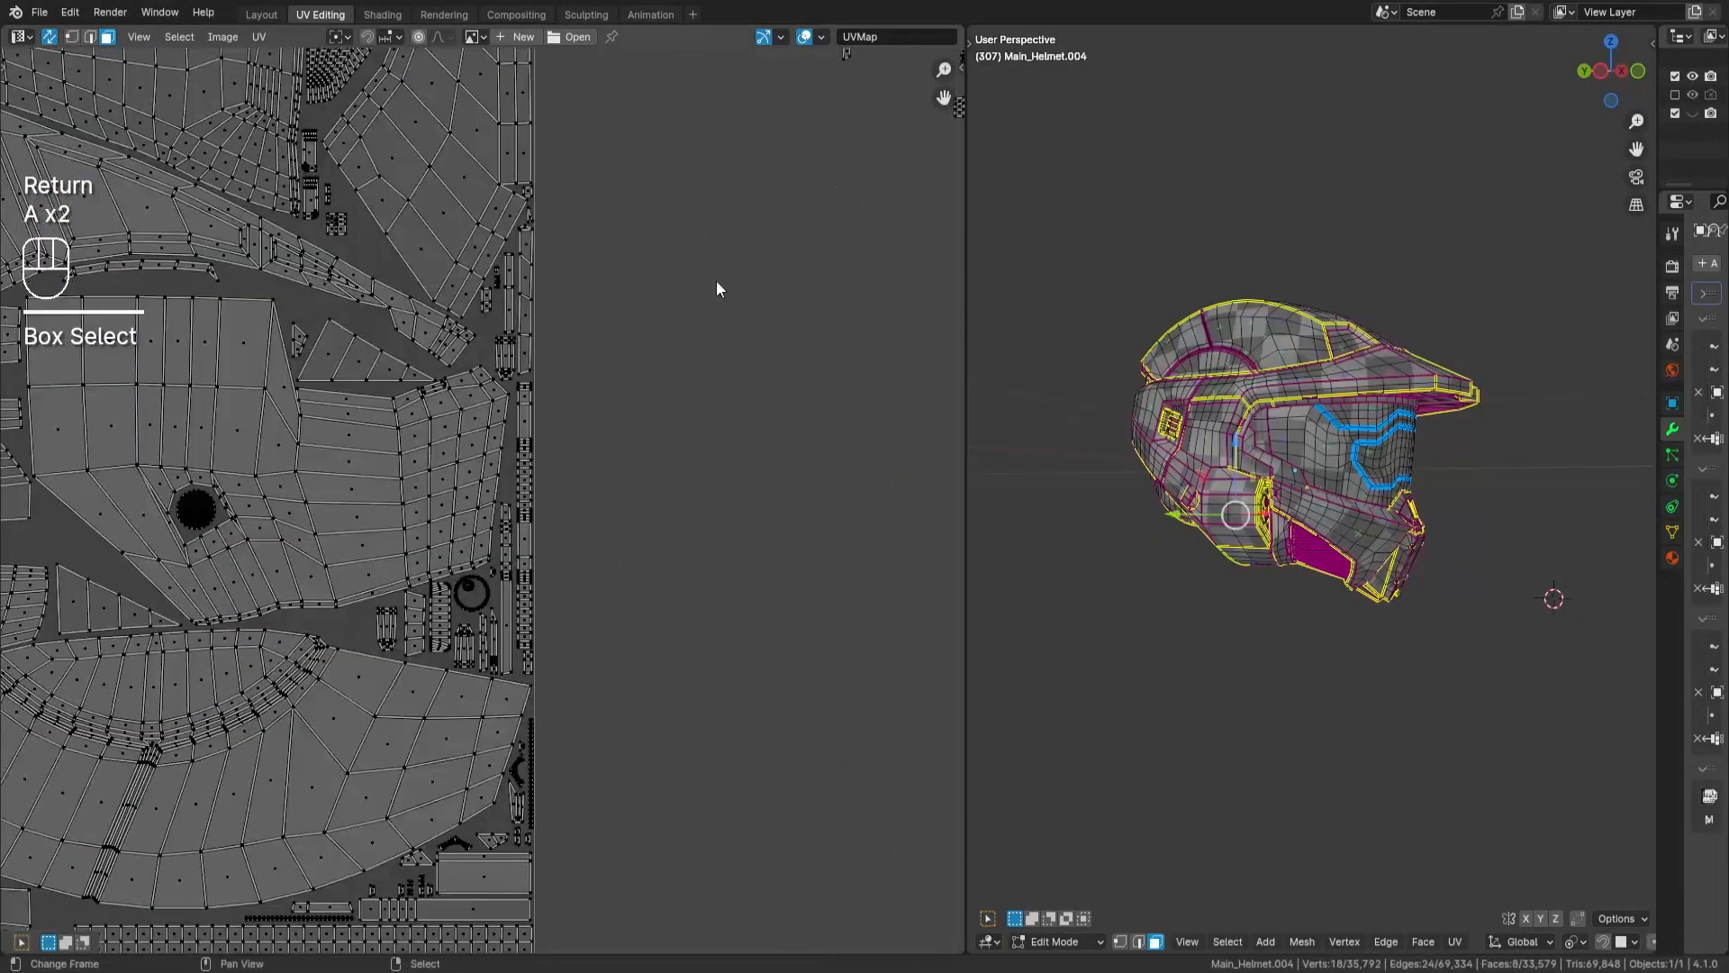
{"action": "key", "text": "g"}
{"action": "key", "text": "Return"}
{"action": "scroll", "coordinate": [456, 537], "scroll_direction": "up", "scroll_amount": 3}
{"action": "key", "text": "r"}
{"action": "key", "text": "KP_9"}
{"action": "key", "text": "KP_0"}
{"action": "key", "text": "Return"}
{"action": "key", "text": "g"}
{"action": "key", "text": "Return"}
- Select the tiny island just above the upright loose strip and place it in the tile
{"action": "scroll", "coordinate": [596, 532], "scroll_direction": "down", "scroll_amount": 3}
{"action": "key", "text": "a"}
{"action": "key", "text": "a"}
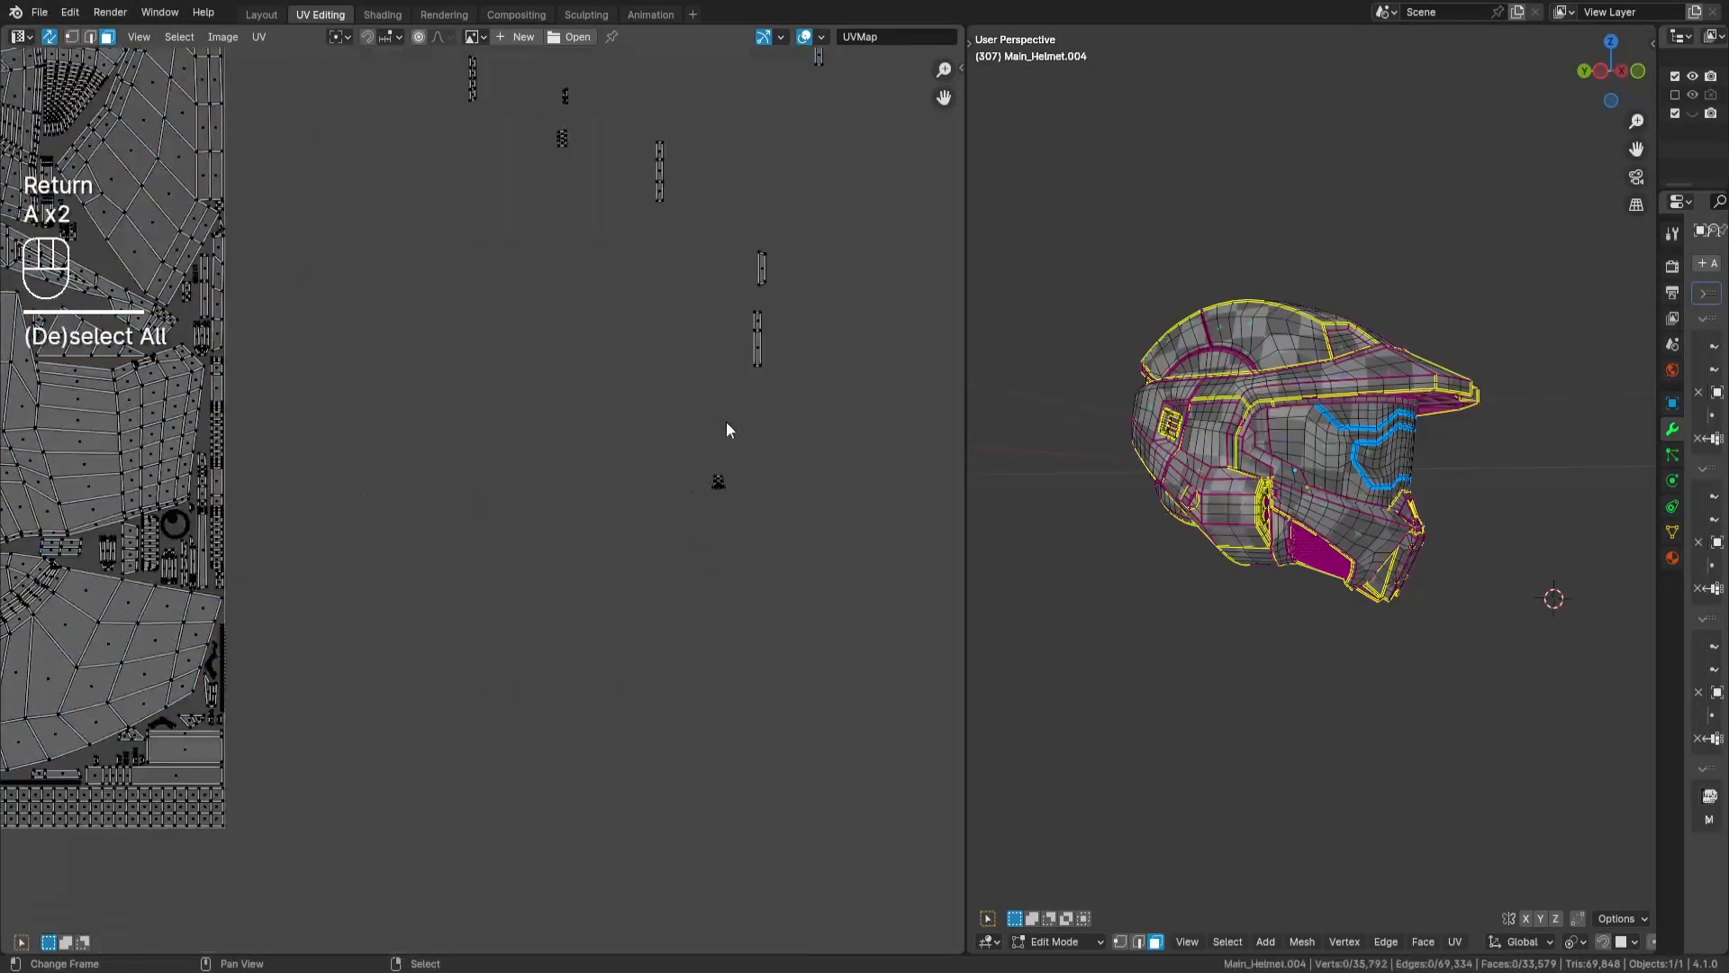
{"action": "left_click_drag", "start_coordinate": [737, 456], "coordinate": [699, 508]}
{"action": "middle_click_drag", "start_coordinate": [486, 493], "coordinate": [711, 572]}
{"action": "key", "text": "g"}
{"action": "key", "text": "Return"}
{"action": "scroll", "coordinate": [381, 596], "scroll_direction": "up", "scroll_amount": 5}
{"action": "middle_click_drag", "start_coordinate": [381, 596], "coordinate": [668, 473]}
{"action": "key", "text": "g"}
{"action": "key", "text": "Return"}
- Select the loose 8-face strip, rotate it 90°, and fit it into the packed layout
{"action": "scroll", "coordinate": [416, 333], "scroll_direction": "down", "scroll_amount": 7}
{"action": "key", "text": "a"}
{"action": "key", "text": "a"}
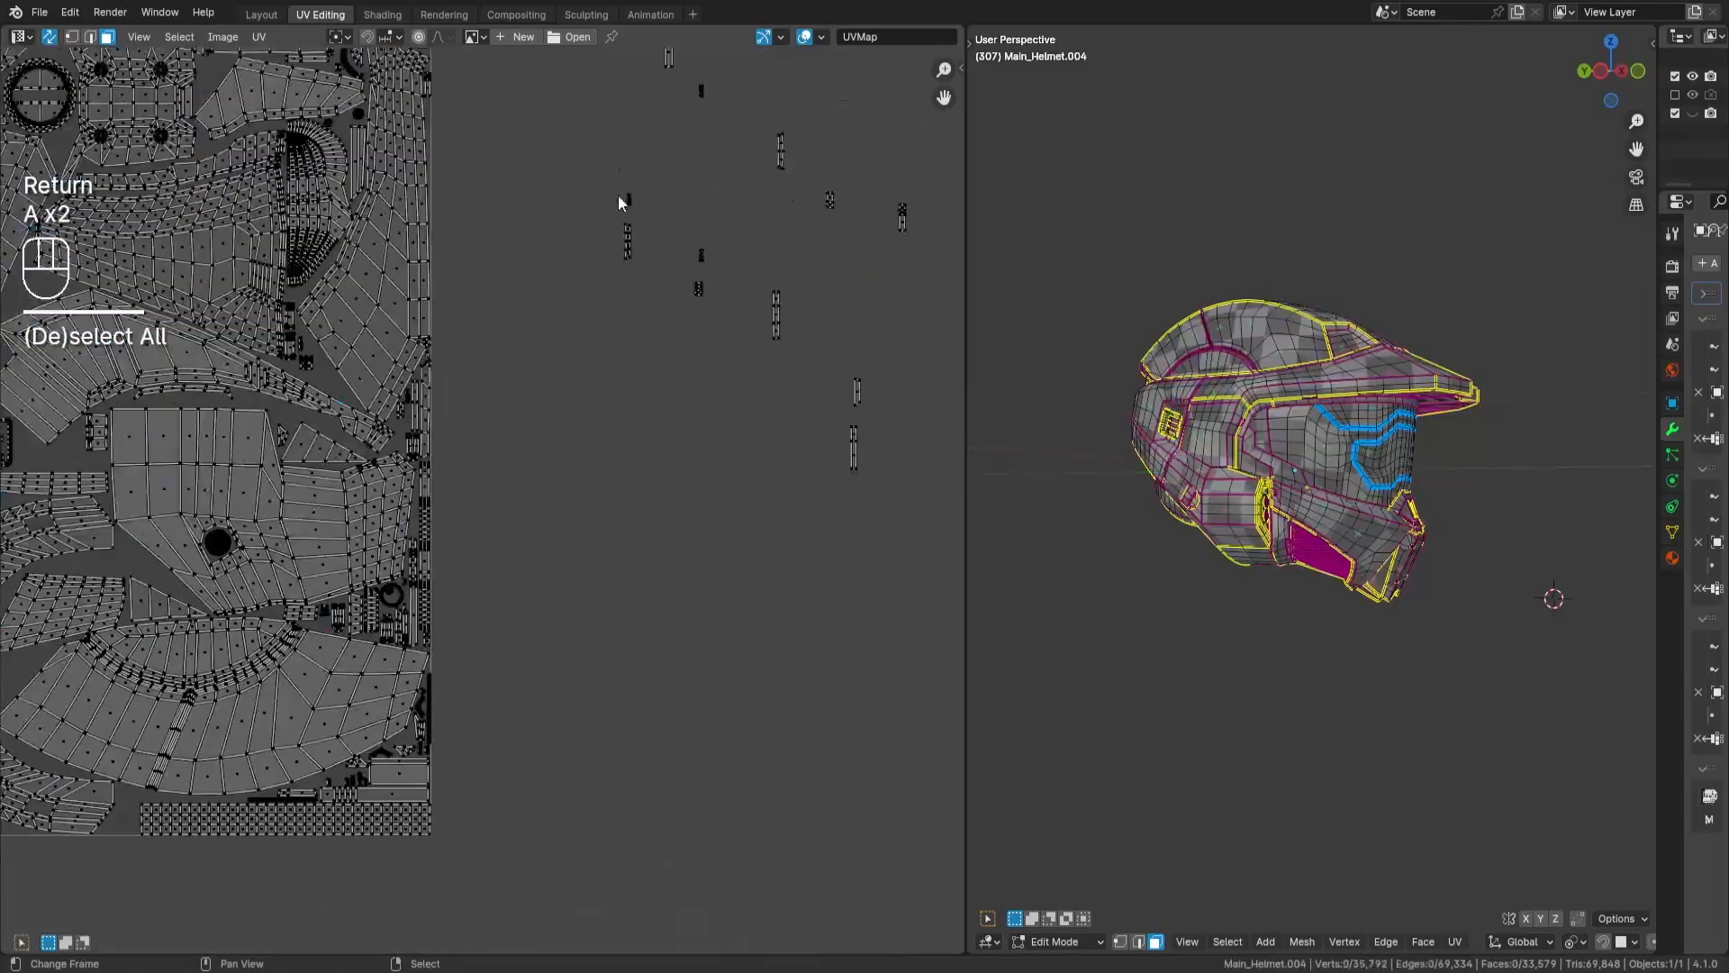
{"action": "left_click_drag", "start_coordinate": [617, 193], "coordinate": [638, 220]}
{"action": "scroll", "coordinate": [695, 412], "scroll_direction": "up", "scroll_amount": 3}
{"action": "key", "text": "g"}
{"action": "key", "text": "Return"}
{"action": "left_click_drag", "start_coordinate": [811, 194], "coordinate": [839, 315]}
- Select the loose 2-face island, move it into the tile, and fine-tune its placement among the packed islands
{"action": "scroll", "coordinate": [840, 324], "scroll_direction": "down", "scroll_amount": 2}
{"action": "key", "text": "r"}
{"action": "key", "text": "KP_9"}
{"action": "key", "text": "KP_0"}
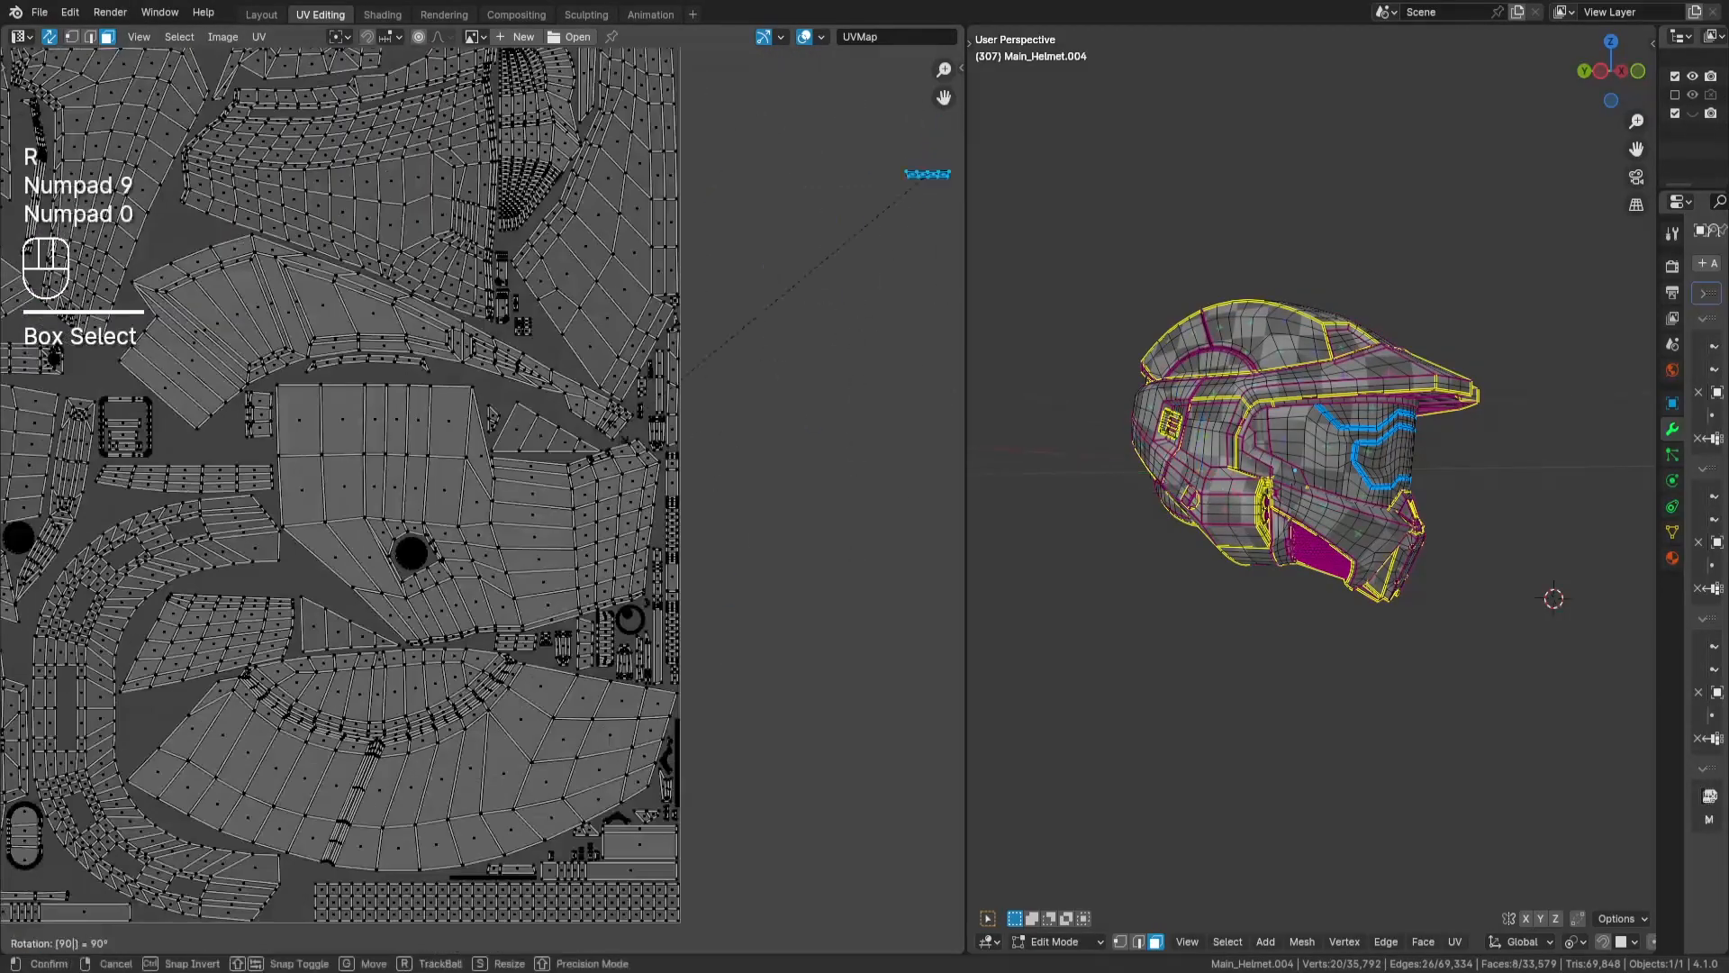
{"action": "key", "text": "Return"}
{"action": "key", "text": "g"}
{"action": "key", "text": "Return"}
{"action": "scroll", "coordinate": [391, 376], "scroll_direction": "up", "scroll_amount": 7}
{"action": "middle_click_drag", "start_coordinate": [474, 686], "coordinate": [670, 689]}
{"action": "key", "text": "g"}
{"action": "key", "text": "Return"}
{"action": "scroll", "coordinate": [324, 612], "scroll_direction": "down", "scroll_amount": 10}
{"action": "key", "text": "a"}
{"action": "key", "text": "a"}
{"action": "left_click_drag", "start_coordinate": [769, 442], "coordinate": [818, 484]}
{"action": "key", "text": "g"}
{"action": "key", "text": "Return"}
{"action": "scroll", "coordinate": [550, 614], "scroll_direction": "up", "scroll_amount": 9}
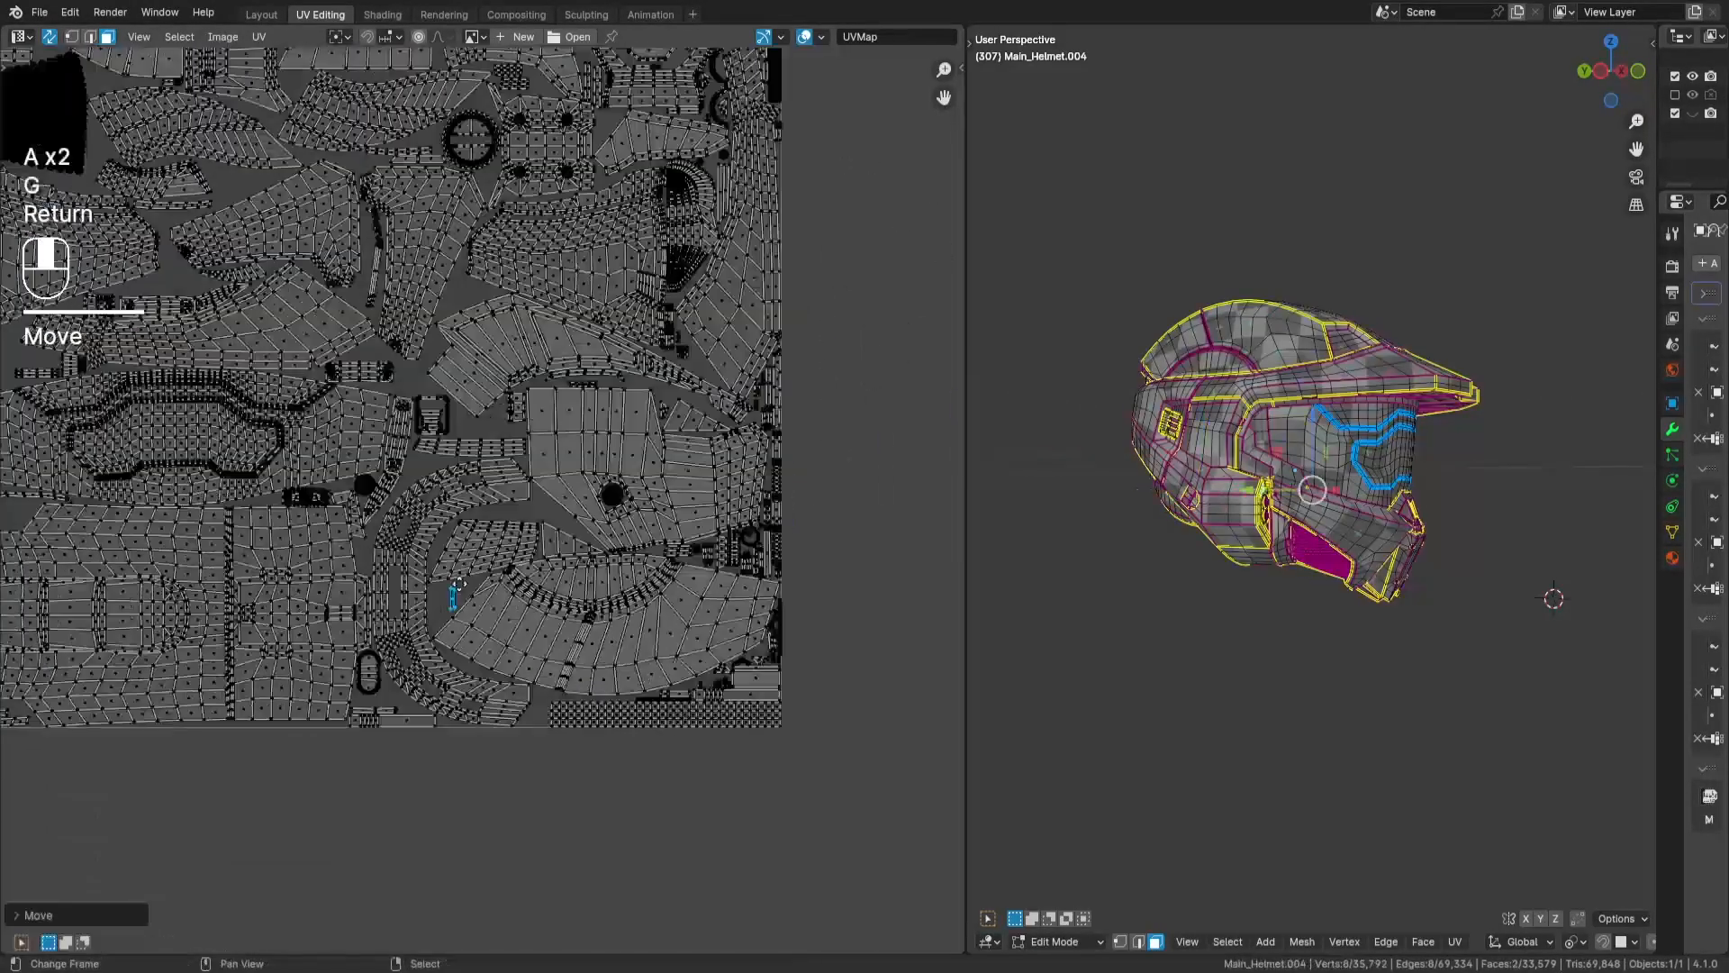
{"action": "middle_click_drag", "start_coordinate": [491, 590], "coordinate": [785, 636]}
{"action": "key", "text": "g"}
- Select the next loose 4-face island and move it into a free gap in the packed layout
{"action": "key", "text": "Return"}
{"action": "scroll", "coordinate": [488, 490], "scroll_direction": "down", "scroll_amount": 4}
{"action": "middle_click_drag", "start_coordinate": [694, 519], "coordinate": [223, 592]}
{"action": "key", "text": "a"}
{"action": "key", "text": "a"}
{"action": "left_click_drag", "start_coordinate": [907, 371], "coordinate": [944, 441]}
{"action": "scroll", "coordinate": [482, 487], "scroll_direction": "up", "scroll_amount": 7}
{"action": "key", "text": "g"}
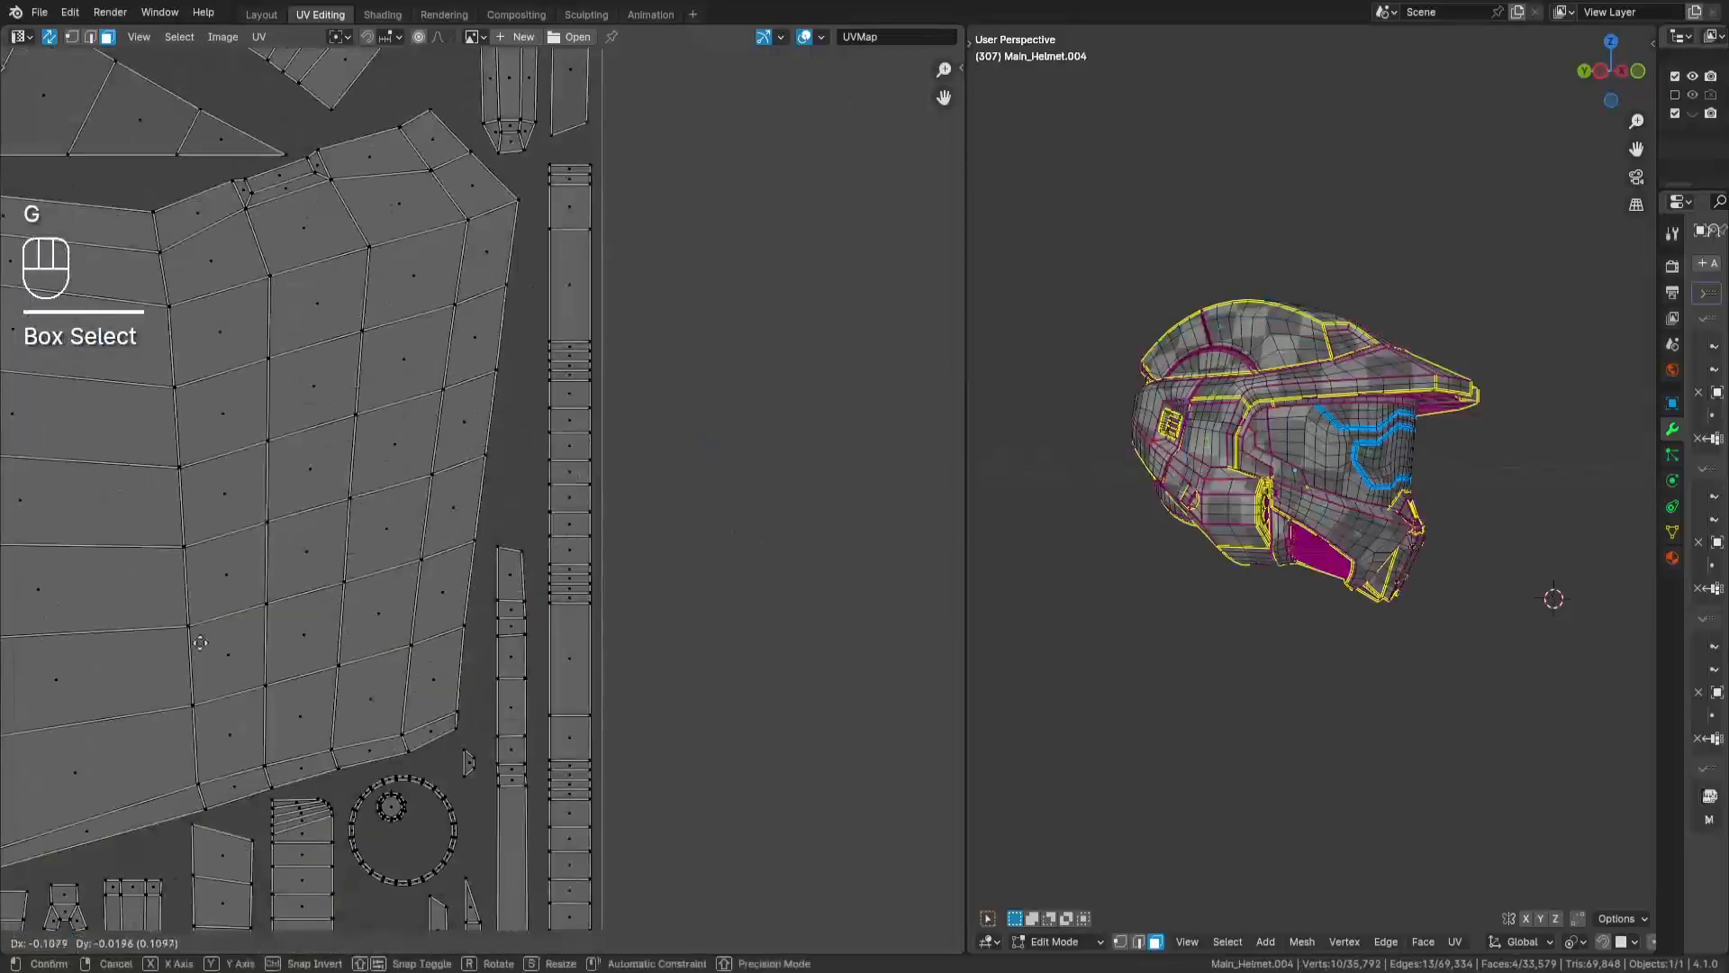
- Move the loose 6-face strip into the tile, rotate it 90°, and fit it into the gap beside the round island
{"action": "key", "text": "Return"}
{"action": "scroll", "coordinate": [298, 649], "scroll_direction": "down", "scroll_amount": 7}
{"action": "key", "text": "a"}
{"action": "key", "text": "a"}
{"action": "left_click_drag", "start_coordinate": [758, 335], "coordinate": [810, 429]}
{"action": "middle_click_drag", "start_coordinate": [450, 541], "coordinate": [790, 482]}
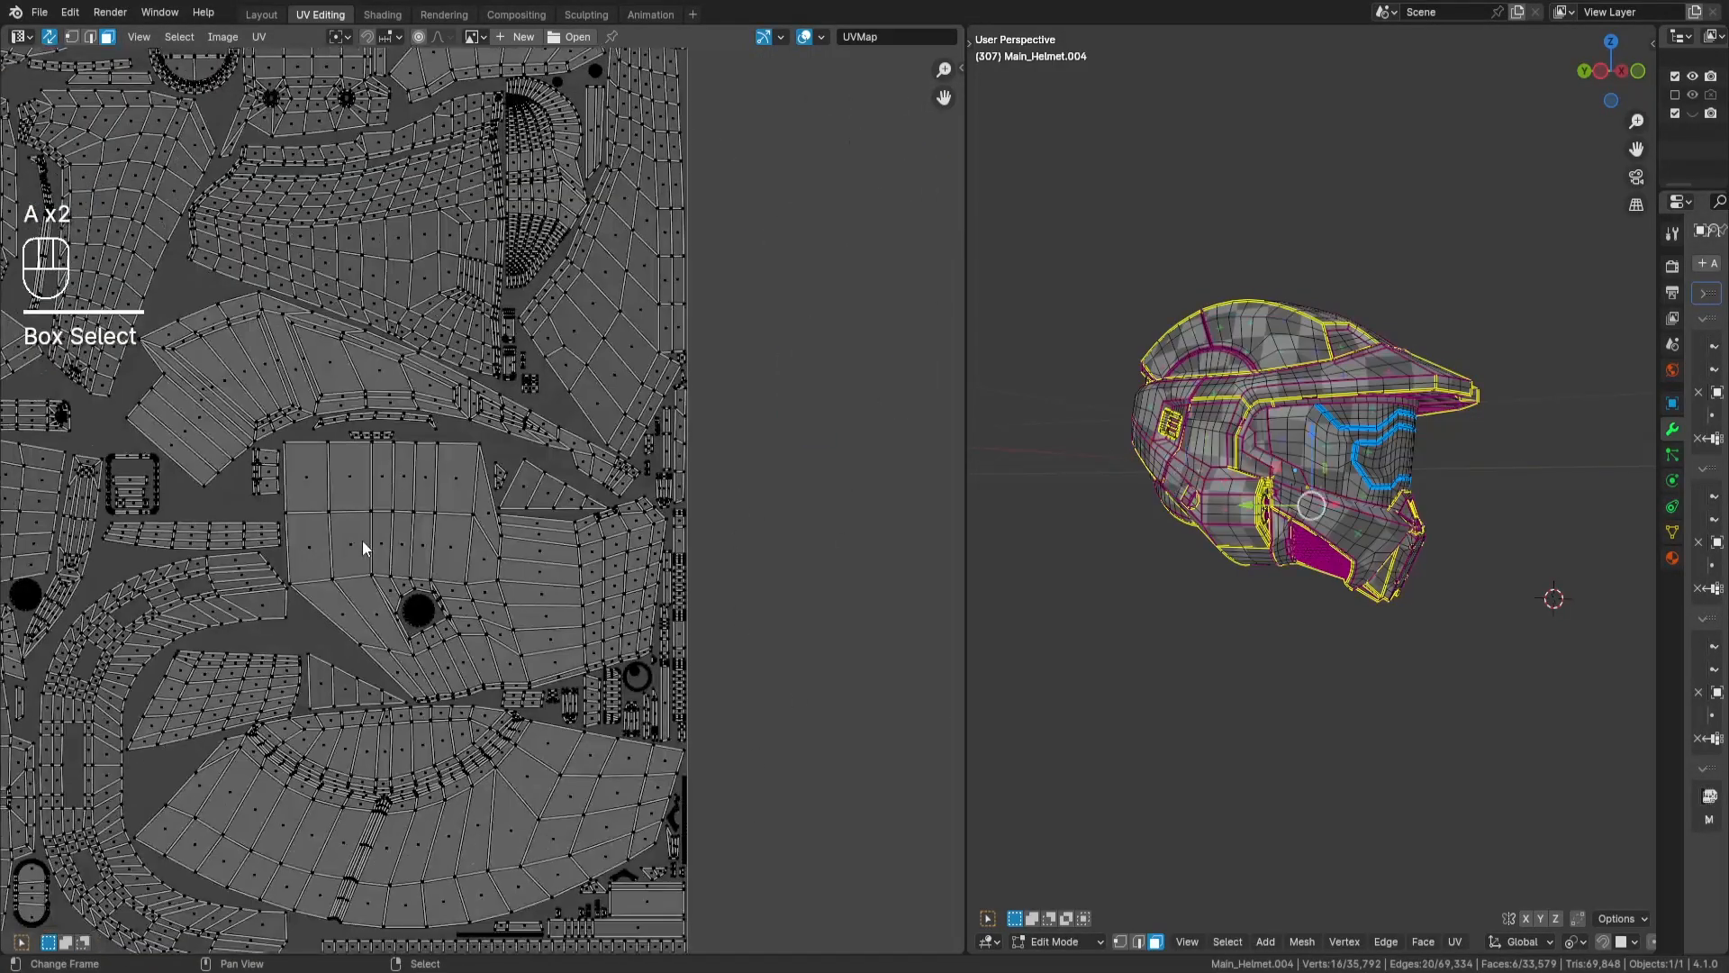
{"action": "middle_click_drag", "start_coordinate": [261, 801], "coordinate": [544, 485]}
{"action": "middle_click_drag", "start_coordinate": [296, 539], "coordinate": [732, 570]}
{"action": "key", "text": "g"}
{"action": "key", "text": "Return"}
{"action": "scroll", "coordinate": [216, 351], "scroll_direction": "up", "scroll_amount": 7}
{"action": "key", "text": "r"}
{"action": "key", "text": "KP_9"}
{"action": "key", "text": "KP_0"}
{"action": "key", "text": "Return"}
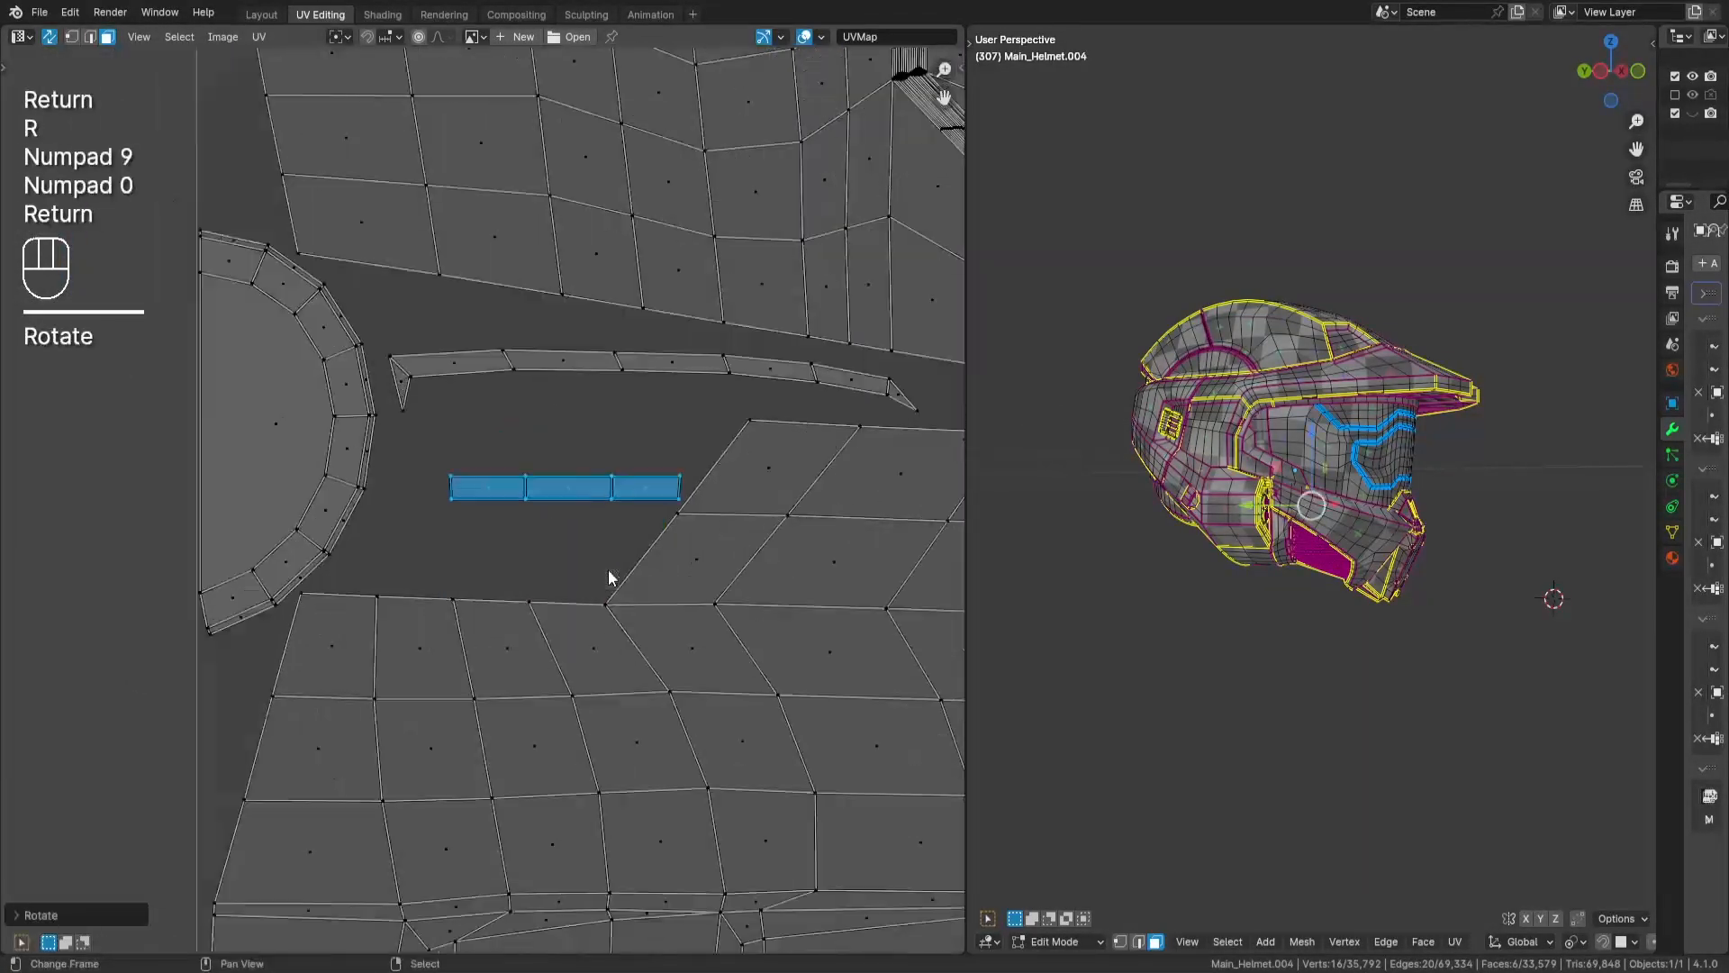
{"action": "key", "text": "g"}
- Bring the two small loose islands totalling 10 faces into the tile and fine-tune their placement
{"action": "key", "text": "Return"}
{"action": "scroll", "coordinate": [610, 594], "scroll_direction": "down", "scroll_amount": 10}
{"action": "middle_click_drag", "start_coordinate": [861, 495], "coordinate": [450, 531]}
{"action": "key", "text": "a"}
{"action": "key", "text": "a"}
{"action": "left_click_drag", "start_coordinate": [765, 418], "coordinate": [813, 492]}
{"action": "key", "text": "g"}
{"action": "key", "text": "Return"}
{"action": "scroll", "coordinate": [495, 662], "scroll_direction": "up", "scroll_amount": 6}
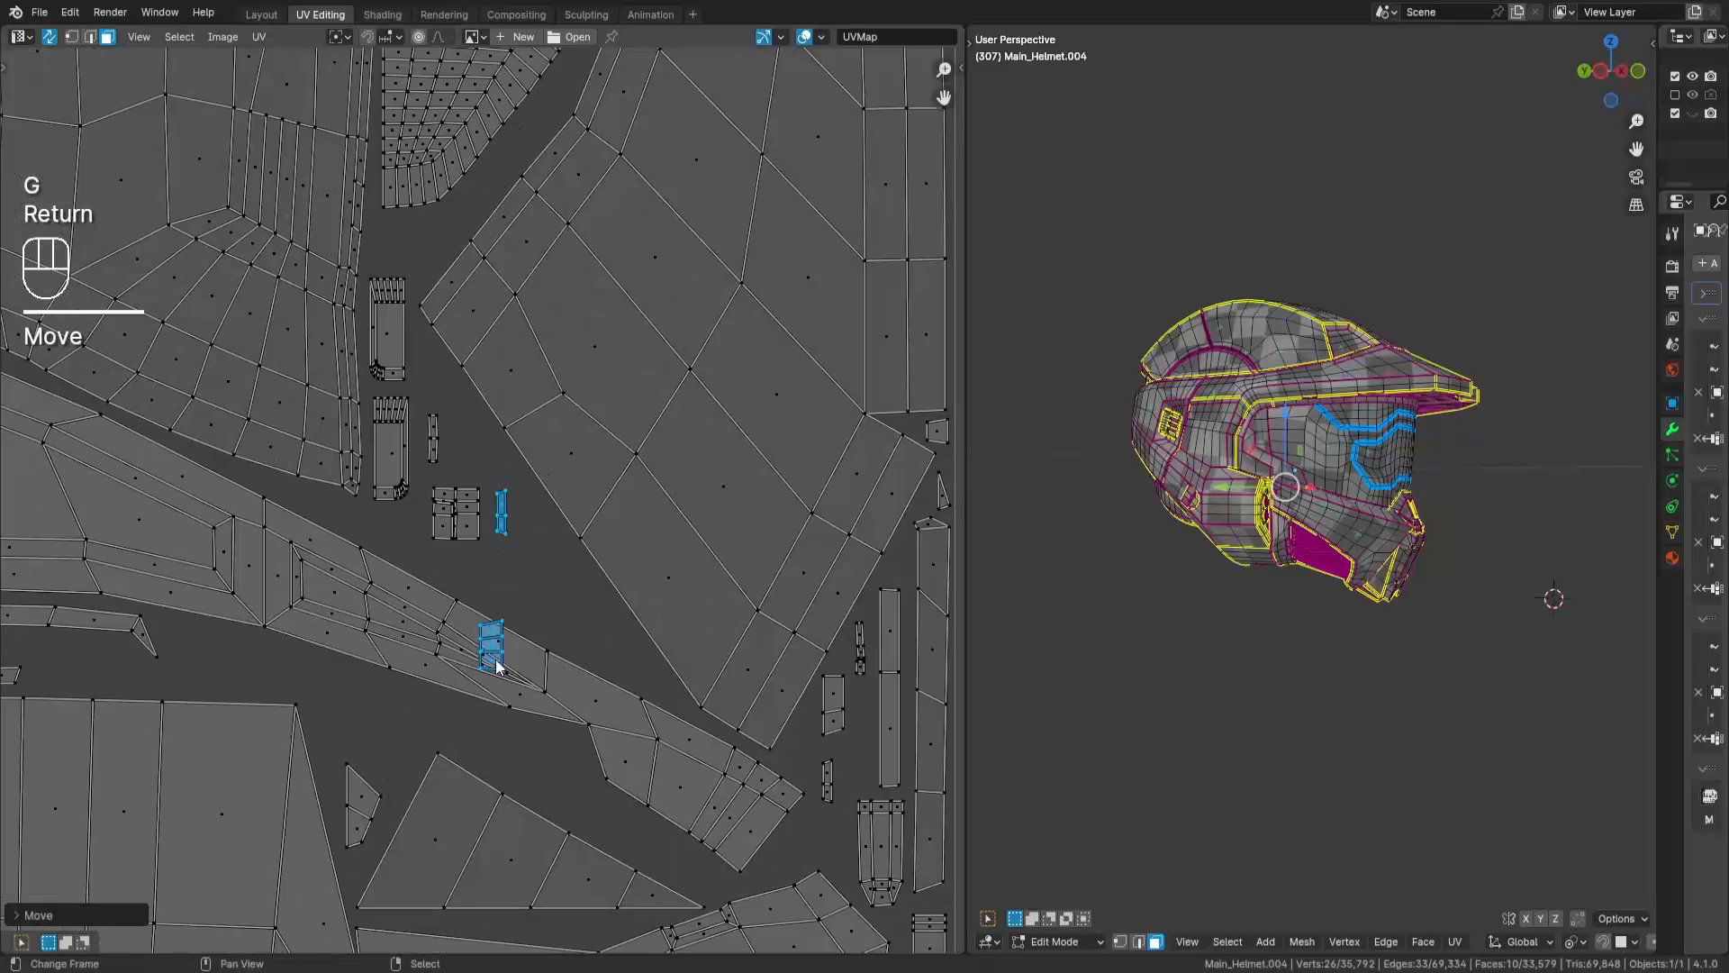
{"action": "key", "text": "b"}
{"action": "left_click_drag", "start_coordinate": [445, 801], "coordinate": [694, 643]}
{"action": "key", "text": "g"}
- Move the loose 8-face island from above into the tile, rotate it 90°, and fit it into a free gap
{"action": "key", "text": "Return"}
{"action": "scroll", "coordinate": [725, 558], "scroll_direction": "down", "scroll_amount": 1}
{"action": "scroll", "coordinate": [726, 559], "scroll_direction": "down", "scroll_amount": 8}
{"action": "middle_click_drag", "start_coordinate": [726, 558], "coordinate": [342, 540]}
{"action": "key", "text": "a"}
{"action": "key", "text": "a"}
{"action": "left_click_drag", "start_coordinate": [660, 93], "coordinate": [732, 206]}
{"action": "middle_click_drag", "start_coordinate": [613, 132], "coordinate": [863, 467]}
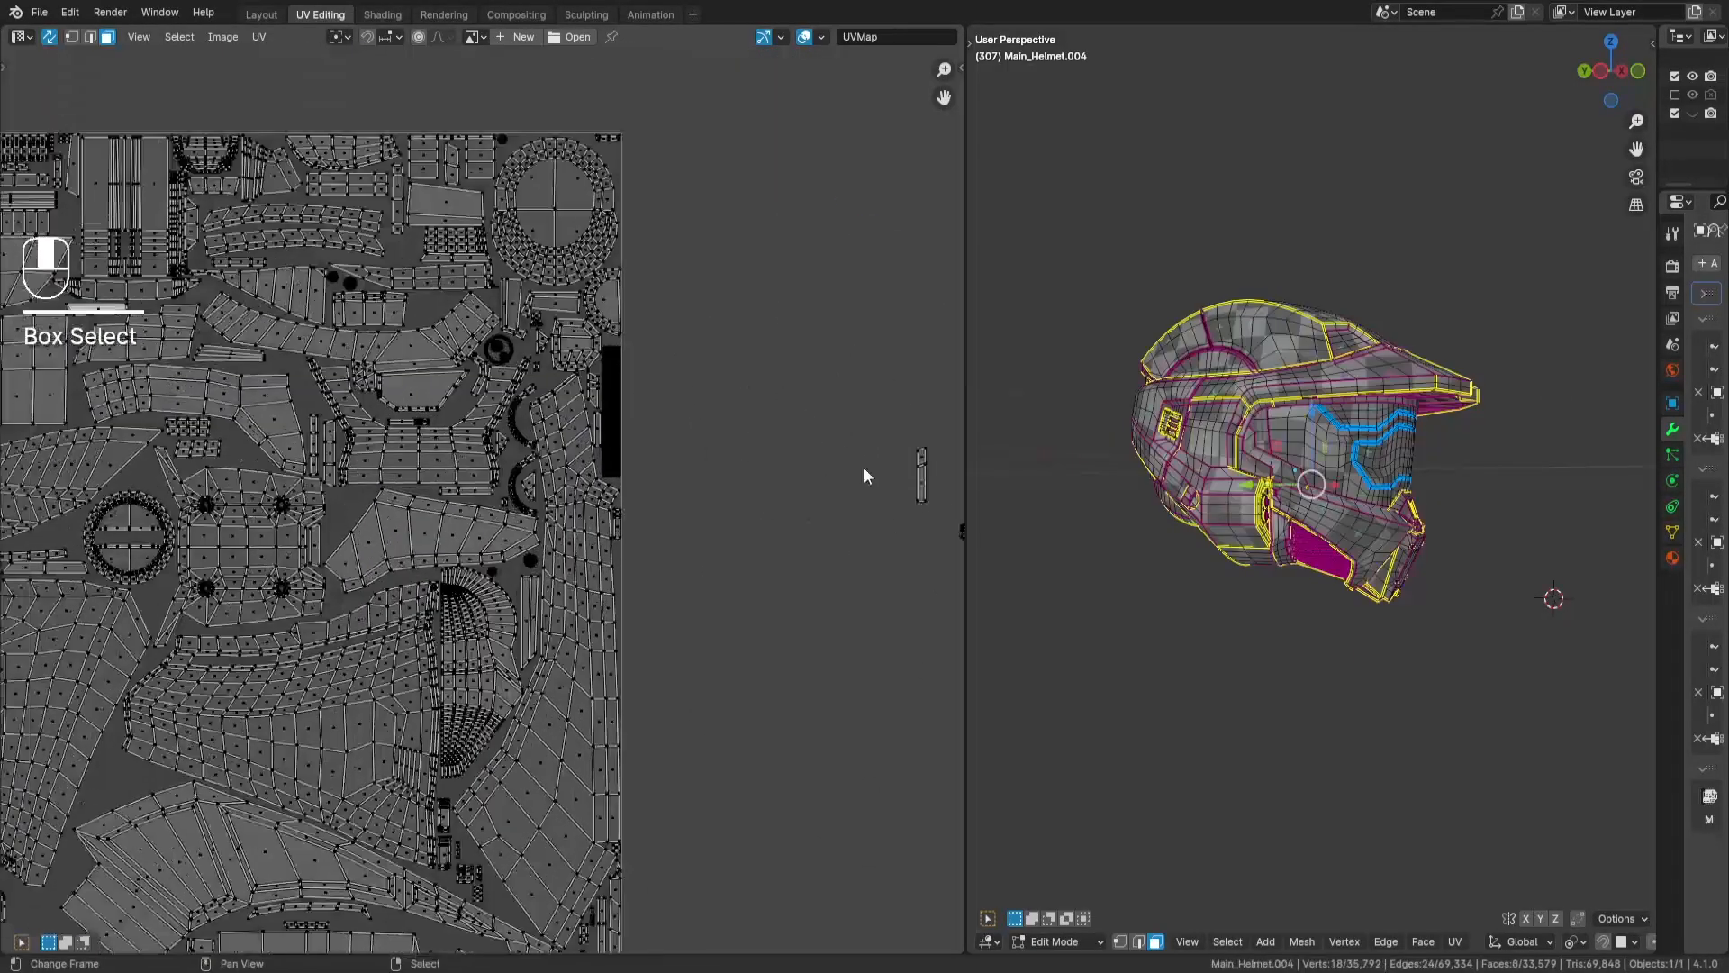
{"action": "key", "text": "g"}
{"action": "key", "text": "Return"}
{"action": "middle_click_drag", "start_coordinate": [247, 578], "coordinate": [657, 635]}
{"action": "scroll", "coordinate": [657, 634], "scroll_direction": "up", "scroll_amount": 3}
{"action": "key", "text": "r"}
{"action": "key", "text": "KP_9"}
{"action": "key", "text": "KP_0"}
- Move the loose upright 4-face strip into the tile, rotate it 90°, and adjust its position in the layout
{"action": "key", "text": "Return"}
{"action": "key", "text": "g"}
{"action": "key", "text": "Return"}
{"action": "scroll", "coordinate": [325, 644], "scroll_direction": "down", "scroll_amount": 3}
{"action": "middle_click_drag", "start_coordinate": [932, 460], "coordinate": [662, 245]}
{"action": "left_click_drag", "start_coordinate": [947, 287], "coordinate": [906, 399]}
{"action": "key", "text": "g"}
{"action": "key", "text": "Return"}
{"action": "middle_click_drag", "start_coordinate": [290, 405], "coordinate": [600, 551]}
{"action": "scroll", "coordinate": [600, 551], "scroll_direction": "up", "scroll_amount": 3}
{"action": "key", "text": "r"}
{"action": "key", "text": "KP_9"}
{"action": "key", "text": "KP_0"}
- Select the loose 4-face island and fit it upright into the gap near the two C-shaped strips
{"action": "key", "text": "Return"}
{"action": "middle_click_drag", "start_coordinate": [352, 739], "coordinate": [706, 623]}
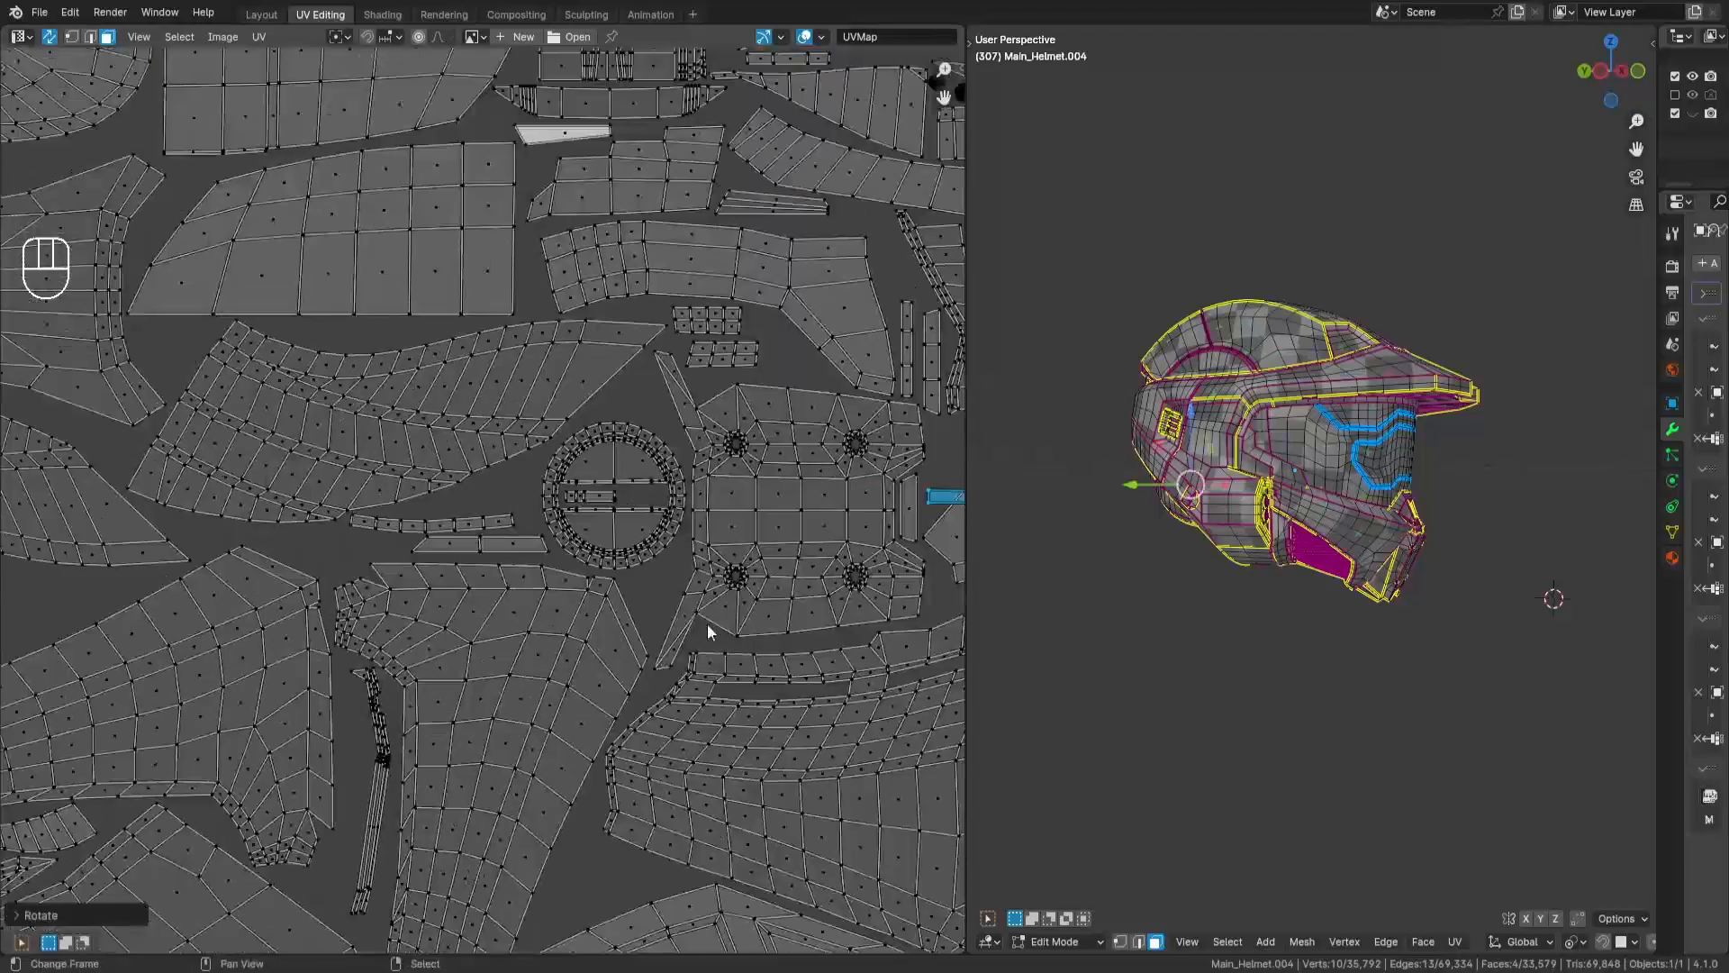
{"action": "key", "text": "g"}
{"action": "key", "text": "Return"}
{"action": "scroll", "coordinate": [117, 459], "scroll_direction": "down", "scroll_amount": 3}
{"action": "middle_click_drag", "start_coordinate": [932, 459], "coordinate": [576, 446]}
{"action": "left_click_drag", "start_coordinate": [631, 428], "coordinate": [663, 490]}
{"action": "key", "text": "g"}
- Move another loose 4-face strip into the tile, rotate it 90°, and fit it into the gap near the large curved band
{"action": "key", "text": "Return"}
{"action": "middle_click_drag", "start_coordinate": [357, 450], "coordinate": [668, 612]}
{"action": "scroll", "coordinate": [668, 613], "scroll_direction": "up", "scroll_amount": 8}
{"action": "key", "text": "g"}
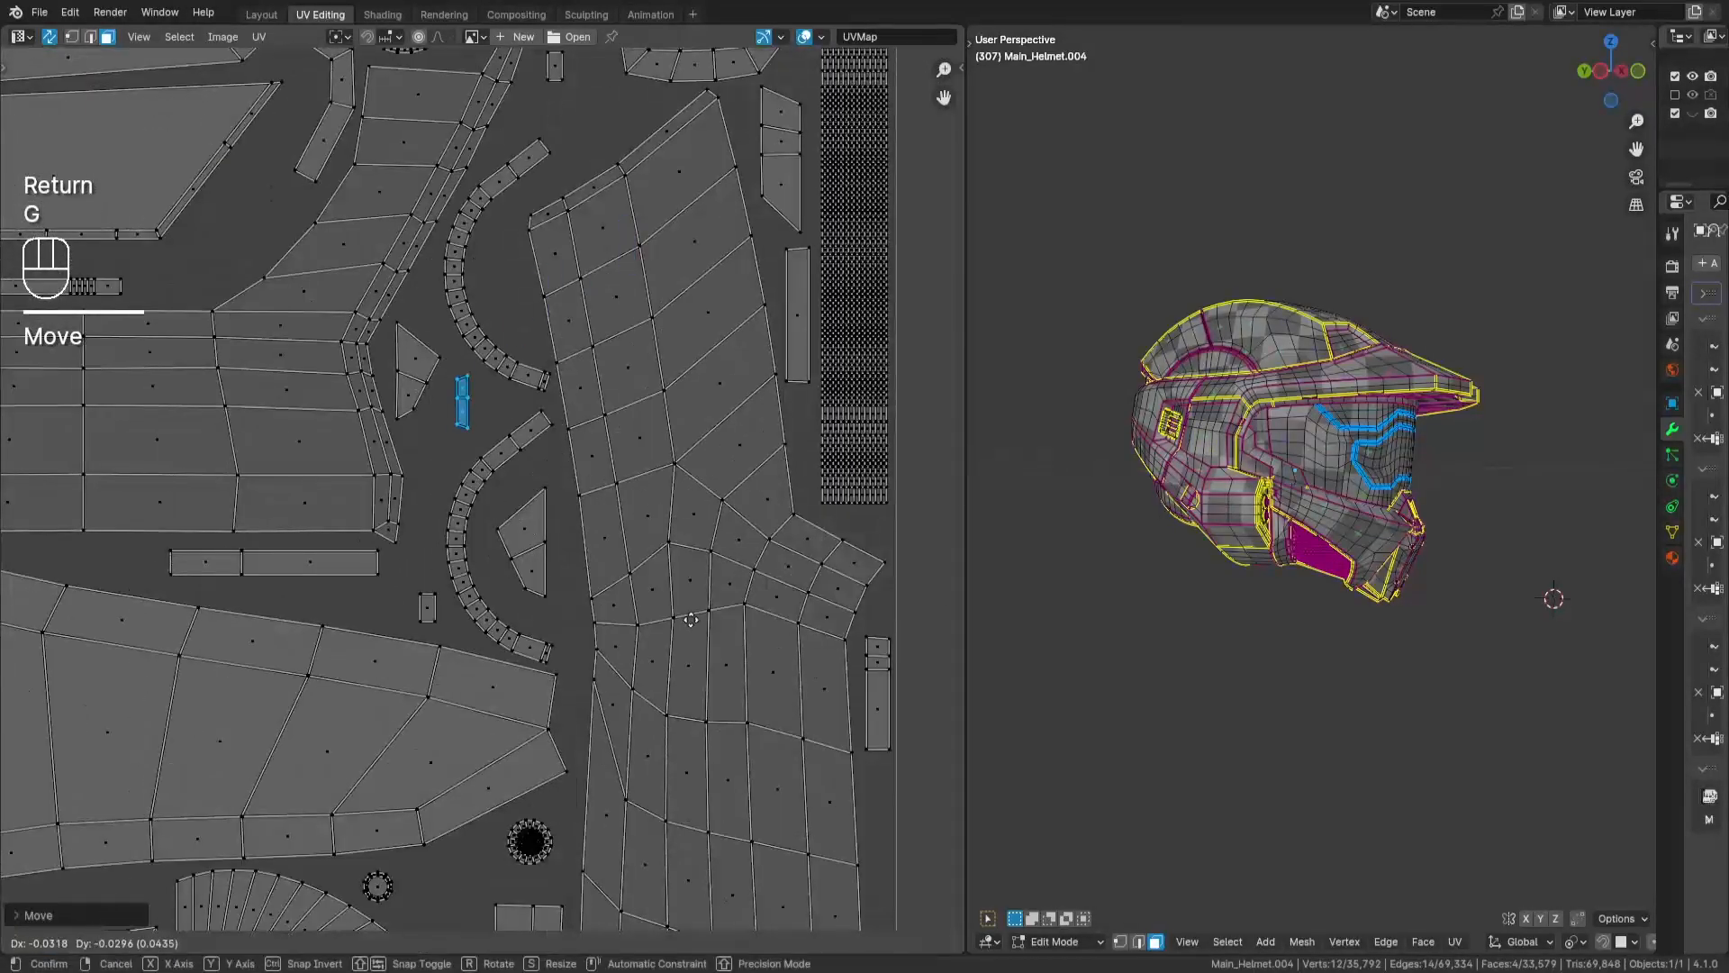
{"action": "key", "text": "Return"}
{"action": "key", "text": "a"}
{"action": "key", "text": "a"}
{"action": "left_click_drag", "start_coordinate": [487, 502], "coordinate": [569, 602]}
{"action": "key", "text": "g"}
{"action": "key", "text": "Return"}
{"action": "middle_click_drag", "start_coordinate": [149, 806], "coordinate": [592, 467]}
{"action": "scroll", "coordinate": [733, 463], "scroll_direction": "up", "scroll_amount": 2}
{"action": "key", "text": "r"}
{"action": "key", "text": "KP_9"}
{"action": "key", "text": "KP_0"}
- Select the next small loose island outside the tile, move it in, and fine-tune its placement
{"action": "key", "text": "Return"}
{"action": "key", "text": "g"}
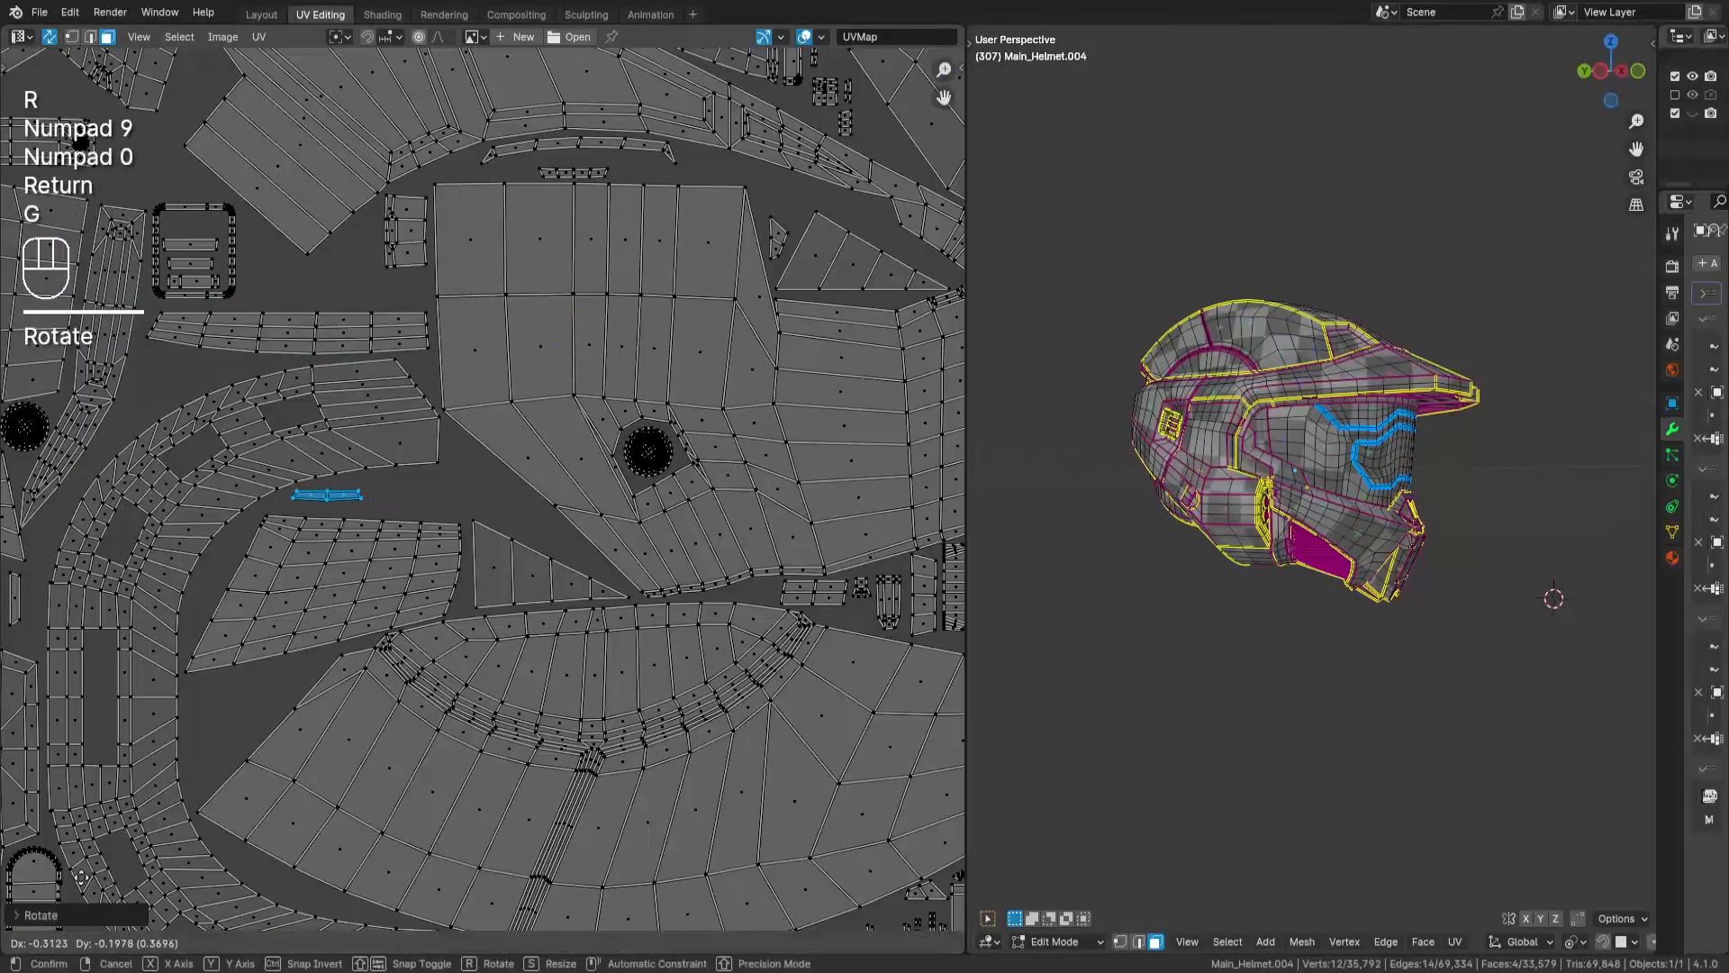
{"action": "key", "text": "Return"}
{"action": "key", "text": "a"}
{"action": "key", "text": "a"}
{"action": "scroll", "coordinate": [82, 875], "scroll_direction": "down", "scroll_amount": 4}
{"action": "left_click_drag", "start_coordinate": [818, 206], "coordinate": [772, 262]}
{"action": "key", "text": "g"}
- Place the last loose 4-face island in the packed tile, adjust its position, and clear the selection
{"action": "key", "text": "Return"}
{"action": "scroll", "coordinate": [601, 542], "scroll_direction": "up", "scroll_amount": 4}
{"action": "key", "text": "g"}
{"action": "key", "text": "Return"}
{"action": "key", "text": "a"}
{"action": "key", "text": "a"}
{"action": "scroll", "coordinate": [838, 477], "scroll_direction": "down", "scroll_amount": 7}
{"action": "left_click_drag", "start_coordinate": [822, 331], "coordinate": [780, 405]}
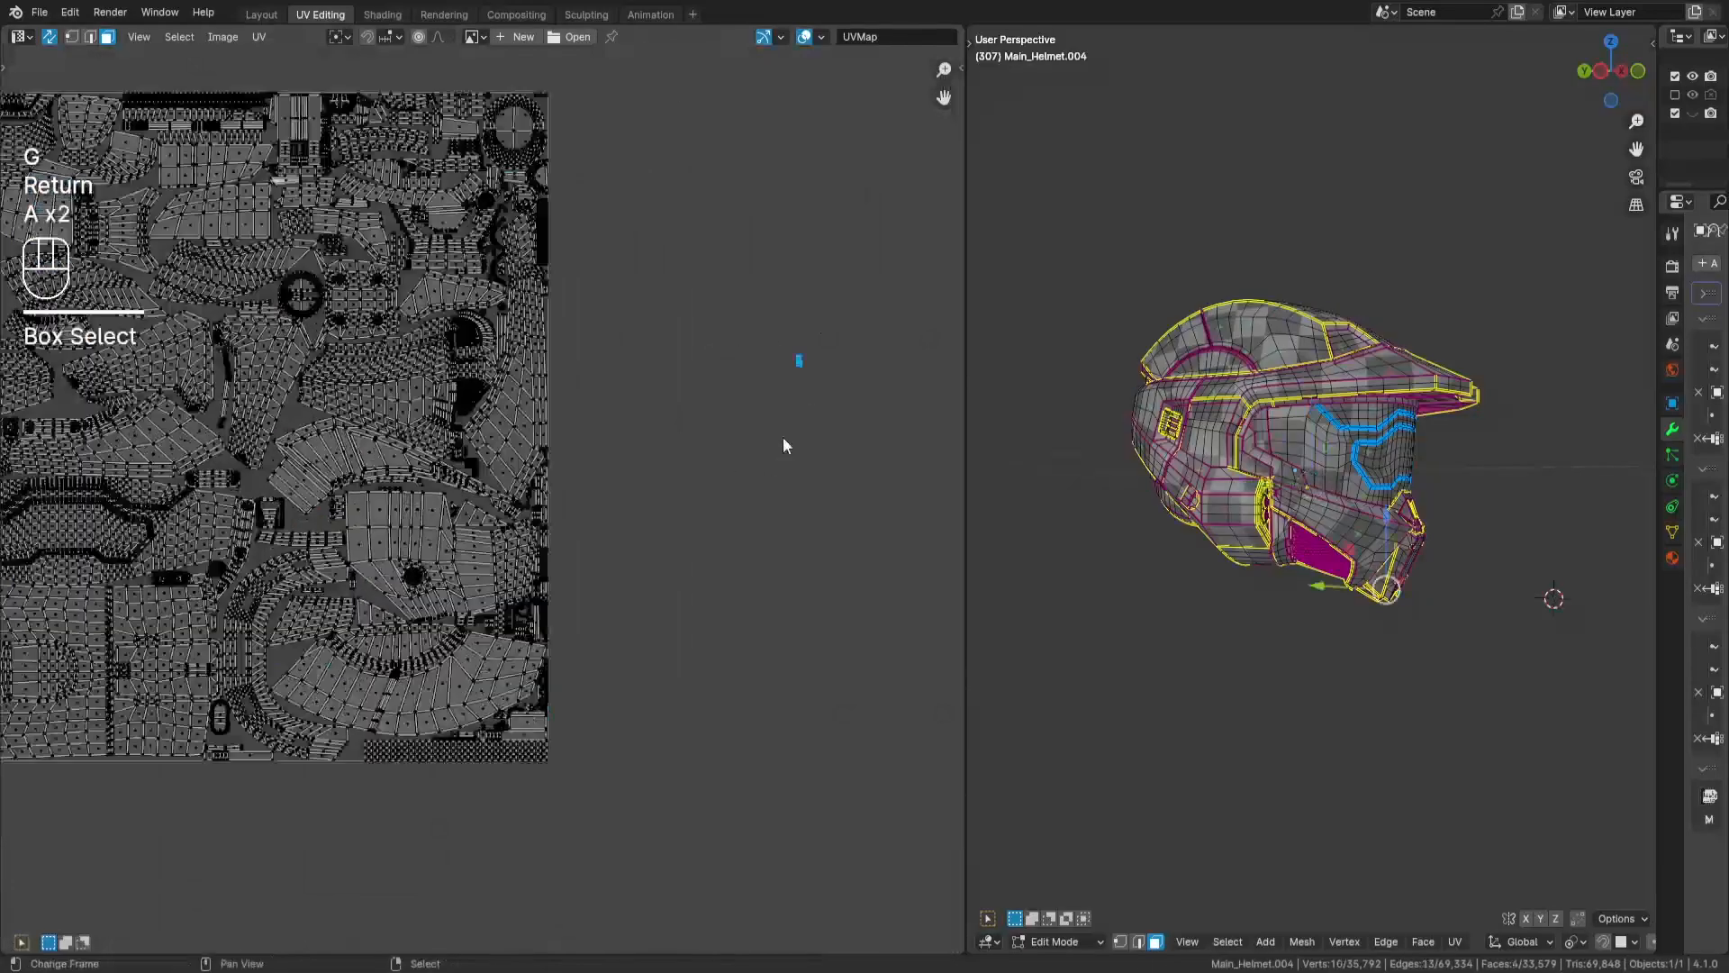
{"action": "key", "text": "g"}
{"action": "key", "text": "Return"}
{"action": "scroll", "coordinate": [315, 667], "scroll_direction": "up", "scroll_amount": 7}
{"action": "key", "text": "g"}
{"action": "key", "text": "Return"}
{"action": "scroll", "coordinate": [676, 470], "scroll_direction": "down", "scroll_amount": 9}
{"action": "key", "text": "a"}
{"action": "key", "text": "a"}
- Frame the whole UV layout and examine the finished packing alongside the front of the helmet
{"action": "scroll", "coordinate": [610, 451], "scroll_direction": "up", "scroll_amount": 3}
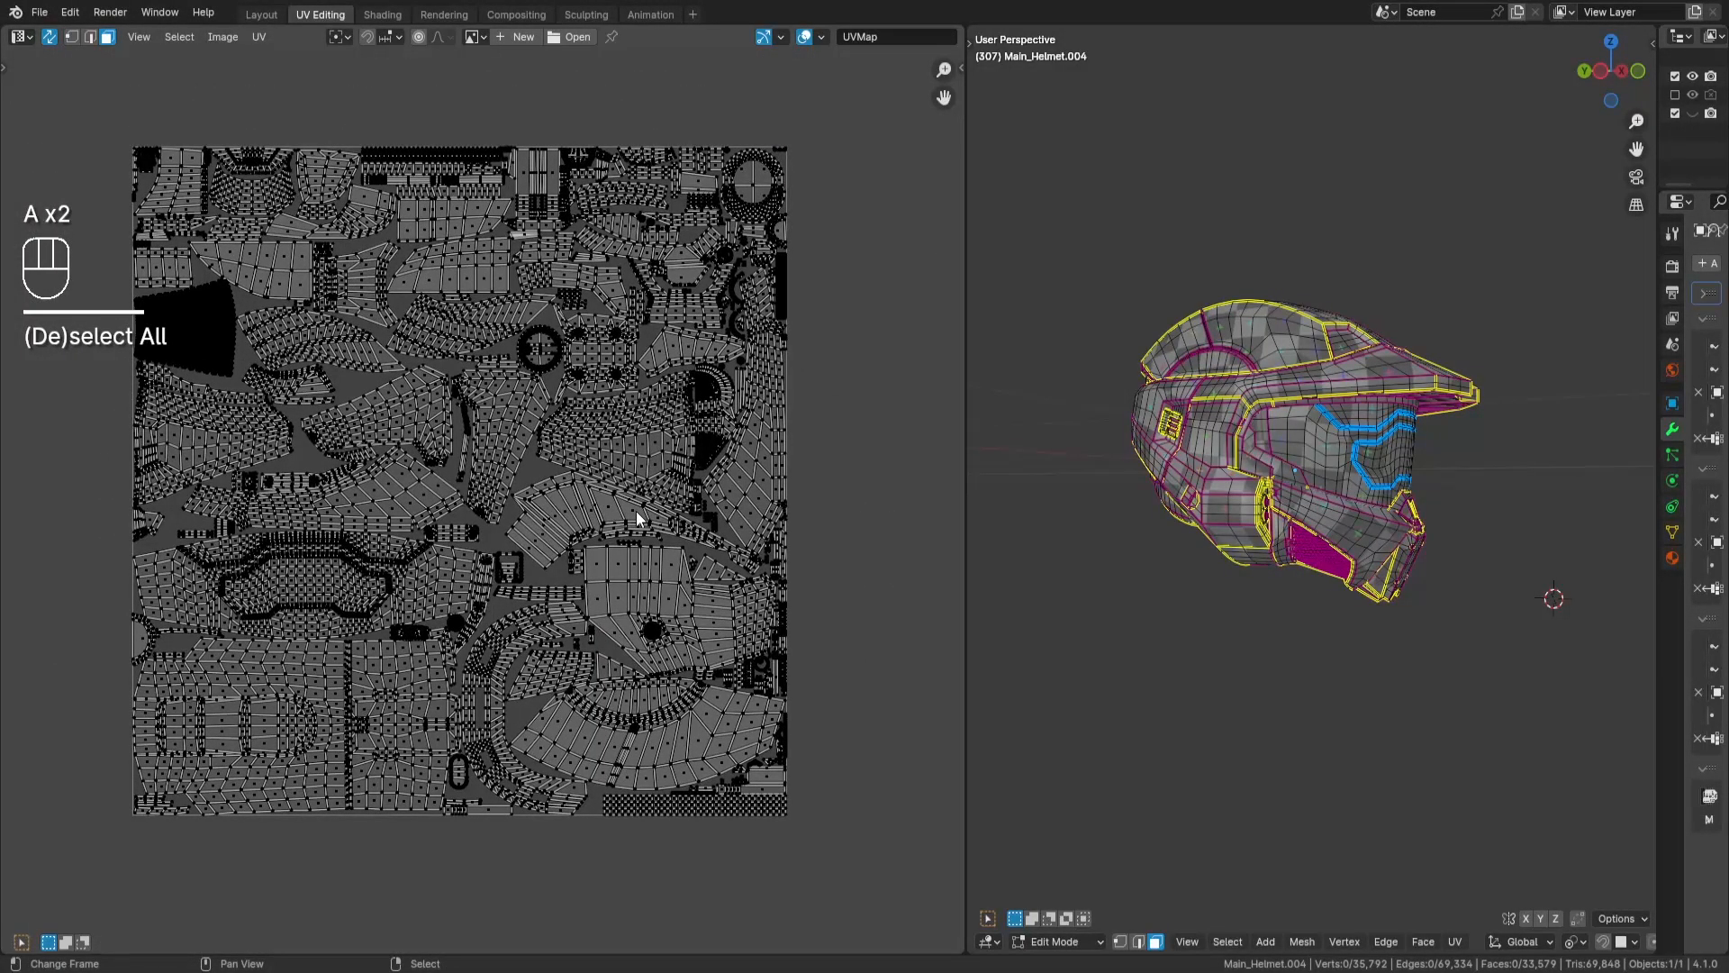
{"action": "key", "text": "a"}
{"action": "key", "text": "KP_Decimal"}
{"action": "key", "text": "a"}
{"action": "key", "text": "a"}
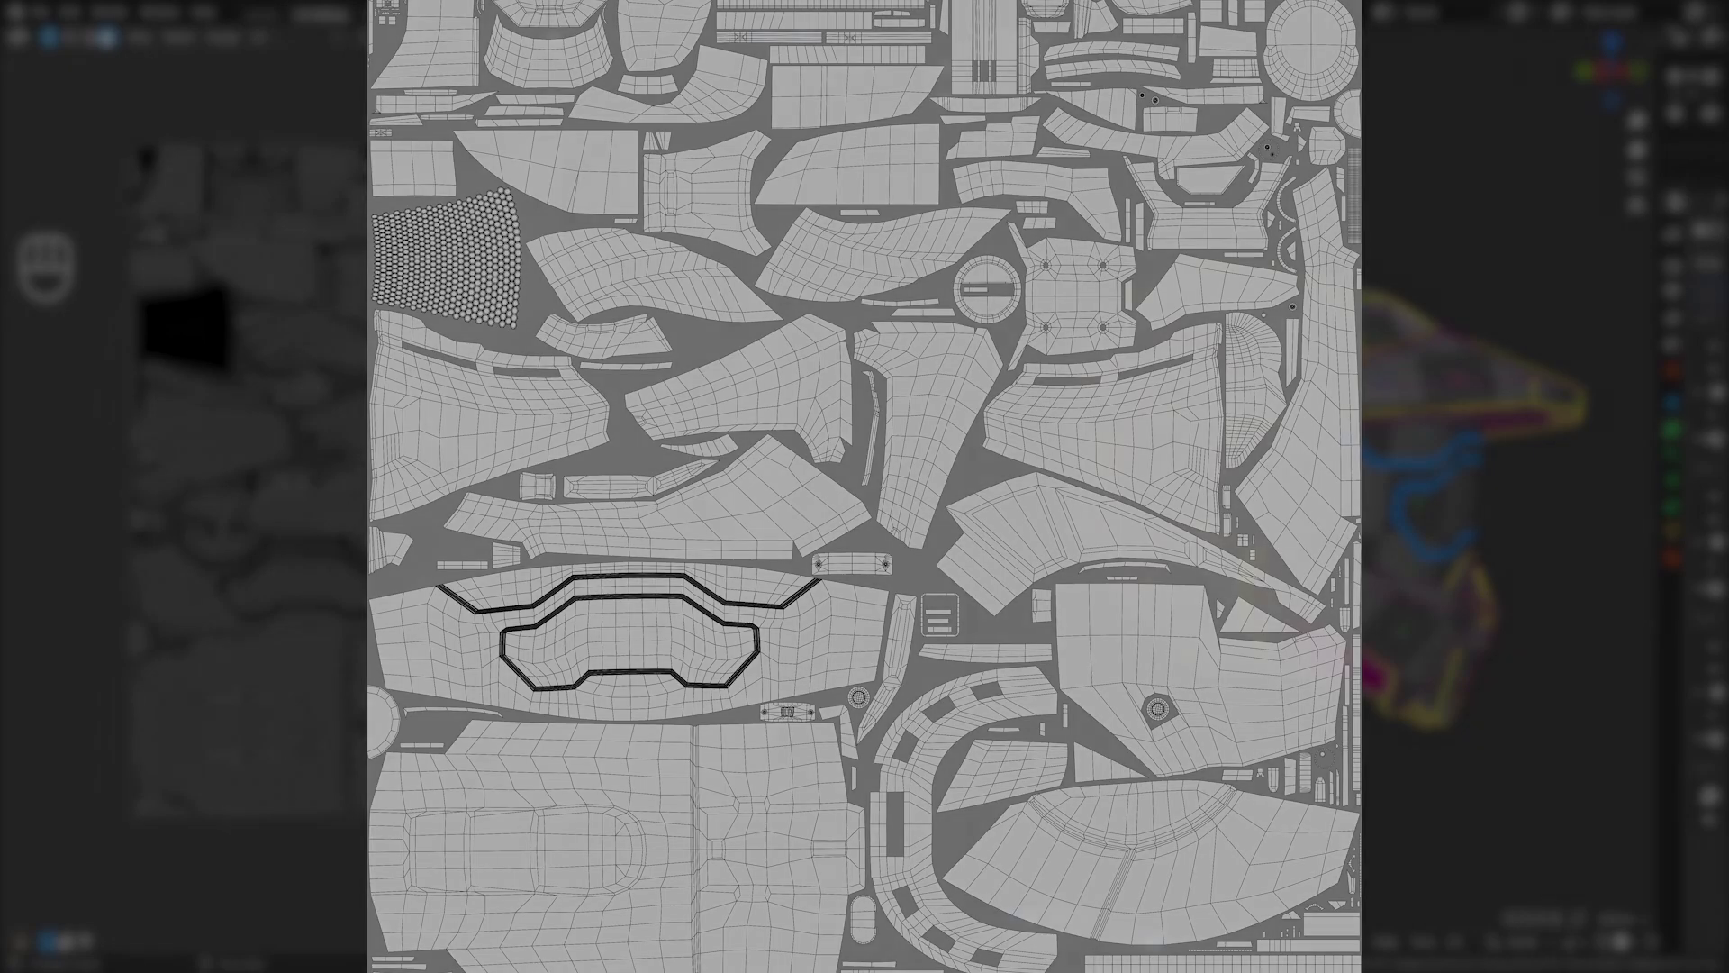
{"action": "middle_click_drag", "start_coordinate": [1510, 621], "coordinate": [1332, 630]}
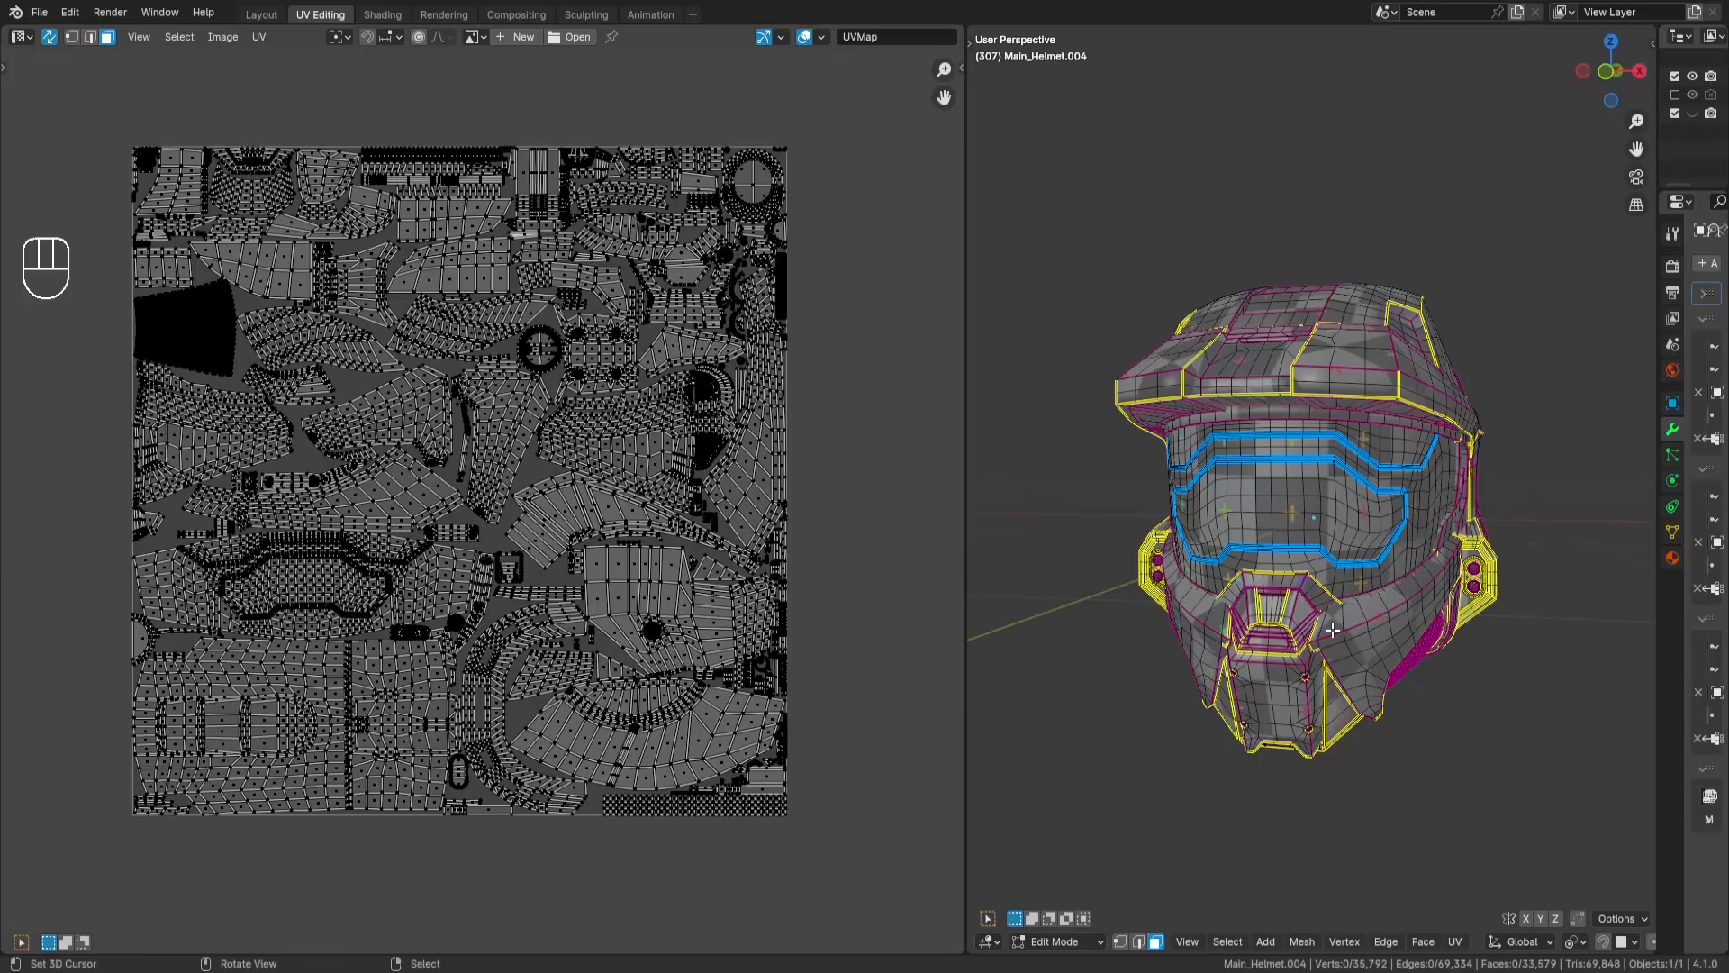
{"action": "key", "text": "a"}
{"action": "key", "text": "KP_Decimal"}
{"action": "key", "text": "a"}
{"action": "key", "text": "a"}
{"action": "scroll", "coordinate": [815, 473], "scroll_direction": "up", "scroll_amount": 1}
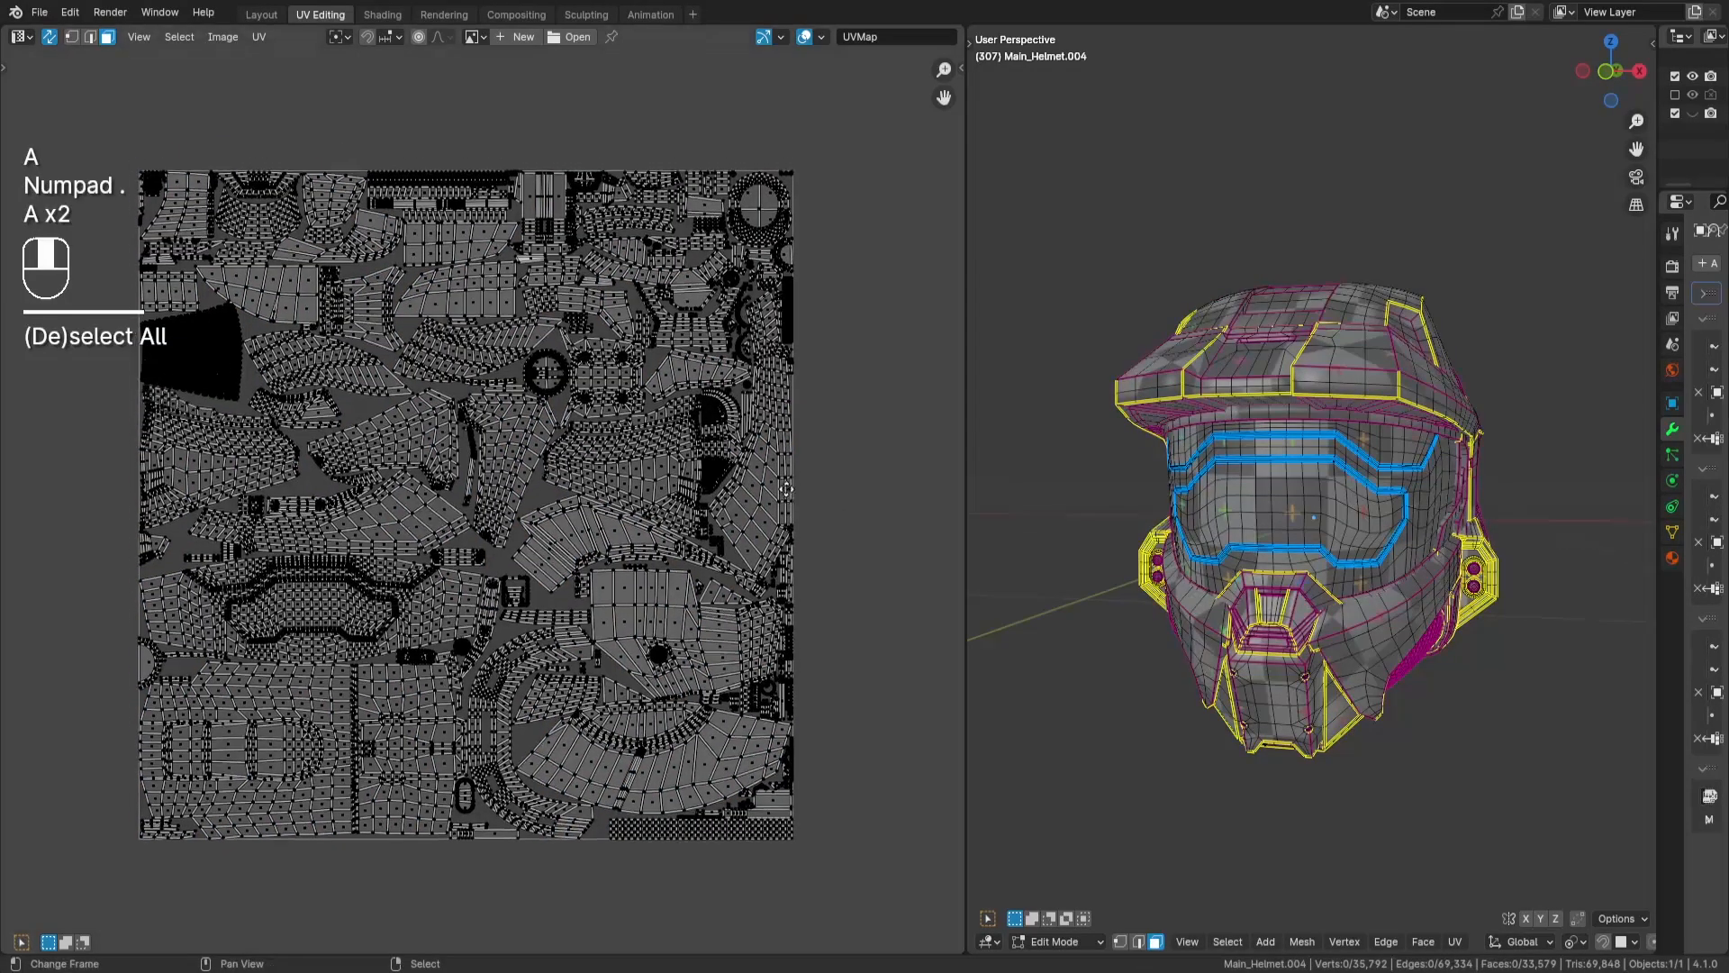
{"action": "scroll", "coordinate": [796, 488], "scroll_direction": "down", "scroll_amount": 2}
- Run Select Overlap on the UV layout and examine the overlapping islands
{"action": "key", "text": "space"}
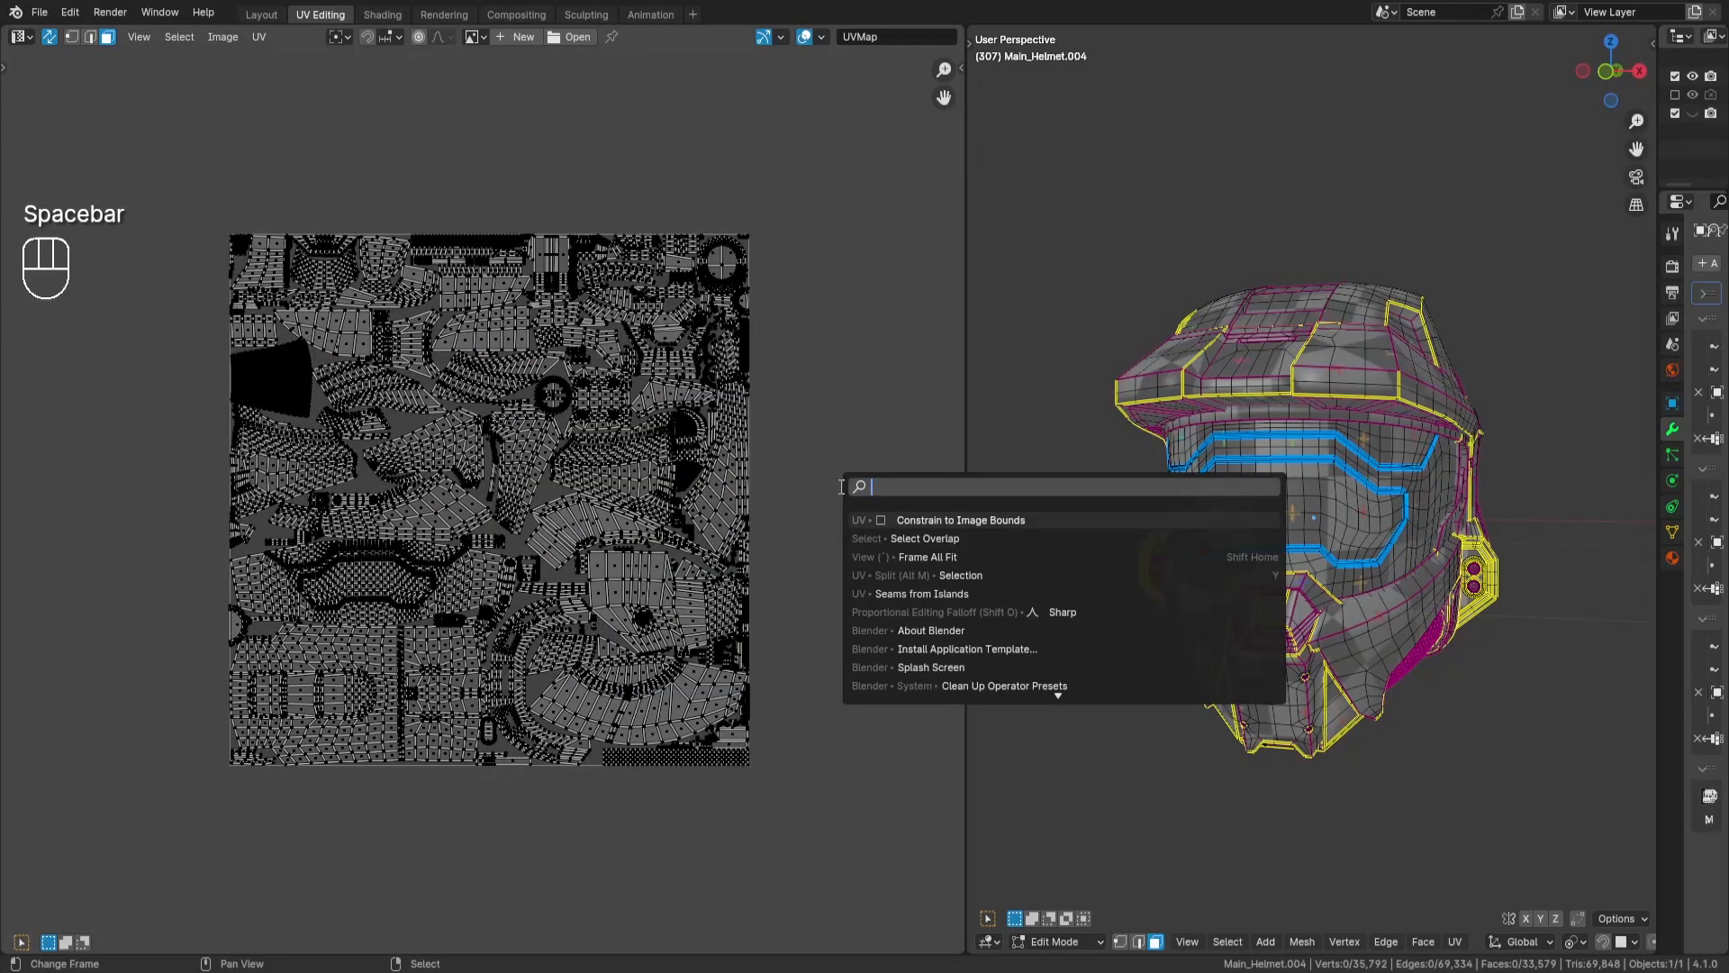
{"action": "type", "text": "ove"}
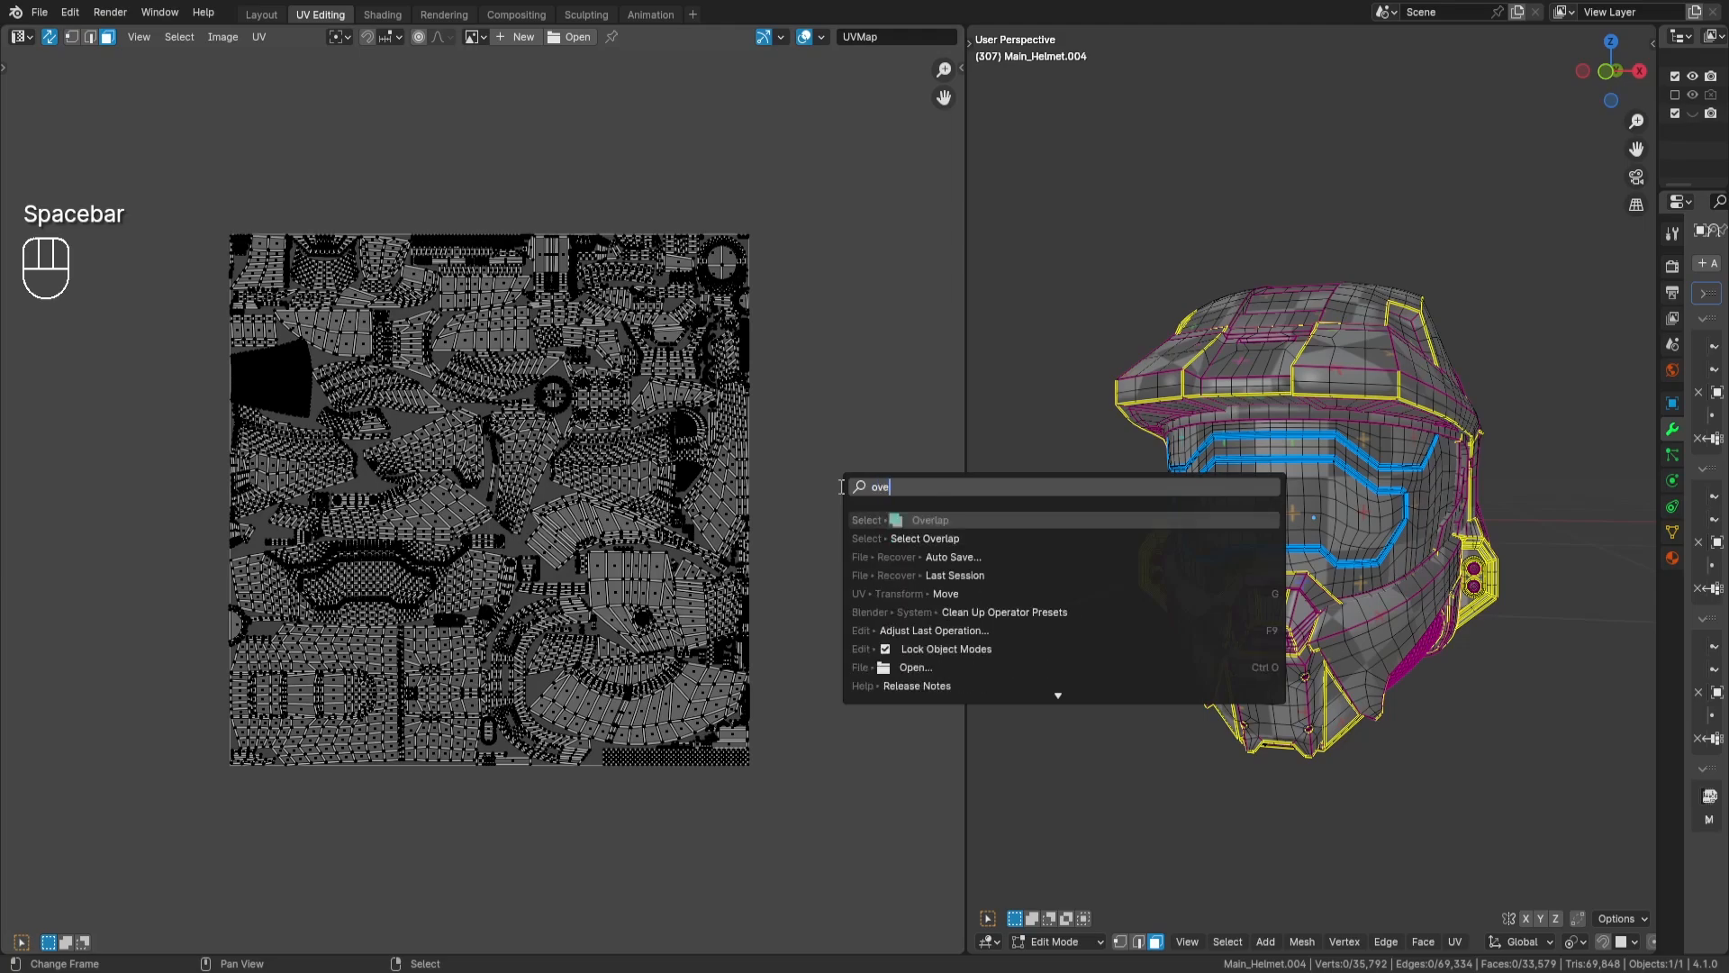
{"action": "key", "text": "Down"}
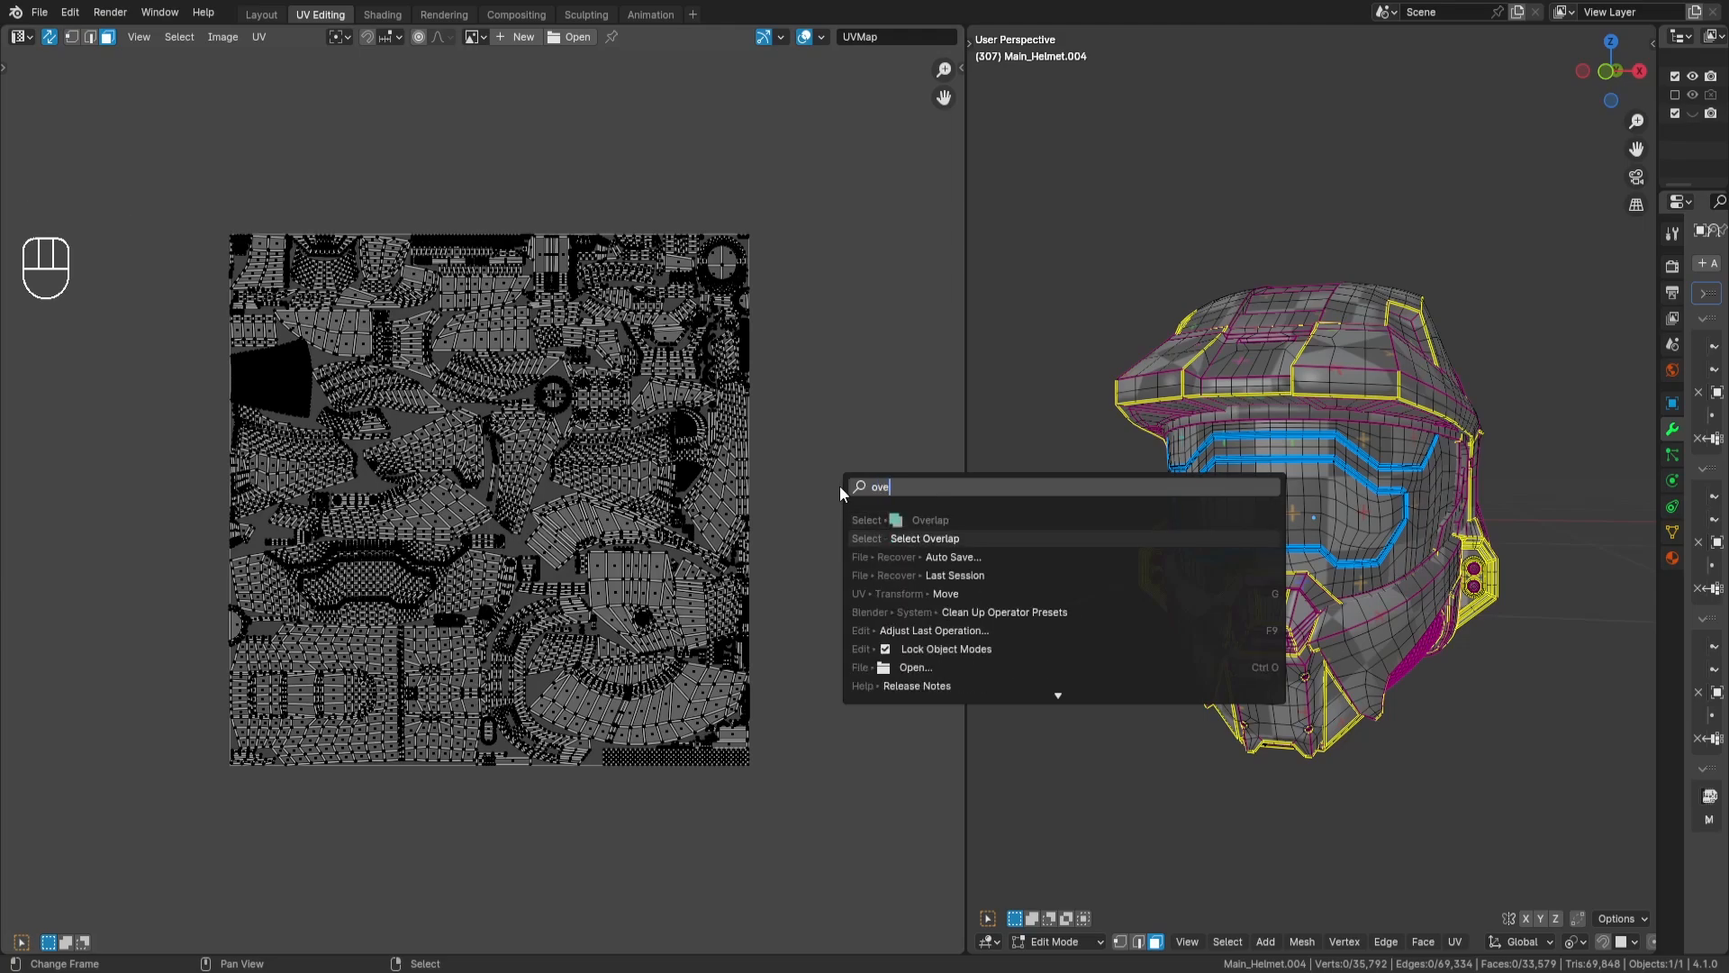
{"action": "key", "text": "Return"}
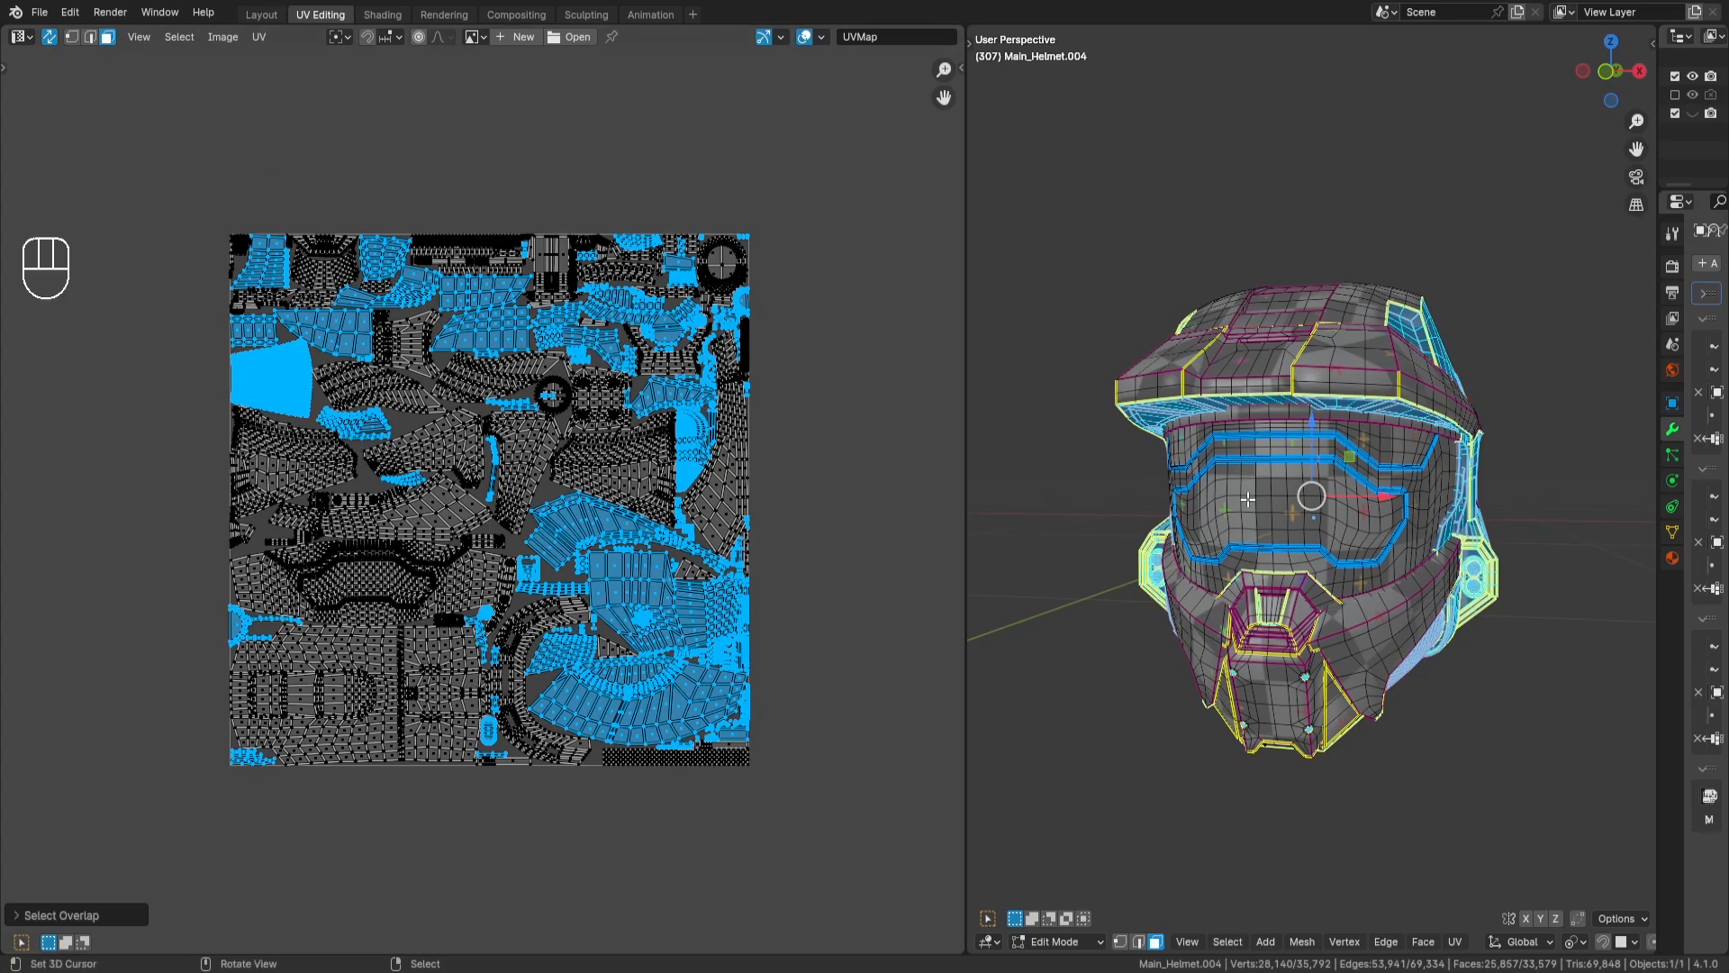
{"action": "middle_click_drag", "start_coordinate": [633, 519], "coordinate": [566, 506]}
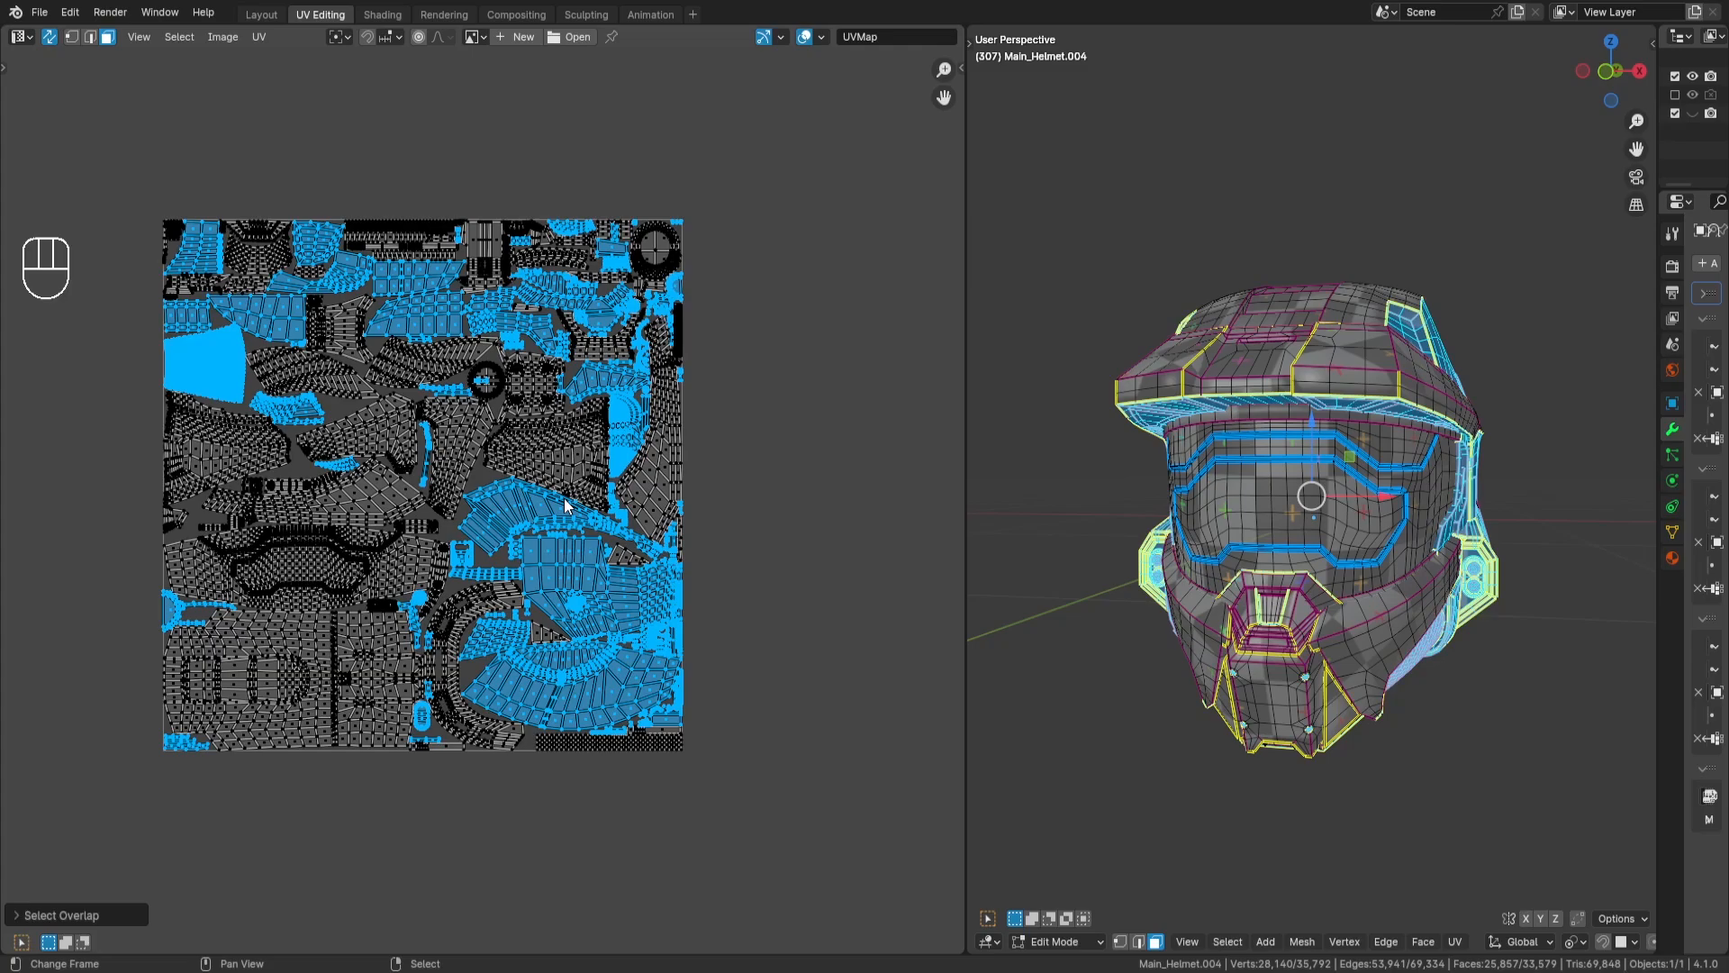
{"action": "key", "text": "KP_1"}
{"action": "key", "text": "KP_1"}
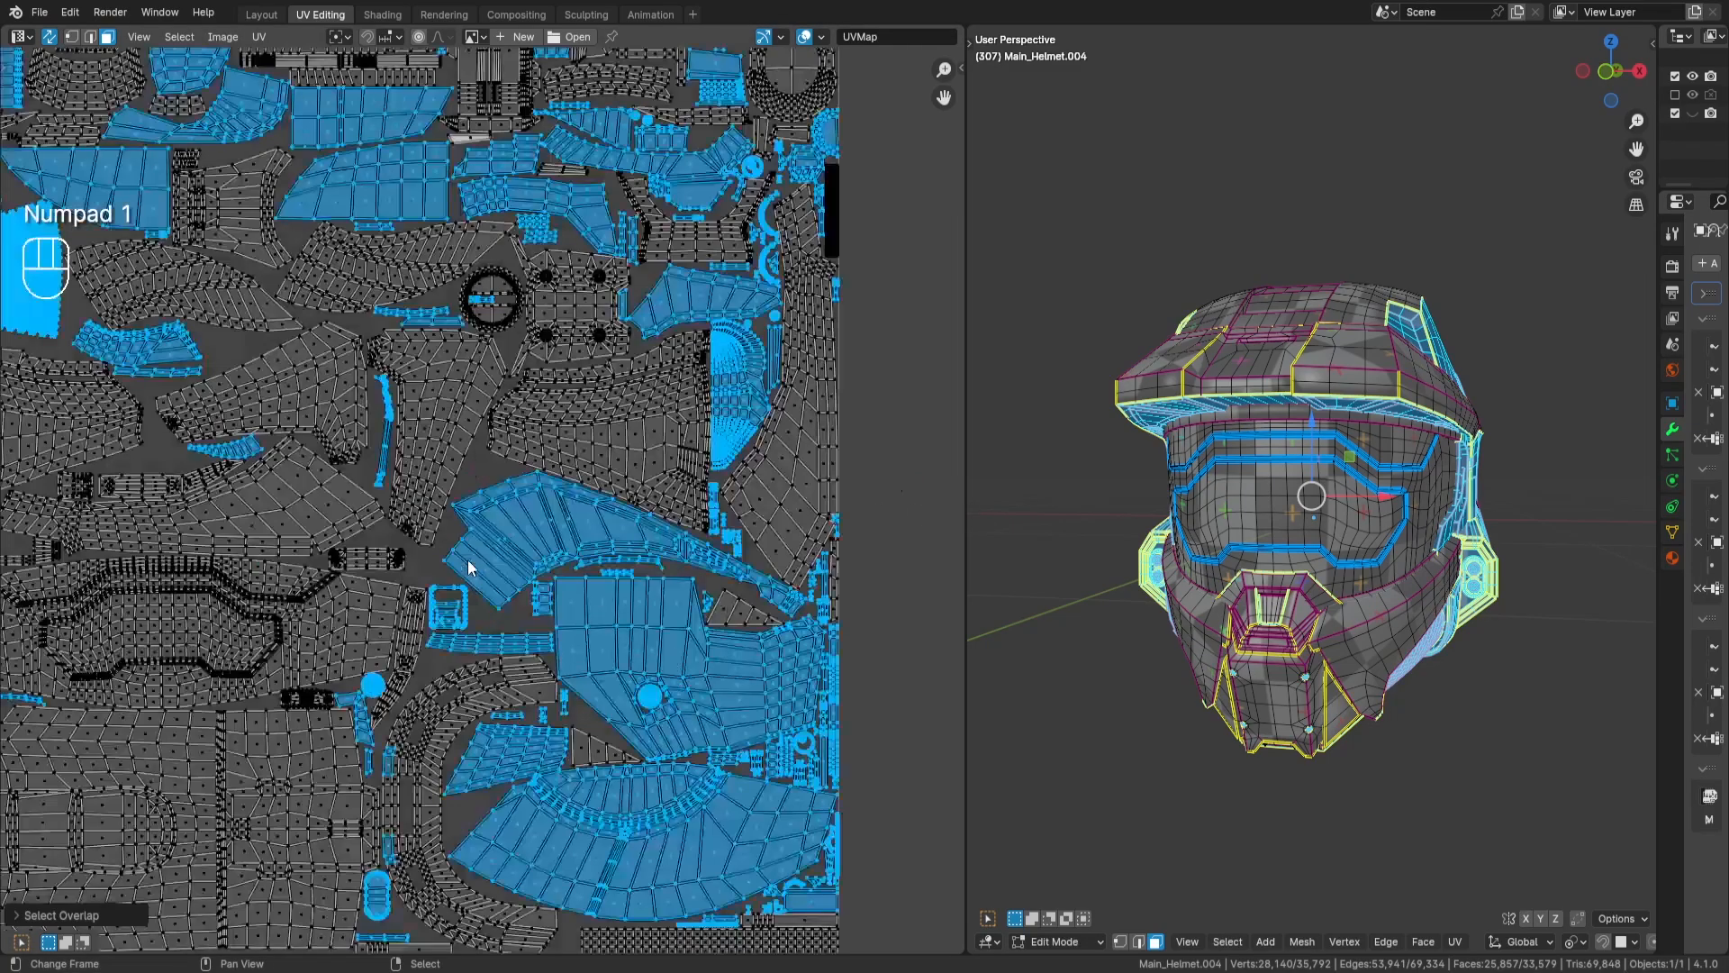
{"action": "scroll", "coordinate": [700, 579], "scroll_direction": "down", "scroll_amount": 5}
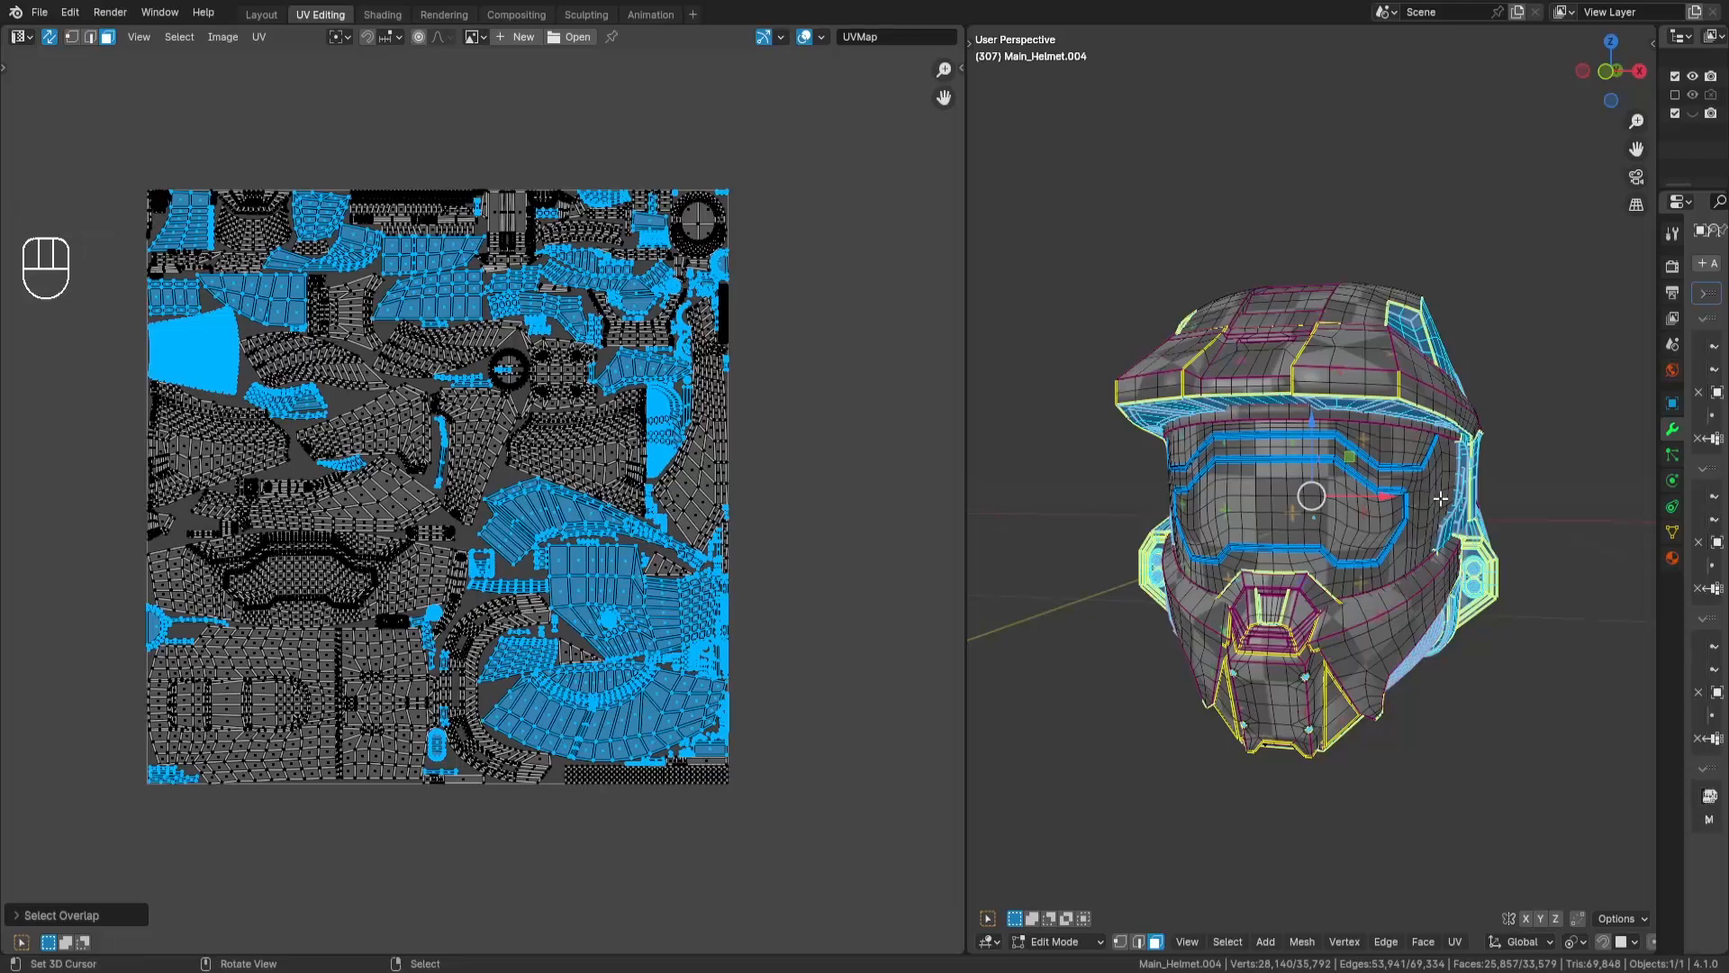
- Show the helmet in wireframe from the front and maximize the 3D viewport
{"action": "key", "text": "KP_1"}
{"action": "key", "text": "z"}
{"action": "scroll", "coordinate": [1280, 586], "scroll_direction": "up", "scroll_amount": 2}
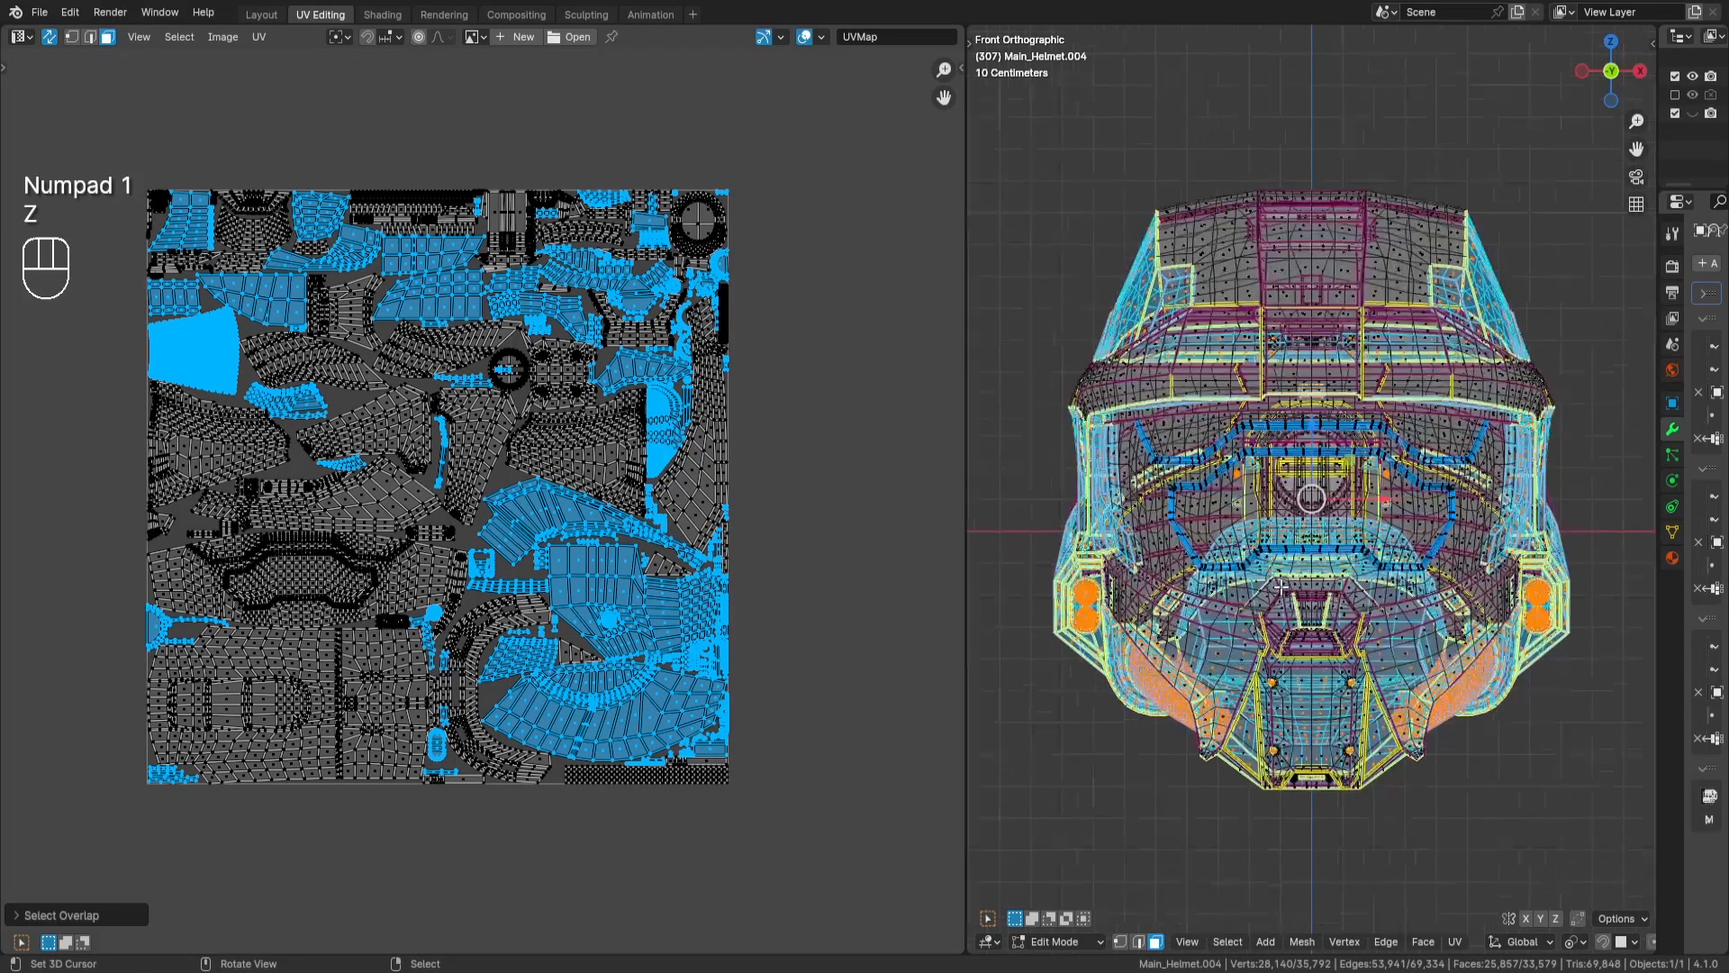
{"action": "key", "text": "shift+space"}
{"action": "middle_click_drag", "start_coordinate": [1272, 587], "coordinate": [1333, 582], "text": "ctrl"}
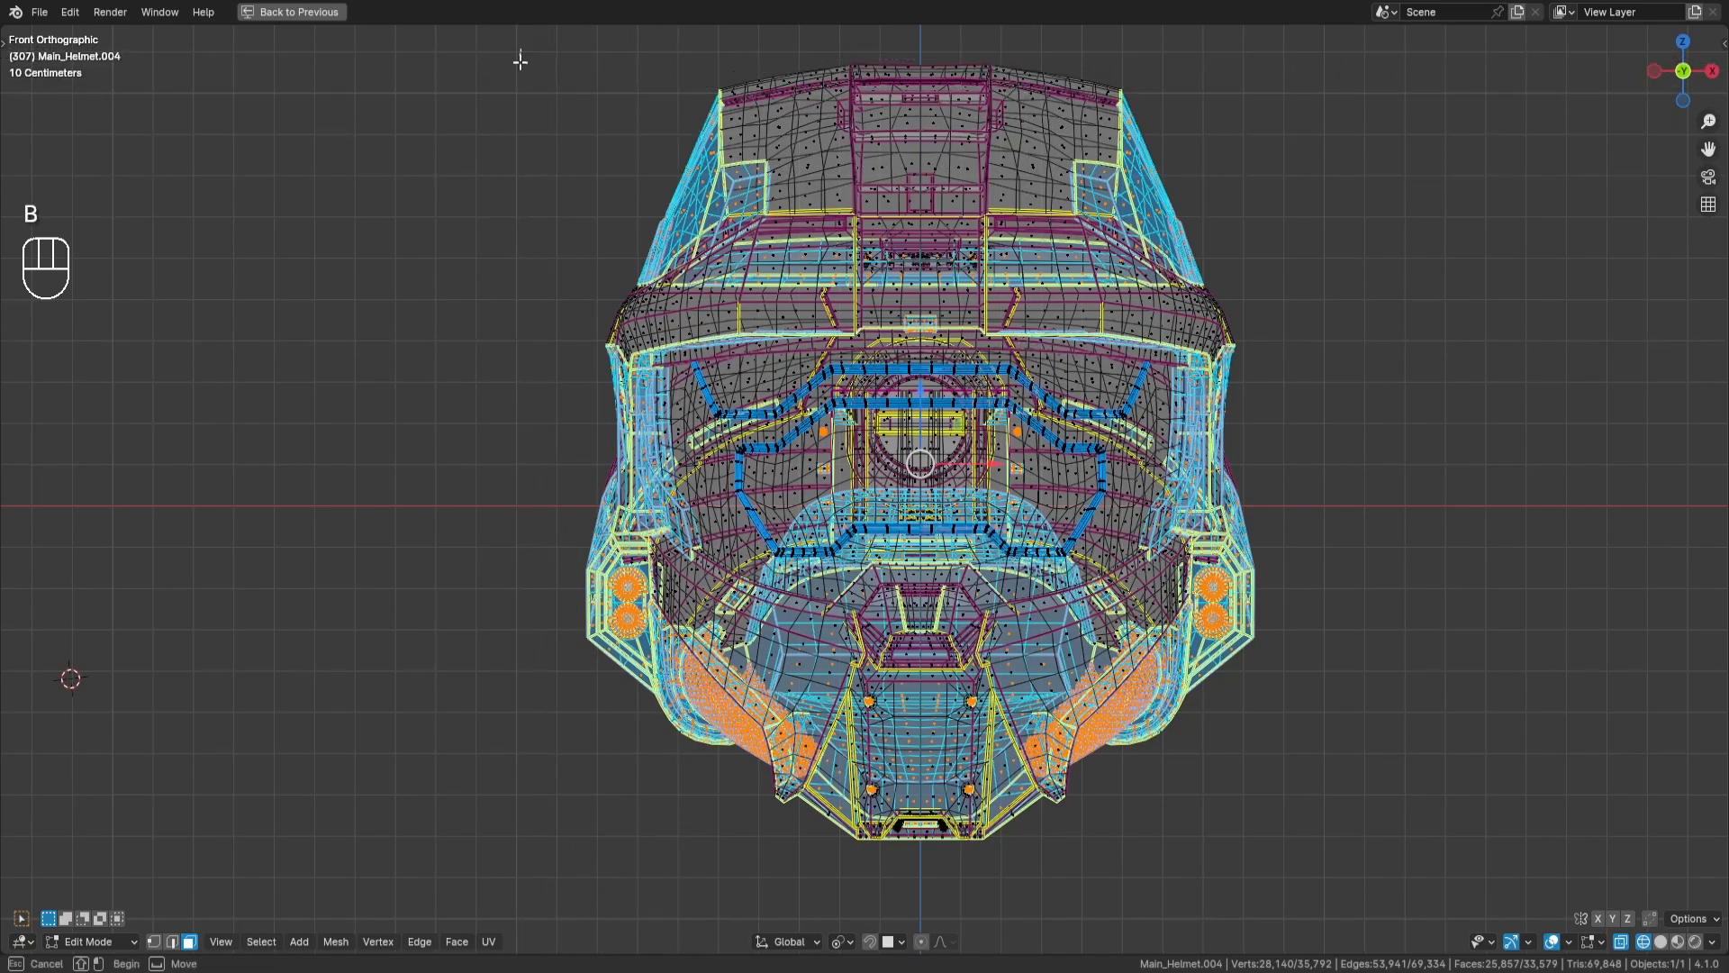
- Box-deselect the overlapping faces on the helmet's positive X half, keeping only the opposite mirrored half selected
{"action": "left_click_drag", "start_coordinate": [520, 49], "coordinate": [917, 898]}
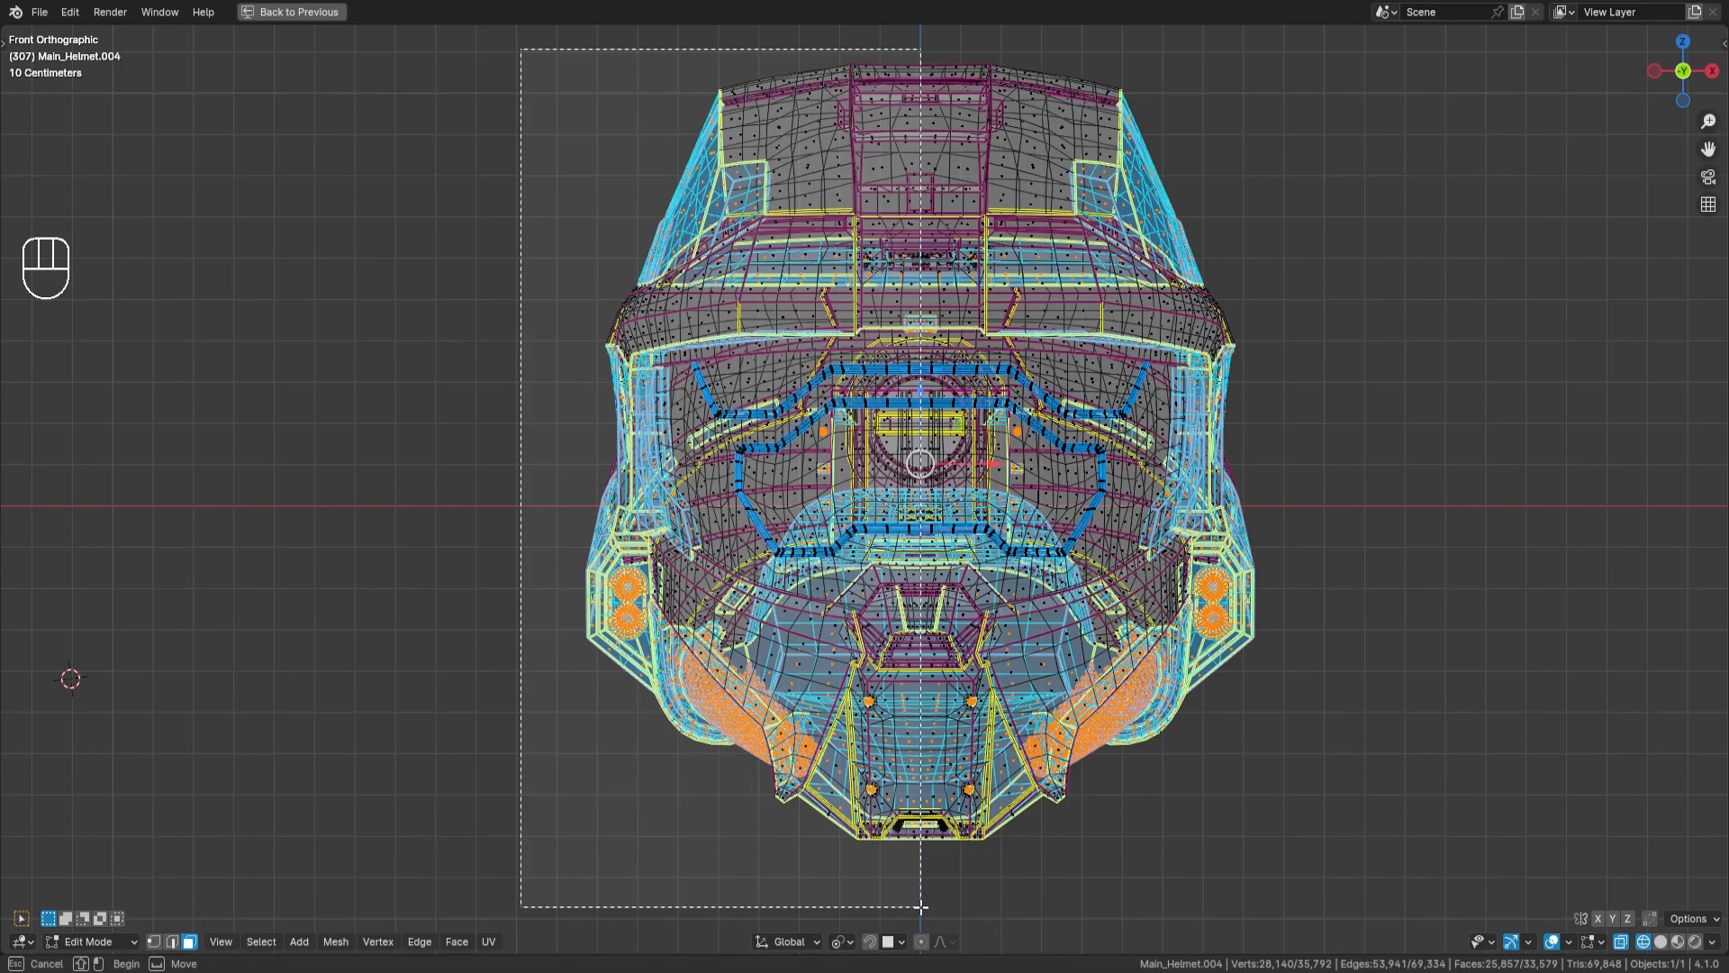
{"action": "left_click_drag", "start_coordinate": [920, 906], "coordinate": [920, 907]}
{"action": "scroll", "coordinate": [1267, 398], "scroll_direction": "down", "scroll_amount": 2}
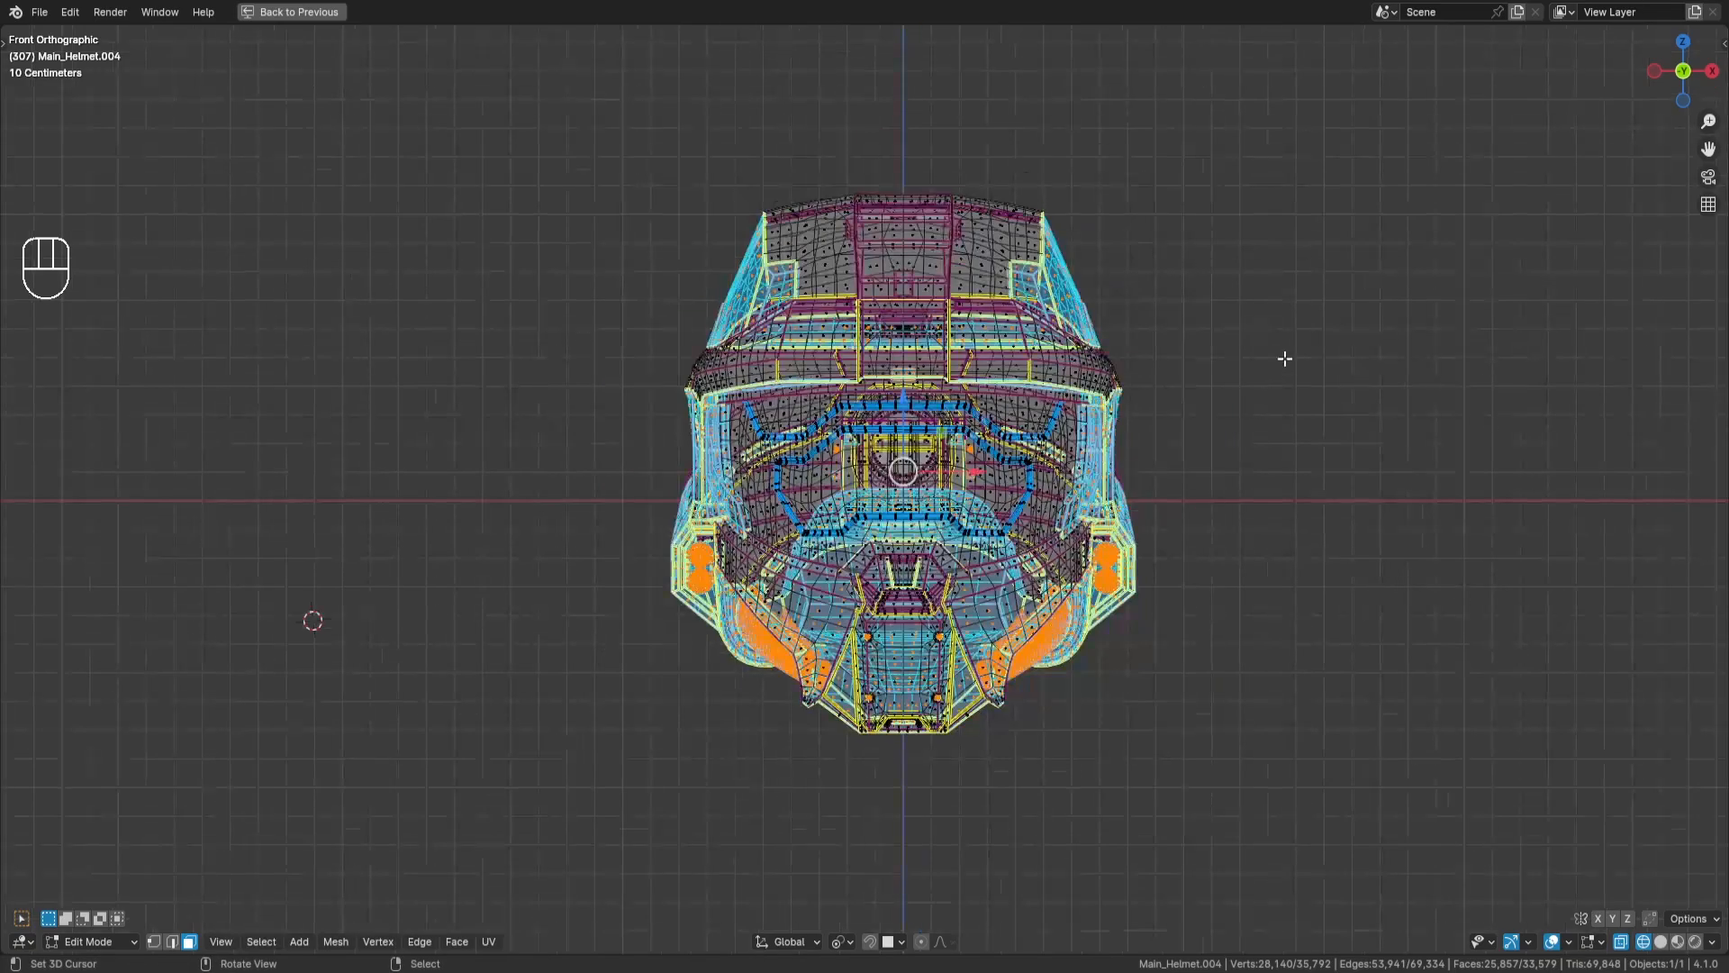
{"action": "key", "text": "b"}
{"action": "left_click_drag", "start_coordinate": [1306, 115], "coordinate": [915, 822]}
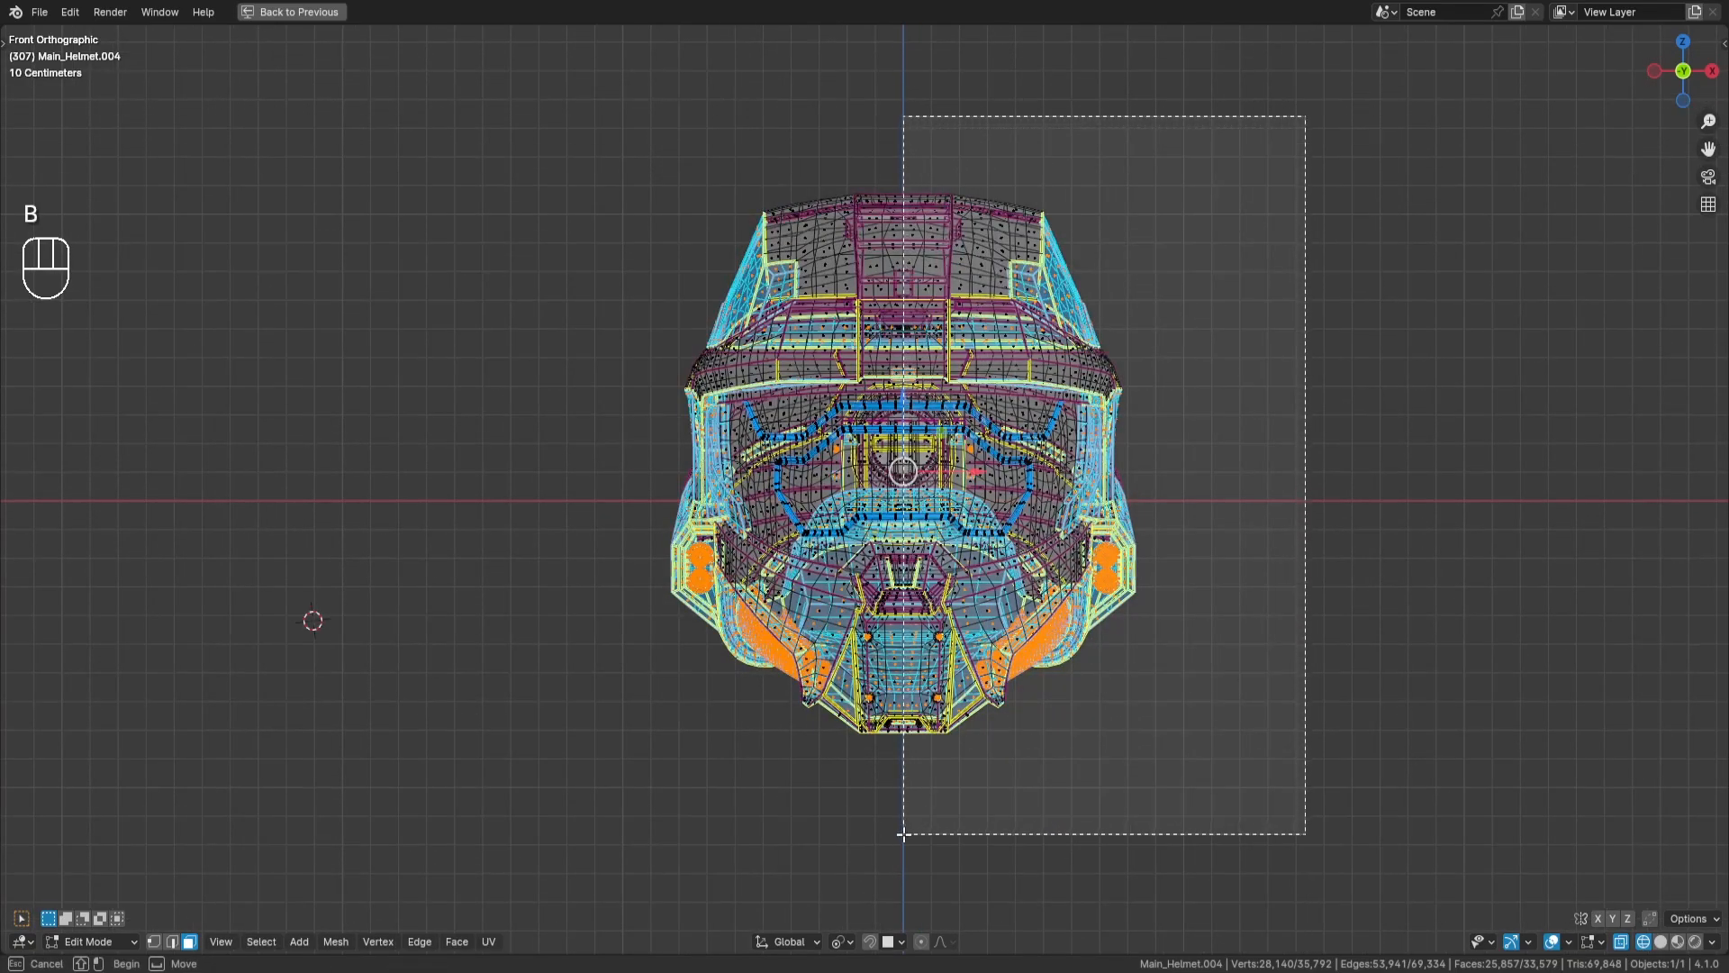
{"action": "middle_click_drag", "start_coordinate": [903, 836], "coordinate": [904, 836]}
- Switch the helmet to solid shading and examine the selected half from both sides
{"action": "scroll", "coordinate": [968, 835], "scroll_direction": "up", "scroll_amount": 4}
{"action": "scroll", "coordinate": [969, 444], "scroll_direction": "up", "scroll_amount": 3}
{"action": "middle_click_drag", "start_coordinate": [1011, 834], "coordinate": [938, 352], "text": "shift"}
{"action": "scroll", "coordinate": [938, 352], "scroll_direction": "up", "scroll_amount": 2}
{"action": "key", "text": "z"}
{"action": "mouse_move", "coordinate": [1089, 352]}
{"action": "middle_mouse_down"}
{"action": "mouse_move", "coordinate": [1096, 306]}
{"action": "mouse_move", "coordinate": [1039, 290]}
{"action": "mouse_move", "coordinate": [943, 421]}
{"action": "mouse_move", "coordinate": [1016, 324]}
{"action": "middle_mouse_up"}
{"action": "scroll", "coordinate": [1096, 306], "scroll_direction": "down", "scroll_amount": 5}
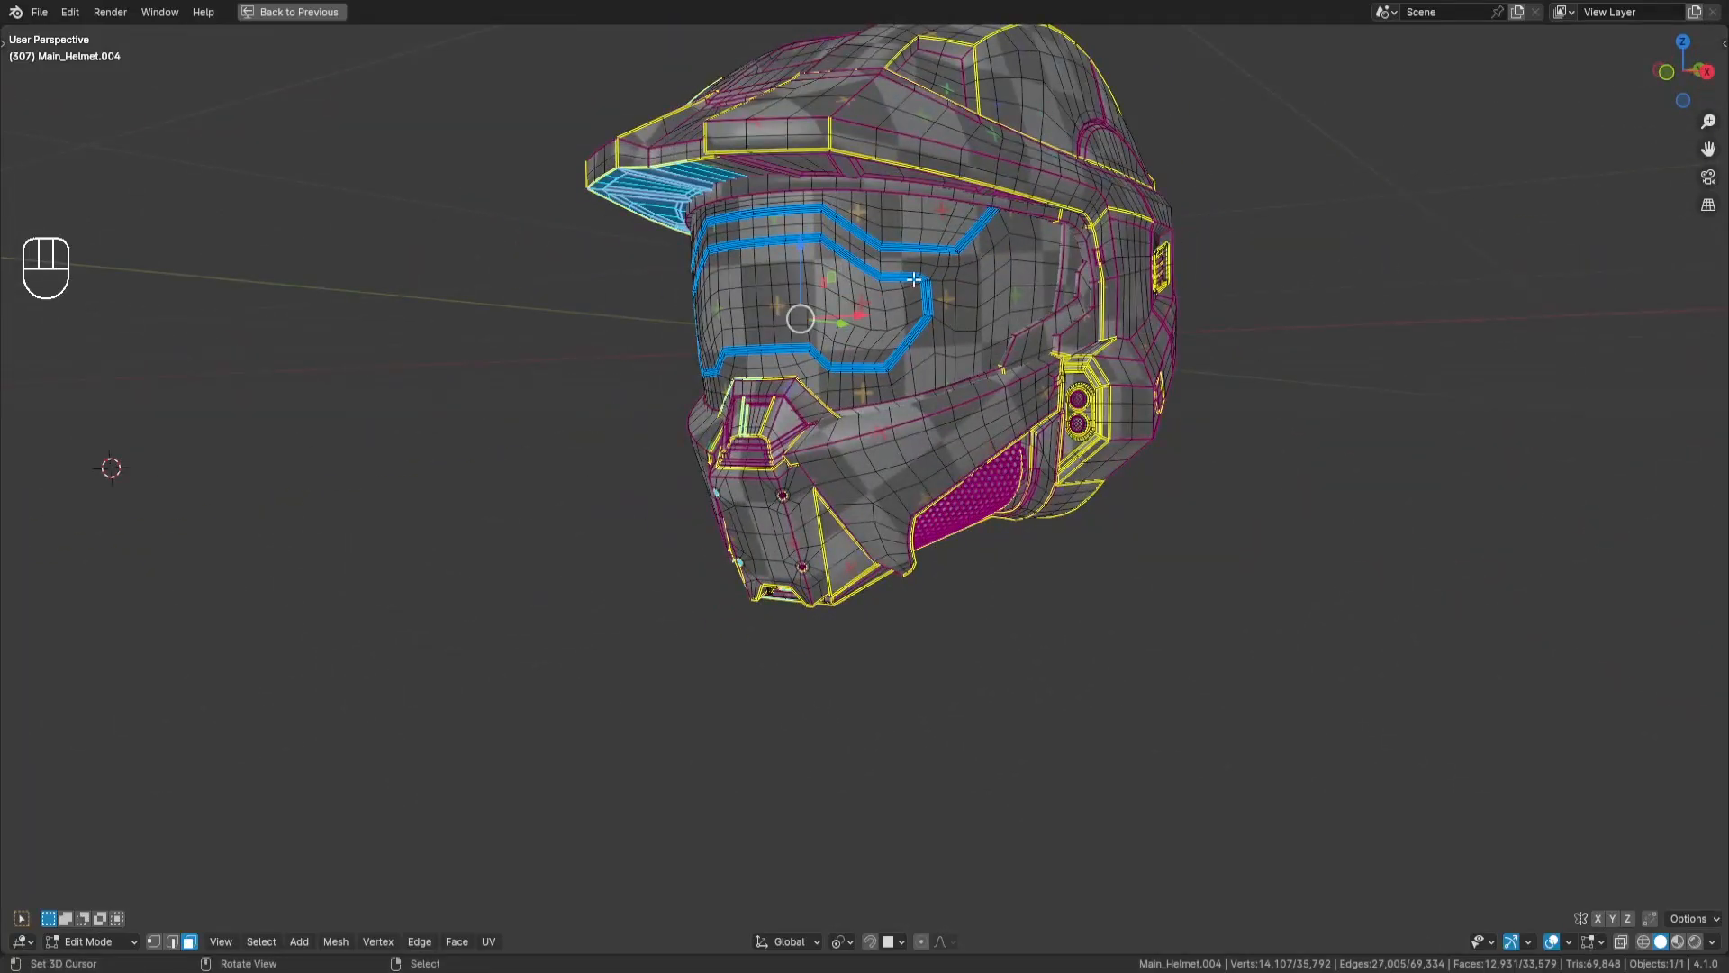
{"action": "middle_click_drag", "start_coordinate": [914, 280], "coordinate": [1092, 354]}
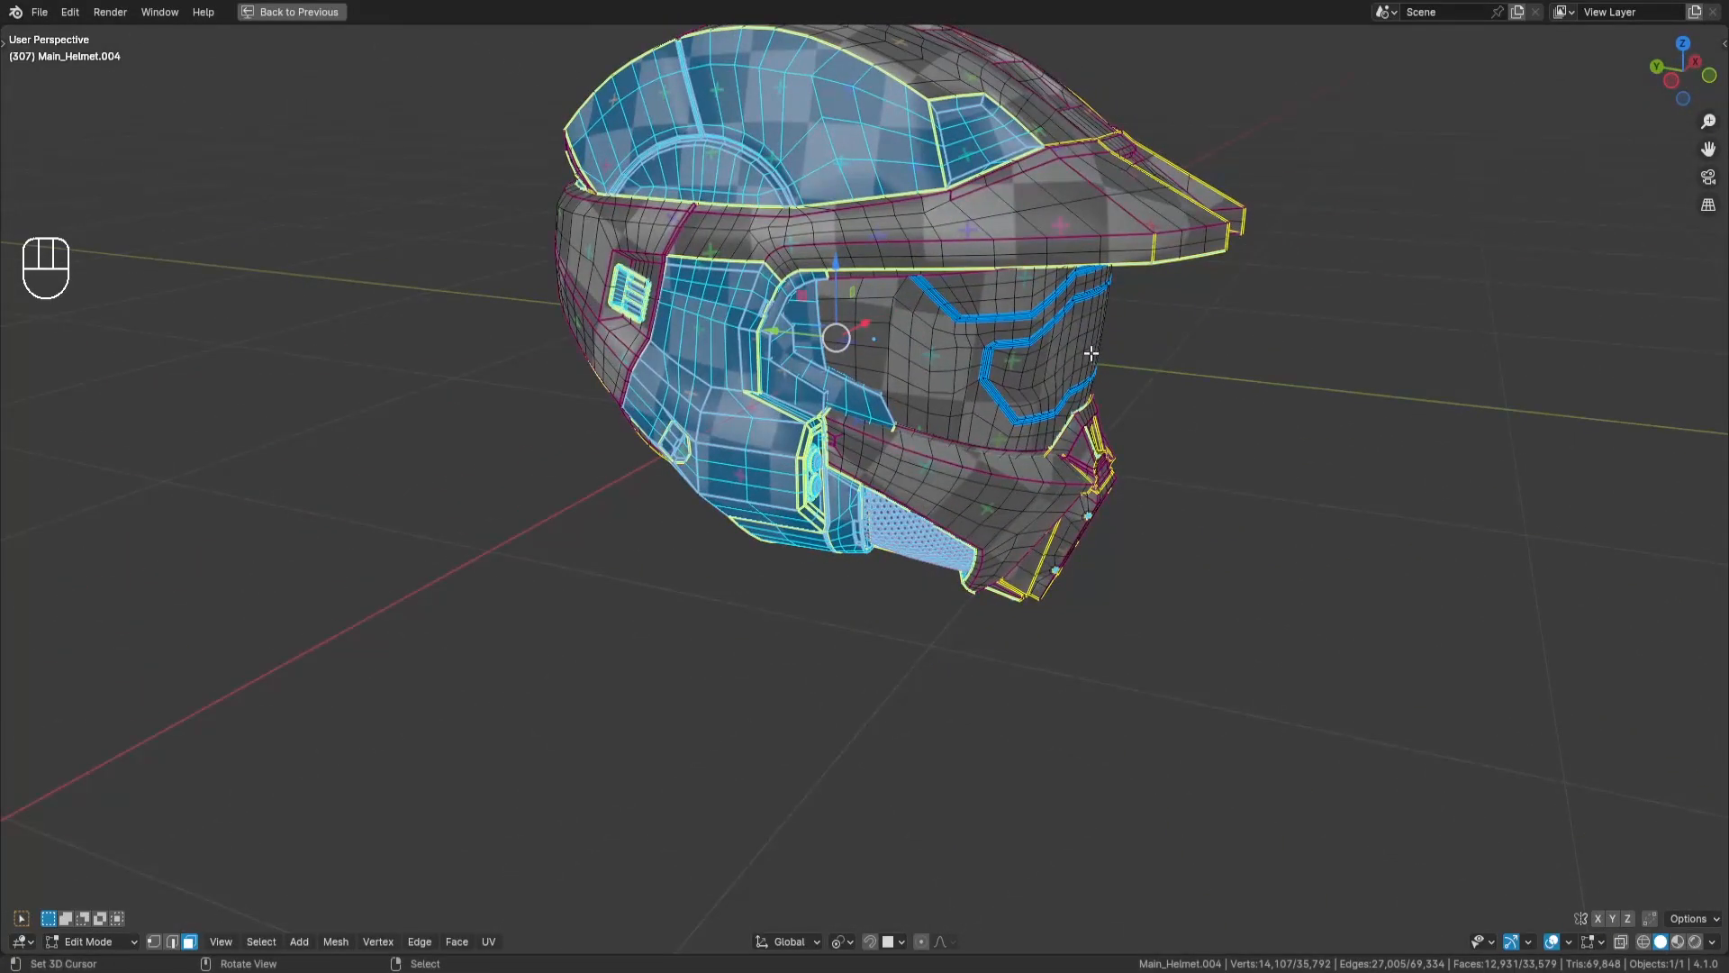
- Restore the split layout and move the selected overlapping UV islands 1 unit along X into the neighbouring tile
{"action": "key", "text": "shift+space"}
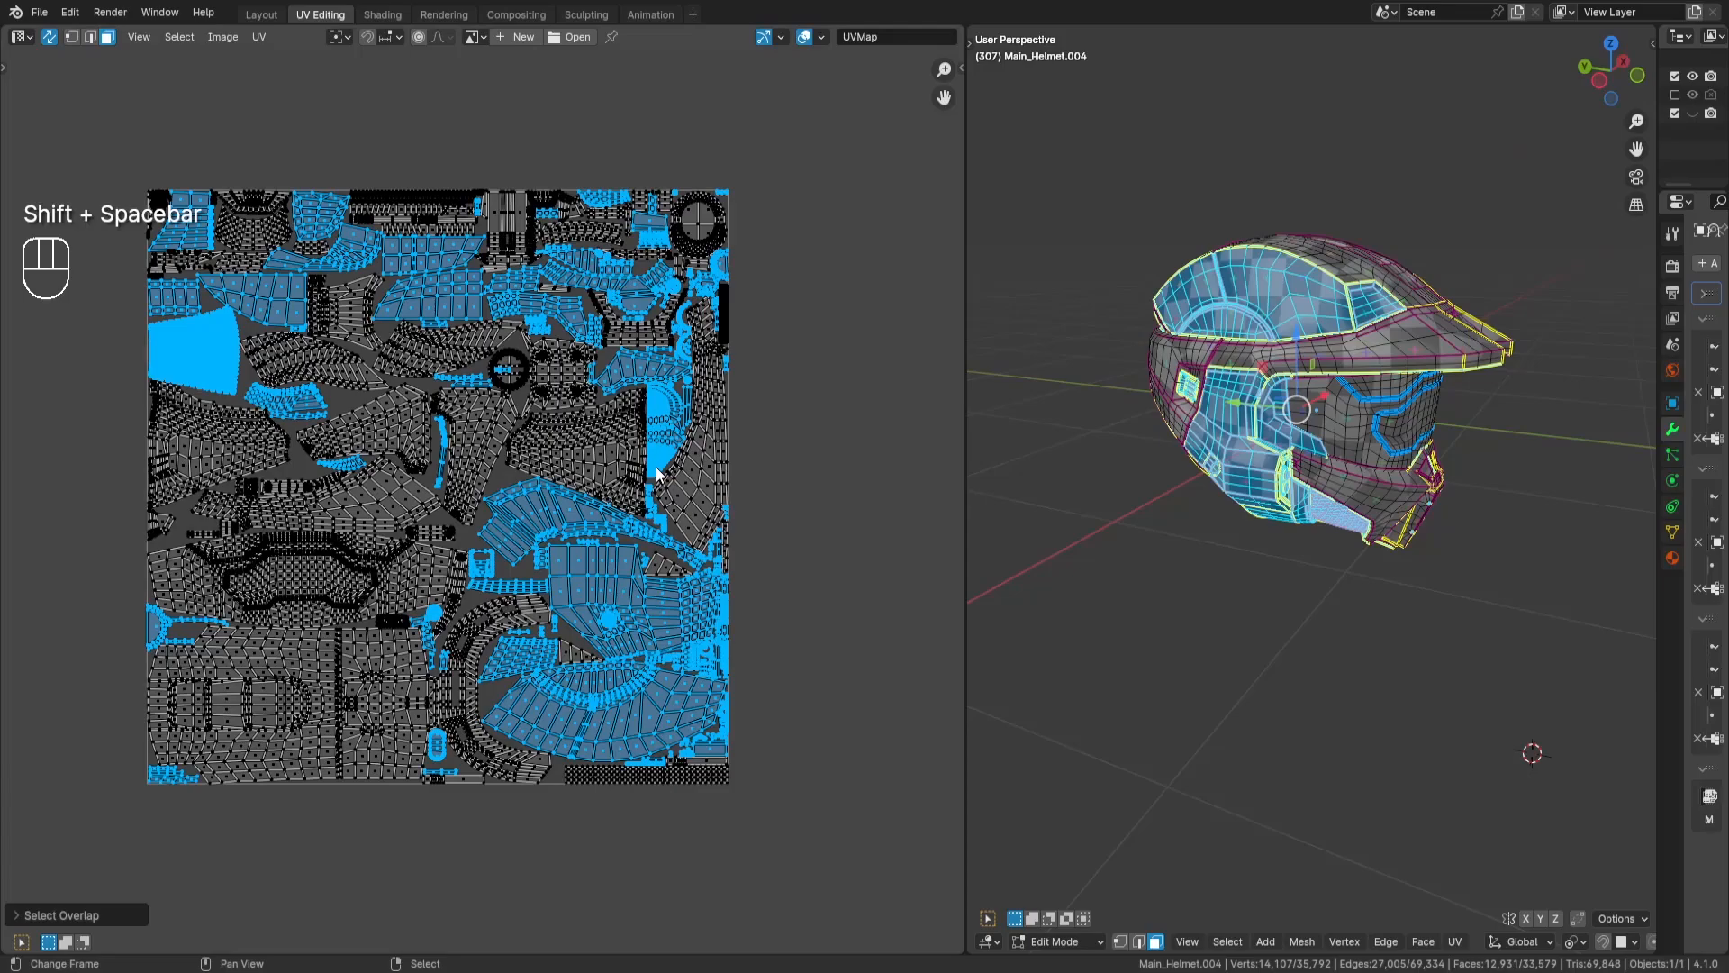
{"action": "key", "text": "g"}
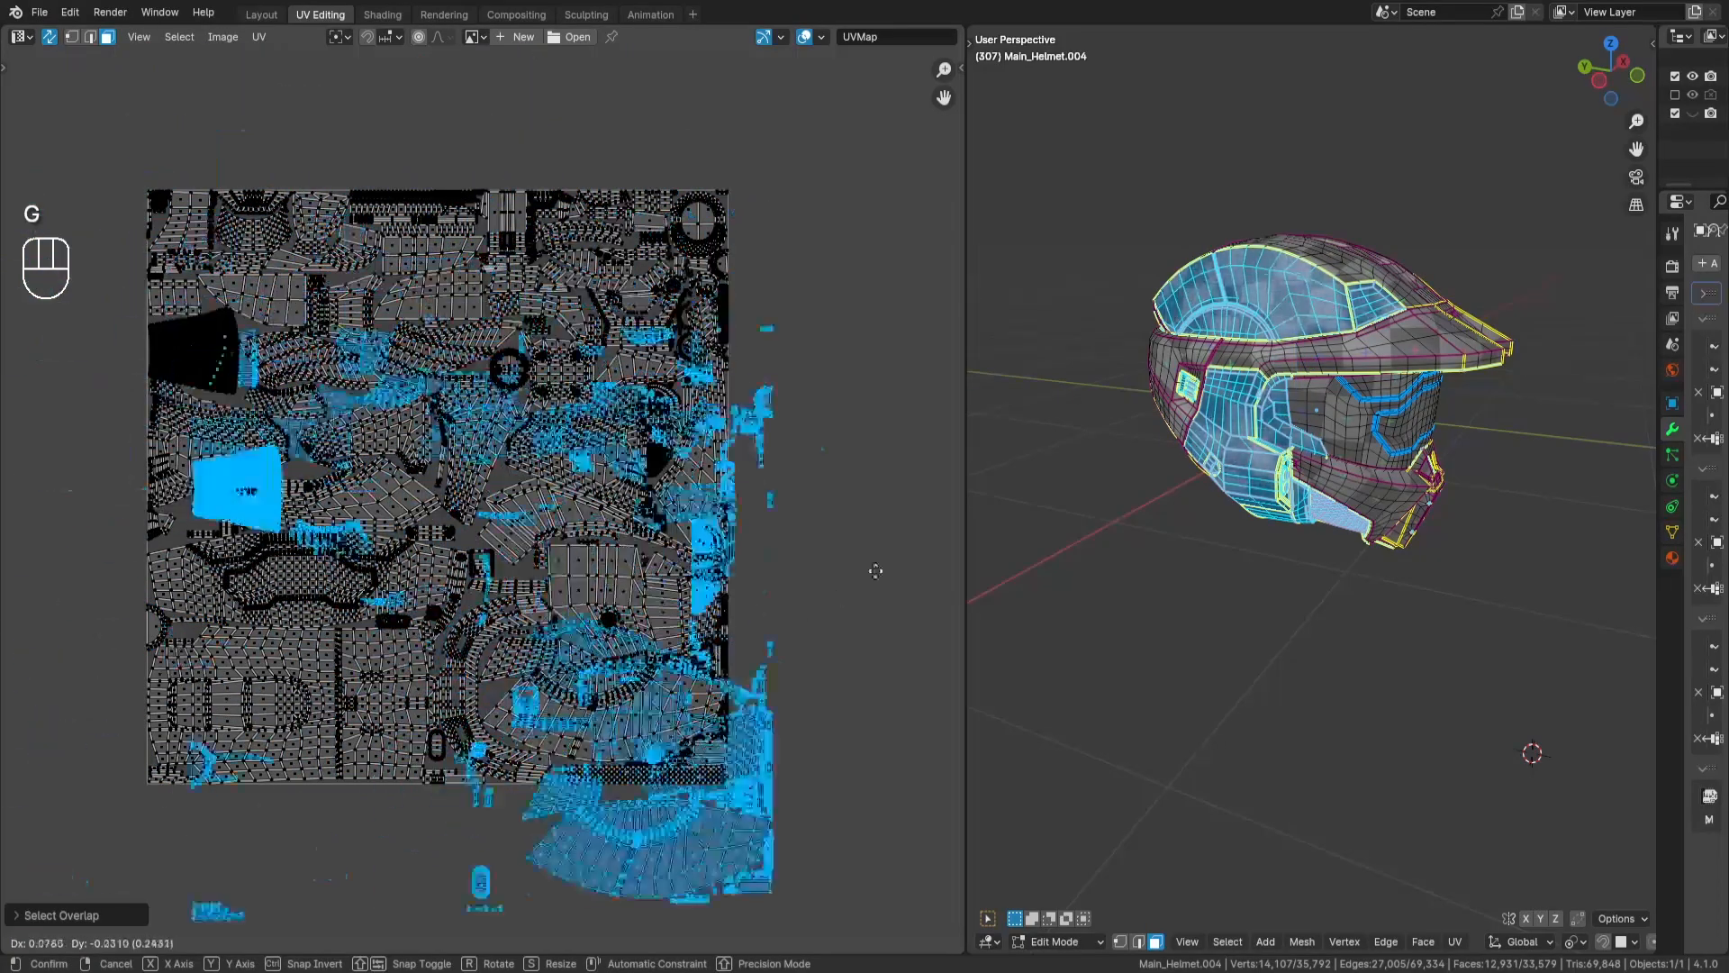
{"action": "left_click", "coordinate": [776, 465]}
{"action": "scroll", "coordinate": [804, 483], "scroll_direction": "down", "scroll_amount": 1}
{"action": "middle_click_drag", "start_coordinate": [803, 483], "coordinate": [833, 493]}
{"action": "key", "text": "g"}
{"action": "key", "text": "KP_1"}
{"action": "key", "text": "Return"}
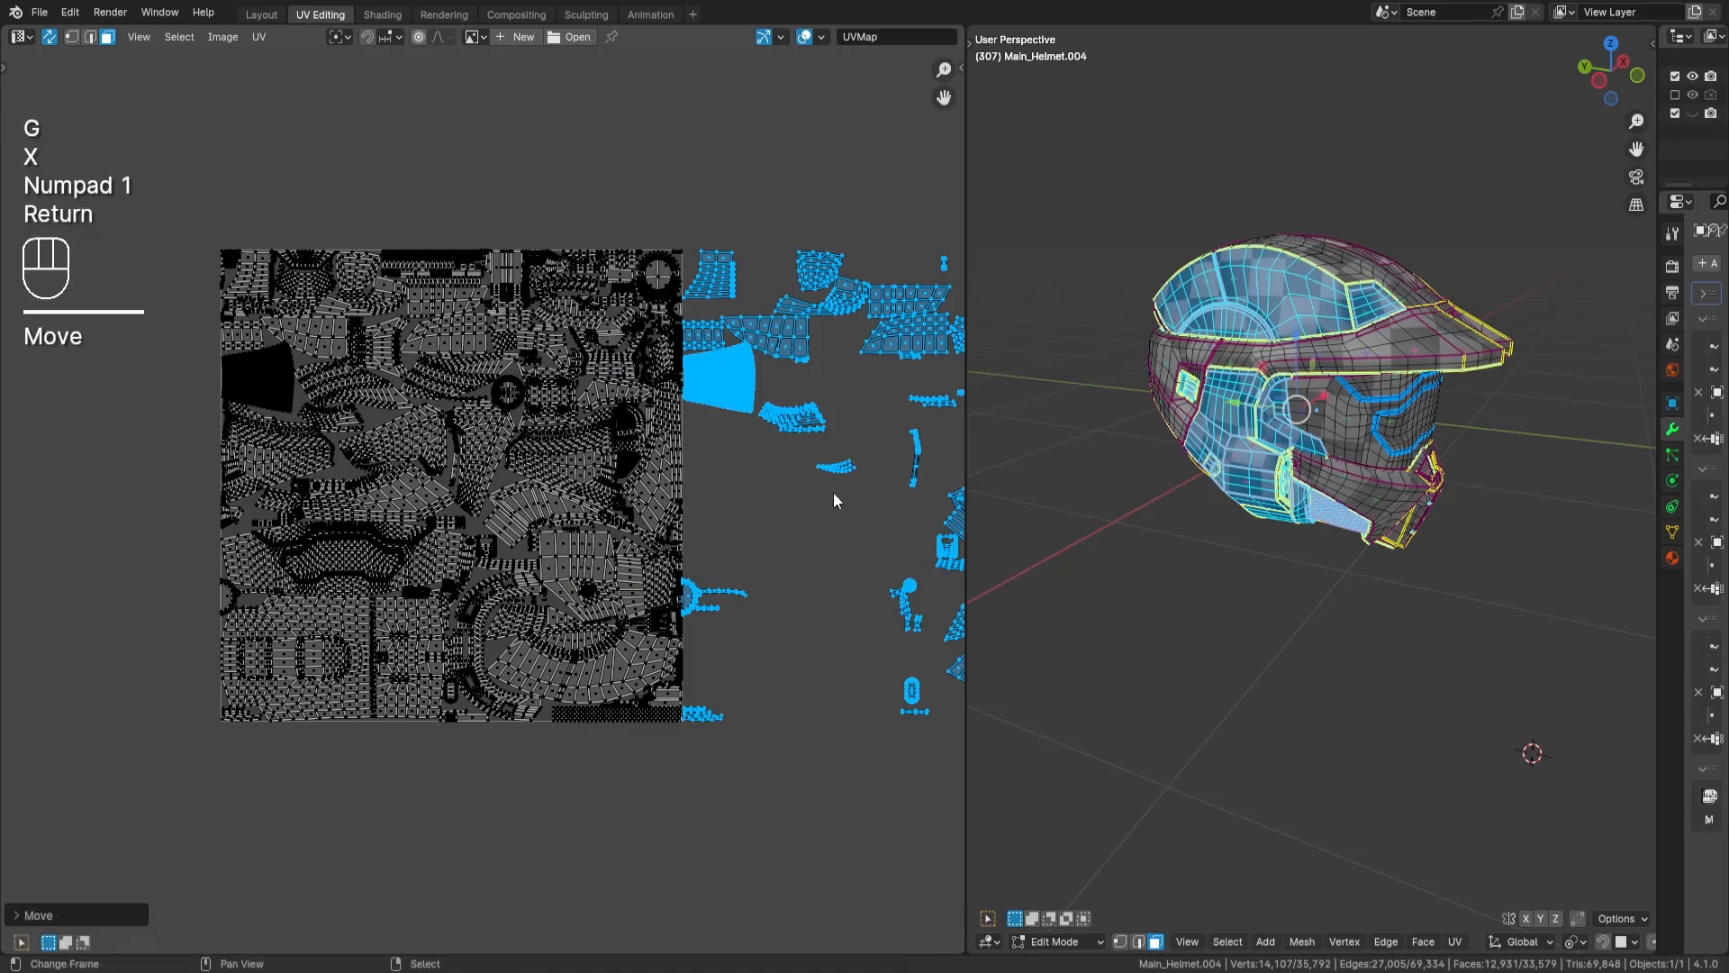
- Clear the selection, box-select the islands in the original UV tile, and check which parts of the helmet they cover
{"action": "middle_click_drag", "start_coordinate": [870, 576], "coordinate": [564, 551]}
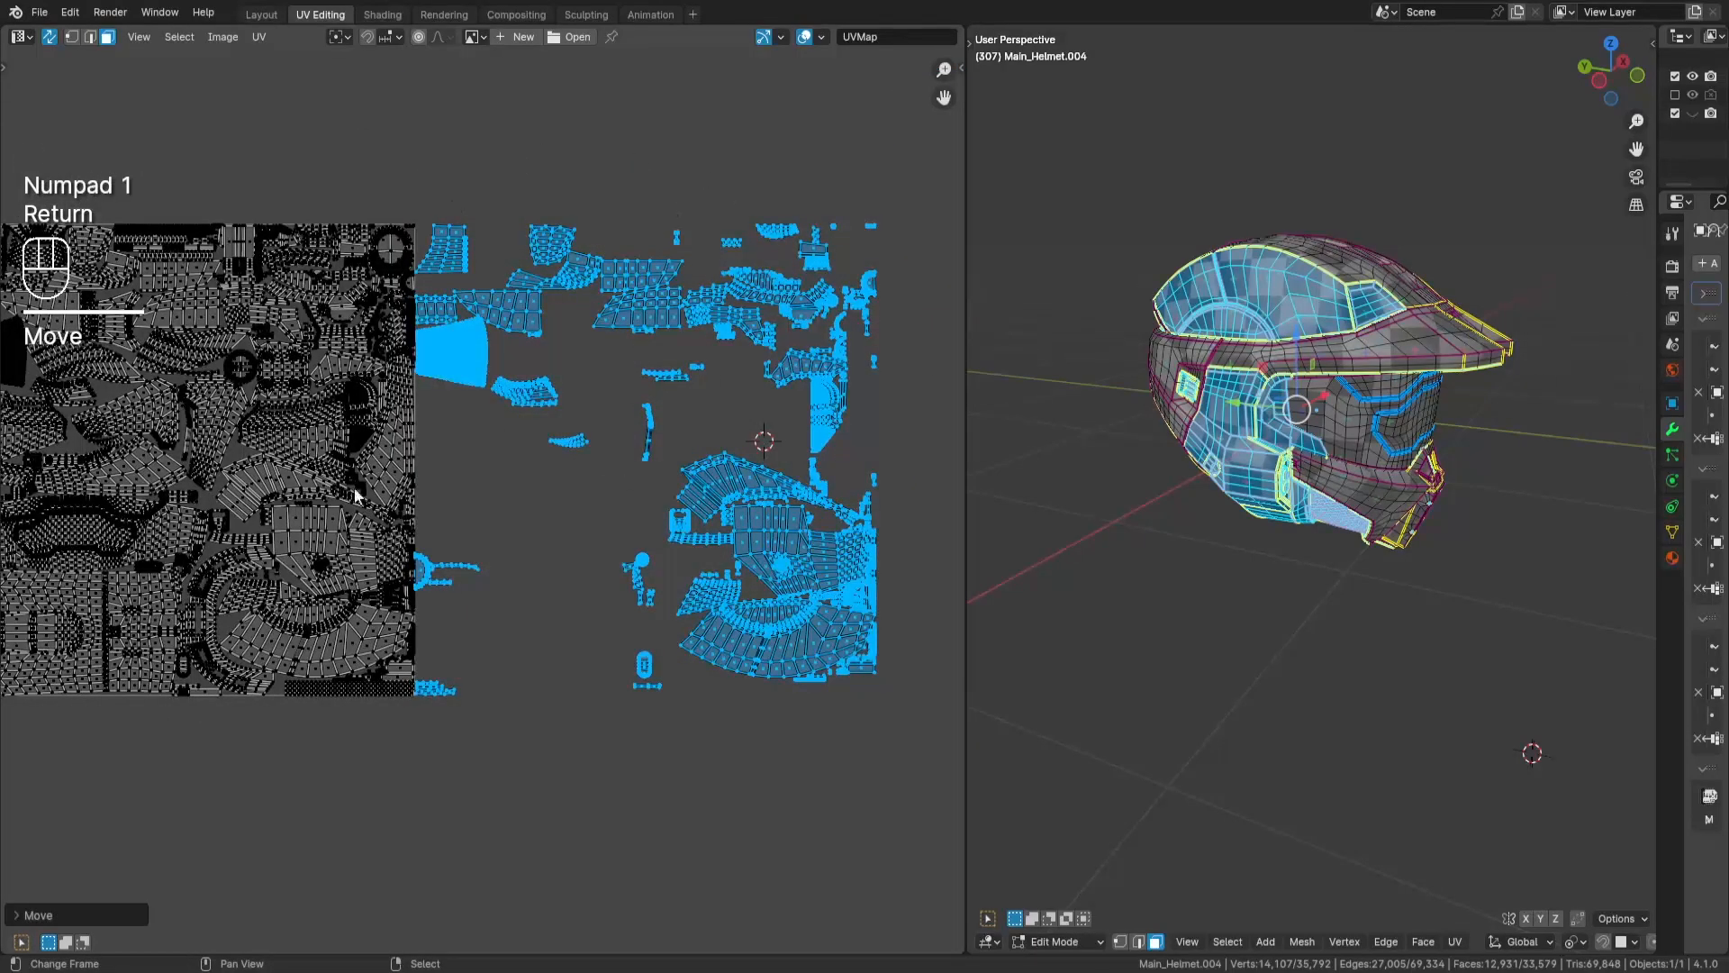
{"action": "middle_click_drag", "start_coordinate": [459, 516], "coordinate": [599, 524]}
{"action": "key", "text": "a"}
{"action": "key", "text": "a"}
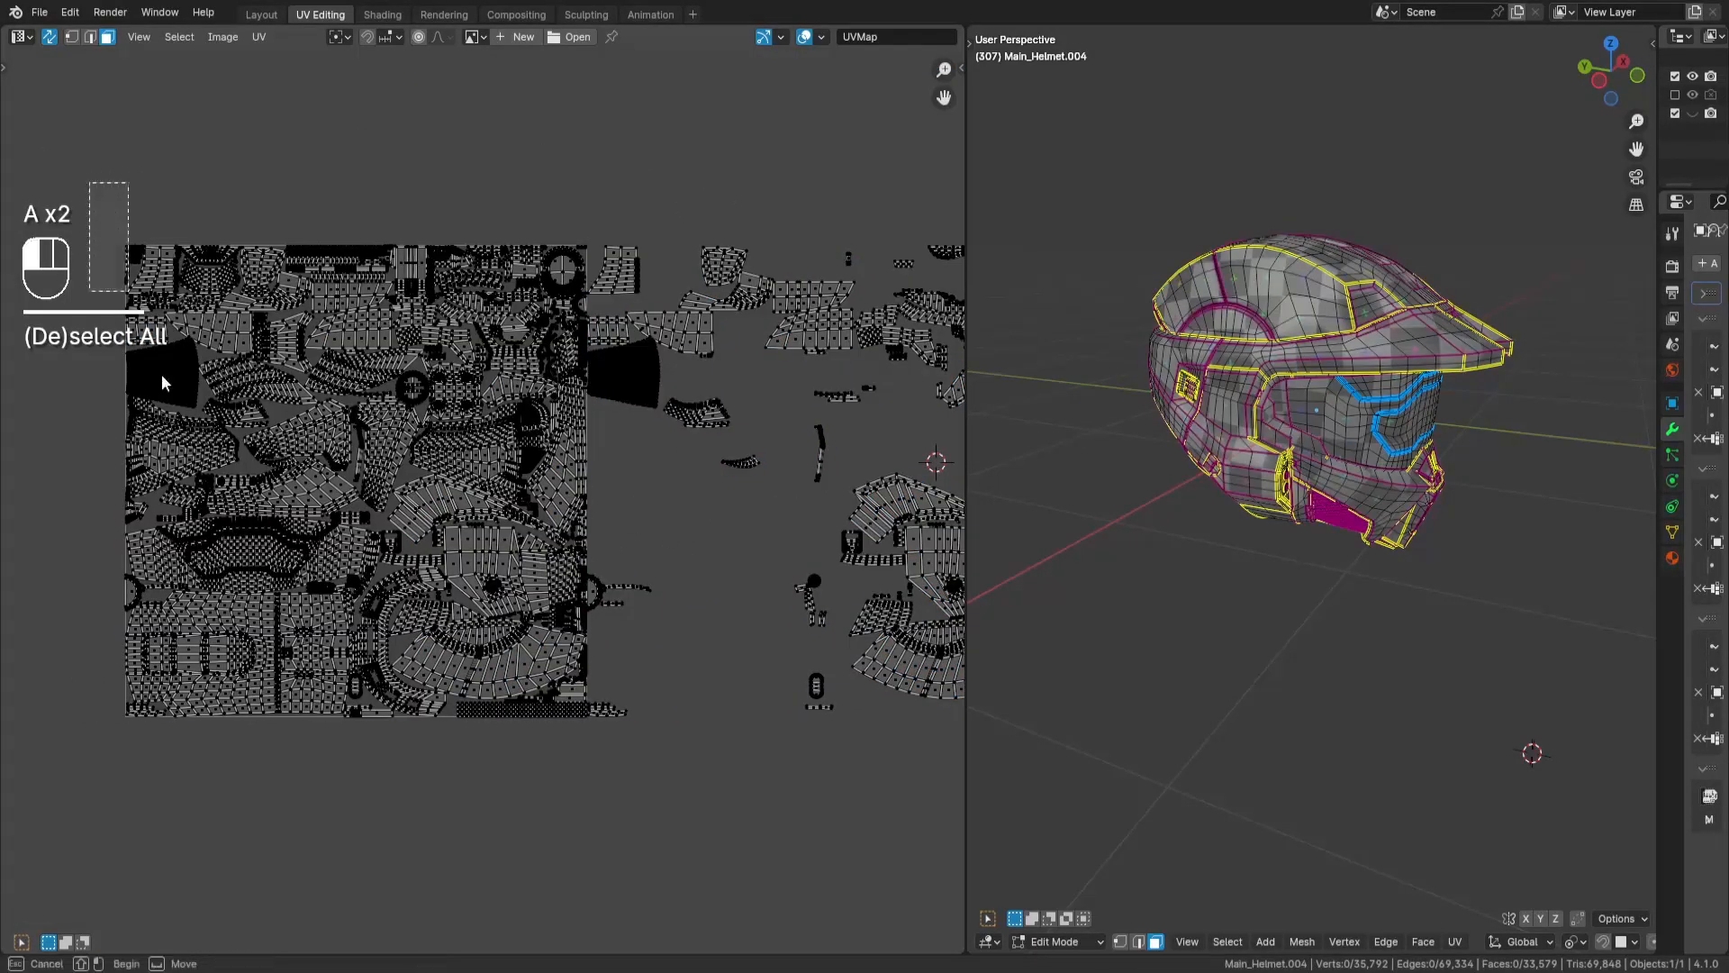
{"action": "left_click_drag", "start_coordinate": [162, 383], "coordinate": [586, 858]}
{"action": "scroll", "coordinate": [600, 728], "scroll_direction": "up", "scroll_amount": 5}
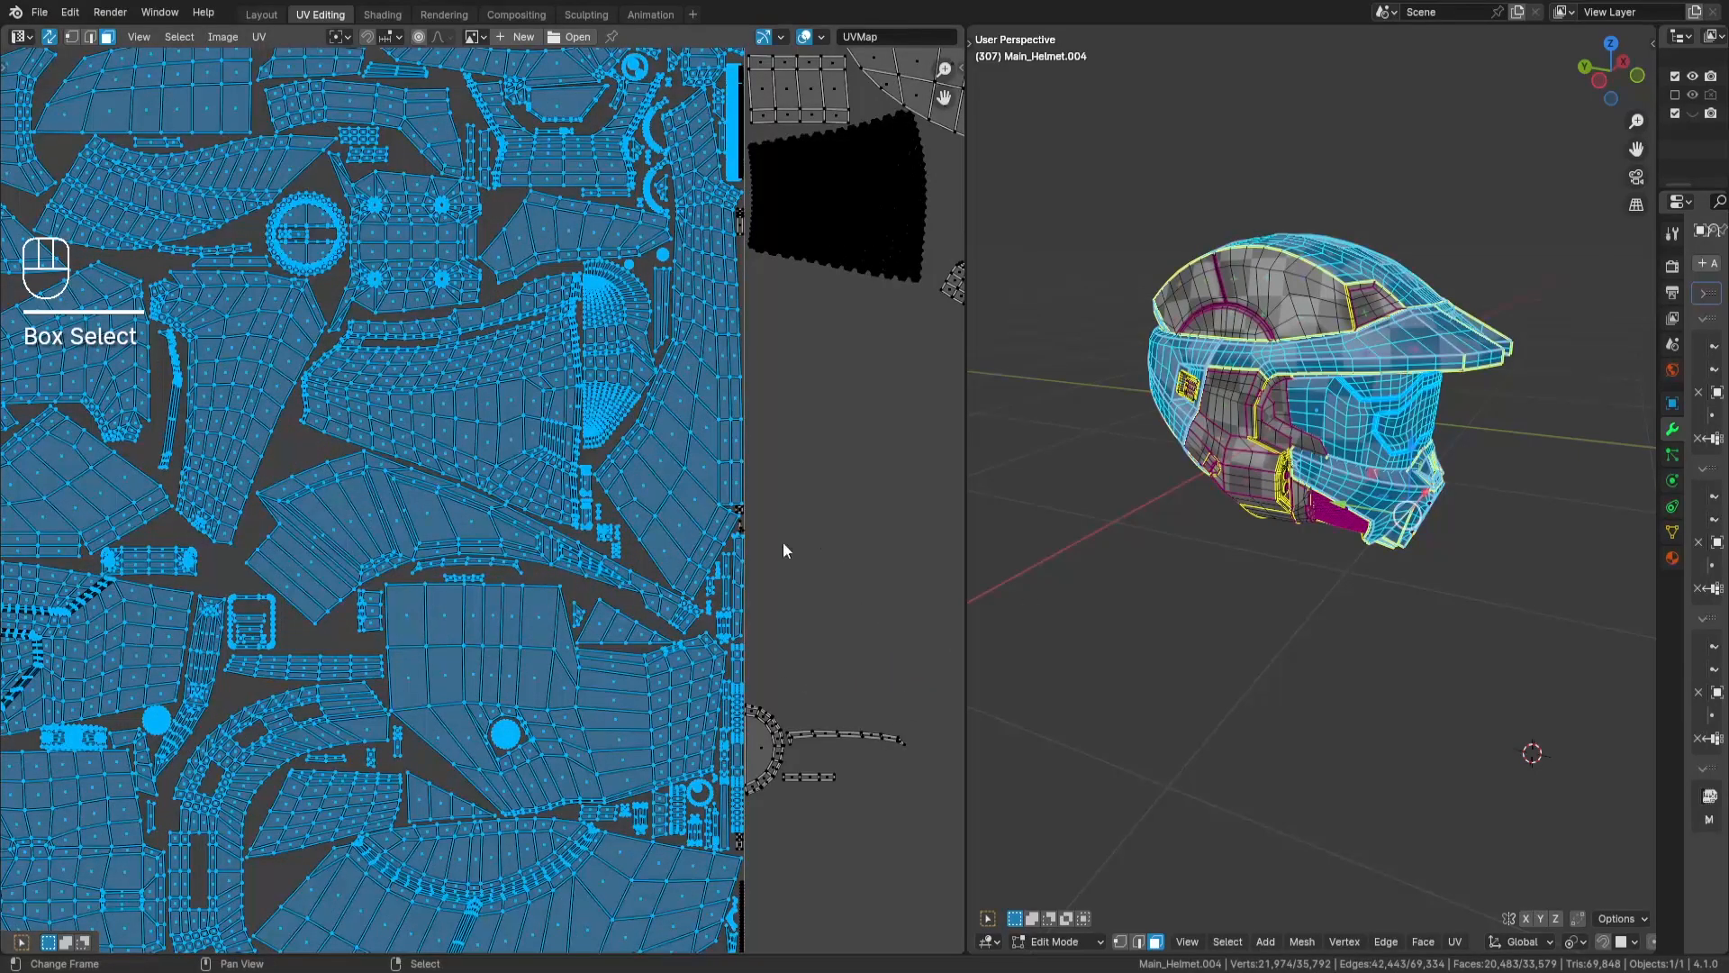
{"action": "scroll", "coordinate": [697, 485], "scroll_direction": "down", "scroll_amount": 3}
{"action": "middle_click_drag", "start_coordinate": [1351, 422], "coordinate": [1080, 374]}
- Deselect all UV islands and review the original tile alongside the offset mirrored islands
{"action": "scroll", "coordinate": [667, 576], "scroll_direction": "up", "scroll_amount": 2}
{"action": "key", "text": "a"}
{"action": "key", "text": "a"}
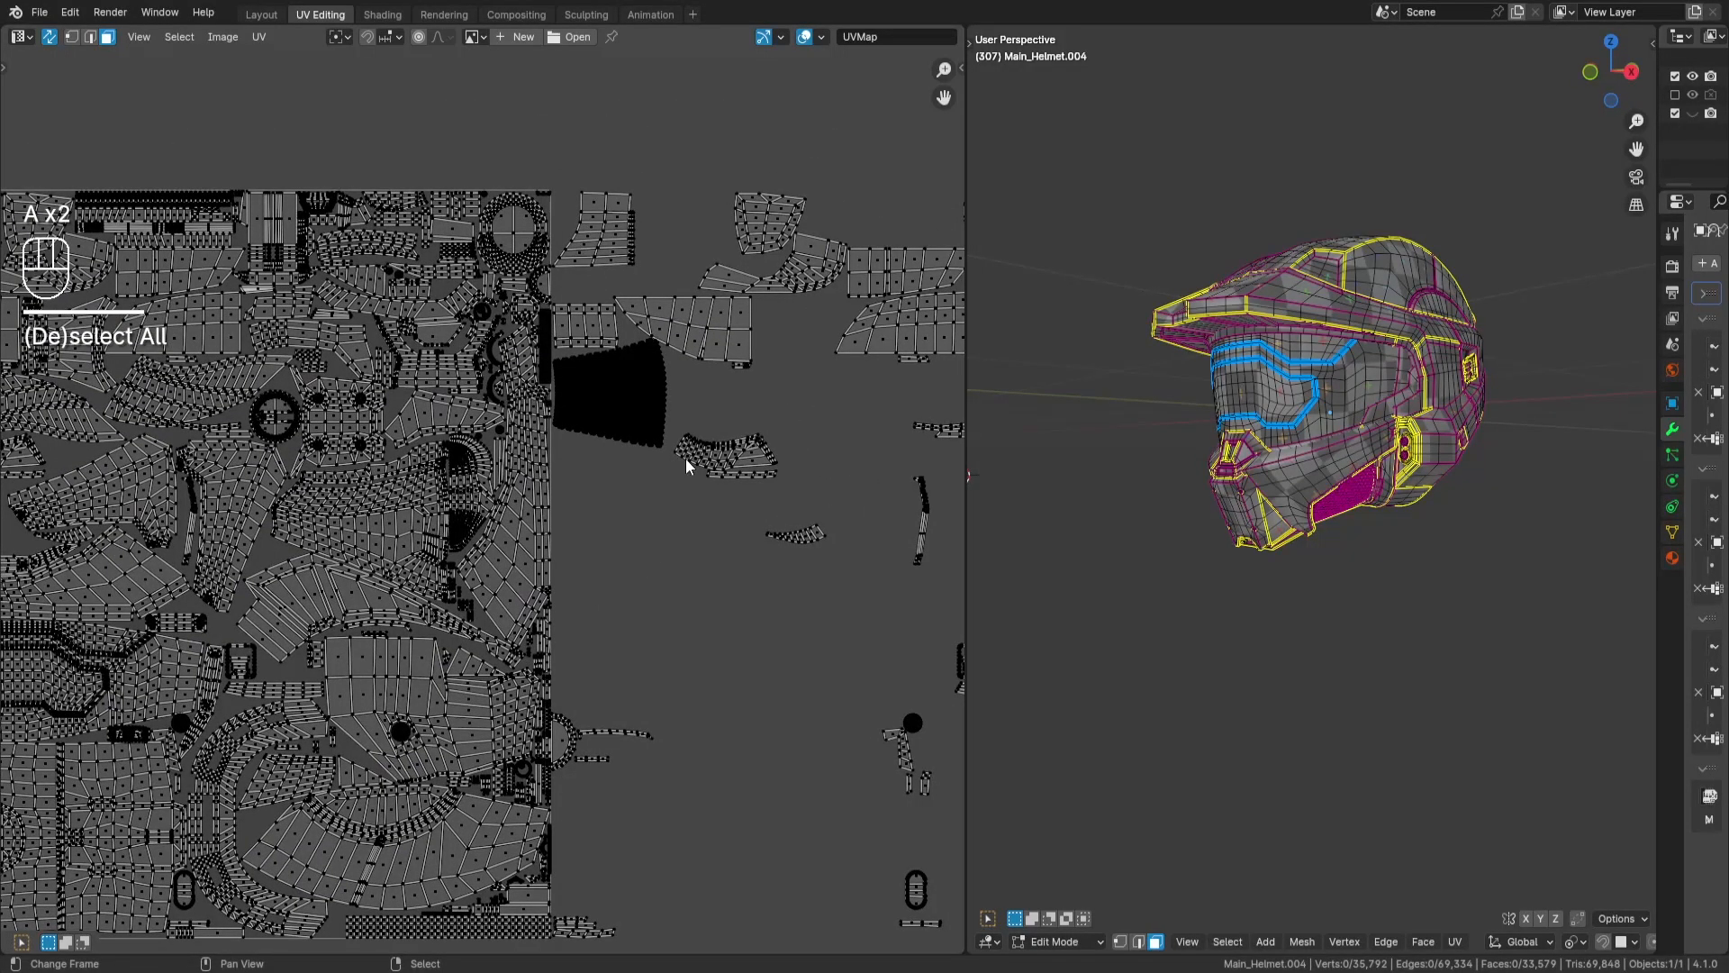
{"action": "scroll", "coordinate": [538, 566], "scroll_direction": "down", "scroll_amount": 4}
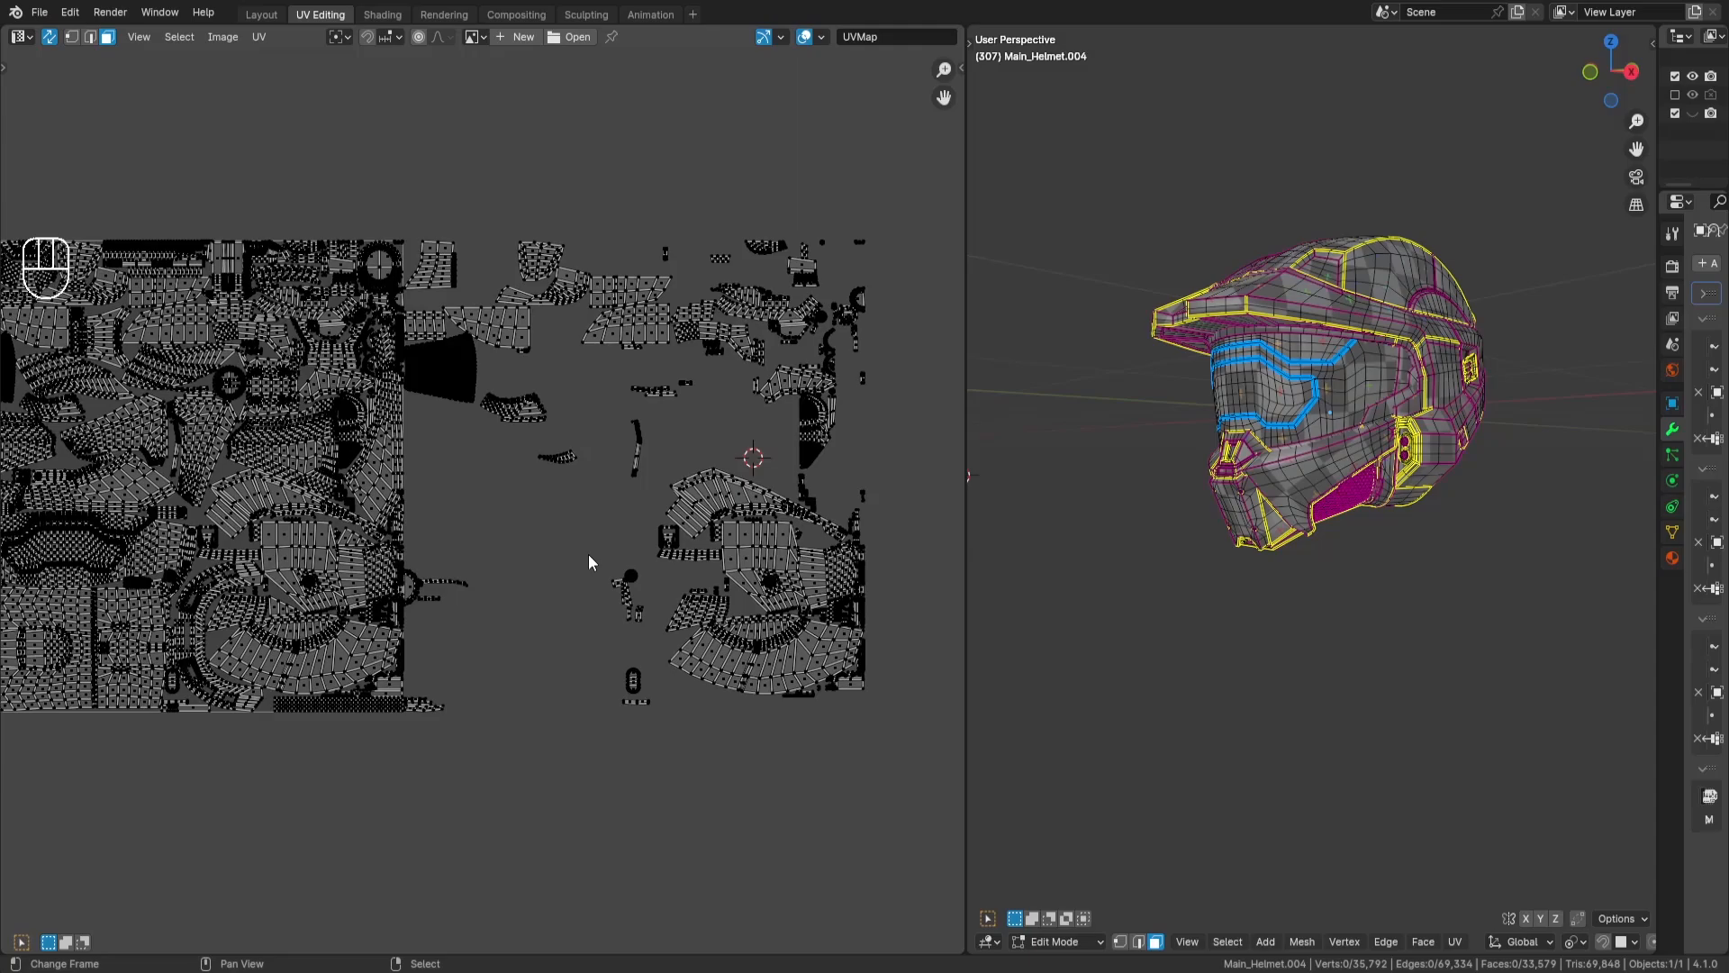
{"action": "middle_click_drag", "start_coordinate": [525, 522], "coordinate": [580, 544]}
{"action": "middle_click_drag", "start_coordinate": [1342, 471], "coordinate": [1399, 504]}
{"action": "key", "text": "a"}
{"action": "key", "text": "a"}
- Show the helmet in Object Mode in the Layout workspace and open its viewport shading options
{"action": "key", "text": "Tab"}
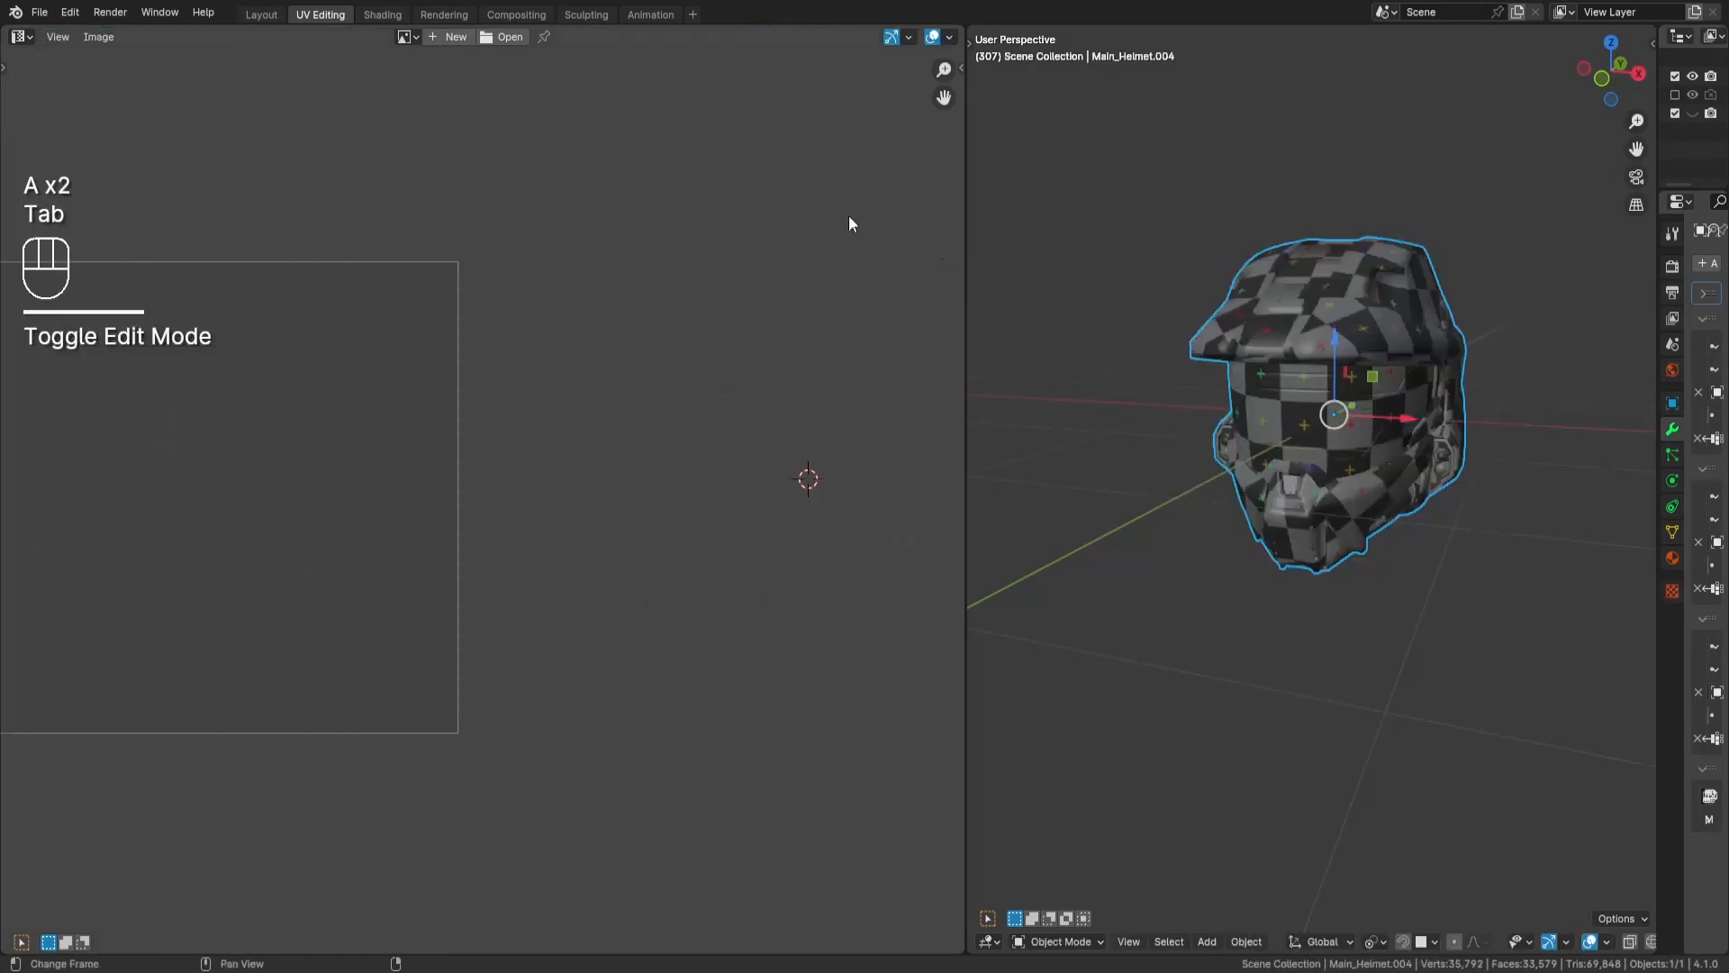
{"action": "left_click", "coordinate": [262, 16]}
{"action": "key", "text": "Tab"}
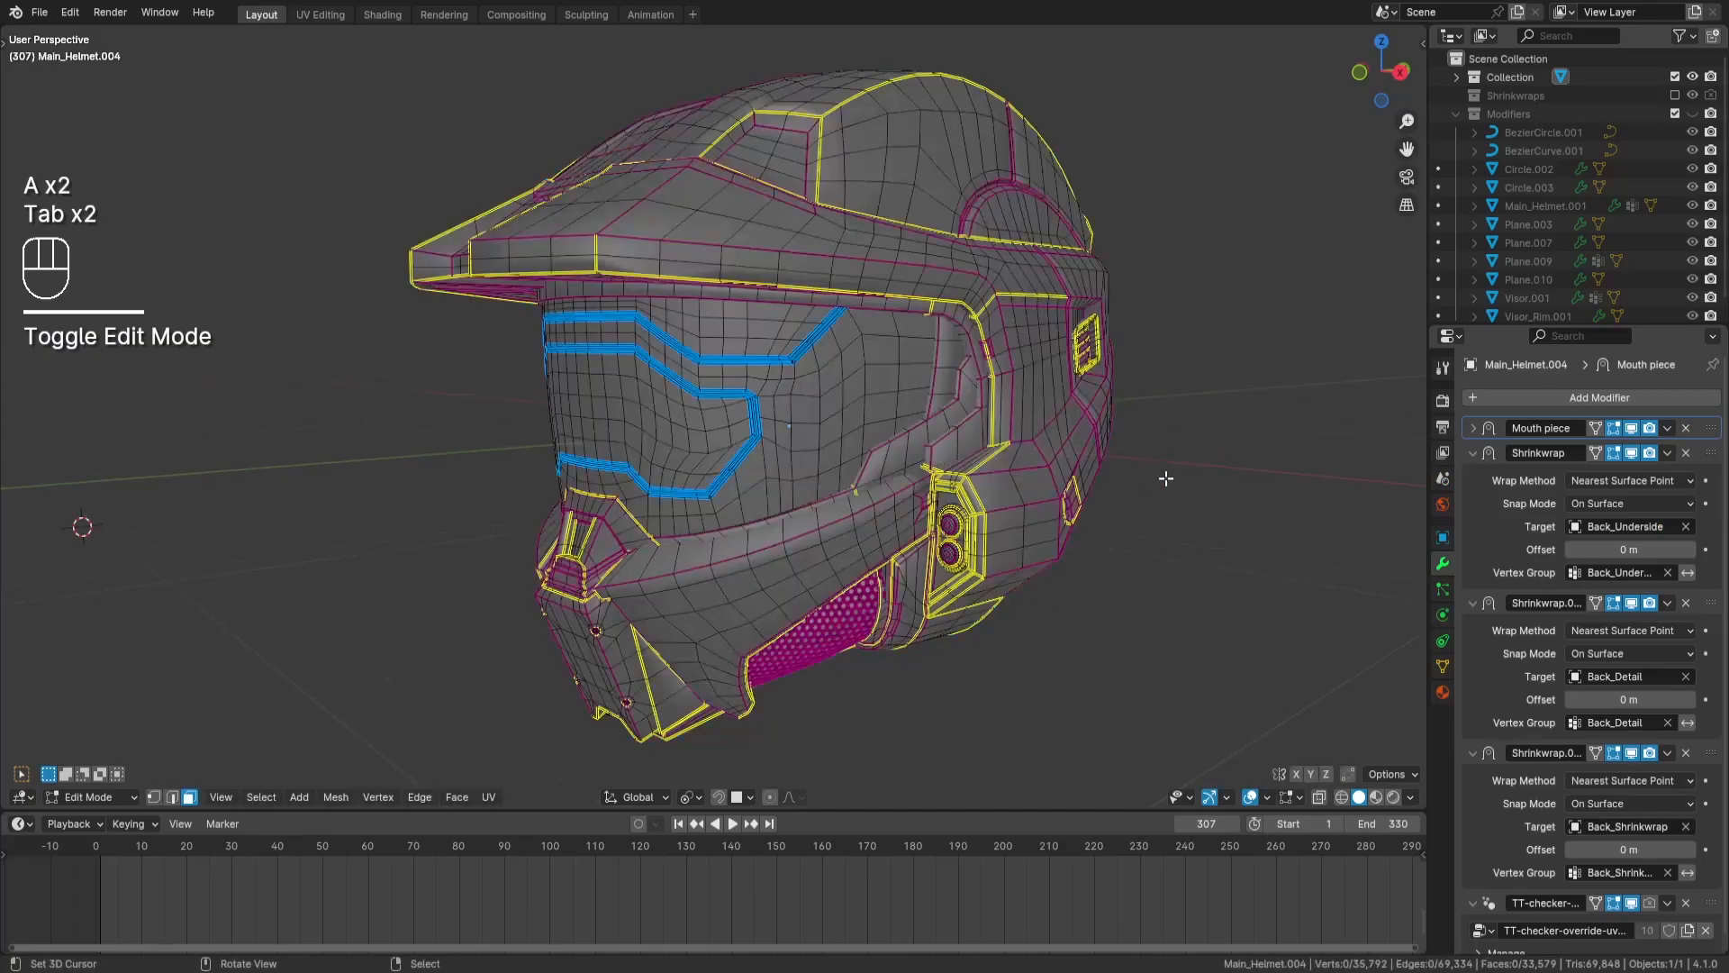
{"action": "key", "text": "Tab"}
{"action": "left_click", "coordinate": [1410, 800]}
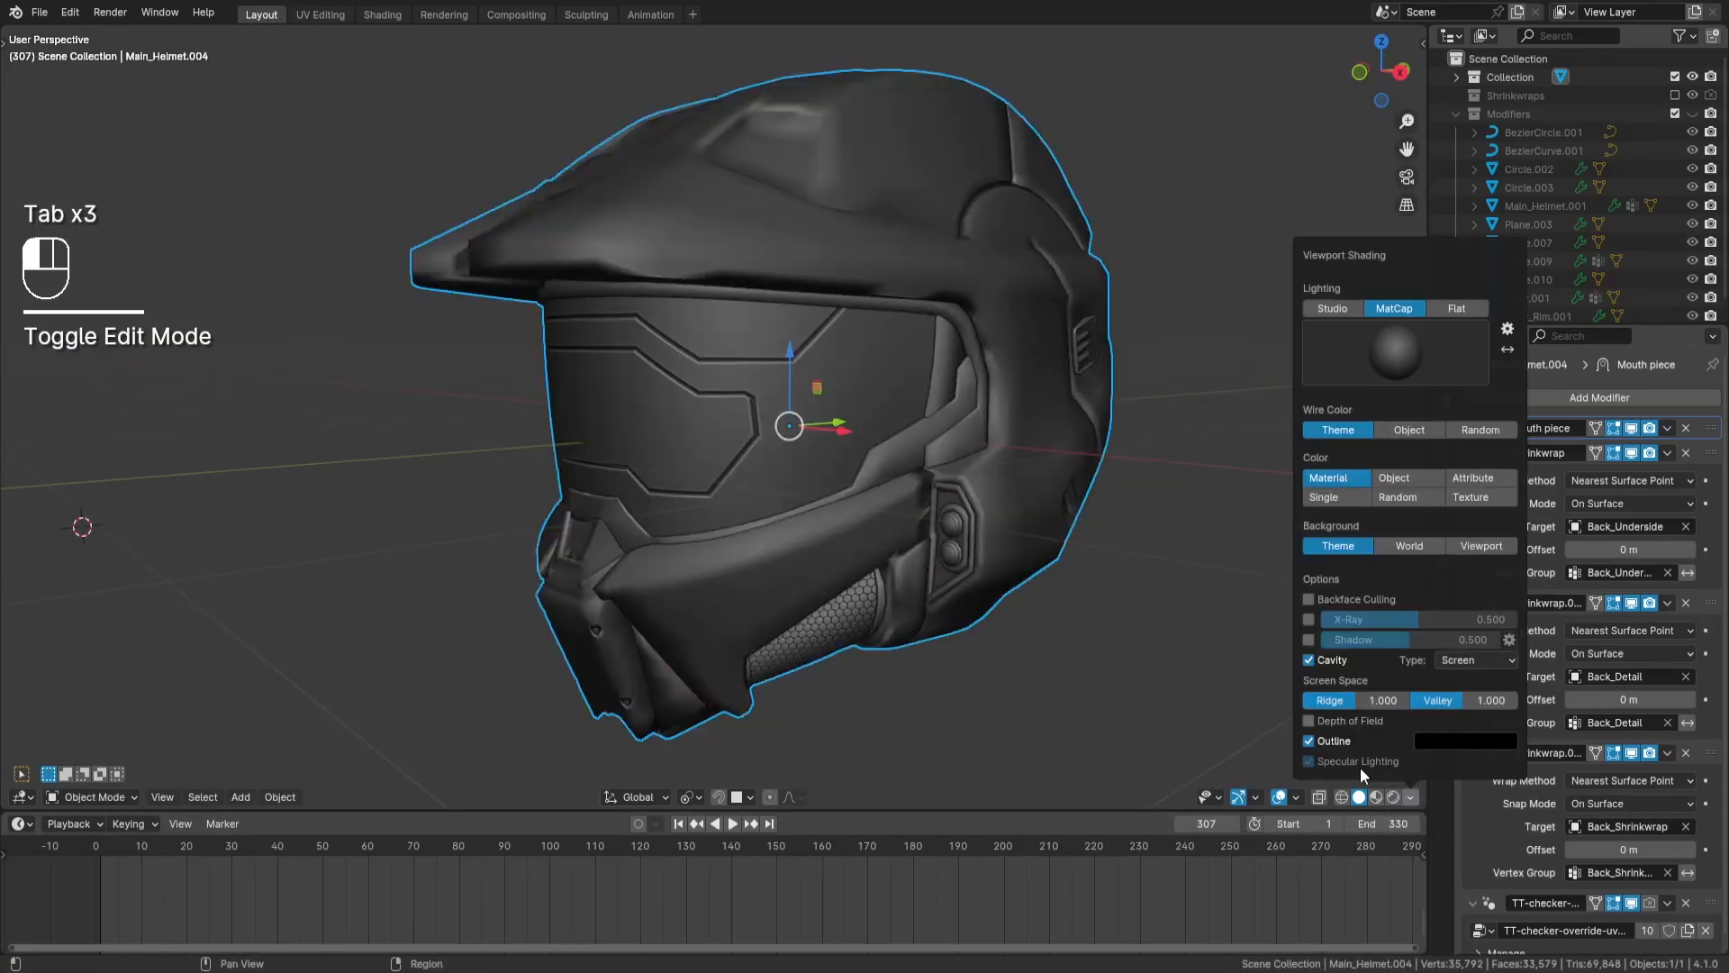
- Return to the UV Editing workspace with a maximized 3D viewport and put the helmet in Object Mode
{"action": "left_click", "coordinate": [336, 15]}
{"action": "key", "text": "shift+space"}
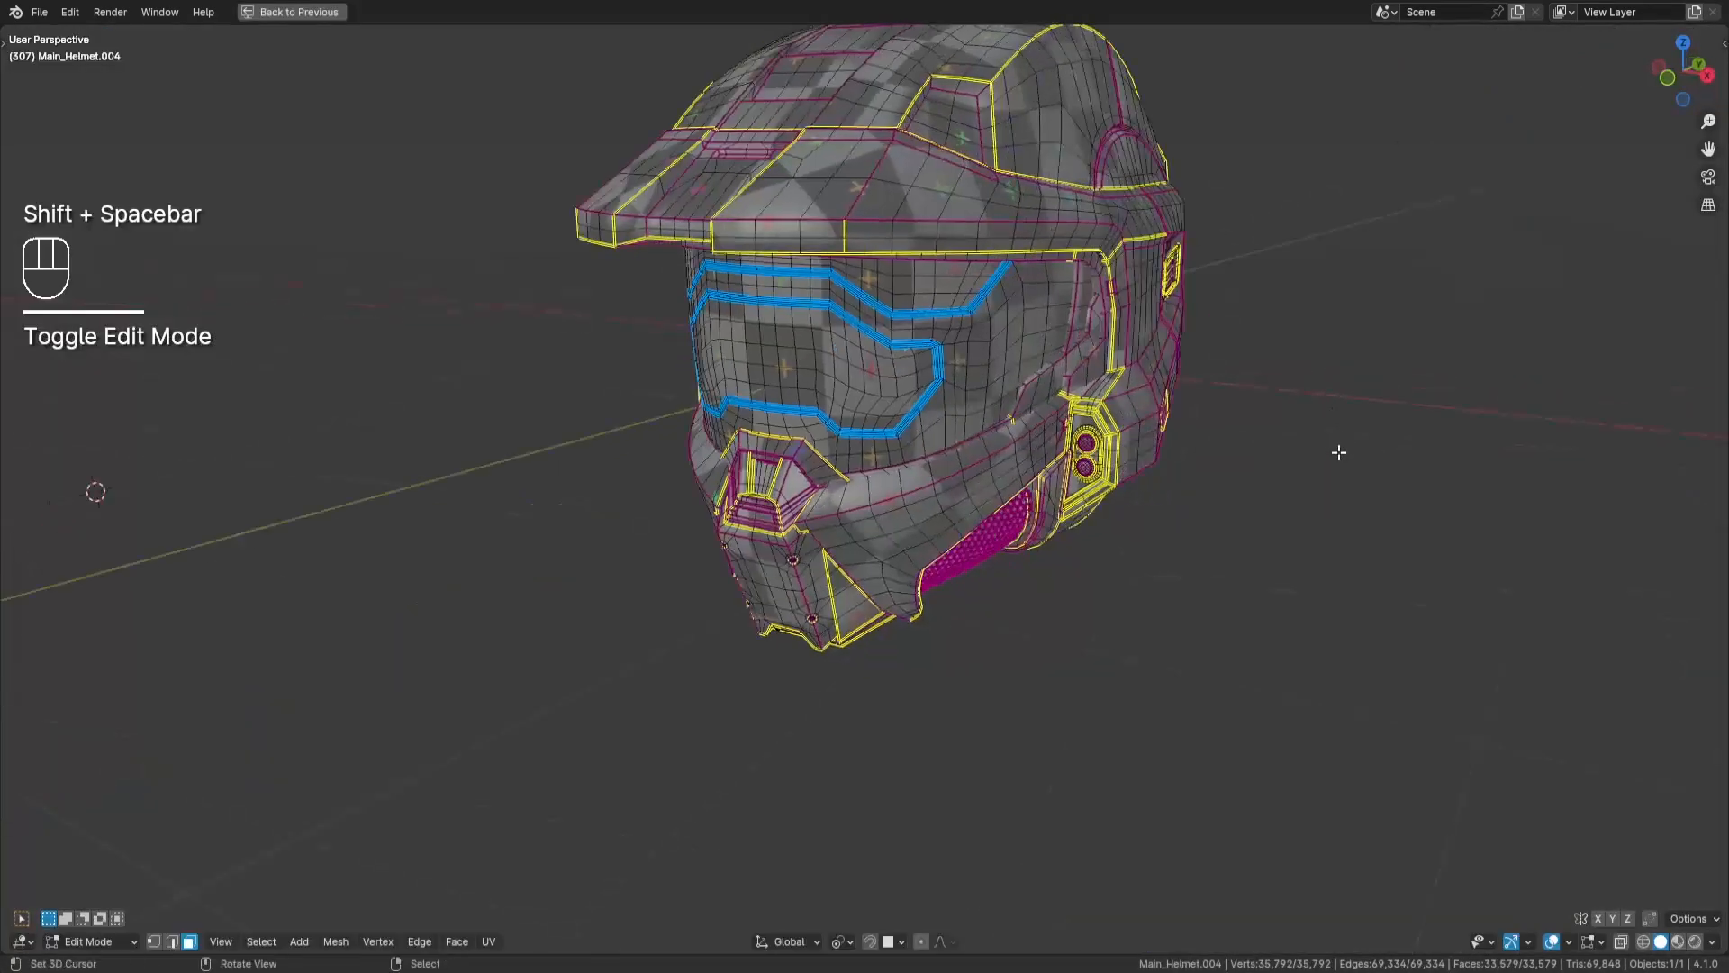
{"action": "key", "text": "a"}
{"action": "key", "text": "a"}
{"action": "key", "text": "Tab"}
{"action": "key", "text": "a"}
{"action": "key", "text": "a"}
- Frame the helmet, clear its selection, and examine the checker pattern across its surface
{"action": "middle_click_drag", "start_coordinate": [1082, 420], "coordinate": [945, 432]}
{"action": "left_click", "coordinate": [926, 367]}
{"action": "key", "text": "KP_Decimal"}
{"action": "key", "text": "a"}
{"action": "key", "text": "a"}
{"action": "middle_click_drag", "start_coordinate": [945, 432], "coordinate": [957, 481], "text": "ctrl"}
{"action": "middle_click_drag", "start_coordinate": [957, 481], "coordinate": [997, 477]}
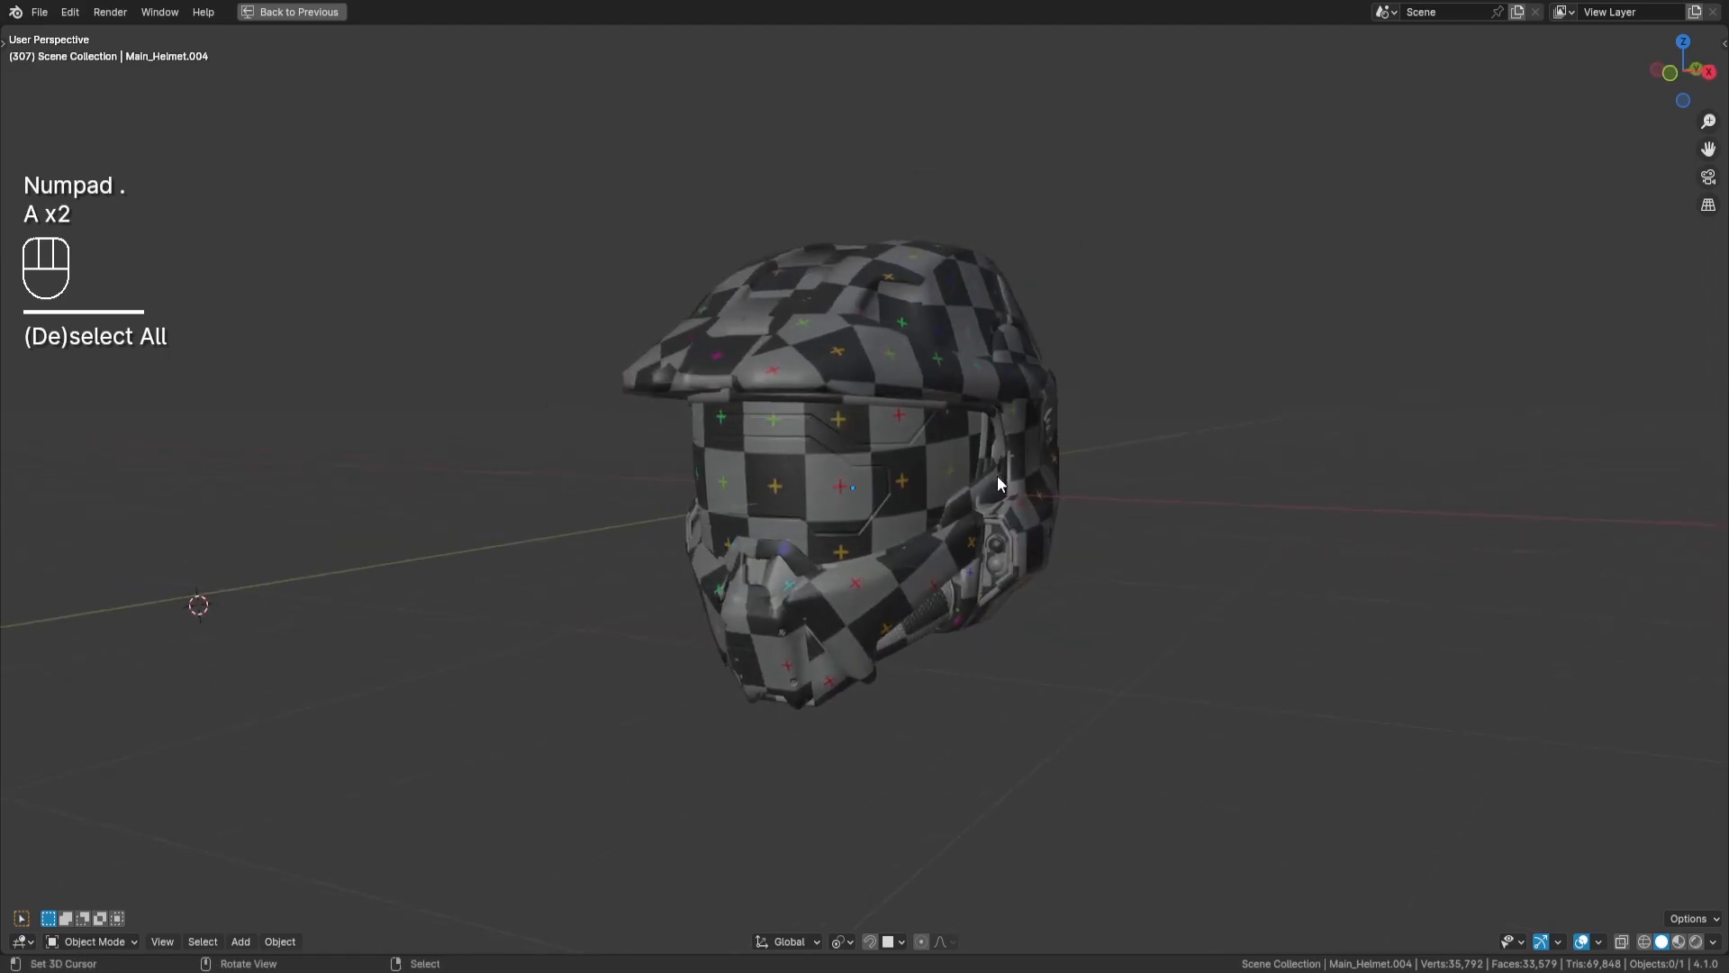